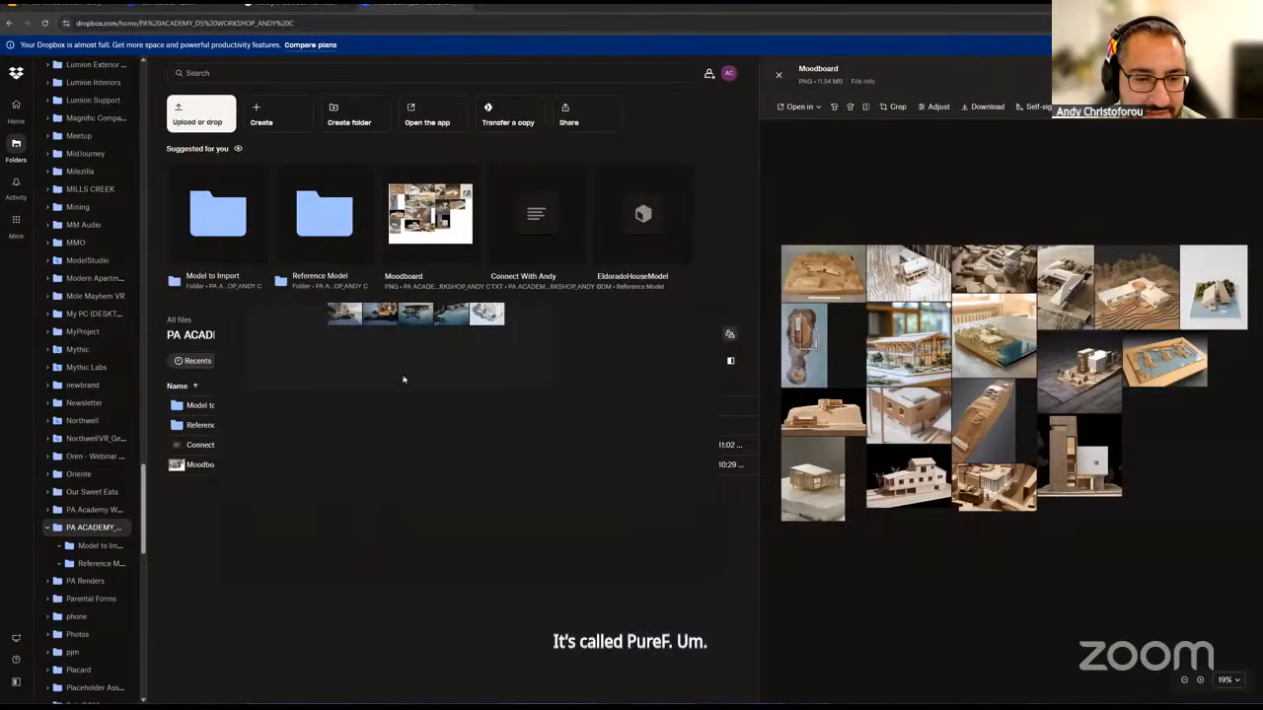
- Open the recent Eldo scene in PureRef and reposition its window over the Dropbox page
right_click(395, 418)
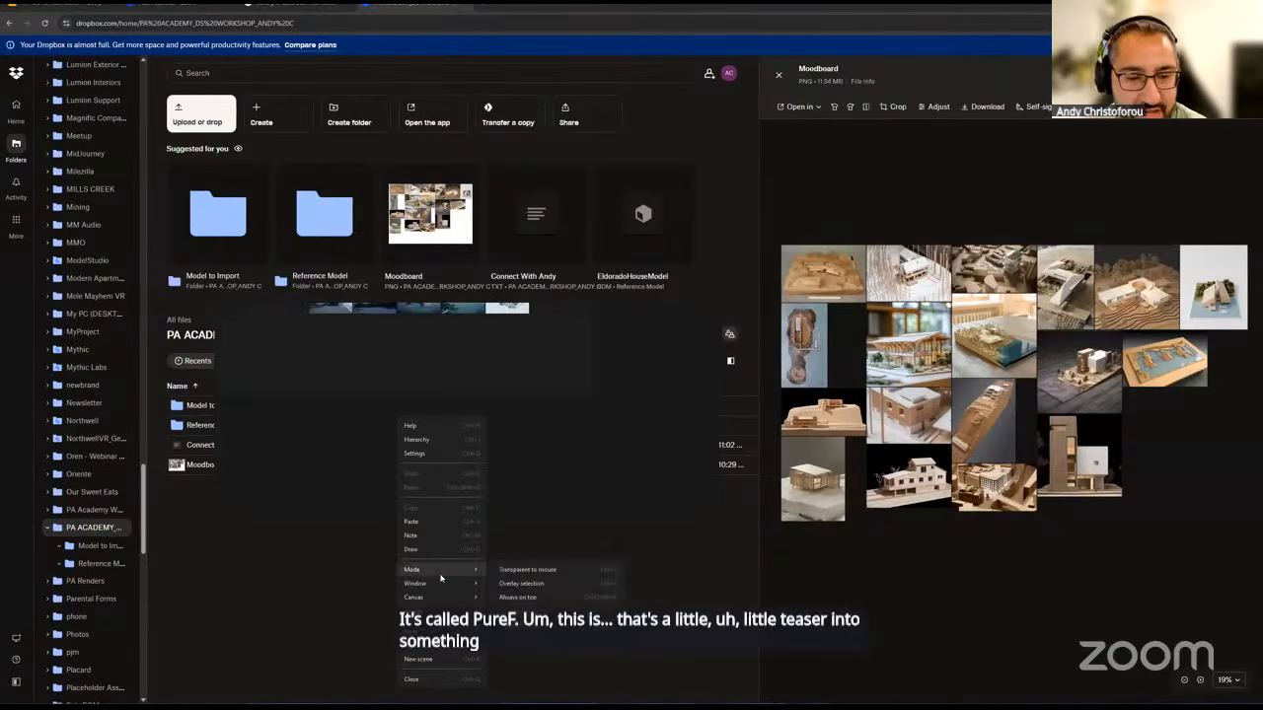
mouse_move(439, 646)
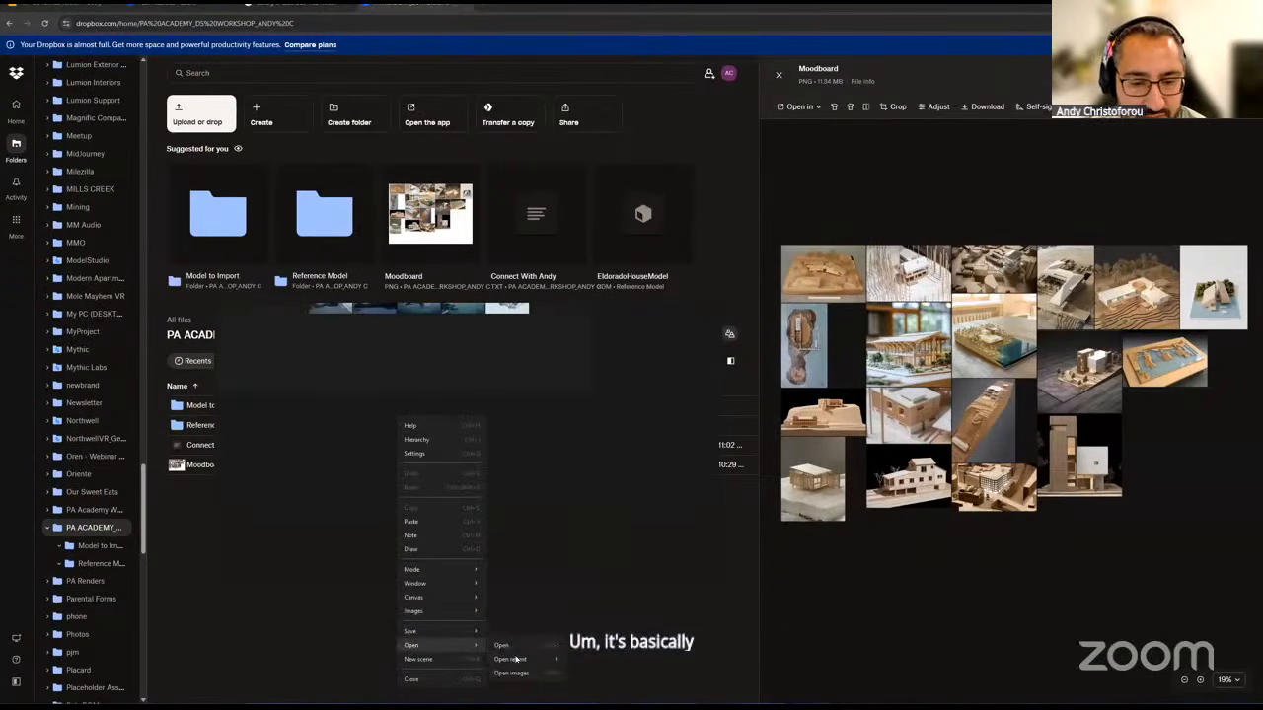
mouse_move(515, 659)
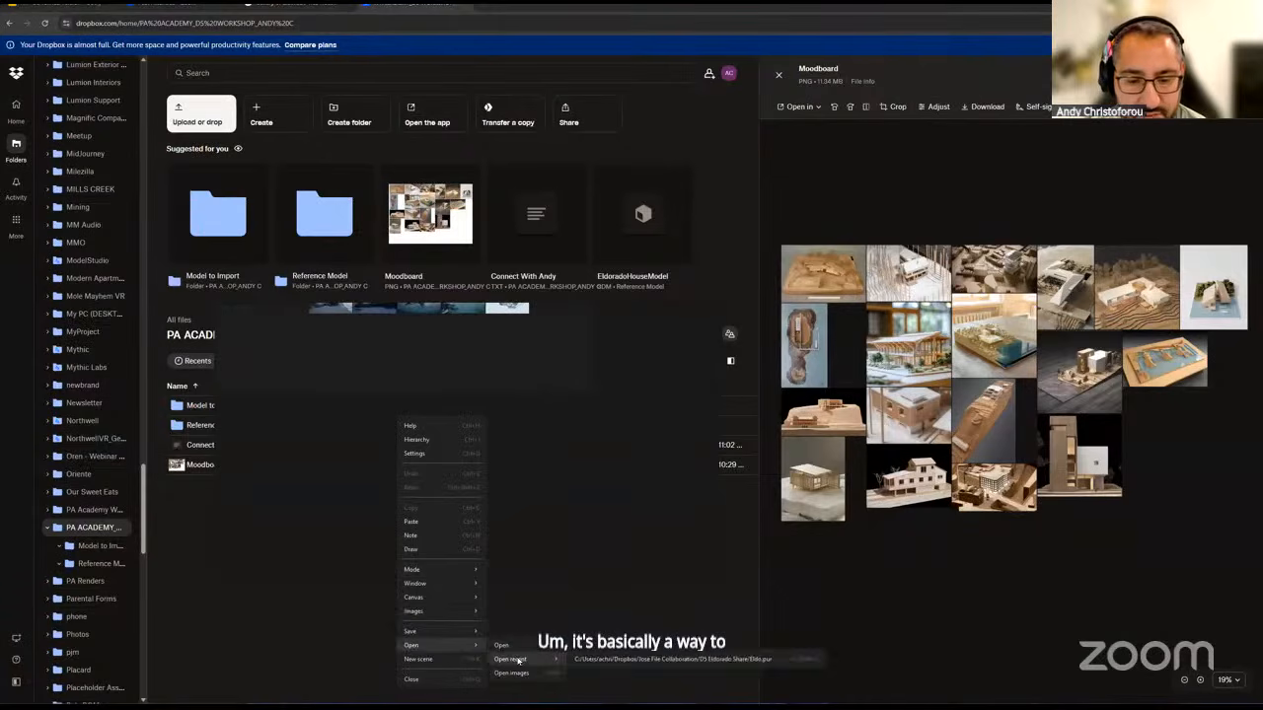
click(615, 661)
click(464, 471)
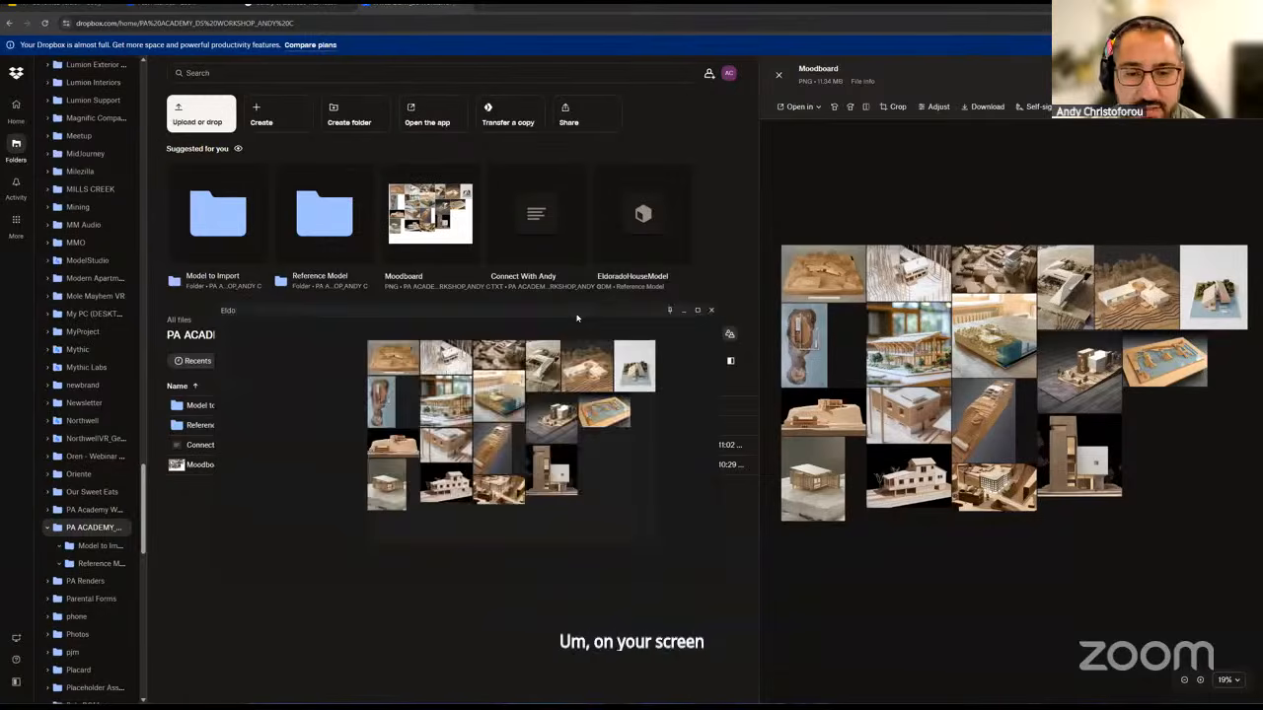
drag(578, 318, 617, 315)
- Examine the architectural model photos on the PureRef reference board up close and as a whole
scroll(542, 398, up, 4)
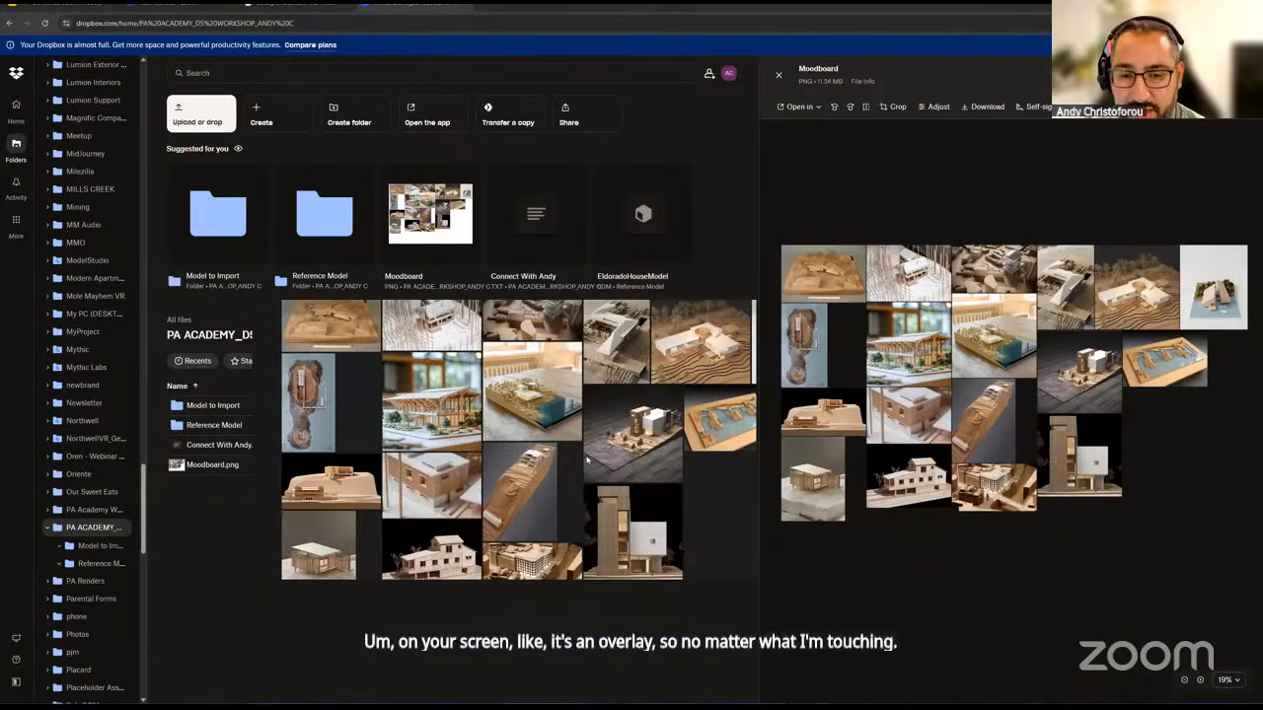
scroll(639, 521, down, 2)
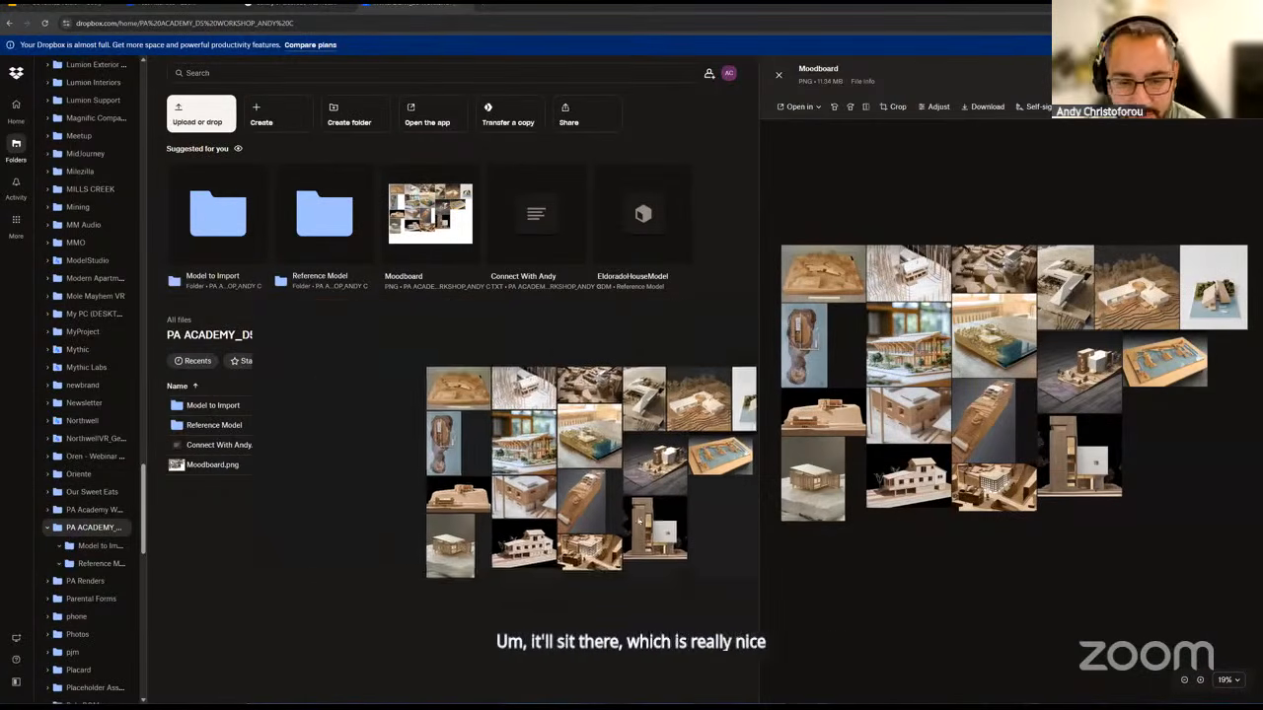
middle_drag(639, 521, 605, 547)
scroll(595, 522, up, 2)
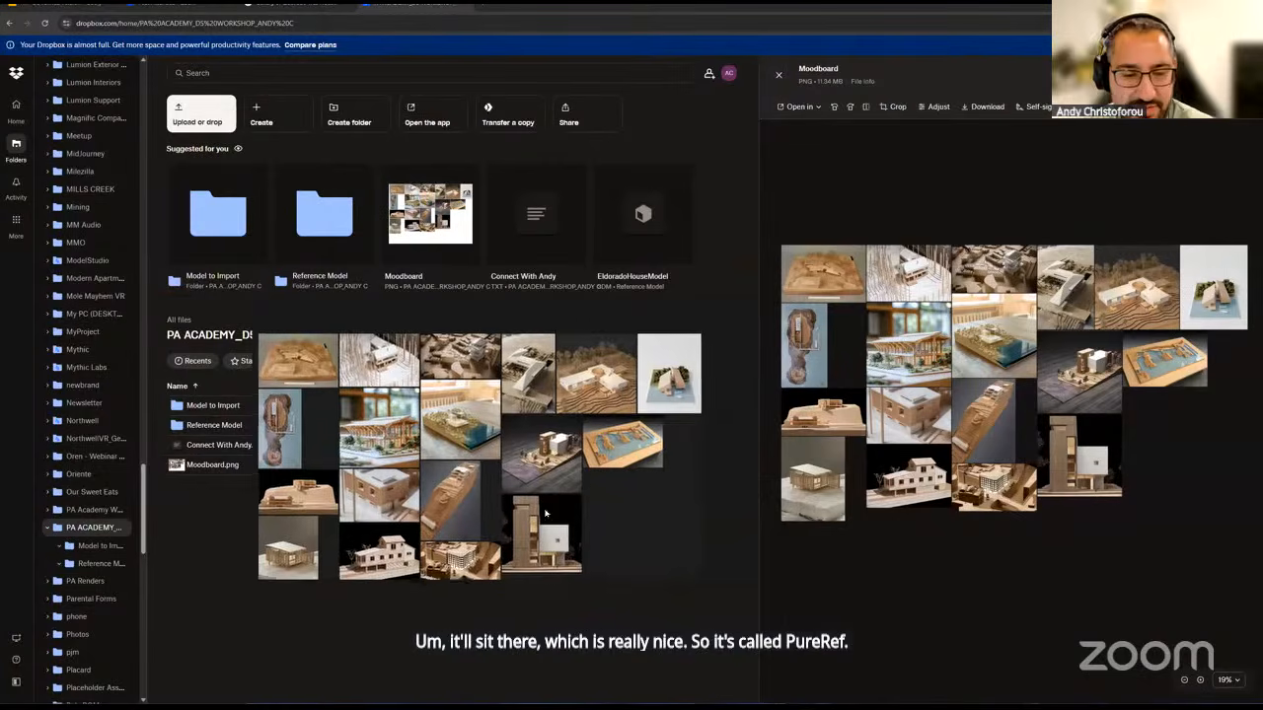
middle_drag(546, 512, 614, 522)
scroll(622, 522, up, 2)
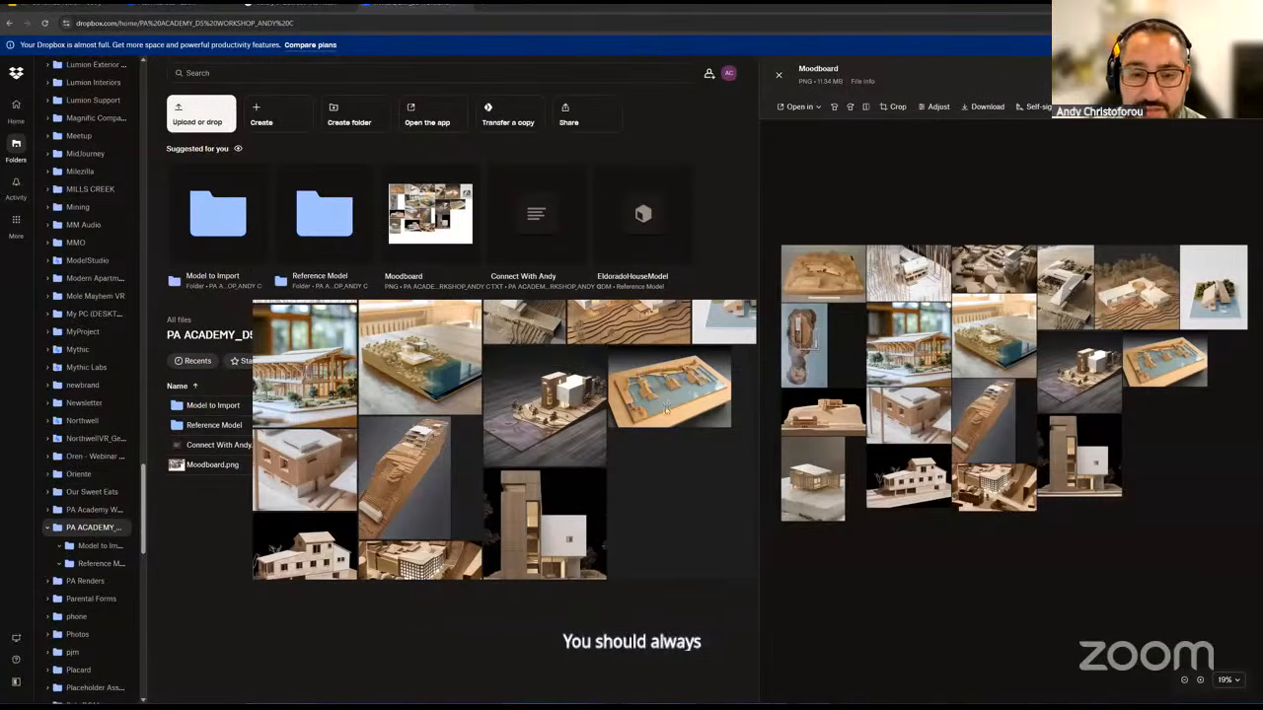
scroll(663, 409, up, 3)
scroll(652, 414, down, 3)
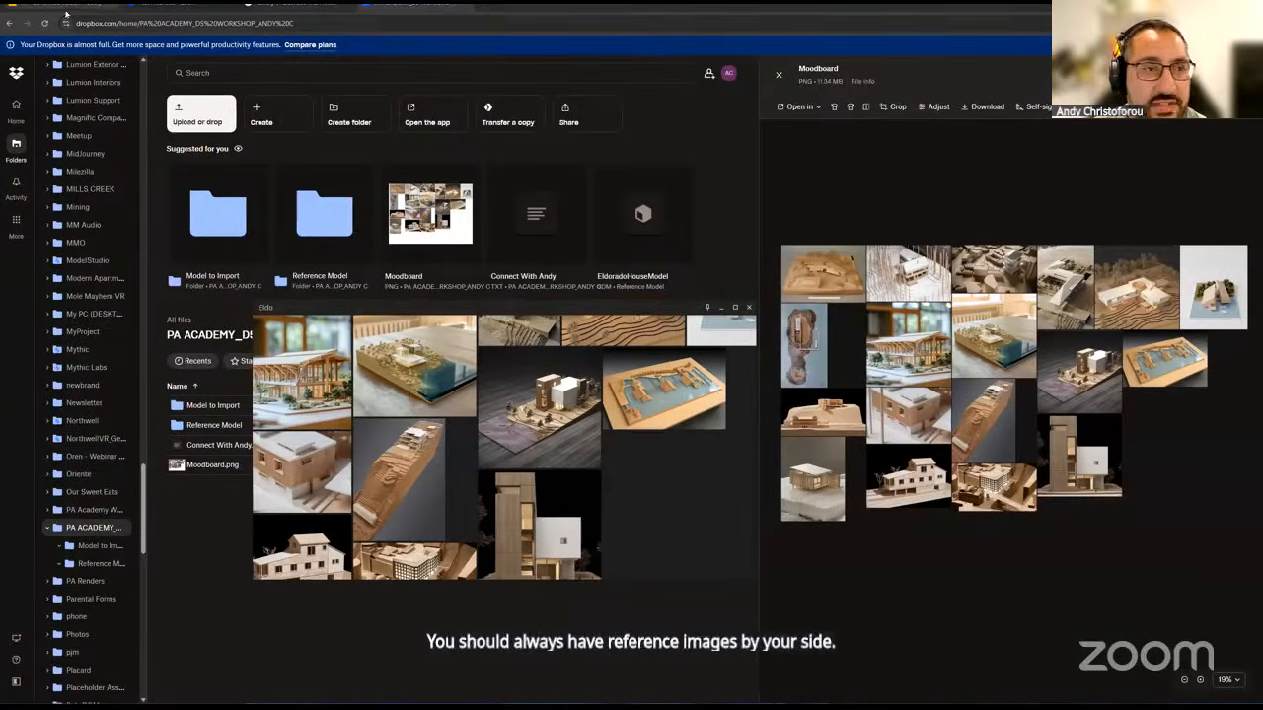
- Switch to the Google Slides presentation and bring the PureRef board in front, enlarging the wooden waterfront model photo
click(66, 7)
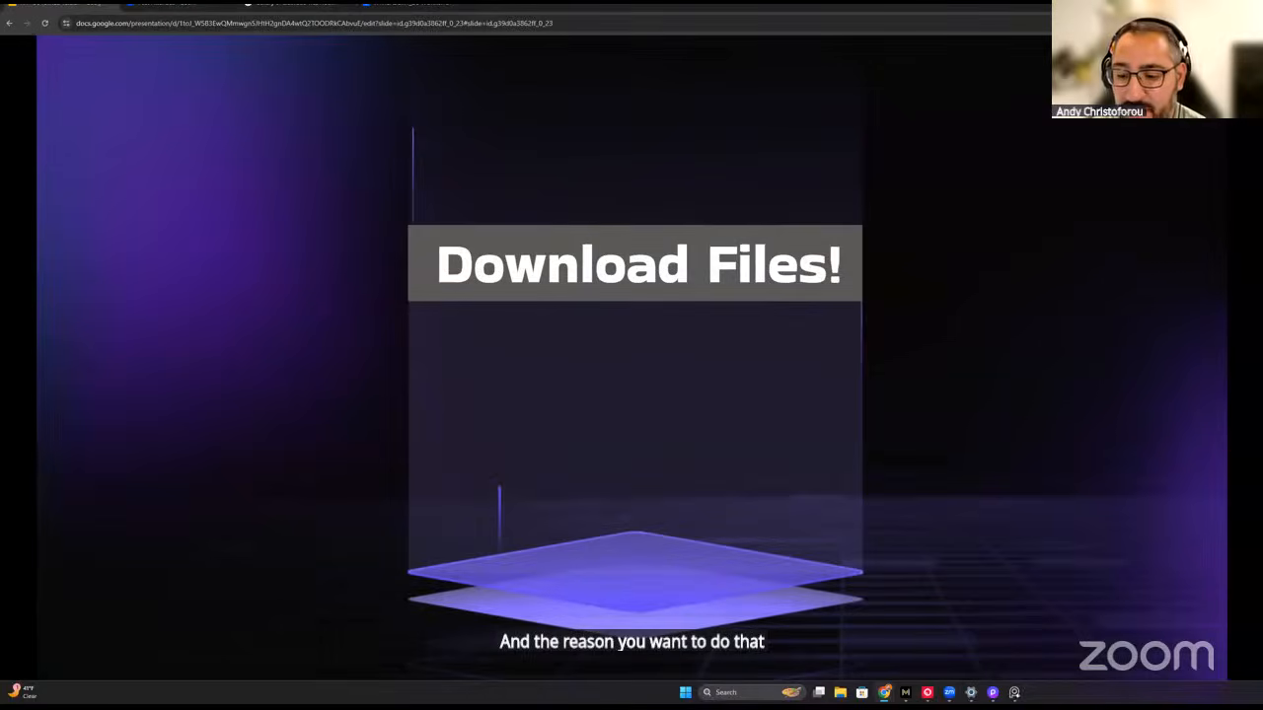
click(1014, 693)
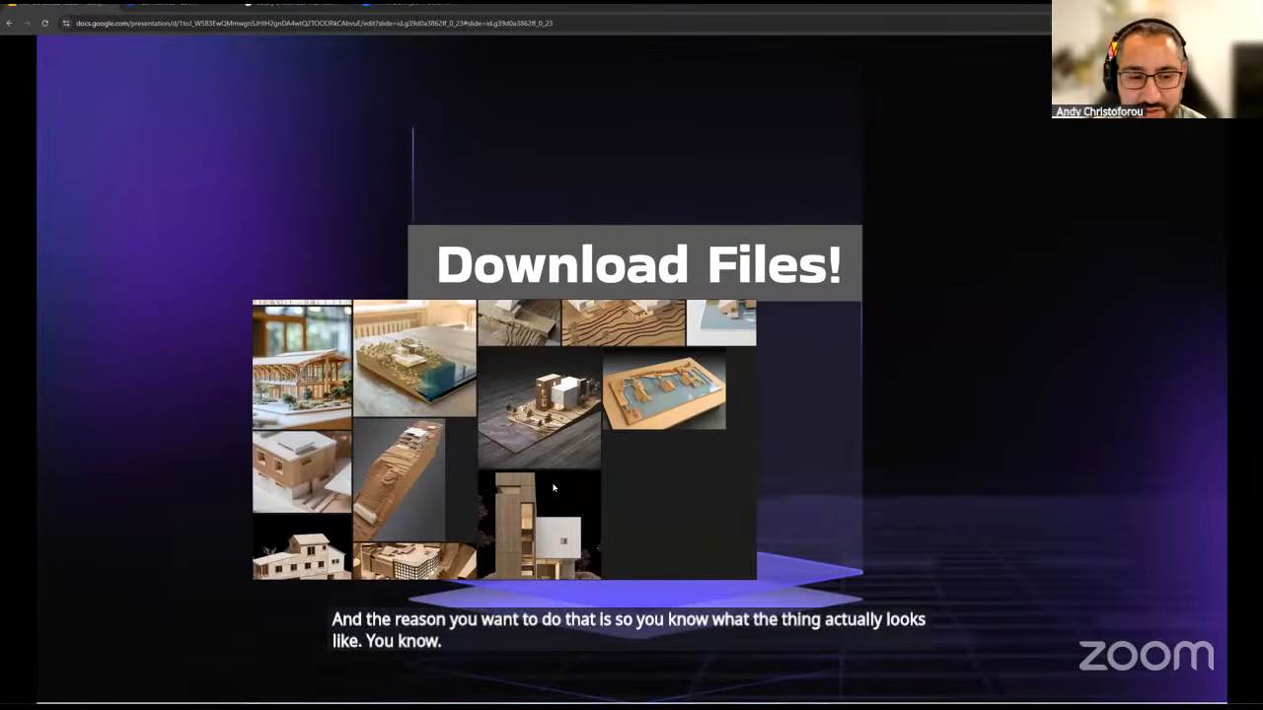
scroll(701, 385, up, 4)
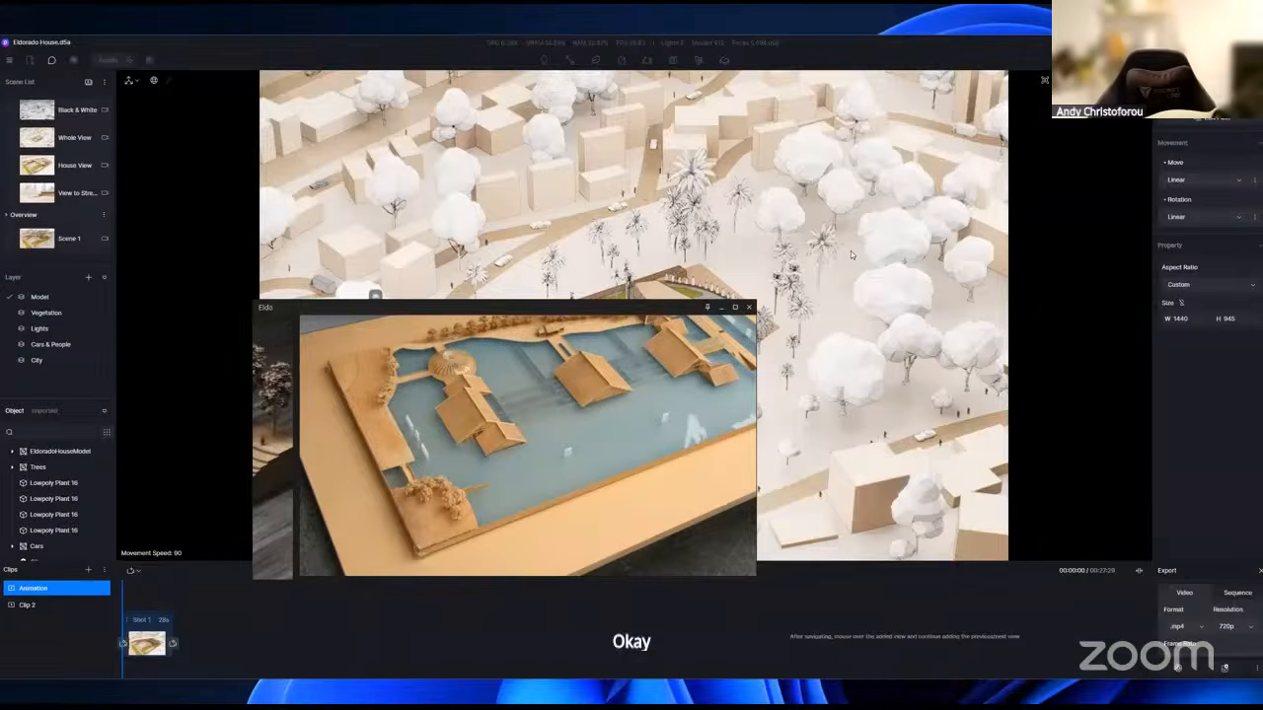
- Maximize the Eldorado House project window in D5 Render and examine the house, pool, courtyard and lawns from different distances
click(1182, 356)
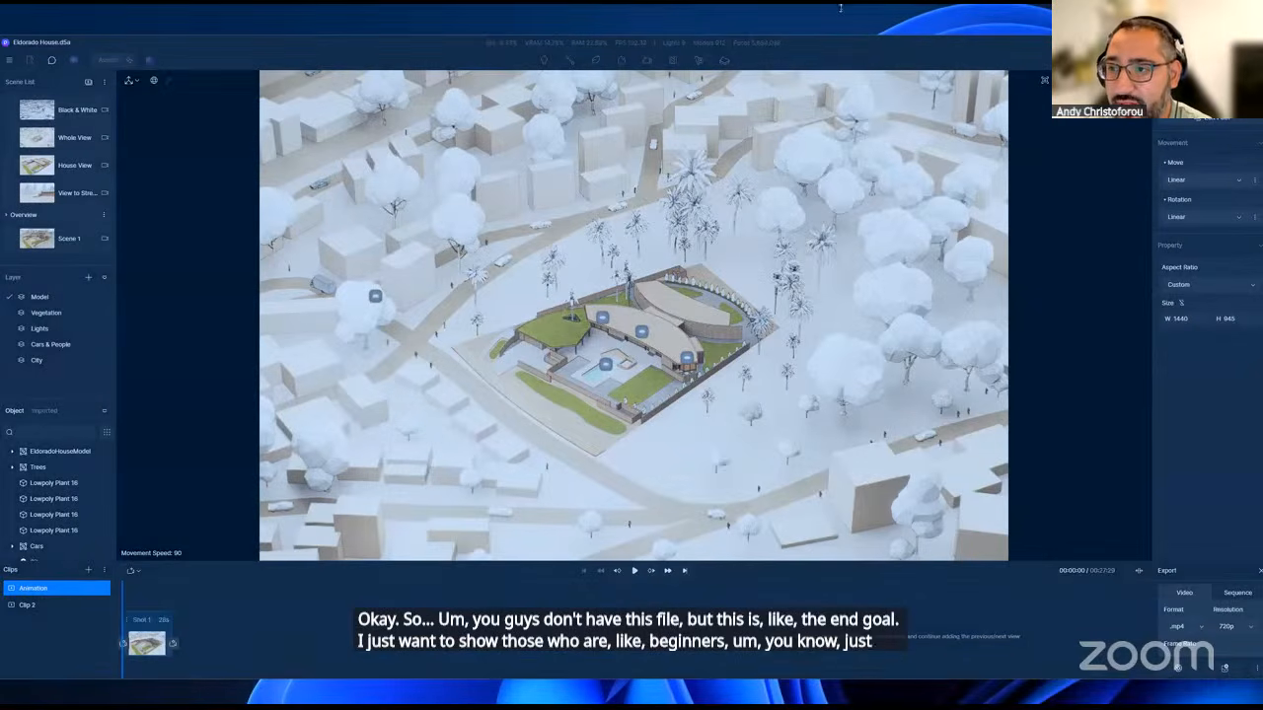
drag(840, 8, 840, 6)
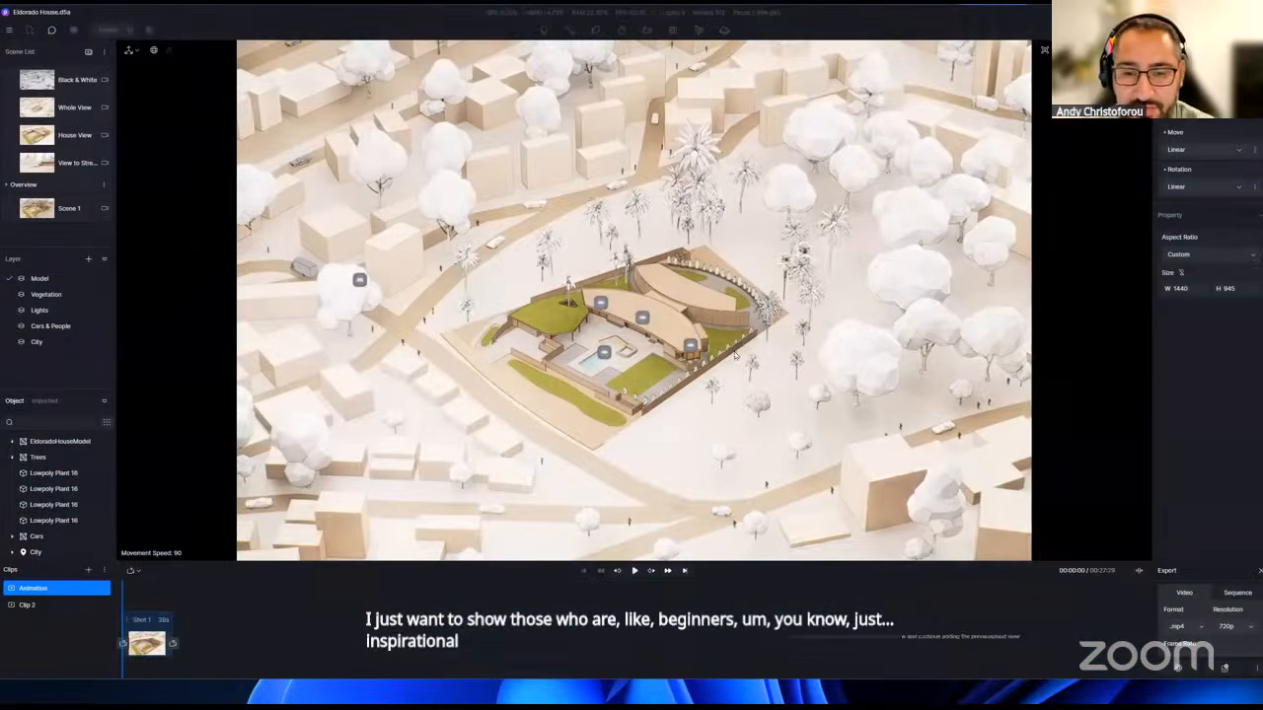
mouse_move(635, 300)
right_down()
mouse_move(585, 319)
mouse_move(730, 315)
mouse_move(621, 301)
right_up()
key(w)
scroll(651, 341, up, 6)
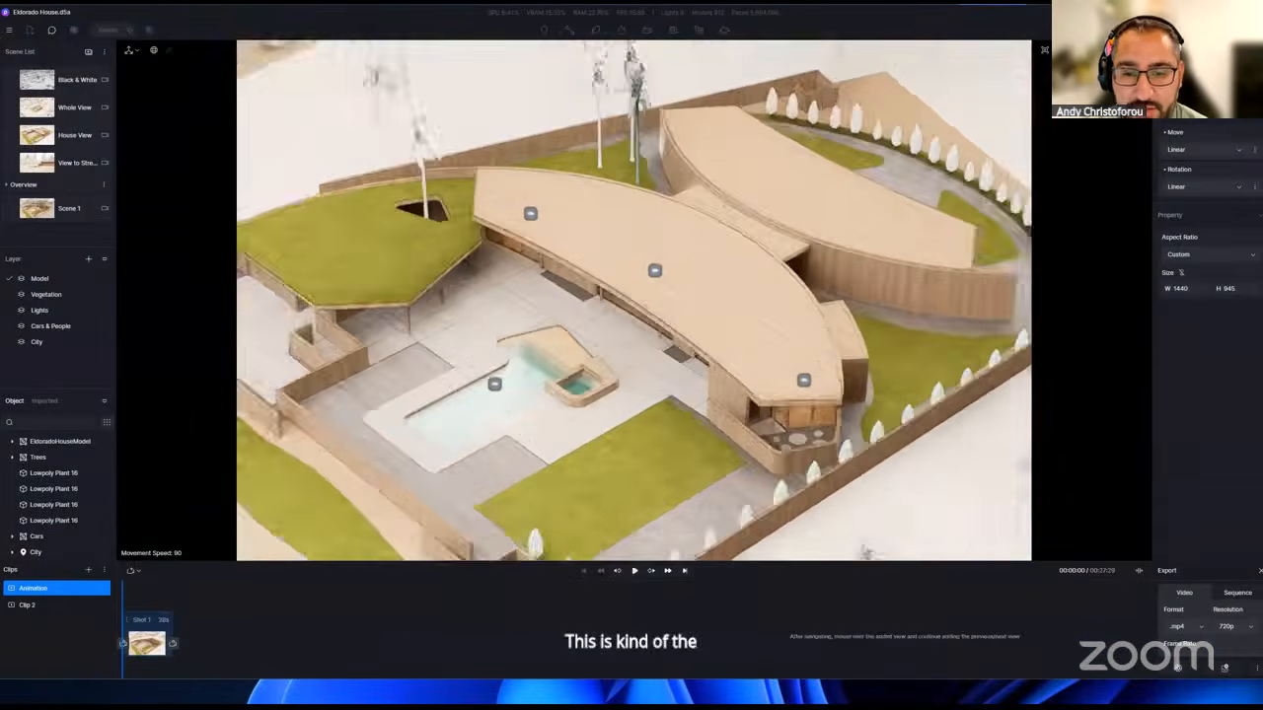
middle_drag(651, 340, 705, 217)
right_drag(704, 345, 691, 449)
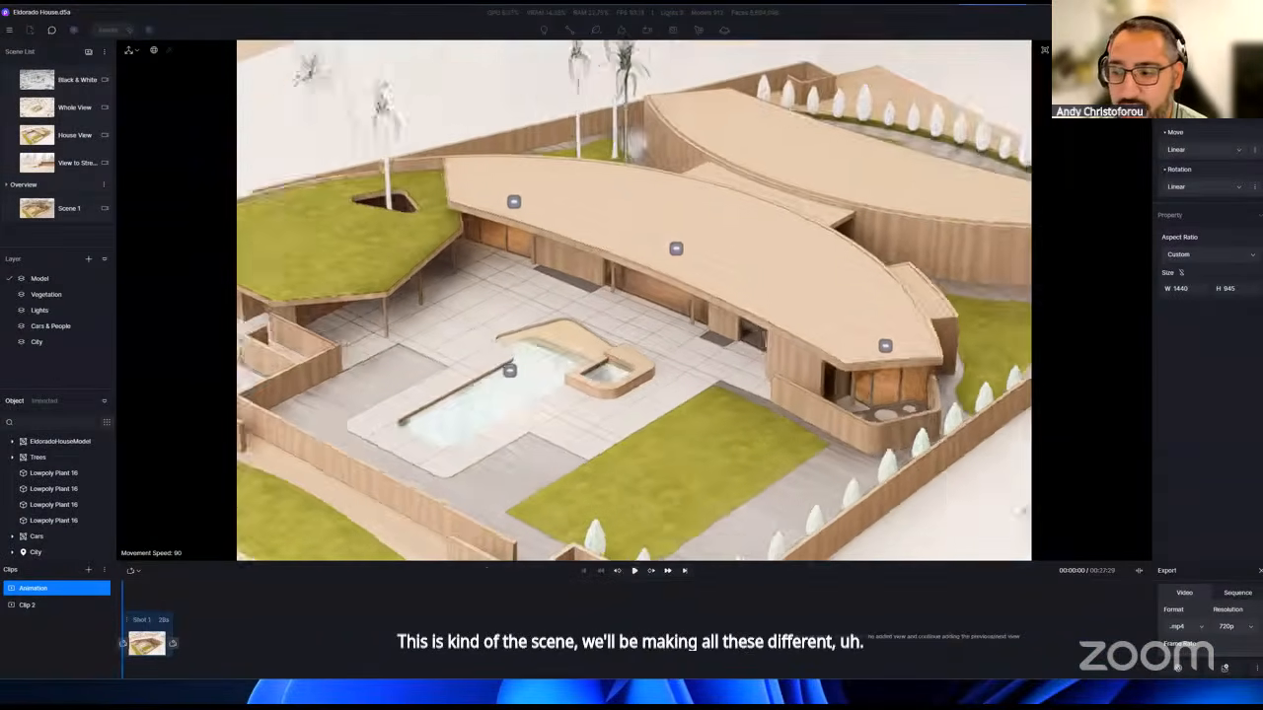
middle_drag(690, 449, 827, 391)
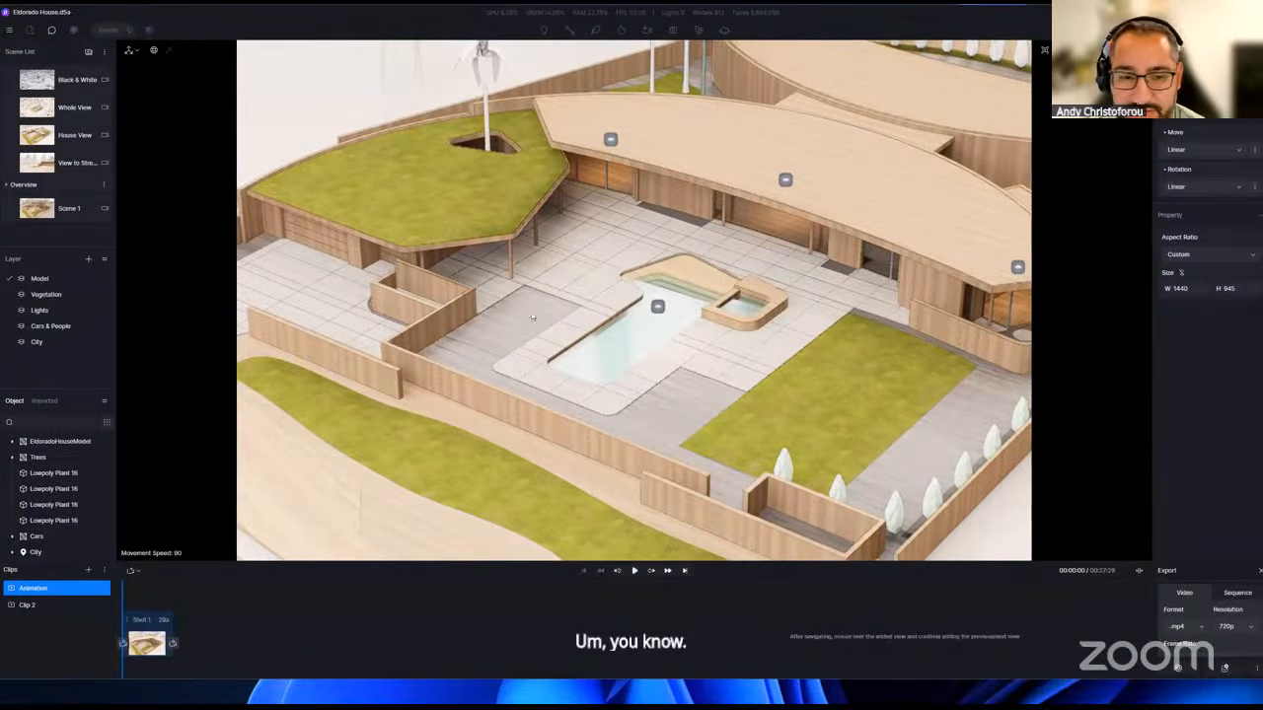
scroll(732, 353, down, 4)
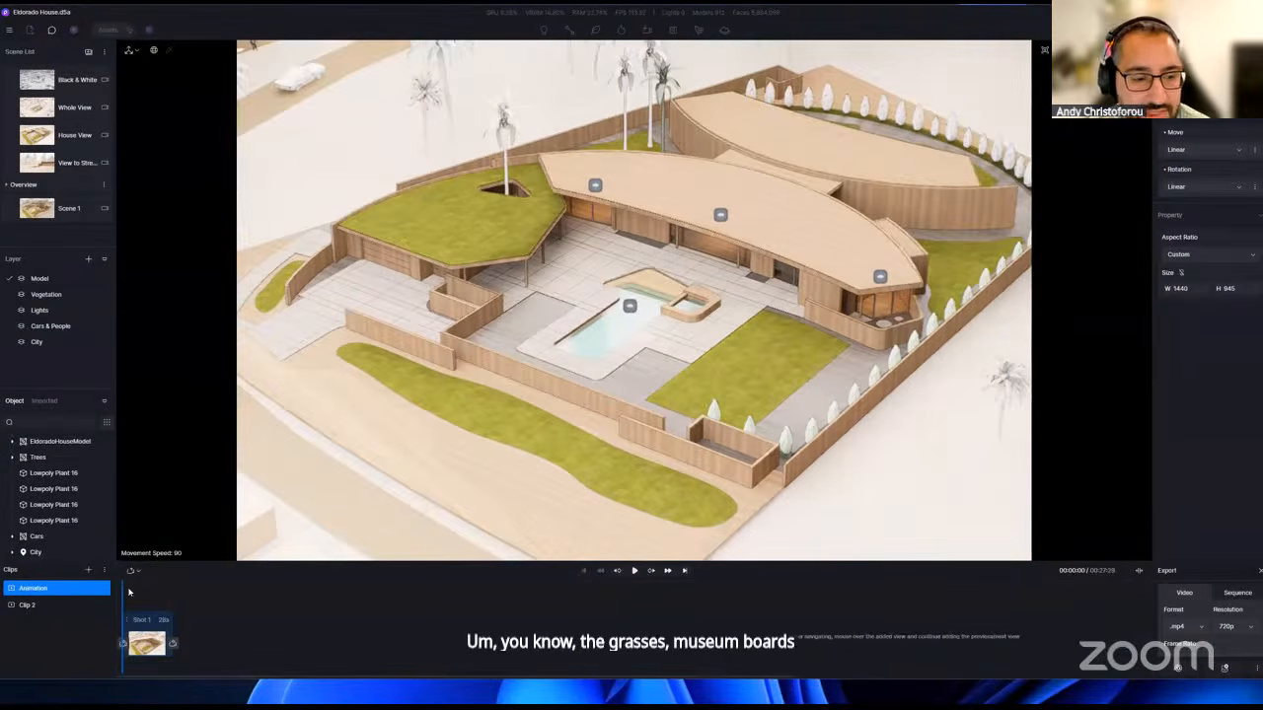
- Preview the exploded-building animation by scrubbing through Shot 1 and playing it from the start
click(137, 600)
mouse_move(138, 600)
mouse_down()
mouse_move(119, 596)
mouse_move(133, 596)
mouse_up()
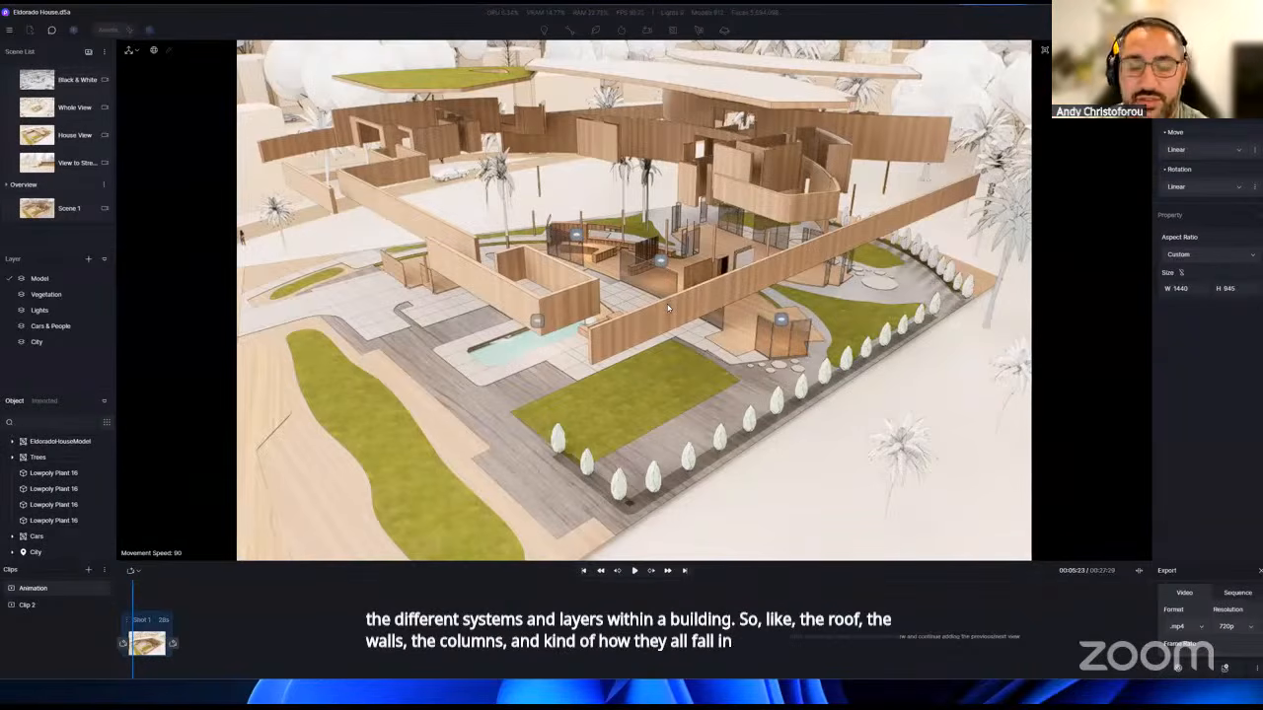
scroll(668, 307, down, 8)
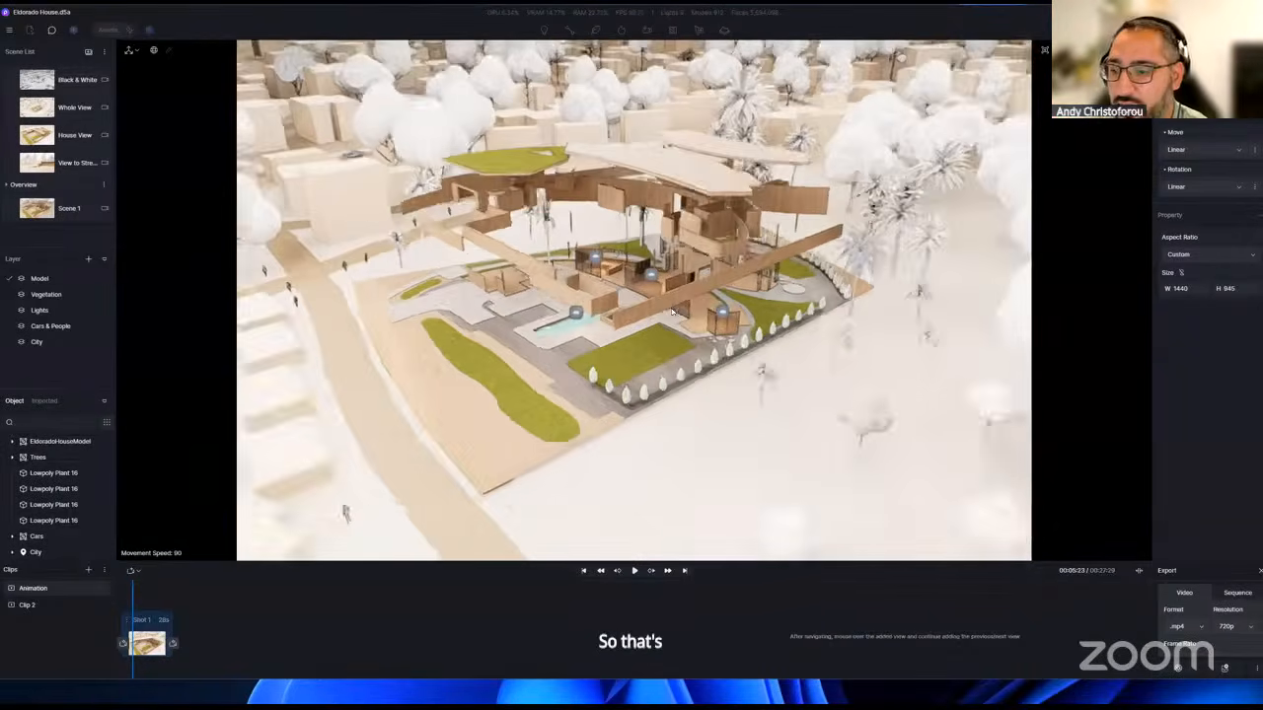
middle_drag(651, 301, 641, 347)
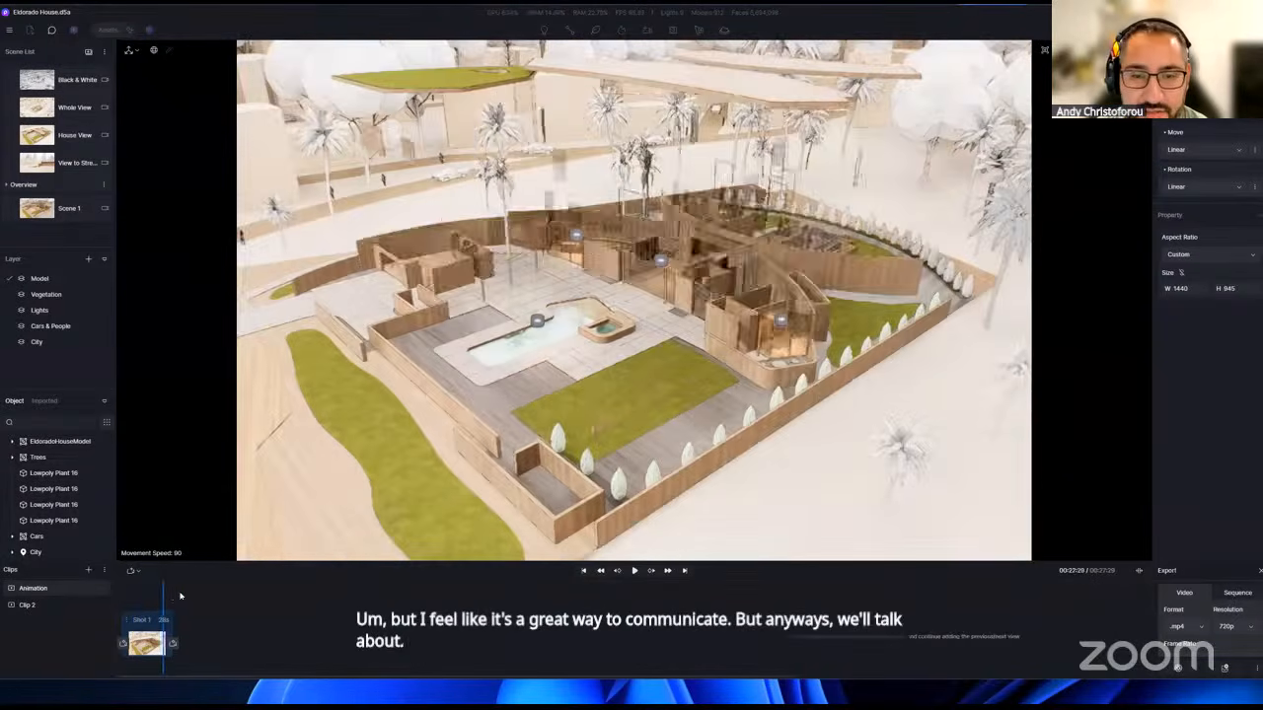
drag(137, 594, 122, 593)
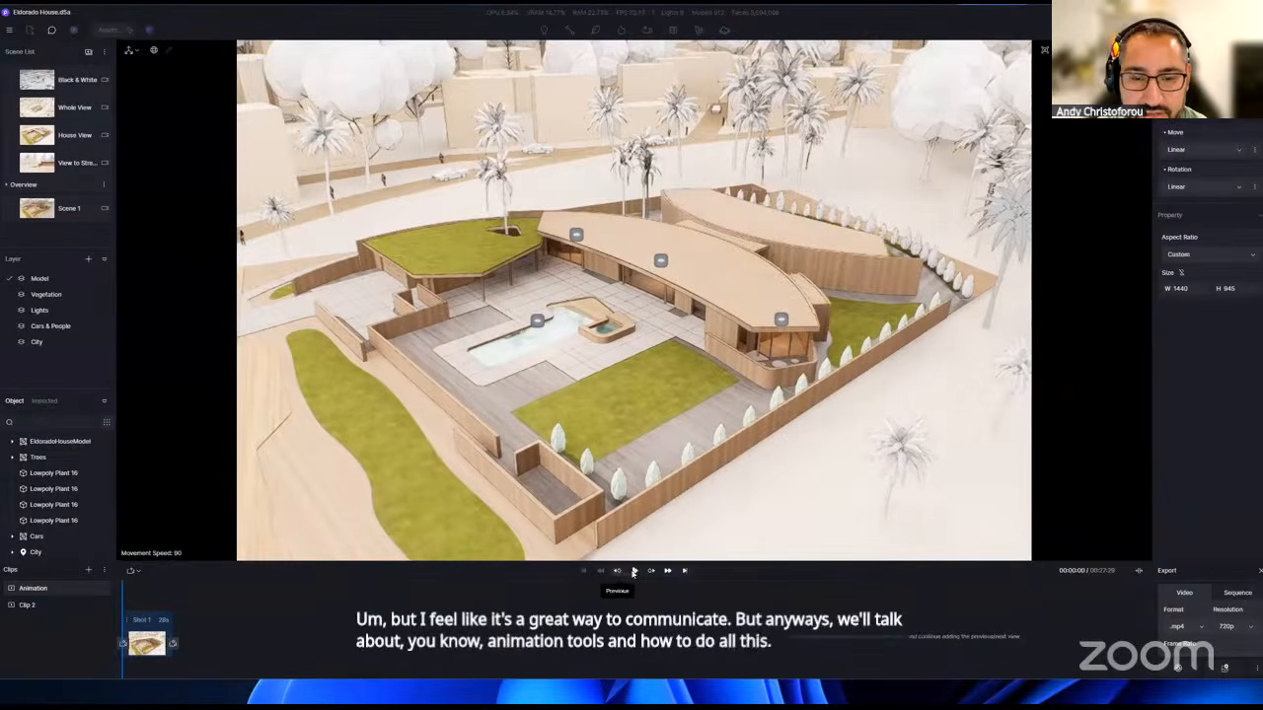
click(635, 572)
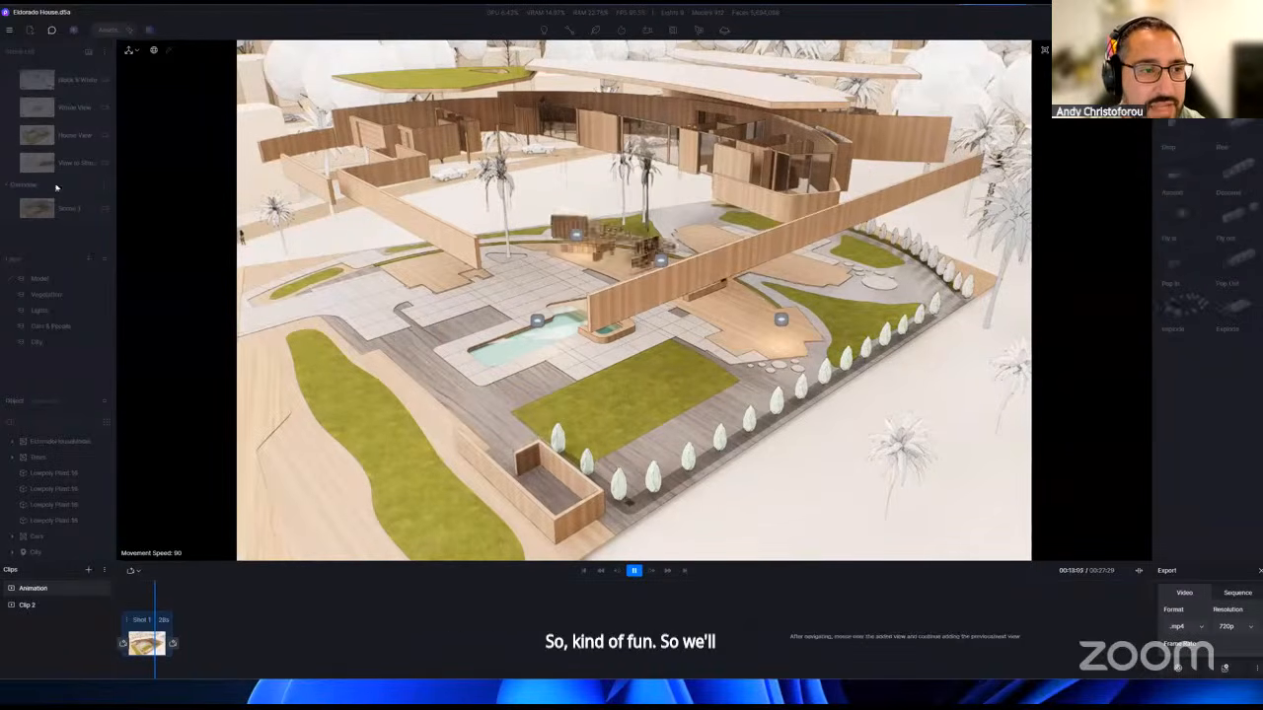
- Preview the saved scenes, including House View, Whole View, Black & White and Scene 1, and rewind the animation to its start
click(63, 136)
click(84, 161)
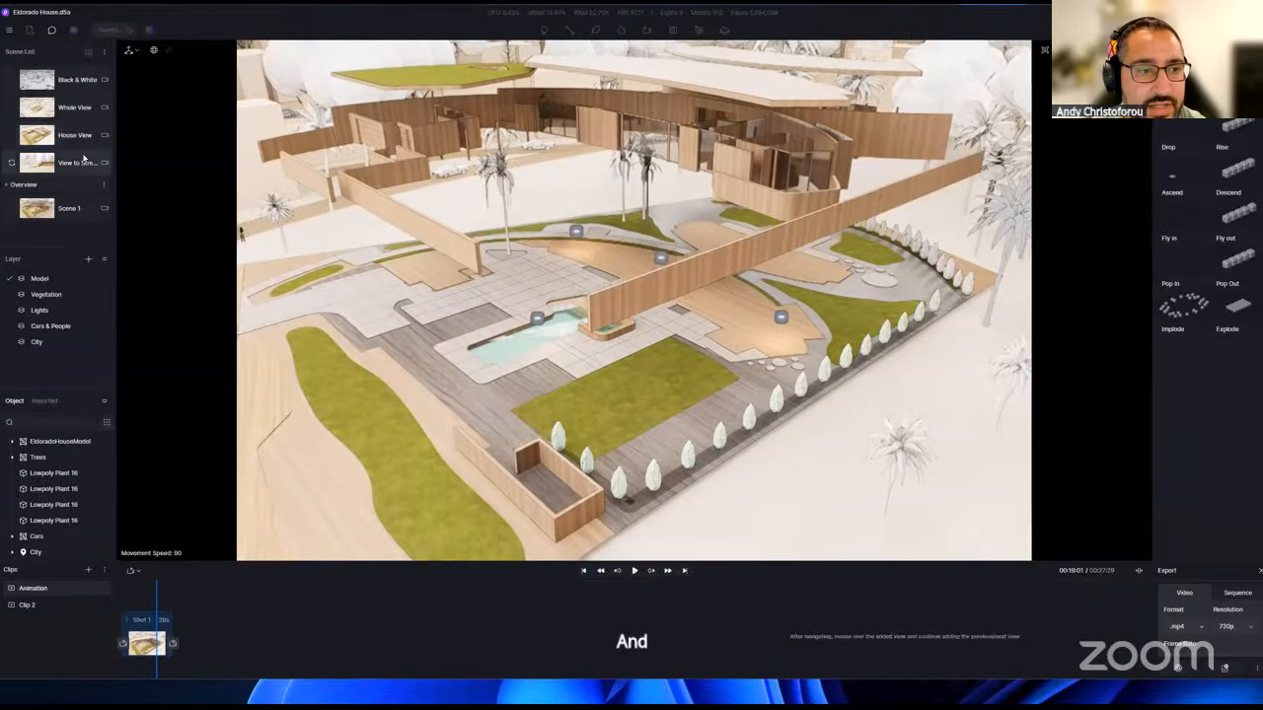
click(78, 103)
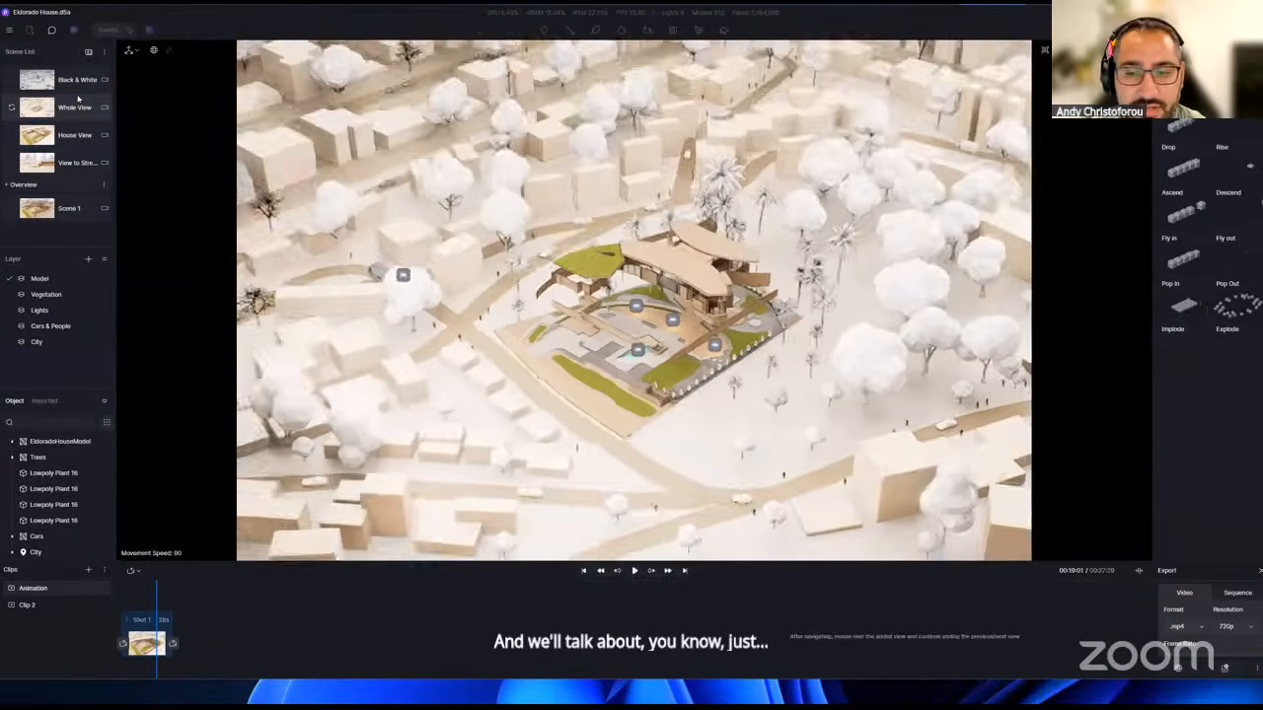
click(77, 82)
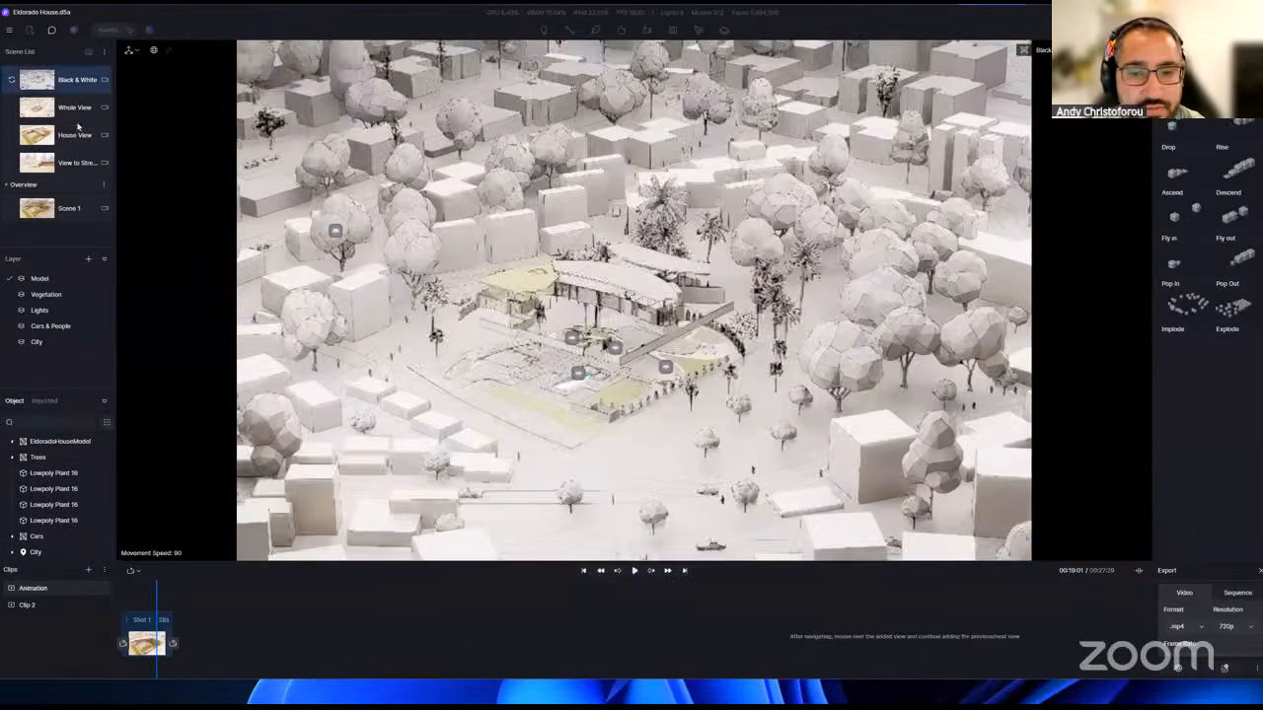
click(82, 214)
click(80, 167)
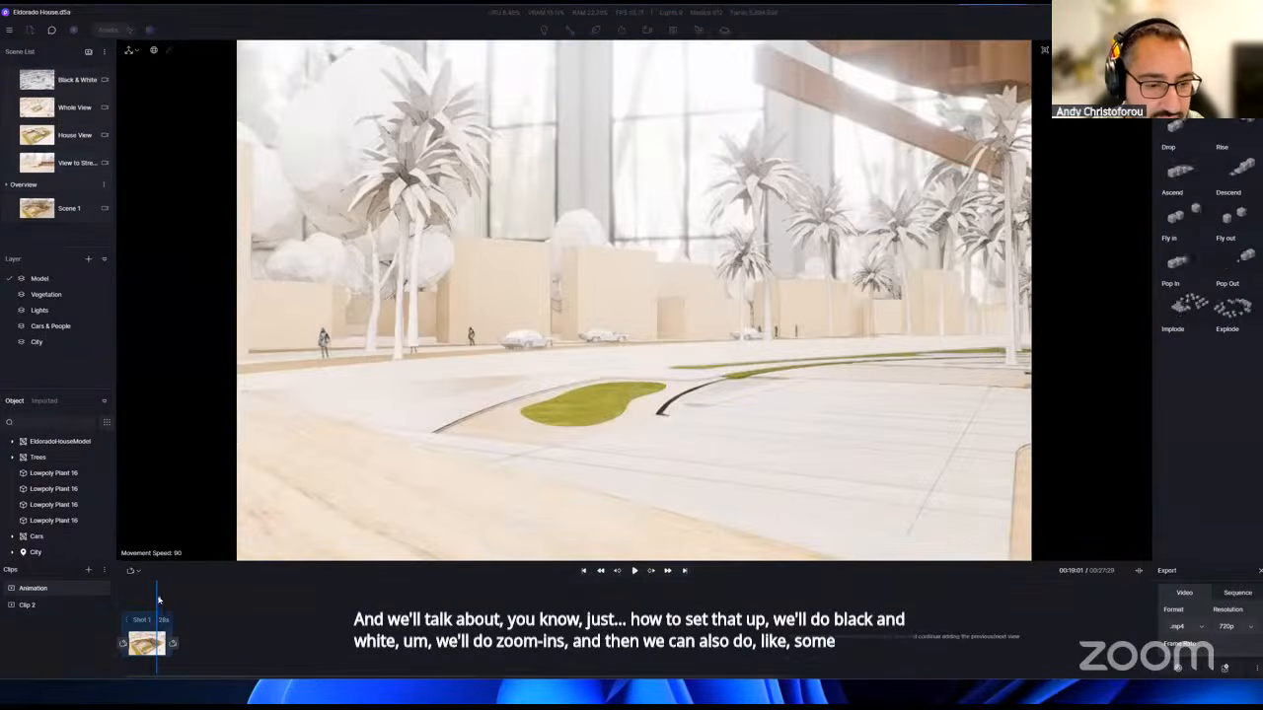
drag(157, 597, 92, 605)
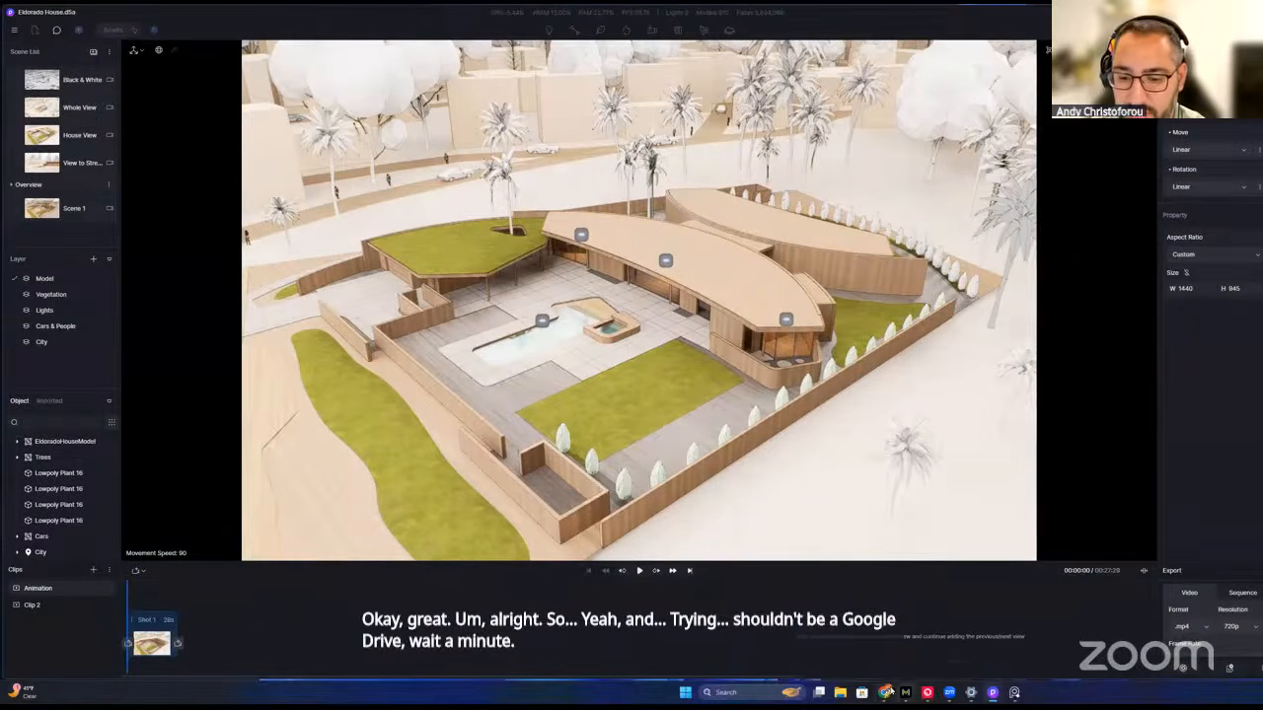
- Switch to the Dropbox page in the browser and get a share link for the open workshop folder
mouse_move(884, 692)
click(867, 667)
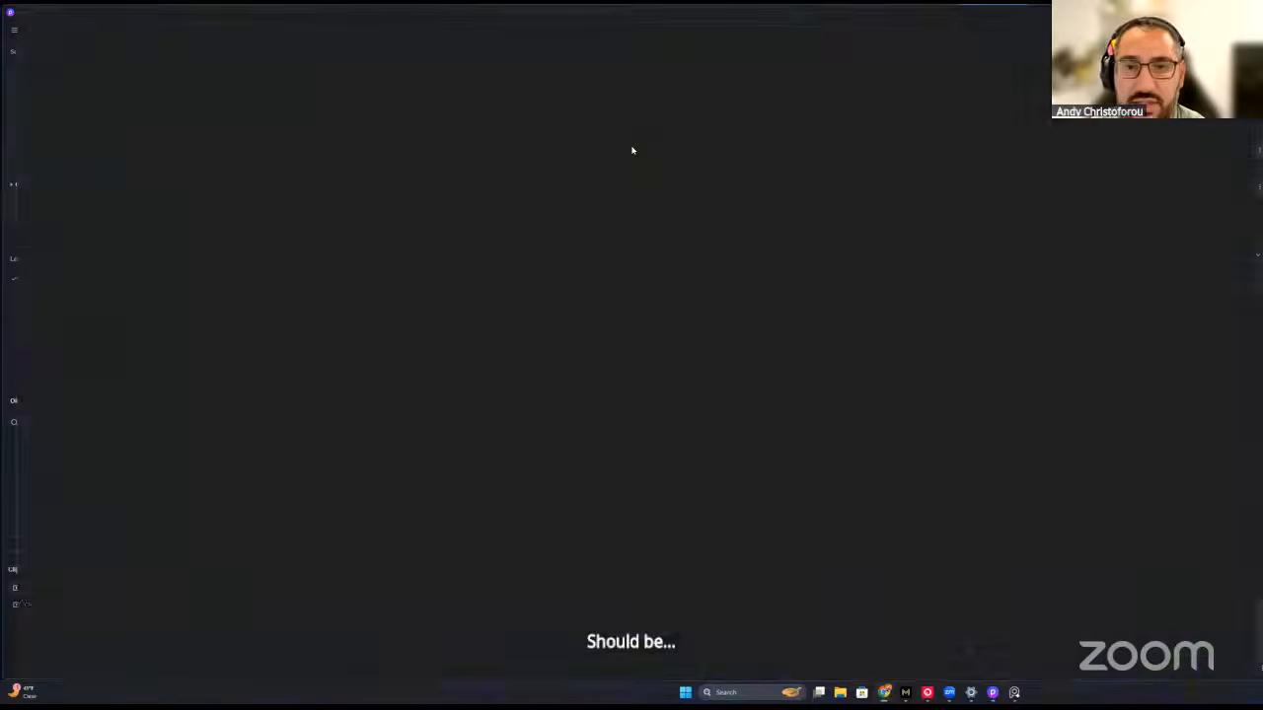
click(402, 12)
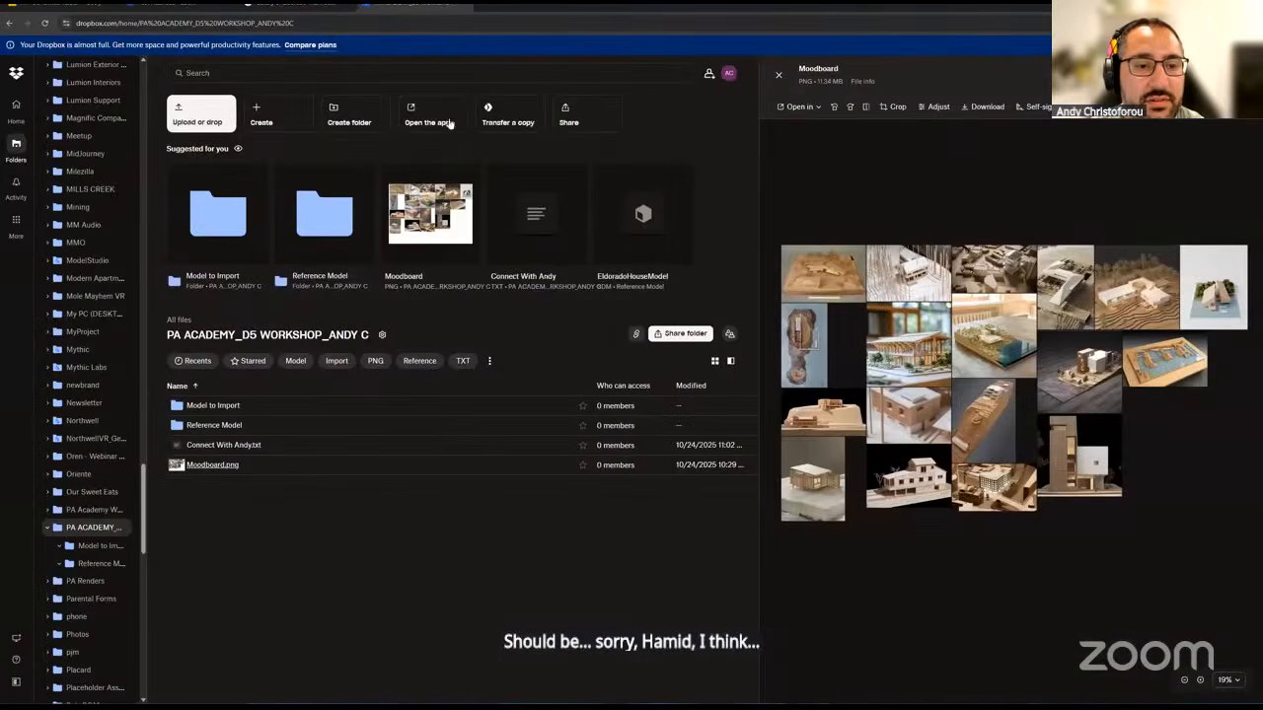
click(636, 333)
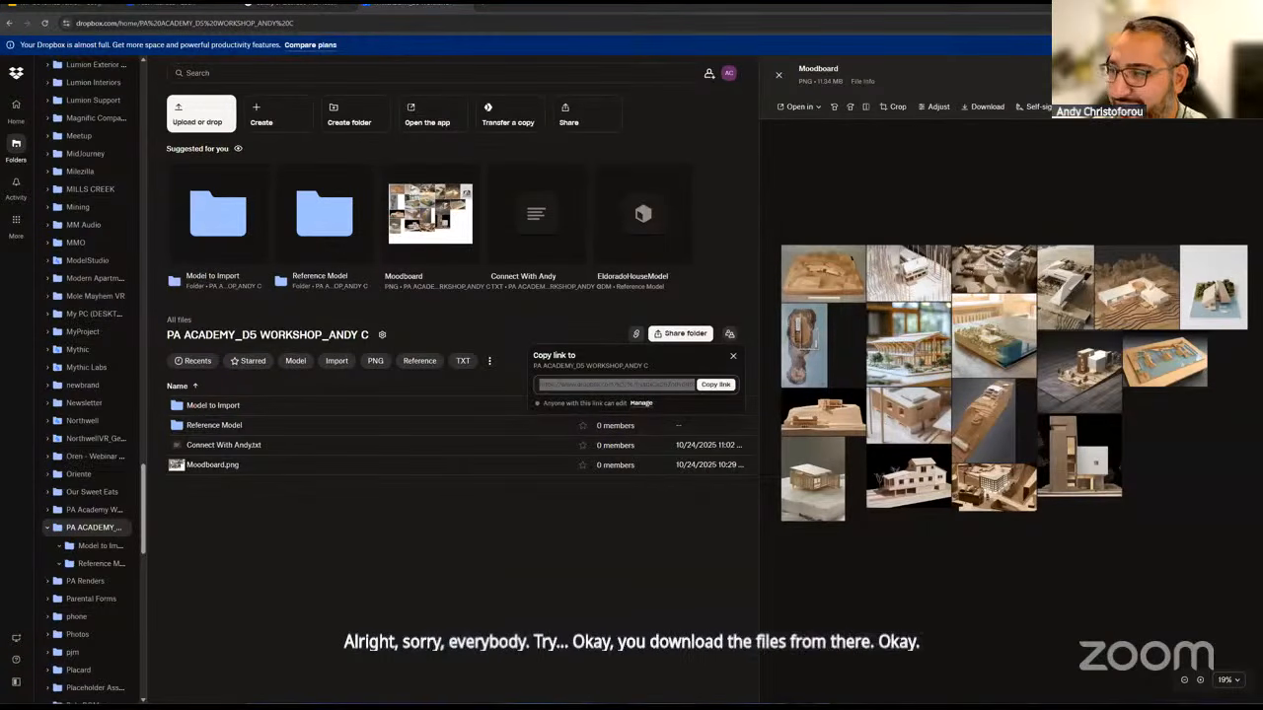
- Open the shared Google Drive folder to check its workshop files, and return to the Dropbox page
click(1144, 275)
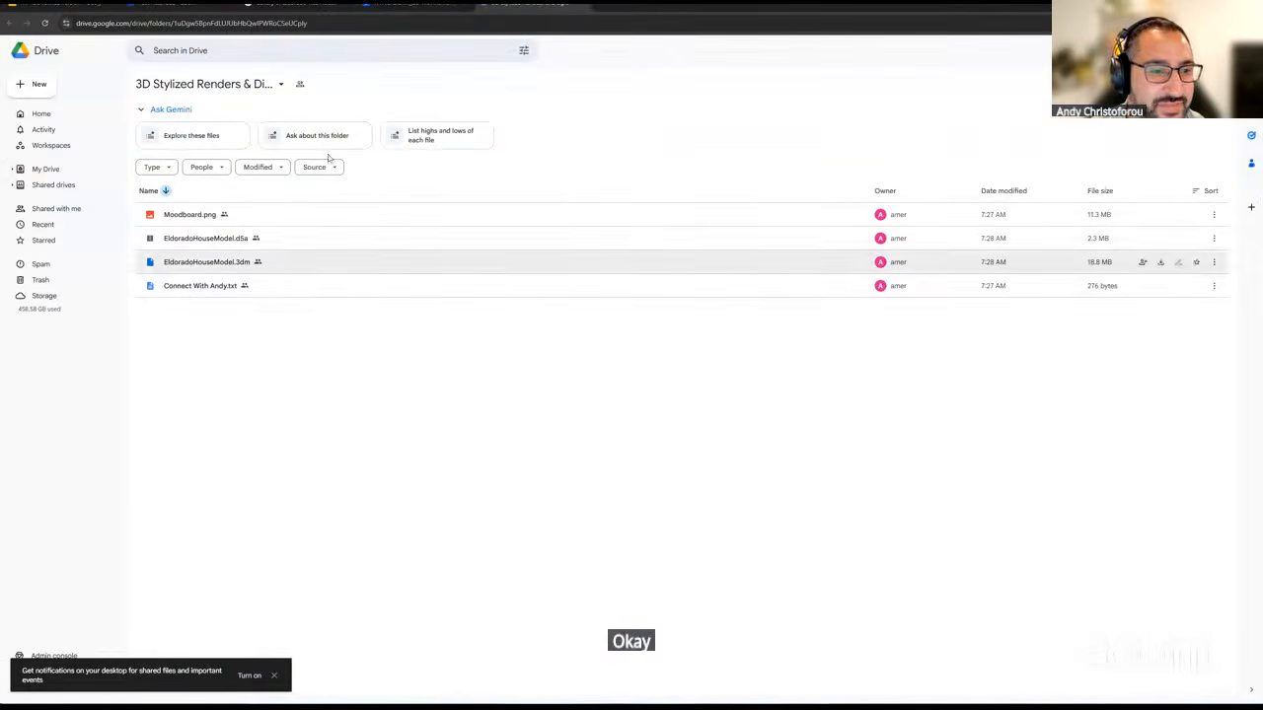
click(415, 4)
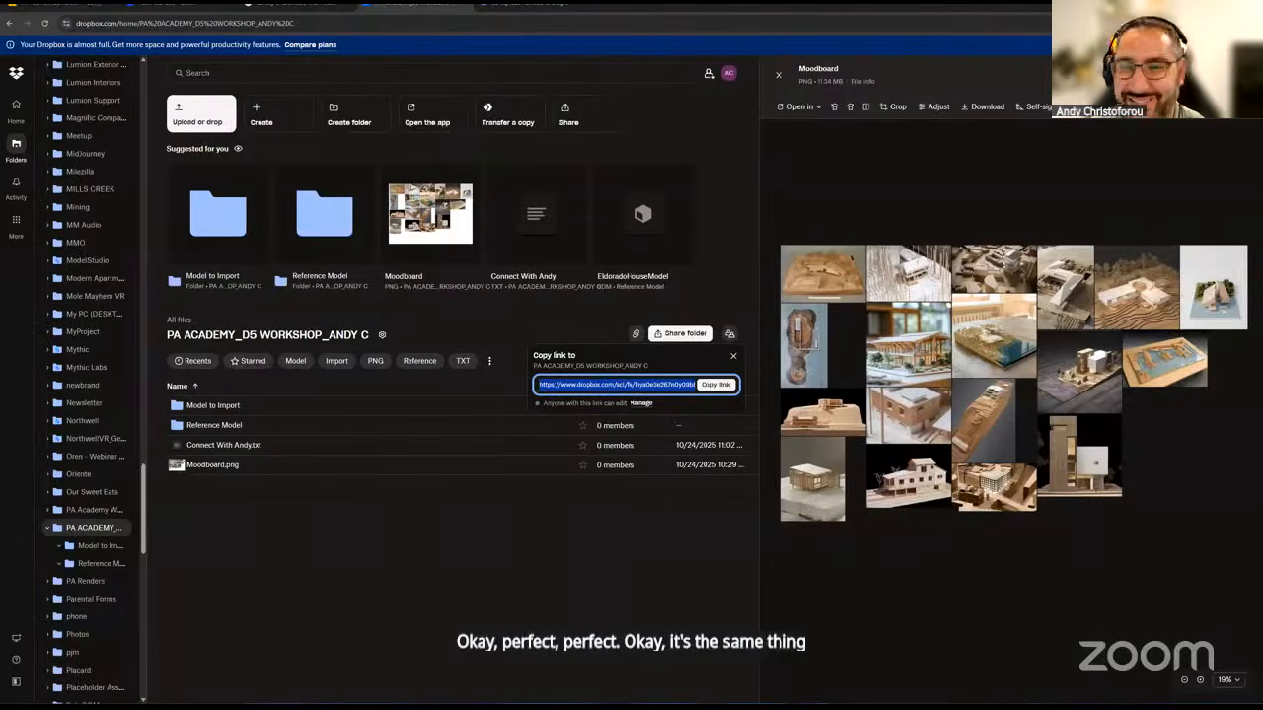
- Minimize the browser and close the Eldorado House project in D5 Render
click(1199, 5)
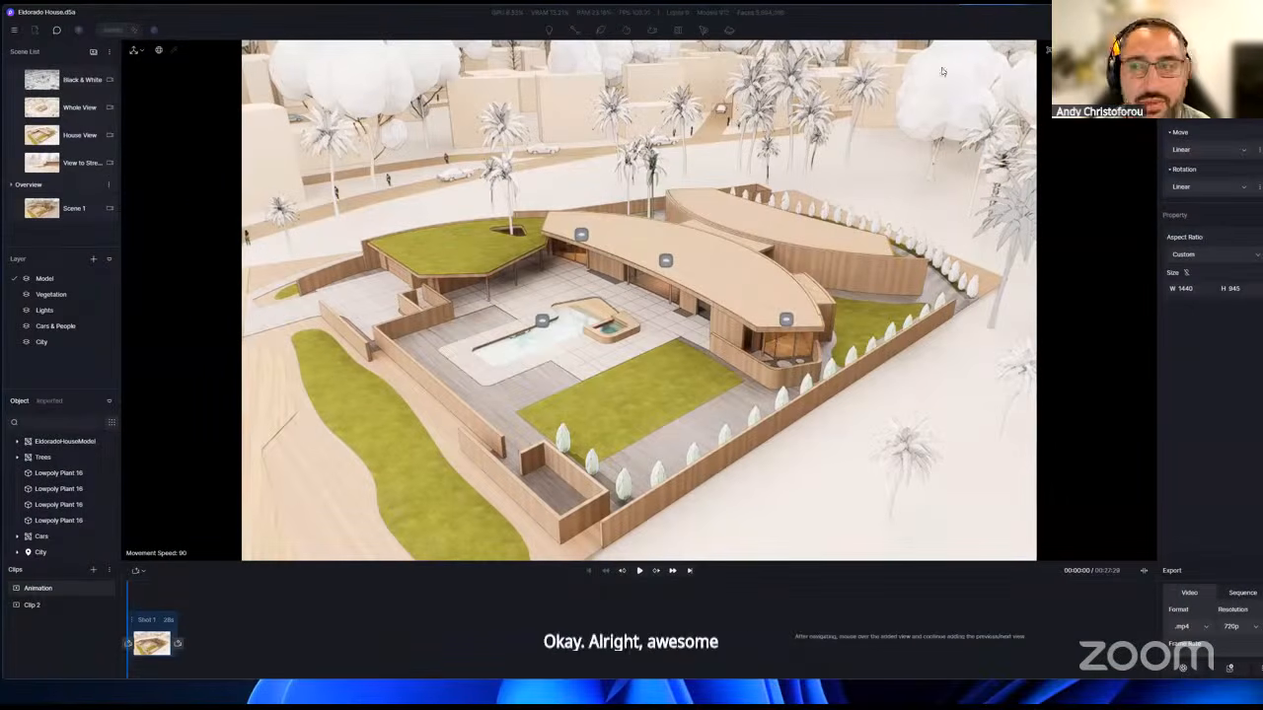
click(1249, 11)
click(631, 341)
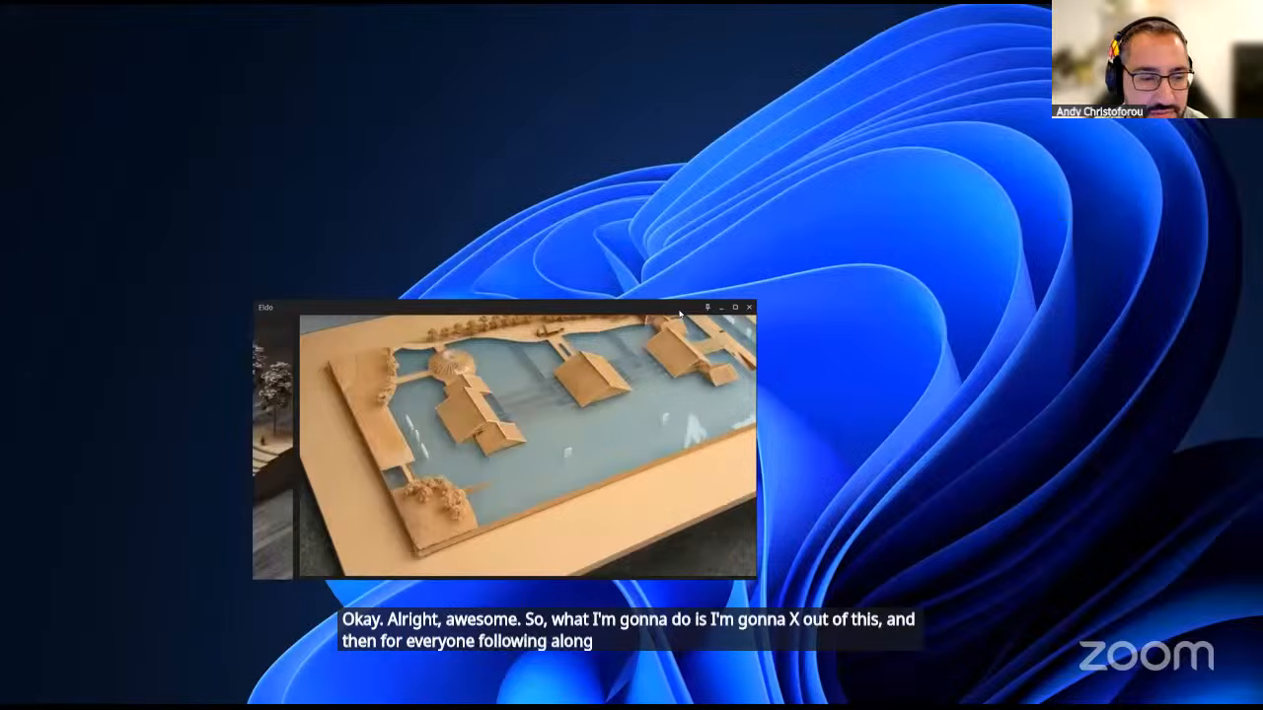
- Move the reference board out of the way, zoom it out to show all its images, and start D5 Launcher
right_drag(603, 468, 390, 564)
scroll(390, 564, down, 7)
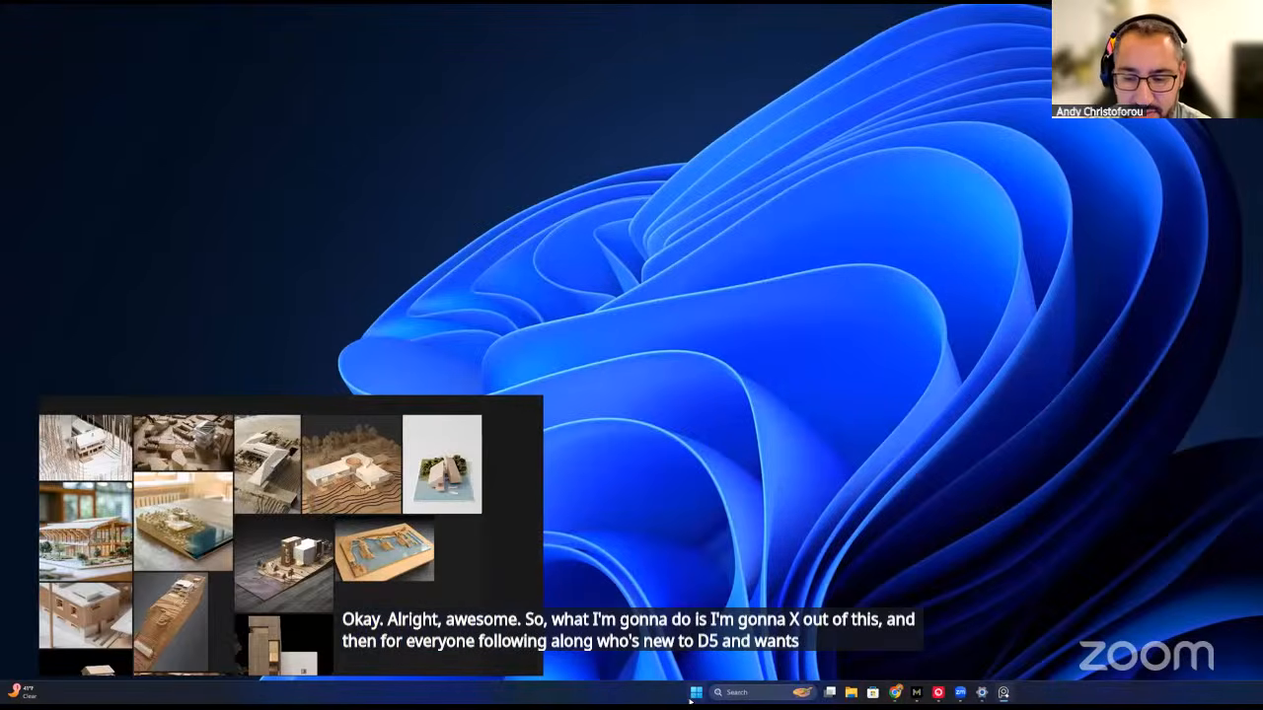
click(695, 691)
text(d5)
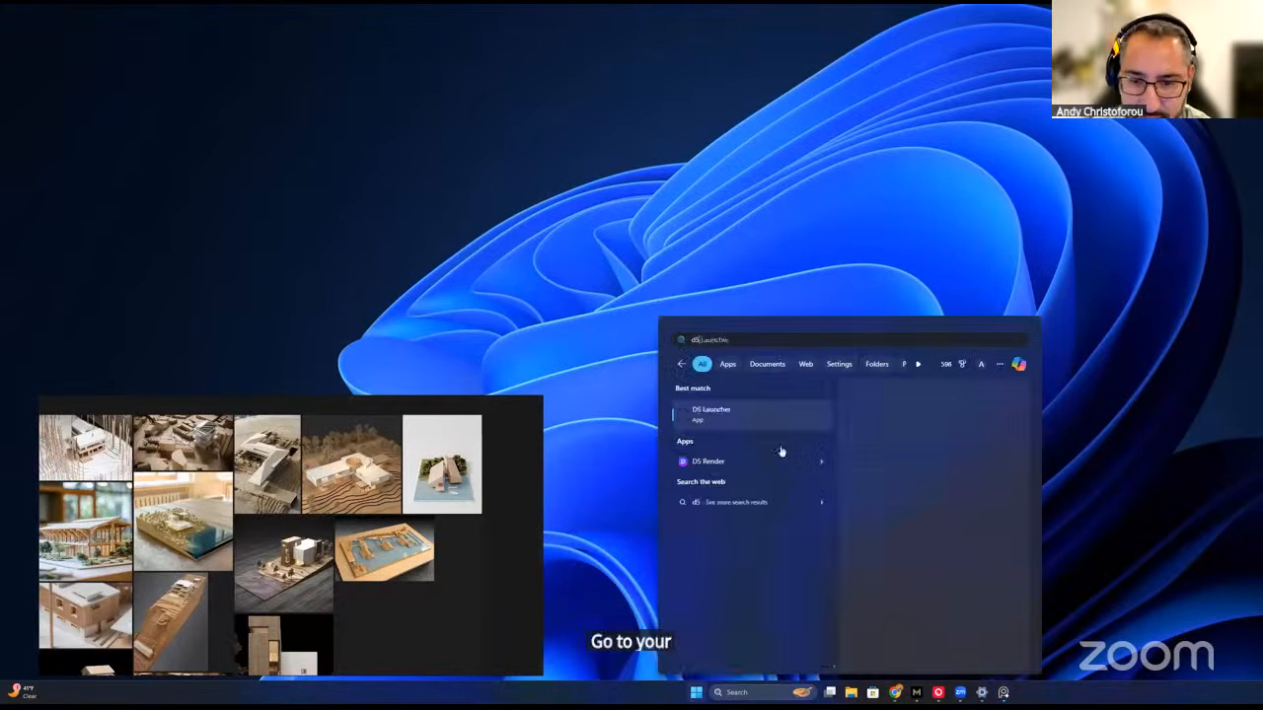
click(813, 427)
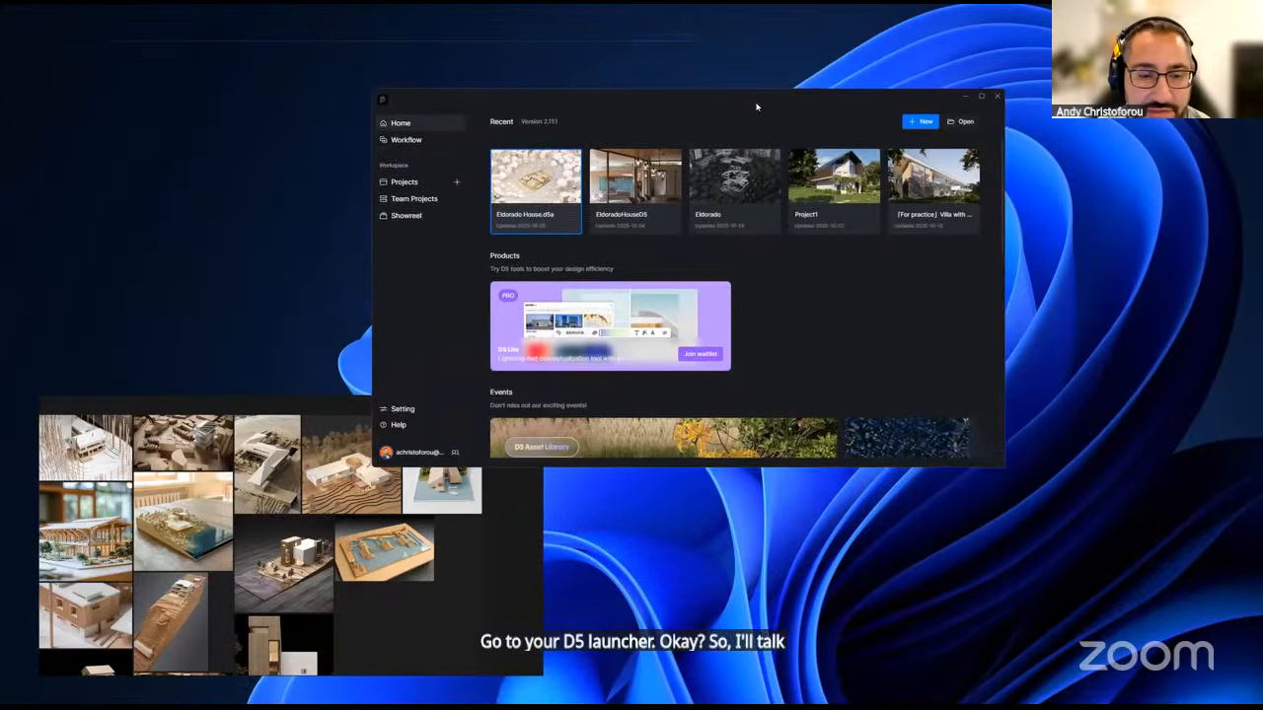
- Rearrange the launcher and the reference board so the two windows no longer cover each other
drag(757, 106, 774, 104)
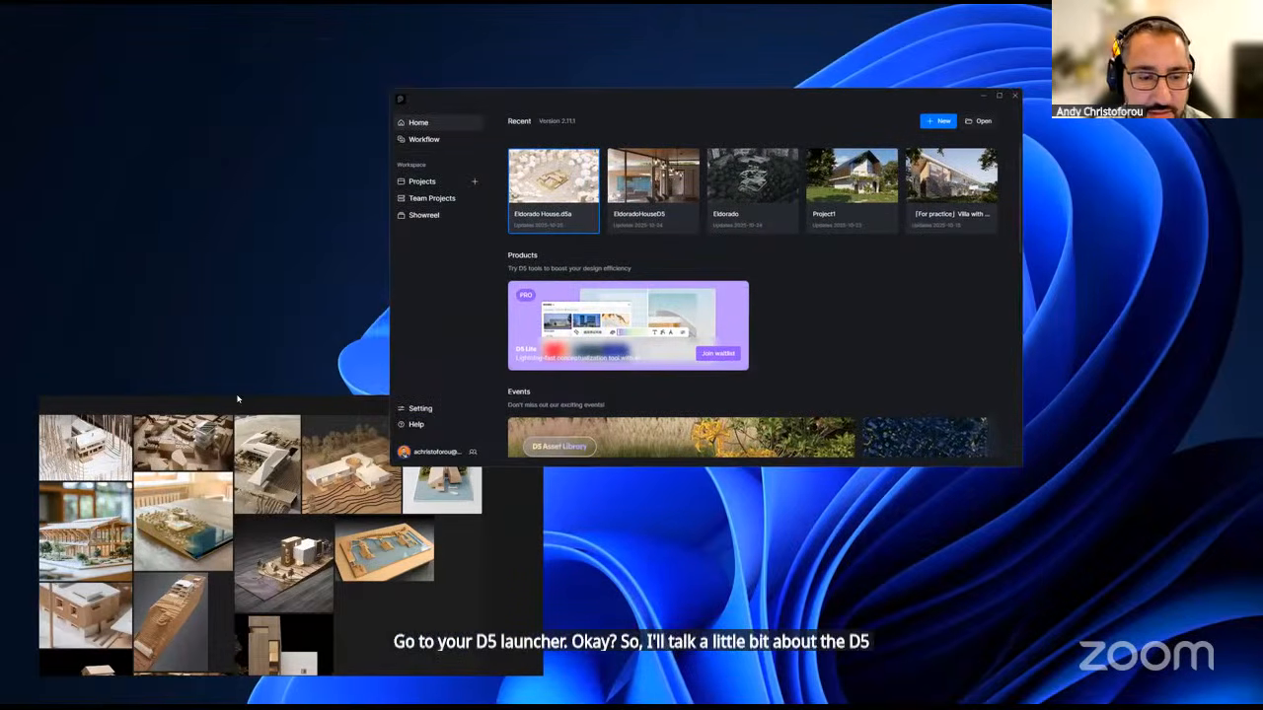
drag(240, 410, 220, 428)
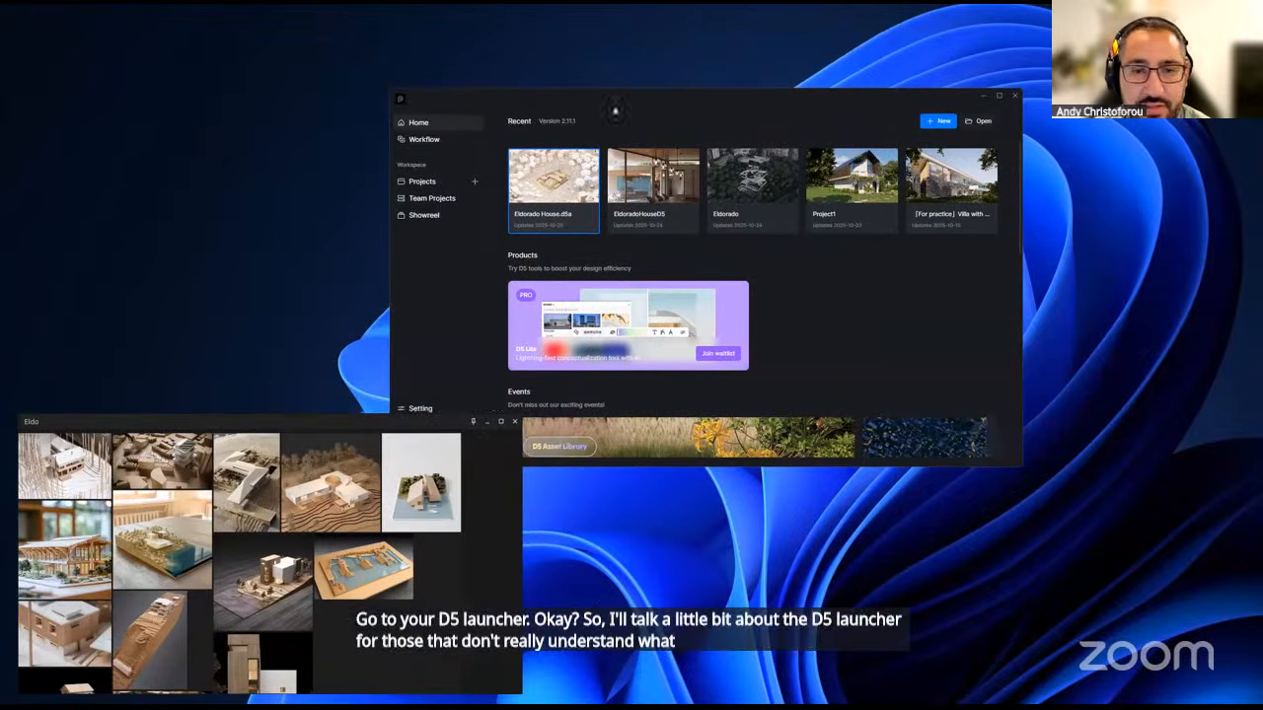
click(647, 103)
drag(646, 103, 744, 130)
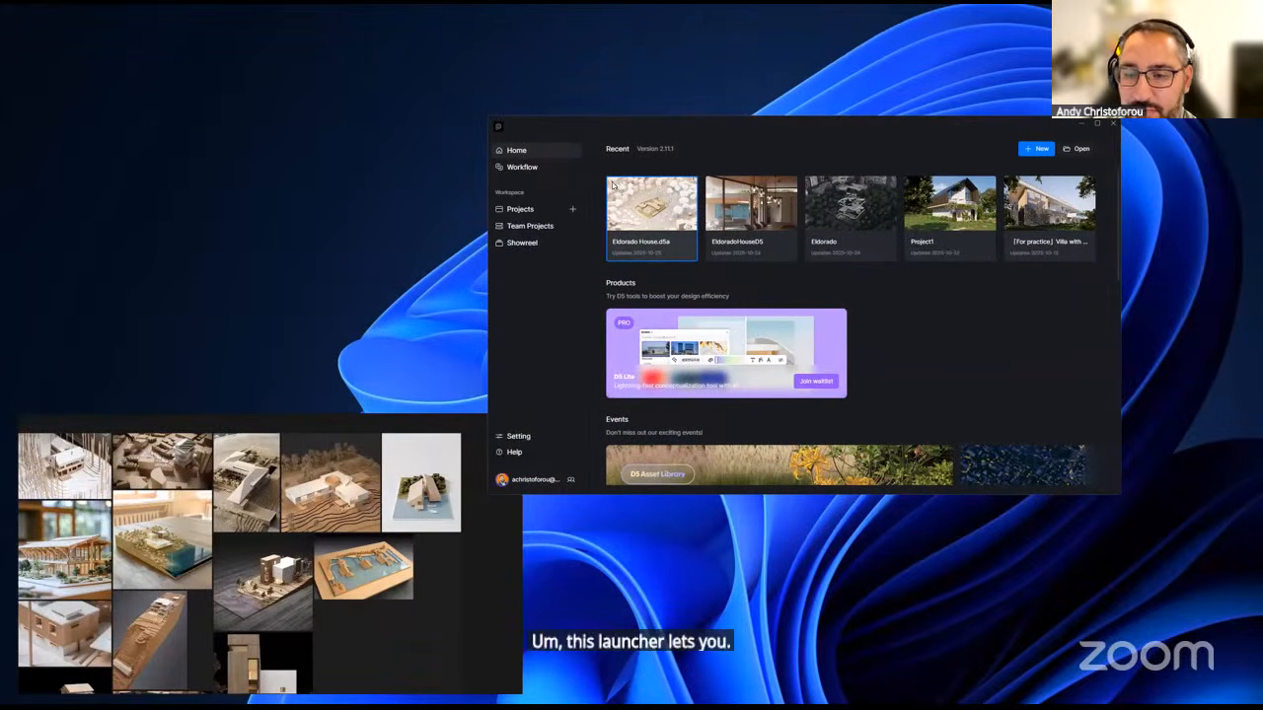
- Look through the launcher's home page, including the Products, Events, Get Started and News sections
scroll(735, 331, down, 2)
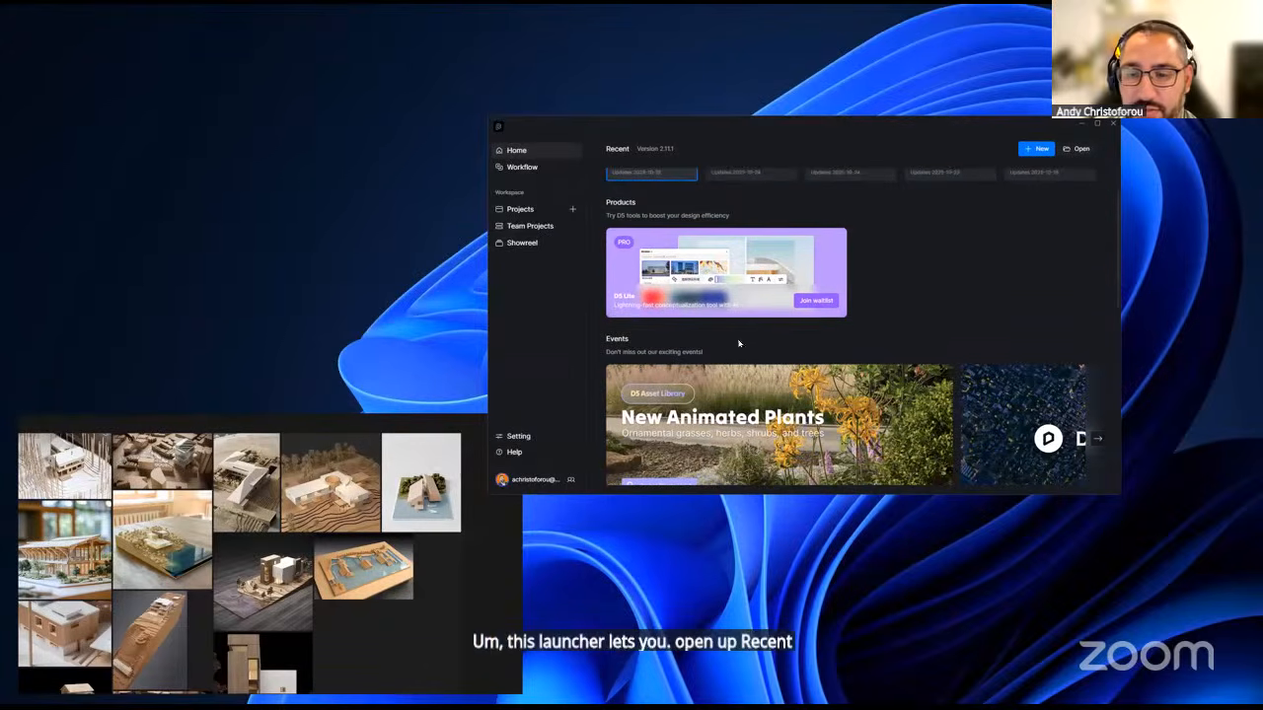
scroll(735, 314, down, 6)
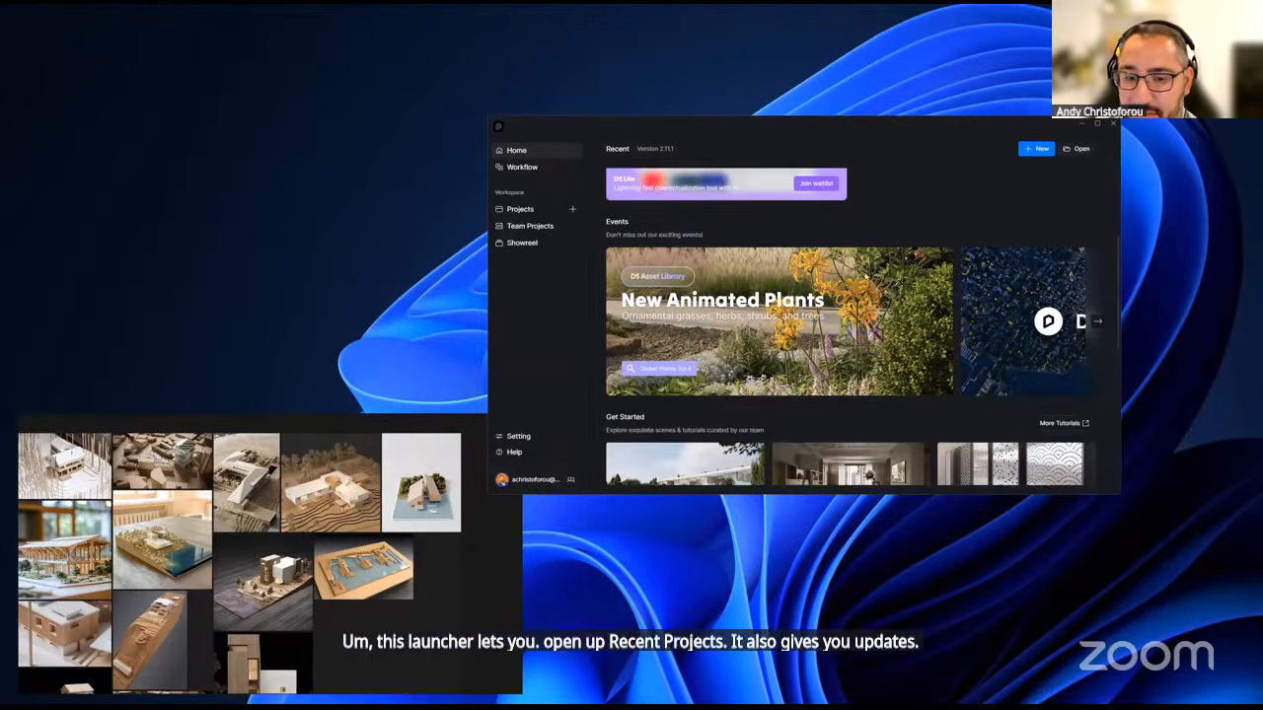
scroll(755, 324, down, 4)
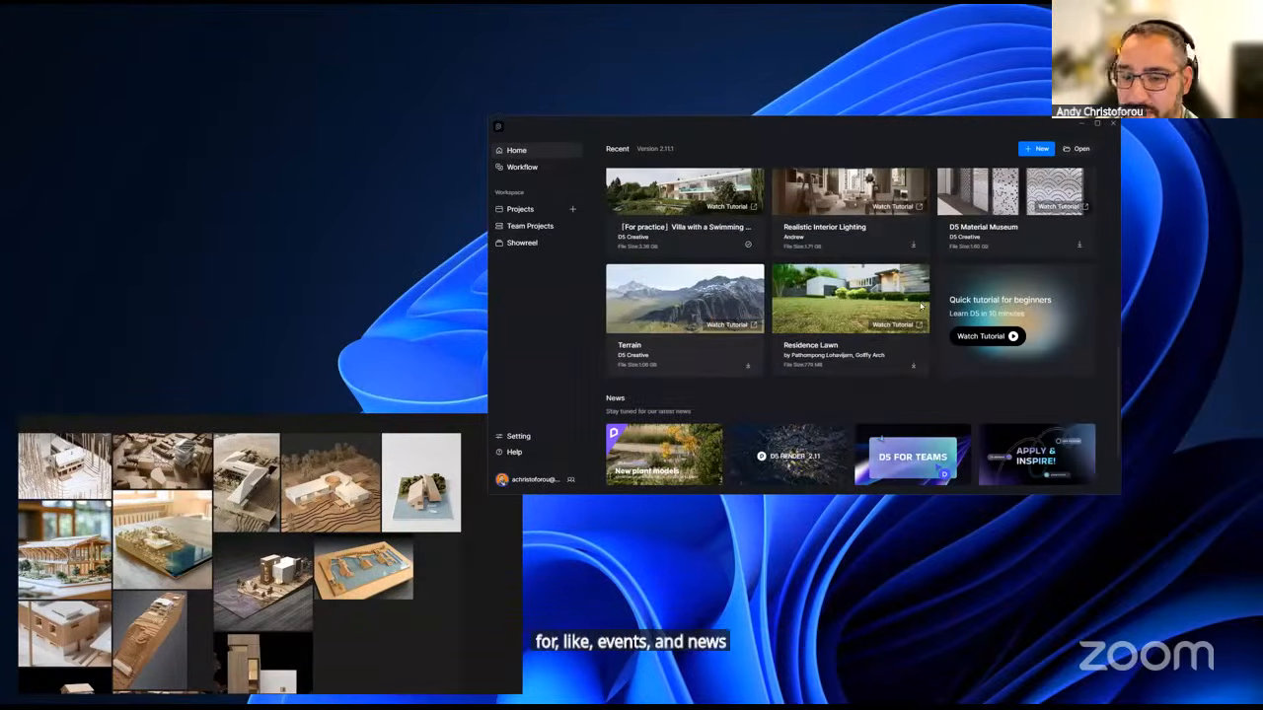
scroll(788, 420, down, 2)
scroll(788, 420, down, 1)
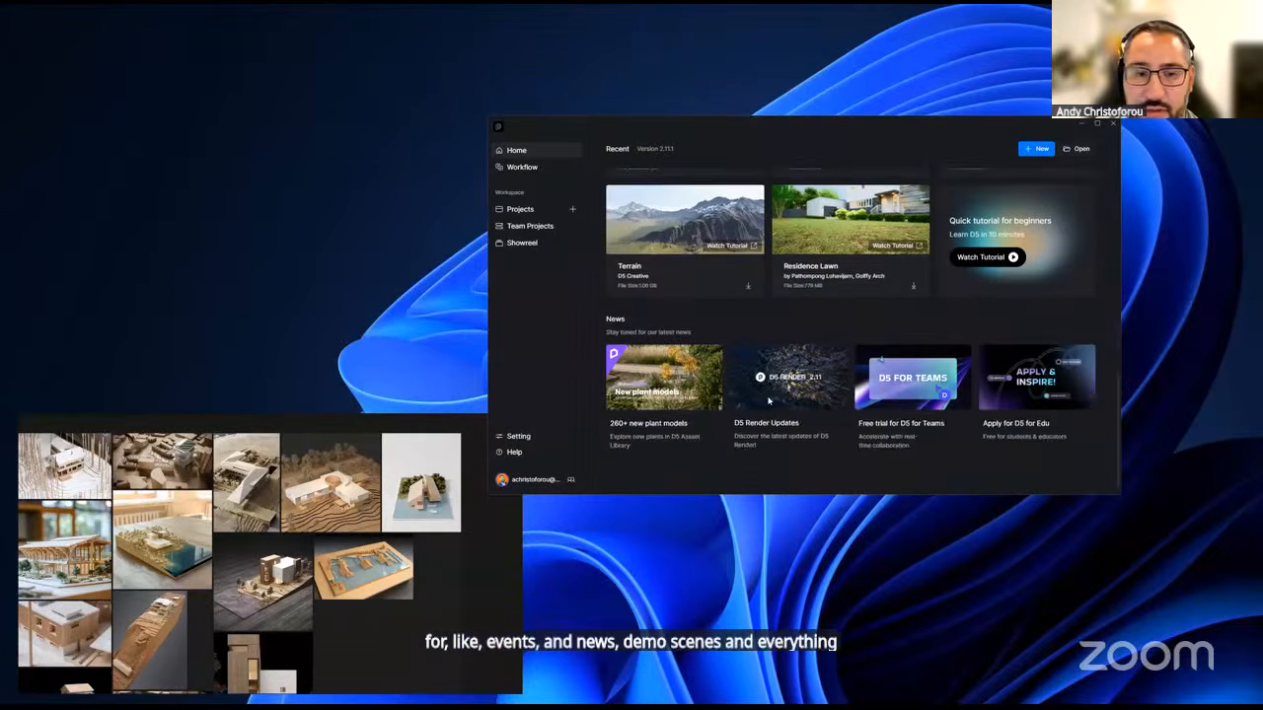
scroll(755, 322, up, 4)
scroll(754, 323, up, 3)
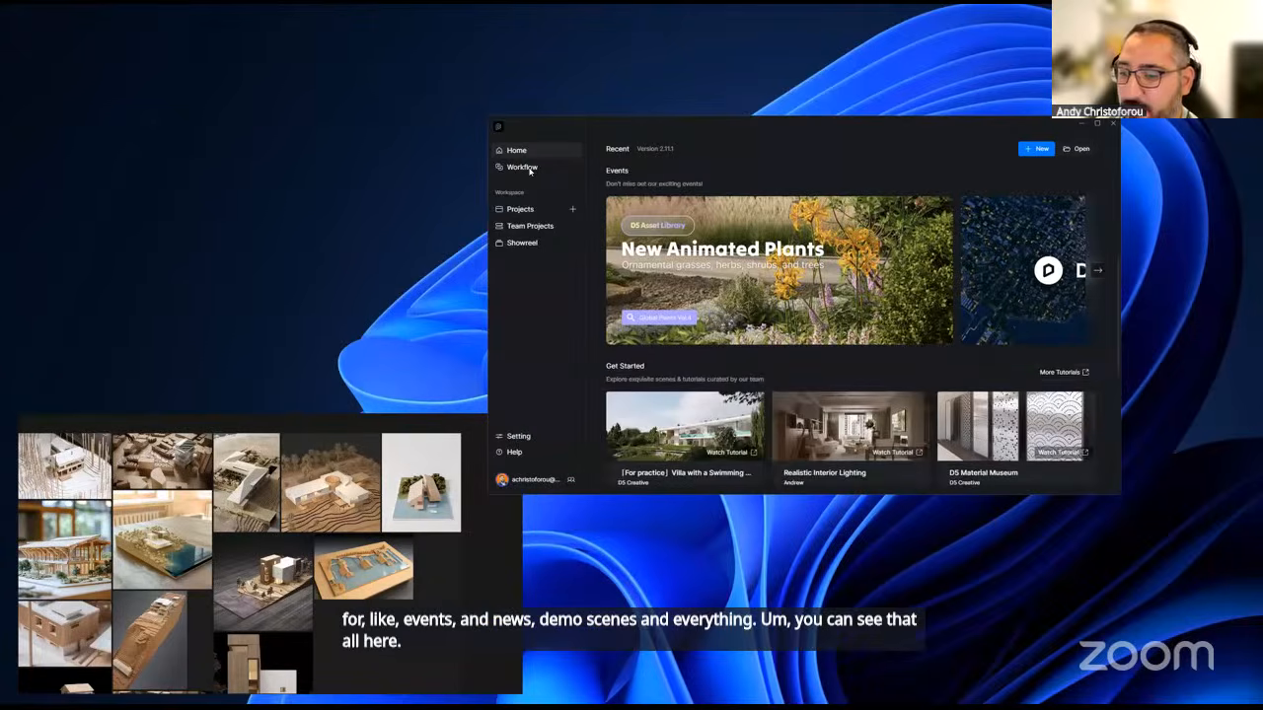
scroll(529, 170, up, 2)
scroll(528, 170, up, 1)
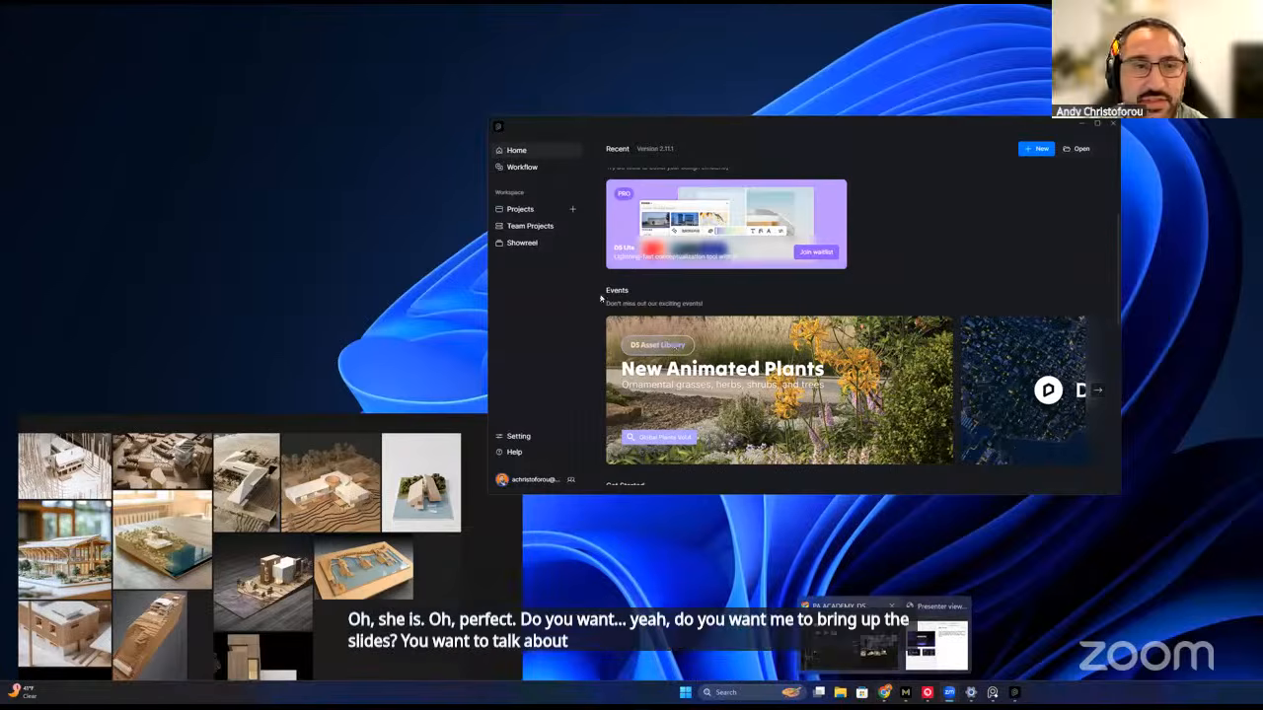
- Switch to the browser presentation to show the workshop slides, including Get D5 for Education, and return to the launcher
click(850, 647)
click(65, 5)
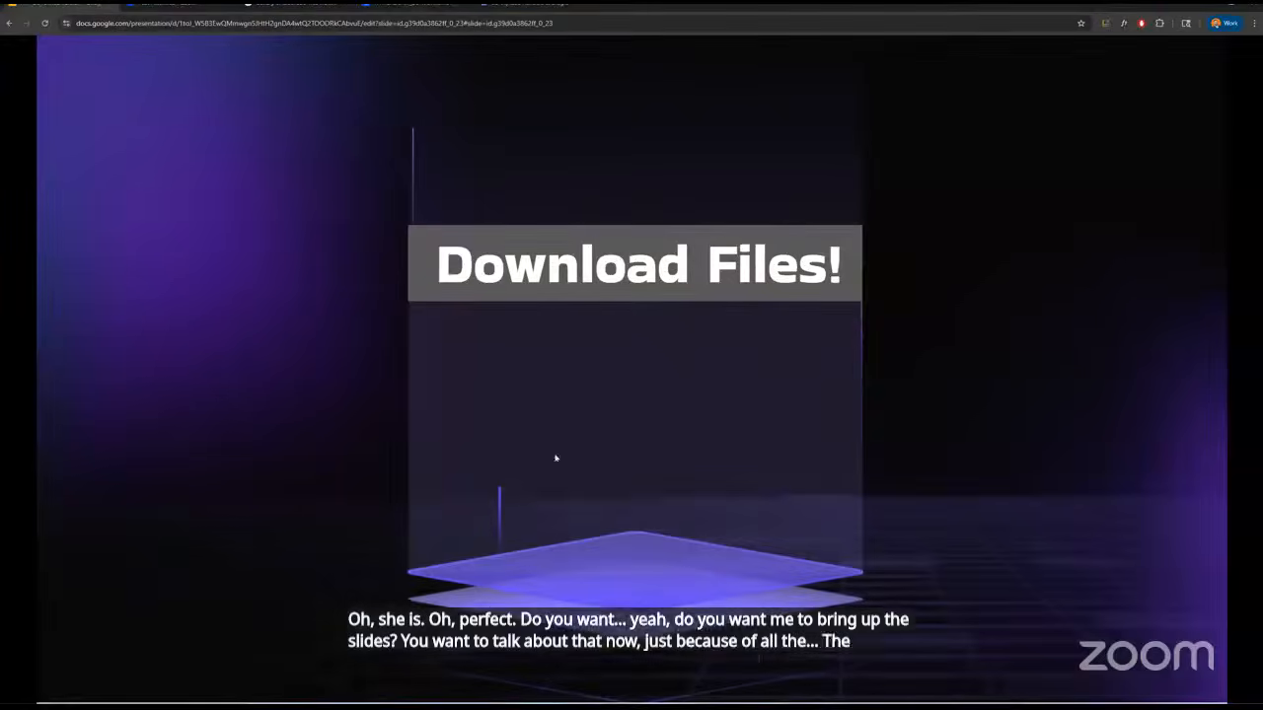
click(816, 366)
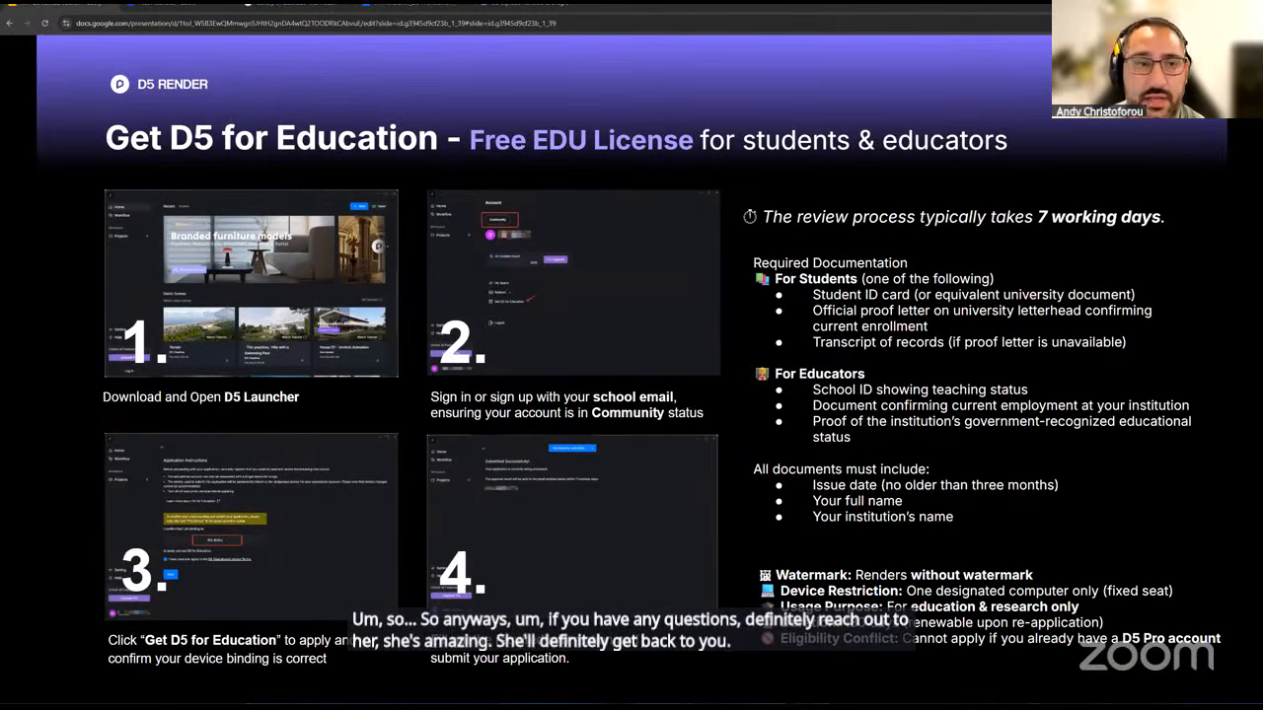
key(ctrl+super+Right)
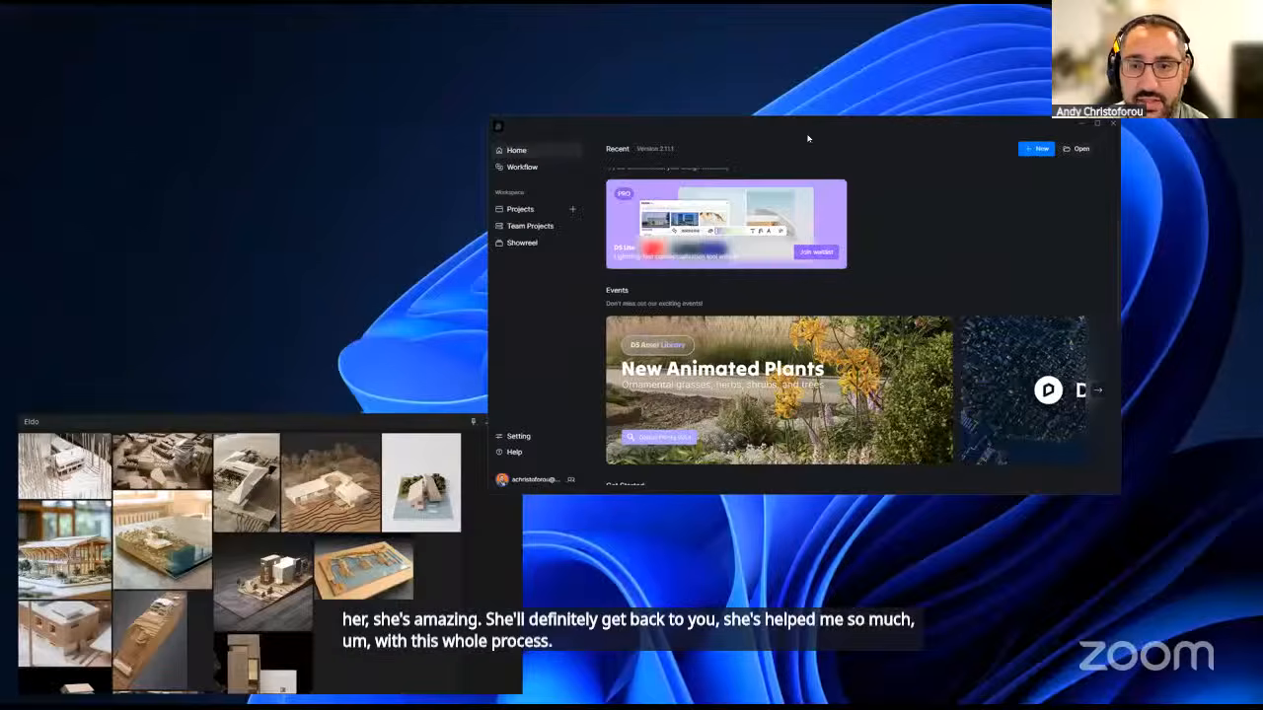
- Reposition the launcher, view the recent projects, and show the LiveSync plug-ins available in the Workflow section
drag(807, 138, 728, 125)
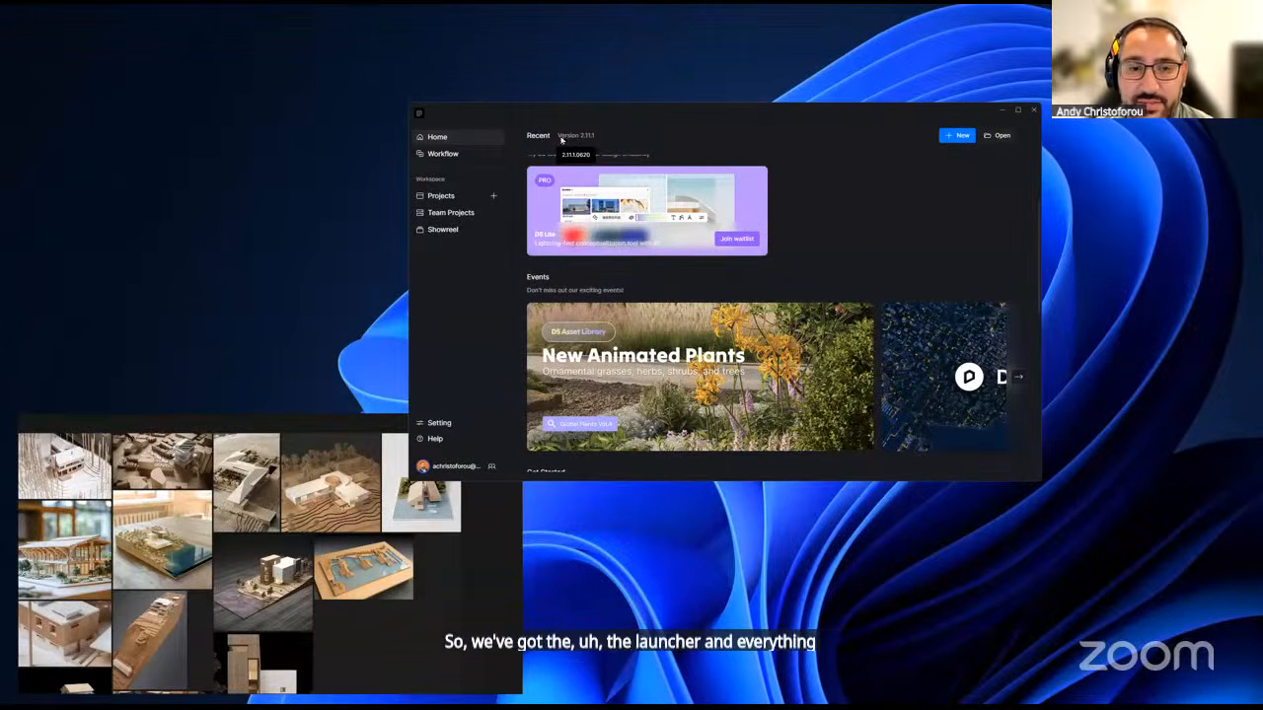
scroll(684, 372, up, 1)
scroll(684, 373, up, 3)
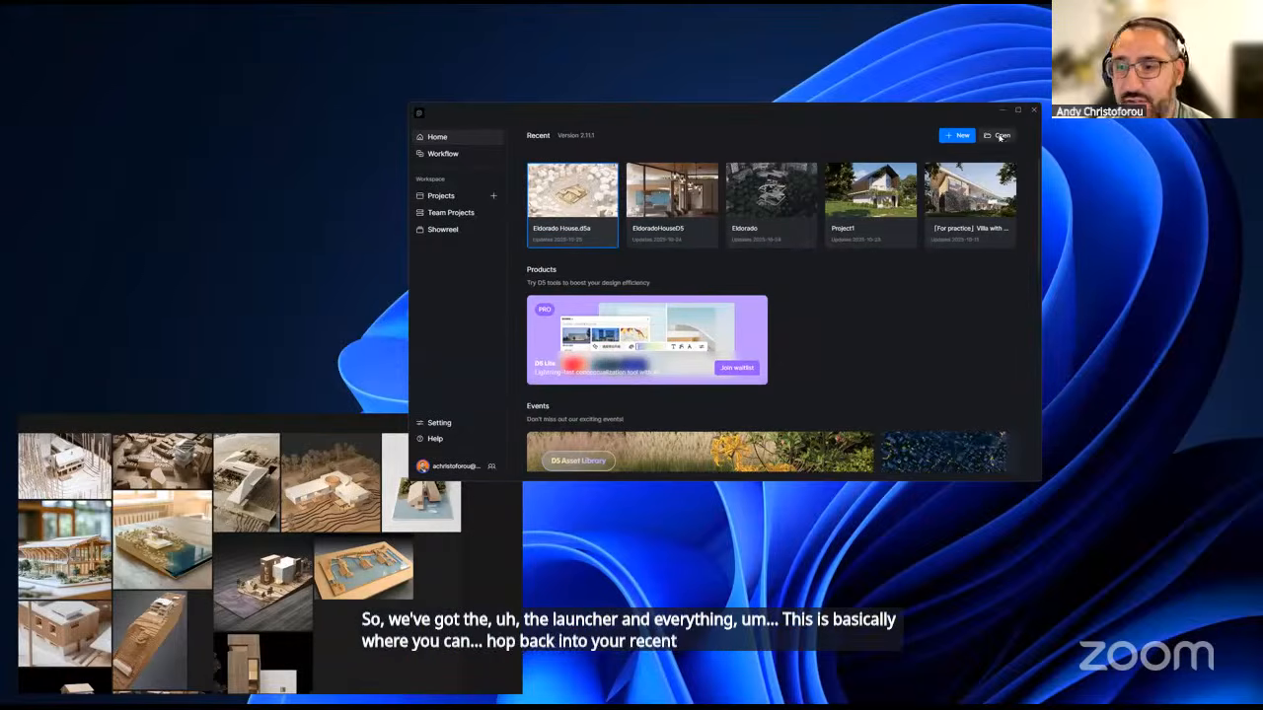
click(472, 156)
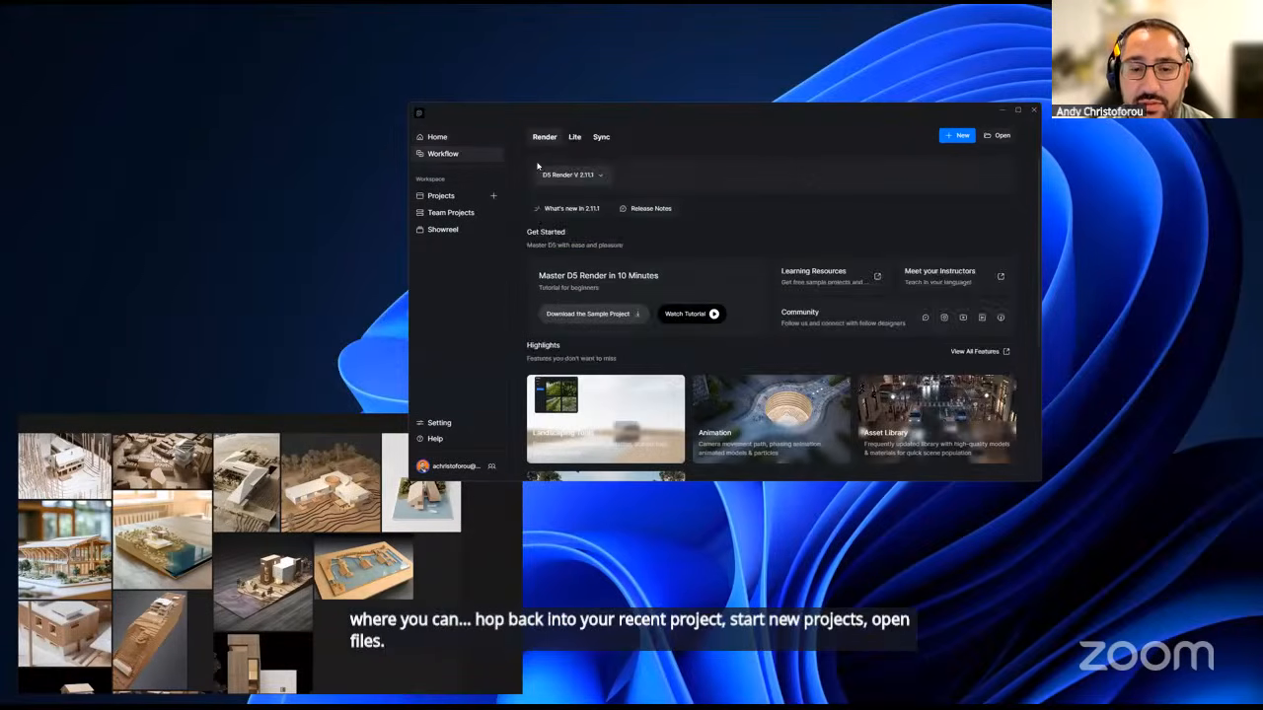
click(601, 137)
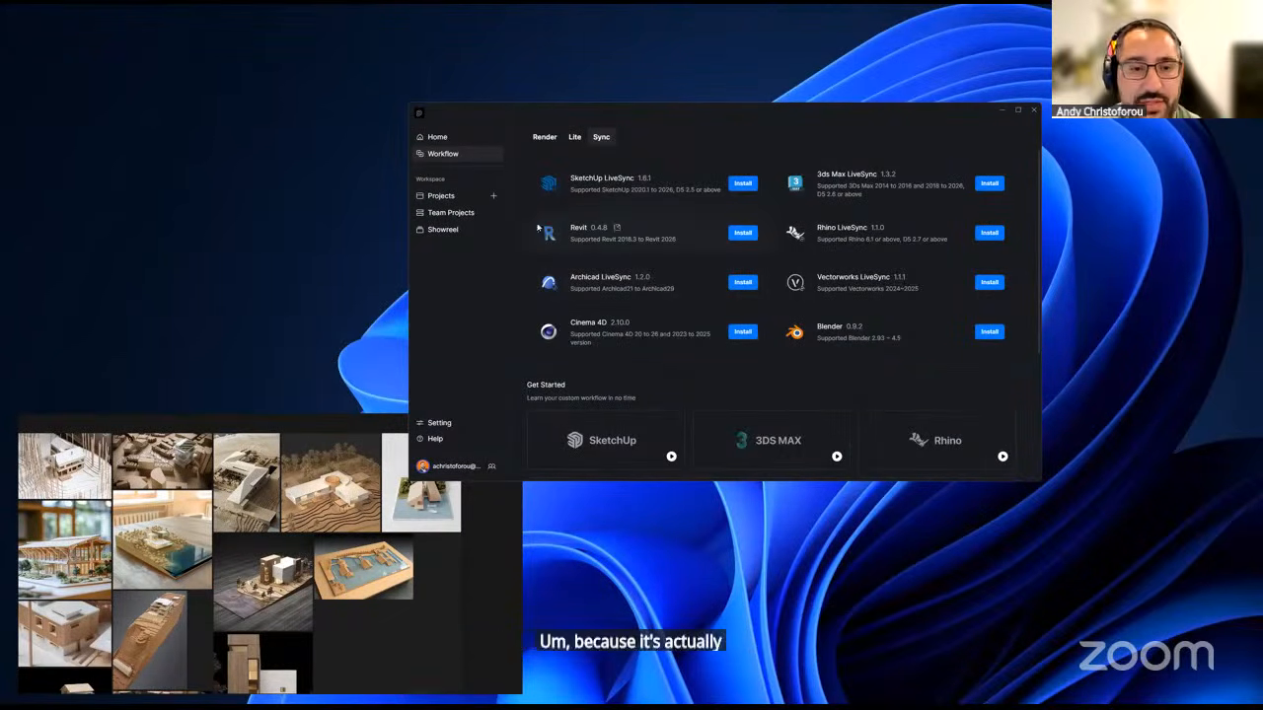
- Review the launcher's Projects, Team Projects and Setting pages, and return to the home page
click(441, 197)
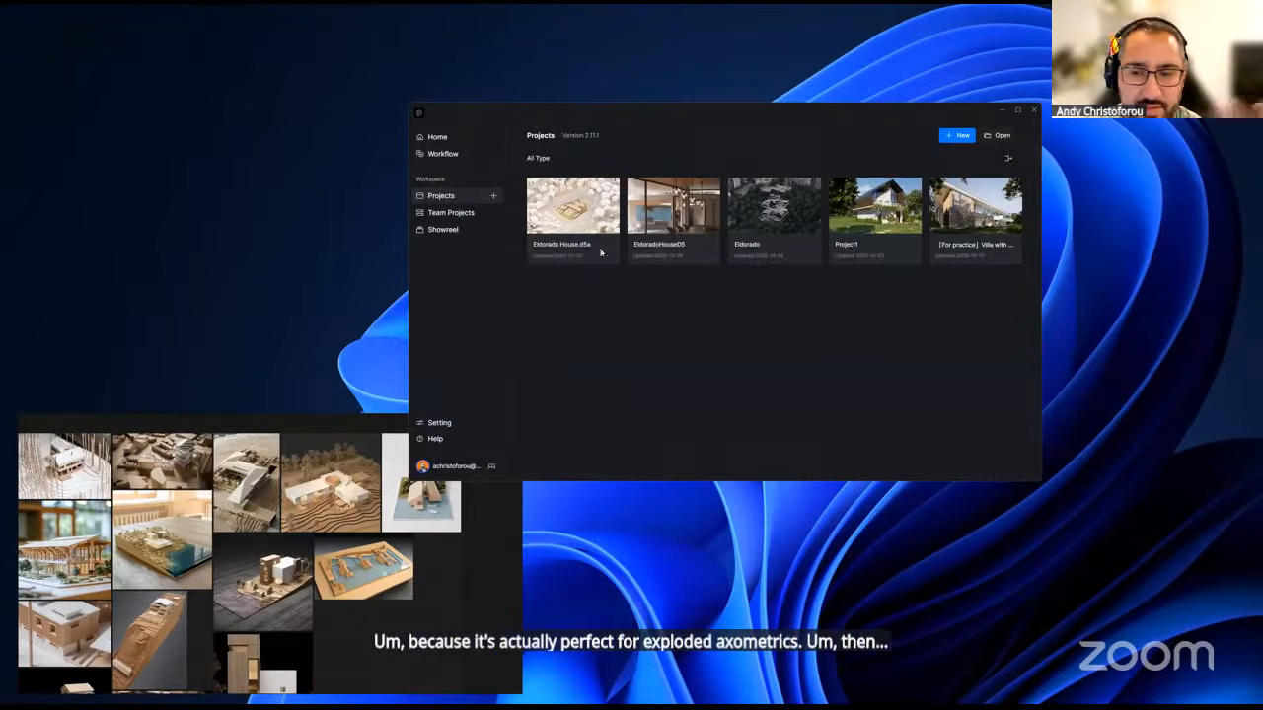
click(454, 213)
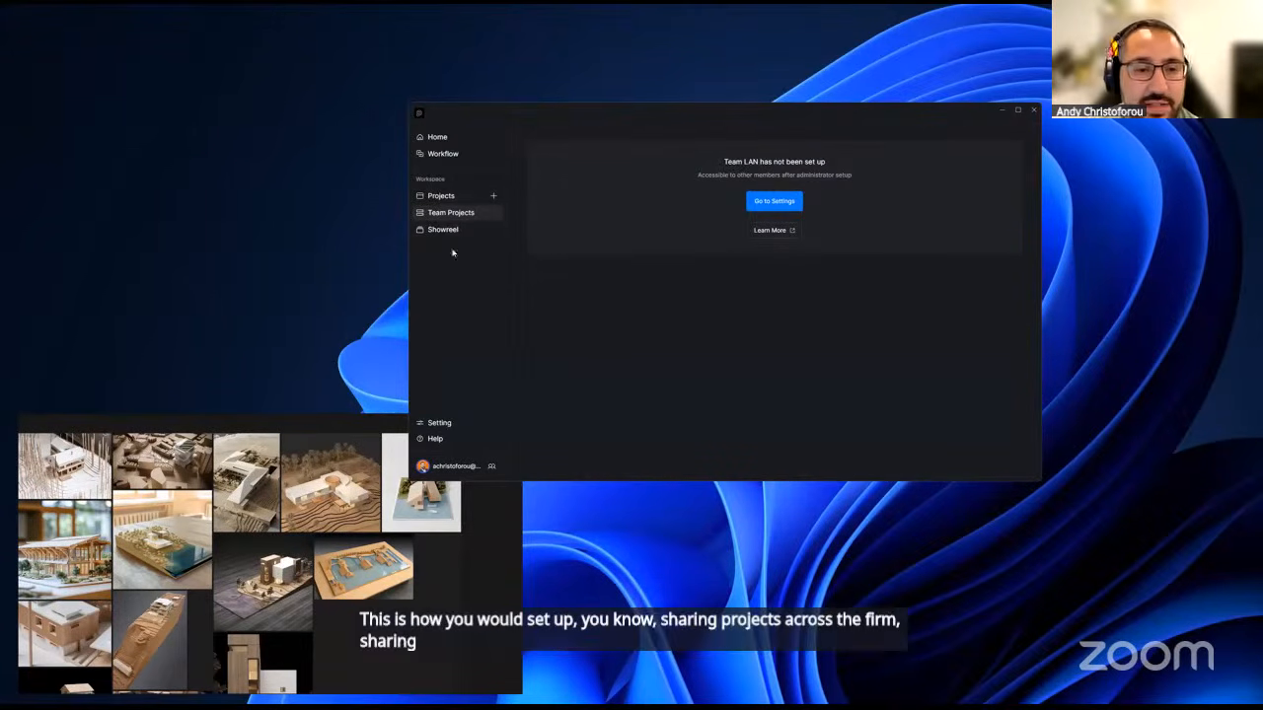
click(444, 426)
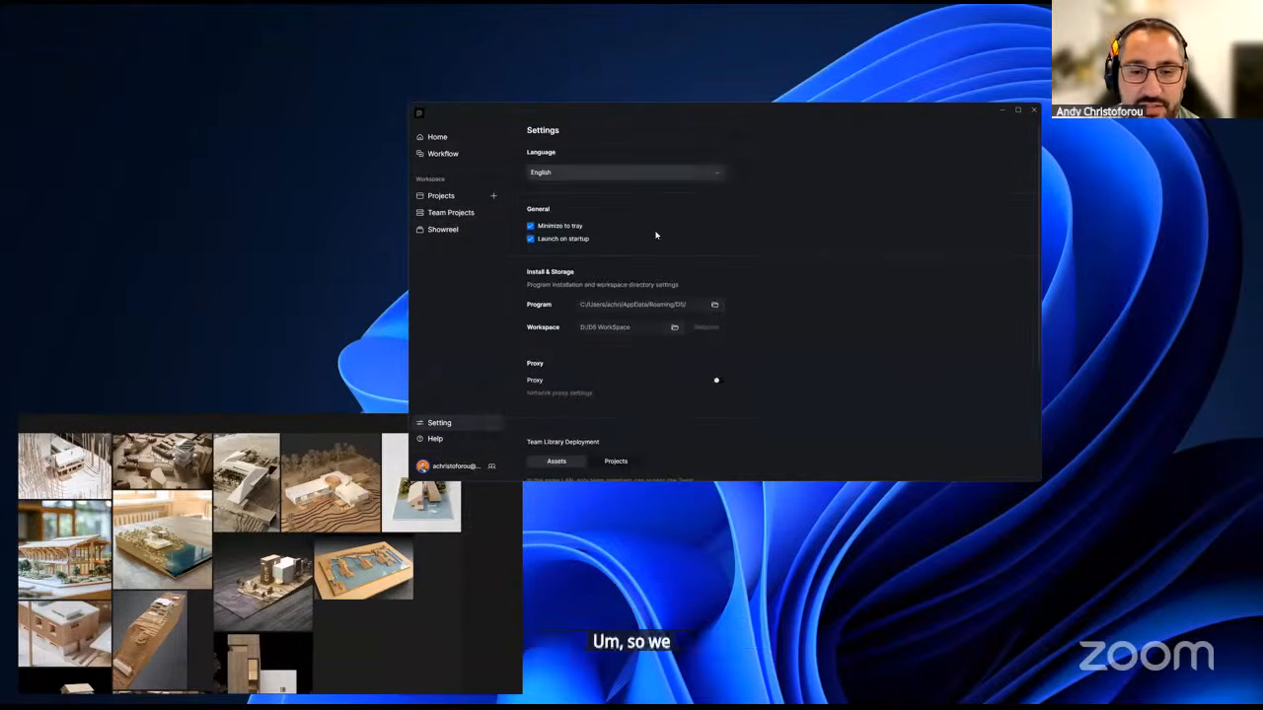
scroll(713, 371, down, 3)
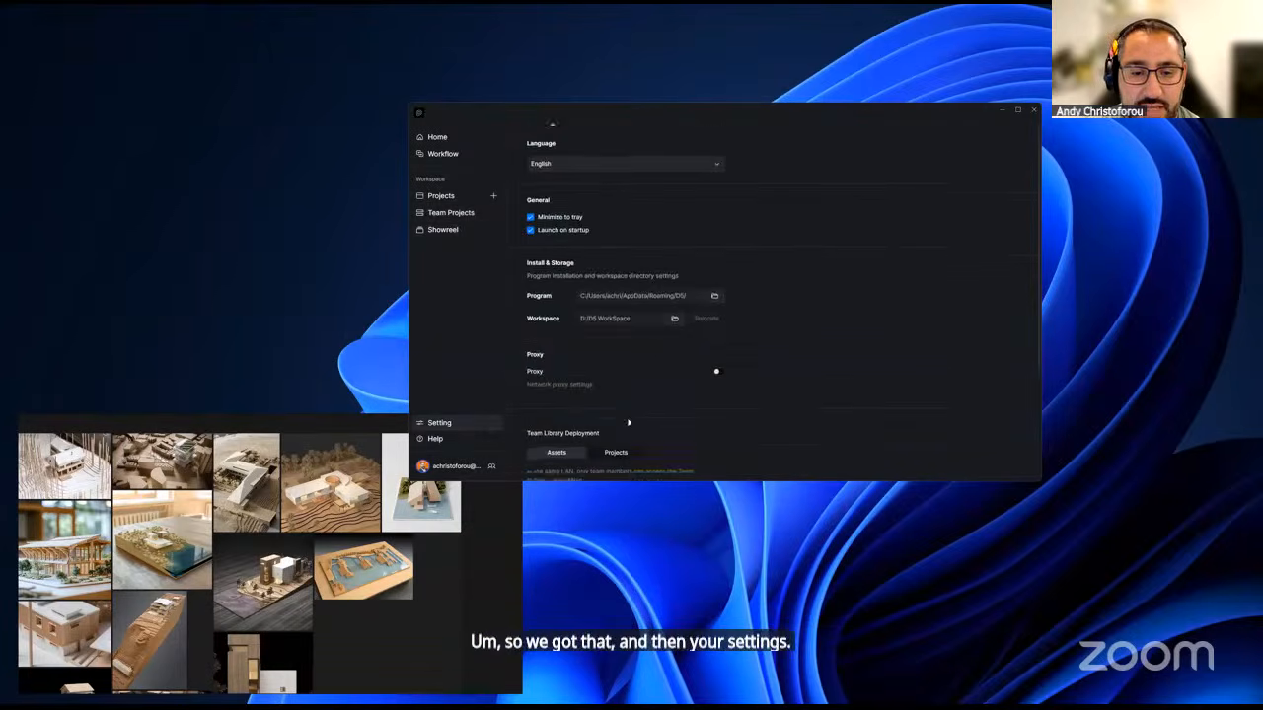
click(435, 438)
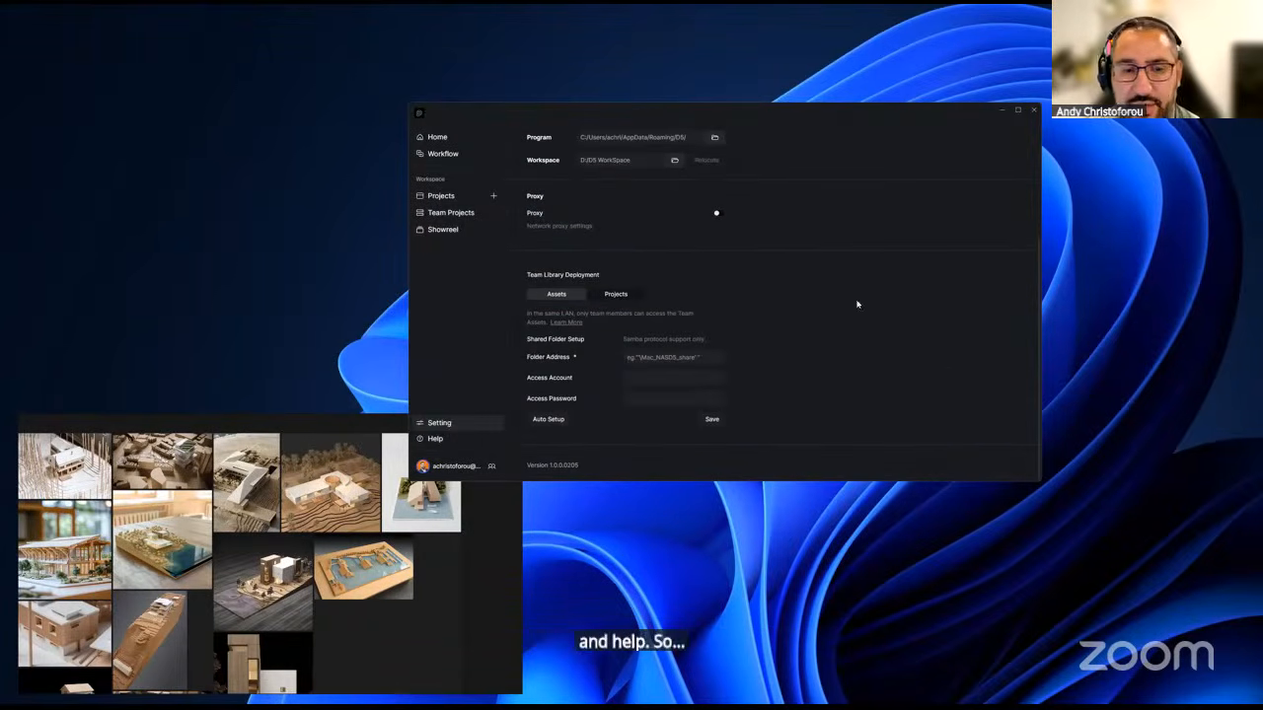
click(434, 137)
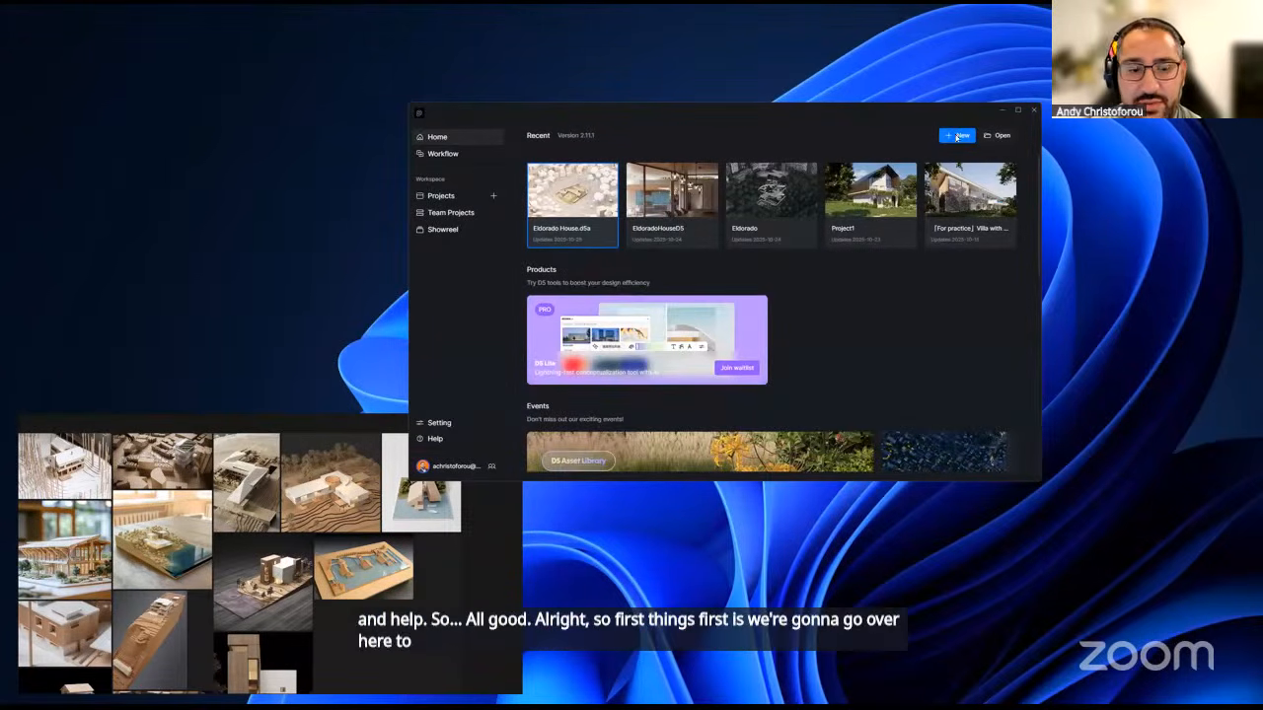
- Create a new D5 Render project and keep the PureRef reference board always on top in a slightly narrower window
click(955, 135)
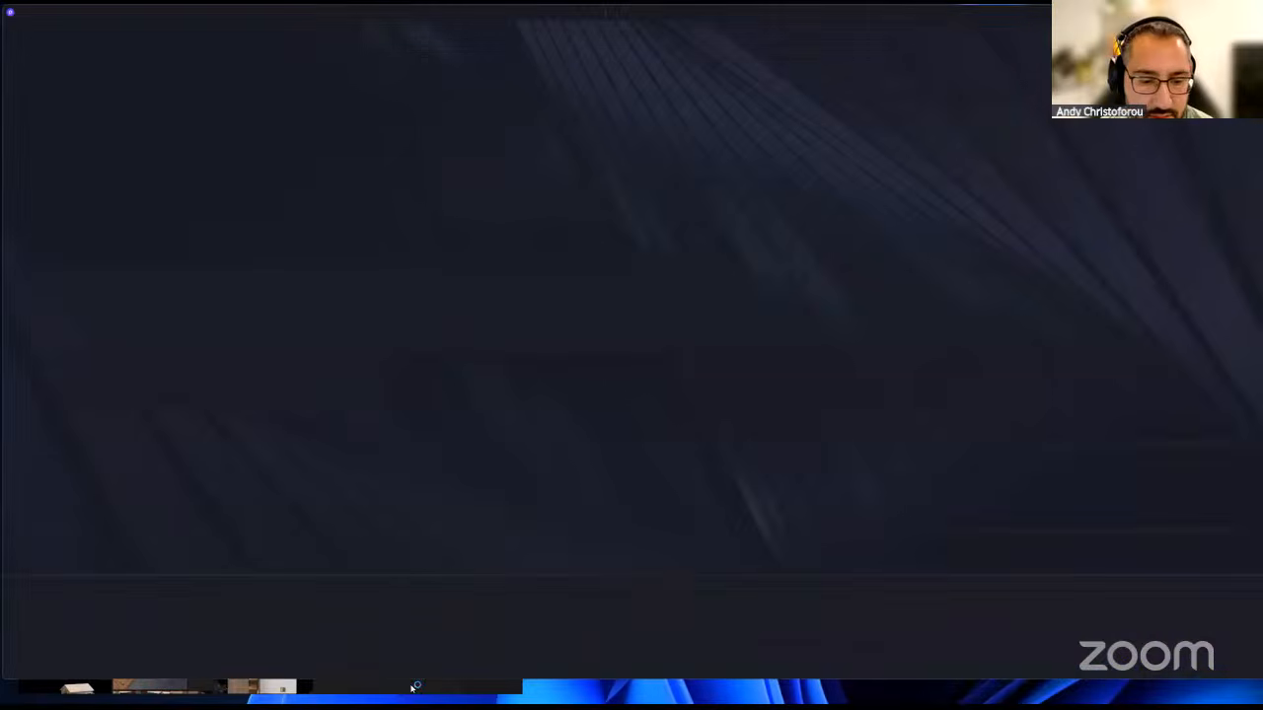
mouse_move(446, 533)
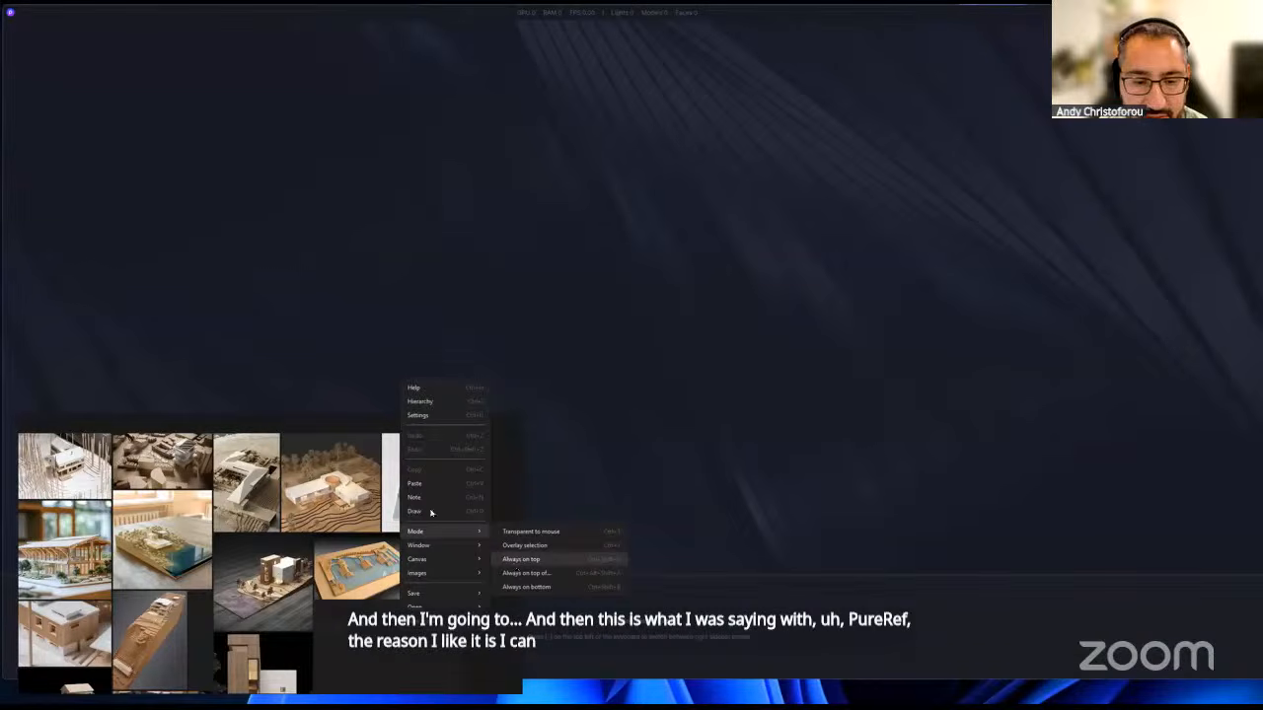
click(520, 560)
drag(521, 513, 469, 538)
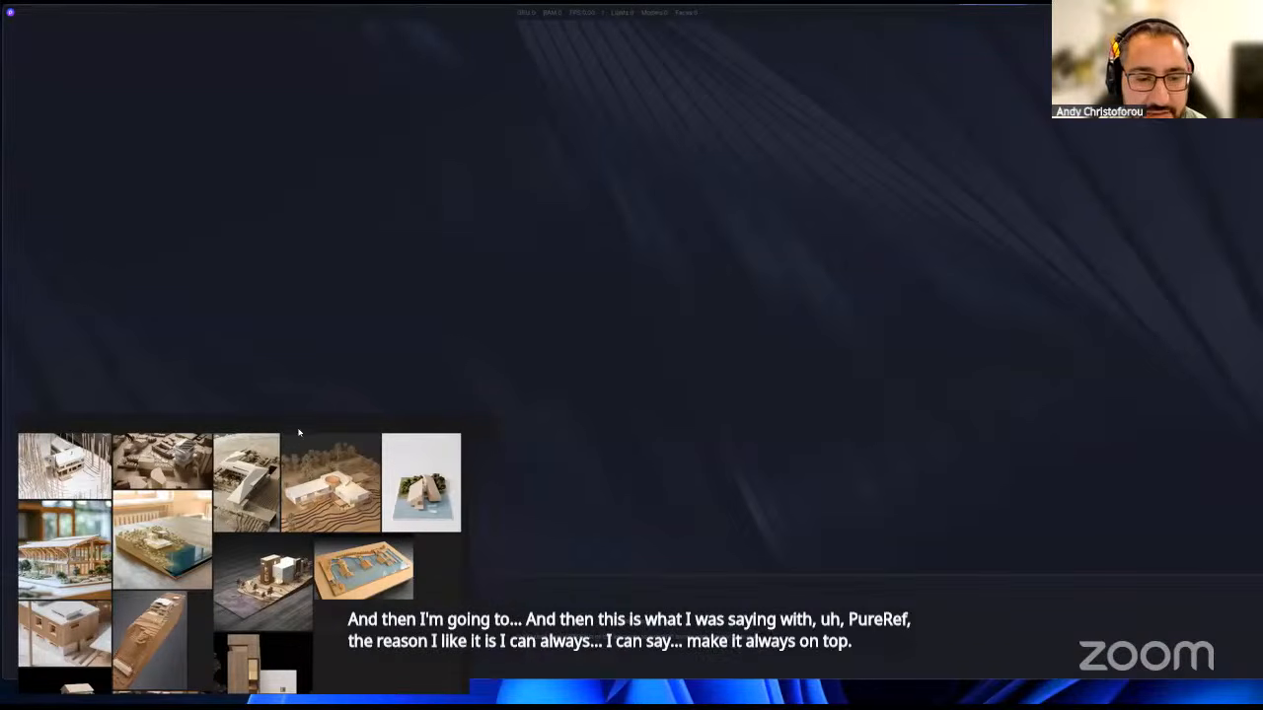
mouse_move(299, 430)
drag(299, 424, 315, 416)
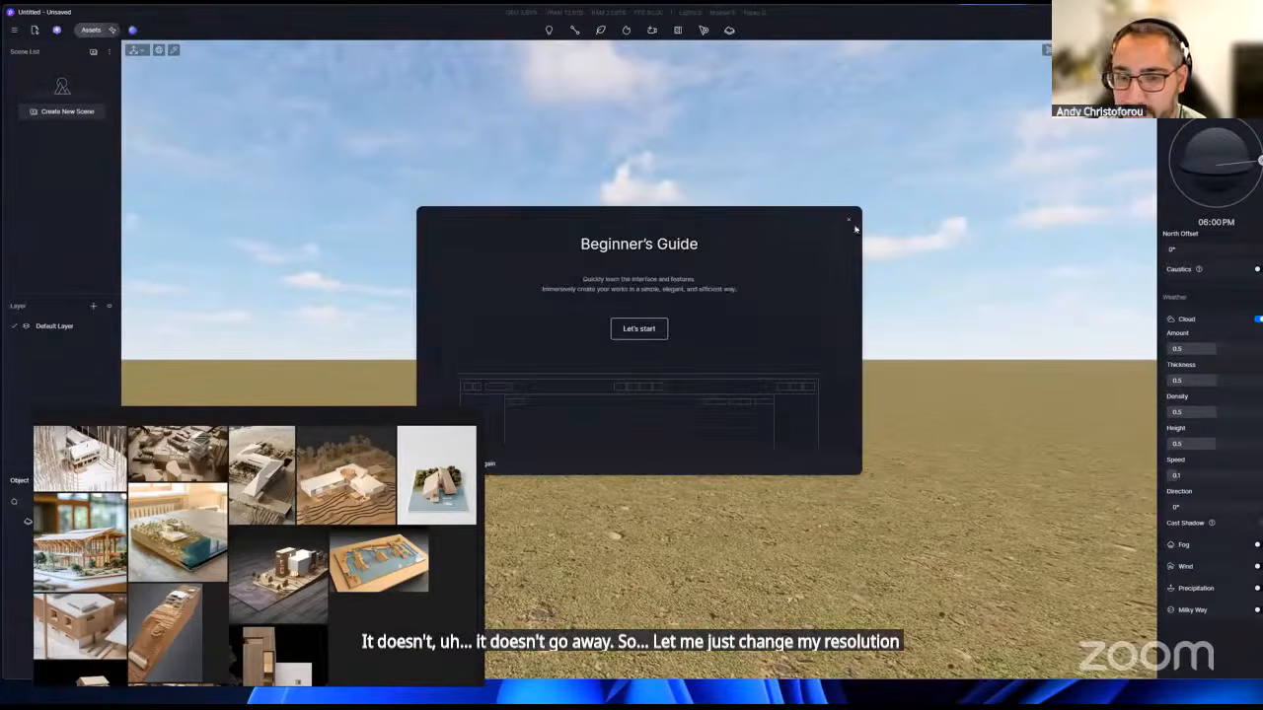
- Dismiss the Beginner's Guide and fit the reference board inside the full-screen project's viewport, clear of the object list
click(853, 223)
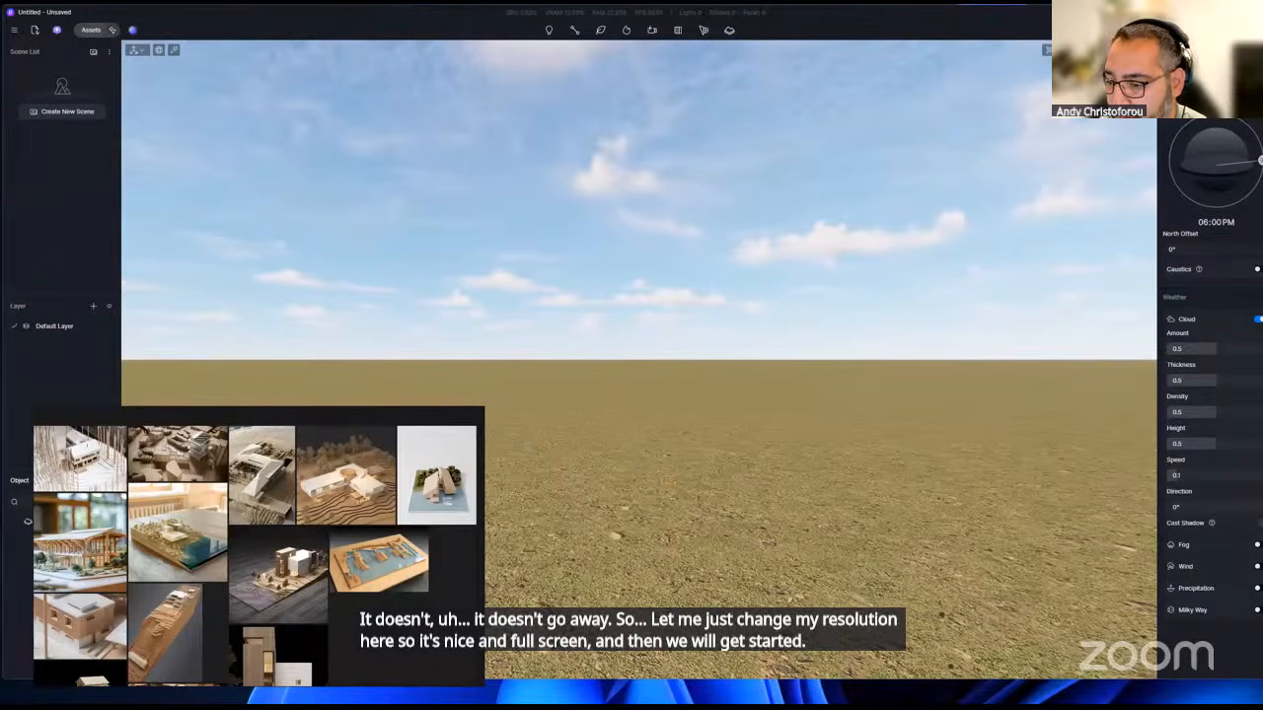
click(1233, 12)
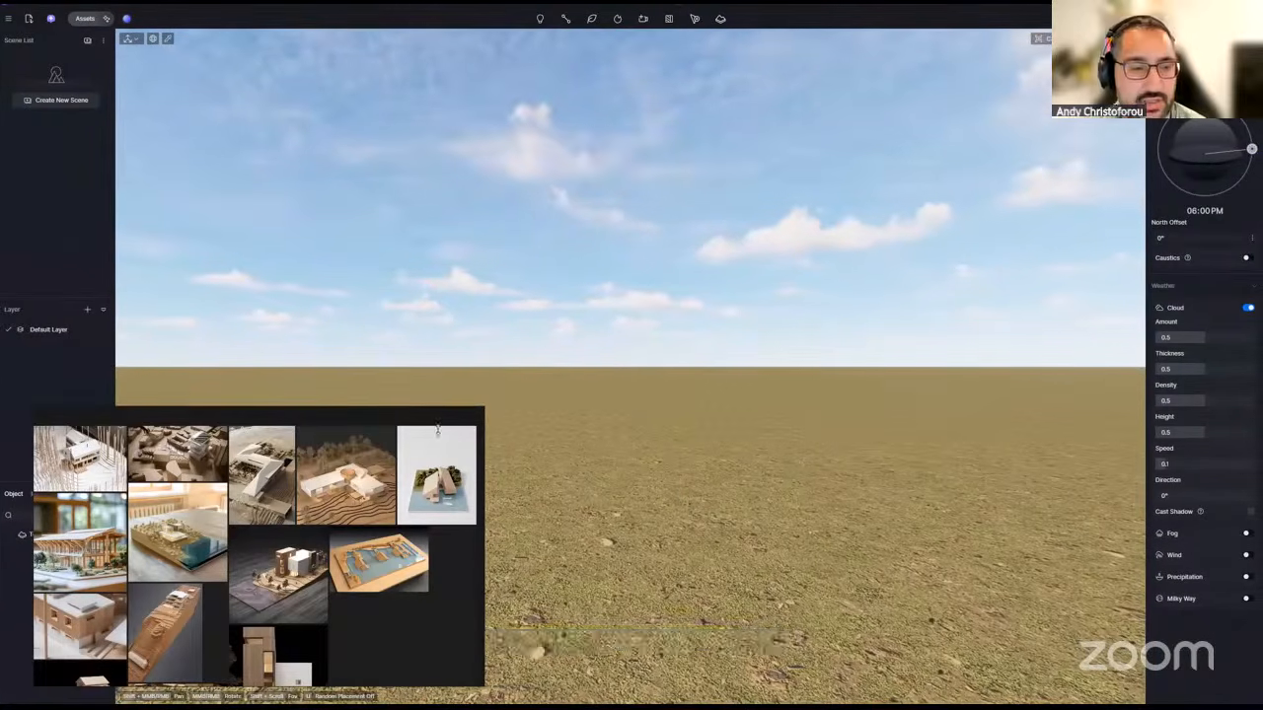
mouse_move(261, 418)
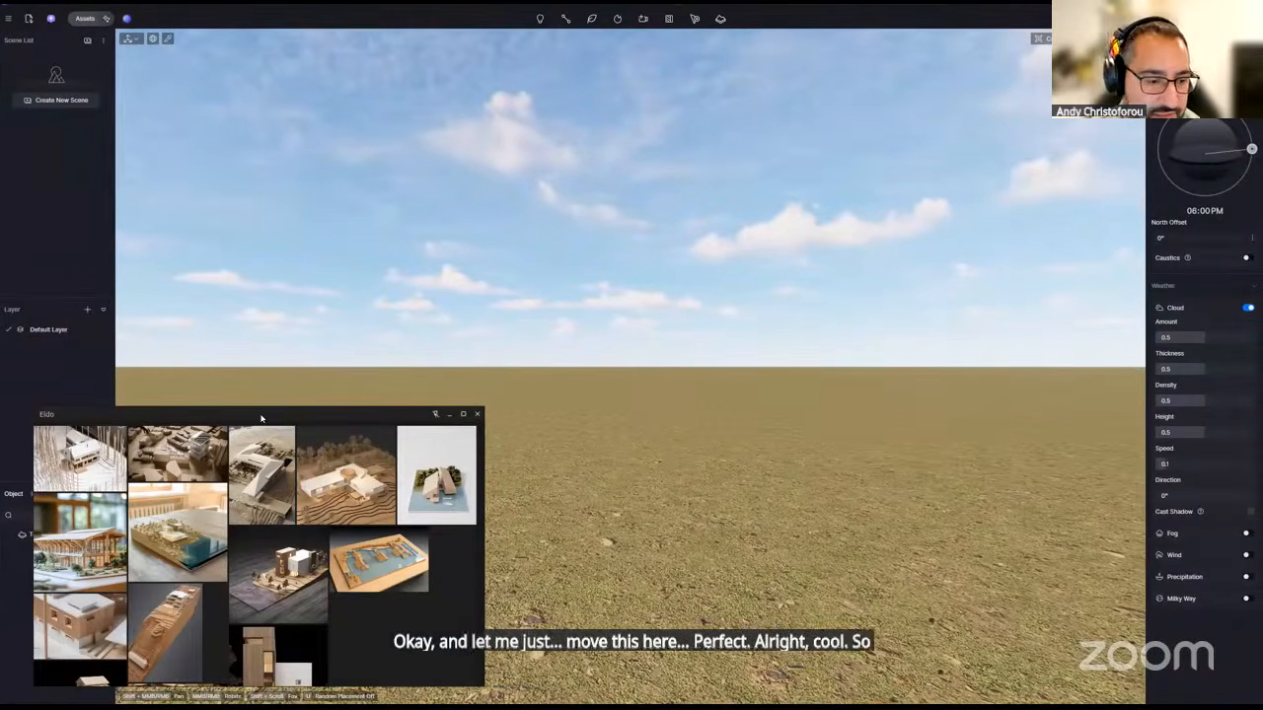
drag(262, 419, 352, 416)
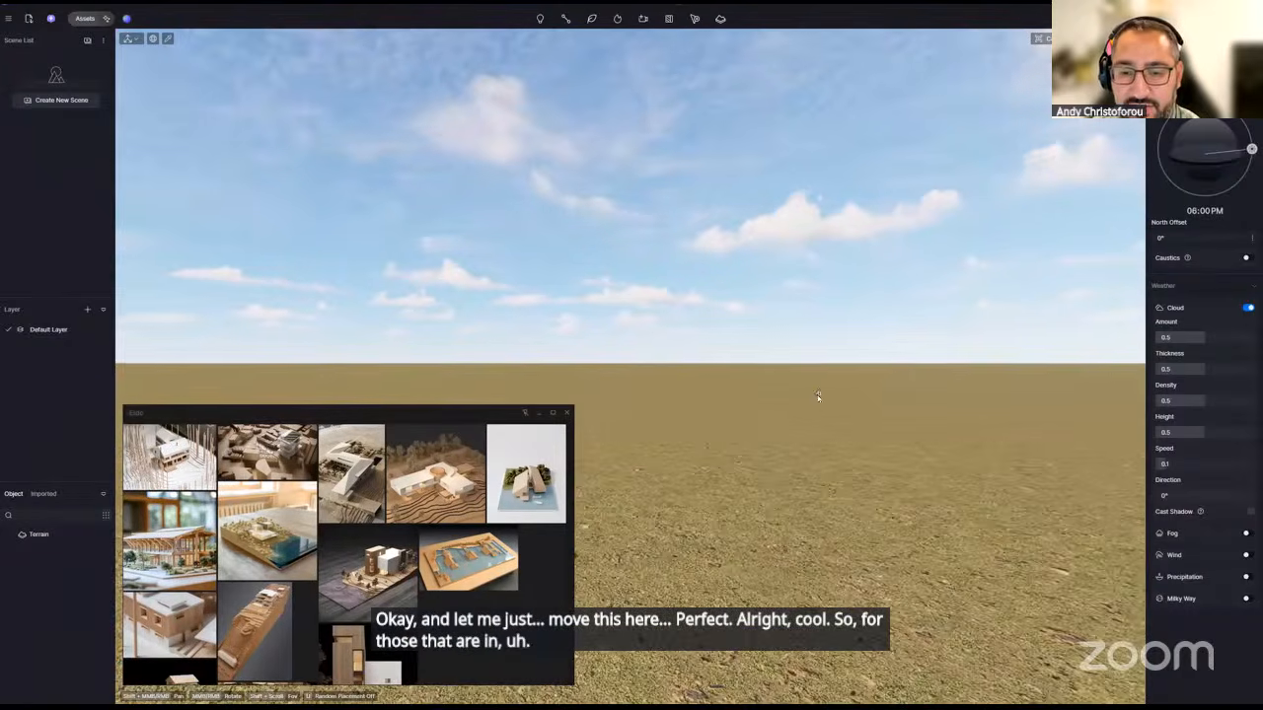
- Try out viewport navigation by rotating the camera down toward the ground
middle_drag(764, 365, 761, 364)
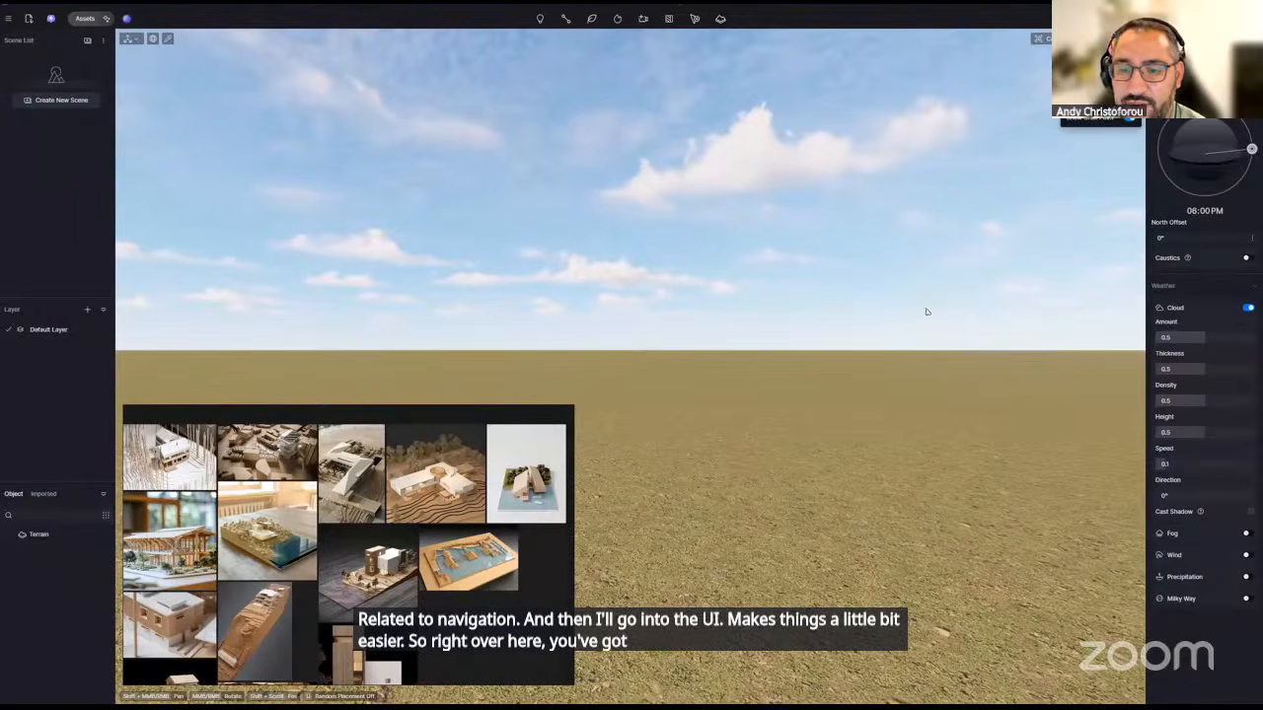
middle_drag(845, 375, 824, 405)
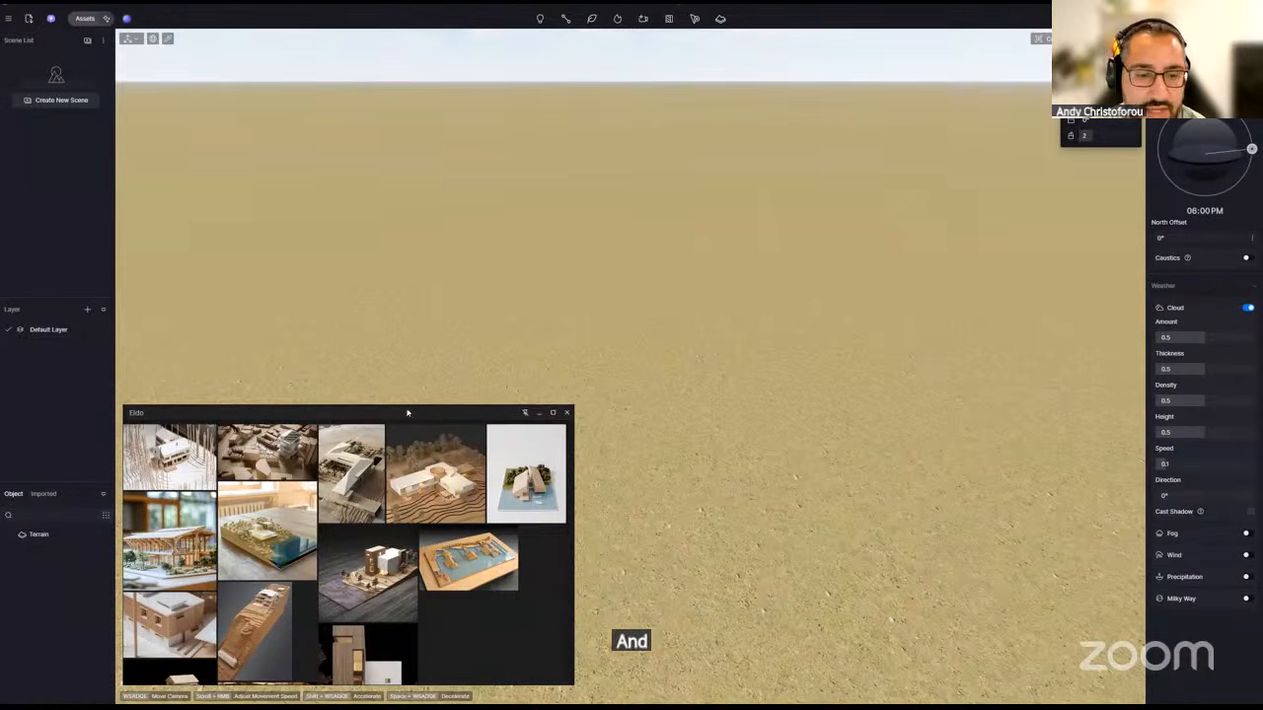
- Move the reference board up clear of the navigation tips and try flying the camera around the terrain
drag(408, 412, 409, 390)
right_drag(746, 497, 746, 505)
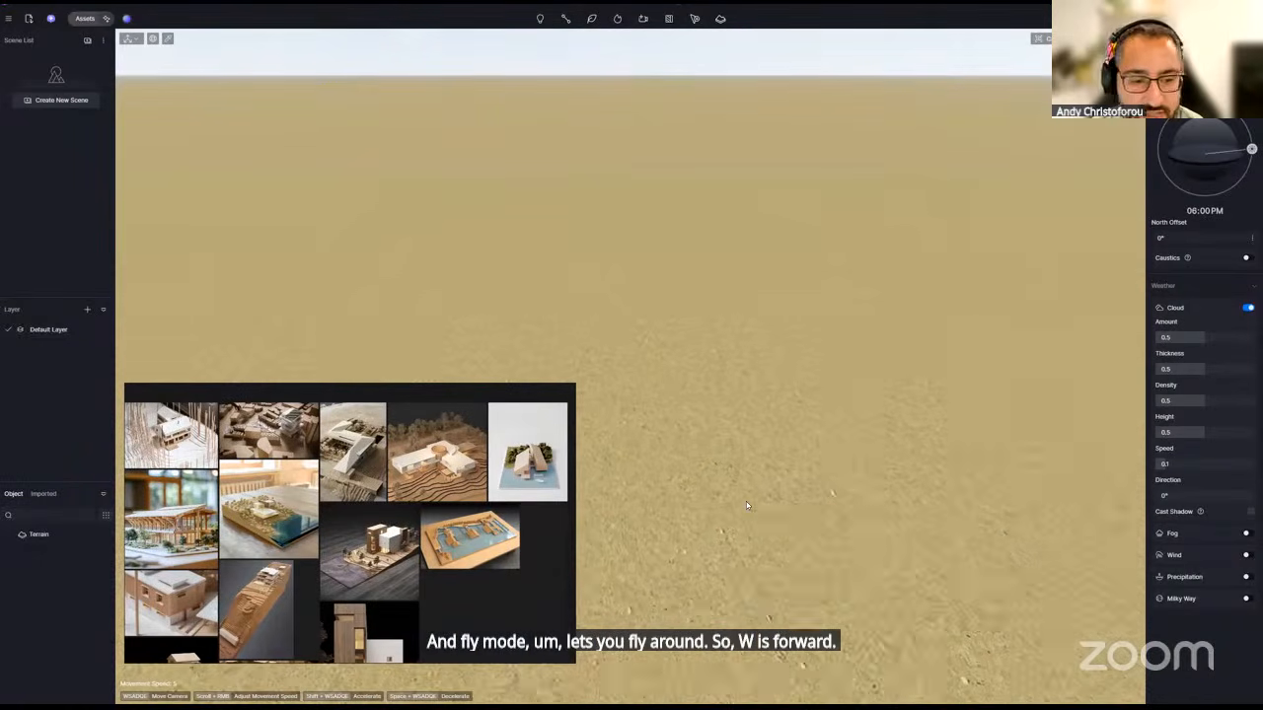
key(s)
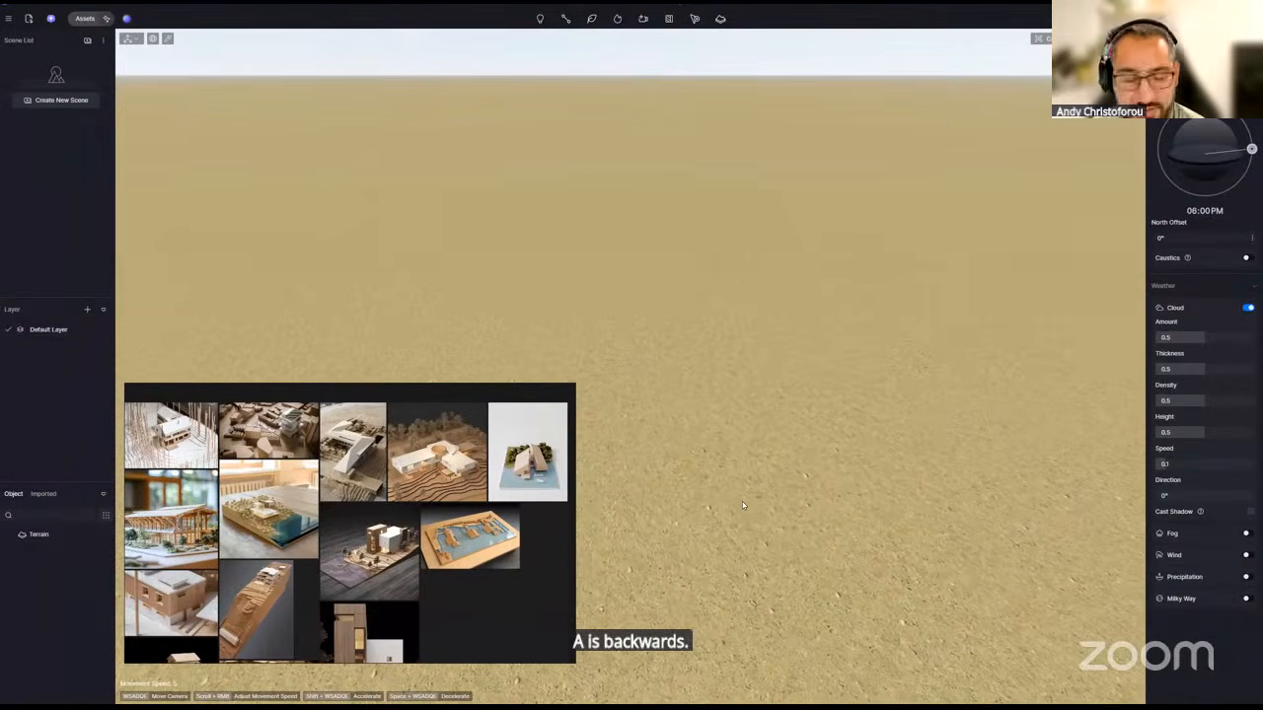
key(s)
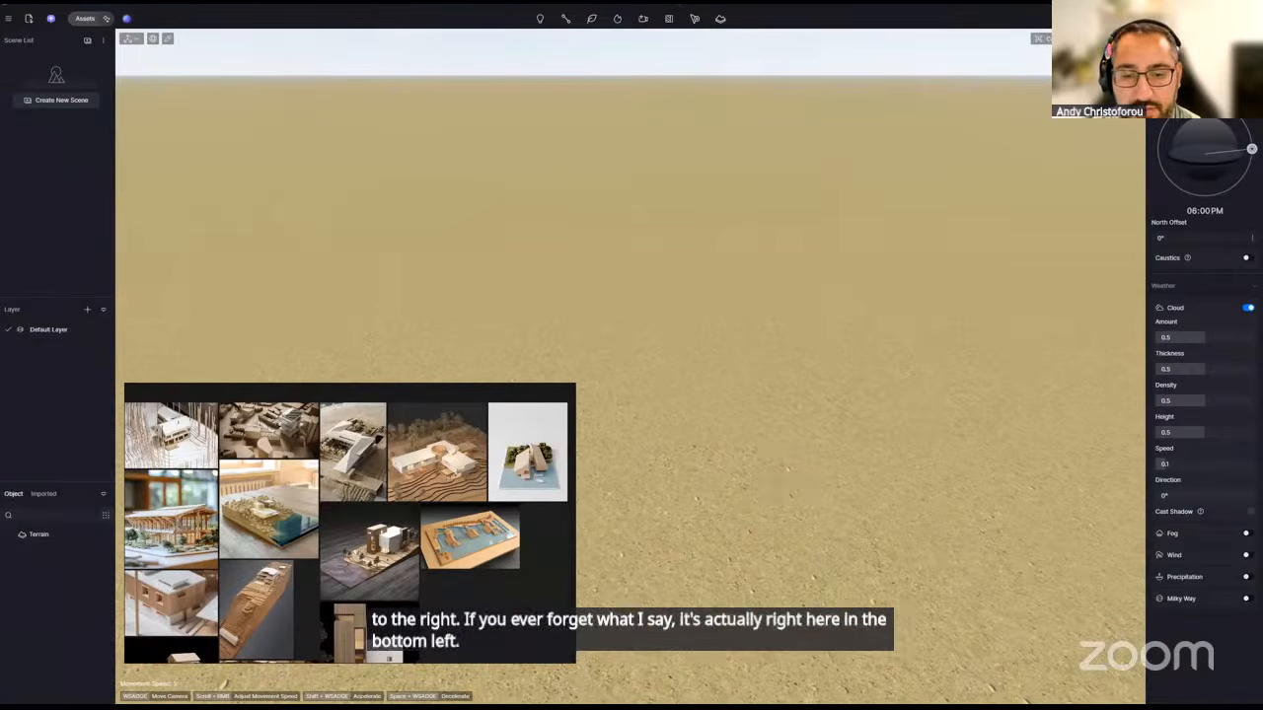
right_drag(749, 461, 712, 488)
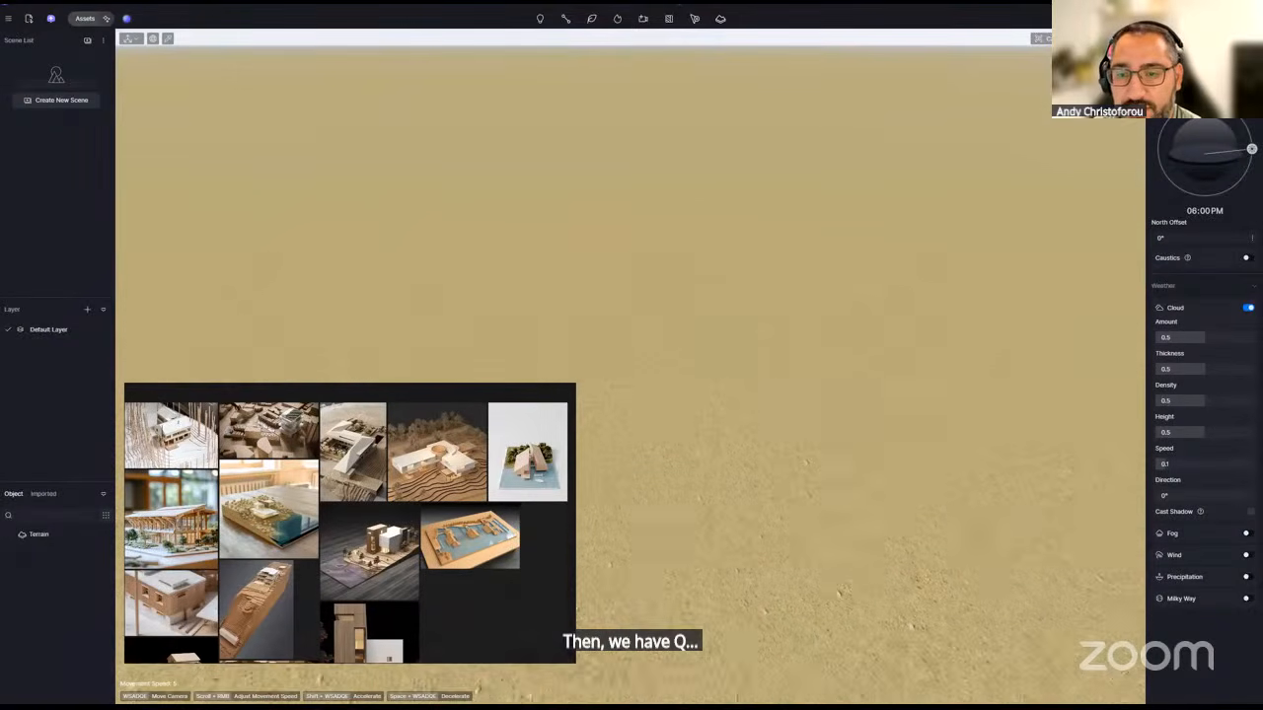
right_drag(732, 549, 732, 402)
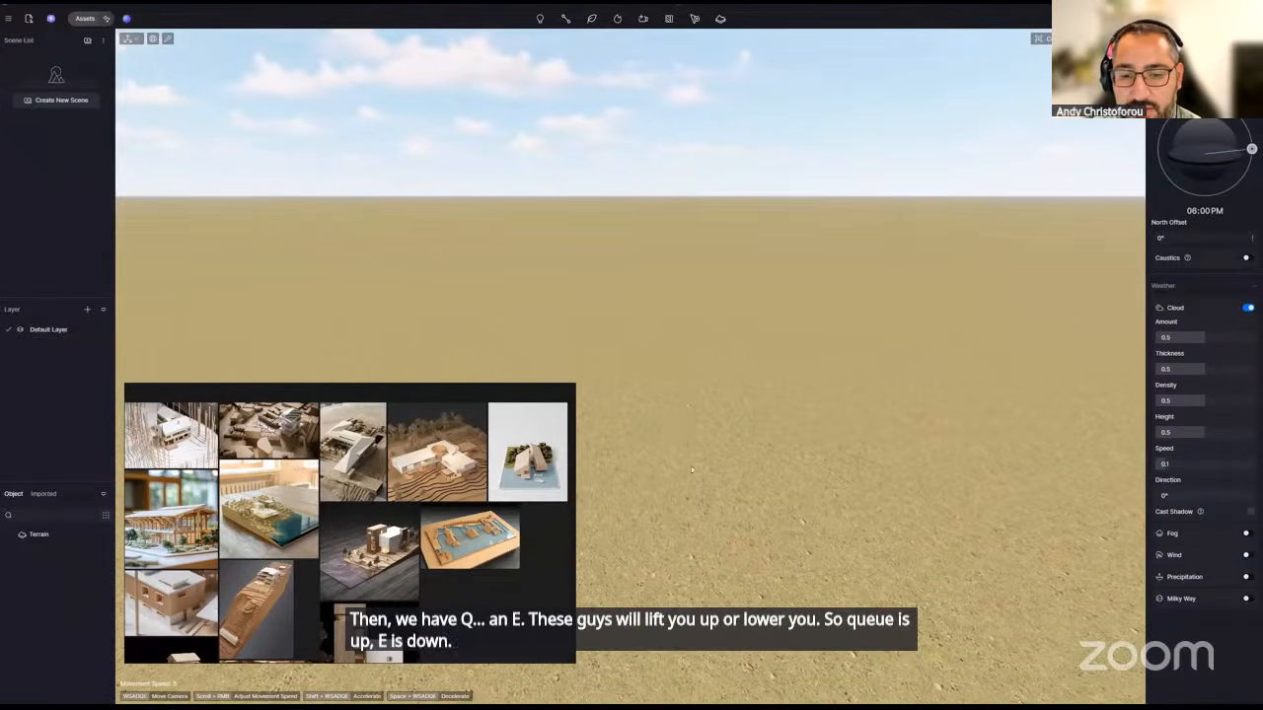
right_drag(691, 414, 632, 398)
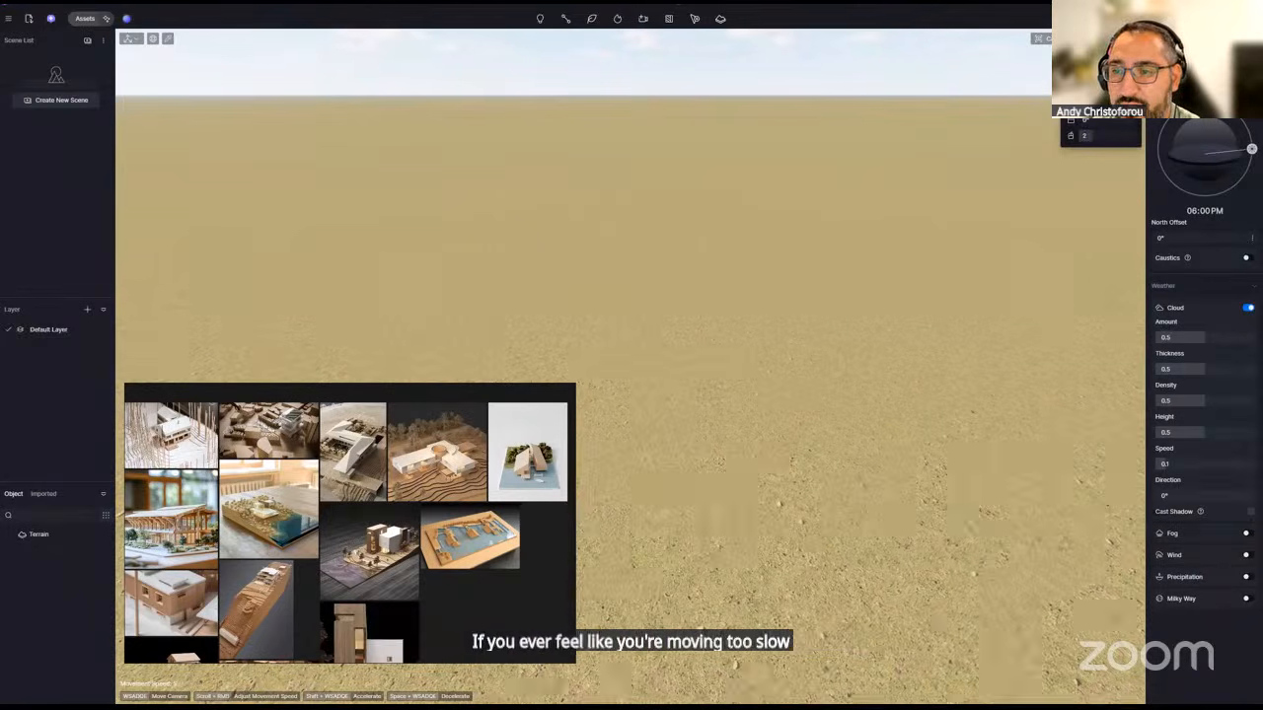
- Raise the camera movement speed to 50 and try lowering and raising the camera above the terrain
right_drag(691, 395, 690, 296)
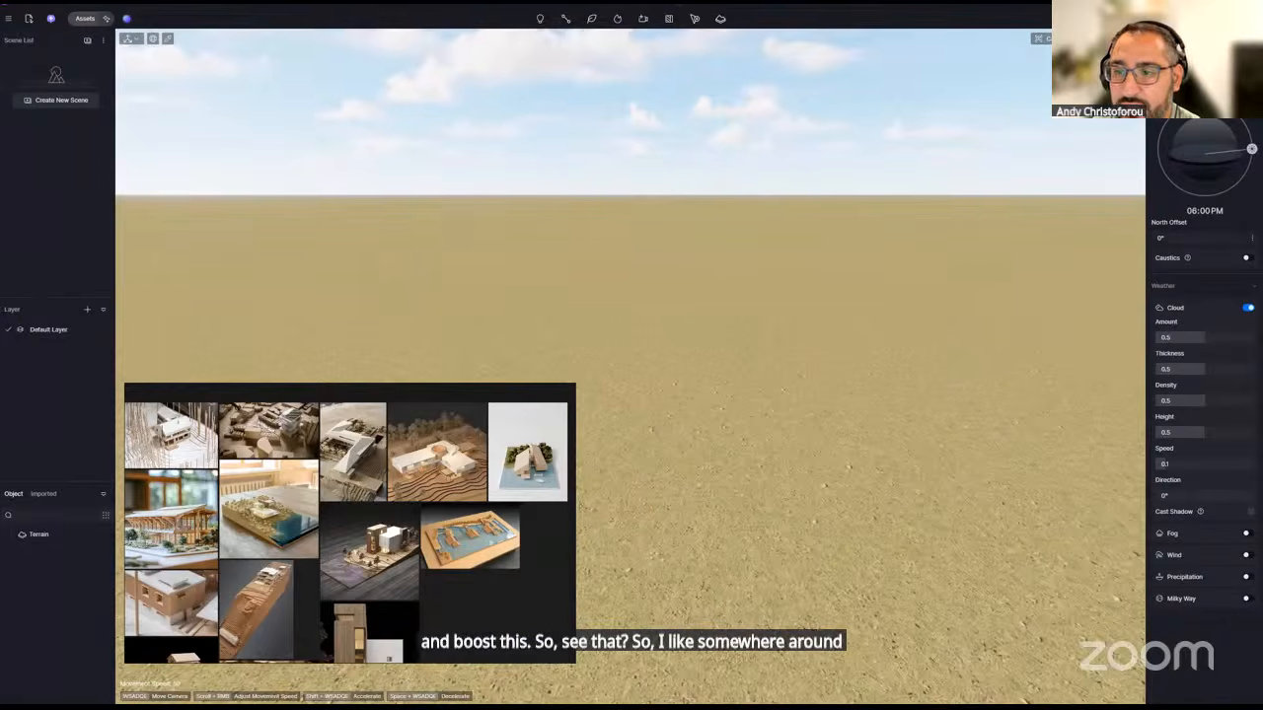
click(1090, 38)
right_drag(1030, 193, 1061, 163)
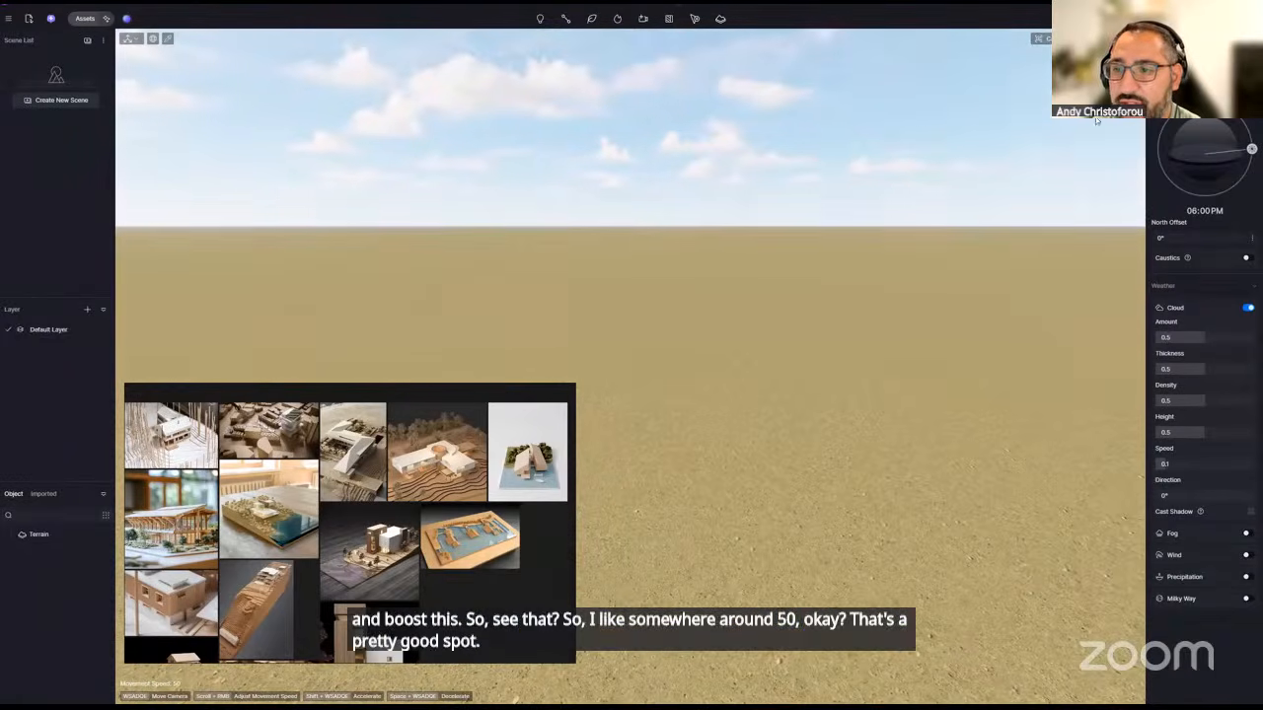
click(1089, 39)
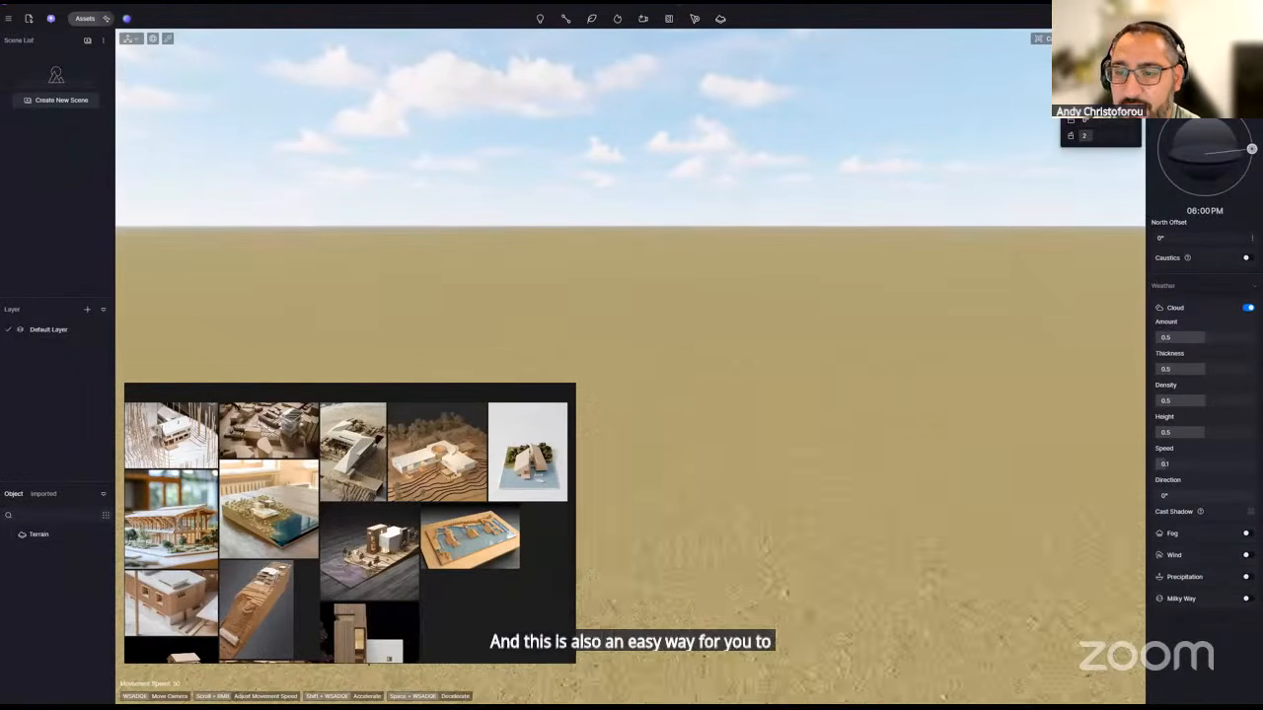
key(e)
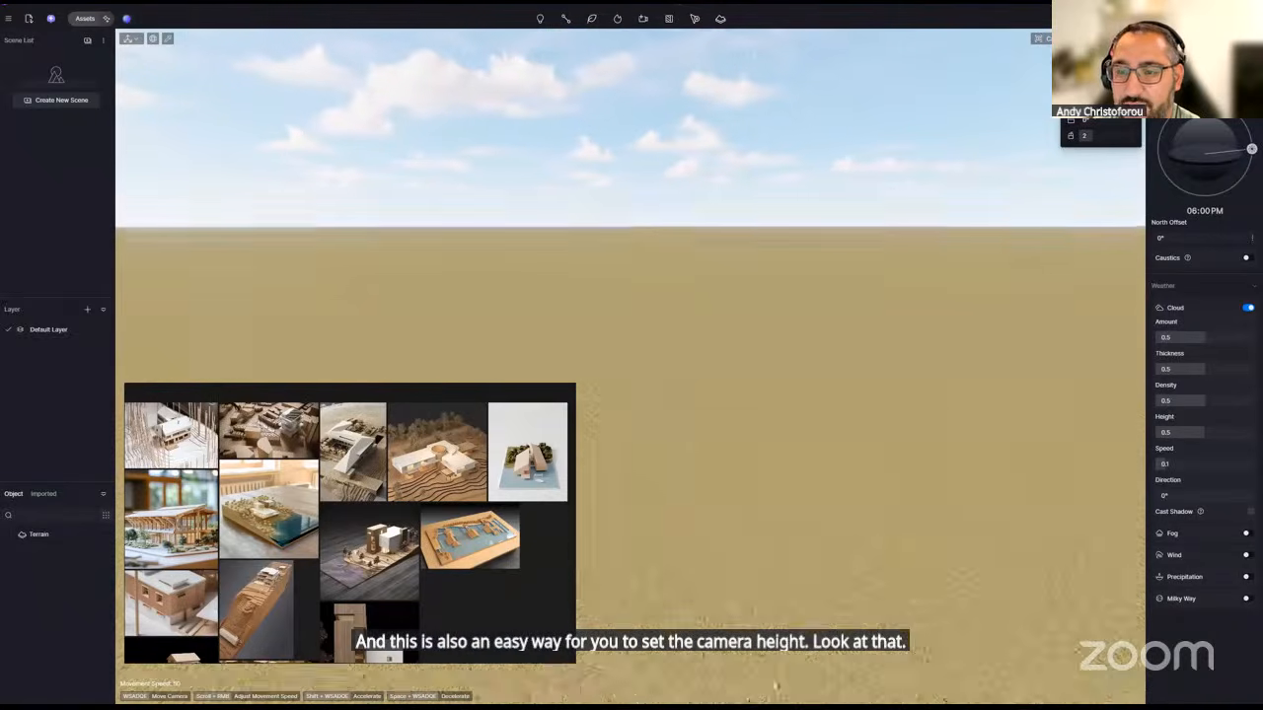
key(q)
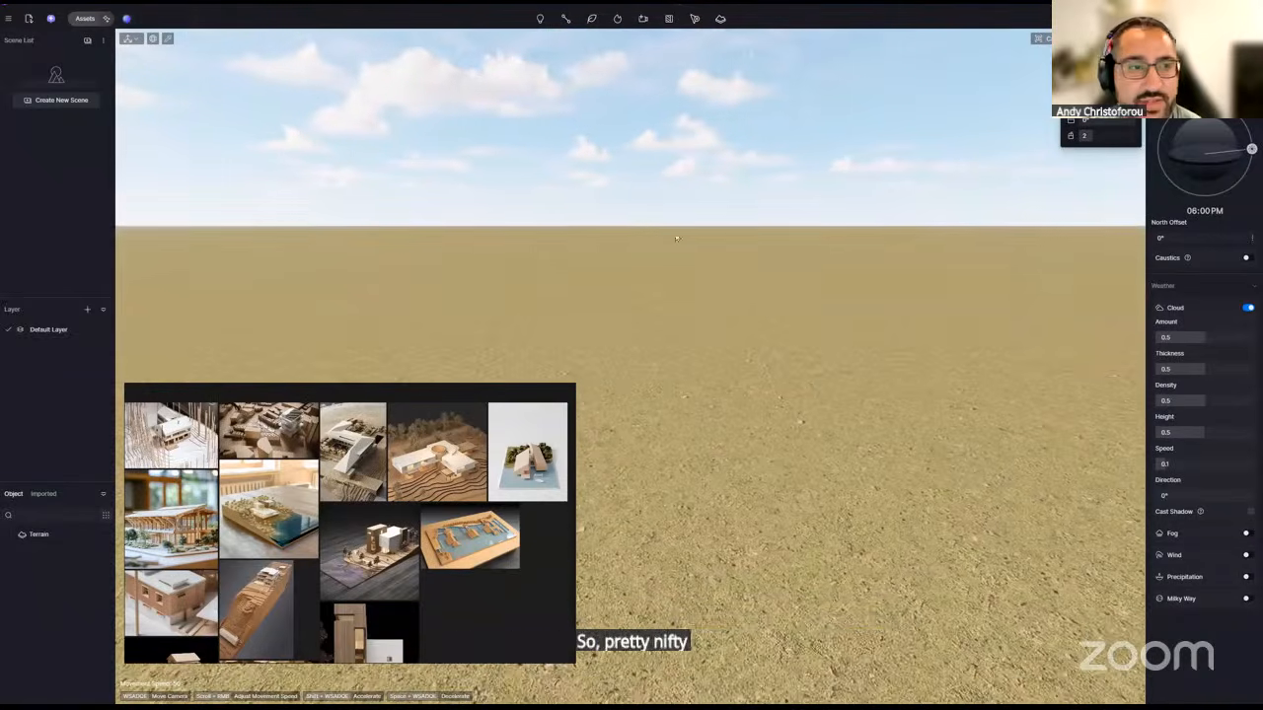
right_drag(677, 238, 703, 235)
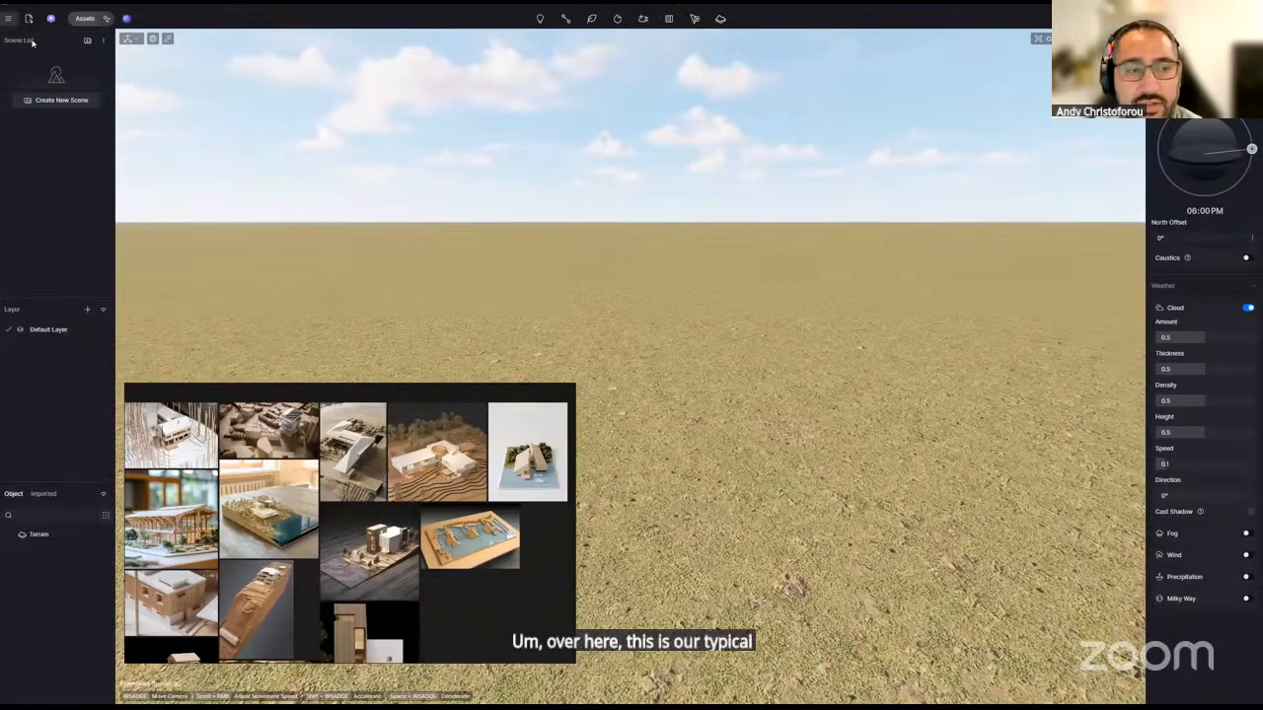
- Review the Show Statistics view option and the Super Resolution and Frame Generation performance settings
mouse_move(56, 47)
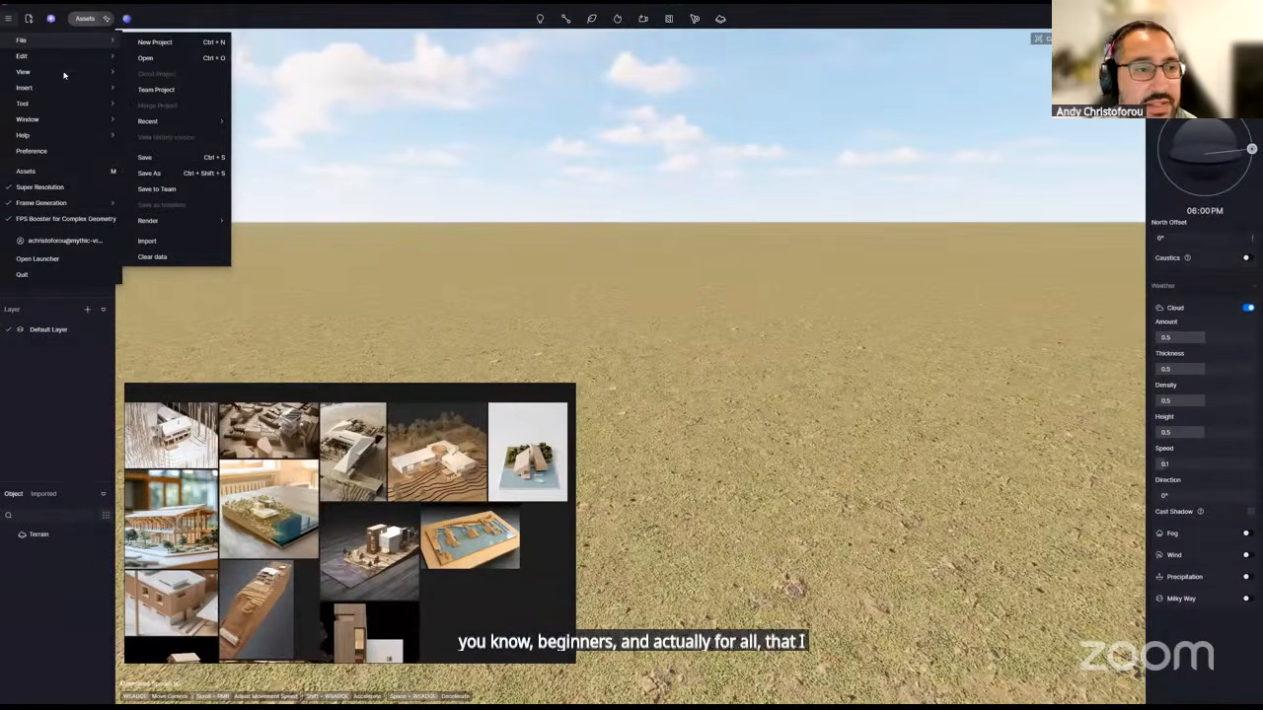
mouse_move(73, 77)
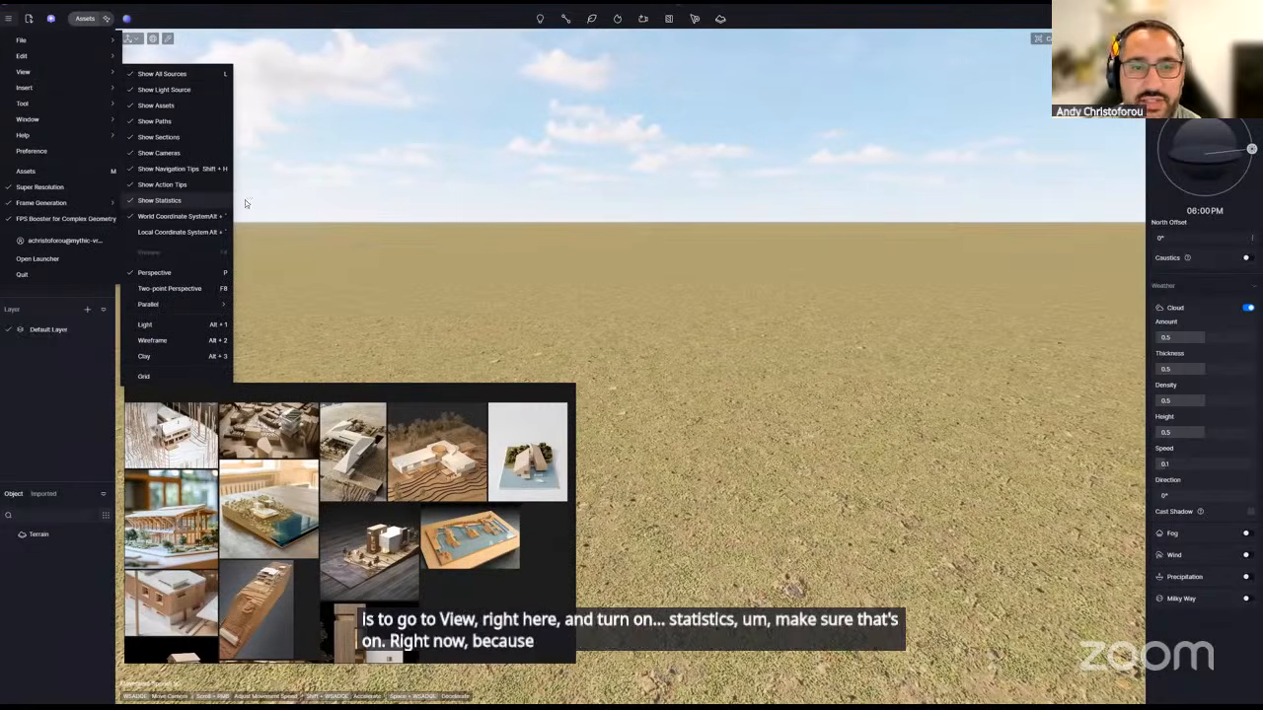
click(511, 55)
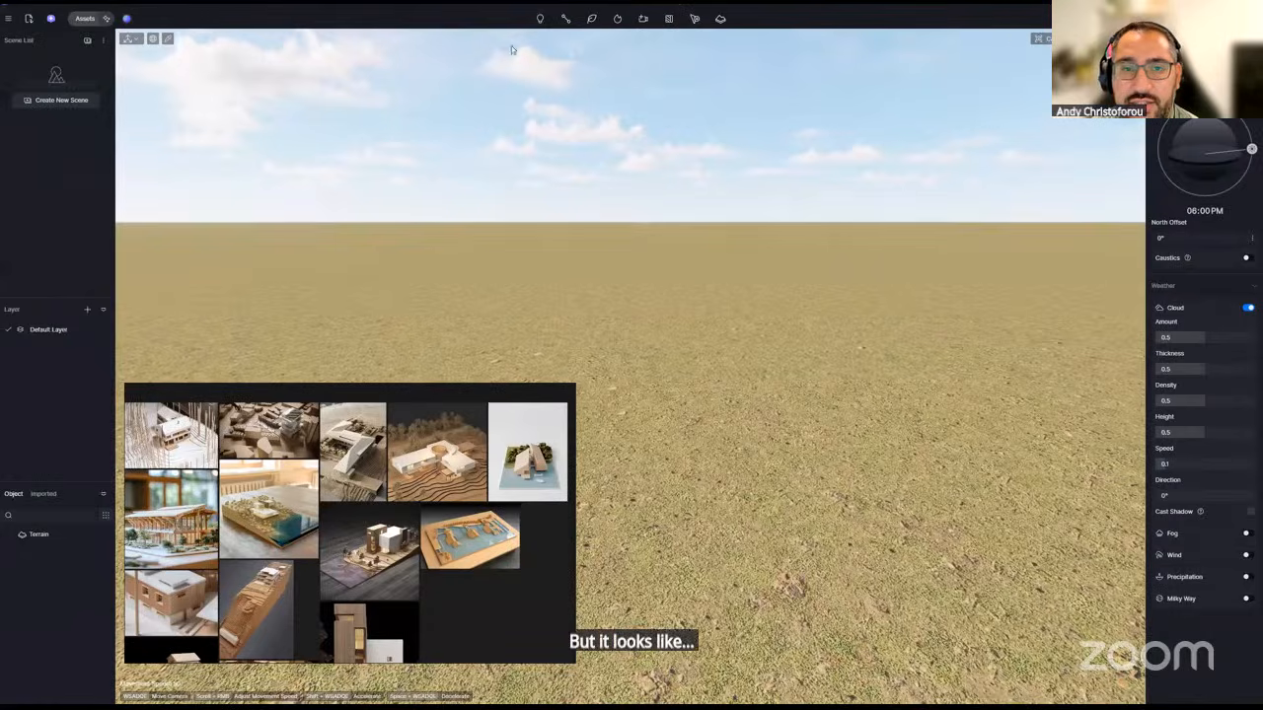
drag(512, 5, 515, 46)
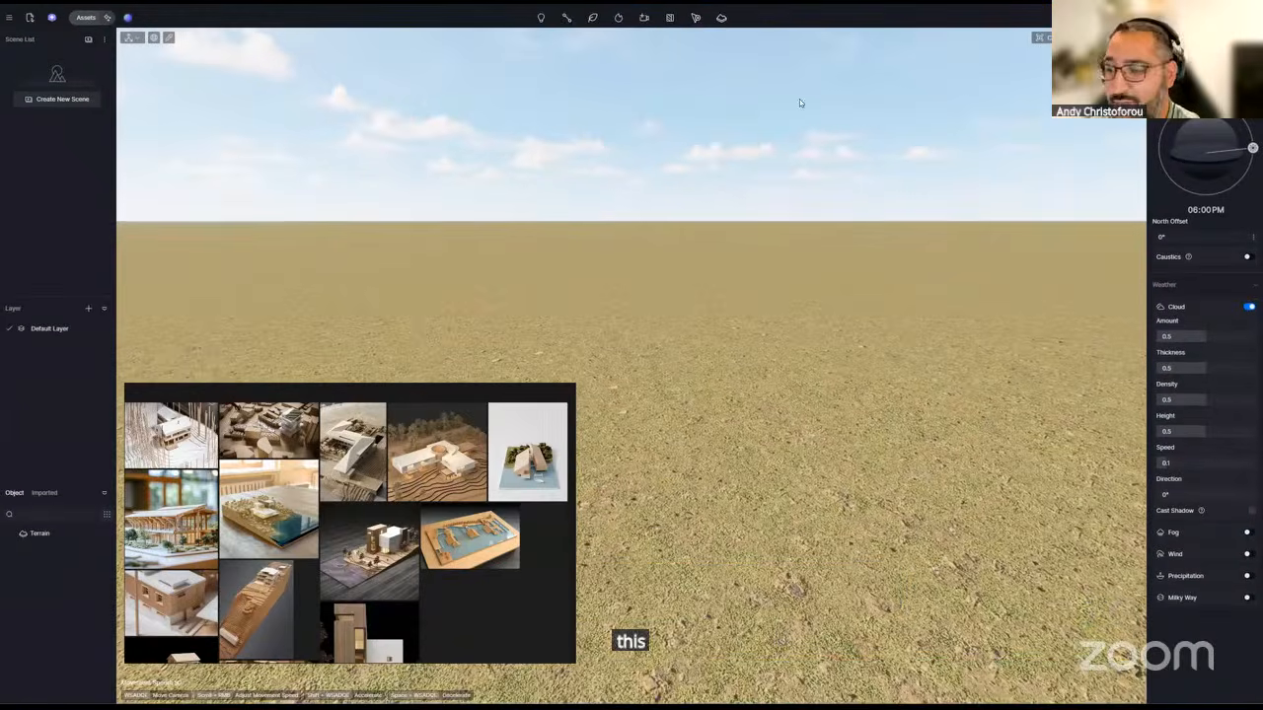
click(9, 17)
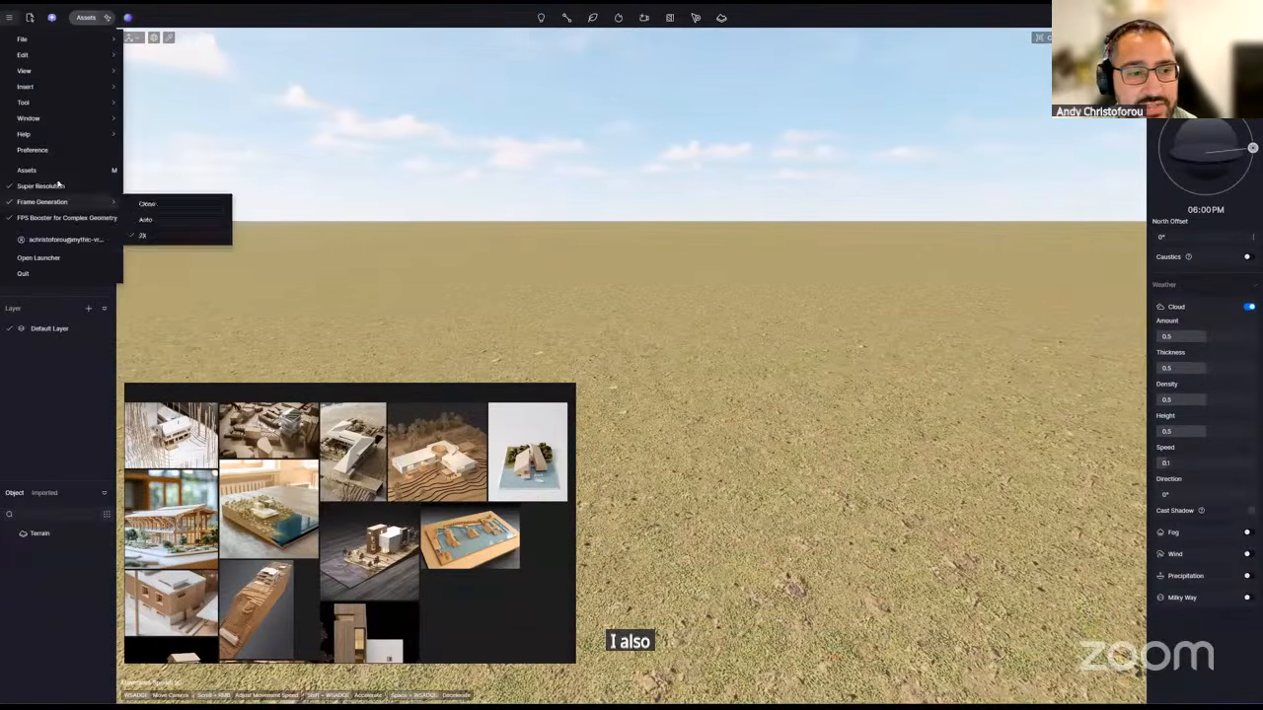
mouse_move(73, 195)
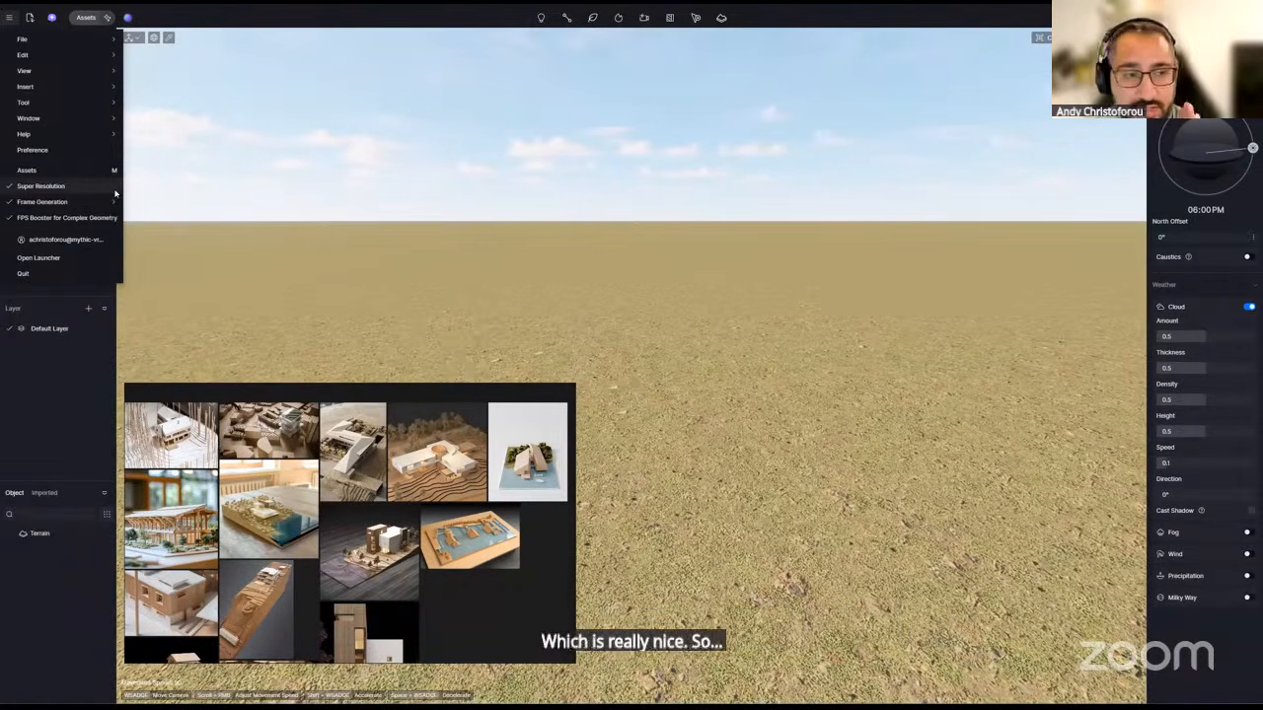
click(61, 389)
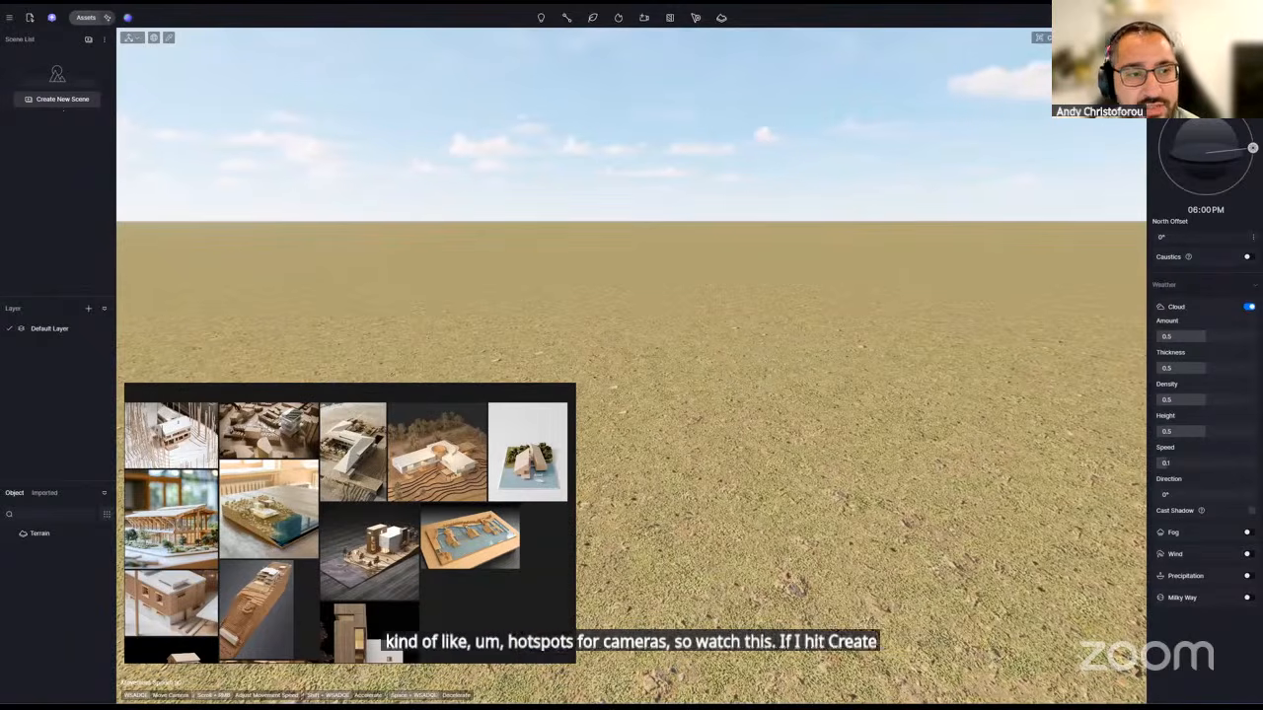
- Save one scene facing the horizon and a second looking up at the sky, and switch between them
click(59, 102)
mouse_move(590, 238)
right_down()
mouse_move(589, 259)
mouse_move(589, 239)
right_up()
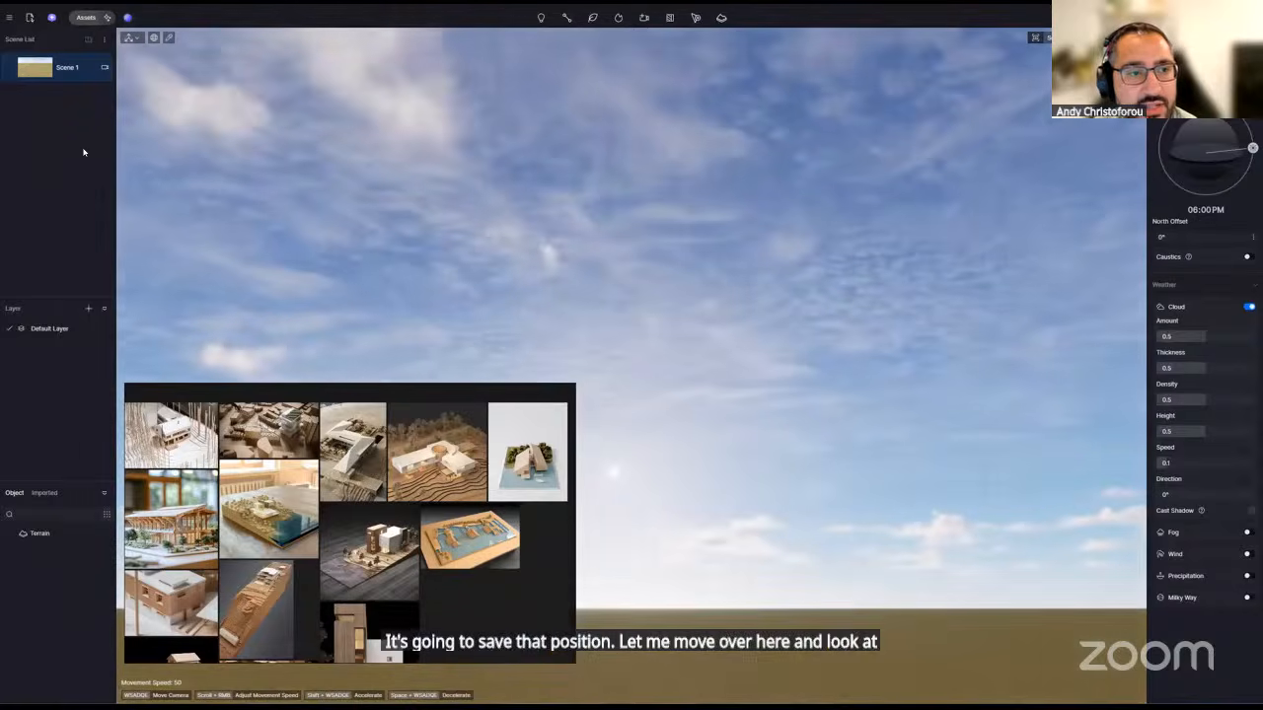
click(88, 39)
click(76, 67)
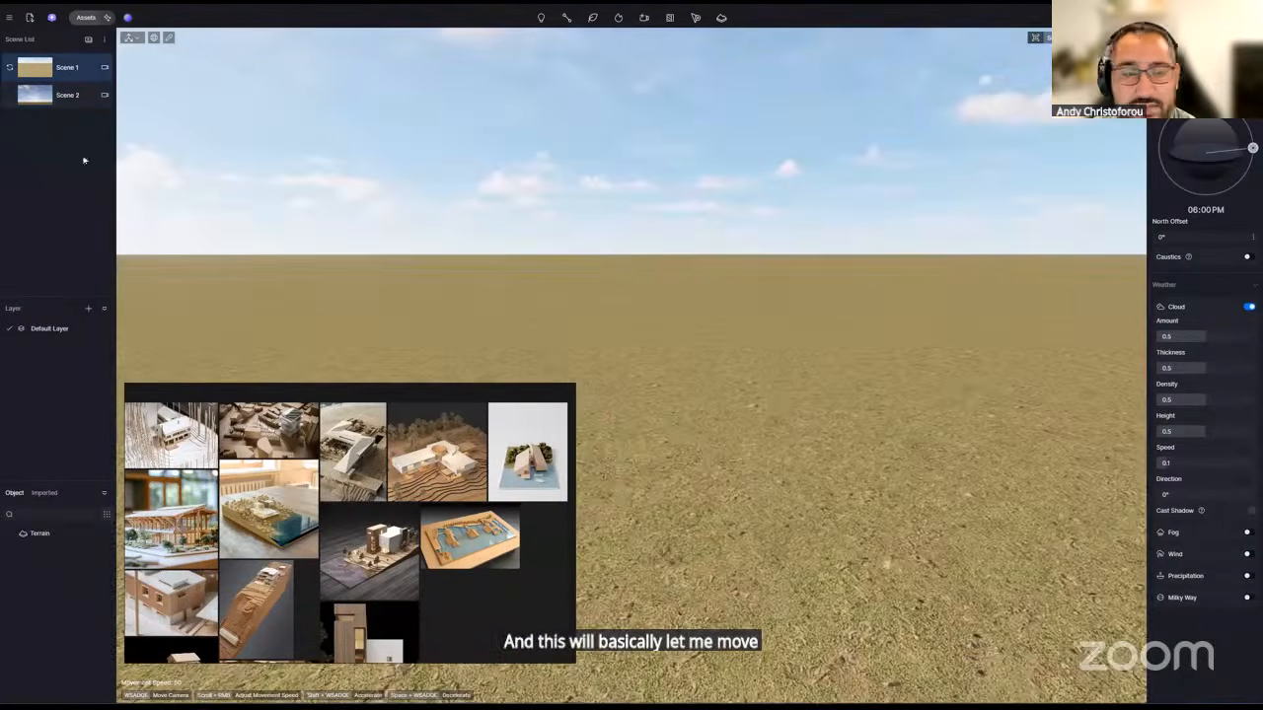
click(76, 97)
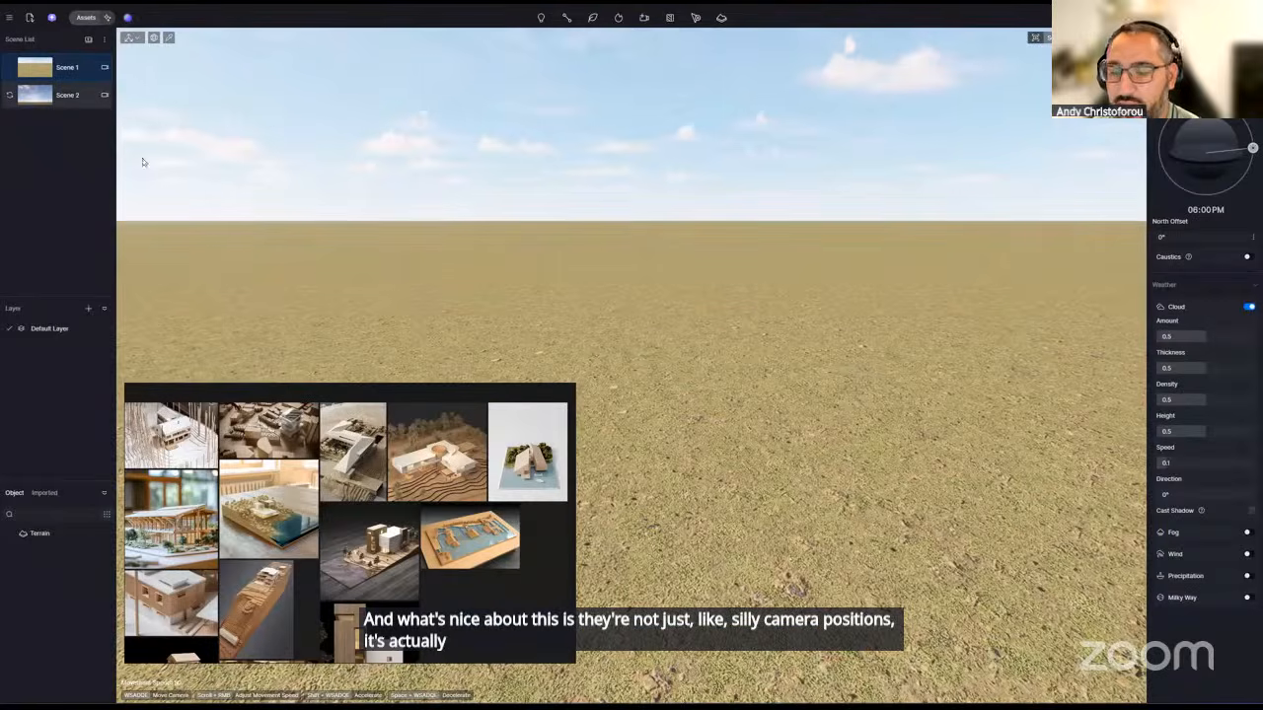
- Set the time of day to 04:24 AM, update Scene 1 with it, and compare it against Scene 2
drag(1252, 148, 1153, 176)
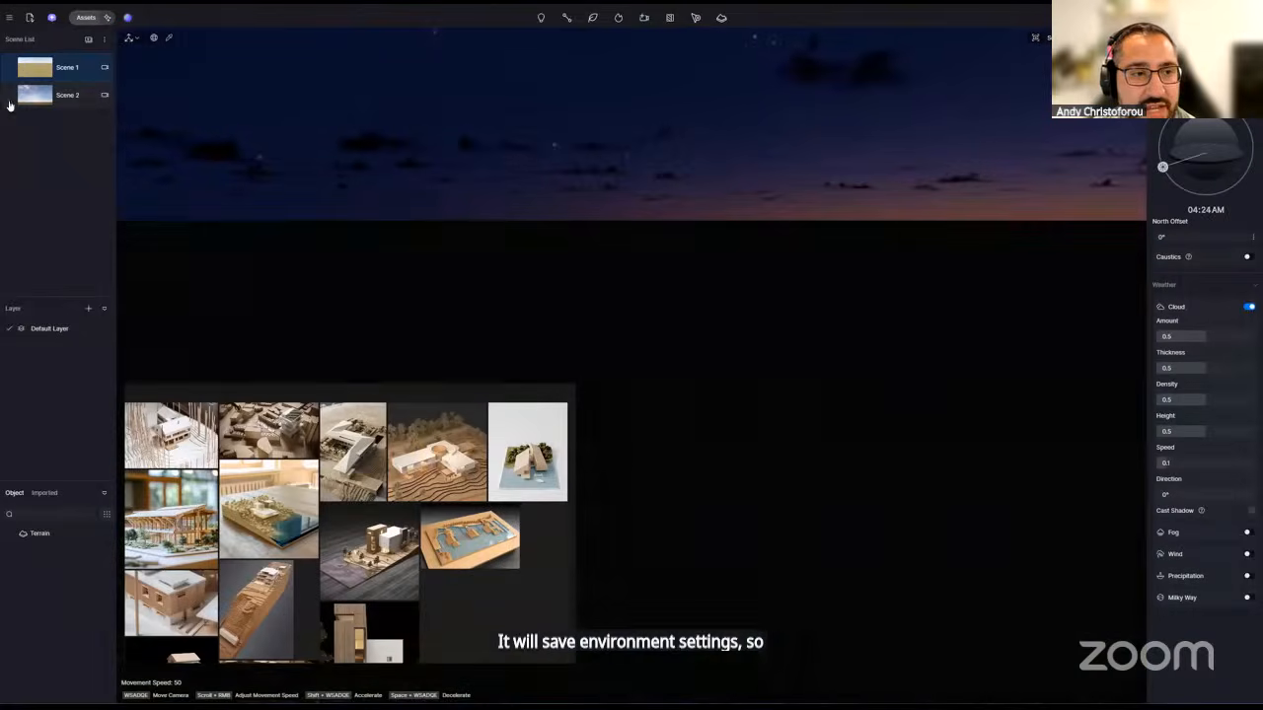
mouse_move(11, 97)
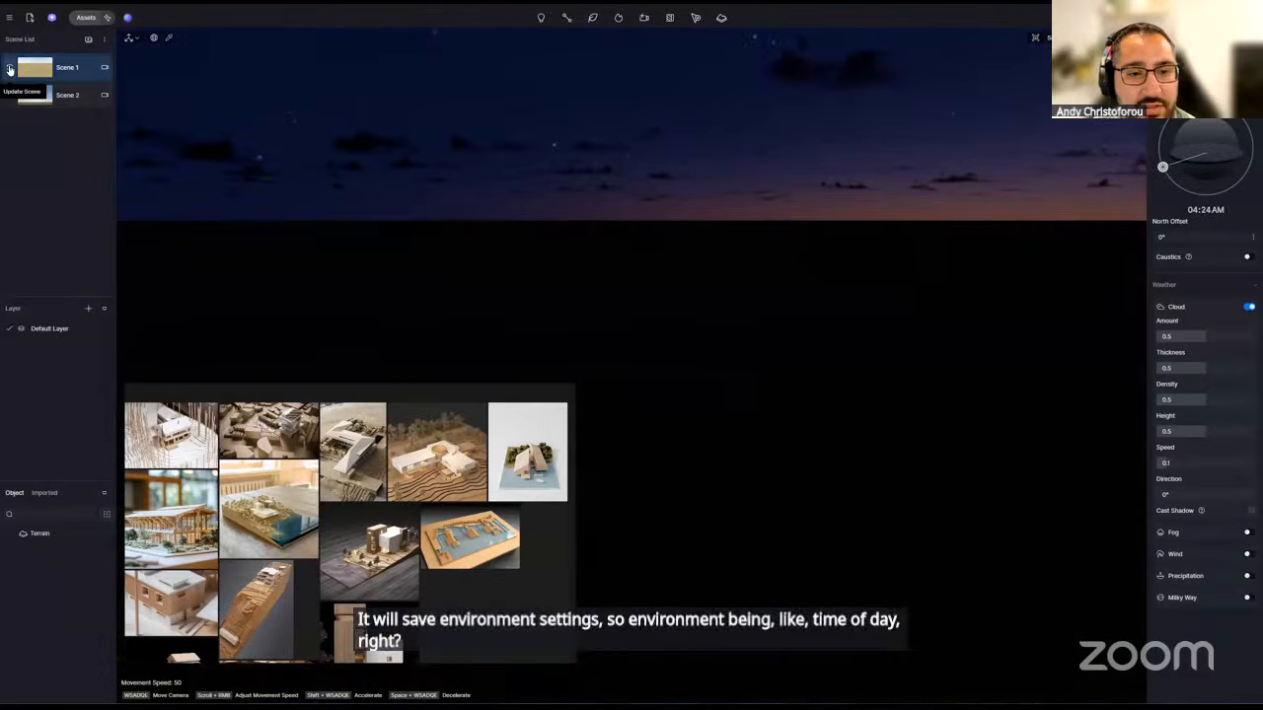
click(86, 93)
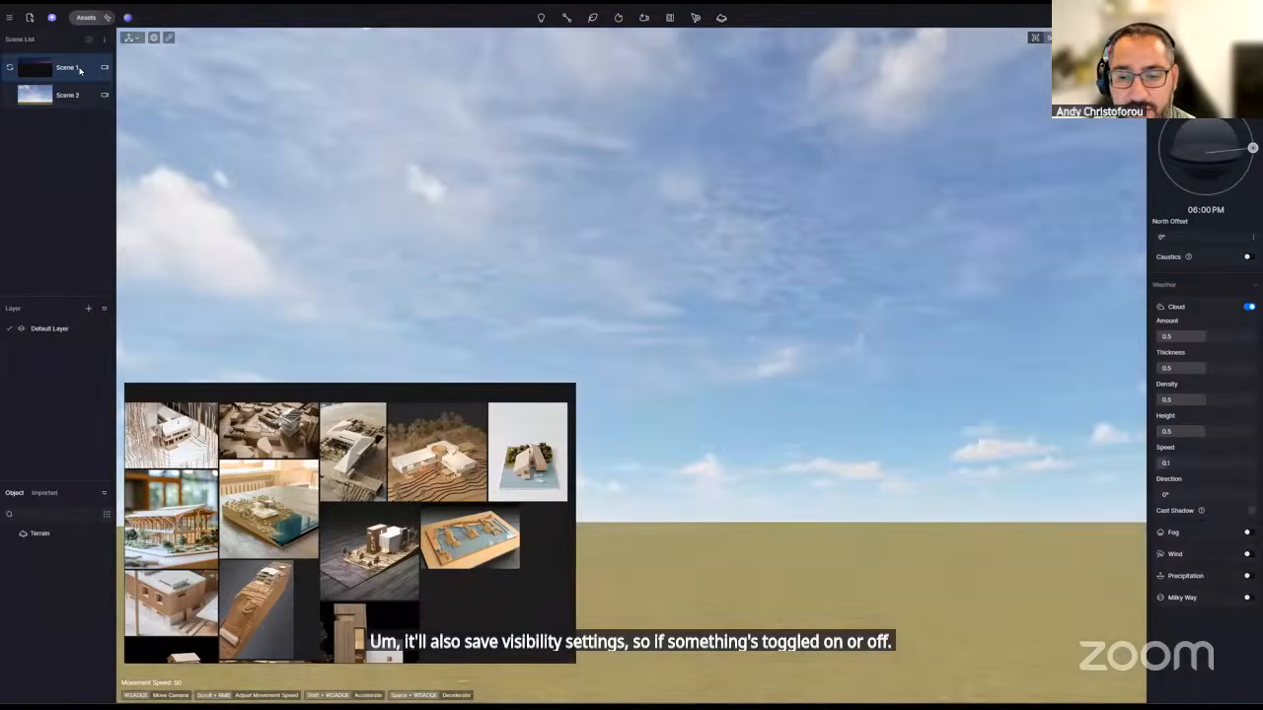
click(80, 68)
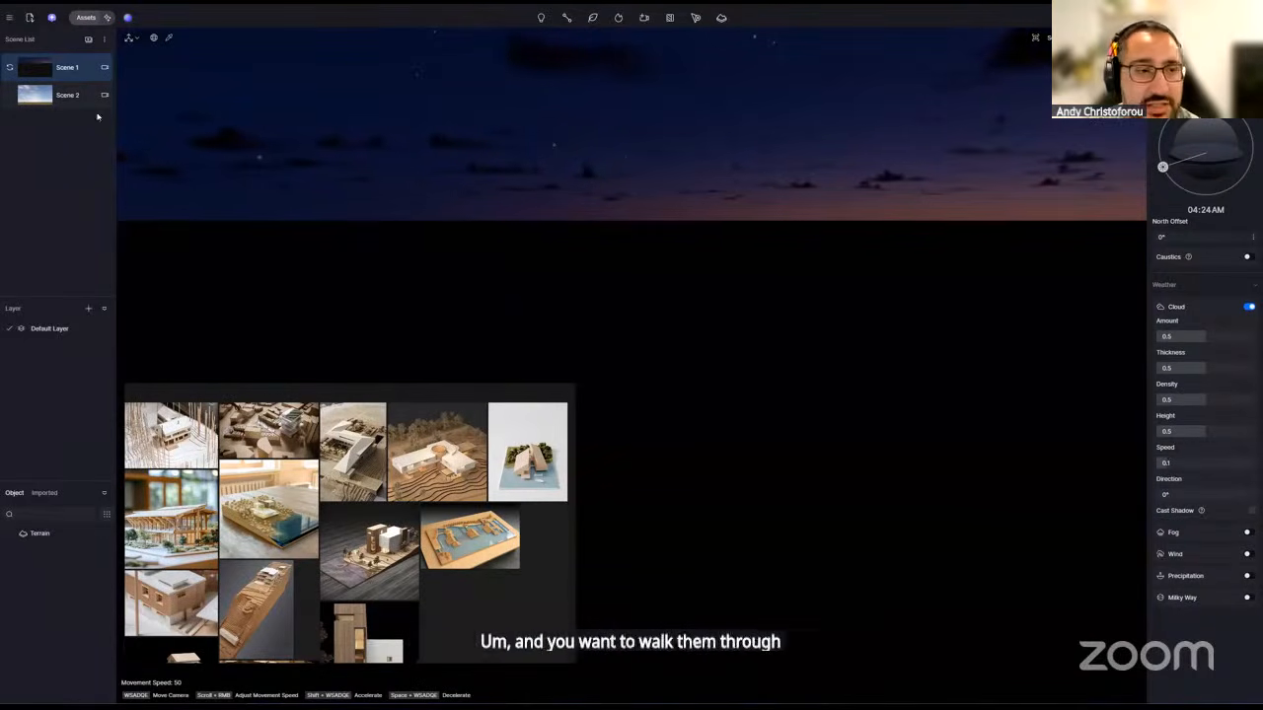
- Rename Scene 1 as eNTRY and Scene 2 as fOYER, and recall each scene in turn
double_click(67, 67)
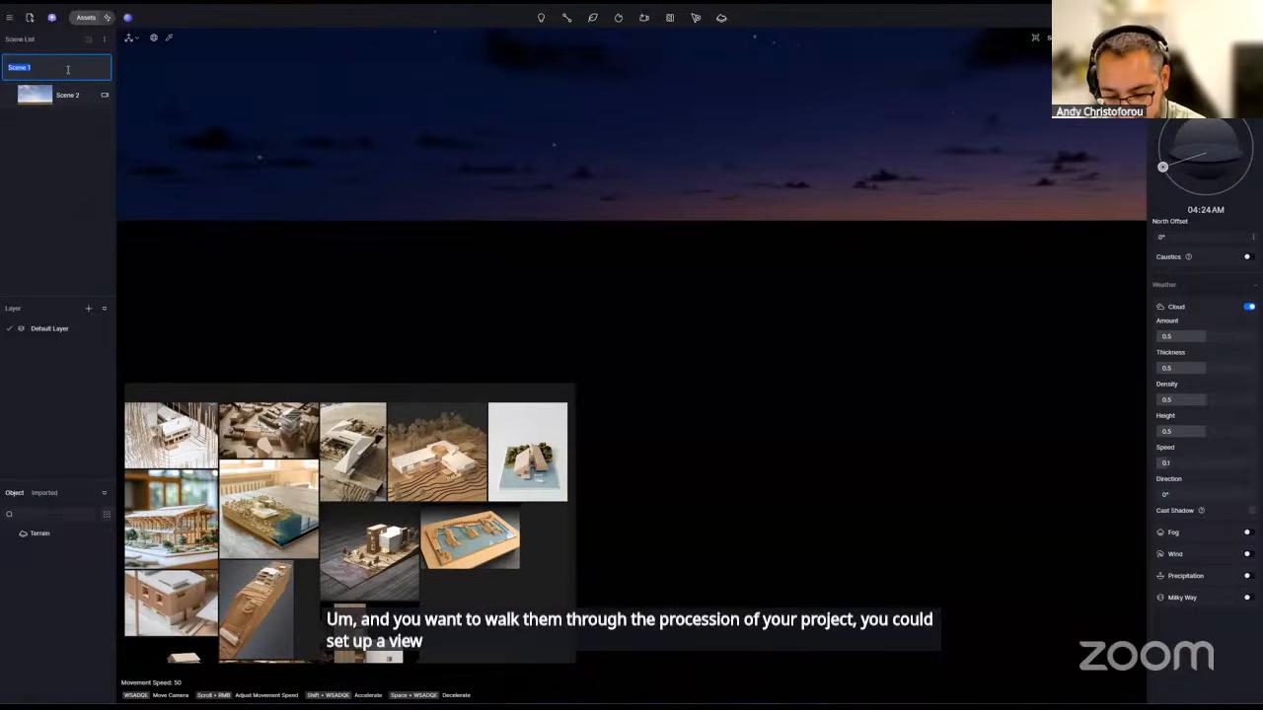
text(eNTRY)
key(Return)
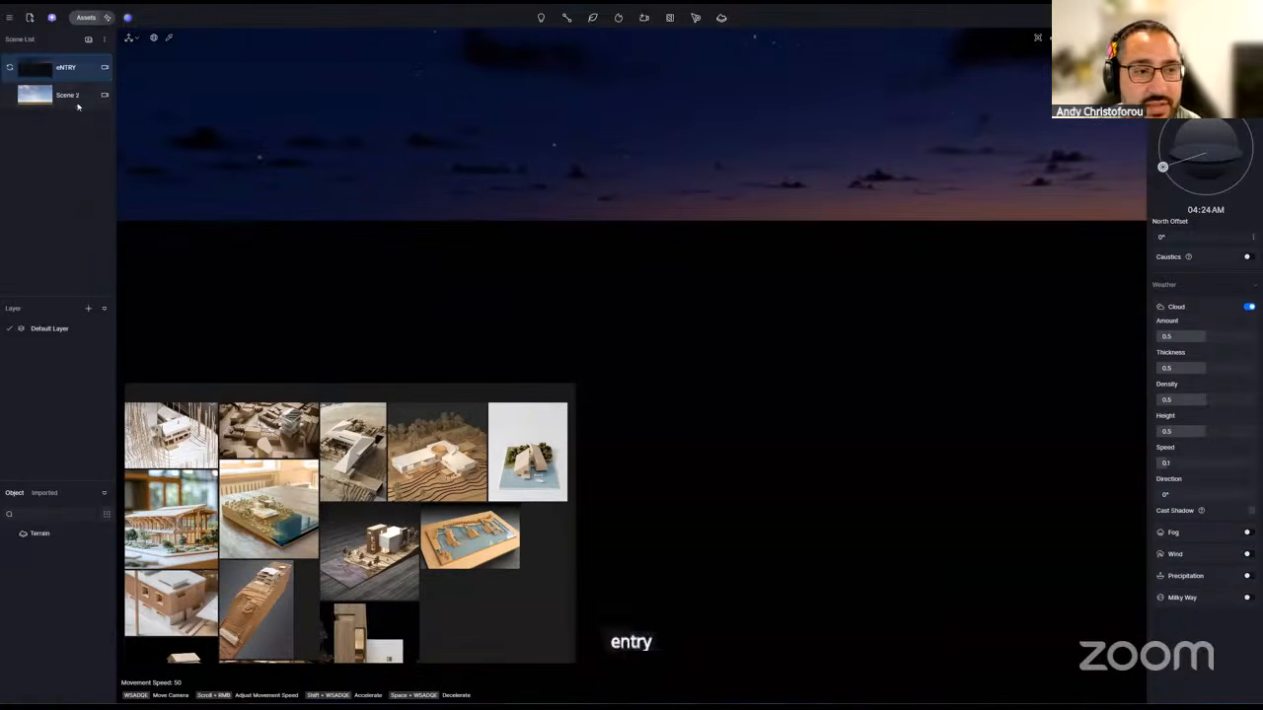
double_click(72, 96)
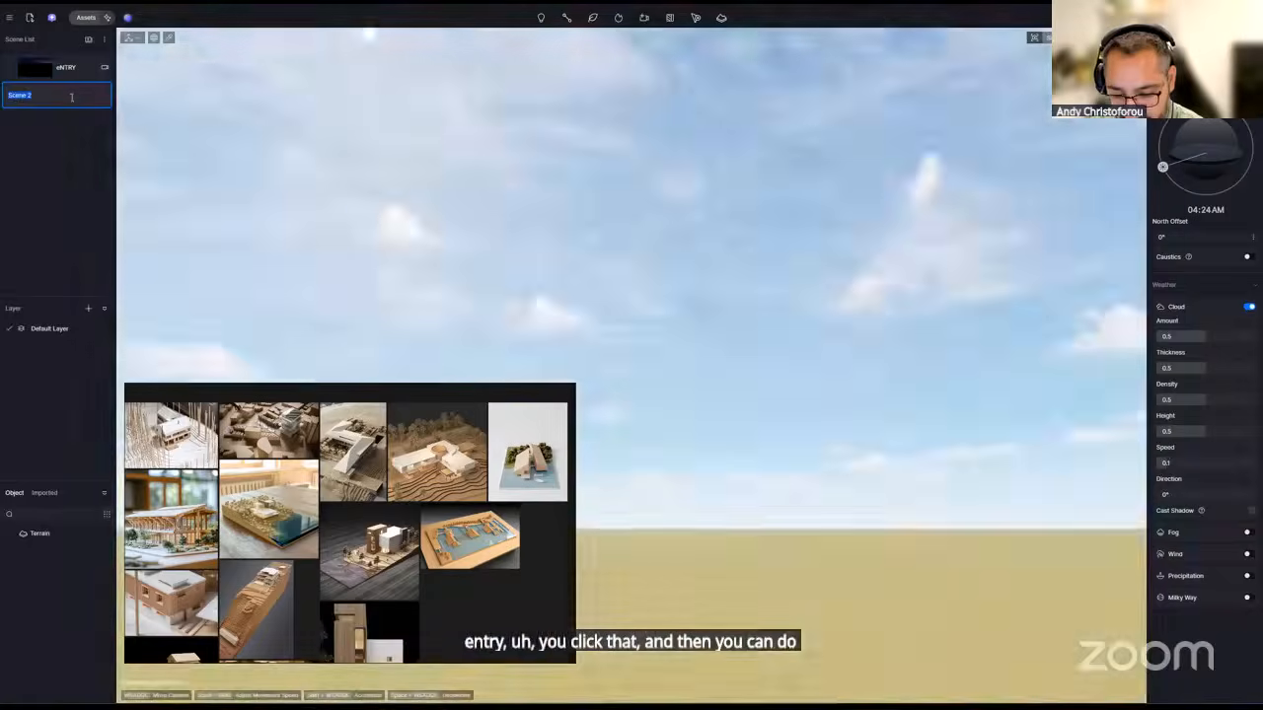
text(FOYER)
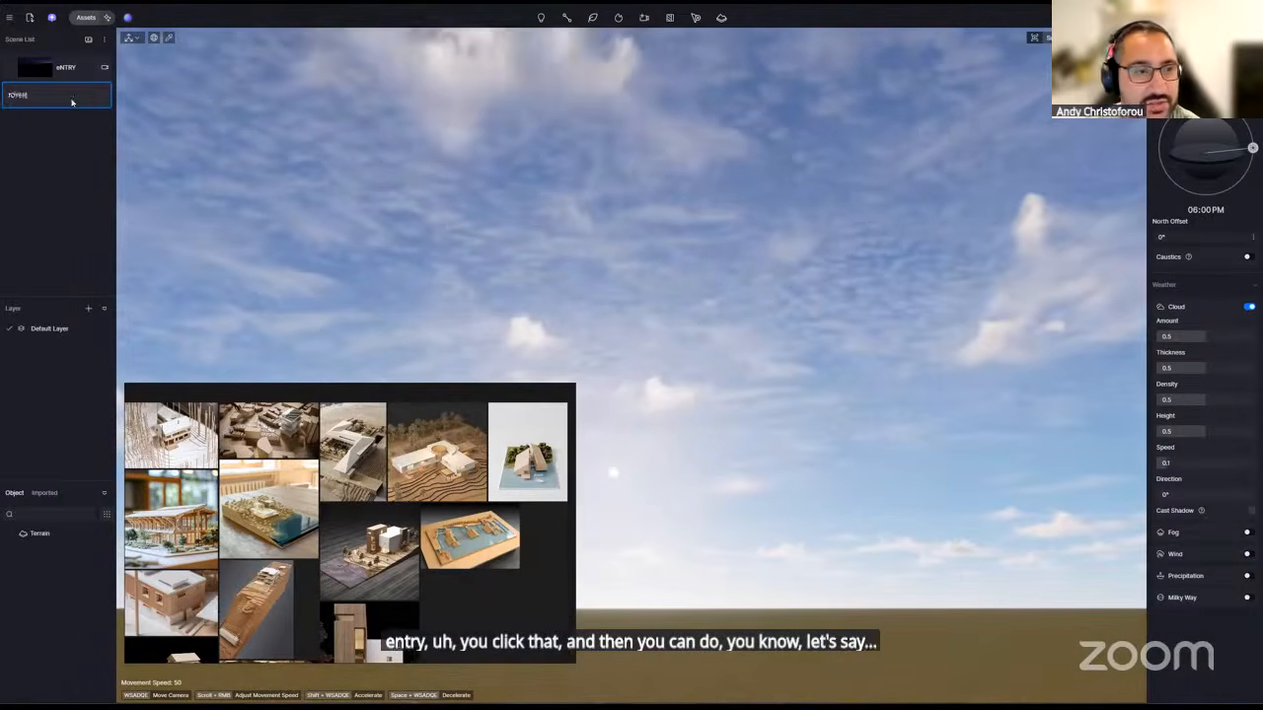
key(Return)
click(61, 67)
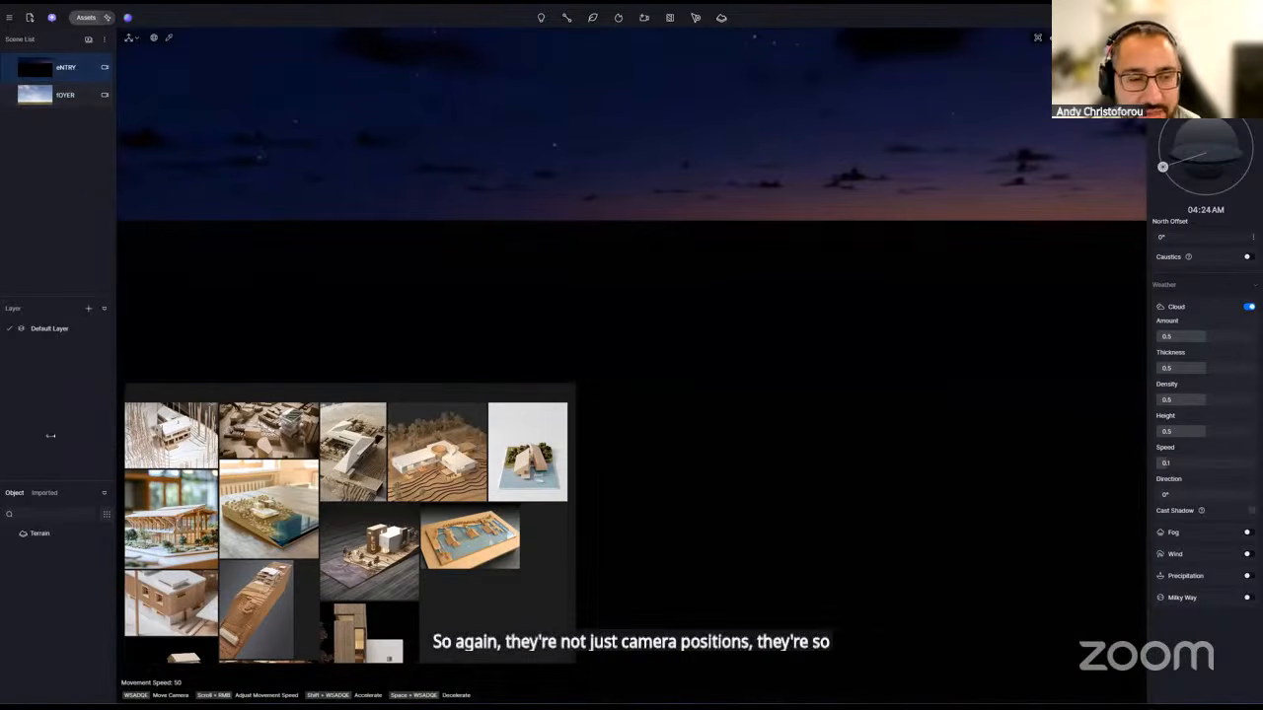
click(79, 104)
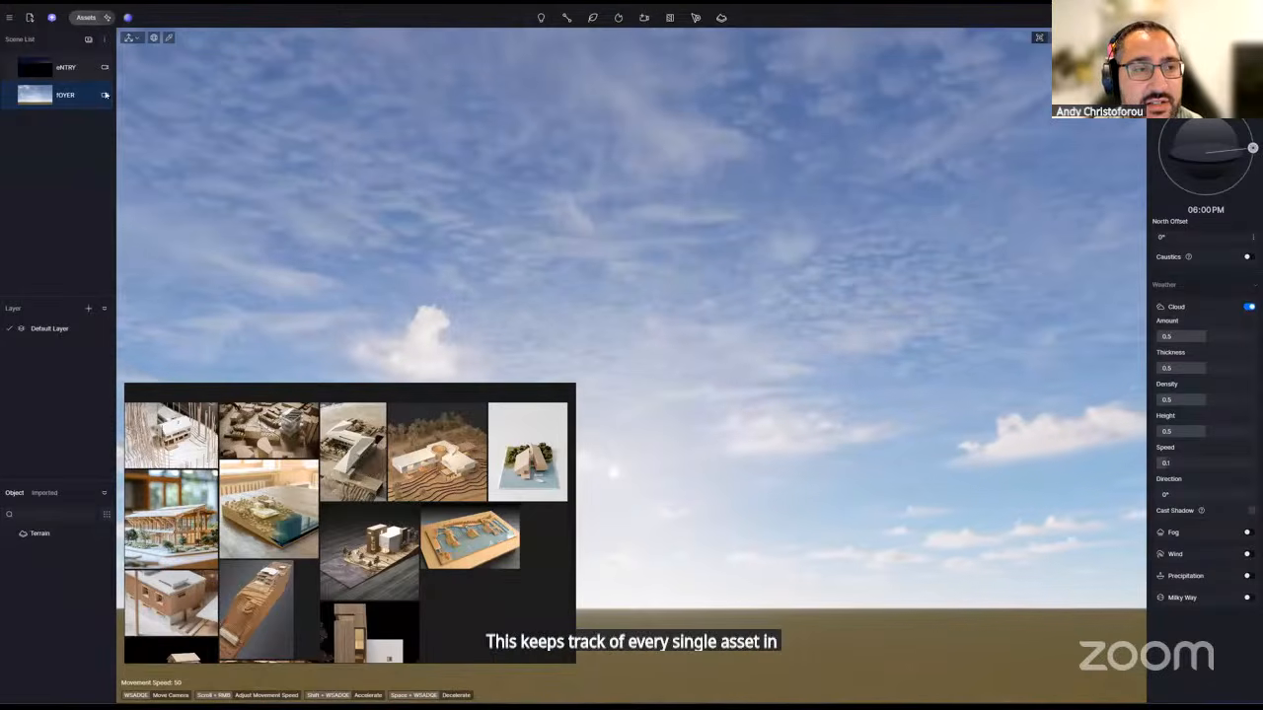
- Place three Orychophragmus violaceus plants on the ground from the Nature models in the asset library
click(87, 19)
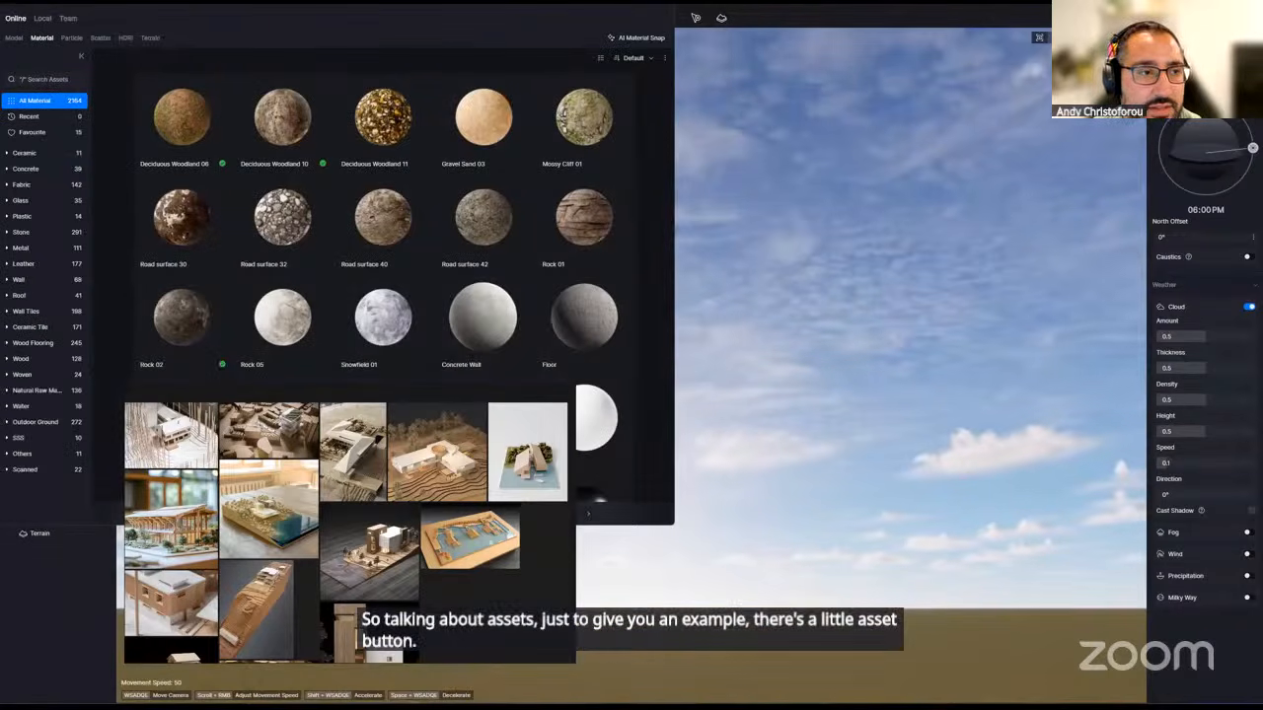
drag(20, 2, 146, 39)
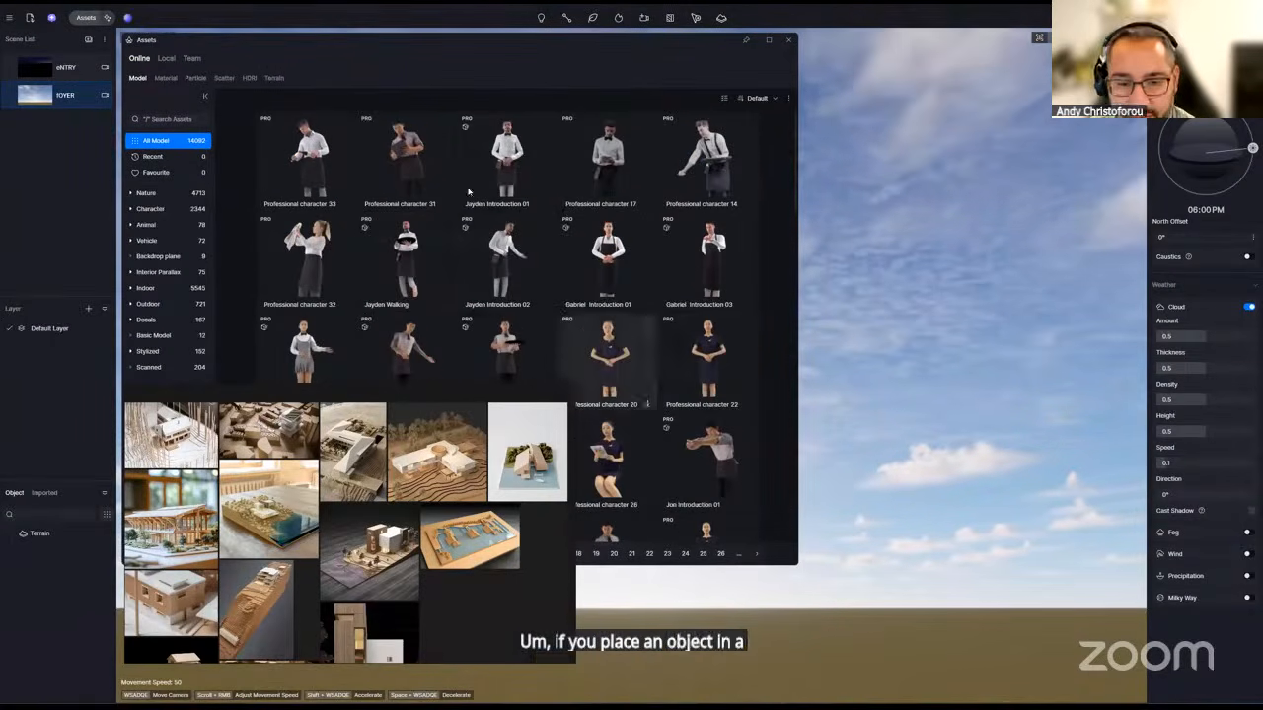
click(158, 193)
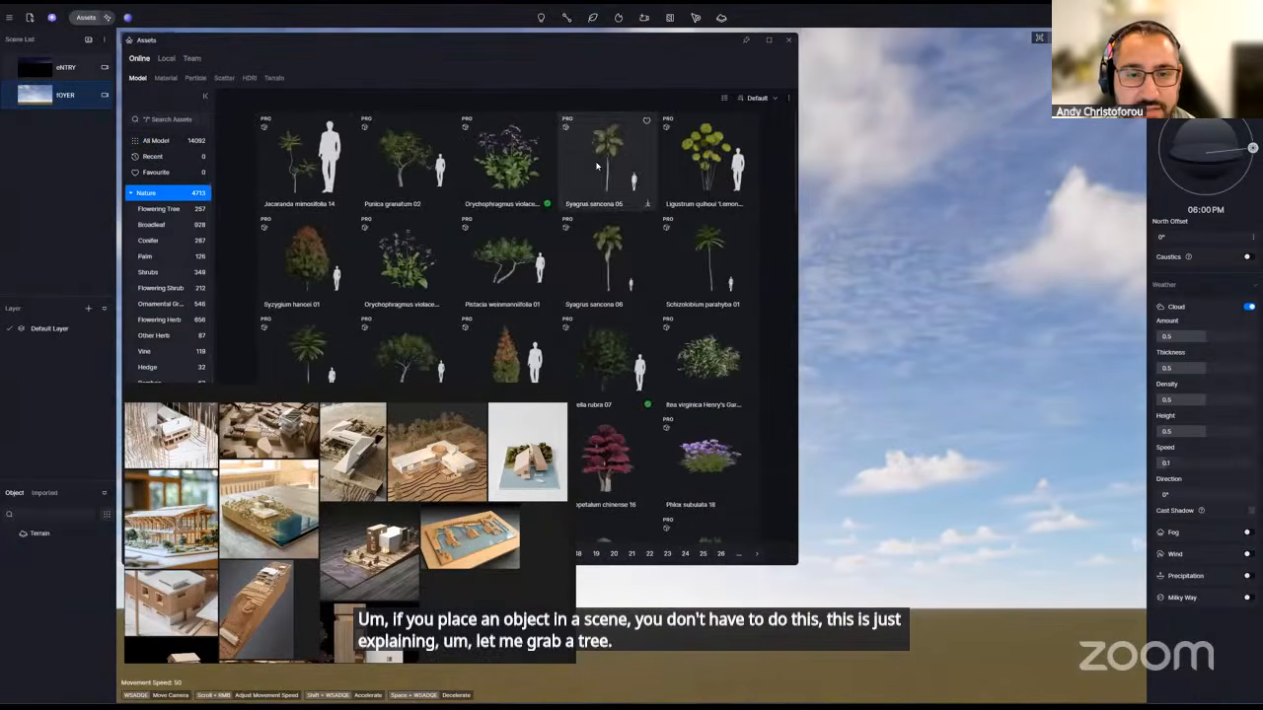
click(506, 160)
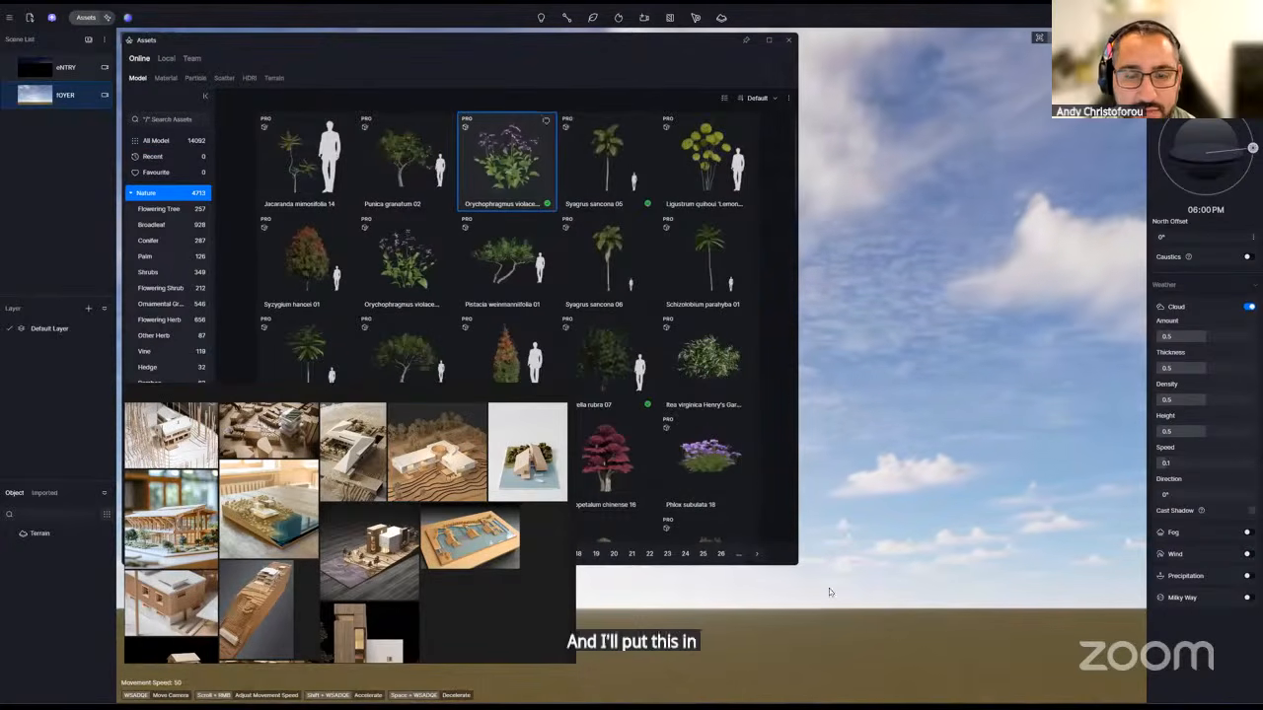
click(781, 675)
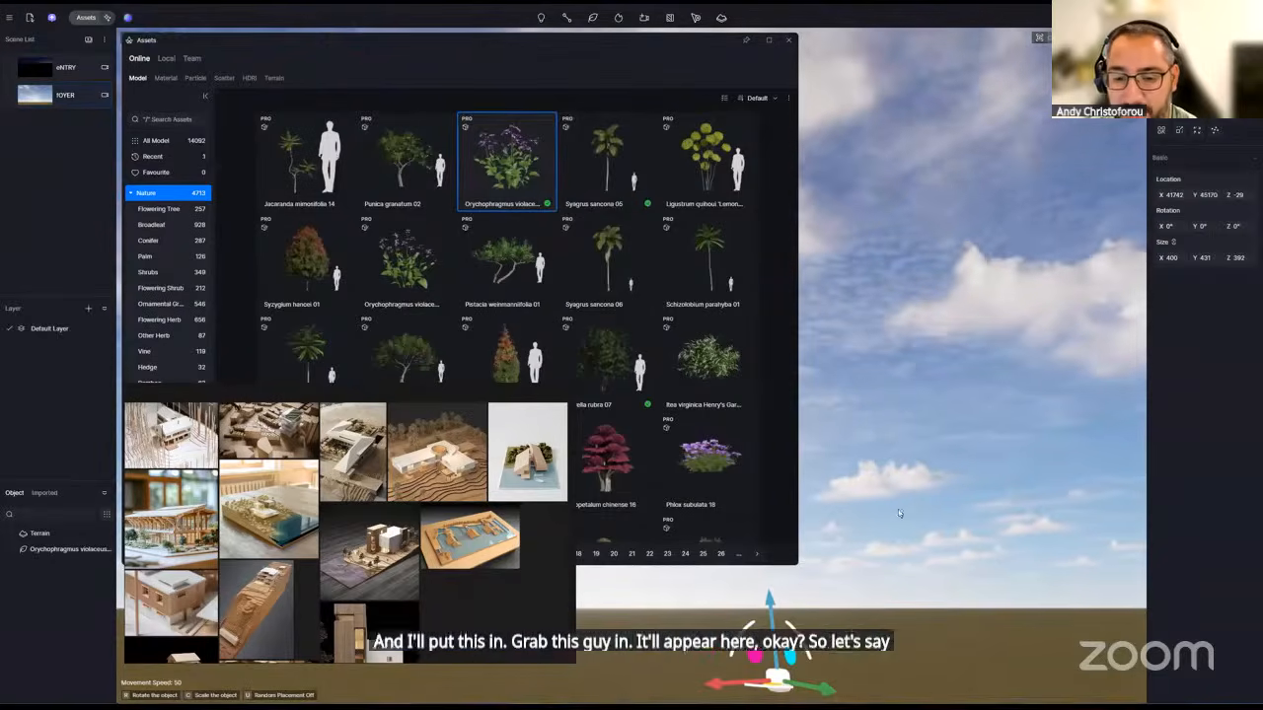
right_drag(900, 513, 856, 565)
click(923, 548)
click(862, 605)
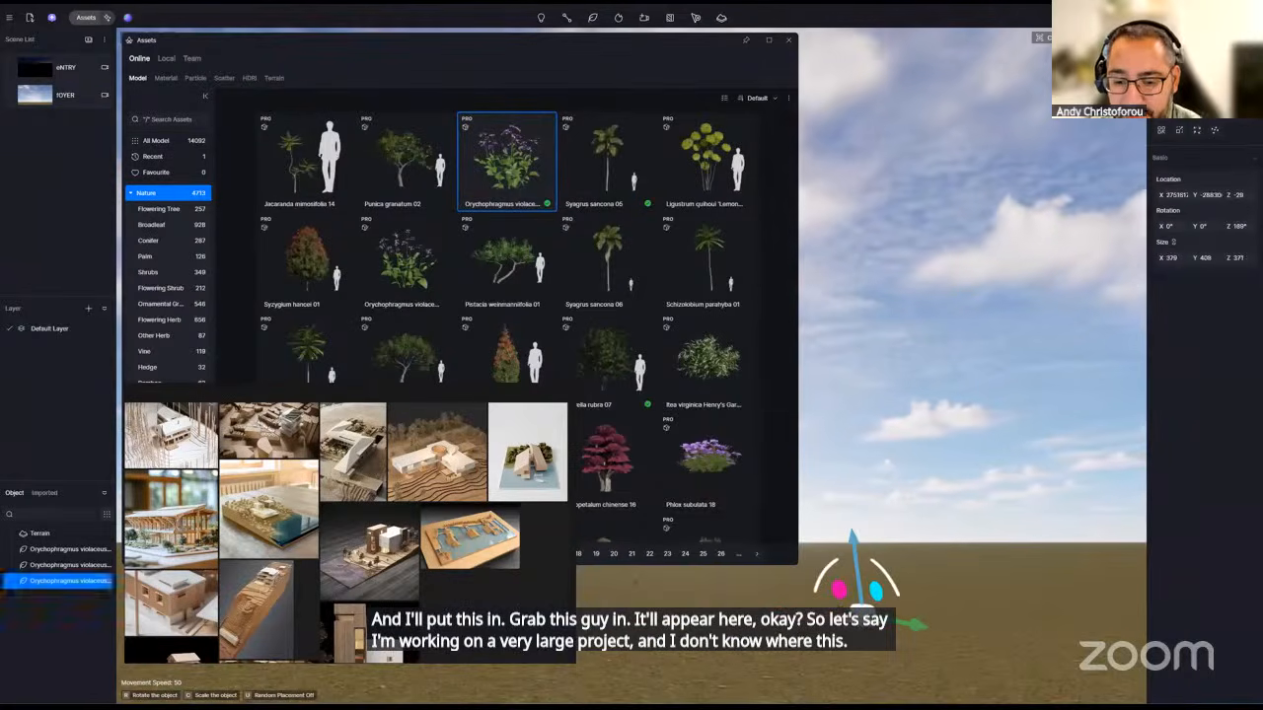
- Locate individual plants through the object list, close the asset library, and filter the list to Nature objects
click(71, 550)
click(63, 582)
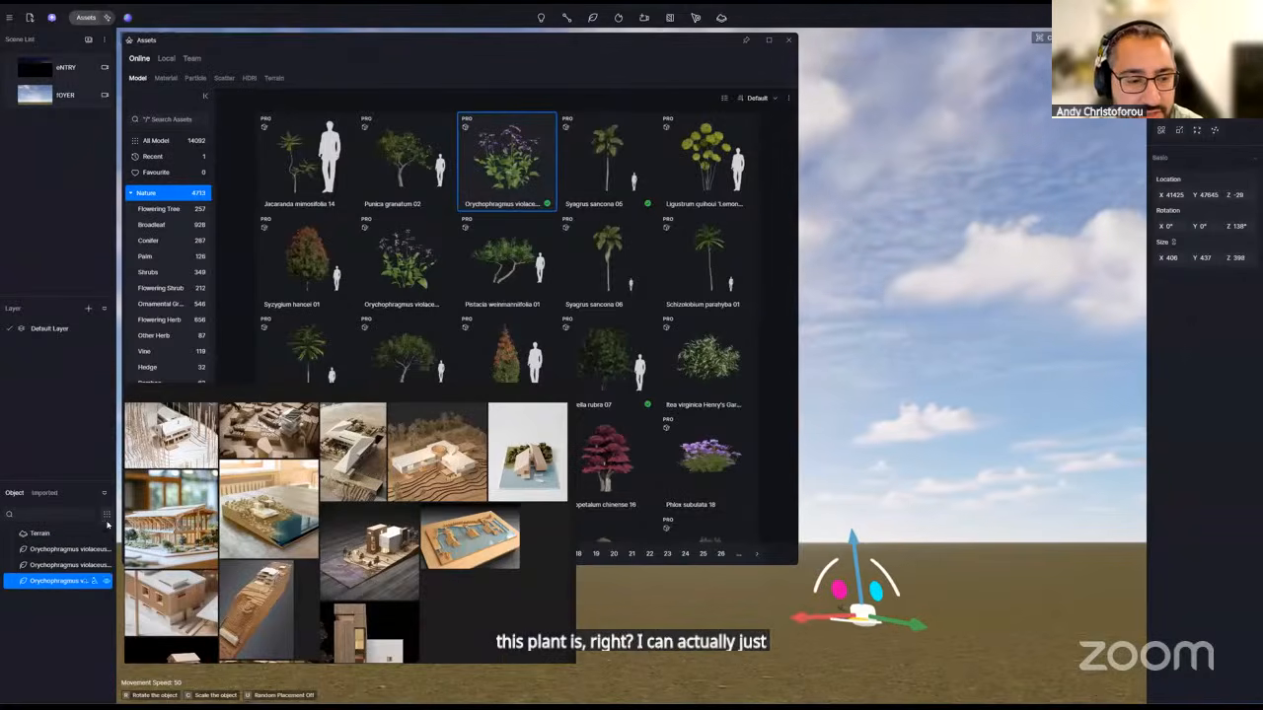
click(106, 515)
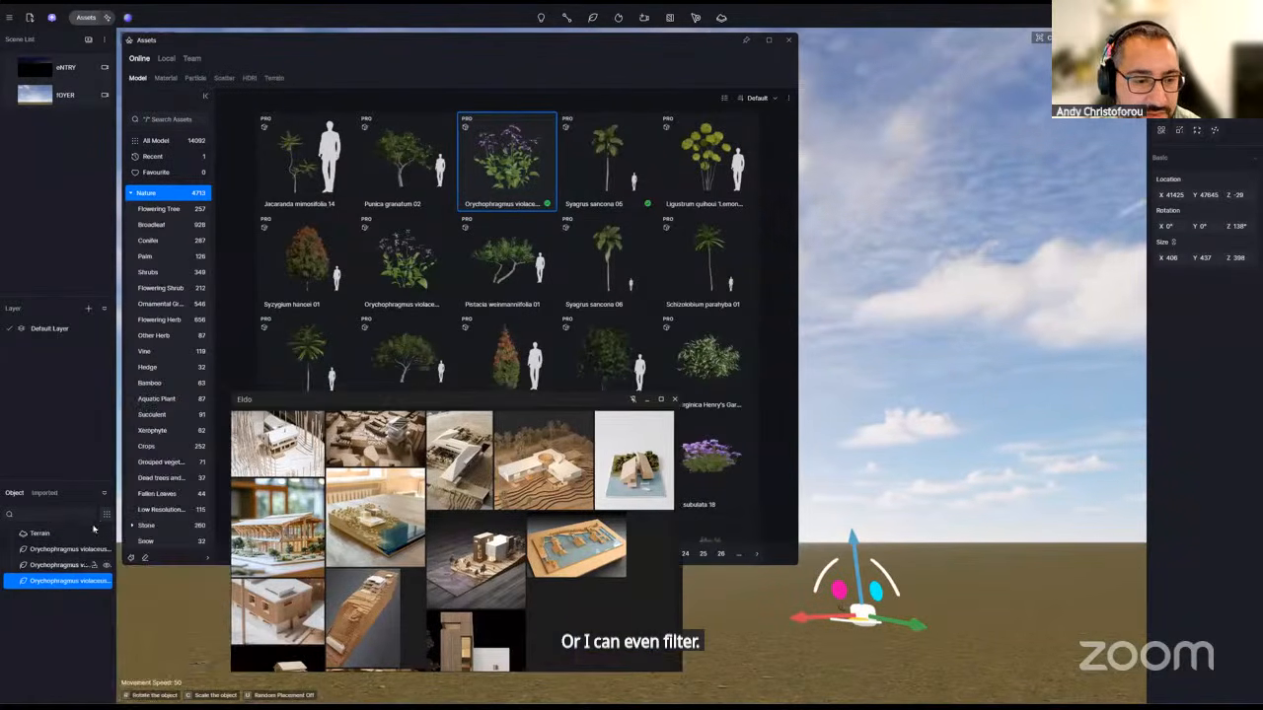
click(107, 515)
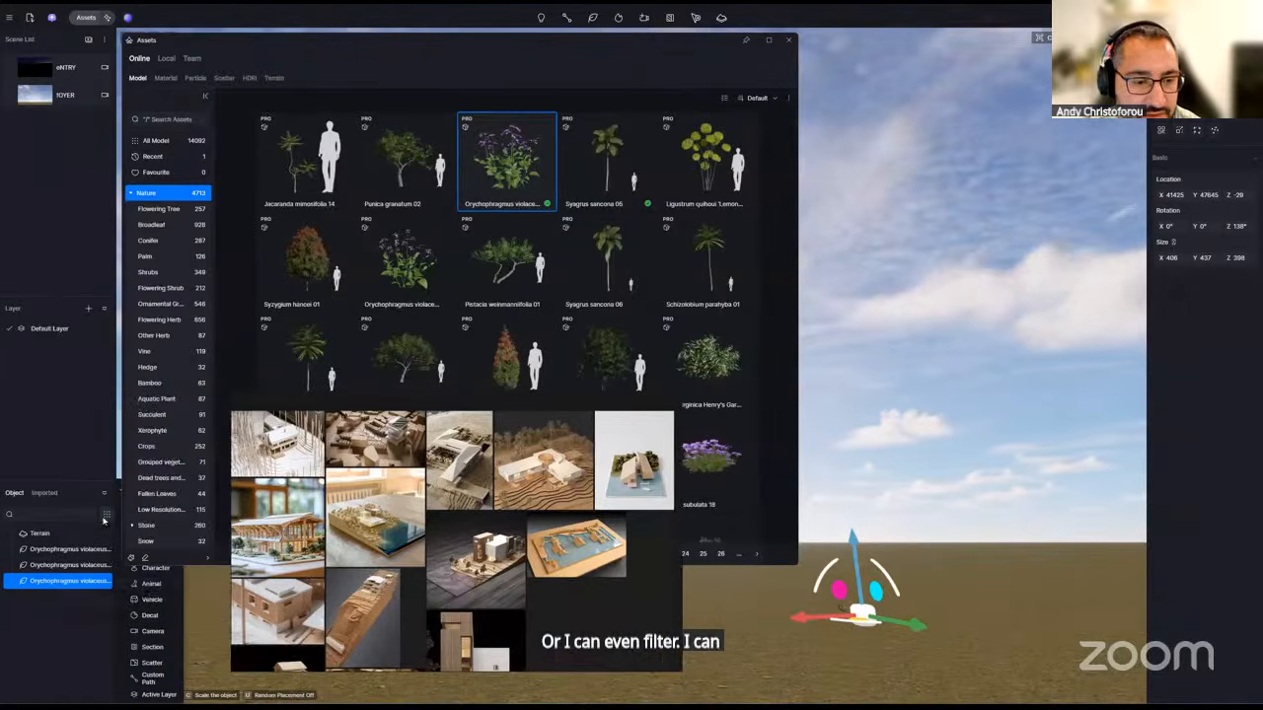
click(788, 41)
click(107, 515)
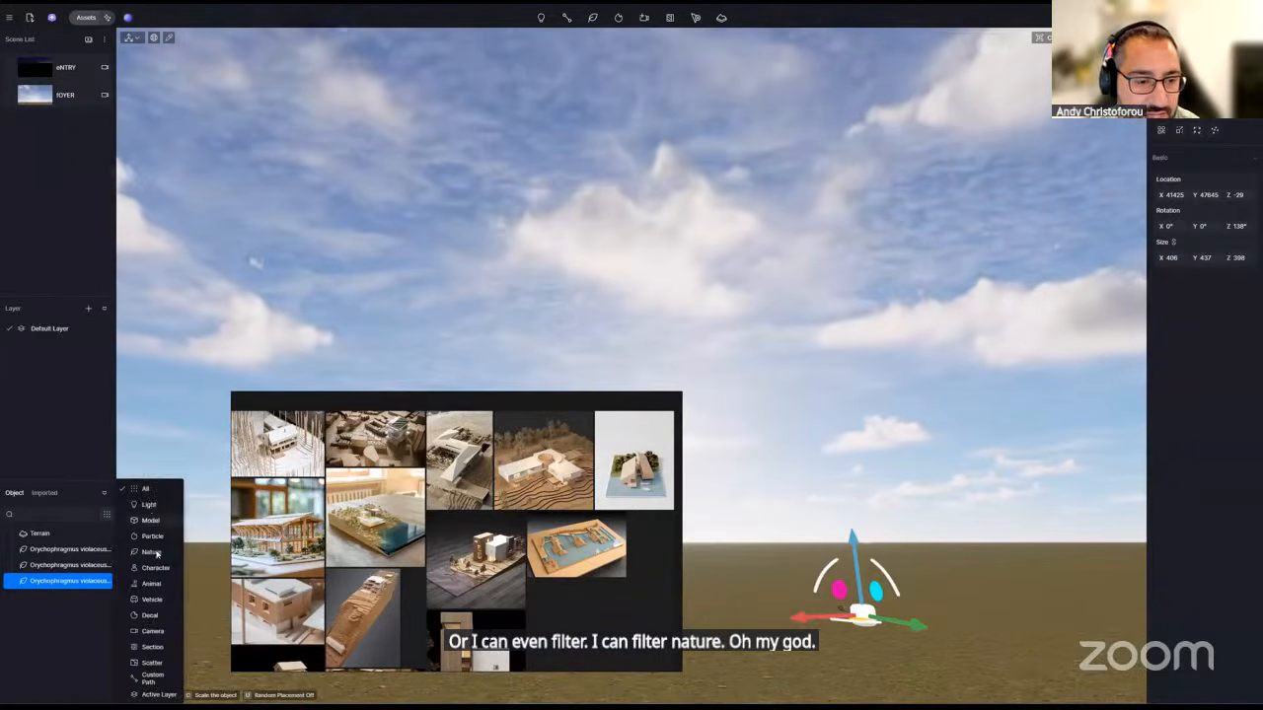
click(151, 552)
- Delete the three plants and clear the Nature filter from the object list
shift+click(62, 565)
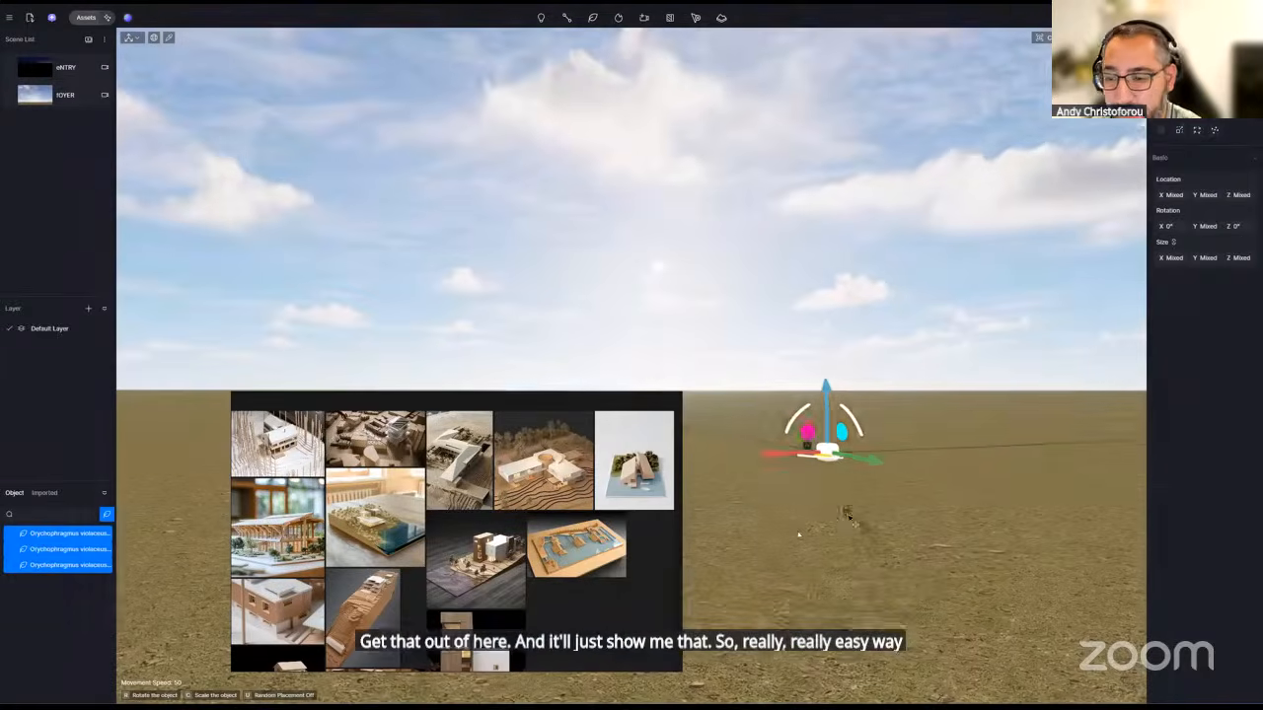
key(Delete)
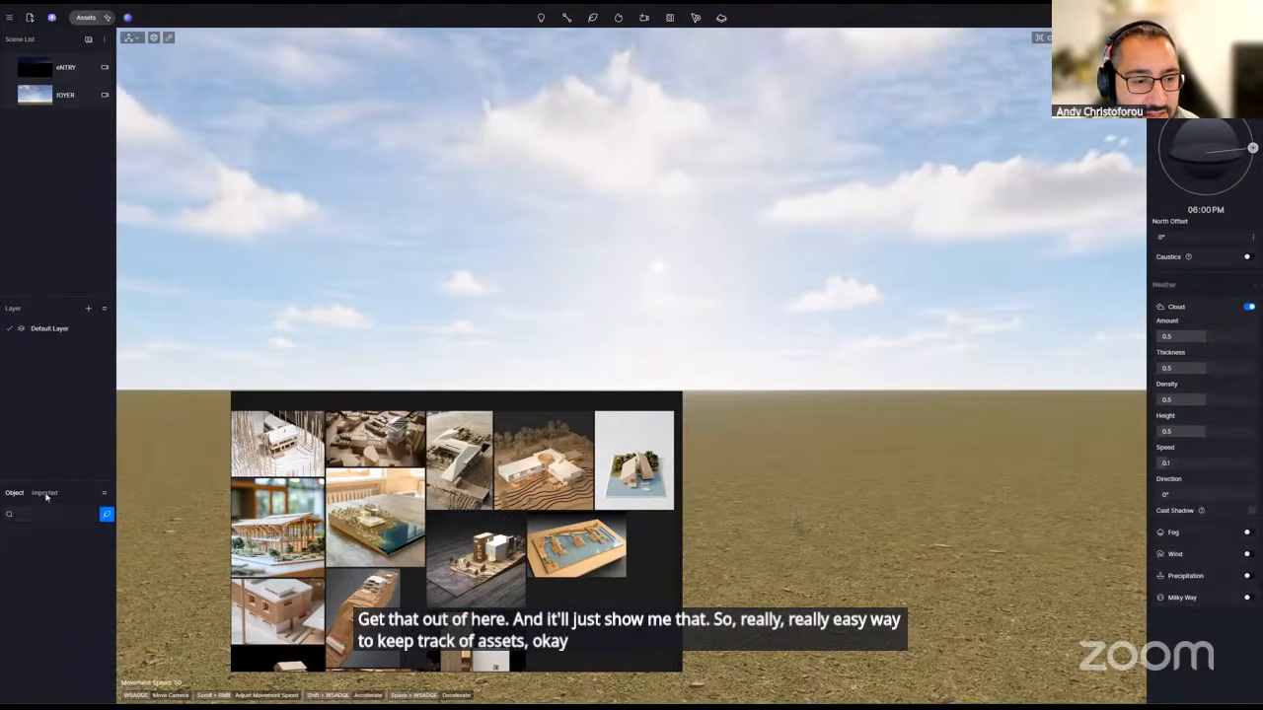
click(106, 514)
click(107, 517)
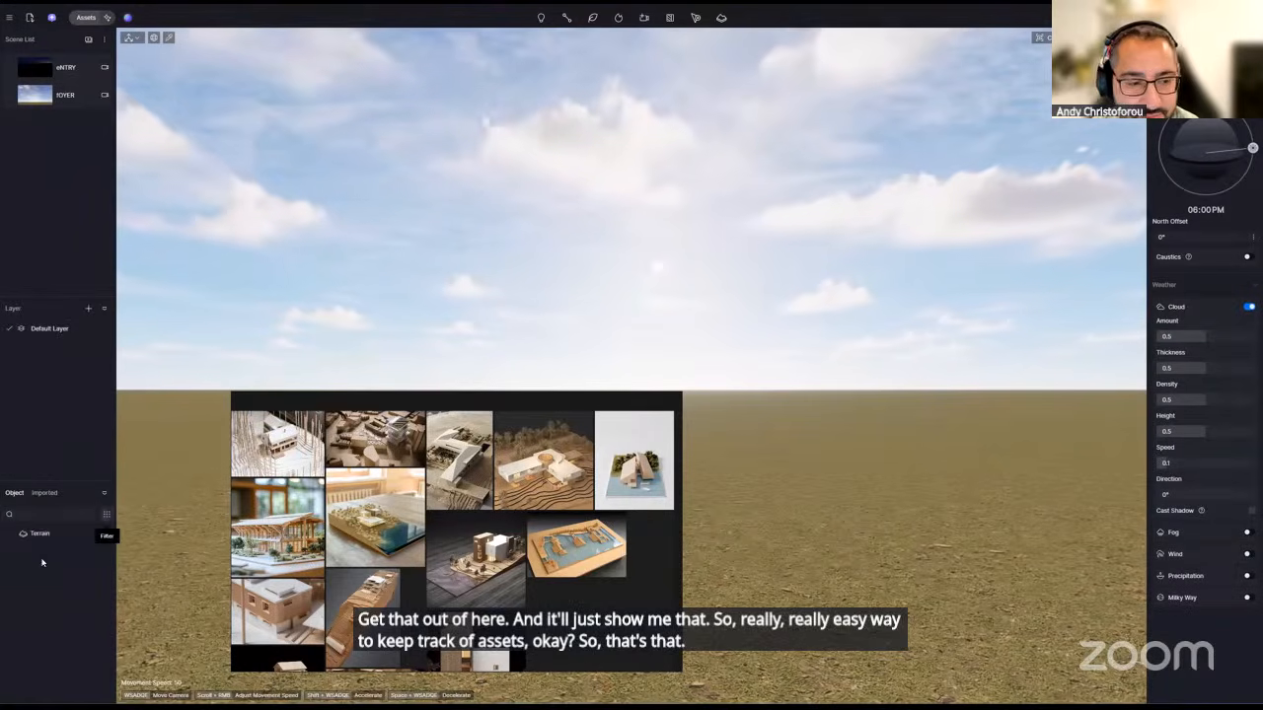
- Set the cloud amount to 0.67, the cloud thickness to 0.3 and the time of day to 06:00 AM
click(46, 494)
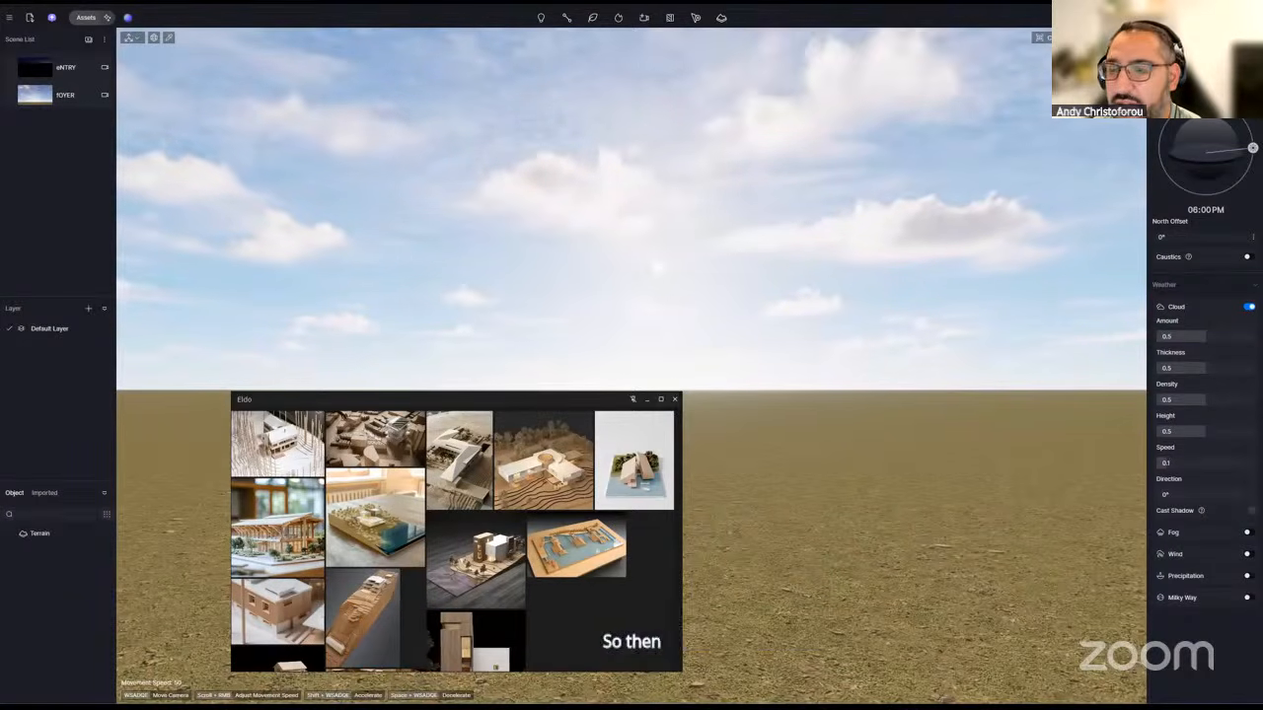
drag(444, 399, 355, 414)
drag(1251, 148, 1162, 161)
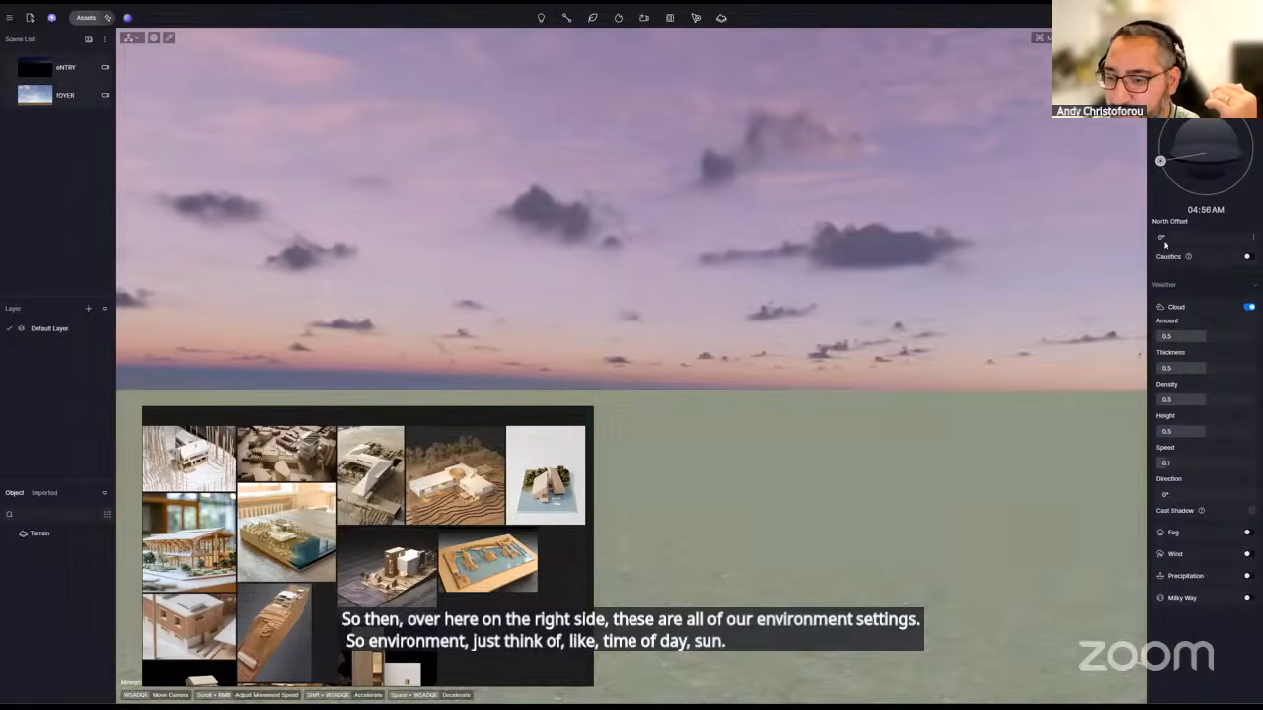
drag(1207, 337, 1196, 369)
mouse_move(1161, 161)
mouse_down()
mouse_move(1175, 136)
mouse_move(1162, 148)
mouse_up()
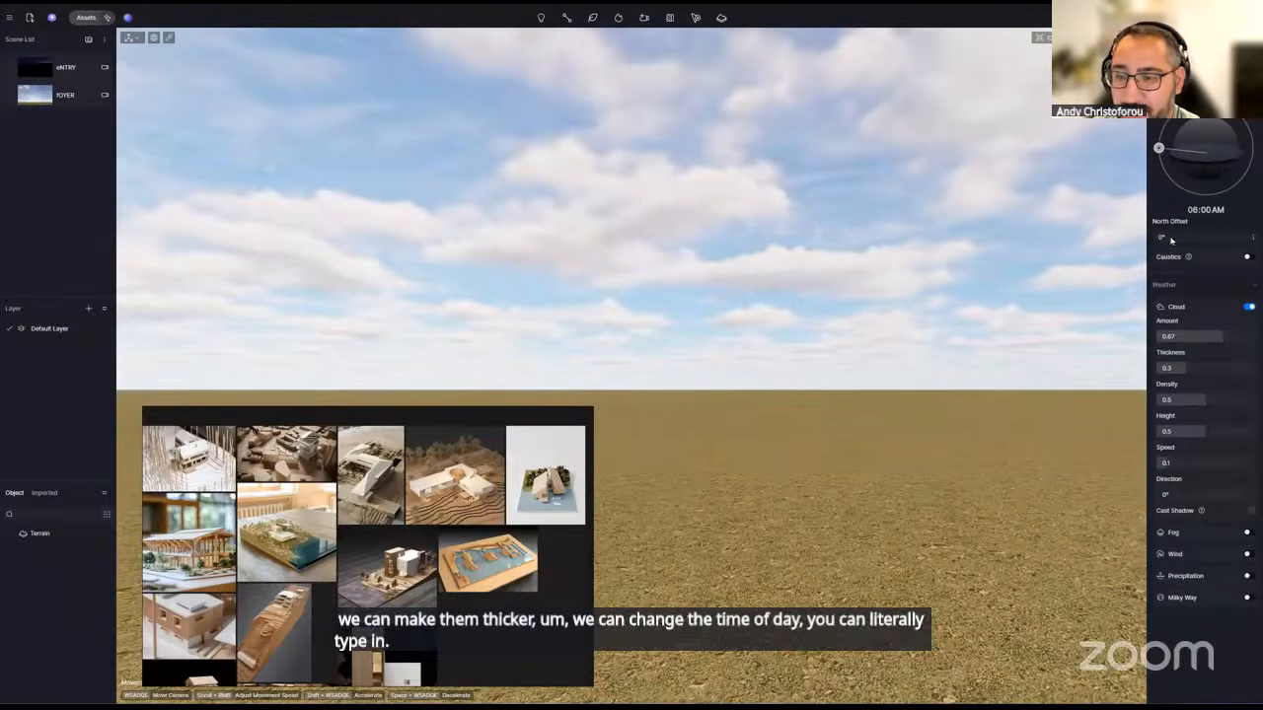
- Set the north offset to 26.8° and expand the additional date, location and sunlight settings
drag(1173, 238, 1207, 237)
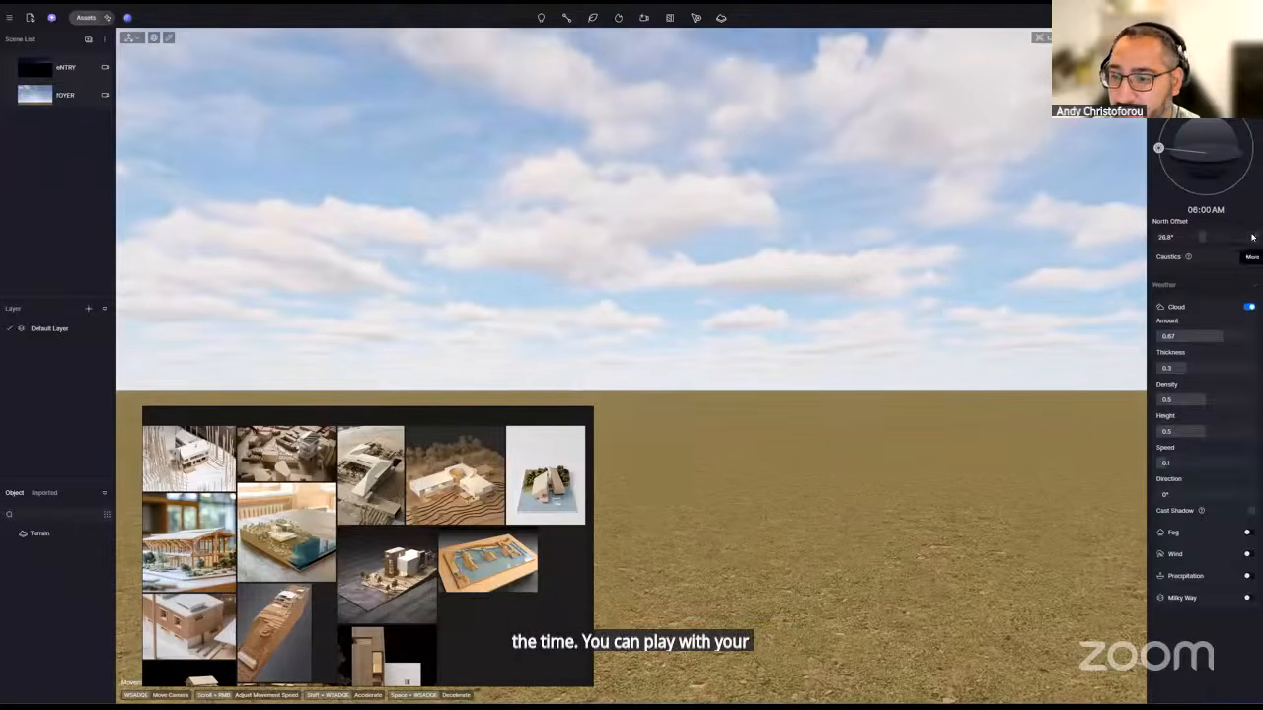
click(1253, 237)
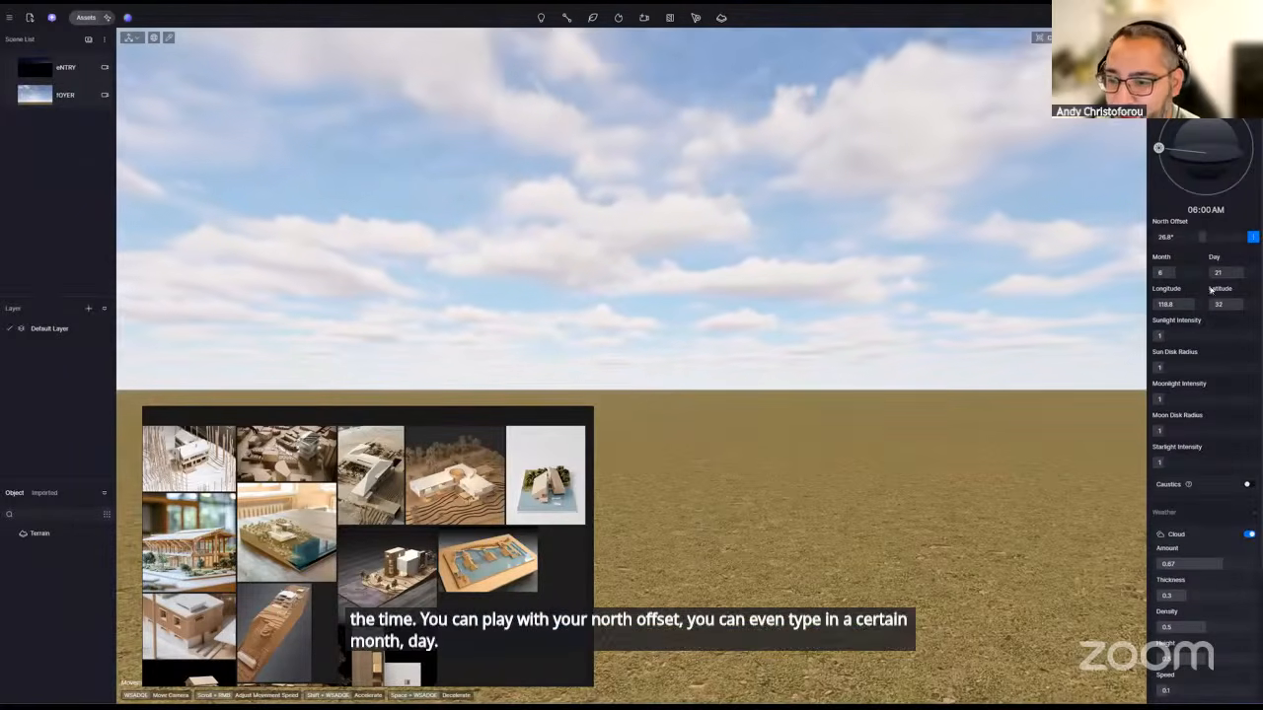
scroll(1218, 320, down, 3)
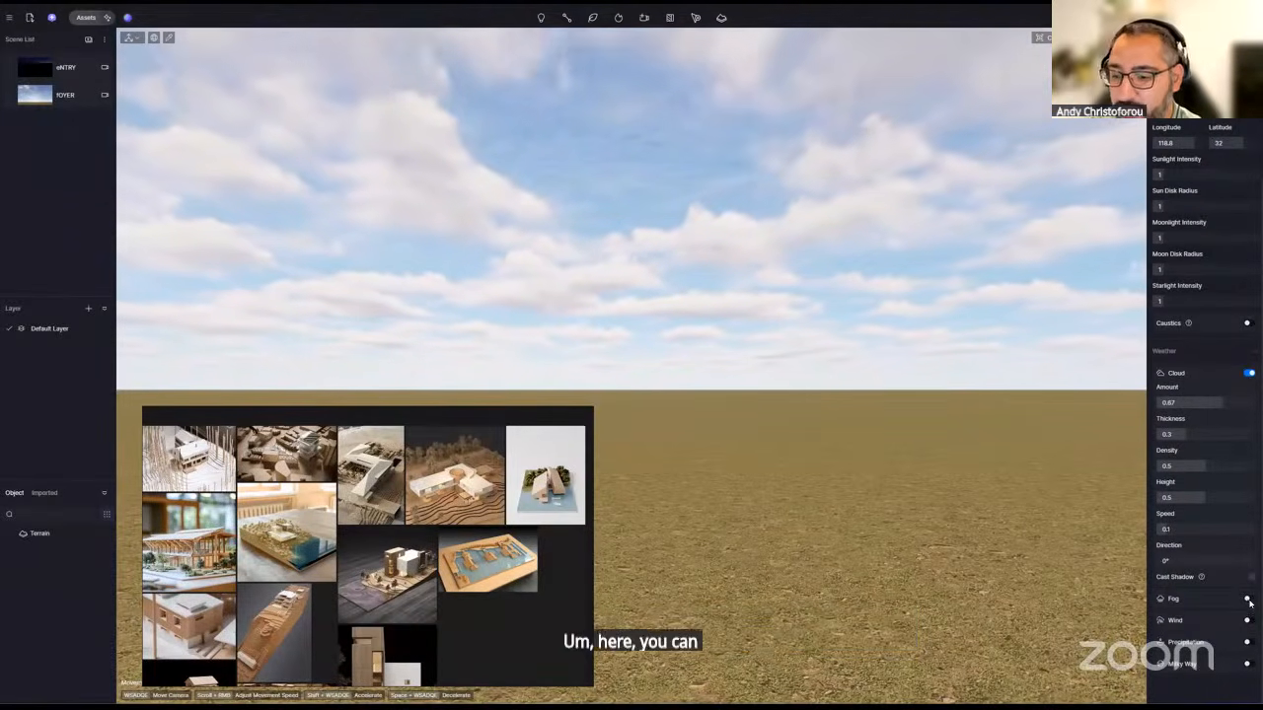
- Turn on precipitation and shift it from rain fully to snow
click(1248, 646)
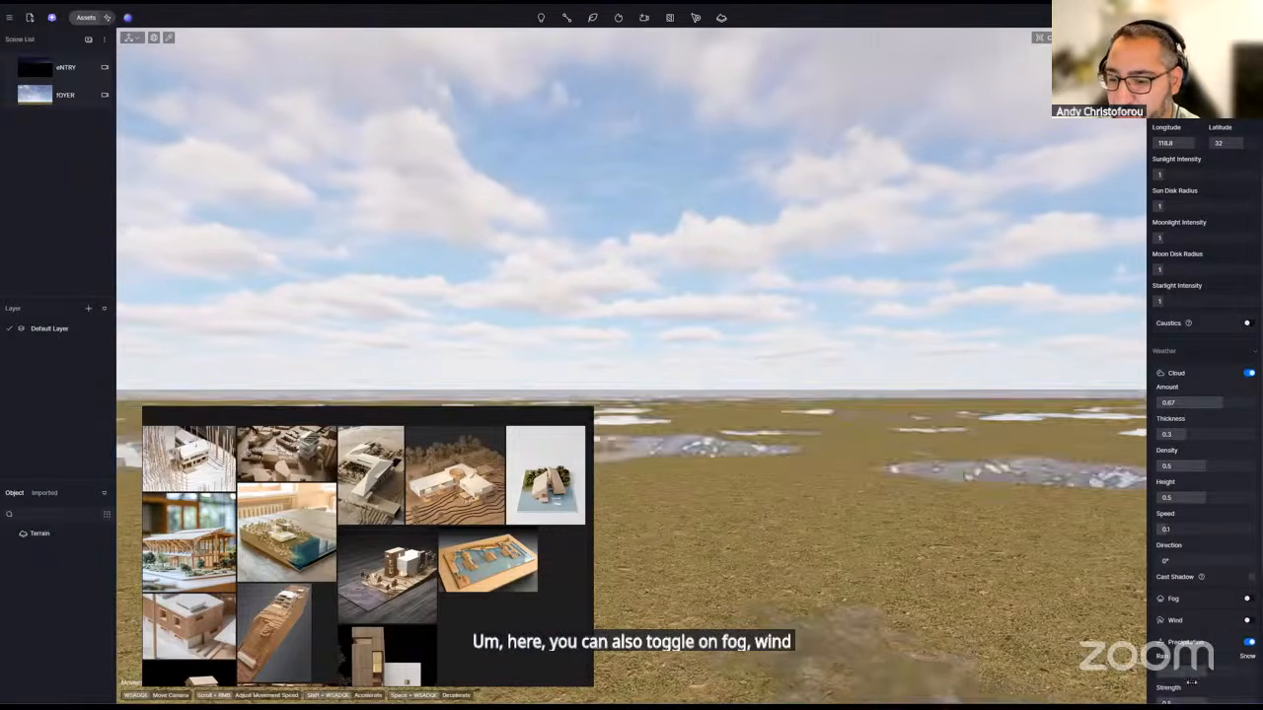
drag(1232, 672, 1126, 675)
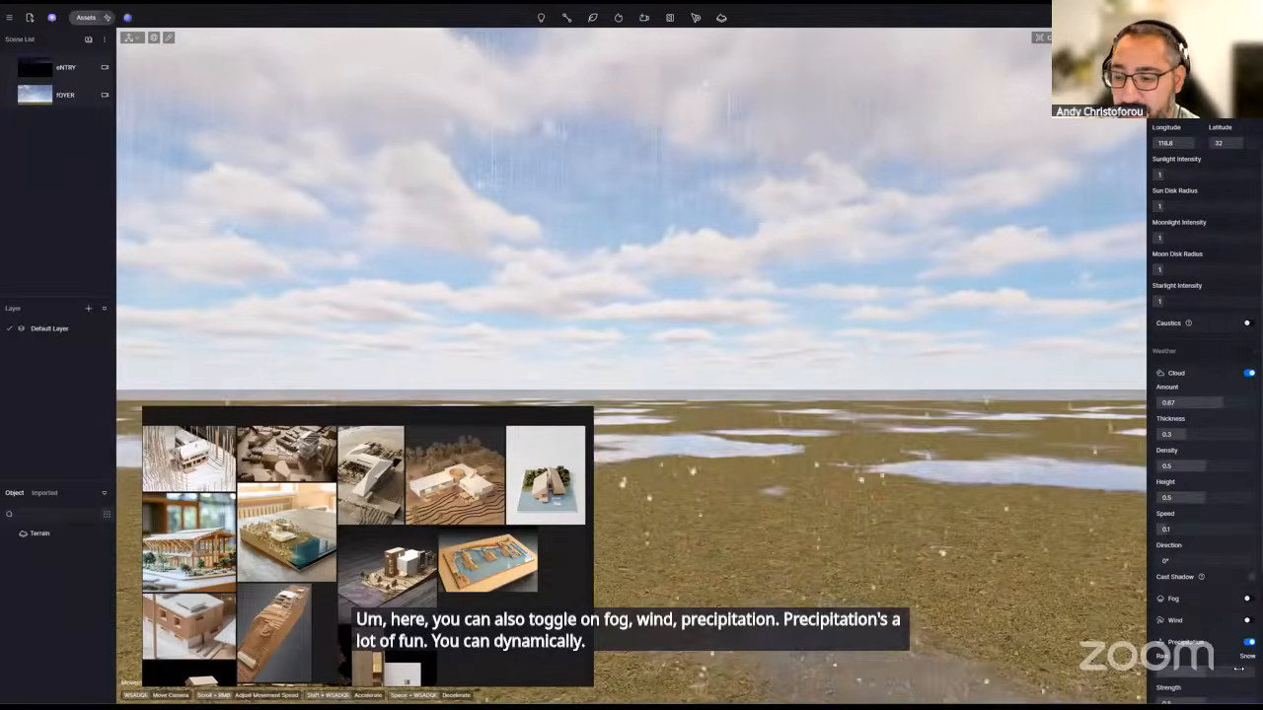
drag(1239, 670, 1259, 674)
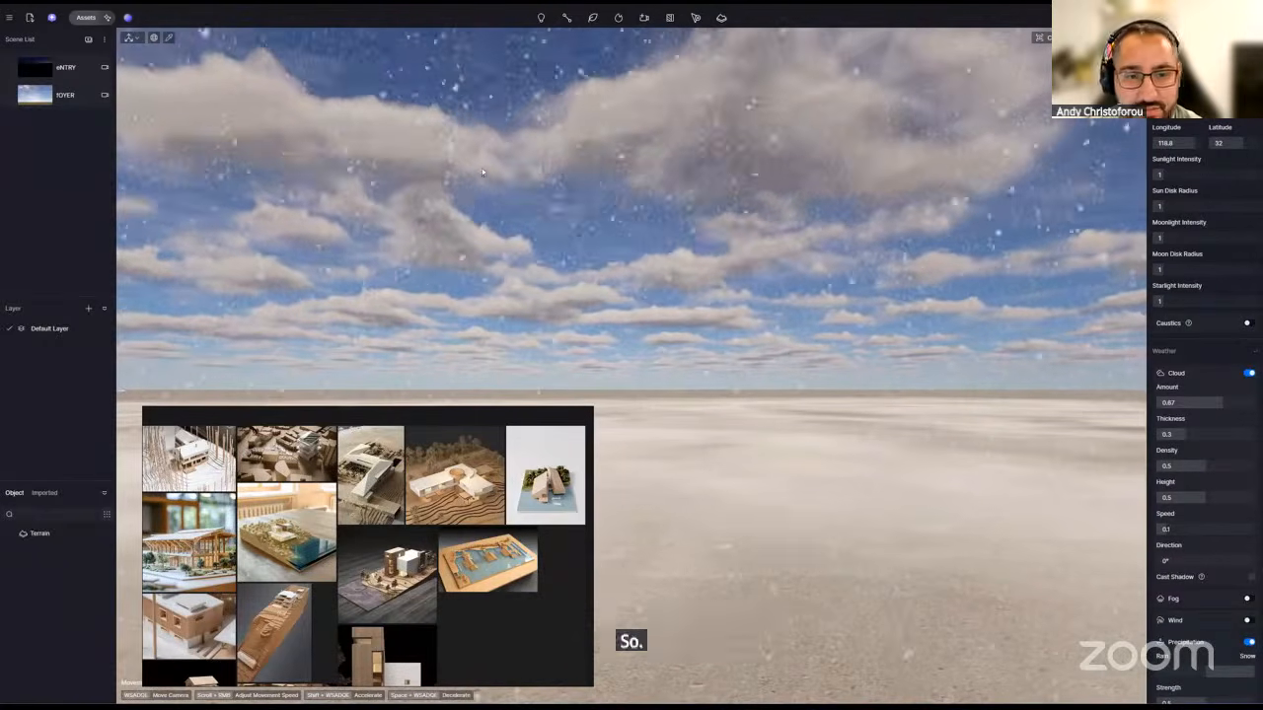
- Place two Orychophragmus violaceus plants on the snowy ground and view them up close
key(m)
click(891, 606)
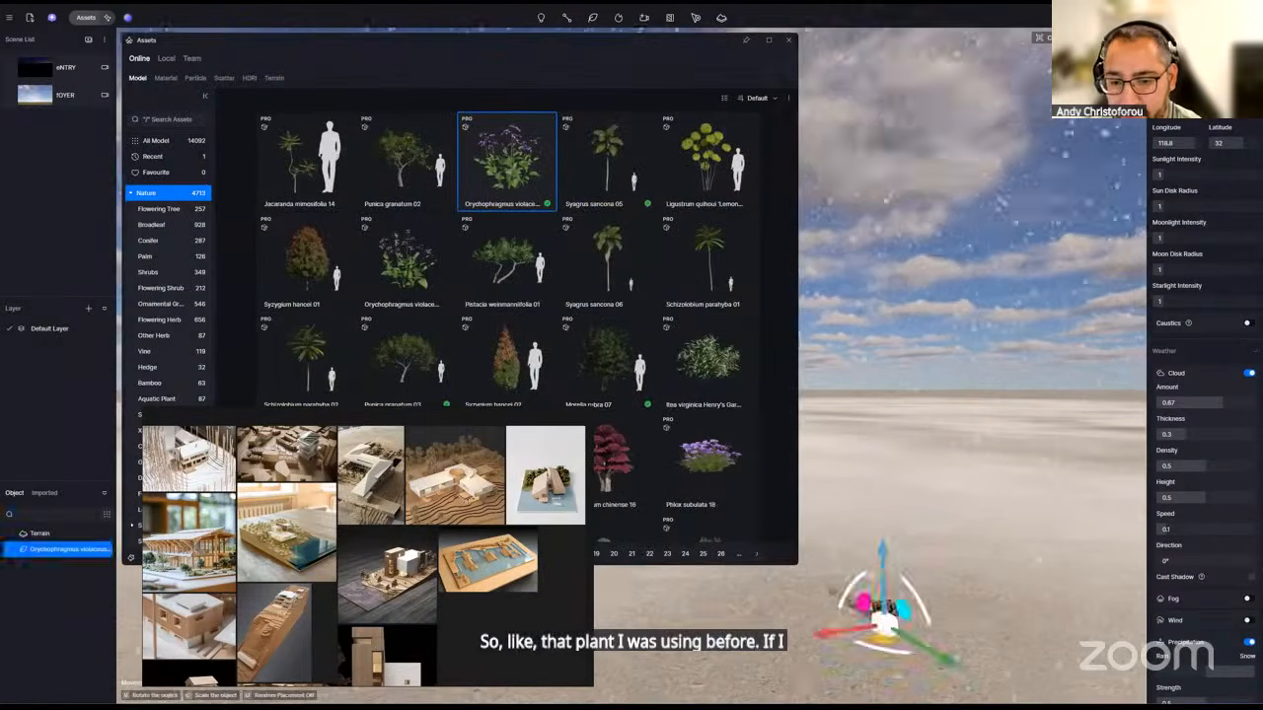
right_drag(891, 606, 987, 648)
right_drag(1069, 370, 981, 587)
click(954, 629)
click(1021, 537)
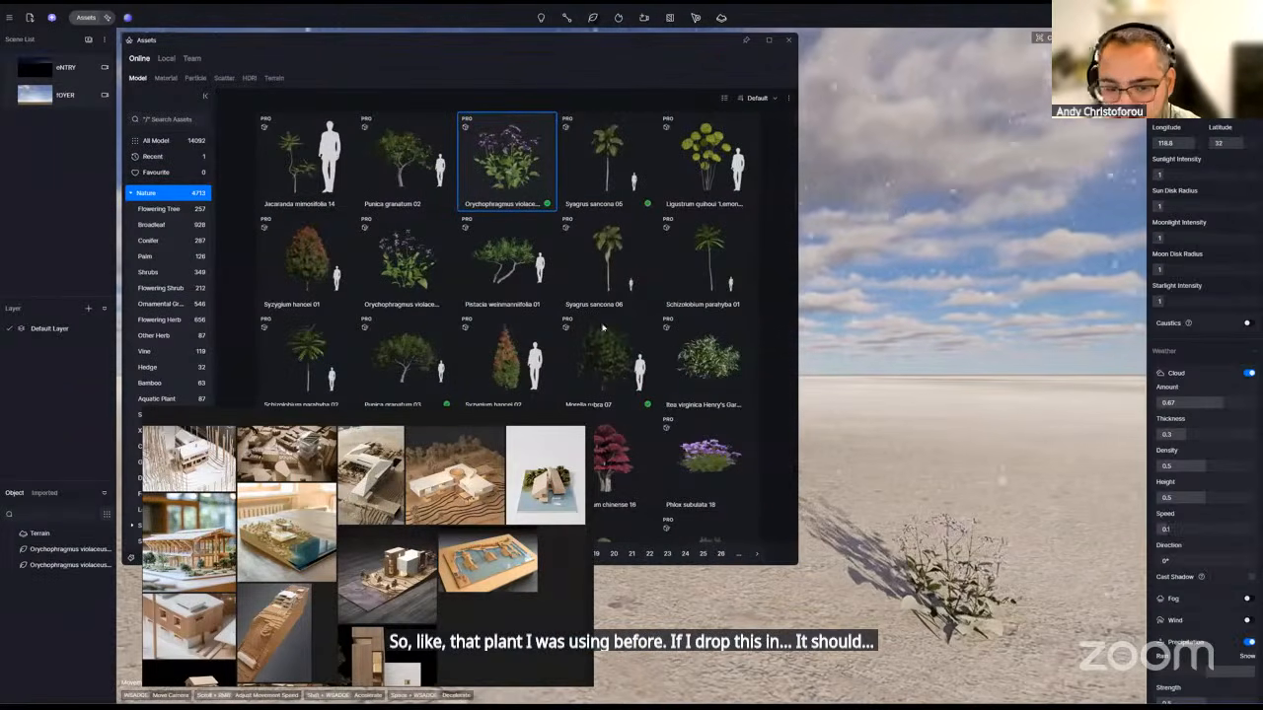
- Place a Syzygium hancei 01 tree beside the plants and frame it to examine the snow on its leaves
click(305, 279)
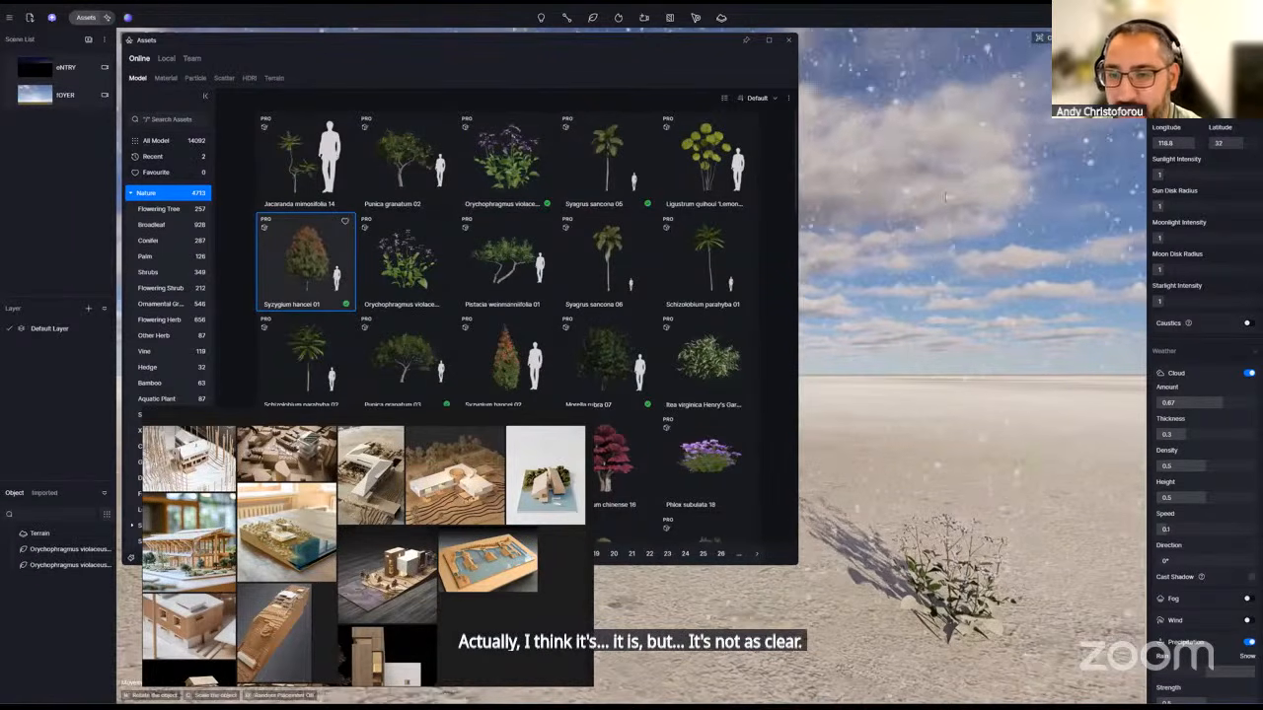
click(967, 489)
right_drag(1073, 612, 1065, 552)
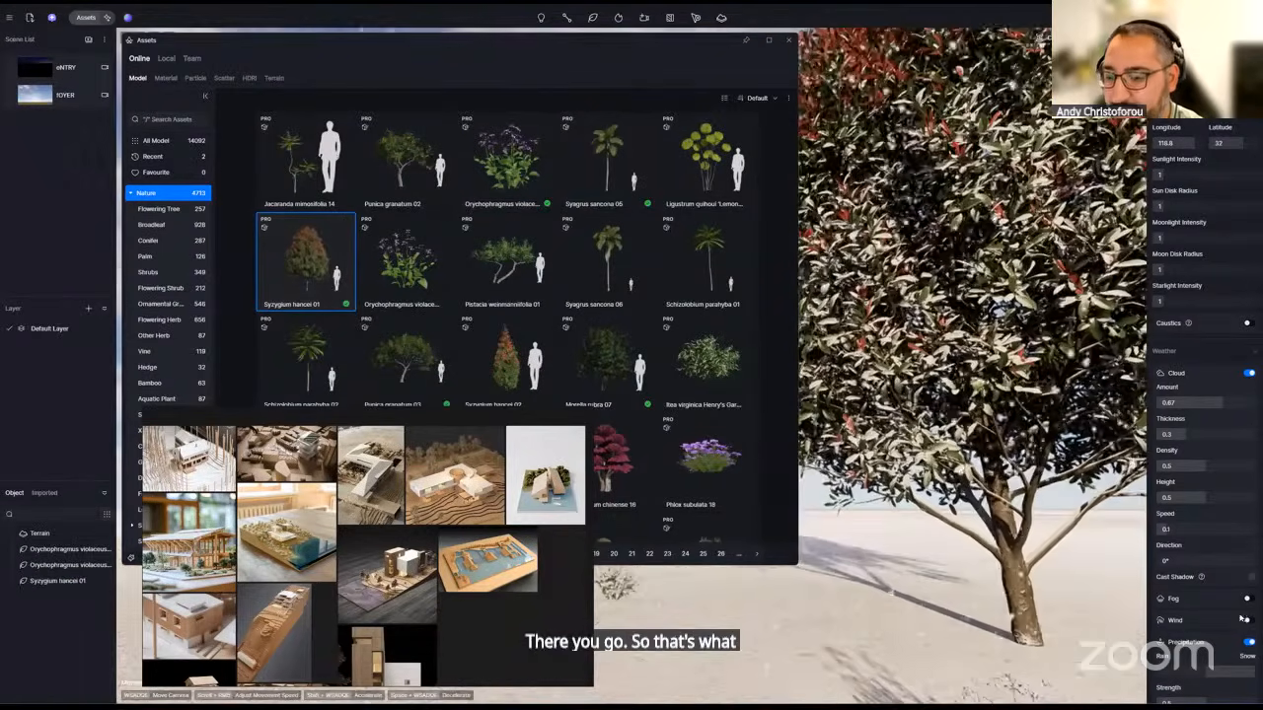
mouse_move(1224, 674)
mouse_down()
mouse_move(1206, 674)
mouse_move(1245, 675)
mouse_move(1207, 674)
mouse_up()
scroll(911, 430, down, 3)
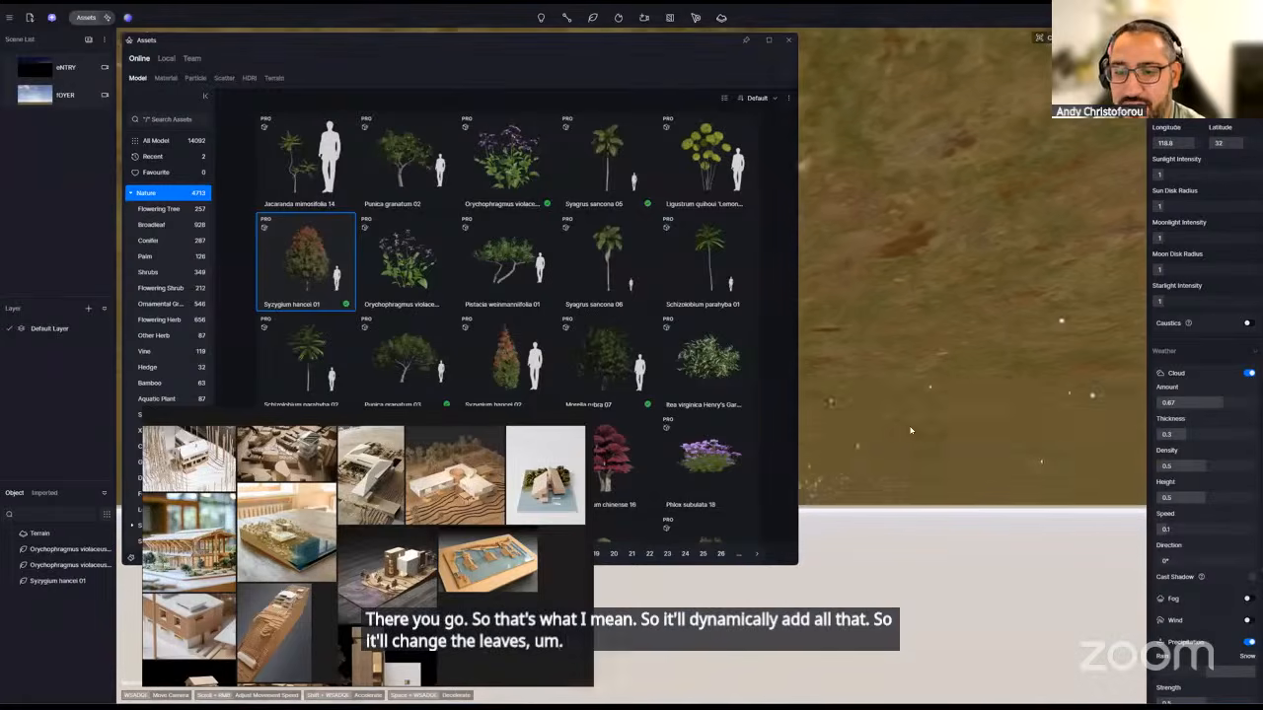
scroll(910, 430, up, 3)
scroll(911, 430, down, 3)
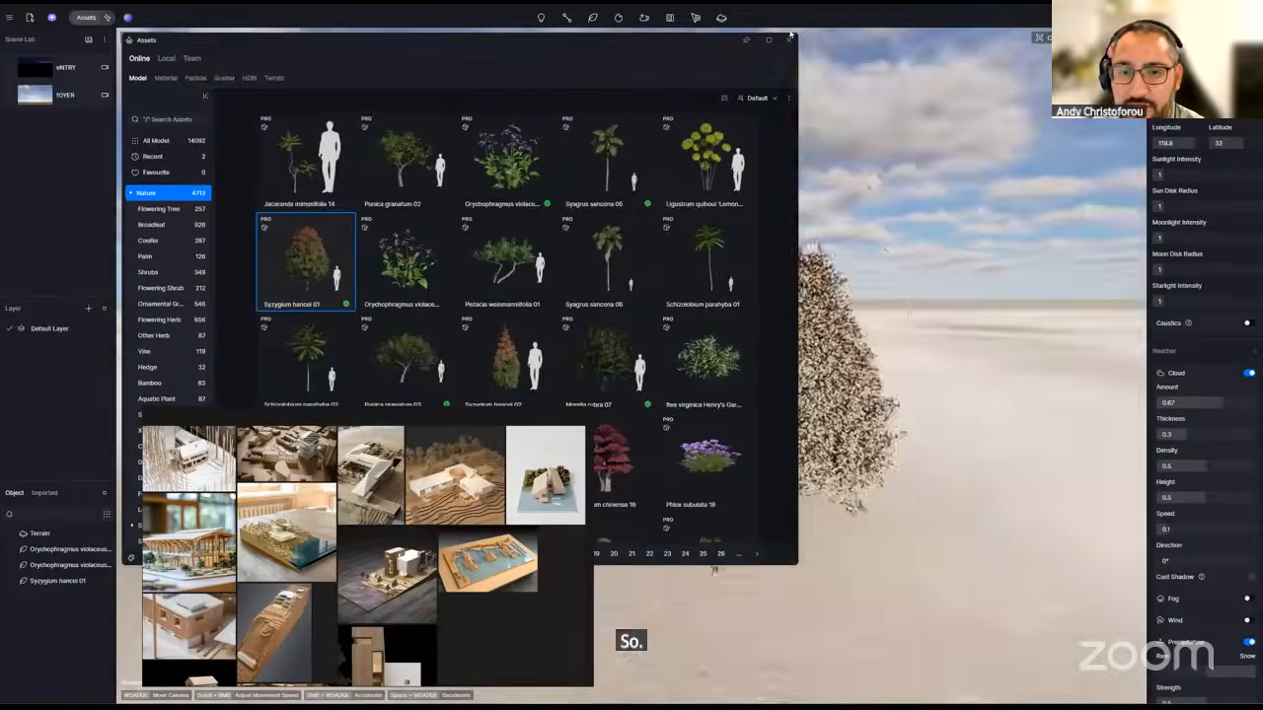
right_drag(911, 430, 868, 409)
scroll(1072, 350, up, 1)
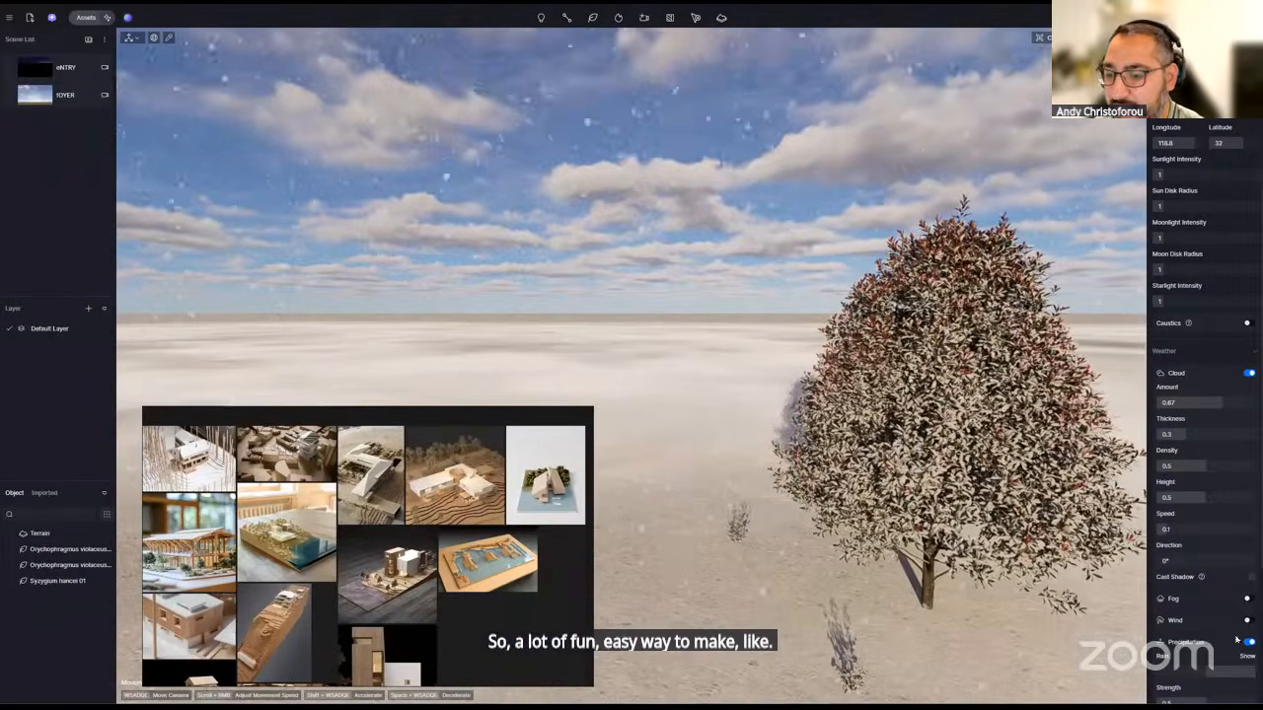
- Turn off precipitation and delete the tree and both plants
click(1249, 642)
right_drag(705, 485, 717, 518)
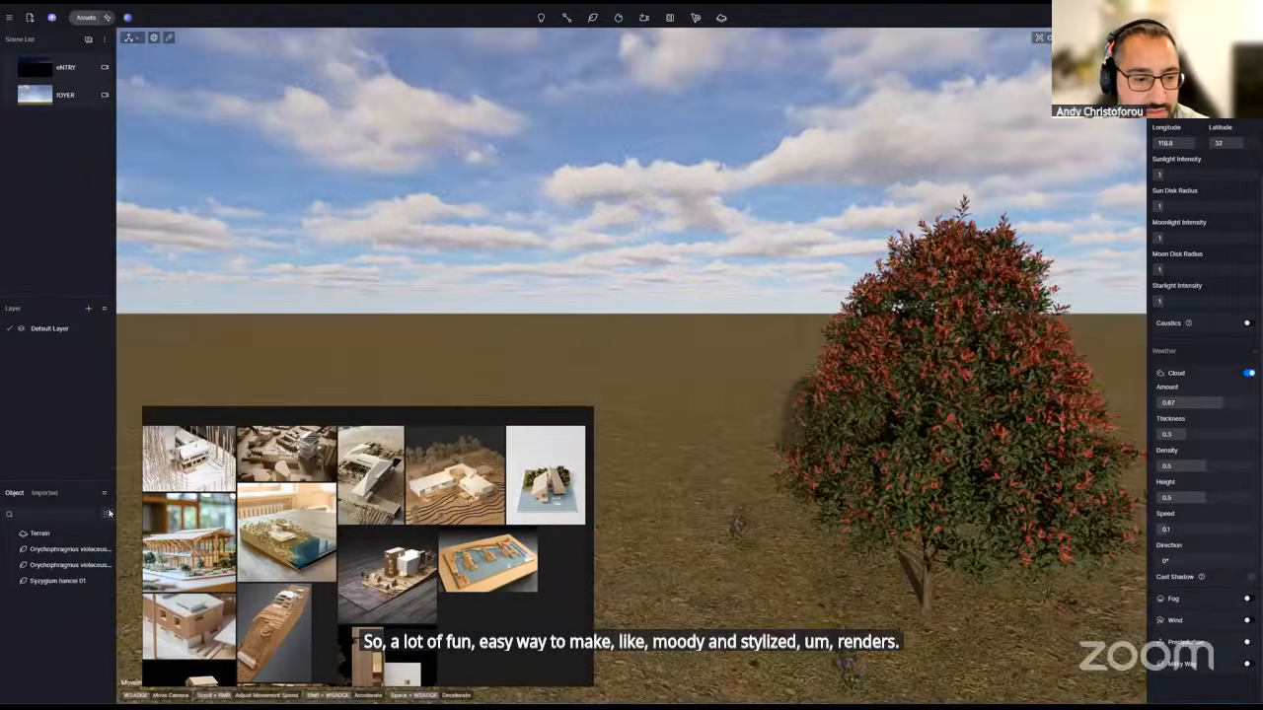
key(ctrl+a)
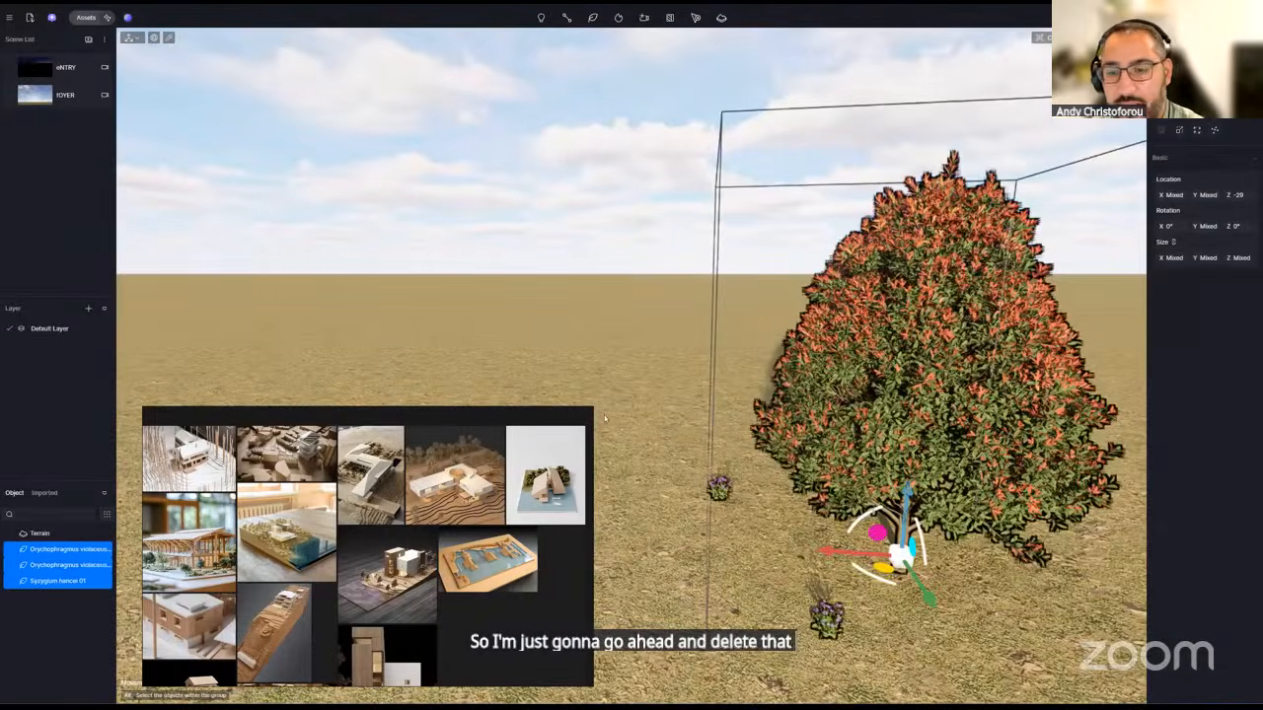
key(Delete)
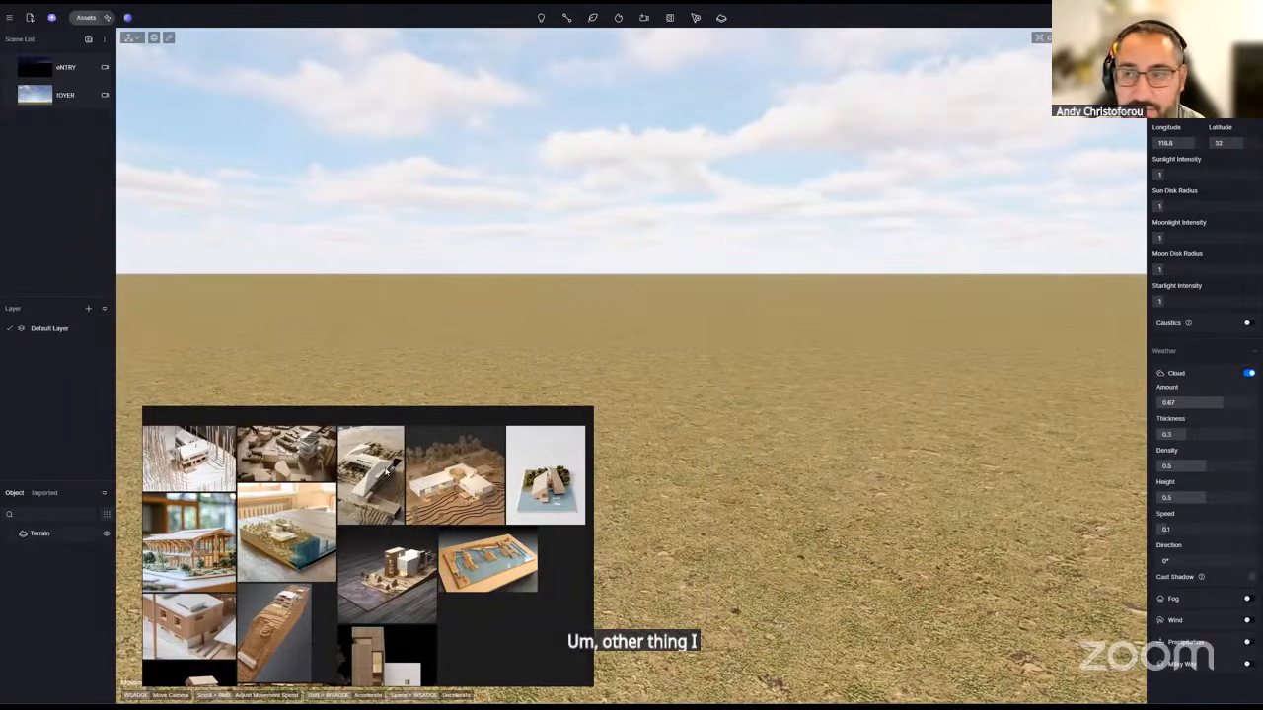
- Sculpt a broad raised hill in the flat terrain using the size 20 brush at strength 50
click(958, 372)
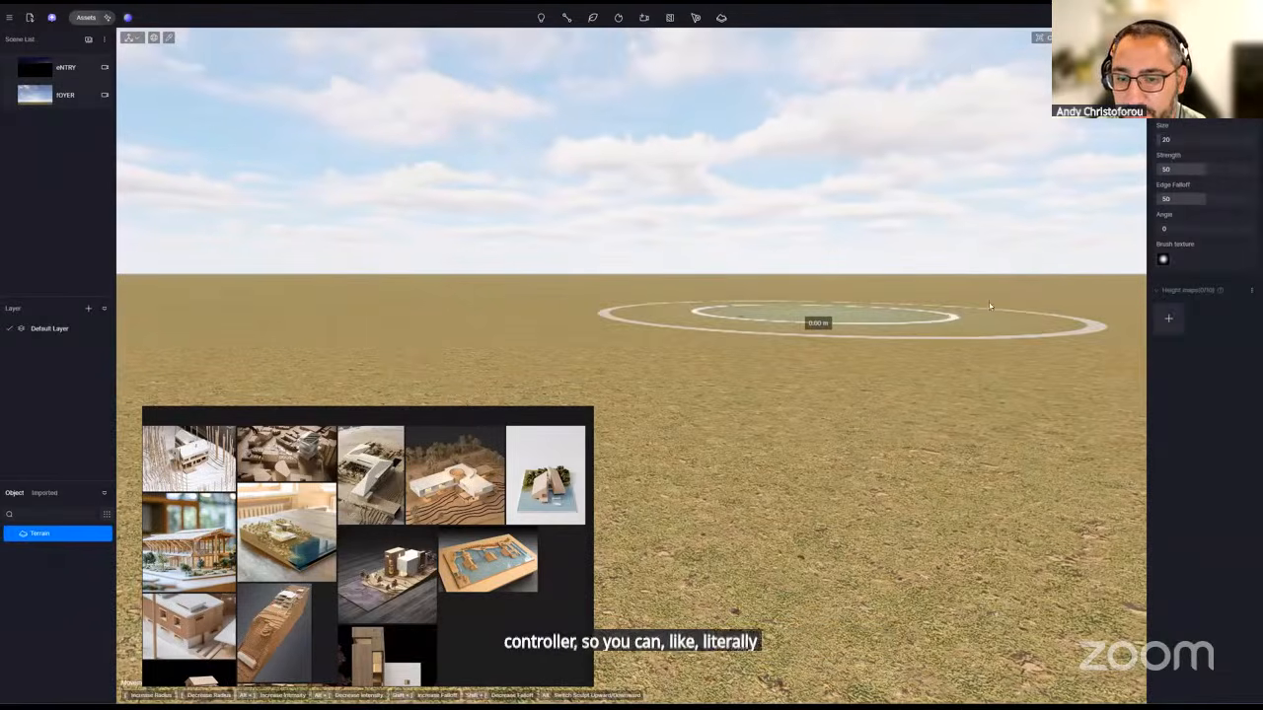
mouse_move(990, 306)
mouse_down()
mouse_move(937, 312)
mouse_move(935, 327)
mouse_up()
right_drag(929, 340, 925, 448)
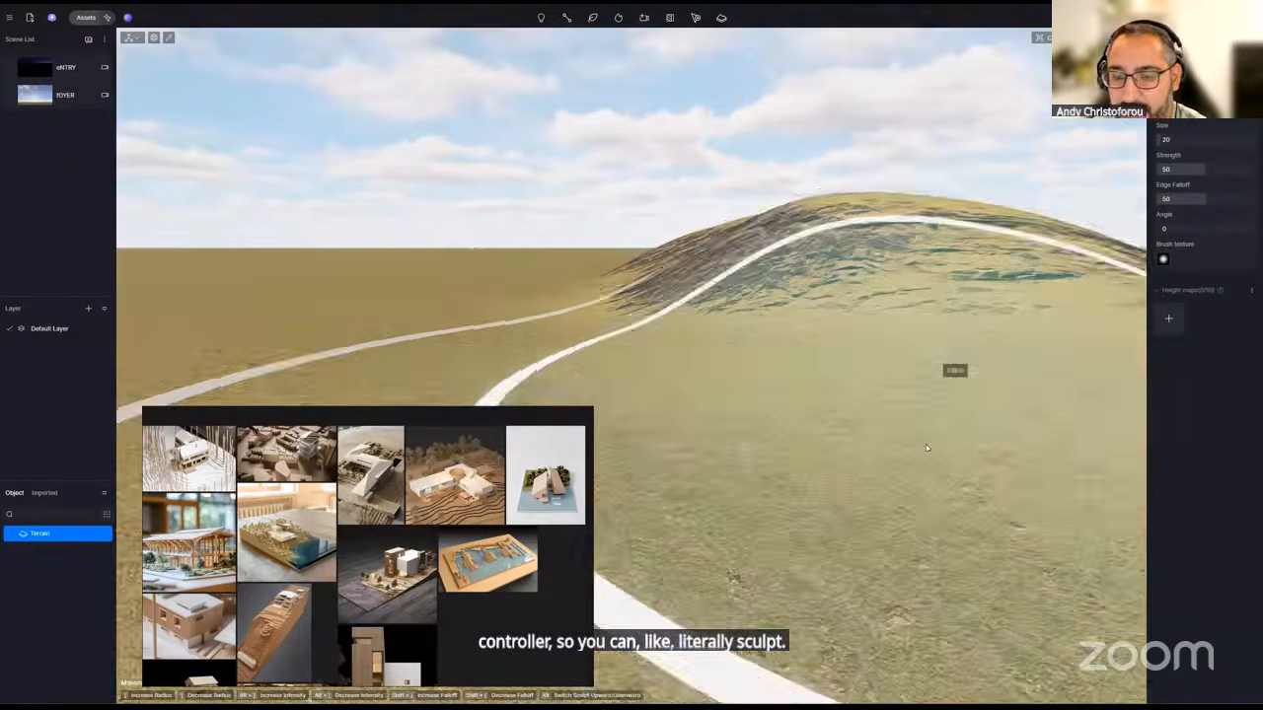
scroll(926, 448, down, 5)
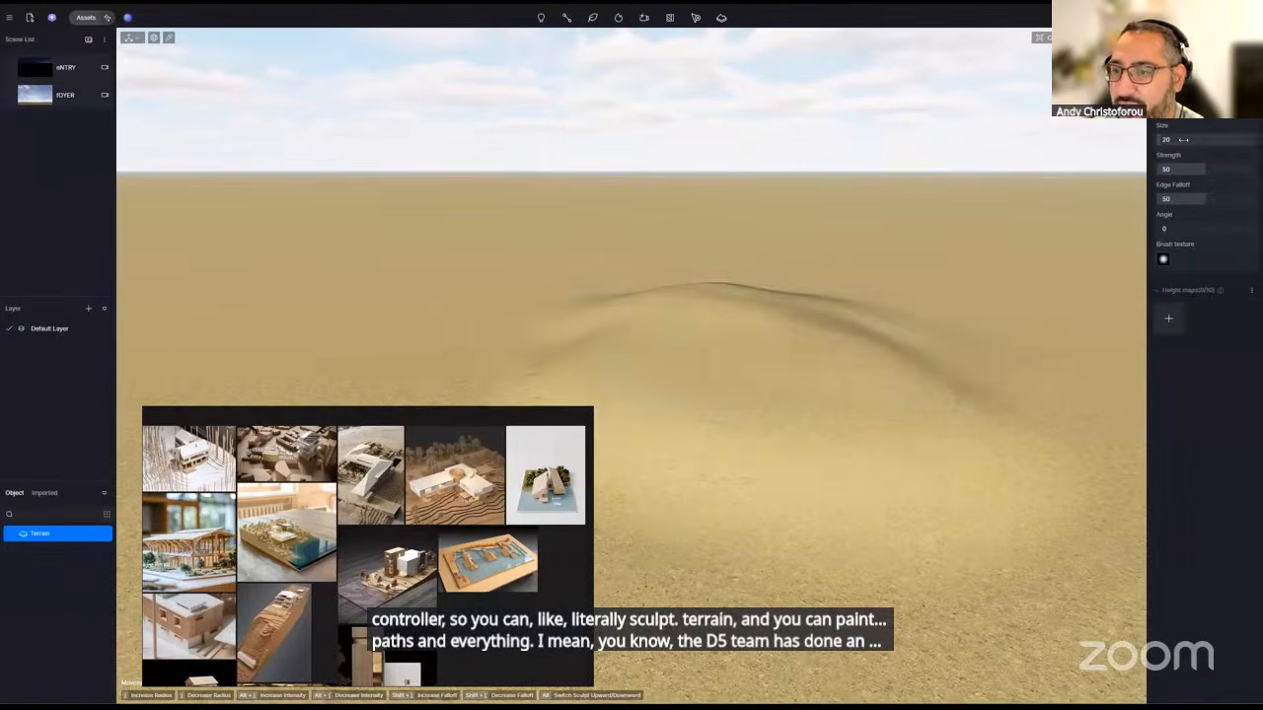
- Sculpt the terrain over a very wide area with the brush size set to 187
drag(1183, 139, 1213, 139)
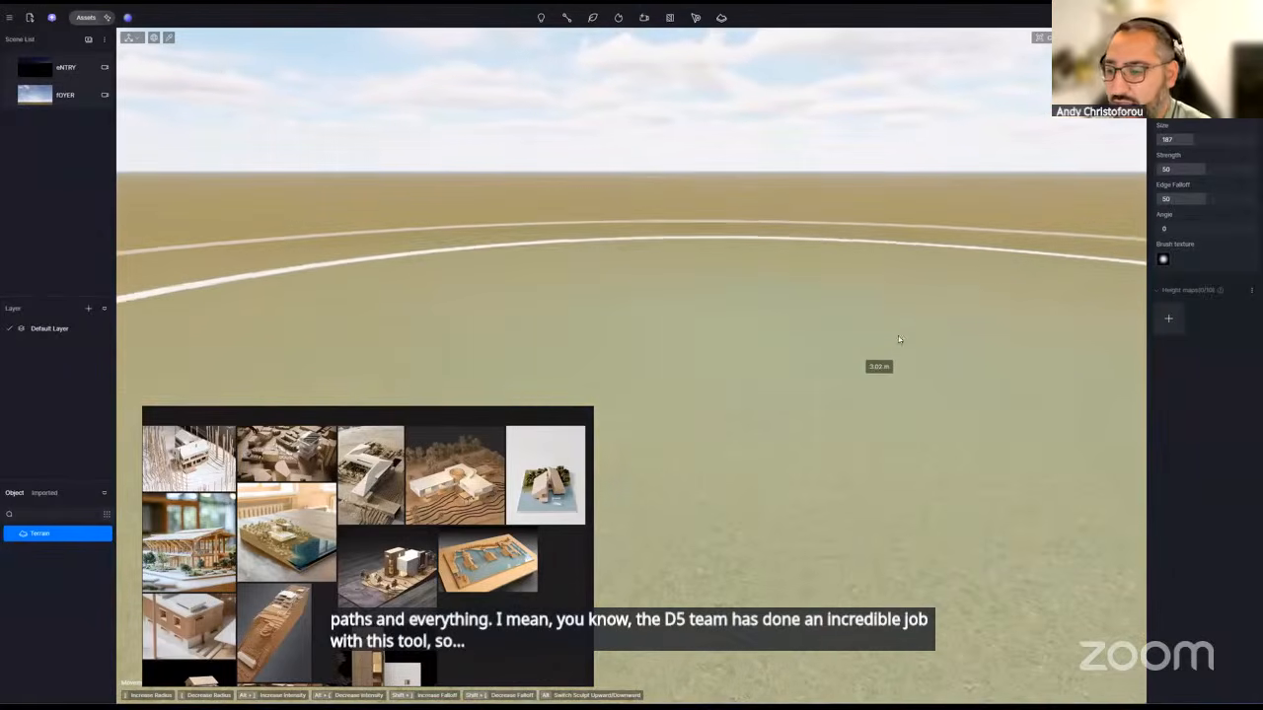
key(Escape)
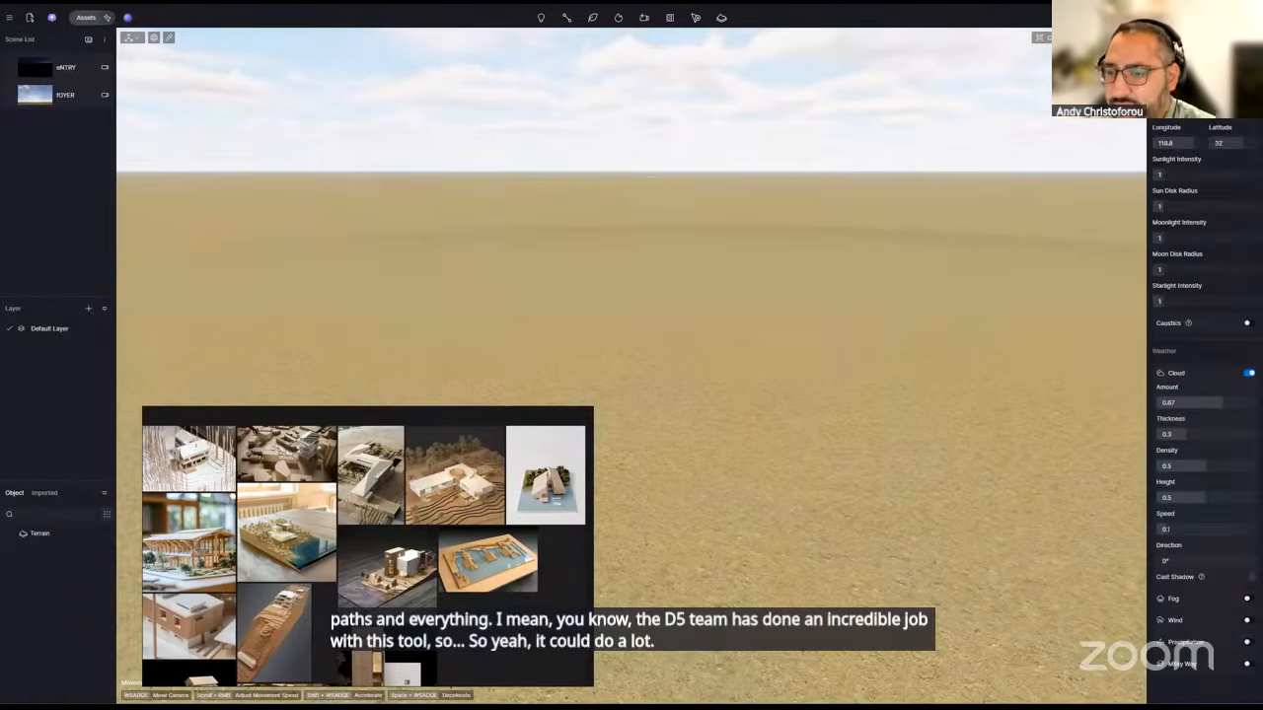
scroll(1183, 168, down, 10)
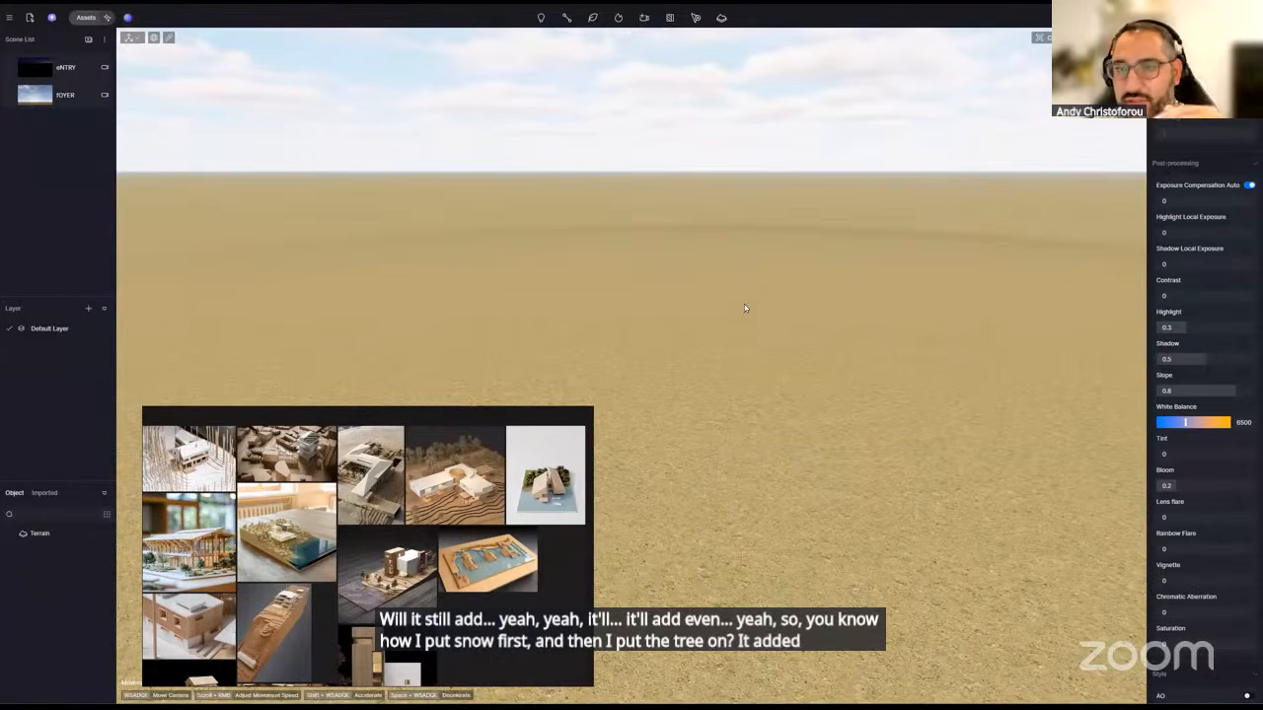
- Draw a character path on the terrain and populate it with Ashley Walking, limiting the asset library to dynamic models
click(568, 19)
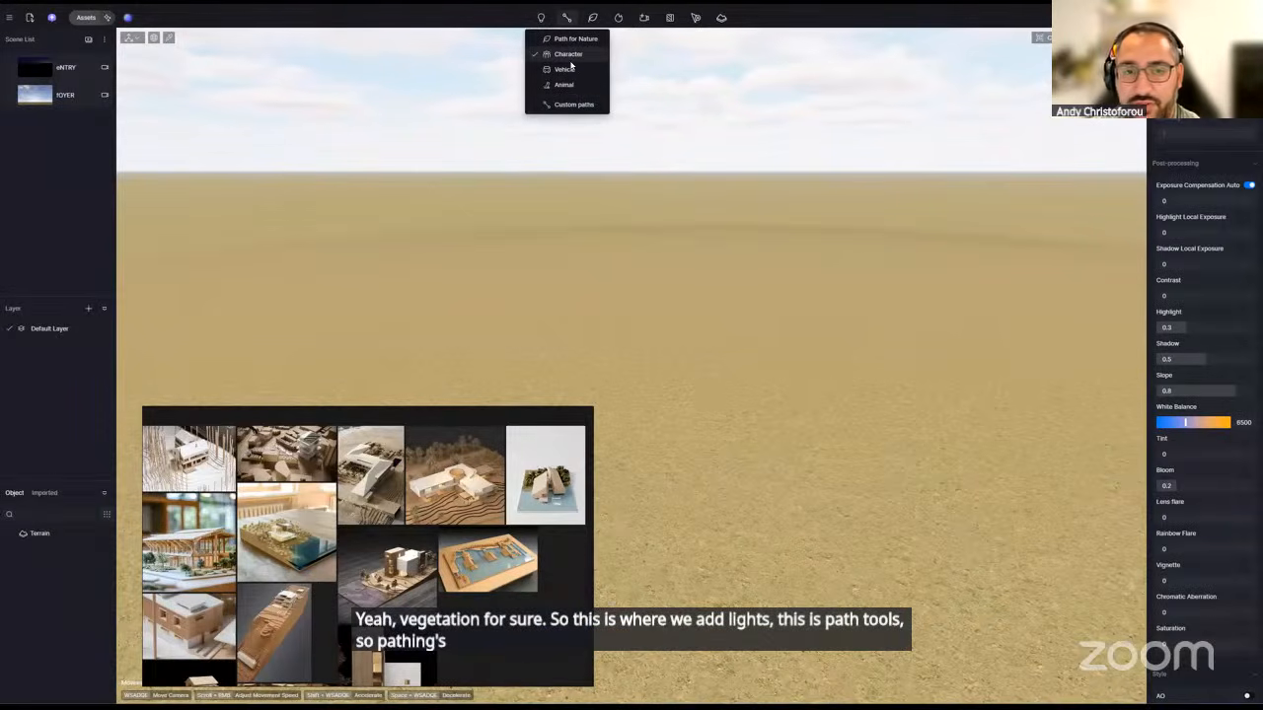
click(648, 366)
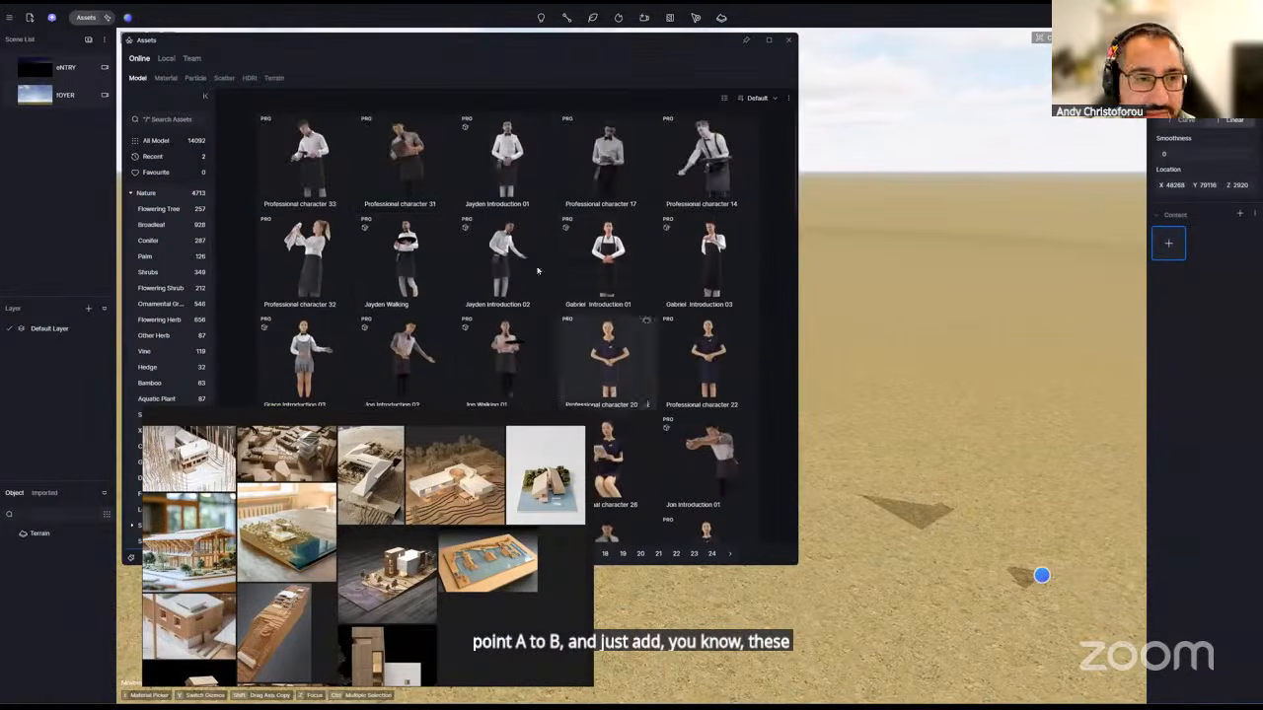
scroll(589, 410, down, 2)
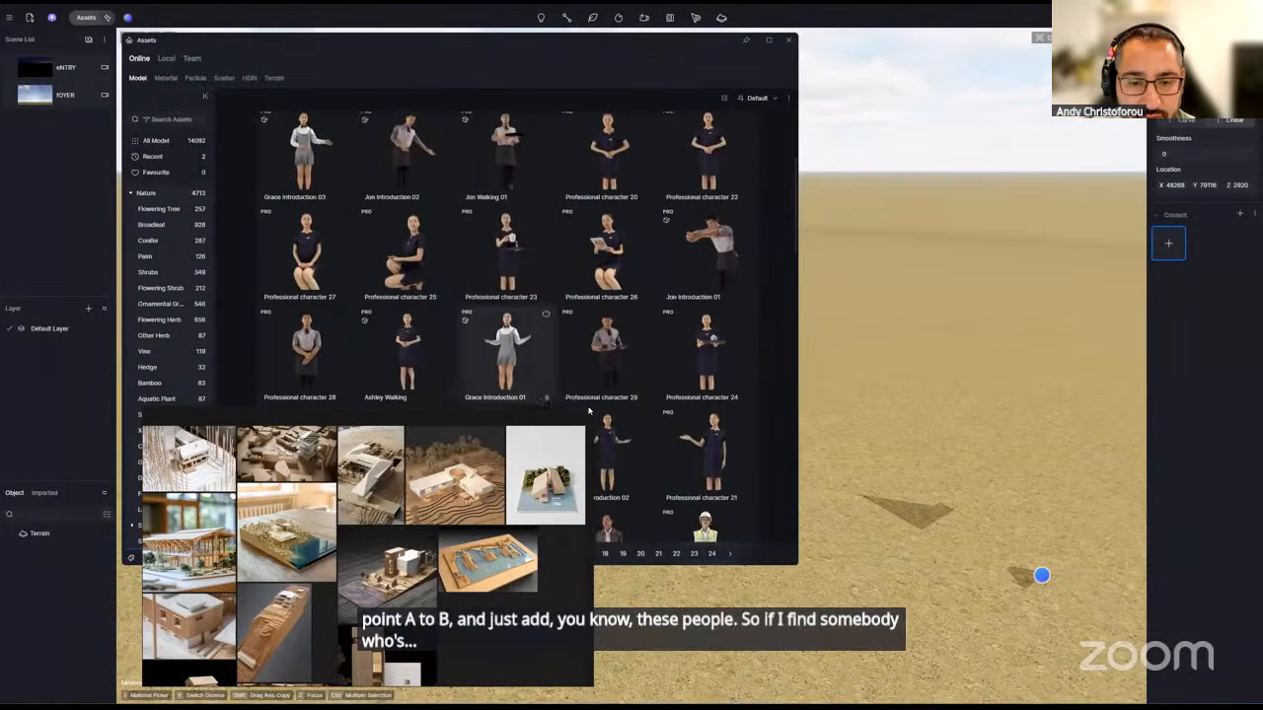
drag(593, 406, 474, 501)
scroll(642, 247, down, 2)
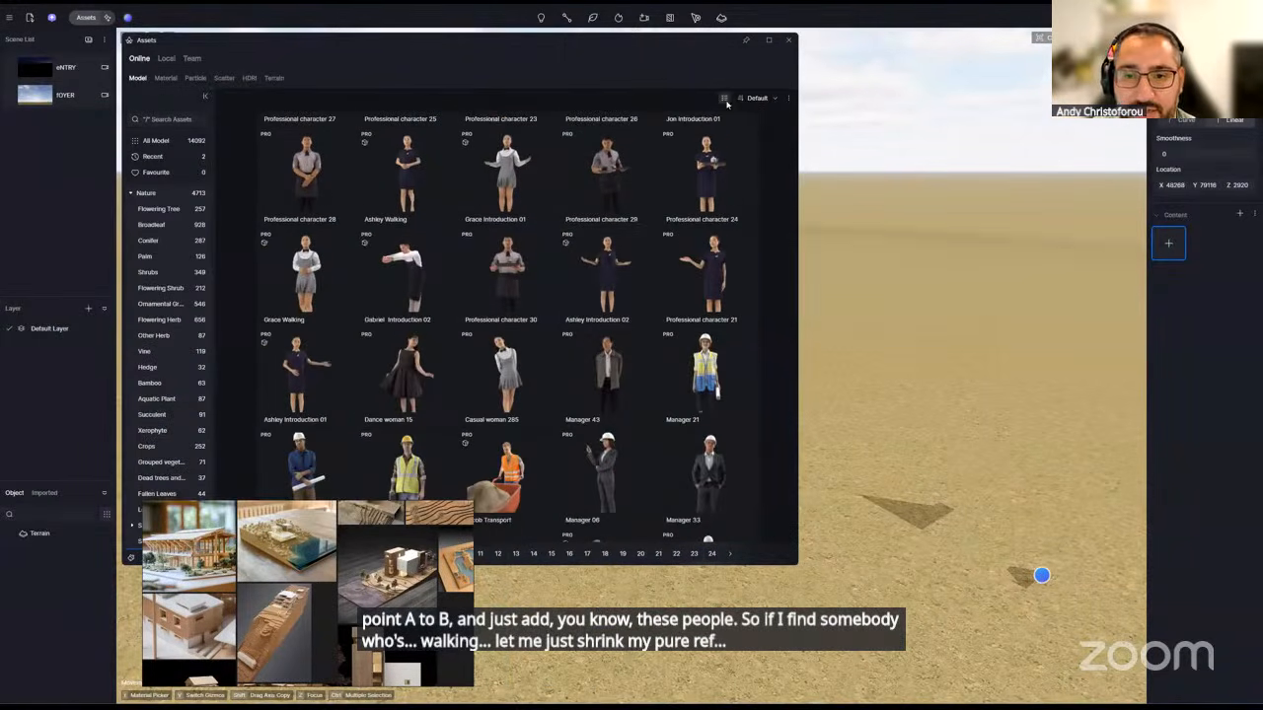
click(703, 159)
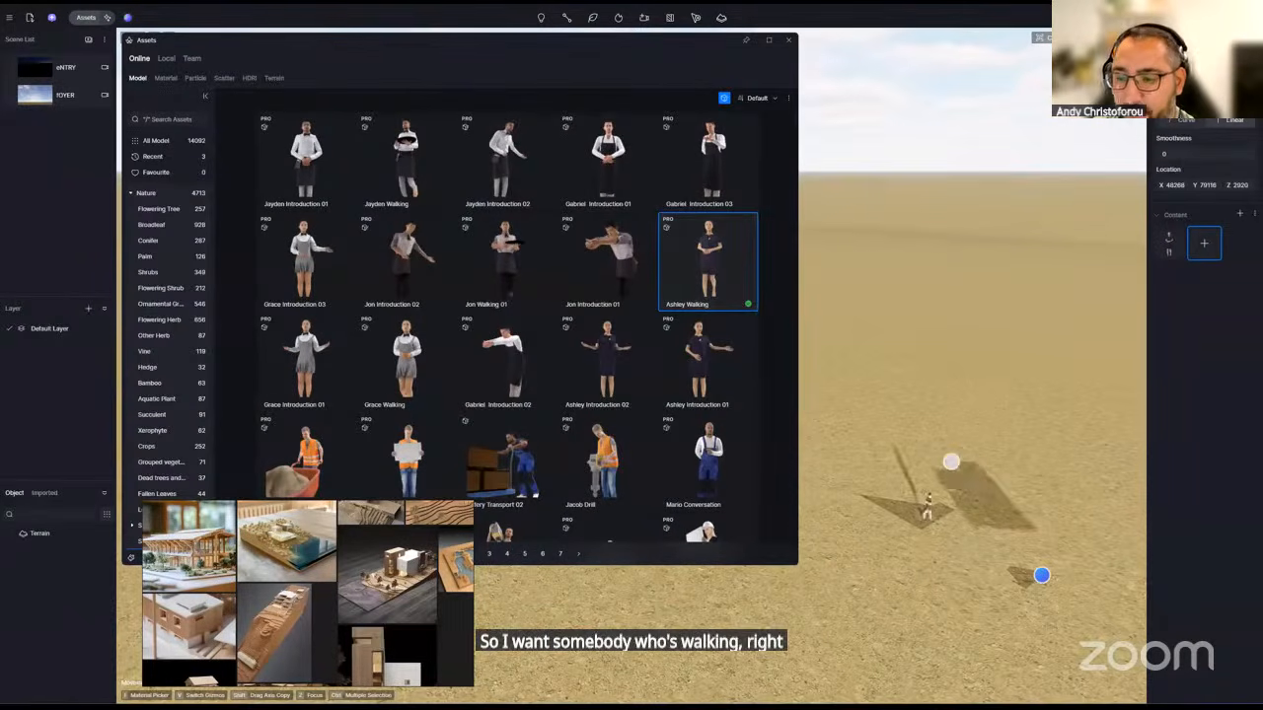
- Add Grace Walking to the character path and view the walking people up close without the asset library
scroll(932, 465, up, 2)
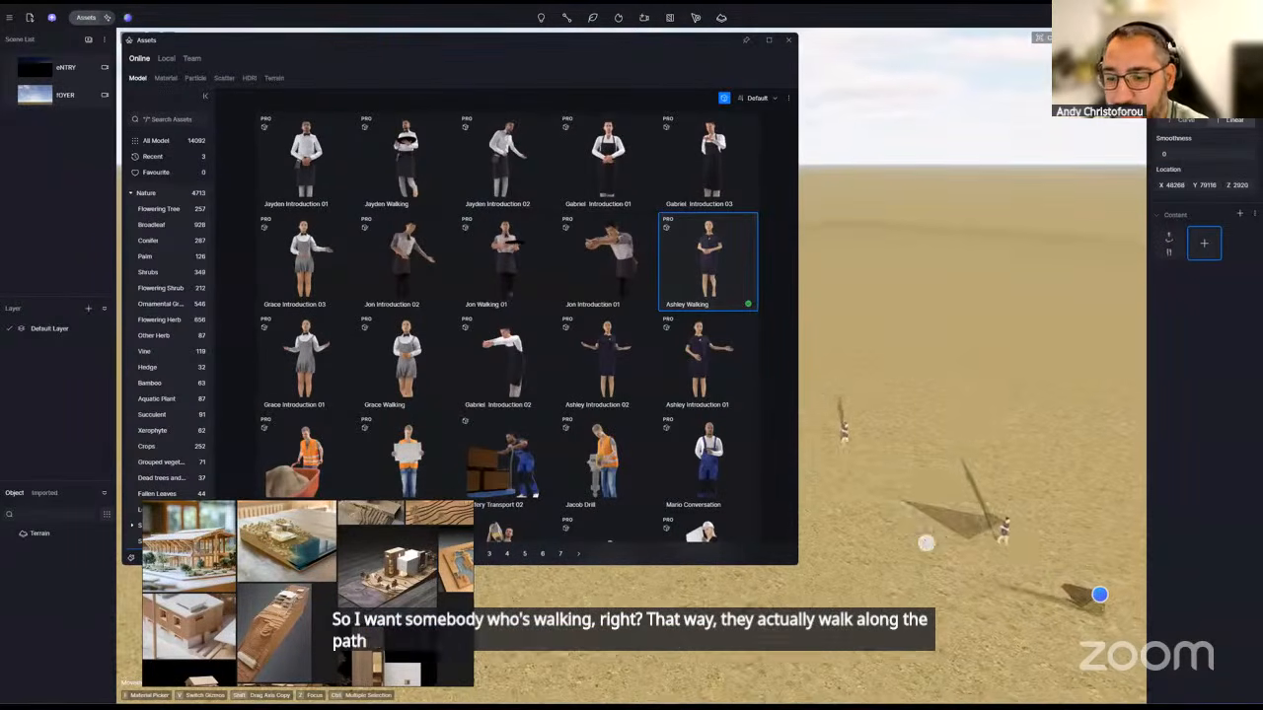
right_drag(924, 543, 880, 464)
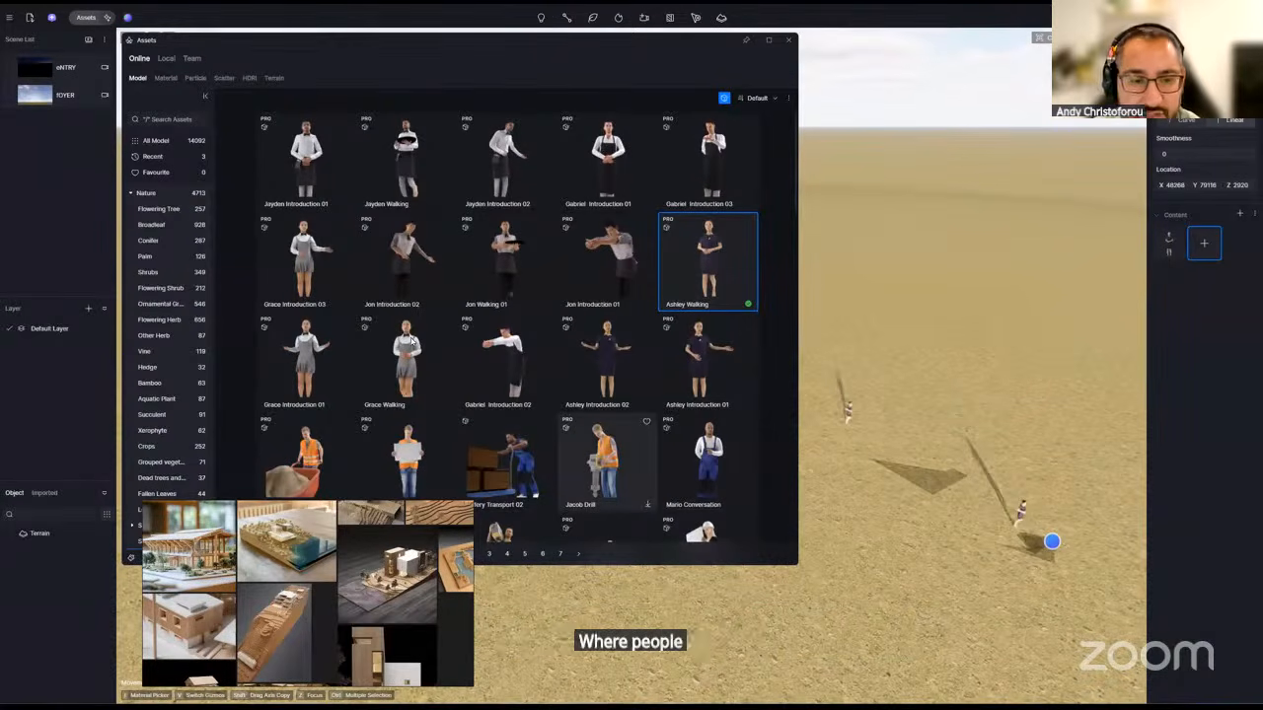
scroll(411, 342, down, 1)
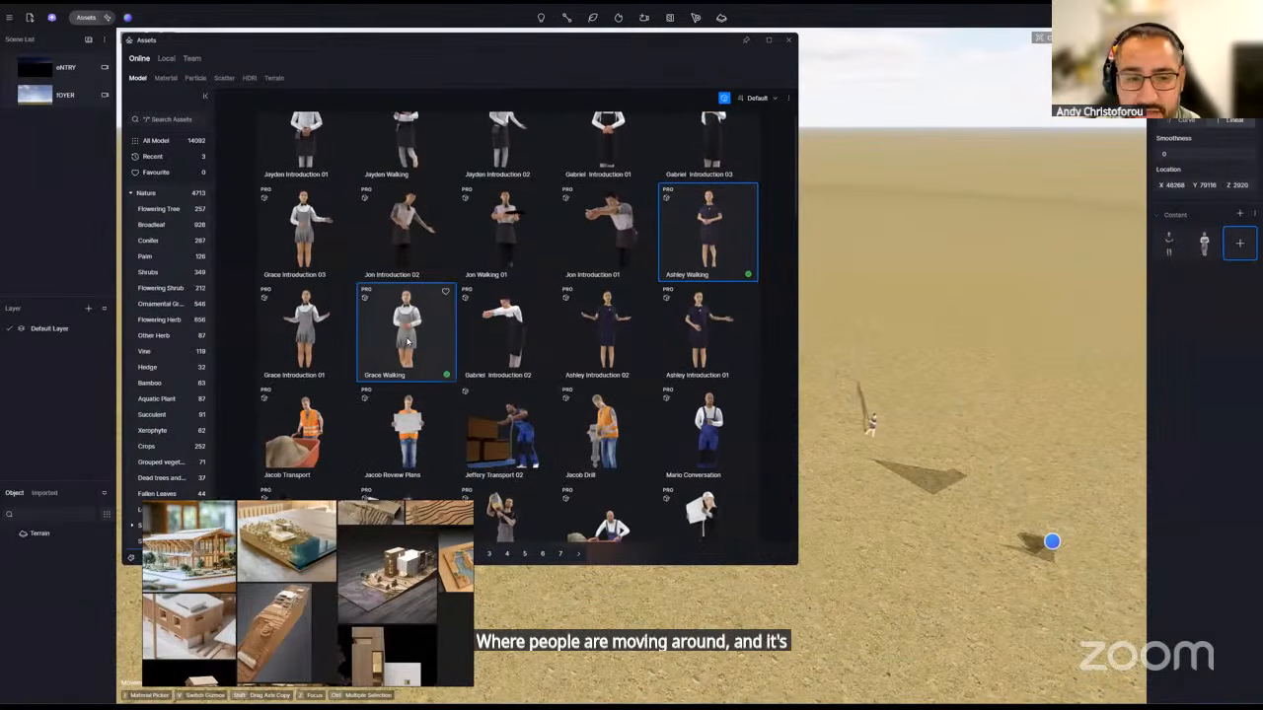
click(408, 342)
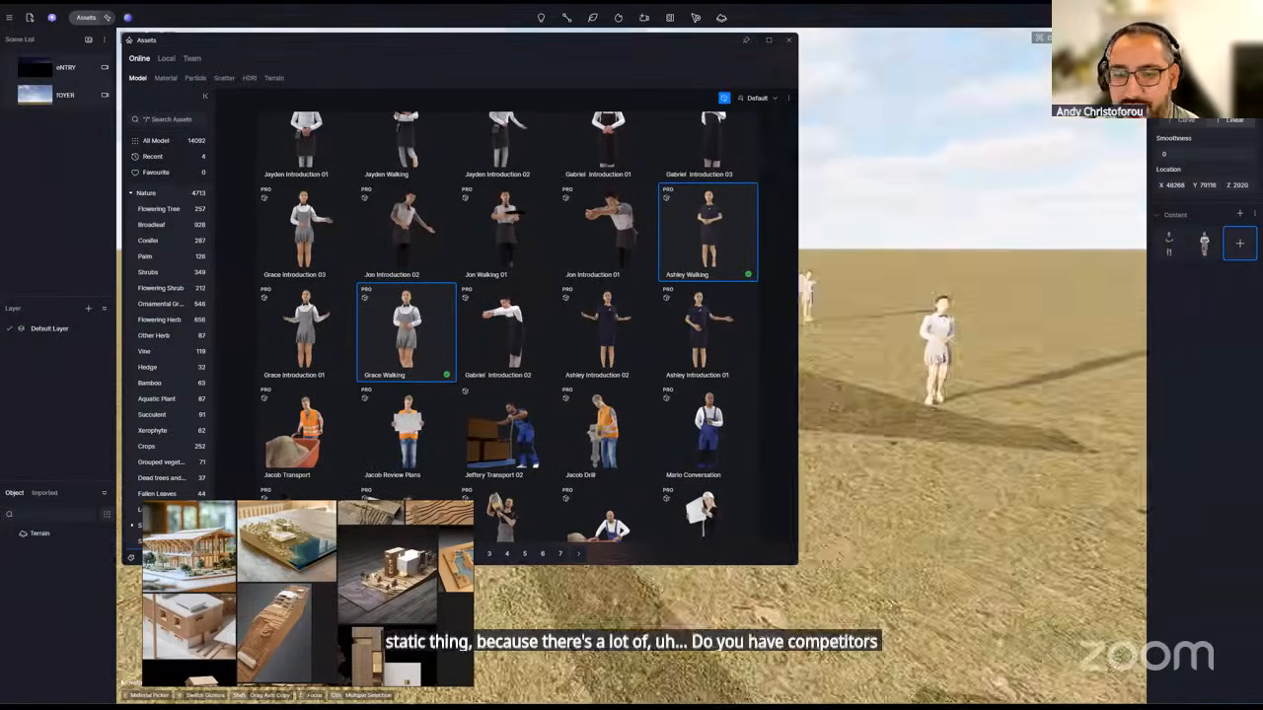
right_drag(827, 245, 828, 211)
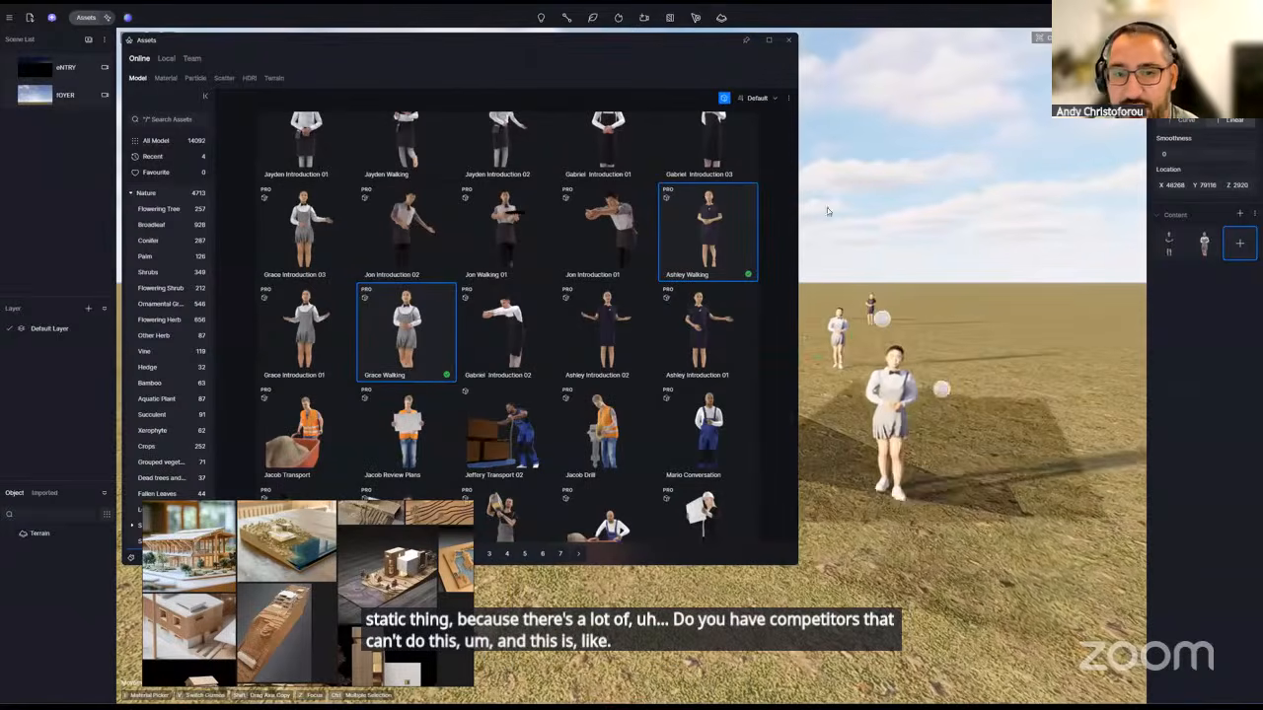
key(Escape)
key(Escape)
click(788, 41)
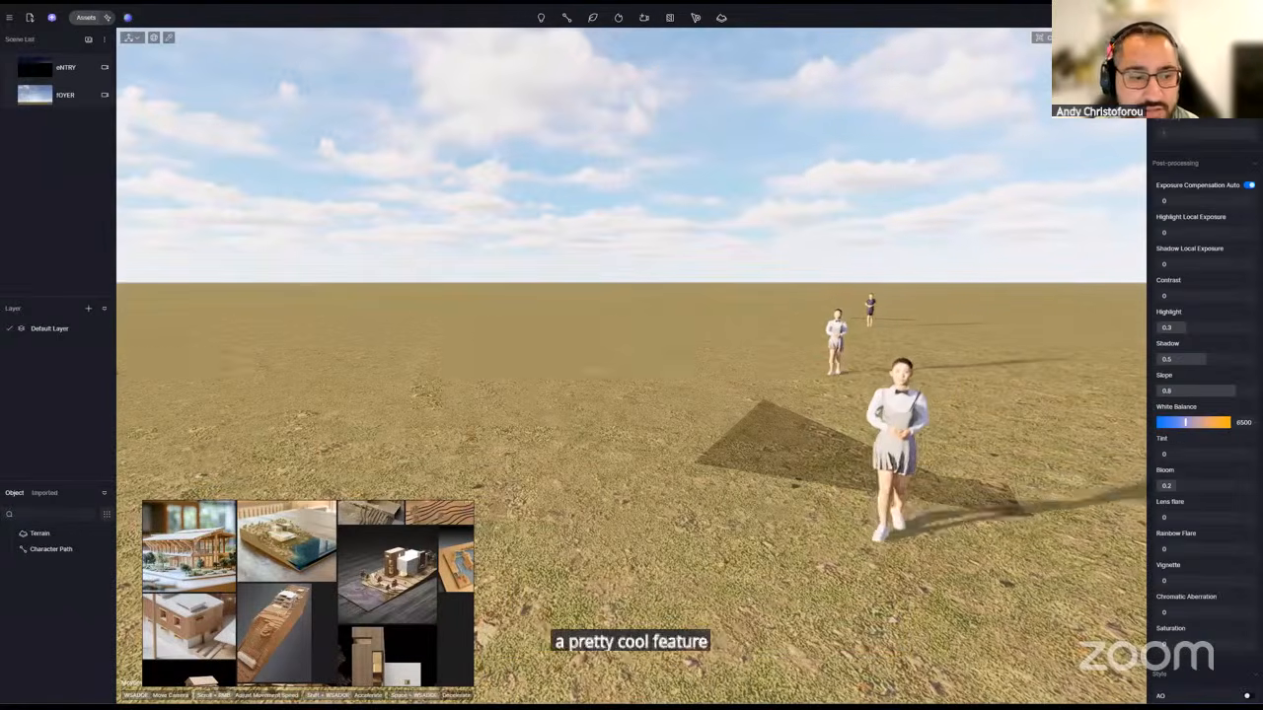
- Delete the character path with its walking people from the terrain
click(40, 532)
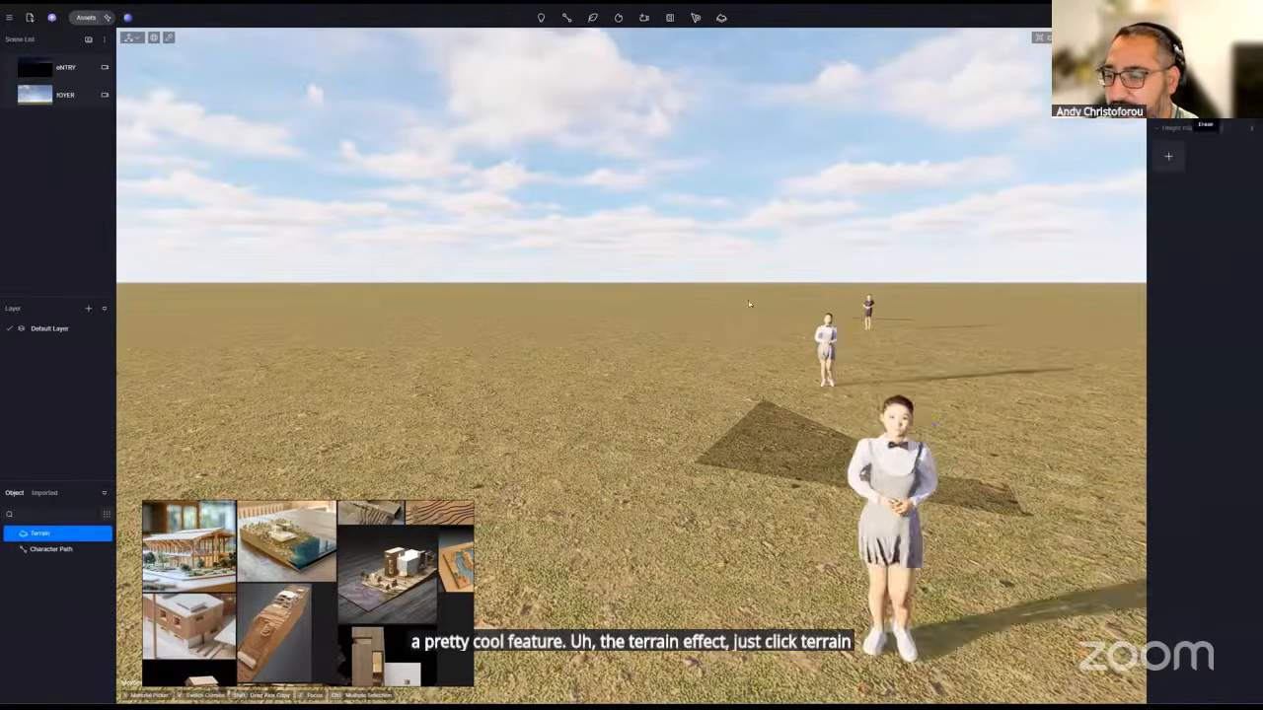
scroll(681, 380, down, 5)
right_drag(671, 363, 718, 432)
click(717, 430)
key(Delete)
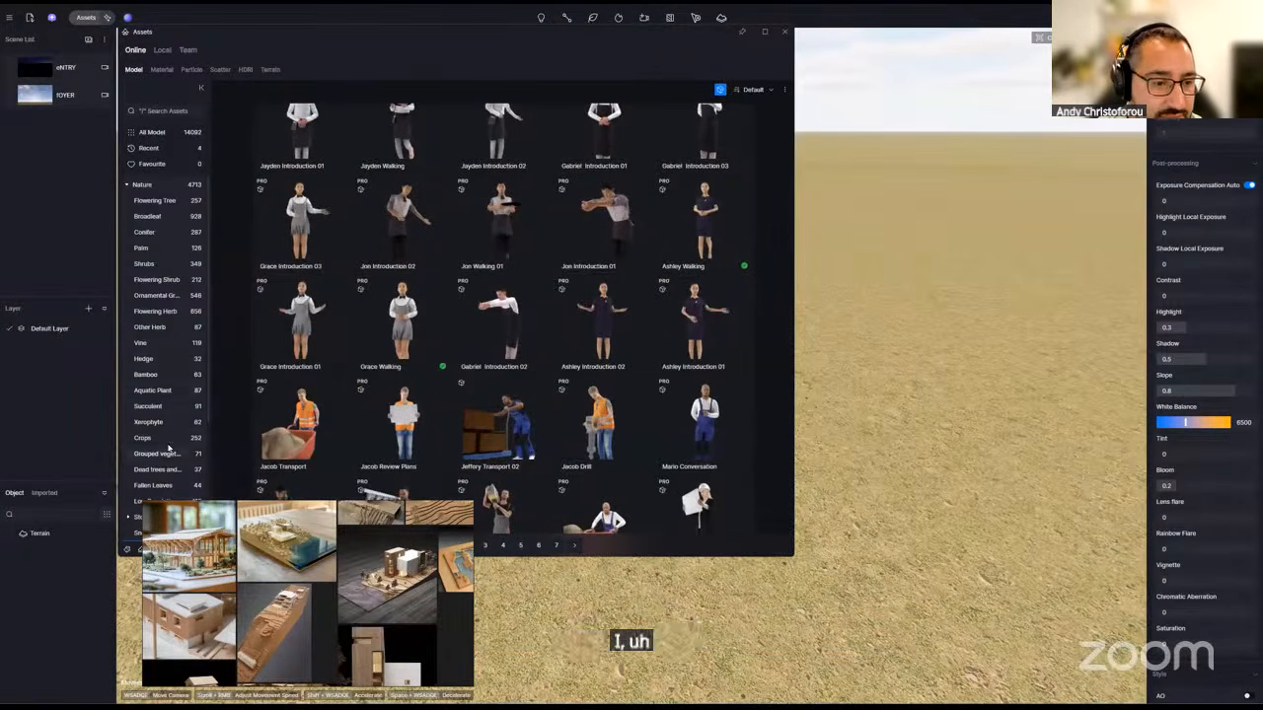
- Place the Modern Merchant One apartment tower from the Outdoor Buildings assets on the terrain, with the dynamic-only filter removed
scroll(165, 394, down, 1)
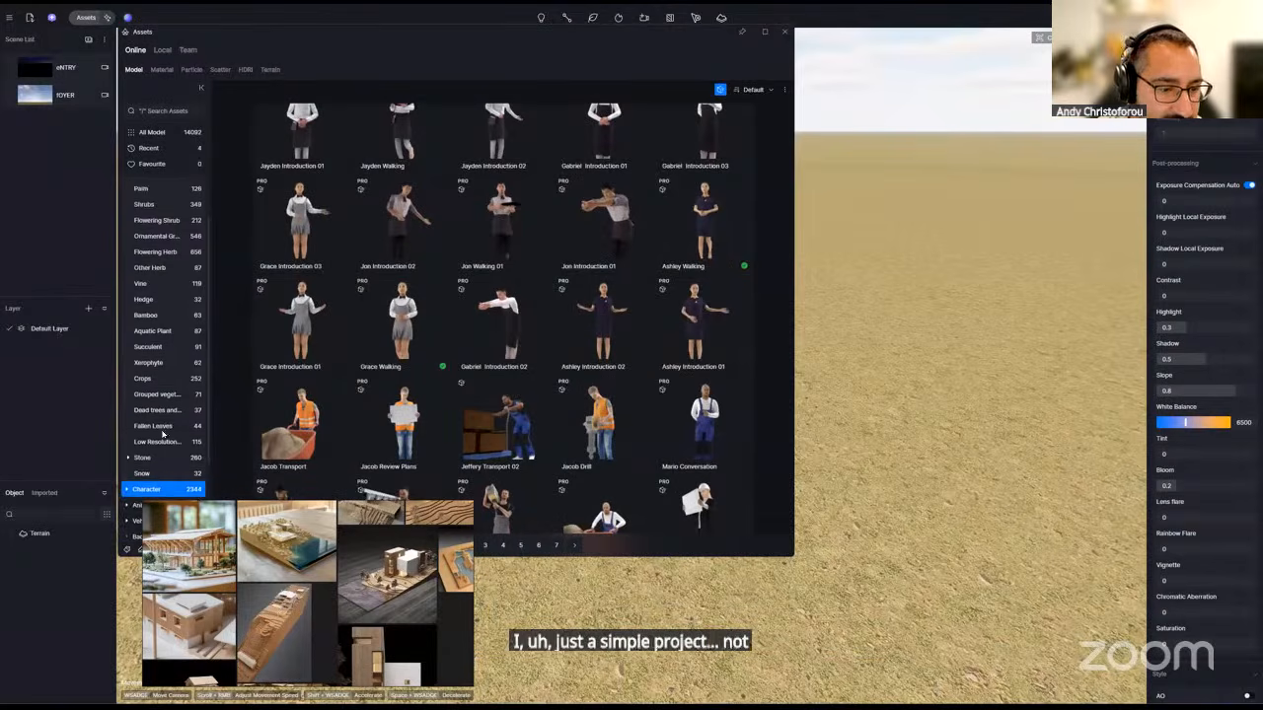
scroll(167, 463, down, 2)
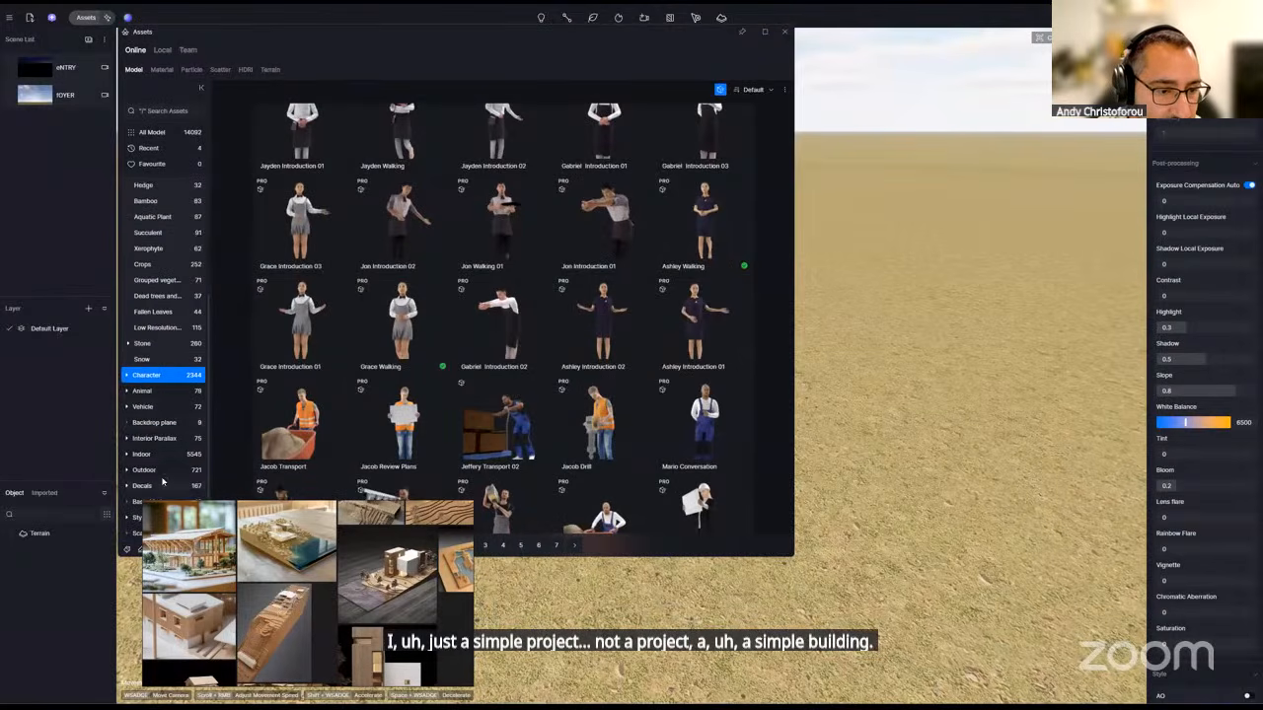
click(144, 469)
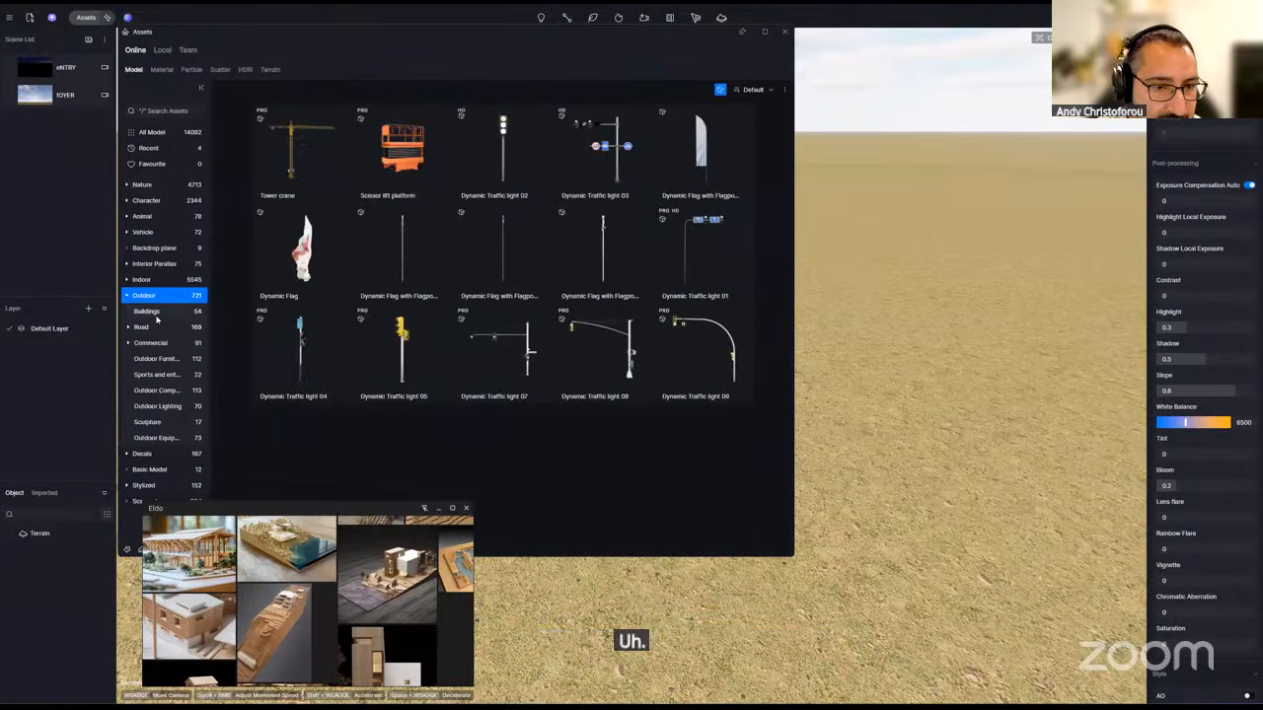
click(148, 311)
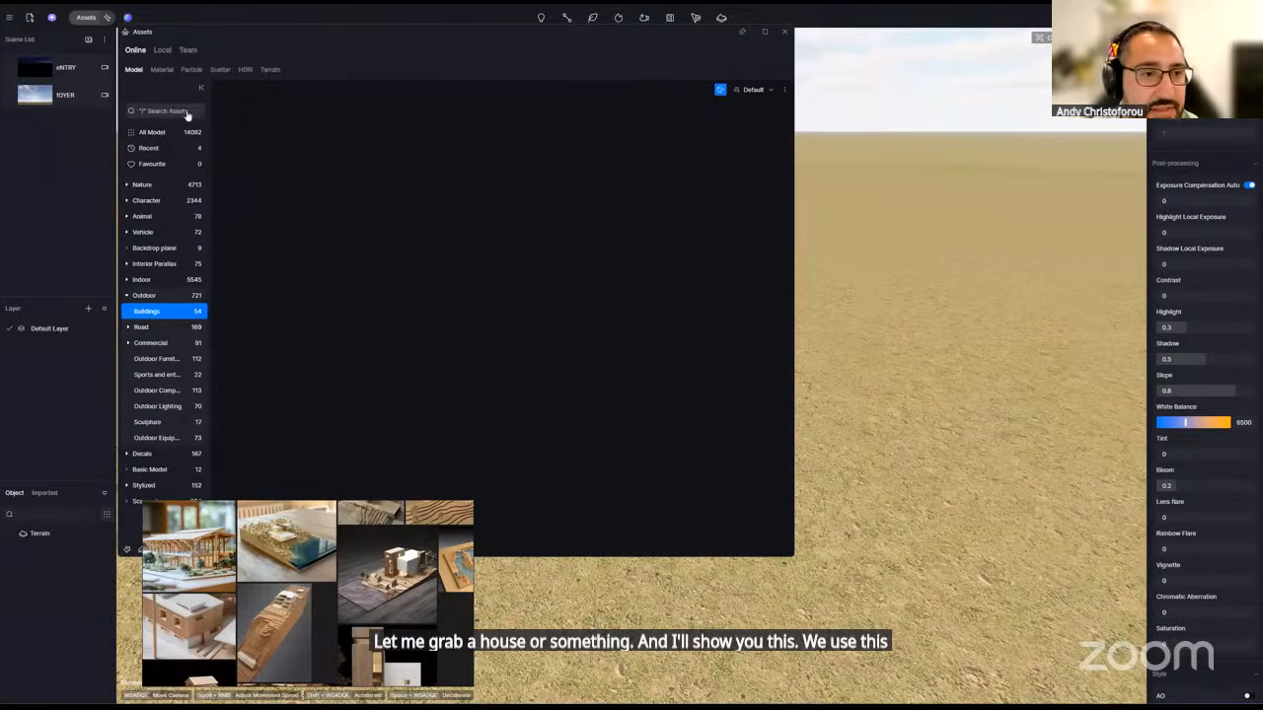
click(719, 91)
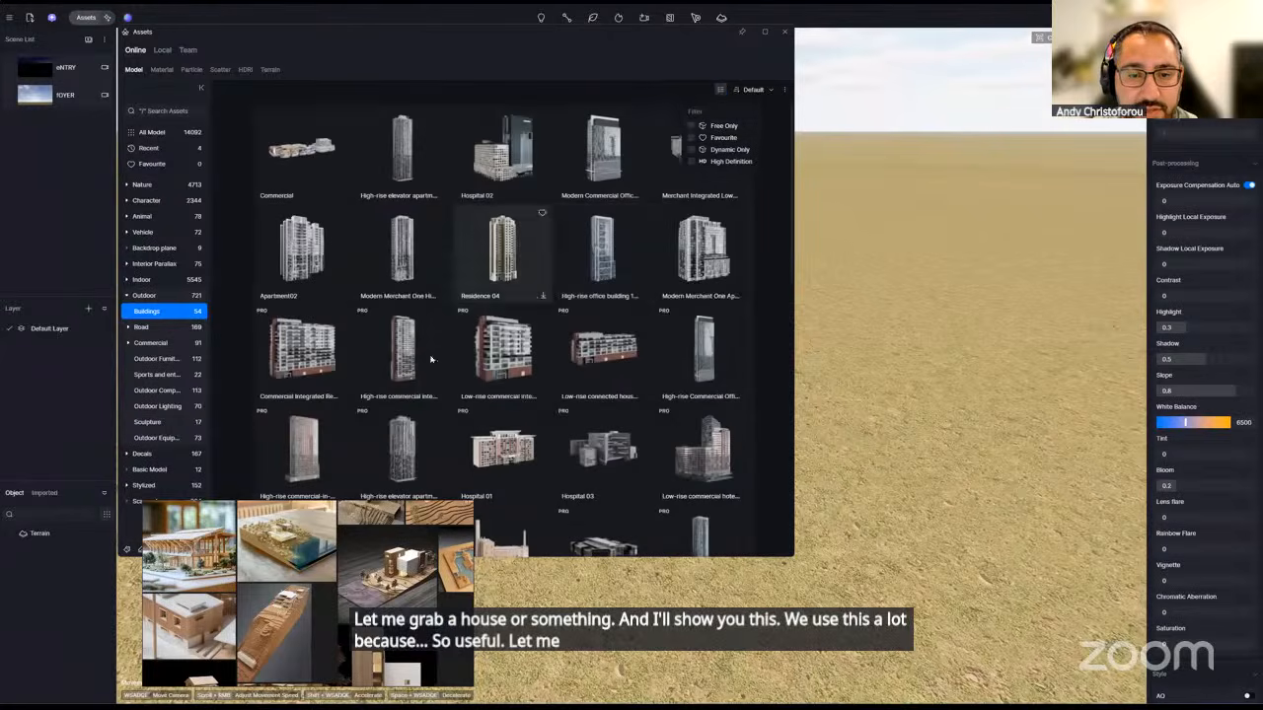
click(702, 284)
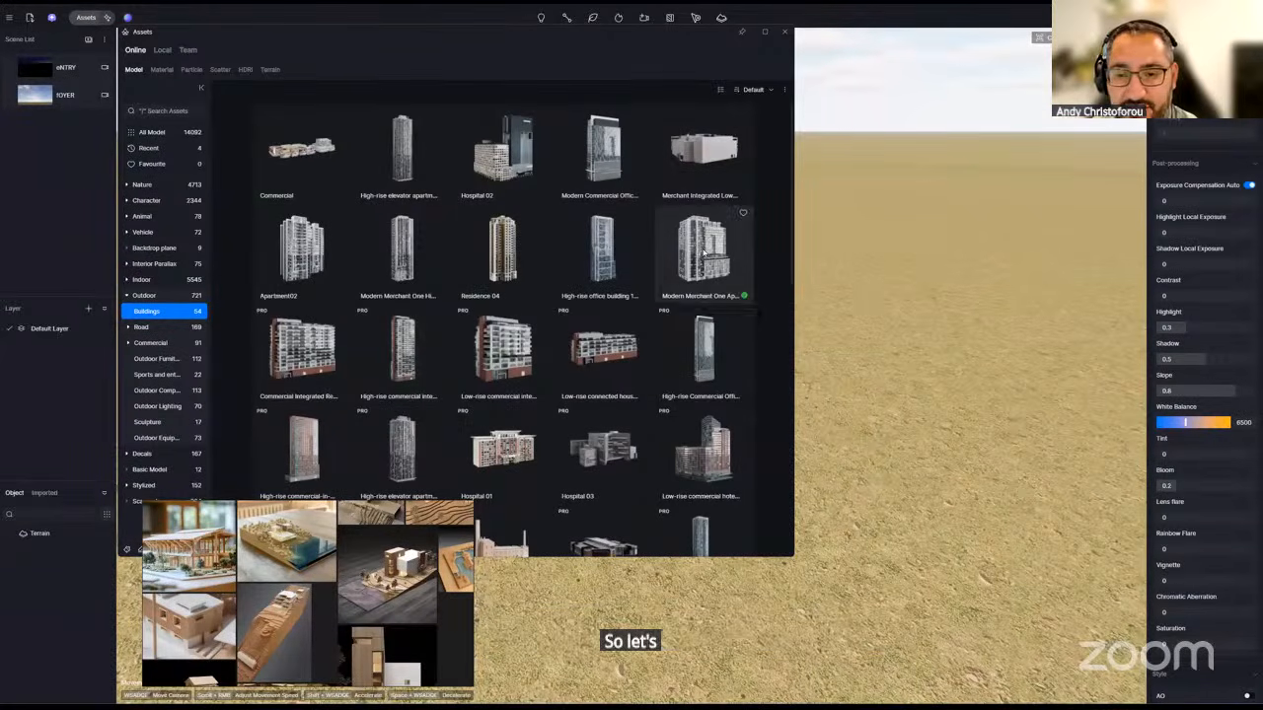
click(897, 389)
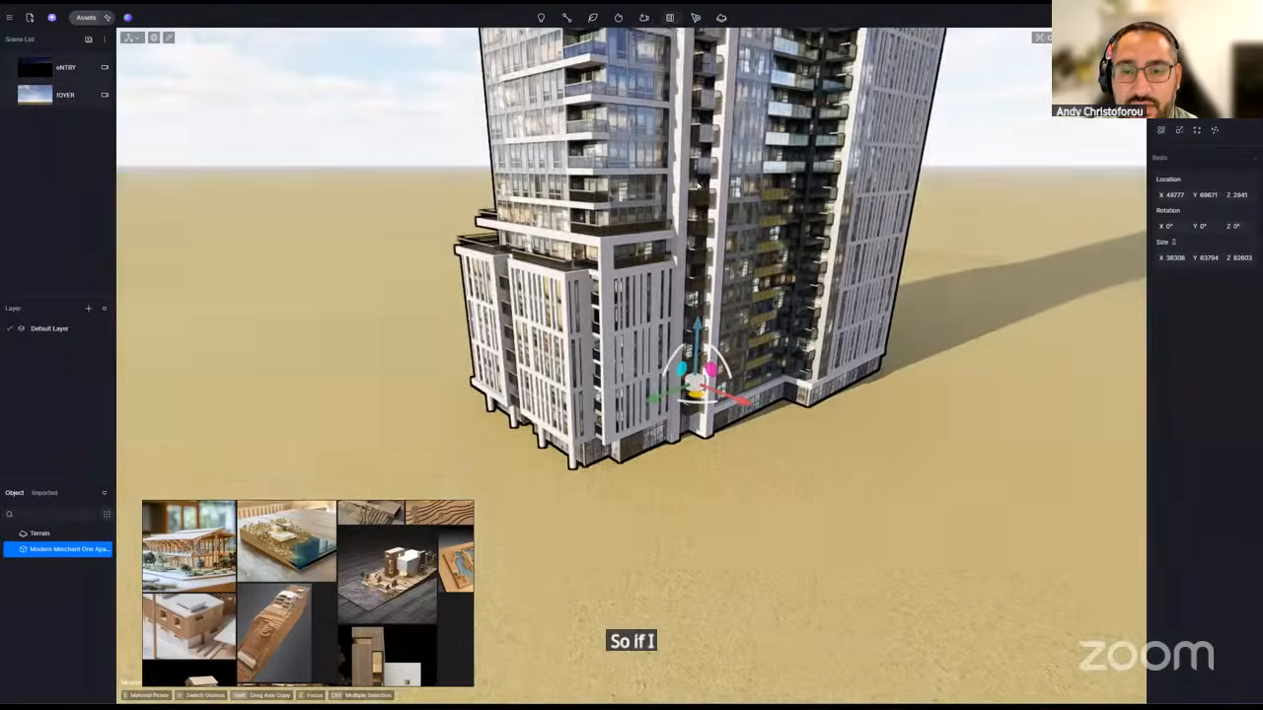
- Place a section plane on the tower's facade to cut it vertically, and inspect the exposed interior
click(670, 18)
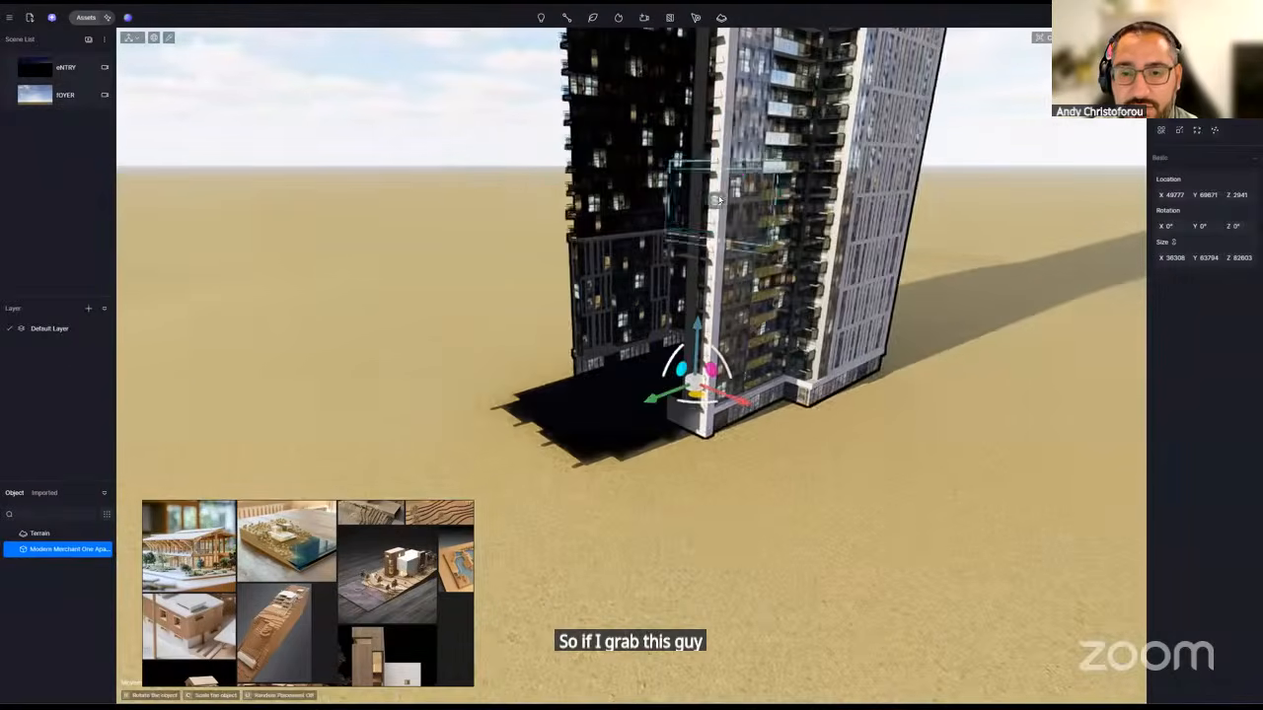
click(716, 197)
right_drag(717, 197, 849, 182)
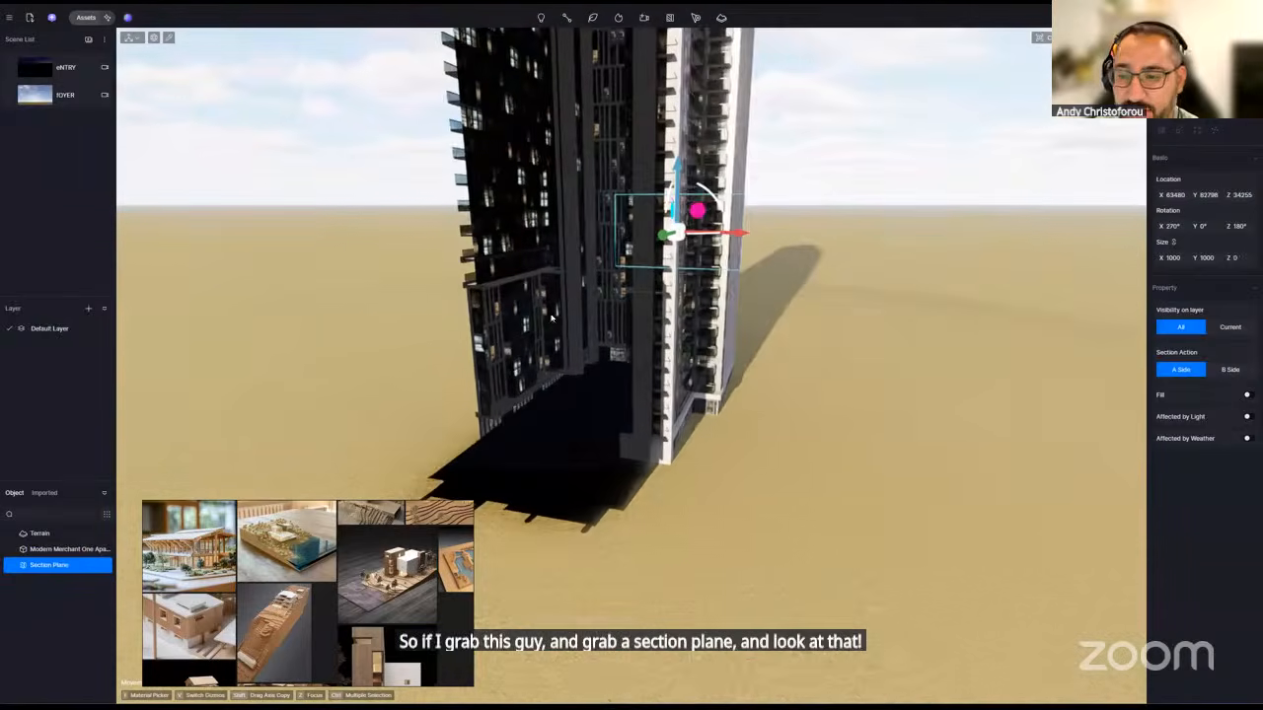
right_drag(676, 280, 636, 351)
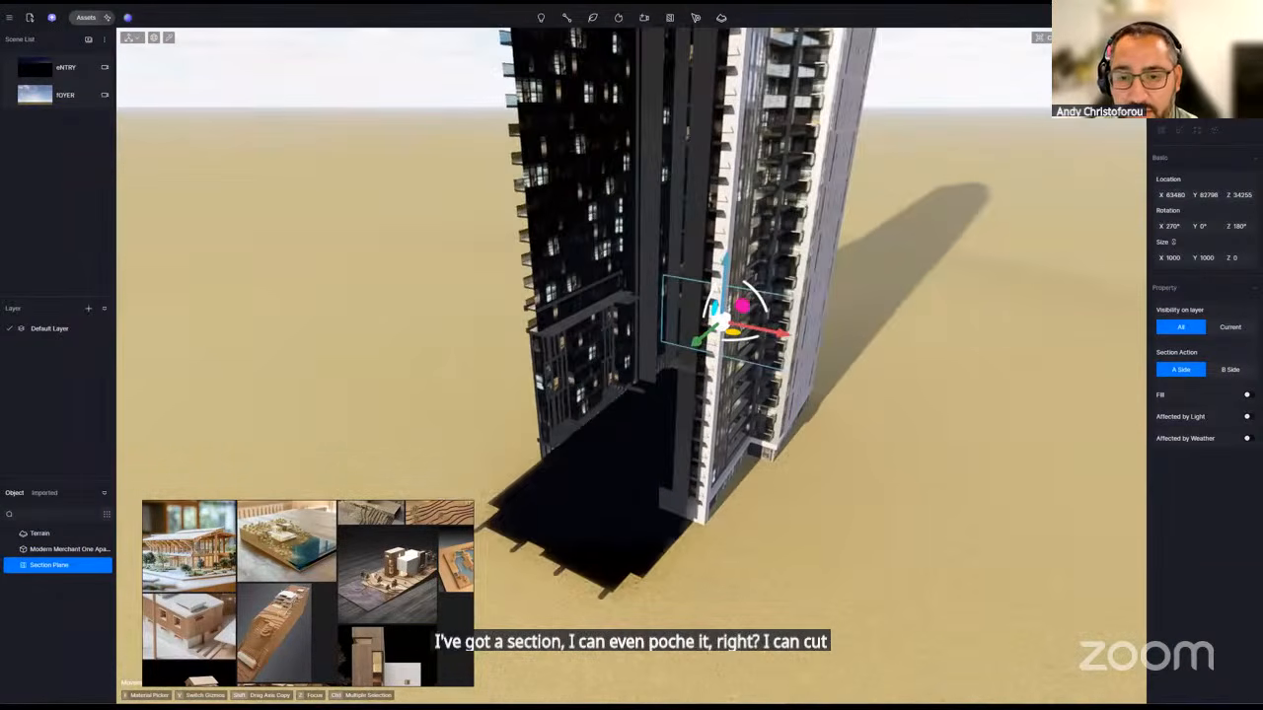
- Rotate the section plane to X 0° for a horizontal cut, inspect the tower from above and delete the plane
drag(708, 307, 729, 281)
right_drag(797, 219, 804, 278)
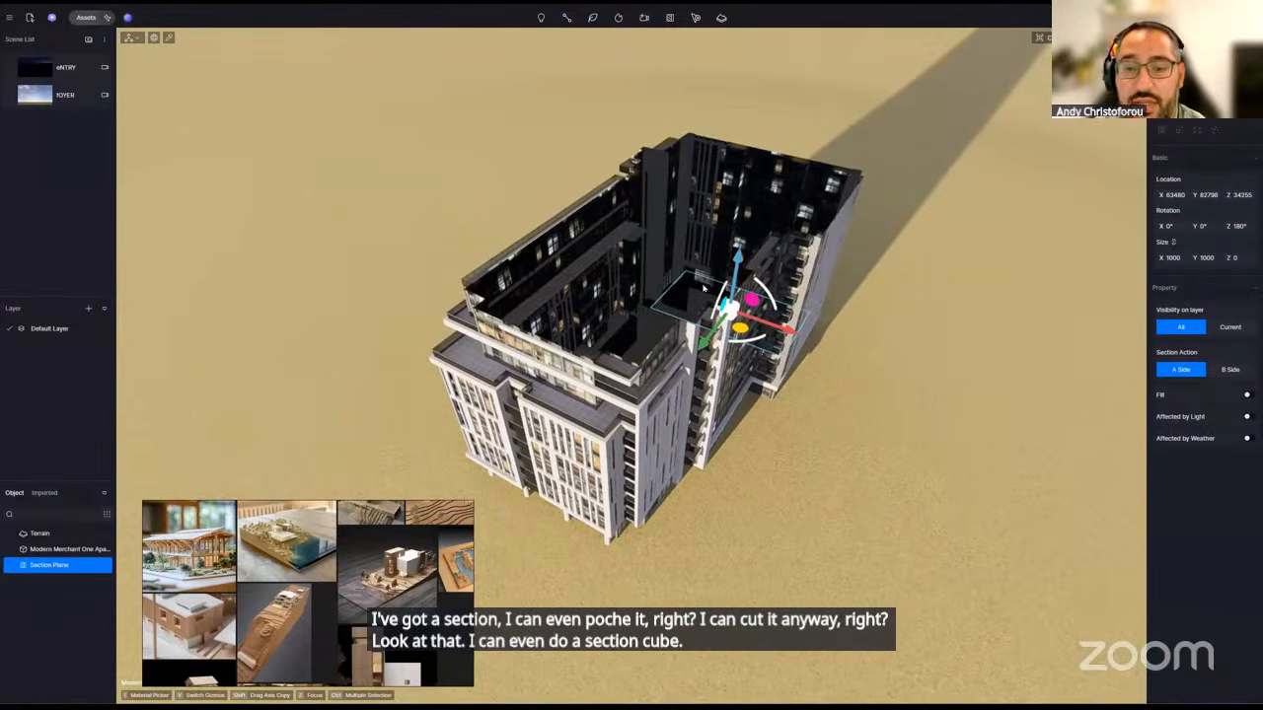
scroll(705, 266, up, 3)
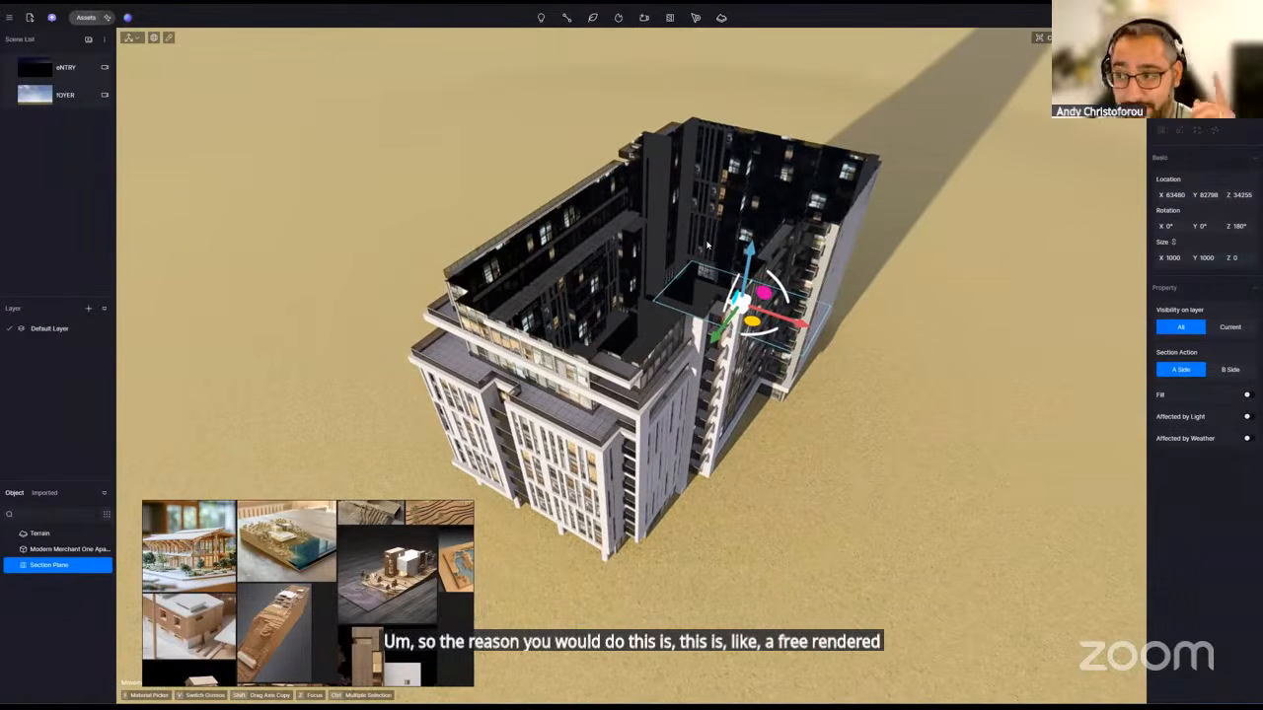
right_drag(759, 236, 628, 291)
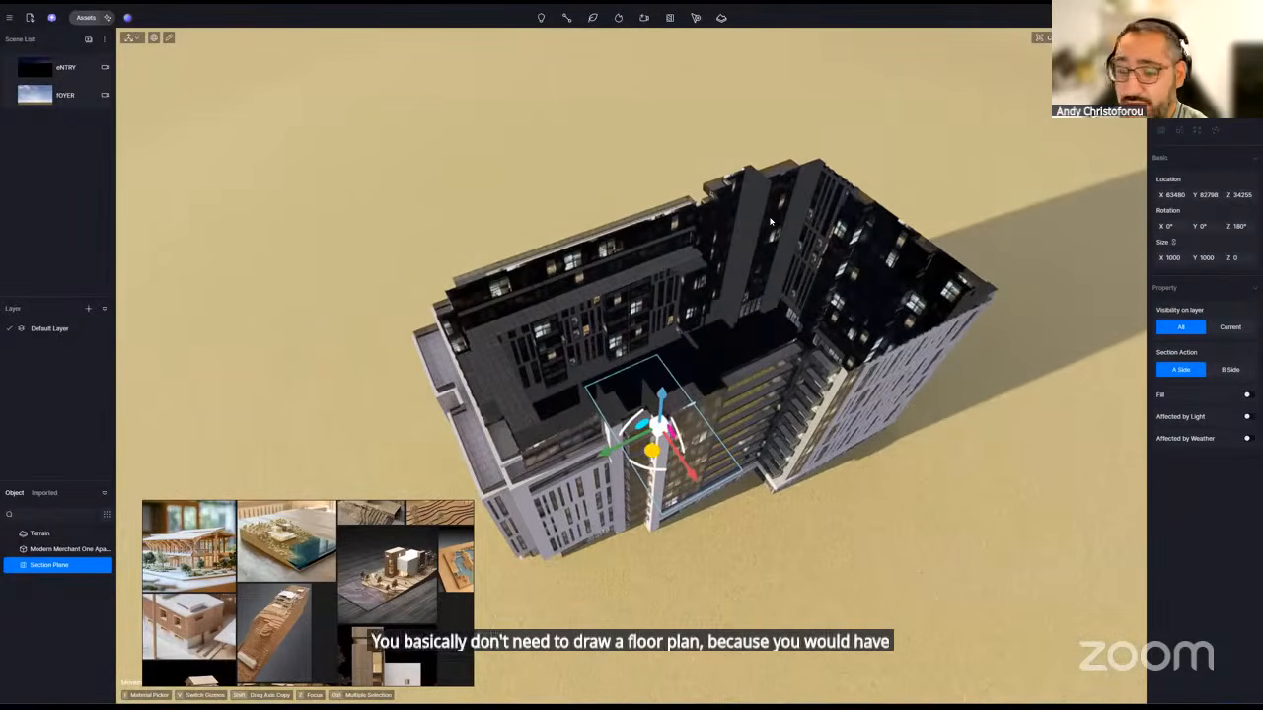
key(Delete)
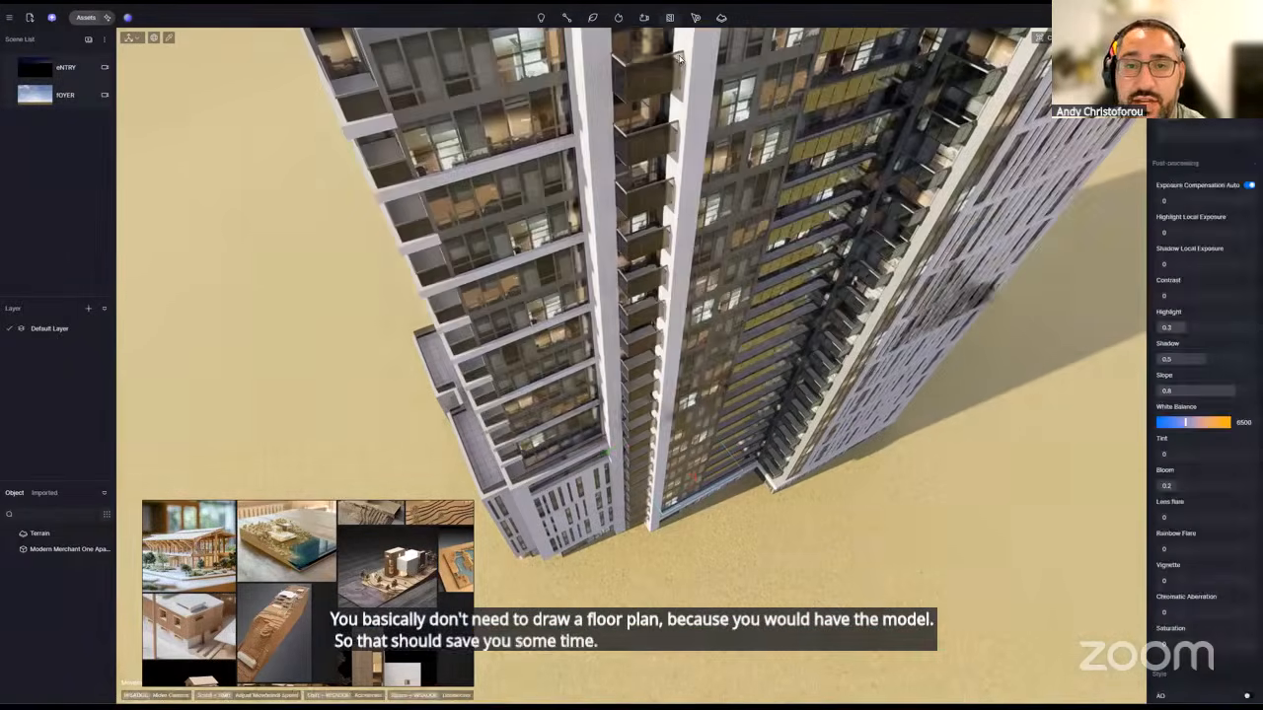
- Place a section cube on the tower's facade and set its size to 5000 in all directions
click(678, 288)
right_drag(680, 296, 720, 302)
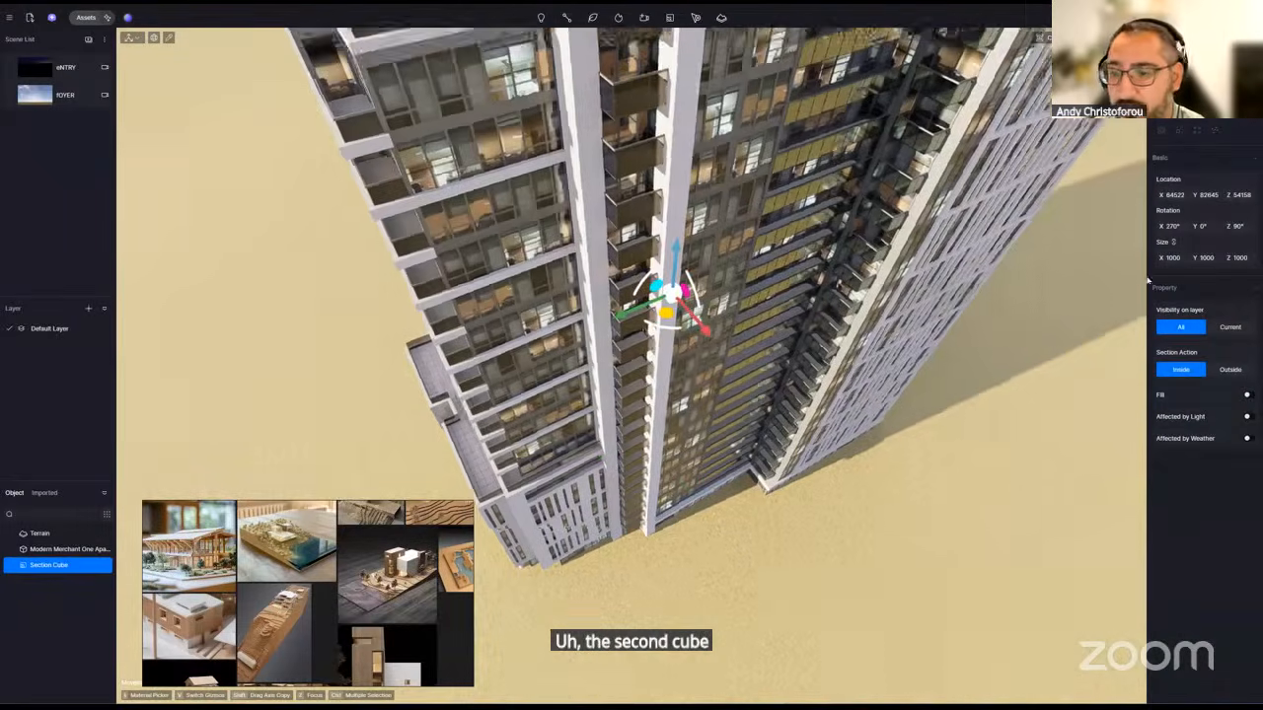
click(1169, 258)
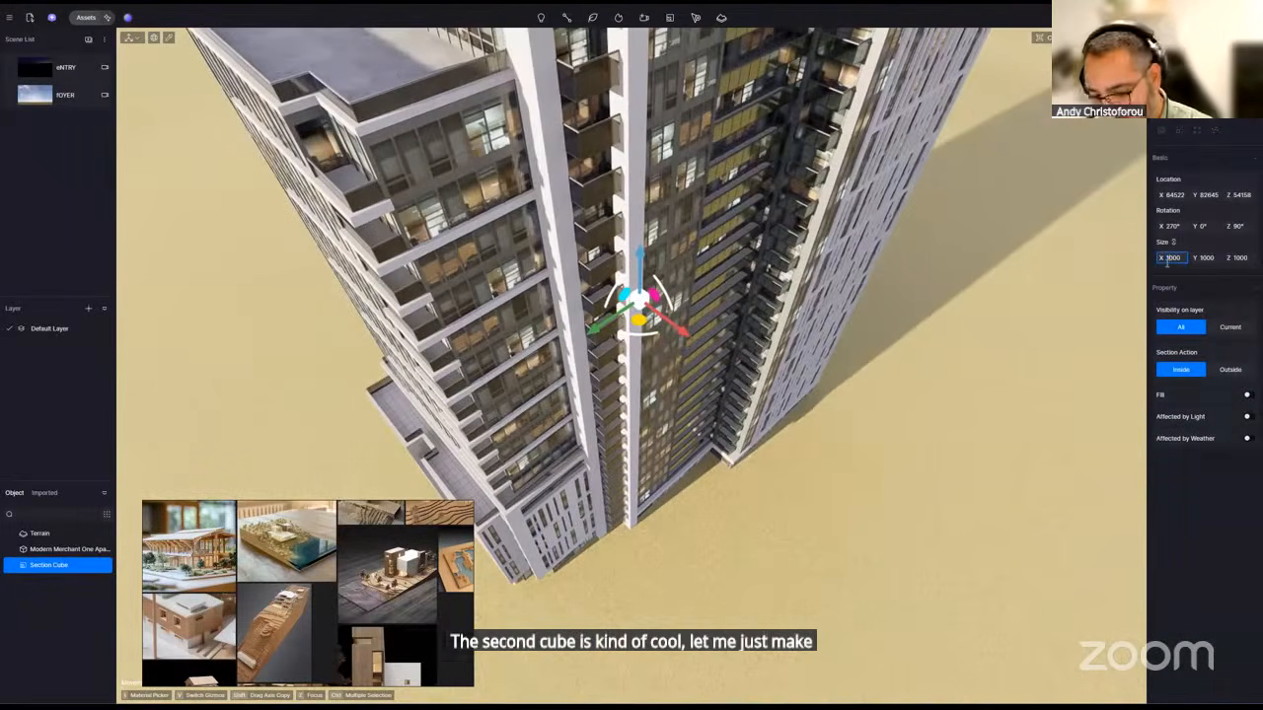
key(BackSpace)
text(5)
key(Return)
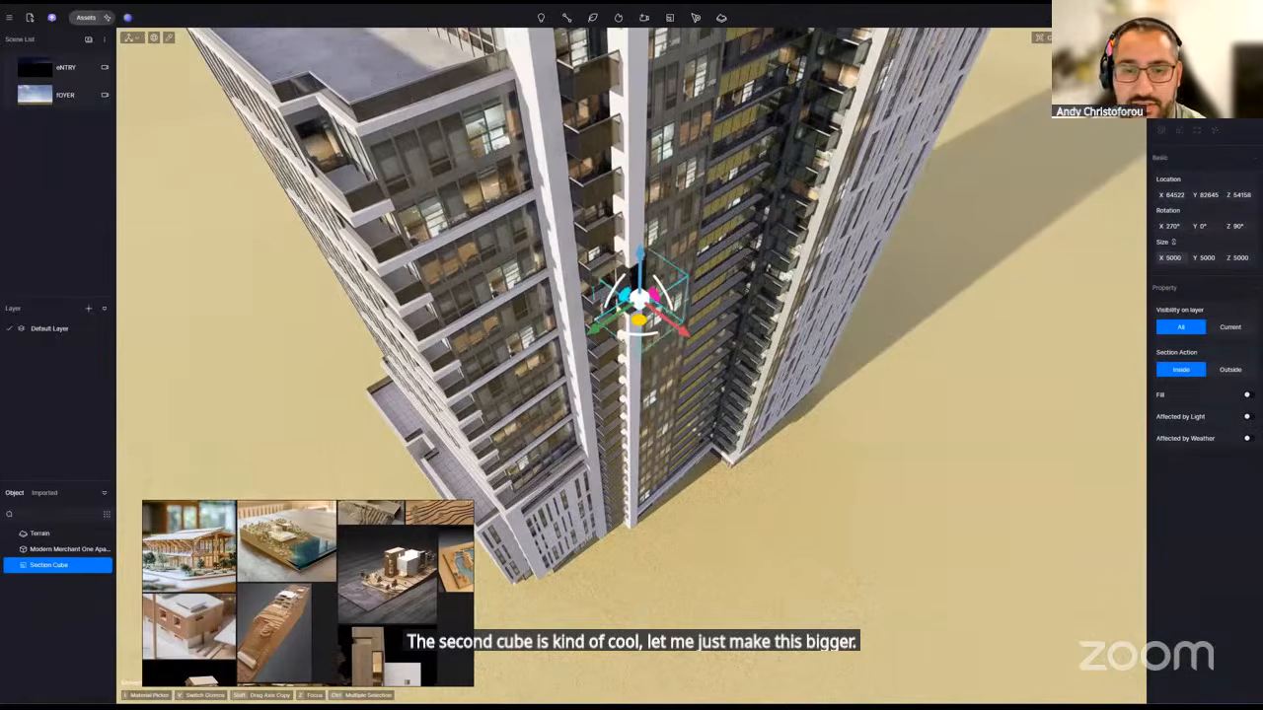
- Enlarge the section cube to 50000 in all directions so it cuts deep into the tower
scroll(786, 385, up, 5)
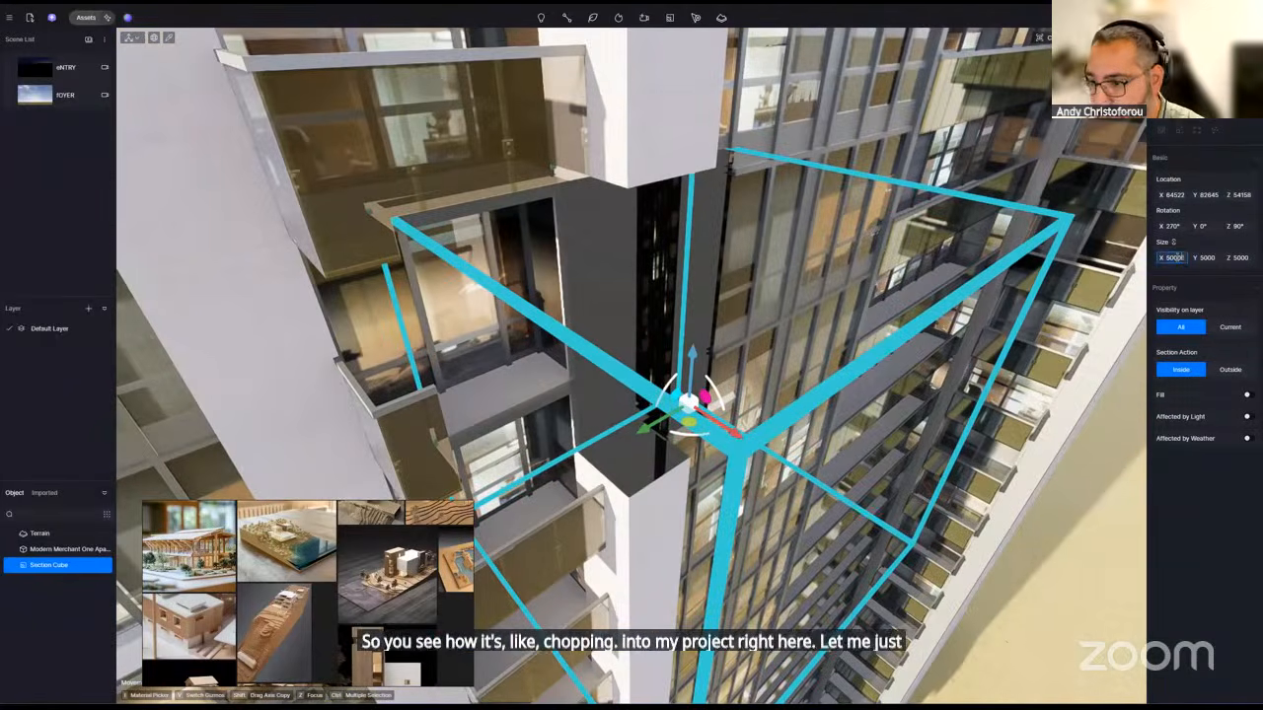
text(0)
key(Return)
scroll(747, 383, down, 10)
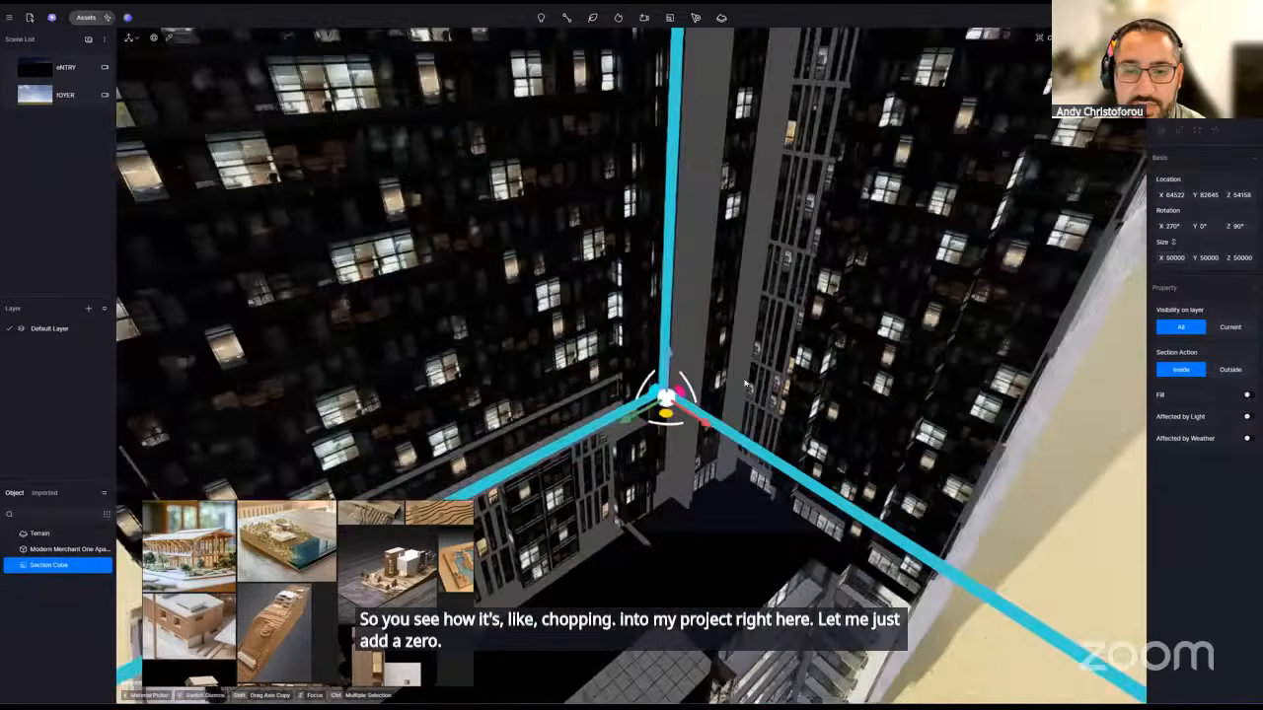
- Search the online model assets for "BUILDING" and close the asset library after viewing the outdoor building models
click(86, 17)
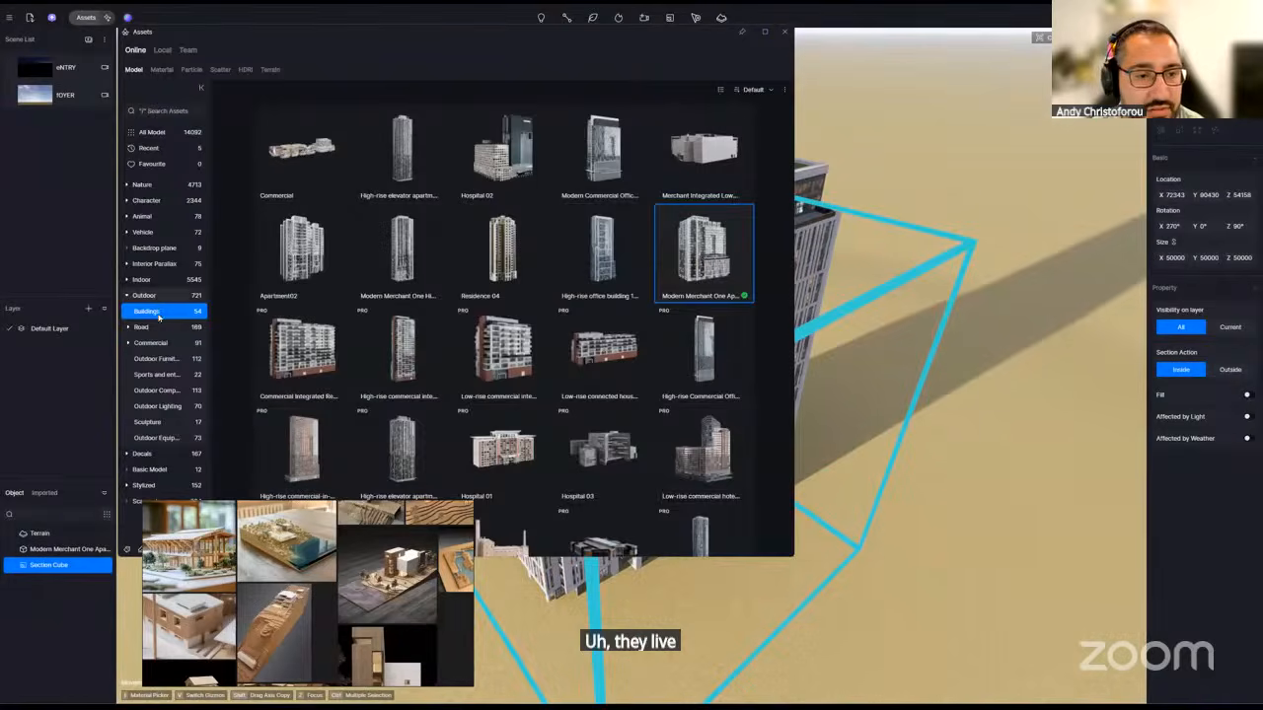
click(174, 112)
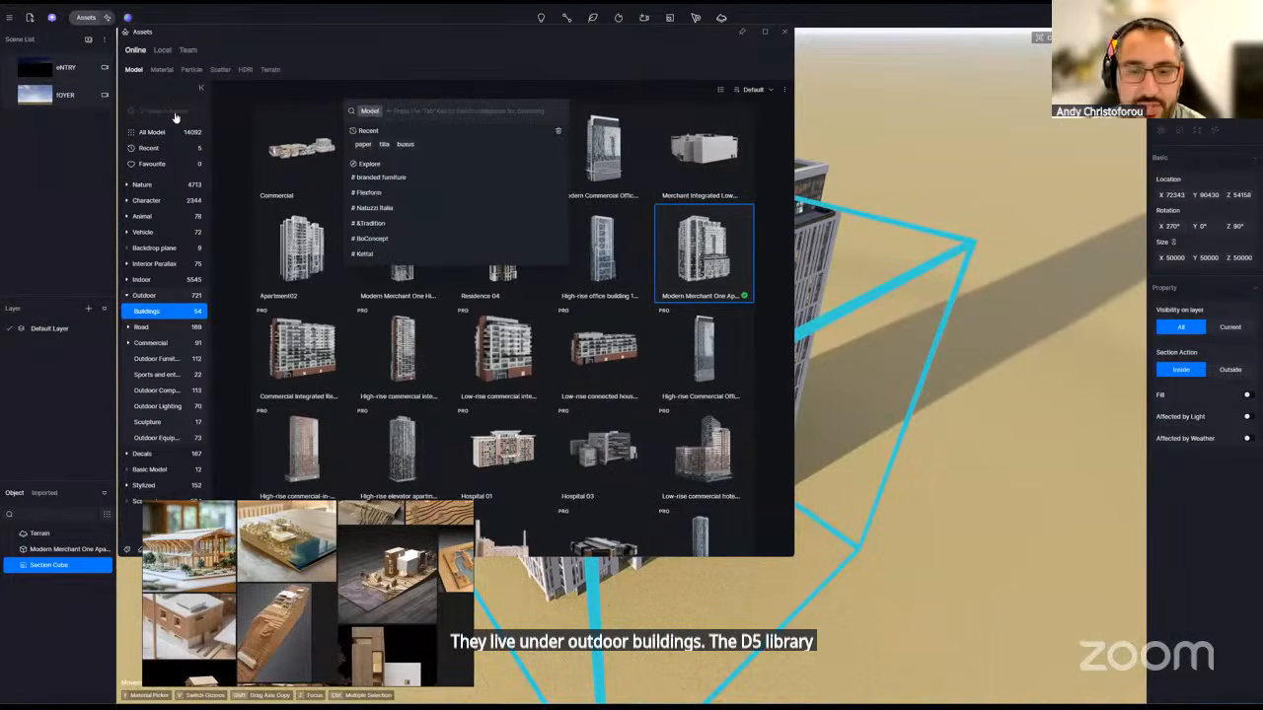
text(BUILDING)
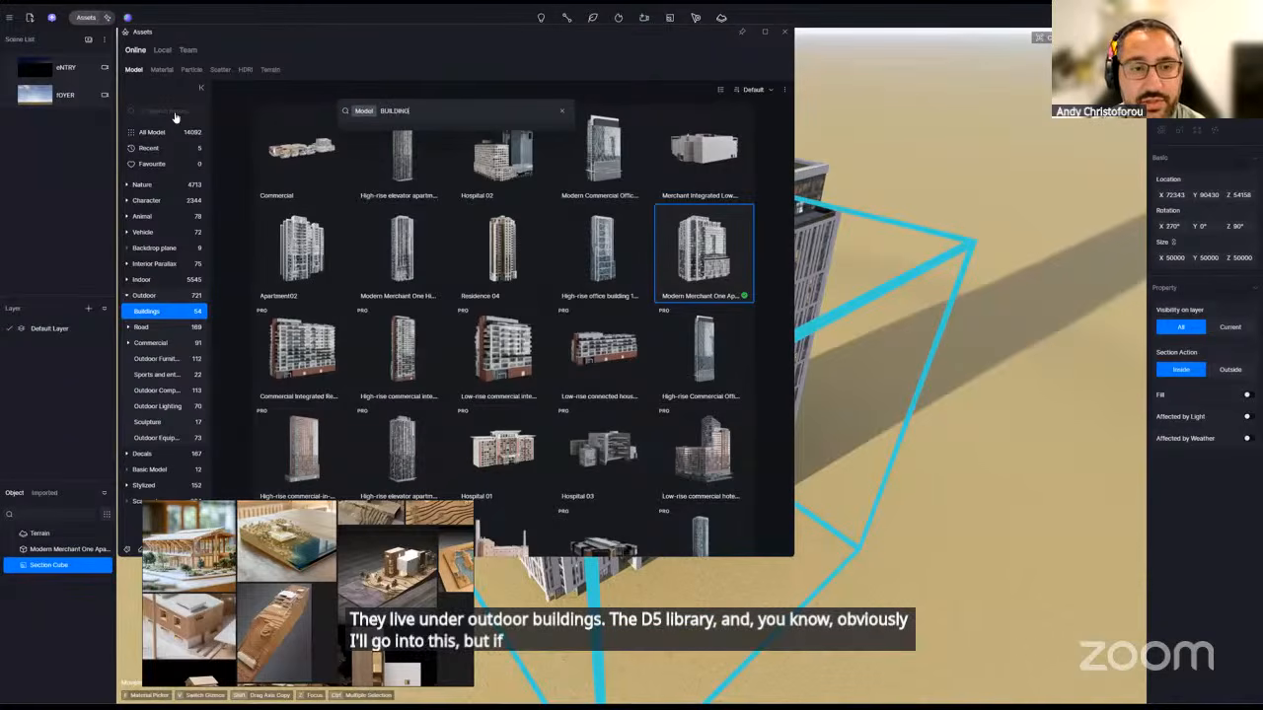
key(Return)
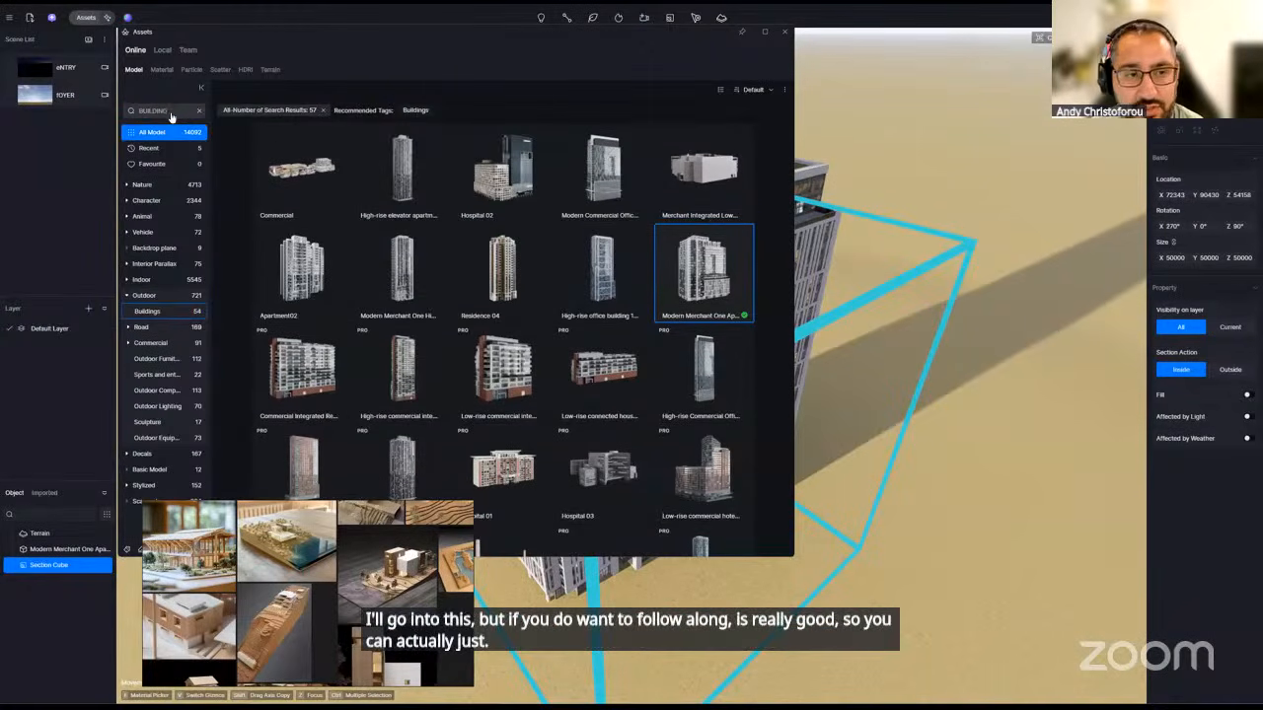
click(785, 32)
- Move the section cube horizontally to change how deeply it cuts into the tower
right_drag(687, 443, 635, 405)
drag(637, 403, 654, 360)
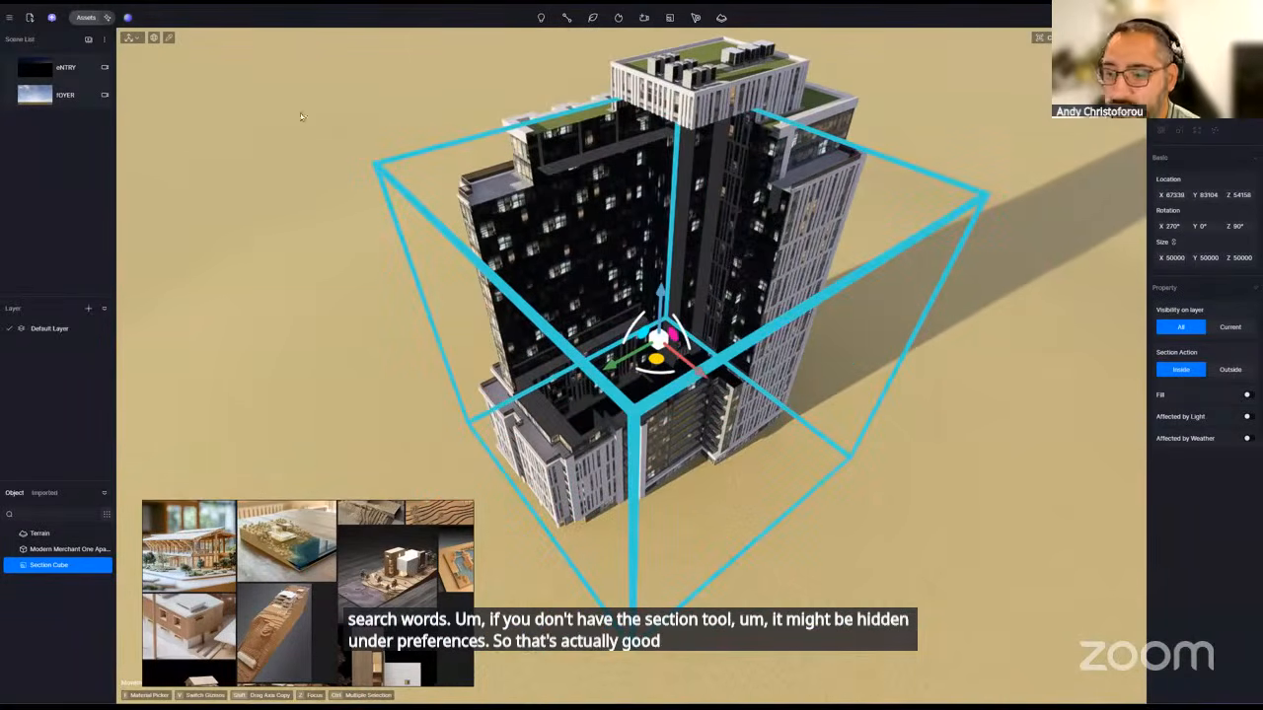
- Examine the installed widgets in the preferences, locate the Section Tools toggle, and close the preferences
click(11, 17)
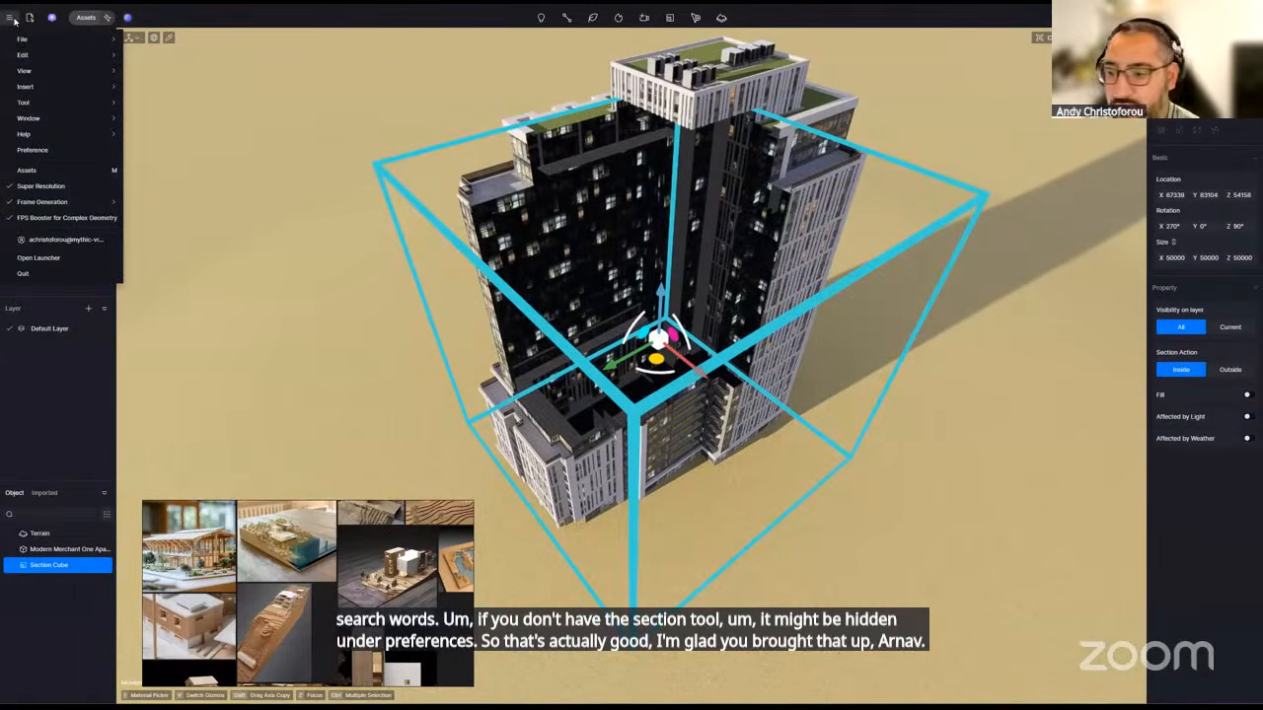
click(79, 152)
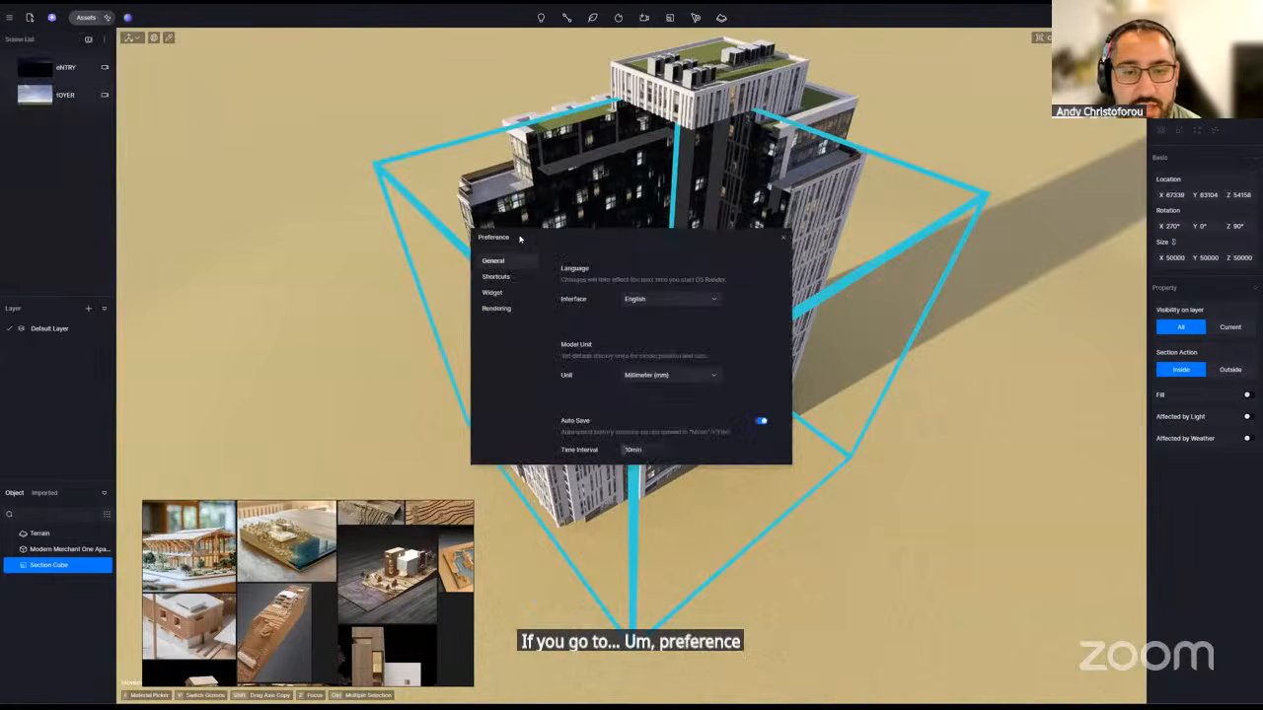
click(509, 295)
drag(606, 242, 319, 210)
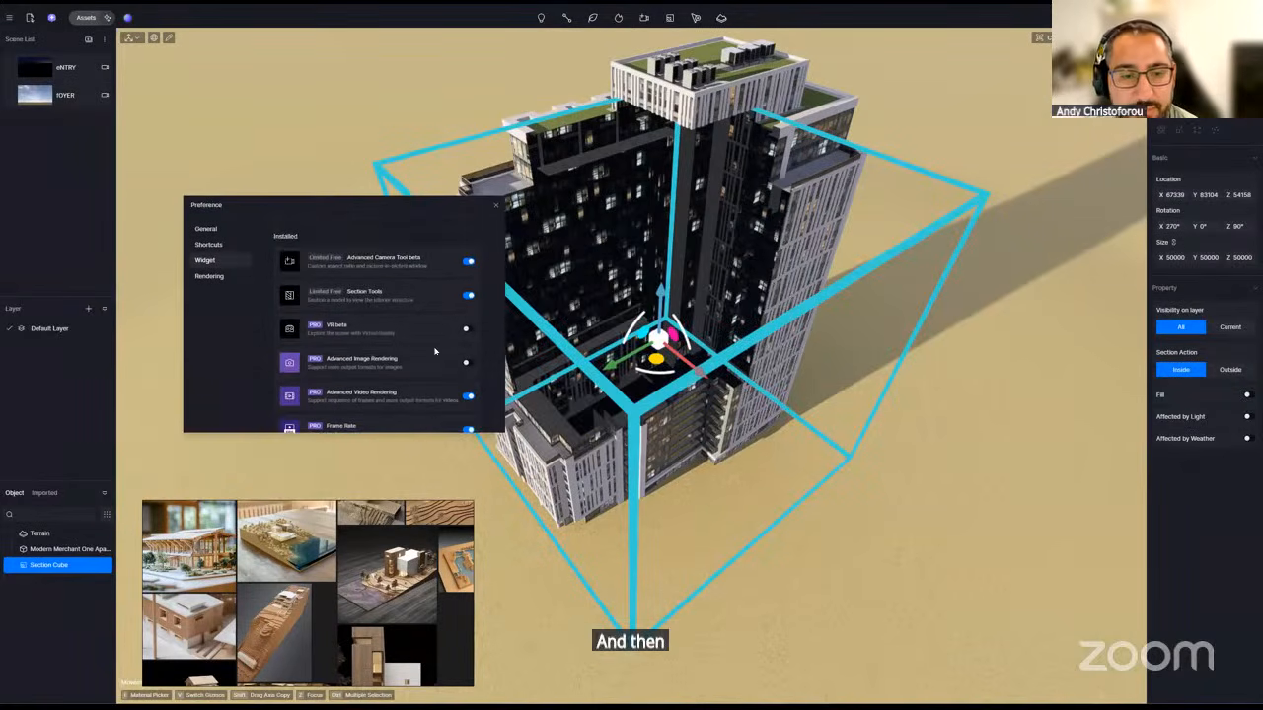
scroll(434, 350, down, 3)
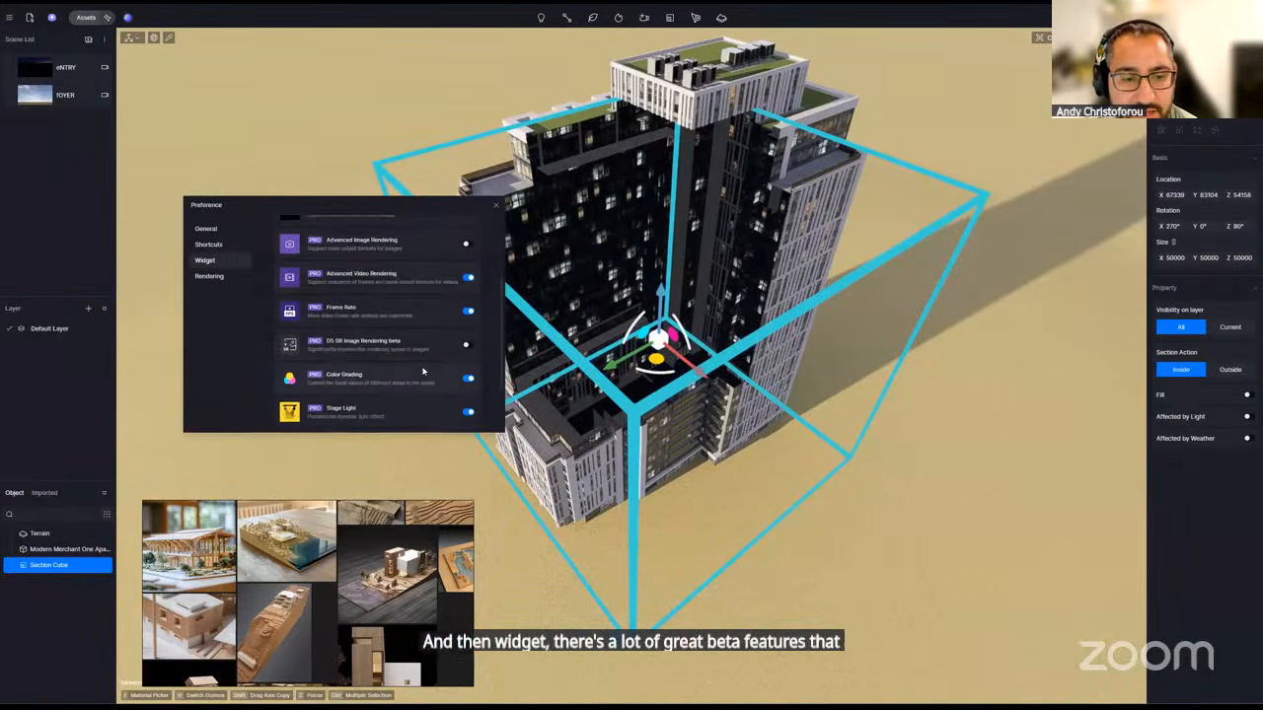
scroll(423, 371, down, 2)
scroll(434, 365, up, 2)
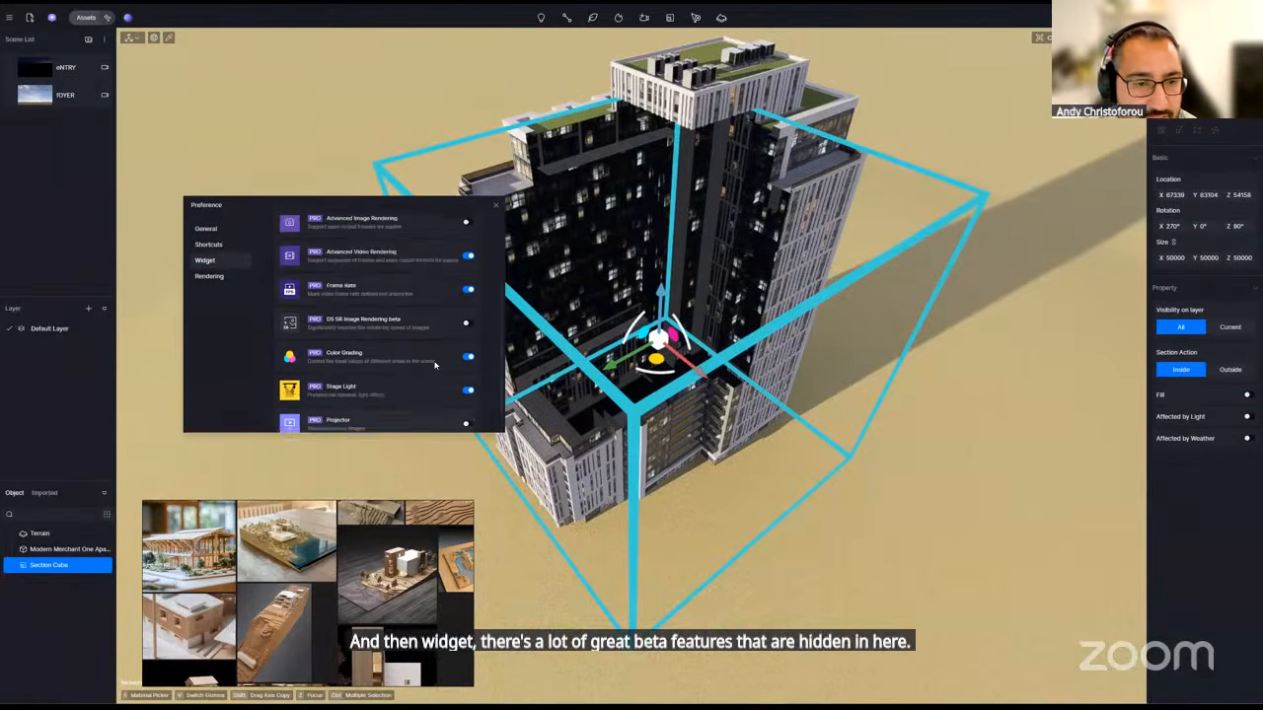
scroll(422, 286, up, 1)
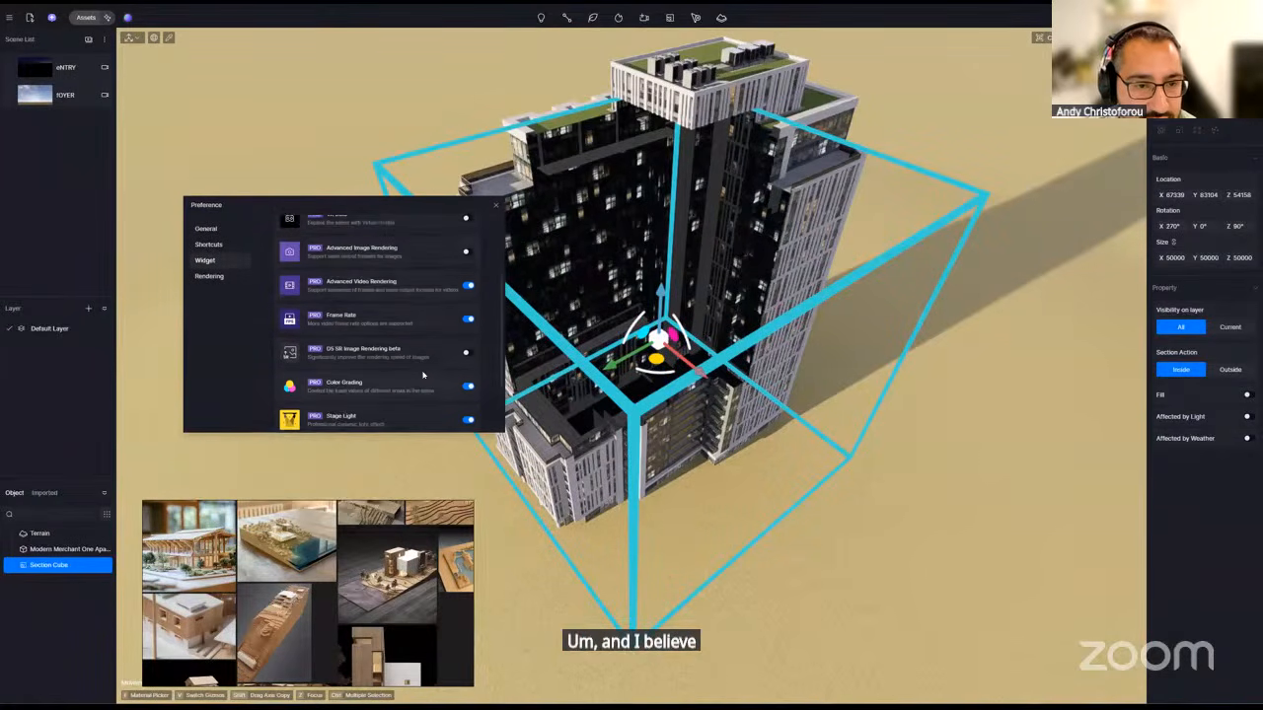
scroll(424, 365, up, 3)
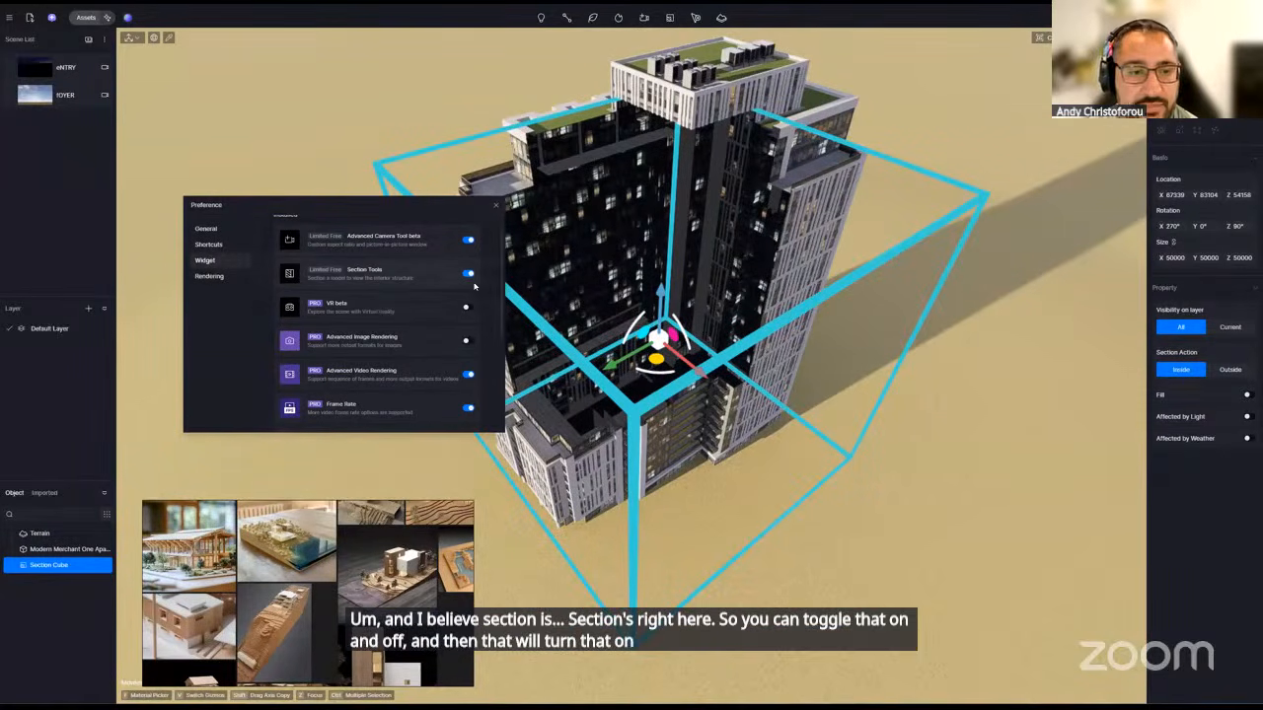
click(497, 205)
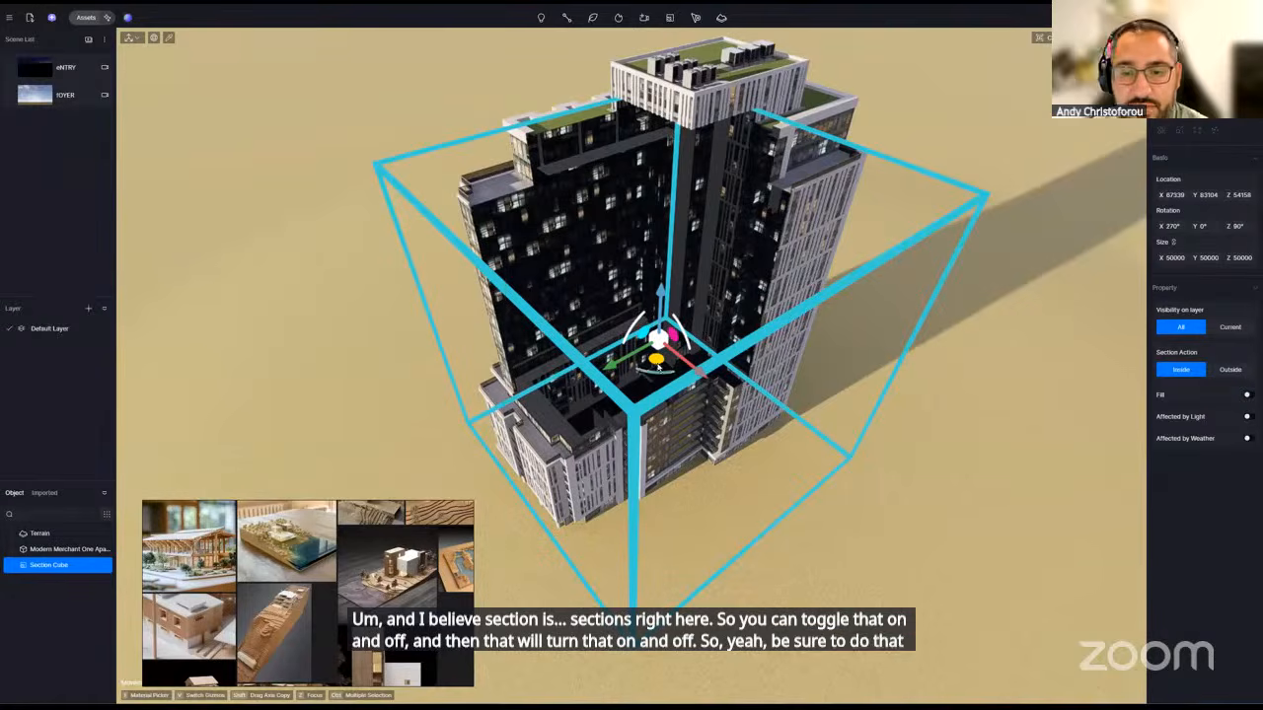
- Shift the section cube horizontally through the tower, trying the Outside section action and returning to Inside
drag(658, 365, 707, 289)
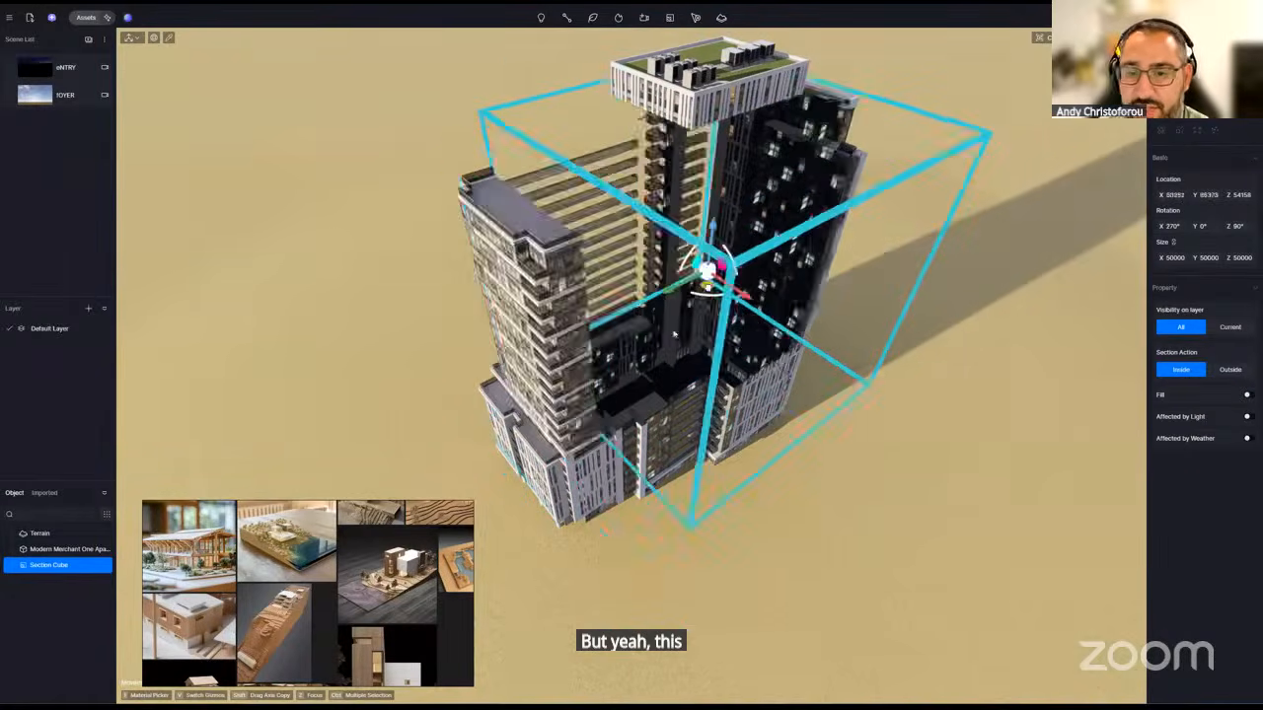
drag(674, 335, 647, 375)
click(1223, 369)
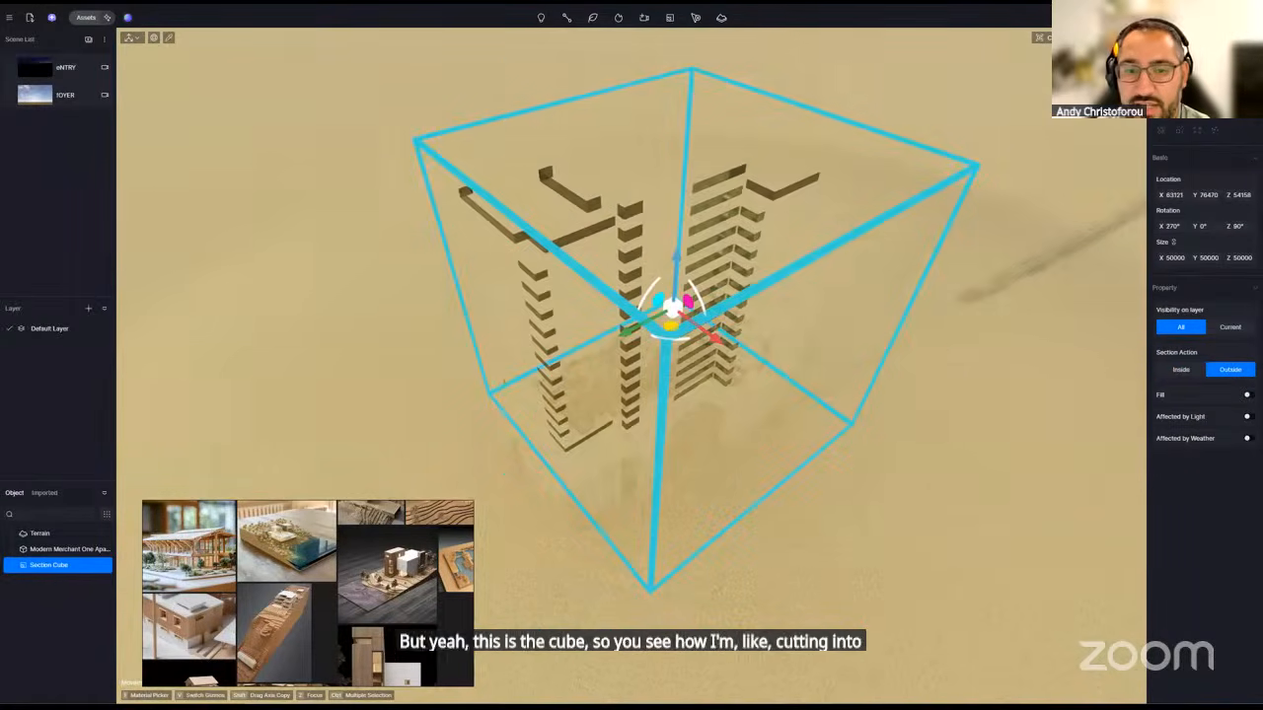
click(1181, 369)
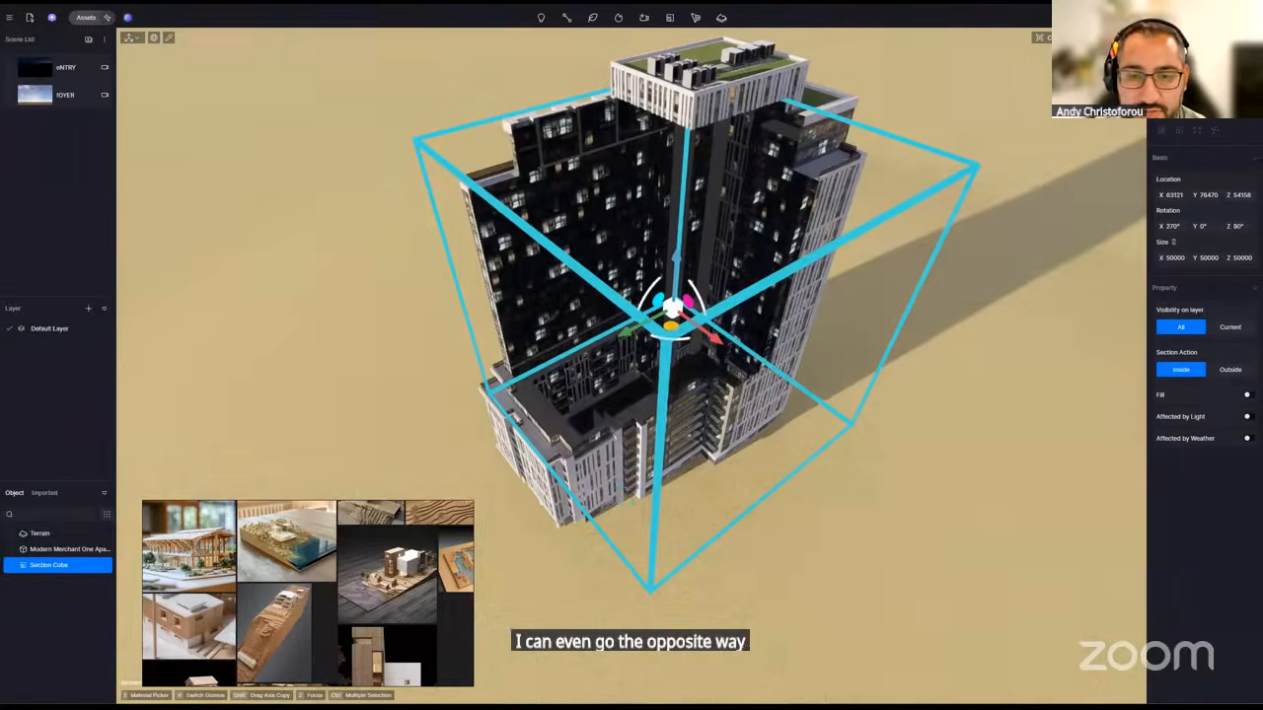
drag(670, 325, 688, 414)
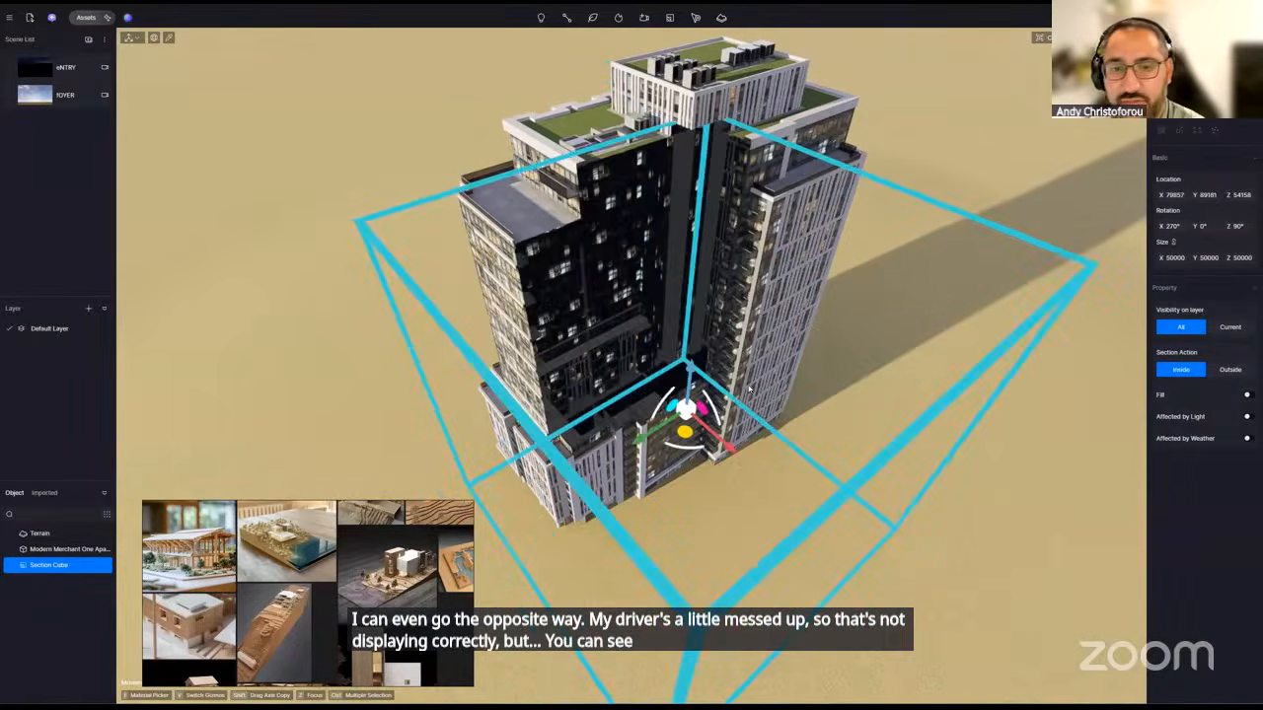
- Delete the section cube and the apartment tower from the scene
key(Delete)
click(739, 279)
key(Delete)
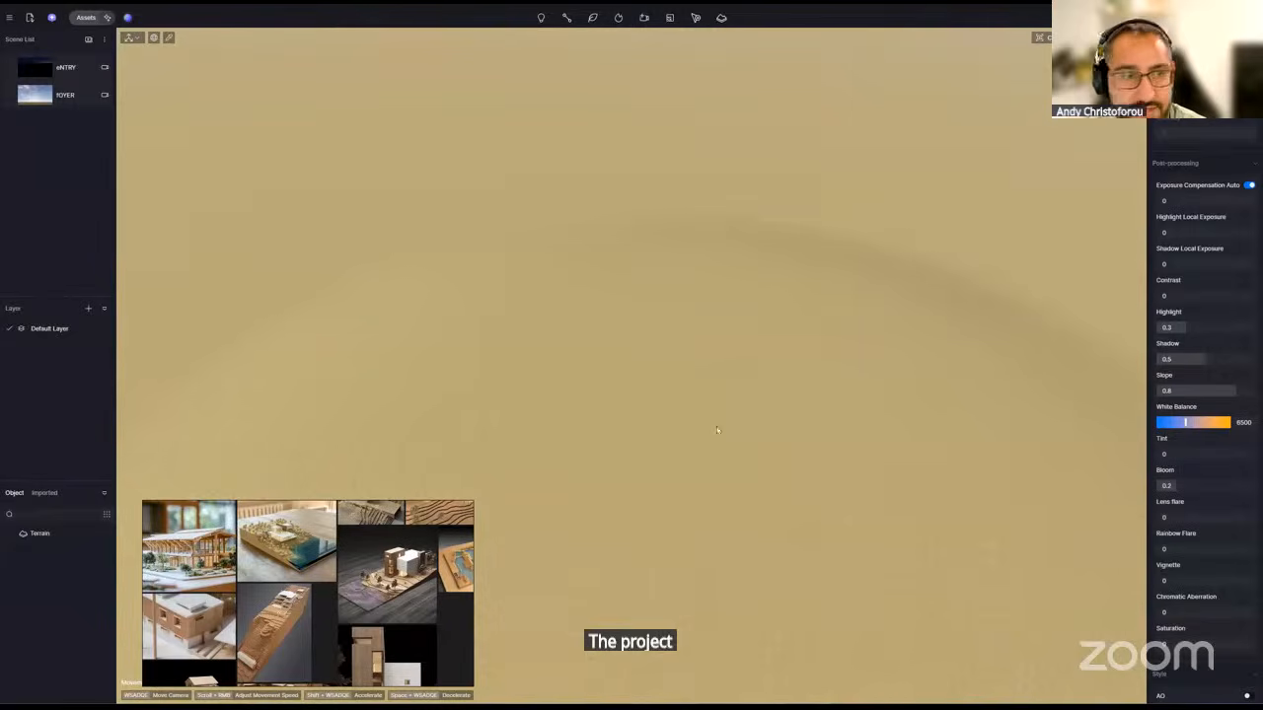
- Start a new project and dismiss the Beginner's Guide
click(9, 17)
mouse_move(39, 39)
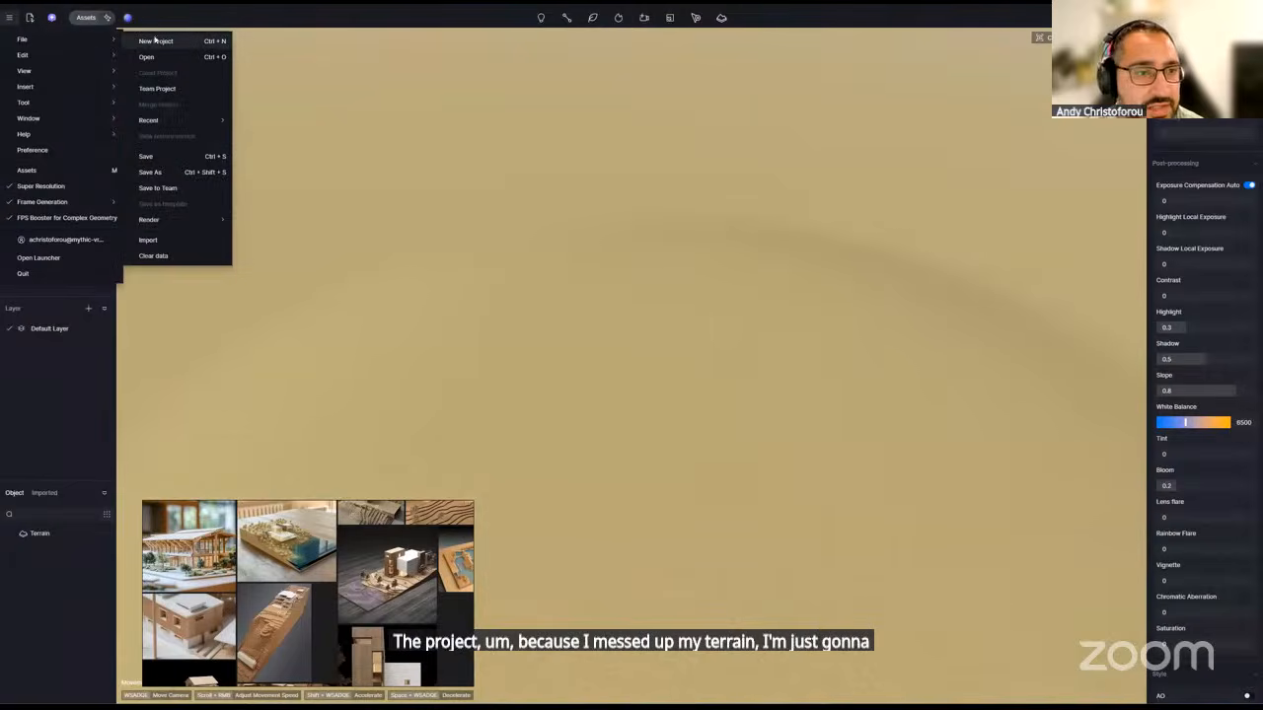
click(629, 349)
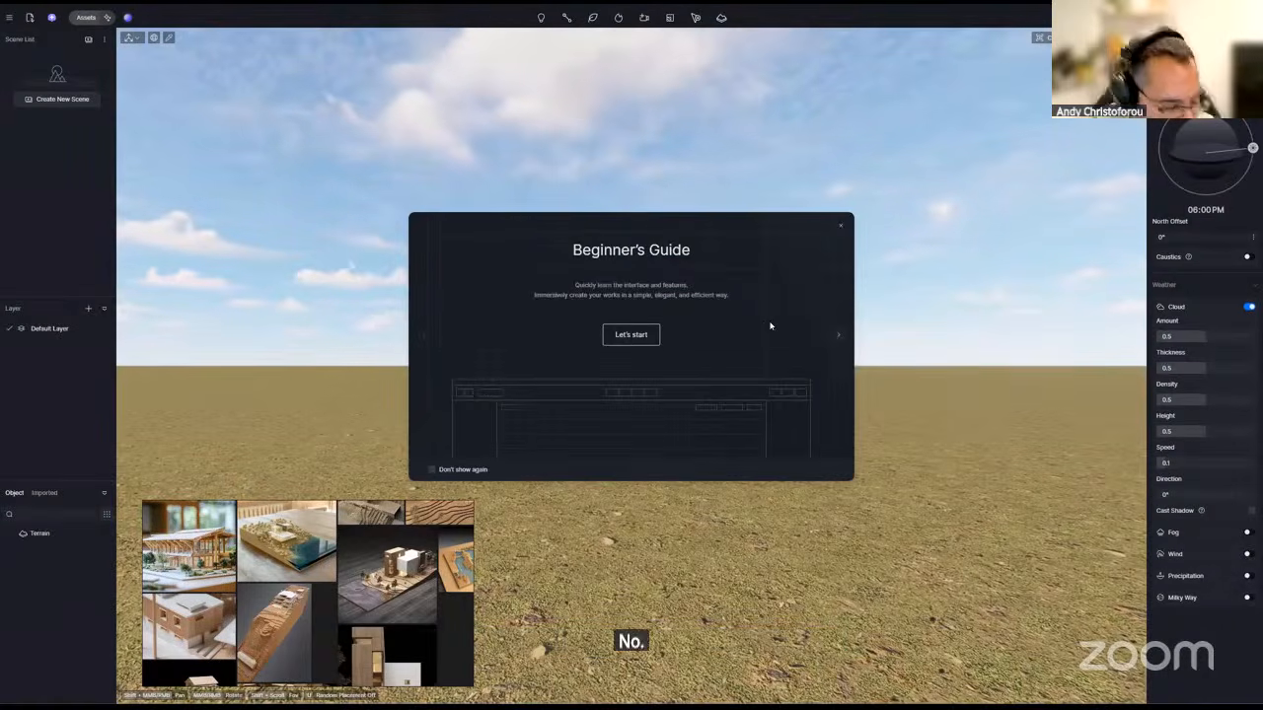
click(841, 226)
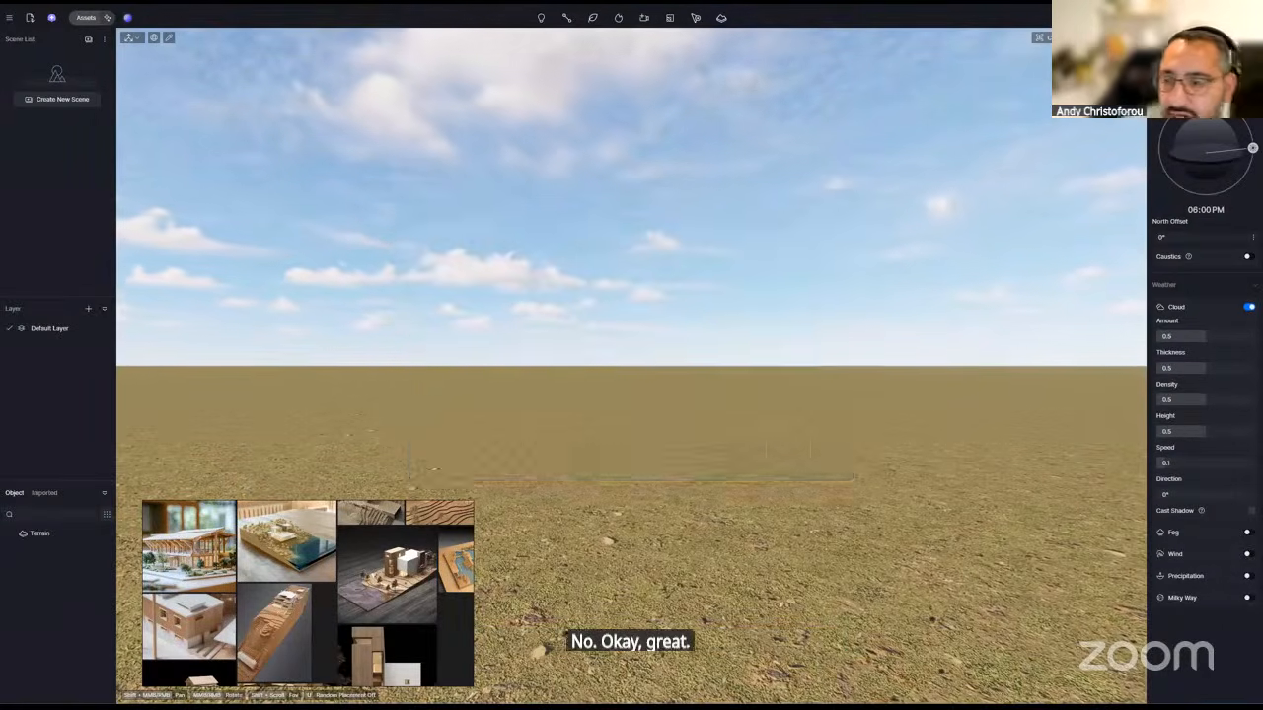
- Import the EldoradoHouseModel D5A file from the Model to Import folder
middle_drag(845, 356, 848, 335)
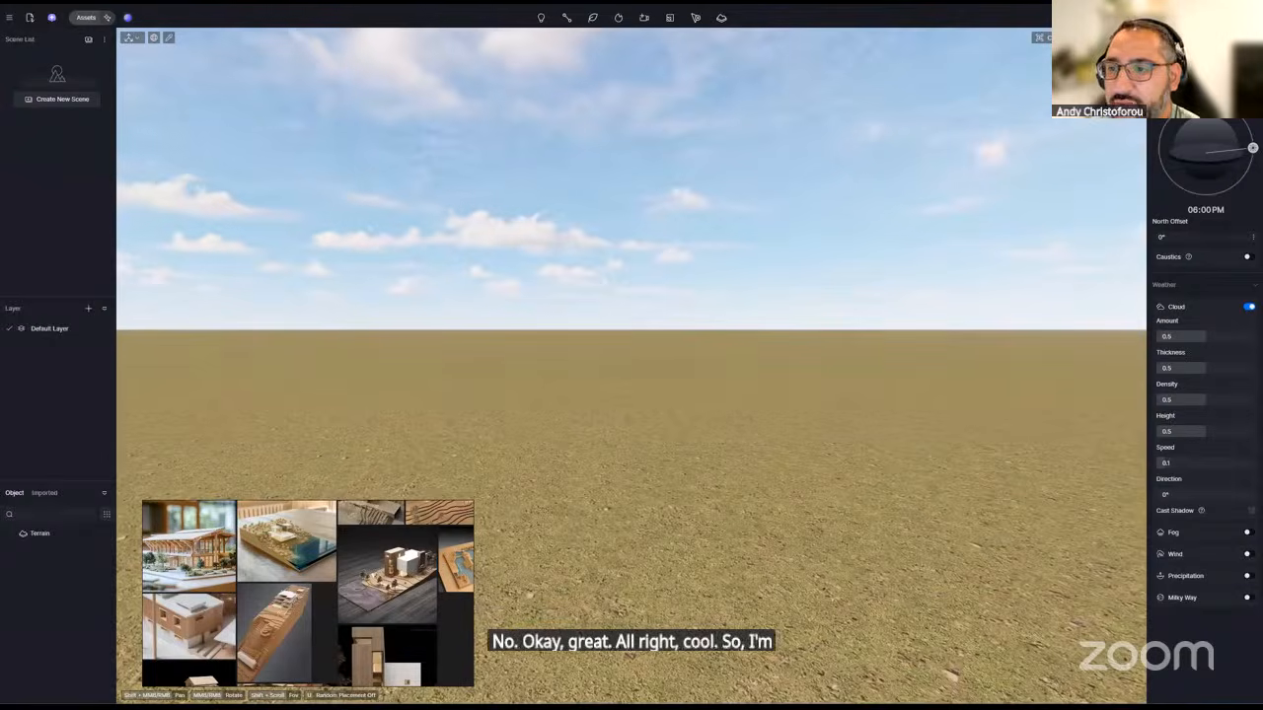
right_drag(789, 406, 720, 517)
key(w)
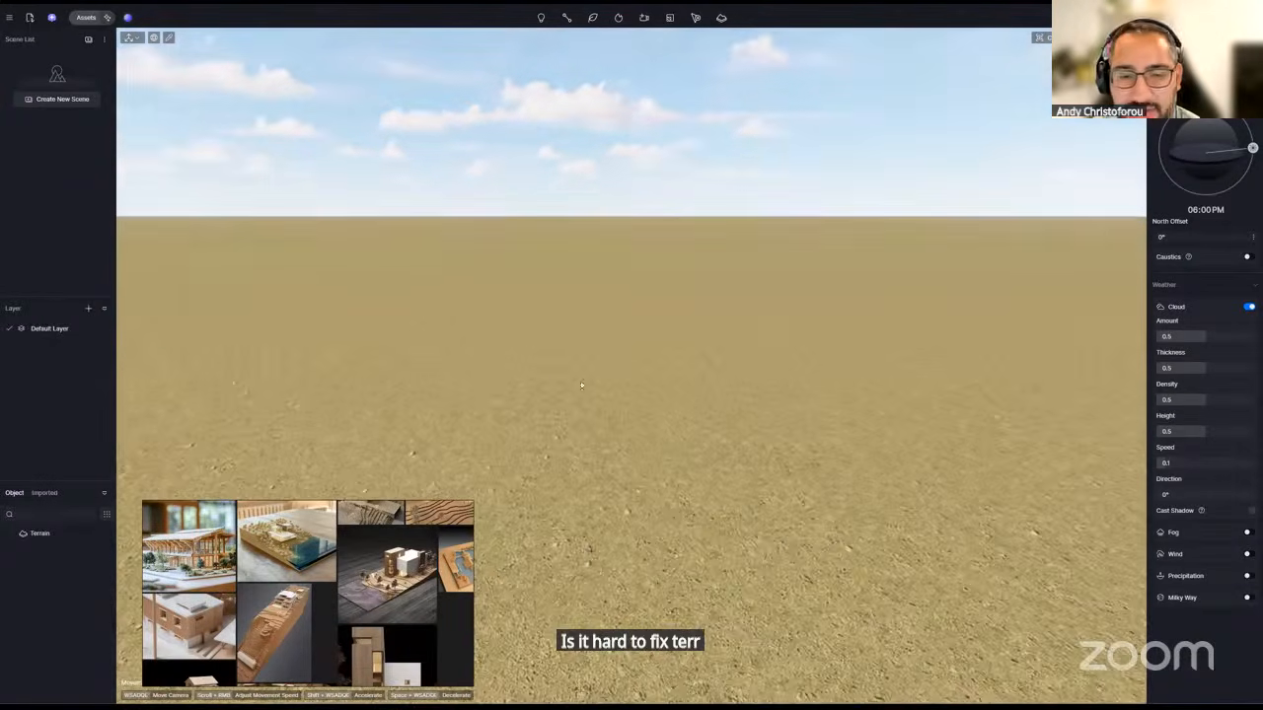
click(616, 403)
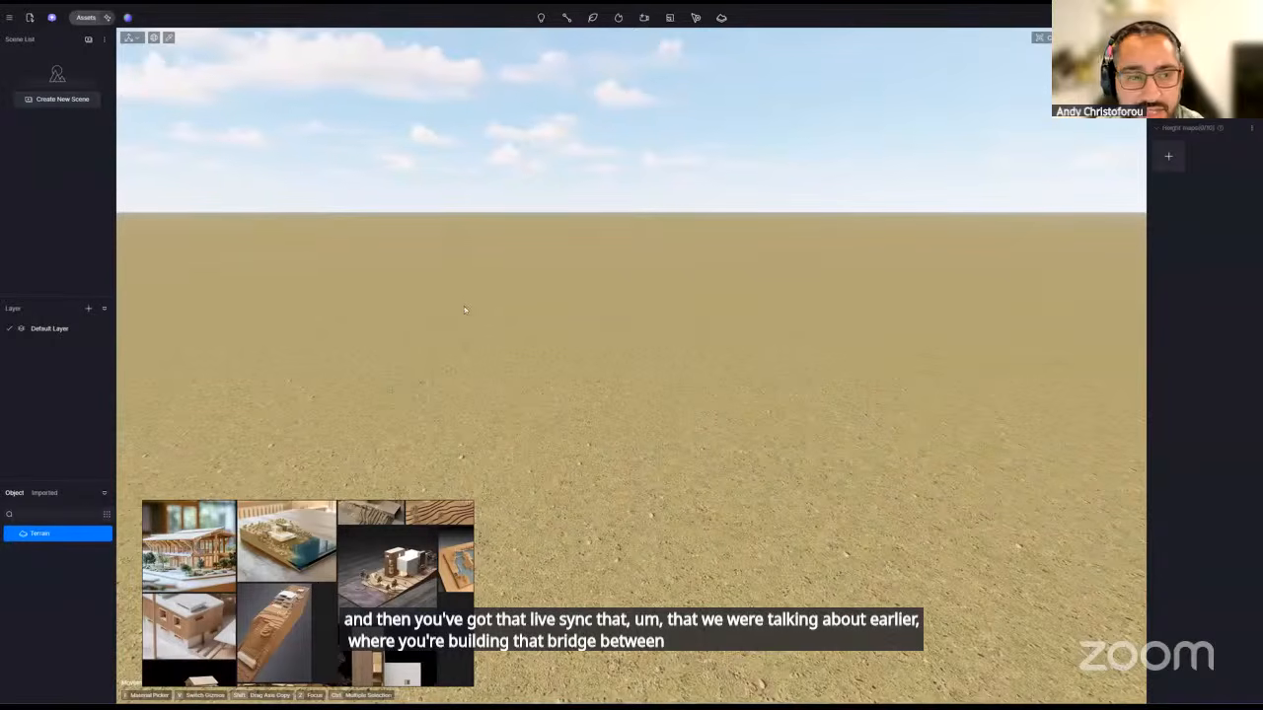
click(29, 24)
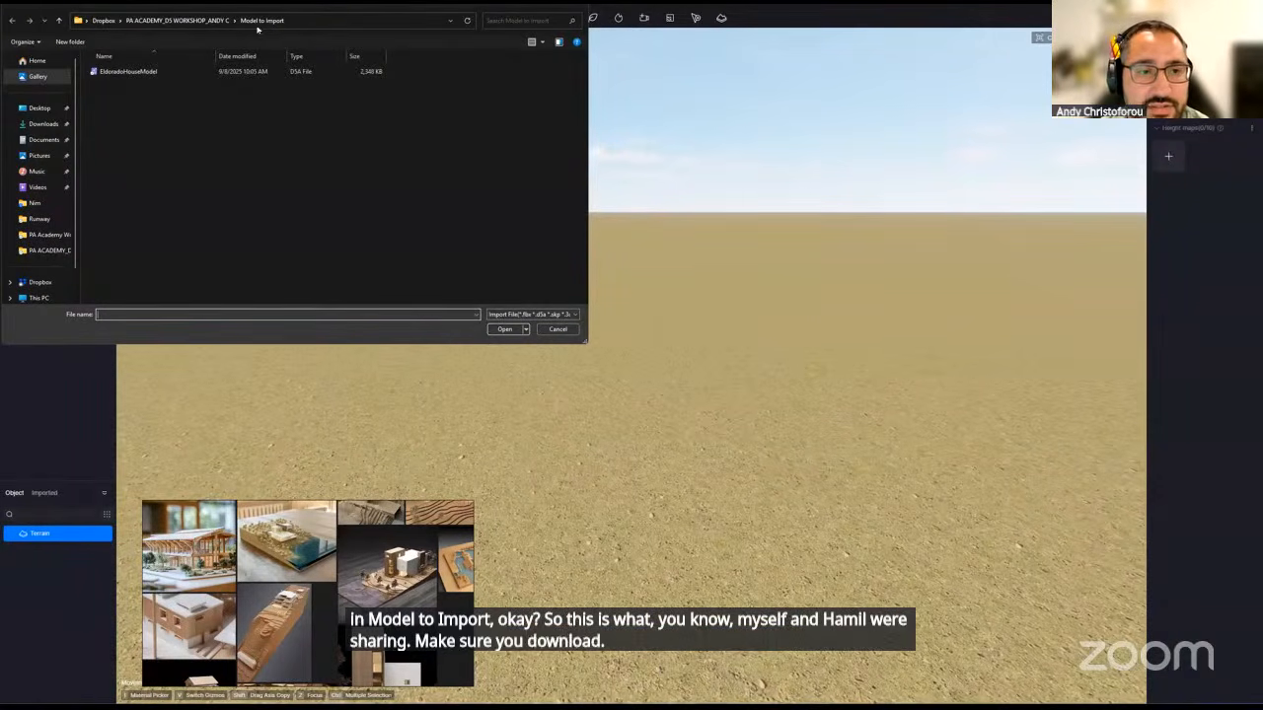
click(298, 72)
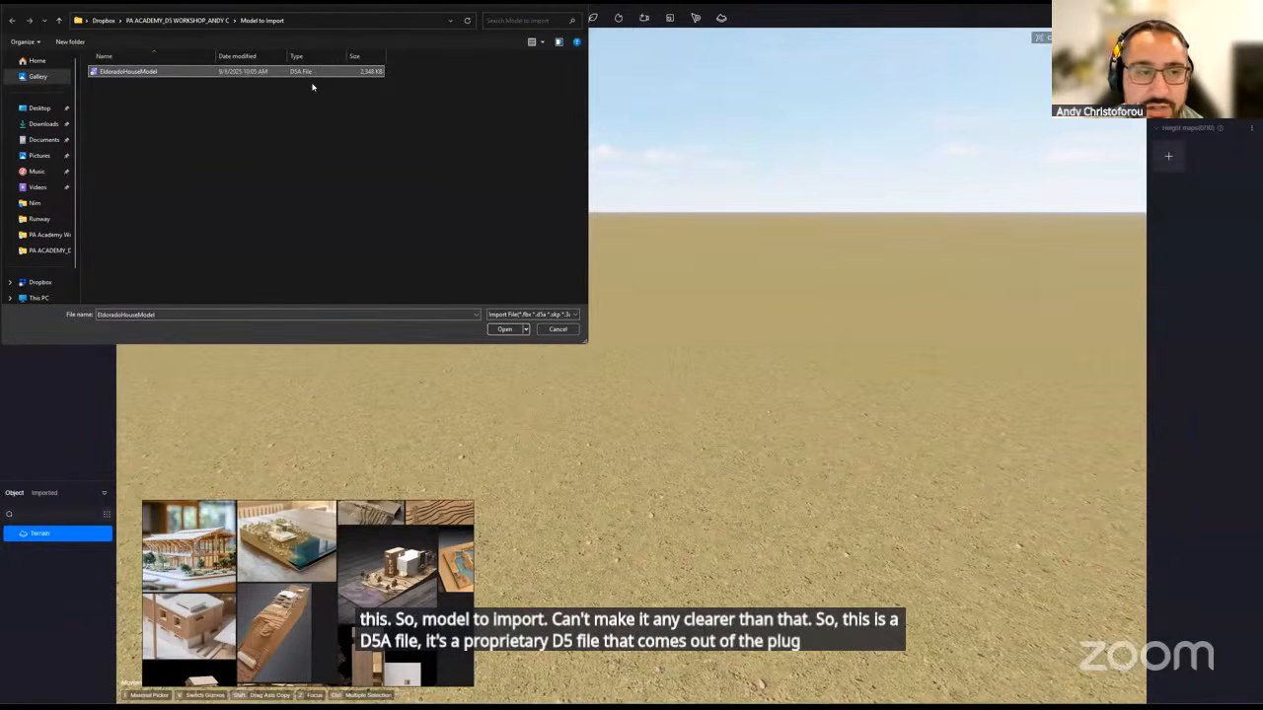
double_click(313, 74)
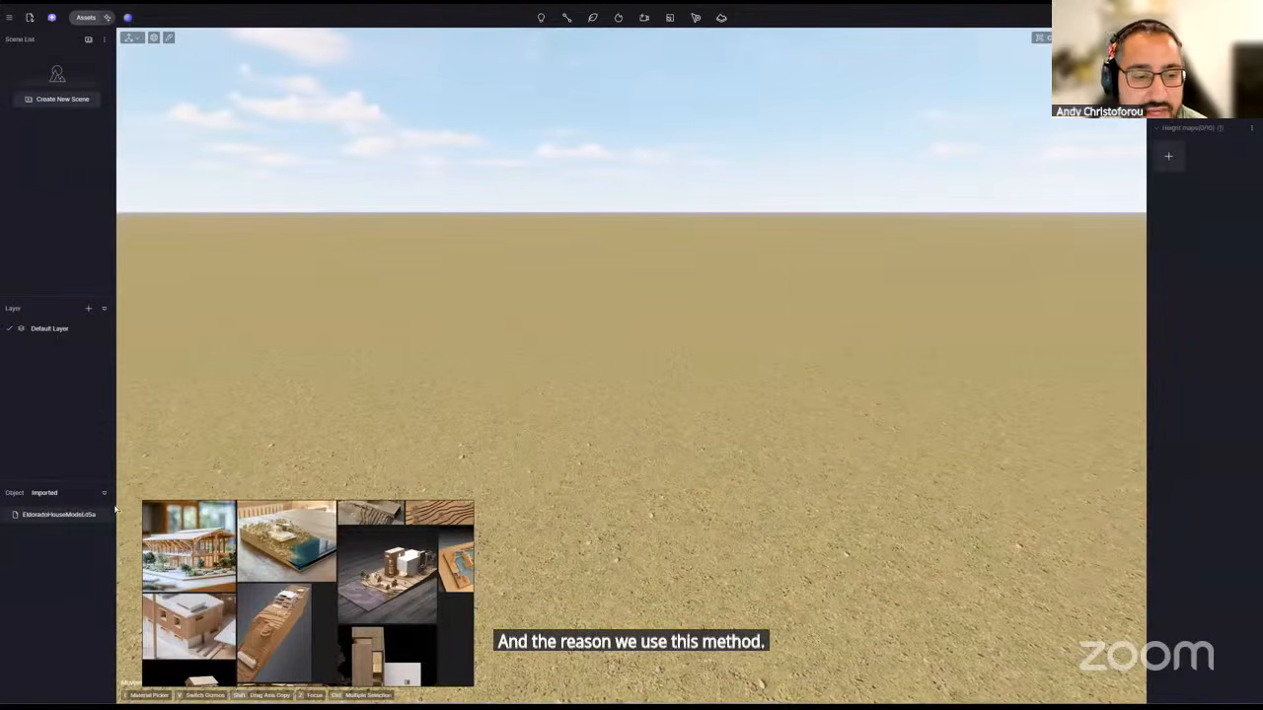
- Import EldoradoHouseModel.3dm from the Reference Model folder of the workshop files
mouse_move(188, 506)
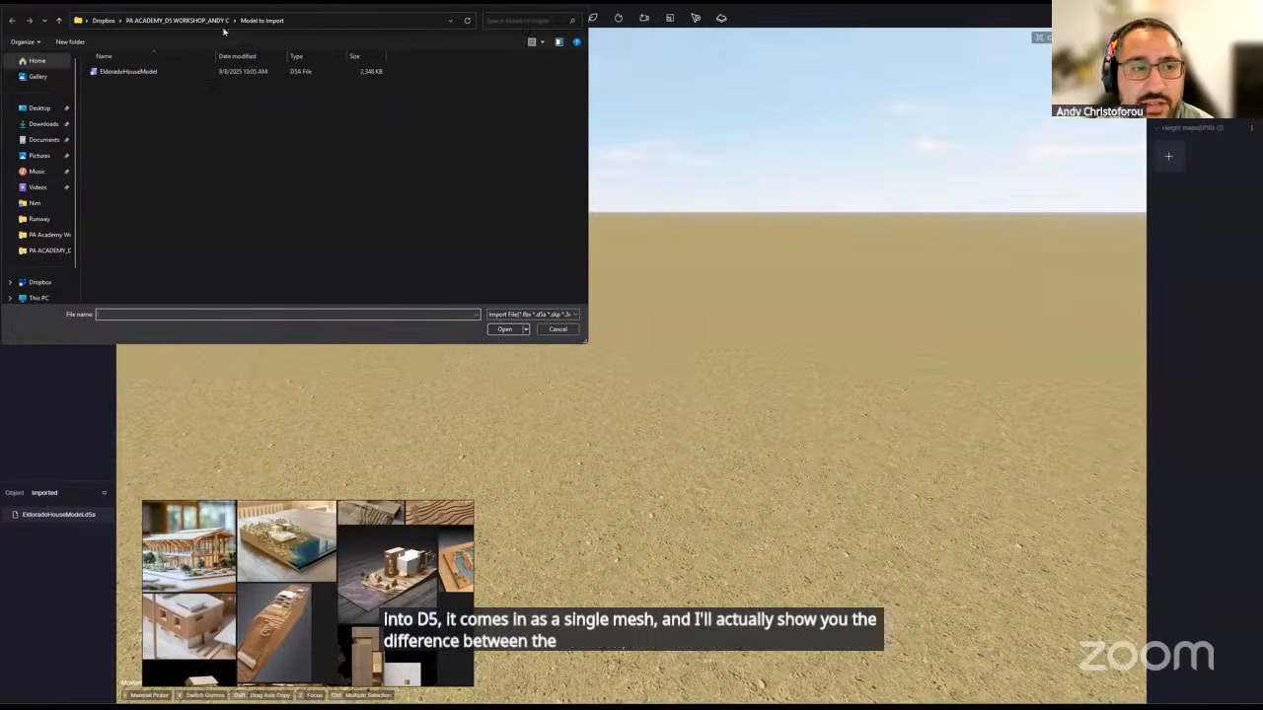
click(209, 21)
double_click(169, 82)
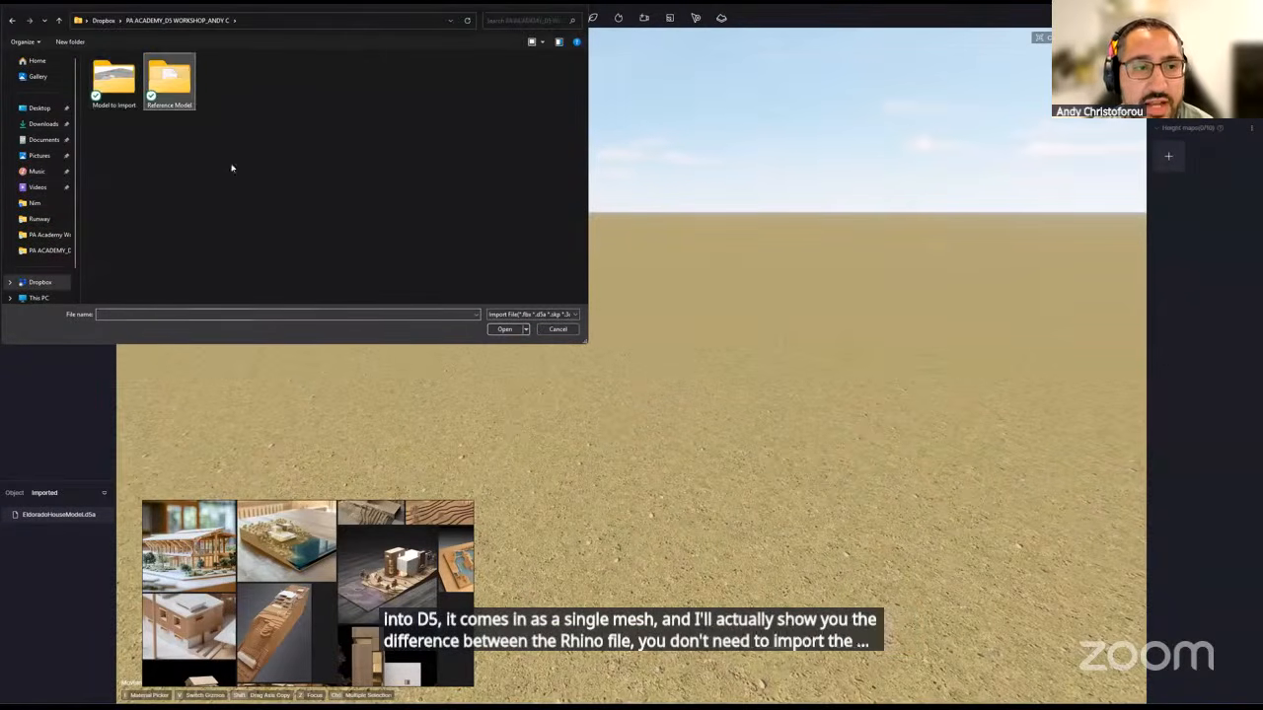
click(225, 73)
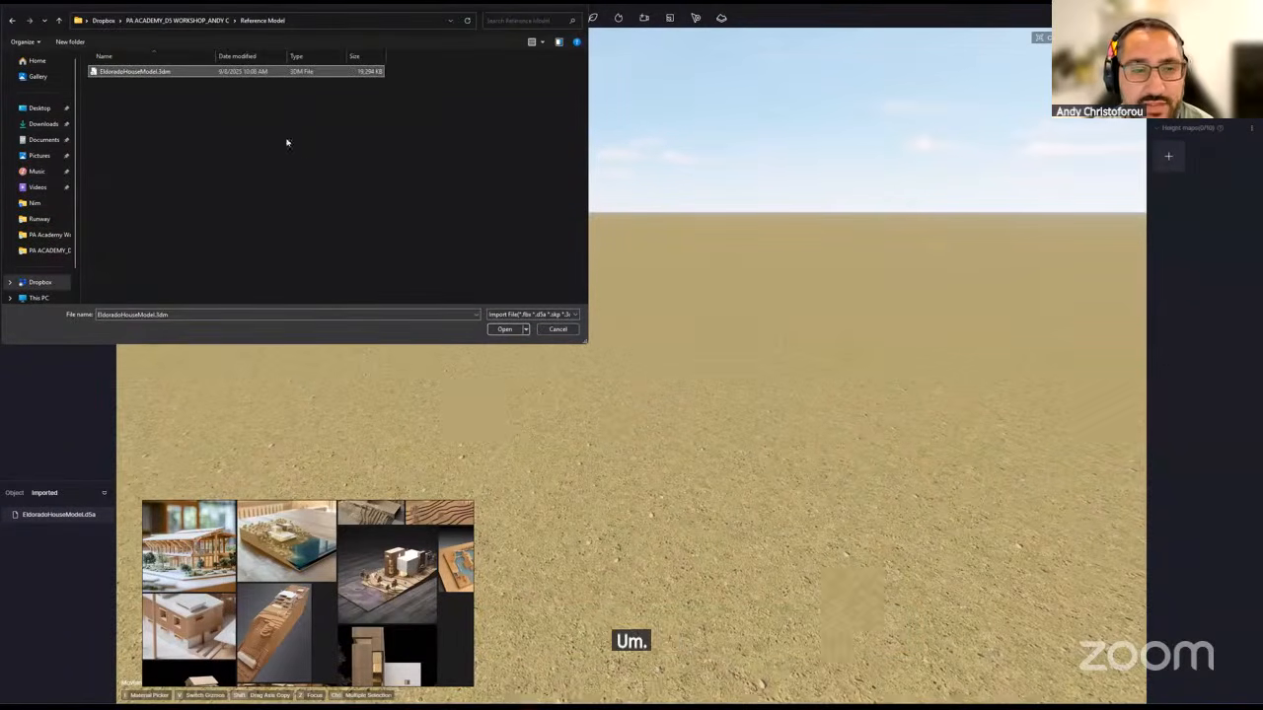
click(505, 330)
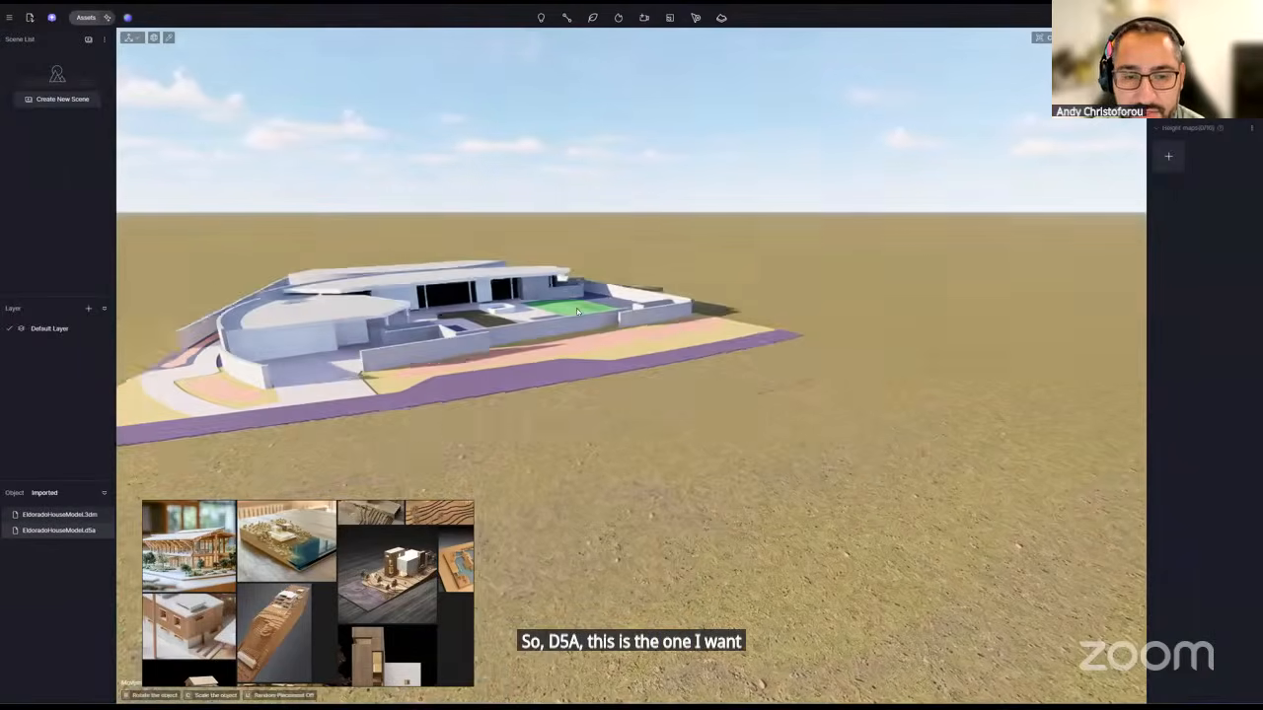
- Place the D5A and 3DM versions of EldoradoHouseModel side by side on the terrain, and select the D5A house for comparison
click(85, 515)
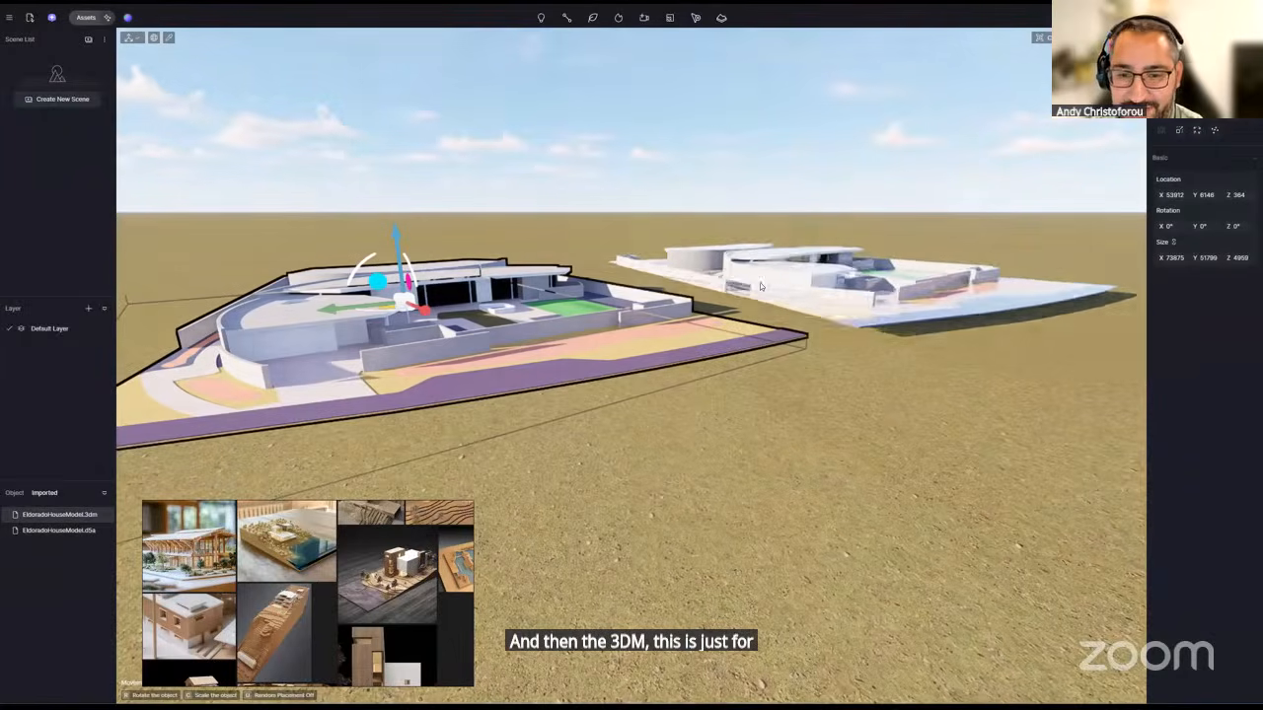
click(752, 286)
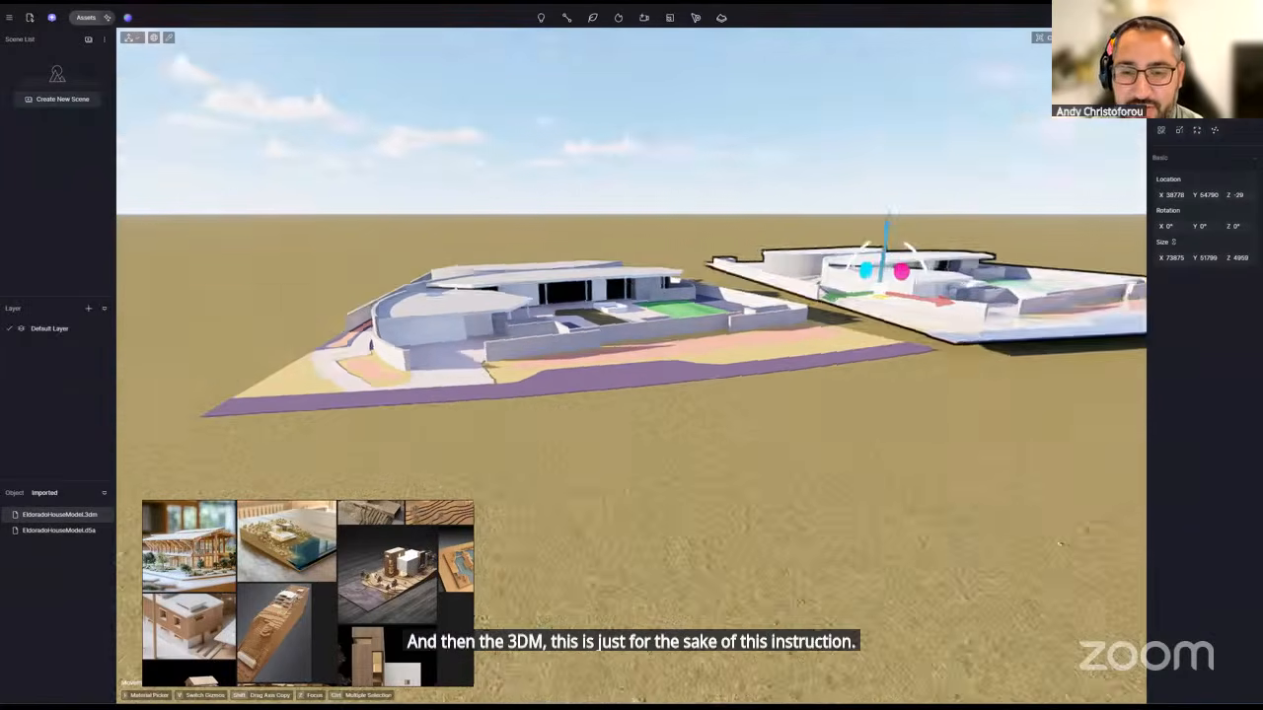
right_drag(752, 296, 597, 385)
right_drag(962, 296, 893, 339)
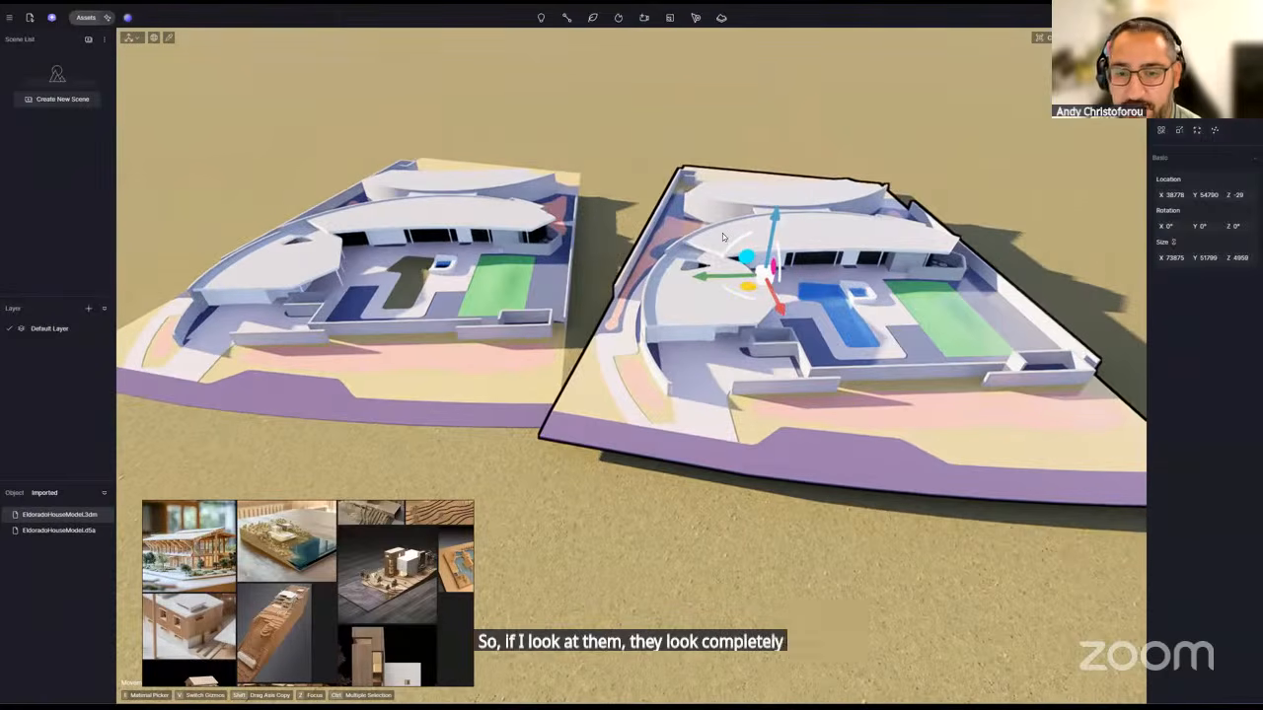
click(526, 204)
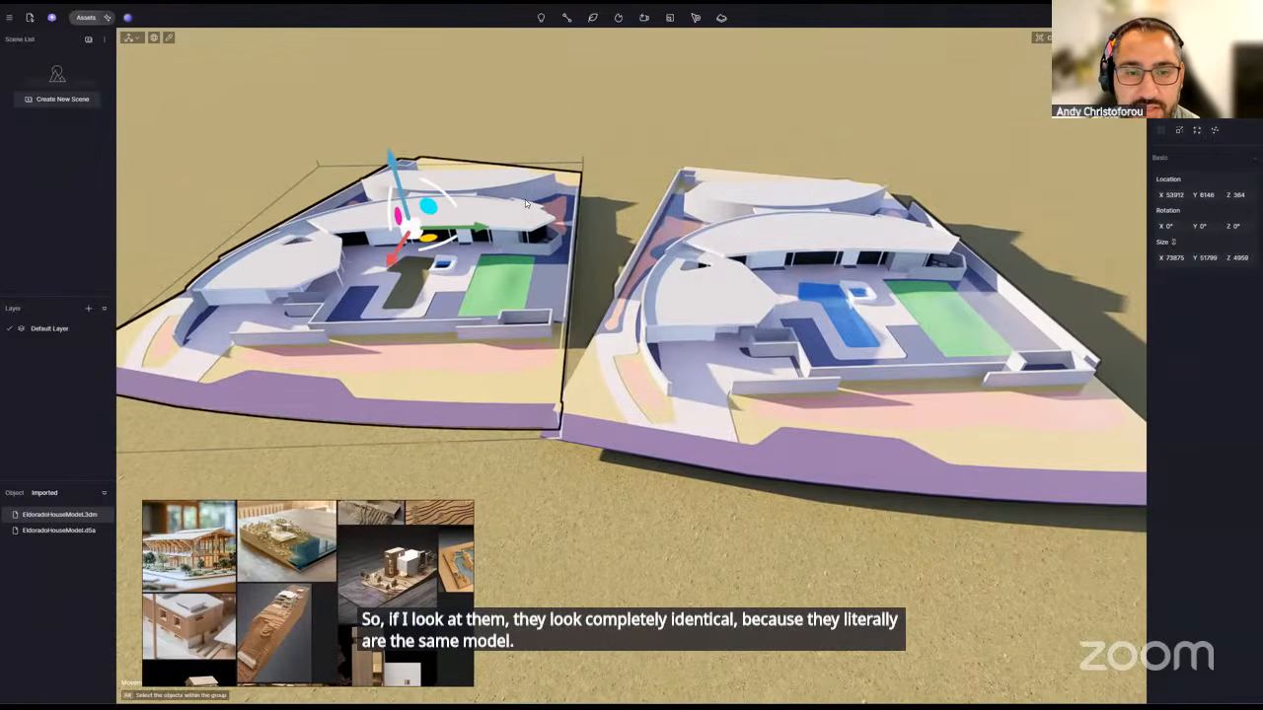
- Select each house in turn and expand the D5A house's EldoradoHouseModel and ARCHITECTURE groups in the object list
right_drag(725, 345, 691, 341)
click(768, 350)
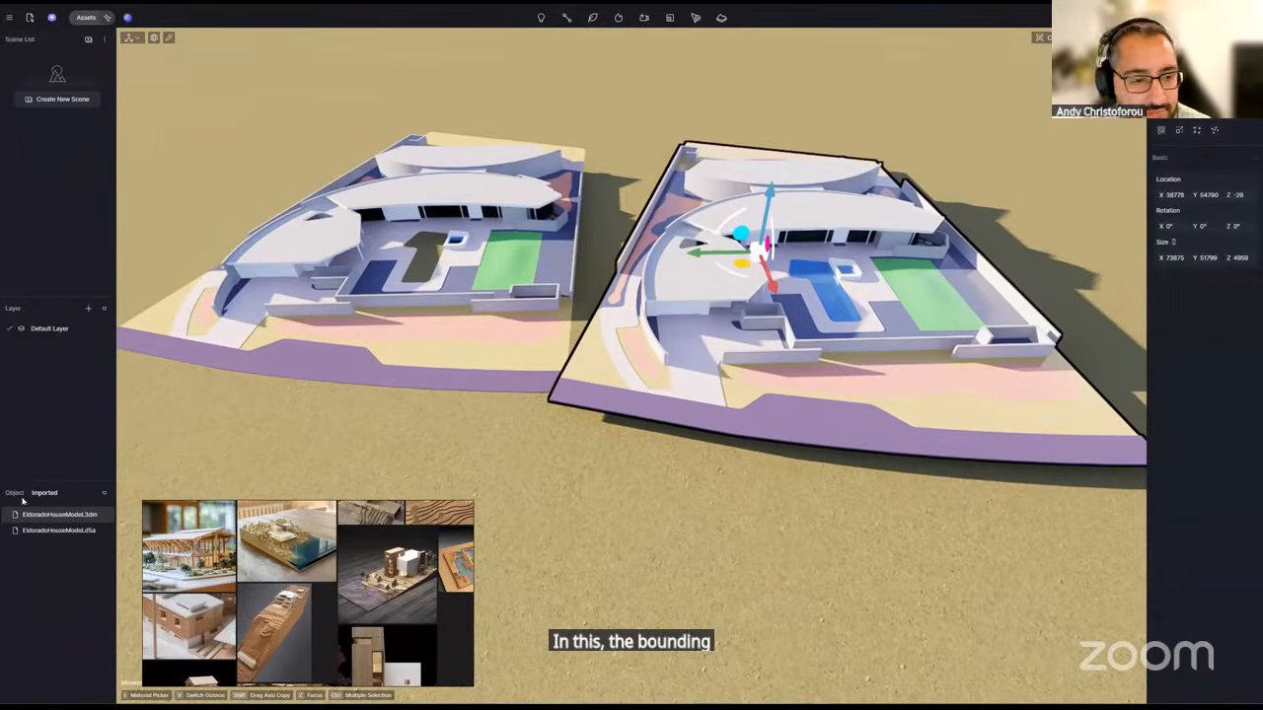
click(15, 493)
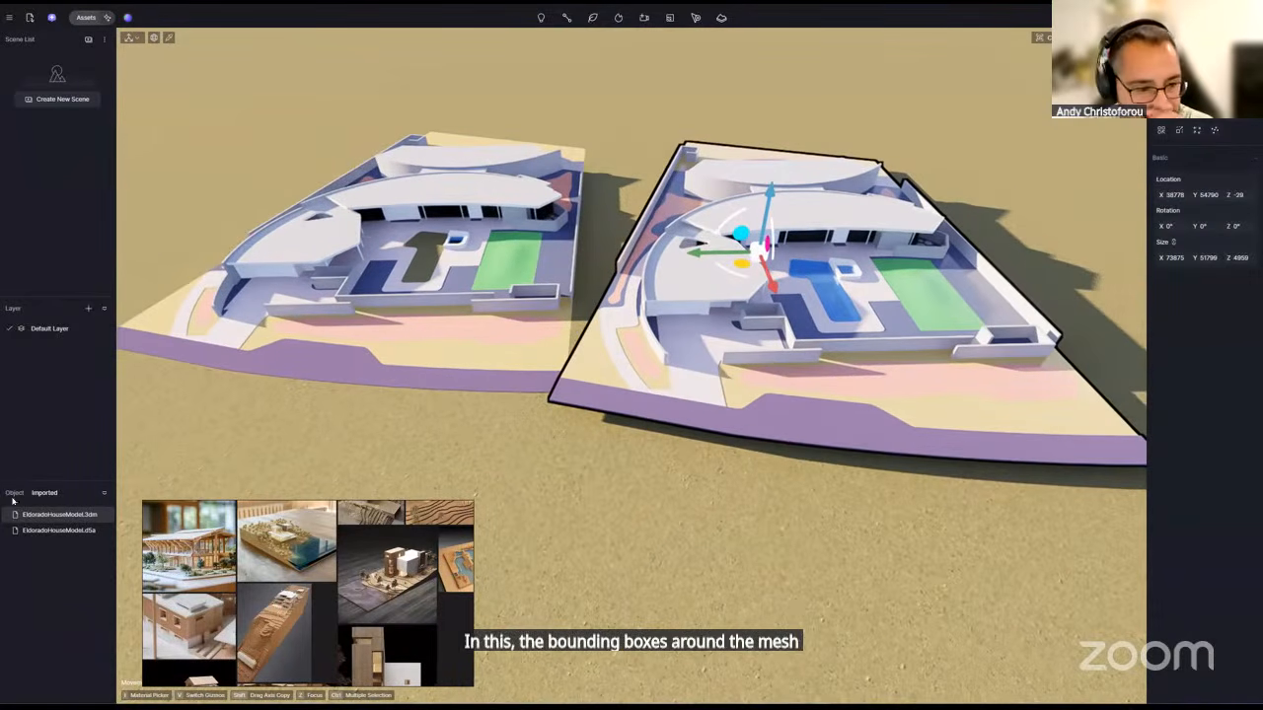
click(413, 255)
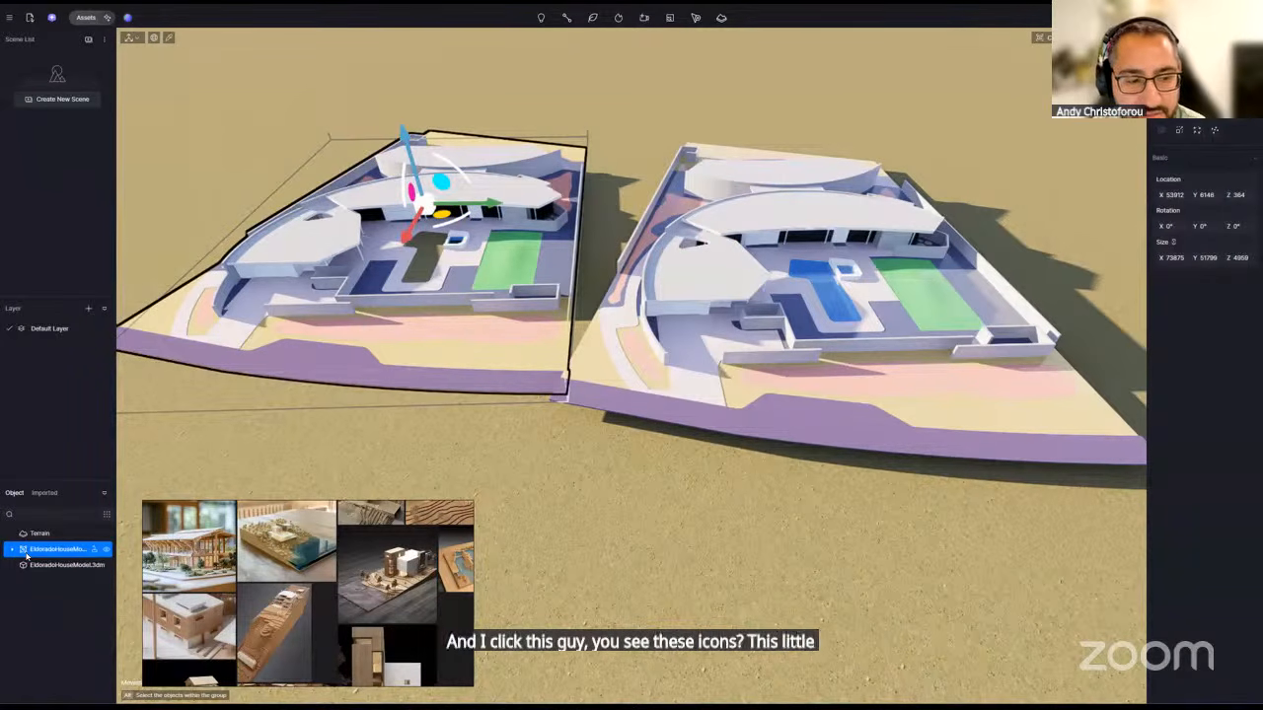
click(12, 550)
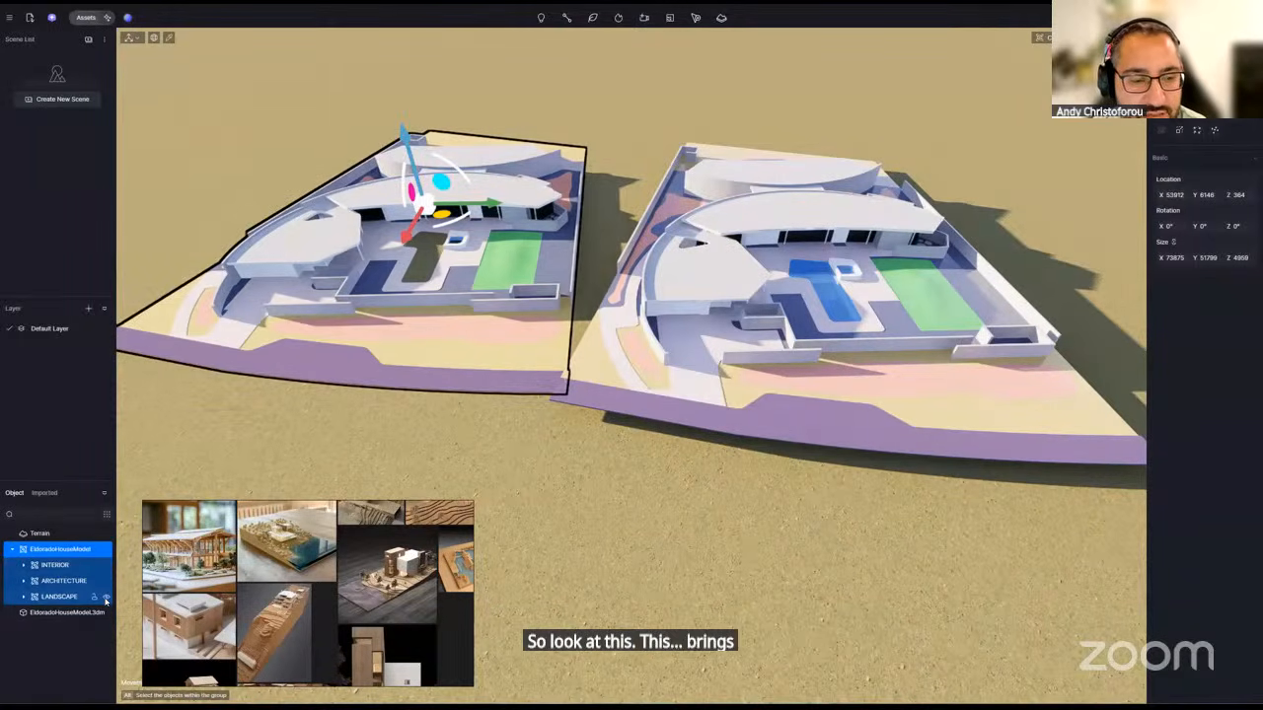
click(25, 584)
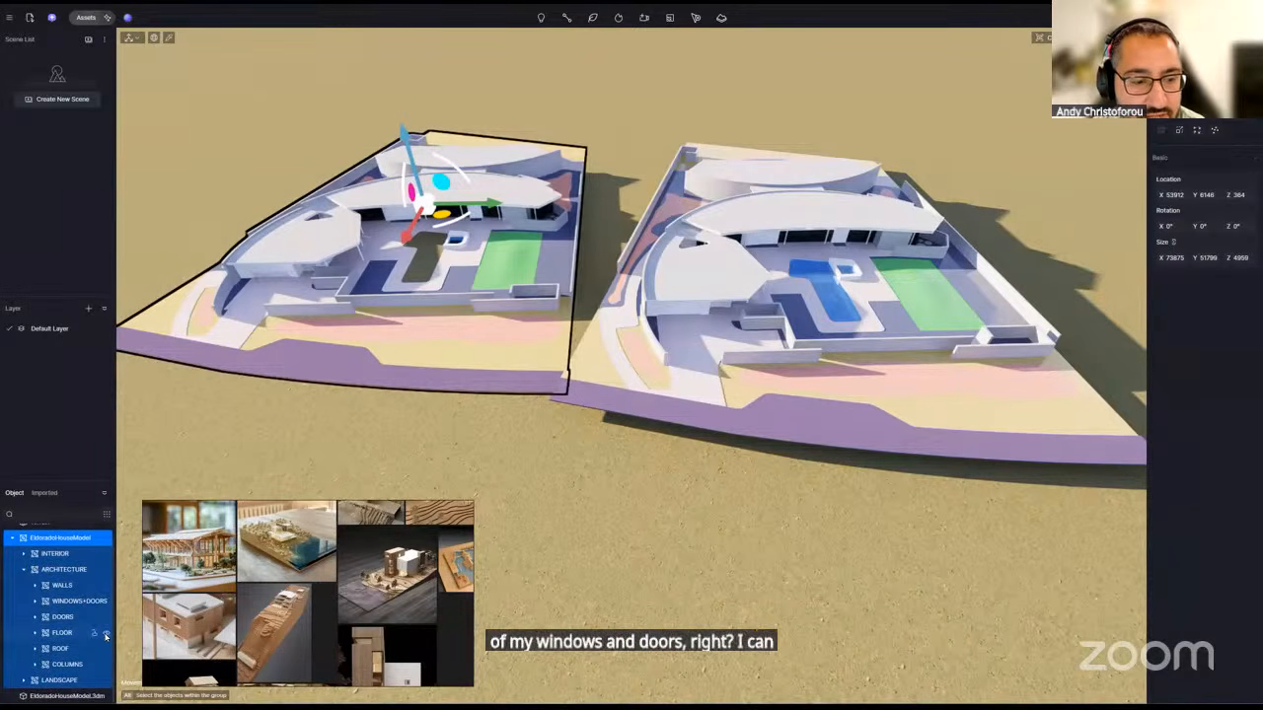
- Hide the ROOF group of the D5A house to view its interior layout, and show the roof again
click(106, 649)
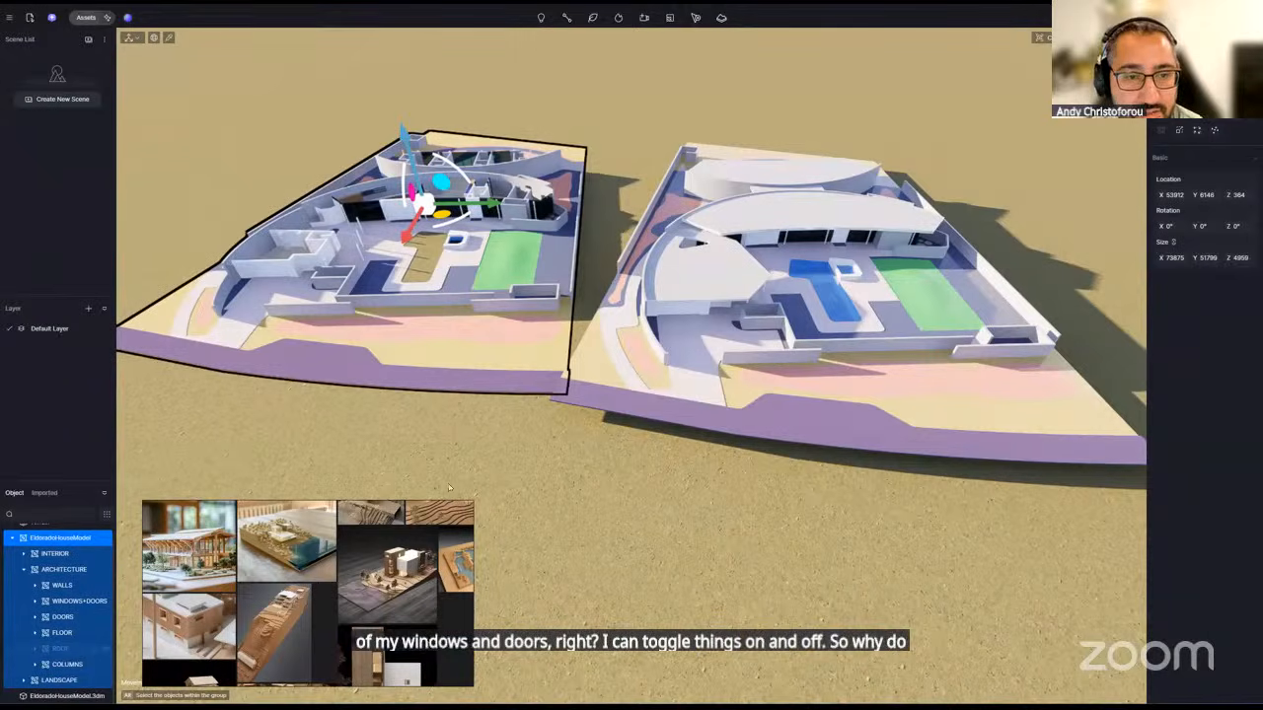
mouse_move(632, 375)
right_down()
mouse_move(463, 306)
mouse_move(628, 380)
mouse_move(645, 444)
mouse_move(628, 367)
mouse_move(653, 377)
right_up()
key(w)
key(s)
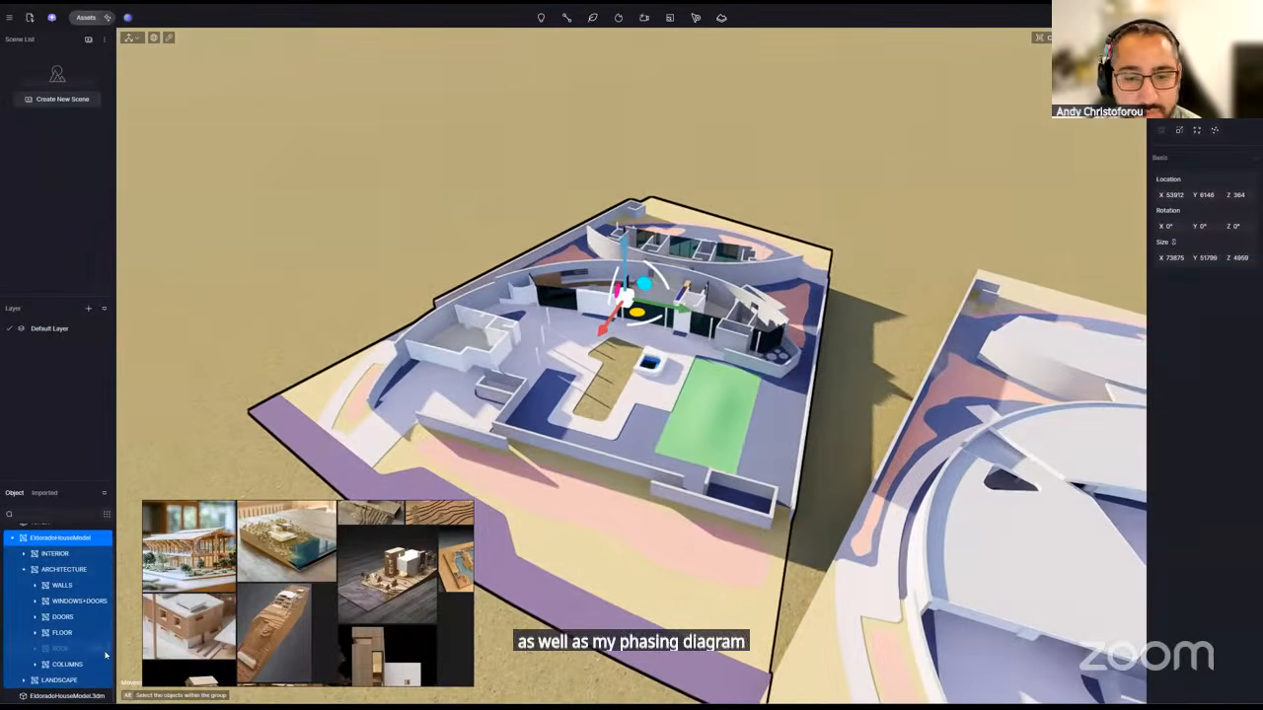
click(108, 649)
- Compare the 3DM house with the D5A house by selecting each in turn and checking its object structure
right_drag(614, 384, 689, 387)
click(770, 395)
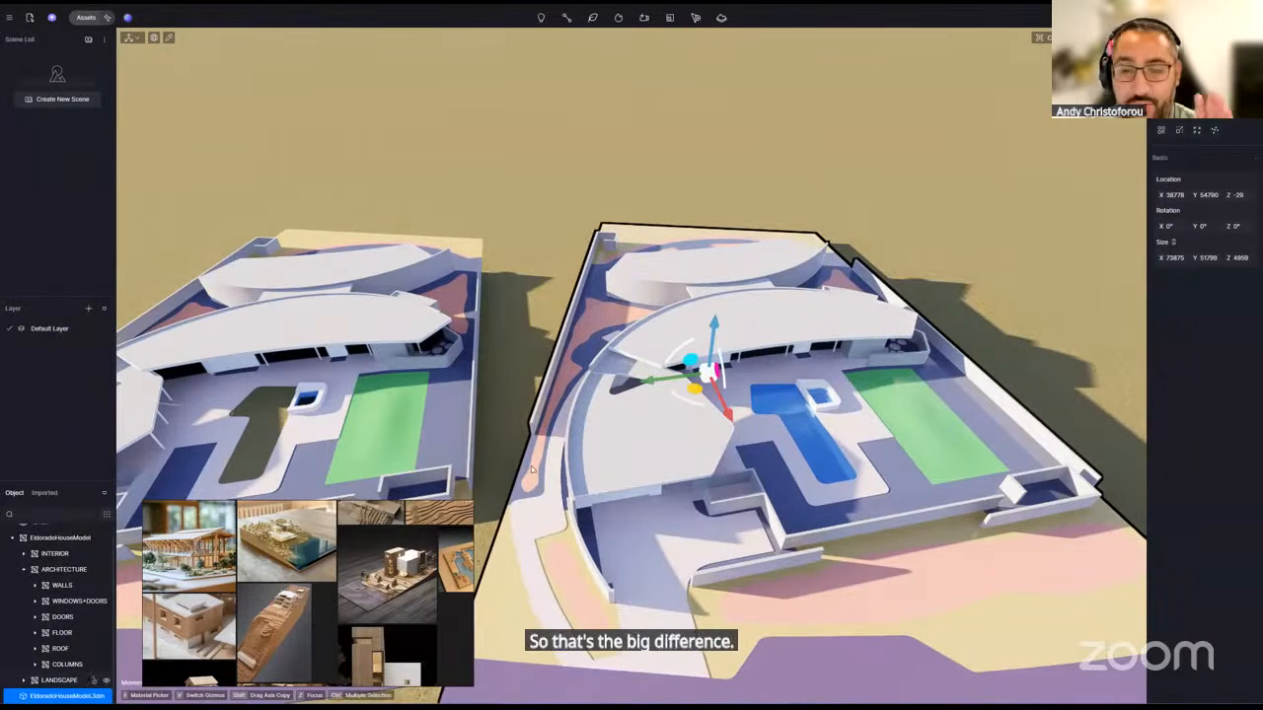
right_drag(533, 470, 631, 505)
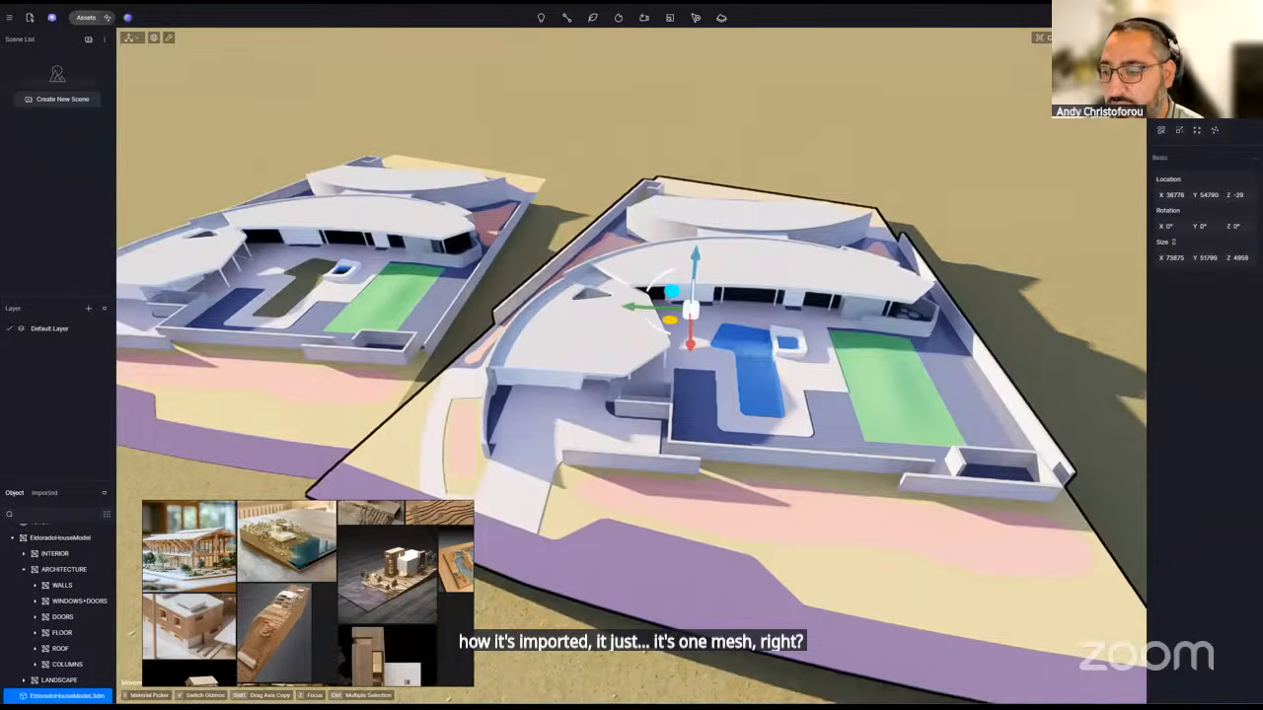
middle_drag(740, 460, 761, 326)
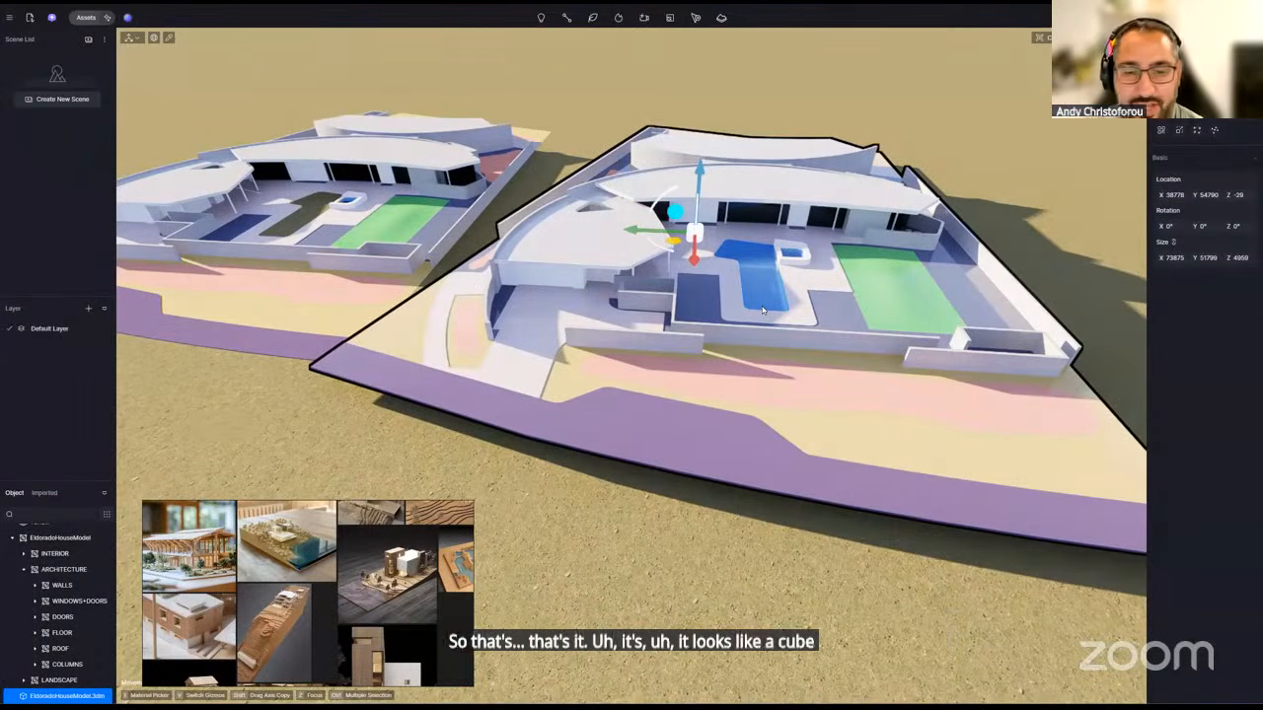
click(97, 540)
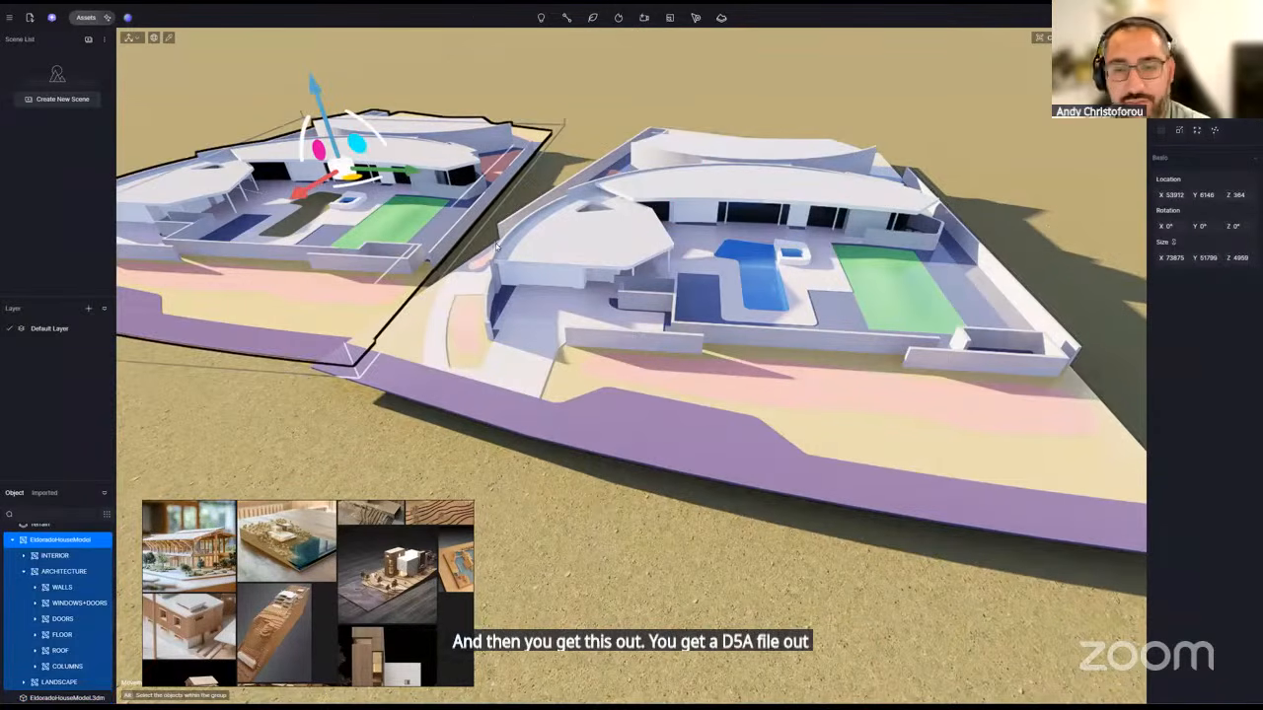
click(666, 269)
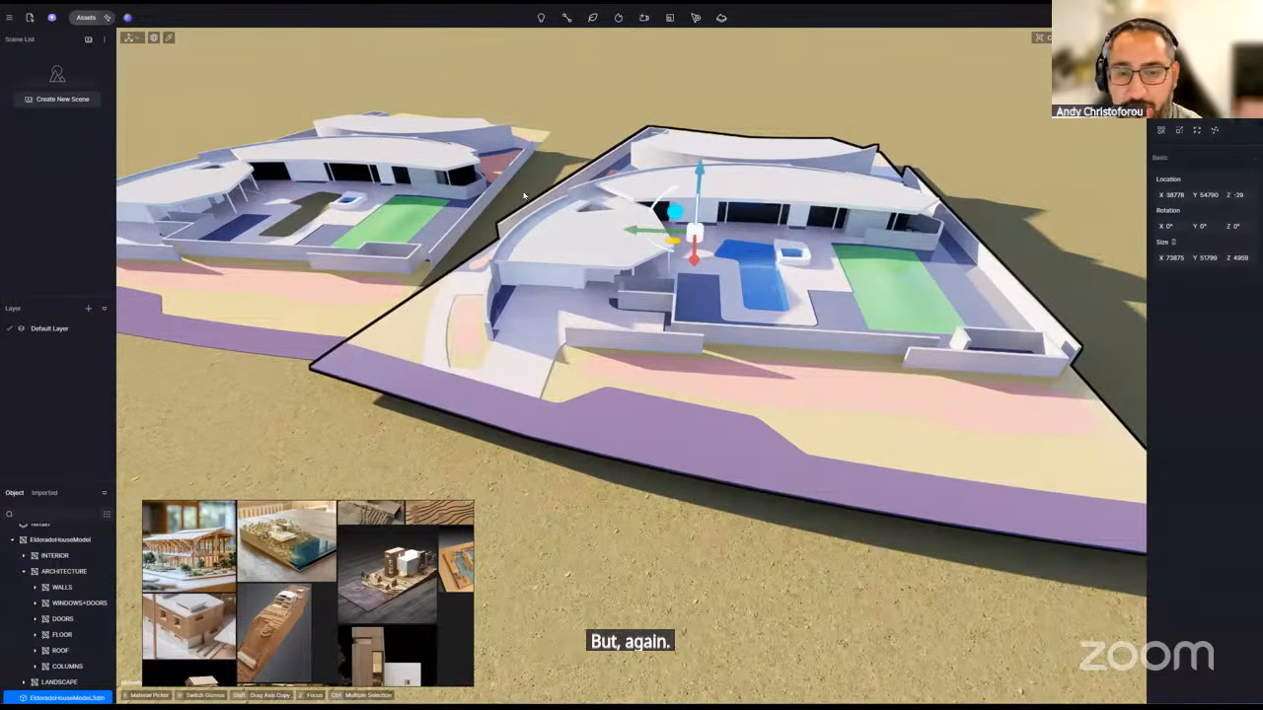
click(390, 206)
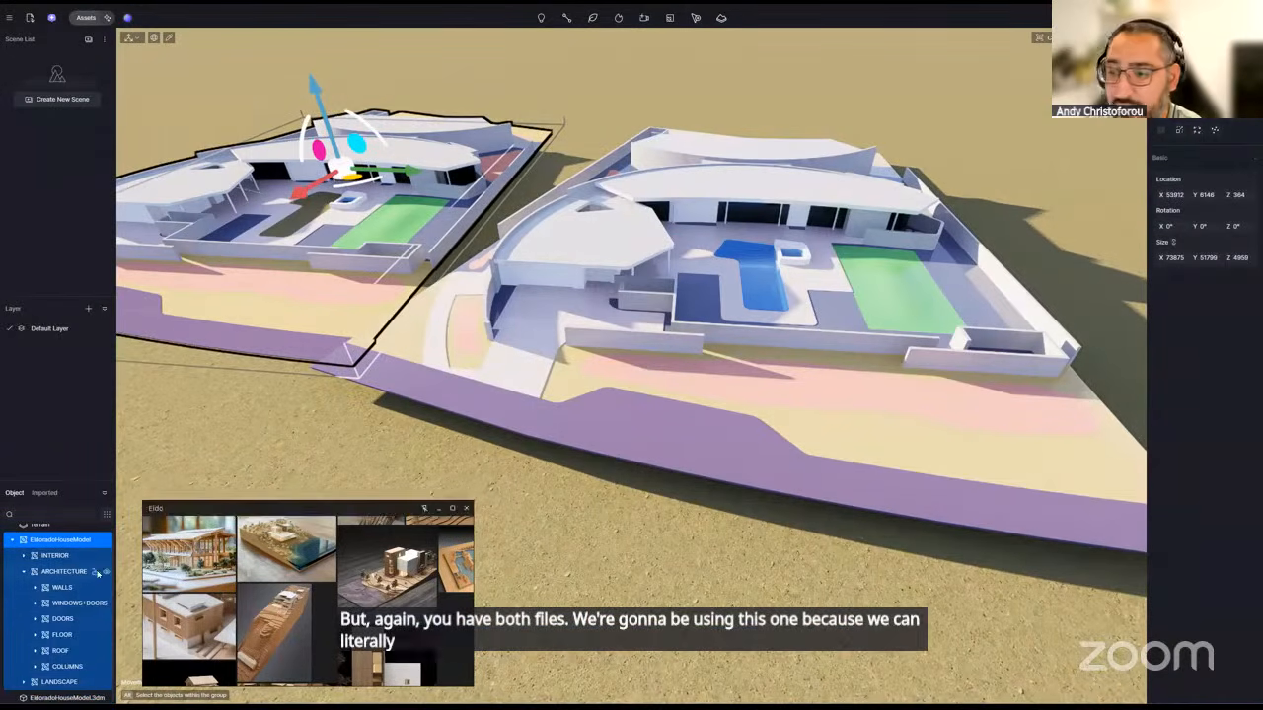
- Delete the 3DM version of the house from the scene and select the remaining D5A house
right_drag(631, 365, 444, 367)
scroll(631, 365, down, 3)
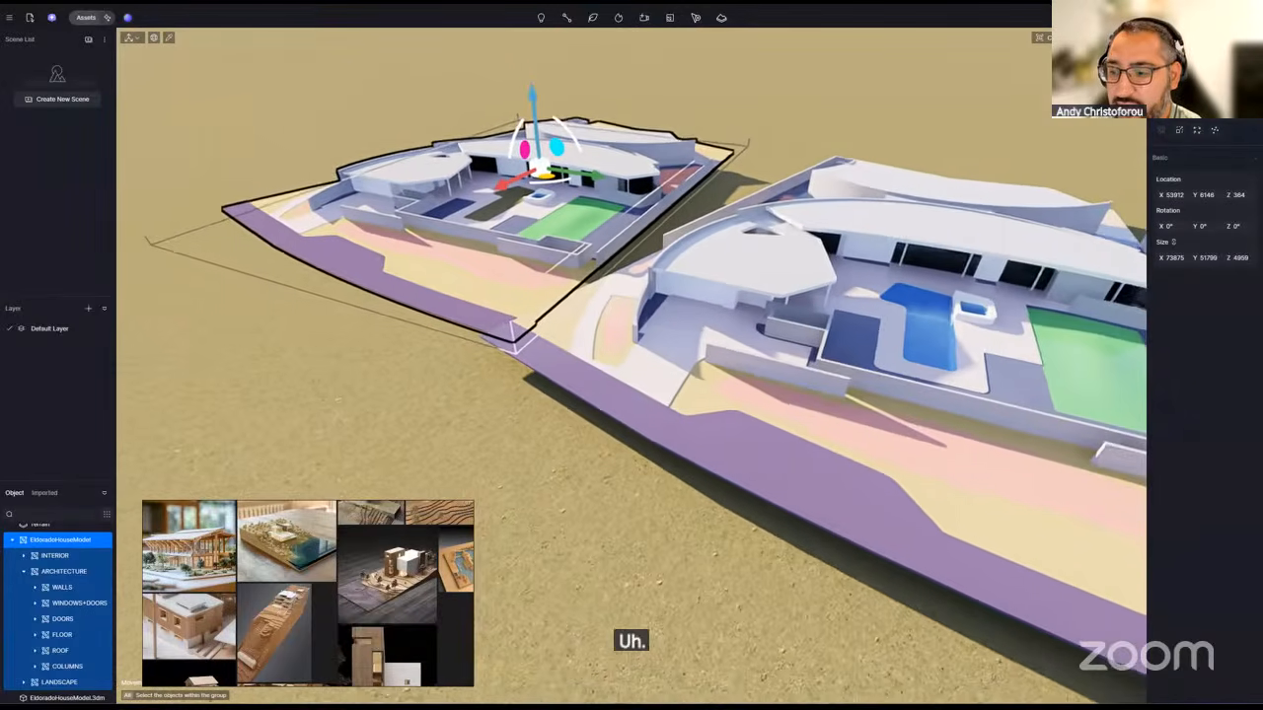
right_drag(632, 365, 632, 355)
right_drag(758, 348, 758, 363)
key(w)
click(748, 361)
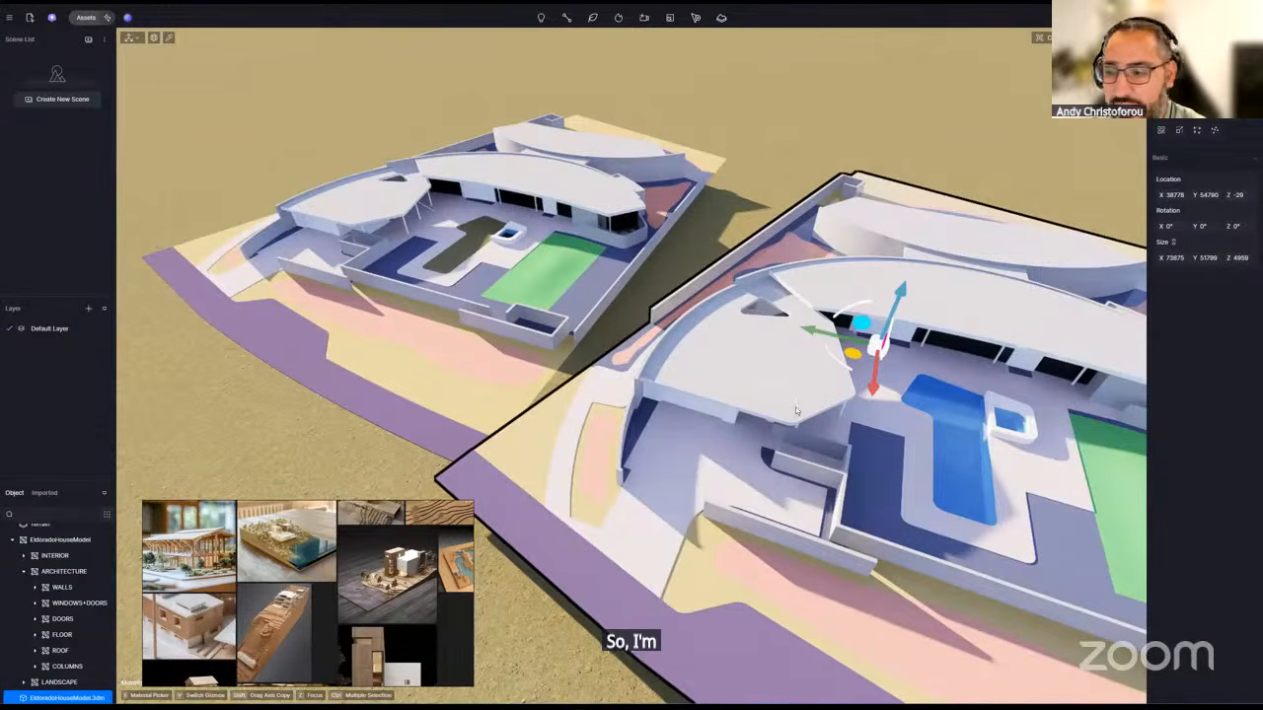
right_drag(690, 434, 733, 436)
key(Delete)
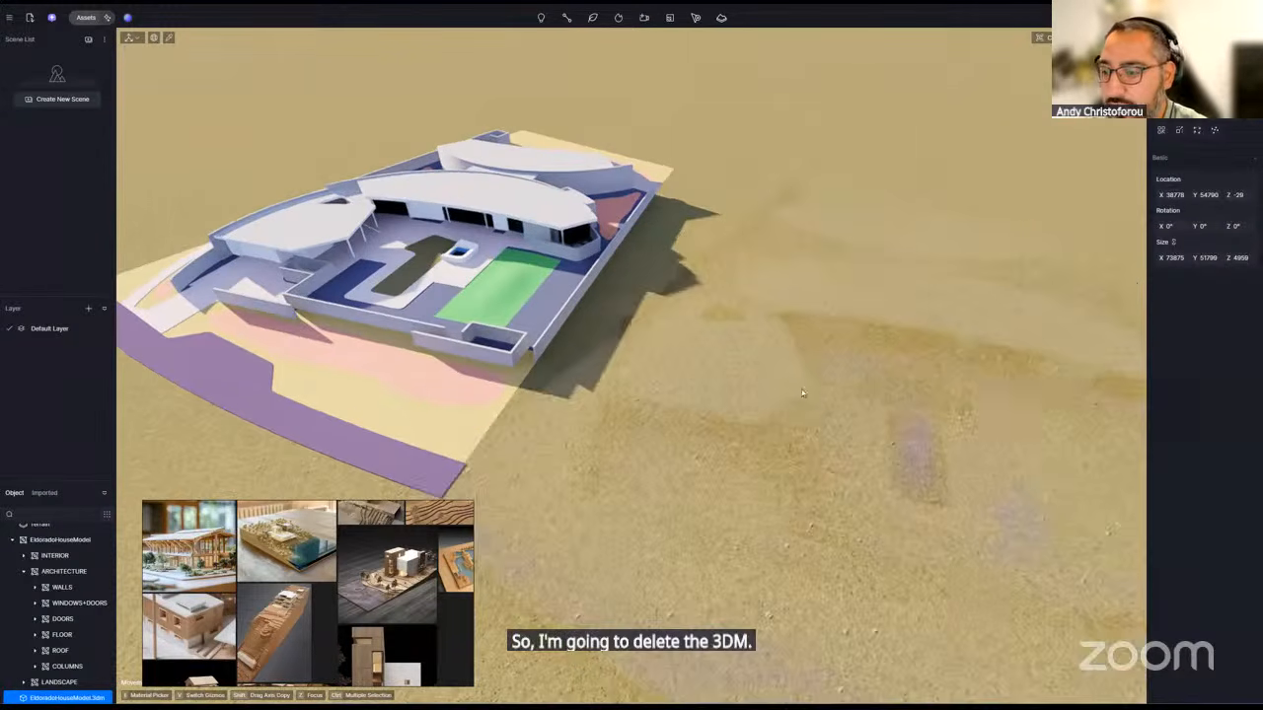
right_drag(790, 391, 717, 357)
click(730, 358)
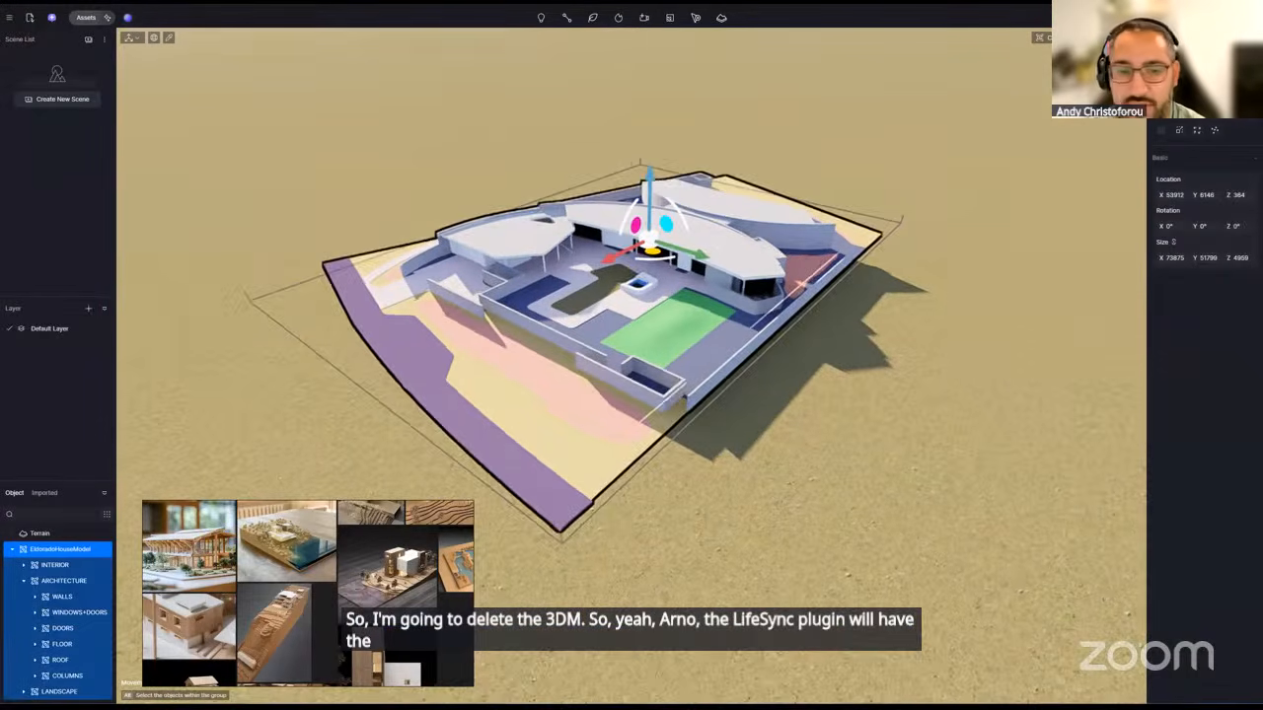
scroll(717, 357, up, 1)
- Switch to Chrome, search for RHINO D5 RENDER in a new tab, and open the D5 Render for Rhino page
mouse_move(884, 693)
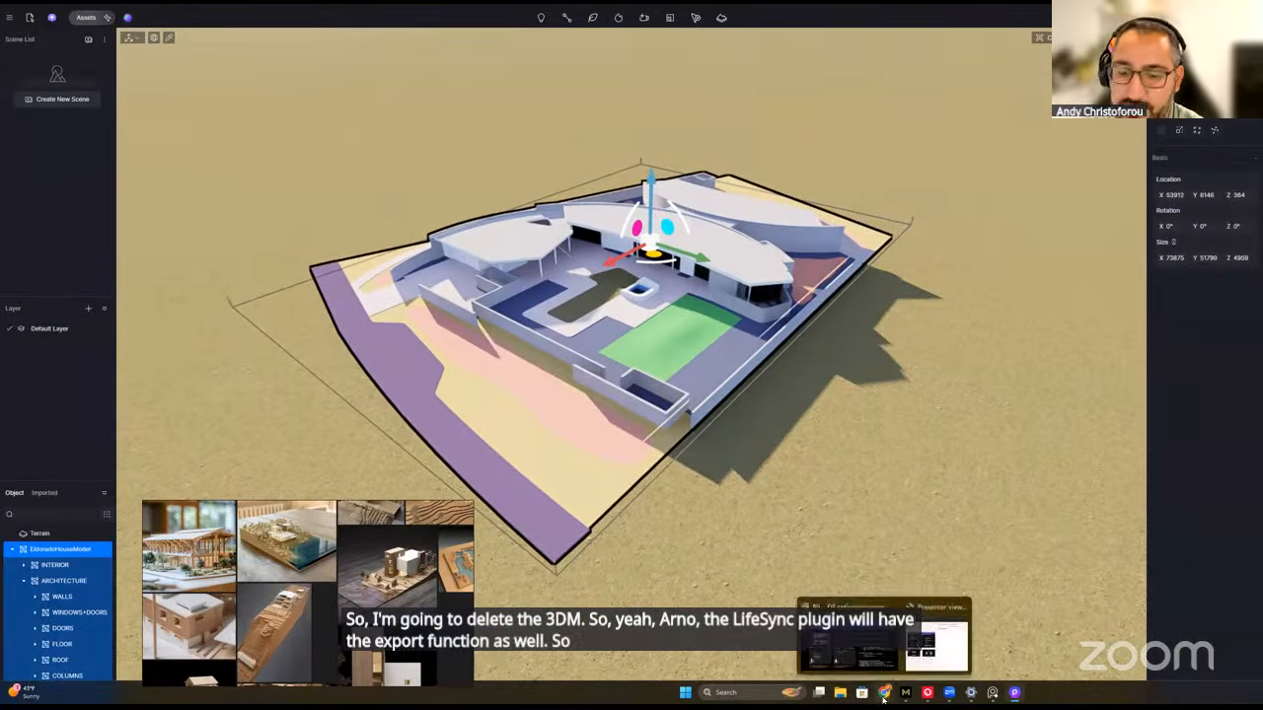
click(933, 651)
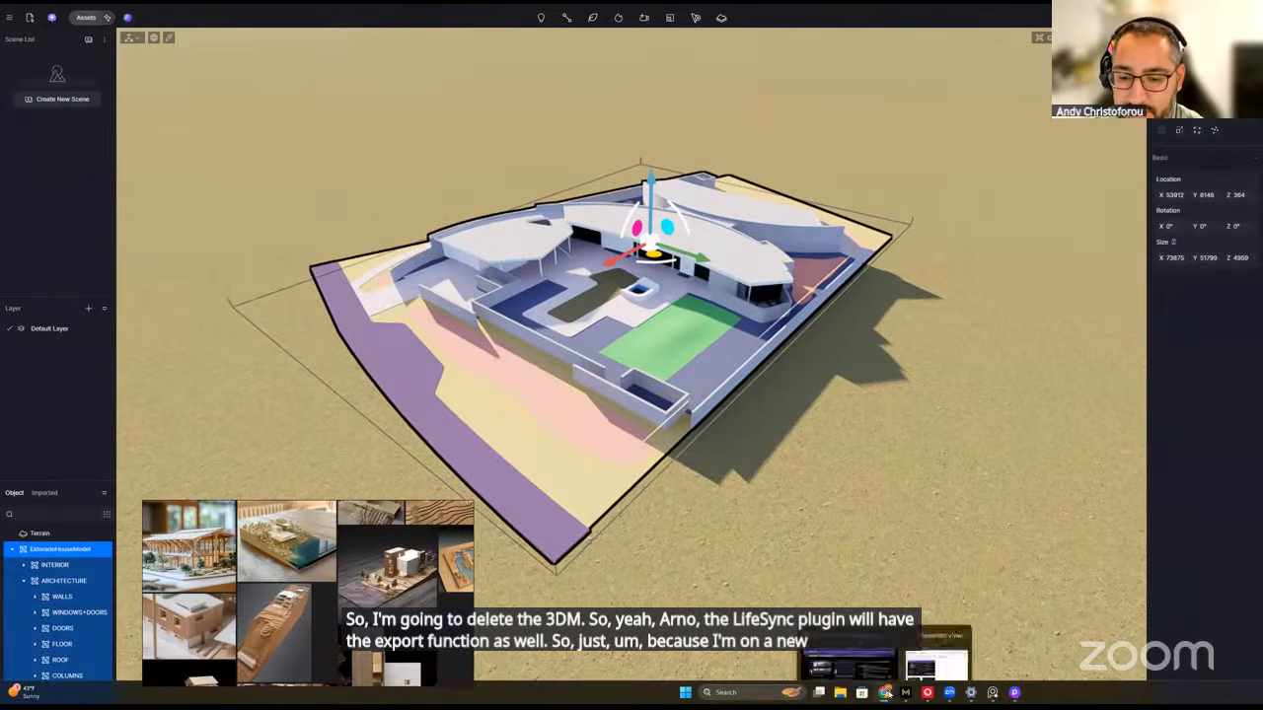
click(852, 647)
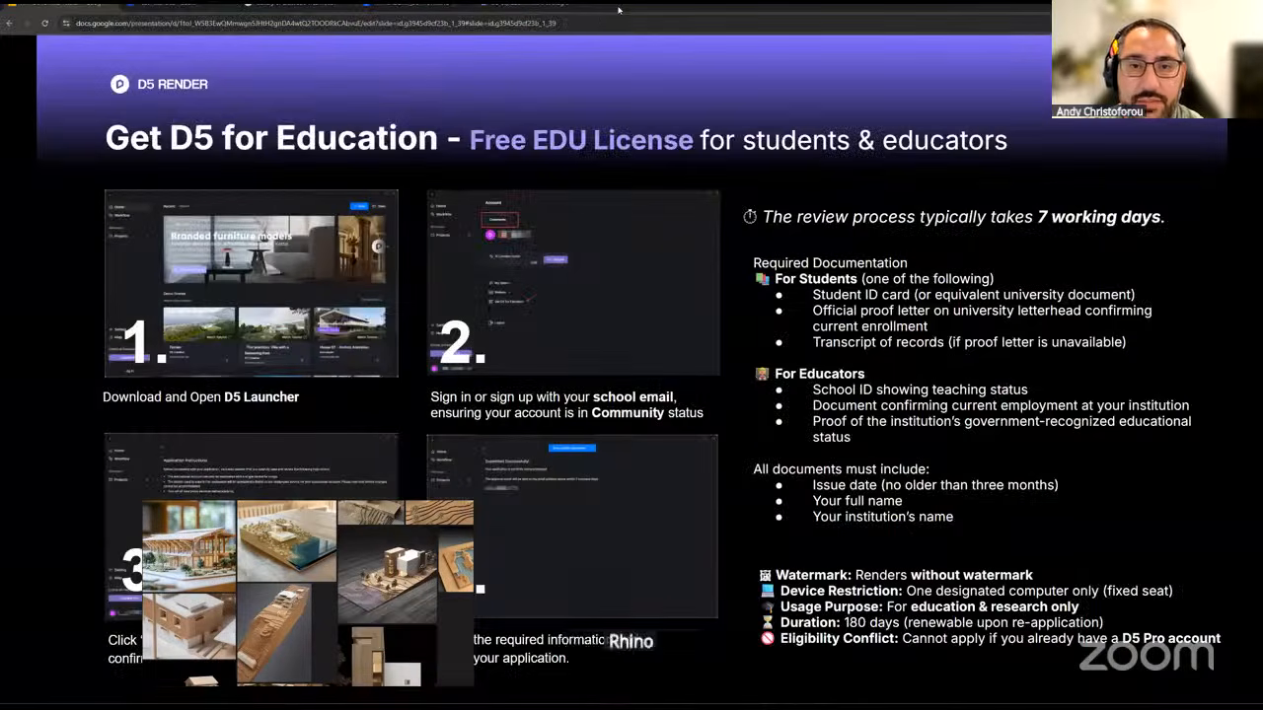
key(ctrl+t)
text(RHINO D5 R)
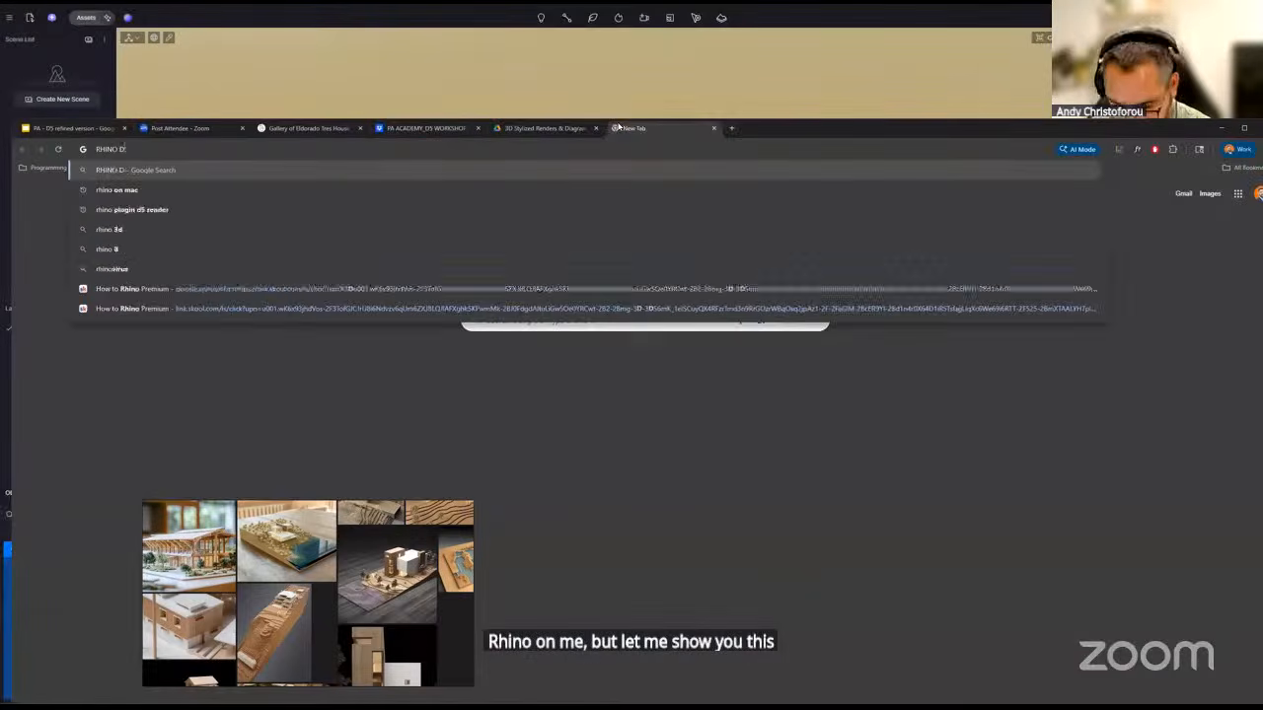
text(ENDER)
key(Return)
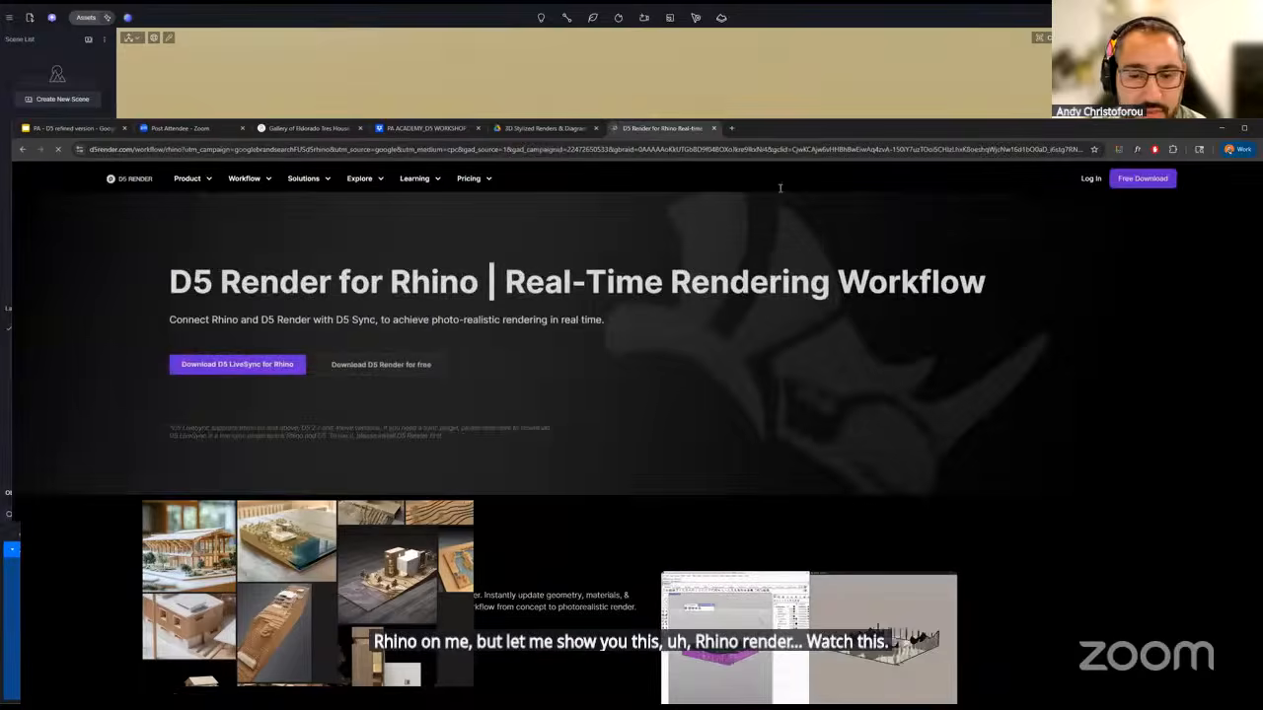
- Look through the D5 Render for Rhino page for LiveSync and export features, then close it and return to D5 Render
scroll(780, 187, down, 10)
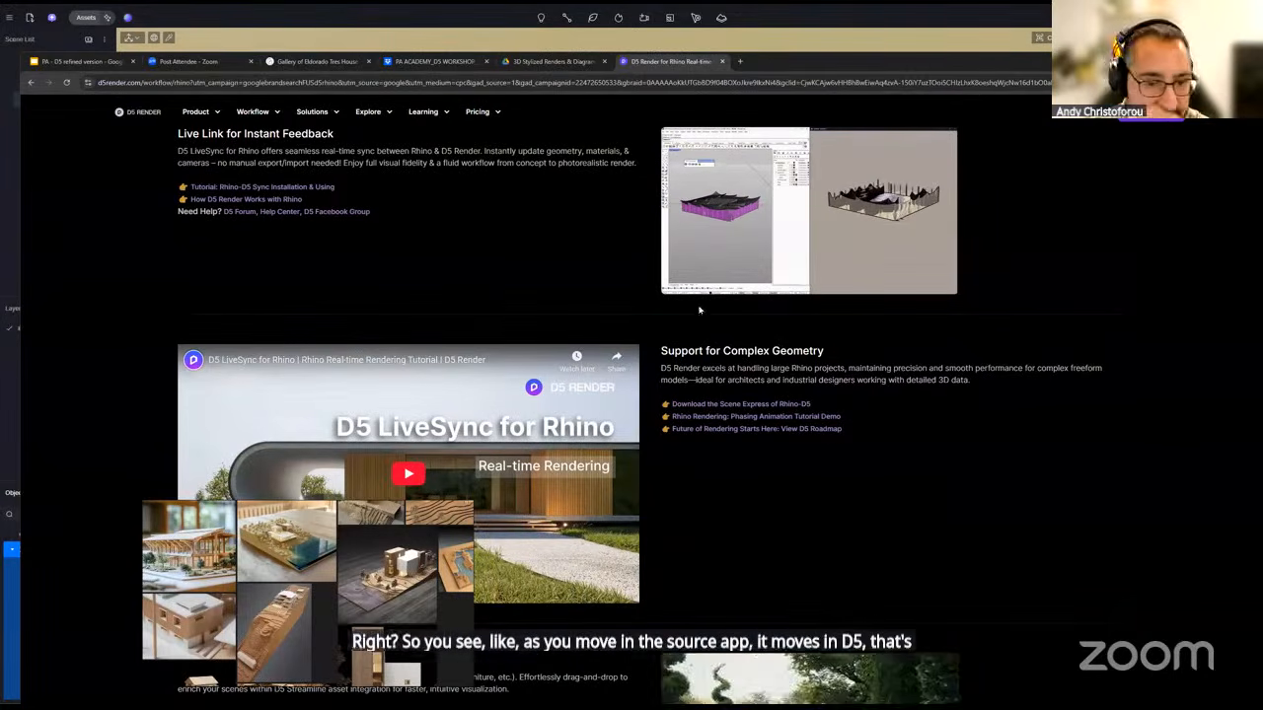
scroll(814, 369, down, 5)
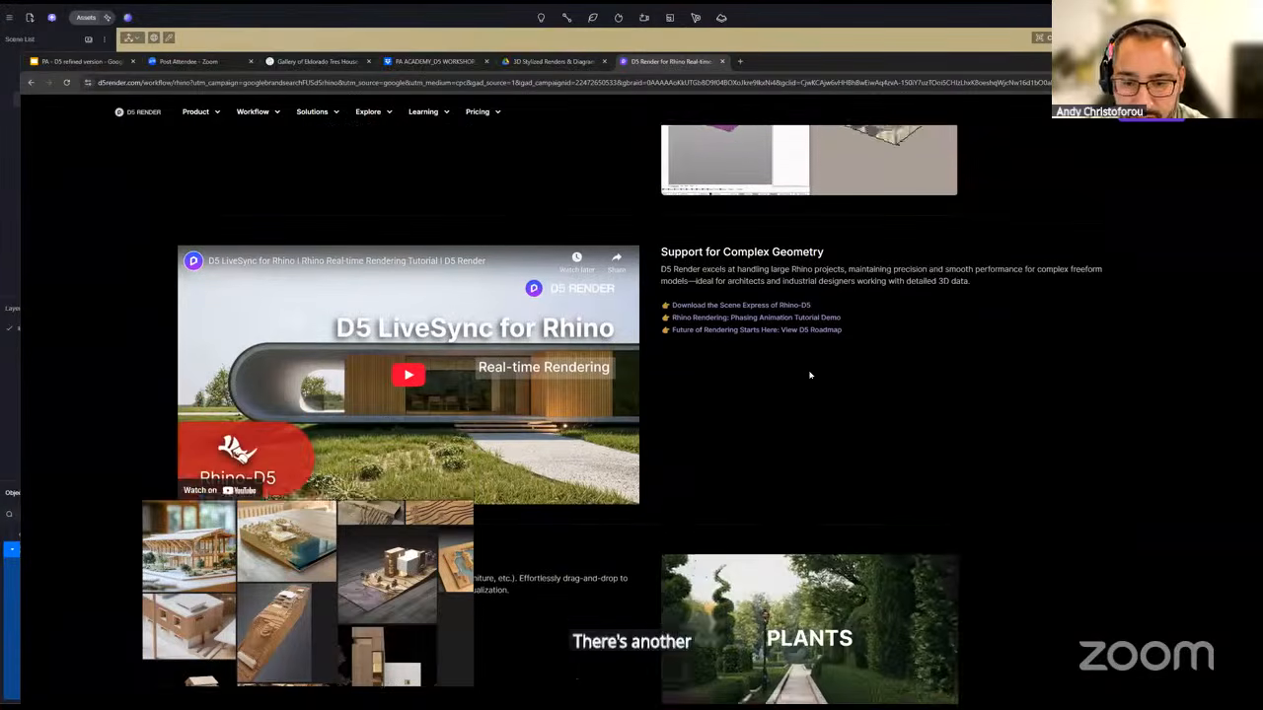
scroll(772, 391, down, 8)
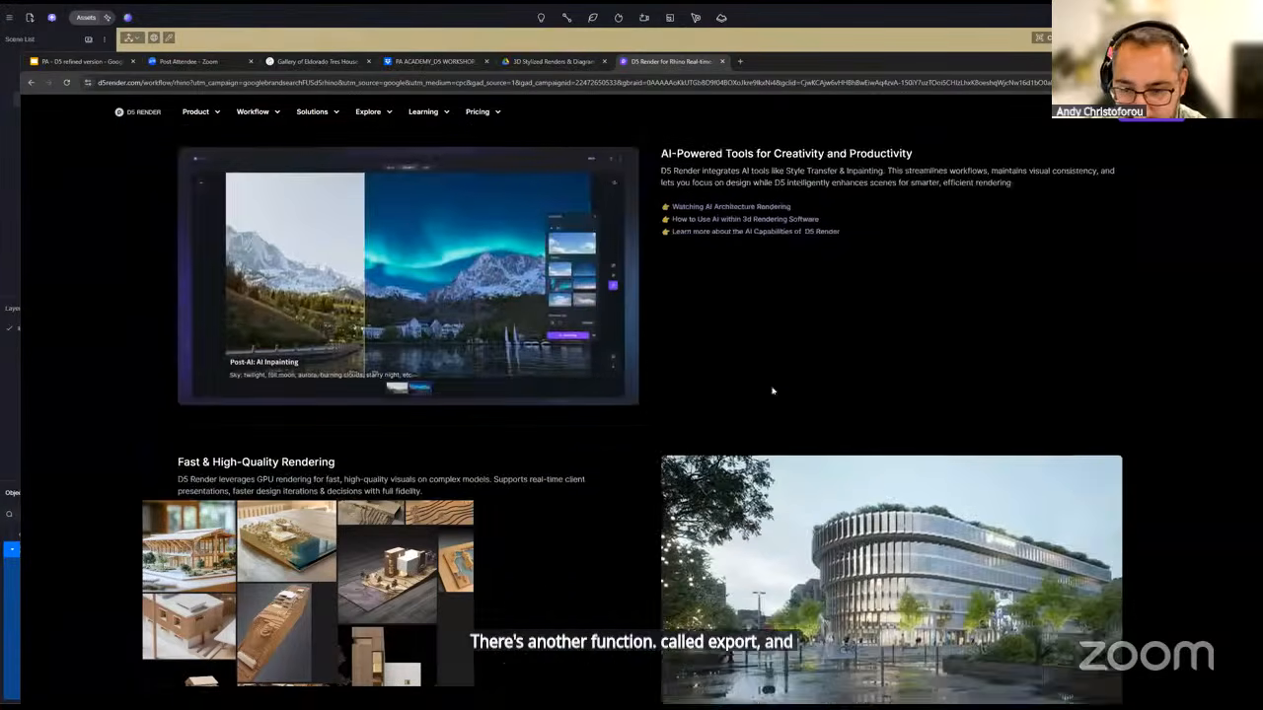
scroll(671, 454, down, 2)
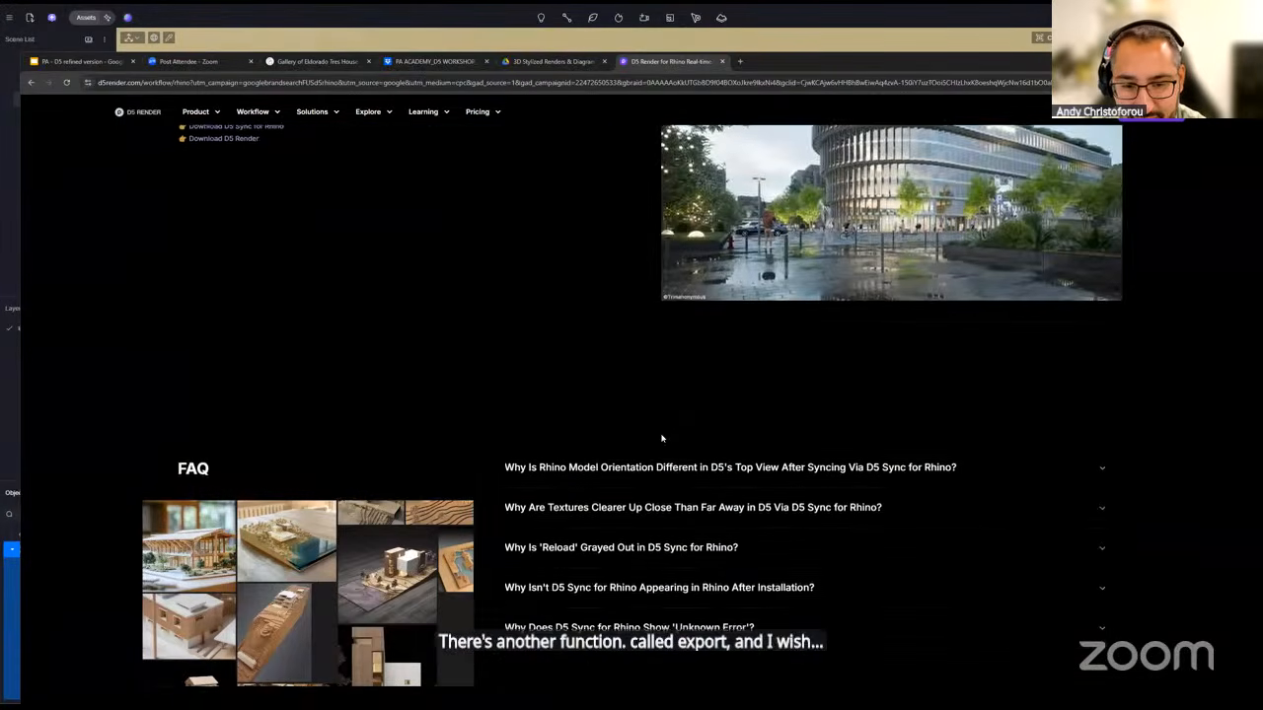
scroll(684, 484, up, 1)
scroll(681, 472, up, 10)
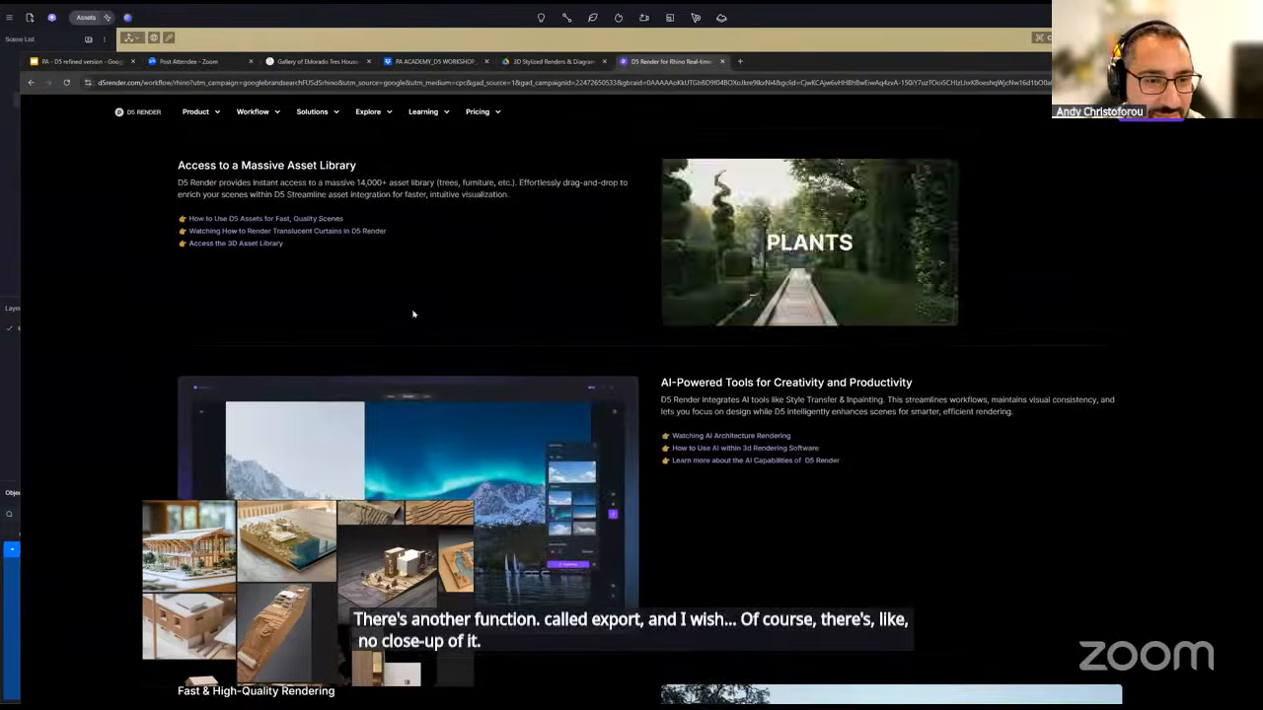
scroll(583, 395, up, 5)
scroll(704, 269, up, 1)
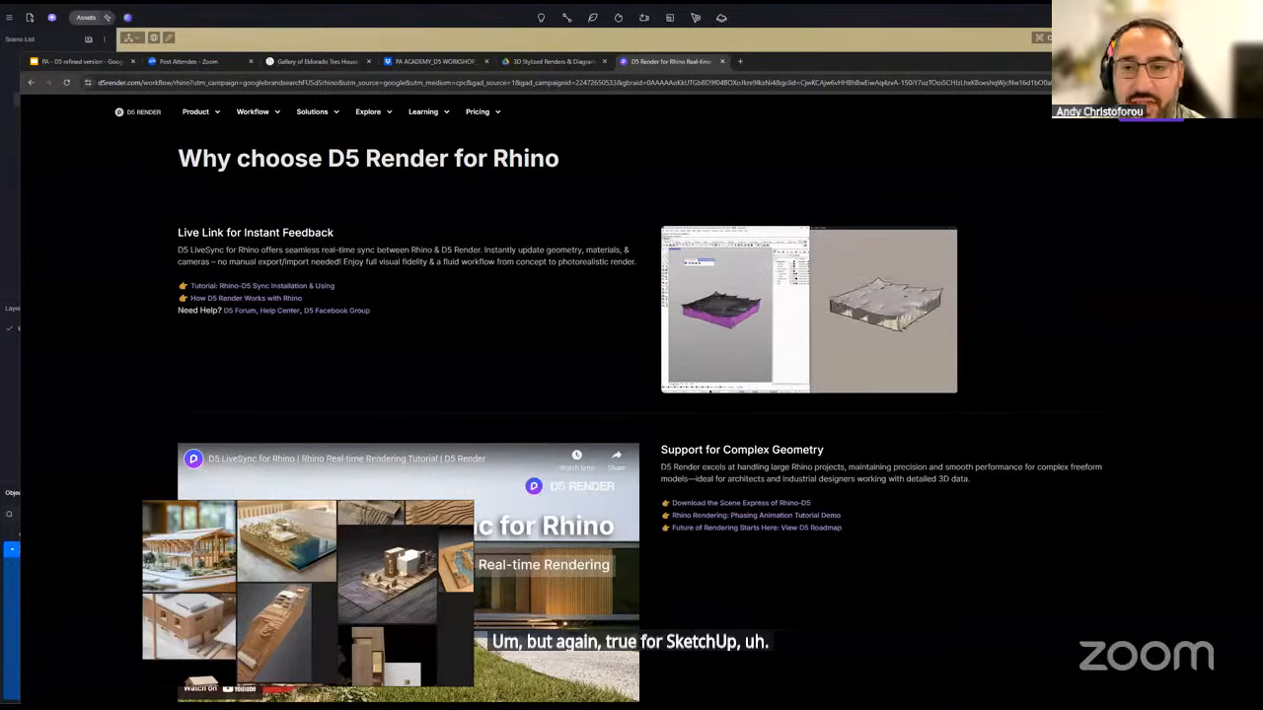
click(723, 62)
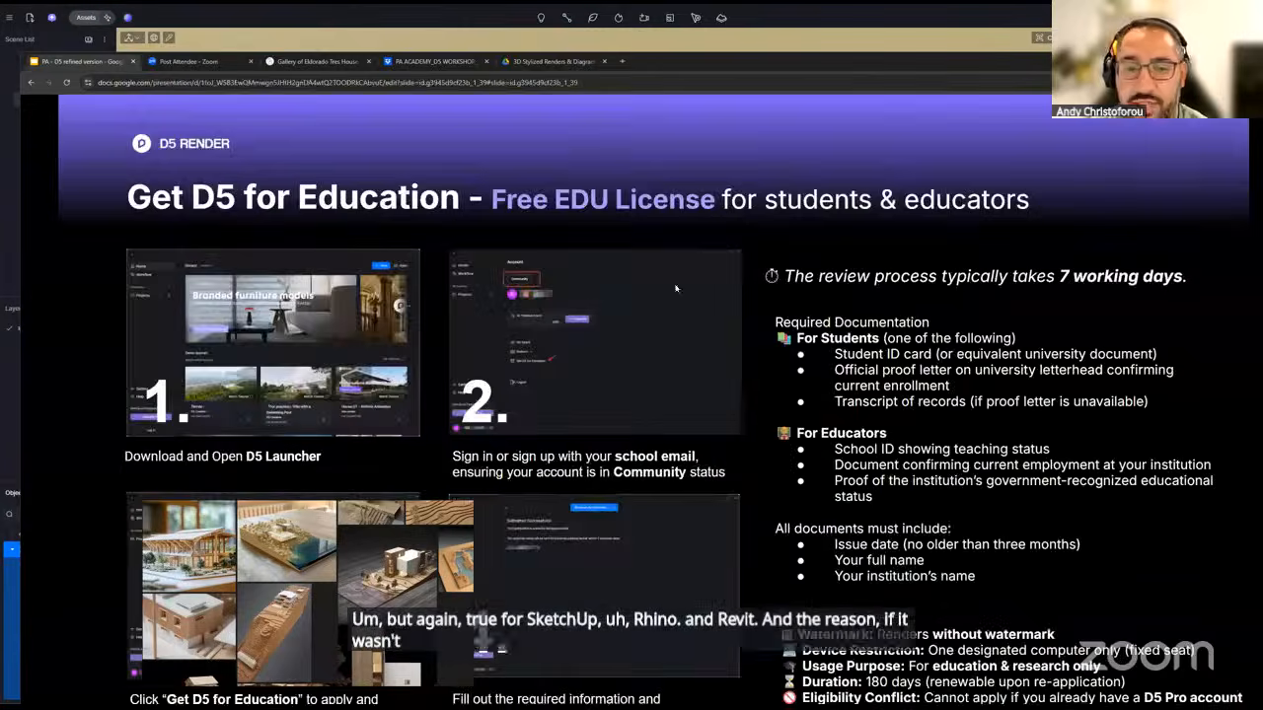
key(alt+Tab)
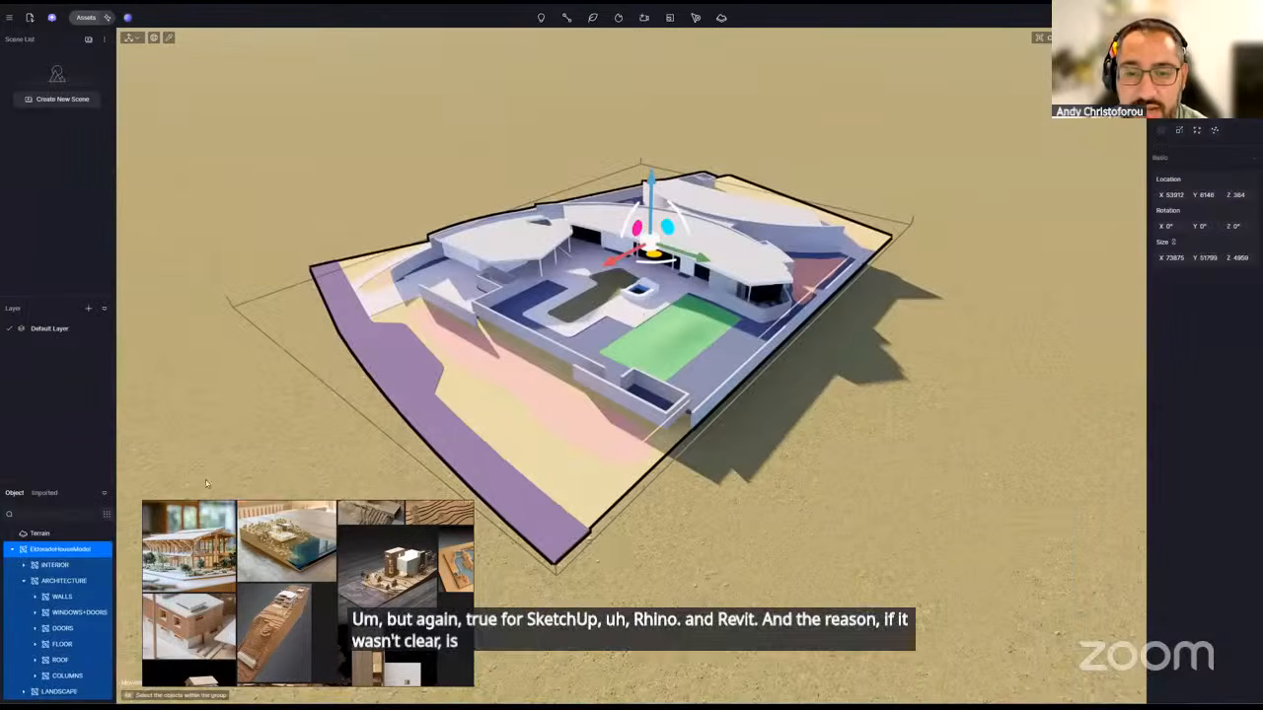
- Expand the house's INTERIOR and BLACK METAL groups, select the first mesh inside, and clear the selection
click(35, 564)
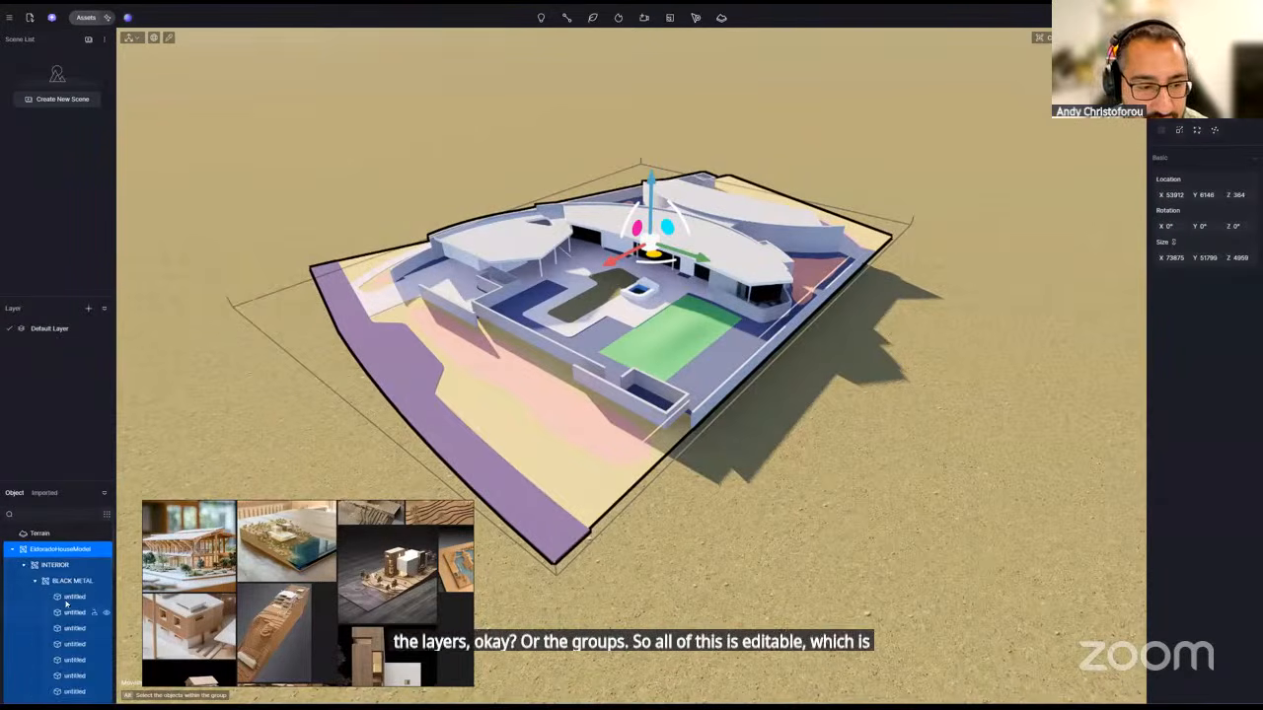
click(761, 221)
scroll(669, 286, up, 1)
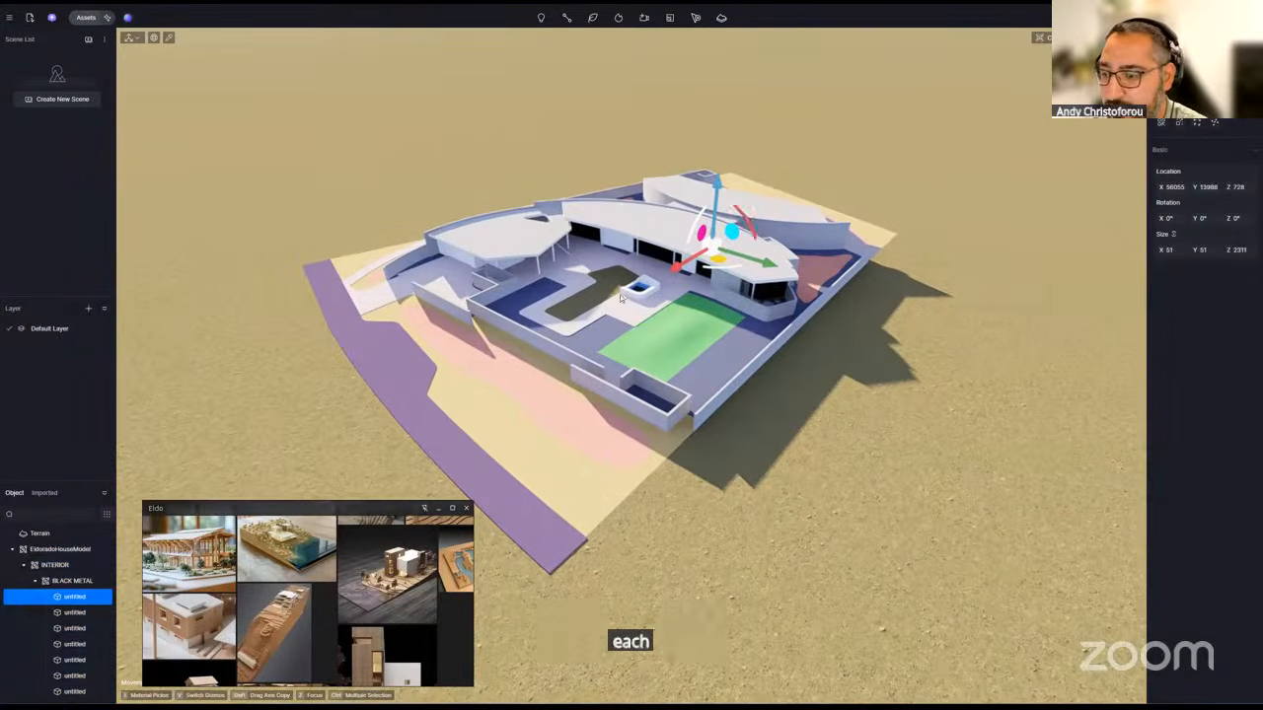
click(1029, 385)
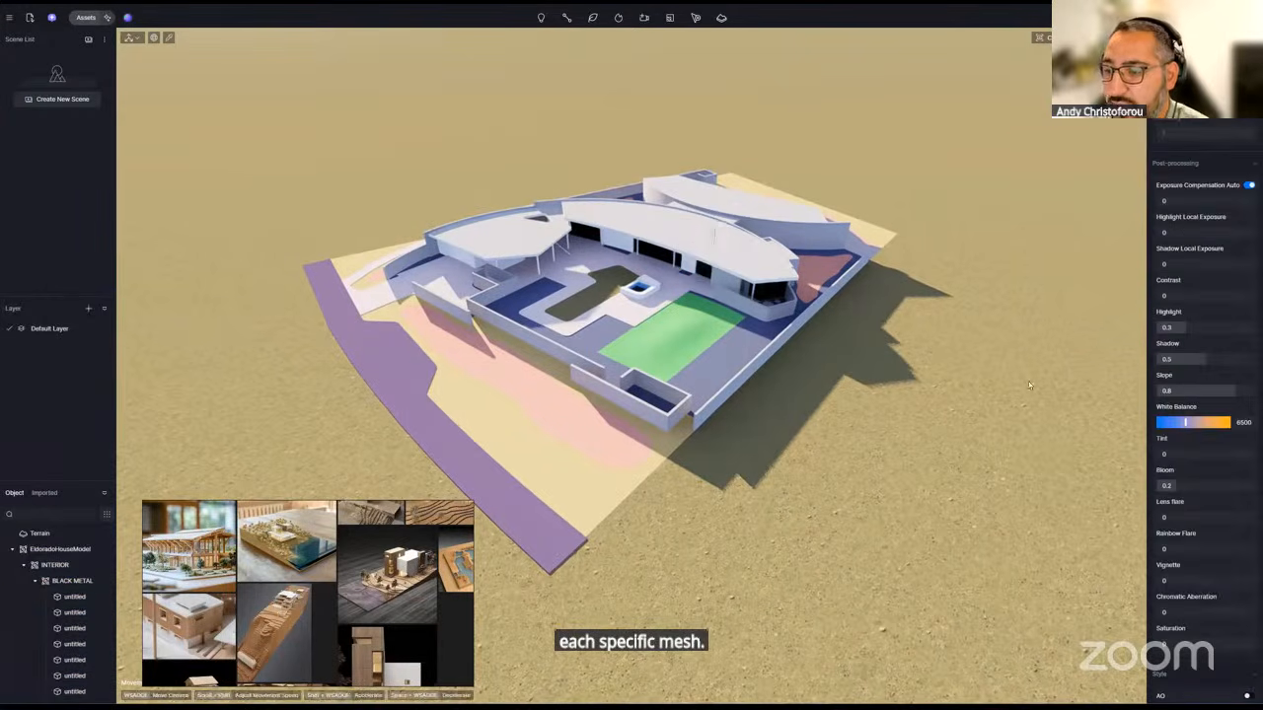
- Select the whole D5A house and sync its coordinates
click(753, 251)
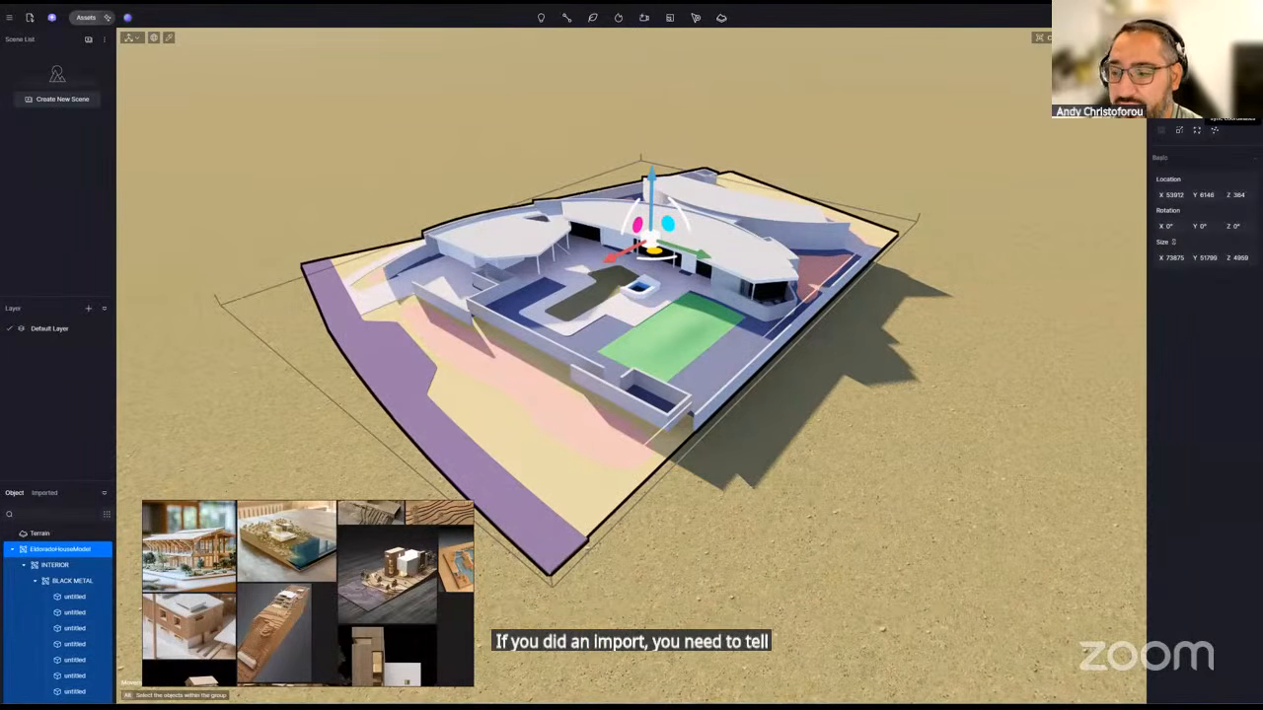
click(1232, 104)
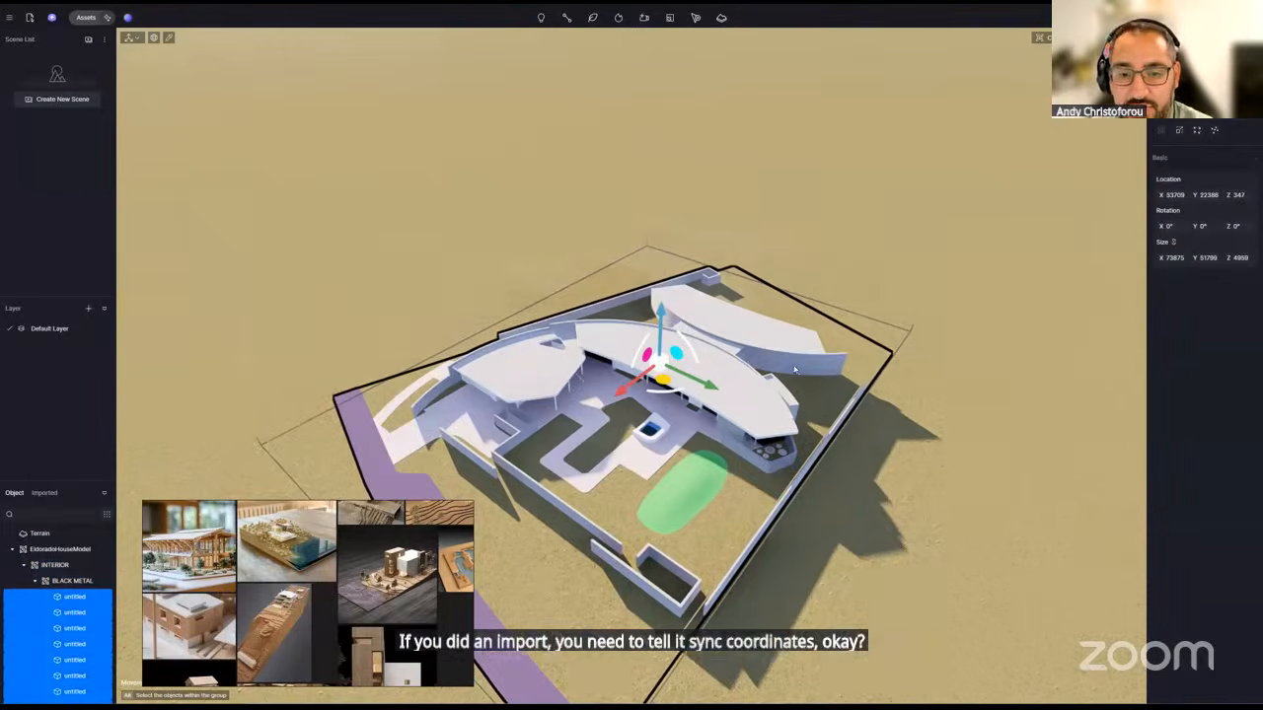
- Look over the coordinate-synced house and its surroundings from several angles
right_drag(795, 370, 817, 325)
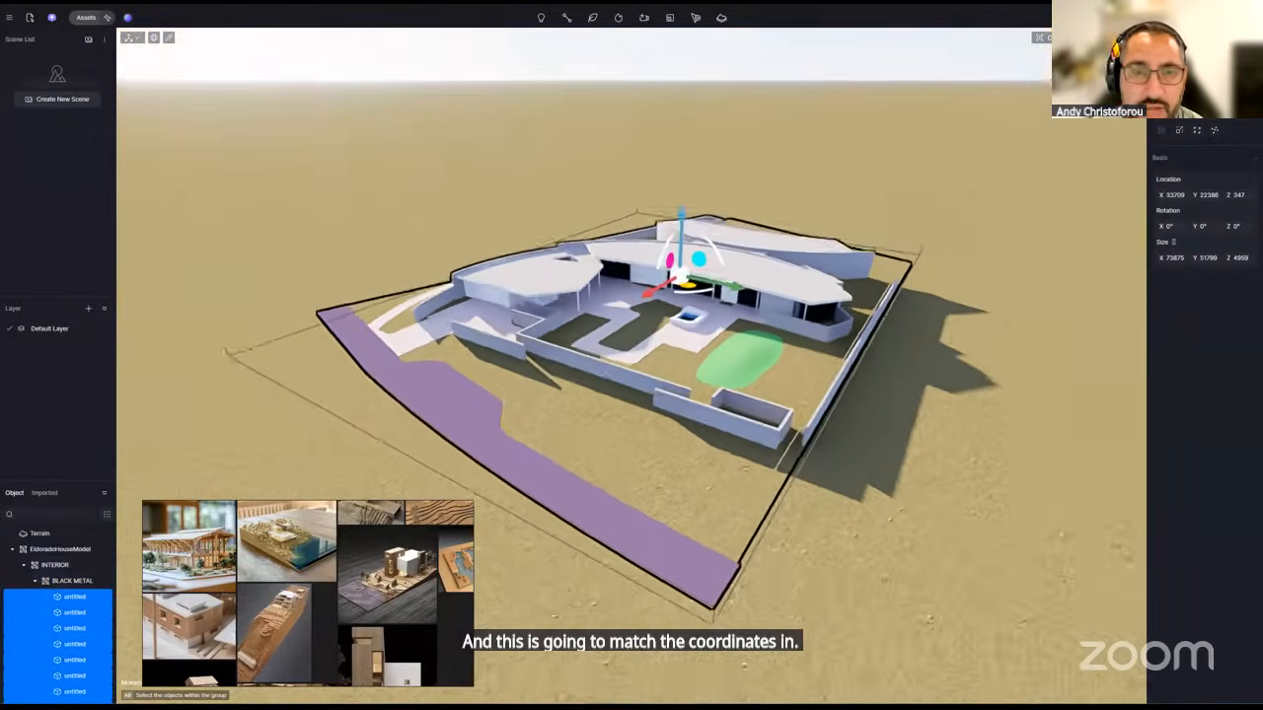
mouse_move(777, 411)
right_down()
mouse_move(764, 374)
mouse_move(769, 396)
right_up()
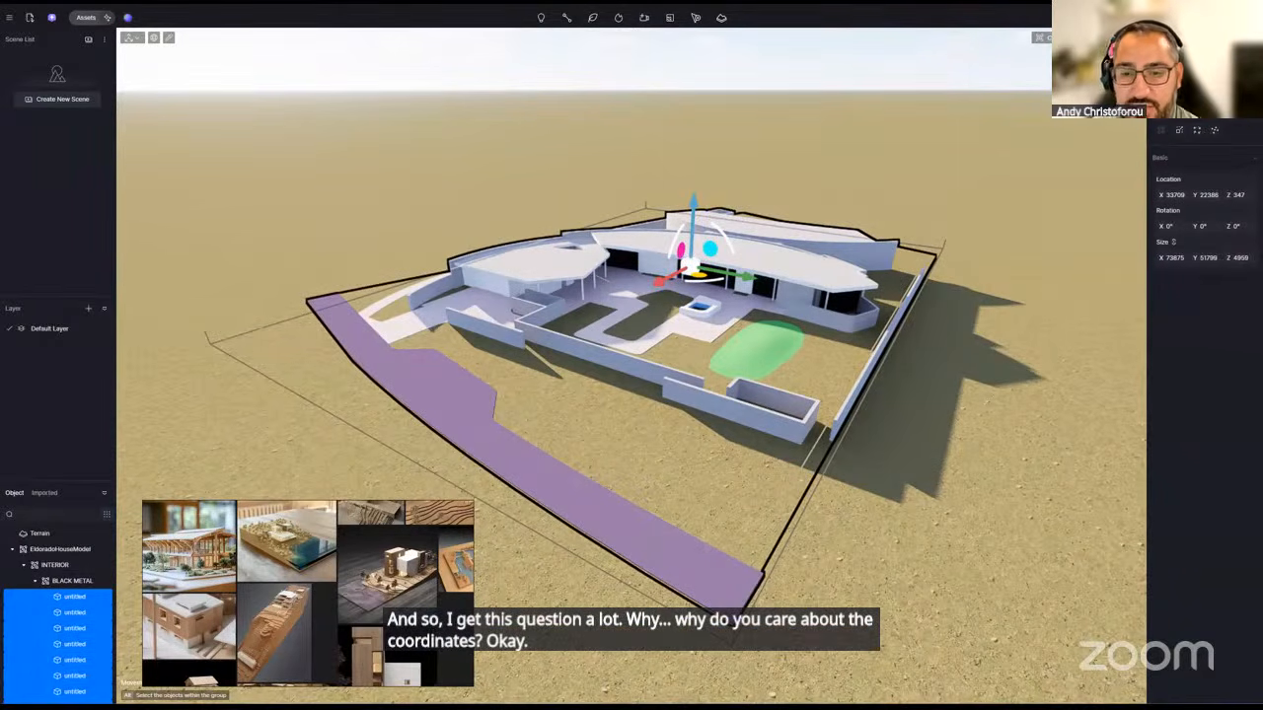
right_drag(631, 257, 646, 248)
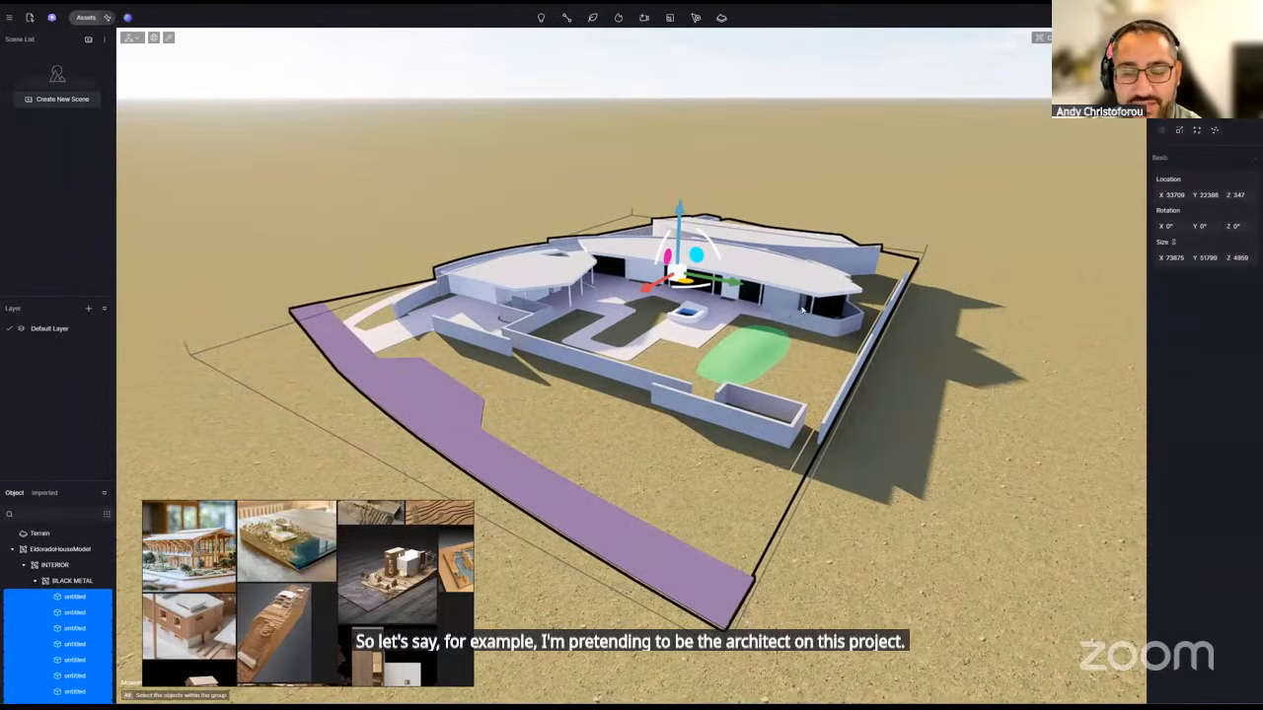
scroll(819, 312, up, 2)
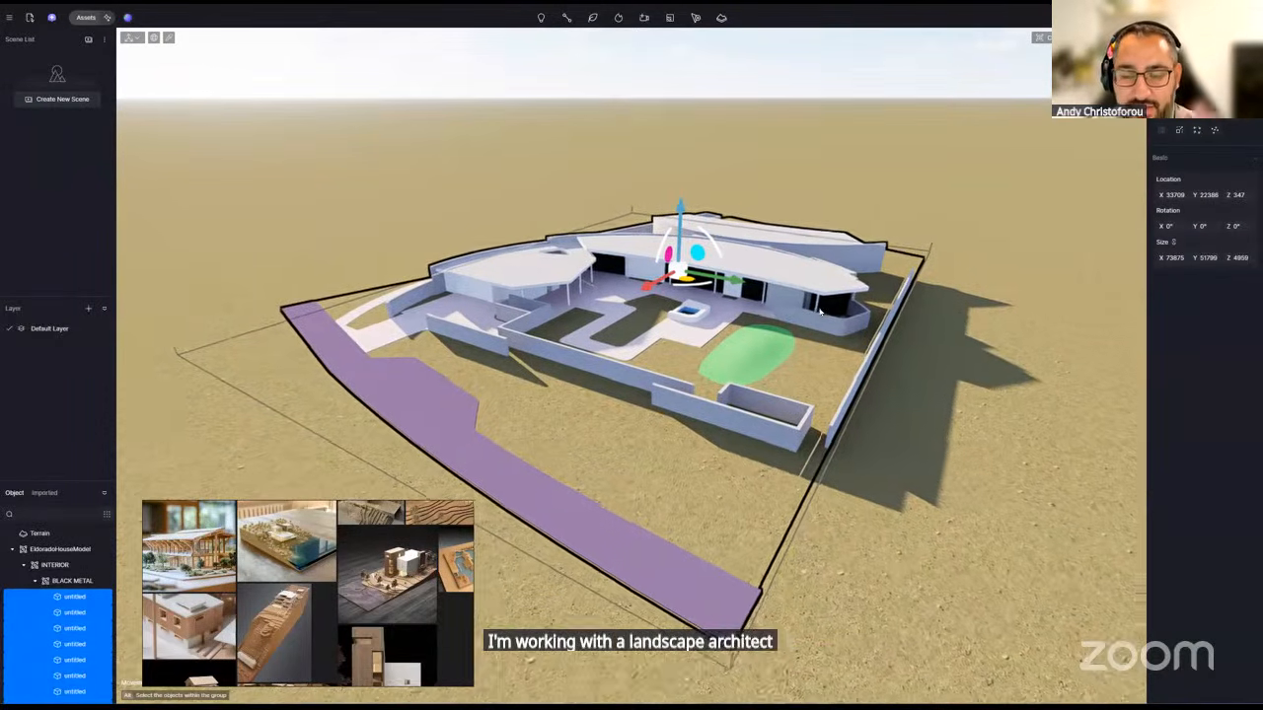
scroll(832, 315, up, 1)
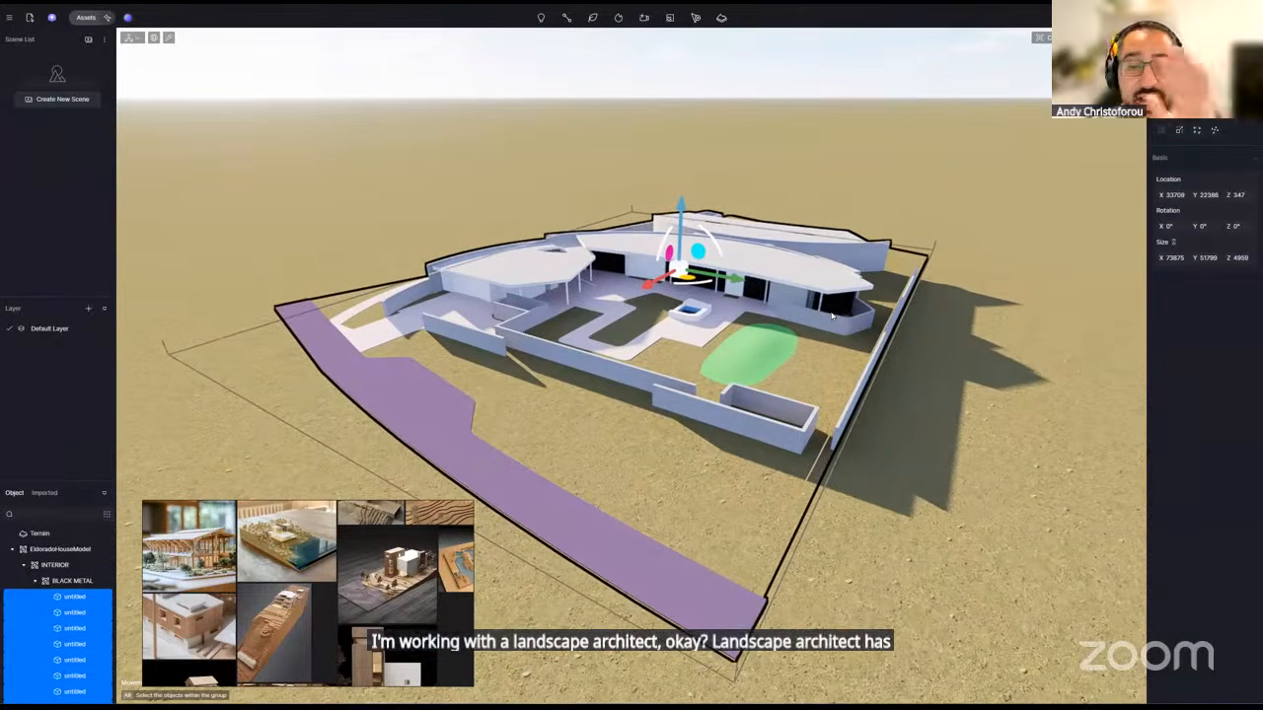
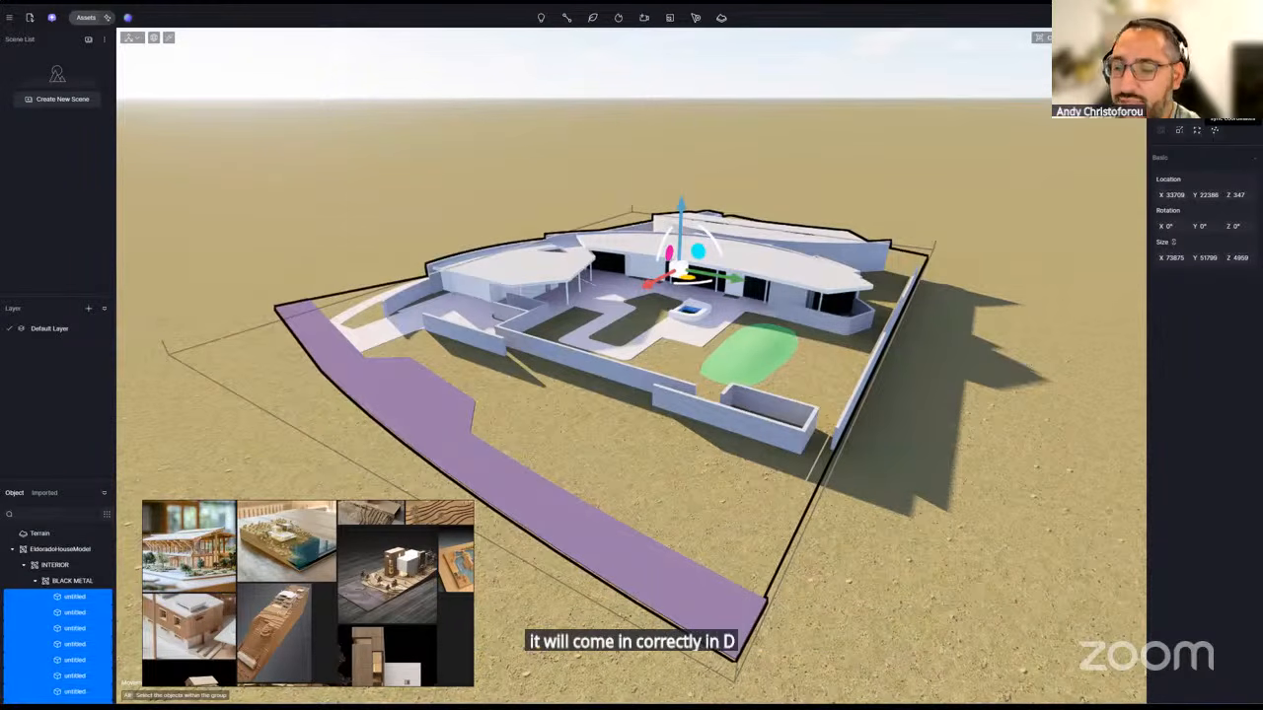
right_drag(781, 265, 857, 357)
key(w)
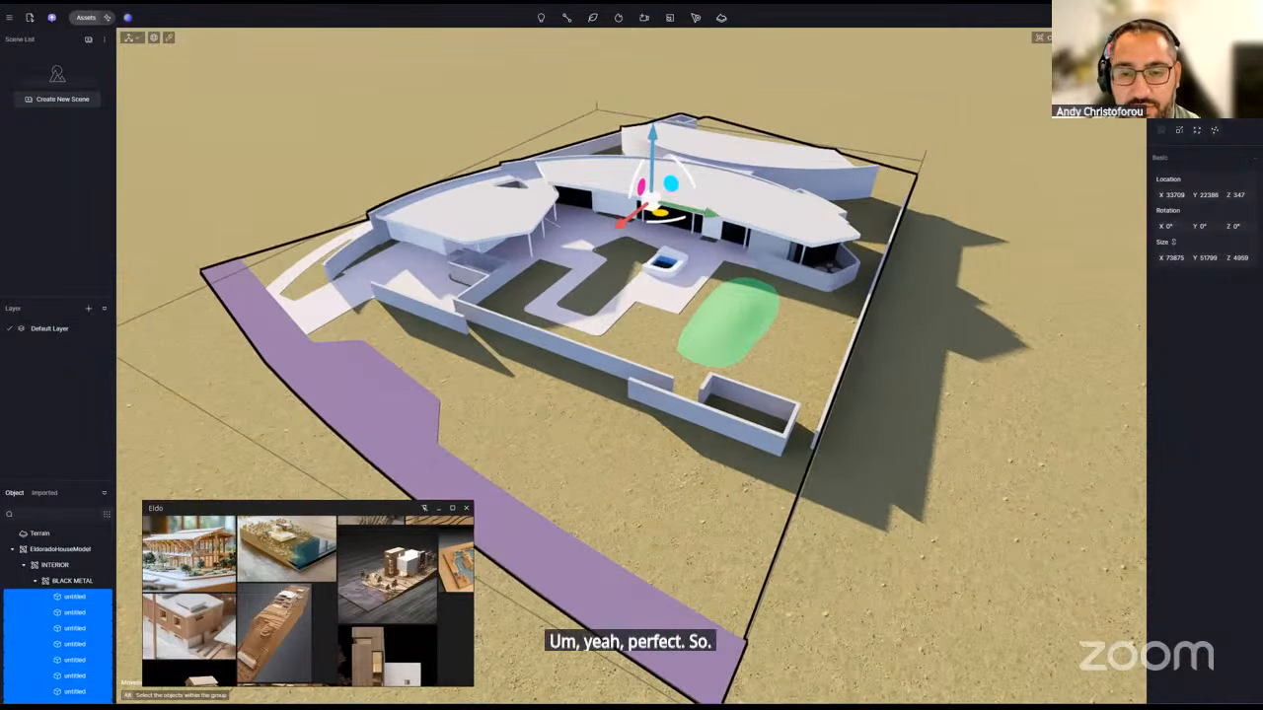
key(w)
key(d)
right_drag(848, 355, 726, 337)
key(s)
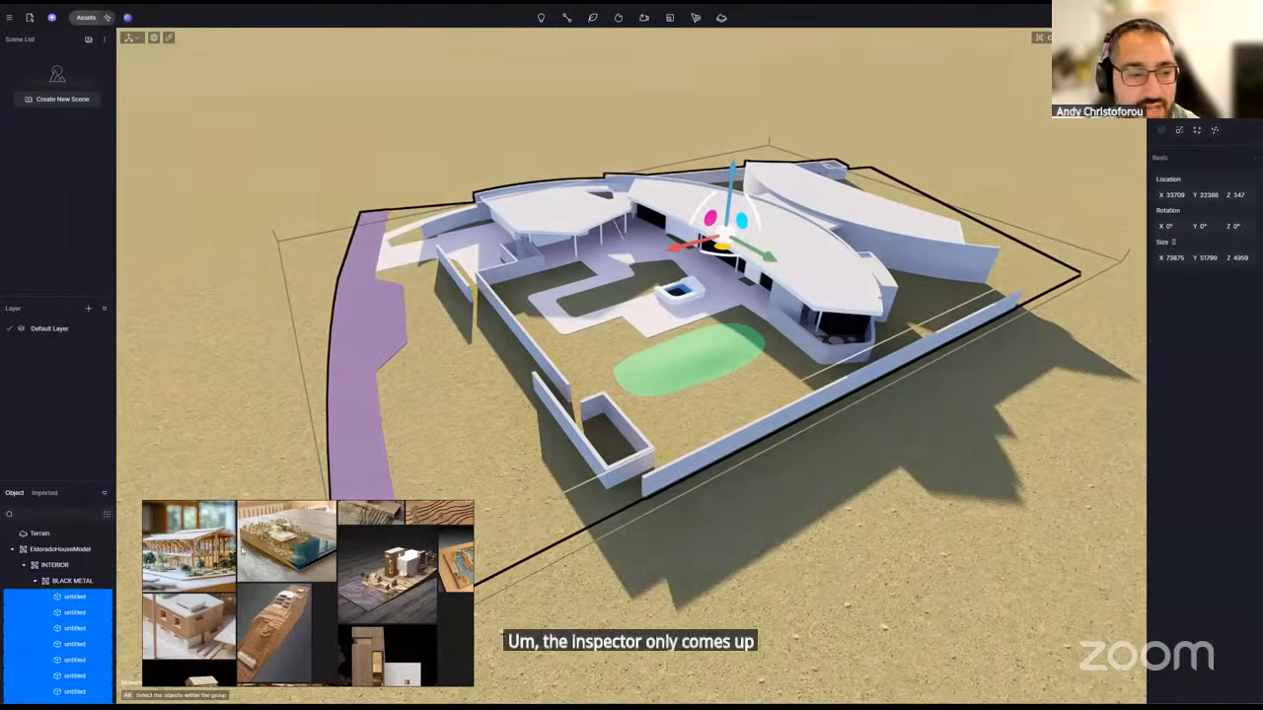
- Compare the inspector settings with the whole house selected, nothing selected, and a mesh and the BLACK METAL group selected
click(44, 549)
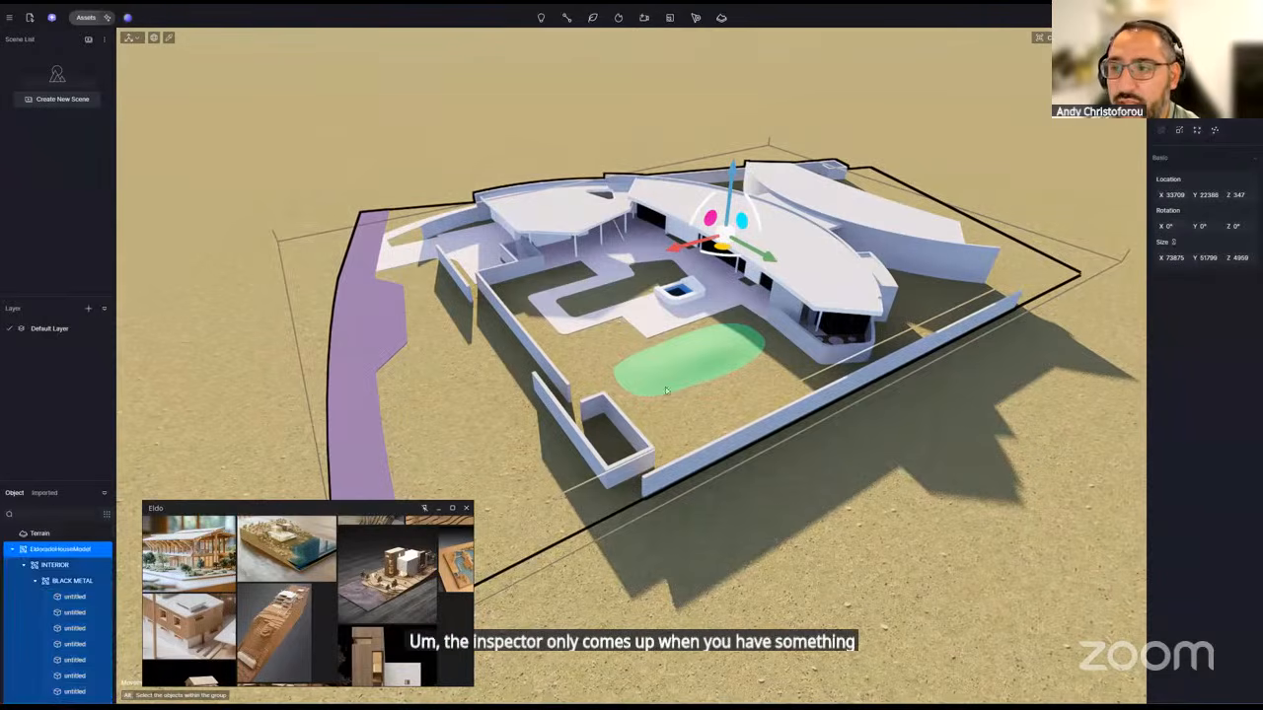
click(860, 465)
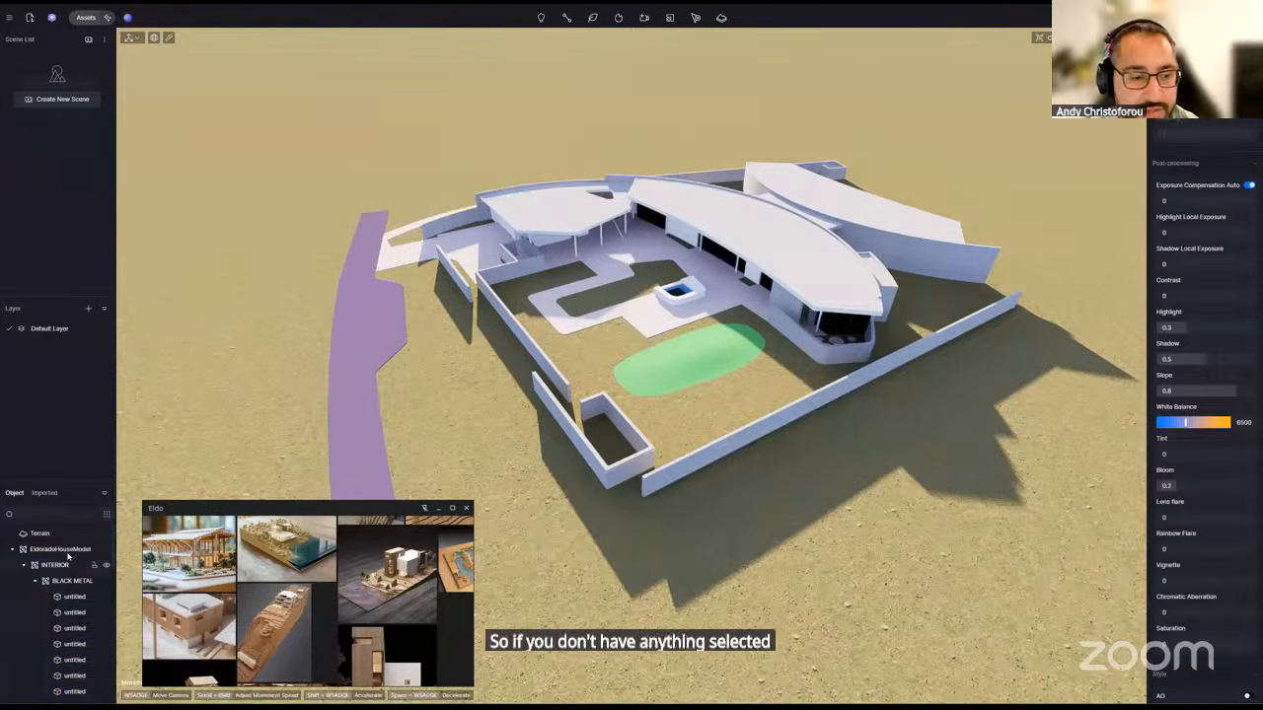
click(69, 552)
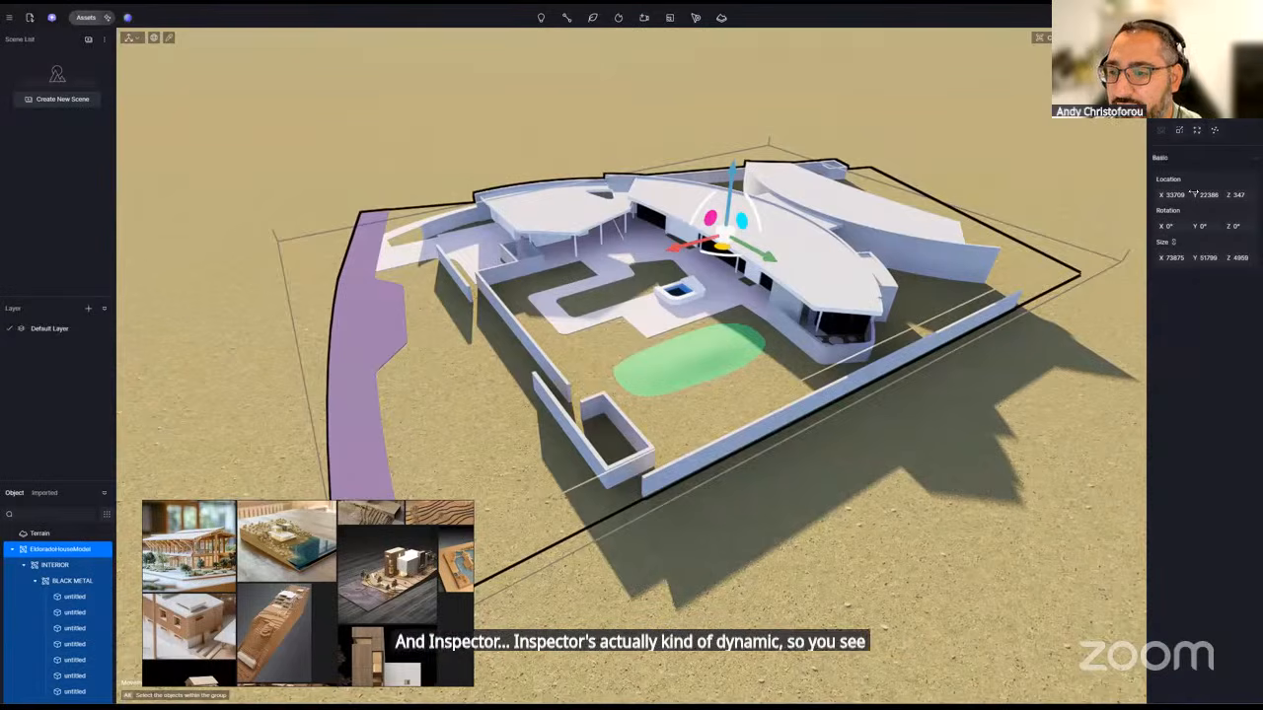
click(75, 598)
click(72, 581)
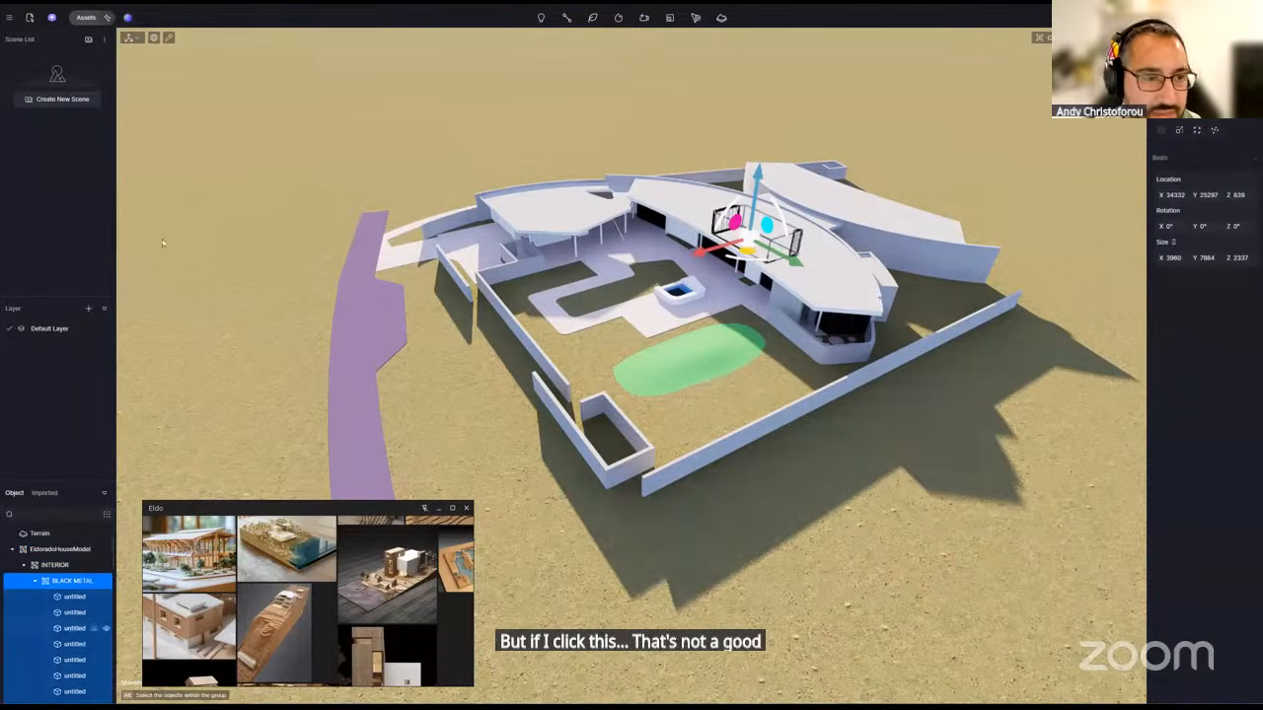
- Create a new scene from the current view and toggle off its camera selection
click(62, 98)
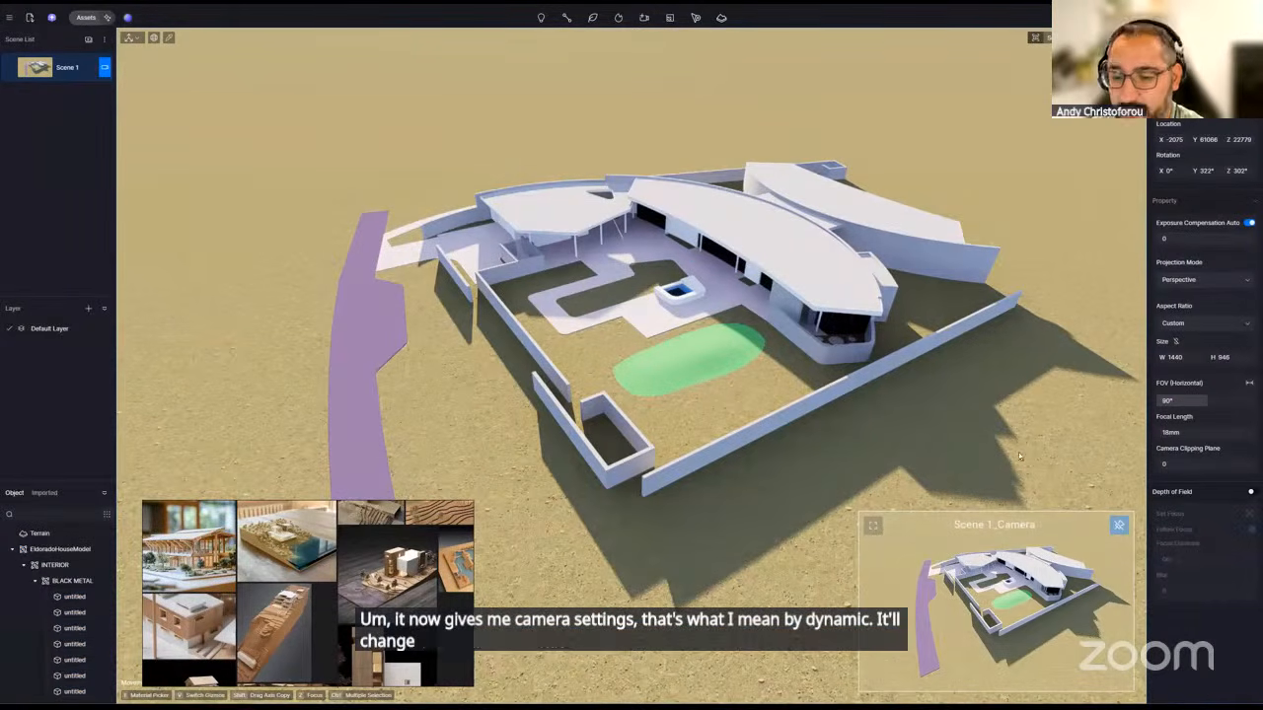
click(104, 71)
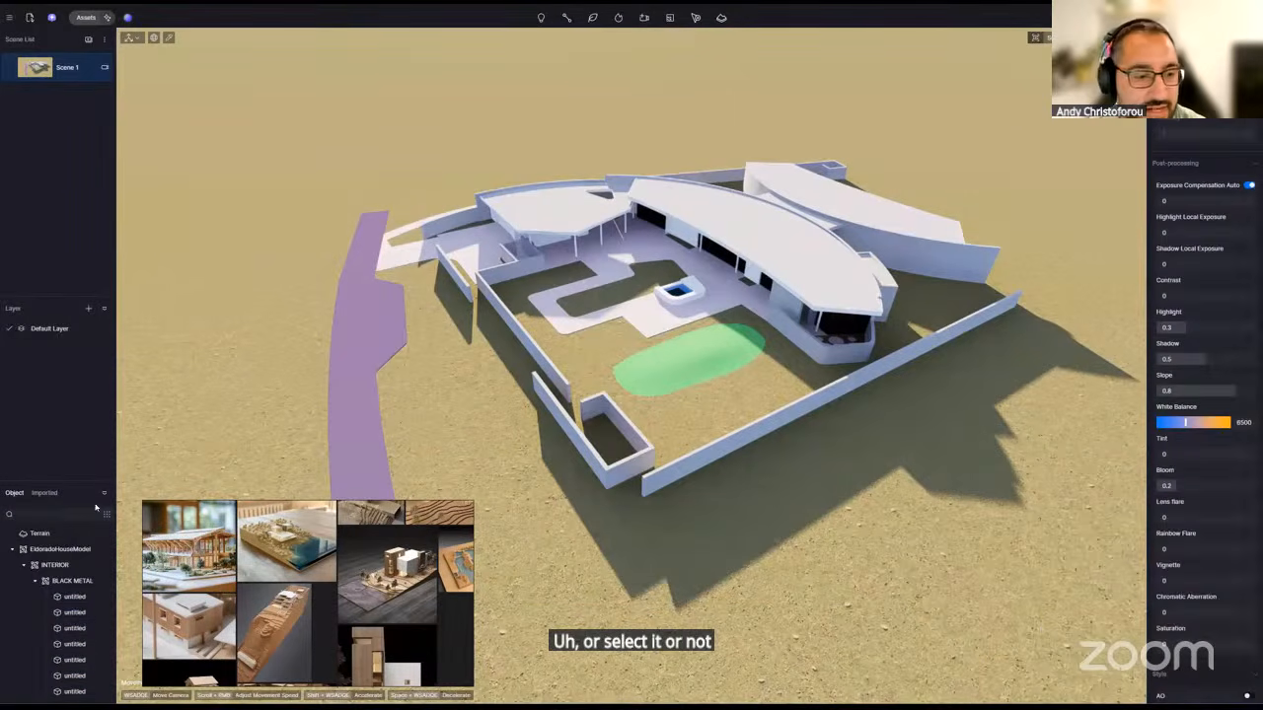
middle_drag(677, 345, 148, 440)
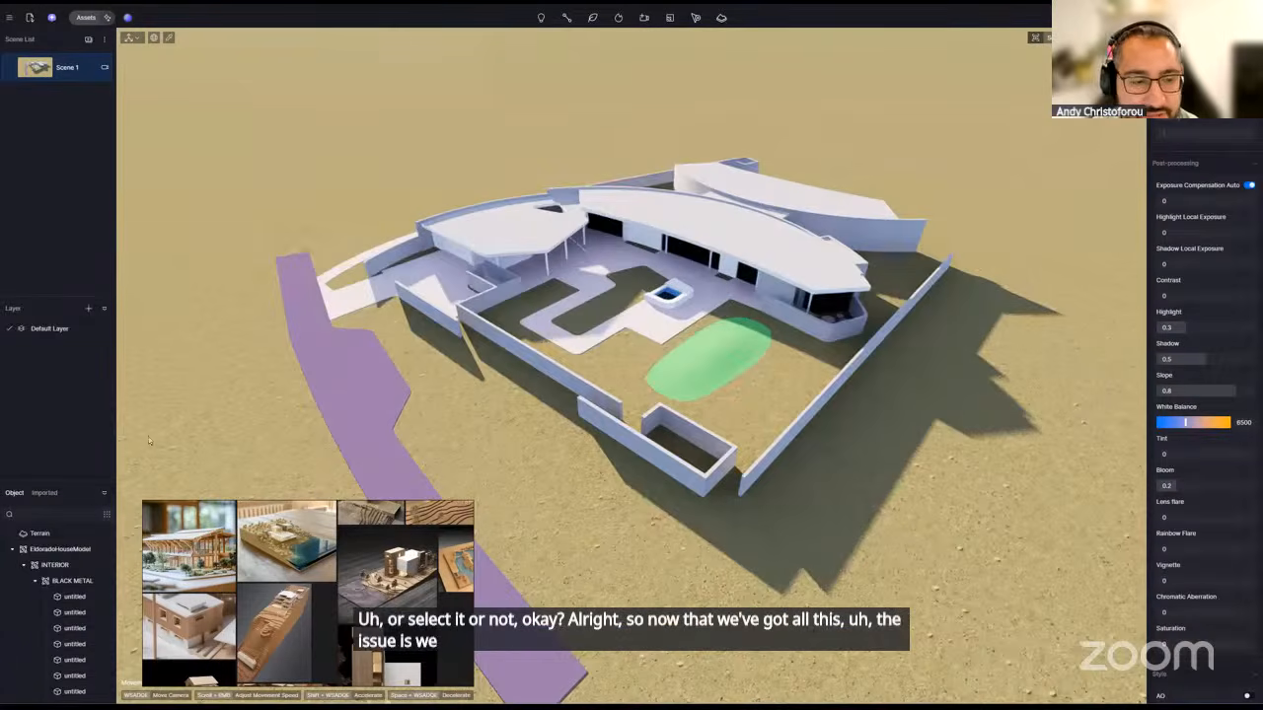
- Hide the terrain to reveal the full site surfaces, then show it again
click(106, 535)
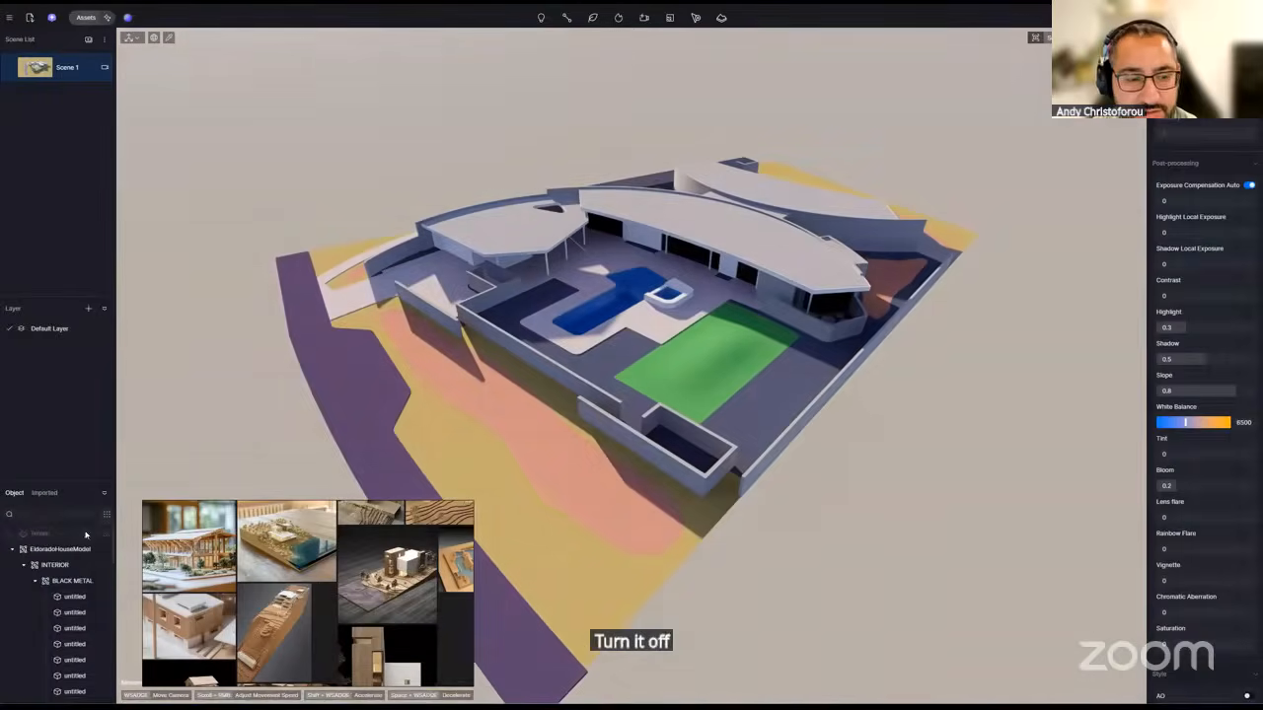
click(86, 535)
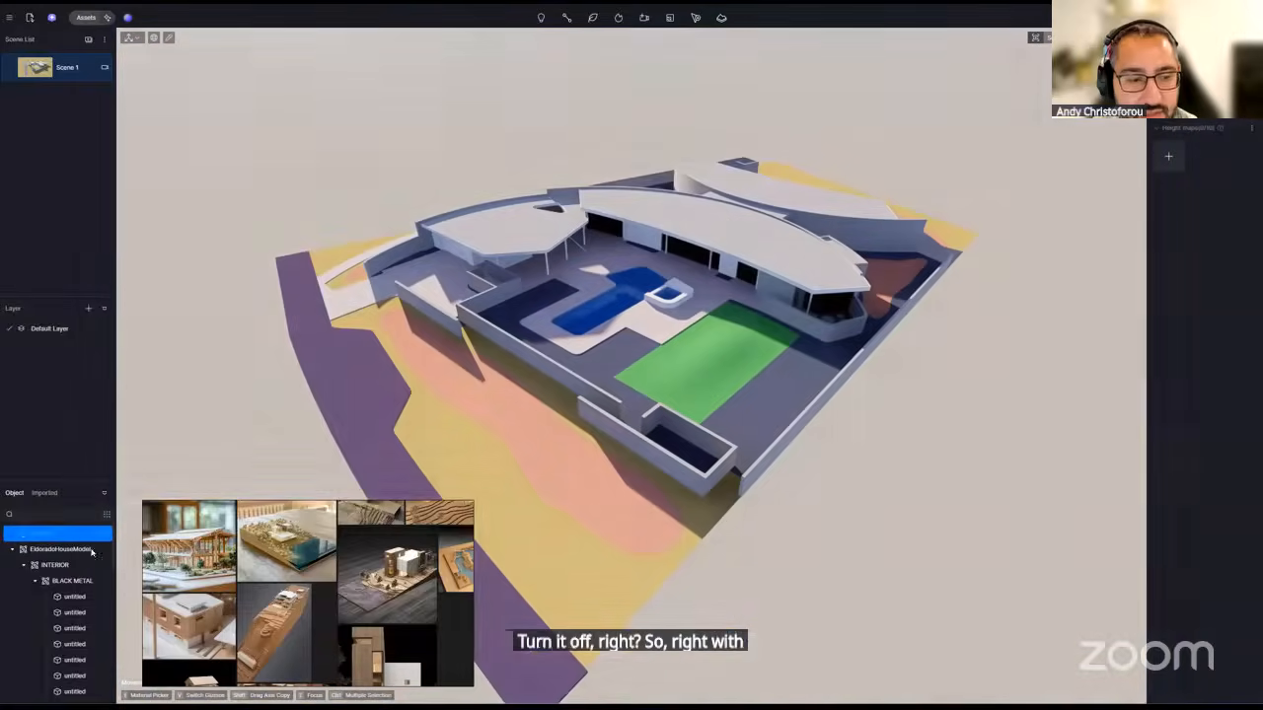
click(105, 533)
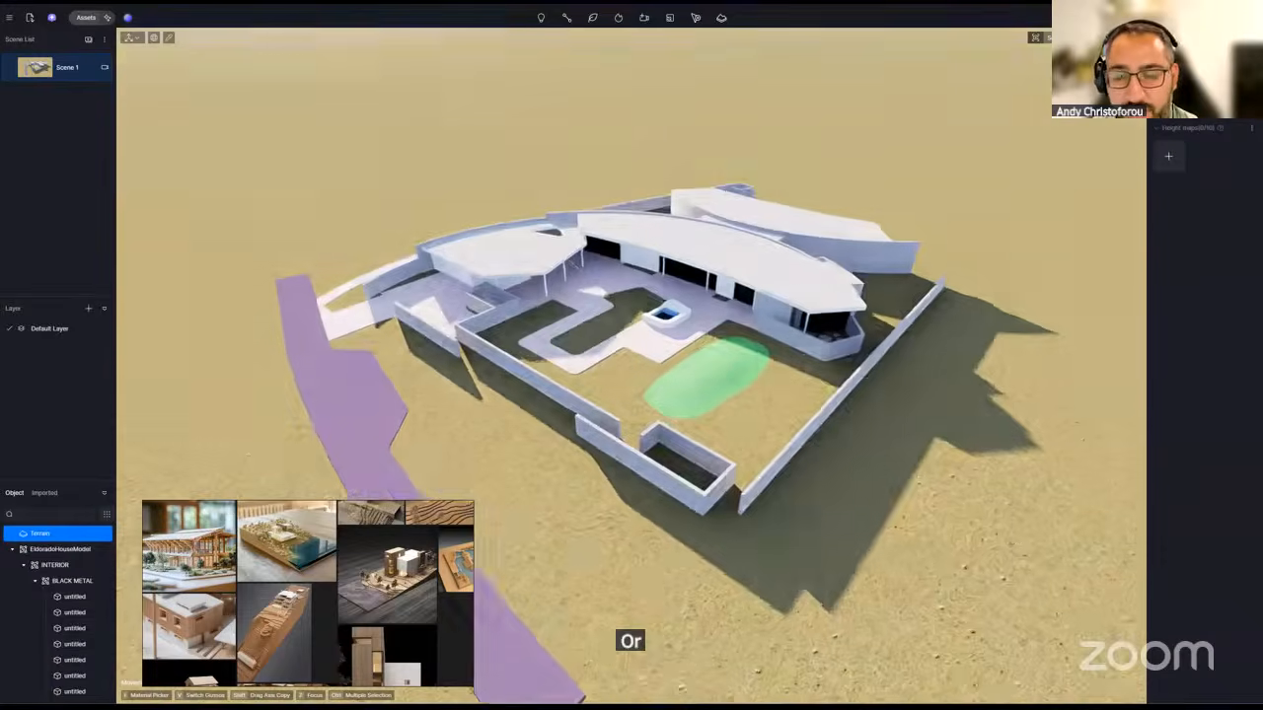
- Try raising the house slightly above the terrain, then undo the move
right_drag(667, 330, 653, 275)
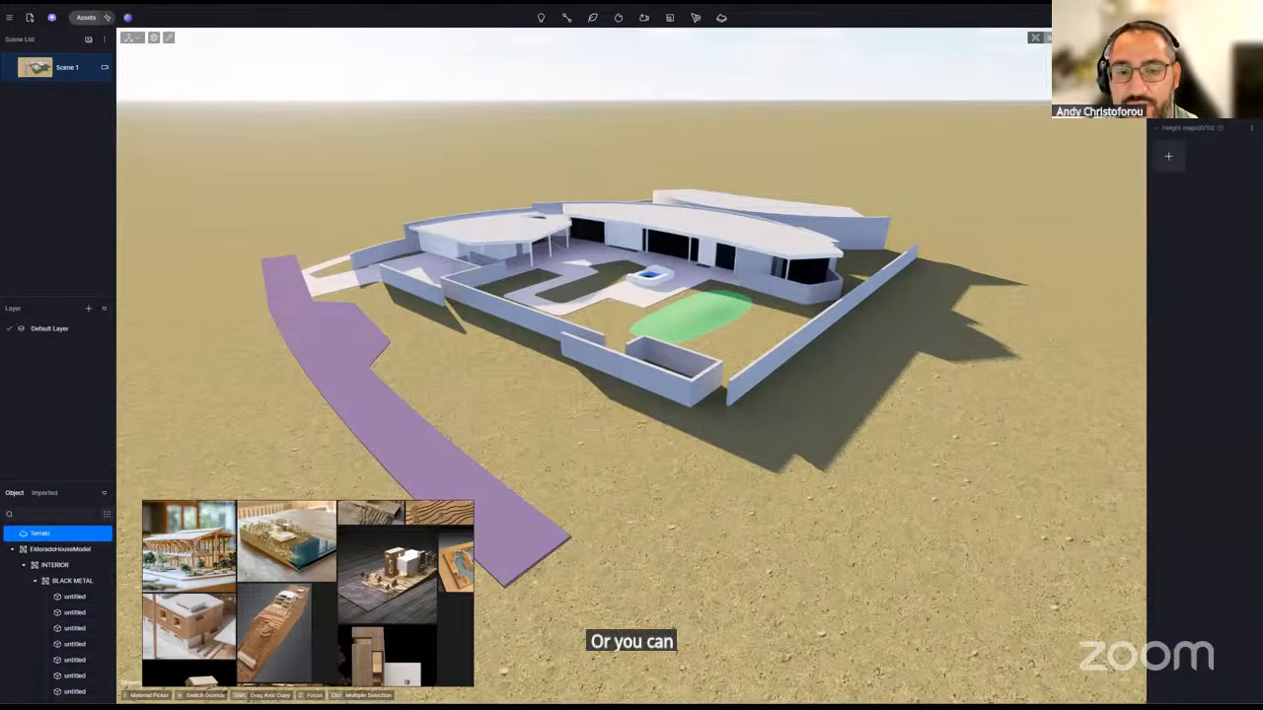
click(672, 209)
drag(663, 180, 663, 159)
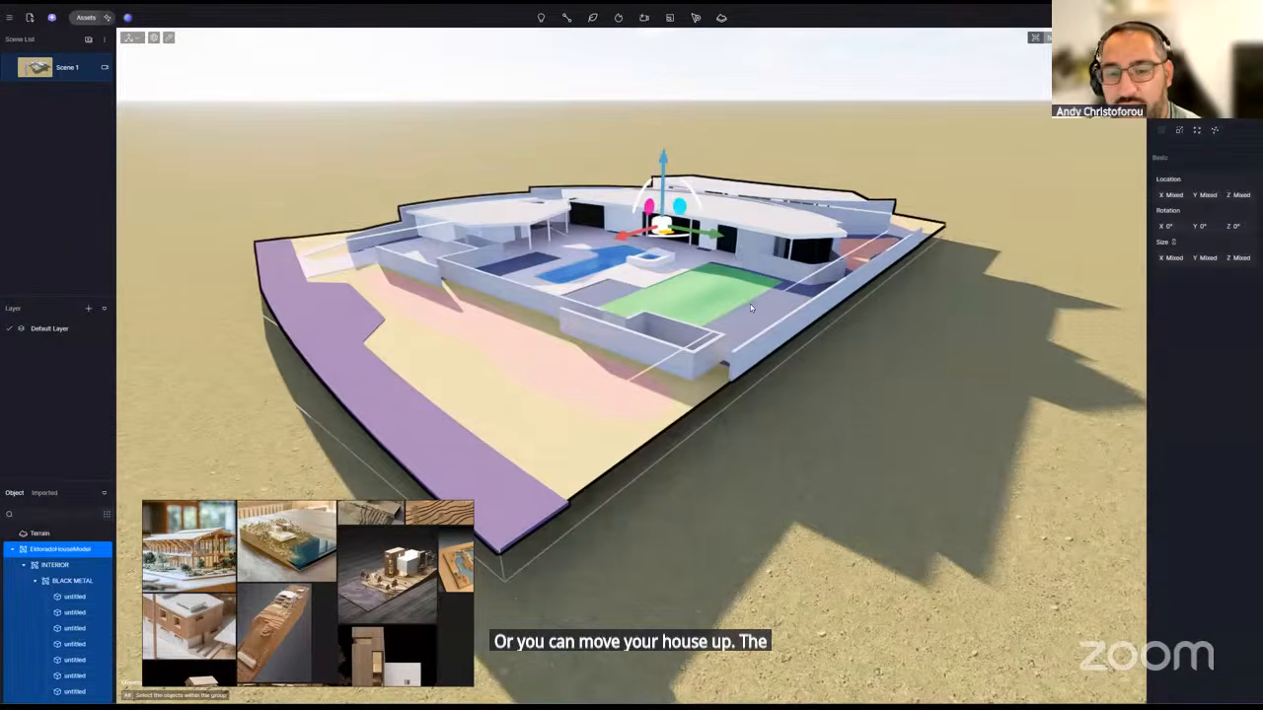
key(ctrl+z)
scroll(757, 226, up, 5)
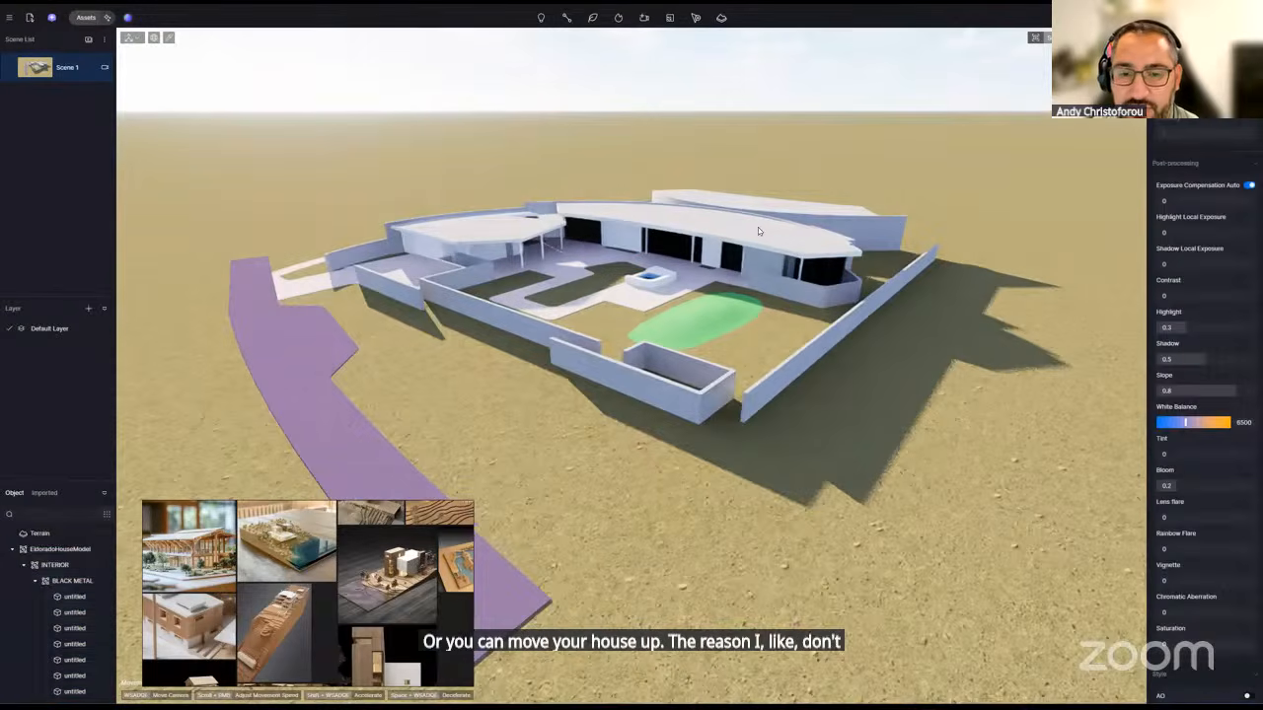
- Try lifting the whole house high above the terrain to a Z location of 8254, then undo it
click(729, 263)
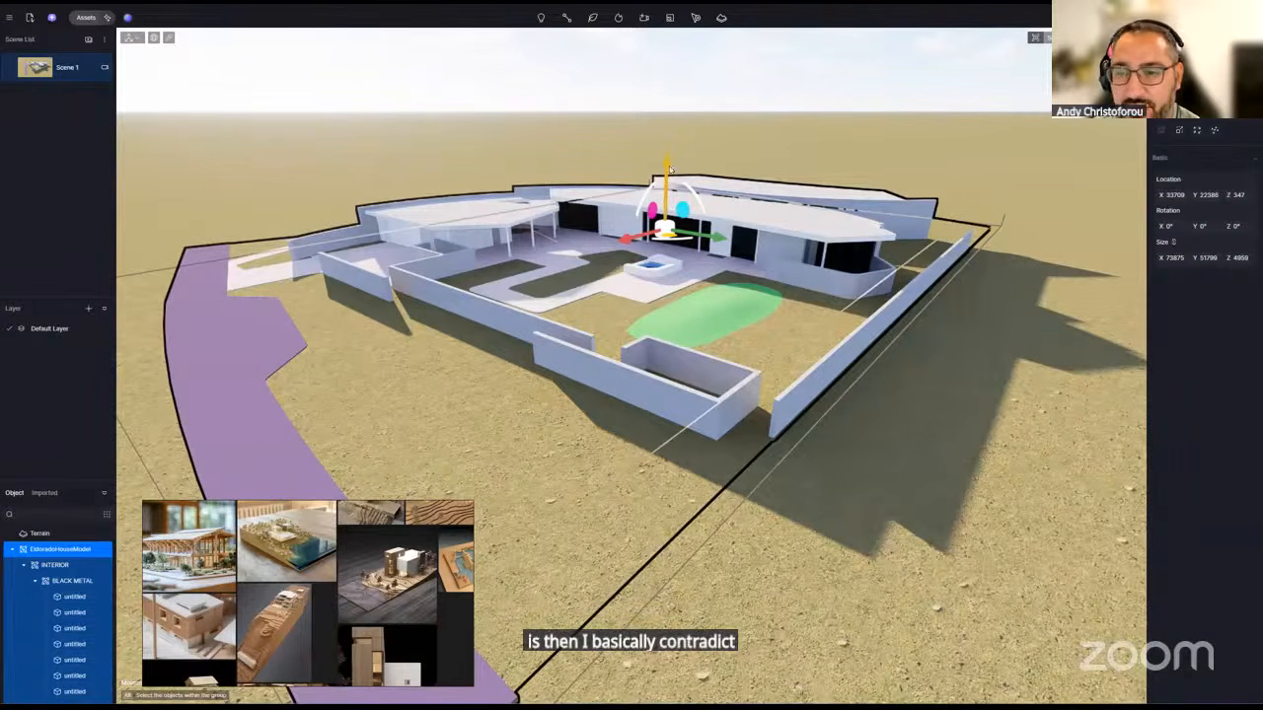
drag(666, 173, 675, 79)
right_drag(724, 168, 806, 185)
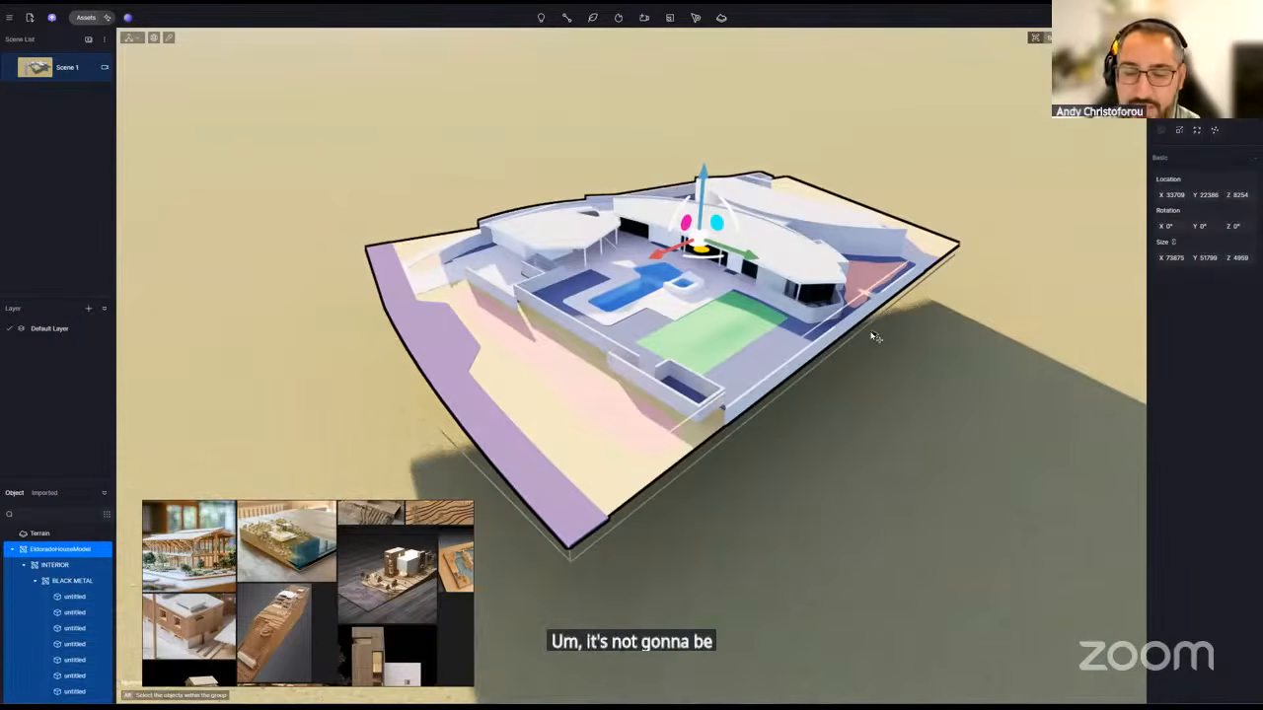
key(ctrl+z)
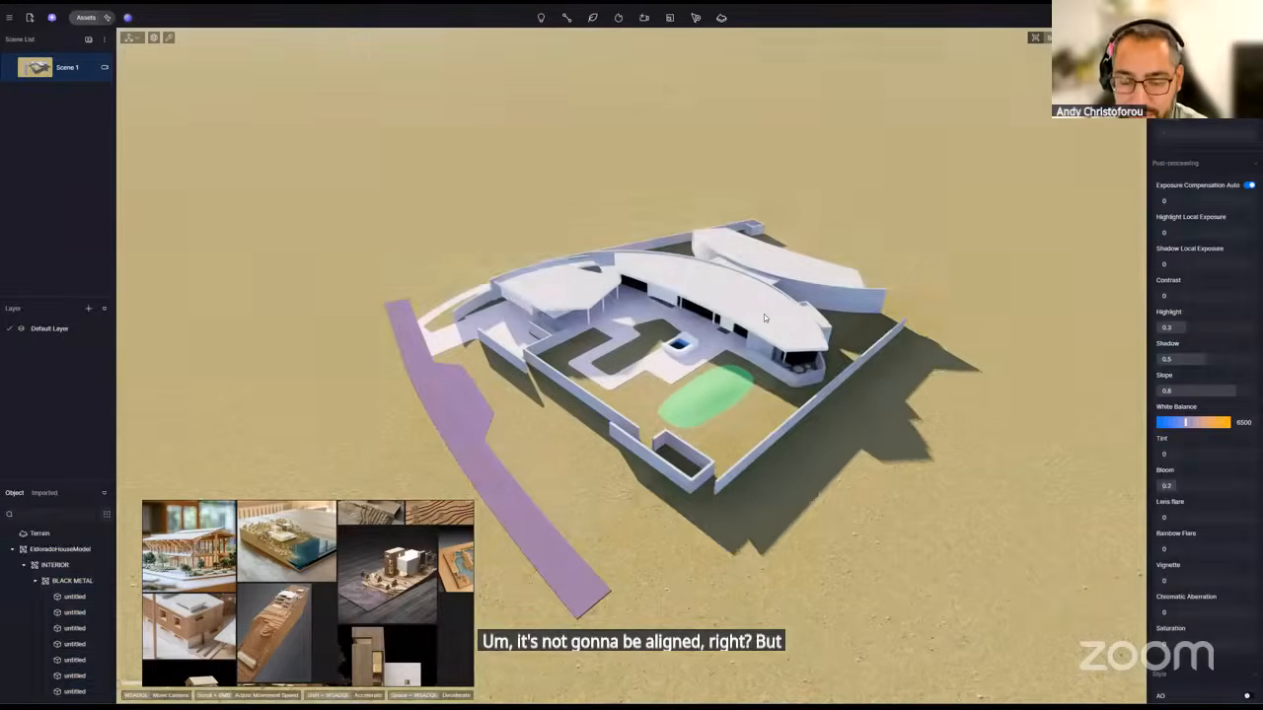
- Try nudging the house up just enough to expose the pool and lawn, and undo the nudge
click(763, 313)
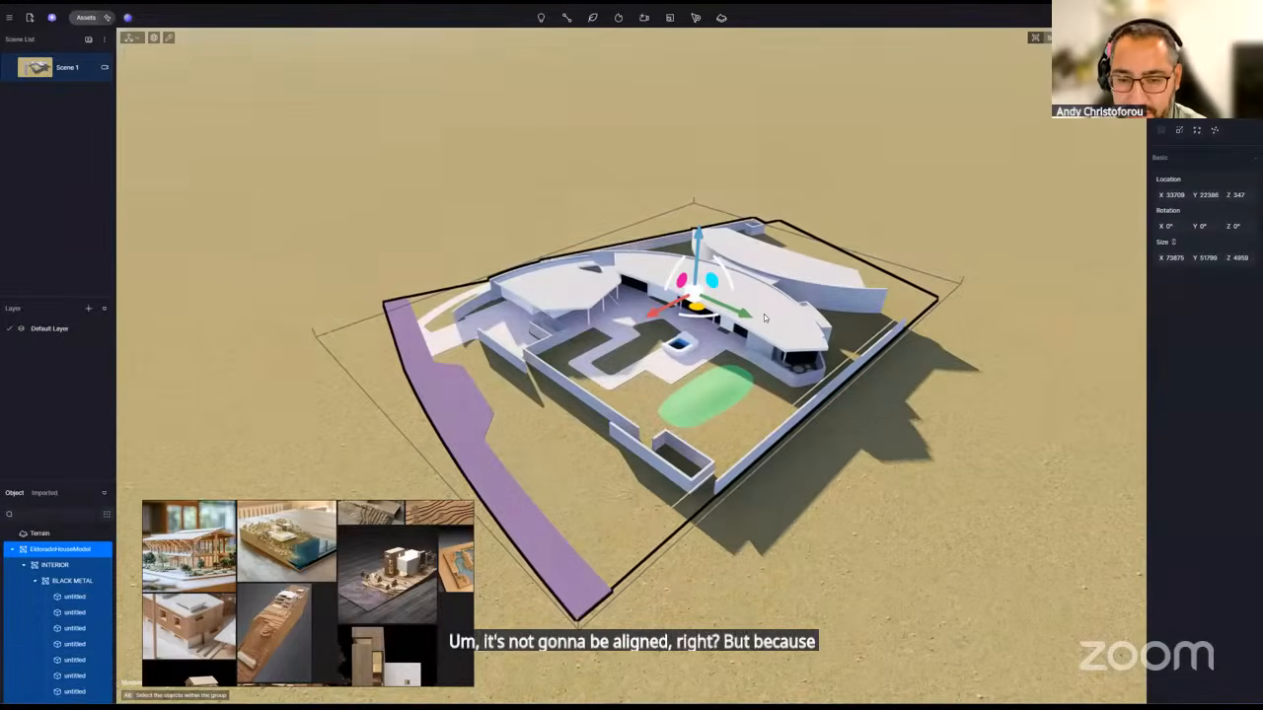
drag(703, 237, 700, 234)
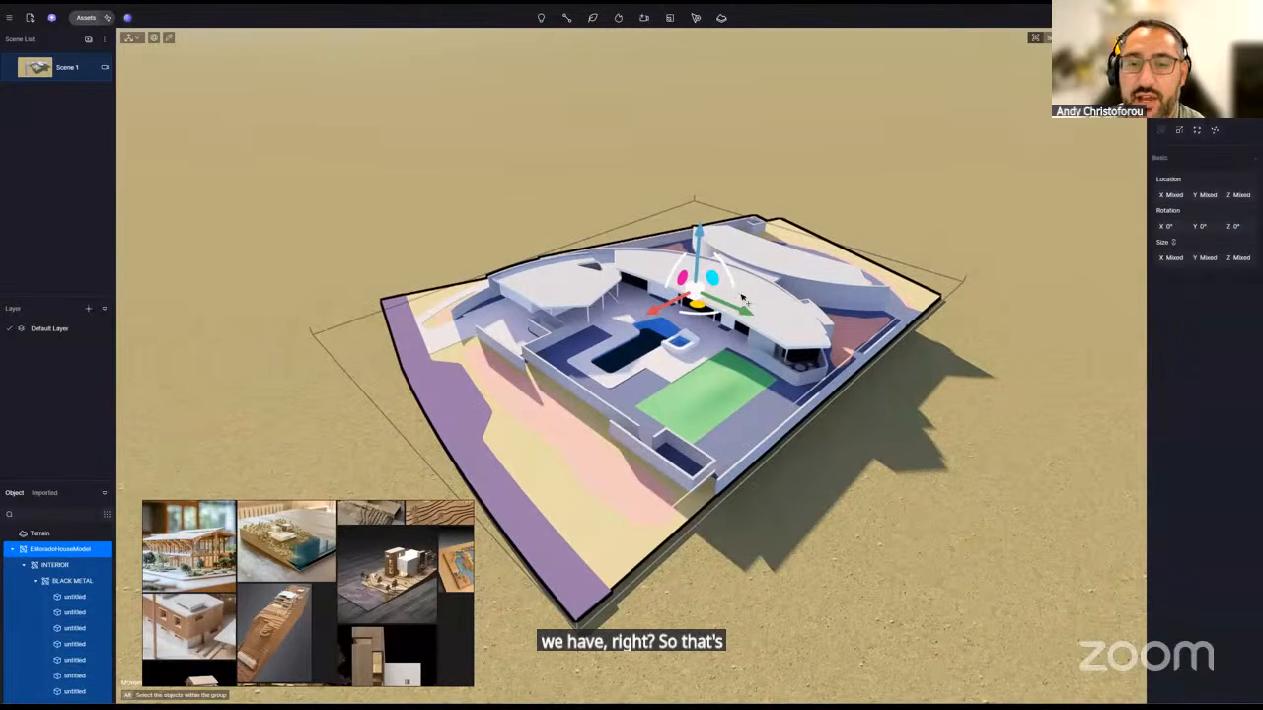
key(ctrl+z)
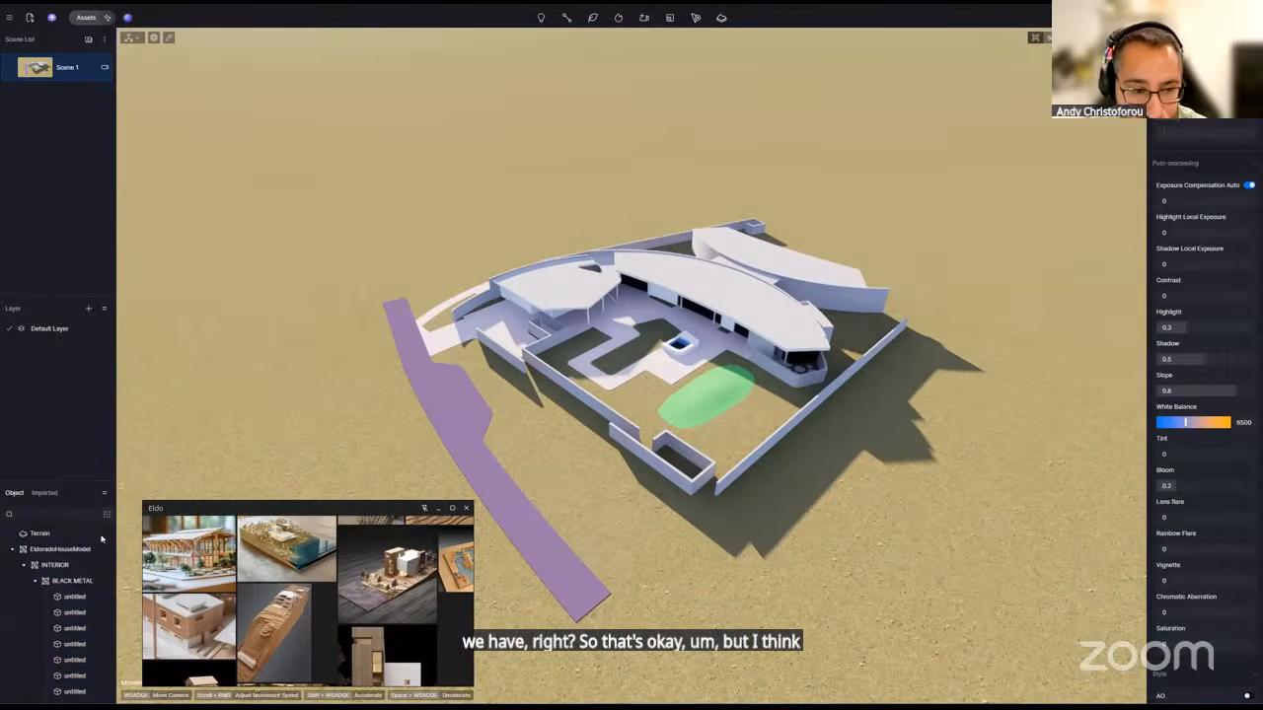
- Toggle the terrain's visibility off and on, then sculpt the terrain down beneath the house using a size 20 brush
click(106, 533)
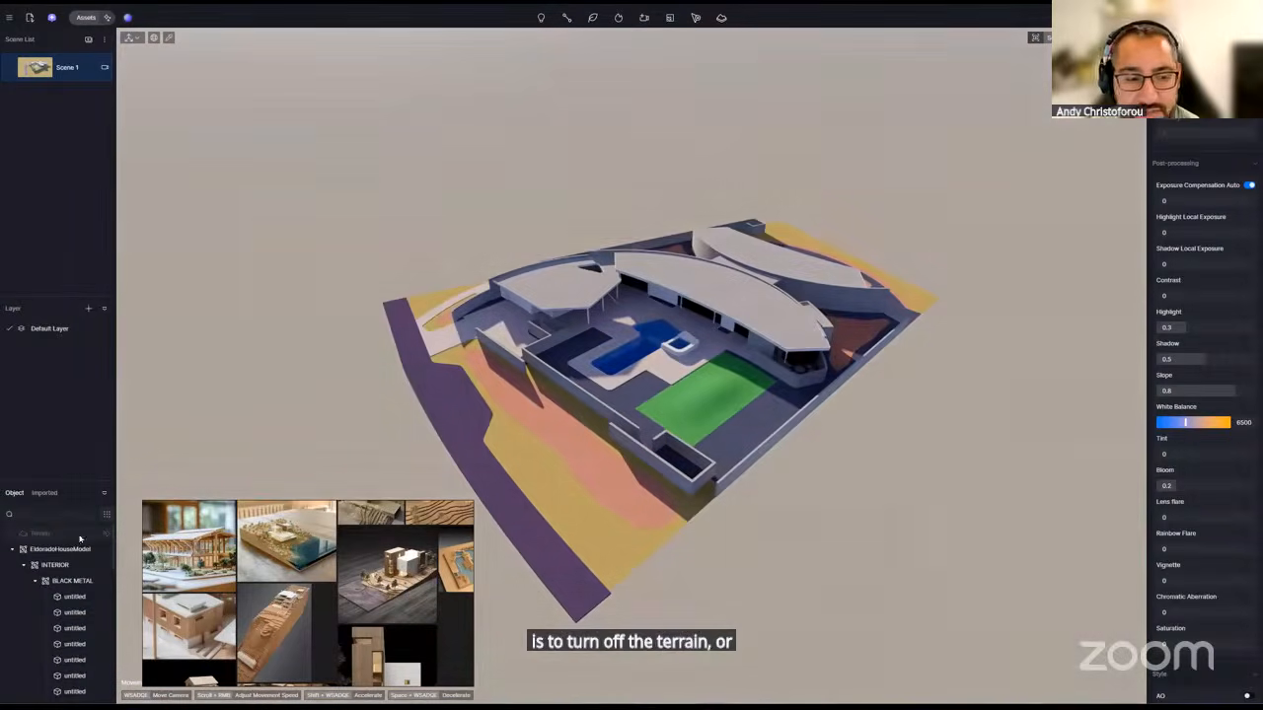
click(107, 534)
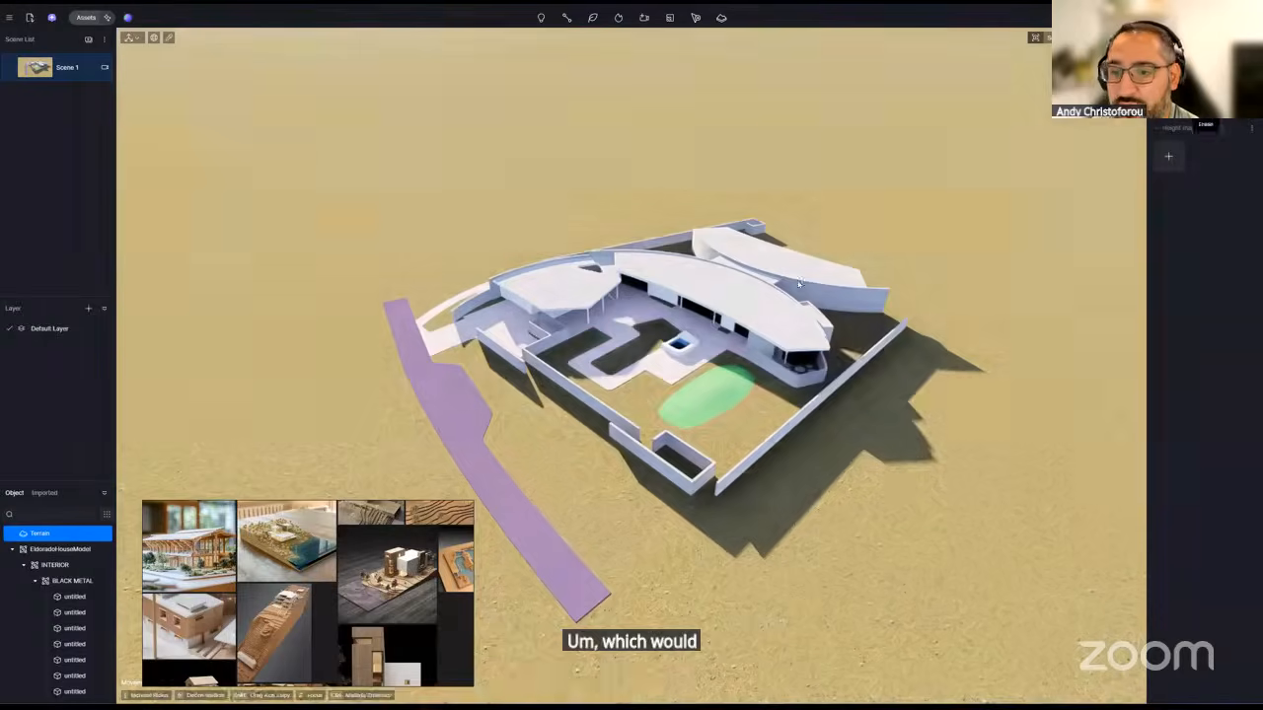
click(1198, 105)
mouse_move(803, 298)
mouse_down()
mouse_move(624, 376)
mouse_move(641, 456)
mouse_move(600, 450)
mouse_move(563, 389)
mouse_move(578, 395)
mouse_move(536, 366)
mouse_move(454, 355)
mouse_move(698, 304)
mouse_move(700, 286)
mouse_move(759, 274)
mouse_move(789, 296)
mouse_move(779, 314)
mouse_move(789, 301)
mouse_move(748, 249)
mouse_move(829, 296)
mouse_move(809, 394)
mouse_move(750, 353)
mouse_up()
right_drag(751, 354, 789, 239)
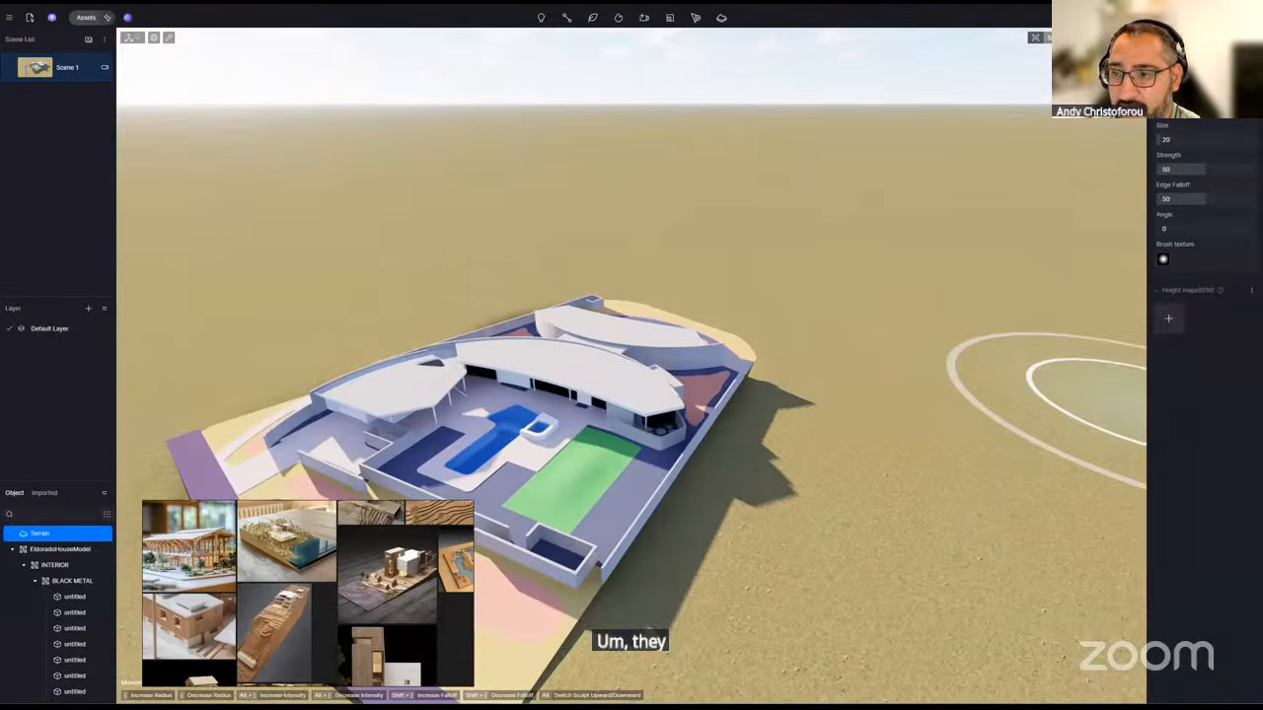
- Pick two cloud-like brush textures from the brush library and sculpt trial dents into the terrain behind the house
click(1202, 73)
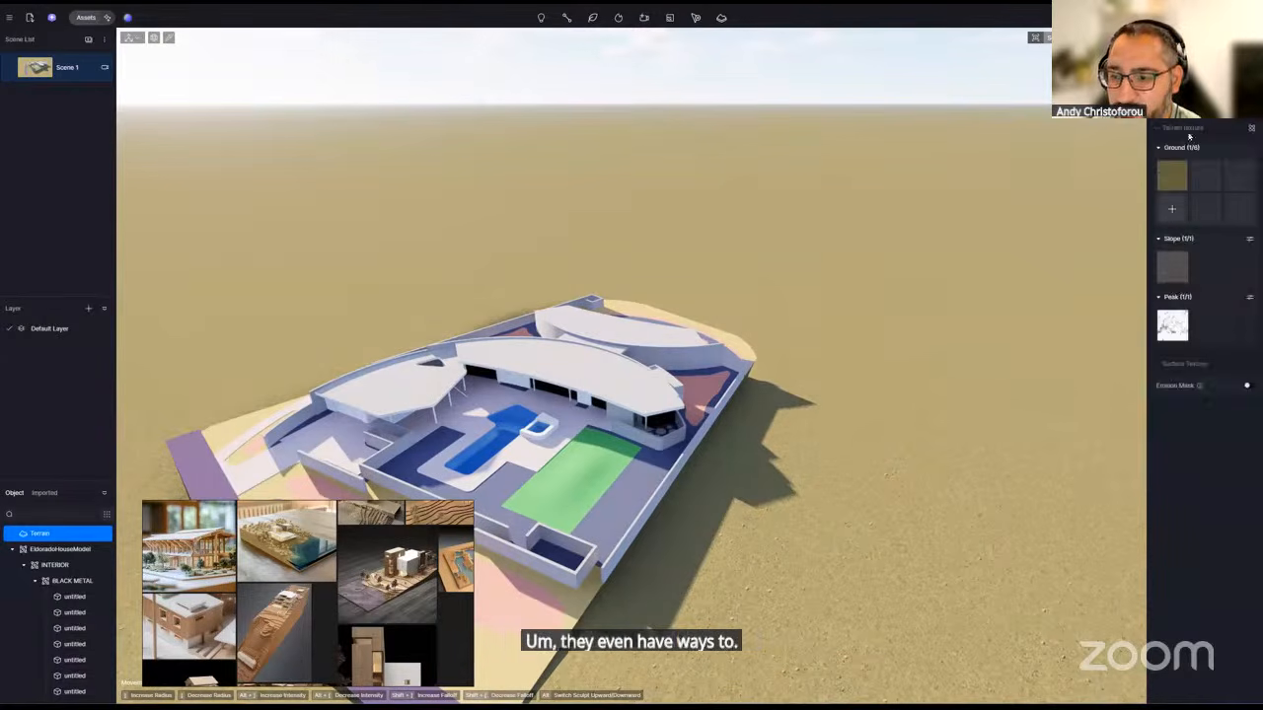
click(1171, 75)
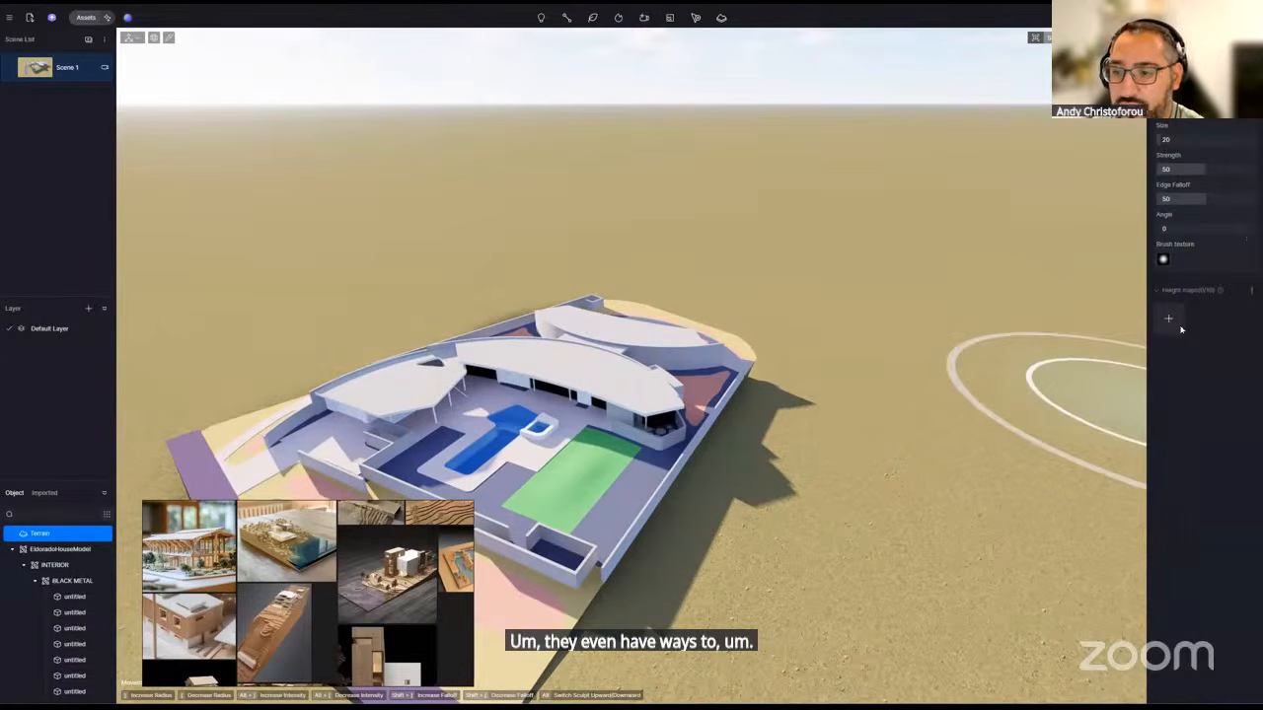
click(1163, 260)
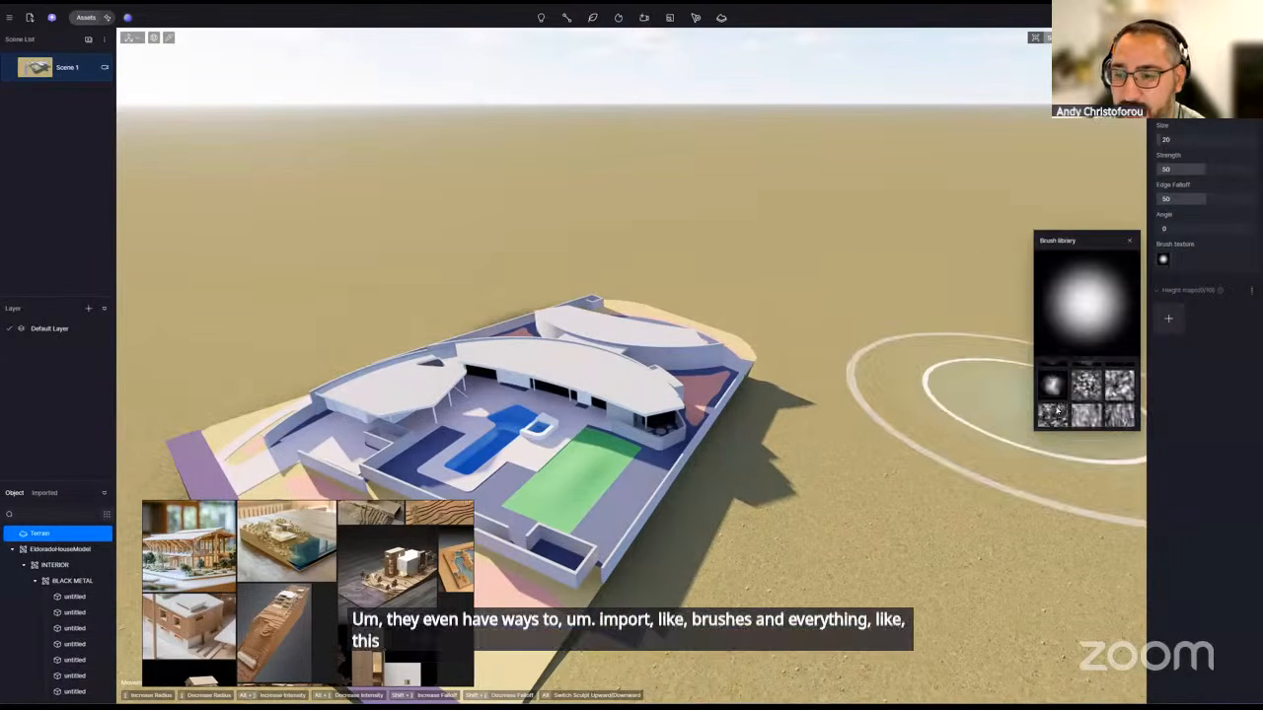
scroll(1092, 407, up, 1)
click(1086, 382)
mouse_move(773, 194)
mouse_down()
mouse_move(837, 209)
mouse_move(859, 233)
mouse_up()
click(859, 233)
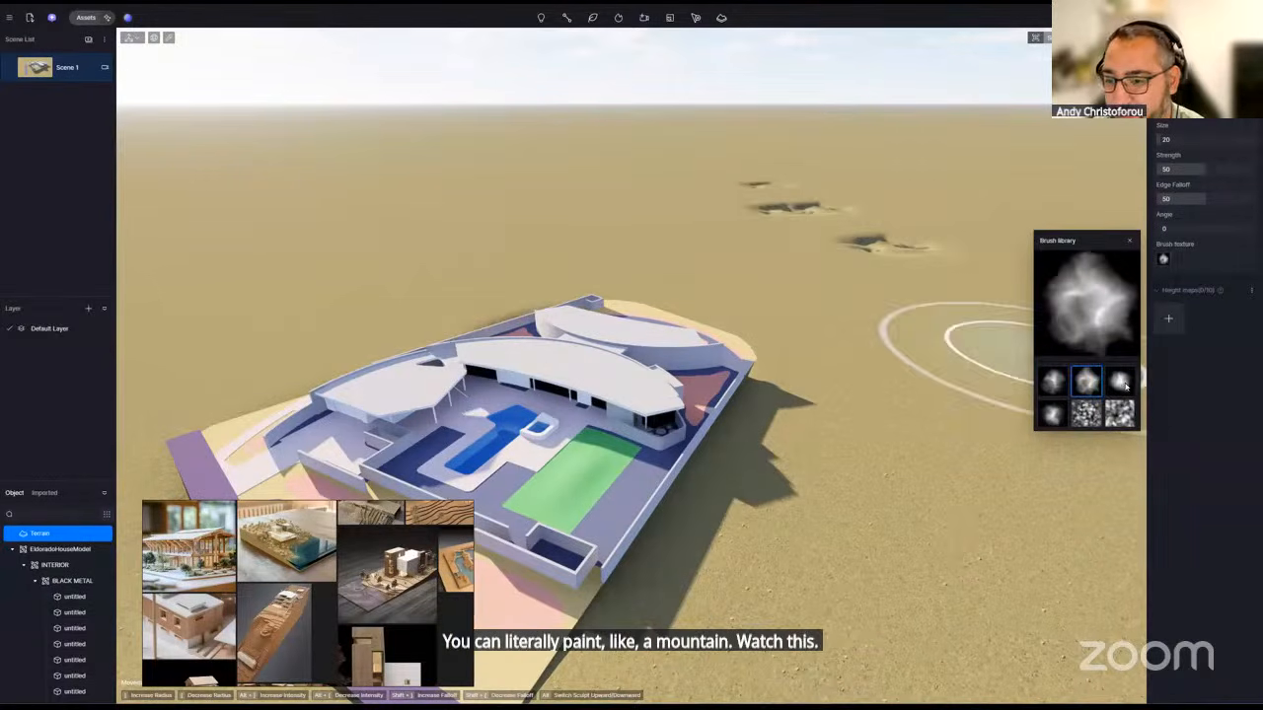
click(1119, 382)
click(750, 225)
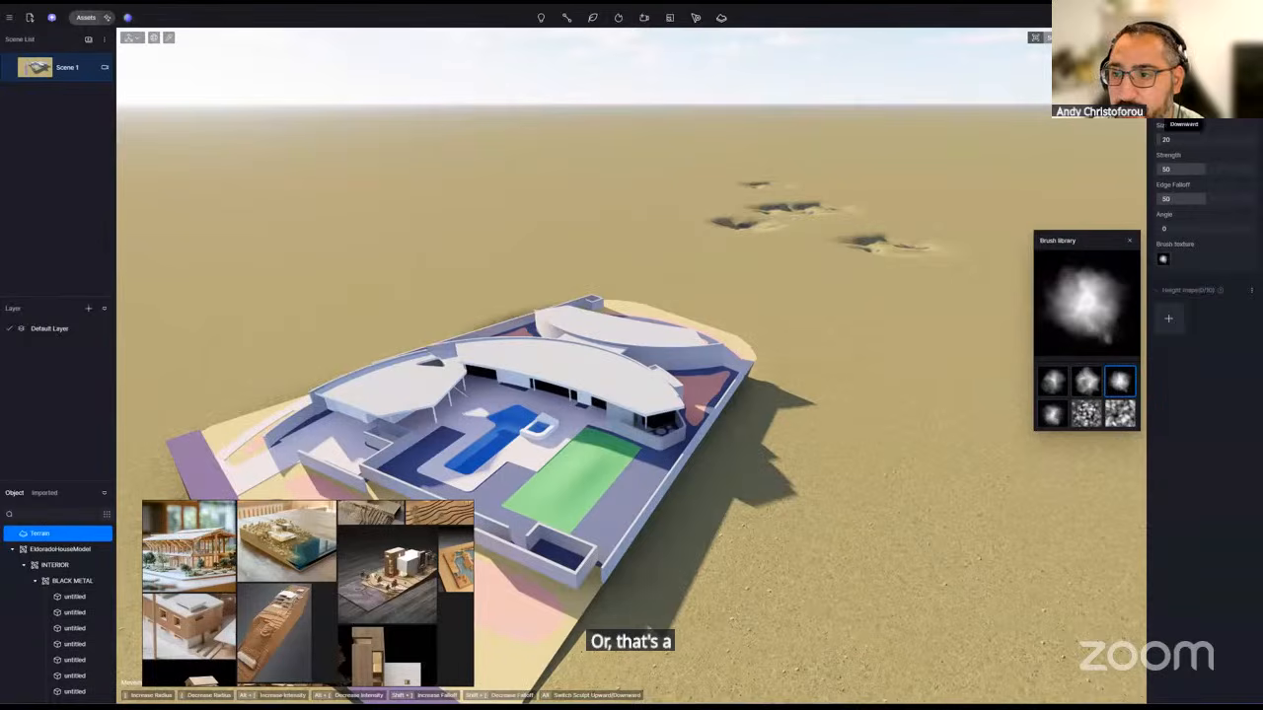
- Raise rocky hills in the terrain behind the house with the size 20 cloud-like brush, and reduce the brush strength to 20
click(884, 246)
drag(884, 248, 832, 252)
mouse_move(719, 233)
mouse_down()
mouse_move(681, 207)
mouse_move(839, 212)
mouse_move(1015, 292)
mouse_move(734, 235)
mouse_move(616, 227)
mouse_move(580, 191)
mouse_up()
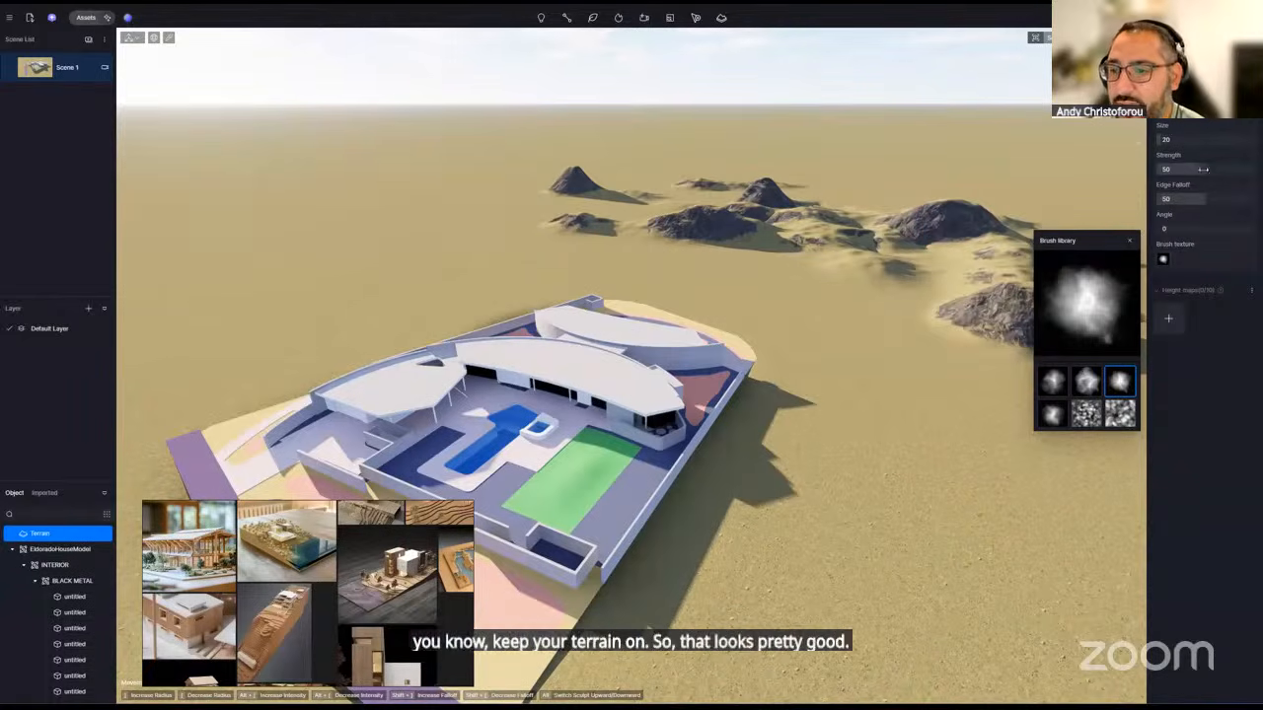
mouse_move(919, 289)
mouse_down()
mouse_move(878, 259)
mouse_move(923, 267)
mouse_up()
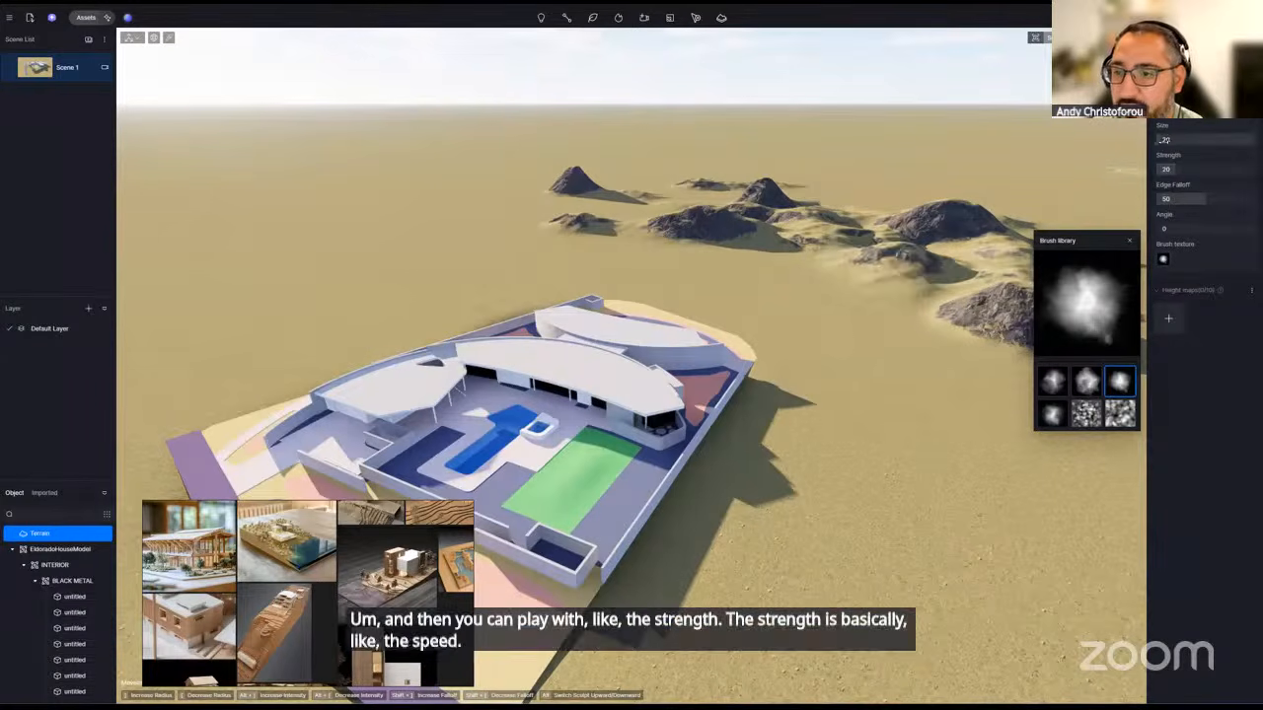
- Set the terrain brush size to 100, check its reach over the hills and house, and leave terrain editing
drag(1162, 140, 1176, 140)
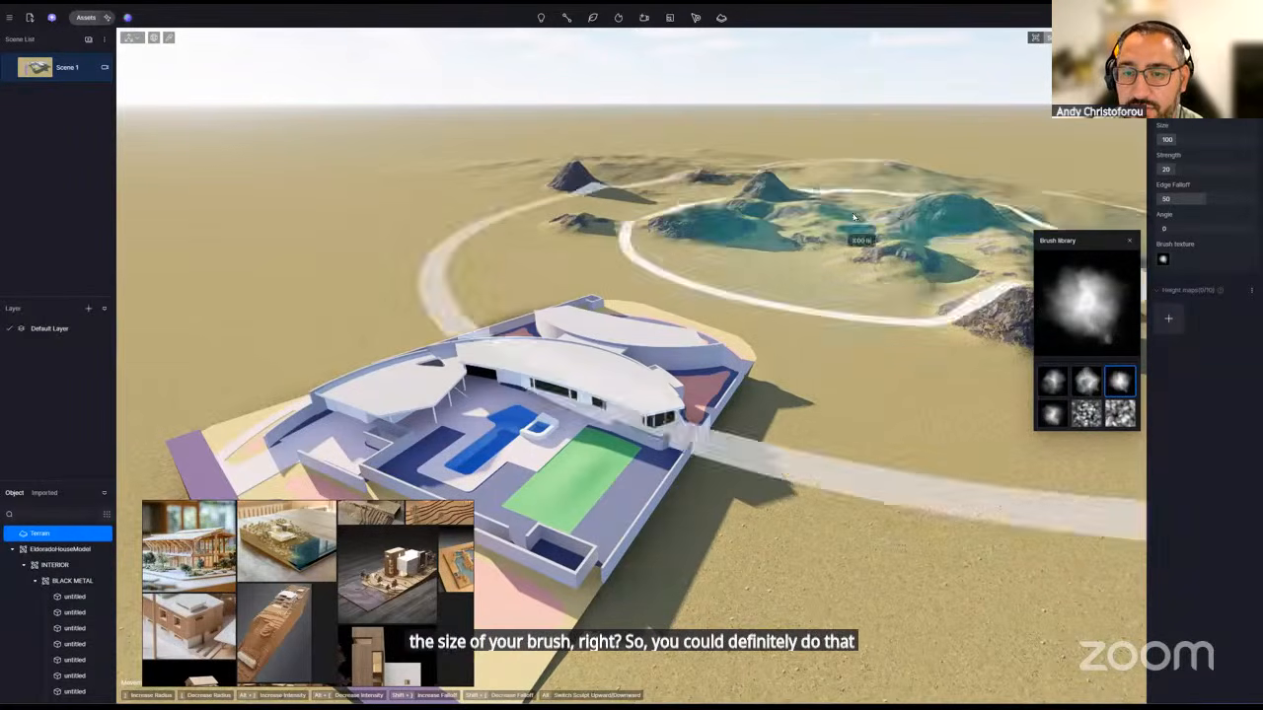
right_drag(863, 211, 872, 174)
key(a)
key(q)
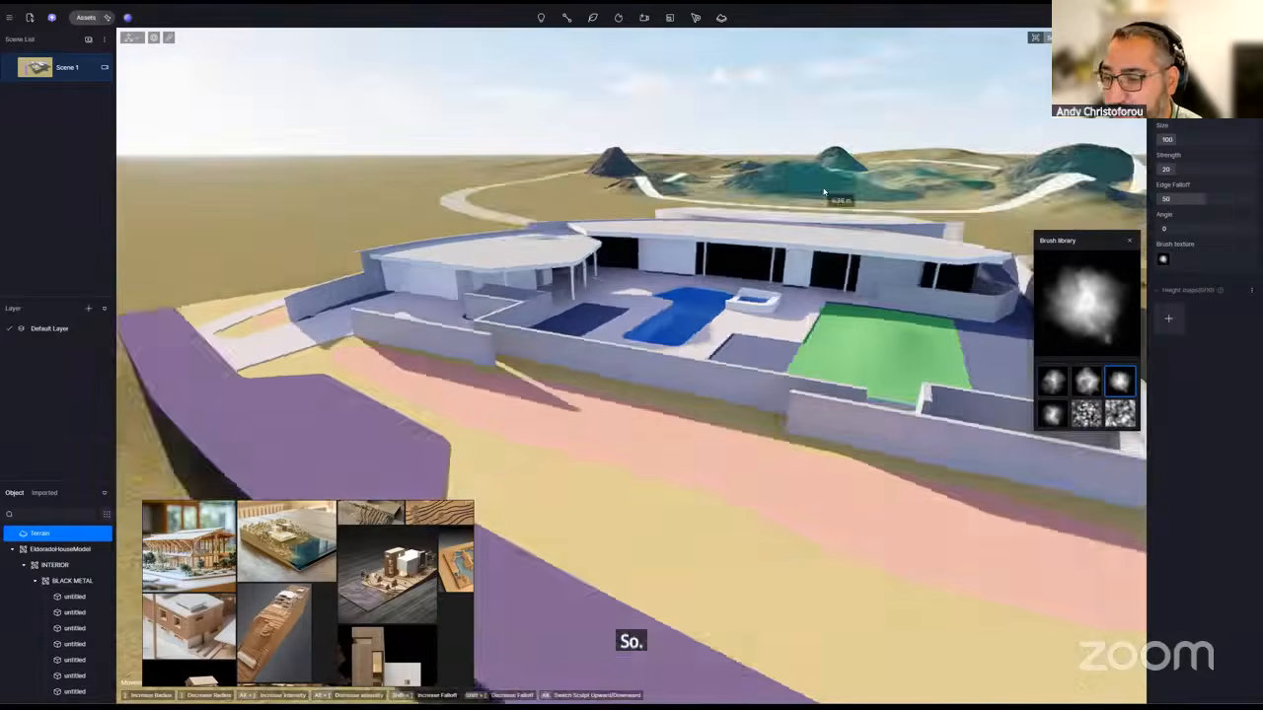
key(e)
key(s)
mouse_move(823, 192)
right_down()
mouse_move(692, 268)
mouse_move(628, 349)
right_up()
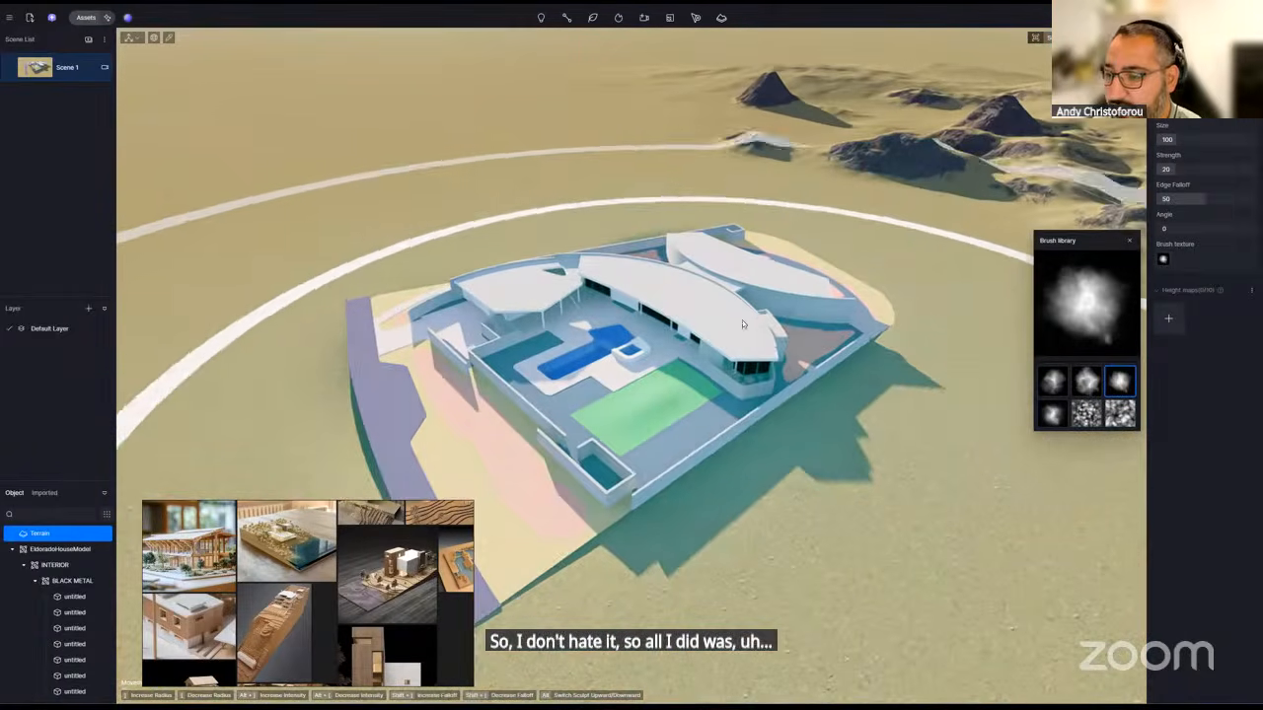
key(Escape)
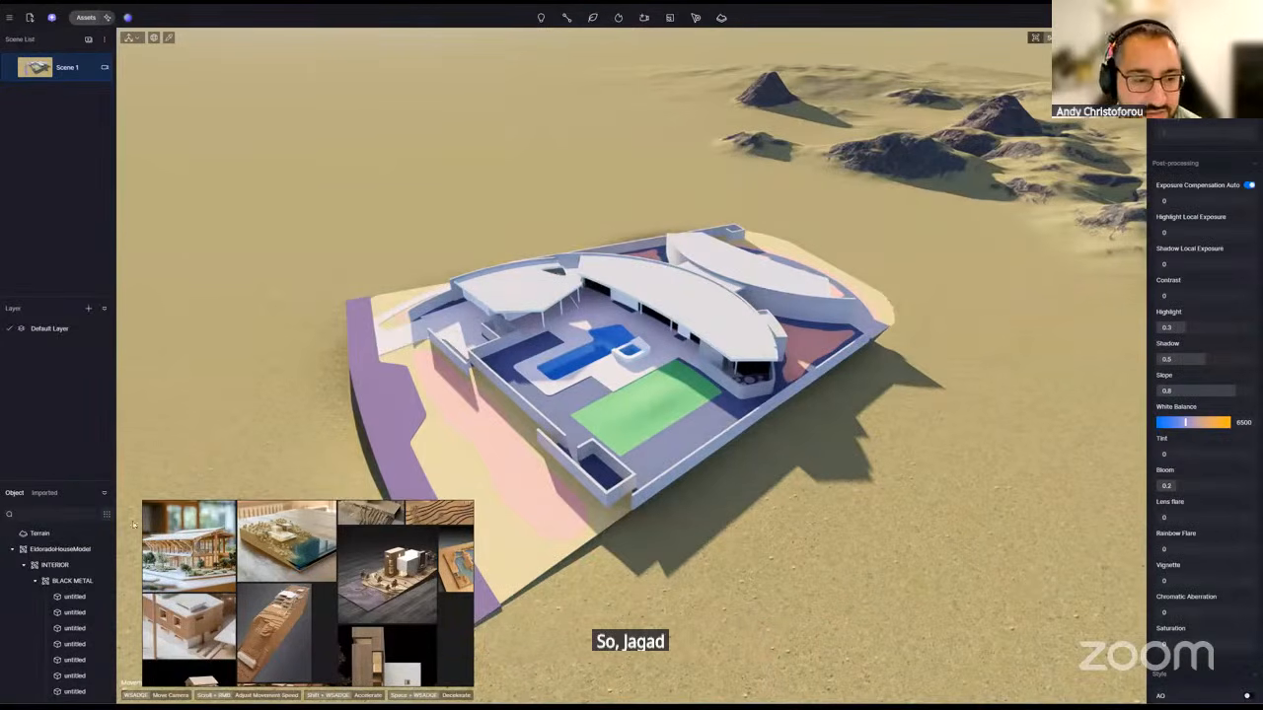
- Show the list of imported files, view the workshop's Dropbox folder in the browser, and return to D5 Render
click(44, 492)
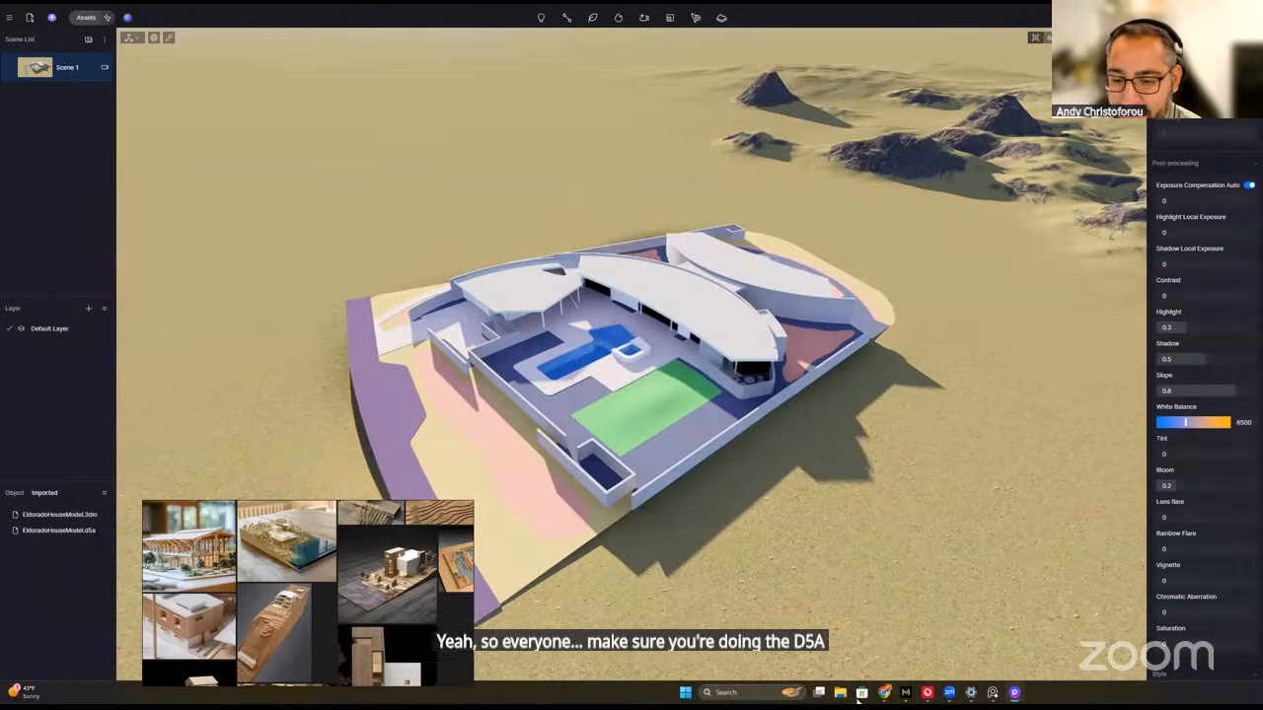
mouse_move(885, 695)
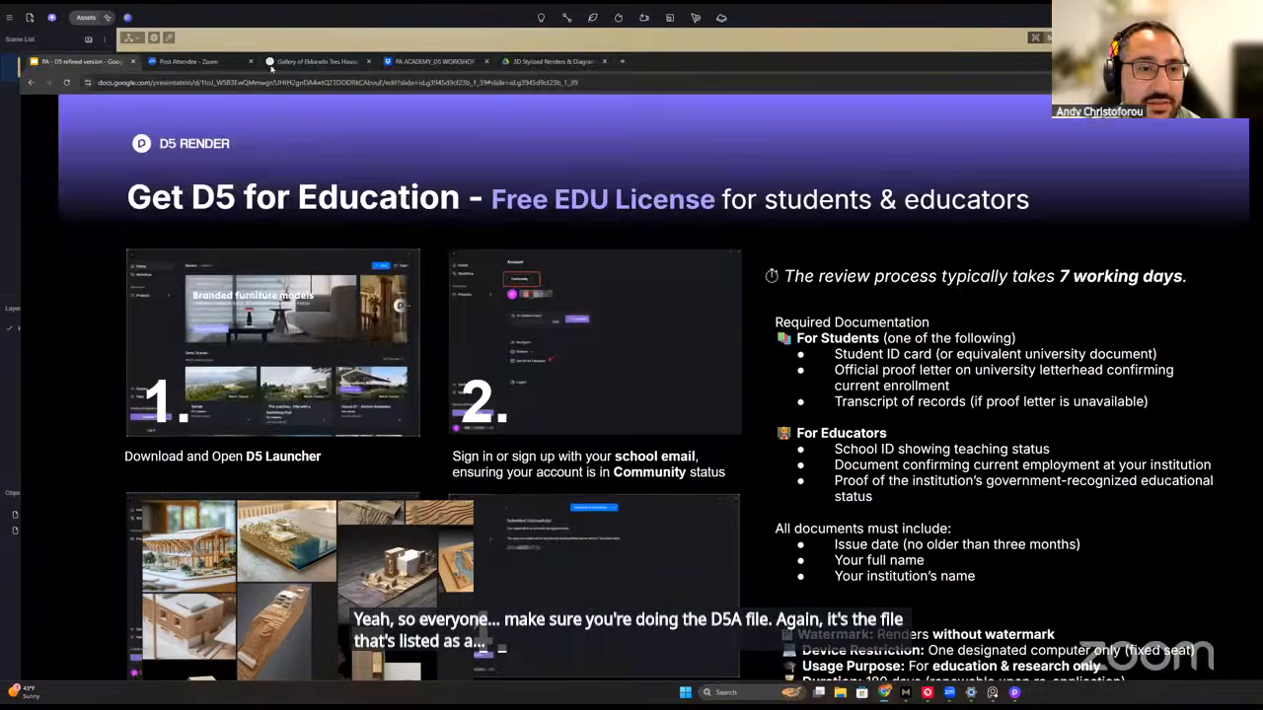
click(444, 69)
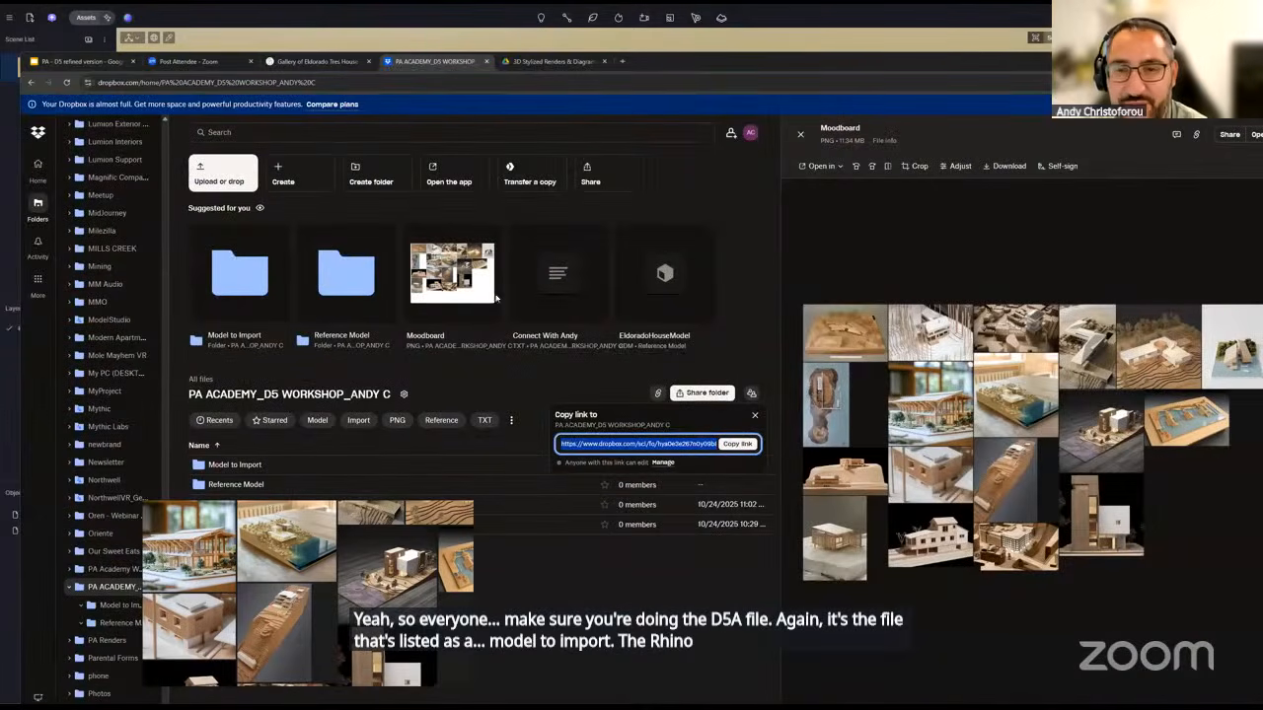
click(787, 22)
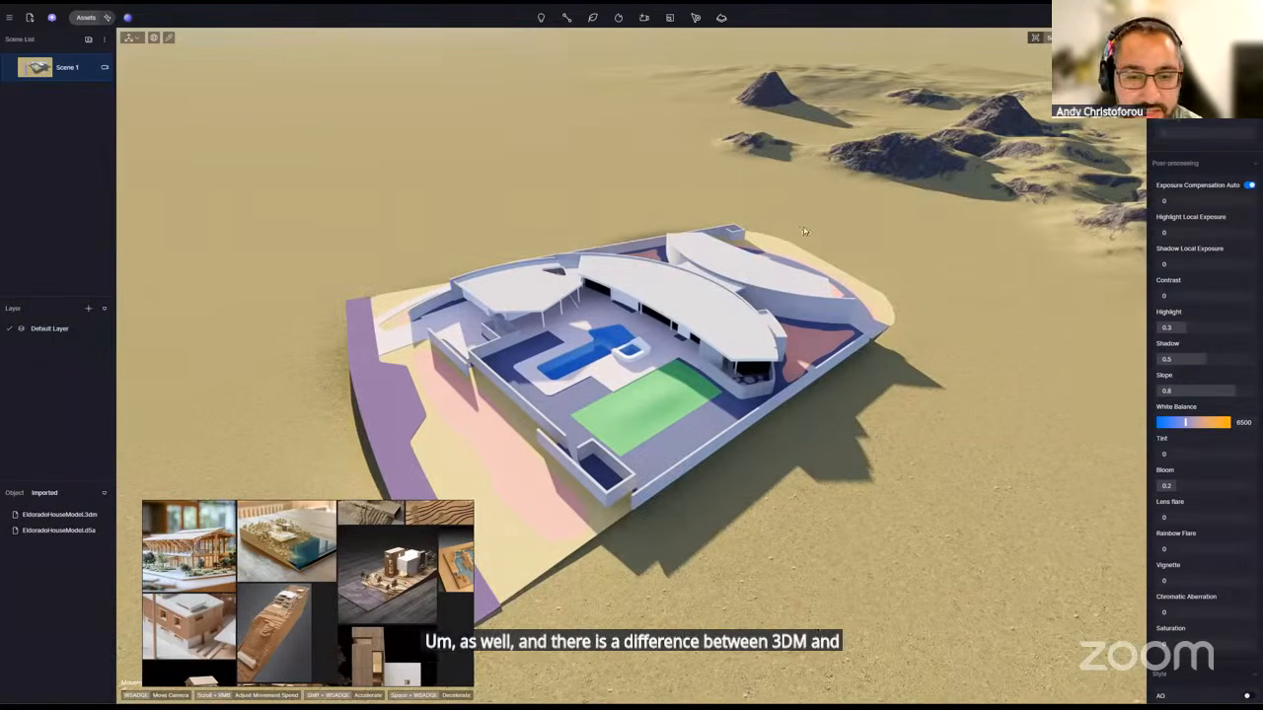
- Frame a closer aerial view of the house with its pool and lawn, and save it as a new scene
mouse_move(632, 365)
right_down()
mouse_move(632, 353)
mouse_move(631, 377)
right_up()
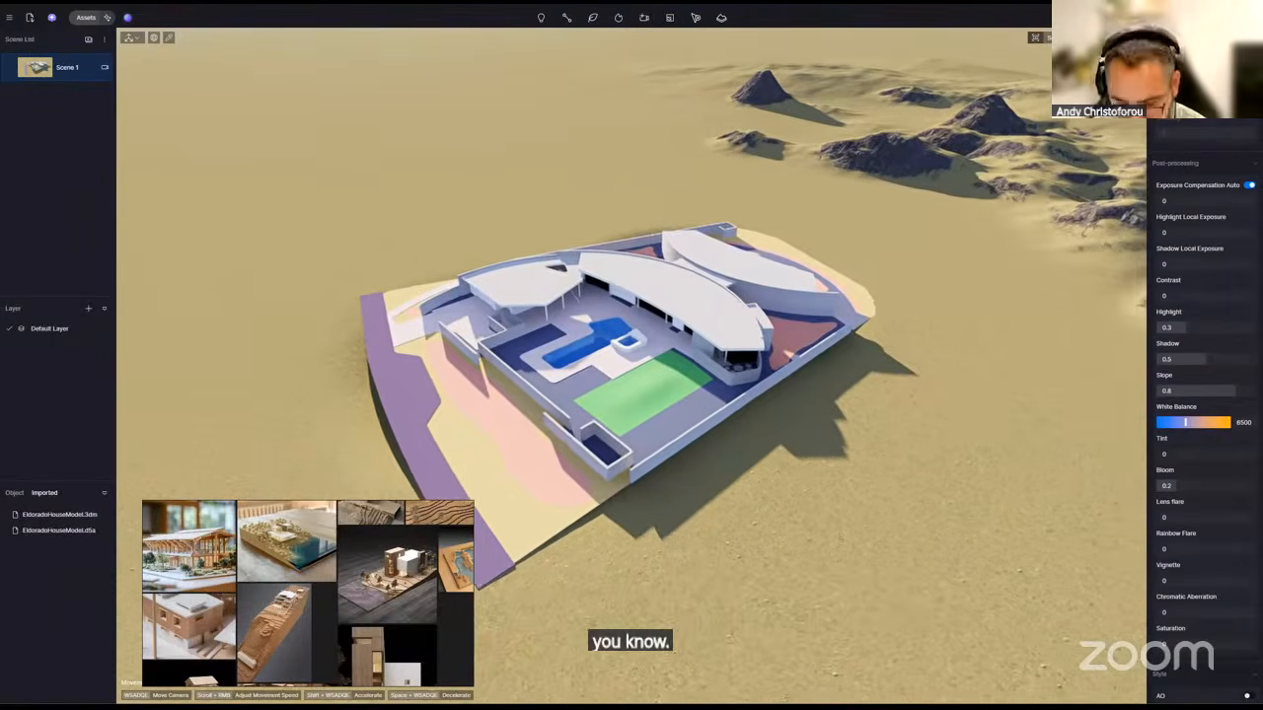
scroll(632, 365, up, 2)
key(w)
right_drag(631, 365, 680, 393)
right_drag(302, 138, 308, 142)
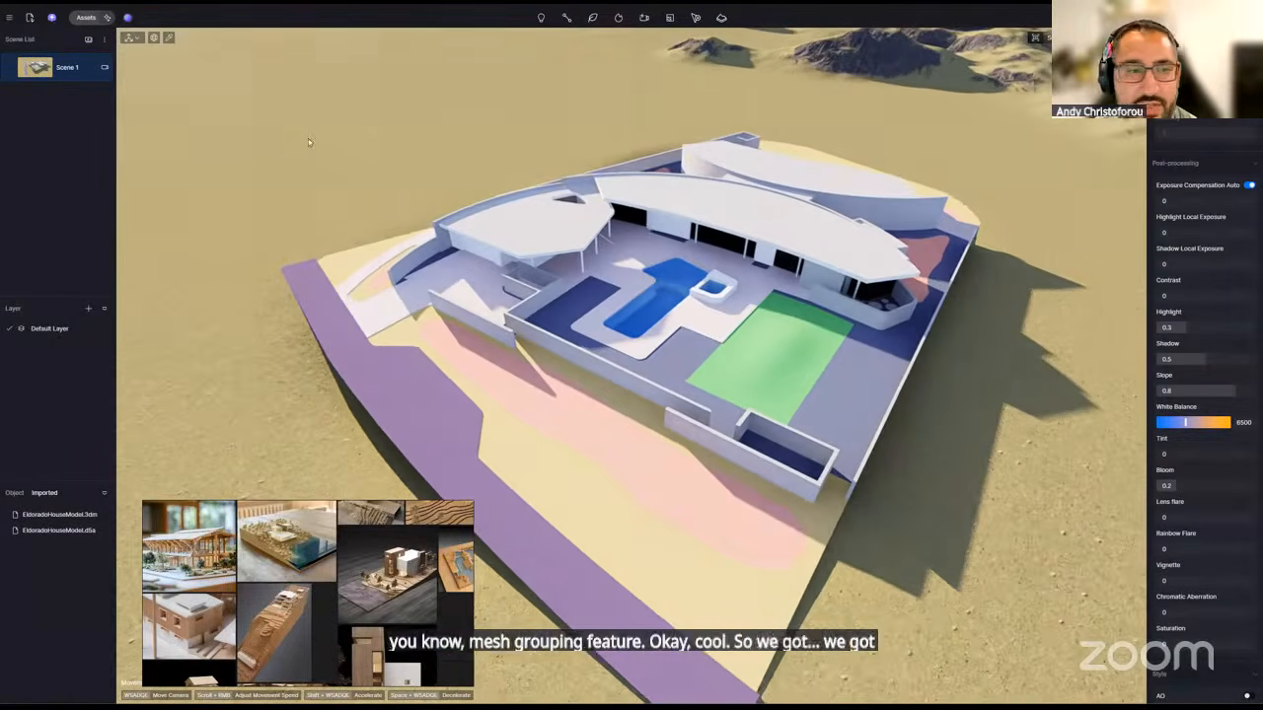
click(89, 41)
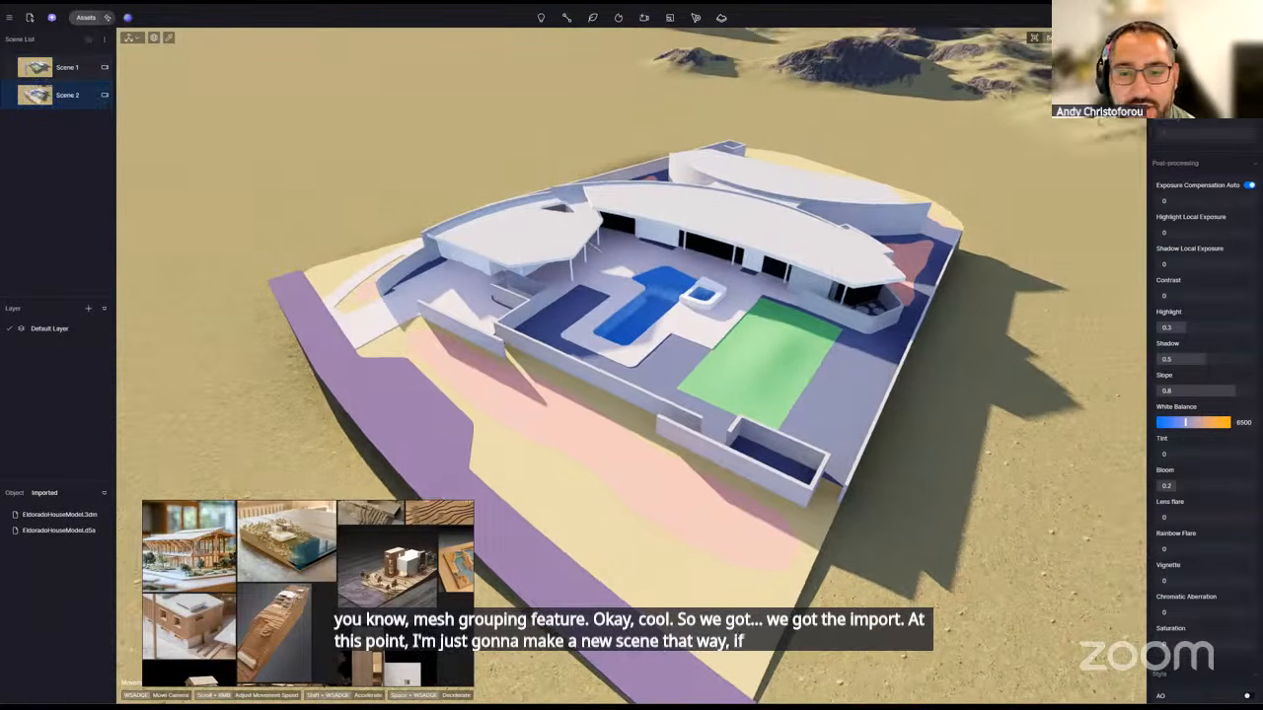
- Fly out to the sculpted hills and return to the saved Scene 2 view
right_drag(504, 225, 617, 126)
key(w)
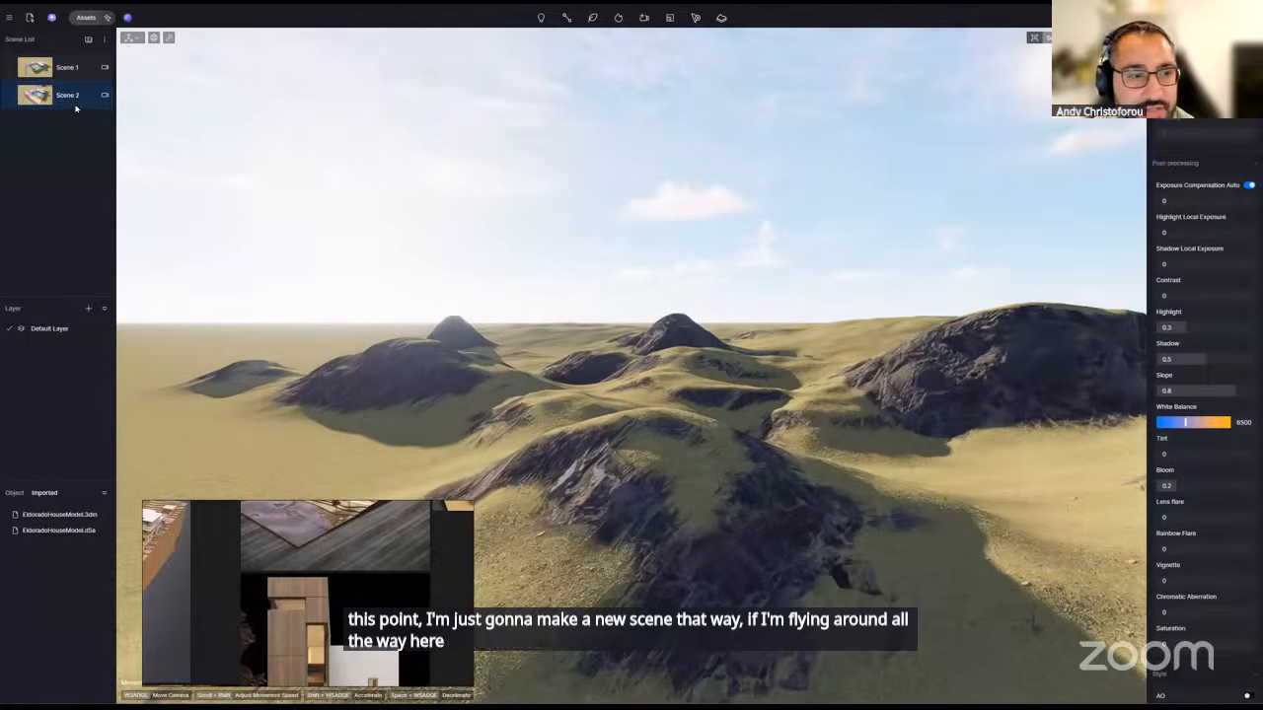
click(69, 96)
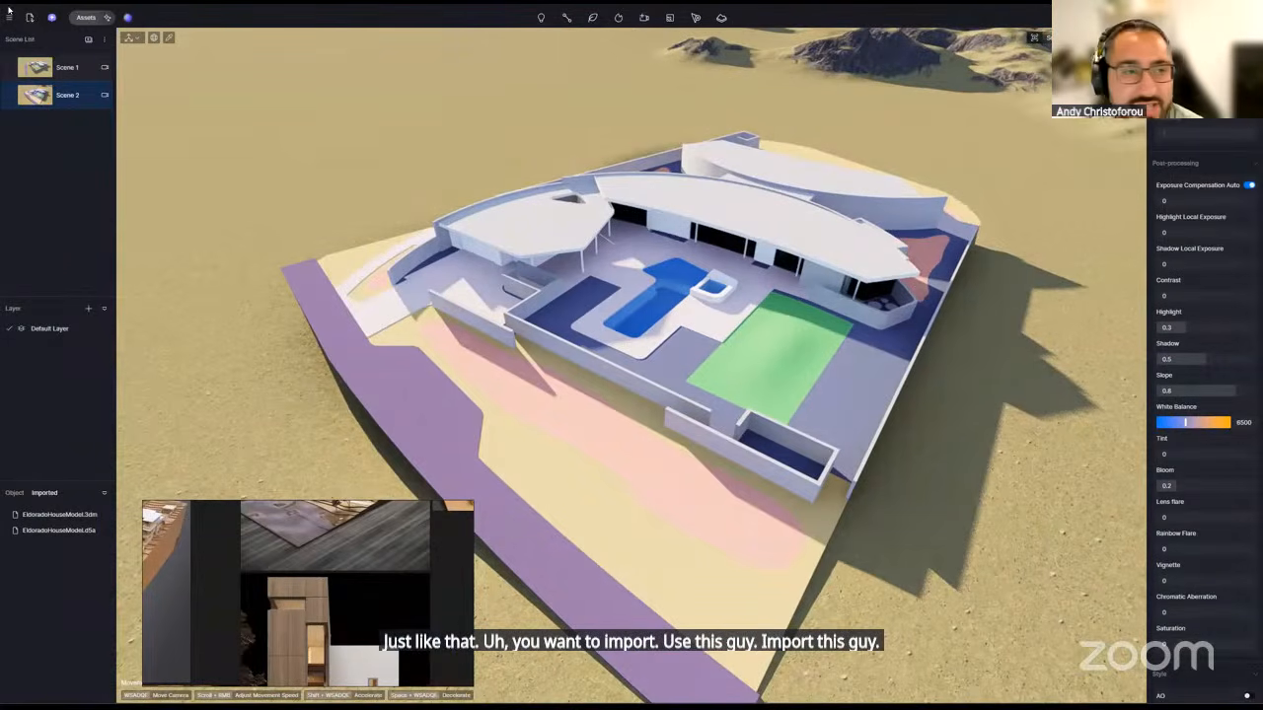
- Toggle the Show Statistics display and zoom the moodboard overlay so all its reference images fit
click(10, 18)
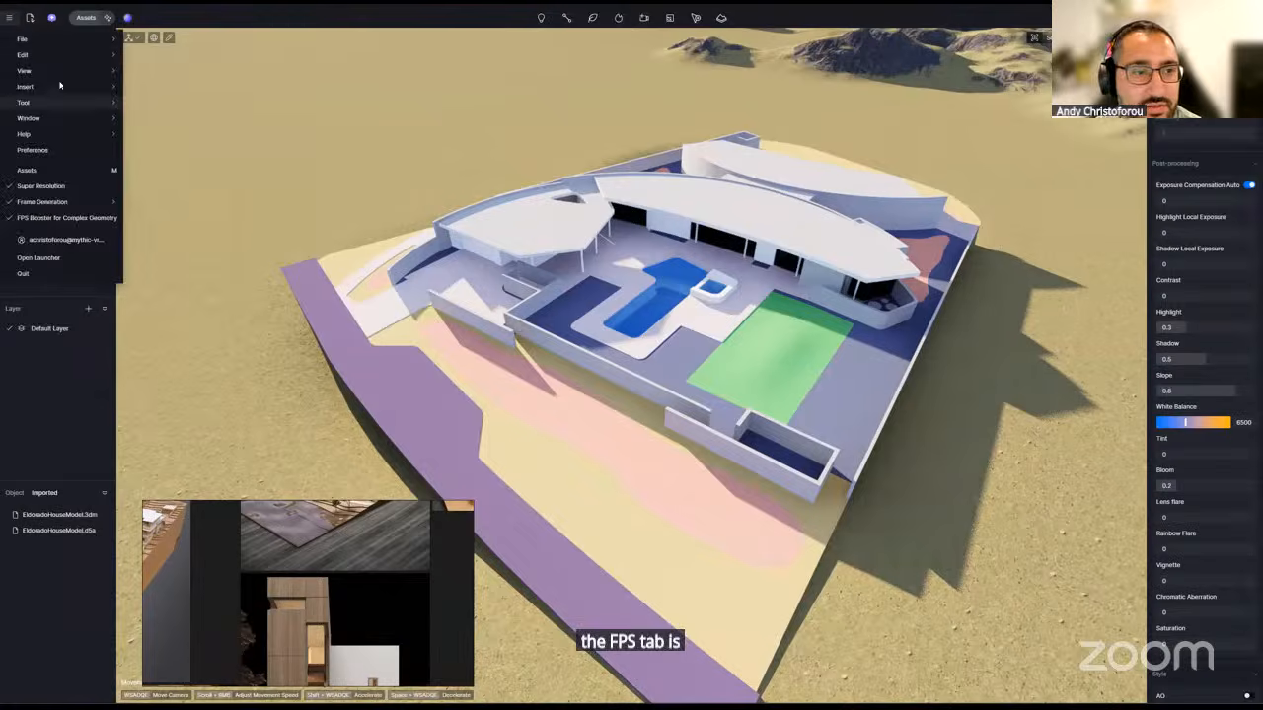
mouse_move(59, 71)
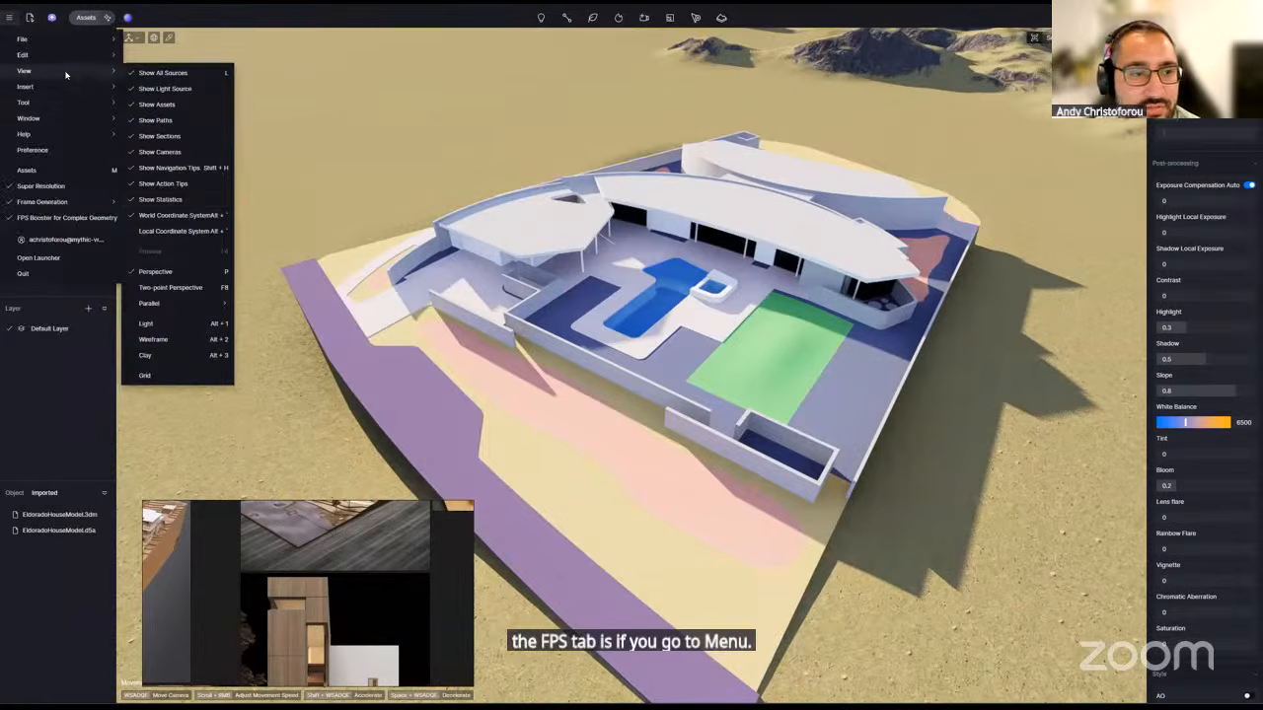
click(196, 199)
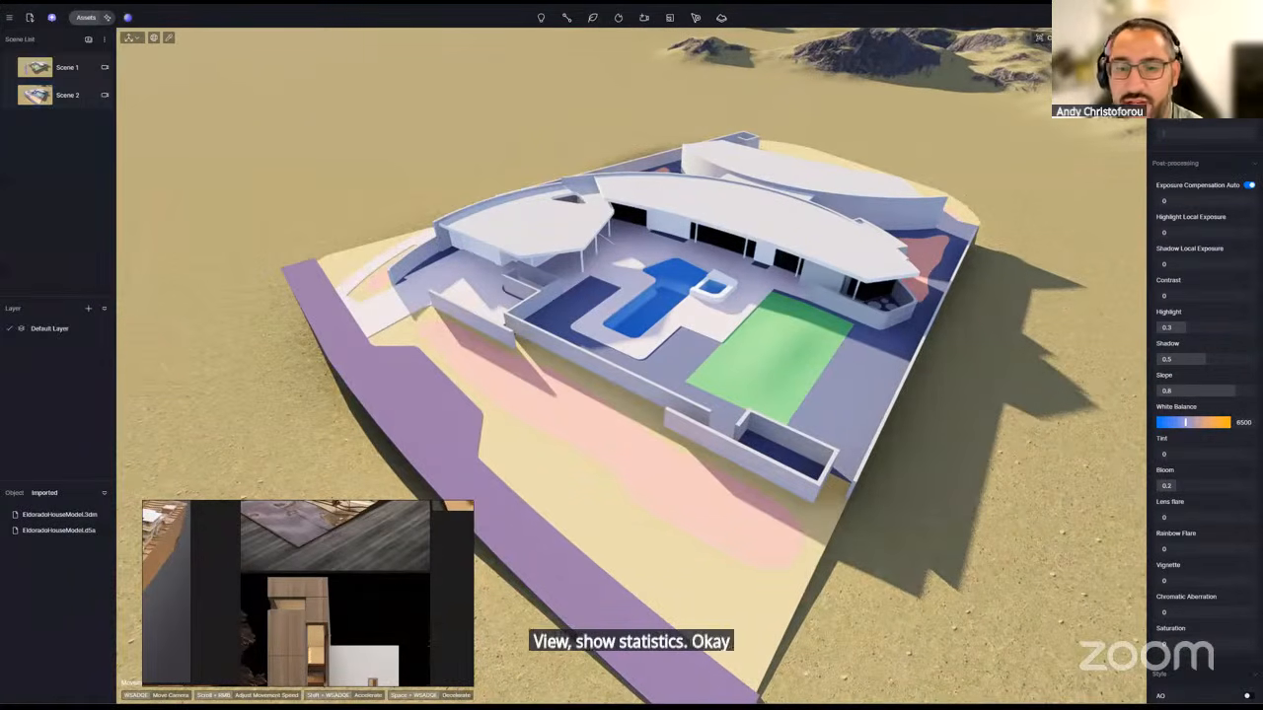
right_drag(717, 296, 726, 303)
scroll(296, 612, down, 6)
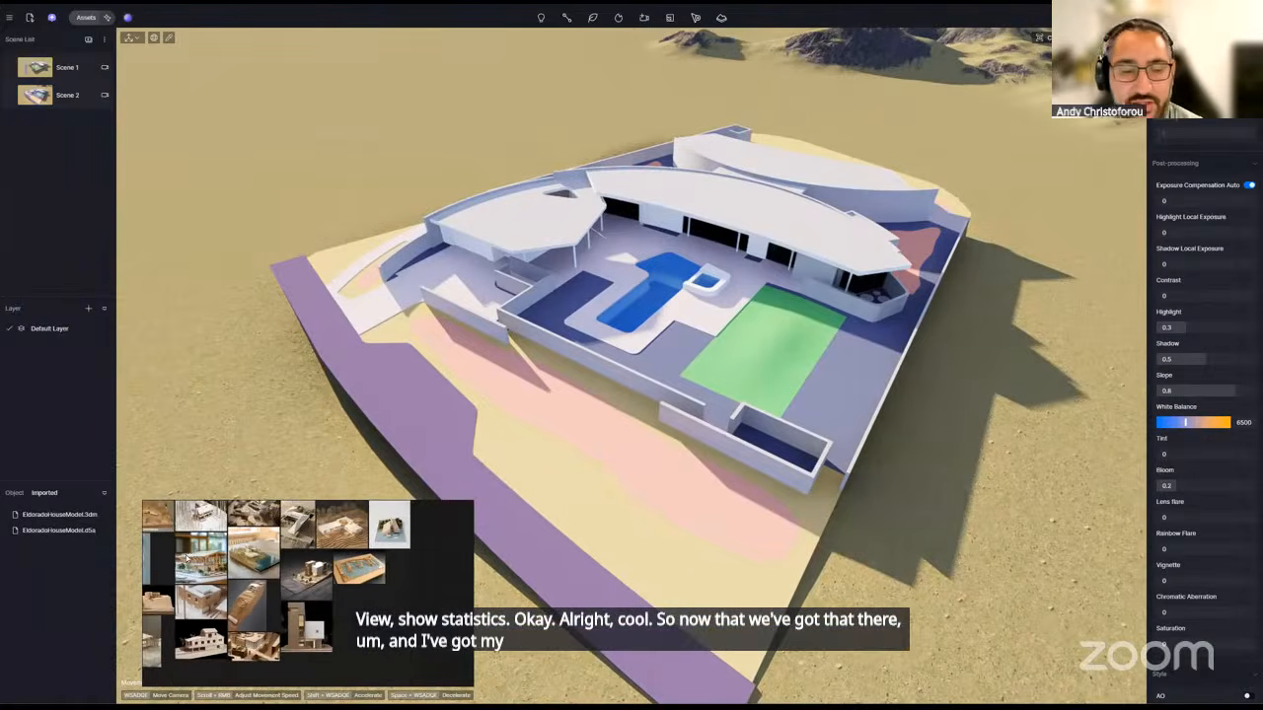
scroll(204, 556, up, 4)
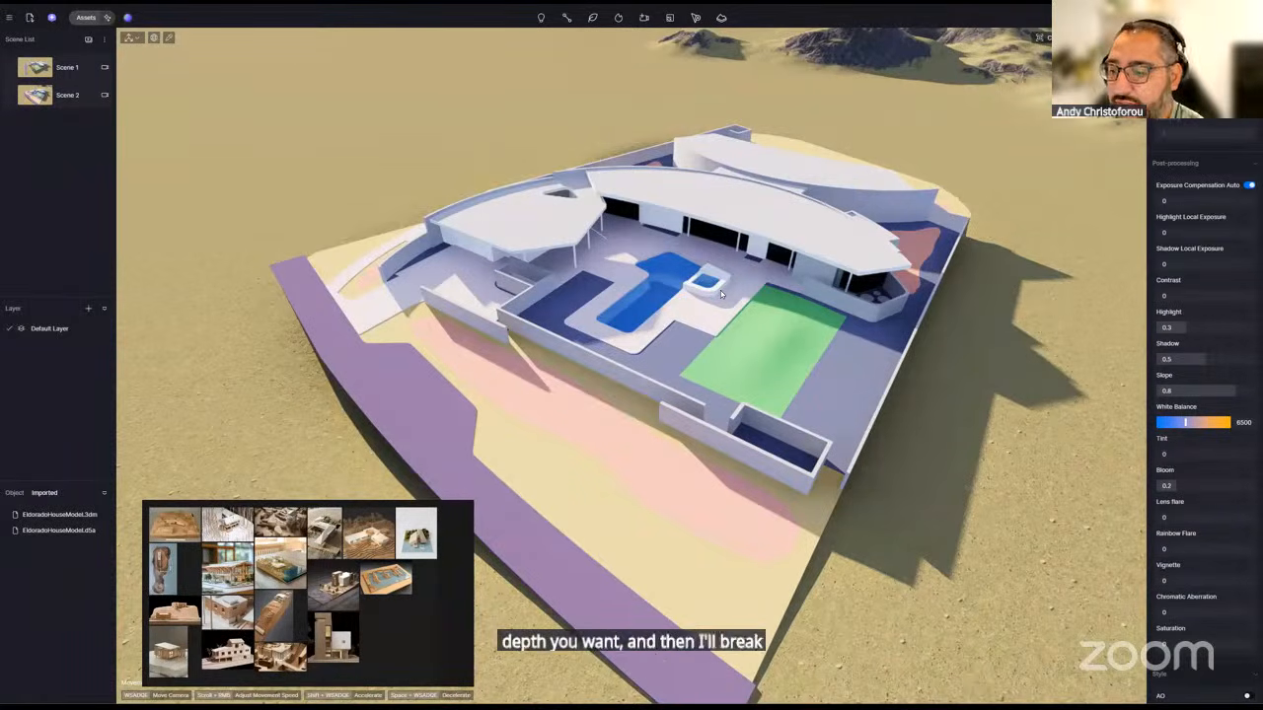
- Select the whole house model and examine its bright placeholder colors from near and far
click(891, 313)
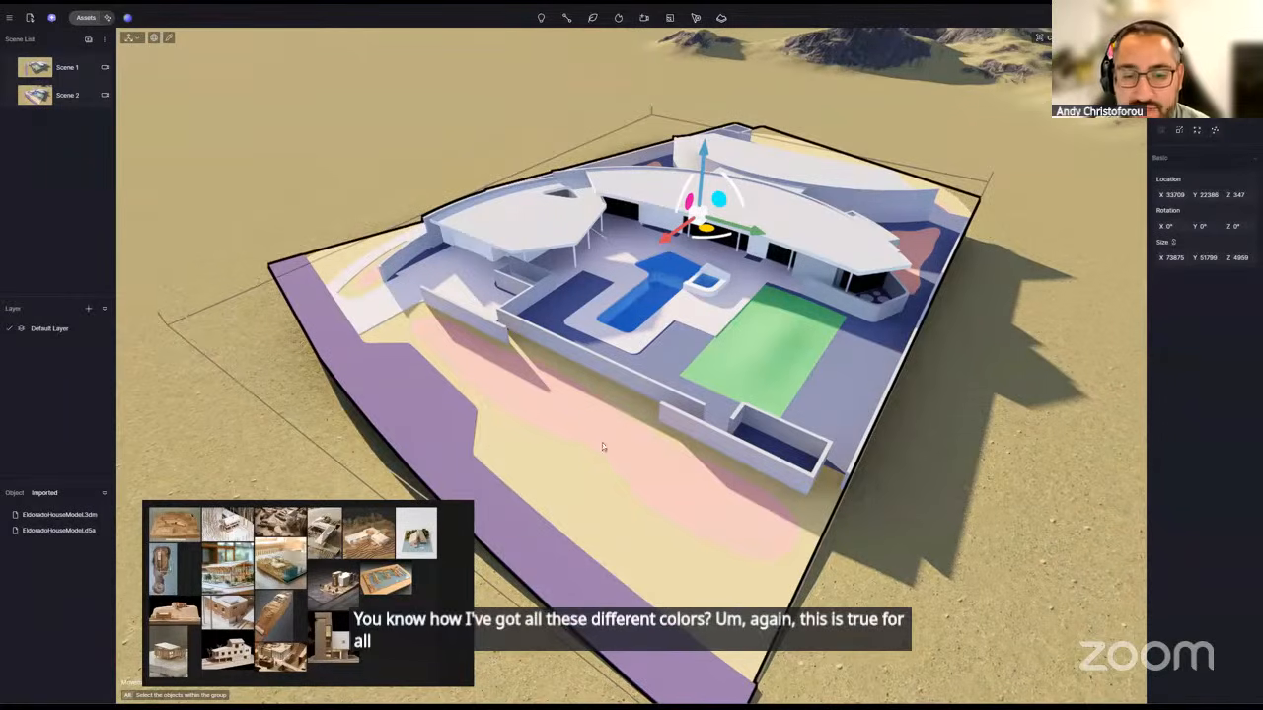
right_drag(604, 446, 593, 449)
scroll(602, 446, up, 3)
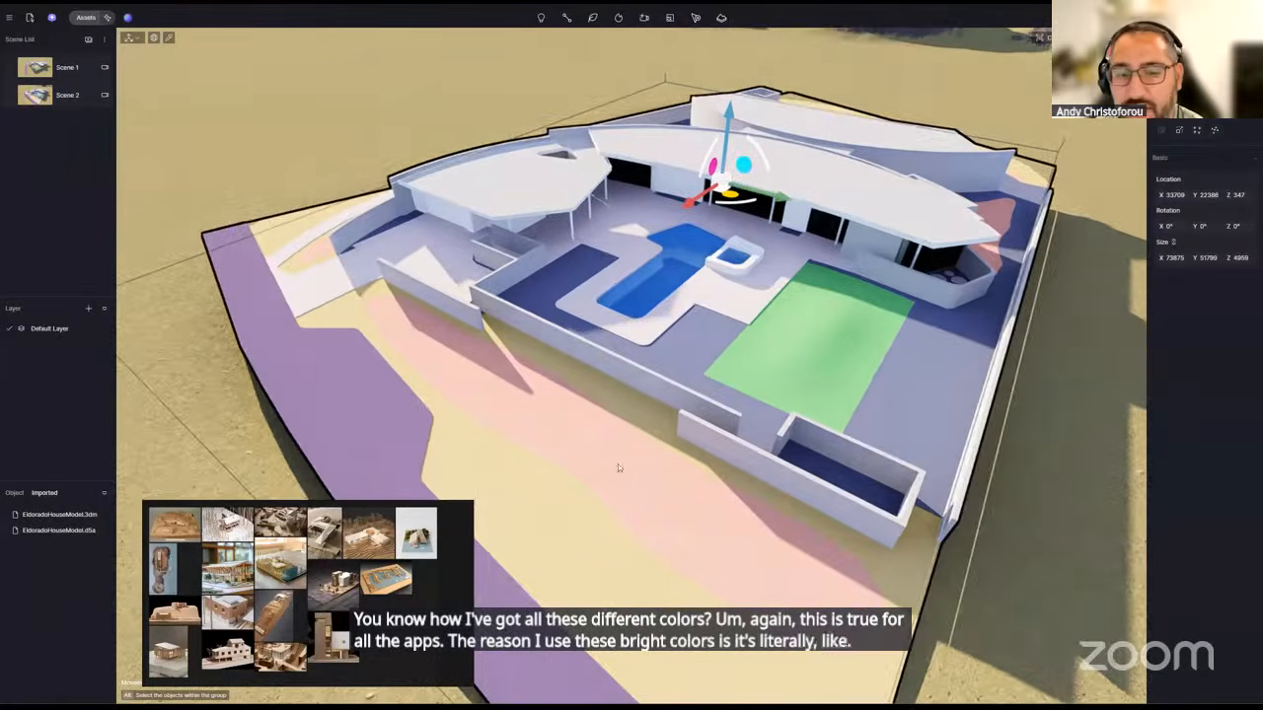
scroll(619, 466, down, 2)
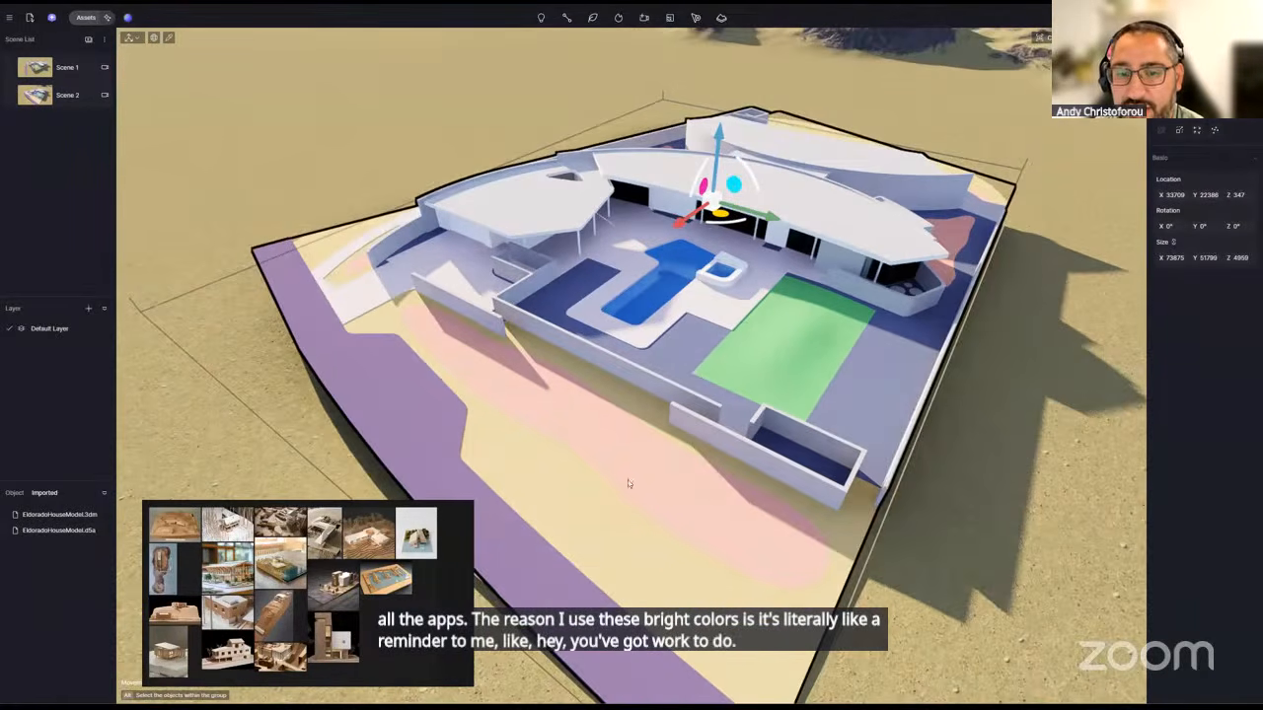
scroll(567, 182, up, 1)
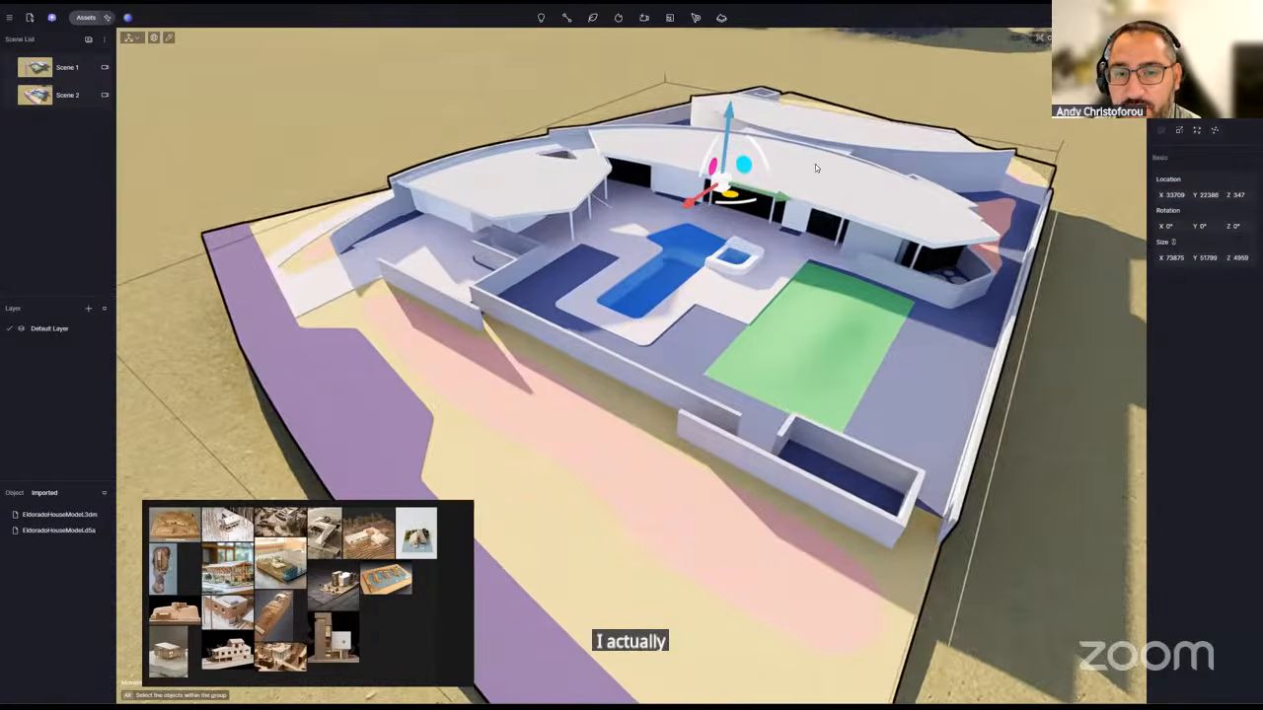
scroll(839, 176, up, 1)
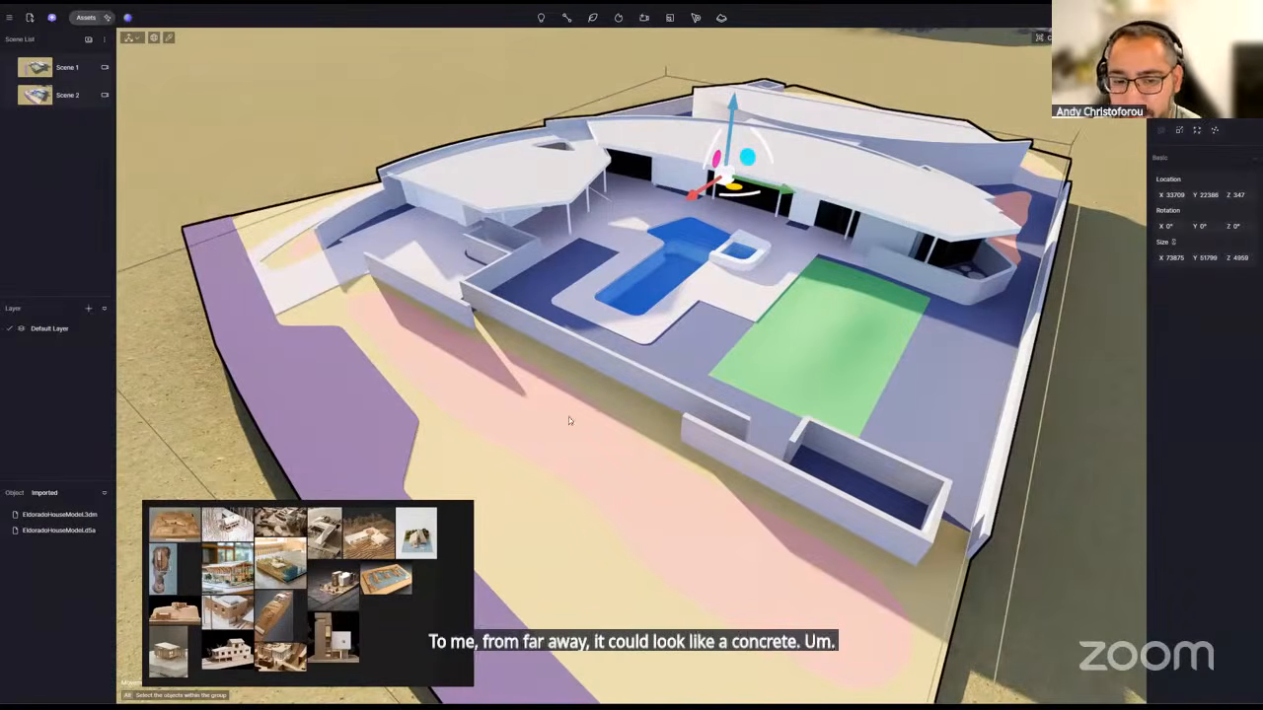
scroll(605, 396, down, 3)
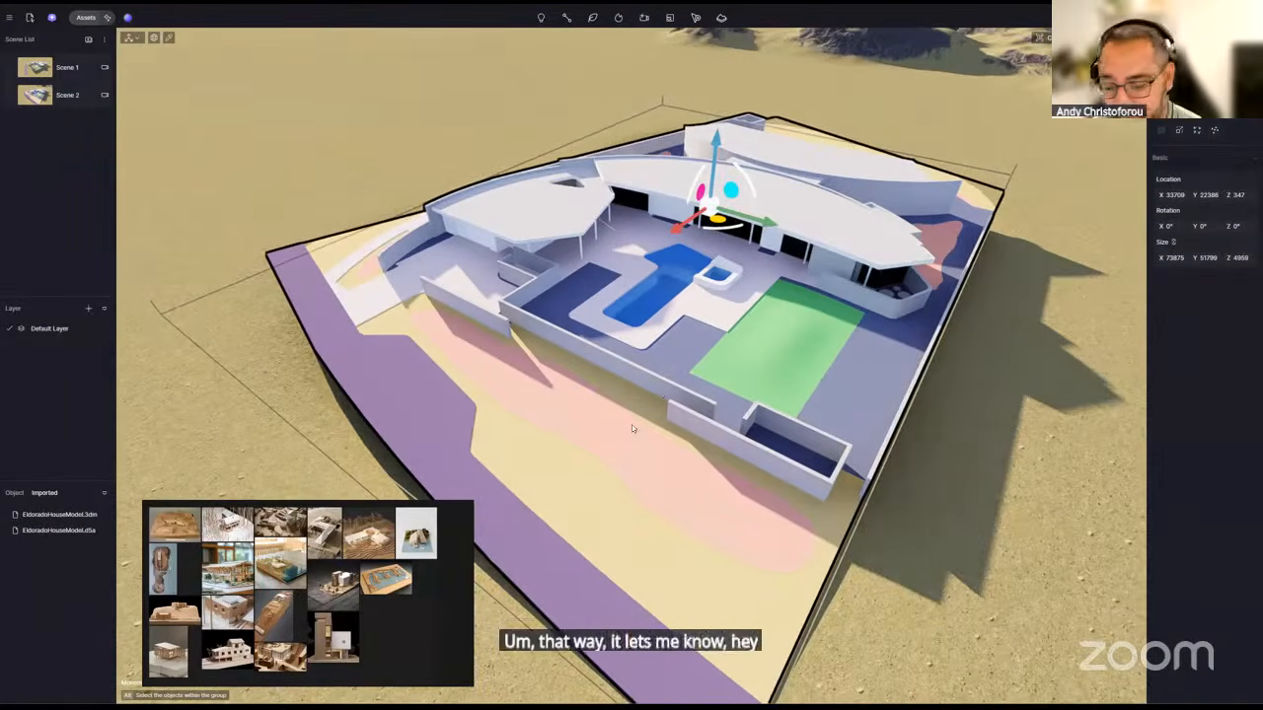
- Sample the pale yellow ground with the Material Picker and shift its base color hue to yellow-green
key(i)
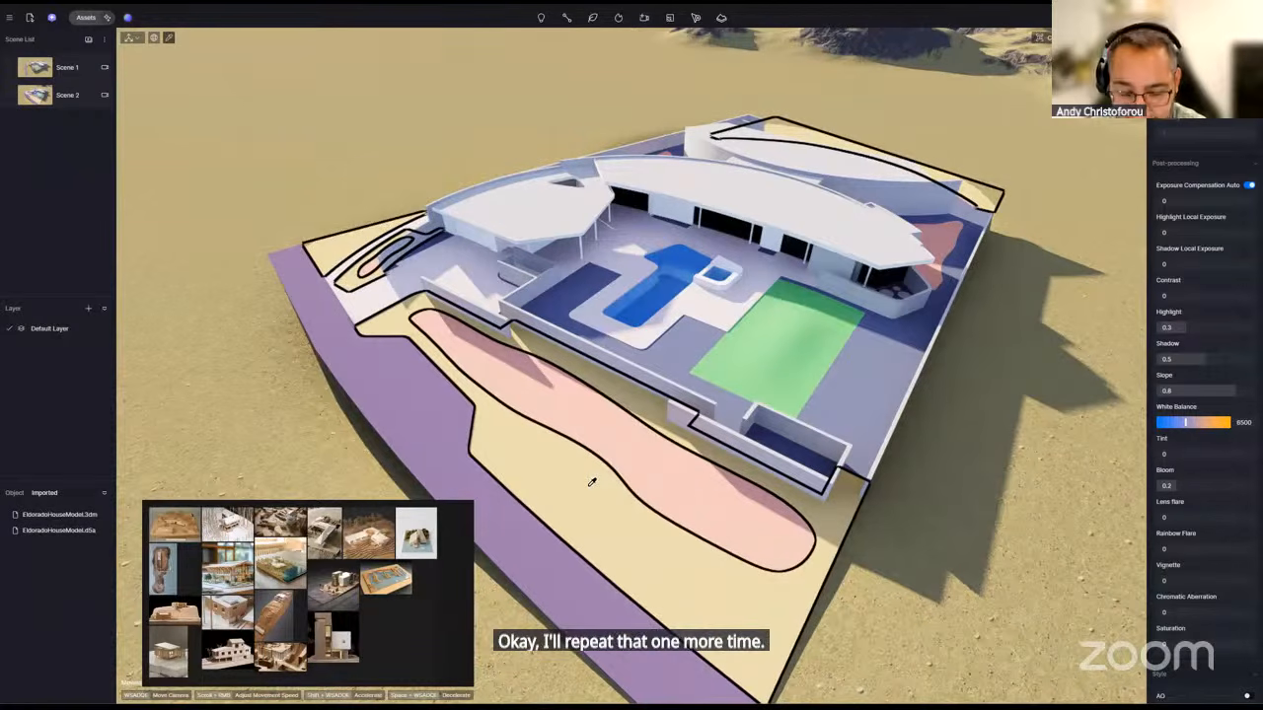
middle_drag(592, 482, 592, 592)
scroll(589, 487, down, 2)
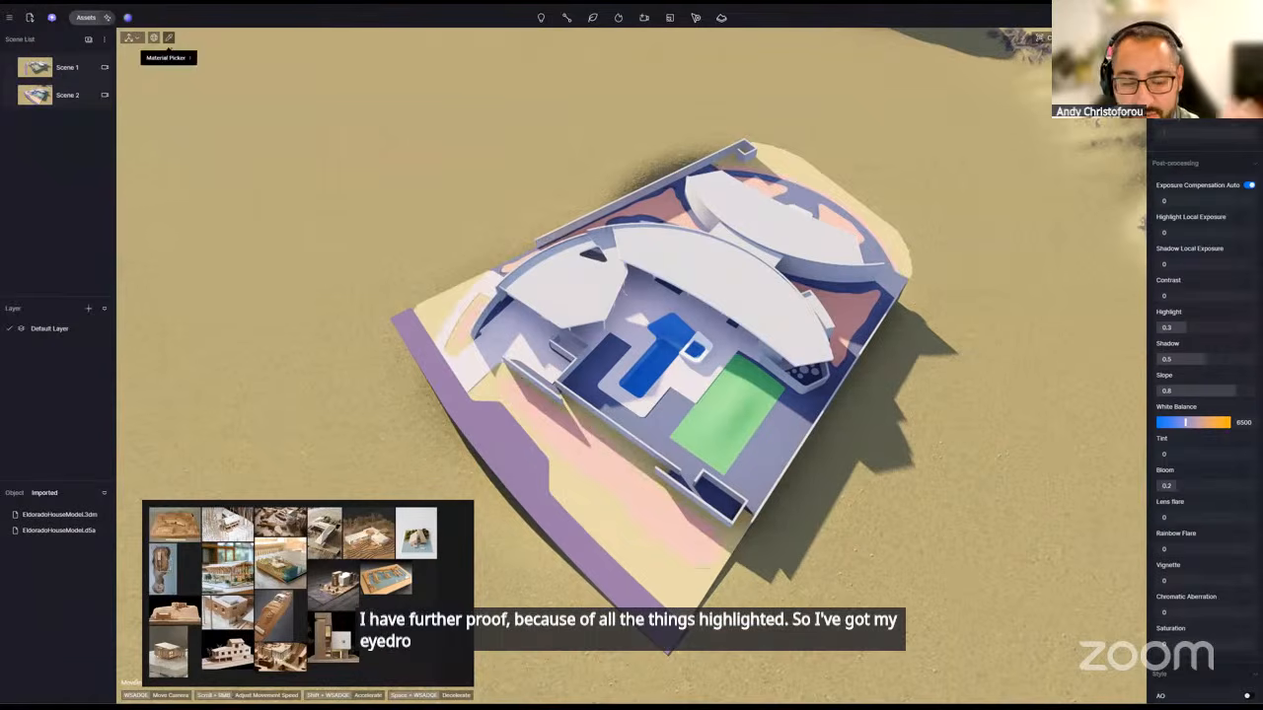
click(169, 38)
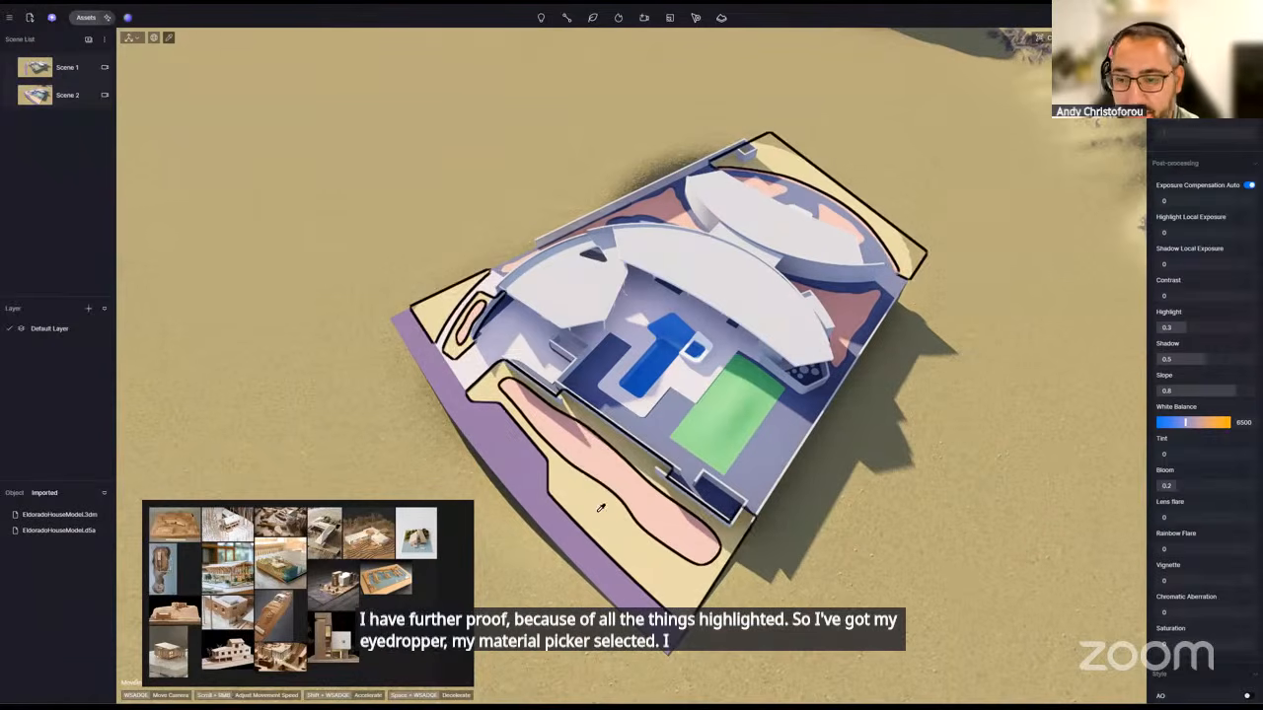
click(956, 460)
click(1163, 204)
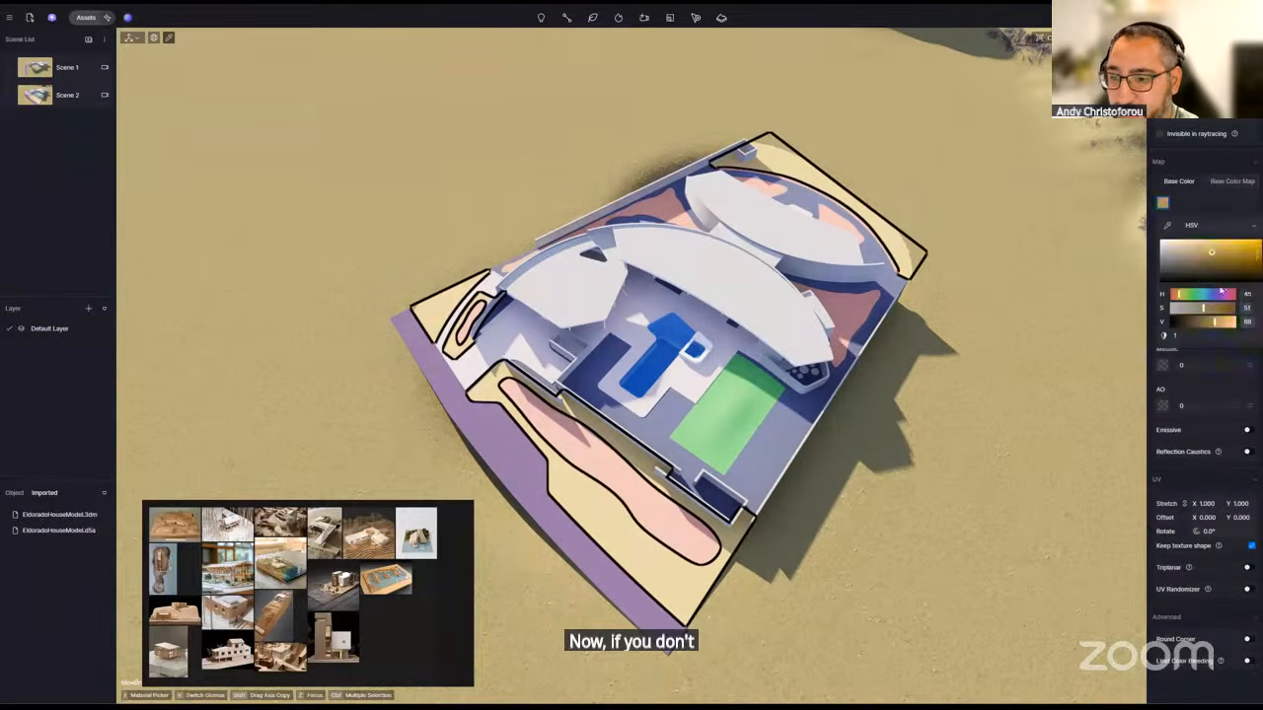
click(1225, 293)
mouse_move(1191, 293)
mouse_down()
mouse_move(1123, 295)
mouse_move(1228, 294)
mouse_move(1182, 294)
mouse_up()
- Inspect the low walls beside the lawn with the Material Picker to see which surfaces share their material
right_drag(888, 345, 895, 379)
scroll(646, 375, up, 5)
right_drag(647, 375, 681, 335)
right_drag(702, 473, 708, 438)
click(708, 408)
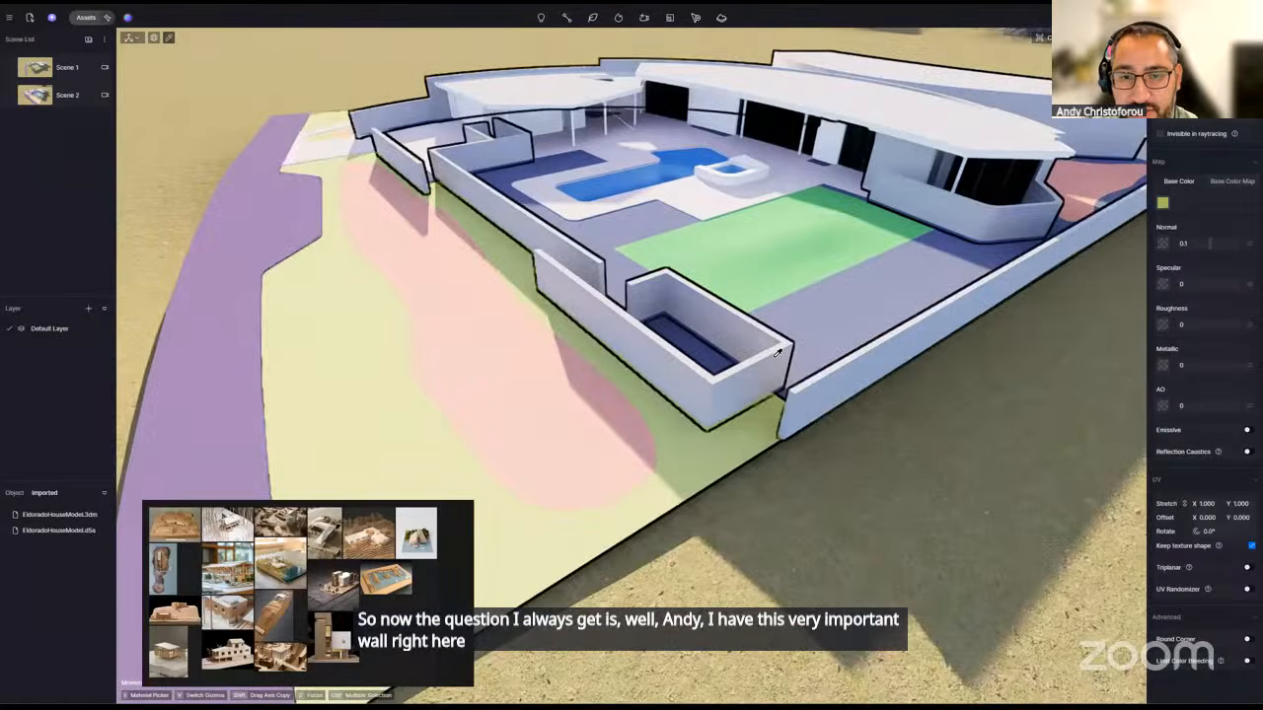
- Select only the low wall enclosure beside the lawn inside the house group and locate it in the object list
key(Escape)
click(721, 316)
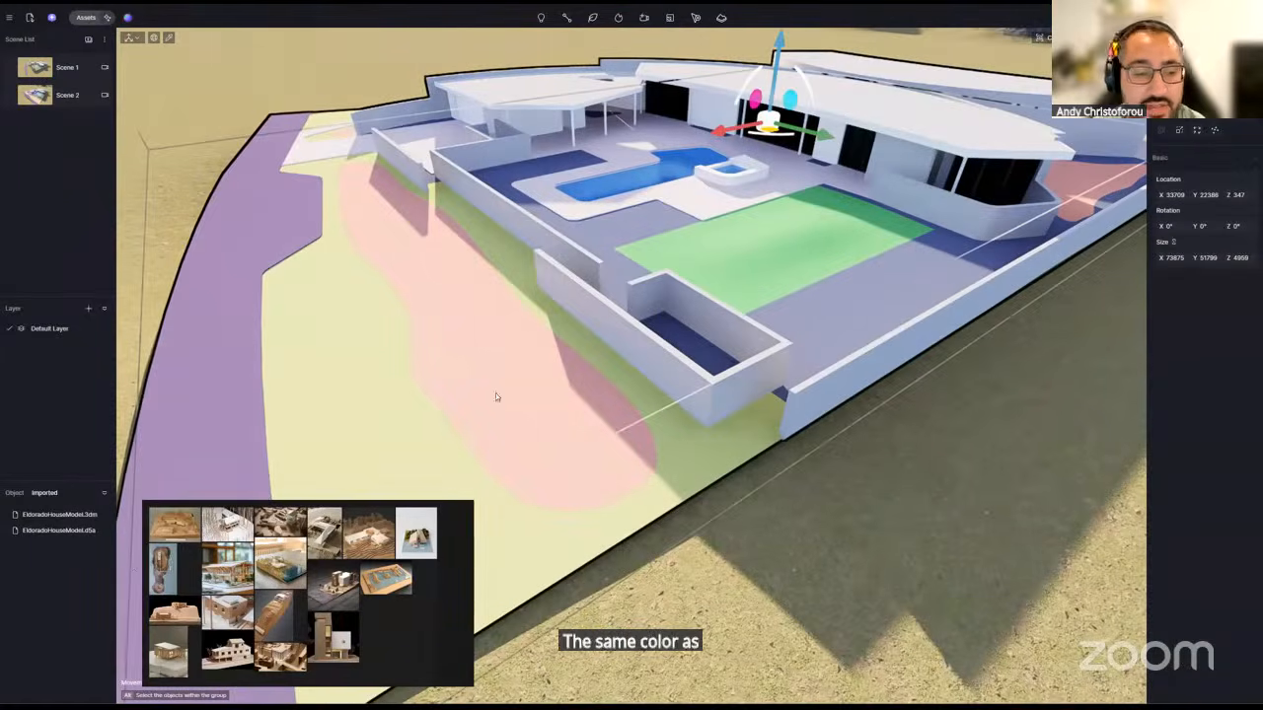
click(14, 492)
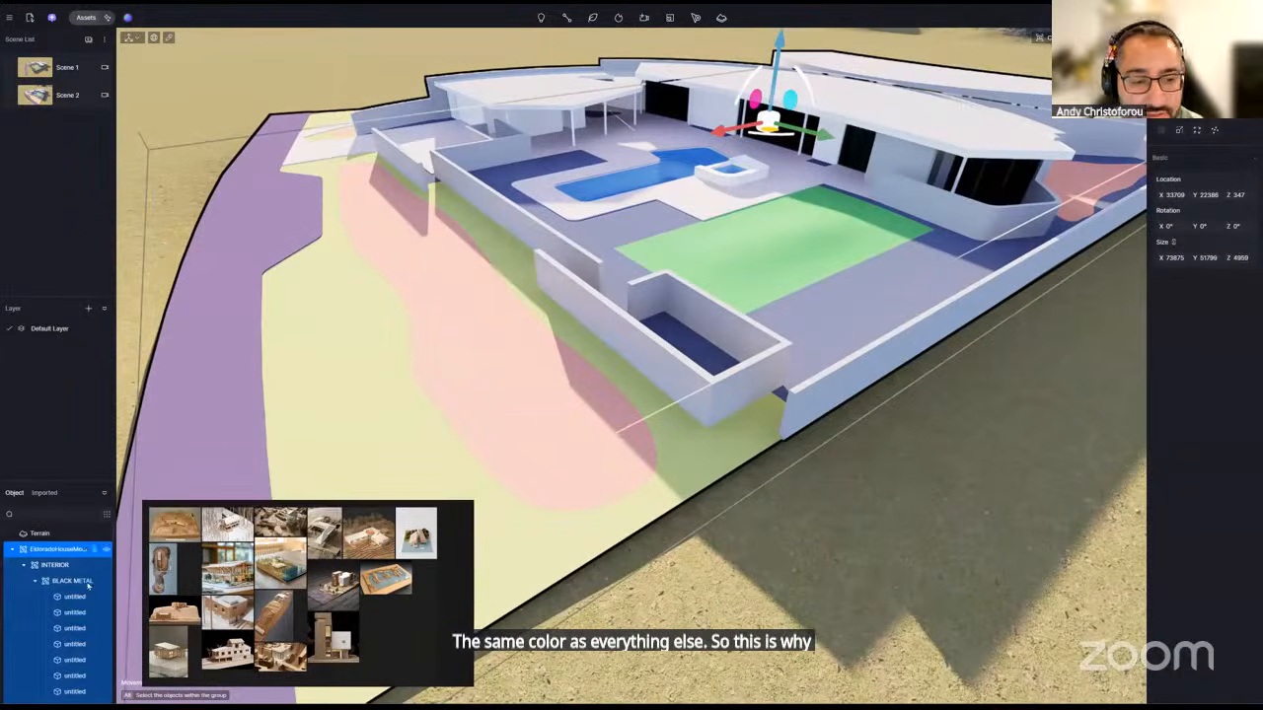
alt+click(725, 312)
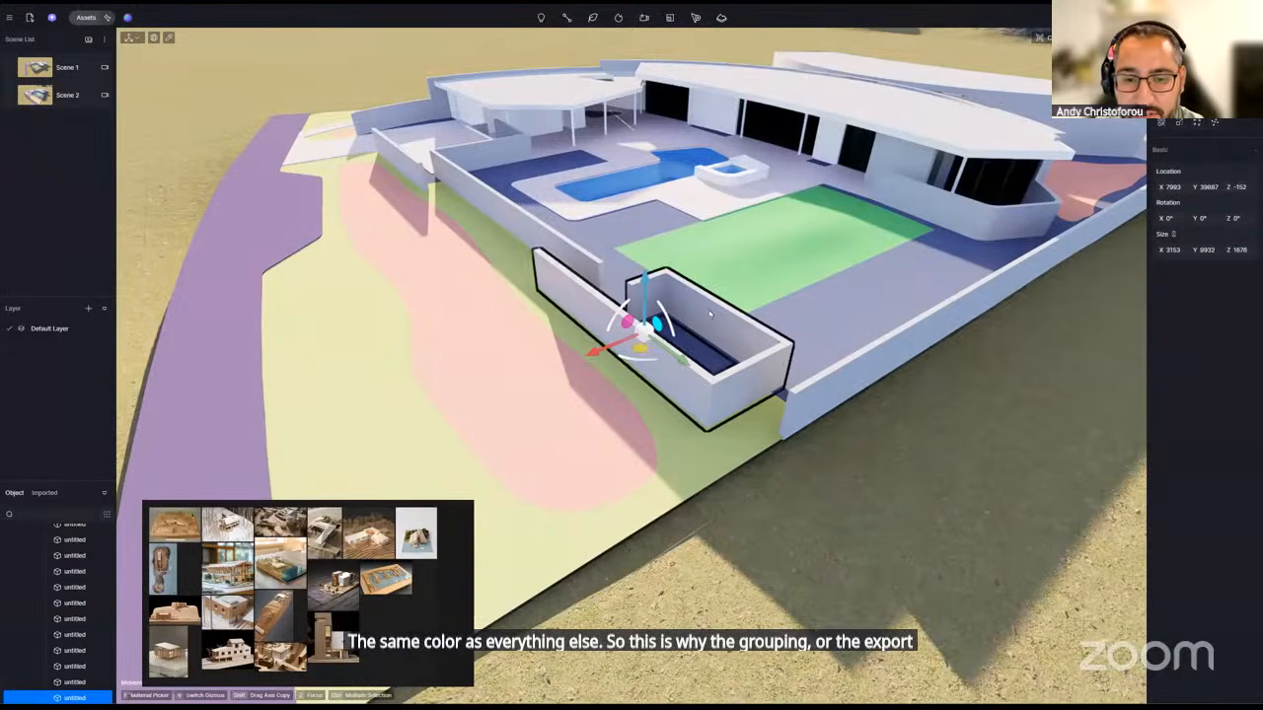
double_click(72, 698)
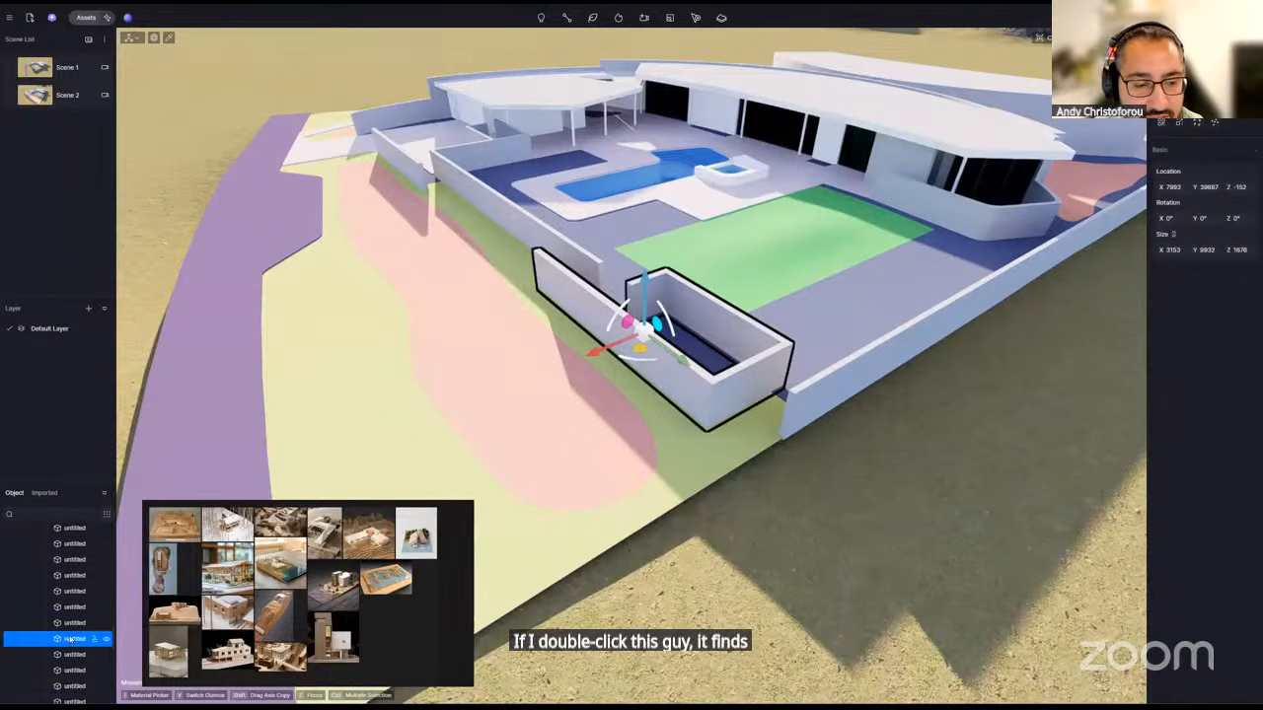
- Compare selecting the whole house group with selecting only the low wall enclosure, and open the enclosure's object options
scroll(72, 637, up, 5)
scroll(74, 646, down, 3)
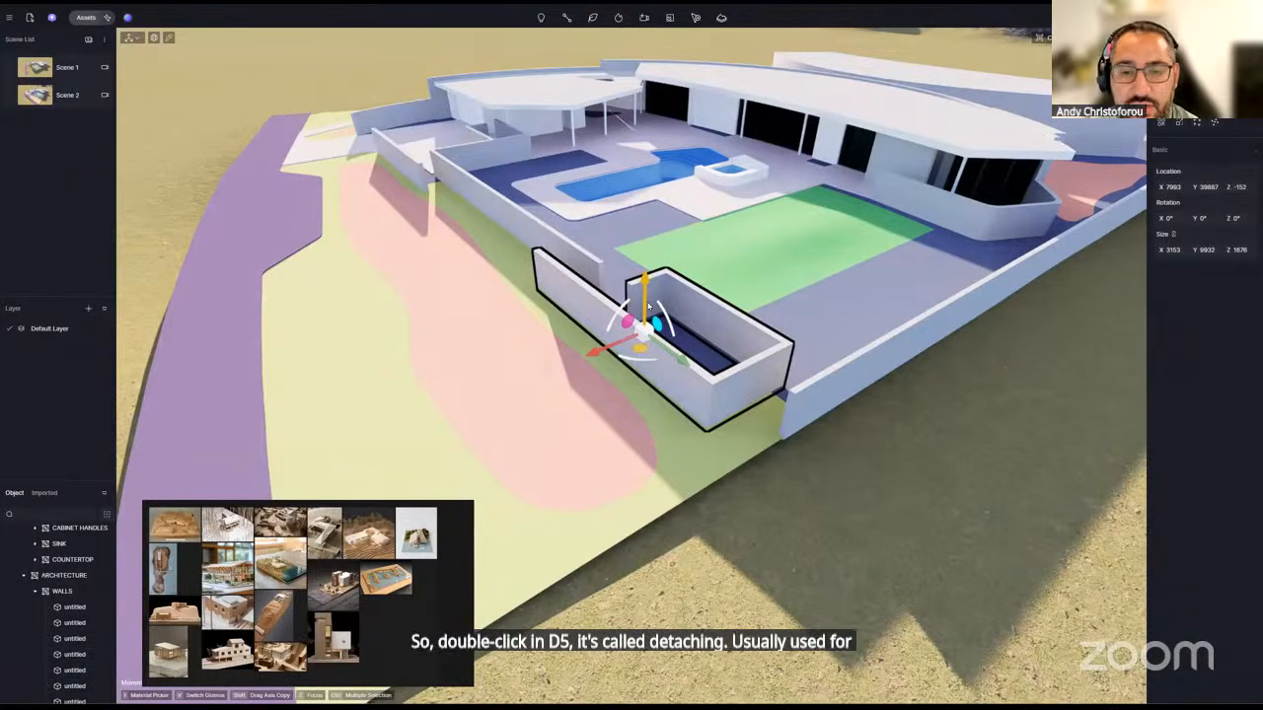
scroll(70, 592, down, 3)
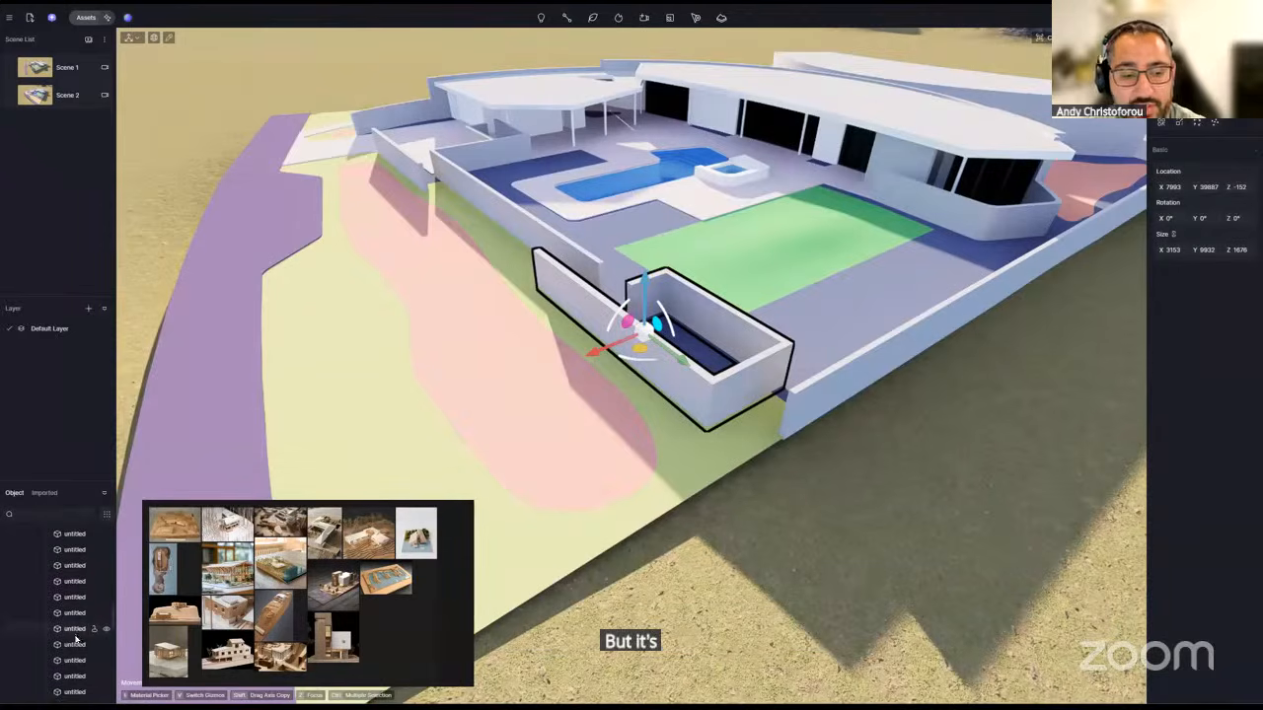
double_click(578, 258)
click(937, 525)
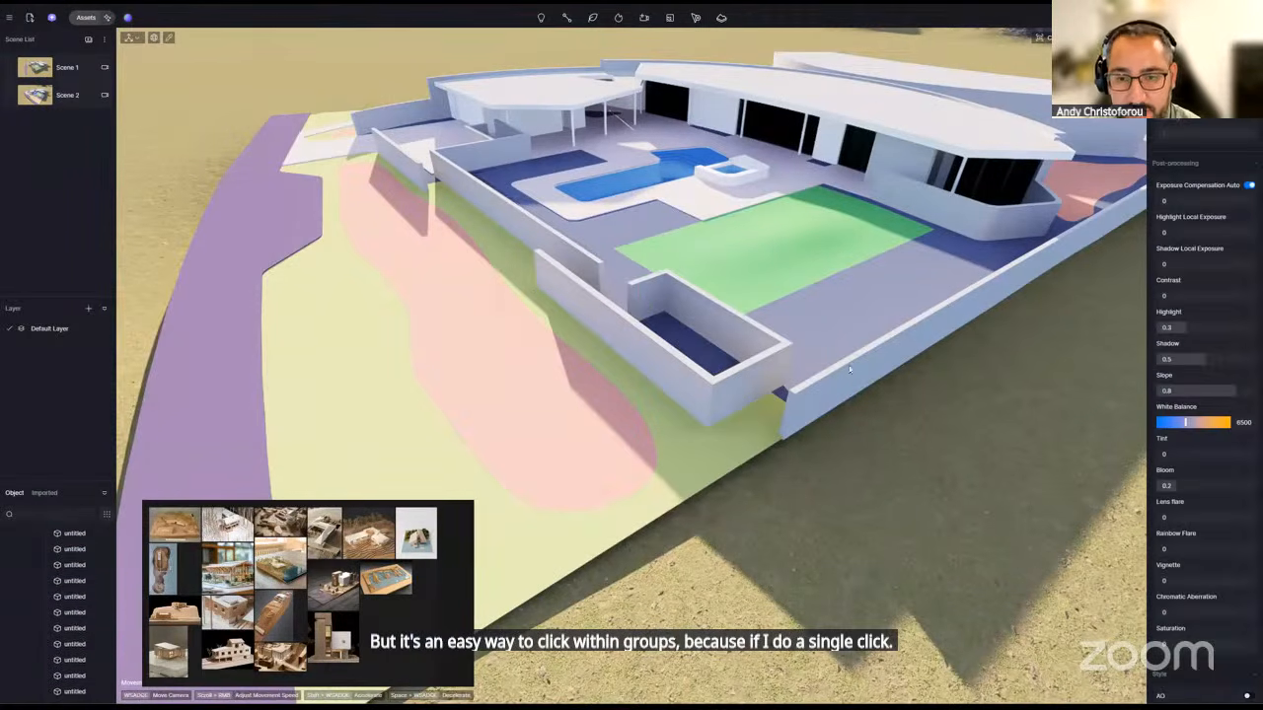
click(740, 330)
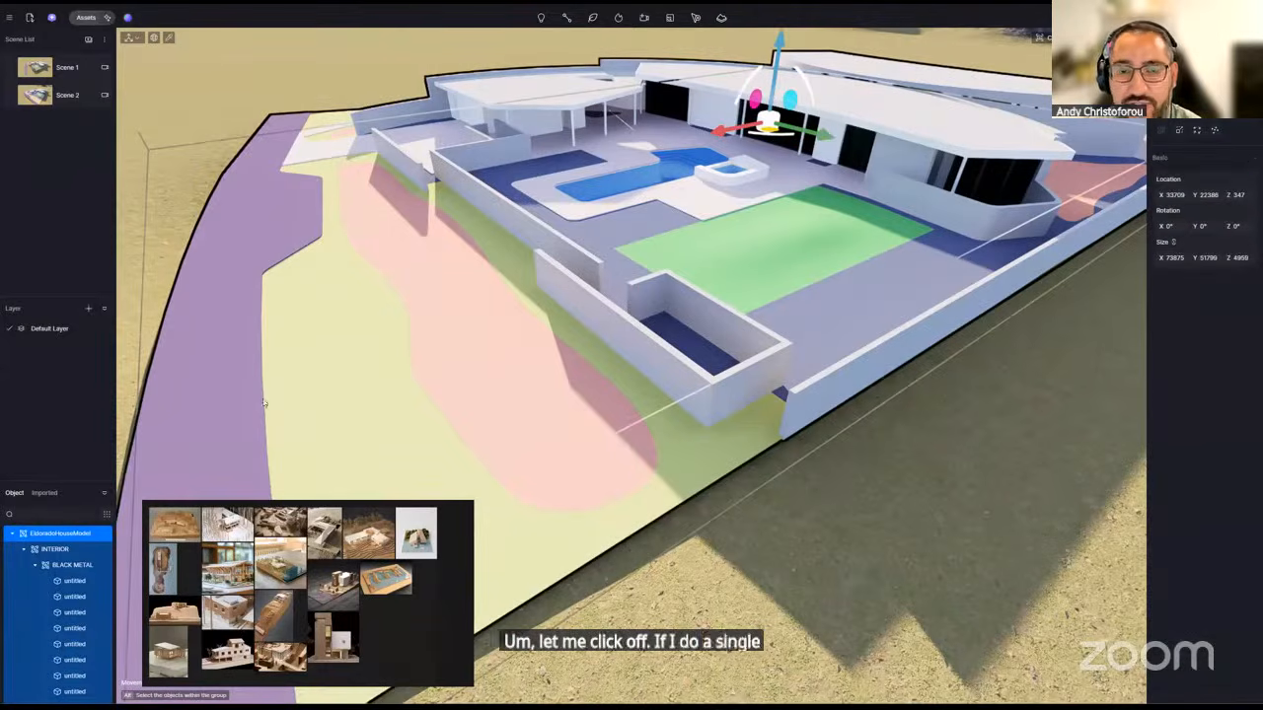
click(615, 321)
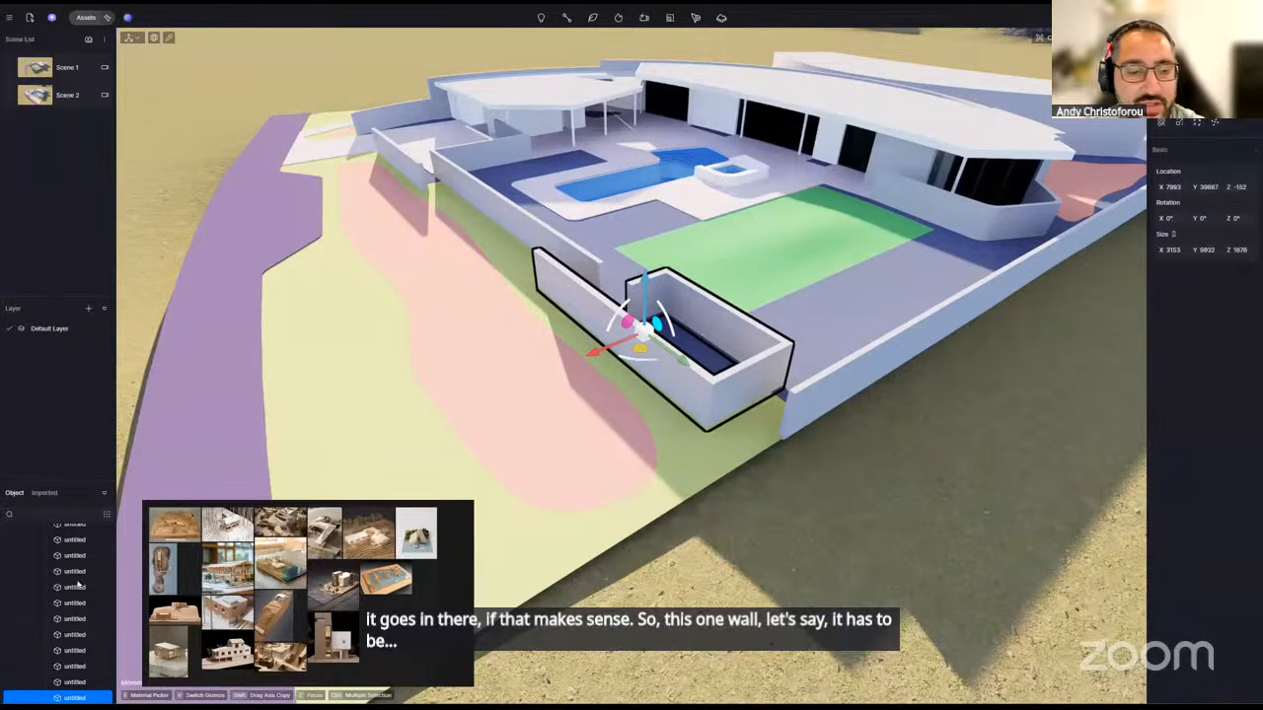
click(67, 640)
right_click(67, 639)
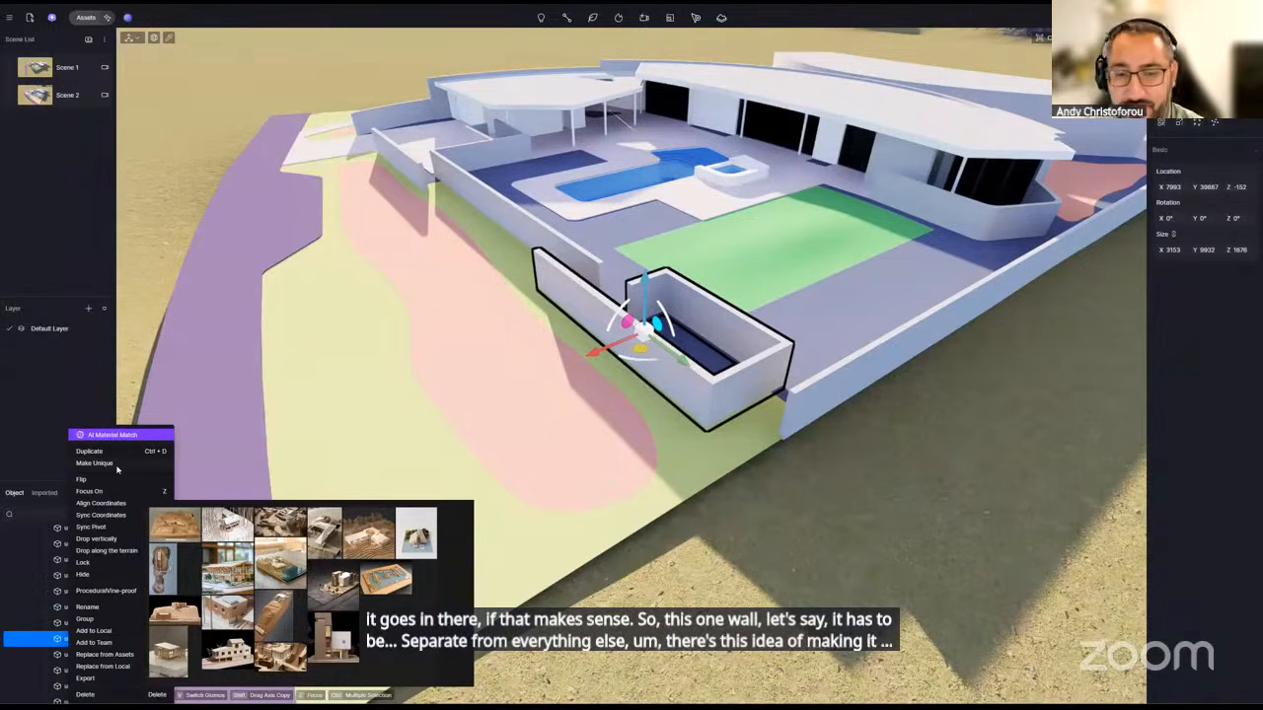
- Try a pure red base color on the shared wall material and return it to neutral grey with value 72
right_drag(533, 455, 527, 454)
key(i)
click(692, 405)
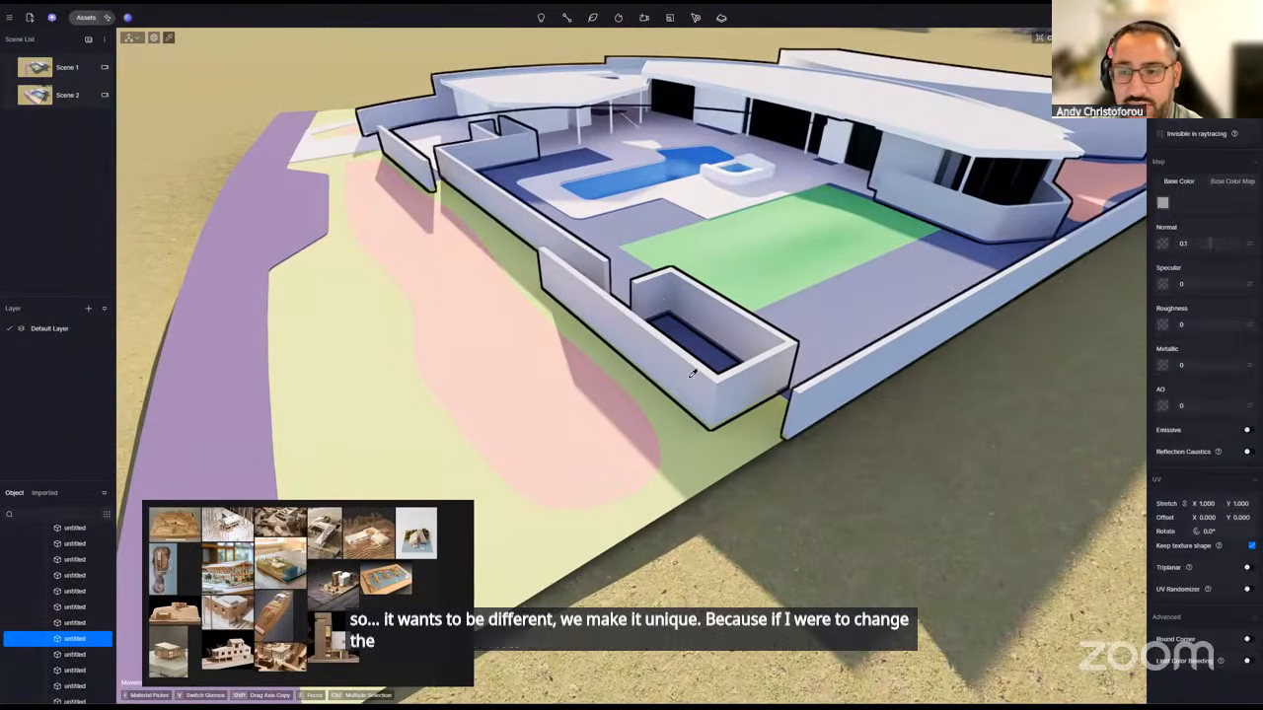
click(1163, 203)
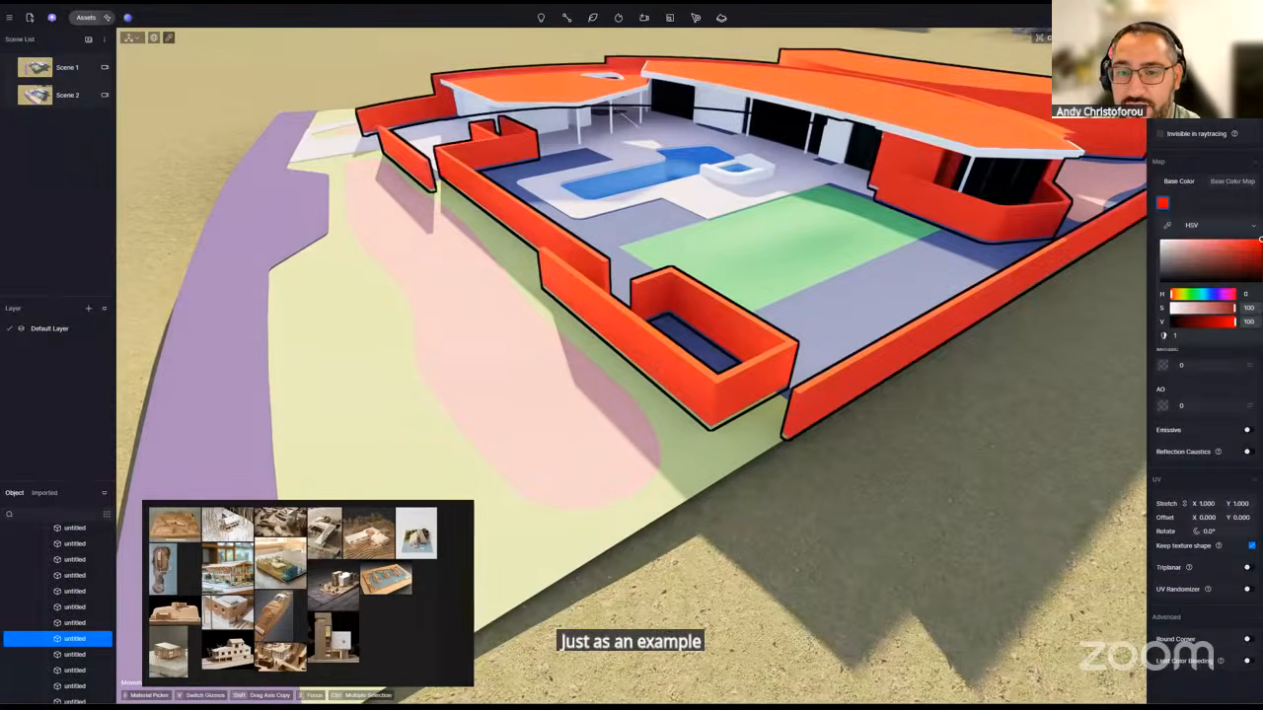
click(1171, 241)
drag(1171, 242, 1159, 252)
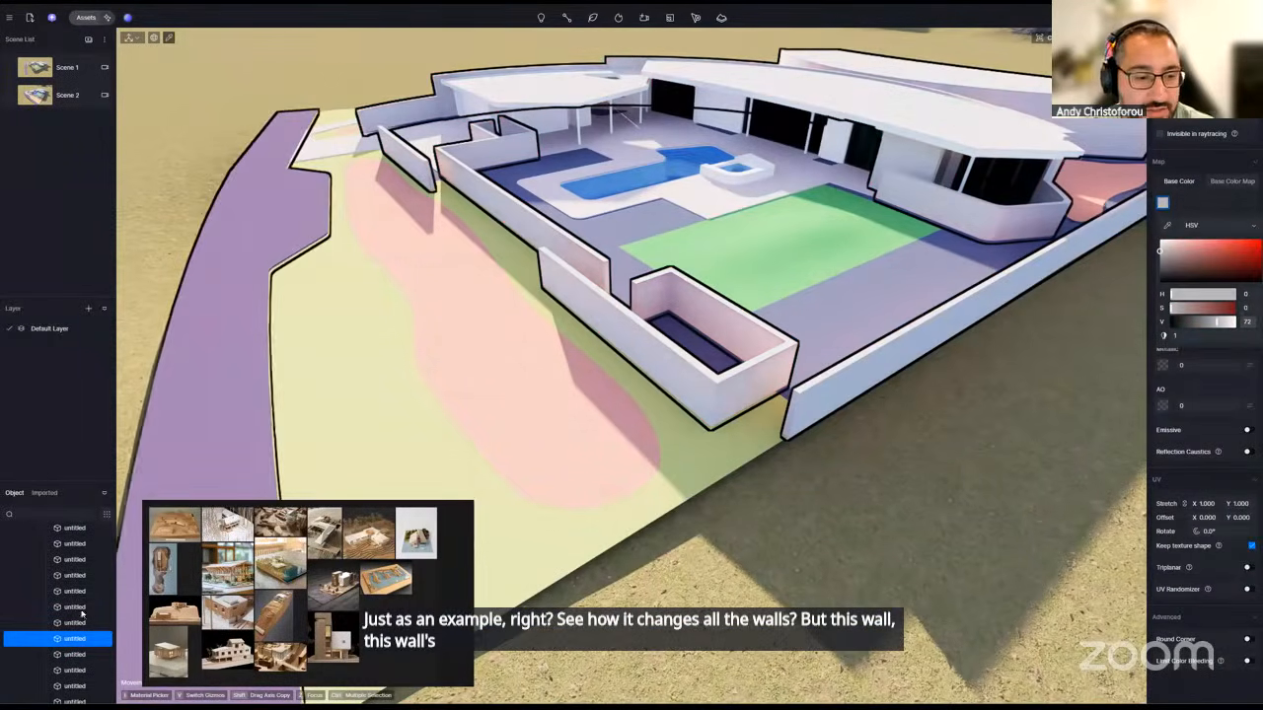
- Make the low wall enclosure unique and set its material's base color to red with saturation 60 and value 84
right_click(71, 638)
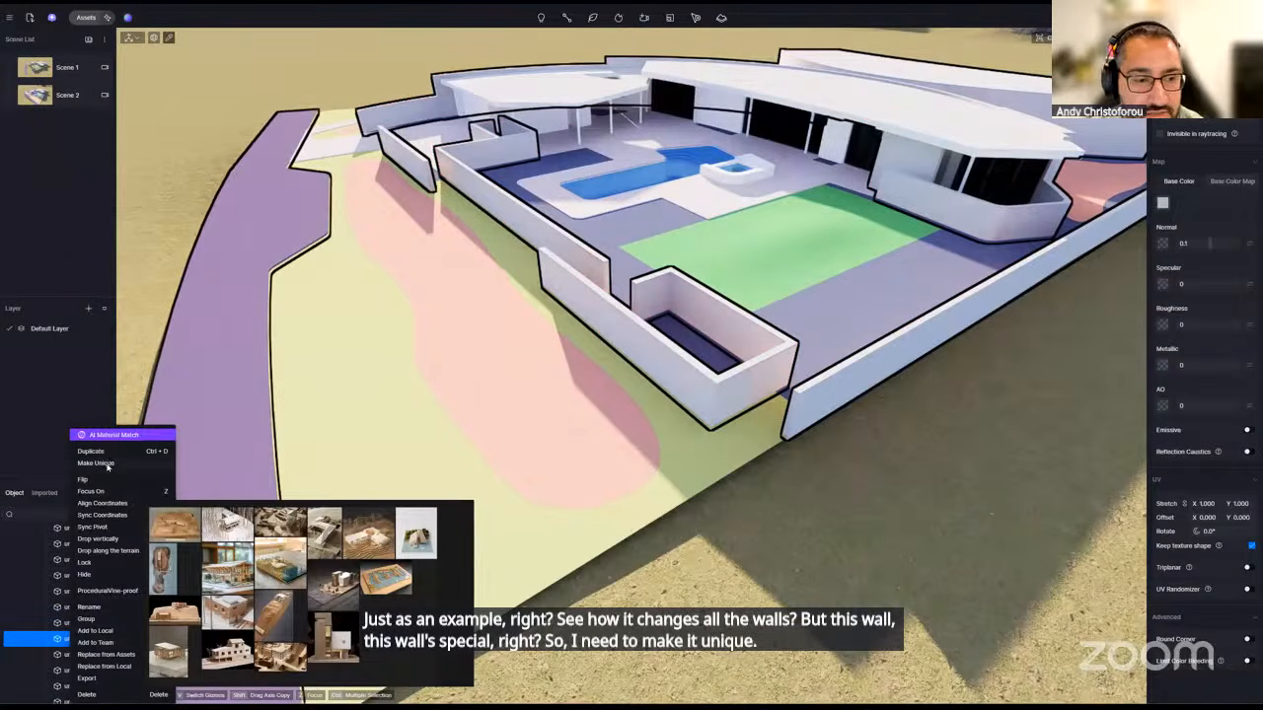
click(96, 463)
click(634, 318)
click(668, 359)
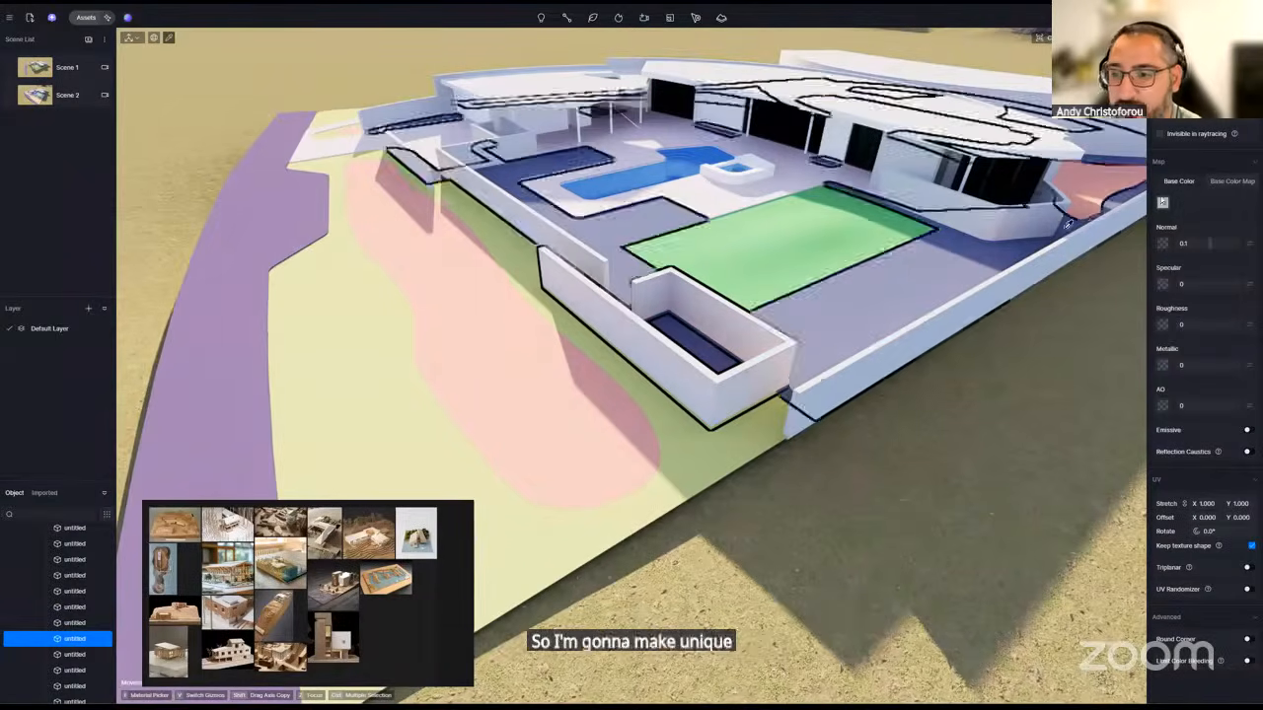
click(1162, 202)
drag(1235, 252, 1221, 245)
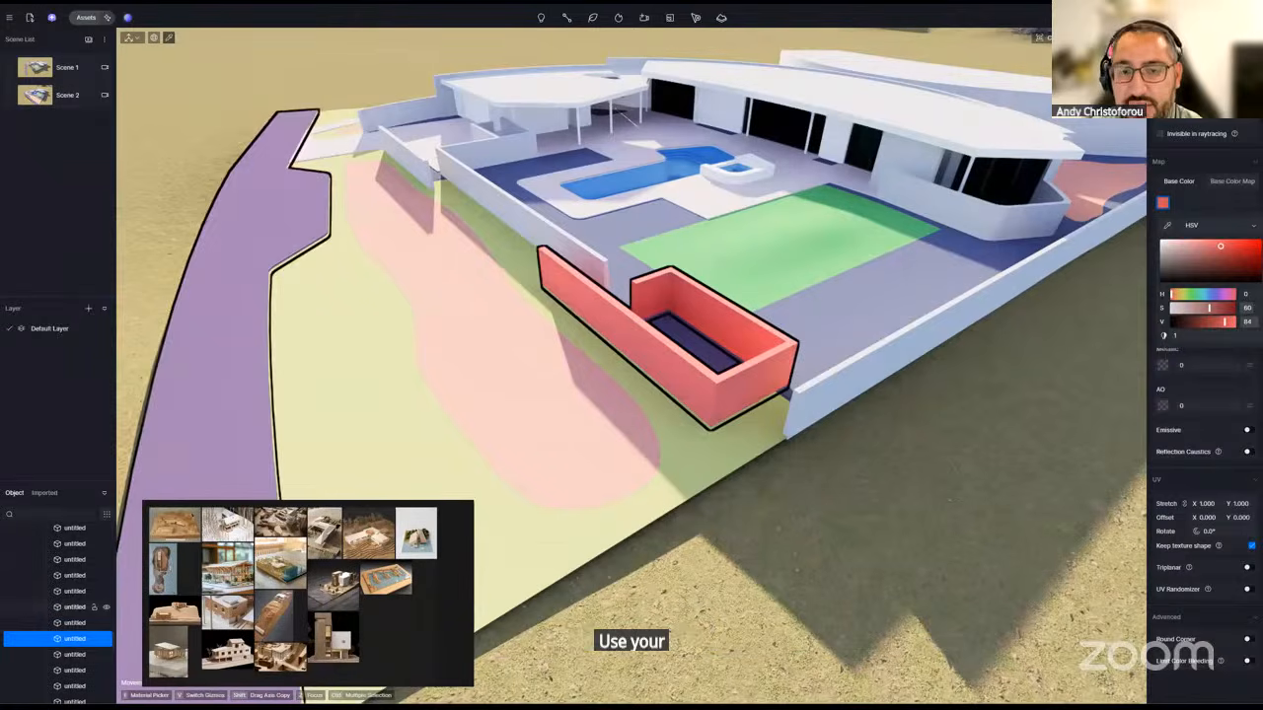
key(Escape)
- Sample the green lawn with the Material Picker and shift its base color to a deeper, more saturated green
middle_drag(631, 335, 627, 454)
middle_drag(742, 300, 746, 353)
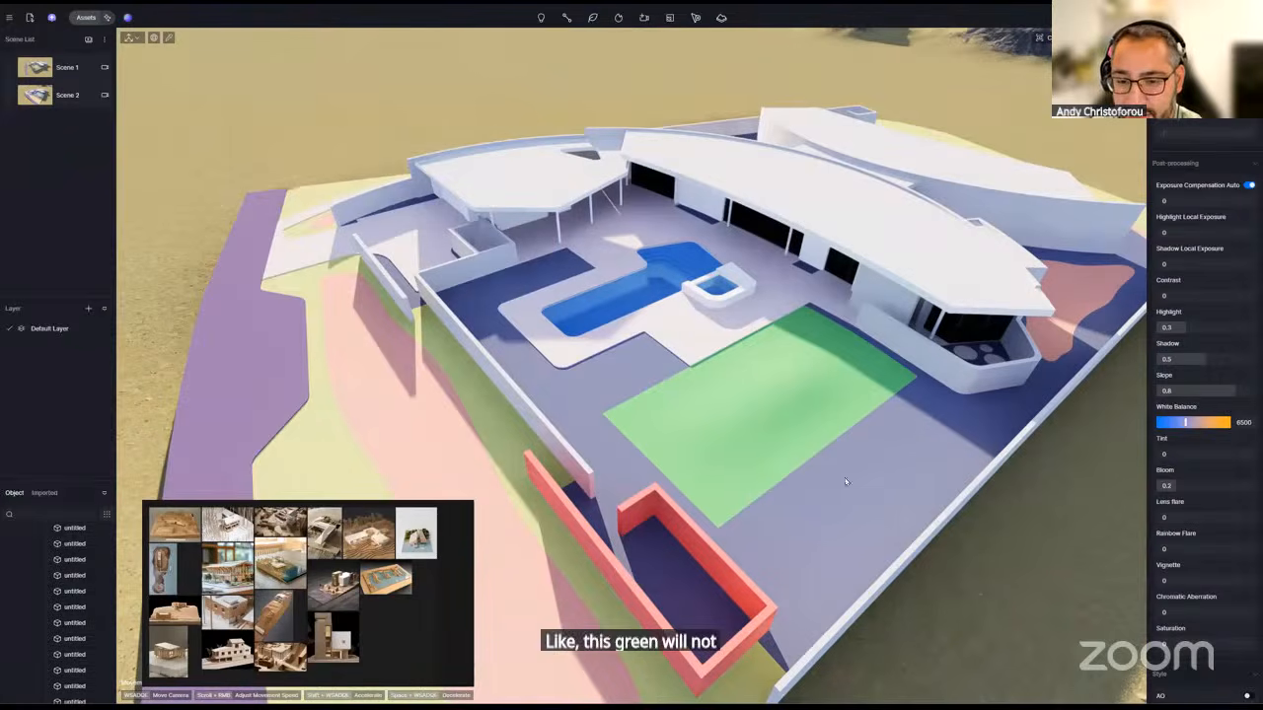
middle_drag(710, 434, 661, 307)
scroll(681, 326, up, 2)
middle_drag(631, 464, 673, 392)
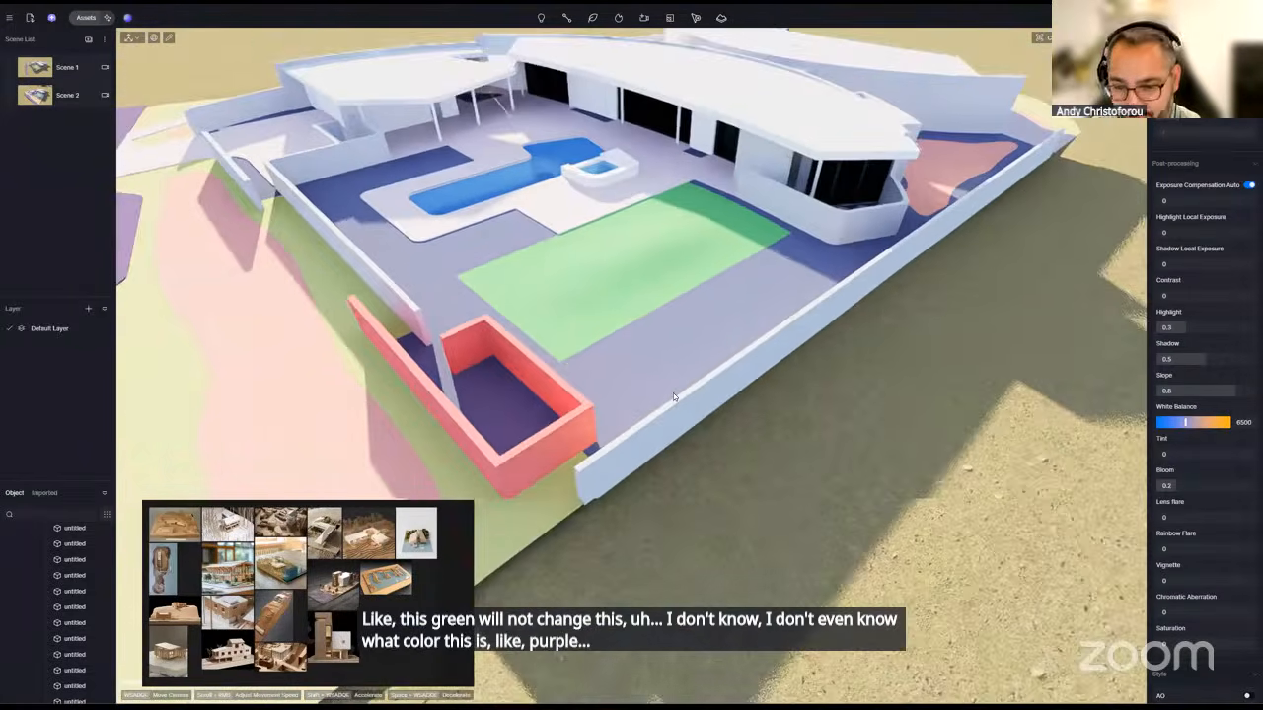
scroll(673, 396, down, 3)
click(653, 340)
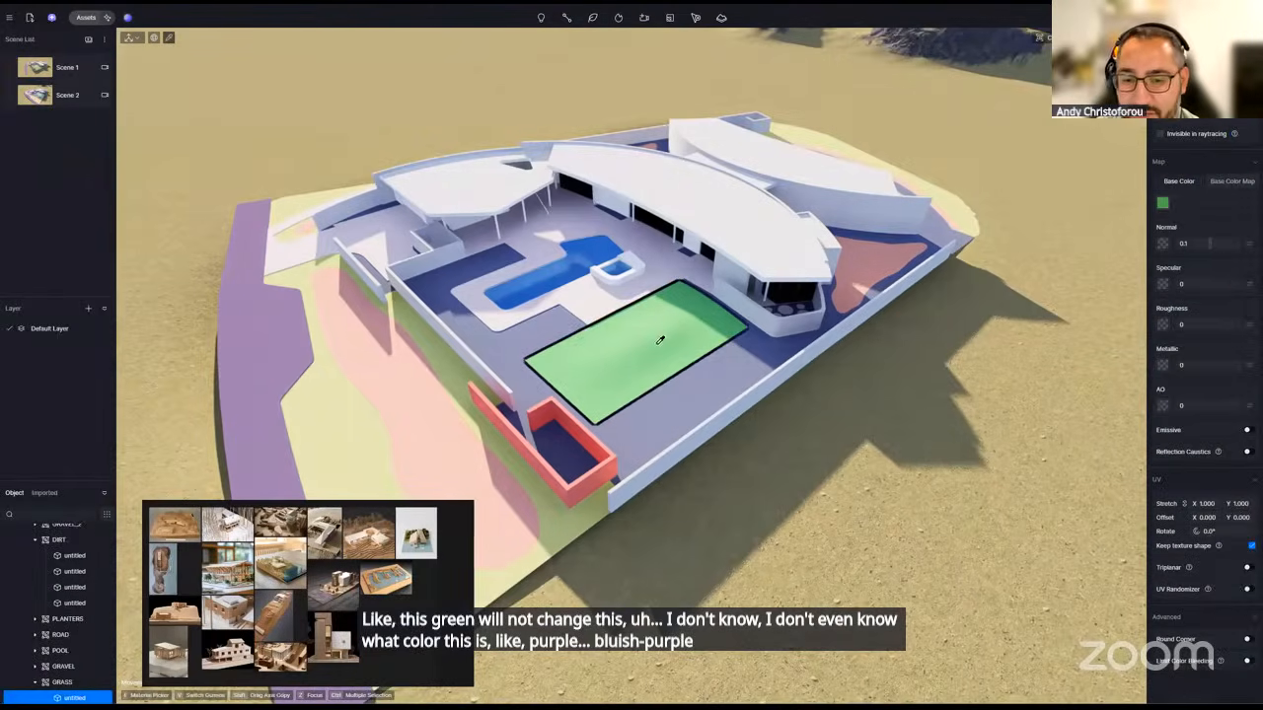
click(1163, 203)
mouse_move(1203, 259)
mouse_down()
mouse_move(1204, 271)
mouse_move(1222, 258)
mouse_up()
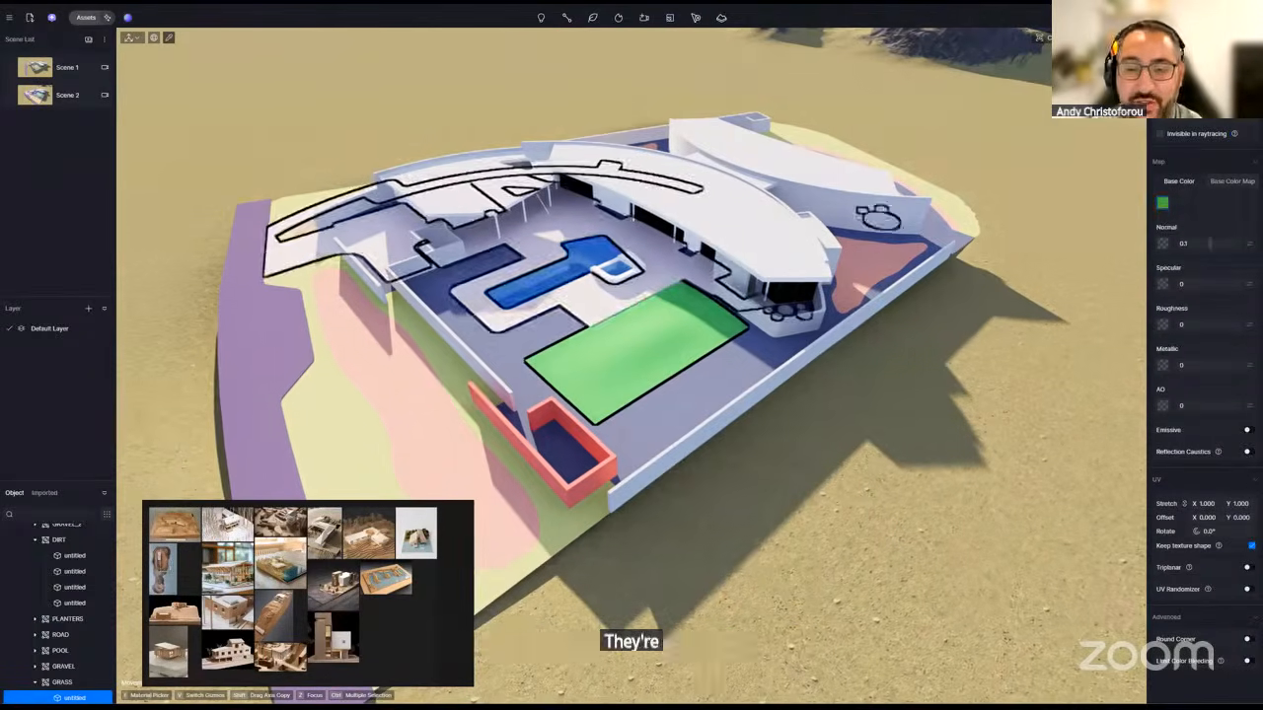
right_drag(725, 285, 718, 290)
key(Escape)
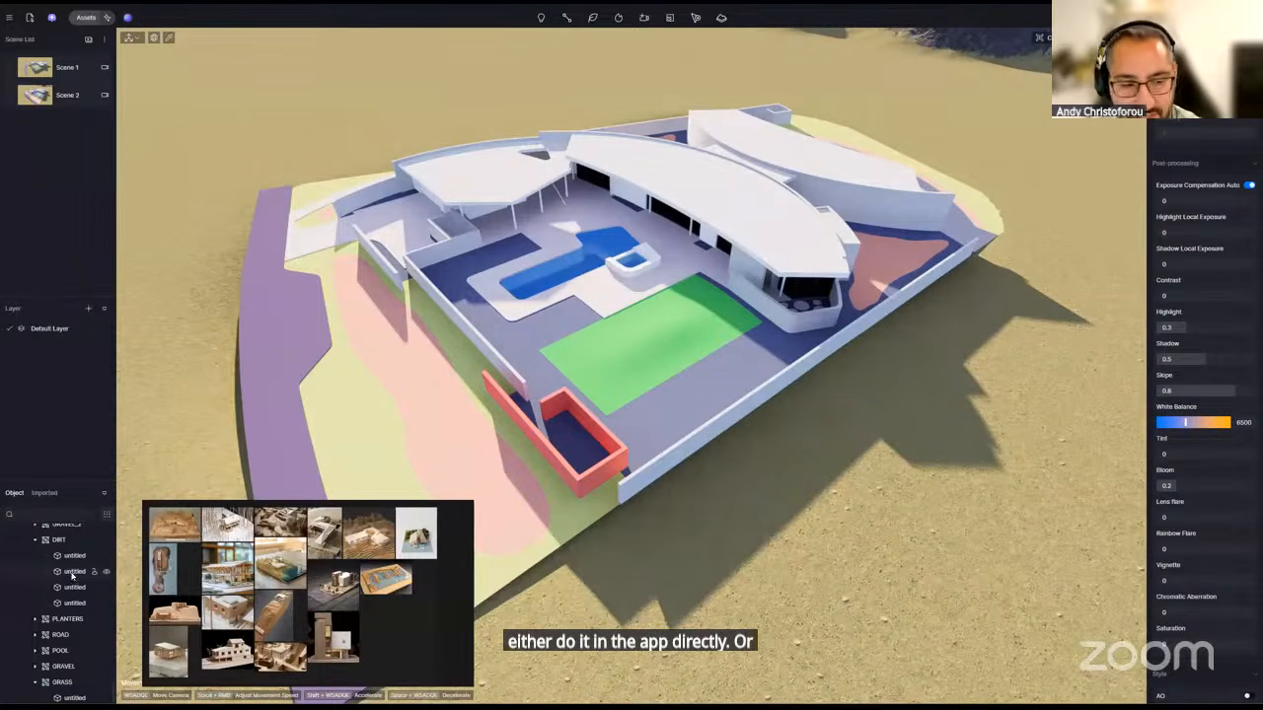
- Select only the main curved roof slab inside the house group and open its object options
click(765, 205)
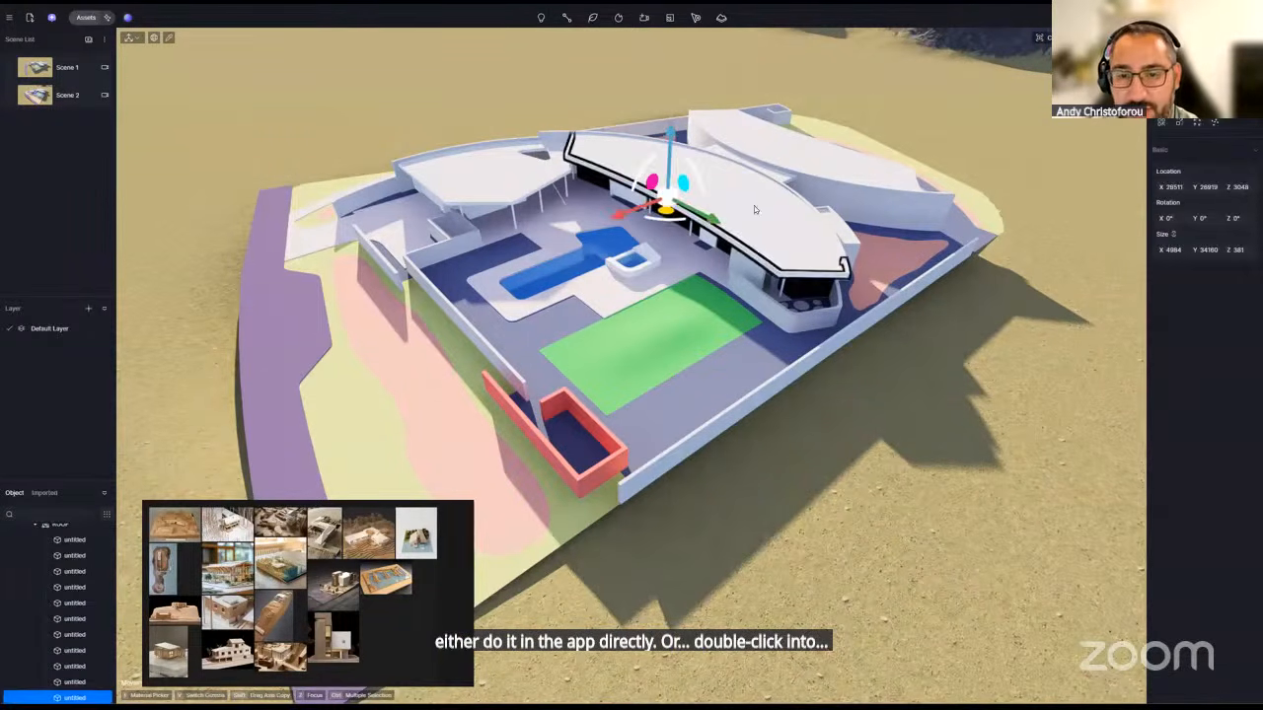
click(756, 207)
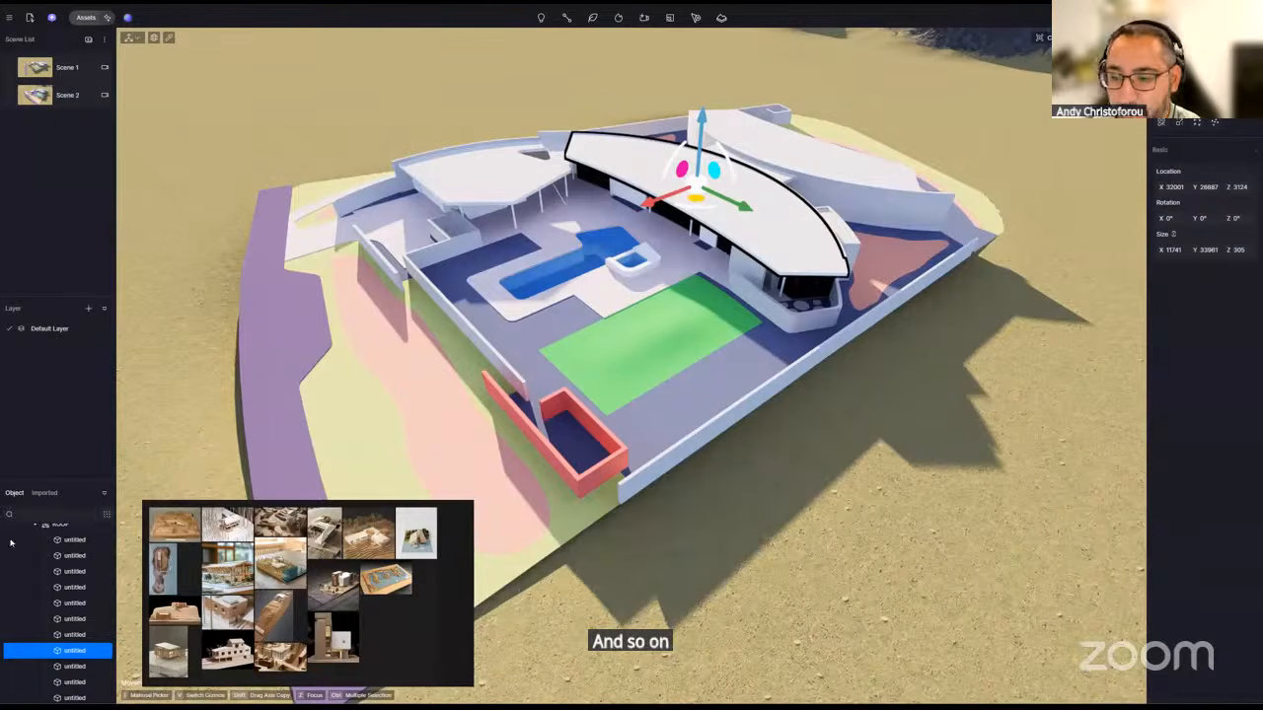
right_click(66, 656)
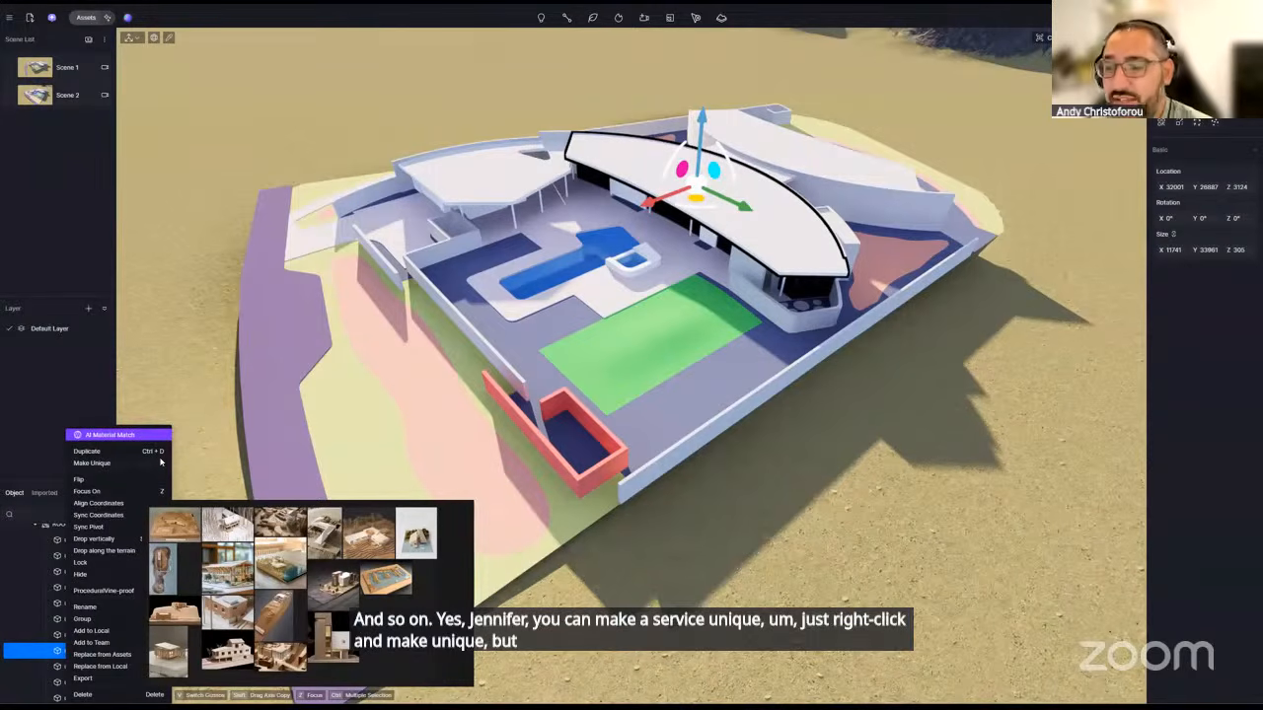
- Examine the selected roof slab's edge and faces up close, and return to an overview of the whole house
right_drag(631, 375, 419, 245)
key(w)
key(e)
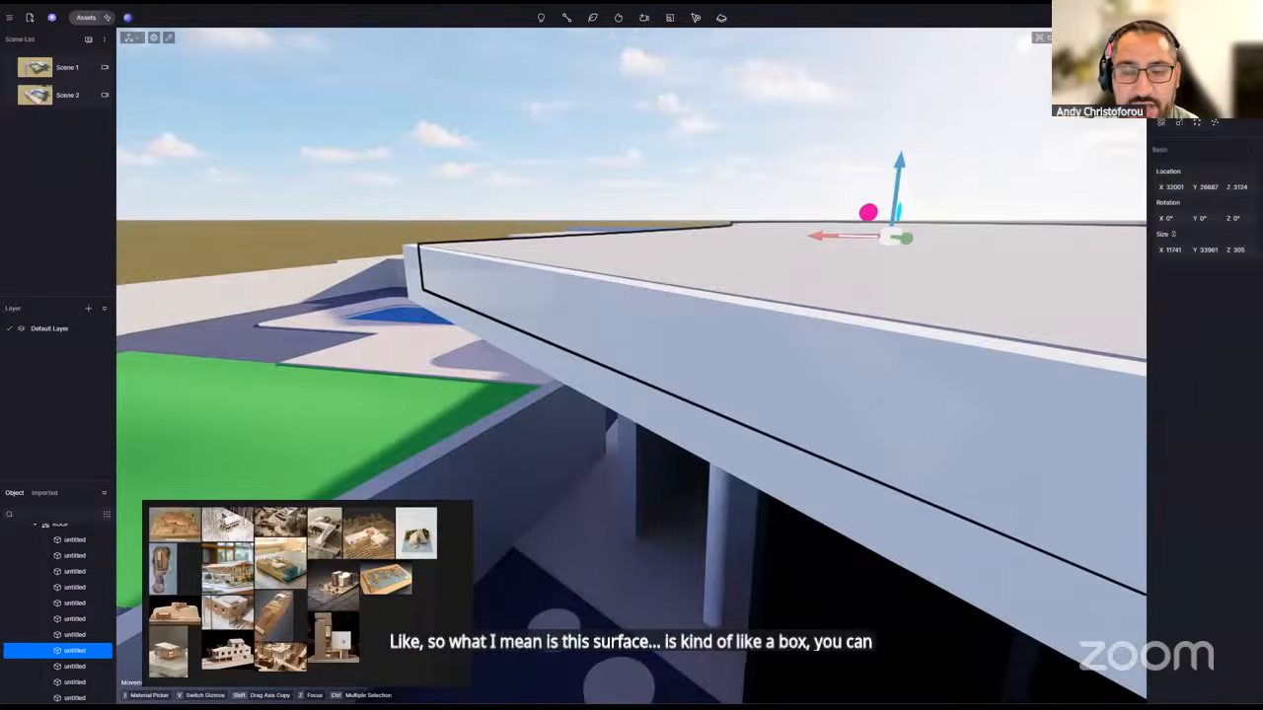
key(e)
right_drag(476, 278, 586, 331)
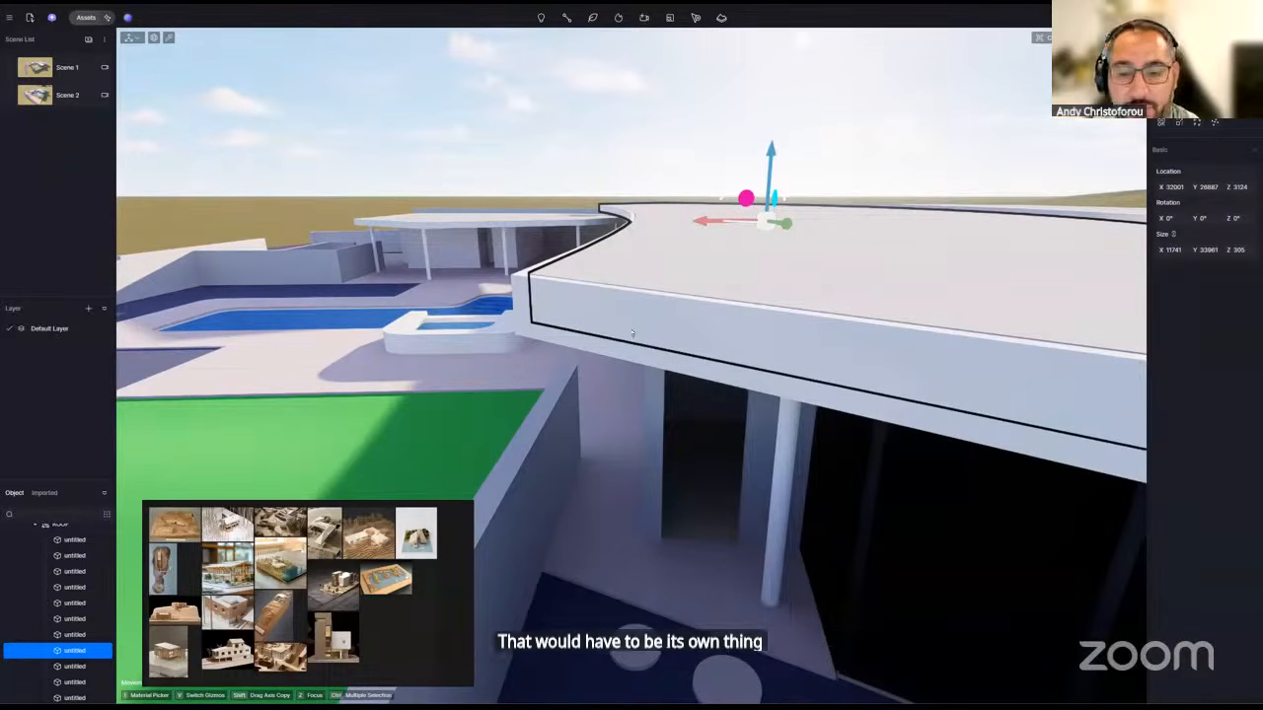
key(s)
right_drag(635, 337, 407, 446)
key(s)
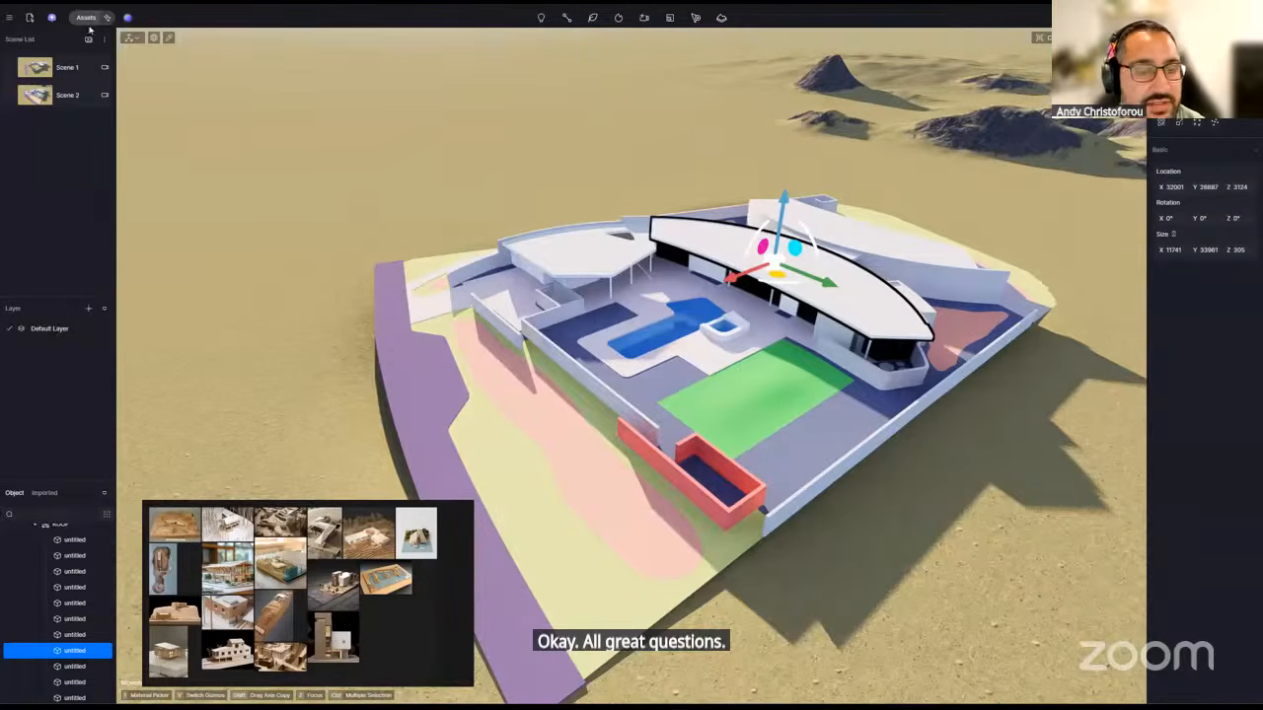
- Open the online material library in the assets and move the reference image board slightly aside
click(85, 18)
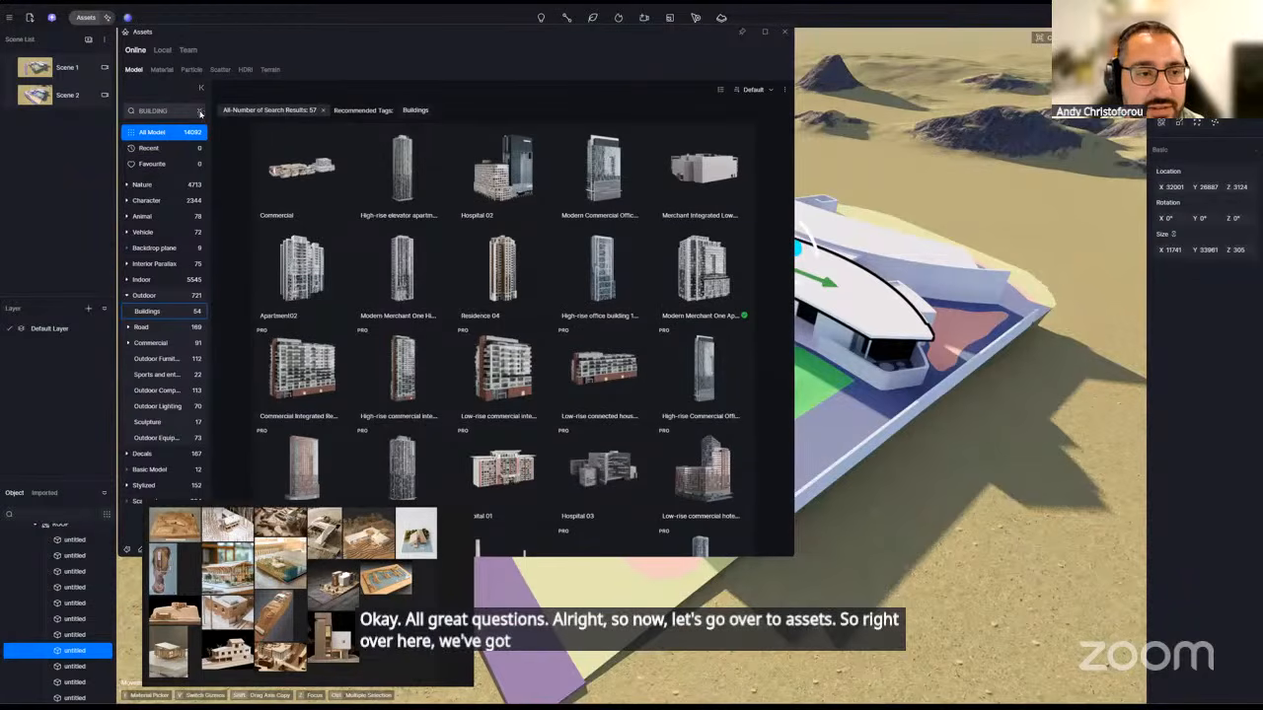
click(166, 71)
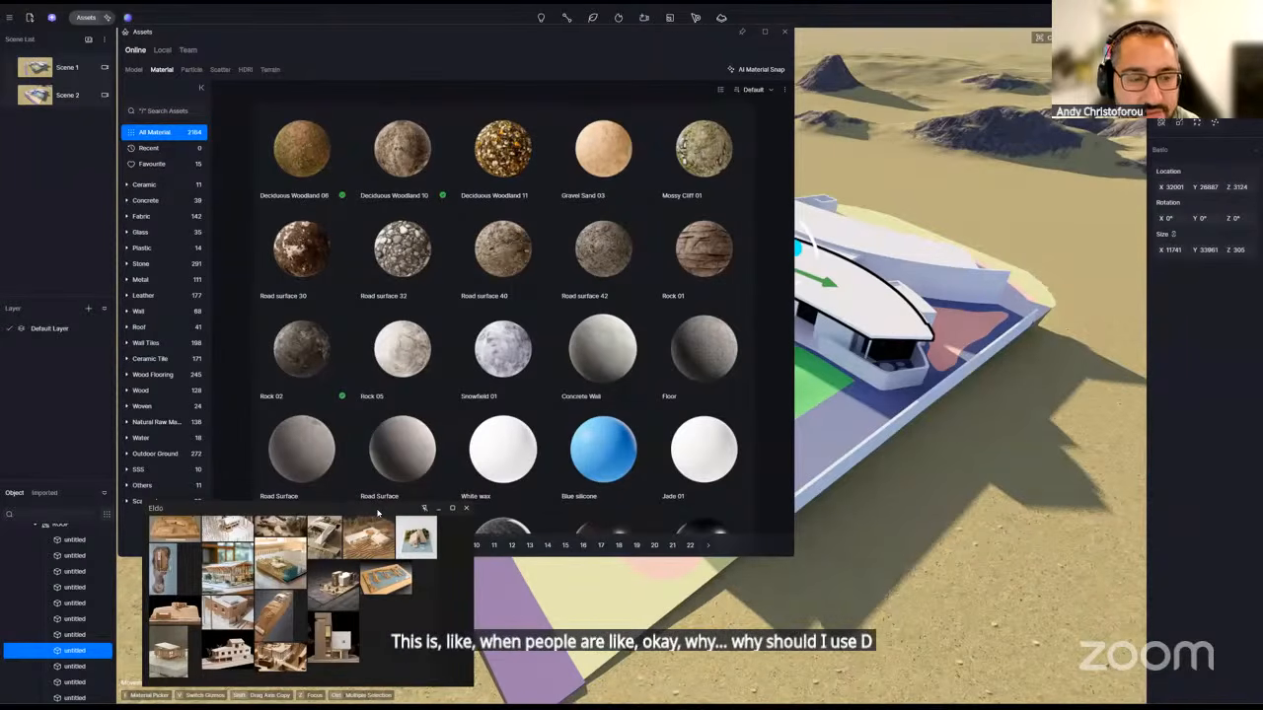
drag(378, 512, 353, 499)
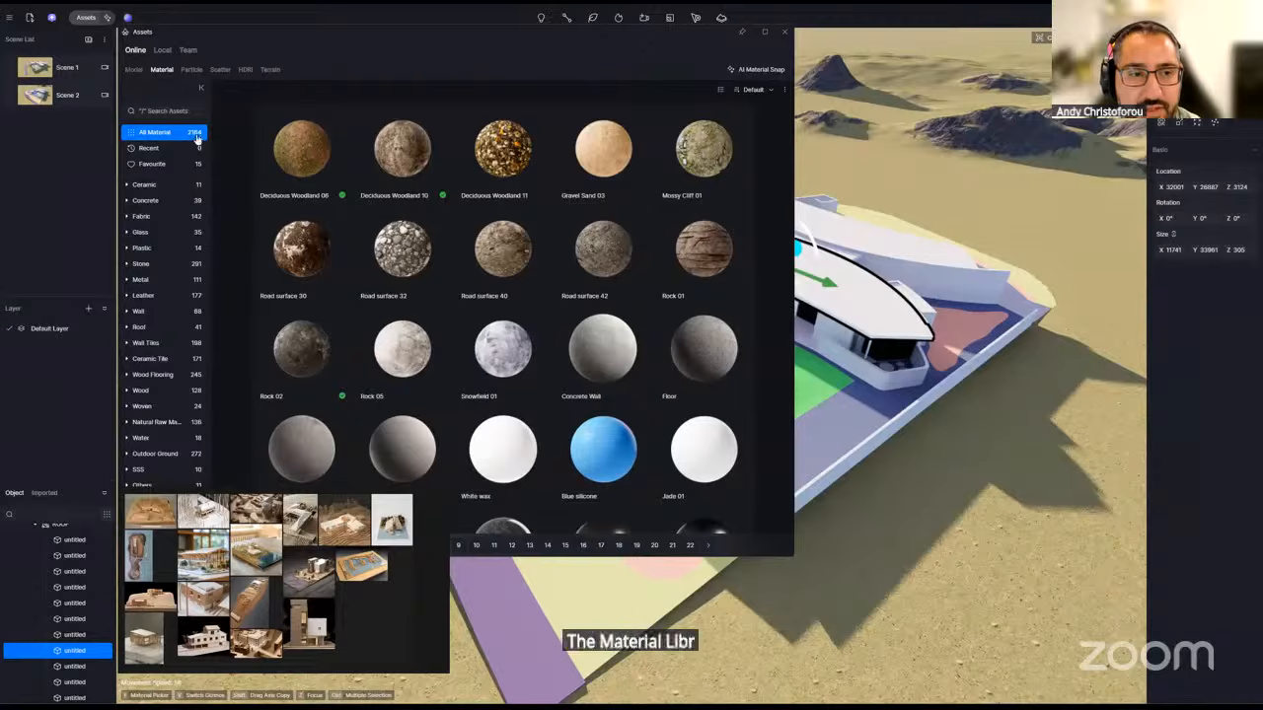
- Browse the trees, shrubs and flowers in the Nature category of the online model library
click(132, 69)
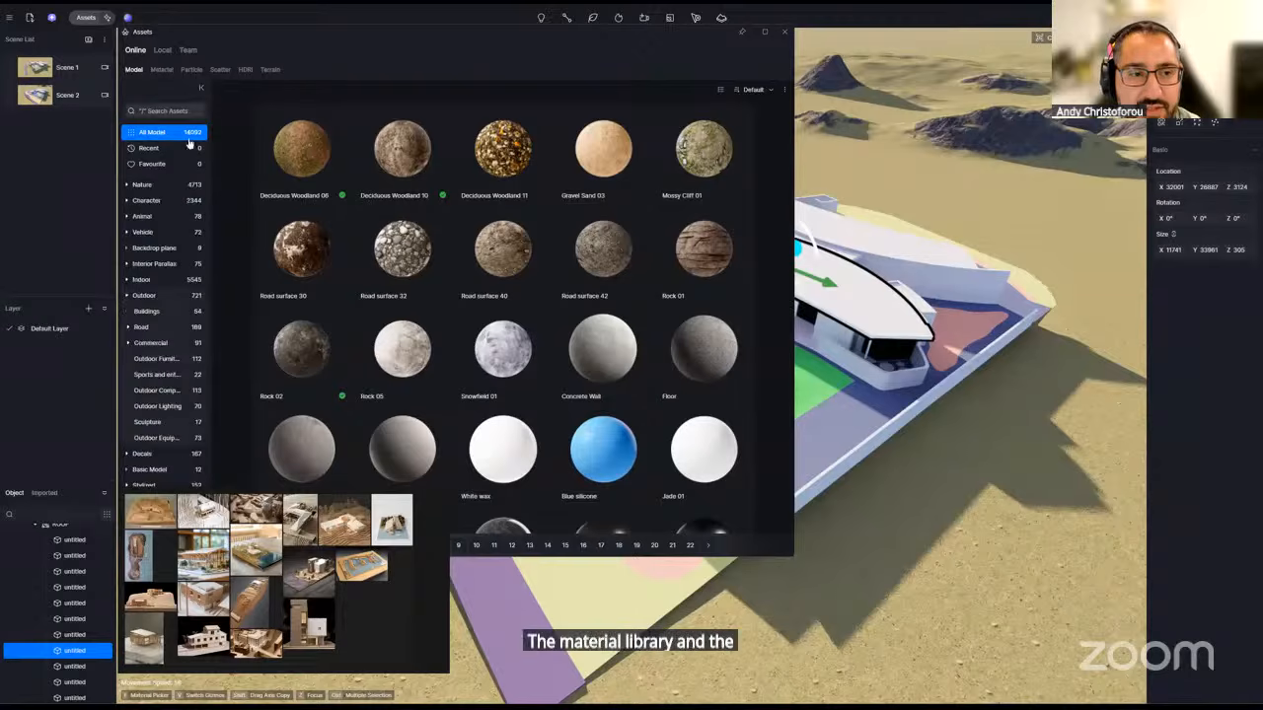
click(140, 184)
scroll(505, 296, down, 1)
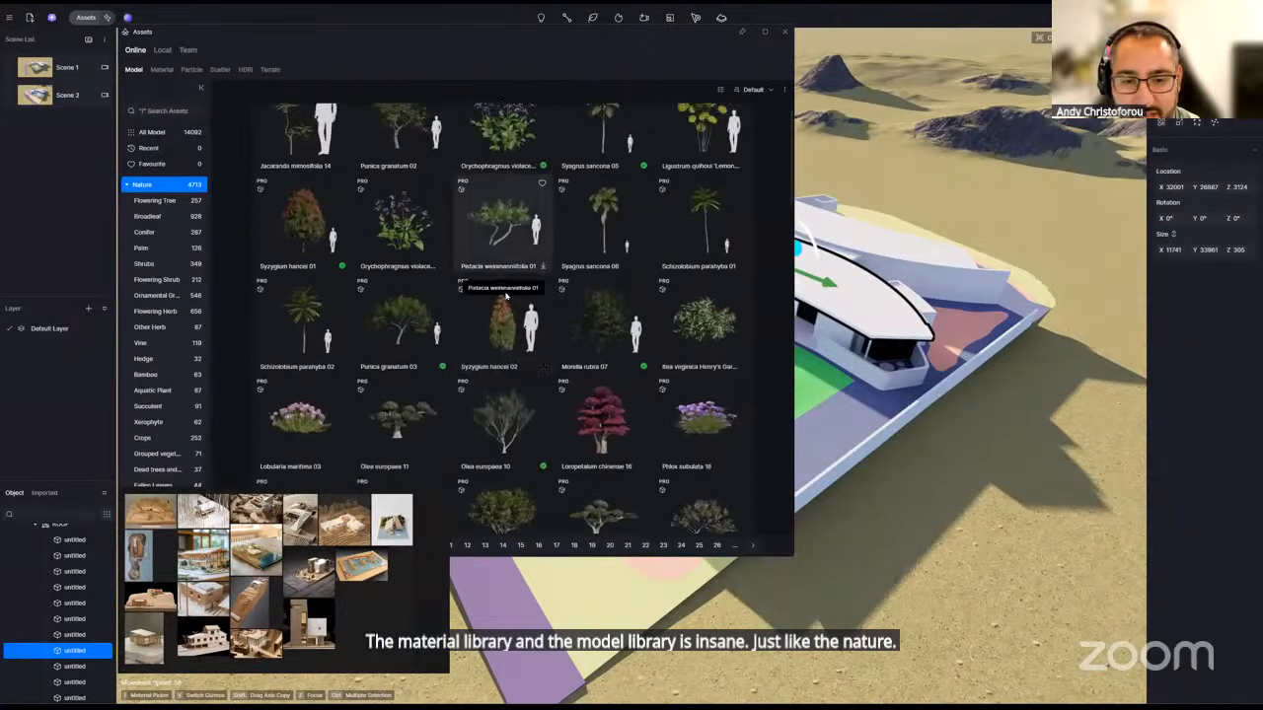
scroll(505, 296, down, 1)
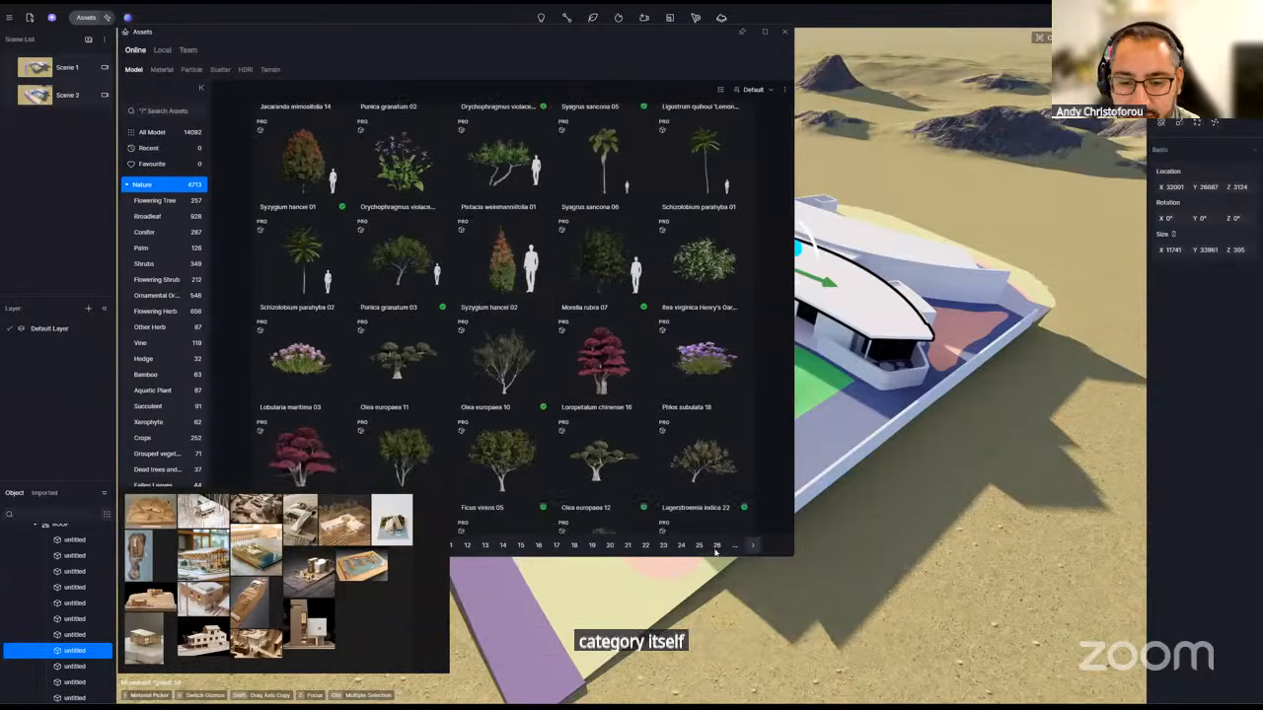
scroll(593, 318, down, 2)
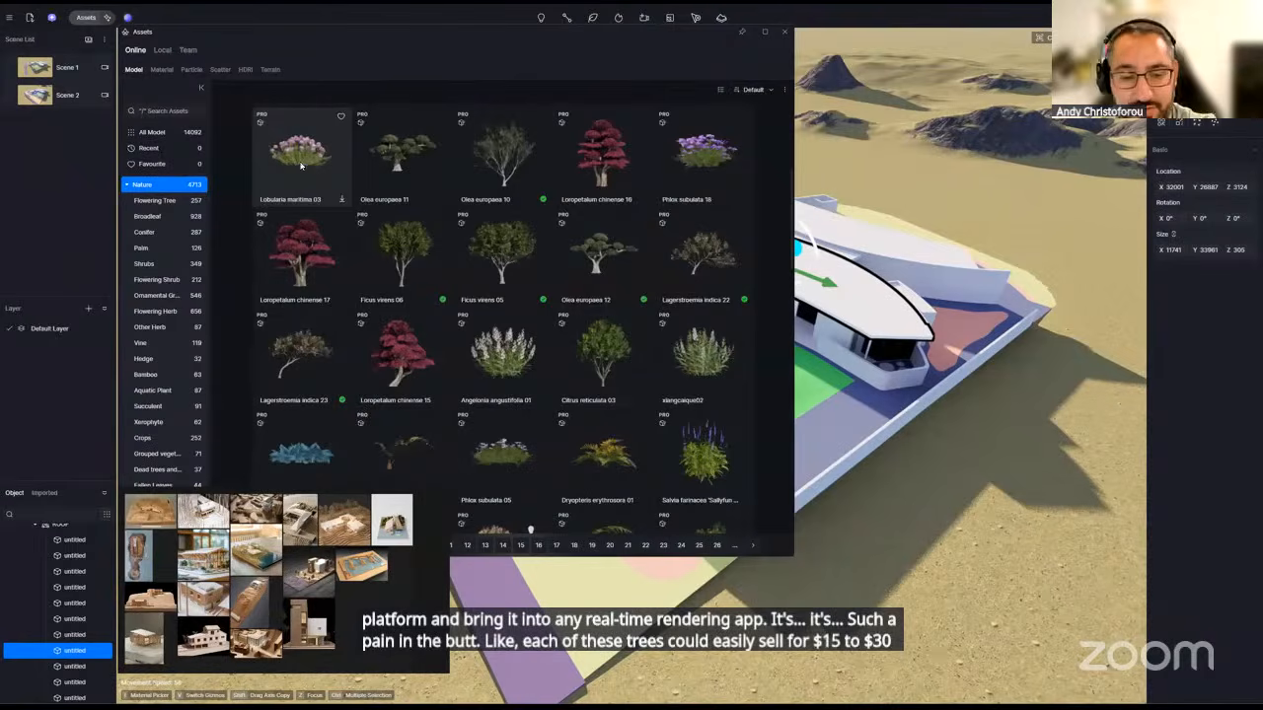
scroll(549, 340, down, 10)
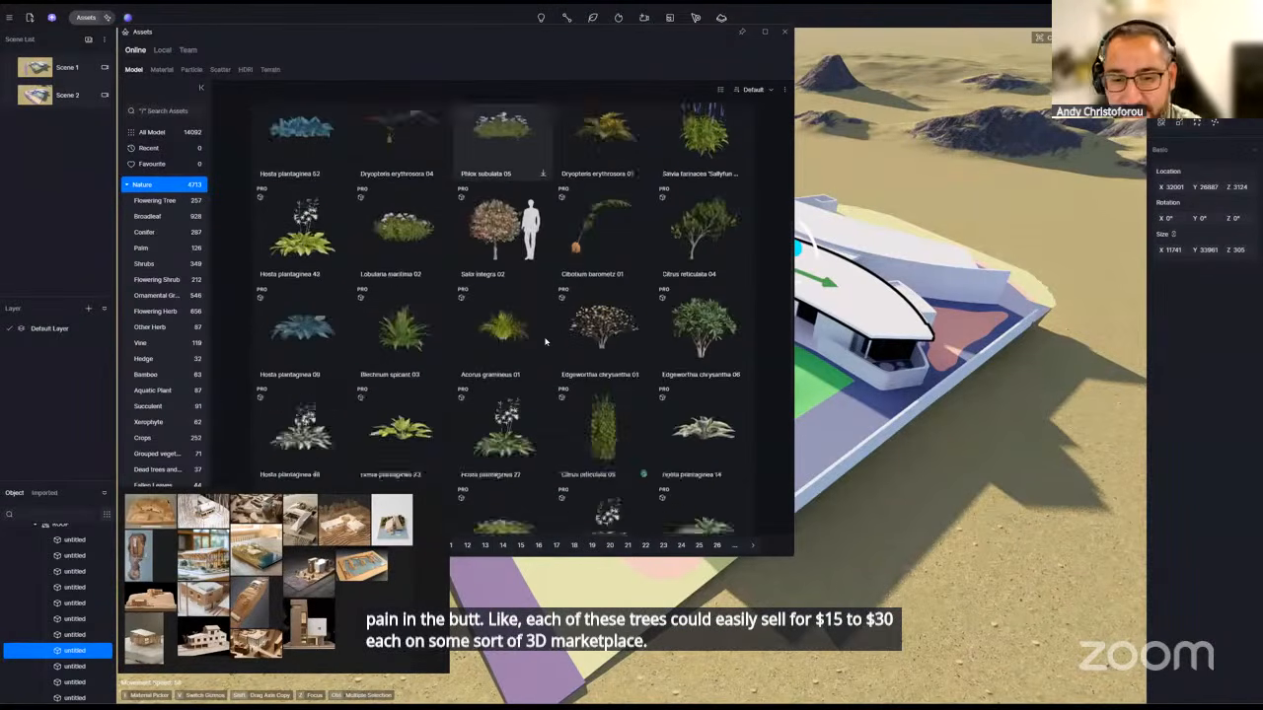
- Browse the plant and tree models in the Nature category of the online asset library and collapse its subcategory list
scroll(544, 342, down, 3)
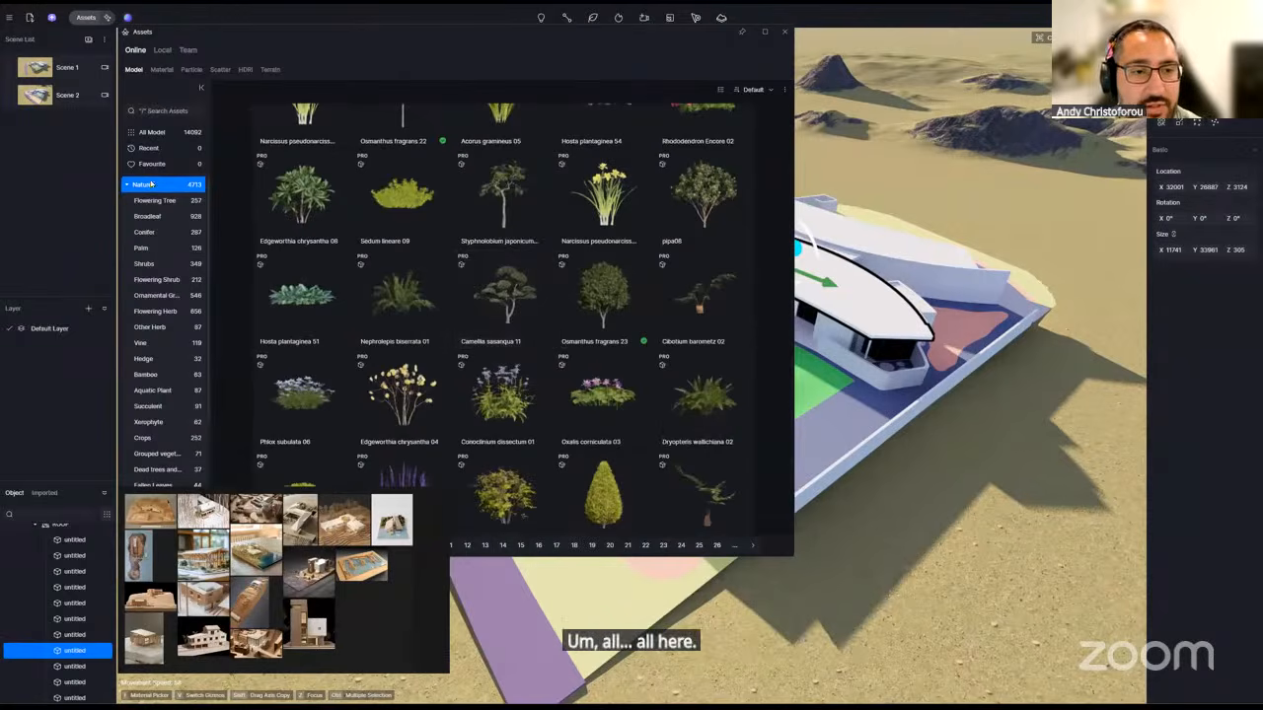
click(128, 186)
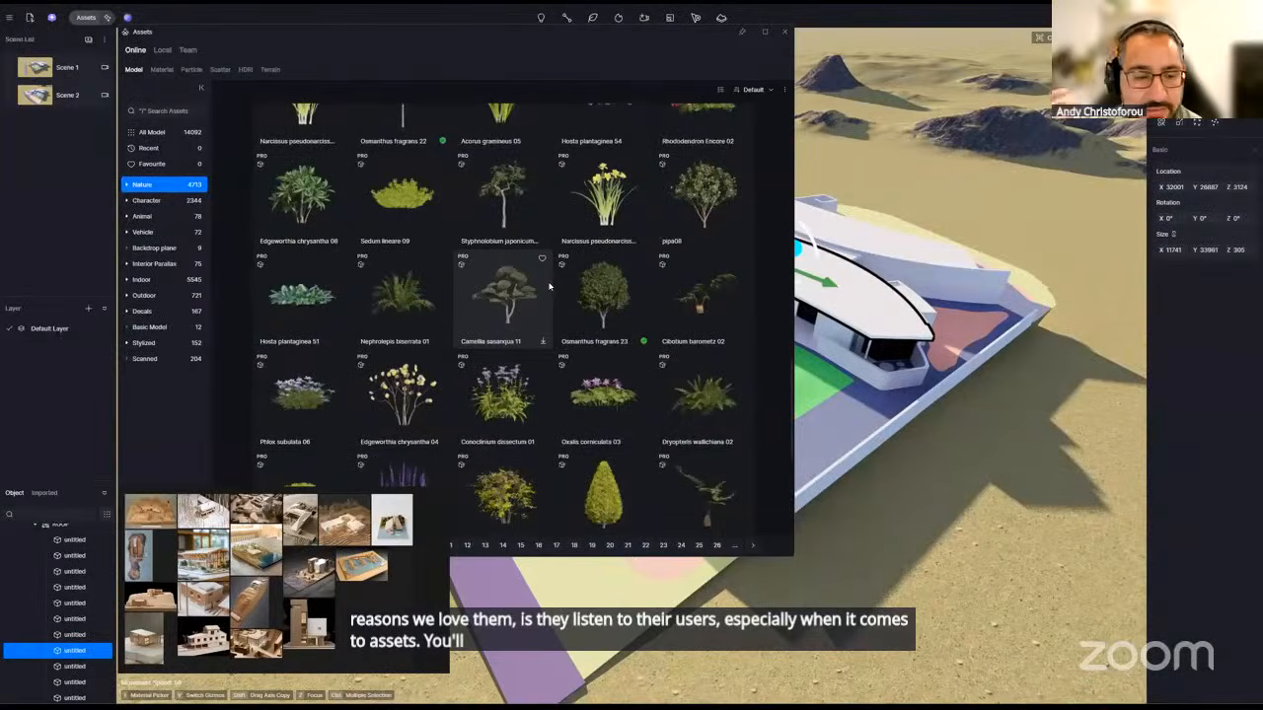
scroll(549, 286, down, 10)
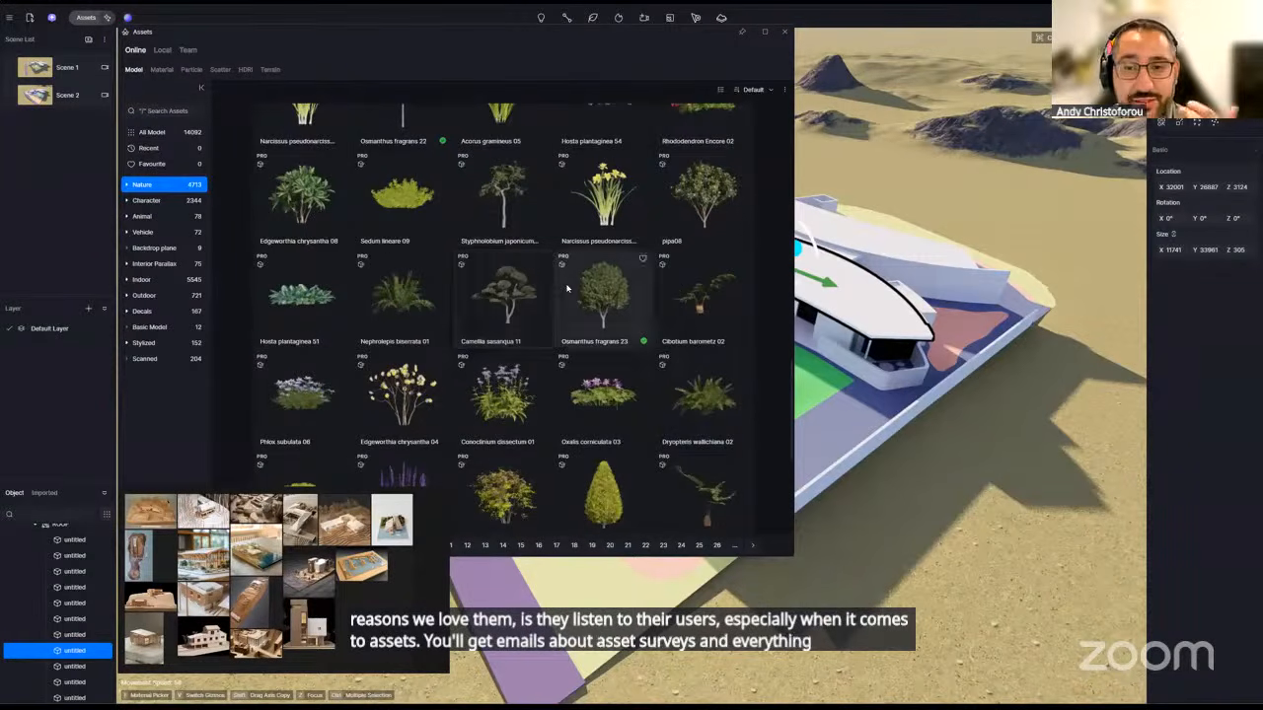
scroll(556, 282, up, 4)
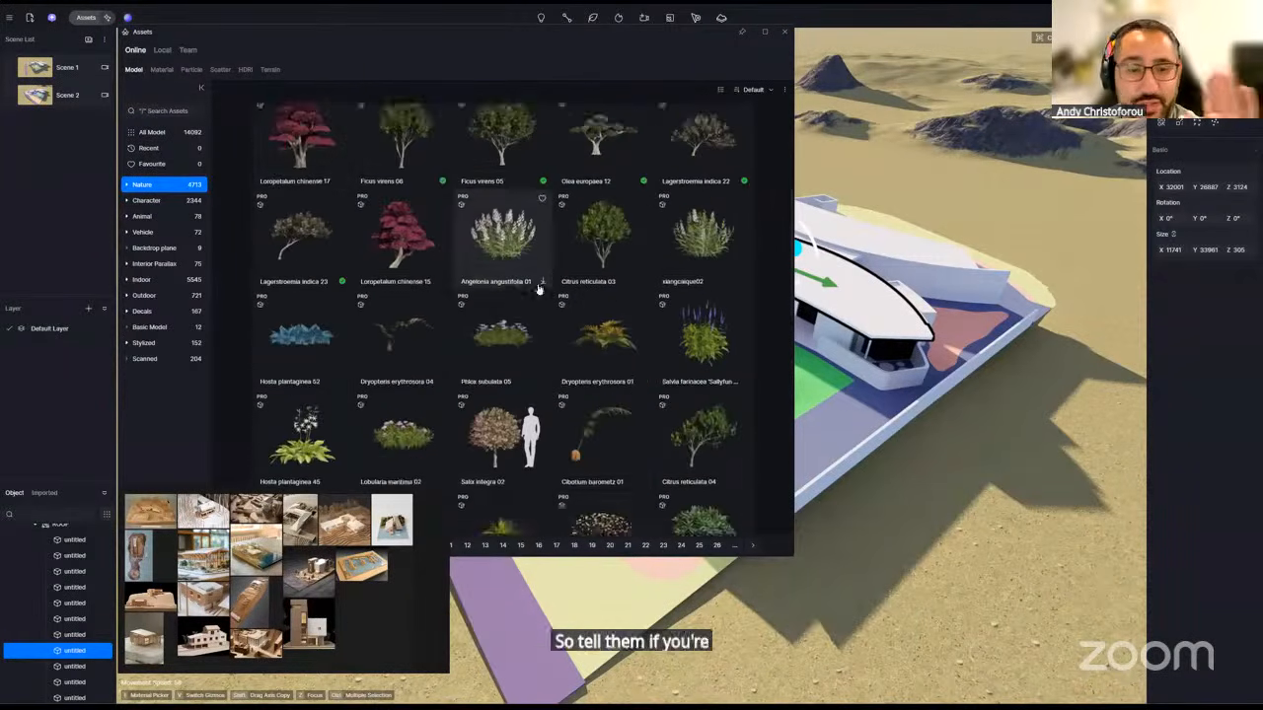
- Browse the people models in the Character category of the online asset library
click(162, 202)
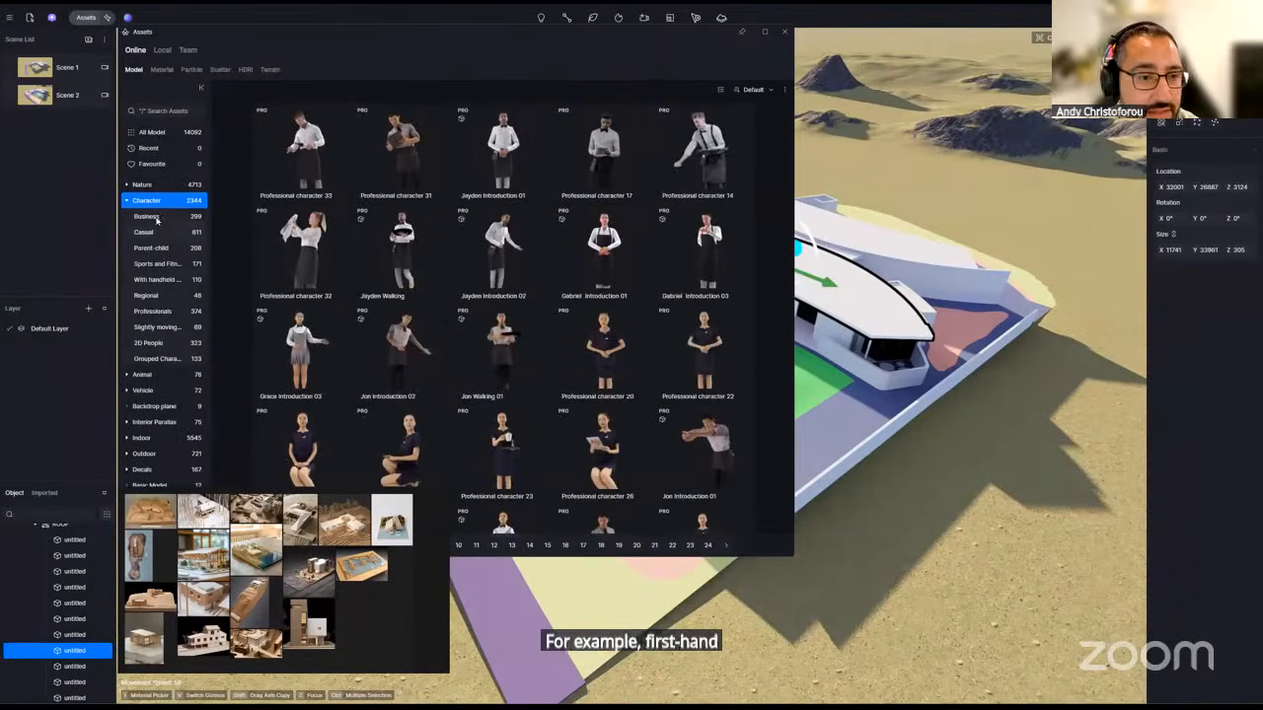
scroll(541, 283, down, 4)
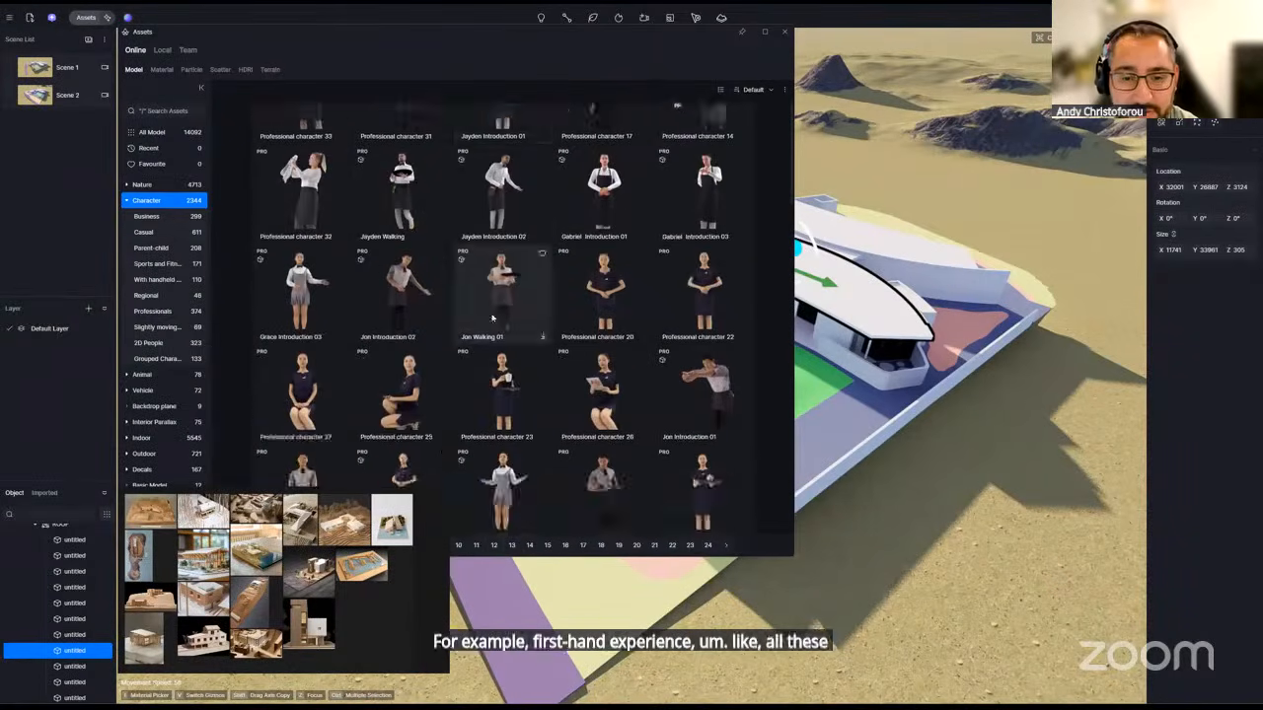
scroll(490, 314, down, 5)
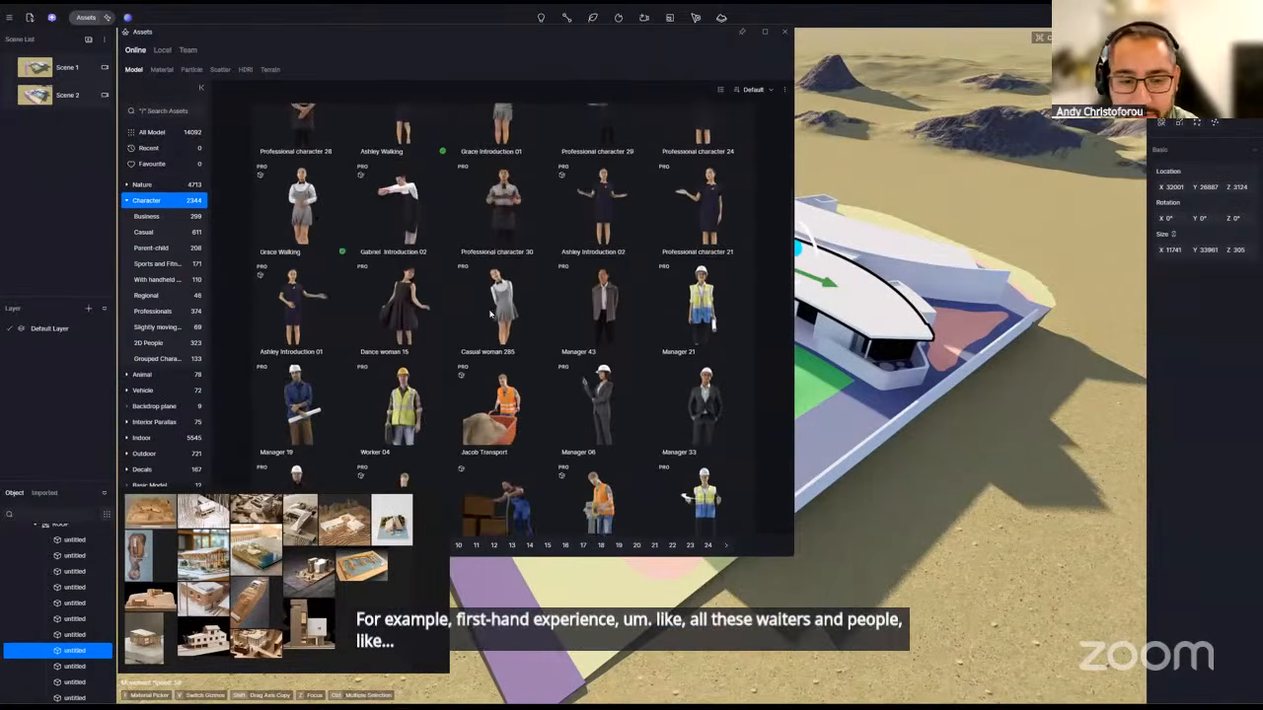
scroll(503, 336, down, 1)
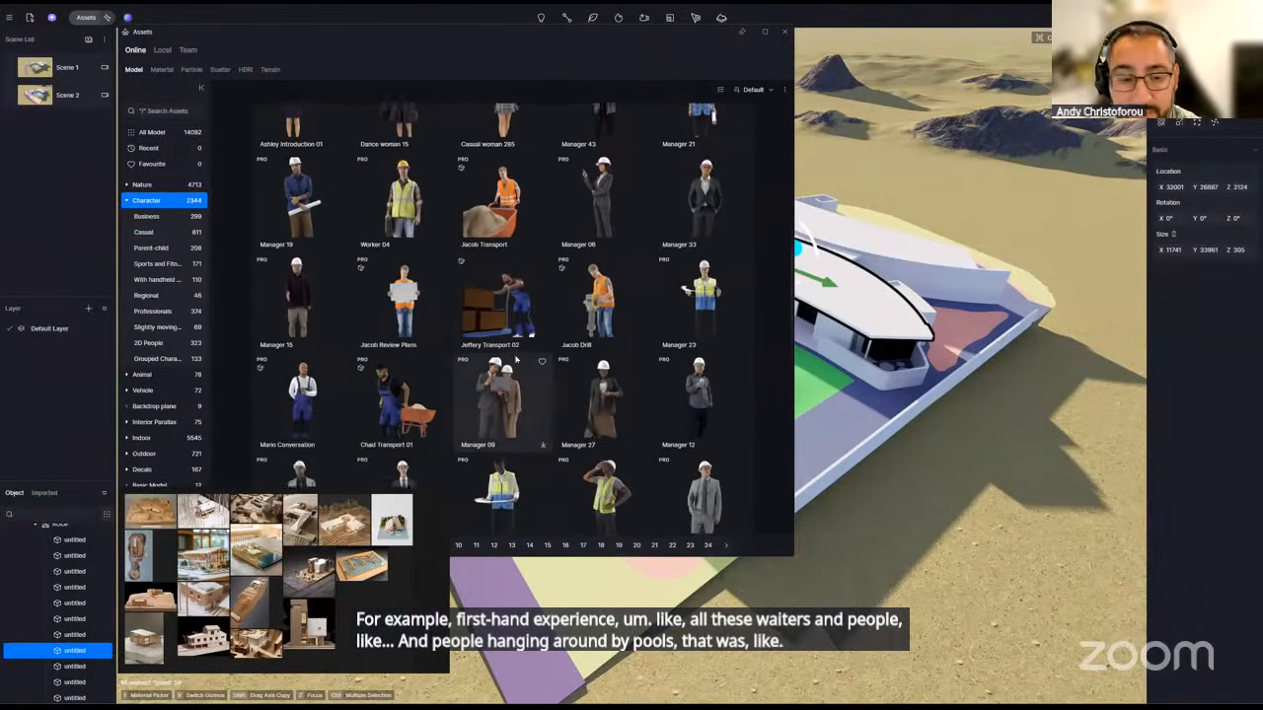
scroll(519, 360, down, 1)
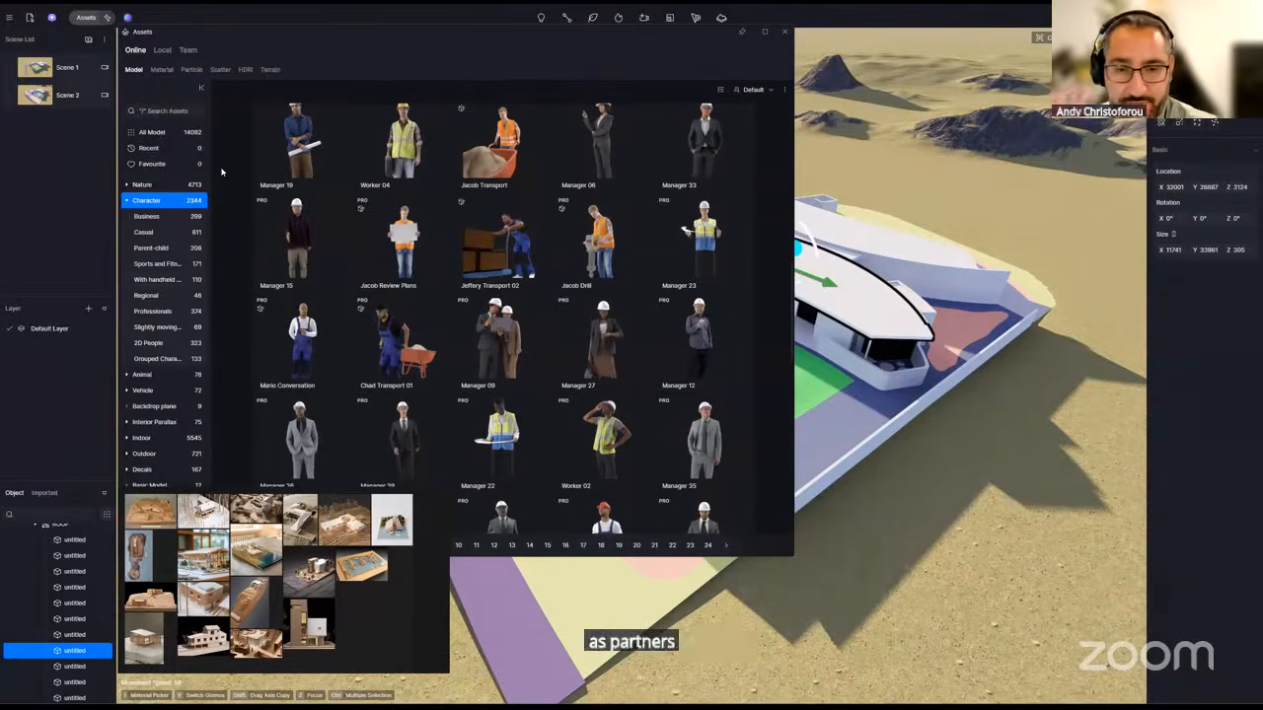
- Browse the full collection of online materials in the asset library
click(162, 69)
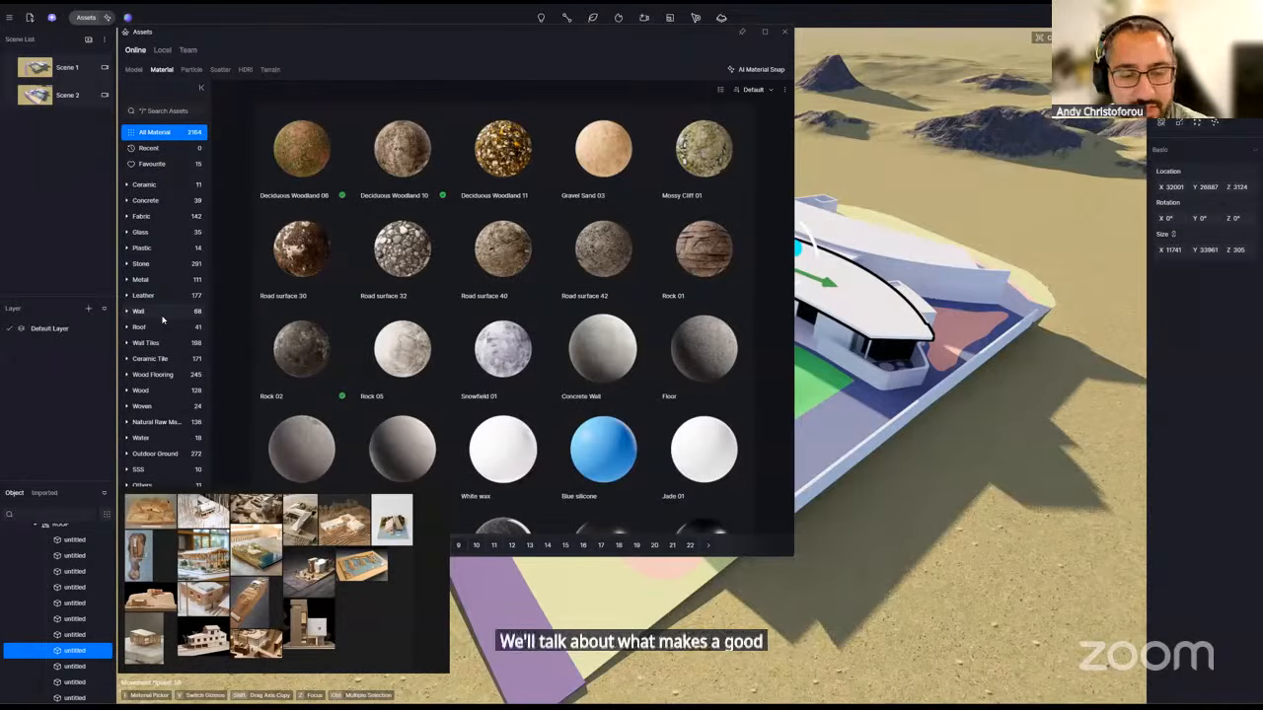
scroll(410, 399, down, 1)
scroll(409, 399, down, 2)
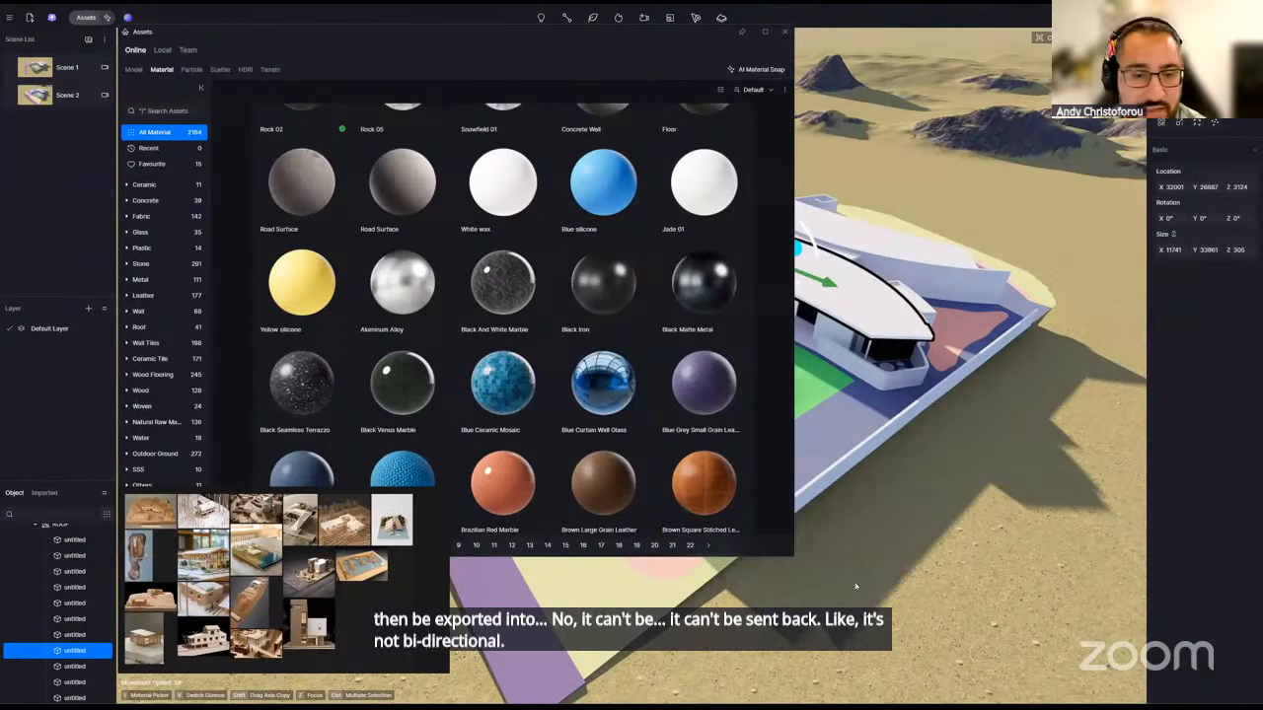
scroll(625, 371, down, 3)
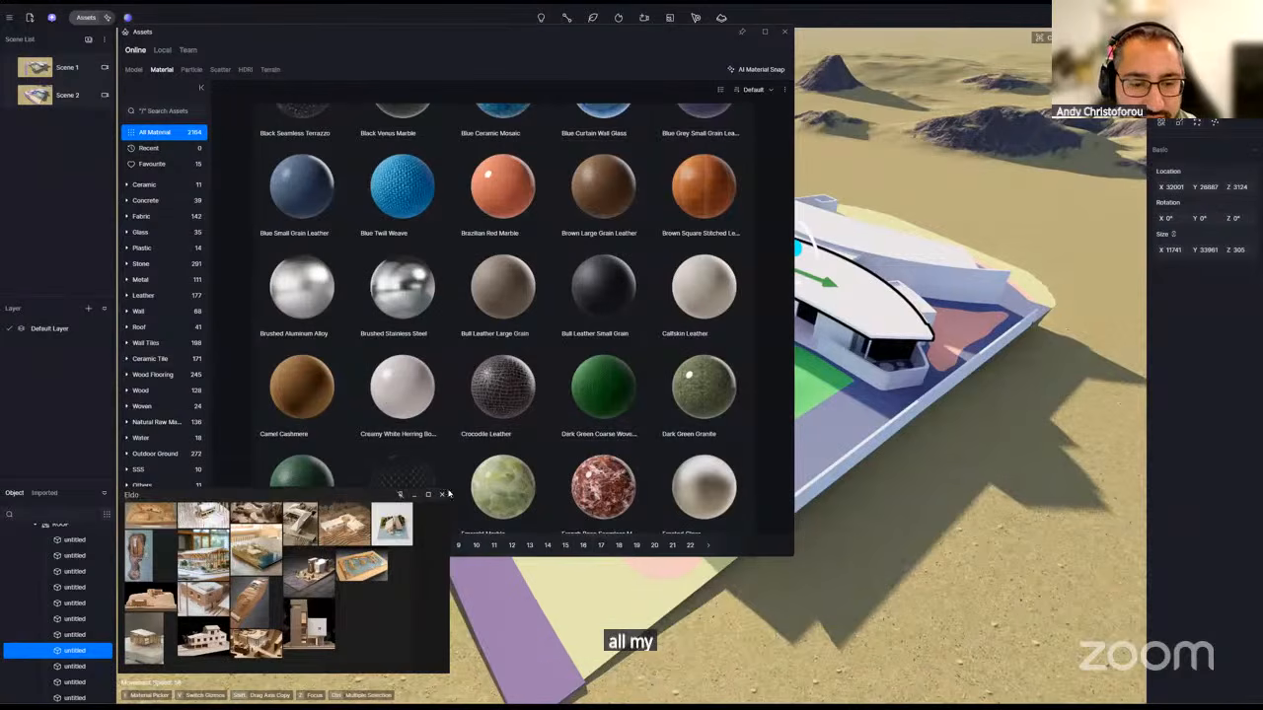
- Enlarge the reference image board window and look over its photos of wooden architectural models
drag(447, 490, 758, 242)
scroll(191, 671, up, 4)
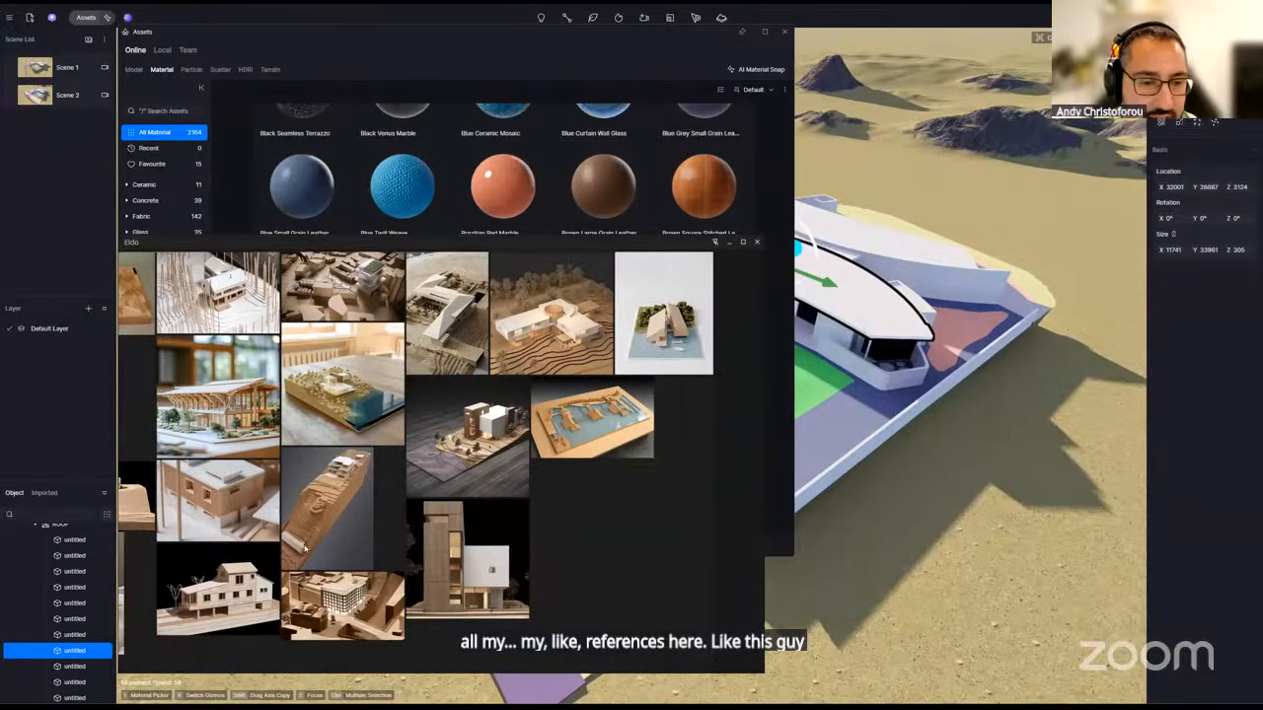
middle_drag(565, 501, 653, 504)
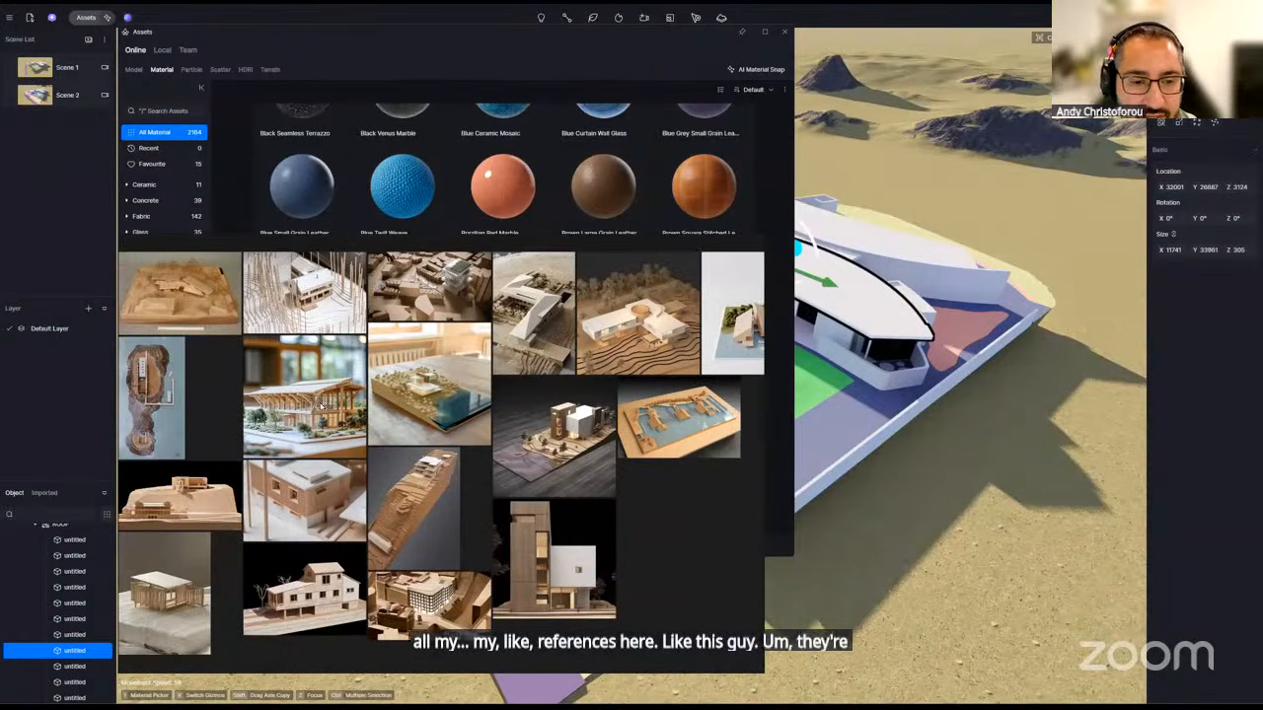
scroll(335, 397, up, 1)
middle_drag(392, 428, 378, 461)
scroll(478, 462, down, 4)
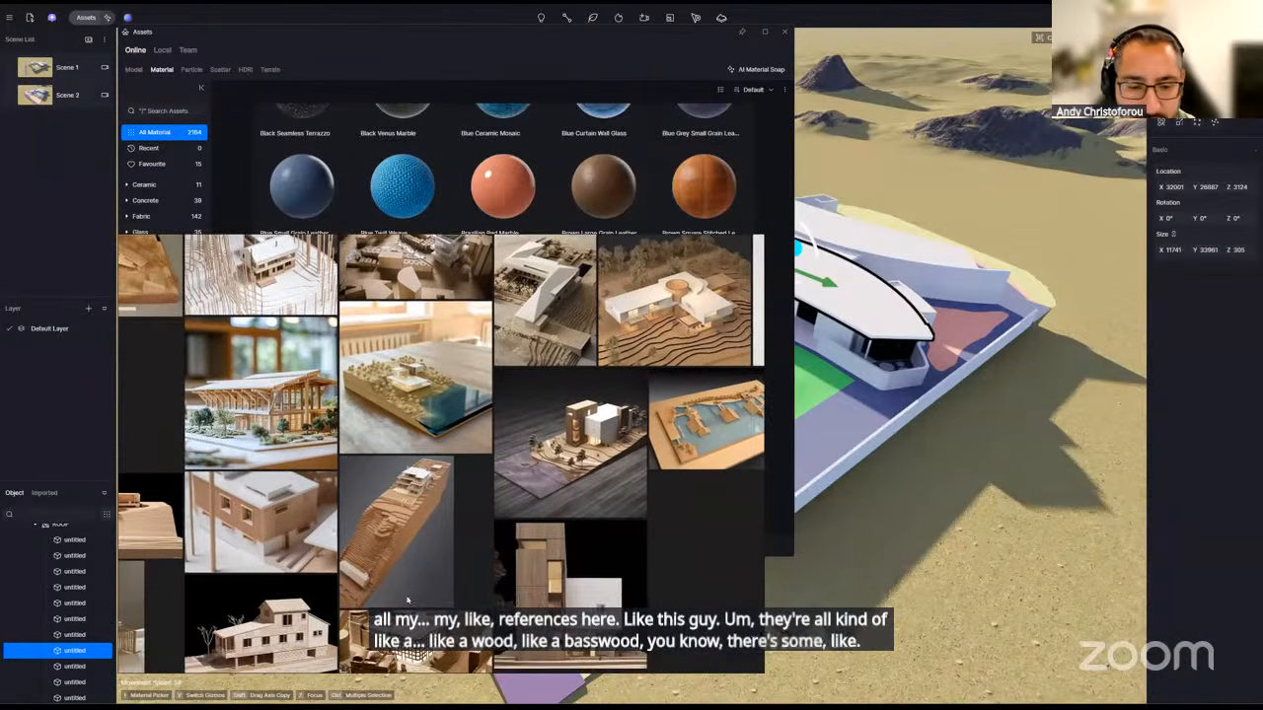
- Compare the contoured-terrain house, the tree-backed waterside model and the remaining architectural models on the reference board
middle_drag(437, 490, 551, 457)
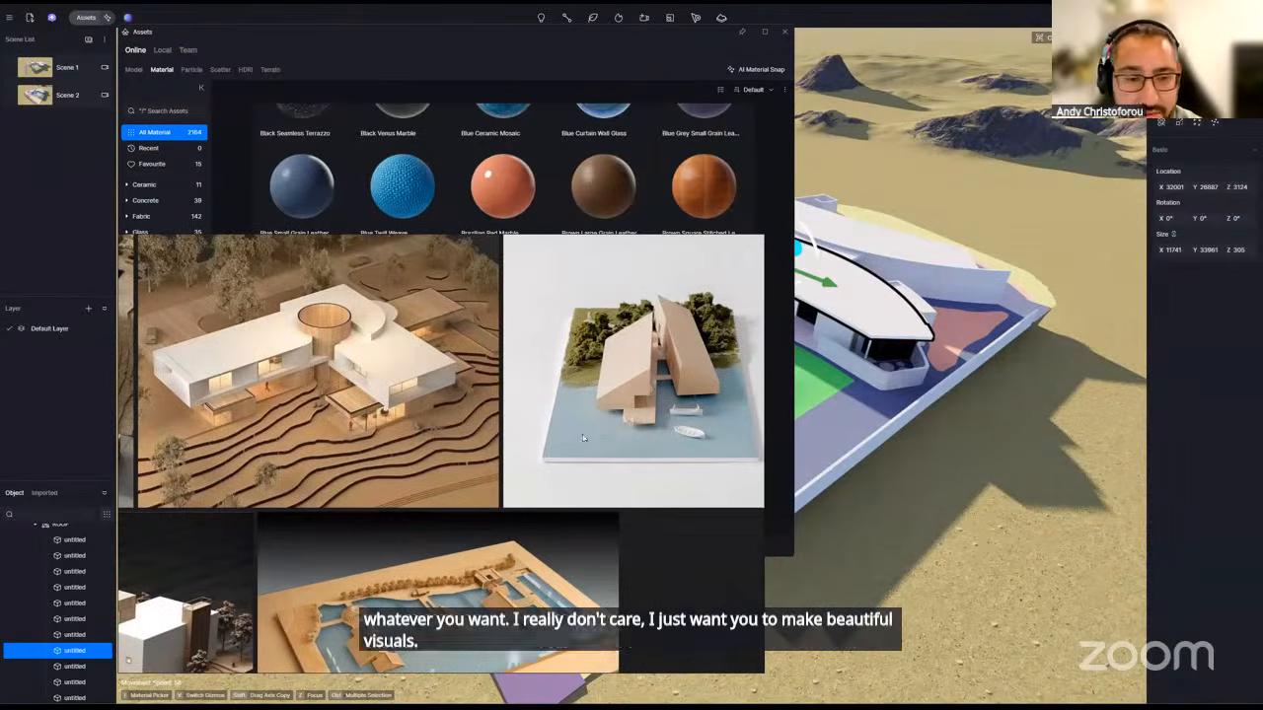
scroll(583, 438, down, 4)
middle_drag(512, 464, 631, 424)
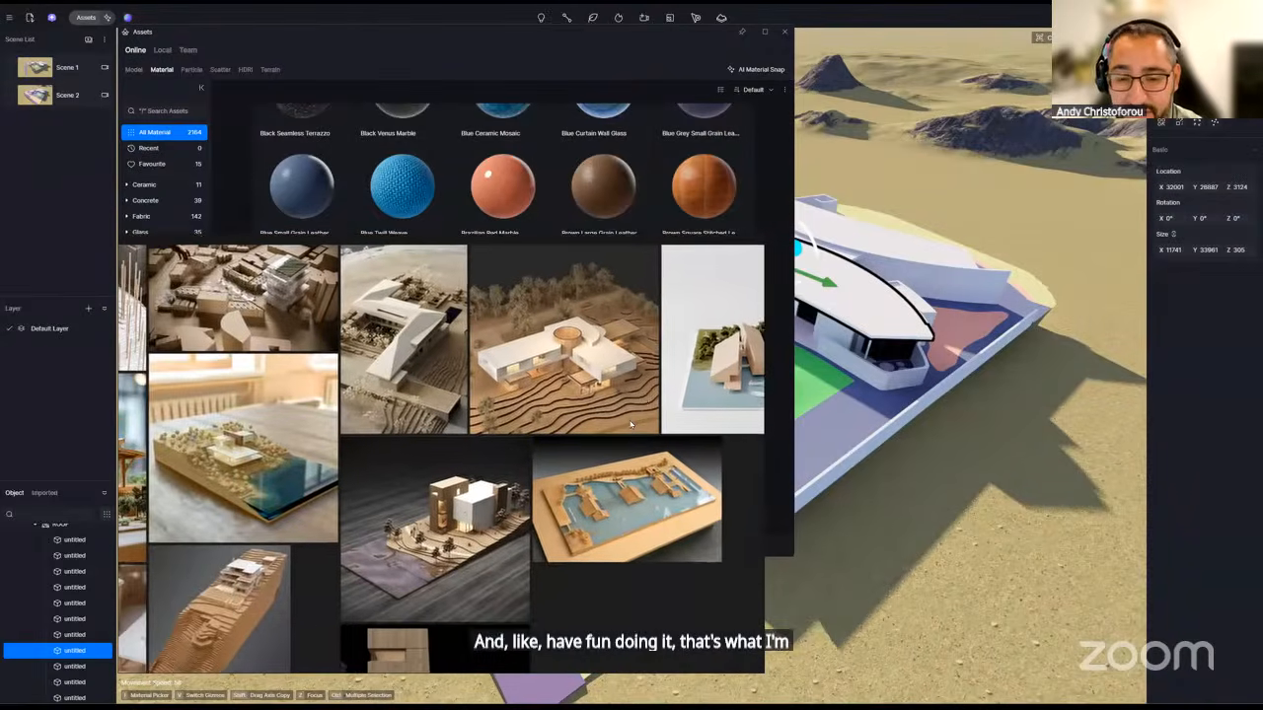
scroll(595, 419, down, 2)
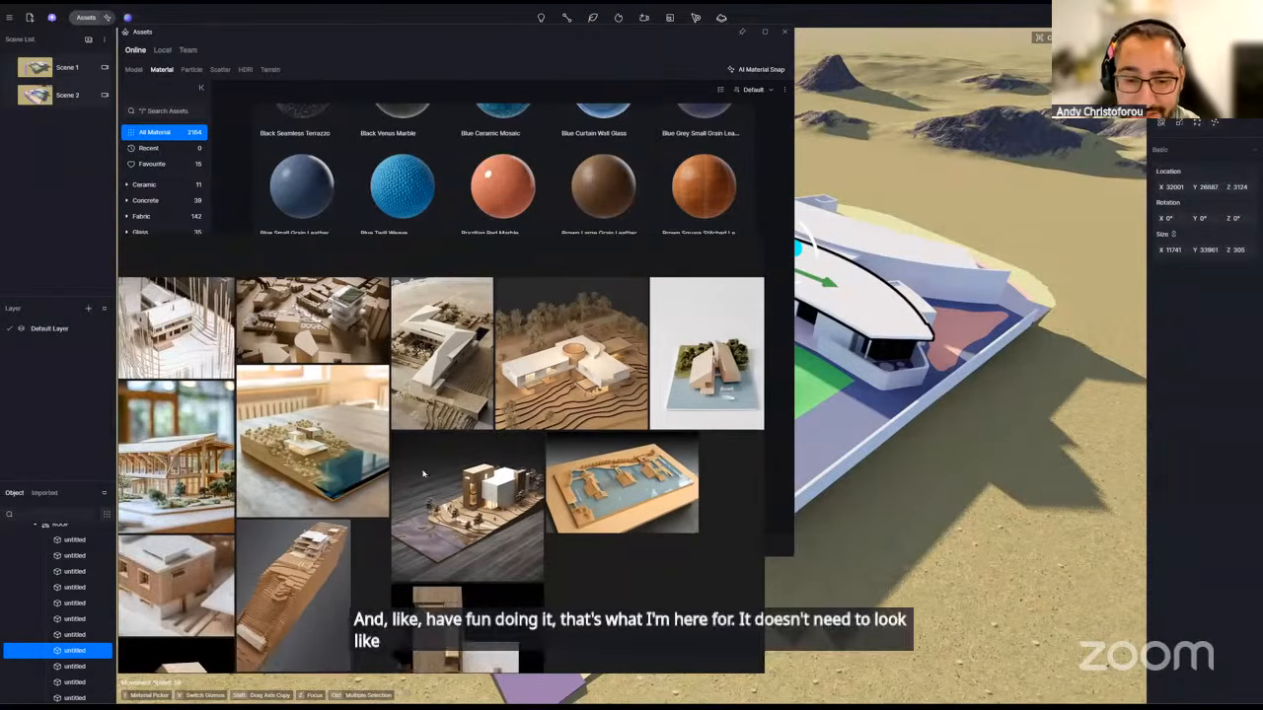
middle_drag(426, 406, 594, 363)
scroll(351, 324, up, 4)
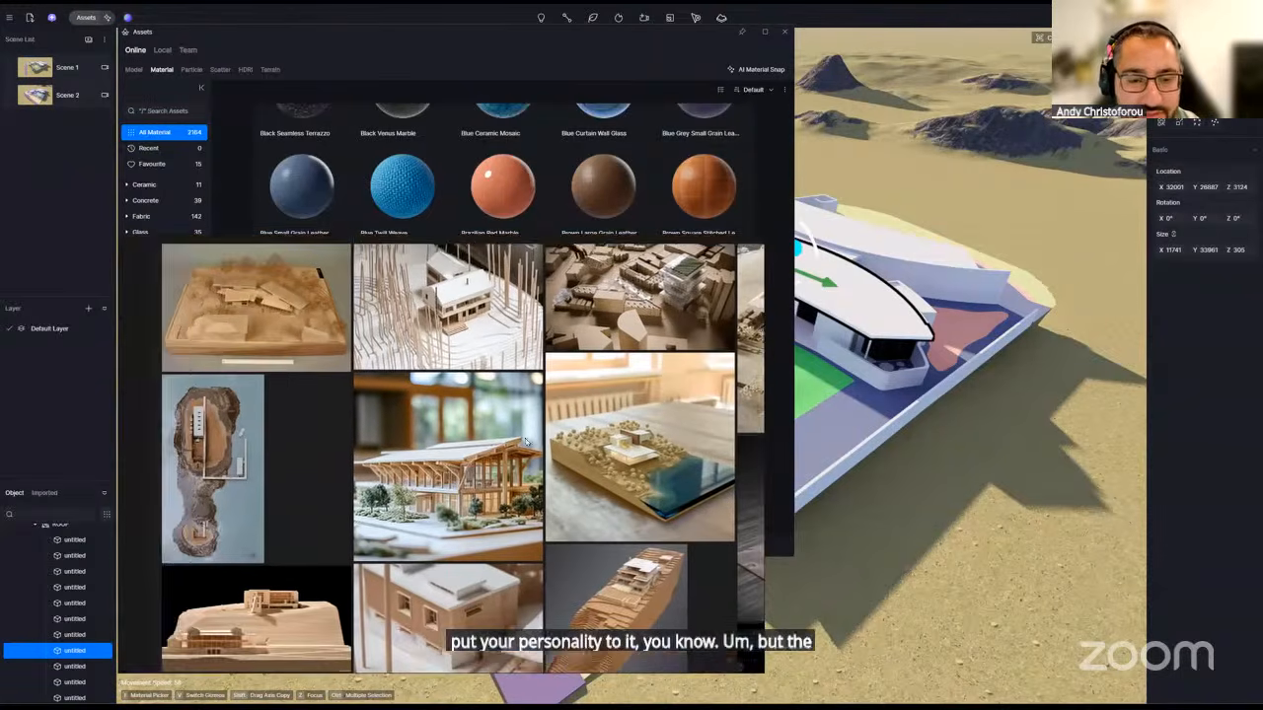
scroll(424, 390, down, 2)
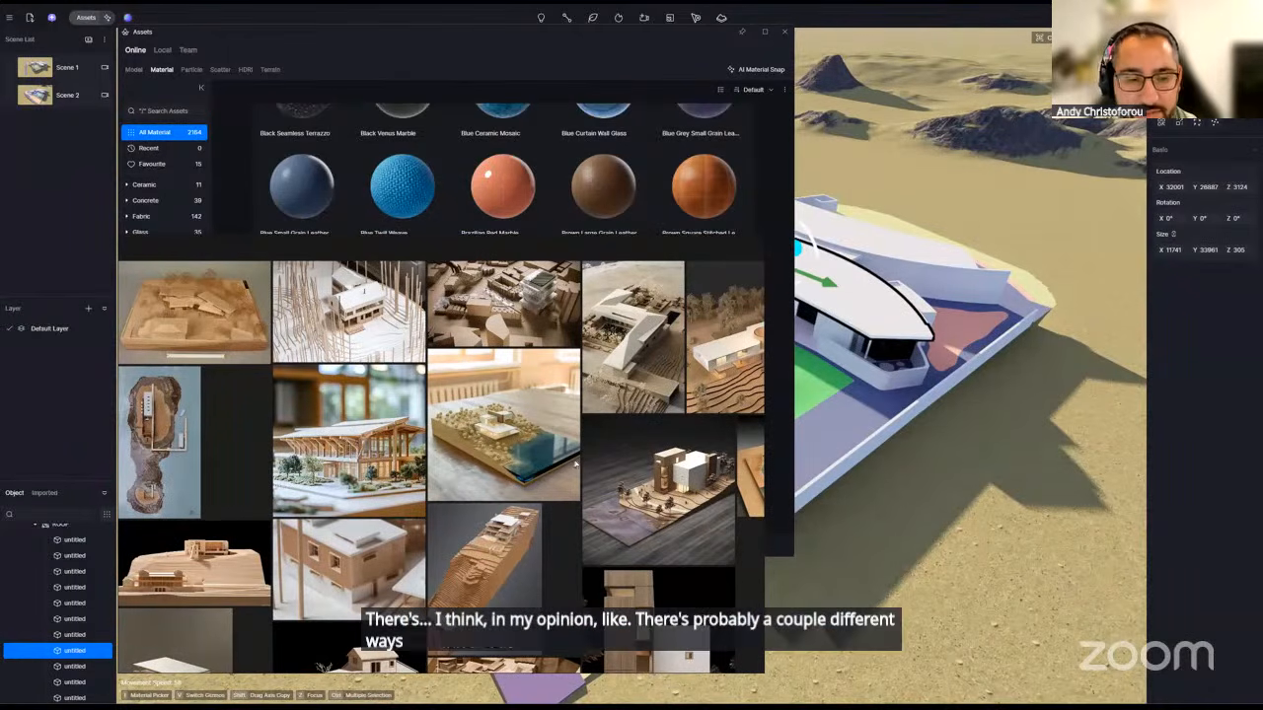
scroll(164, 302, up, 2)
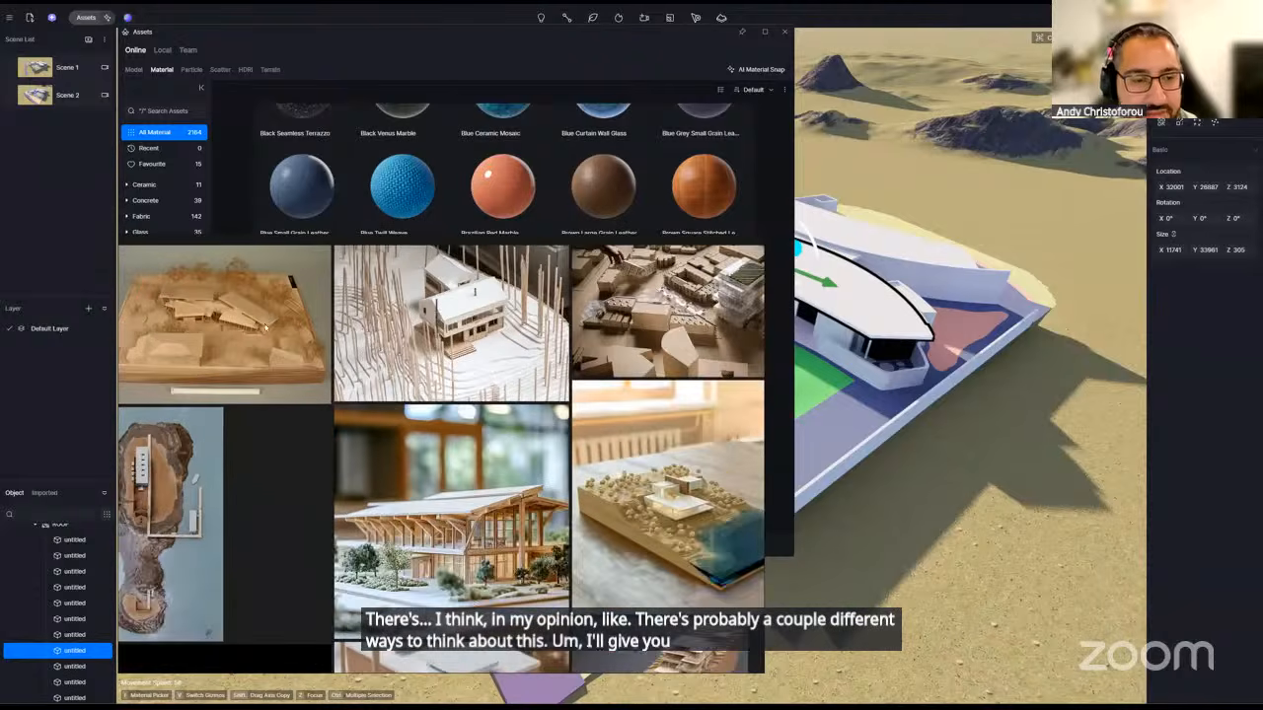
- Examine how the buildings relate to their site in the wooden model photographed with a ruler
scroll(522, 399, up, 1)
middle_drag(203, 301, 386, 346)
scroll(386, 345, up, 4)
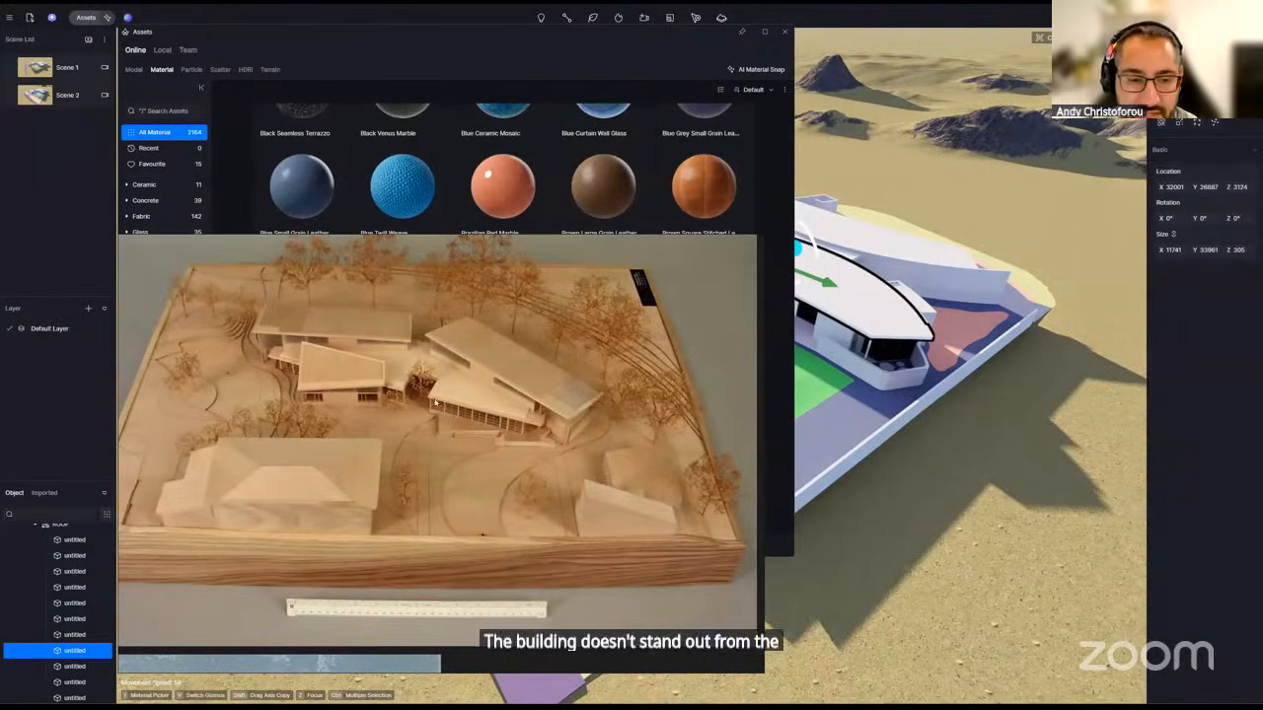
scroll(443, 390, down, 3)
scroll(414, 391, down, 4)
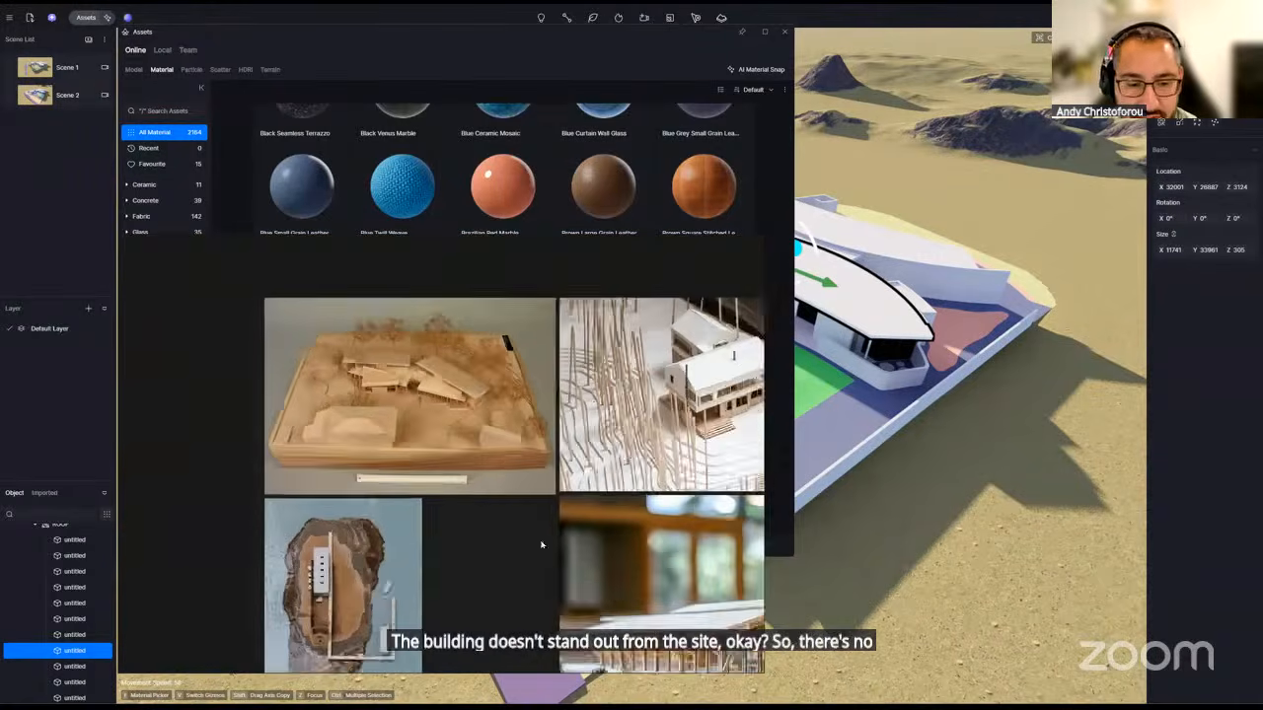
- Examine the building, terrain and water materials in the reference photo of the coastal model with small round trees
scroll(726, 493, up, 2)
middle_drag(726, 493, 493, 426)
scroll(484, 430, up, 5)
scroll(476, 434, down, 1)
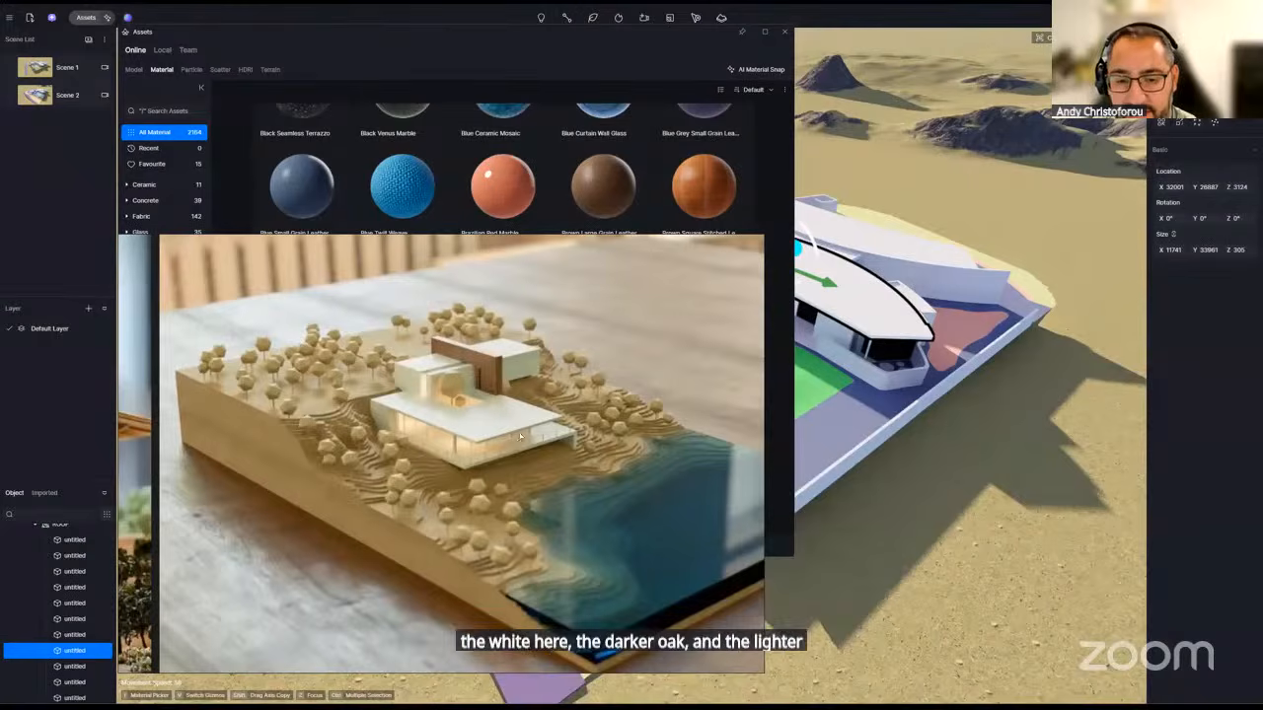
scroll(471, 417, down, 8)
middle_drag(478, 563, 482, 524)
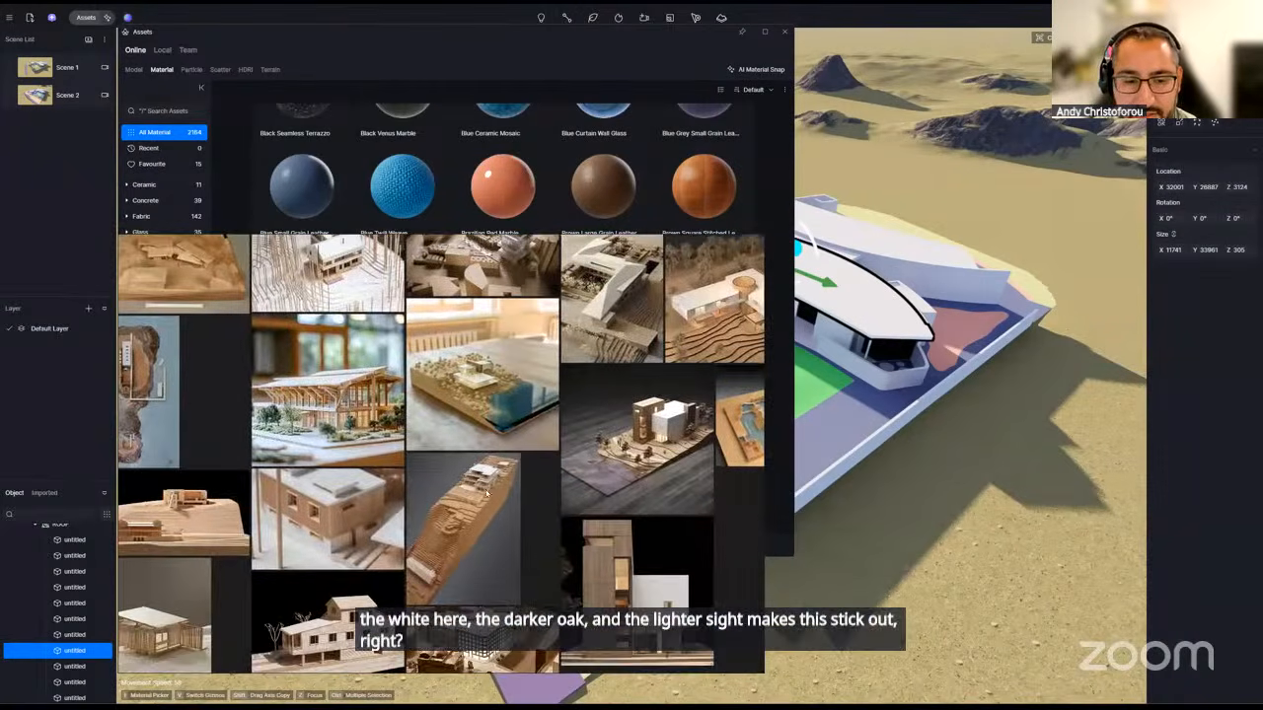
- Examine the building and terrain materials in the reference photo of the long, stepped hillside model
scroll(482, 515, up, 6)
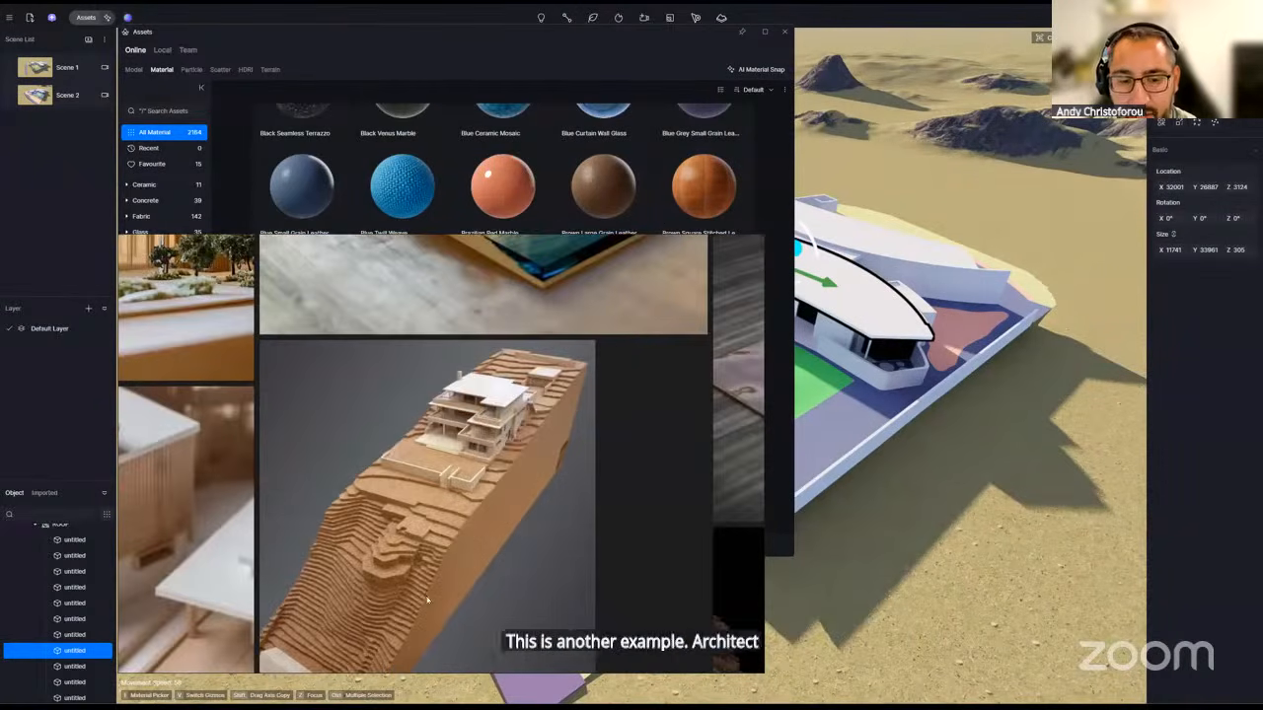
scroll(455, 558, down, 2)
scroll(493, 513, down, 2)
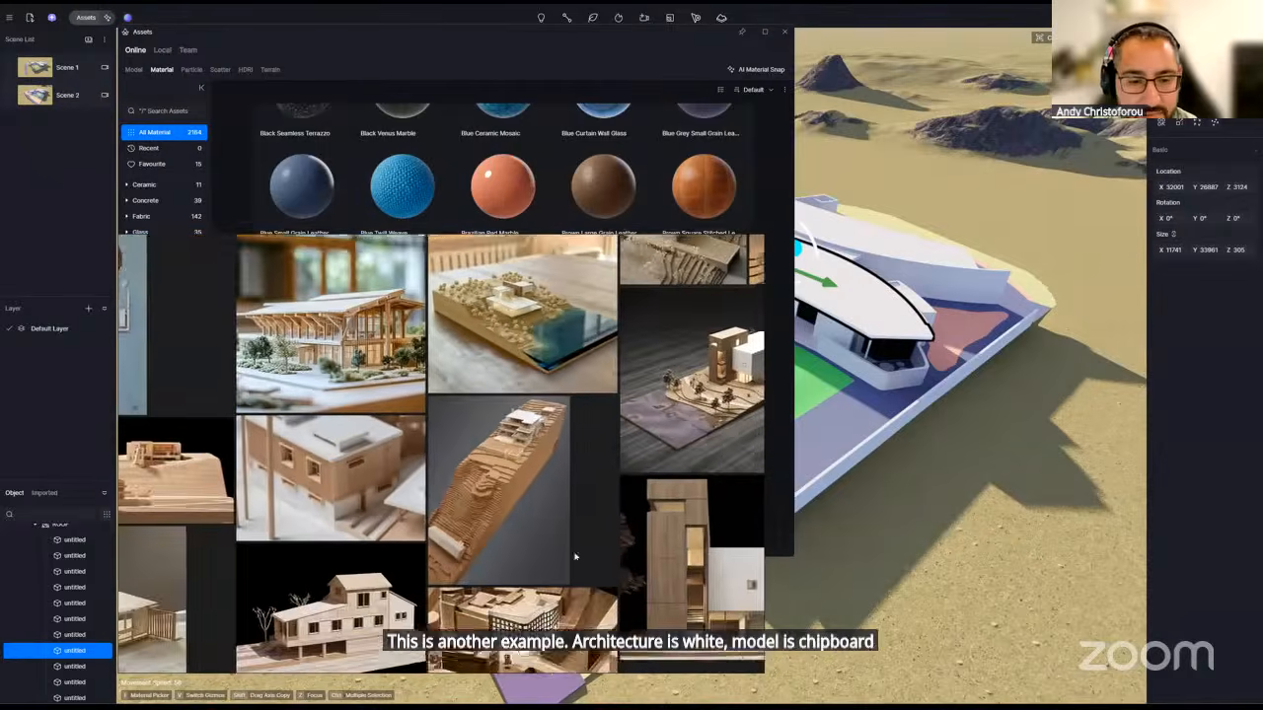
scroll(589, 460, up, 6)
scroll(589, 460, down, 6)
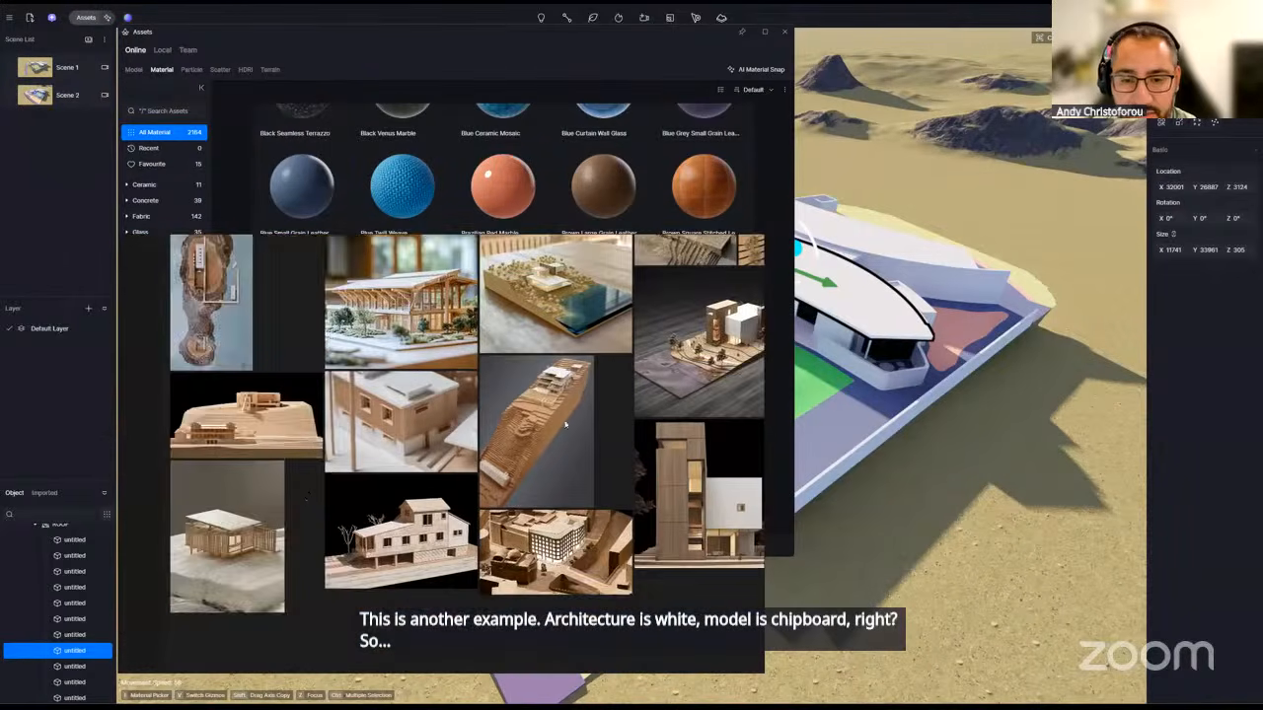
- Examine the material contrast between buildings, land and water in the wooden harbour model and the tree-backed waterside model
middle_drag(681, 434, 459, 496)
scroll(695, 365, up, 4)
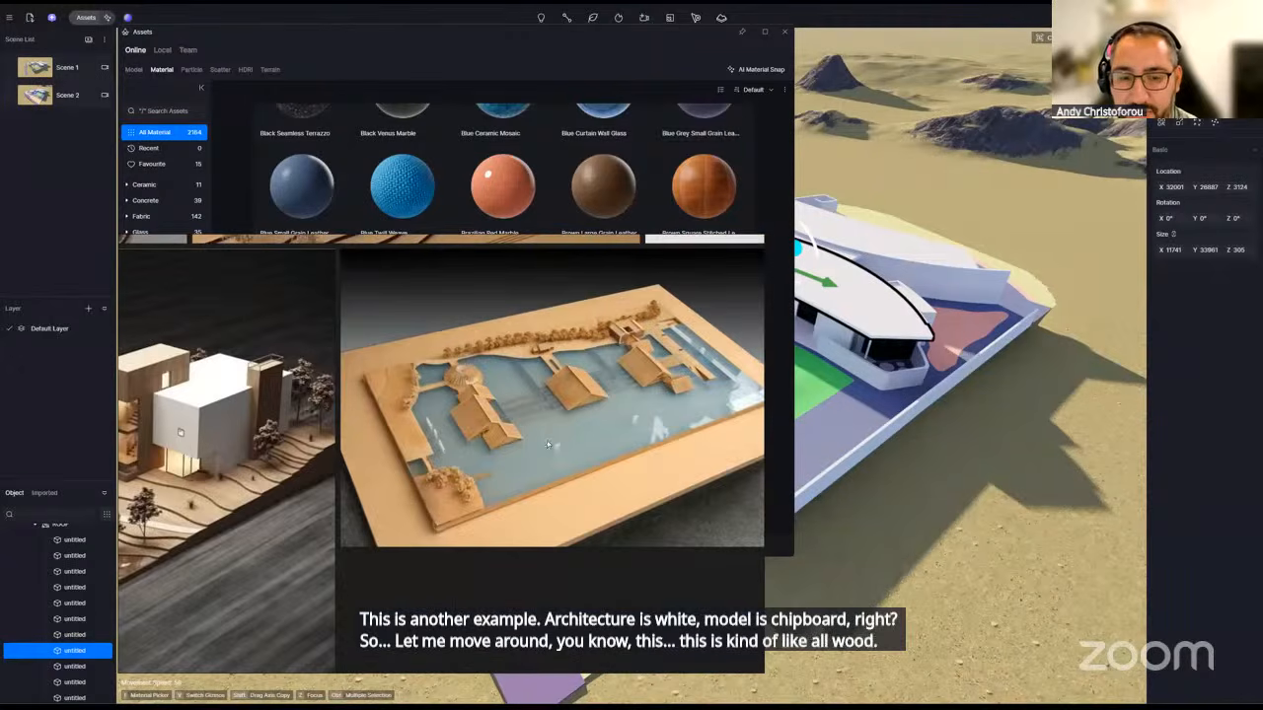
scroll(546, 440, down, 5)
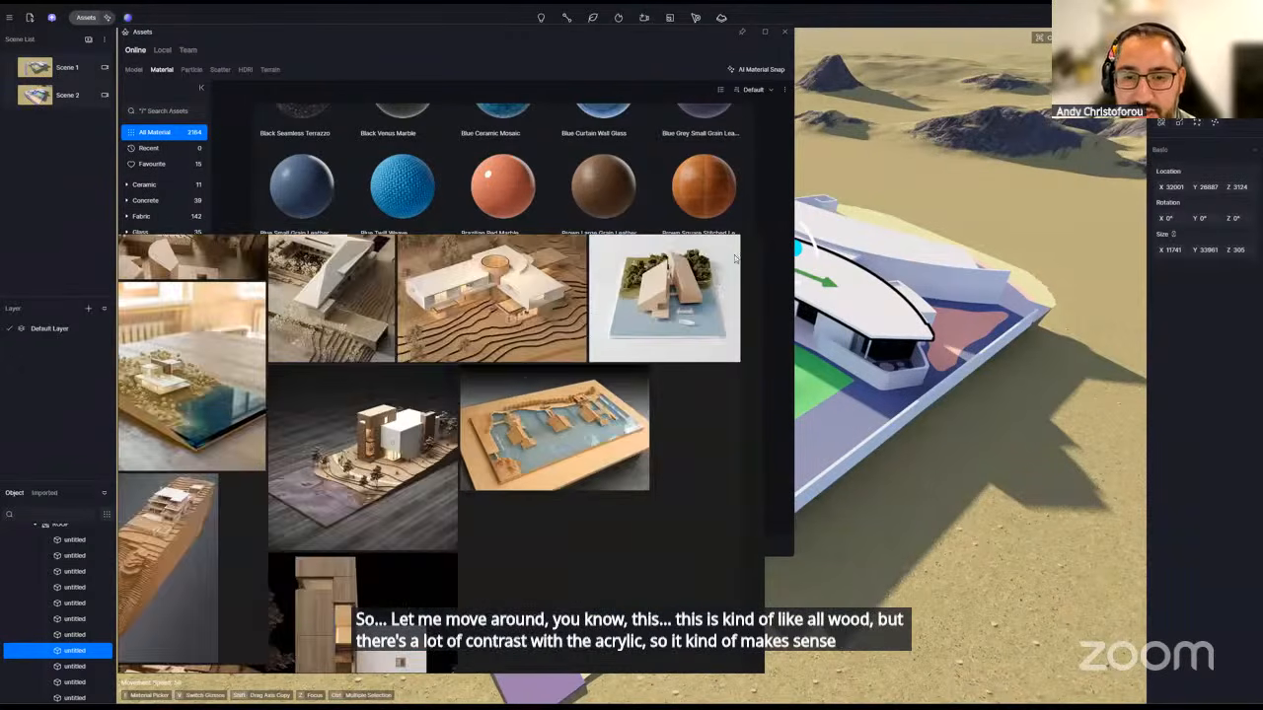
scroll(735, 258, up, 4)
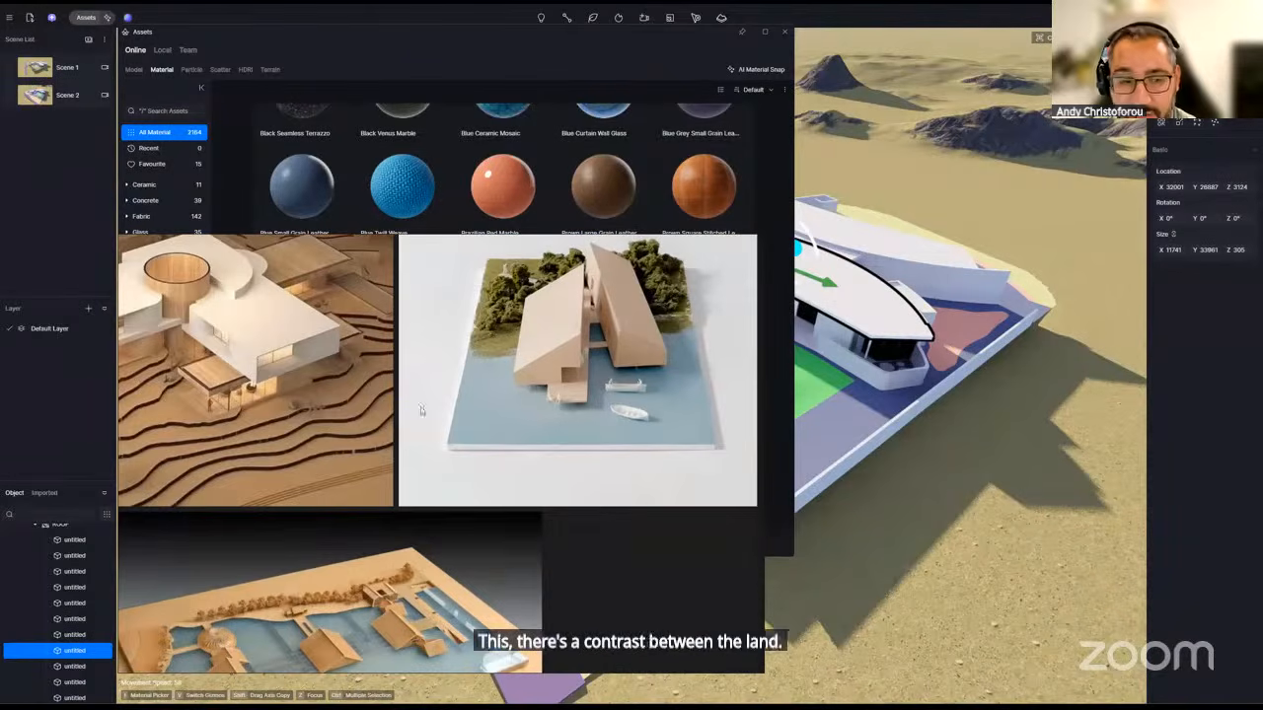
scroll(577, 413, down, 2)
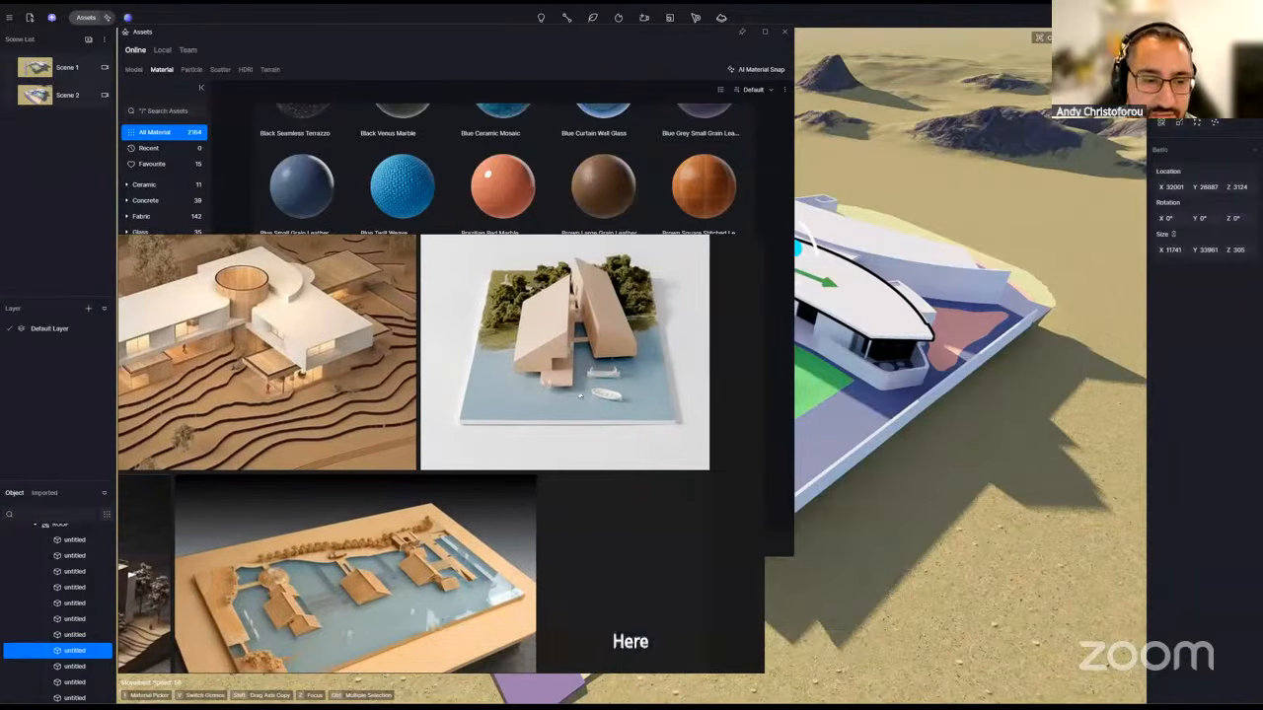
- Compare the materials and contrast of the contoured-terrain house with the round tower and the neighbouring angular-roofed model
scroll(411, 411, up, 2)
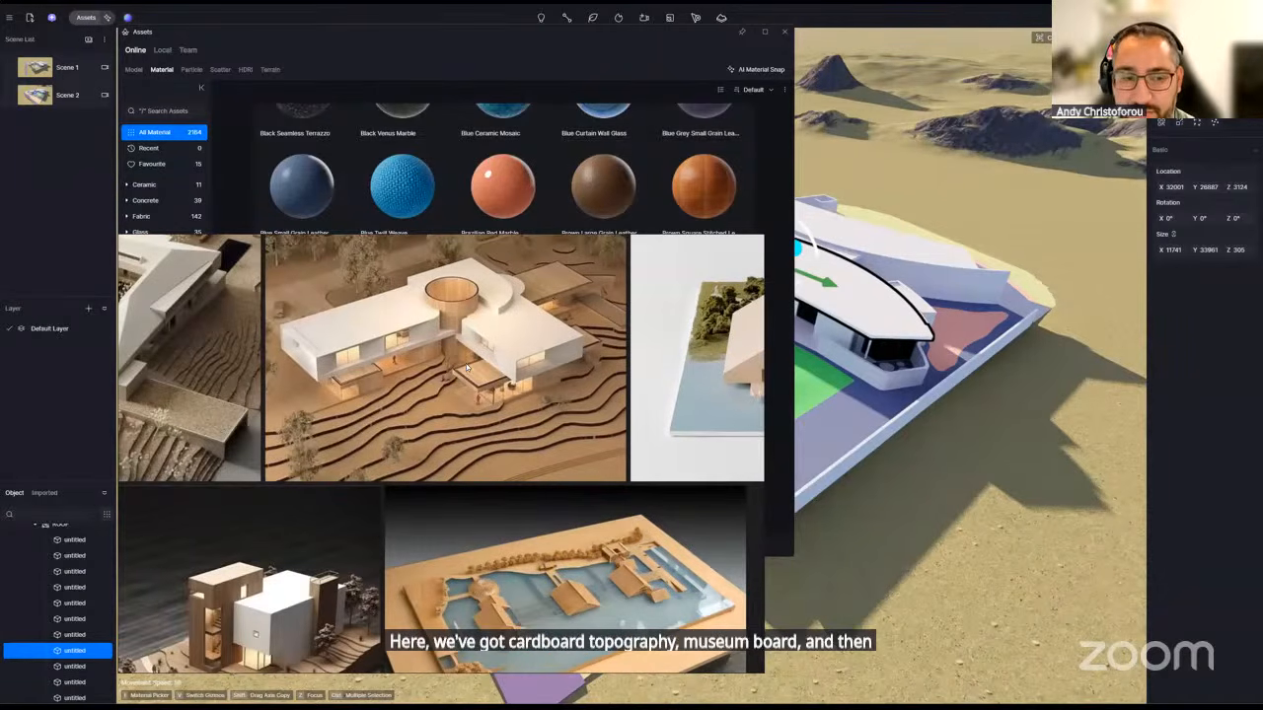
scroll(467, 366, down, 1)
scroll(468, 367, down, 1)
middle_drag(308, 350, 540, 378)
scroll(493, 357, up, 1)
middle_drag(439, 312, 570, 365)
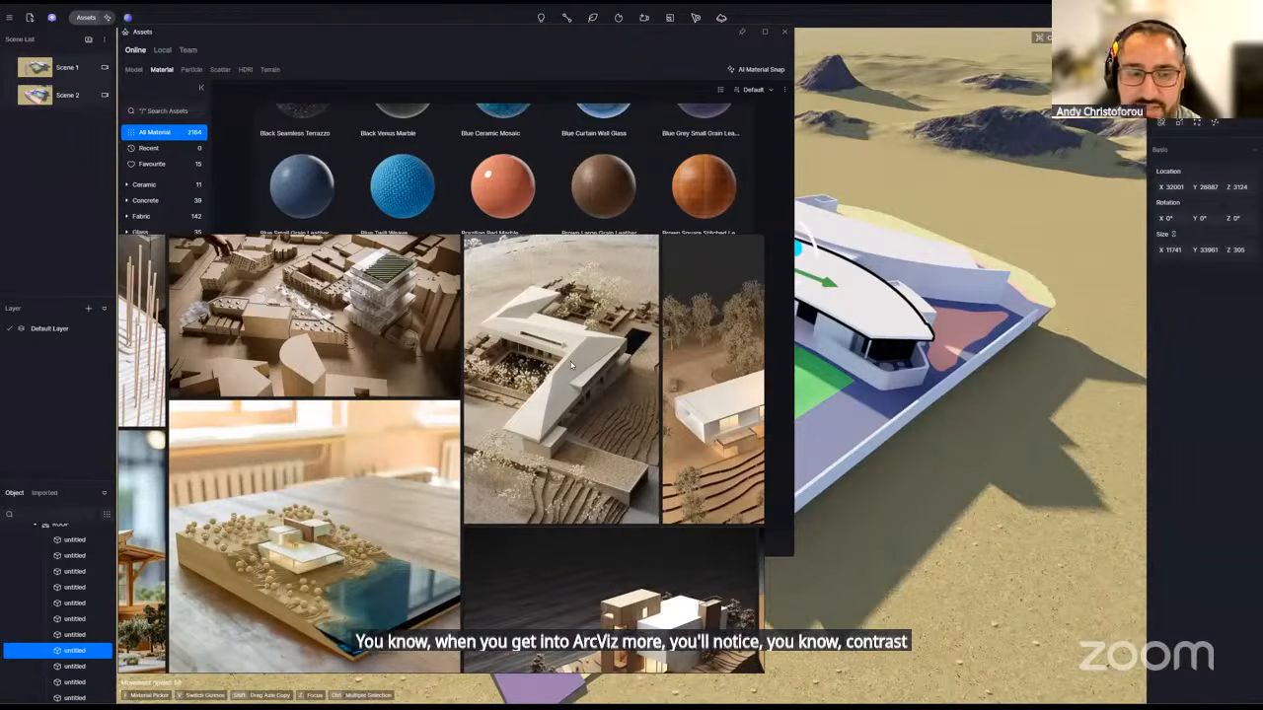
scroll(373, 491, down, 2)
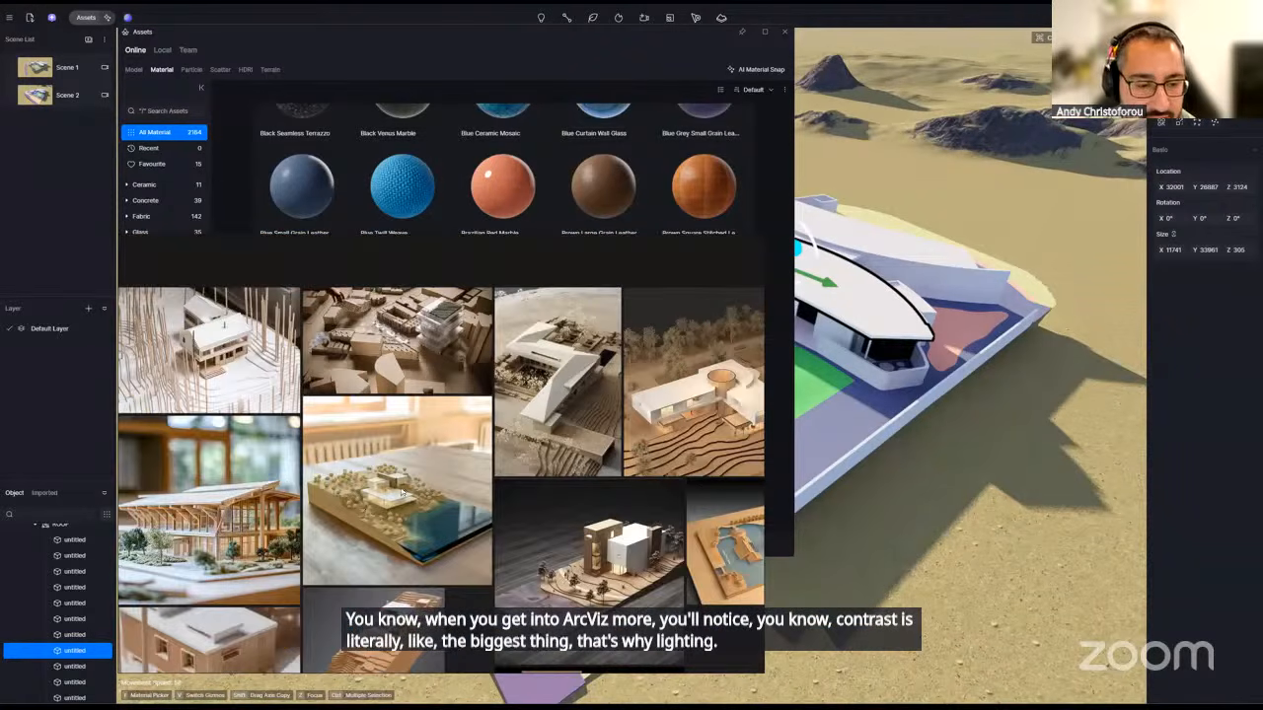
- Examine the building and terrain contrast in the layered wooden hillside model and the slatted pavilion on its pale rough base
middle_drag(385, 498, 686, 246)
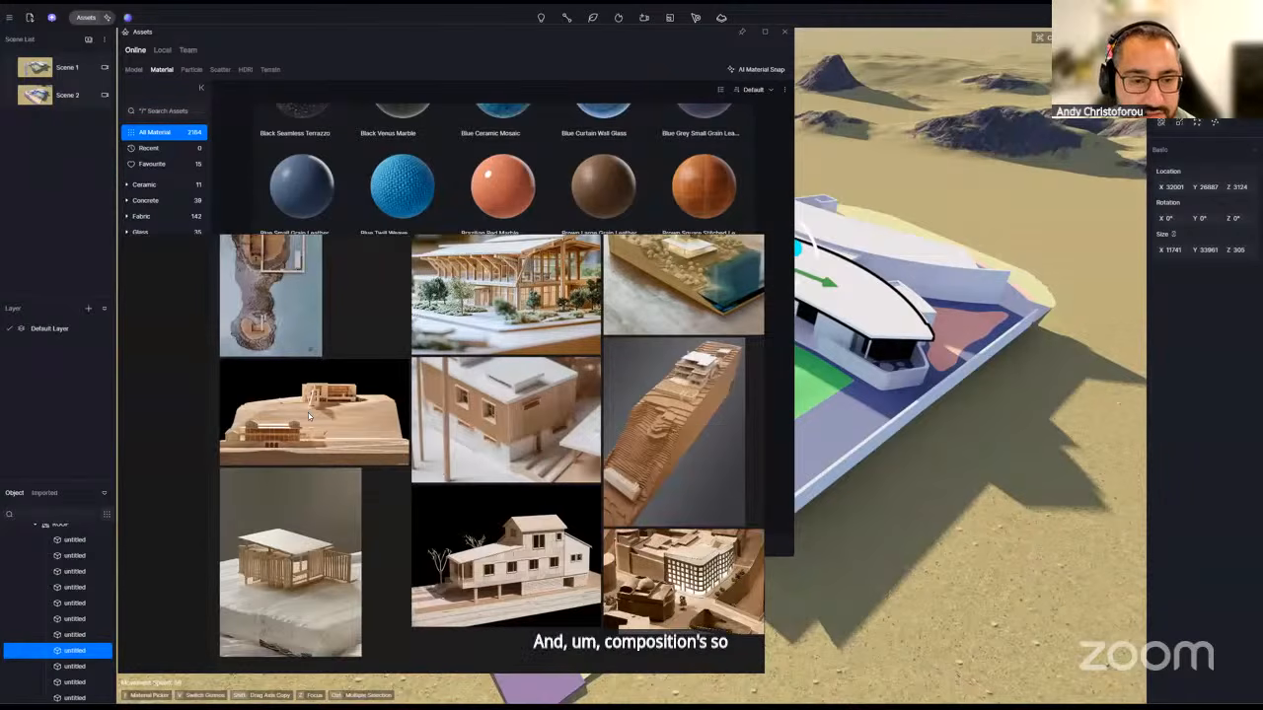
scroll(308, 412, up, 3)
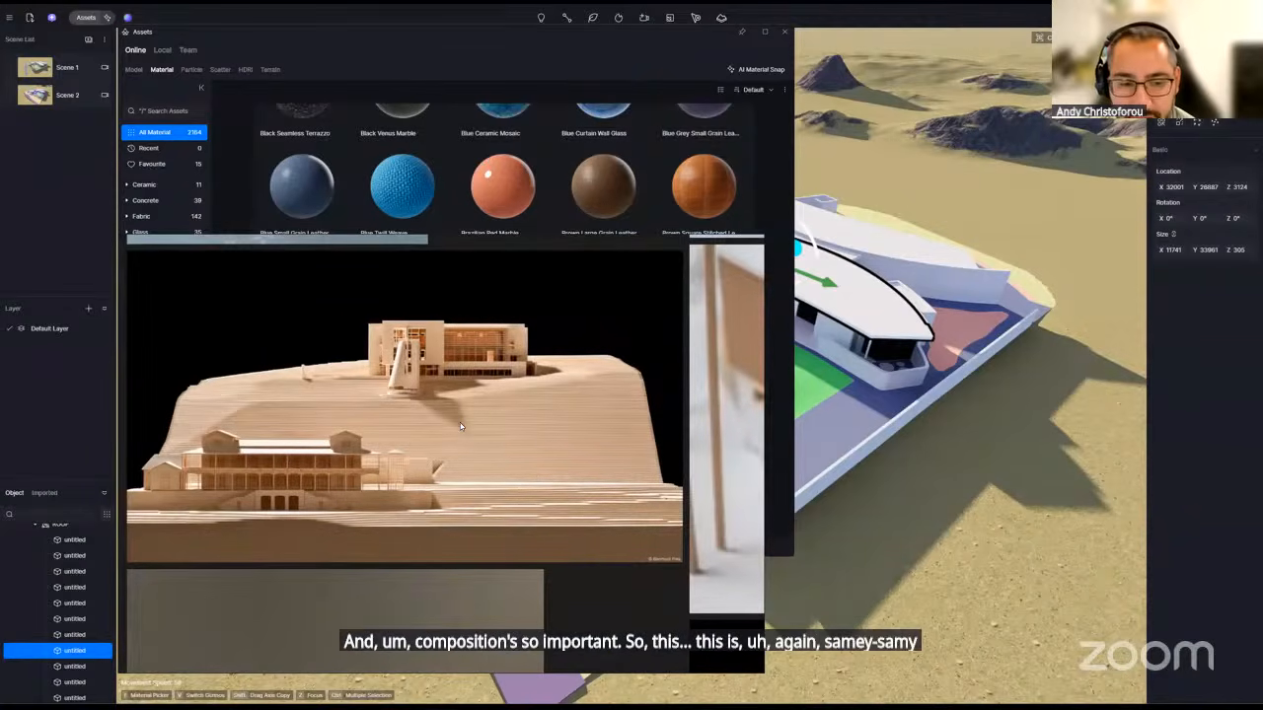
scroll(459, 422, down, 3)
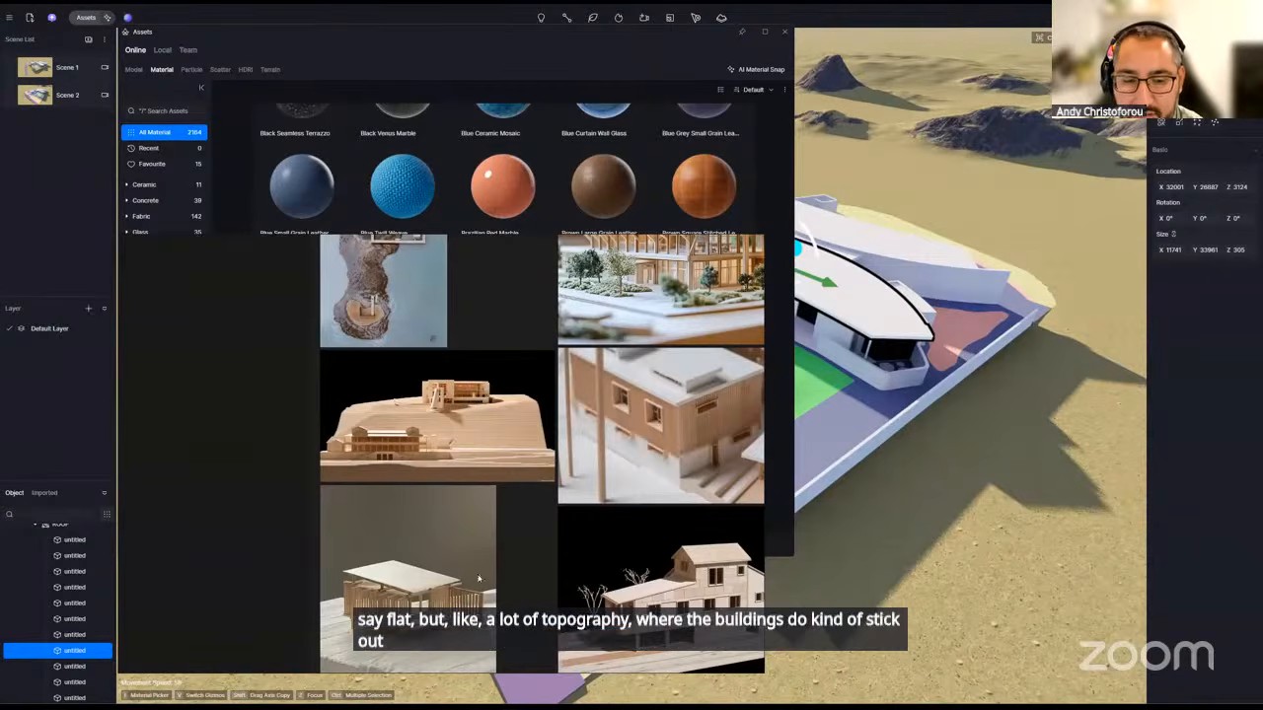
middle_drag(513, 412, 552, 258)
scroll(461, 489, up, 5)
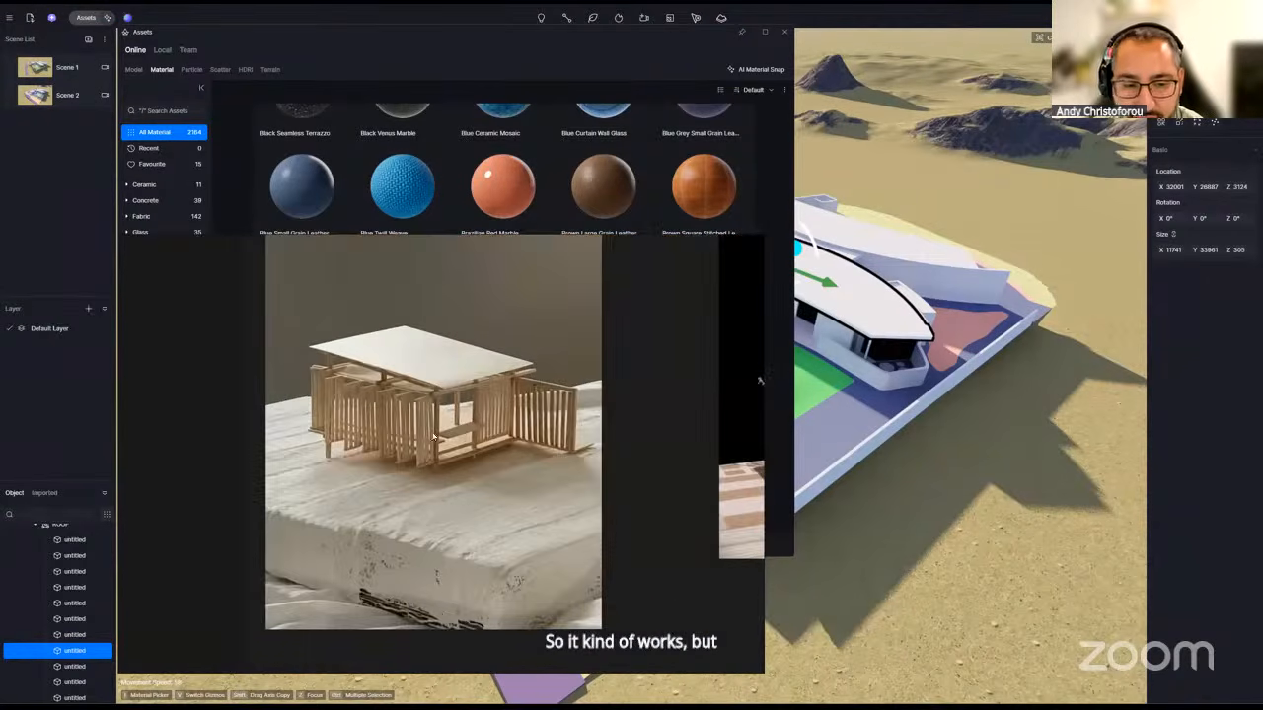
scroll(414, 454, down, 5)
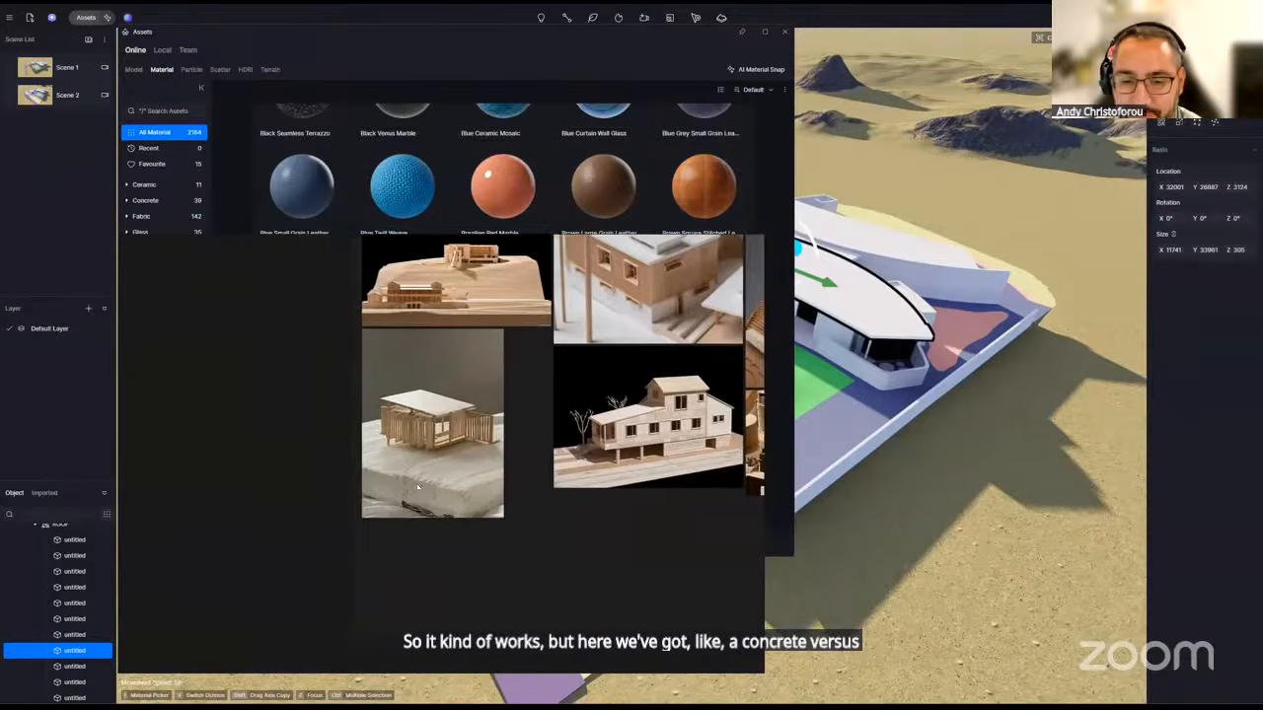
scroll(273, 582, down, 5)
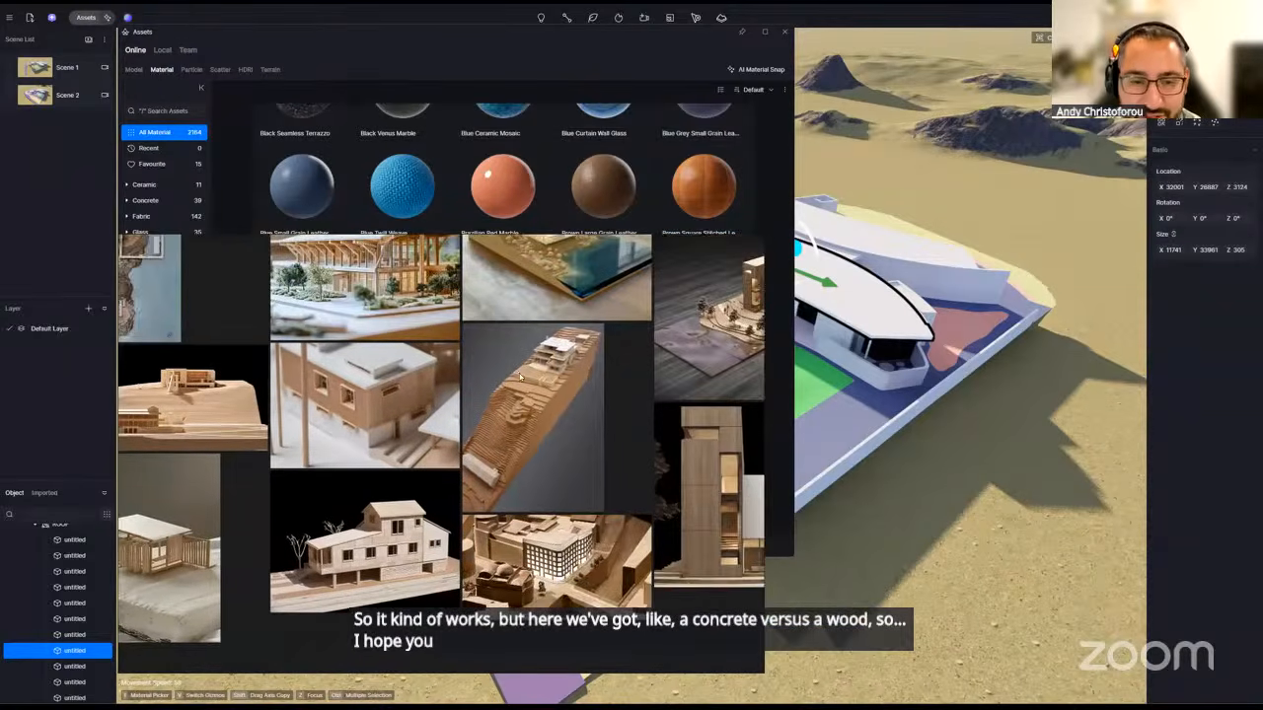
- Shrink the reference board window and place it below the material thumbnails, keeping its model photos in view
mouse_move(341, 248)
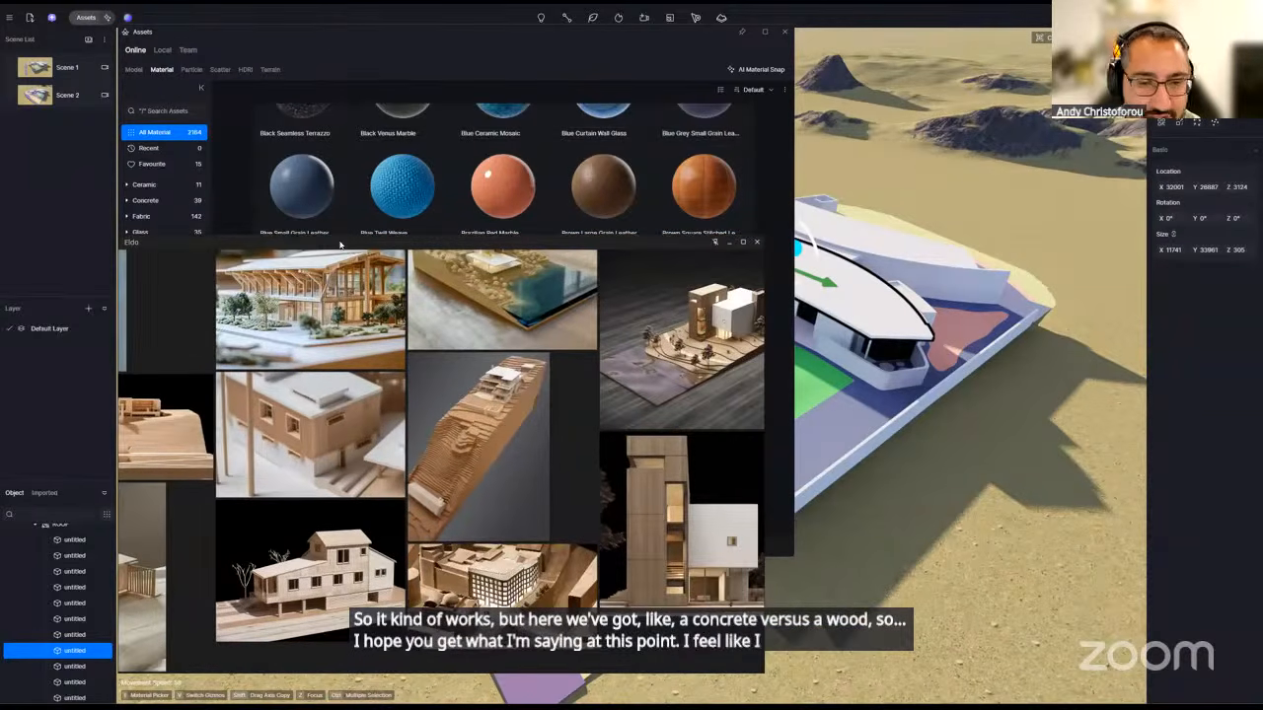
drag(341, 245, 349, 264)
drag(774, 254, 600, 413)
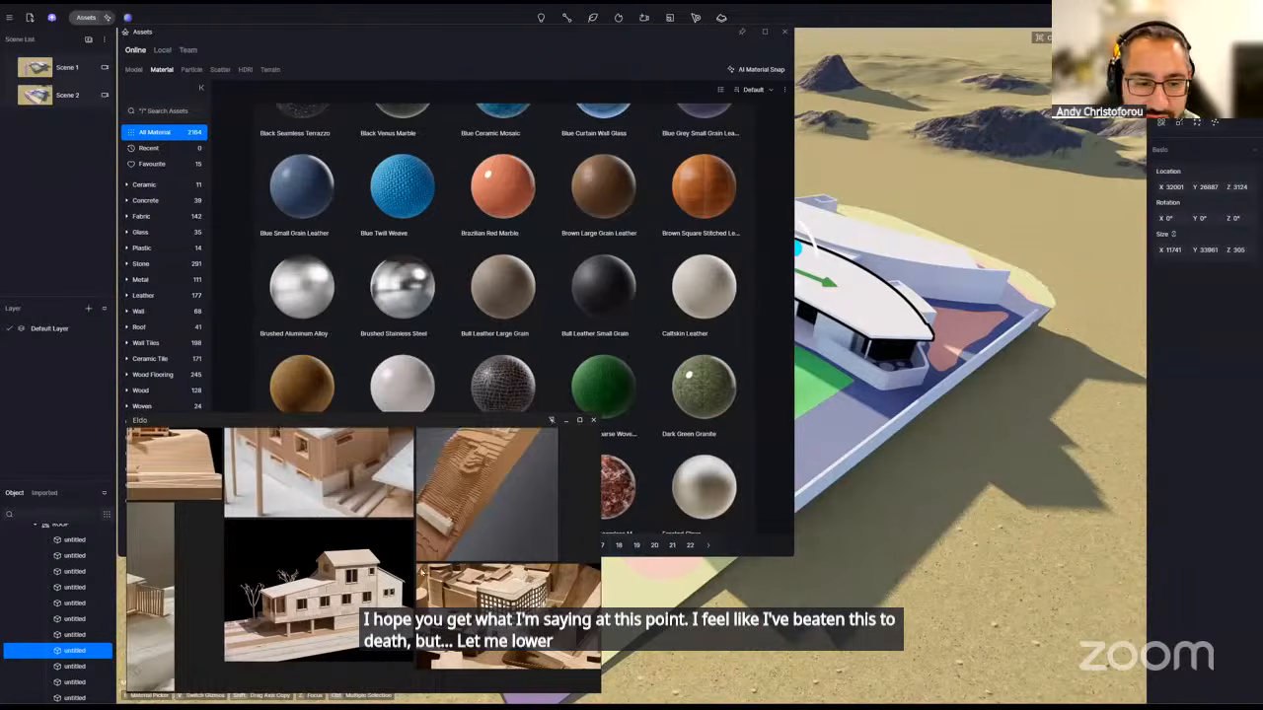
scroll(388, 578, down, 3)
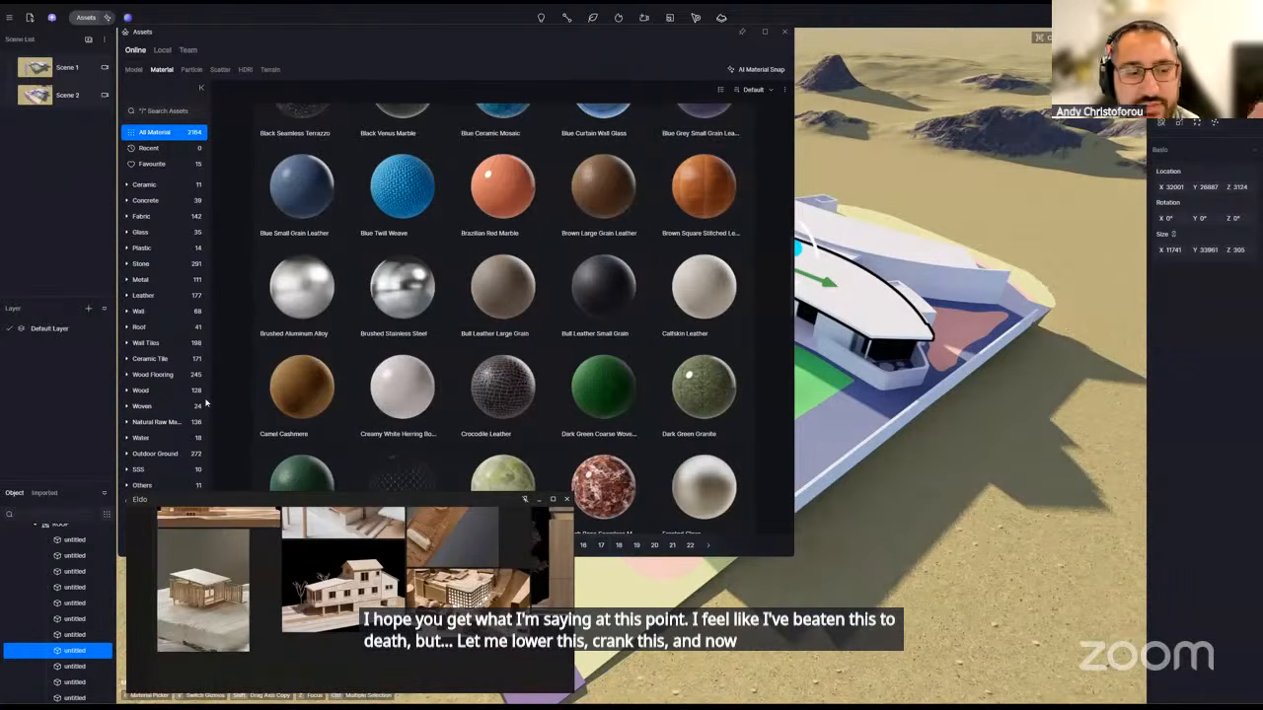
- Show the Wood category of the material library and shorten the Assets window to clear the reference photos
click(166, 390)
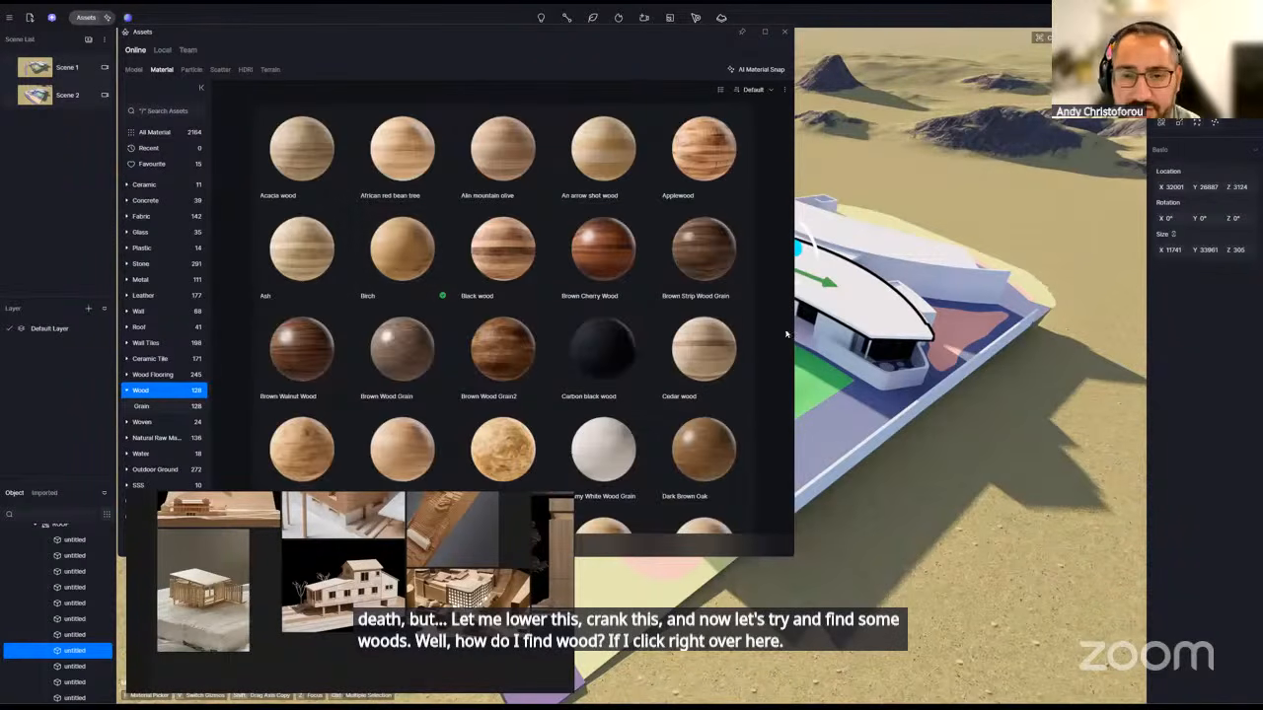
scroll(607, 267, down, 1)
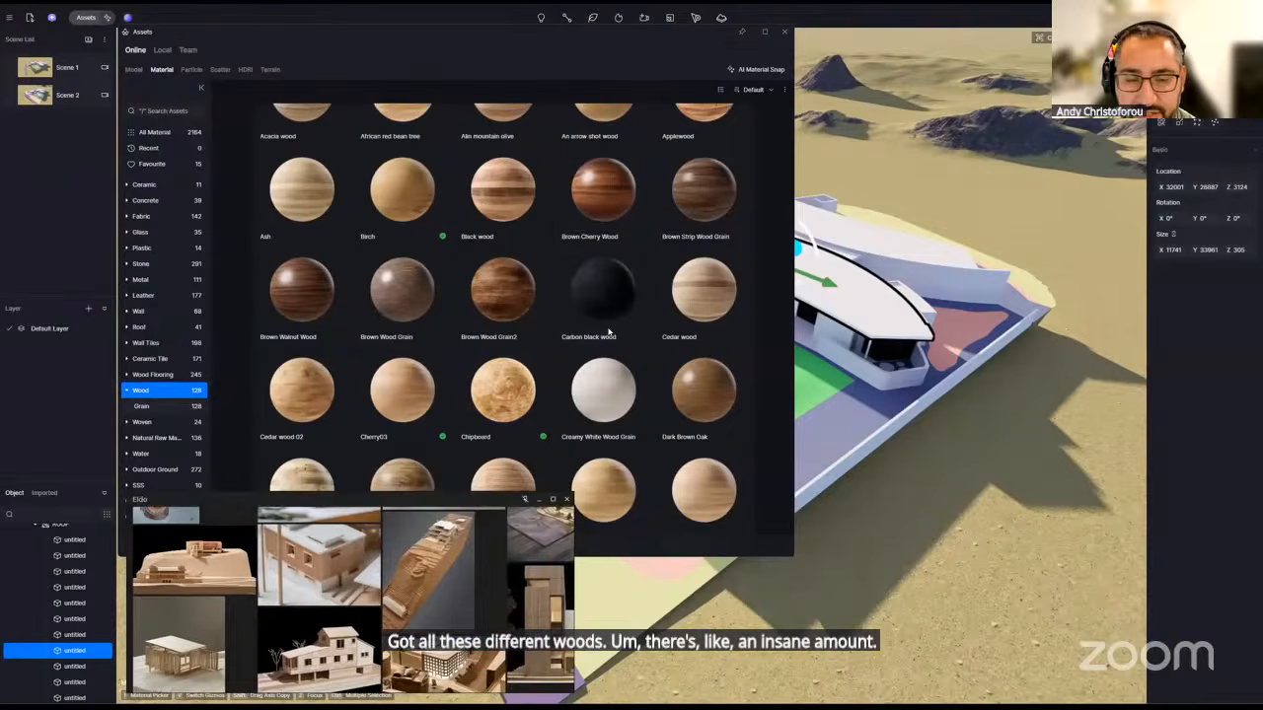
scroll(609, 332, up, 1)
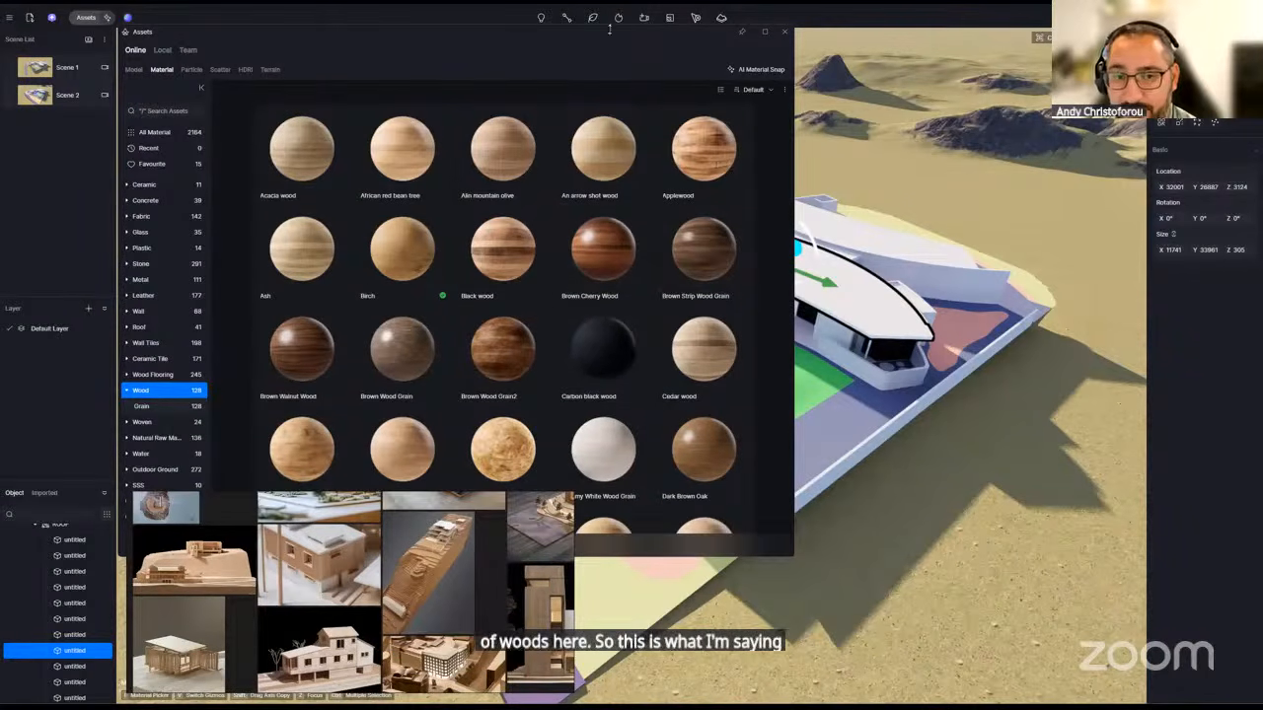
drag(610, 29, 566, 34)
- Browse the wood materials and compare their grain and striping, including Grey Old Oak, Light Maple Wood and Light Oak
scroll(535, 240, down, 2)
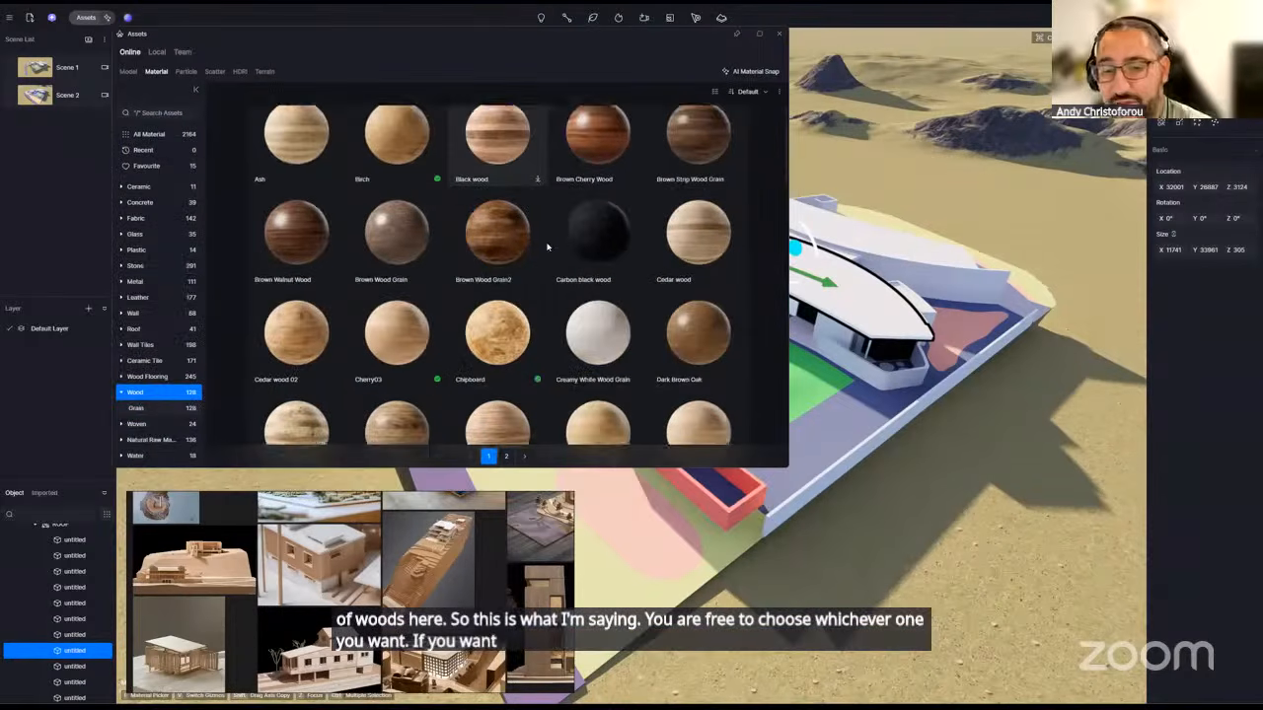
scroll(550, 246, down, 4)
scroll(557, 237, down, 2)
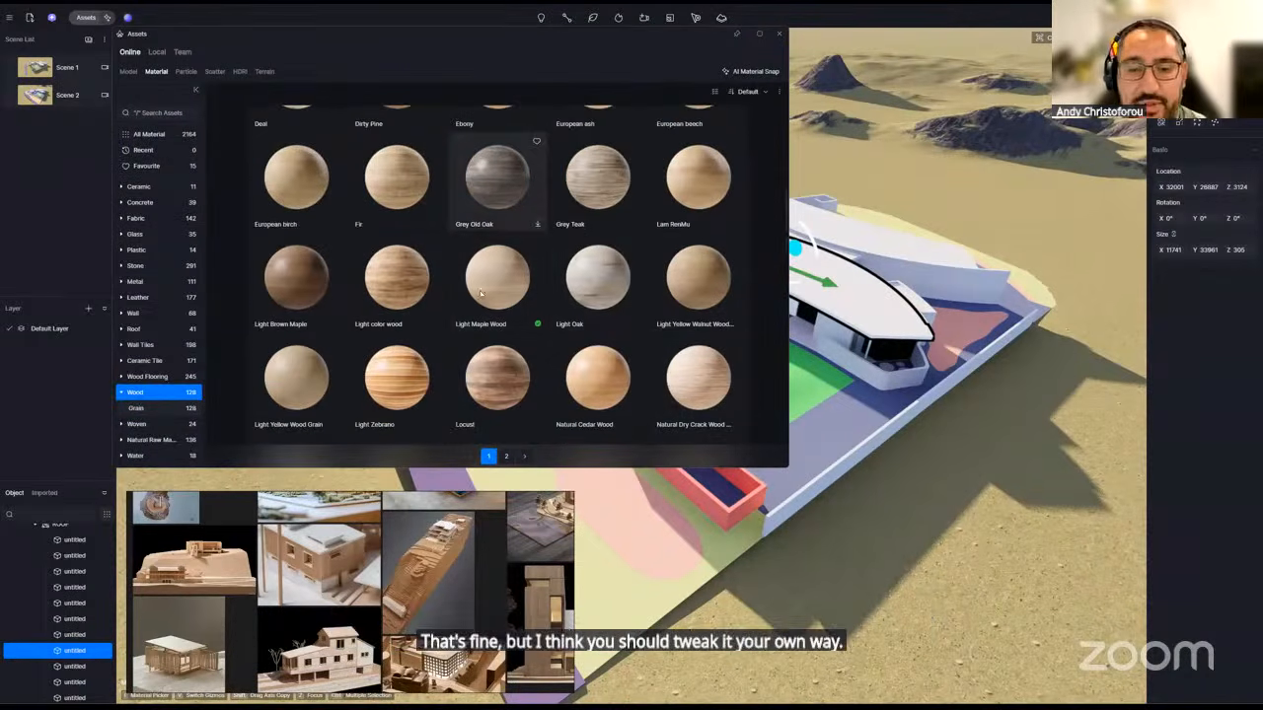
scroll(508, 250, up, 1)
scroll(508, 251, up, 1)
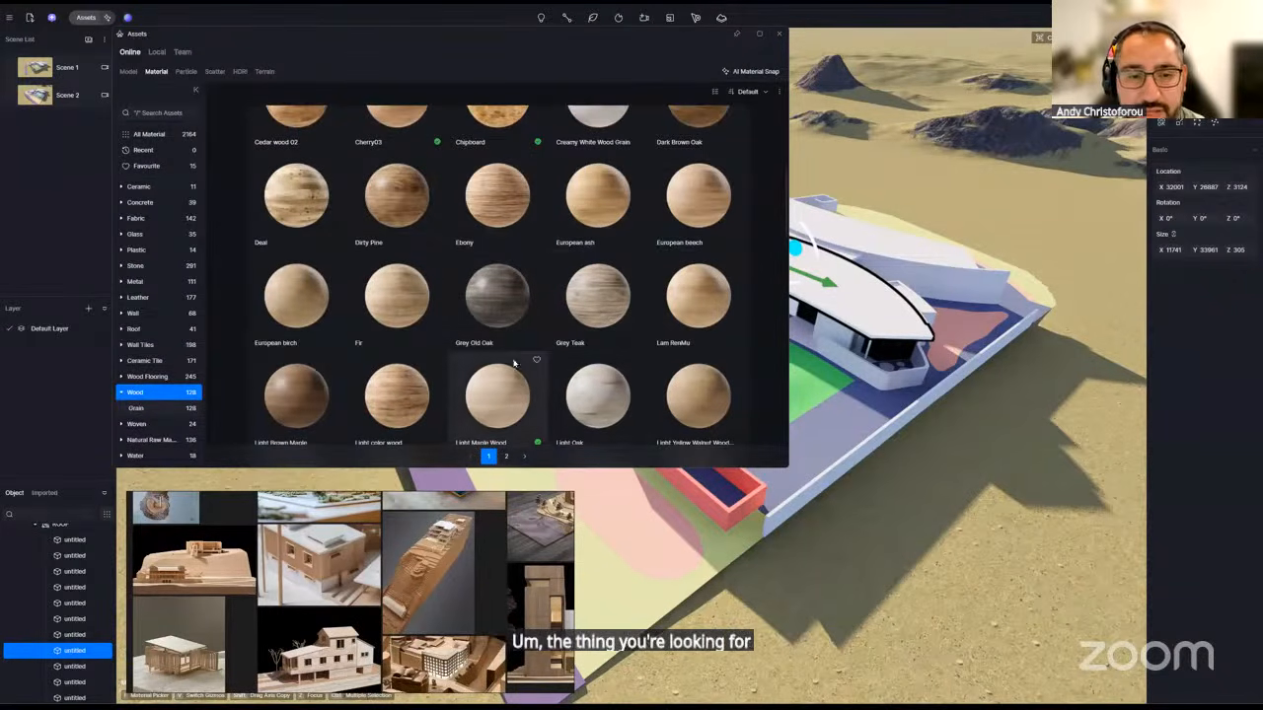
scroll(545, 372, down, 2)
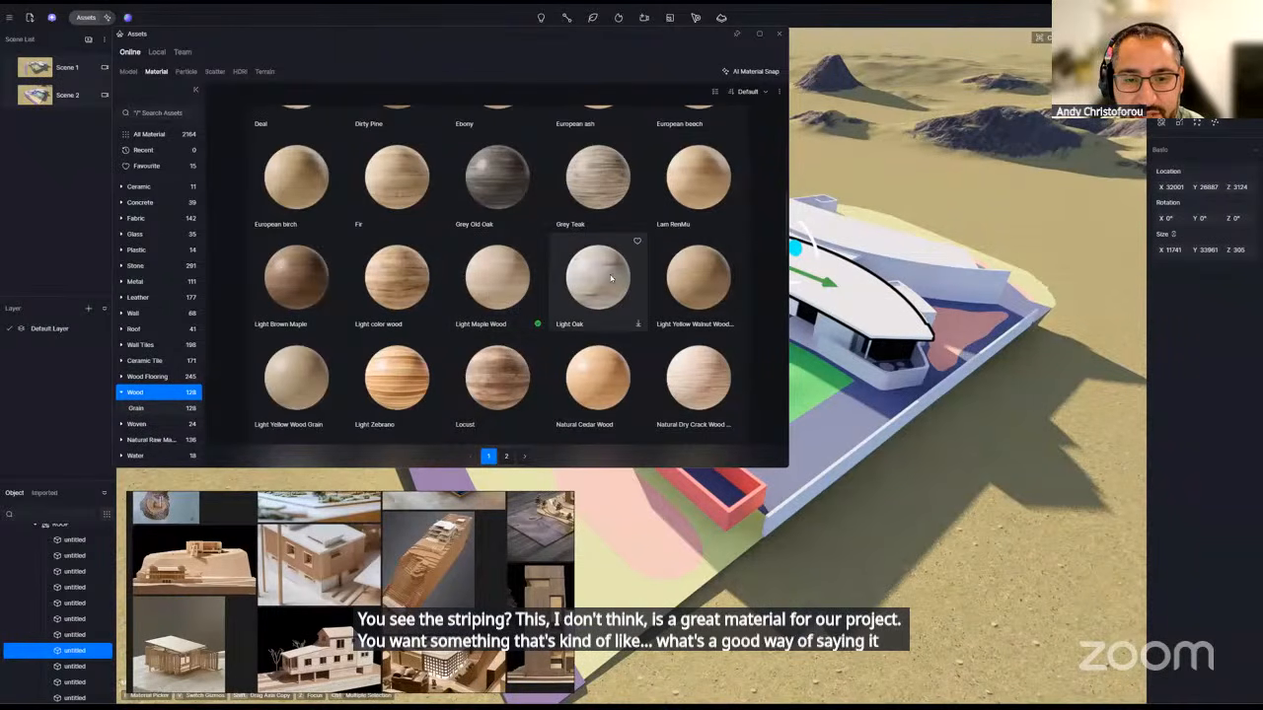
- Try the strongly striped Light Zebrano wood on the landscape's dirt surface around the pink planting bed
click(400, 379)
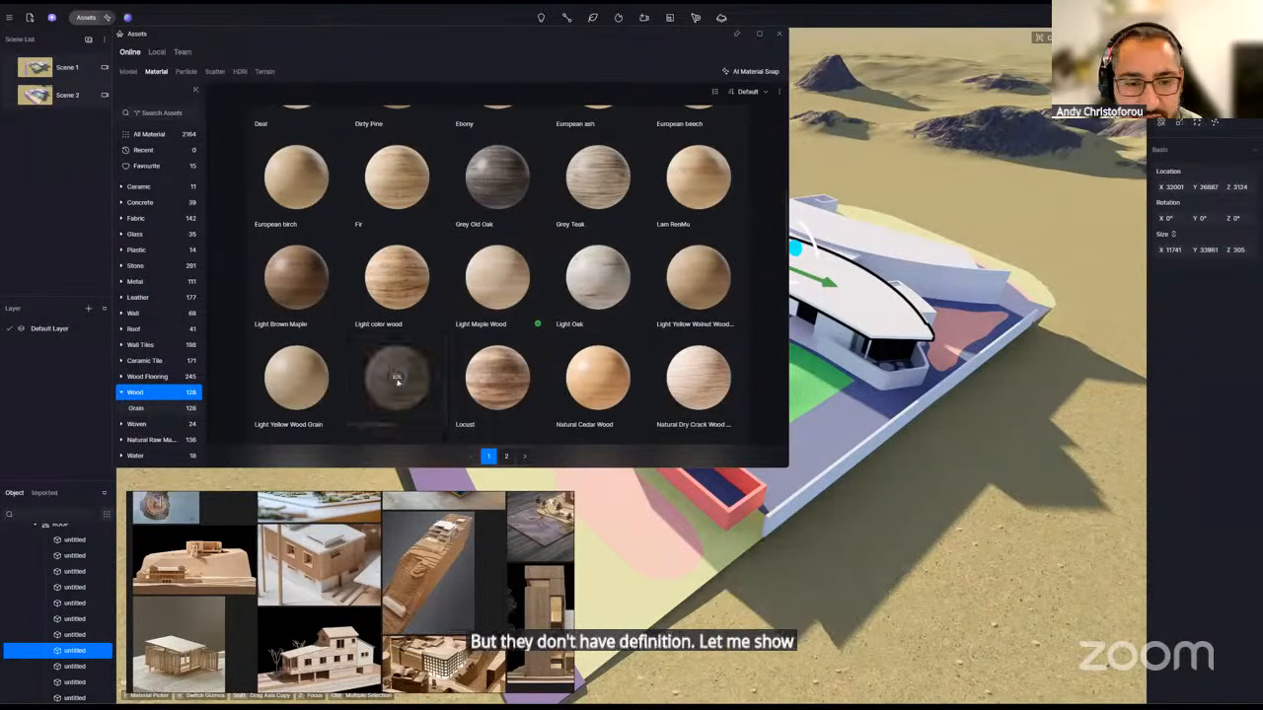
click(402, 377)
right_drag(927, 424, 891, 440)
click(836, 517)
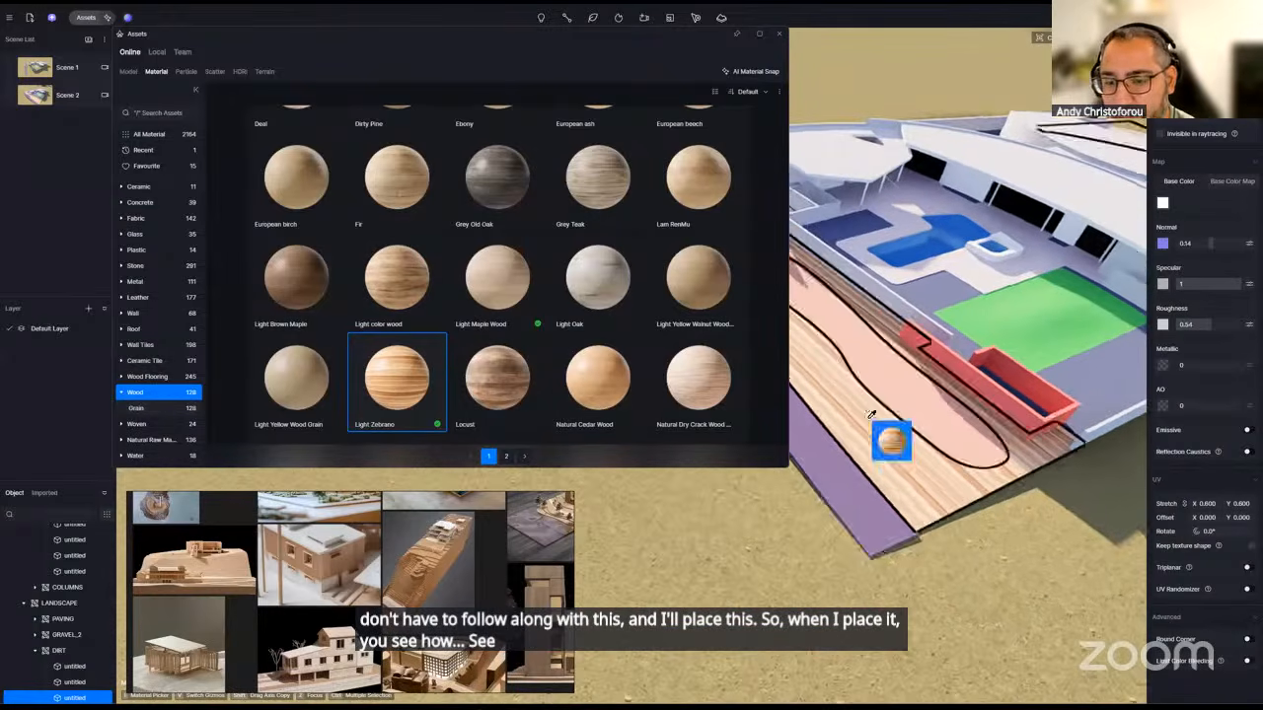
right_drag(927, 493, 898, 452)
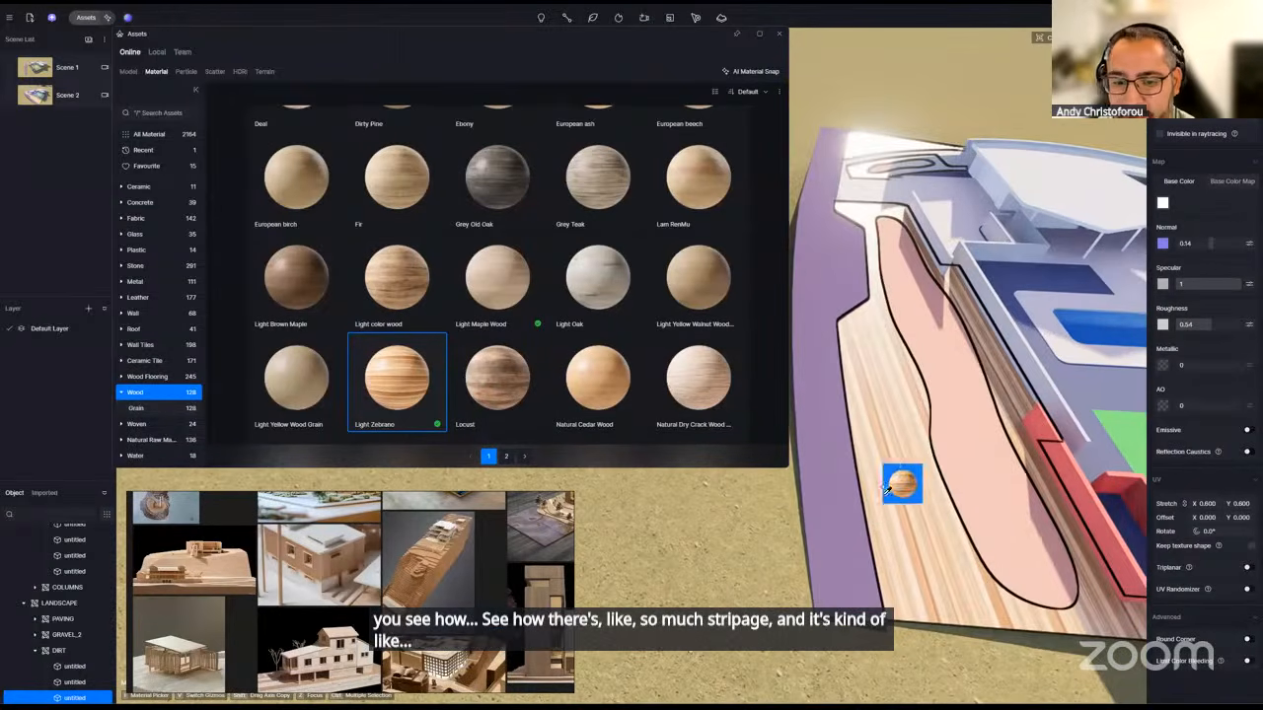
- Try the Light Oak wood on the landscape's dirt surface in place of Light Zebrano, and select that surface
click(599, 277)
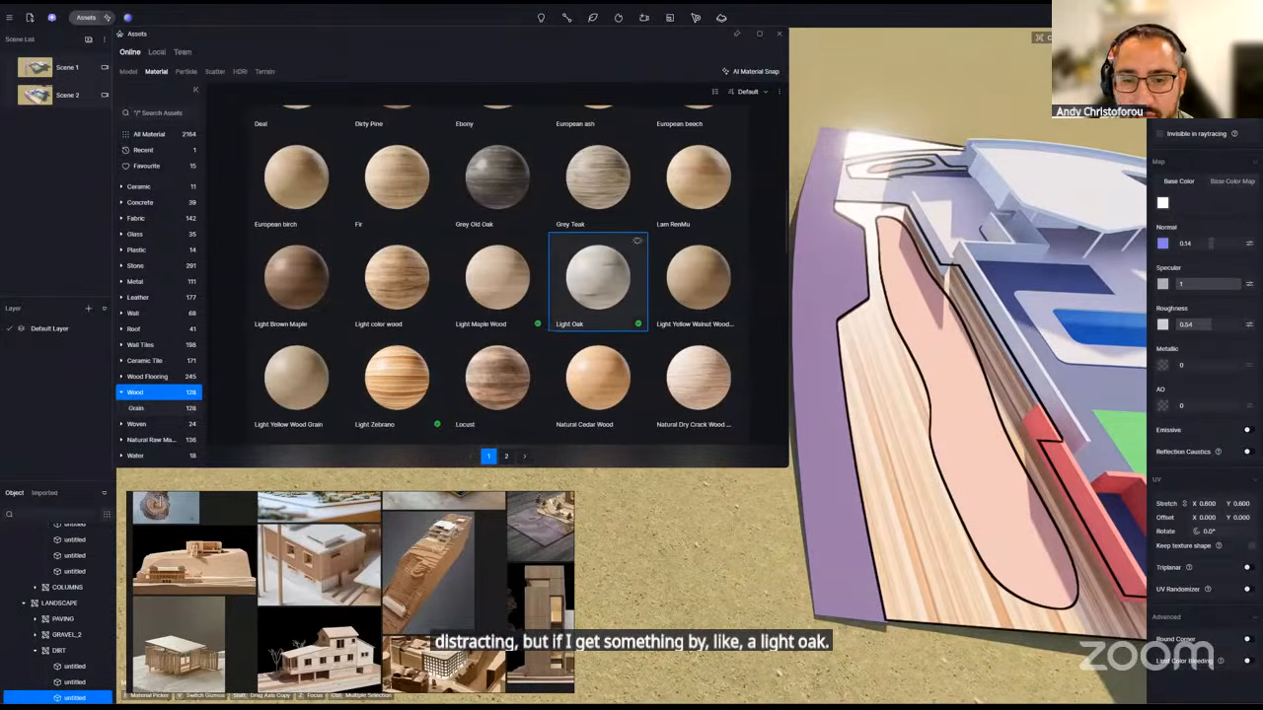
click(900, 431)
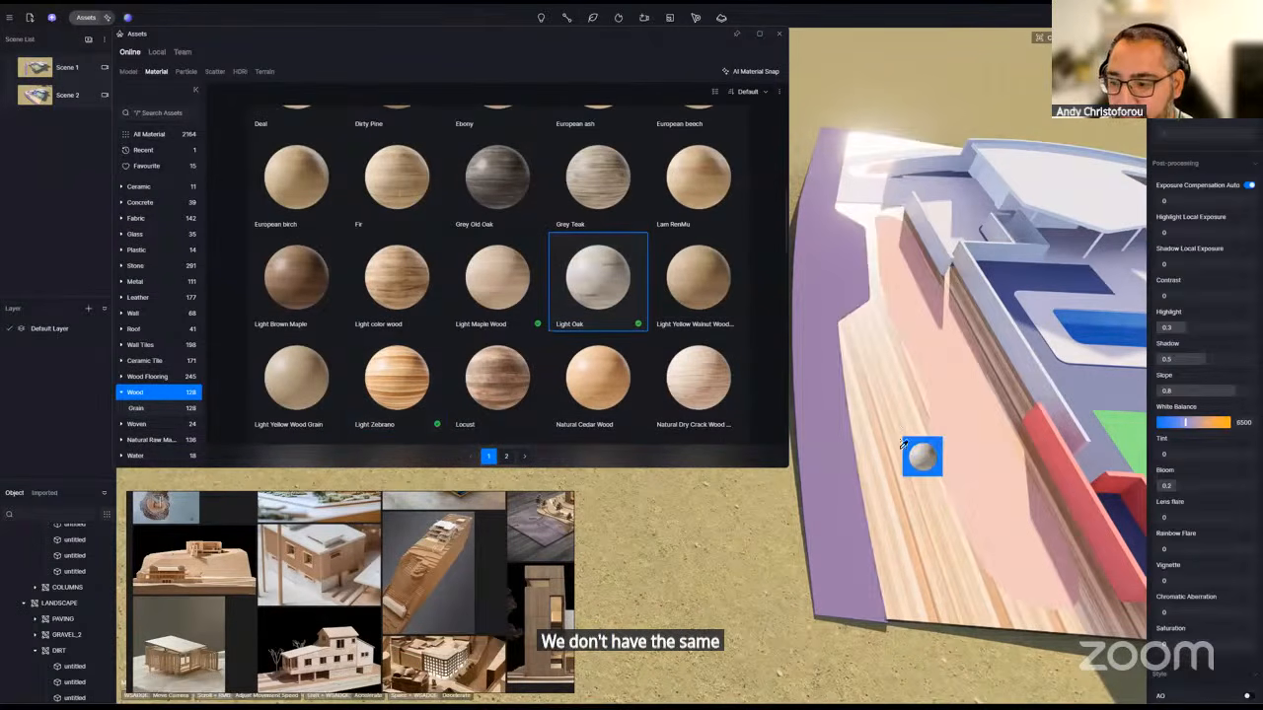
click(911, 435)
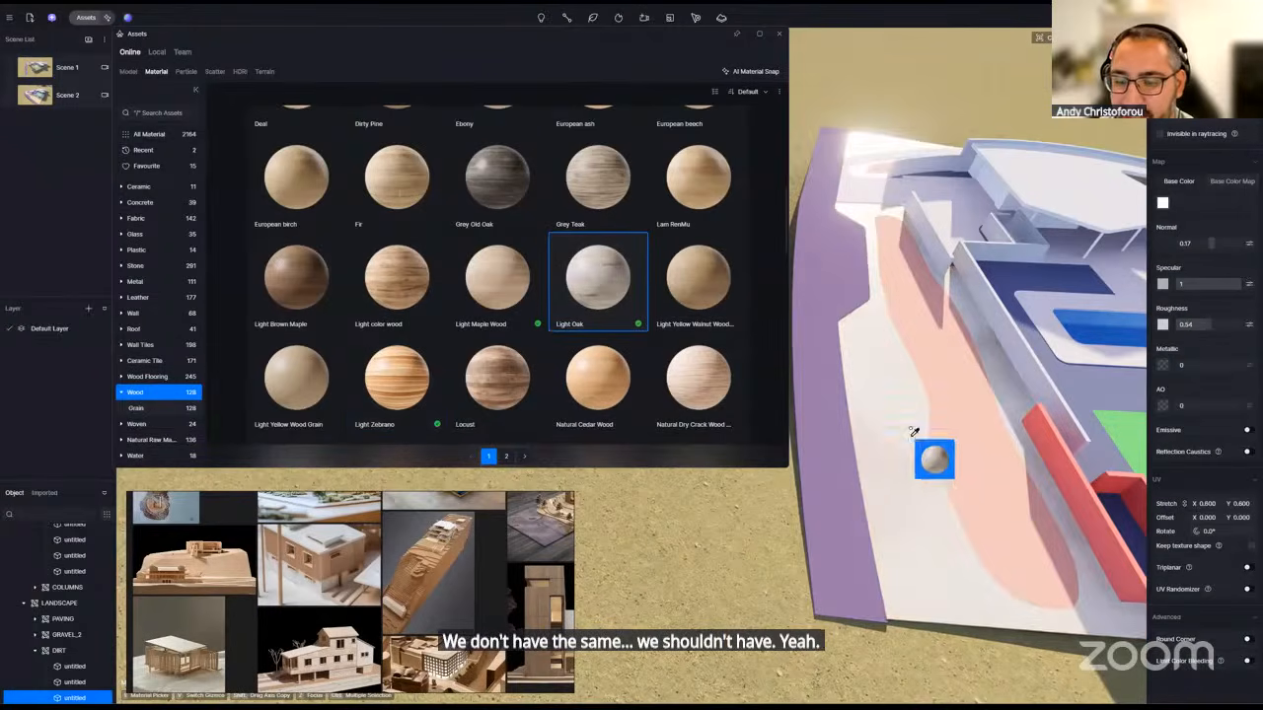
right_drag(906, 448, 877, 497)
key(Escape)
click(864, 476)
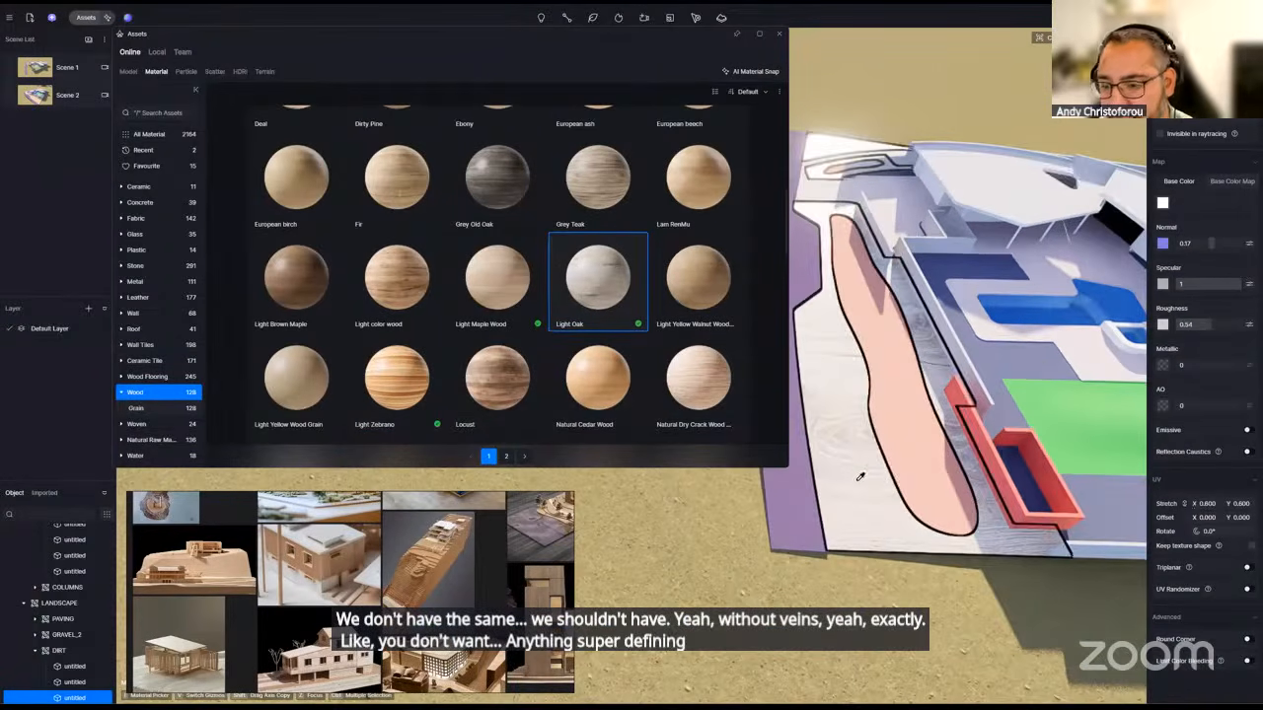
- Try a texture stretch of 12 and settle on 6 for the Light Oak, and check its veining up close
click(1205, 504)
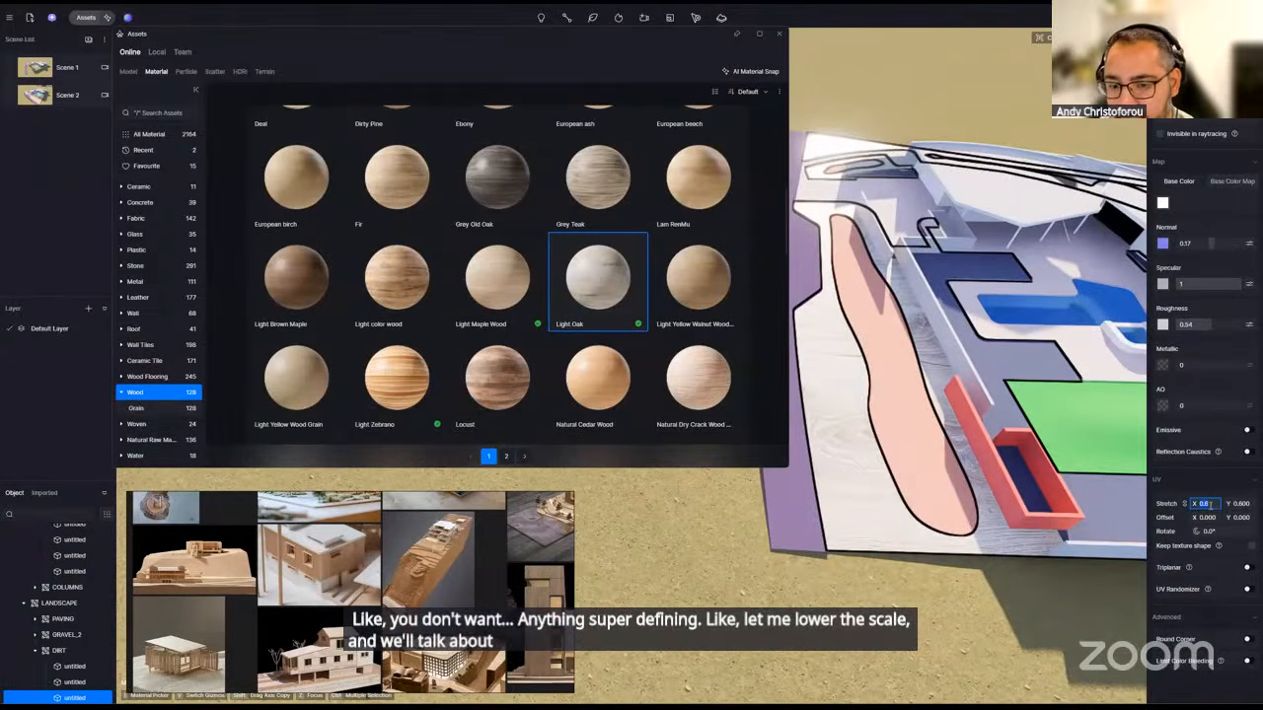
text(12)
key(Return)
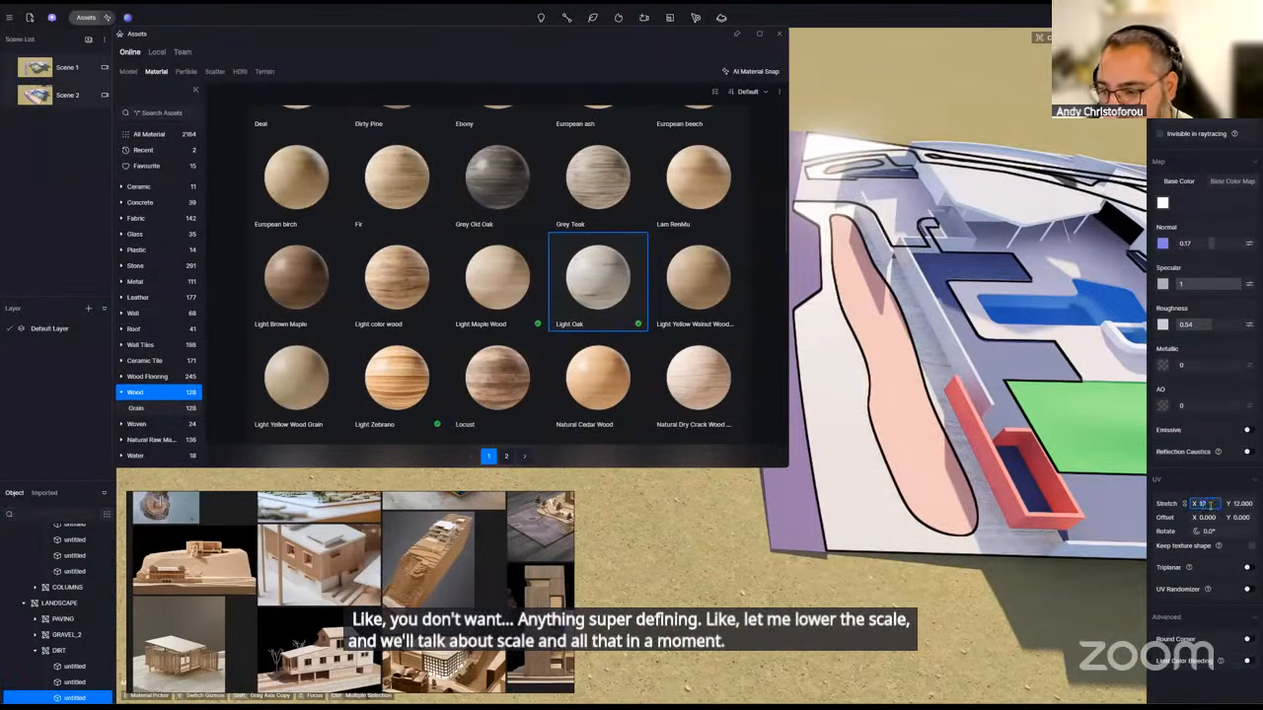
text(6)
key(Return)
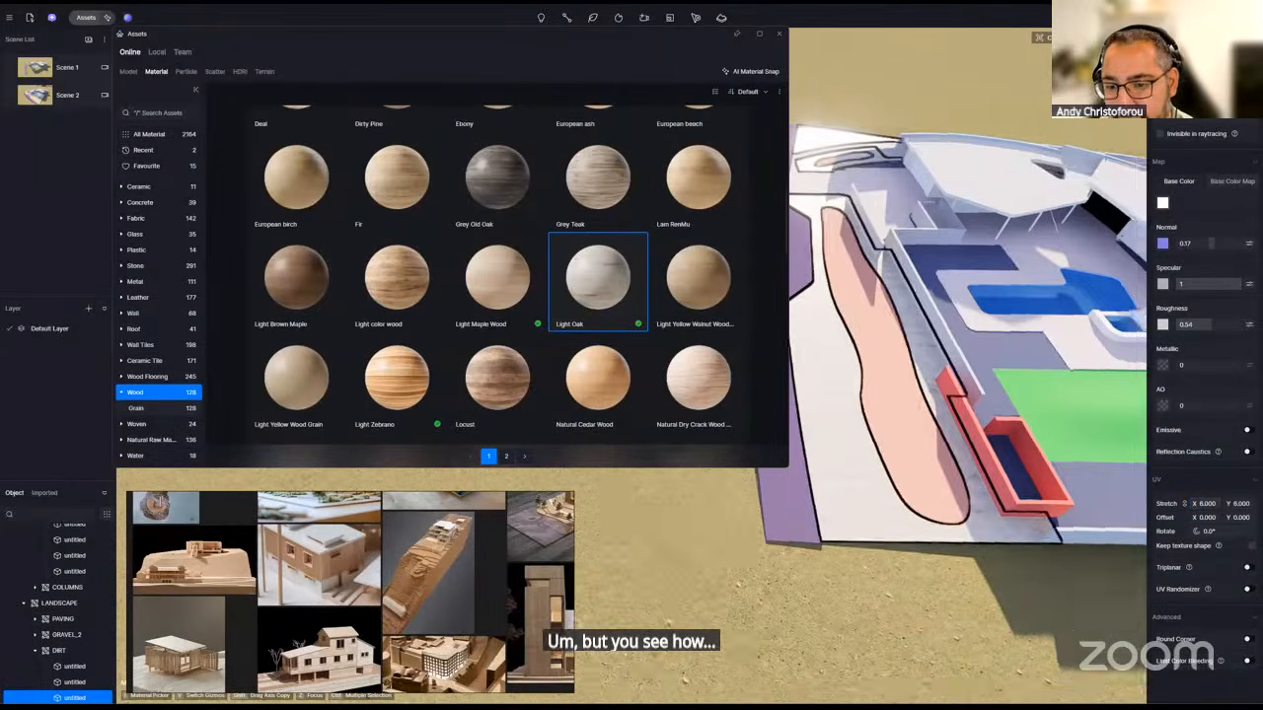
right_drag(947, 345, 1036, 370)
scroll(988, 350, up, 4)
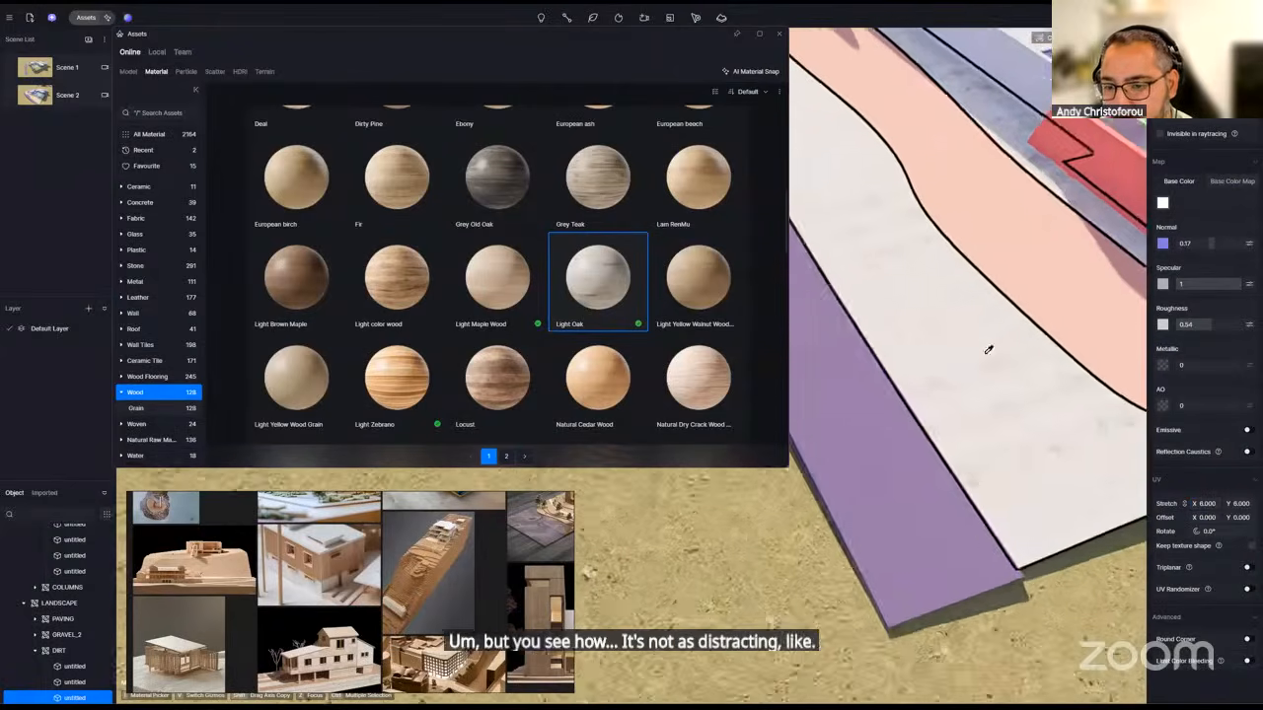
scroll(989, 350, down, 5)
- Apply the Poplar wood to the landscape's dirt surface in place of Light Oak, and inspect its grain up close
scroll(484, 347, down, 1)
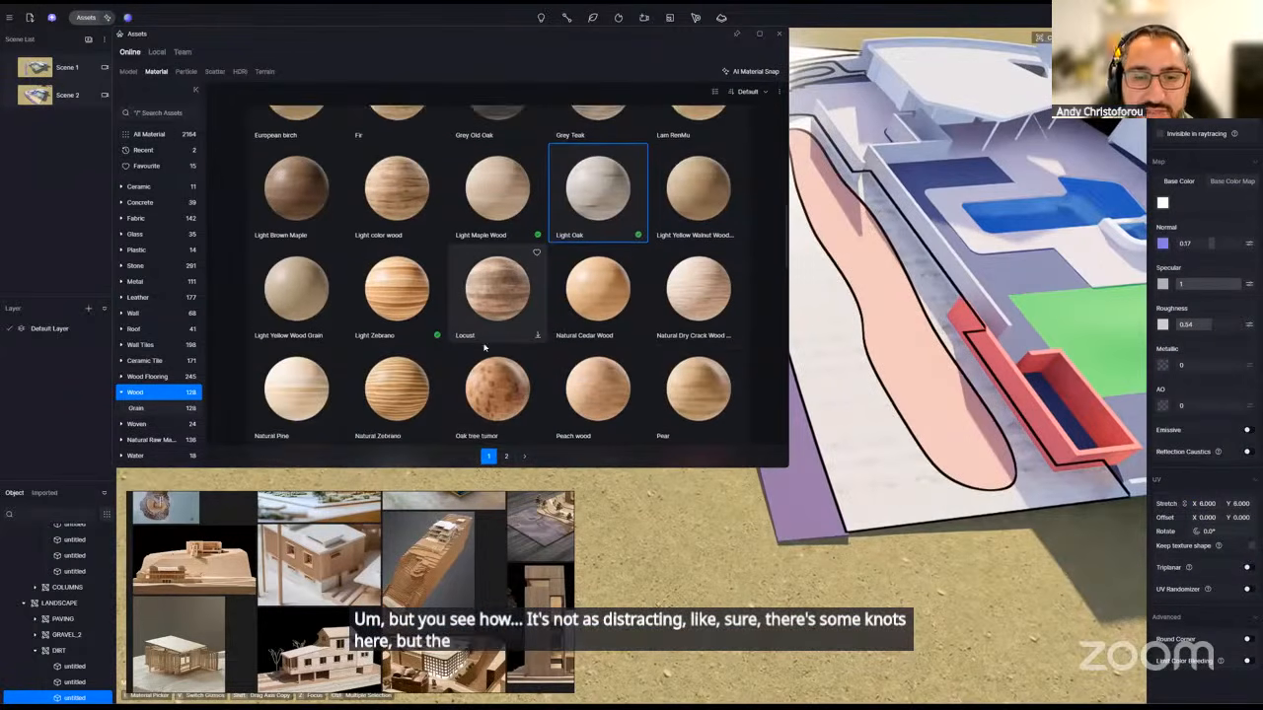
scroll(484, 347, down, 2)
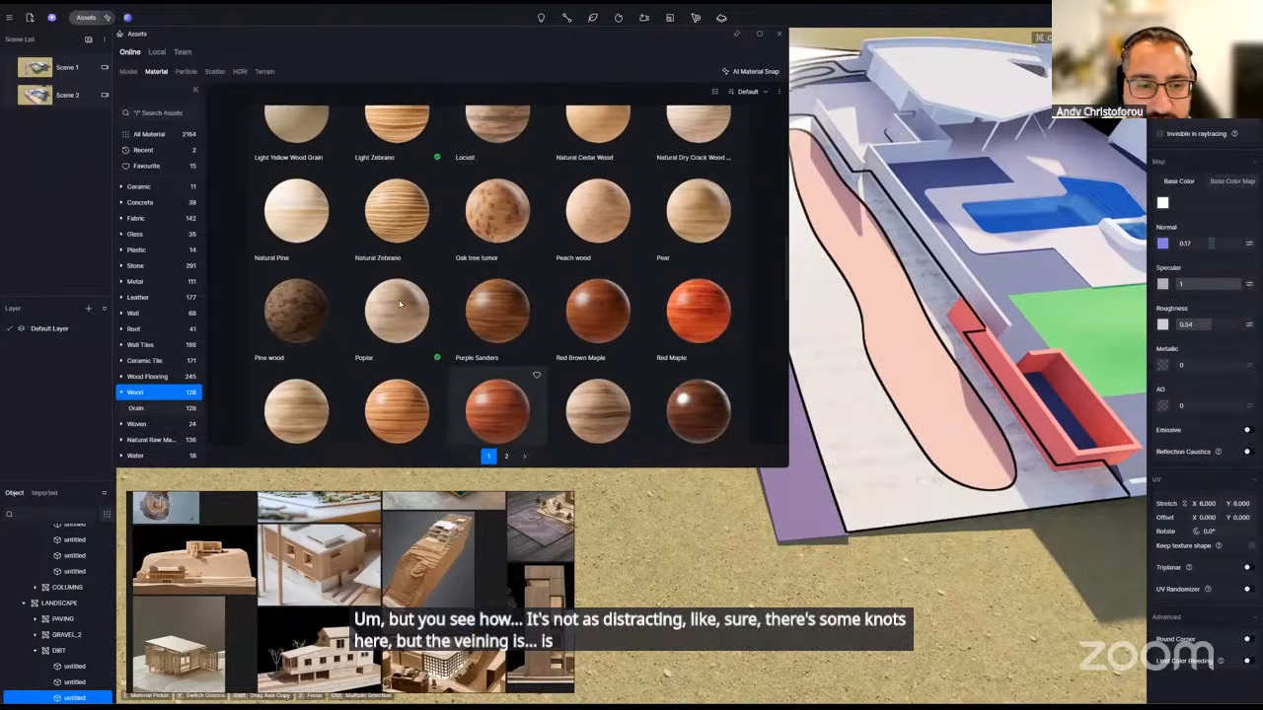
click(400, 304)
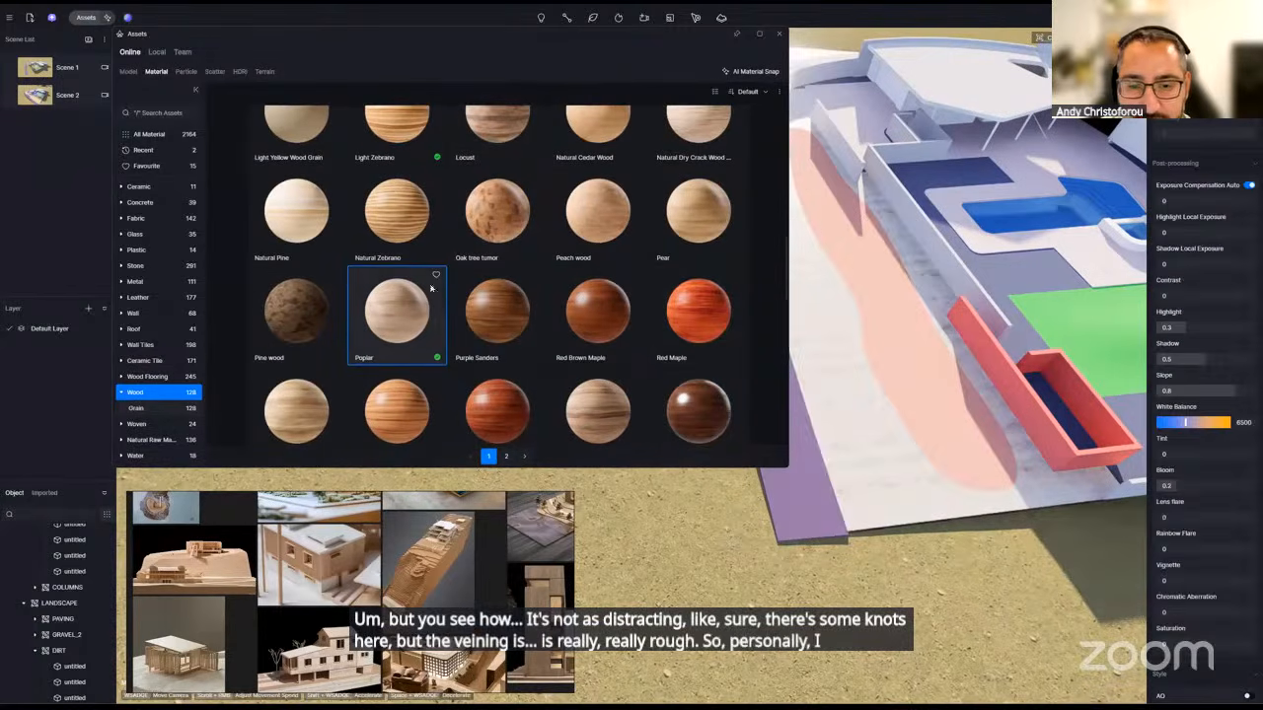
drag(431, 287, 811, 351)
scroll(358, 351, down, 2)
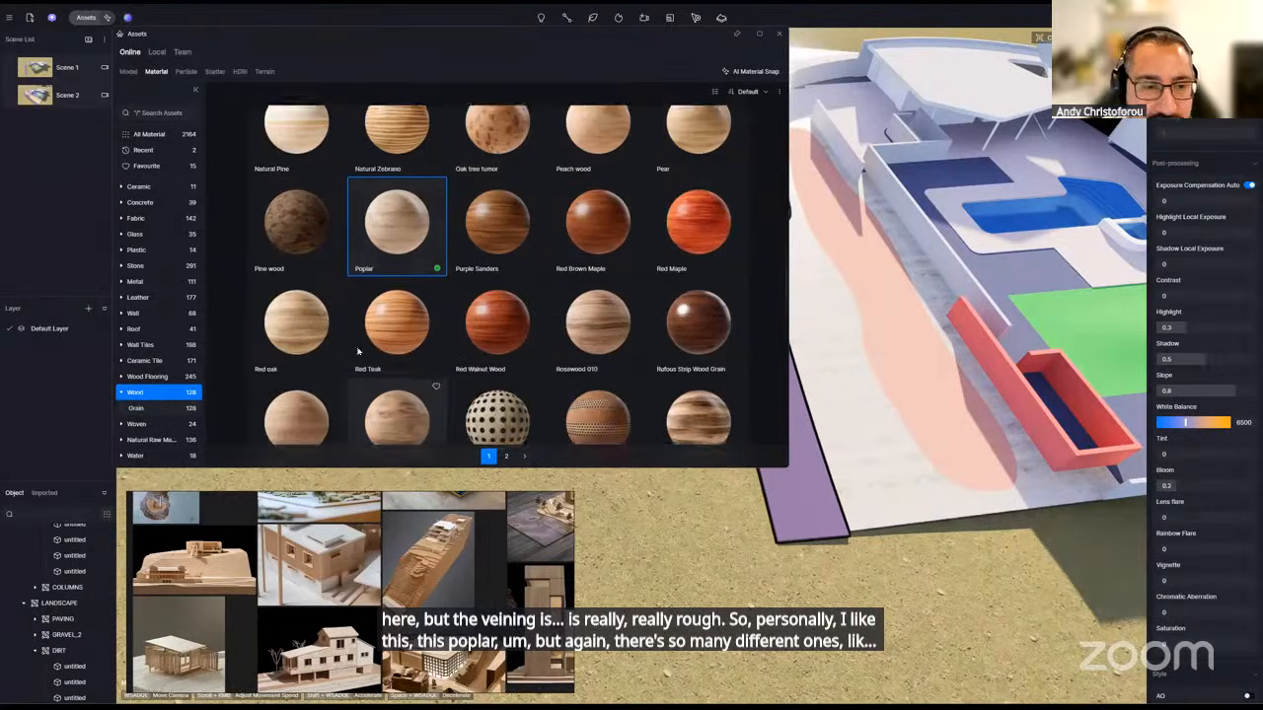
scroll(360, 350, down, 2)
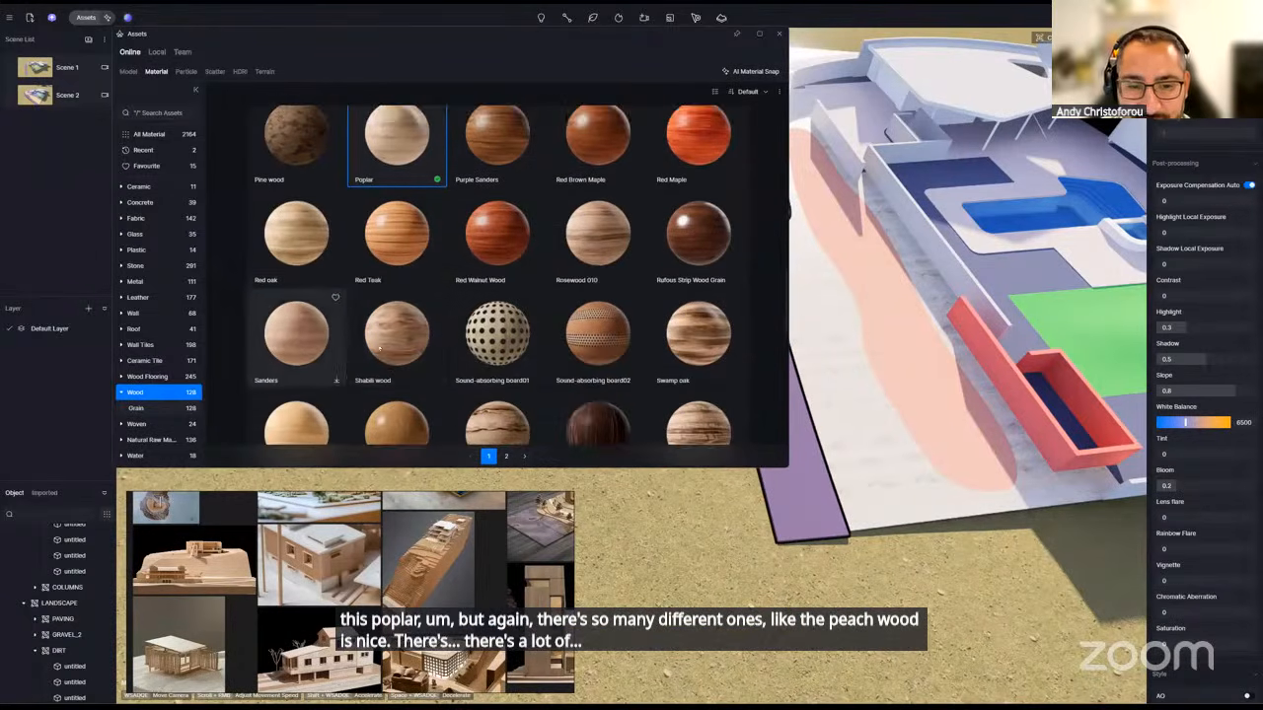
scroll(380, 348, down, 1)
scroll(615, 364, up, 2)
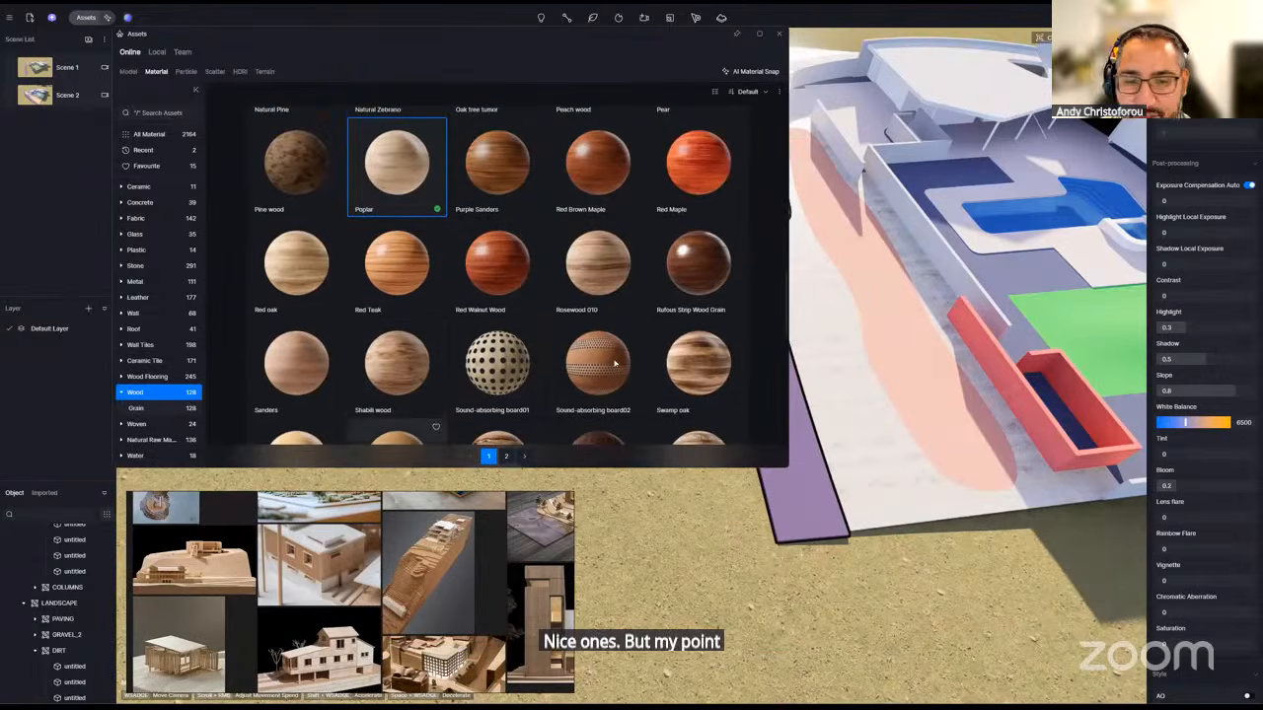
drag(614, 364, 898, 501)
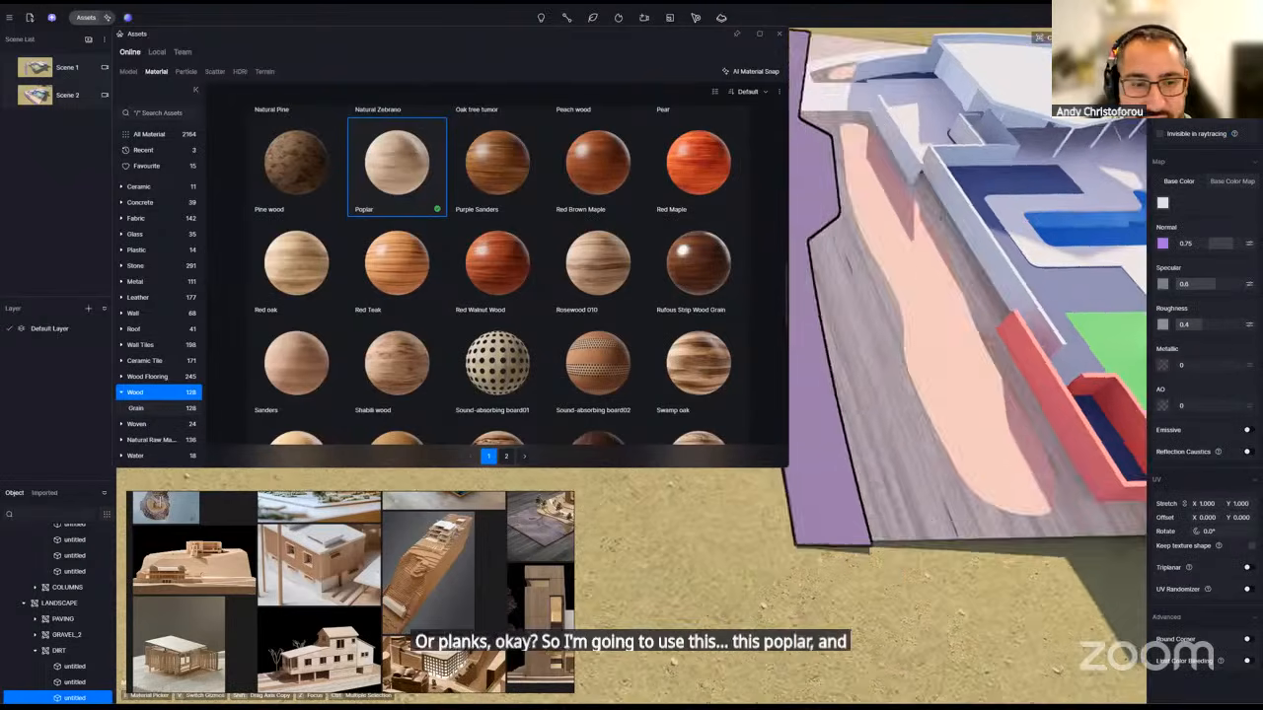
middle_drag(998, 531, 1056, 424)
scroll(967, 395, up, 4)
middle_drag(967, 326, 908, 464)
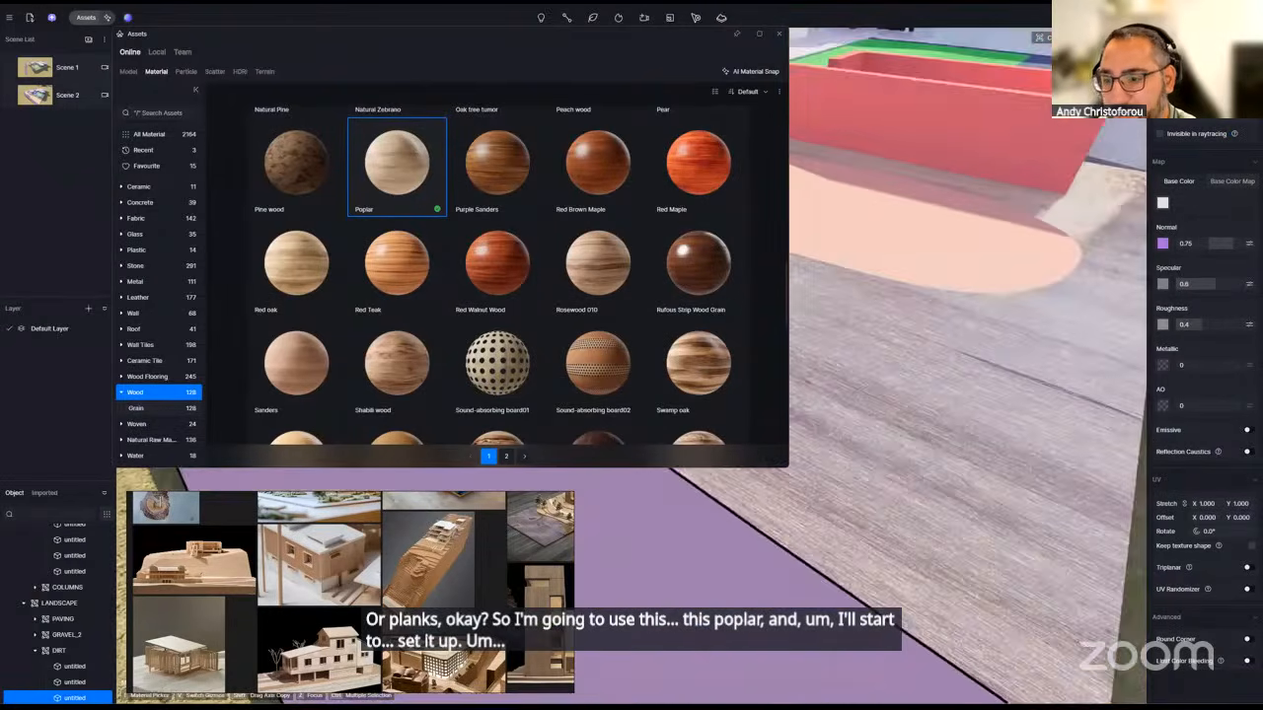
- Apply the Poplar wood to the walls and roofs of the main house, and close the asset library
right_drag(966, 395, 827, 515)
click(833, 318)
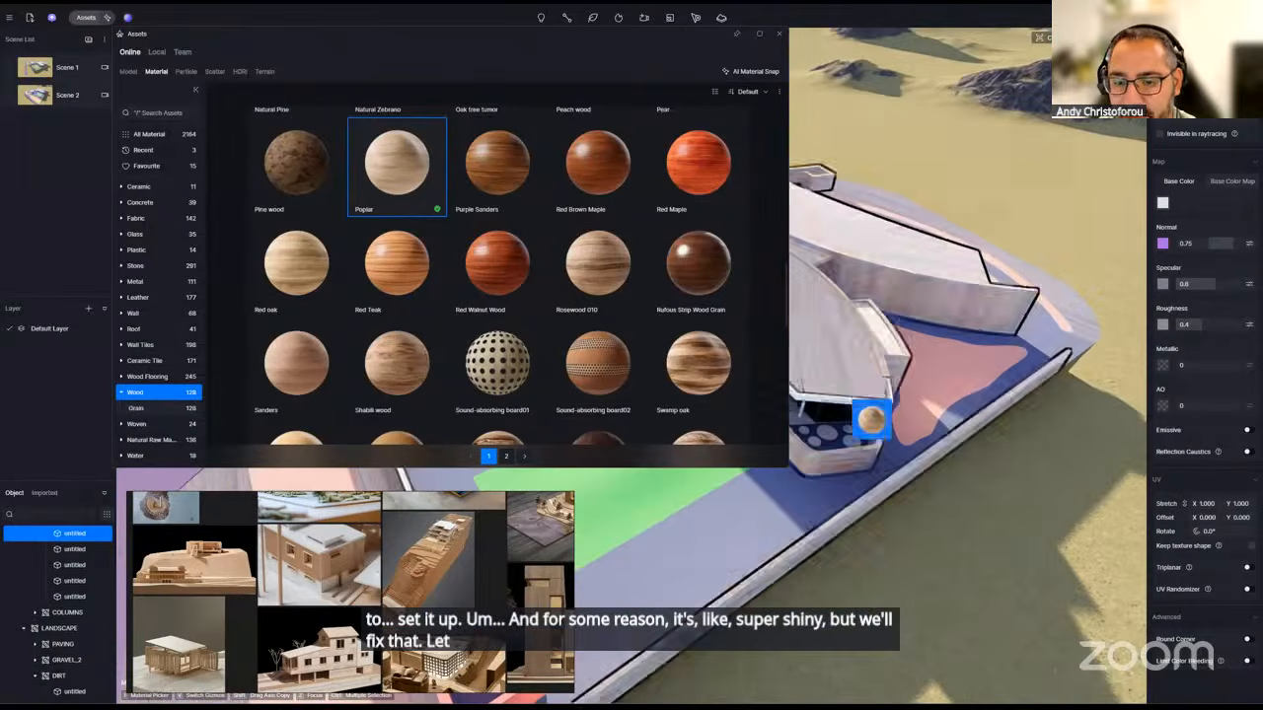
right_drag(872, 419, 937, 330)
click(780, 34)
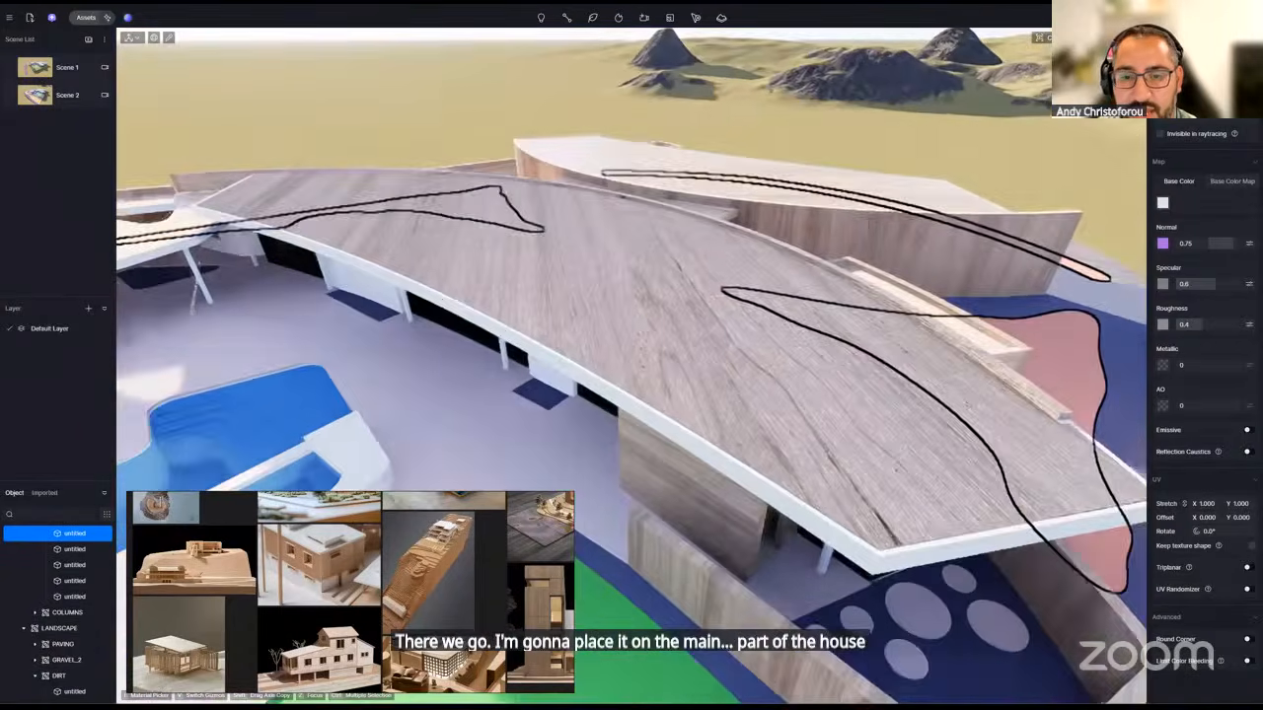
scroll(888, 374, down, 8)
right_drag(887, 375, 817, 424)
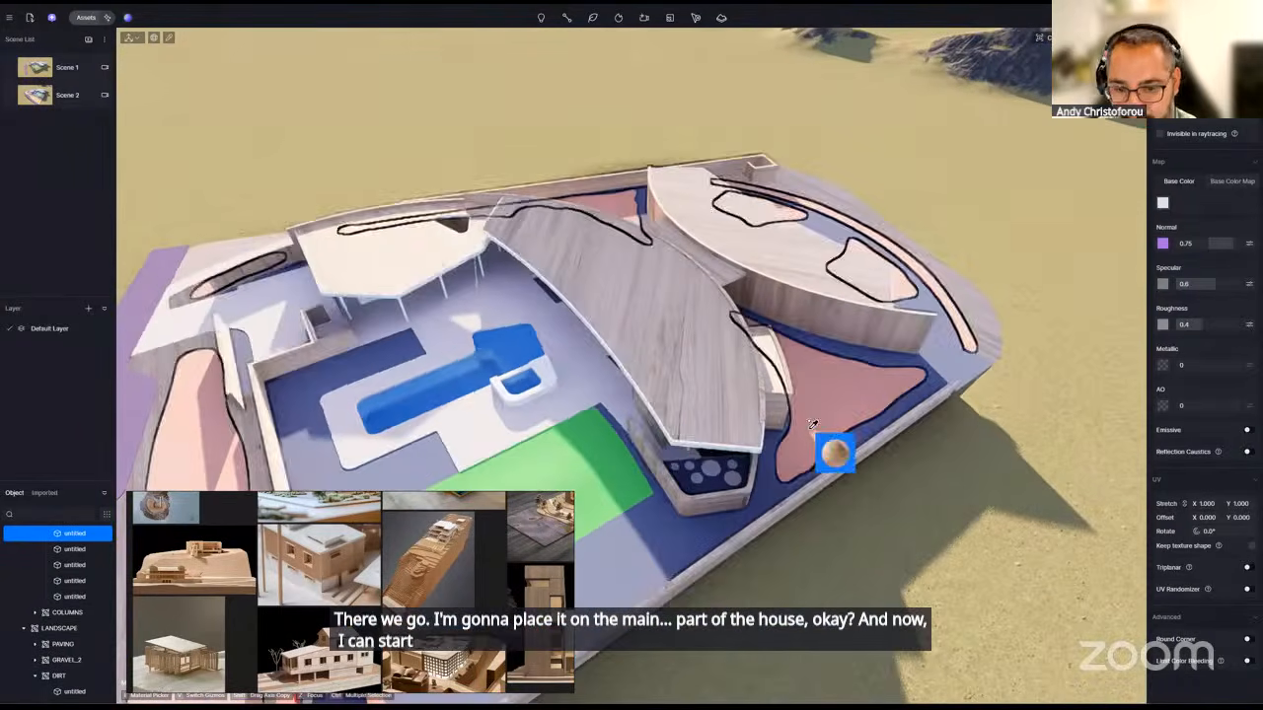
drag(812, 424, 669, 329)
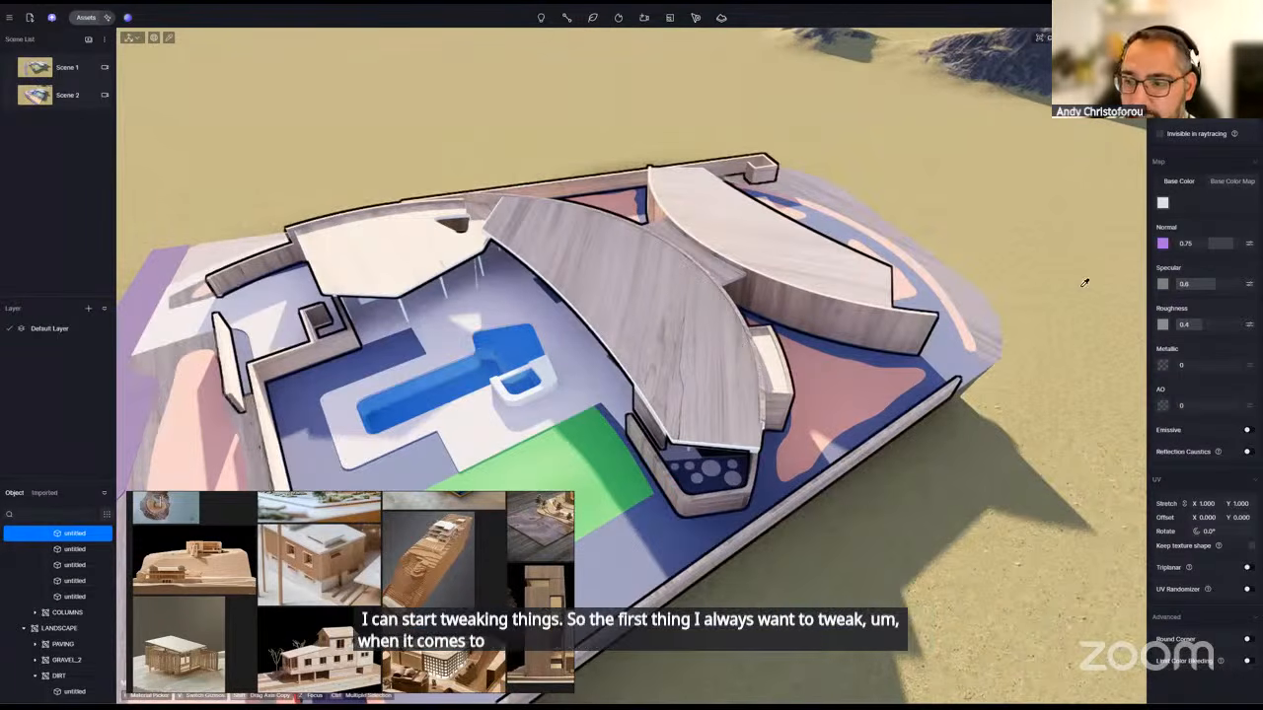
- Try a darker base color overlay on the Poplar, and look at its base color map
click(1164, 205)
drag(1193, 256, 1089, 245)
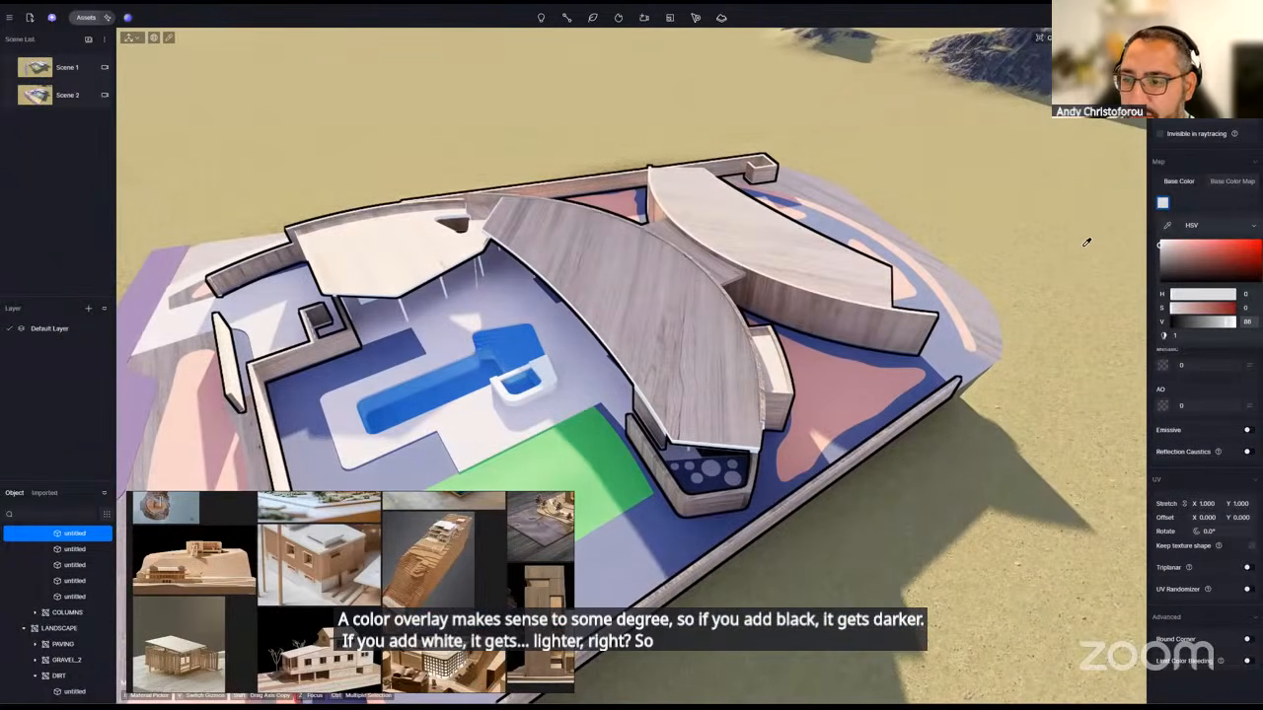
click(1233, 181)
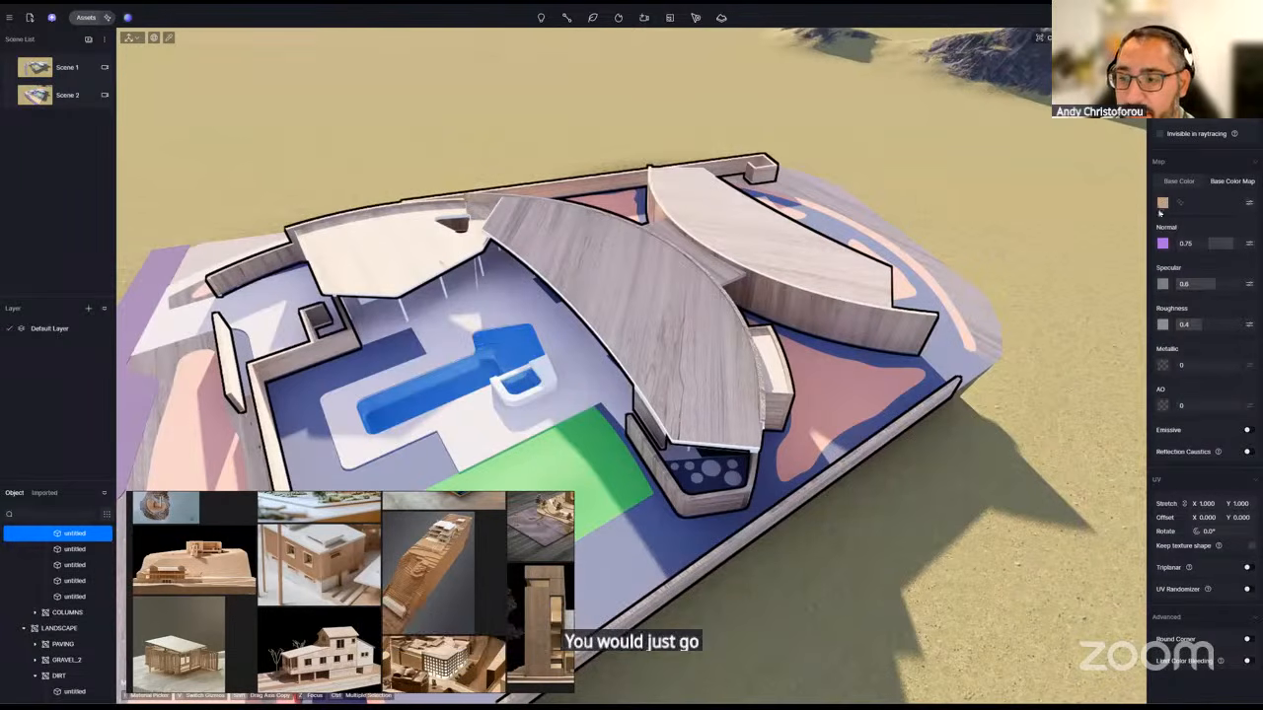
click(1188, 183)
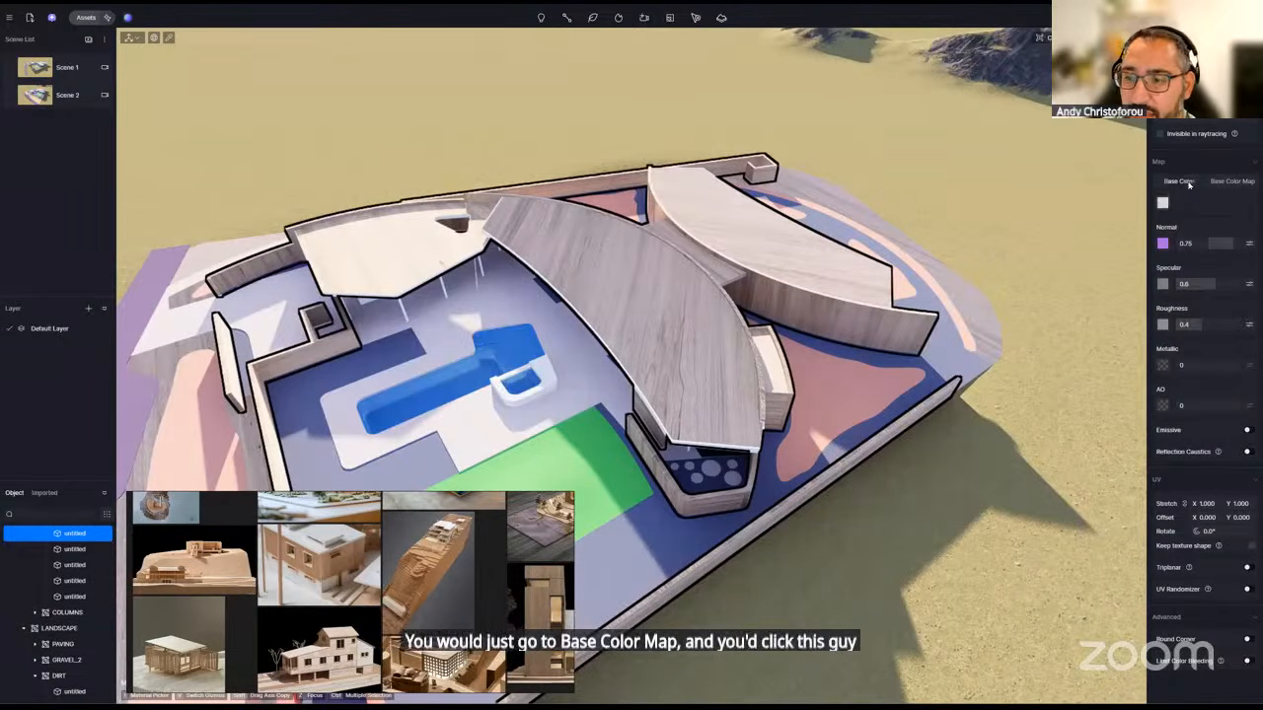
- Try a Normal strength of 0 on the Poplar and compare the grain on the curved roof
scroll(825, 321, up, 10)
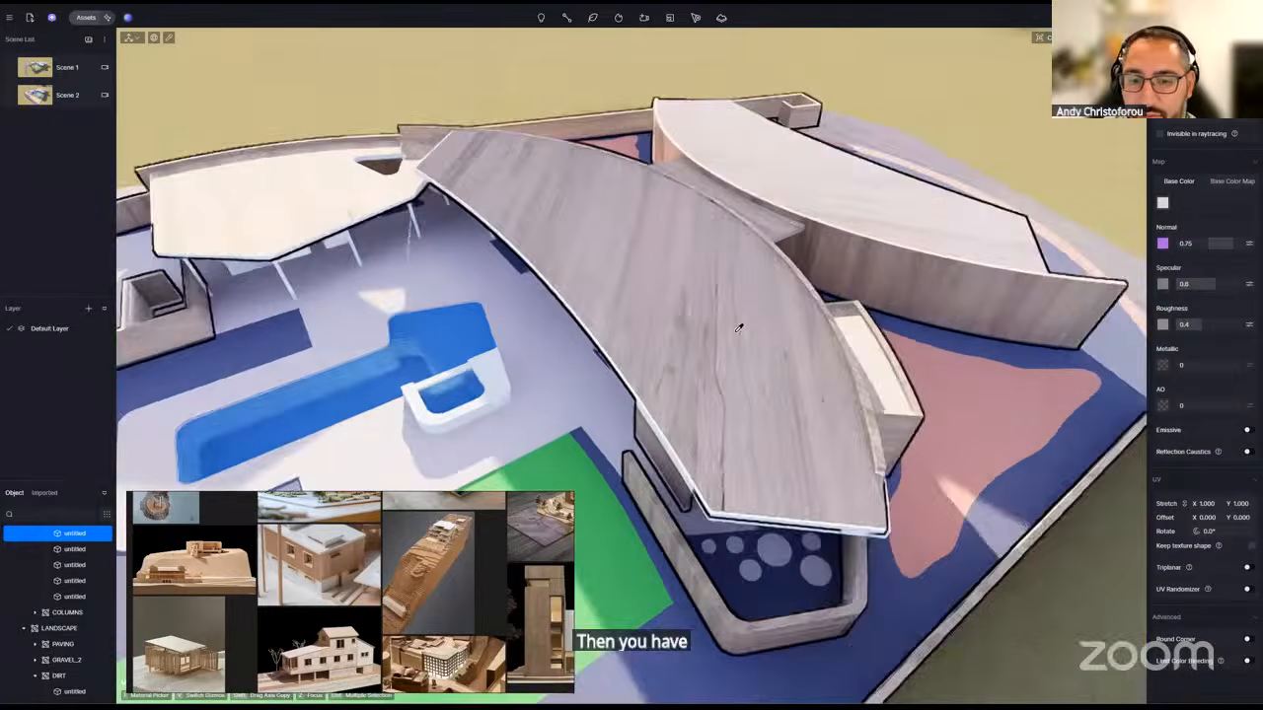
scroll(1066, 293, up, 10)
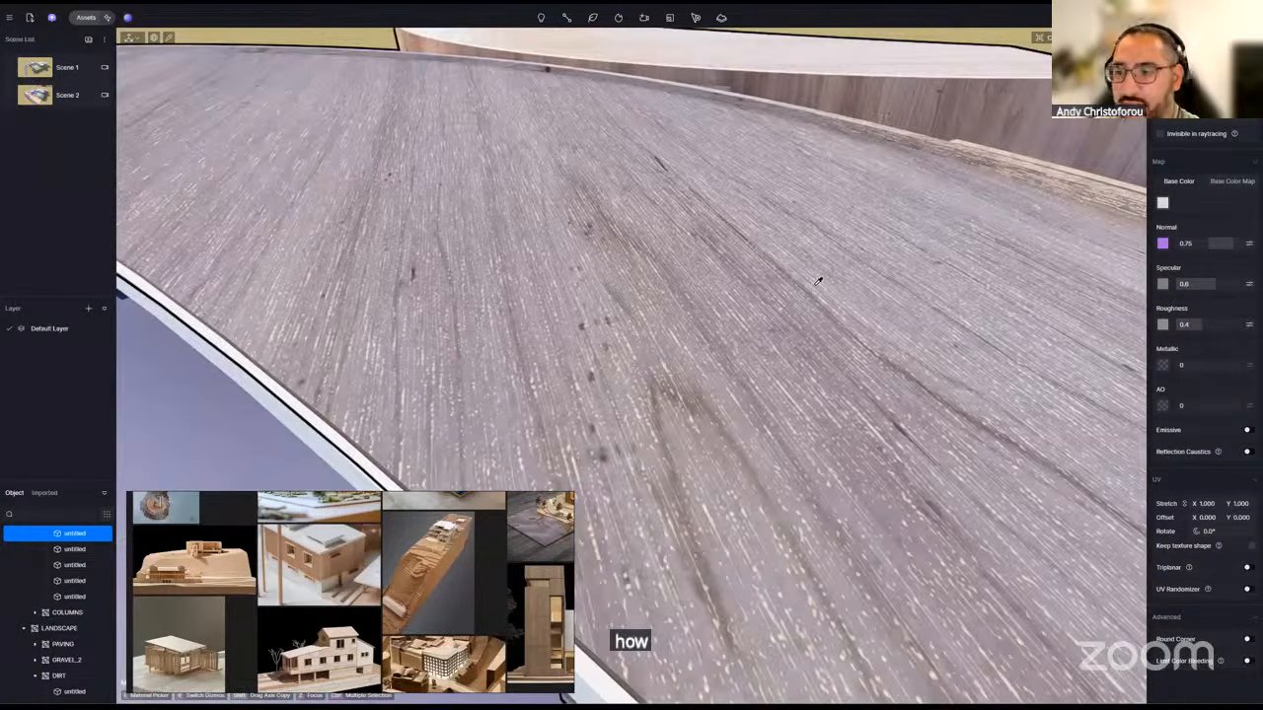
click(1210, 245)
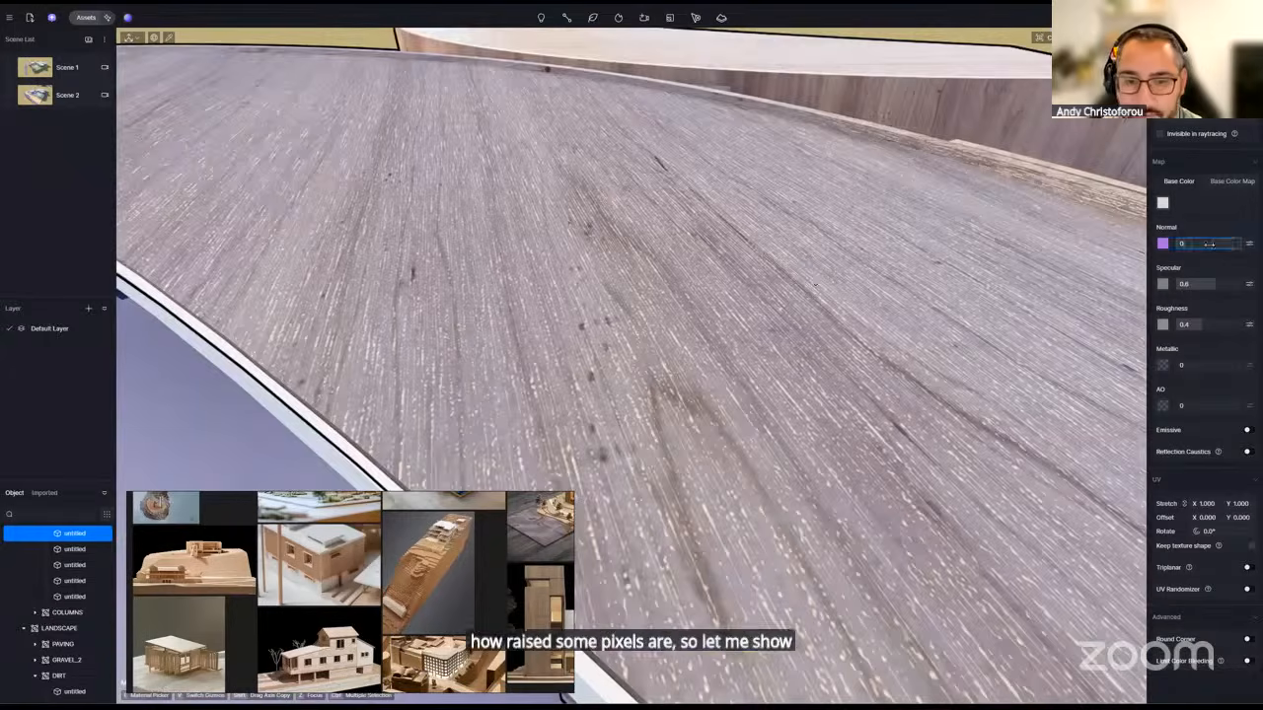
text(0)
key(Return)
scroll(962, 279, down, 5)
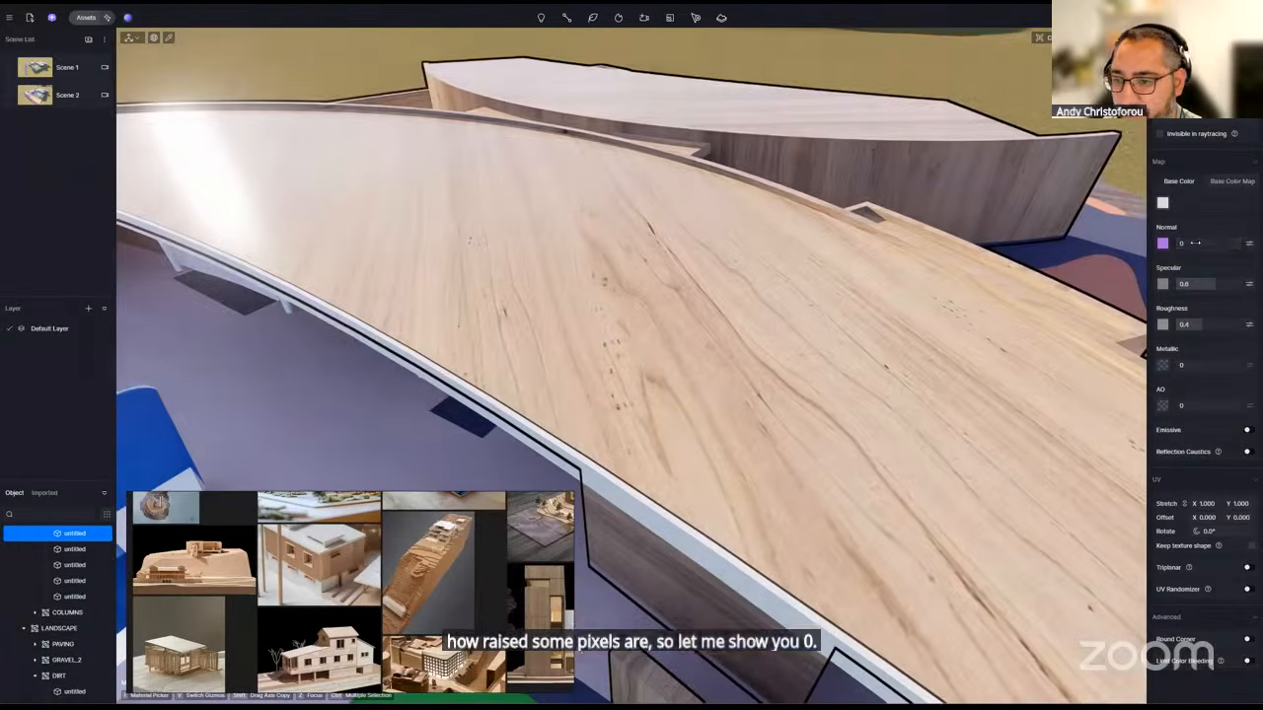
- Set the Poplar's Normal strength to 0.3 and check the roof's grain up close
mouse_move(1204, 241)
mouse_down()
mouse_move(1219, 239)
mouse_move(1198, 240)
mouse_up()
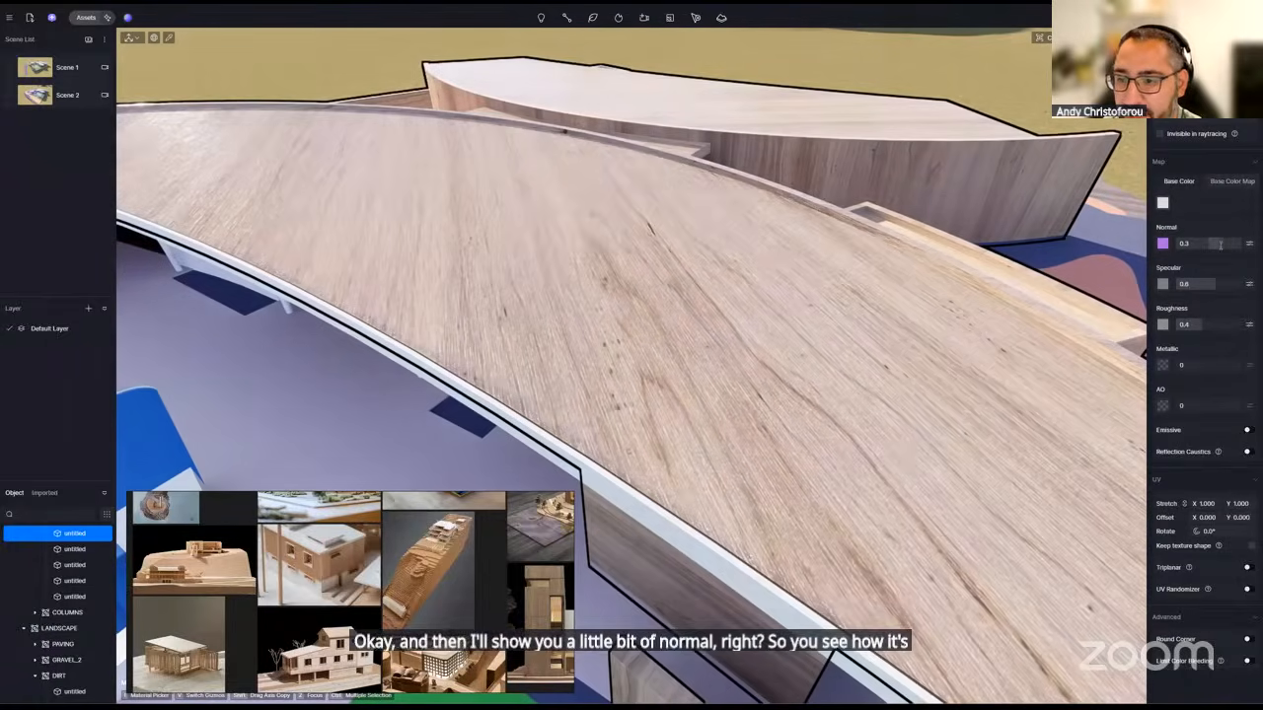
scroll(885, 360, down, 5)
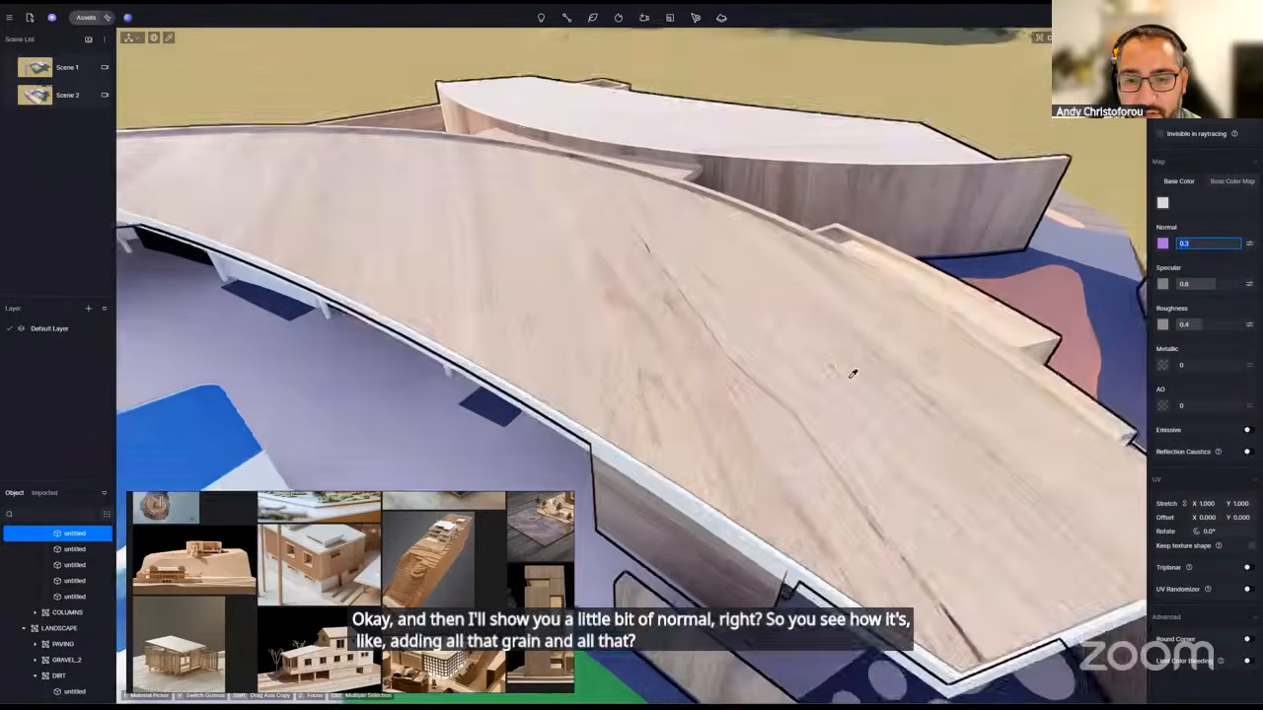
scroll(851, 367, up, 6)
scroll(849, 356, down, 6)
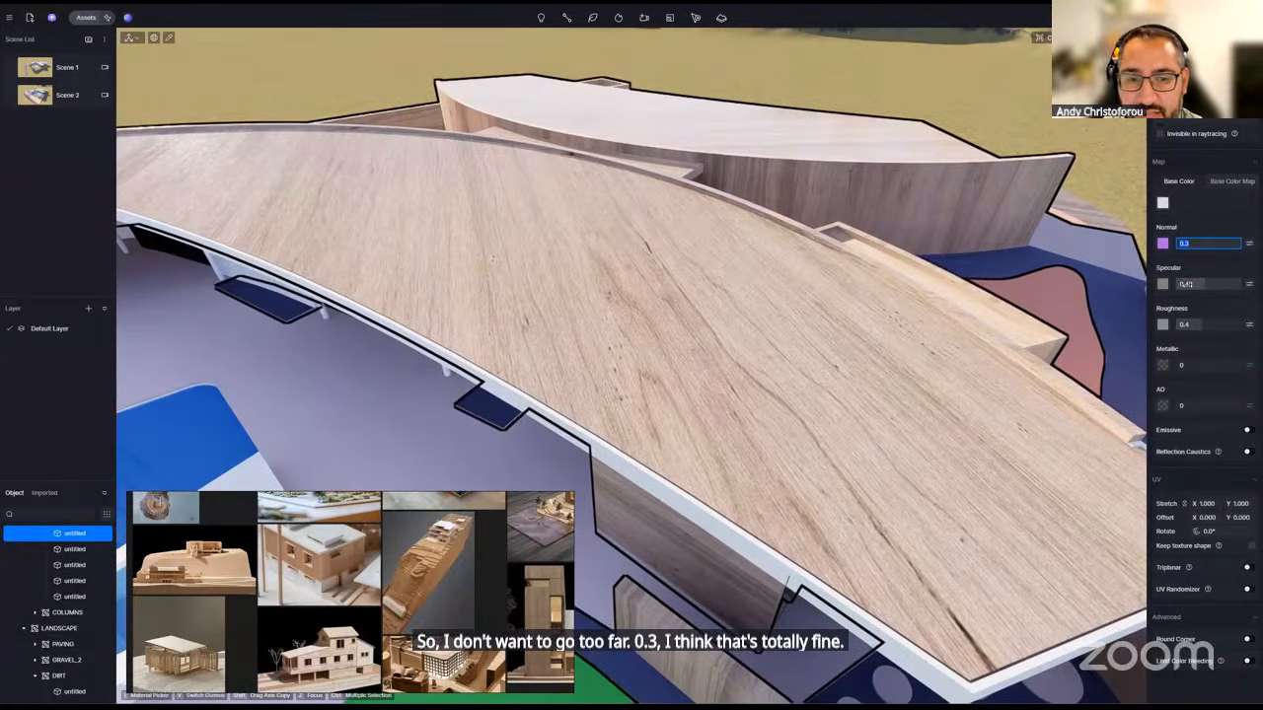
- Try specular strengths of 1 and 0 on the Poplar, settle on 0.66, and set its roughness to 0.65
drag(1189, 285, 1244, 282)
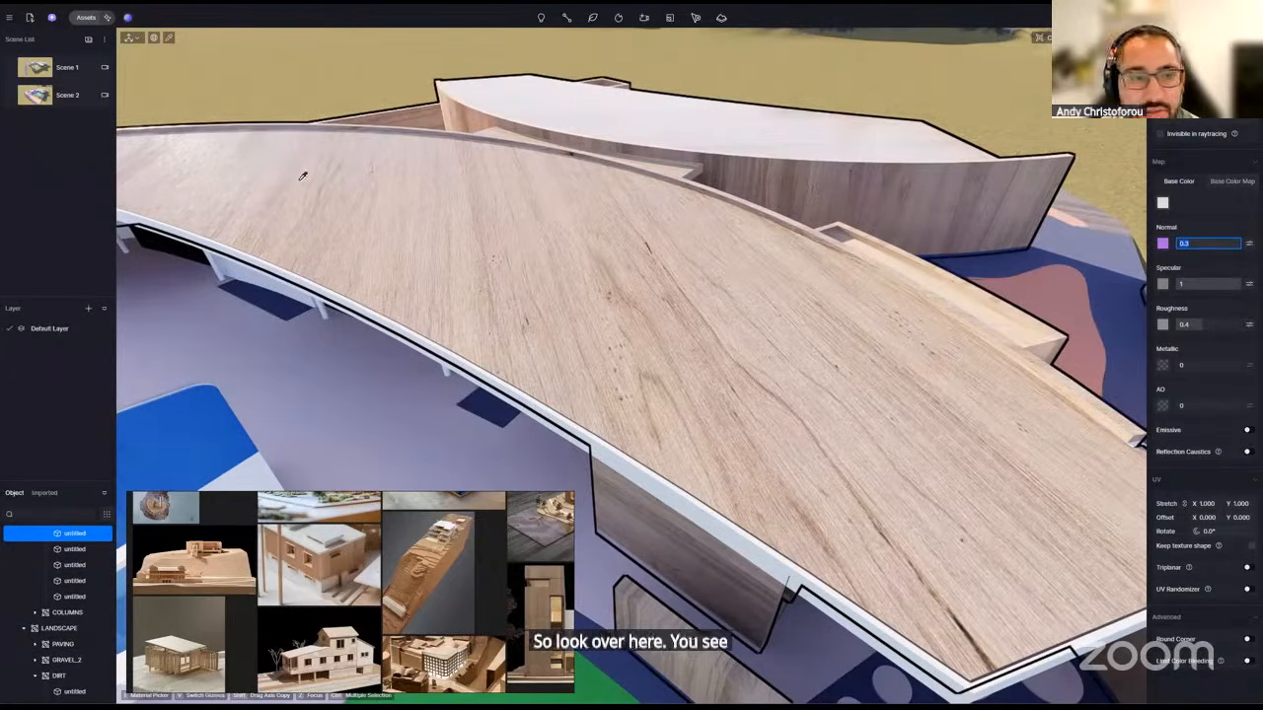
drag(1236, 283, 1178, 285)
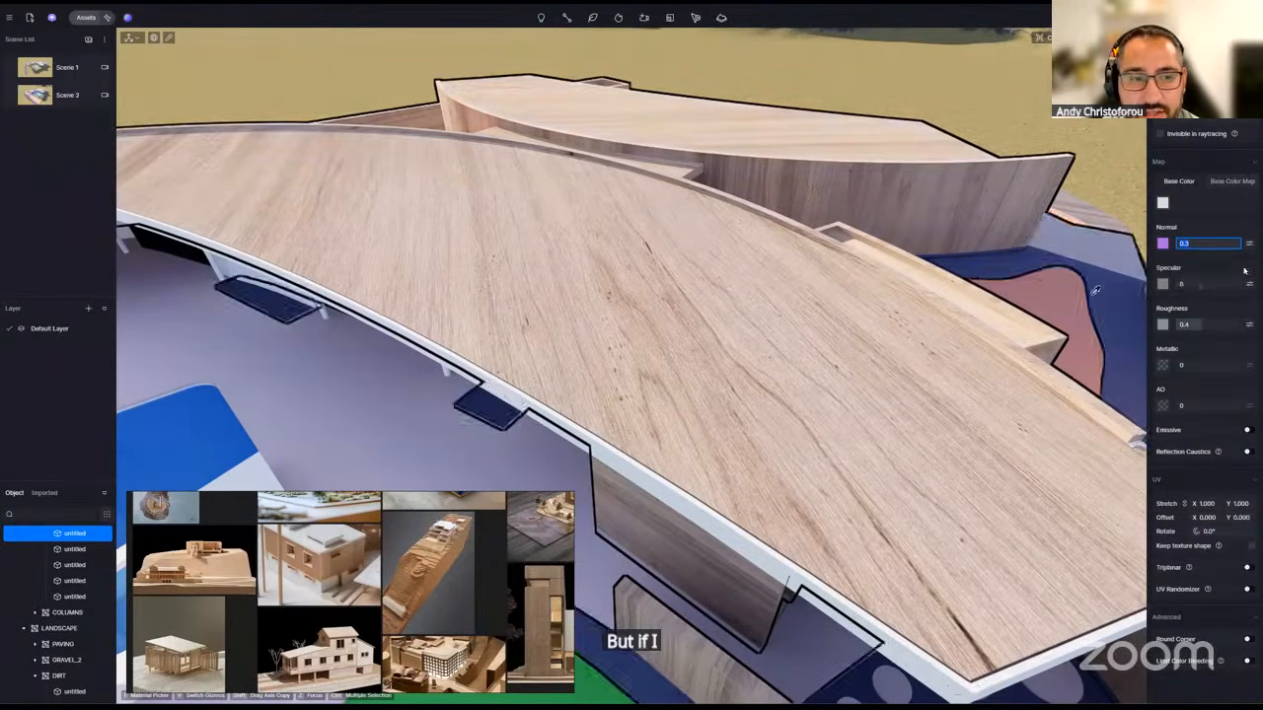
click(1213, 273)
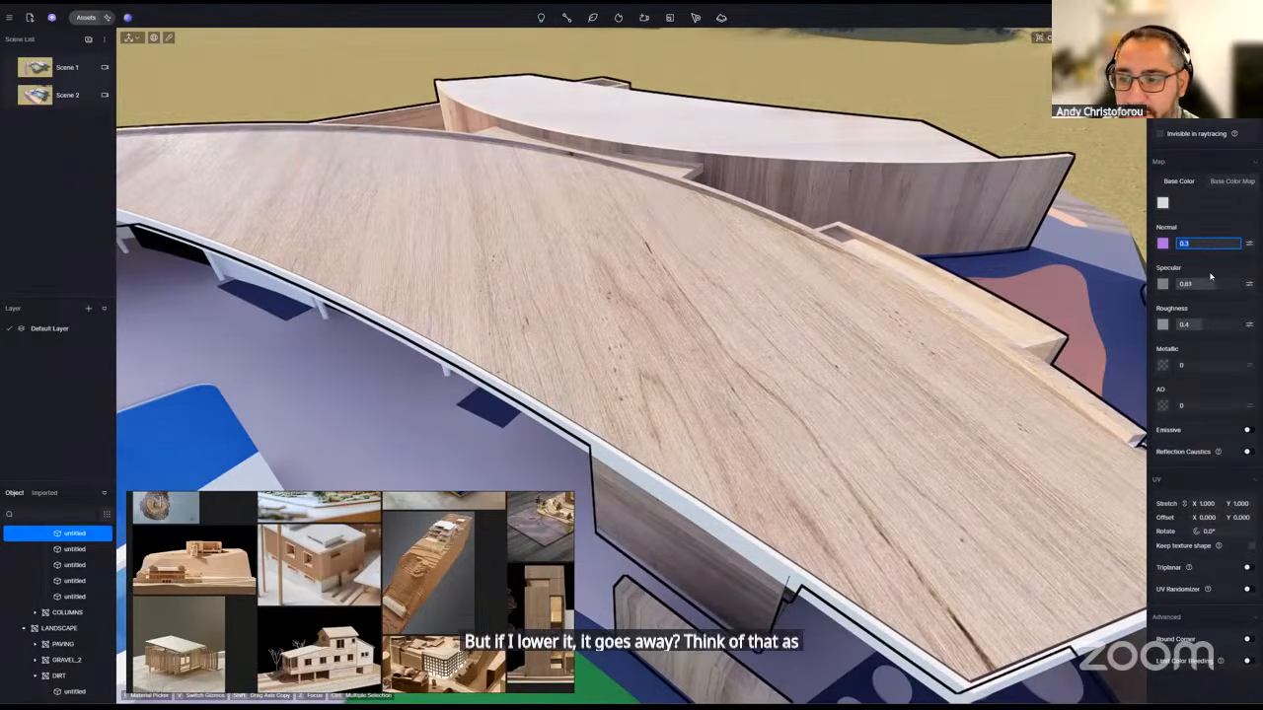
mouse_move(1197, 325)
mouse_down()
mouse_move(1140, 333)
mouse_move(1211, 330)
mouse_move(1089, 340)
mouse_move(1243, 329)
mouse_move(1174, 327)
mouse_move(1218, 323)
mouse_up()
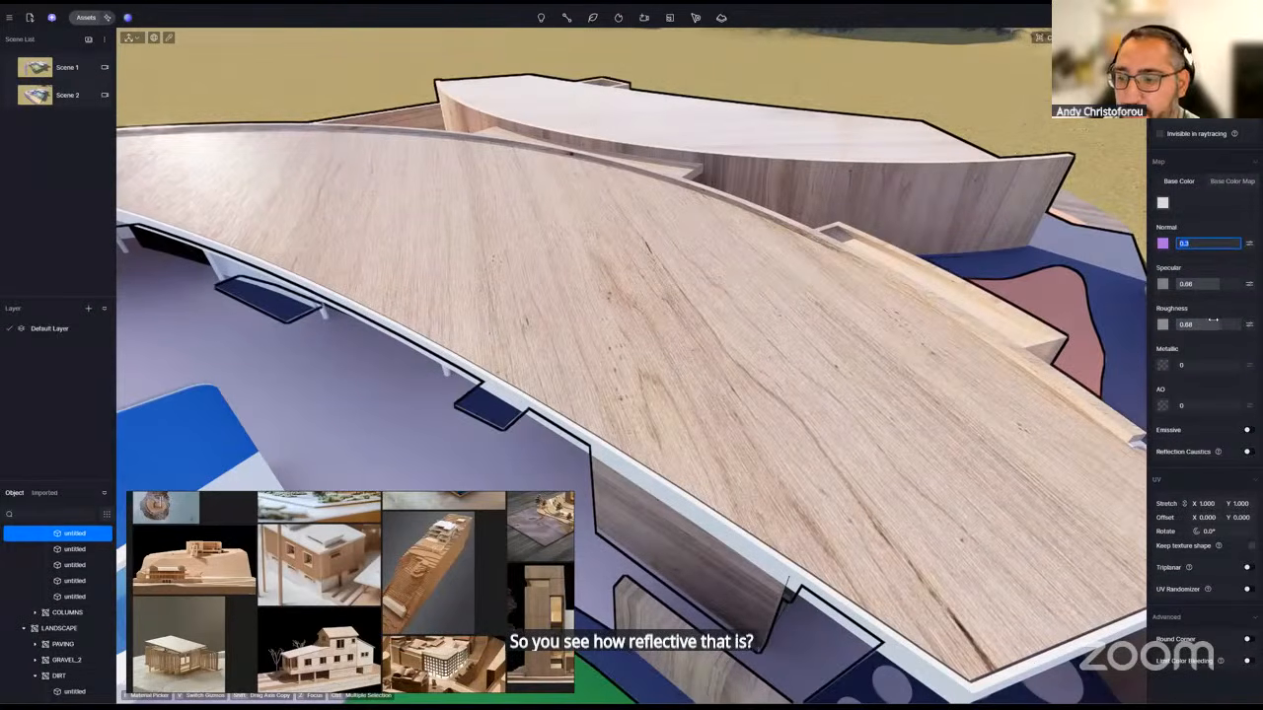
right_drag(690, 375, 619, 330)
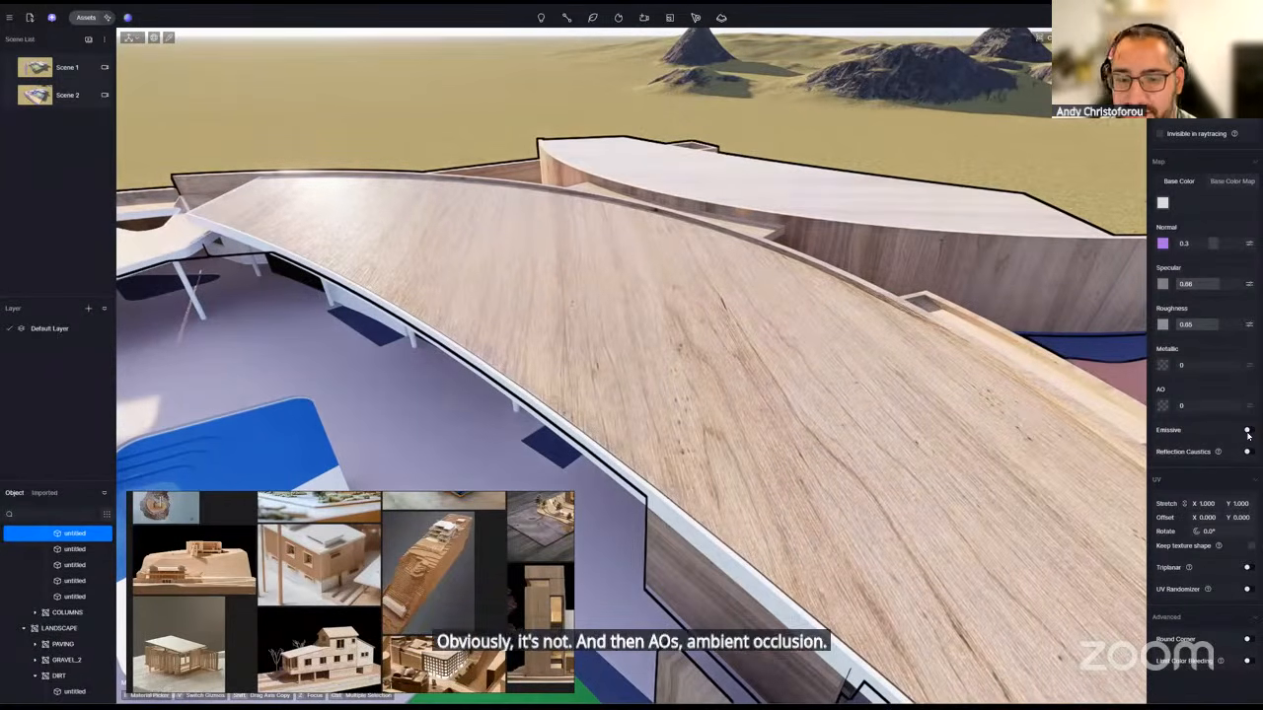
scroll(631, 365, down, 5)
right_drag(631, 365, 582, 340)
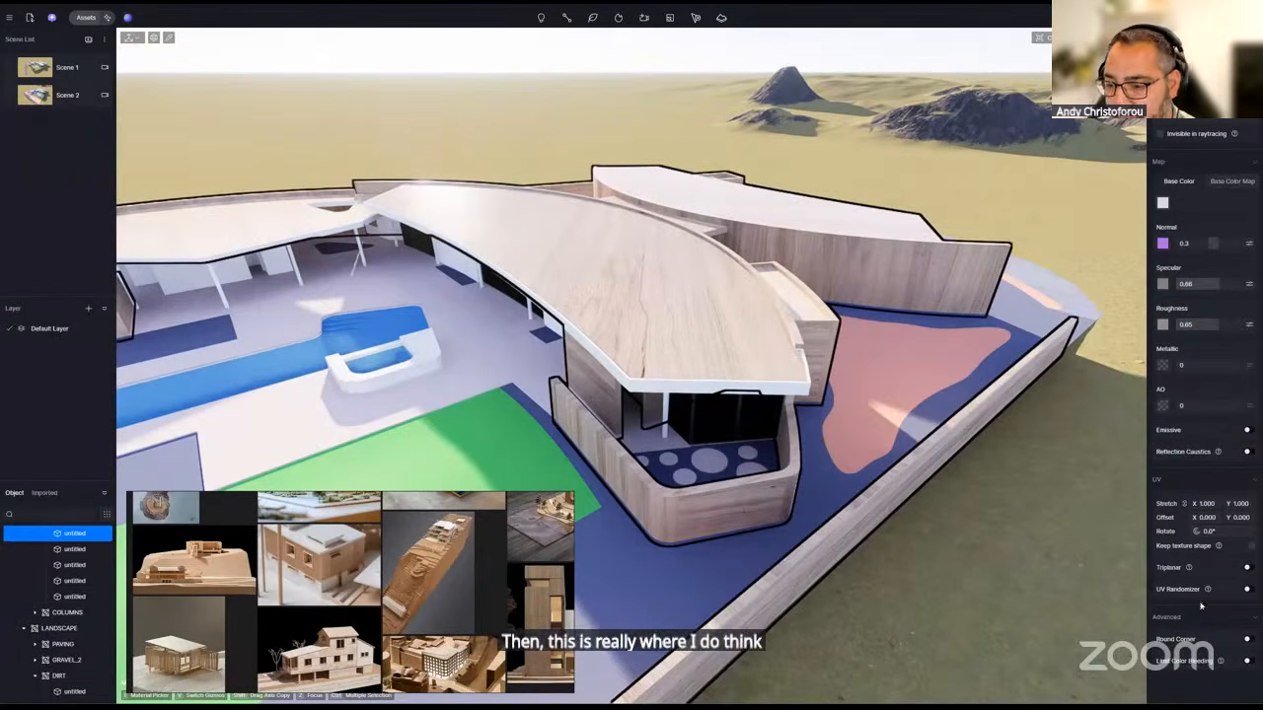
- Enable Round Corner on the Poplar with a radius of 3.9, and inspect the edges of the low garden wall
scroll(631, 365, up, 5)
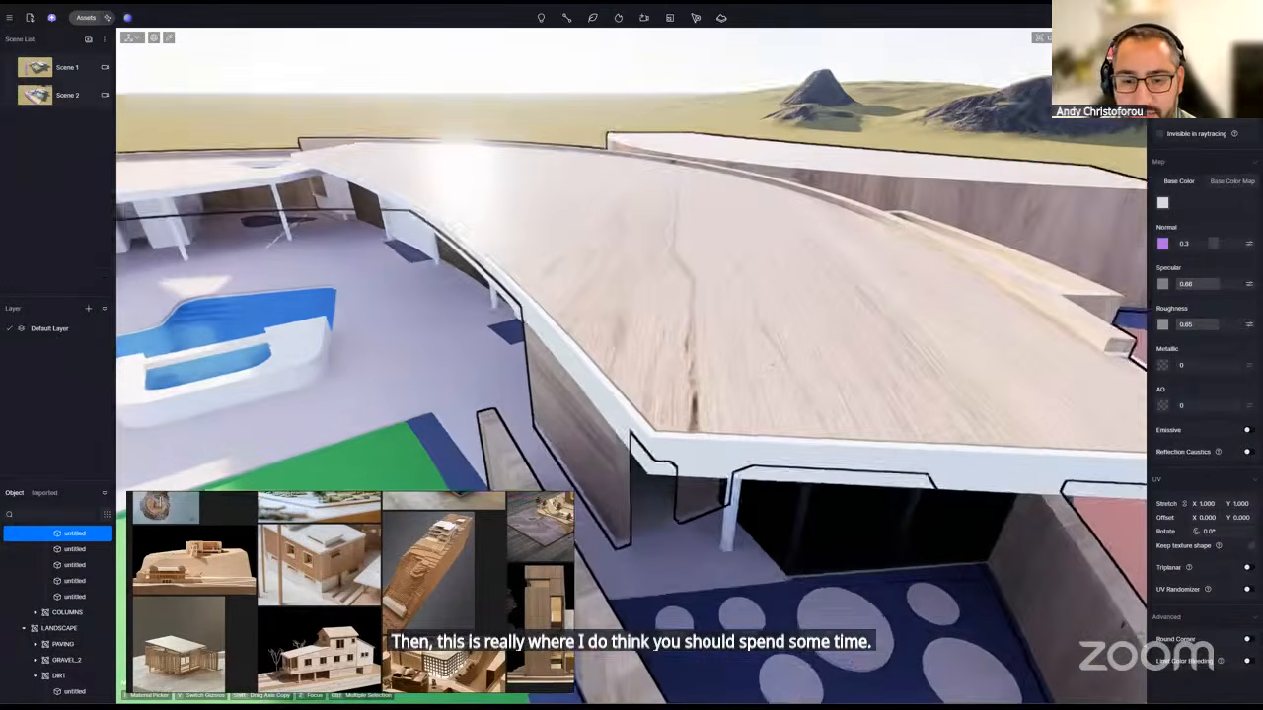
right_drag(632, 365, 656, 380)
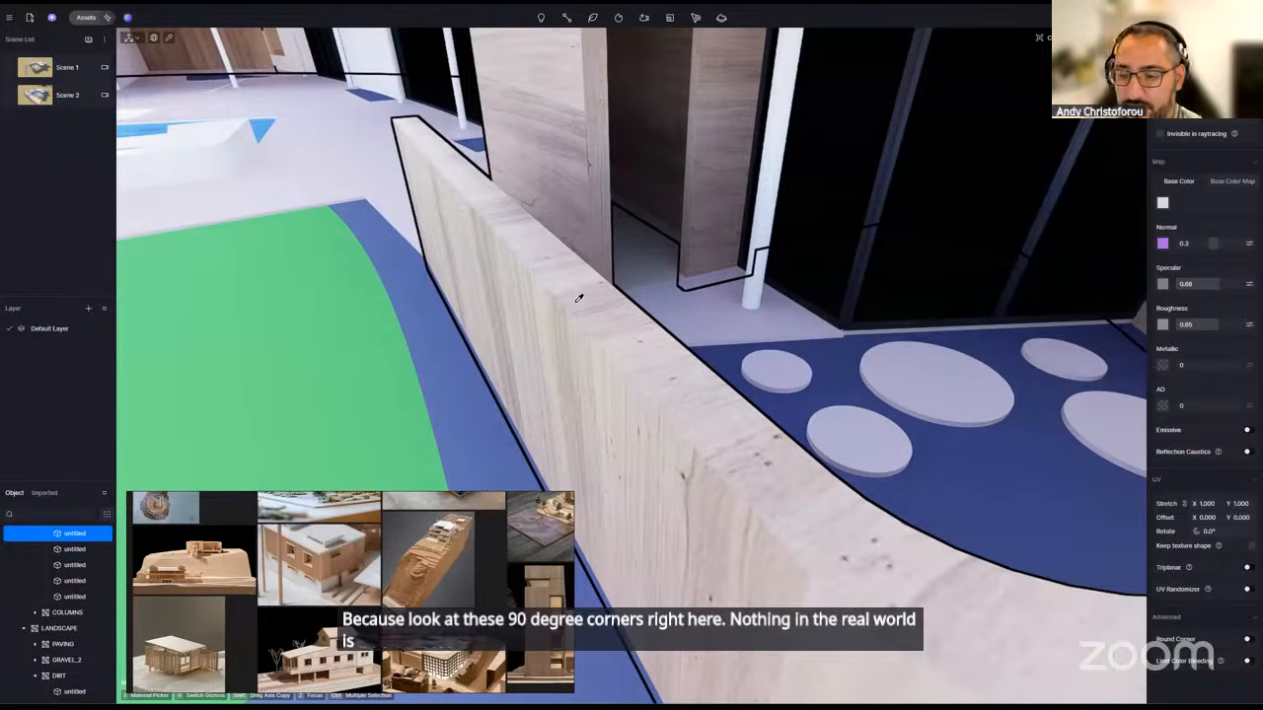
click(1247, 639)
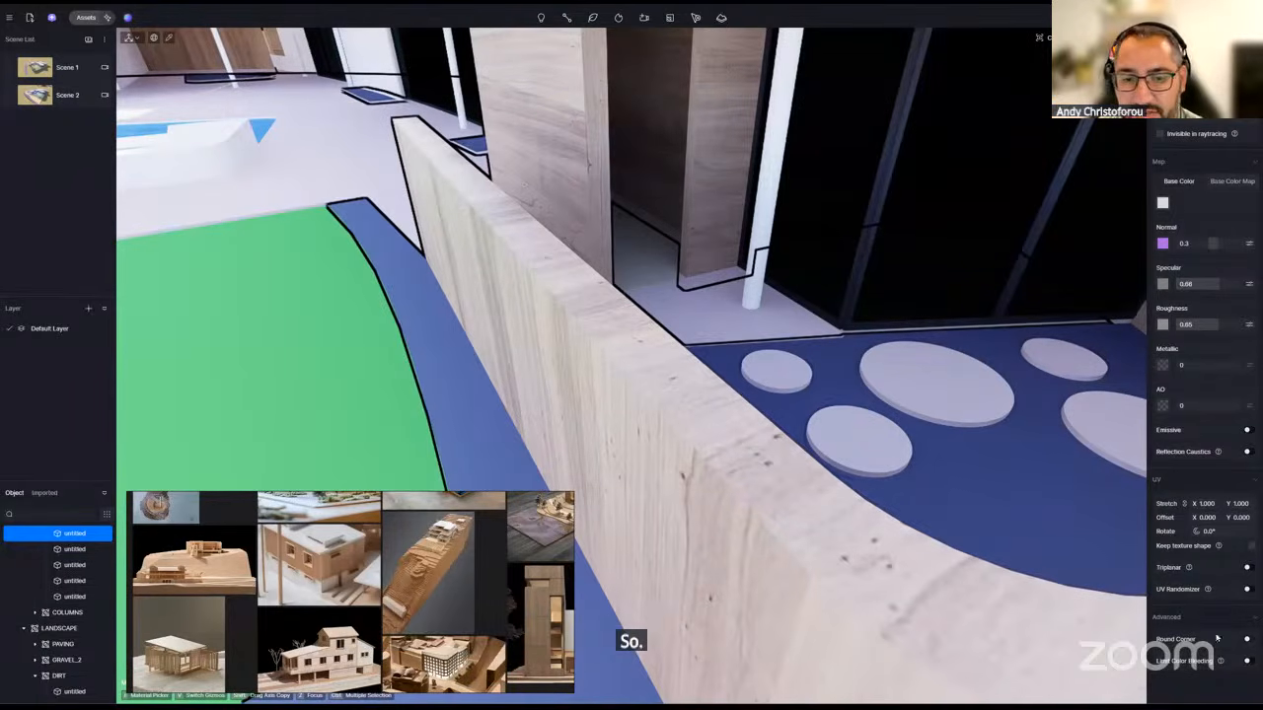
right_drag(996, 573, 675, 447)
drag(1178, 670, 1171, 669)
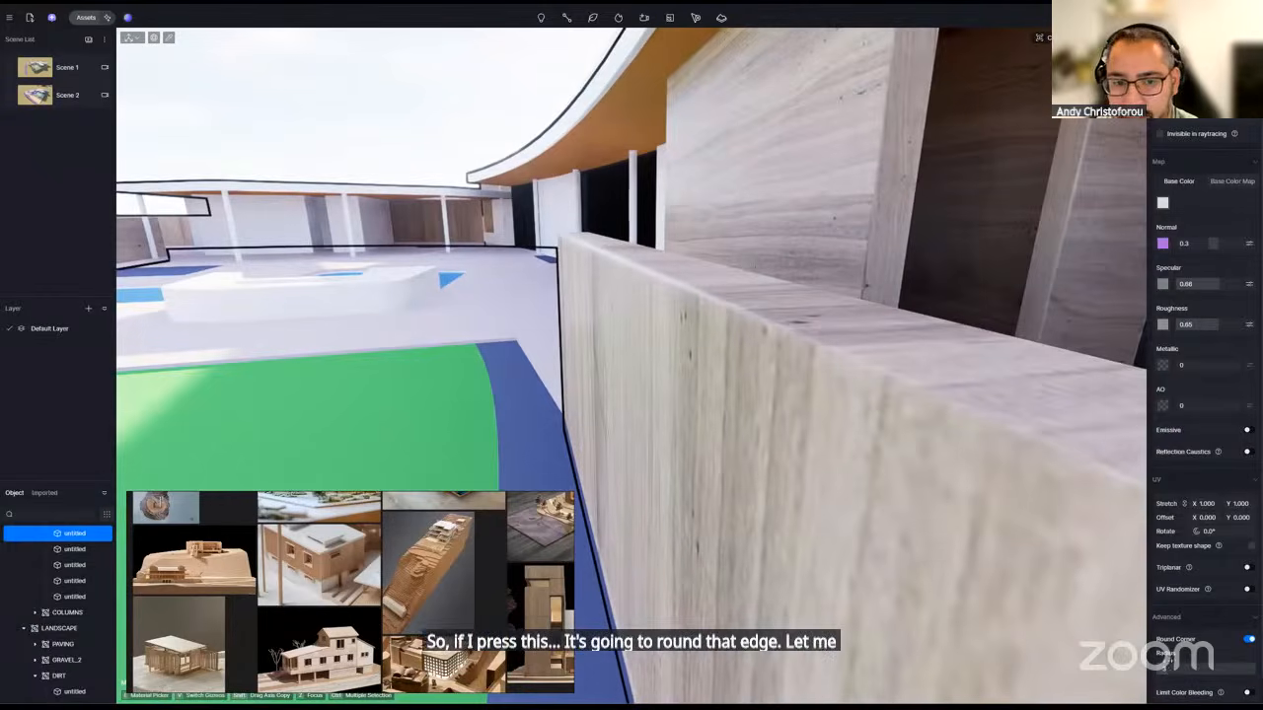
scroll(806, 400, down, 5)
scroll(772, 361, up, 4)
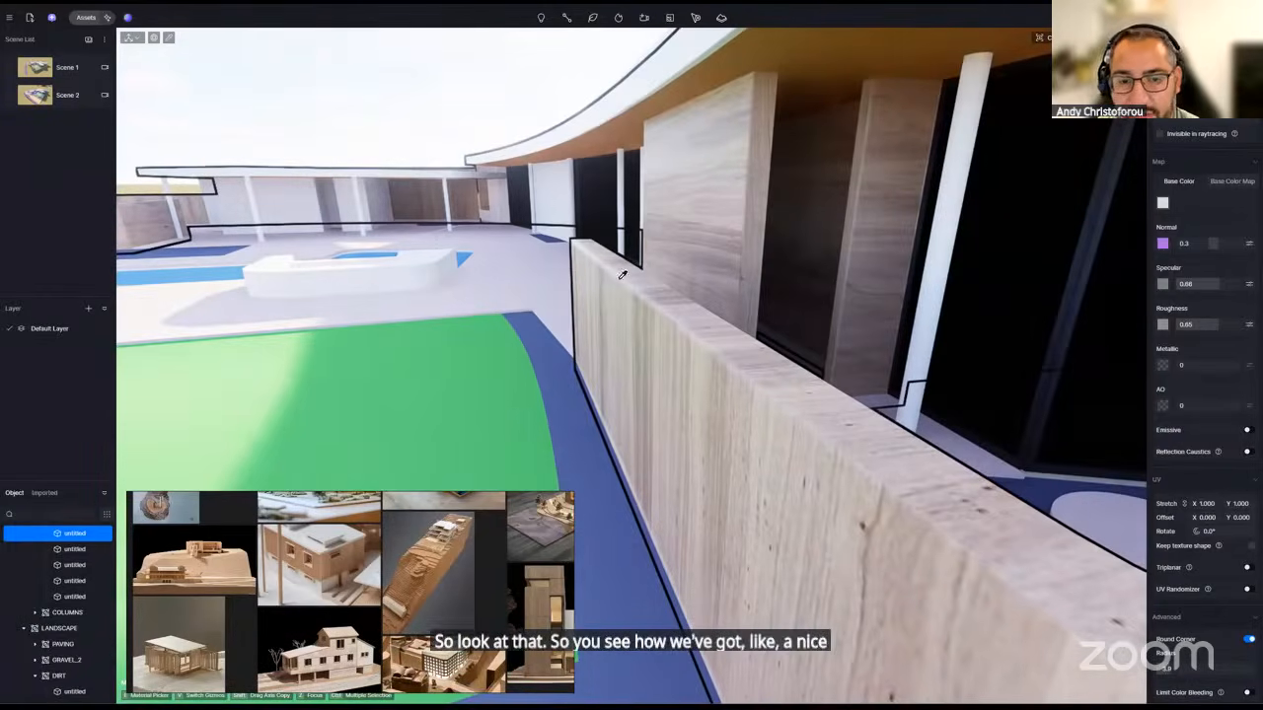
right_drag(621, 275, 642, 335)
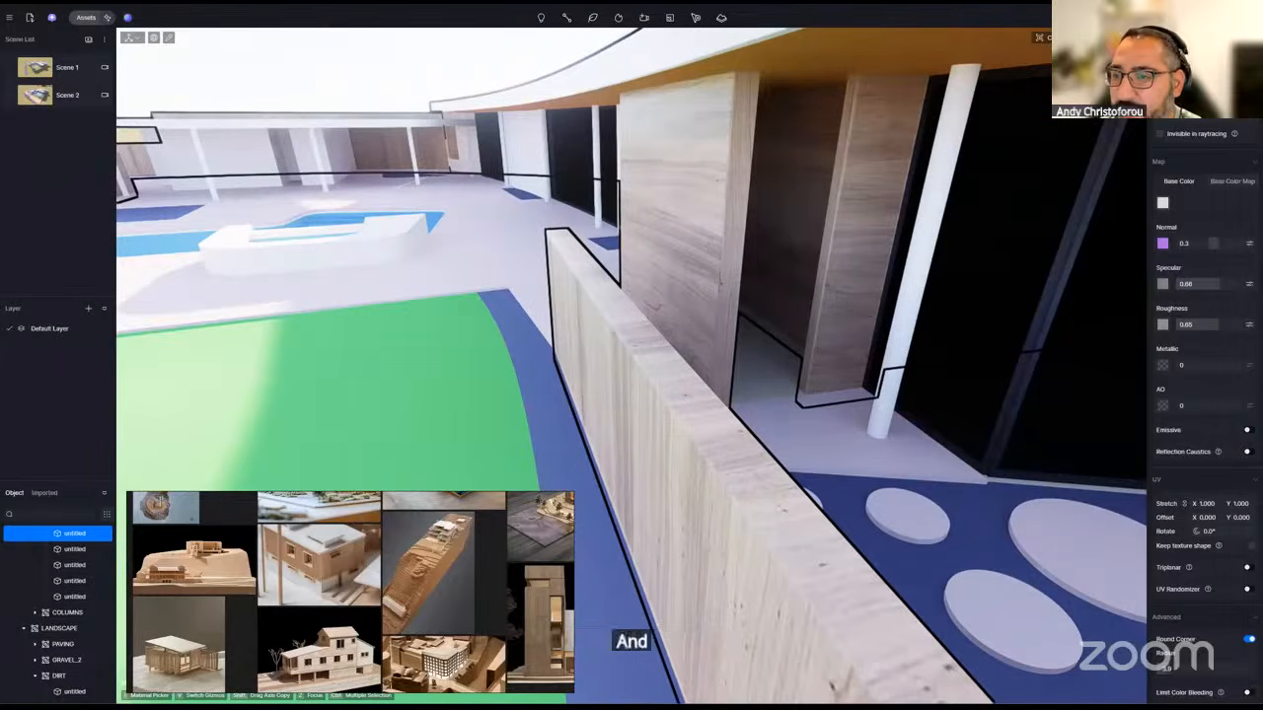
- Adjust the sun's time of day and north offset so light hits the low wall, and reselect the wall's Poplar material
click(1170, 40)
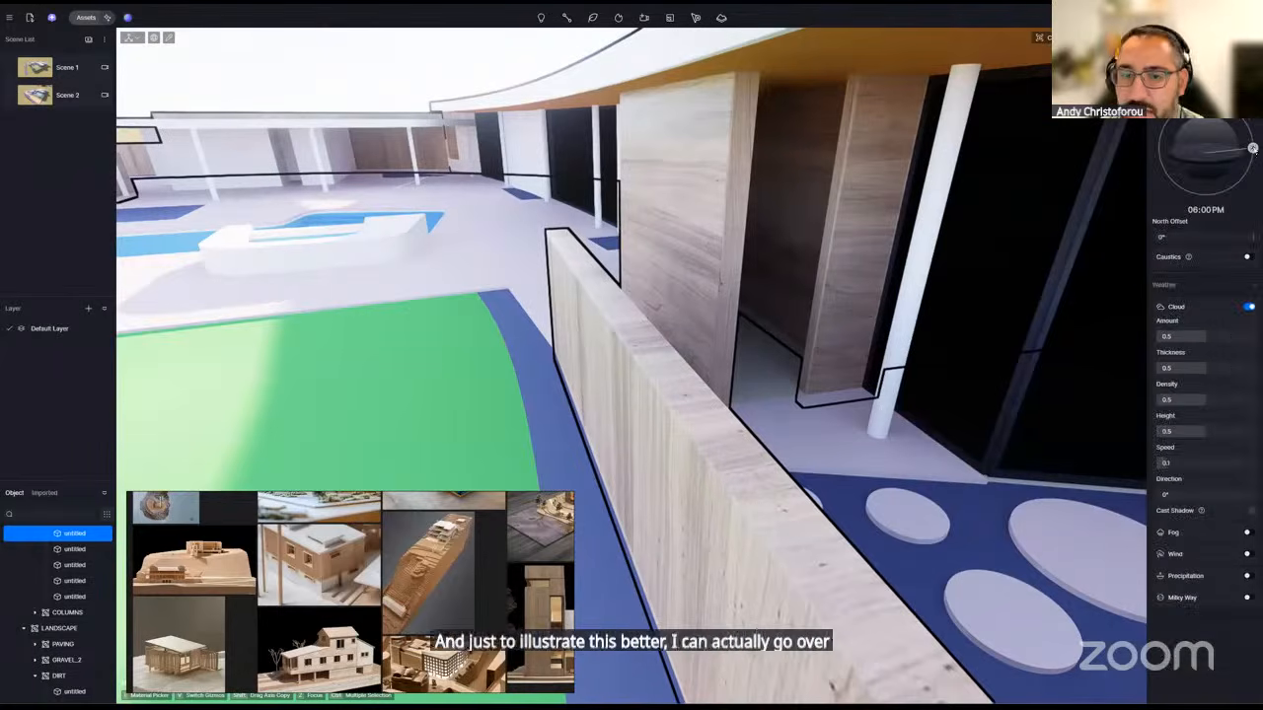
drag(1252, 148, 1240, 121)
drag(1209, 236, 1157, 235)
click(778, 536)
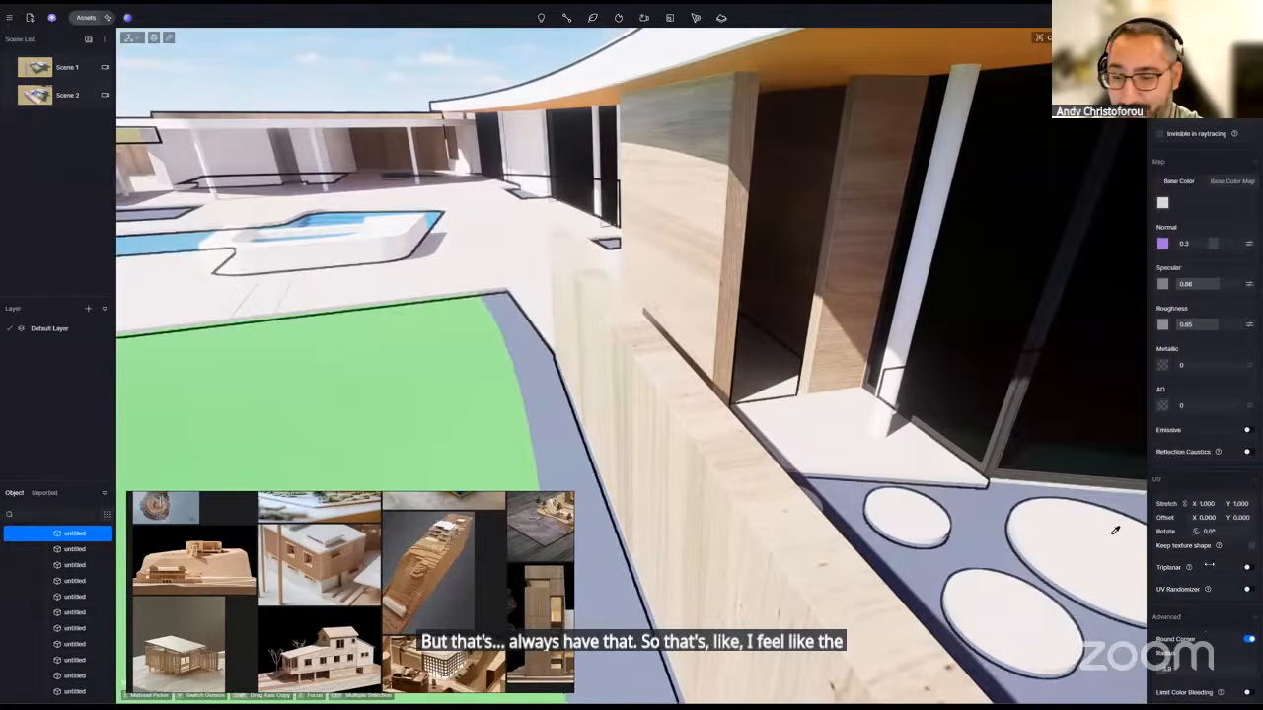
- Enable Triplanar mapping on the Poplar material of the house
scroll(1189, 617, down, 1)
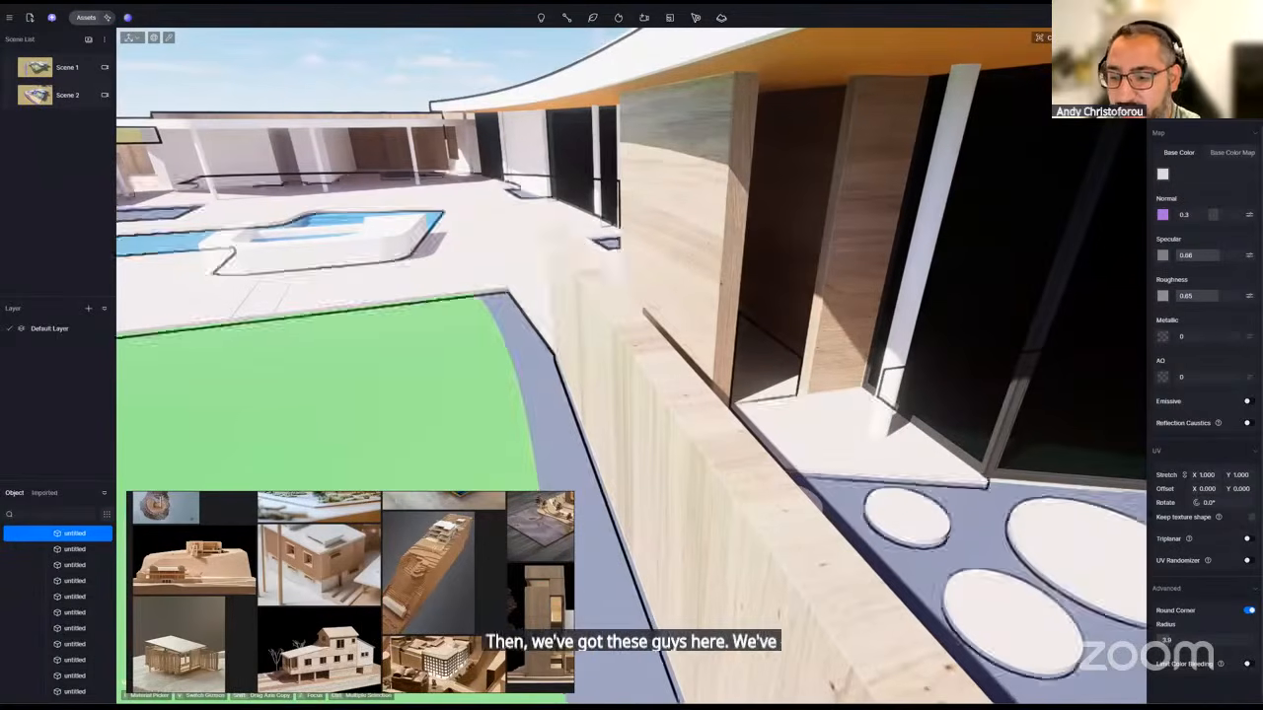
right_drag(678, 470, 800, 567)
key(e)
key(s)
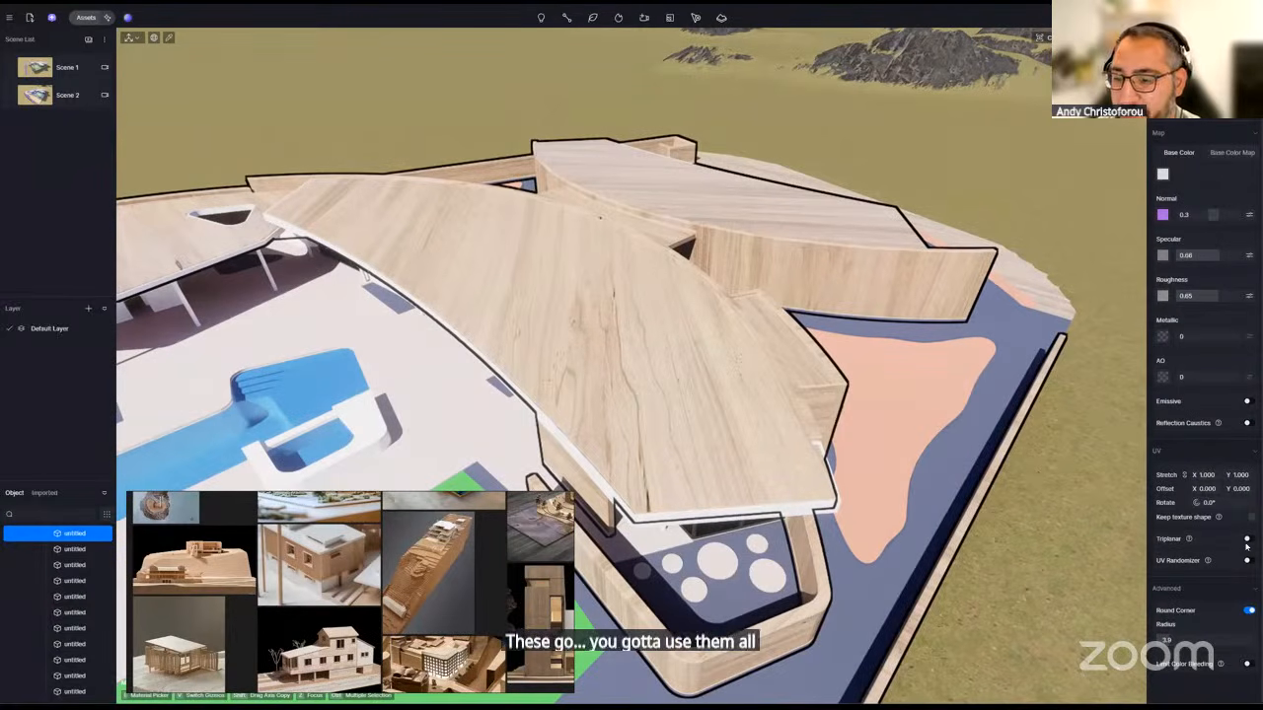
key(e)
right_drag(890, 391, 871, 399)
key(s)
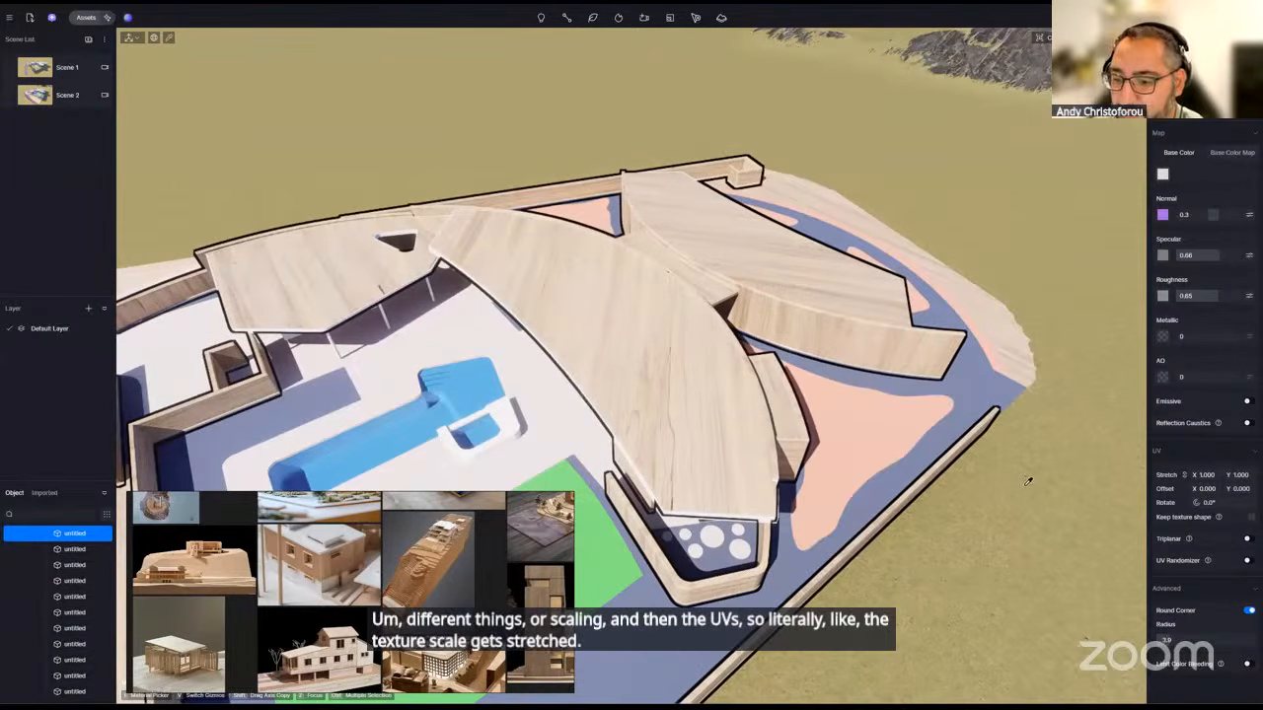
click(1248, 539)
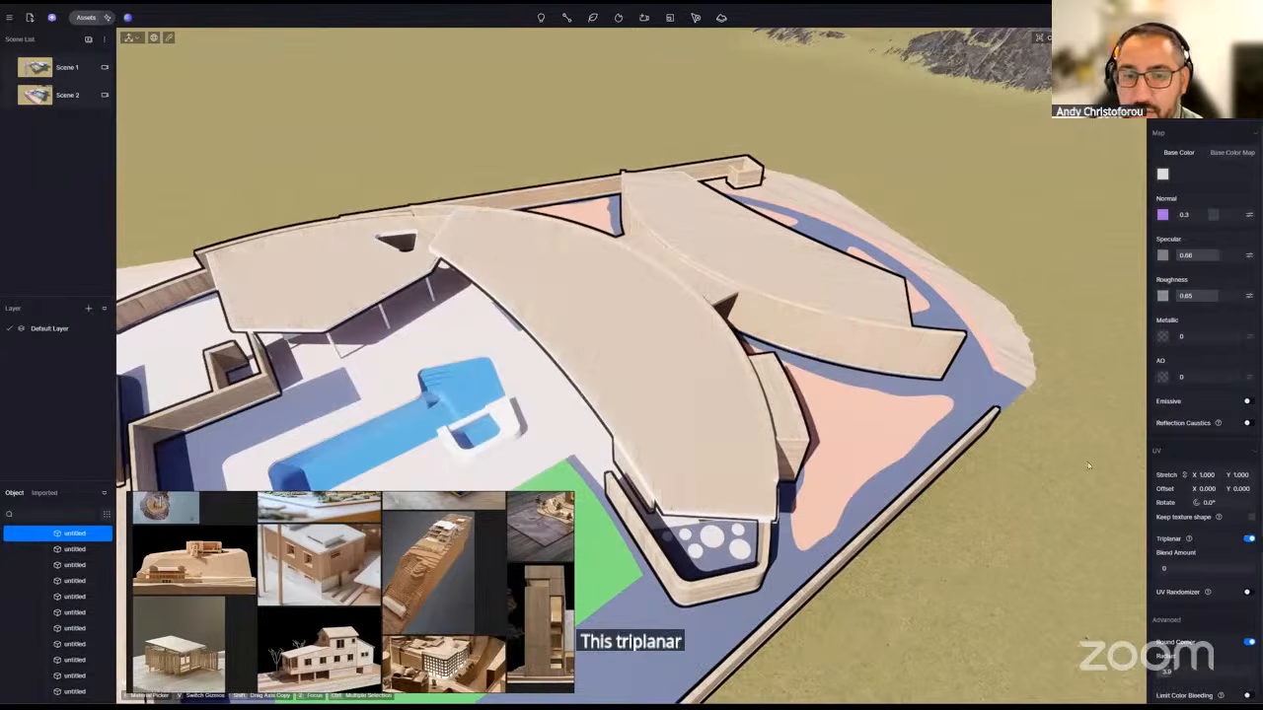
- Set the Poplar's texture stretch to 12 in both X and Y
scroll(763, 412, up, 5)
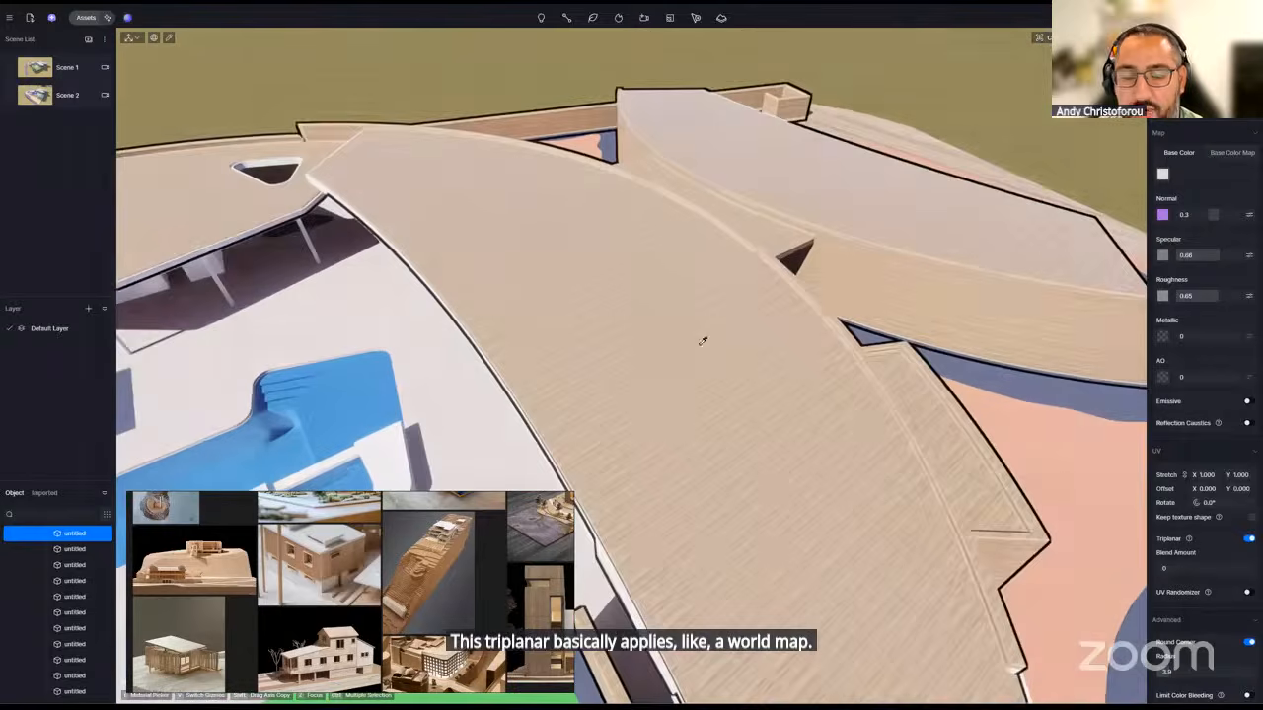
scroll(705, 345, down, 5)
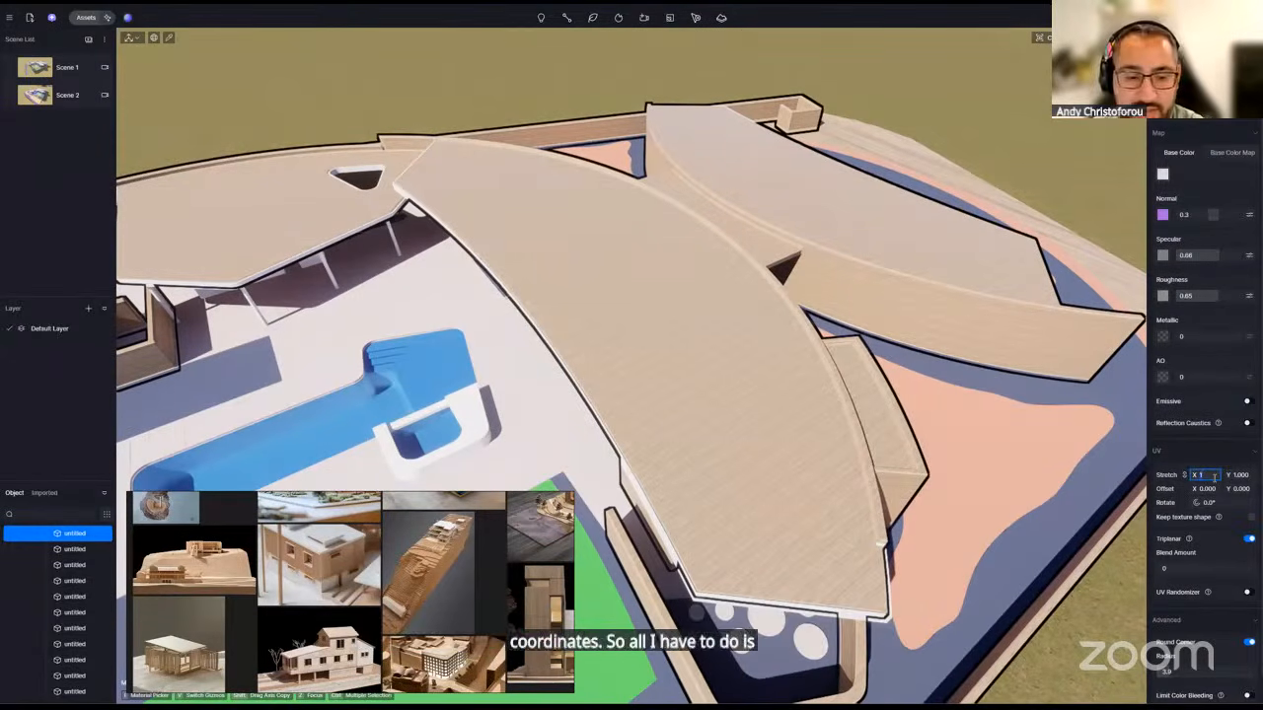
key(Return)
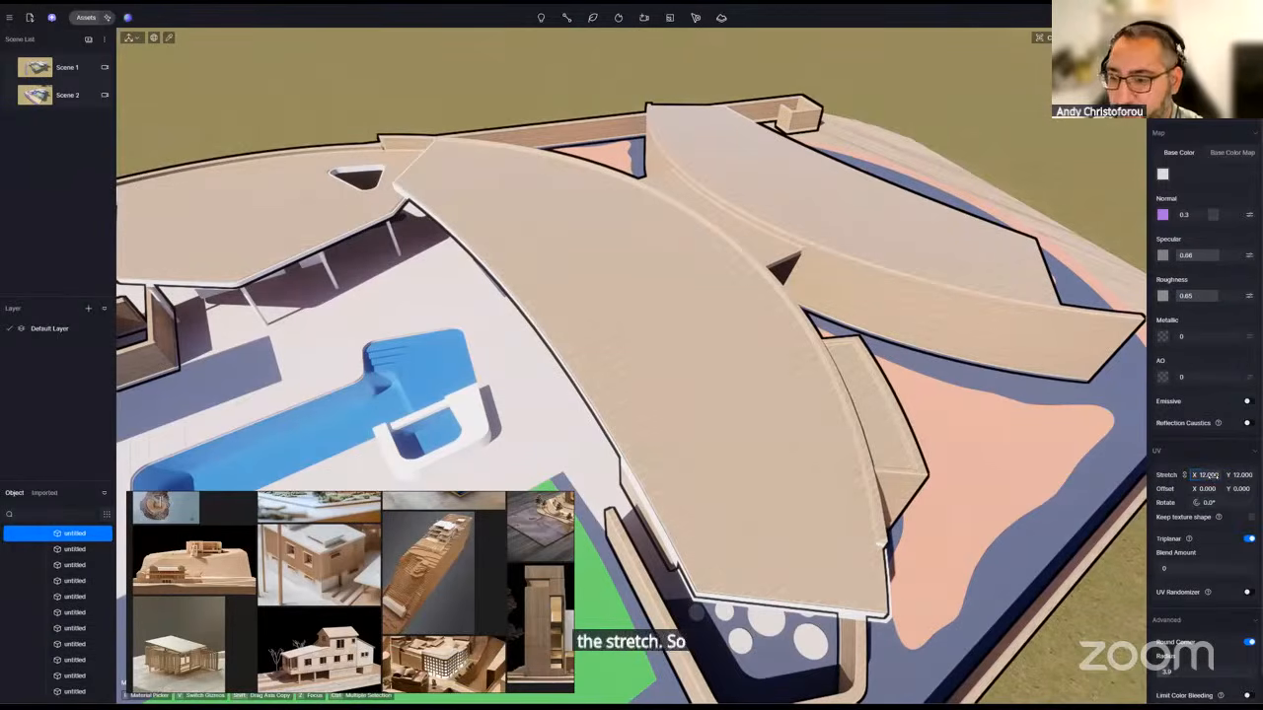
- Try texture stretch values of 0.1, 0.05 and 0.02 on the Poplar and inspect the grain scale on the roofs
key(Return)
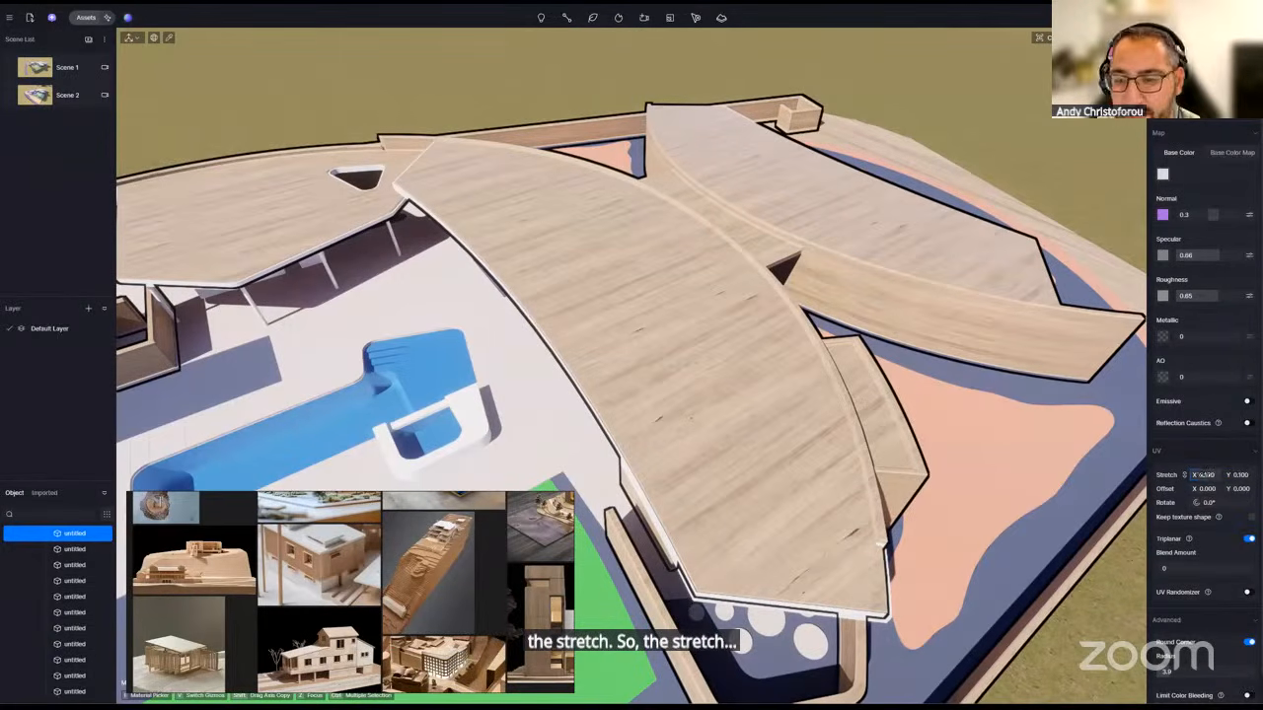
key(Return)
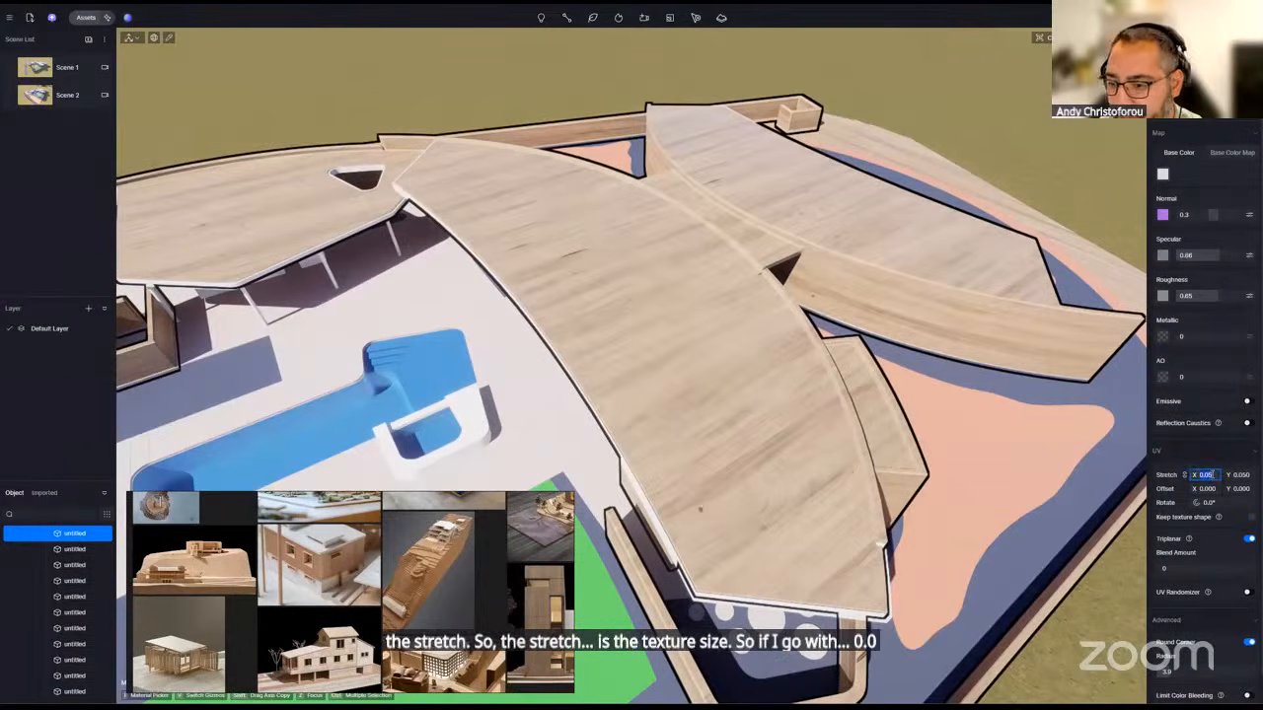
text(0.02)
key(Return)
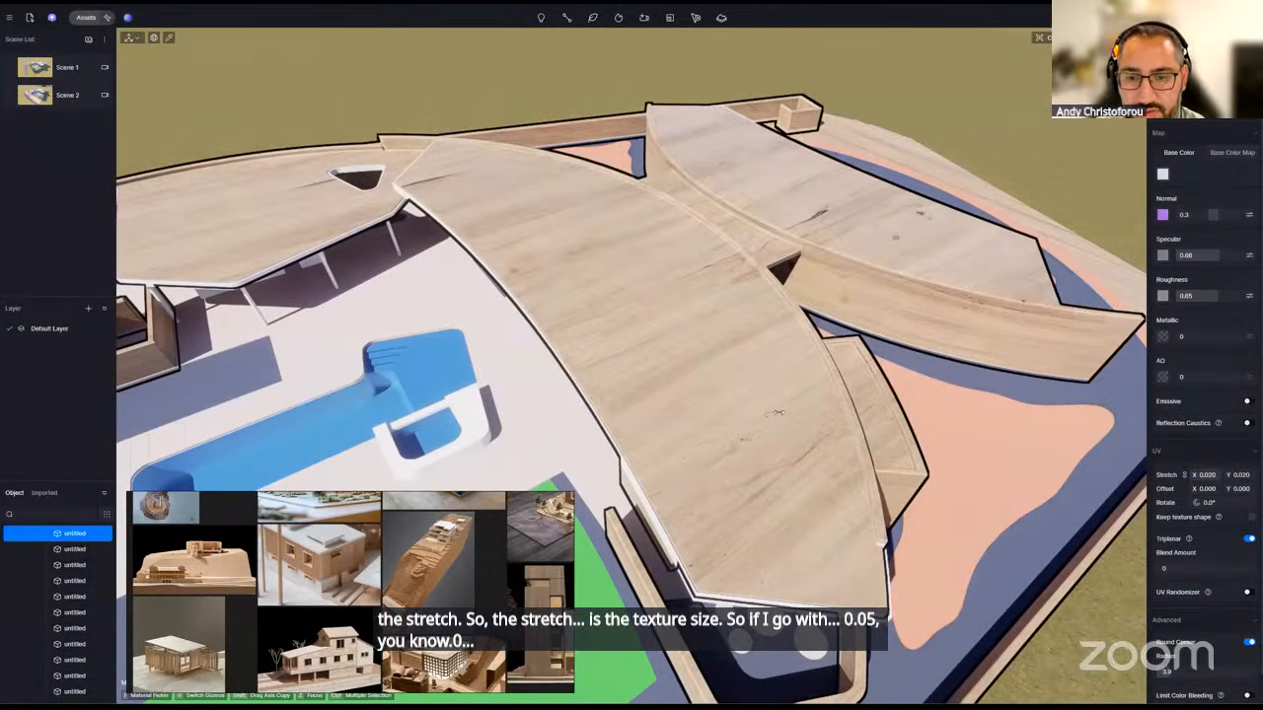
scroll(769, 296, up, 3)
scroll(595, 346, down, 5)
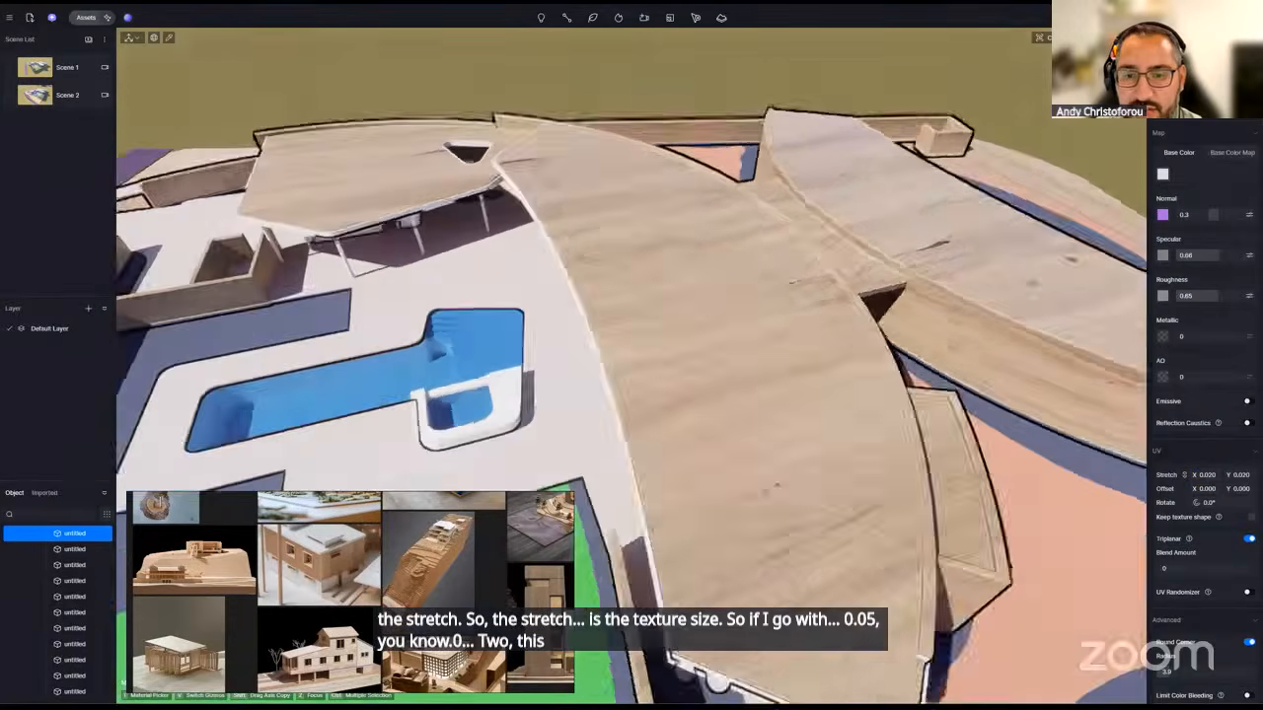
middle_drag(781, 296, 834, 321)
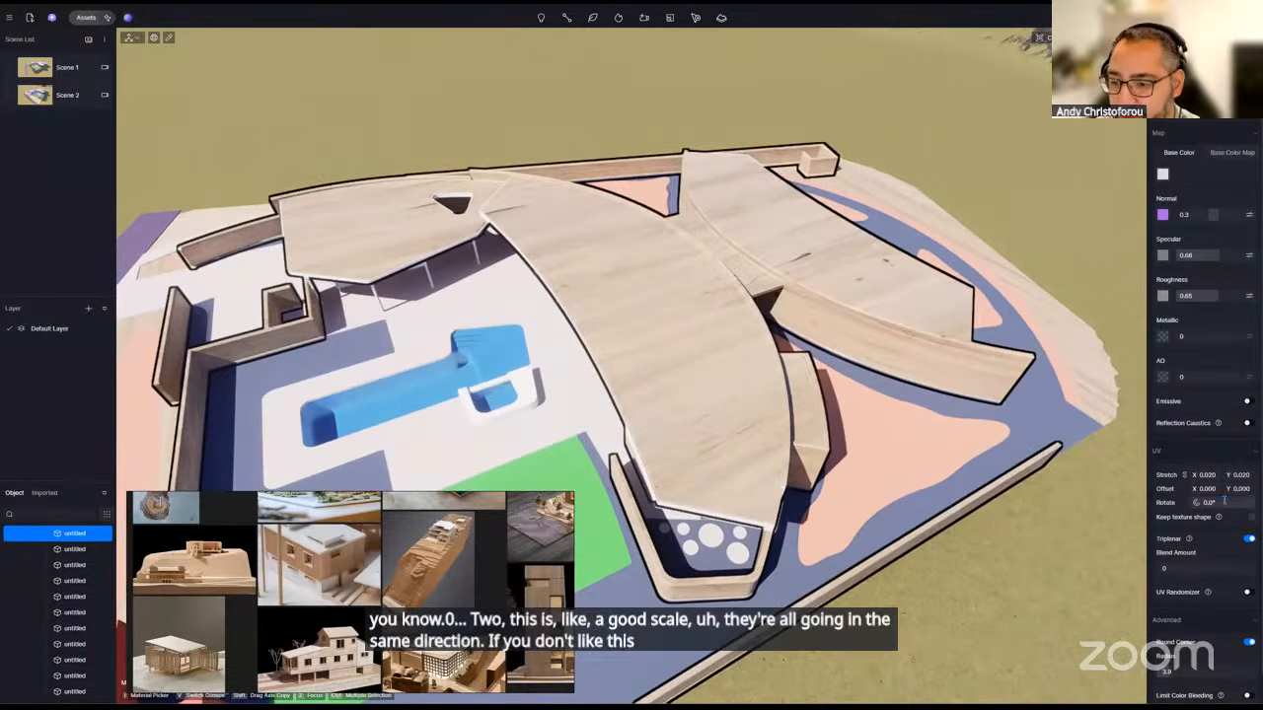
- Rotate the Poplar texture by 90° and inspect the grain direction across the roofs
key(Return)
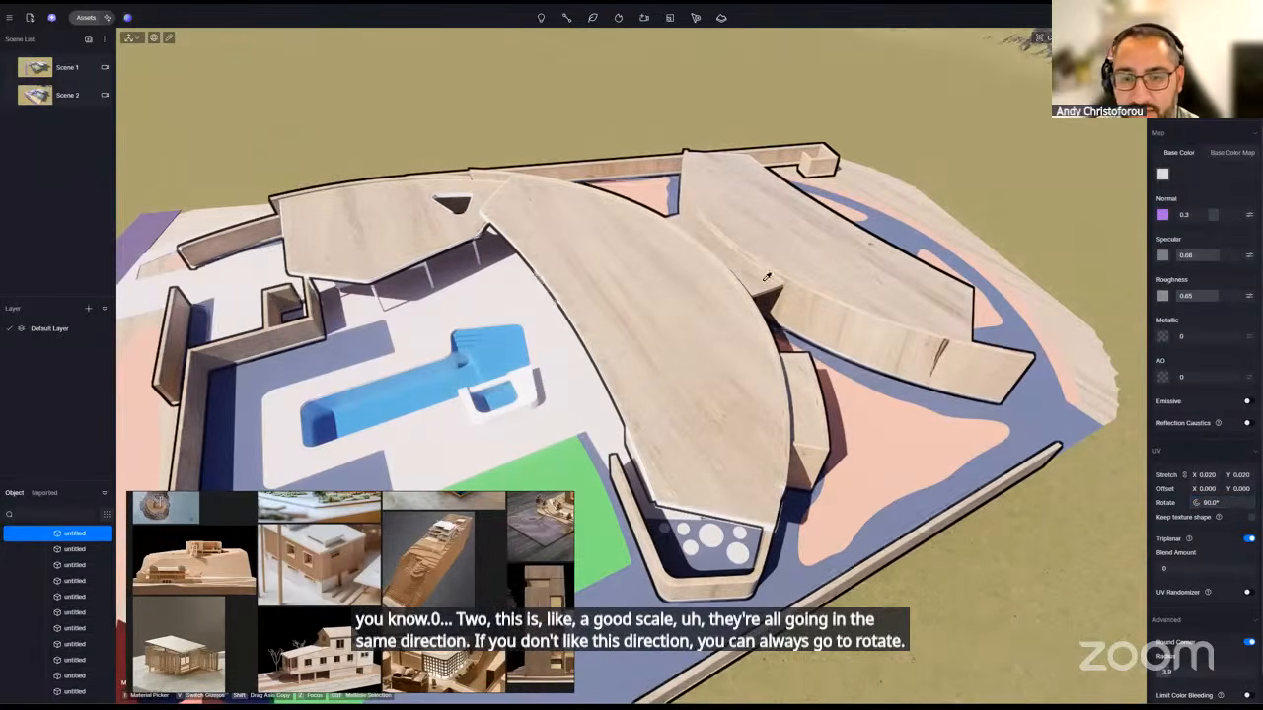
middle_drag(738, 311, 792, 334)
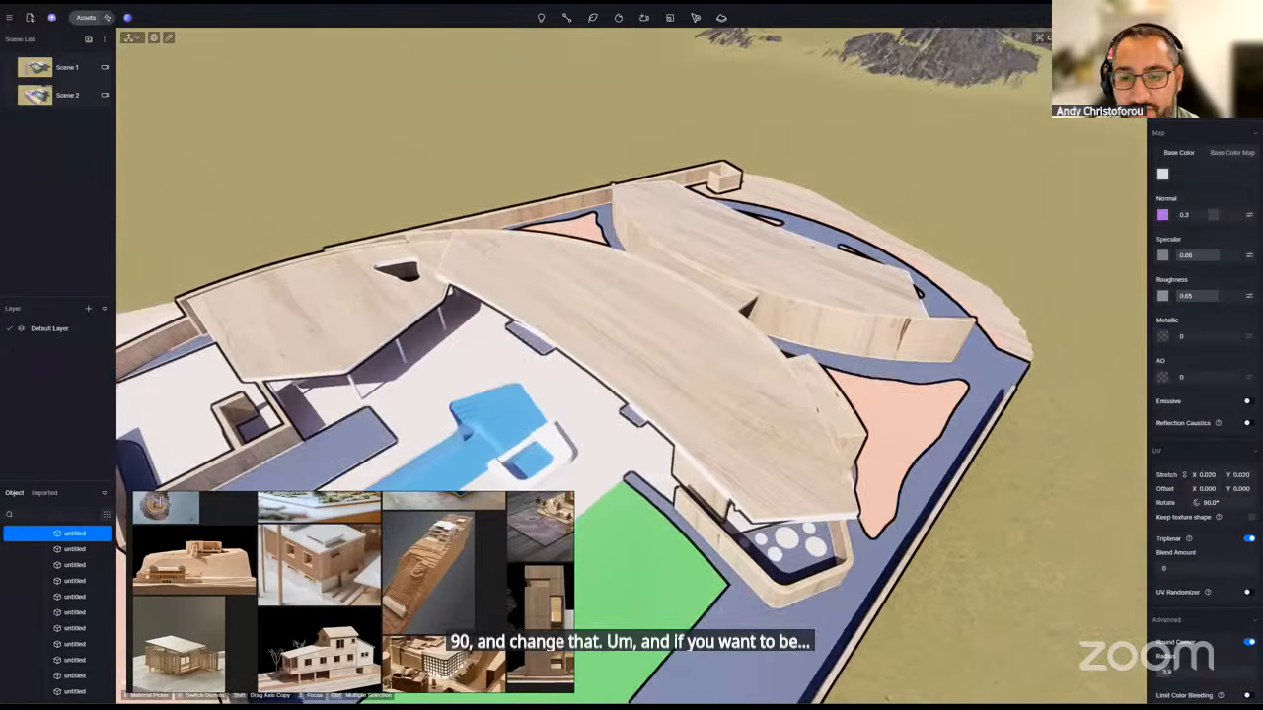
scroll(681, 365, up, 2)
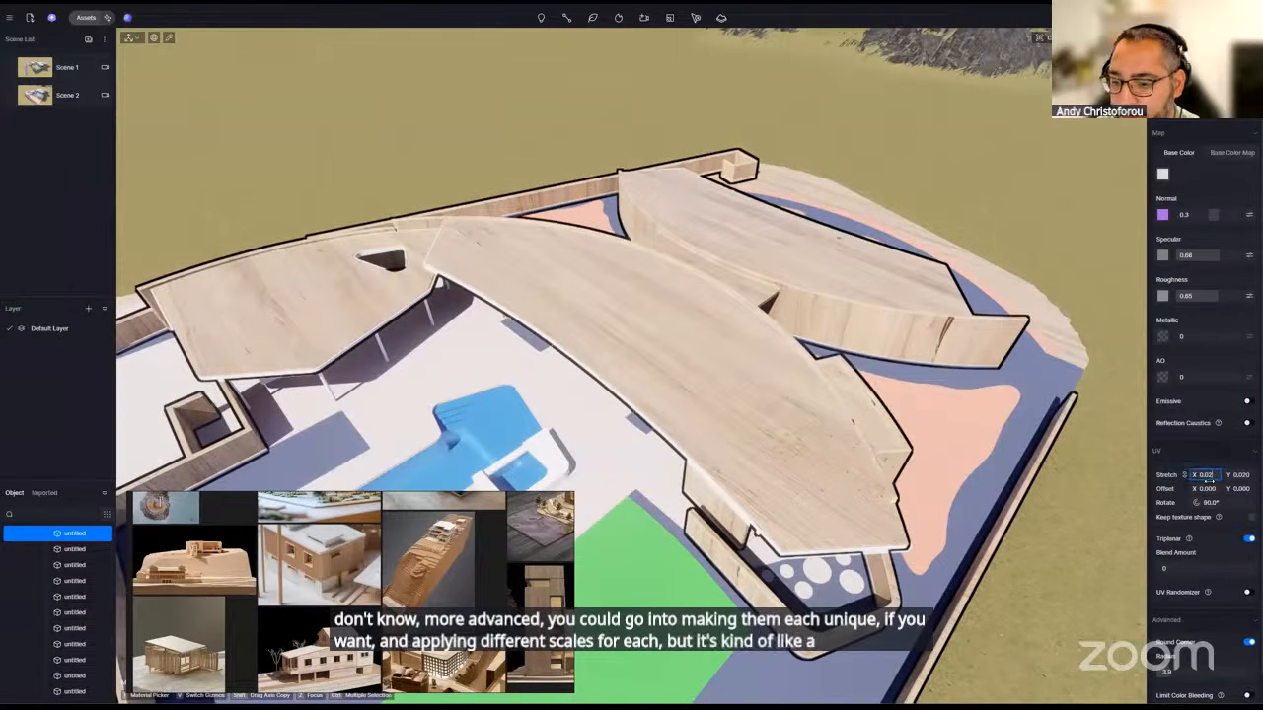
- Try a Poplar texture stretch of 0.01 and settle on 0.03 in both X and Y
key(BackSpace)
text(1)
key(Return)
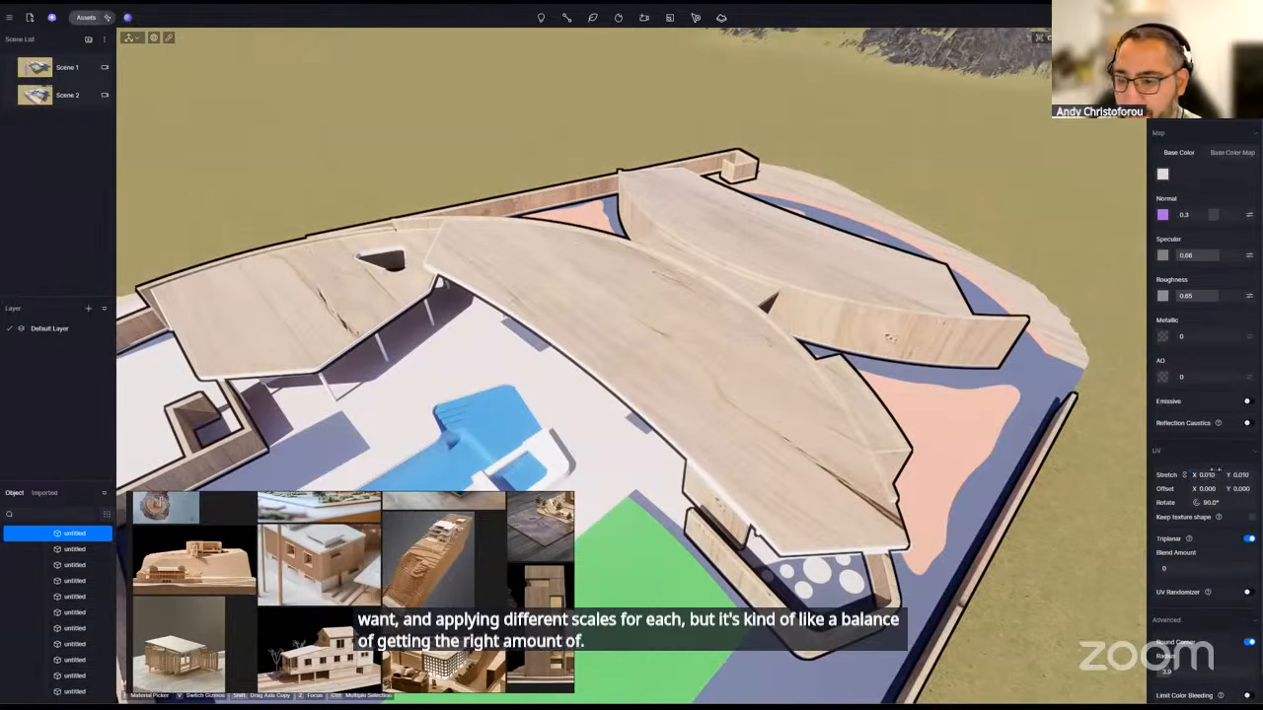
click(1206, 474)
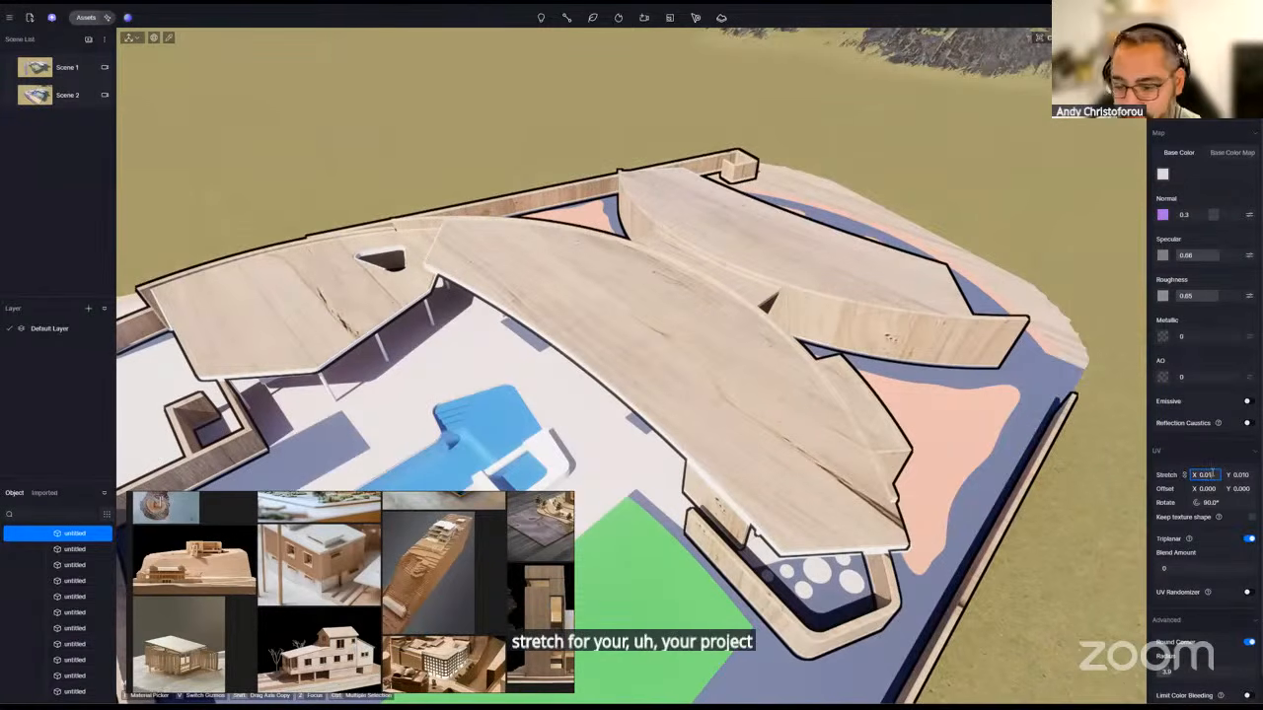
text(0.03)
key(Return)
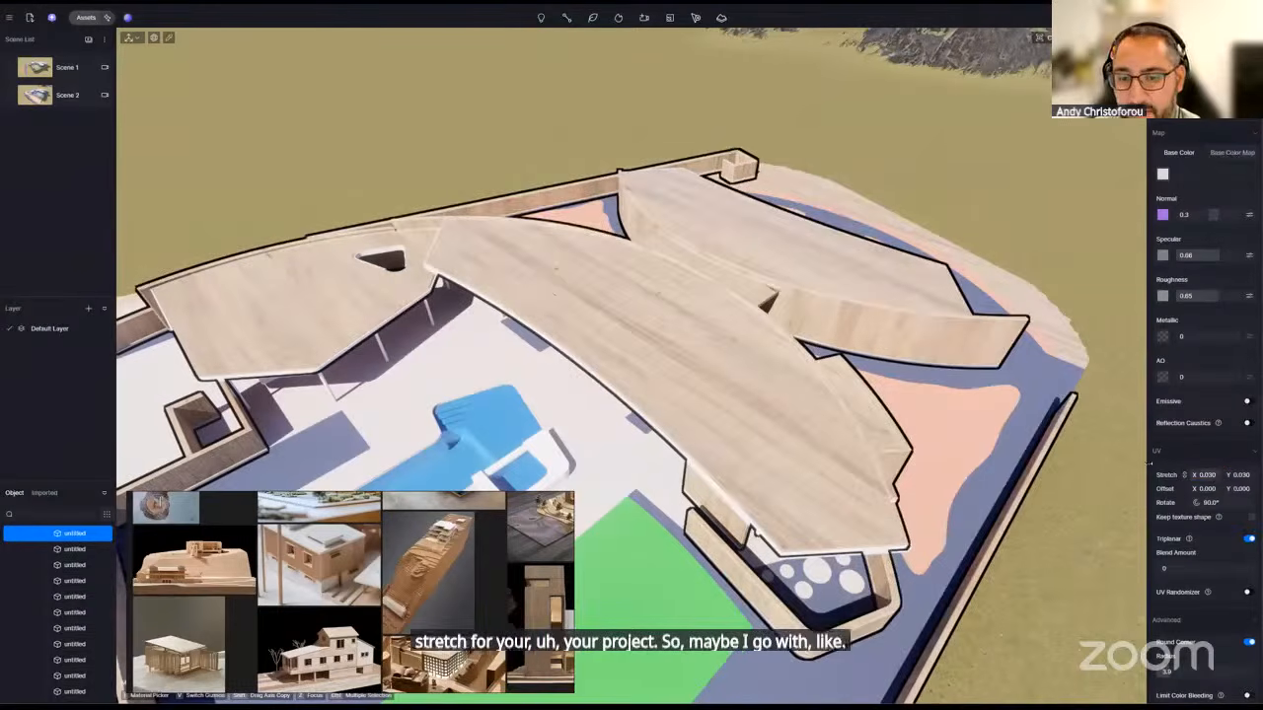
- Try UV Randomizer on the Poplar, check its effect on the curved roof, and switch it off again
mouse_move(733, 293)
middle_down()
mouse_move(728, 237)
mouse_move(690, 183)
mouse_move(730, 222)
mouse_move(750, 288)
middle_up()
scroll(733, 296, up, 5)
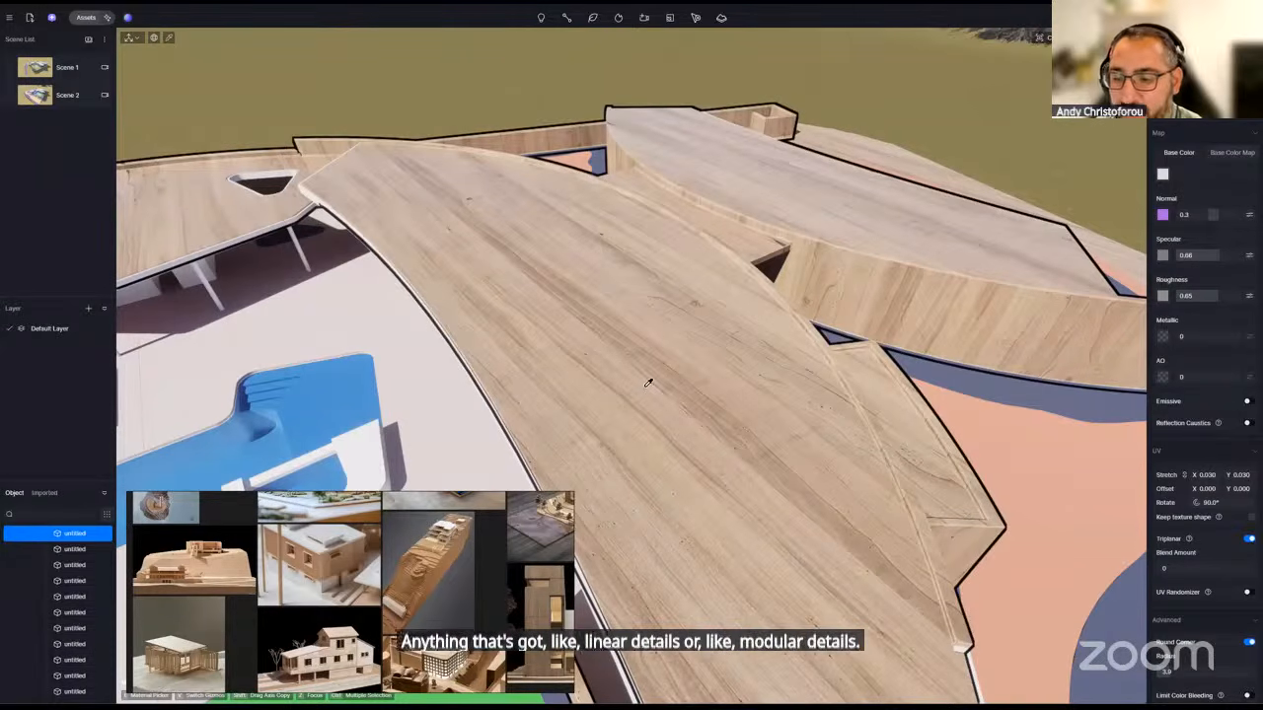
click(1249, 593)
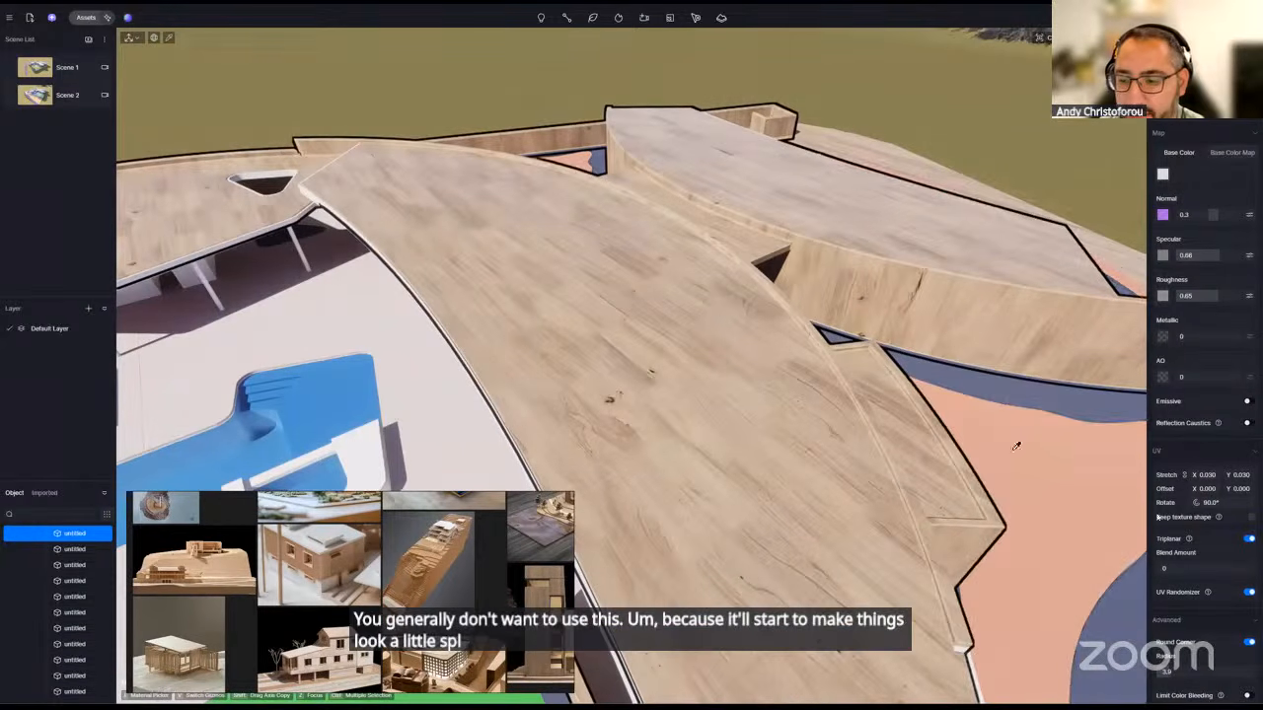
click(1251, 594)
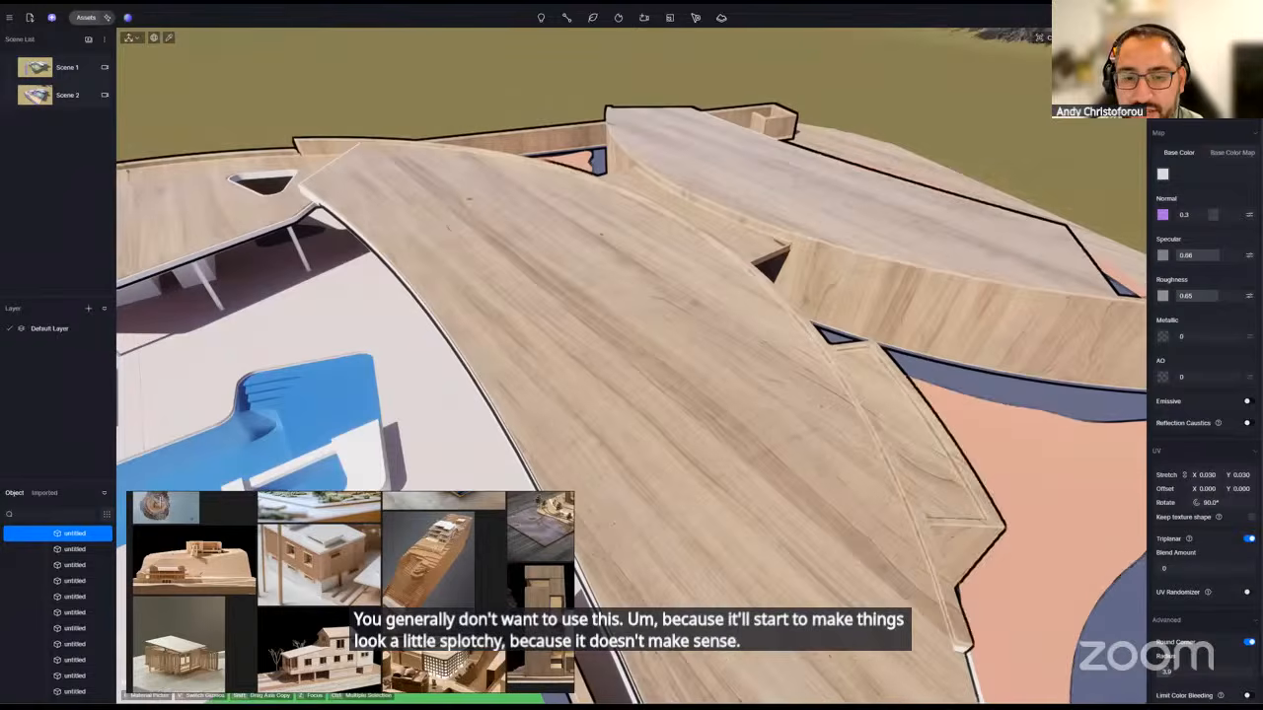
scroll(766, 411, down, 5)
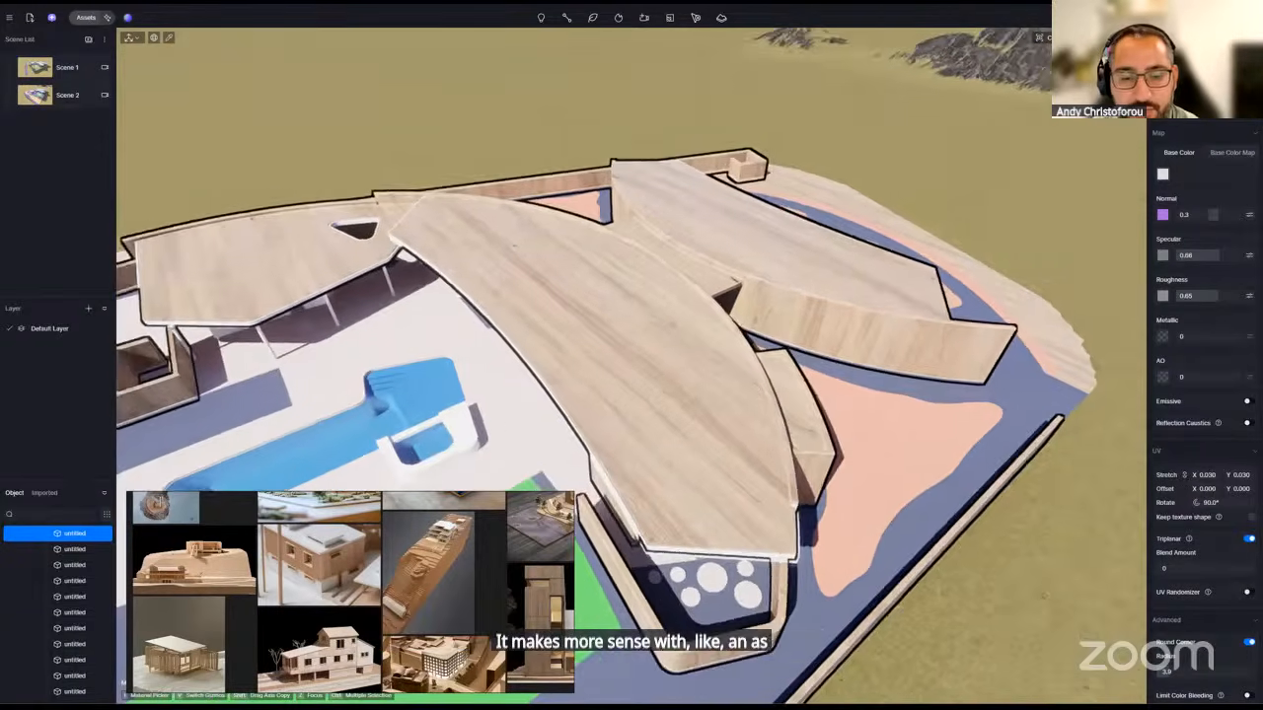
- Apply the Macadam Concrete material from the online Concrete category to the purple road strip beside the garden, and close the asset library
right_drag(766, 412, 591, 436)
middle_drag(592, 436, 742, 383)
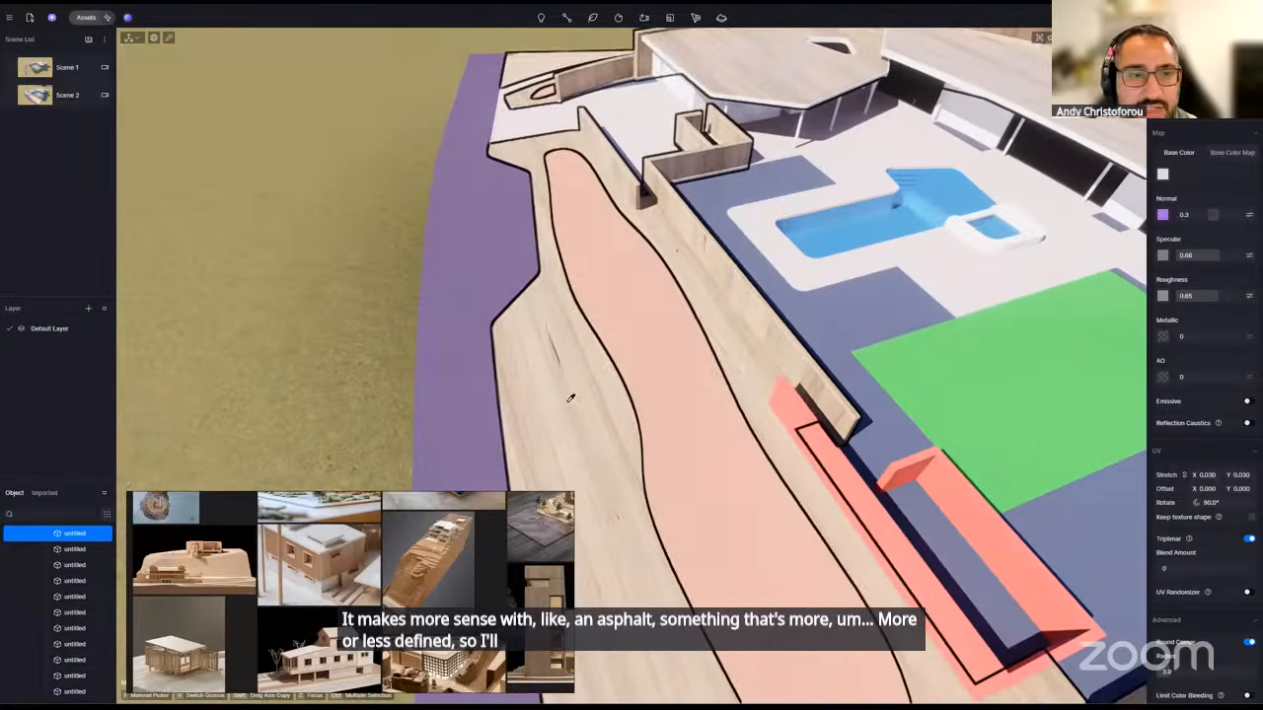
click(86, 17)
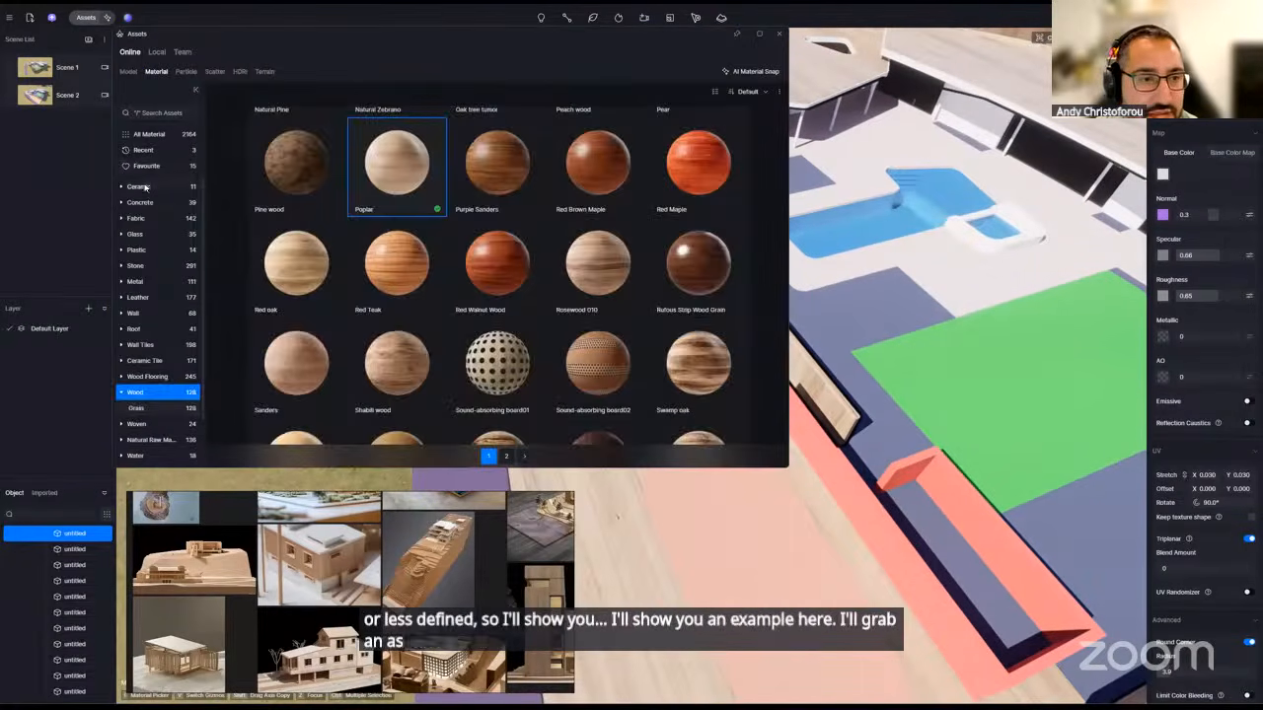
click(166, 202)
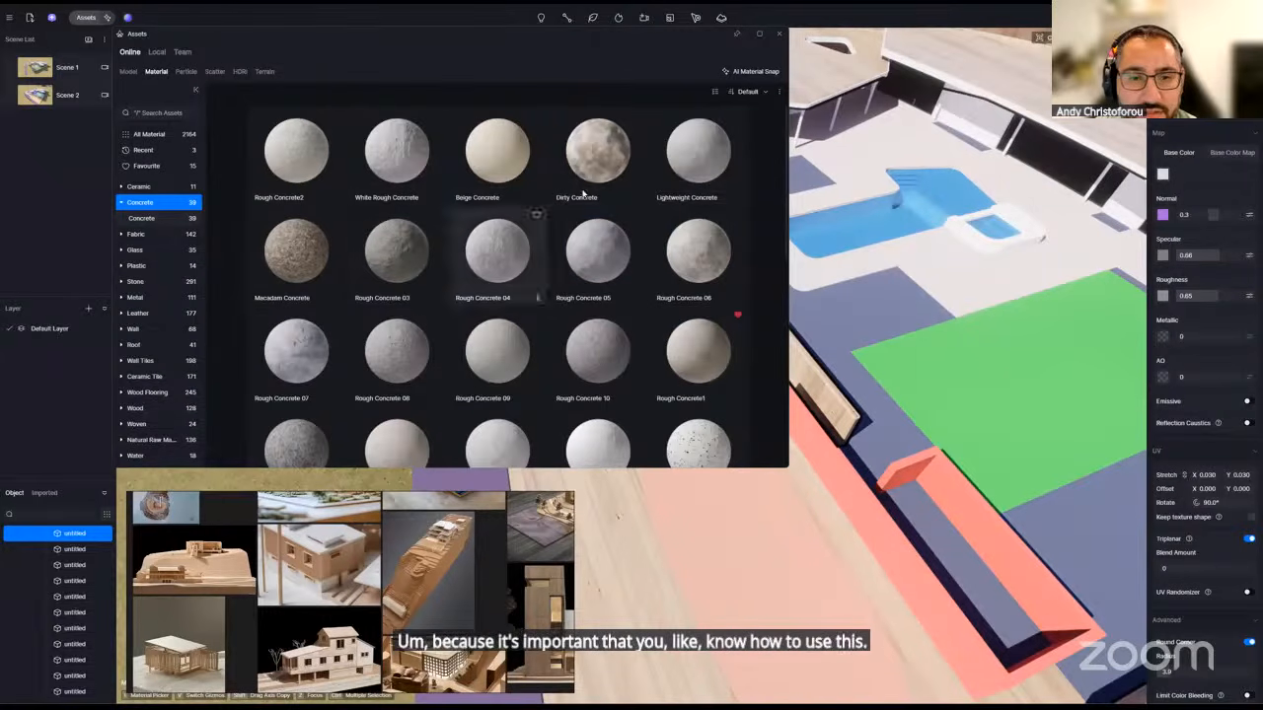
click(295, 249)
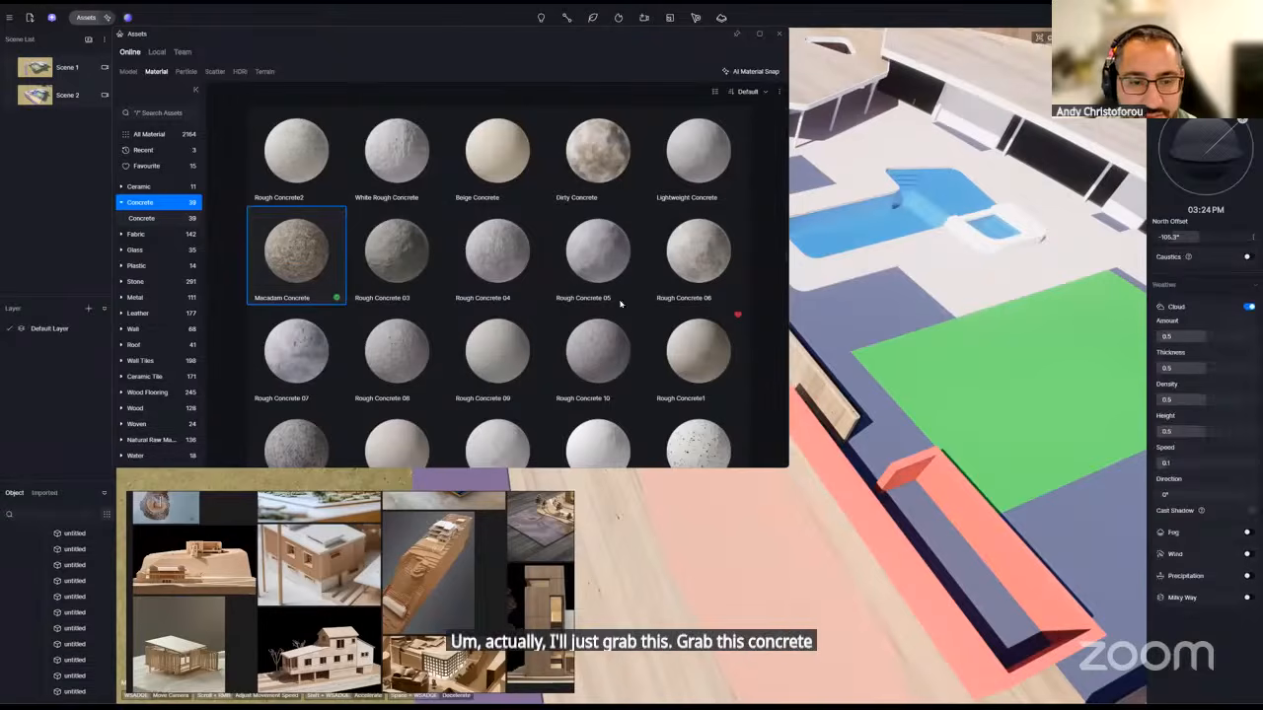
drag(296, 249, 486, 271)
scroll(464, 296, up, 4)
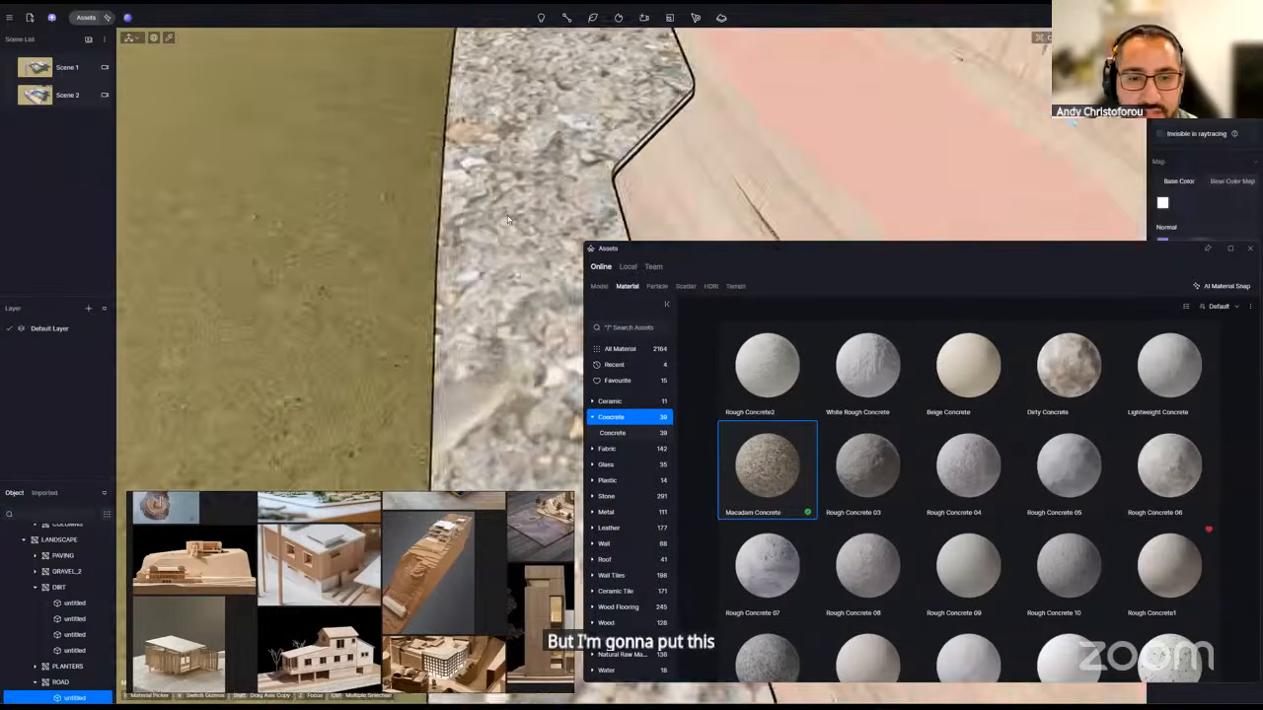
key(Escape)
scroll(681, 237, down, 4)
drag(948, 255, 659, 275)
click(961, 269)
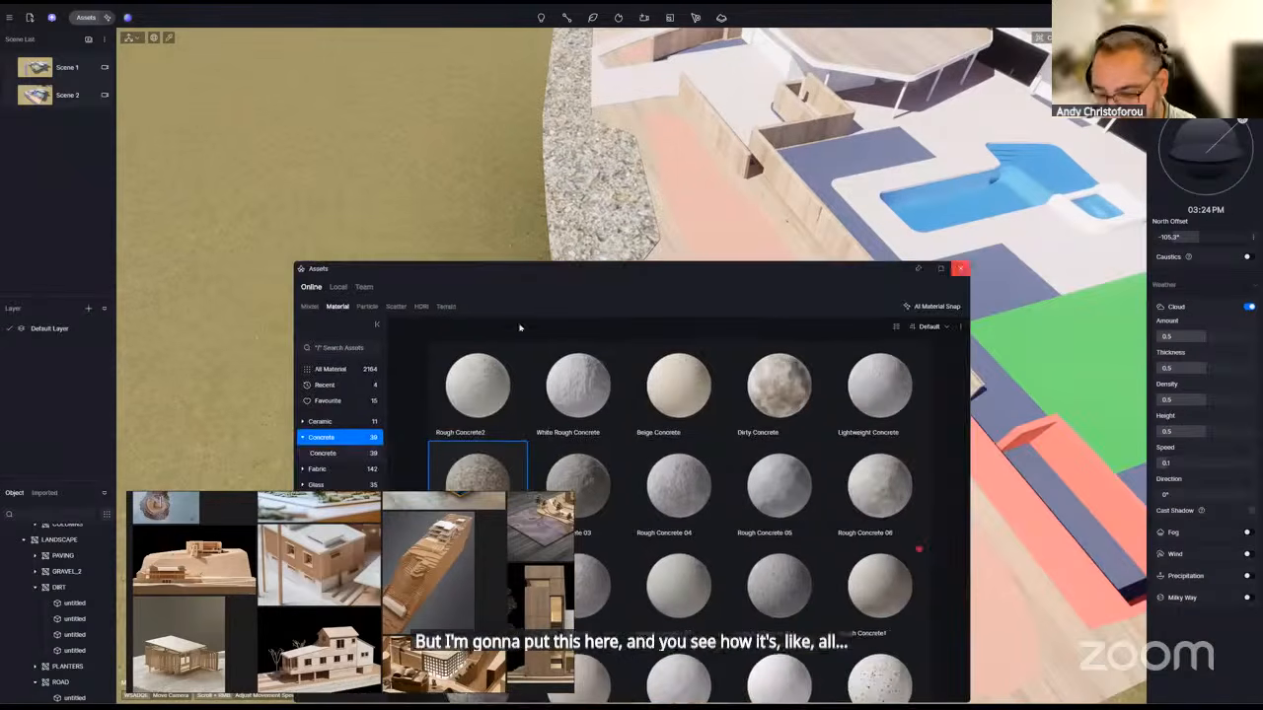
- Enable UV Randomizer on the road's Macadam Concrete and inspect the stone pattern
click(691, 246)
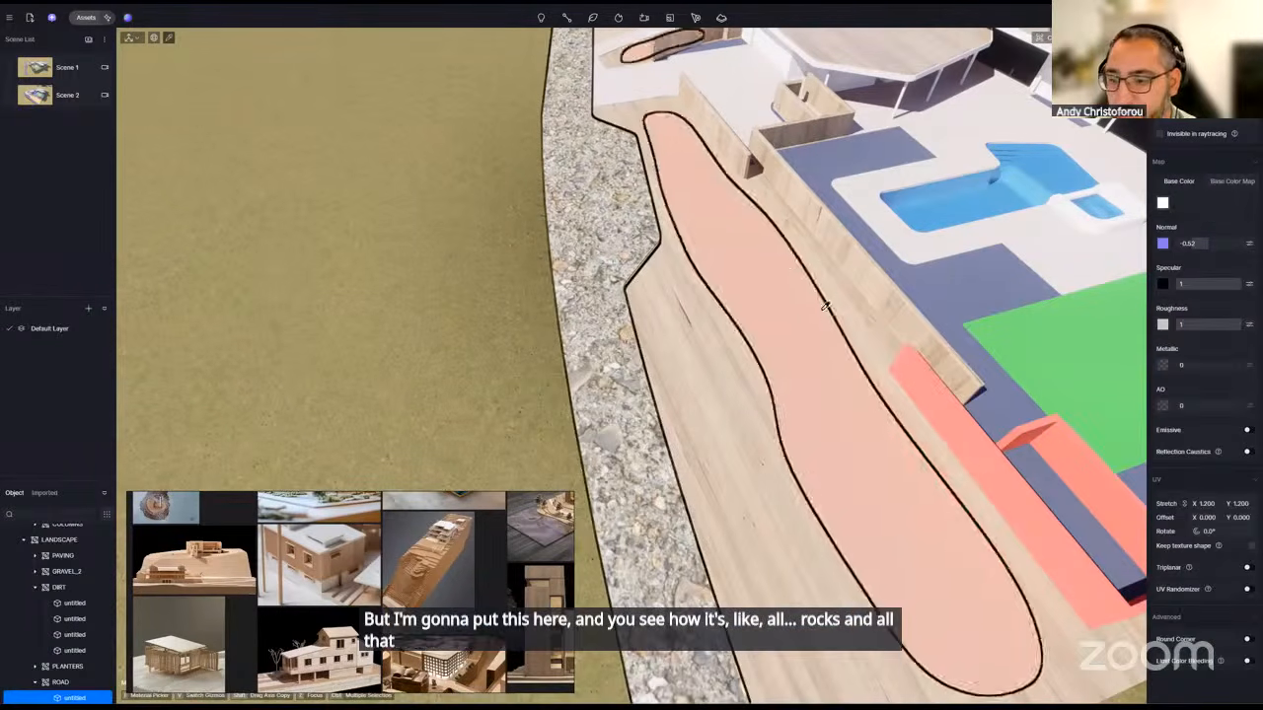
click(1248, 589)
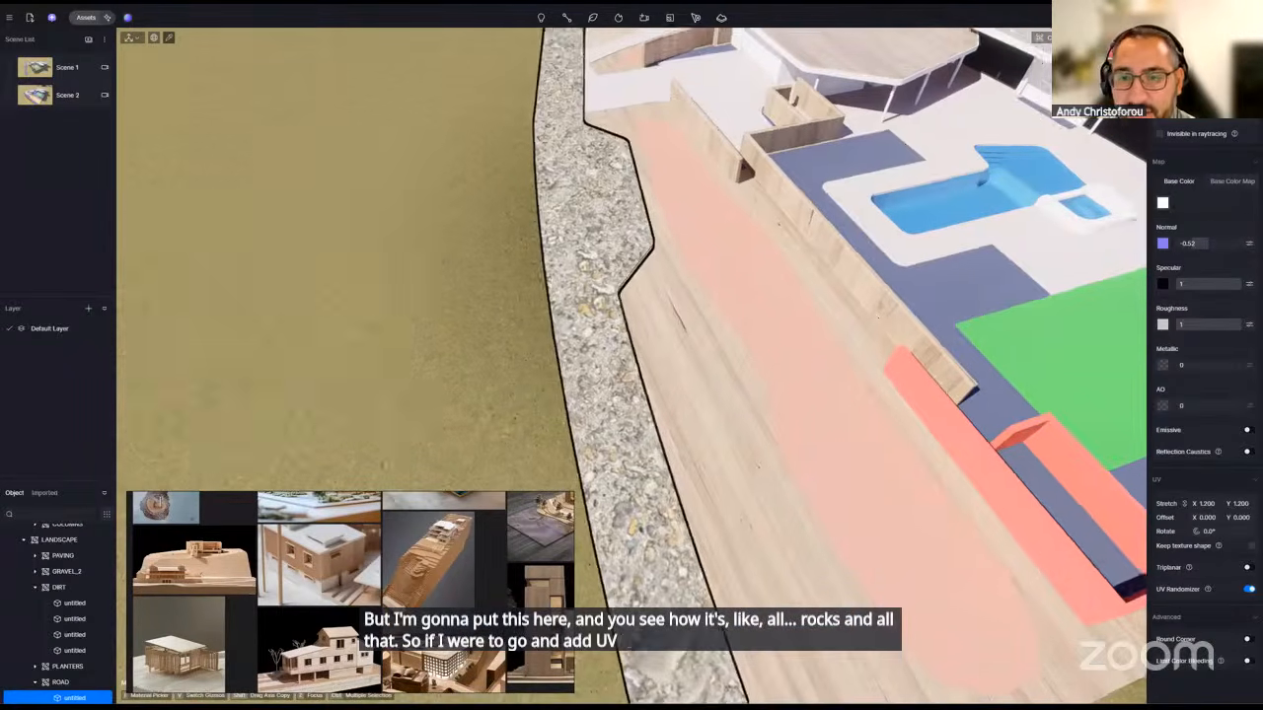
right_drag(631, 286, 602, 284)
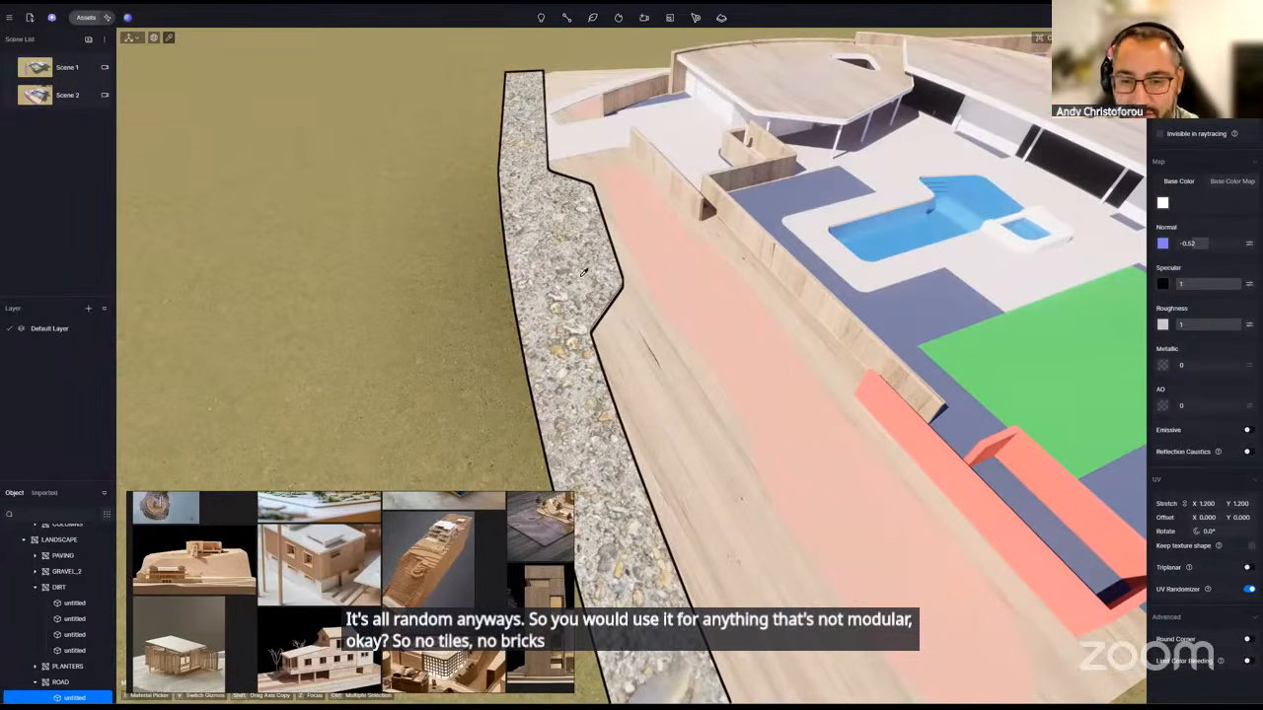
- Return to the overview of the house and select its Poplar material
right_drag(876, 408, 952, 346)
scroll(885, 403, down, 4)
scroll(952, 345, up, 3)
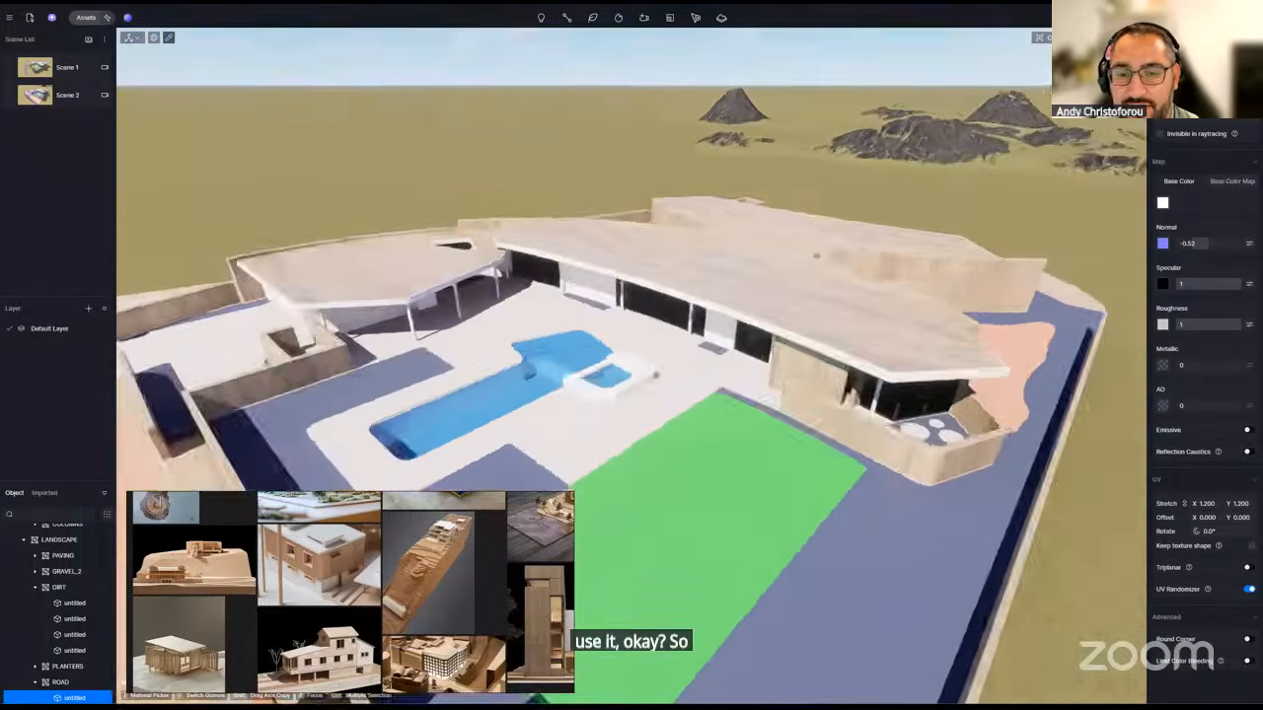
right_drag(817, 255, 750, 424)
click(865, 408)
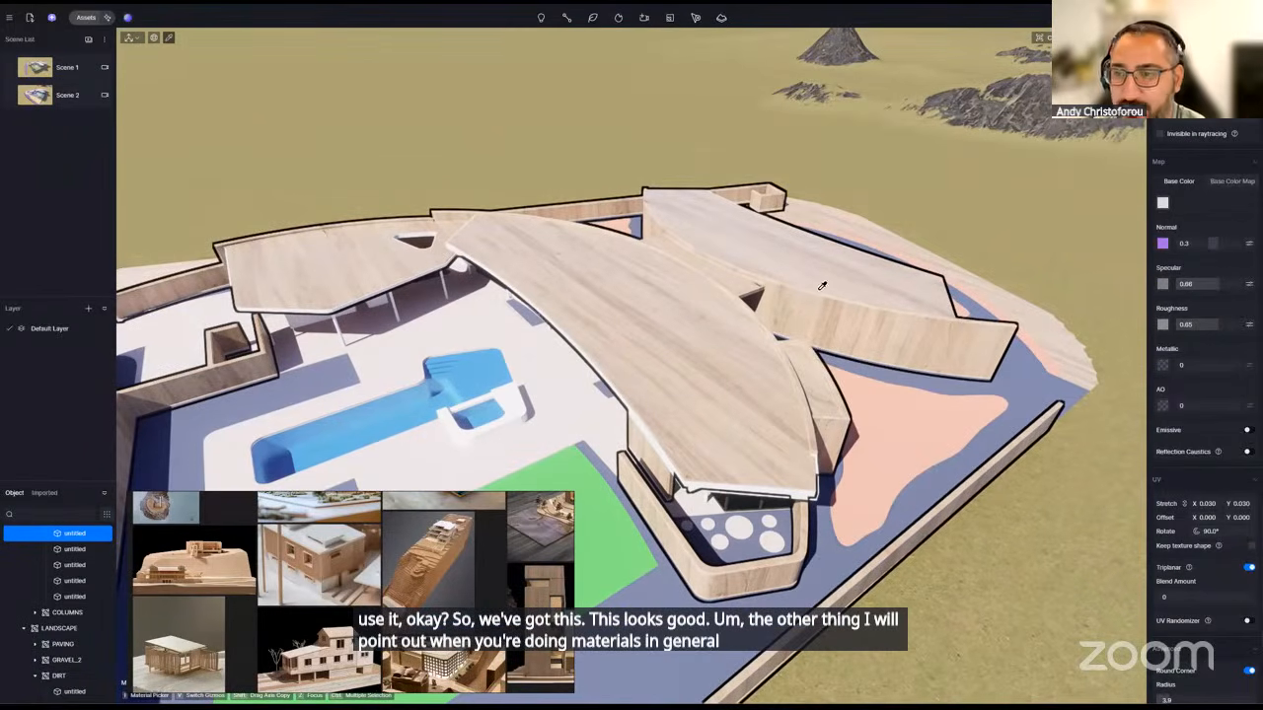
- Turn off auto exposure in the viewport camera settings
click(1168, 39)
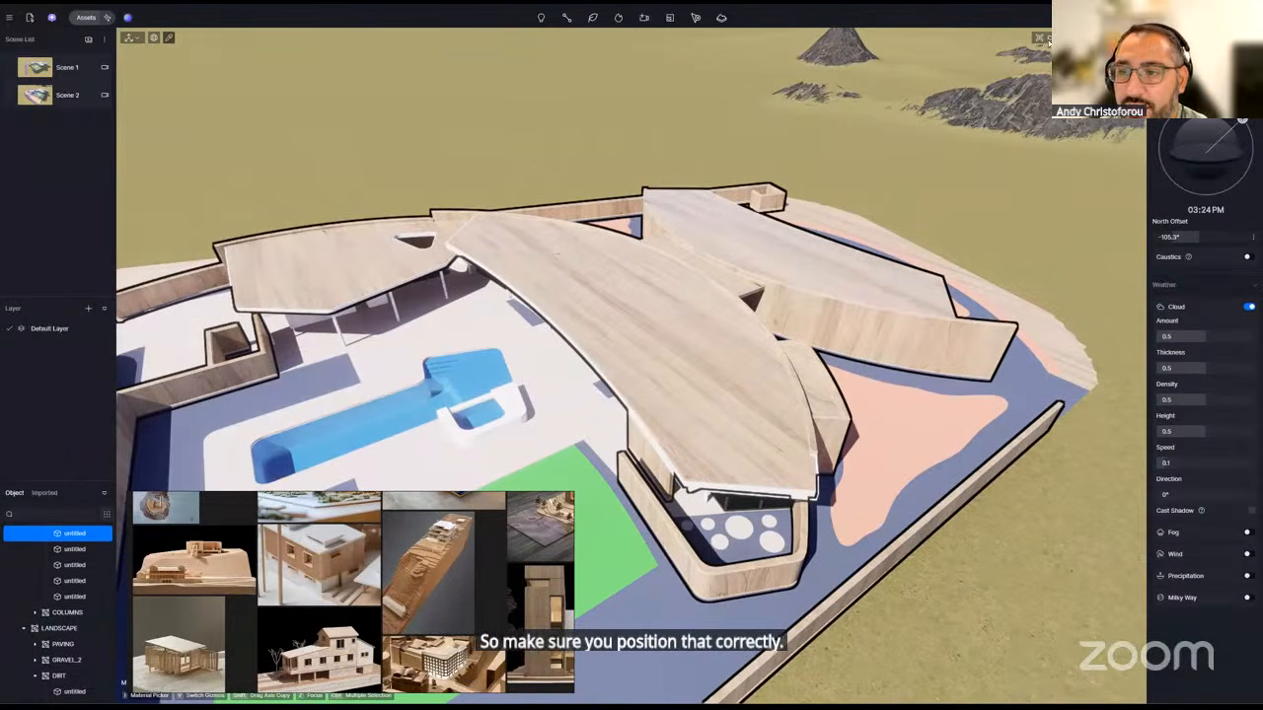
click(1048, 40)
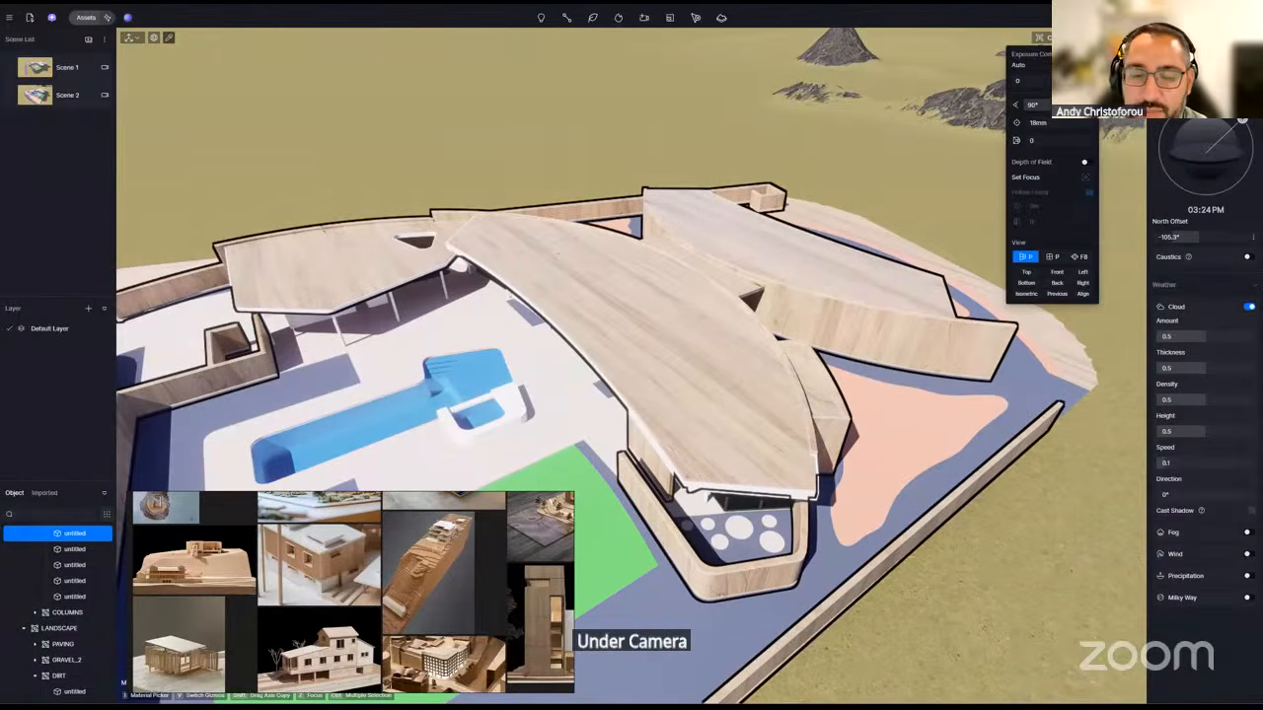
click(1084, 65)
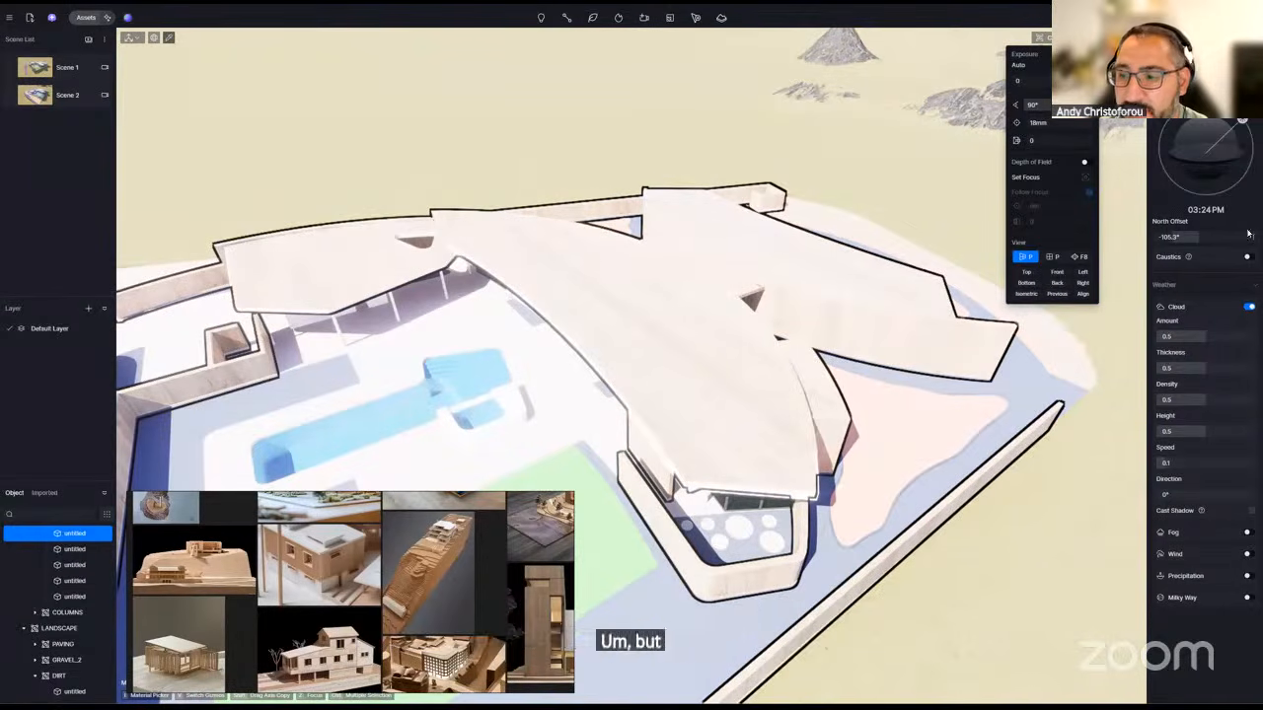
- Set the time of day to 05:37 PM and lower the sunlight intensity to 0.26
drag(1242, 121, 1252, 143)
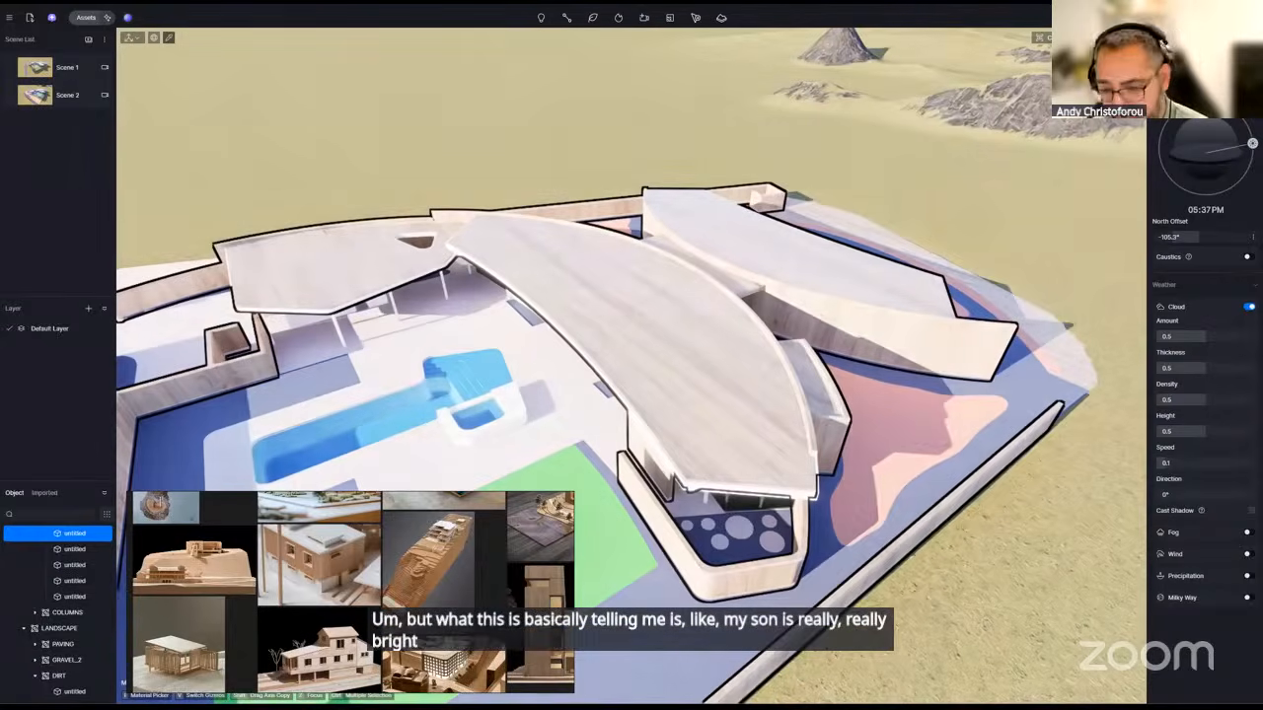
click(1253, 240)
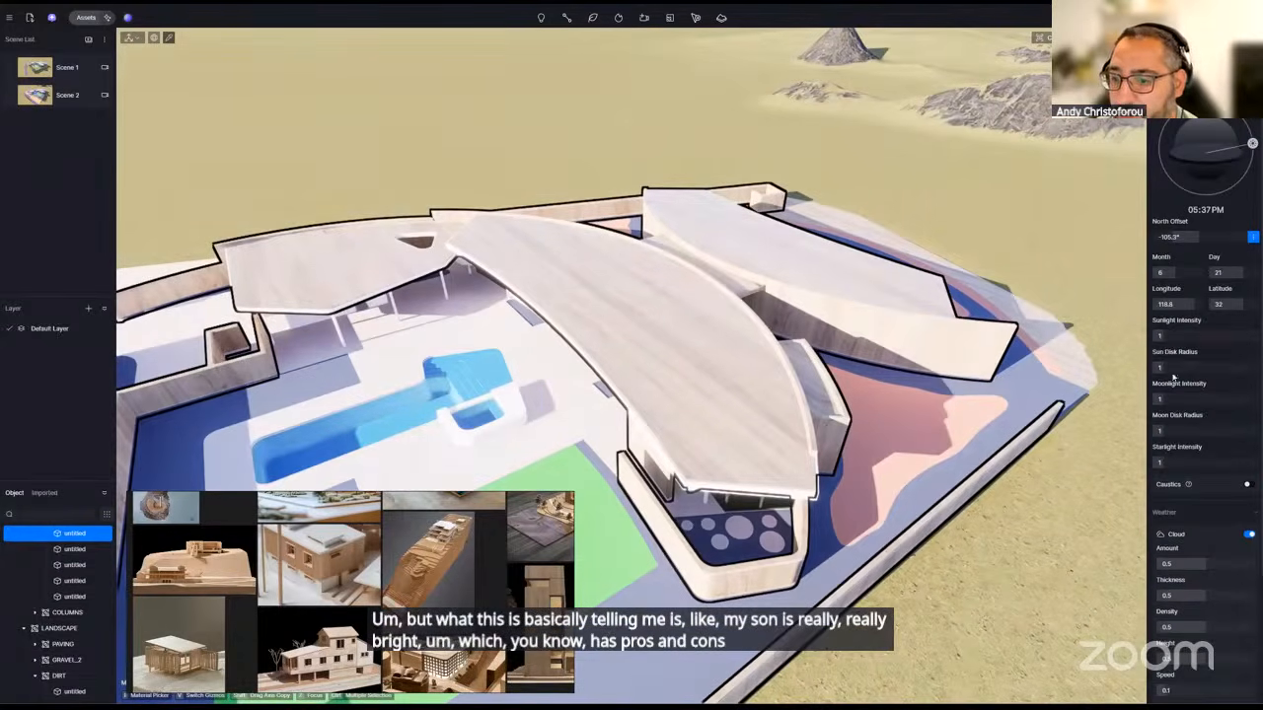
drag(1162, 337, 1155, 338)
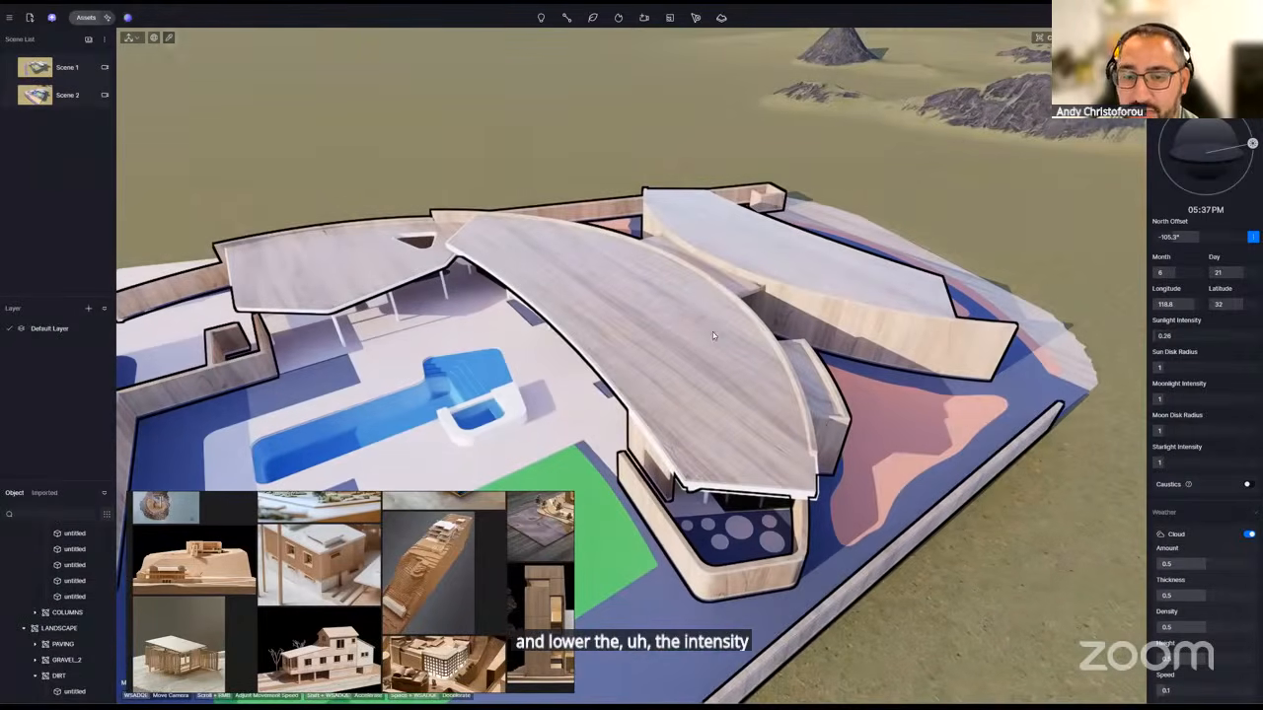
- Reselect the roof's Poplar, and switch auto exposure on and off again to compare the scene brightness
click(740, 338)
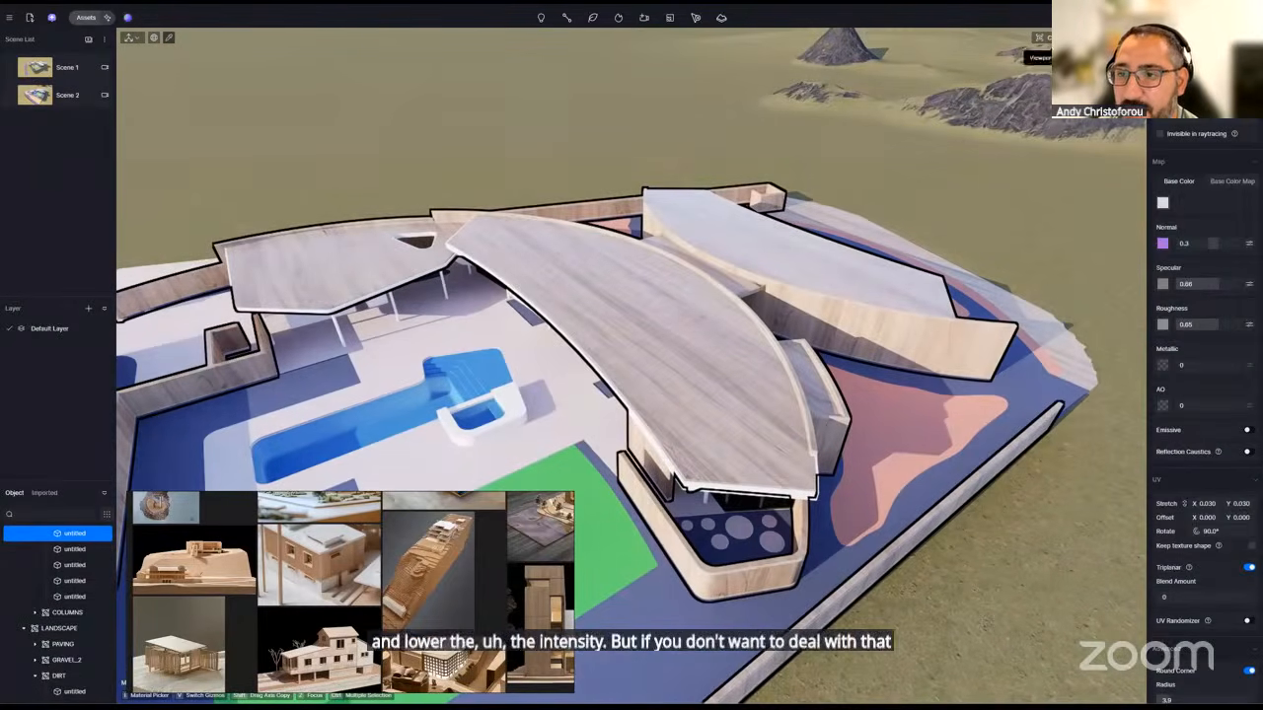
click(1039, 37)
click(1084, 65)
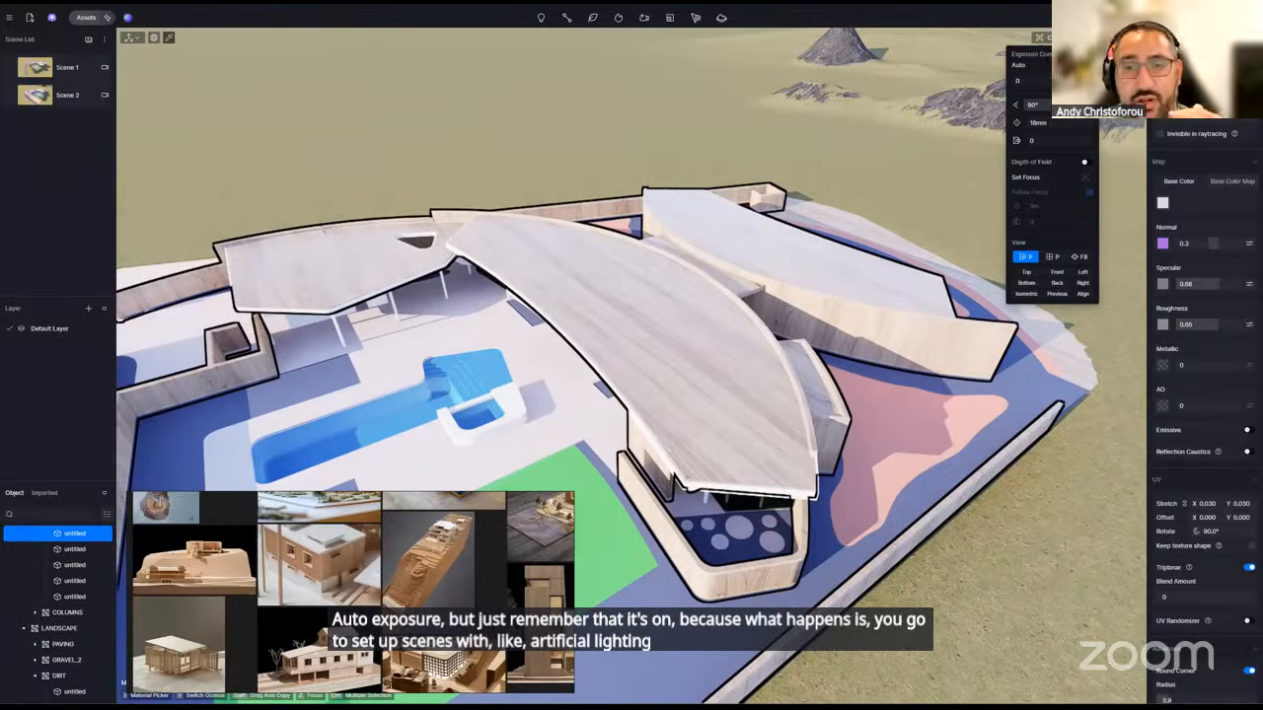
click(1084, 65)
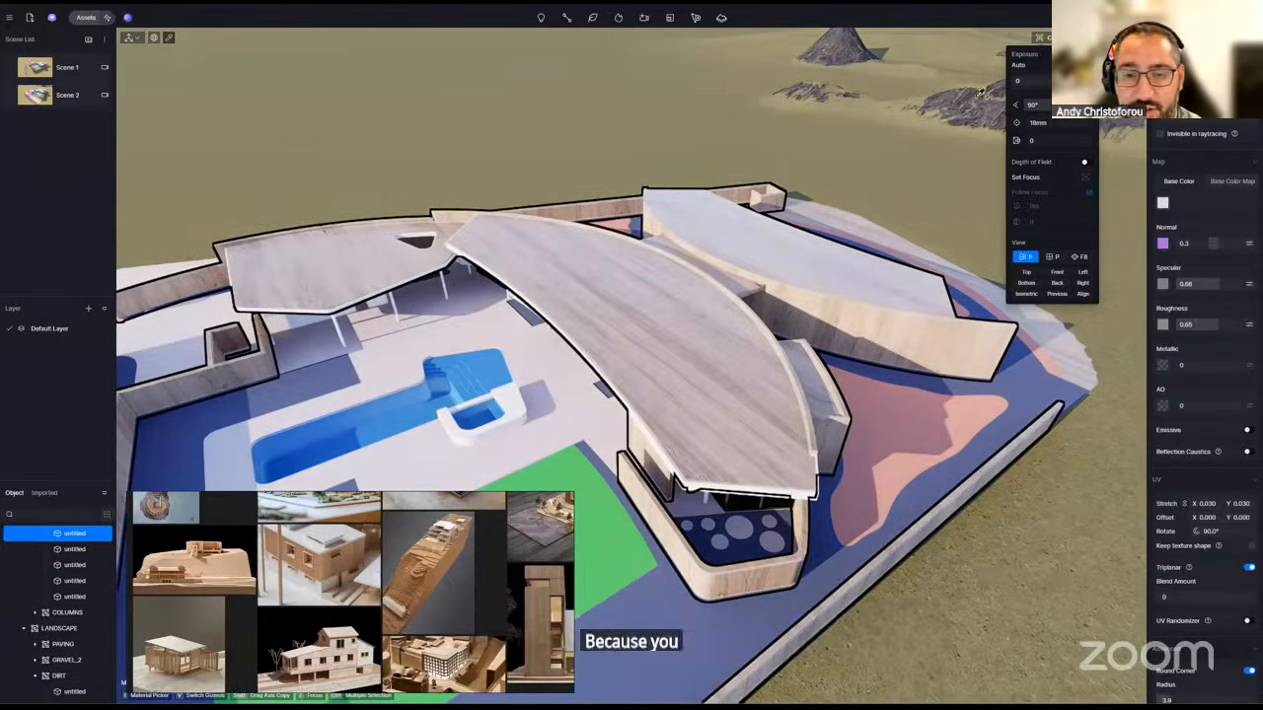
- Sample the roof's Poplar with the material picker, duplicate it onto the roof fascia, and leave the picker
right_drag(803, 324, 631, 179)
scroll(600, 265, down, 3)
scroll(641, 192, up, 3)
middle_drag(681, 237, 852, 350)
right_drag(852, 349, 922, 560)
scroll(839, 384, up, 4)
scroll(923, 560, down, 6)
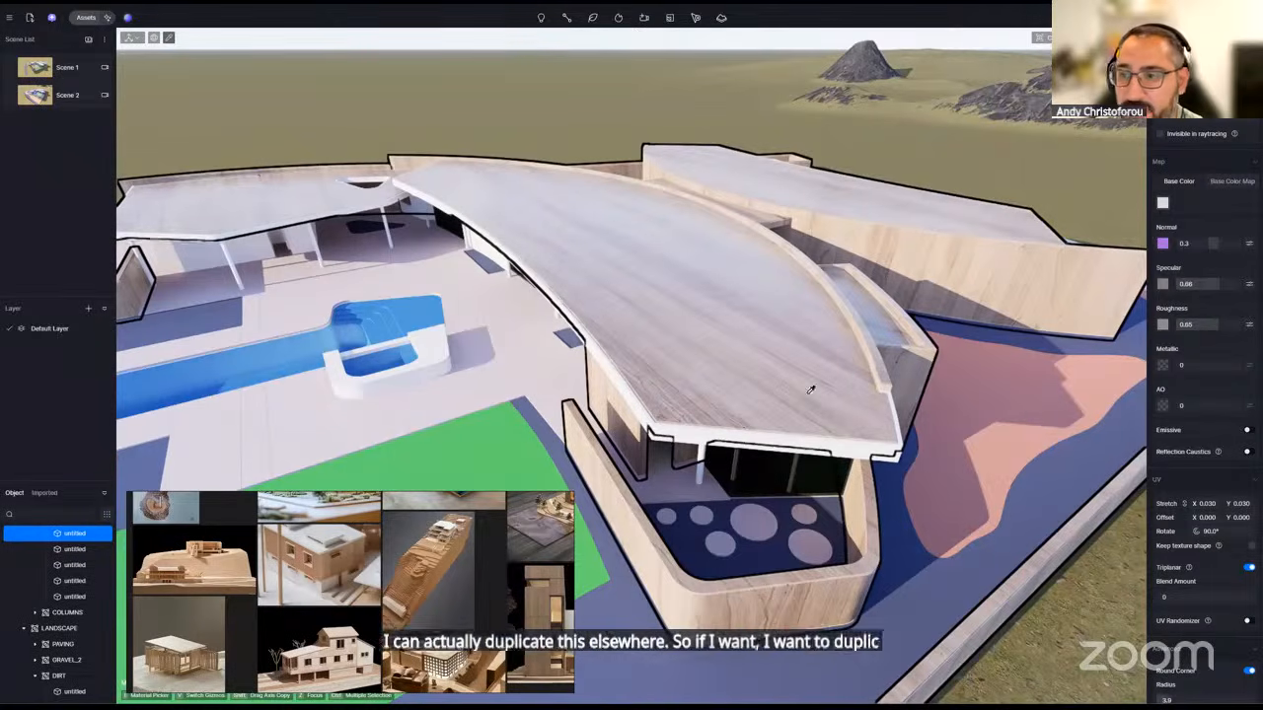
click(169, 38)
click(738, 313)
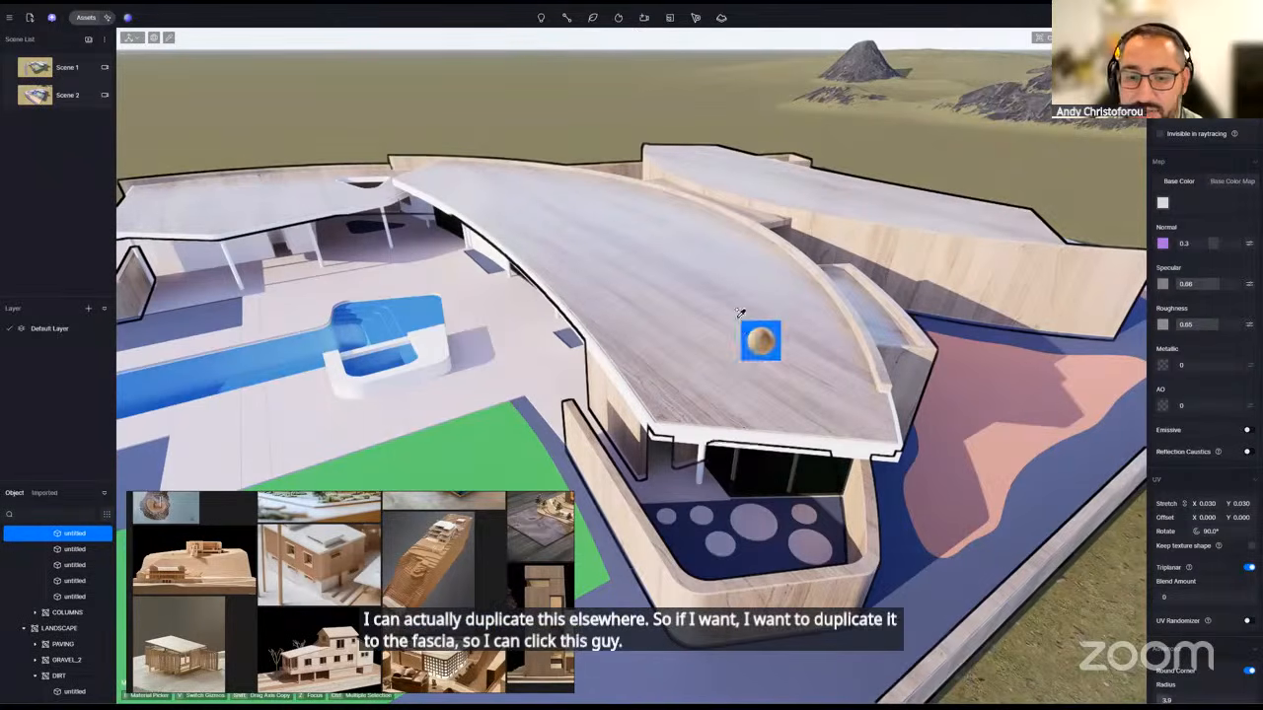
click(708, 431)
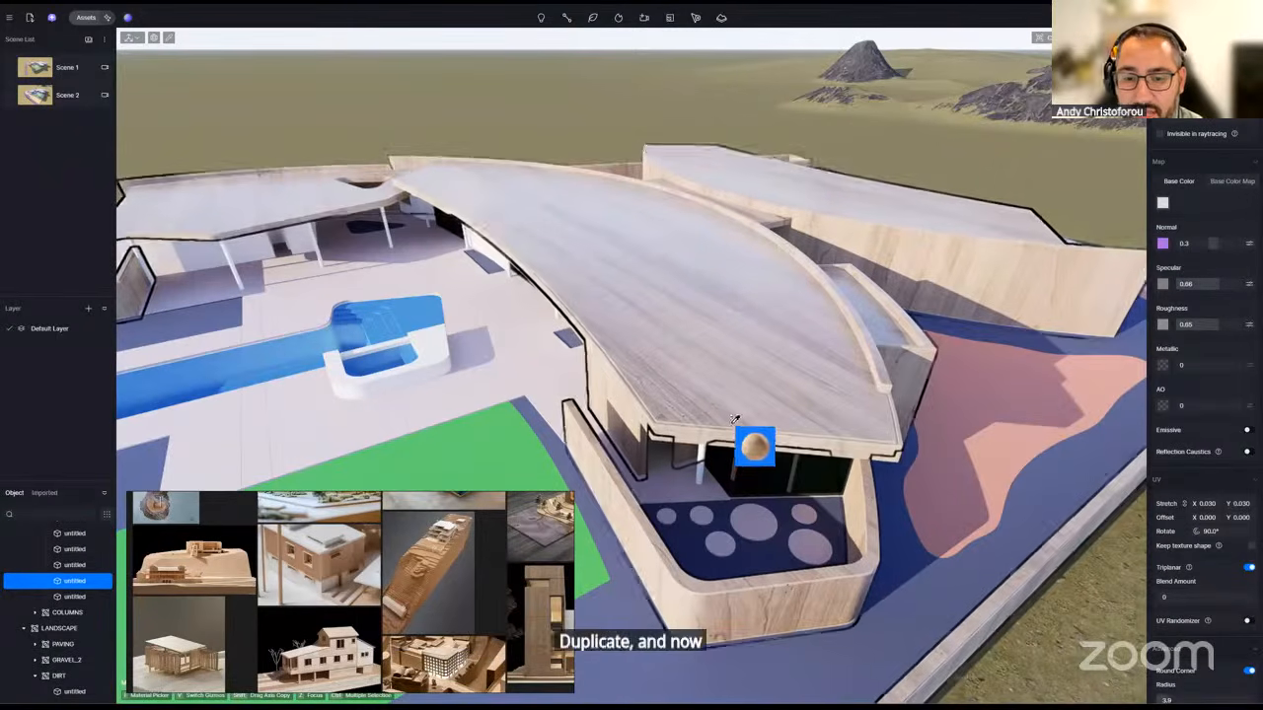
mouse_move(733, 421)
right_down()
mouse_move(775, 444)
mouse_move(740, 421)
right_up()
scroll(736, 420, up, 4)
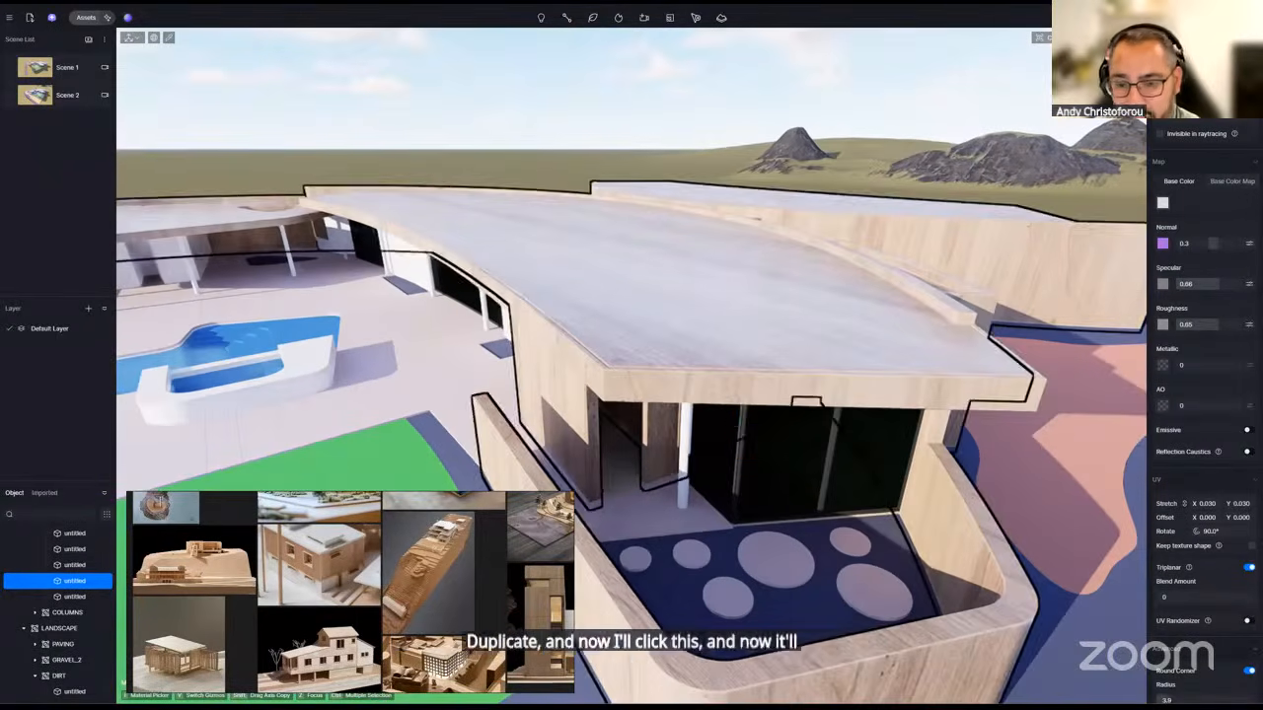
key(Escape)
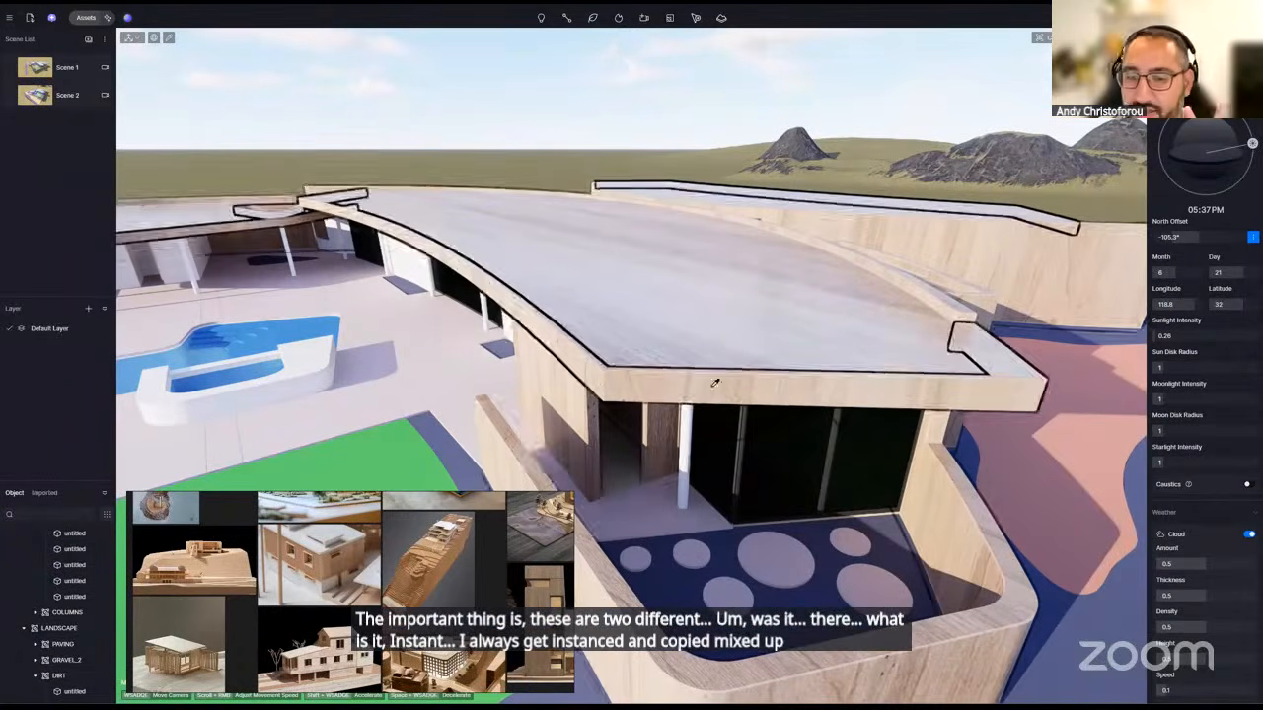
- Select the roof fascia's Poplar and tint its base color red with HSV 0, 78, 83
click(928, 310)
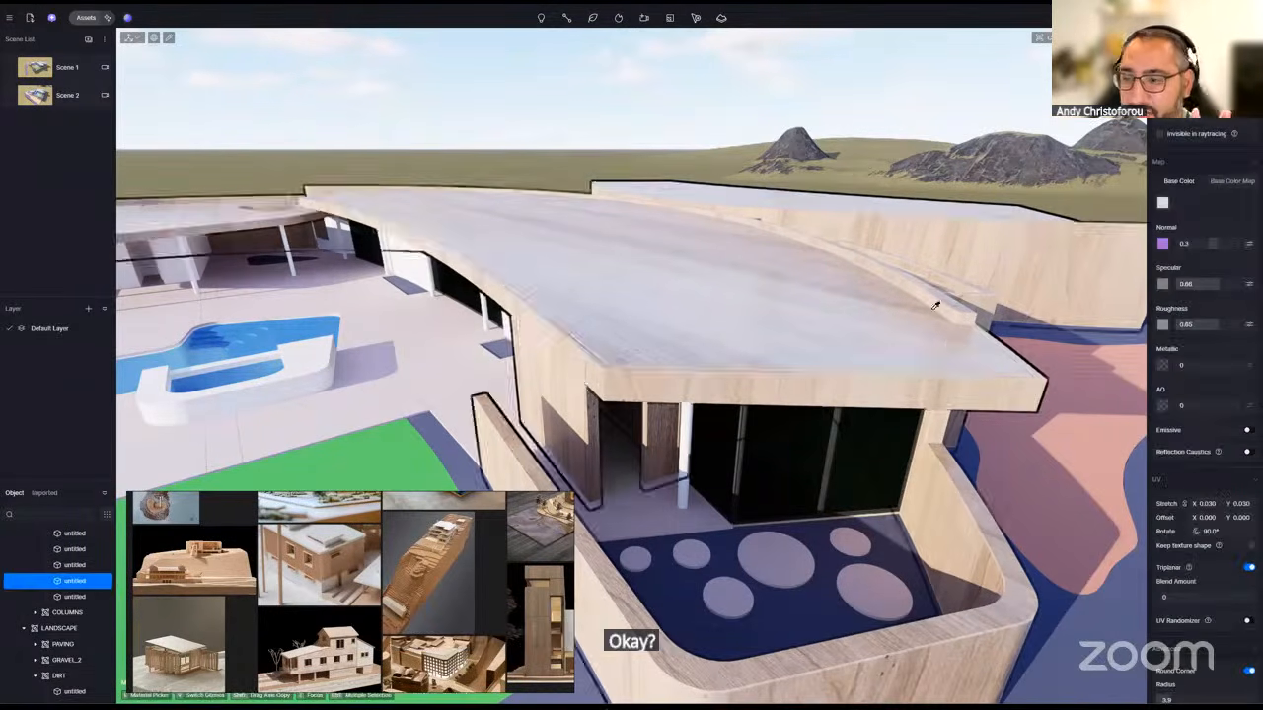
click(1162, 202)
click(1246, 254)
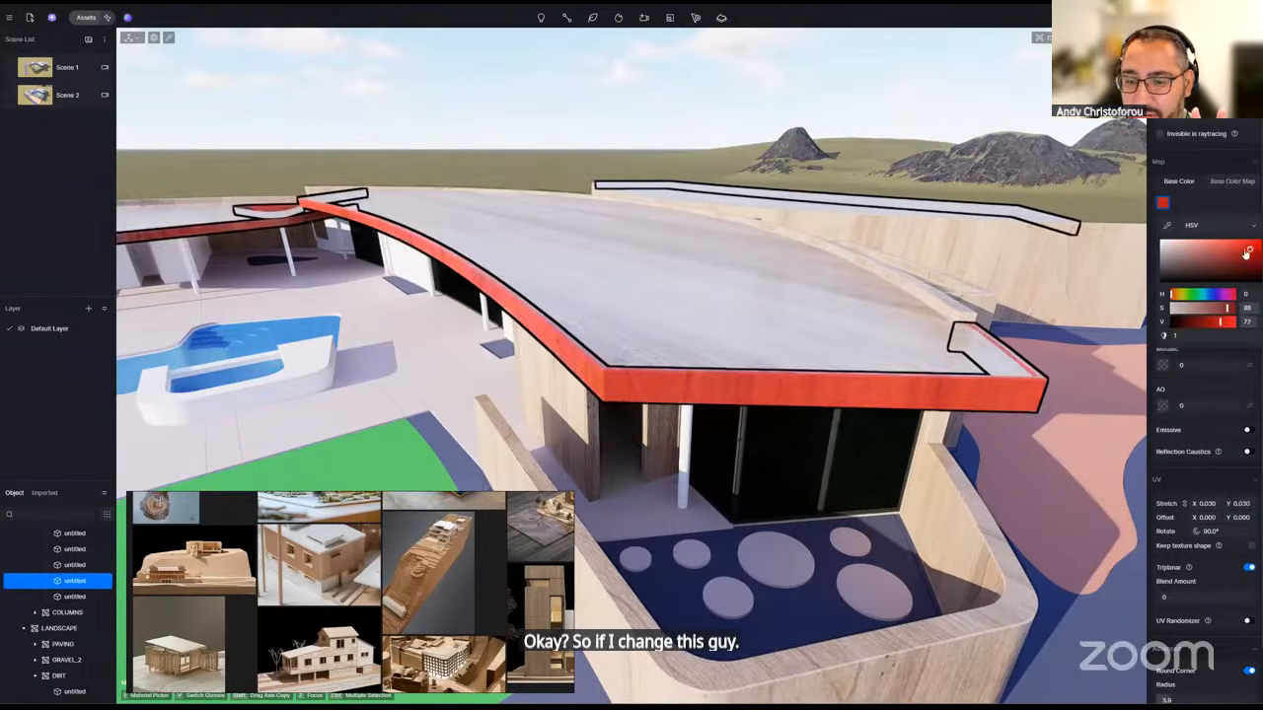
click(1238, 246)
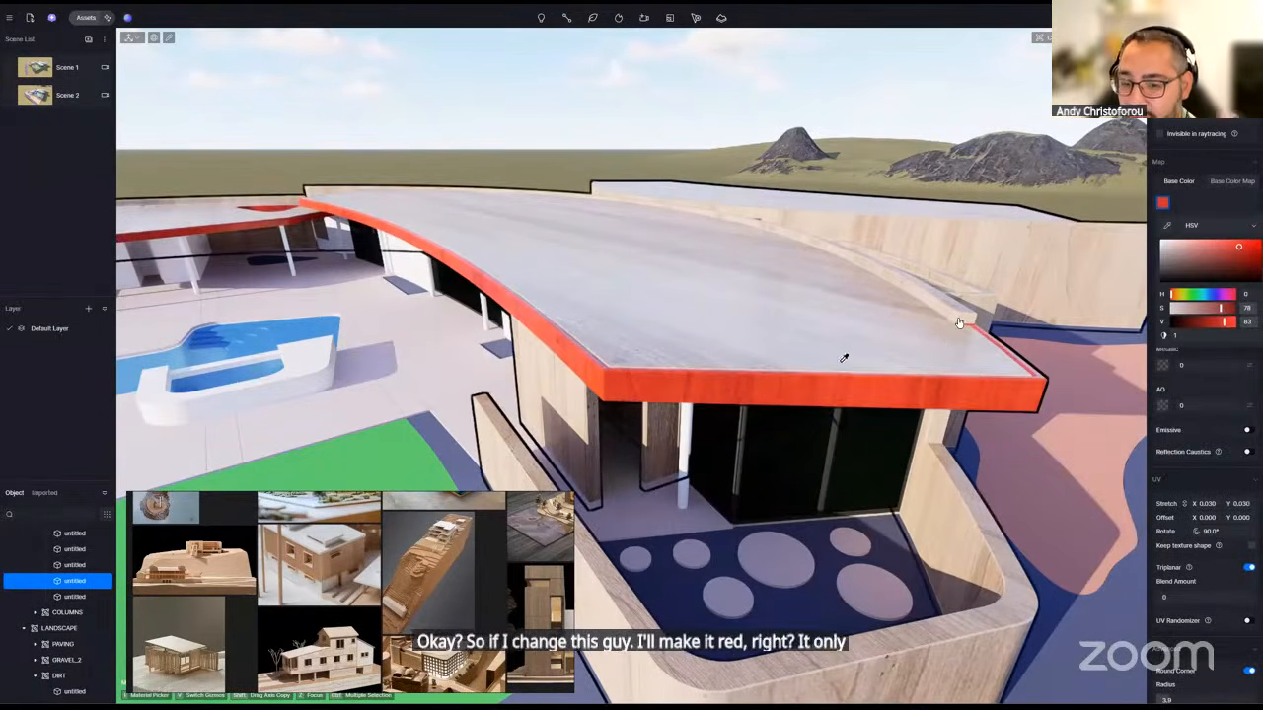
right_drag(837, 386, 834, 387)
scroll(835, 387, down, 4)
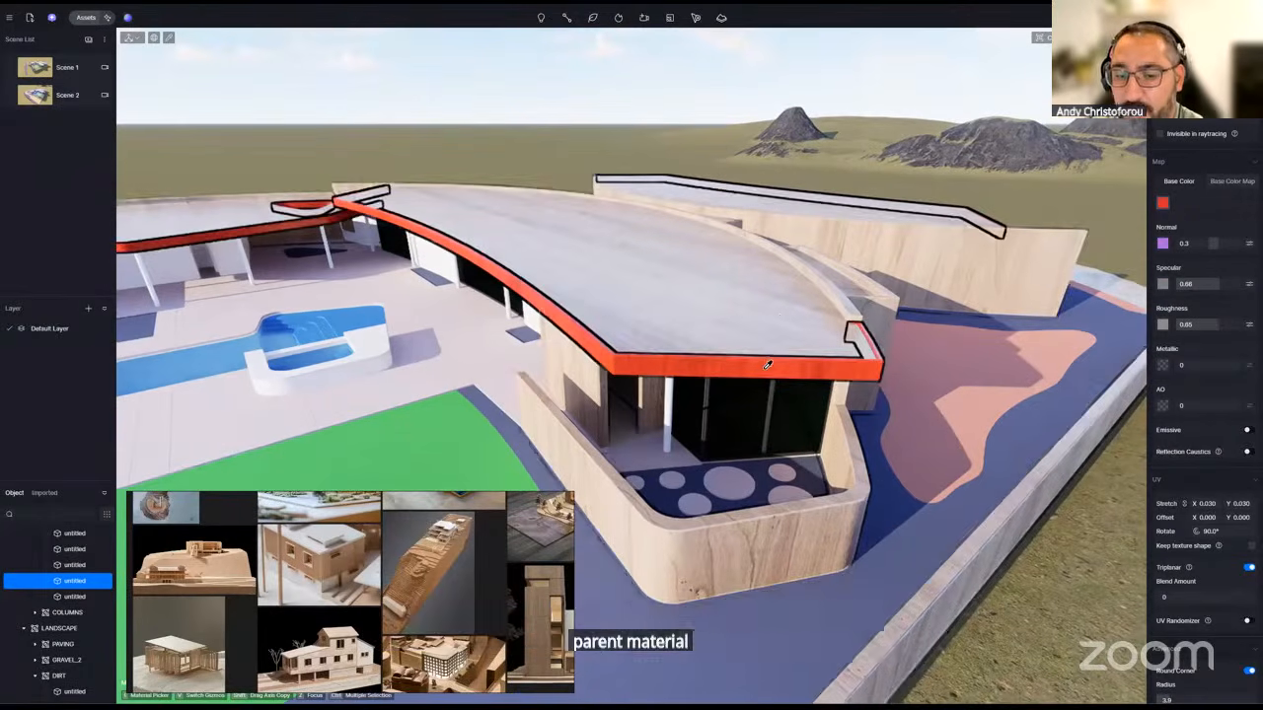
scroll(767, 365, up, 2)
scroll(768, 365, up, 2)
- Set the fascia Poplar's base color to a neutral light grey with a value of 78
click(1164, 204)
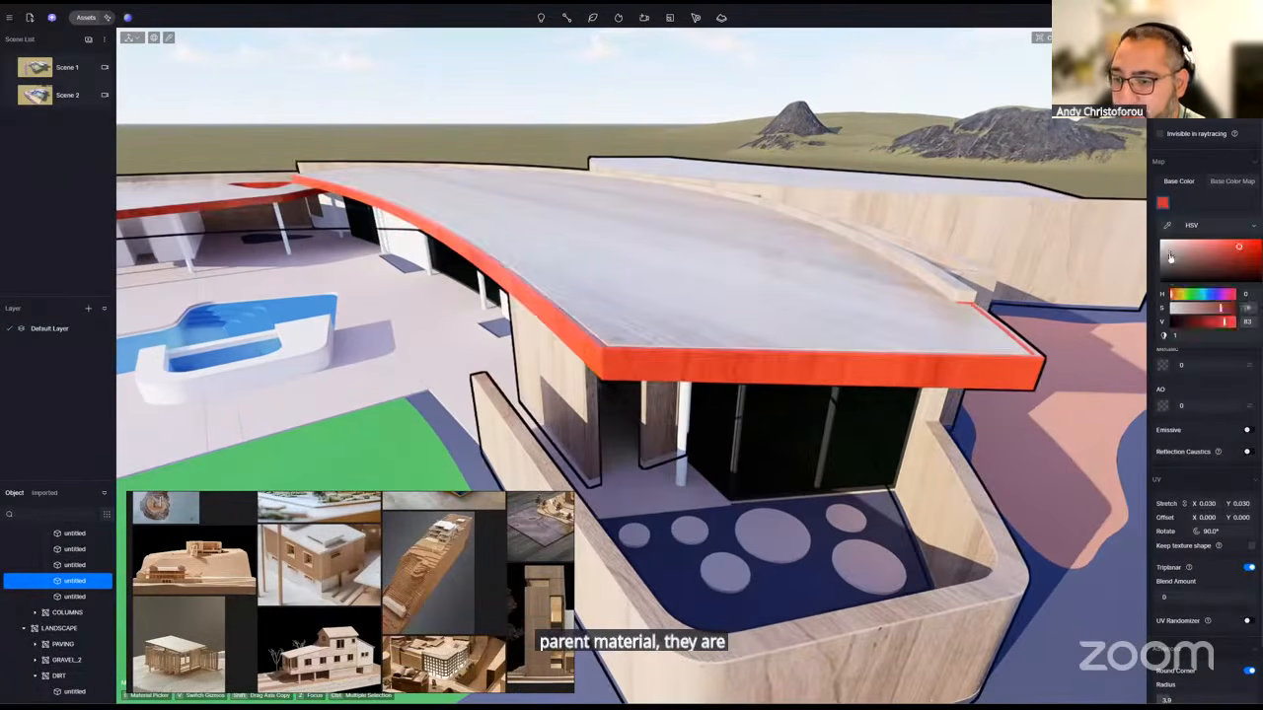
click(1170, 254)
drag(1170, 254, 1147, 249)
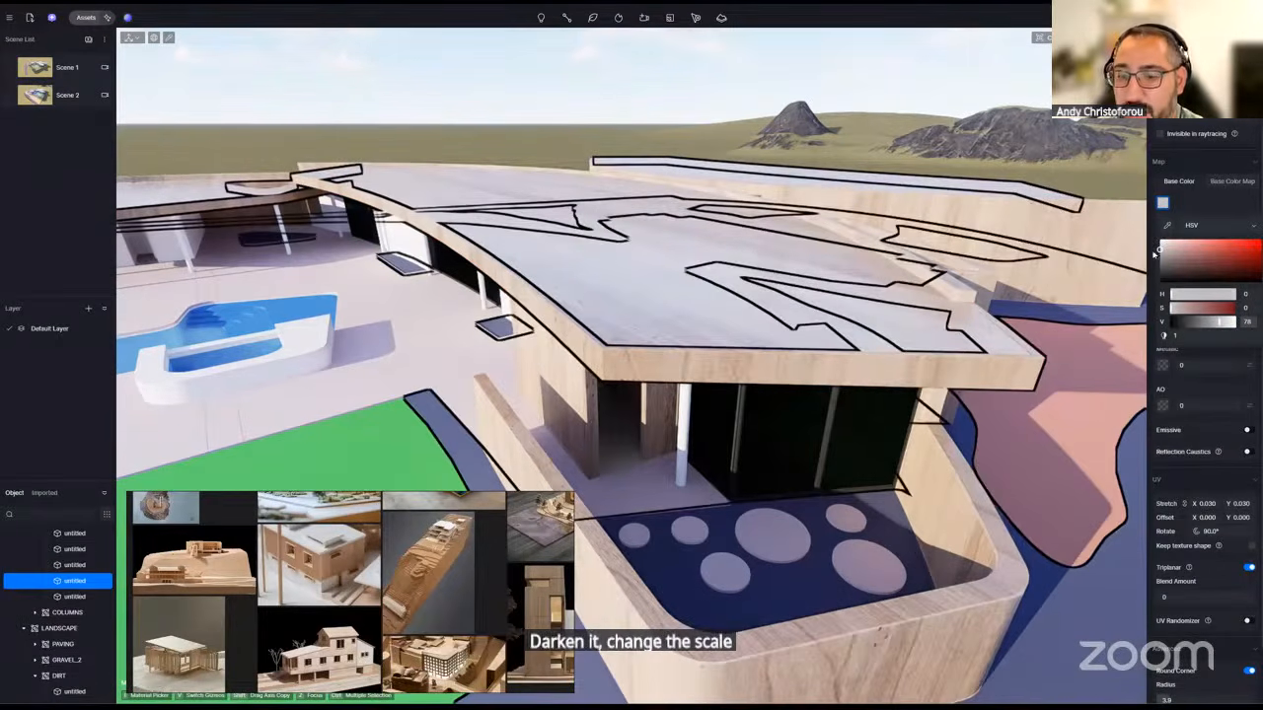
- Set the fascia texture's stretch to 0.08 and then to 0.1 on both X and Y
click(1205, 504)
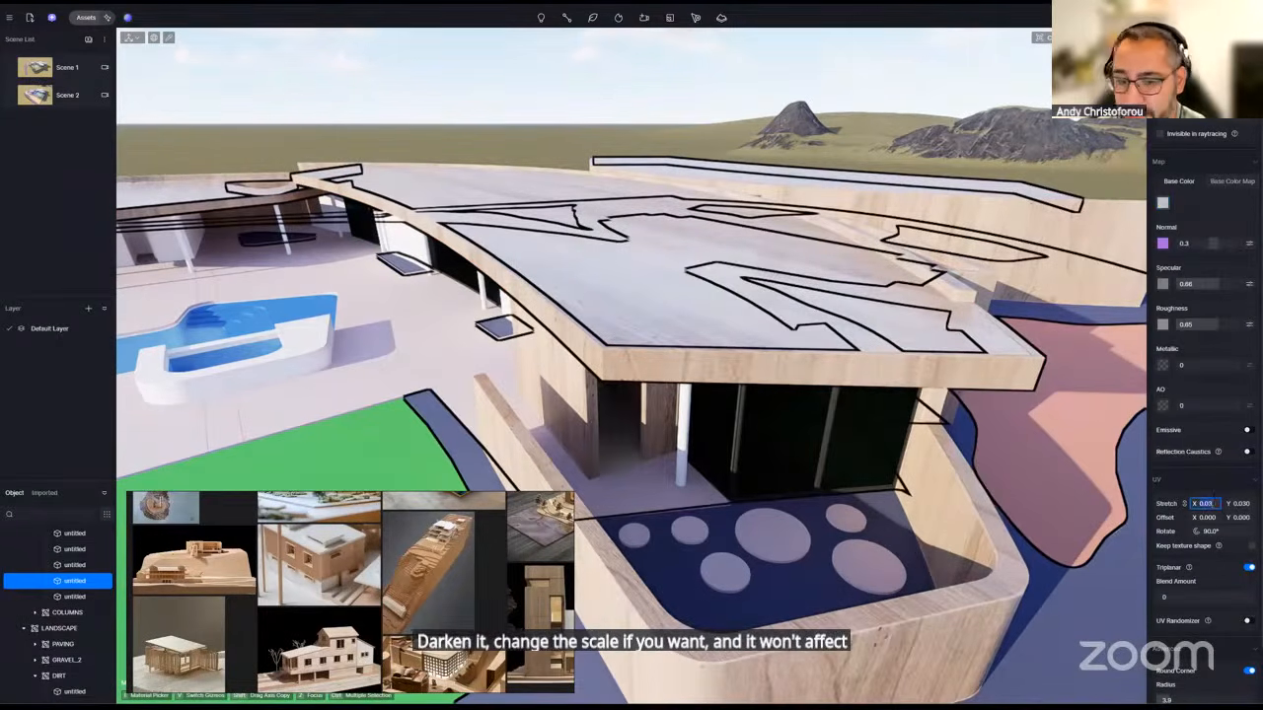
scroll(747, 376, up, 3)
scroll(747, 376, up, 1)
right_drag(747, 376, 829, 392)
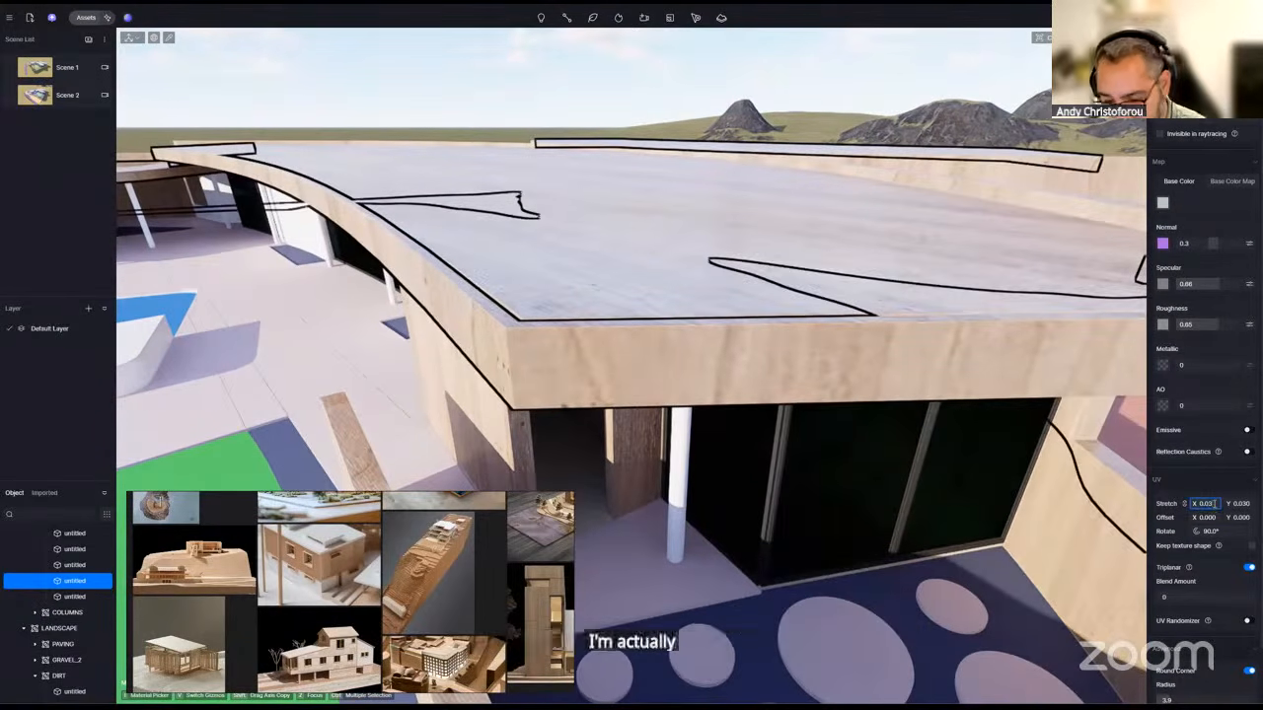
key(Return)
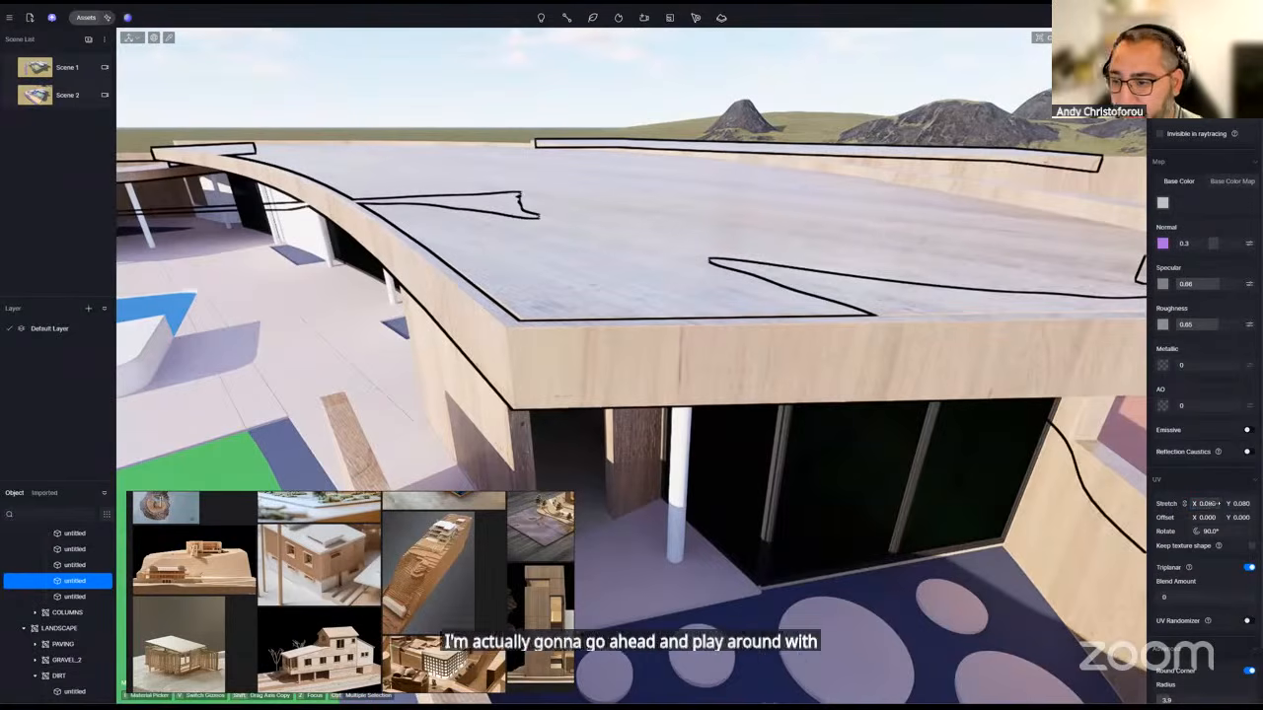
text(.1)
key(Return)
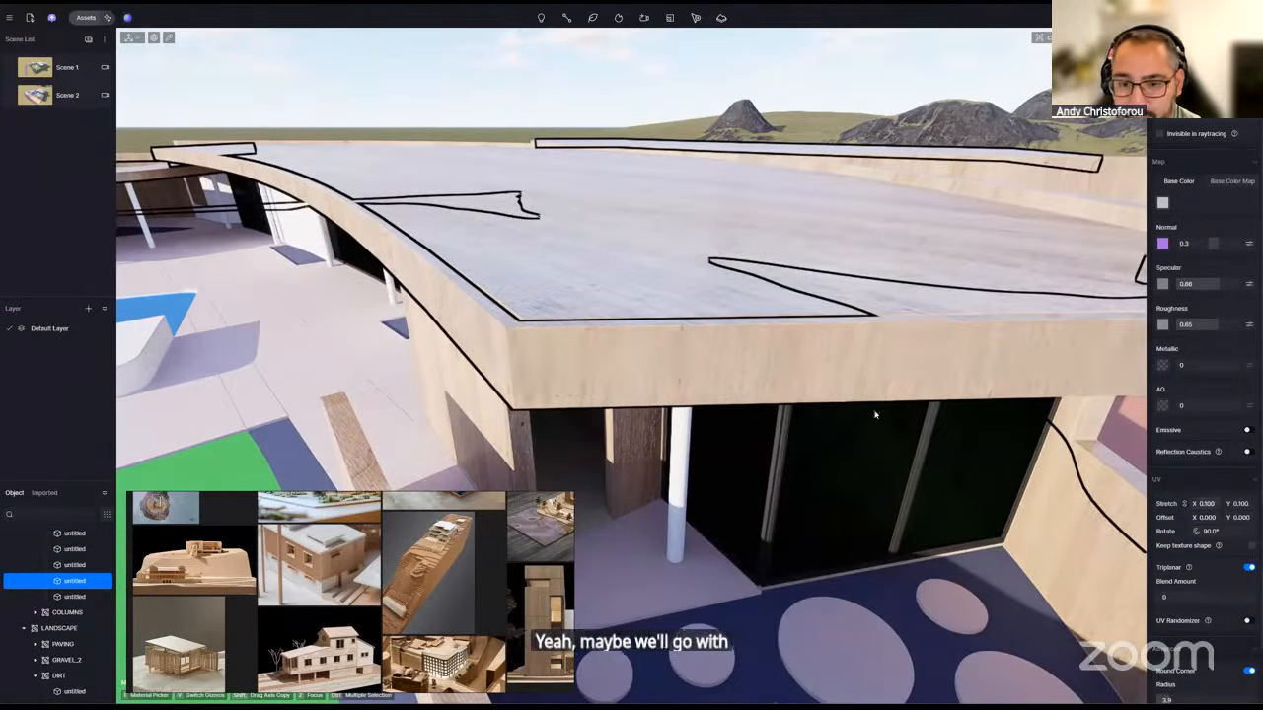
right_drag(1105, 375, 1127, 278)
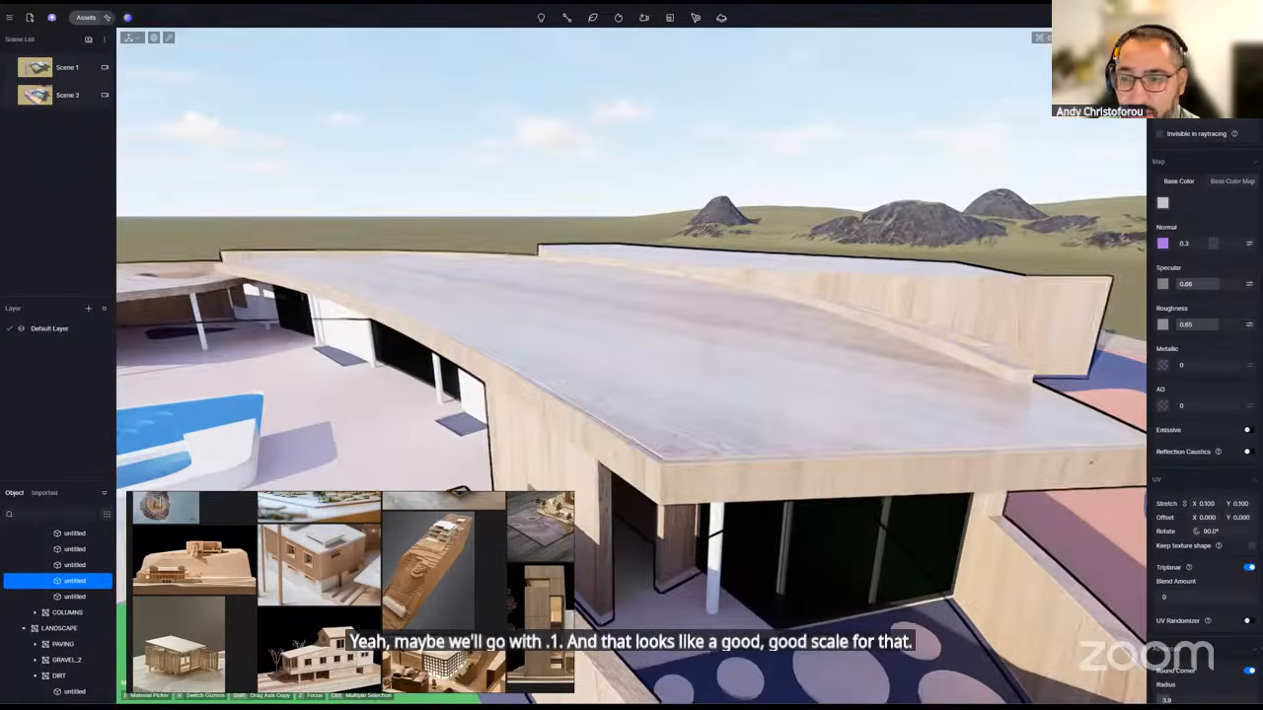
- Darken the fascia Poplar's base color to a neutral grey with a value of about 63
click(1163, 203)
drag(1160, 254, 1159, 251)
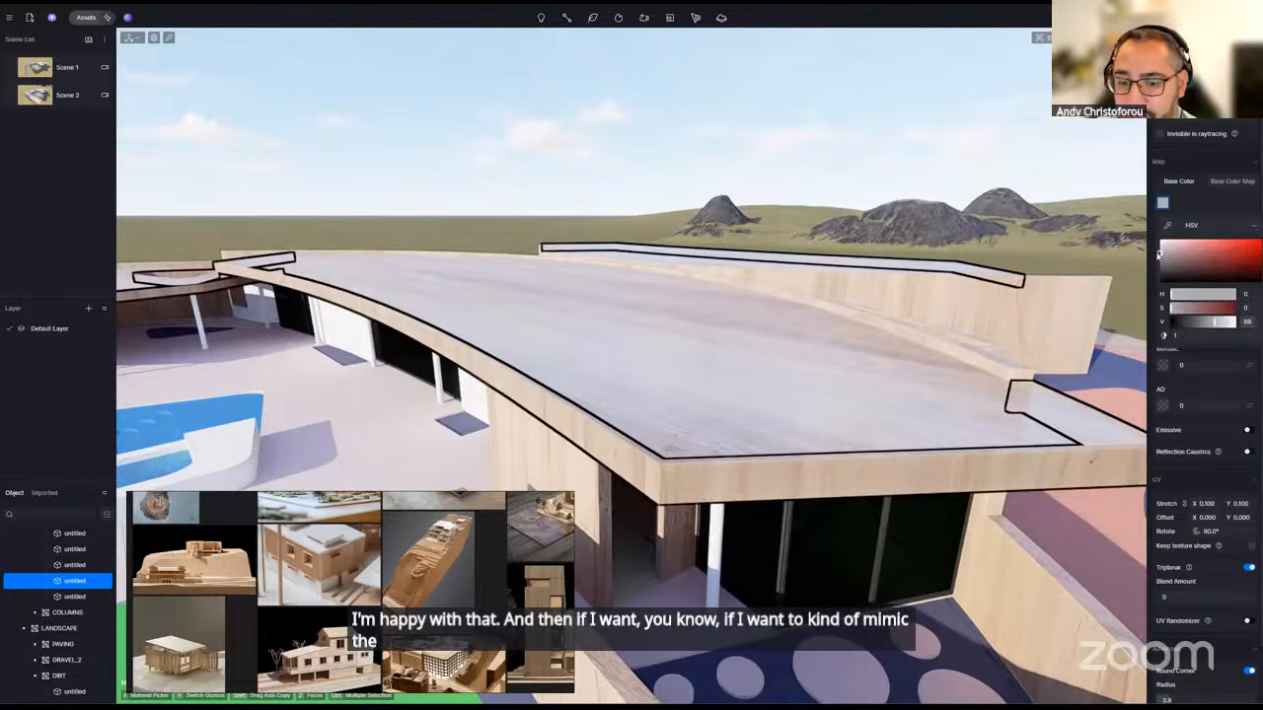
right_drag(1125, 261, 1111, 300)
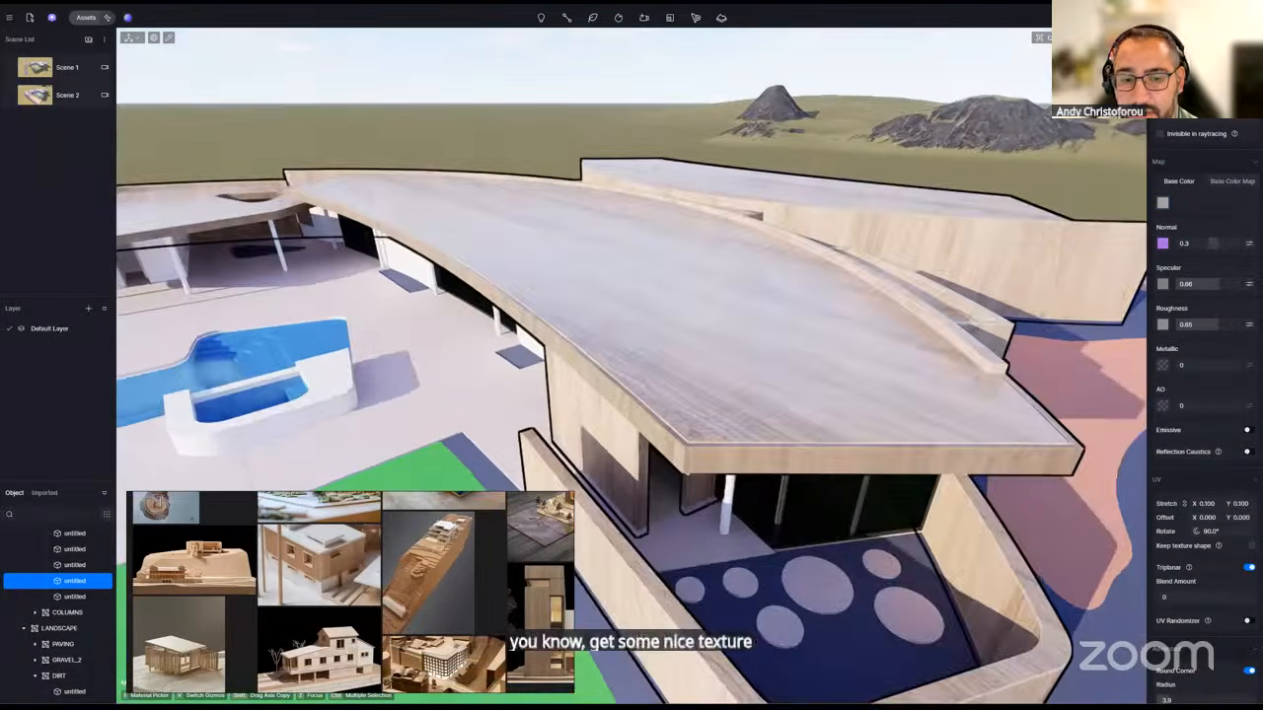
- Examine the fascia's wood grain and tone along the pool side and at the terrace corner
key(s)
right_drag(675, 280, 720, 290)
key(e)
key(s)
key(w)
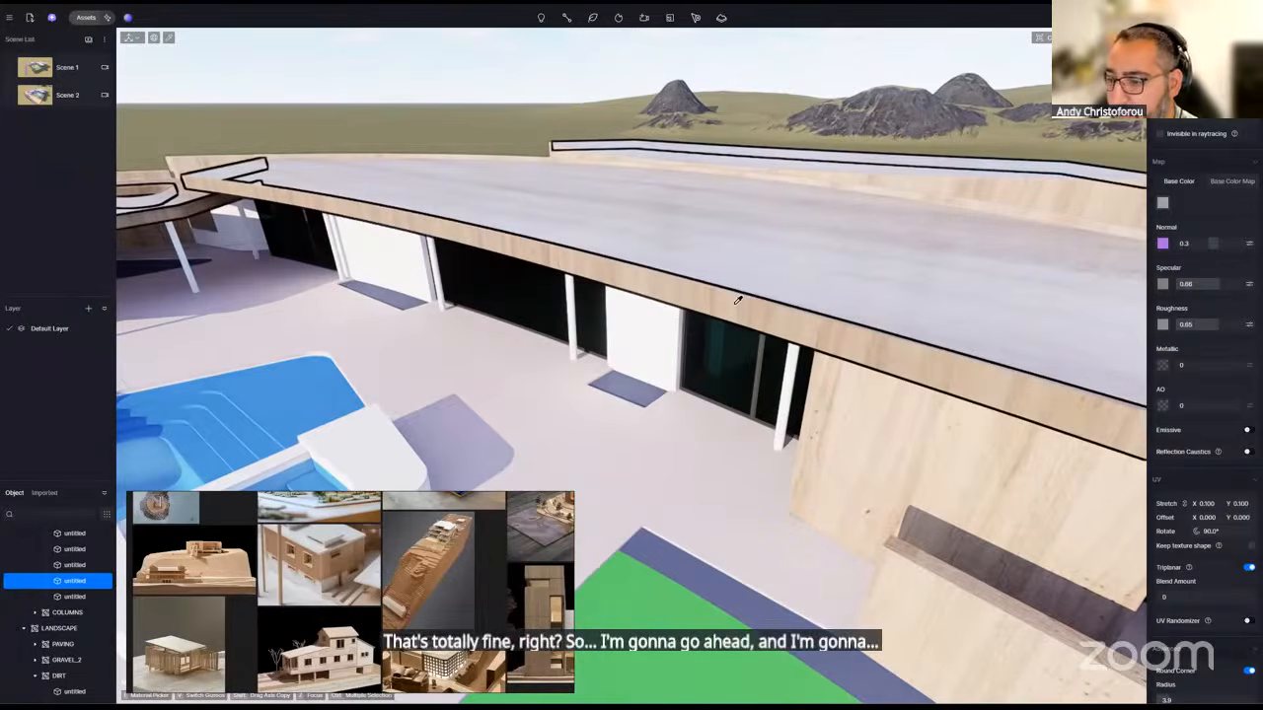
key(s)
key(d)
key(s)
right_drag(738, 300, 733, 327)
key(w)
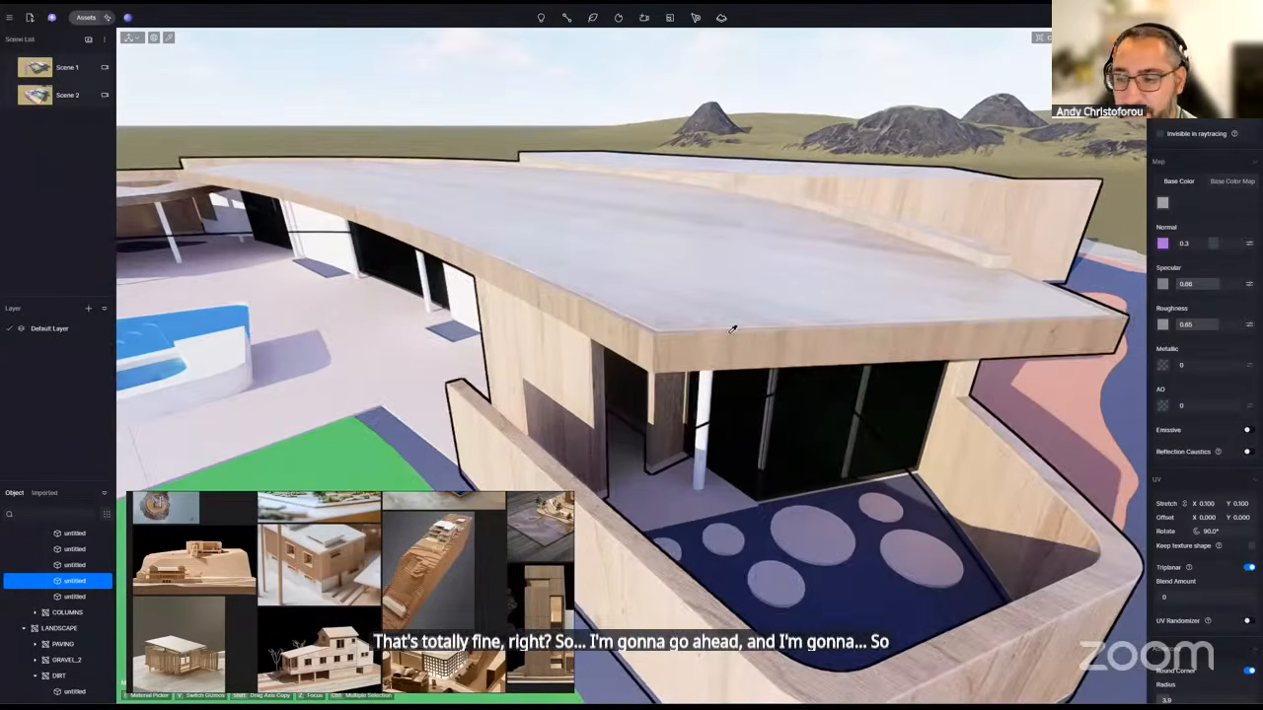
- Reselect the roof's Poplar and then the fascia's Poplar, and check the fascia's base color
click(746, 278)
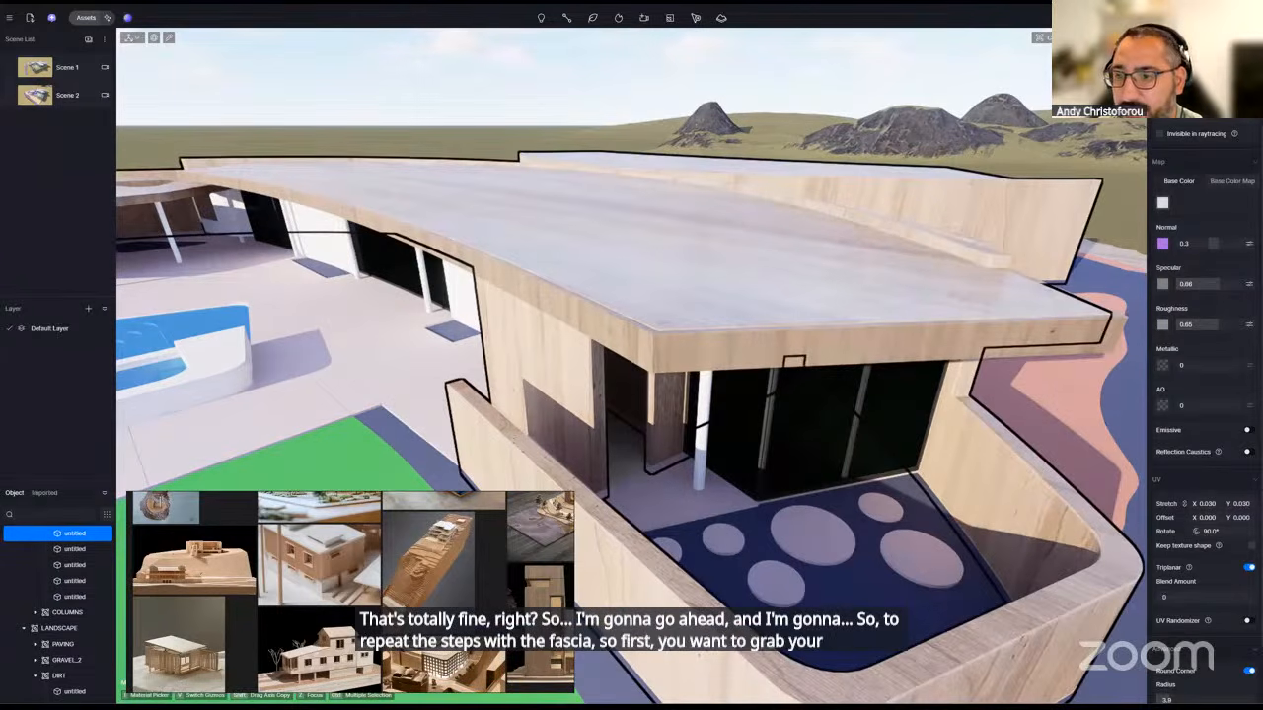
click(950, 338)
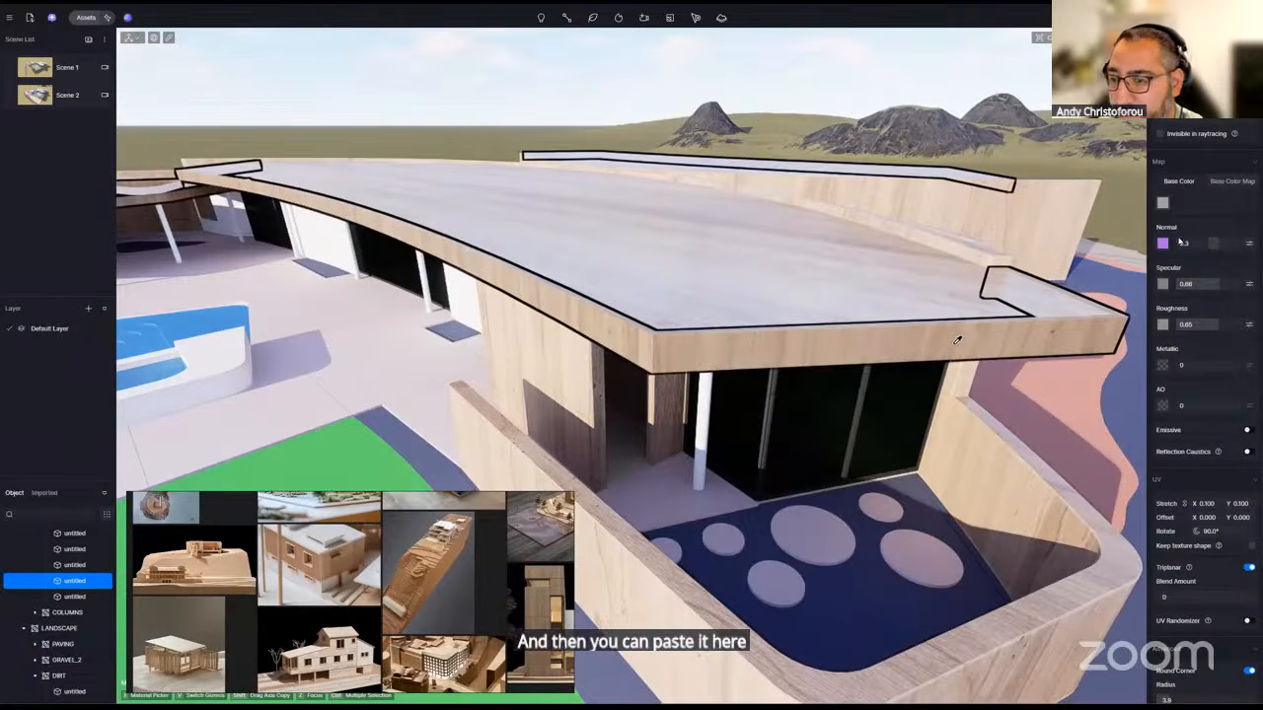
key(ctrl+v)
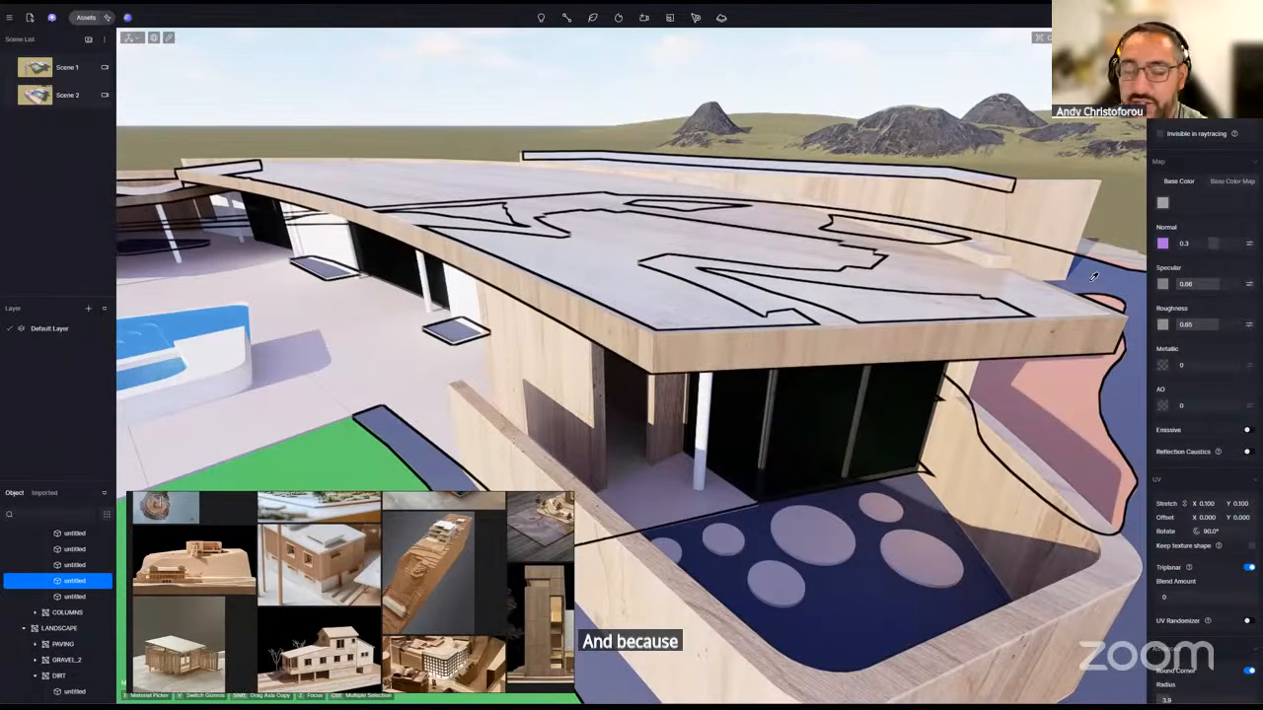
click(1163, 203)
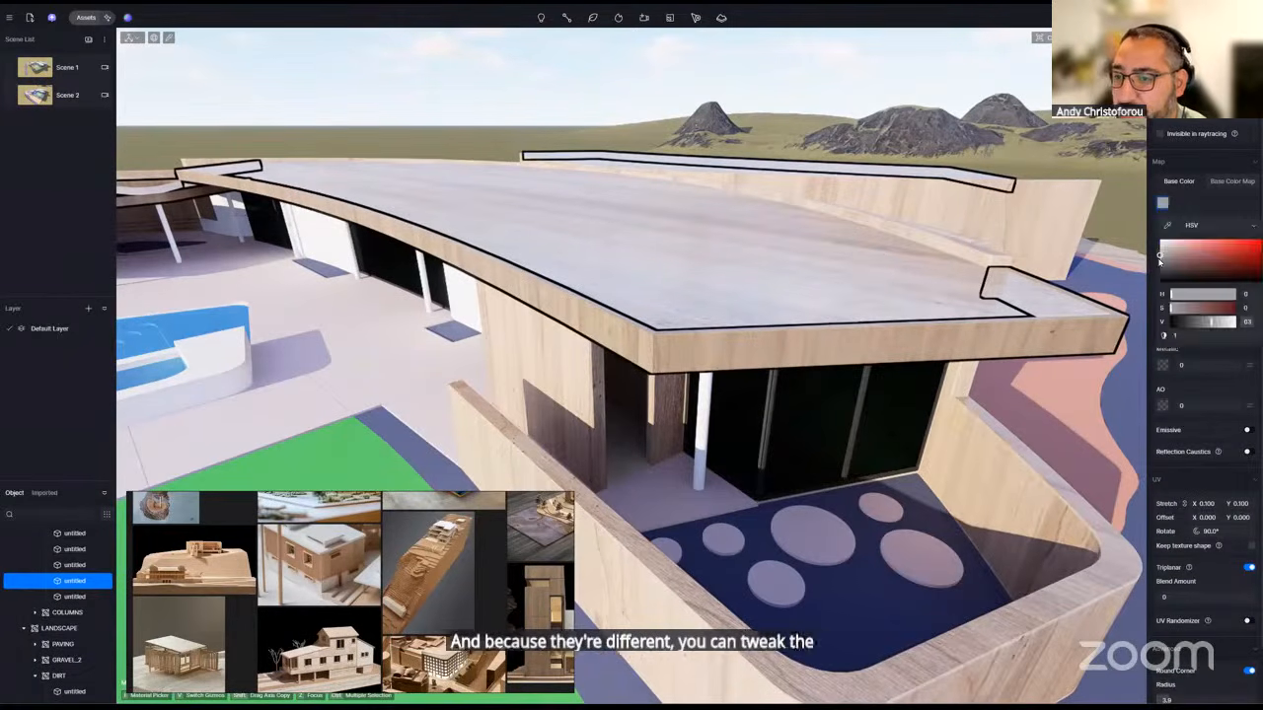
click(1189, 206)
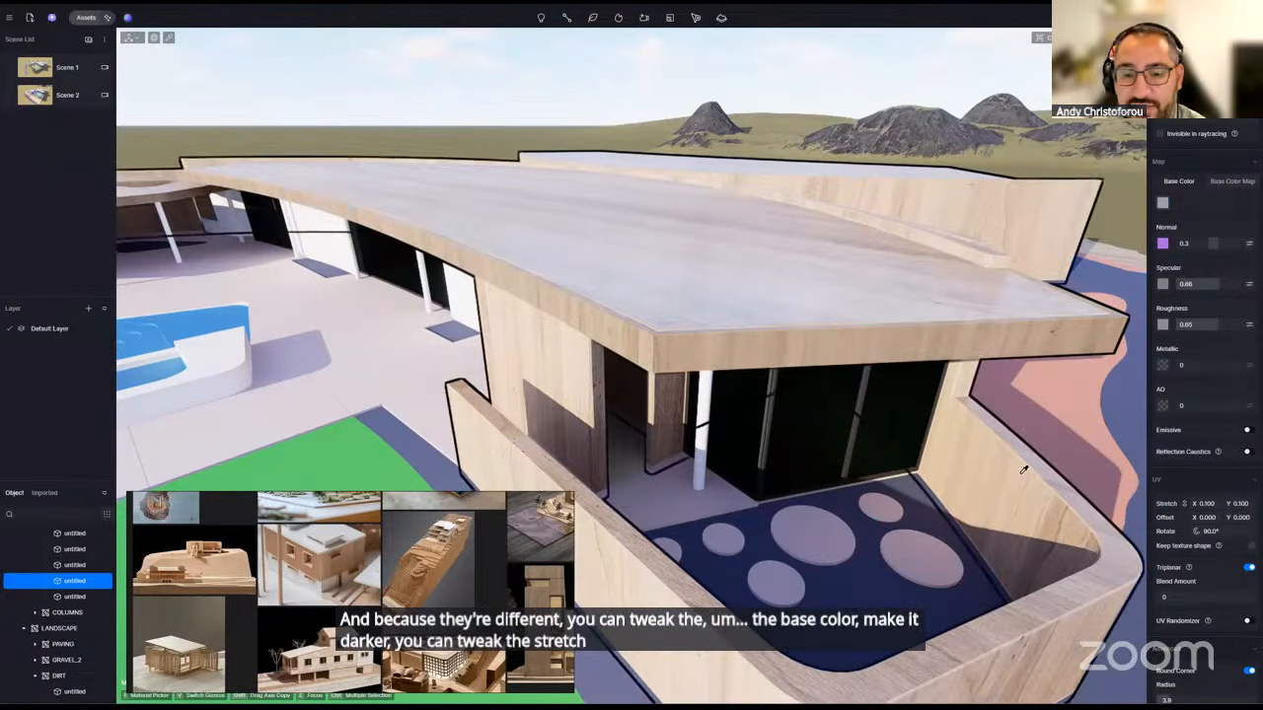
- Pick up the roof's Poplar with the material picker and apply it to the house's white walls and columns
scroll(944, 353, down, 8)
right_drag(944, 353, 690, 341)
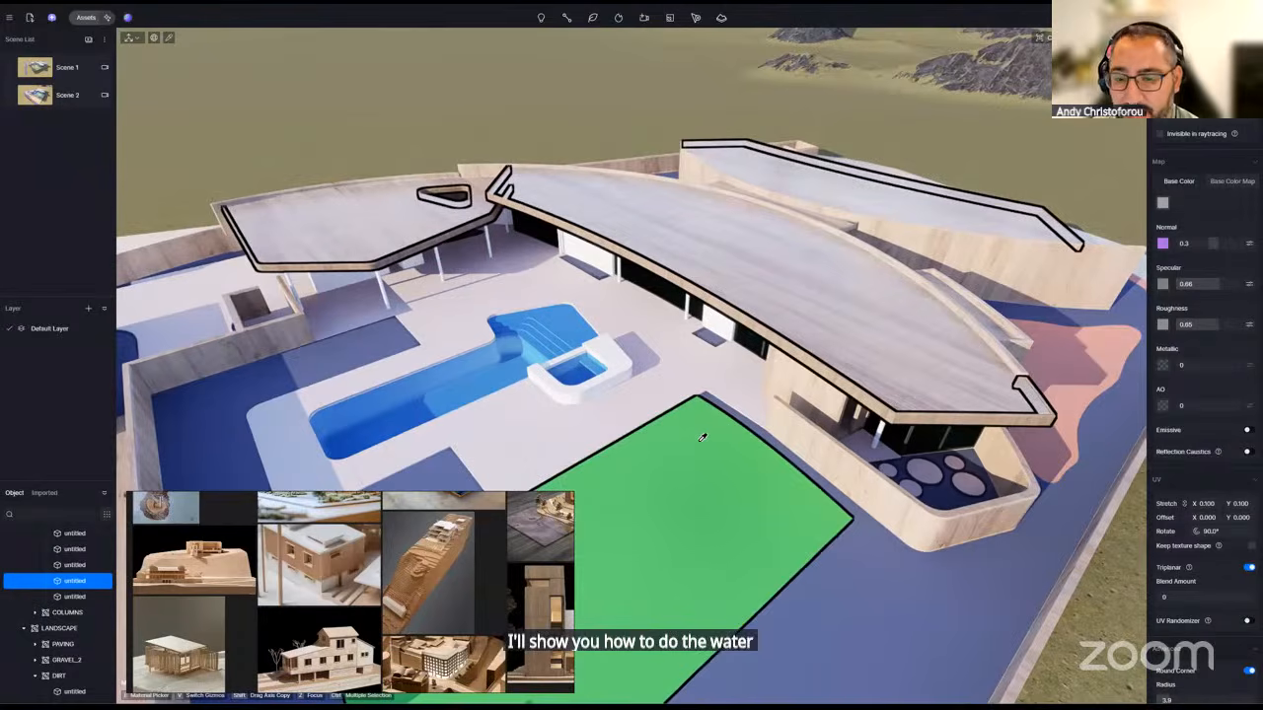
scroll(701, 437, down, 3)
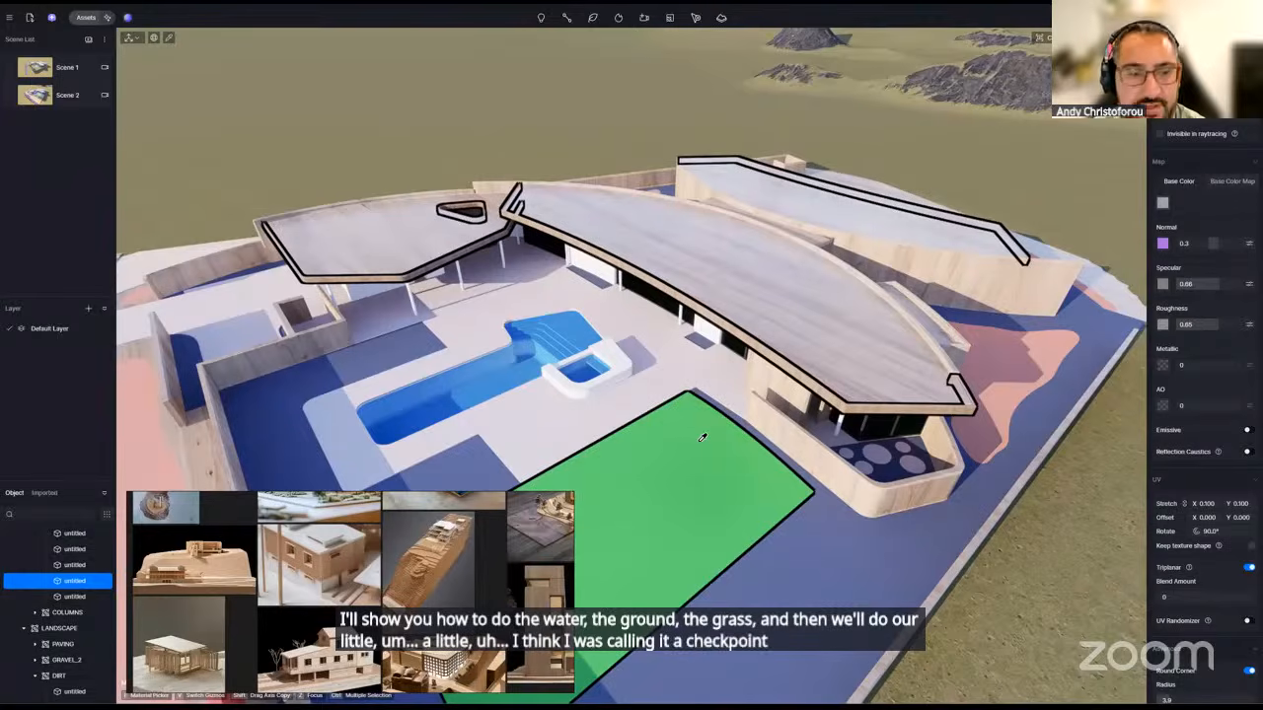
right_drag(780, 344, 801, 357)
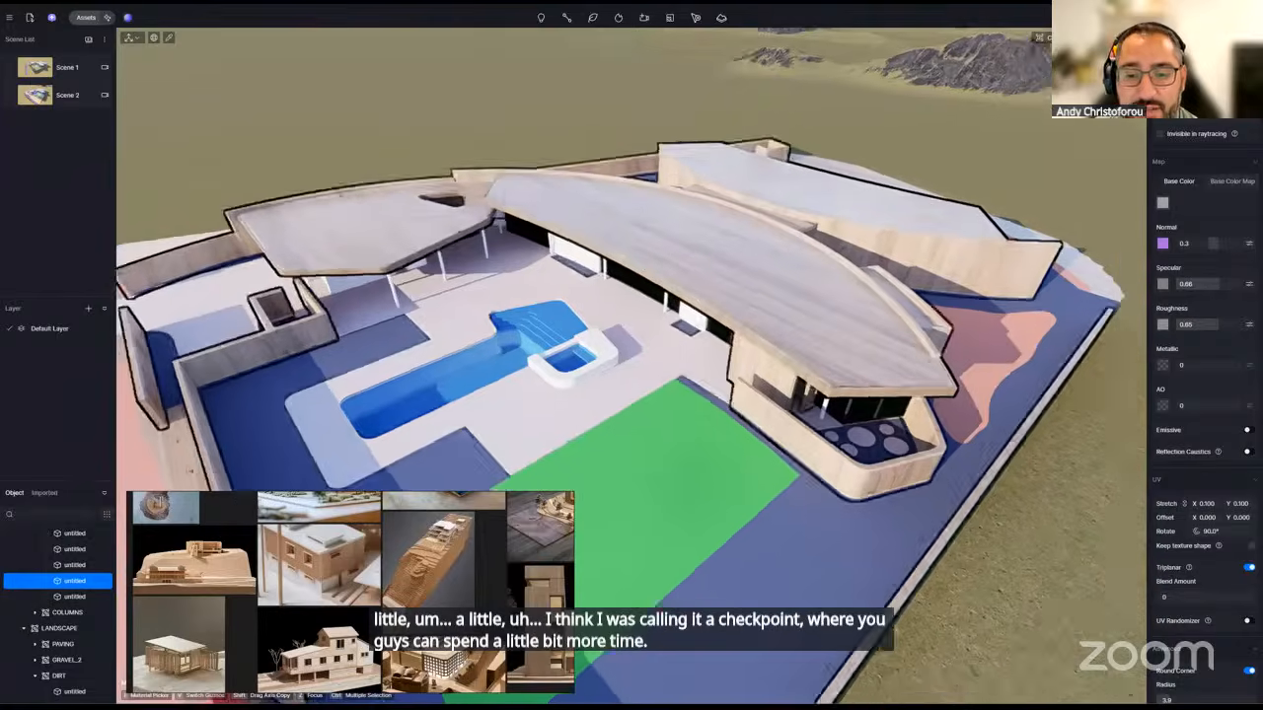
scroll(732, 279, up, 5)
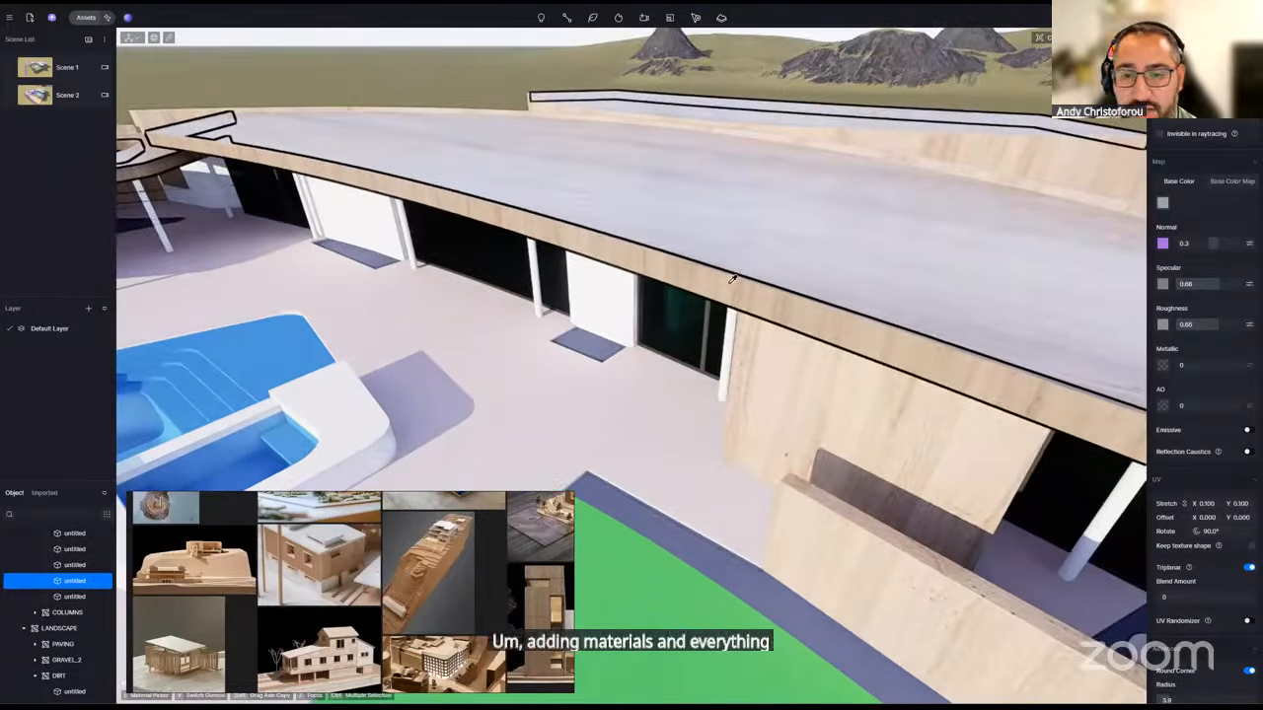
click(750, 234)
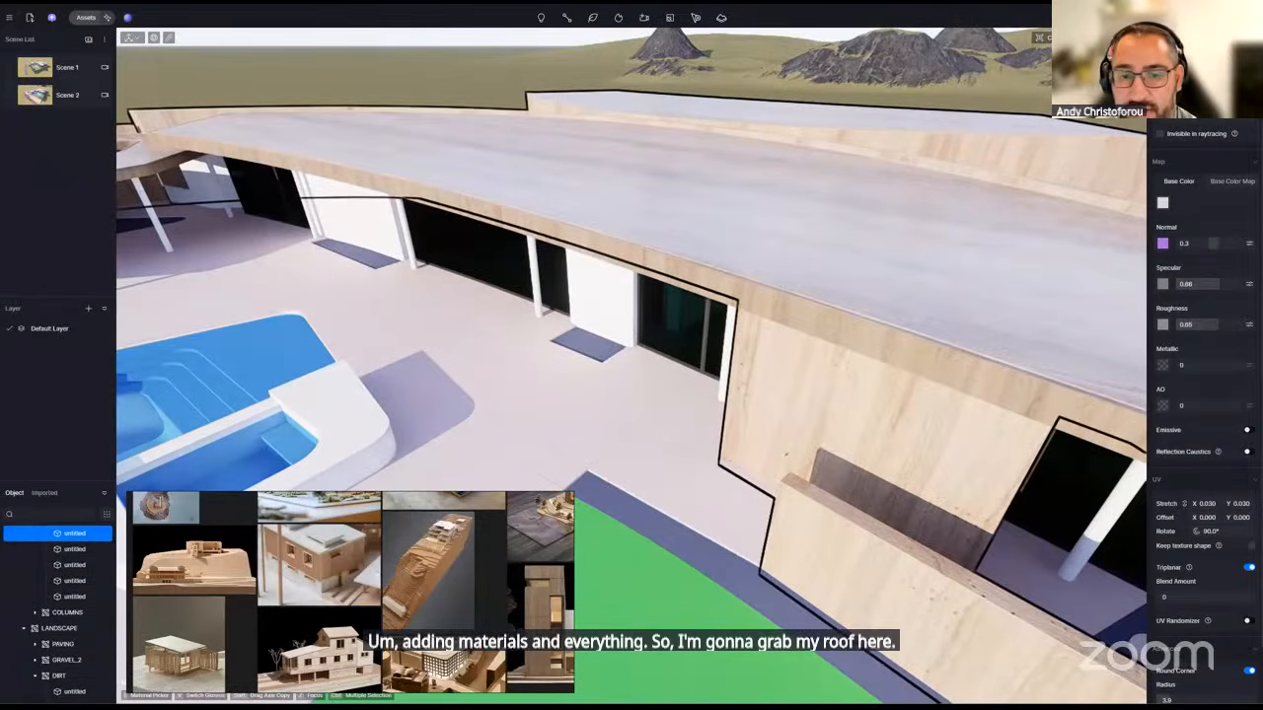
key(i)
right_drag(701, 307, 681, 246)
click(626, 234)
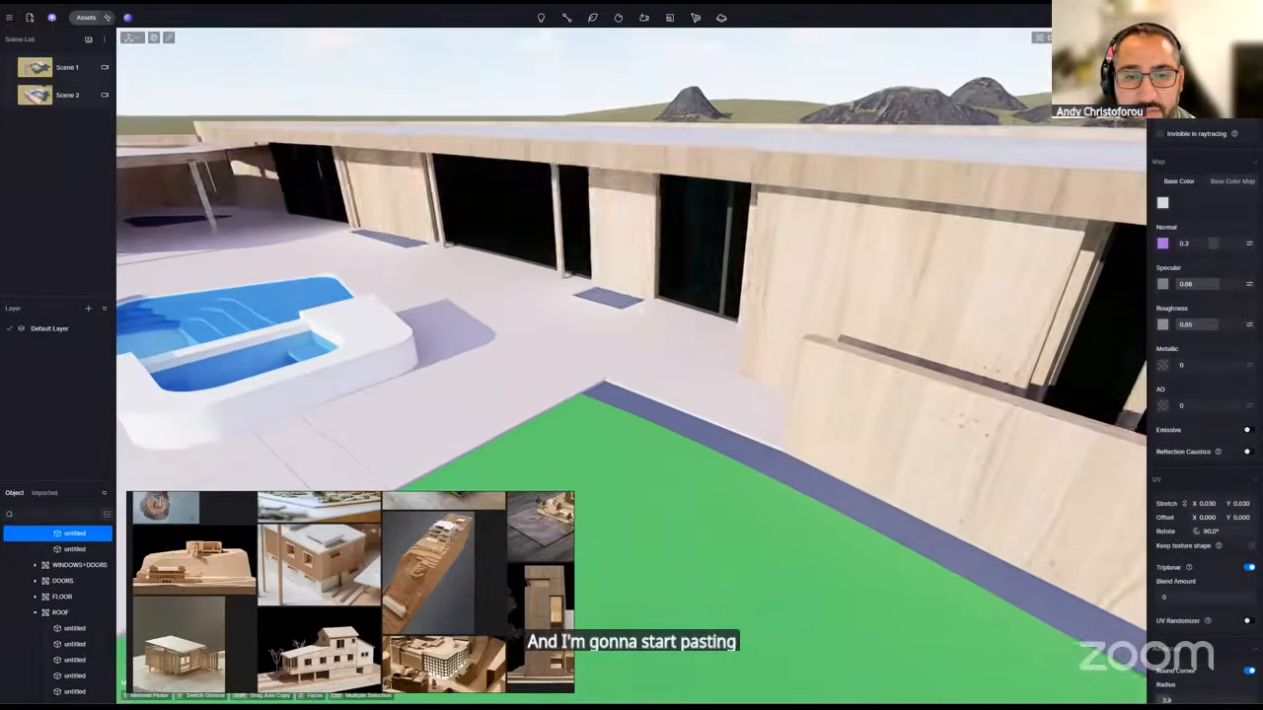
- Check the Poplar on the poolside walls and columns up close, and finish applying the material
right_drag(653, 313, 651, 288)
key(a)
key(w)
right_drag(675, 229, 685, 188)
key(a)
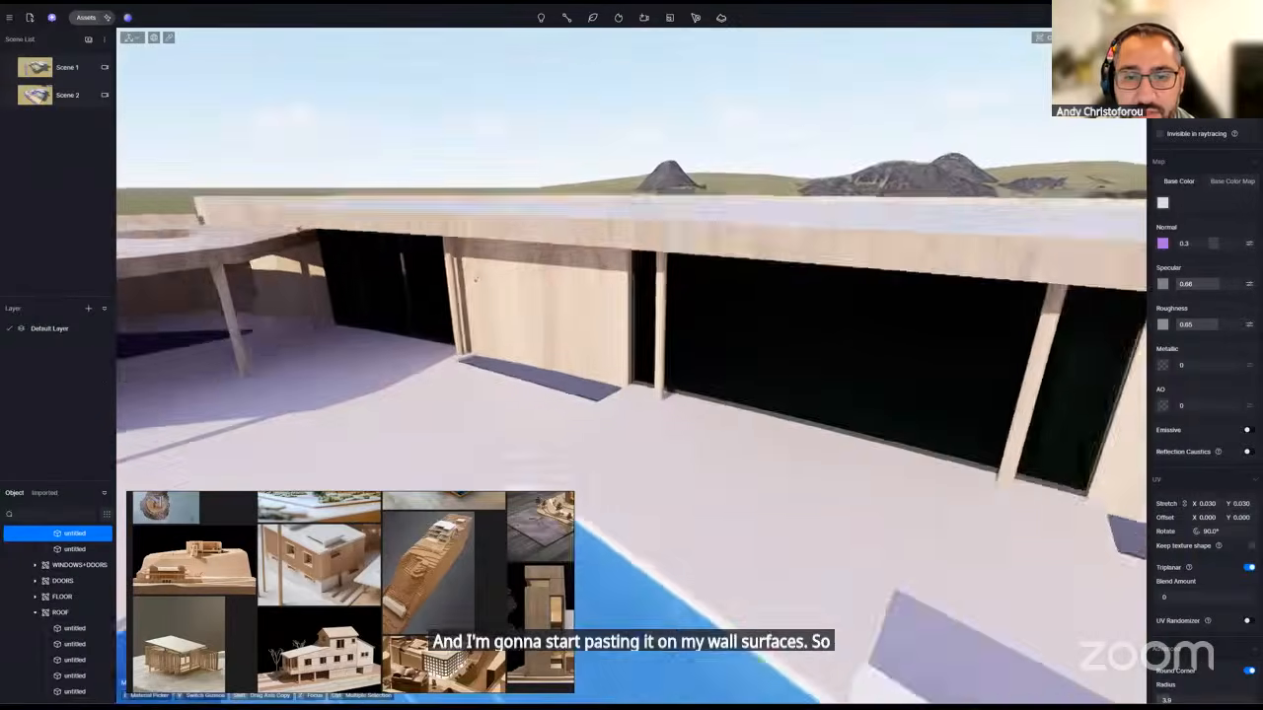
scroll(678, 220, up, 5)
scroll(677, 220, down, 3)
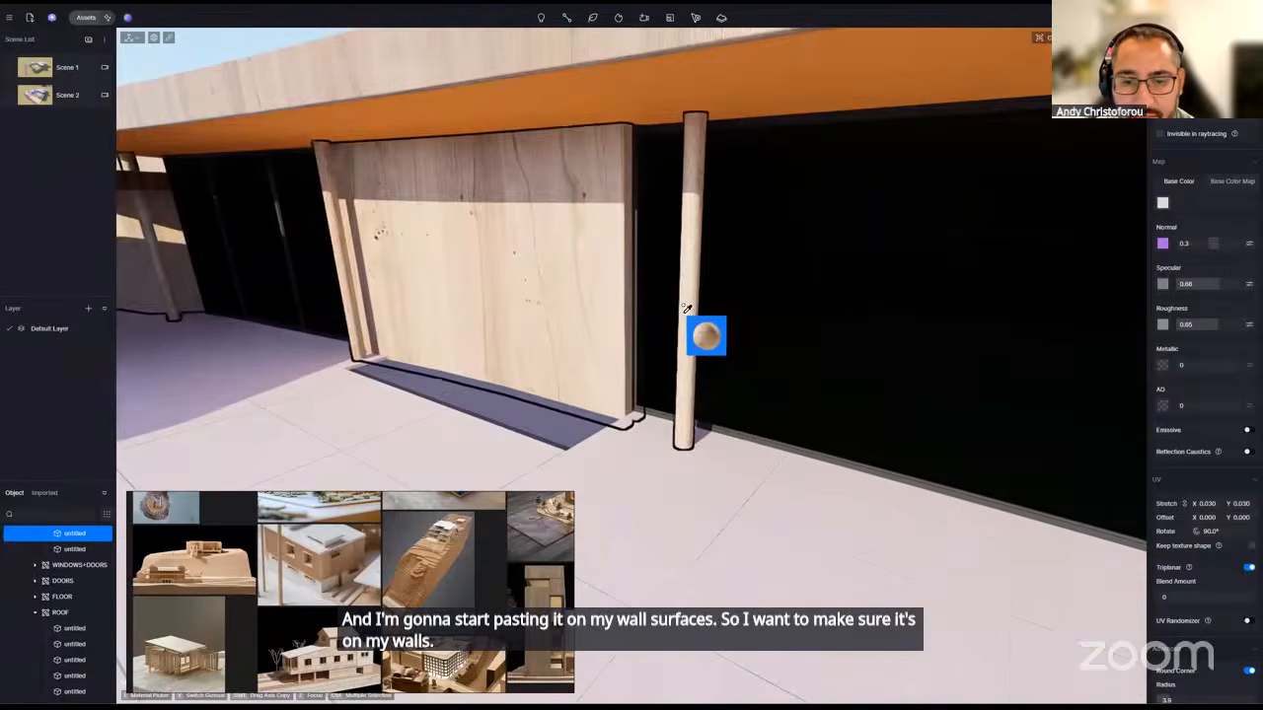
key(Escape)
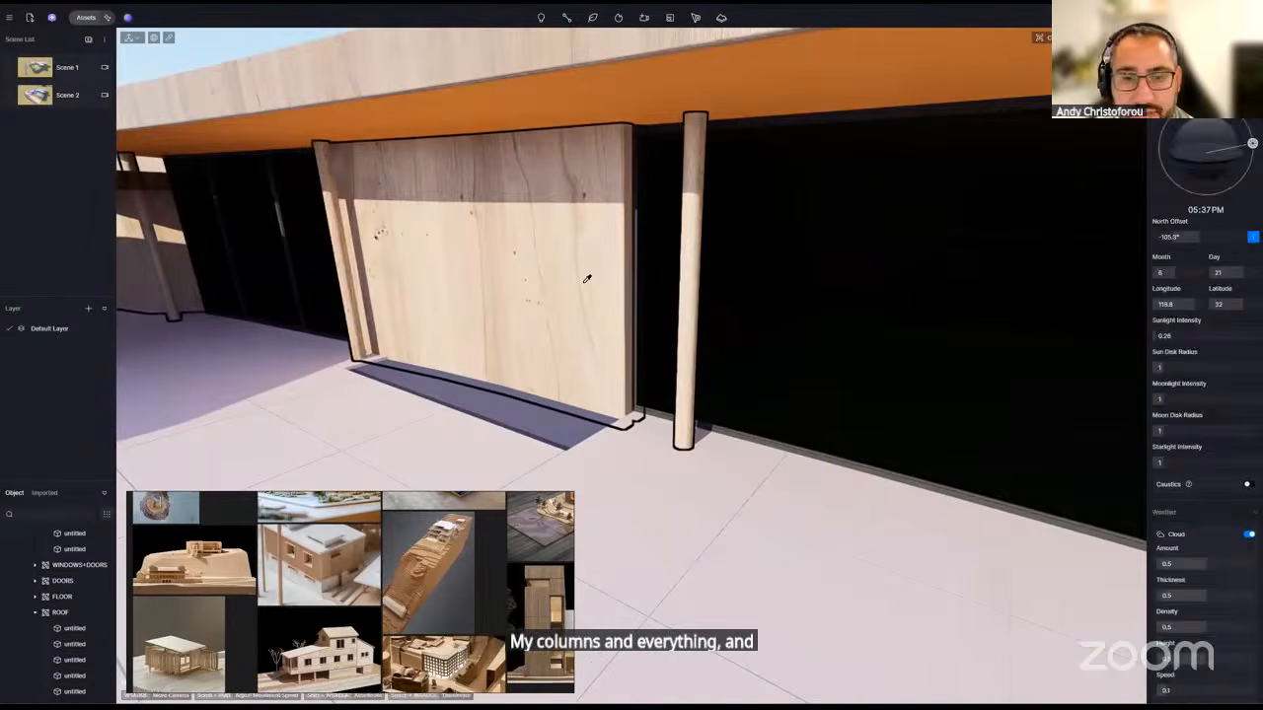
- Select the wall Poplar and set its UV stretch to 0.1
click(587, 279)
click(1206, 504)
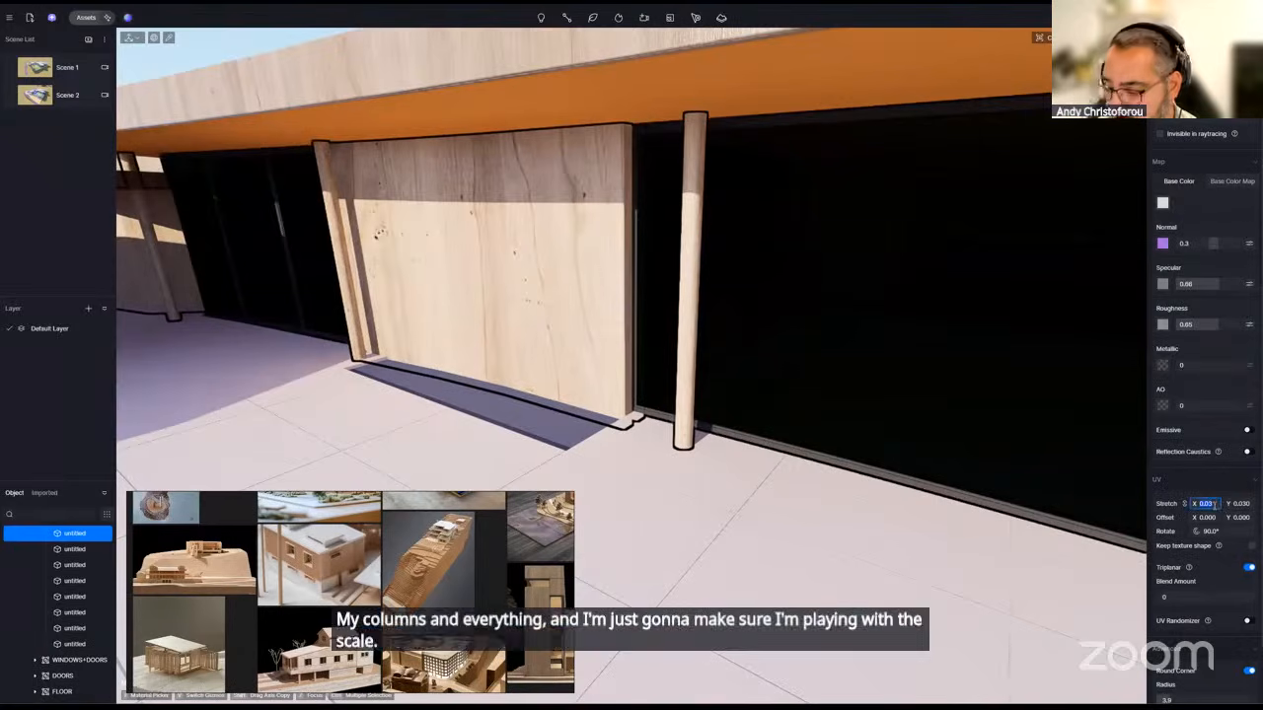
text(0.1)
key(Return)
scroll(671, 367, down, 8)
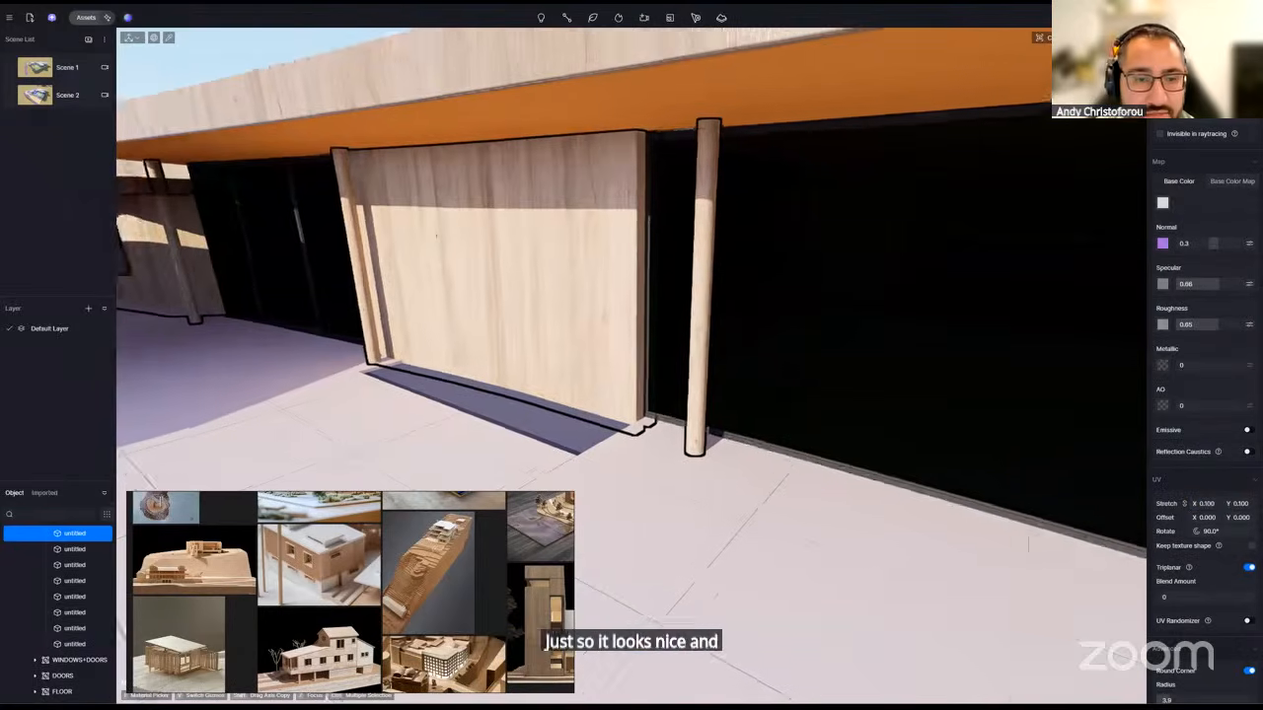
- Examine the scale of the wood grain on the courtyard, terrace and perimeter walls
middle_drag(631, 365, 839, 357)
scroll(631, 336, up, 6)
right_drag(631, 365, 648, 286)
scroll(631, 336, down, 5)
scroll(648, 286, down, 4)
scroll(621, 344, down, 5)
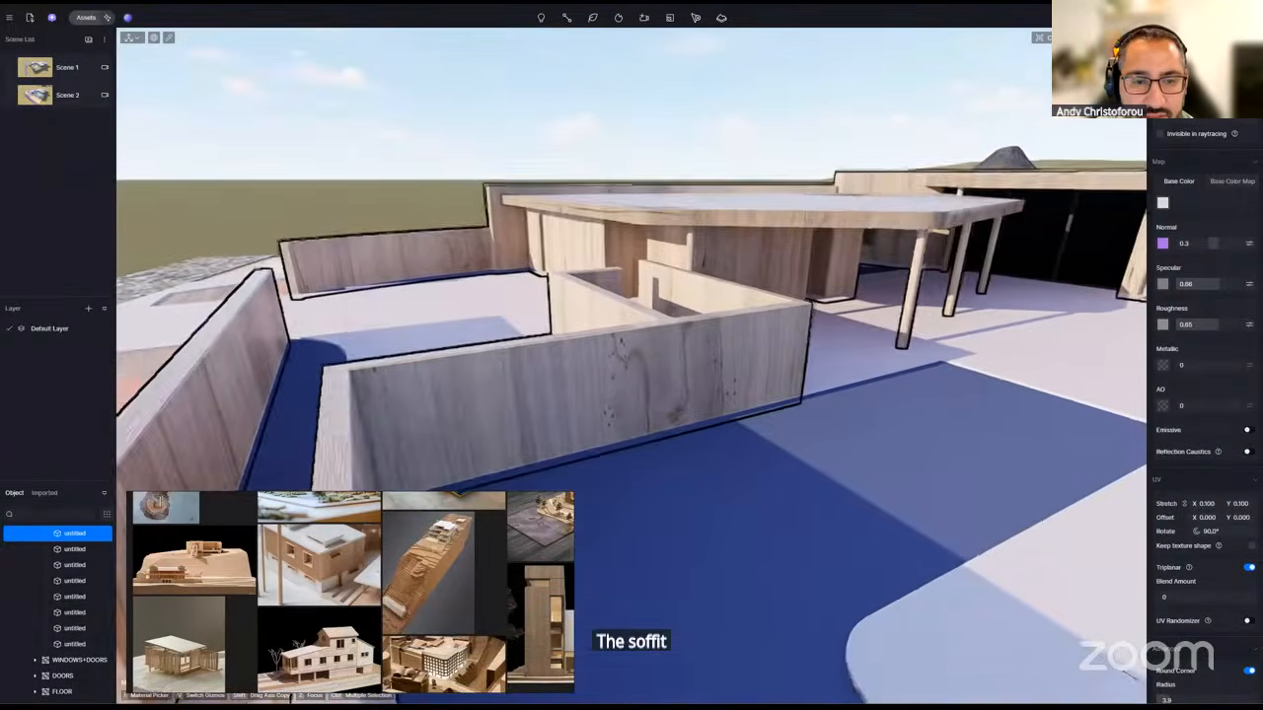
scroll(621, 345, down, 5)
right_drag(621, 344, 711, 400)
scroll(621, 344, down, 4)
right_drag(592, 350, 636, 383)
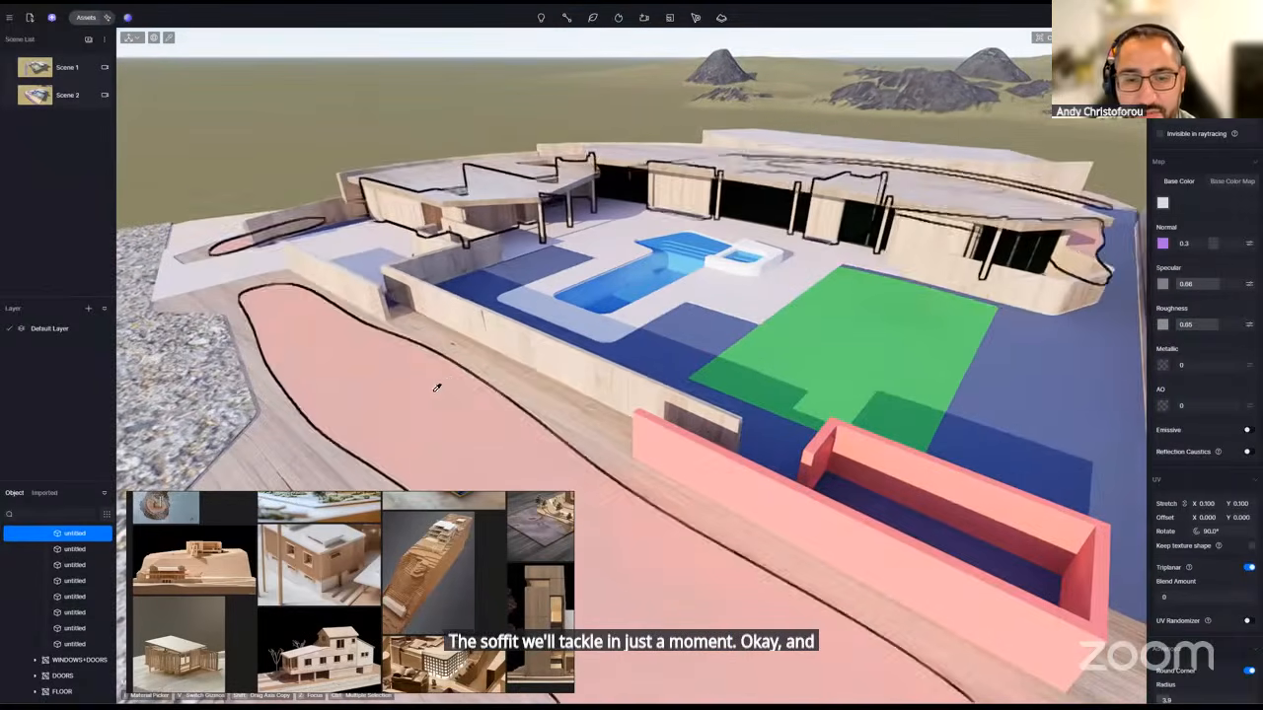
scroll(554, 352, up, 6)
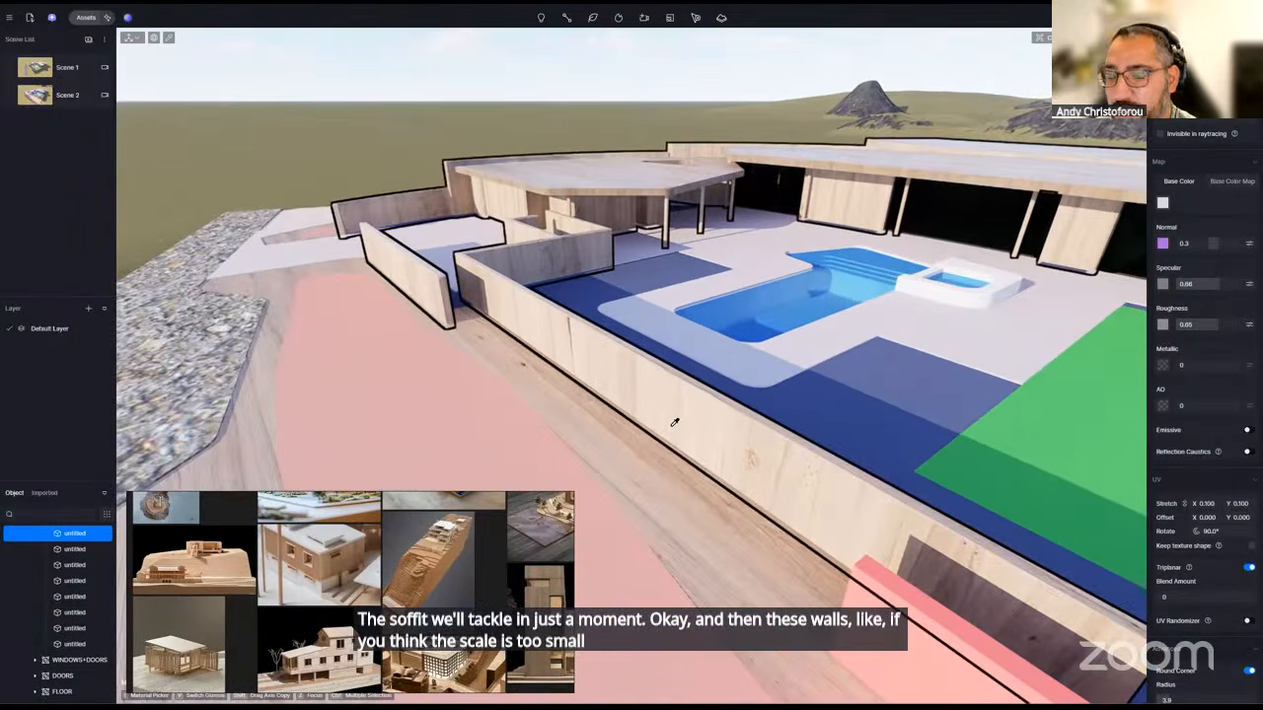
- Select the long perimeter wall beside the pool and review it against the whole site
click(659, 394)
click(661, 403)
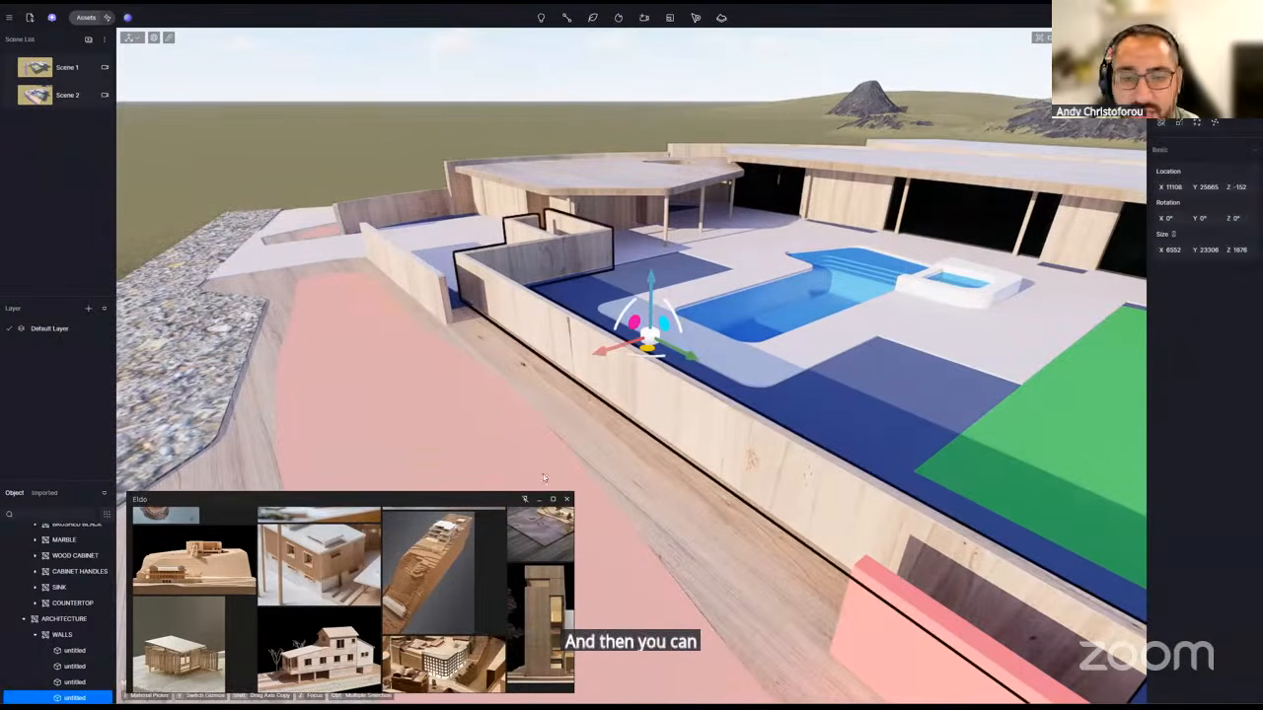
scroll(676, 391, down, 6)
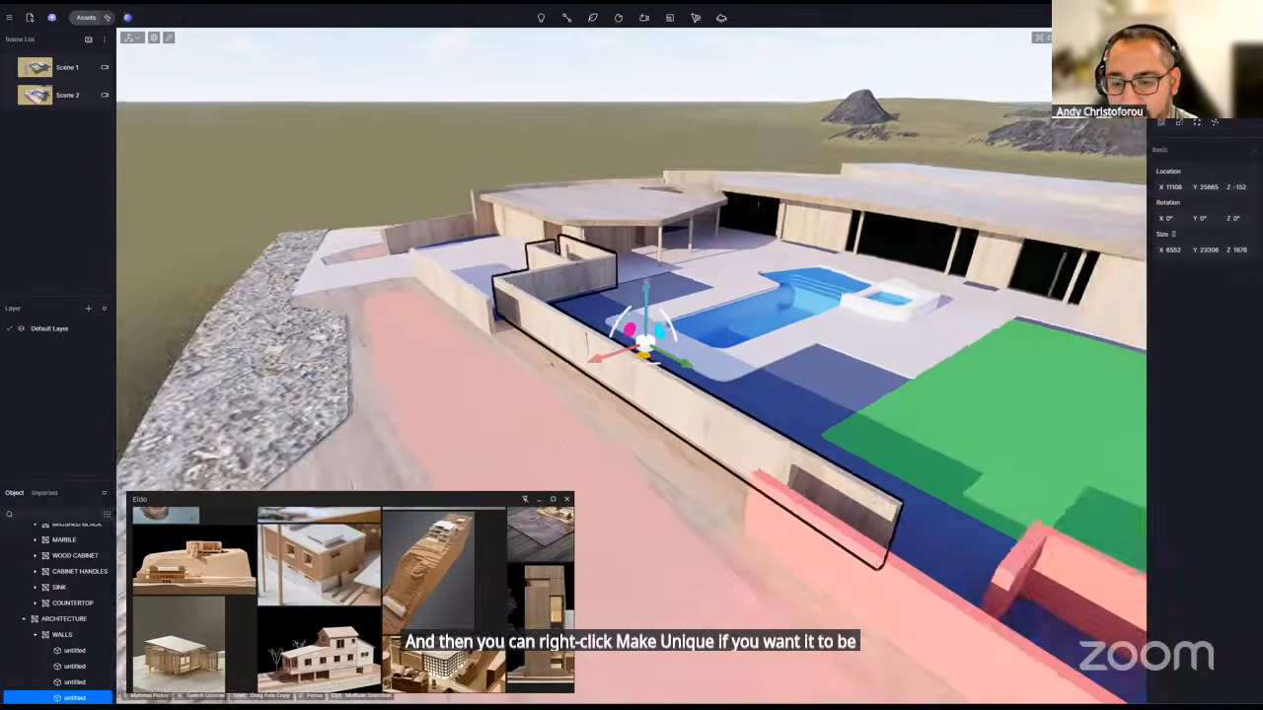
scroll(630, 403, down, 4)
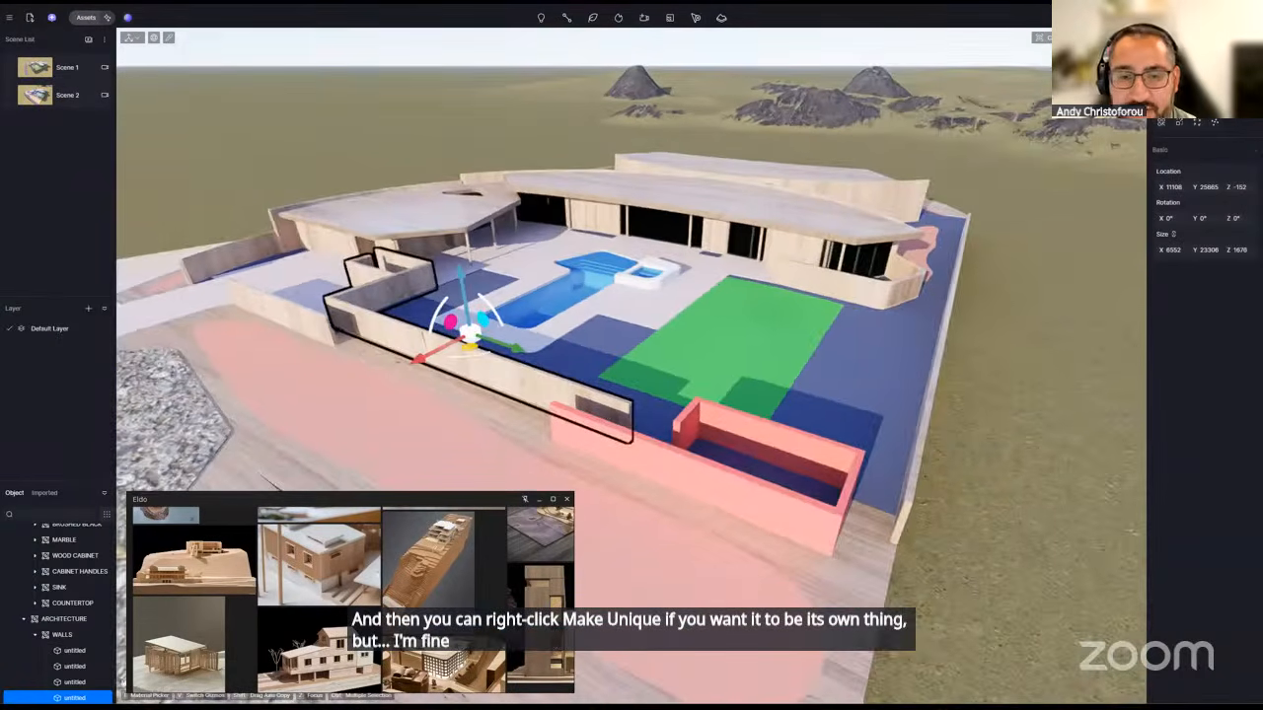
right_drag(680, 392, 642, 384)
- Pick up the walls' Poplar with the material picker and apply it to the pink enclosure walls at the site's front corner
key(i)
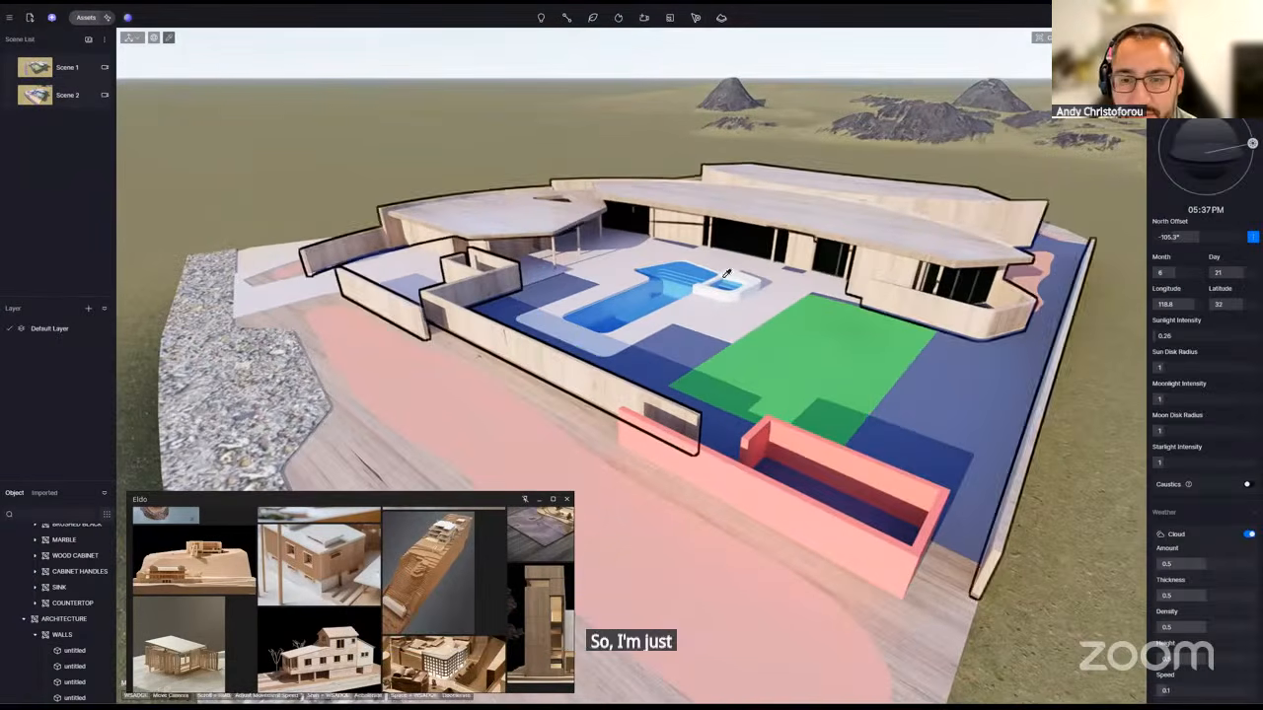
click(804, 248)
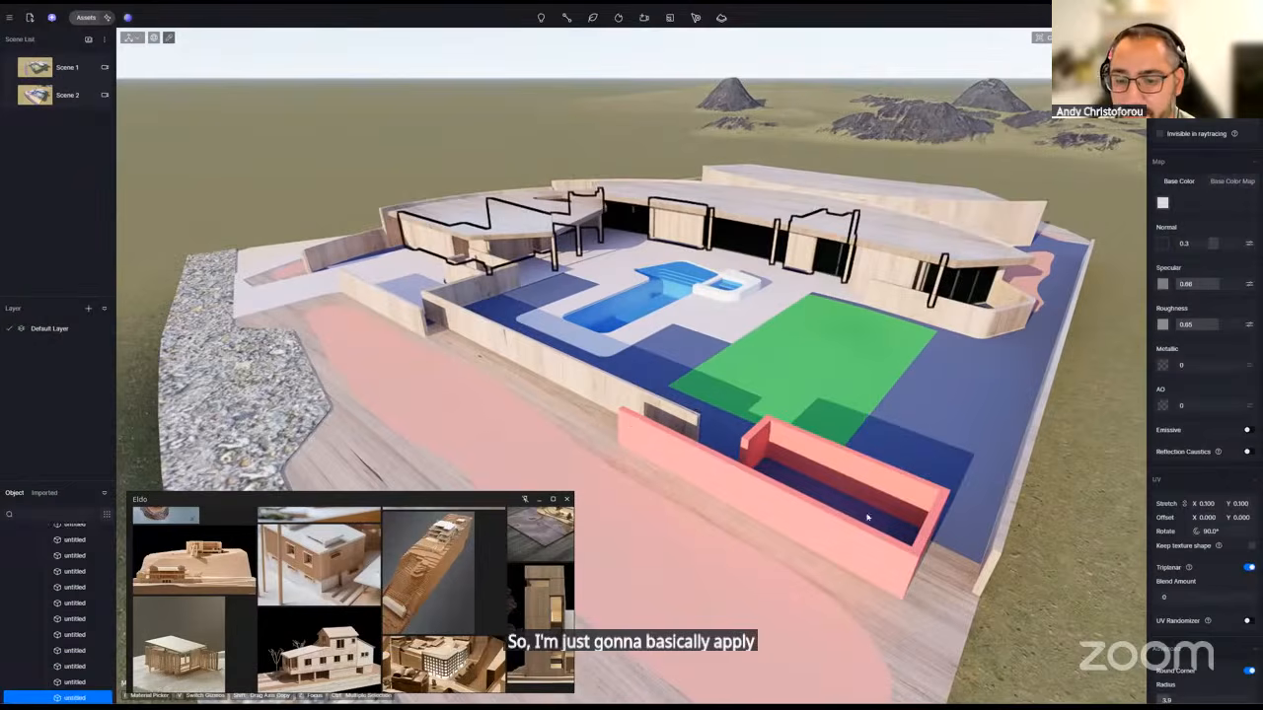
click(881, 470)
right_drag(881, 471, 834, 483)
scroll(596, 449, up, 4)
right_drag(797, 539, 839, 501)
key(Escape)
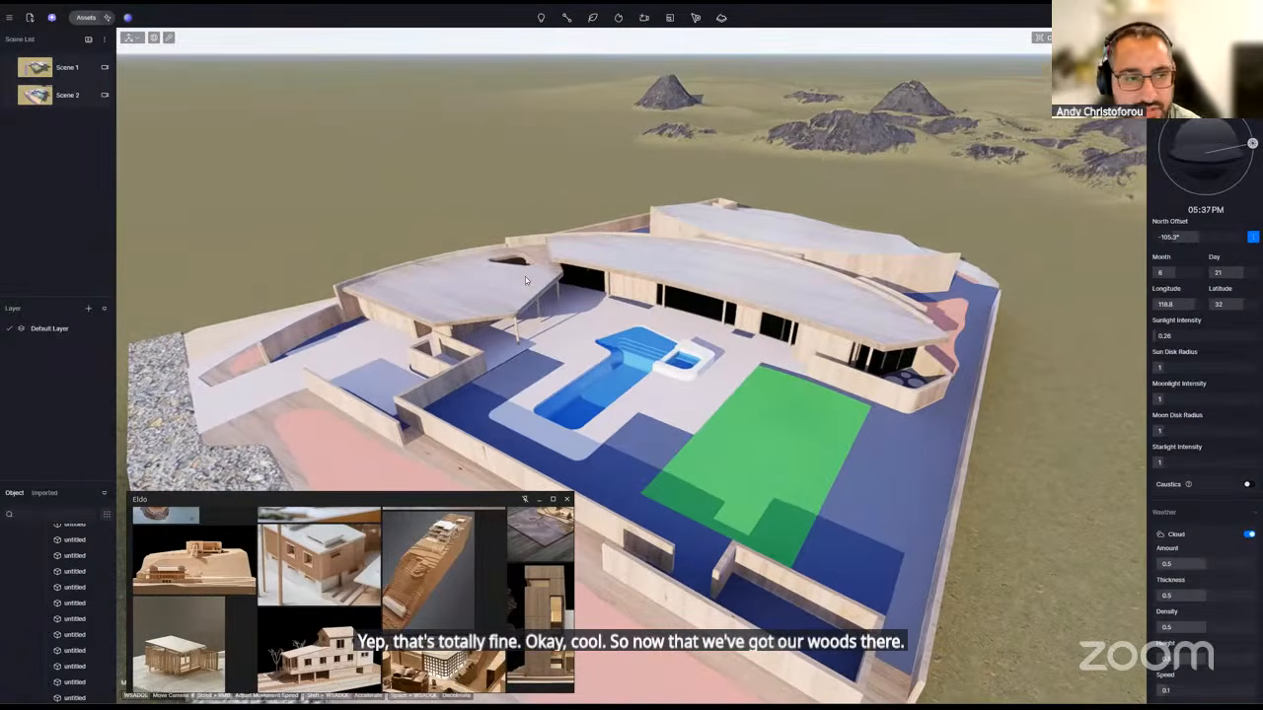
- Save the project under the name AC_Working in the PA ACADEMY_D5 workshop folder
click(11, 18)
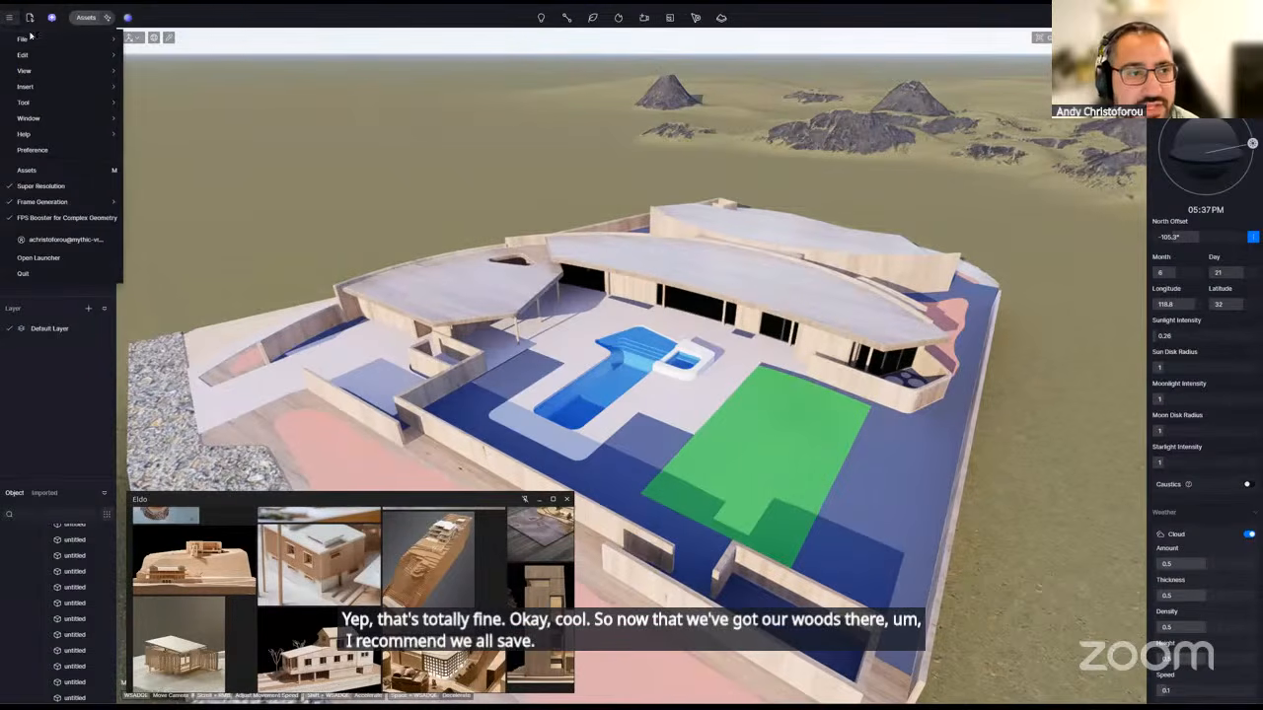
mouse_move(36, 36)
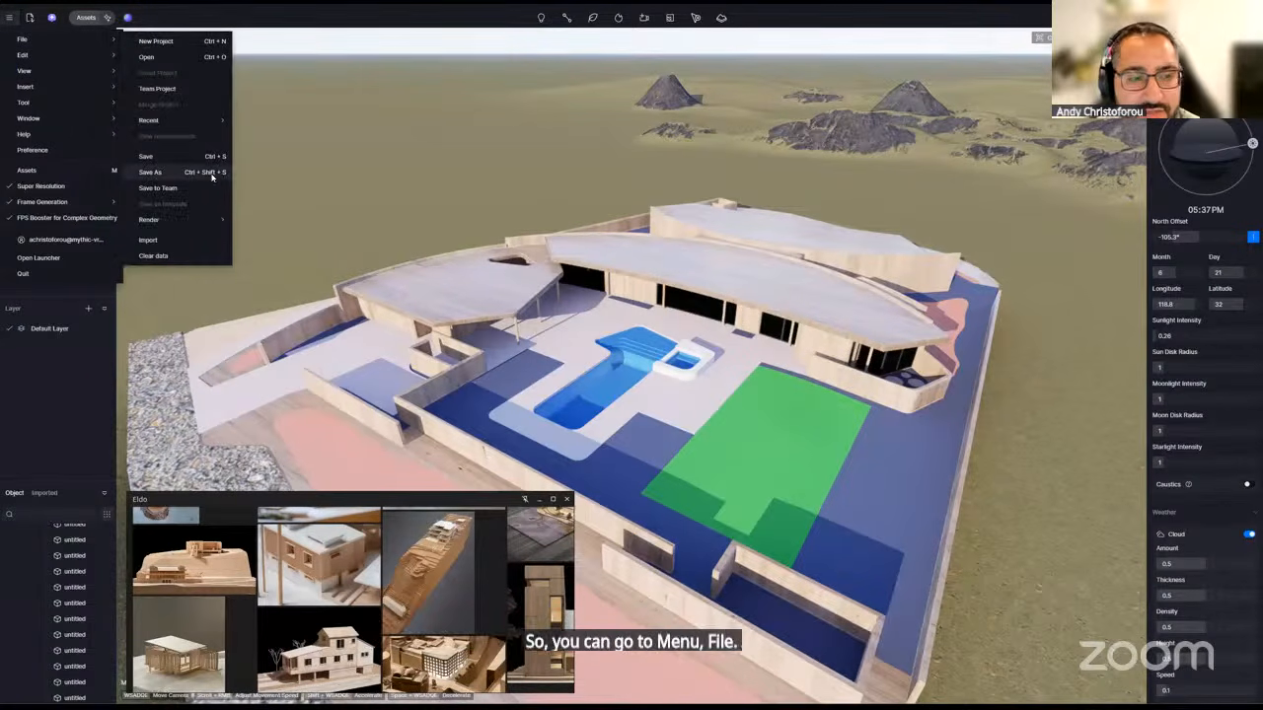
click(150, 172)
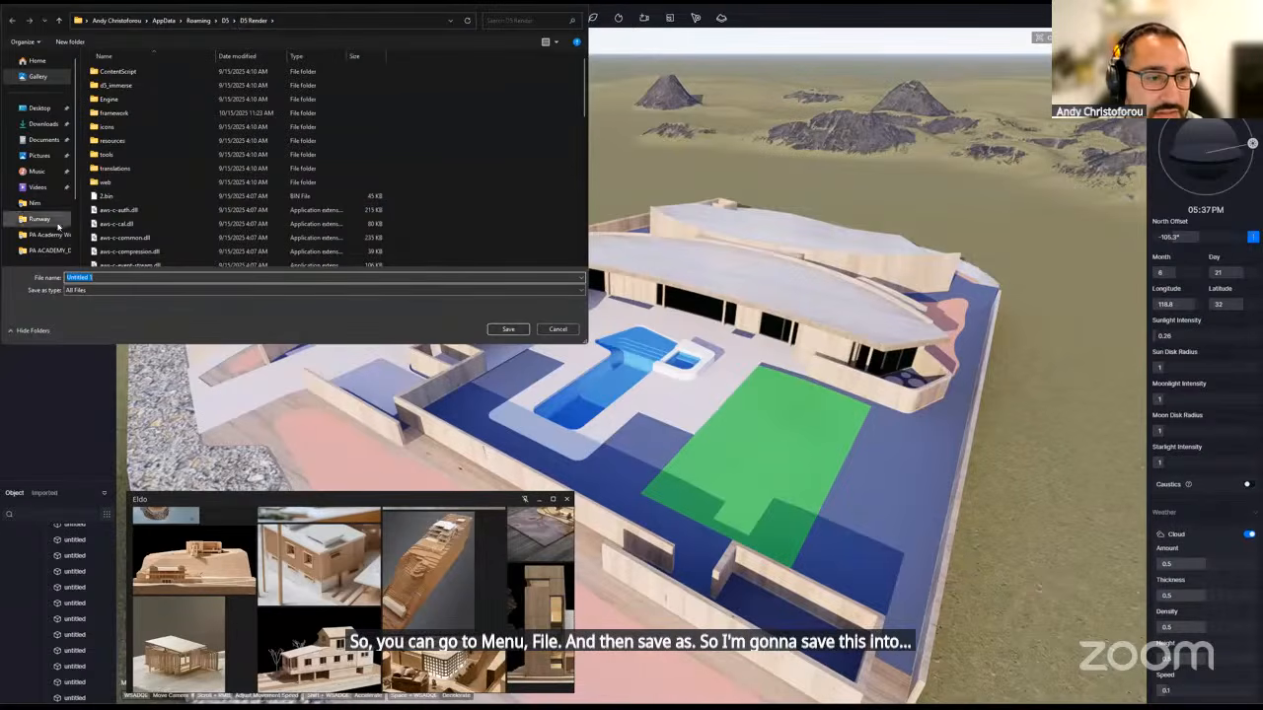
click(49, 249)
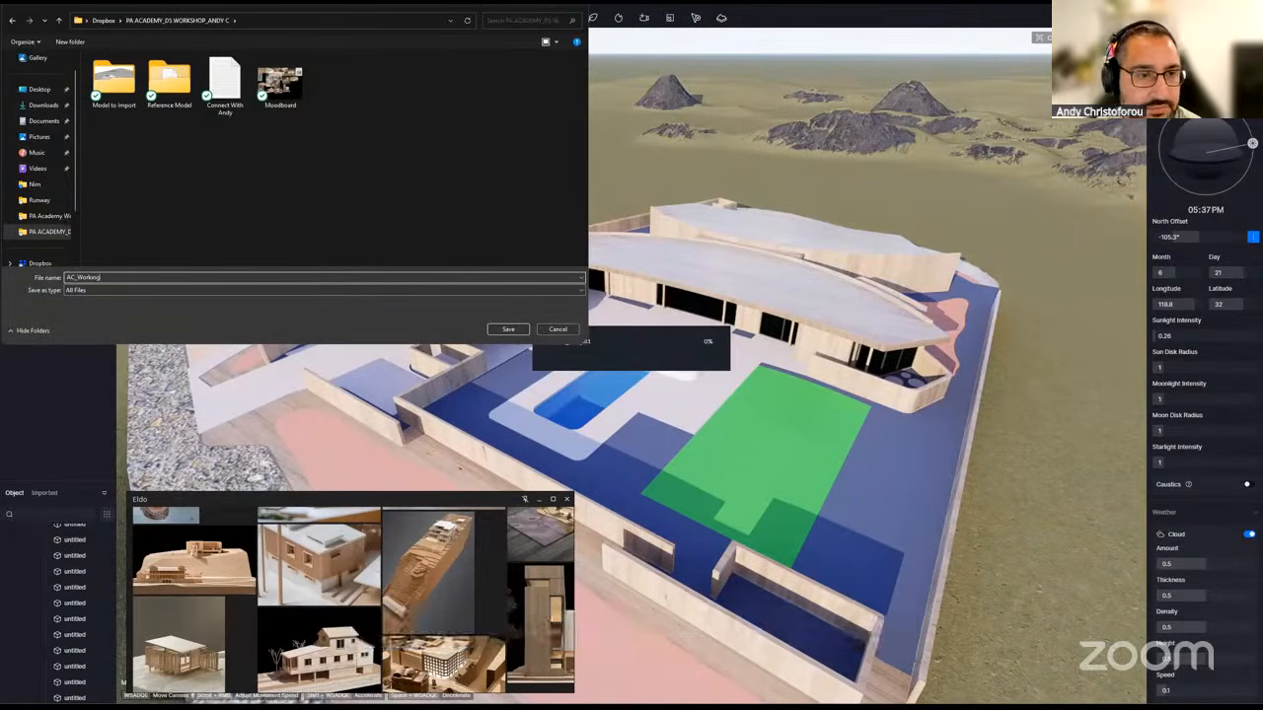
key(Return)
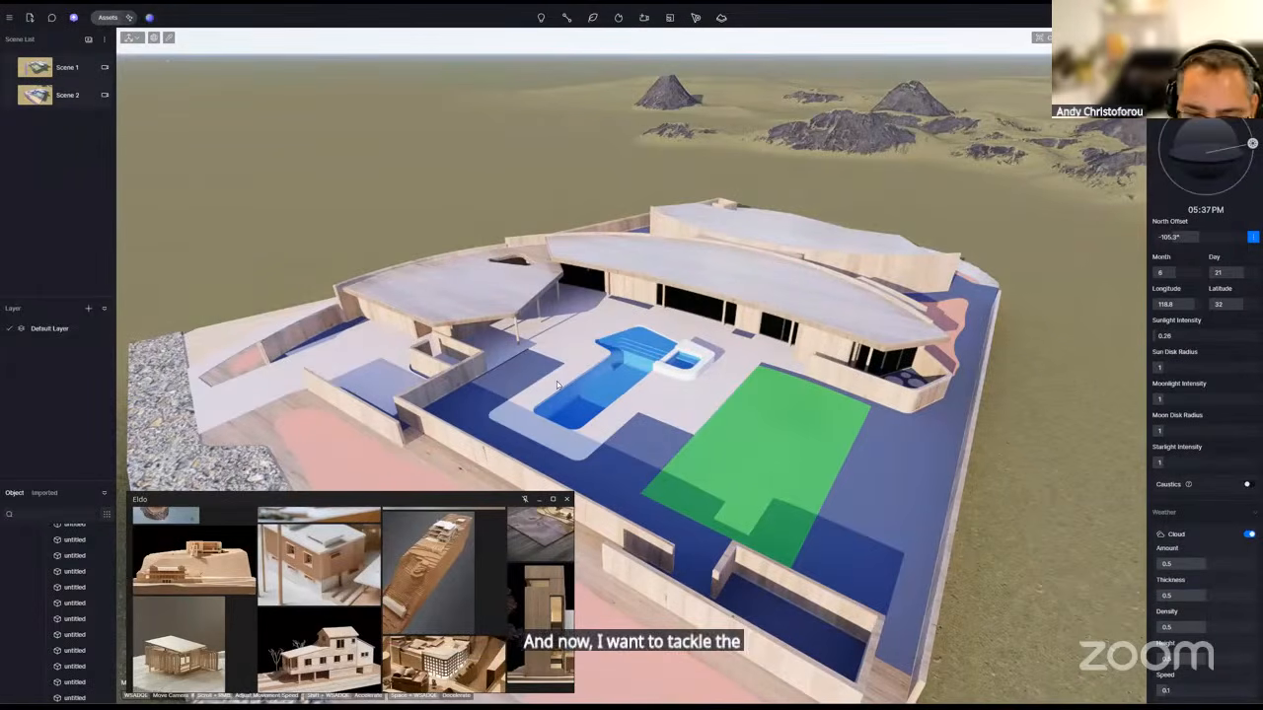
- Study the water in the moodboard's physical-model photos, focusing on the dark glossy water of the coastal model
scroll(439, 602, down, 6)
scroll(540, 573, up, 2)
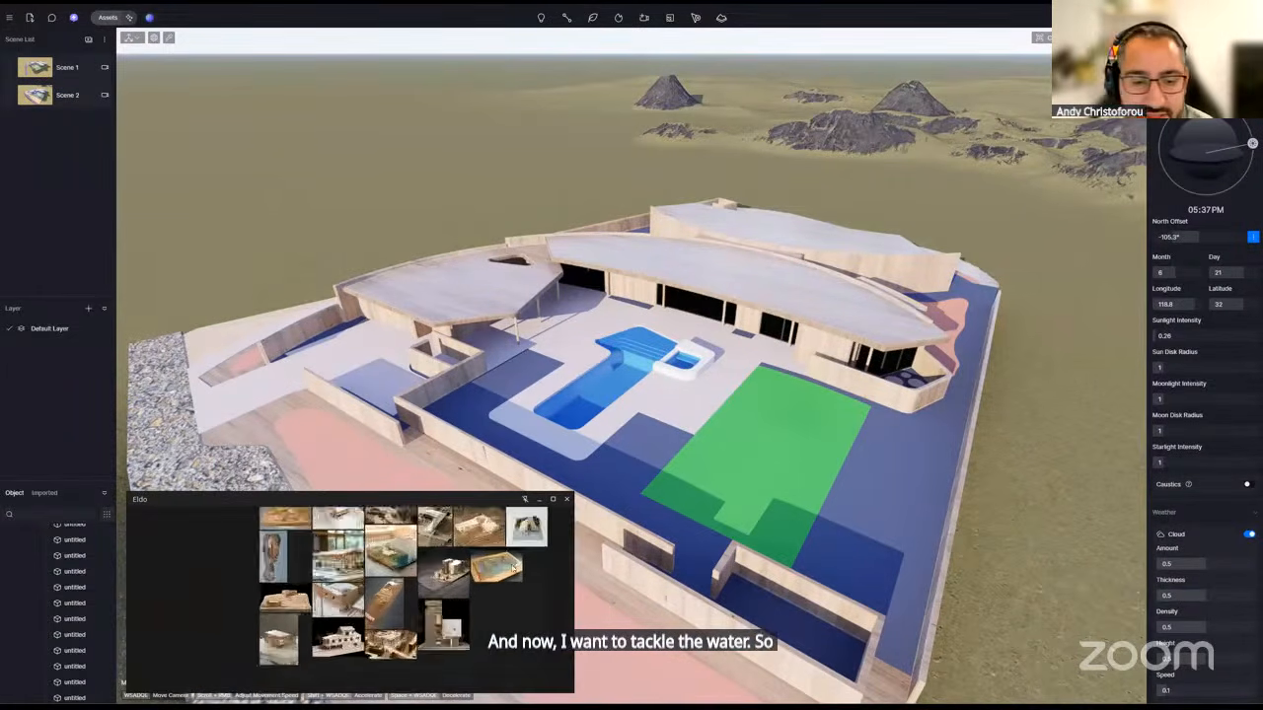
scroll(417, 566, up, 3)
scroll(416, 567, up, 6)
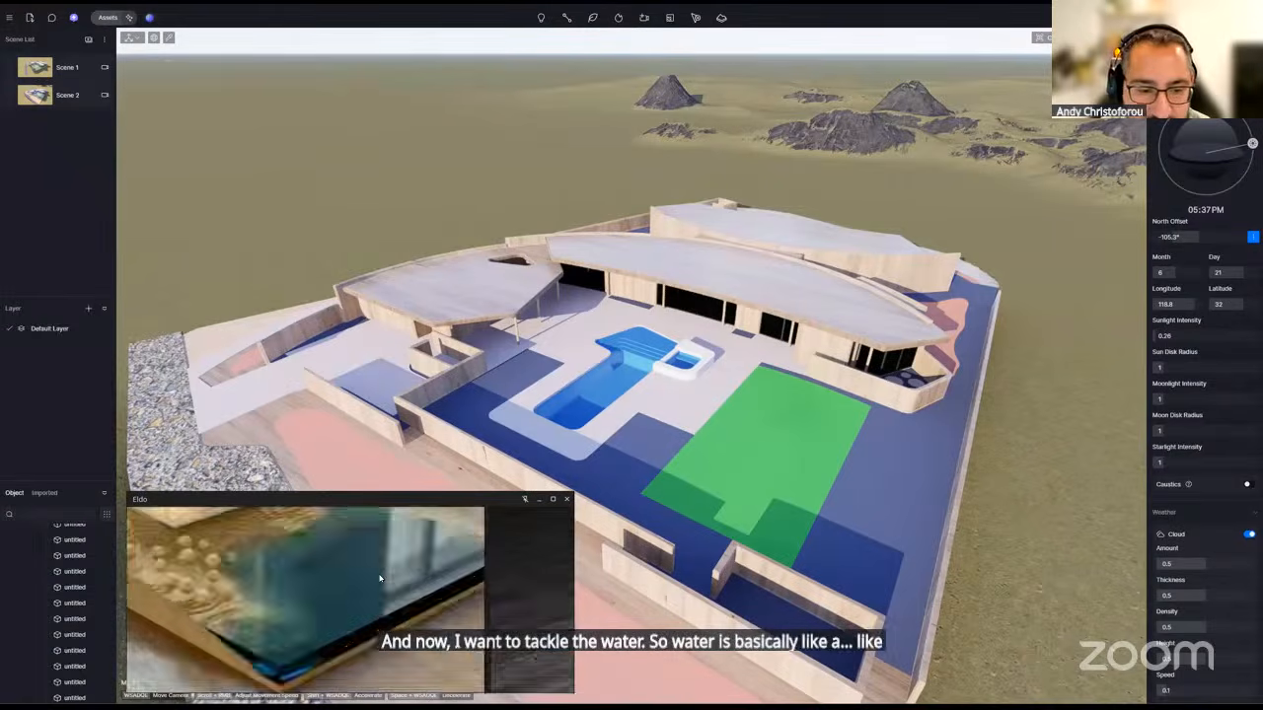
scroll(381, 579, down, 6)
scroll(537, 600, up, 4)
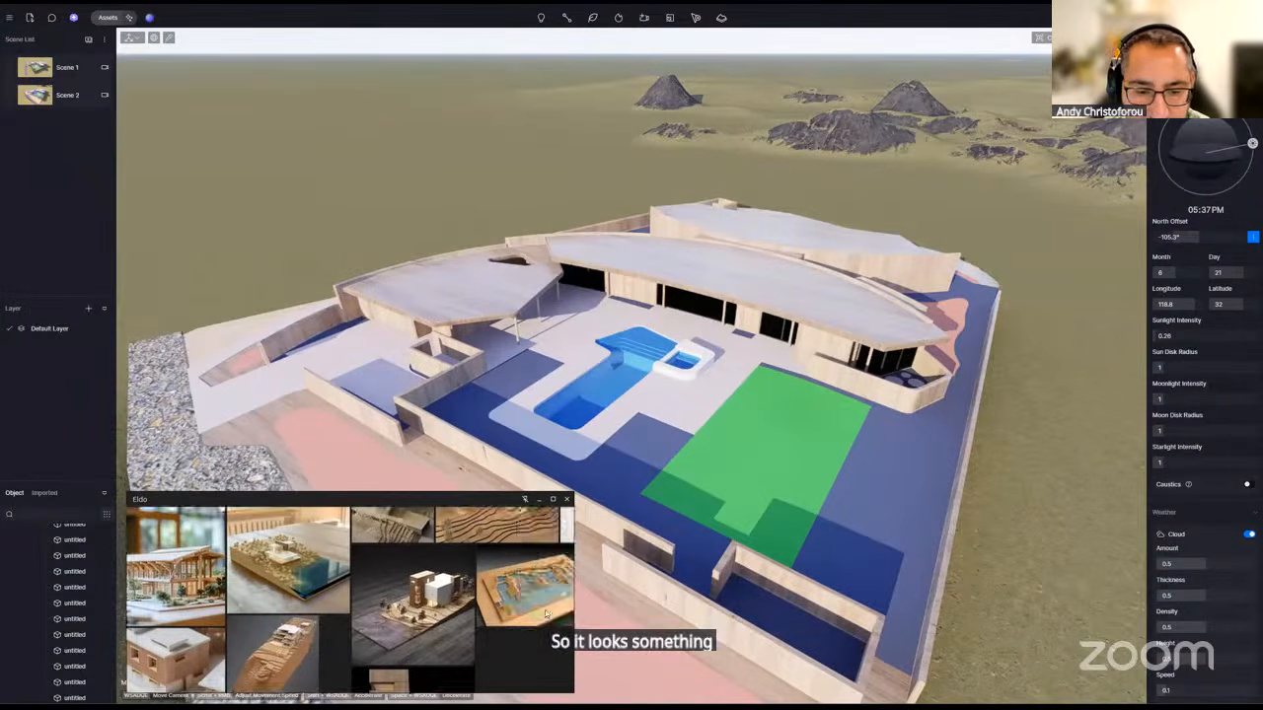
scroll(536, 598, up, 2)
scroll(511, 586, down, 2)
middle_drag(390, 594, 509, 582)
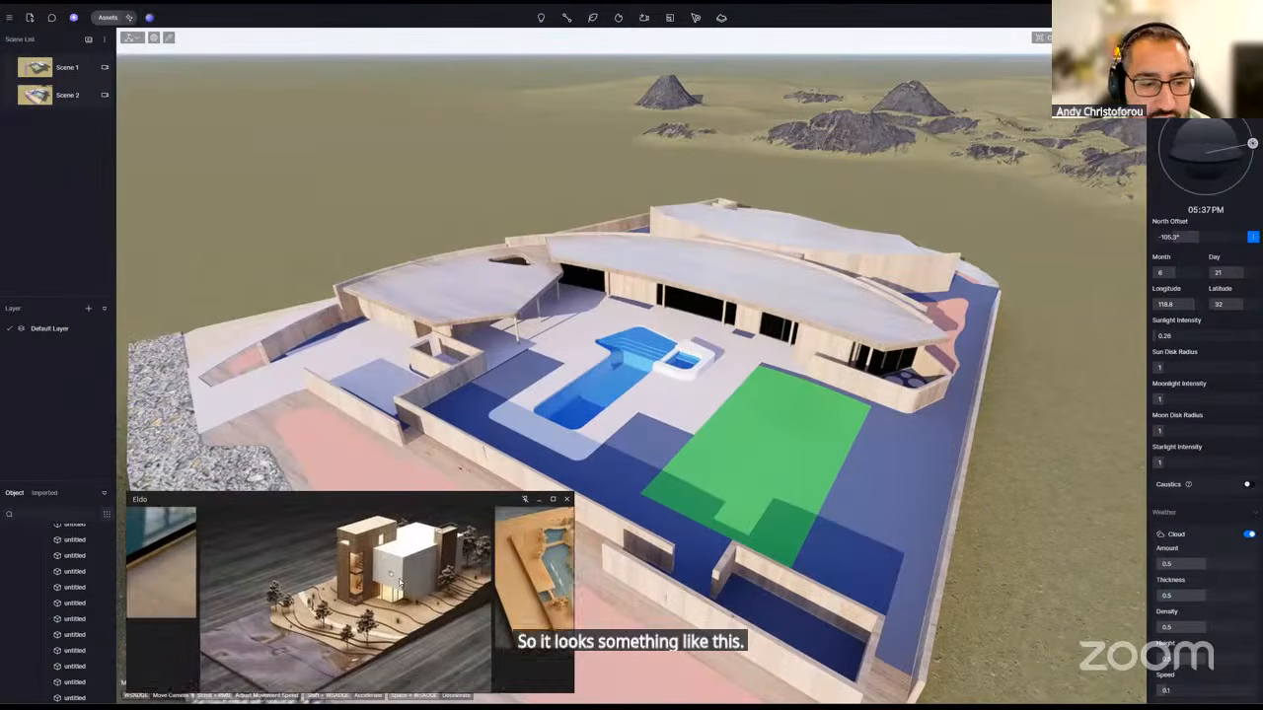
middle_drag(198, 590, 426, 608)
scroll(395, 592, up, 3)
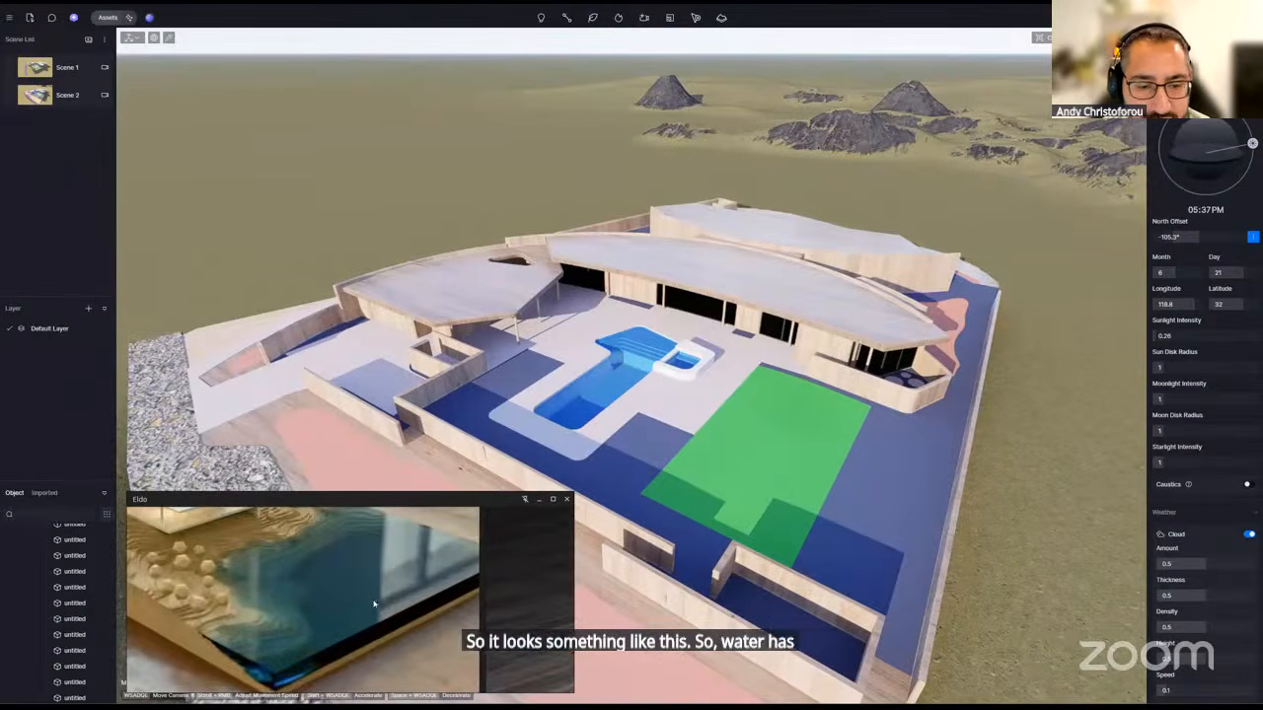
scroll(382, 587, down, 2)
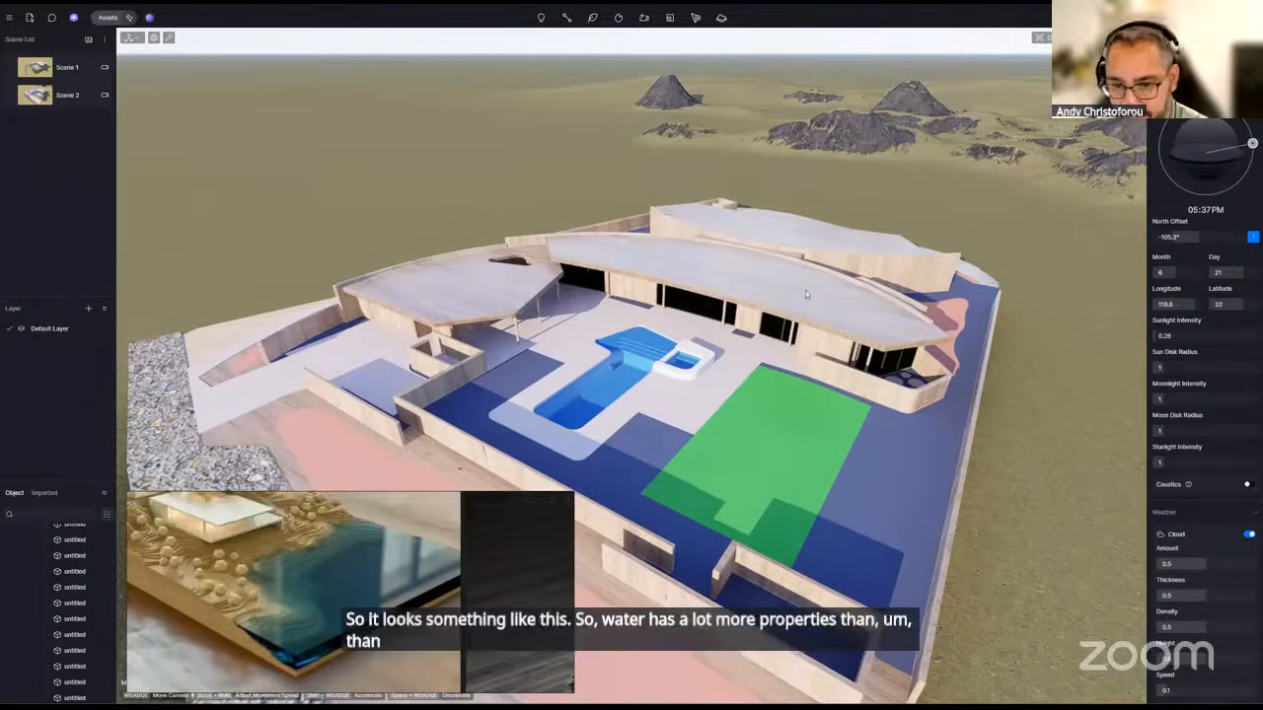
- Sample the roof's Poplar and open the list of available material templates
click(780, 287)
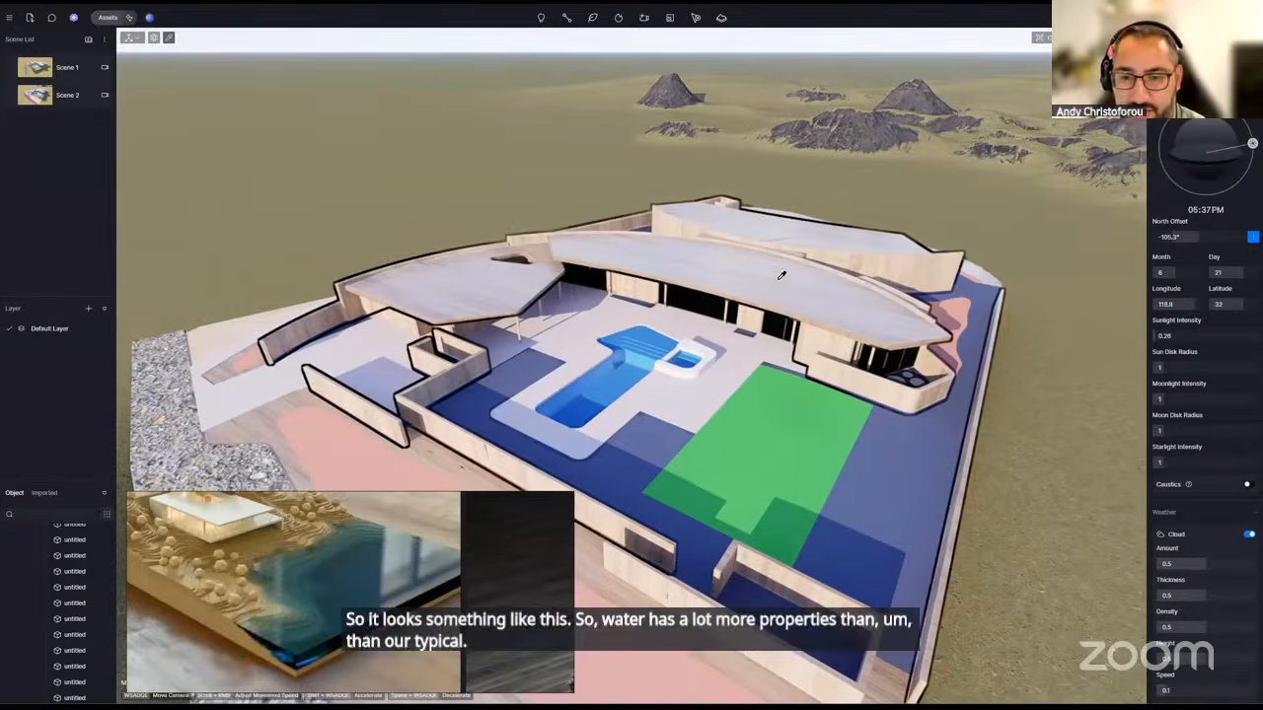
click(1090, 209)
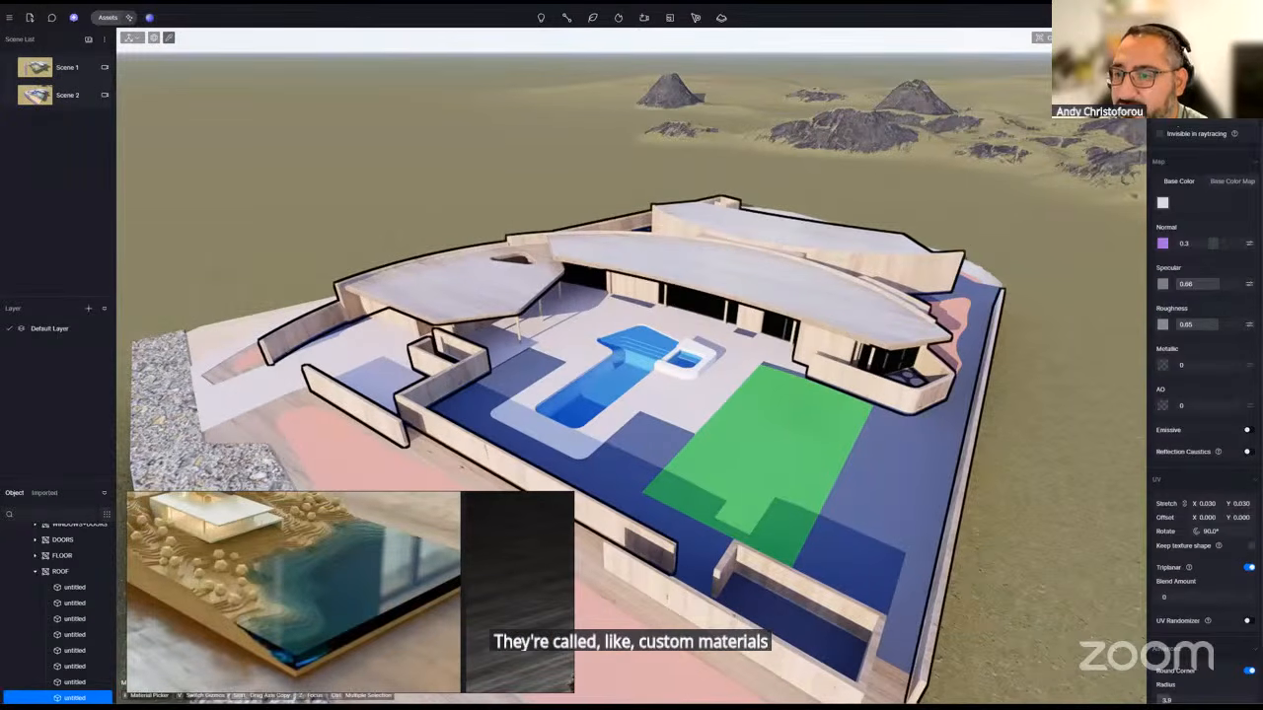
click(1205, 110)
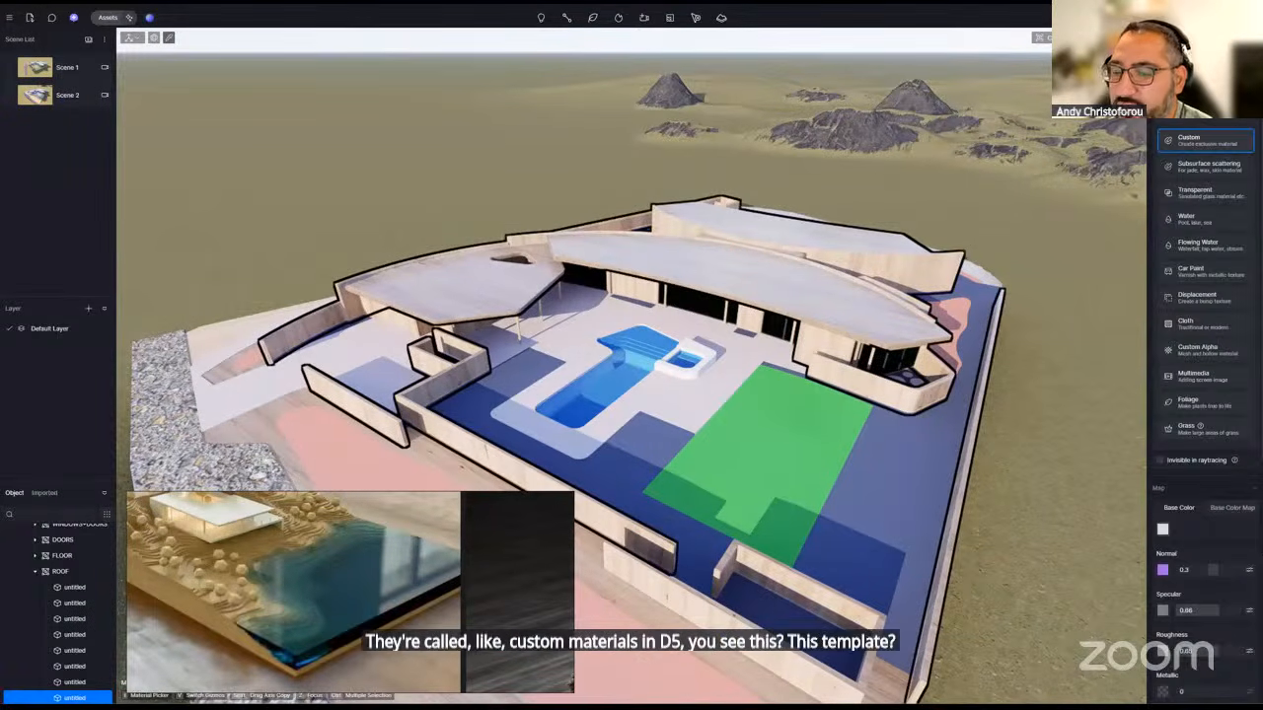
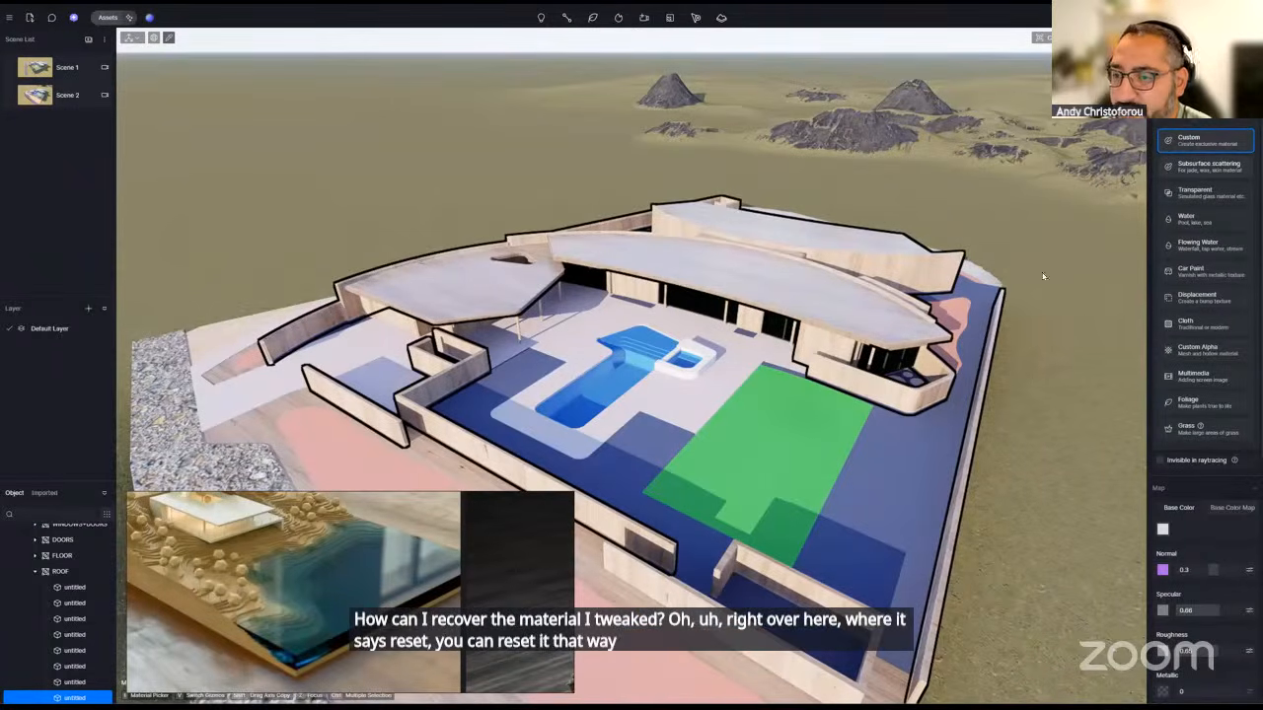
- Sample the pool's water surface and change its material template from Transparent to Water
click(620, 367)
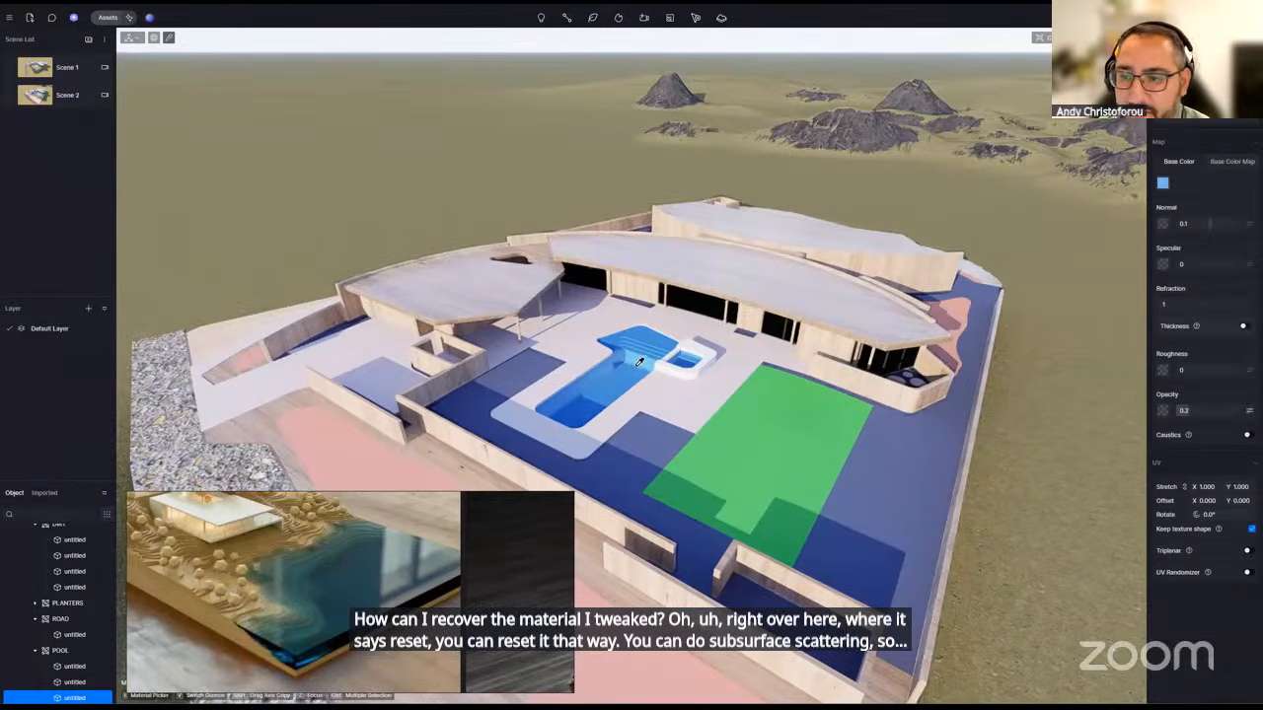
scroll(639, 363, up, 5)
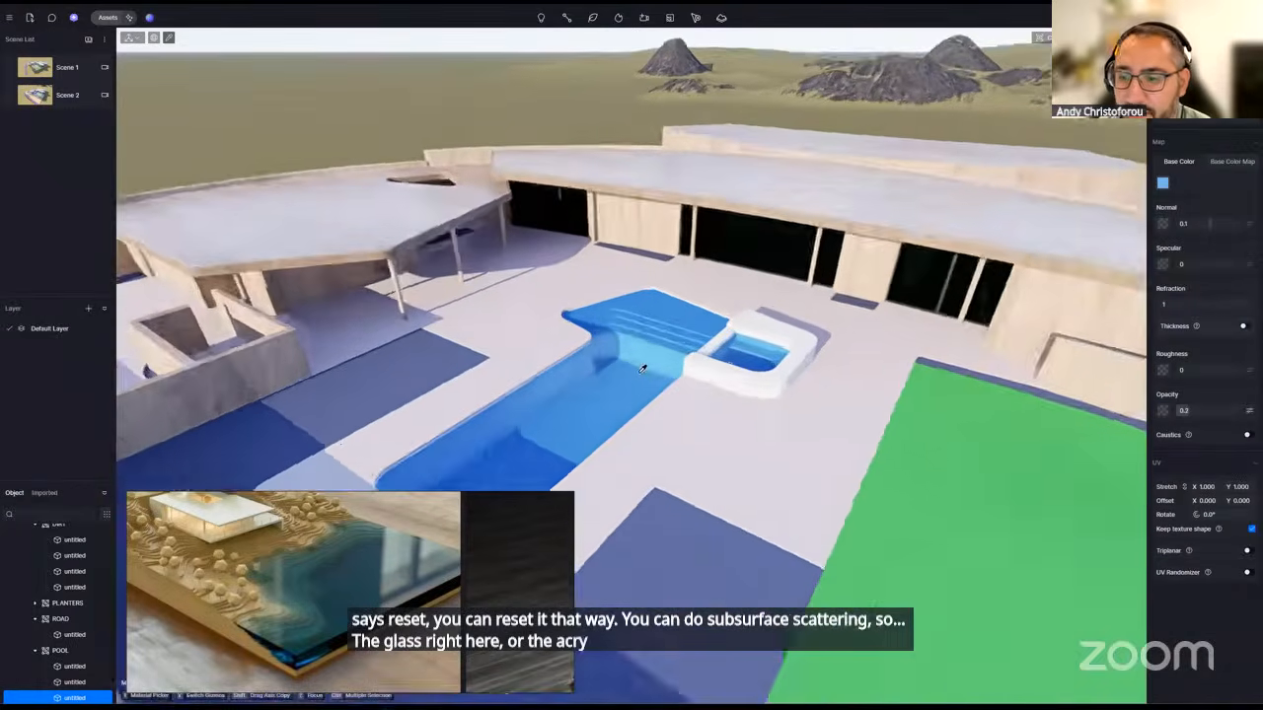
scroll(641, 369, up, 4)
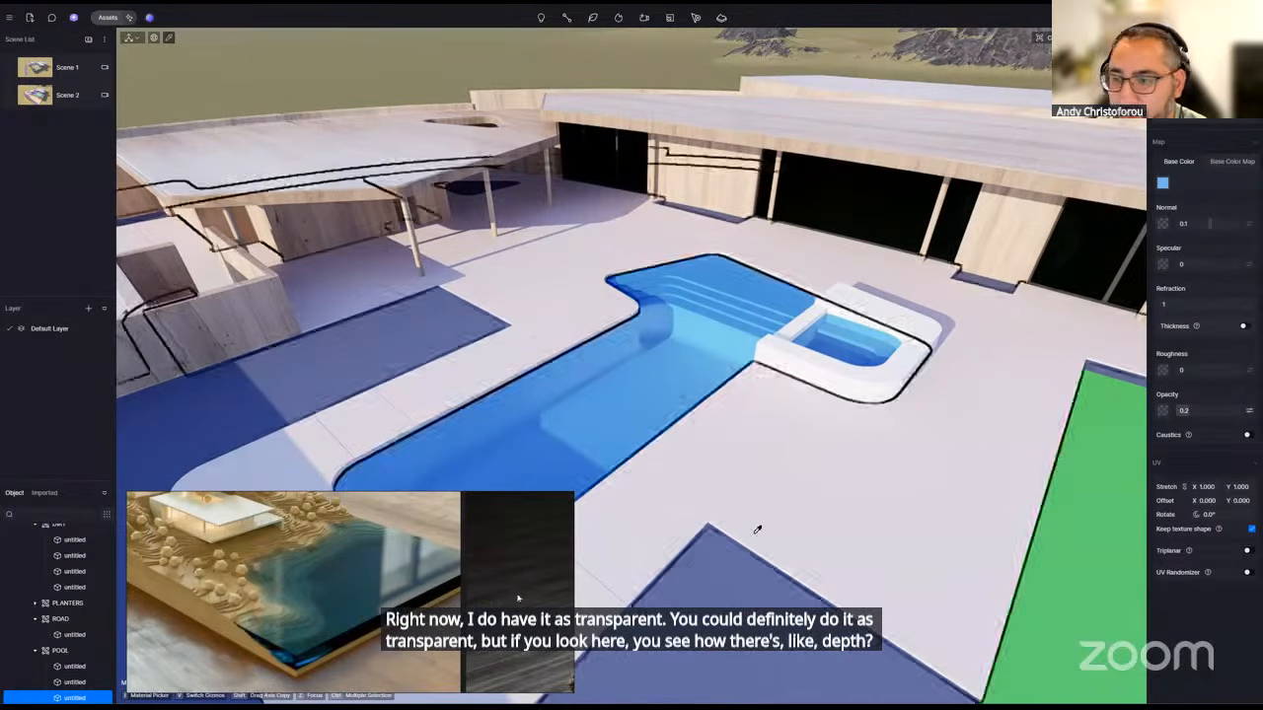
click(1179, 119)
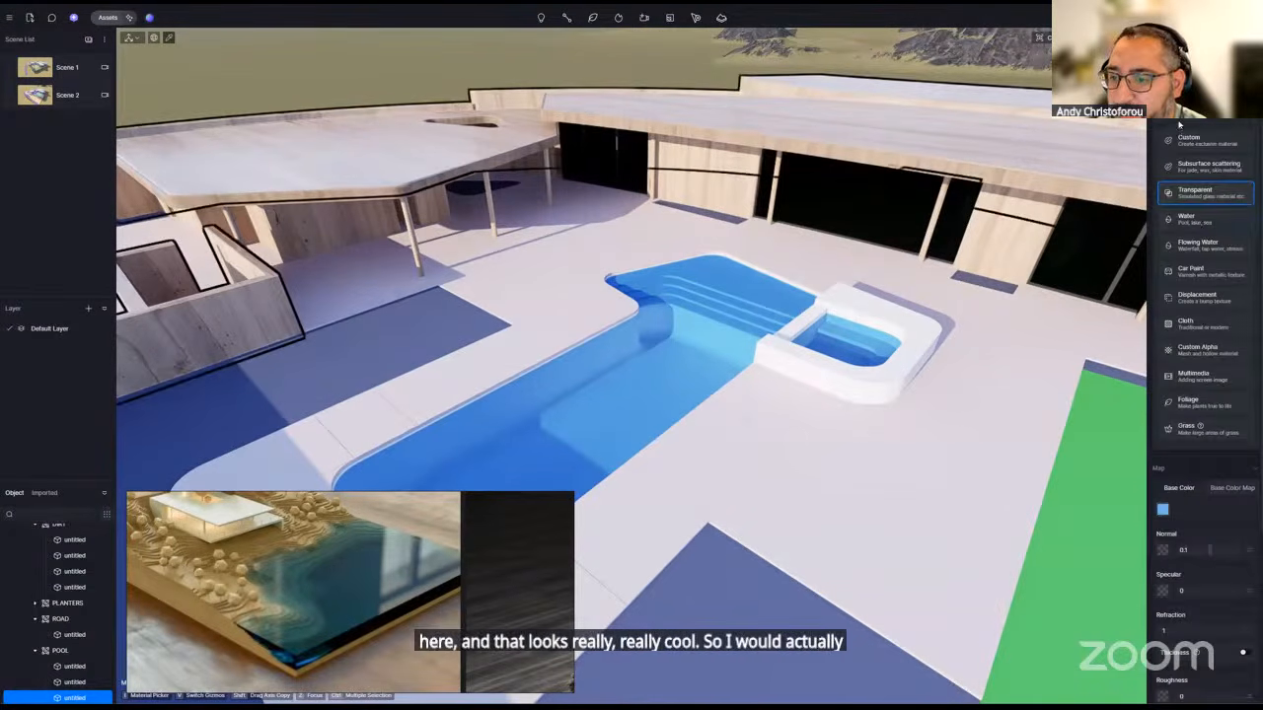
click(1193, 221)
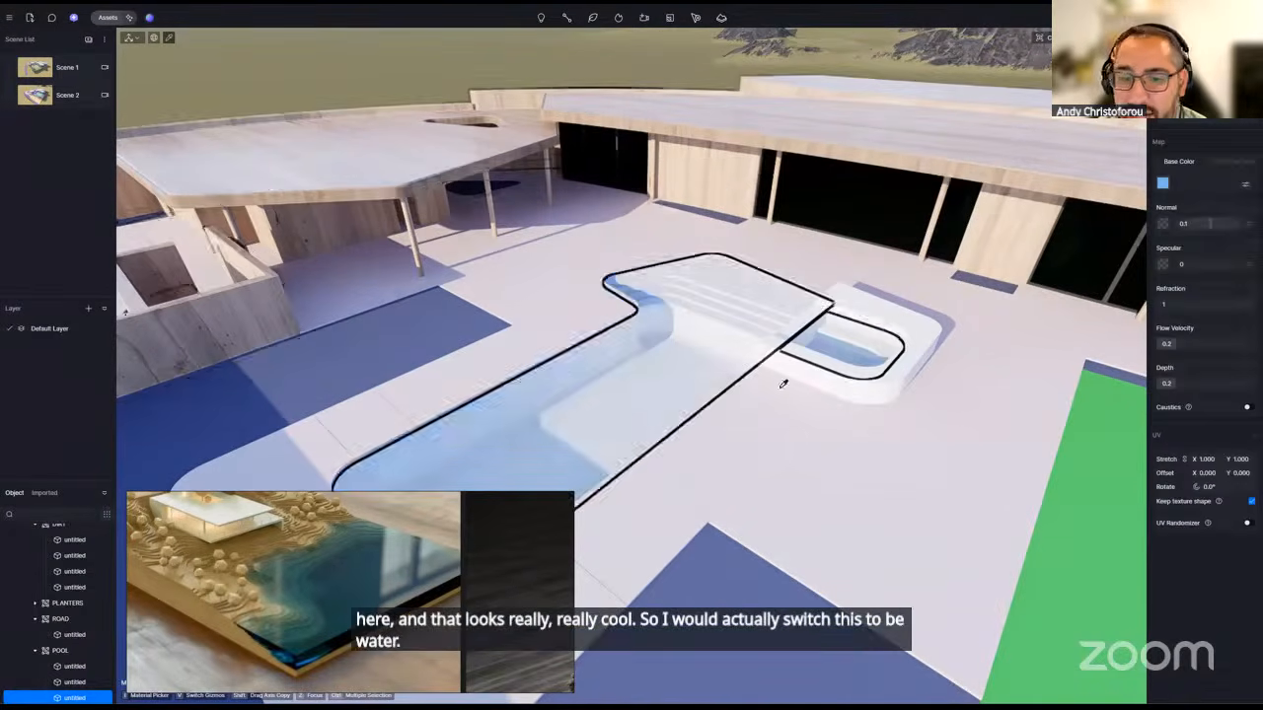
right_drag(788, 374, 761, 384)
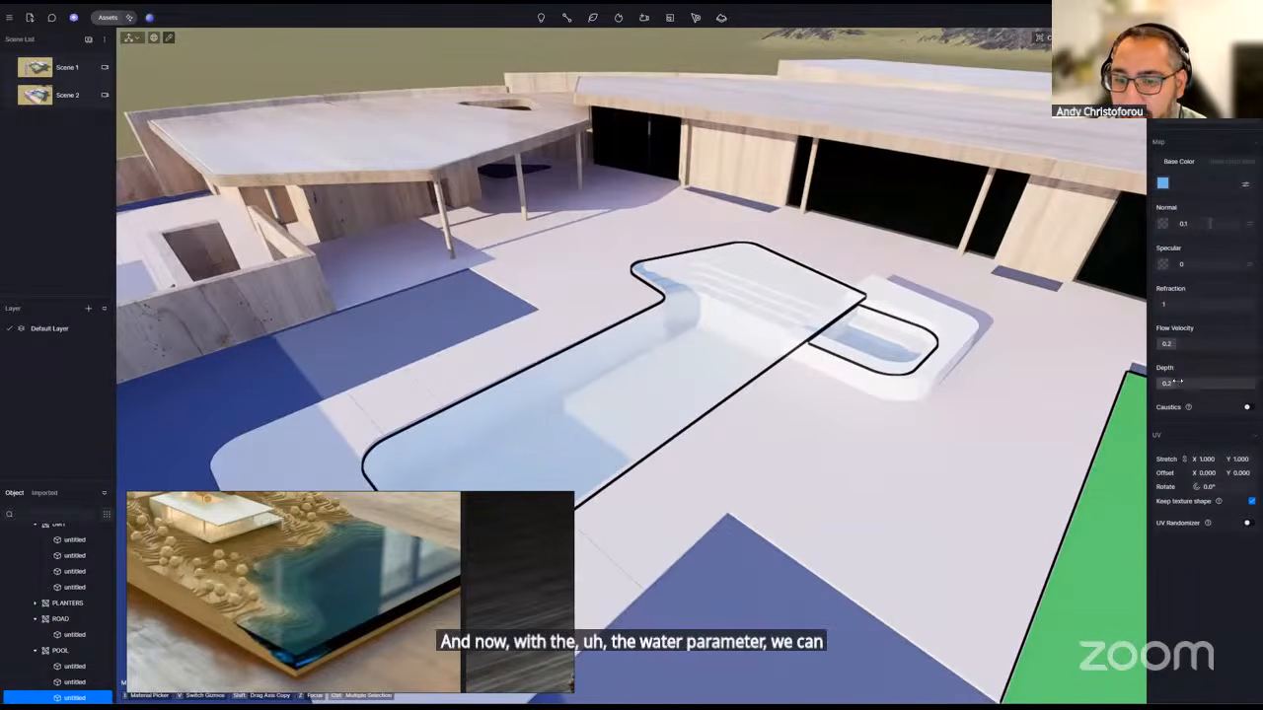
- Increase the depth of the pool's water material to 0.88
drag(1228, 378, 1243, 376)
drag(1223, 378, 1242, 381)
right_drag(924, 366, 905, 378)
scroll(736, 364, up, 1)
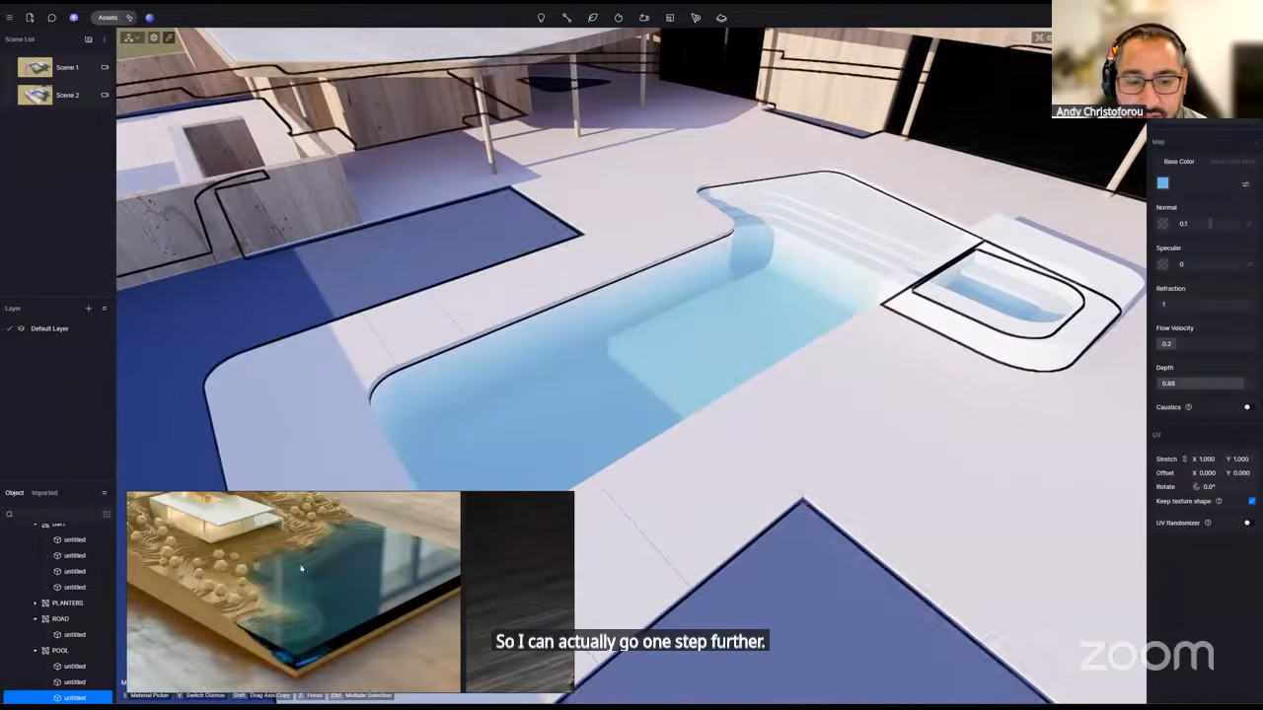
- Match the water's base color to the teal water in the moodboard's coastal model photo with the eyedropper, HSV 175, 44, 35
click(1166, 184)
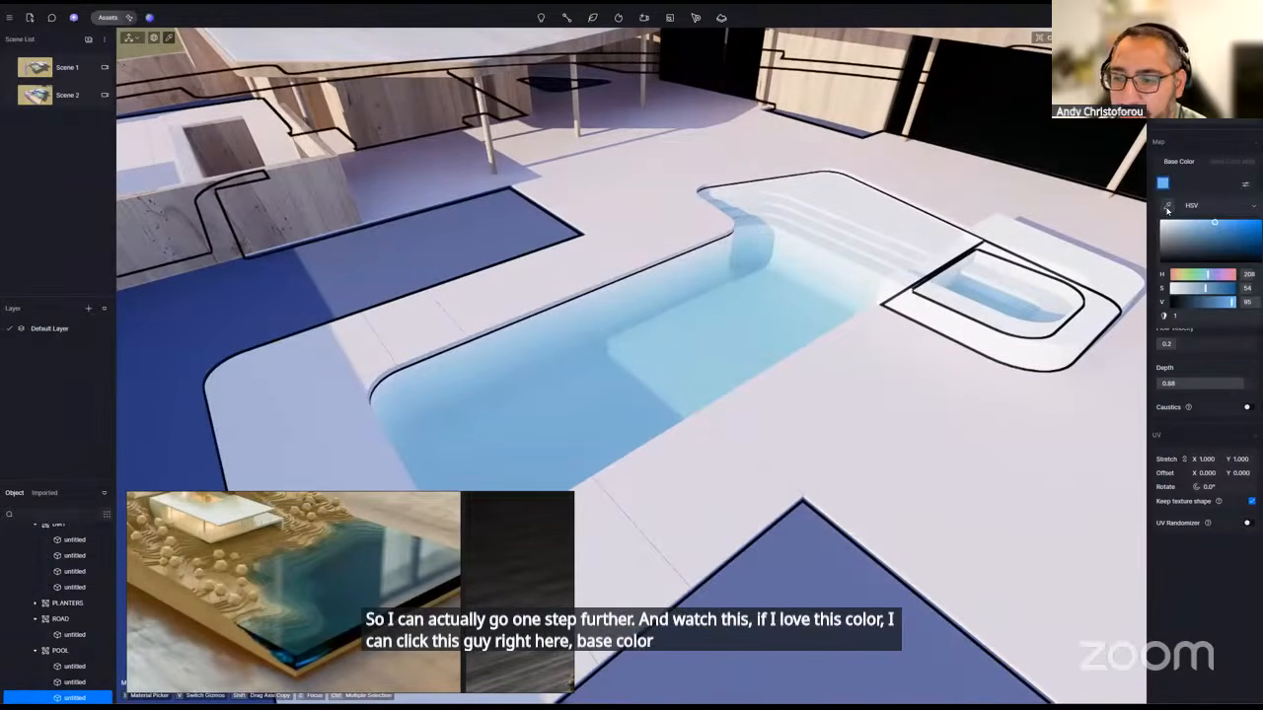
click(1167, 206)
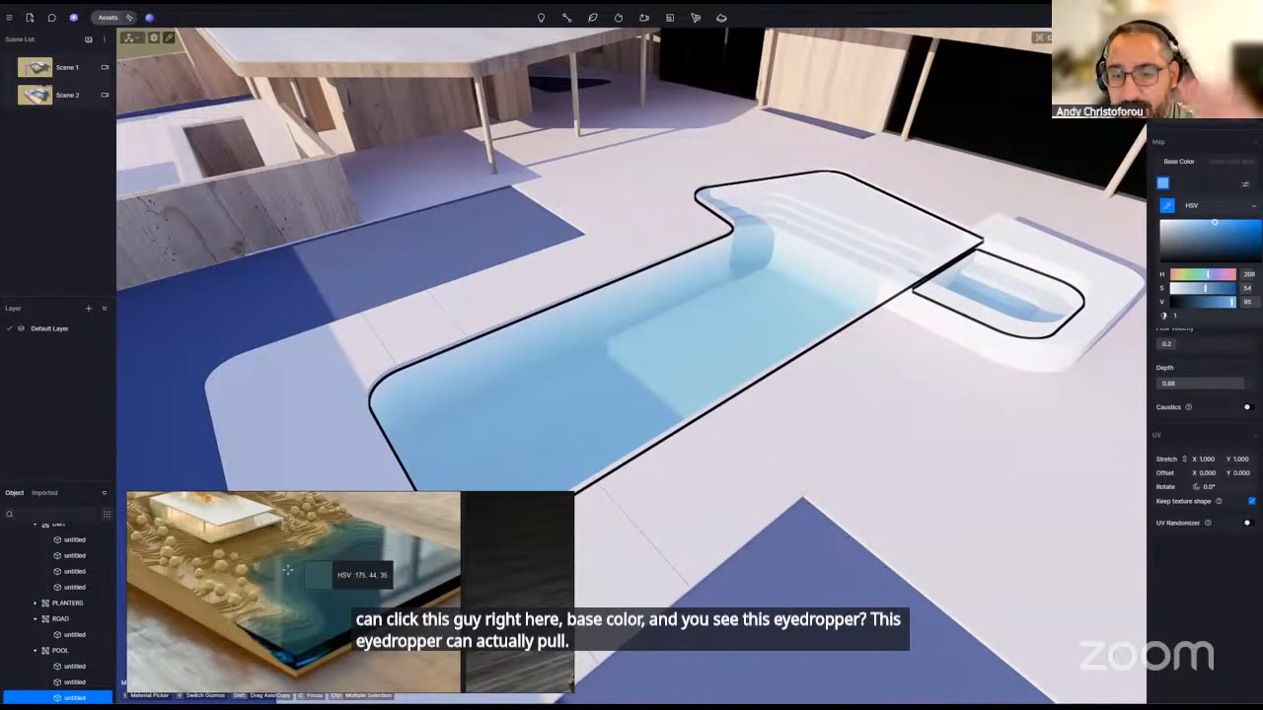
click(283, 584)
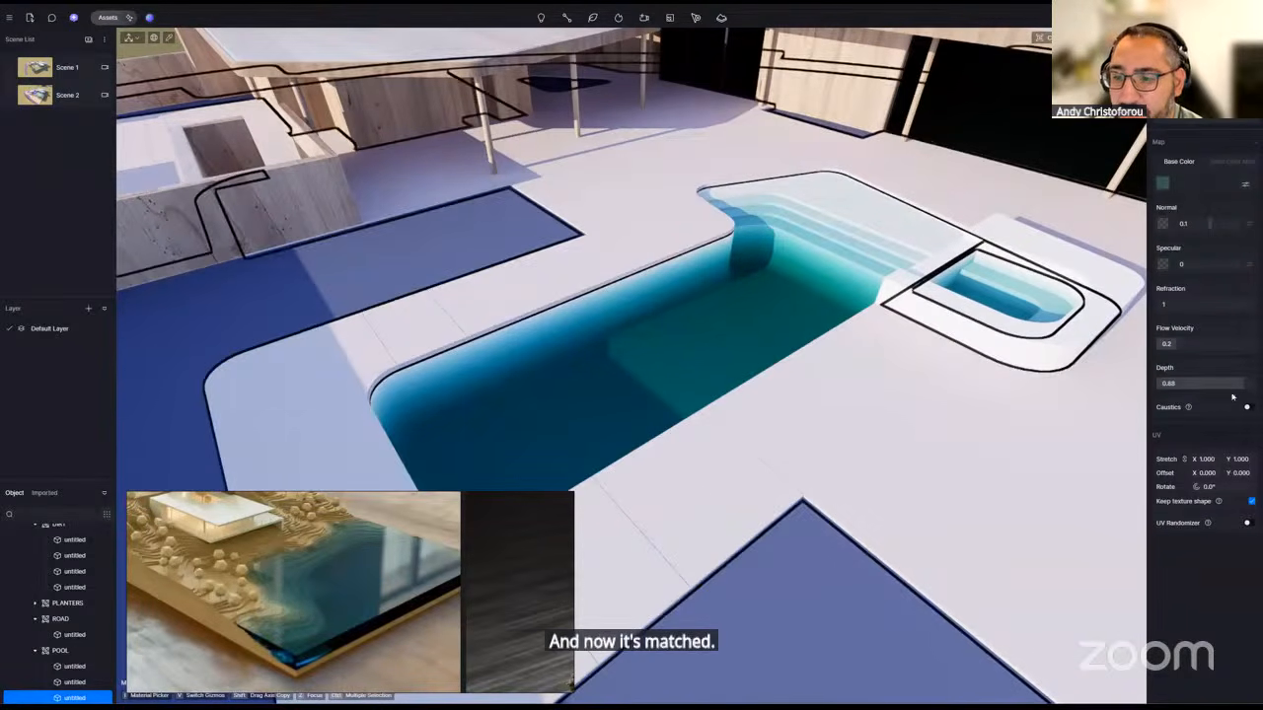
- Reduce the pool water's depth to 0.79
drag(1239, 383, 1231, 386)
scroll(821, 346, down, 3)
scroll(832, 395, up, 1)
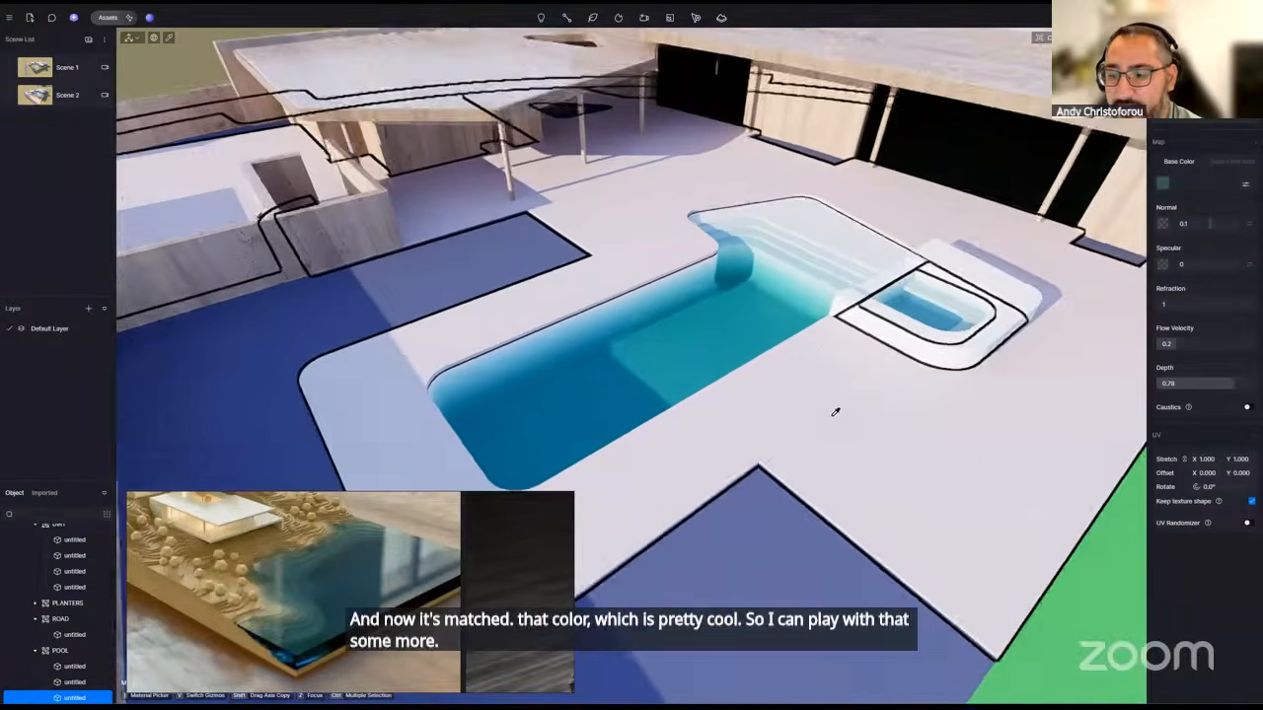
- Examine the pool water up close, checking its depth gradient along the walls and steps
scroll(836, 404, down, 1)
scroll(831, 411, down, 2)
middle_drag(827, 417, 681, 316)
scroll(780, 365, up, 3)
scroll(901, 375, up, 4)
scroll(902, 375, down, 2)
scroll(902, 375, up, 2)
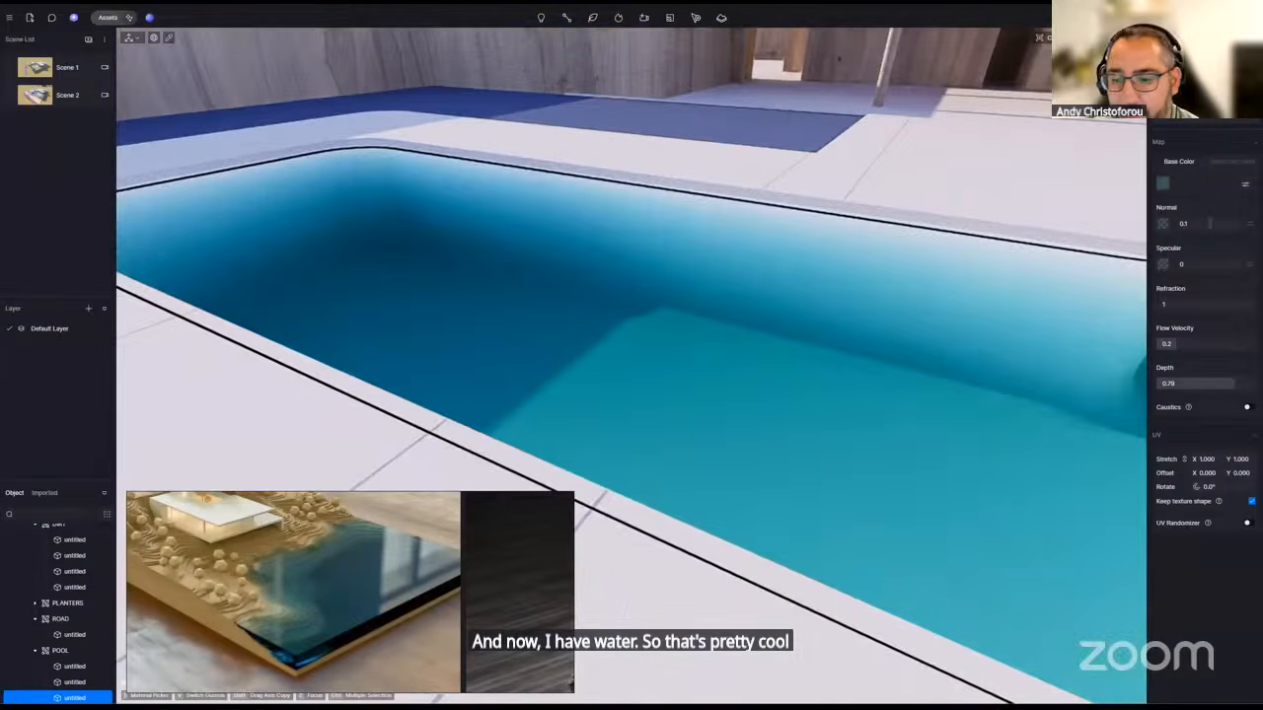
scroll(901, 375, down, 2)
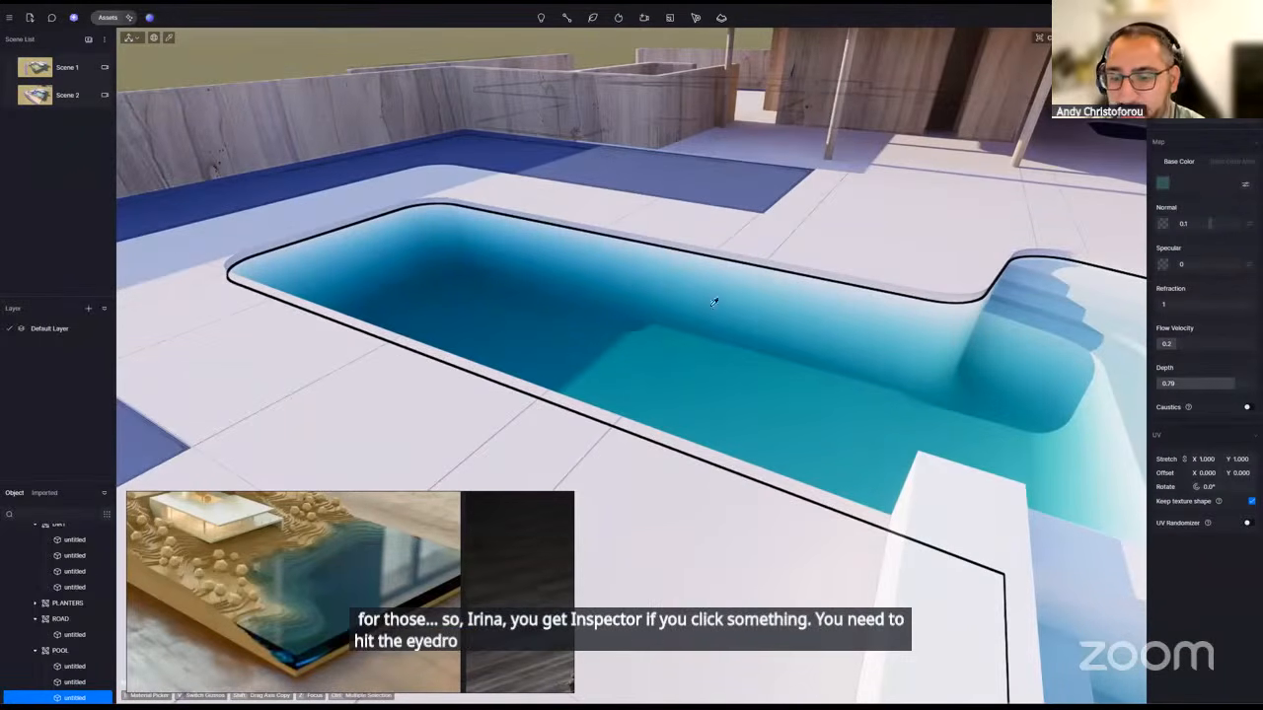
right_drag(798, 351, 784, 373)
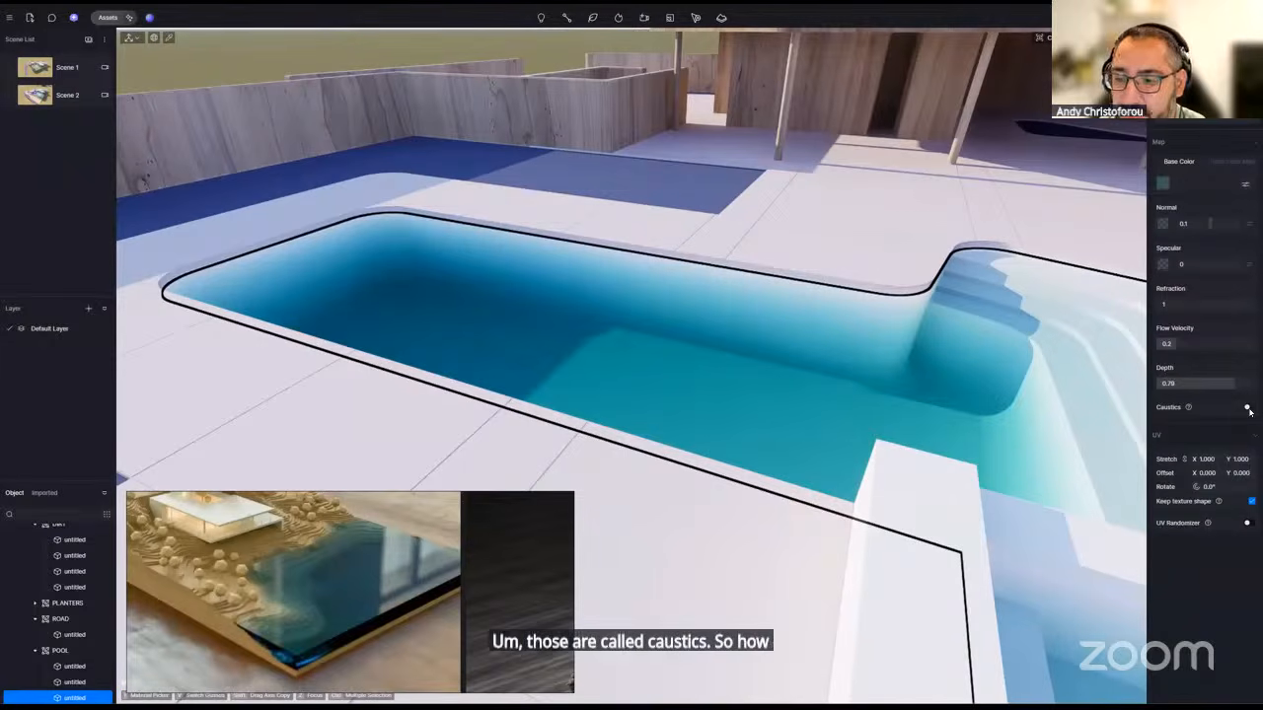
- Enable caustics in the water material and in the sunlight settings, with caustics intensity 1.2 and softness 0.35
click(1248, 407)
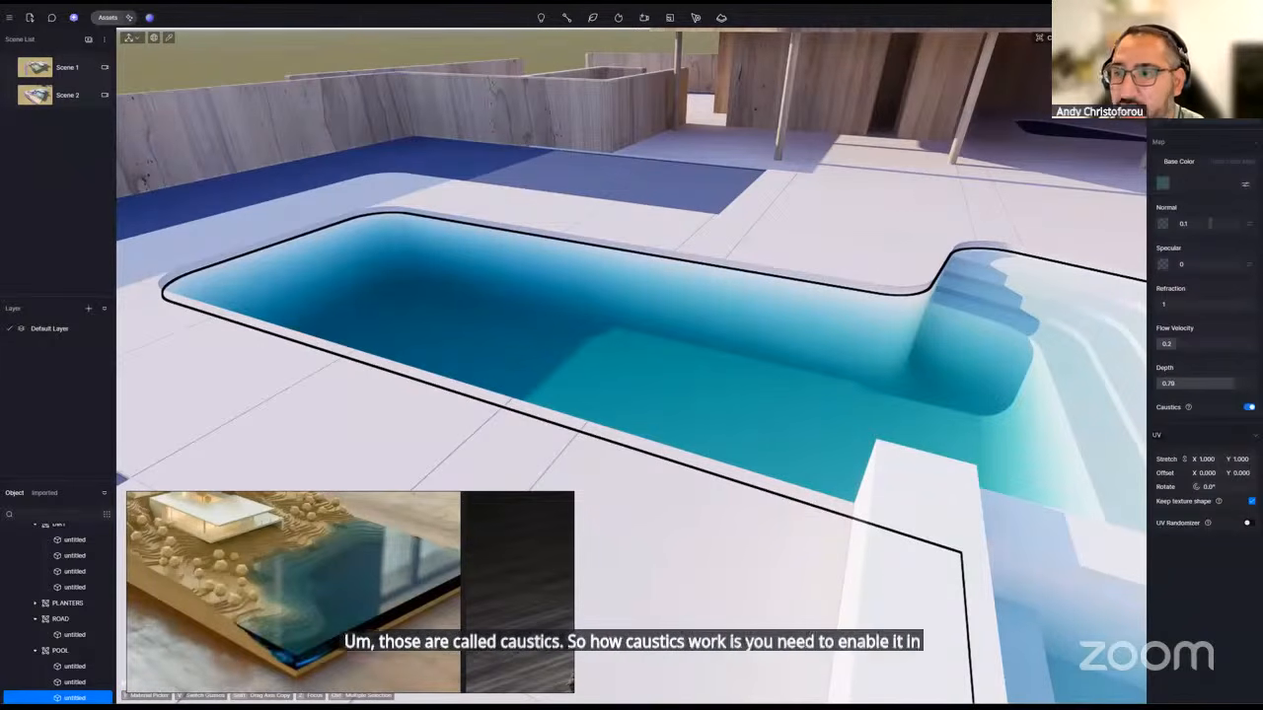
click(1168, 40)
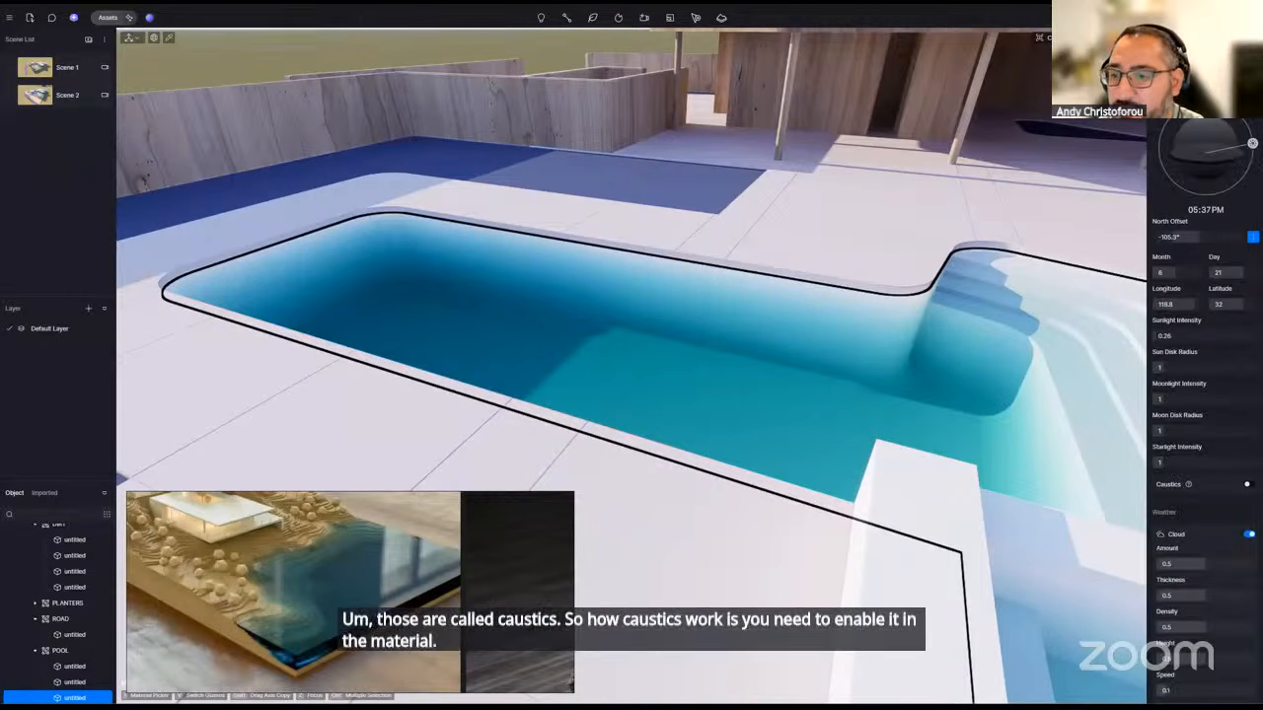
click(1248, 484)
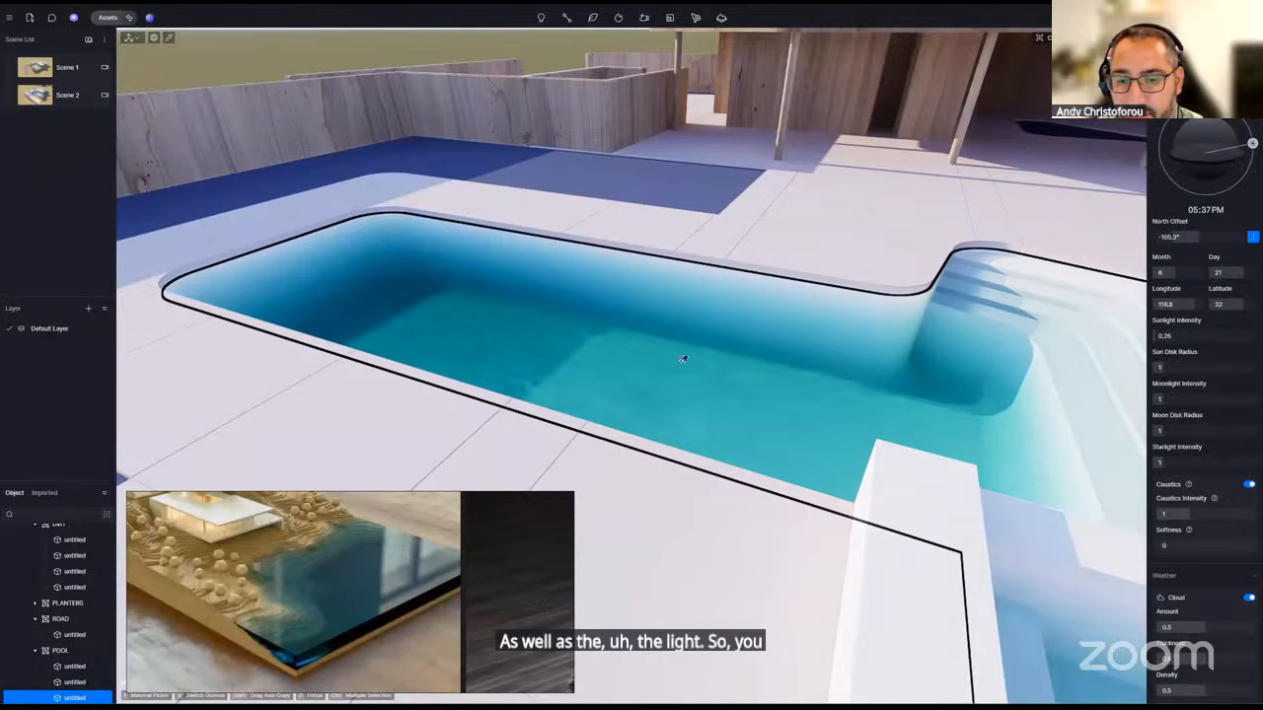
mouse_move(1186, 513)
mouse_down()
mouse_move(1221, 511)
mouse_move(1173, 513)
mouse_move(1197, 513)
mouse_up()
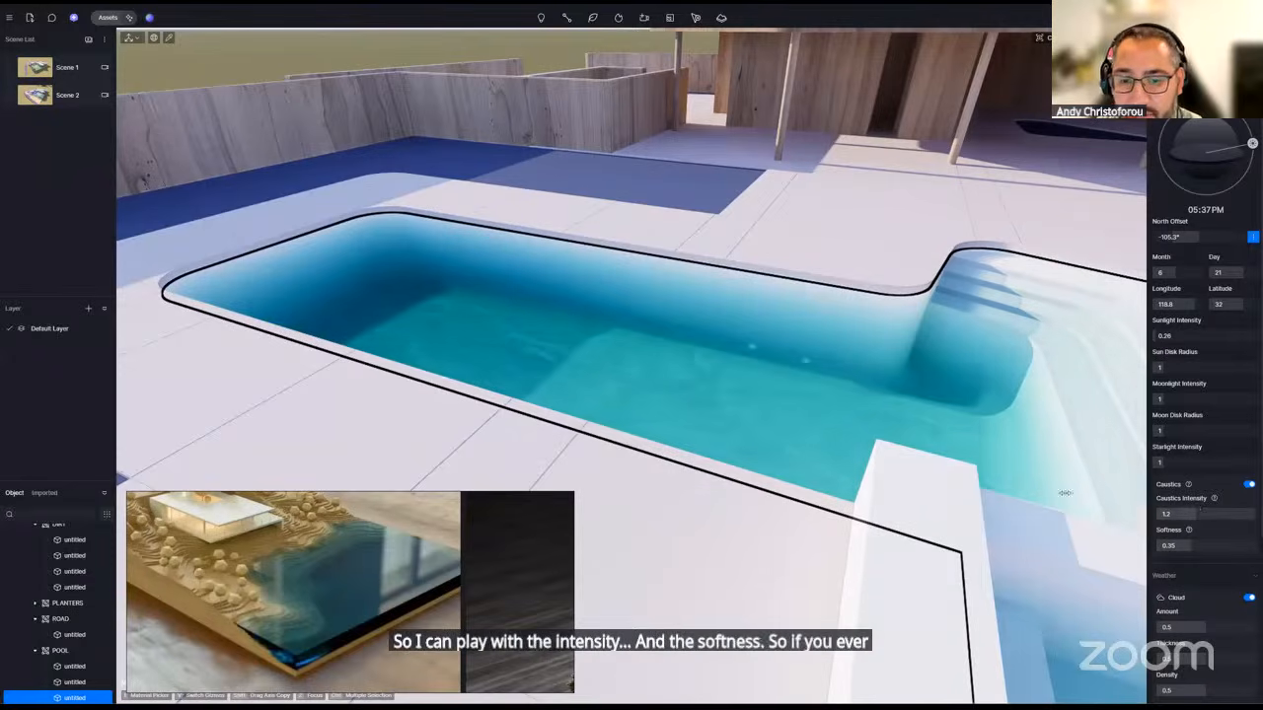
- View the pool together with the whole house and turn off caustics in the sunlight settings
scroll(850, 422, down, 3)
scroll(851, 422, down, 8)
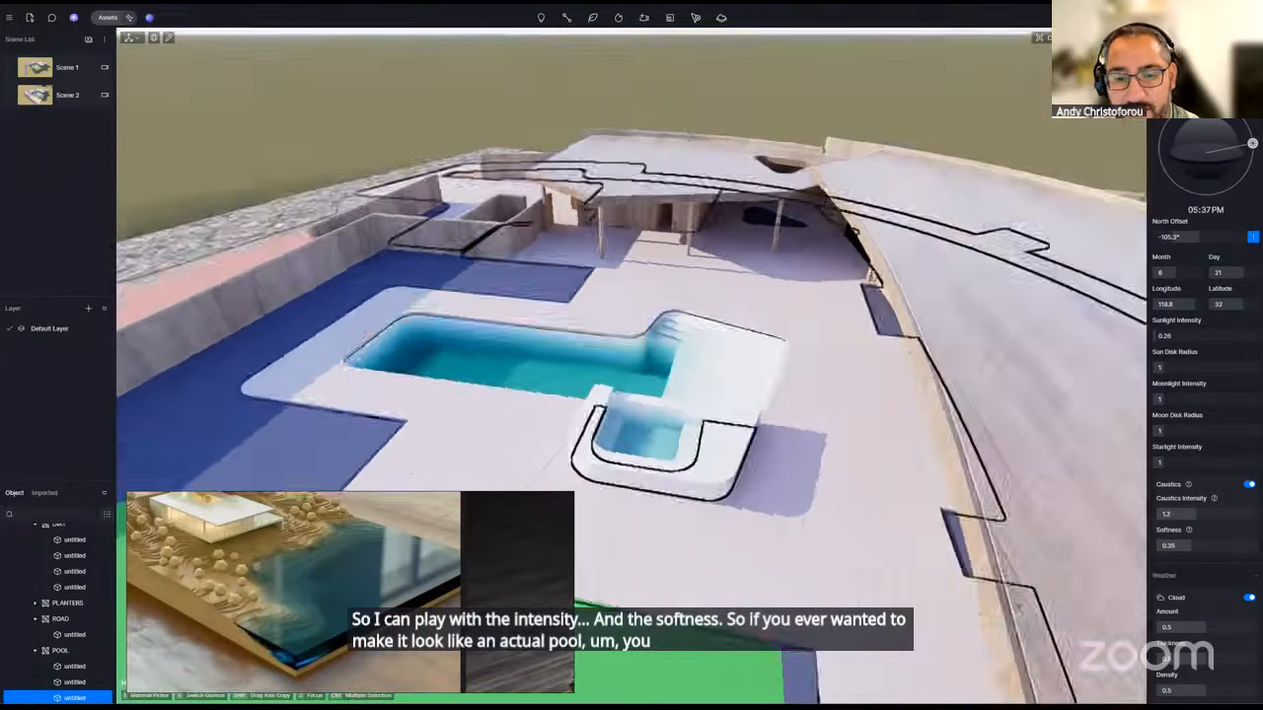
right_drag(851, 423, 967, 430)
right_drag(572, 424, 670, 428)
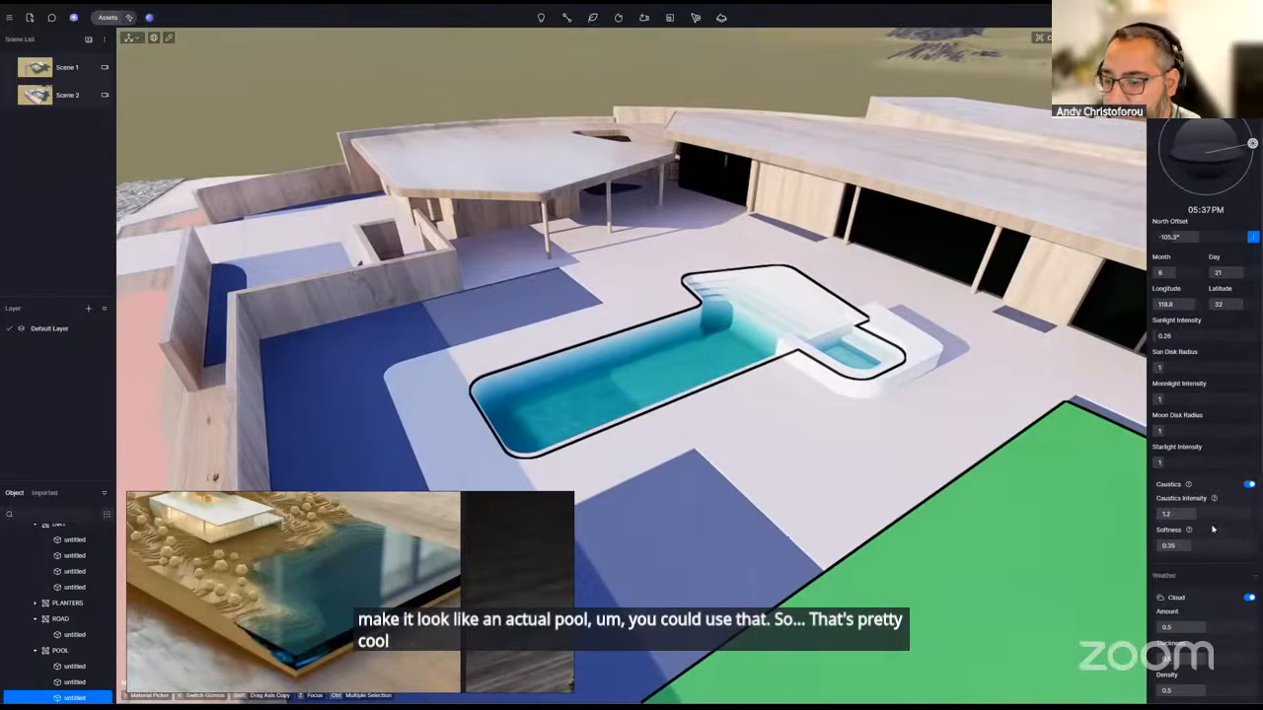
click(1248, 484)
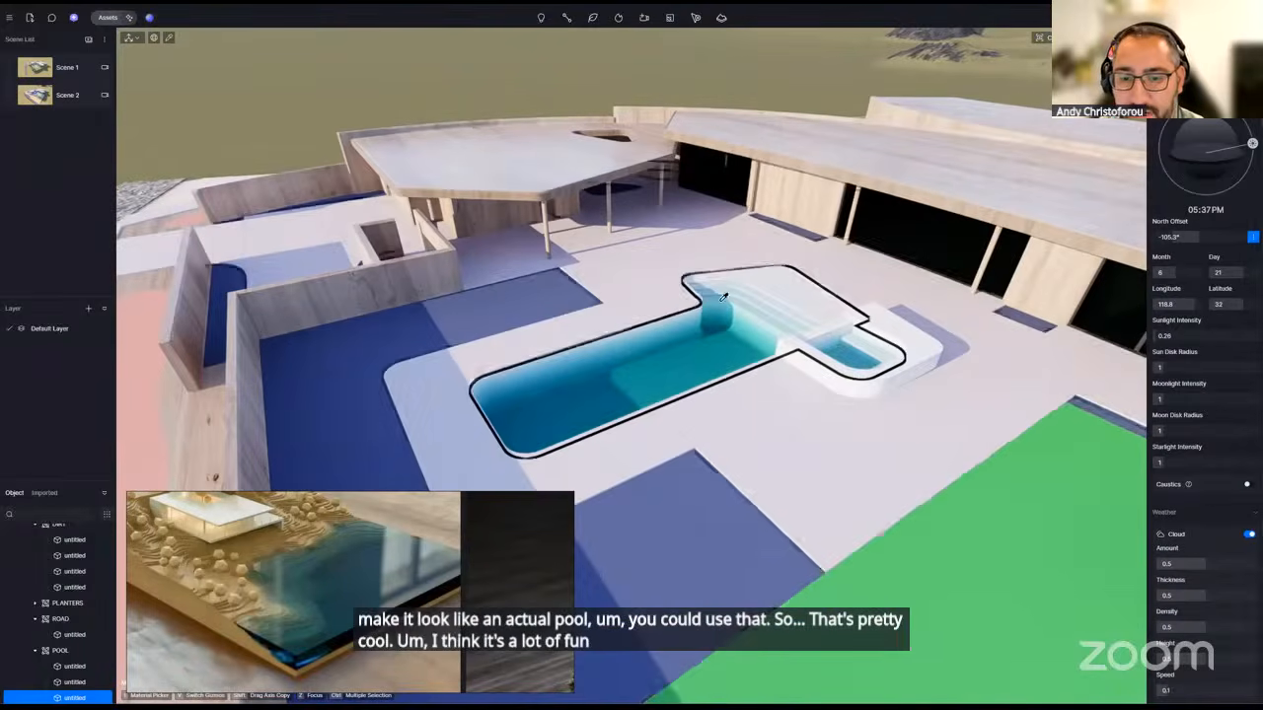
- Select the pool water material and resample its base color from a lighter patch of water in the coastal model photo
scroll(793, 322, up, 5)
click(793, 322)
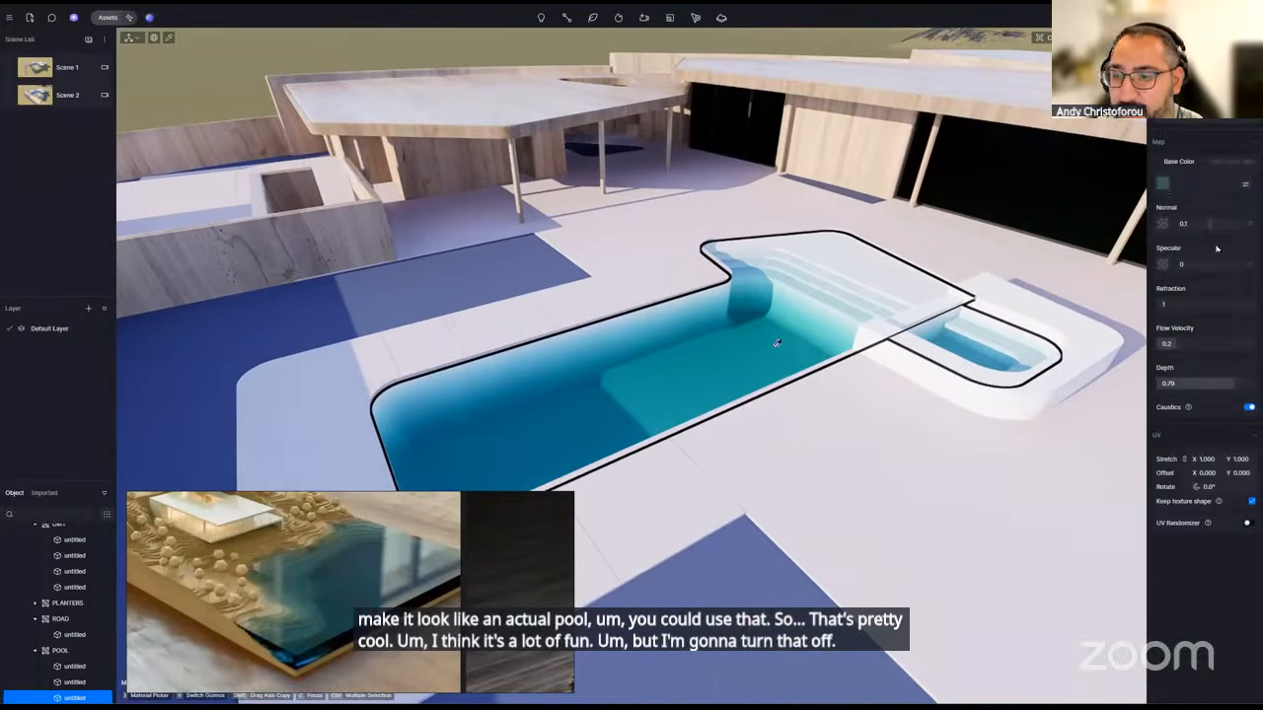
click(1167, 186)
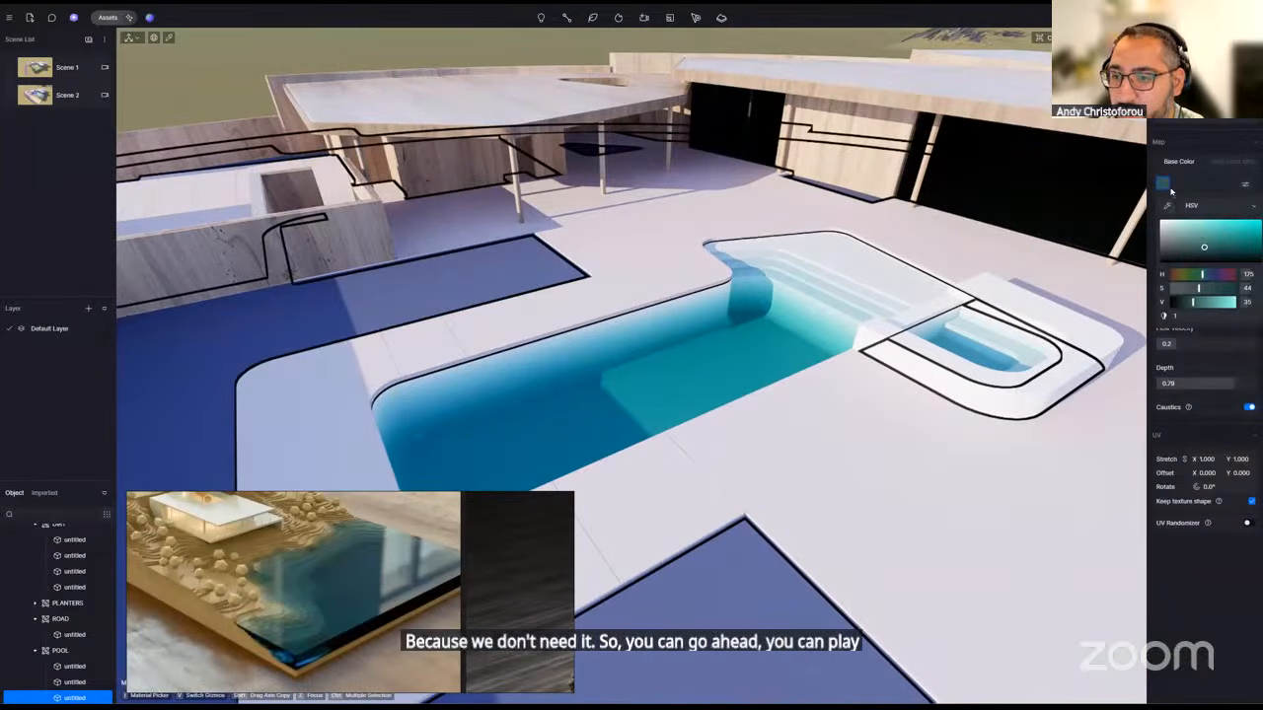
click(1168, 206)
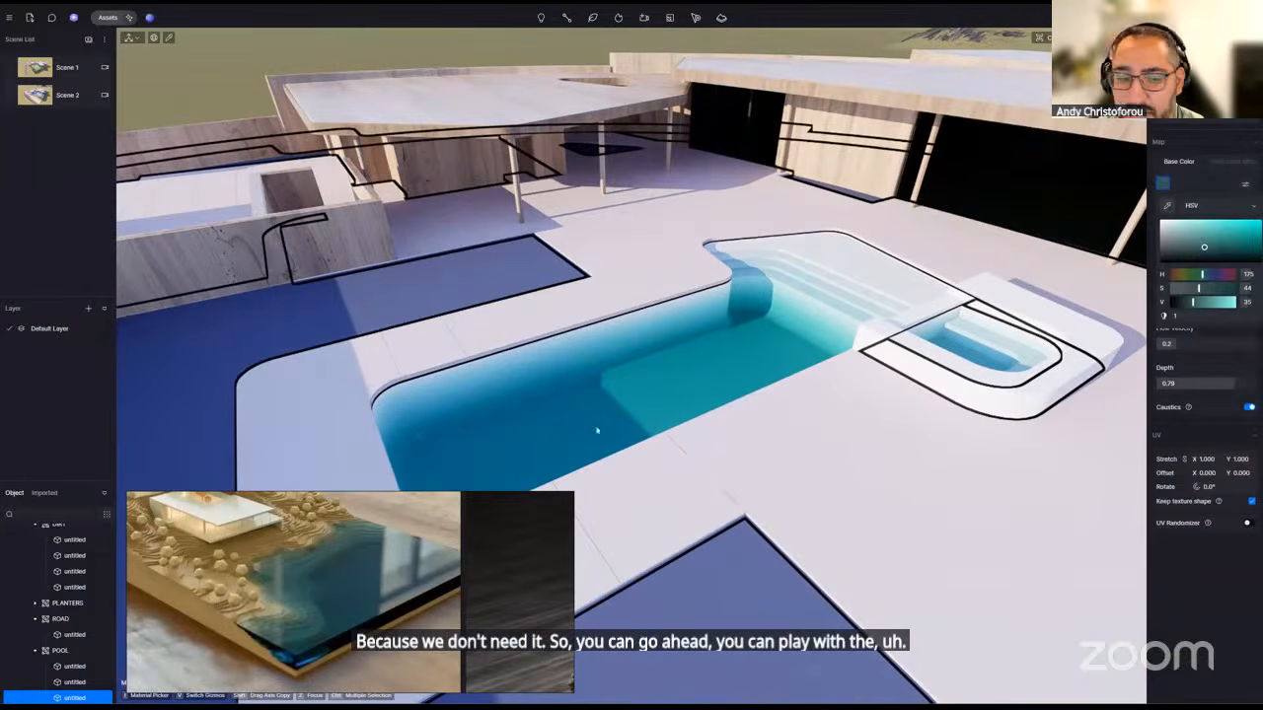
click(352, 527)
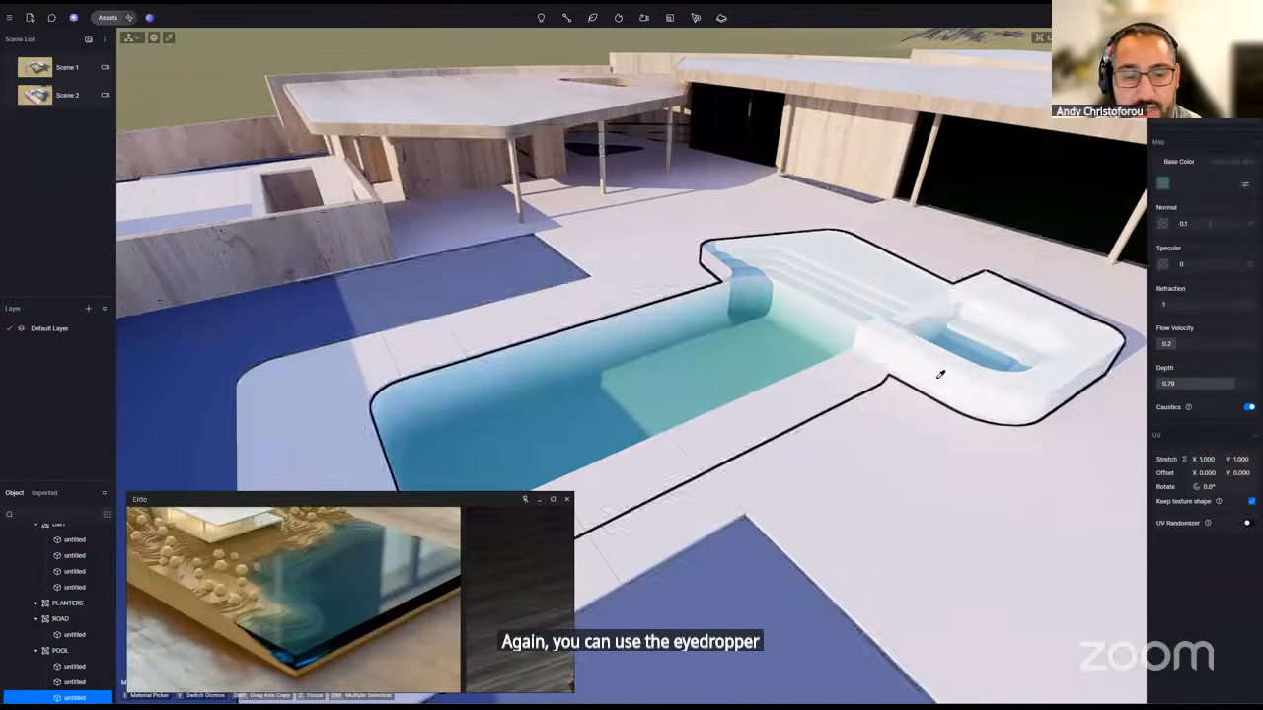
- Set the pool water's depth to 0.81 and its flow velocity to 0
right_drag(941, 374, 963, 383)
drag(1190, 384, 1234, 380)
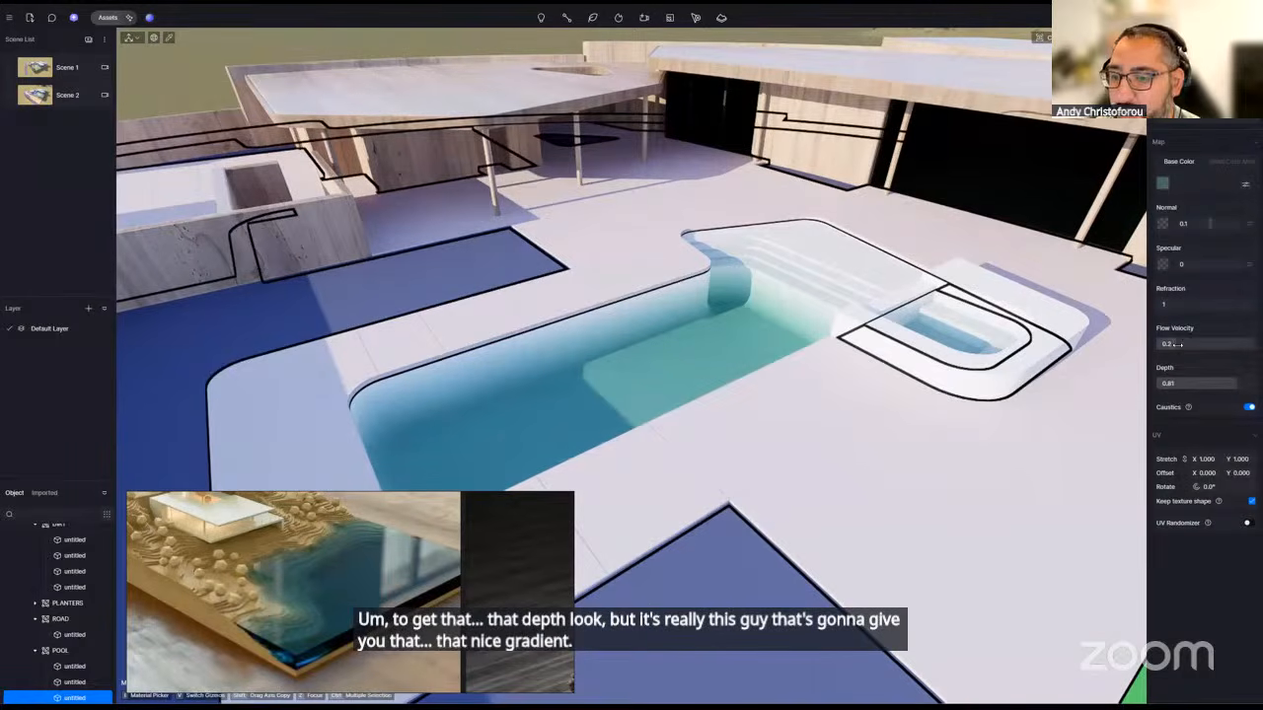
scroll(859, 334, up, 4)
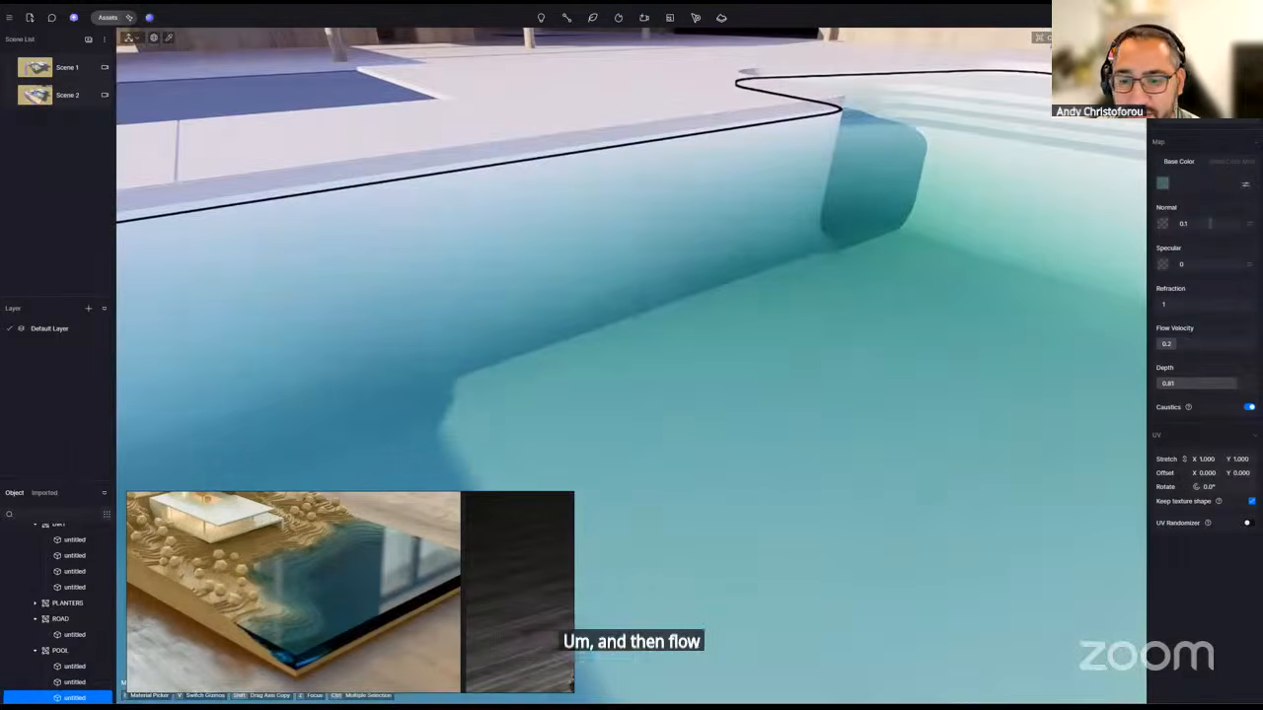
scroll(858, 334, down, 2)
click(1202, 344)
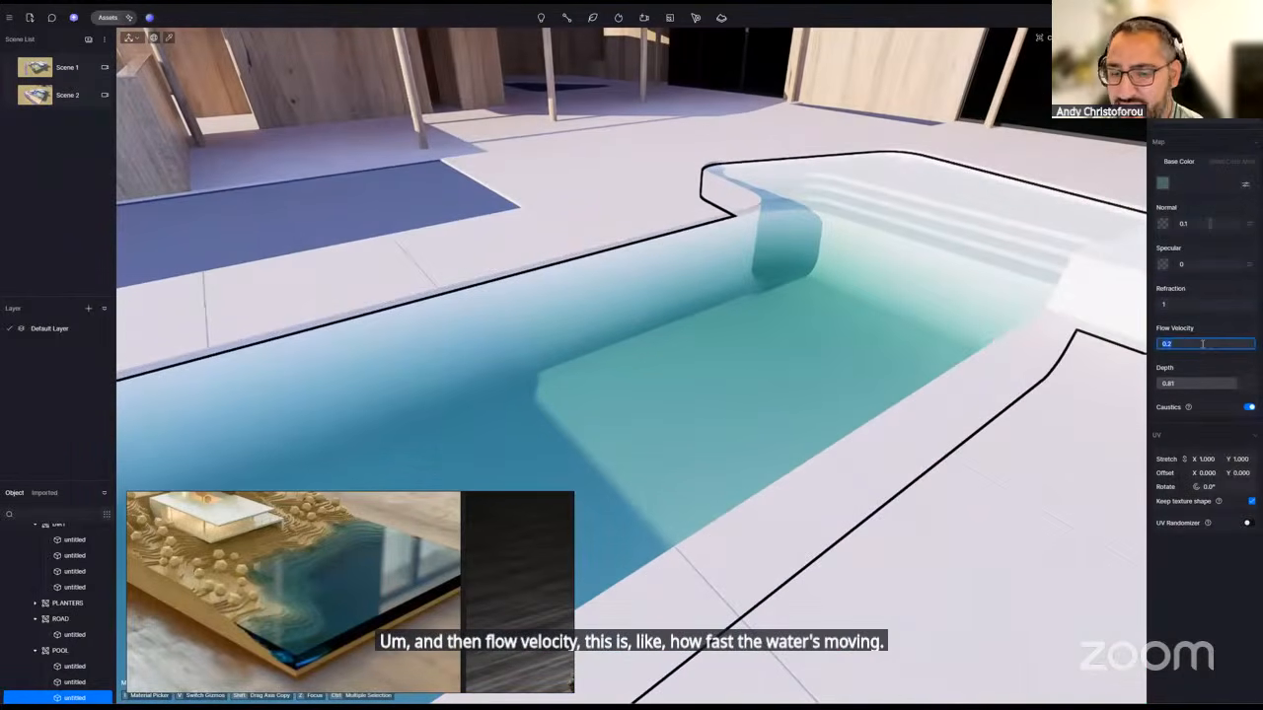
key(Return)
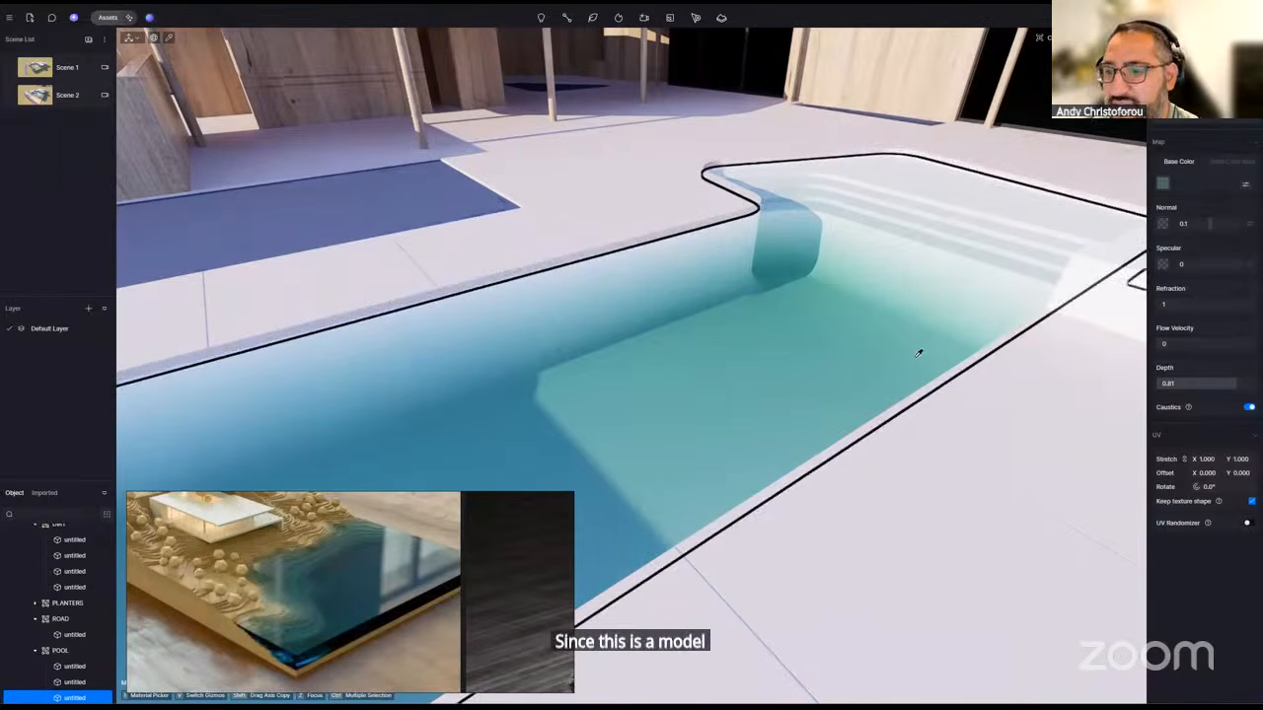
- Shift the water's base color towards blue by setting its hue to 185
scroll(919, 352, down, 6)
right_drag(918, 352, 972, 380)
scroll(918, 352, up, 2)
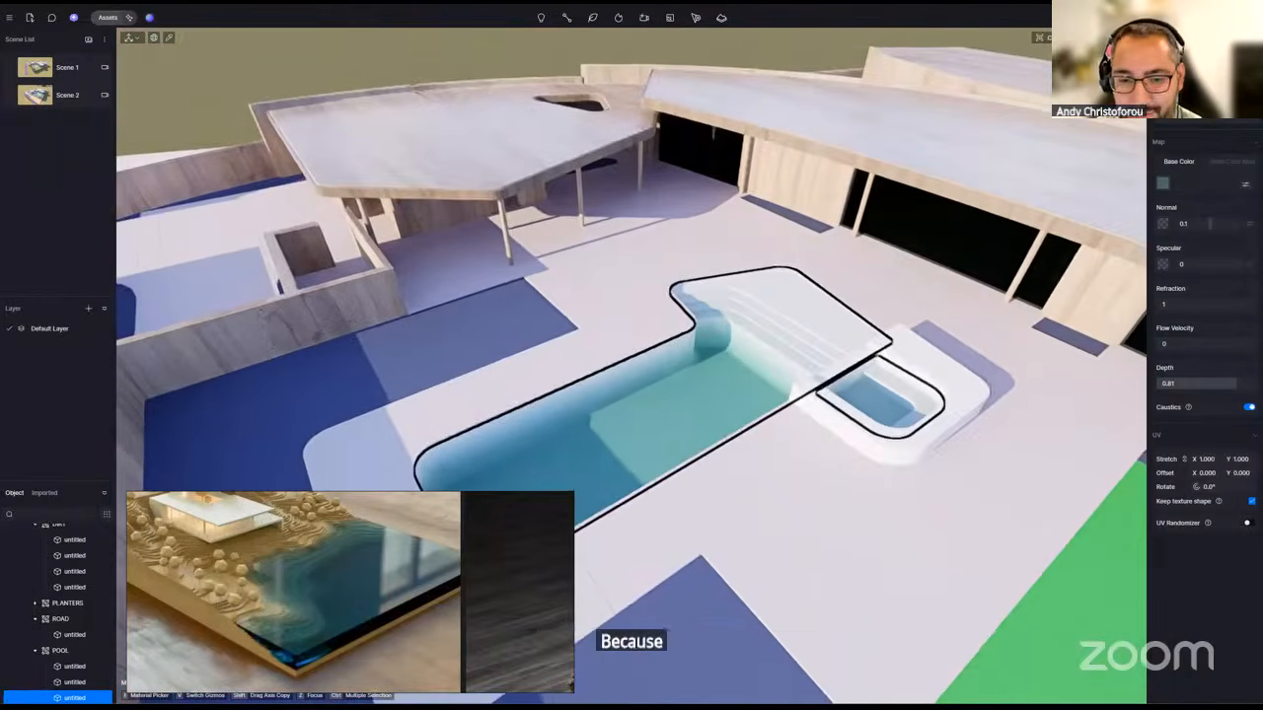
middle_drag(918, 352, 918, 247)
click(1164, 183)
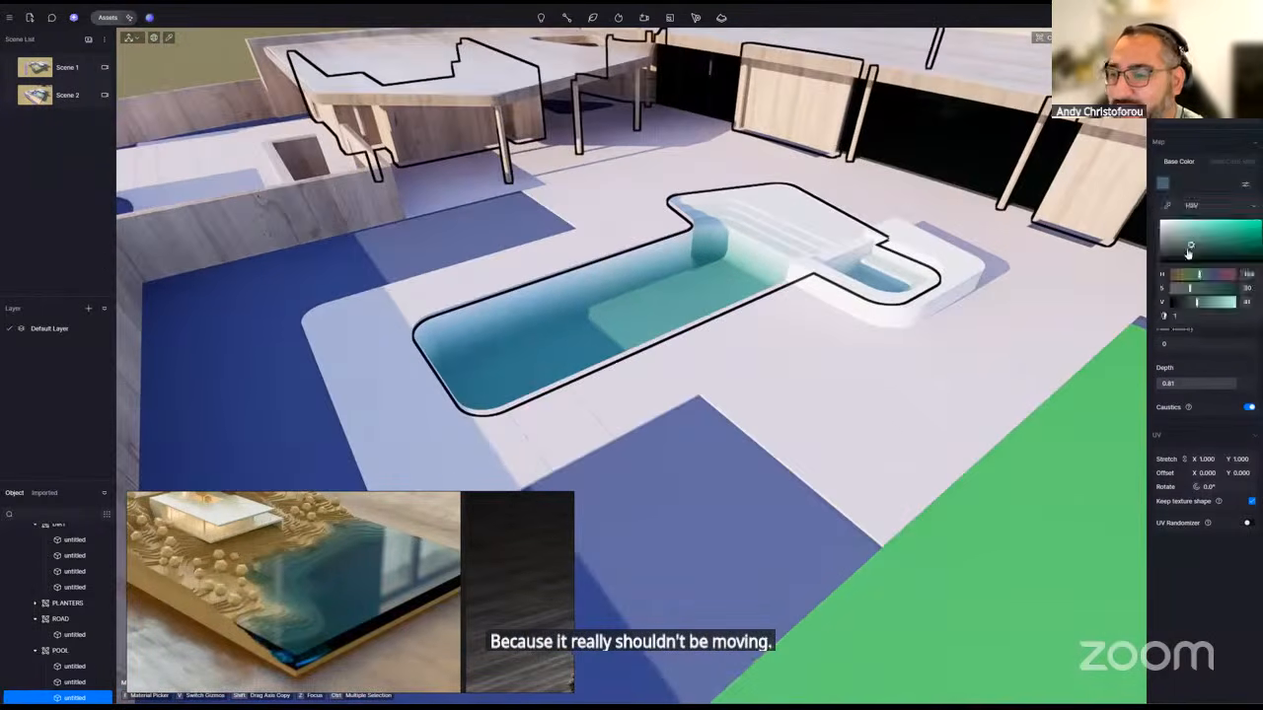
click(1203, 274)
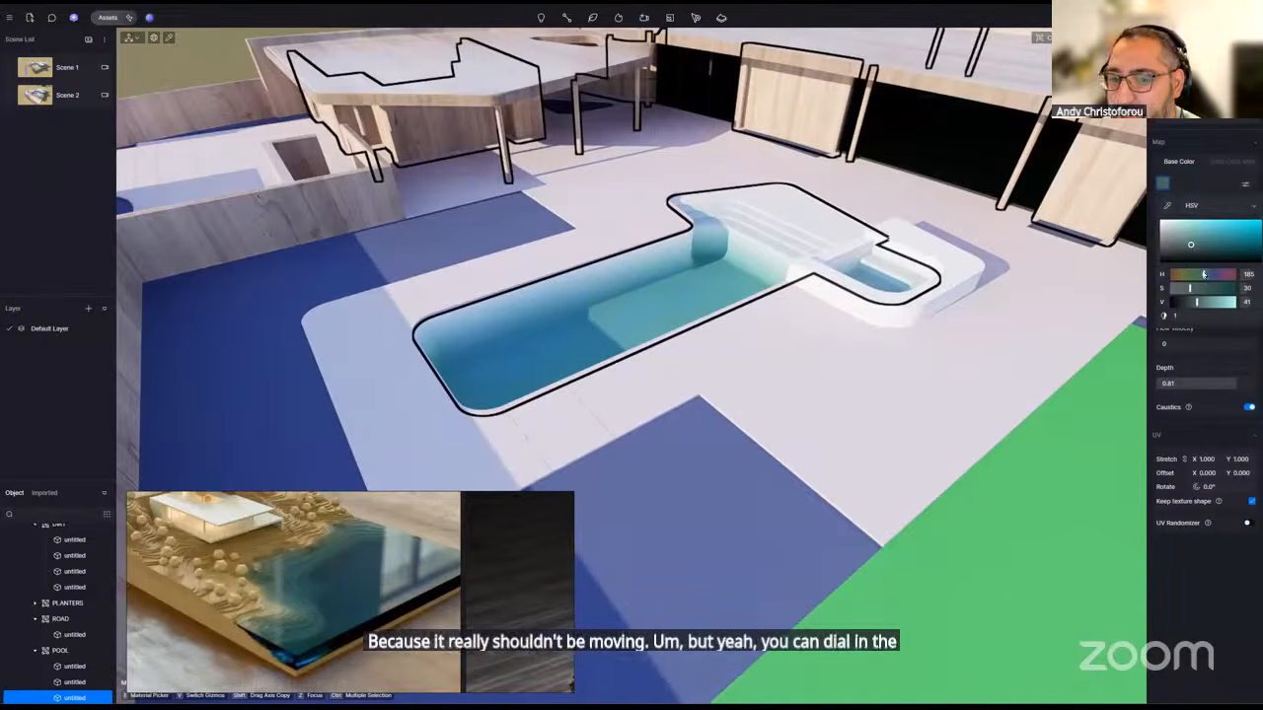
click(671, 333)
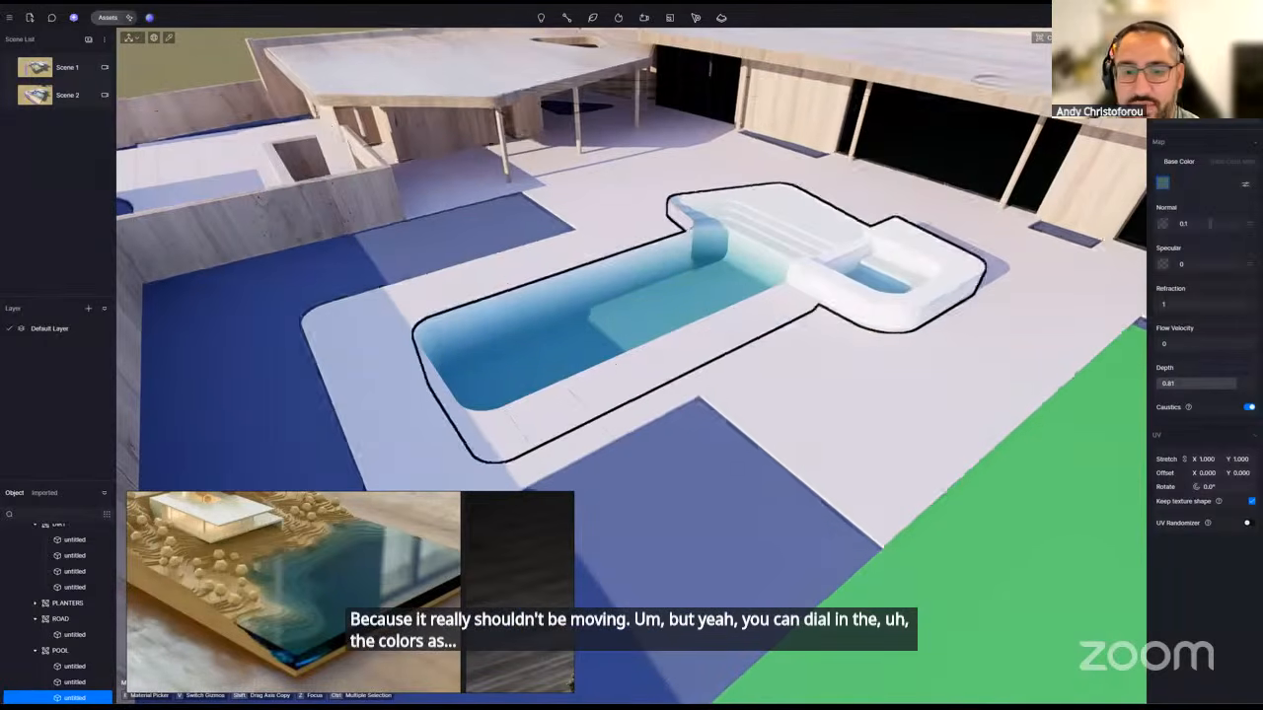
- Review the pool water and the wood surfaces of the house from several distances and angles
scroll(631, 380, down, 3)
scroll(636, 345, up, 3)
scroll(637, 365, down, 4)
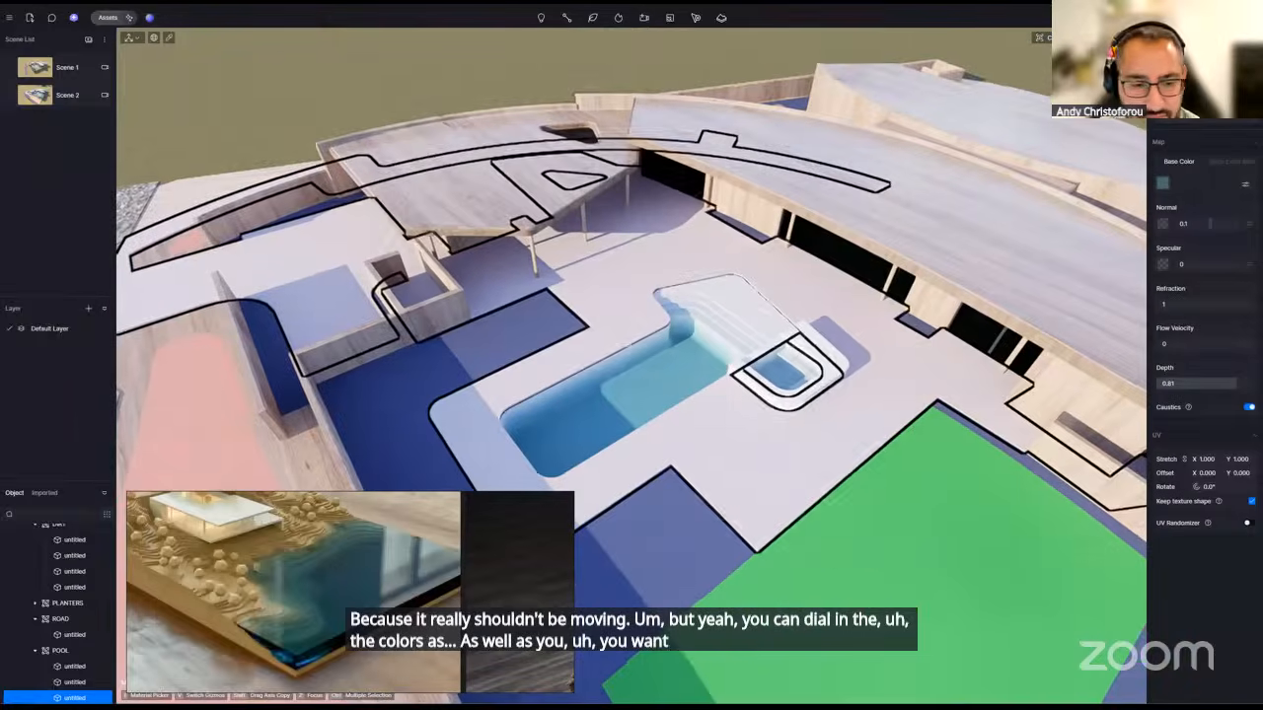
right_drag(636, 395, 604, 363)
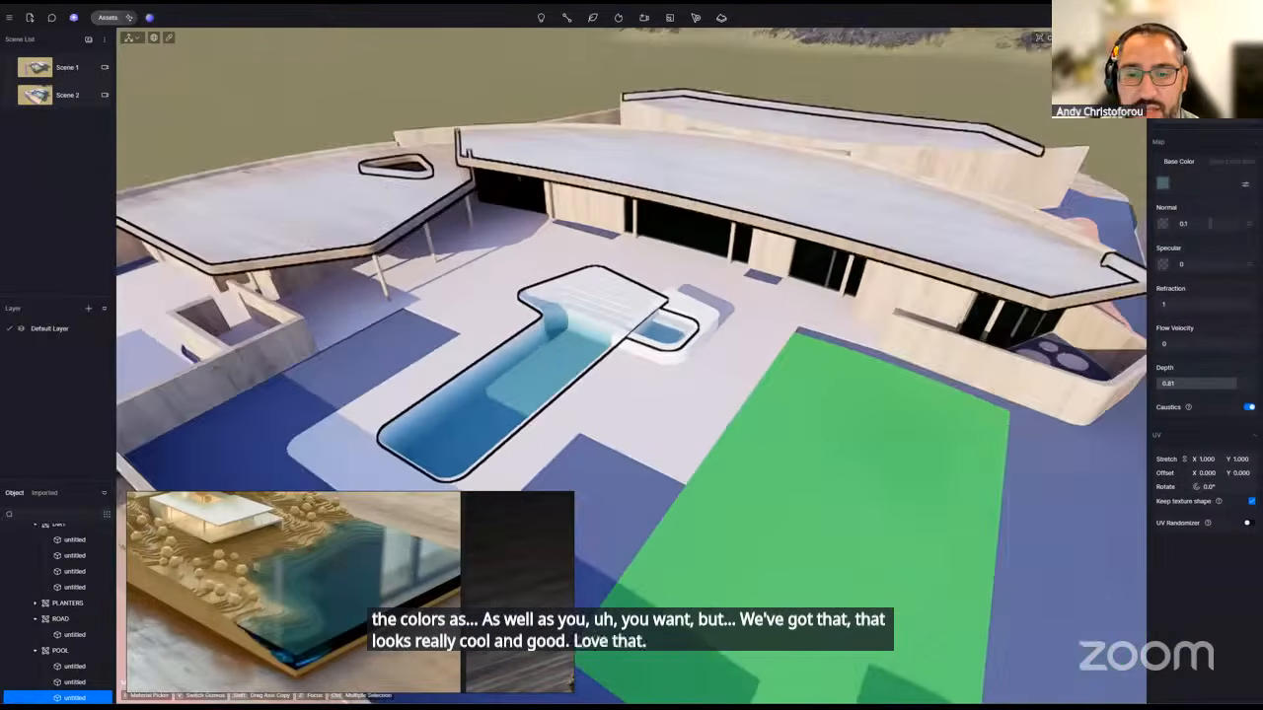
scroll(753, 373, up, 5)
scroll(744, 375, down, 8)
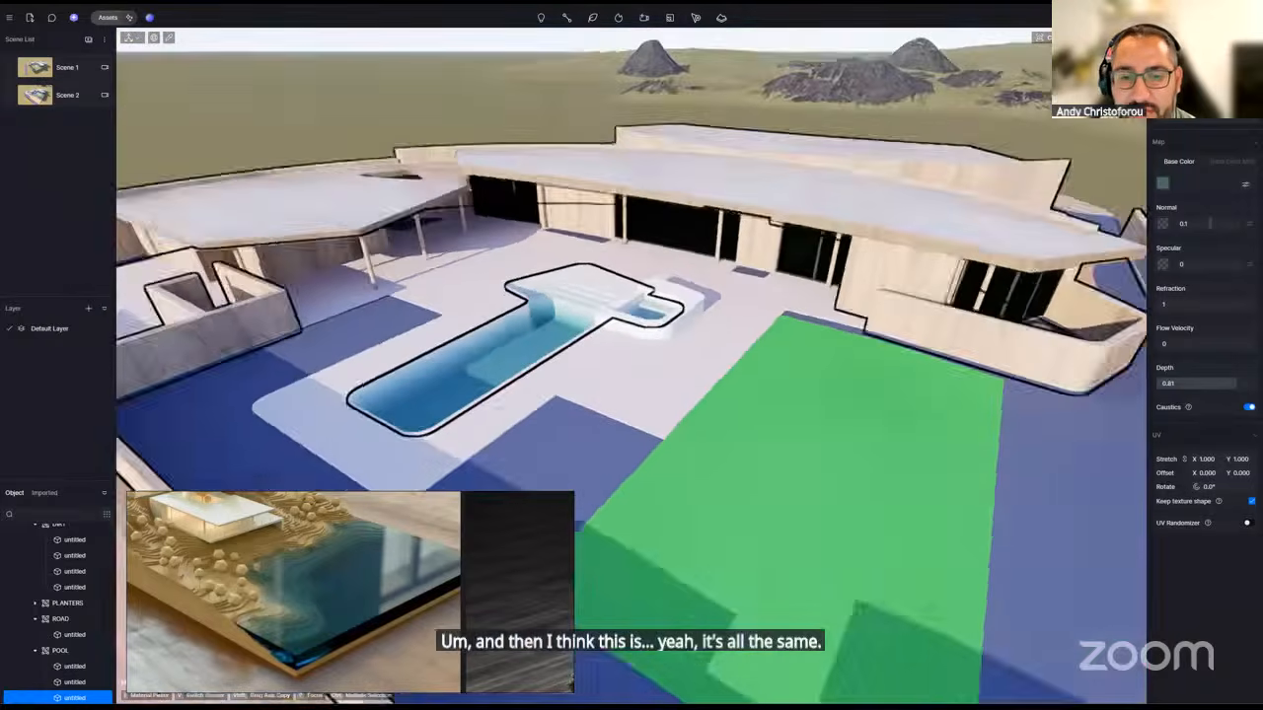
right_drag(745, 375, 721, 329)
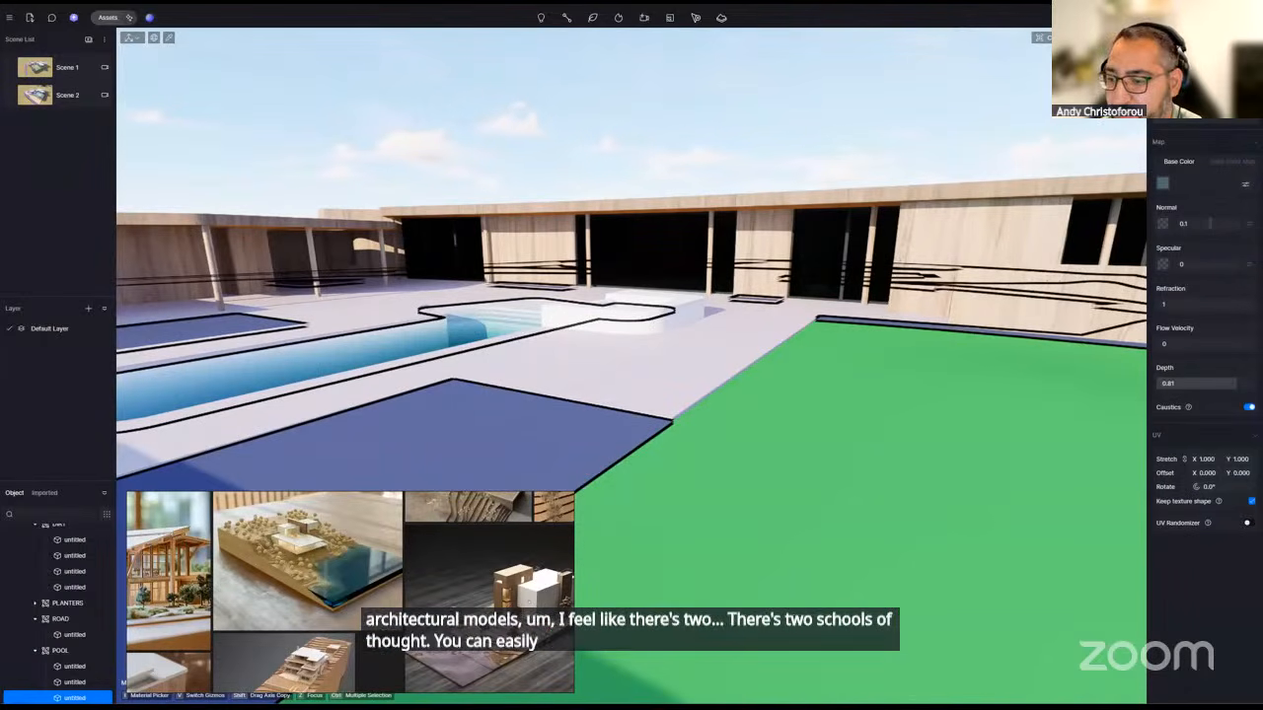
- Move inside the house and examine the window glazing, comparing it with the glass in the moodboard's architectural models
right_drag(750, 414, 680, 345)
key(w)
key(w)
key(w)
key(s)
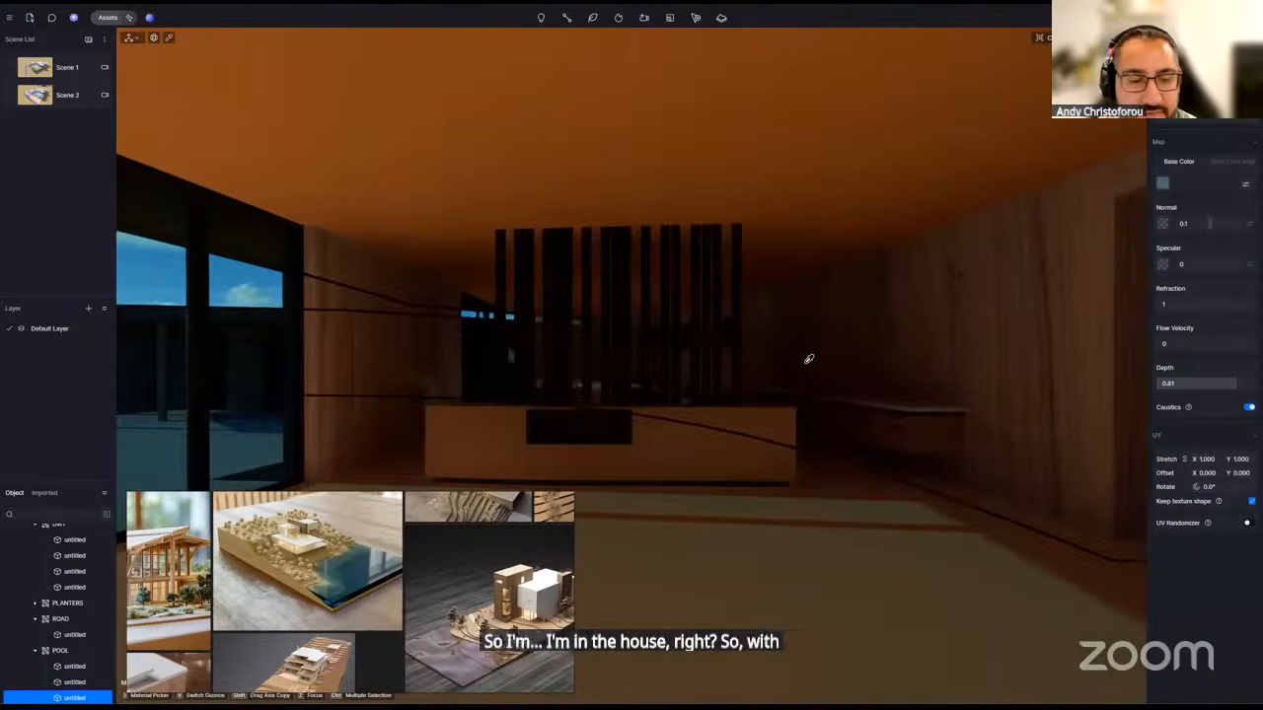
right_drag(766, 322, 218, 533)
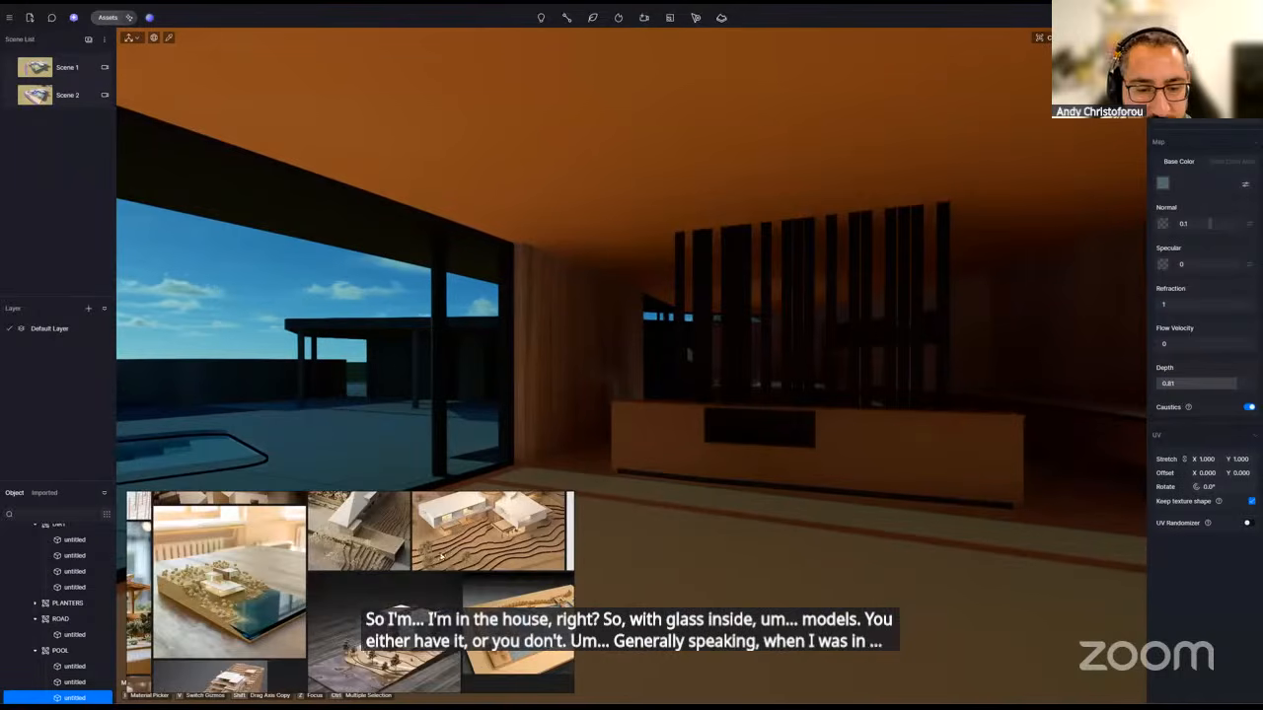
mouse_move(458, 509)
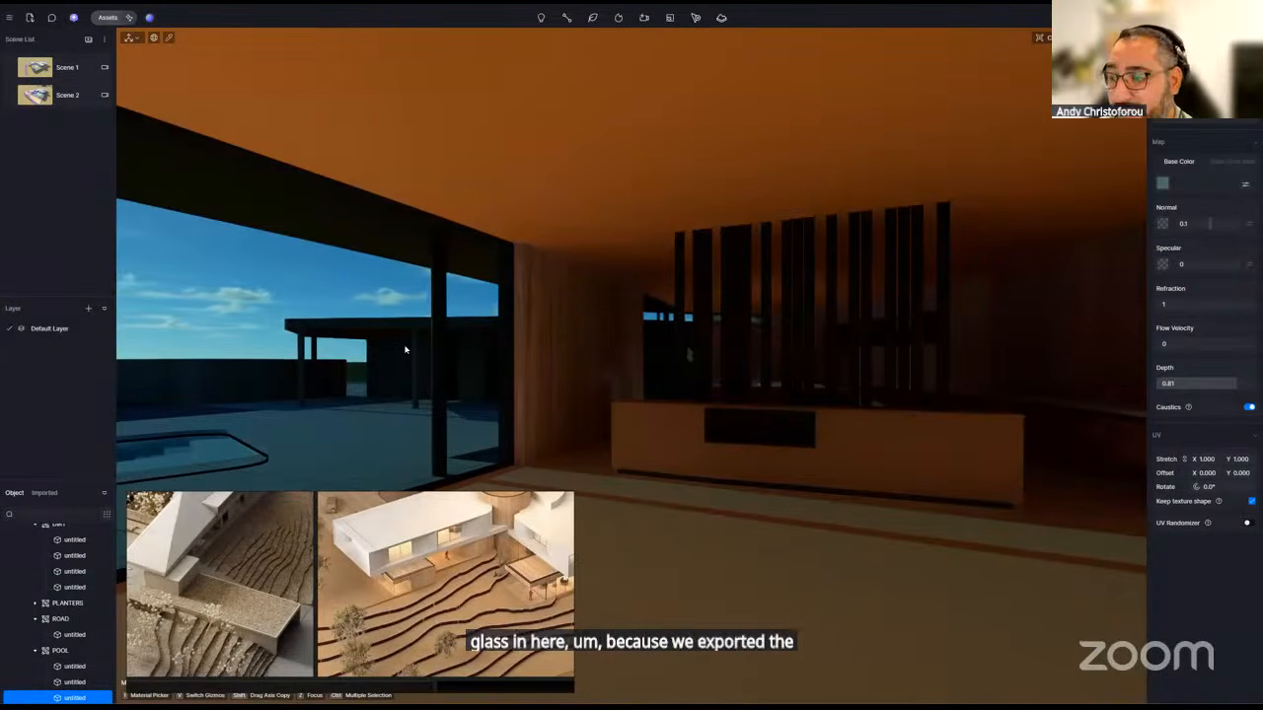
right_drag(517, 359, 330, 570)
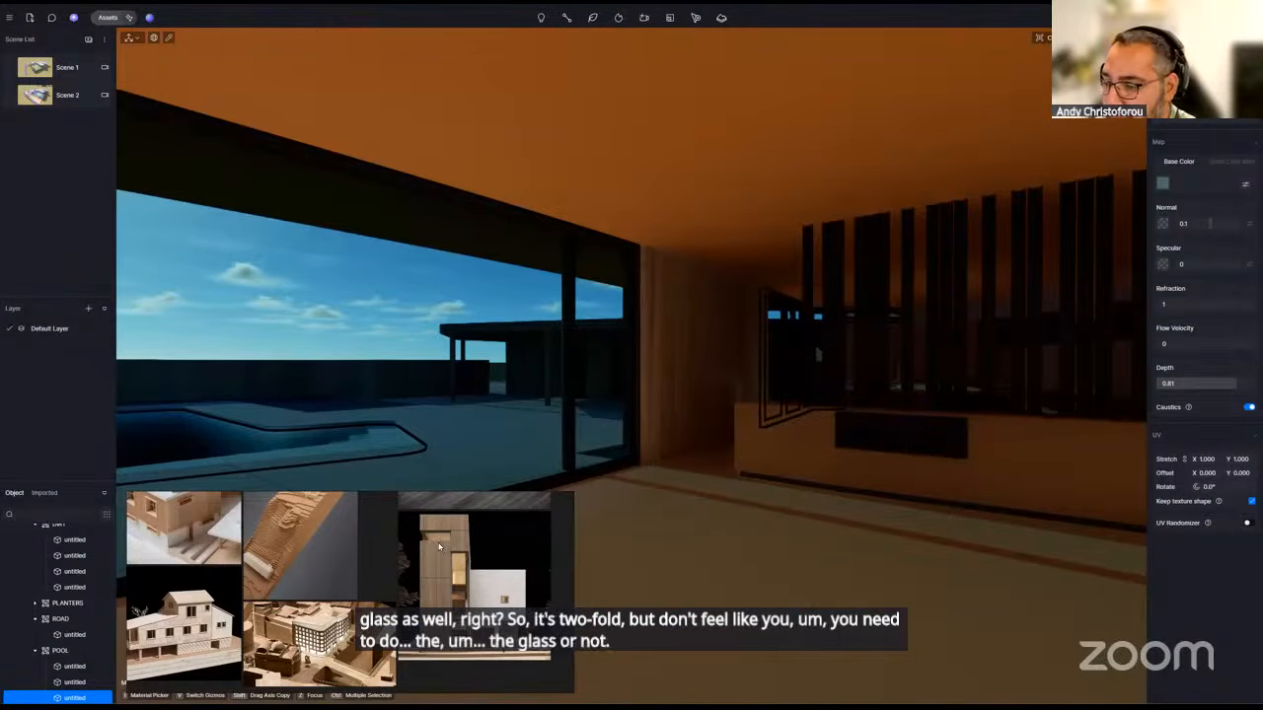
- Look over the moodboard's architectural model references beside the house viewed from above
scroll(439, 546, down, 4)
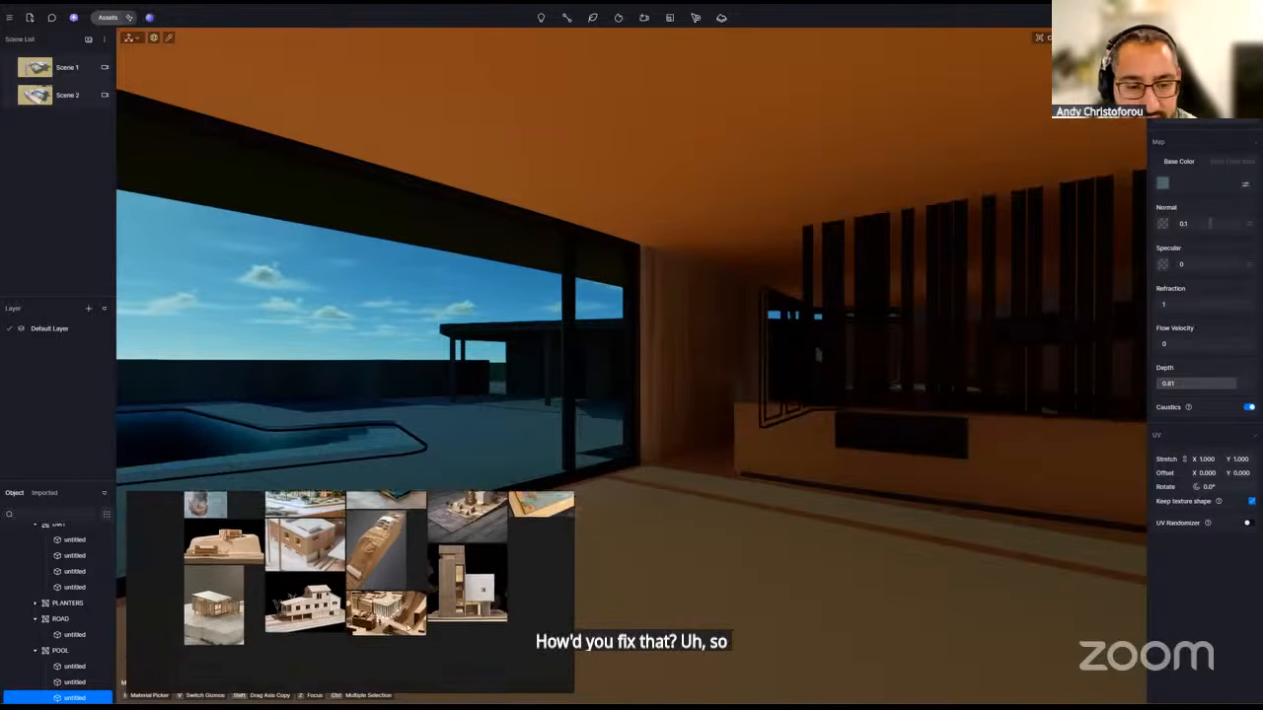
middle_drag(439, 547, 459, 597)
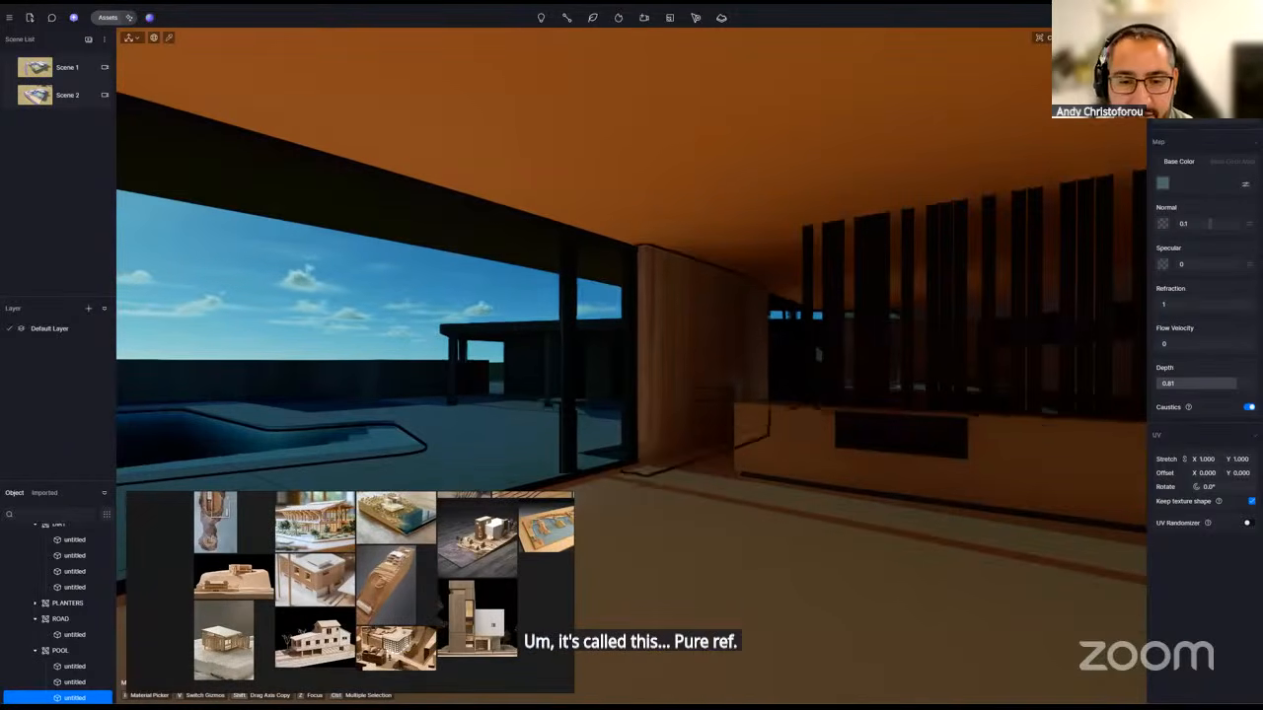
scroll(832, 458, up, 5)
scroll(631, 365, down, 10)
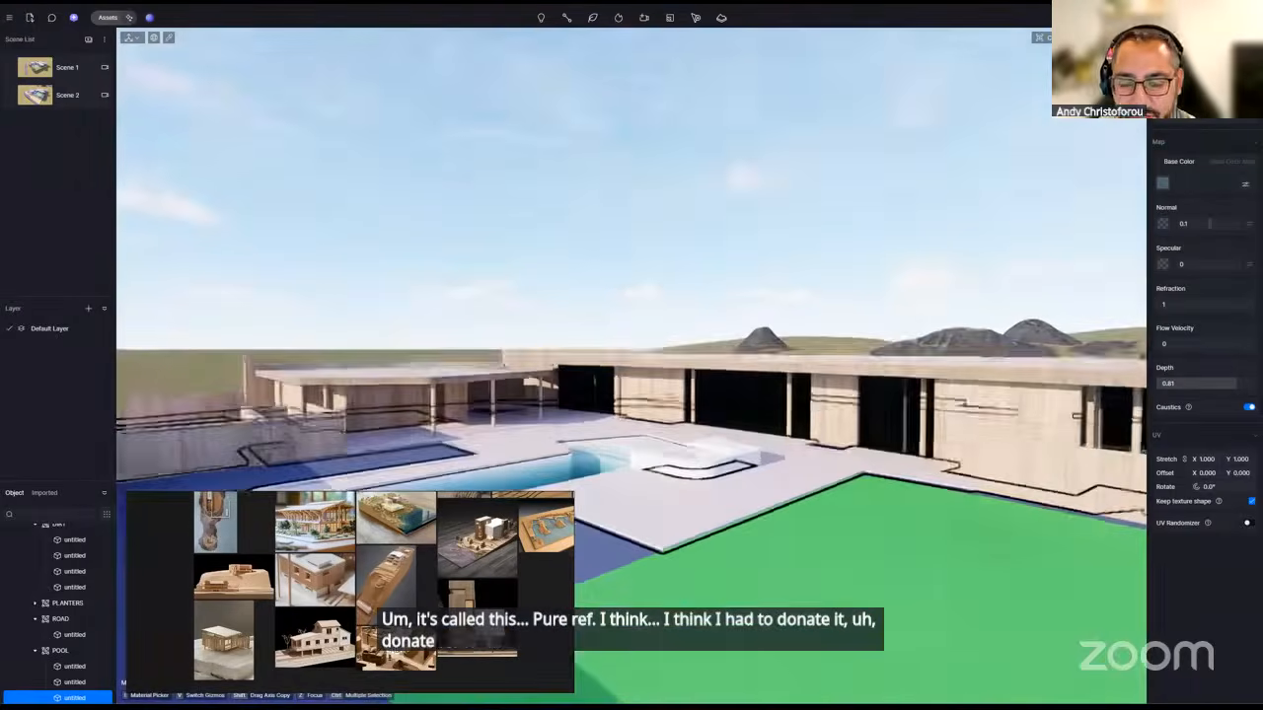
right_drag(632, 365, 631, 553)
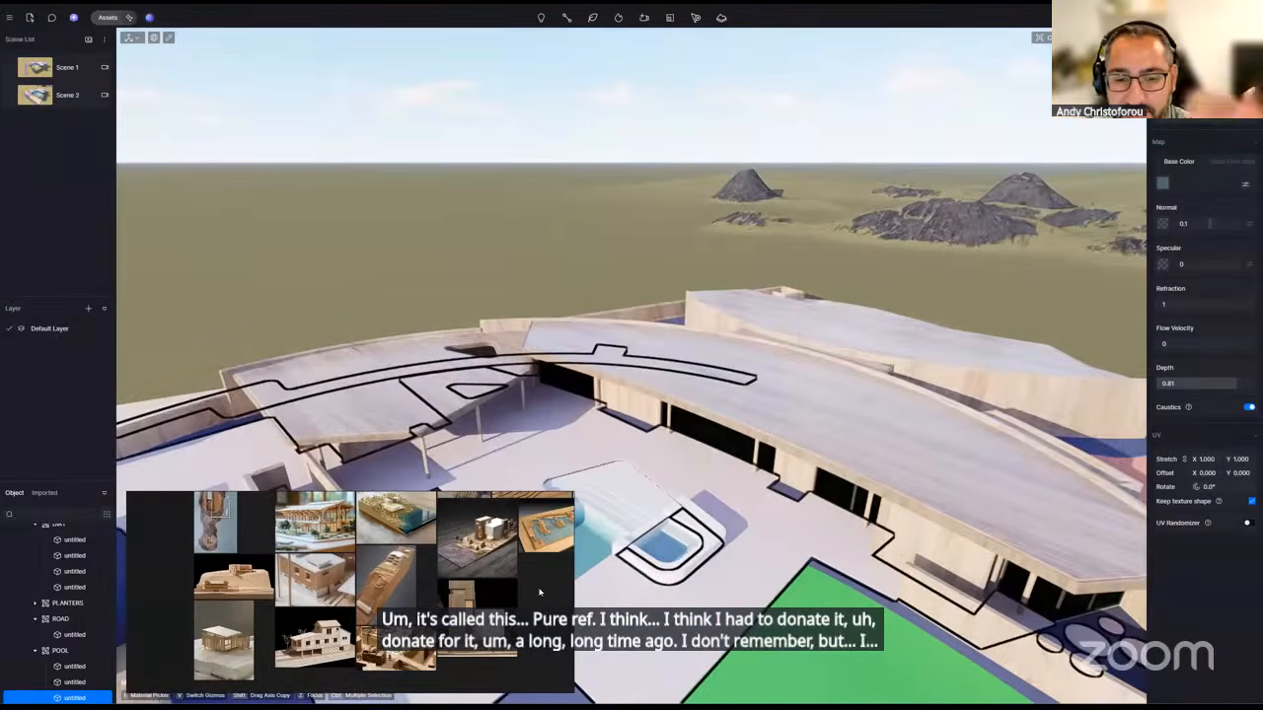
scroll(387, 598, up, 5)
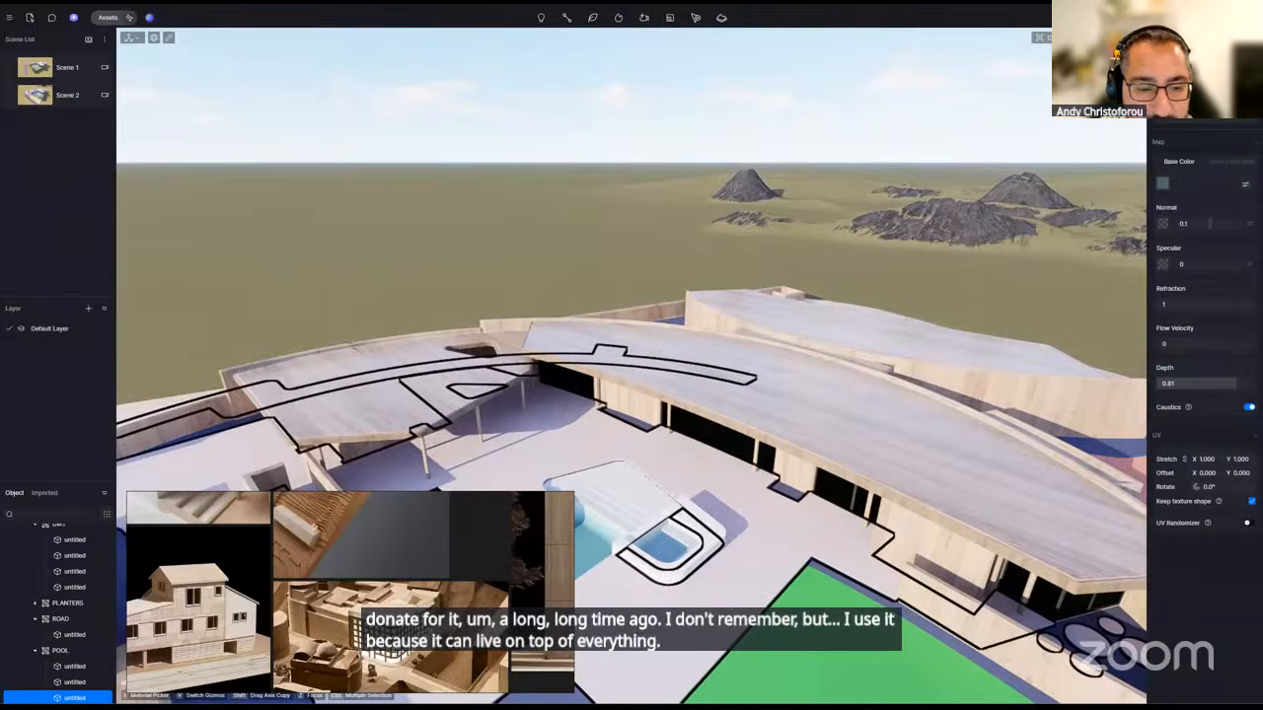
scroll(739, 478, up, 2)
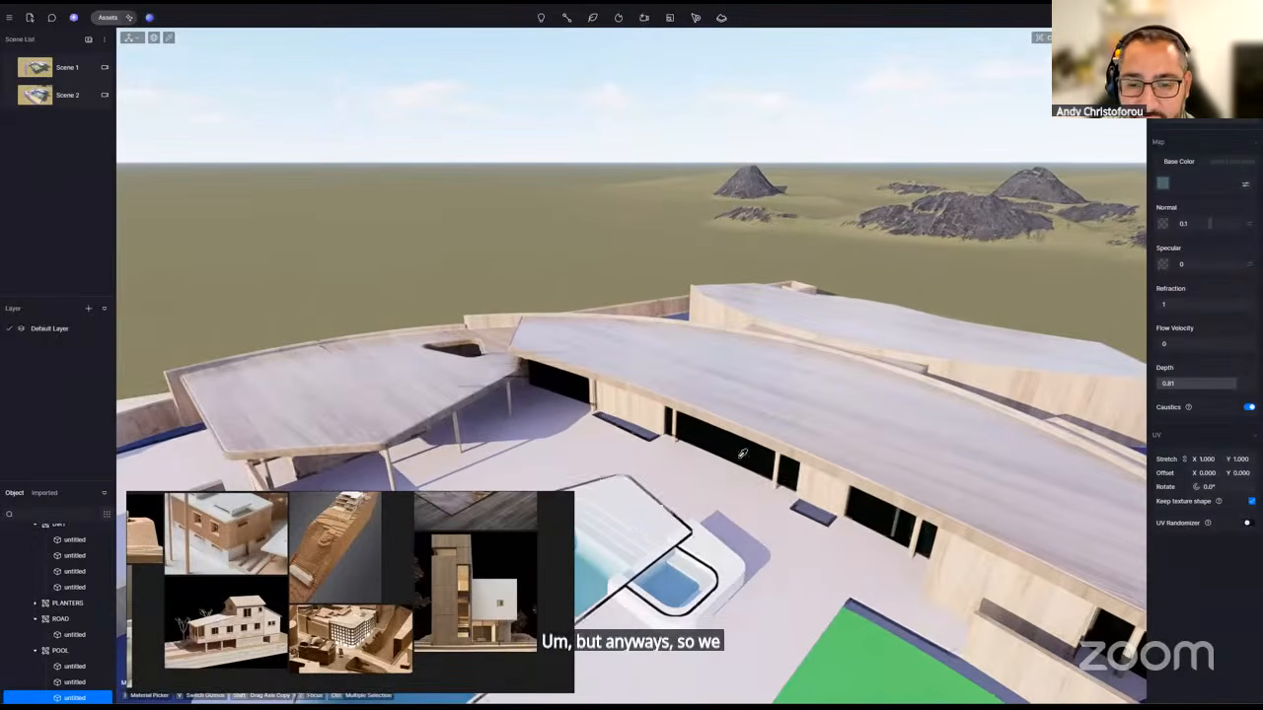
- Browse the online Glass materials in the asset library for a suitable window glass
click(116, 18)
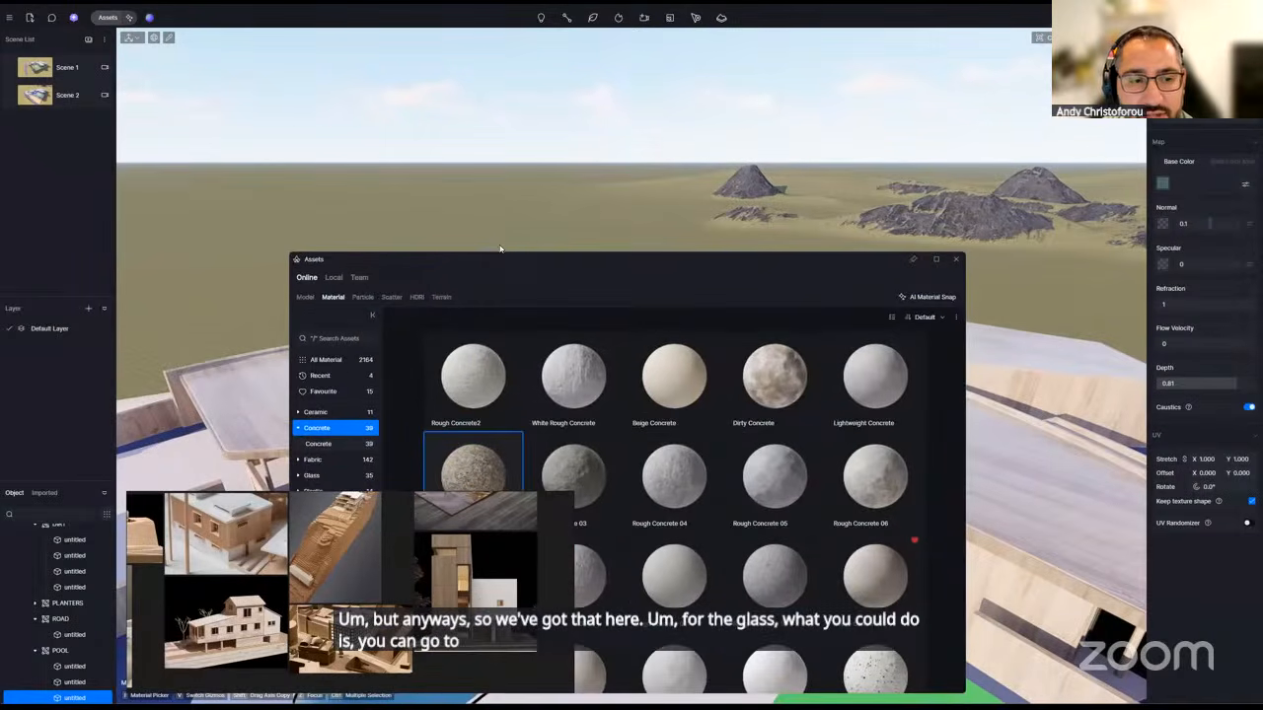
drag(501, 258, 327, 40)
click(138, 241)
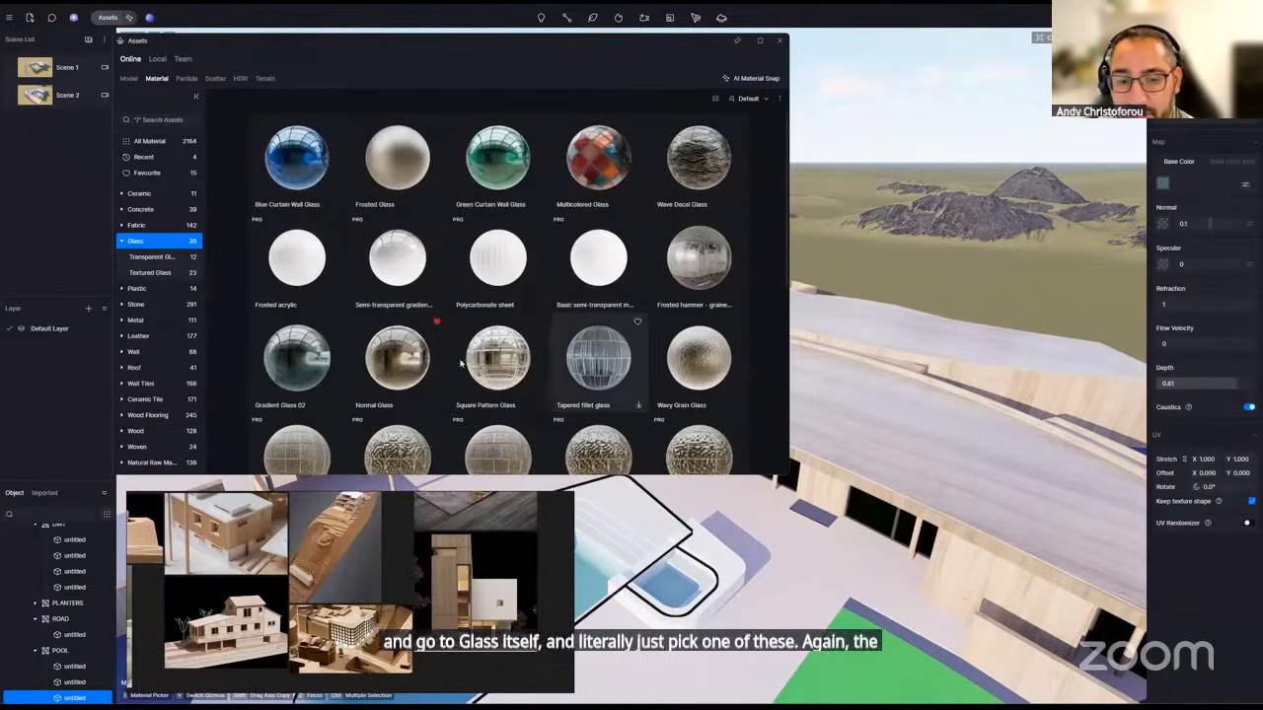
scroll(480, 321, down, 2)
scroll(481, 321, down, 2)
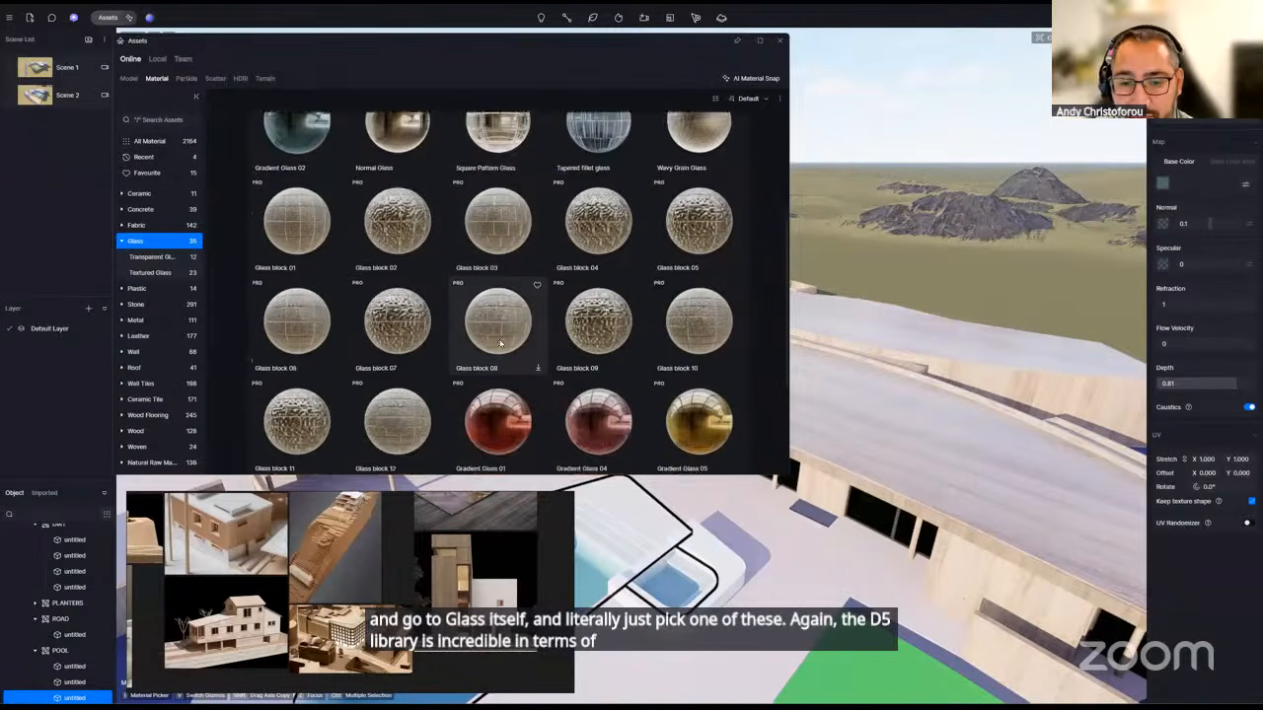
scroll(480, 322, up, 1)
scroll(474, 327, down, 2)
scroll(404, 337, up, 4)
scroll(345, 296, up, 1)
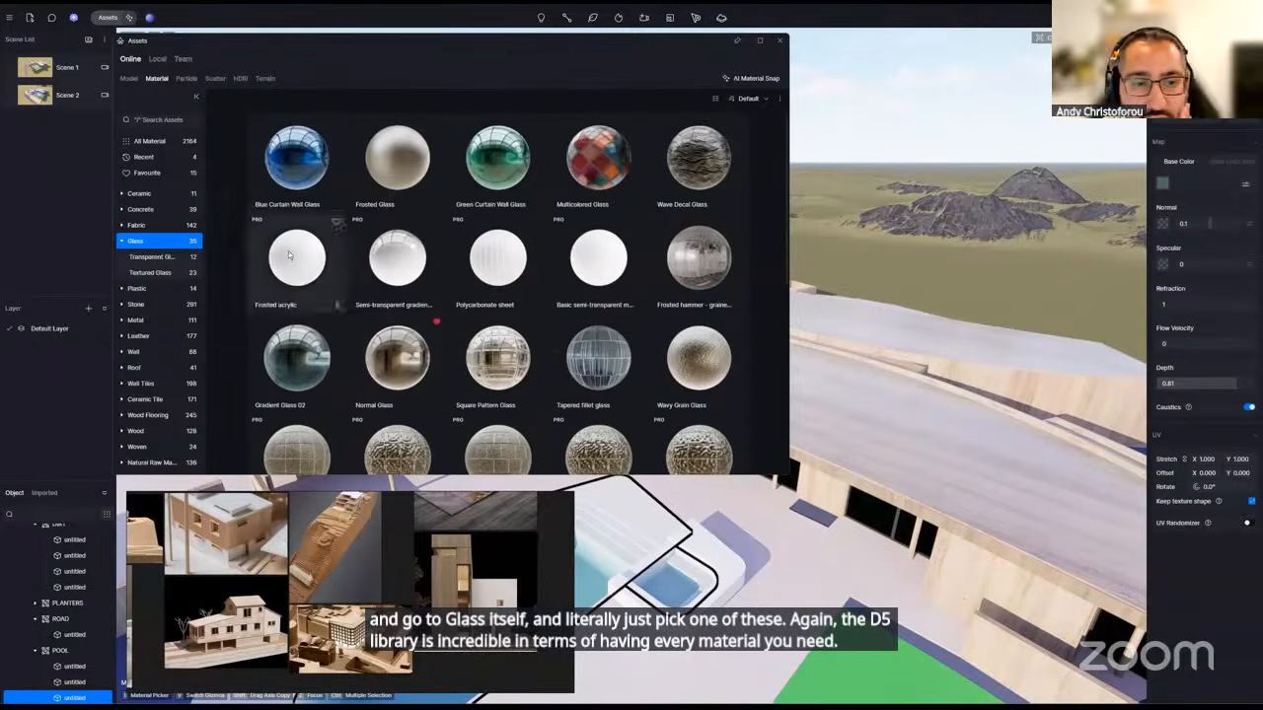
- Download the Frosted acrylic glass material, assign it to the house's windows, and close the asset library
click(292, 259)
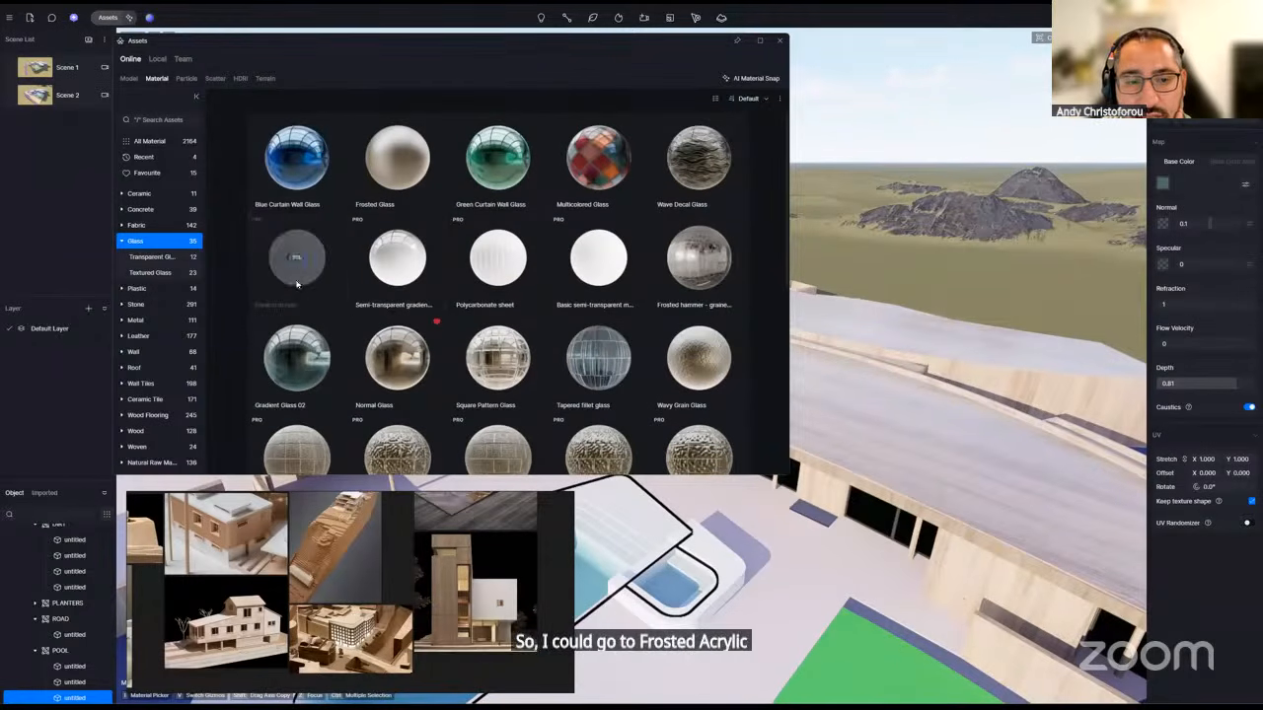
drag(296, 259, 782, 54)
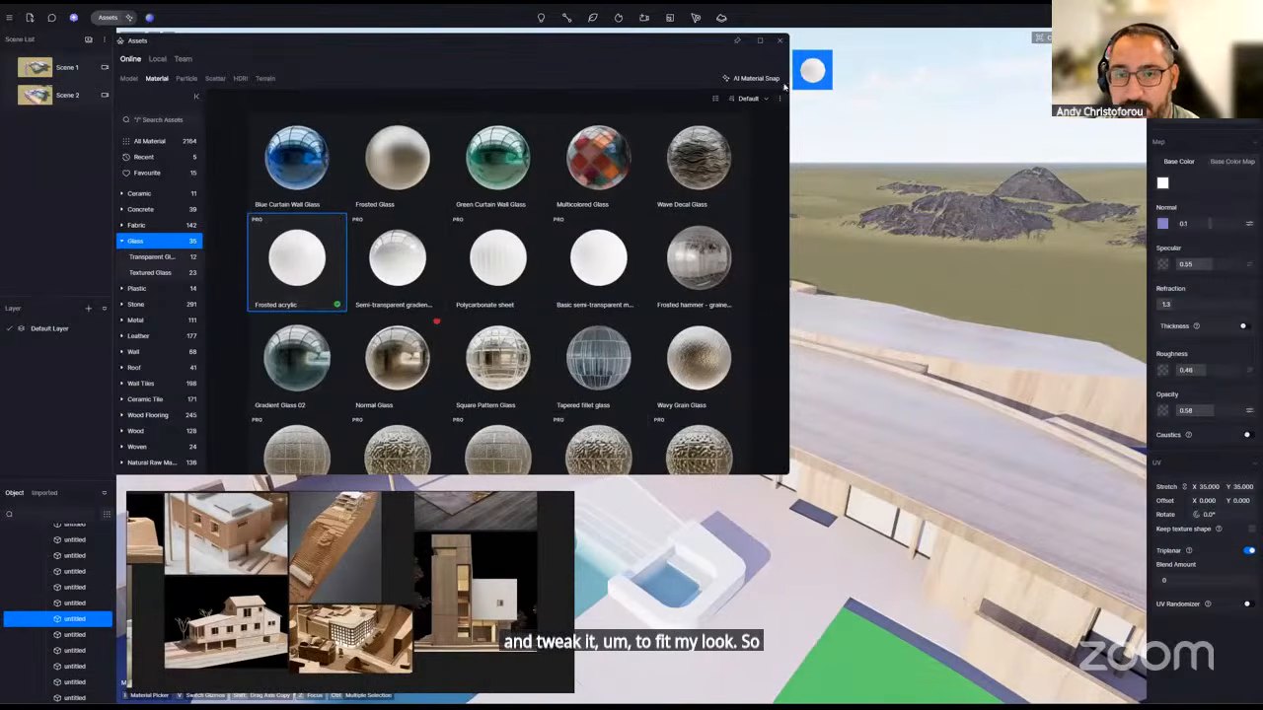
click(779, 40)
- Sample the frosted acrylic on the large patio window and set its opacity to 0 and its normal strength to 0.1
right_drag(789, 326, 708, 437)
key(w)
key(i)
click(716, 382)
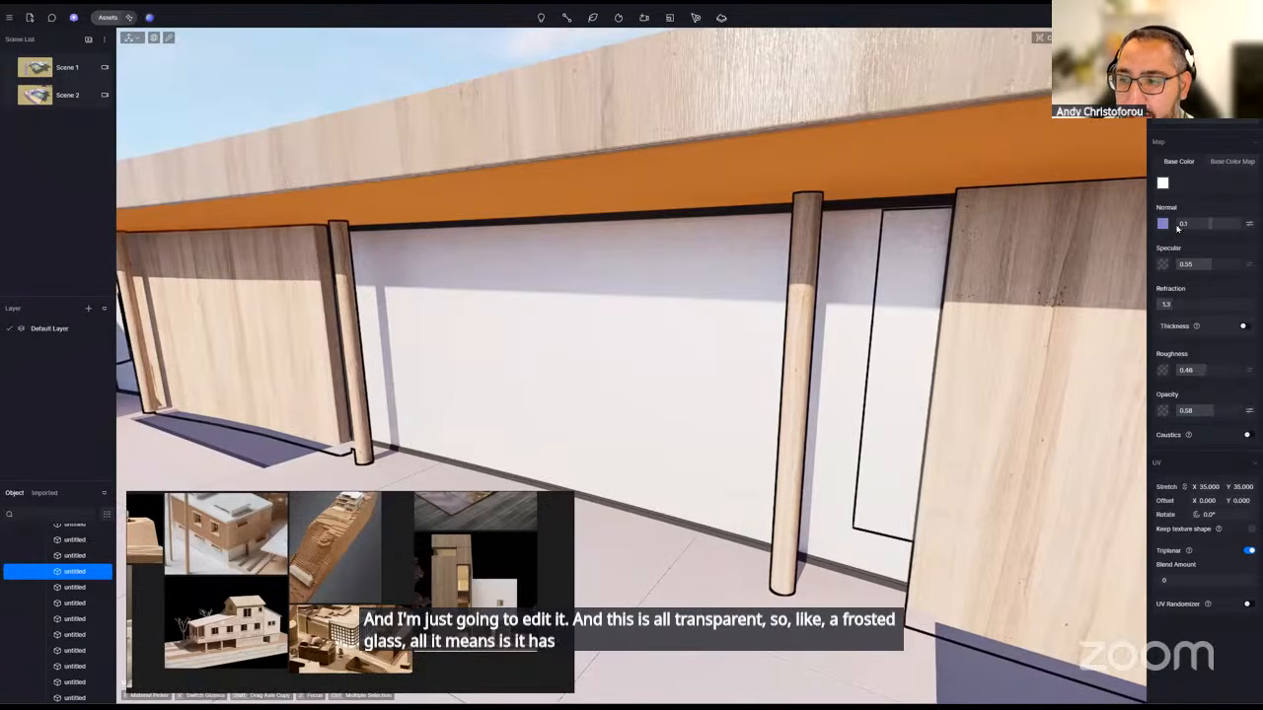
scroll(687, 320, up, 5)
scroll(690, 317, down, 2)
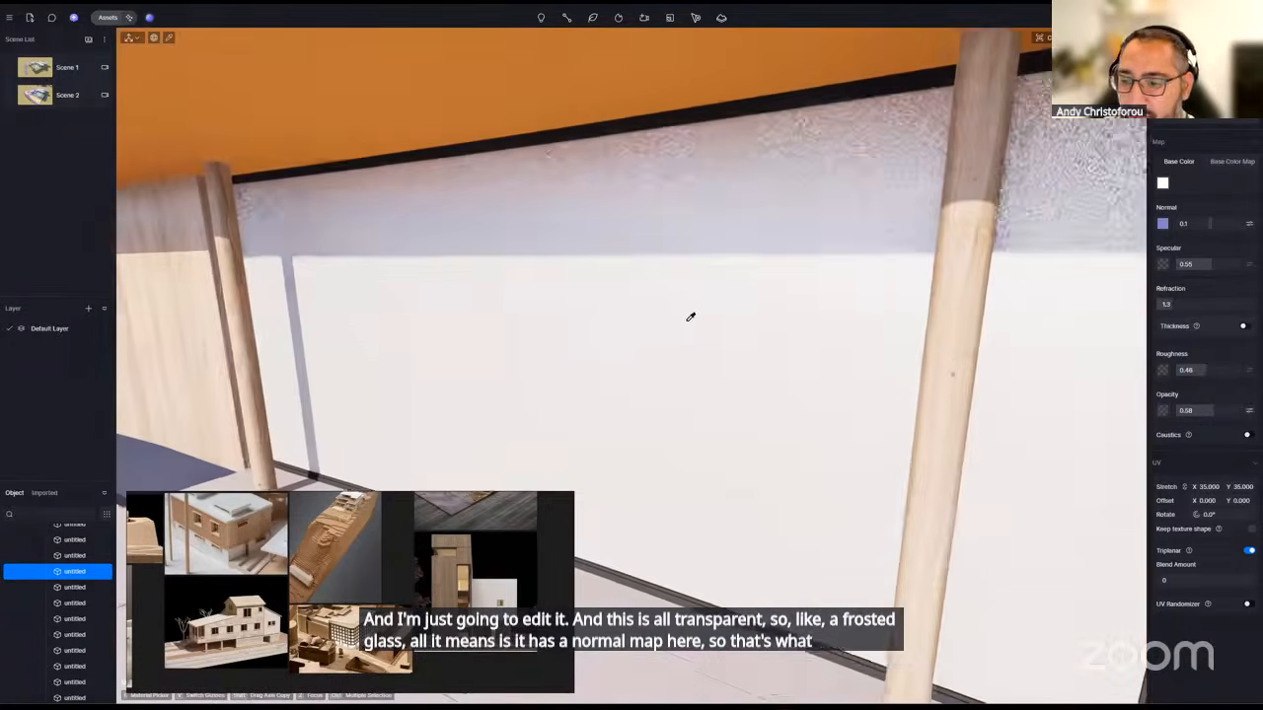
drag(1201, 412, 1141, 428)
click(1217, 223)
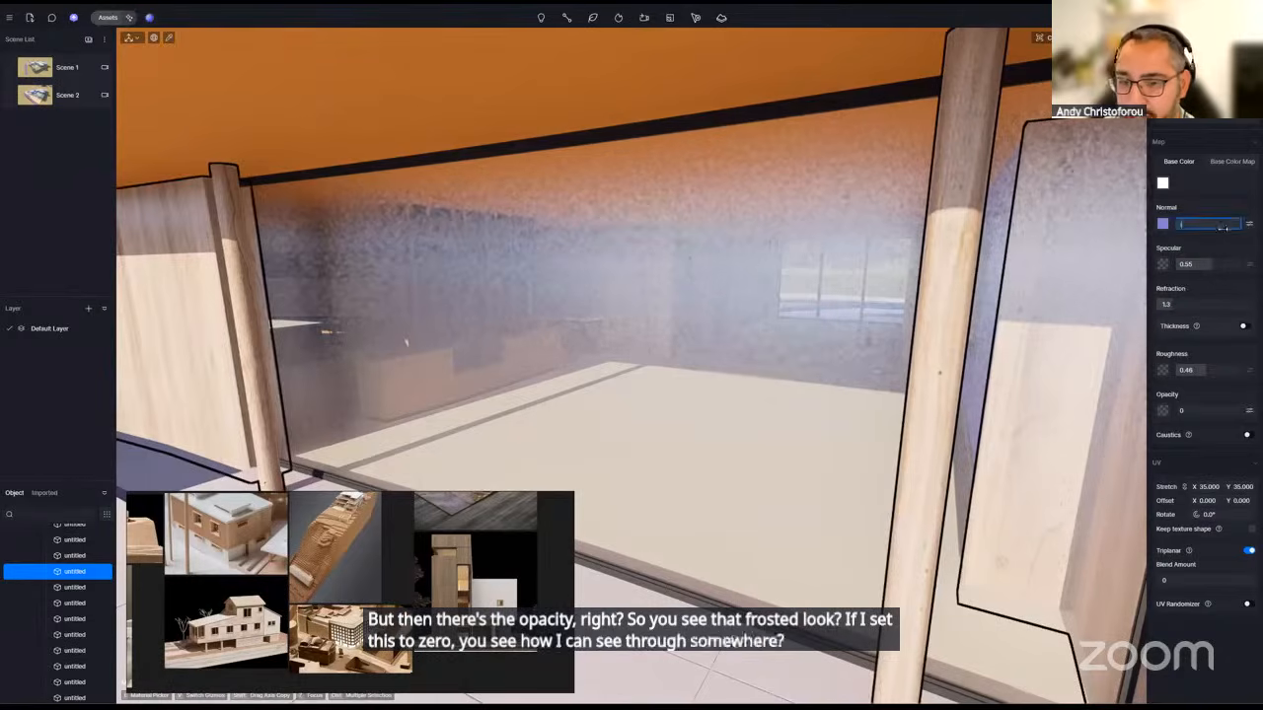
text(0.1)
key(Return)
scroll(818, 318, down, 4)
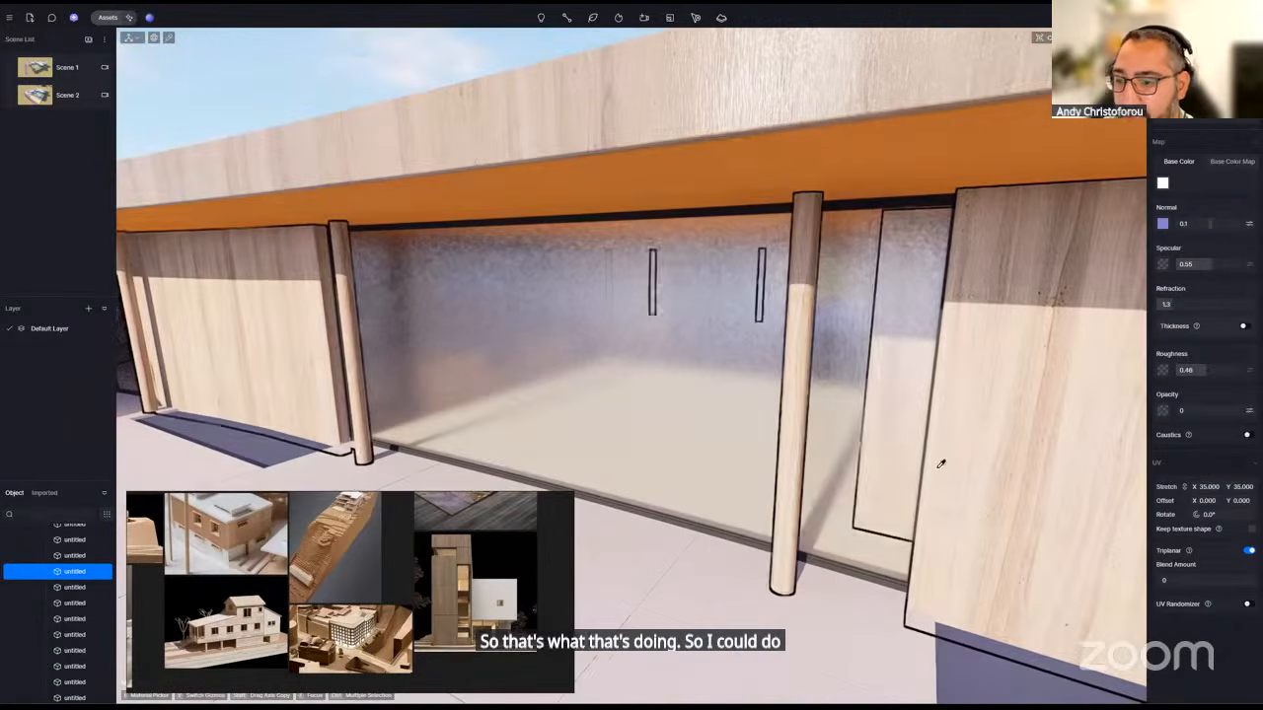
- Try the window glass with roughness 0 and normal strength 0, and restore the normal to 0.1
drag(1203, 372, 1169, 382)
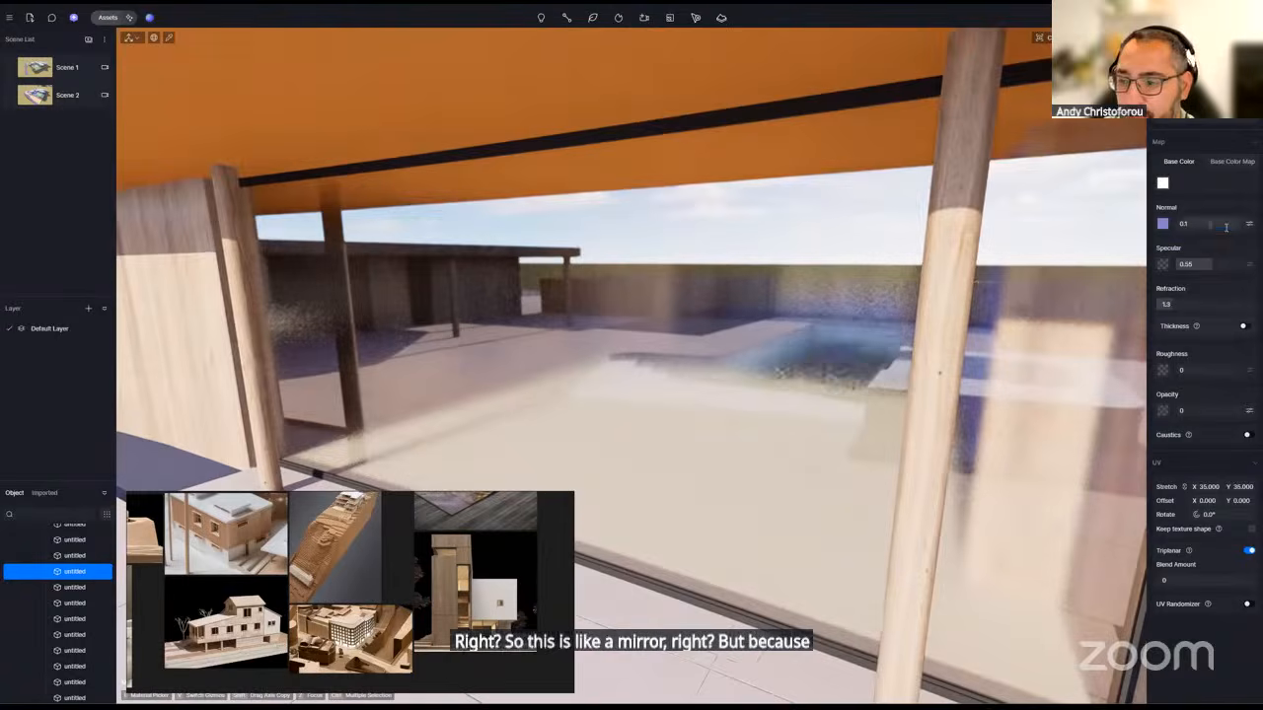
click(1226, 226)
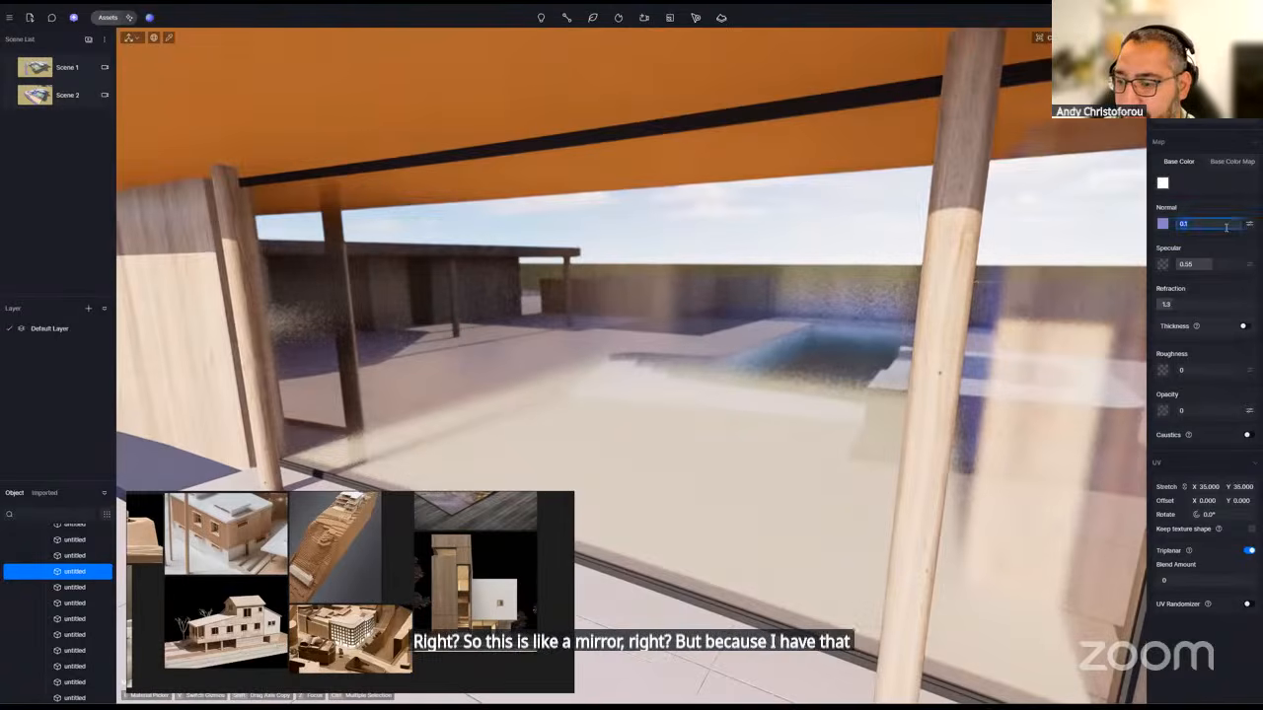
text(0)
key(Return)
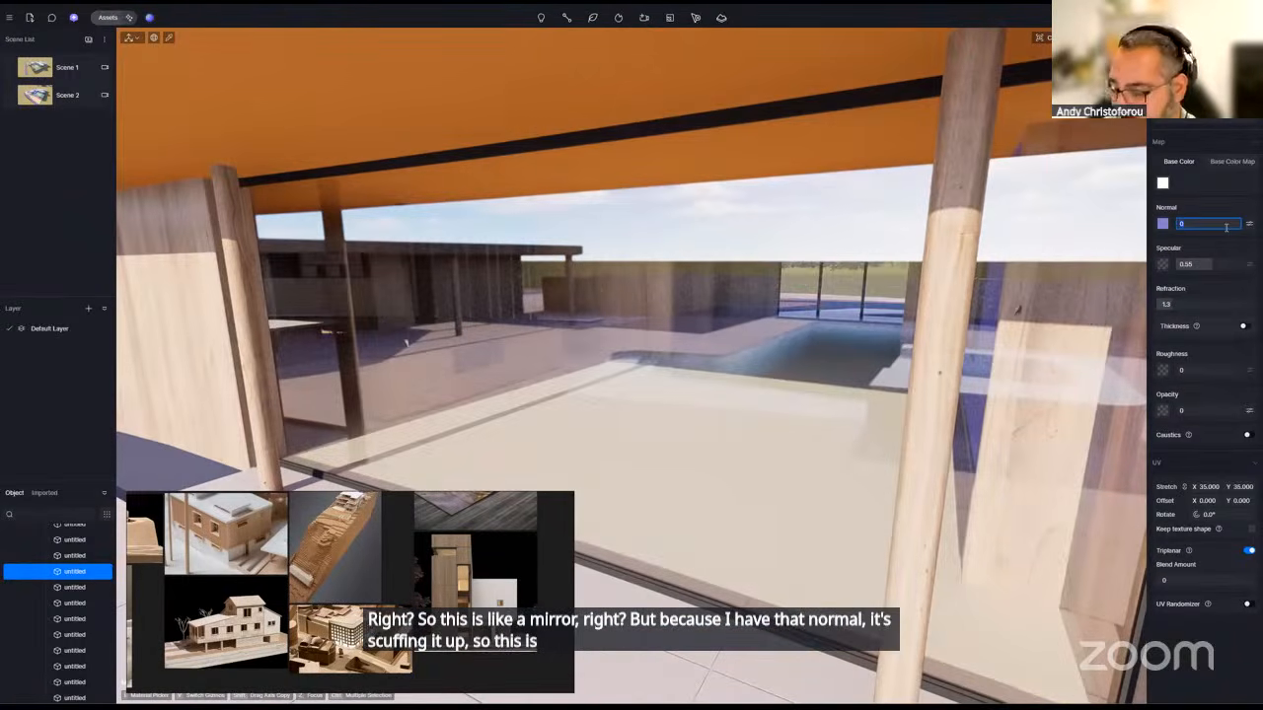
key(Return)
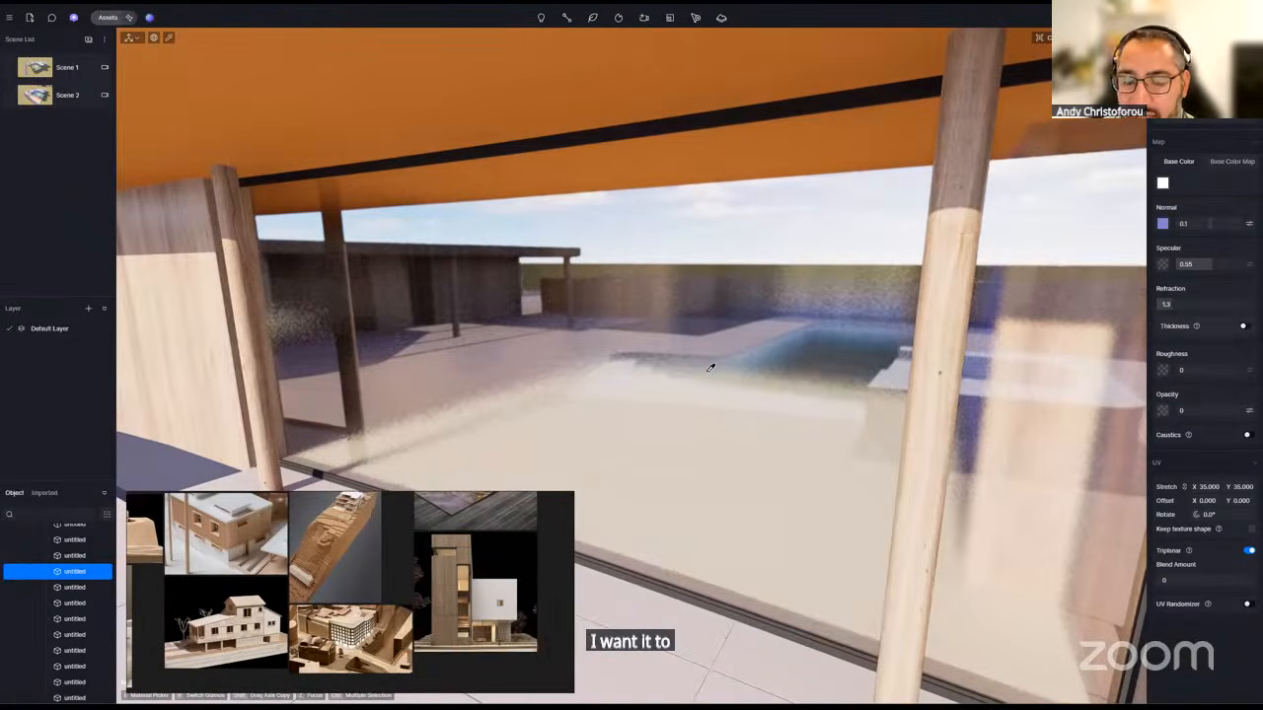
- Set the window glass's roughness to 0.13 for a slightly frosted look
scroll(721, 384, down, 3)
scroll(721, 385, down, 4)
scroll(721, 386, up, 1)
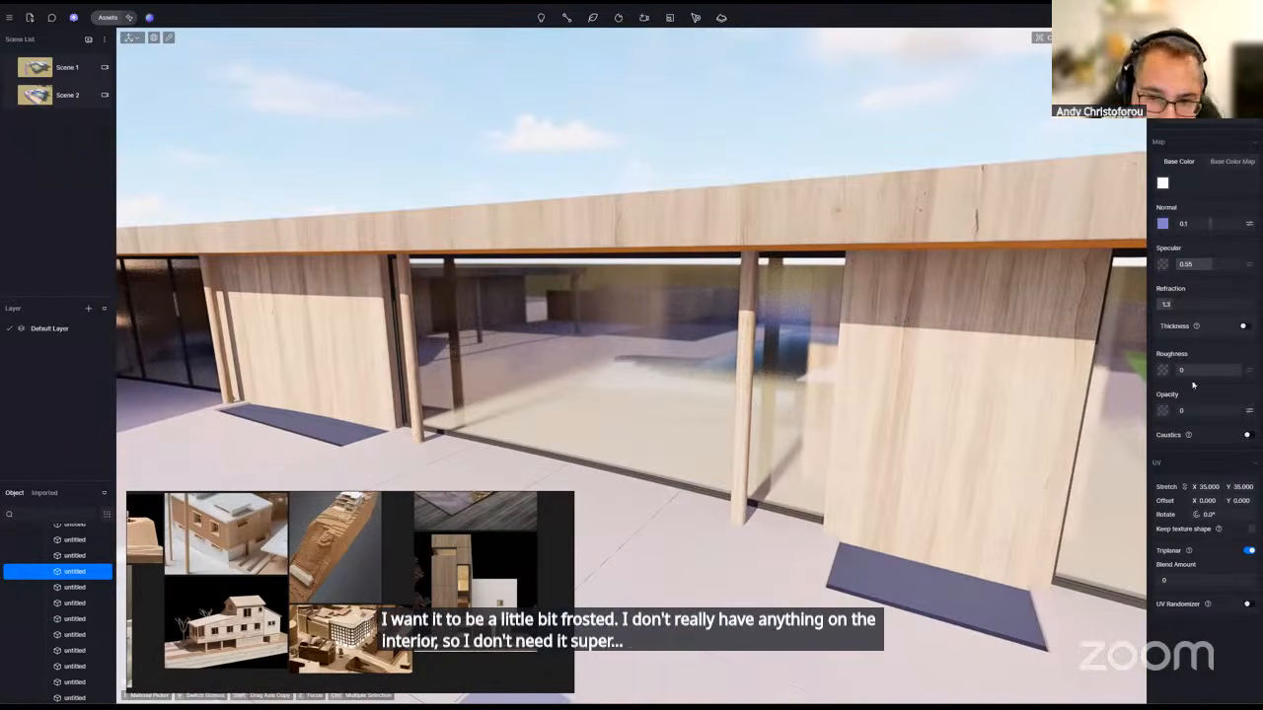
drag(1196, 371, 1201, 371)
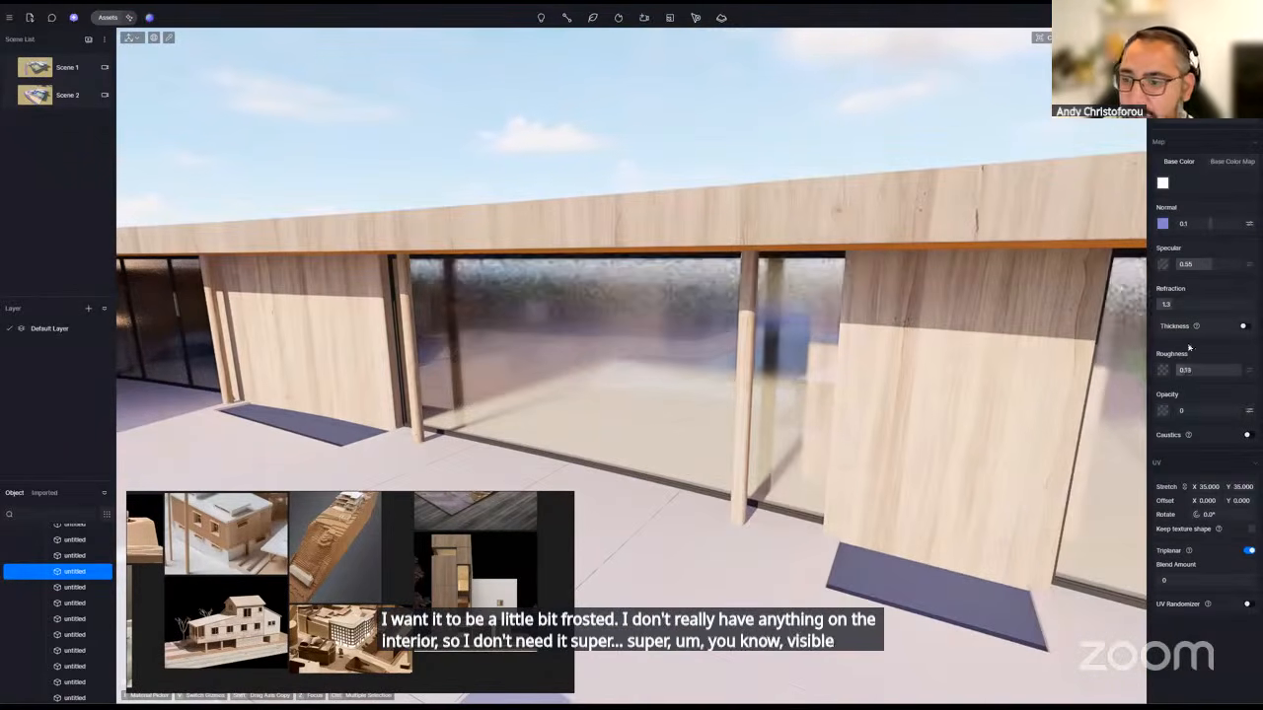
- Darken the window glass's base color by lowering its HSV value to about 86
click(1163, 185)
drag(1159, 238, 1159, 226)
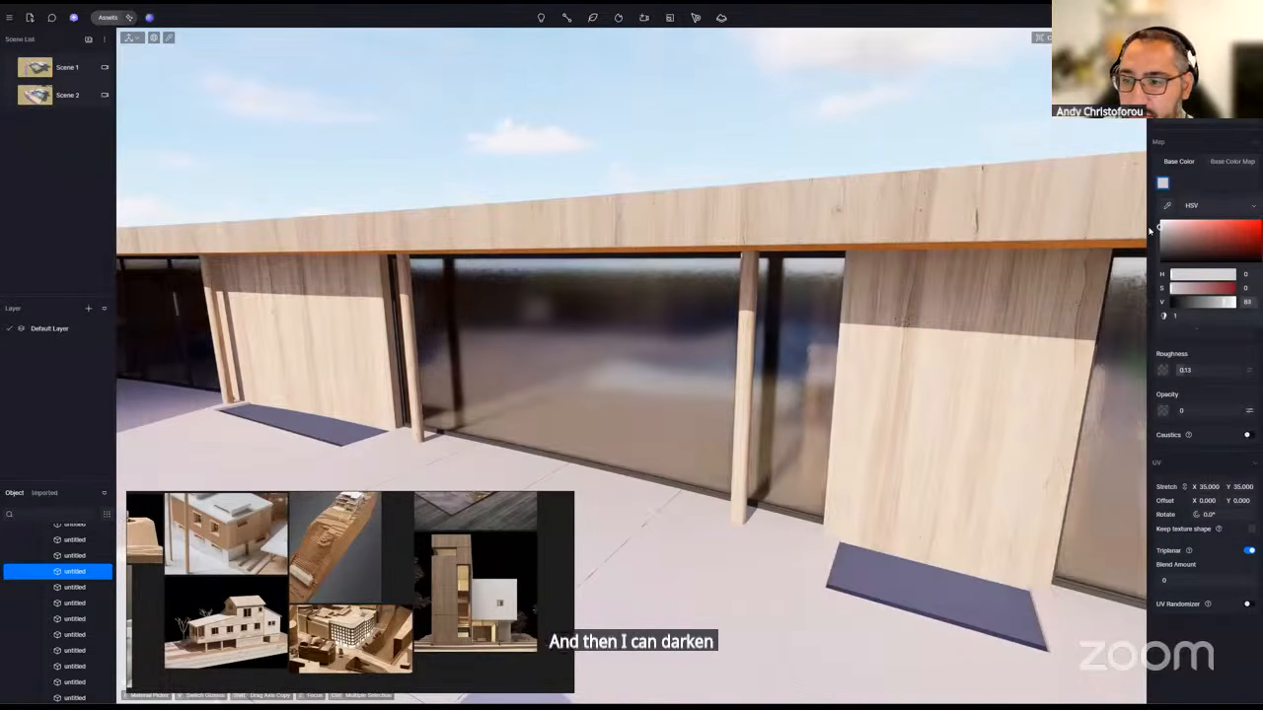
scroll(651, 399, down, 2)
scroll(651, 400, down, 6)
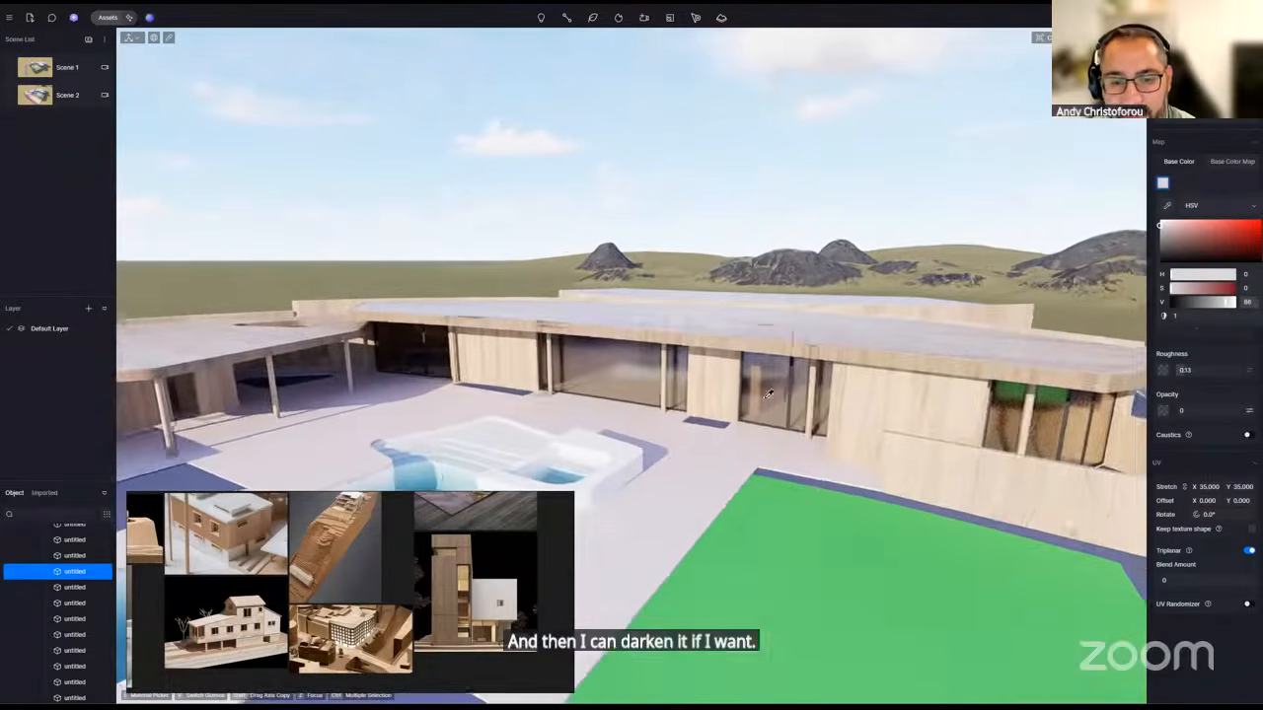
click(1163, 183)
- Check the tinted frosted glazing around the house's corner and courtyard, and save the project
key(d)
right_drag(651, 400, 620, 406)
key(w)
scroll(632, 381, up, 4)
scroll(632, 380, down, 9)
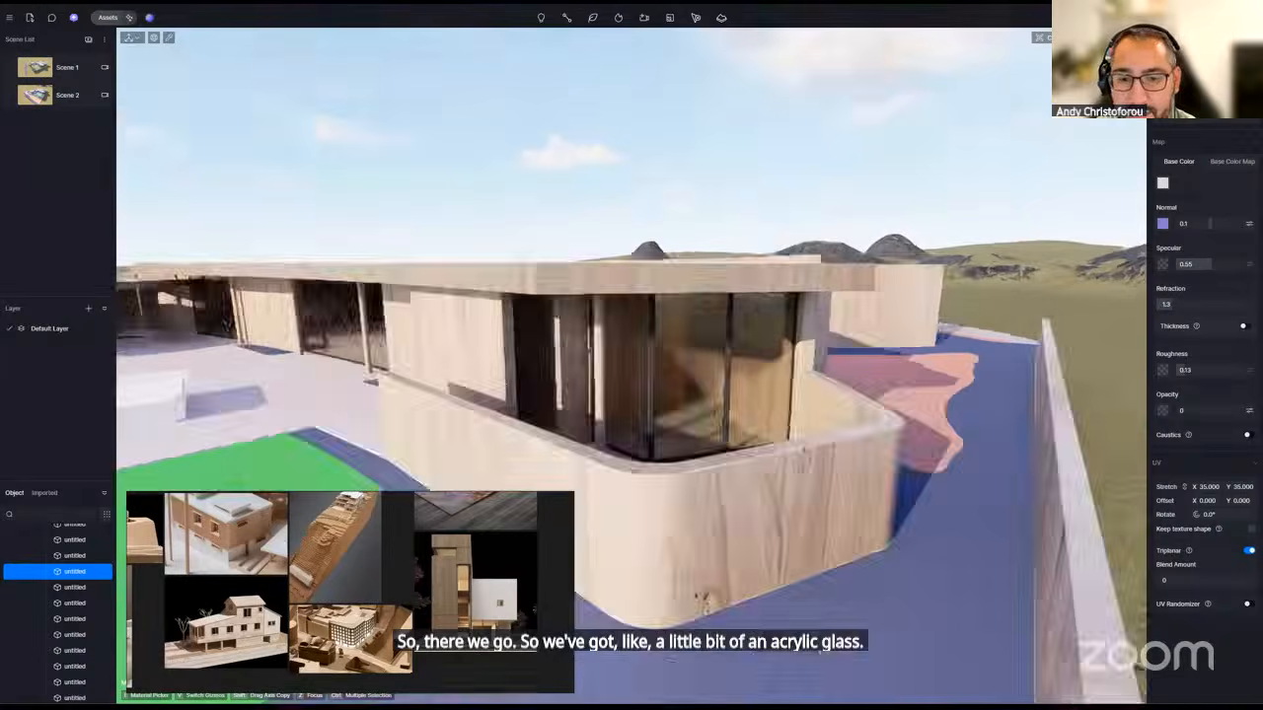
scroll(631, 381, up, 3)
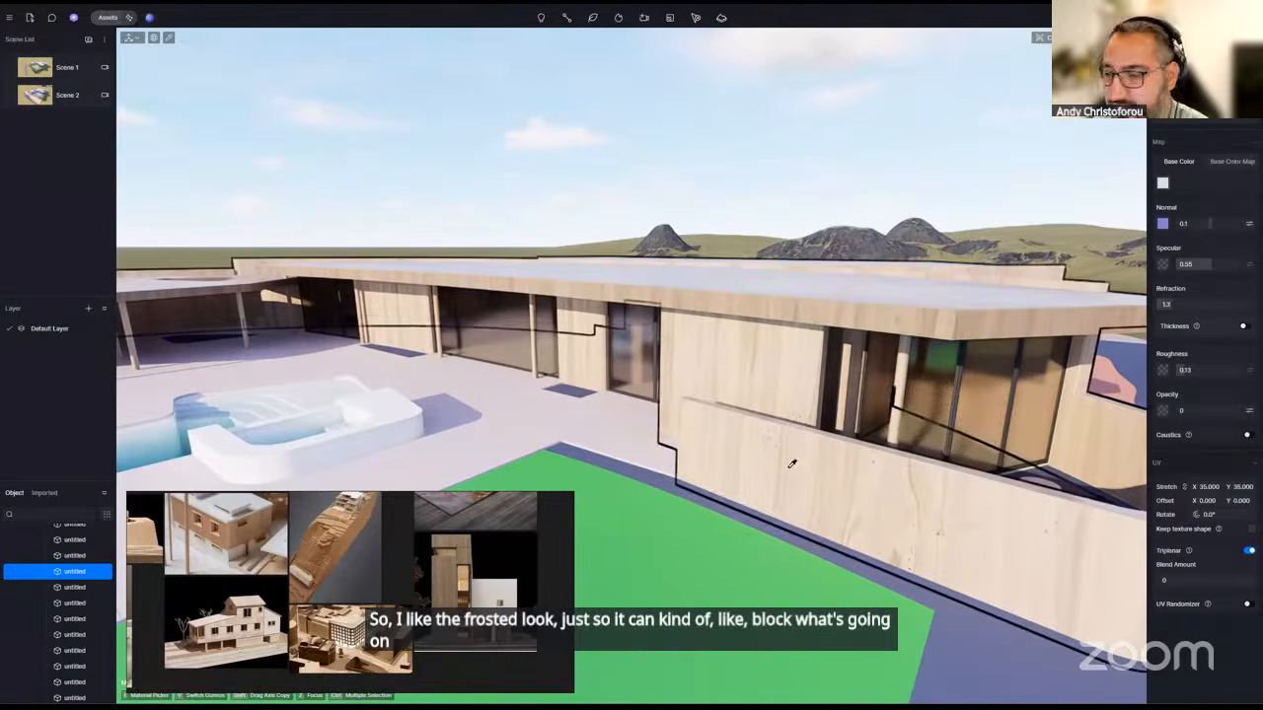
right_drag(549, 470, 483, 501)
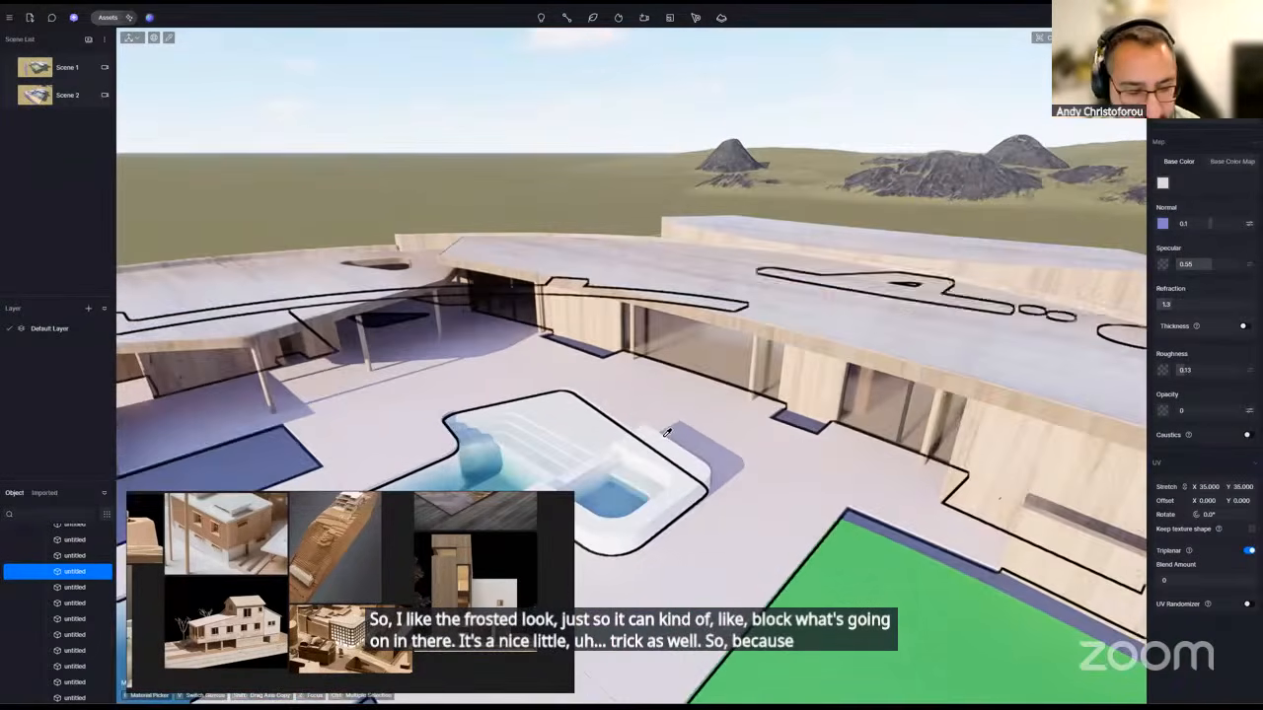
click(695, 380)
key(ctrl+s)
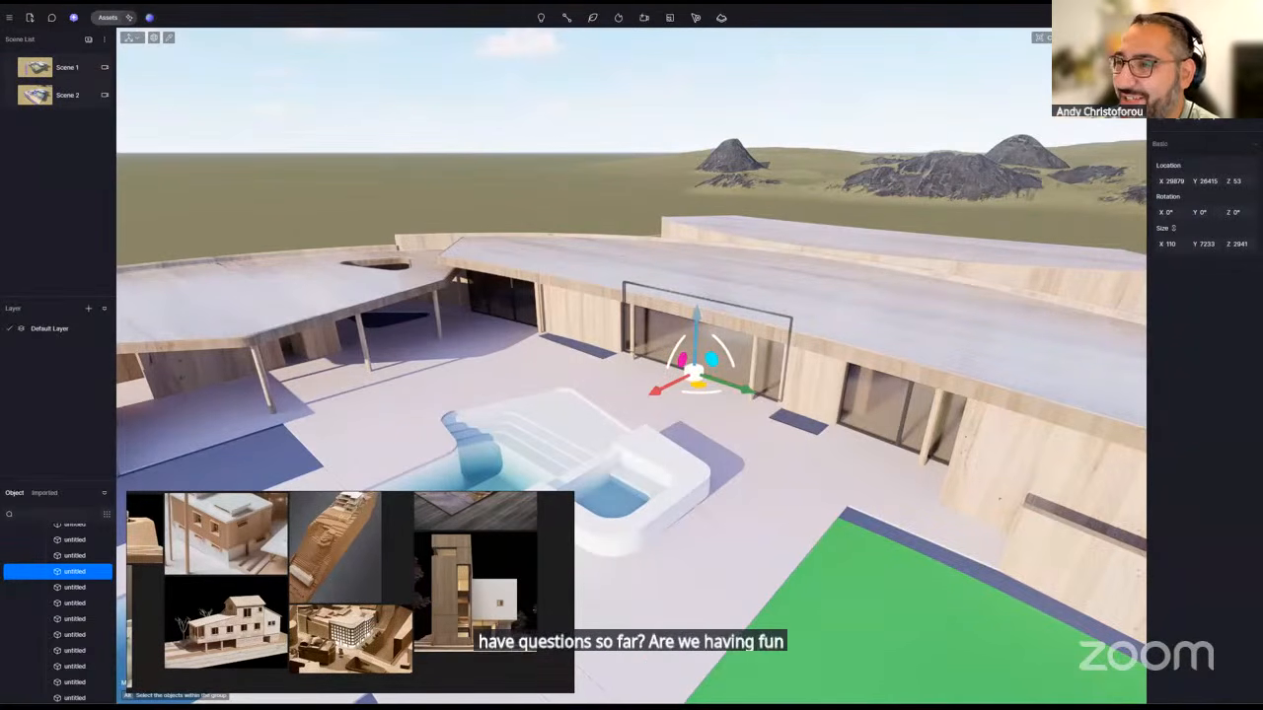
- Review the whole house from above and the frosted windows along the patio facade up close
scroll(767, 391, down, 5)
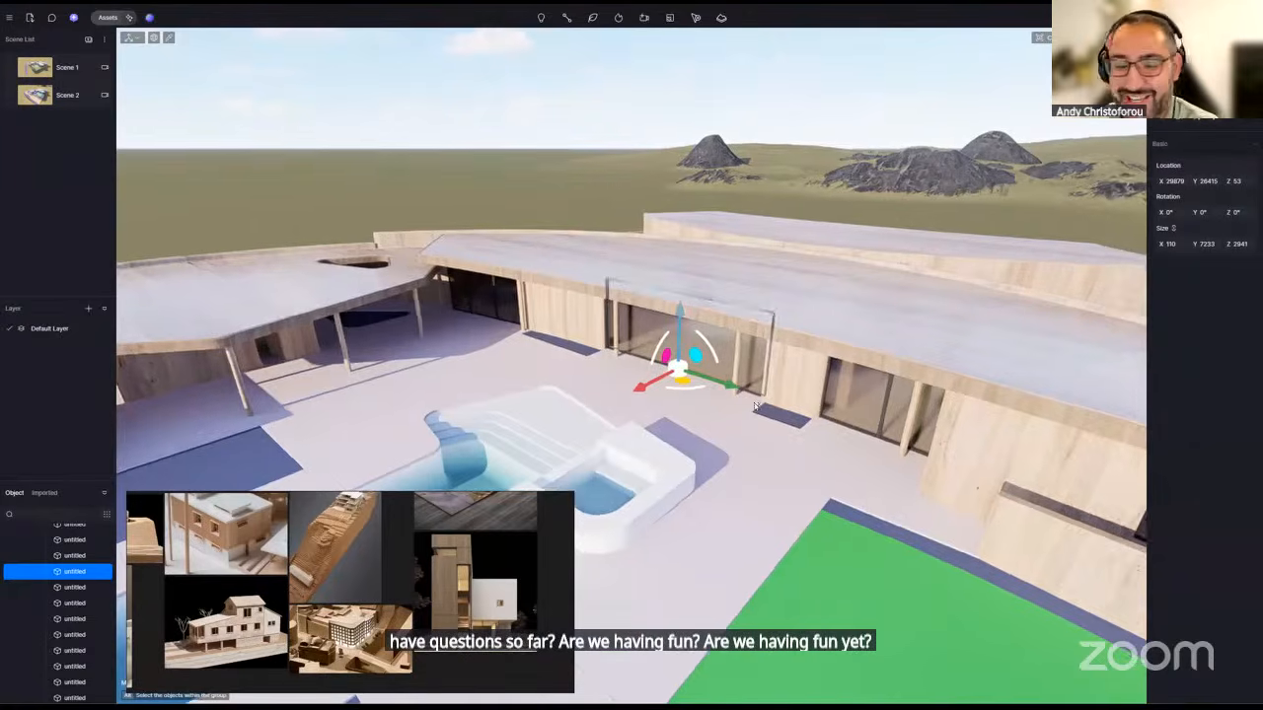
scroll(740, 417, down, 3)
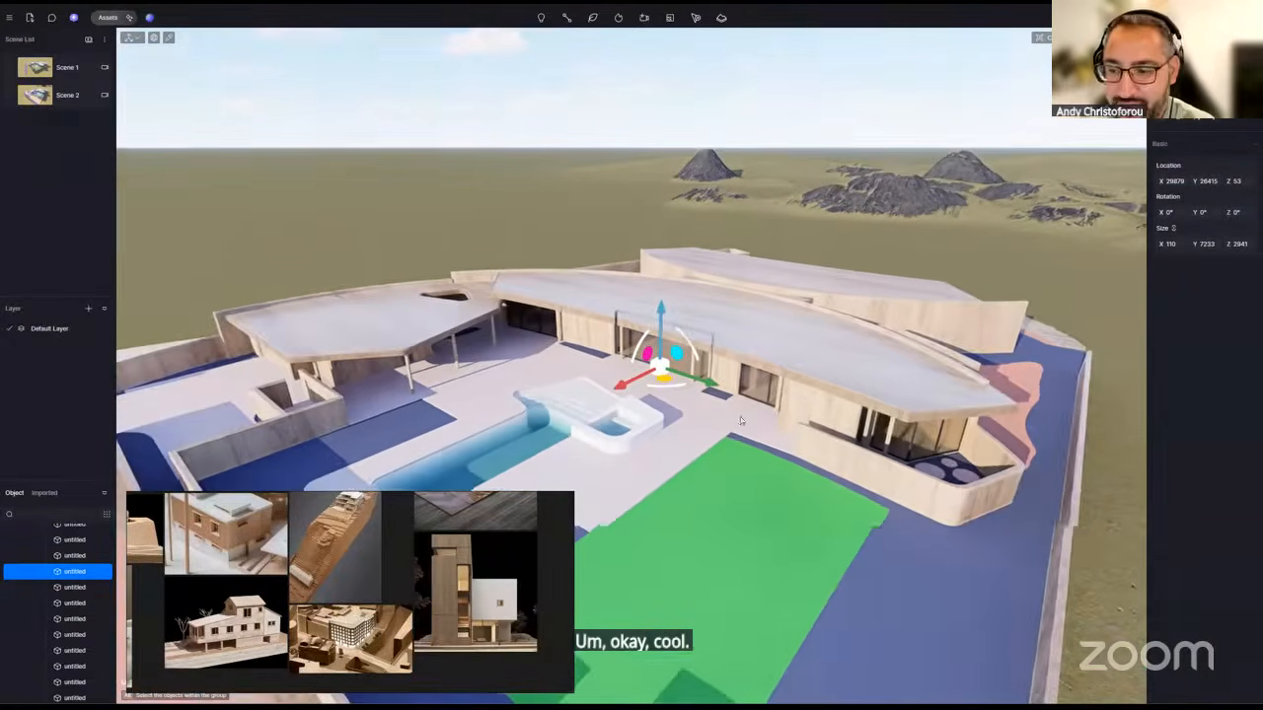
scroll(782, 406, up, 8)
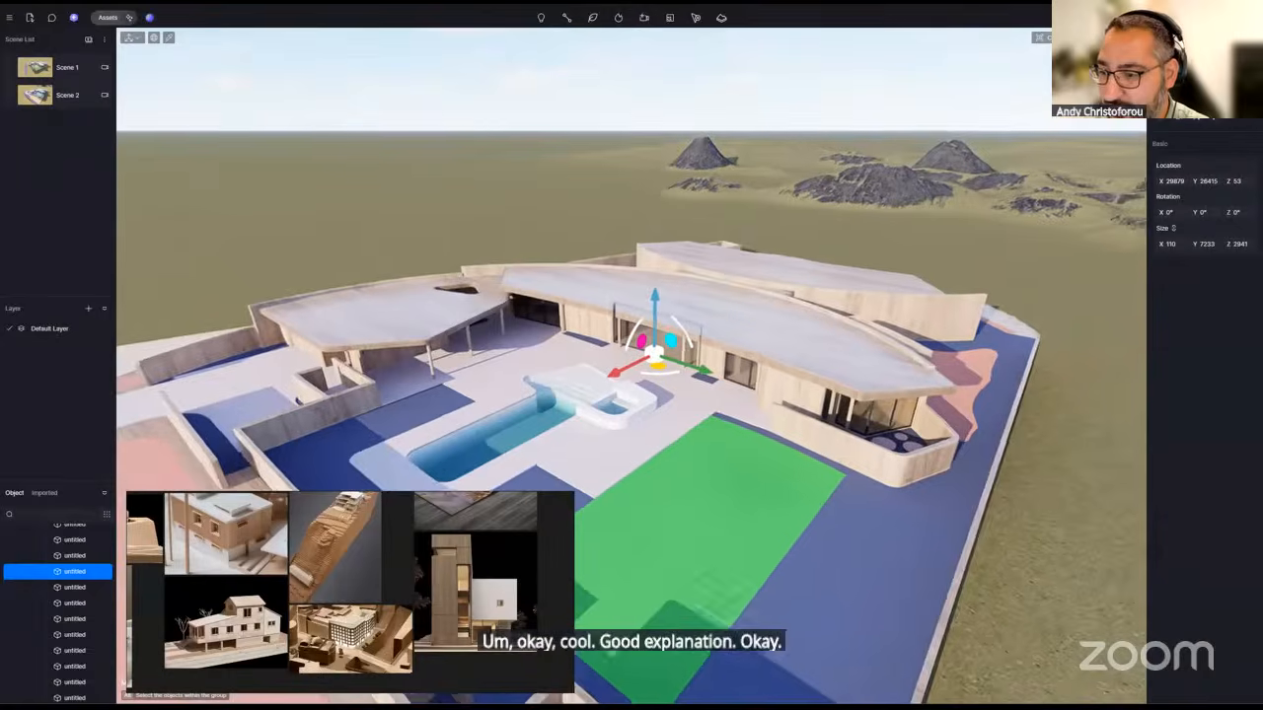
scroll(632, 366, up, 3)
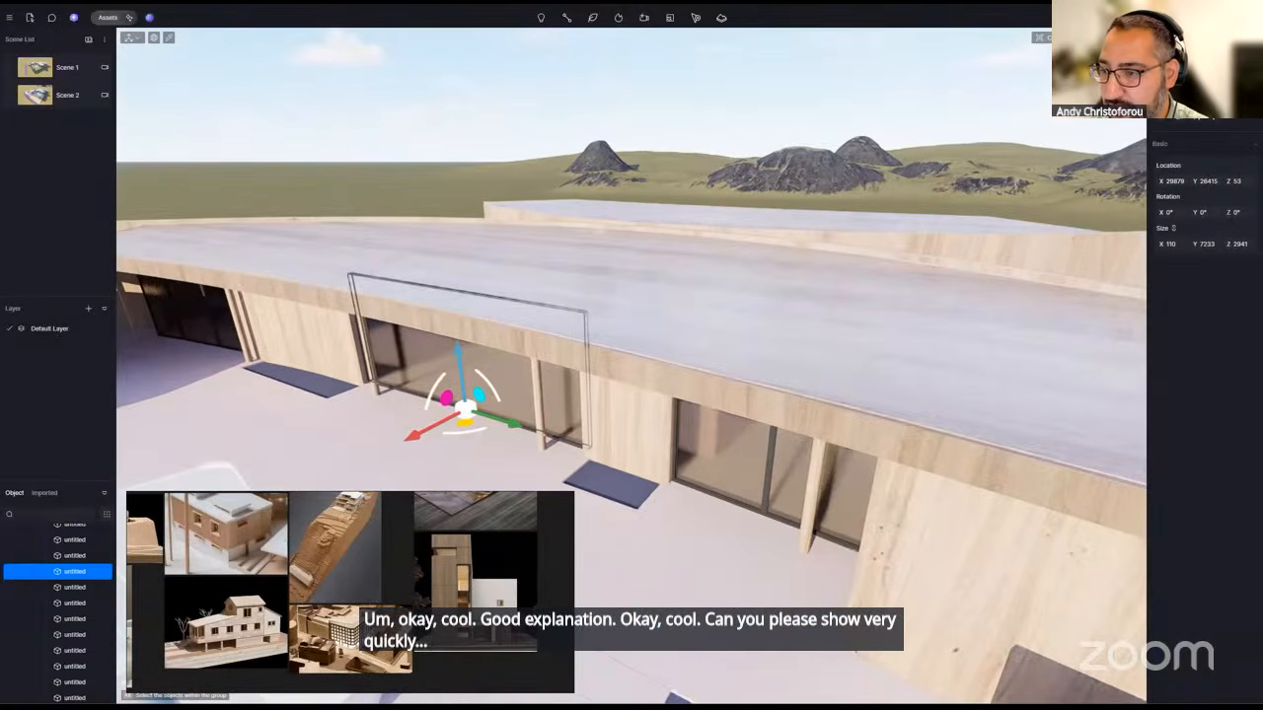
scroll(632, 366, up, 4)
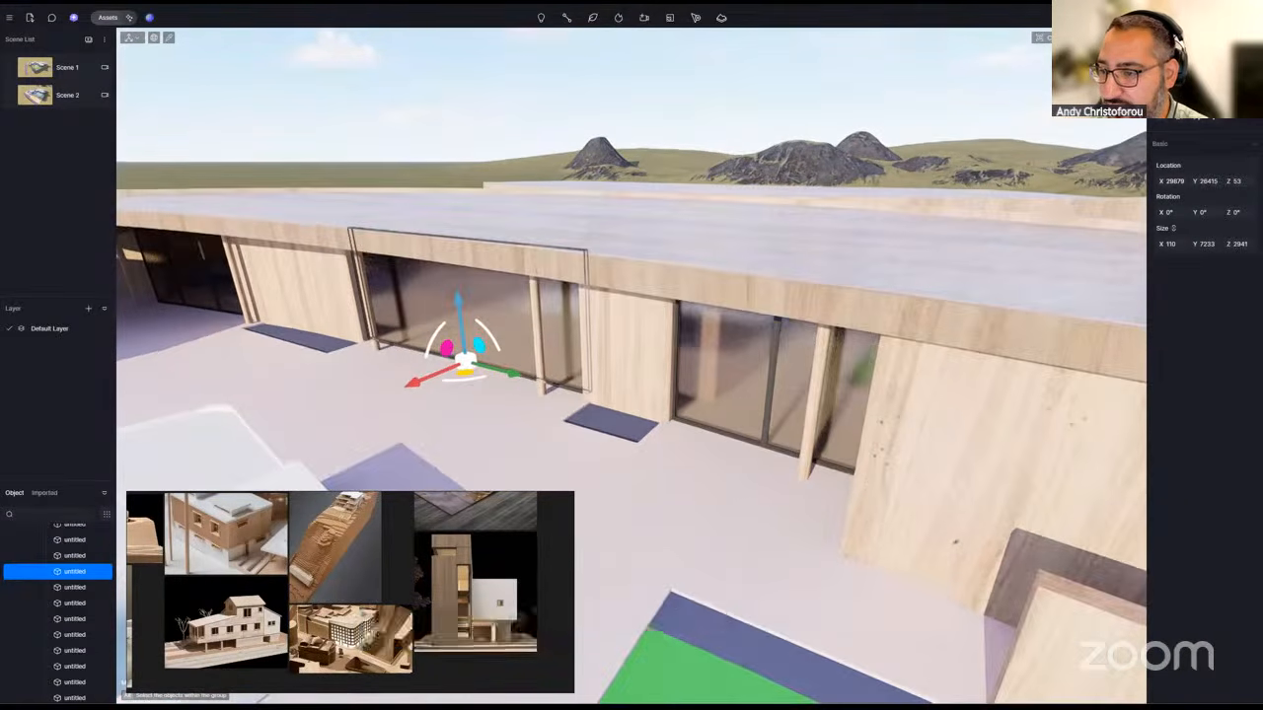
scroll(781, 406, up, 4)
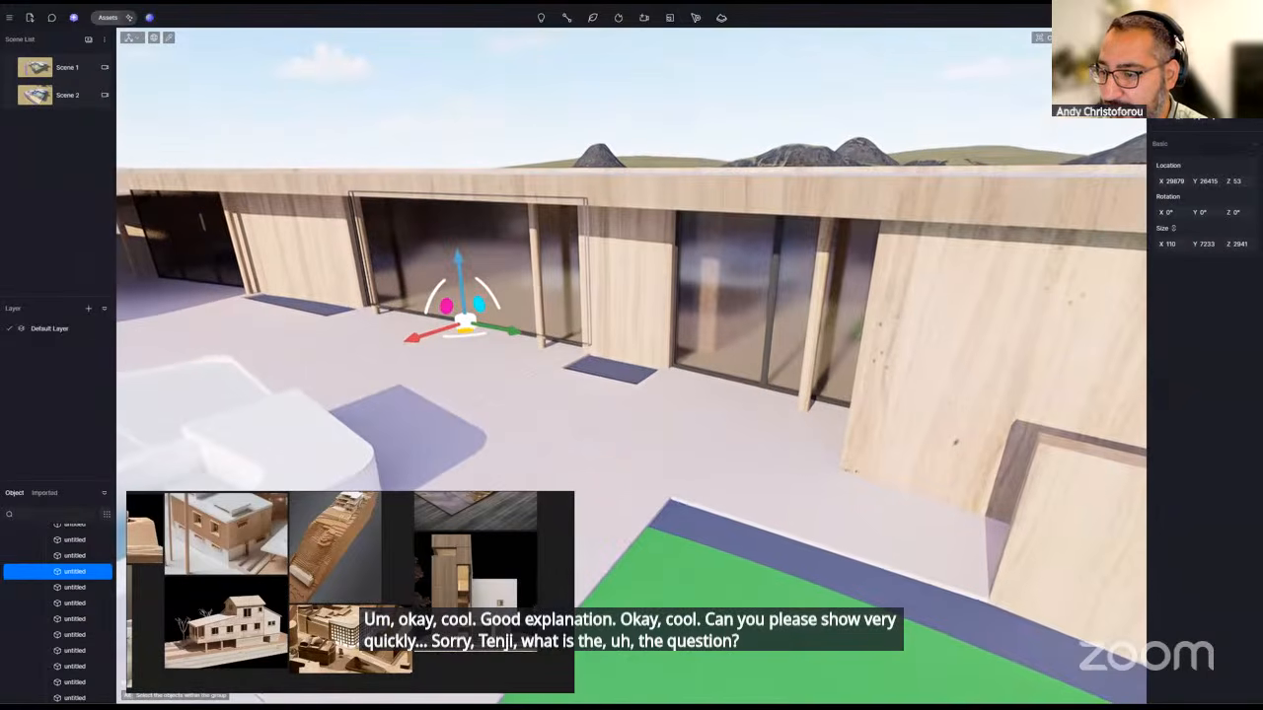
scroll(685, 475, down, 5)
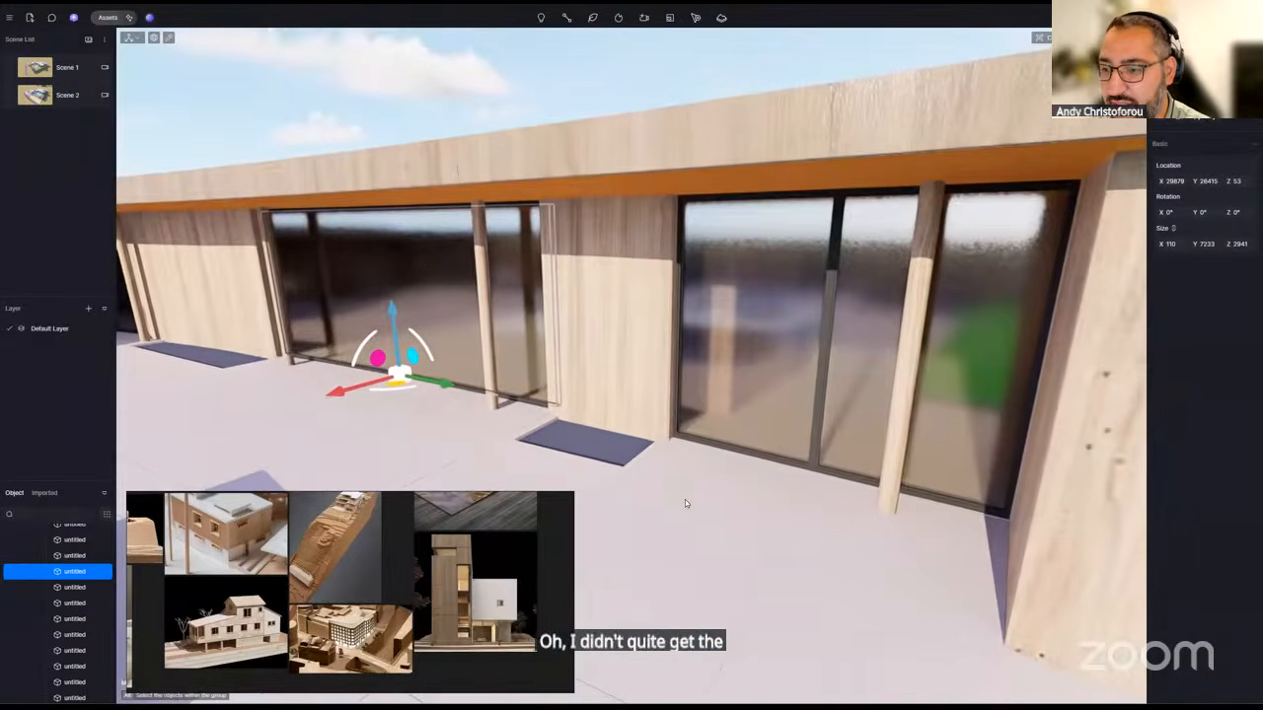
- Locate the Frosted acrylic material in the asset library and select the patio window glass to show its settings
scroll(697, 483, down, 5)
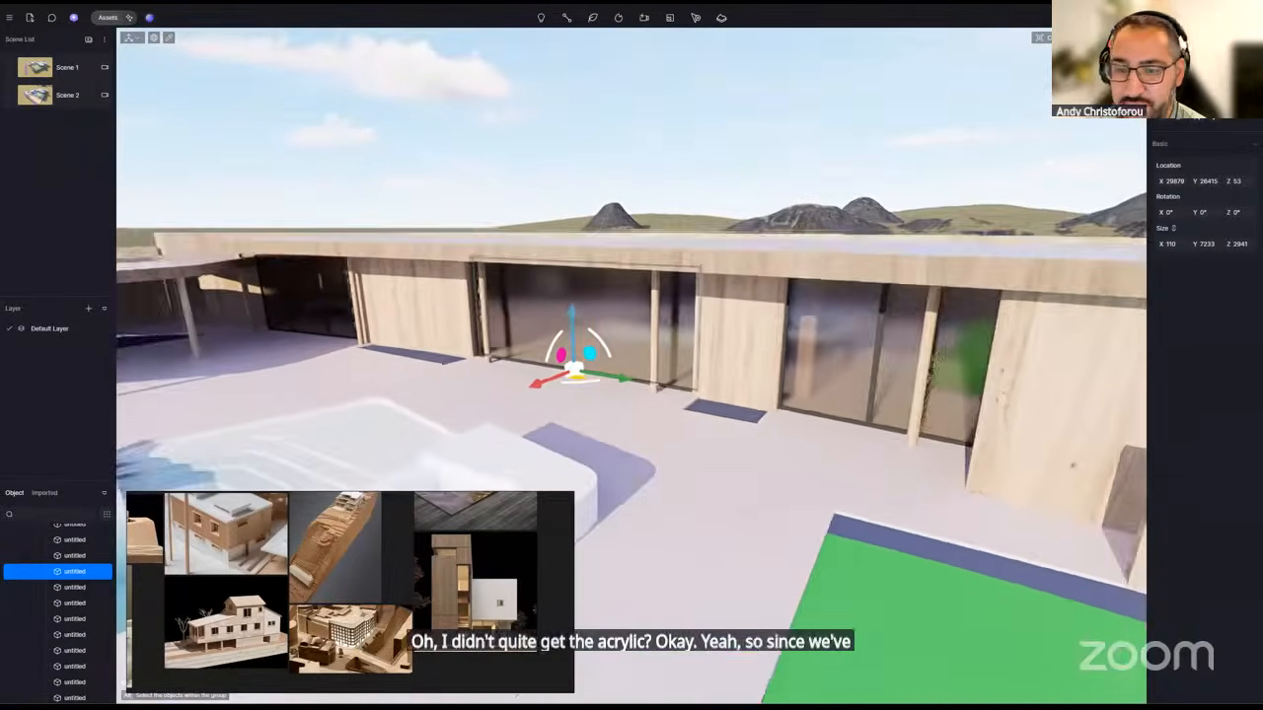
click(105, 18)
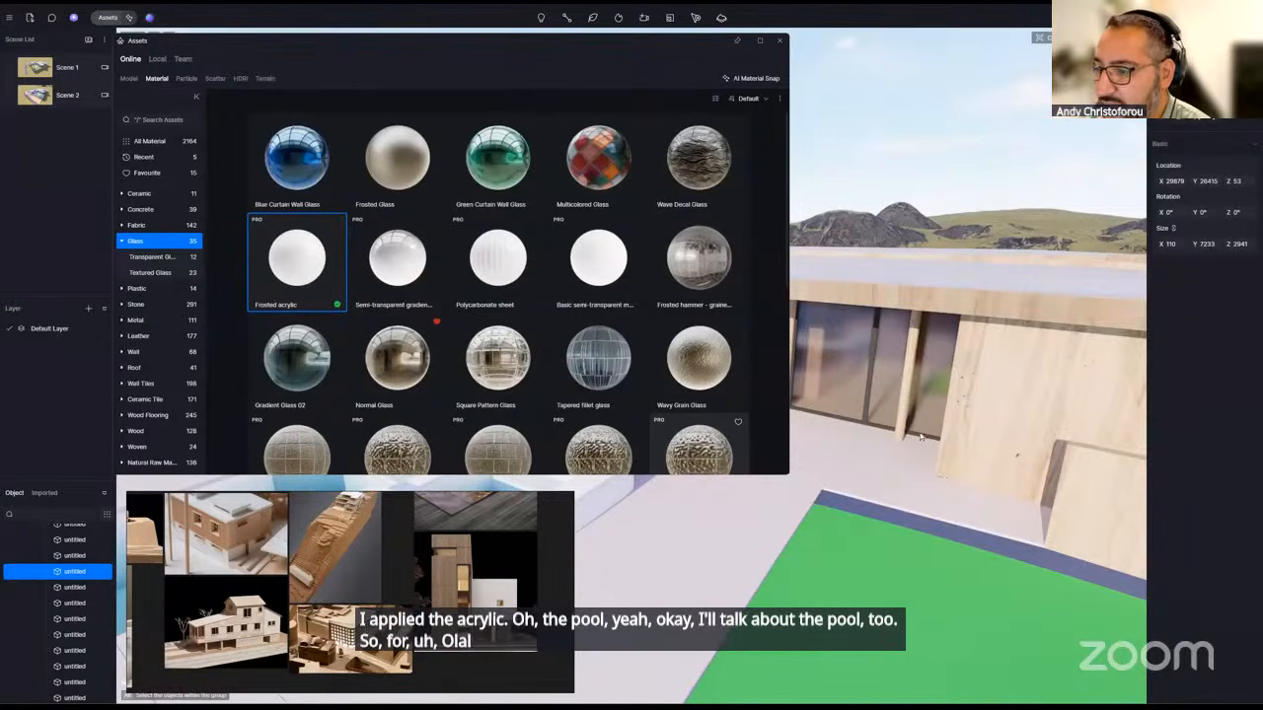
scroll(919, 438, up, 5)
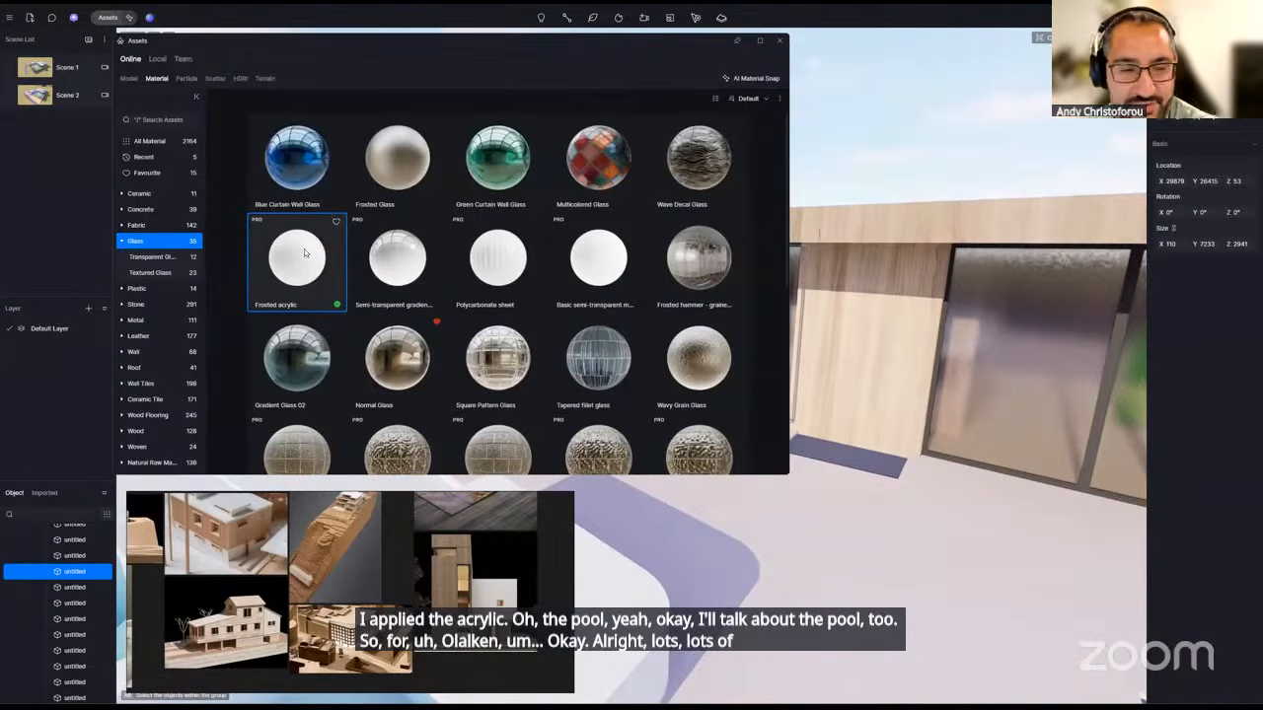
right_drag(857, 402, 902, 412)
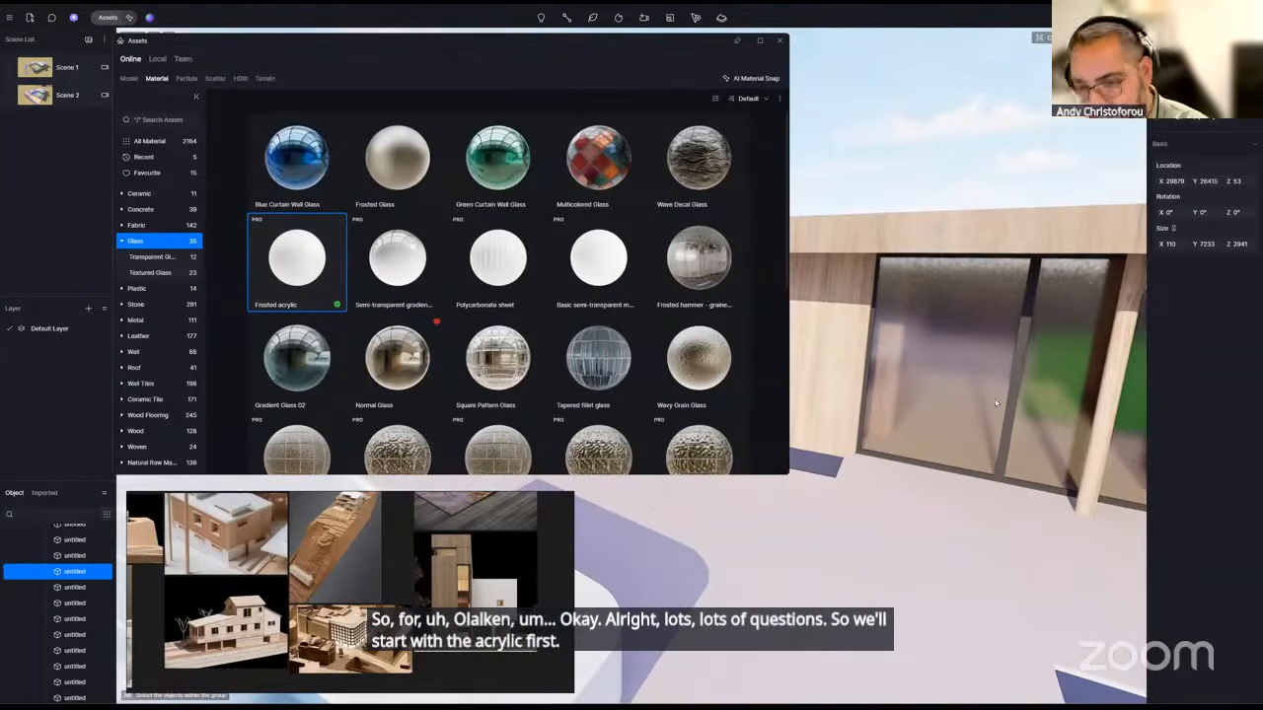
click(991, 328)
click(780, 42)
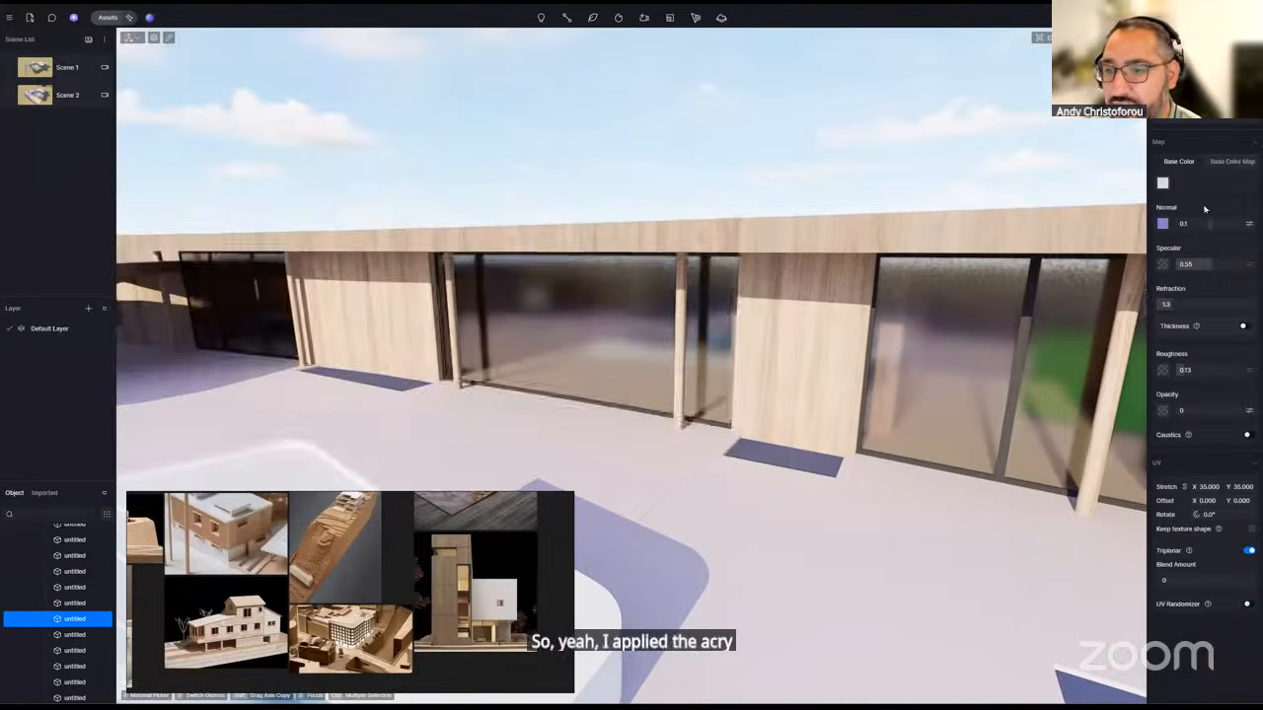
- Review the window glass's color, roughness and opacity settings against the patio facade and recheck its material in the asset library
scroll(972, 364, up, 4)
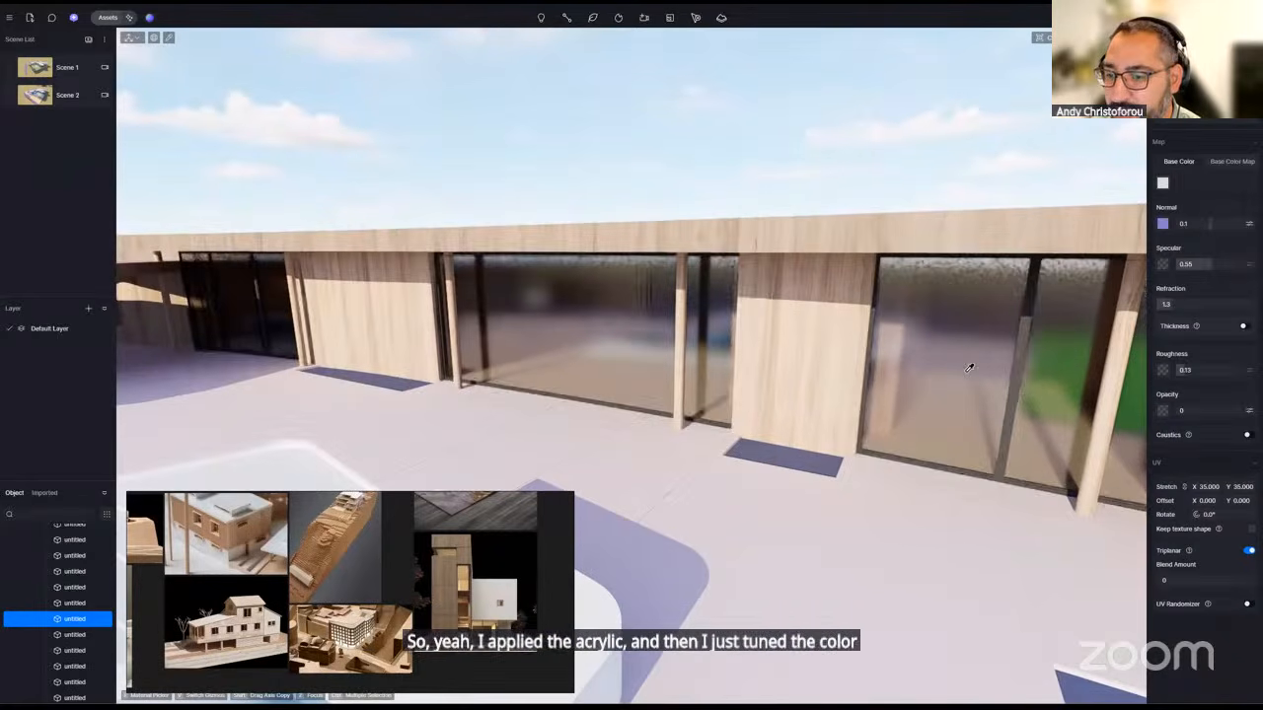
scroll(973, 364, down, 5)
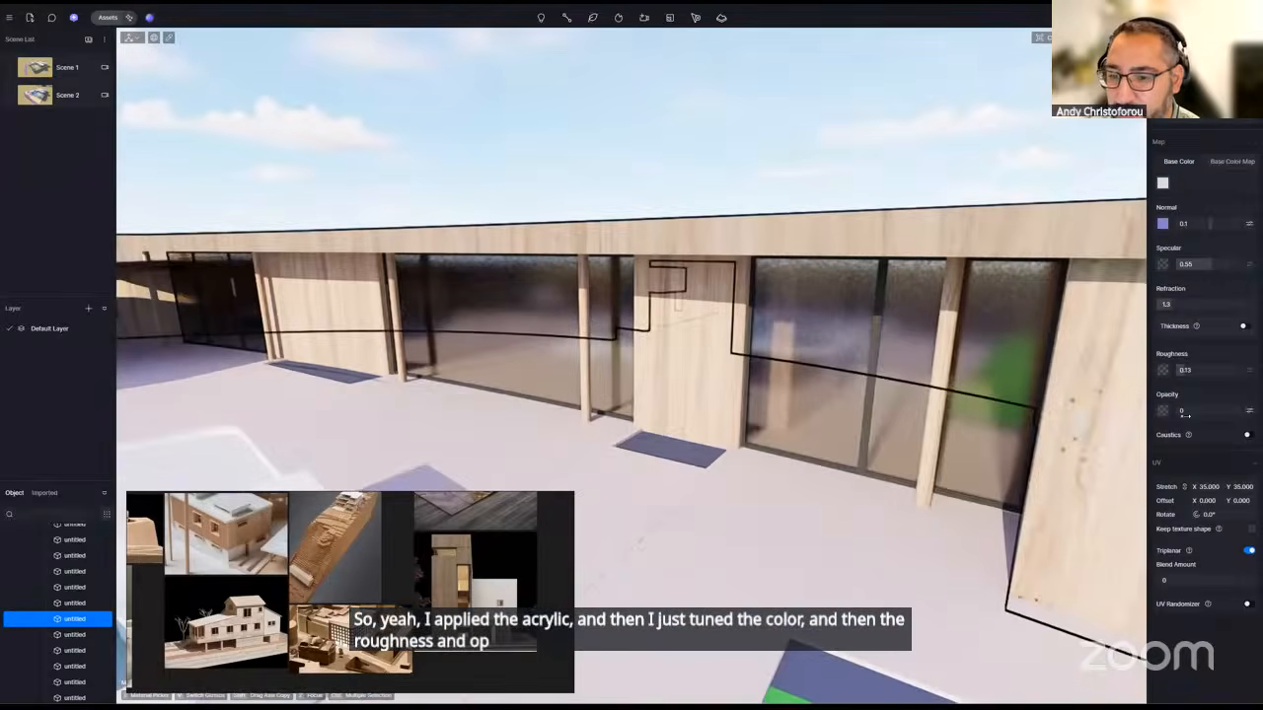
drag(1182, 411, 1152, 422)
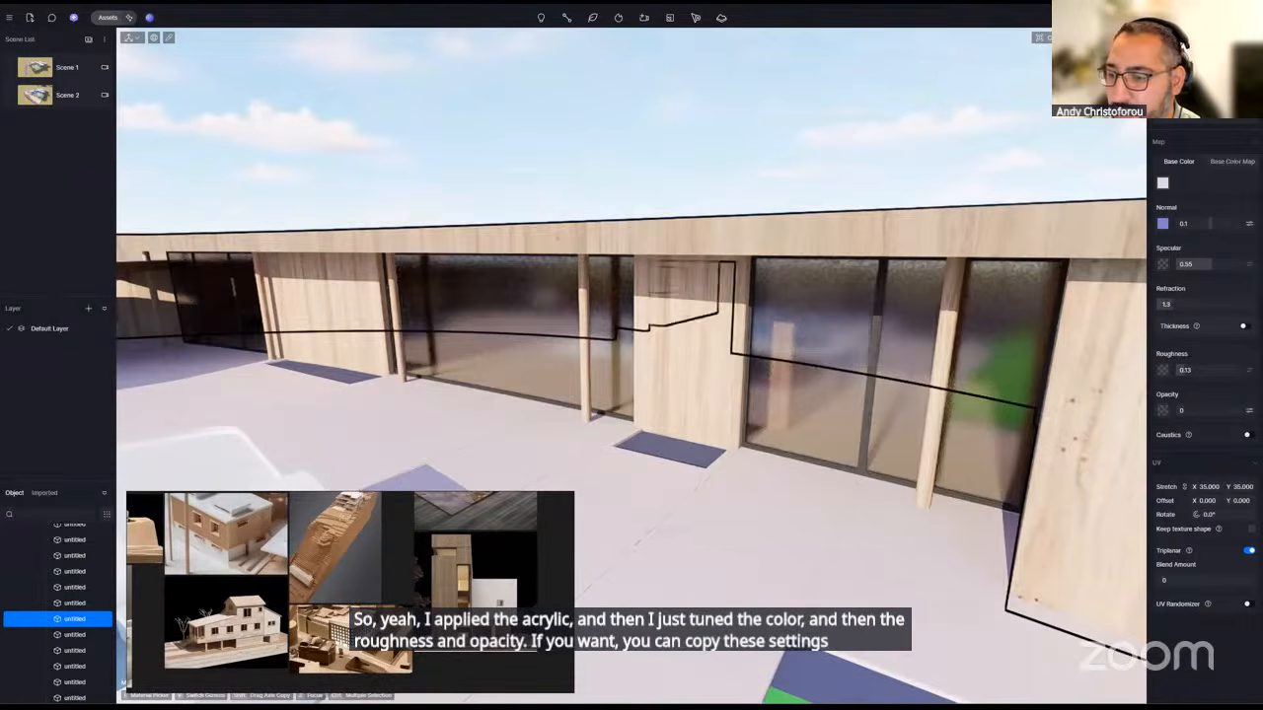
key(s)
right_drag(1004, 417, 1071, 424)
key(w)
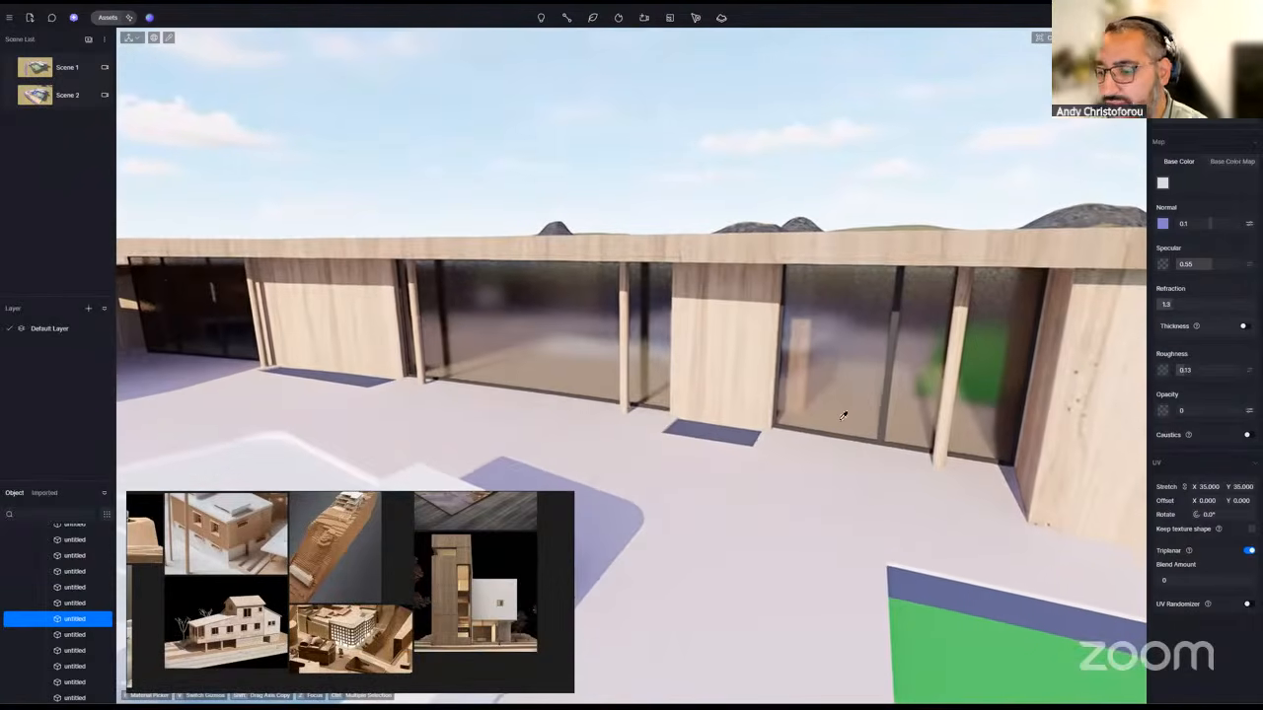
click(108, 17)
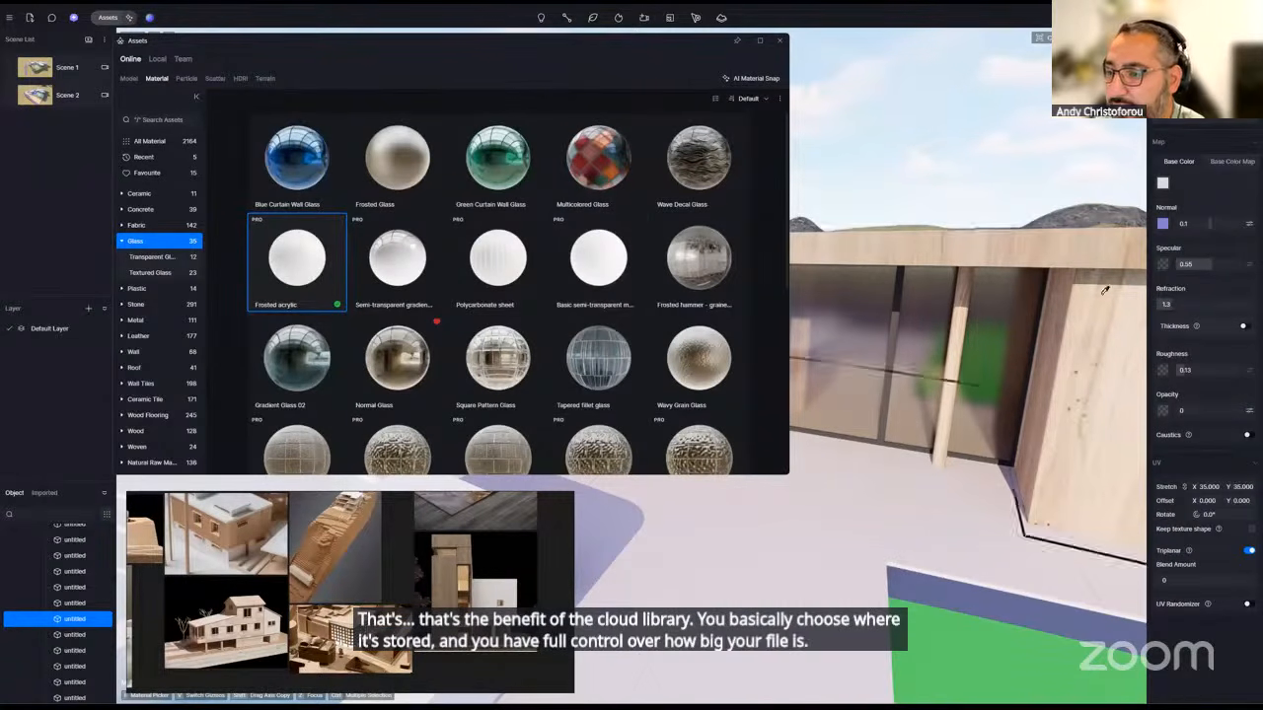
click(778, 42)
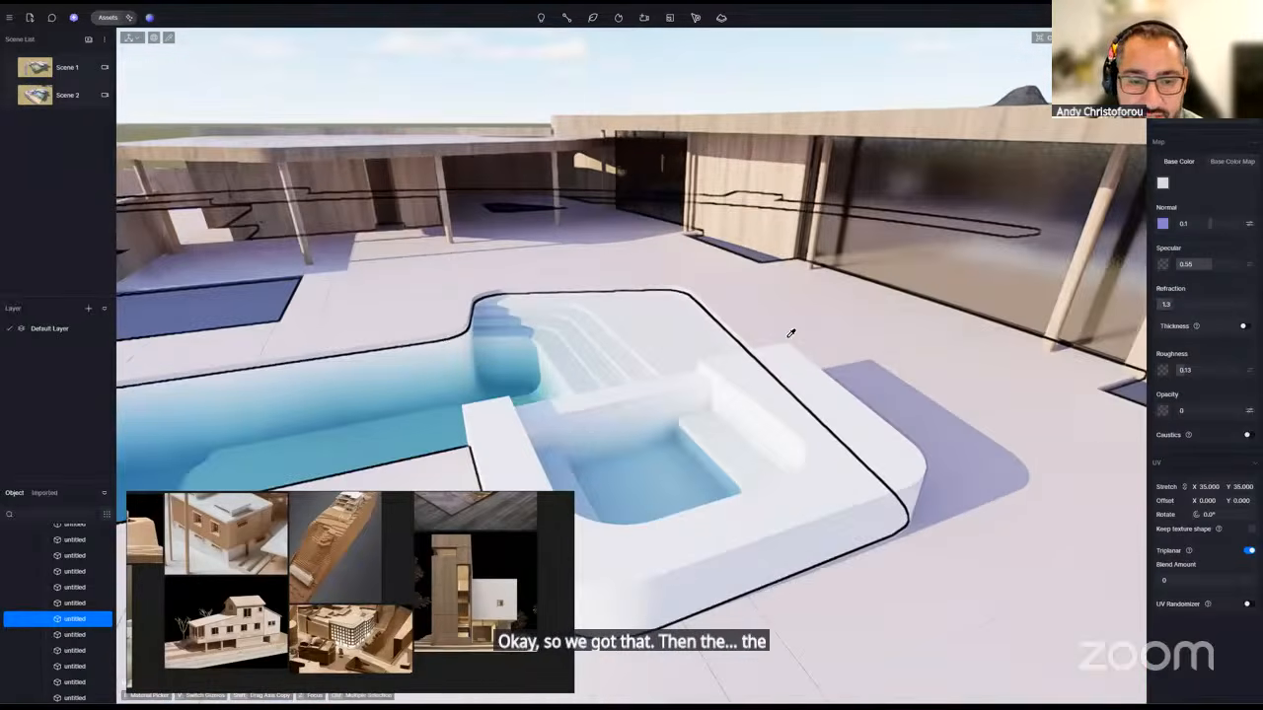
- Try sampling a moodboard color for the pool water's base color with the eyedropper
click(541, 366)
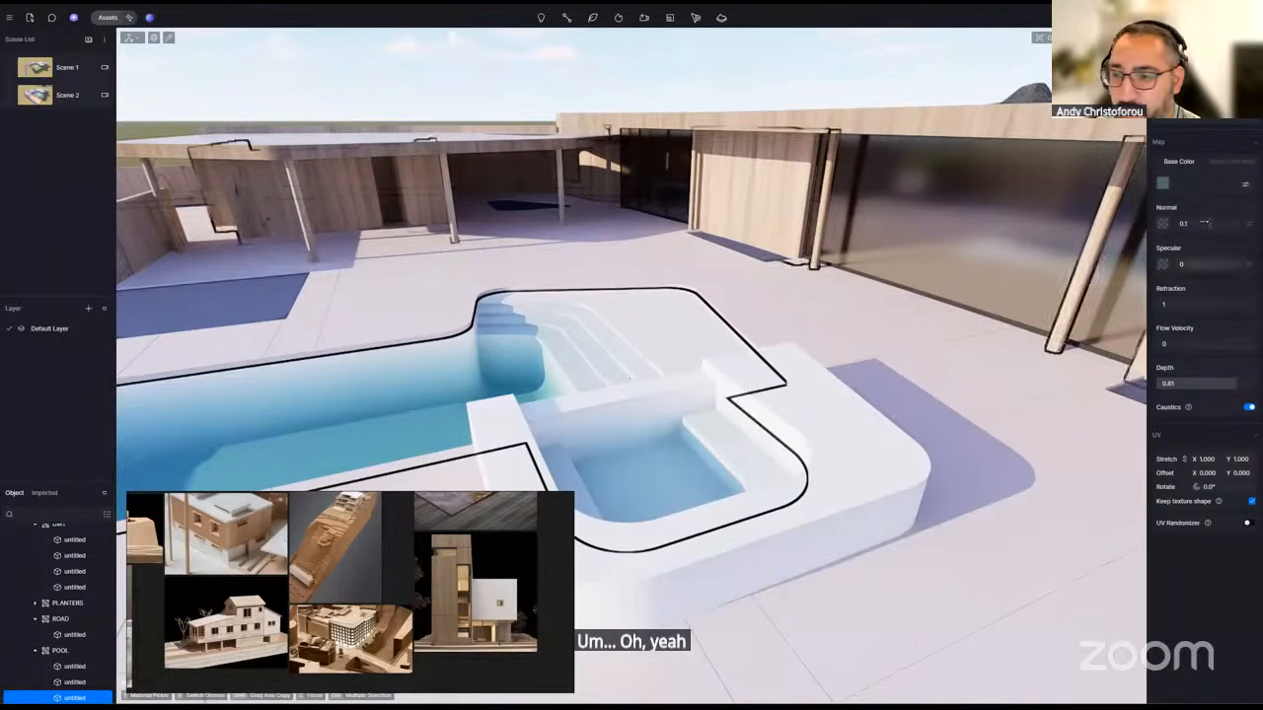
click(1162, 184)
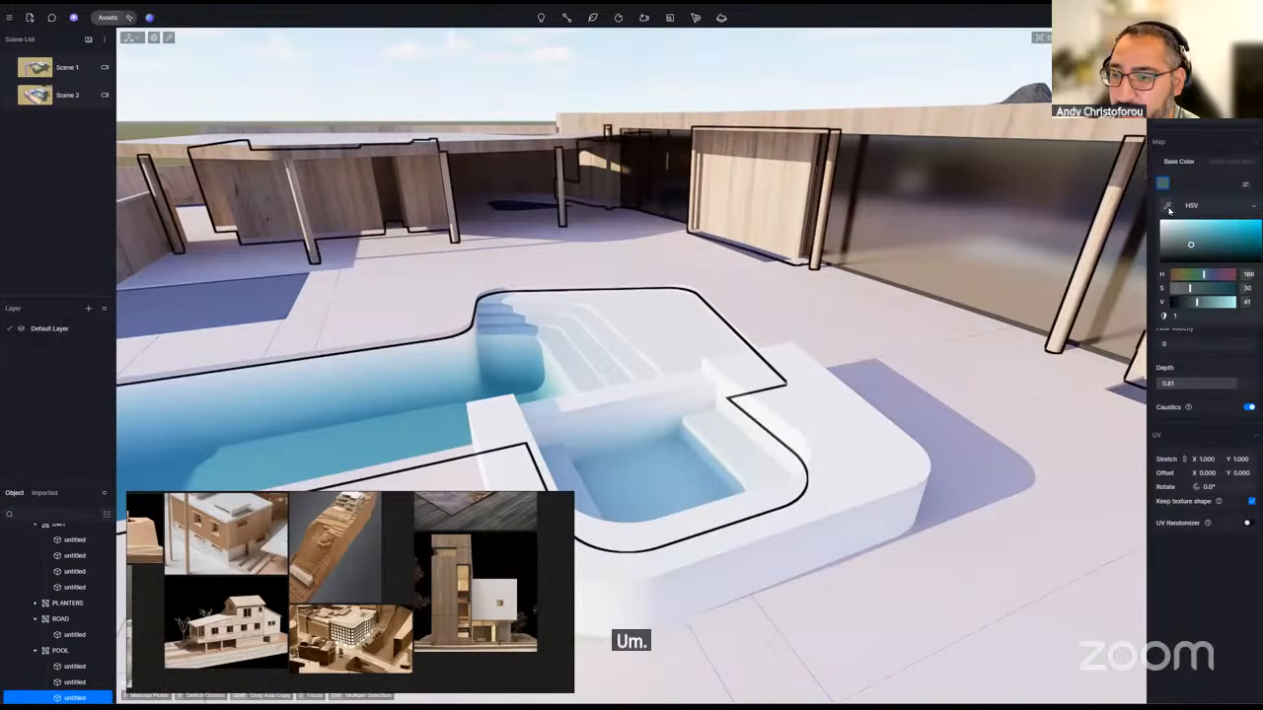
click(1167, 206)
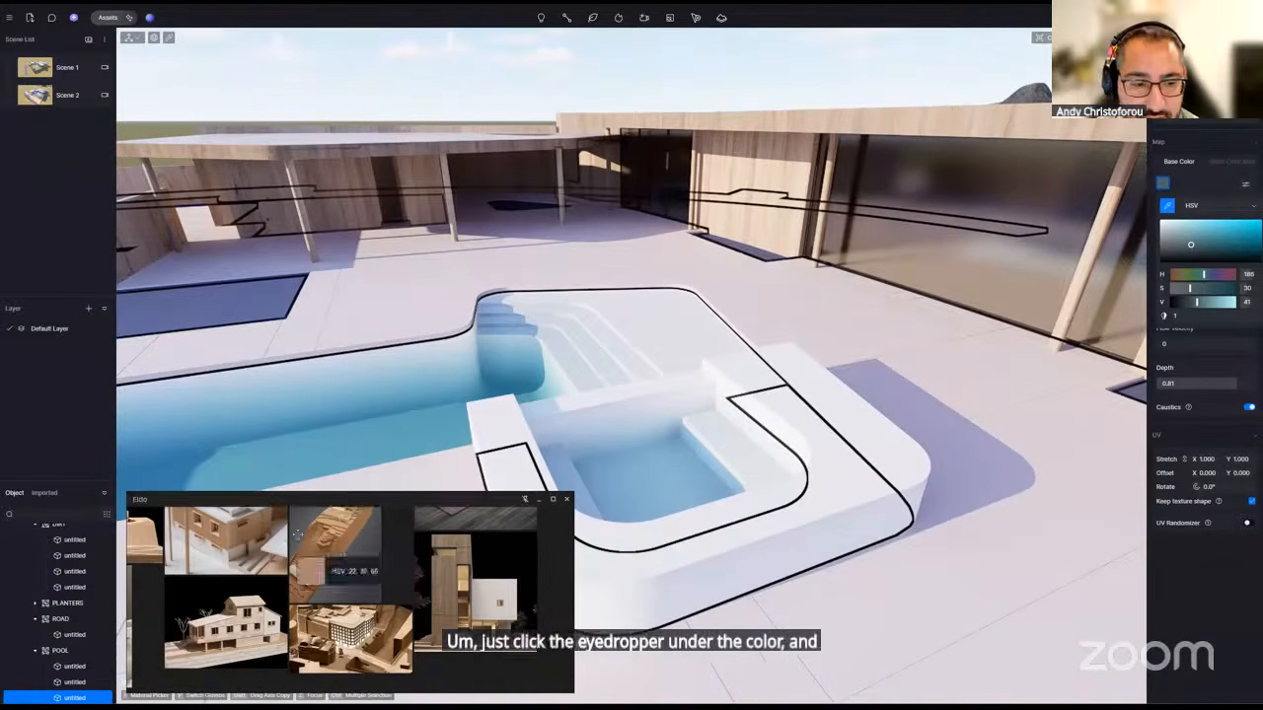
click(508, 568)
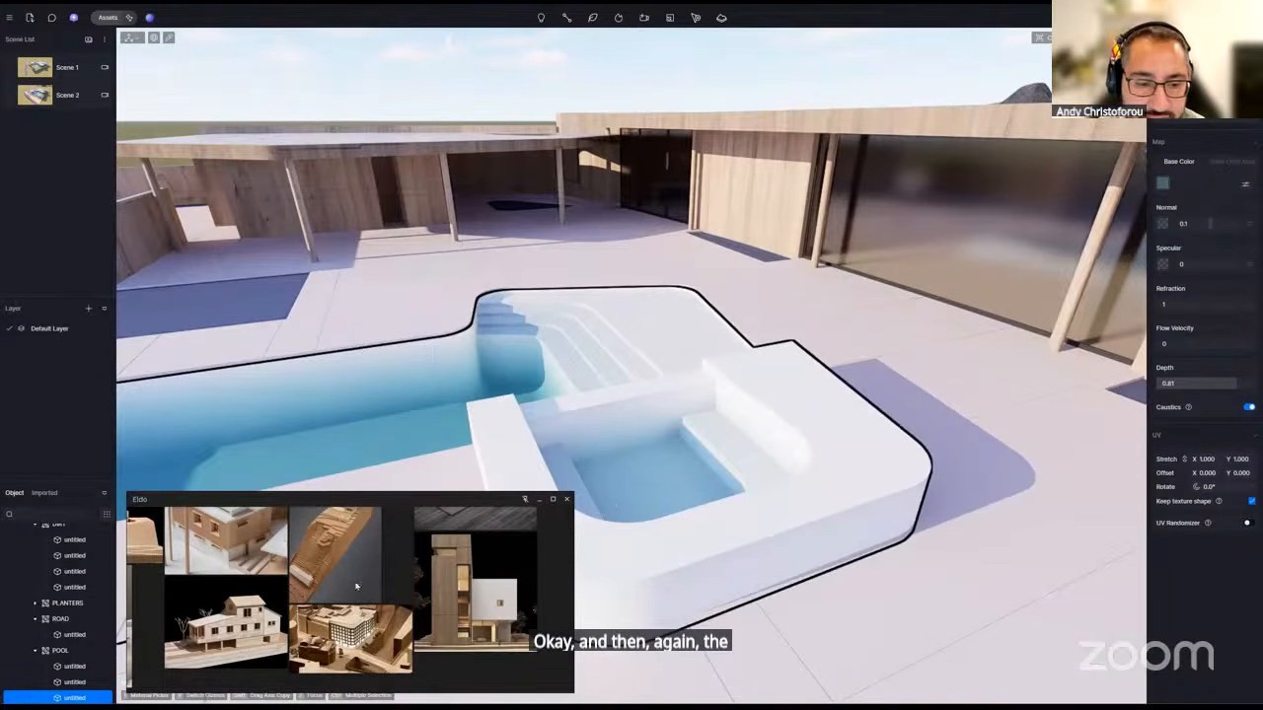
- Zoom the PureRef moodboard out to show more reference images and shift its window slightly upward
scroll(358, 601, down, 5)
scroll(365, 540, up, 3)
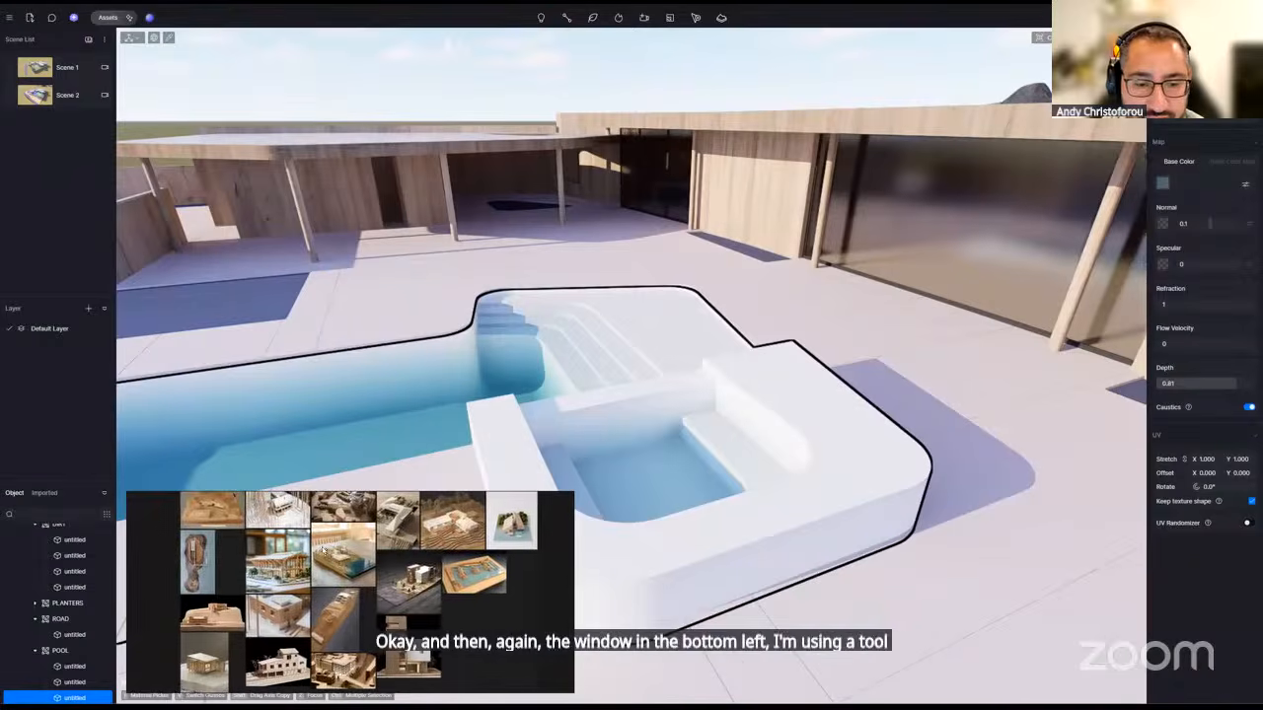
middle_drag(365, 541, 388, 558)
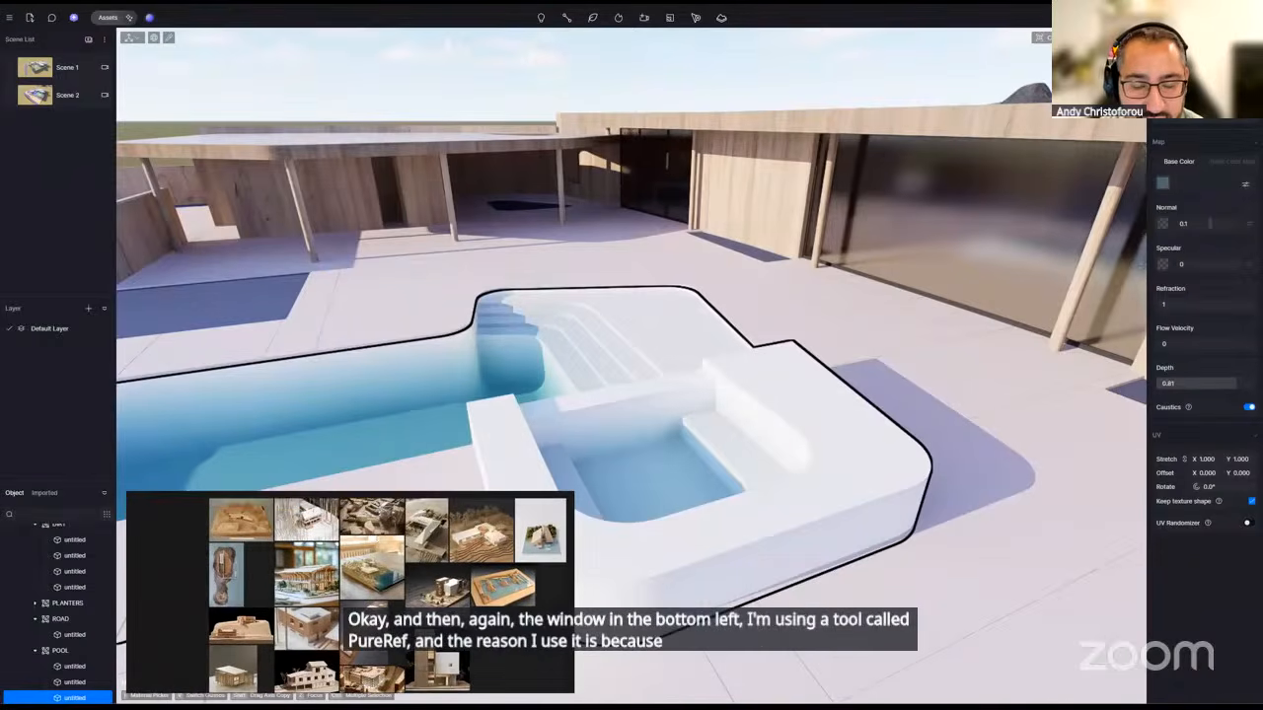
mouse_move(469, 505)
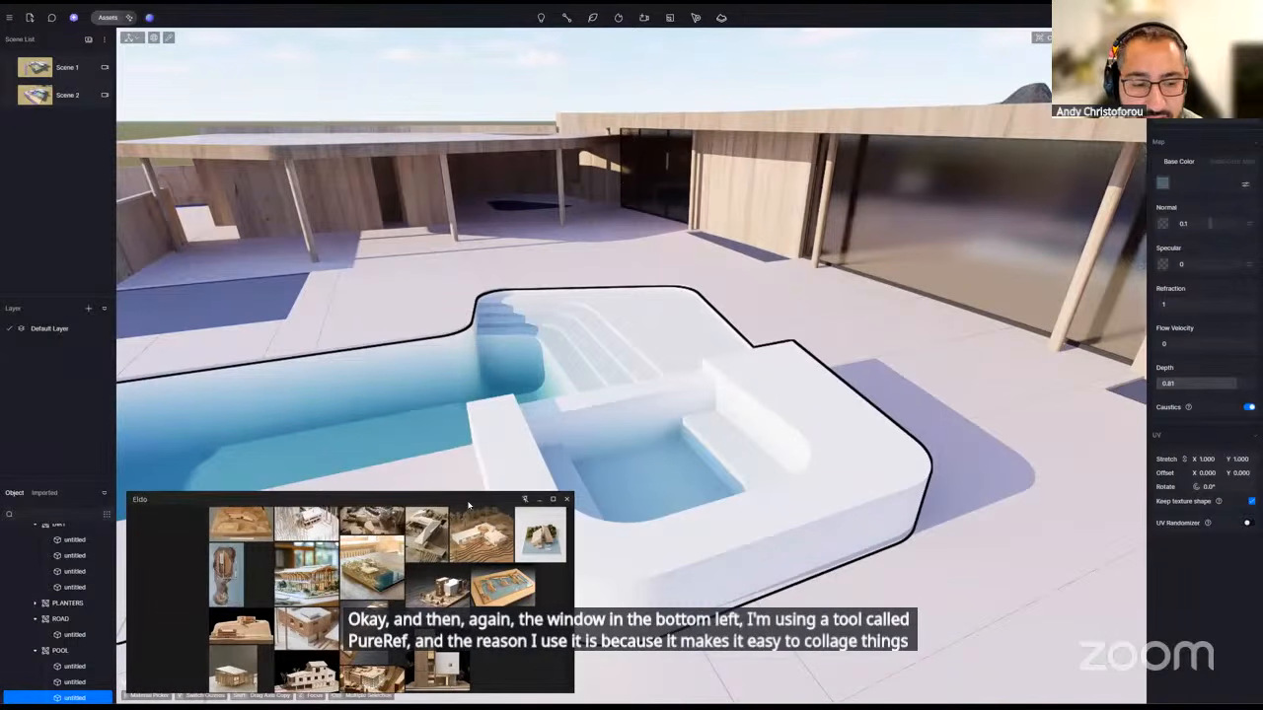
drag(468, 505, 465, 488)
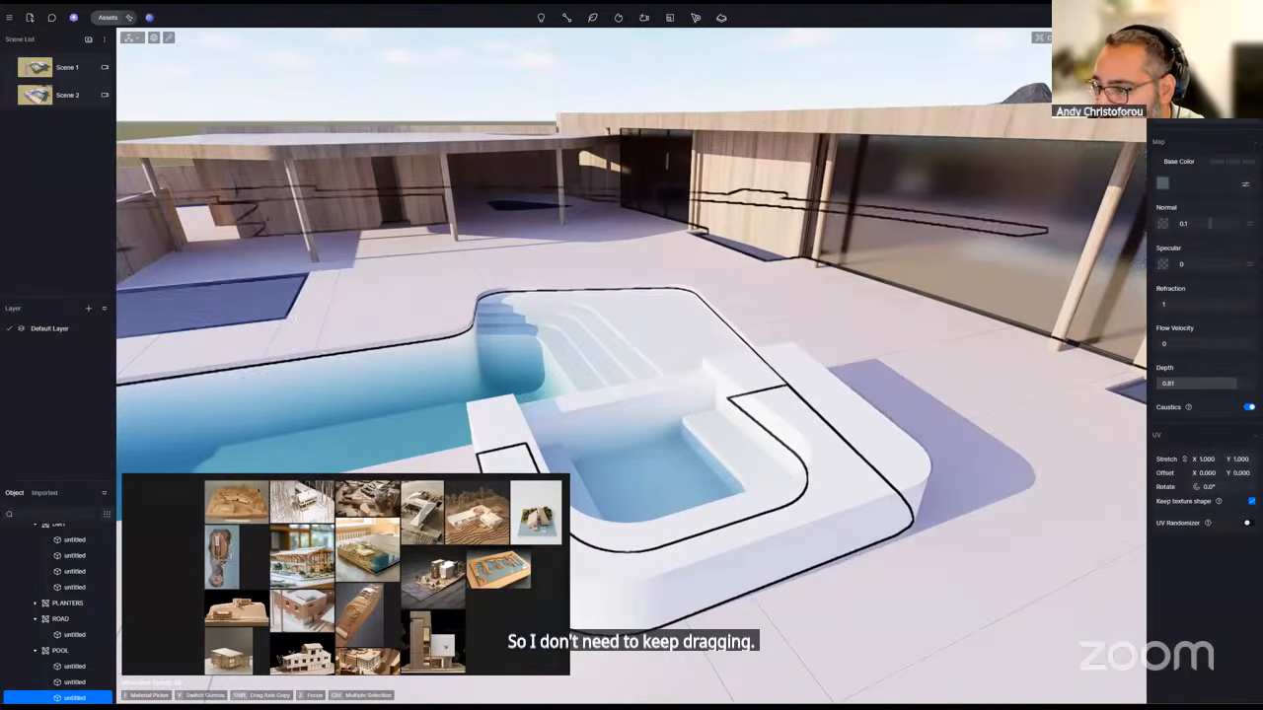
- Deselect the pool water, frame the whole house and courtyard from above, and save the project
mouse_move(939, 424)
right_down()
mouse_move(976, 420)
mouse_move(959, 418)
right_up()
key(Escape)
key(s)
right_drag(748, 378, 789, 403)
key(ctrl+s)
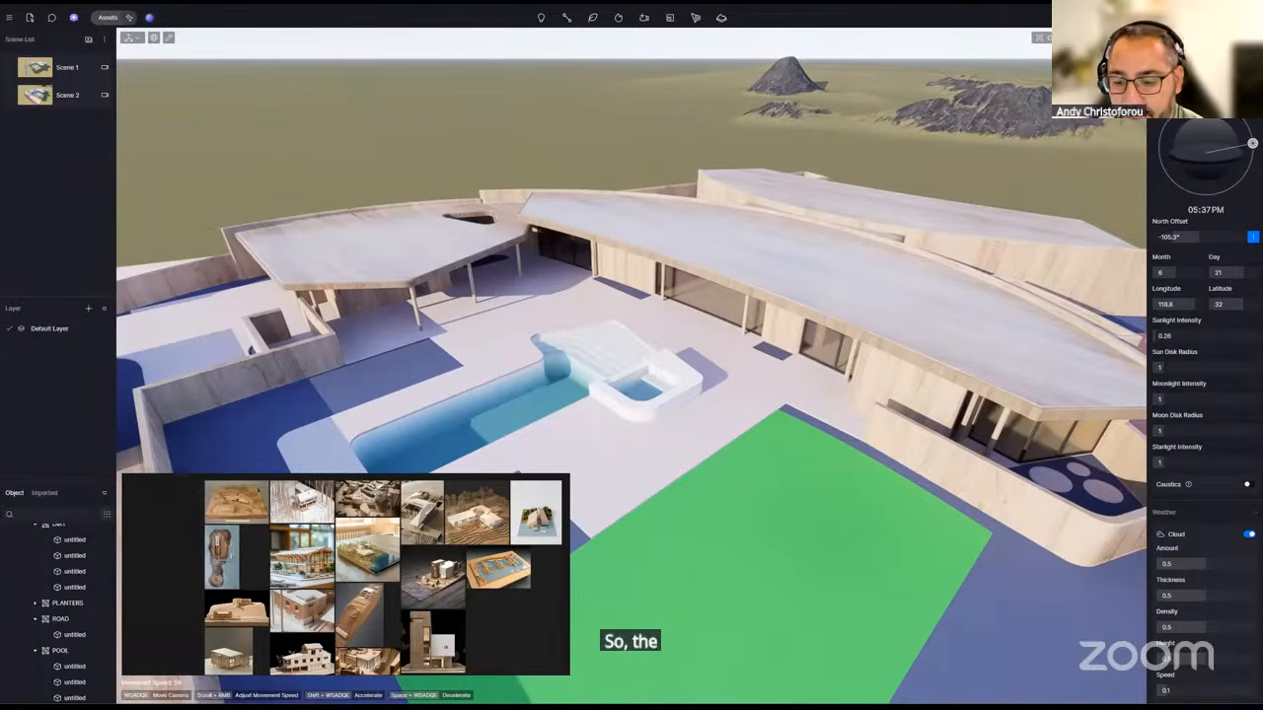
- Switch to the browser to check the pavement in the Eldorado Tres House aerial photo, and return to D5 Render
mouse_move(883, 692)
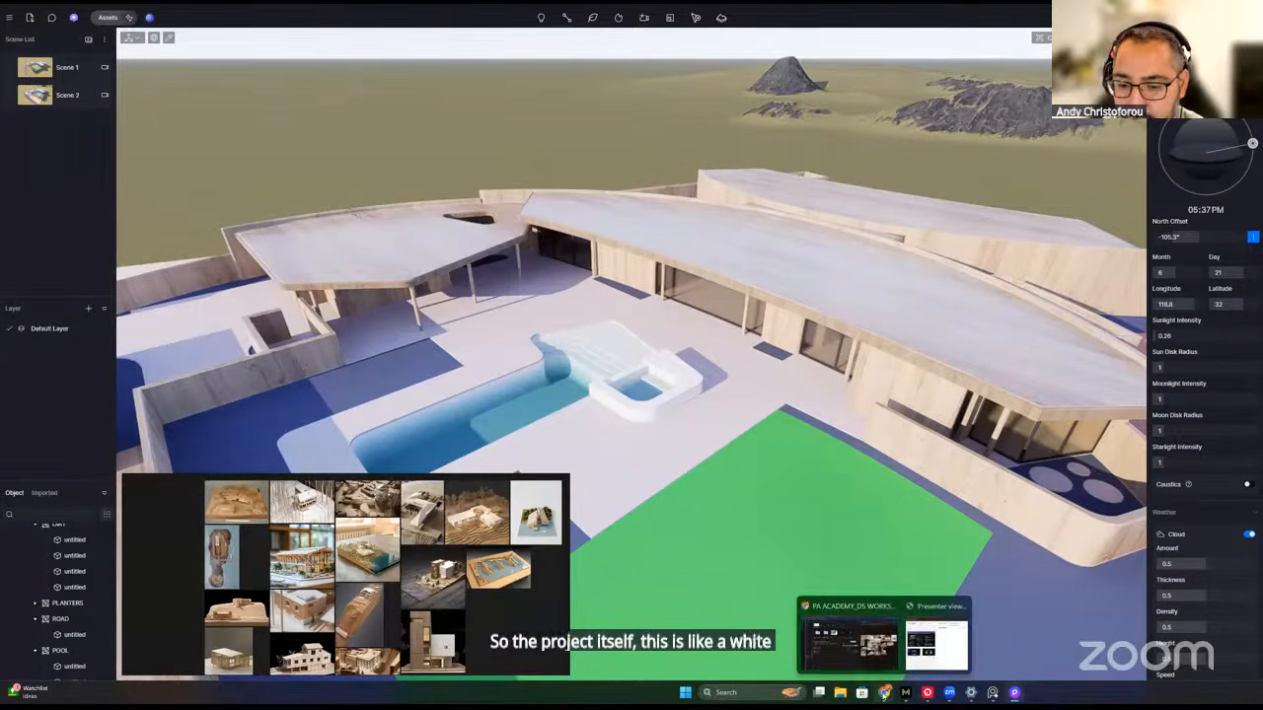
click(850, 640)
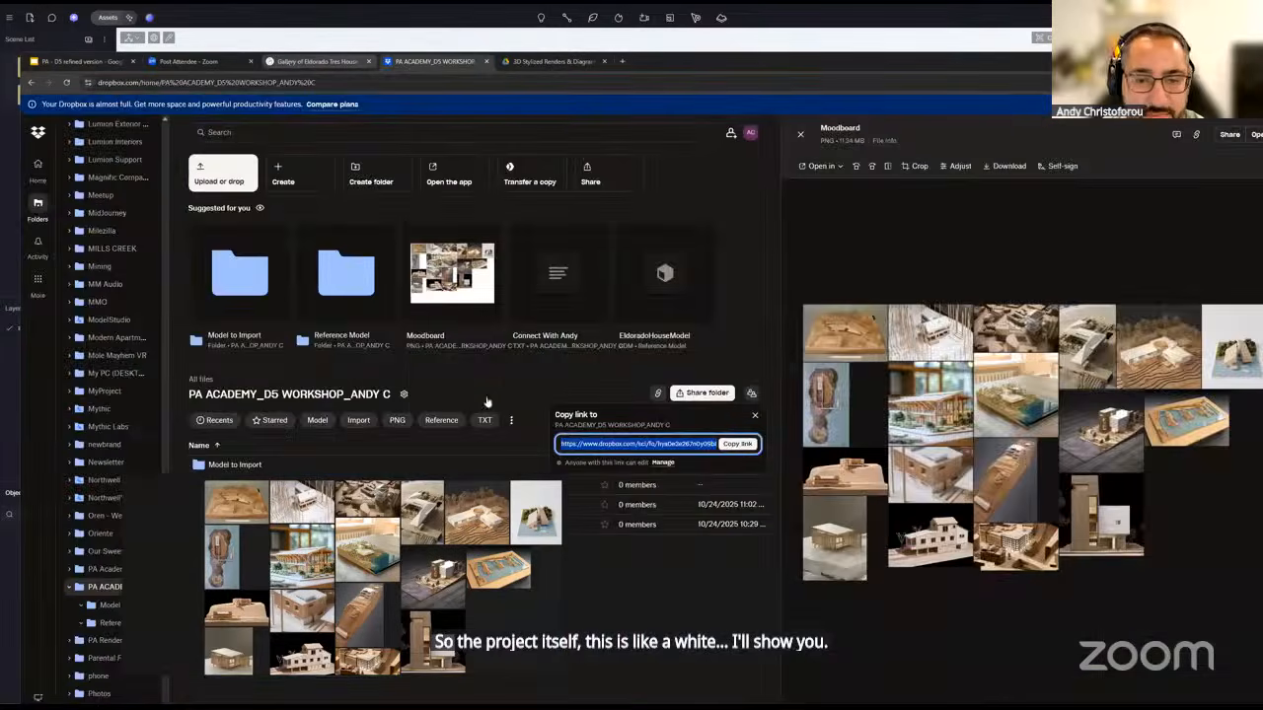
click(317, 61)
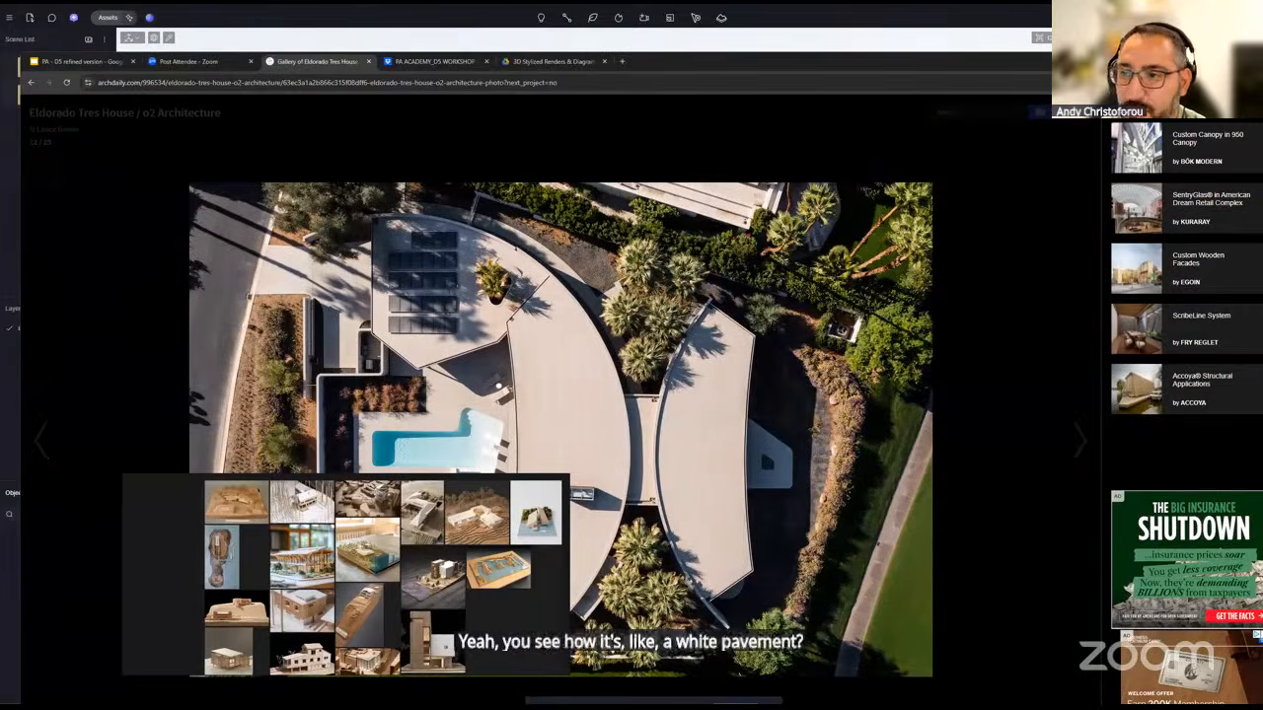
key(alt+Tab)
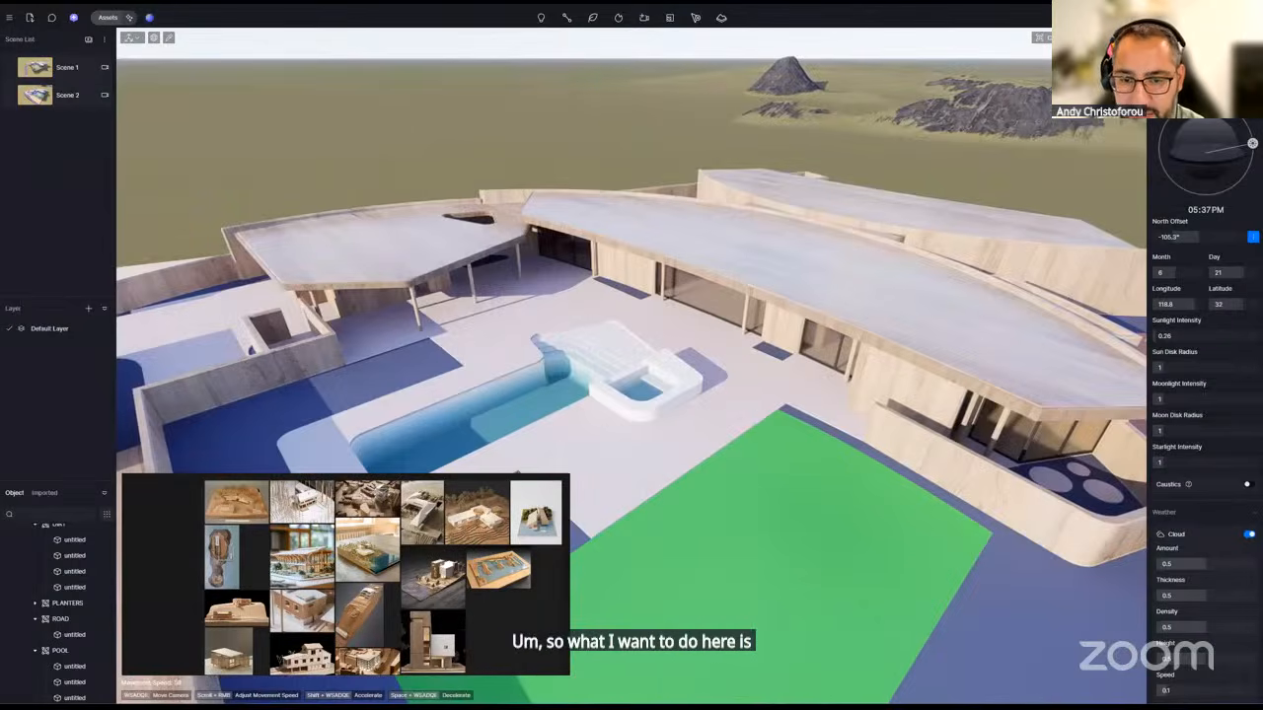
- Compare the courtyard paving and the roof's wood surface with an enlarged view of the moodboard models
right_drag(778, 325, 783, 318)
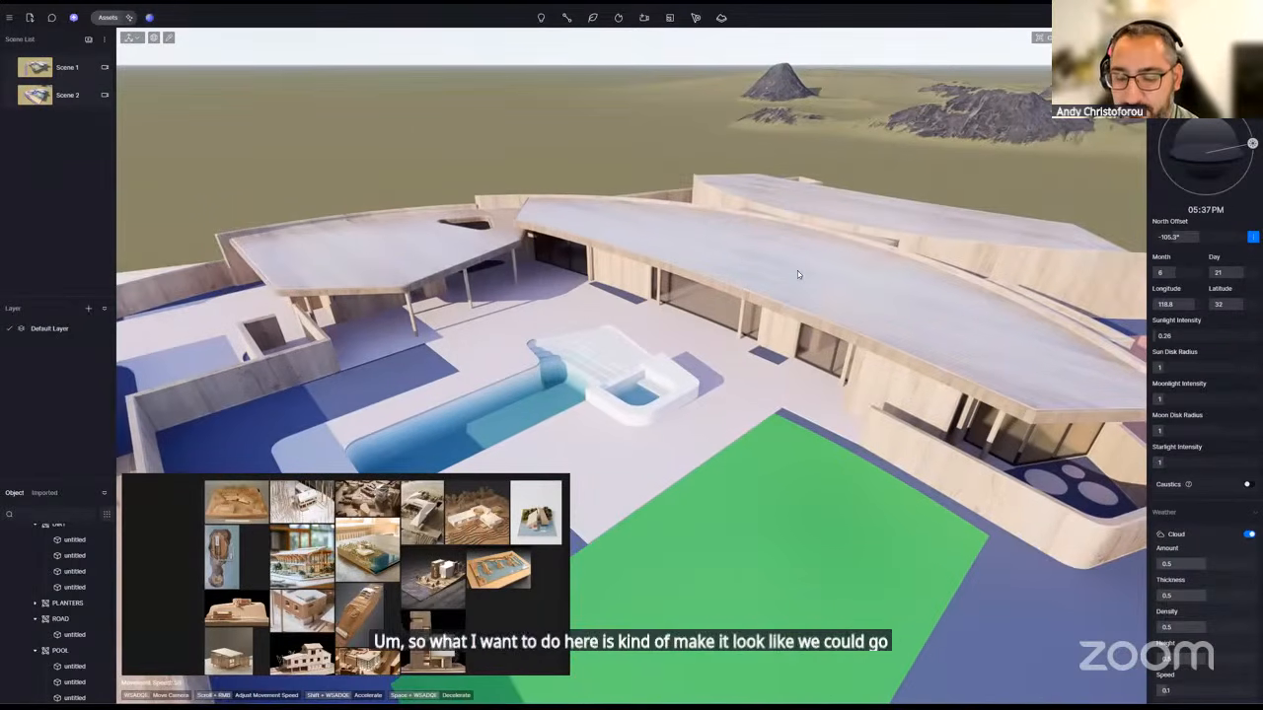
key(w)
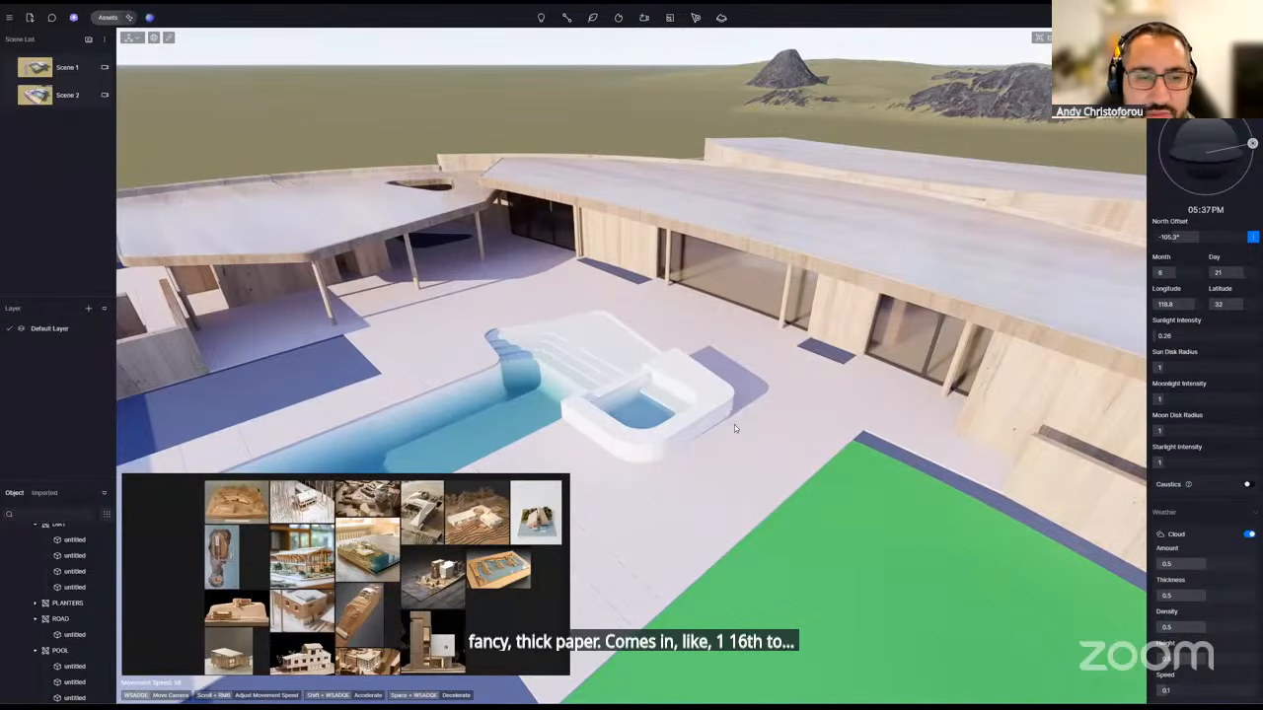
scroll(759, 379, up, 3)
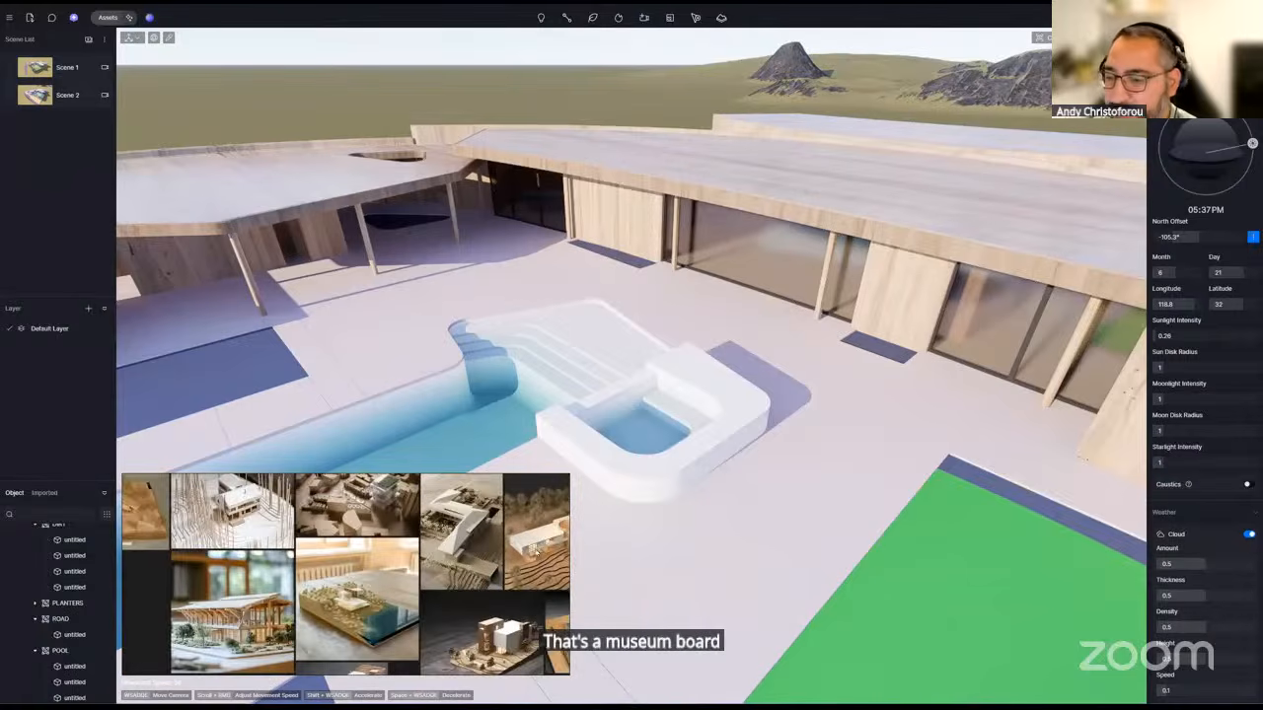
right_drag(987, 475, 933, 485)
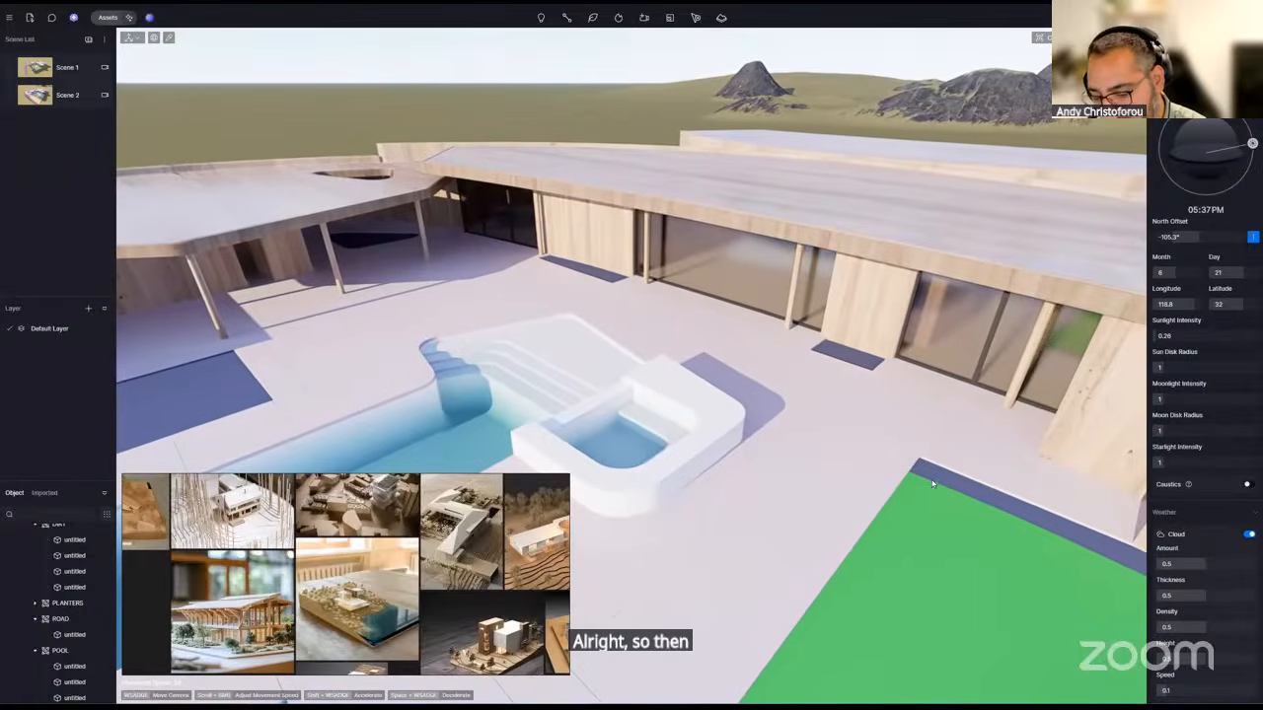
click(968, 269)
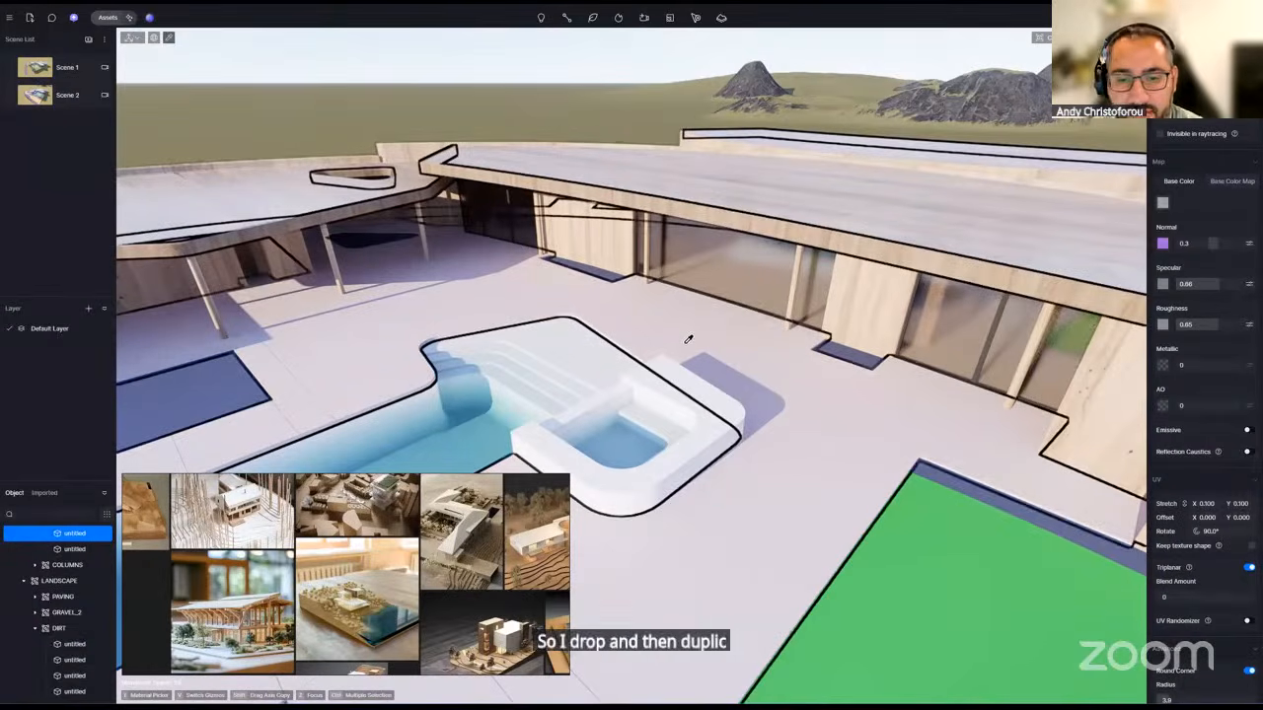
key(Escape)
- Search the material library for "wallpaper" and apply Texture wallpaper01 to the patio paving
click(107, 16)
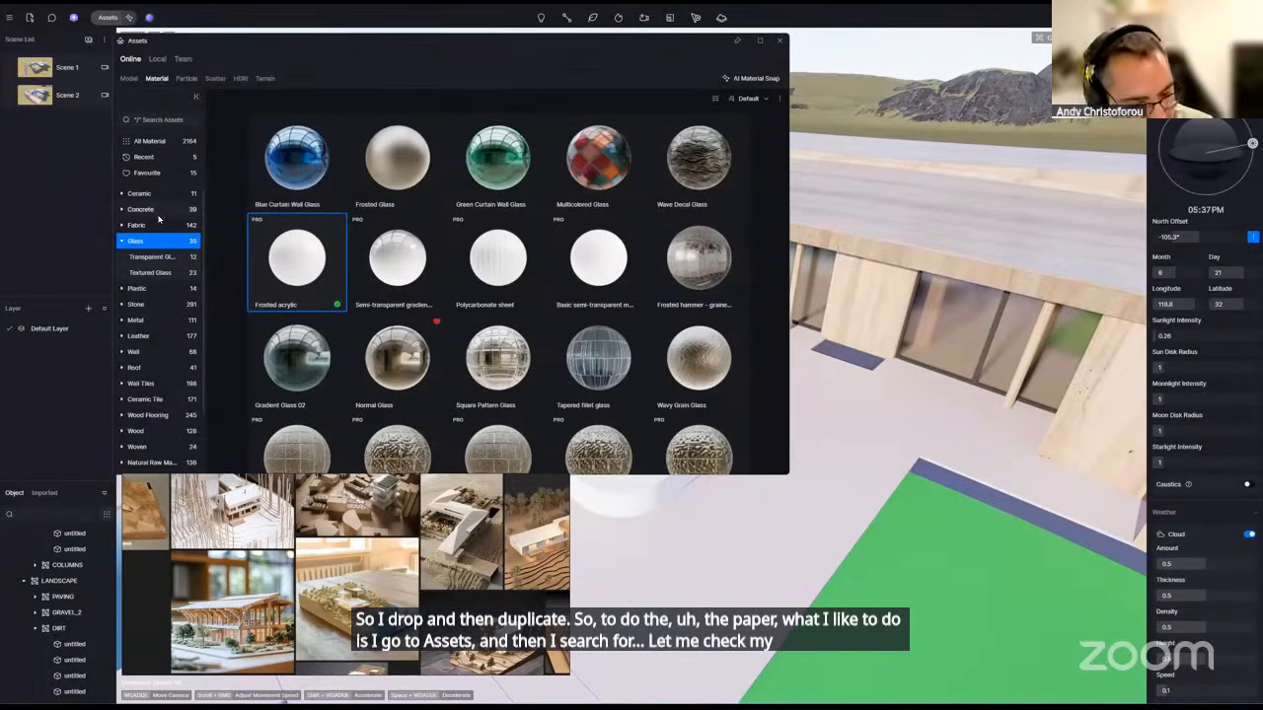
click(173, 119)
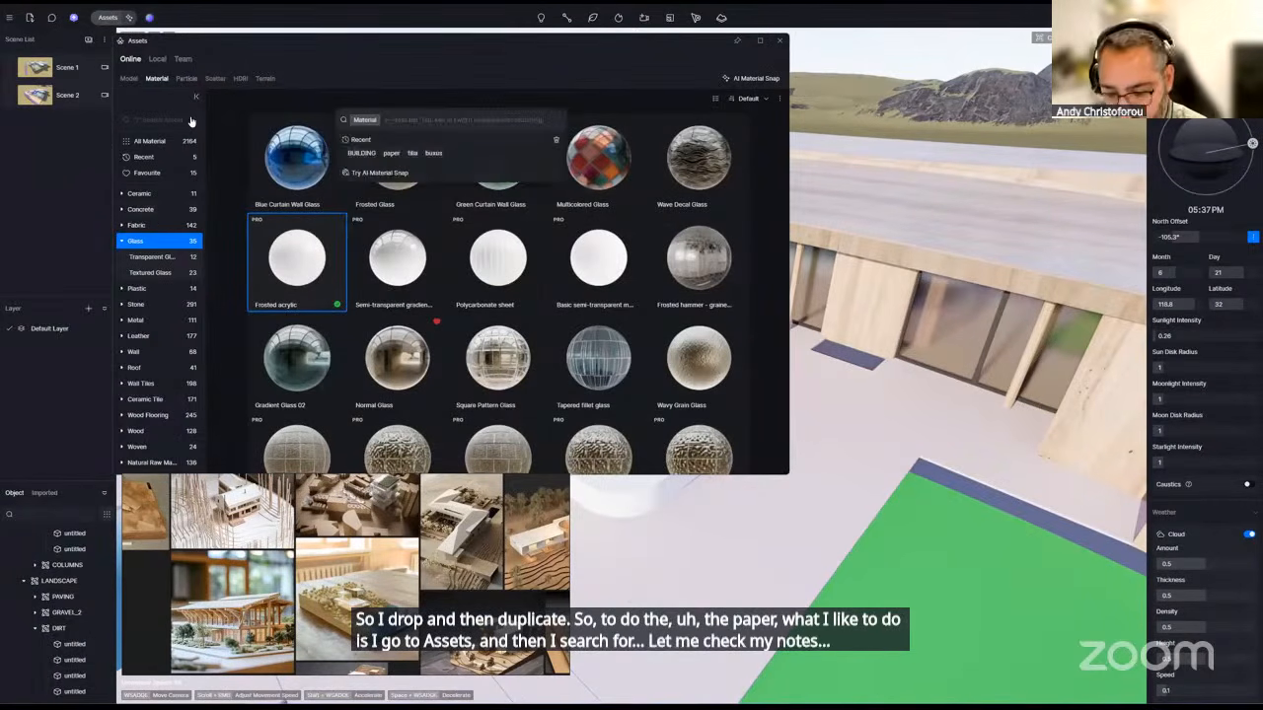
text(wallpaper)
key(Return)
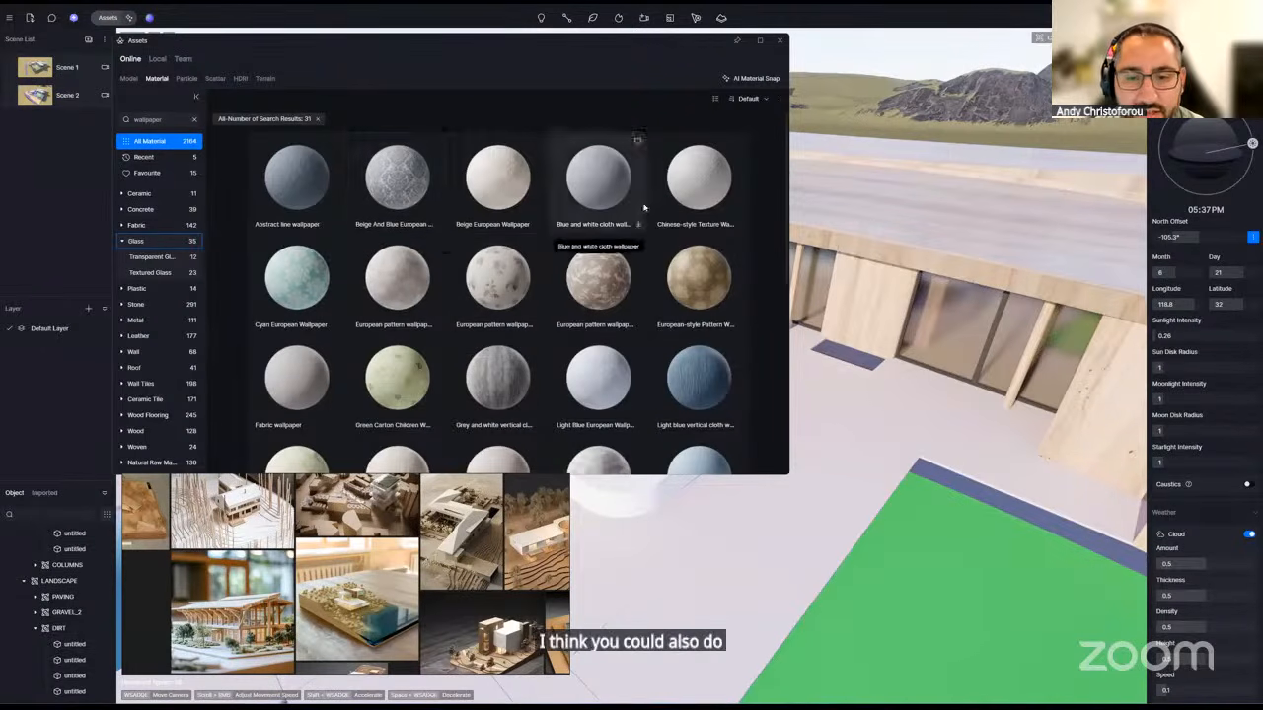
scroll(632, 286, down, 3)
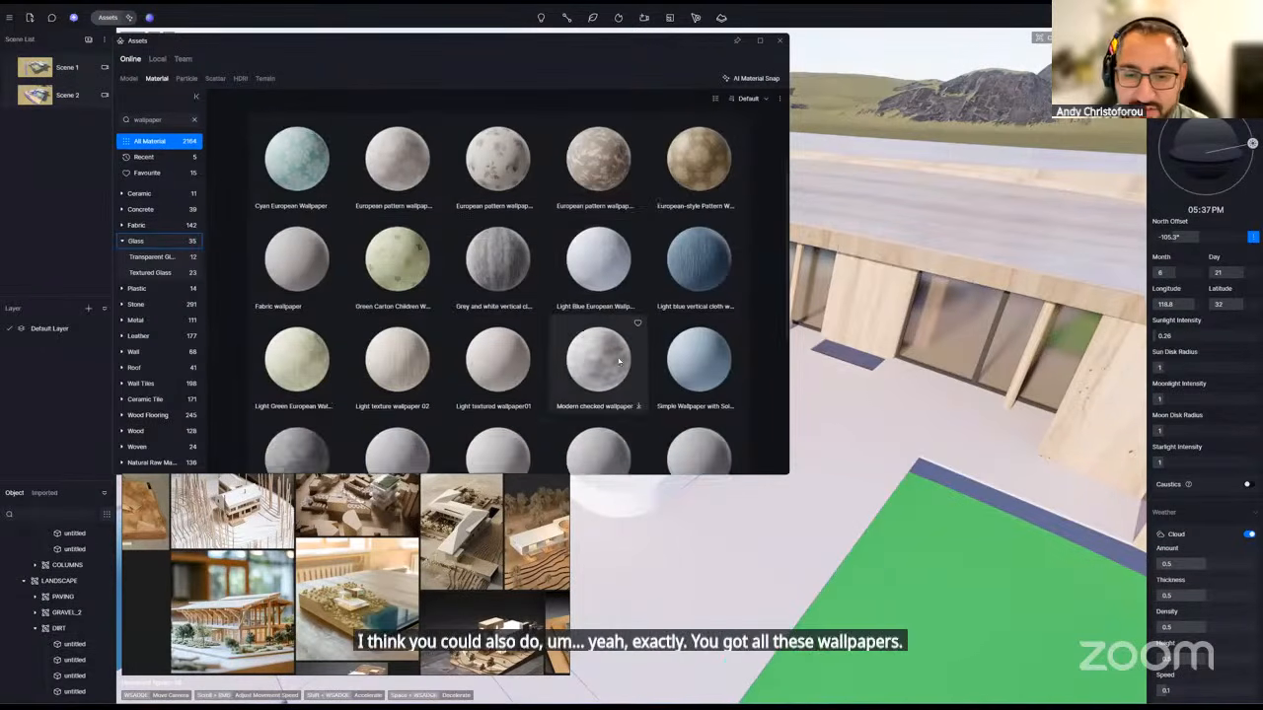
scroll(619, 361, down, 3)
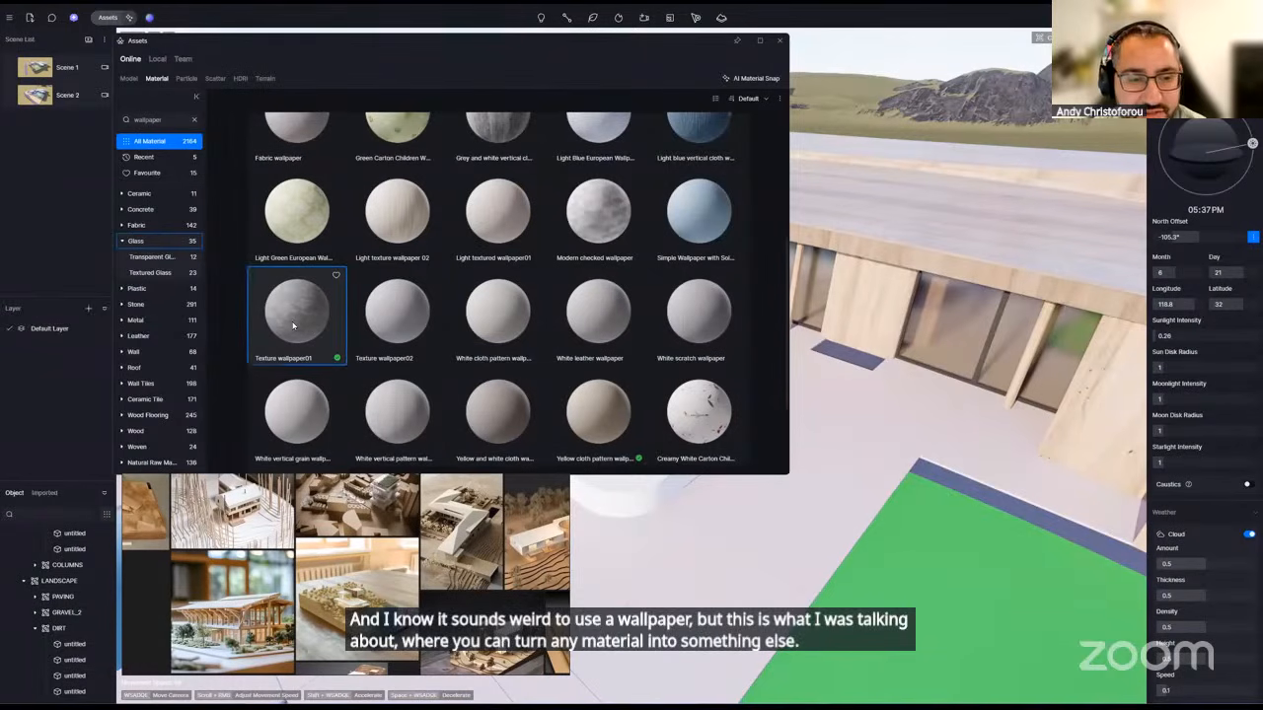
drag(293, 326, 829, 504)
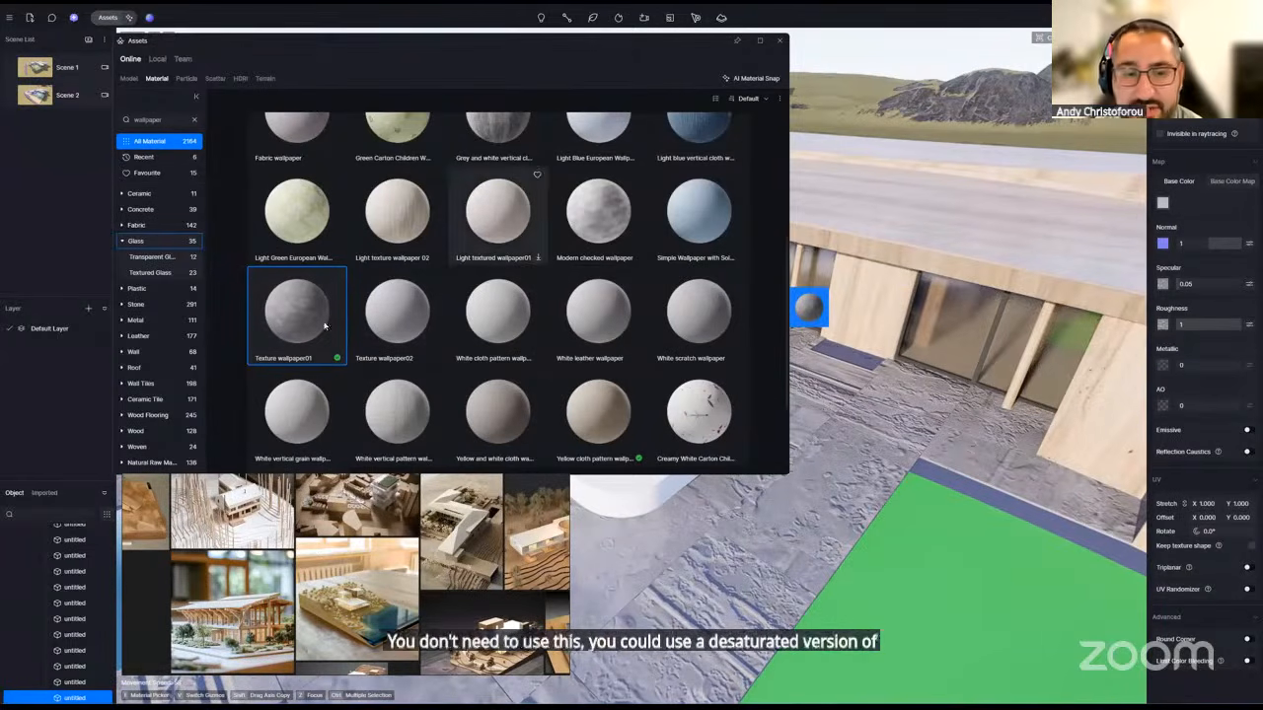
- Close the material library, frame the pool courtyard and sample the patio paving's material for editing
scroll(514, 337, down, 1)
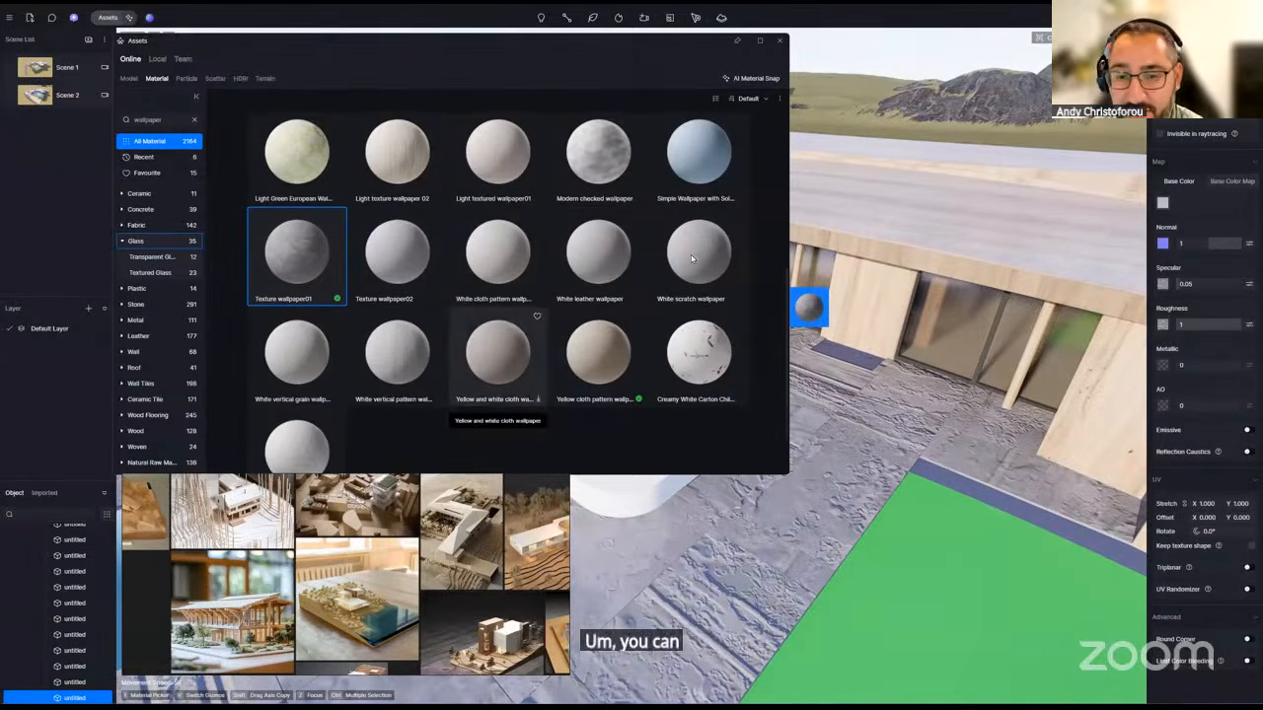
click(779, 40)
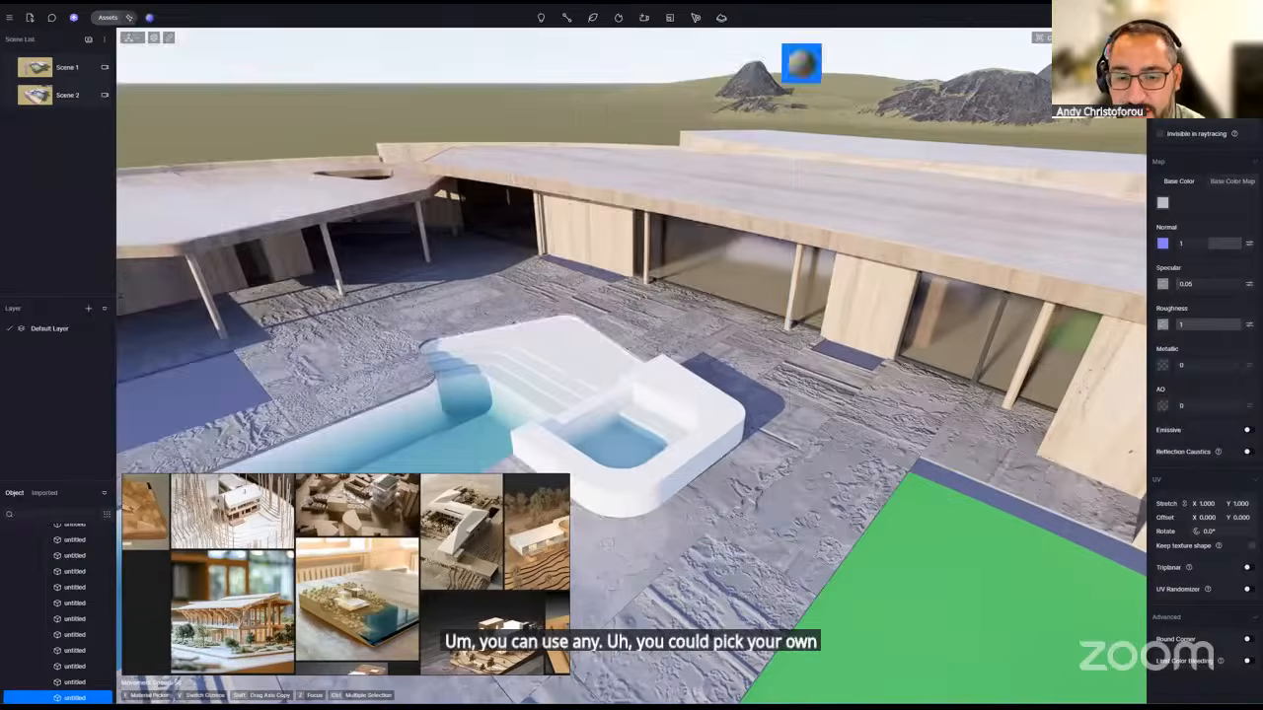
right_drag(825, 412, 688, 425)
scroll(795, 458, down, 4)
scroll(725, 408, up, 3)
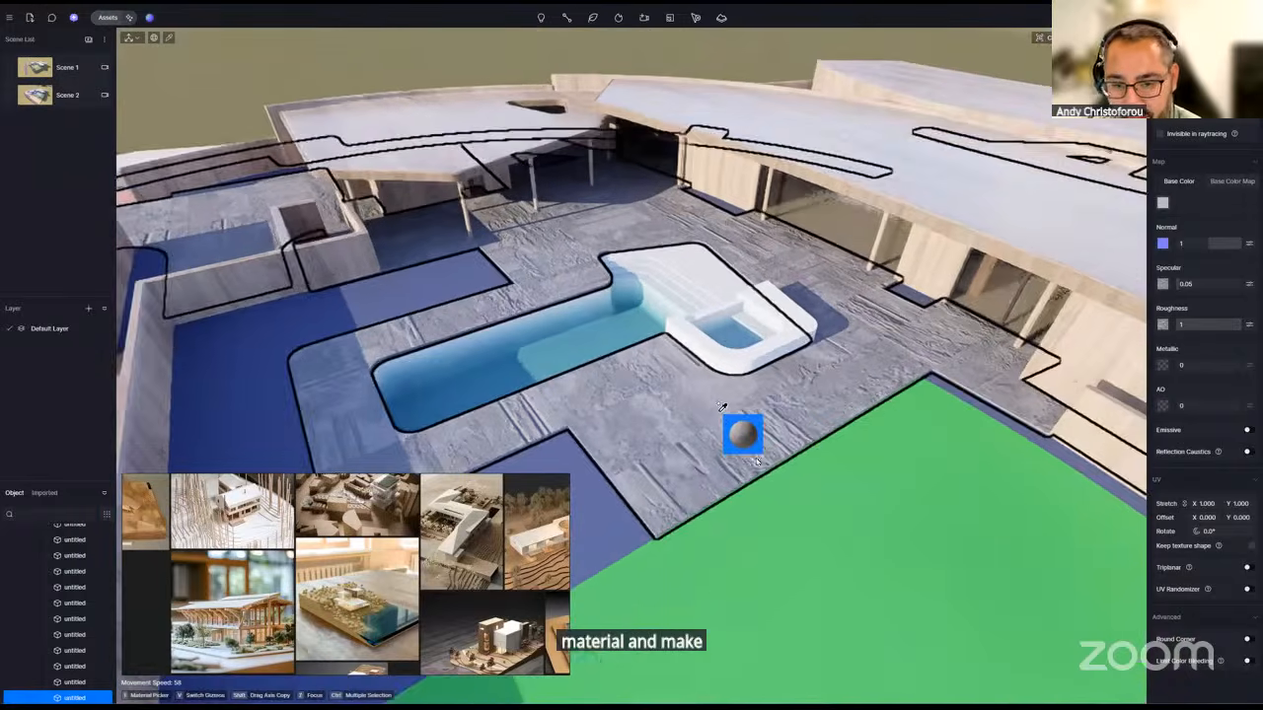
key(Escape)
scroll(724, 407, up, 2)
key(i)
click(747, 406)
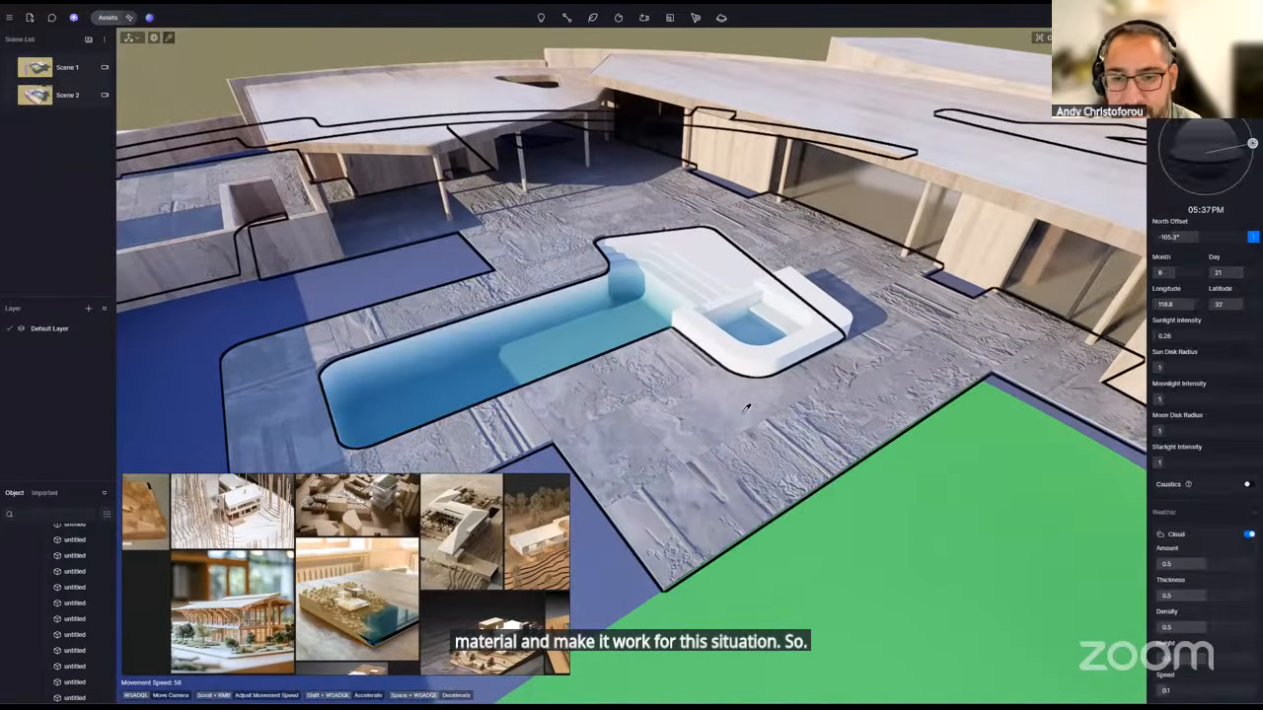
scroll(747, 406, up, 2)
right_drag(883, 384, 899, 409)
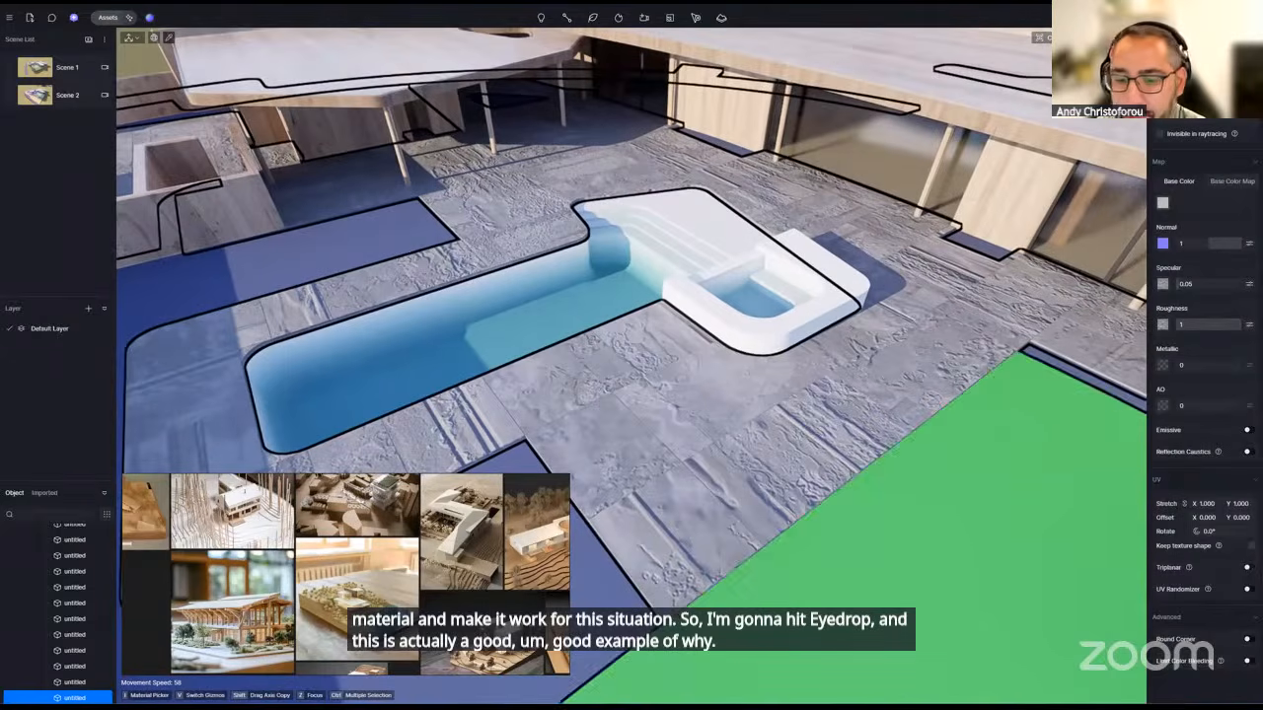
- Inspect the paving tiles' texture beside the pool and compare it with Triplanar mapping turned on and off
scroll(721, 495, up, 3)
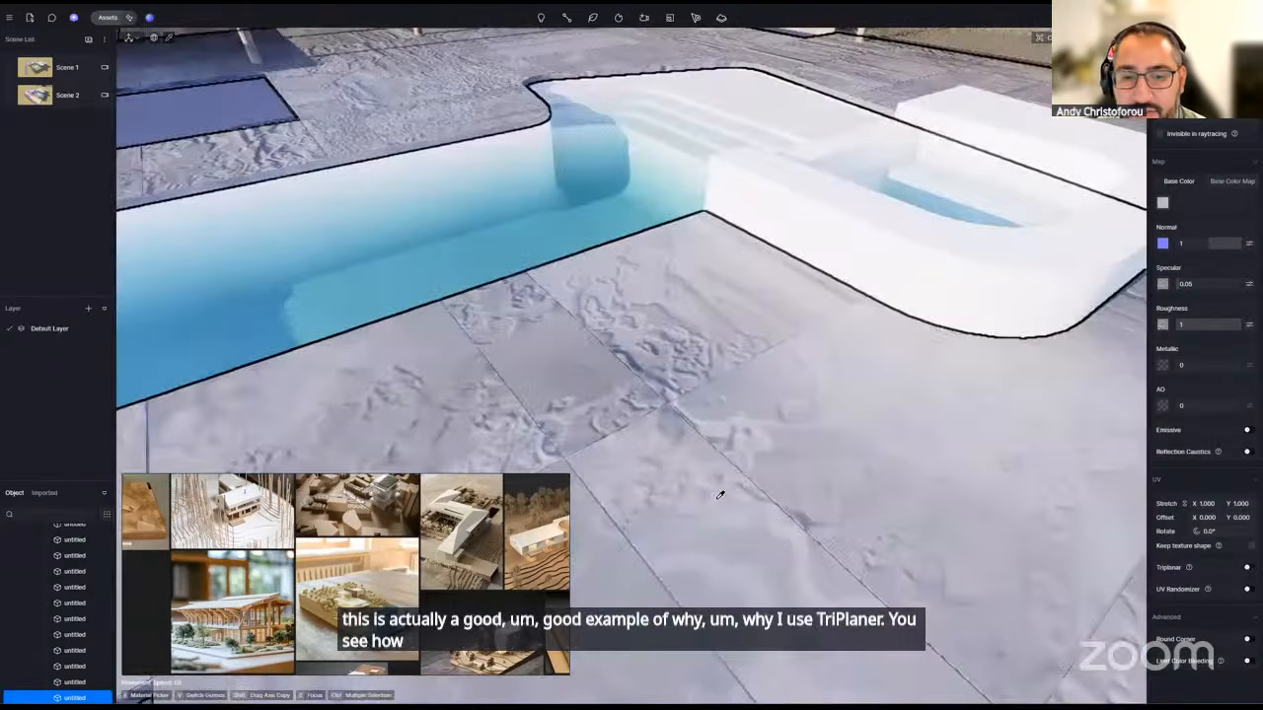
scroll(720, 495, down, 5)
scroll(641, 358, up, 5)
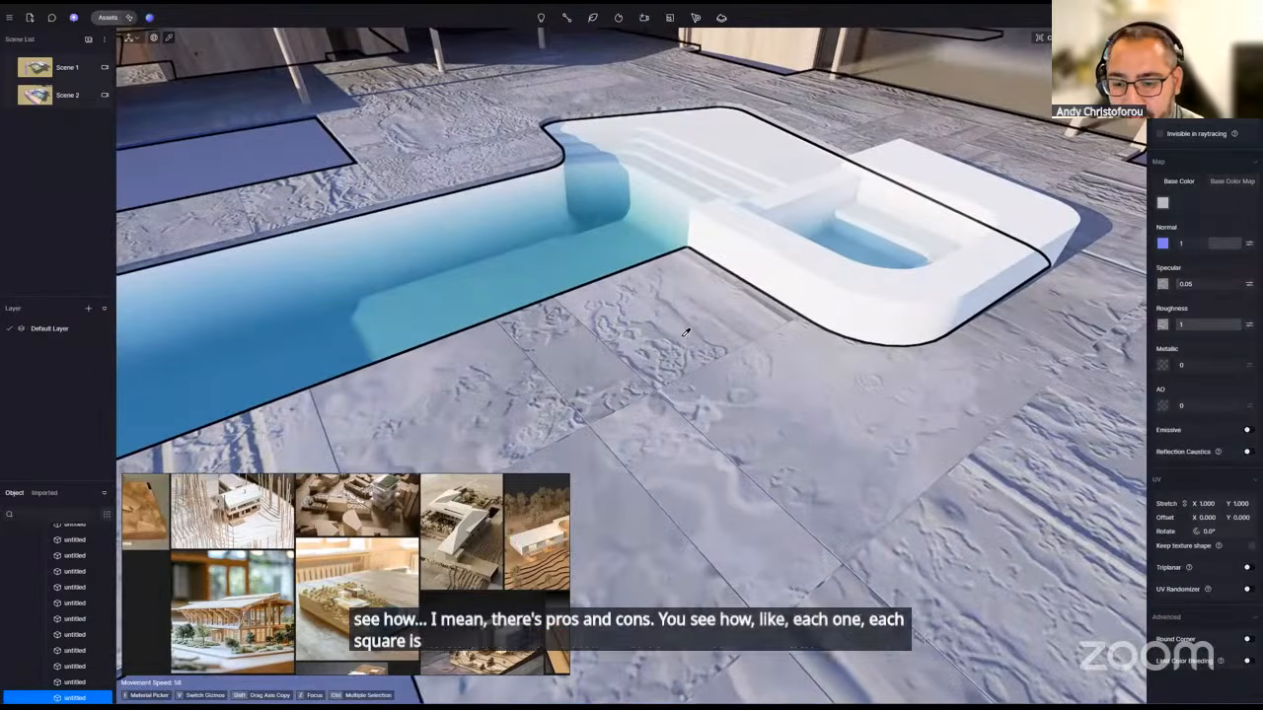
scroll(767, 437, down, 3)
right_drag(767, 437, 918, 450)
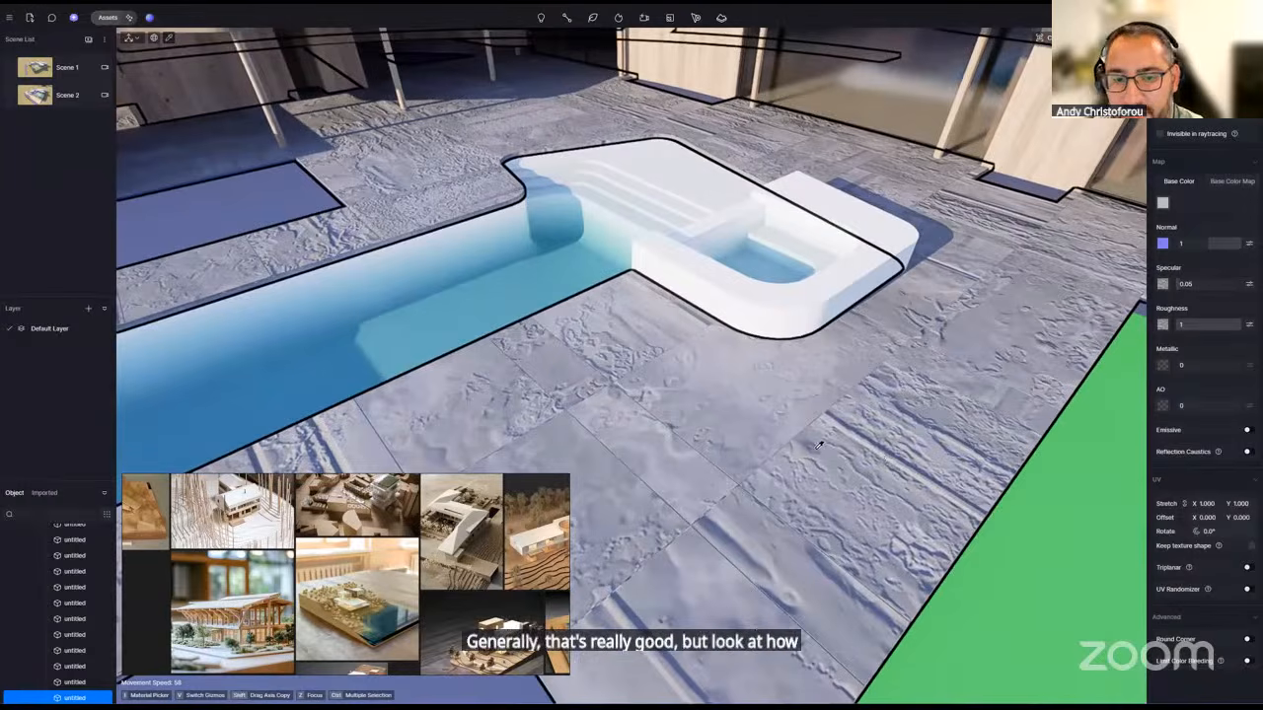
scroll(849, 461, down, 2)
click(1248, 568)
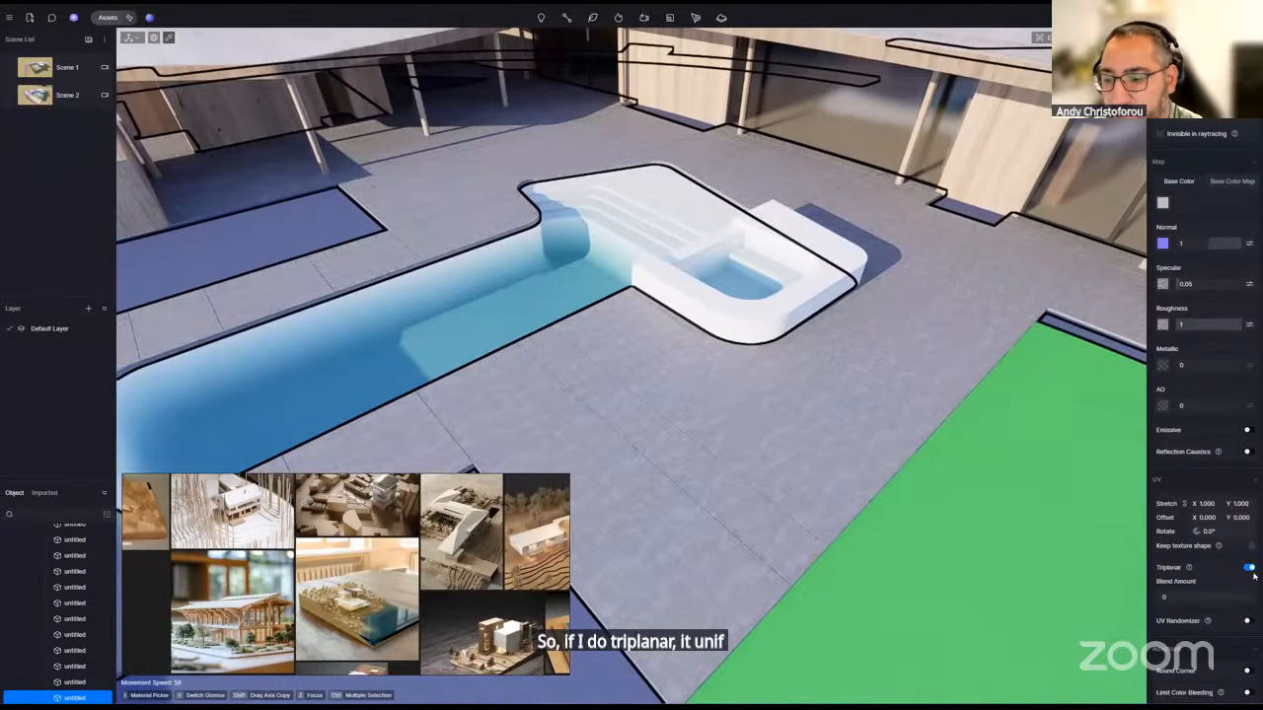
click(1249, 569)
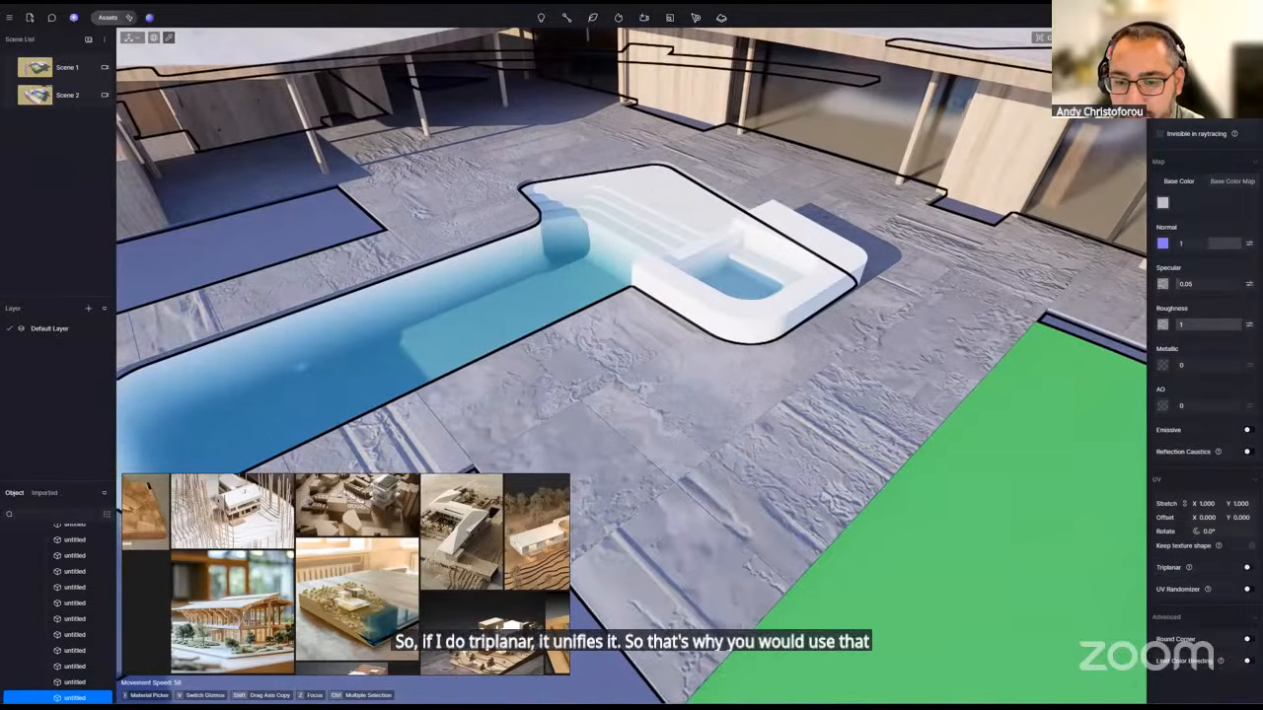
- Try a UV stretch of 12 on the paving texture and check the tiles up close
click(1211, 504)
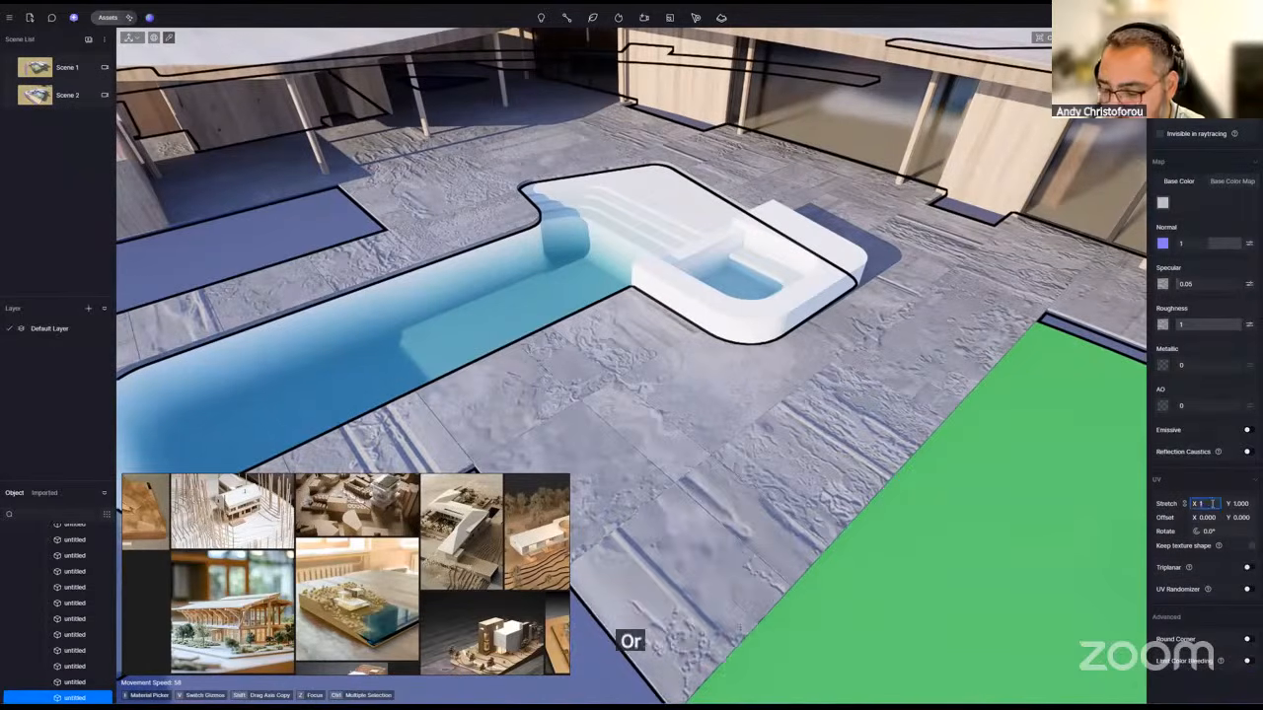
text(12)
key(Return)
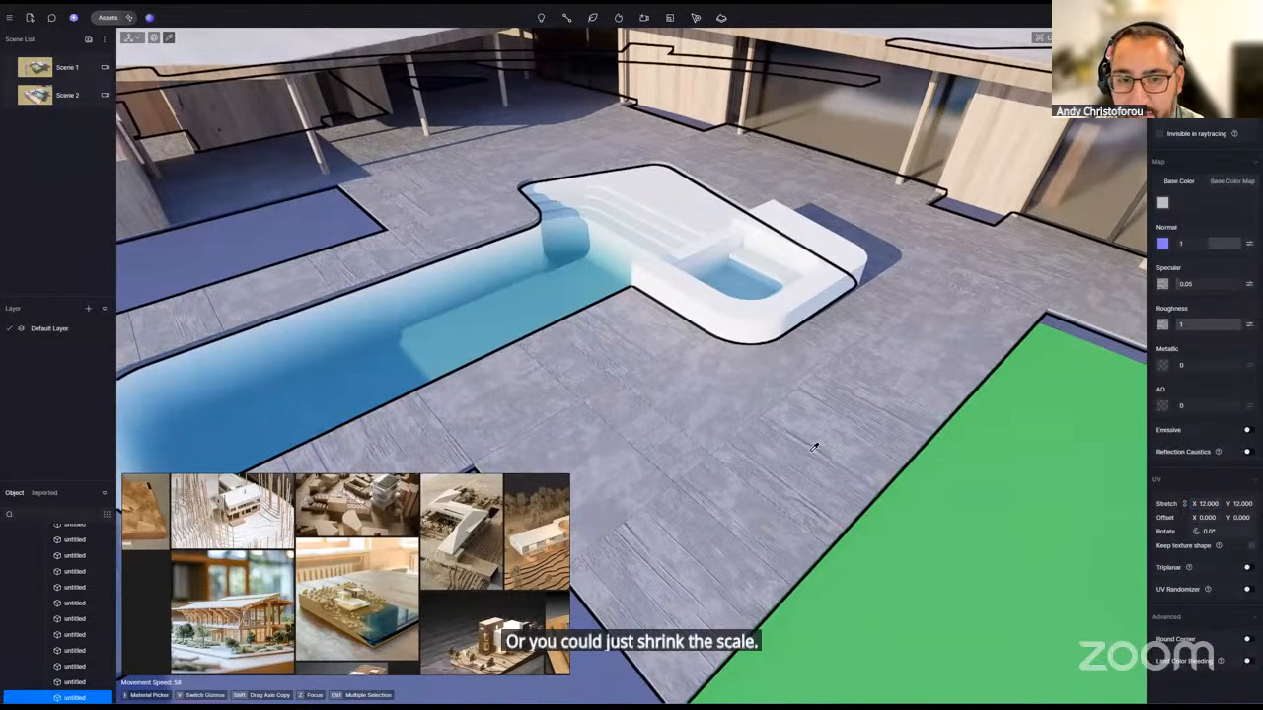
scroll(817, 444, up, 2)
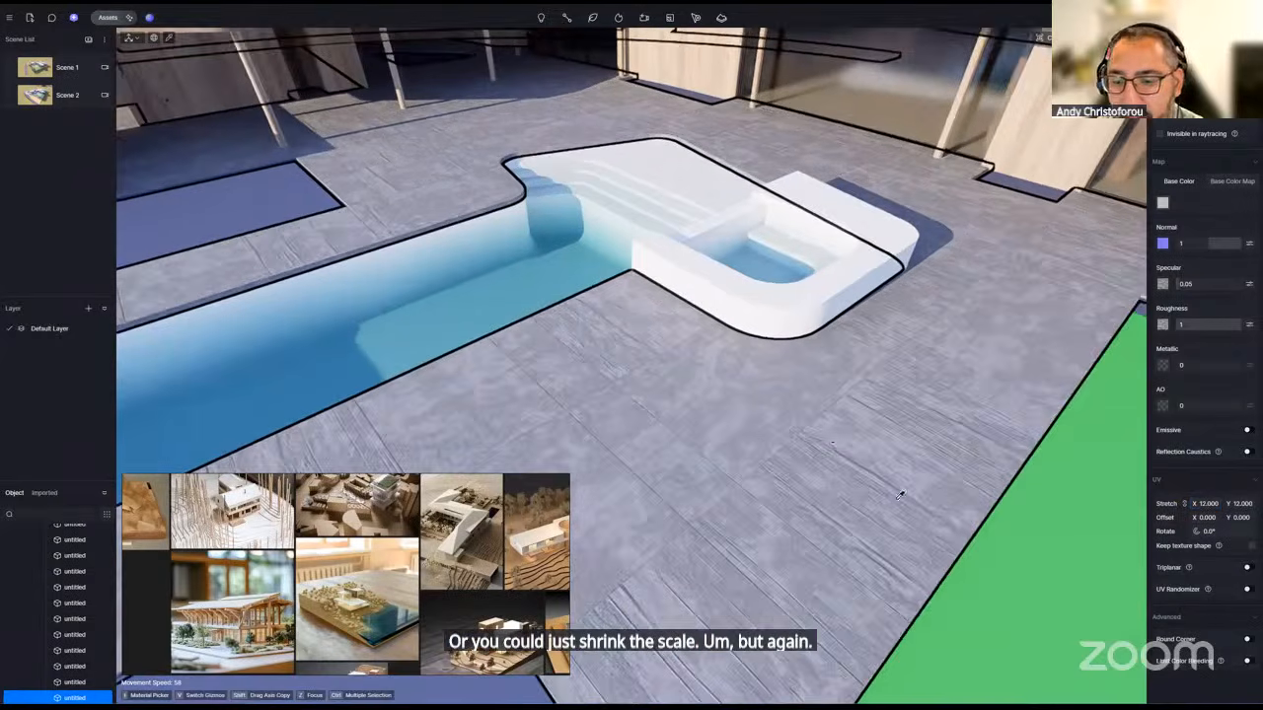
scroll(899, 496, up, 2)
scroll(913, 471, up, 2)
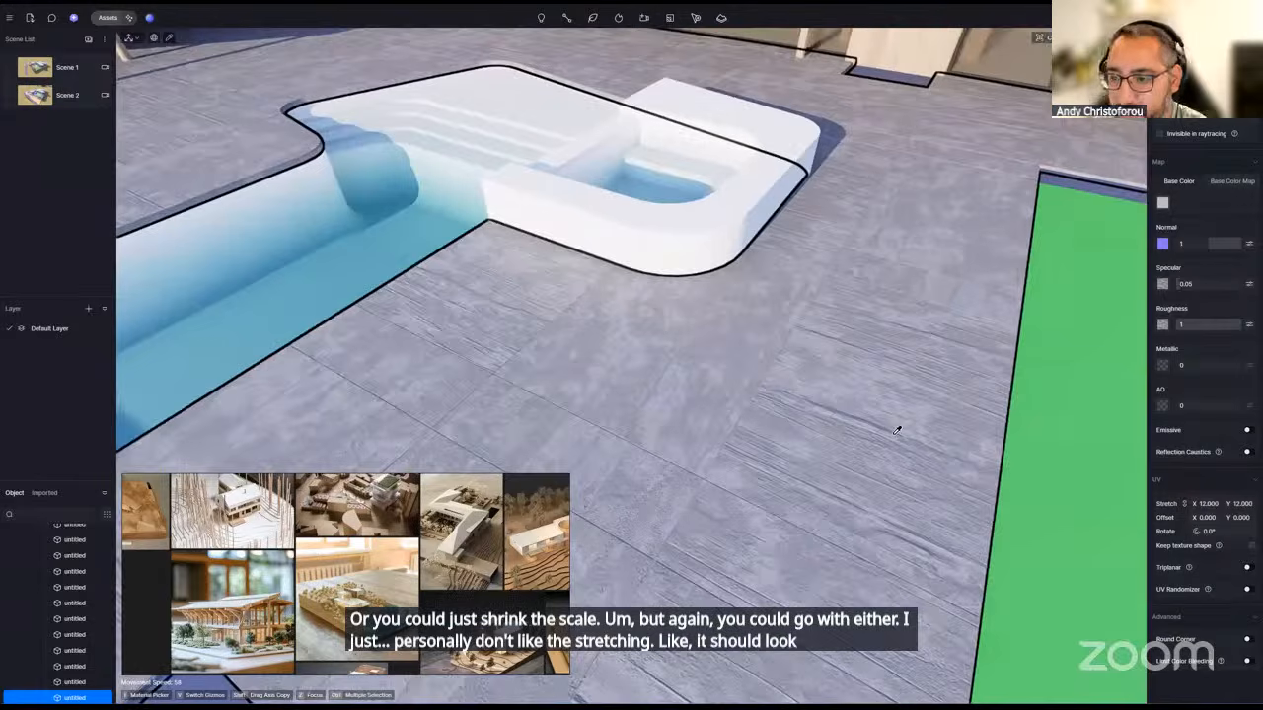
scroll(811, 420, down, 3)
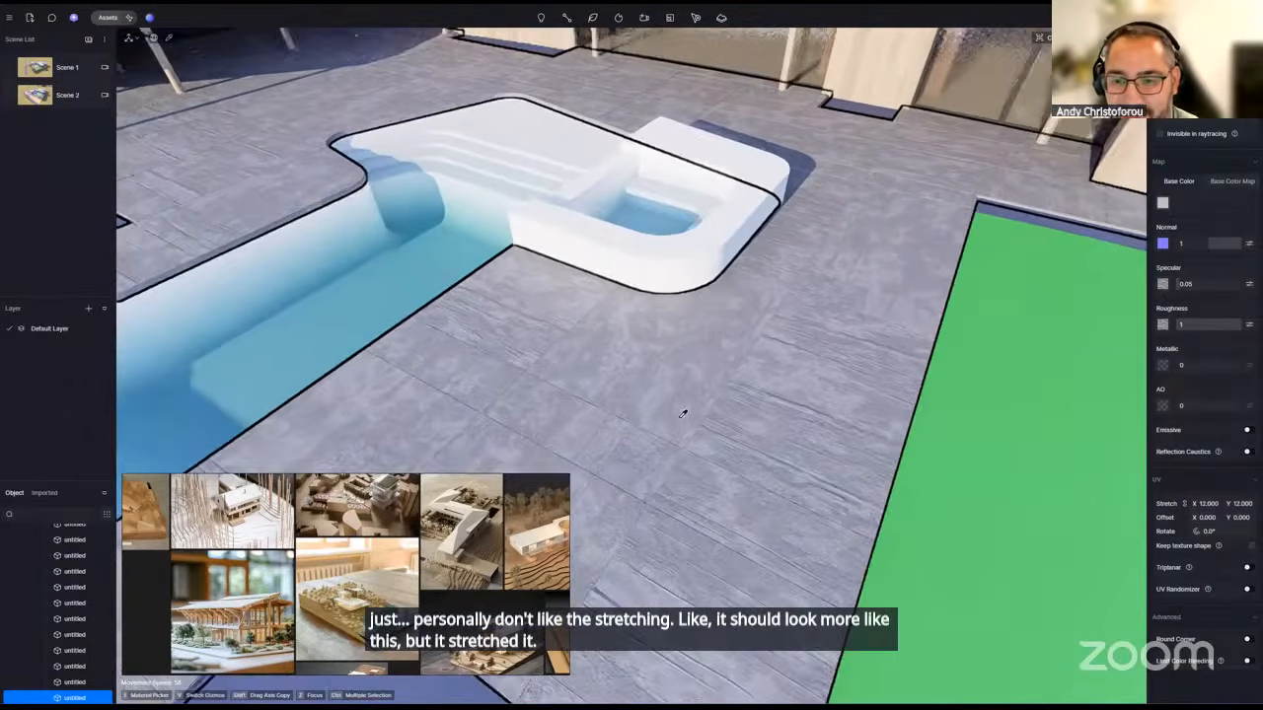
- Enable Triplanar mapping on the paving material and set its UV stretch to 0.1
click(1248, 568)
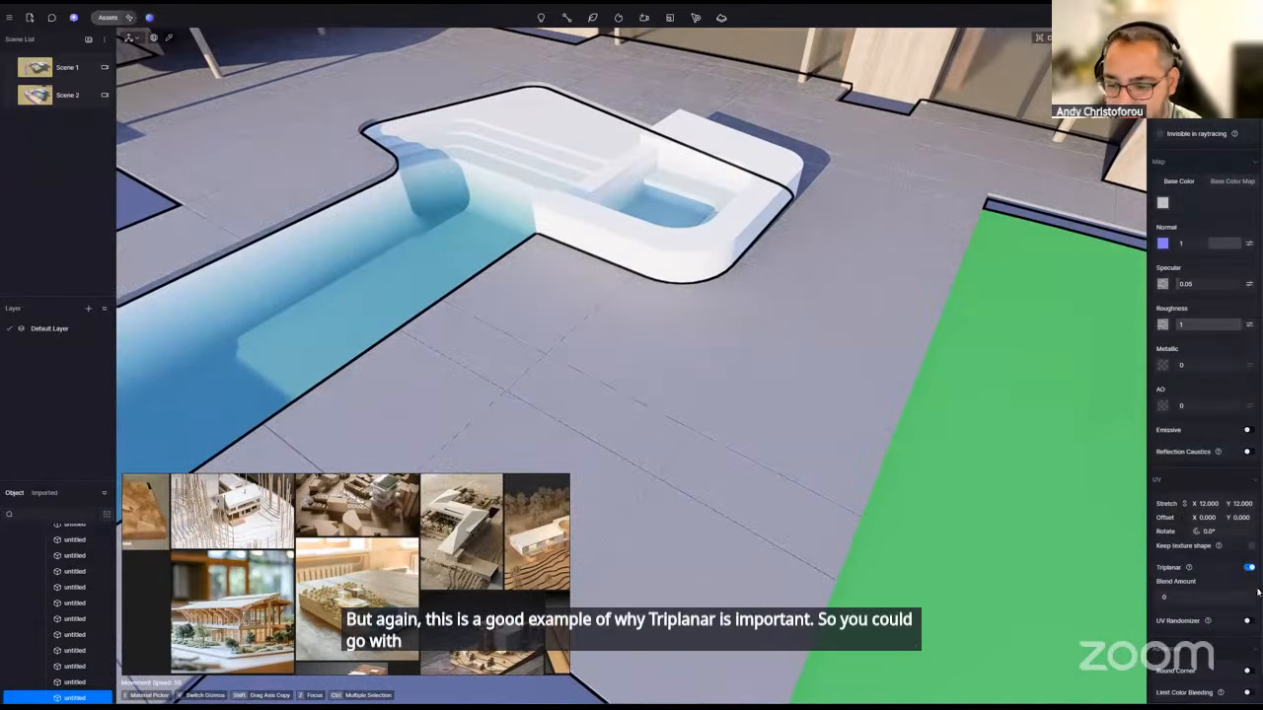
click(1206, 504)
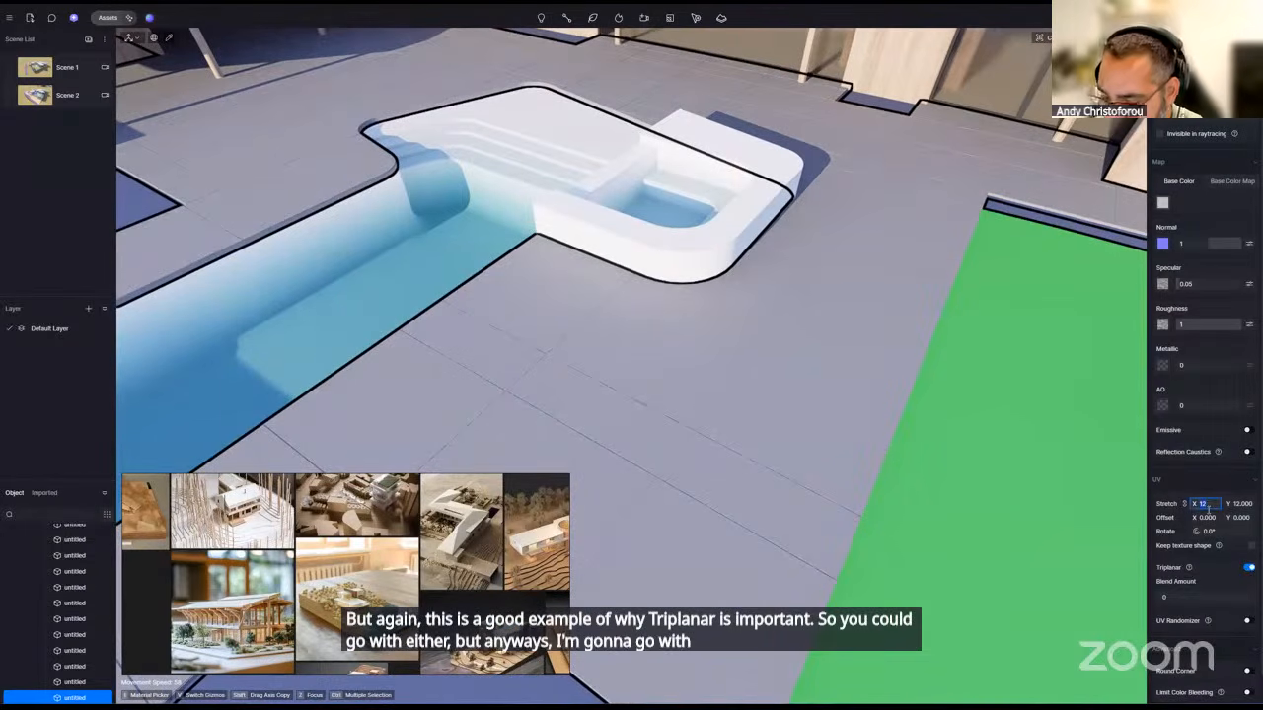
text(0.1)
key(Return)
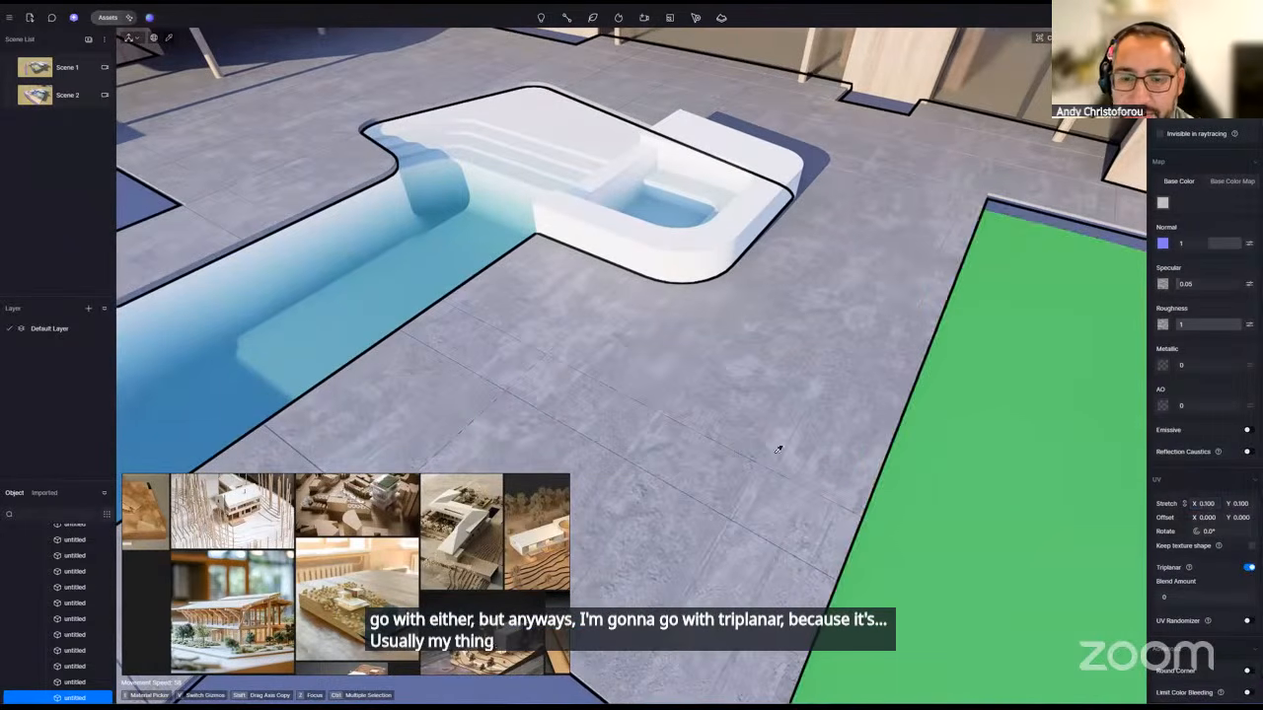
- Check the paving's tonal variation and set the contrast of its base color map to -34
scroll(778, 448, up, 5)
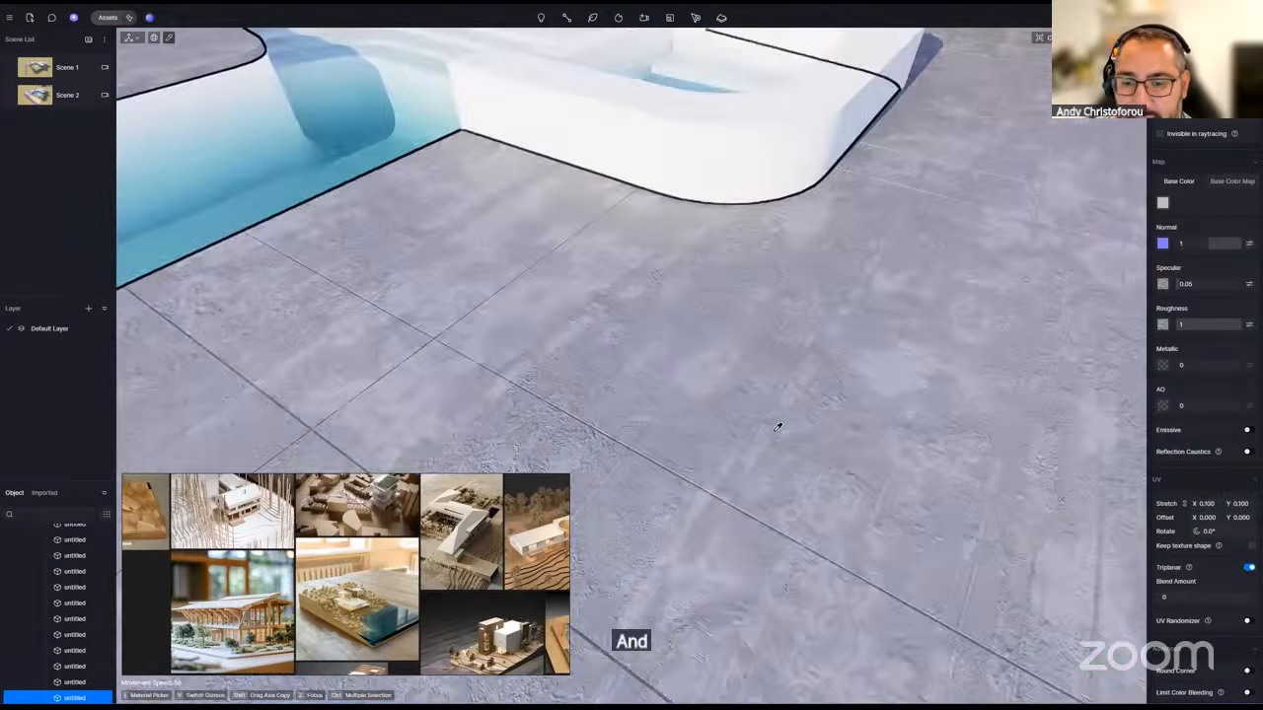
scroll(778, 426, down, 5)
scroll(778, 426, up, 4)
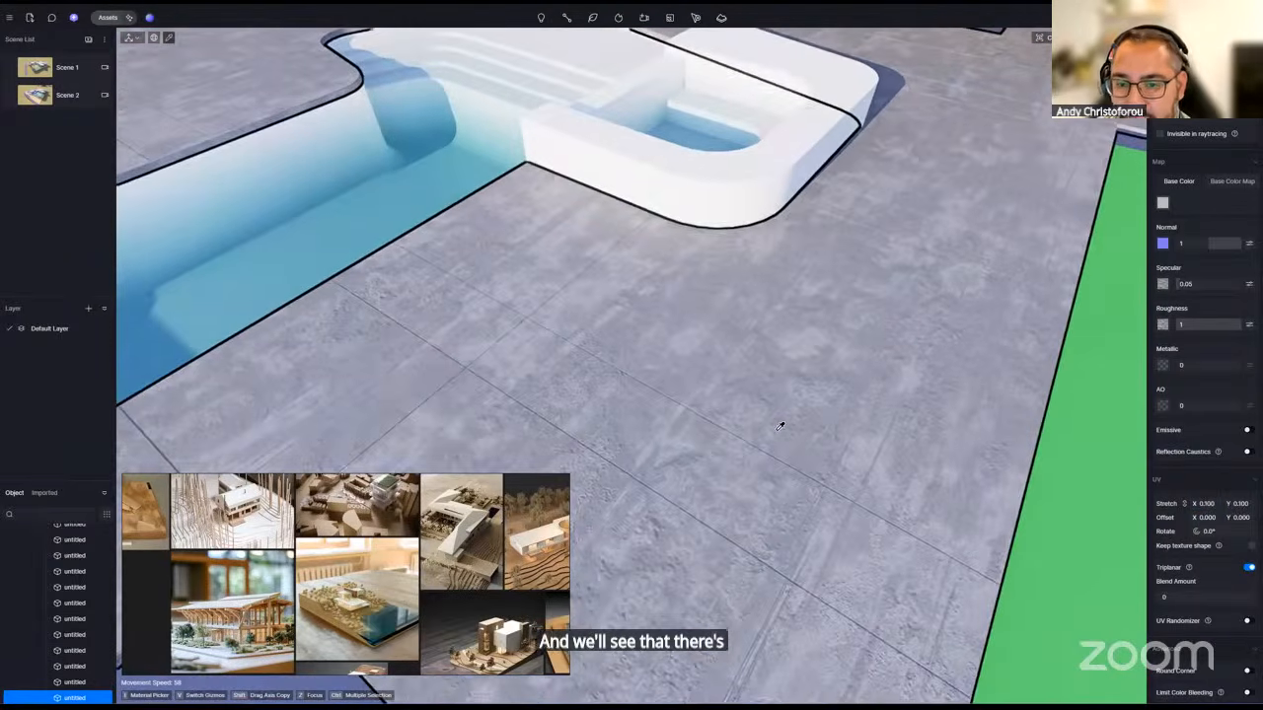
scroll(779, 426, down, 5)
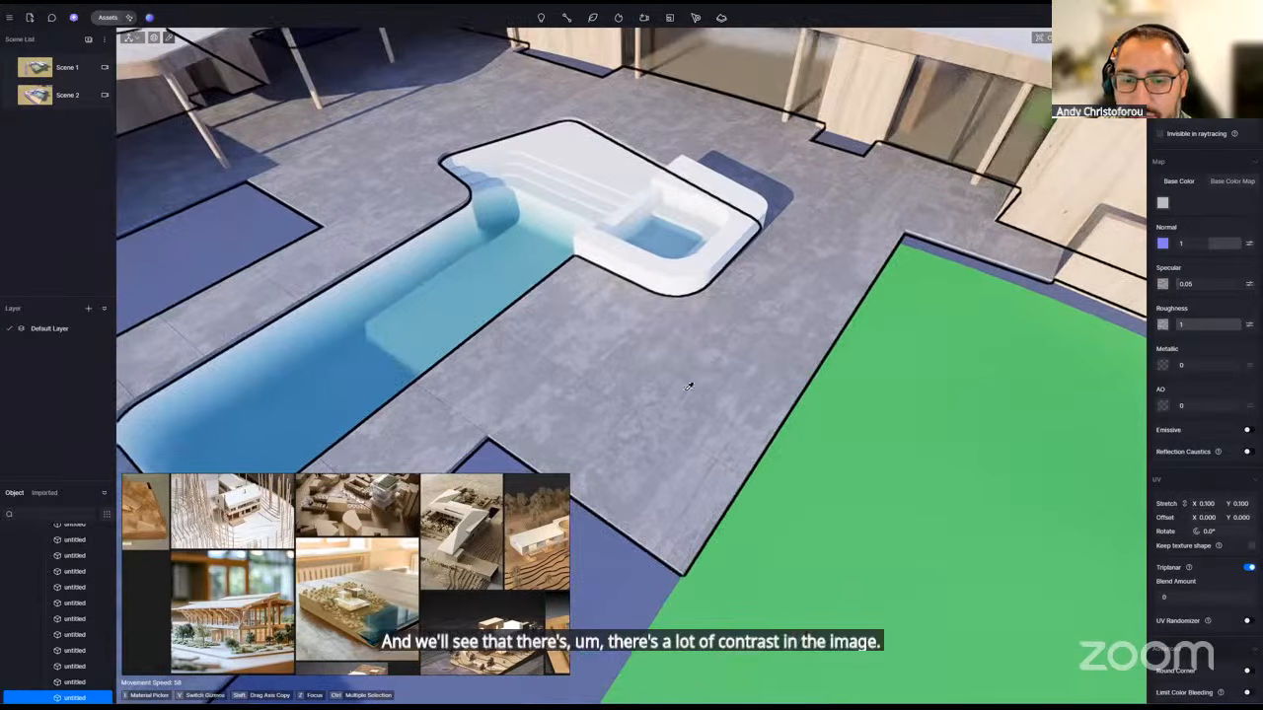
scroll(727, 375, up, 3)
scroll(730, 380, up, 3)
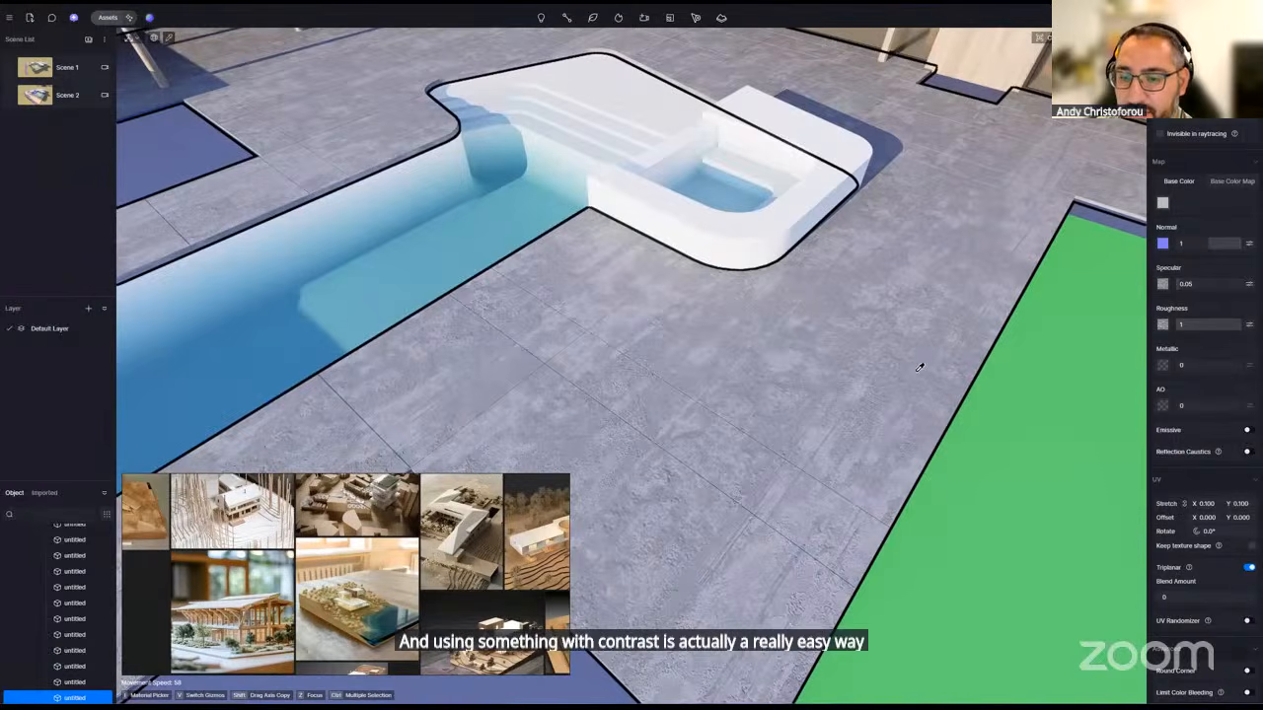
click(1224, 182)
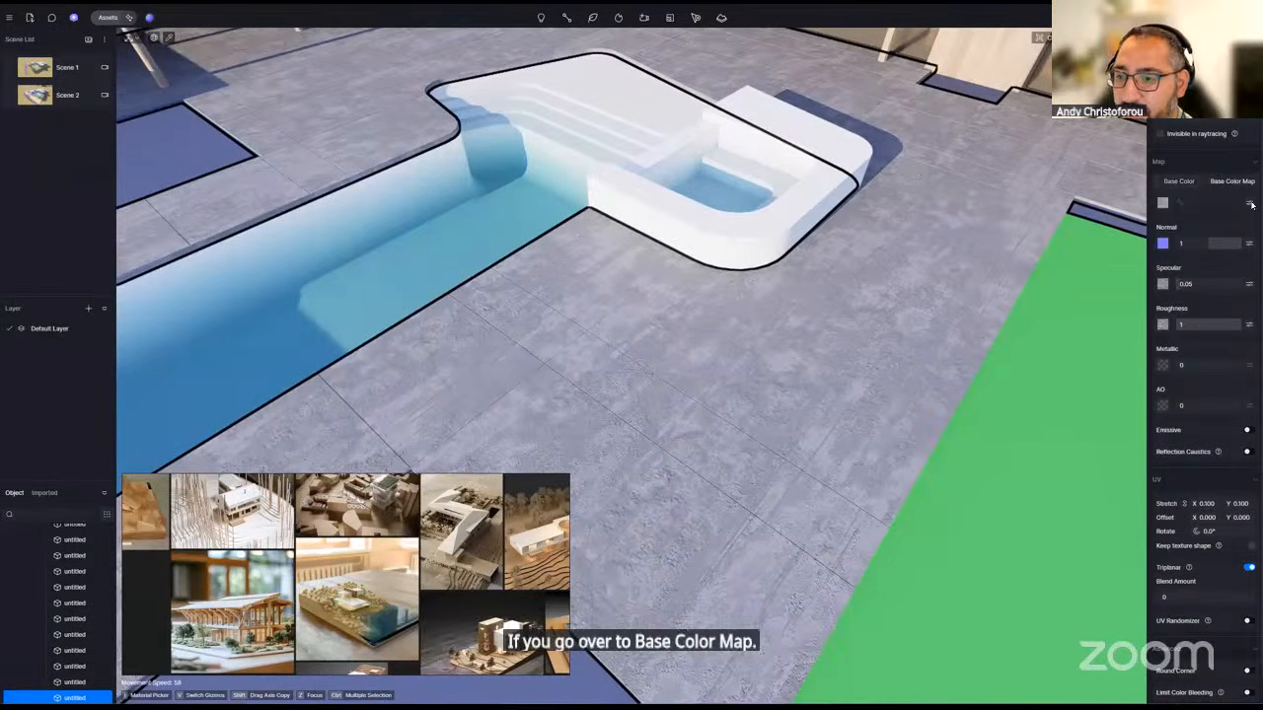
click(1250, 203)
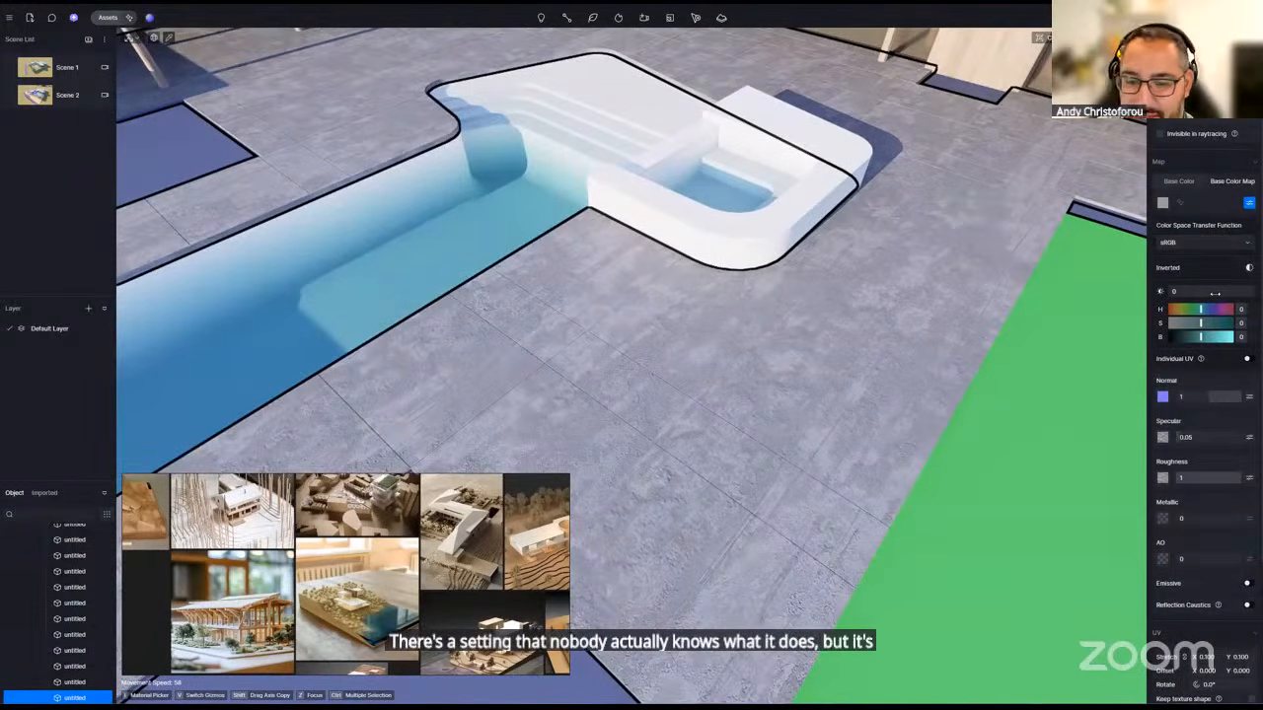
mouse_move(1205, 303)
mouse_down()
mouse_move(1185, 306)
mouse_move(1203, 295)
mouse_up()
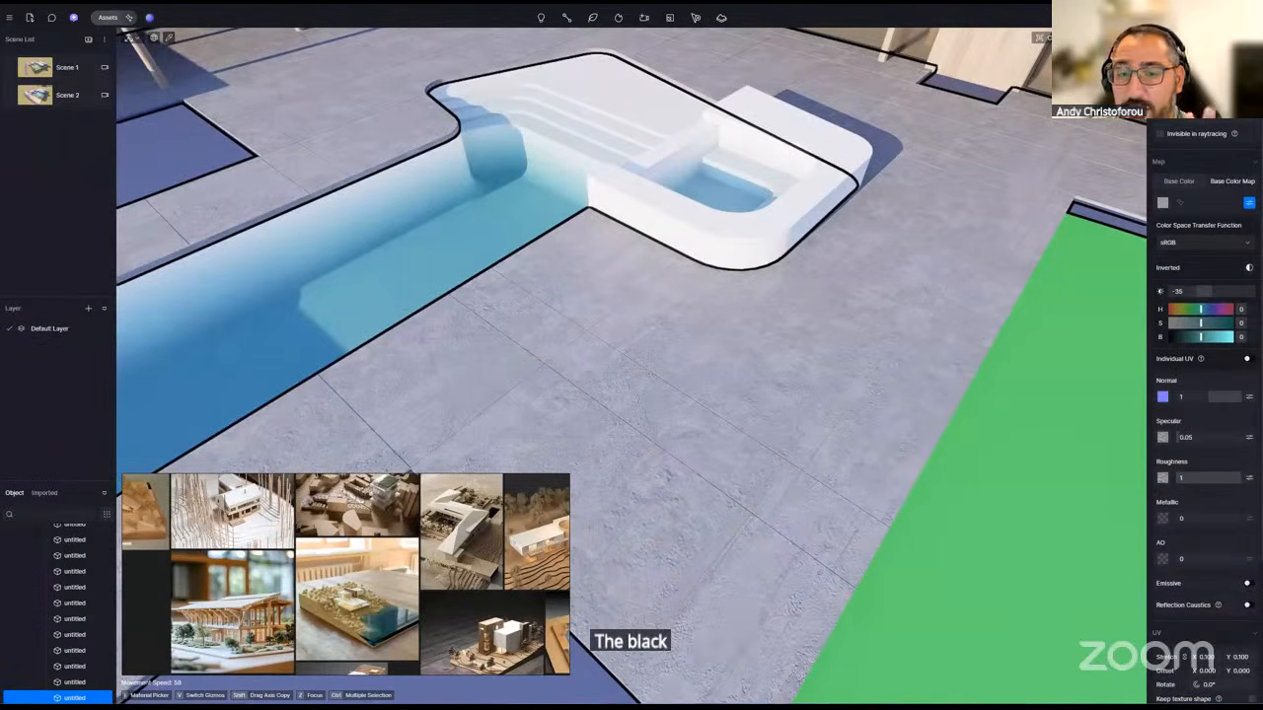
scroll(838, 353, up, 3)
scroll(839, 352, up, 3)
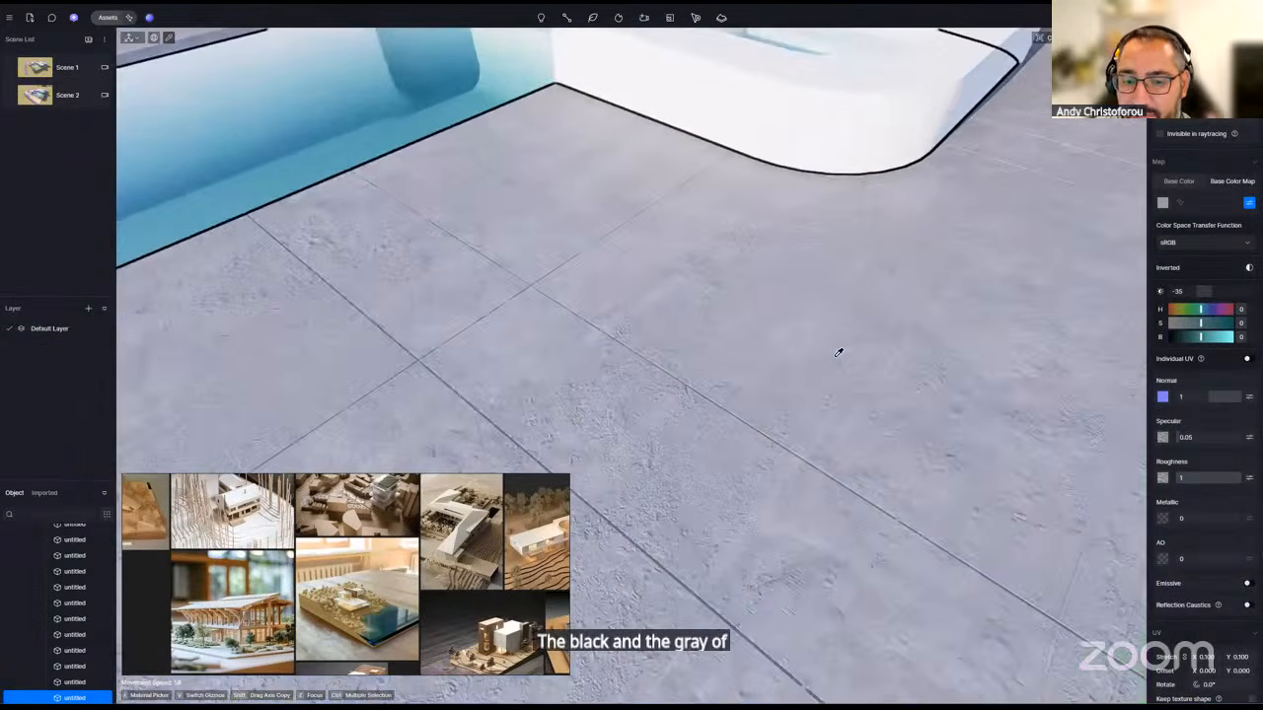
scroll(831, 309, down, 5)
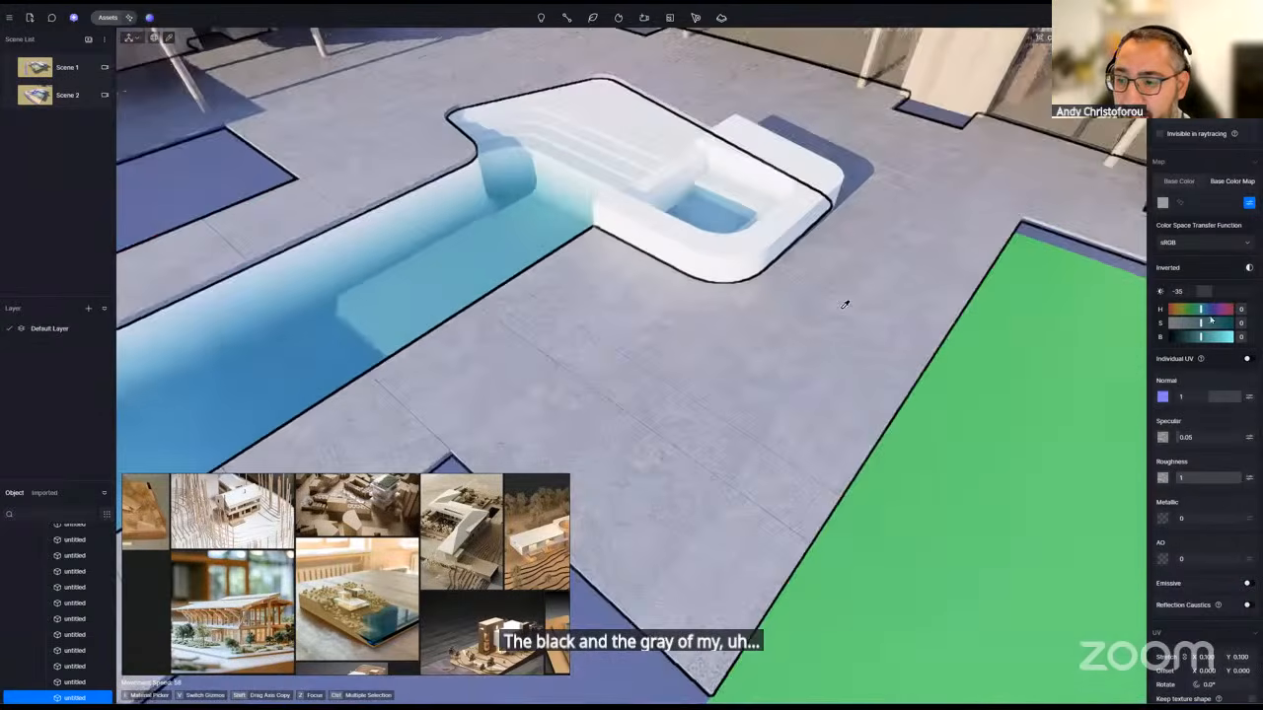
mouse_move(1199, 291)
mouse_down()
mouse_move(1255, 288)
mouse_move(1199, 290)
mouse_up()
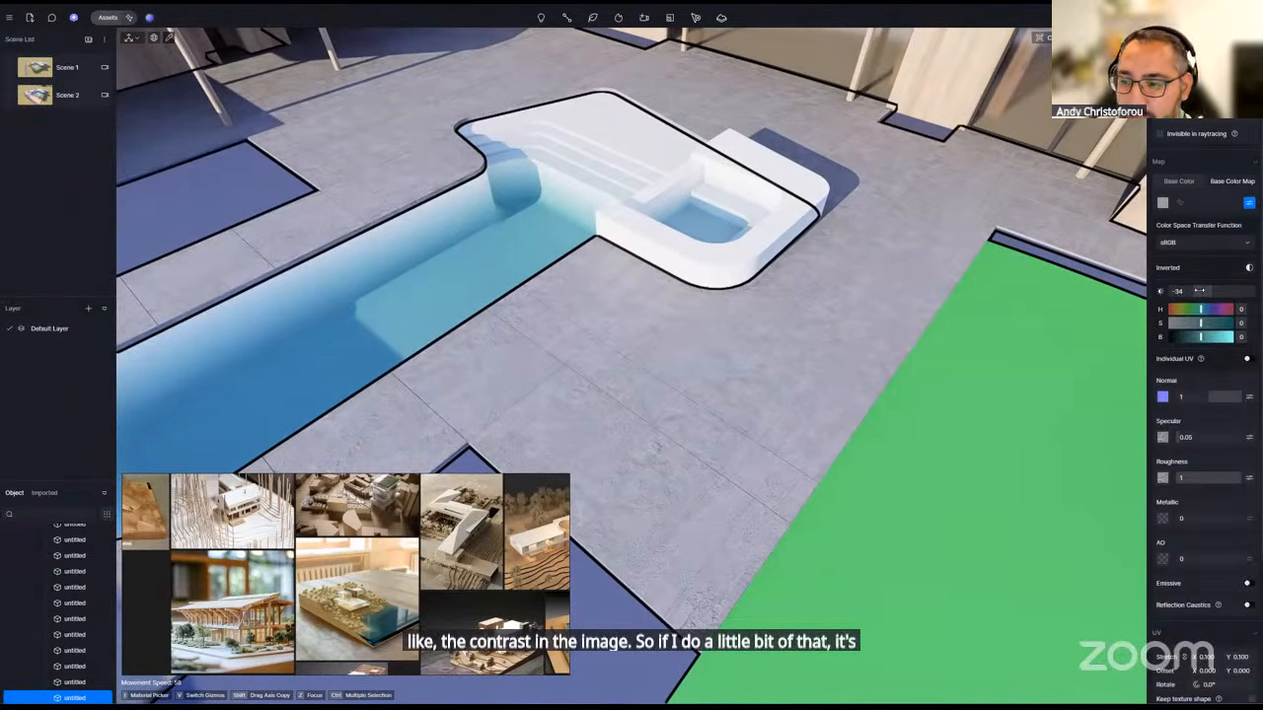
- Lighten the paving's base color to an HSV value of 94 and set its Normal strength to 0.55
click(1178, 181)
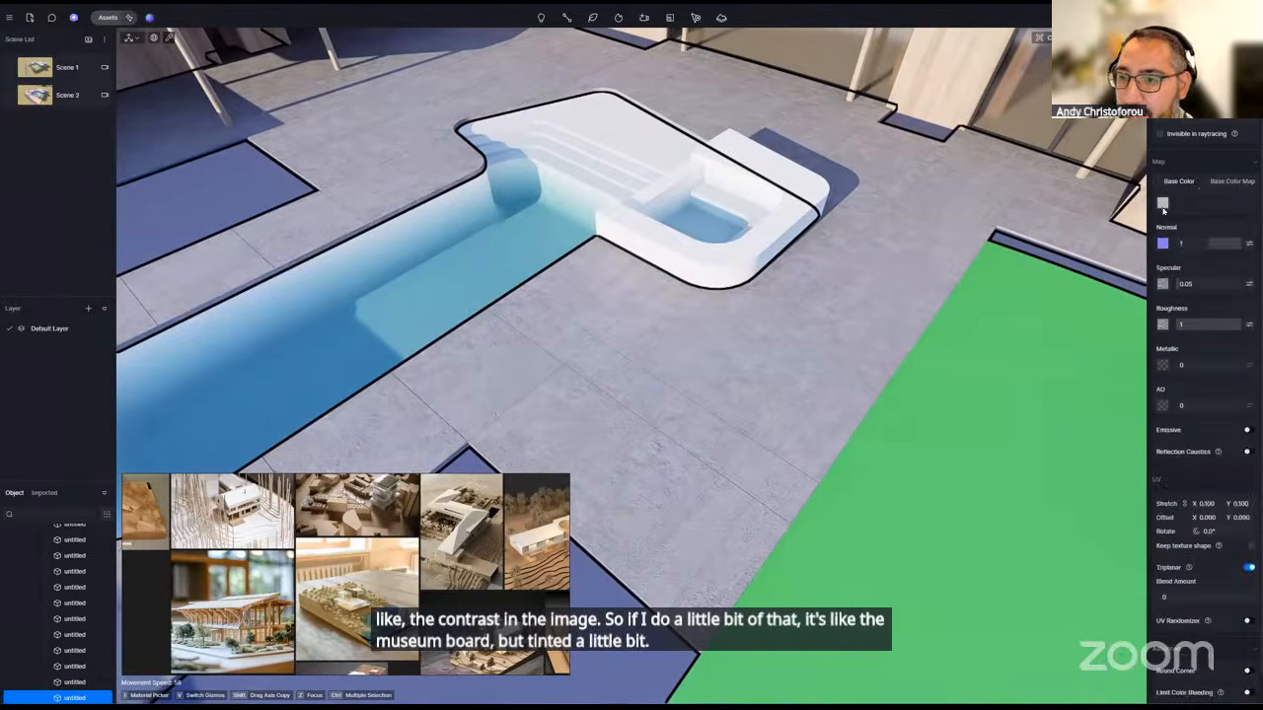
click(1162, 202)
drag(1160, 250, 1159, 244)
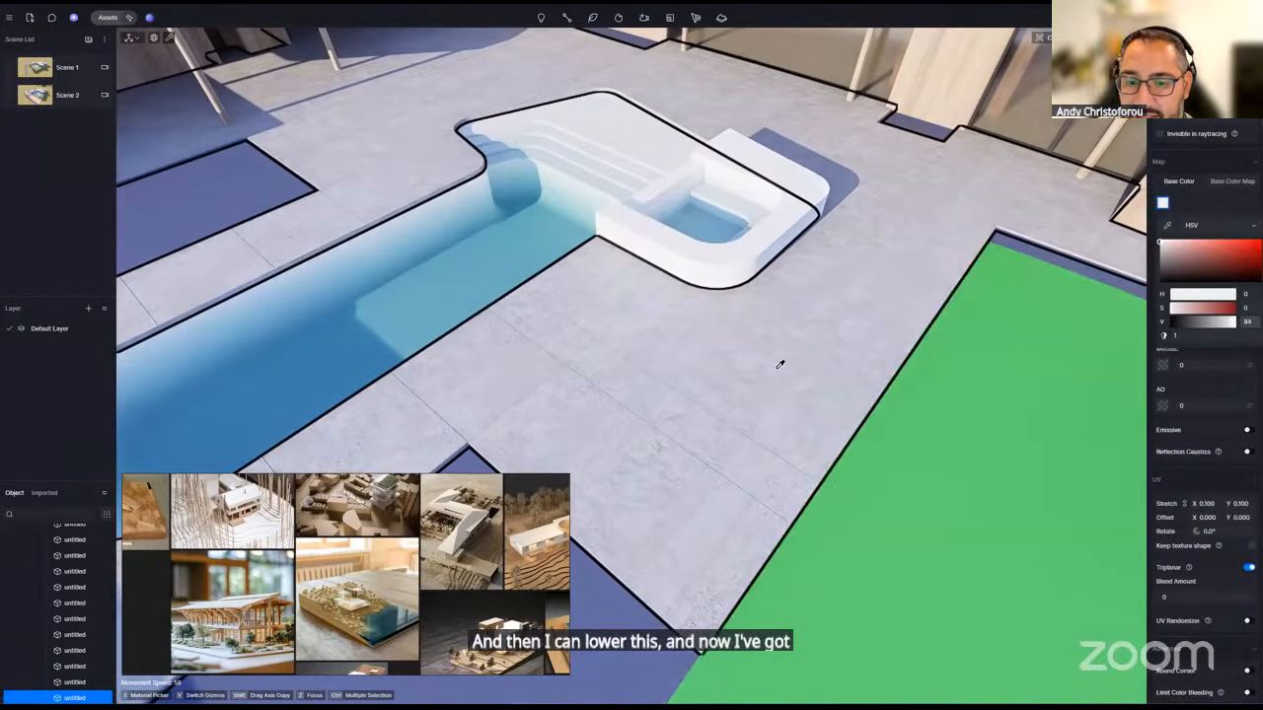
scroll(780, 364, down, 3)
scroll(780, 364, up, 3)
scroll(700, 302, up, 2)
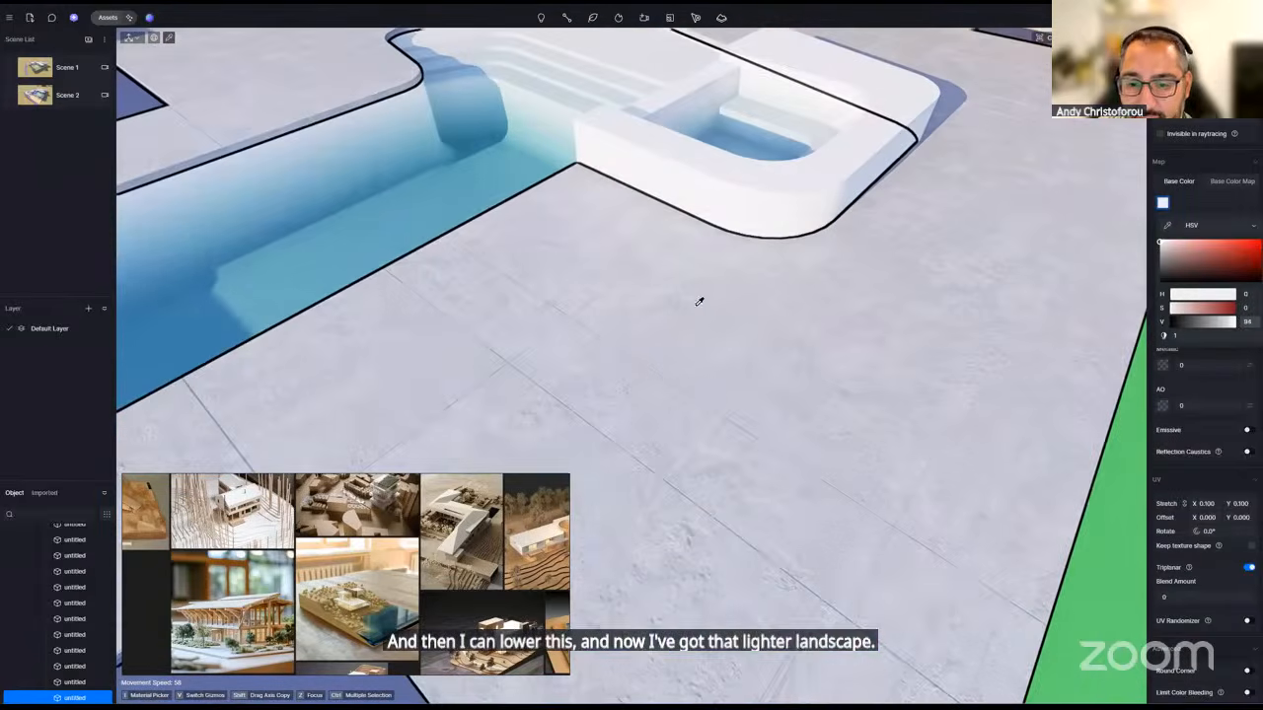
click(1227, 205)
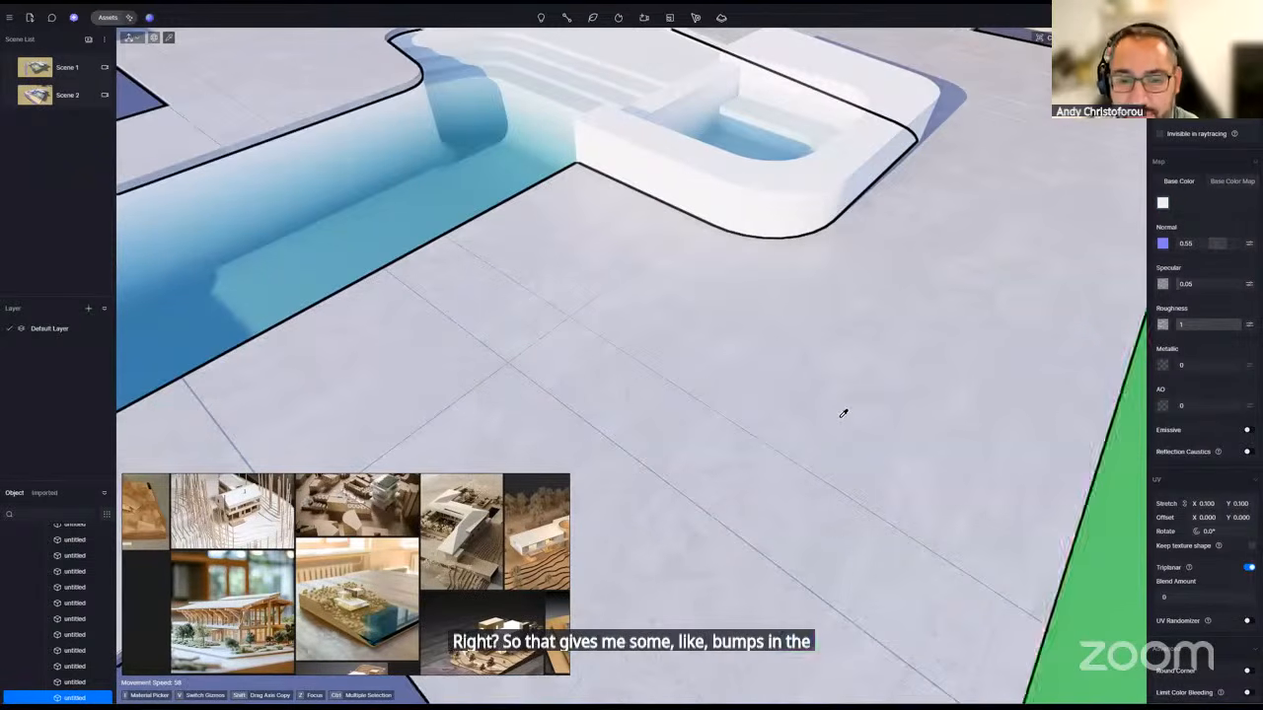
- Examine the white paving's surface bumps from afar and up close, and compare them with the flat-looking pool surround
scroll(842, 414, down, 5)
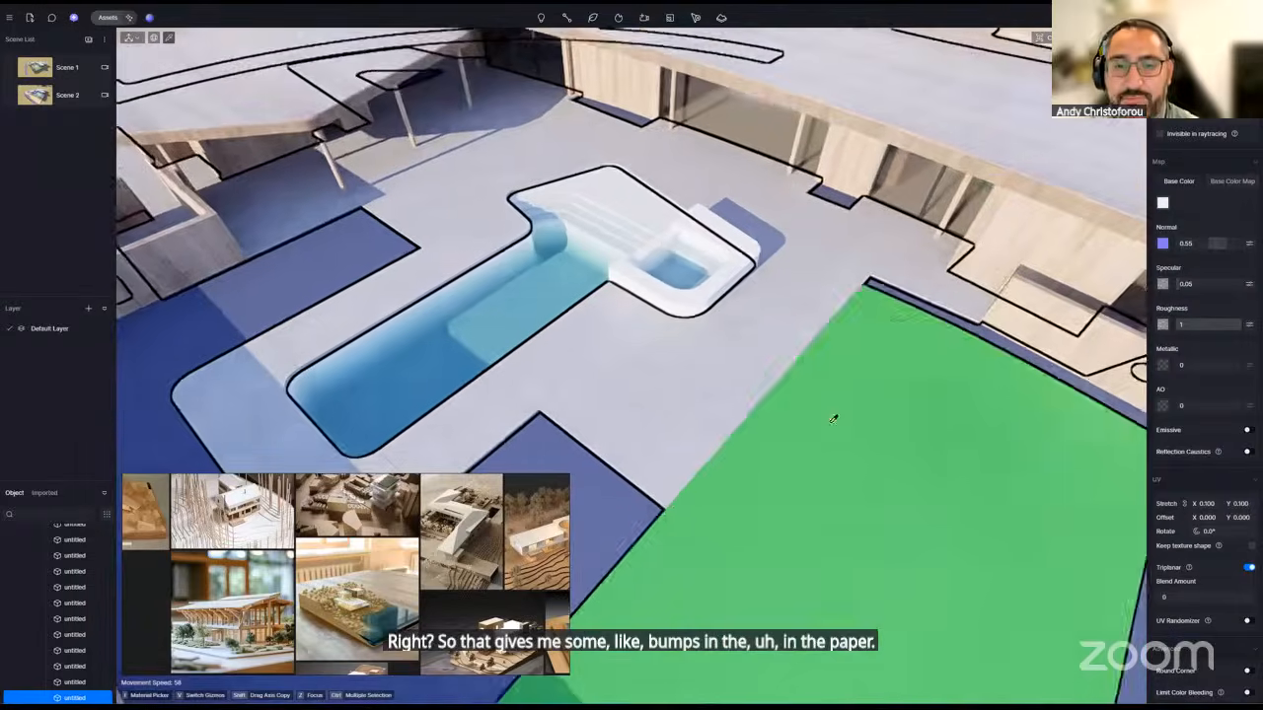
scroll(775, 391, down, 3)
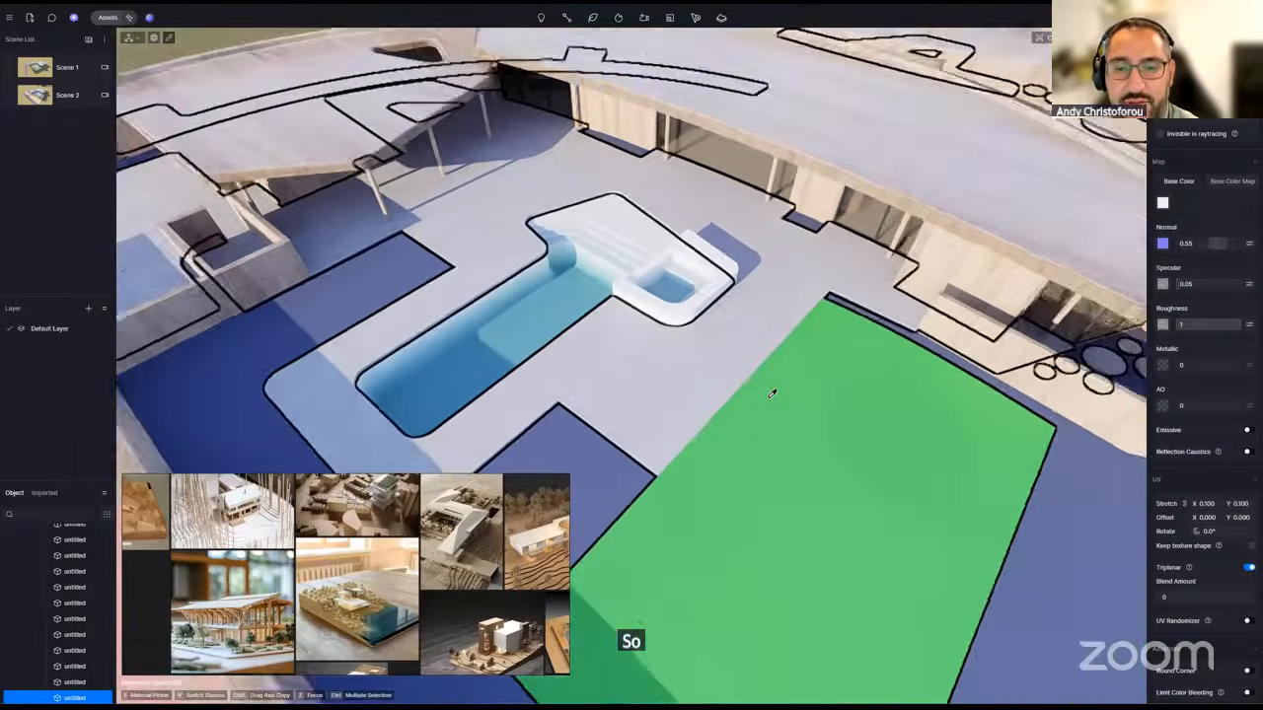
right_drag(775, 391, 765, 308)
scroll(769, 302, down, 6)
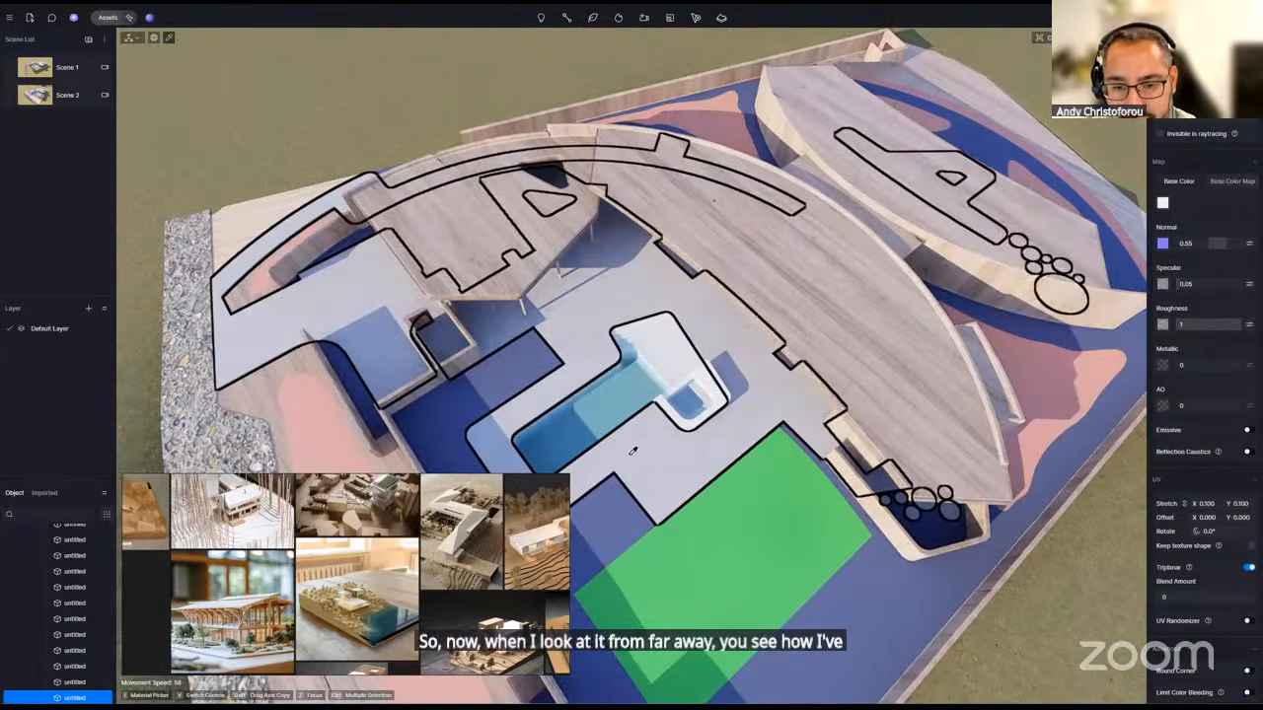
mouse_move(728, 412)
right_down()
mouse_move(730, 456)
mouse_move(728, 435)
right_up()
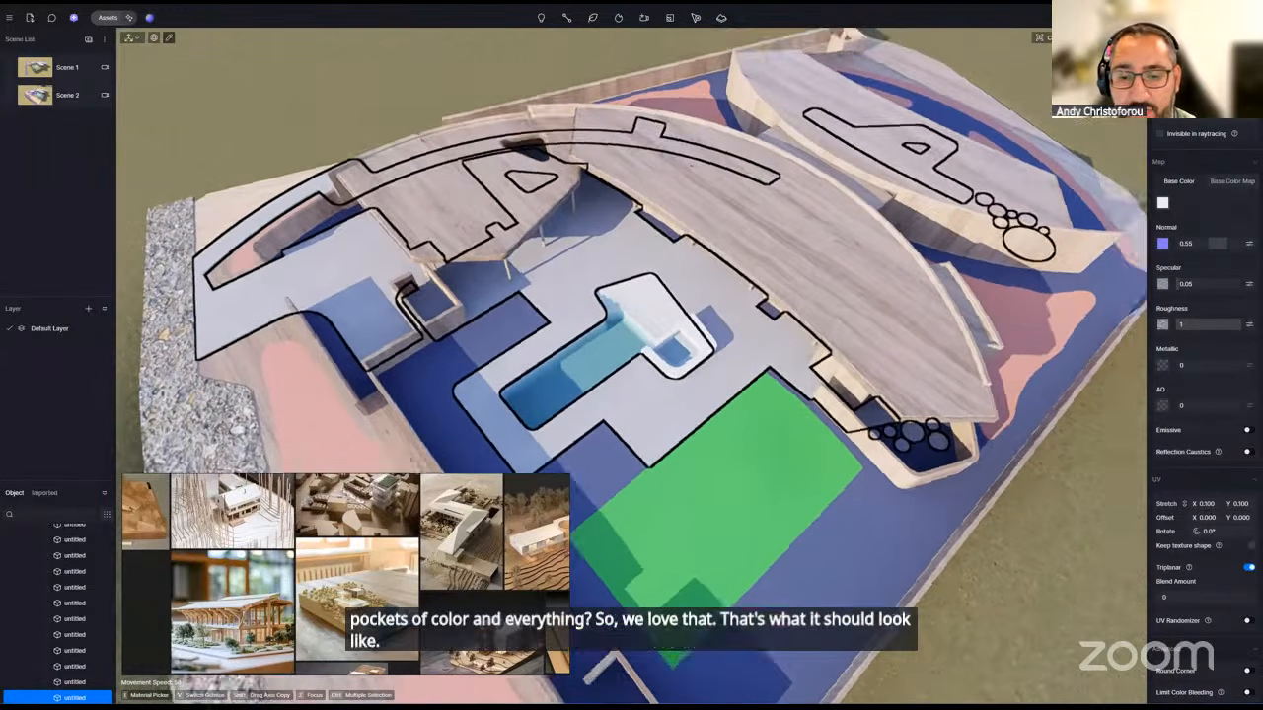
scroll(728, 435, up, 6)
scroll(728, 424, up, 4)
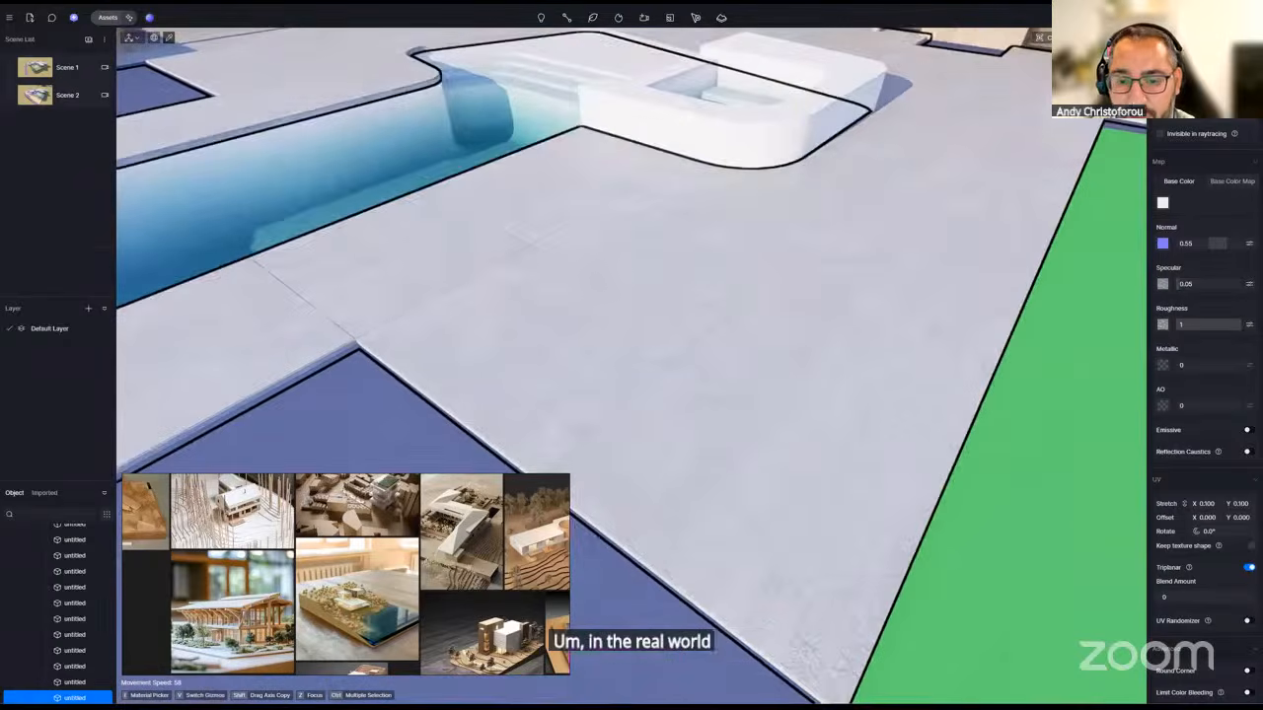
right_drag(728, 424, 728, 340)
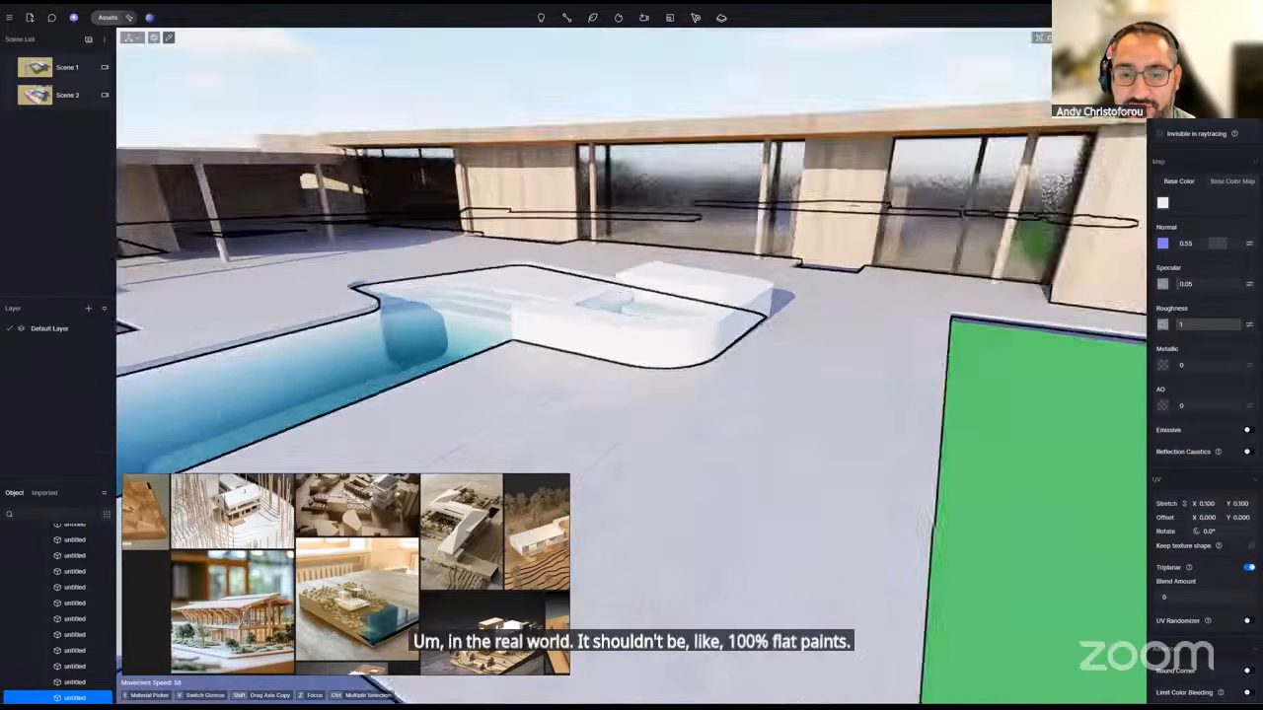
scroll(681, 335, up, 4)
scroll(670, 333, down, 2)
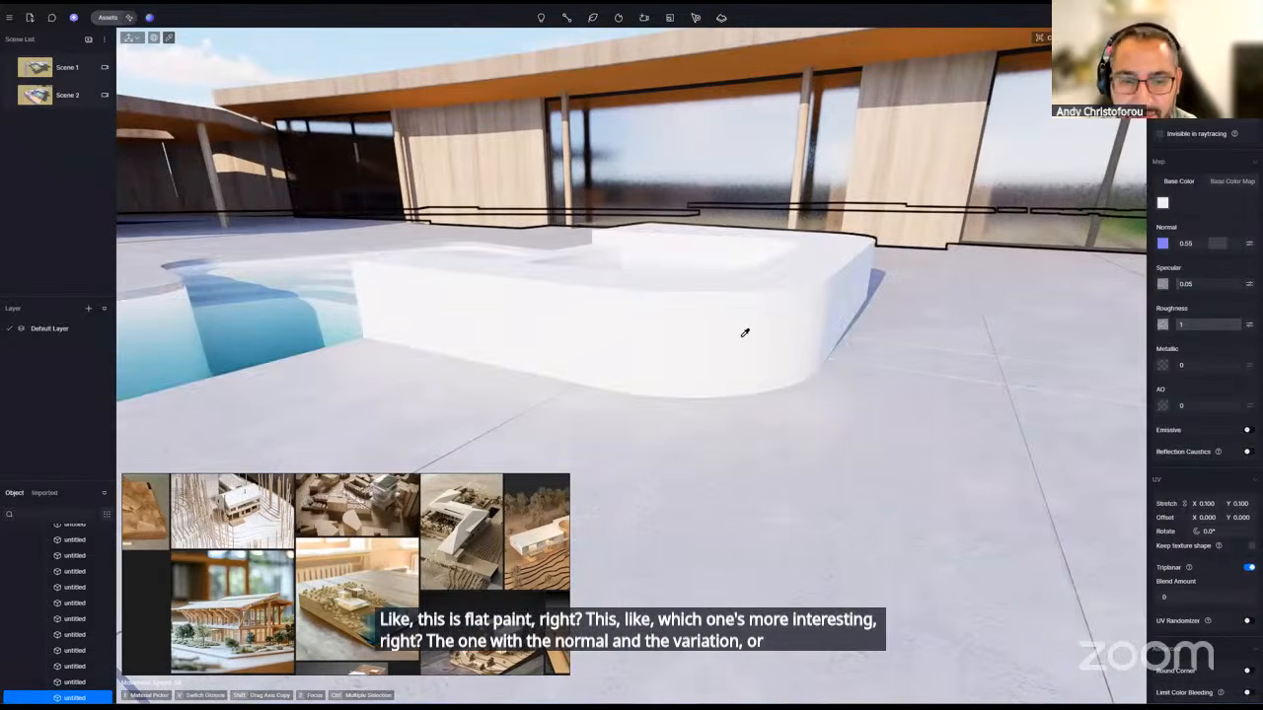
scroll(755, 365, down, 8)
right_drag(778, 443, 771, 455)
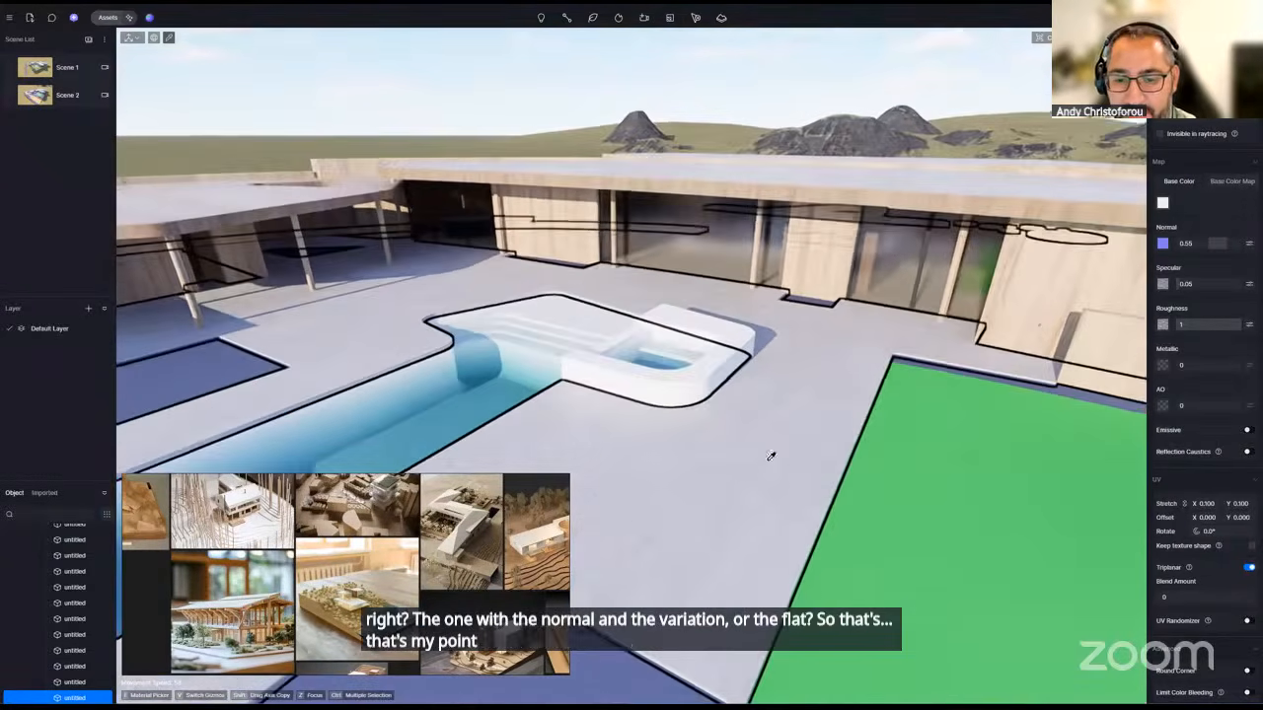
scroll(768, 445, up, 2)
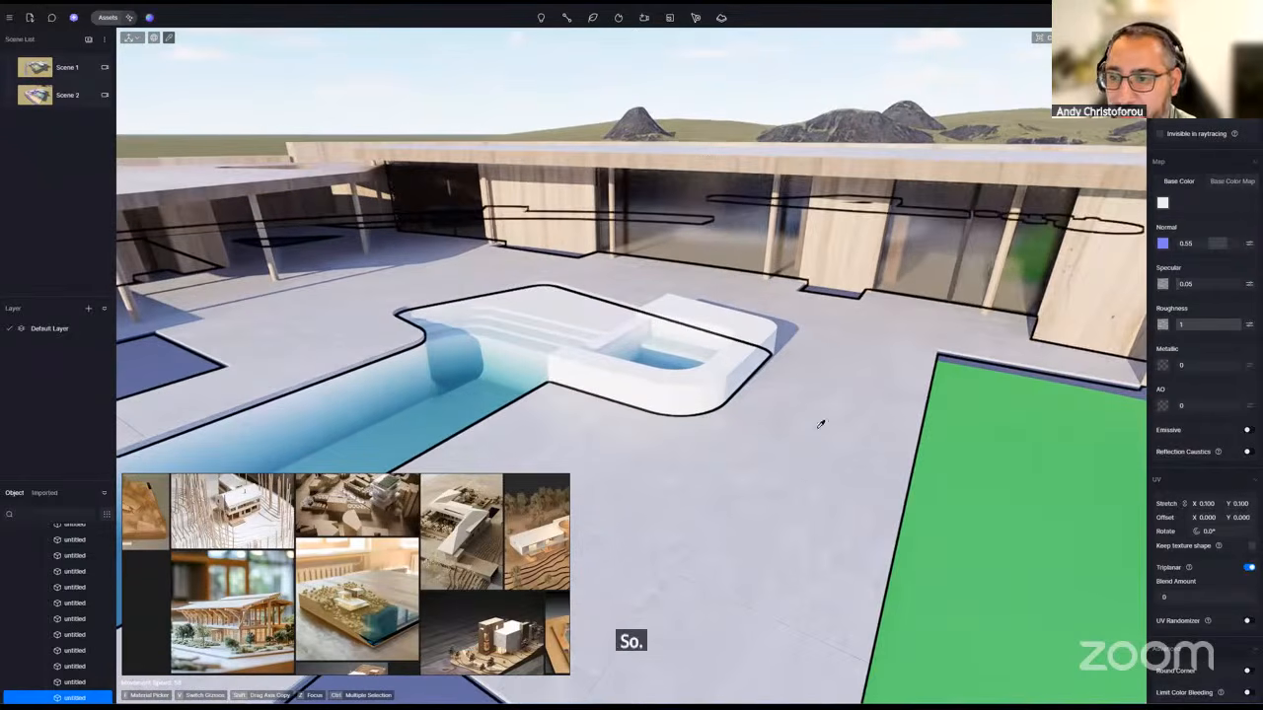
- Copy the white paving material onto the pool and raised spa surround, and open the pool material for editing
click(919, 350)
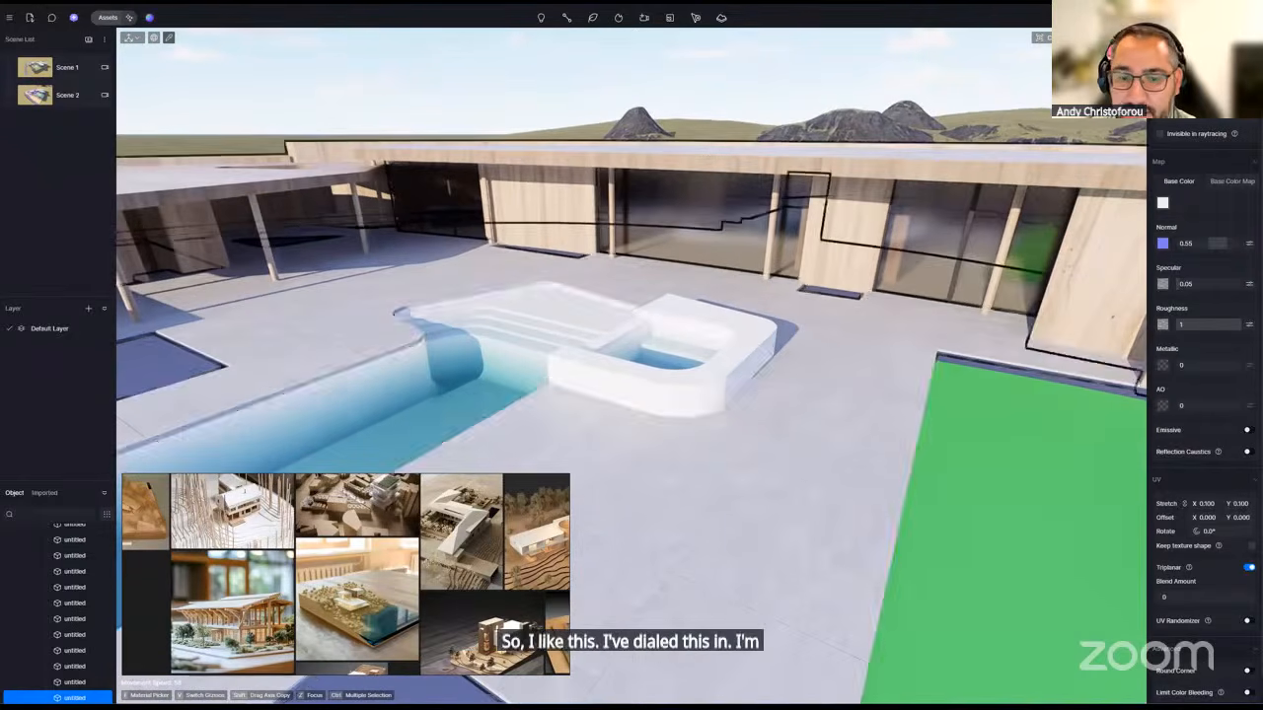
click(750, 344)
scroll(754, 349, up, 5)
key(Escape)
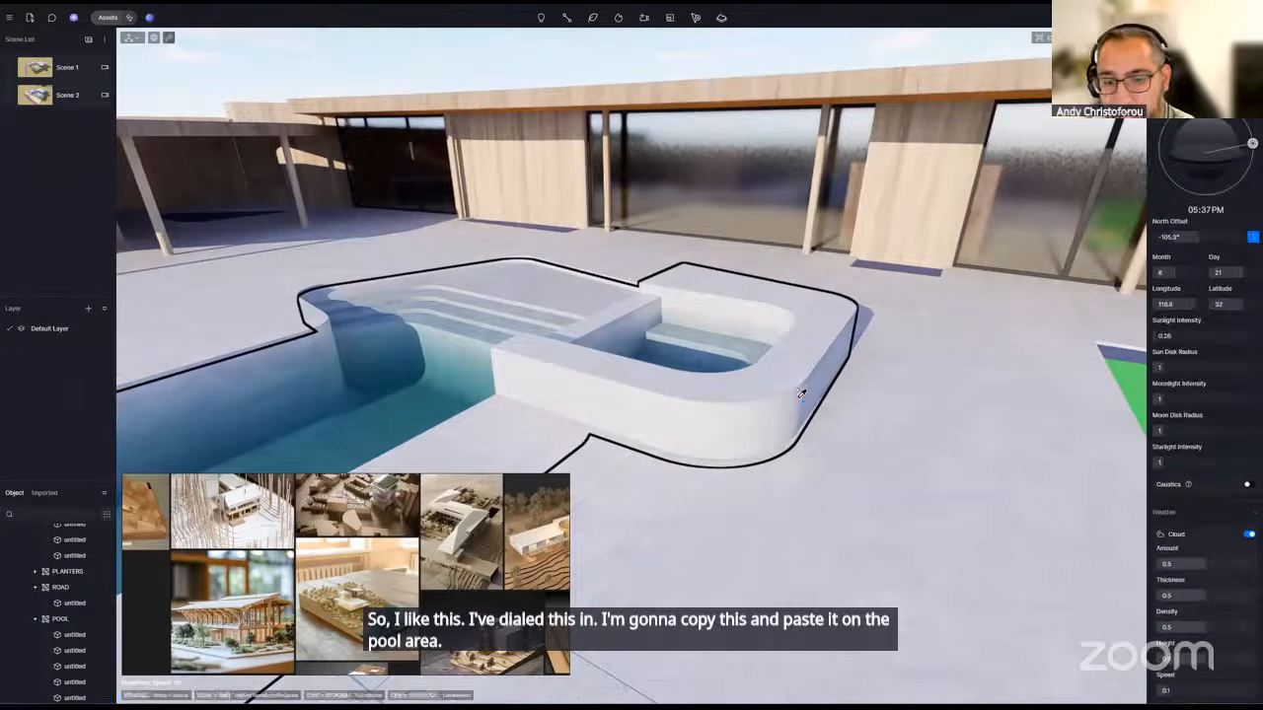
key(i)
click(788, 381)
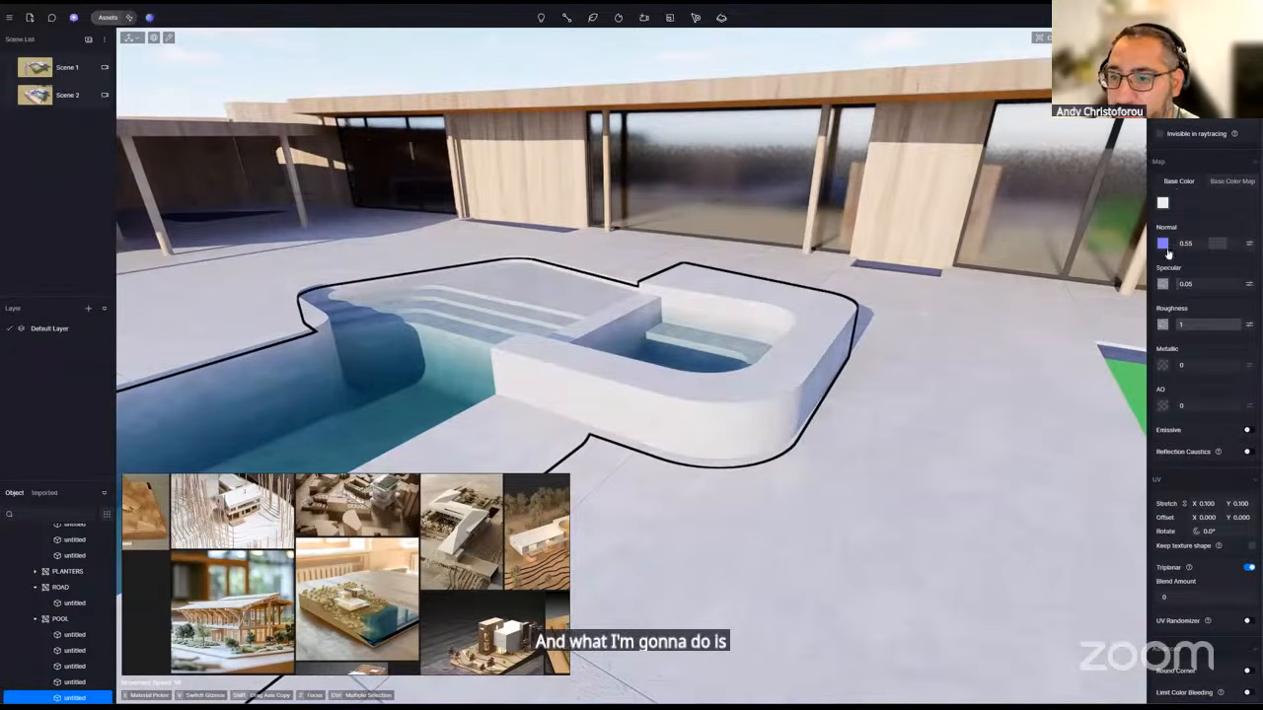
- Whiten the pool material by setting its base color map saturation to -47 and brightness to 28
click(1162, 203)
scroll(710, 392, up, 3)
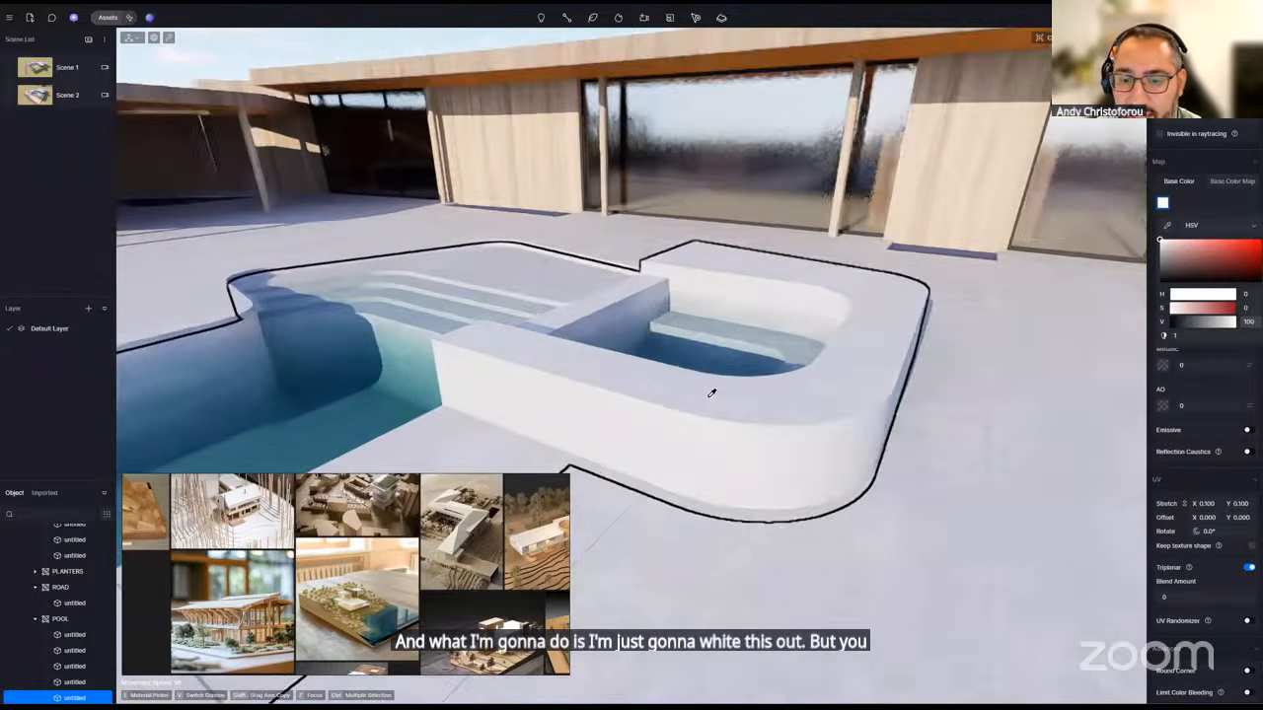
scroll(822, 418, down, 1)
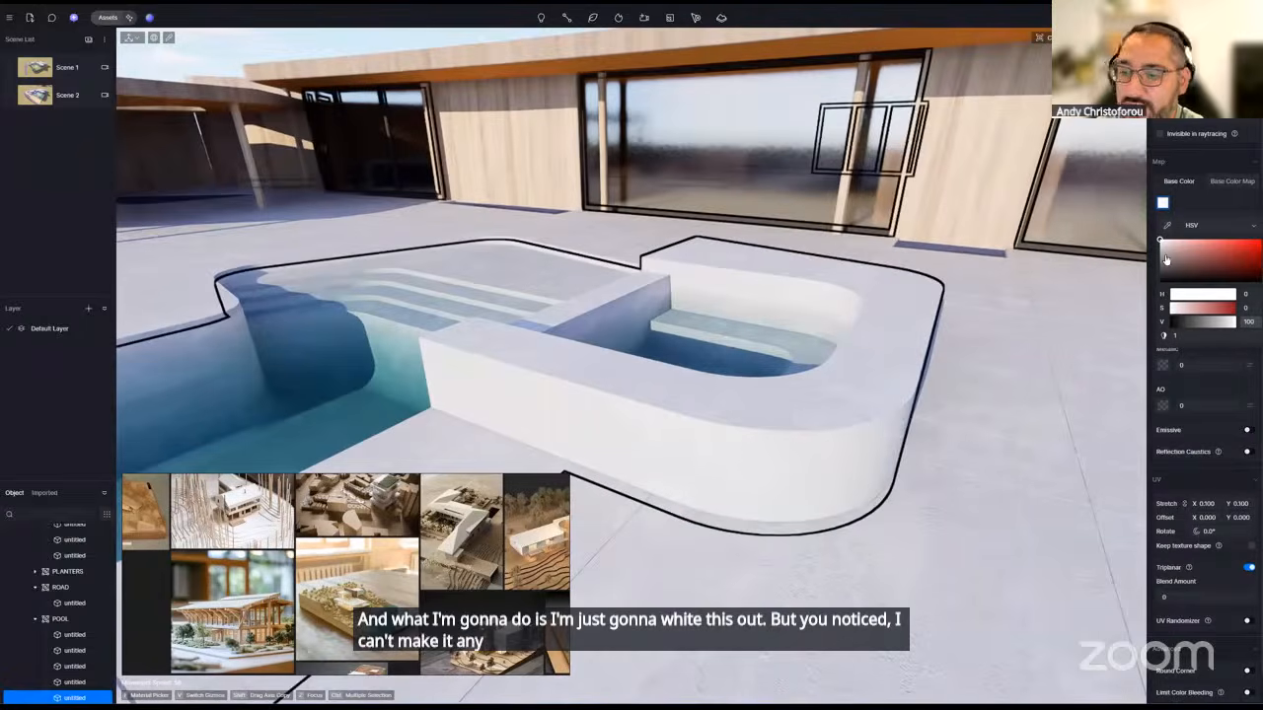
click(1228, 188)
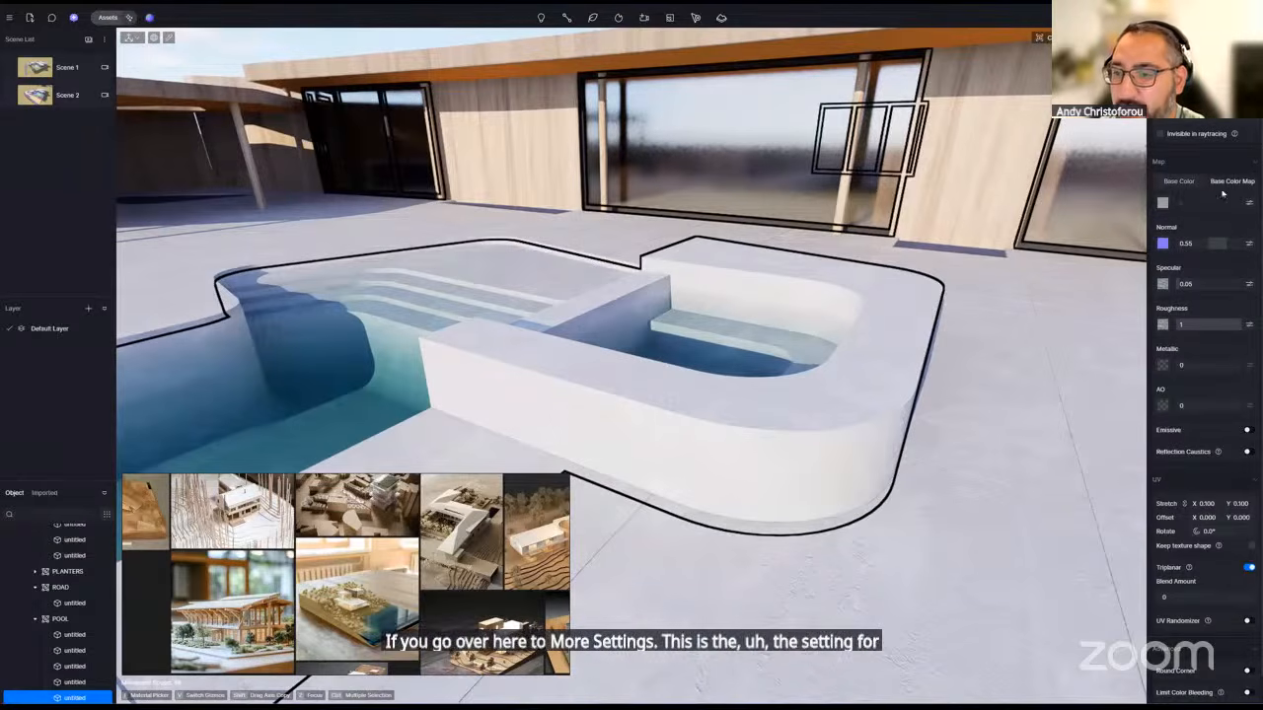
click(1249, 203)
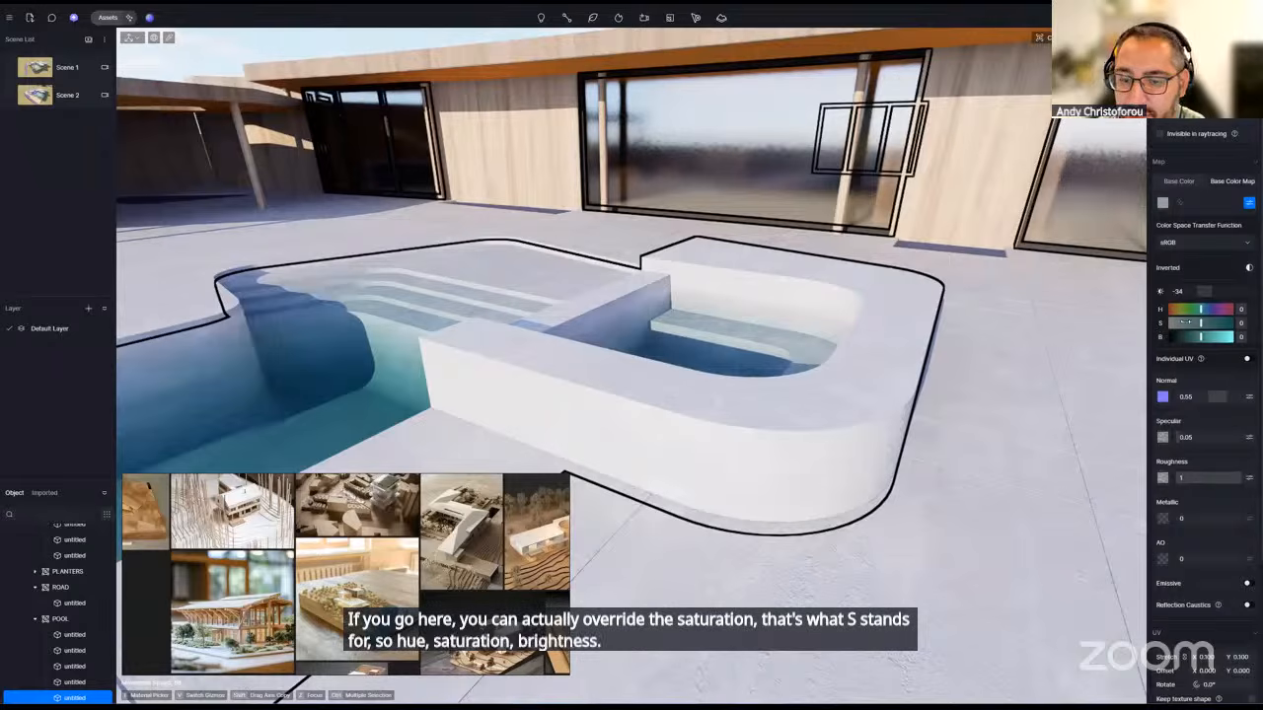
click(1187, 323)
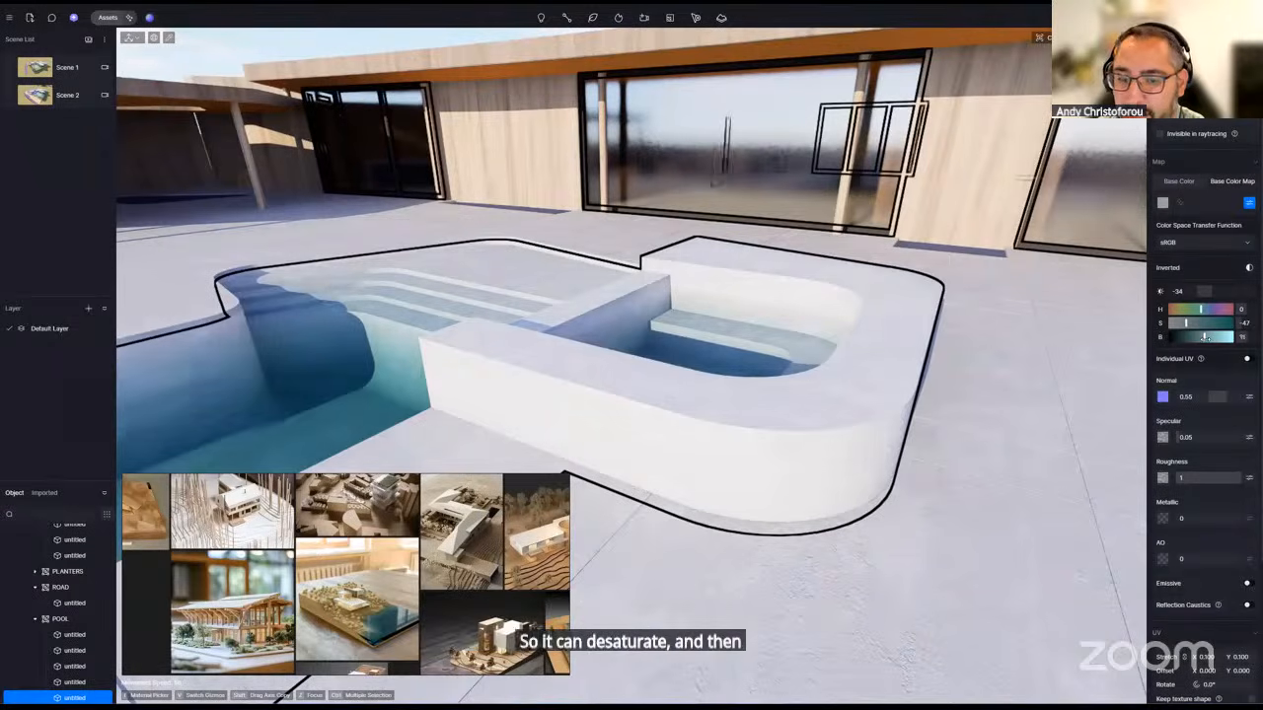
drag(1205, 338, 1209, 337)
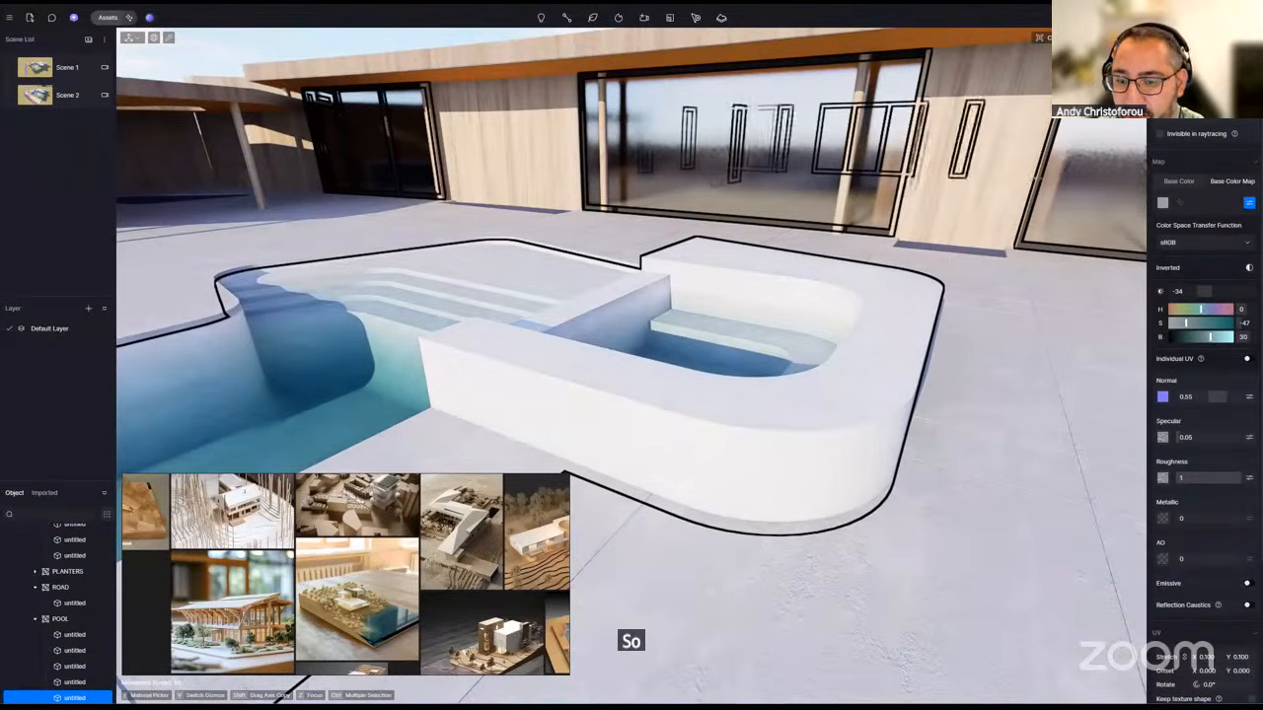
scroll(902, 430, down, 5)
scroll(789, 414, up, 5)
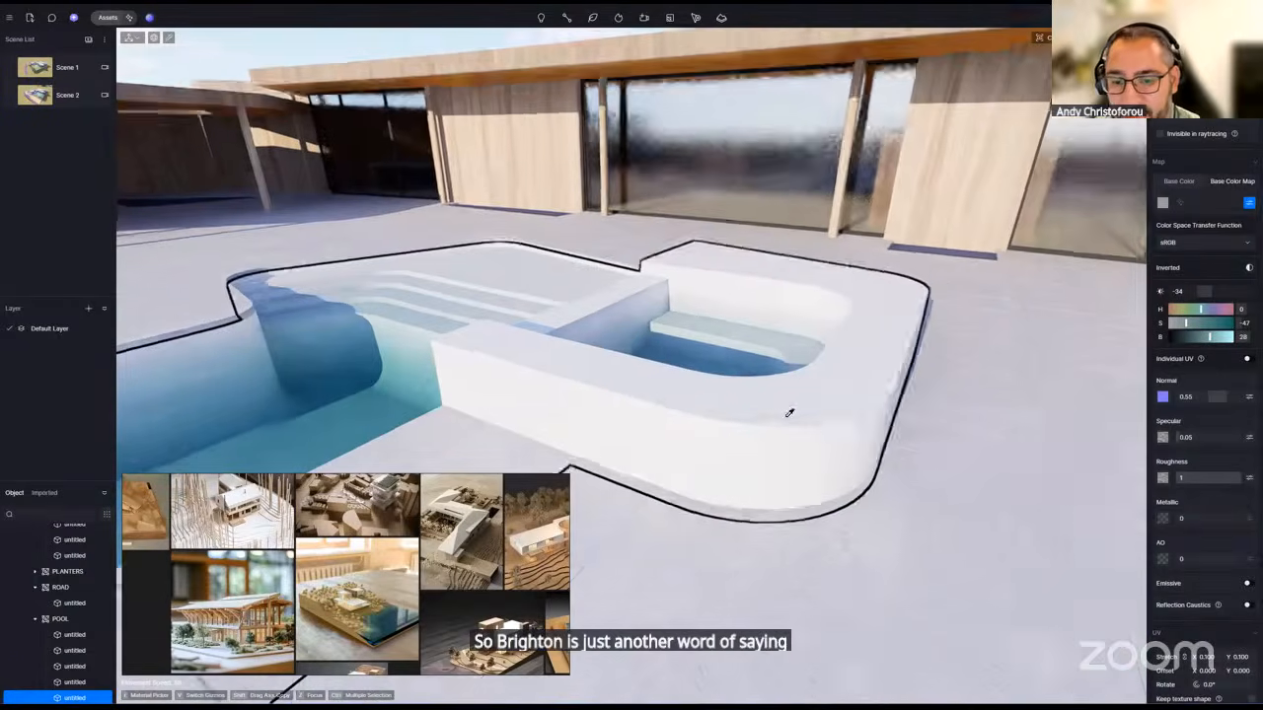
click(883, 523)
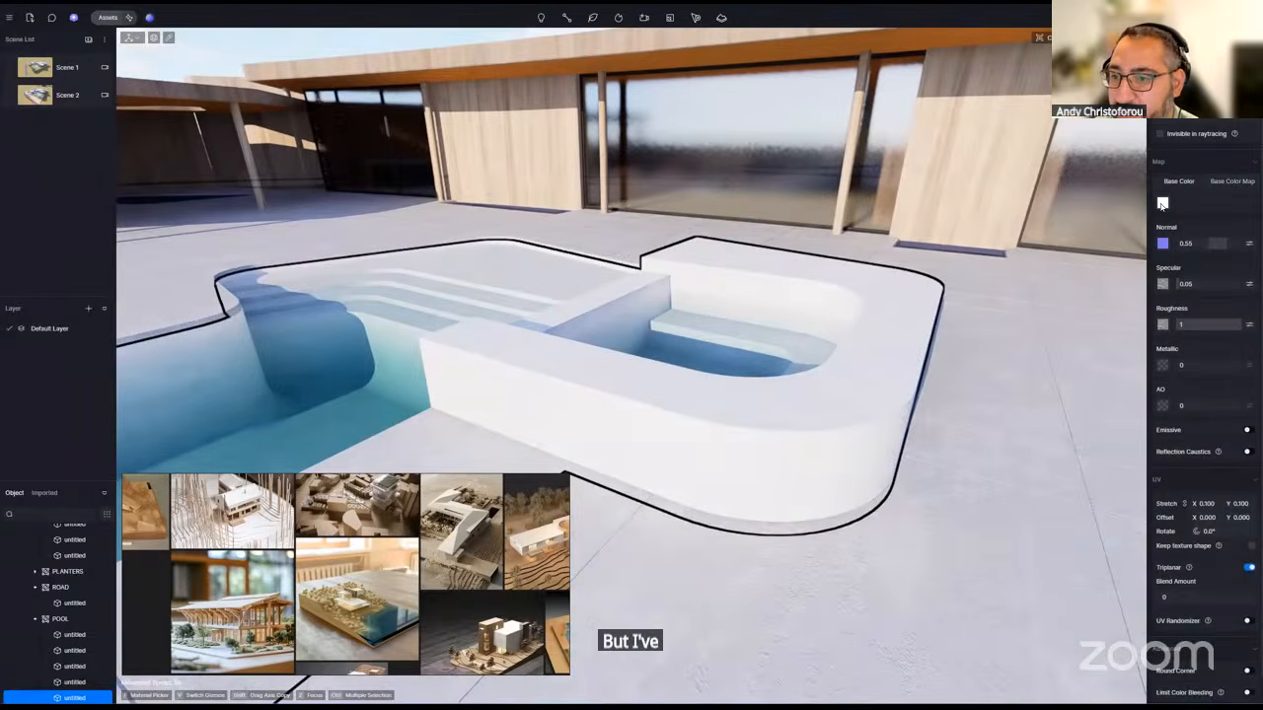
click(1228, 180)
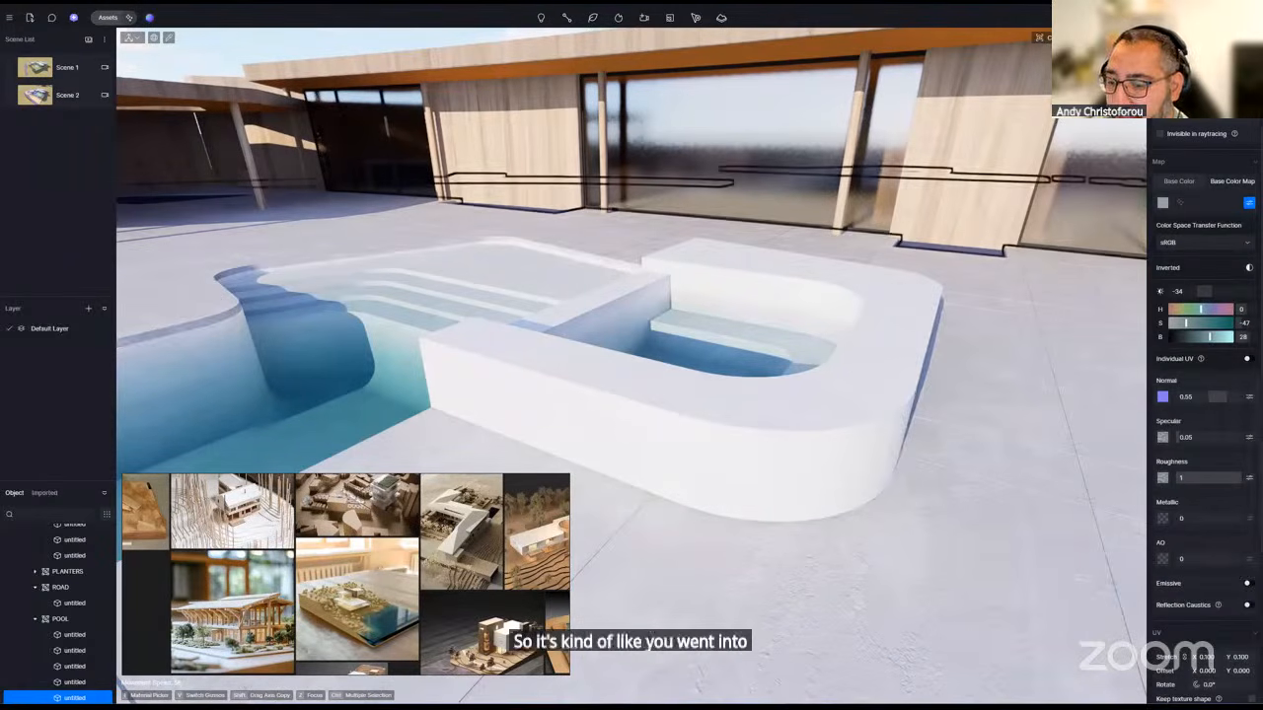
- Enable Round Corner on the pool surround's material
scroll(1189, 523, down, 1)
scroll(1189, 523, down, 5)
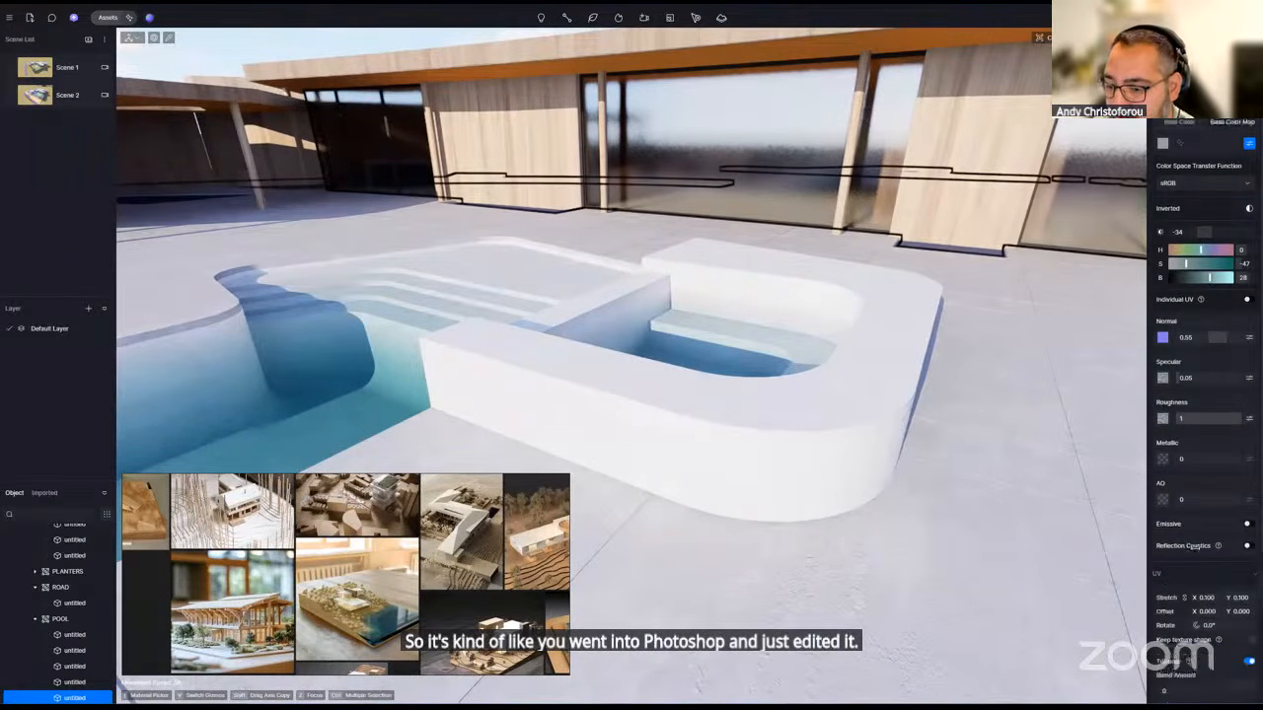
click(1249, 642)
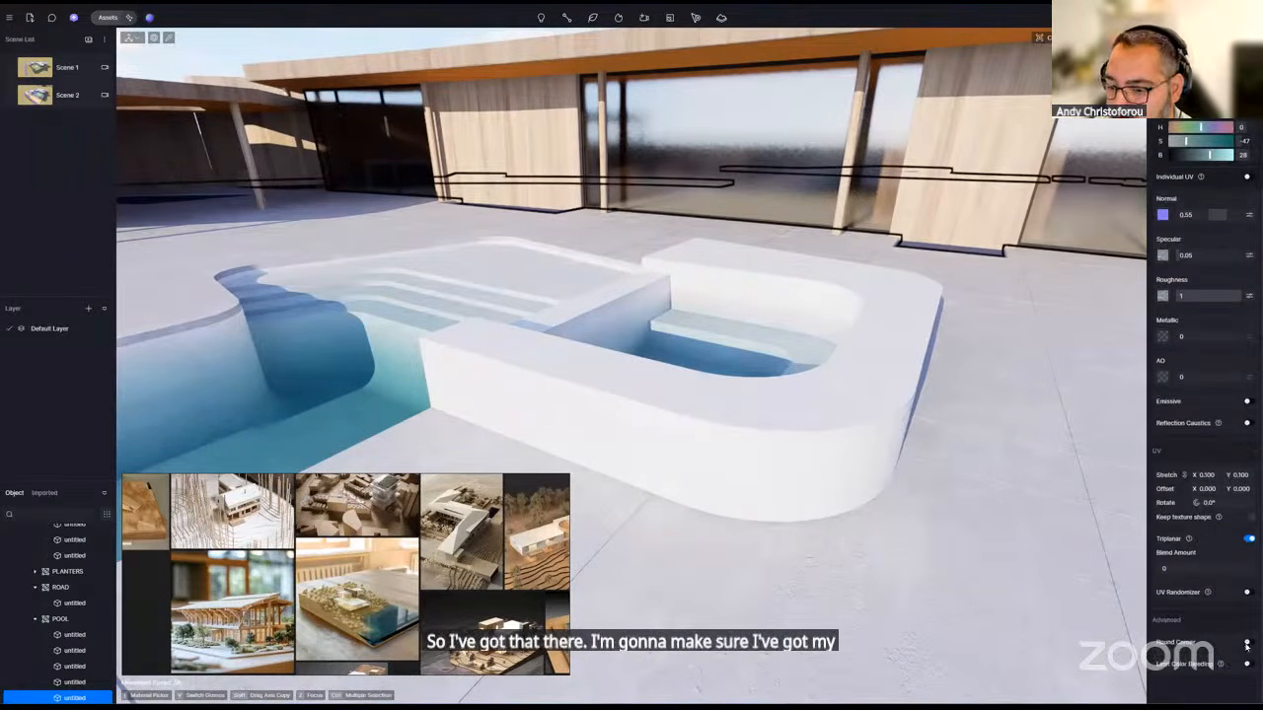
click(1249, 642)
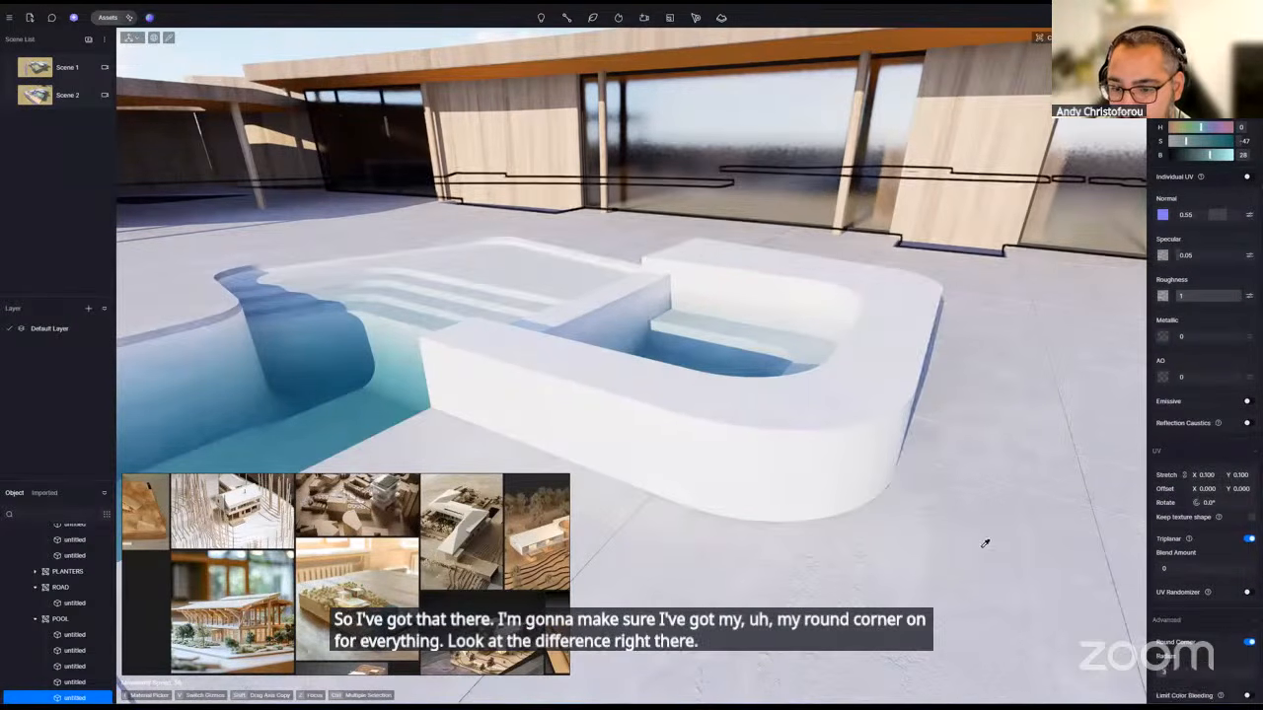
- Enable Round Corner on the white paving material and compare its joints up close with the option off and on
click(985, 543)
click(1247, 644)
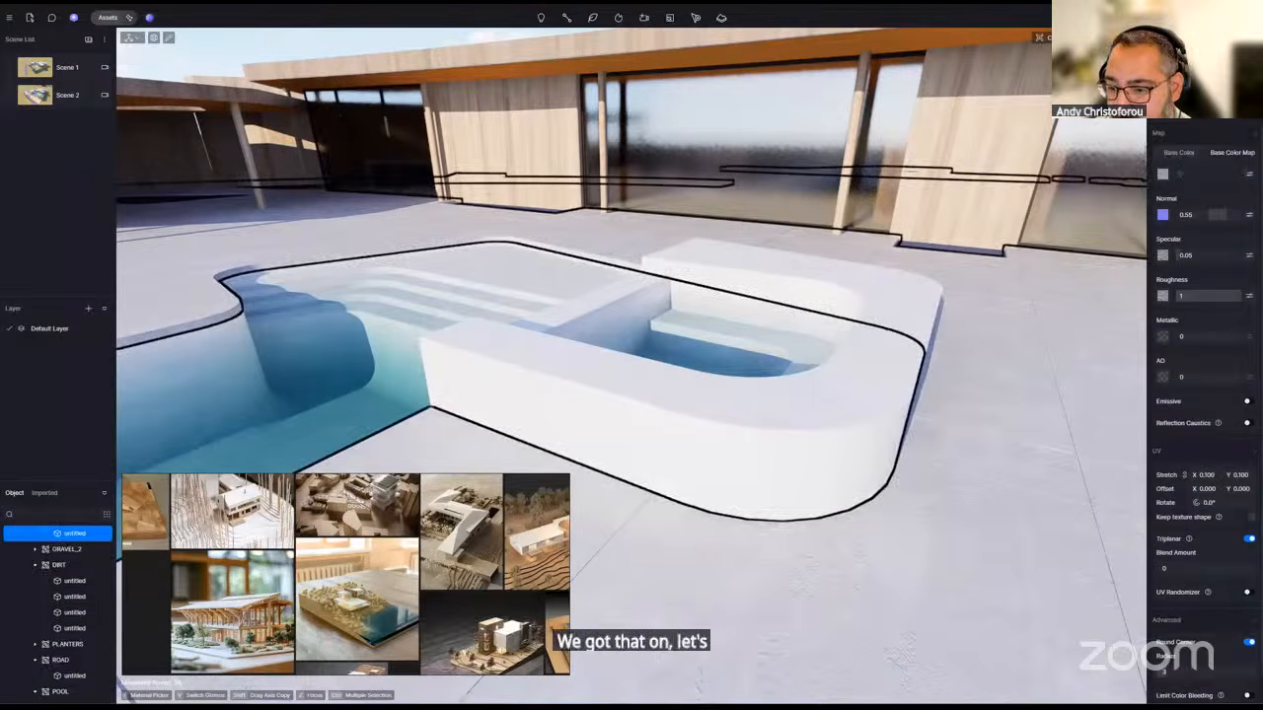
right_drag(917, 489, 901, 406)
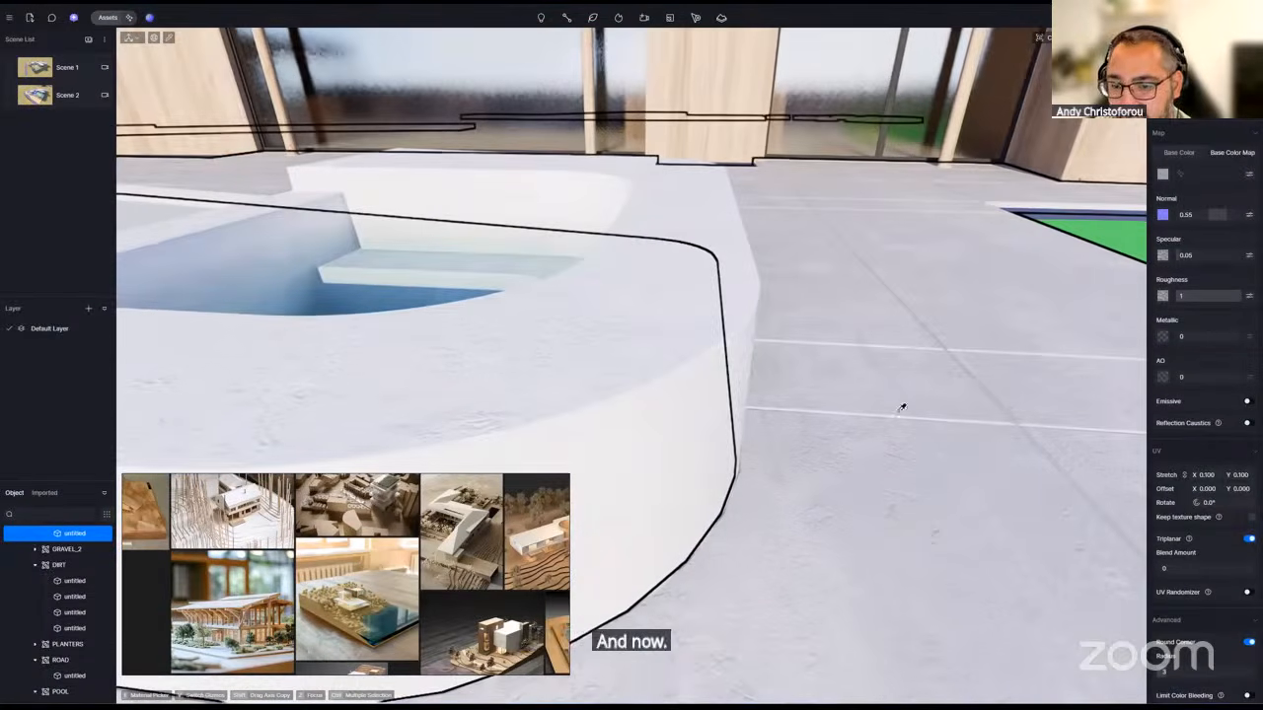
click(1248, 642)
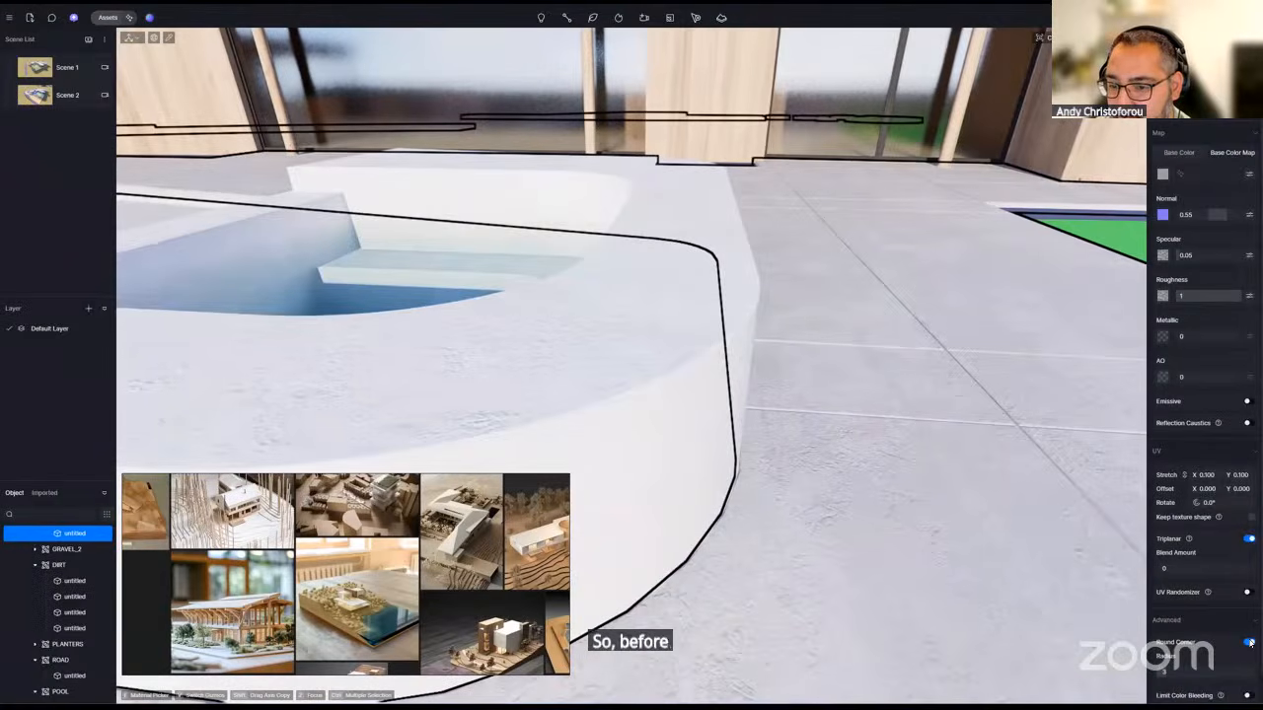
click(1248, 642)
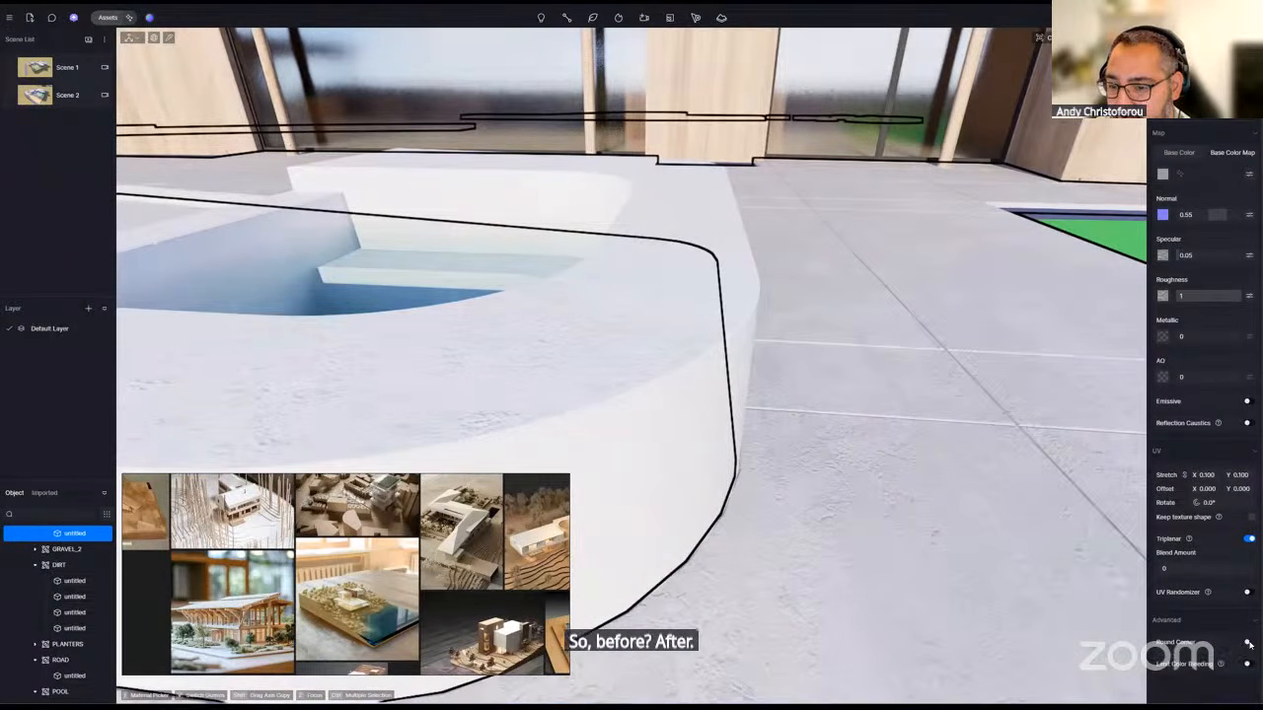
click(1248, 643)
- Leave the material editing and save the project
right_drag(631, 365, 552, 266)
key(s)
key(s)
right_drag(888, 394, 977, 493)
key(ctrl+s)
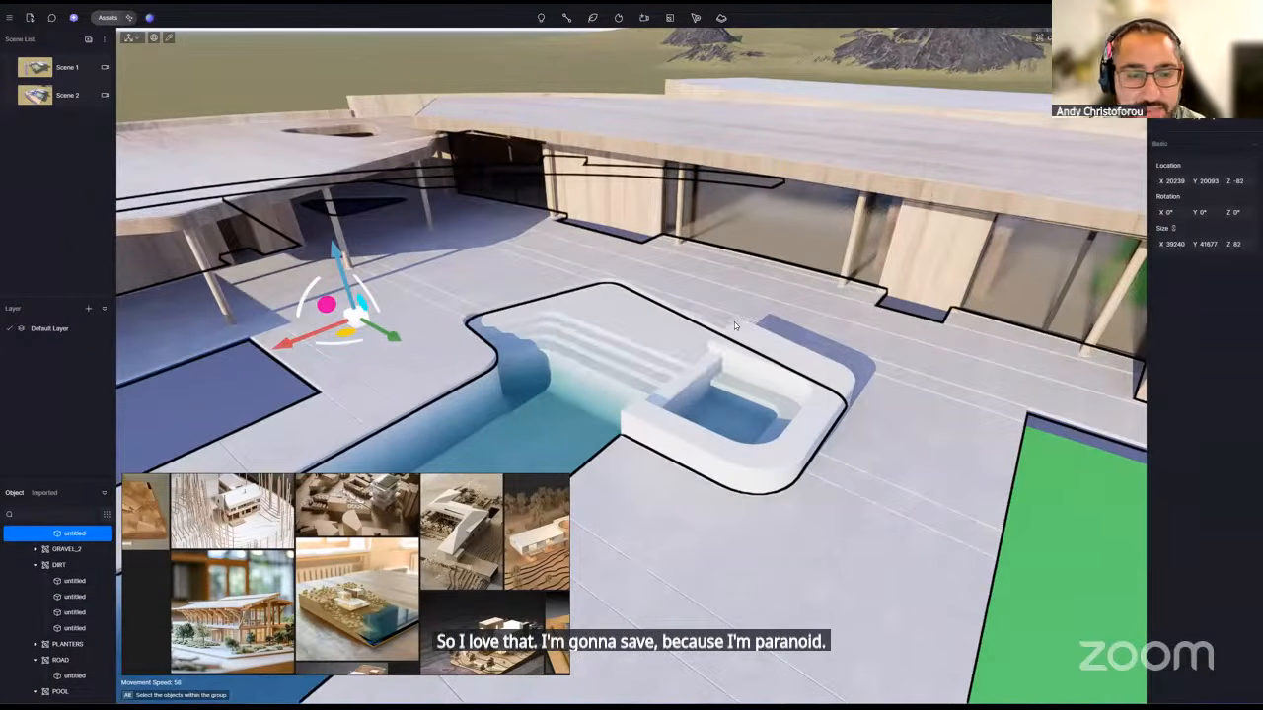
- Duplicate the house's wood material and apply the copy to the large green lawn area beside the pool
scroll(734, 322, down, 6)
scroll(769, 403, down, 3)
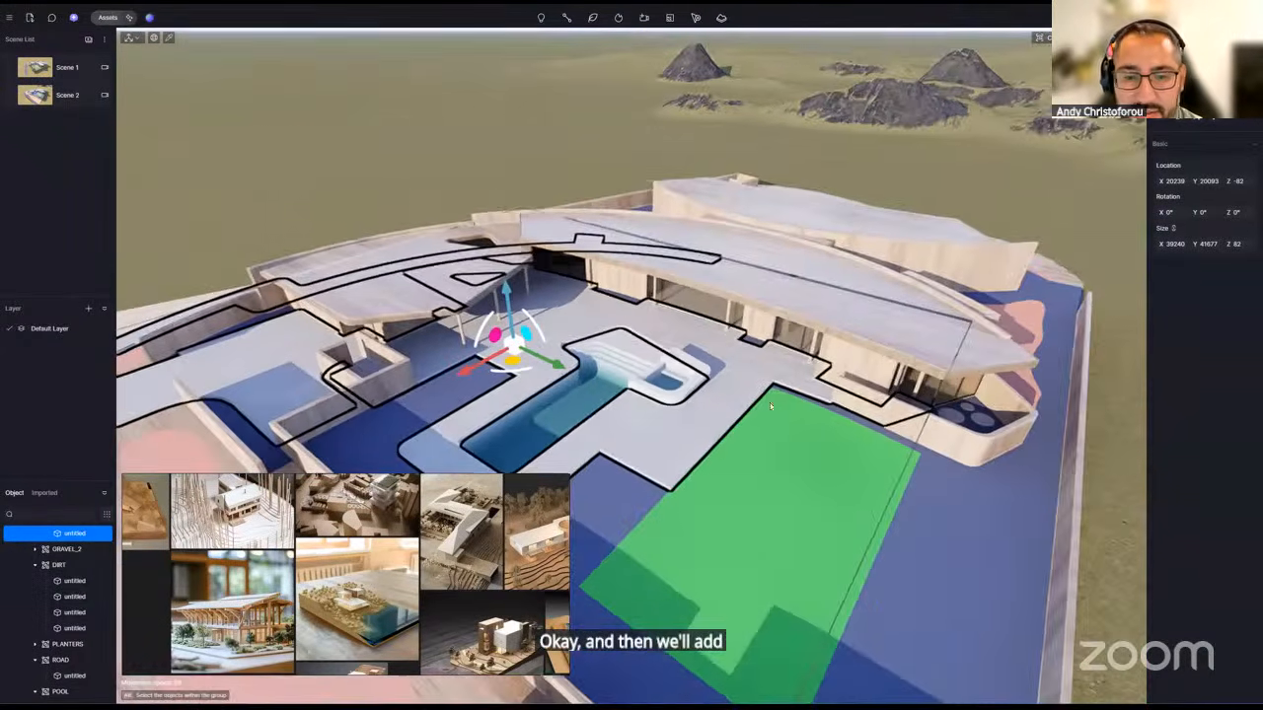
right_drag(769, 402, 815, 405)
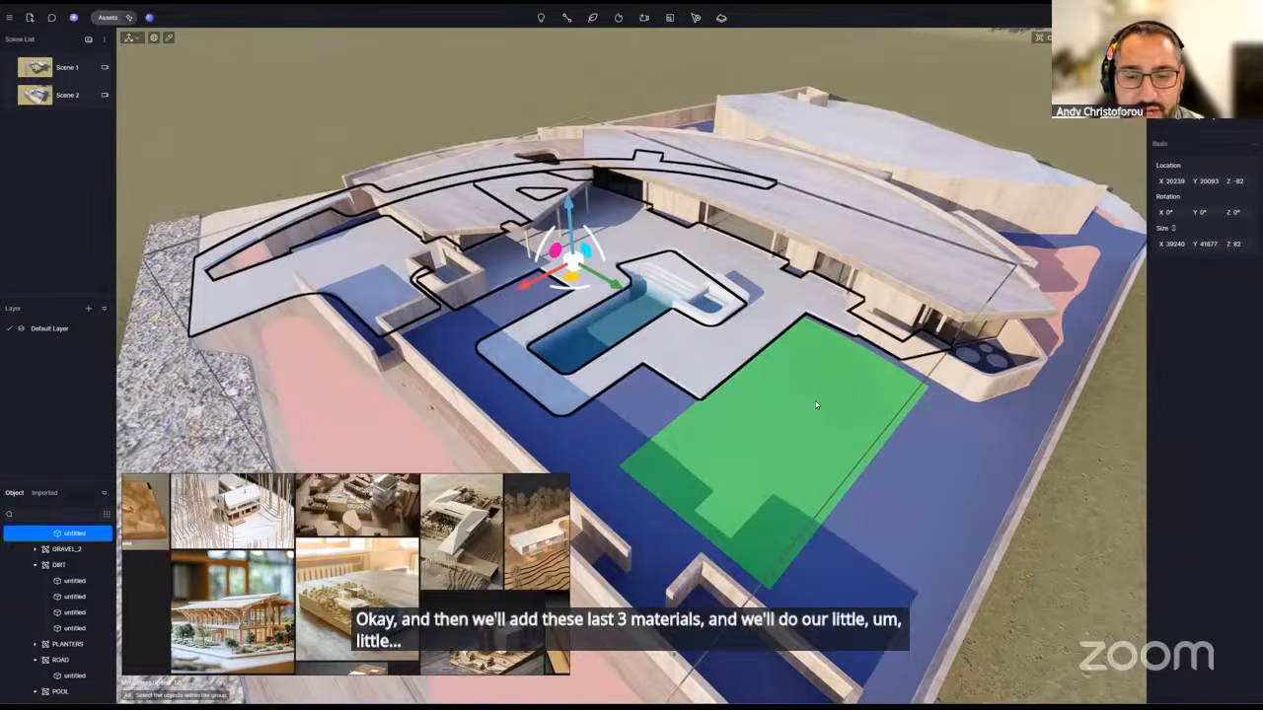
scroll(823, 395, up, 3)
right_drag(722, 450, 770, 355)
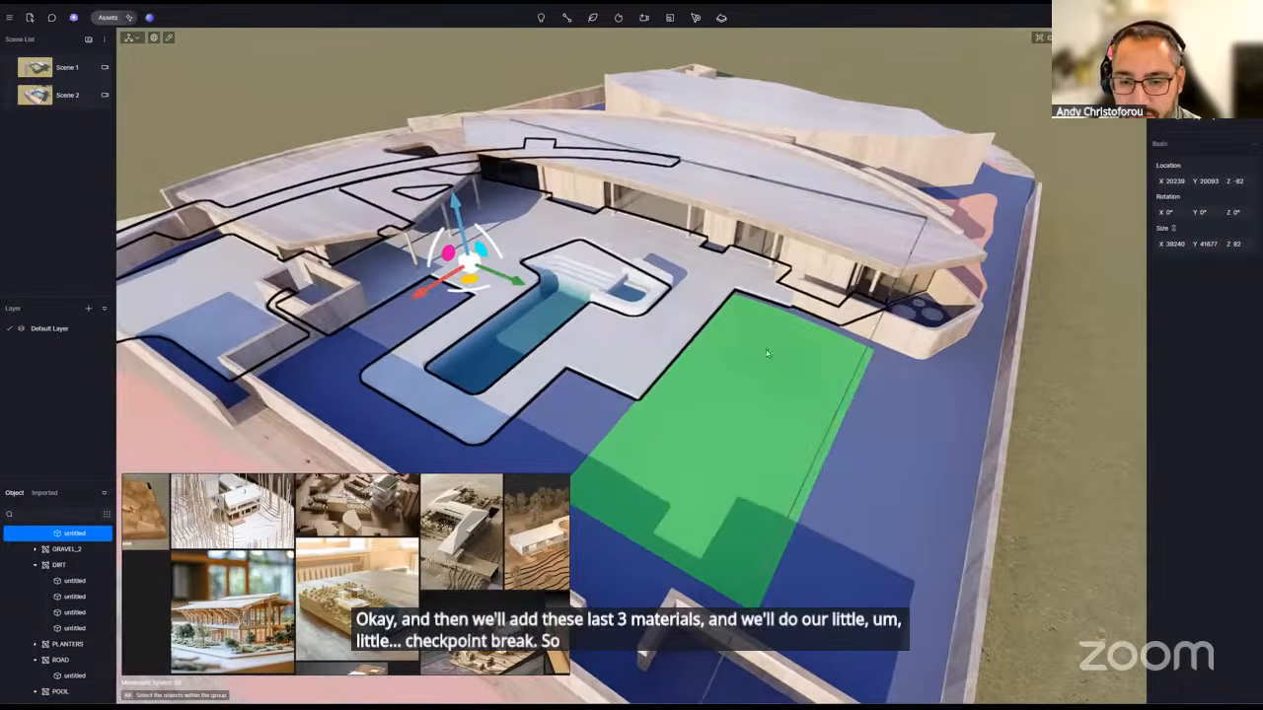
scroll(750, 436, up, 2)
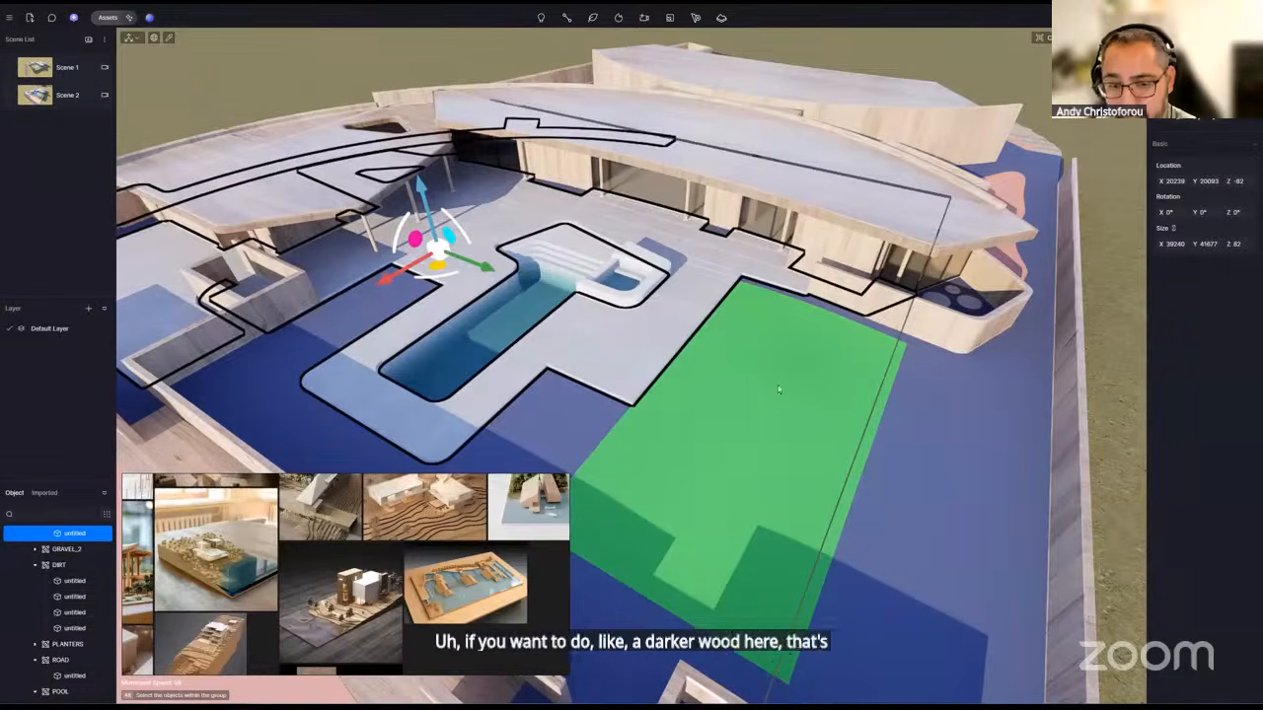
right_drag(769, 385, 749, 392)
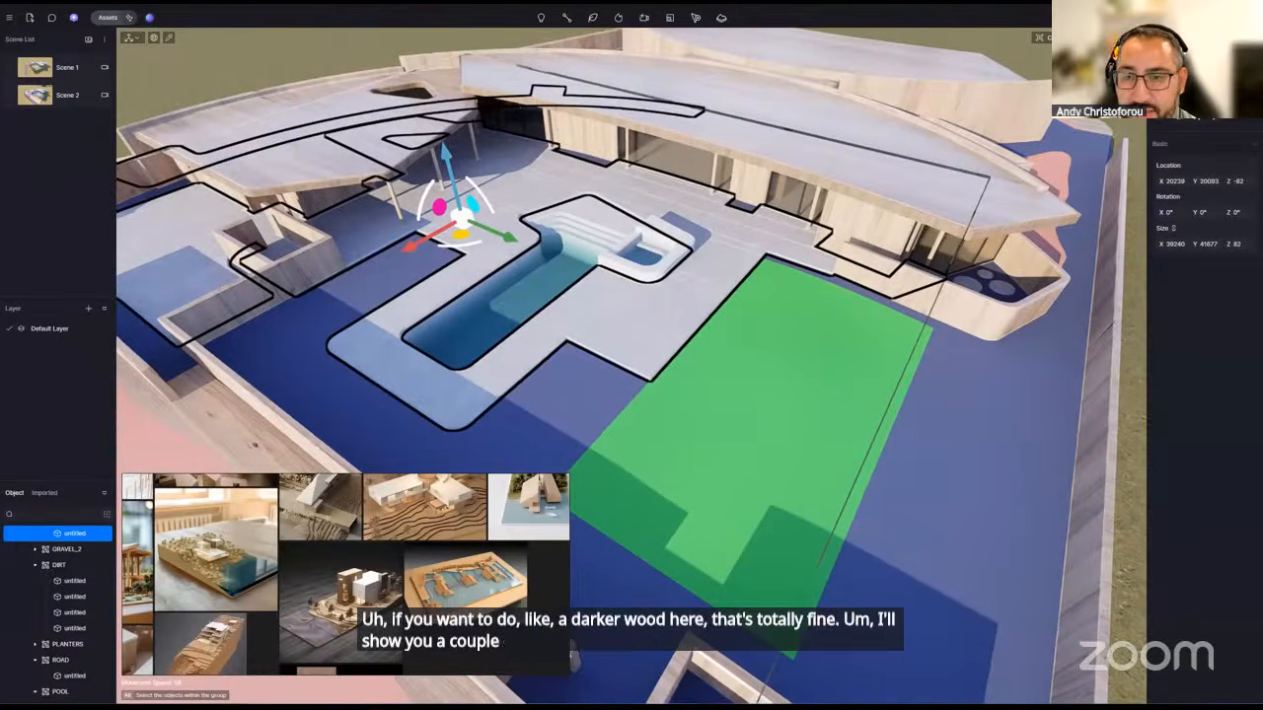
key(i)
click(886, 170)
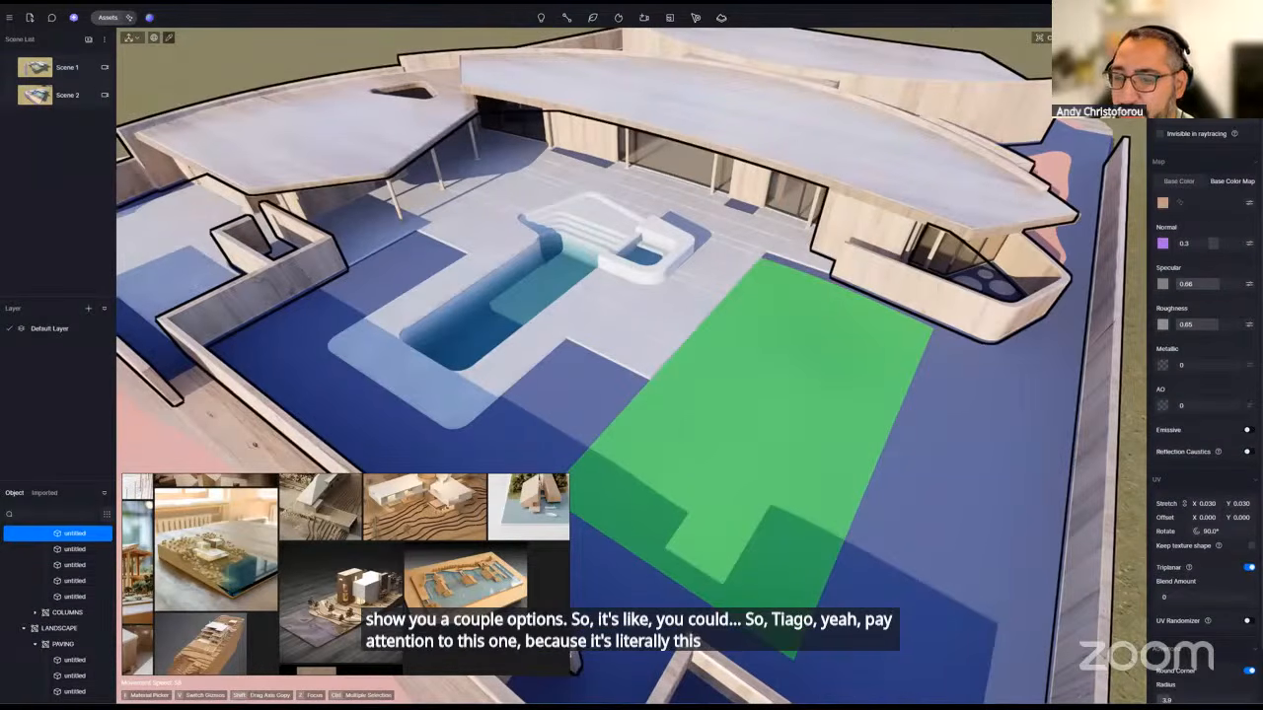
click(815, 365)
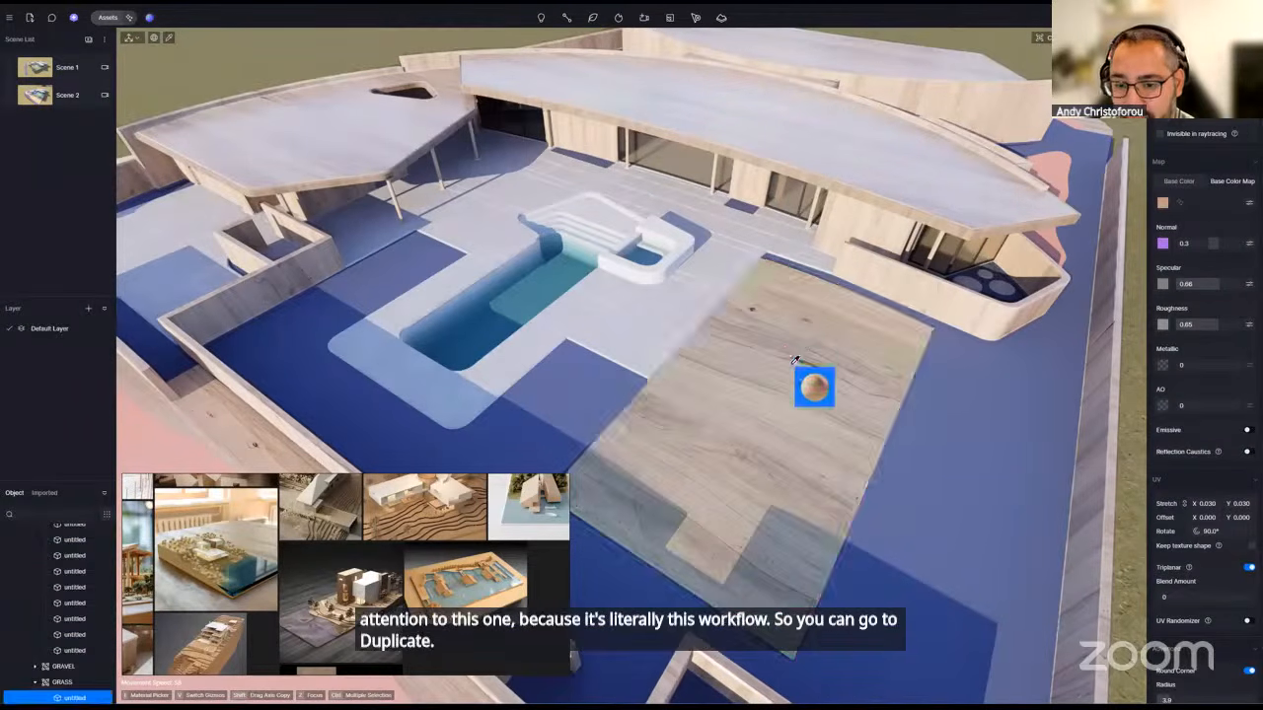
click(799, 356)
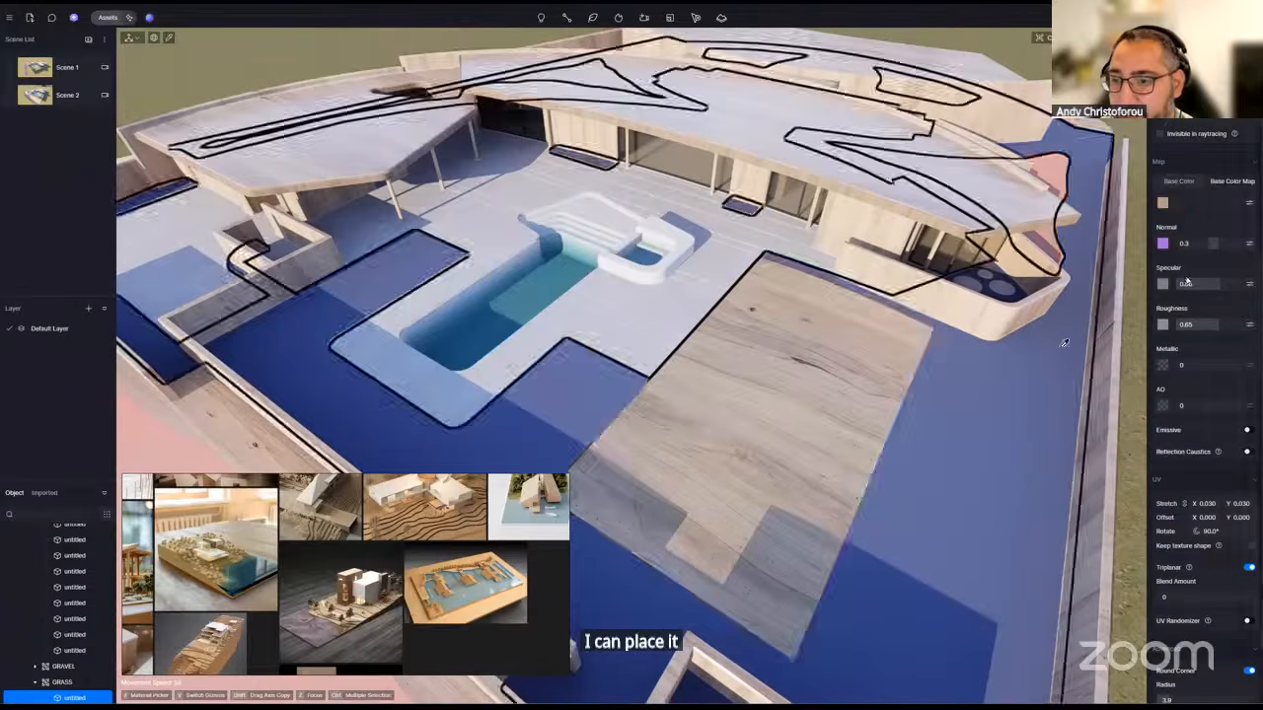
- Darken the wood on the lawn area by setting its base color to hue 0, saturation 0 and value 53
click(1162, 203)
drag(1160, 246, 1160, 260)
scroll(842, 375, down, 4)
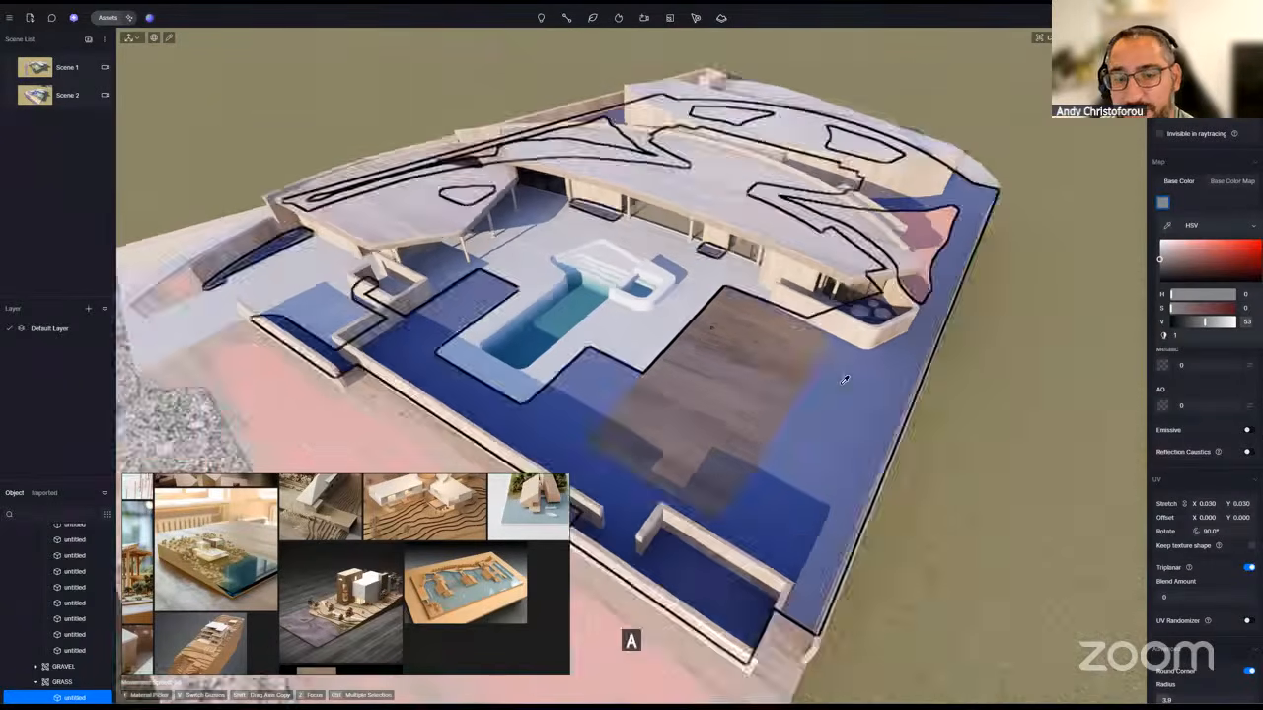
scroll(842, 379, up, 2)
scroll(860, 371, up, 1)
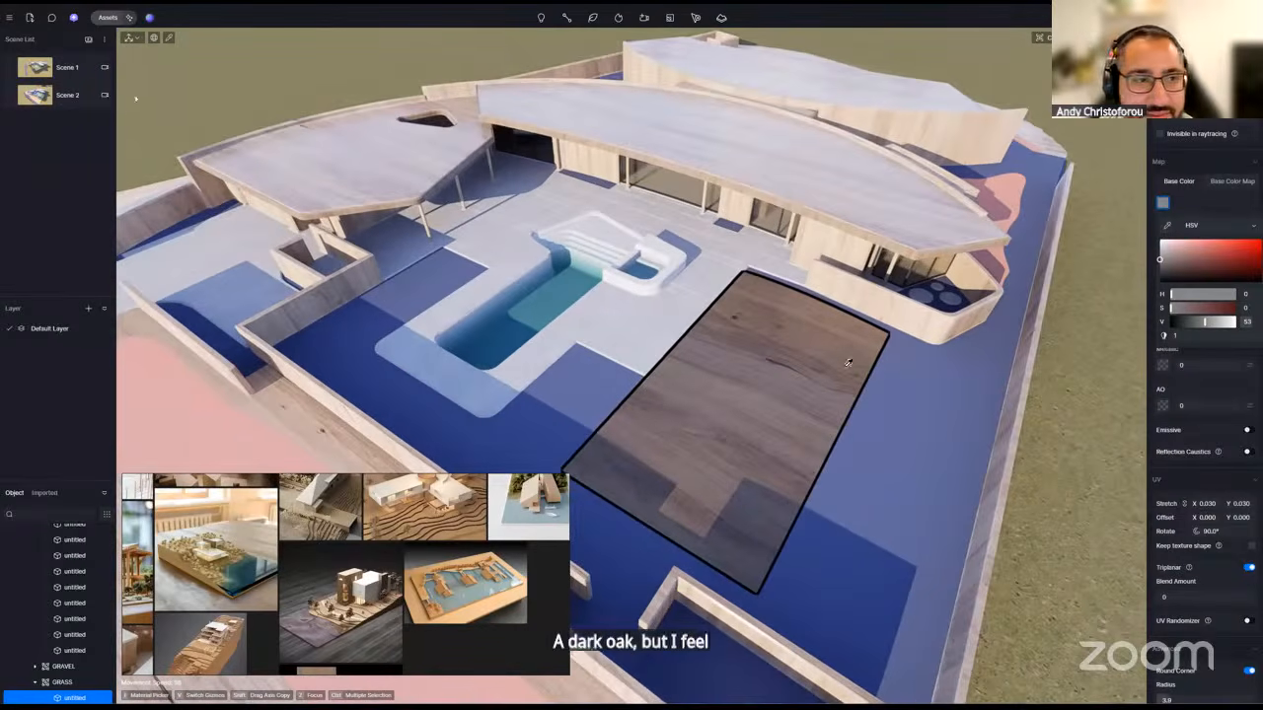
- Clear the wallpaper search in the online material library and browse the Grass category under Natural Raw Material
click(107, 16)
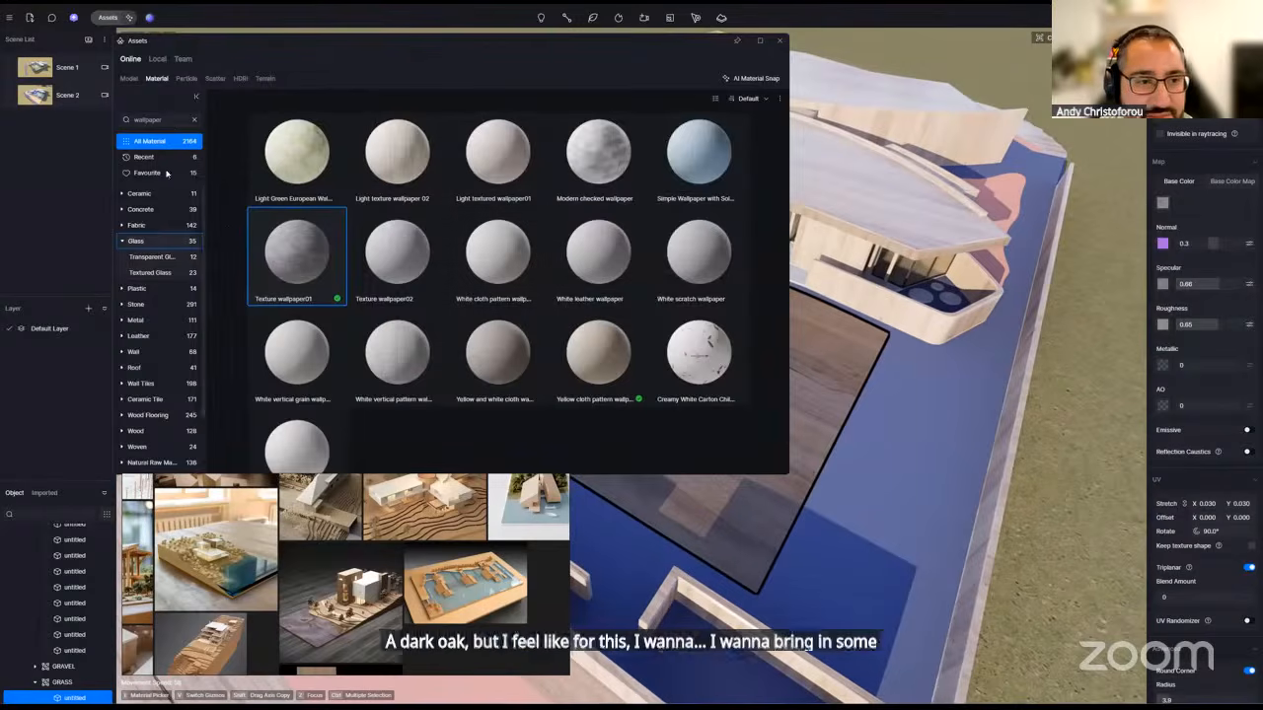
click(194, 121)
click(172, 241)
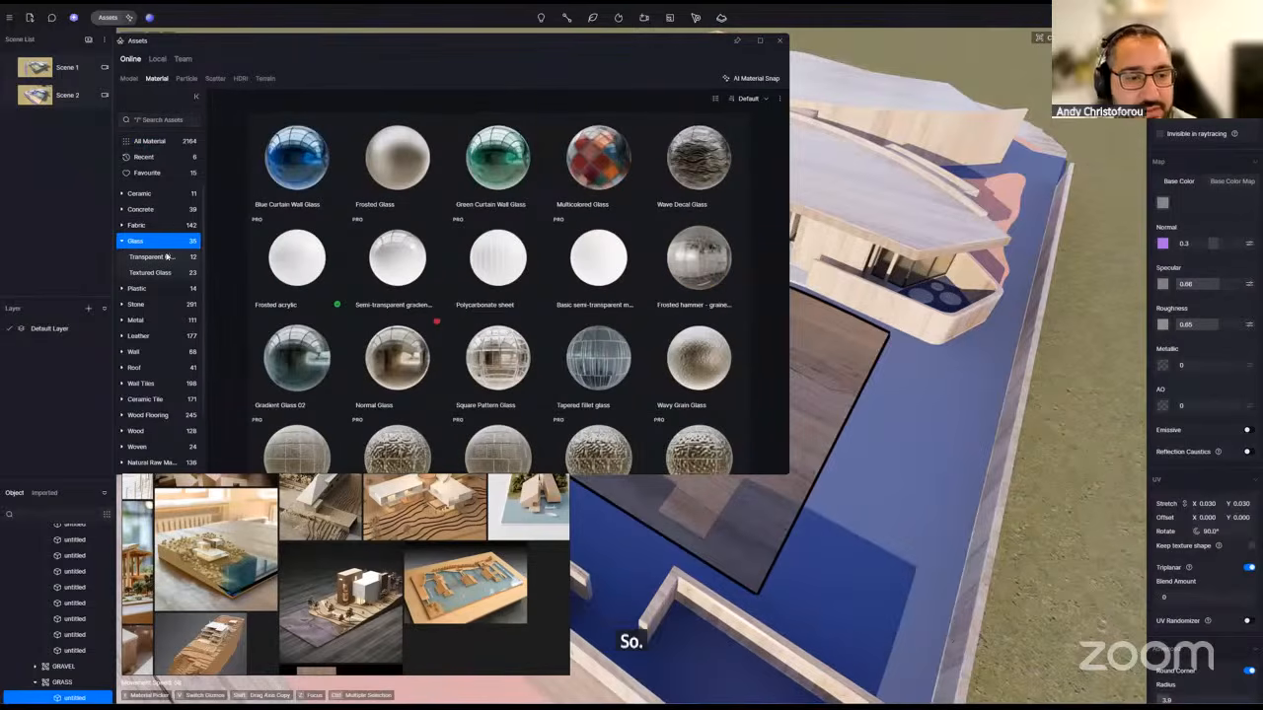
scroll(158, 284, down, 3)
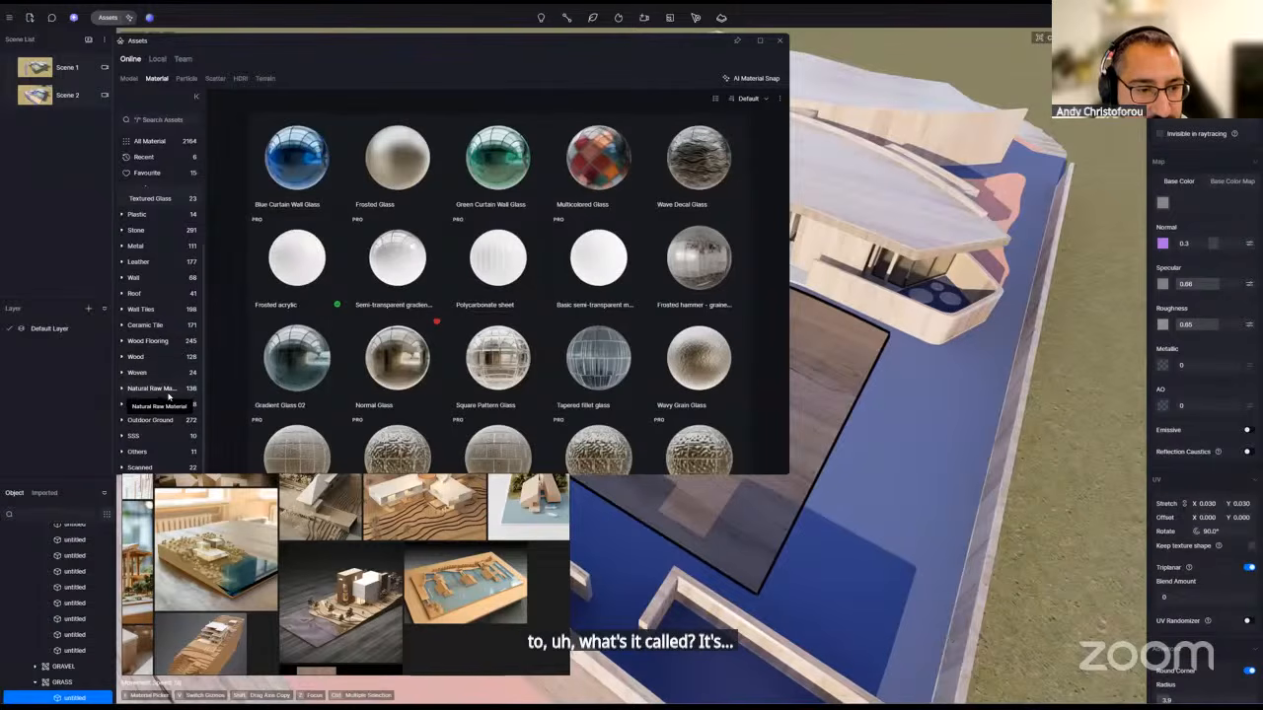
click(121, 388)
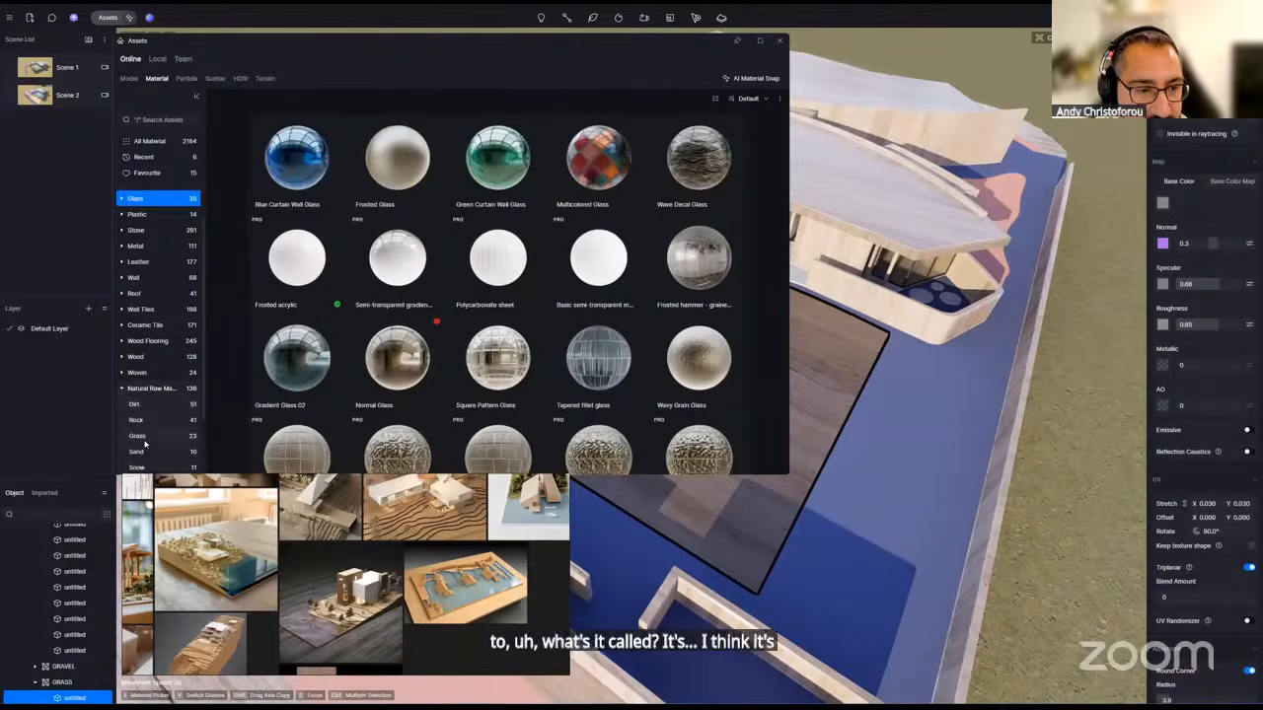
click(192, 436)
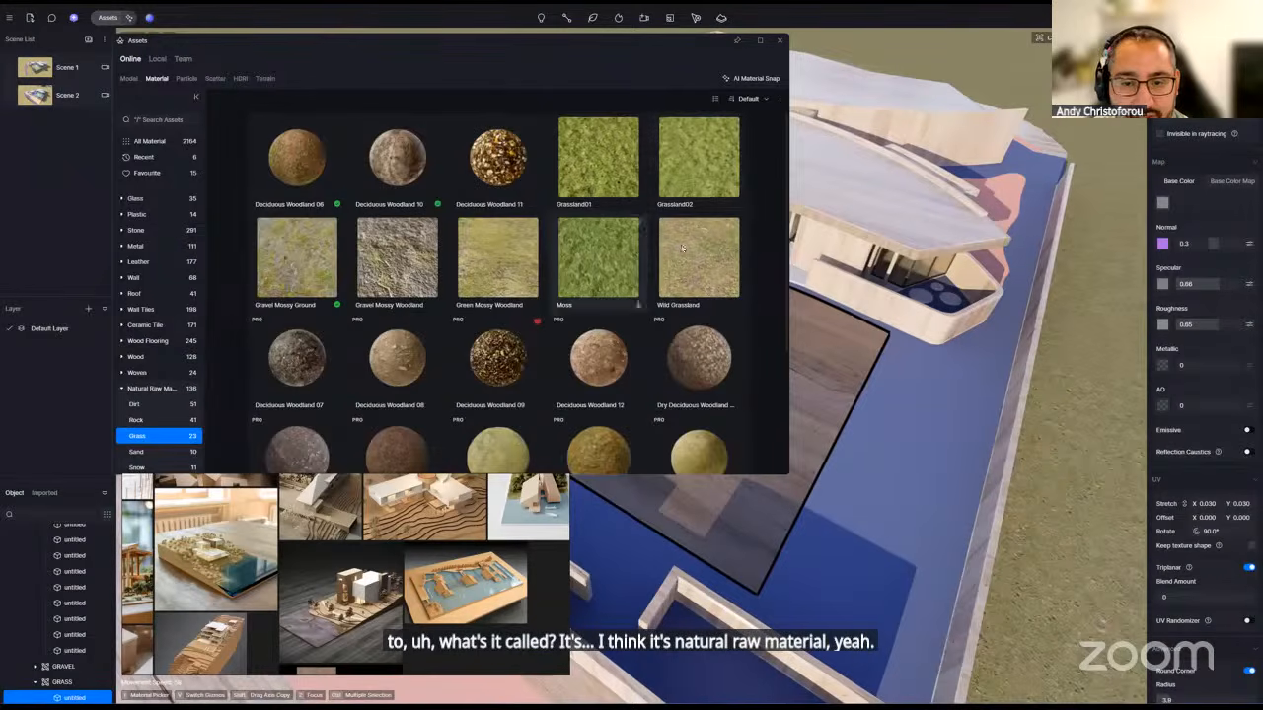
scroll(631, 315, down, 2)
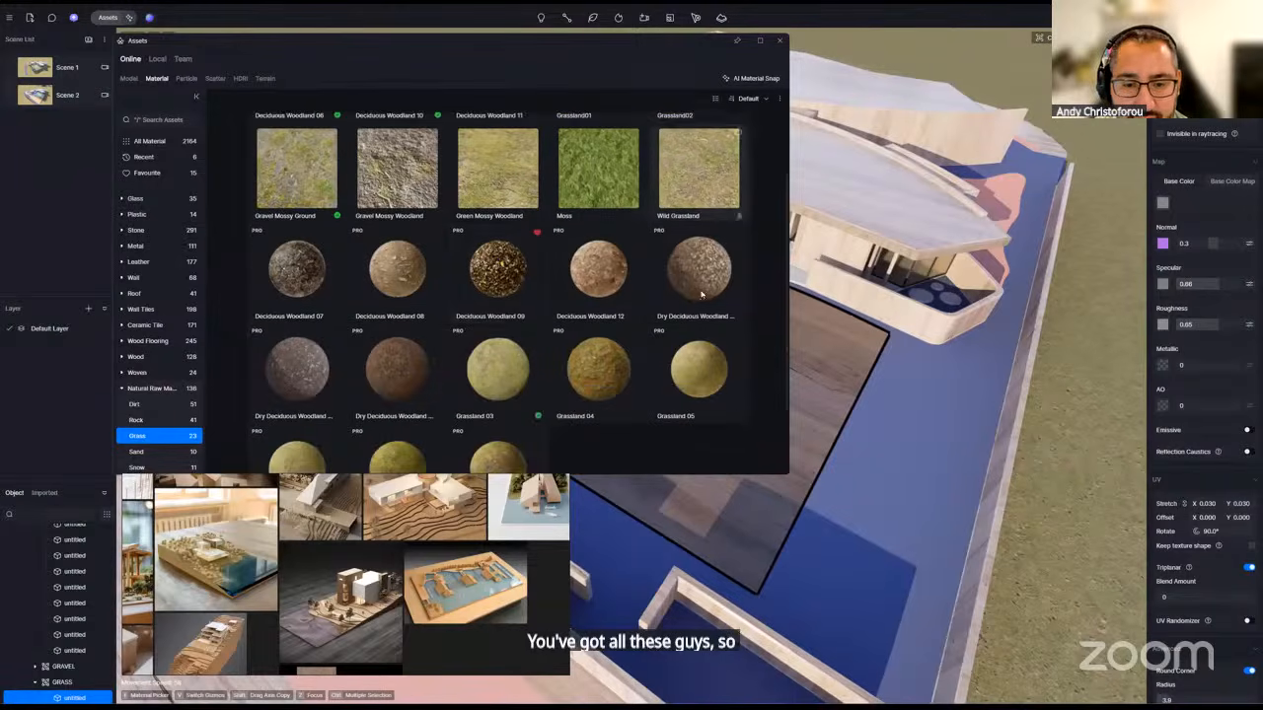
scroll(596, 400, down, 1)
scroll(596, 395, up, 3)
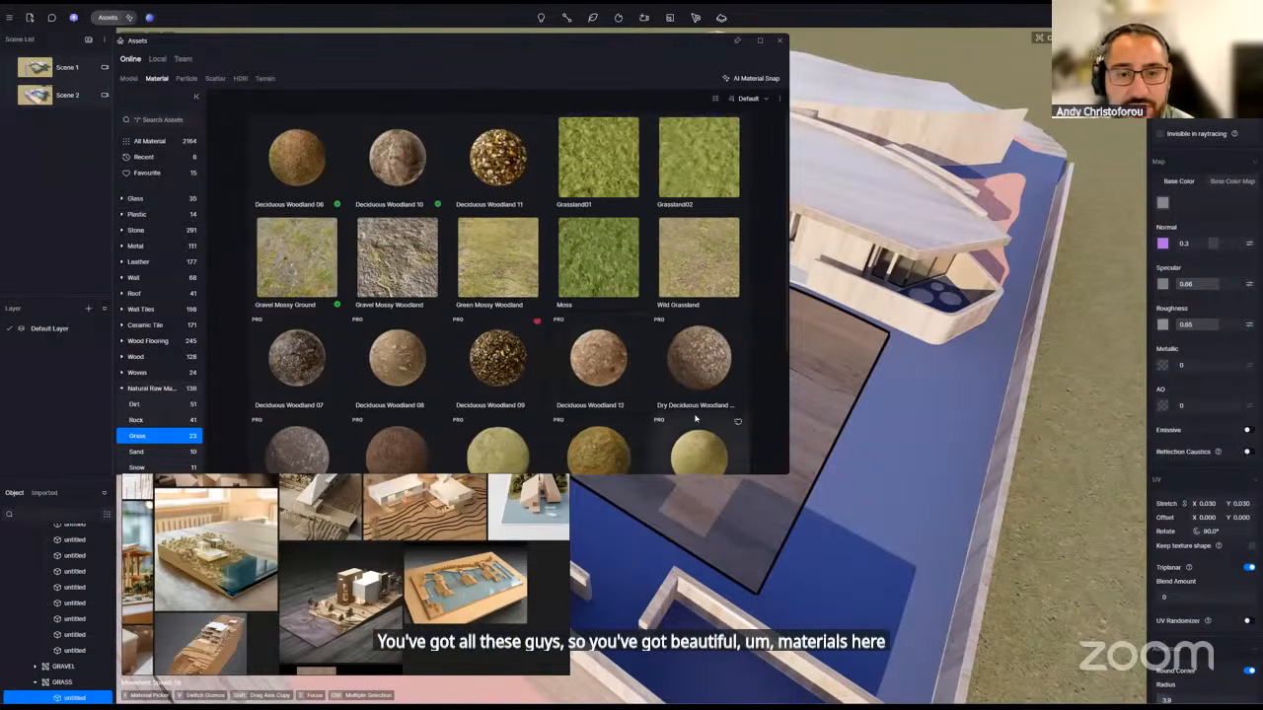
- Search the material library for "moss", apply Moss Ground to the large lawn area and close the library
click(173, 118)
text(moss)
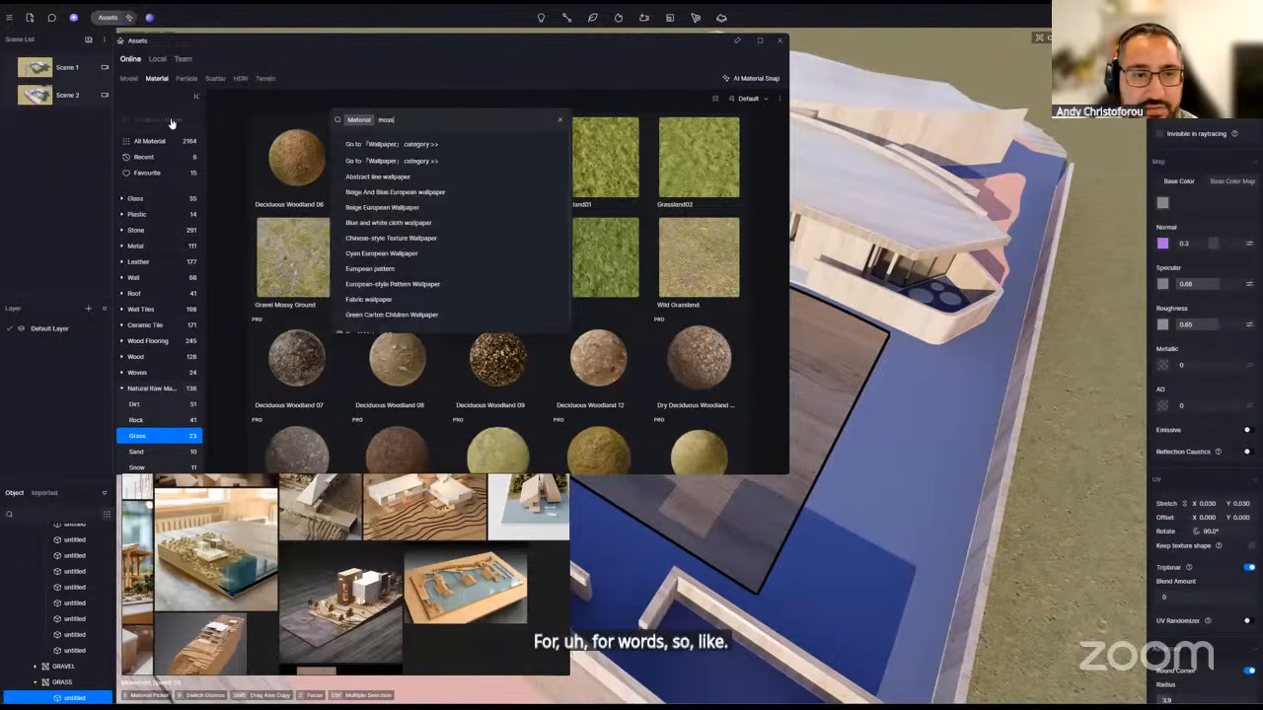
key(Return)
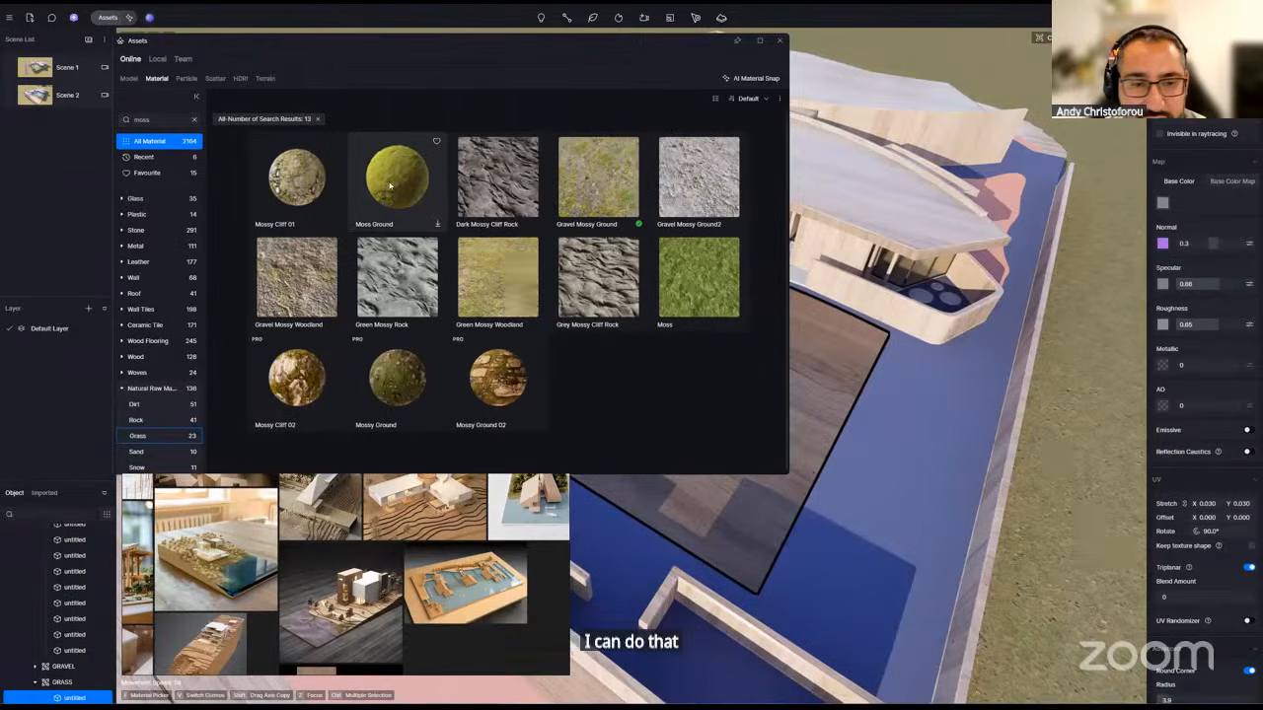
drag(390, 185, 874, 356)
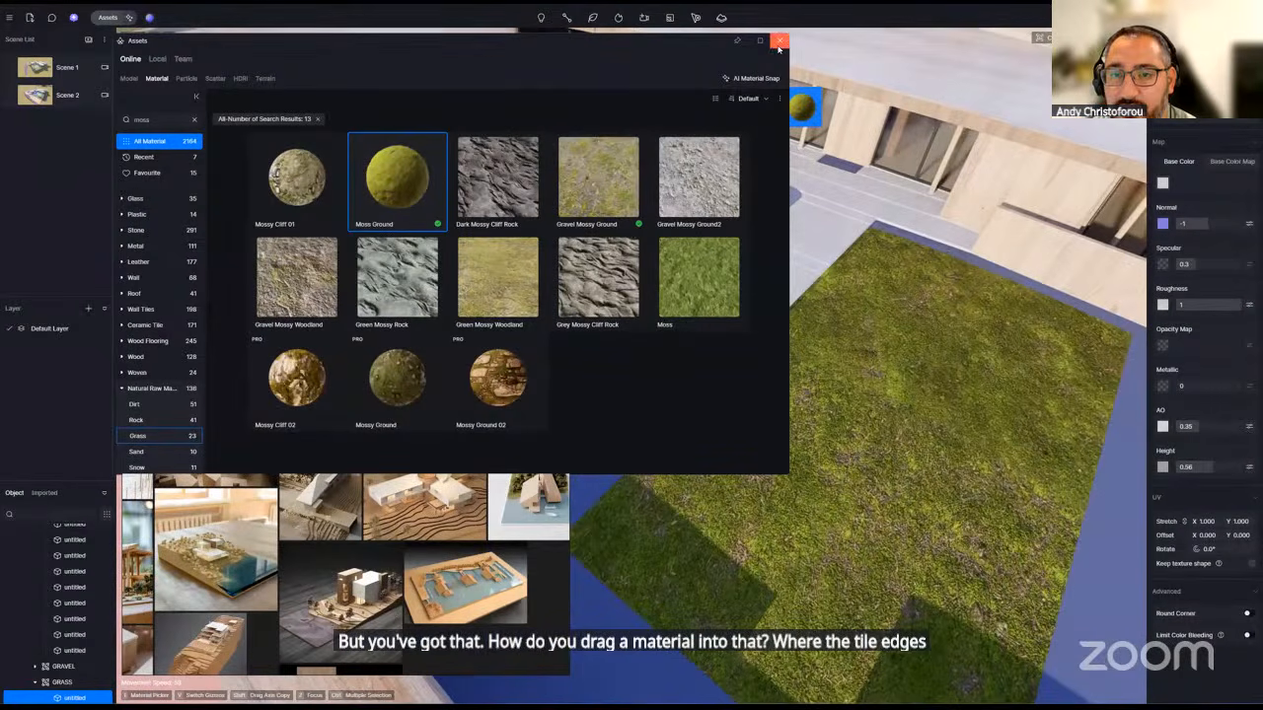
click(780, 42)
- Pick the white paving material and turn its Round Corner off and on to compare the tile edges up close
scroll(757, 348, up, 5)
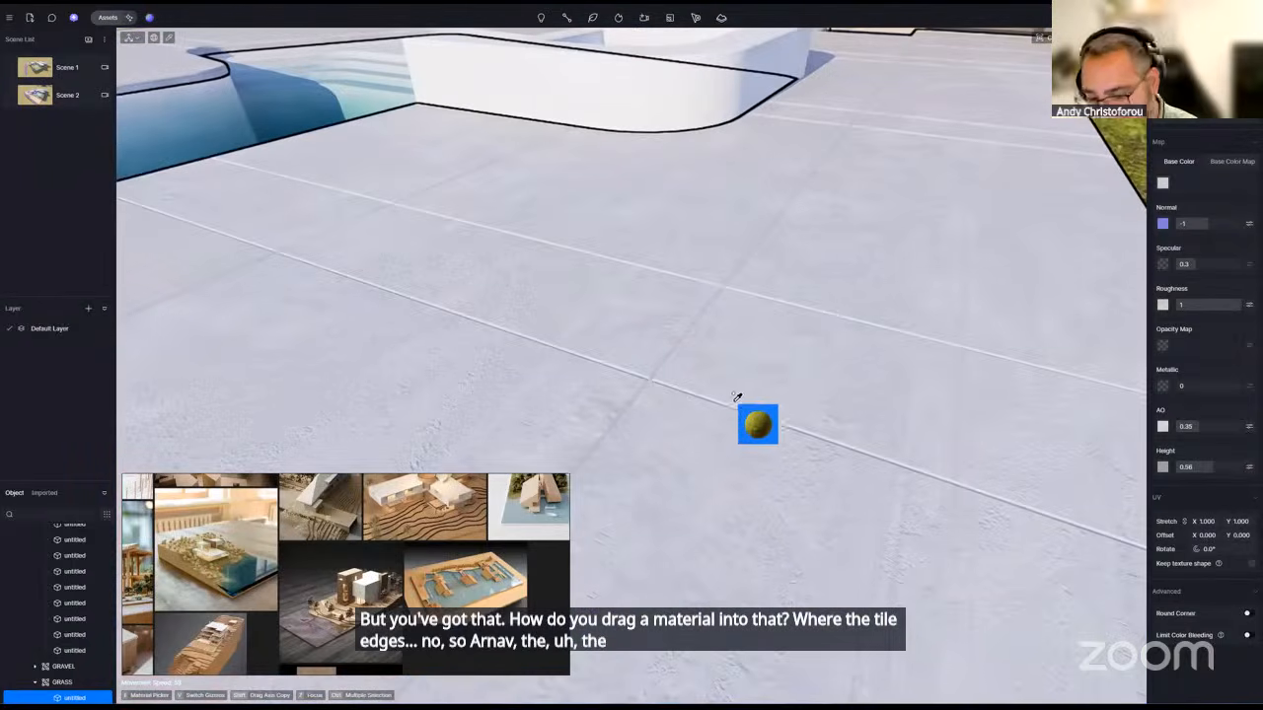
key(Escape)
click(758, 410)
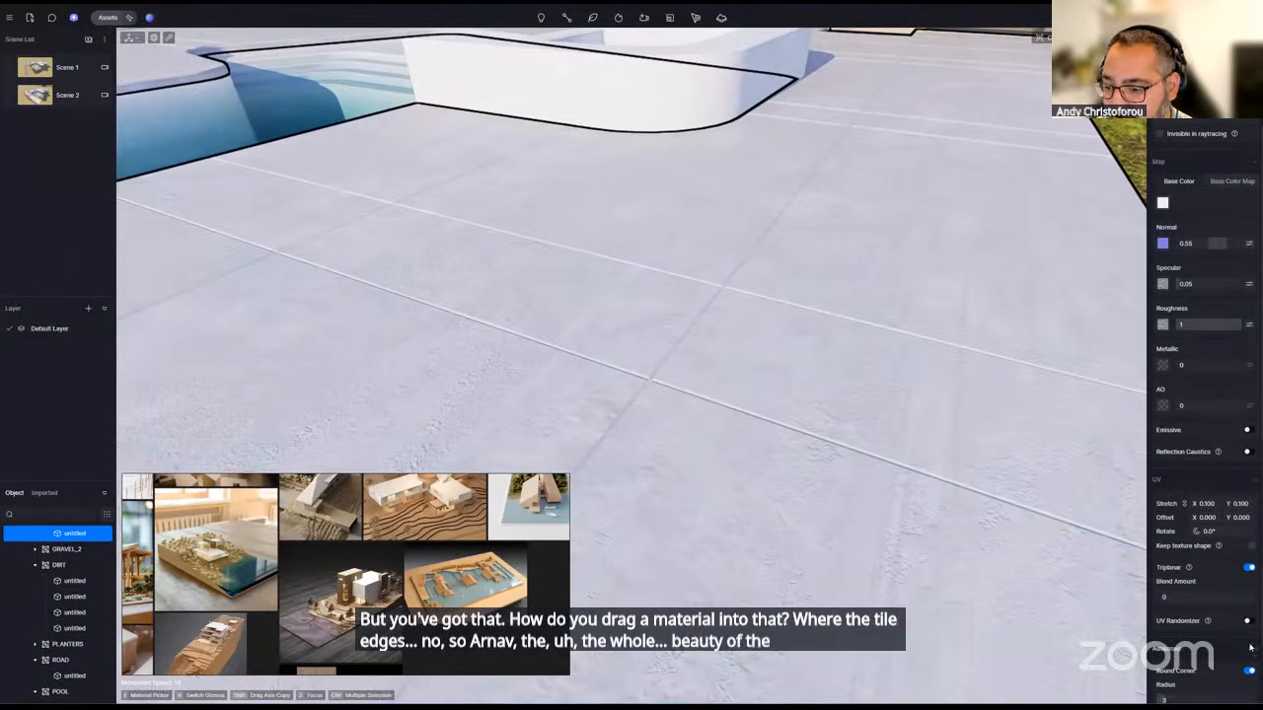
scroll(1250, 648, down, 1)
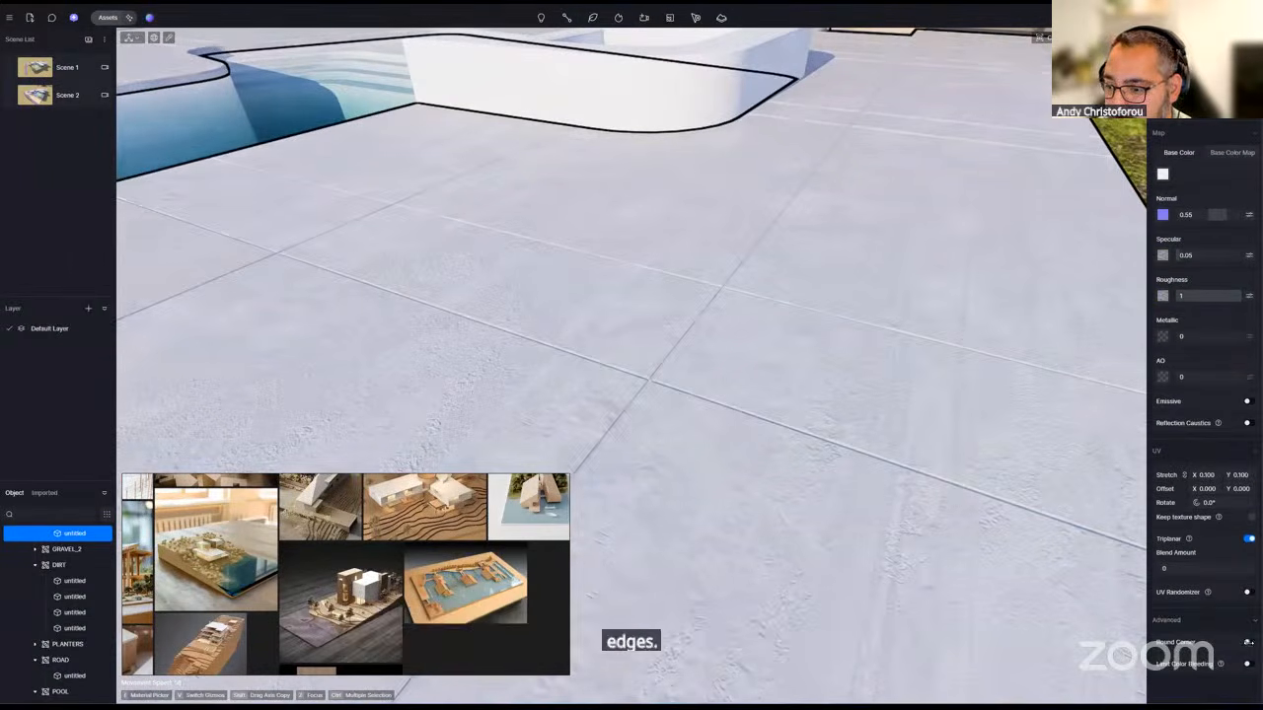
click(1247, 642)
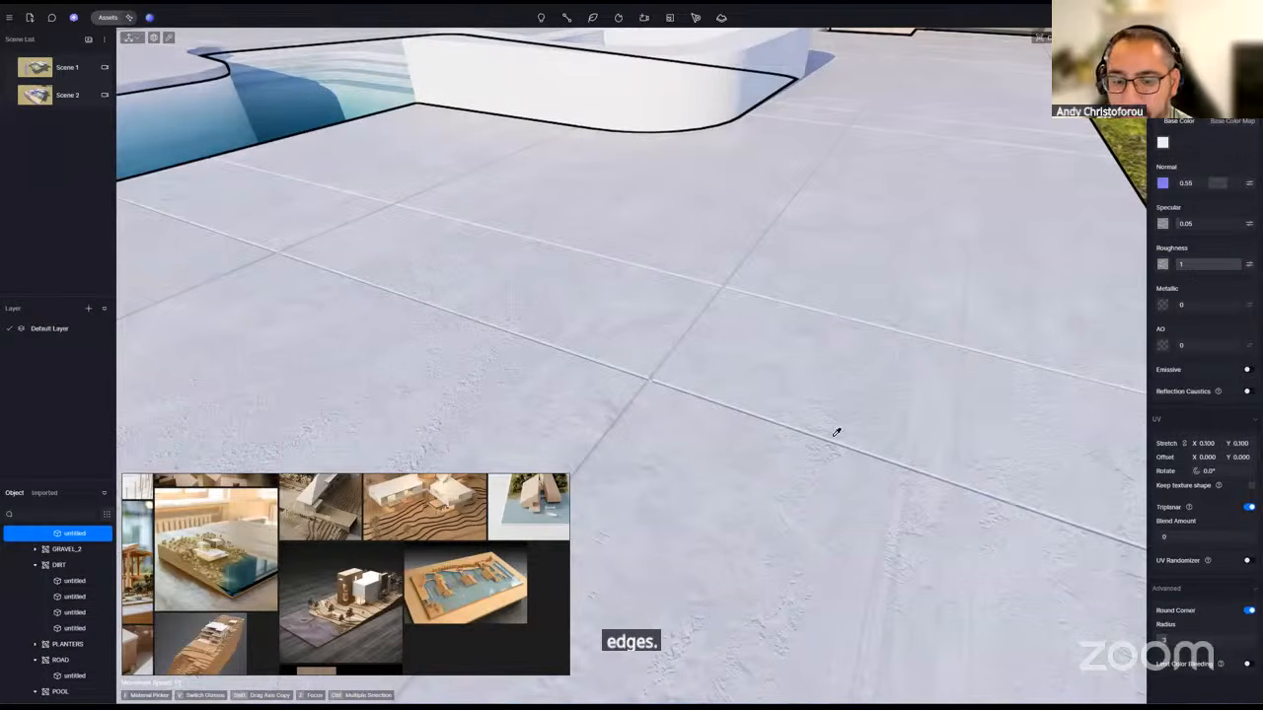
- Try a red base color on the house's shared wood material and return it to a near-white with saturation 0
scroll(834, 431, down, 3)
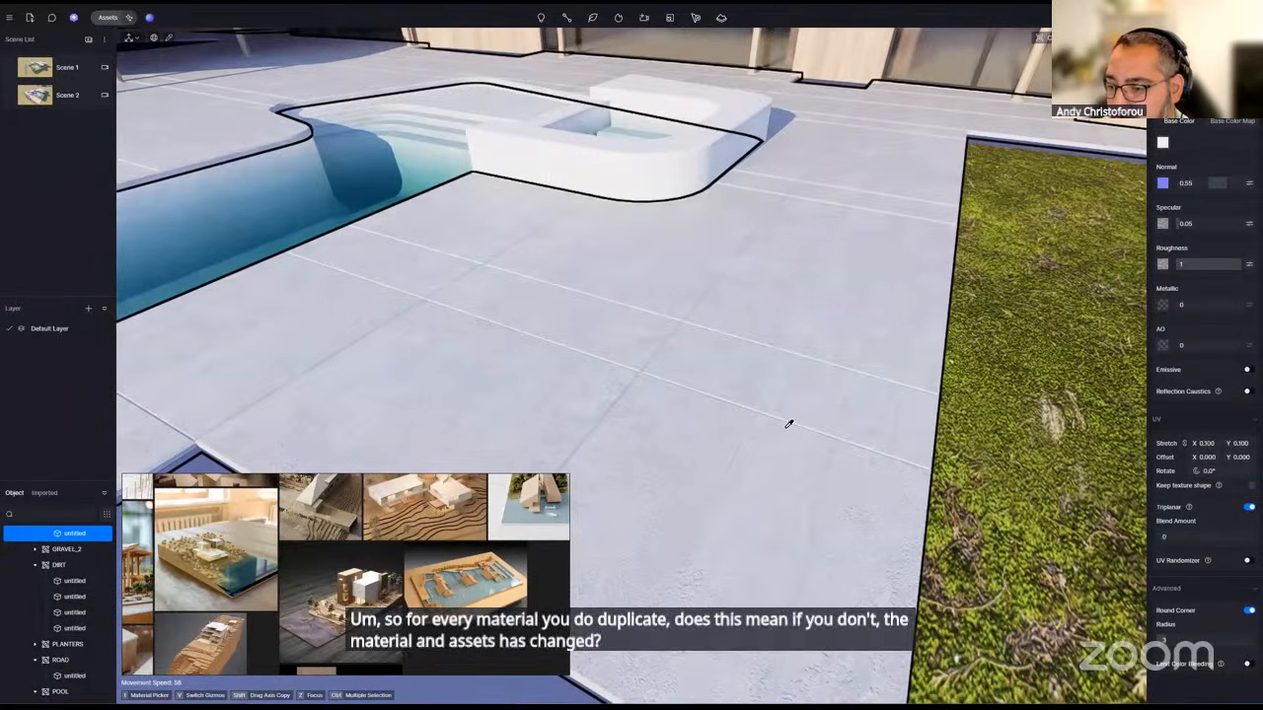
scroll(788, 424, down, 3)
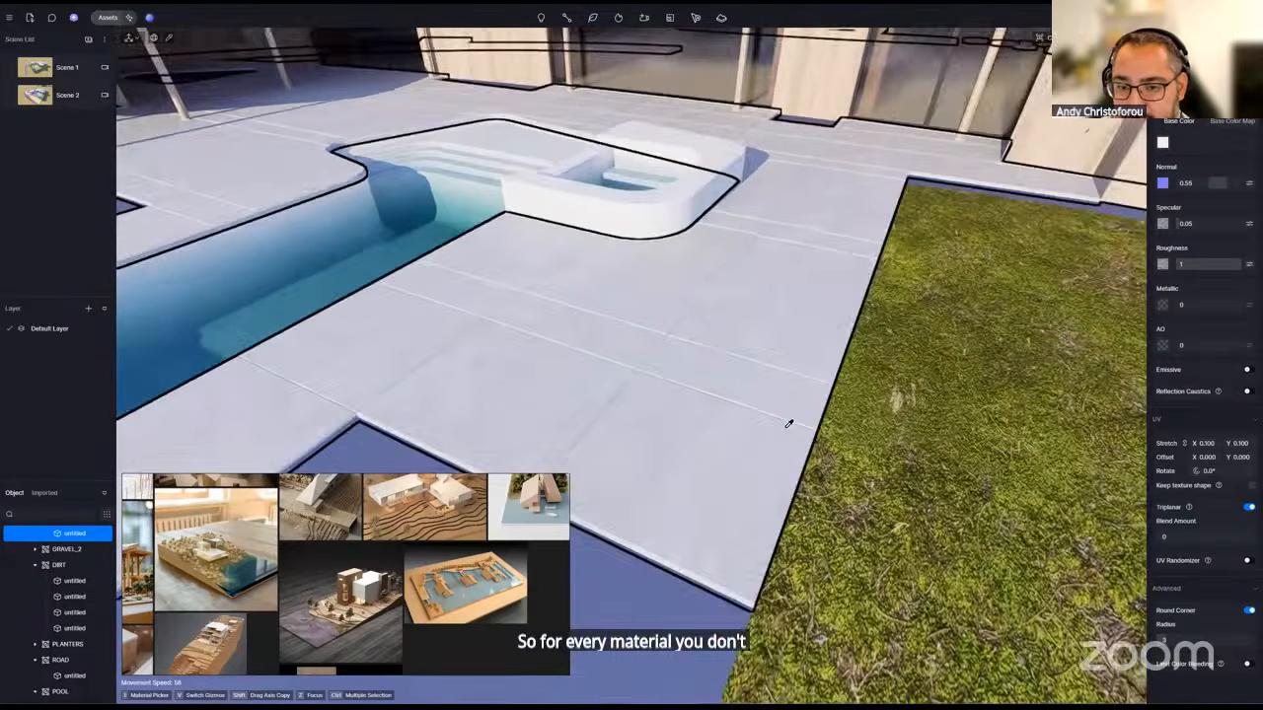
scroll(789, 424, down, 5)
click(839, 191)
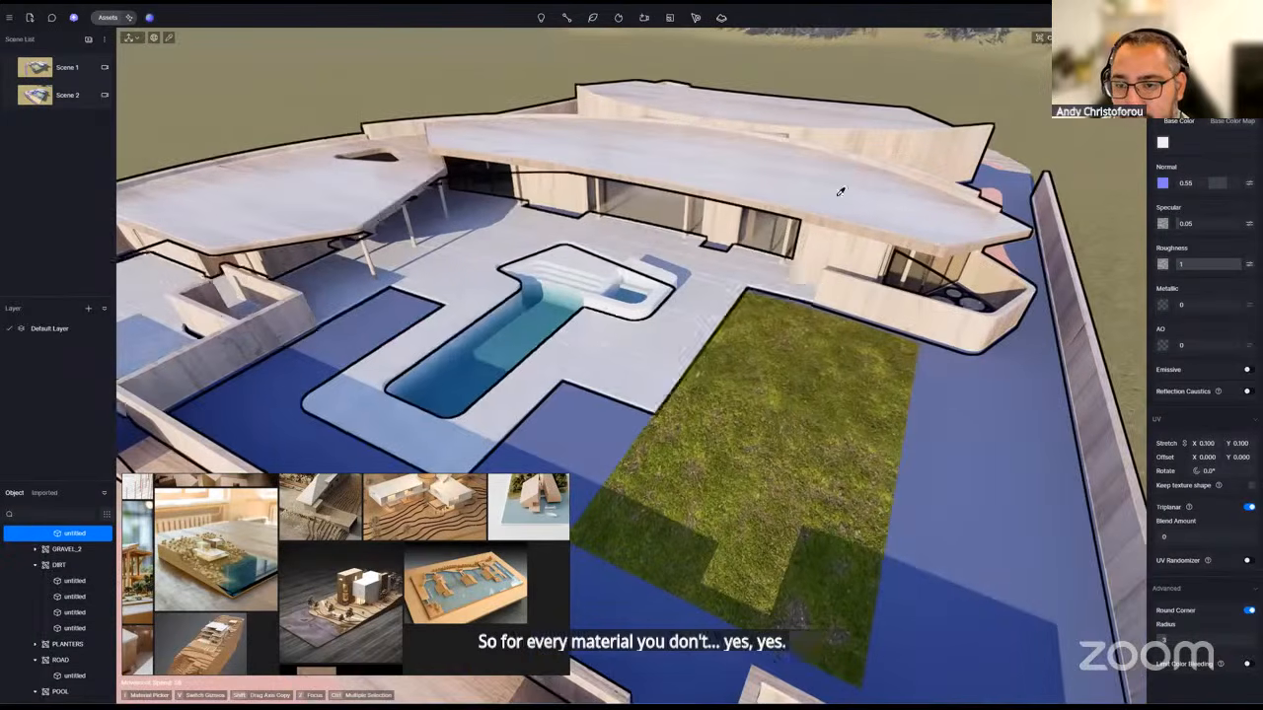
click(1163, 143)
click(1191, 196)
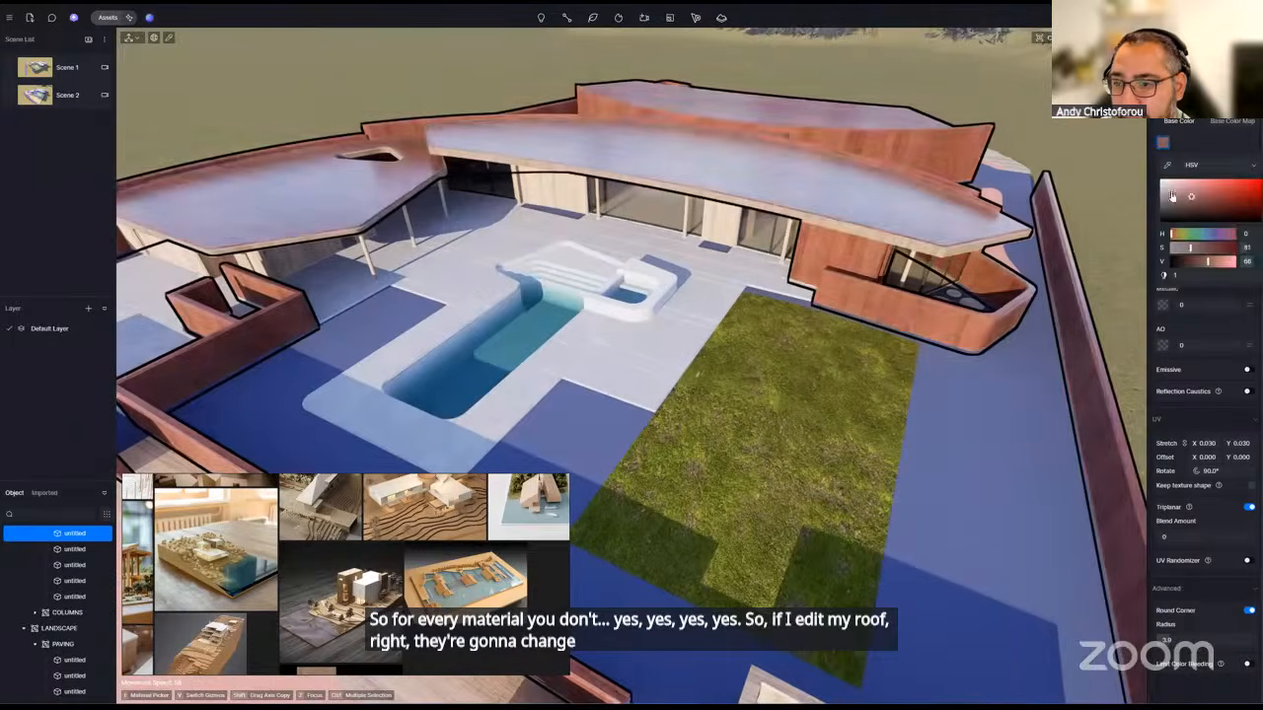
drag(1172, 196, 1155, 189)
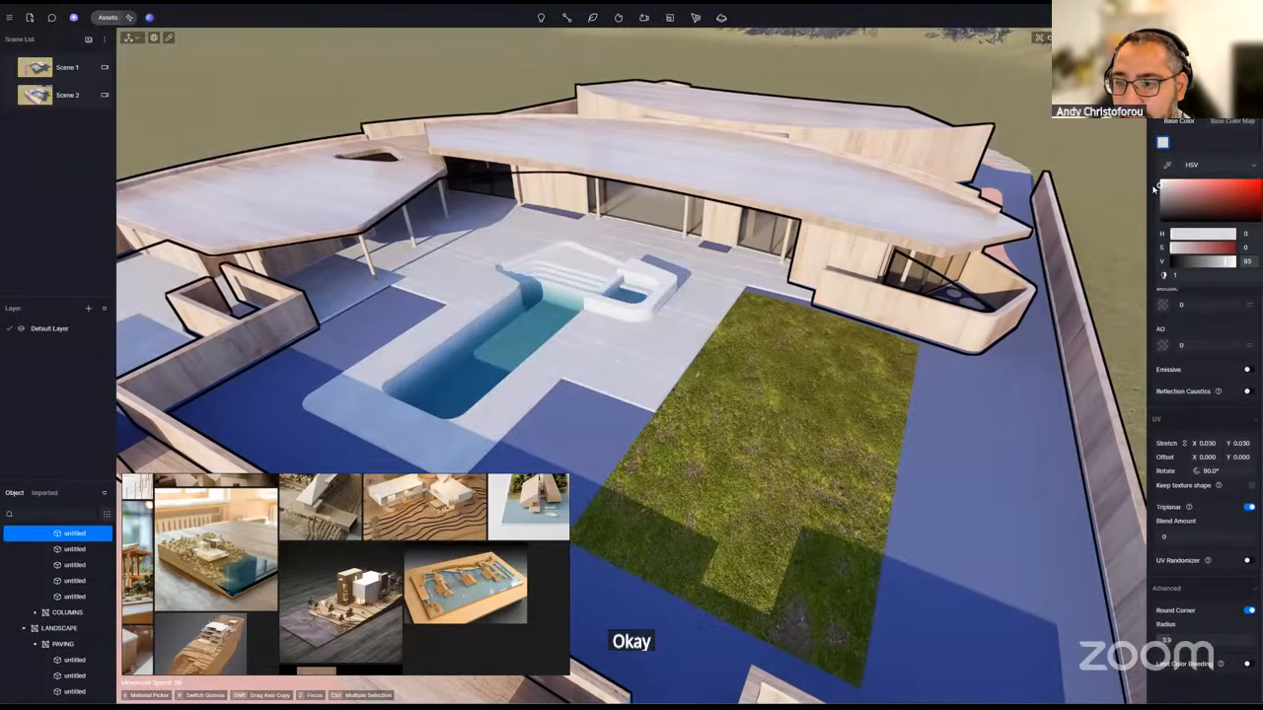
- Pick the lawn's moss material and examine the scale of its texture up close and from further away
scroll(854, 298, down, 3)
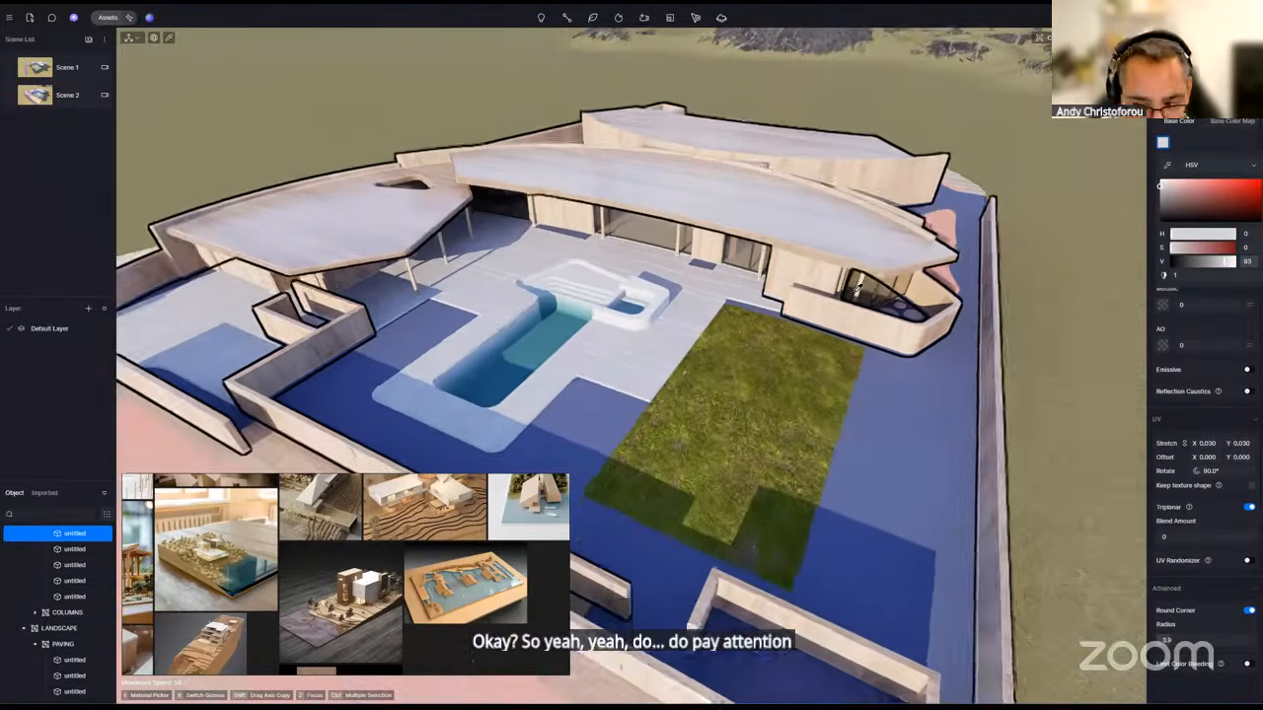
right_drag(854, 298, 698, 372)
click(736, 364)
scroll(736, 364, up, 5)
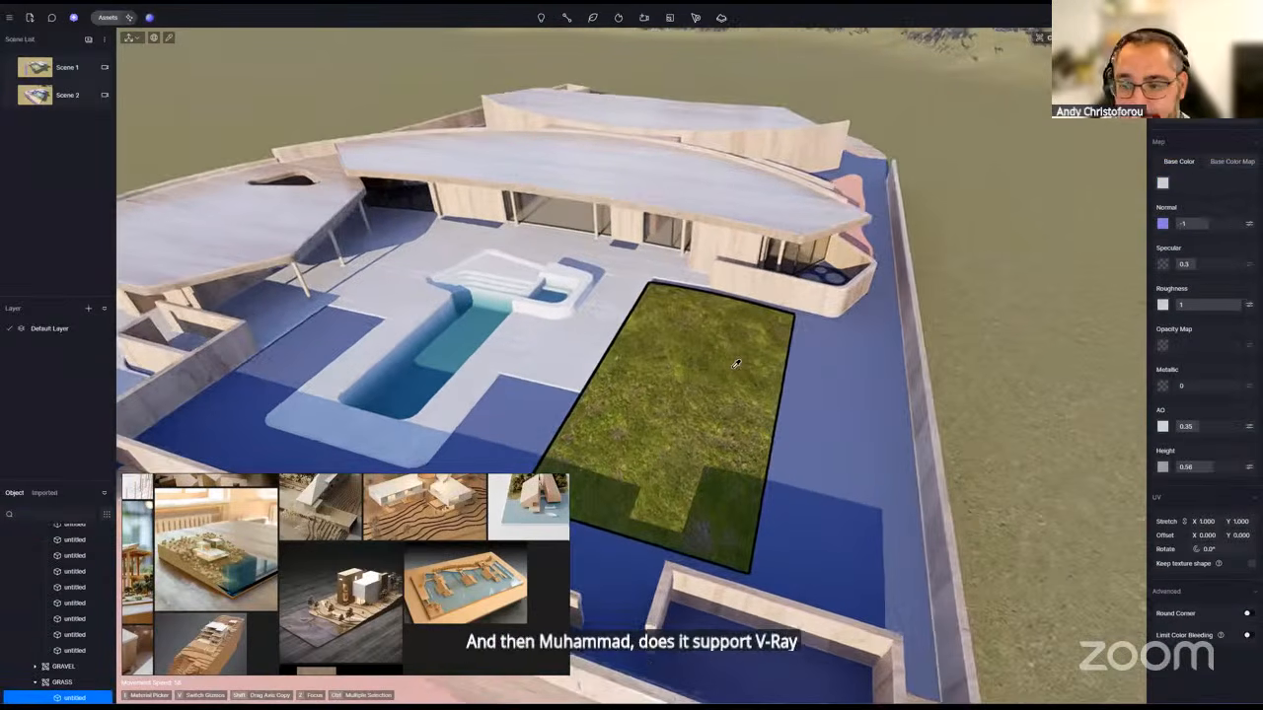
scroll(735, 364, up, 3)
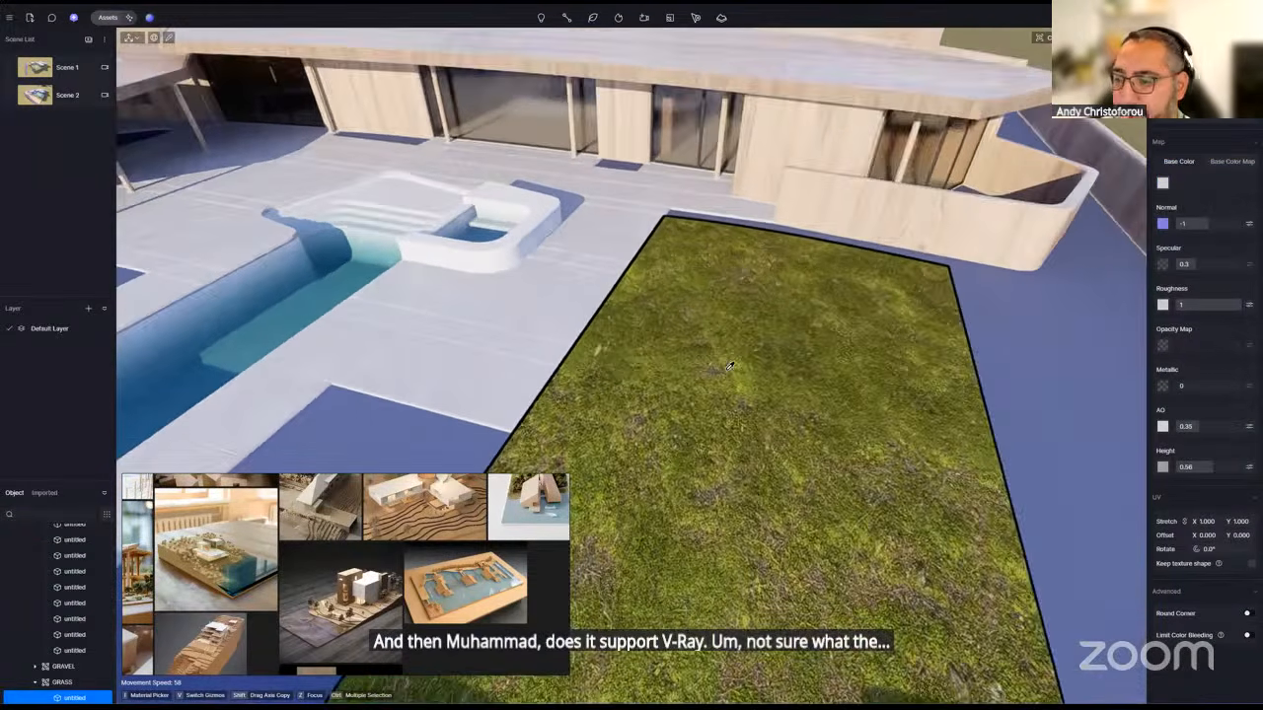
scroll(730, 366, up, 2)
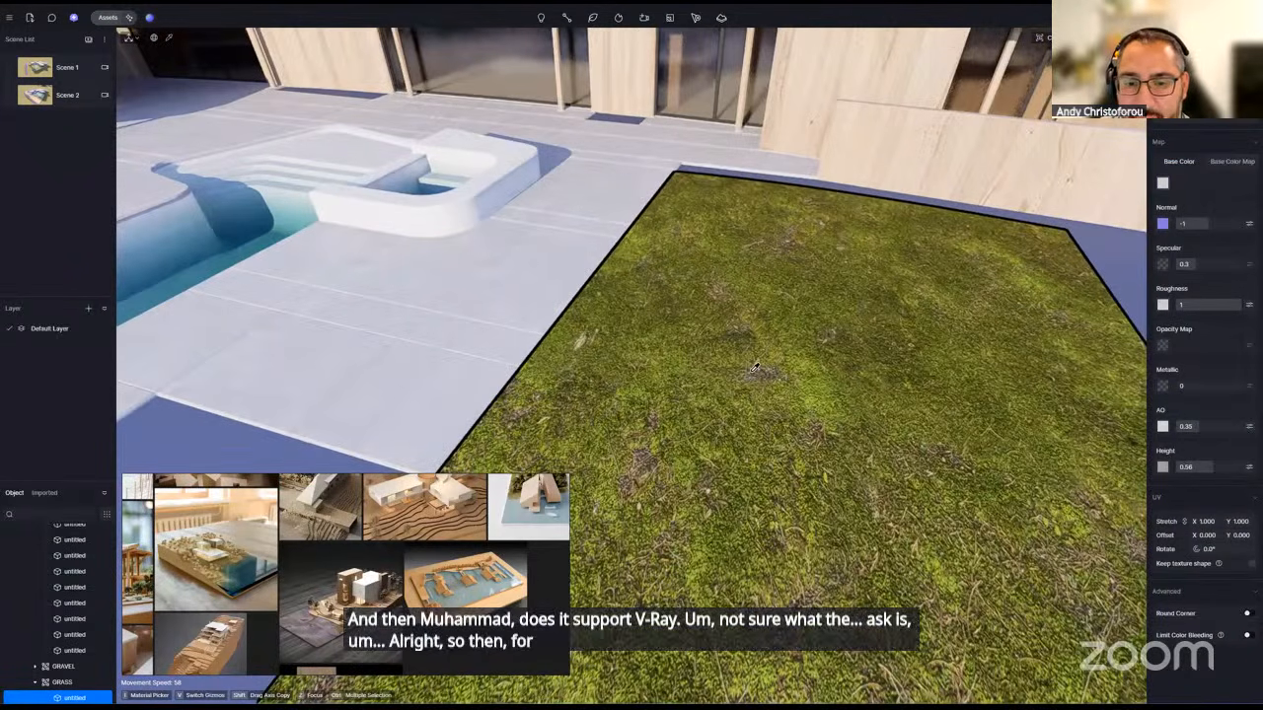
scroll(818, 343, down, 3)
scroll(818, 343, down, 4)
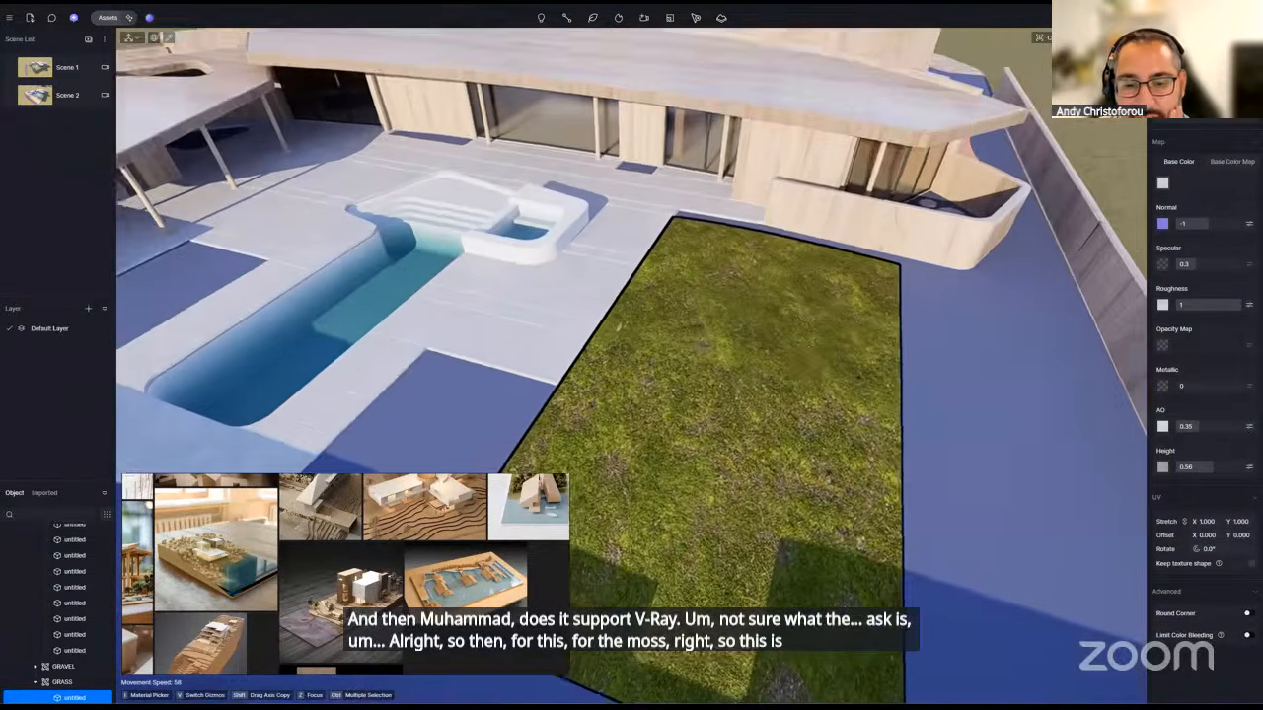
- Try a UV stretch of 5 on the lawn's moss material, settle on 2 and check the whole model
click(1202, 522)
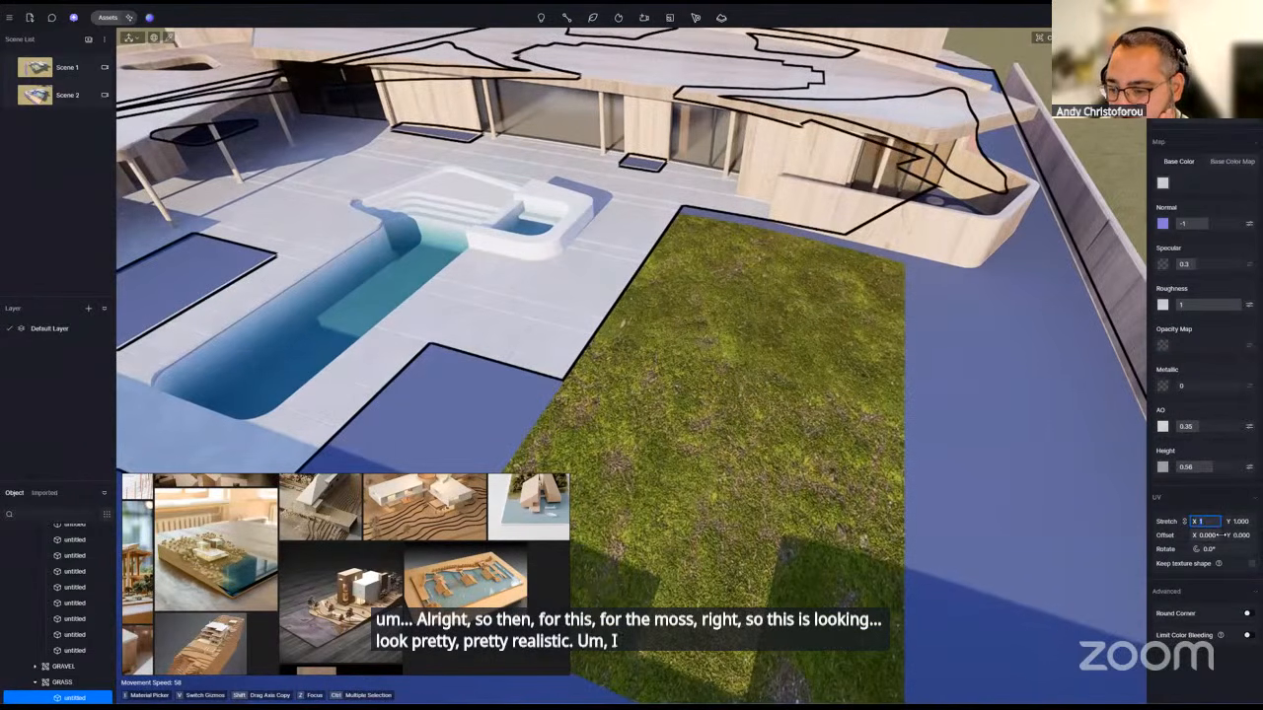
text(5)
key(Return)
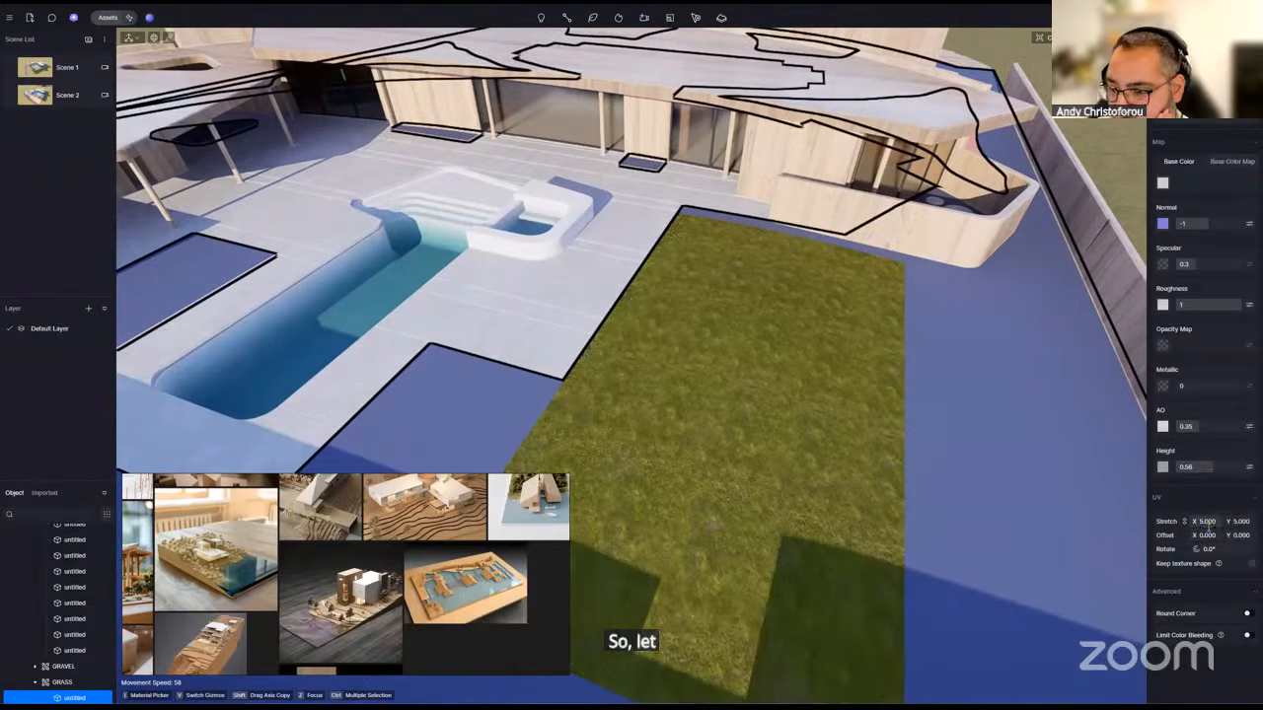
text(2)
key(Return)
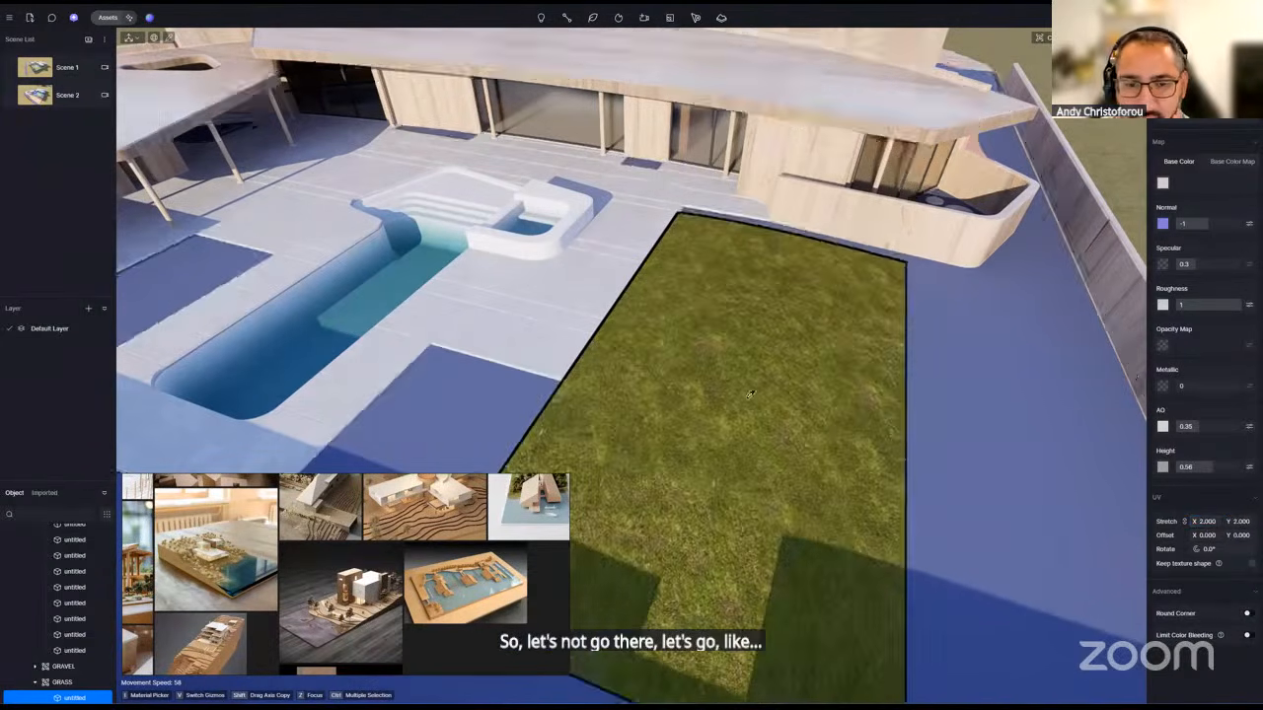
scroll(764, 402, down, 3)
right_drag(764, 401, 777, 393)
scroll(778, 393, down, 4)
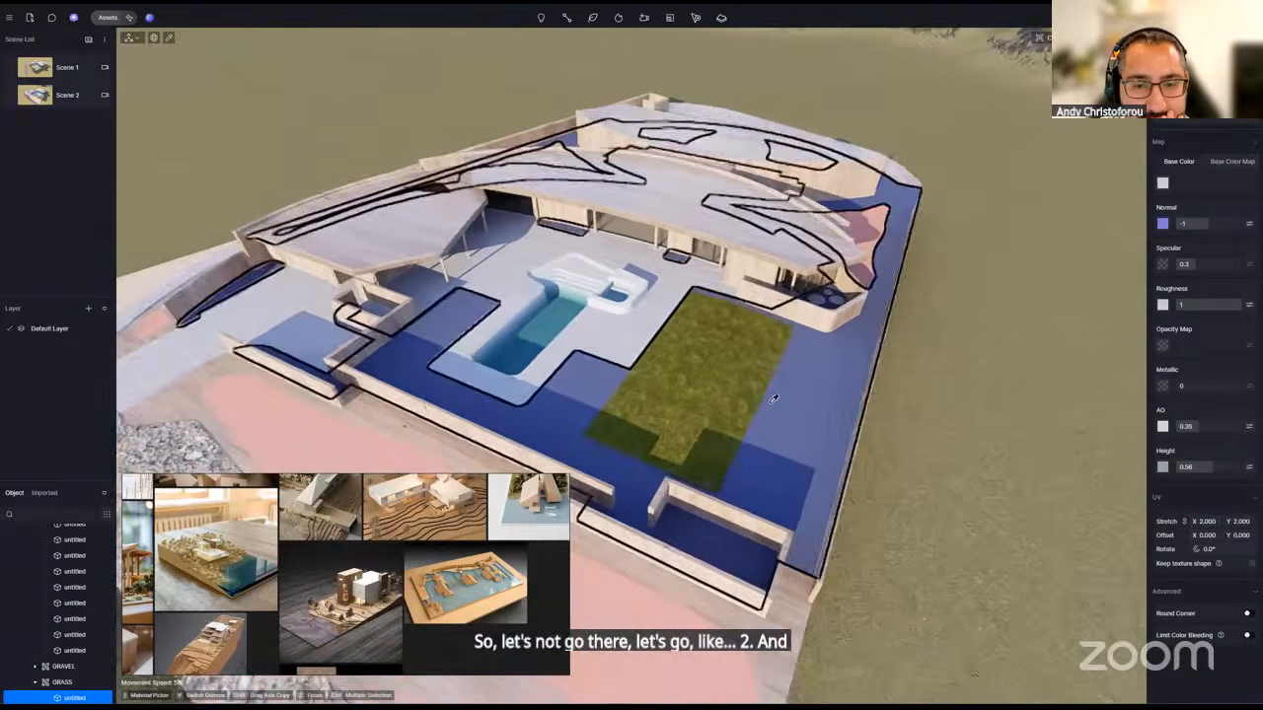
scroll(709, 373, up, 3)
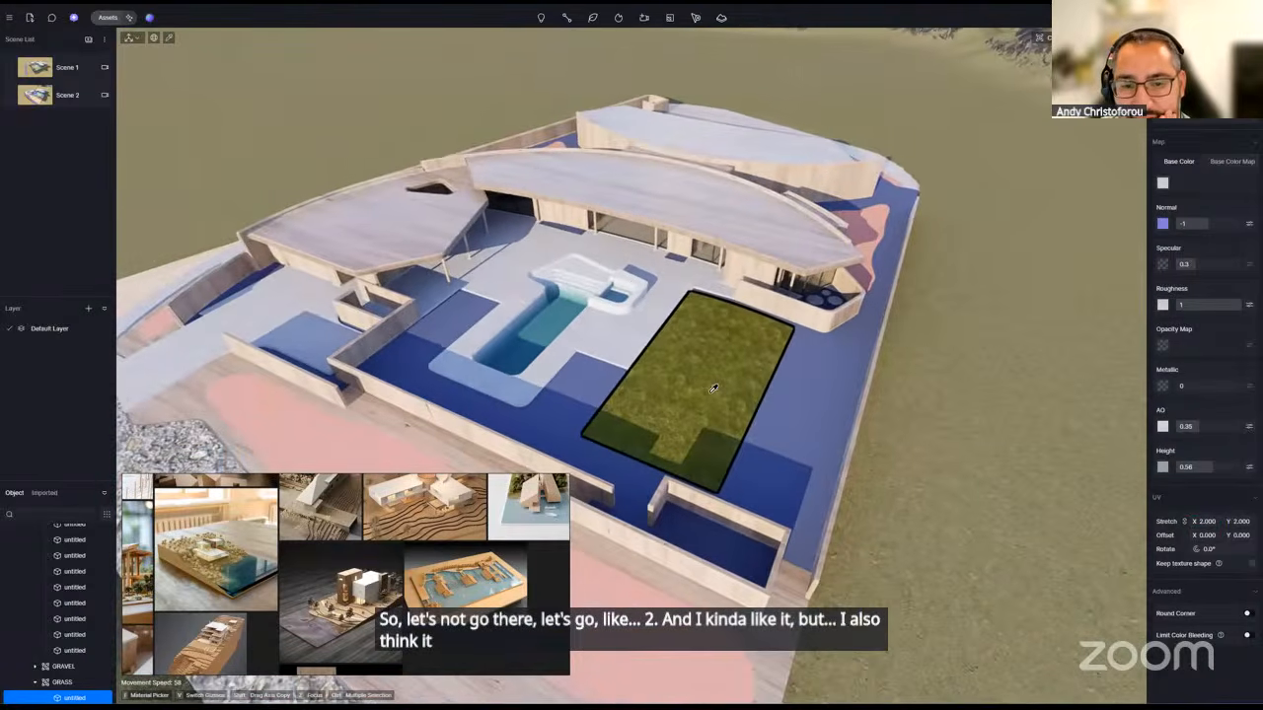
- Copy the white paving material from around the pool onto the large lawn
click(647, 325)
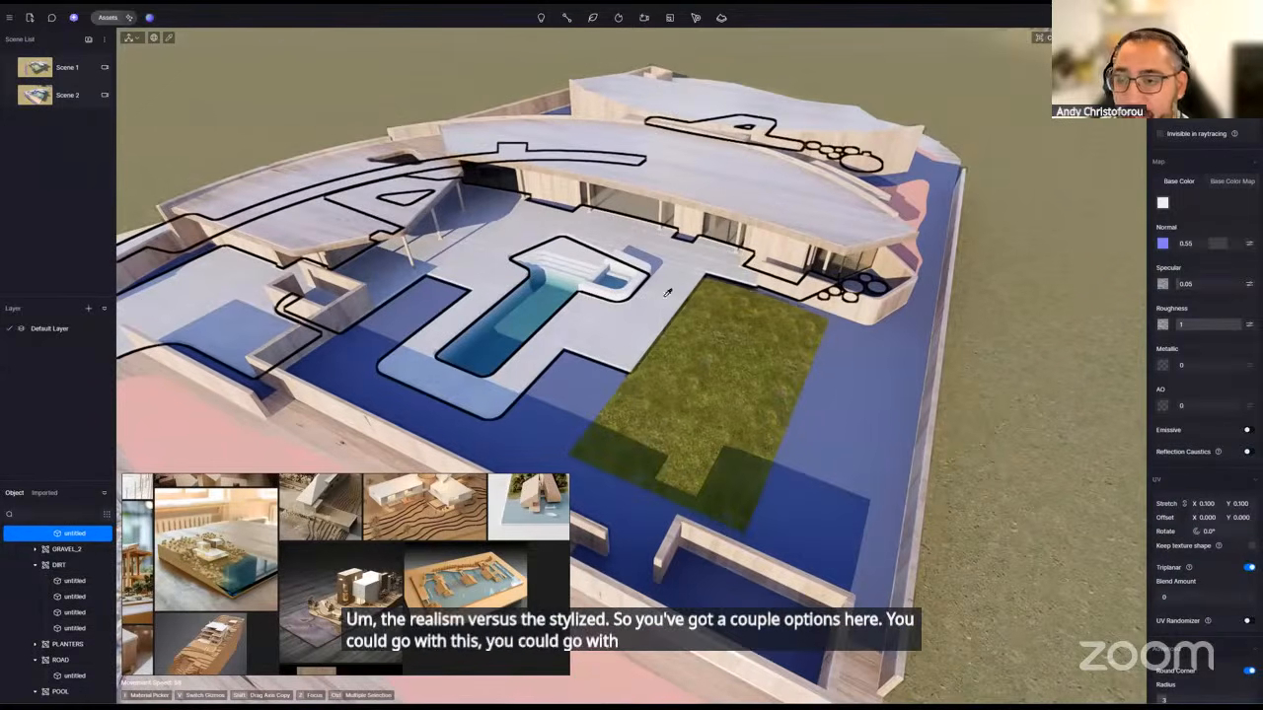
key(i)
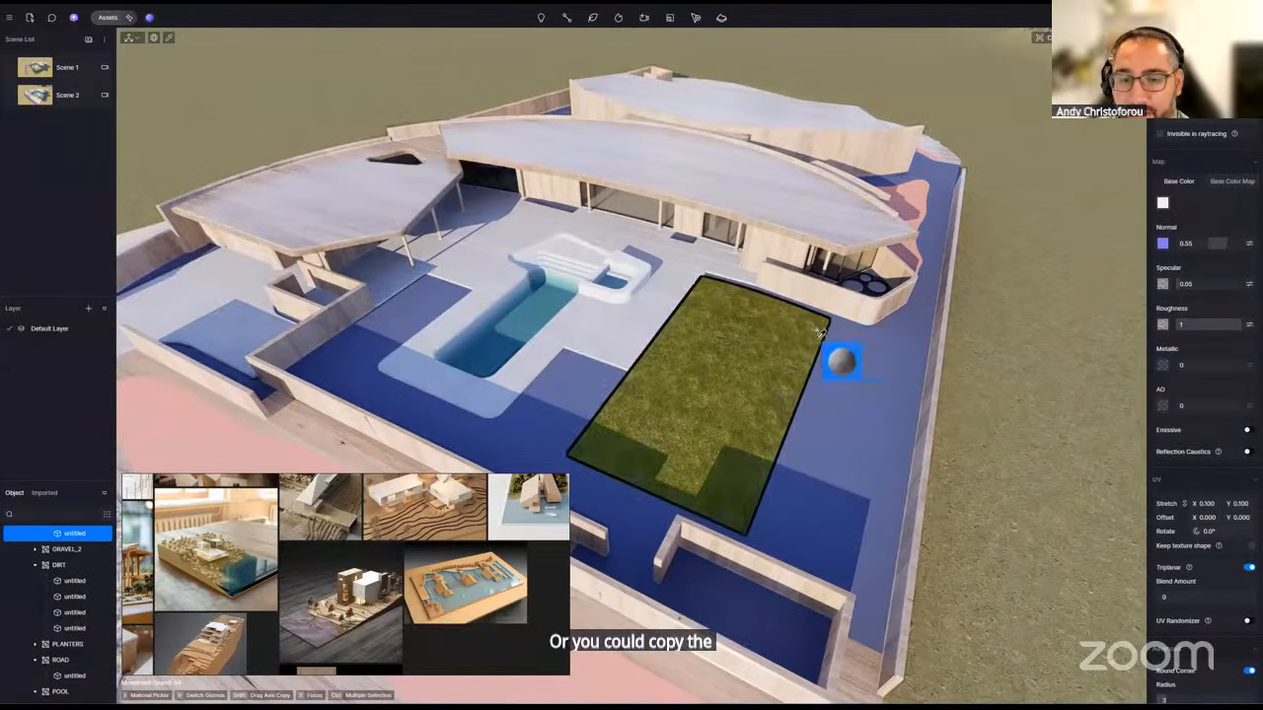
click(778, 325)
scroll(770, 337, up, 1)
key(Escape)
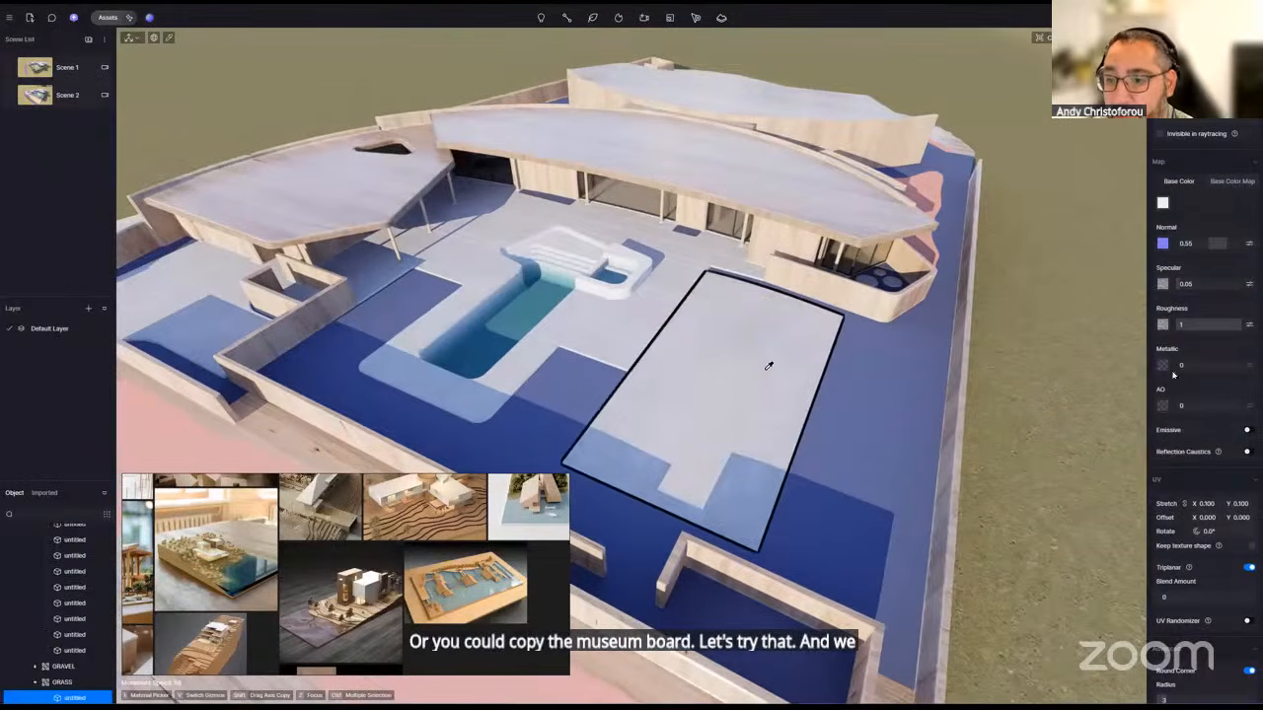
- Tint the lawn's base color with a green sampled from the trees in the reference image and set its hue to 81
click(1163, 203)
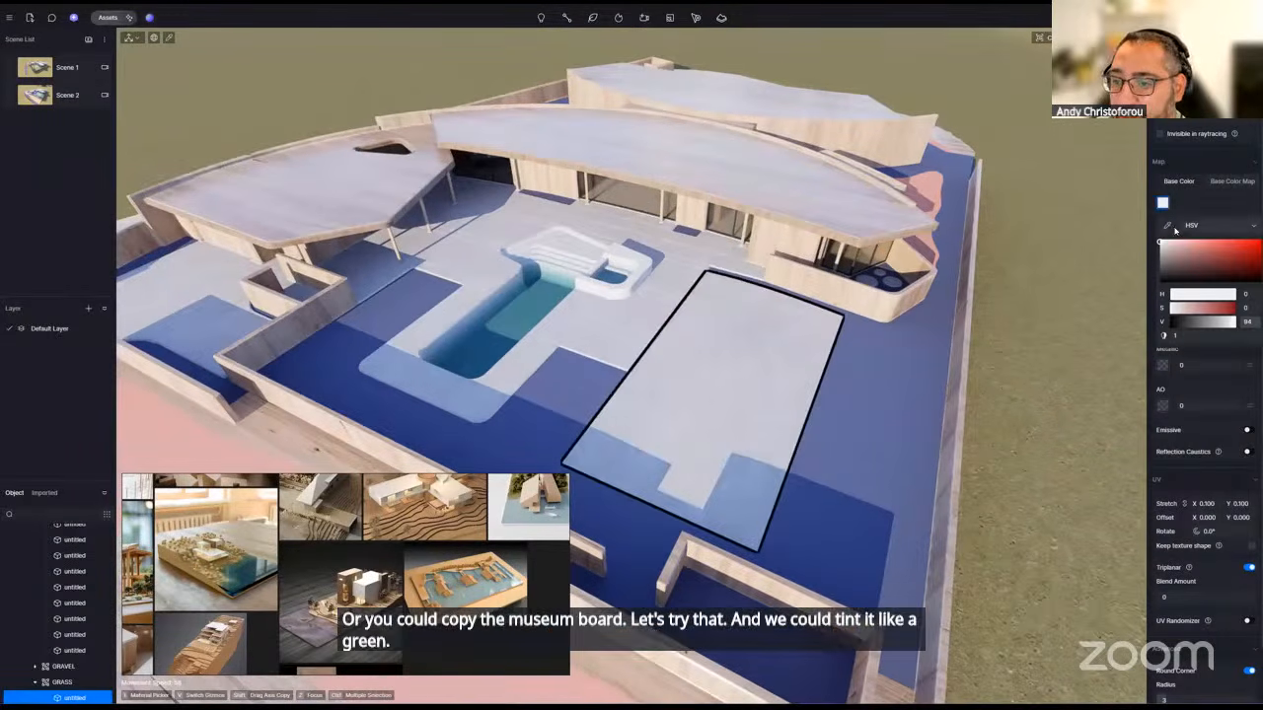
click(1167, 226)
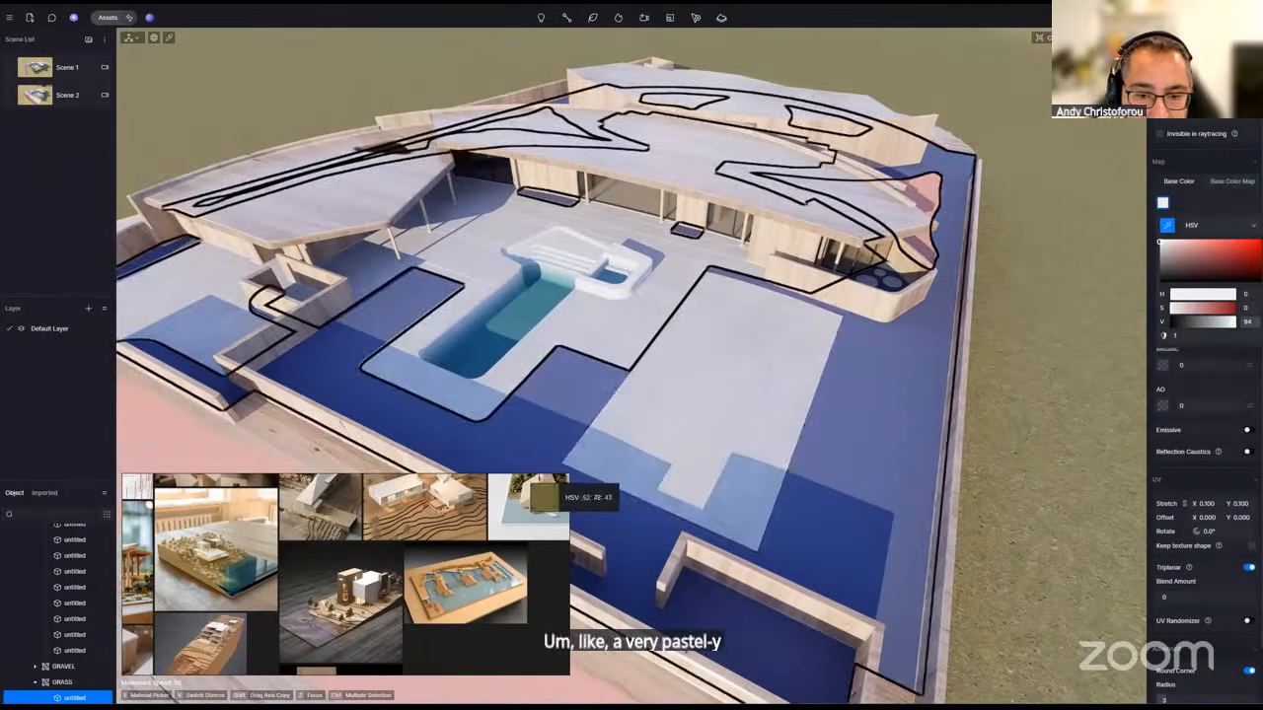
click(521, 484)
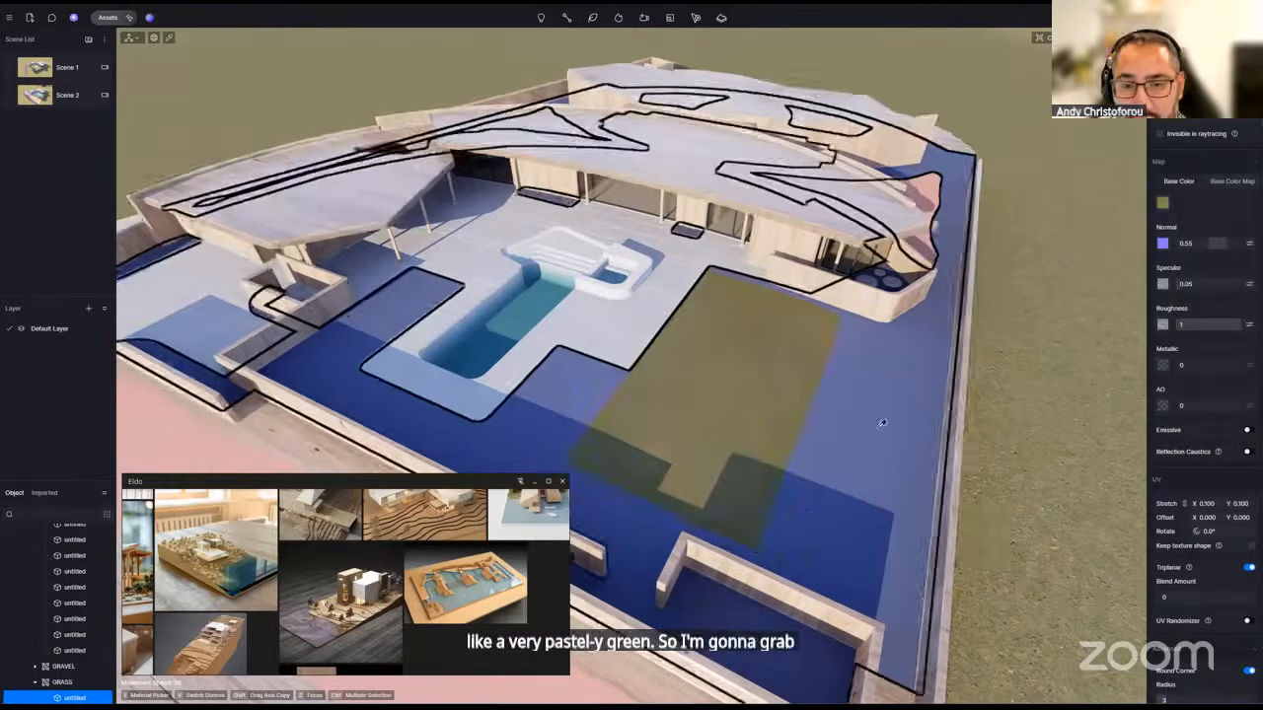
scroll(880, 422, down, 5)
scroll(769, 375, up, 3)
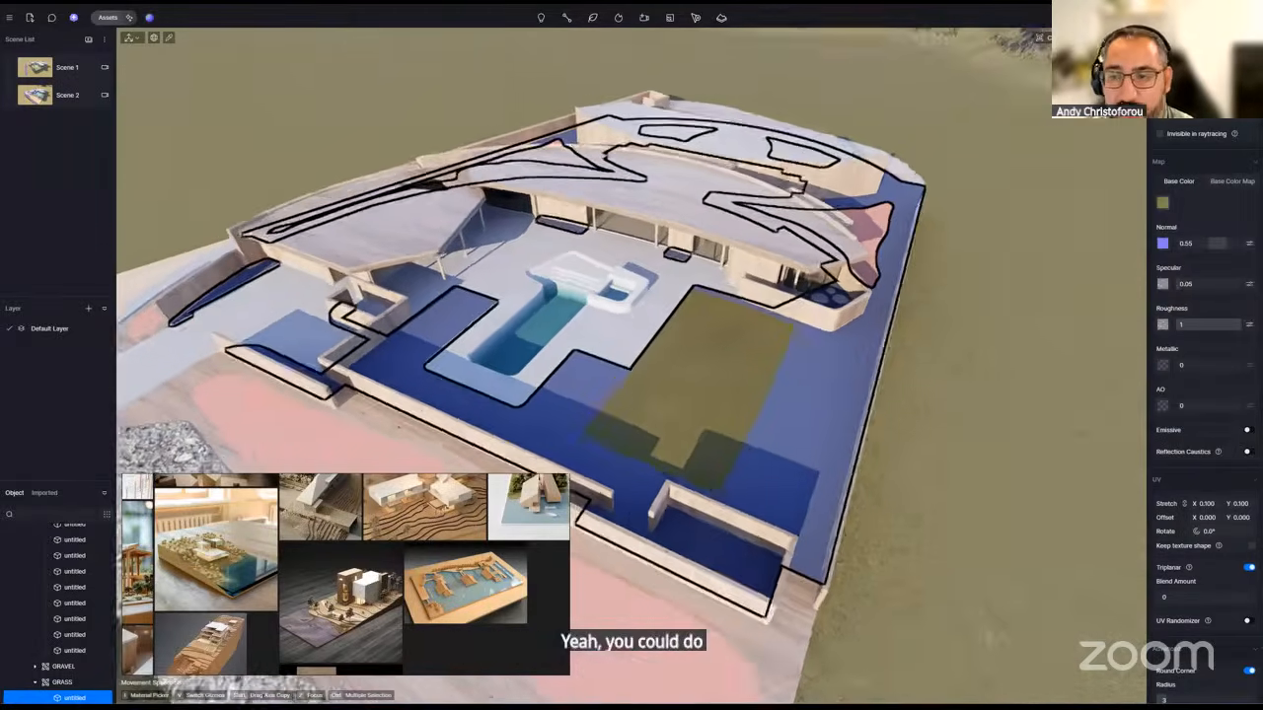
click(1163, 203)
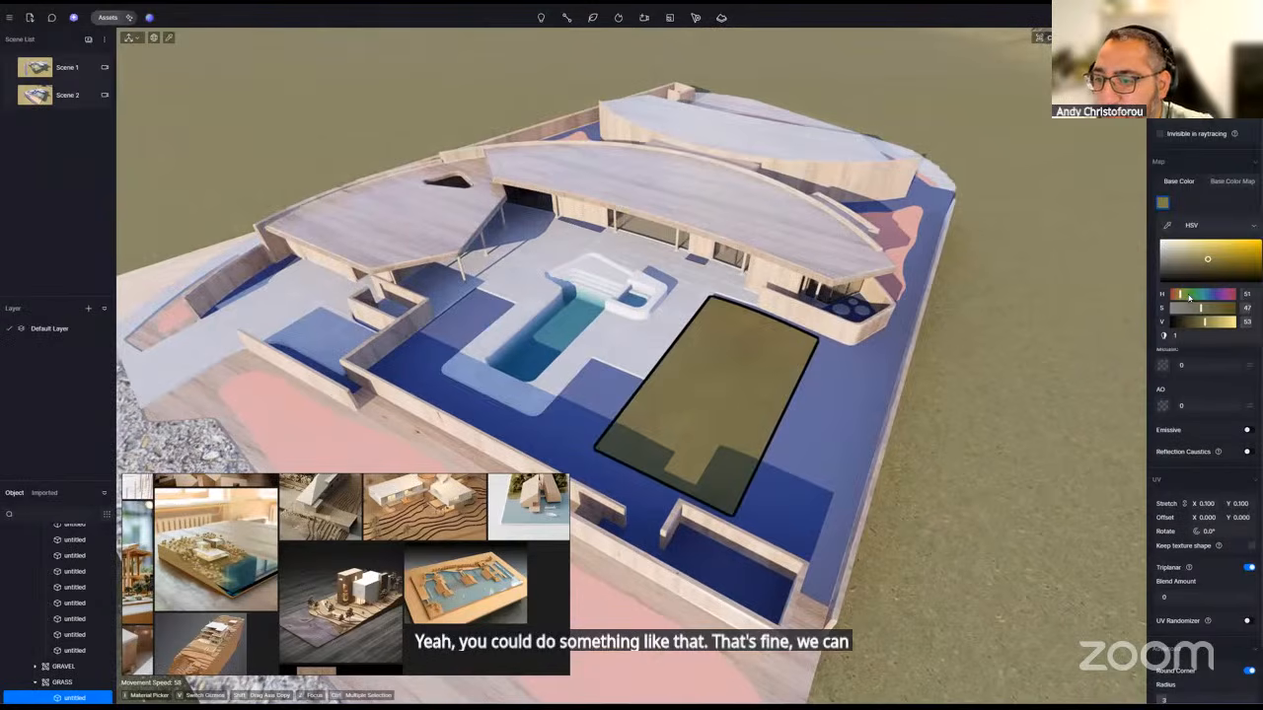
drag(1183, 295, 1186, 294)
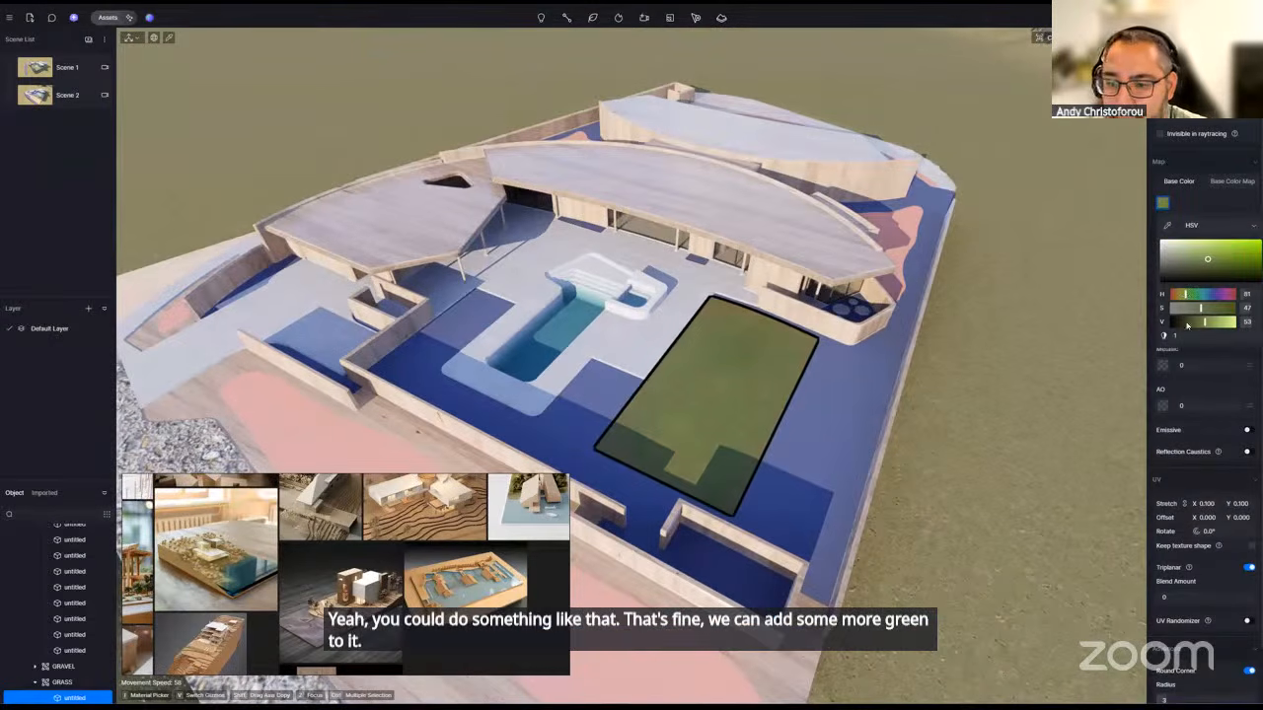
- Set the green lawn material's UV stretch to 0.2 and check the texture up close
scroll(1175, 595, down, 1)
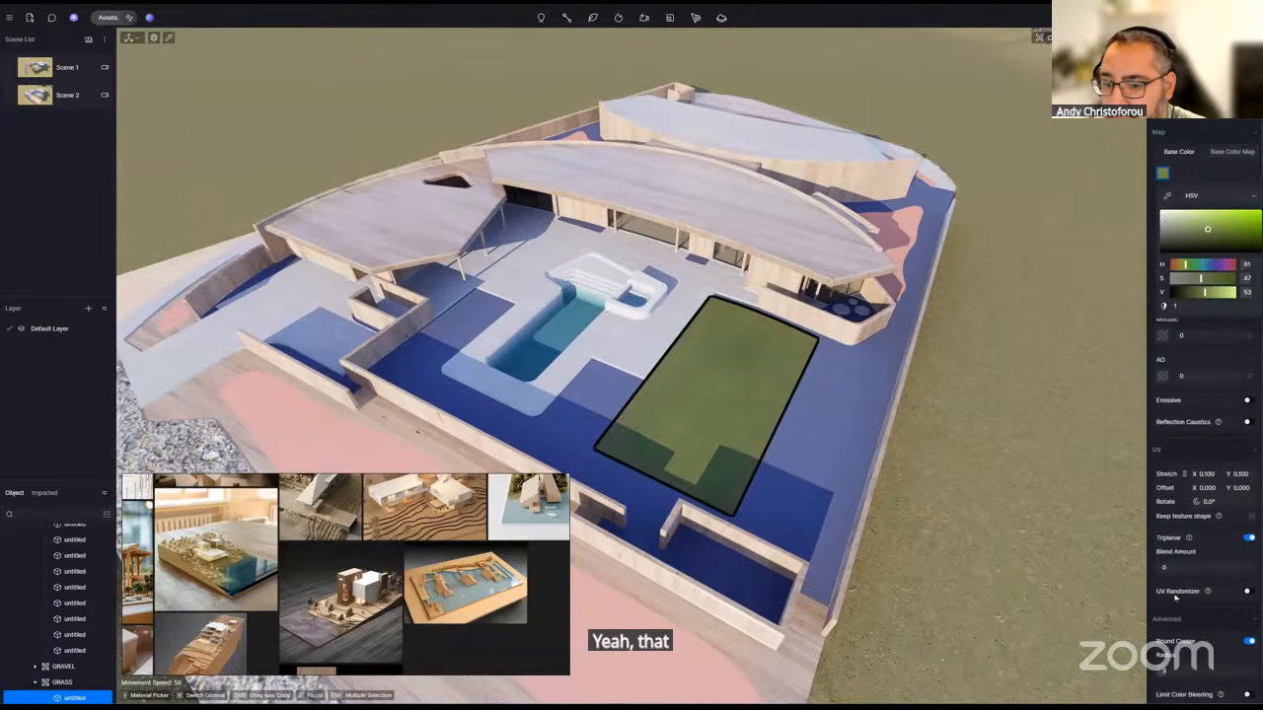
click(1209, 478)
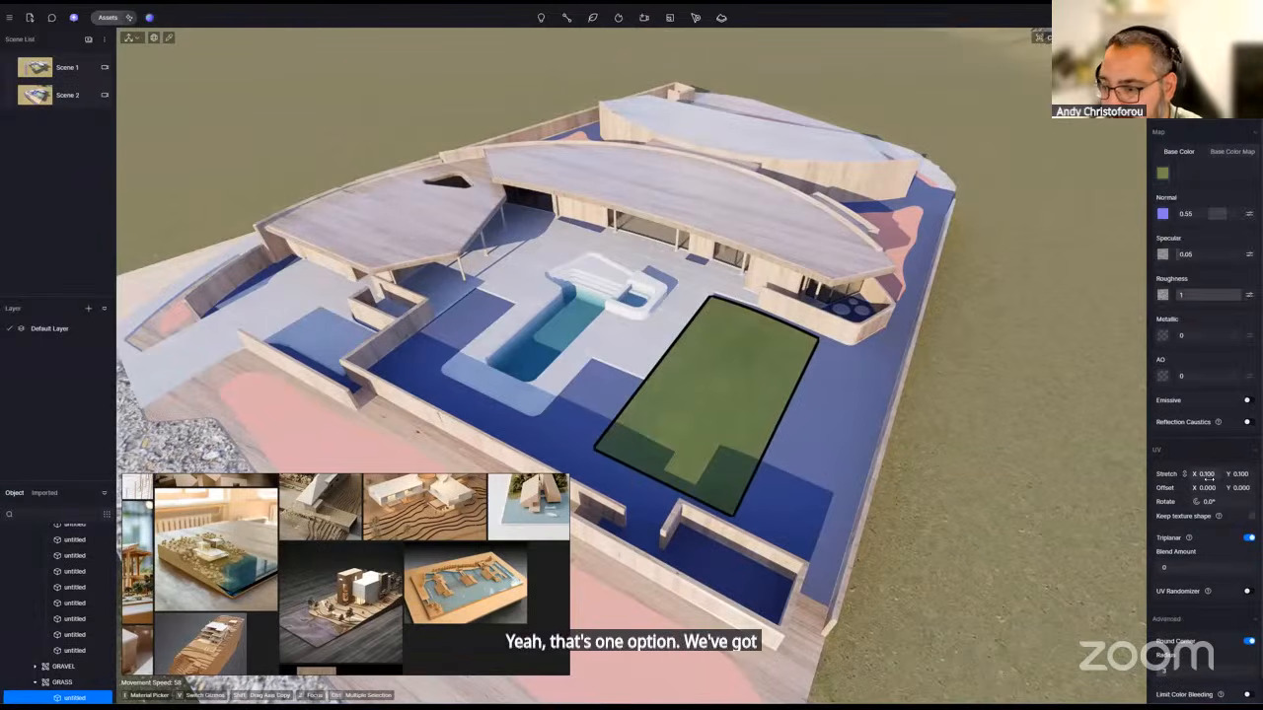
double_click(1208, 477)
text(0.2)
key(Return)
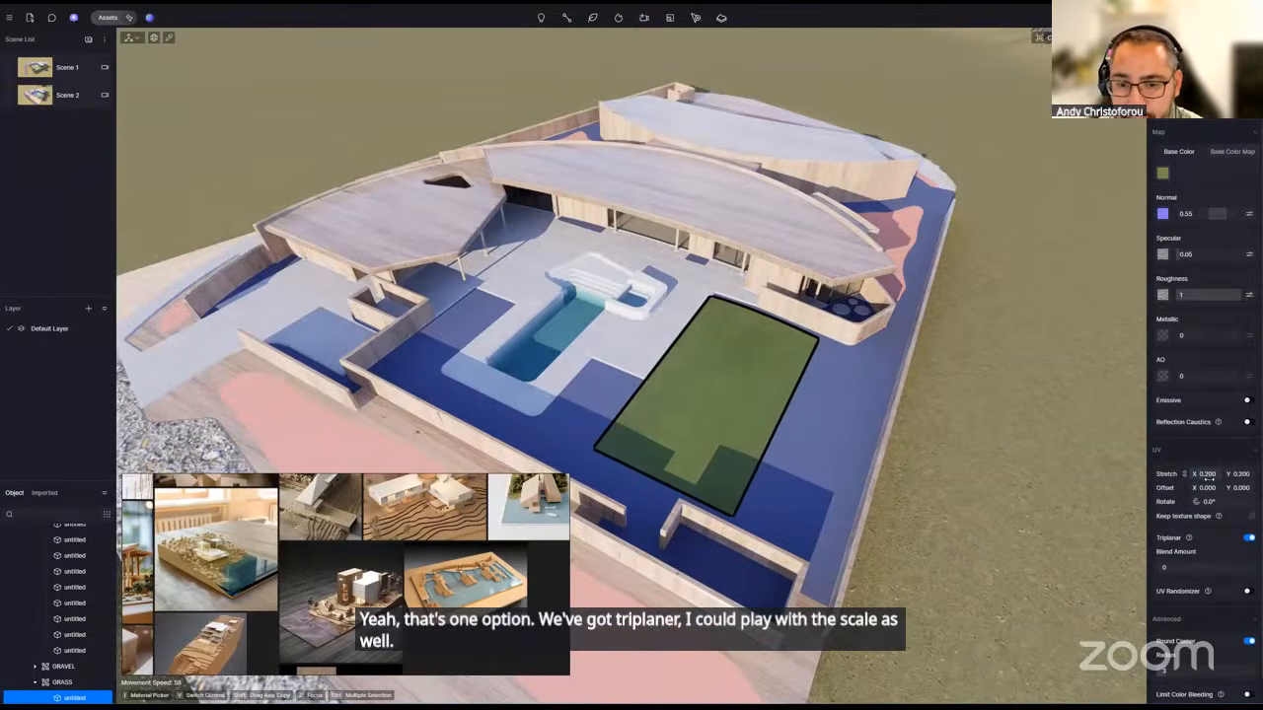
scroll(873, 432, up, 5)
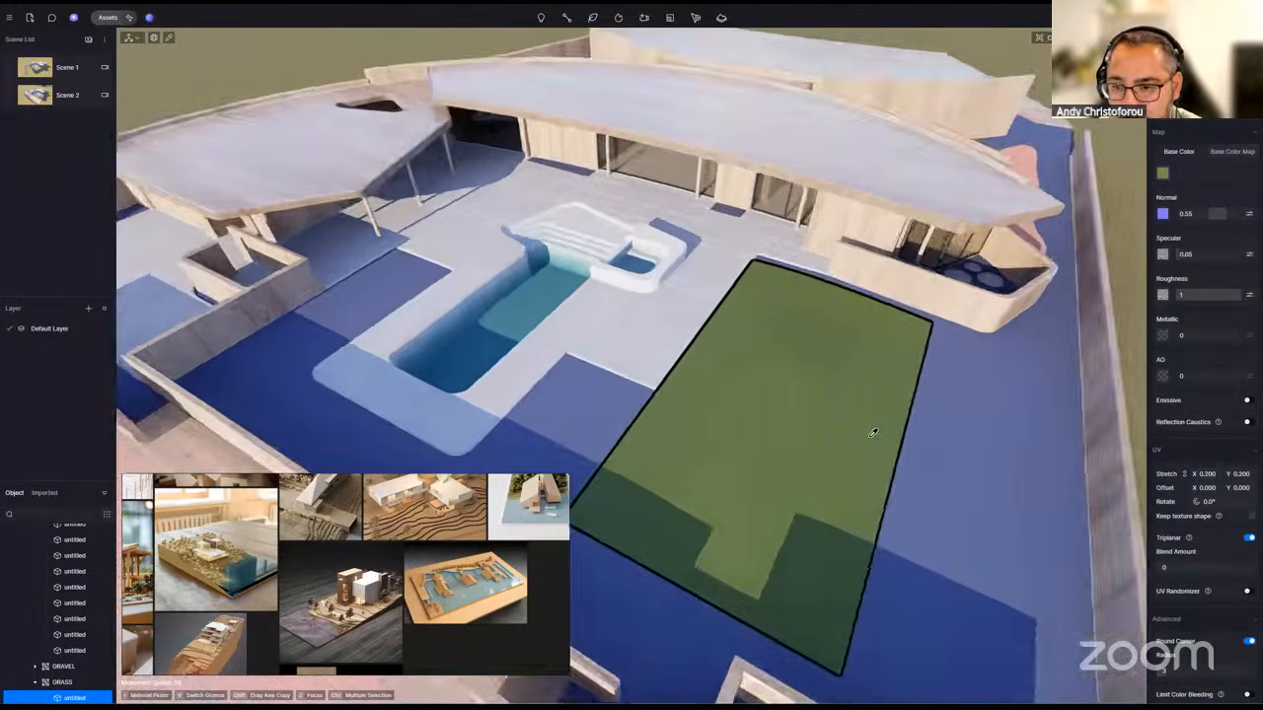
scroll(873, 432, down, 7)
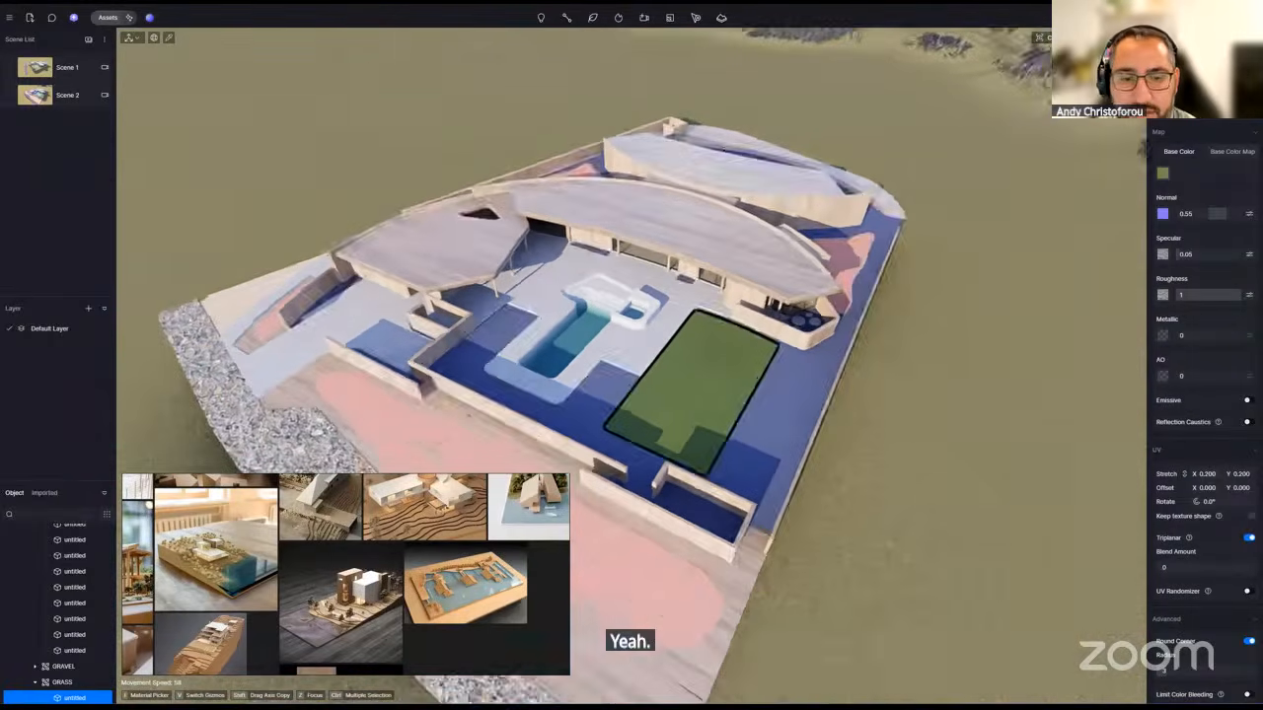
- Compare the gravel areas with the aerial house photo in the browser, moving the reference board aside, and return to the model
middle_drag(790, 424, 592, 395)
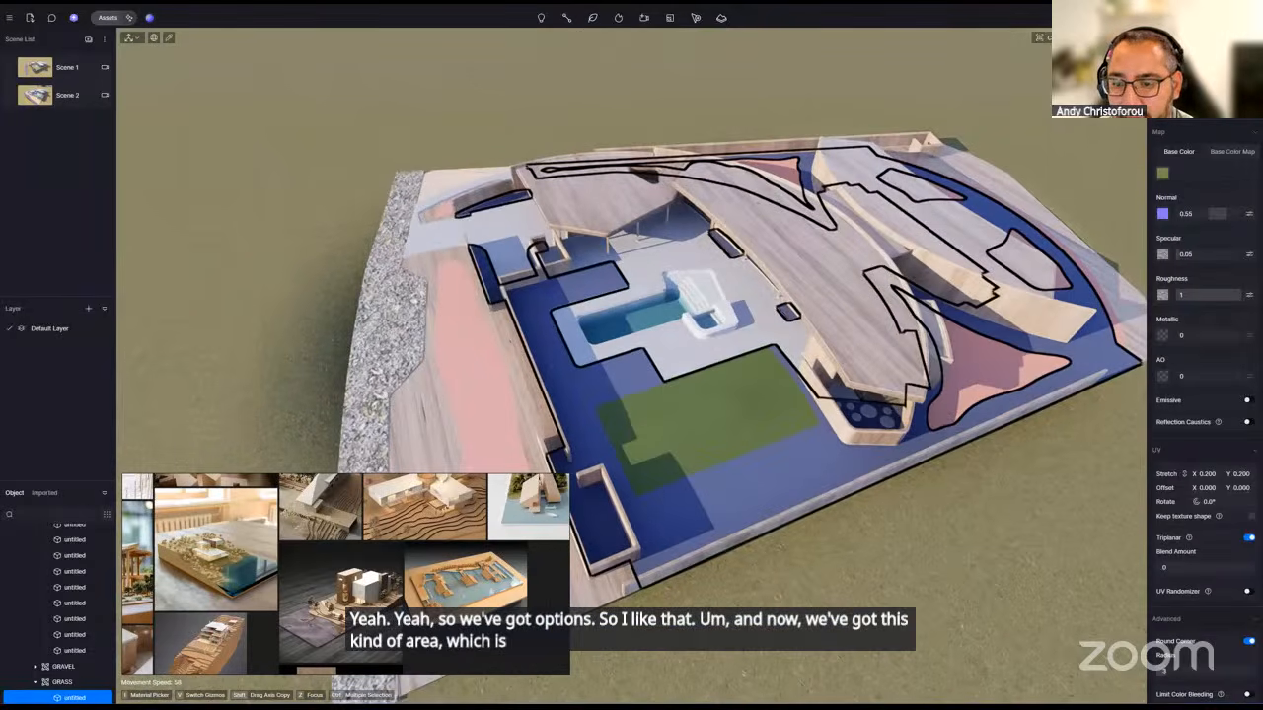
middle_drag(725, 474, 562, 399)
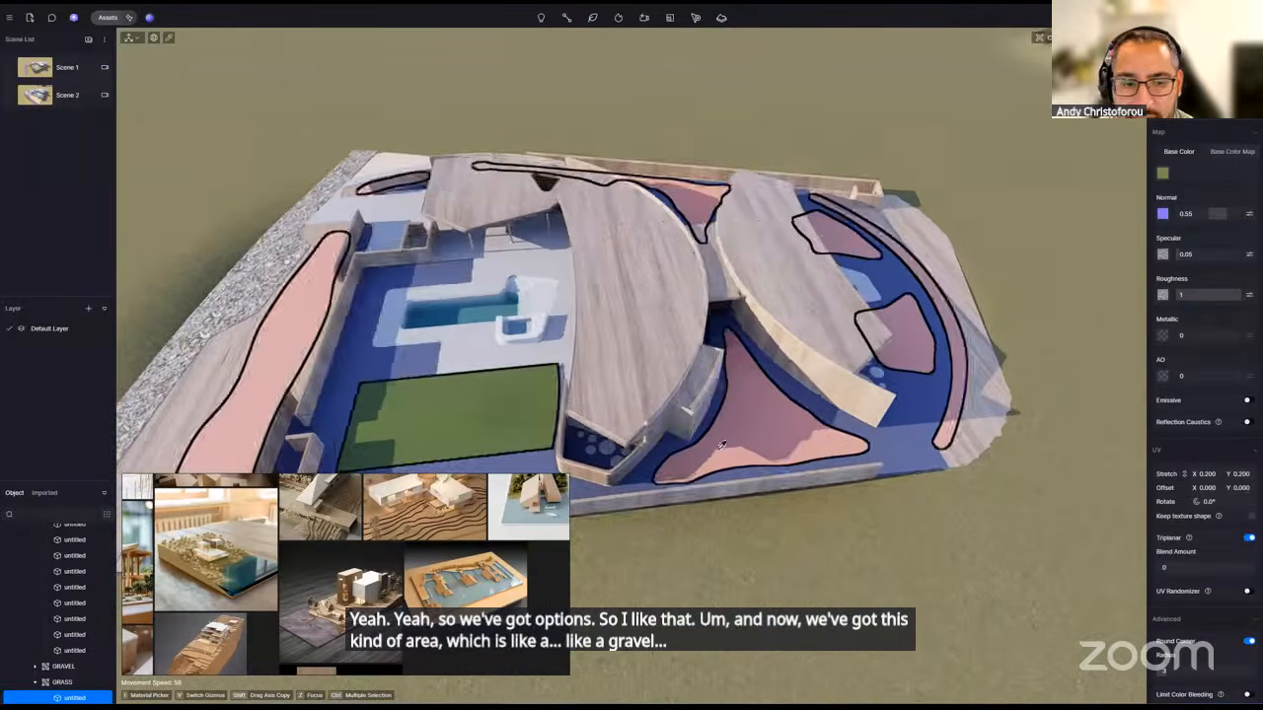
middle_drag(722, 446, 860, 441)
mouse_move(884, 697)
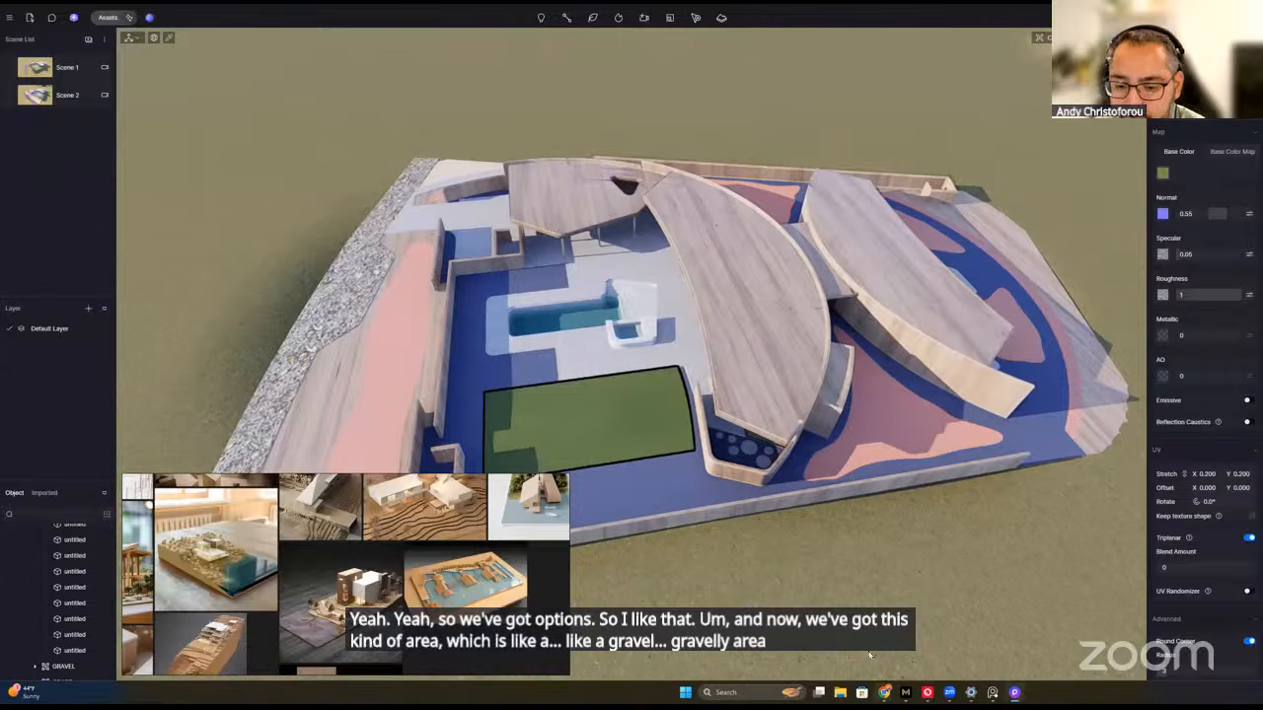
click(870, 654)
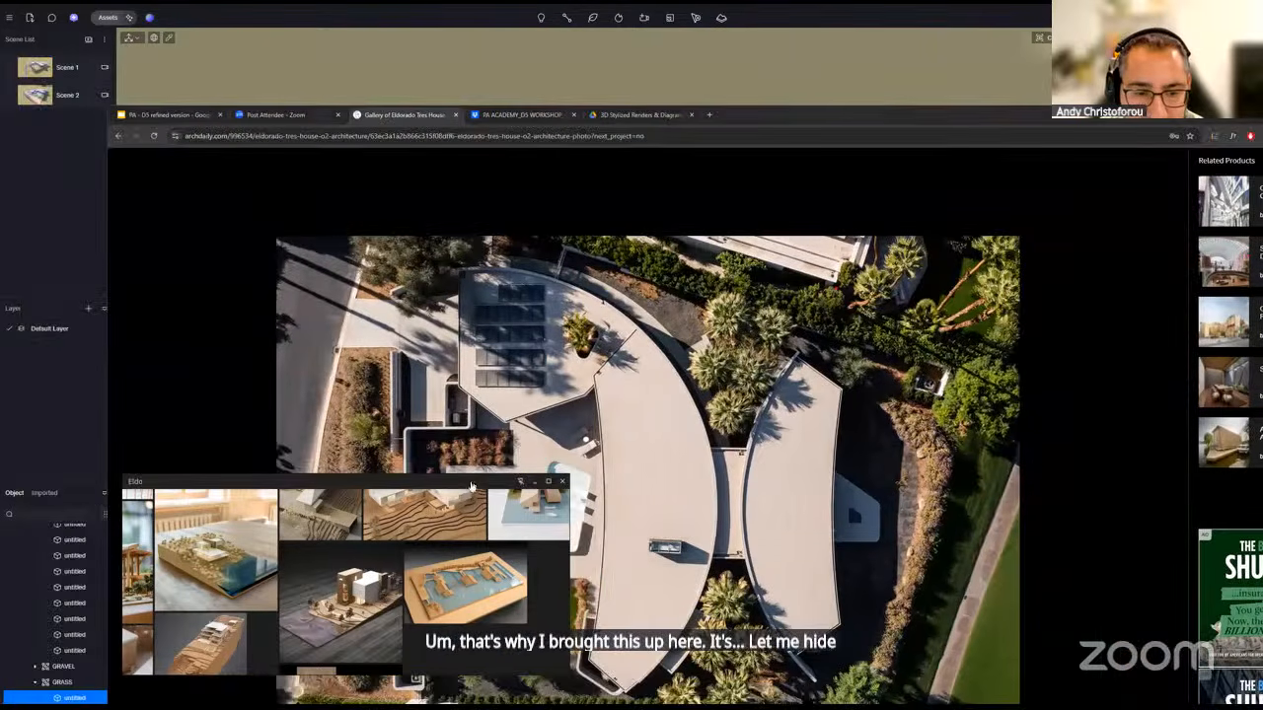
drag(471, 484, 303, 481)
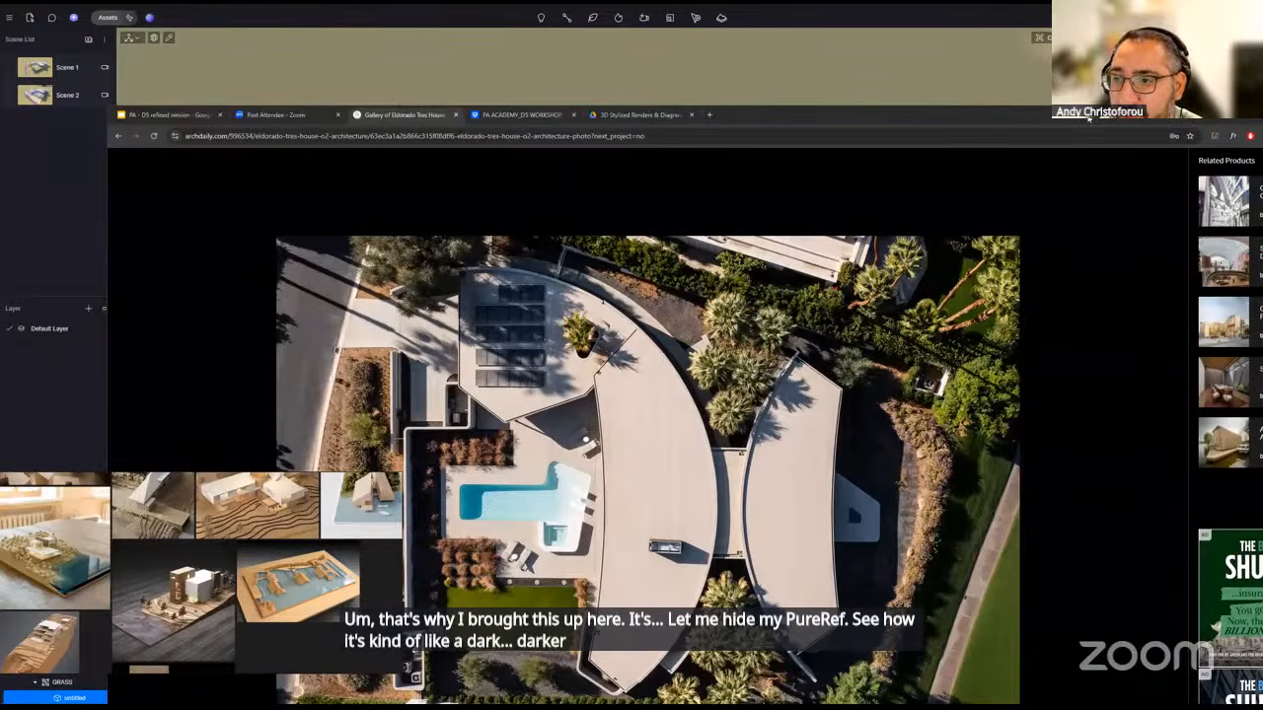
drag(986, 114, 859, 62)
click(1169, 62)
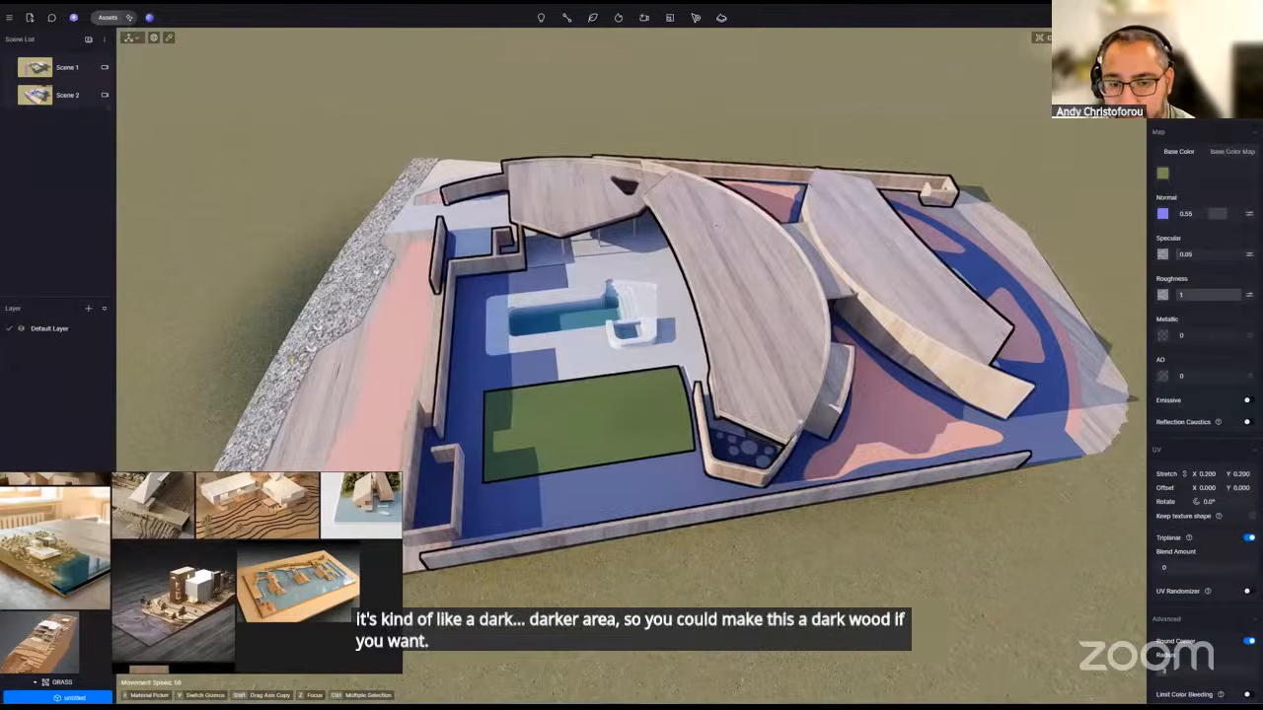
- Copy the house's wood material onto the blue ground area and set its texture rotation to 360°
click(928, 299)
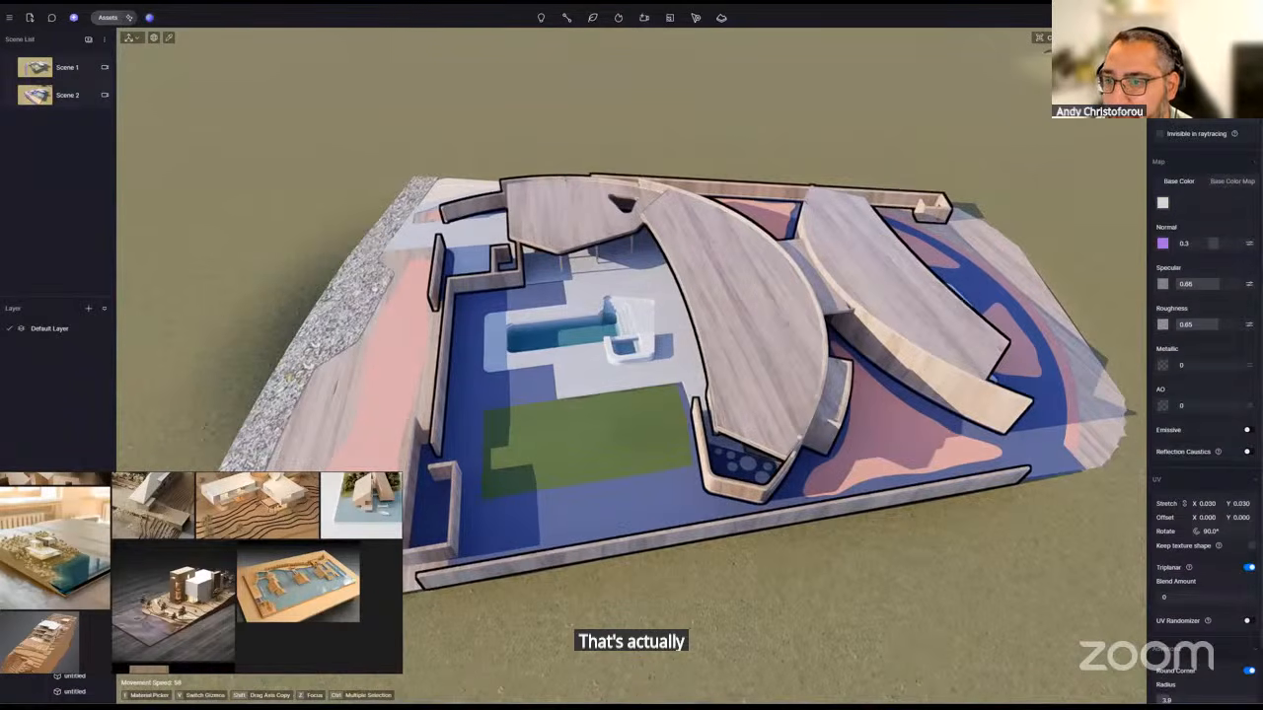
click(485, 387)
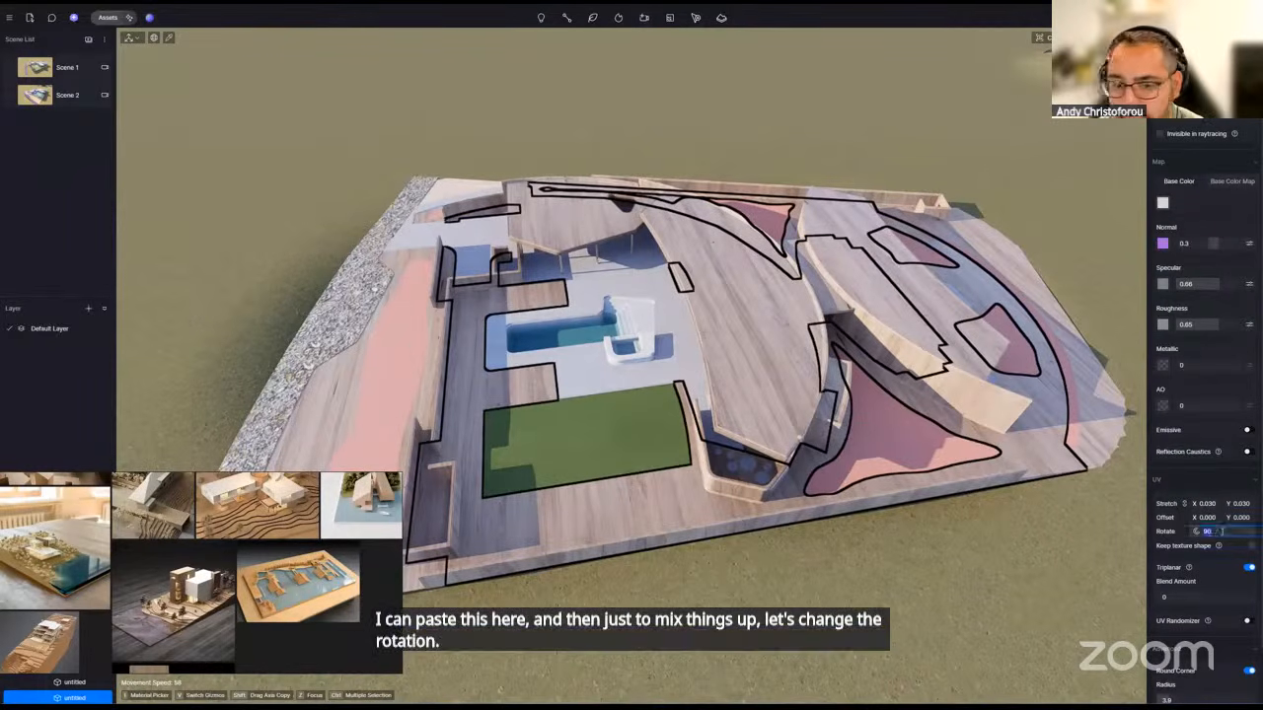
drag(1221, 531, 1246, 415)
- Darken the ground wood's base color to a value of 55
click(1163, 202)
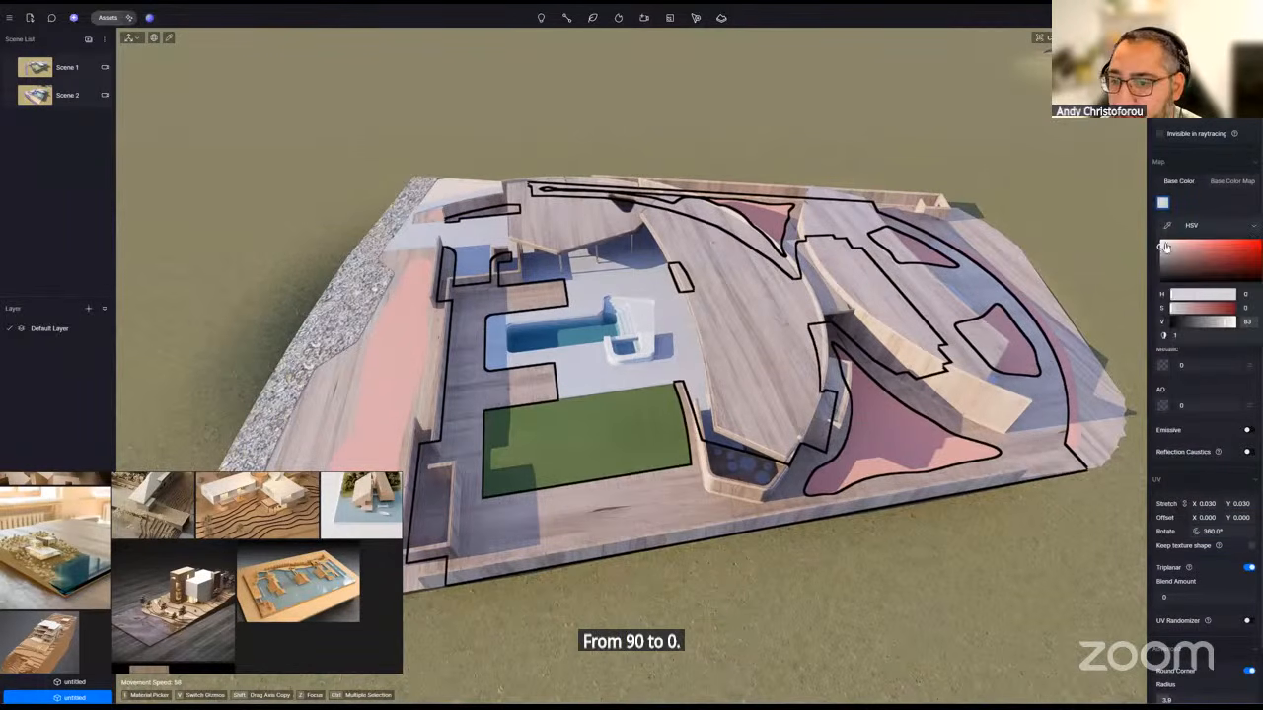
drag(1161, 257, 1158, 262)
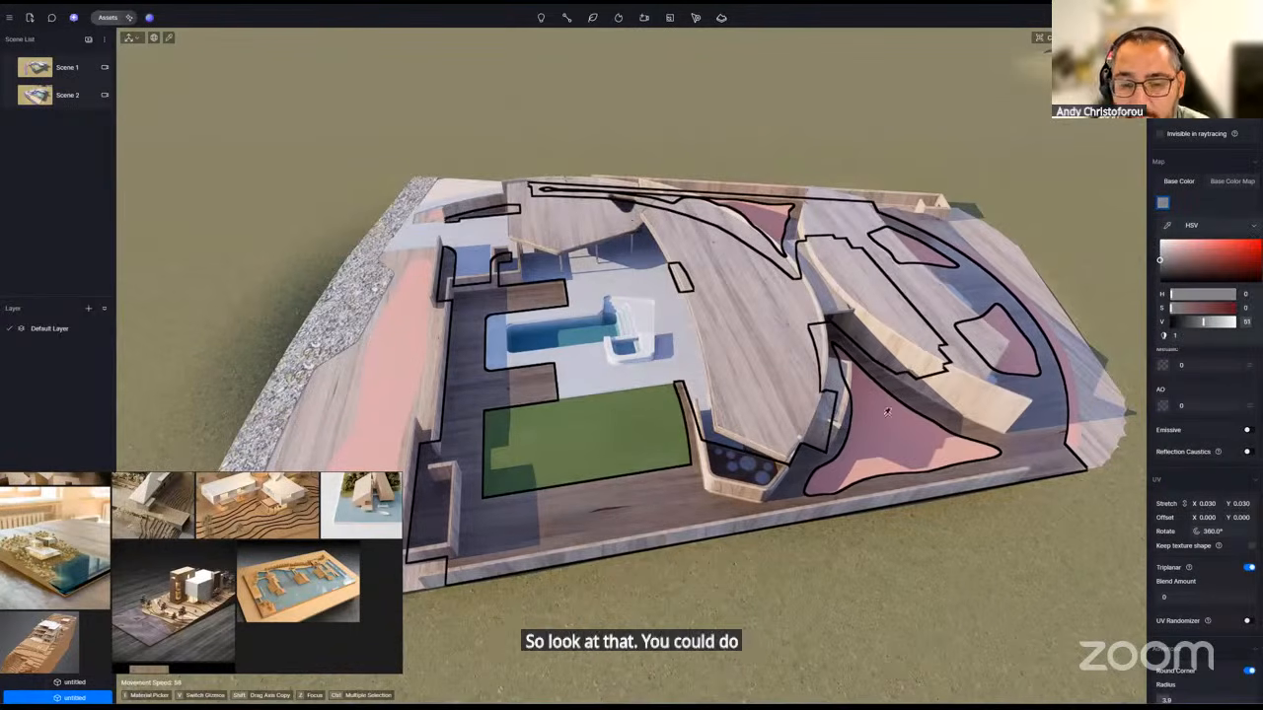
- Browse the wood materials in the online asset library for alternatives to the dark ground wood, leaving the model unchanged
click(109, 19)
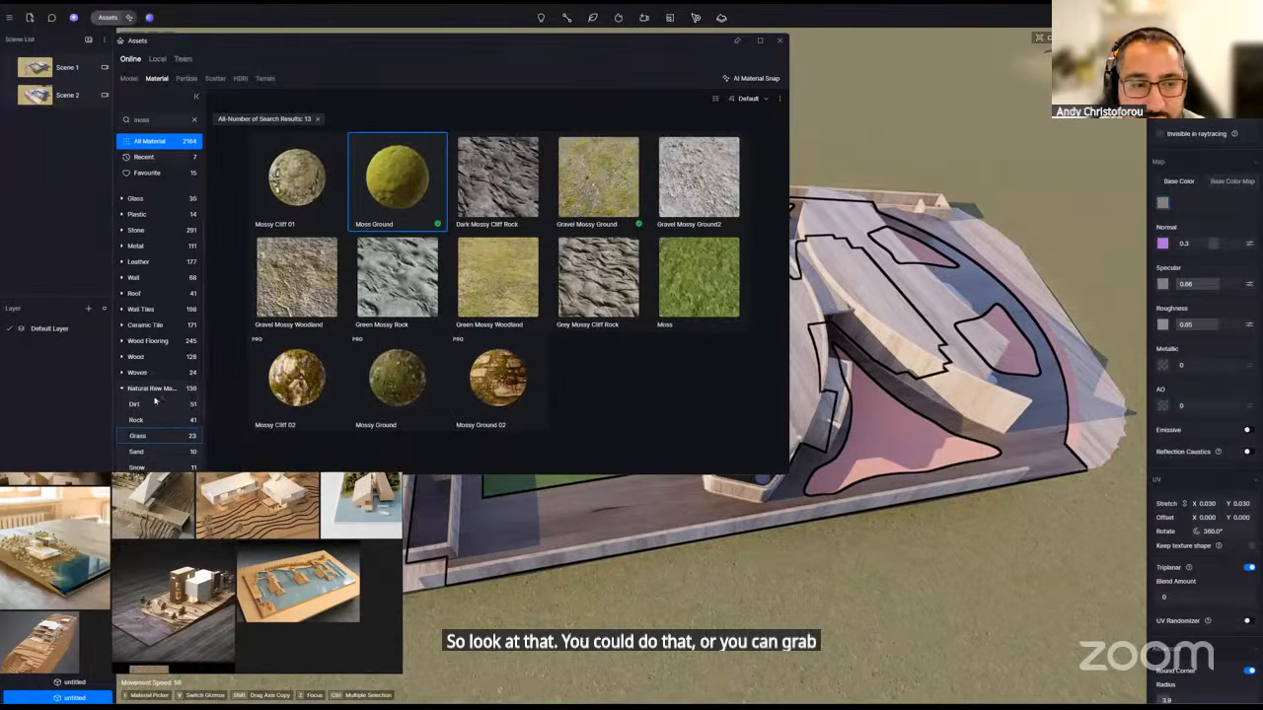
click(148, 357)
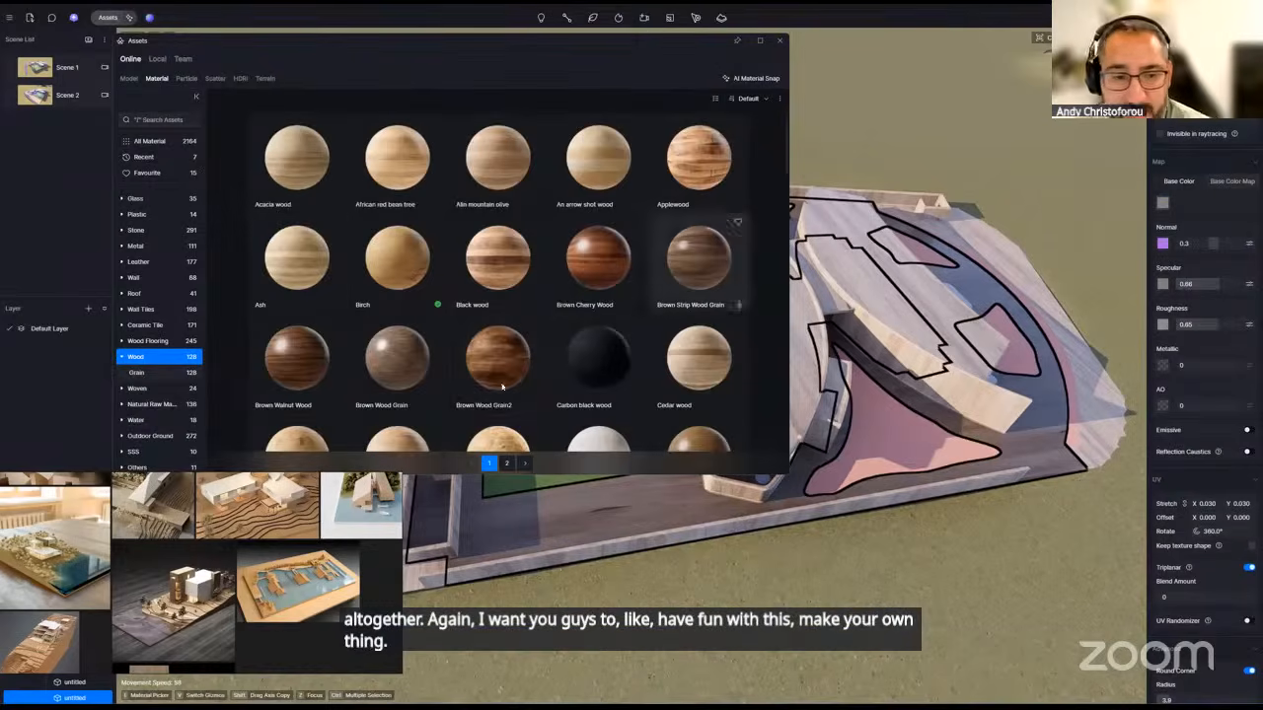
scroll(501, 387, down, 3)
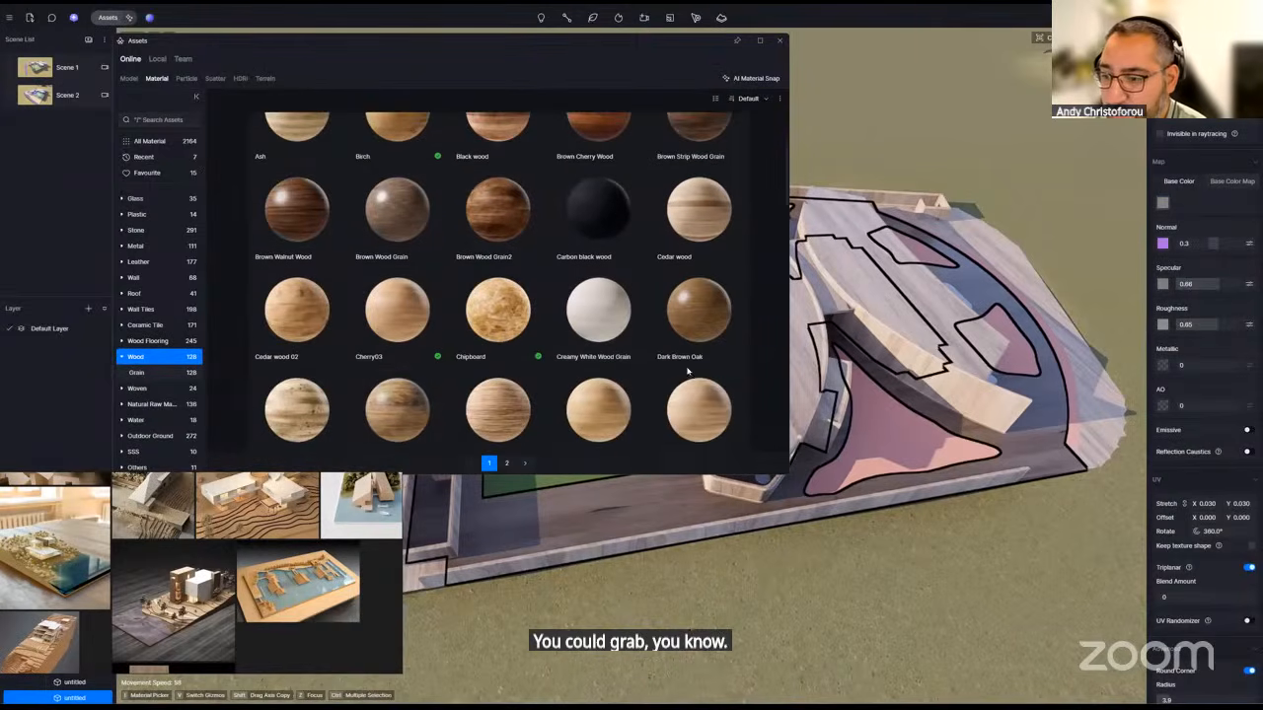
scroll(602, 345, down, 4)
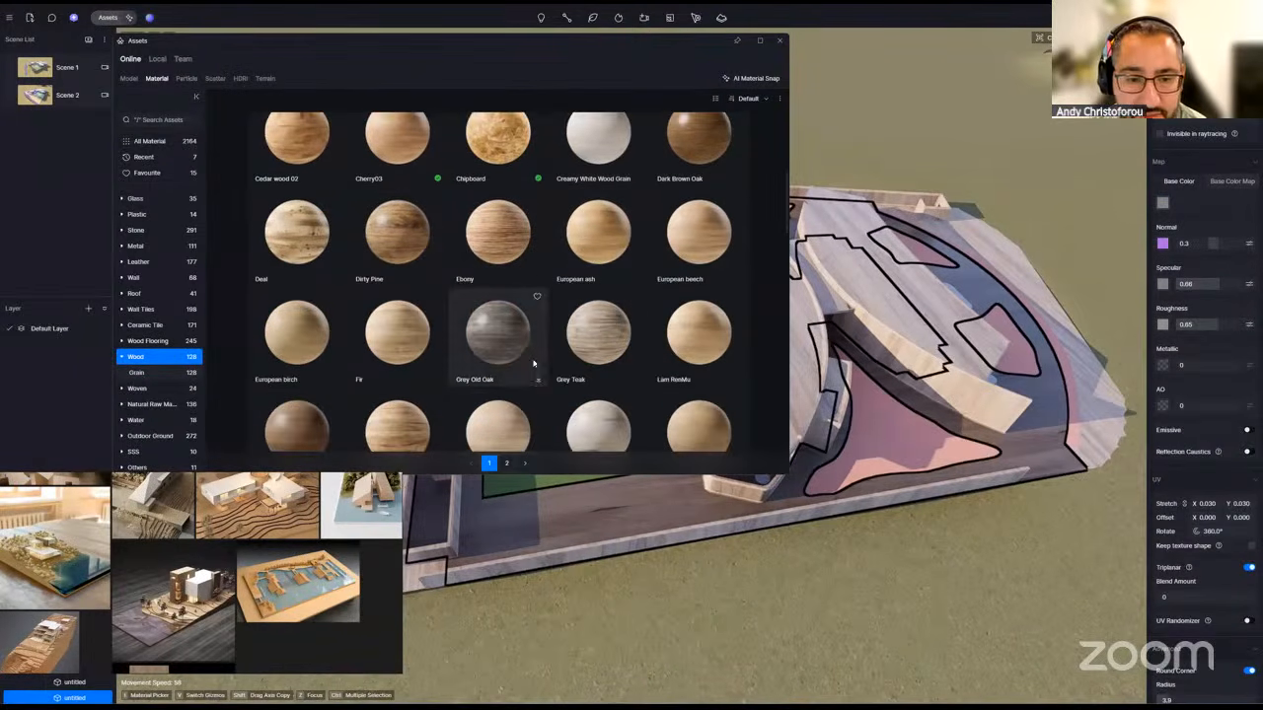
scroll(533, 364, down, 3)
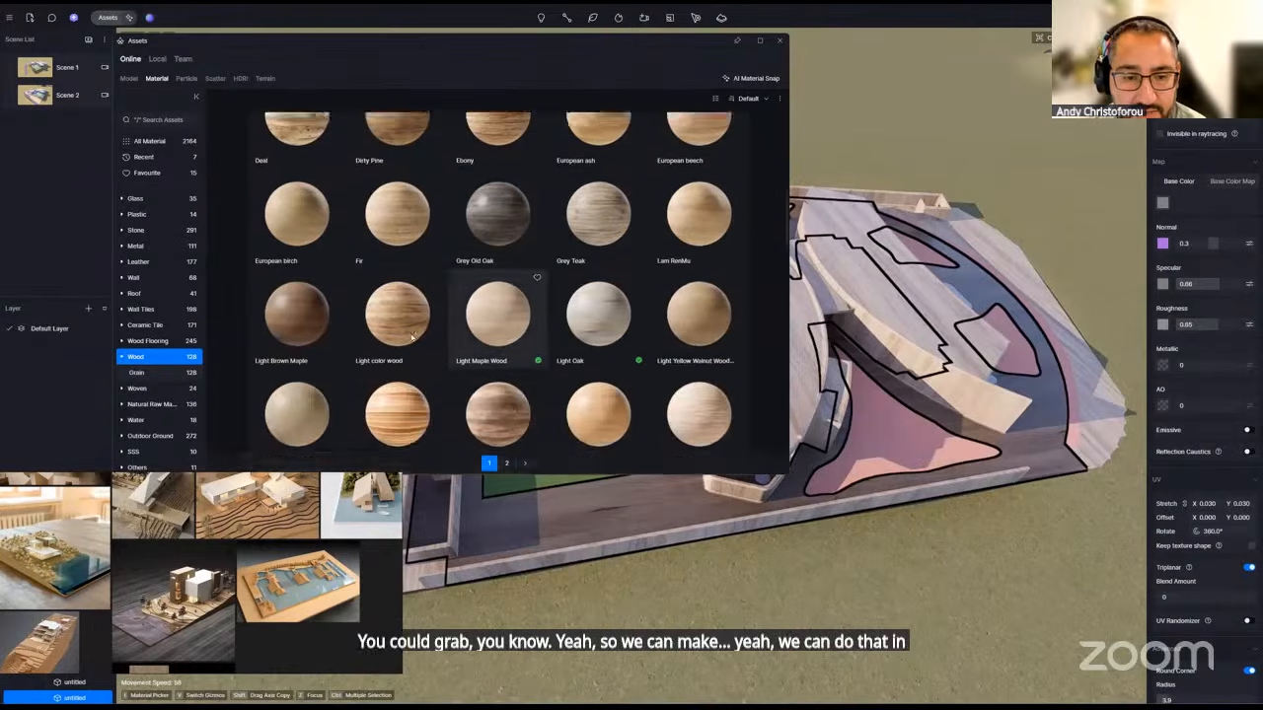
scroll(498, 394, down, 5)
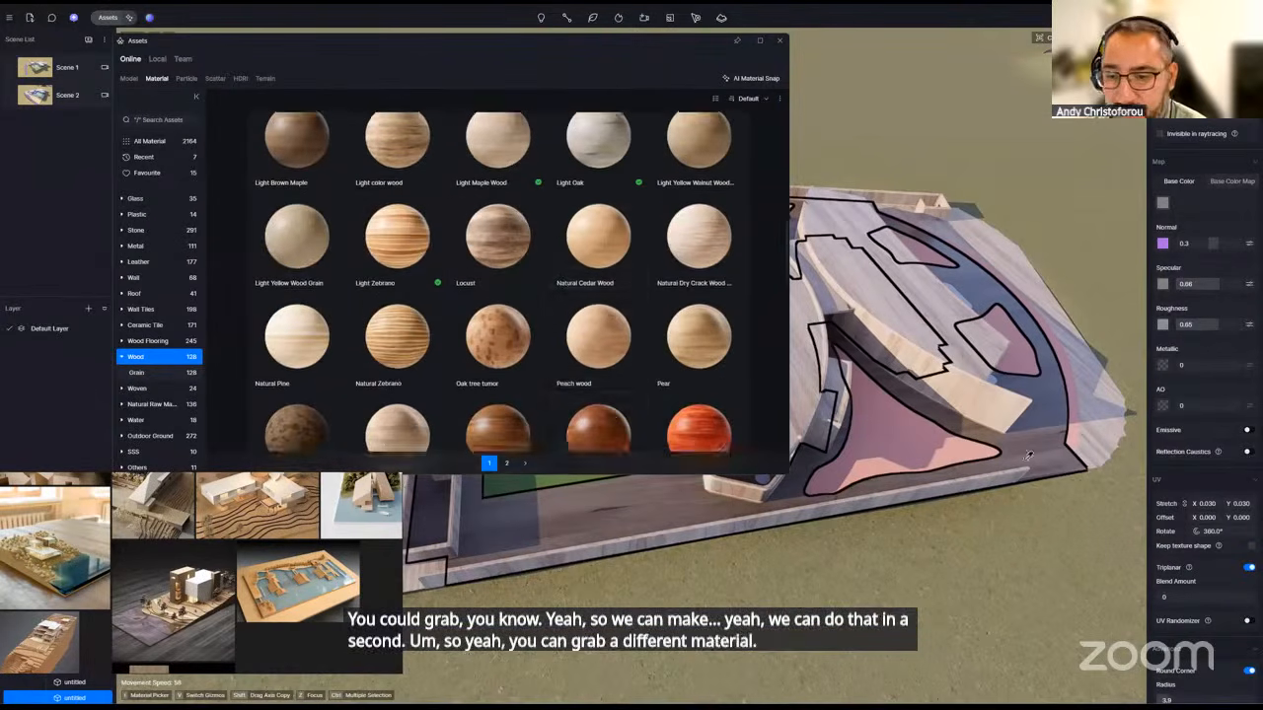
scroll(552, 385, down, 5)
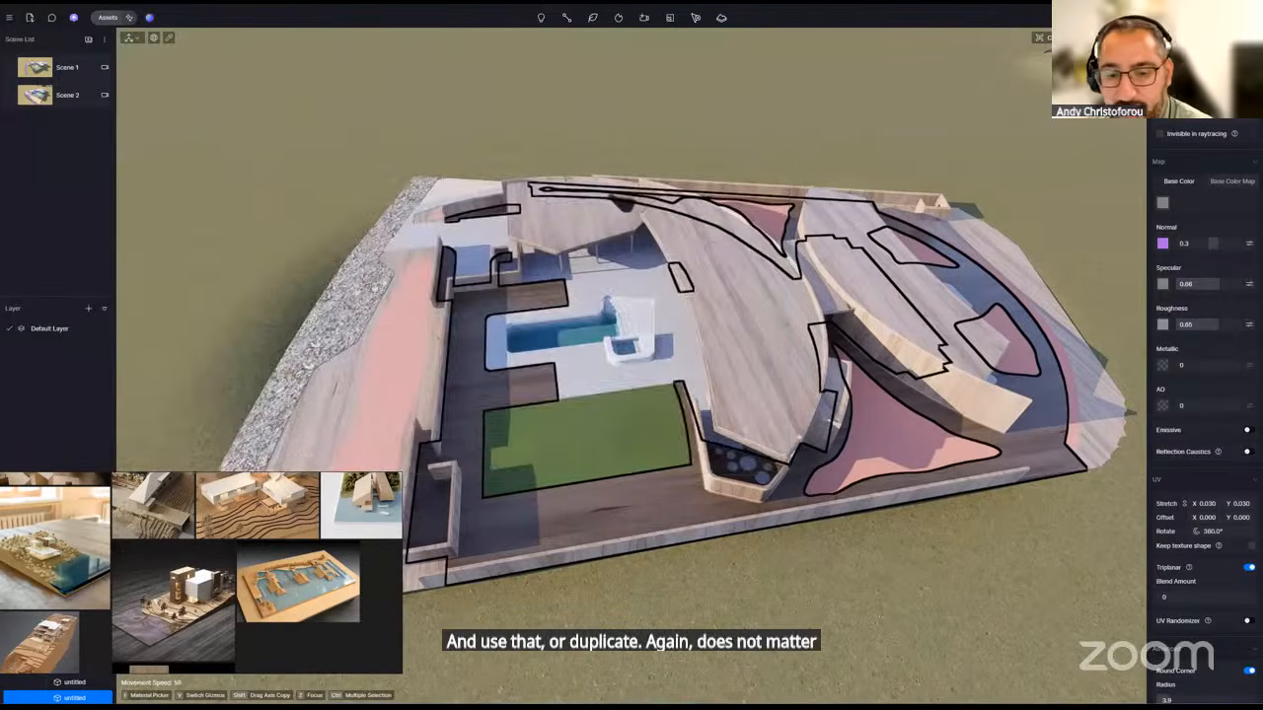
click(780, 40)
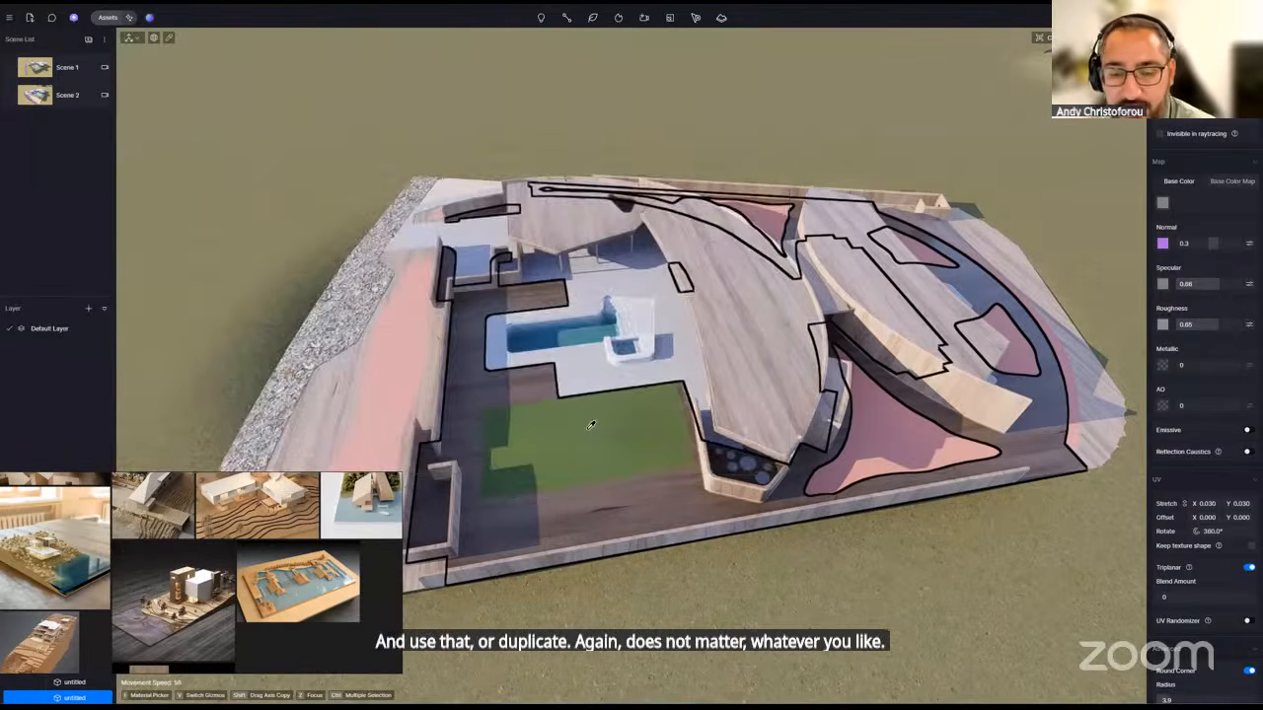
- Pick the lawn's material to review its green base color, and examine the lawn and surrounding areas from several angles
scroll(592, 425, up, 4)
click(671, 371)
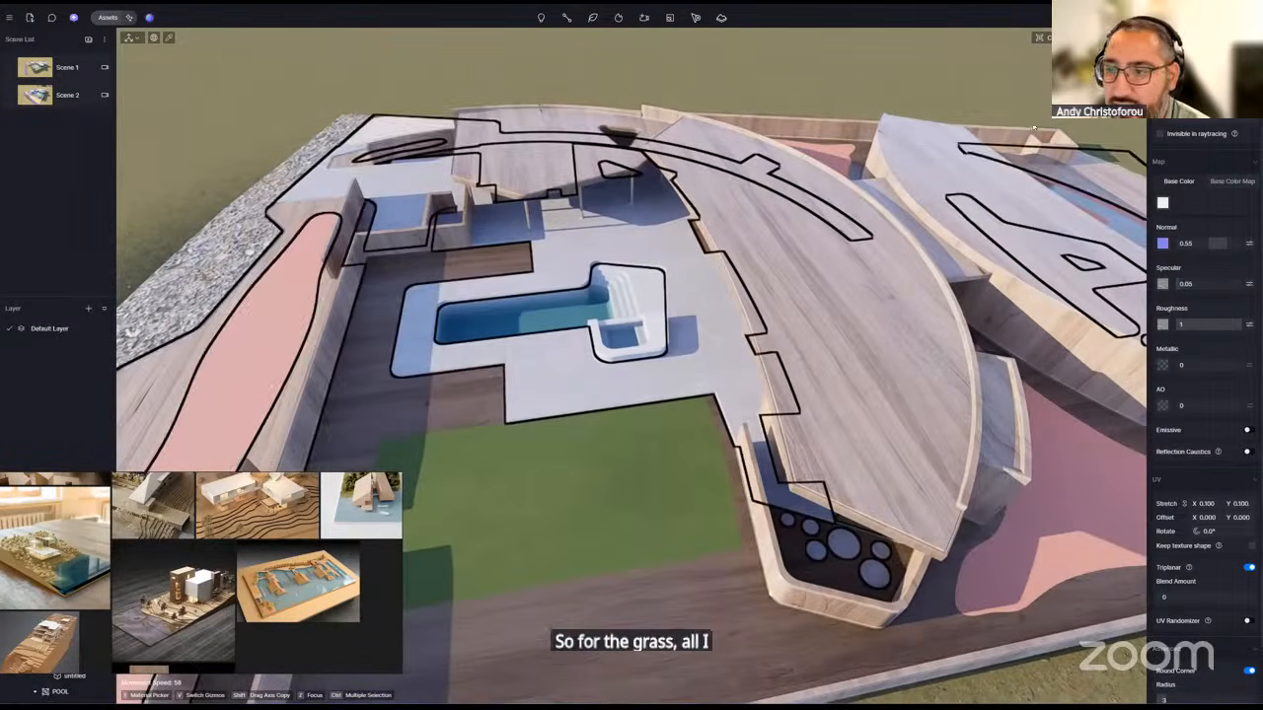
click(580, 463)
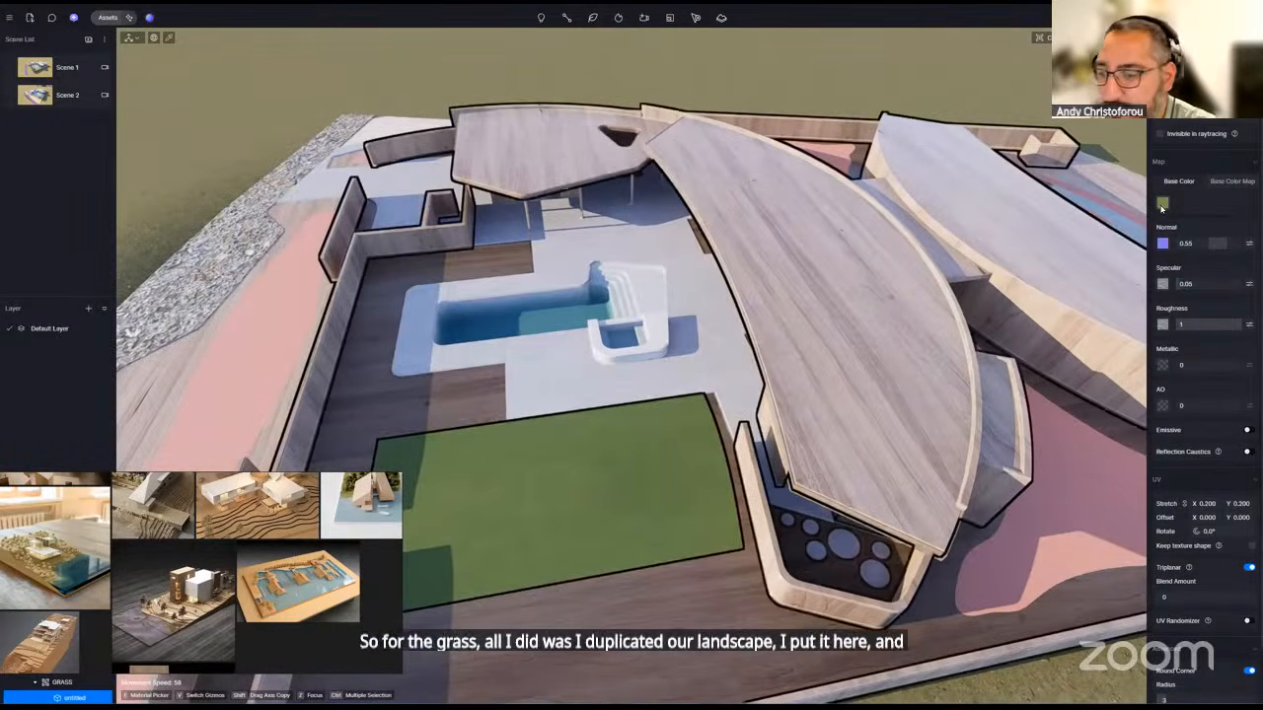
right_drag(631, 395, 759, 370)
scroll(632, 395, down, 4)
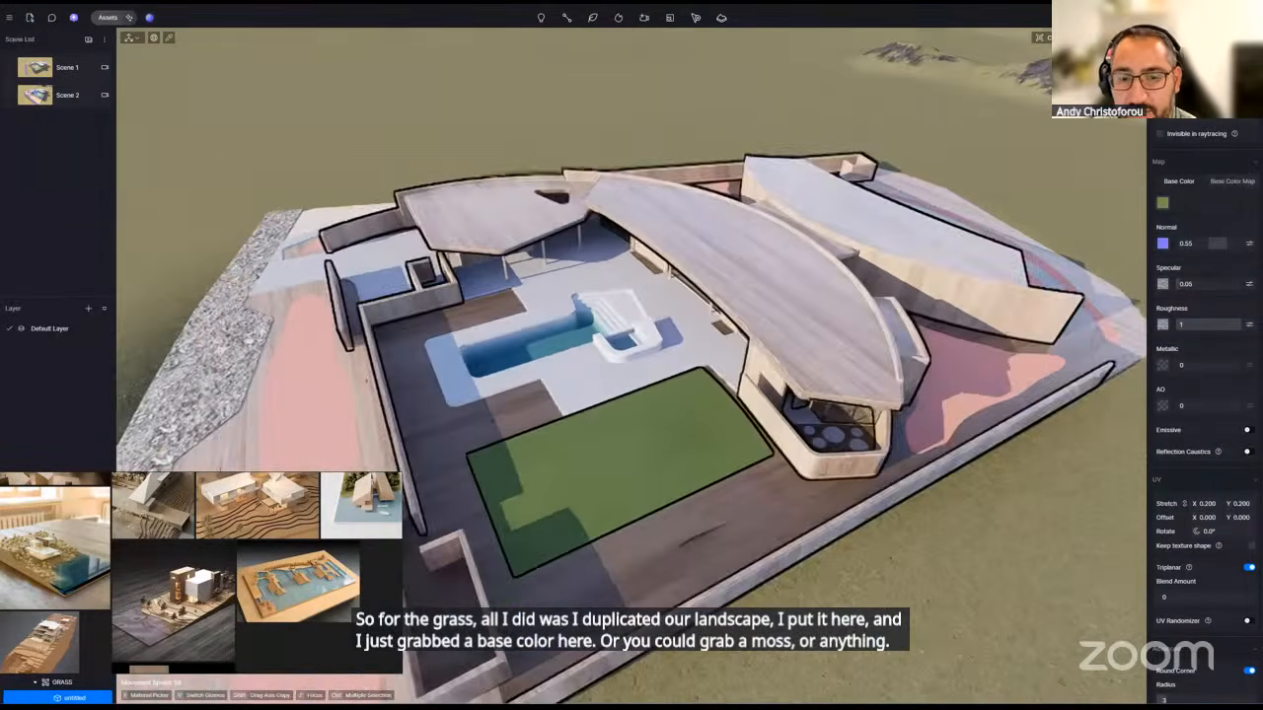
right_drag(631, 395, 449, 443)
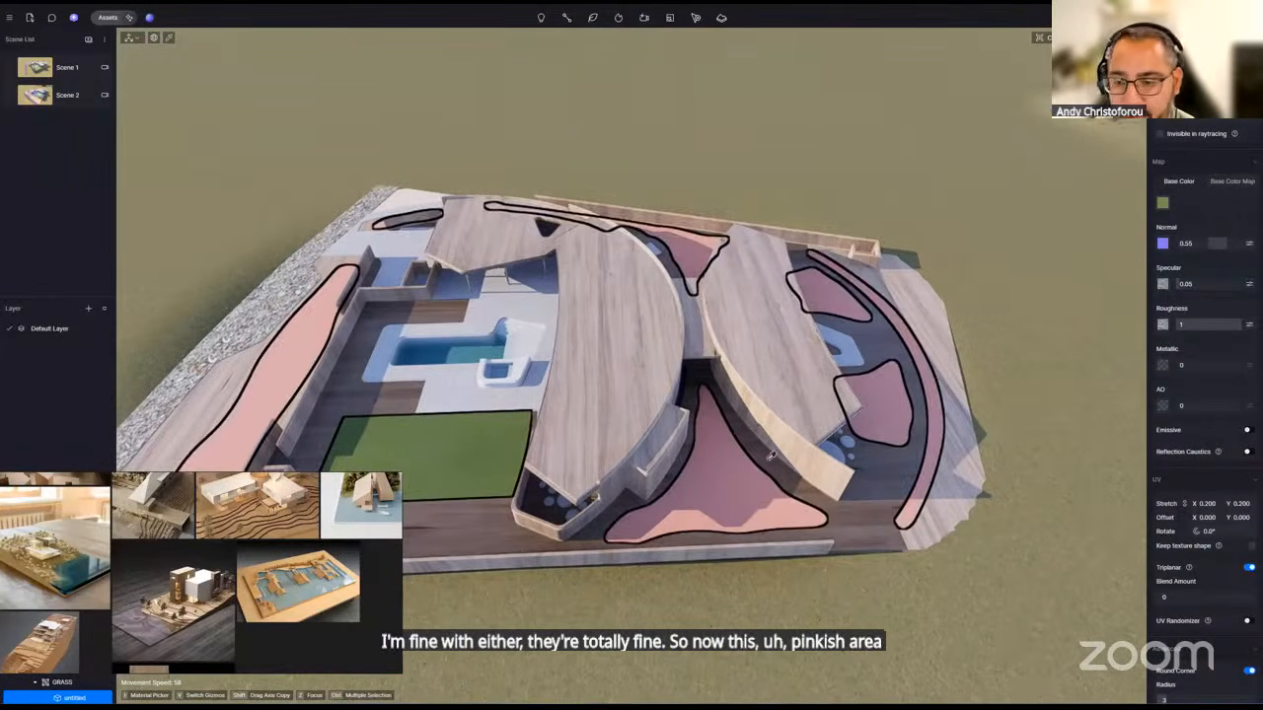
- Check the planted areas in the browser's aerial house photo, return to the model and select the dark ground wood material
mouse_move(884, 701)
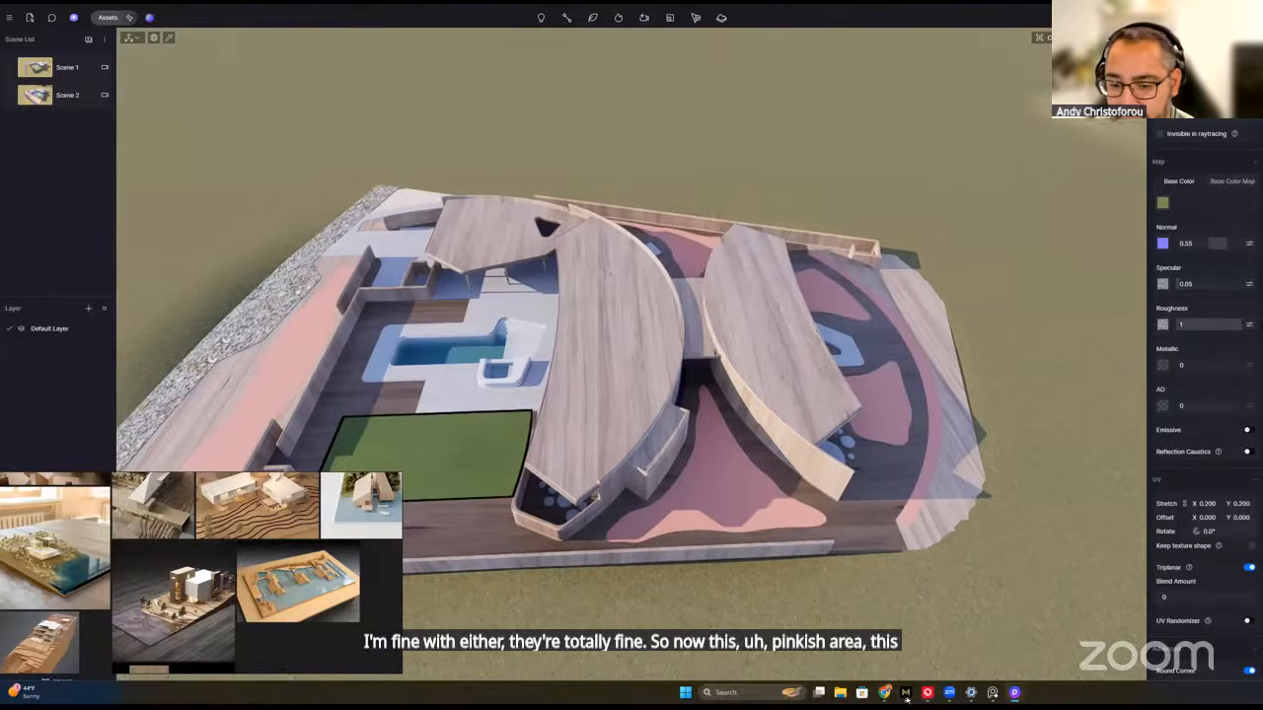
click(863, 659)
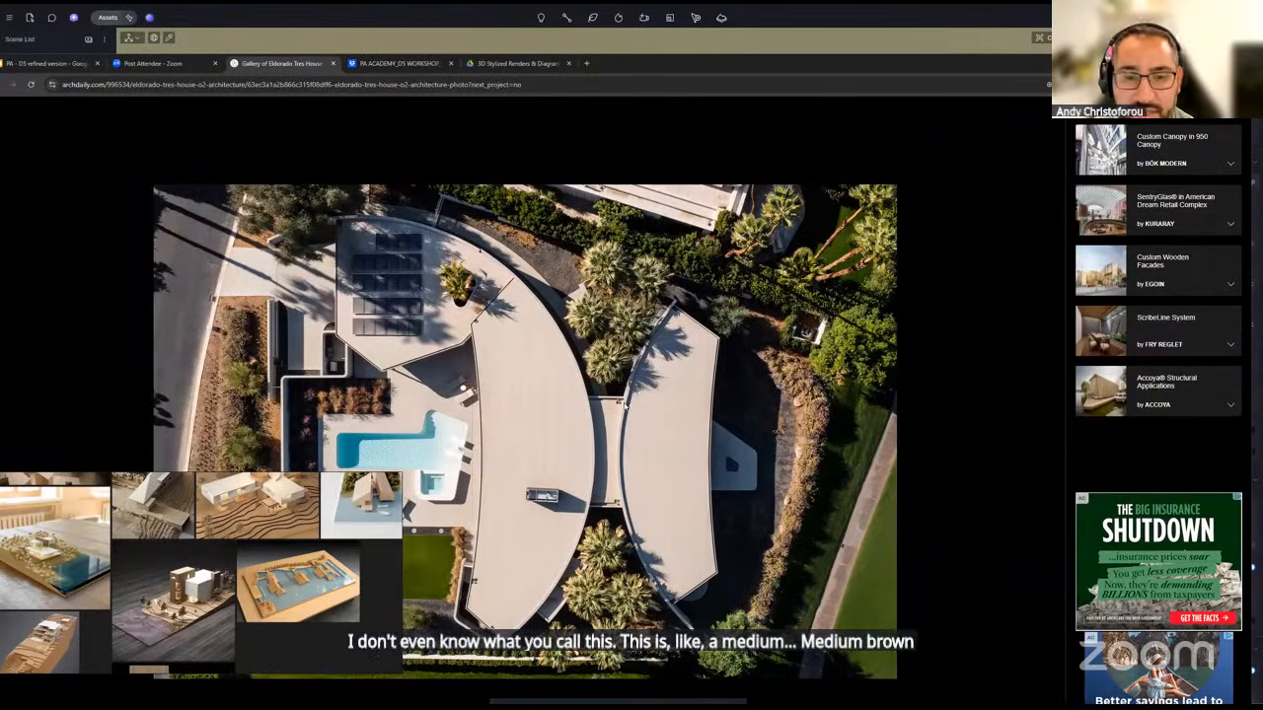
key(alt+Tab)
right_drag(543, 464, 543, 486)
click(543, 485)
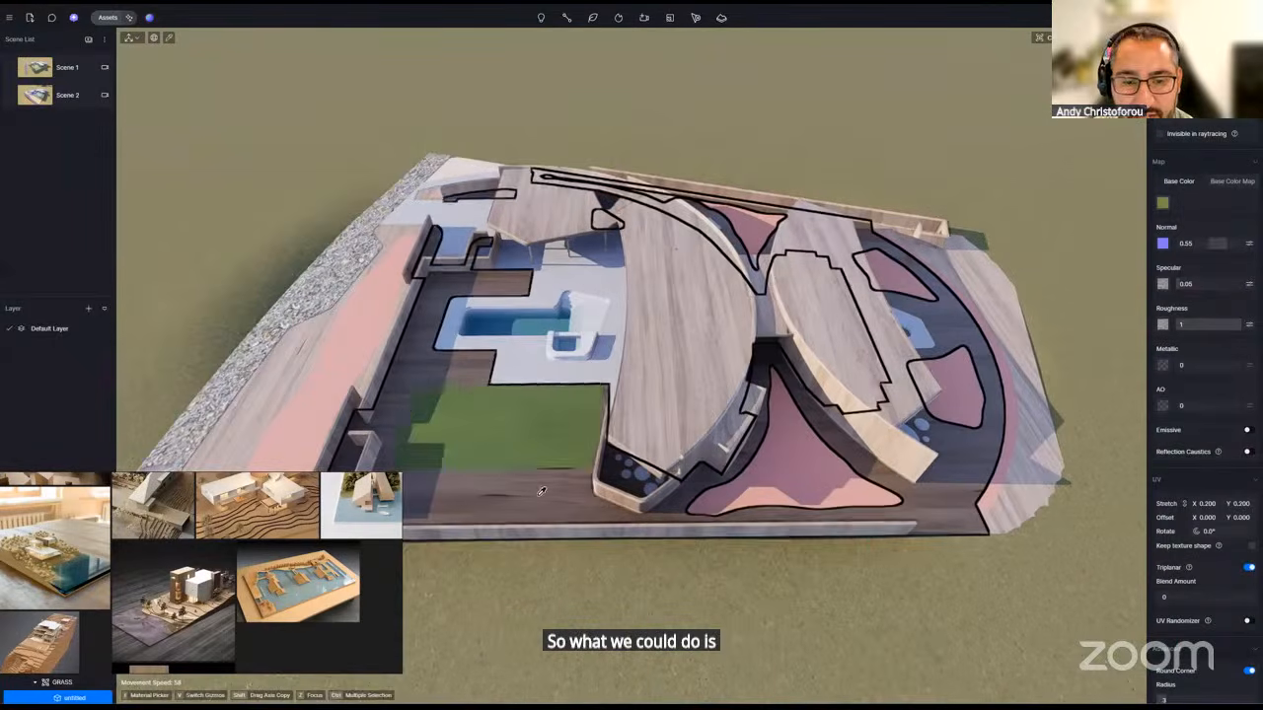
- Find the medium-toned Cherry03 wood in the online material library and apply it to the model's pink landscape areas
click(108, 17)
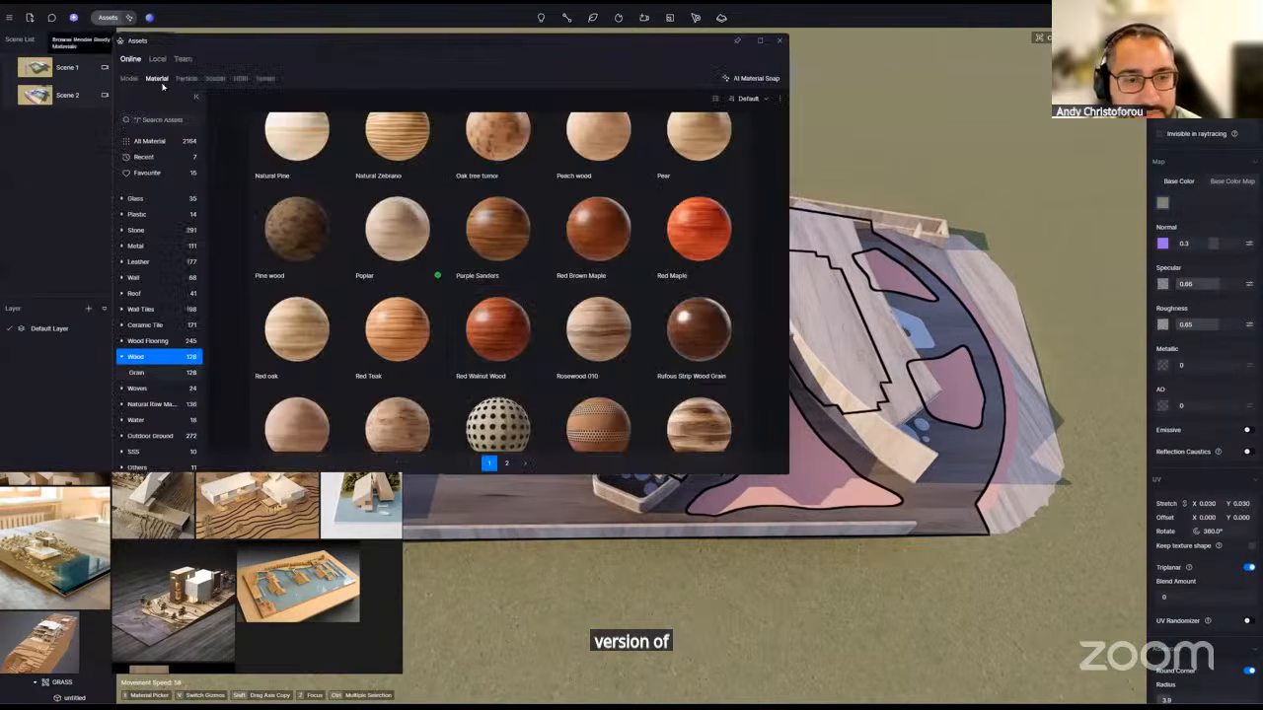
scroll(437, 339, down, 2)
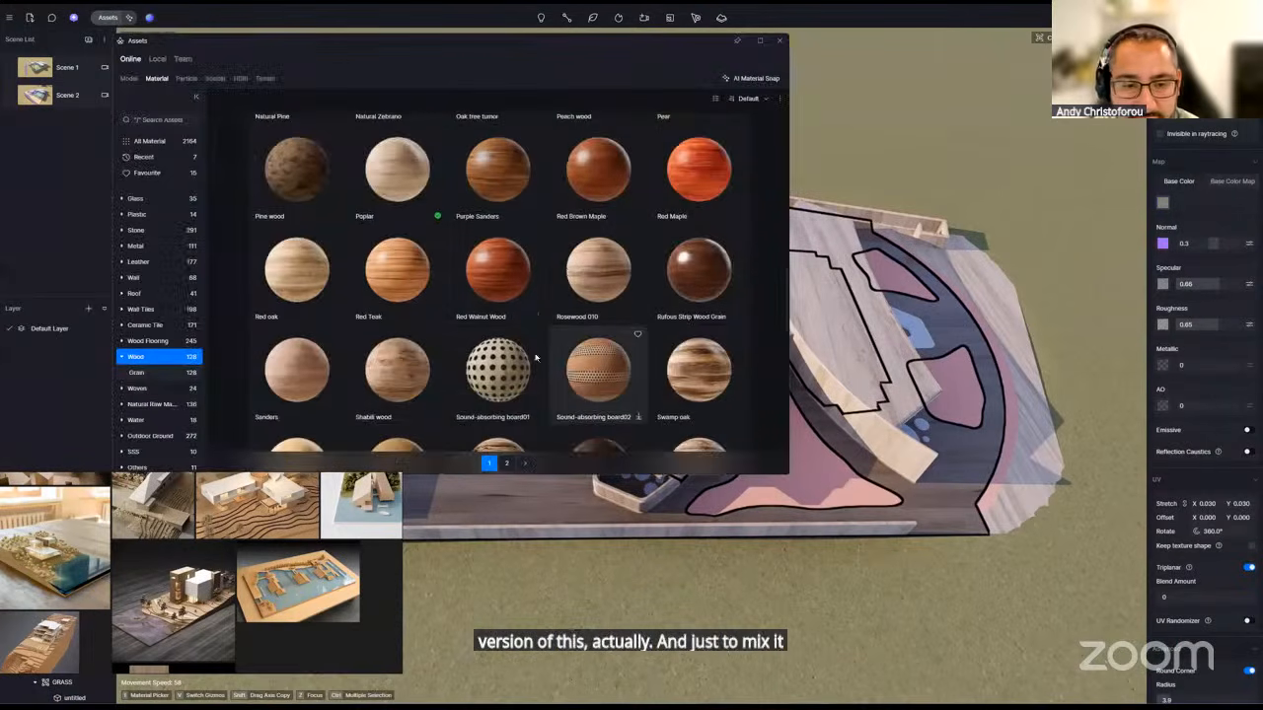
scroll(345, 318, down, 3)
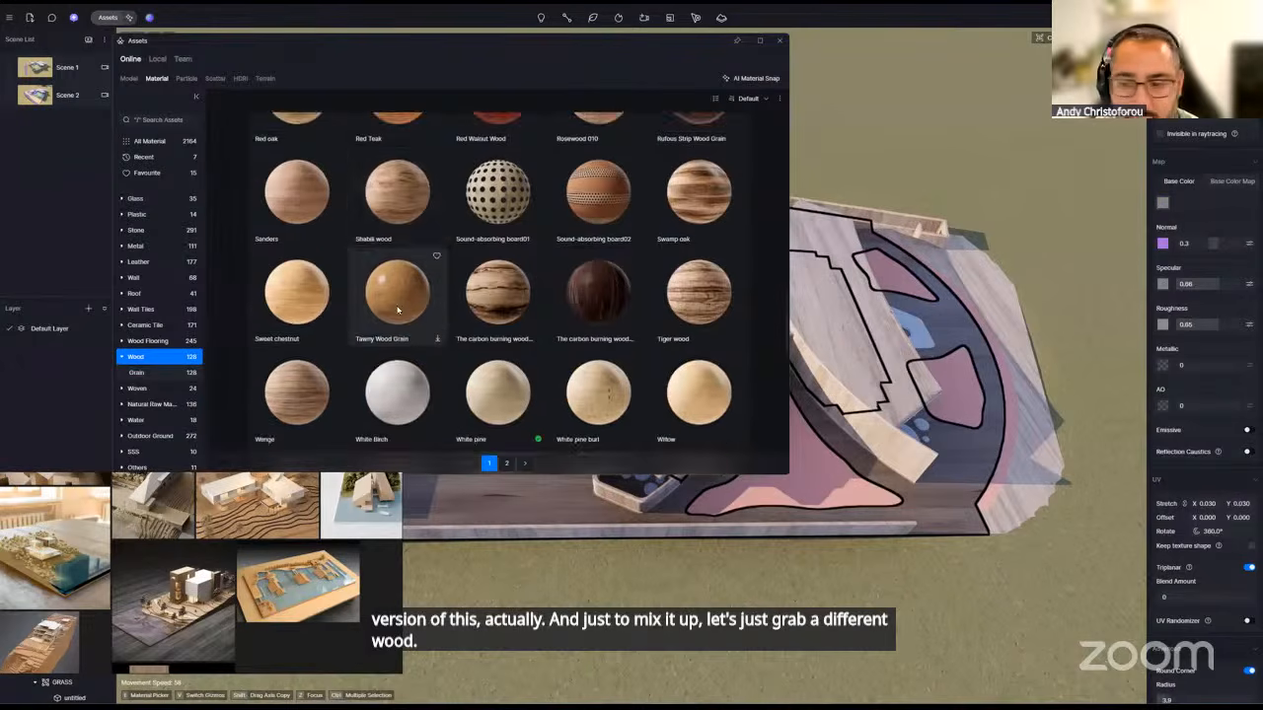
scroll(403, 323, down, 1)
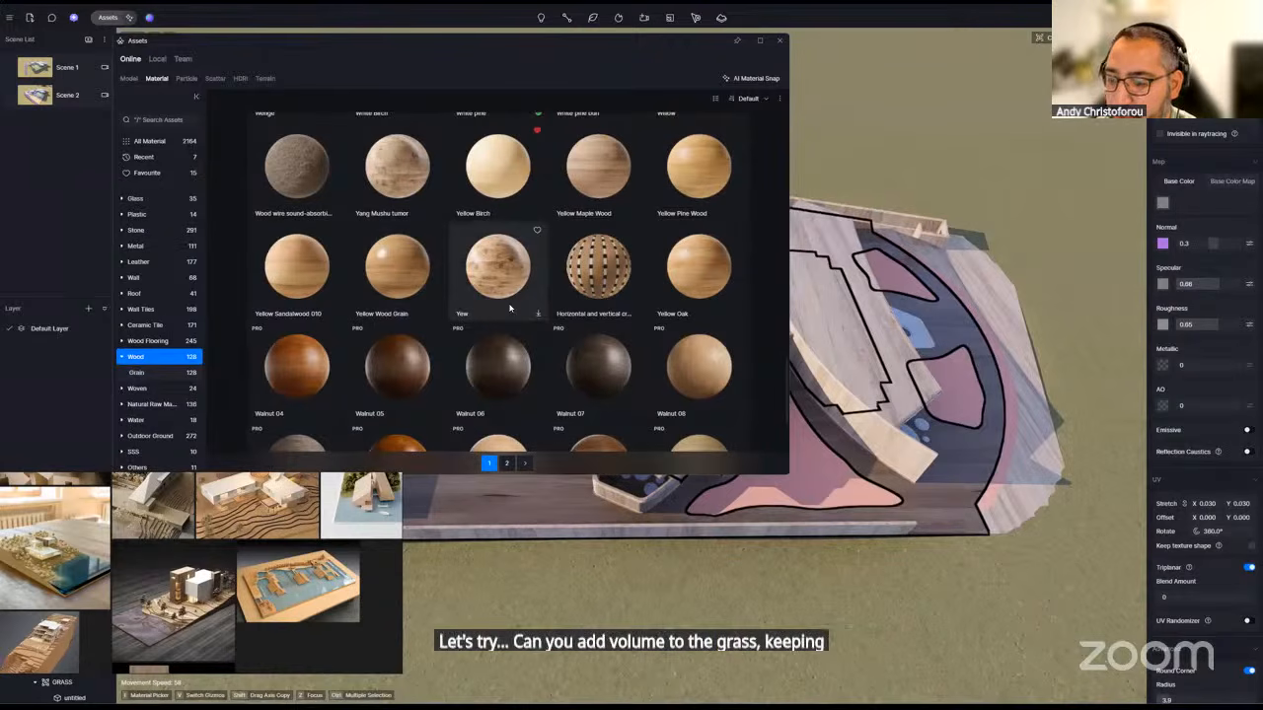
scroll(510, 309, down, 1)
scroll(522, 291, down, 4)
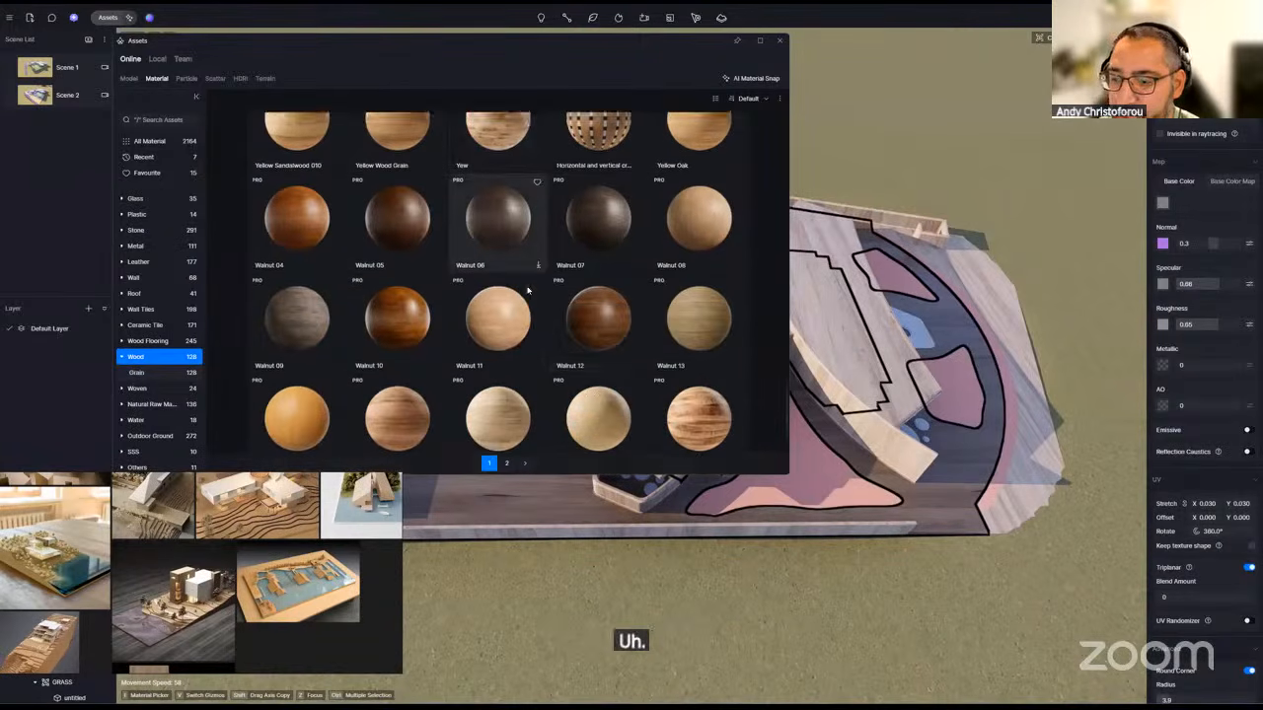
scroll(603, 296, up, 2)
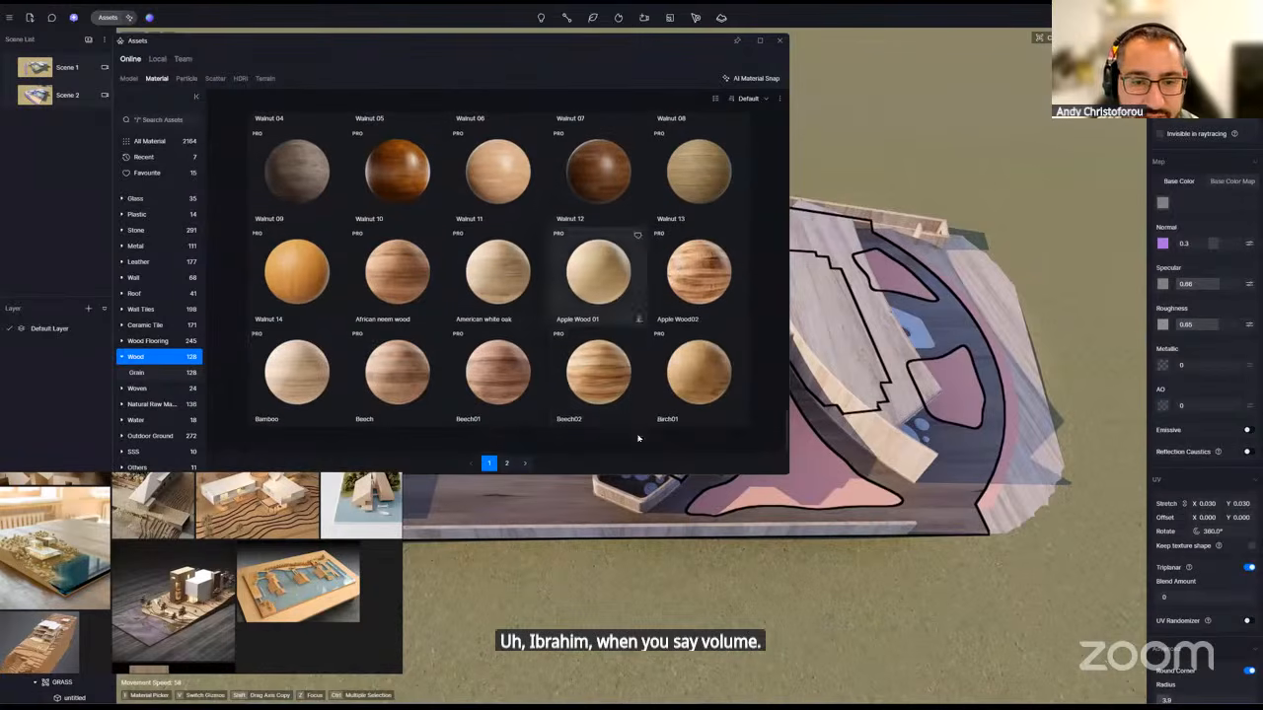
scroll(602, 302, down, 10)
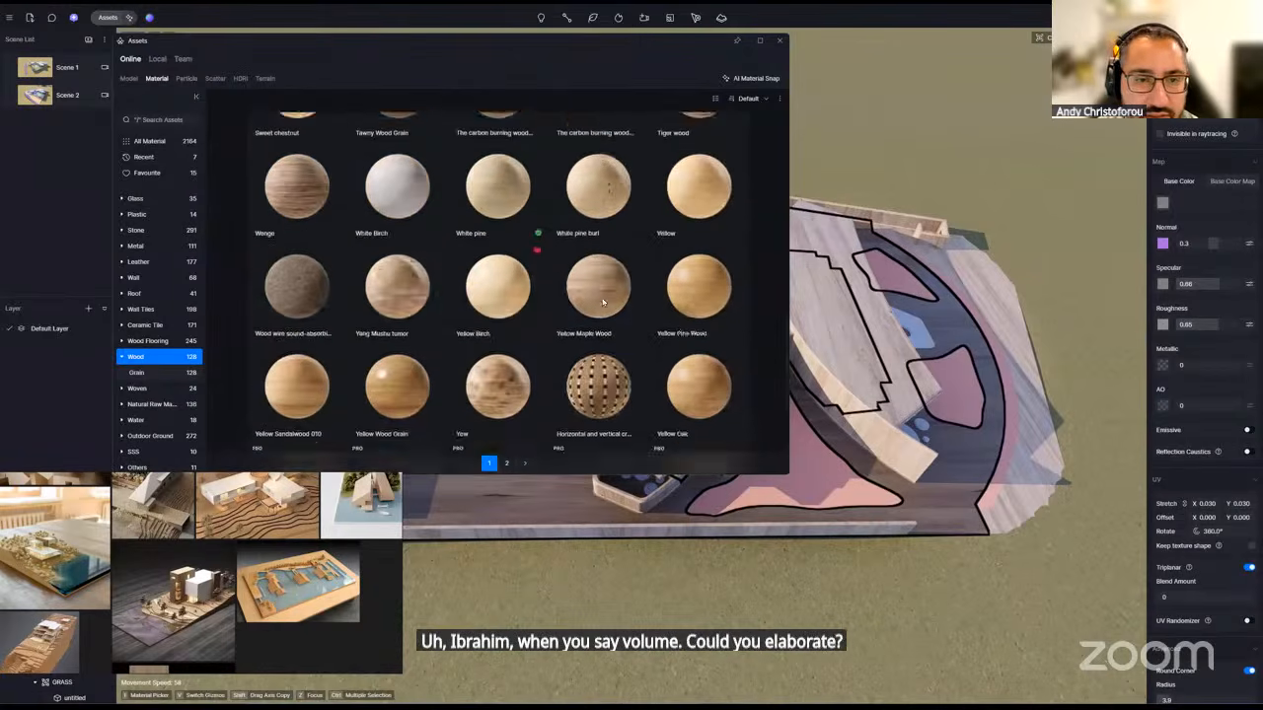
scroll(603, 302, up, 5)
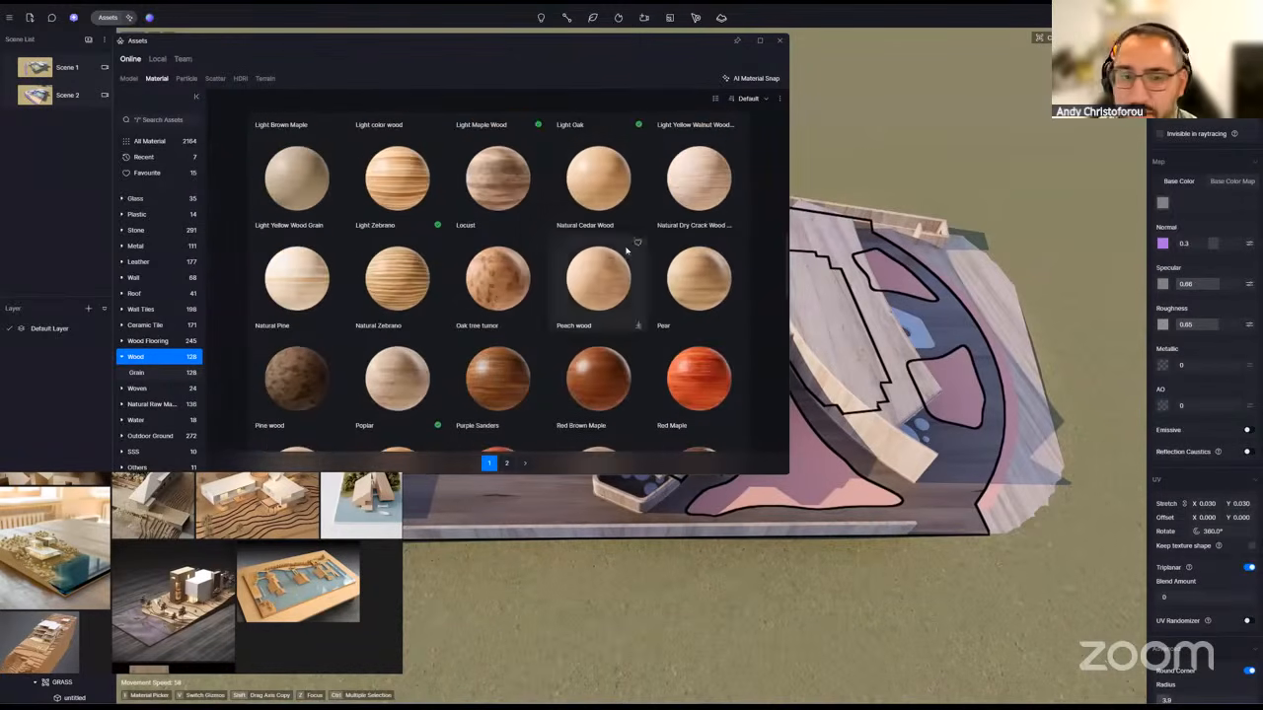
scroll(459, 302, up, 6)
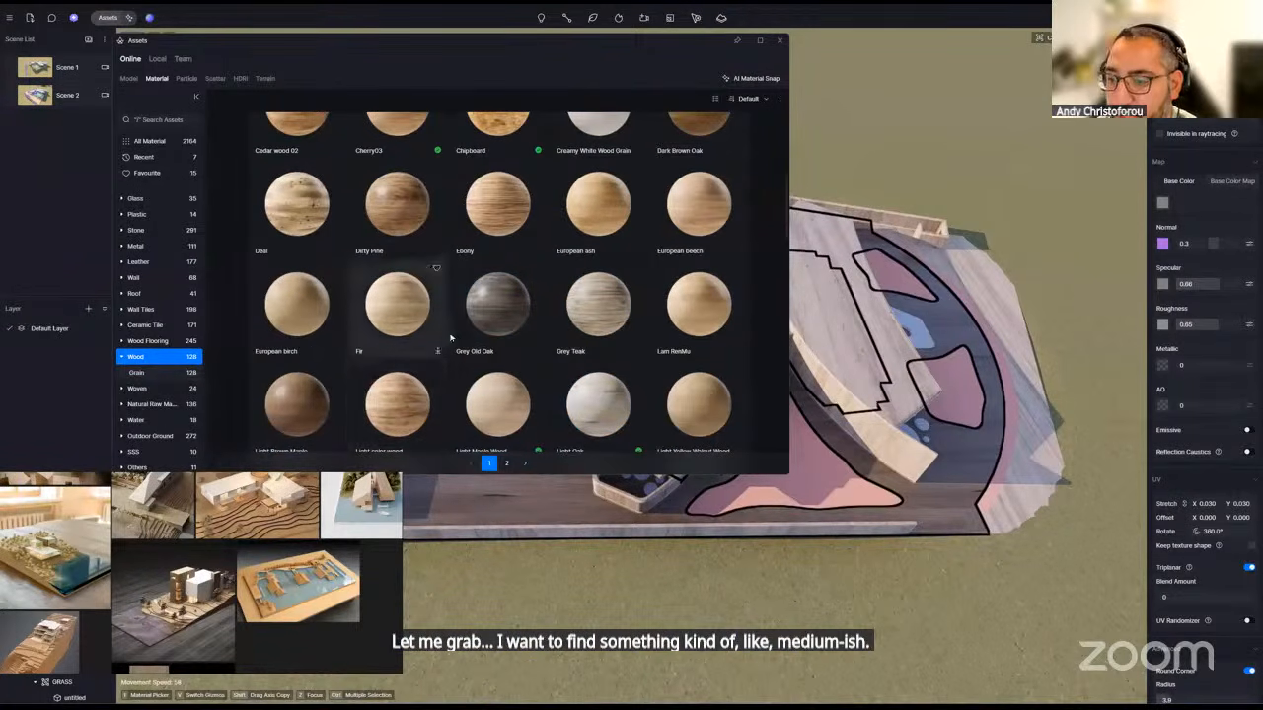
scroll(582, 315, up, 2)
scroll(565, 270, up, 1)
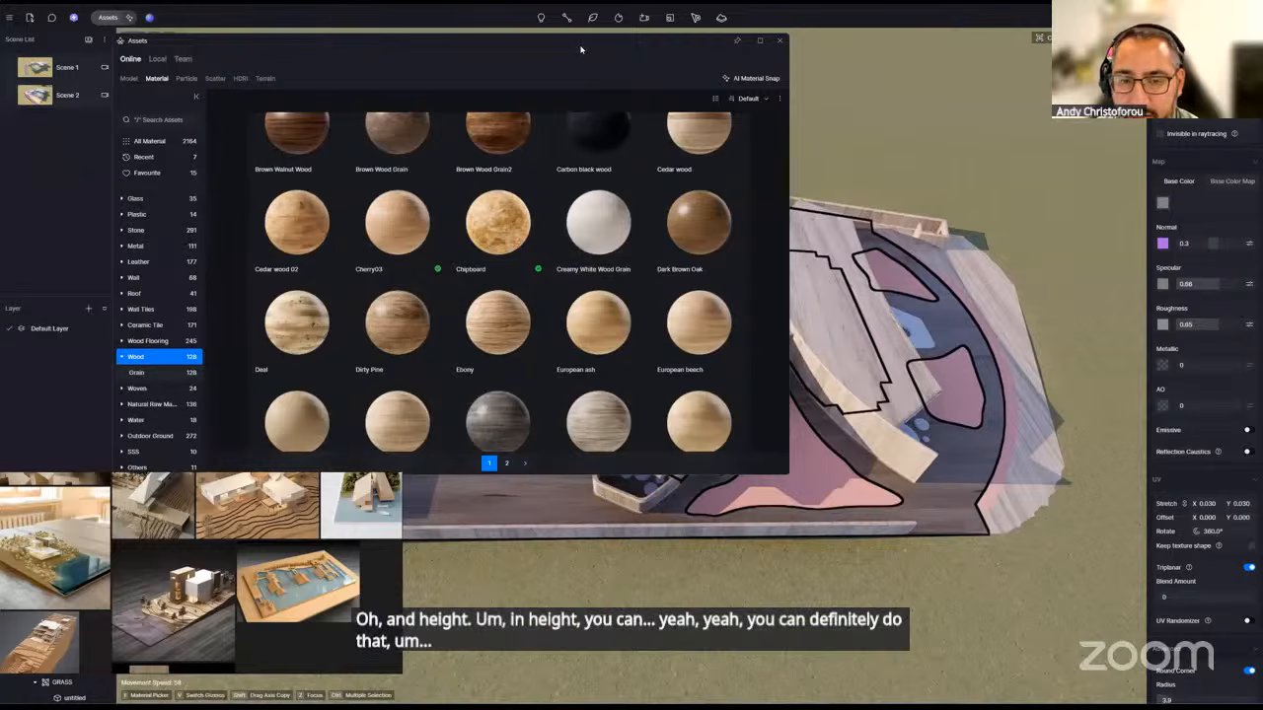
drag(581, 48, 522, 30)
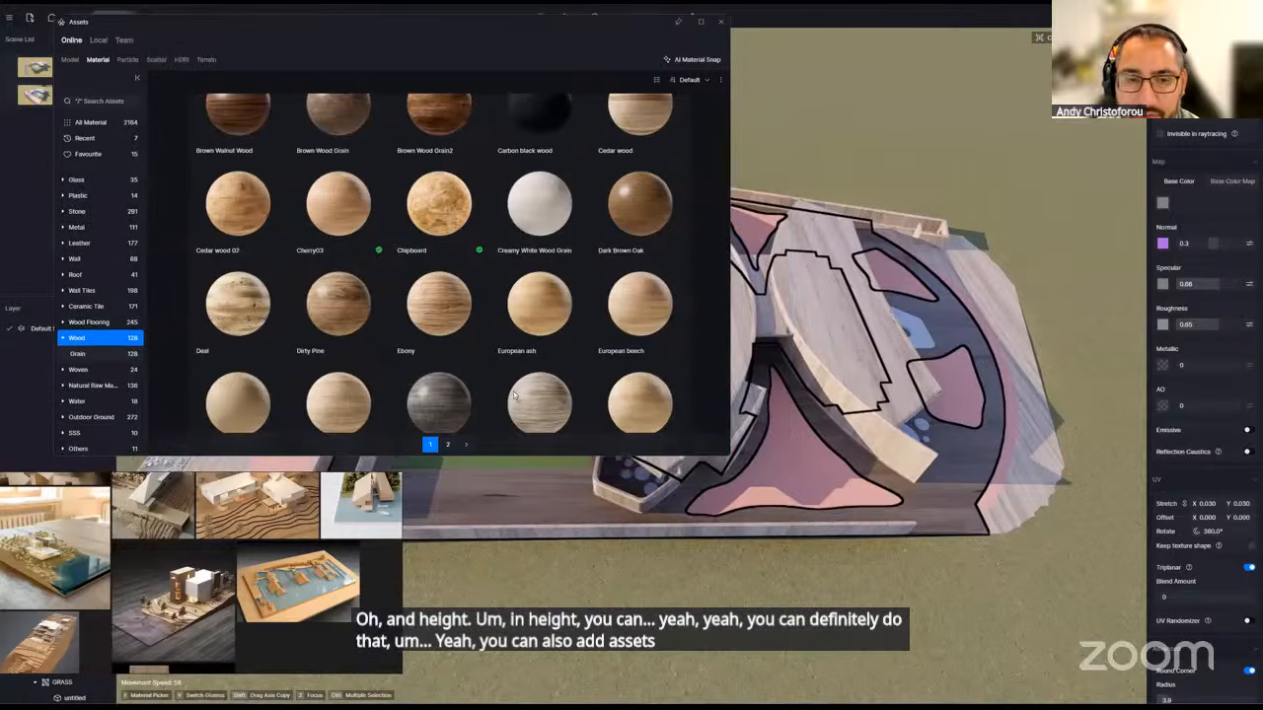
scroll(521, 273, up, 5)
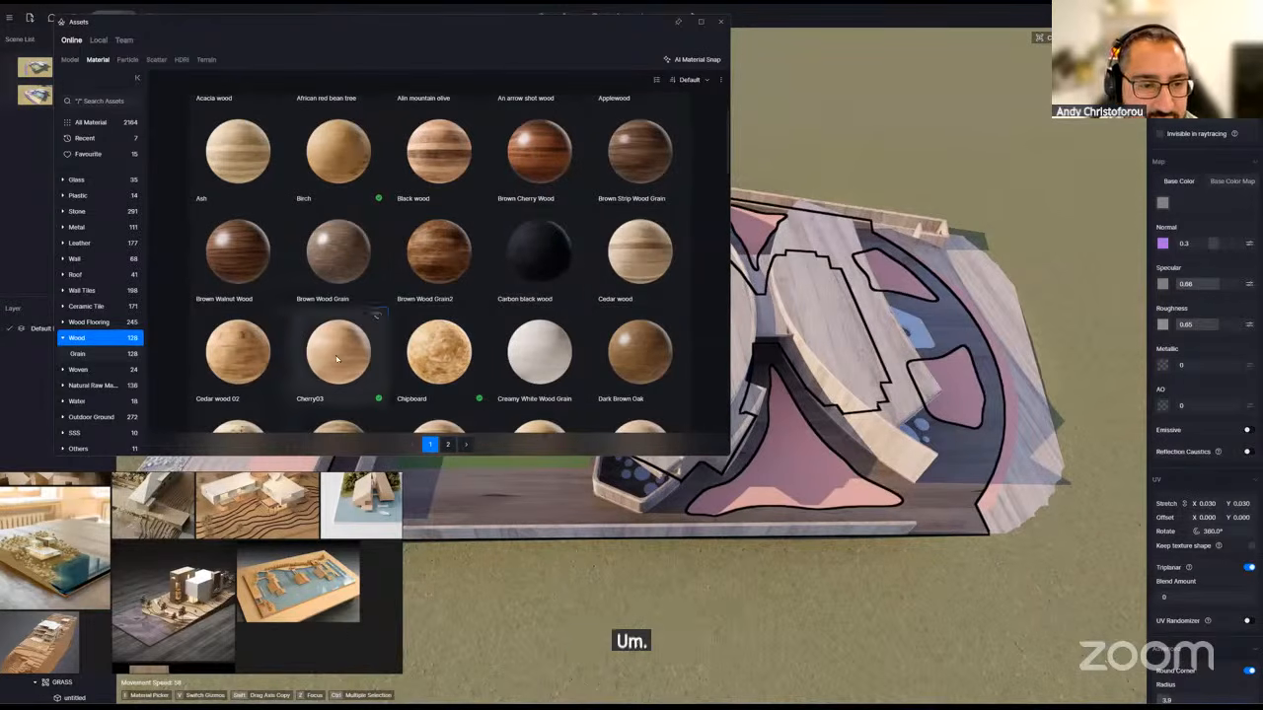
drag(339, 360, 804, 461)
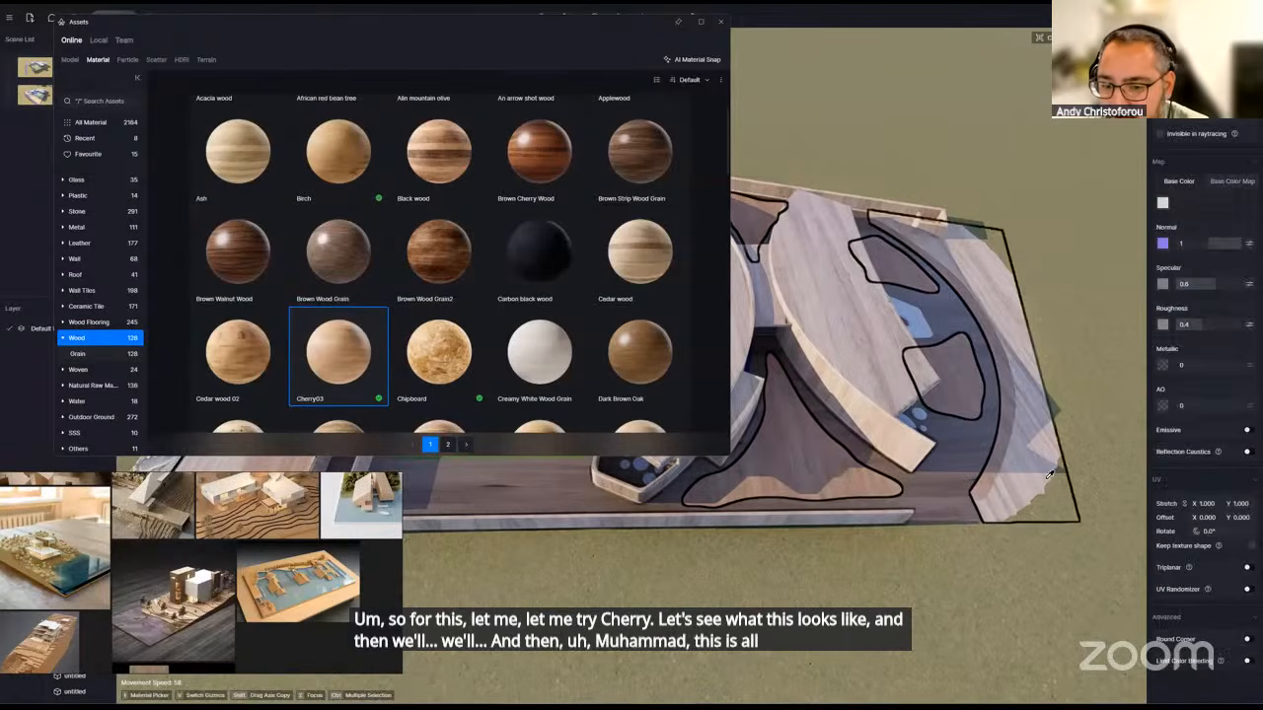
- Darken the Cherry03 wood's base color on the landscape areas with a neutral grey
click(1162, 204)
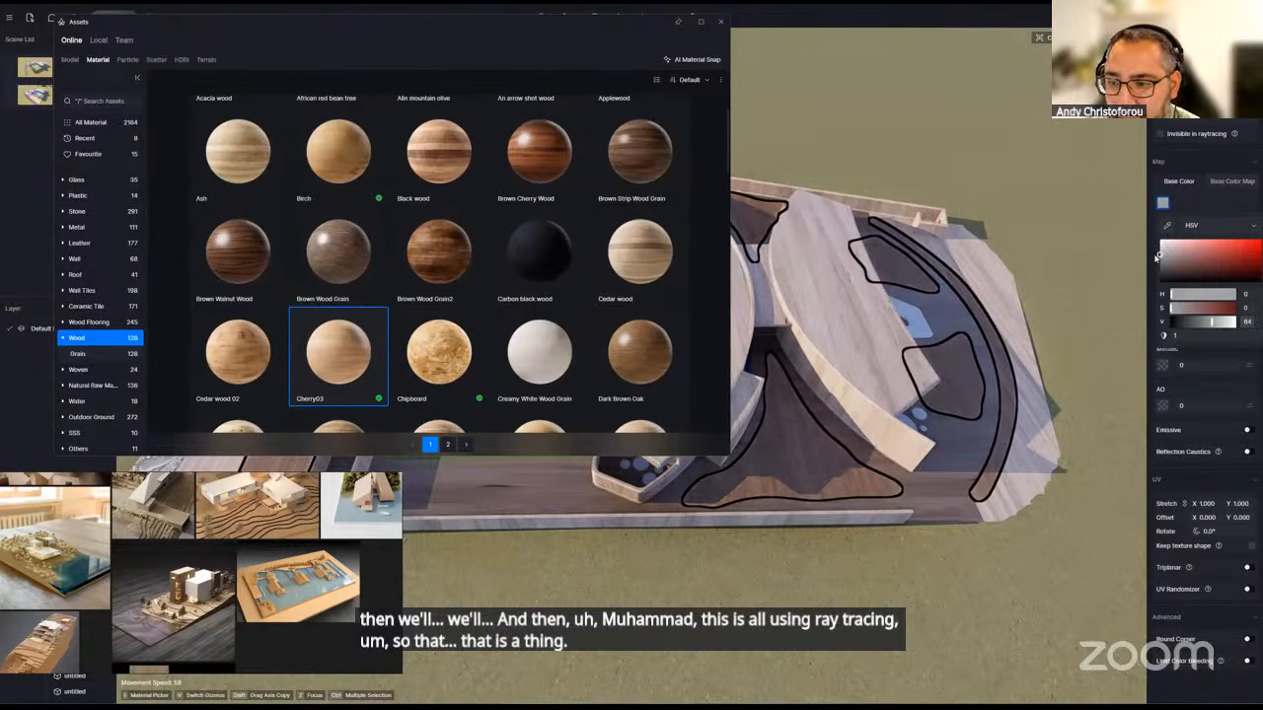
drag(1157, 255, 1157, 248)
right_drag(878, 456, 1006, 528)
- Enable triplanar mapping for the Cherry03 wood and set its UV stretch to 0.05
click(1248, 567)
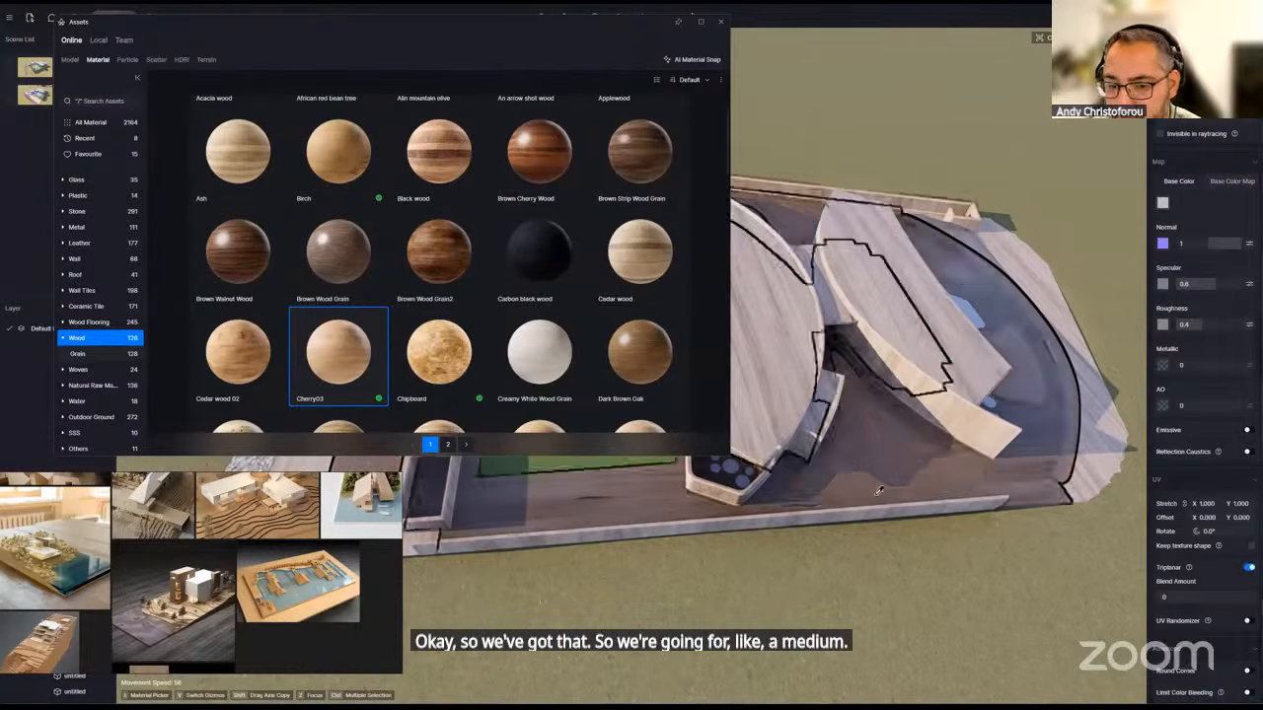
click(1210, 506)
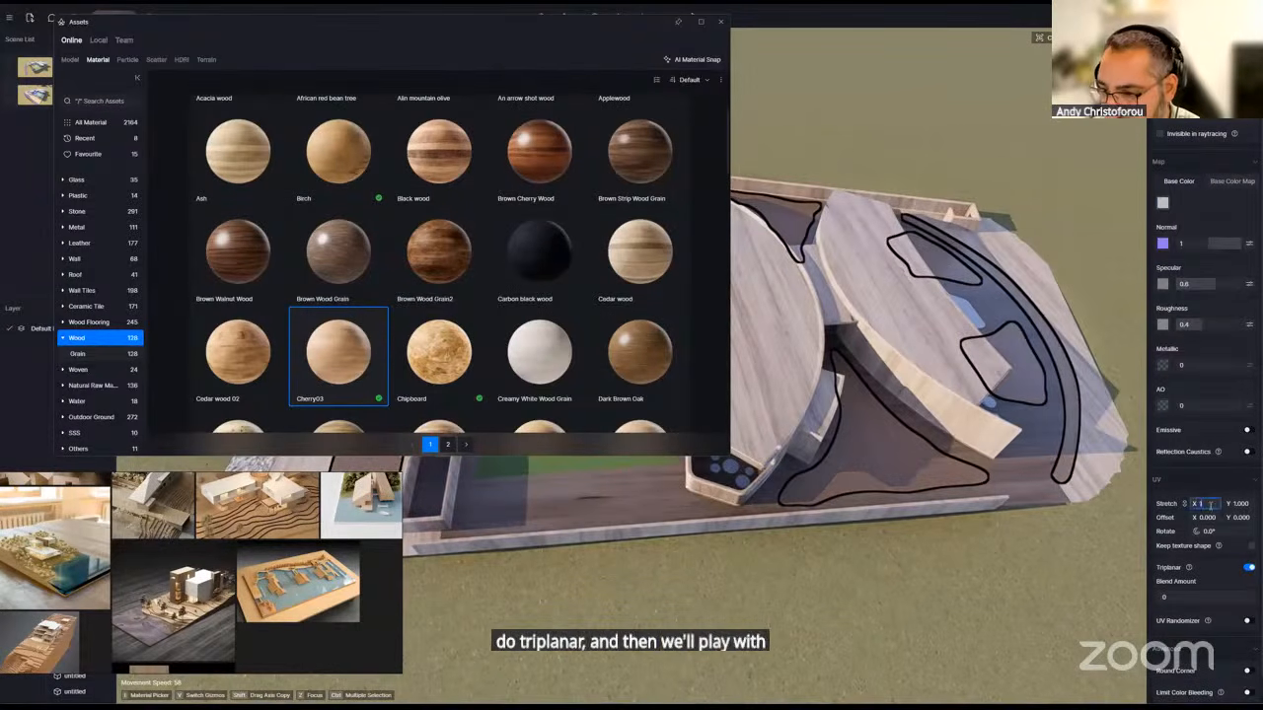
text(3)
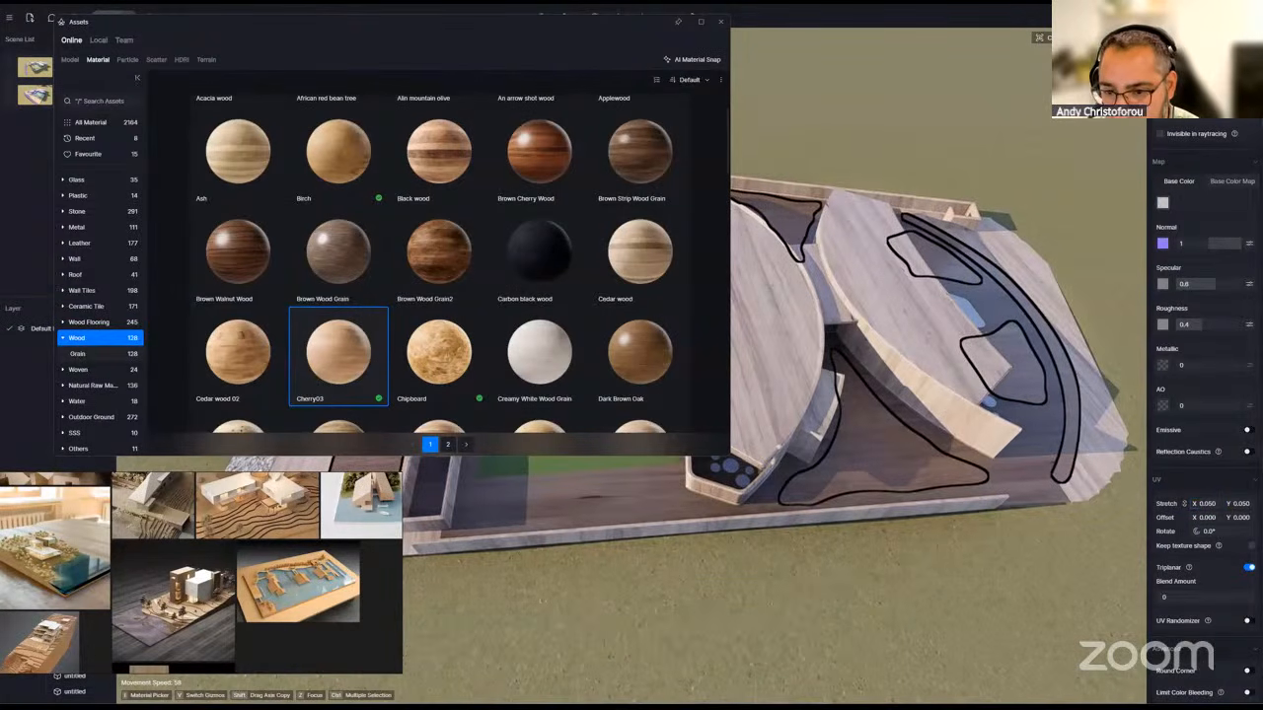
- Lighten the Cherry03 wood's base color to near white, close the asset library and review the whole model
right_drag(1047, 485, 1028, 505)
click(1163, 204)
drag(1163, 249, 1158, 246)
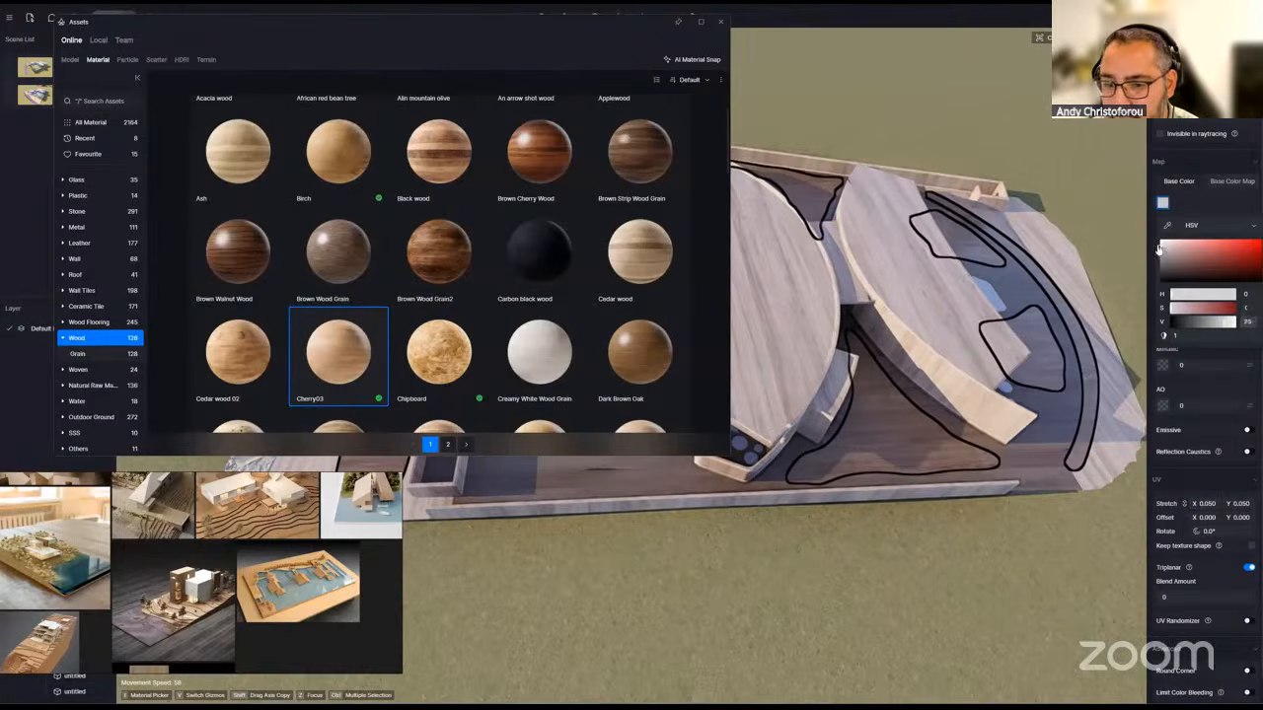
right_drag(869, 494, 1016, 459)
right_drag(869, 434, 835, 395)
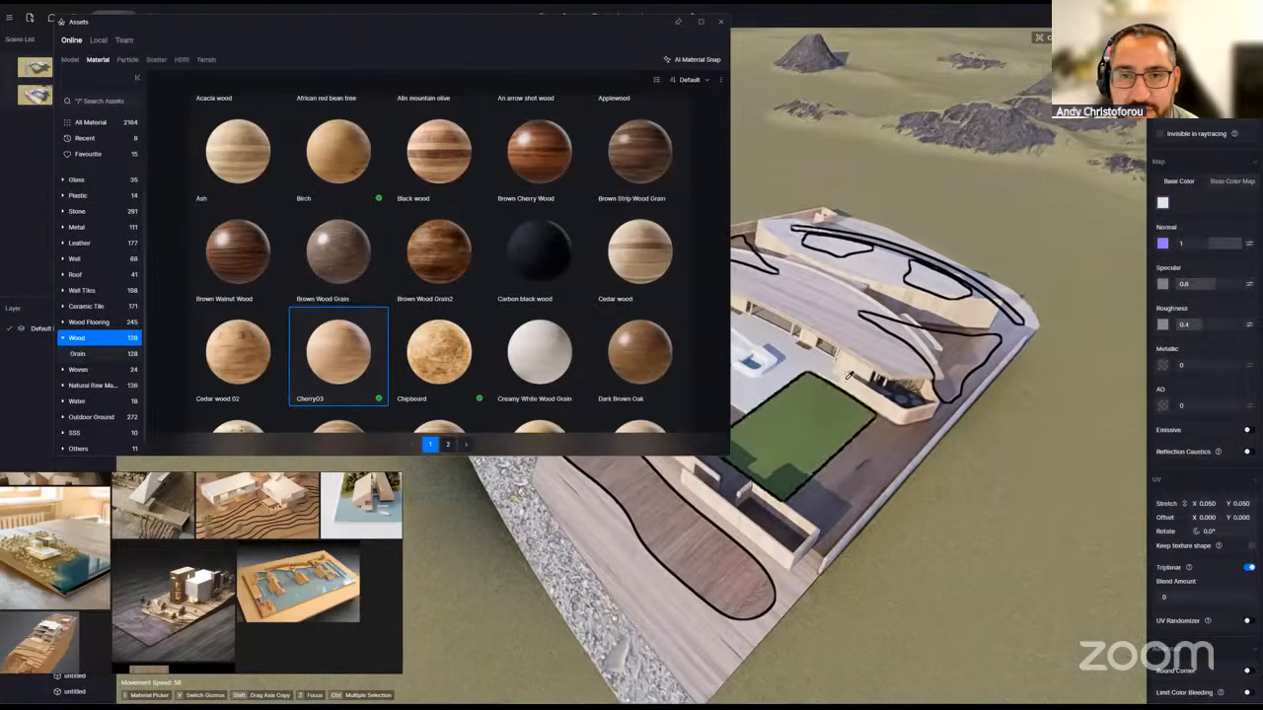
click(721, 22)
scroll(822, 384, up, 5)
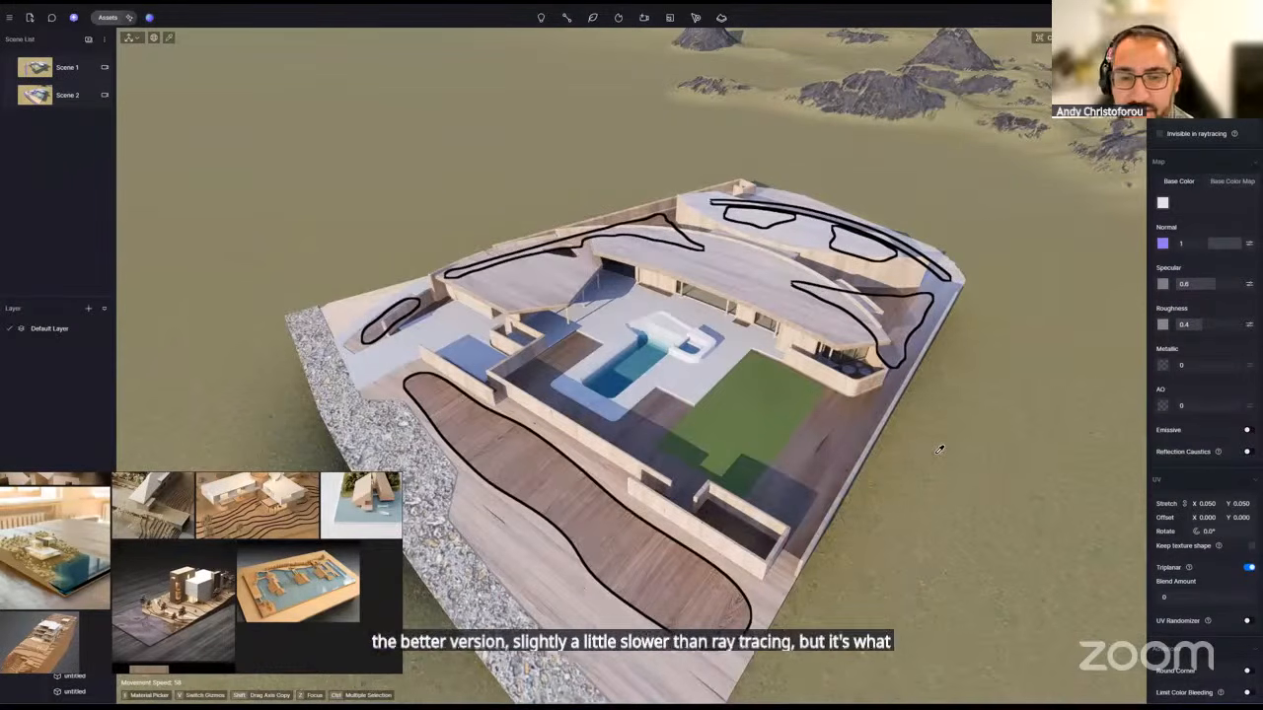
- Pick the green lawn's material and search the online material library for grass
scroll(940, 449, up, 1)
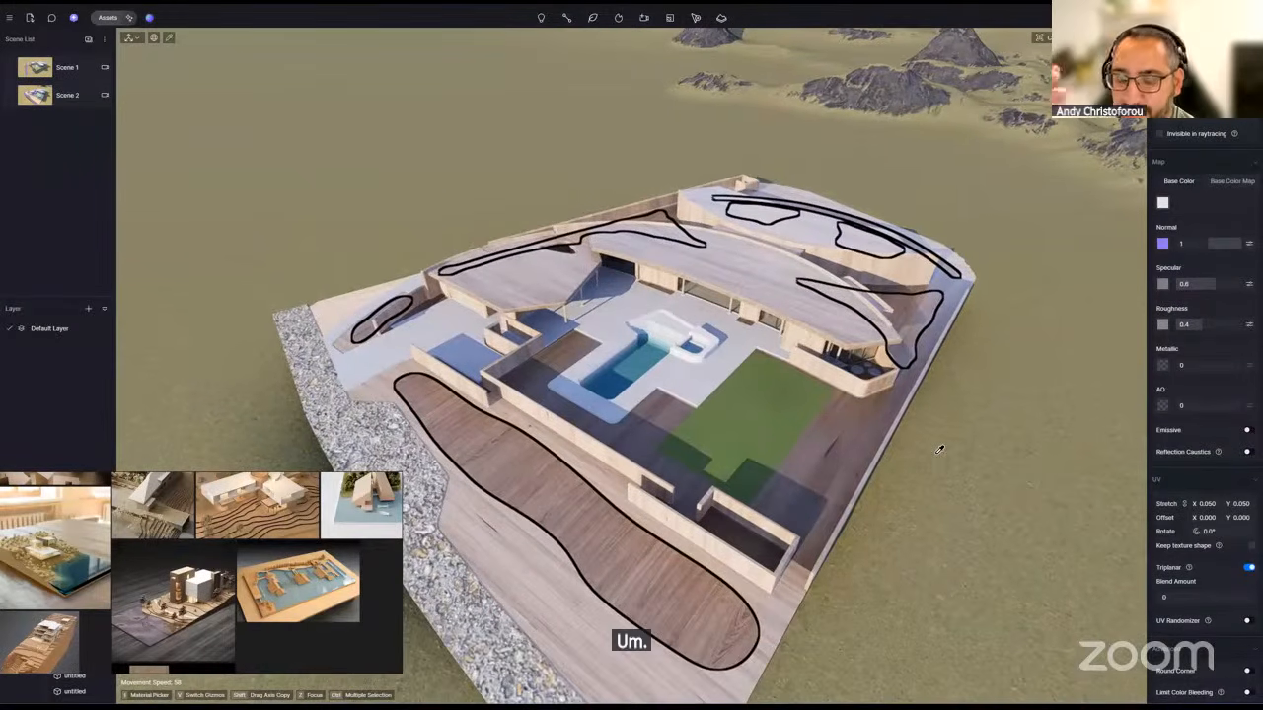
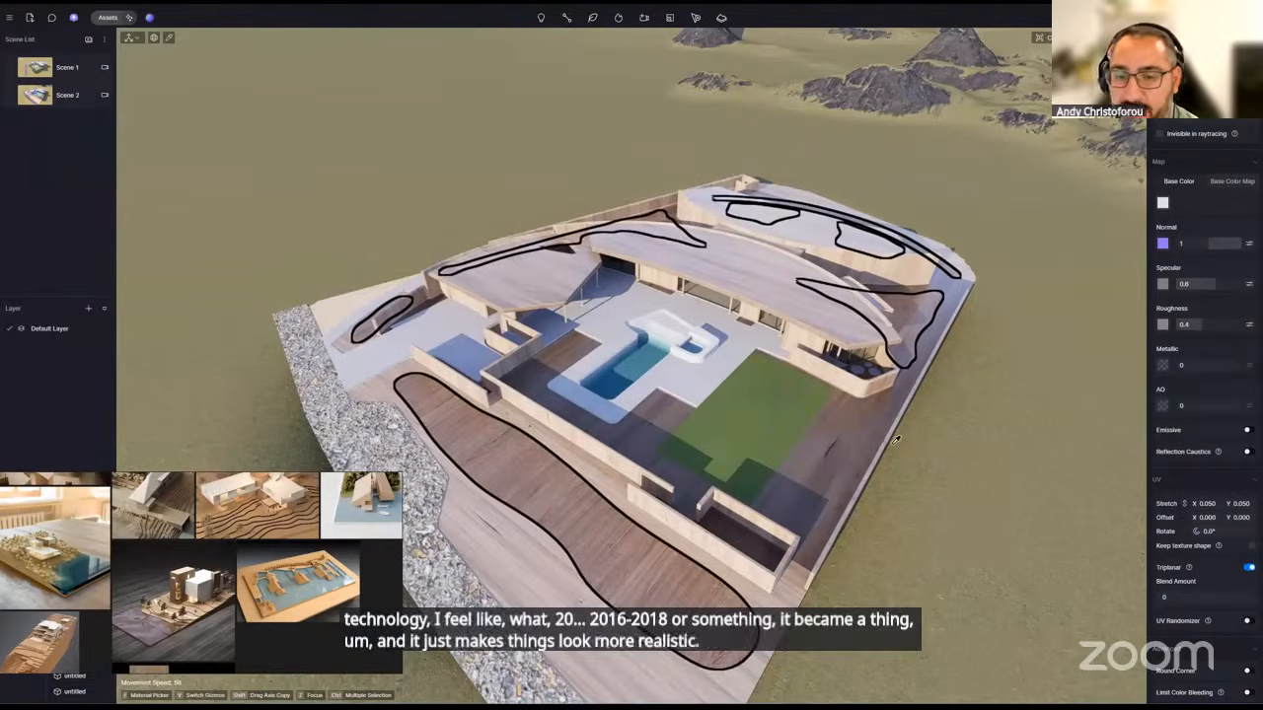
scroll(896, 440, up, 1)
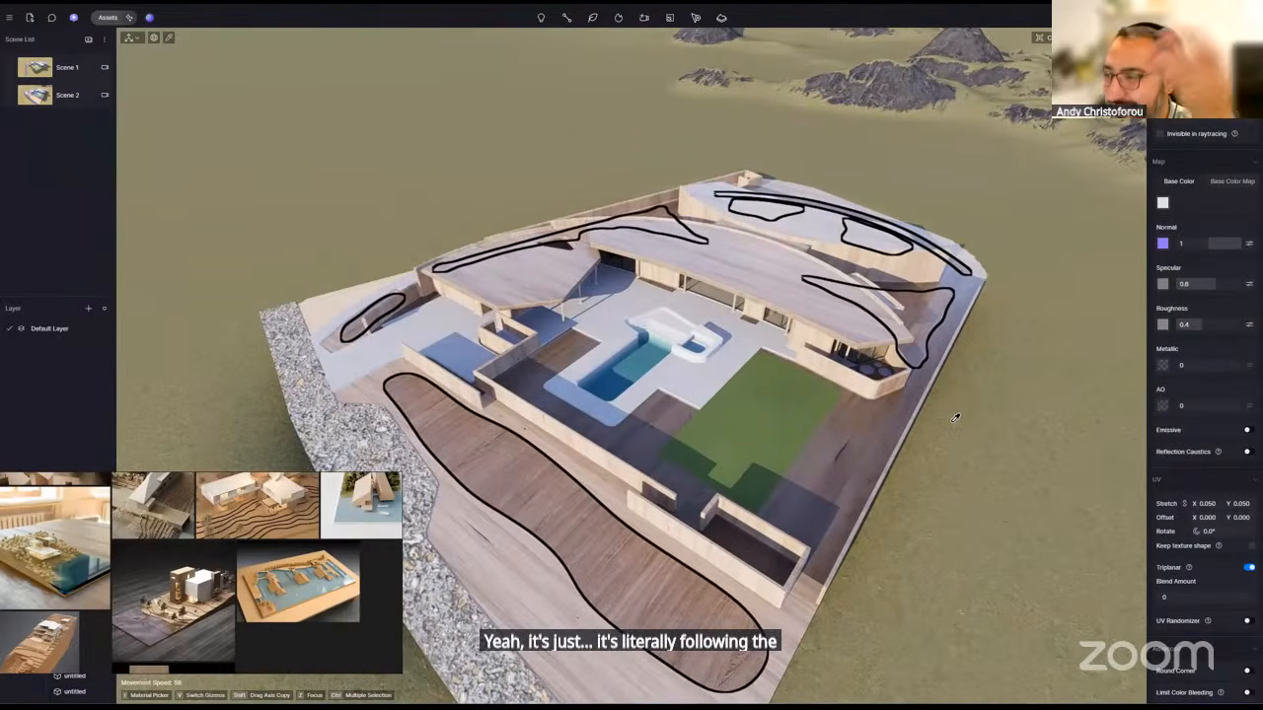
scroll(799, 416, up, 1)
click(805, 412)
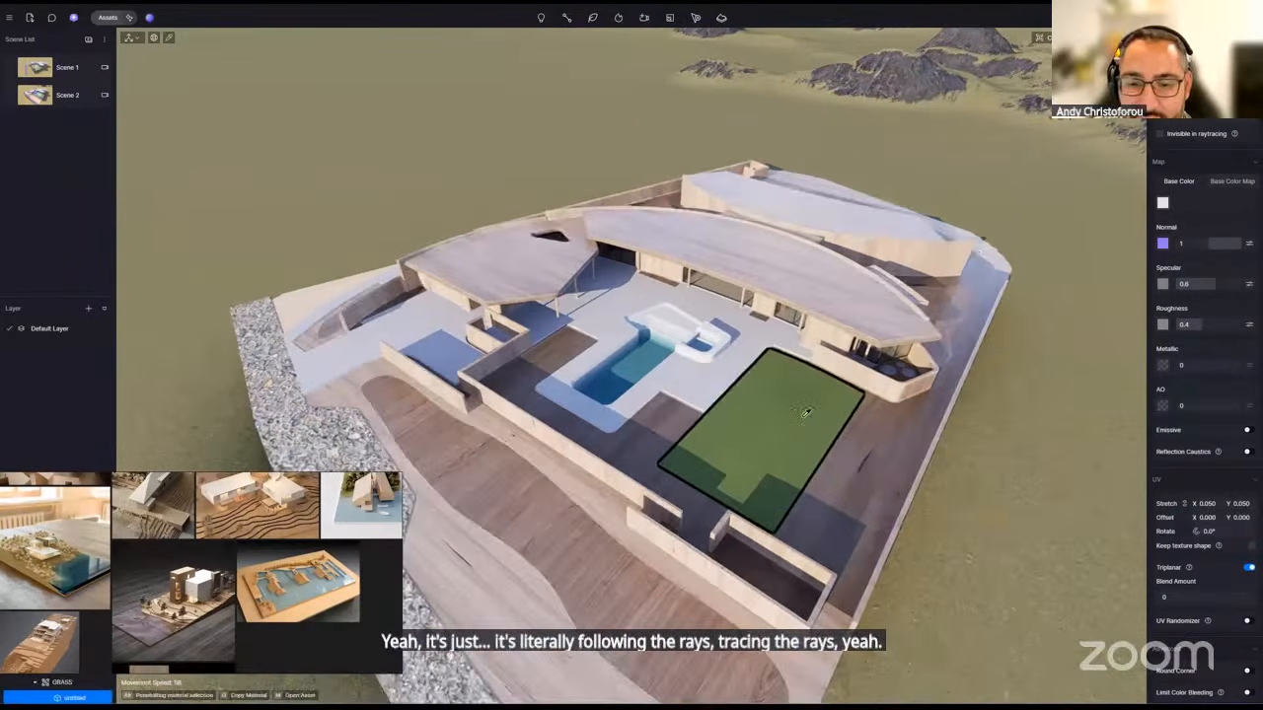
scroll(805, 413, up, 3)
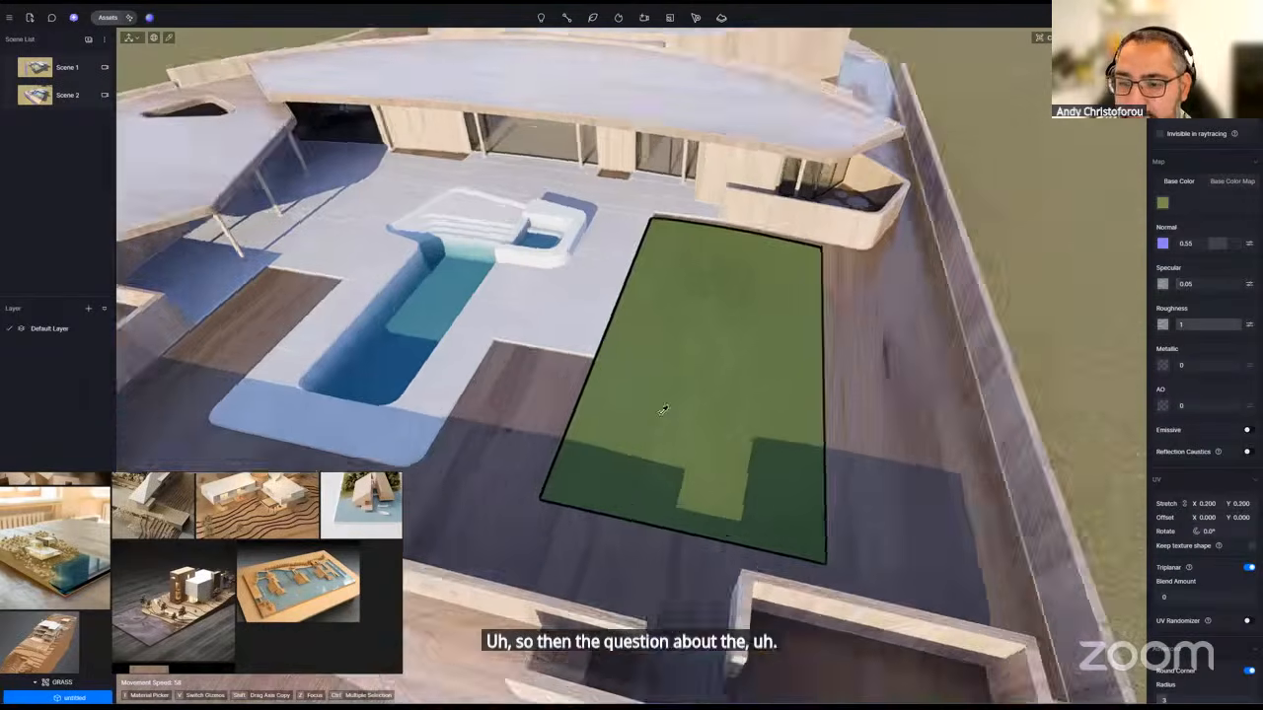
scroll(663, 409, up, 3)
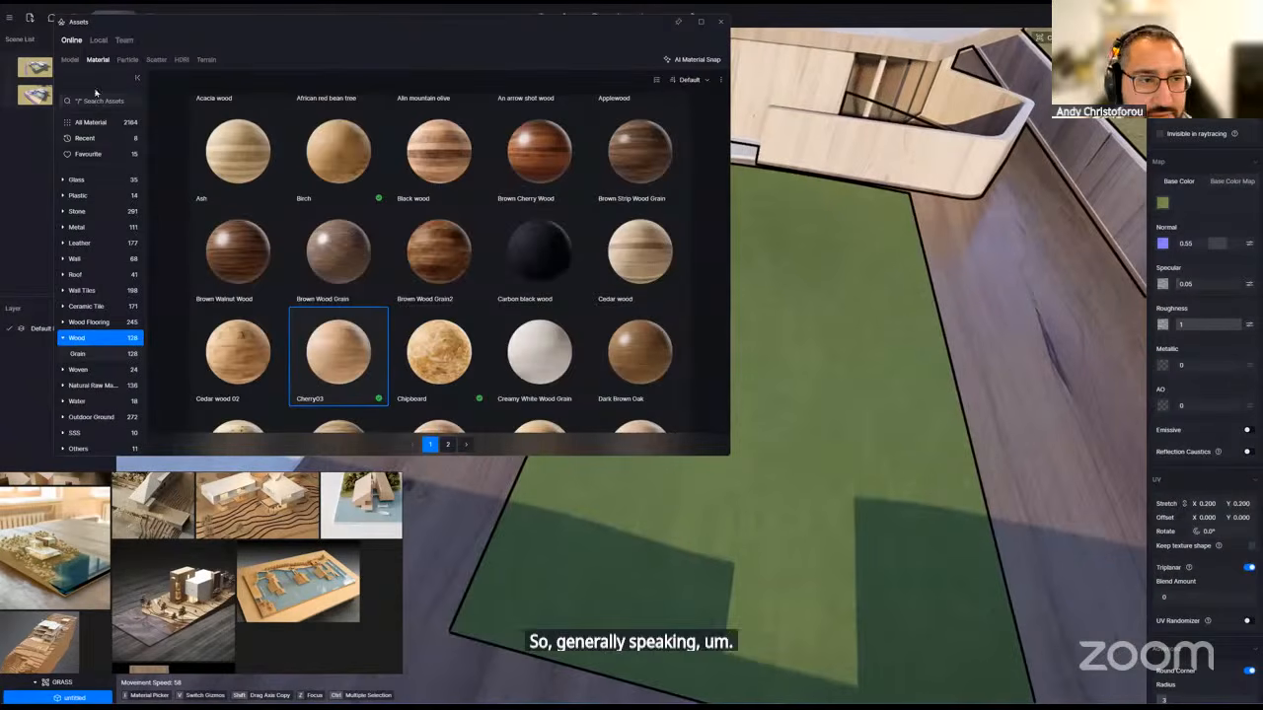
click(96, 107)
text(g)
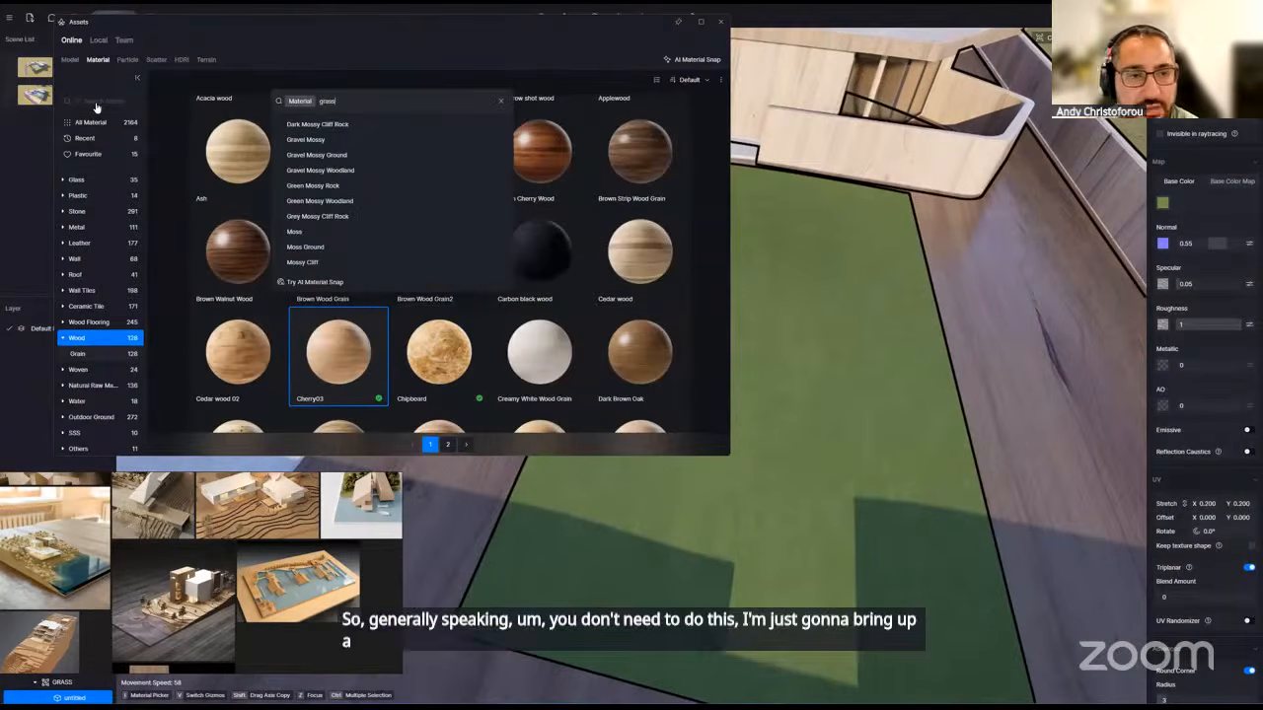
text(rass)
key(Return)
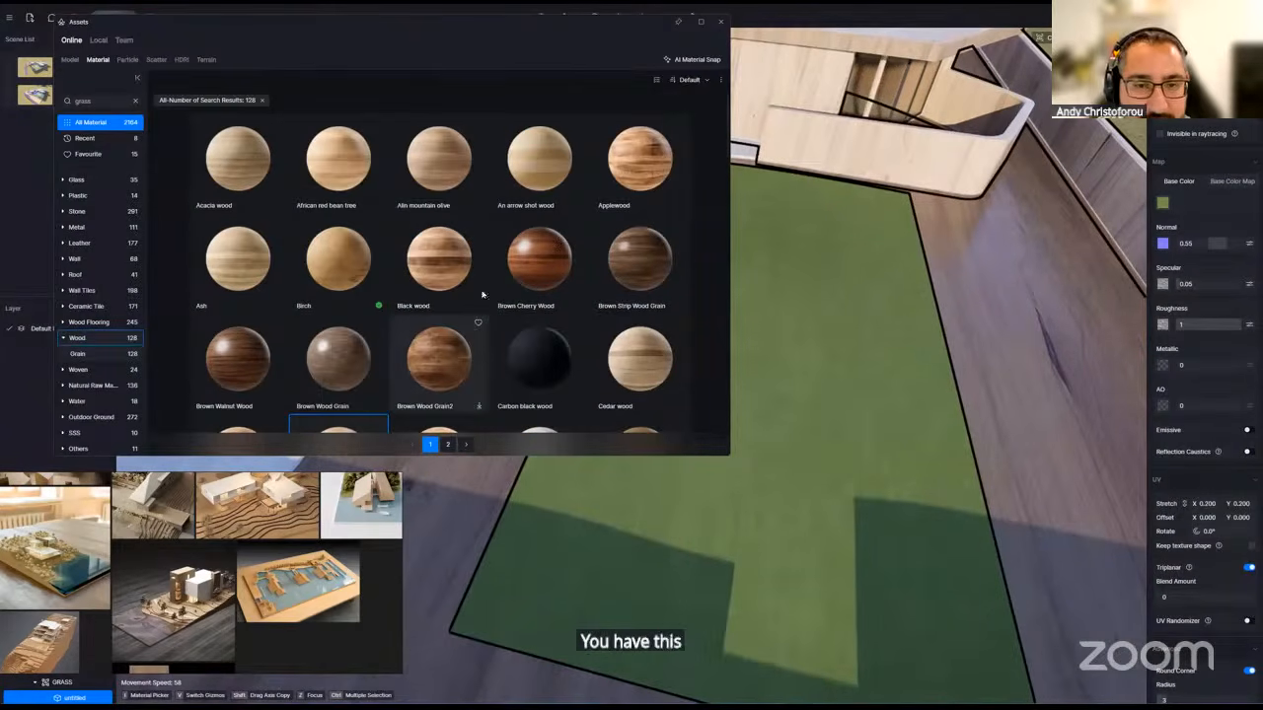
- Download the Grassland 04 material from the search results and apply it to the lawn
scroll(570, 357, down, 1)
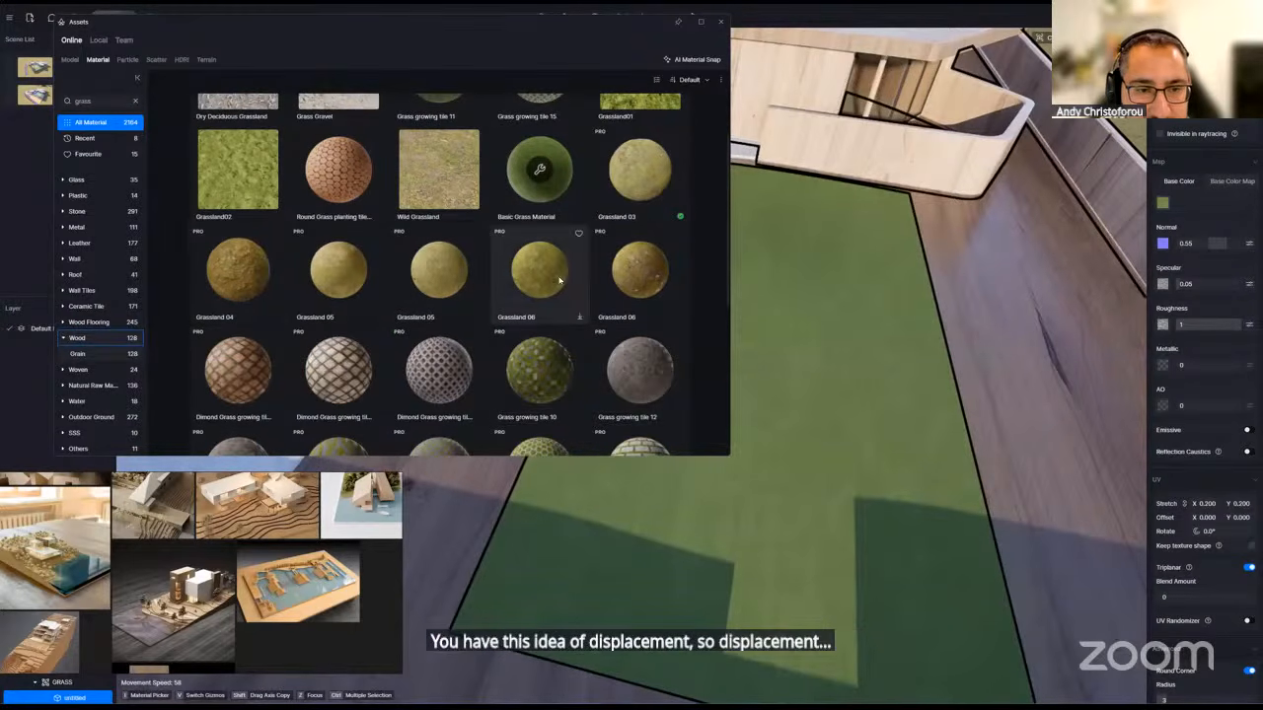
click(263, 321)
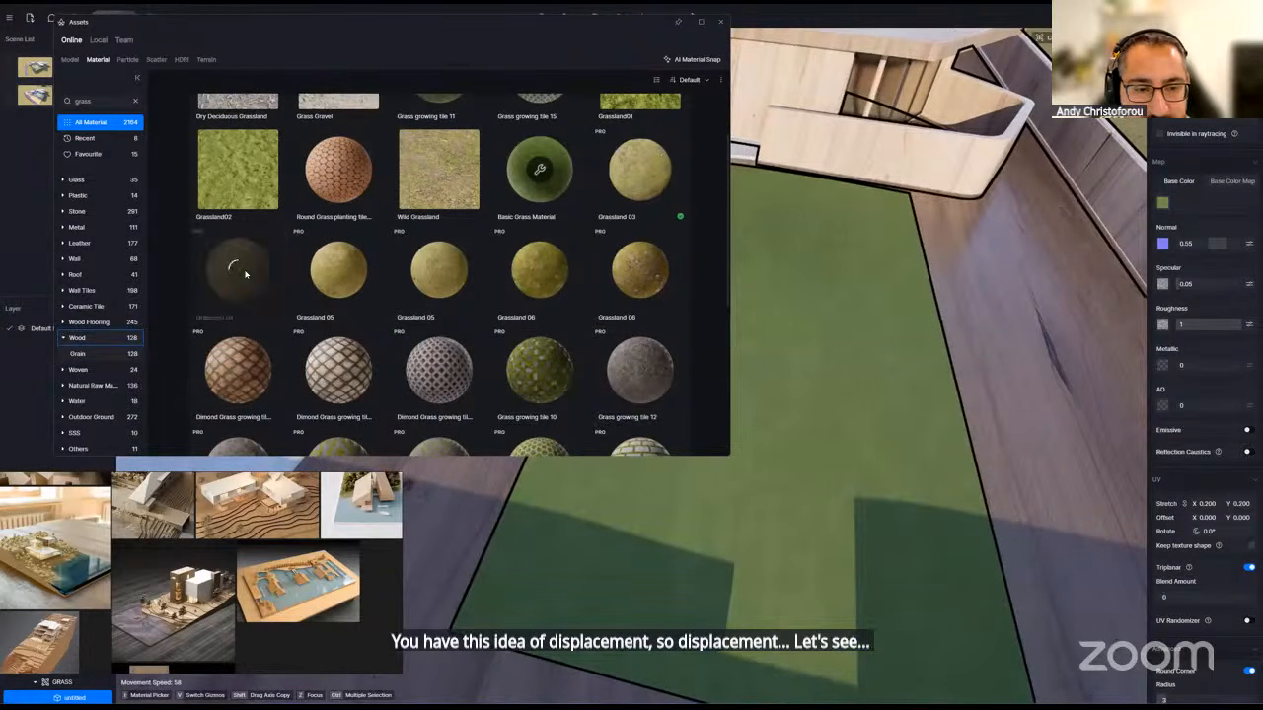
drag(245, 275, 715, 22)
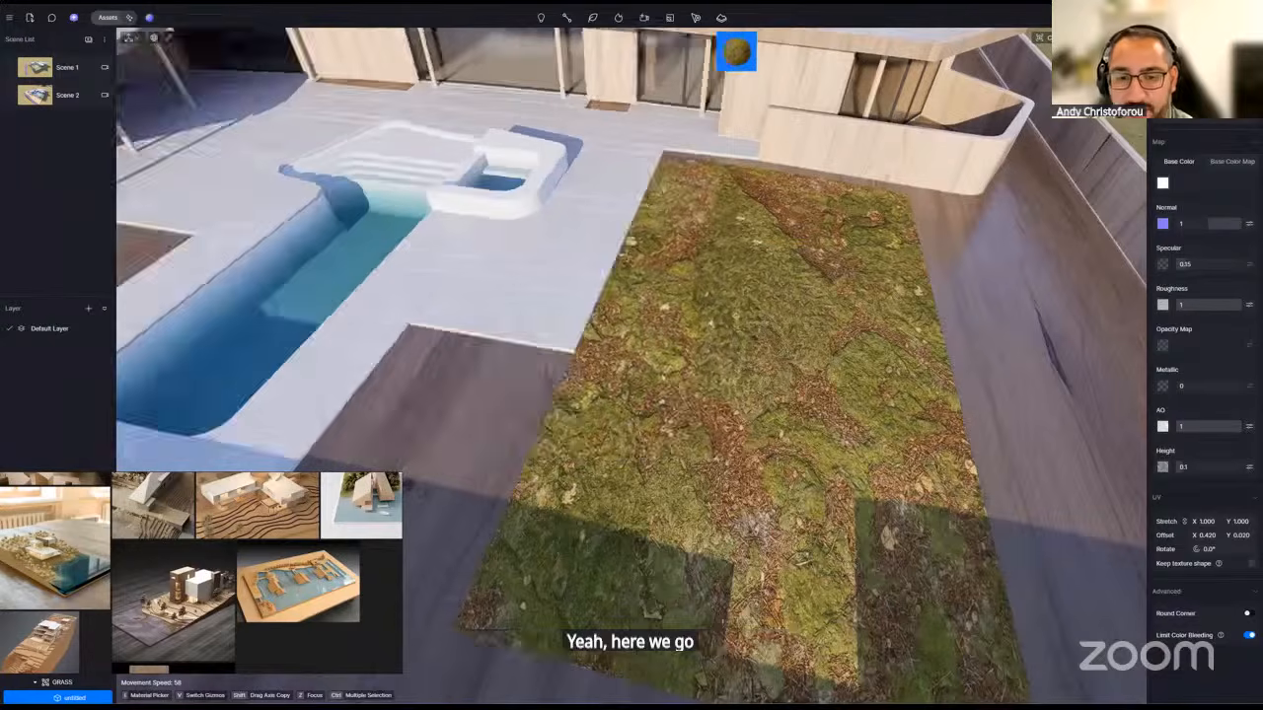
drag(739, 54, 837, 407)
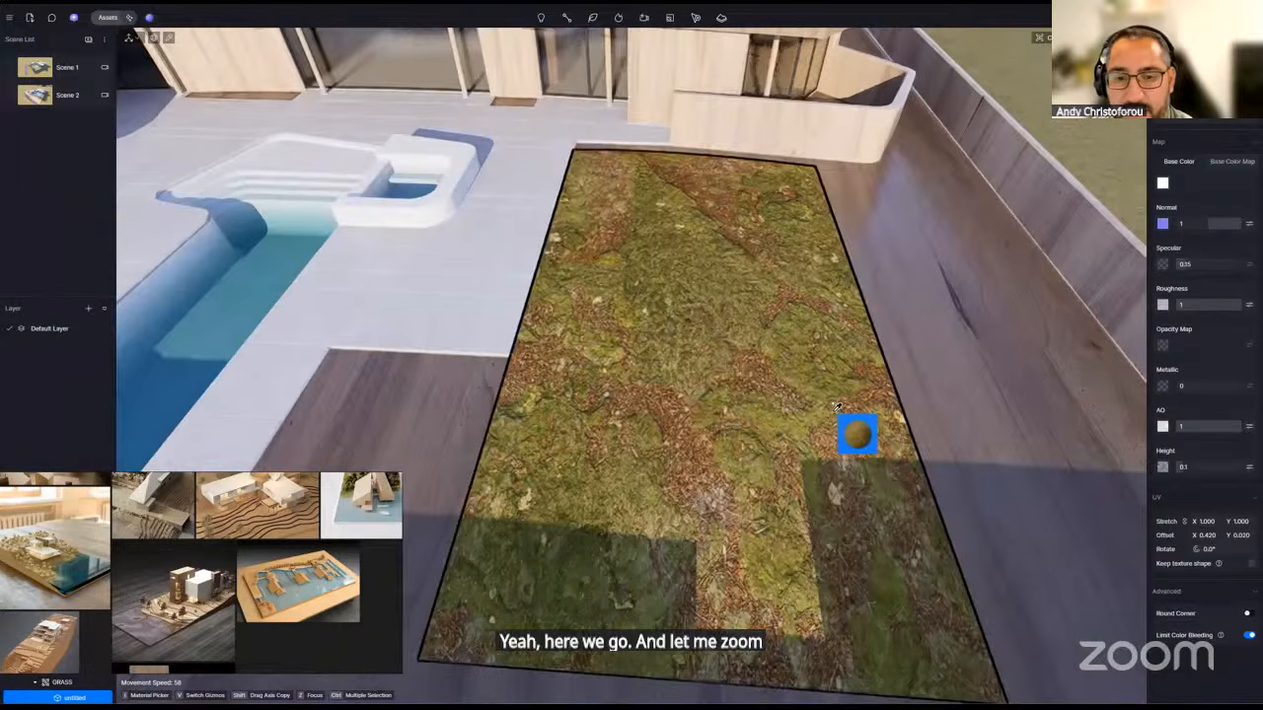
scroll(833, 407, up, 5)
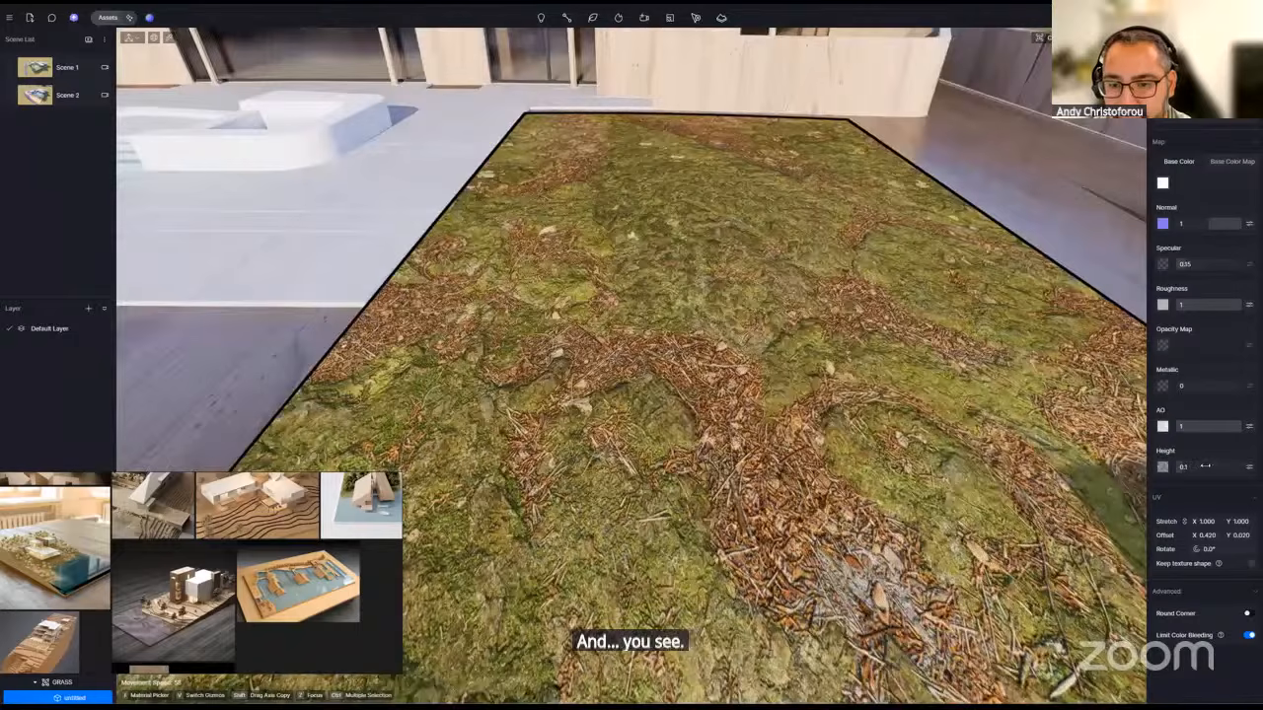
- Try Height strengths up to 0.24 on the lawn's grass material to compare the displacement effect, and return Height to 0
mouse_move(1205, 466)
mouse_down()
mouse_move(1174, 468)
mouse_move(1191, 466)
mouse_up()
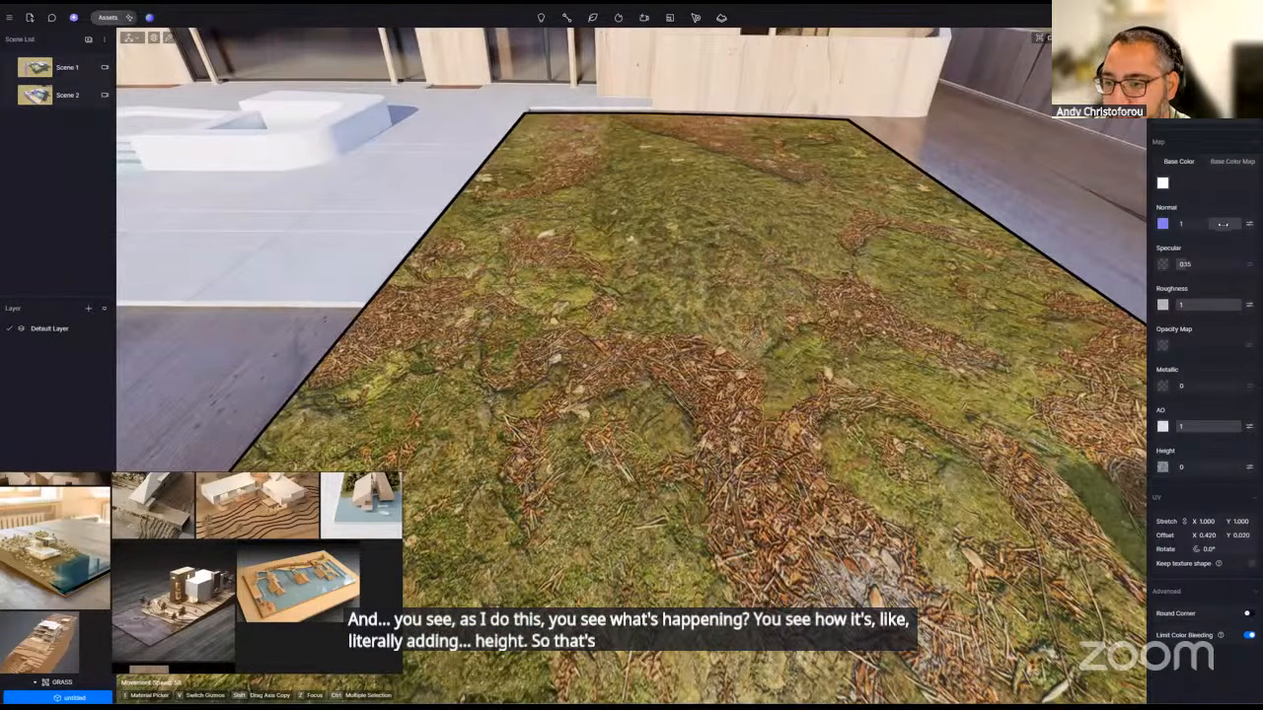
key(ctrl+z)
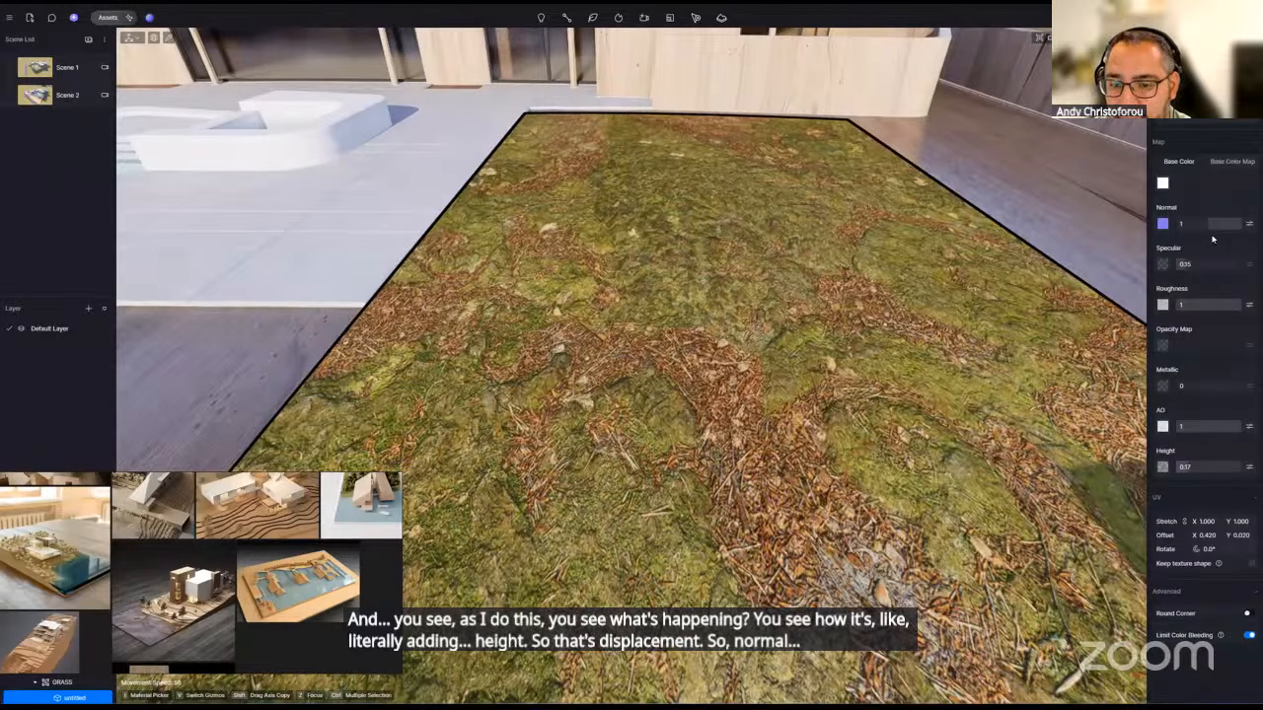
drag(1213, 239, 1221, 249)
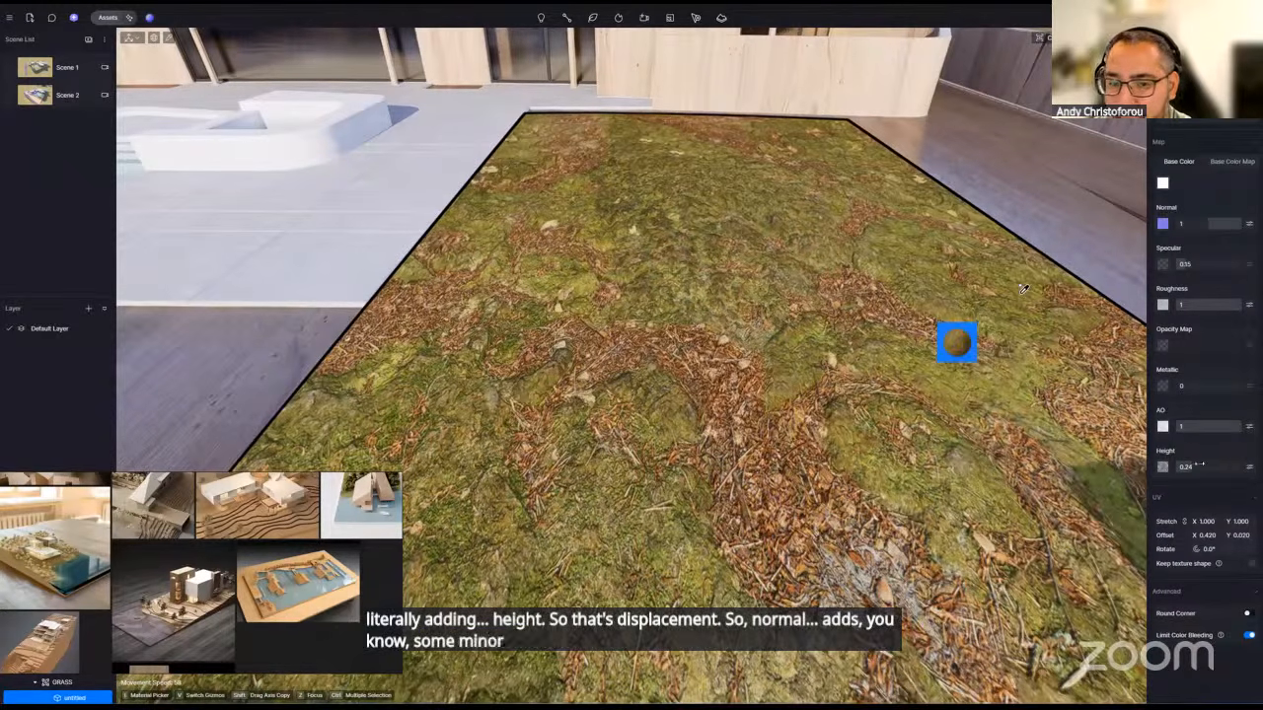
drag(1173, 473, 1173, 467)
scroll(631, 365, down, 8)
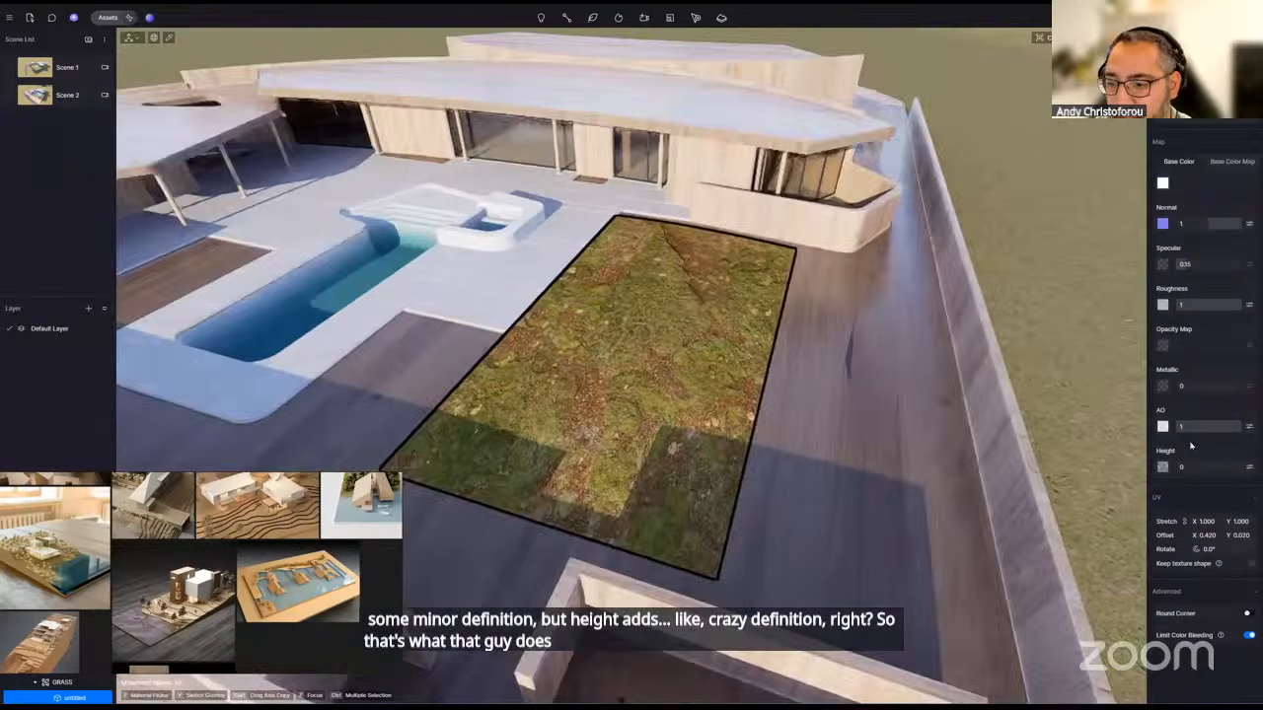
- Check the lawn material's Displacement template and undo the Grassland 04 changes on the lawn
key(w)
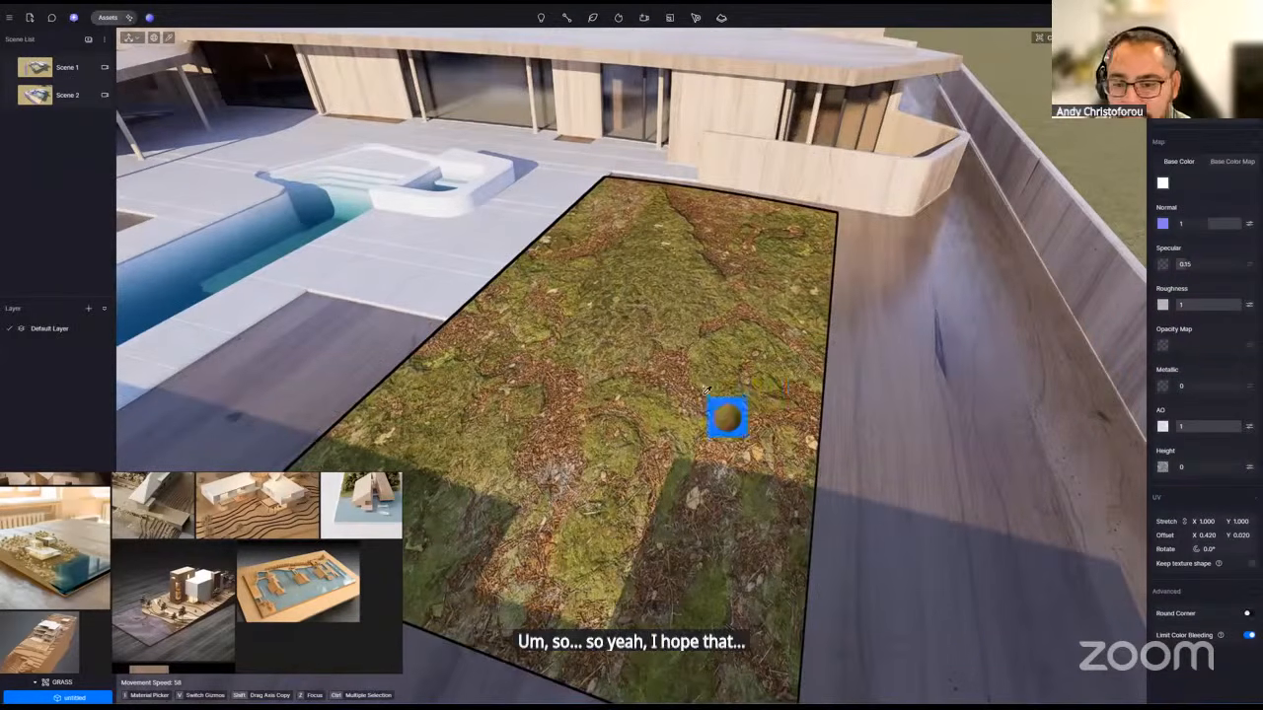
scroll(1198, 296, up, 3)
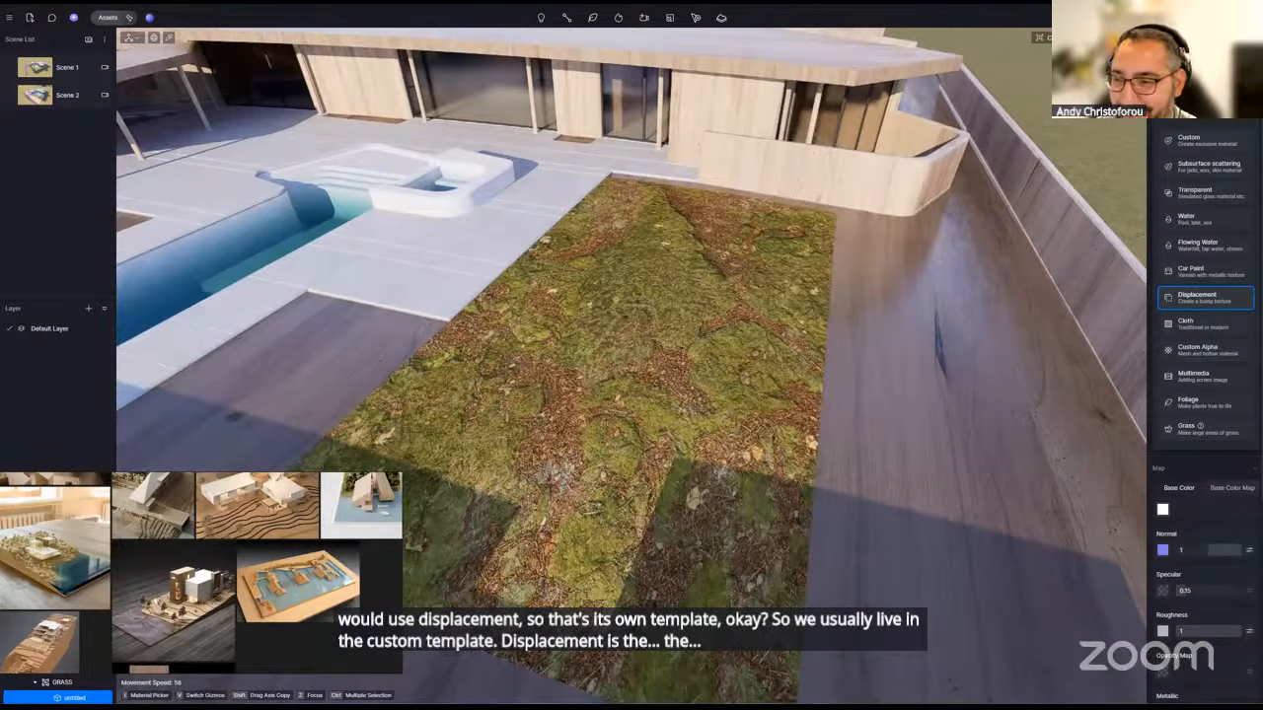
click(935, 355)
scroll(906, 349, down, 4)
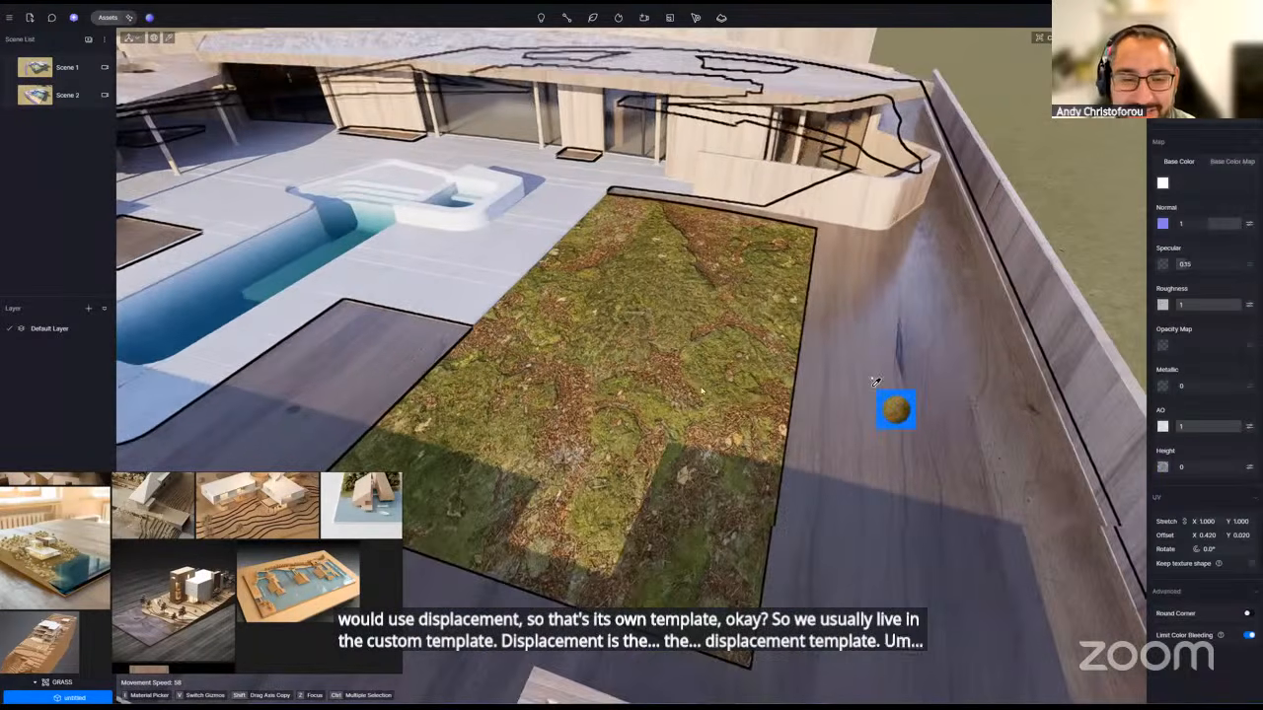
key(Escape)
click(728, 411)
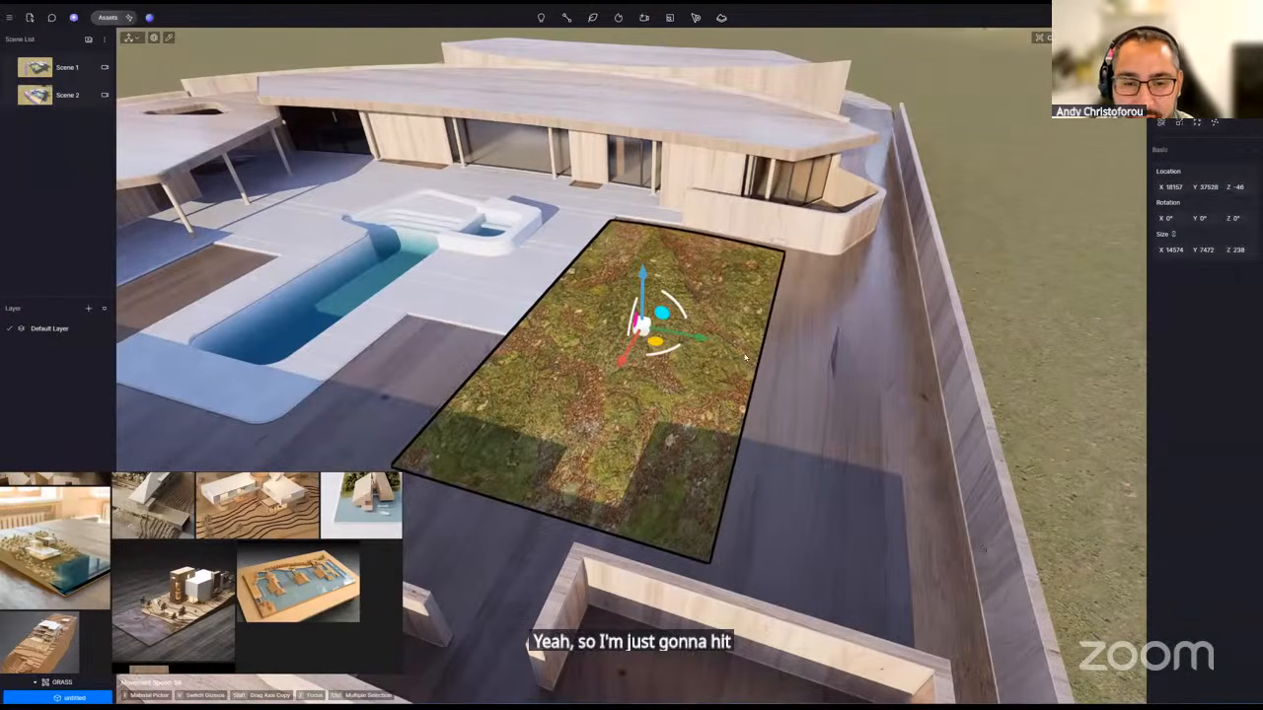
key(ctrl+z)
- Copy the white museum board material from the pool terrace onto the gravel road strip along the site's edge
right_drag(848, 375, 563, 255)
scroll(855, 407, down, 3)
scroll(789, 424, down, 2)
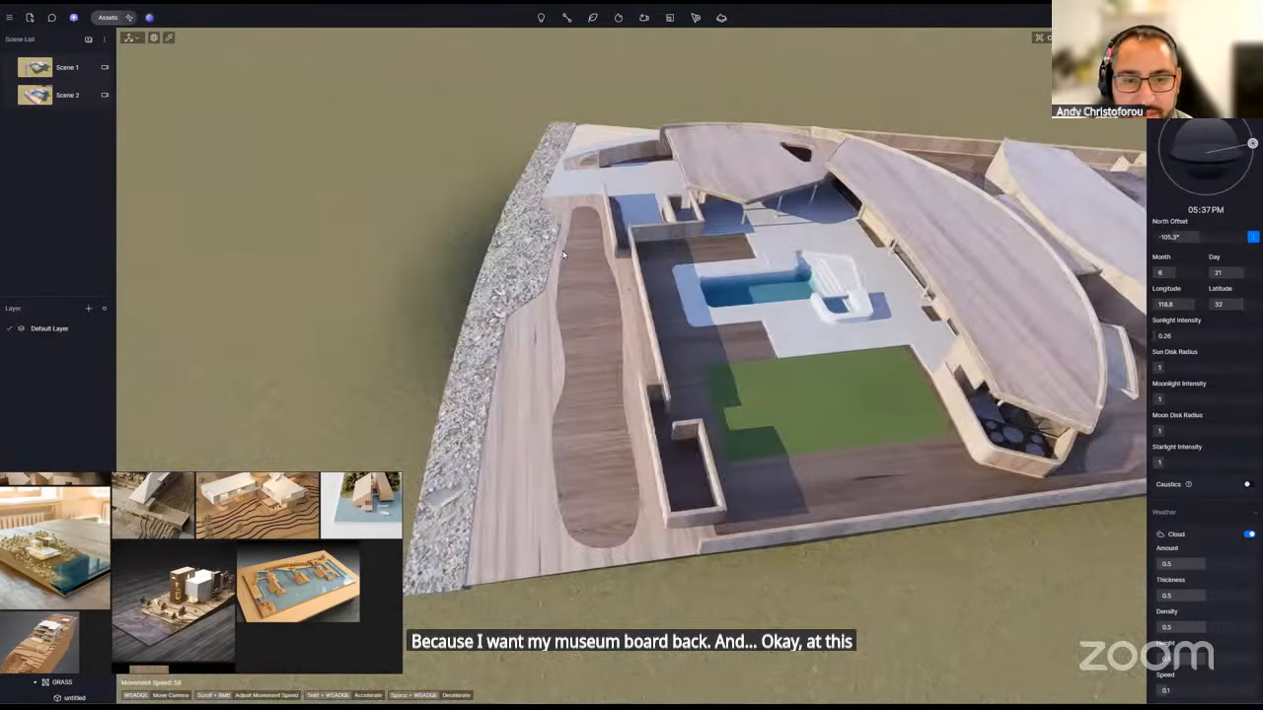
key(a)
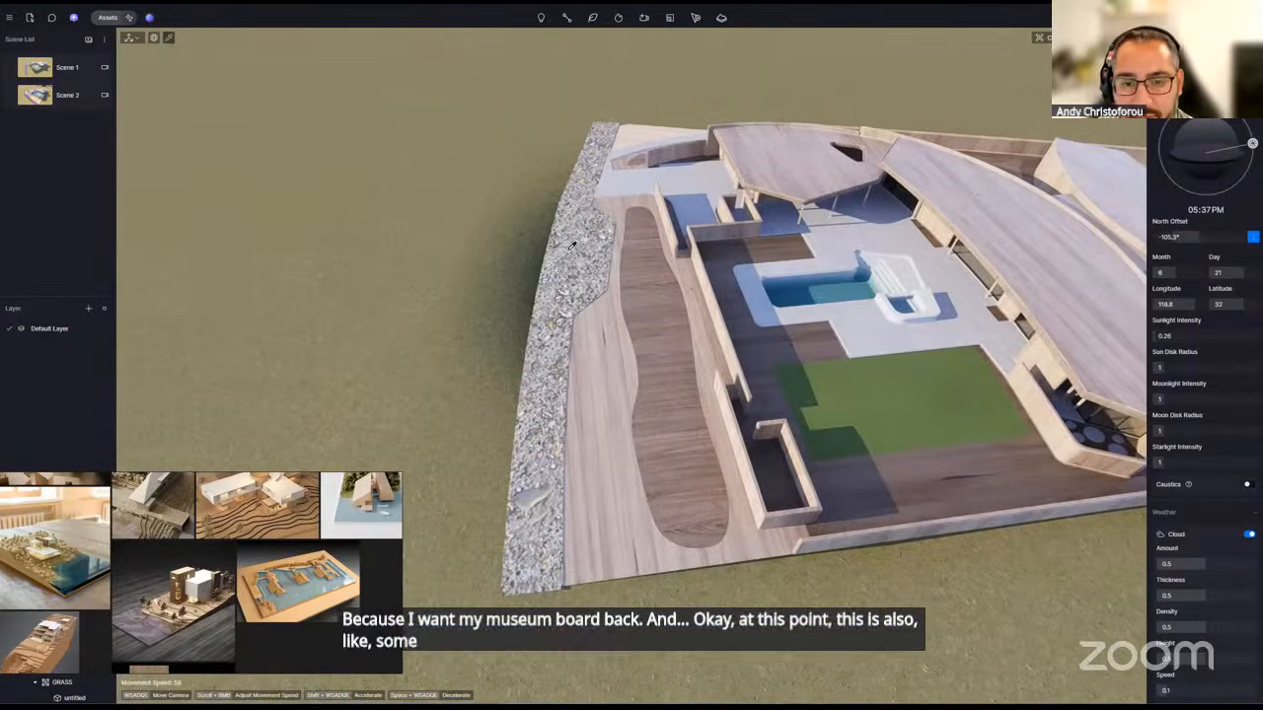
click(832, 248)
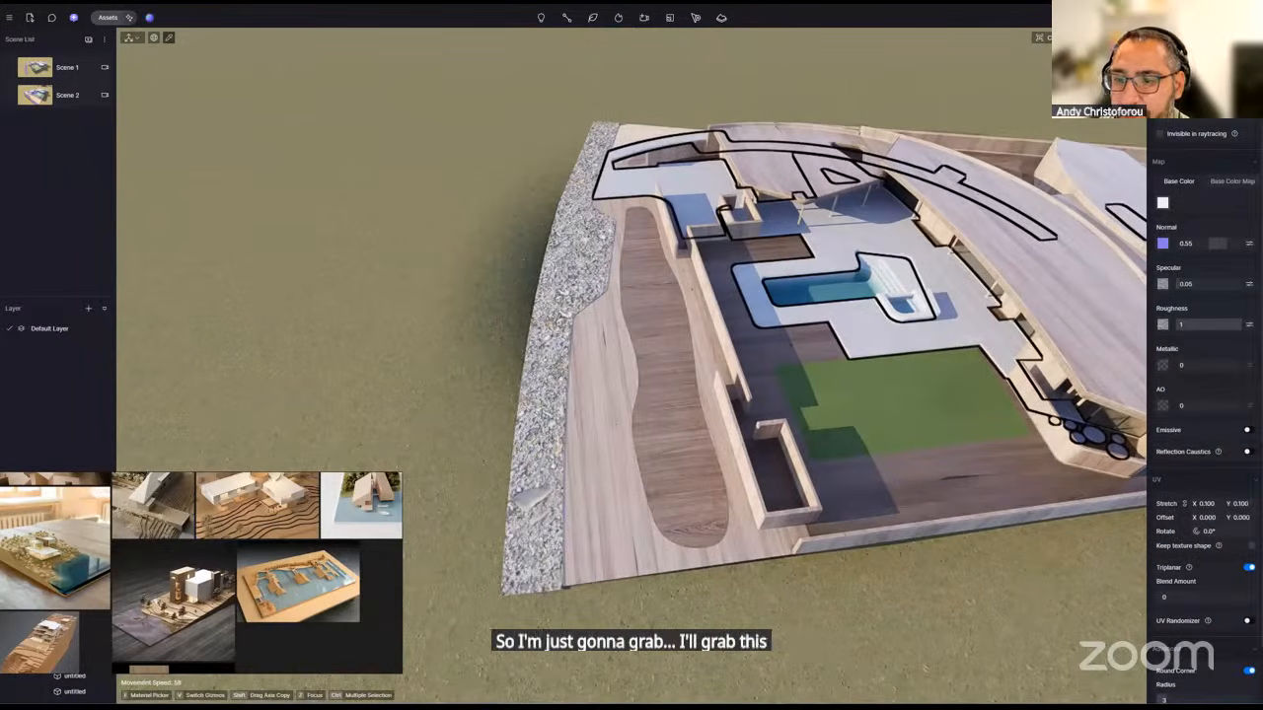
click(603, 282)
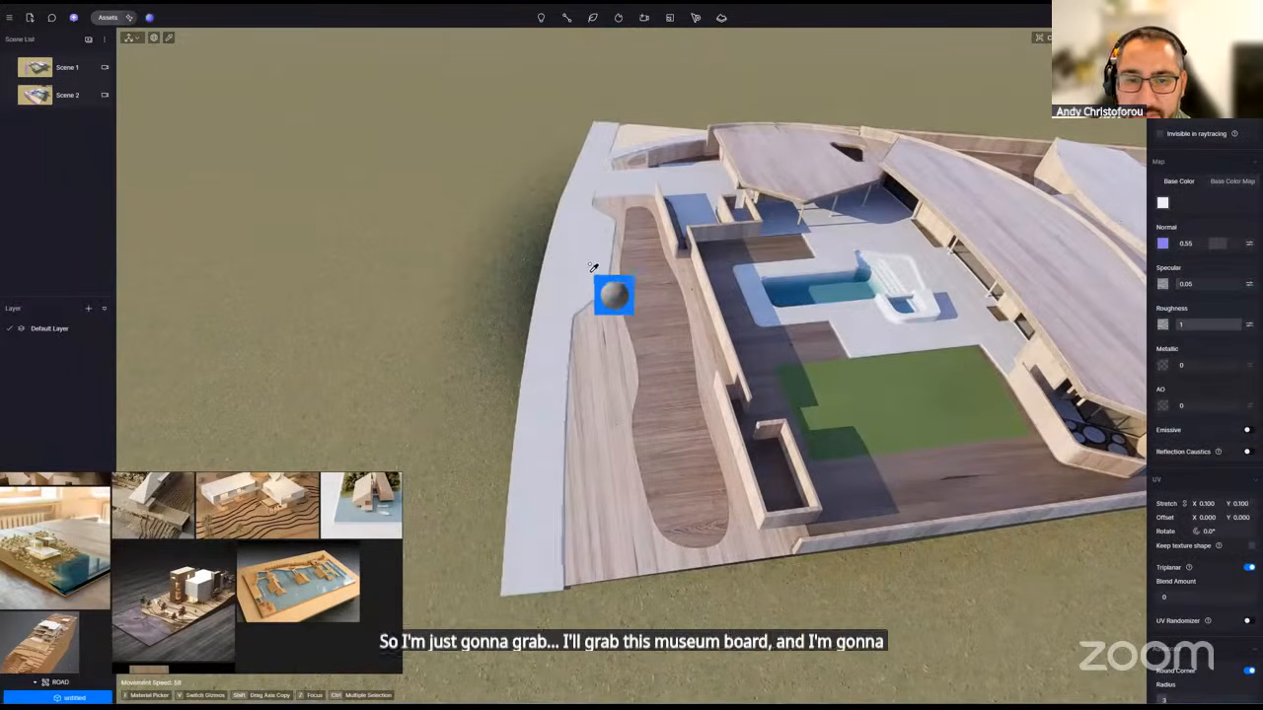
- Darken the road strip's base color to a grey with value 70 and rotate its texture to 90°
click(1163, 202)
click(1160, 255)
drag(1160, 253, 1160, 253)
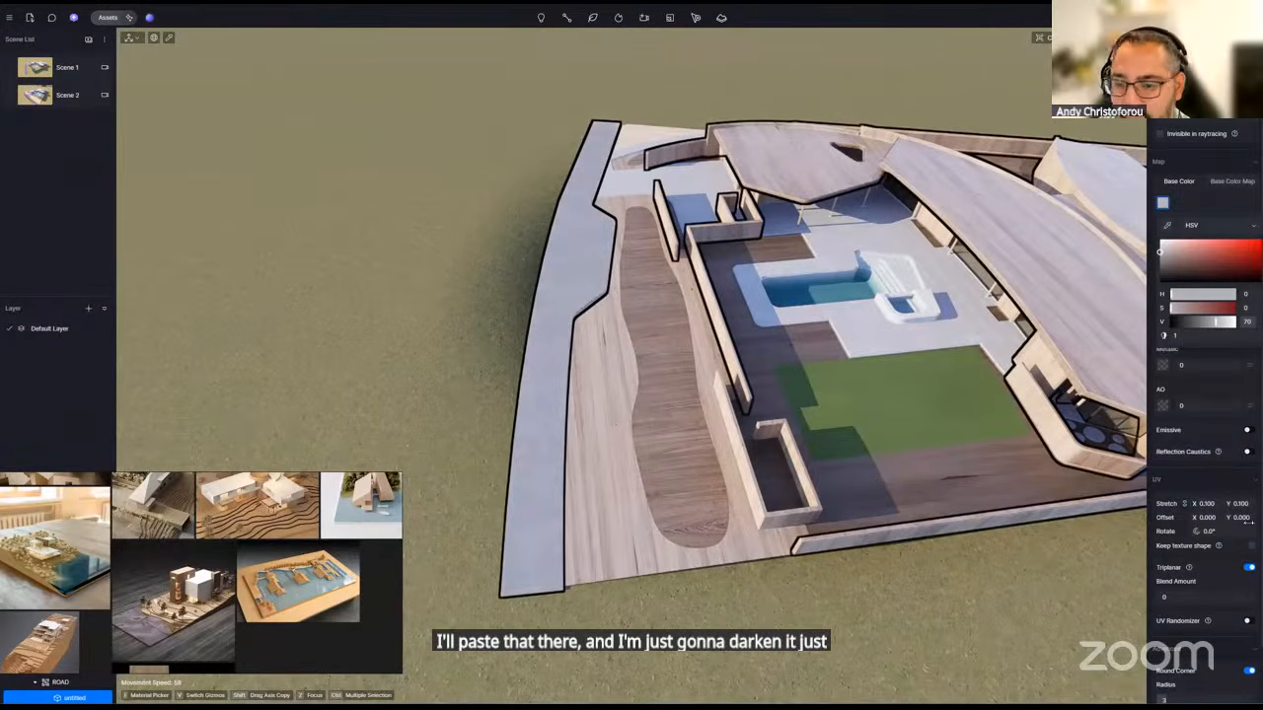
click(1229, 531)
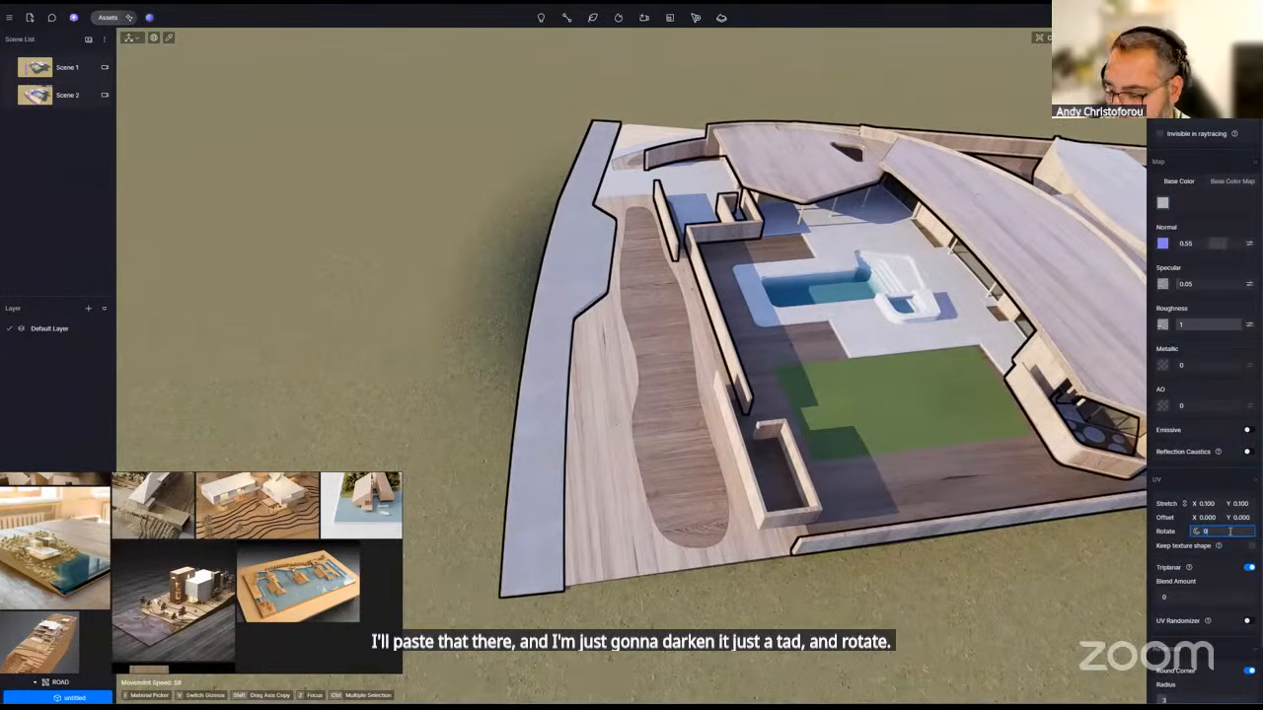
key(Return)
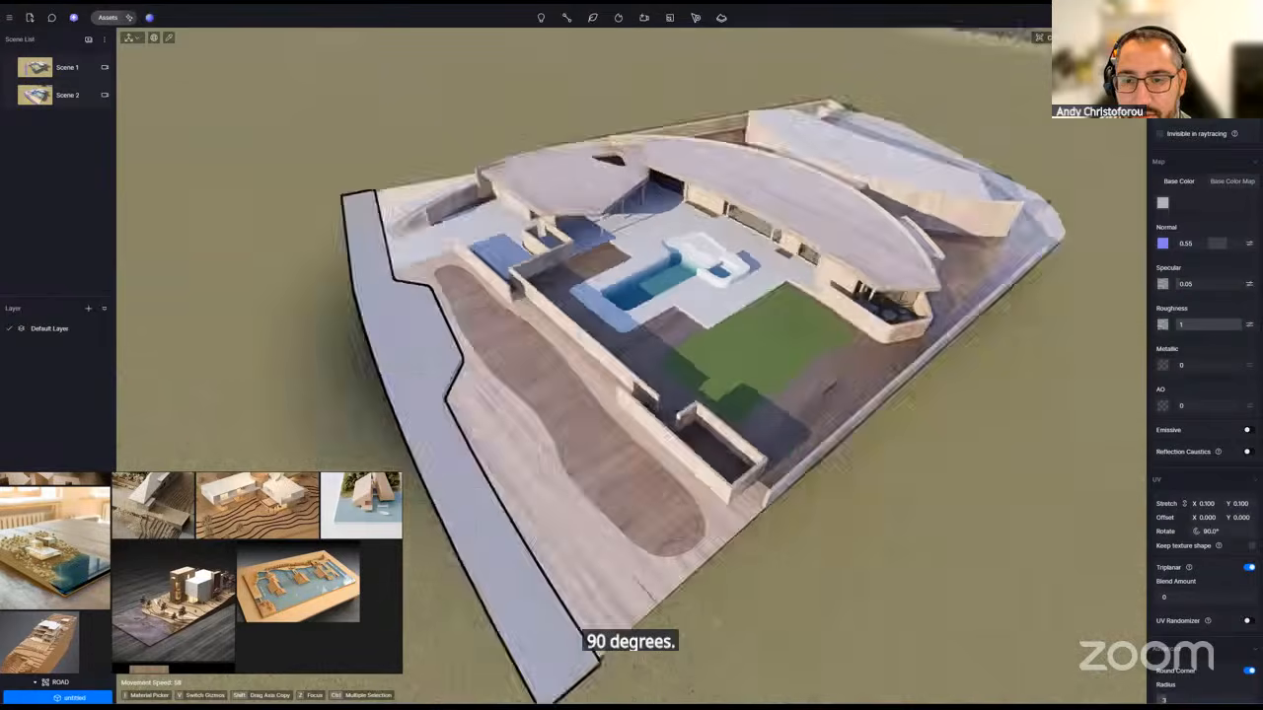
- Deselect the road strip's material and save the project
right_drag(592, 537, 671, 491)
key(Escape)
scroll(644, 512, up, 4)
scroll(671, 492, up, 4)
key(ctrl+s)
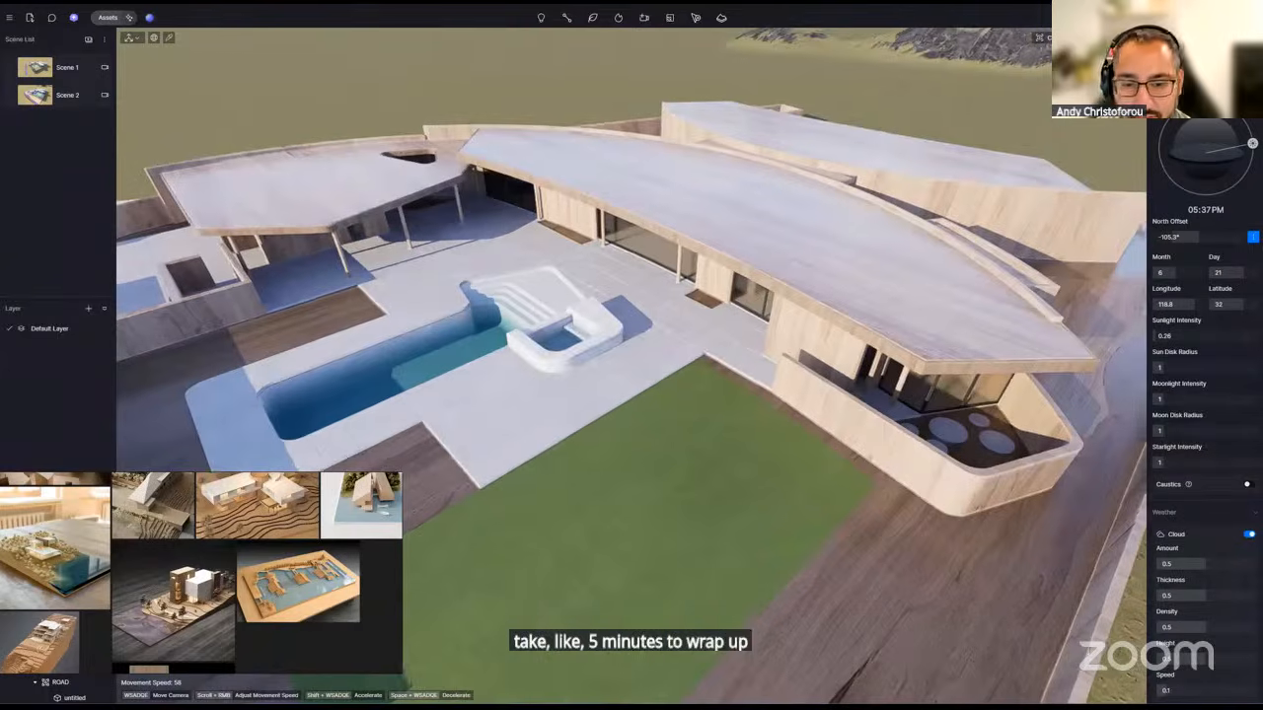
- Set the UV stretch of the dark wood around the lawn to 0.05
right_drag(646, 453, 681, 486)
click(781, 408)
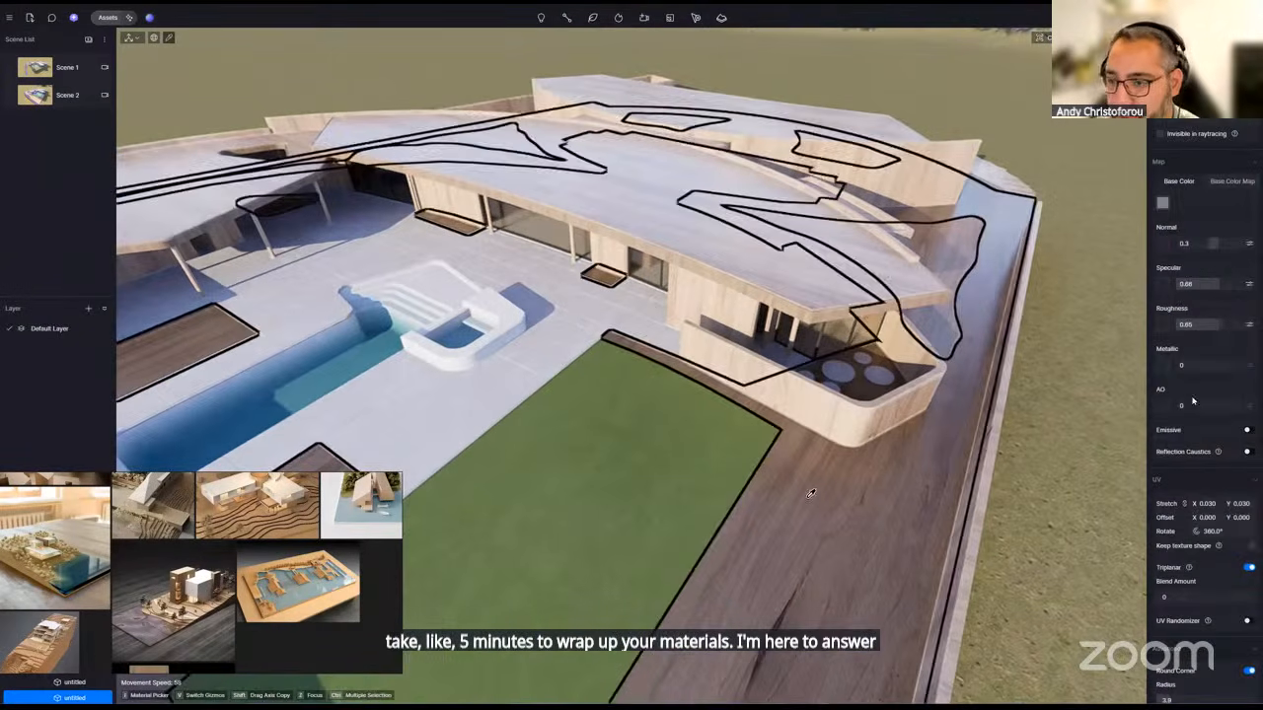
right_drag(868, 476, 842, 479)
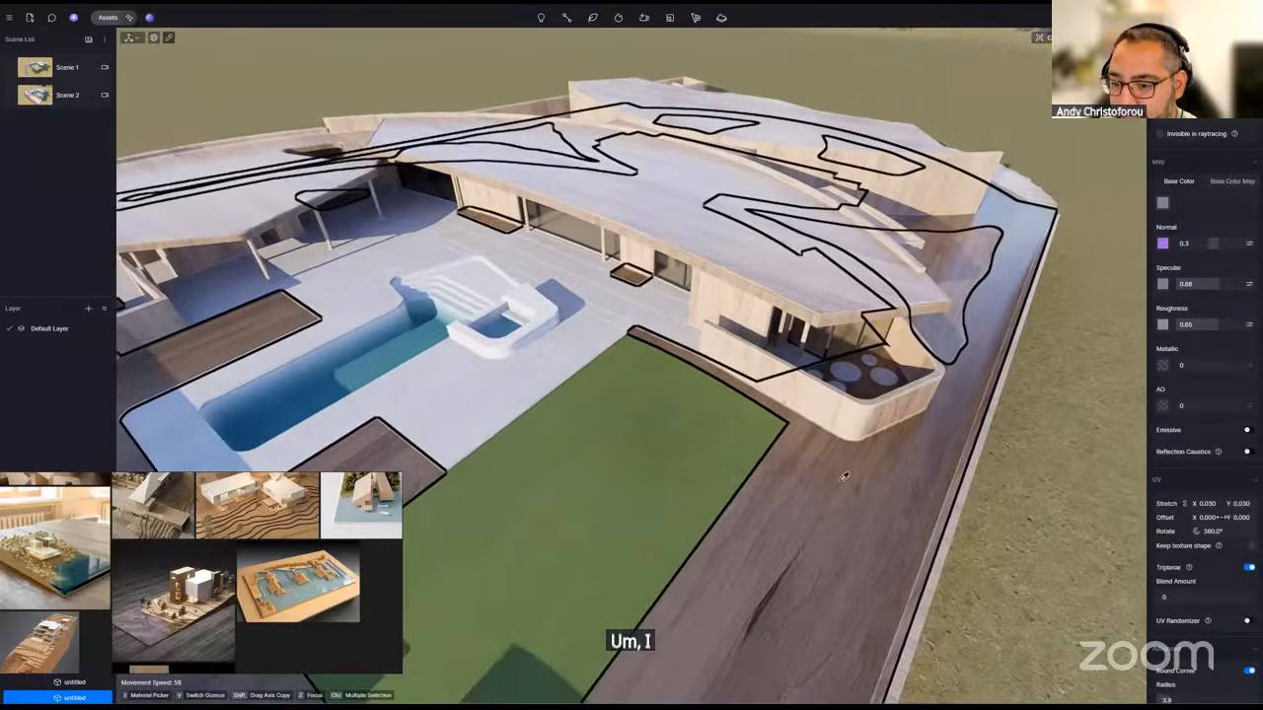
click(1212, 504)
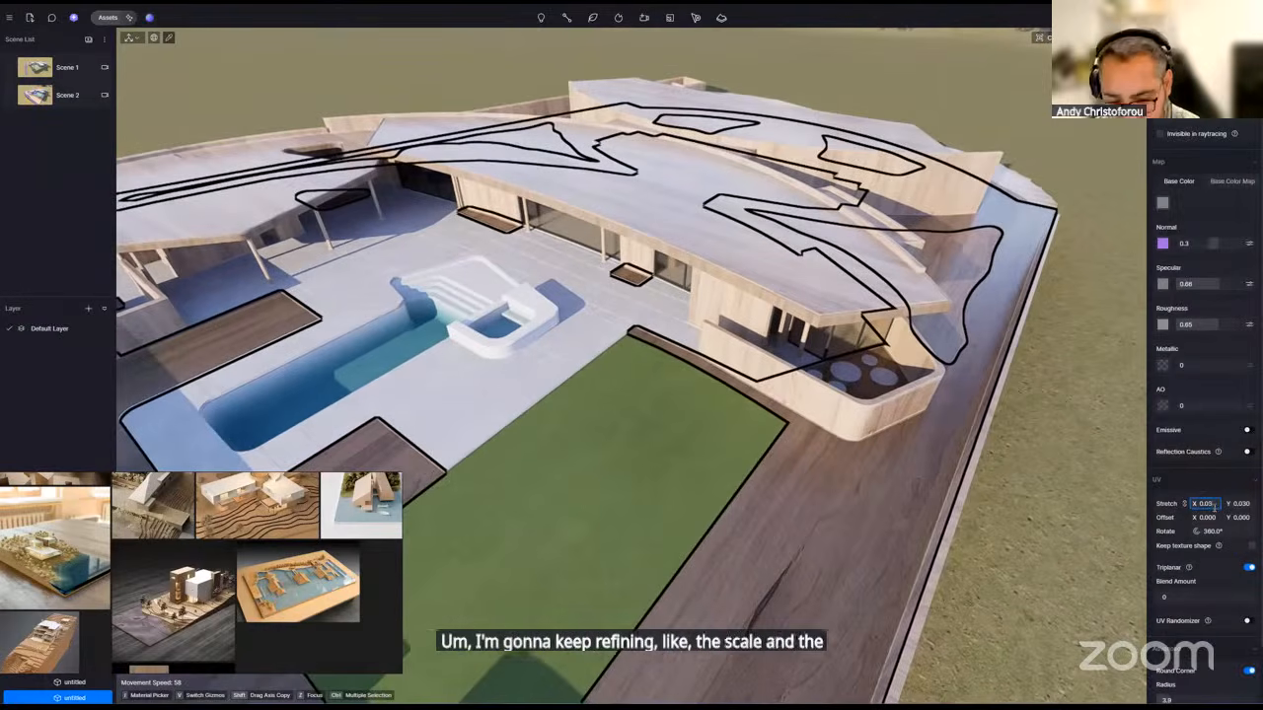
text(5)
key(Return)
scroll(733, 485, down, 3)
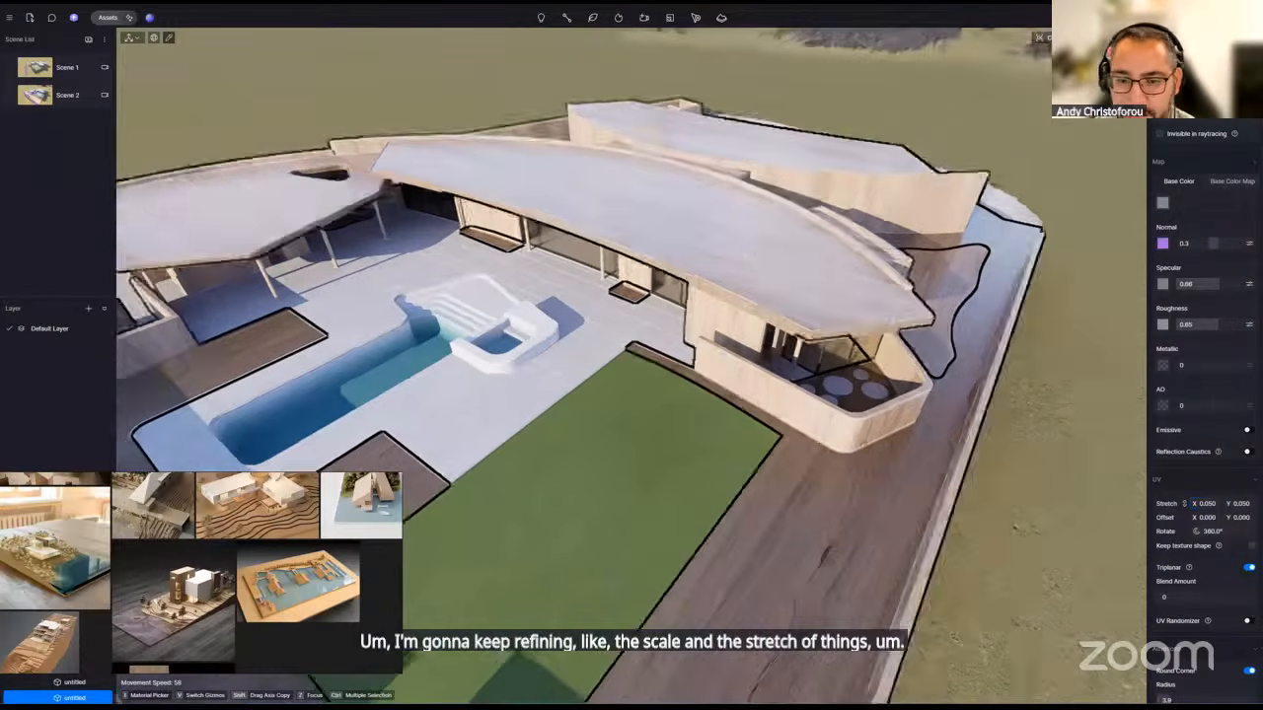
scroll(739, 513, down, 2)
key(Escape)
- Review the house's roofs, pool terrace and lawn from above and save the project
mouse_move(739, 513)
right_down()
mouse_move(731, 483)
mouse_move(706, 472)
mouse_move(720, 460)
mouse_move(737, 525)
right_up()
key(w)
key(w)
key(s)
key(w)
key(w)
key(s)
key(ctrl+s)
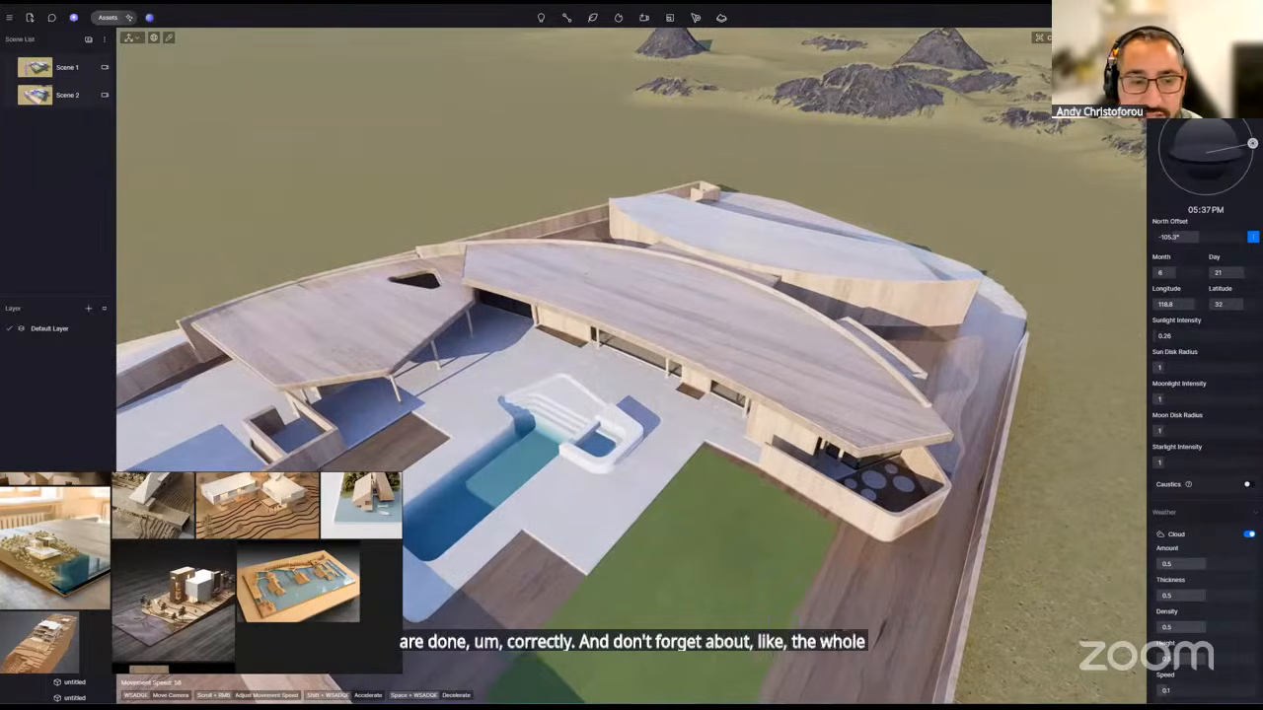
- Check the Round Corner settings of the road strip's and the winding dark wood path's materials
right_drag(586, 273, 582, 562)
click(592, 562)
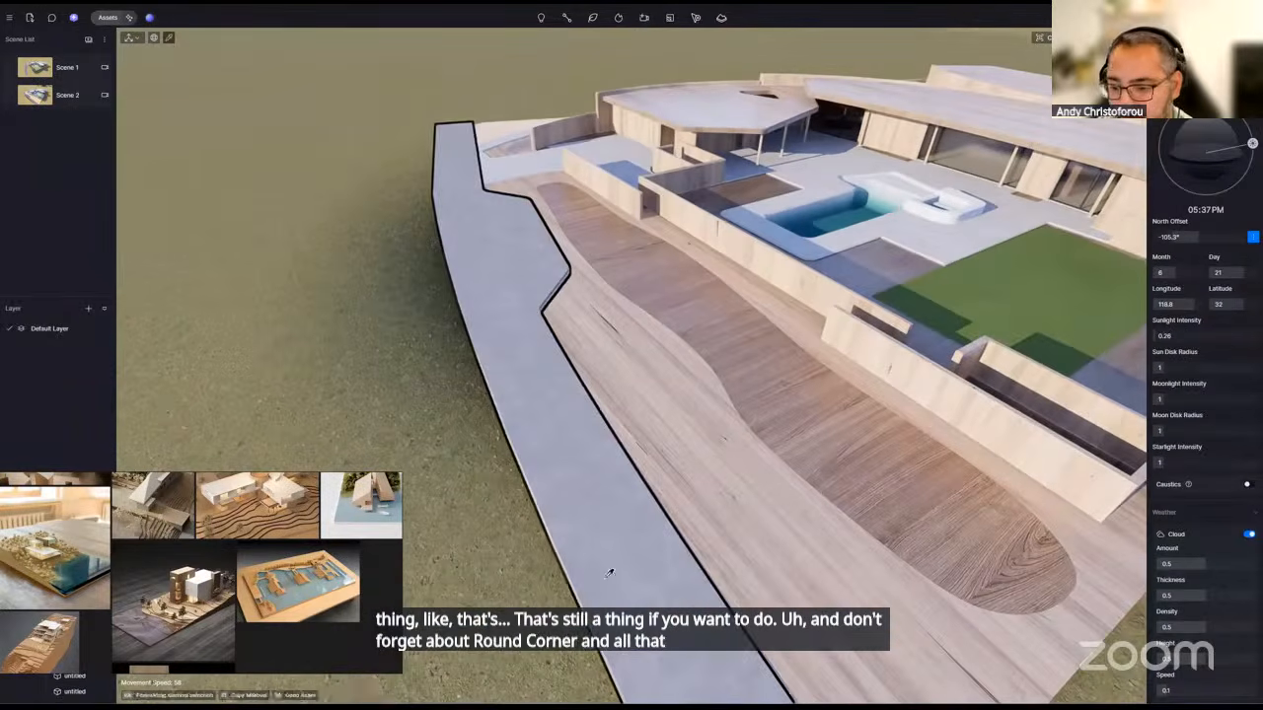
scroll(1210, 637, down, 1)
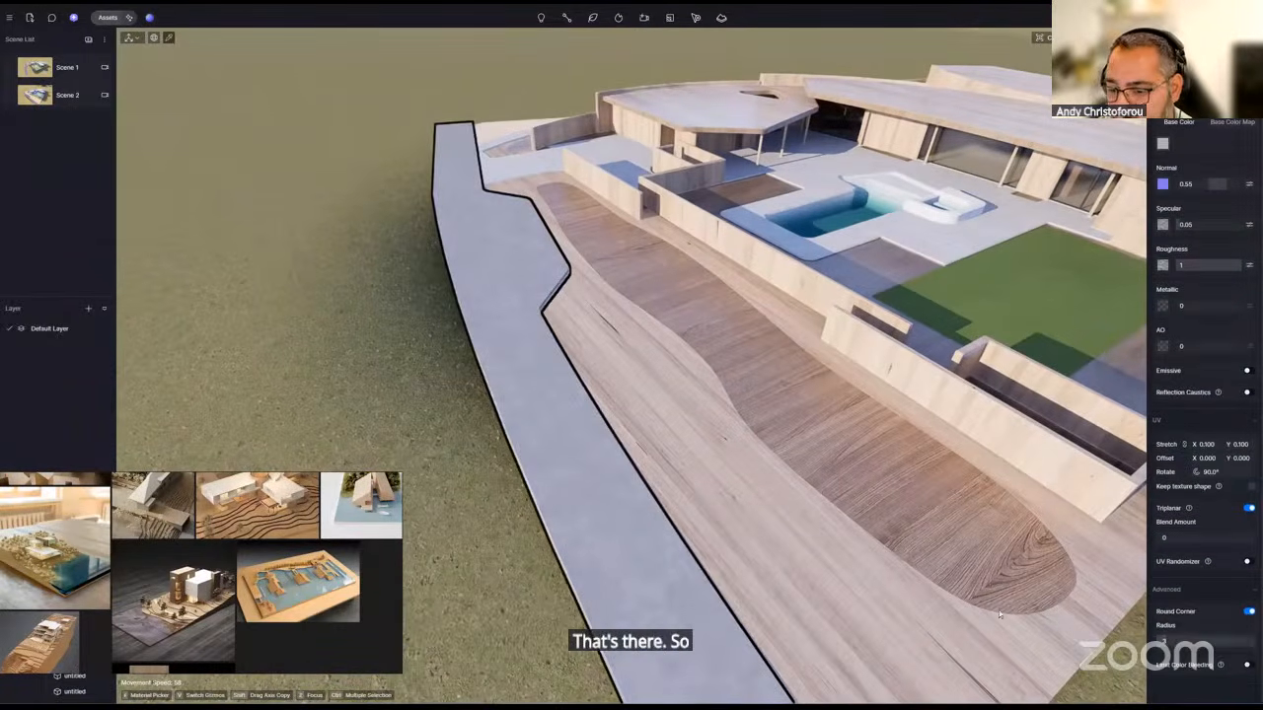
click(907, 495)
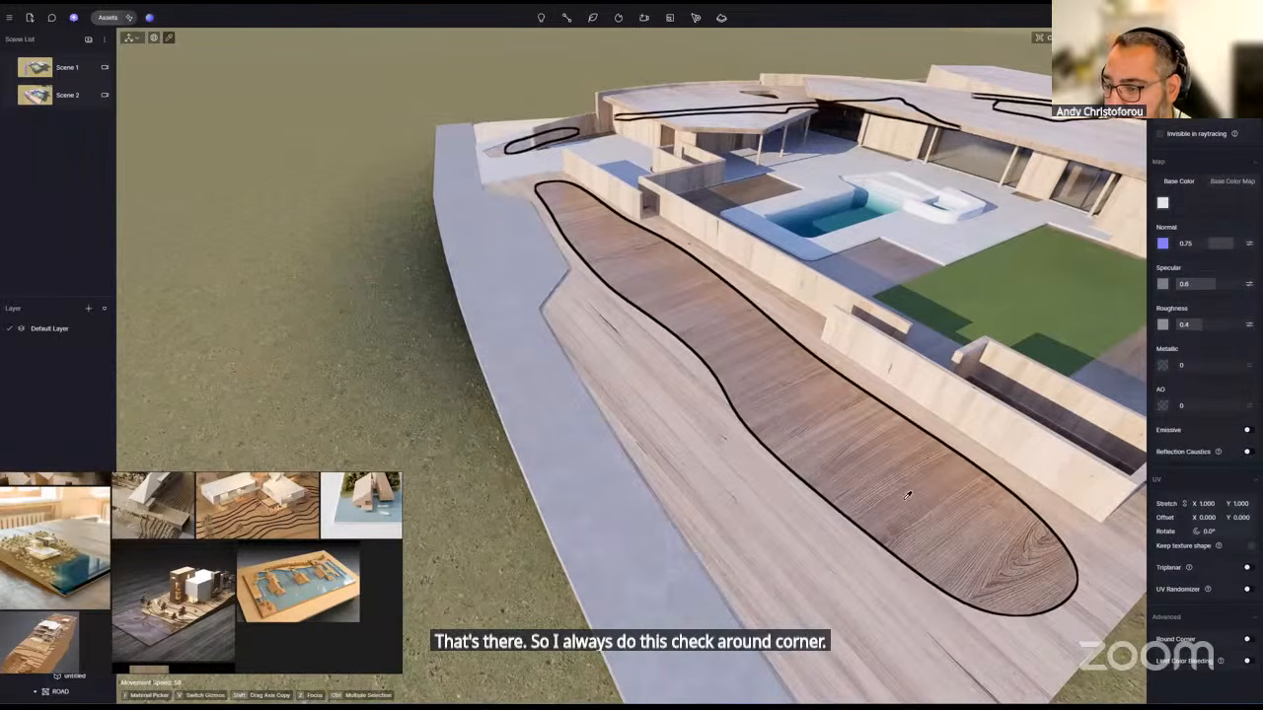
click(866, 480)
mouse_move(865, 479)
right_down()
mouse_move(862, 434)
mouse_move(858, 476)
right_up()
- Select the pool water's material and set its flow velocity to 0
key(w)
click(474, 485)
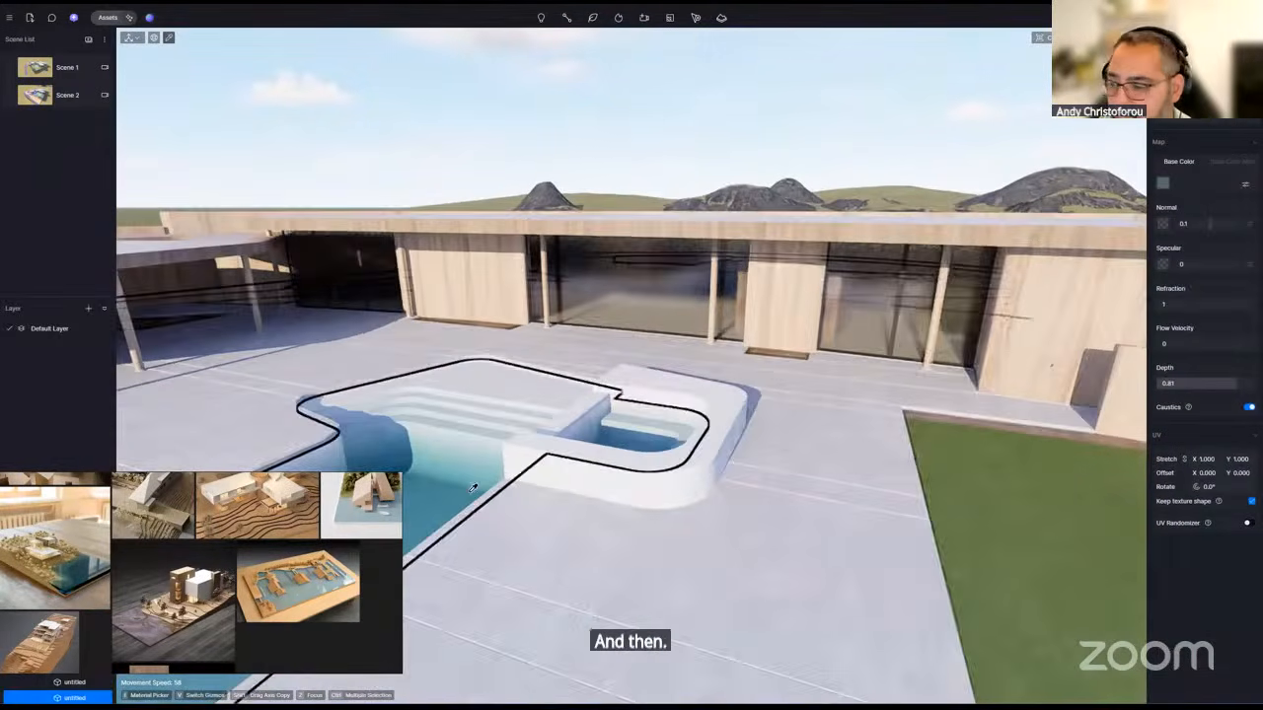
key(s)
right_drag(474, 486, 655, 460)
key(w)
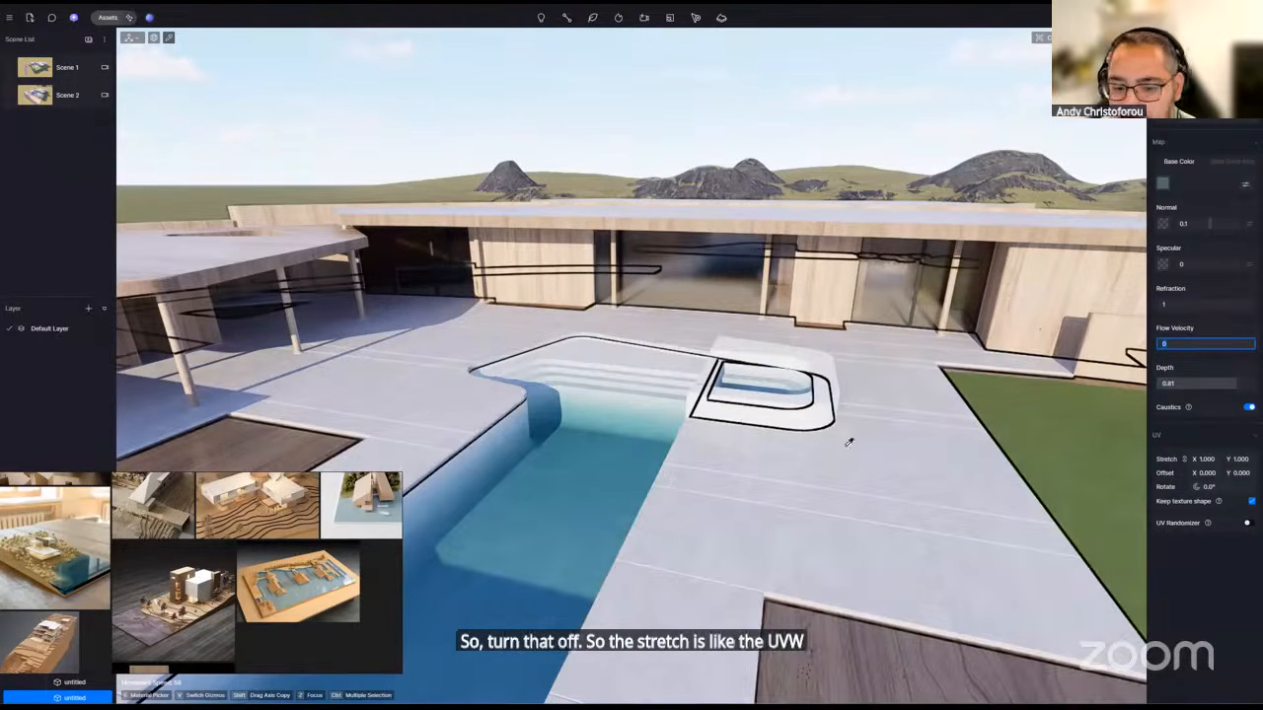
- Try the museum board terrace without triplanar mapping to compare its texture scale, then restore the mapping
click(784, 507)
right_drag(748, 476, 718, 473)
scroll(696, 453, up, 5)
scroll(693, 451, up, 1)
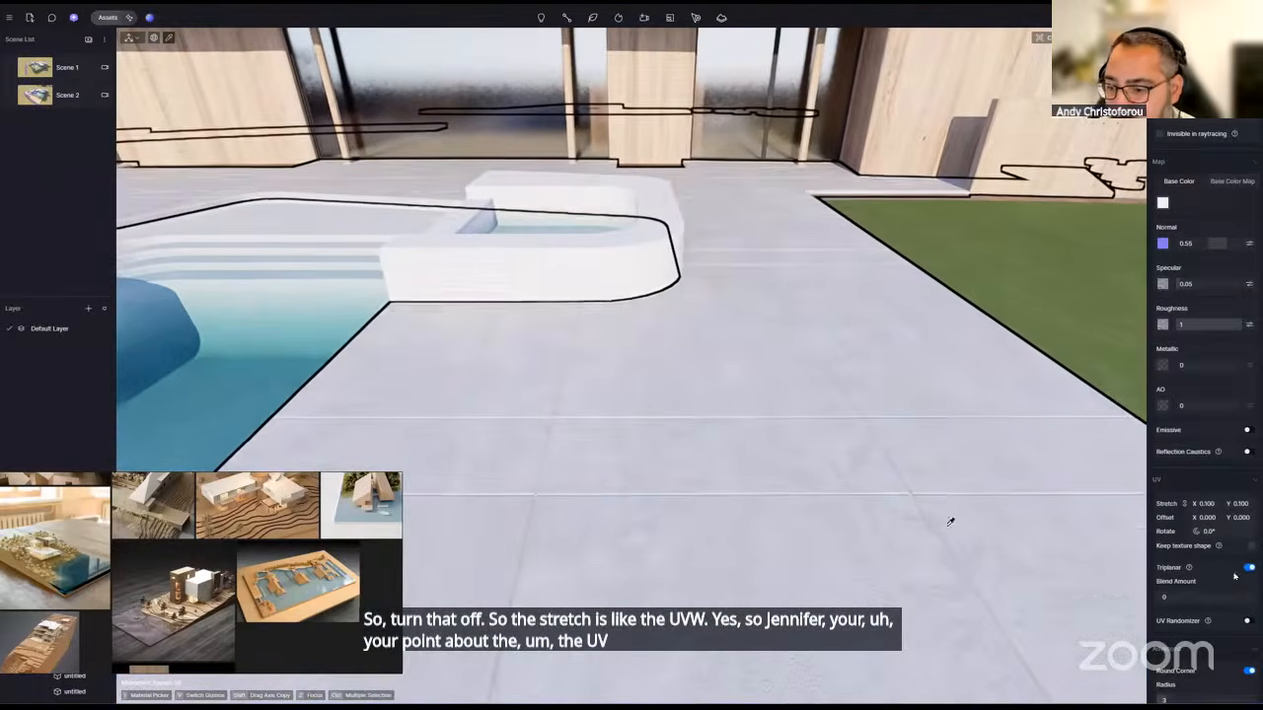
click(1250, 569)
right_drag(1048, 513, 871, 472)
scroll(868, 471, down, 6)
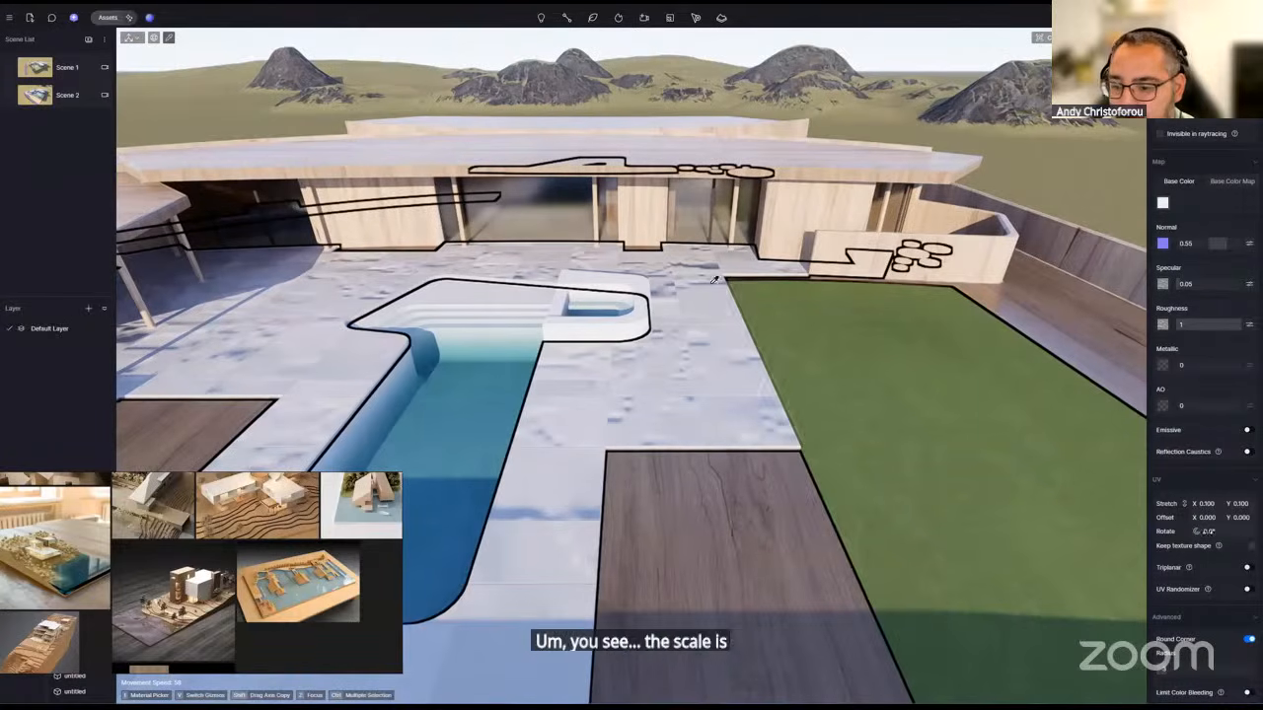
click(1248, 571)
- Enable UV Randomizer on the museum board material of the pool terrace
scroll(681, 385, up, 3)
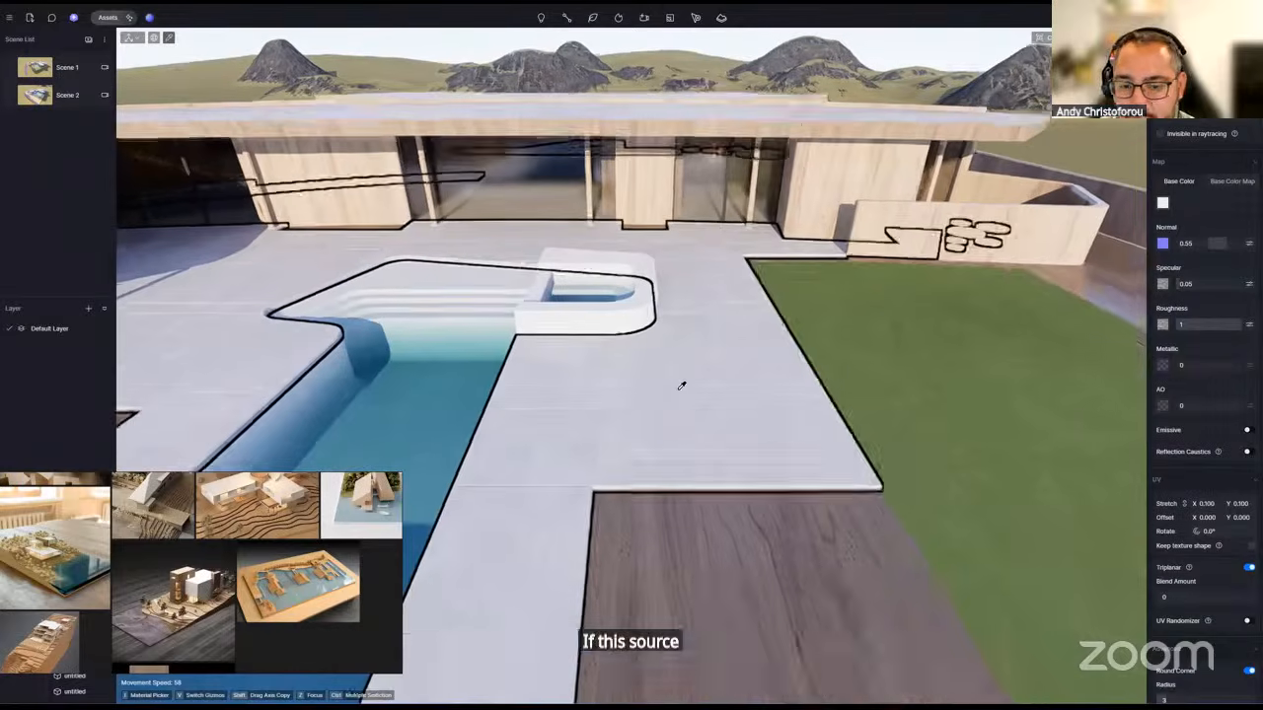
scroll(882, 470, up, 3)
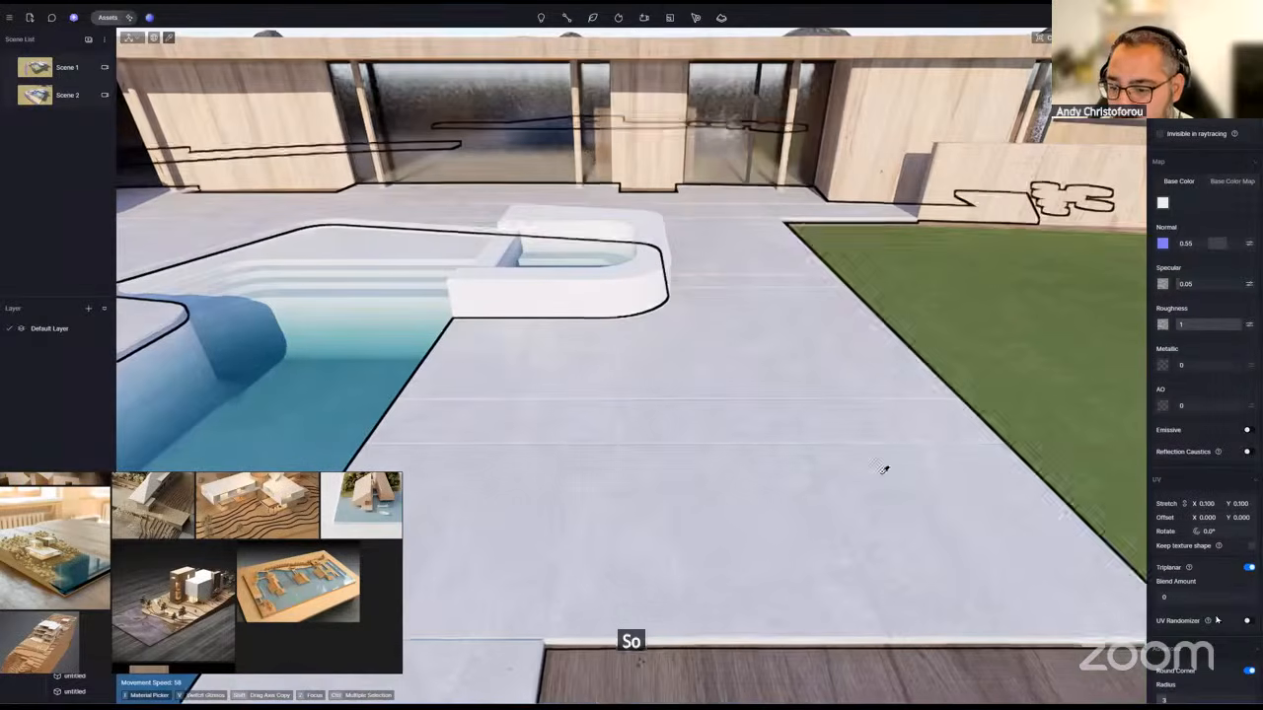
scroll(961, 554, up, 3)
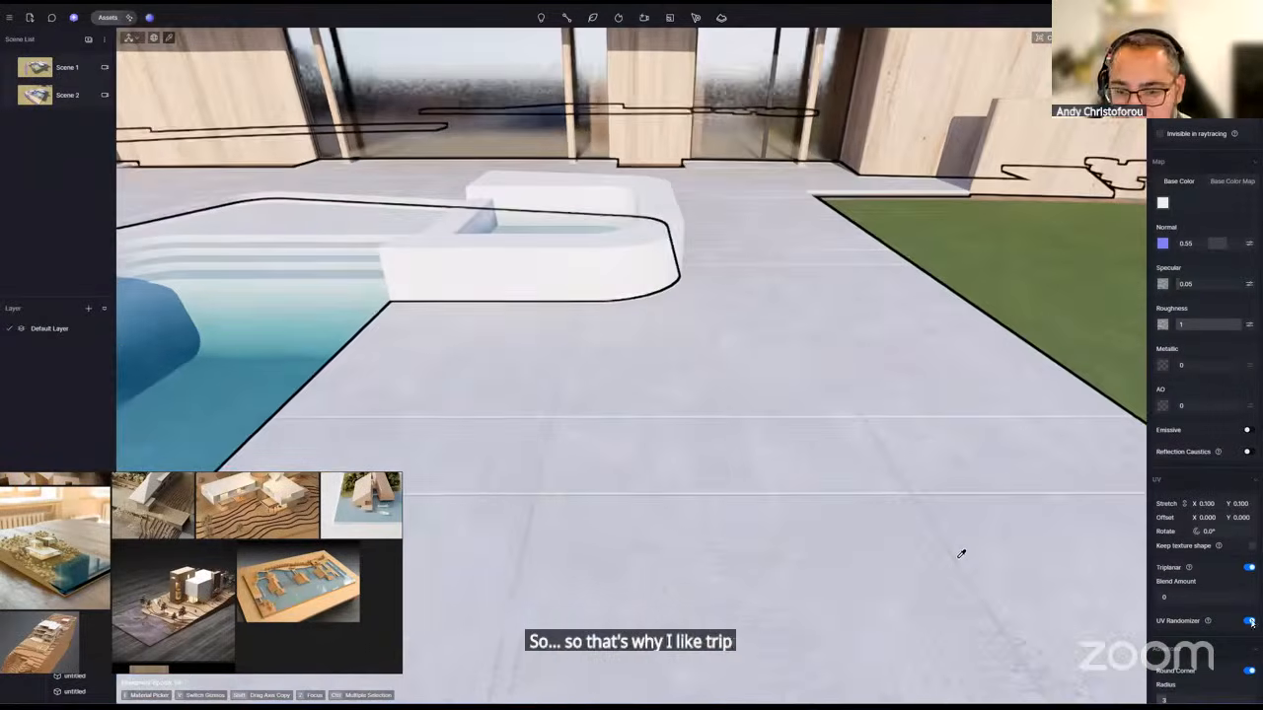
scroll(947, 594, down, 5)
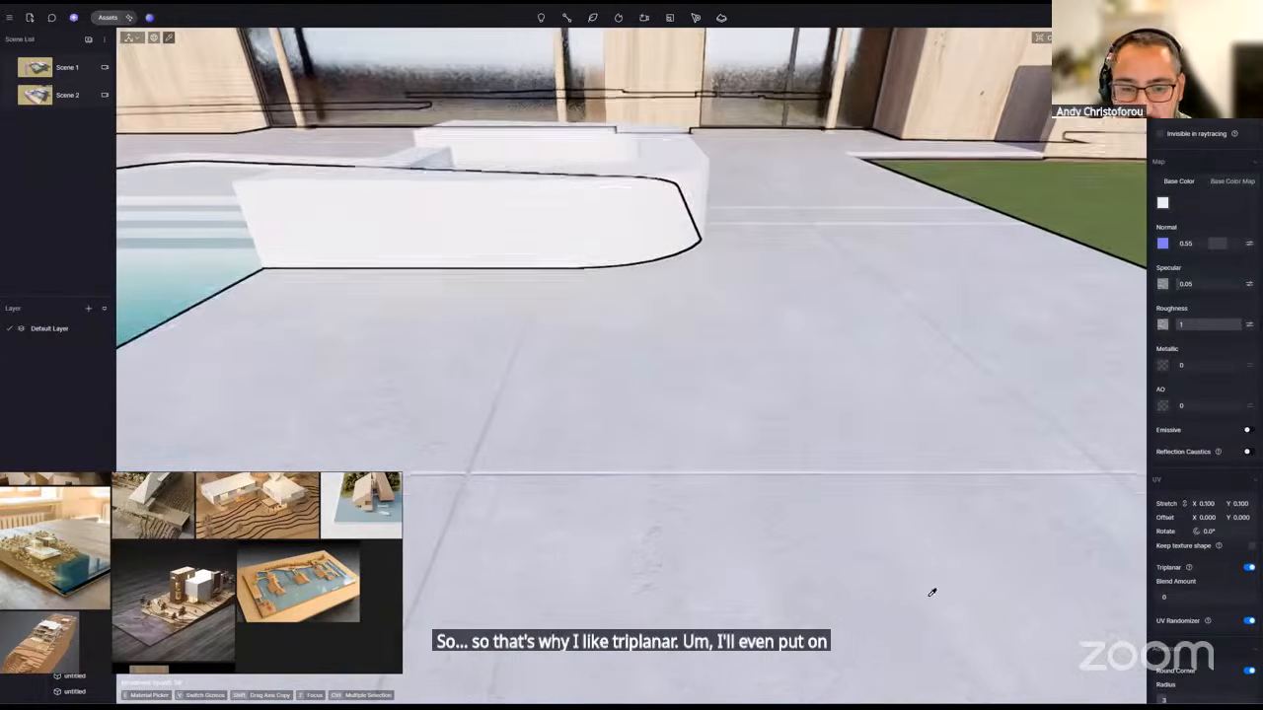
- Enable UV Randomizer on the green lawn's material and check the whole model from above
click(997, 479)
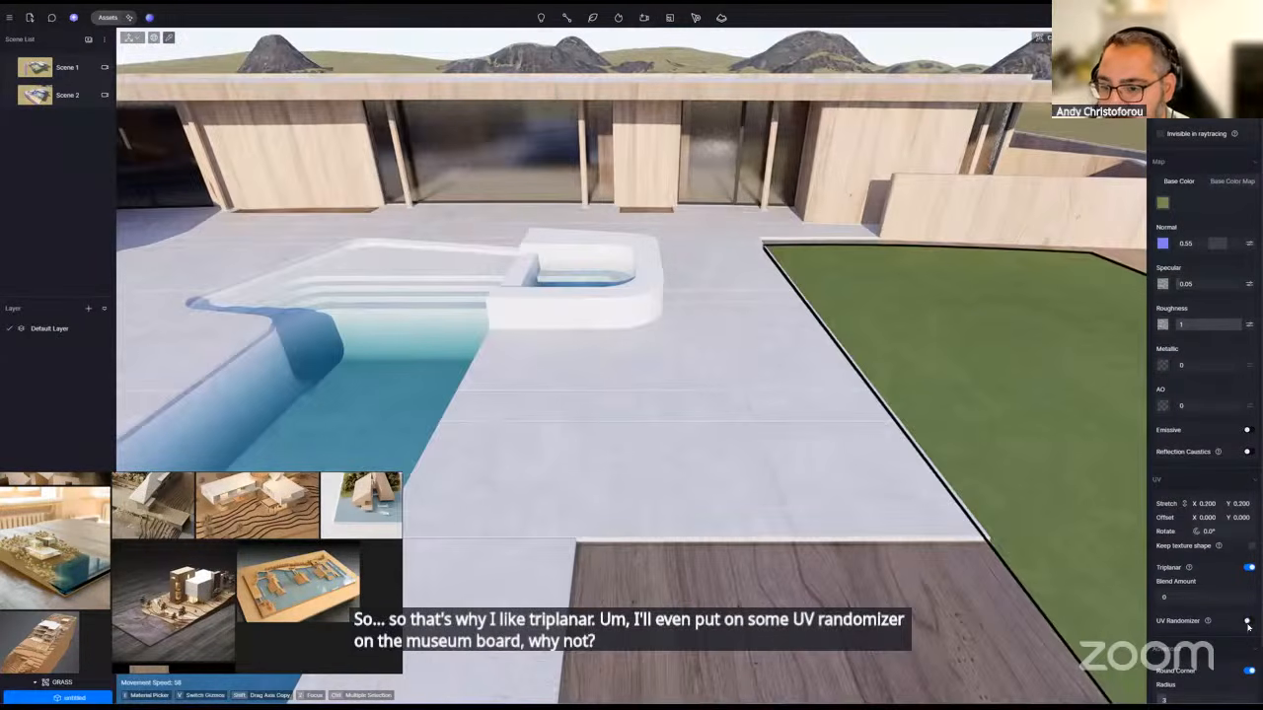
middle_drag(950, 510, 696, 505)
right_drag(696, 505, 582, 419)
scroll(674, 527, down, 5)
scroll(741, 427, down, 5)
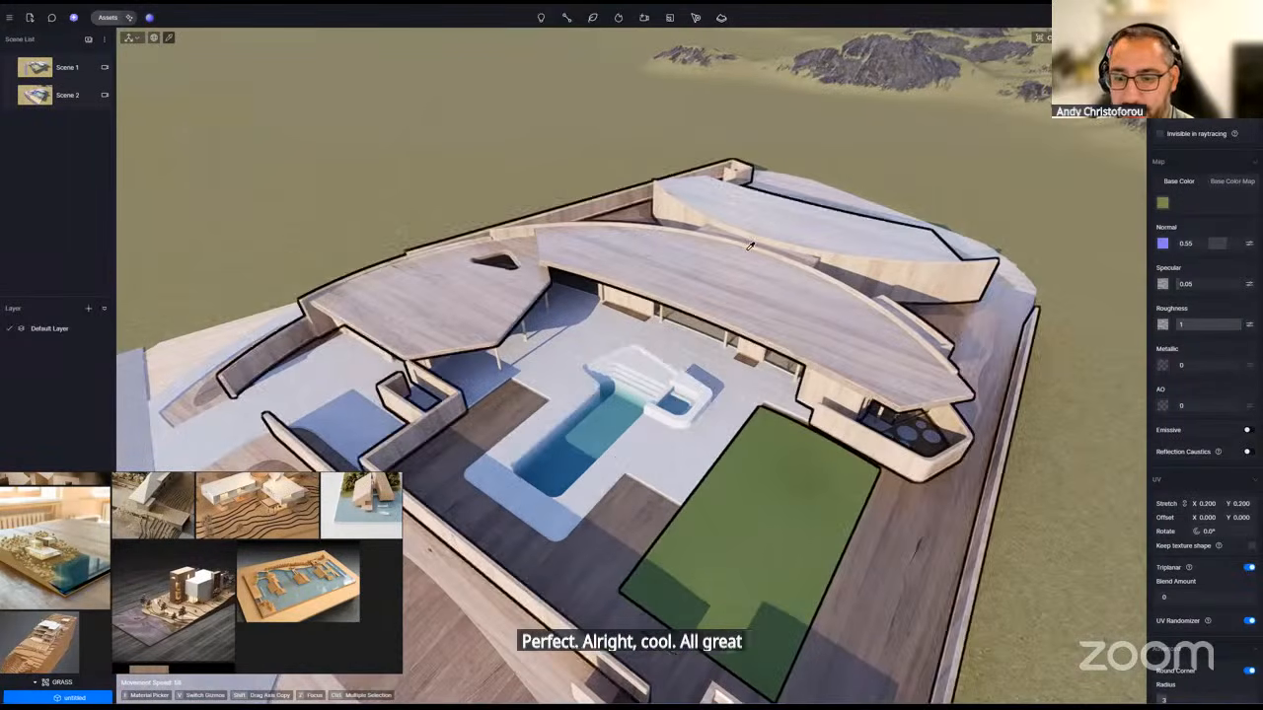
scroll(741, 427, down, 5)
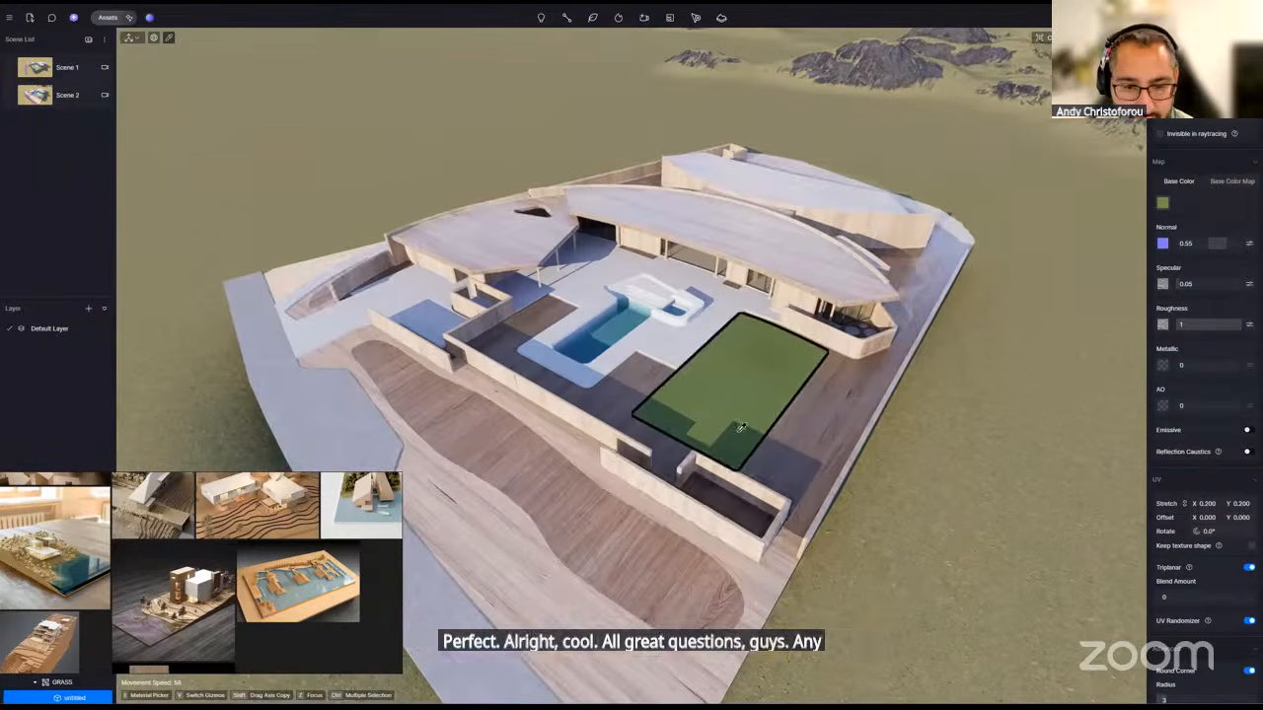
- Set the UV stretch of the winding dark wood path's material to 0.1 and save the project
click(644, 537)
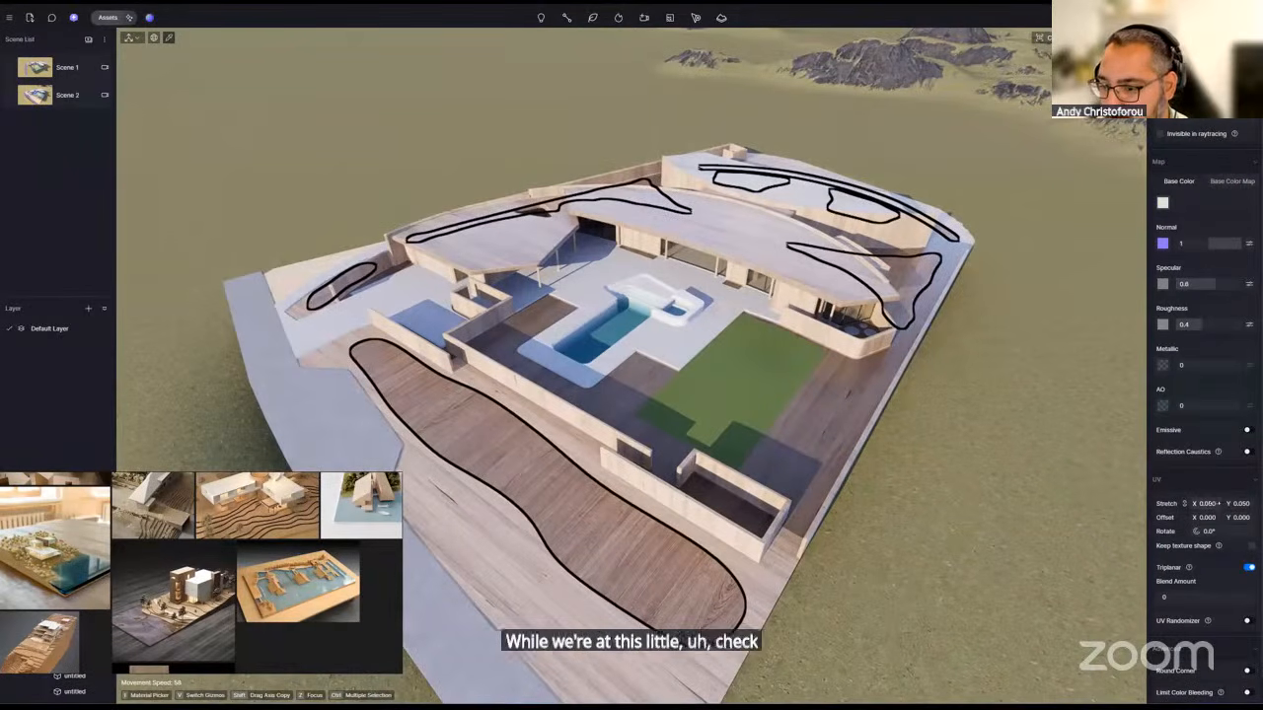
click(1213, 505)
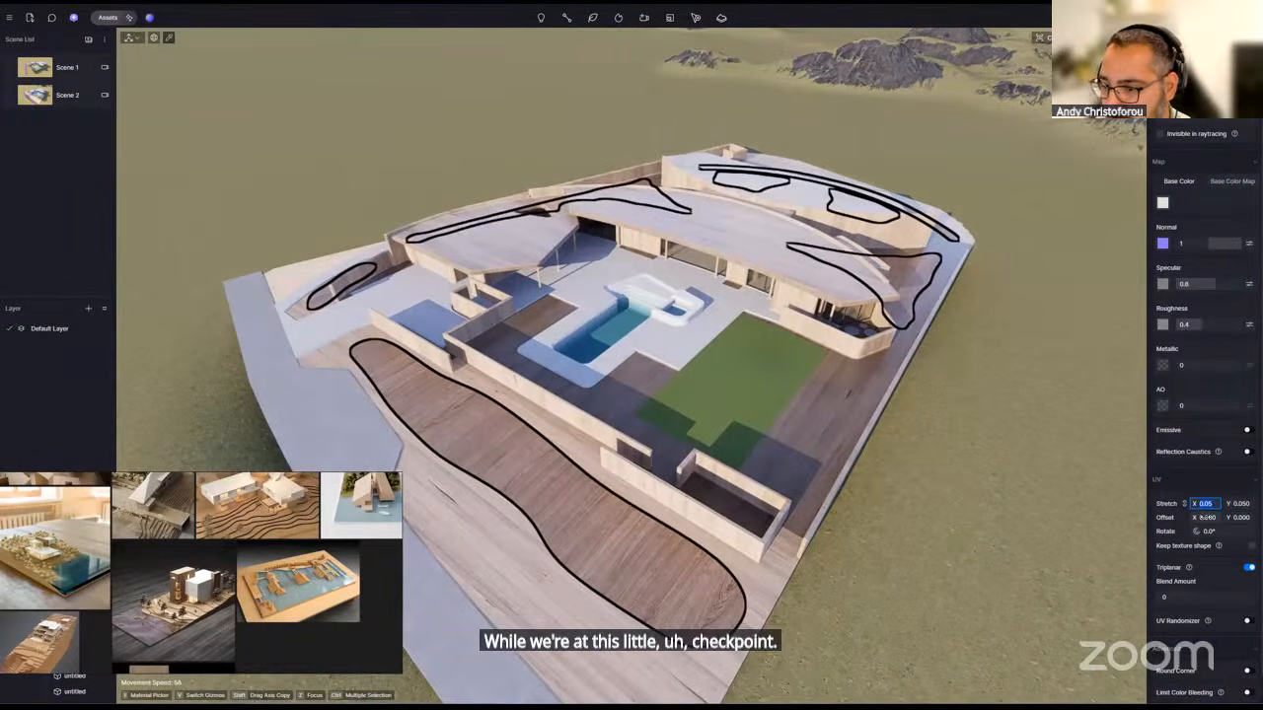
text(20)
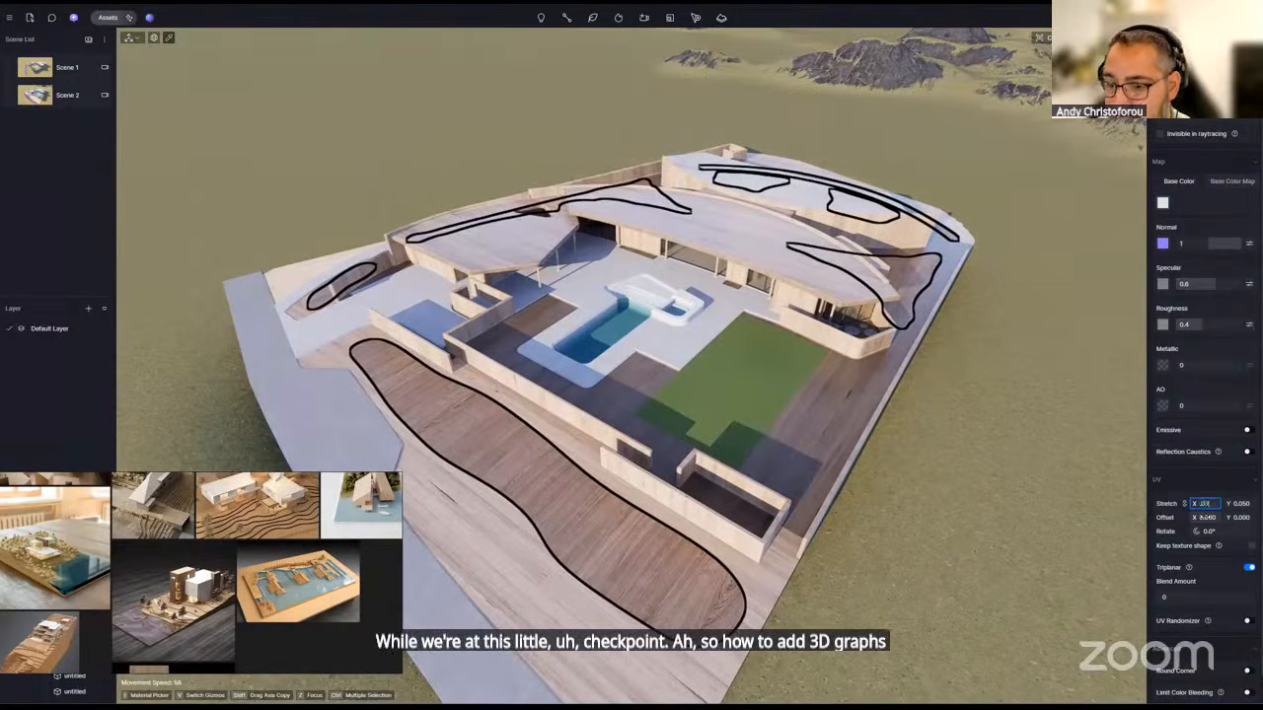
key(Return)
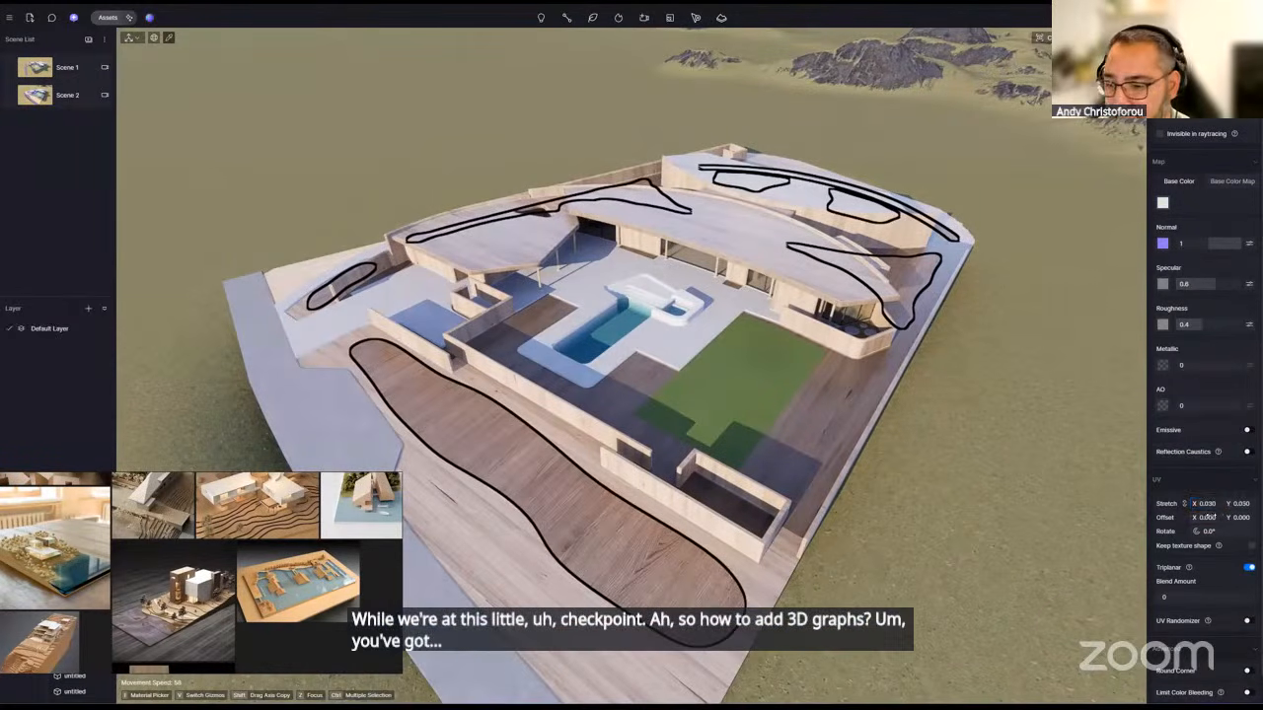
text(0.1)
key(Return)
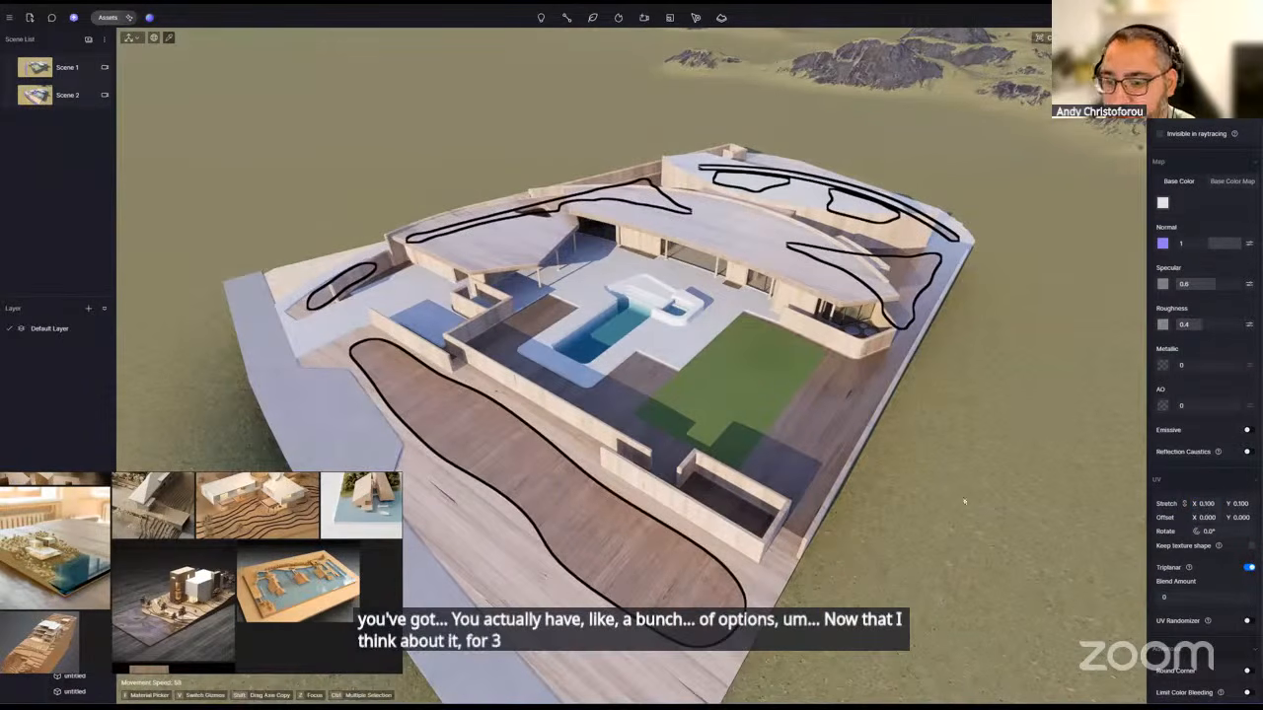
click(895, 411)
key(ctrl+s)
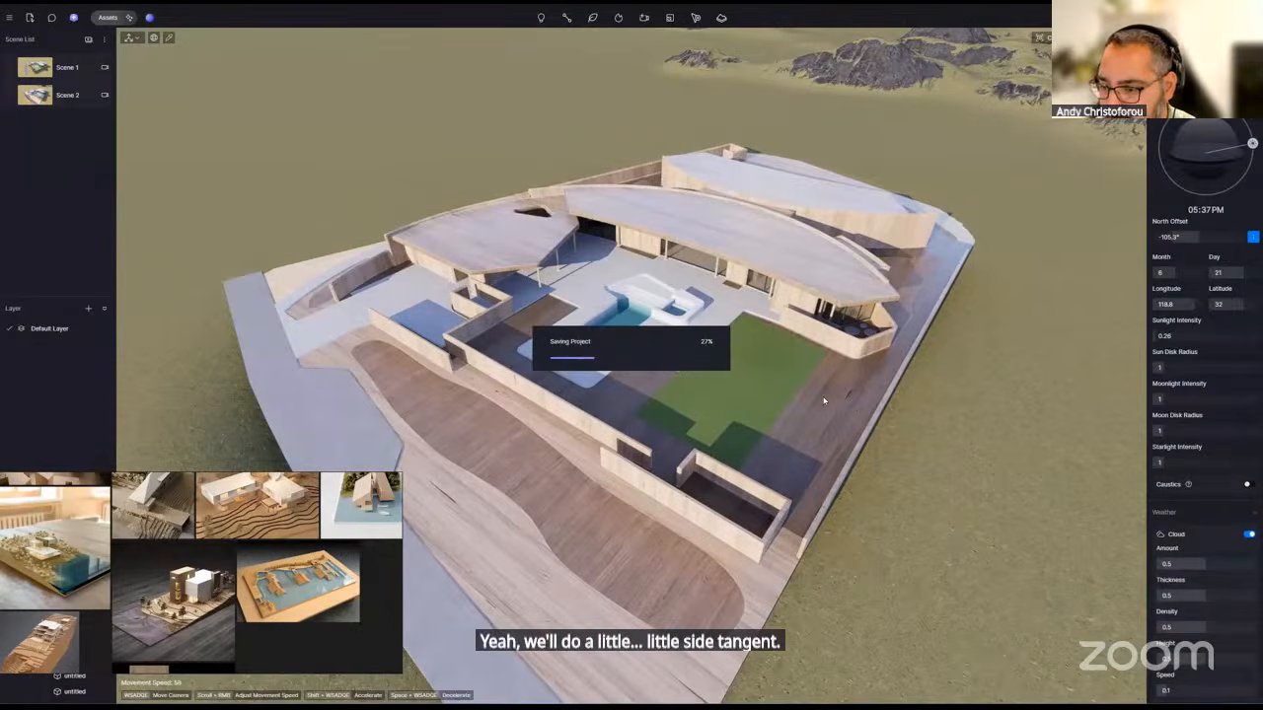
- Try the Grass material type on the lawn beside the pool and inspect its blades up close
right_drag(744, 377, 698, 415)
scroll(689, 444, up, 4)
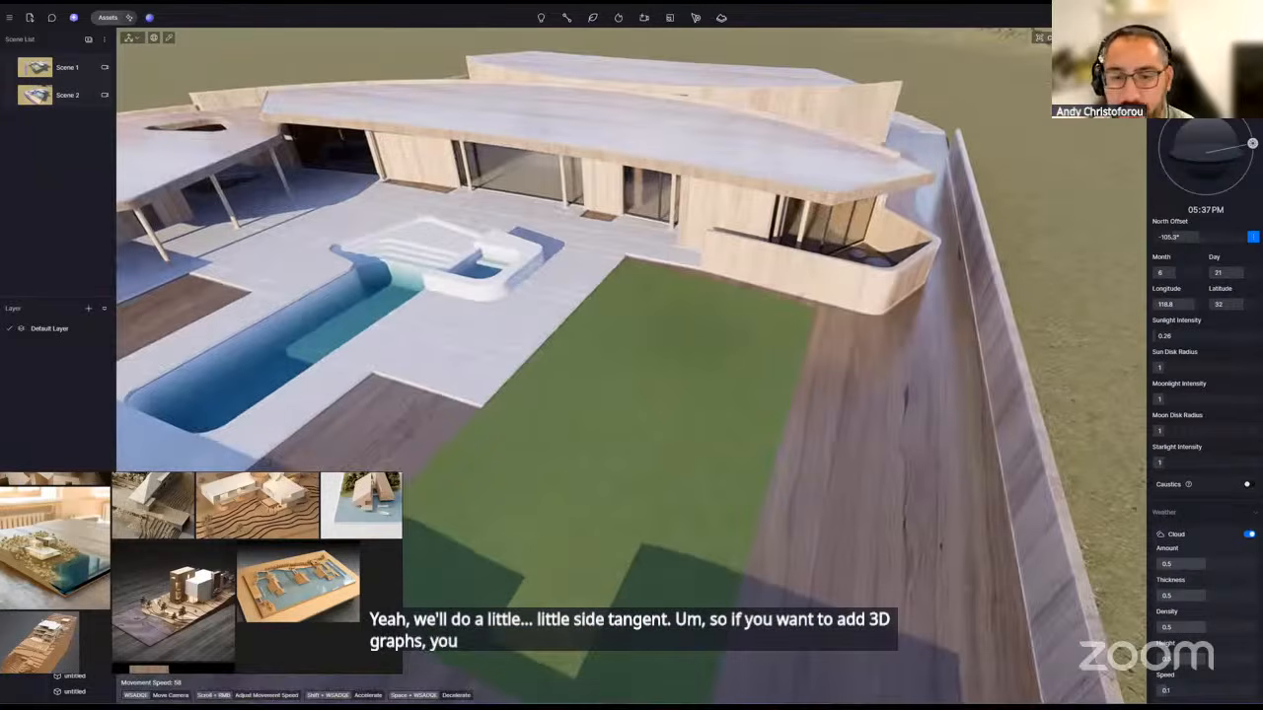
click(703, 360)
scroll(1189, 236, up, 4)
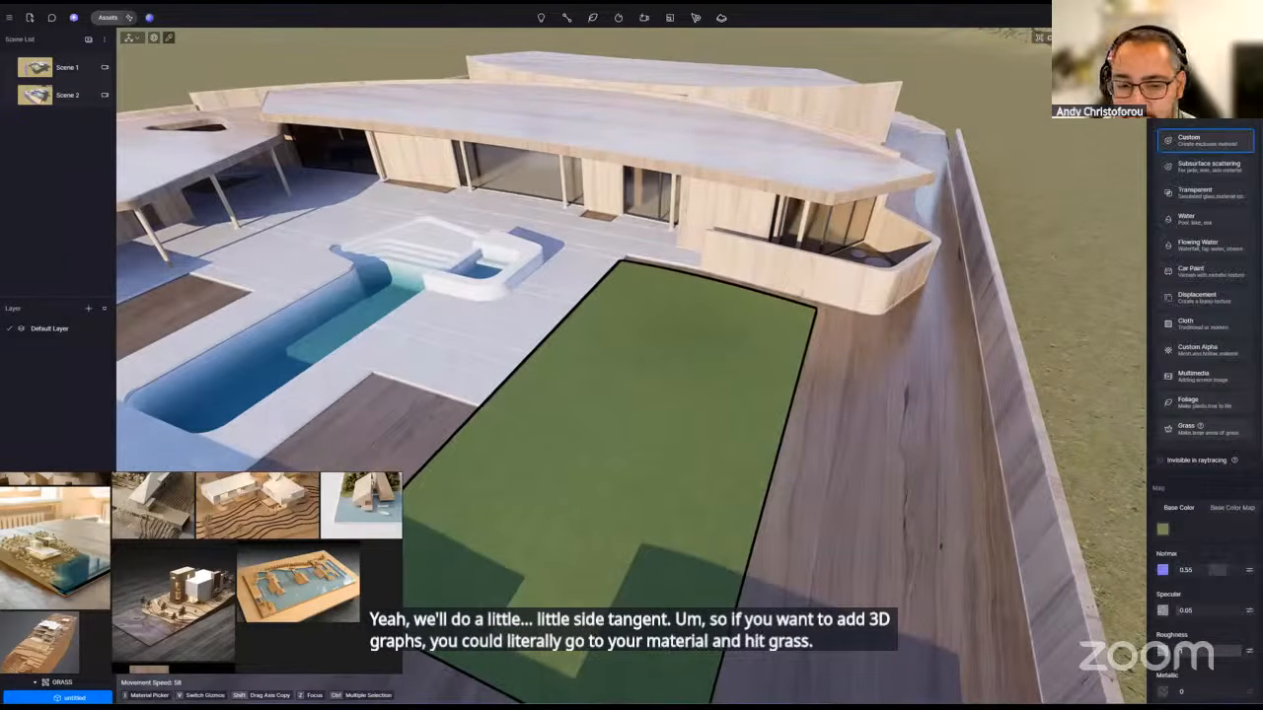
click(1187, 426)
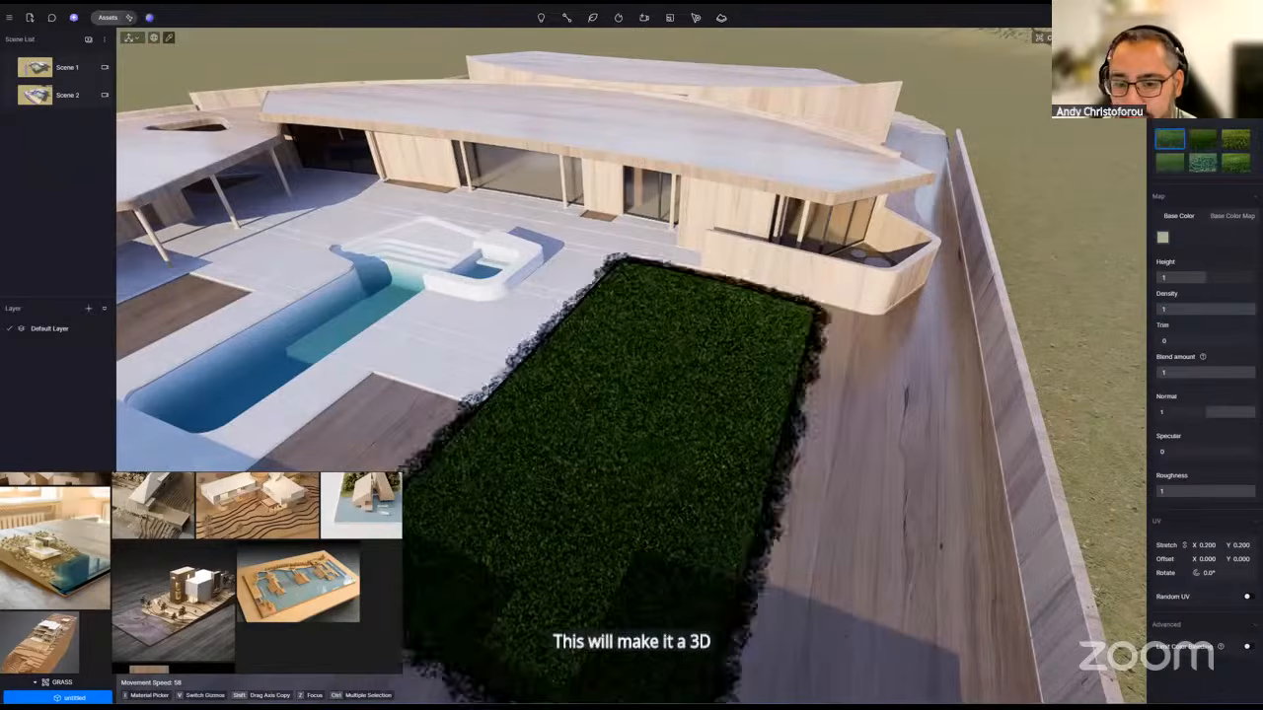
scroll(753, 451, up, 8)
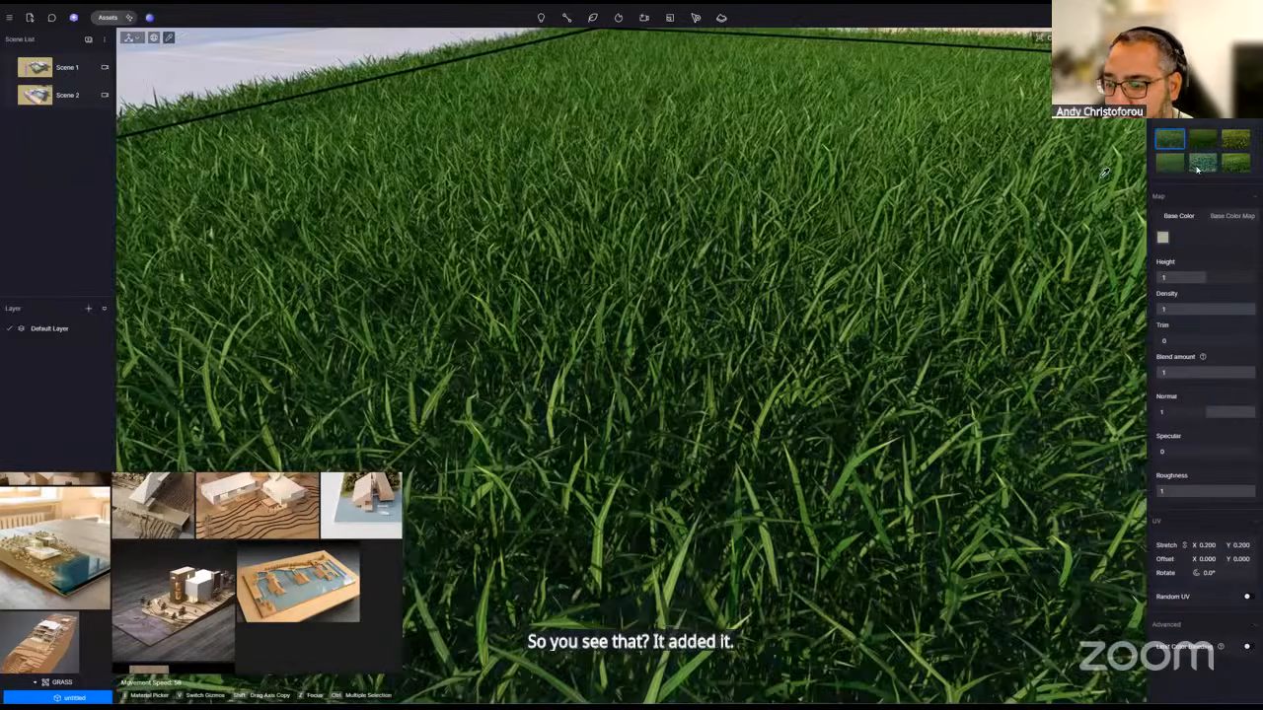
- Try the leafy ground-cover grass profile on the lawn with a blend amount of 0.52
click(1200, 164)
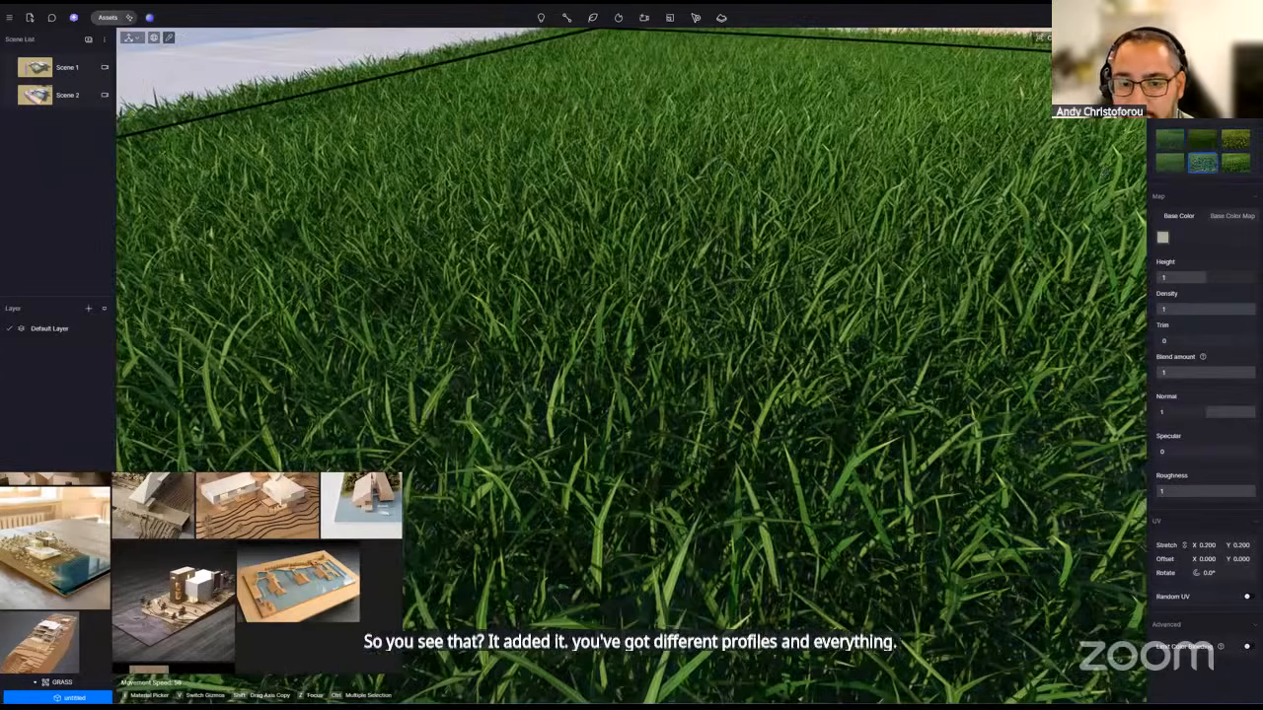
scroll(808, 442, down, 8)
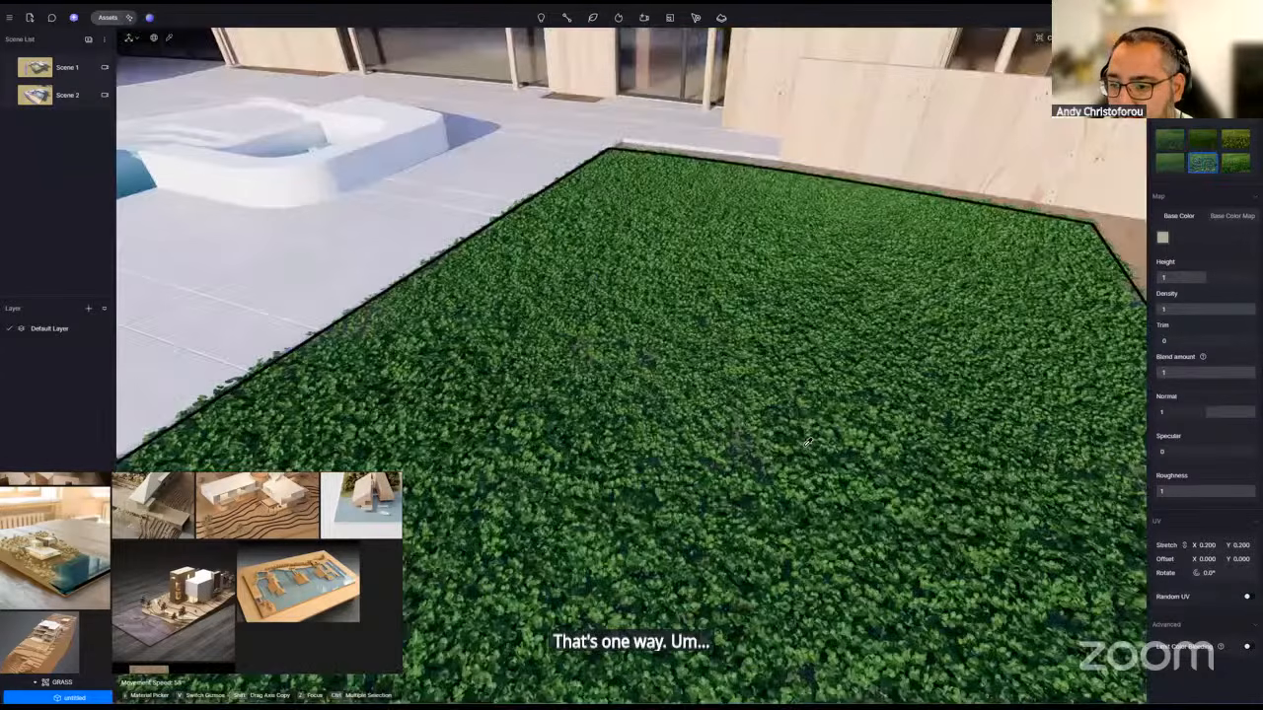
scroll(808, 442, up, 8)
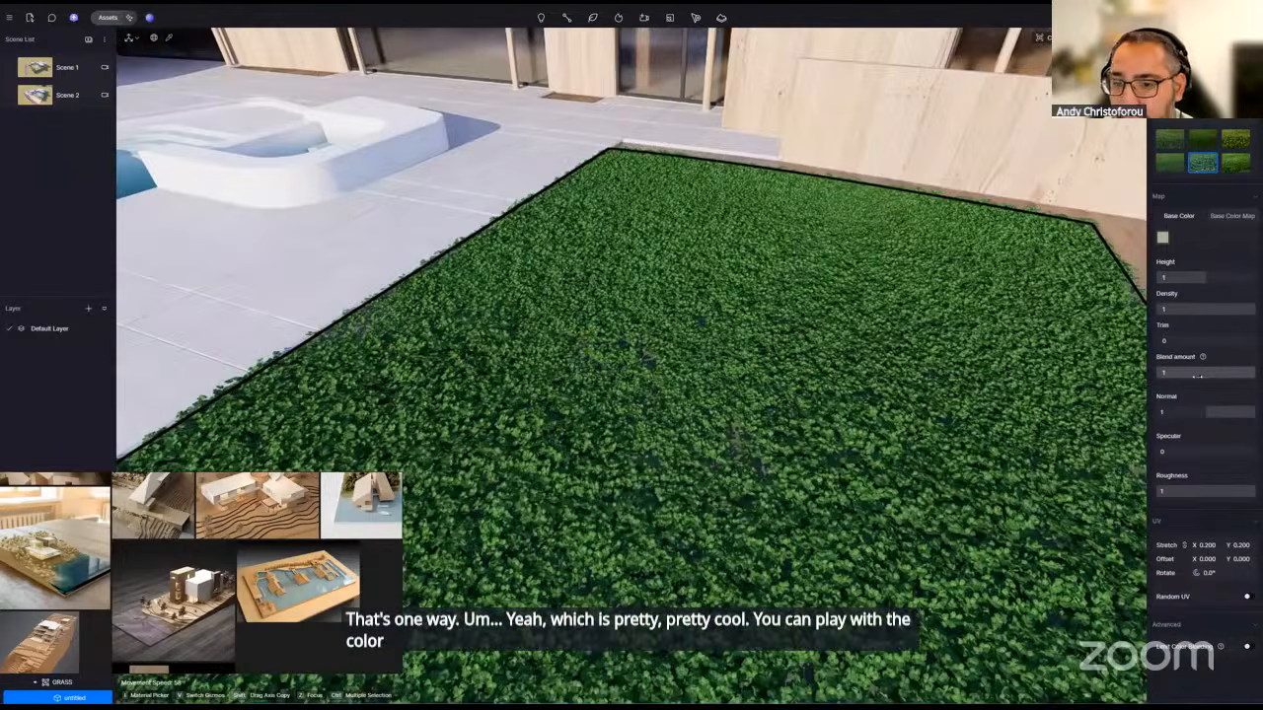
click(1196, 376)
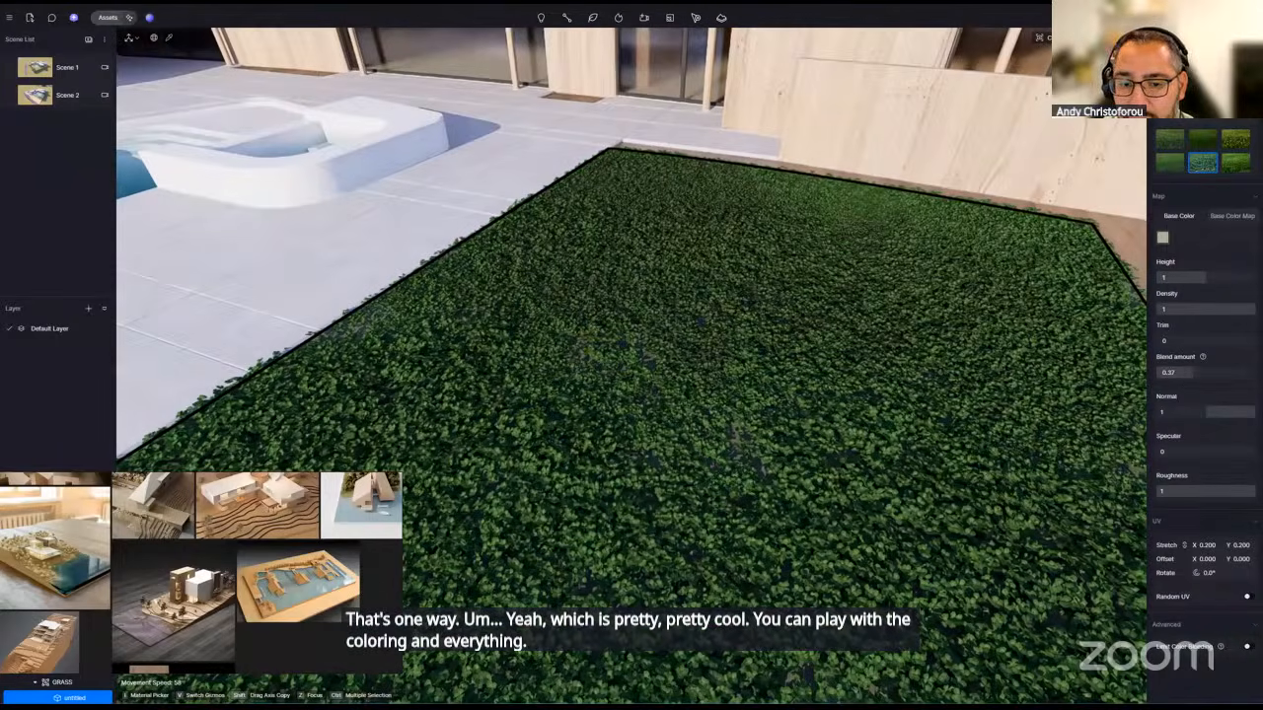
drag(1193, 374, 1208, 373)
scroll(839, 414, down, 3)
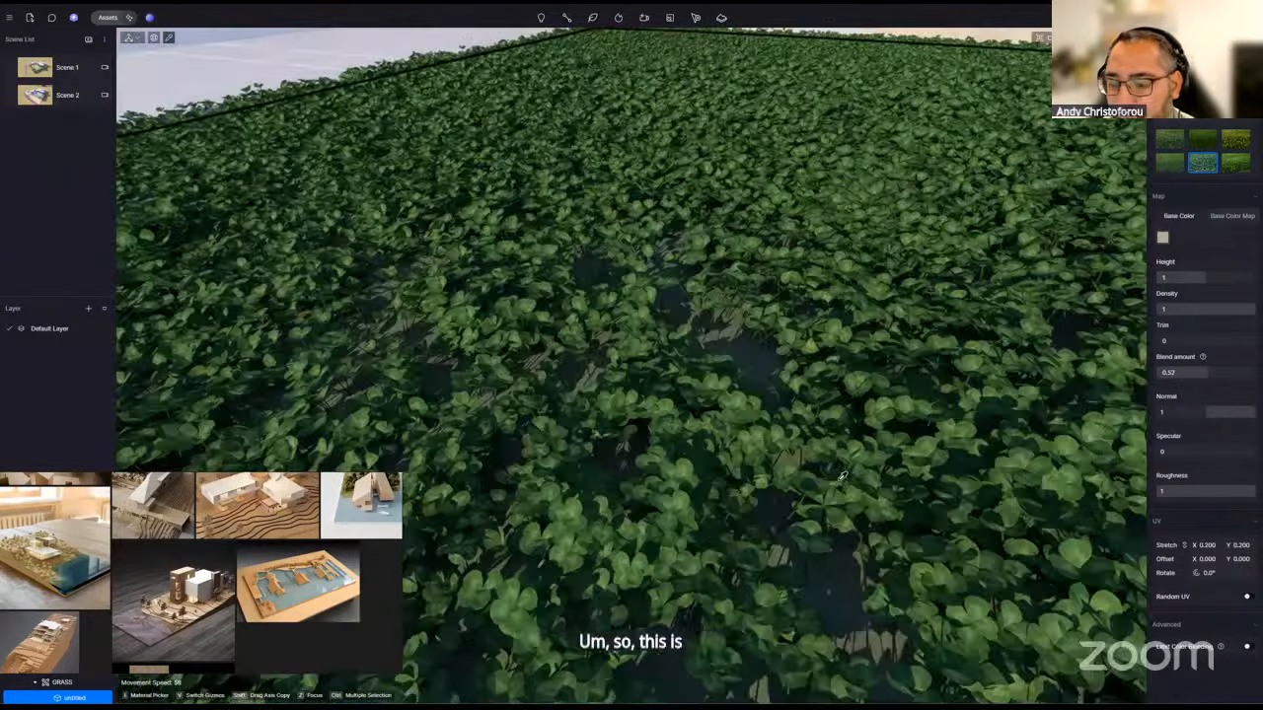
scroll(842, 464, down, 3)
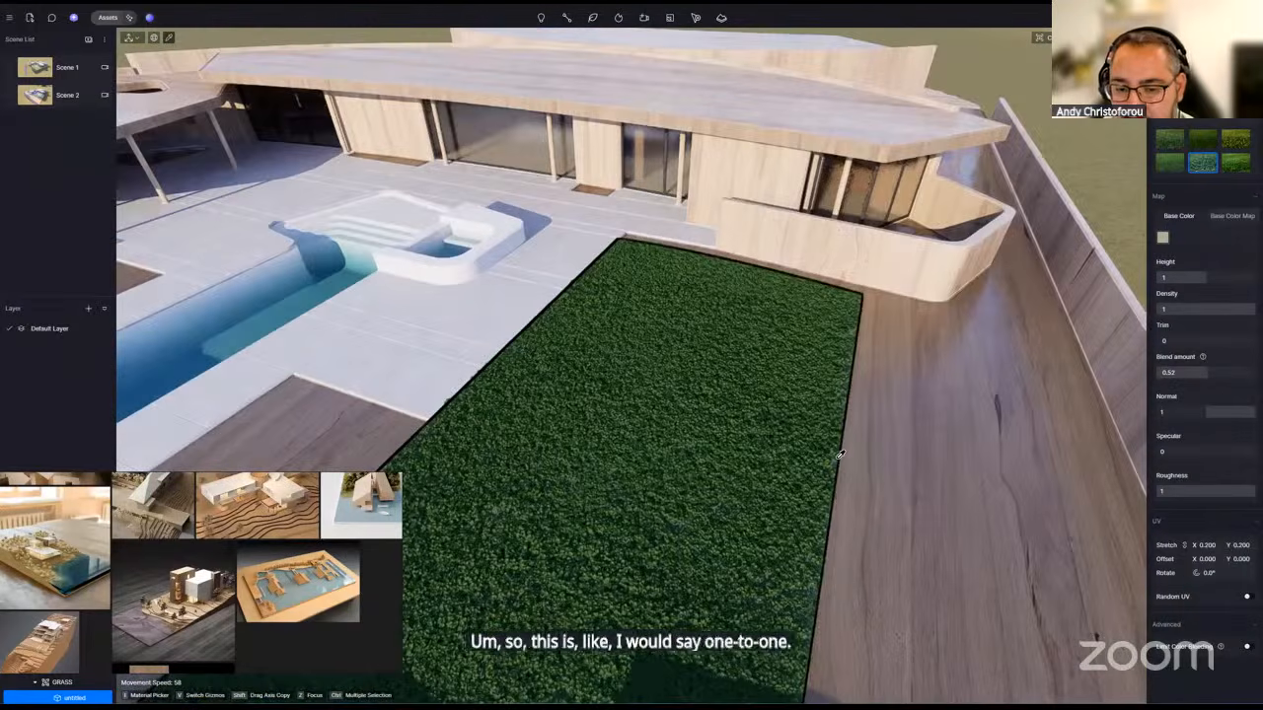
- Undo the lawn's 3D grass changes to restore its flat green material
right_drag(702, 306, 701, 352)
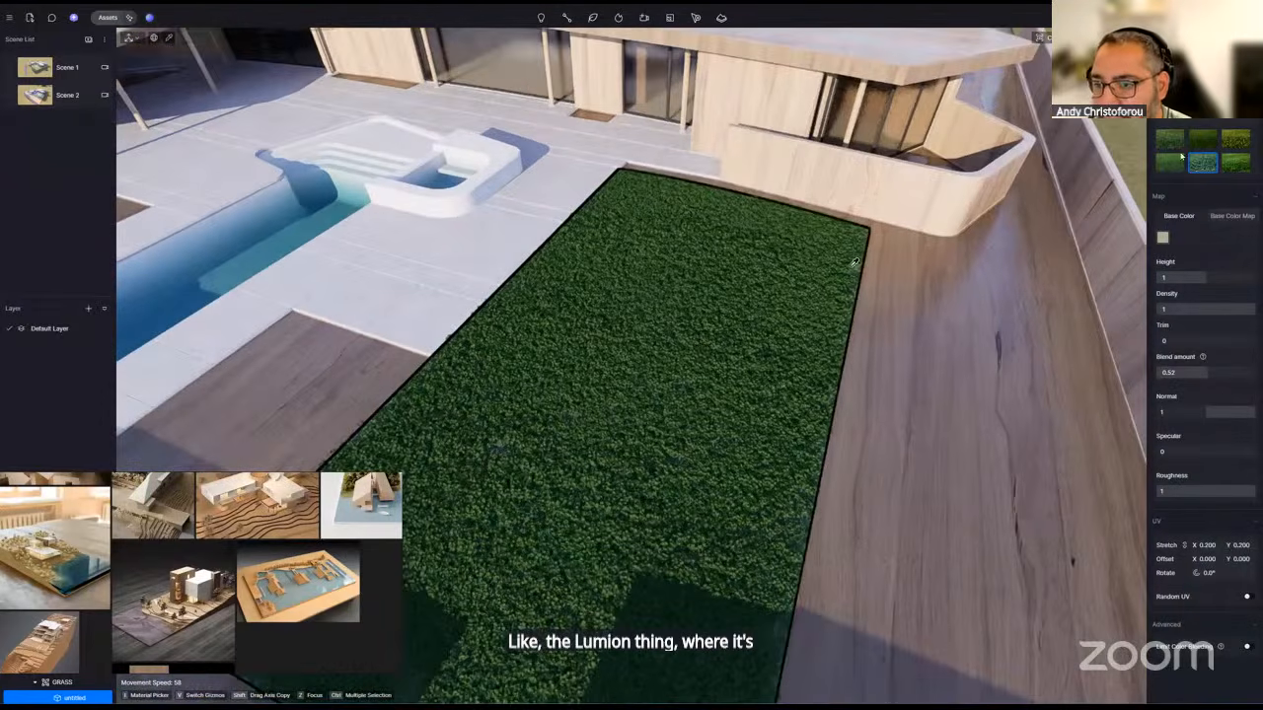
scroll(1155, 180, up, 3)
key(ctrl+z)
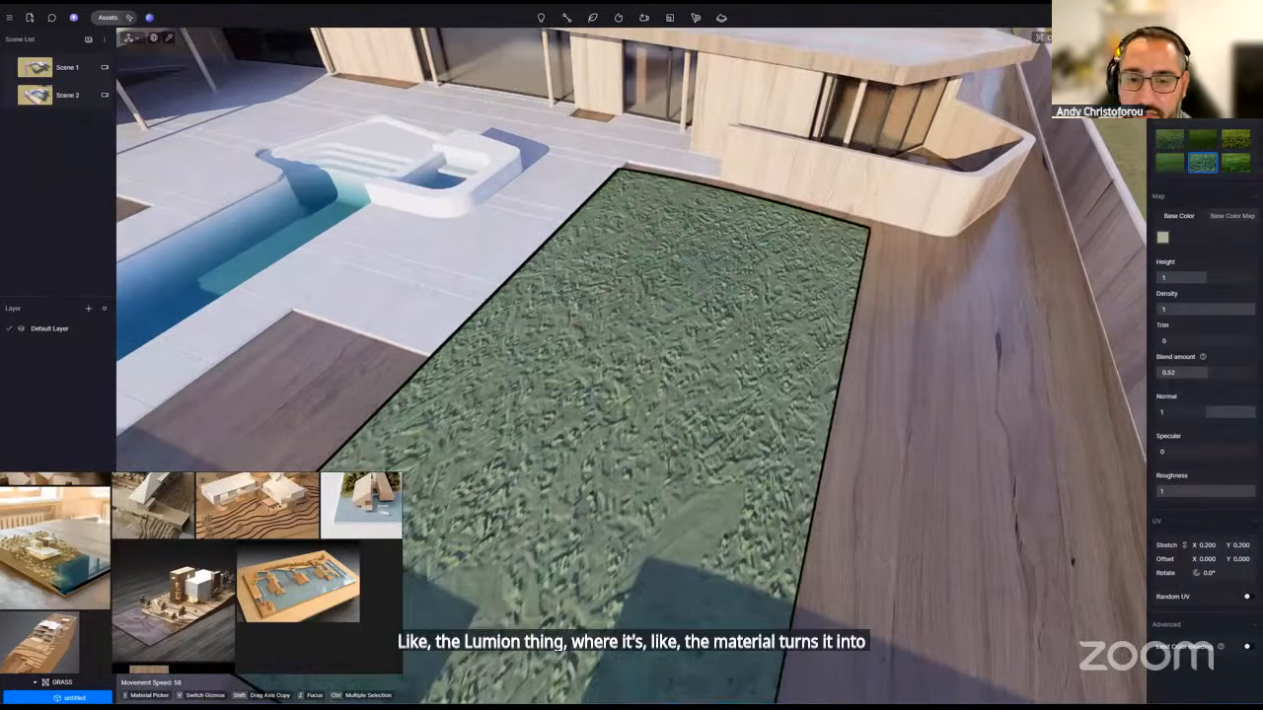
key(Escape)
key(Escape)
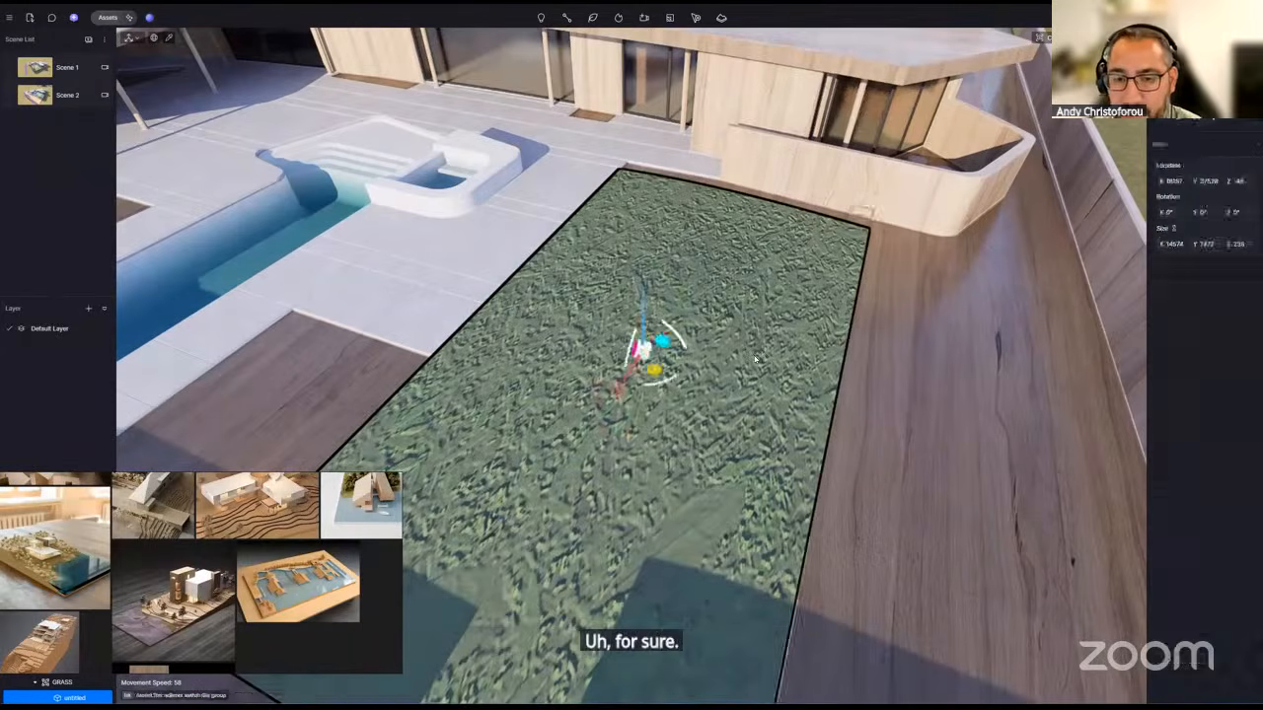
click(756, 360)
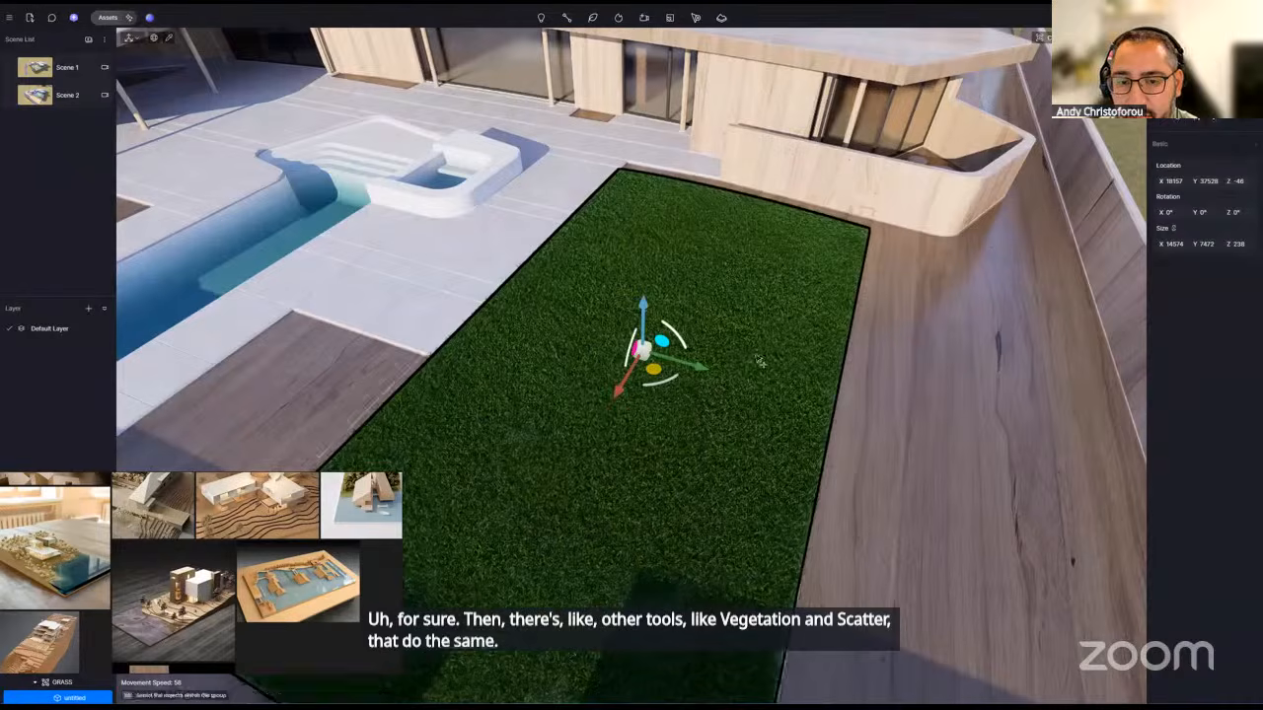
scroll(761, 363, down, 5)
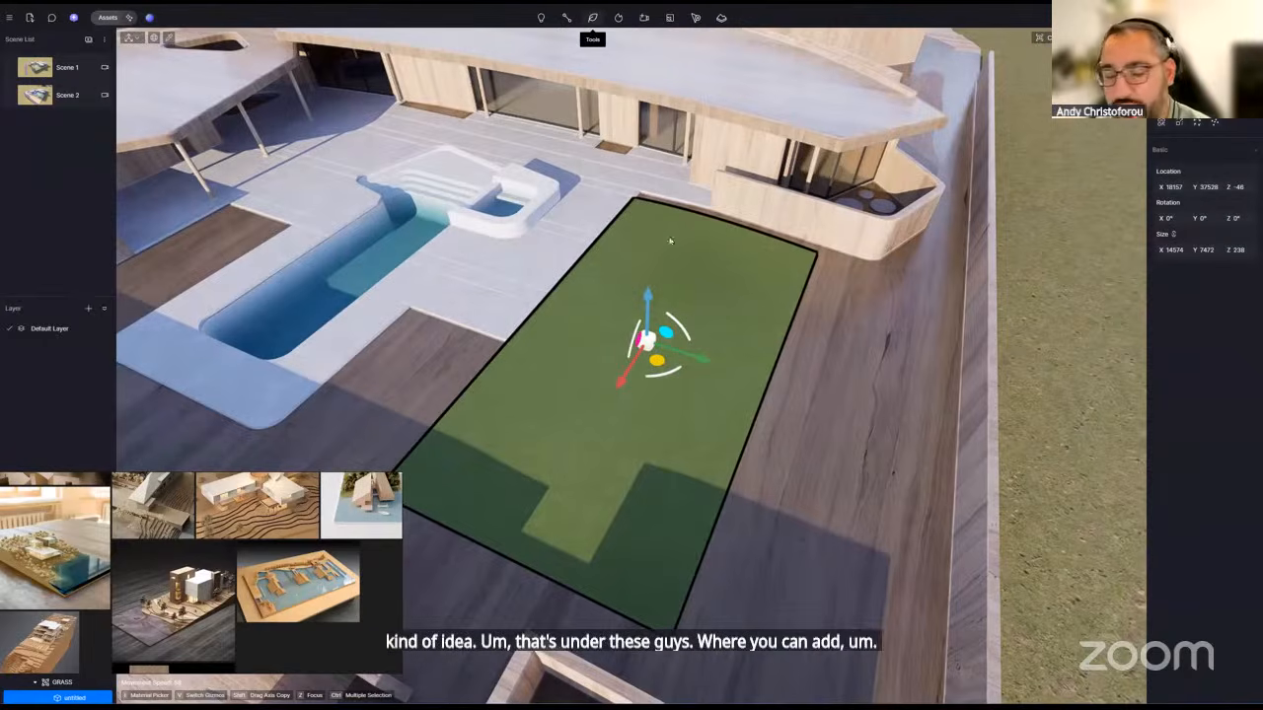
- Save the project and deselect the lawn with the whole house model in view
right_drag(812, 510, 812, 483)
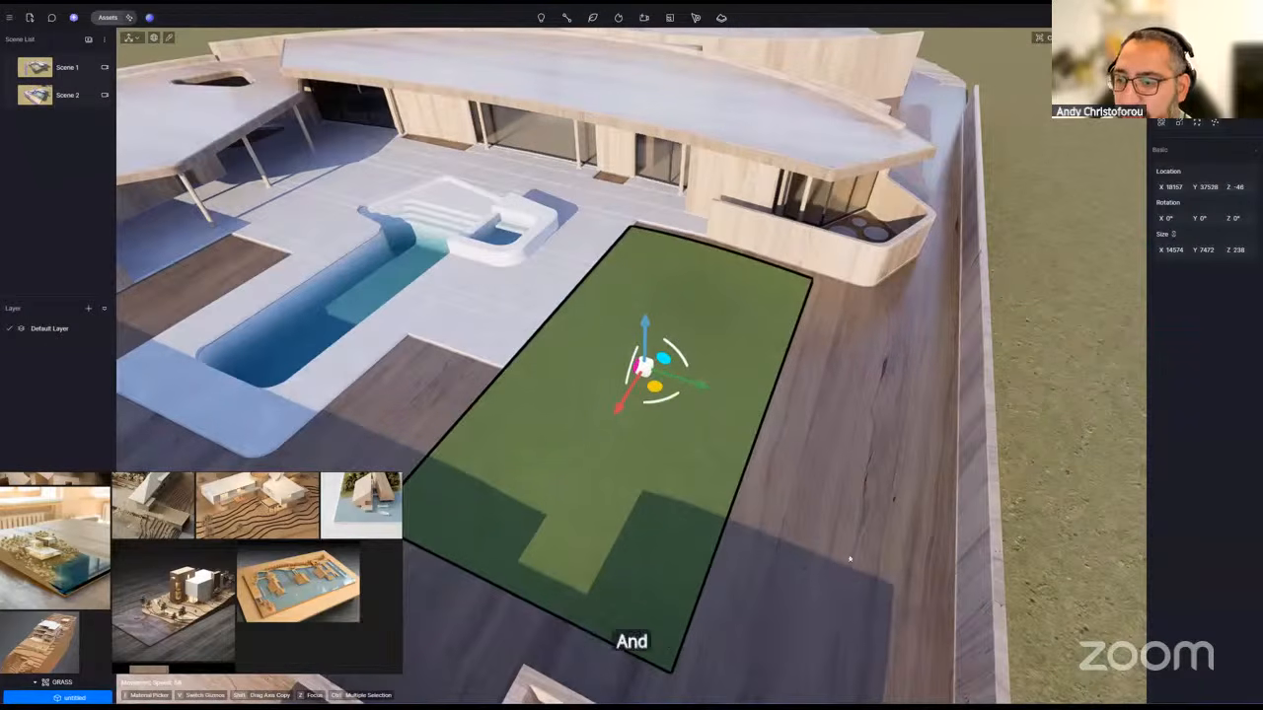
right_drag(806, 504, 754, 500)
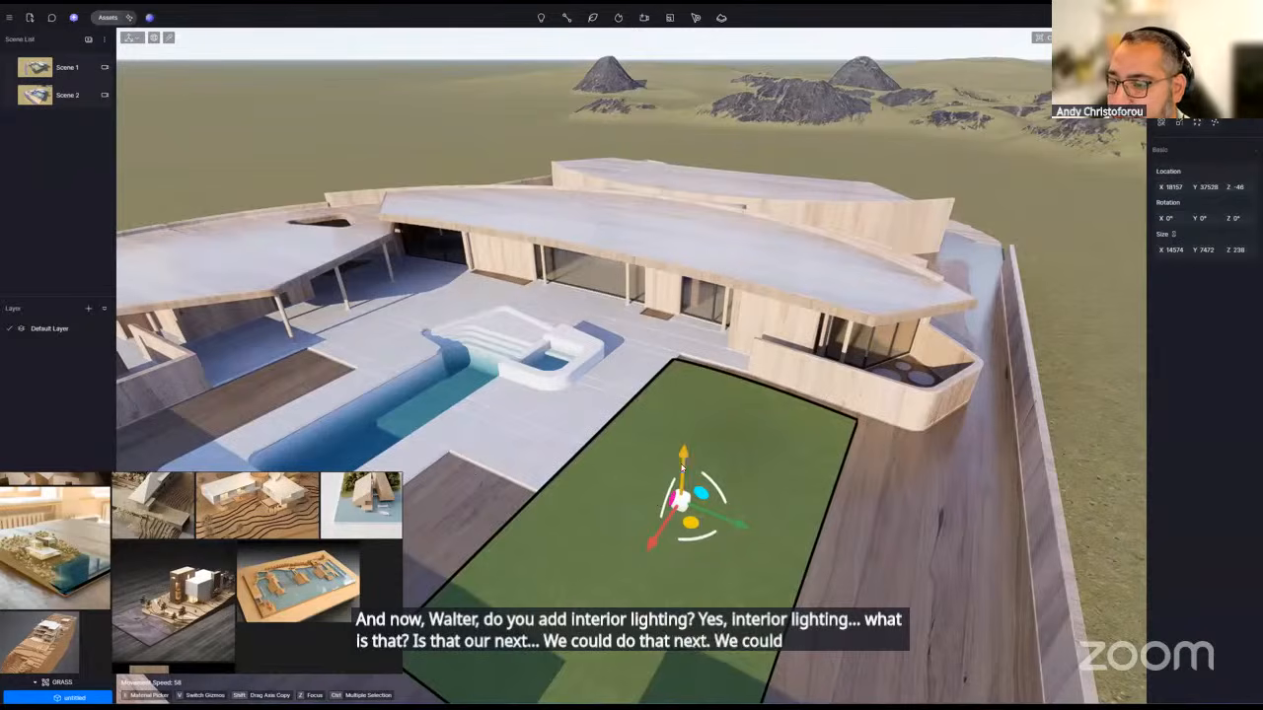
scroll(775, 471, down, 5)
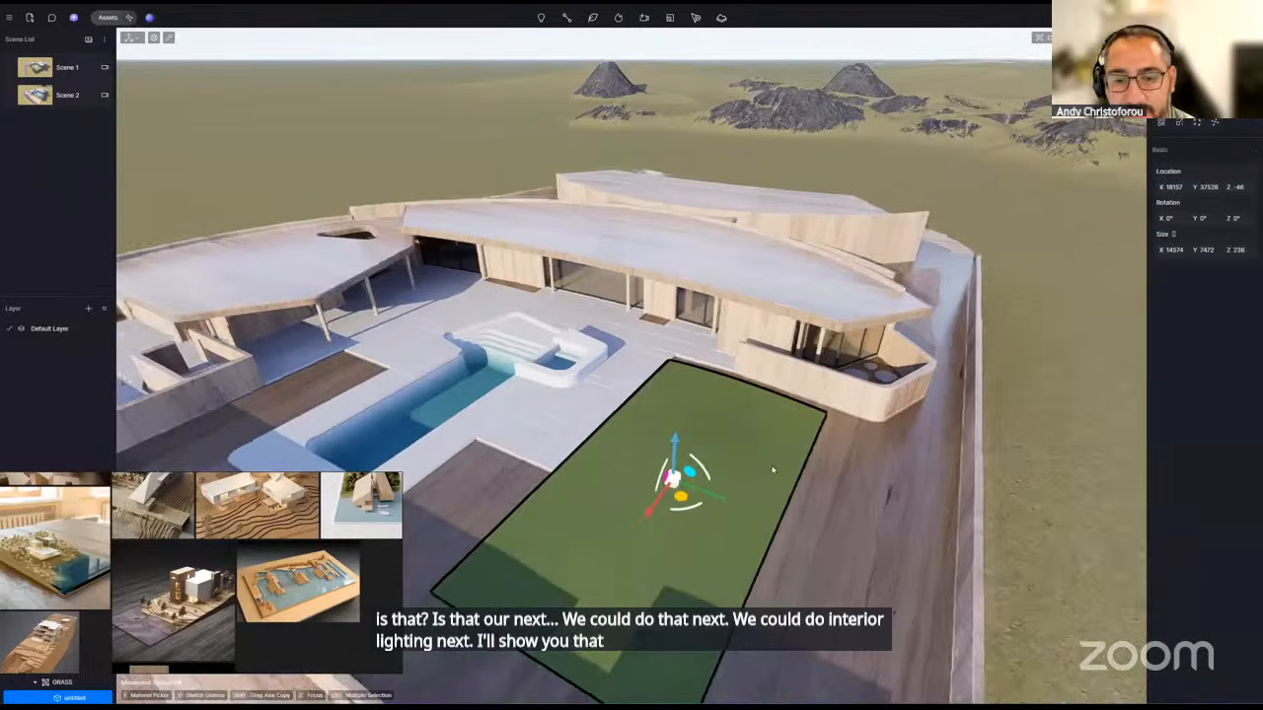
right_drag(851, 422, 829, 434)
right_drag(612, 346, 572, 380)
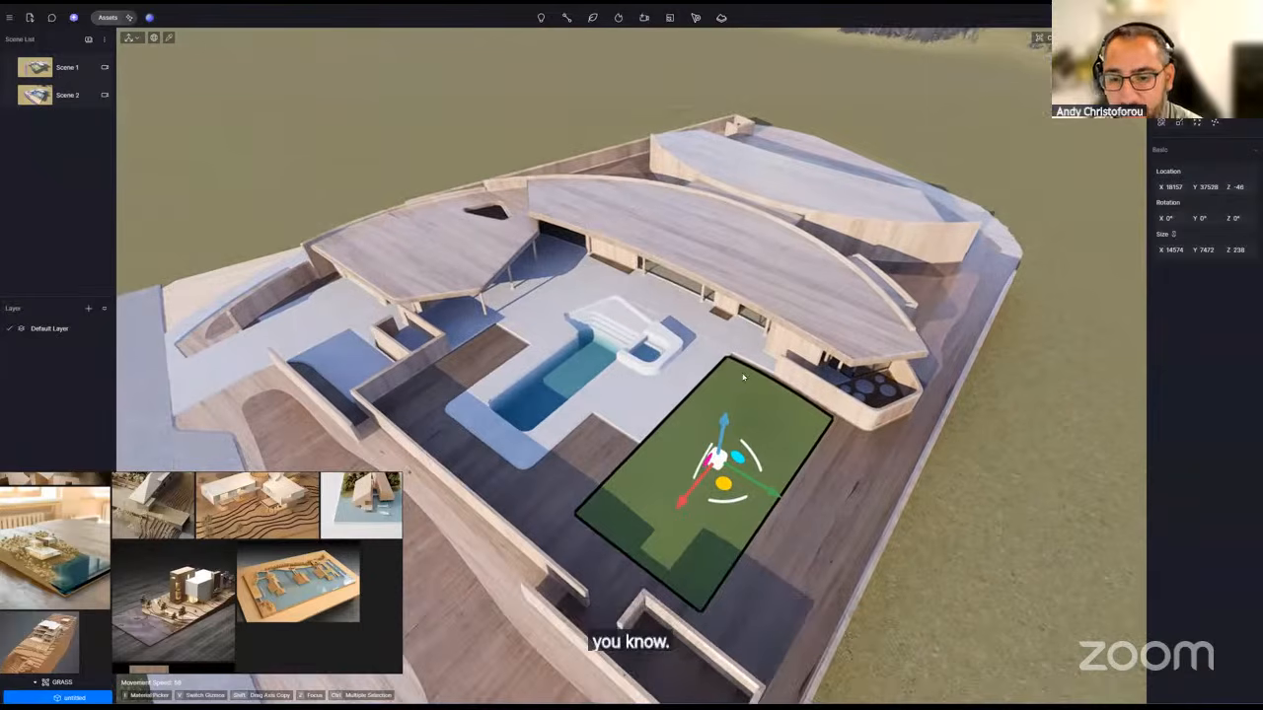
key(ctrl+s)
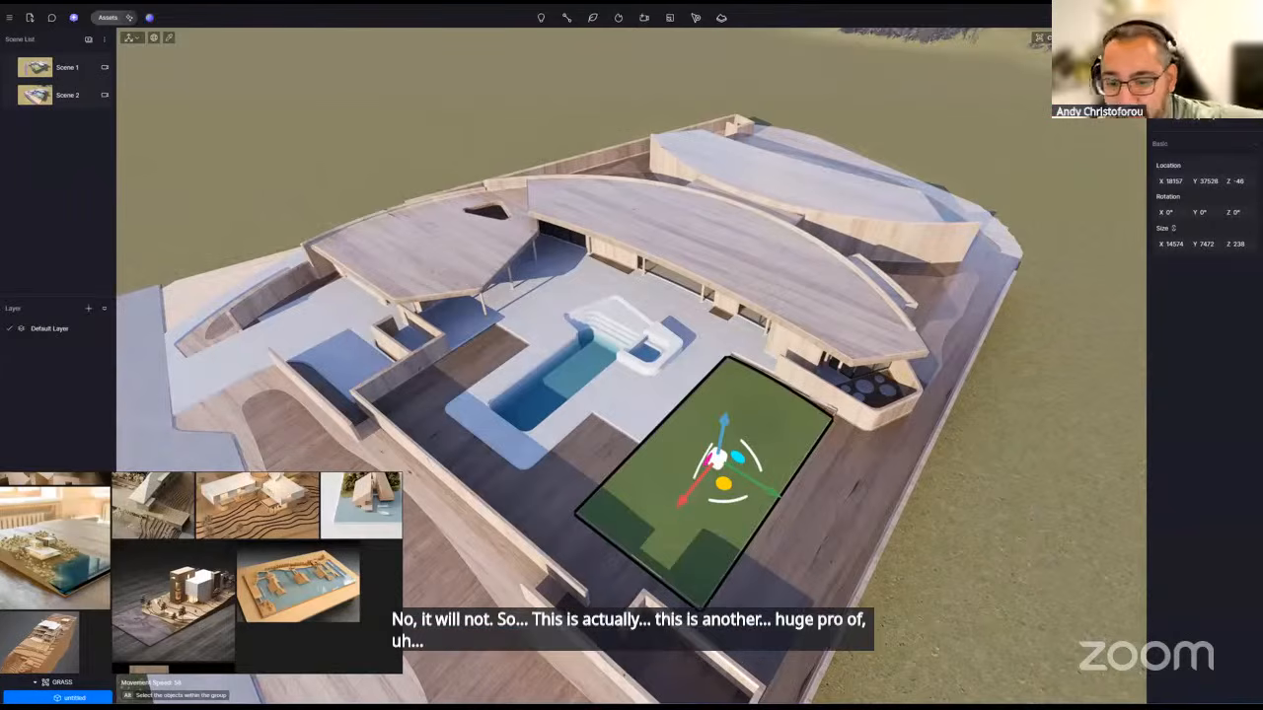
right_drag(916, 412, 916, 418)
key(Escape)
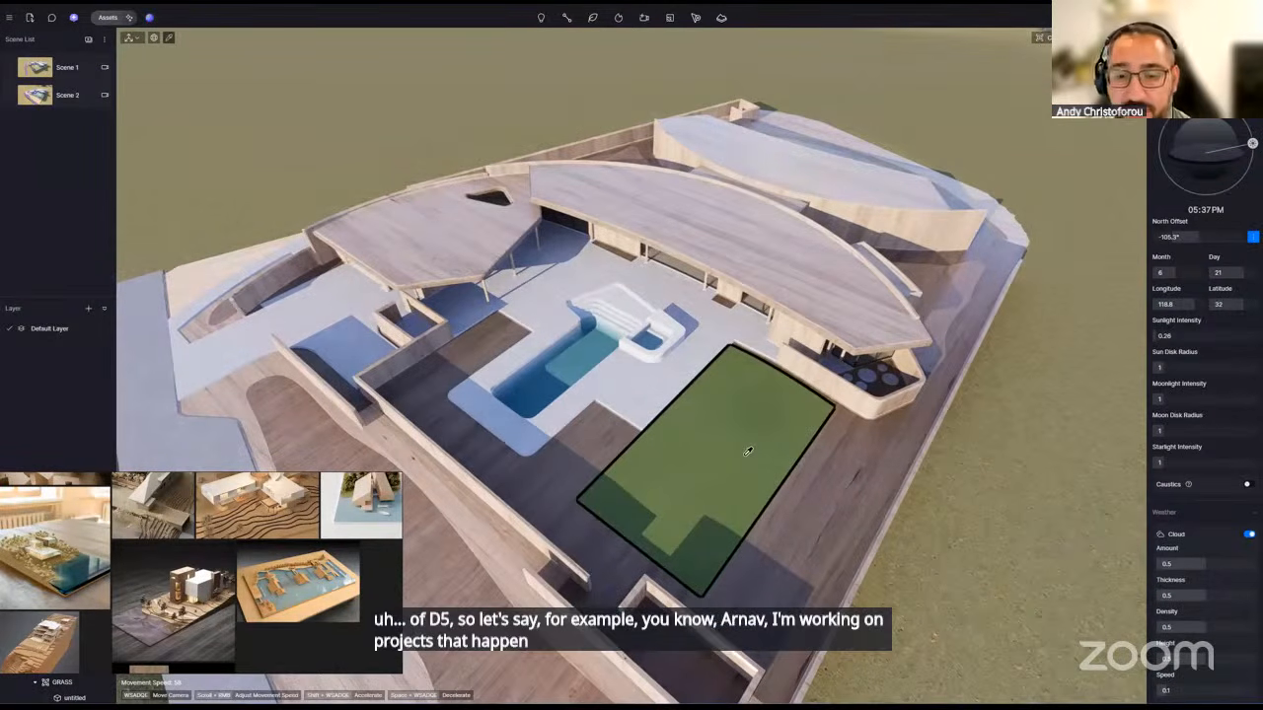
- Add the lawn's green grass material to the local library and check it among the local materials
click(748, 451)
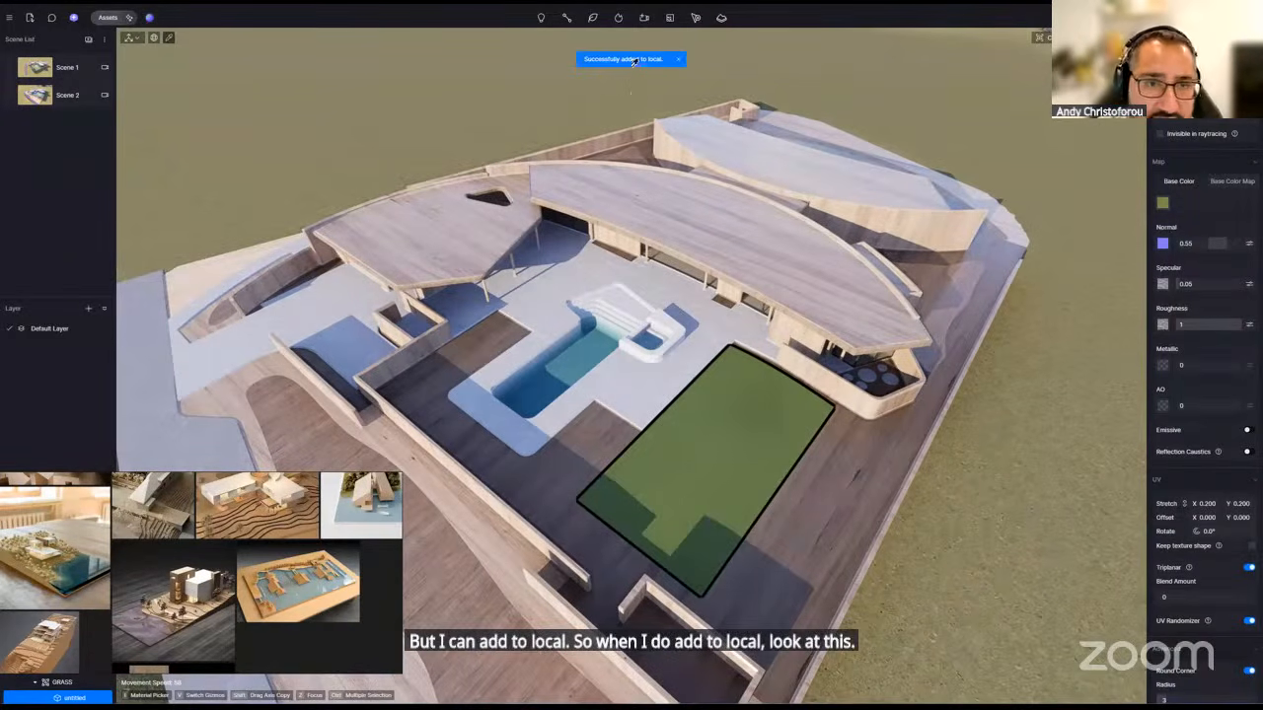
click(108, 17)
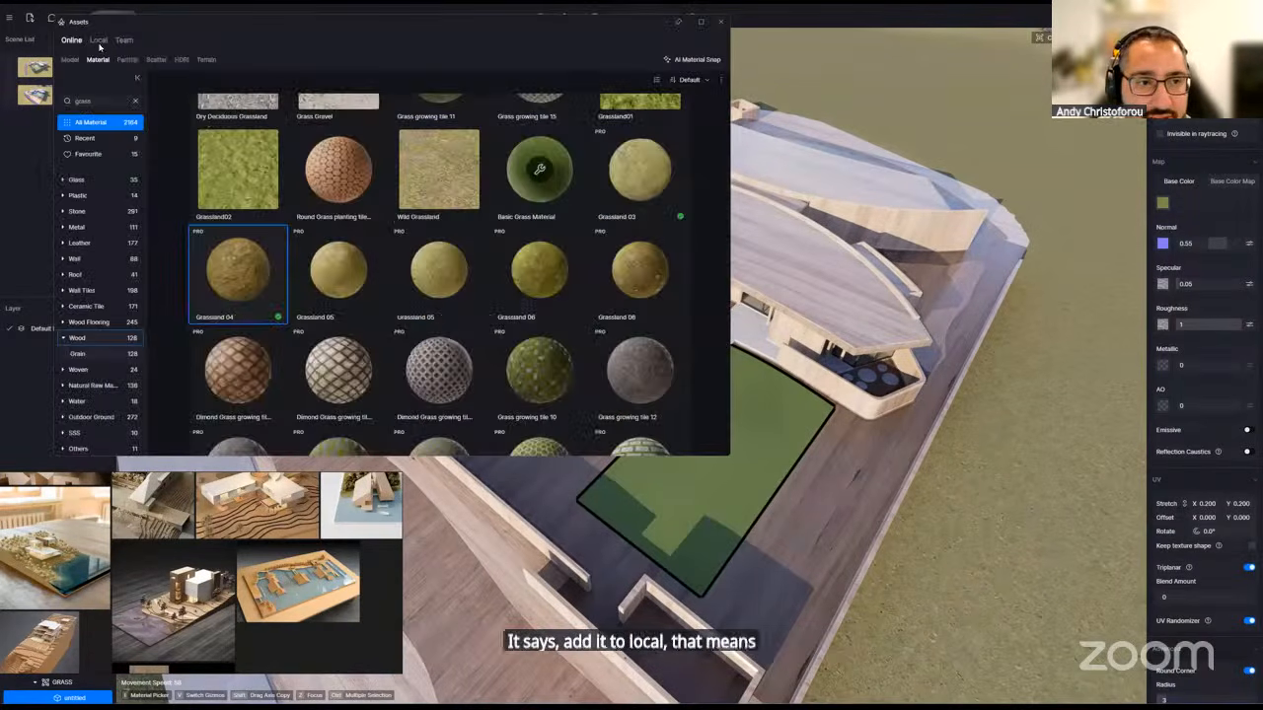
click(99, 40)
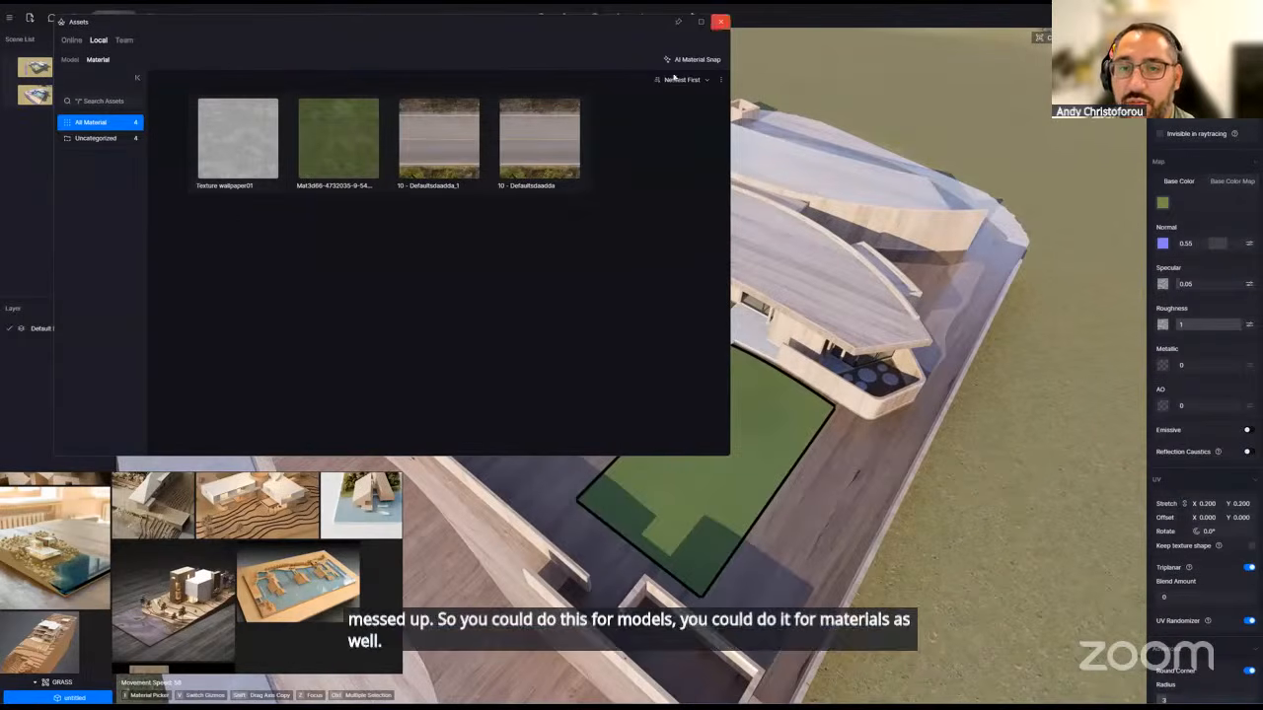
click(720, 22)
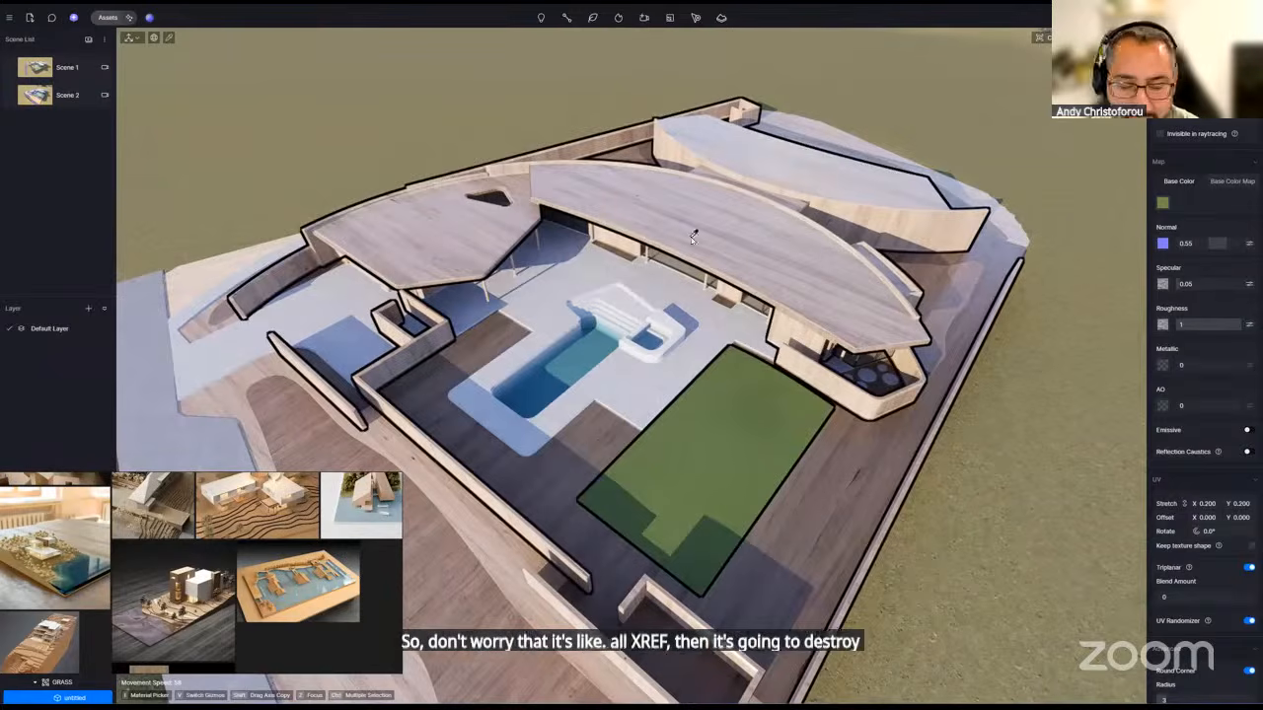
key(Escape)
- Open the Basic Model category of the online model library and clear the grass search
middle_drag(797, 231, 800, 219)
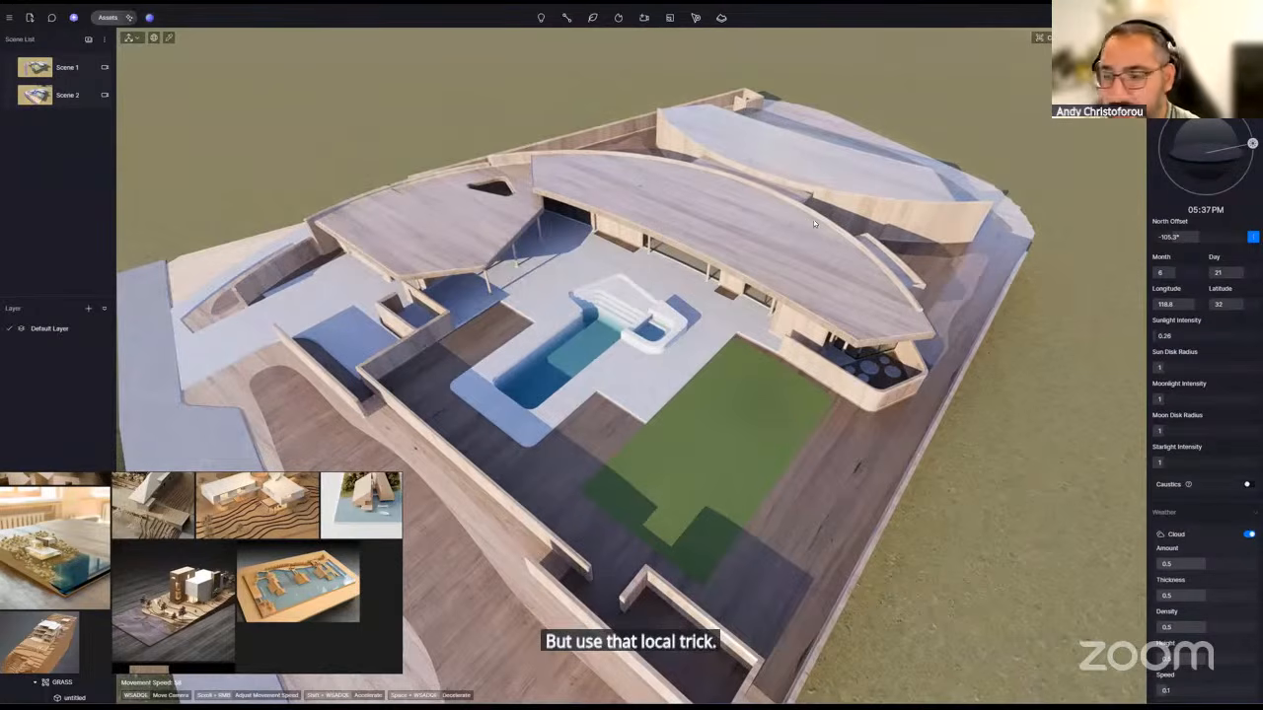
middle_drag(814, 223, 807, 162)
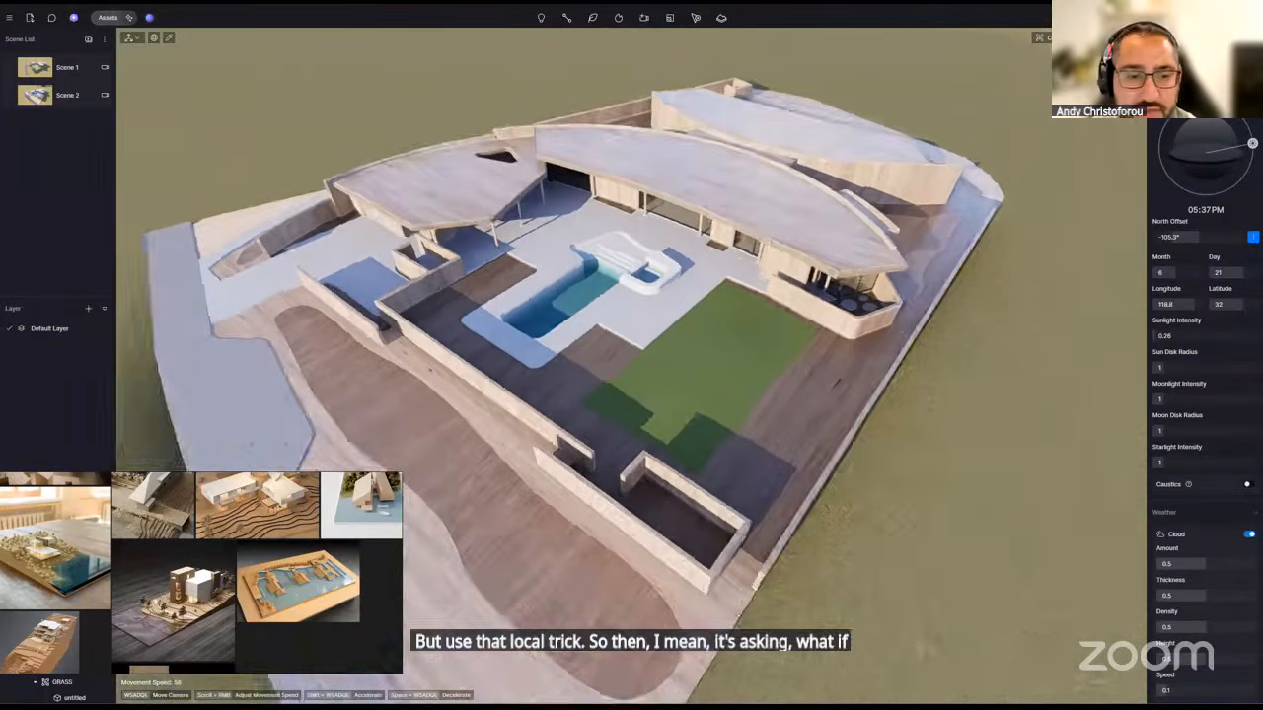
scroll(807, 161, down, 4)
right_drag(503, 138, 340, 110)
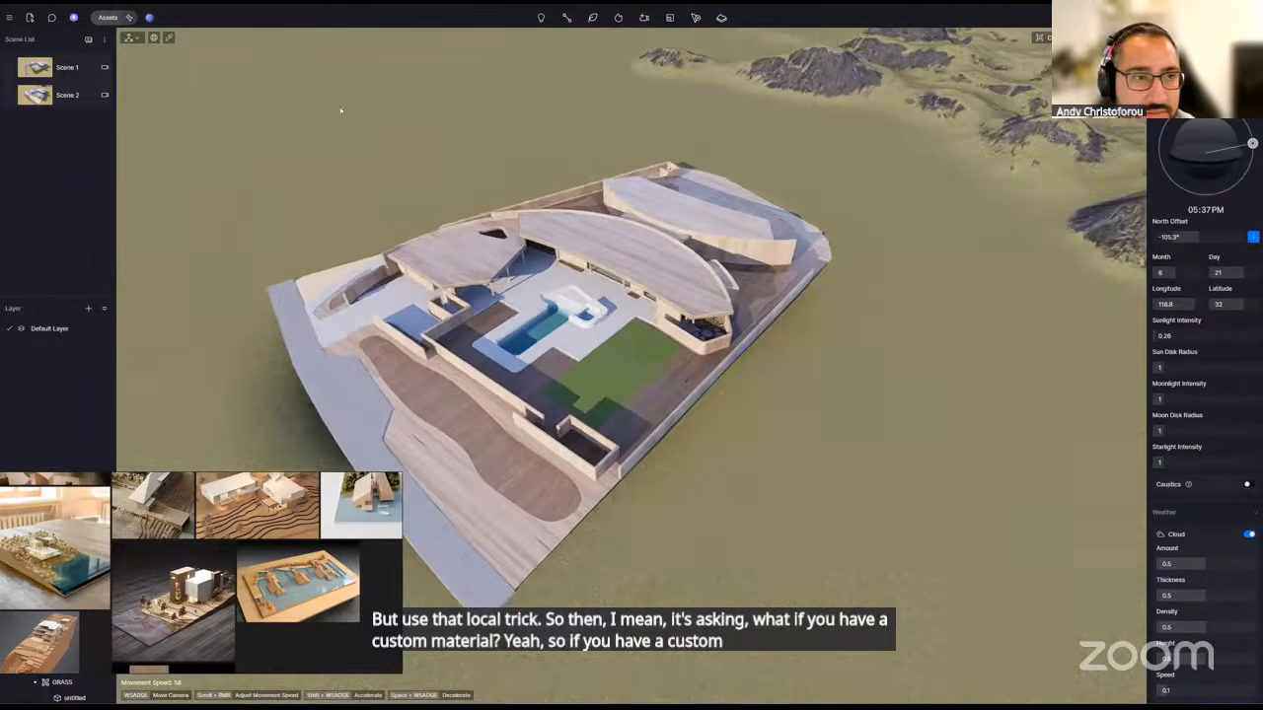
click(107, 17)
click(70, 60)
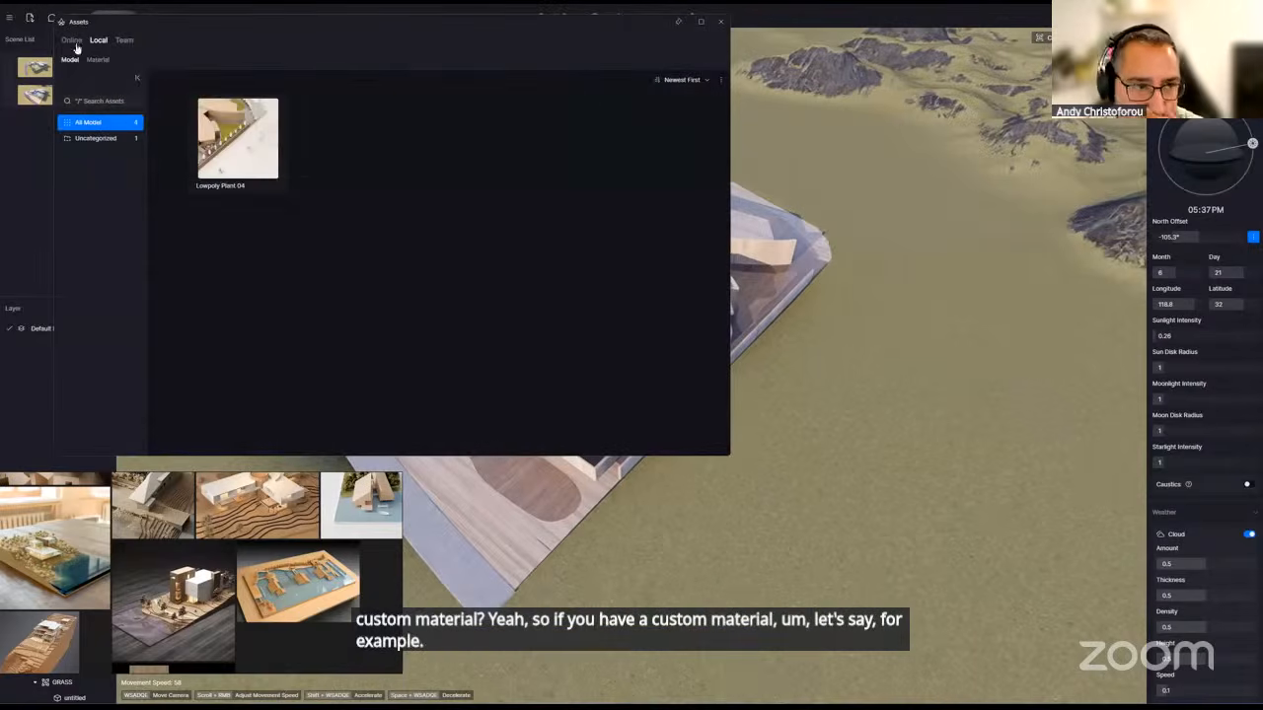
click(71, 41)
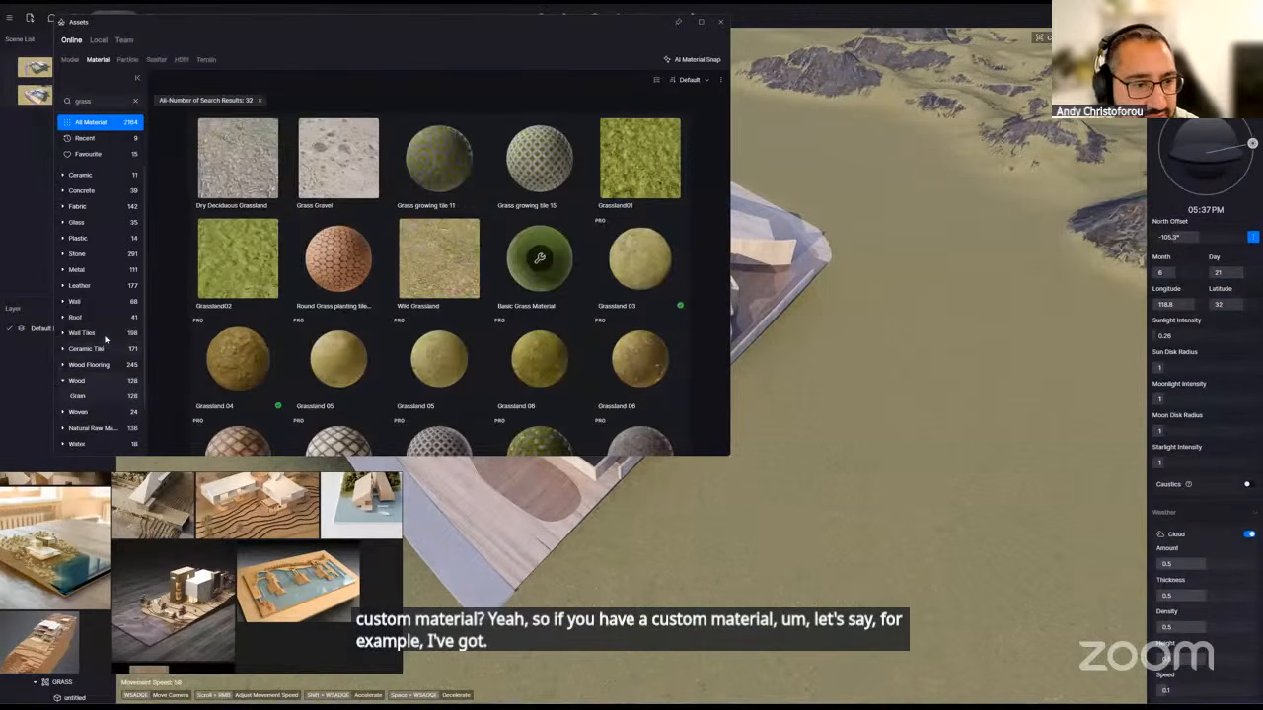
scroll(94, 385, down, 2)
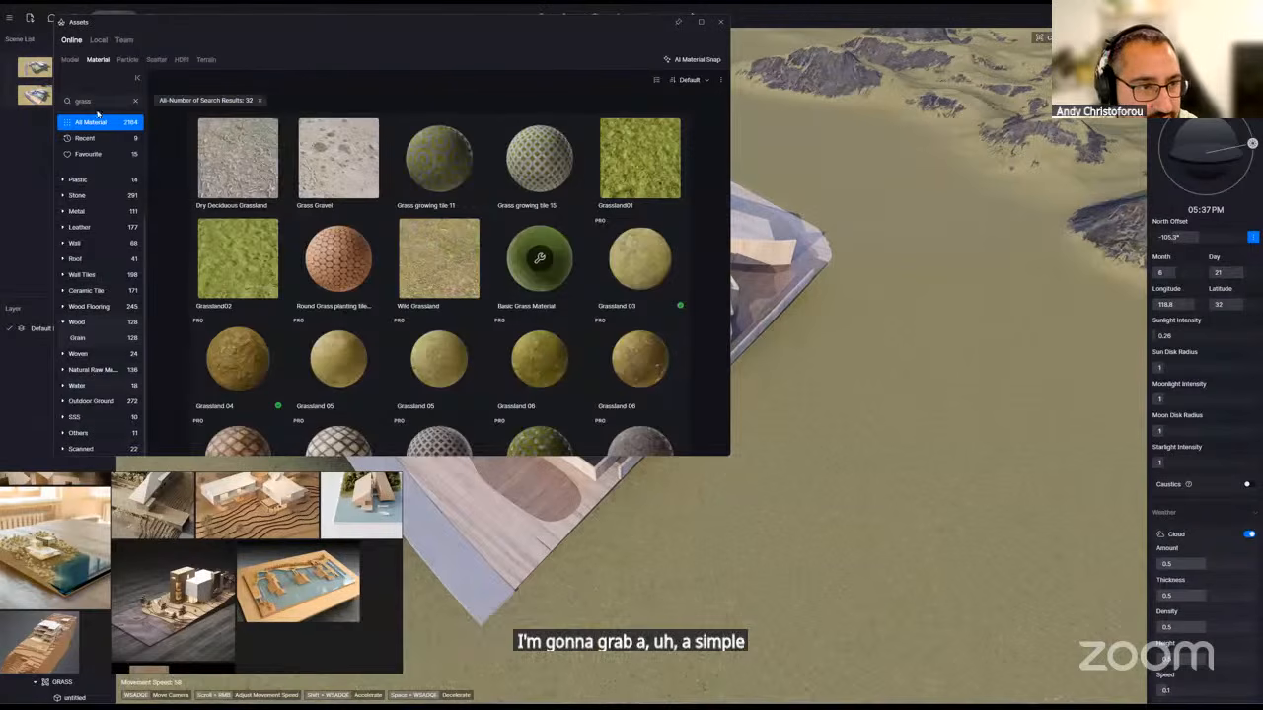
click(70, 59)
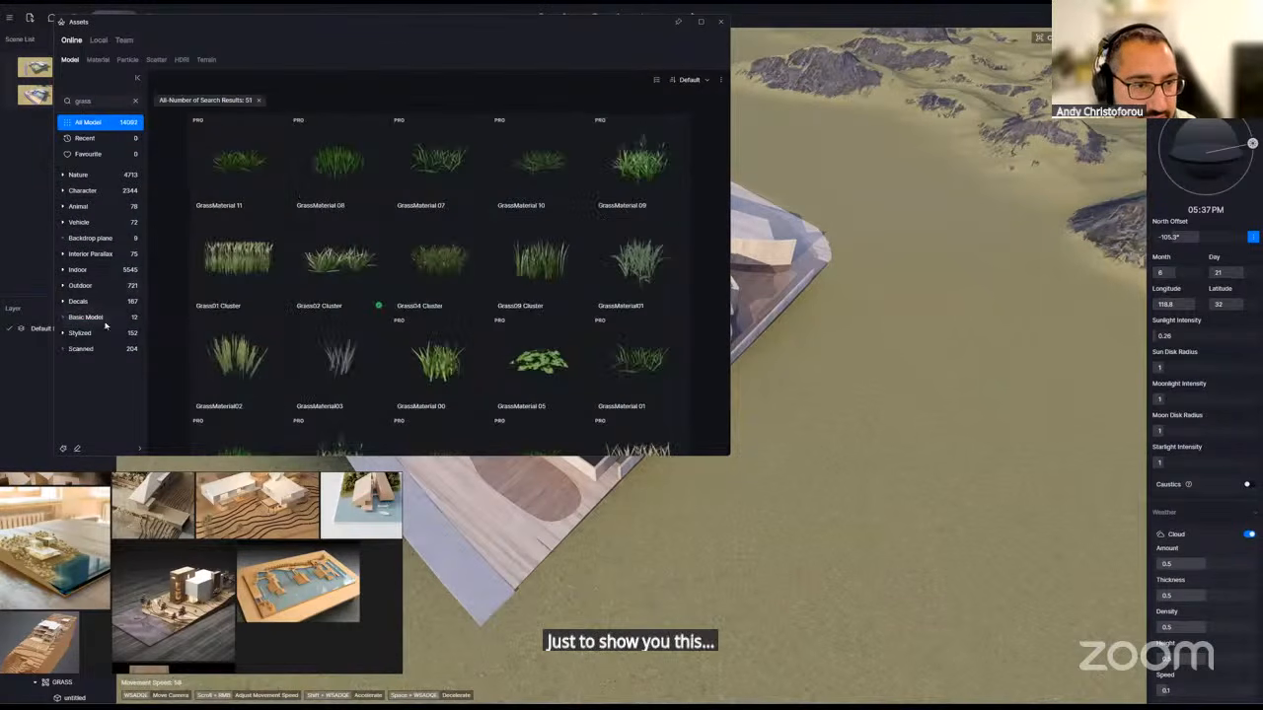
click(98, 318)
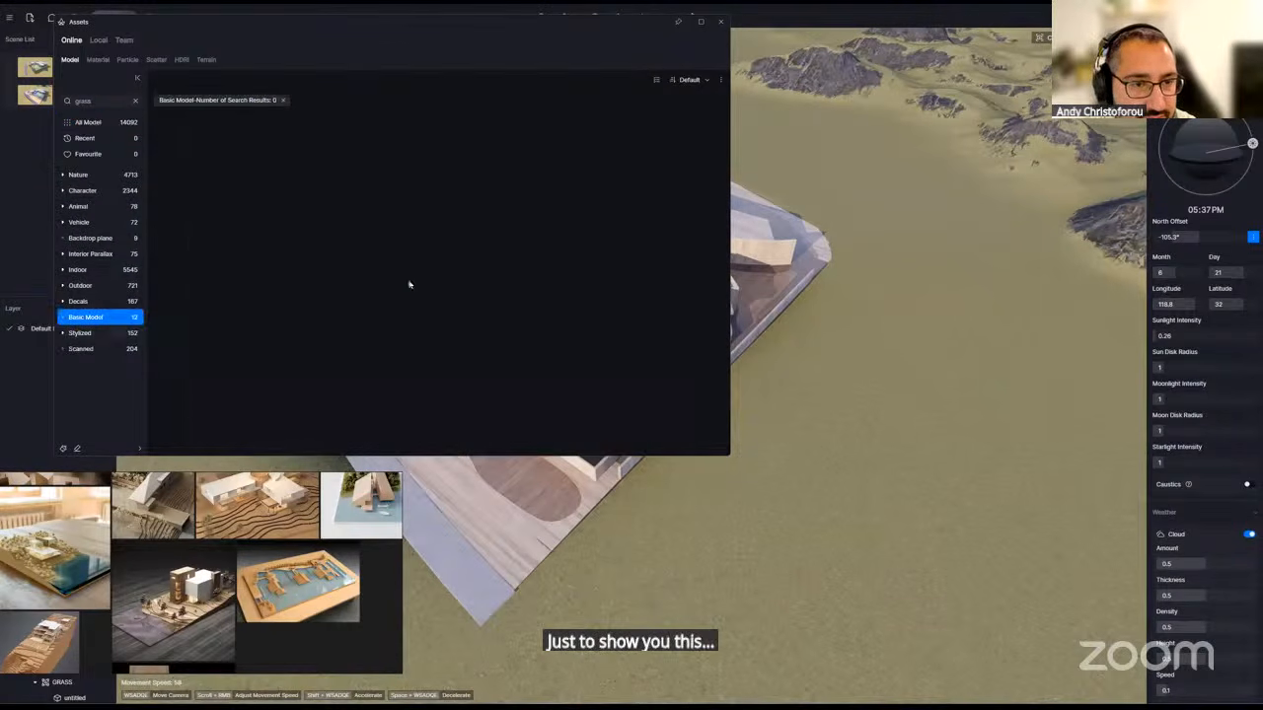
click(135, 100)
- Place a Plane model on the open ground beside the house, raise it above the terrain and close the asset library
click(213, 138)
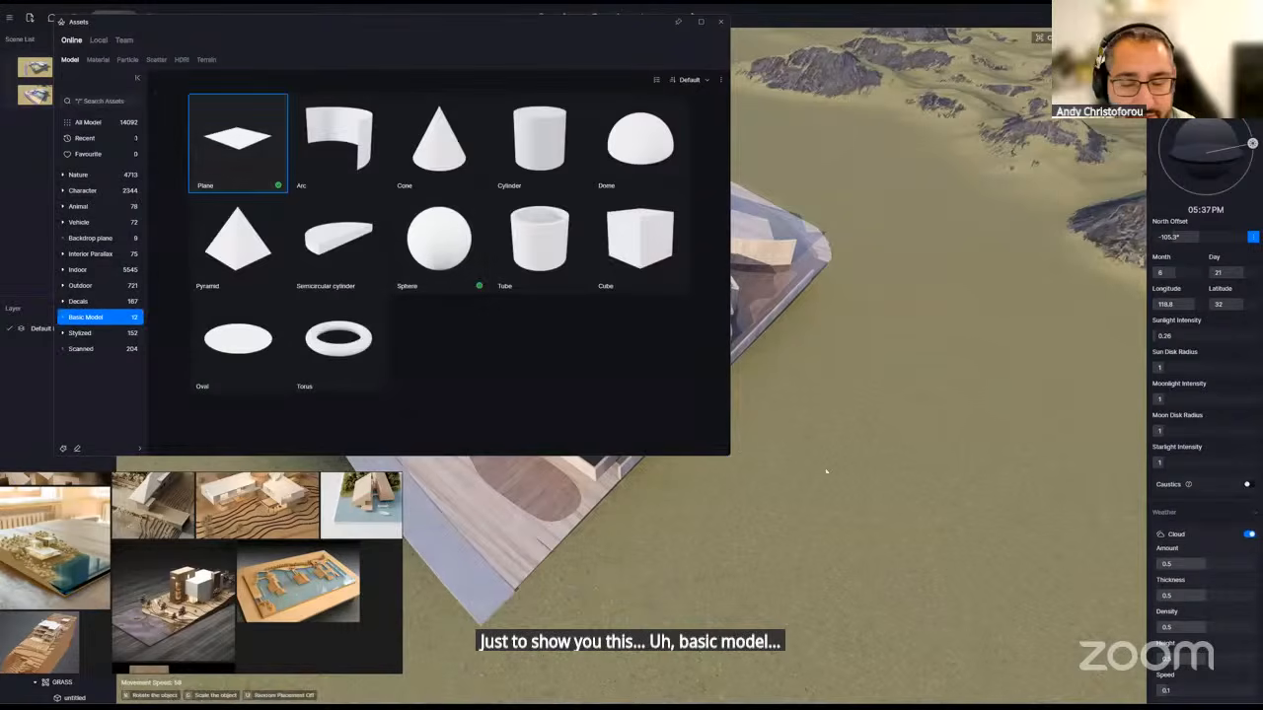
click(878, 449)
drag(901, 426, 906, 399)
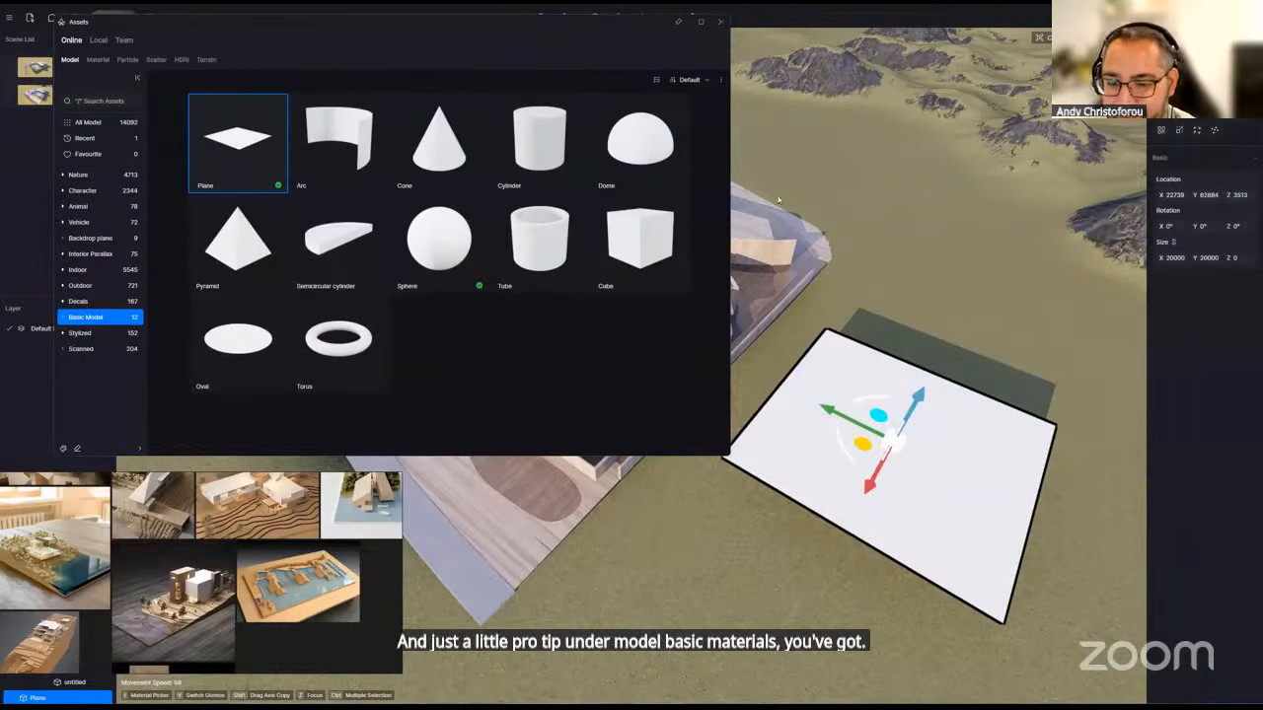
click(722, 22)
- Move in close to the white plane and pick its blank material for editing
right_drag(828, 420, 927, 442)
key(w)
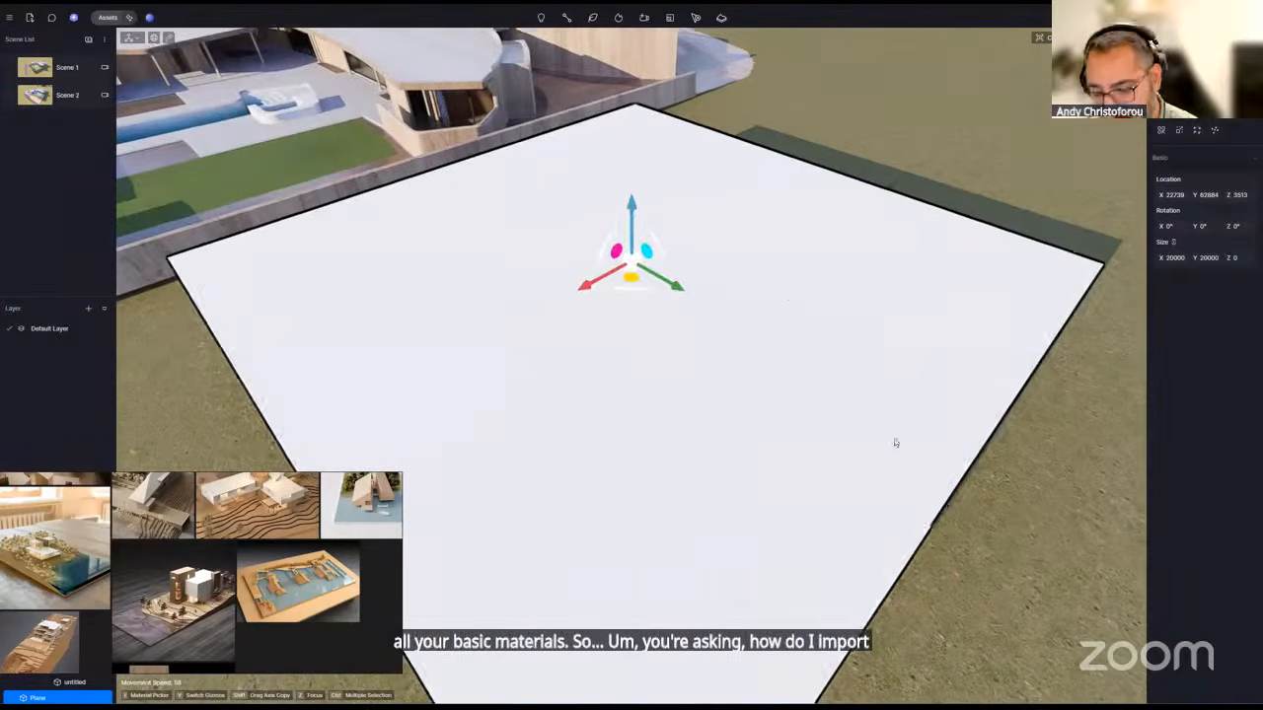
key(i)
click(888, 357)
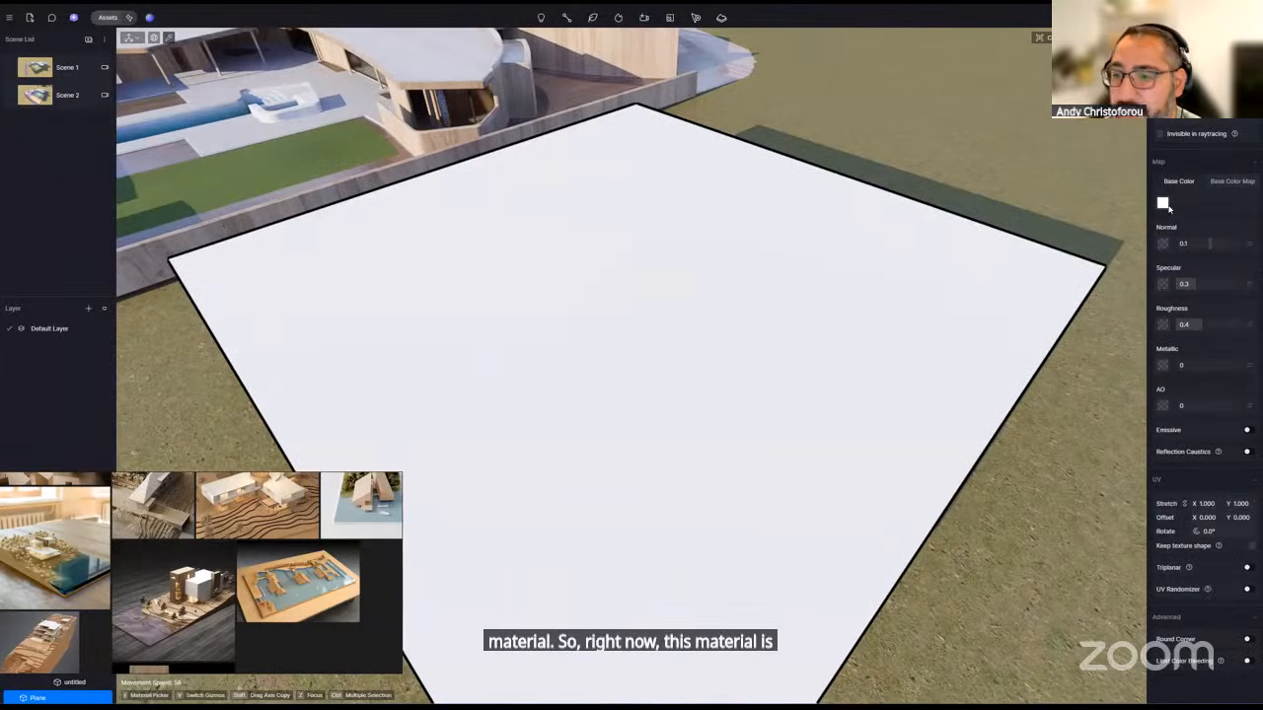
- Switch to the Chrome browser and search for ambientcg in a new tab
mouse_move(888, 701)
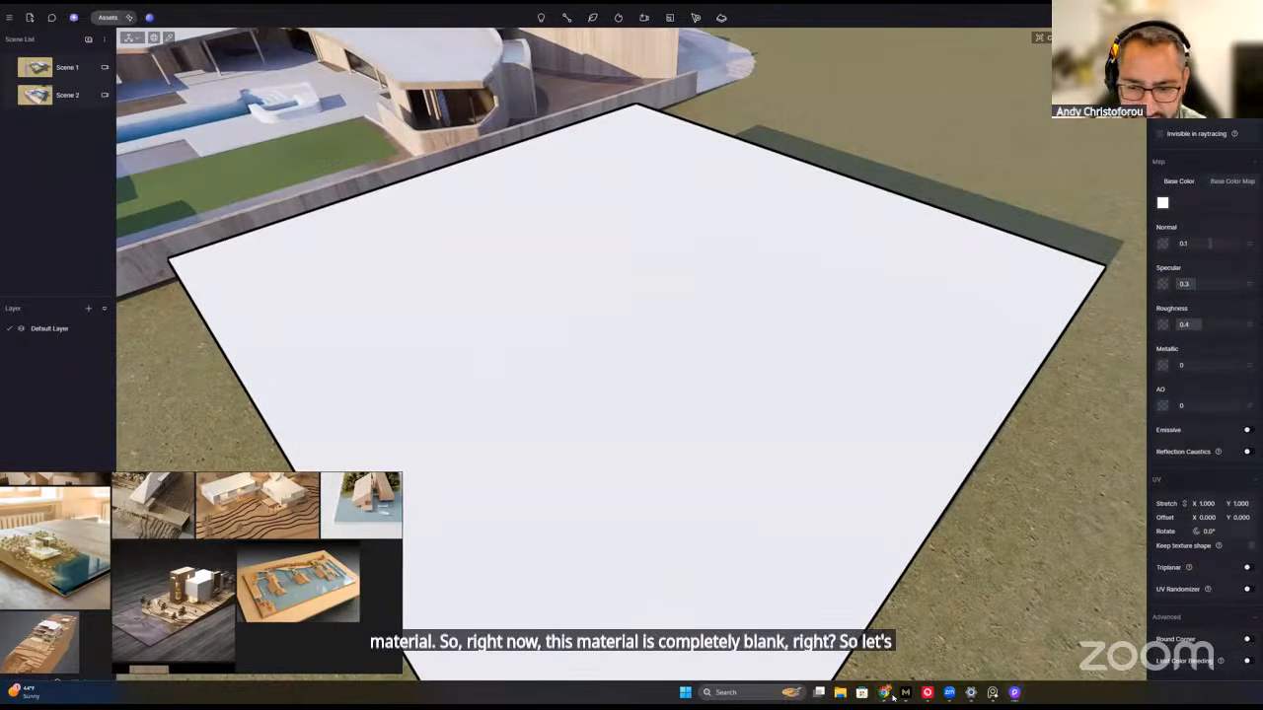
click(885, 694)
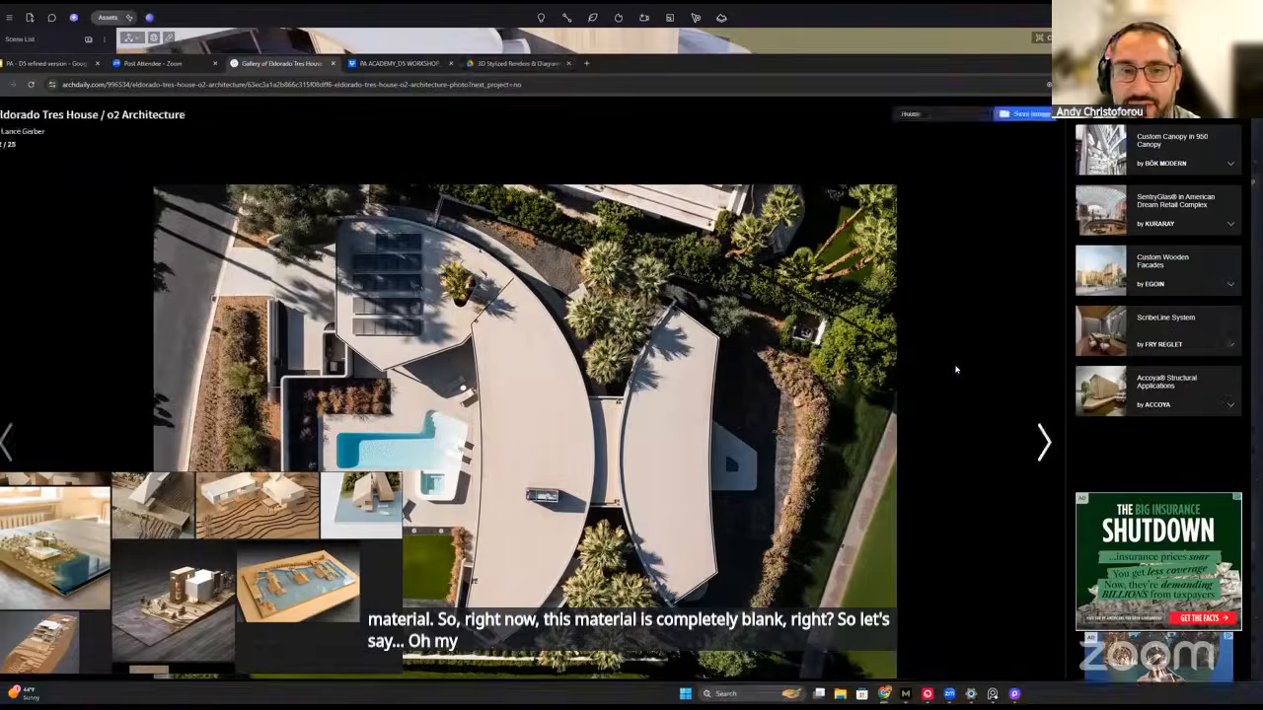
click(583, 64)
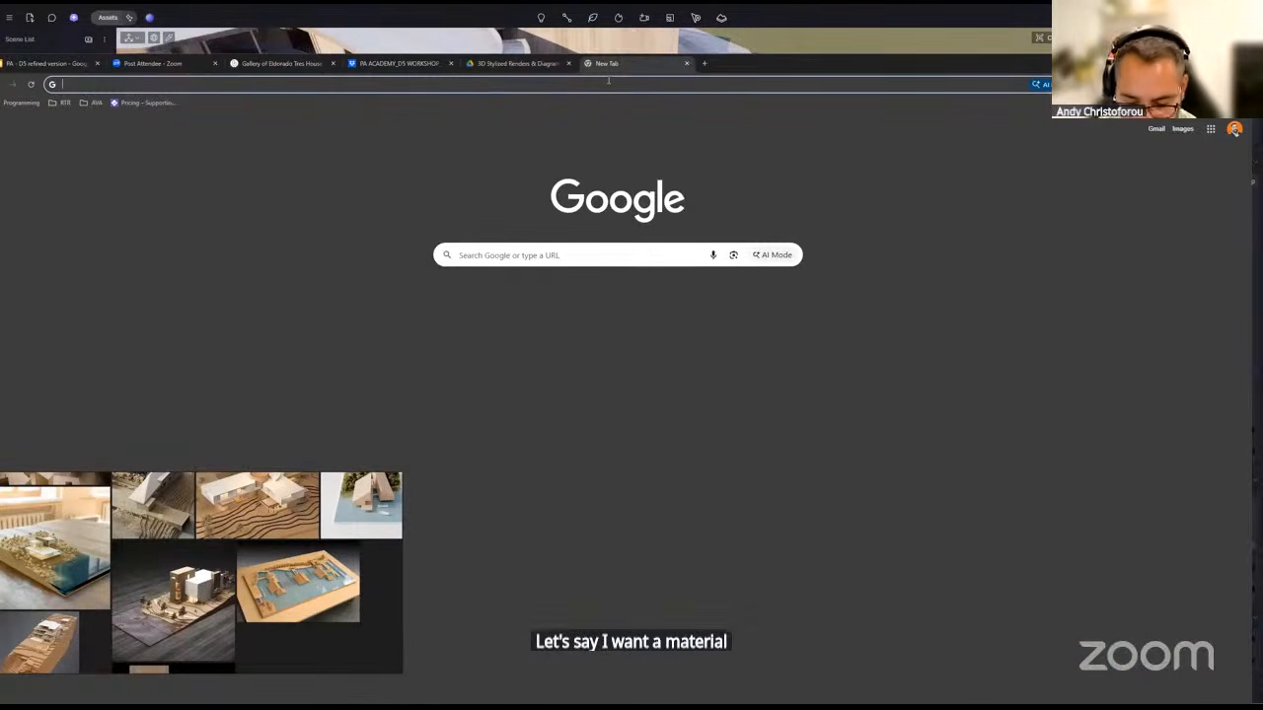
text(ambientcg)
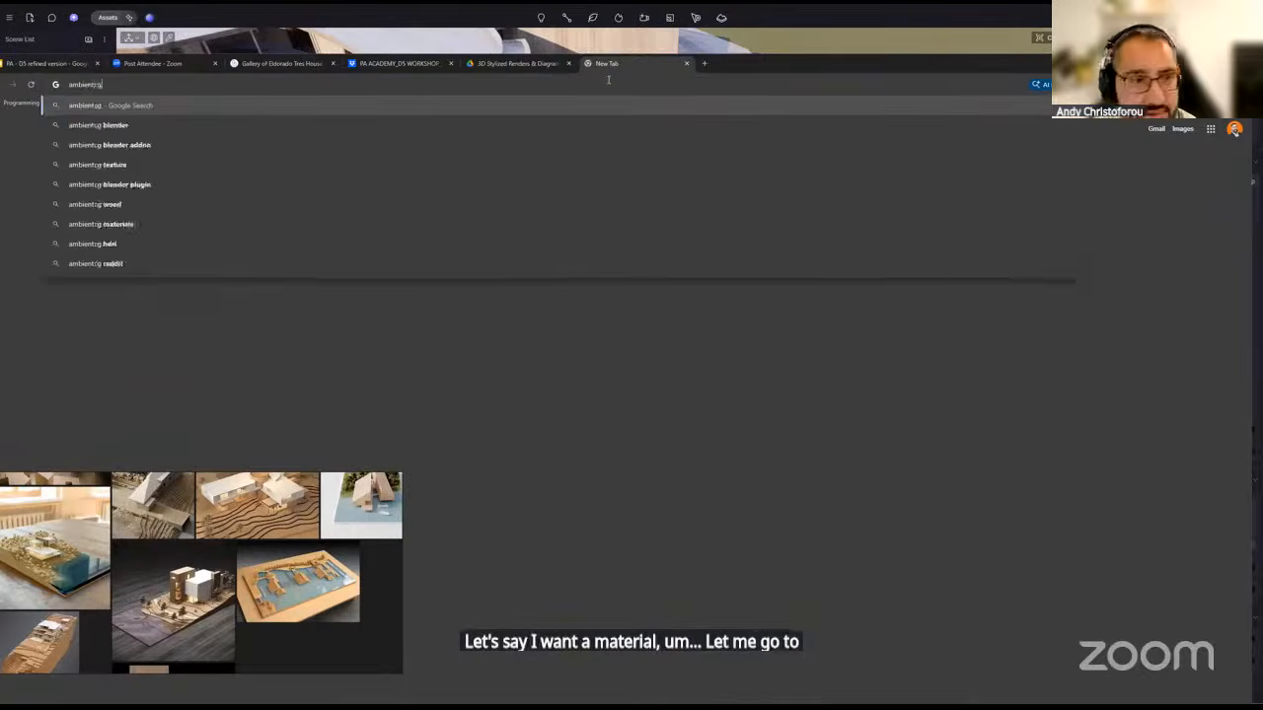
key(Return)
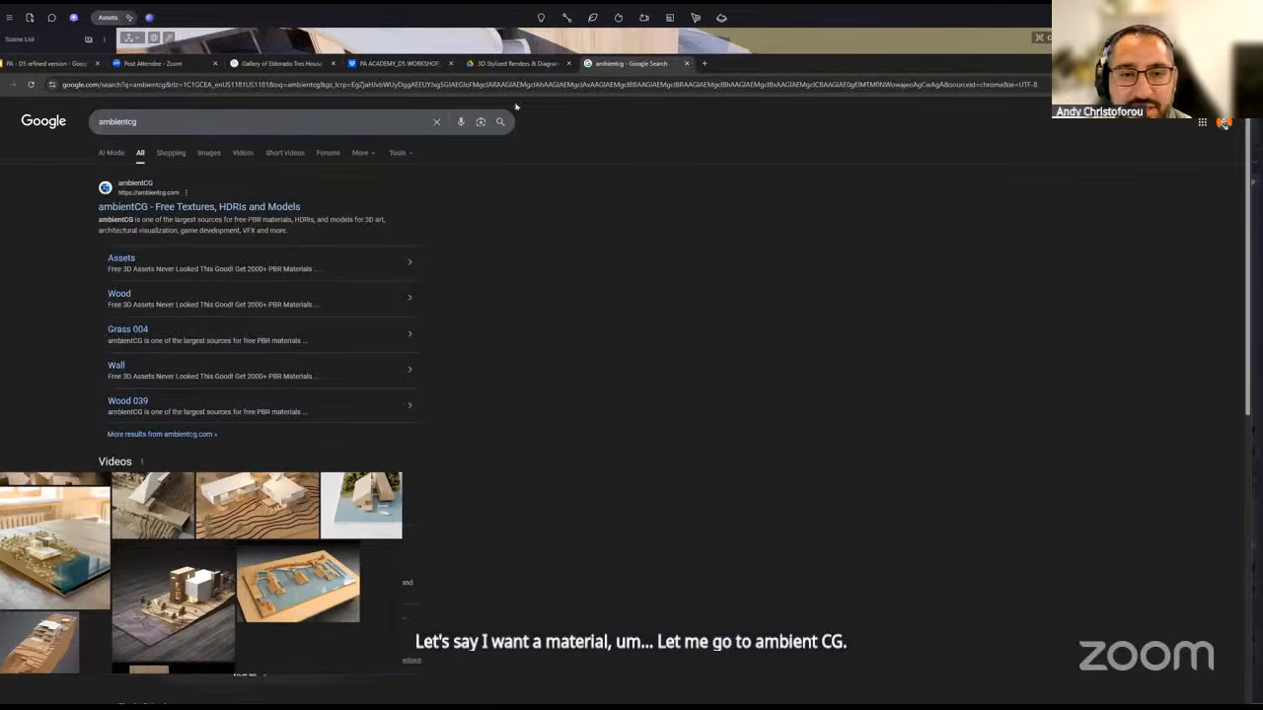
- Search Google for marble tile texture and open the Marble texture page on Architextures
click(377, 121)
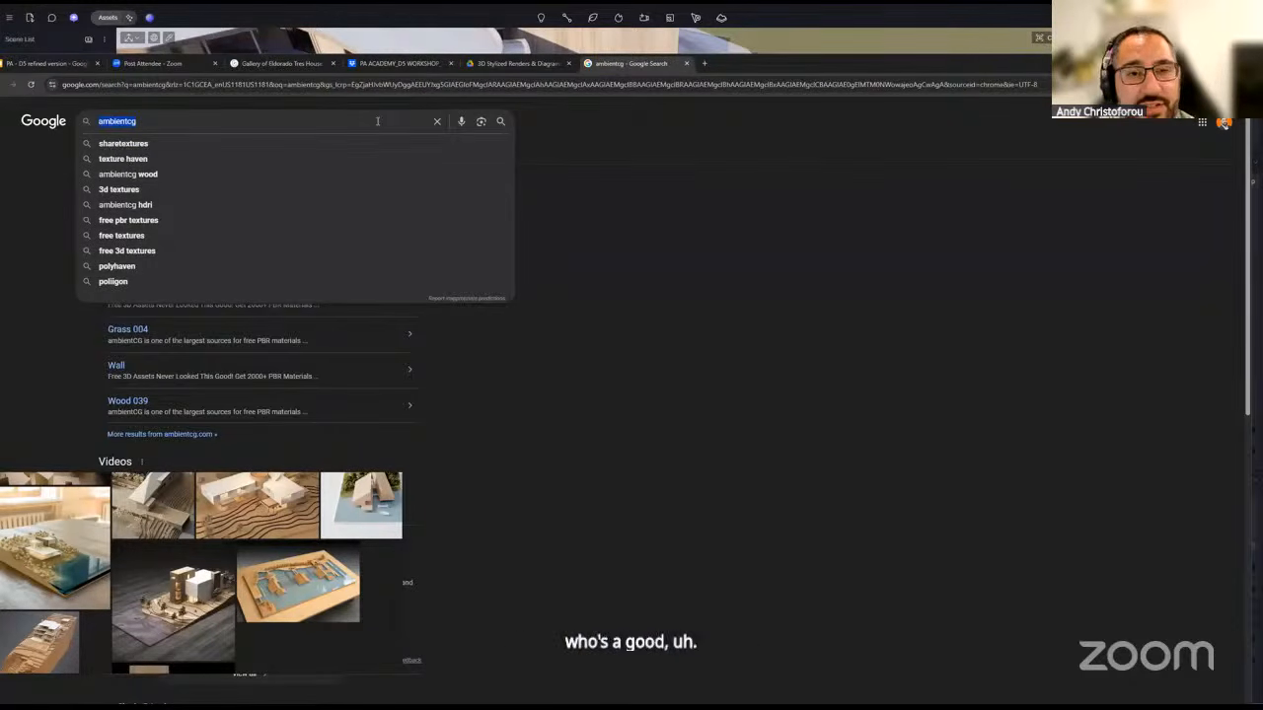
click(389, 85)
text(mai)
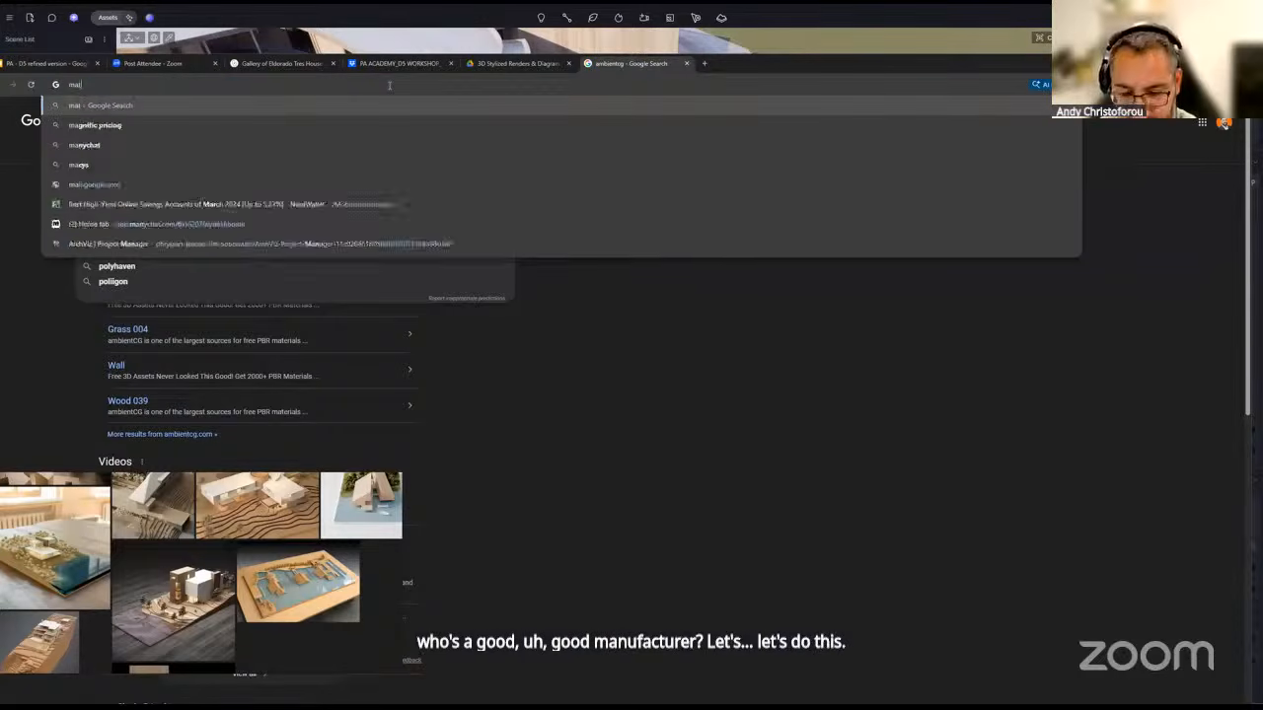
text(rble tile texture)
key(Return)
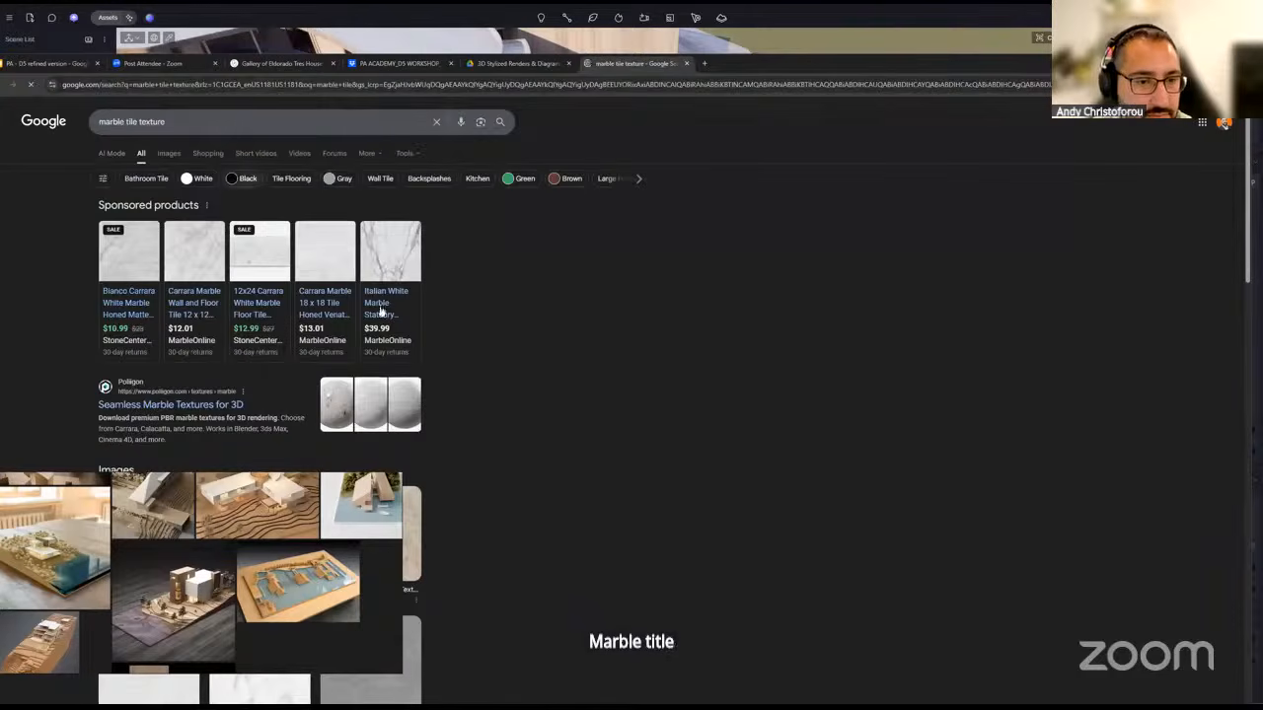
scroll(418, 365, down, 4)
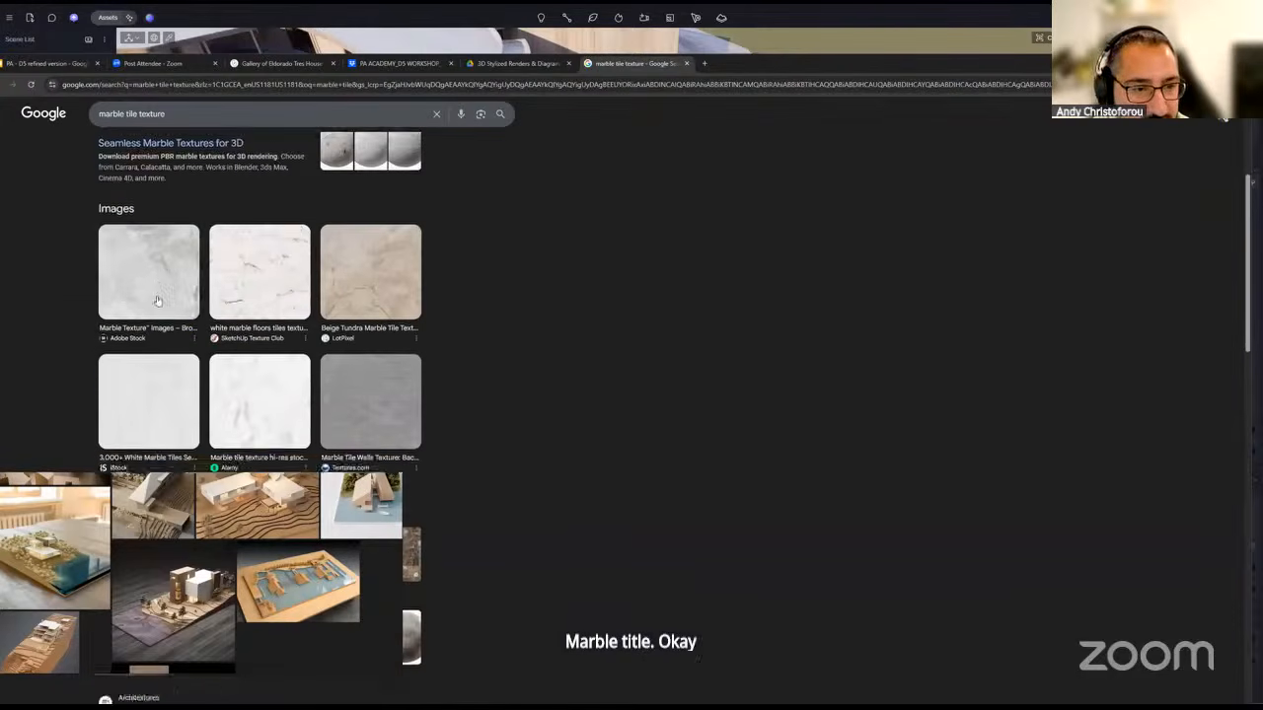
scroll(175, 385, down, 3)
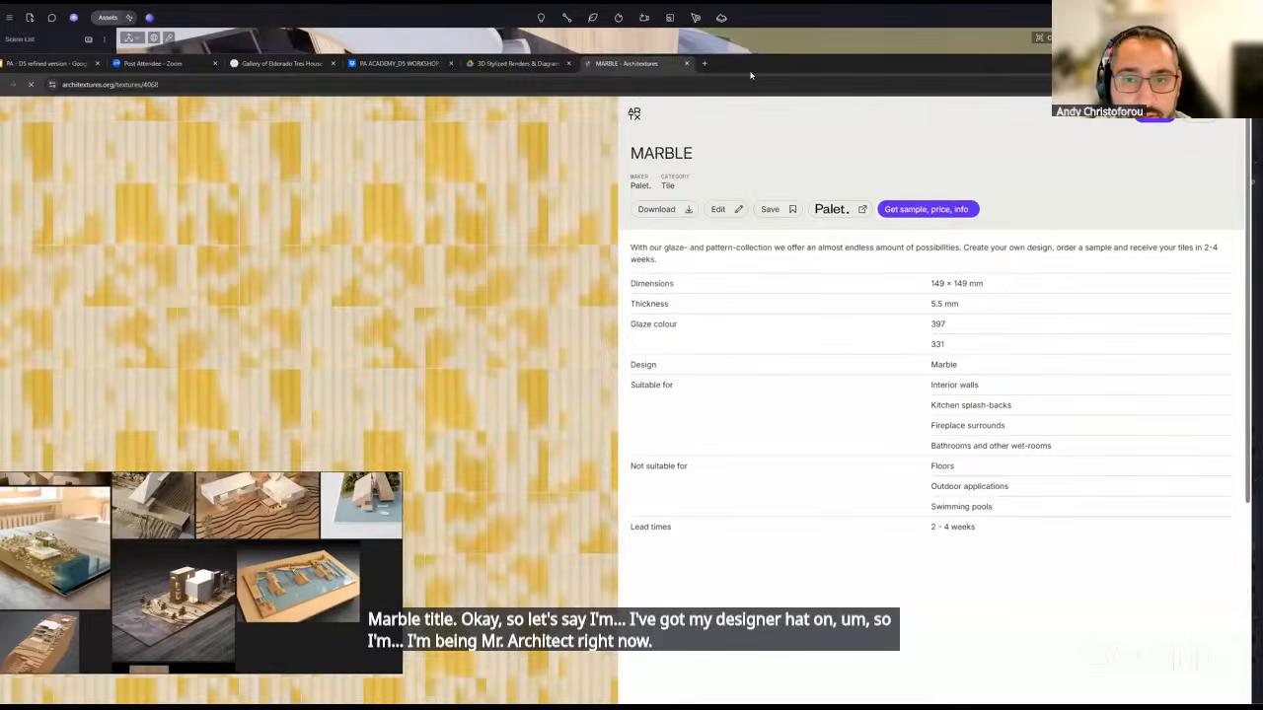
- Return to the search results, shorten the query to marble tile and open the TileBar store site
drag(750, 70, 872, 44)
key(alt+Left)
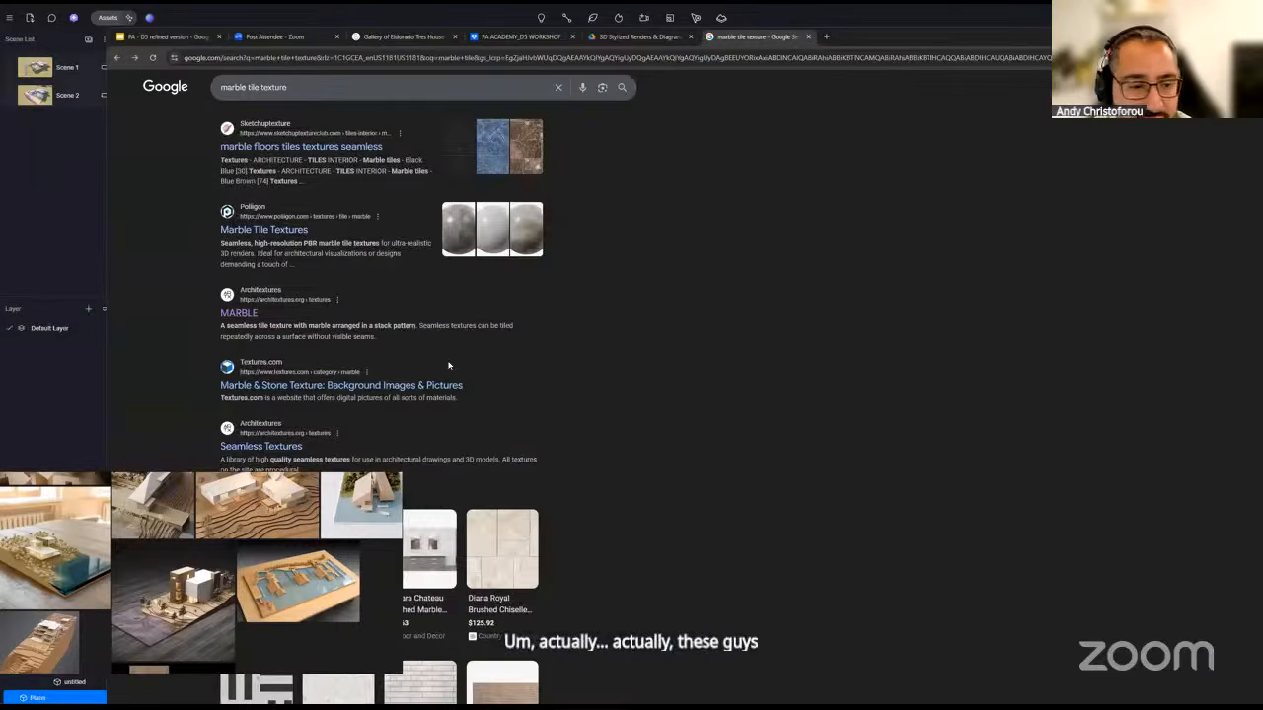
scroll(379, 395, down, 3)
drag(261, 87, 361, 86)
key(BackSpace)
key(Return)
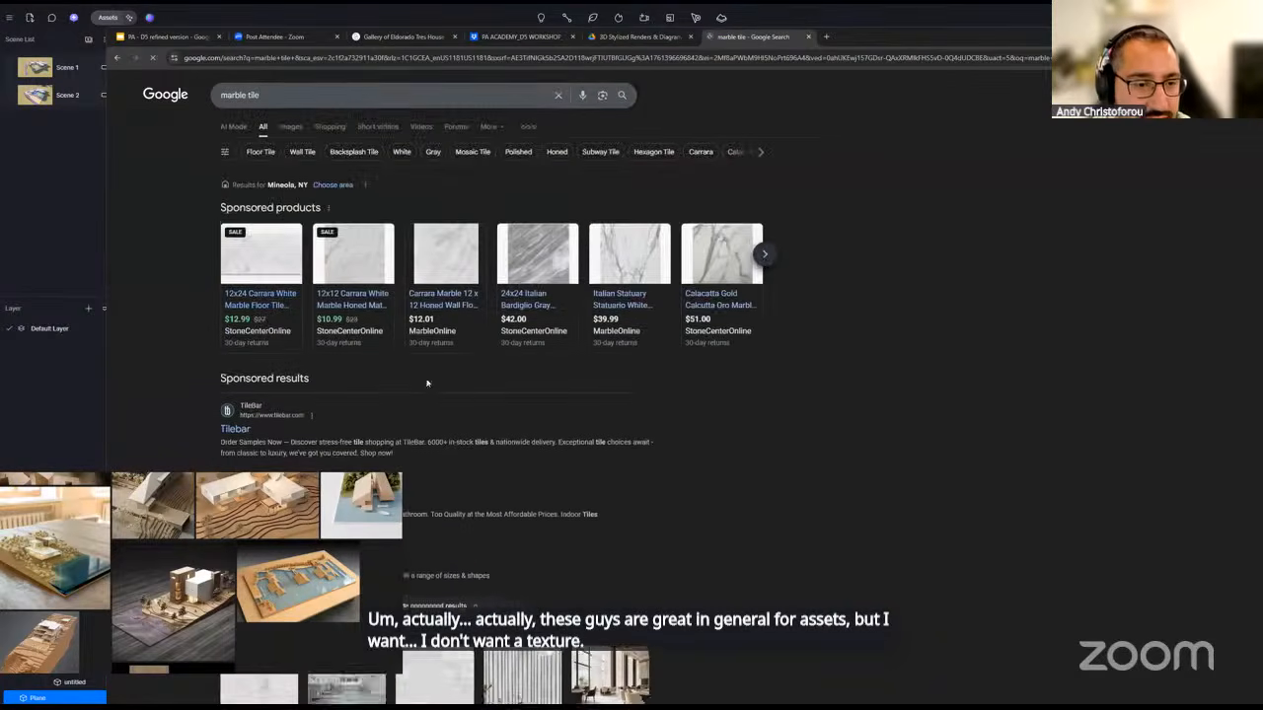
scroll(257, 352, down, 2)
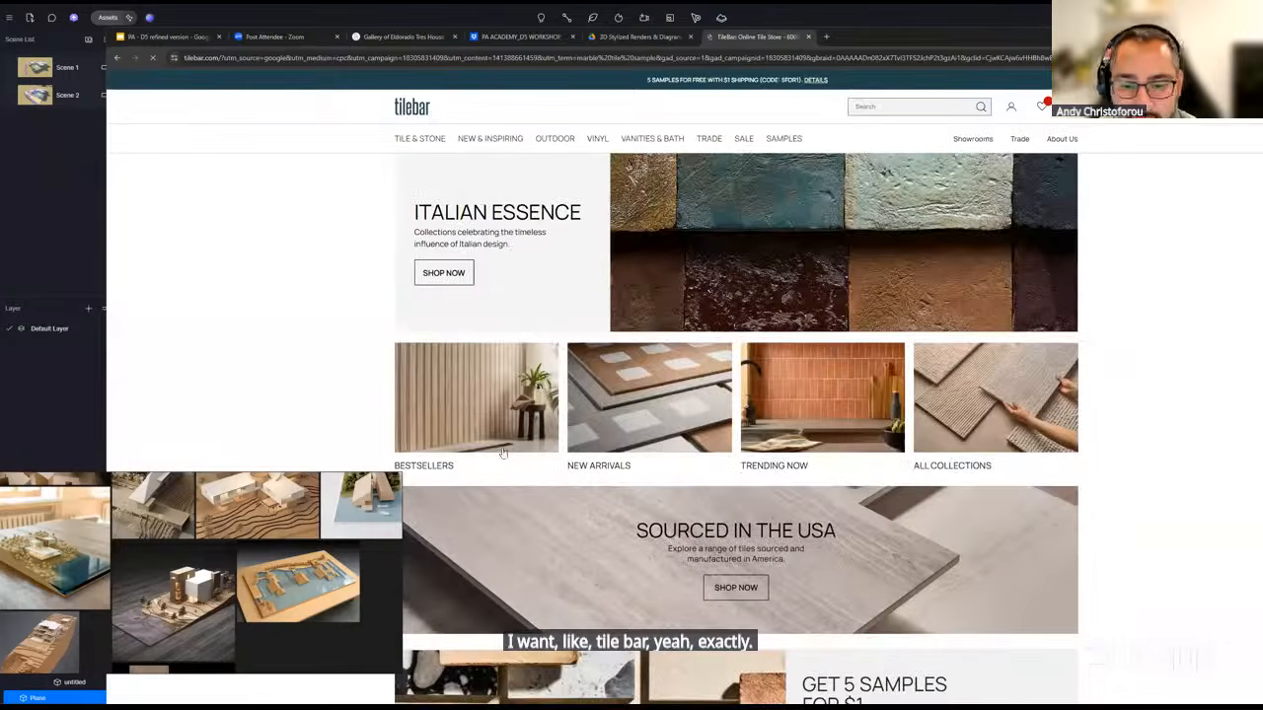
- Open the Sourced in the USA collection on the TileBar site and look through its tiles
scroll(503, 453, down, 3)
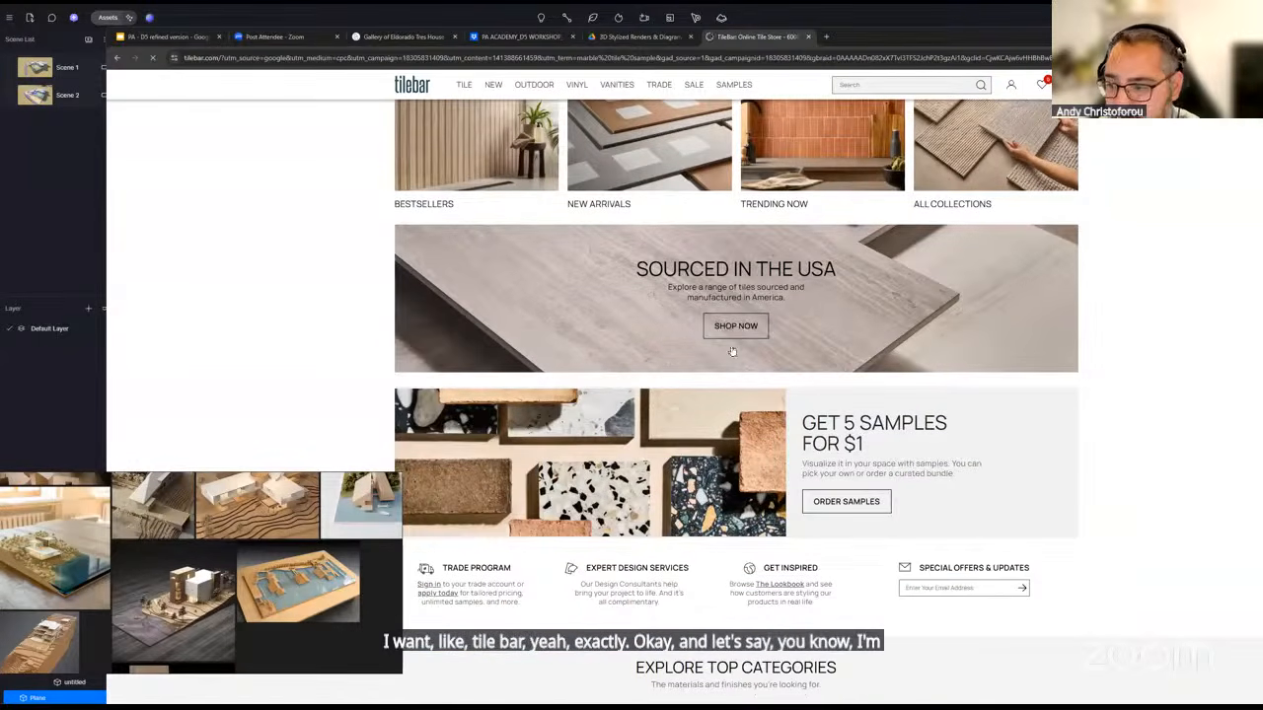
click(736, 326)
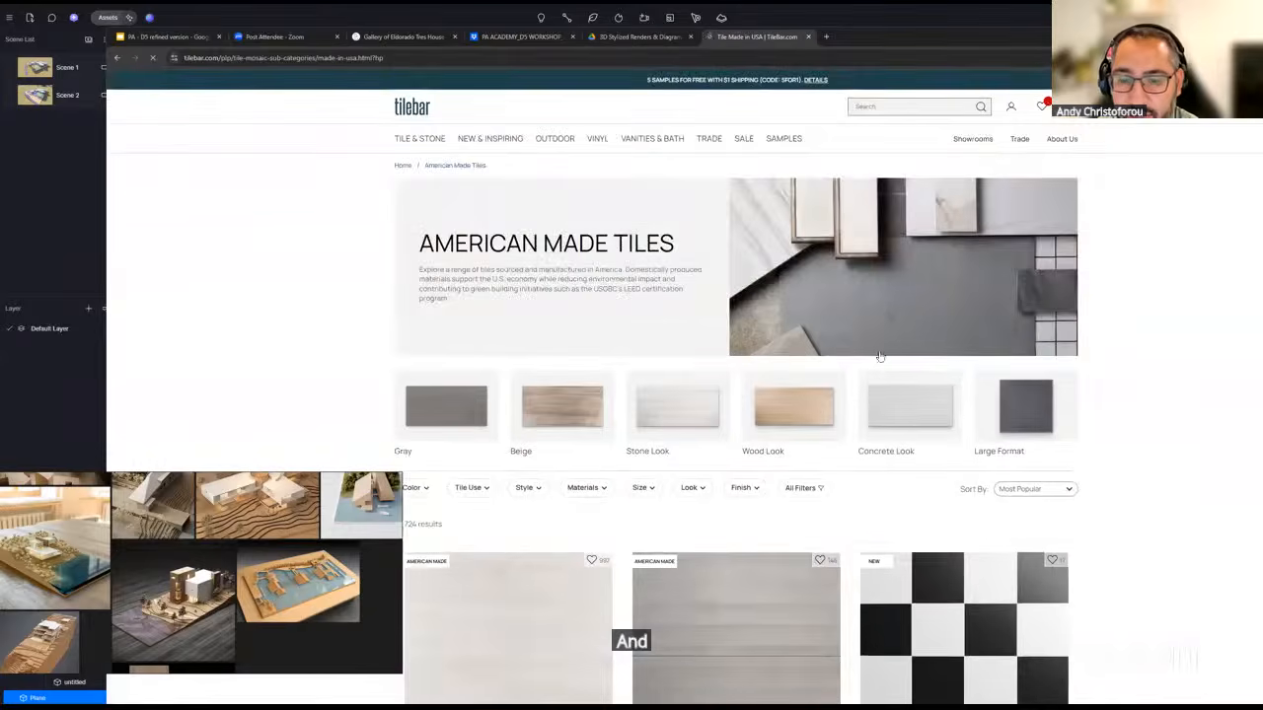
scroll(666, 450, down, 3)
scroll(575, 510, down, 1)
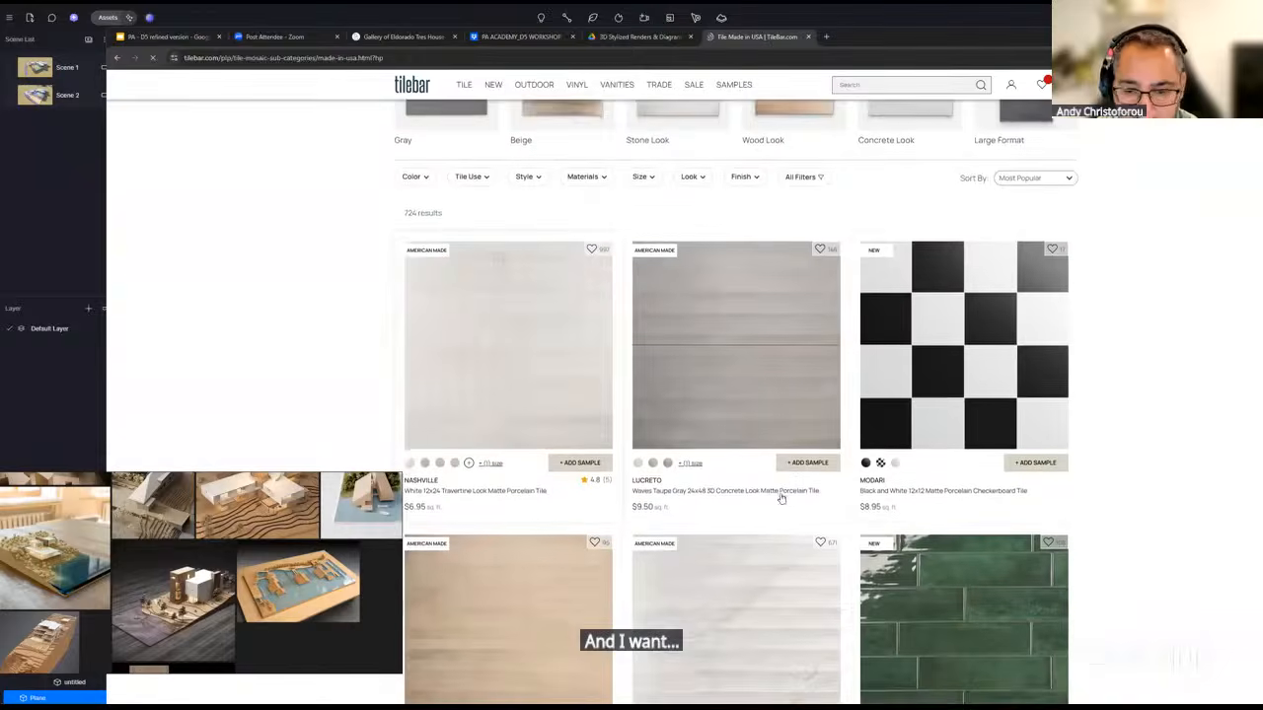
scroll(786, 499, down, 1)
scroll(663, 375, up, 4)
scroll(663, 376, up, 1)
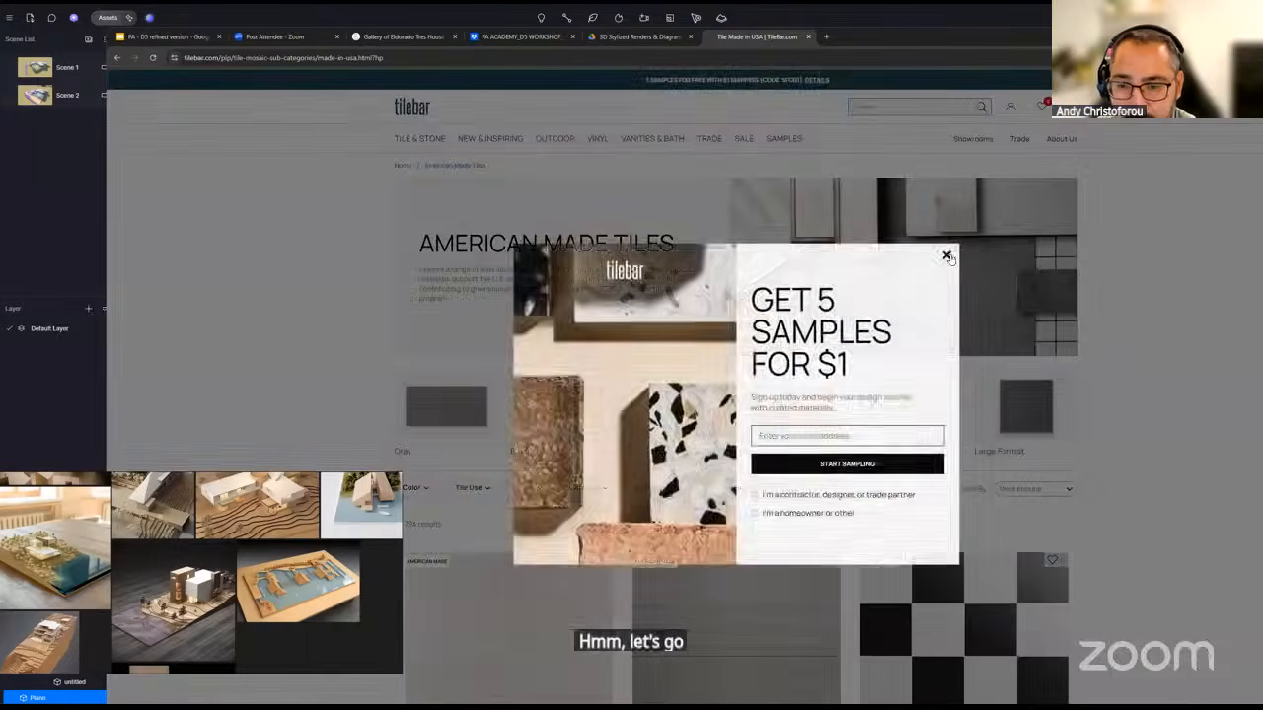
- Dismiss the samples offer, filter the American made tiles by Stone Look and browse the filtered products
click(948, 258)
click(677, 406)
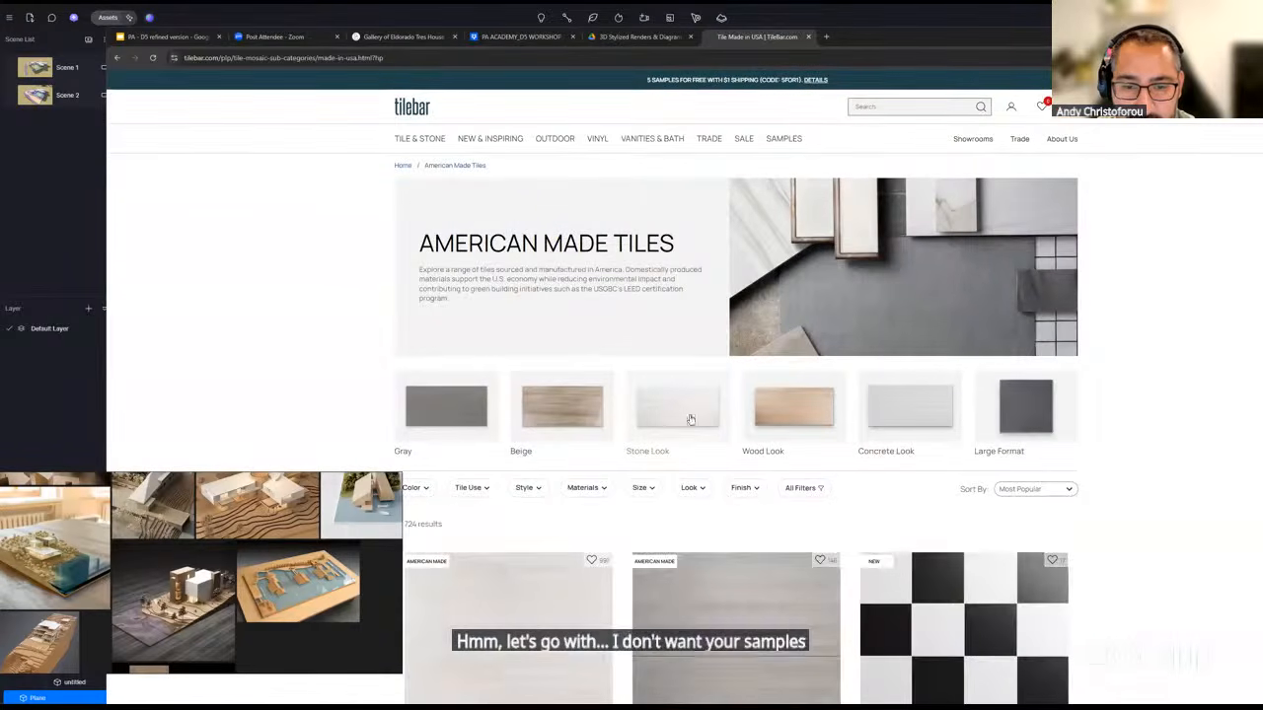
scroll(767, 480, down, 3)
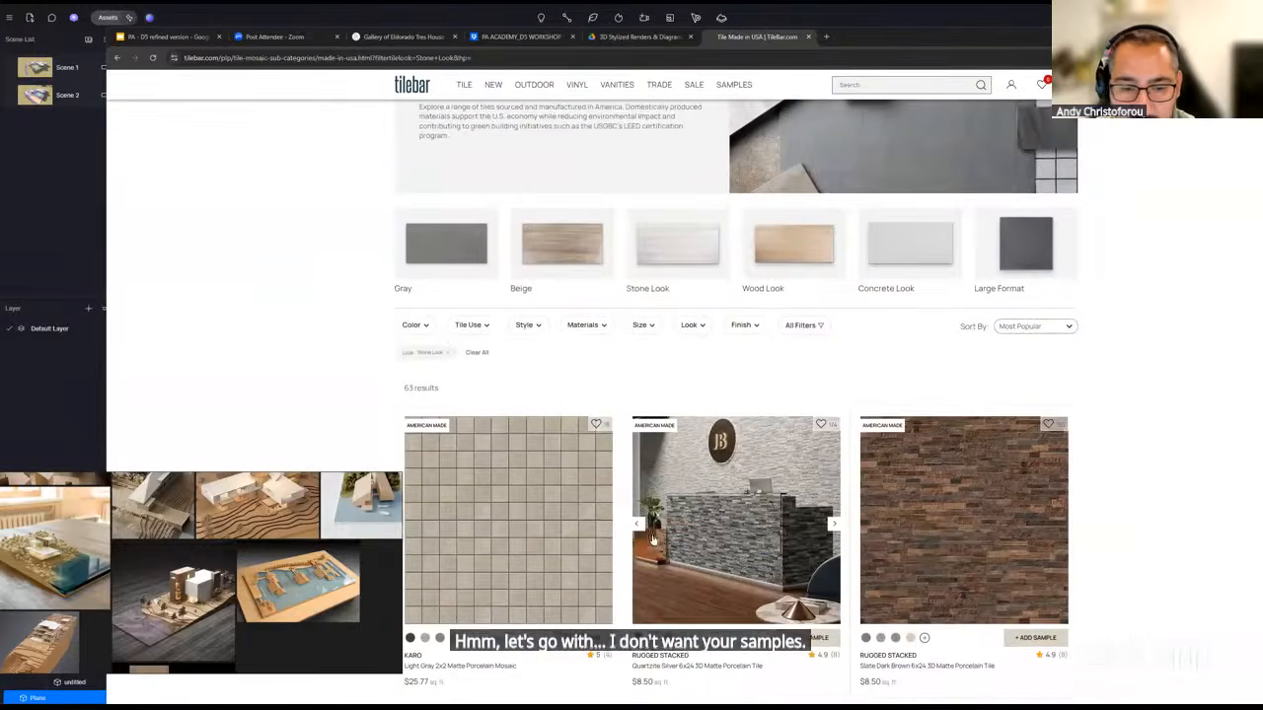
scroll(612, 395, down, 3)
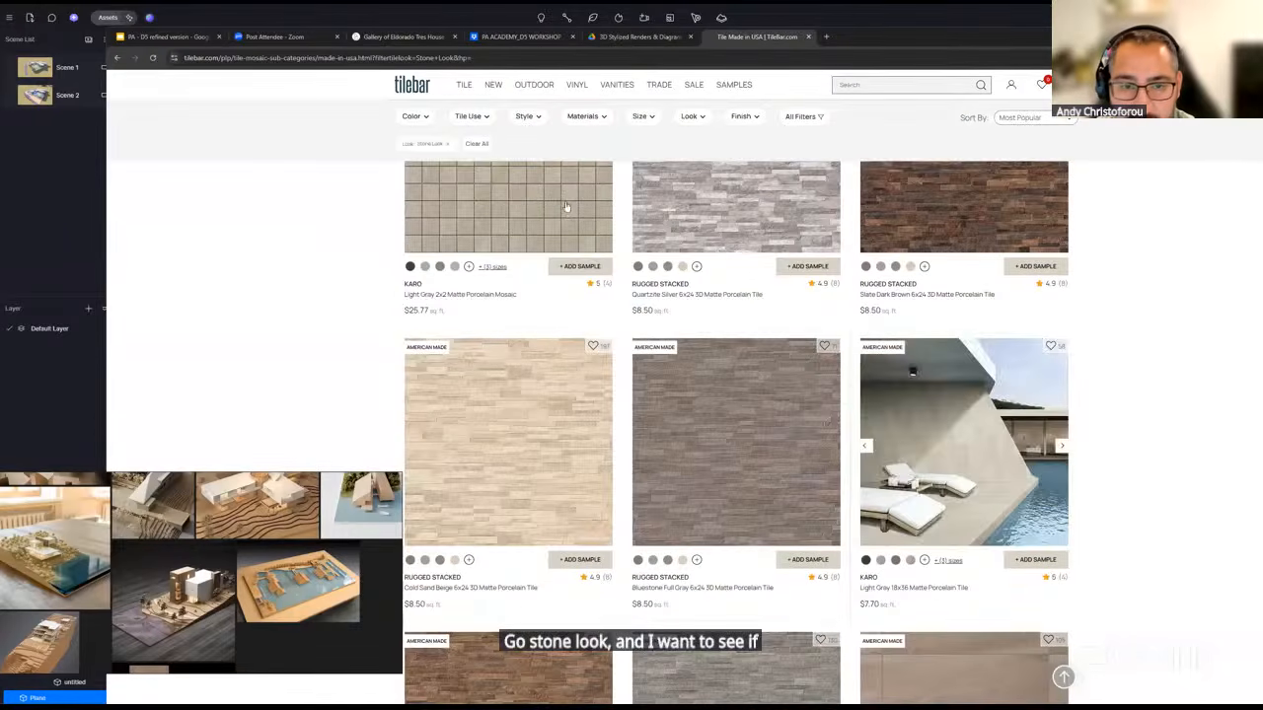
click(548, 274)
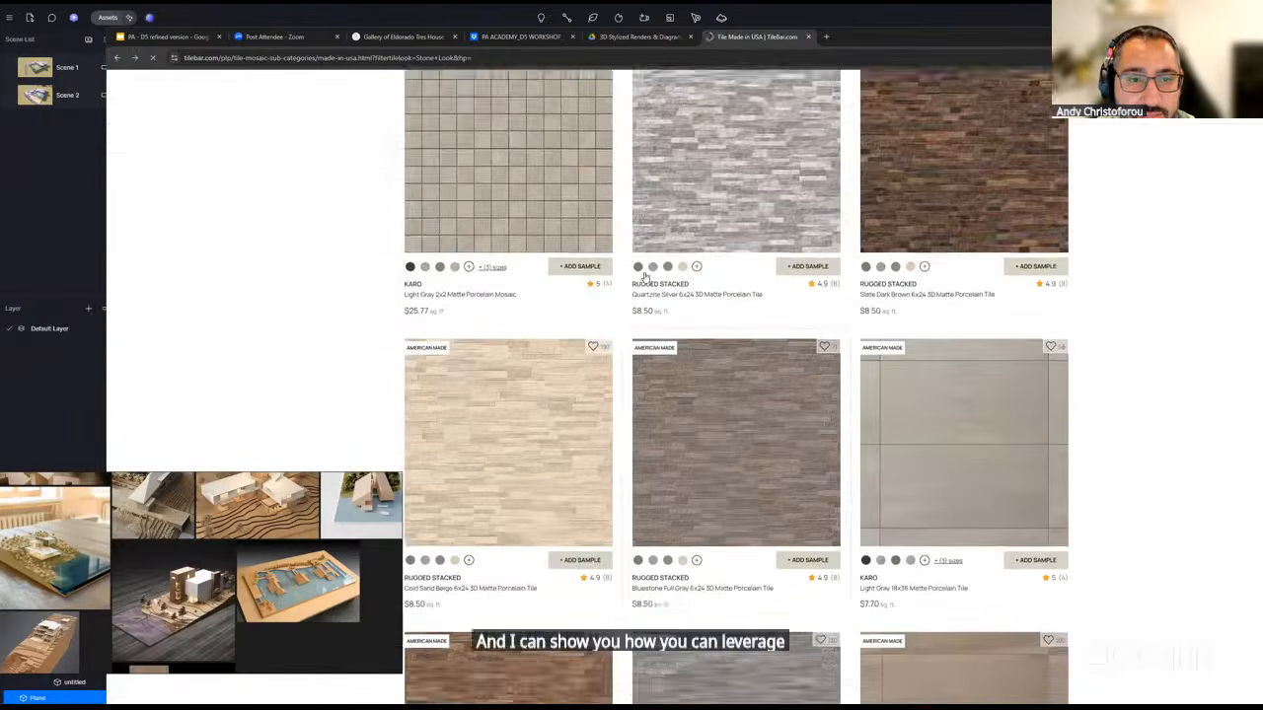
- Browse the Calacatta stone collection and open the Calacatta Gold White 6x18 polished marble subway tile
mouse_move(464, 85)
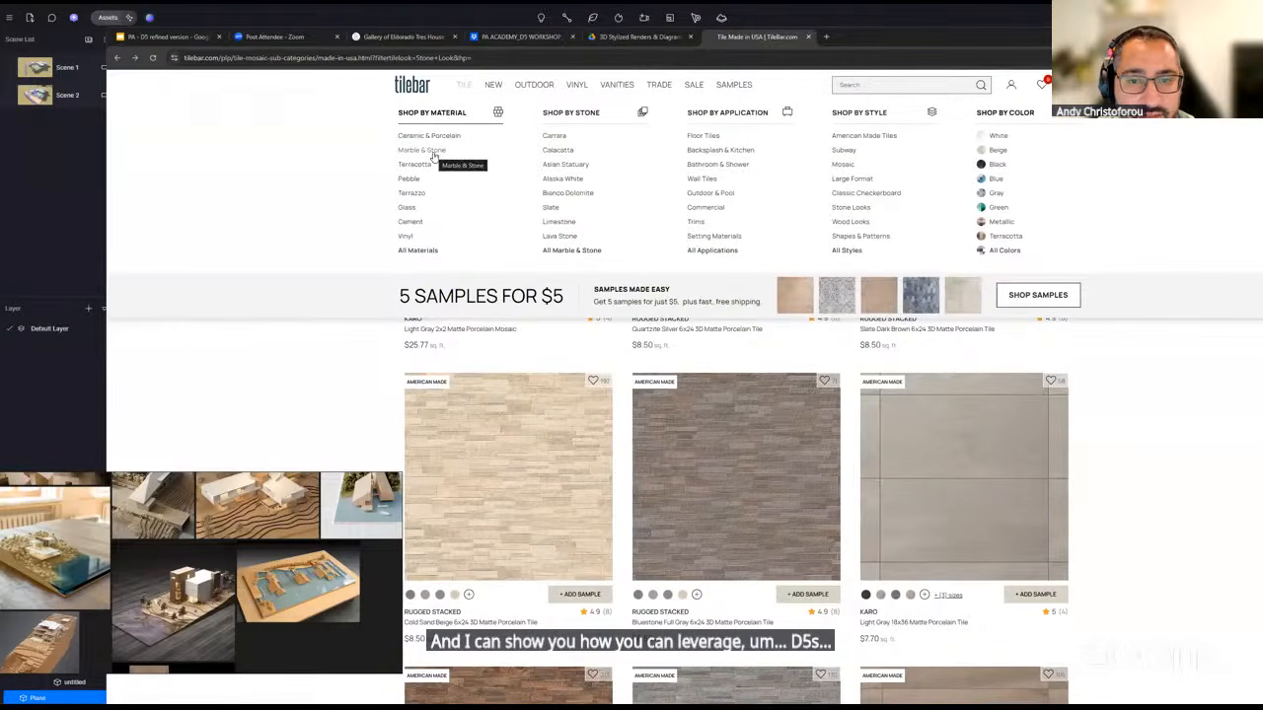
click(559, 151)
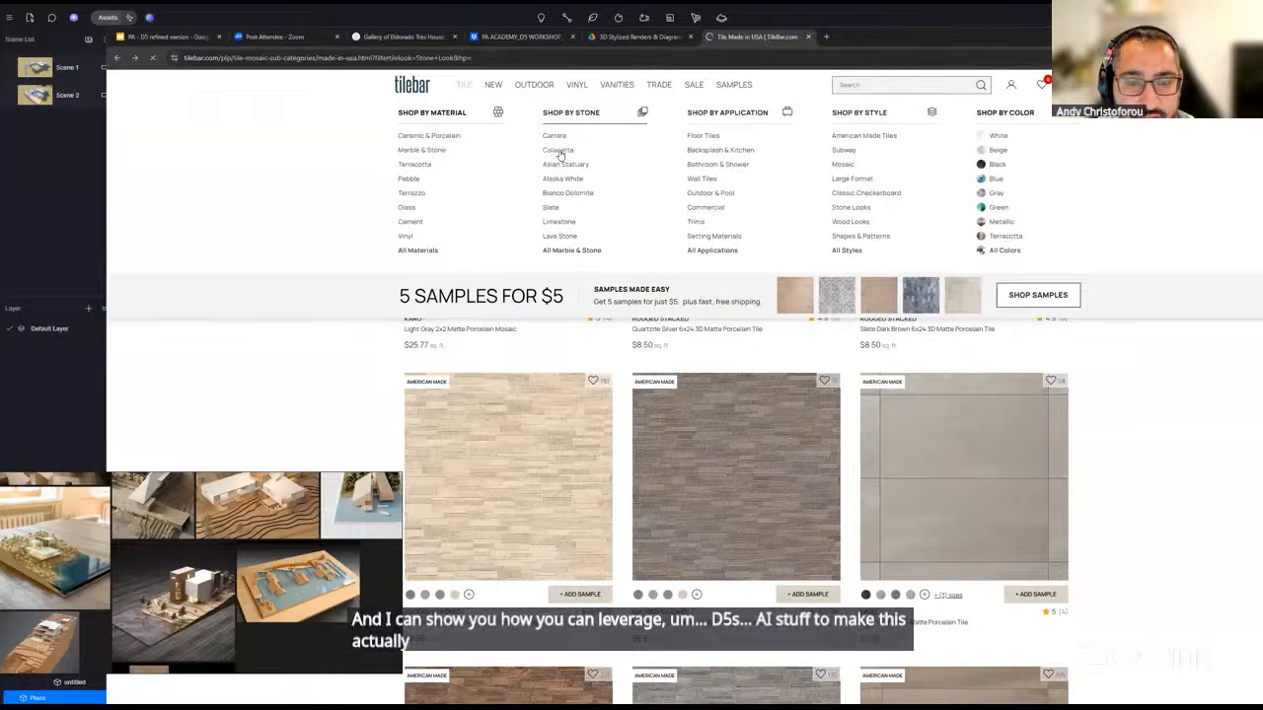
scroll(1100, 448, down, 10)
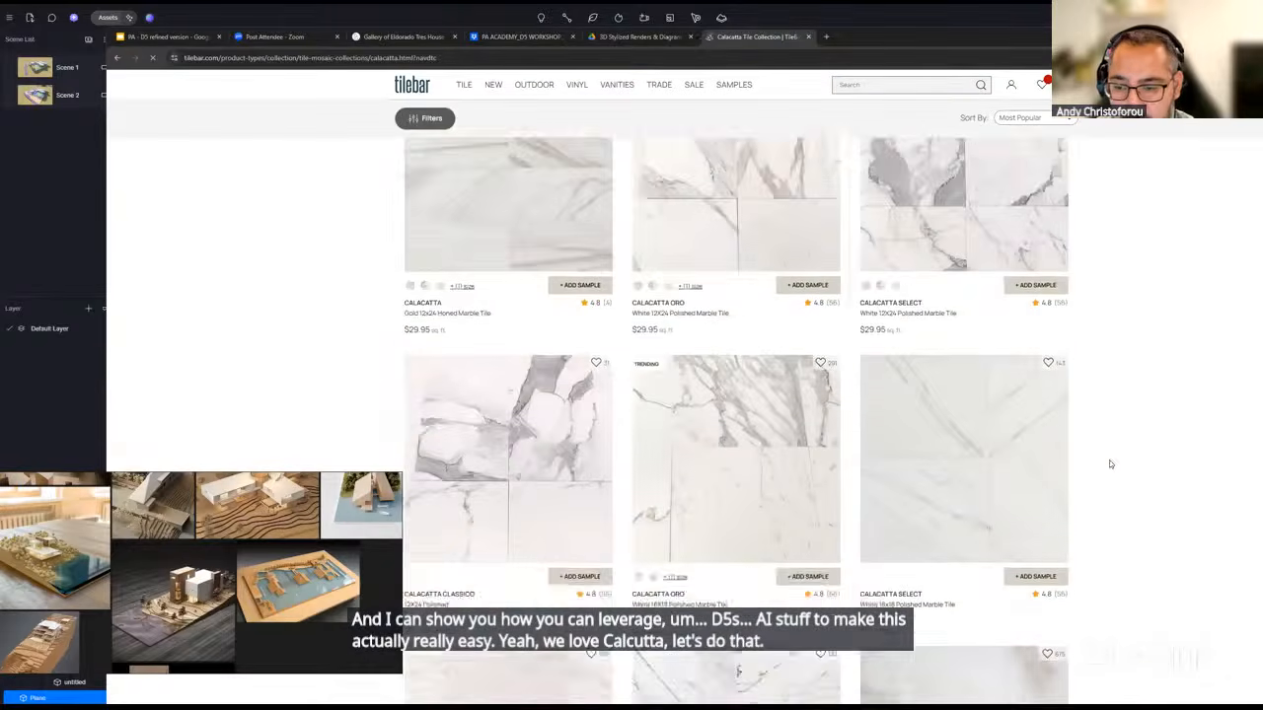
scroll(1109, 458, down, 2)
click(1024, 393)
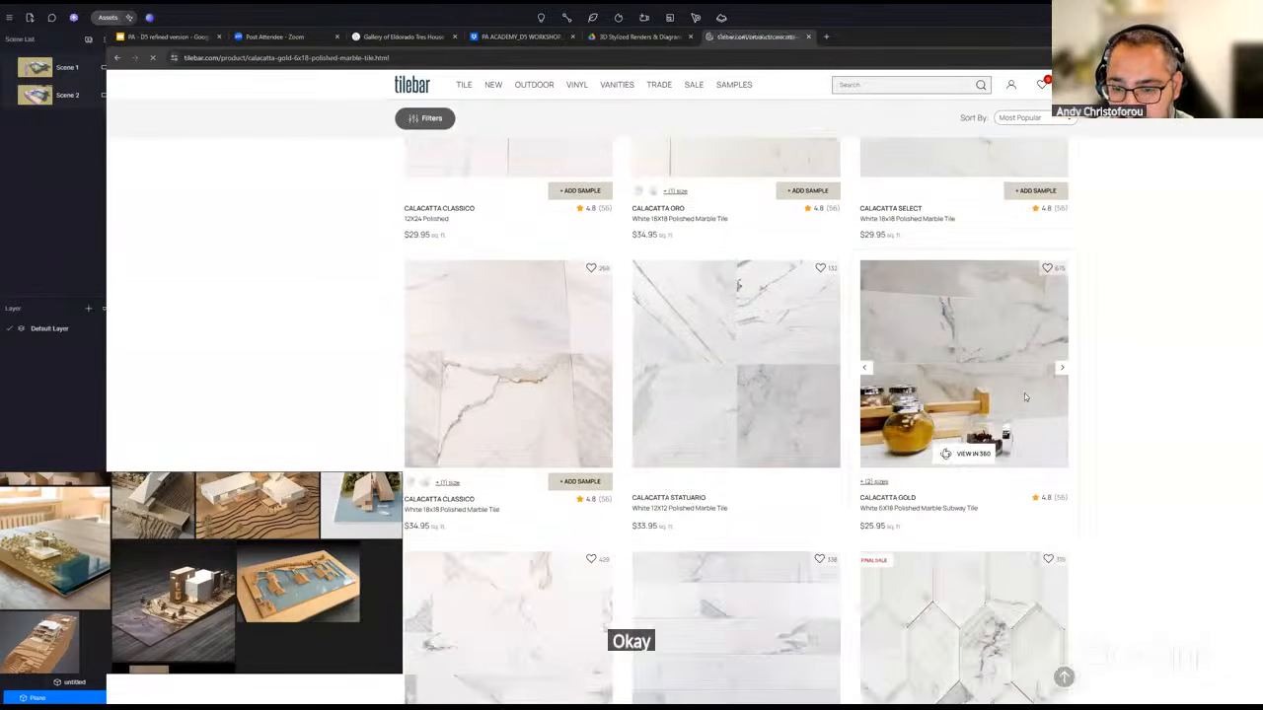
- Open the tile's enlarged image gallery and display the flat close-up of the marble surface
scroll(1089, 511, down, 3)
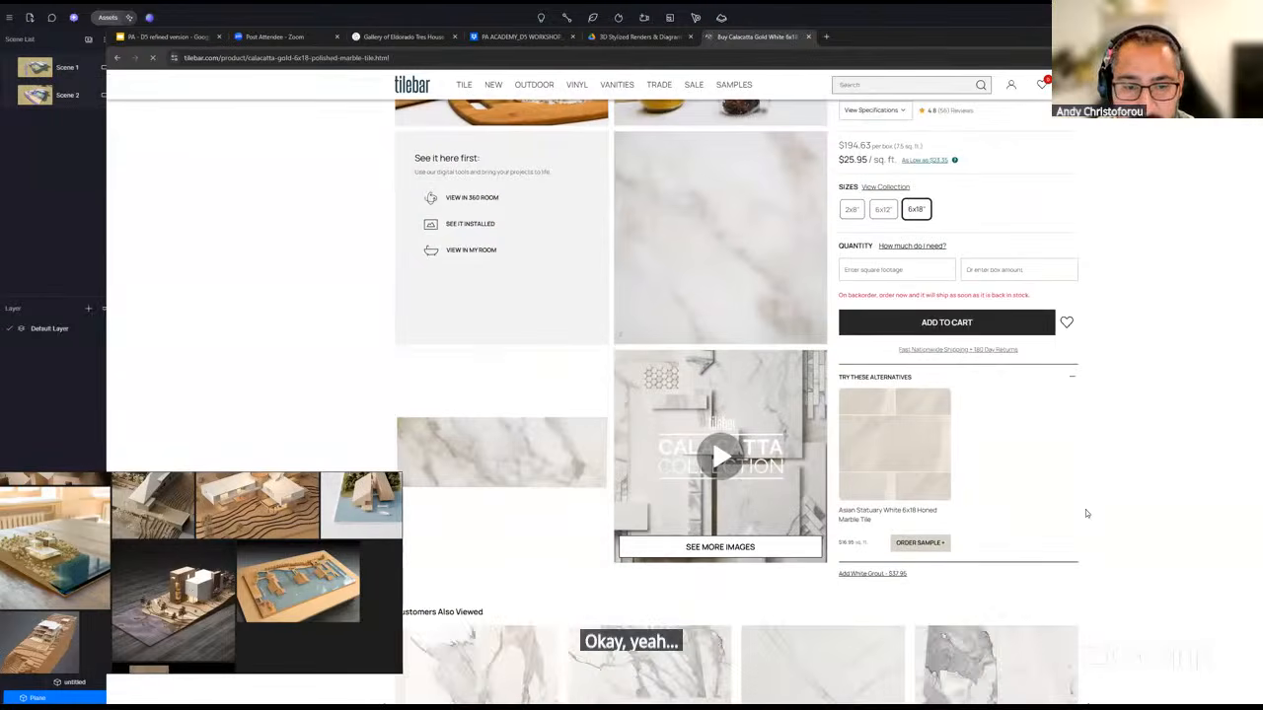
scroll(560, 383, down, 2)
scroll(562, 379, up, 3)
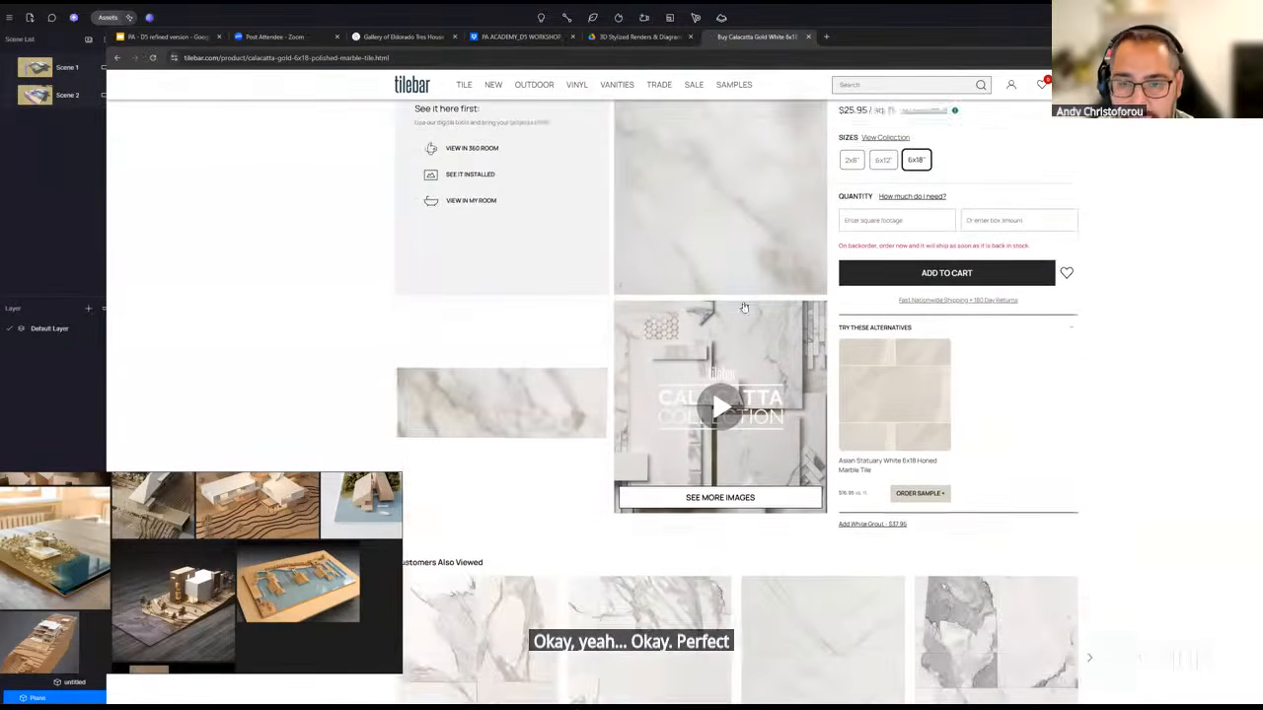
click(748, 270)
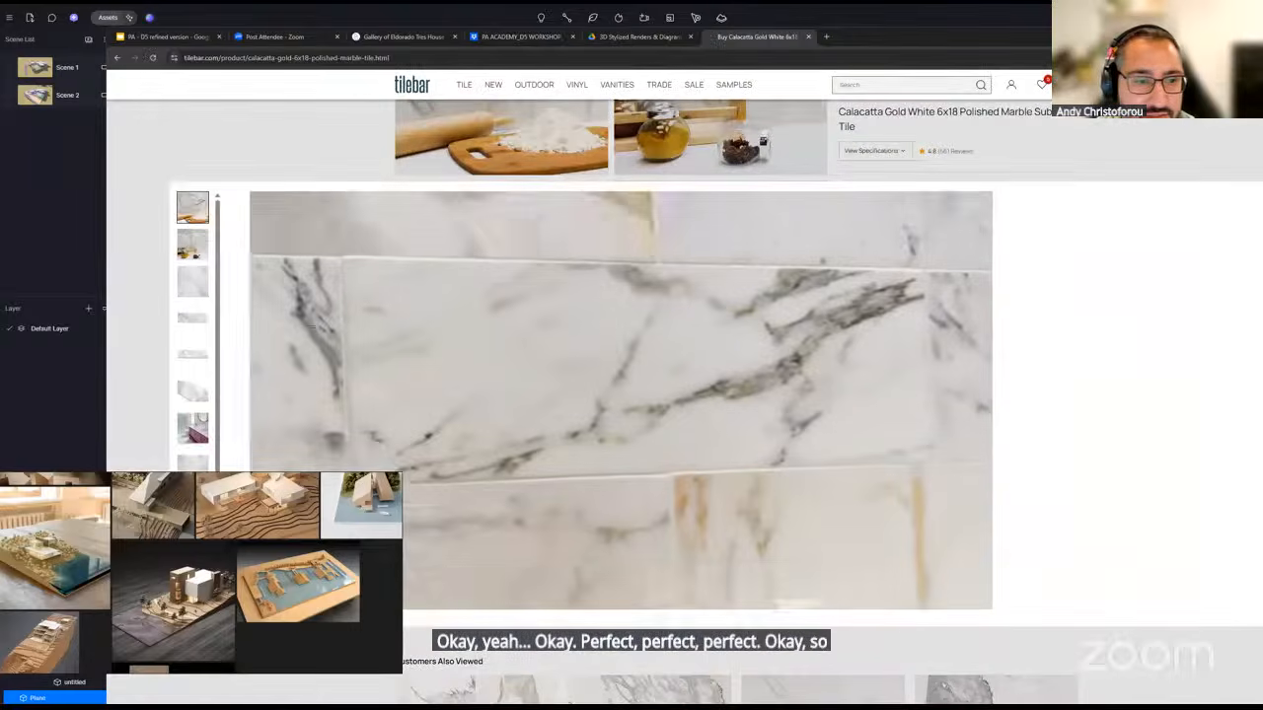
click(181, 285)
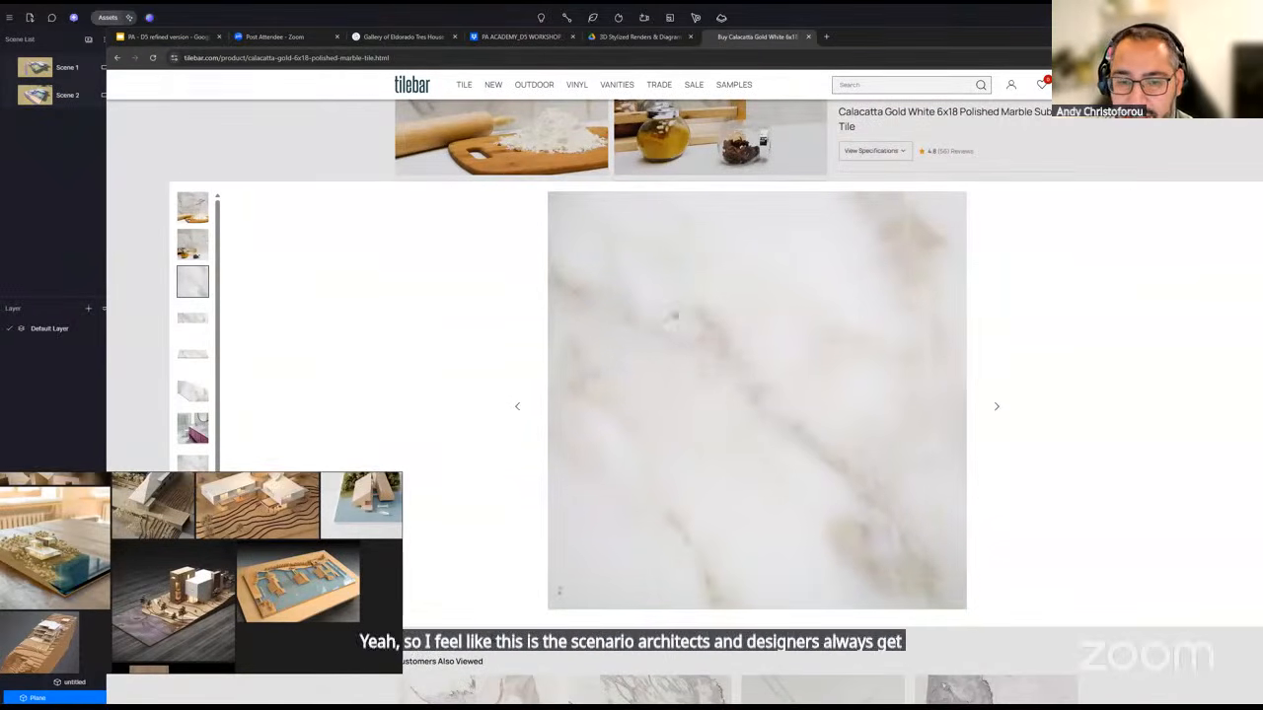
scroll(673, 316, up, 3)
drag(673, 316, 416, 444)
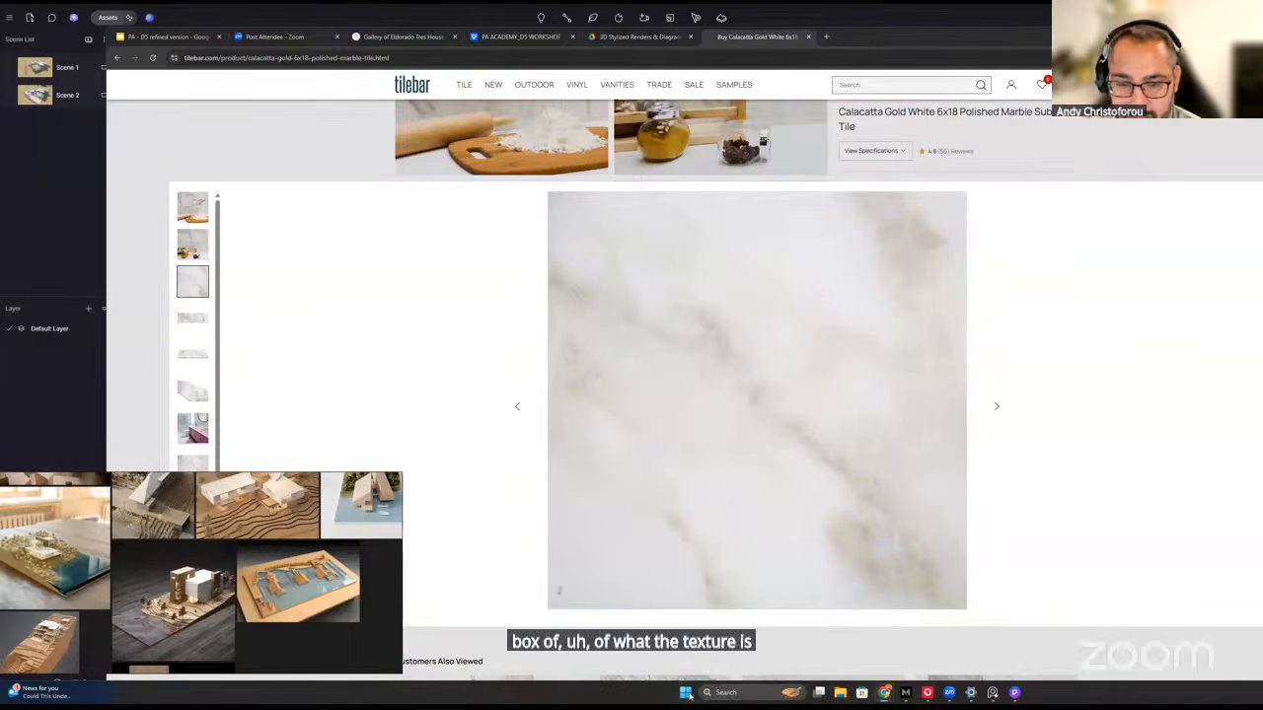
- Launch Snipping Tool and capture the square marble close-up from the product gallery
click(686, 693)
text(snip)
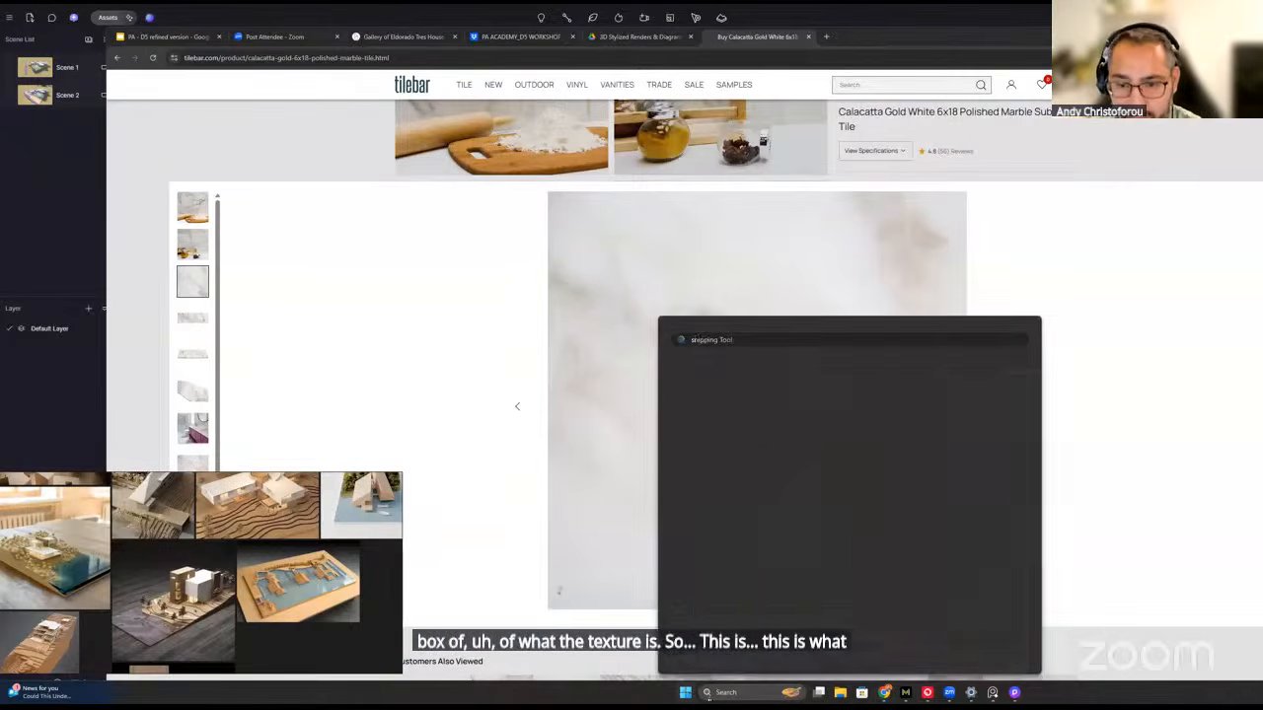
key(Return)
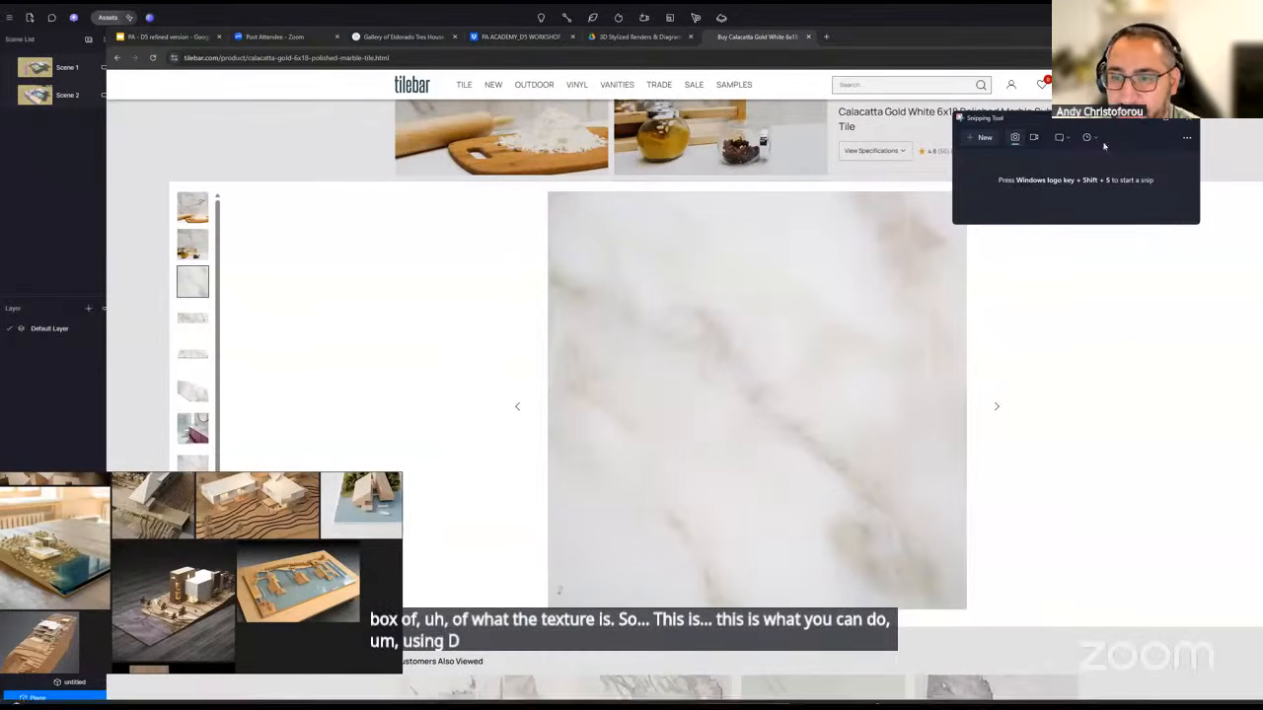
click(984, 138)
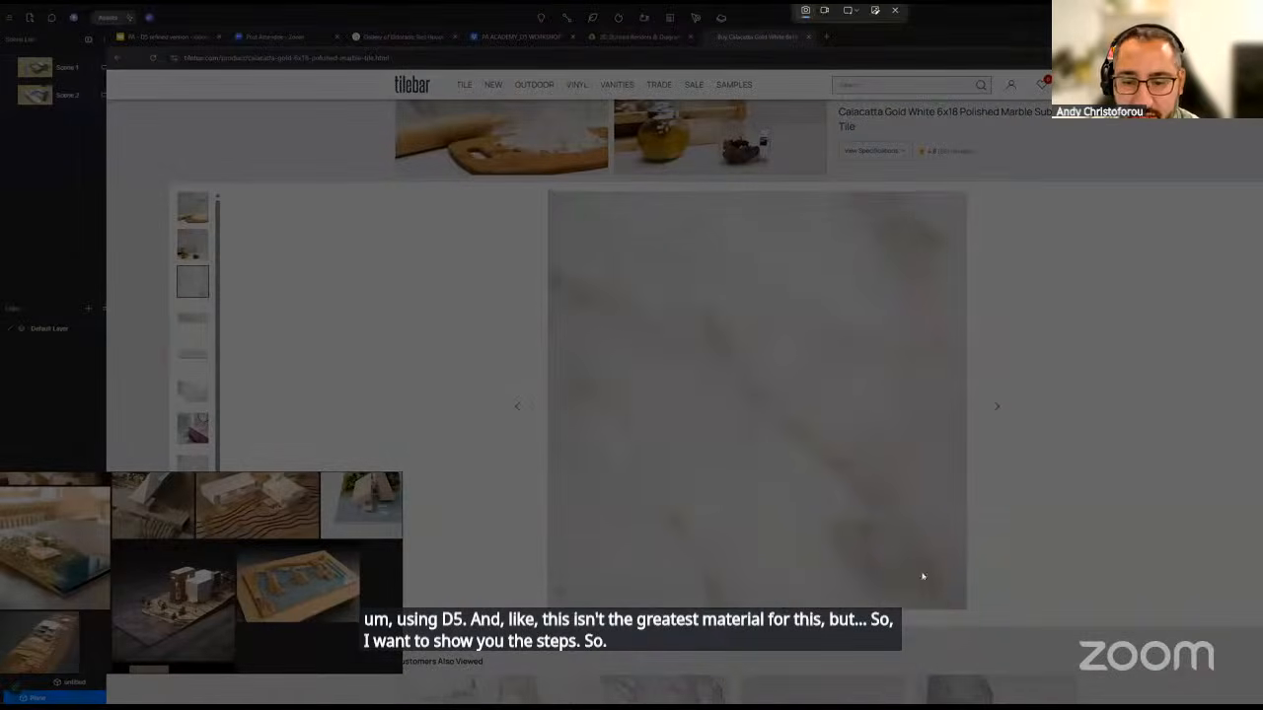
drag(923, 576, 964, 606)
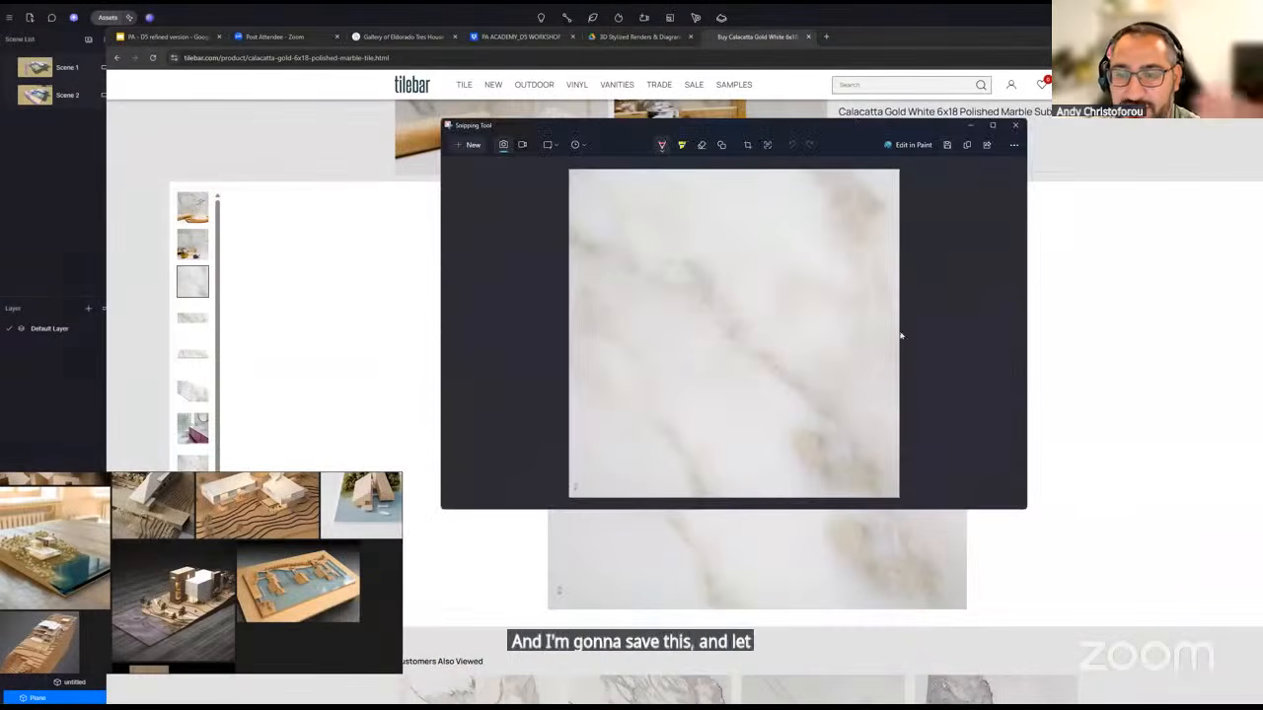
- Save the captured marble image to the Desktop as a PNG file
click(947, 146)
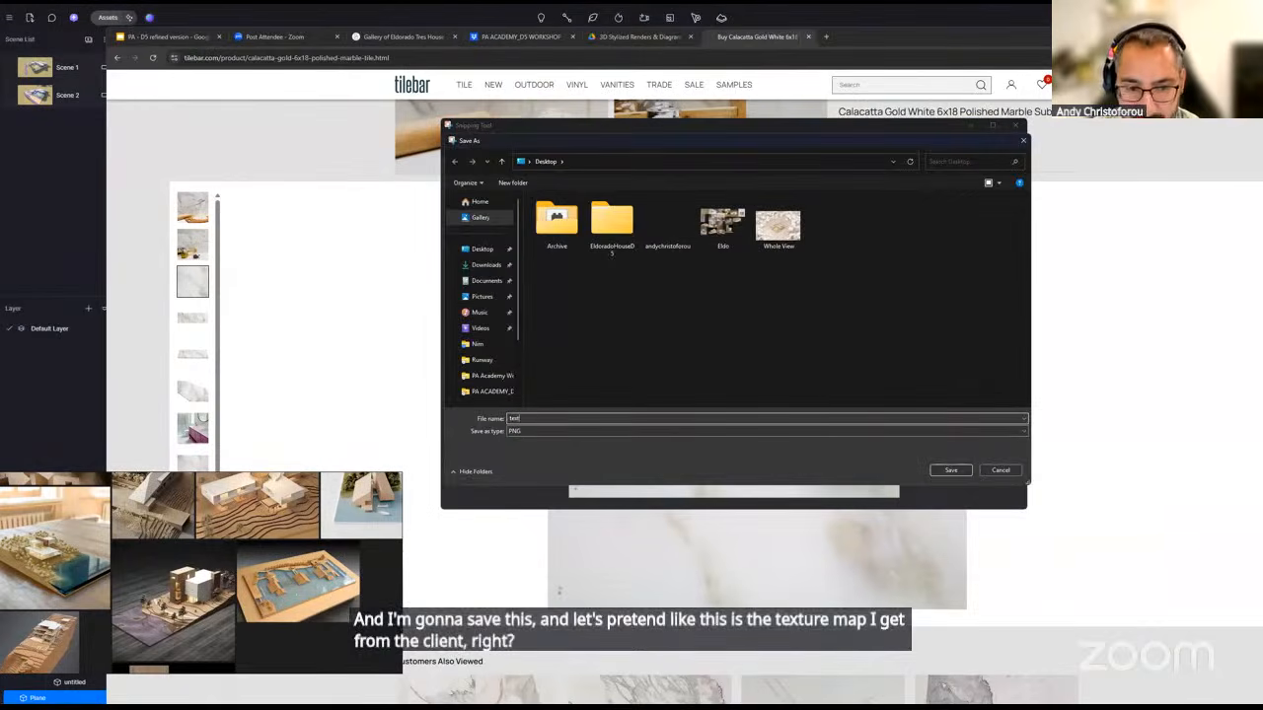
text(cal)
key(Return)
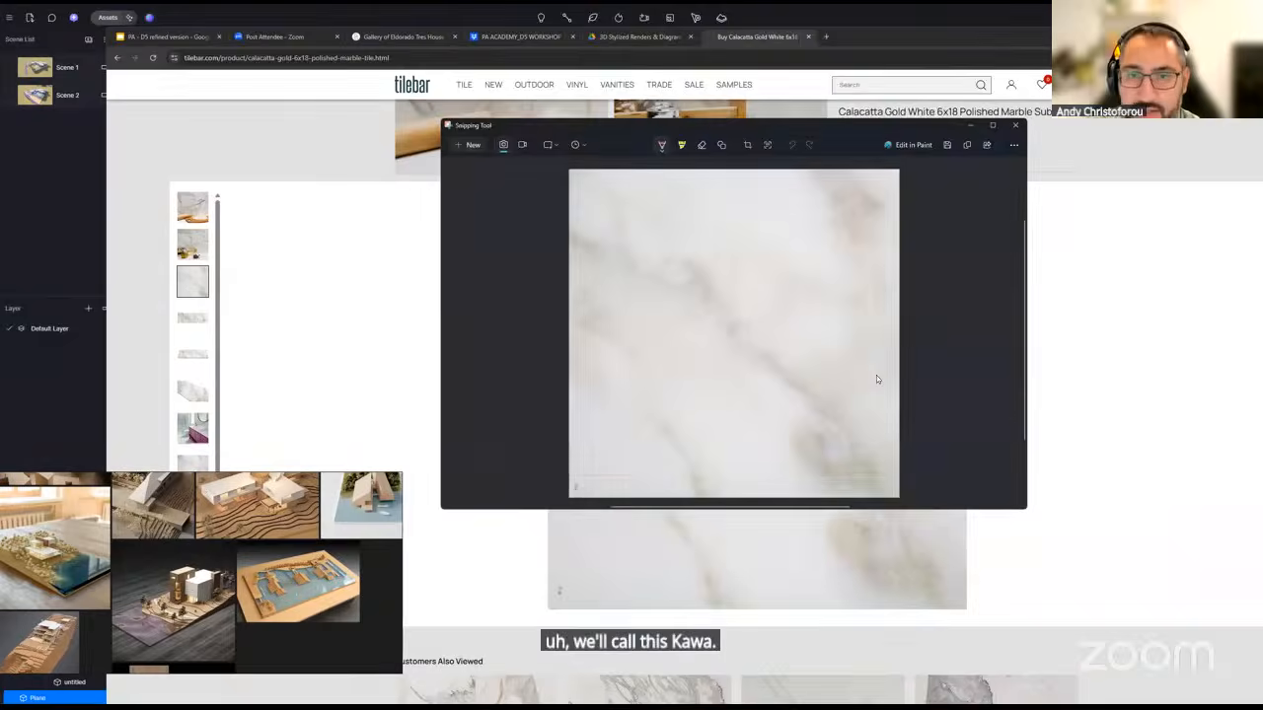
- Switch to D5 Render and load the saved marble image as the Base Color Map of the plane's material
key(alt+Tab)
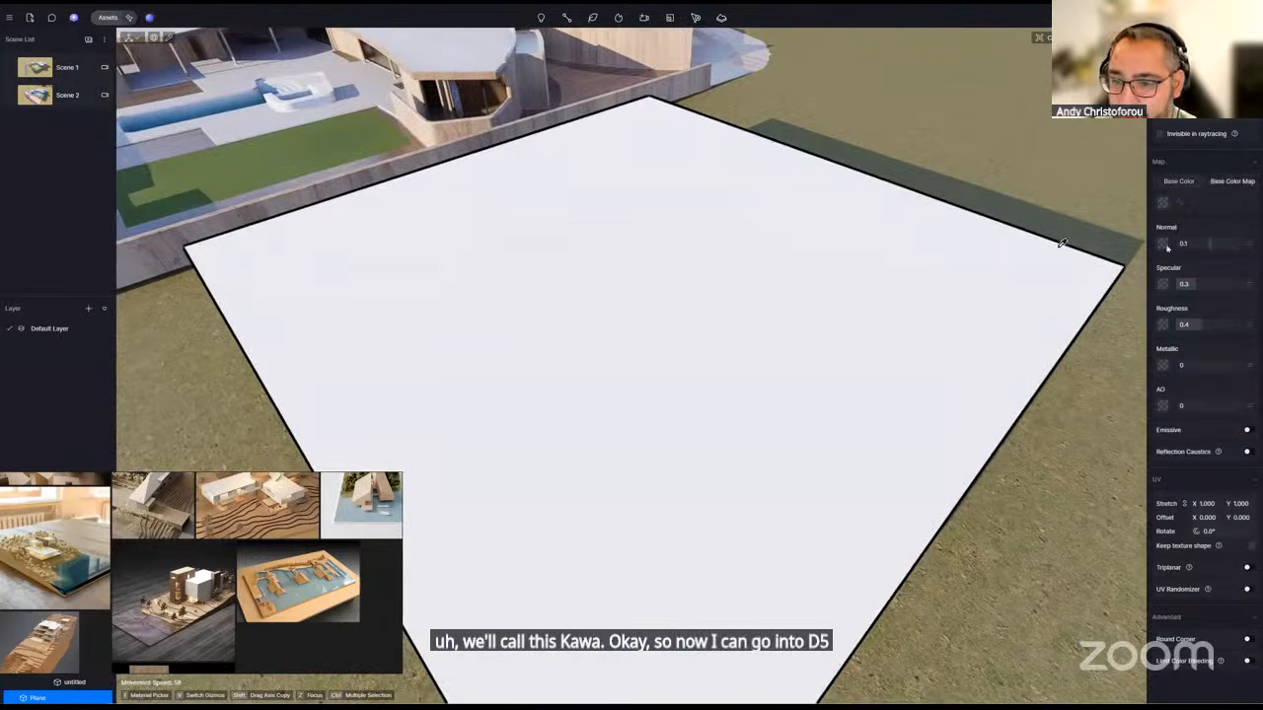
click(1224, 183)
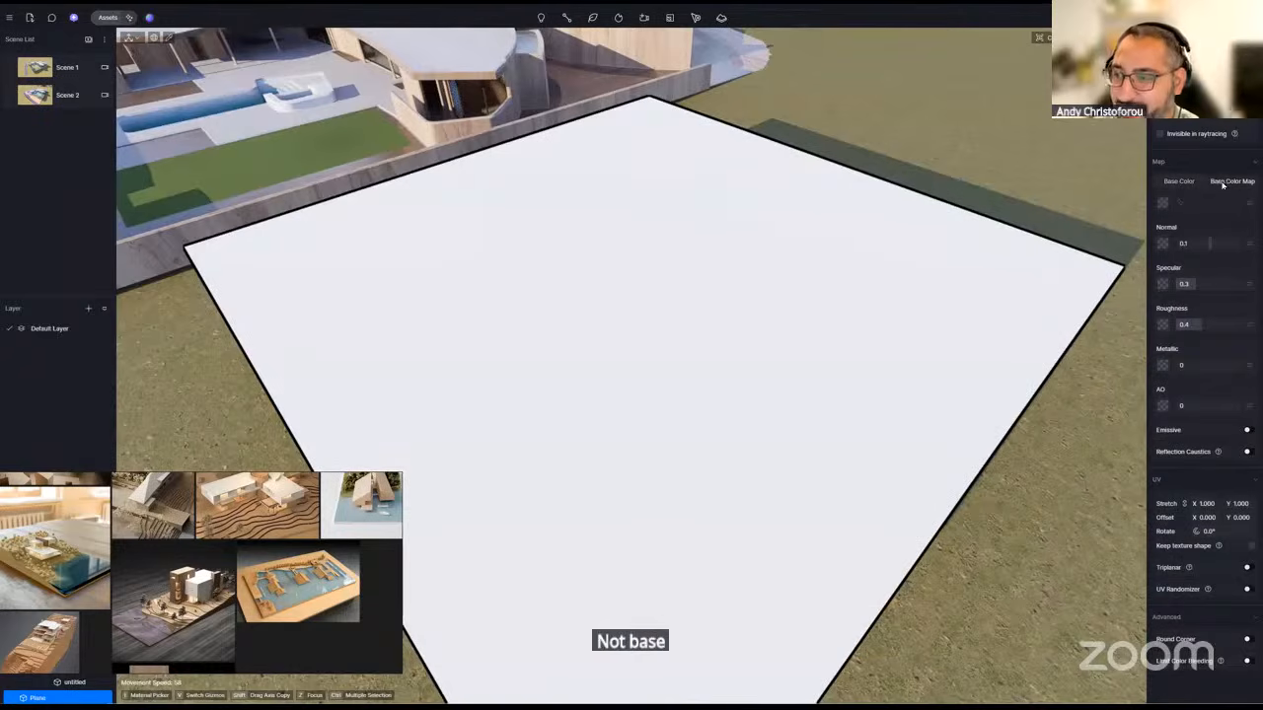
click(1163, 203)
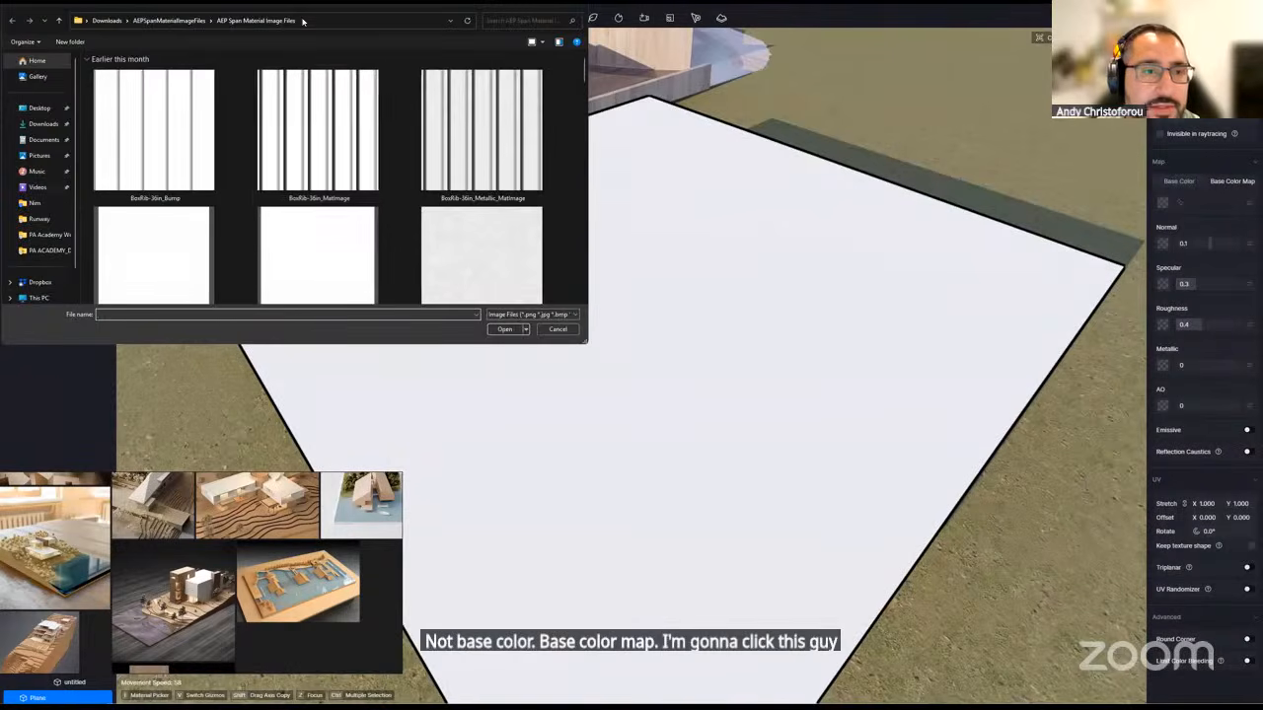
click(229, 198)
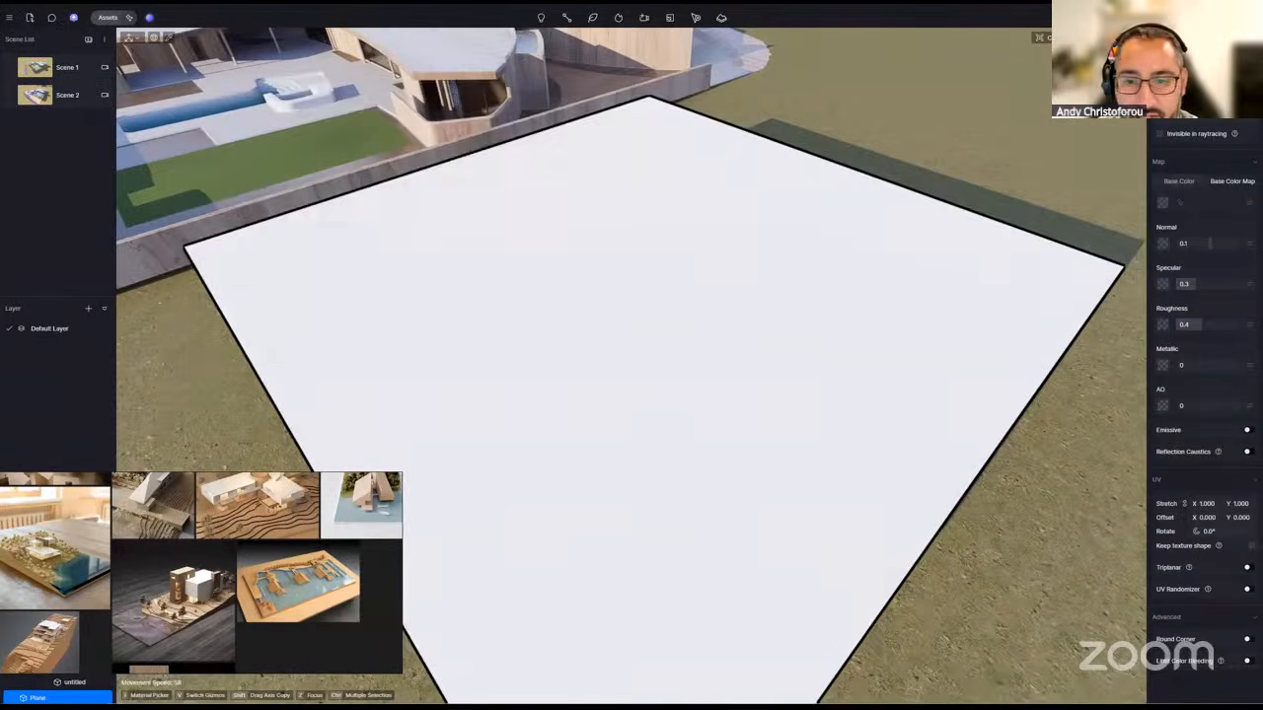
- Set the UV stretch of the plane's marble material to 12 in X and Y
right_drag(631, 296, 759, 370)
right_drag(860, 357, 997, 404)
click(1209, 506)
text(12)
key(Return)
key(w)
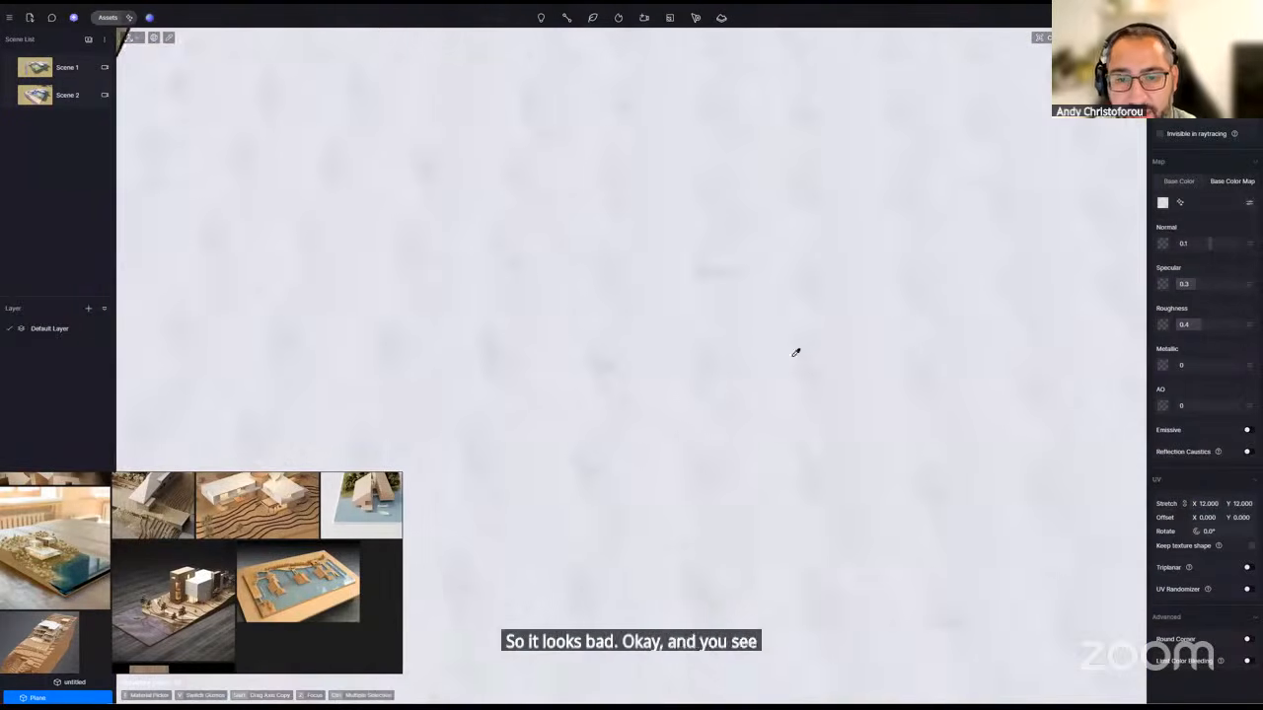
- Generate a seamless version of the marble base color map with the AI Make Seamless tool and accept it
scroll(708, 283, down, 4)
scroll(709, 301, up, 6)
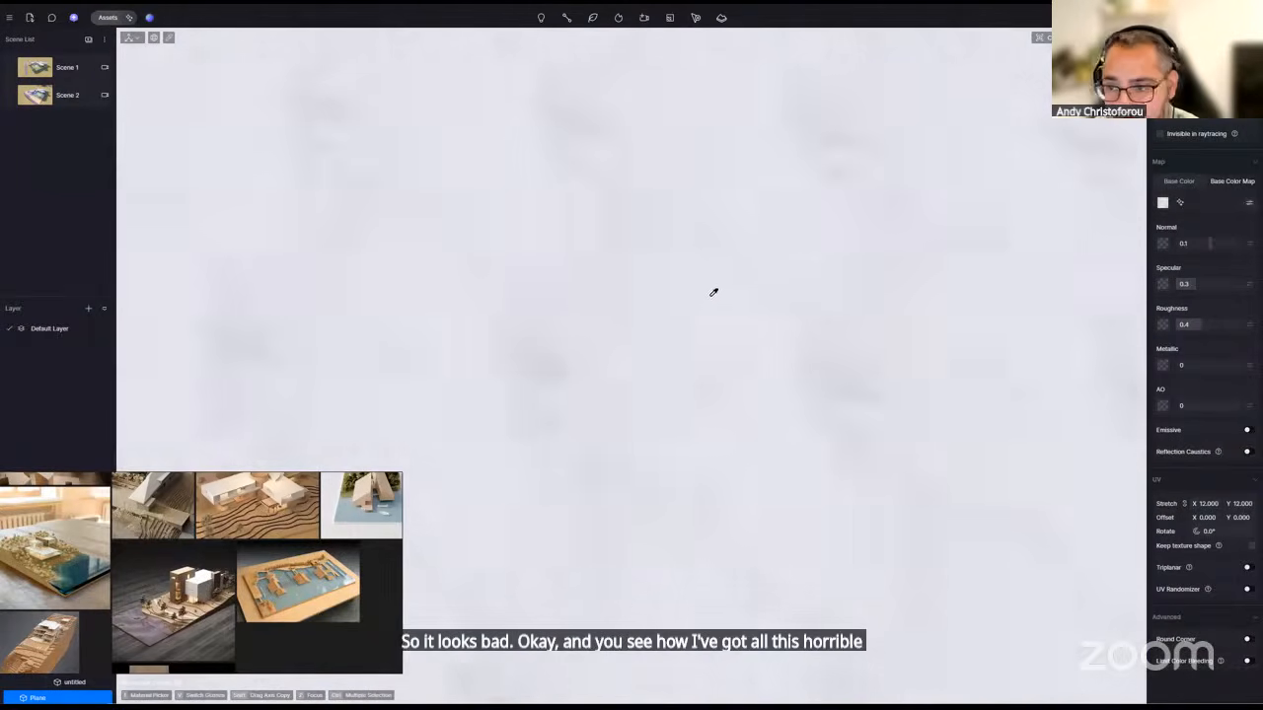
scroll(713, 293, down, 2)
scroll(752, 286, up, 2)
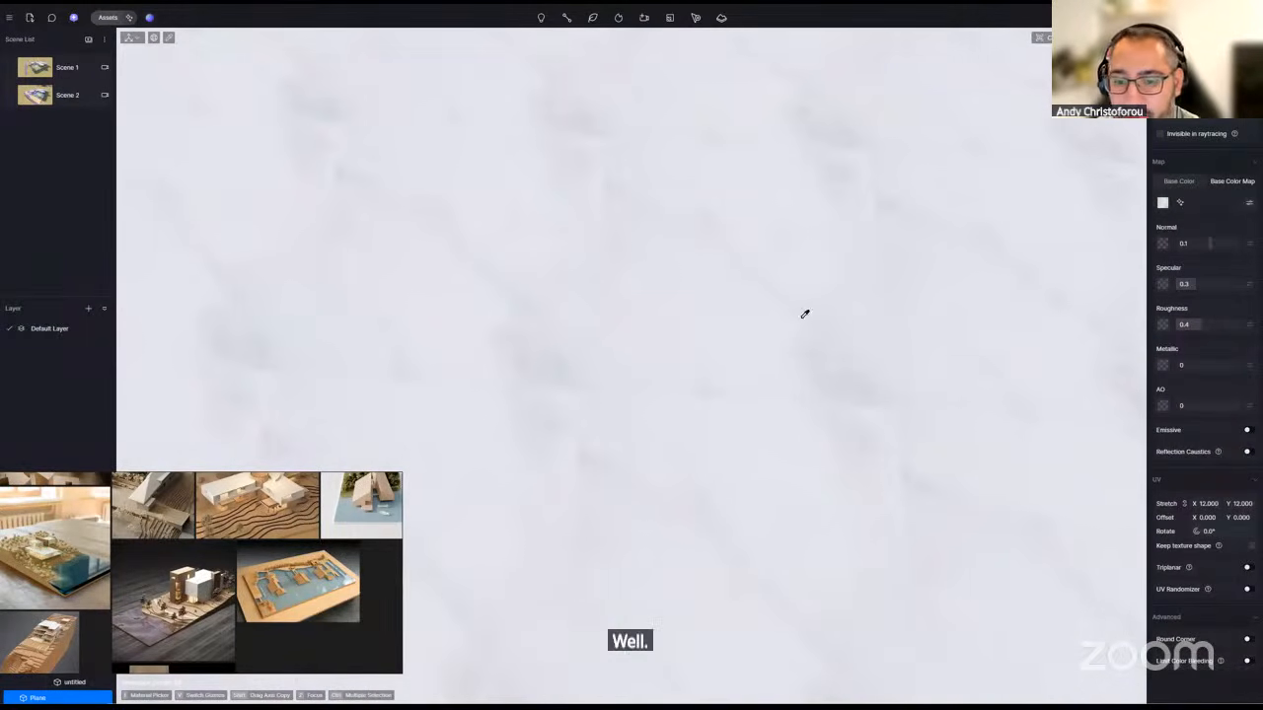
right_drag(821, 331, 825, 326)
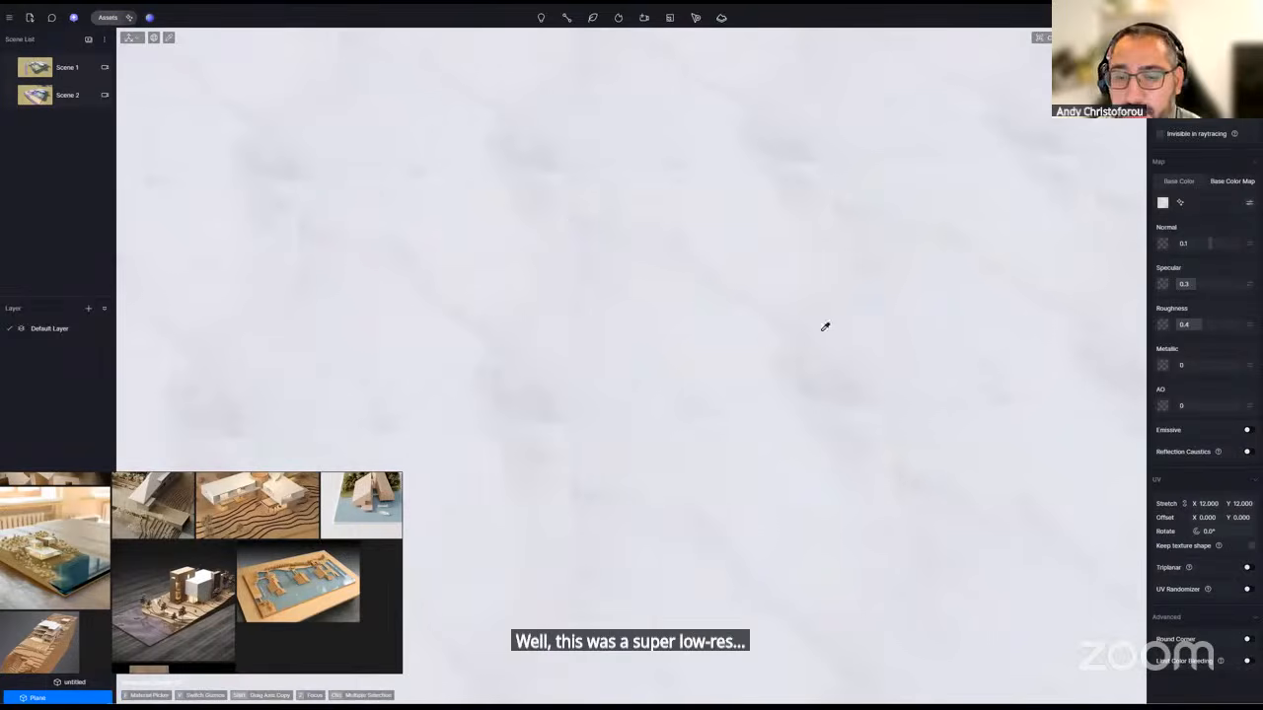
click(1181, 203)
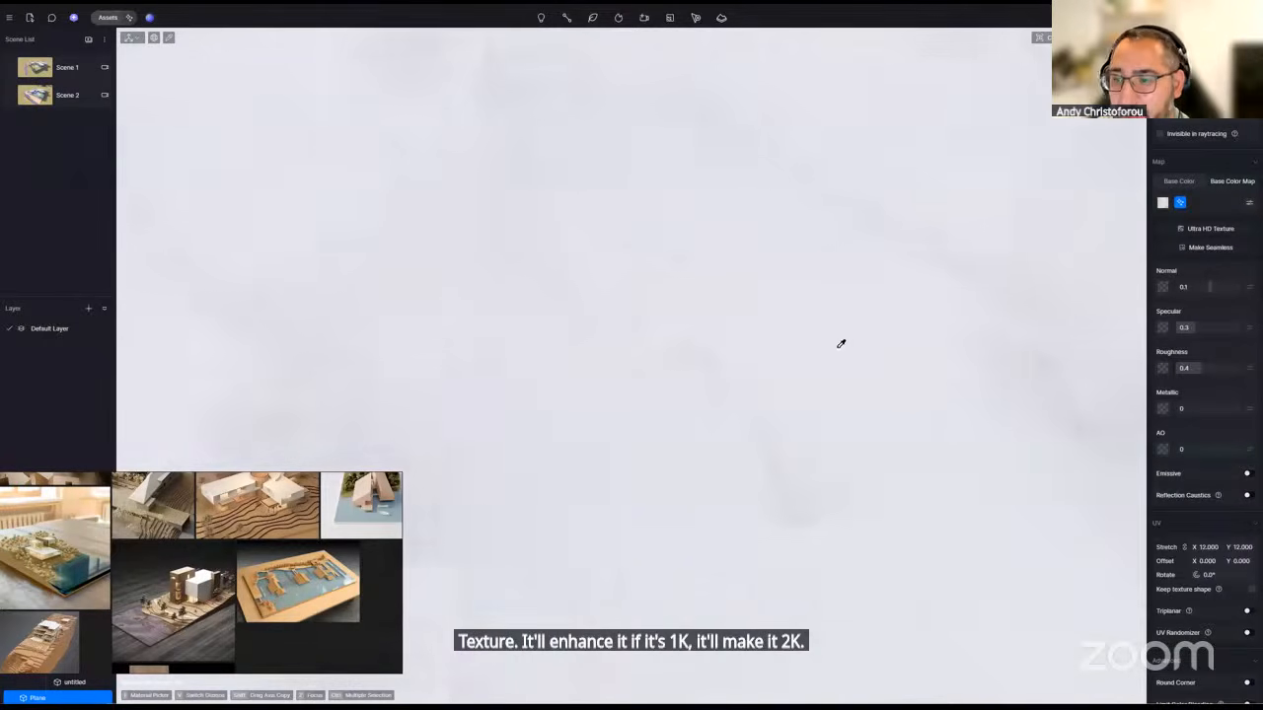
click(1211, 247)
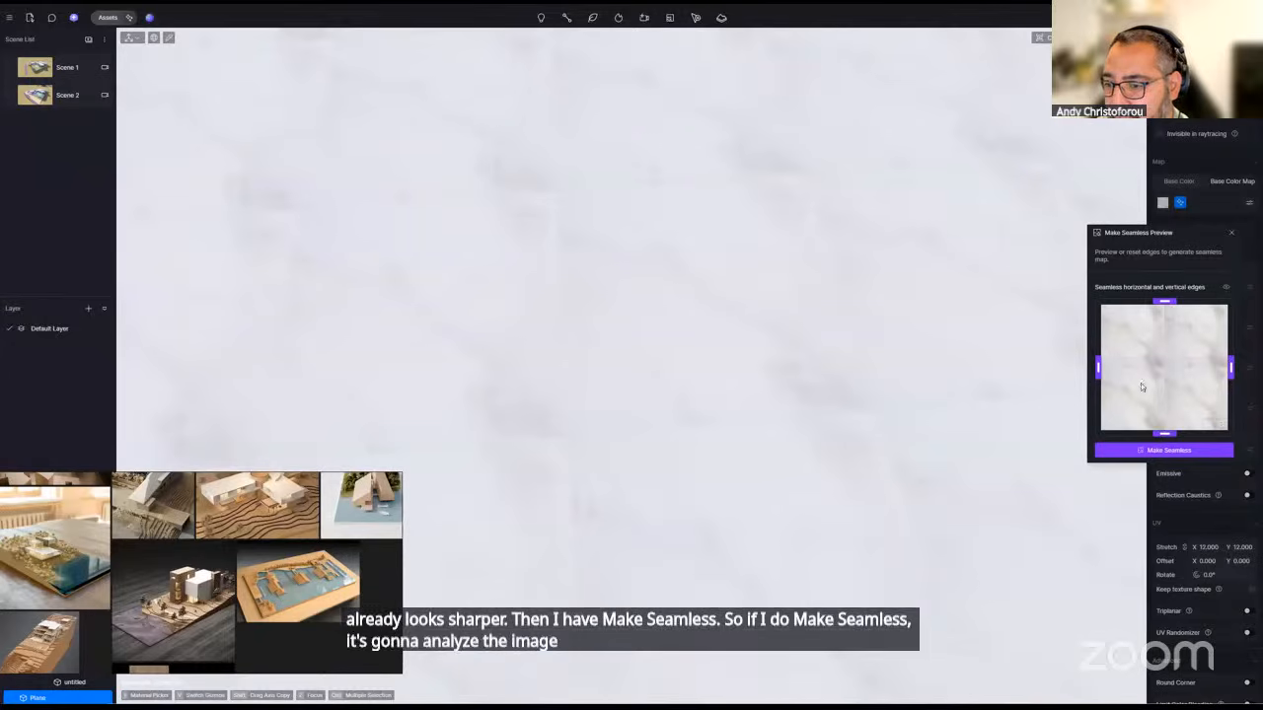
click(1184, 450)
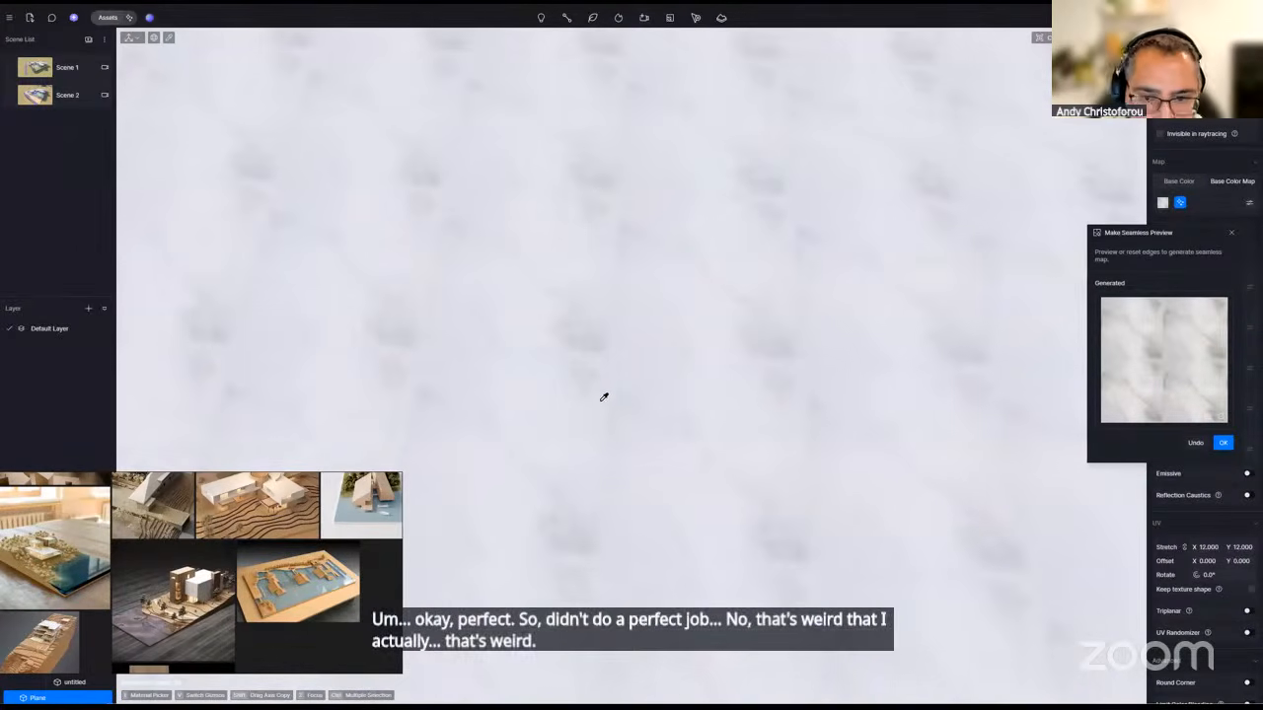
click(1222, 442)
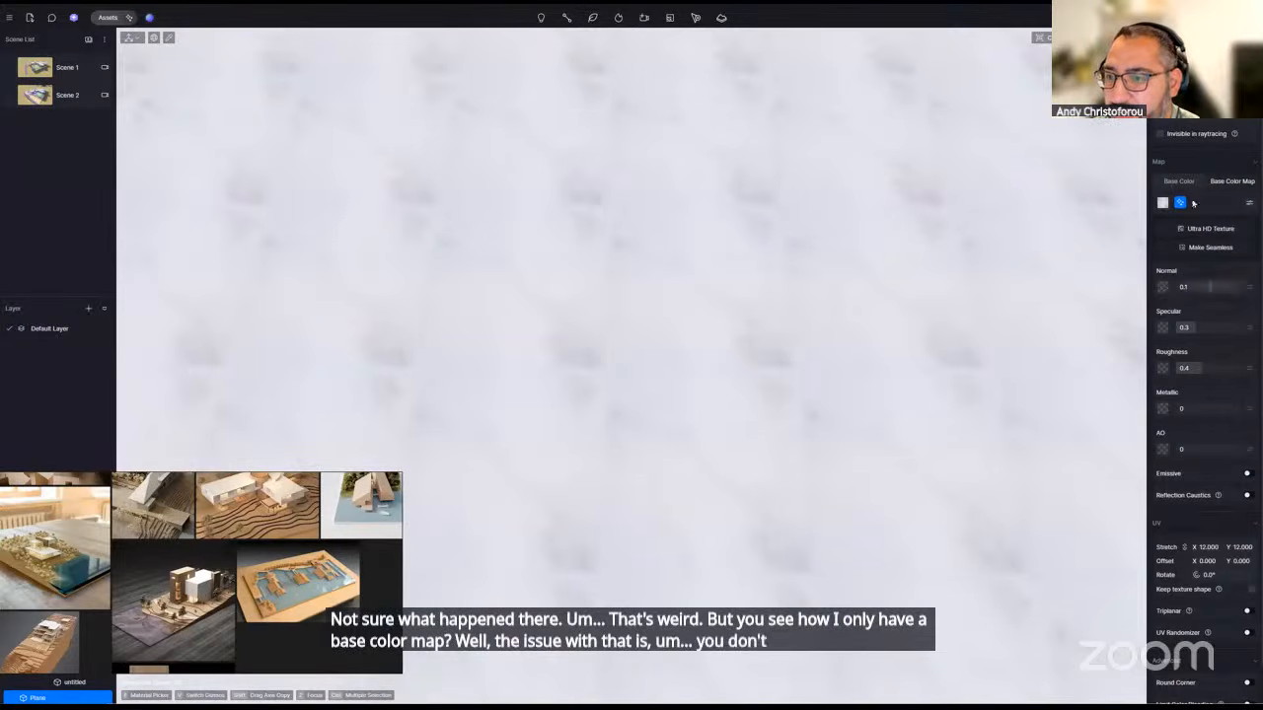
- Generate normal, roughness and AO maps from the plane's marble base color map with the AI map generation tool
mouse_move(1182, 204)
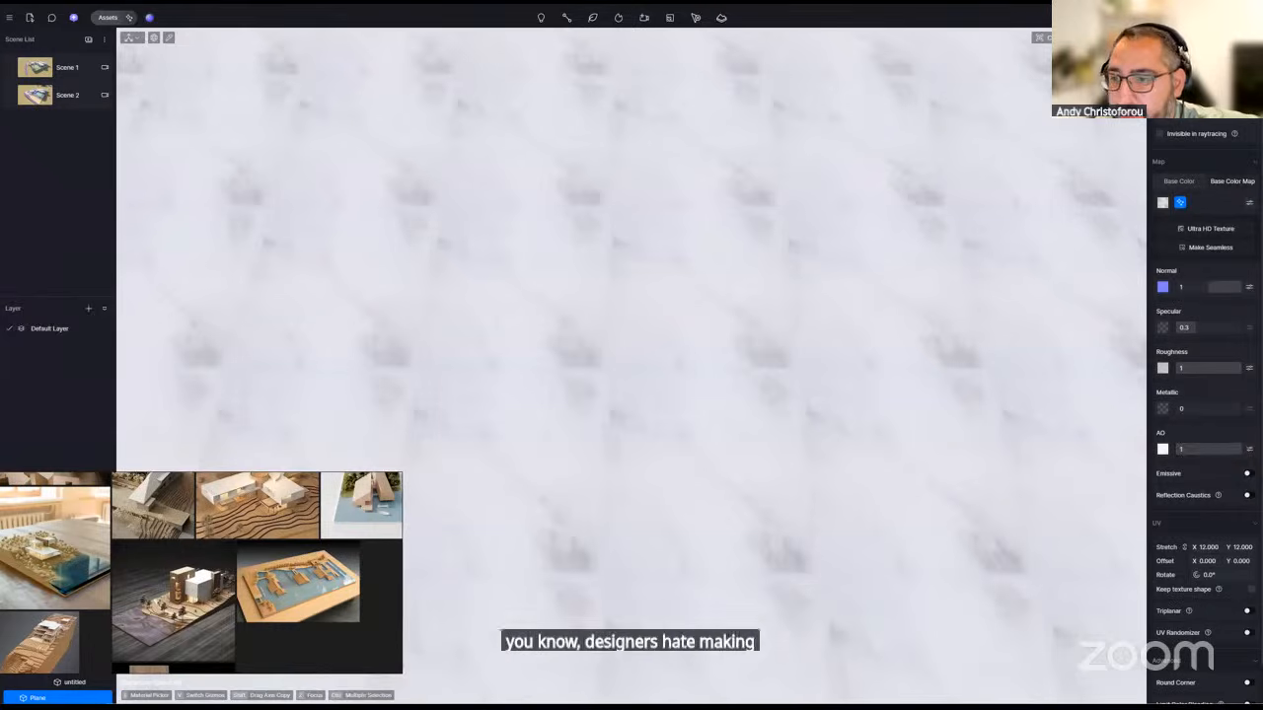
scroll(702, 340, down, 5)
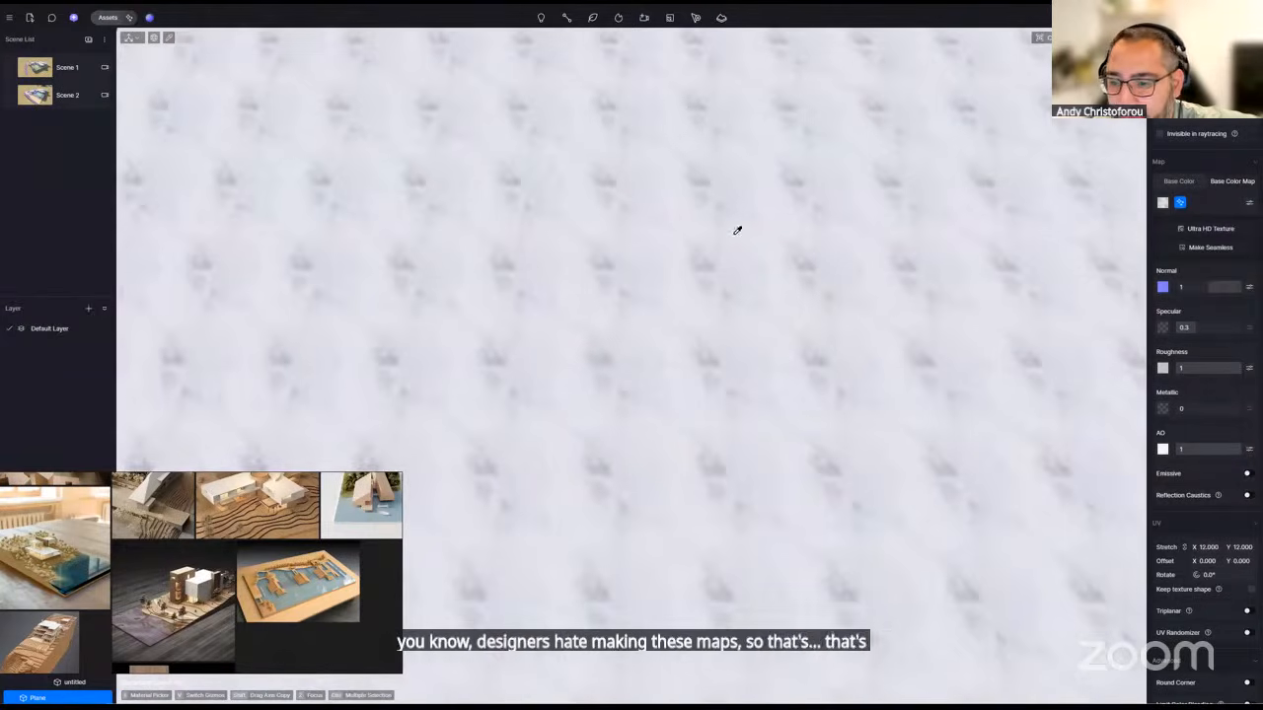
scroll(904, 375, down, 5)
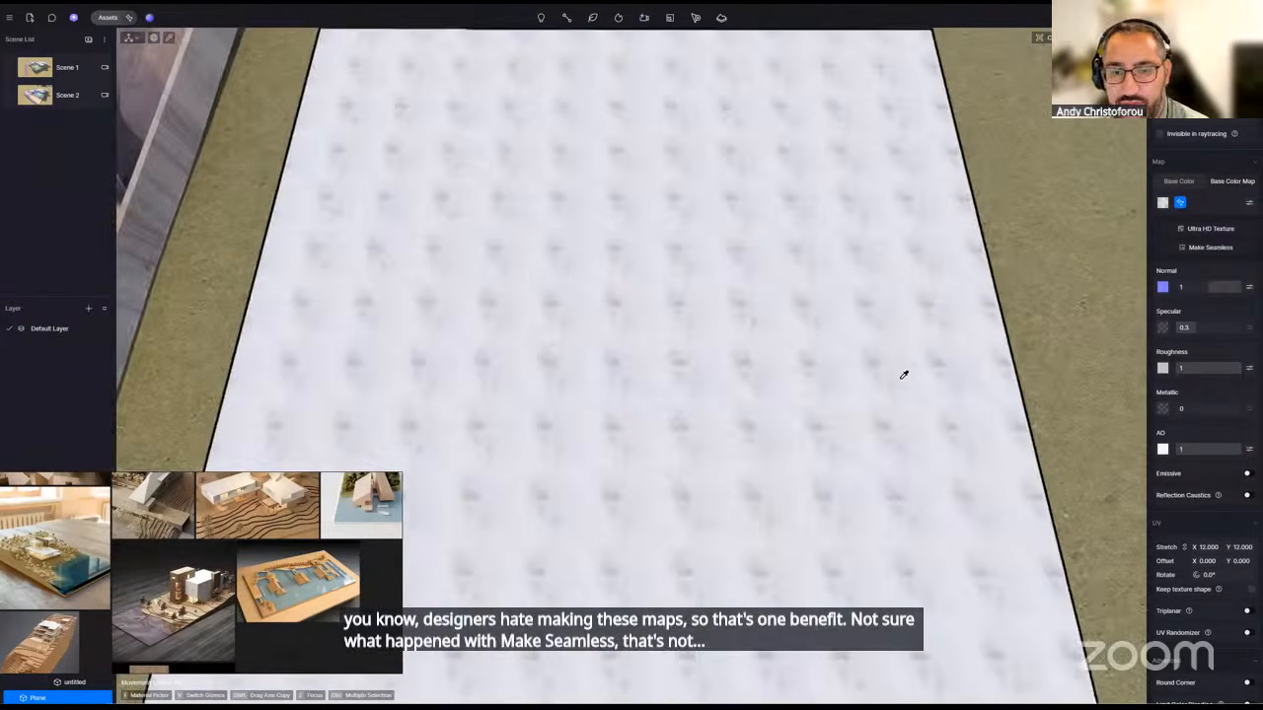
scroll(903, 375, down, 3)
click(876, 355)
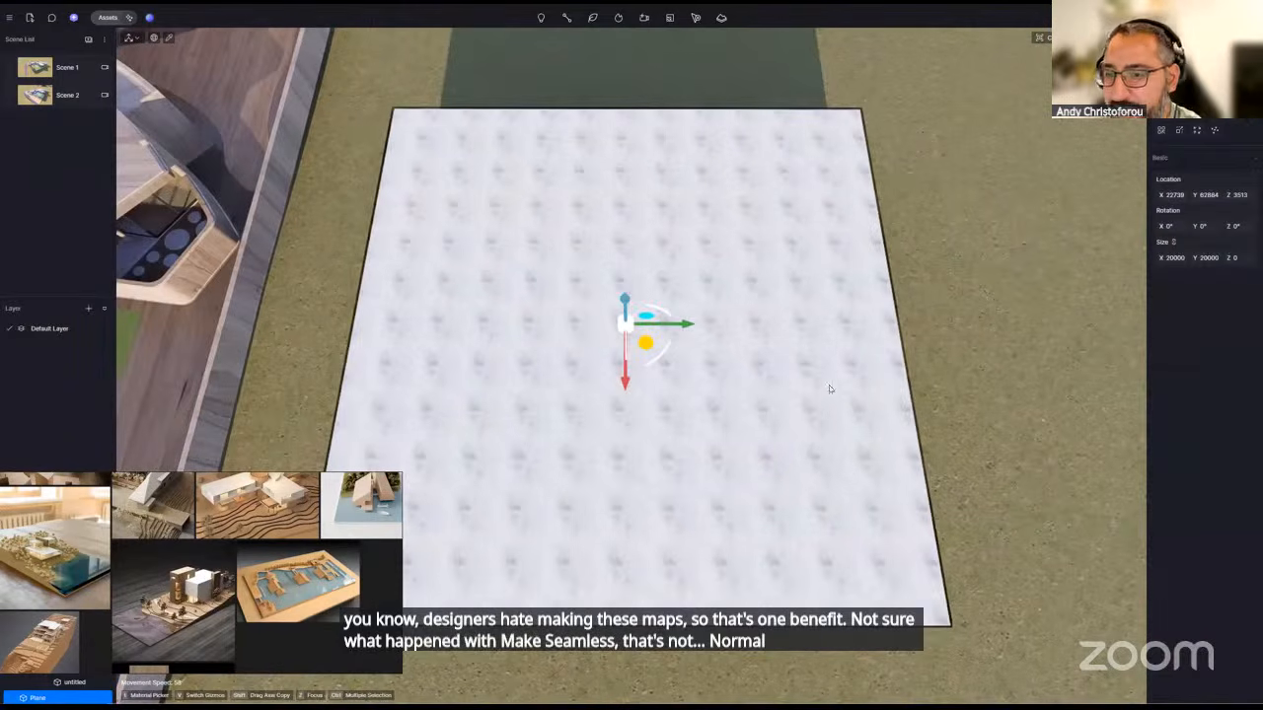
alt+click(801, 373)
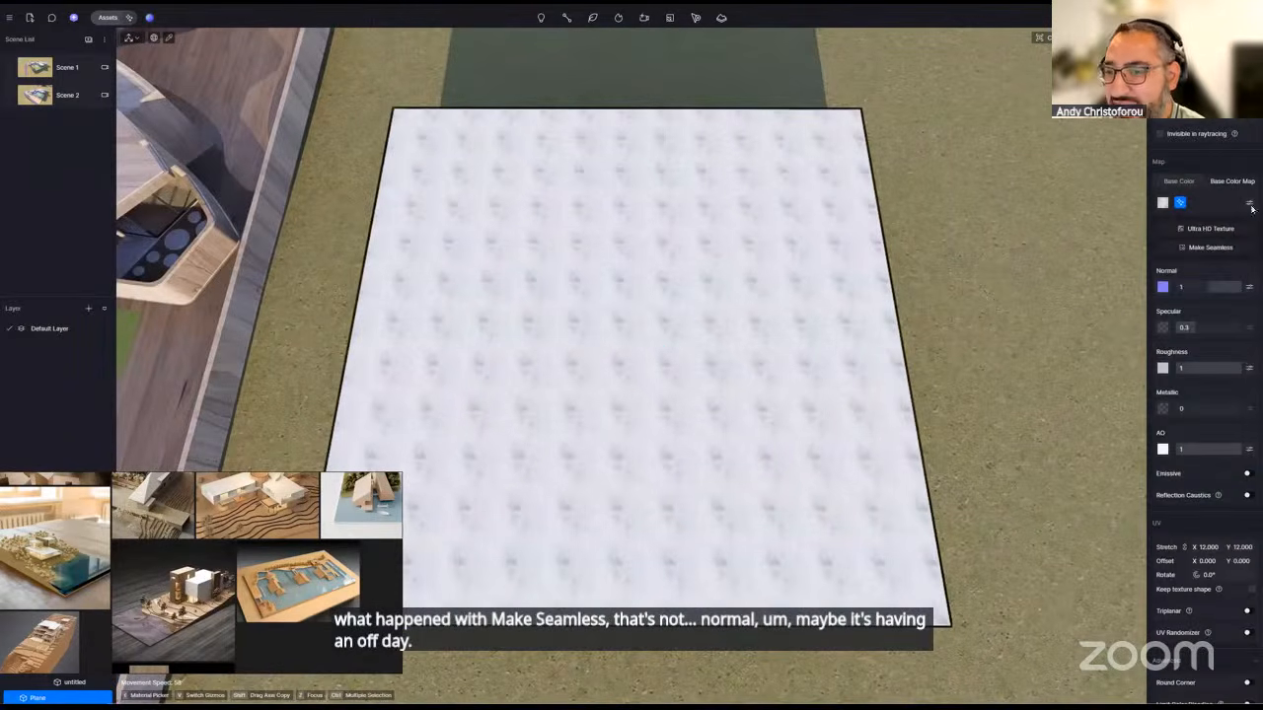
key(Escape)
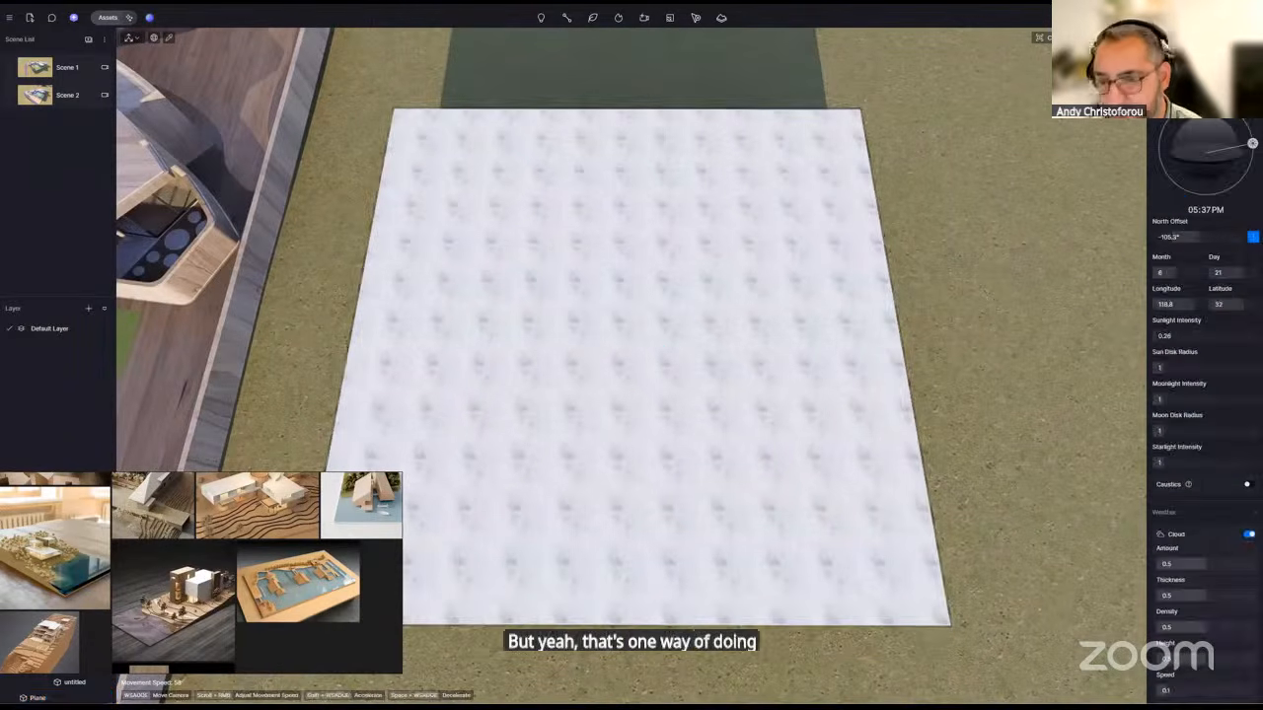
alt+click(851, 338)
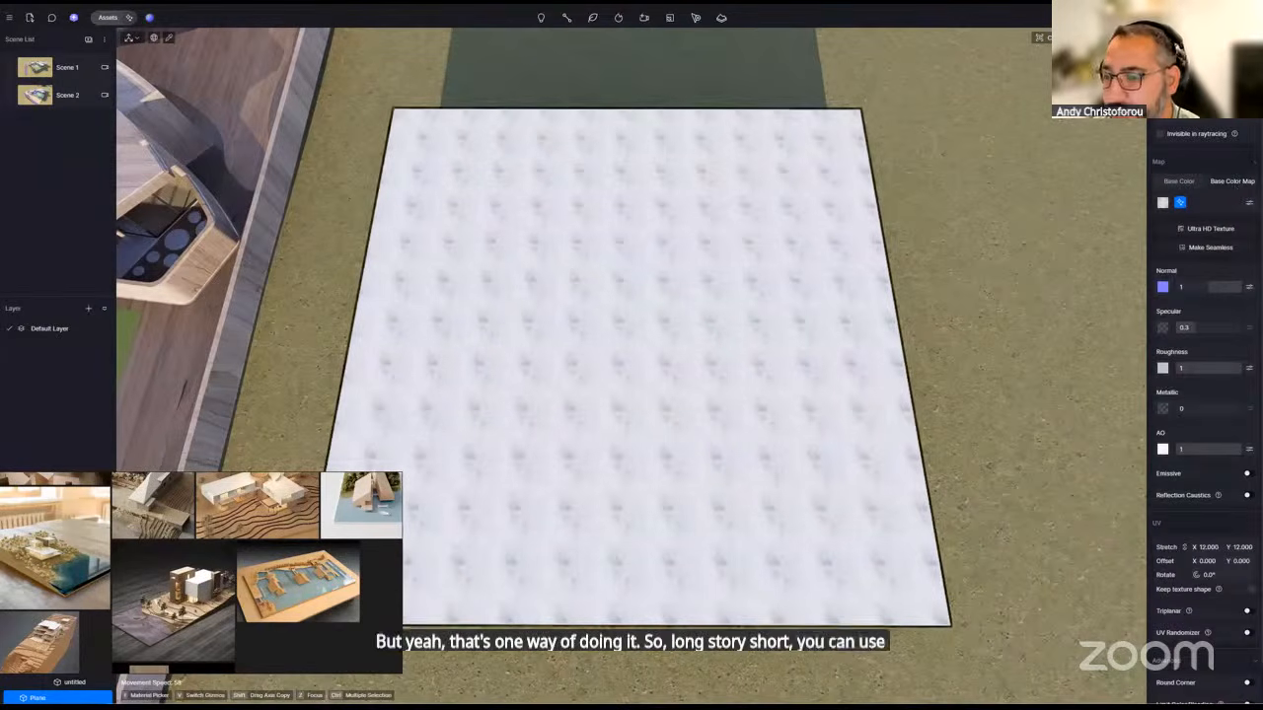
key(Escape)
click(771, 280)
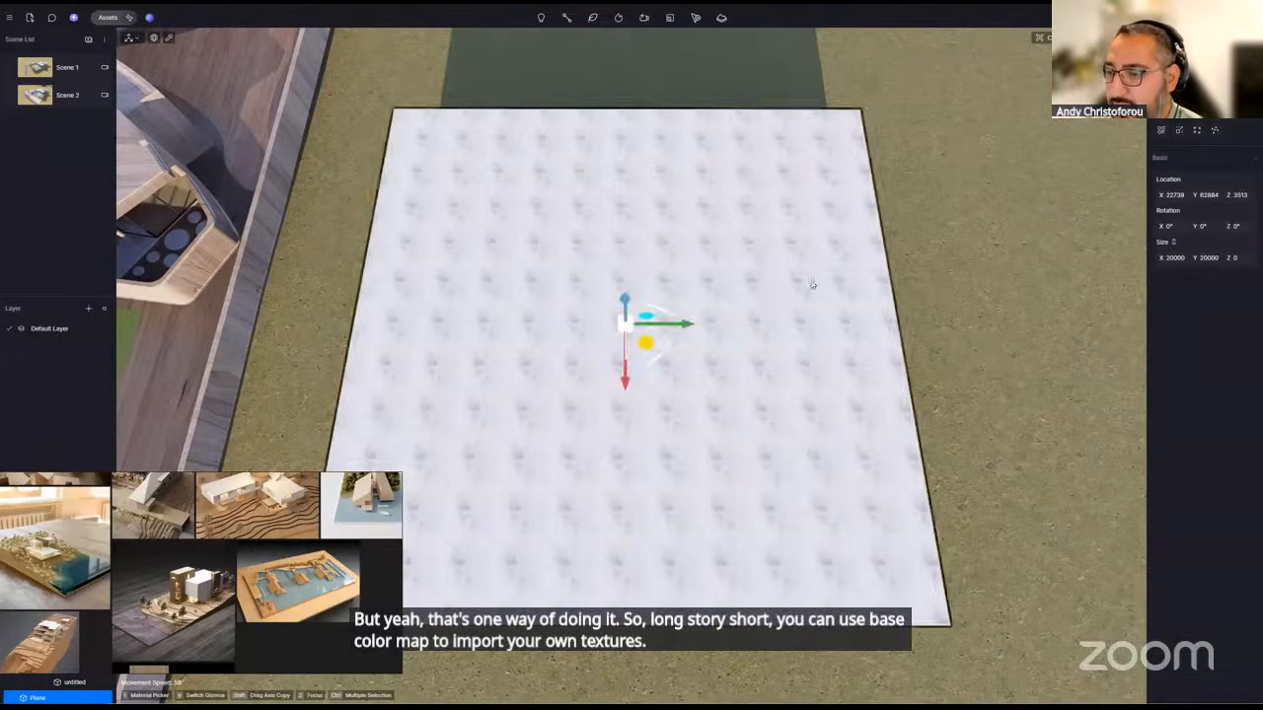
key(Delete)
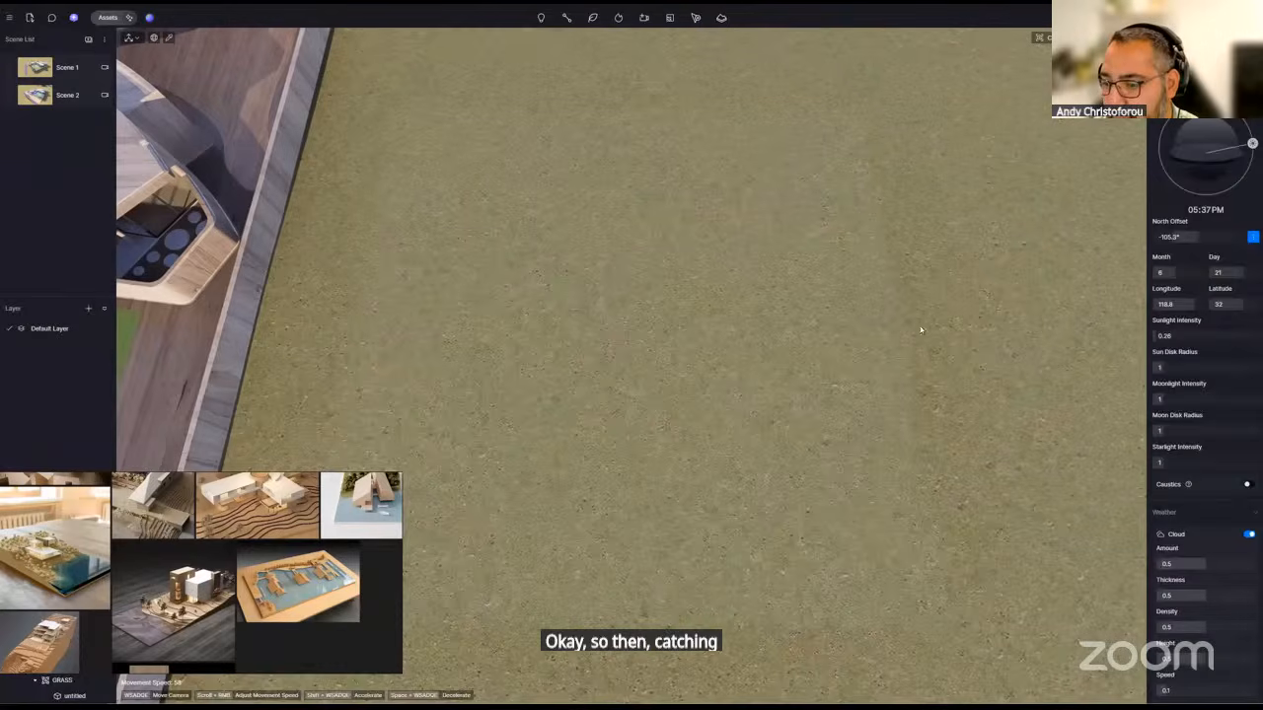
key(ctrl+z)
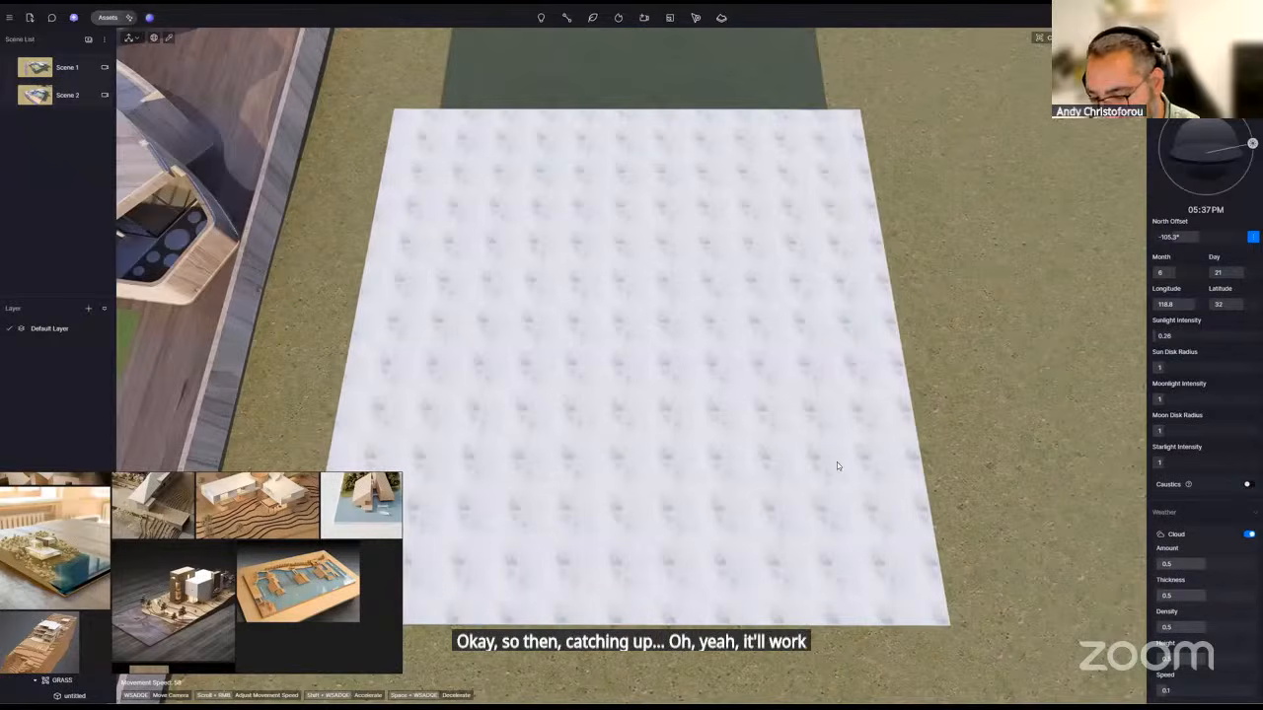
- Enable Triplanar and UV Randomizer on the plane's marble material and set its UV stretch to 0.1 in X and Y
click(831, 415)
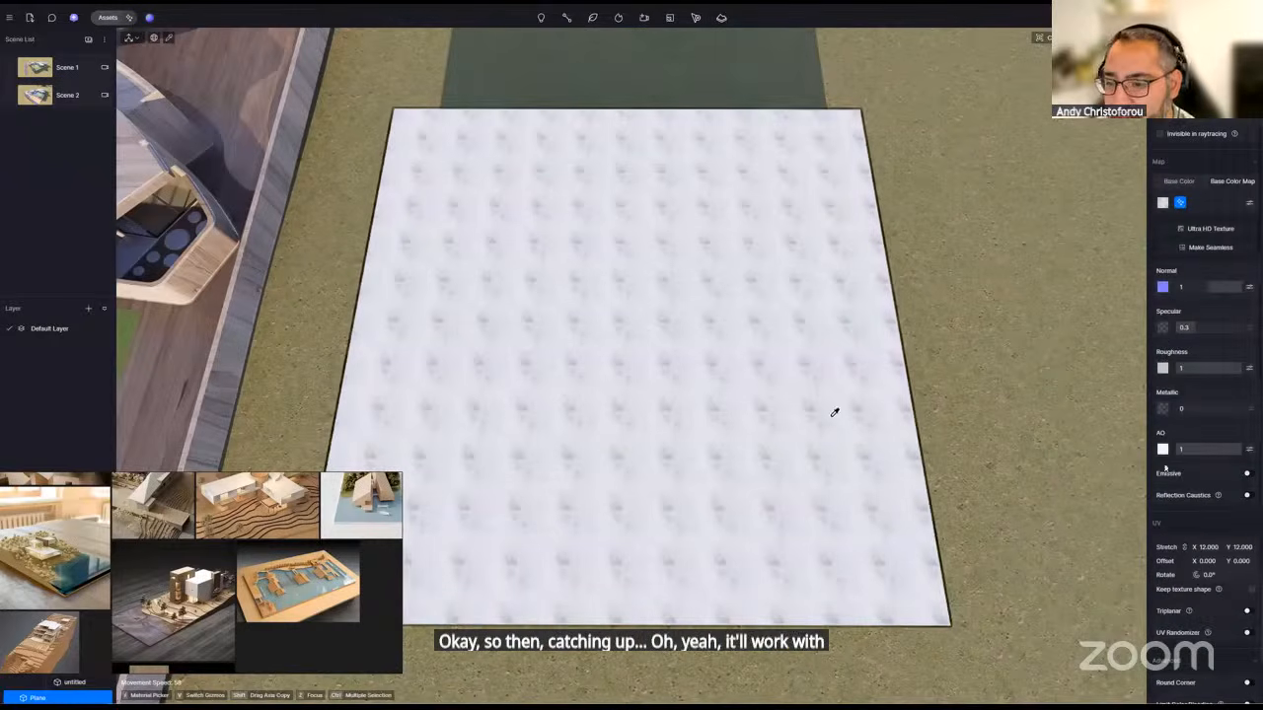
click(1247, 612)
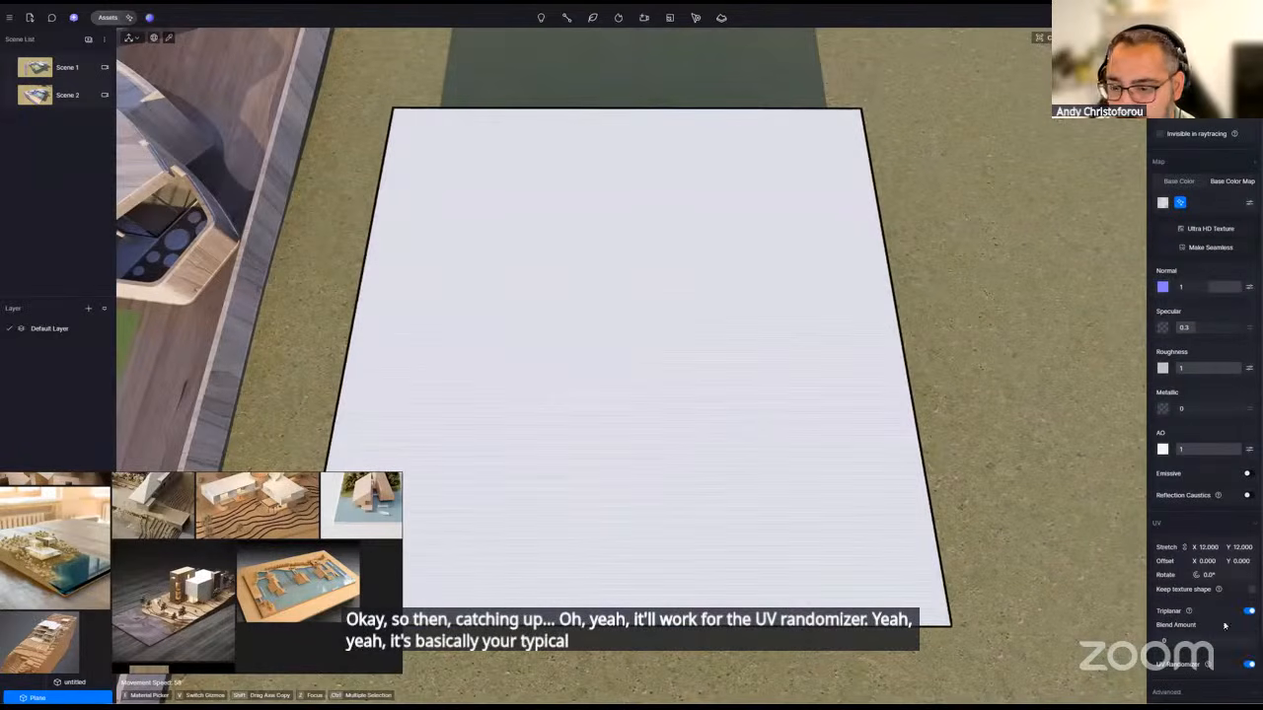
click(1205, 548)
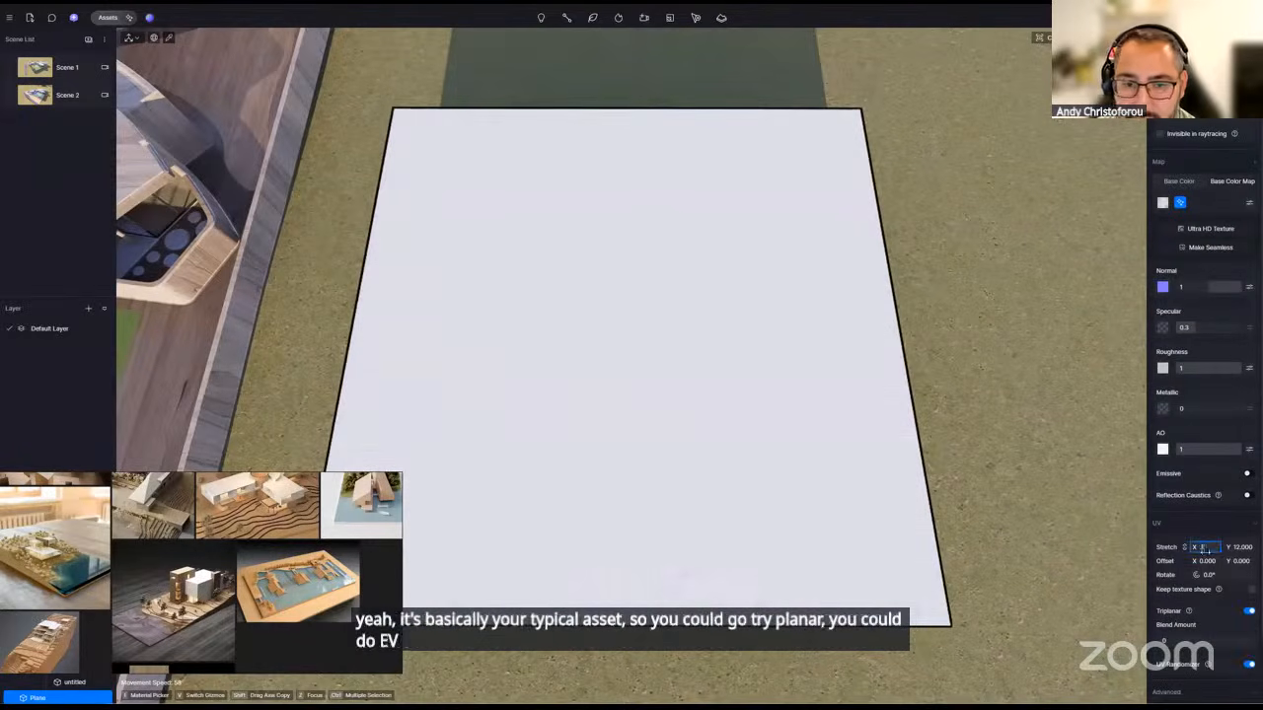
text(.1)
key(Return)
scroll(836, 450, up, 5)
scroll(817, 400, down, 2)
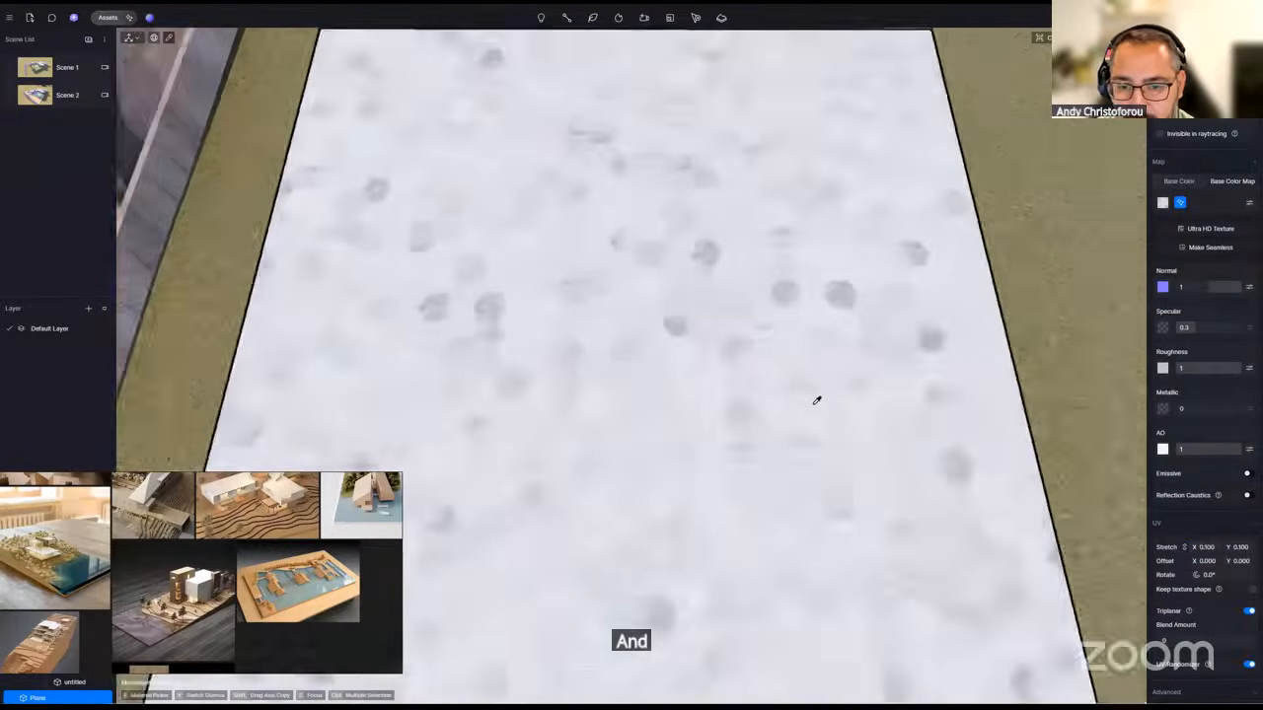
- Set the UV stretch of the plane's marble material to 0.3 in X and Y
scroll(816, 401, up, 5)
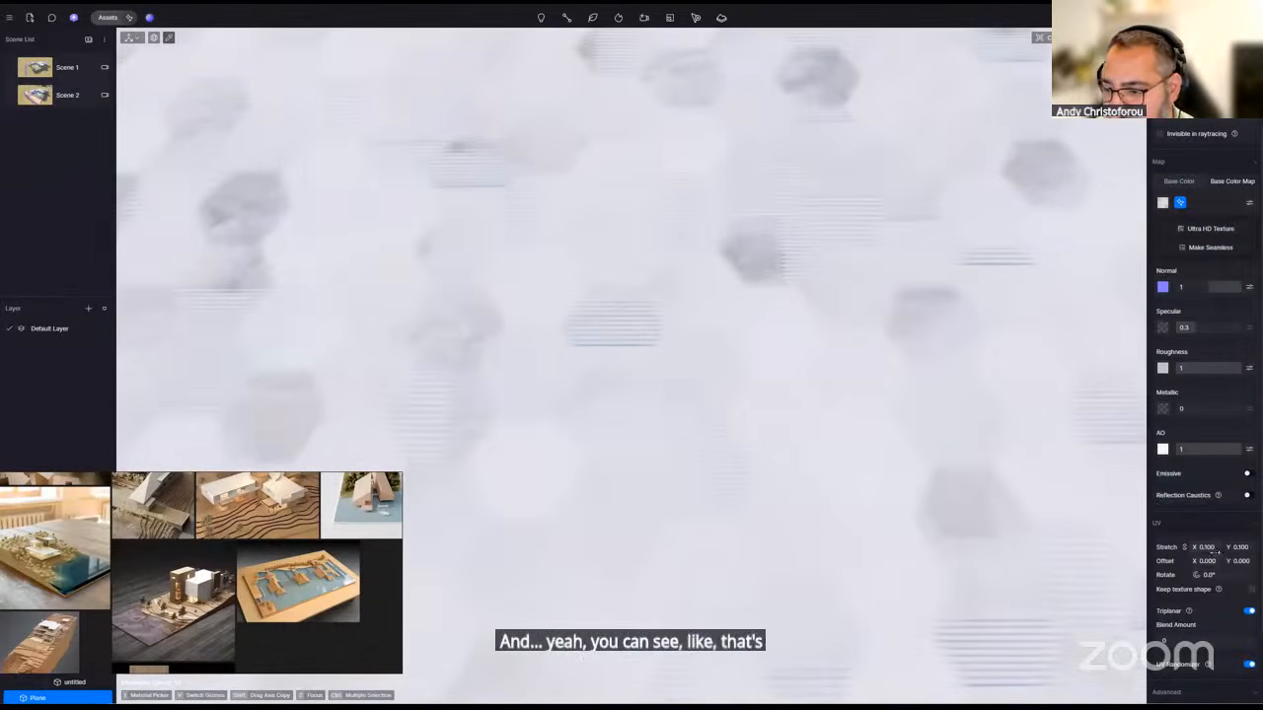
click(1216, 551)
text(.3)
key(Return)
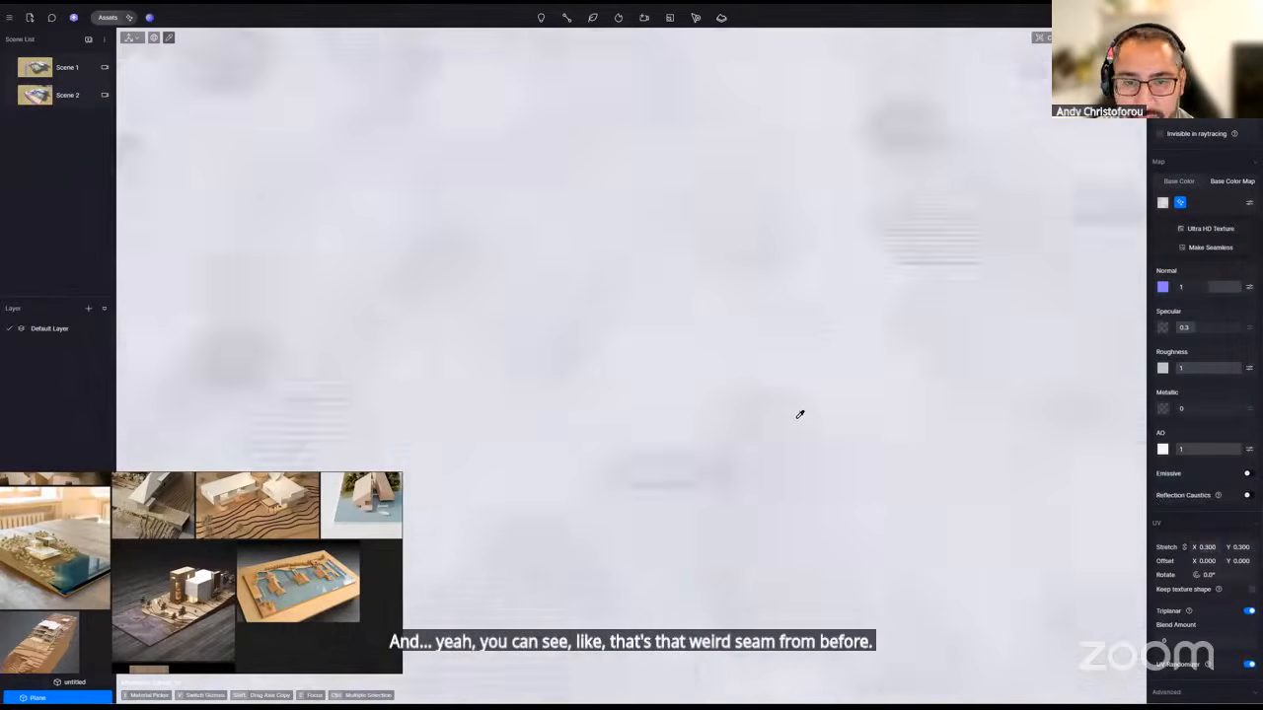
scroll(799, 408, down, 3)
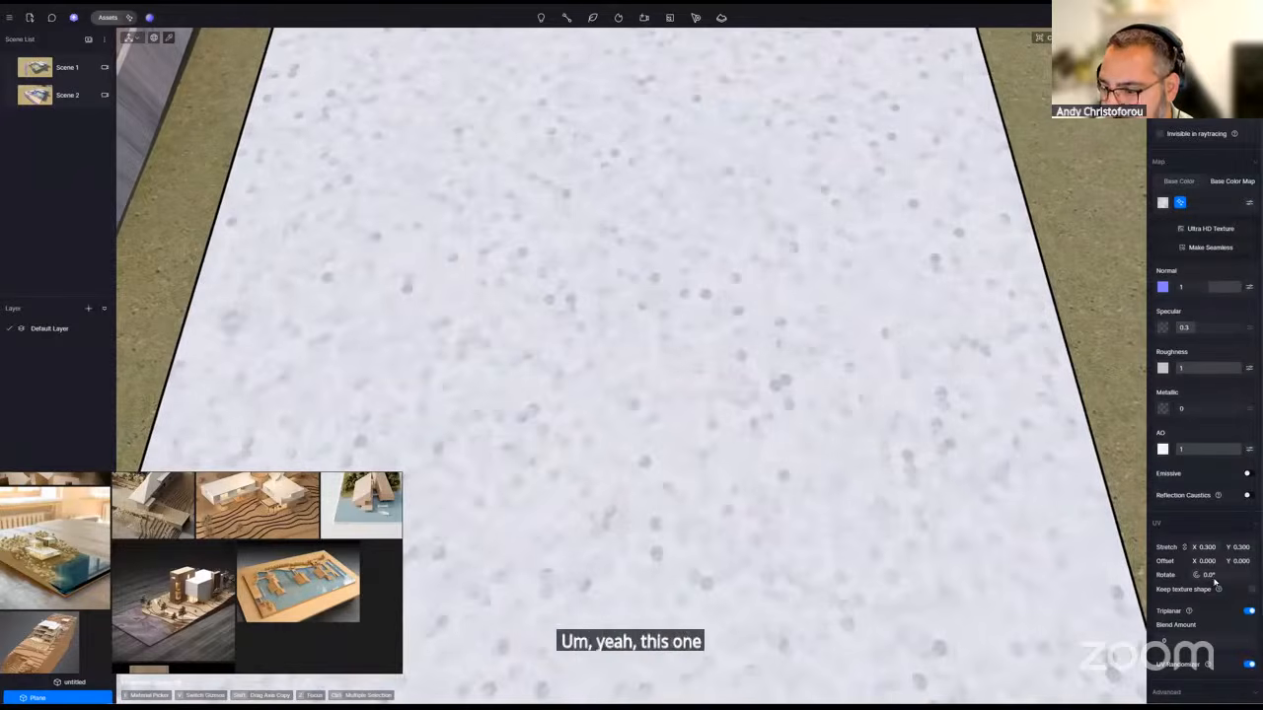
- Turn off Triplanar and UV Randomizer for the marble material, and delete the test plane beside the house model
click(1249, 611)
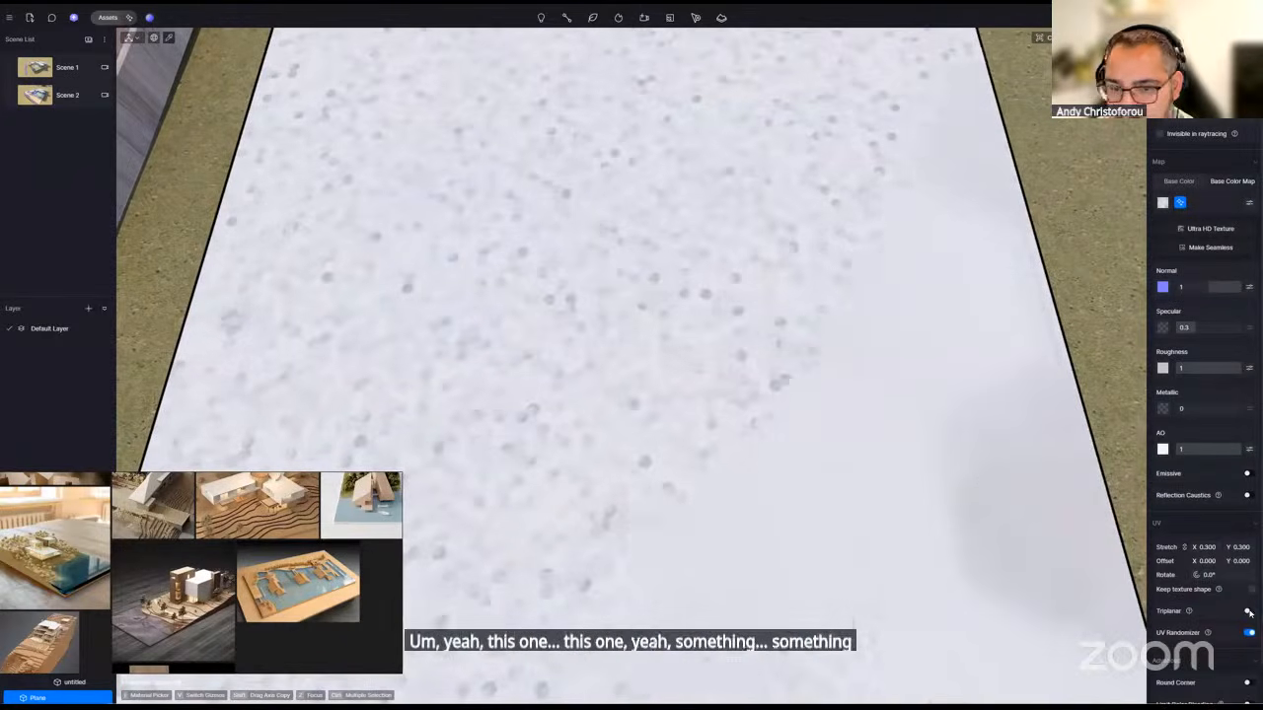
scroll(798, 349, down, 3)
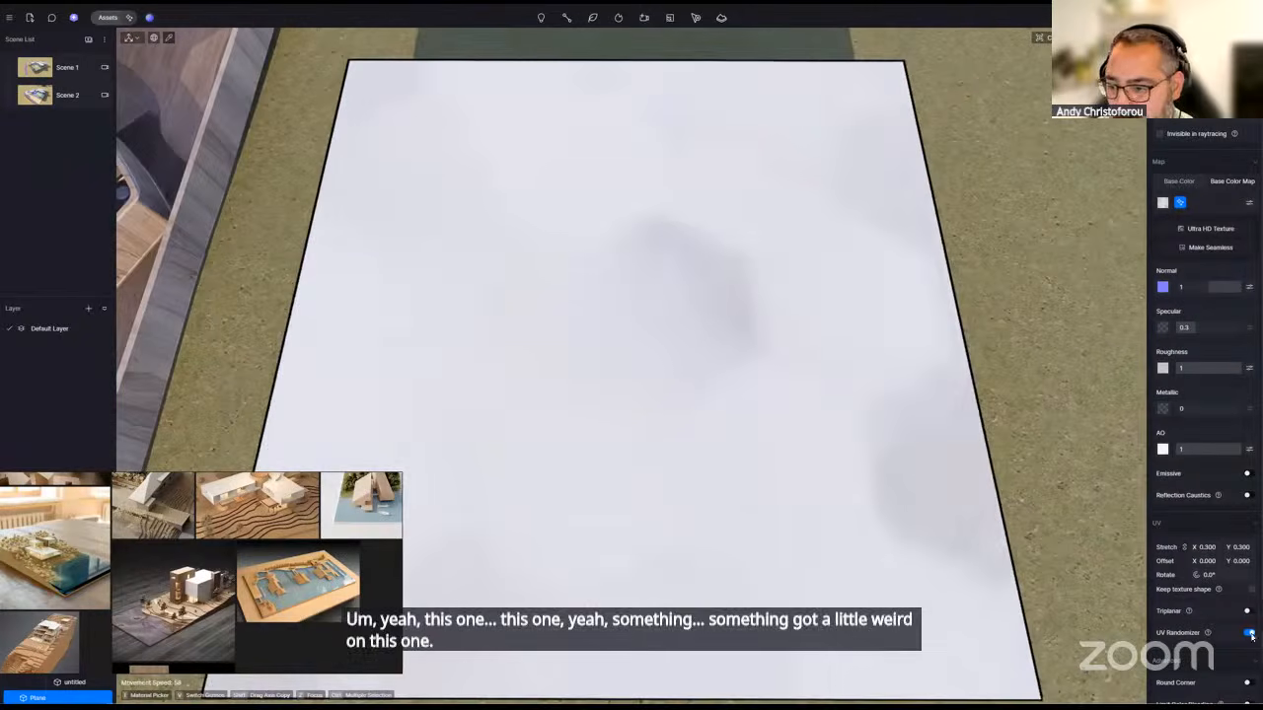
click(645, 300)
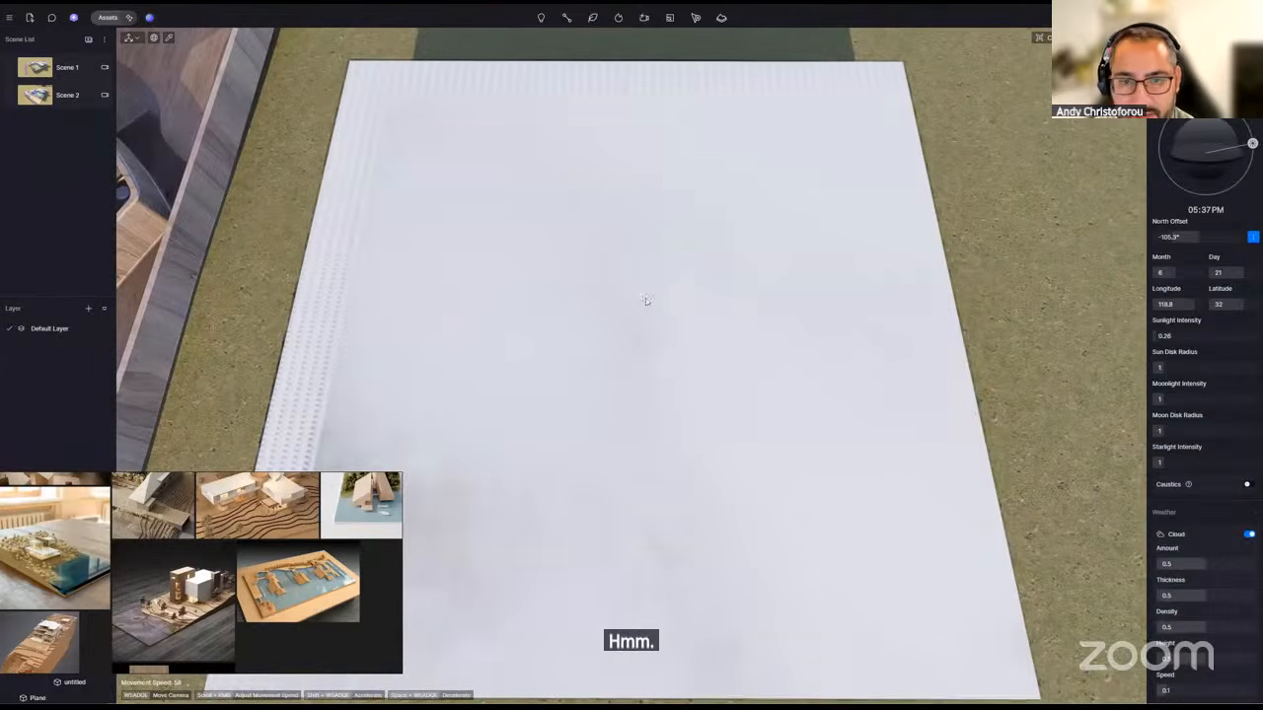
key(Delete)
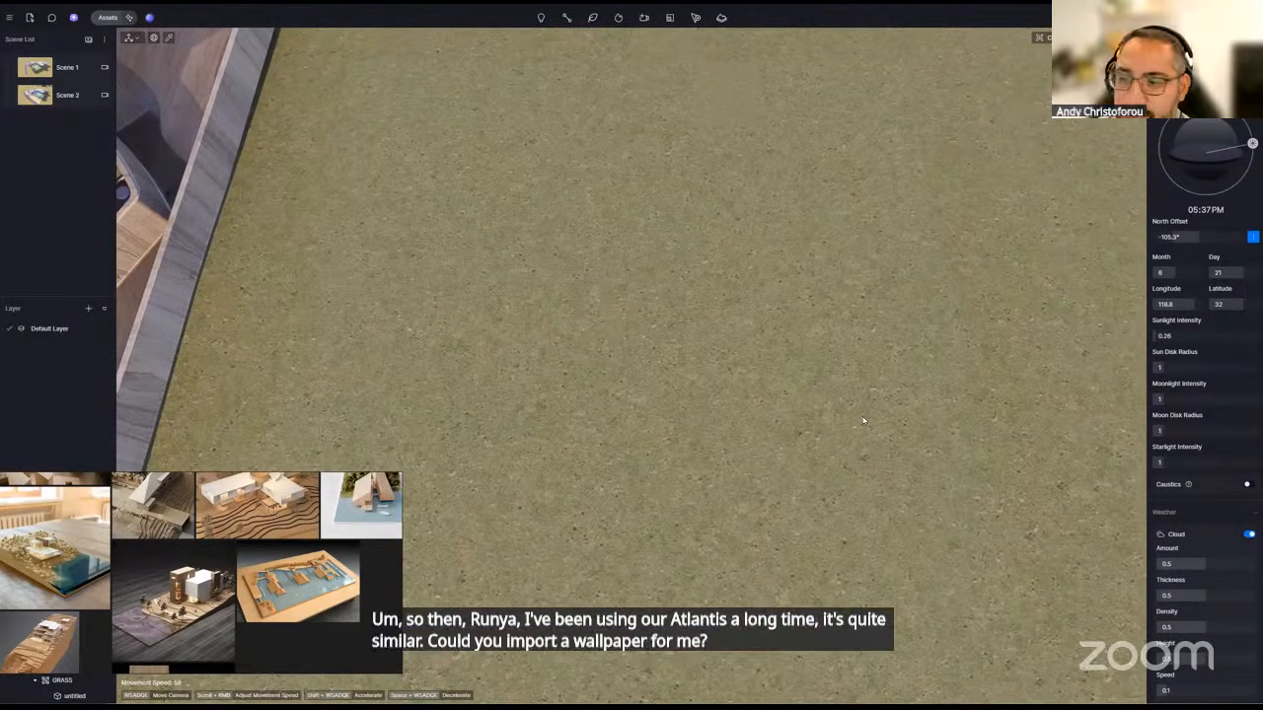
- Save the house model project
scroll(863, 420, down, 2)
scroll(580, 374, down, 3)
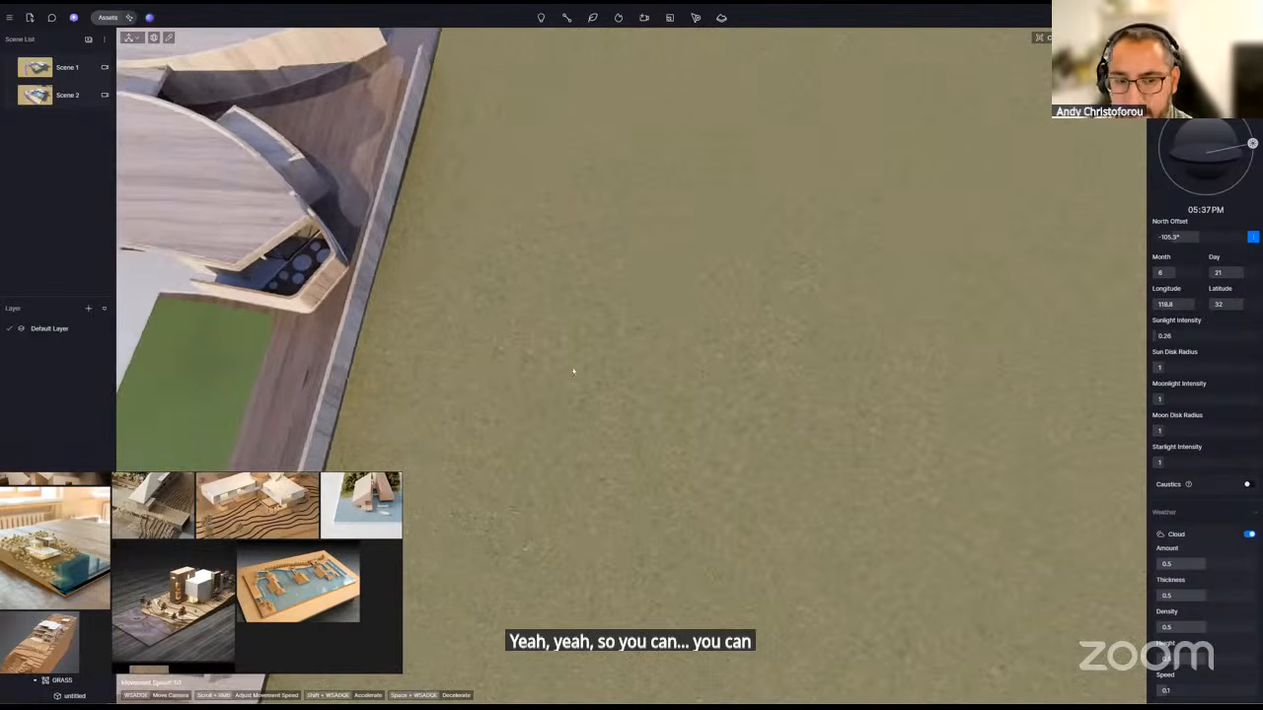
scroll(573, 371, down, 3)
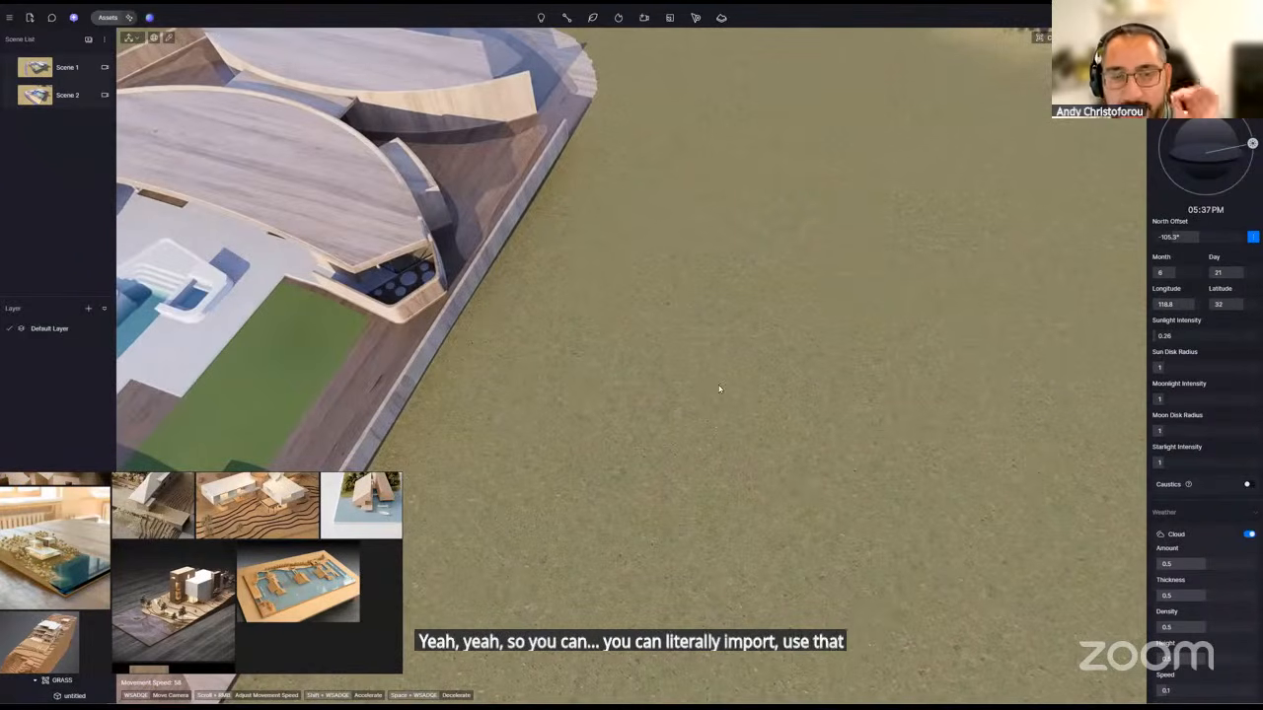
scroll(715, 387, down, 4)
middle_drag(631, 385, 760, 330)
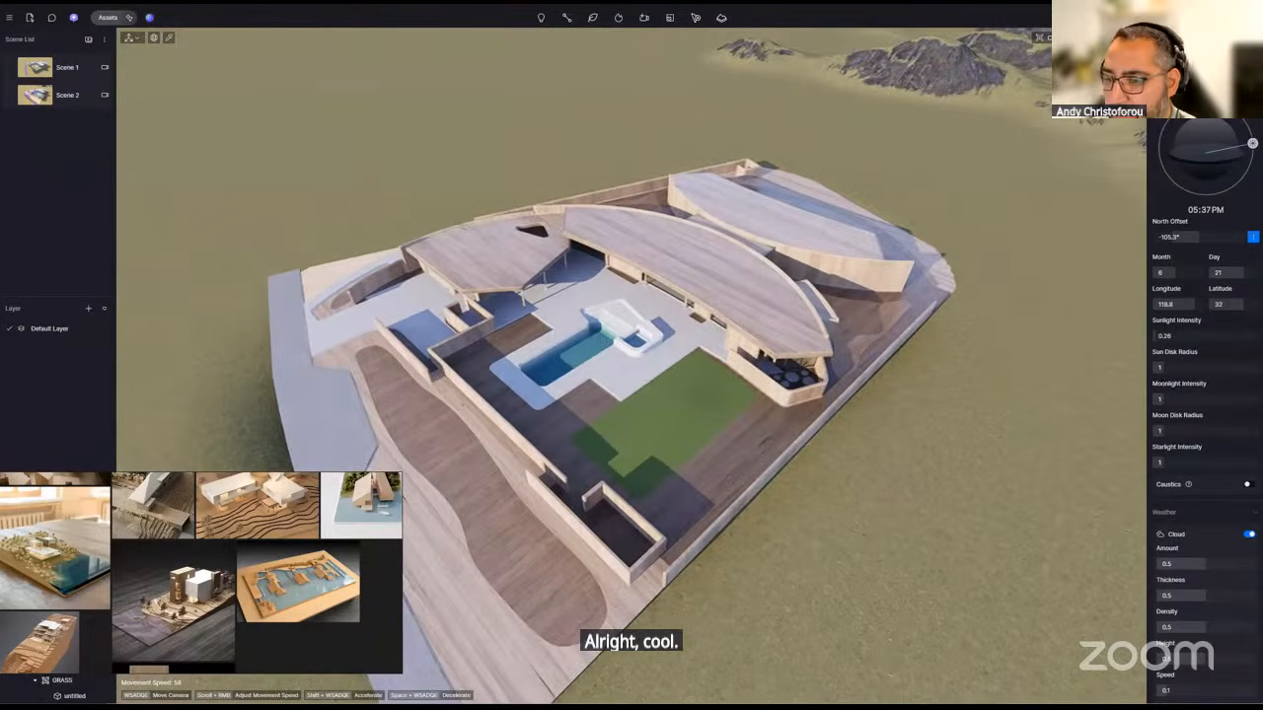
right_drag(632, 365, 690, 375)
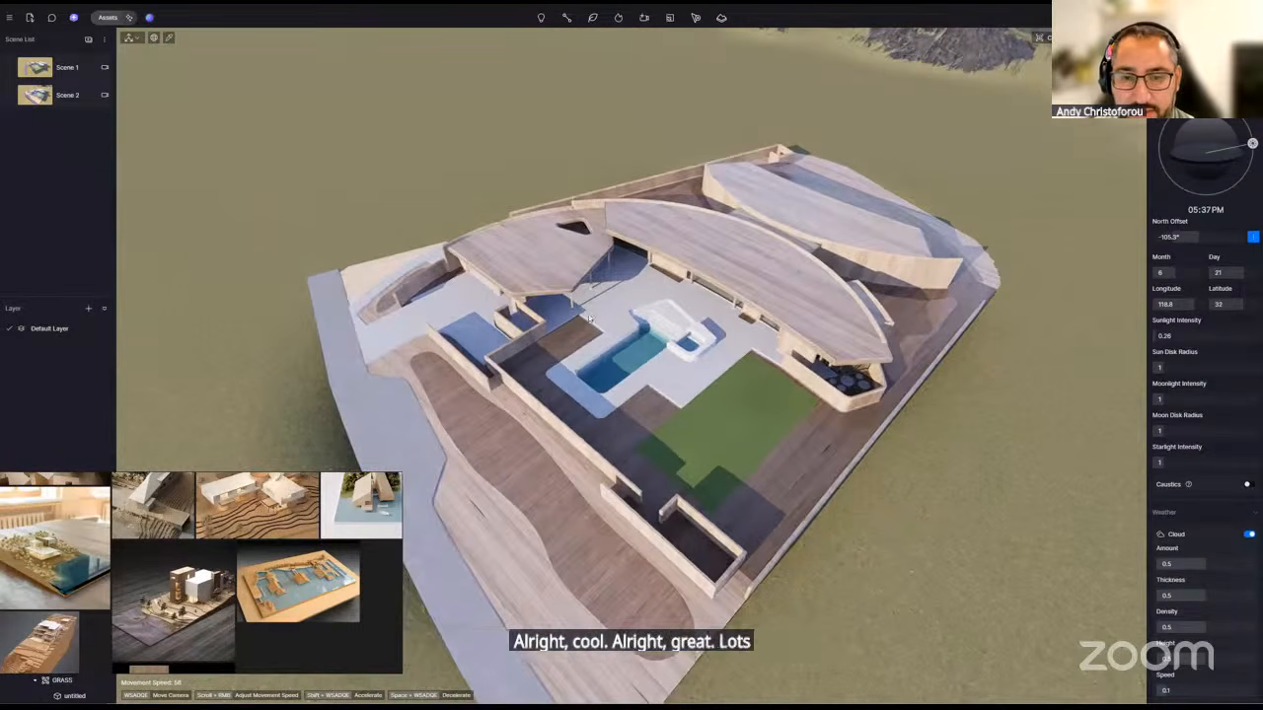
key(ctrl+s)
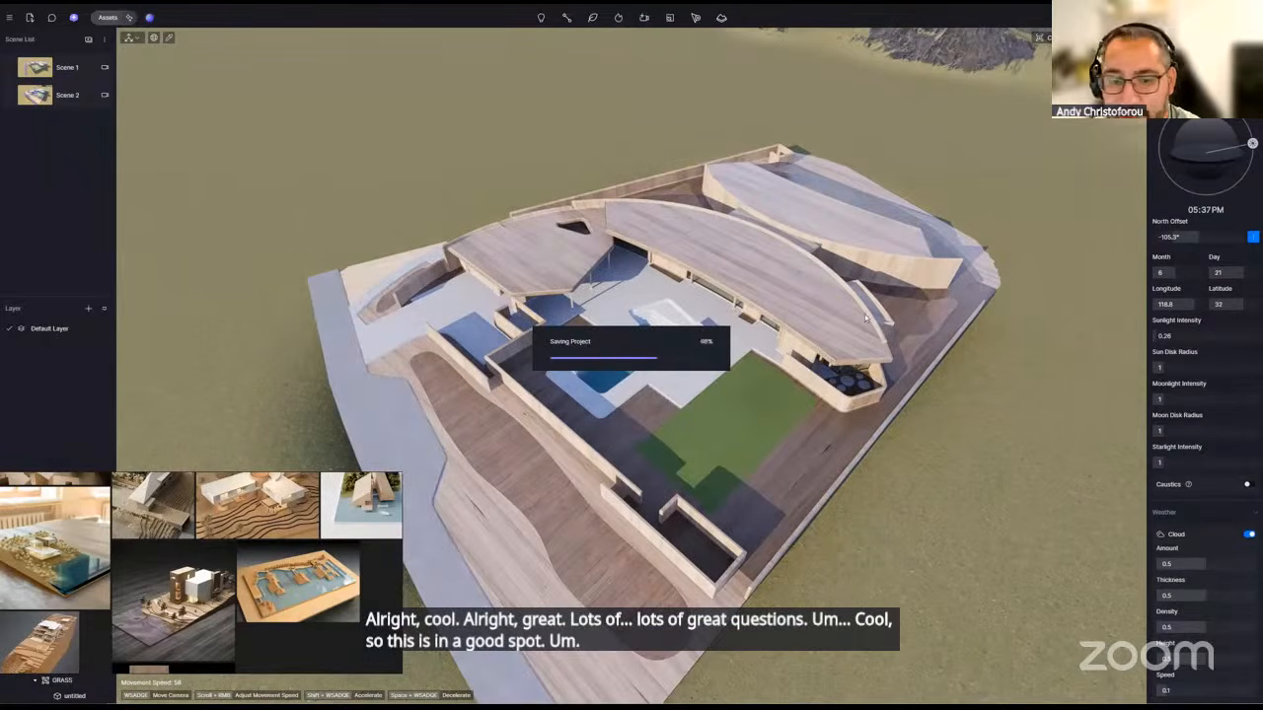
- Move the reference image board clear of the object list and examine how interior lights glow in the architectural model photos
mouse_move(218, 481)
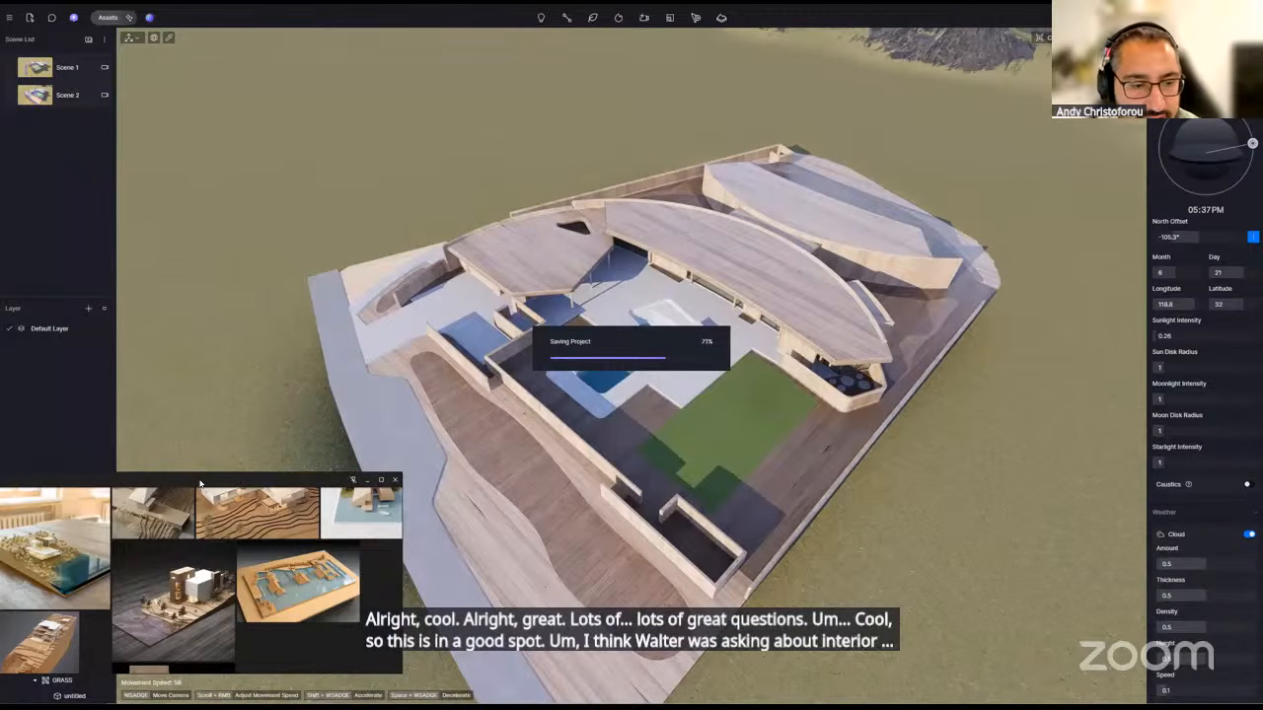
drag(200, 482, 379, 475)
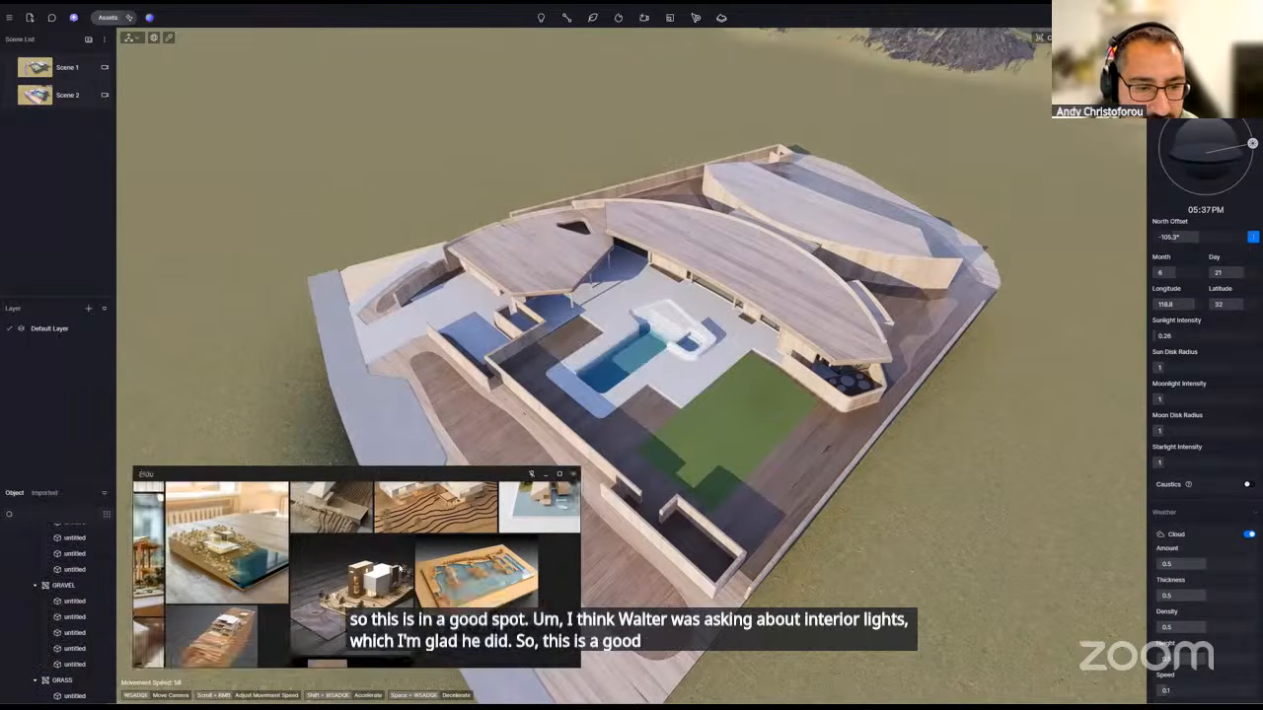
middle_drag(444, 514, 464, 539)
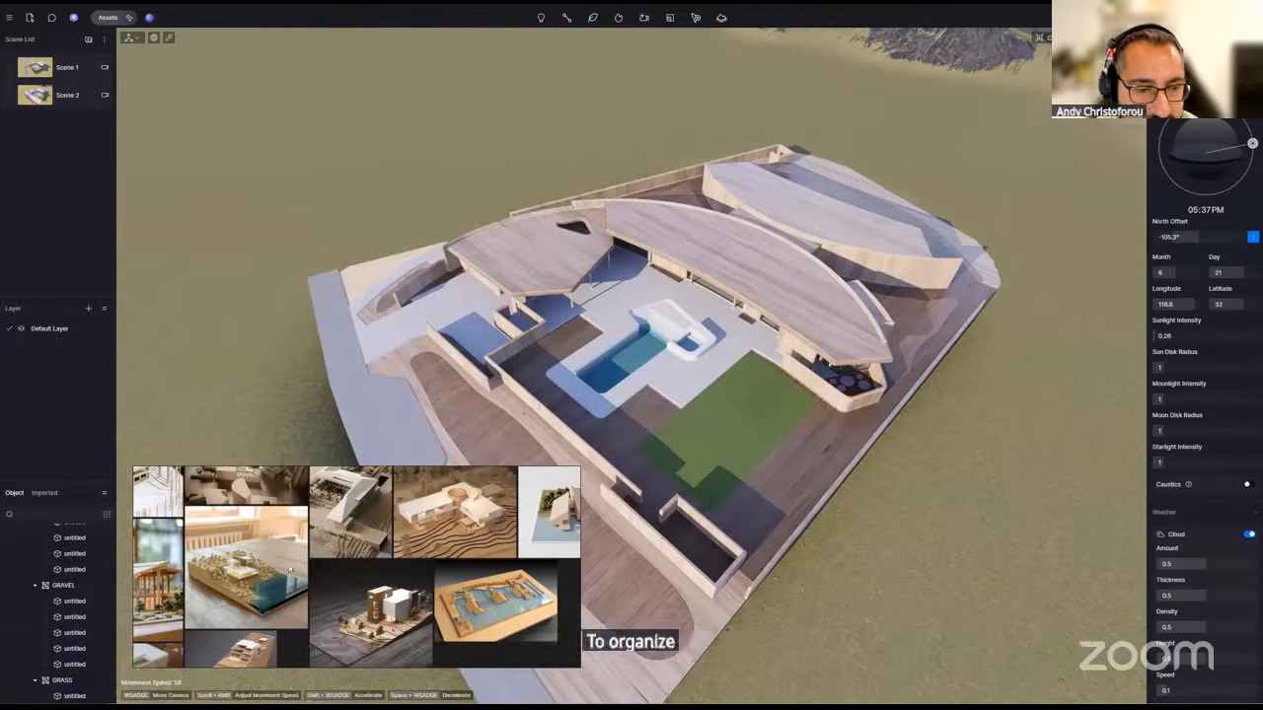
scroll(227, 588, up, 1)
scroll(220, 590, up, 3)
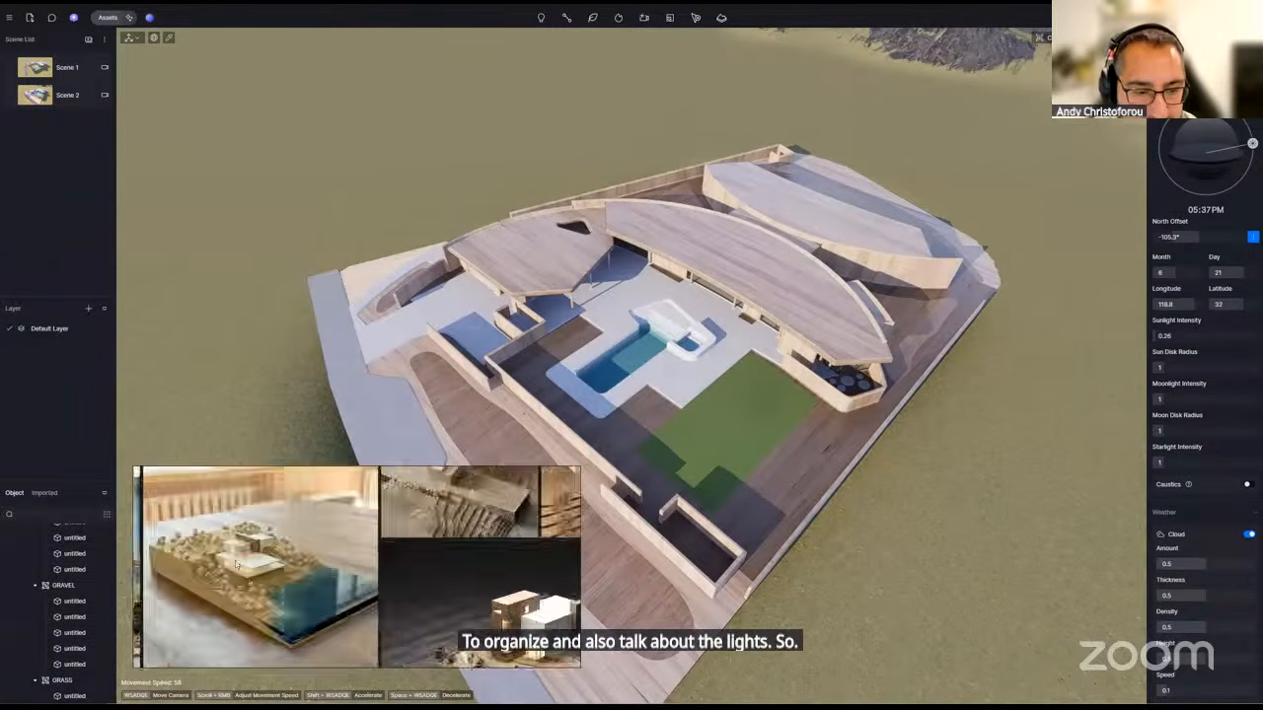
scroll(235, 572, down, 4)
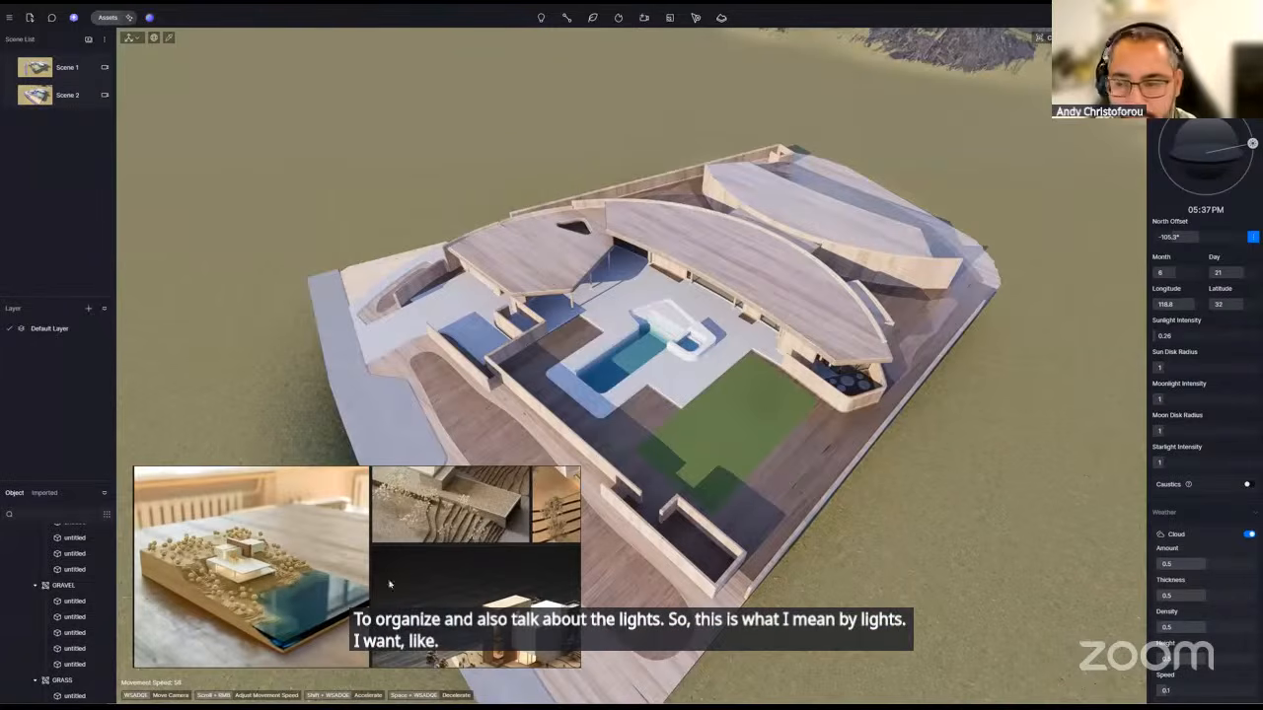
scroll(344, 584, down, 2)
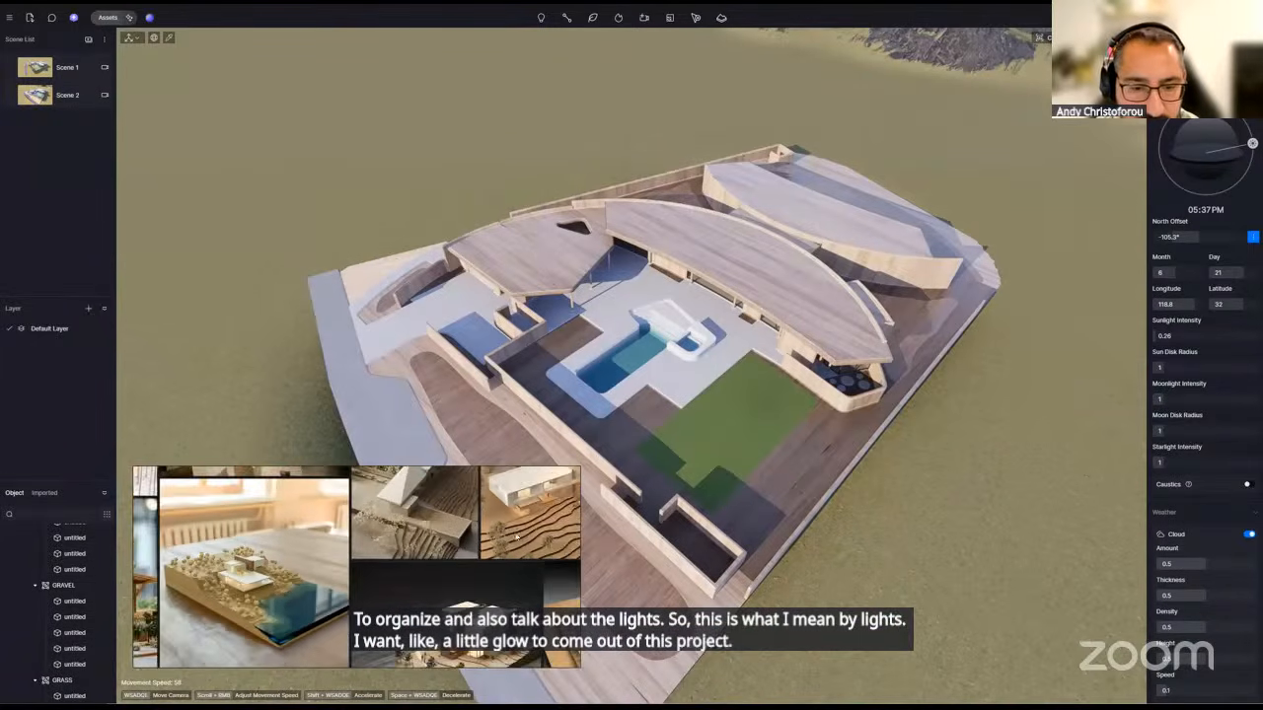
scroll(486, 513, up, 3)
scroll(484, 513, down, 4)
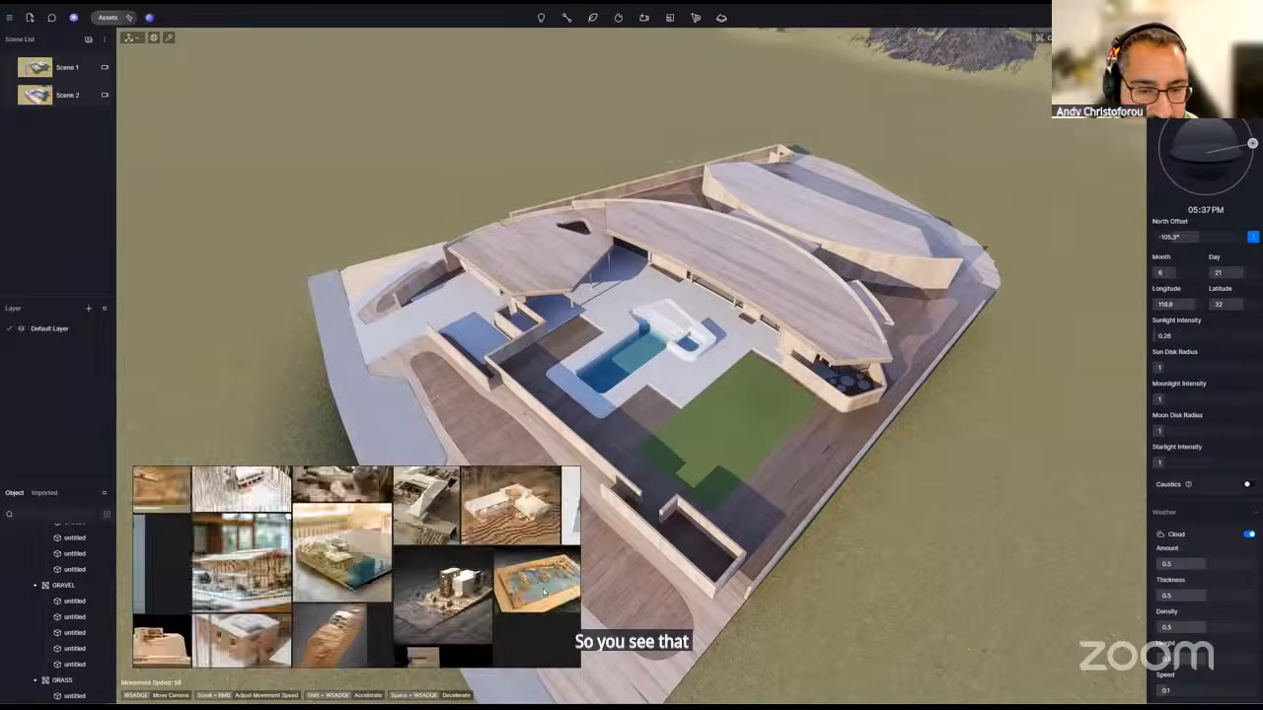
scroll(461, 639, up, 5)
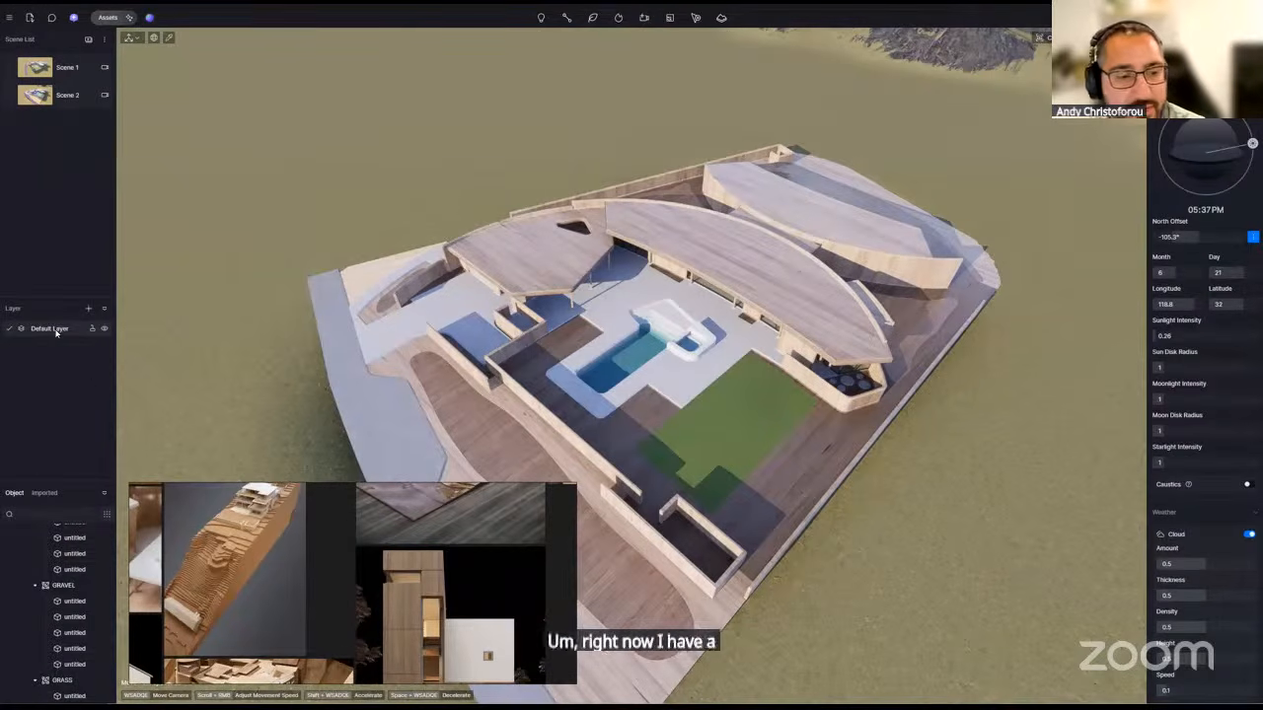
- Rename the default layer to Architecture
click(88, 377)
text(Ar)
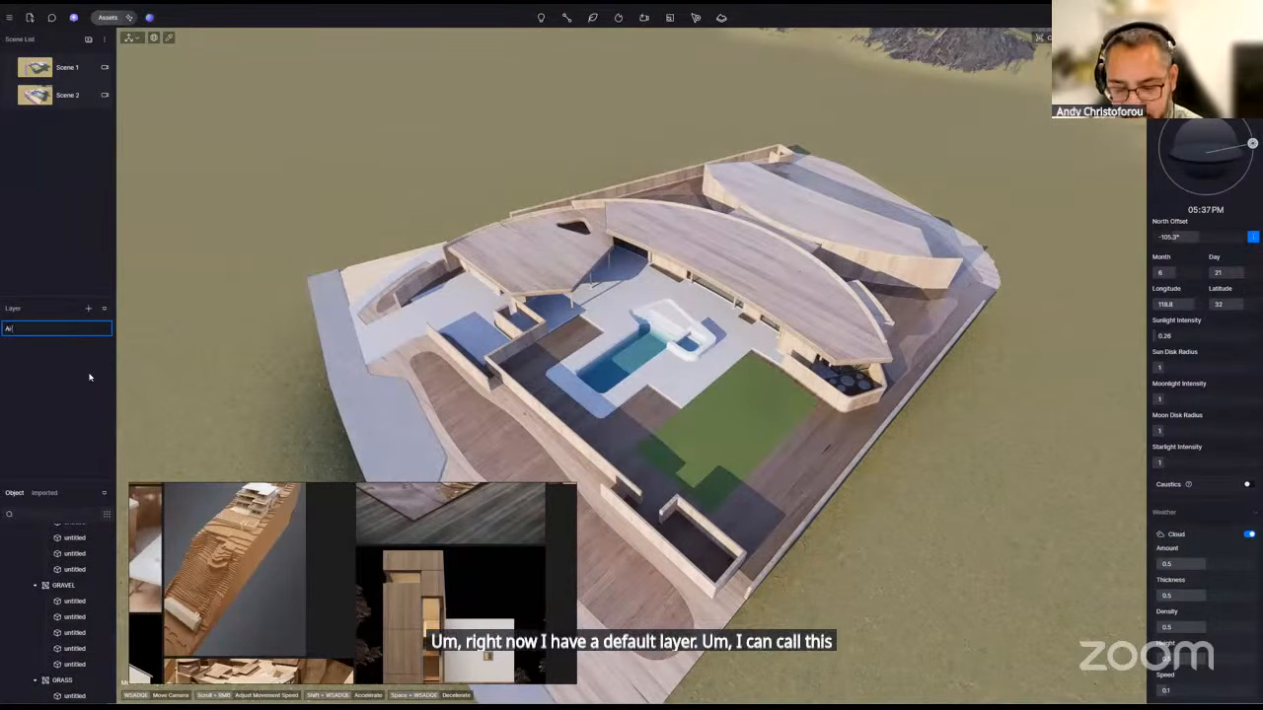
text(chitecture)
key(Return)
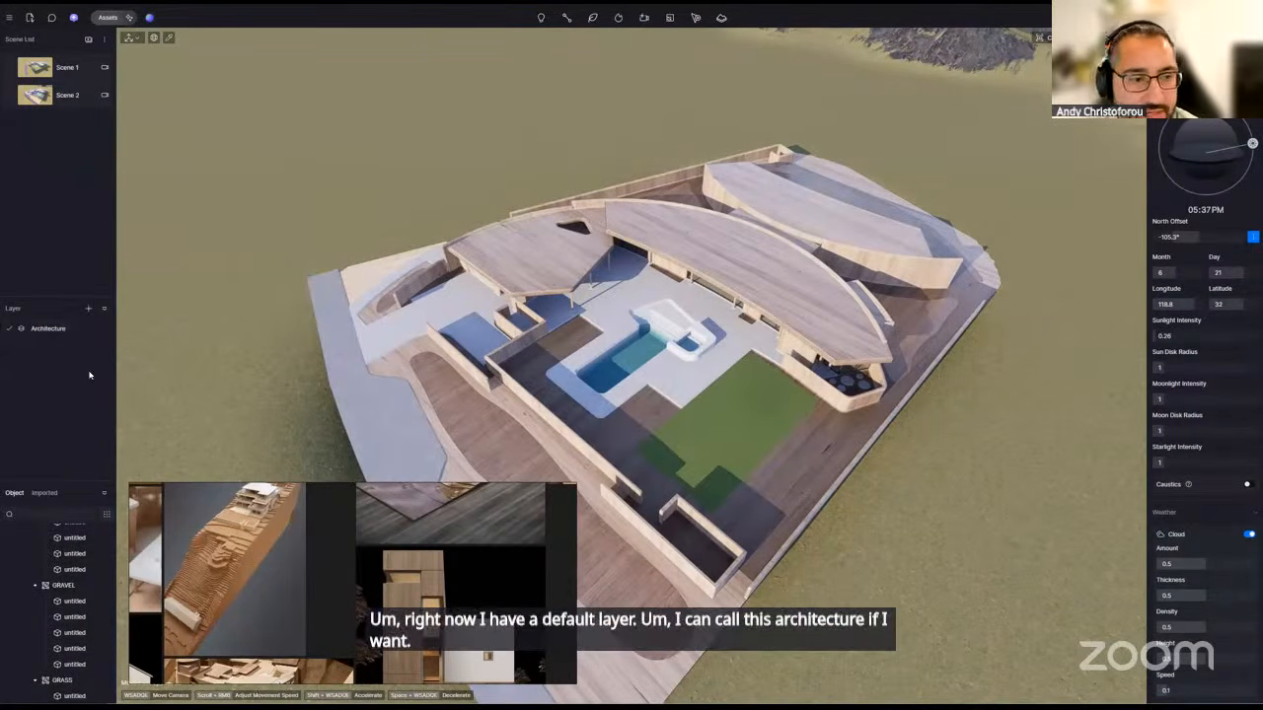
- Create a new layer named Lights for holding the light objects
click(88, 309)
double_click(43, 344)
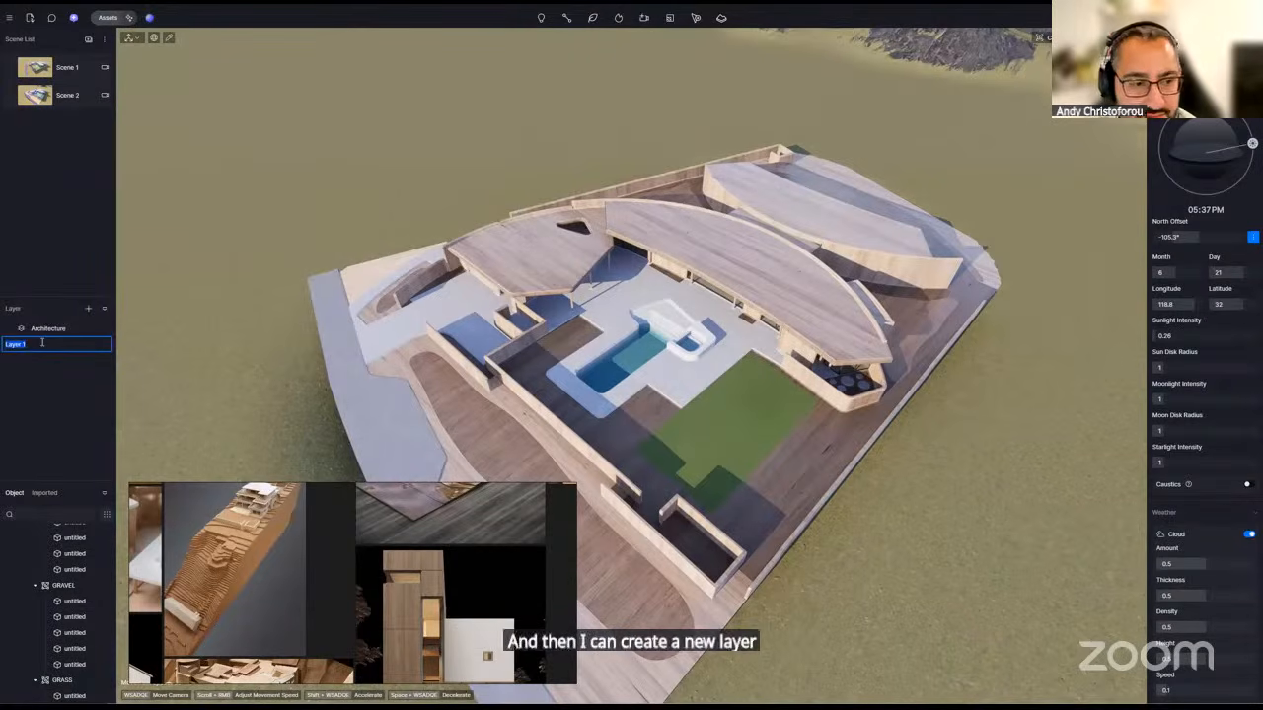
text(Lights)
key(Return)
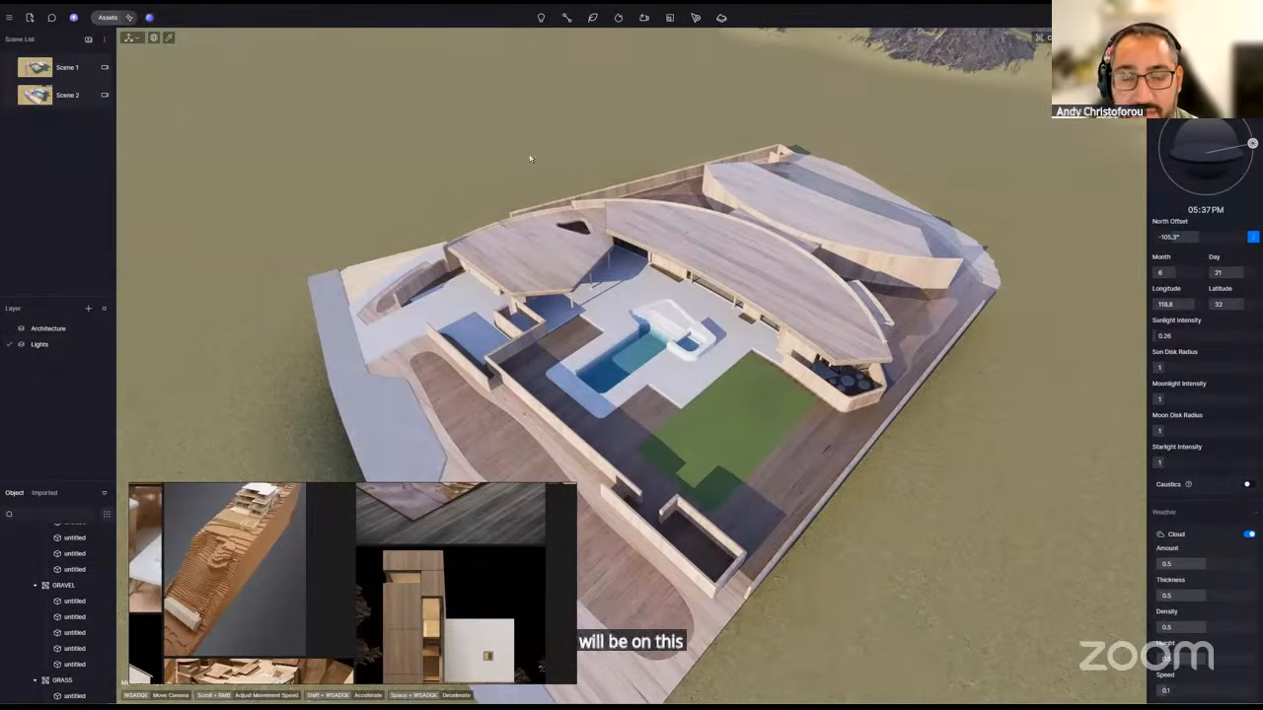
- Place a trial point light on the ground outside the house's front wall, and delete it
click(541, 17)
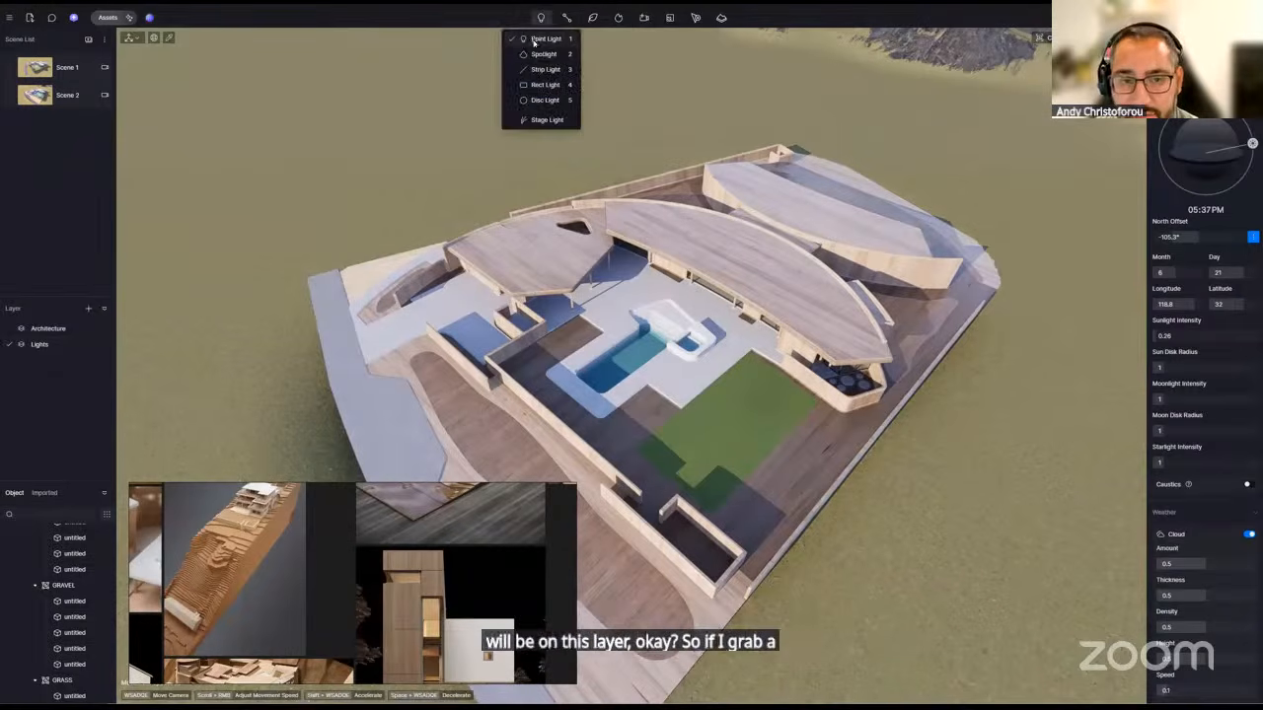
click(542, 36)
click(452, 421)
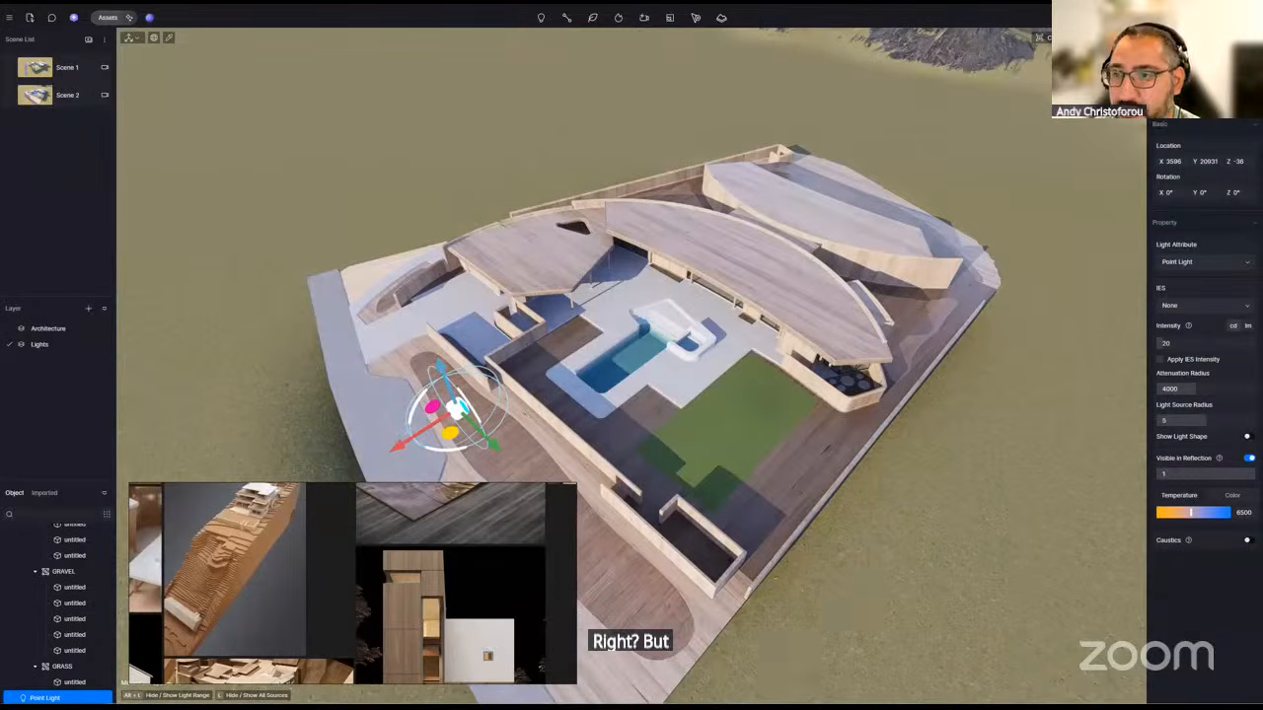
right_drag(595, 310, 636, 328)
key(Delete)
scroll(636, 340, up, 3)
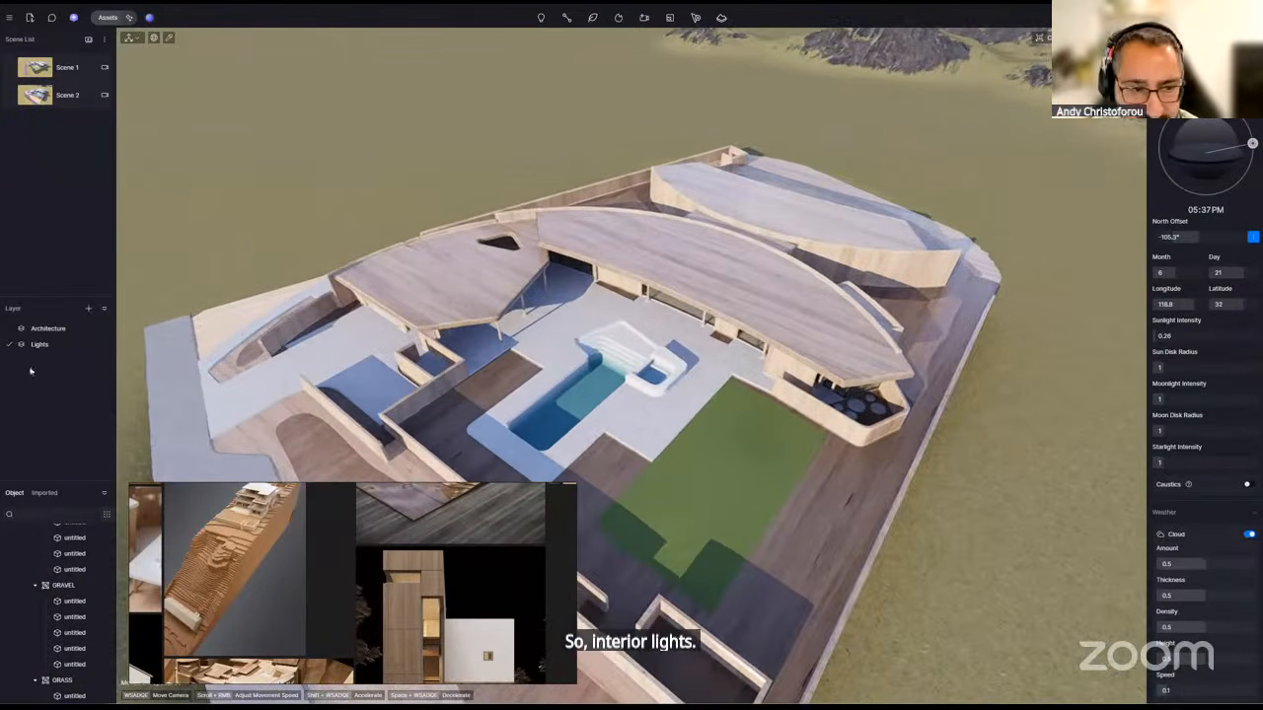
- Place a trial point light in the dark interior room, raise it to Z 1183 to inspect its all-round glow, and delete it
click(541, 16)
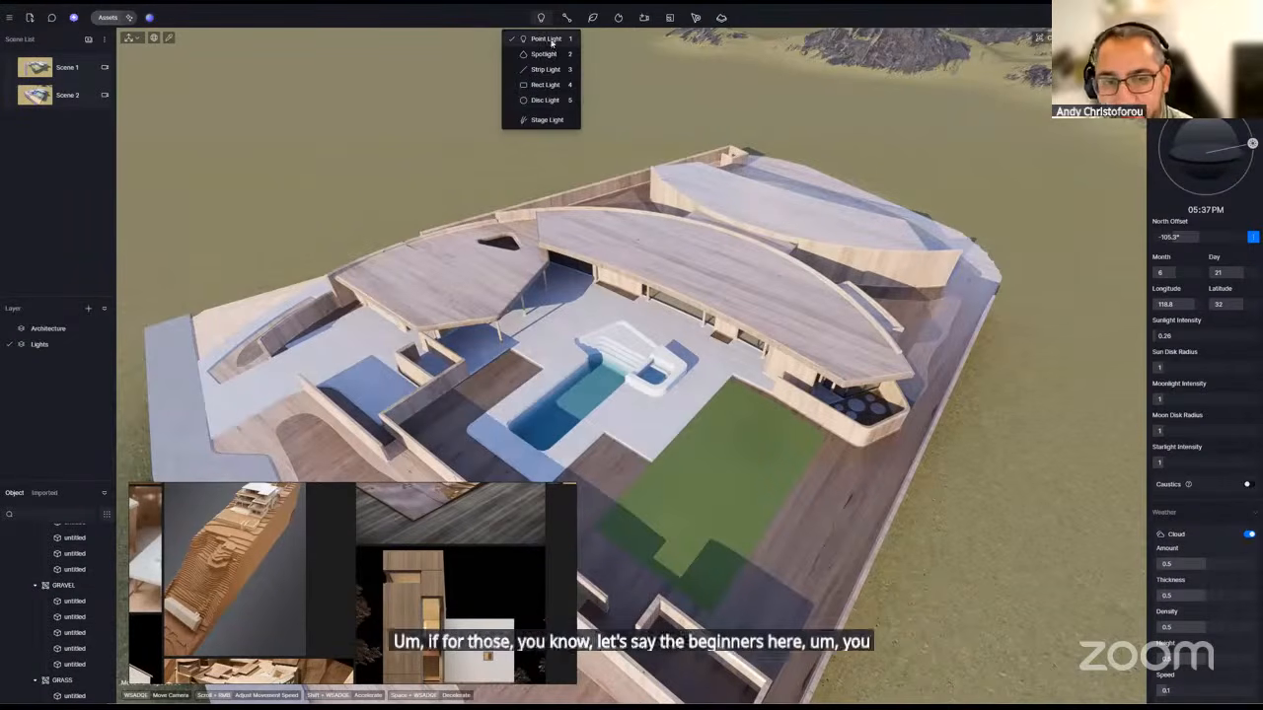
click(544, 39)
right_drag(815, 431, 868, 408)
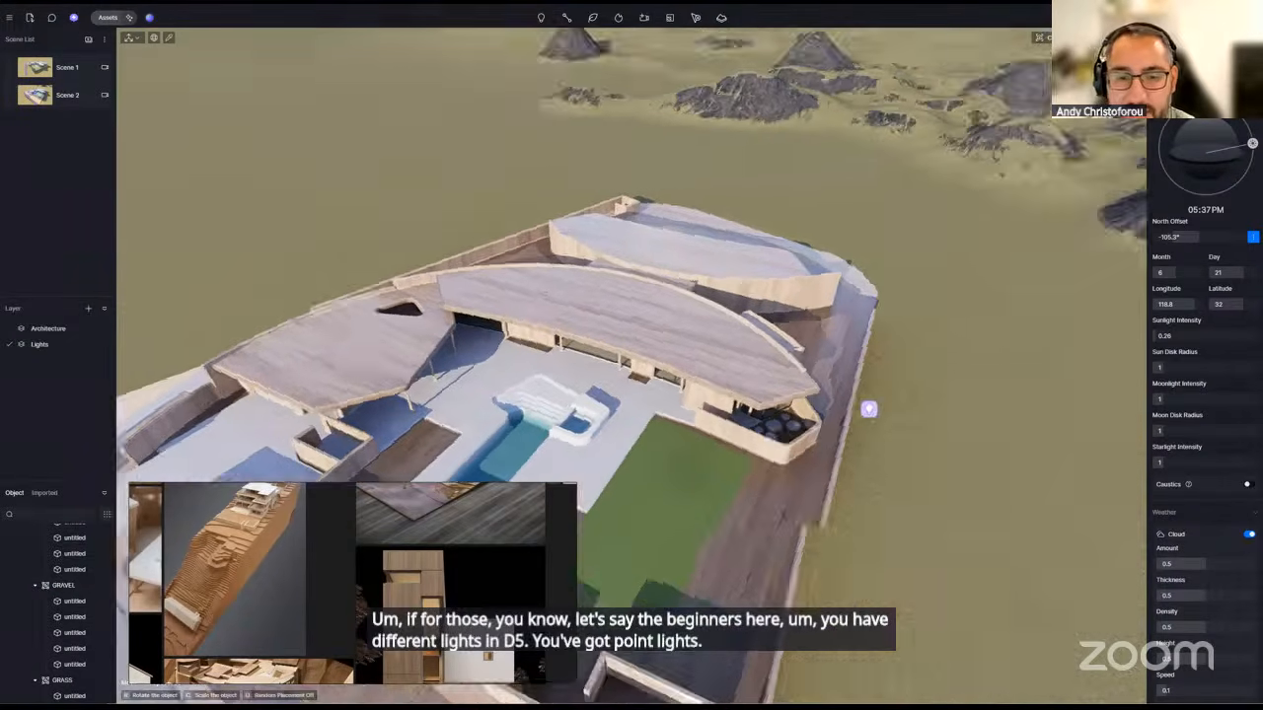
scroll(765, 352, up, 10)
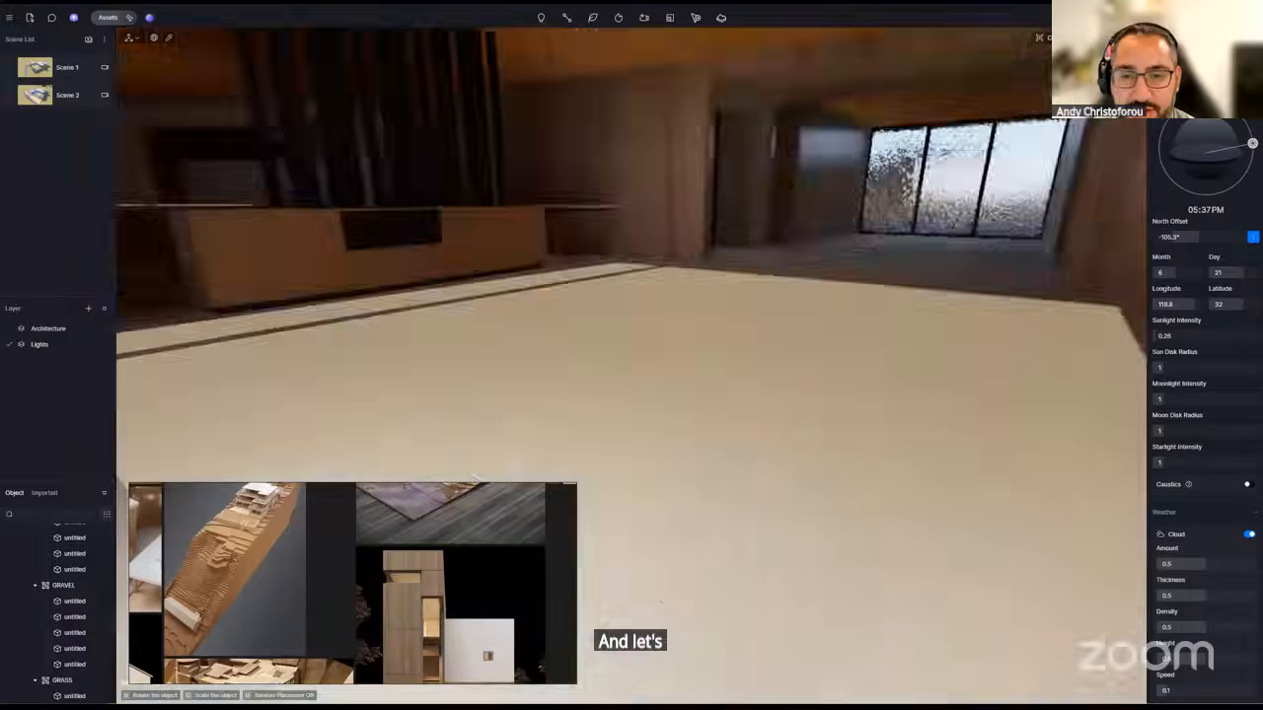
right_drag(765, 351, 868, 285)
click(711, 225)
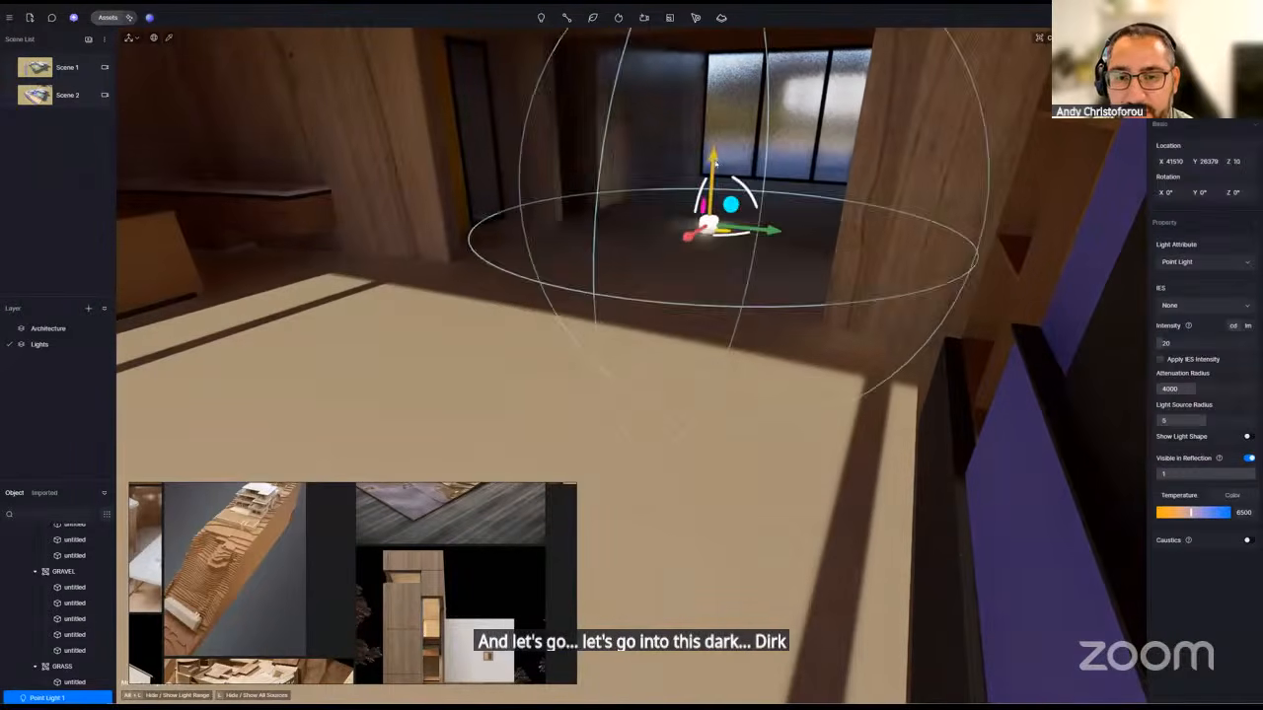
drag(711, 175, 715, 106)
right_drag(715, 107, 732, 55)
key(w)
right_drag(631, 222, 650, 188)
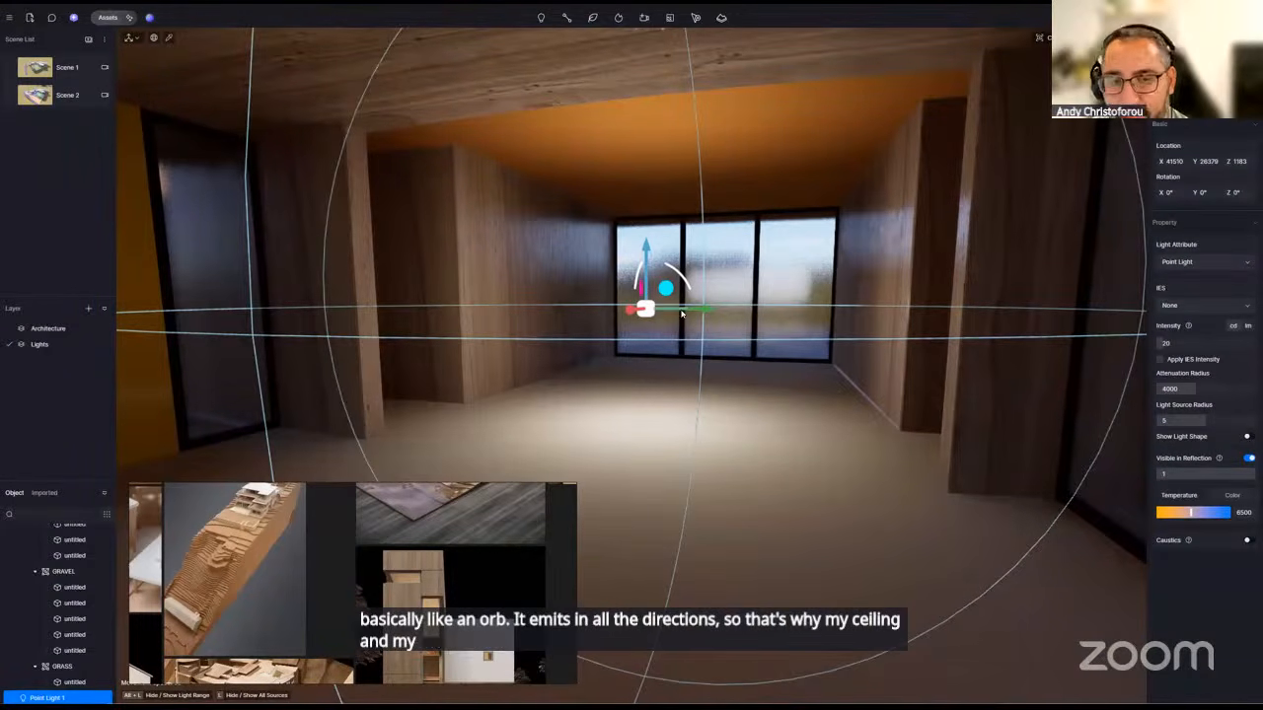
key(Delete)
- Try a spotlight on the interior room's ceiling to inspect its downward cone, and delete it
click(542, 19)
click(554, 56)
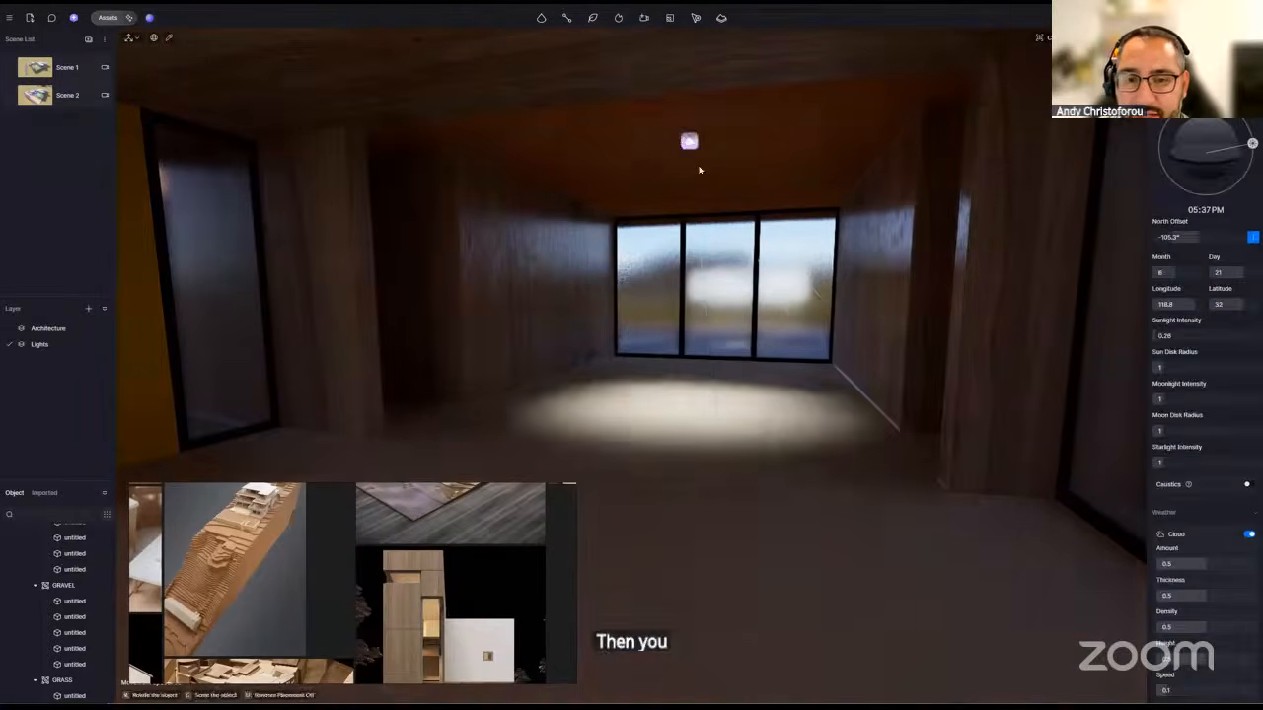
click(699, 169)
key(s)
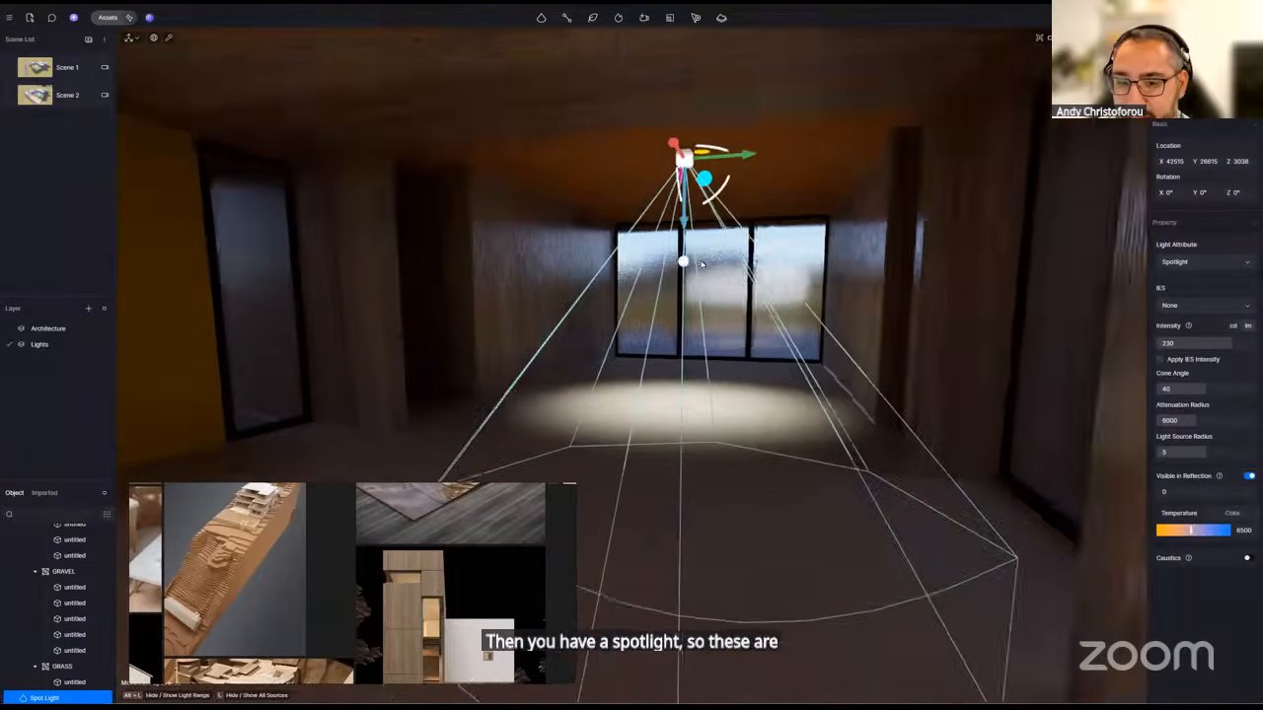
scroll(703, 264, down, 2)
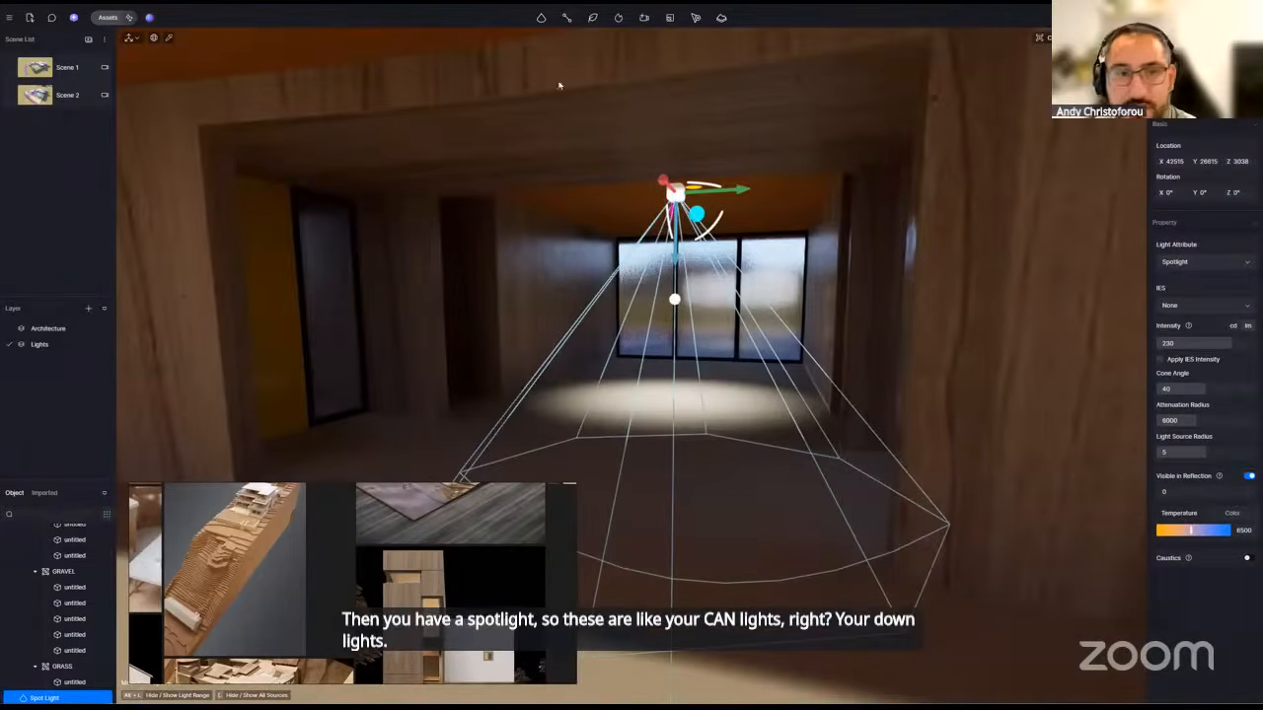
key(Delete)
- Try a strip light on the interior room's ceiling, and delete it
click(541, 21)
click(550, 70)
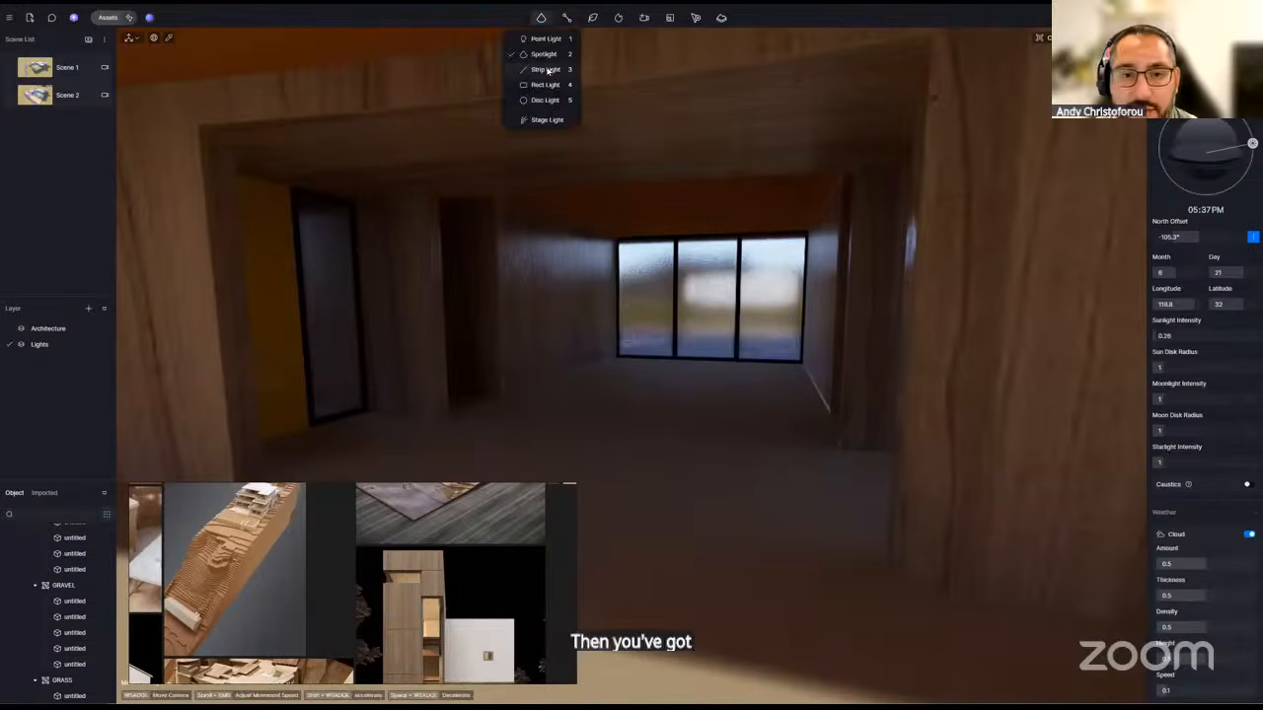
click(650, 205)
scroll(701, 199, up, 3)
right_drag(723, 345, 728, 268)
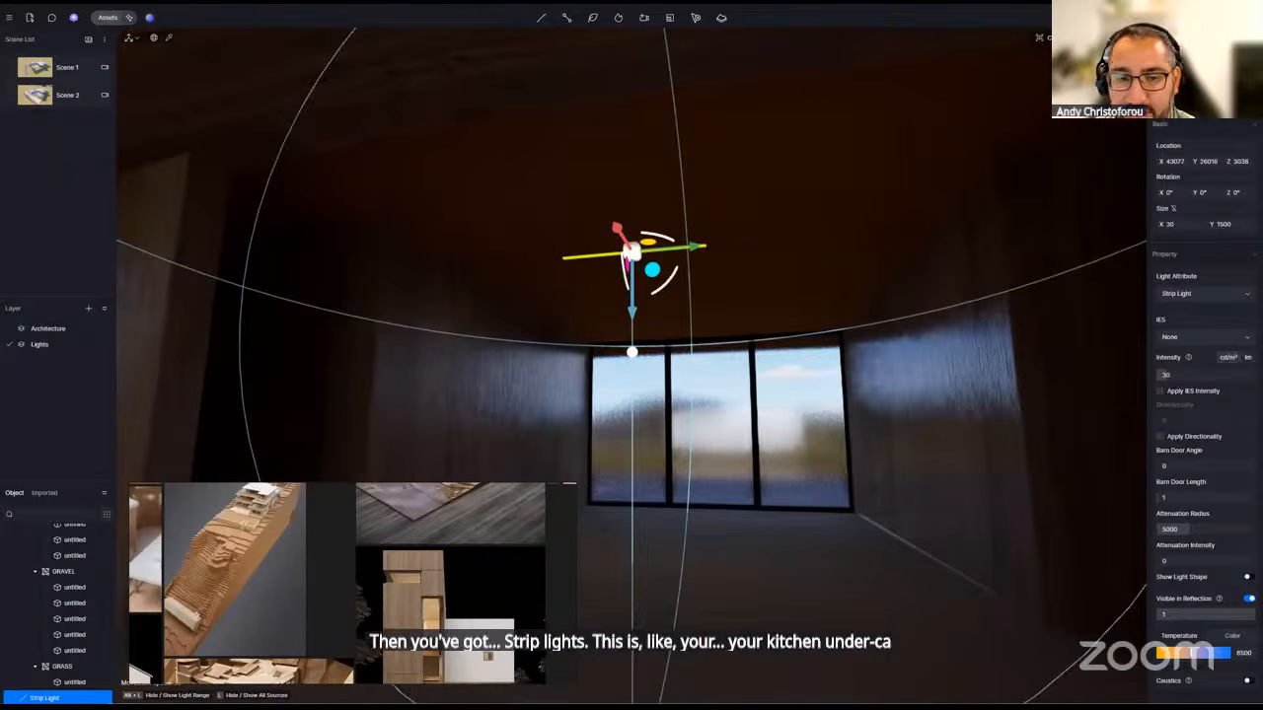
right_drag(933, 316, 902, 324)
key(Delete)
- Try a strip light beneath the kitchen wall cabinet, shift it along the cabinet, and delete it
right_drag(790, 331, 780, 179)
key(w)
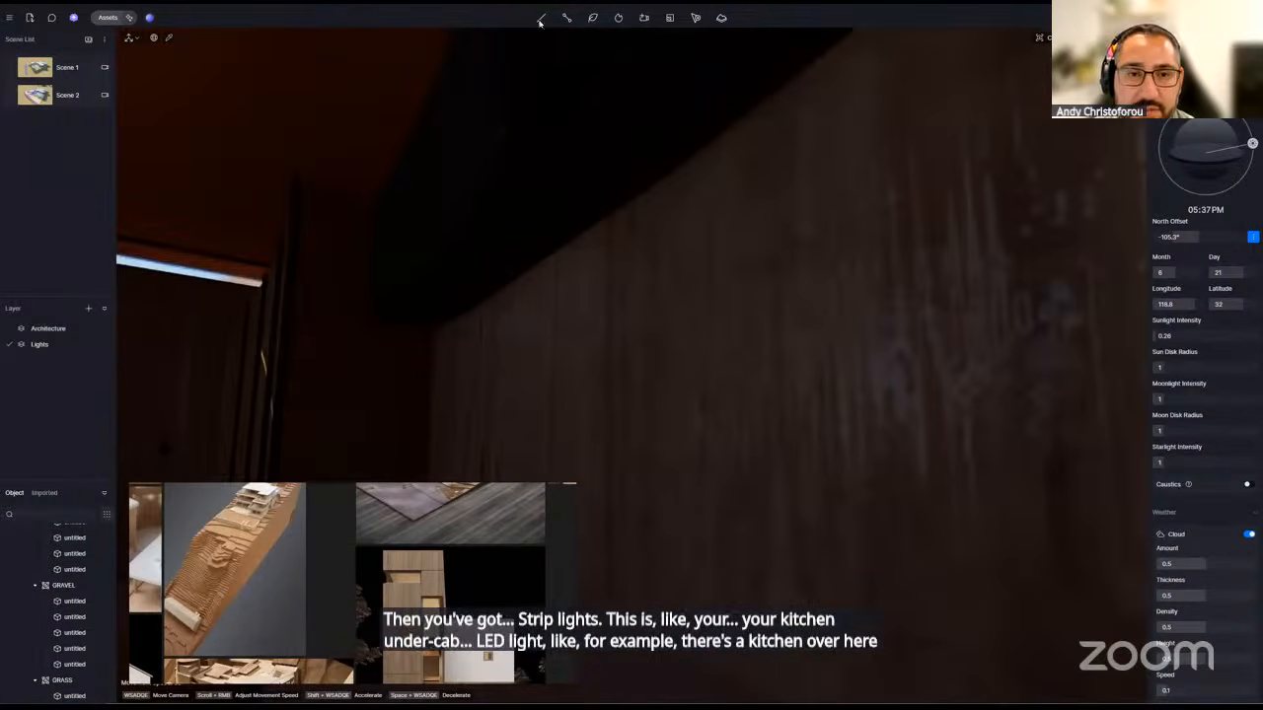
click(541, 20)
click(546, 70)
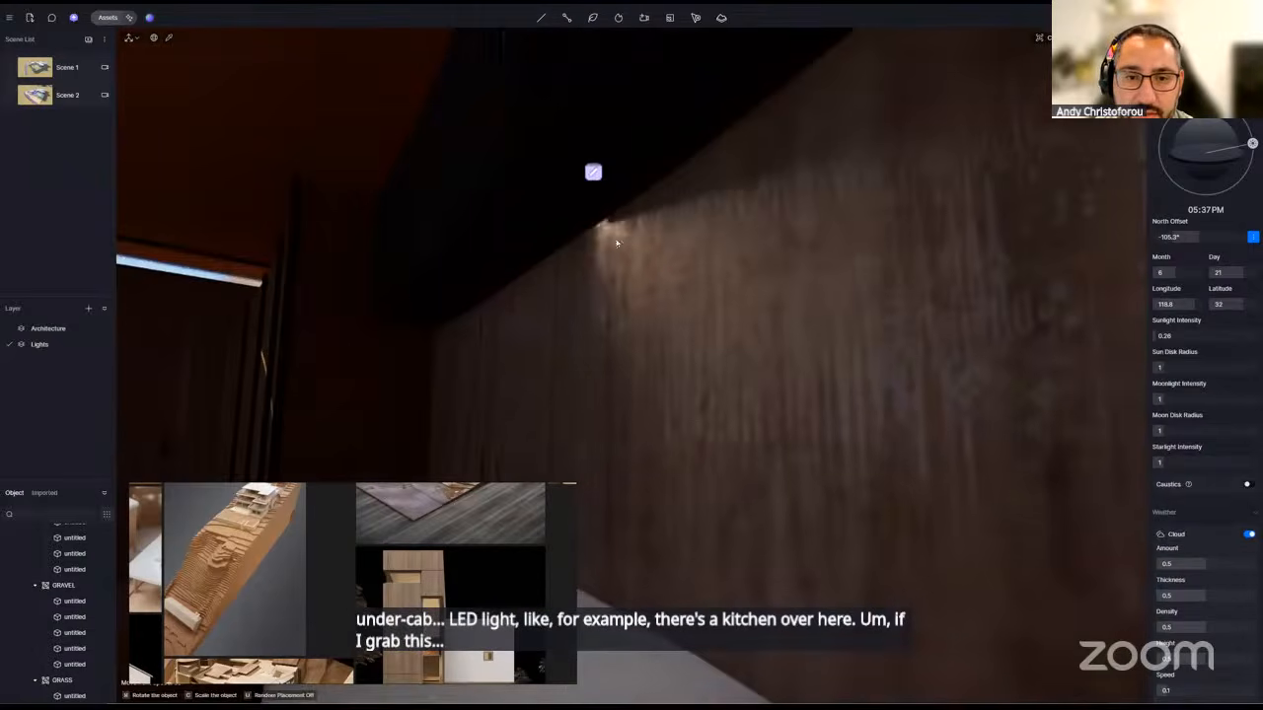
click(594, 173)
right_drag(594, 173, 680, 186)
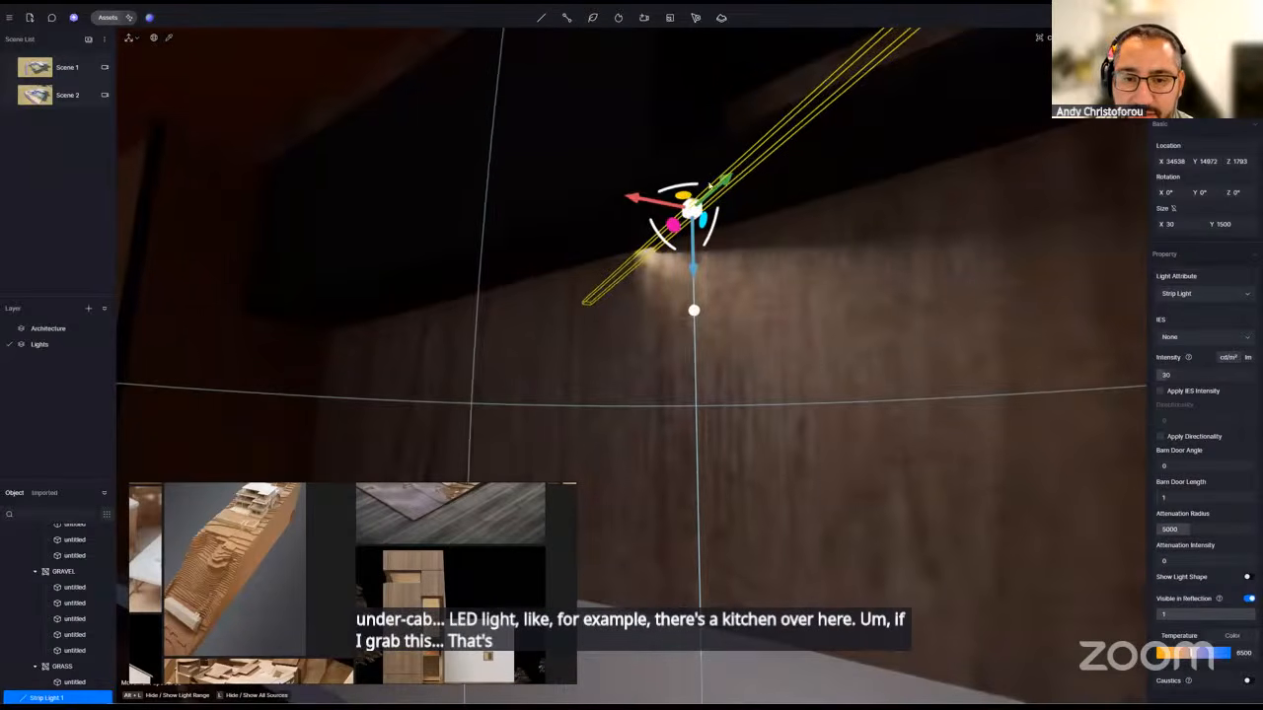
drag(679, 186, 726, 177)
key(s)
right_drag(725, 177, 788, 345)
key(e)
key(Delete)
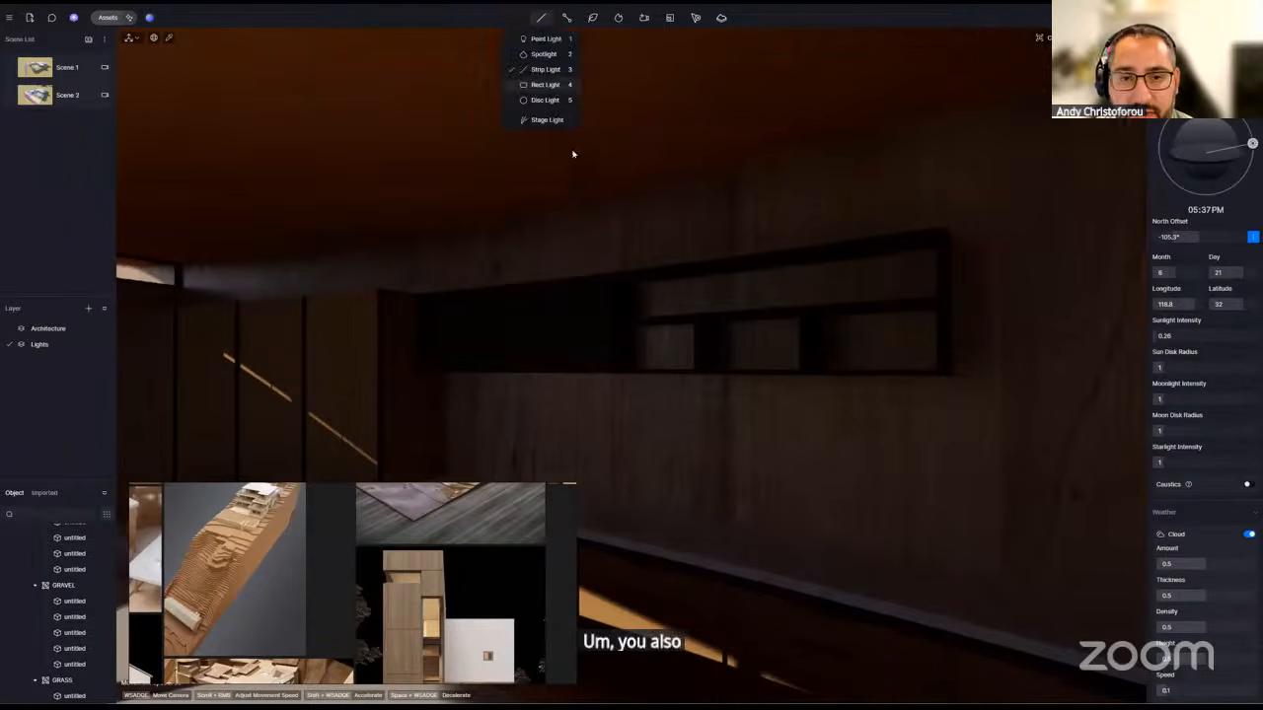
- Place a trial rectangular light on the kitchen ceiling, widen its X size to about 5193, and delete it
click(545, 85)
click(363, 116)
key(s)
right_drag(363, 116, 489, 158)
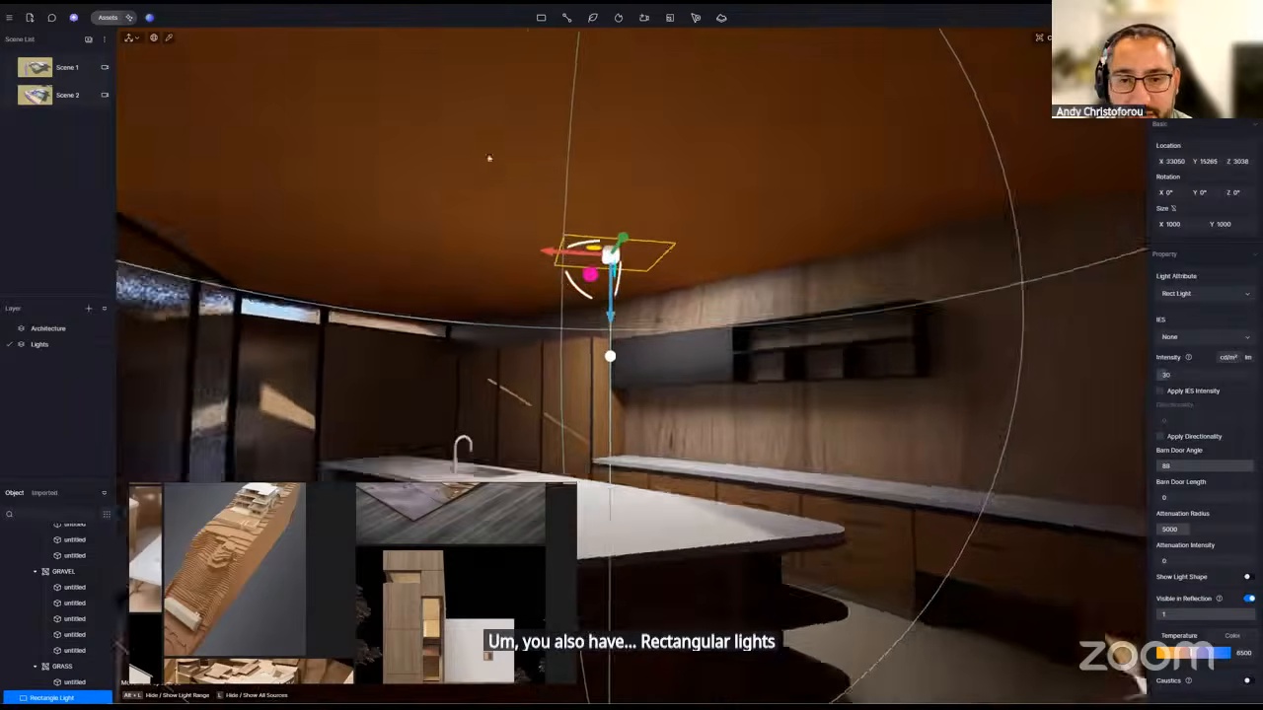
key(q)
click(1173, 209)
drag(1170, 224, 1171, 226)
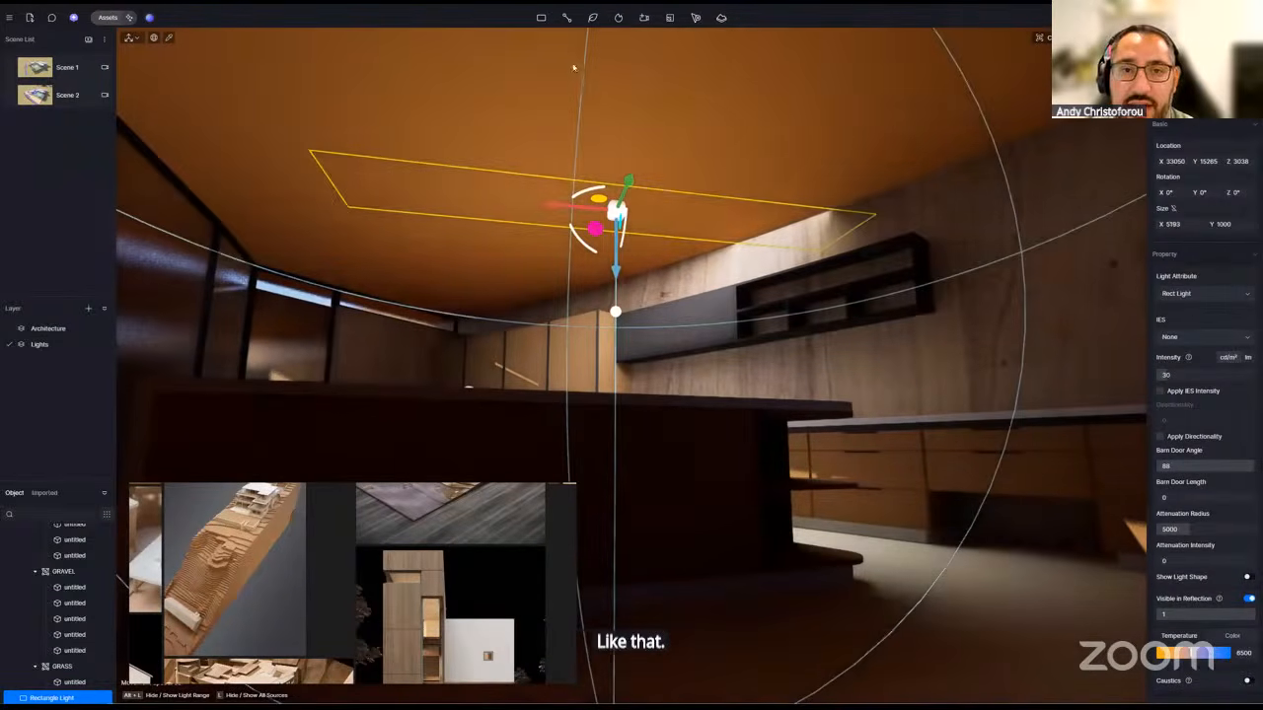
key(Delete)
- Place a disc light on the ceiling above the kitchen island and examine its soft circular light
right_click(540, 20)
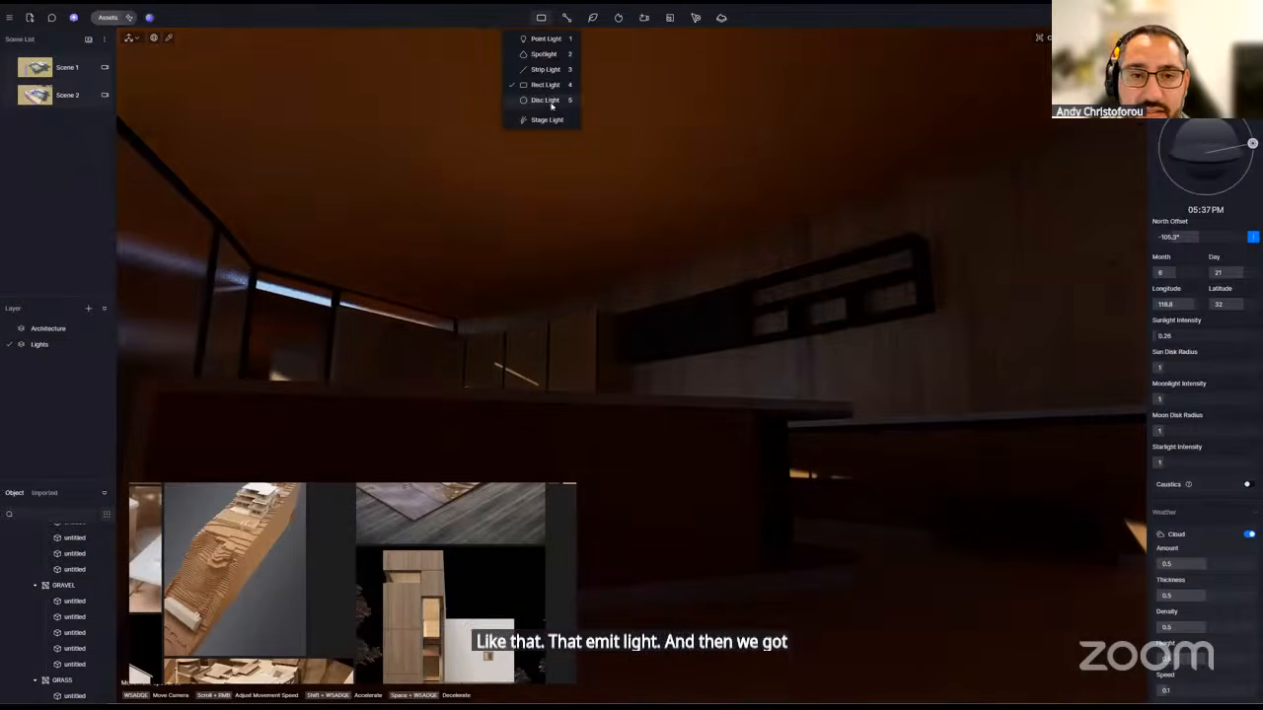
click(544, 100)
scroll(665, 223, up, 3)
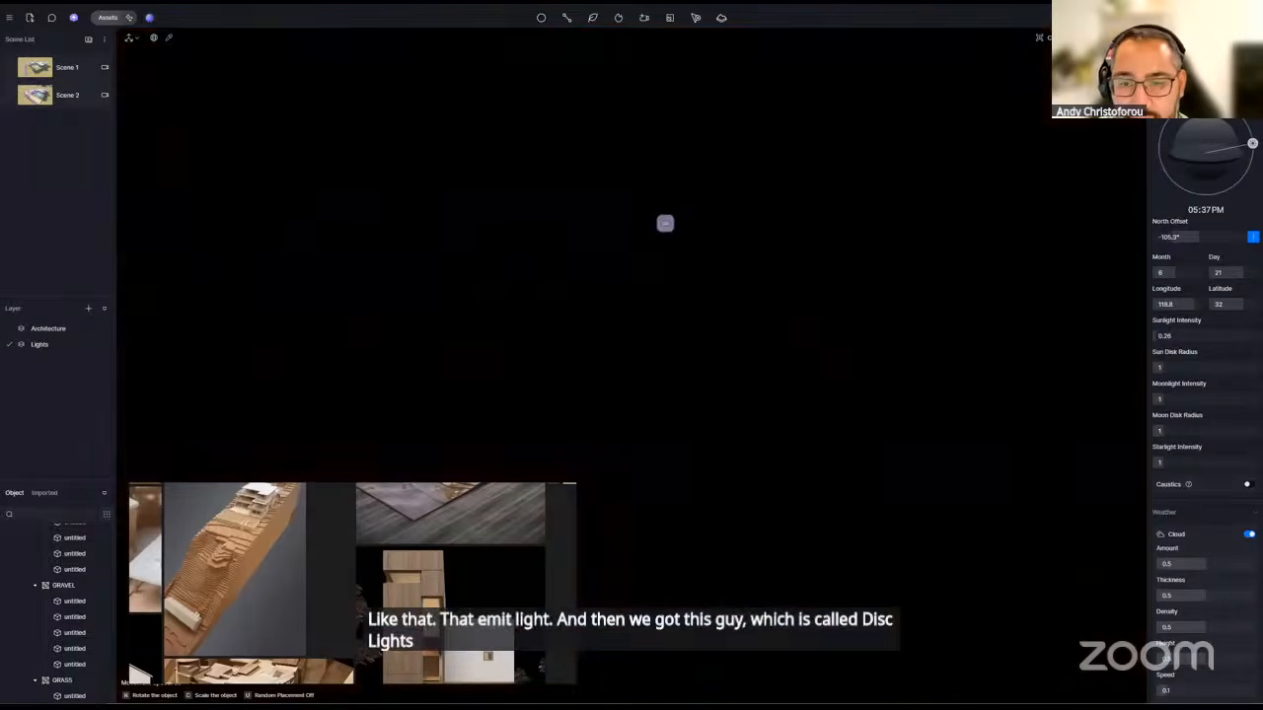
scroll(663, 215, down, 3)
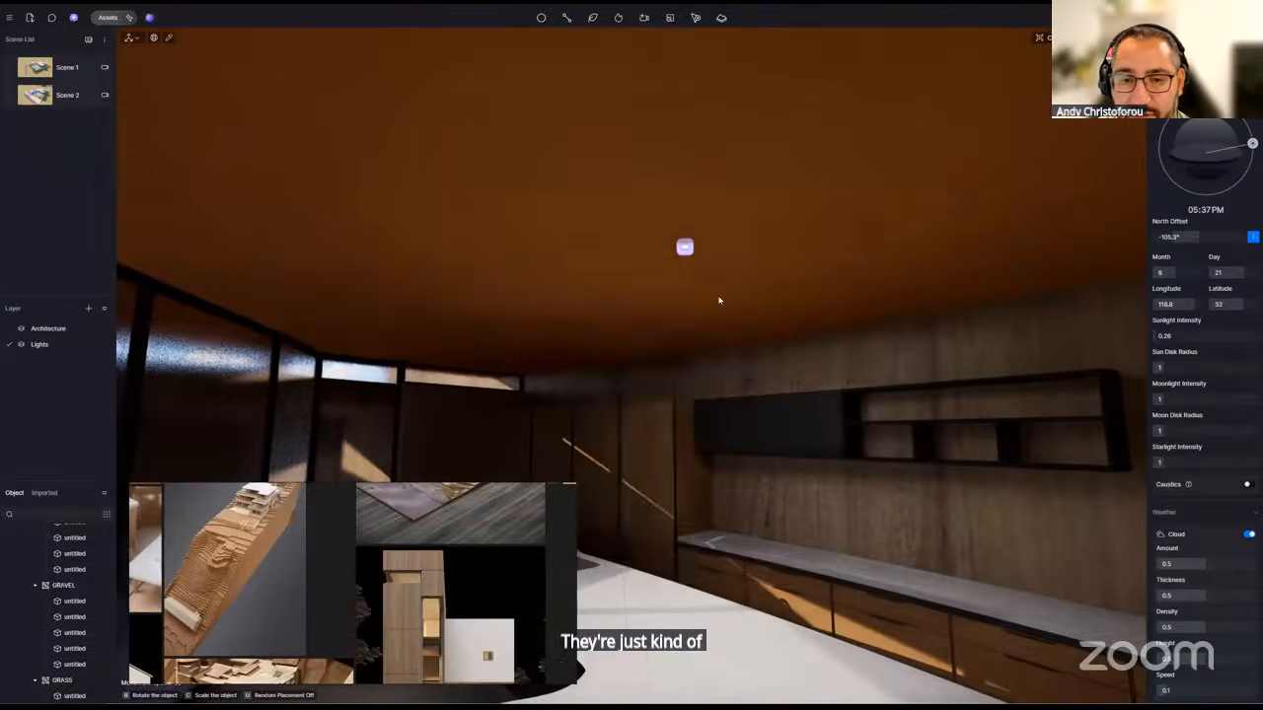
click(688, 249)
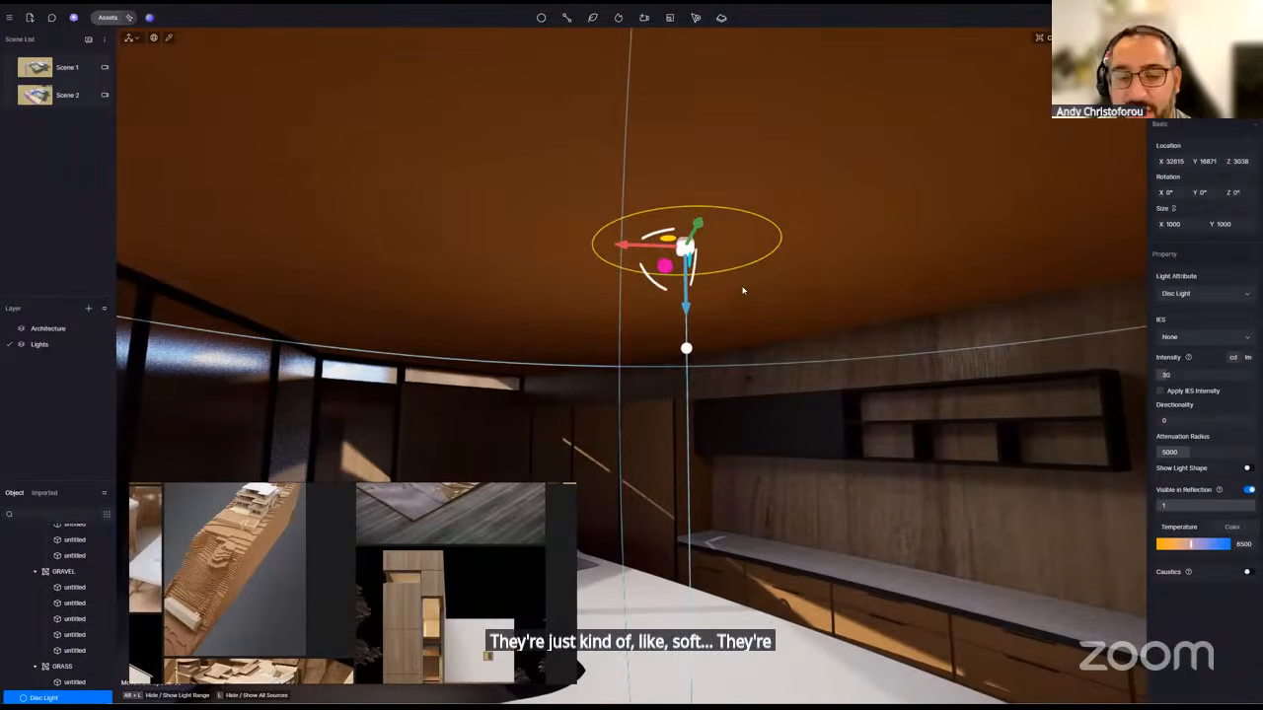
right_drag(743, 290, 745, 256)
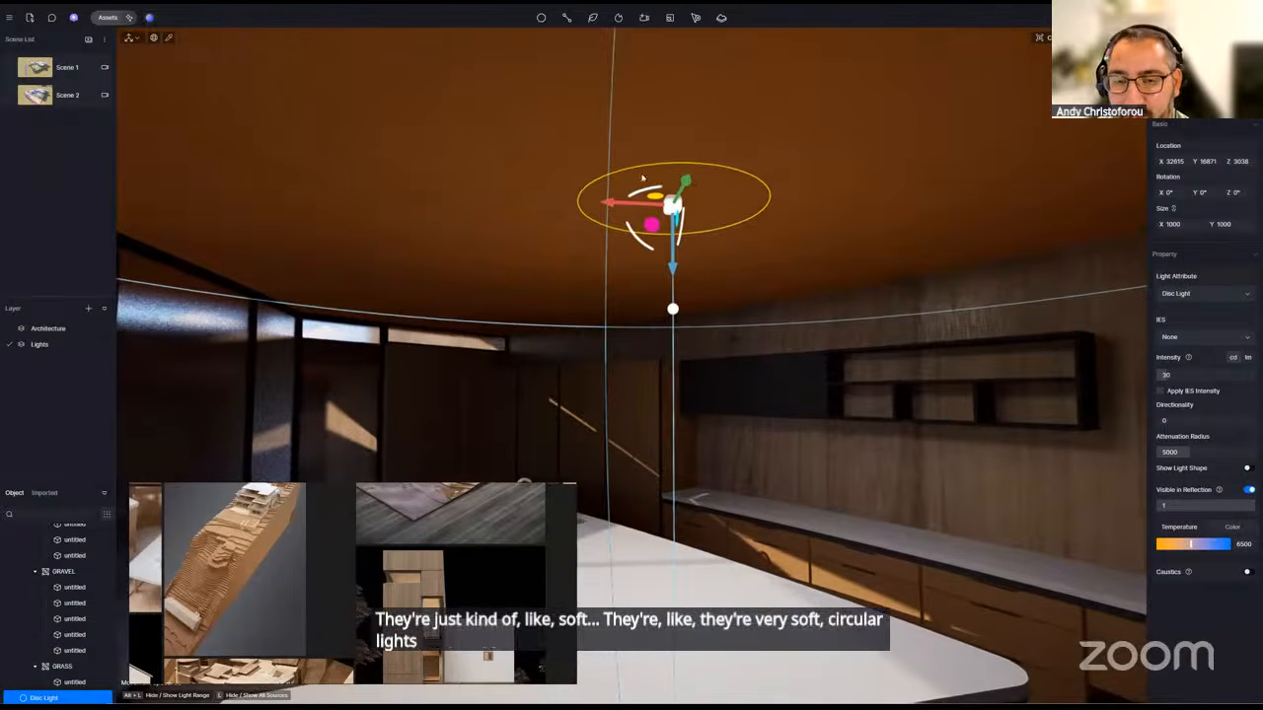
scroll(673, 281, down, 5)
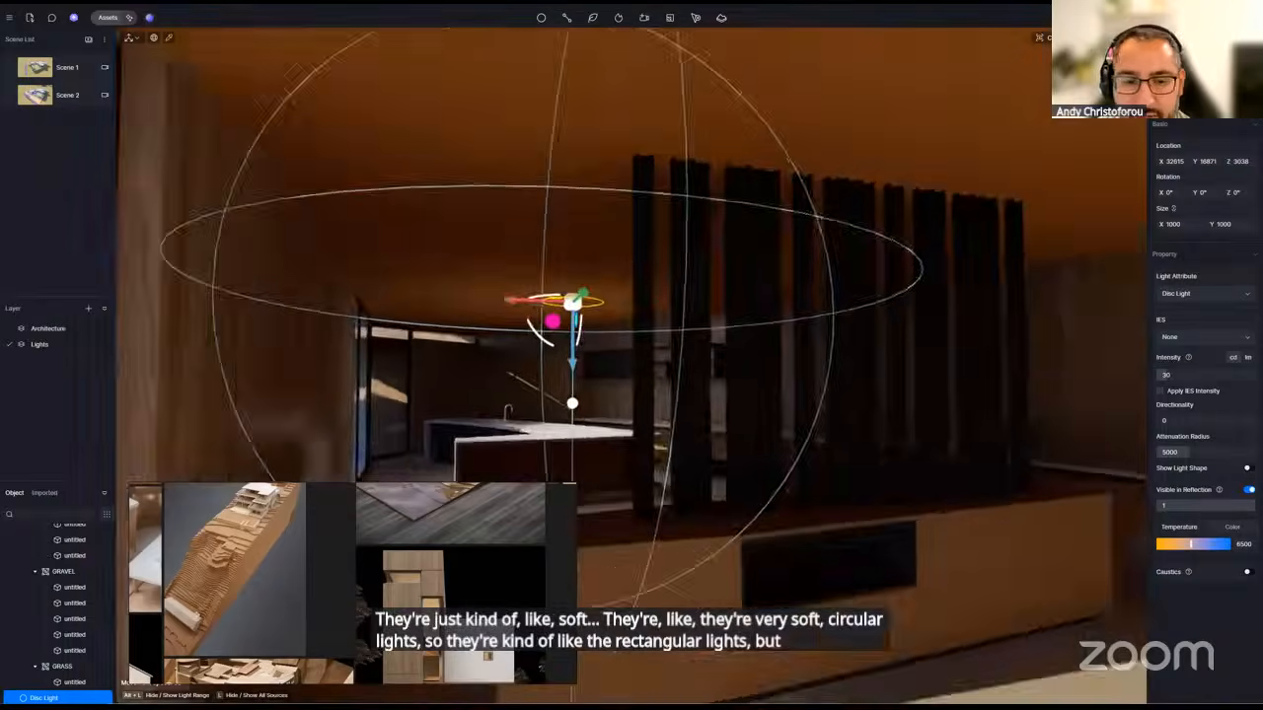
- Move the disc light across the kitchen ceiling to about X 32265, Y 15885
right_drag(672, 282, 947, 158)
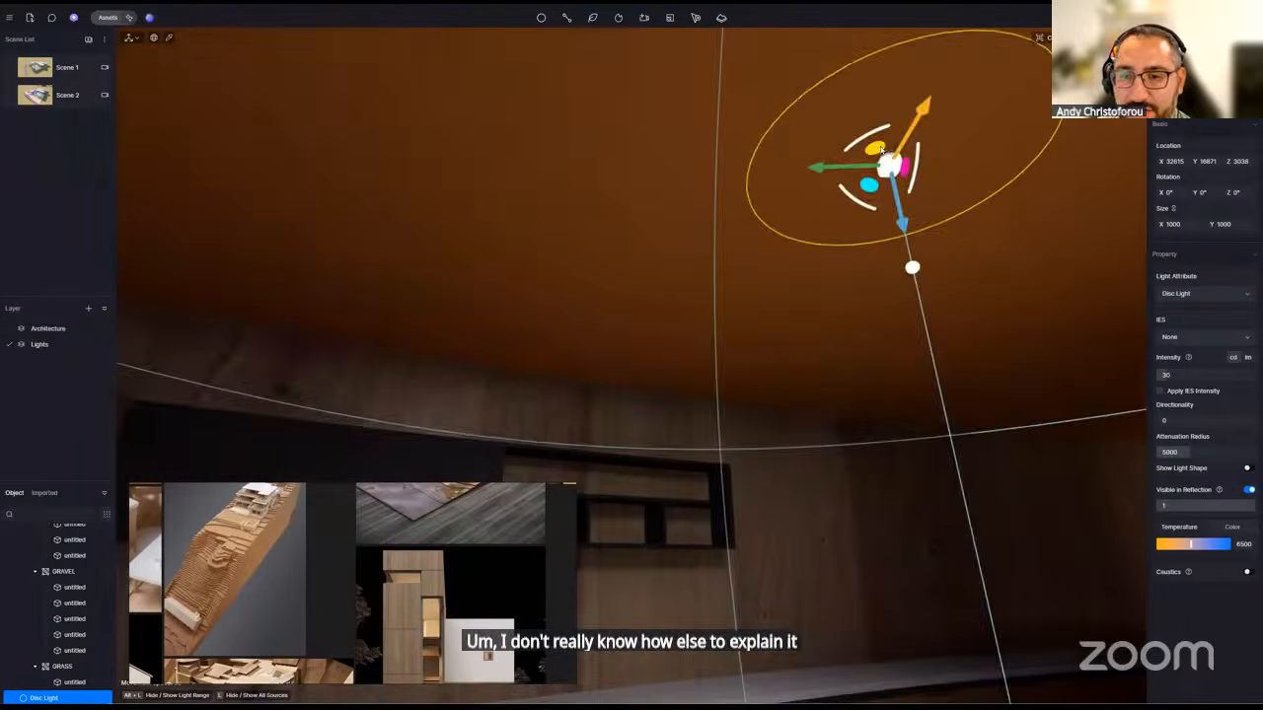
drag(875, 145, 567, 67)
scroll(567, 67, down, 6)
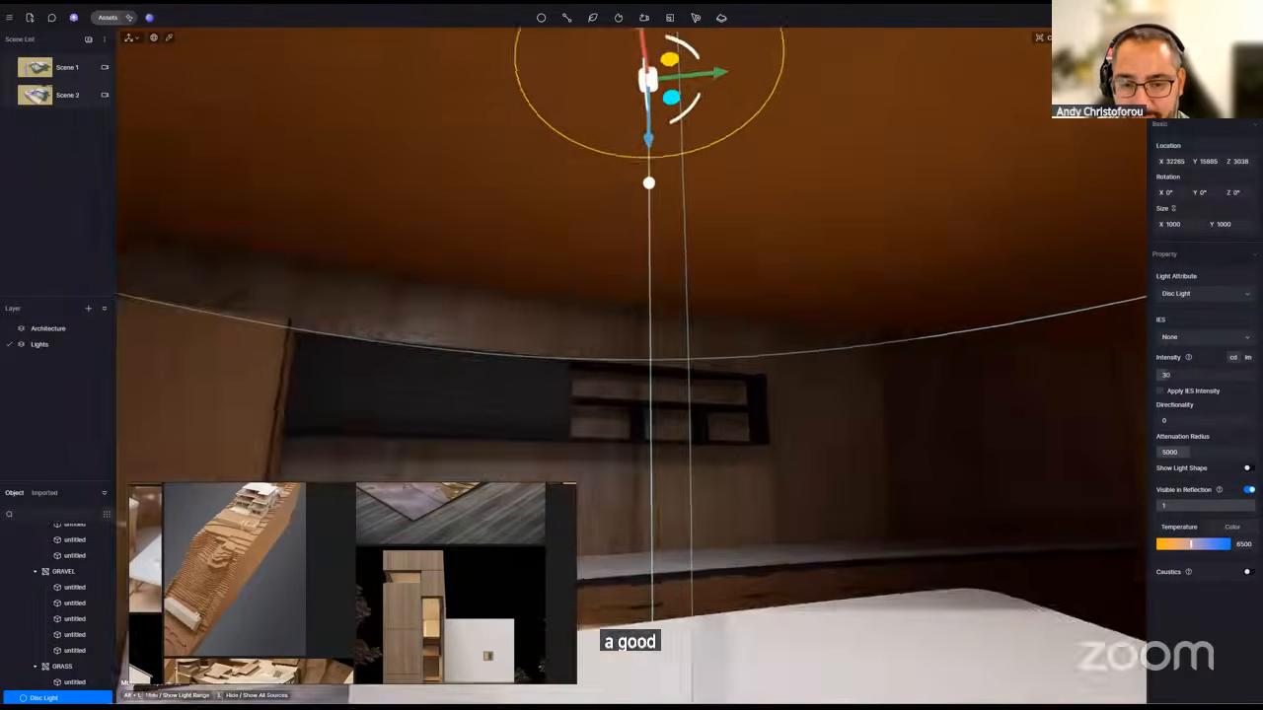
- Set the environment's Sun Disk Radius to 0 and inspect the roof's shadow edge on the patio outside
right_drag(568, 67, 518, 325)
scroll(582, 148, down, 6)
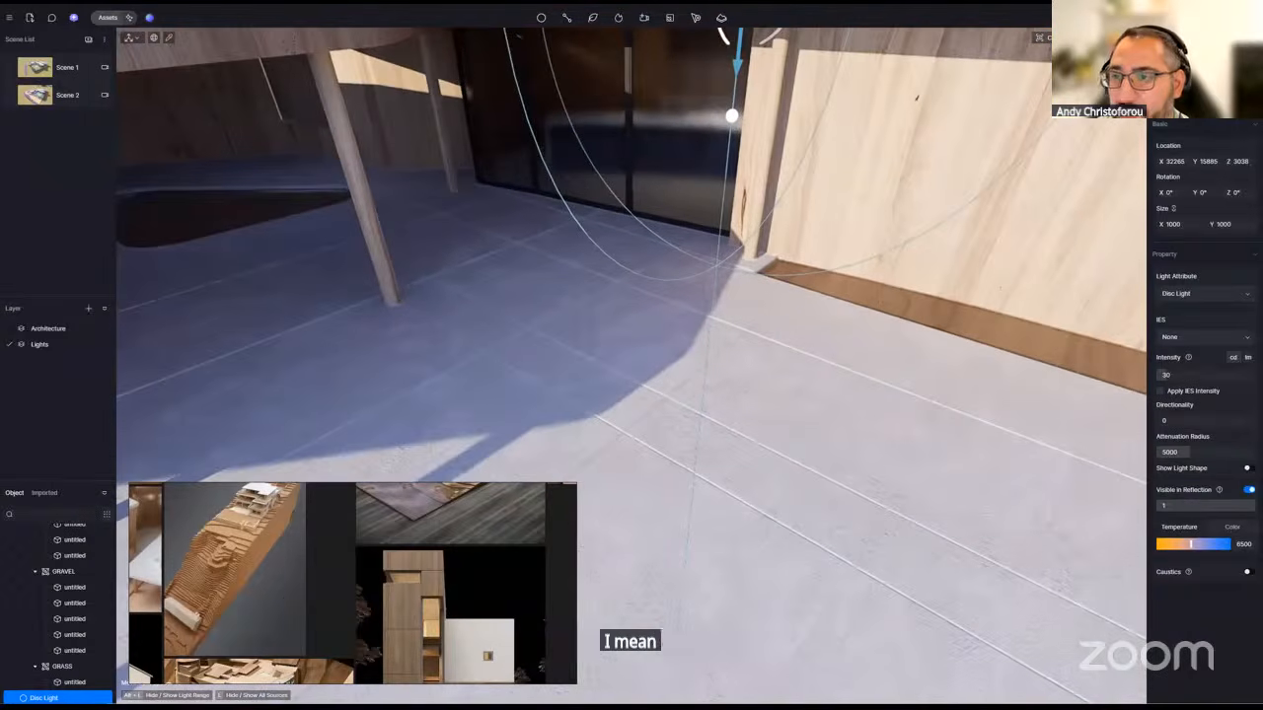
click(1172, 40)
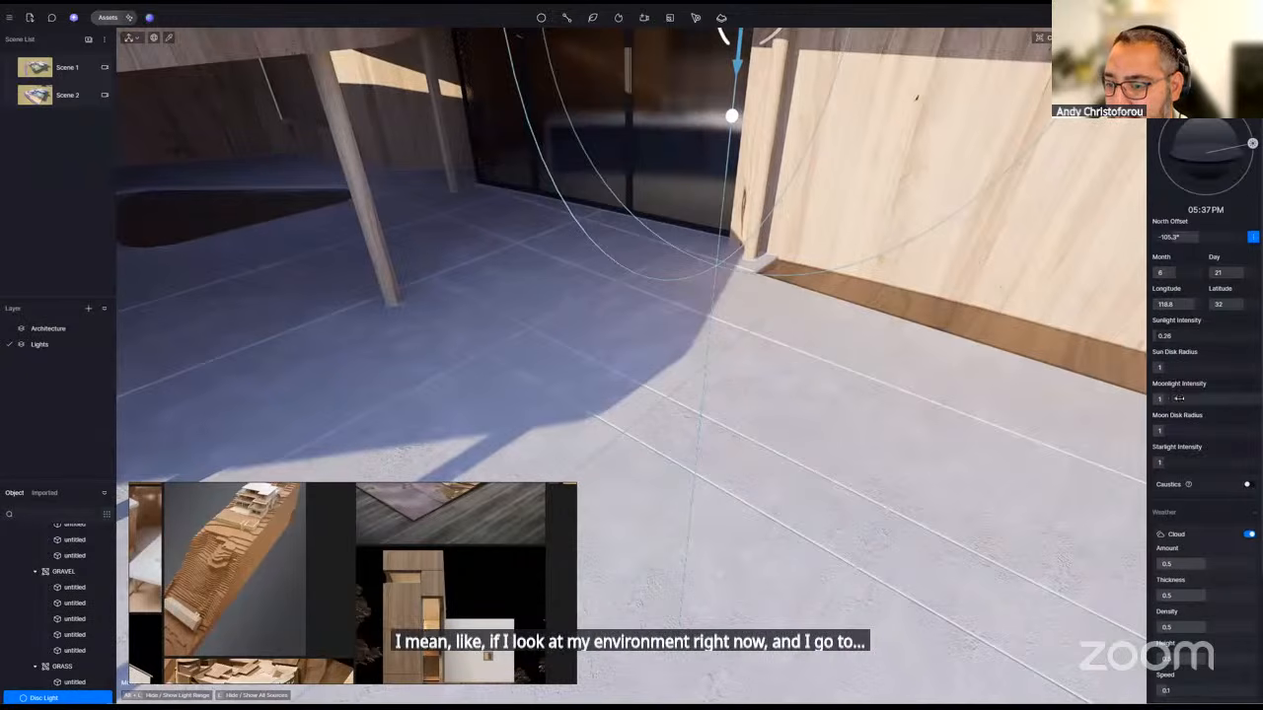
drag(1179, 367, 1131, 385)
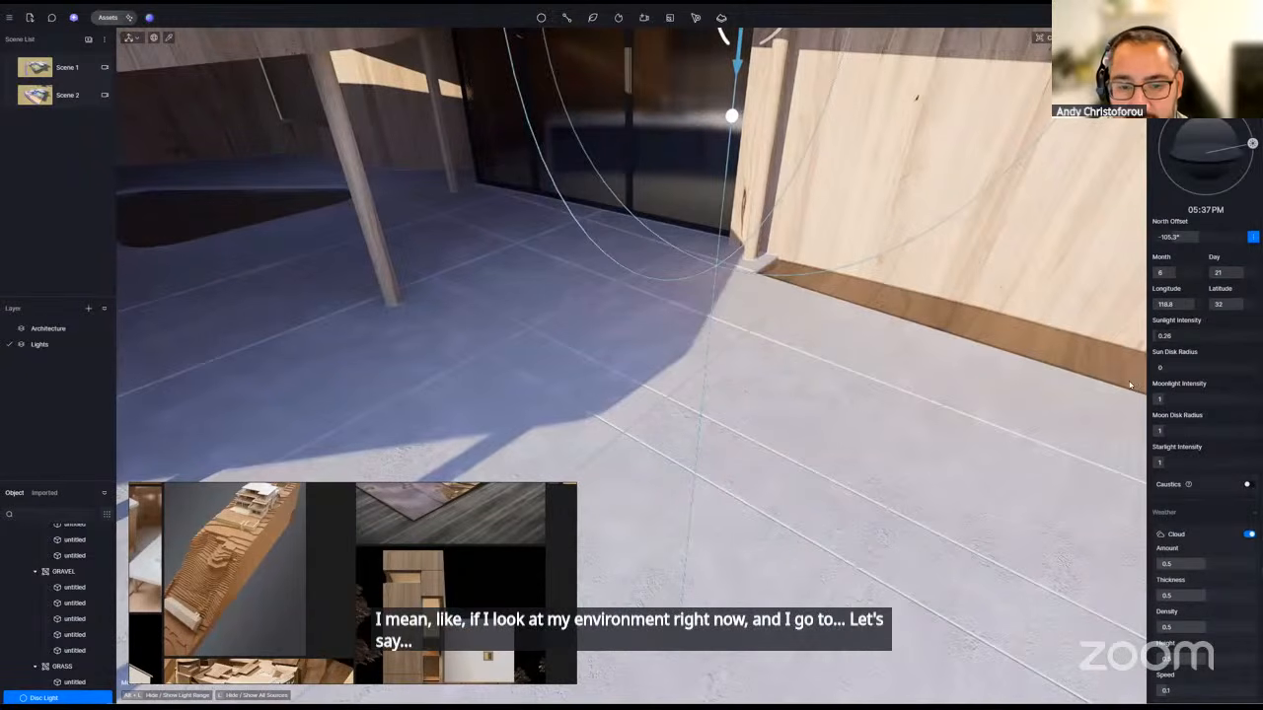
right_drag(670, 355, 652, 414)
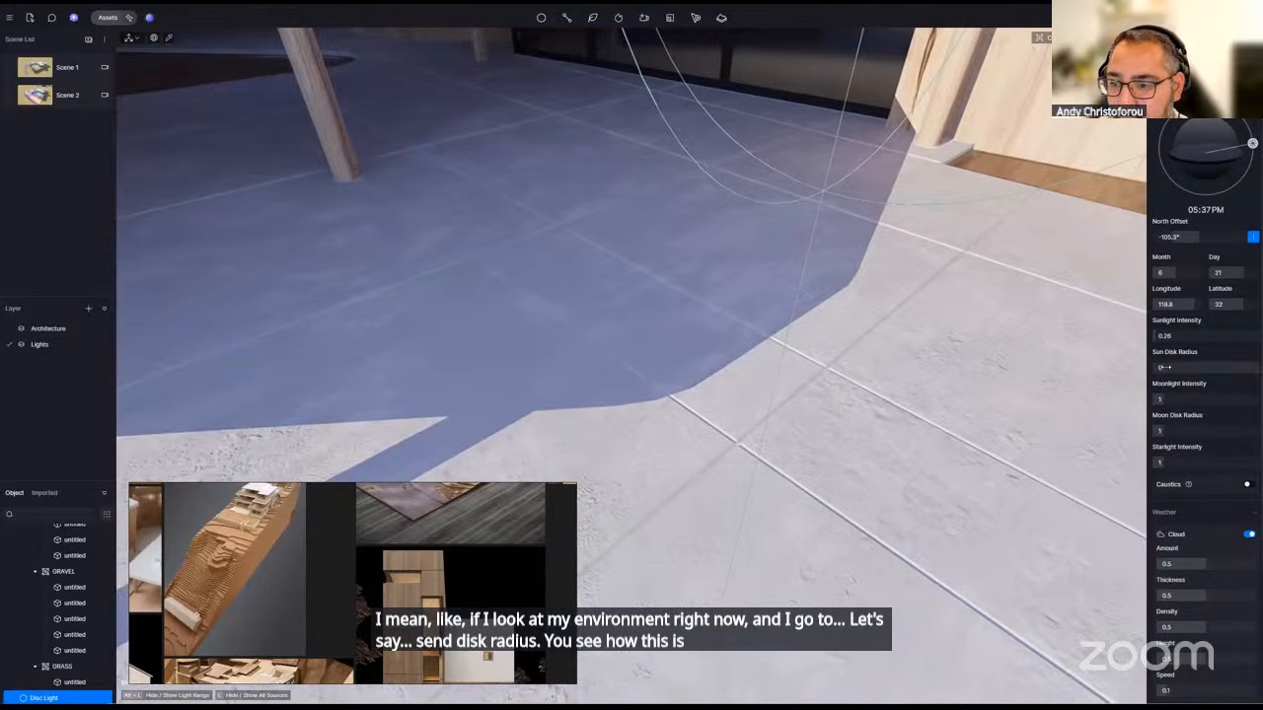
- Set the environment's Sun Disk Radius to 6.3 to soften the roof's shadow edge, and return to the kitchen's disc light
mouse_move(1164, 367)
mouse_down()
mouse_move(1257, 368)
mouse_move(1171, 351)
mouse_up()
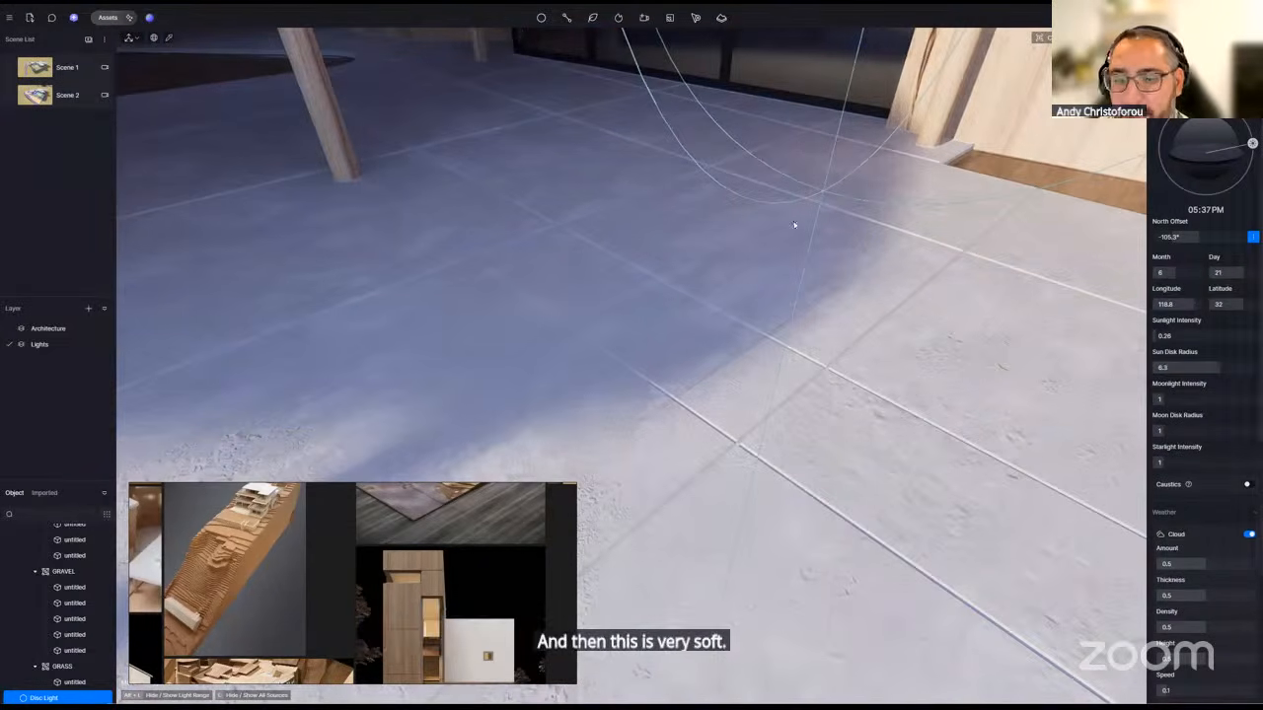
right_drag(790, 494, 862, 386)
scroll(762, 403, up, 5)
scroll(762, 403, down, 5)
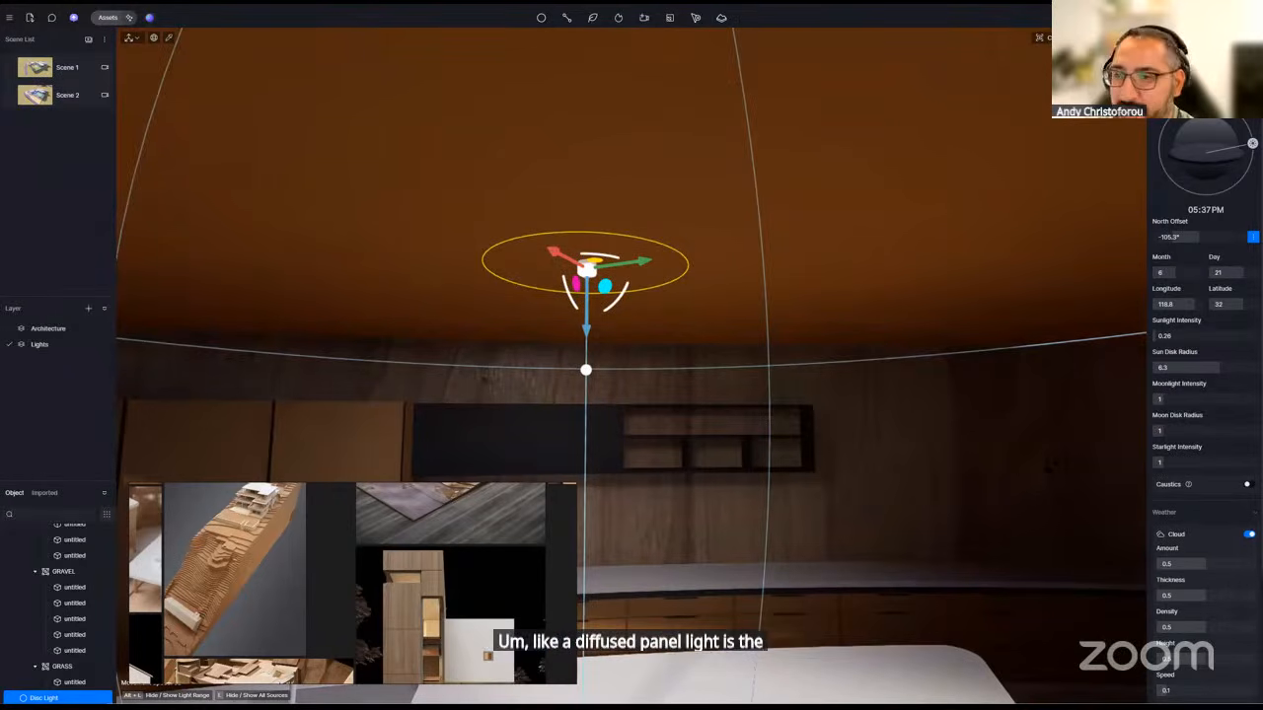
- Show the disc light's attributes and enlarge its size to about 1252 in X and Y
click(1230, 83)
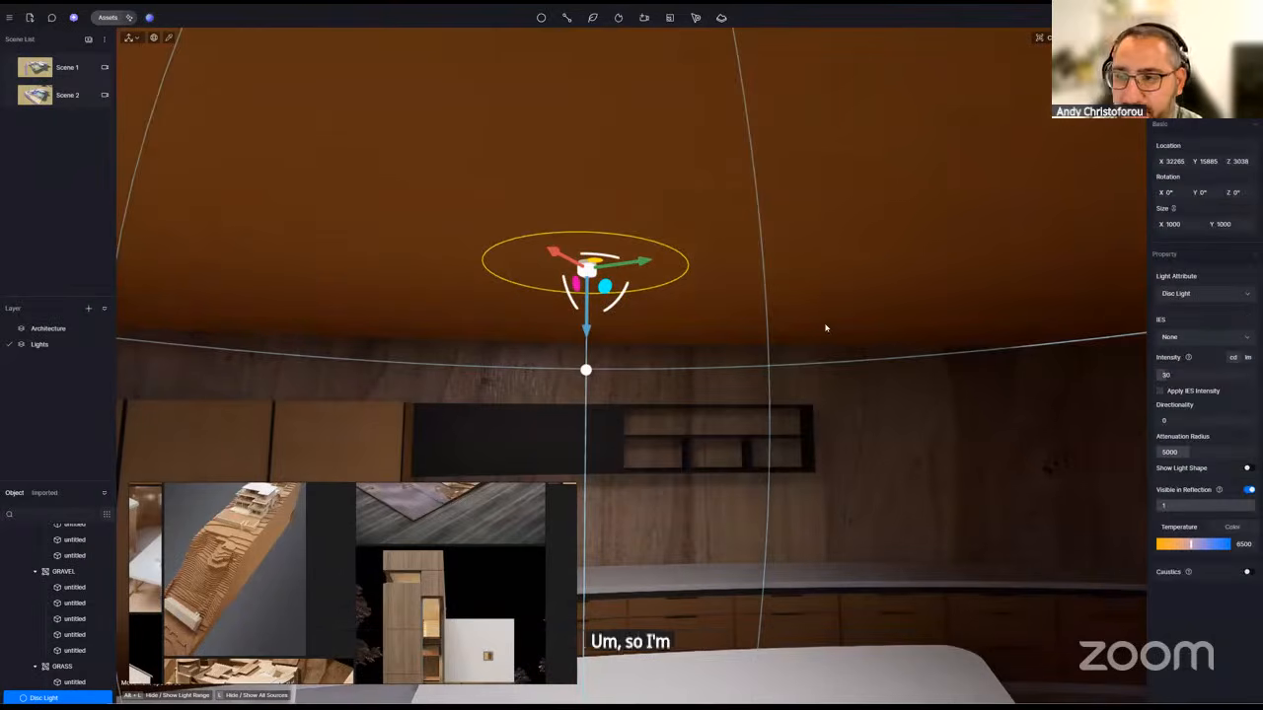
click(1186, 39)
click(1178, 82)
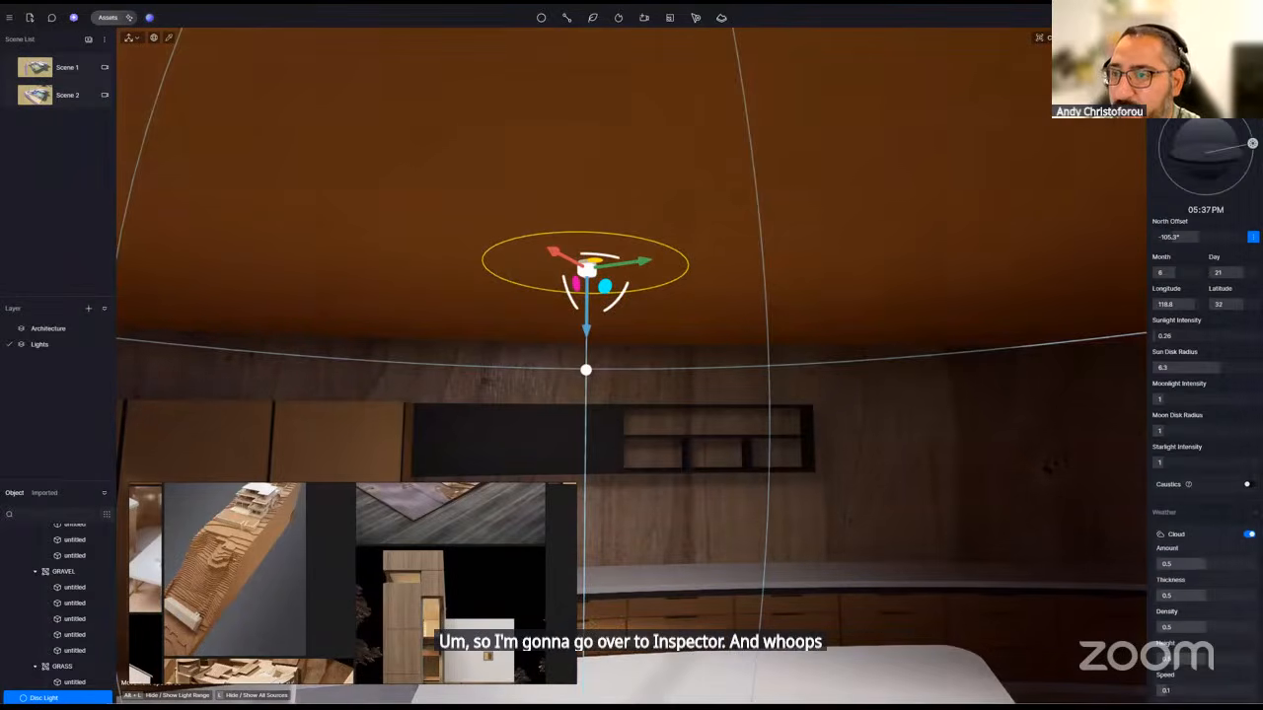
click(1169, 39)
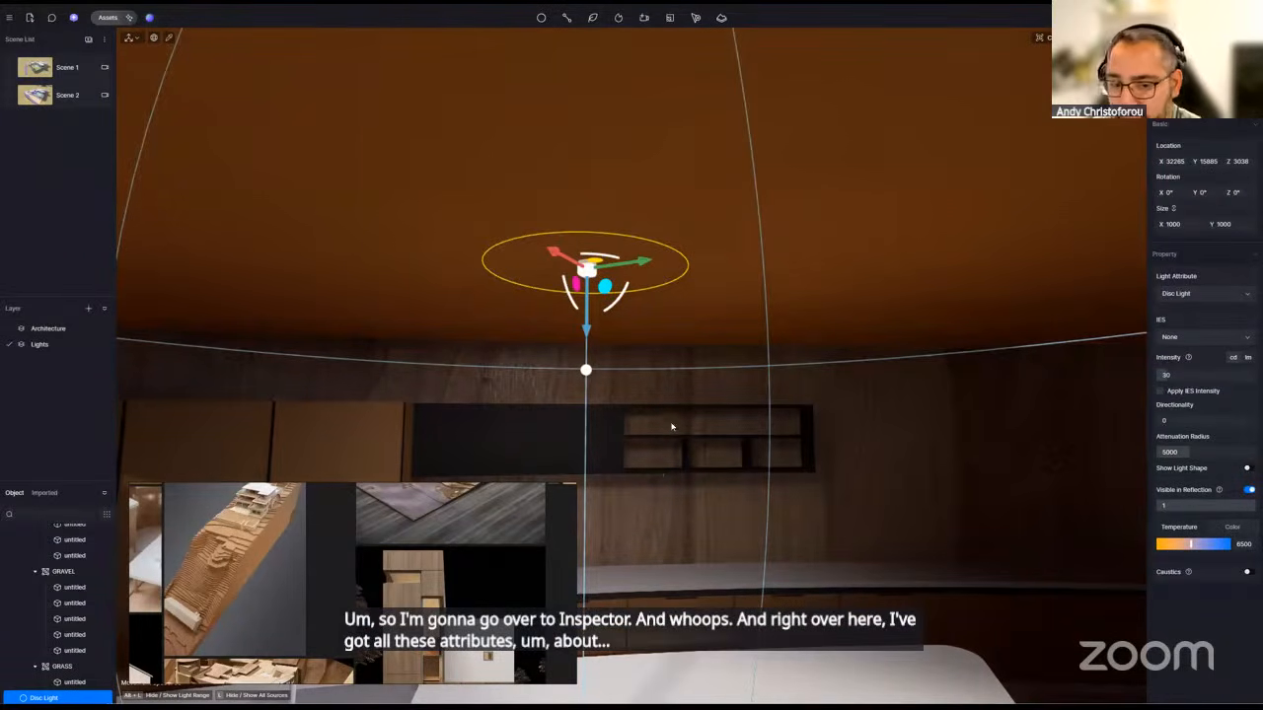
middle_drag(664, 476, 787, 444)
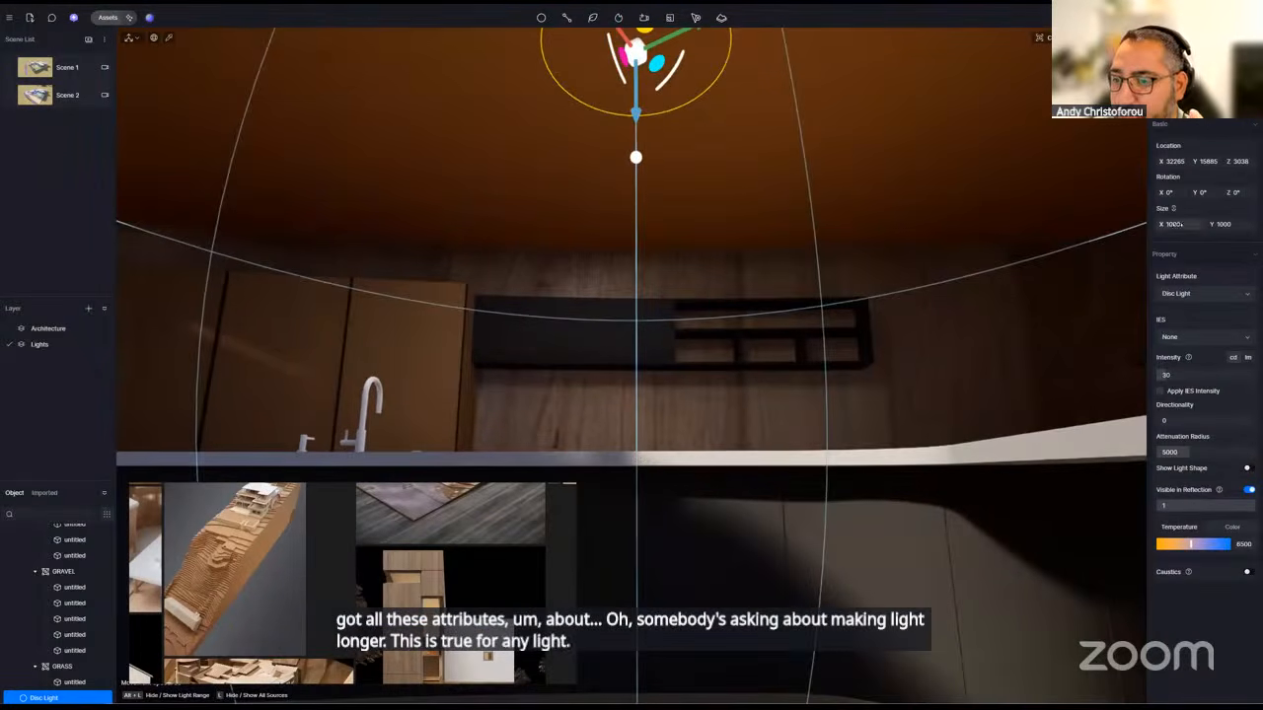
drag(1176, 224, 1220, 224)
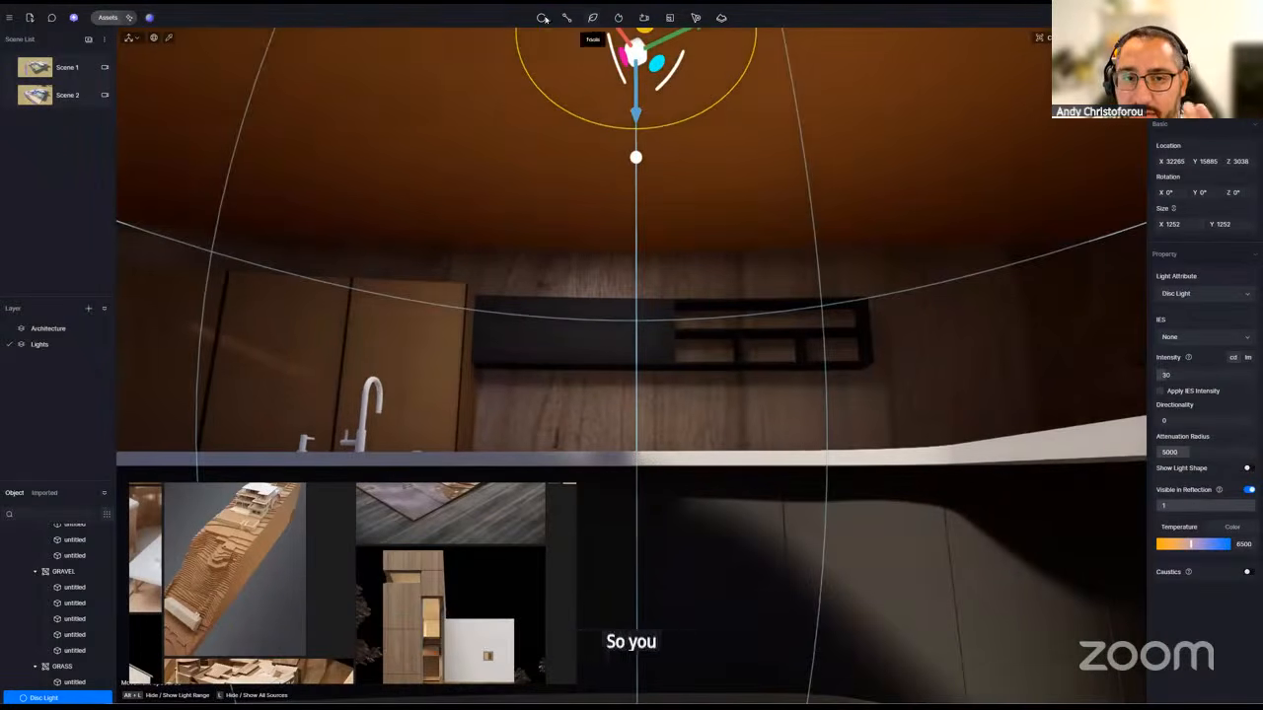
- Place a strip light at the dark wall shelf above the kitchen counter, at about X 34040, Y 14507
click(541, 20)
click(548, 70)
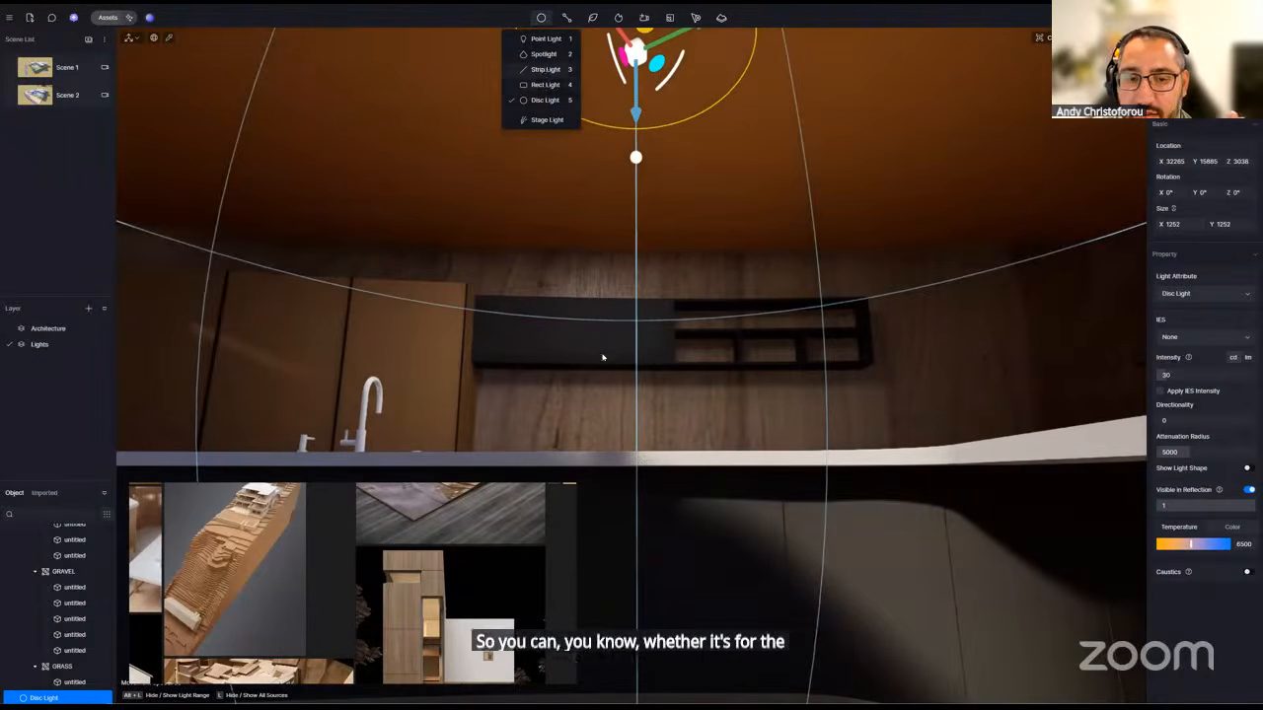
click(603, 340)
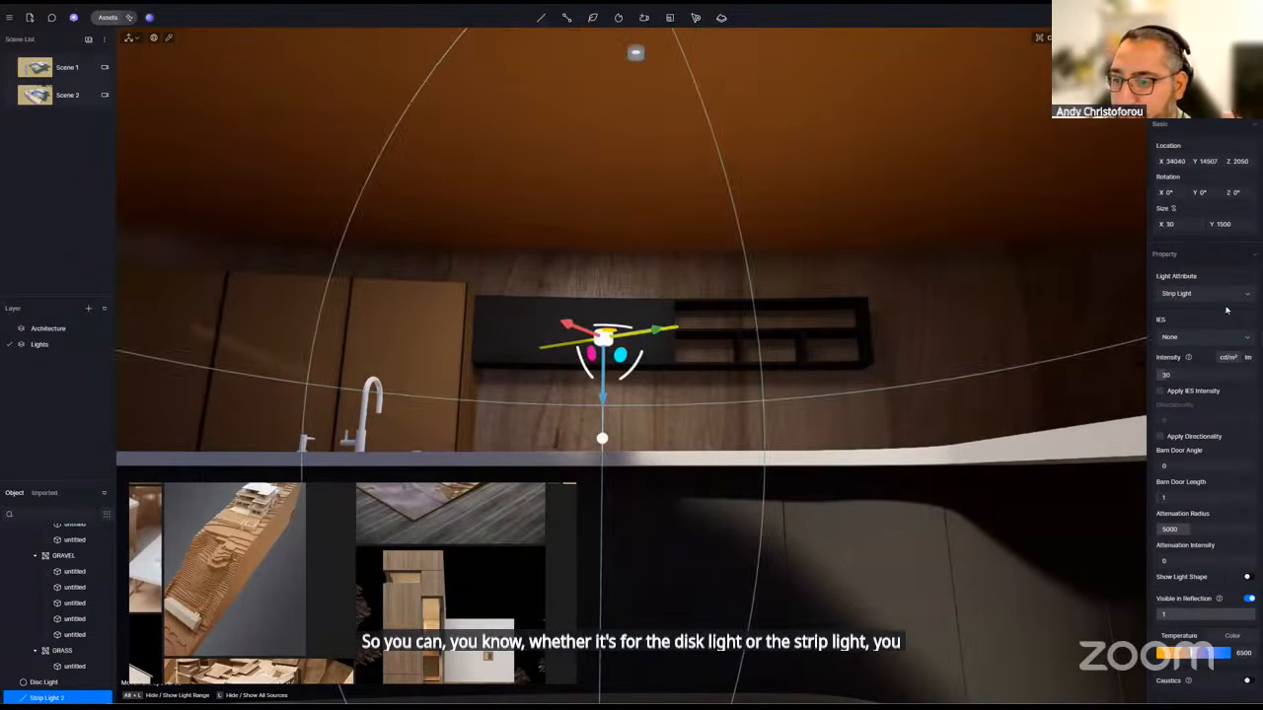
- Enlarge the strip light to 3065 by 4095 and delete it from the scene
drag(1174, 223, 1239, 224)
right_drag(773, 343, 776, 315)
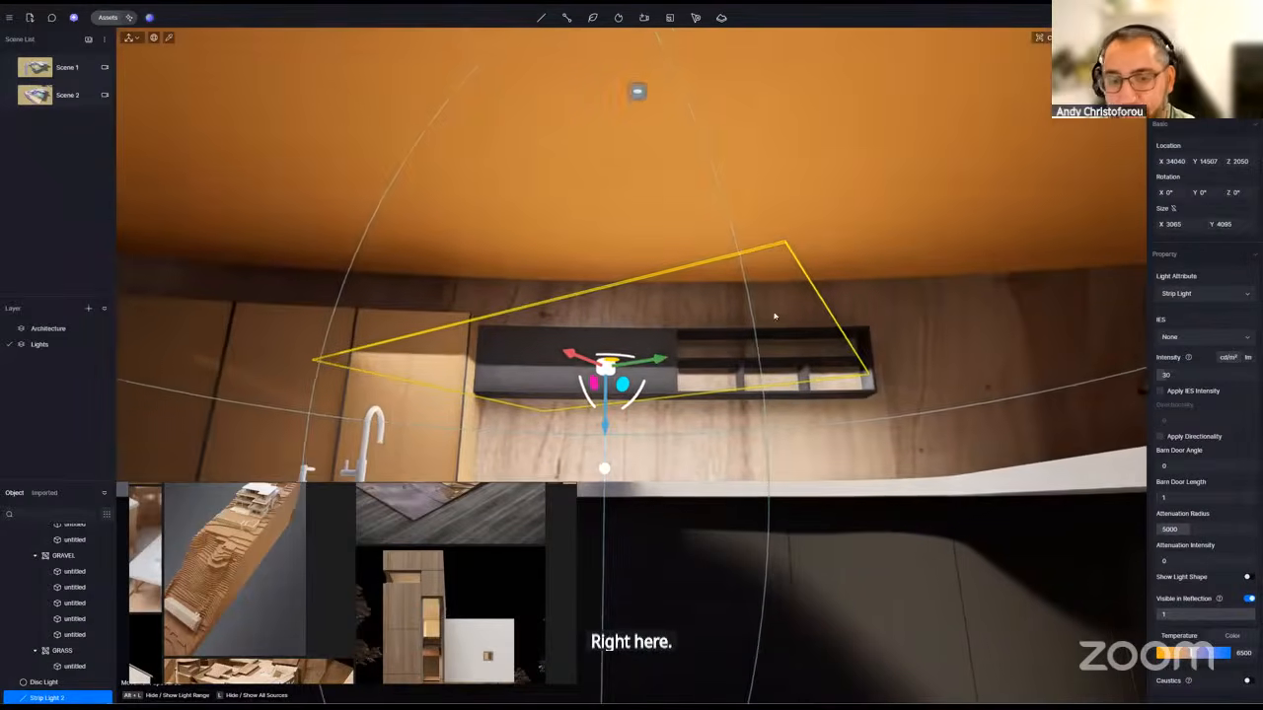
key(Delete)
- Select the ceiling disc light and look through the IES profiles offered for it
click(637, 89)
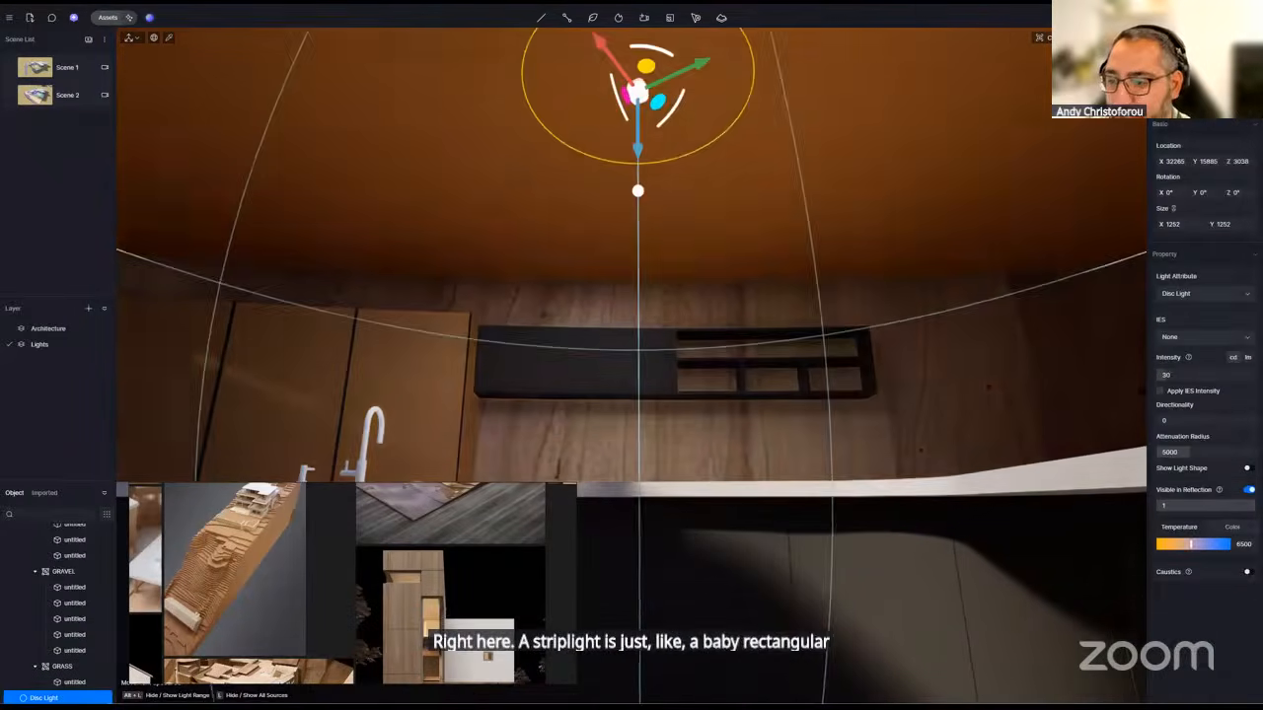
scroll(637, 90, up, 3)
right_drag(754, 400, 756, 352)
scroll(756, 352, down, 3)
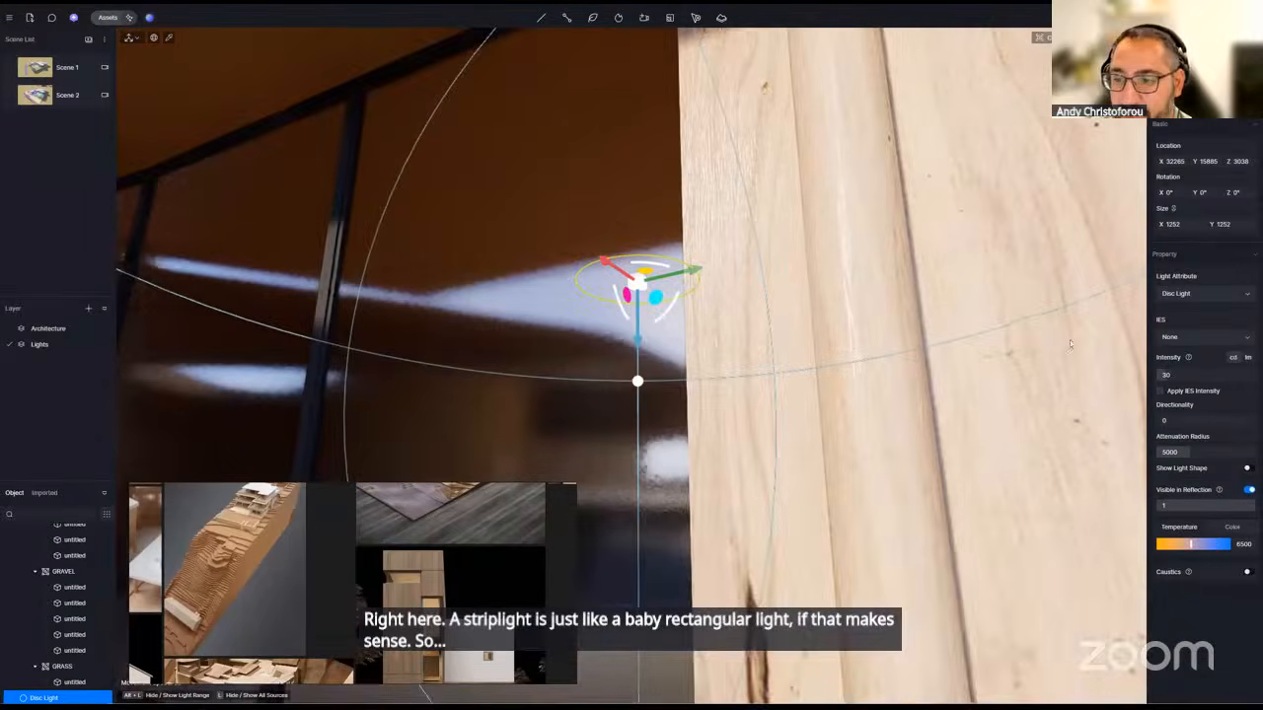
scroll(756, 352, up, 3)
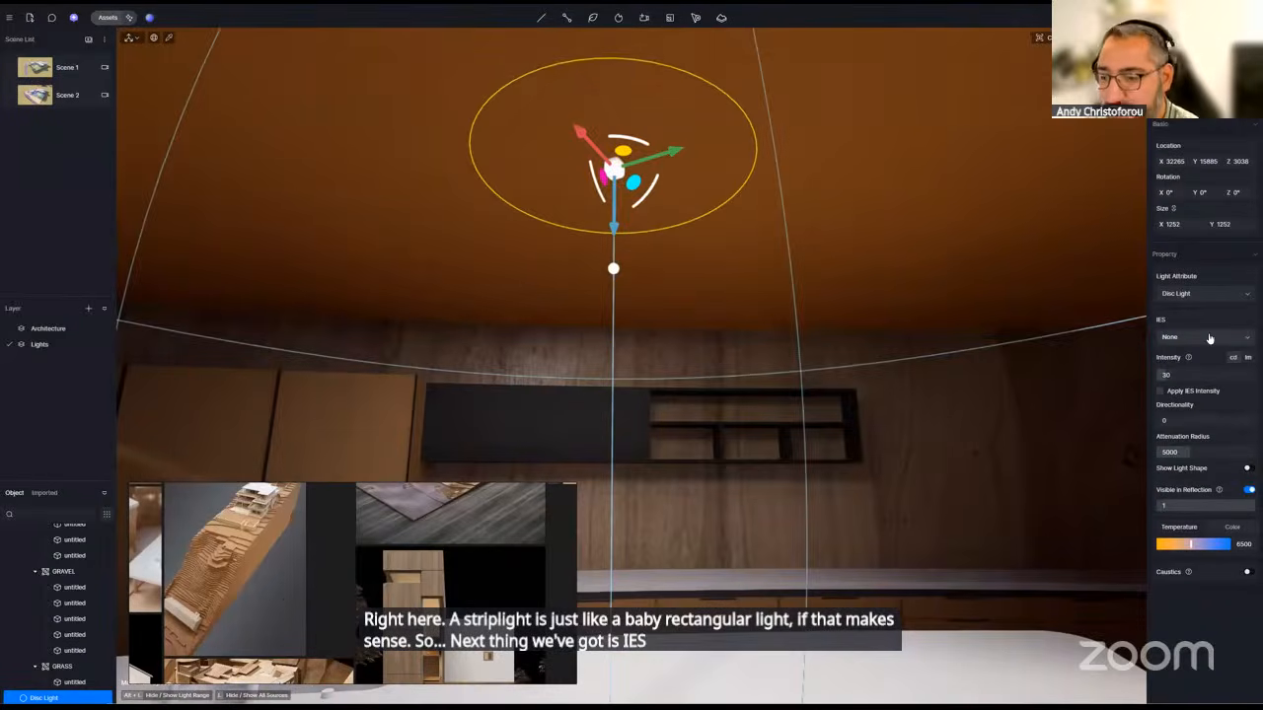
click(1210, 338)
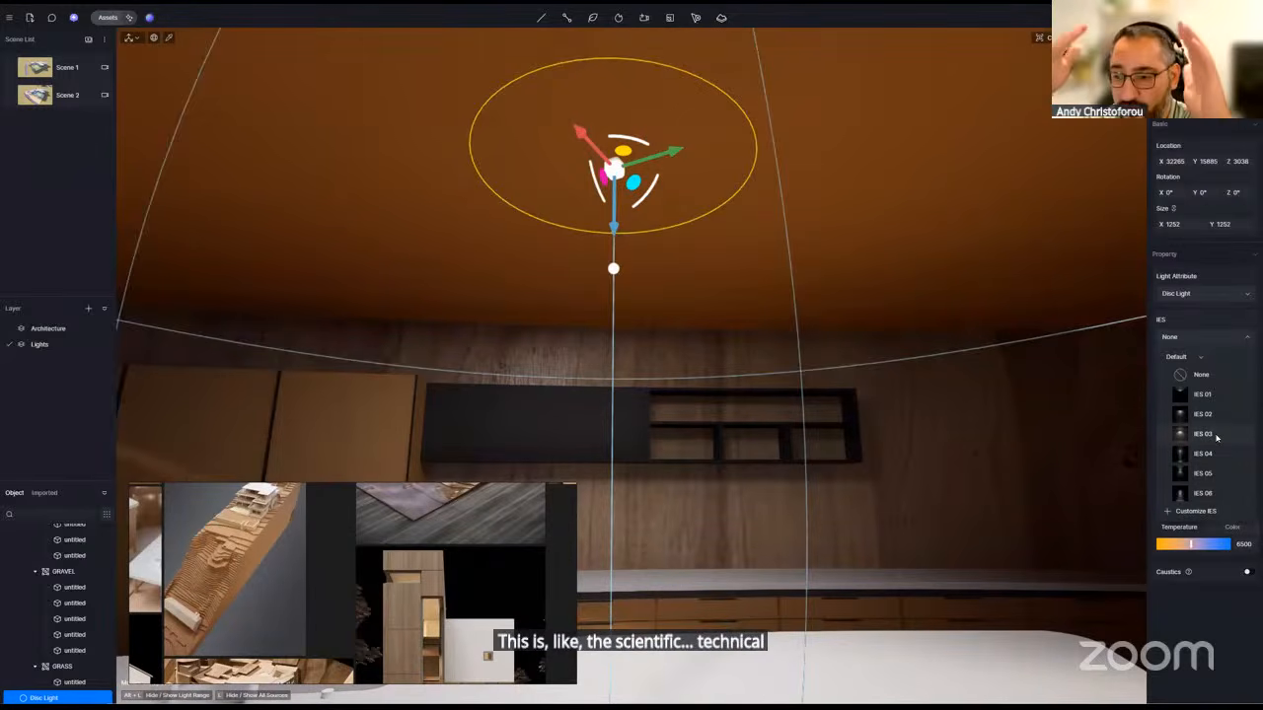
click(546, 30)
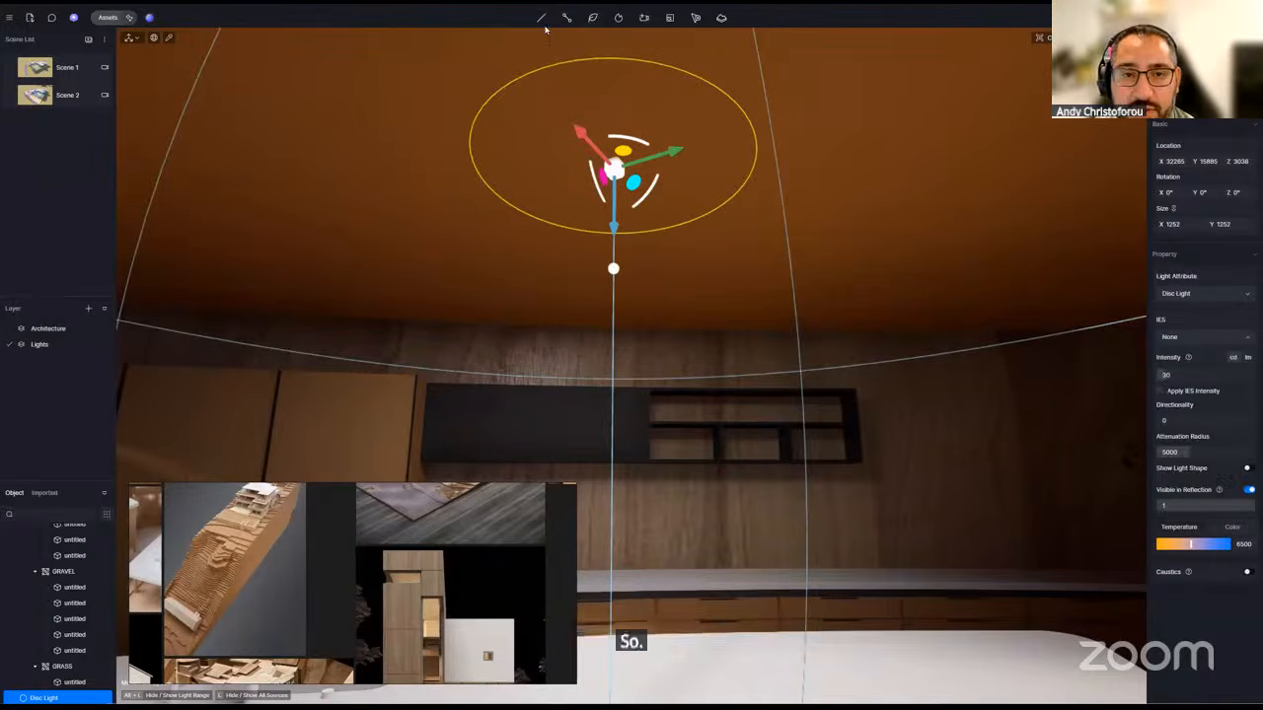
- Try a spotlight on the ceiling near the wall shelf with the IES 03 and IES 05 profiles, and remove it
click(541, 19)
drag(551, 57, 925, 316)
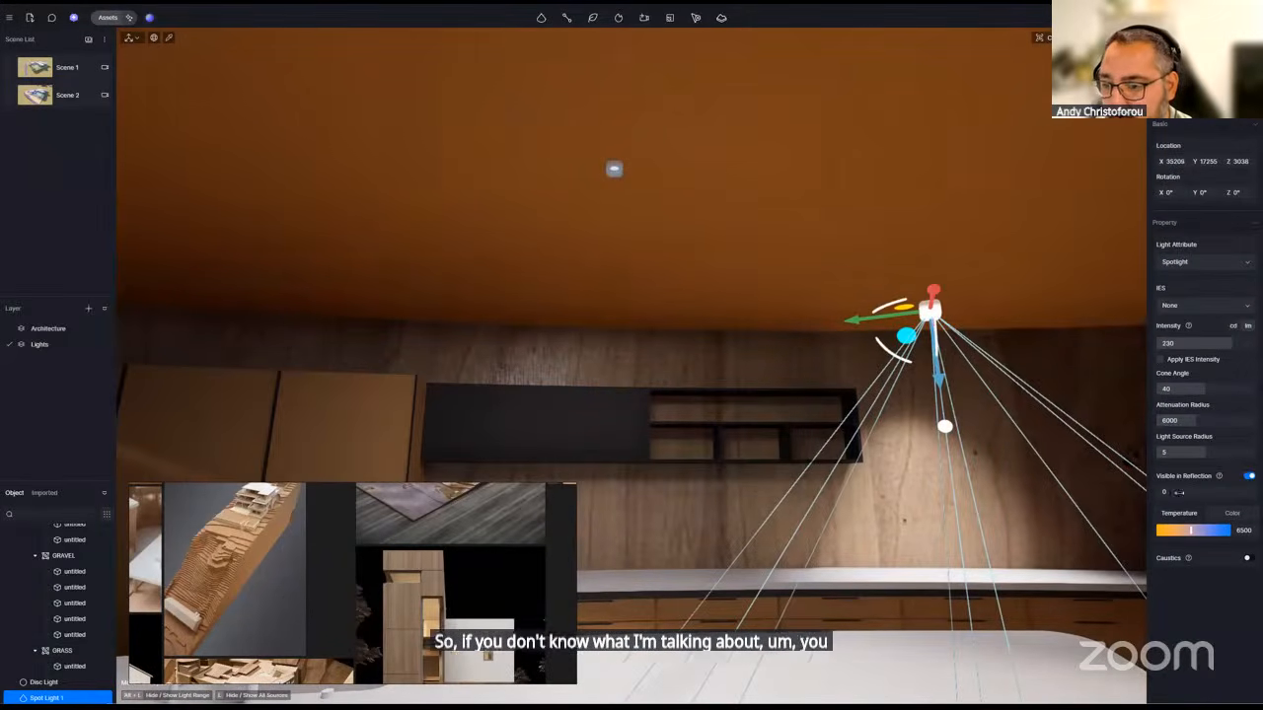
click(1203, 307)
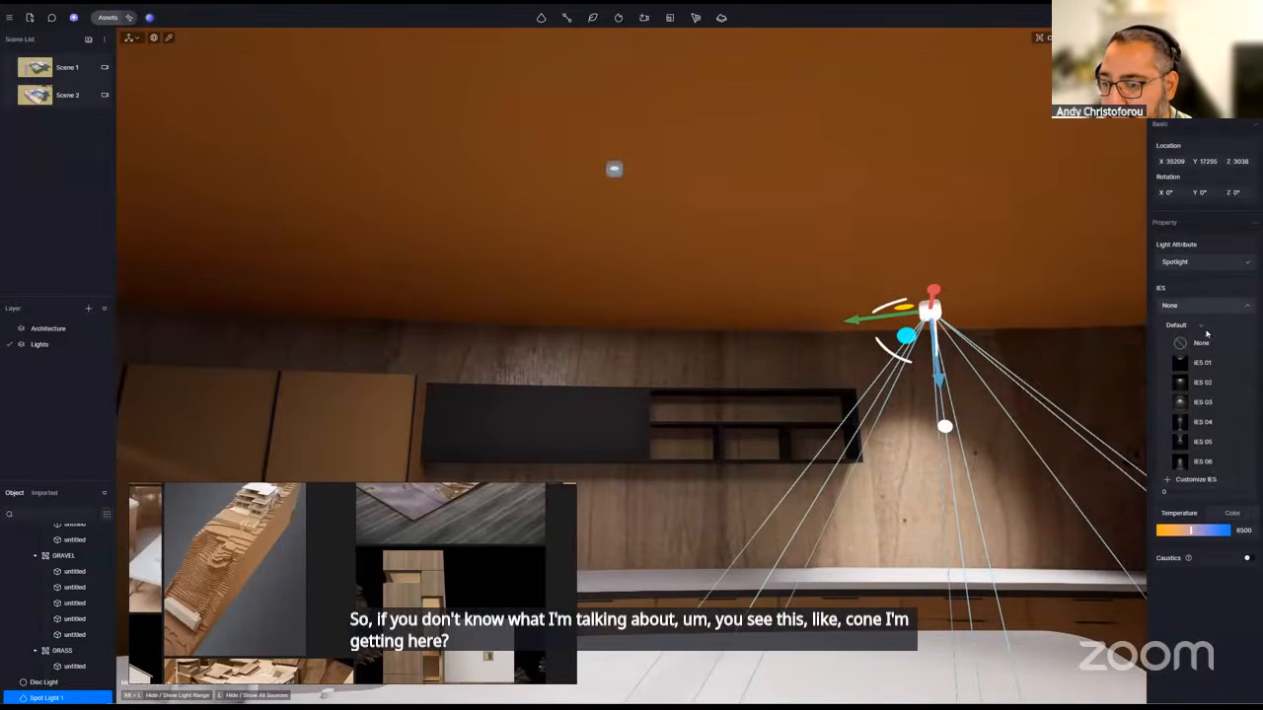
click(1202, 401)
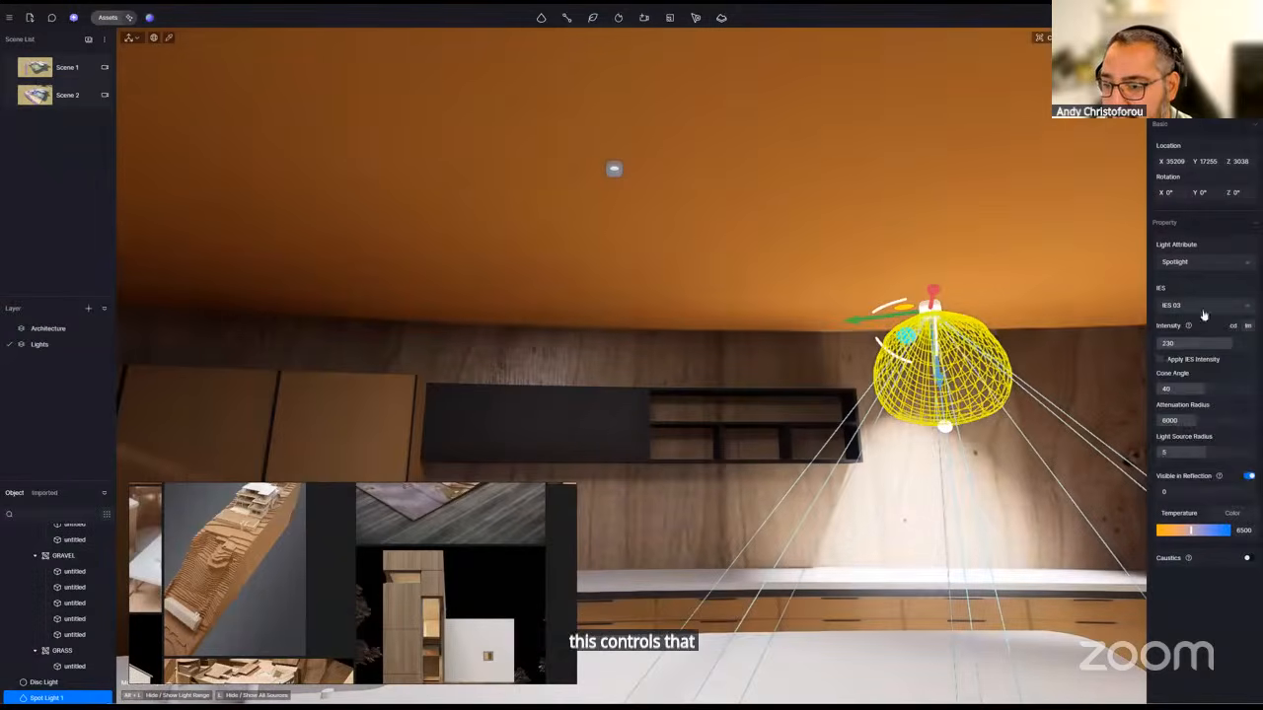
click(1202, 441)
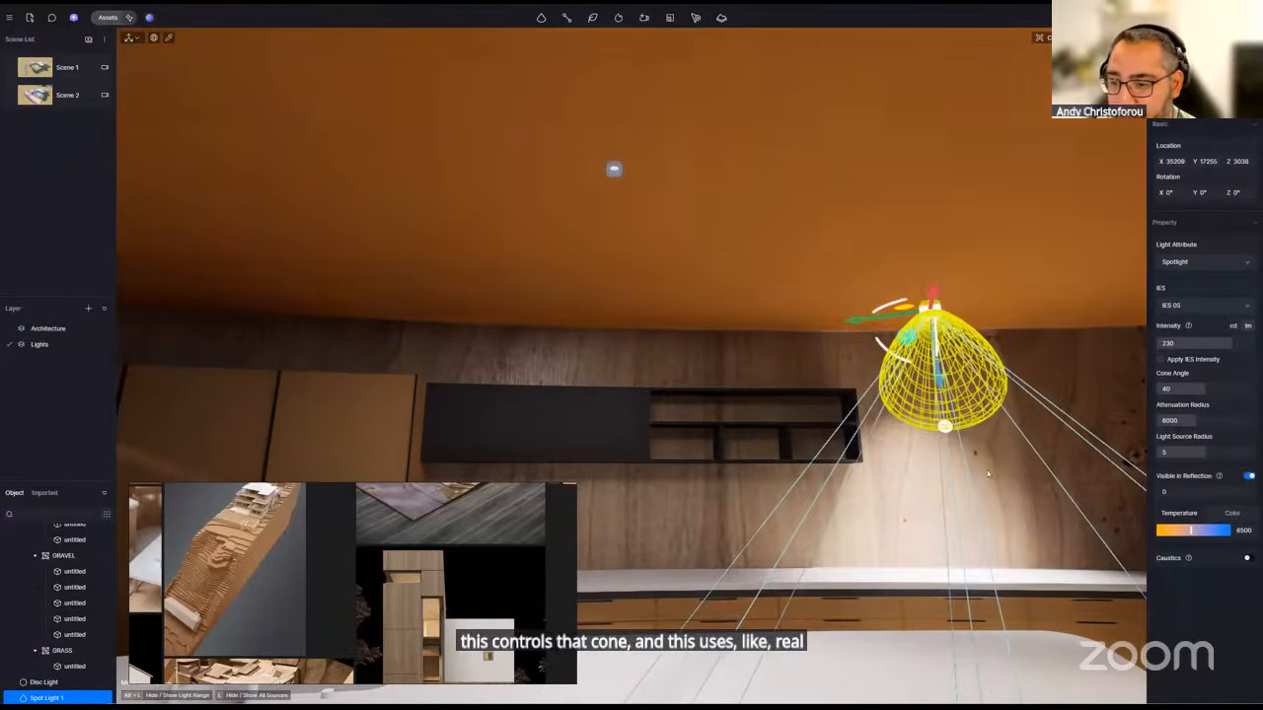
key(Delete)
- Reselect the ceiling disc light and set its intensity to 100, checking its effect from outside the building
right_drag(927, 427, 874, 360)
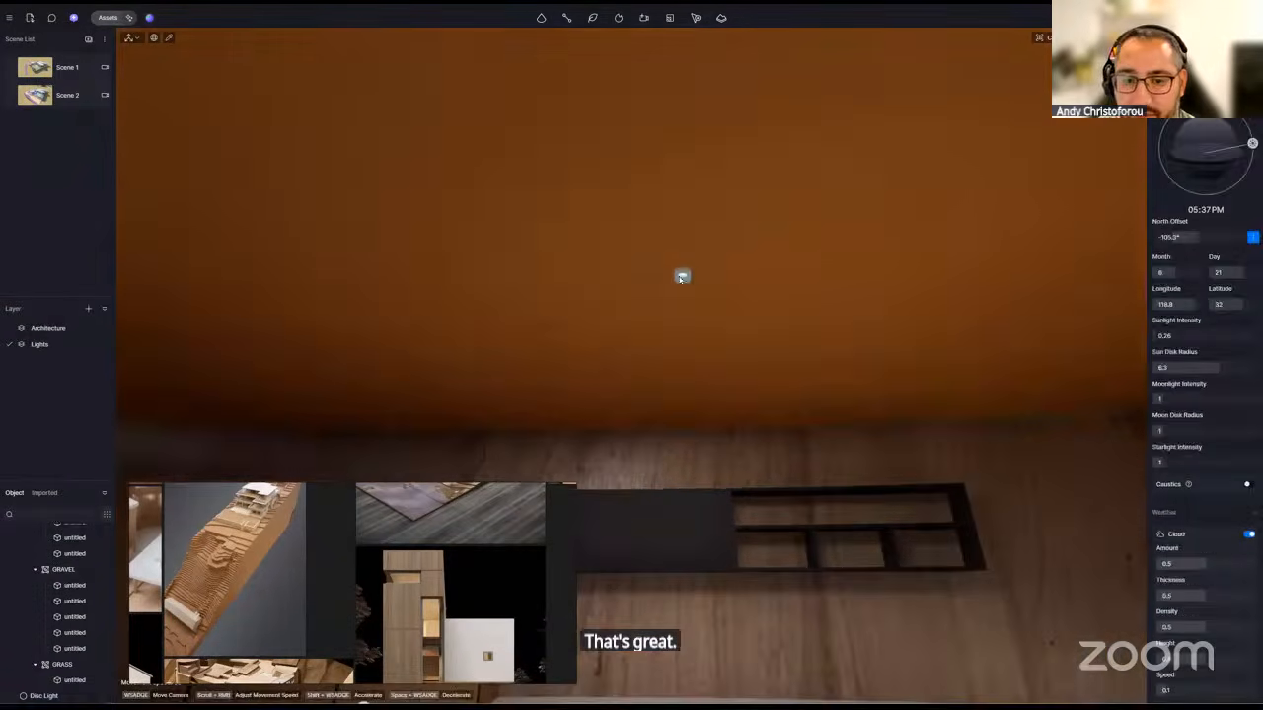
click(682, 277)
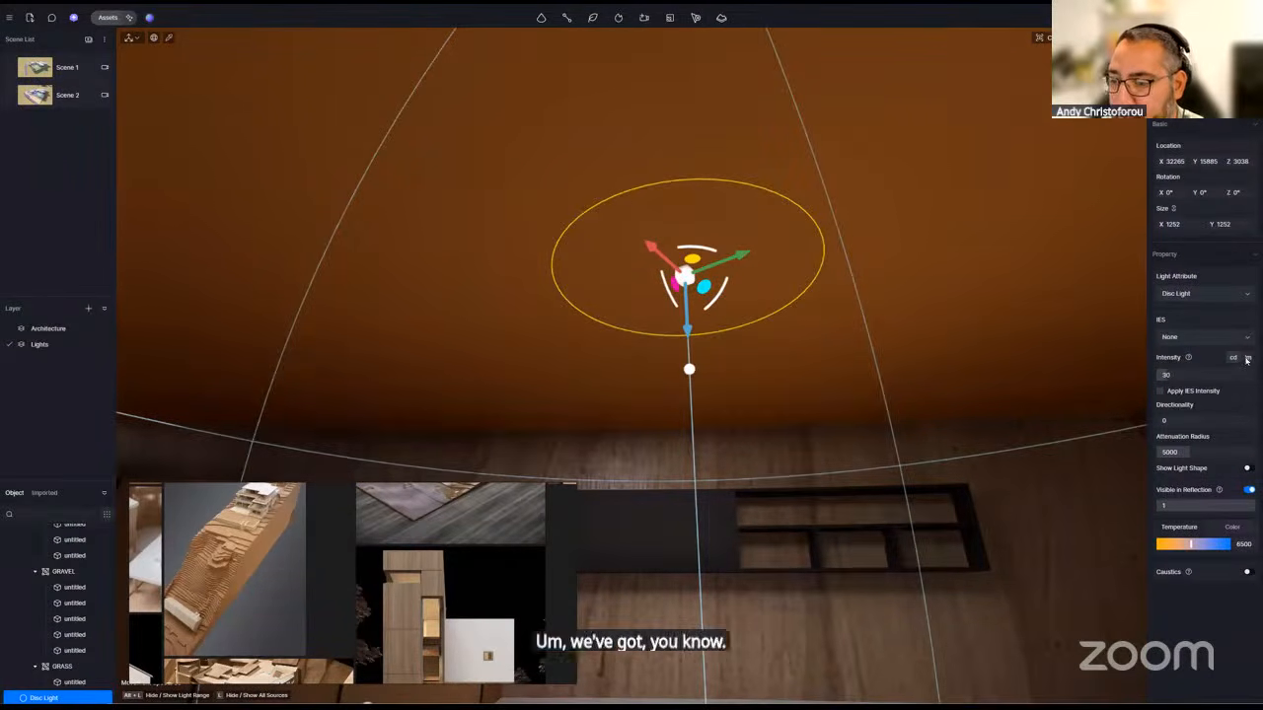
drag(1168, 377, 1195, 378)
right_drag(691, 326, 691, 395)
scroll(690, 395, down, 6)
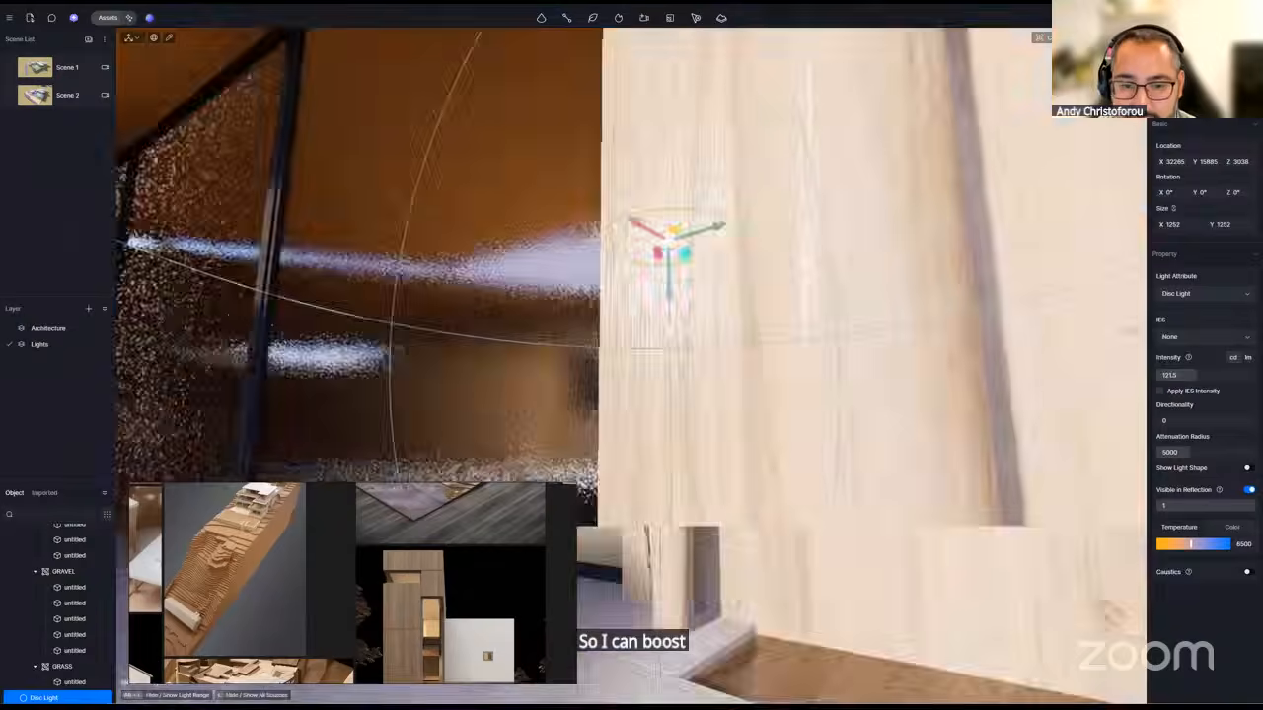
right_drag(691, 325, 774, 365)
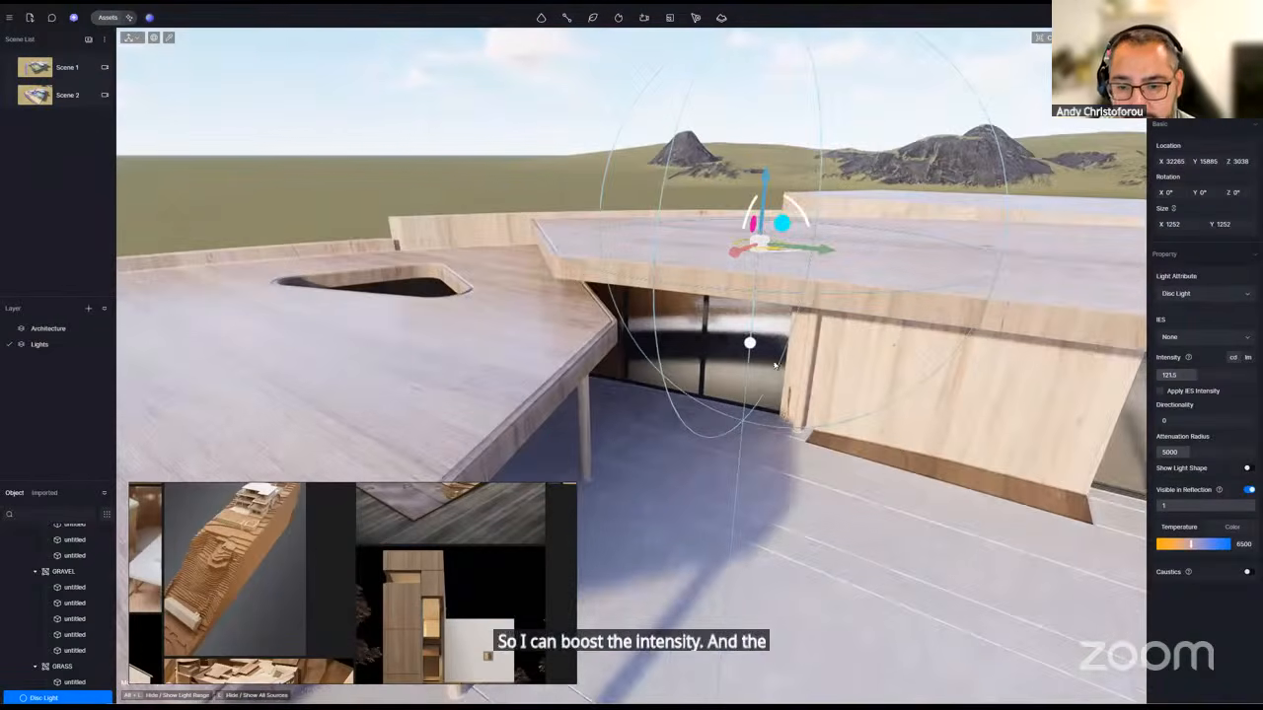
click(1206, 375)
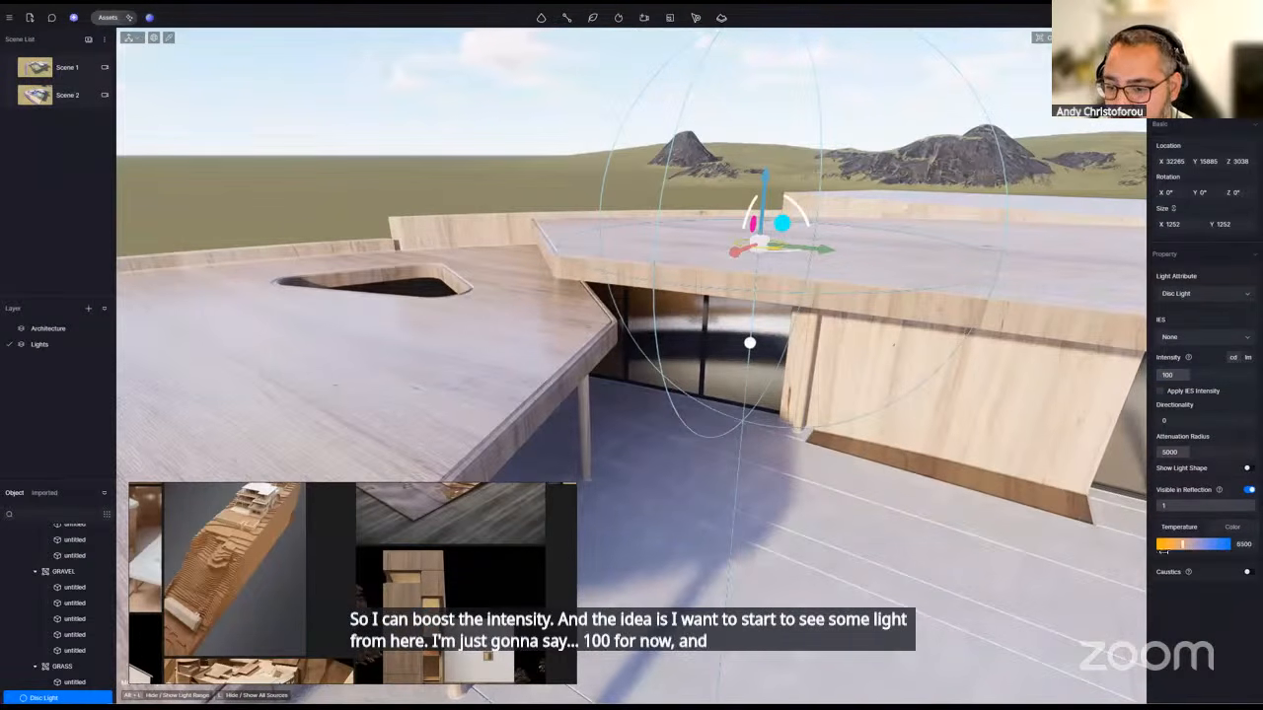
- Set the disc light's colour temperature to 3500 while viewing the terrace from farther back
right_drag(750, 345, 627, 380)
key(s)
right_drag(1007, 454, 970, 466)
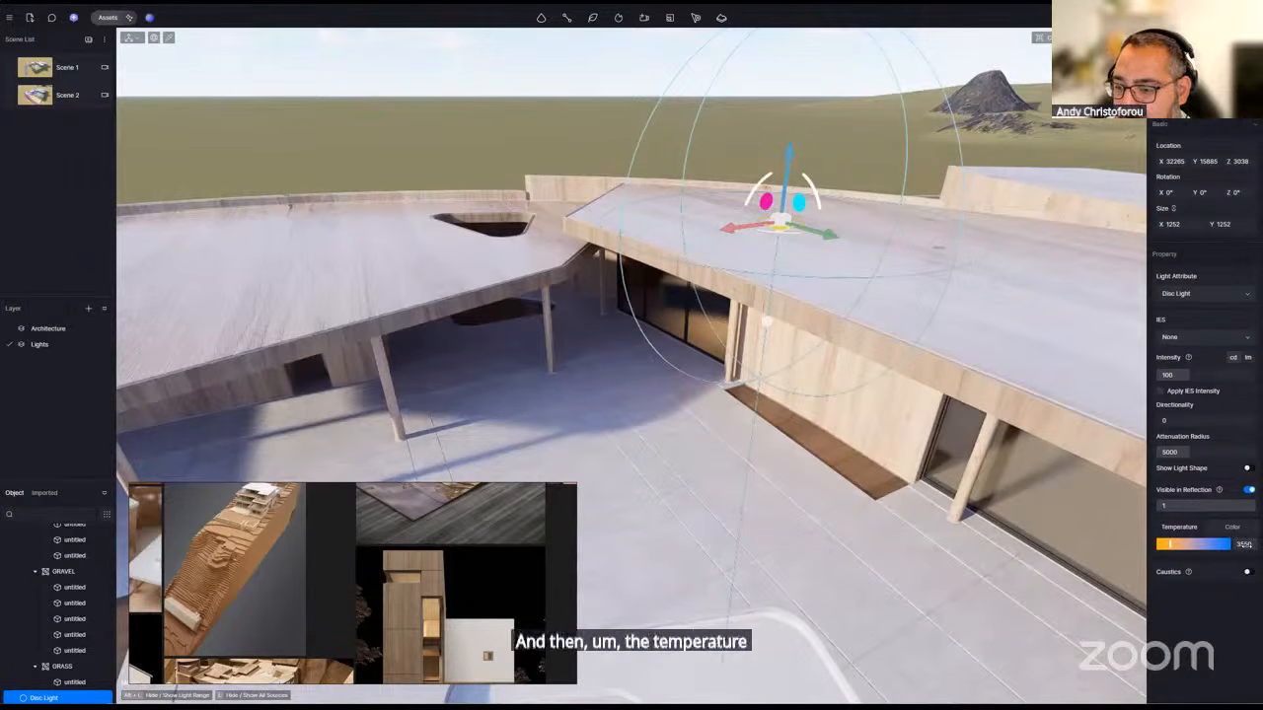
click(1244, 545)
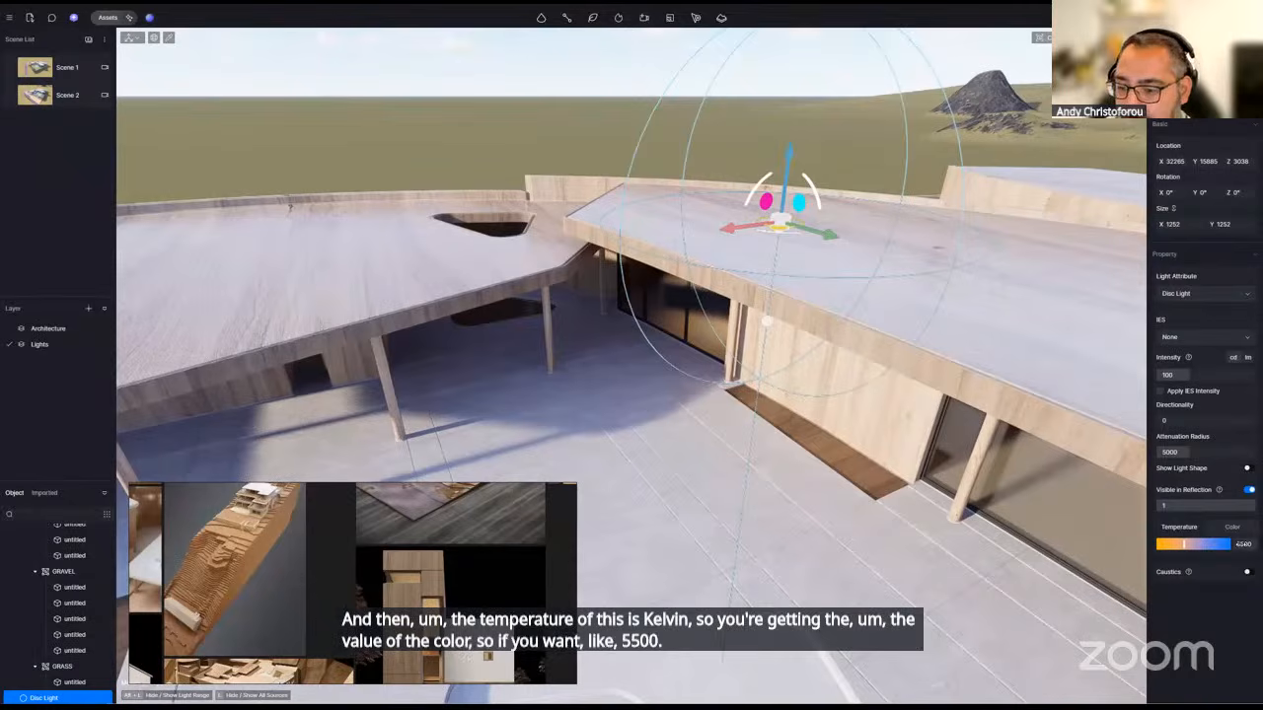
text(5500)
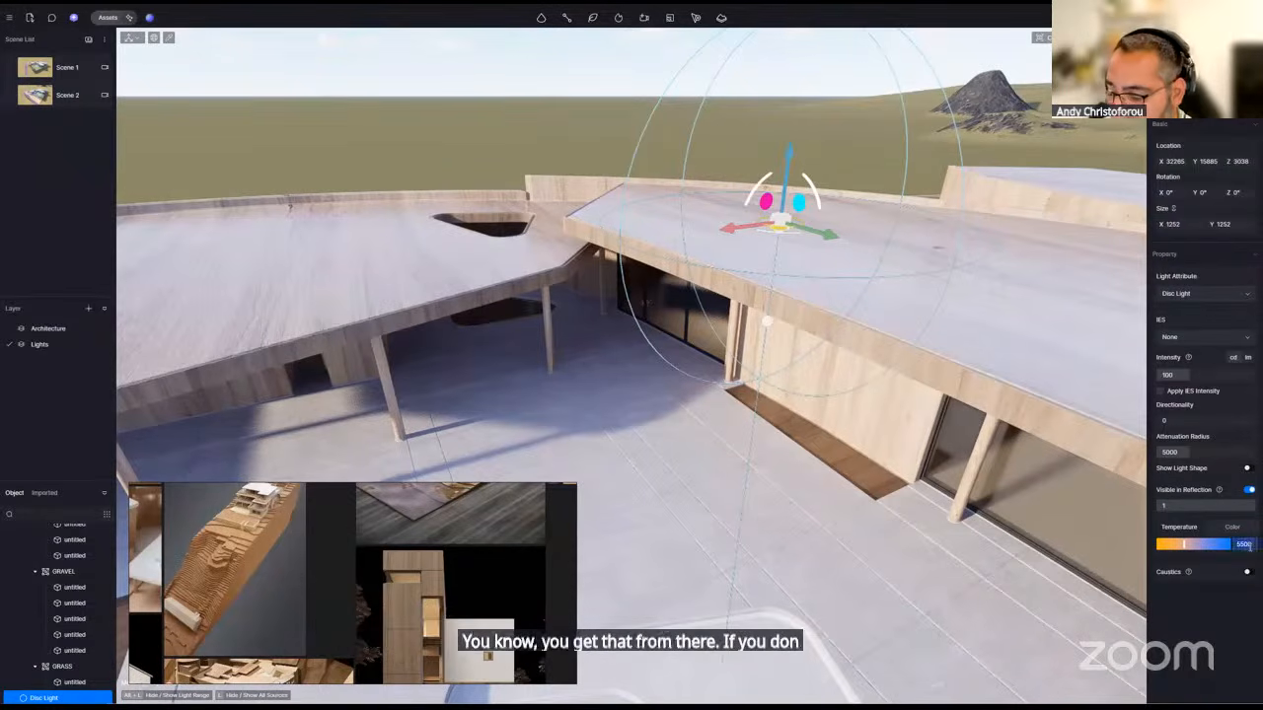
key(Return)
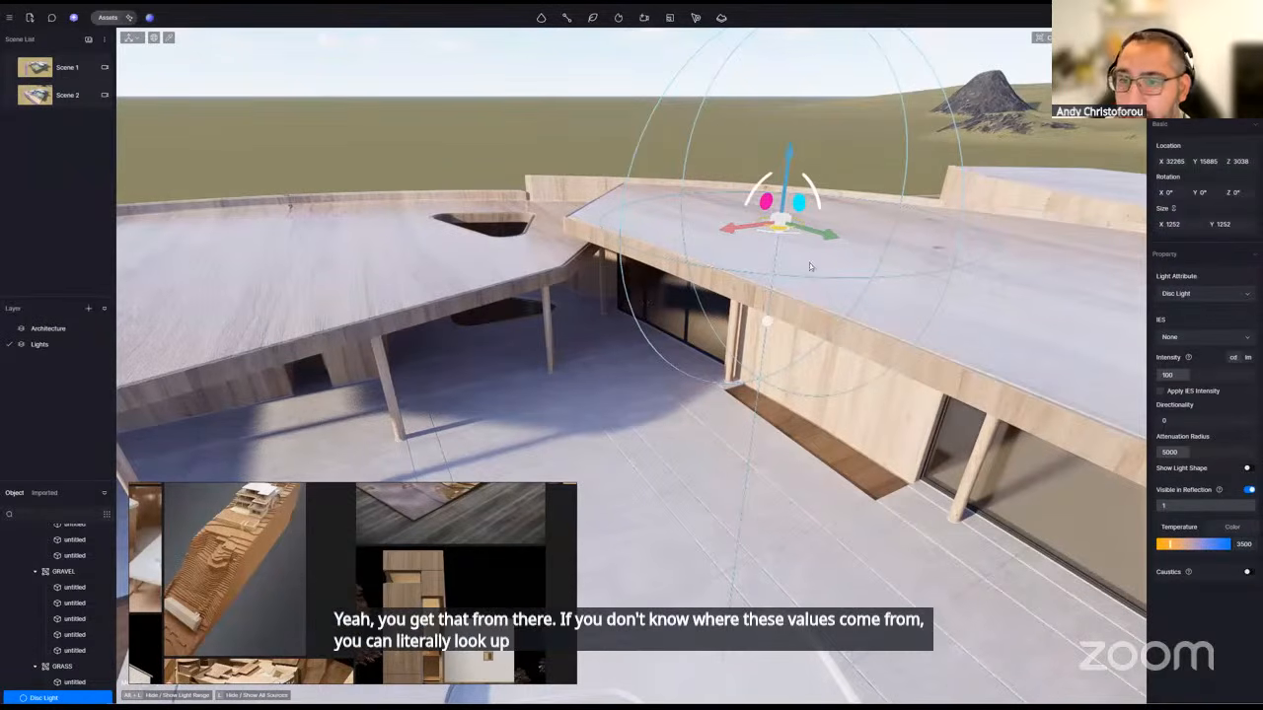
- Switch to the web browser and search Google for "sconce lights"
key(alt+Tab)
click(636, 59)
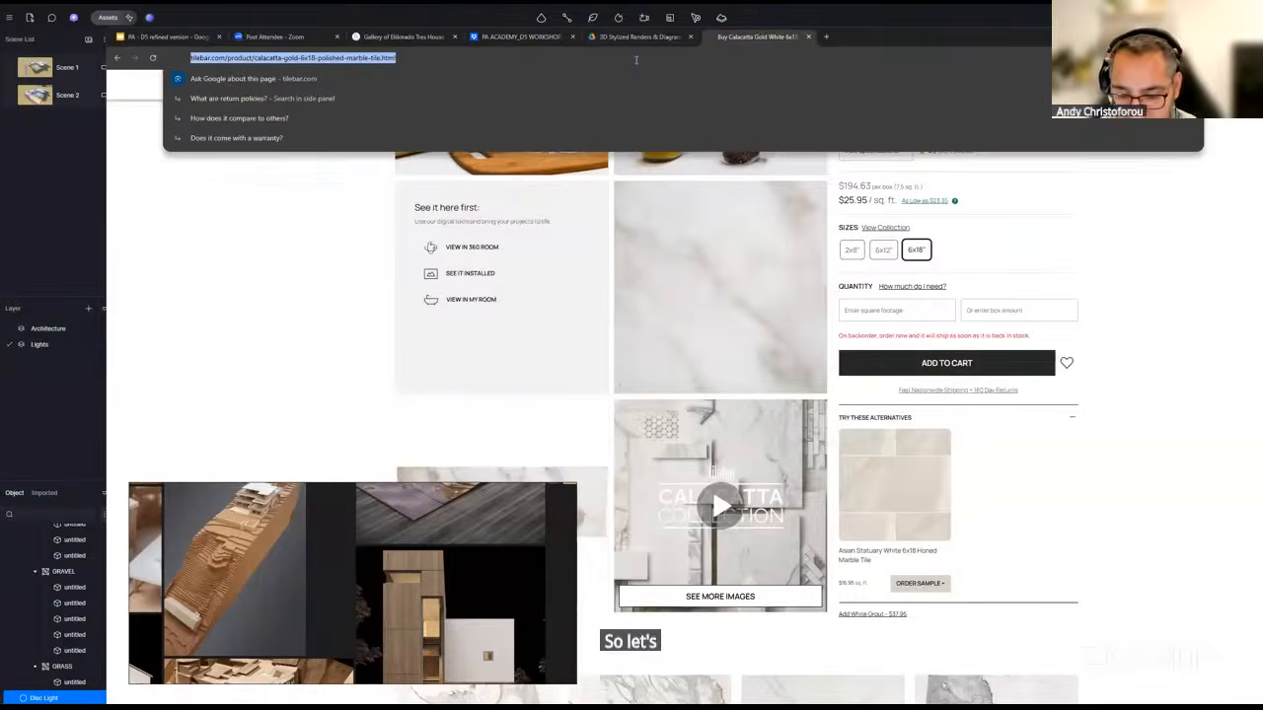
text(i)
key(BackSpace)
text(sconce lights)
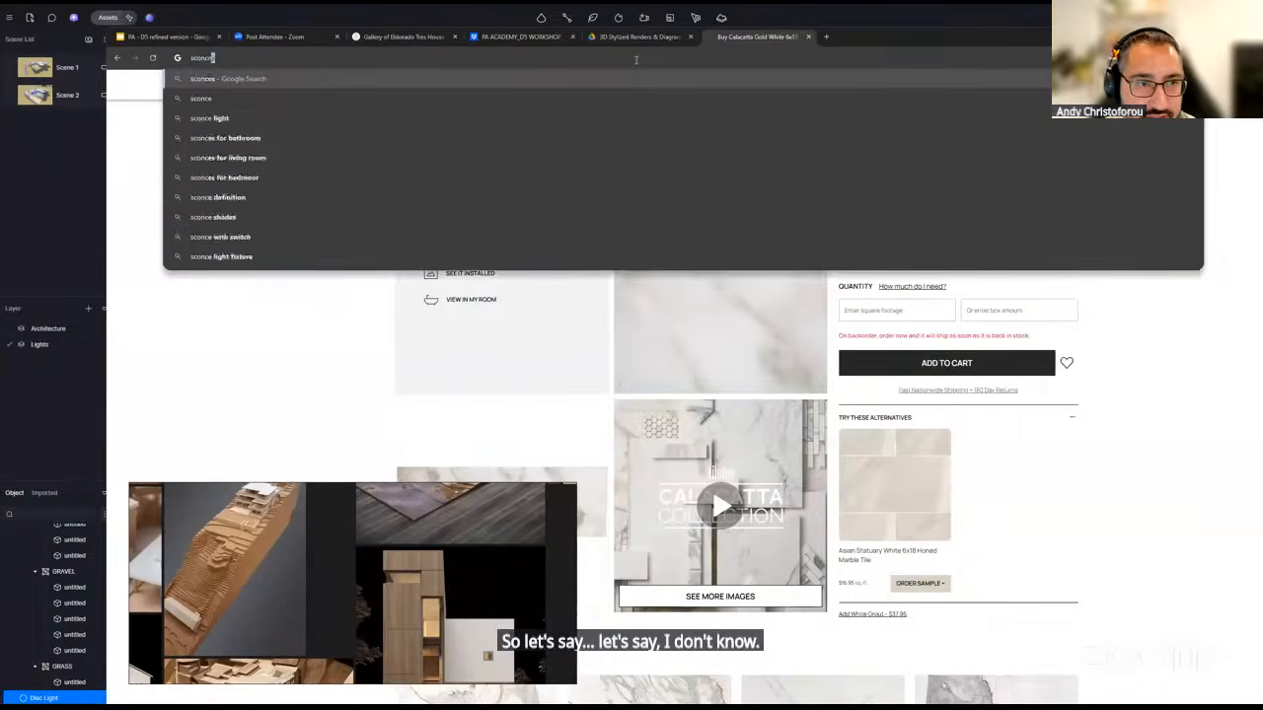
key(Return)
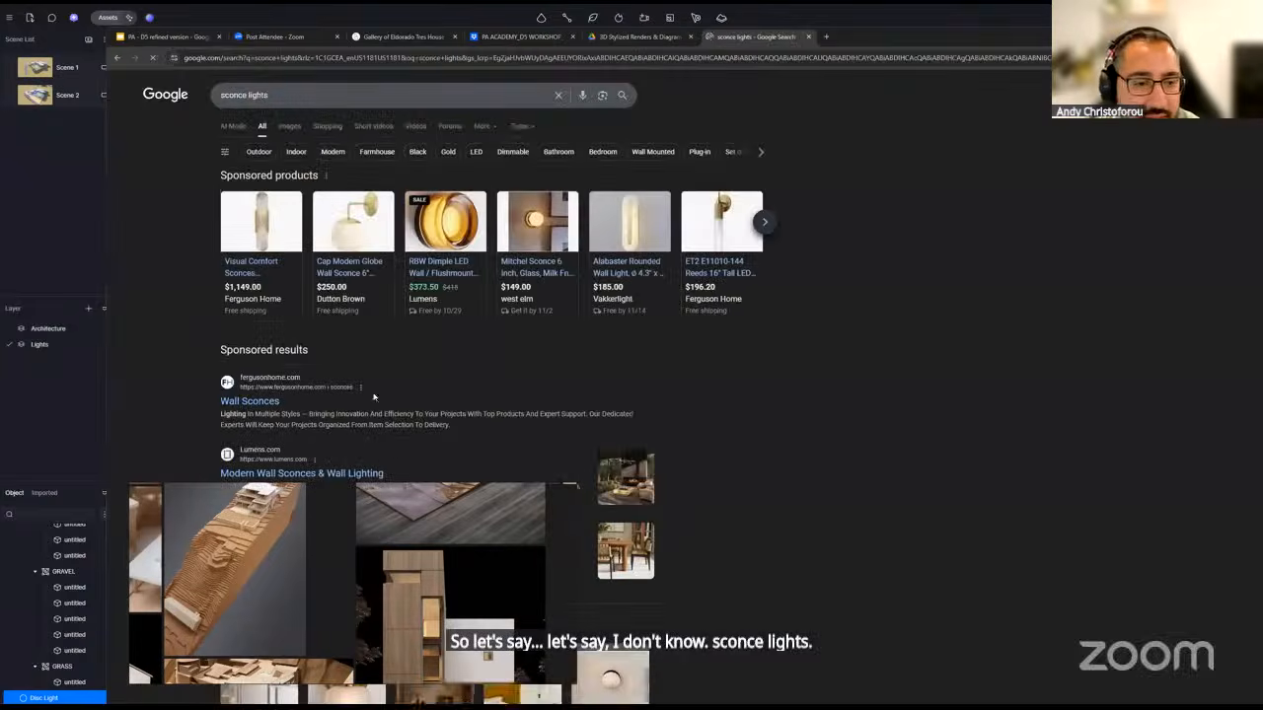
- Open the Crate & Barrel Colombe Single Light Wall Sconce among the popular products and look over its product information
scroll(375, 396, down, 10)
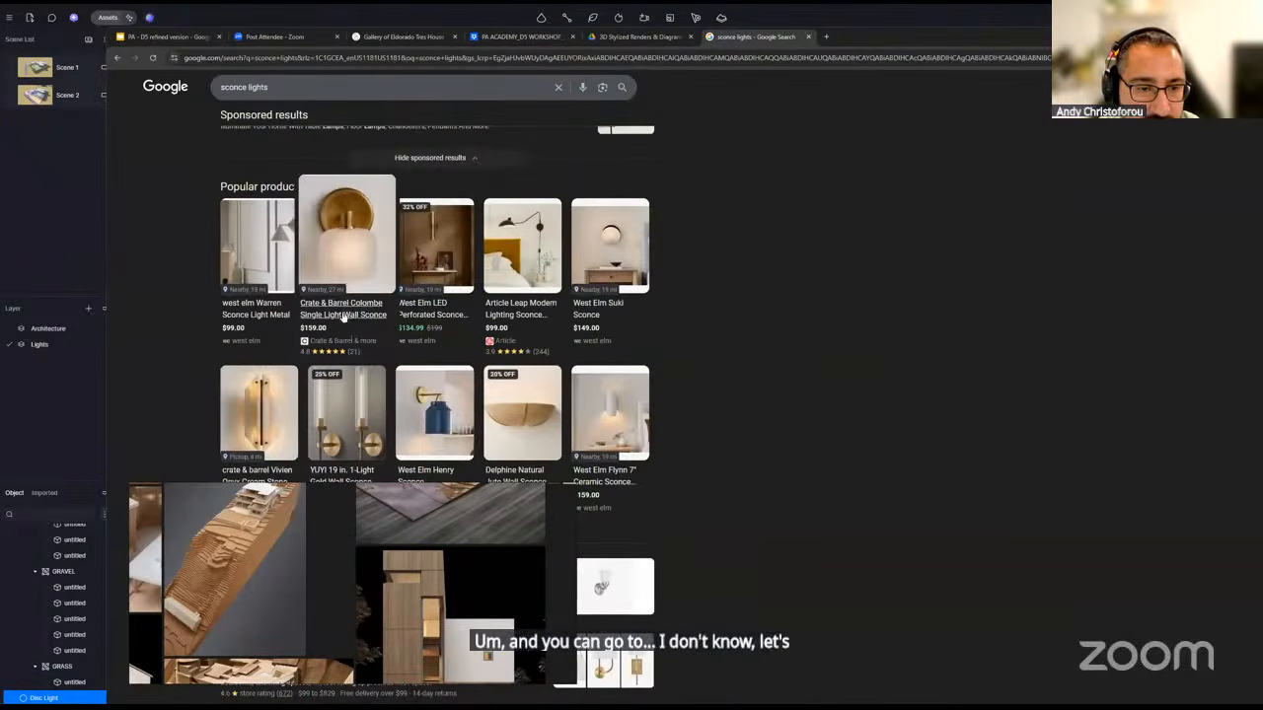
click(345, 316)
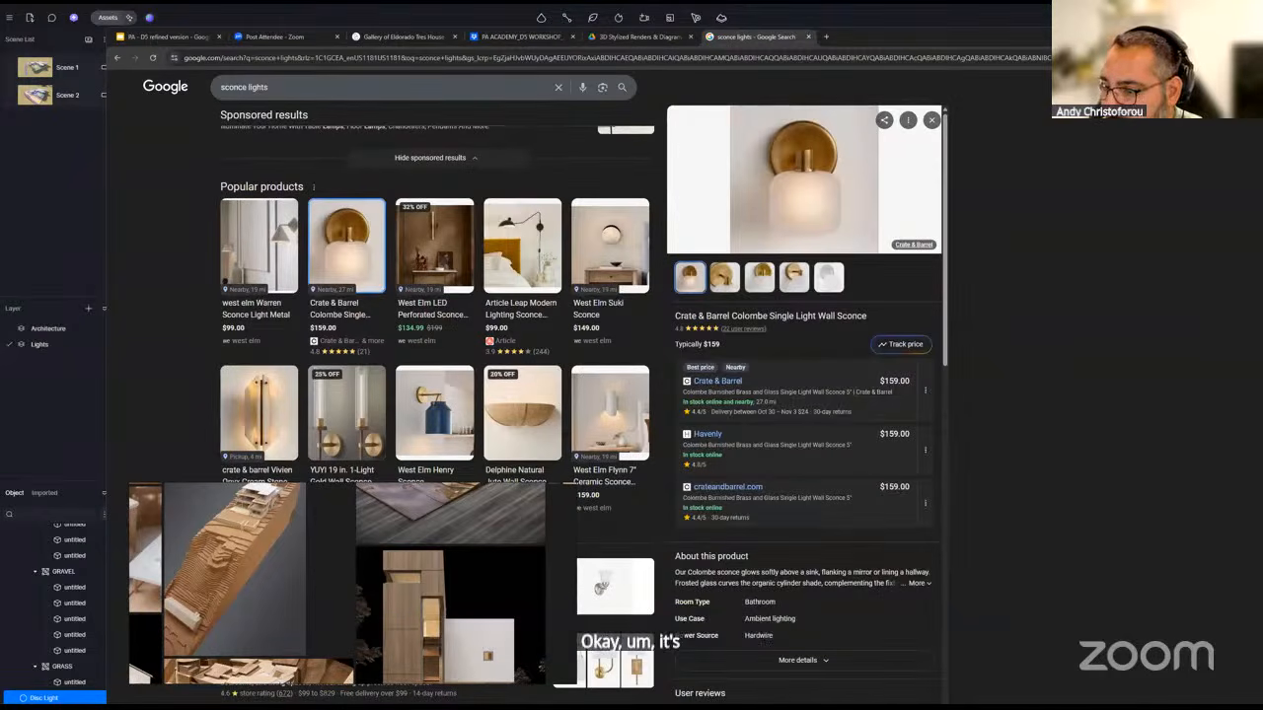
scroll(811, 292, down, 1)
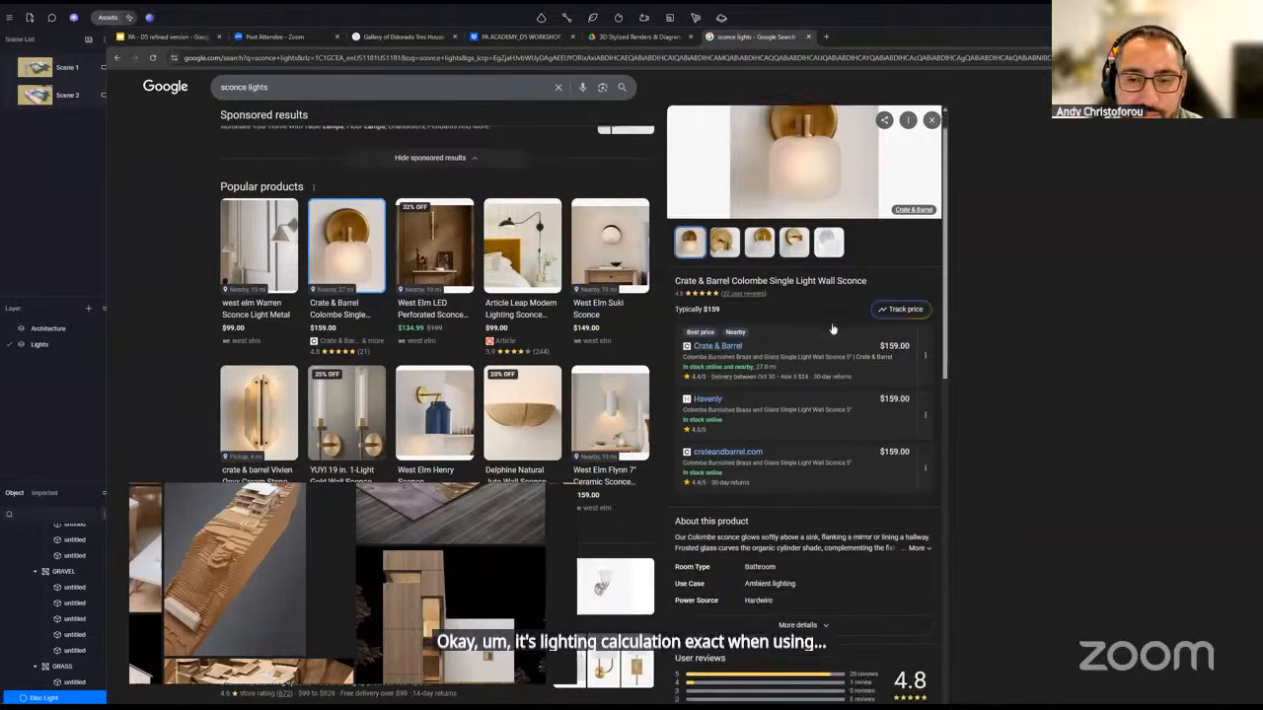
scroll(855, 250, up, 1)
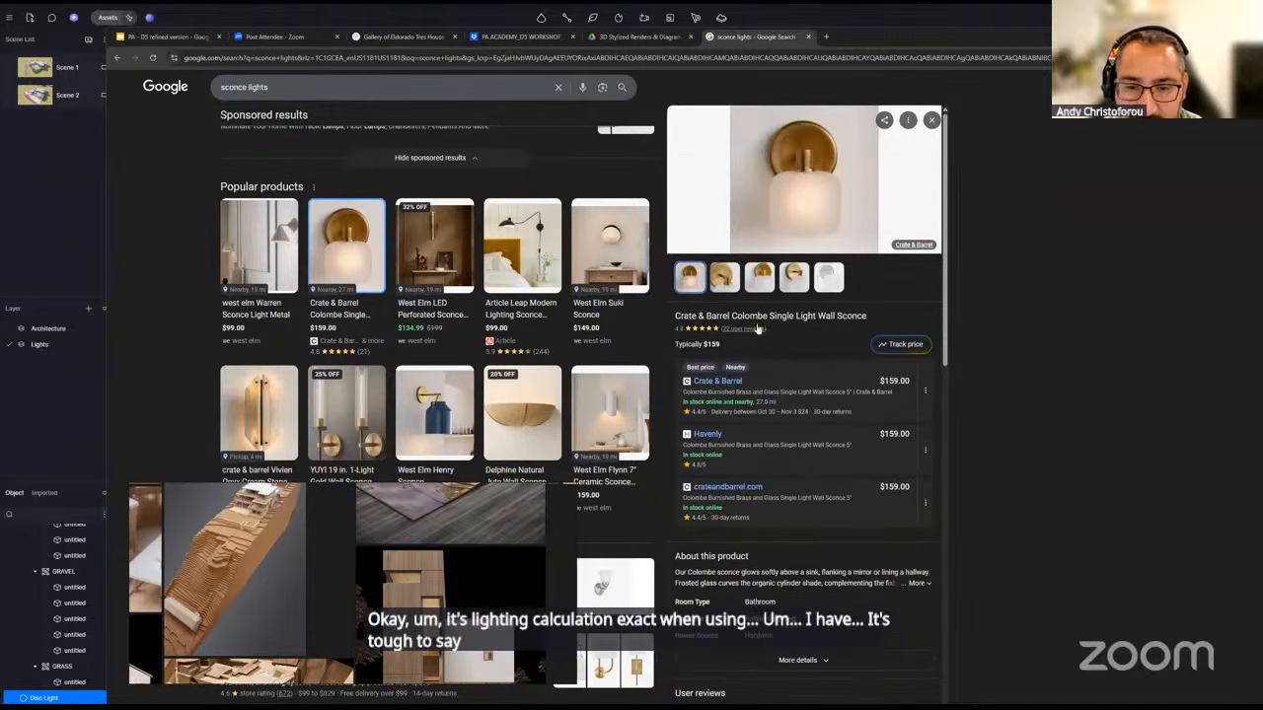
scroll(787, 374, down, 1)
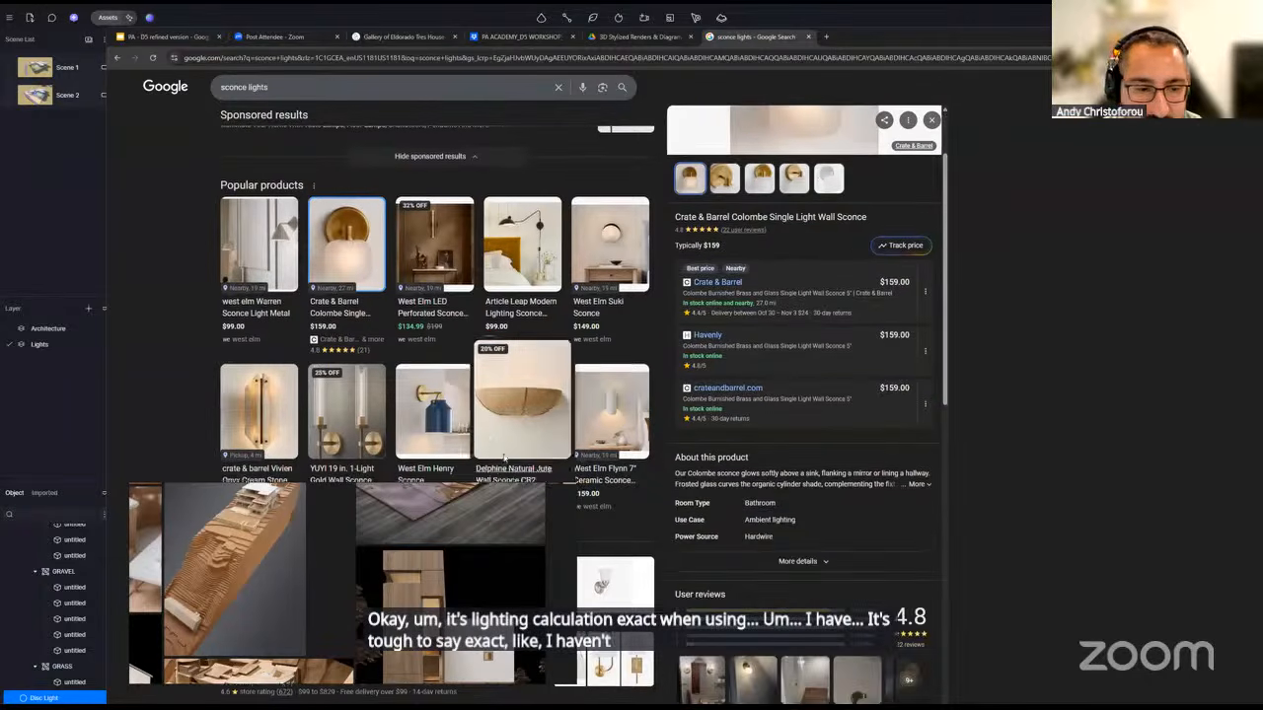
- Open Ferguson Home's Wall Sconces page from the search results and go to its Indoor Wall Sconces category
scroll(356, 419, down, 2)
scroll(356, 419, down, 3)
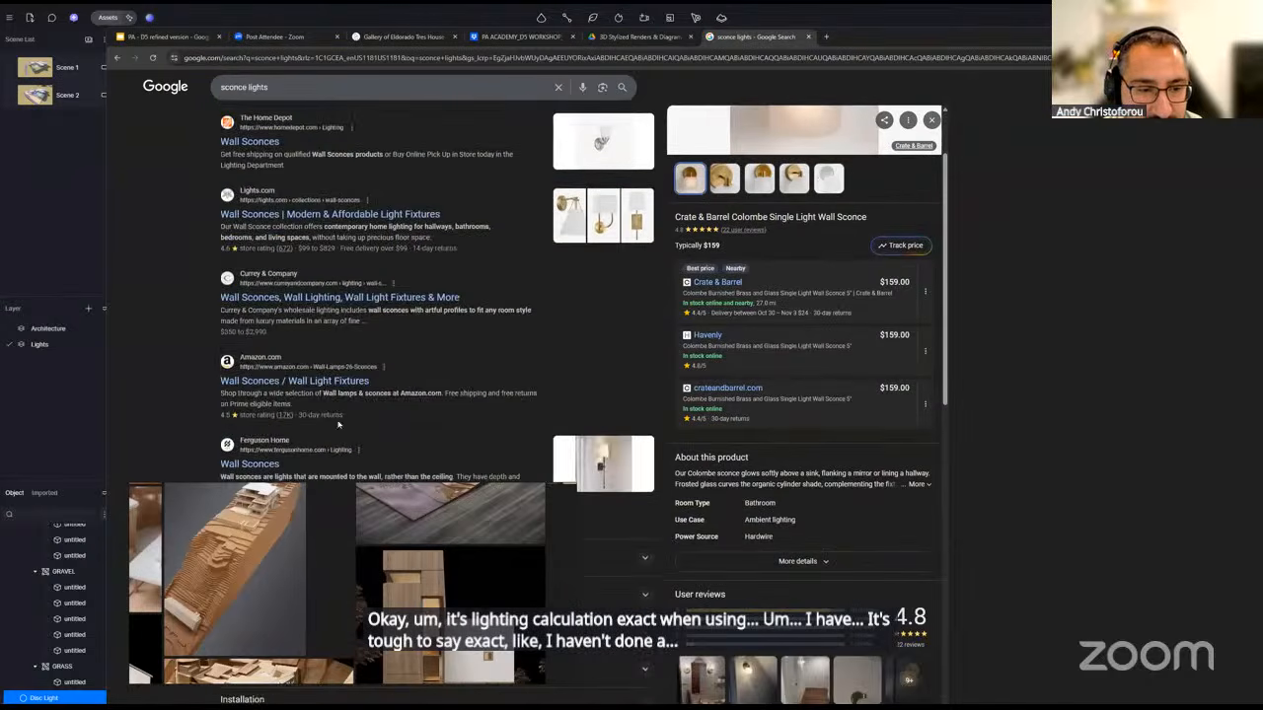
scroll(321, 390, down, 2)
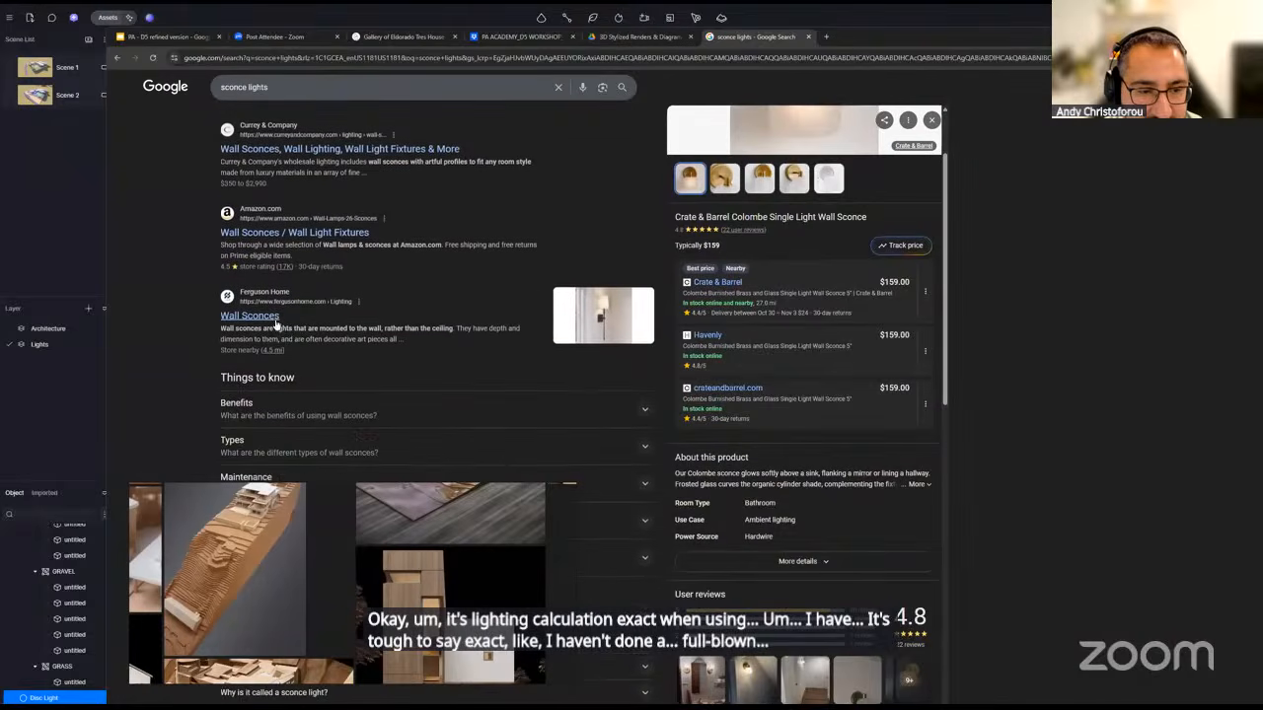
click(275, 320)
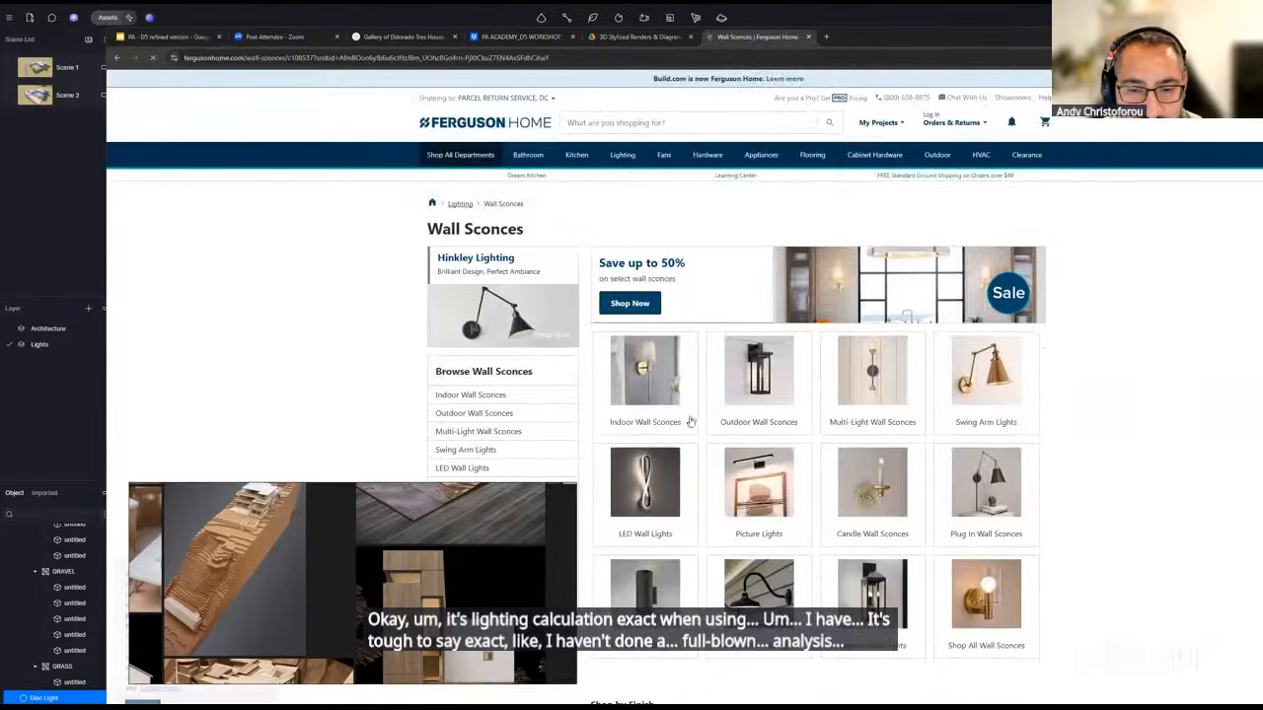
click(646, 390)
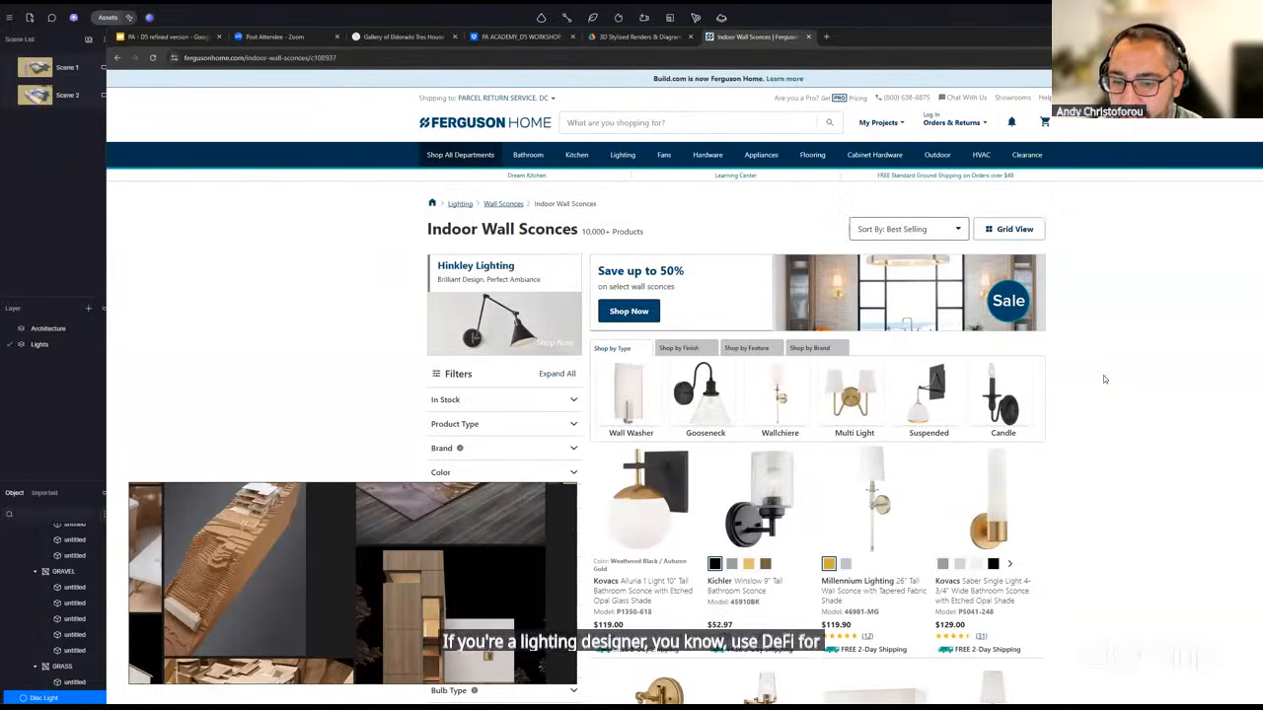
- Open the Kovacs Alluria 1 Light 10" bathroom sconce and examine the specifications in its product details
scroll(1103, 375, down, 2)
mouse_move(883, 370)
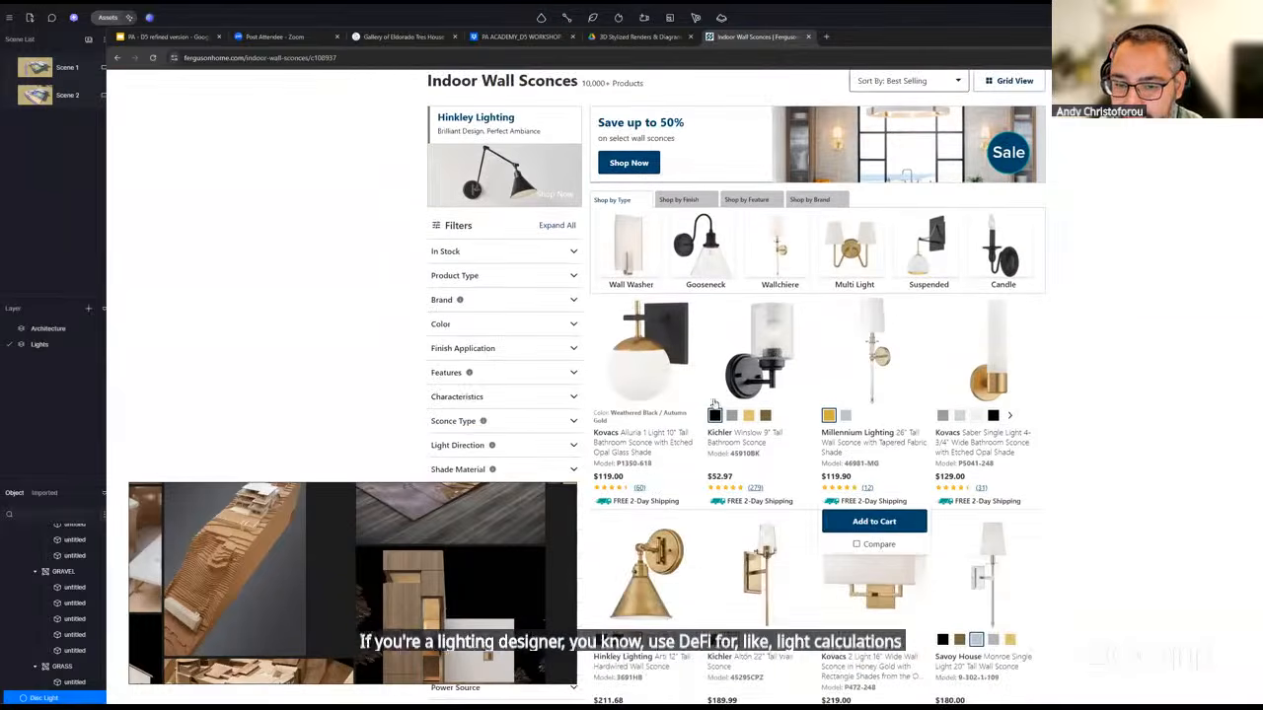
click(675, 396)
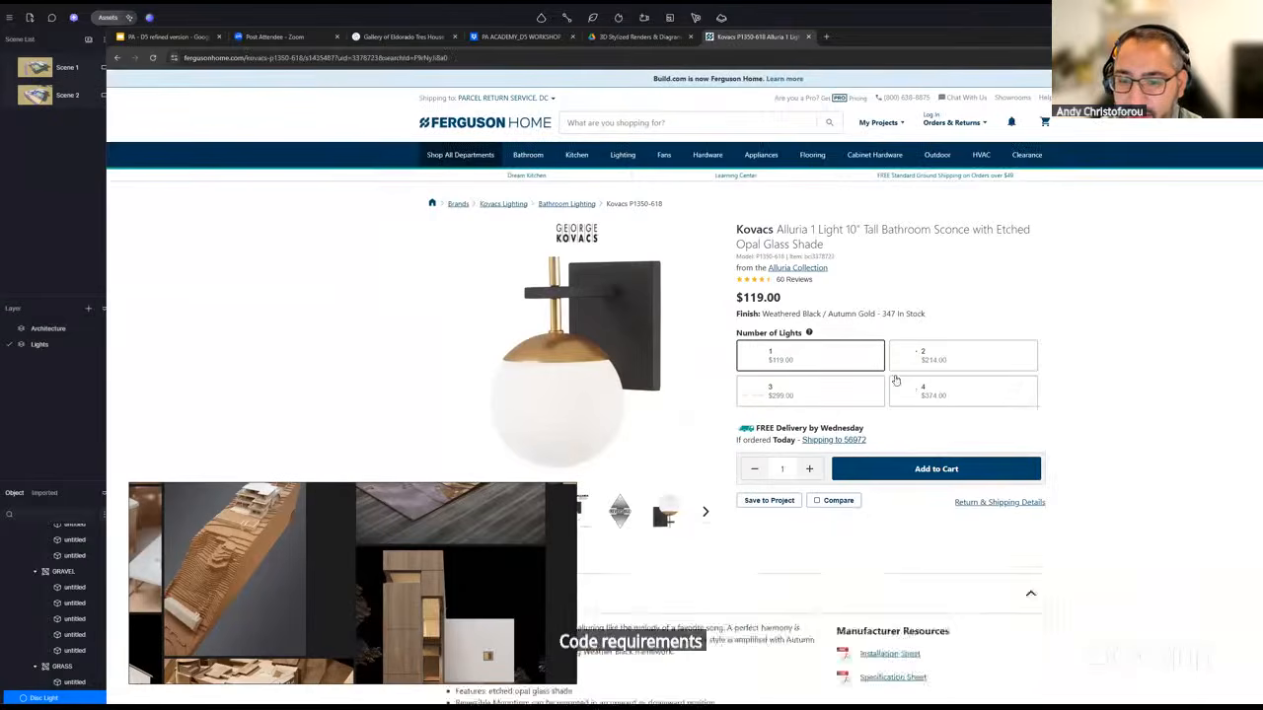
scroll(1113, 373, down, 2)
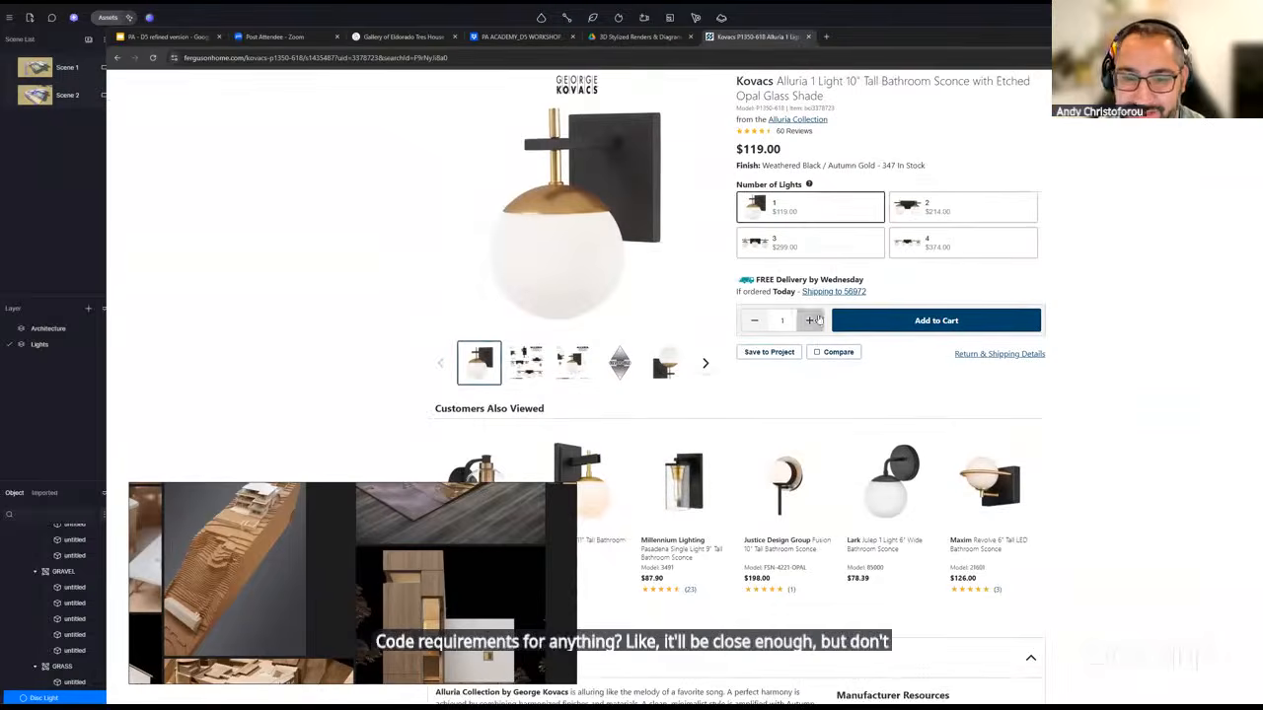
scroll(1085, 377, down, 3)
scroll(1026, 383, down, 3)
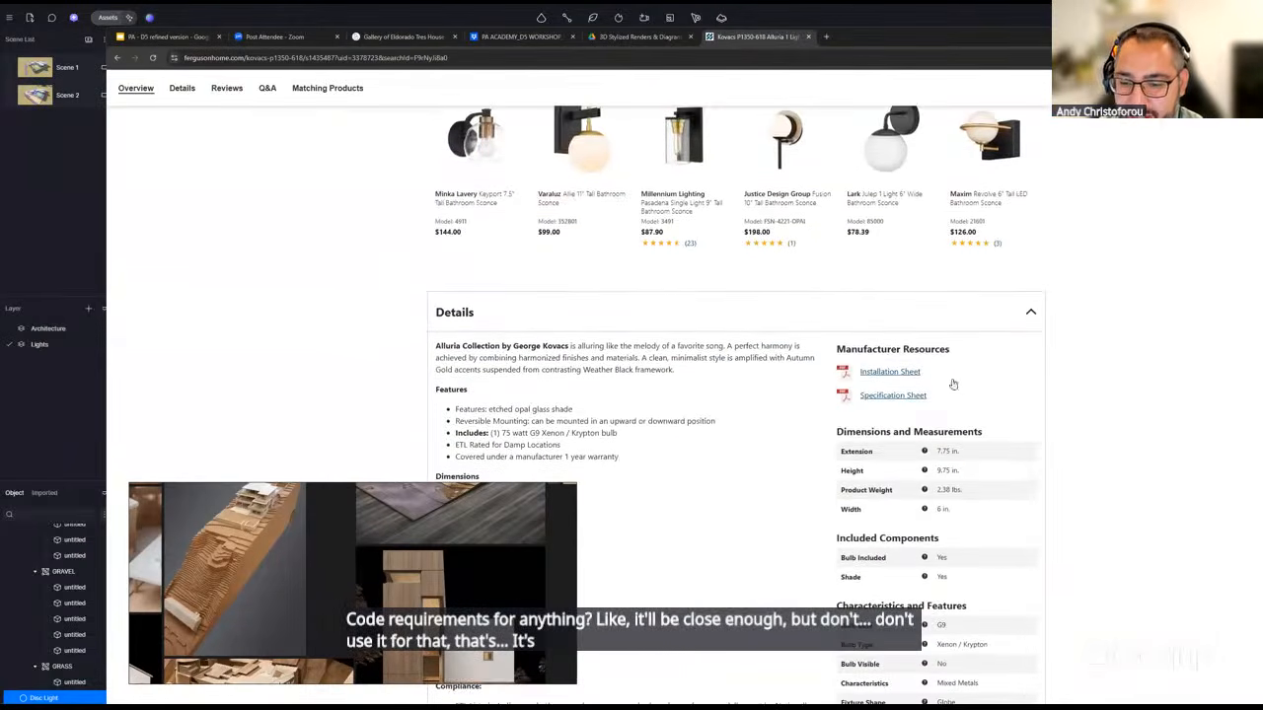
- Look through the Kovacs Alluria sconce's electrical and feature details, and open its Specification Sheet PDF
scroll(975, 395, down, 4)
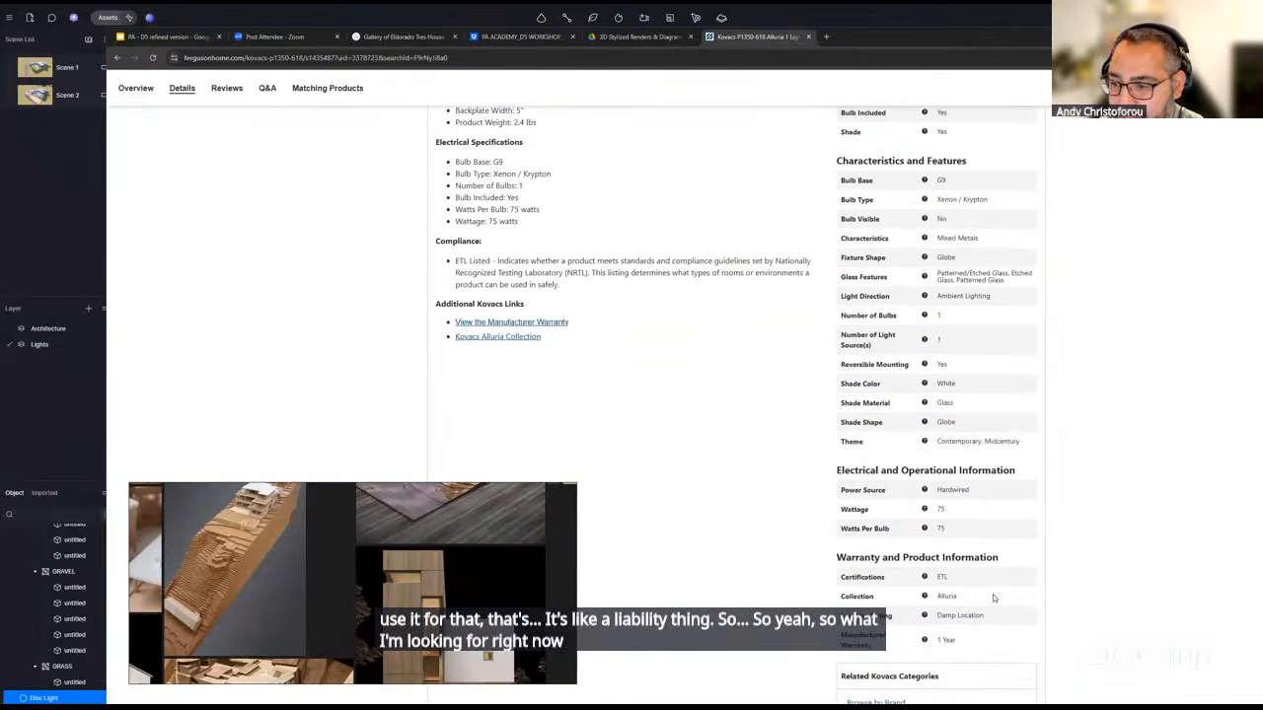
scroll(1045, 537, down, 1)
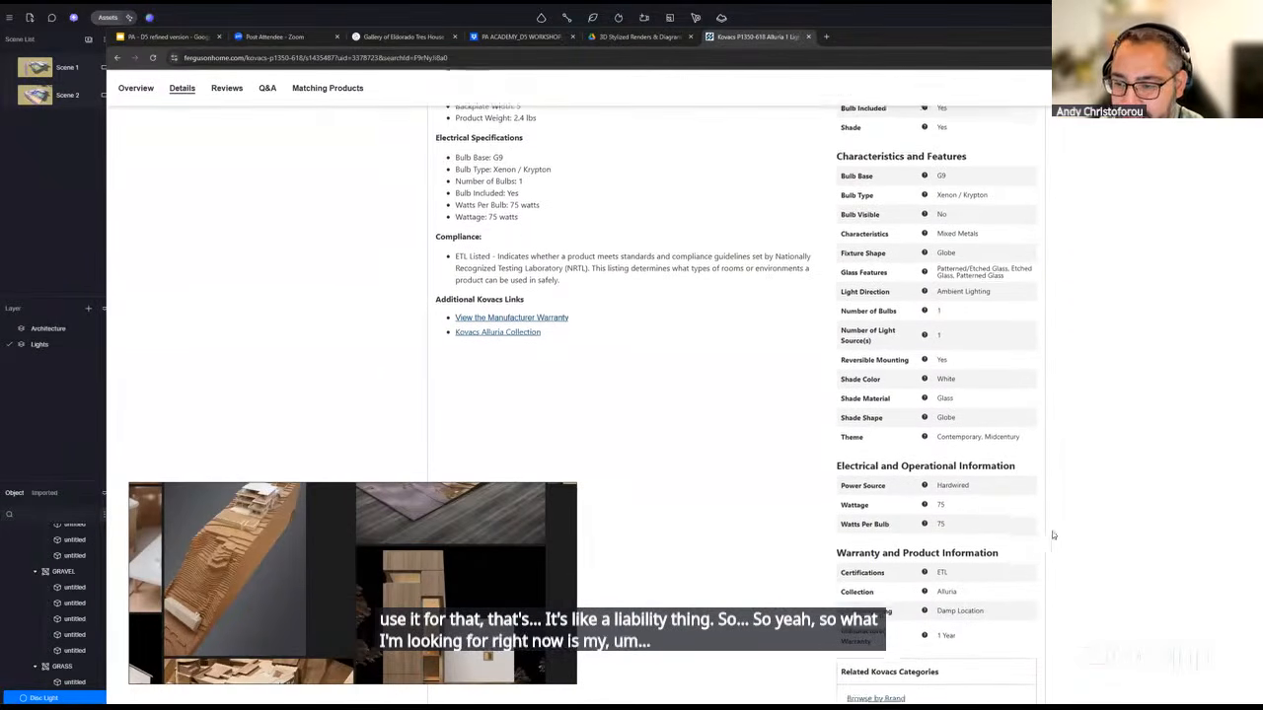
scroll(991, 533, up, 2)
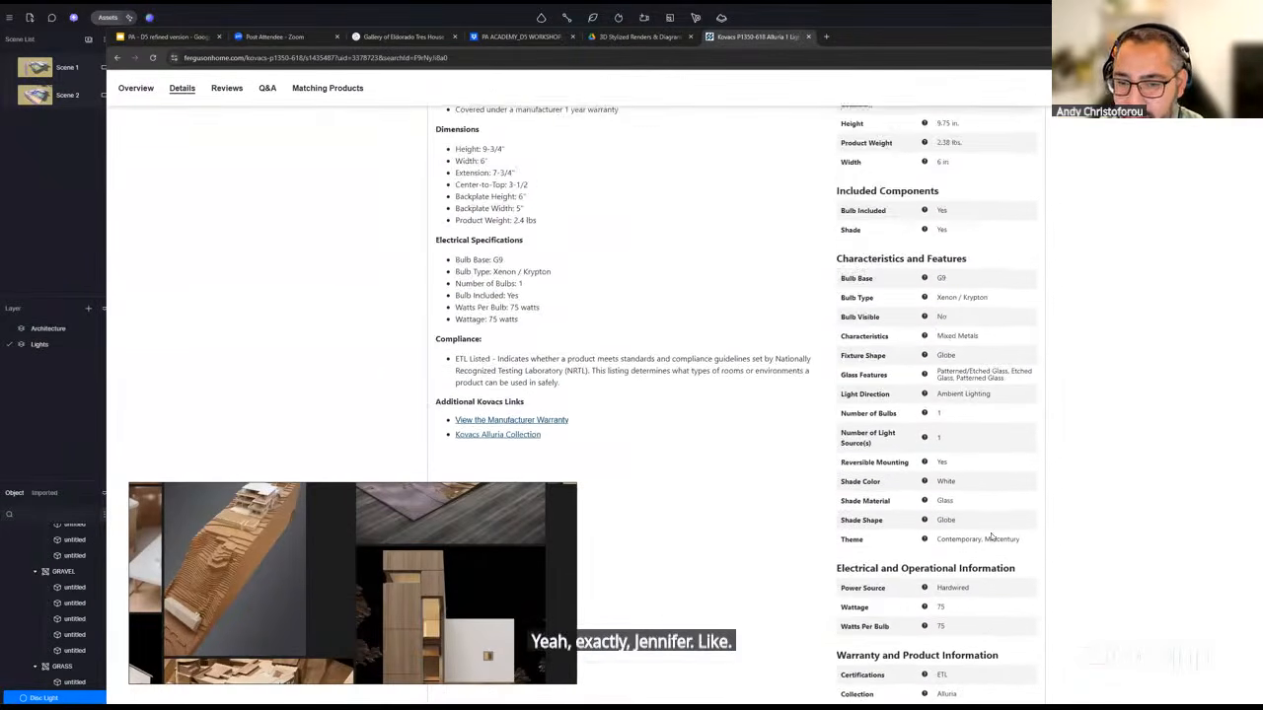
scroll(946, 464, up, 1)
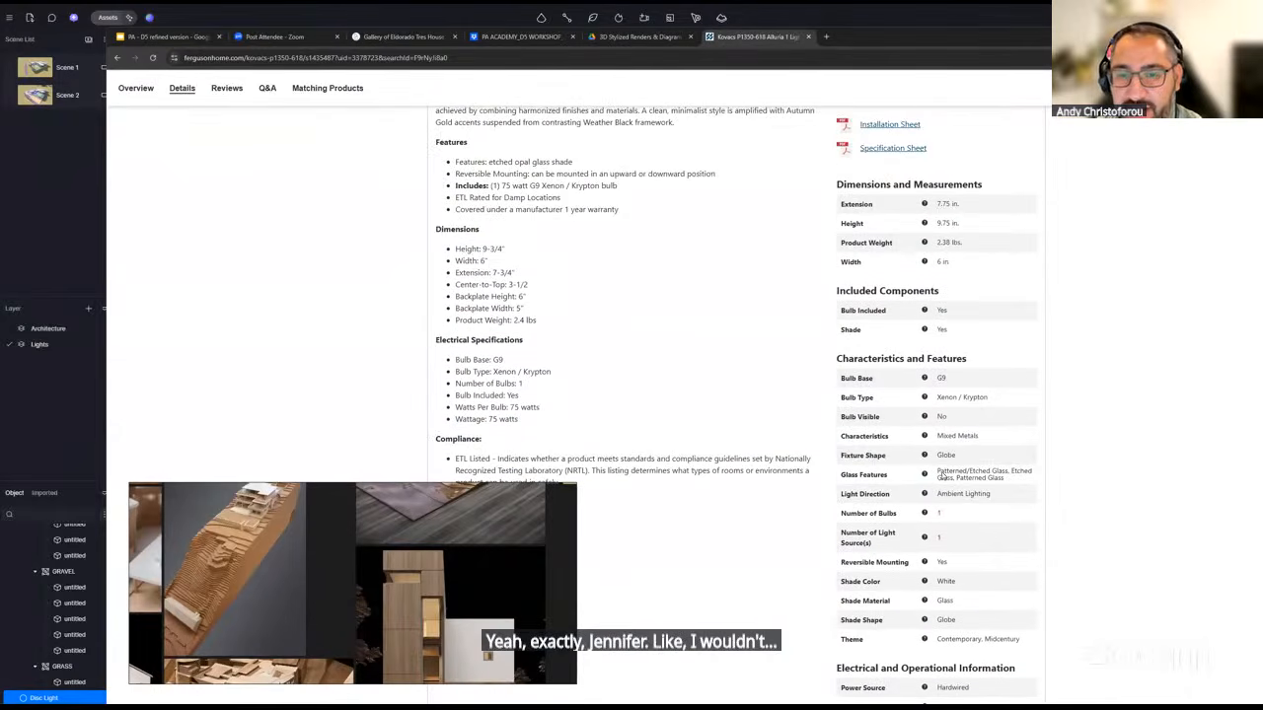
scroll(899, 255, up, 1)
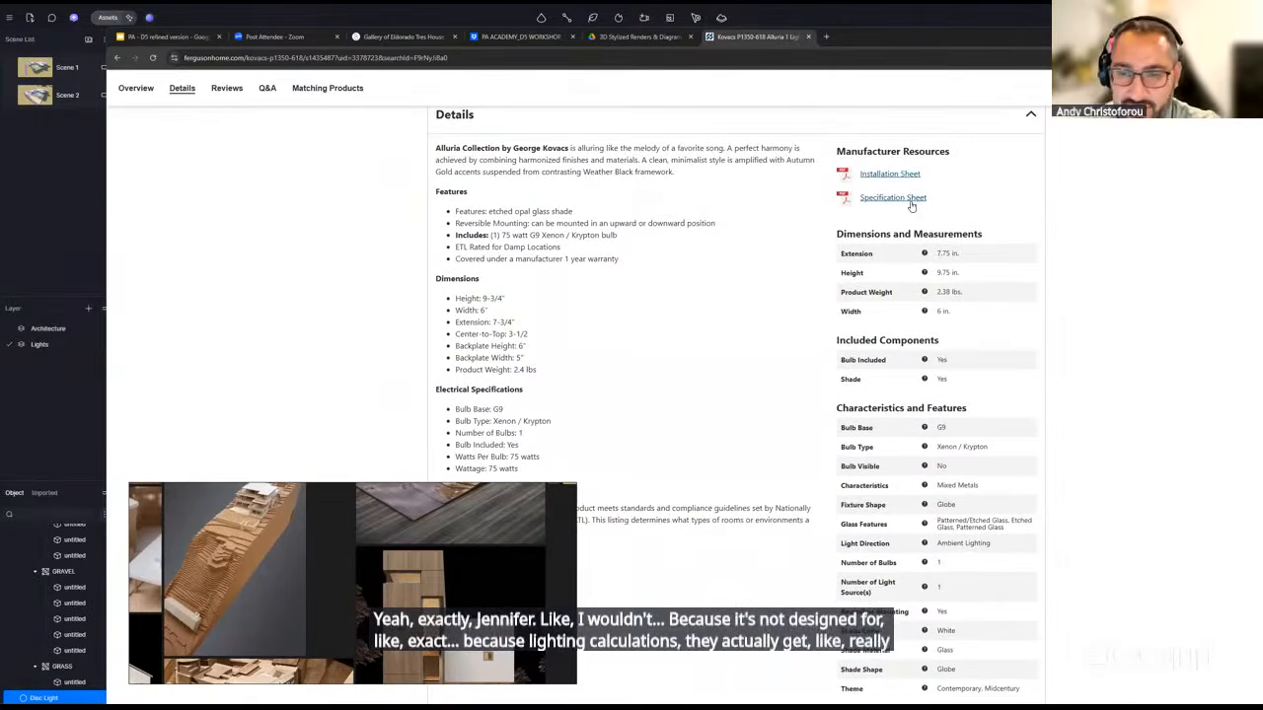
click(910, 200)
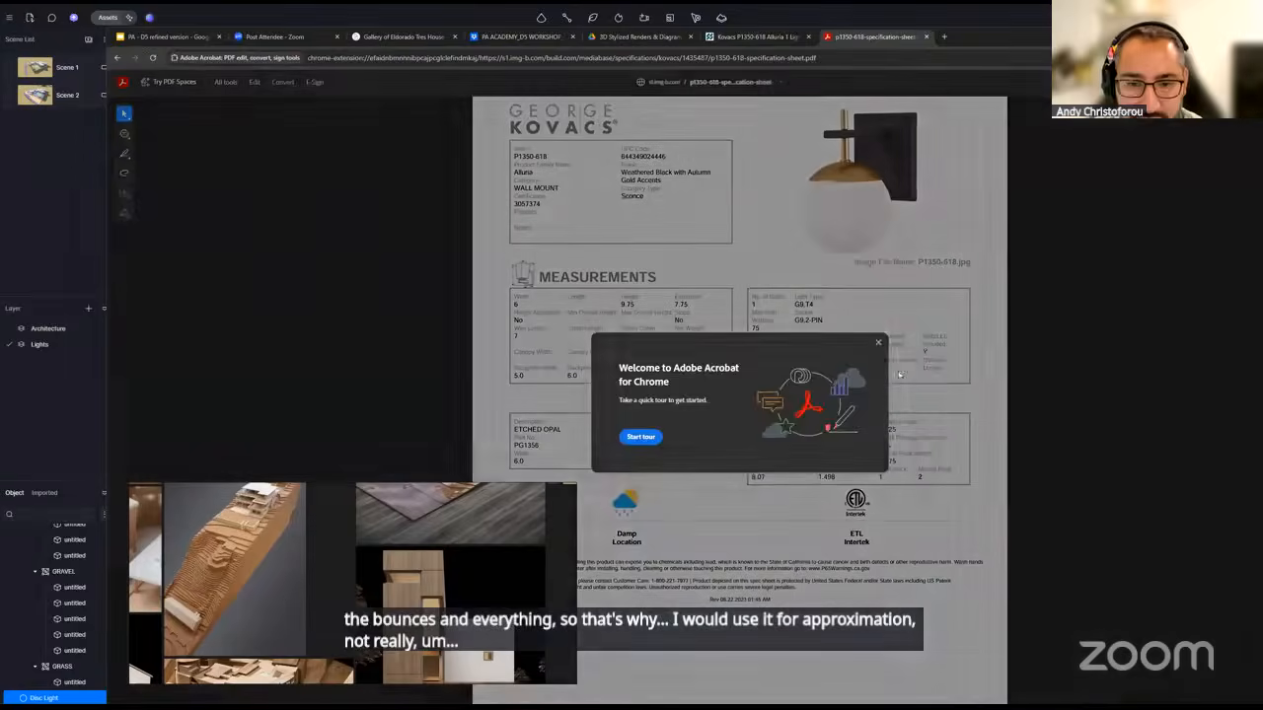
click(878, 344)
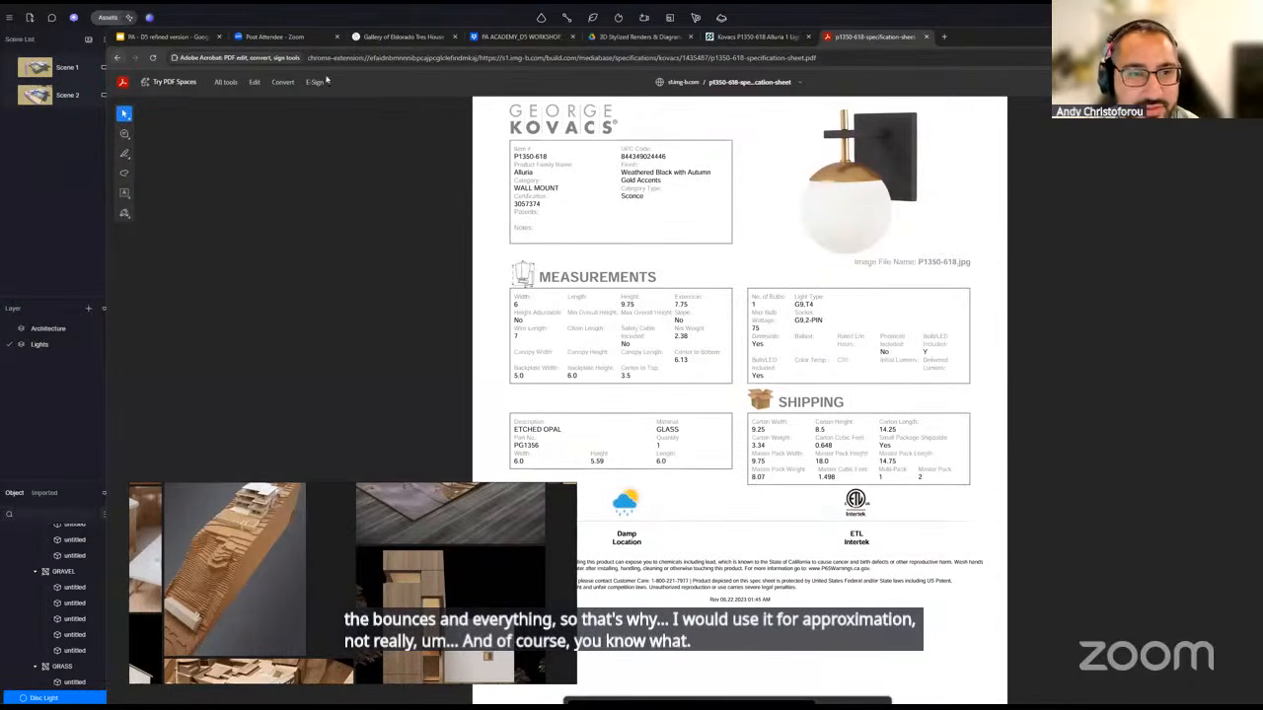
- Search Google for "light bulbs" and open Rejuvenation's Tala A19 4W 2700K Lightbulb E26, dismissing the sign-up prompt
click(564, 58)
text(light bulbs)
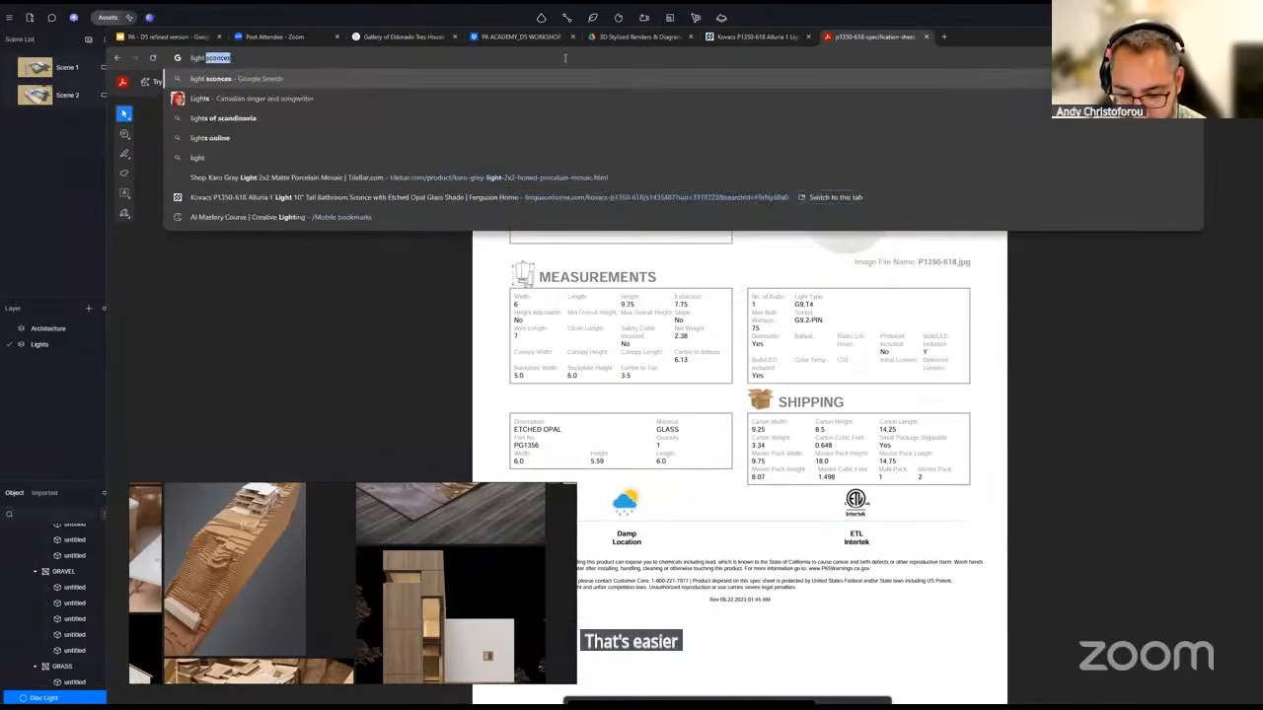
key(Return)
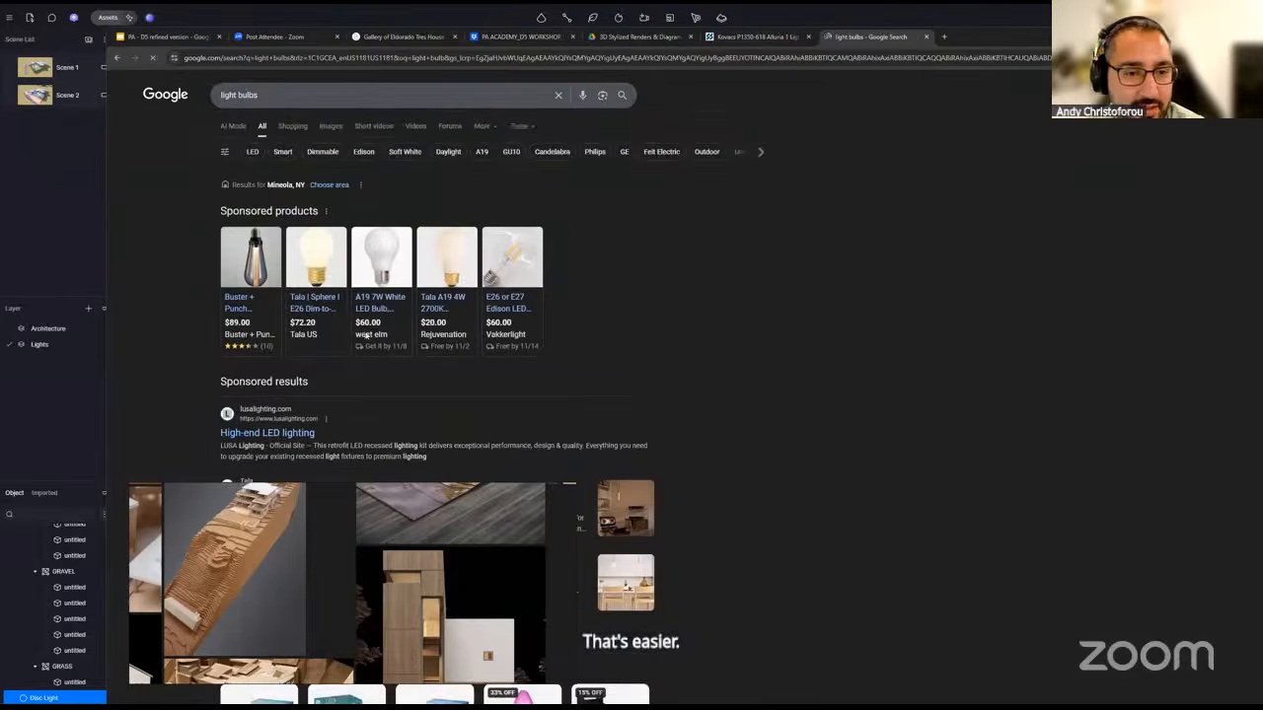
scroll(252, 257, down, 1)
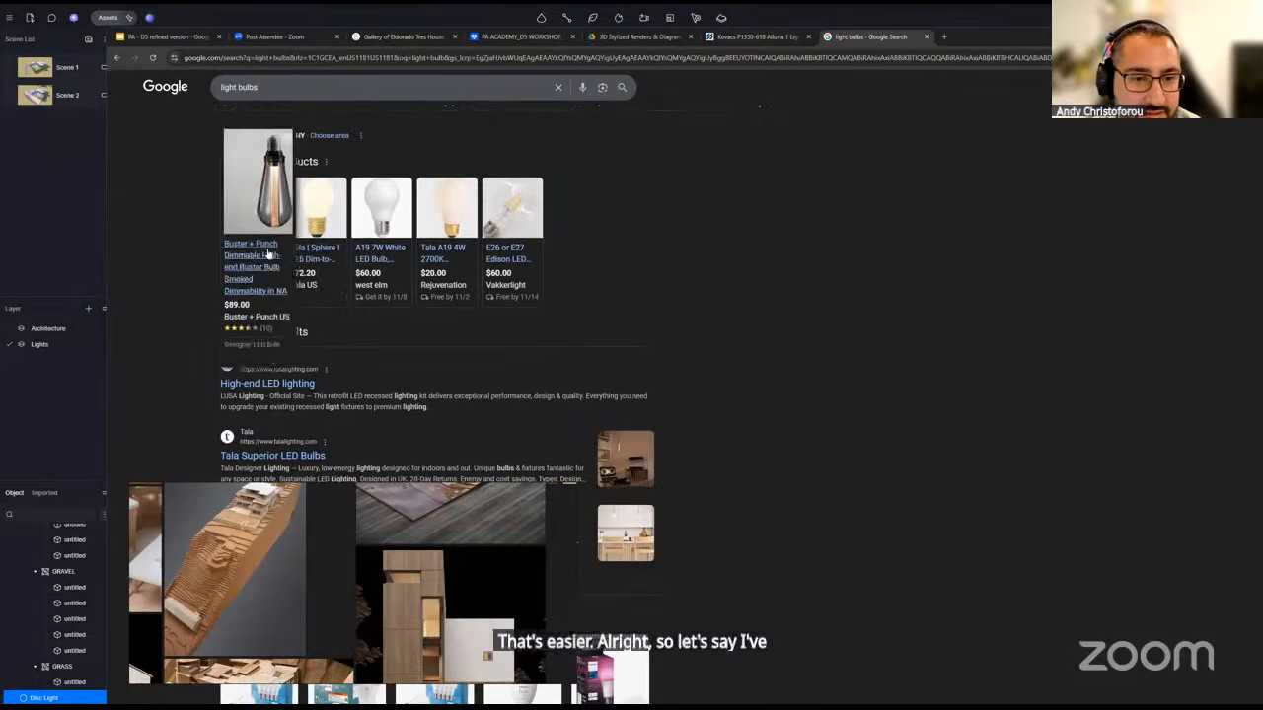
click(446, 222)
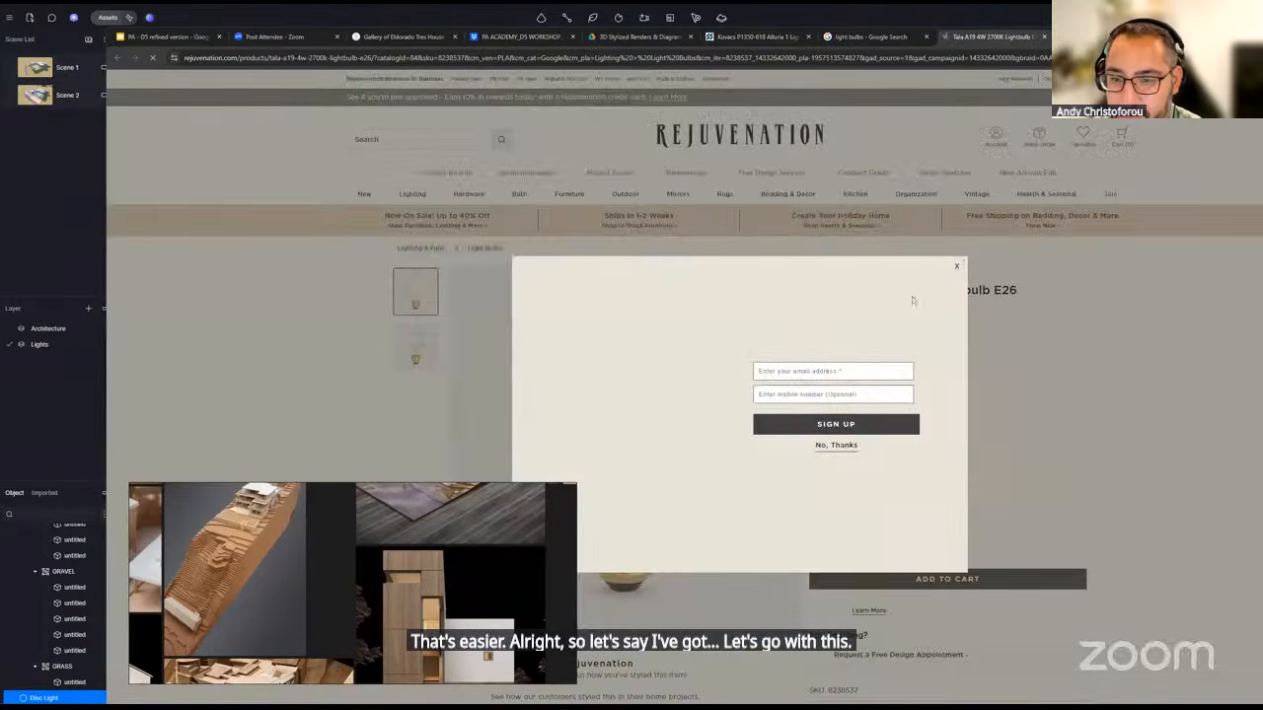
click(956, 267)
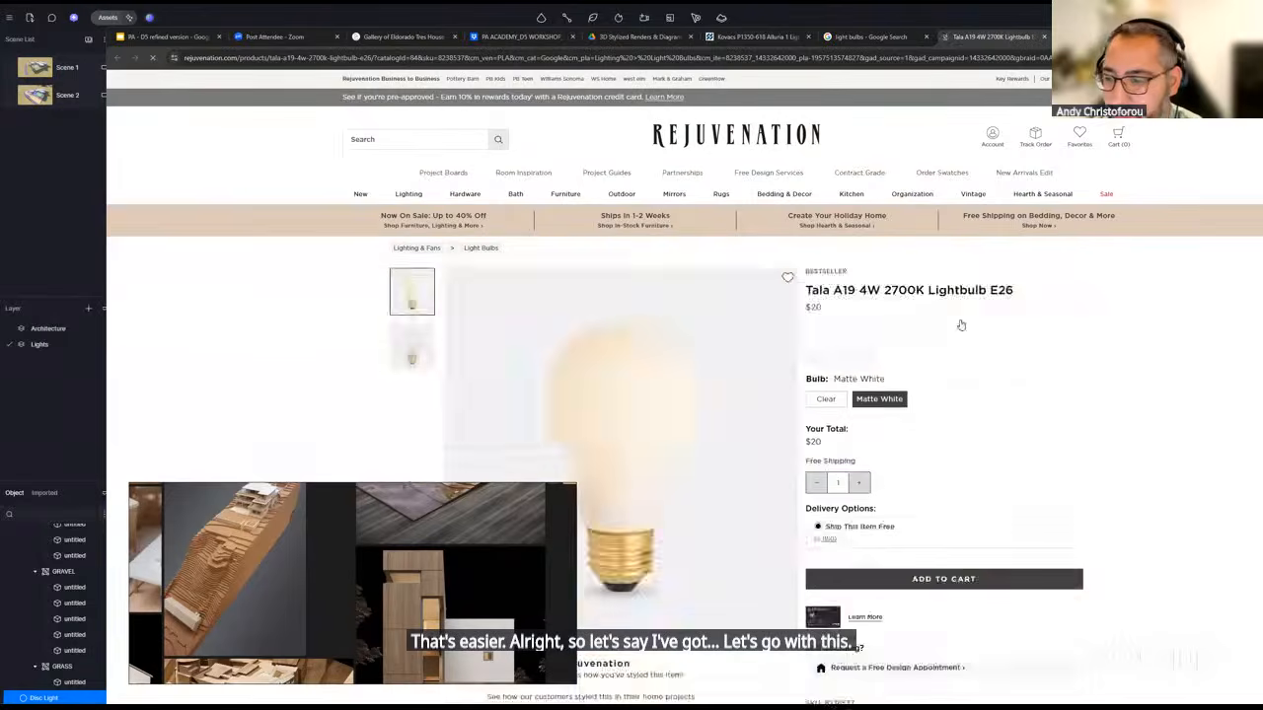
- Examine the Tala bulb's product specifications, highlighting its color temperature and lumen output
scroll(1078, 503, down, 4)
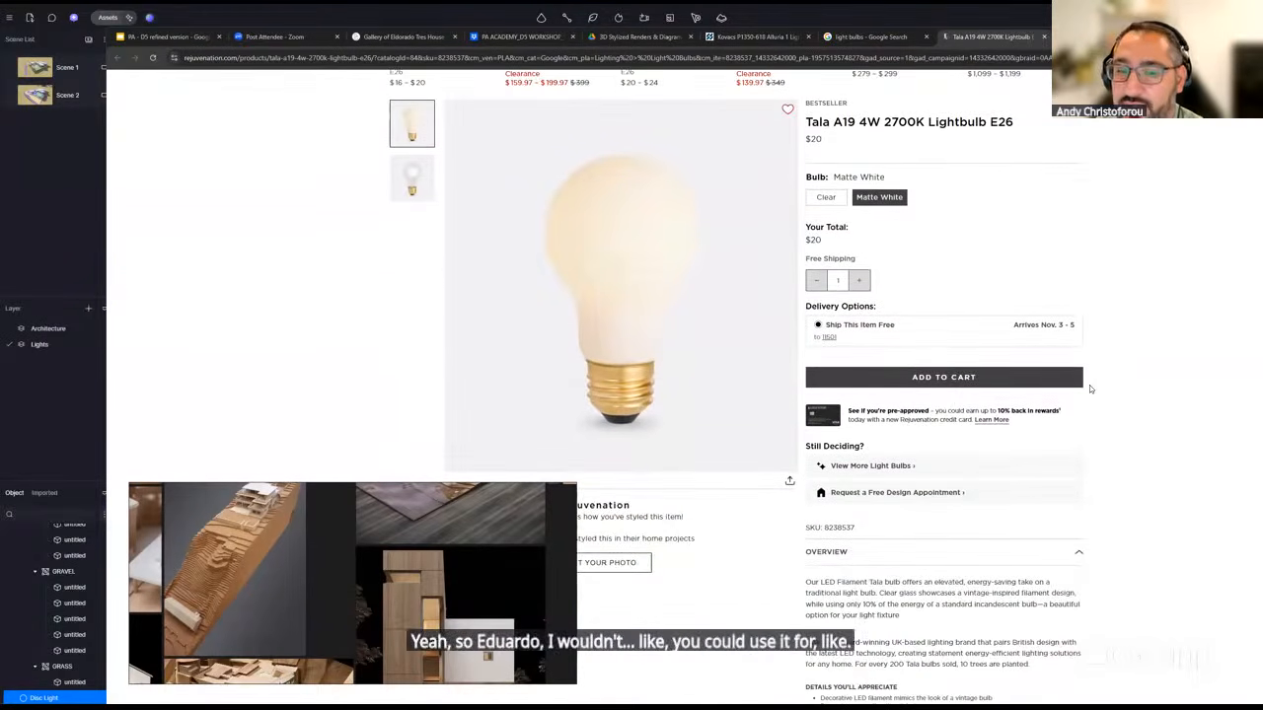
scroll(1097, 393, down, 1)
scroll(1093, 392, down, 3)
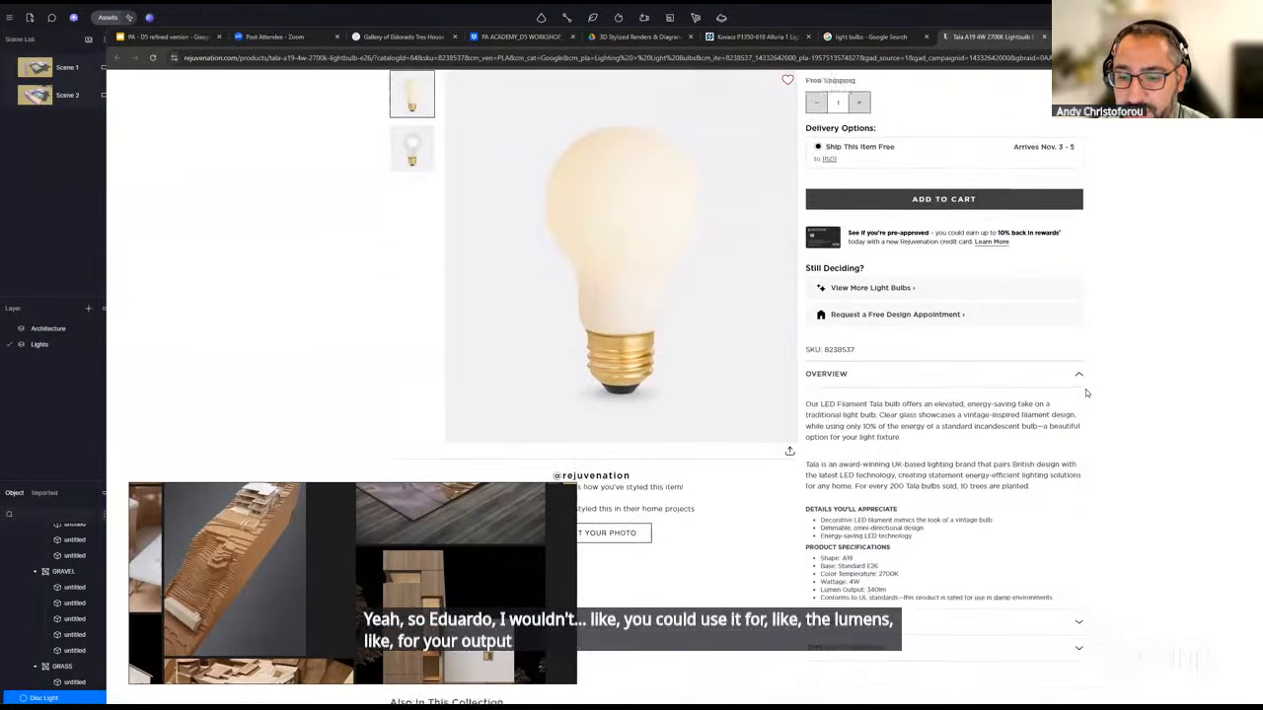
scroll(1080, 393, down, 1)
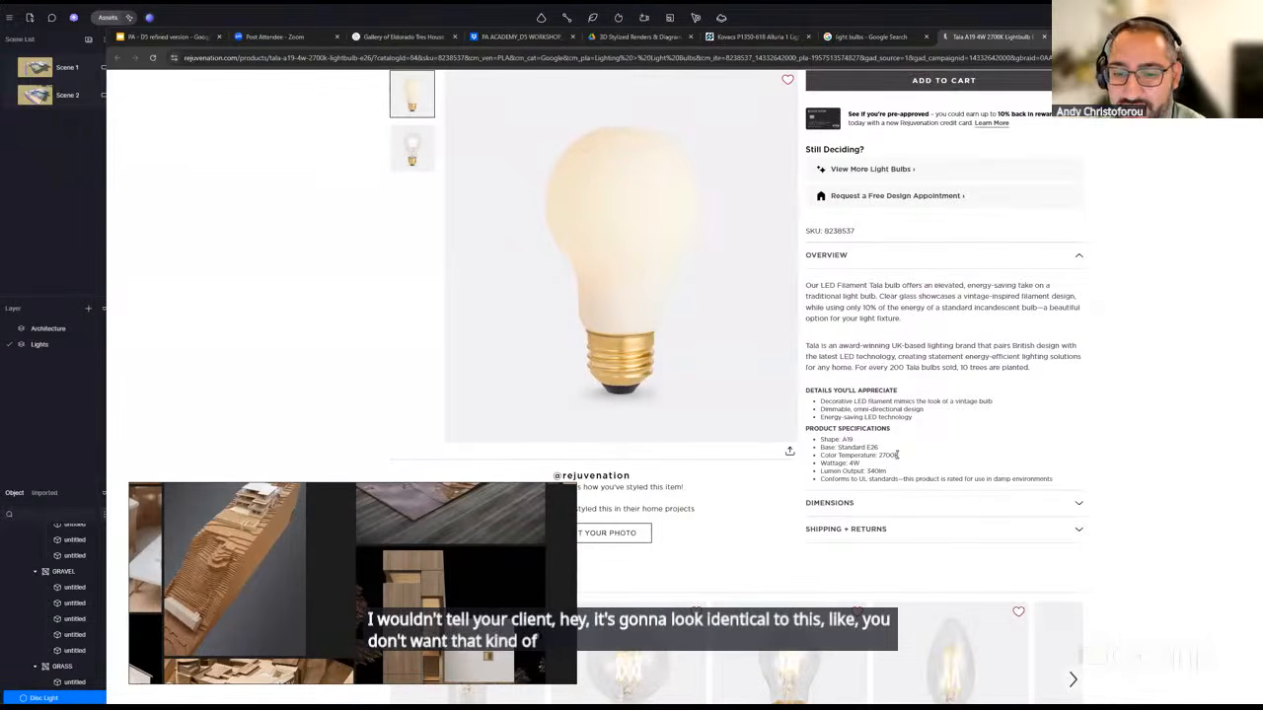
drag(878, 453, 901, 456)
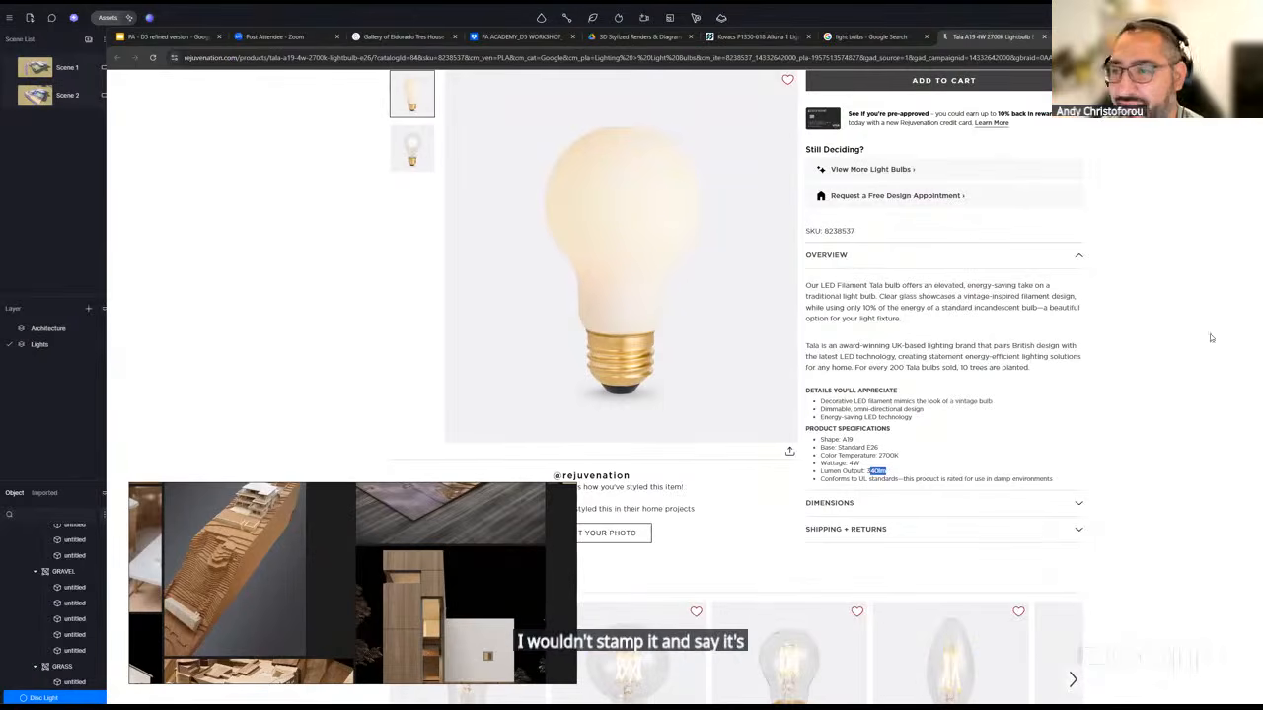
- Switch back to D5 Render and raise the disc light's attenuation radius to 12125
click(1253, 37)
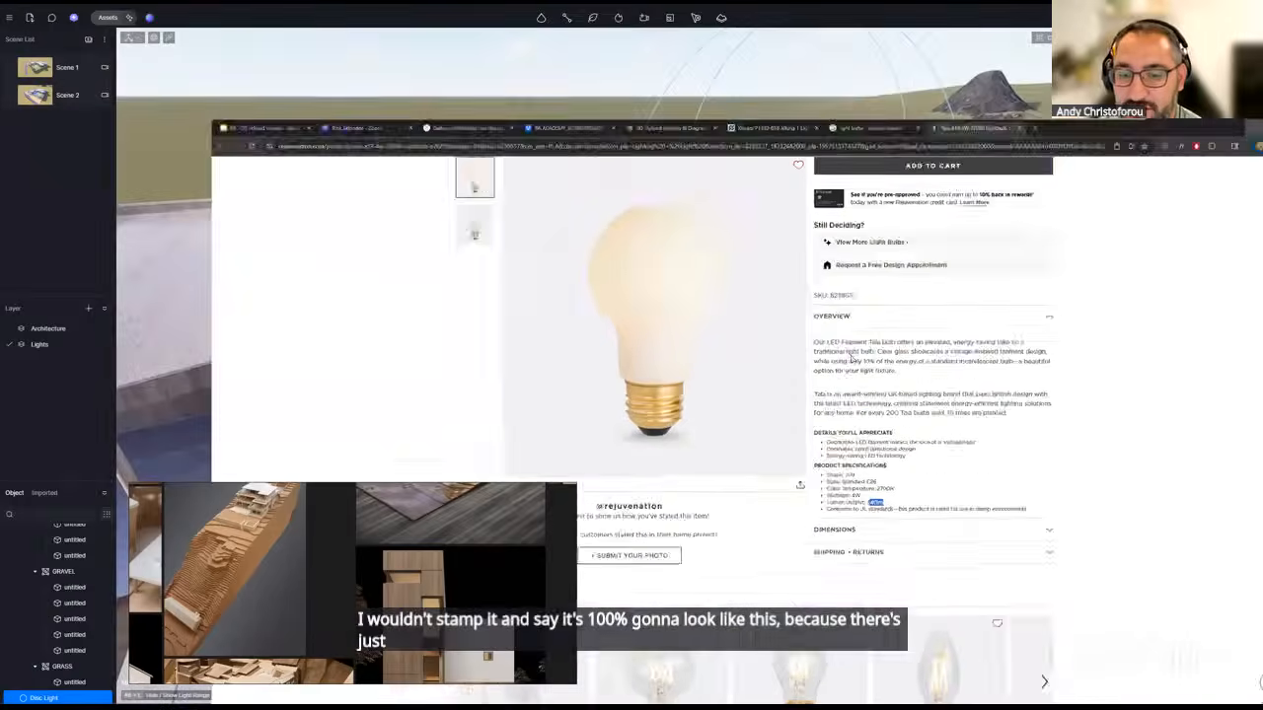
right_drag(855, 357, 858, 345)
scroll(858, 345, up, 4)
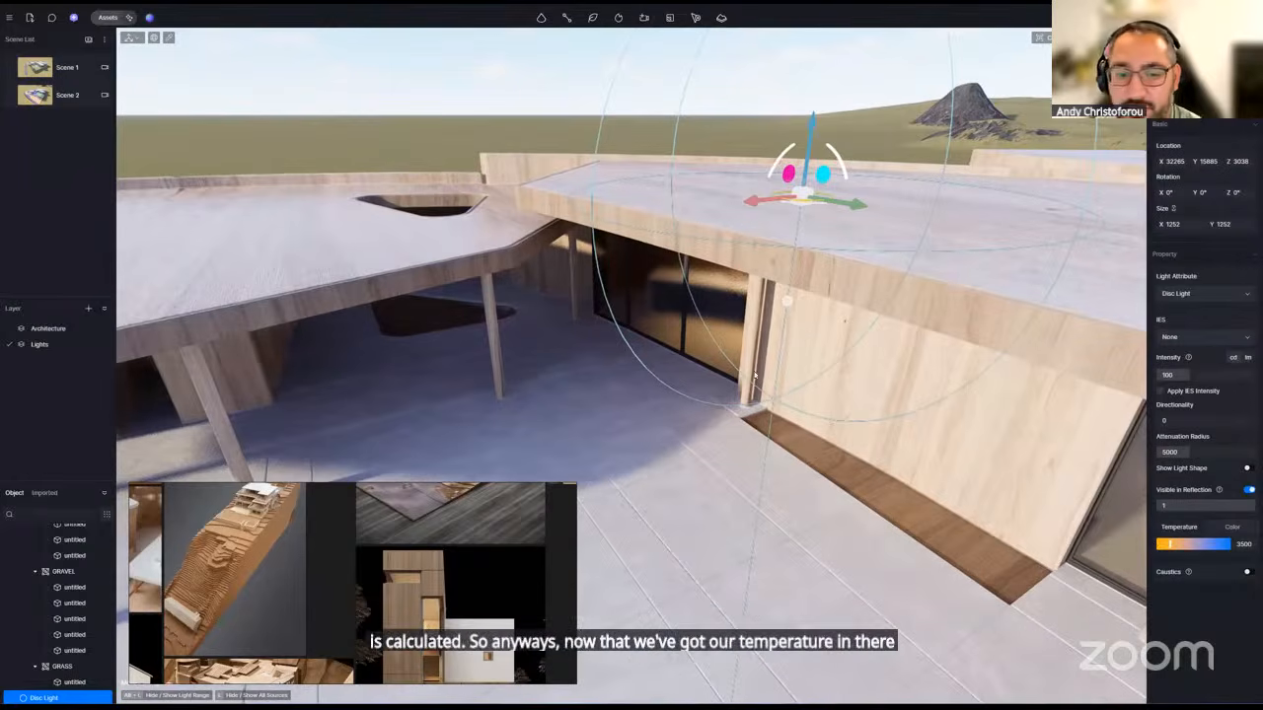
right_drag(871, 393, 900, 390)
key(w)
right_drag(909, 278, 790, 176)
scroll(790, 177, down, 5)
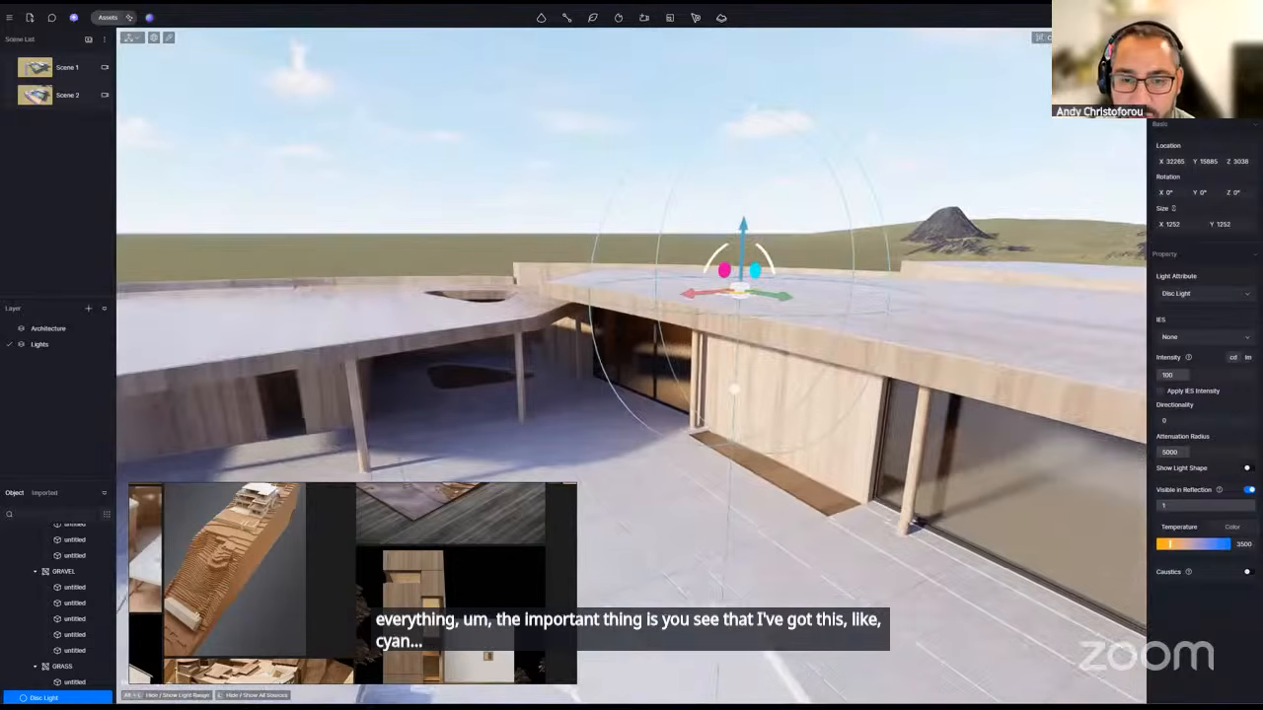
key(w)
right_drag(772, 414, 782, 363)
right_drag(712, 432, 726, 460)
scroll(726, 460, down, 5)
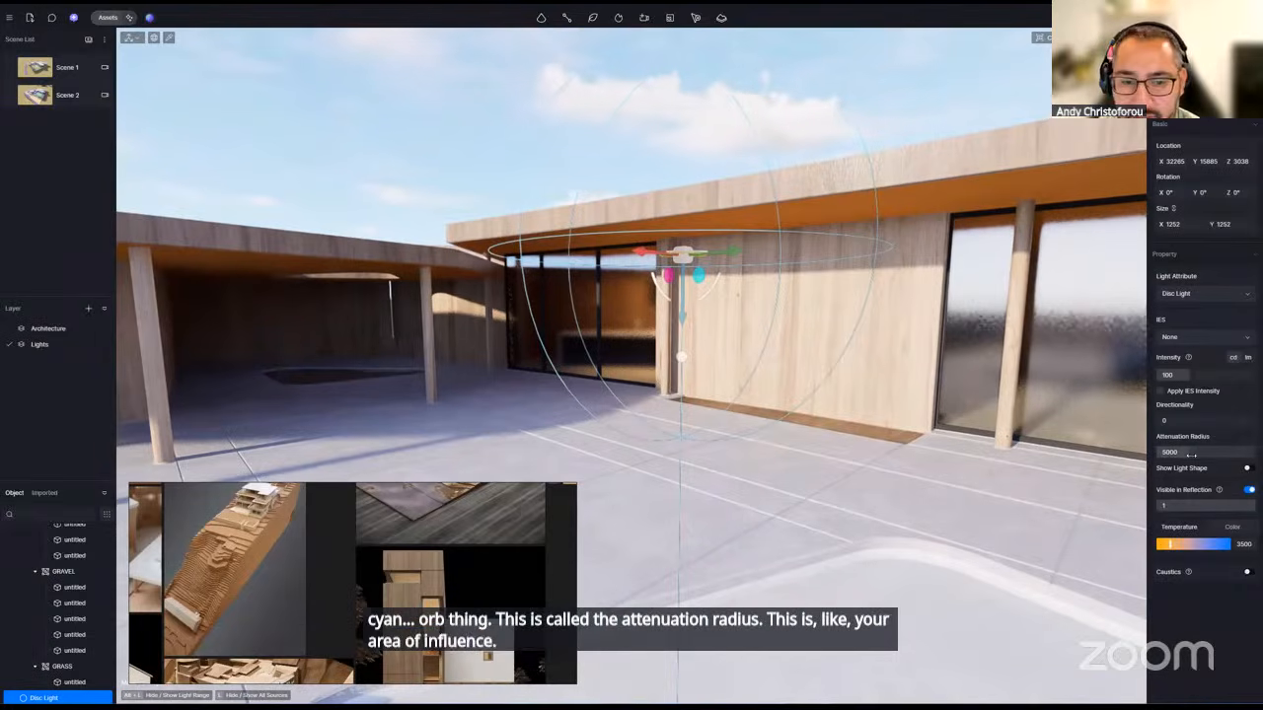
drag(1190, 454, 1237, 444)
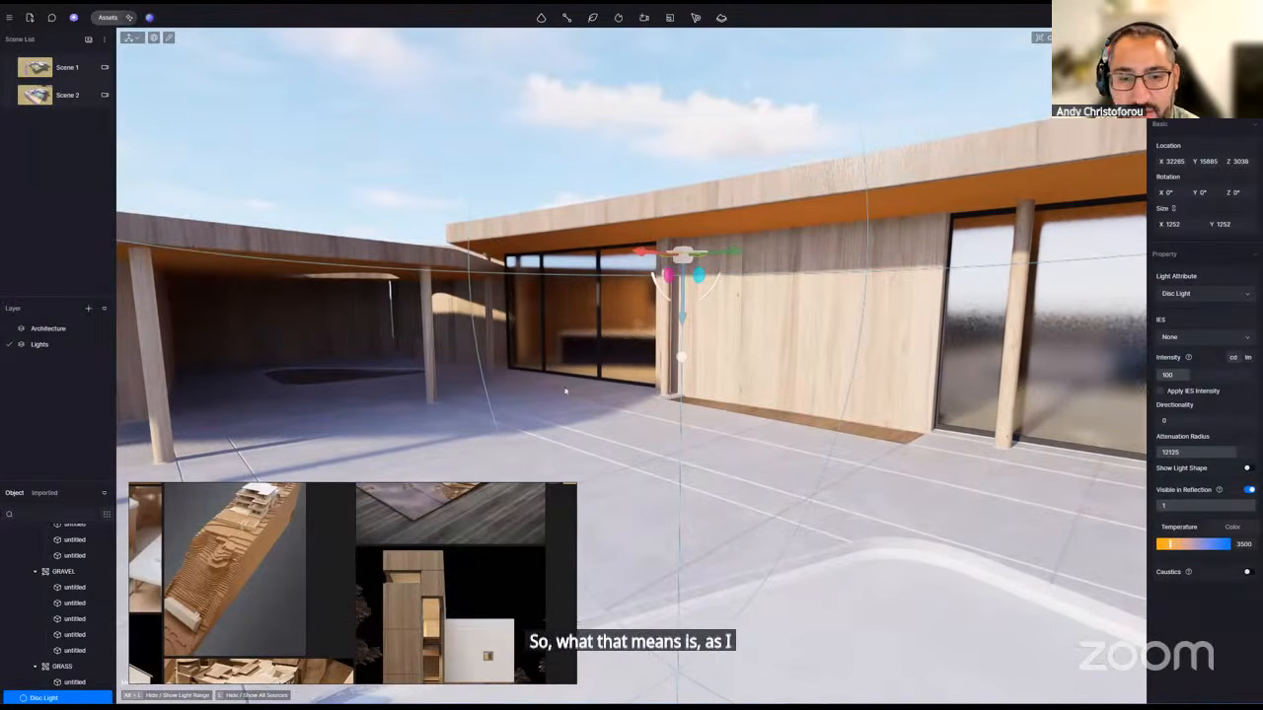
- Vary the disc light's attenuation radius to compare its reach on the walls, and leave it at 15000
scroll(566, 391, up, 3)
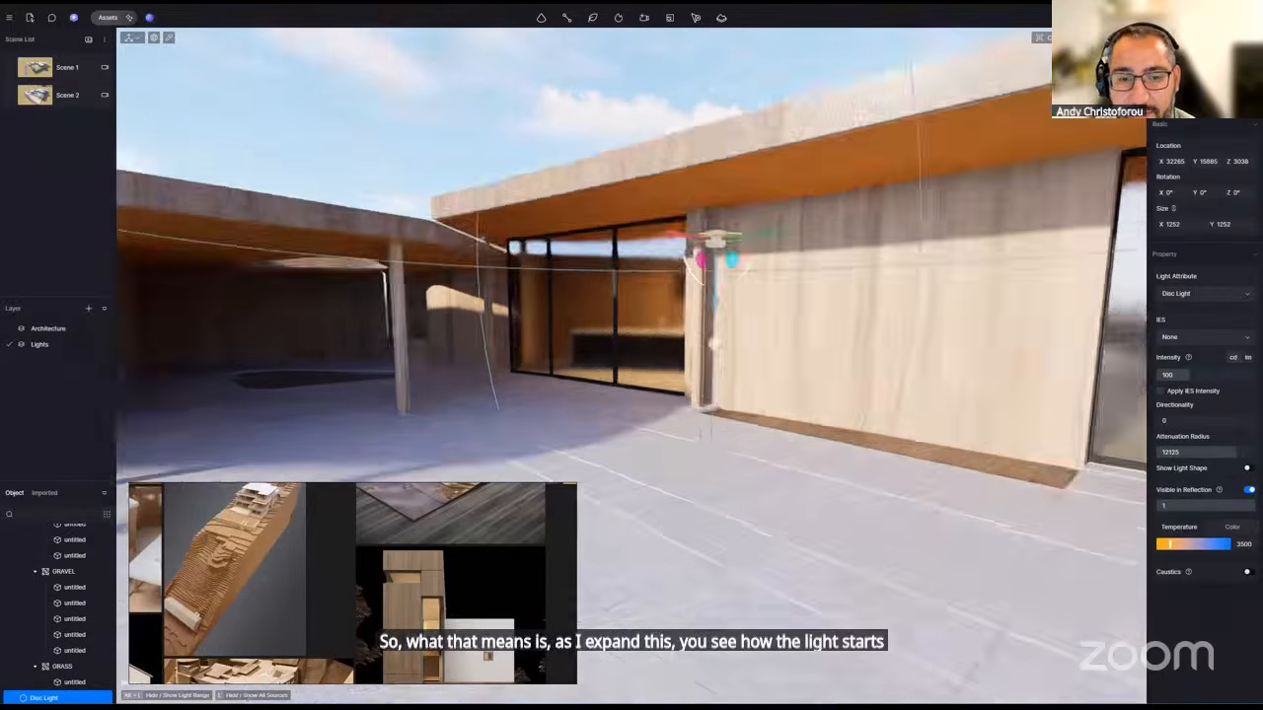
key(w)
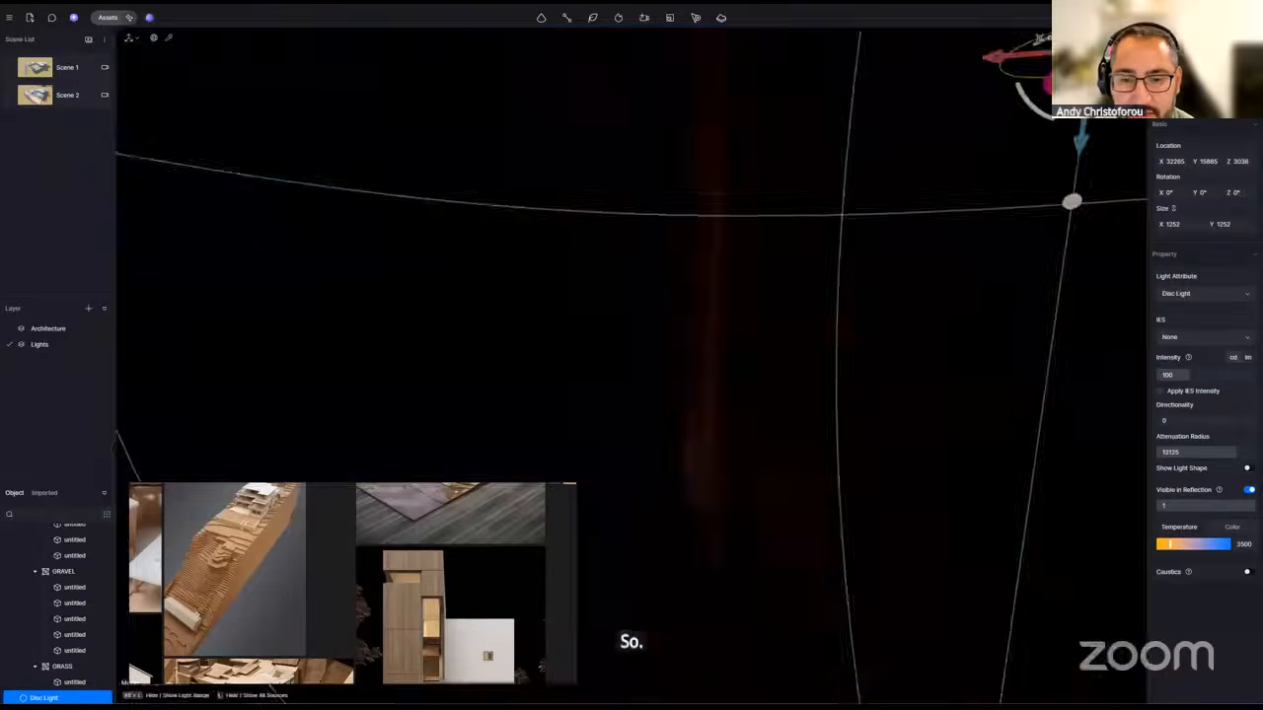
key(s)
right_drag(759, 491, 947, 495)
drag(1237, 469, 1161, 467)
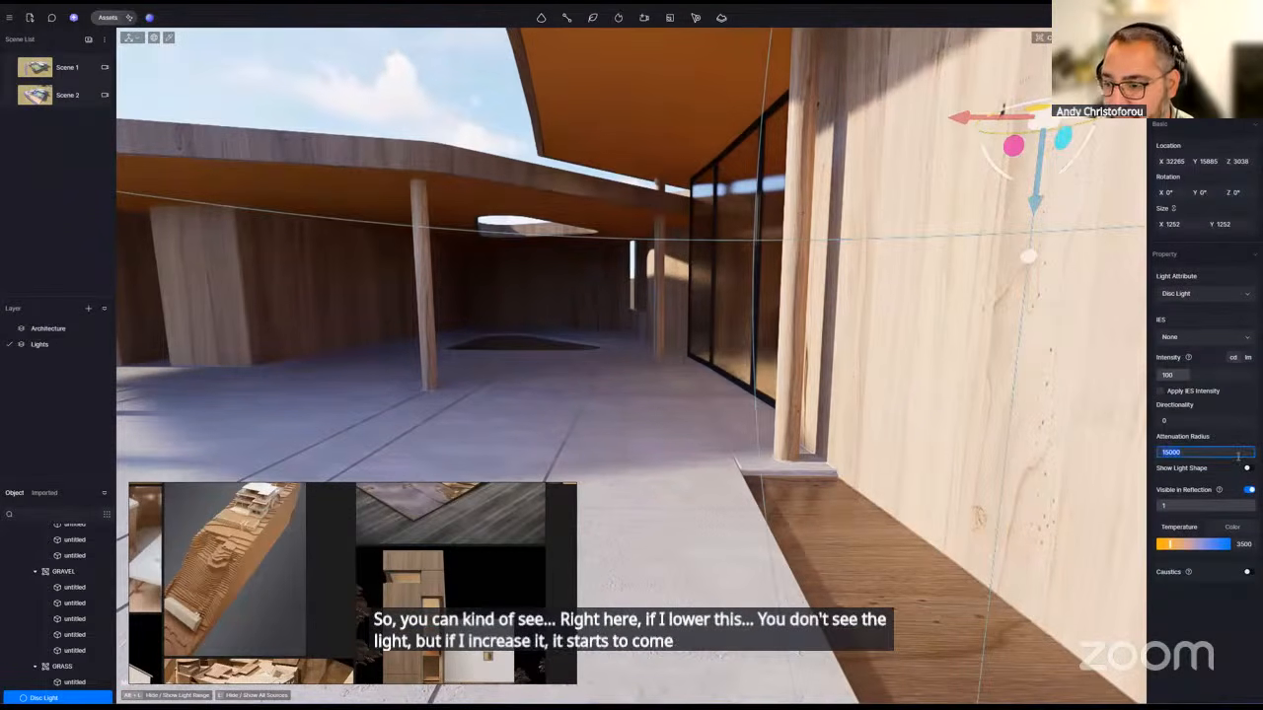
right_drag(559, 361, 582, 379)
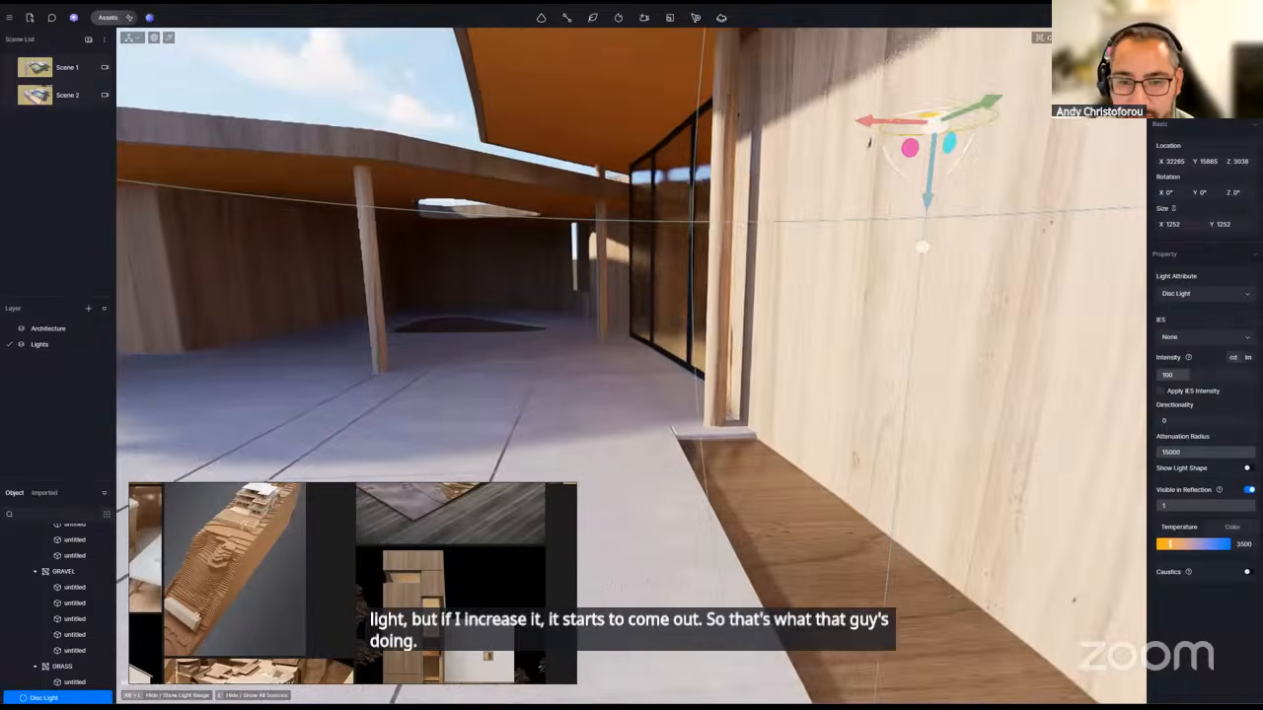
- Move the disc light horizontally toward the inner corner glazing, to about X 30343, Y 15960
scroll(582, 379, down, 10)
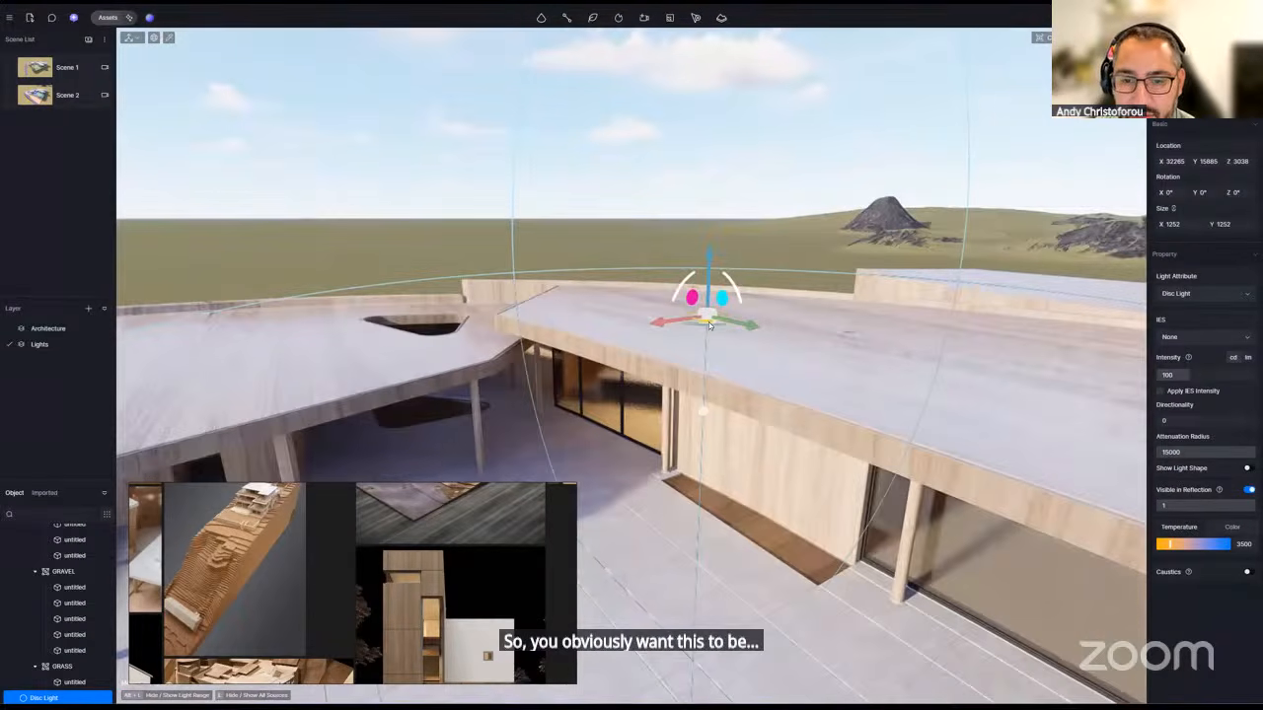
drag(710, 326, 658, 328)
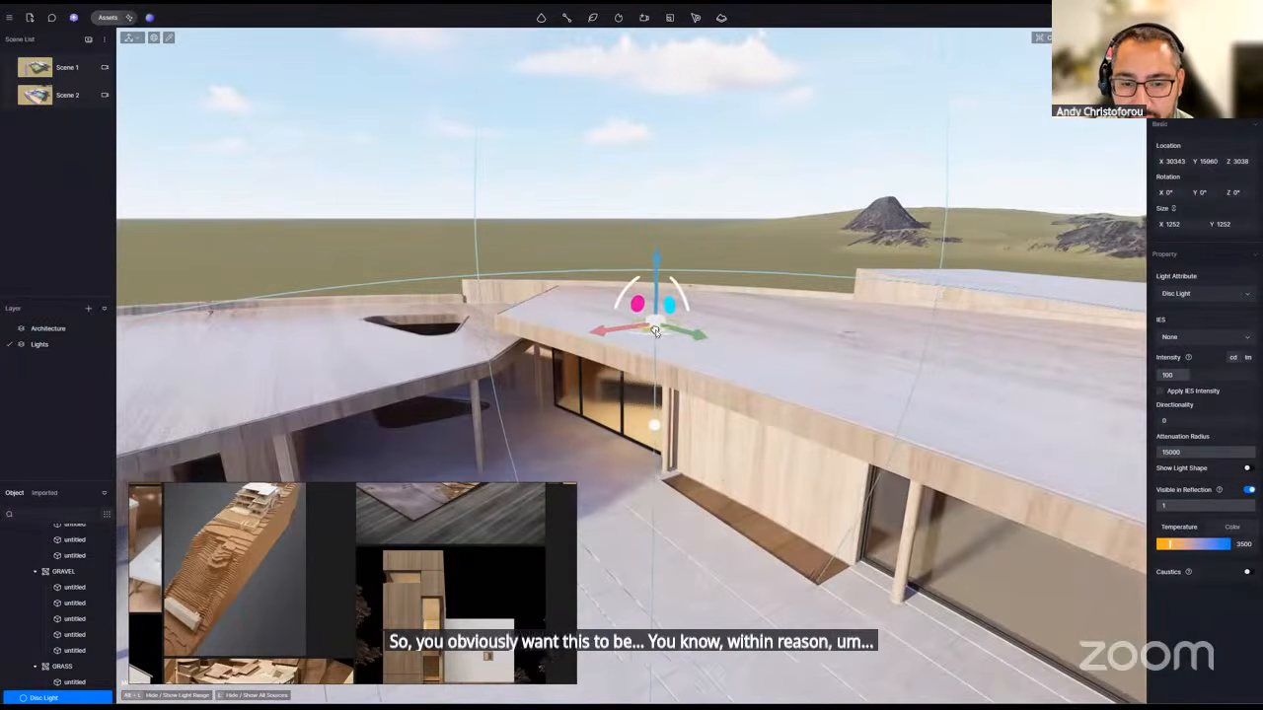
right_drag(658, 330, 671, 411)
key(e)
key(q)
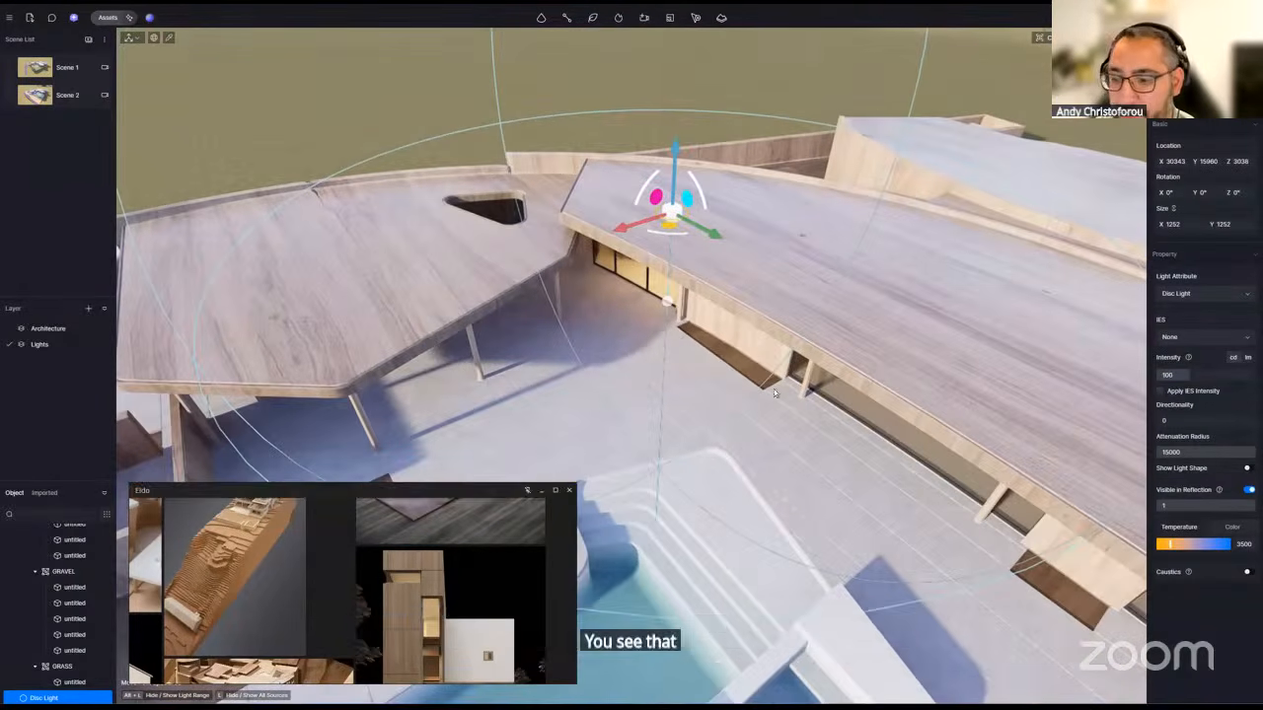
- Copy the disc light twice along the curved wing beside the pool, keeping the same height
right_drag(774, 389, 799, 357)
key(w)
key(s)
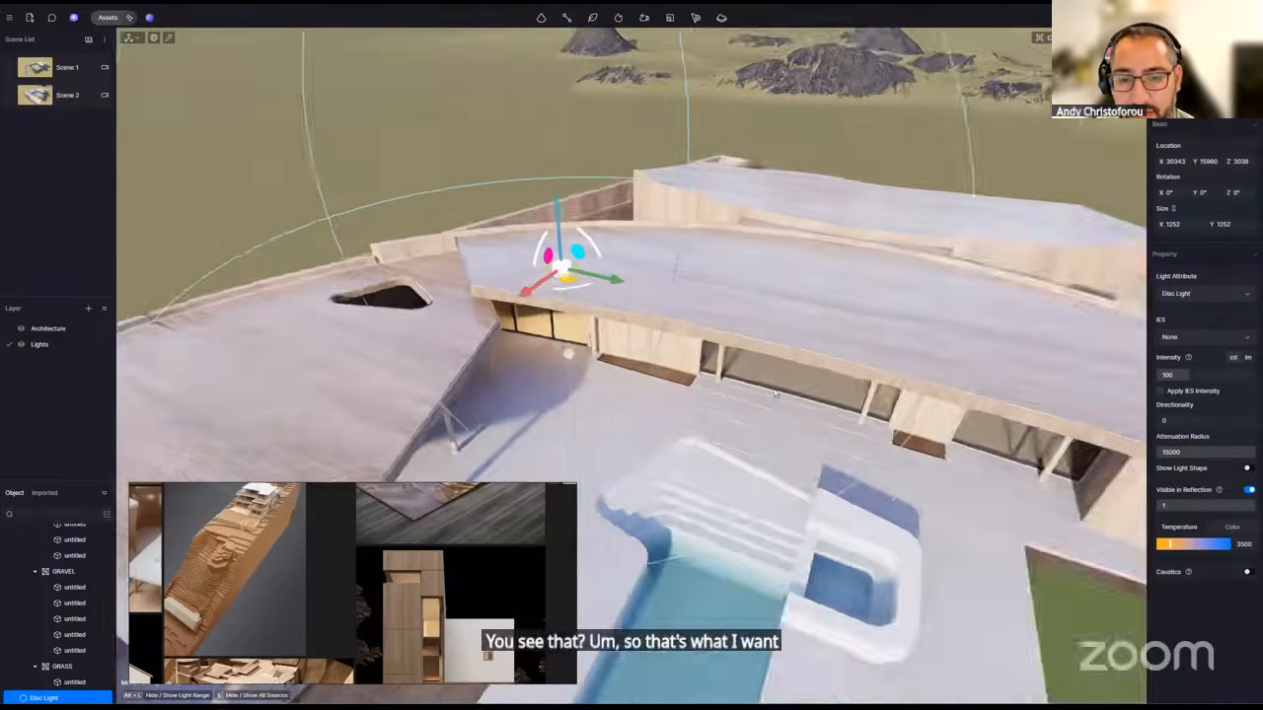
key(w)
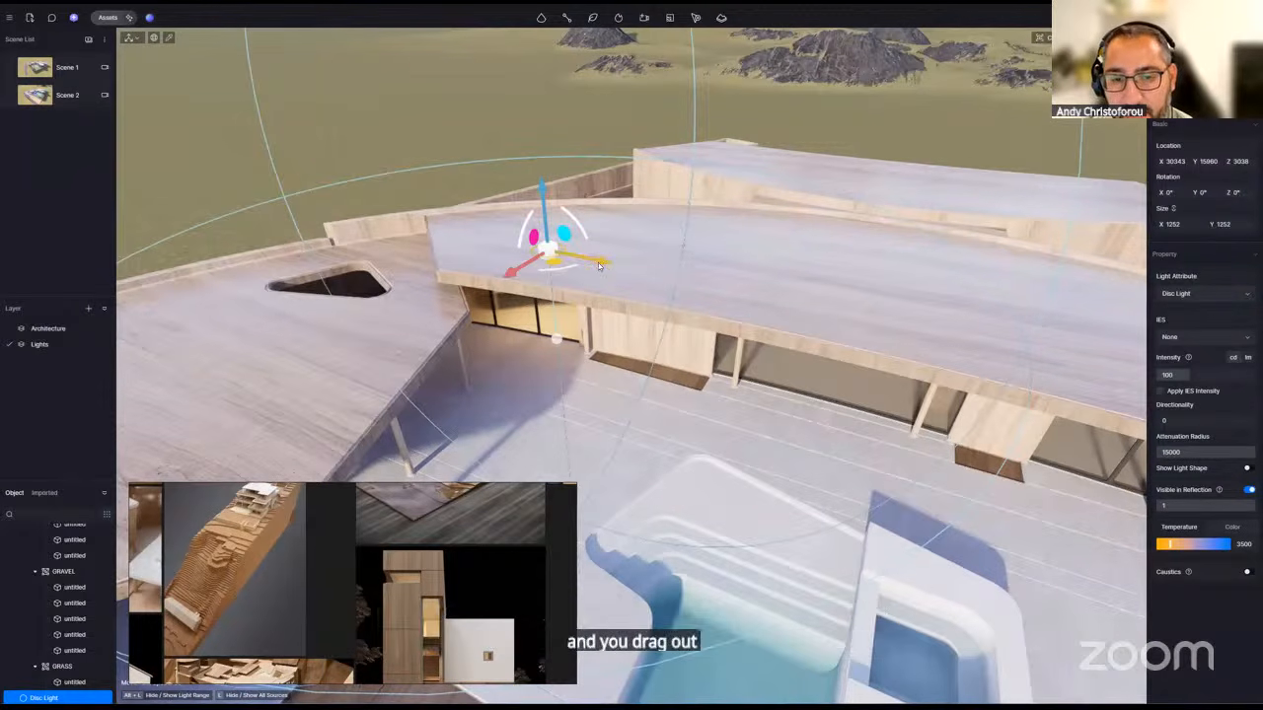
mouse_move(563, 265)
mouse_down()
mouse_move(789, 295)
mouse_move(757, 296)
mouse_move(769, 301)
mouse_move(910, 296)
mouse_move(944, 302)
mouse_move(945, 318)
mouse_up()
right_drag(945, 317, 919, 353)
key(6)
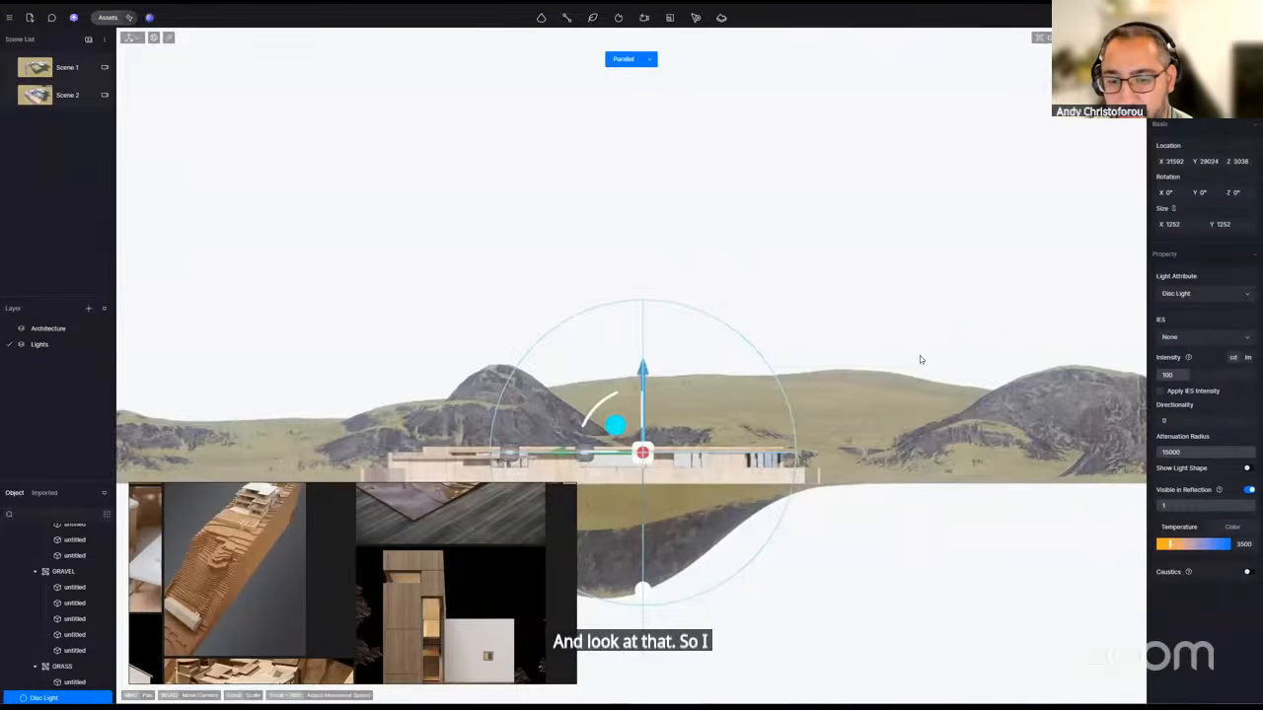
key(1)
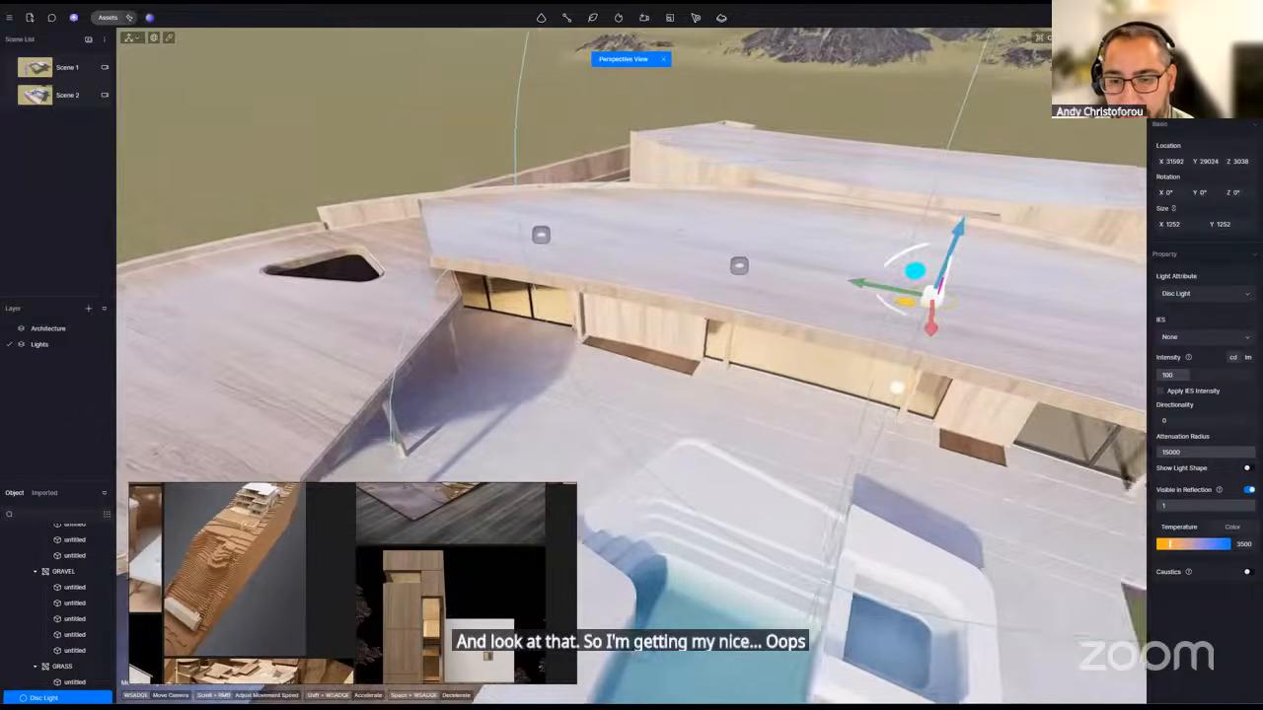
- Add two more disc light copies along the curved wing to its rounded end terrace, and view the building from above in parallel projection
scroll(667, 345, down, 3)
right_drag(748, 458, 681, 326)
shift+drag(684, 326, 953, 465)
right_drag(953, 465, 868, 365)
scroll(927, 456, down, 4)
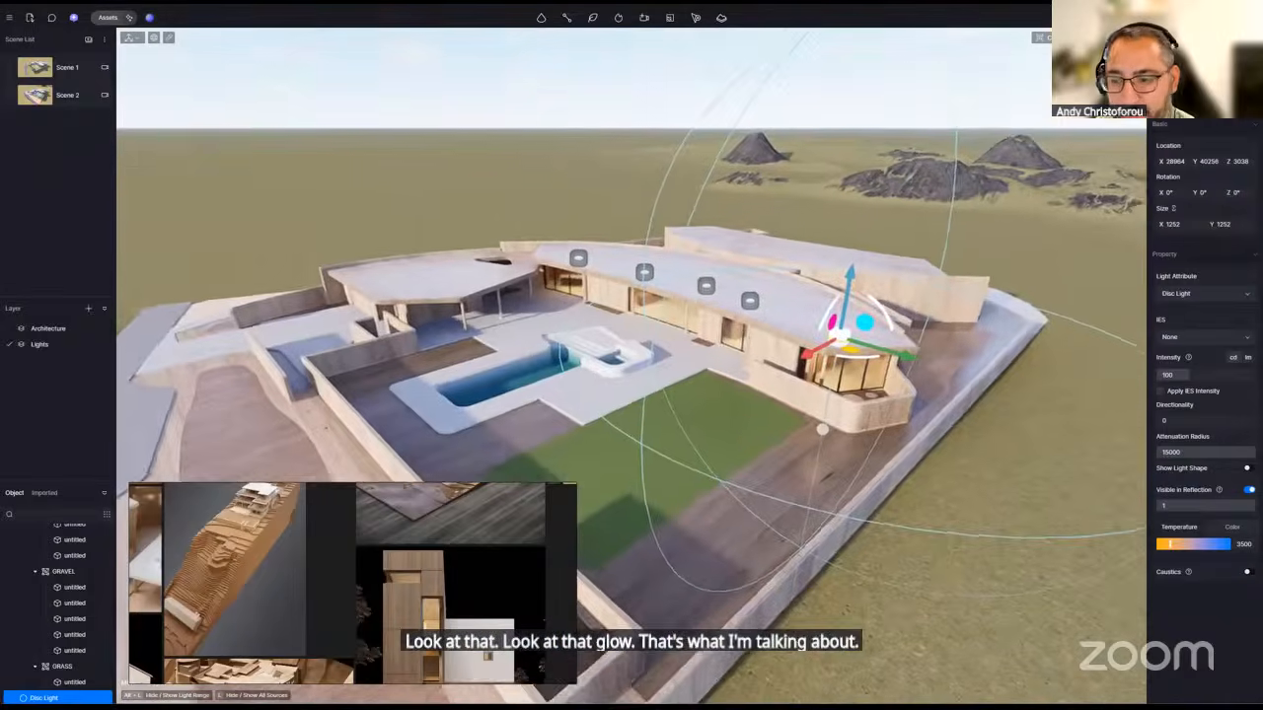
scroll(858, 395, up, 2)
right_drag(858, 434, 853, 527)
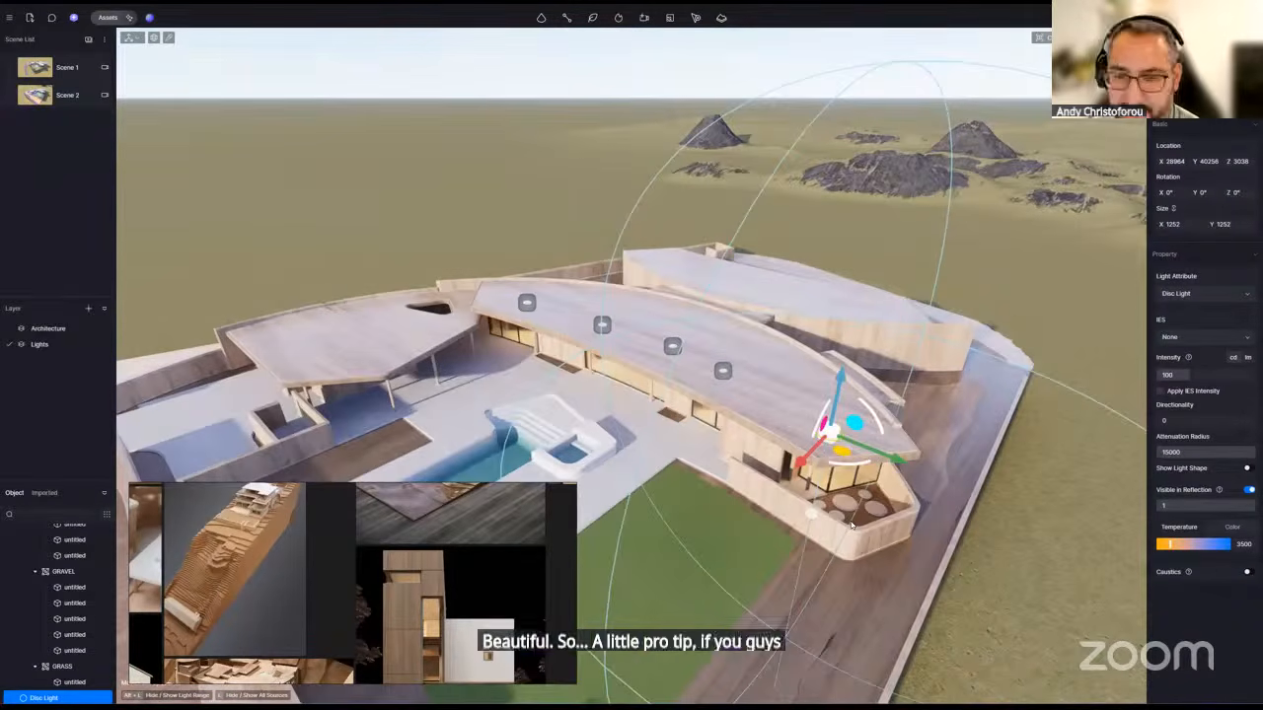
key(5)
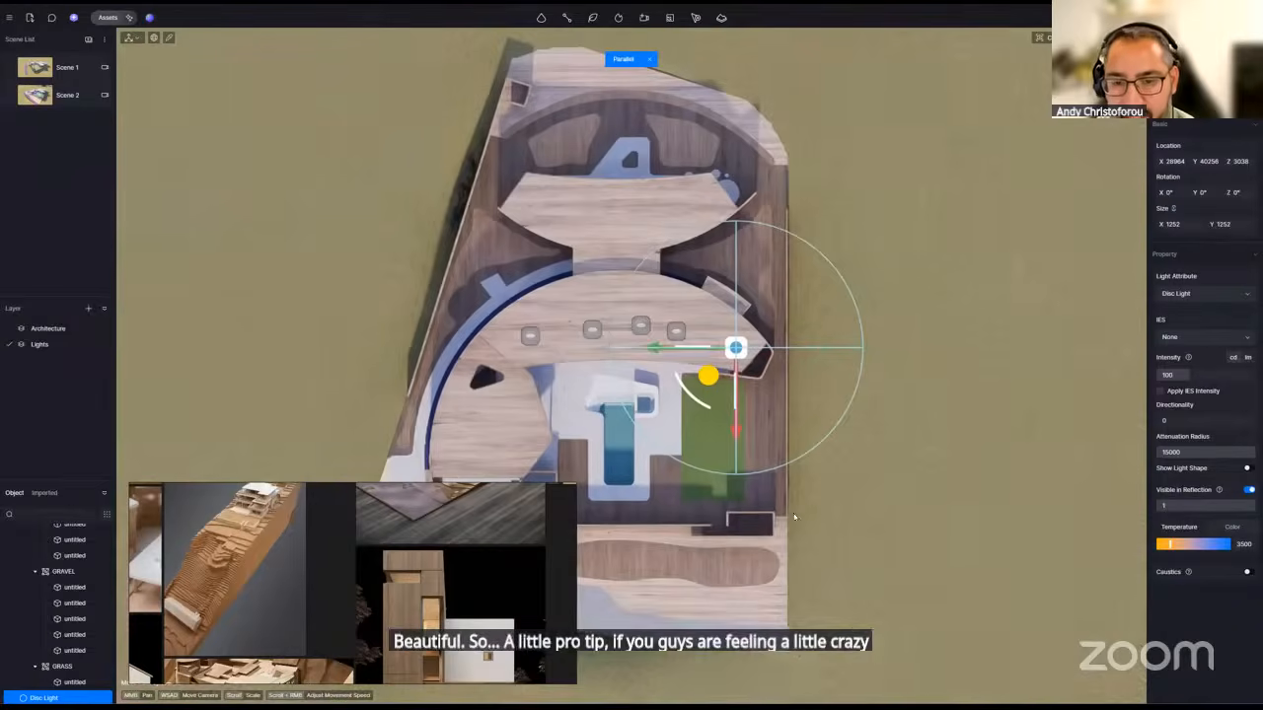
- Display the building as a wireframe in the top view to see the disc light positions through the roof
scroll(703, 350, up, 4)
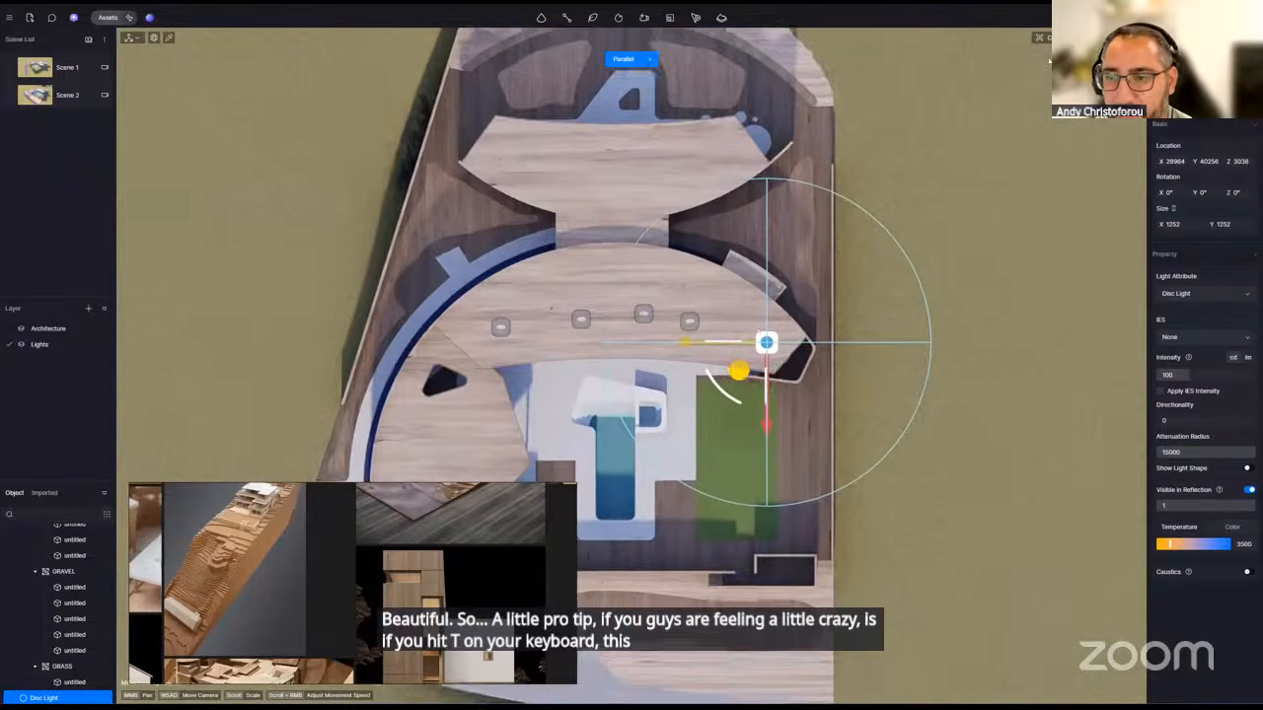
click(1039, 37)
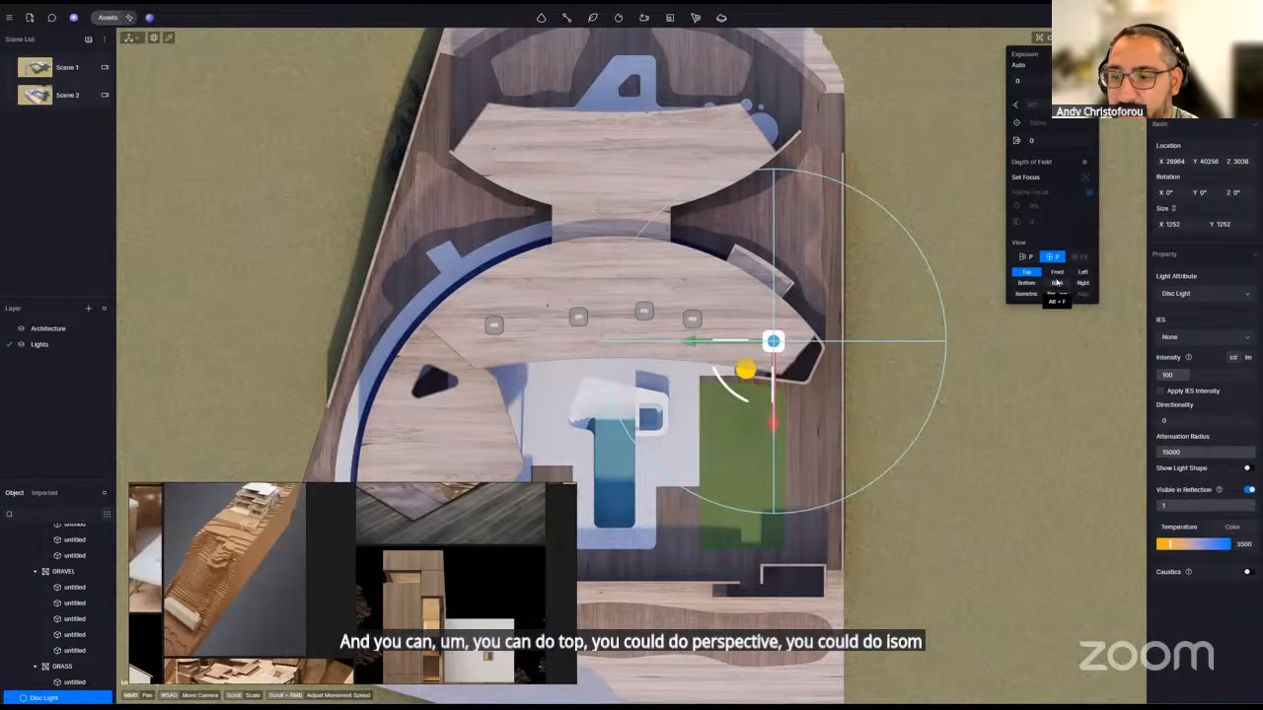
mouse_move(1096, 38)
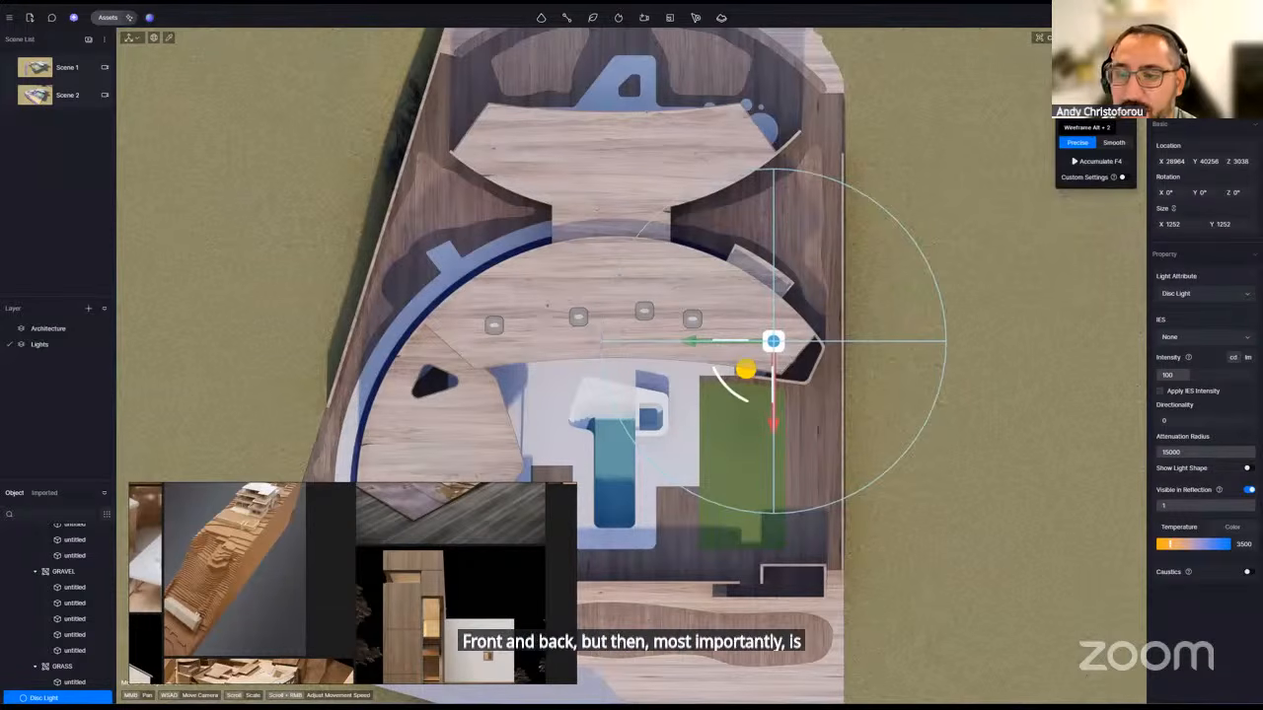
key(alt+2)
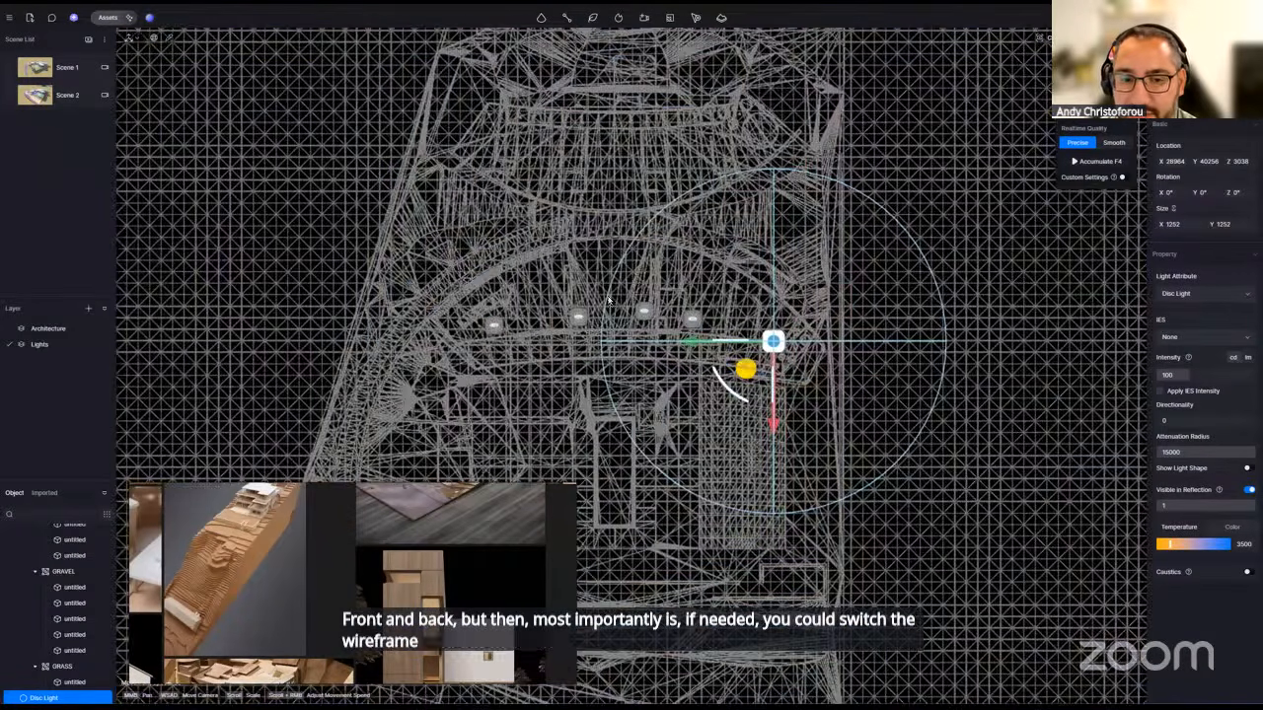
scroll(486, 294, up, 3)
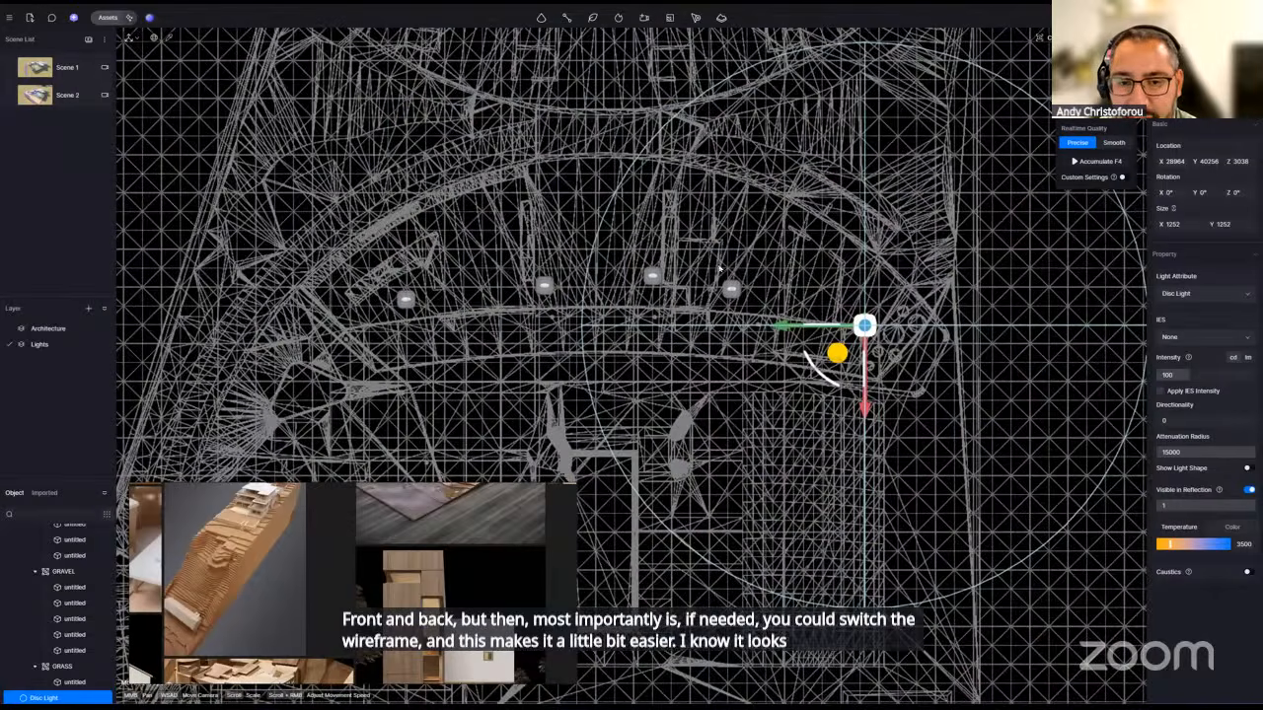
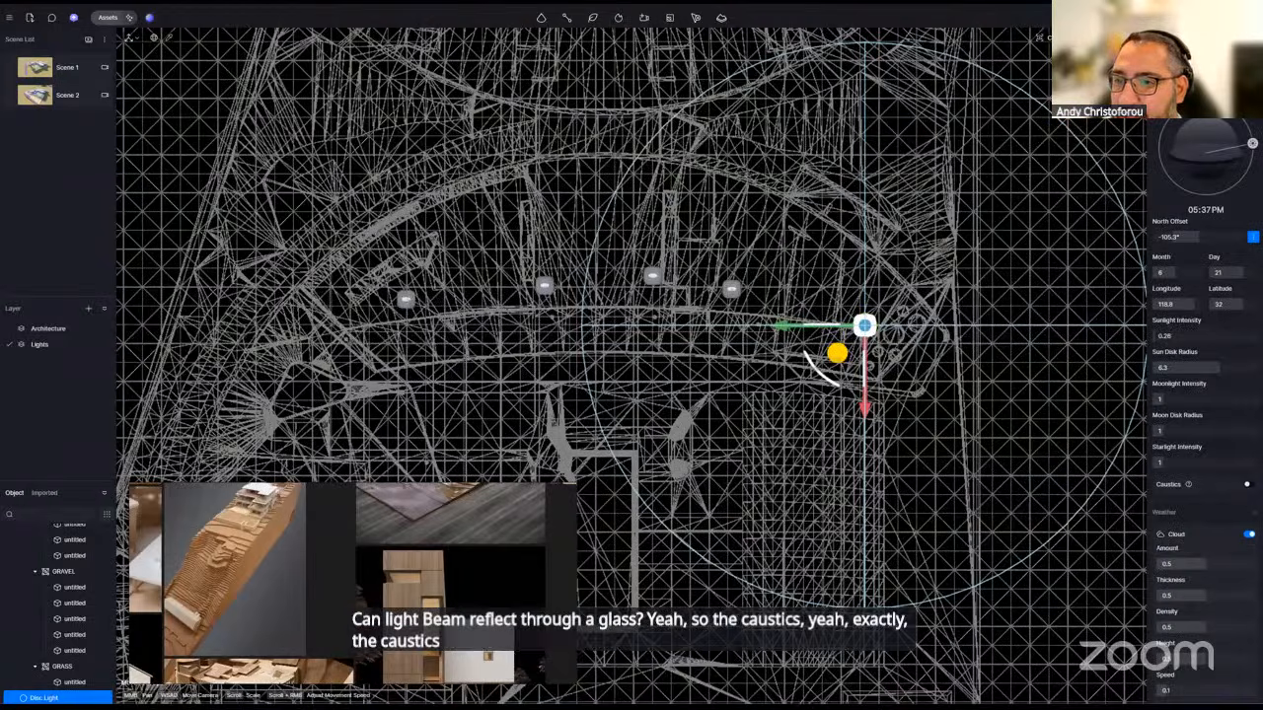
- Restore the rendered display mode and return to a perspective view of the pool terrace and curved wing
mouse_move(1055, 38)
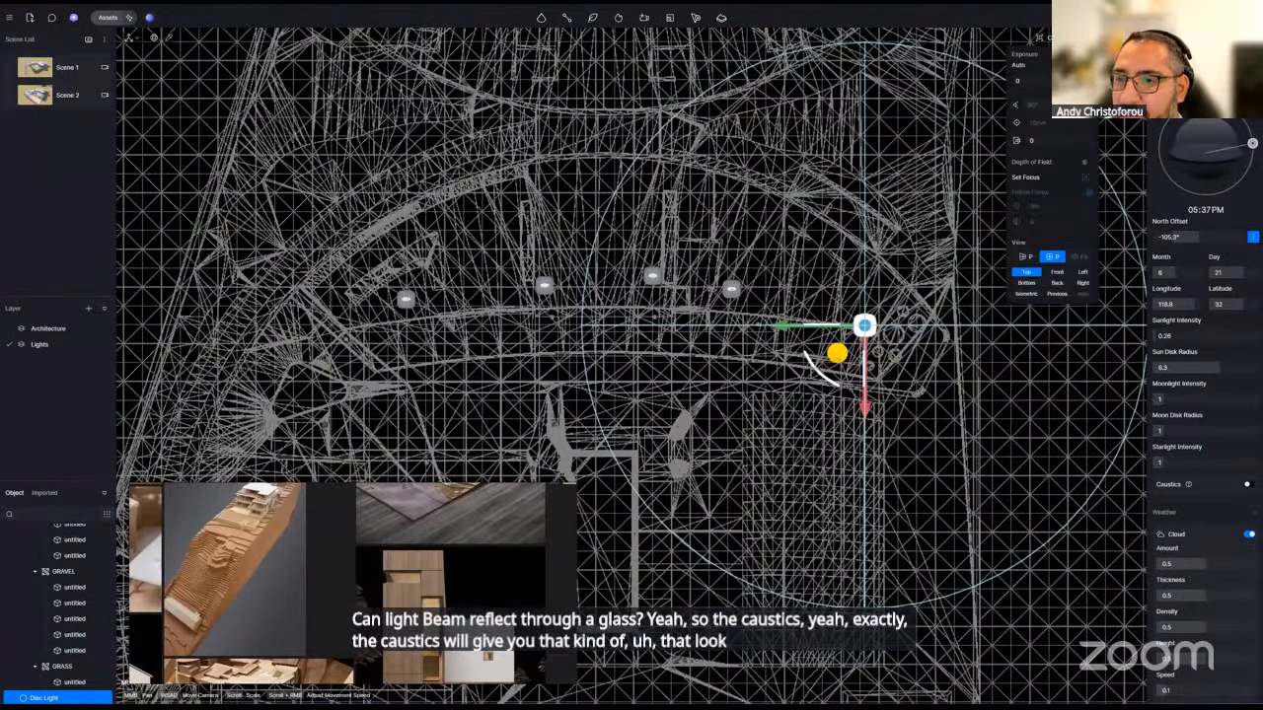
mouse_move(1097, 37)
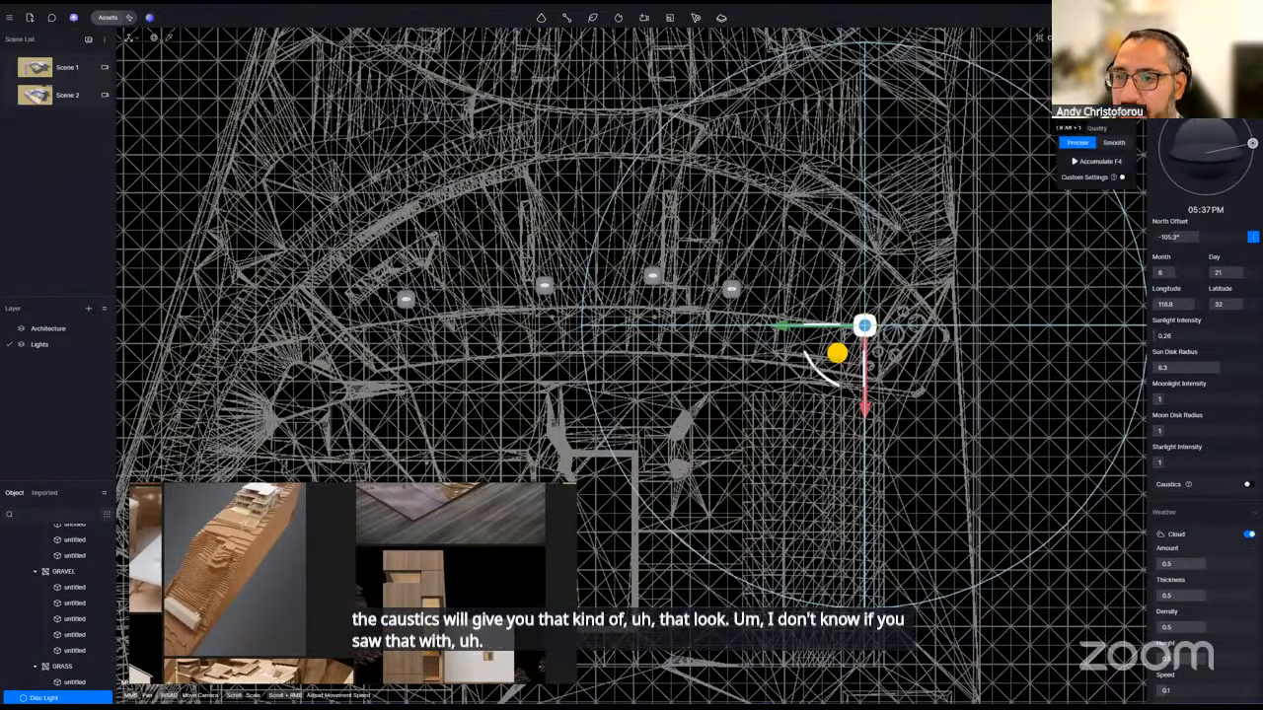
key(F3)
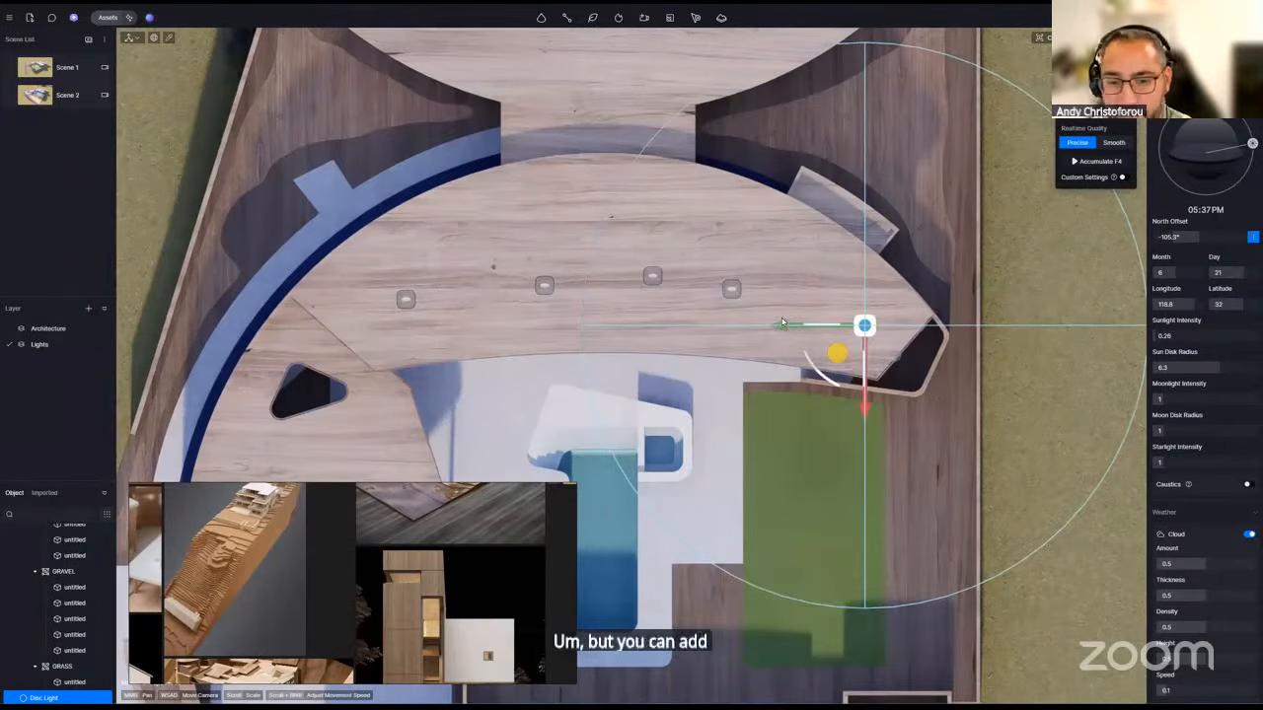
key(p)
key(w)
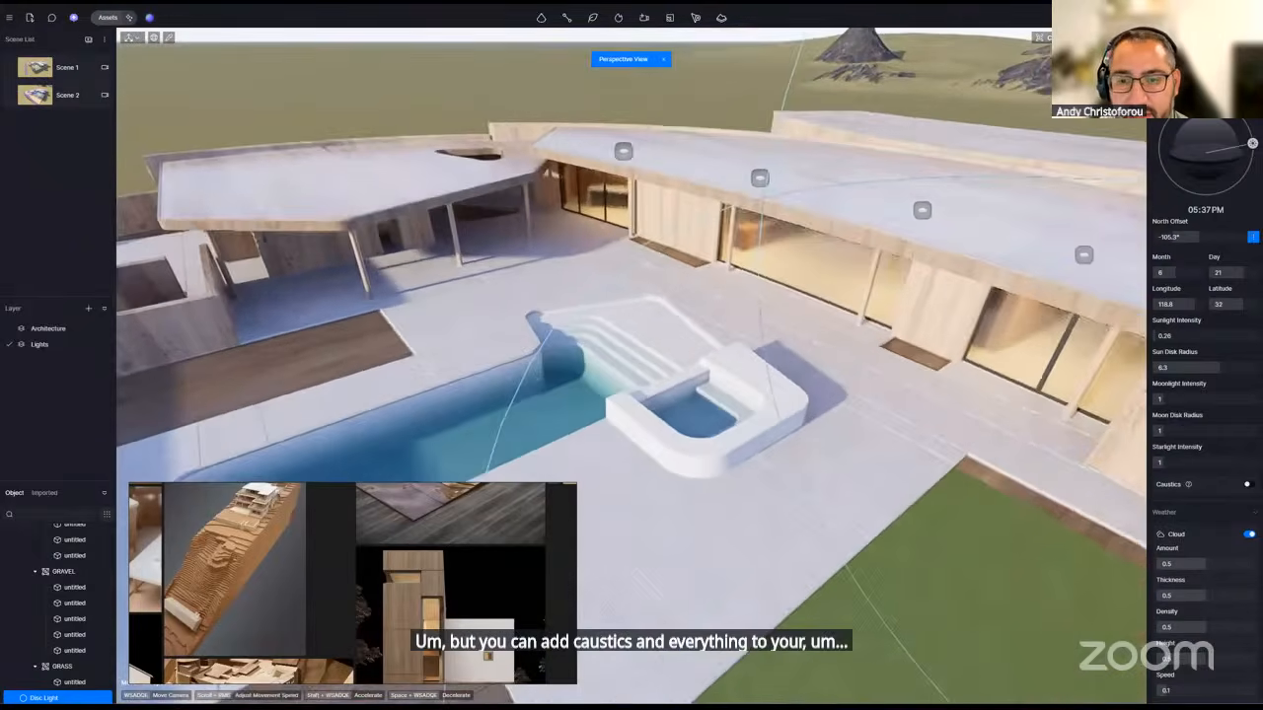
right_drag(698, 355, 698, 310)
scroll(698, 310, down, 4)
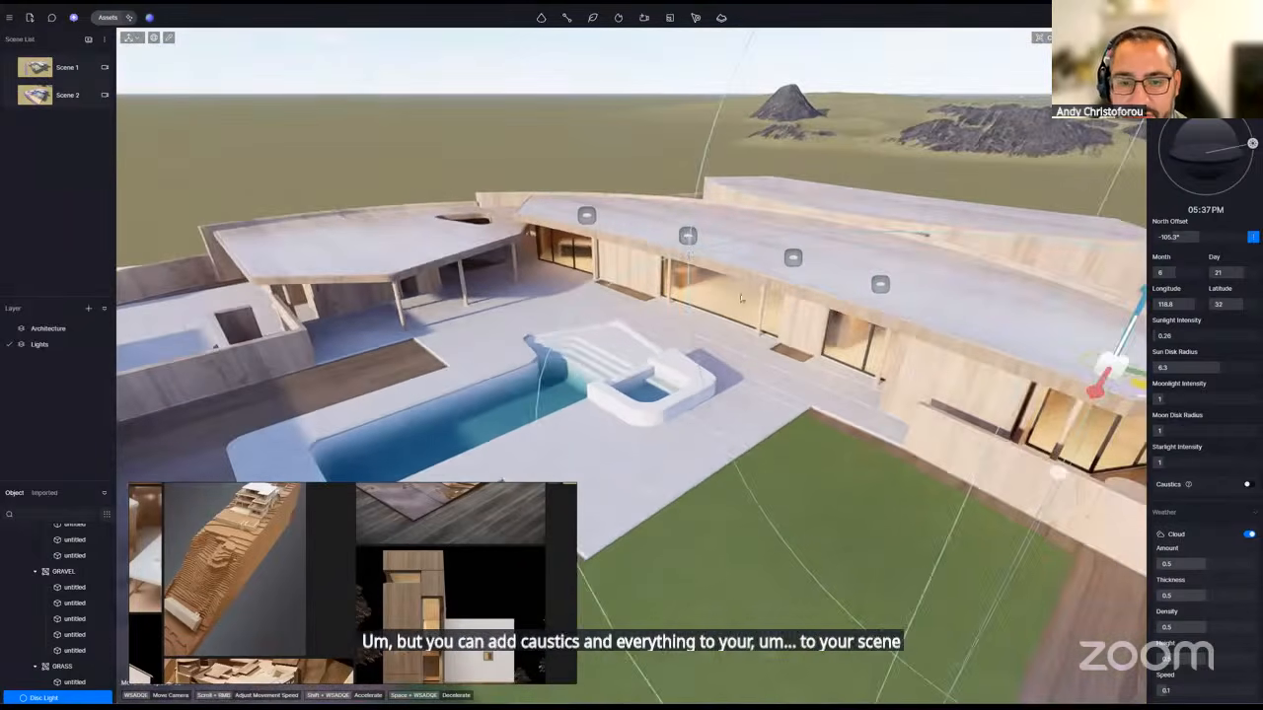
- Copy the second disc light of the curved wing to the pool's edge, at about X 17633, Y 26846
click(688, 237)
key(s)
right_drag(689, 241, 646, 271)
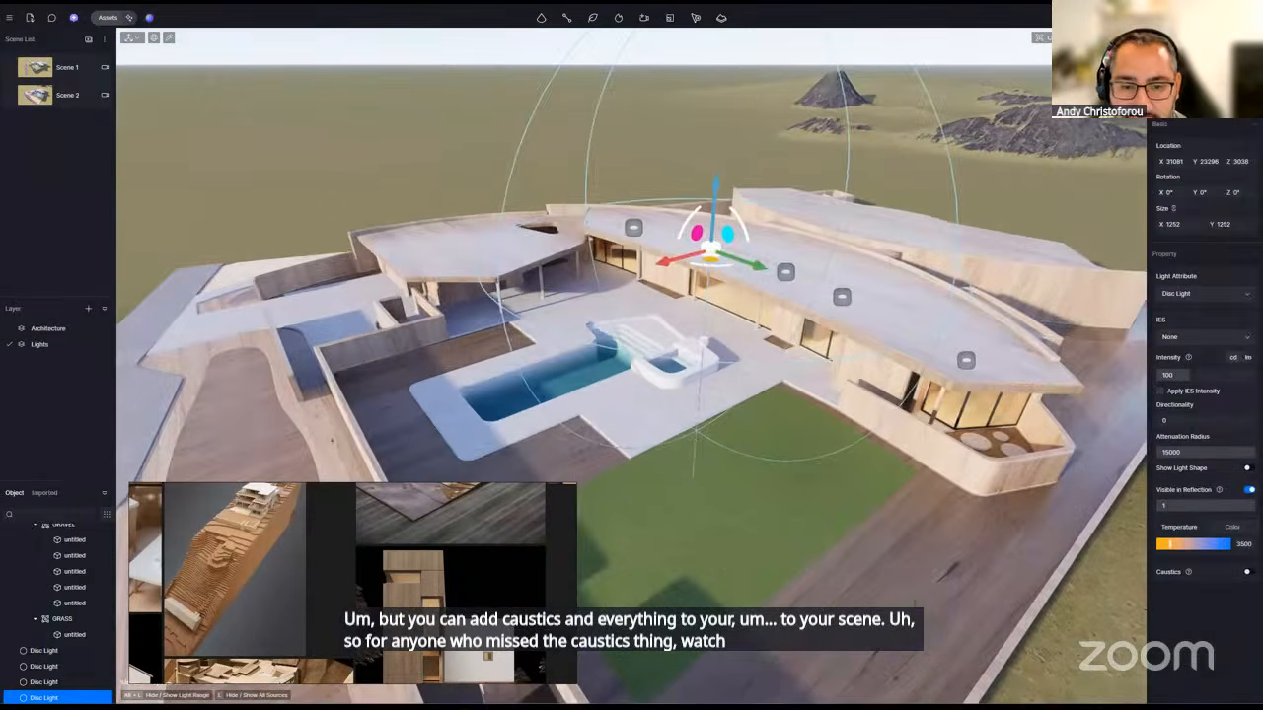
drag(710, 260, 560, 302)
key(w)
right_drag(559, 302, 537, 300)
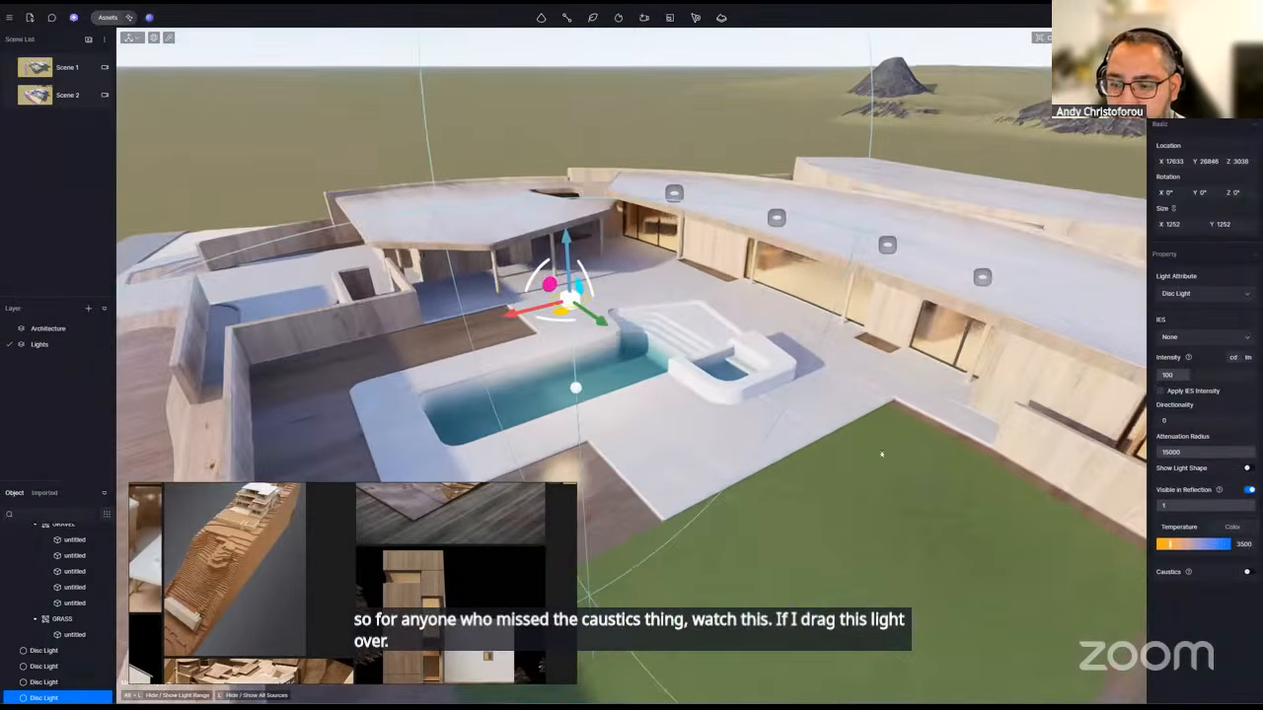
- Turn on caustics for the poolside disc light and for the pool water material
scroll(882, 454, up, 3)
click(1248, 572)
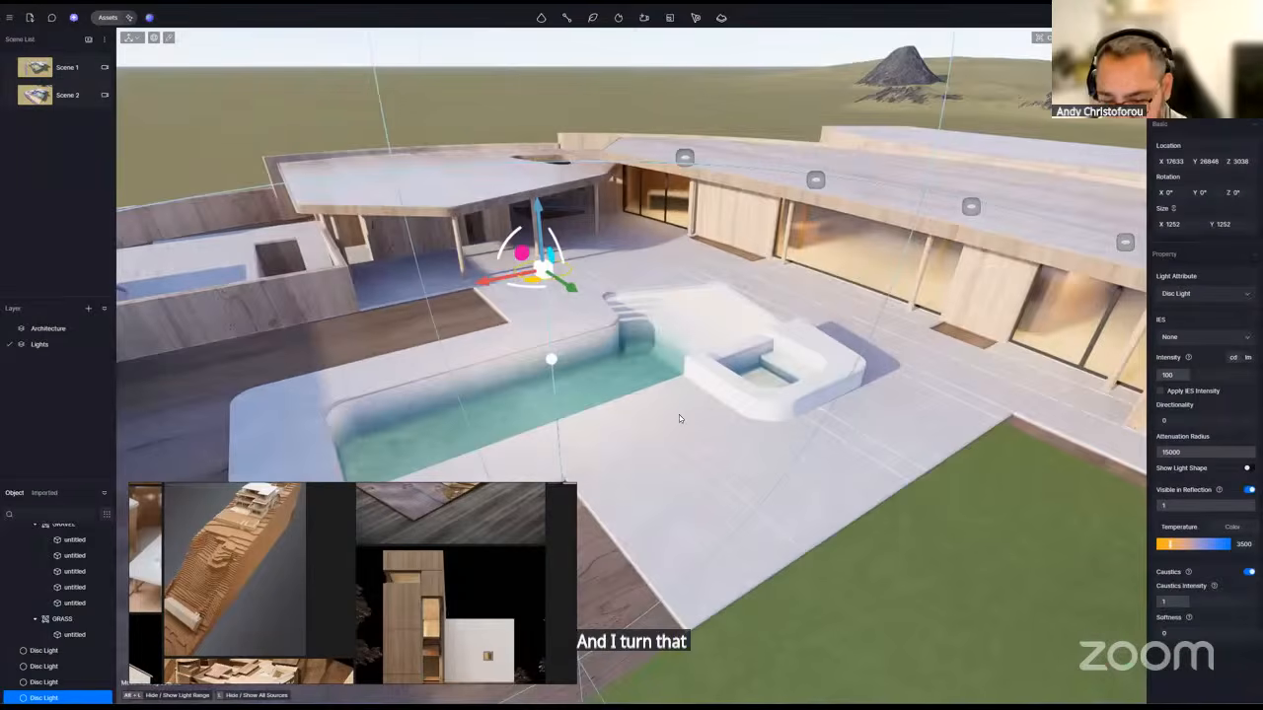
click(634, 361)
click(1250, 408)
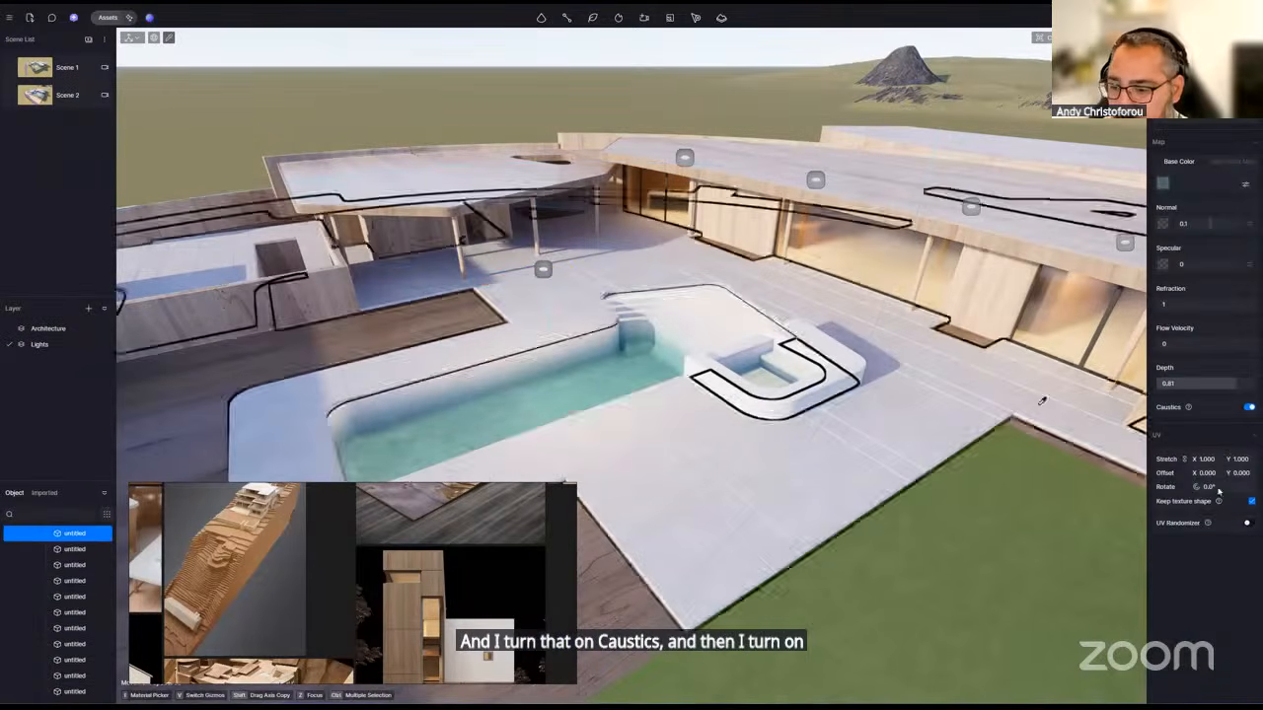
- Set the pool water's flow velocity to 0.32 and inspect the moving caustics up close
scroll(691, 365, up, 5)
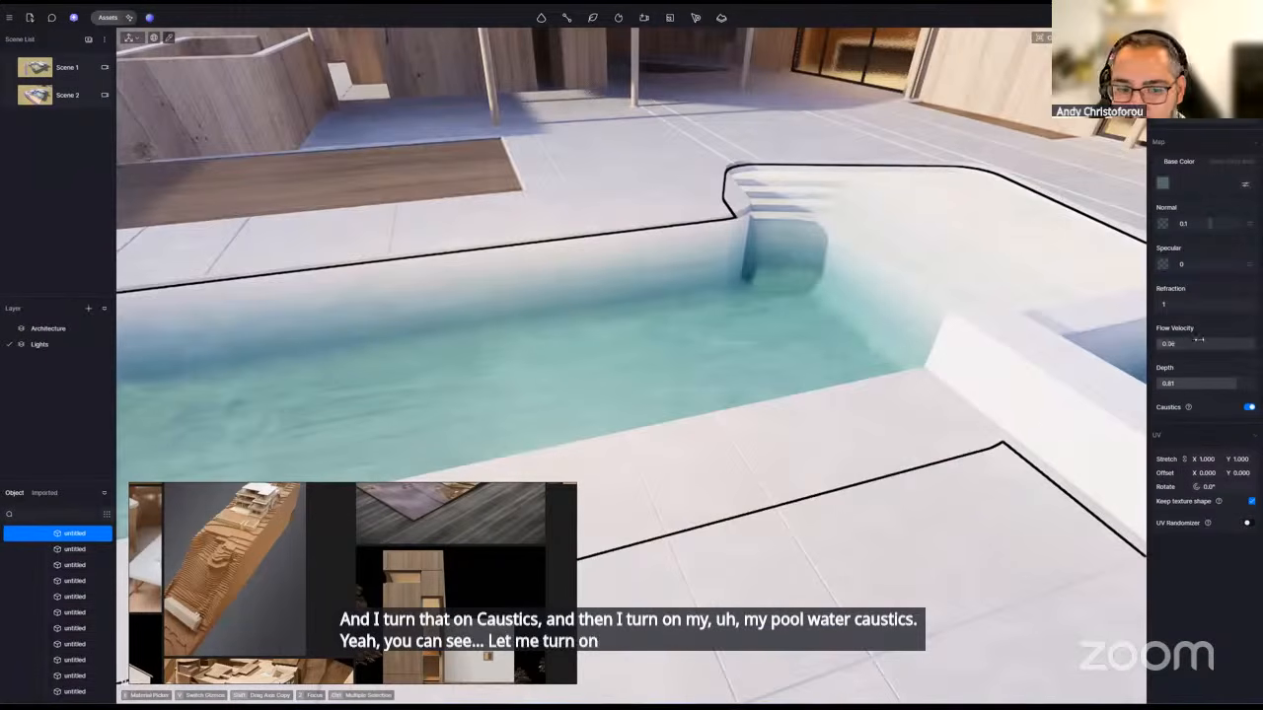
right_drag(592, 346, 399, 345)
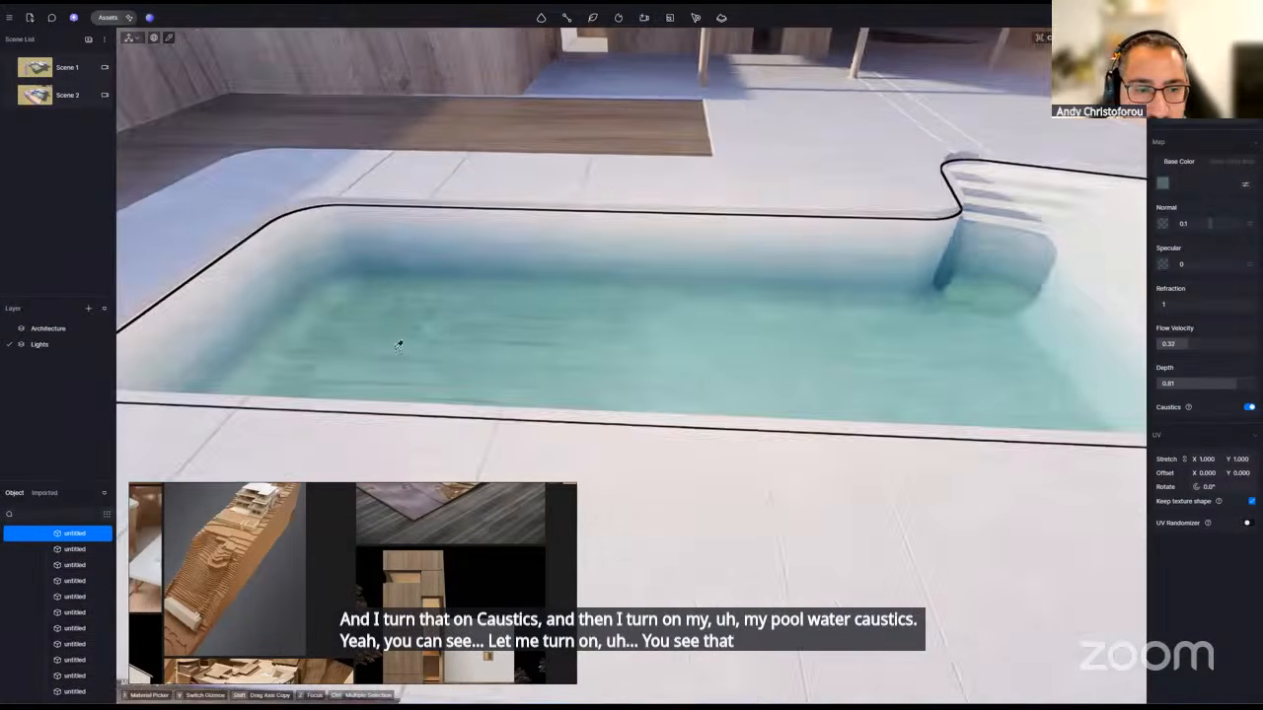
scroll(546, 334, down, 5)
right_drag(563, 335, 681, 316)
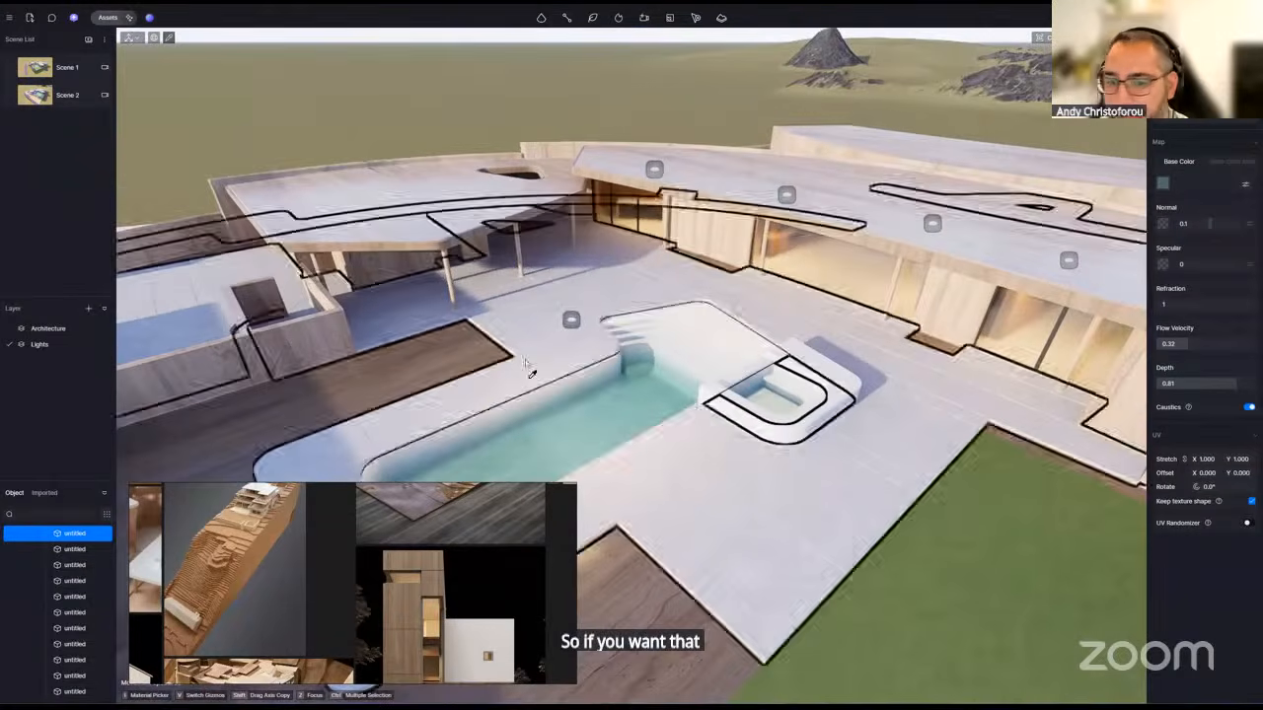
- Set the poolside disc light's intensity to 25
click(571, 319)
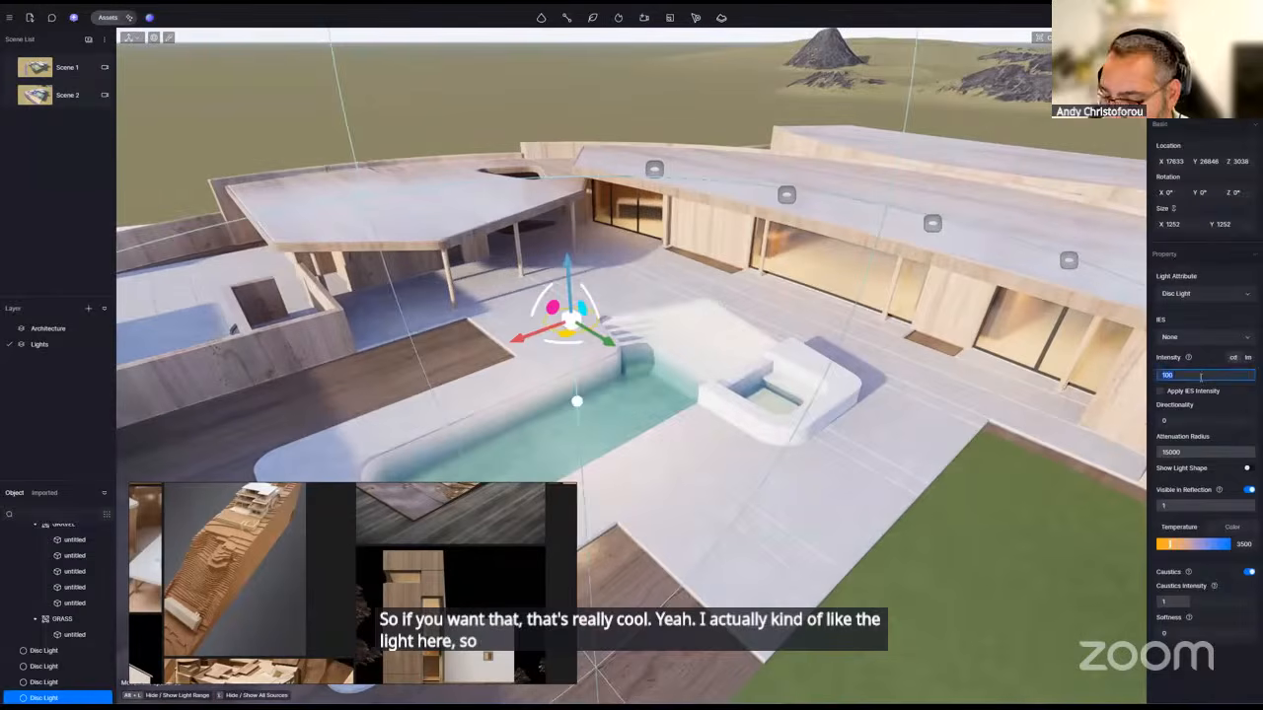
text(25)
key(Return)
scroll(773, 357, down, 5)
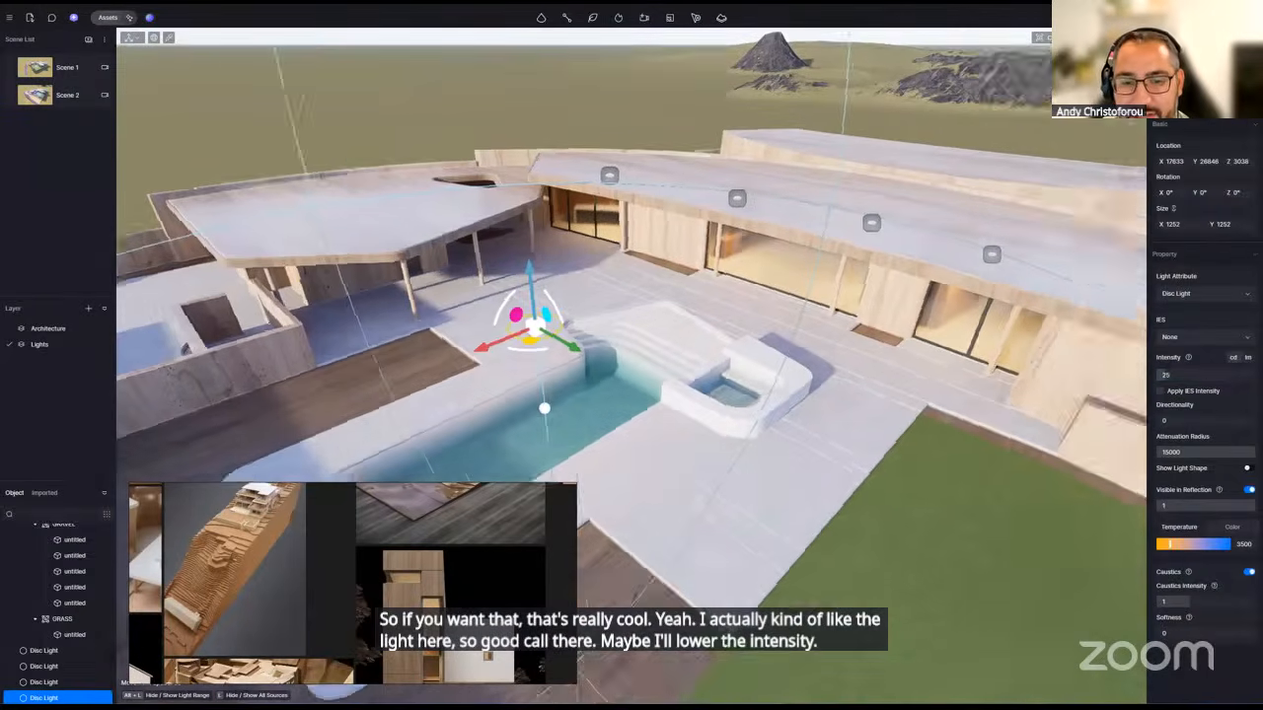
scroll(766, 375, up, 3)
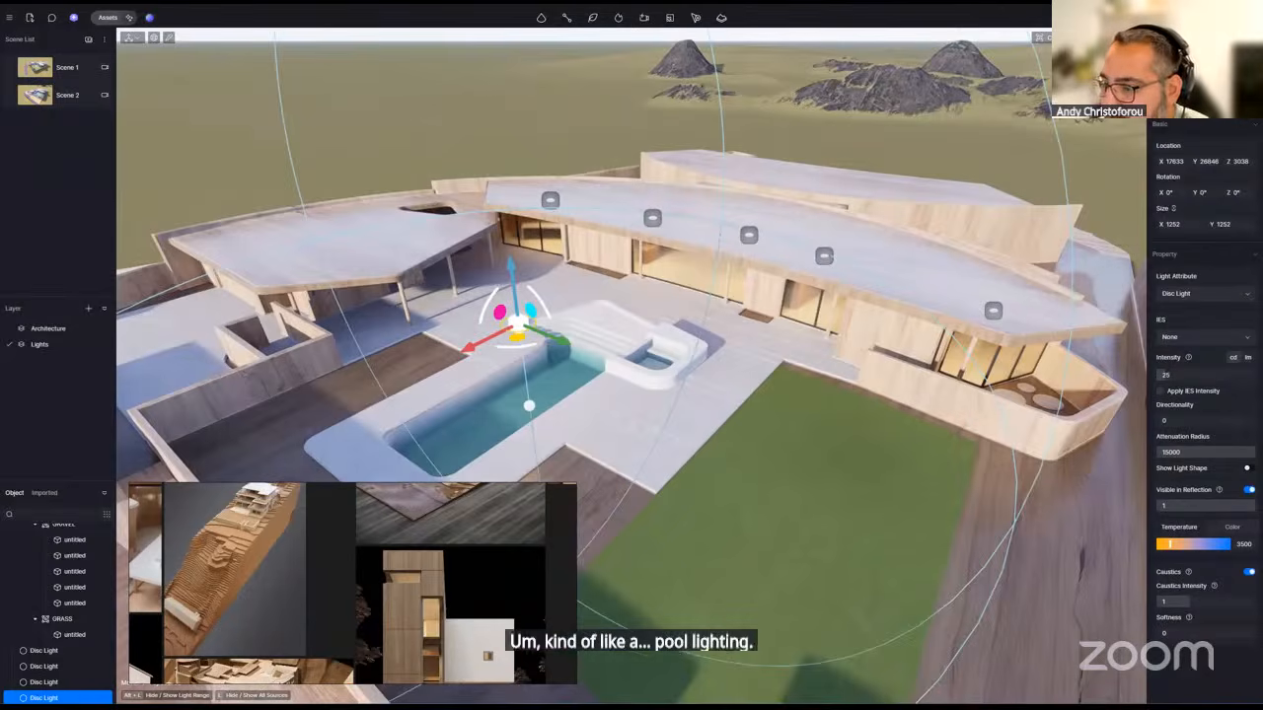
scroll(792, 303, up, 1)
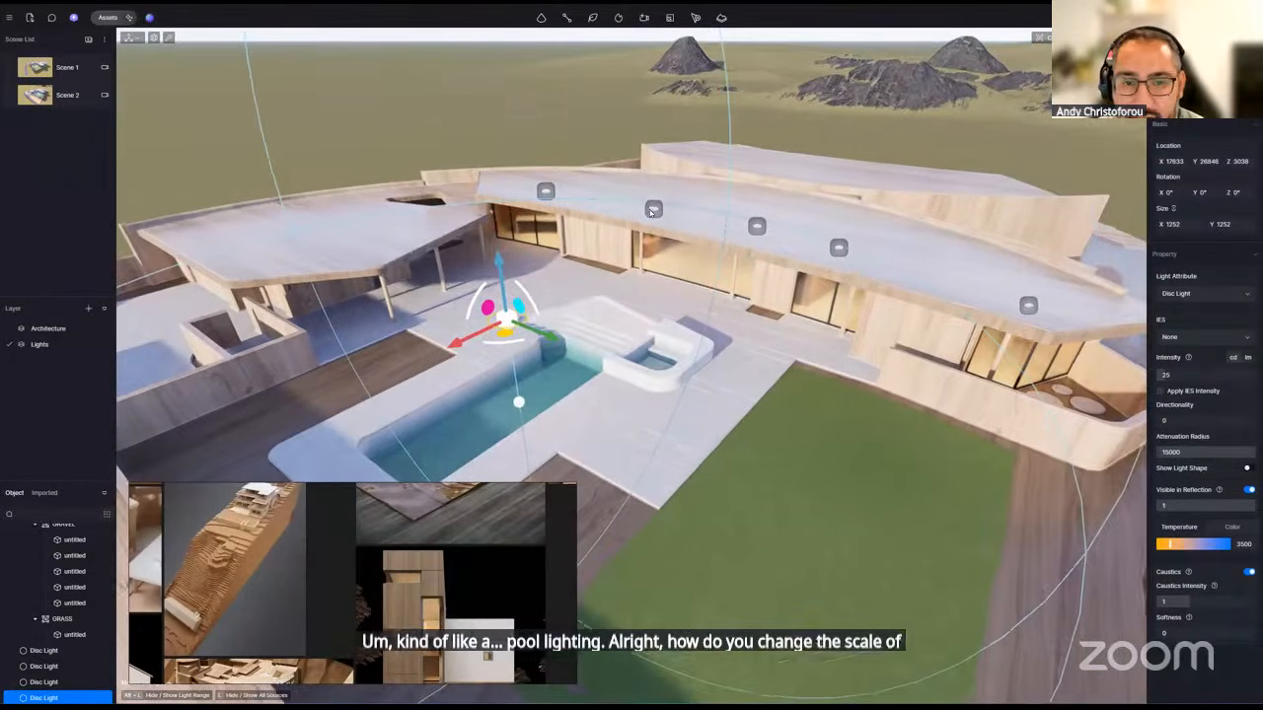
- Set the poolside disc light's attenuation radius to 6000 and lower the light over the pool to about Z 1579
click(653, 208)
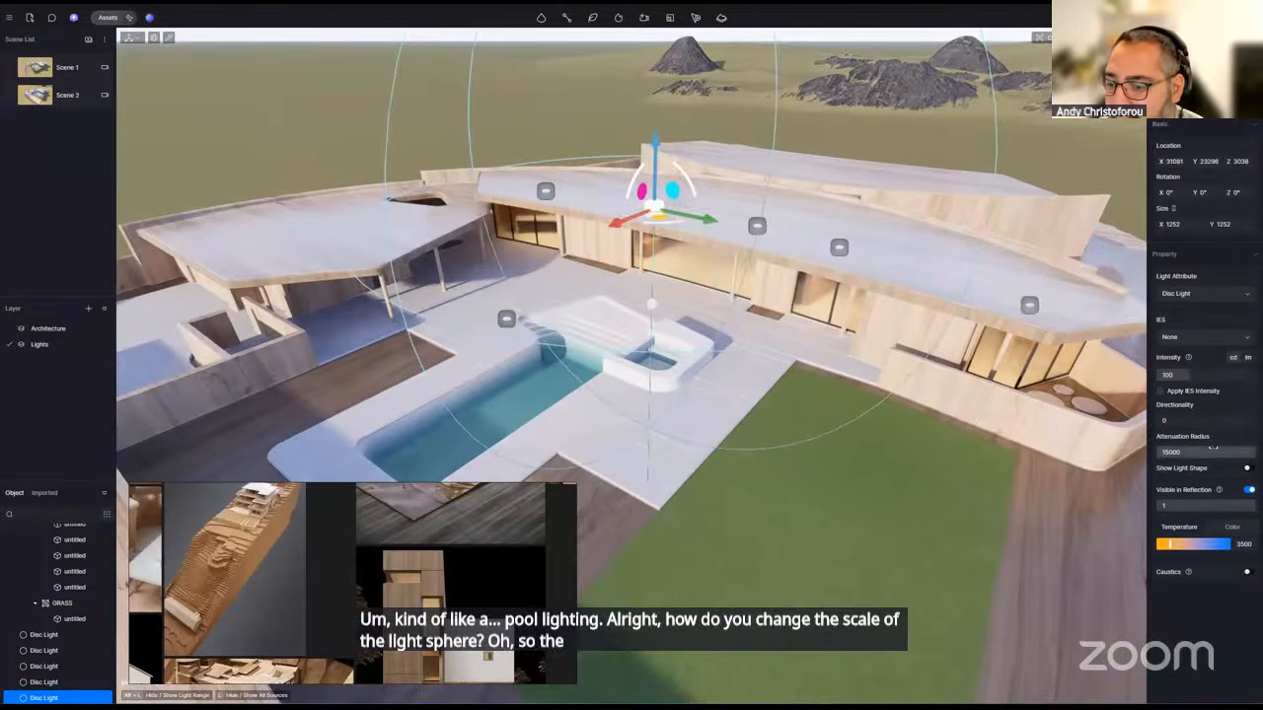
click(509, 322)
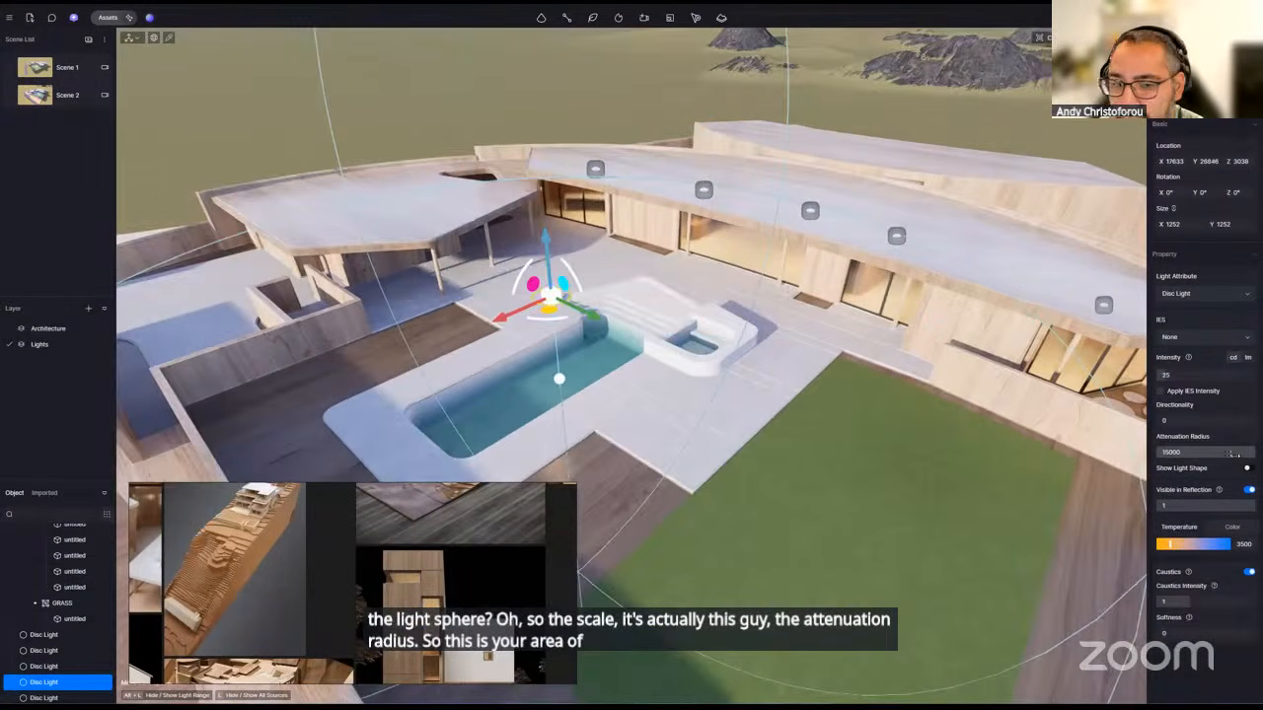
drag(1236, 454, 1197, 439)
right_drag(590, 294, 613, 164)
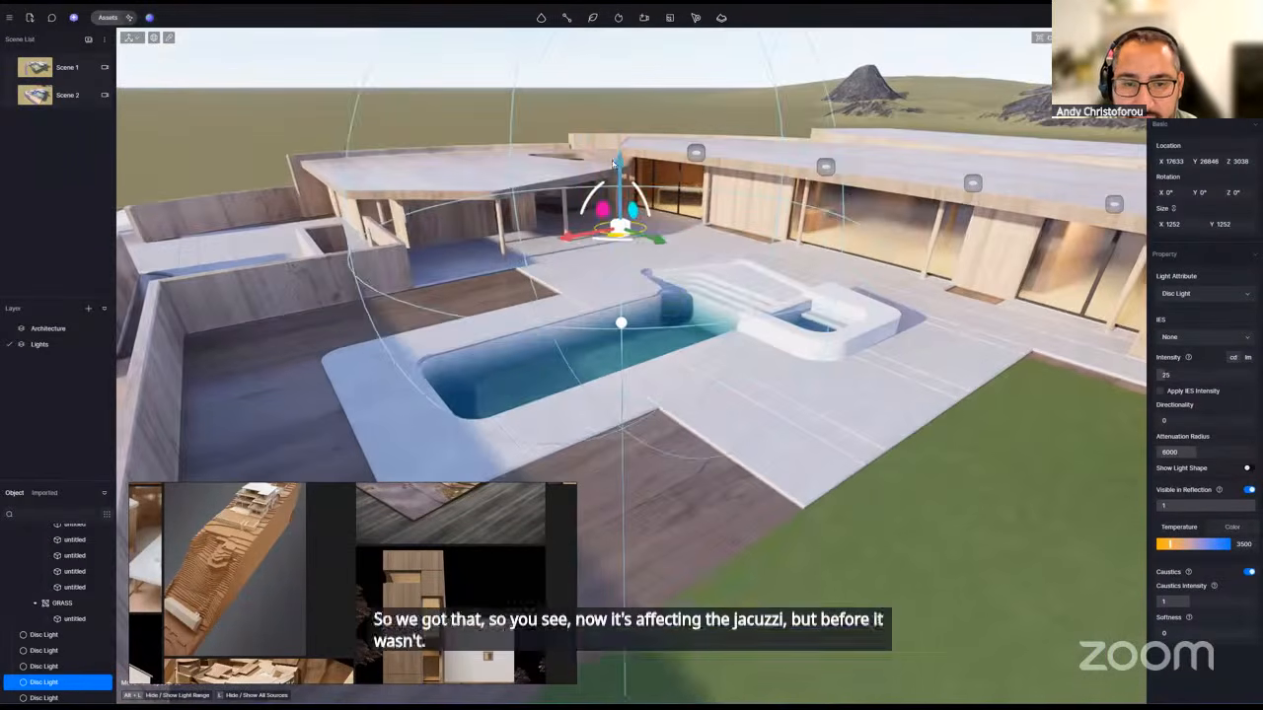
drag(614, 162, 619, 221)
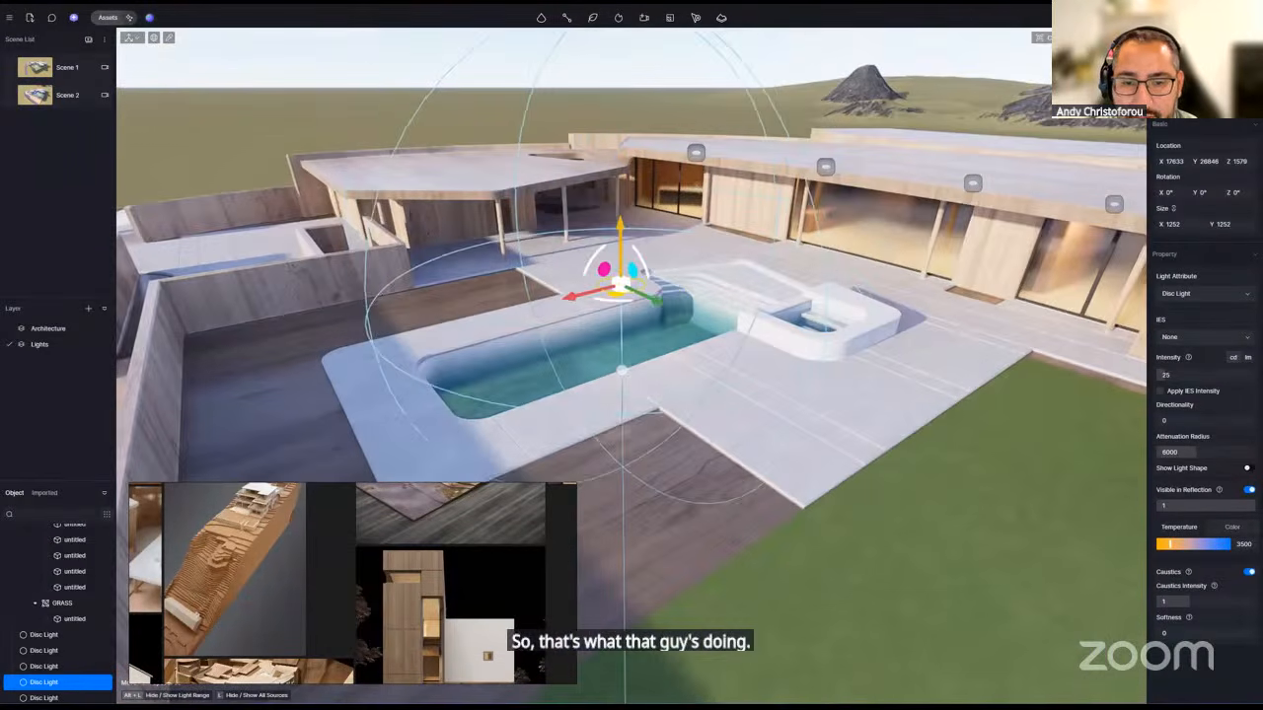
right_drag(620, 229, 604, 286)
scroll(604, 276, down, 3)
right_drag(604, 197, 604, 158)
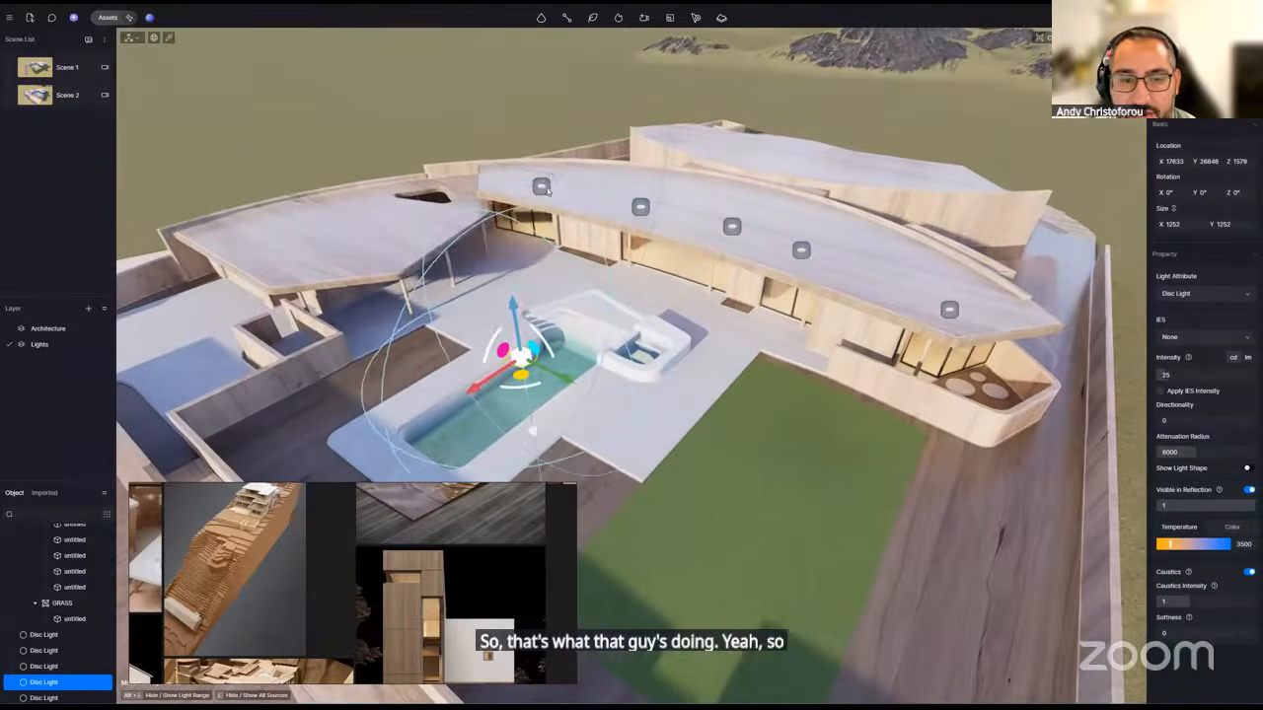
- Copy a disc light from the curved wing to the corner pavilion and lower it toward the underside of the roof
click(542, 187)
key(w)
right_drag(543, 186, 532, 227)
key(s)
shift+drag(809, 296, 548, 312)
key(w)
right_drag(547, 311, 572, 271)
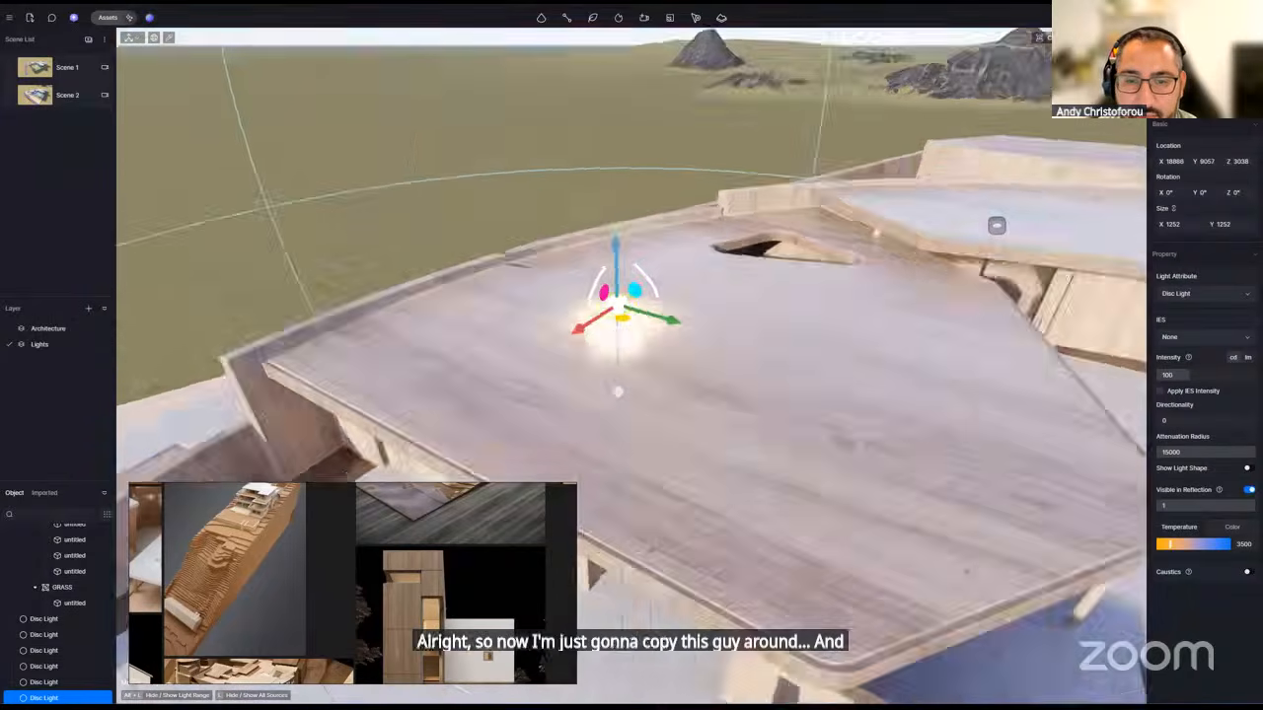
right_drag(632, 345, 661, 256)
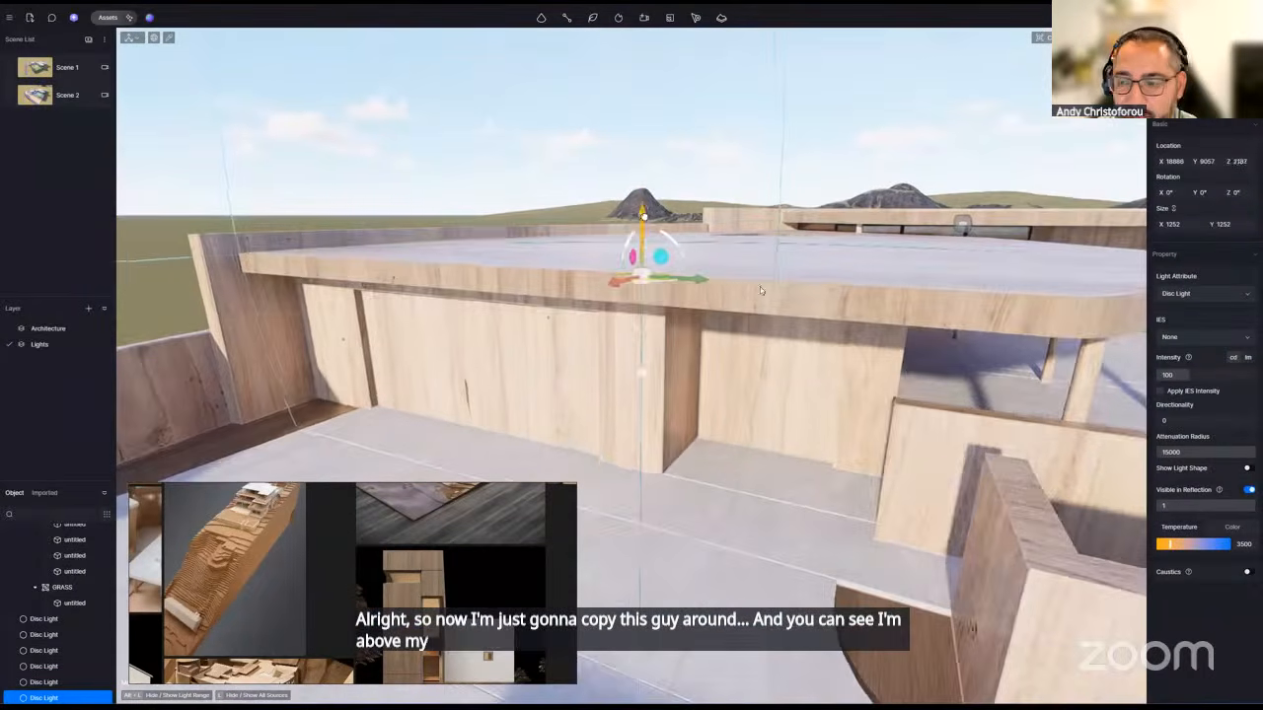
- Sample a material from the pool and apply it to the orange soffit under the curved wing's roof overhang
key(s)
right_drag(760, 290, 732, 277)
key(q)
key(w)
key(e)
key(w)
key(i)
click(779, 621)
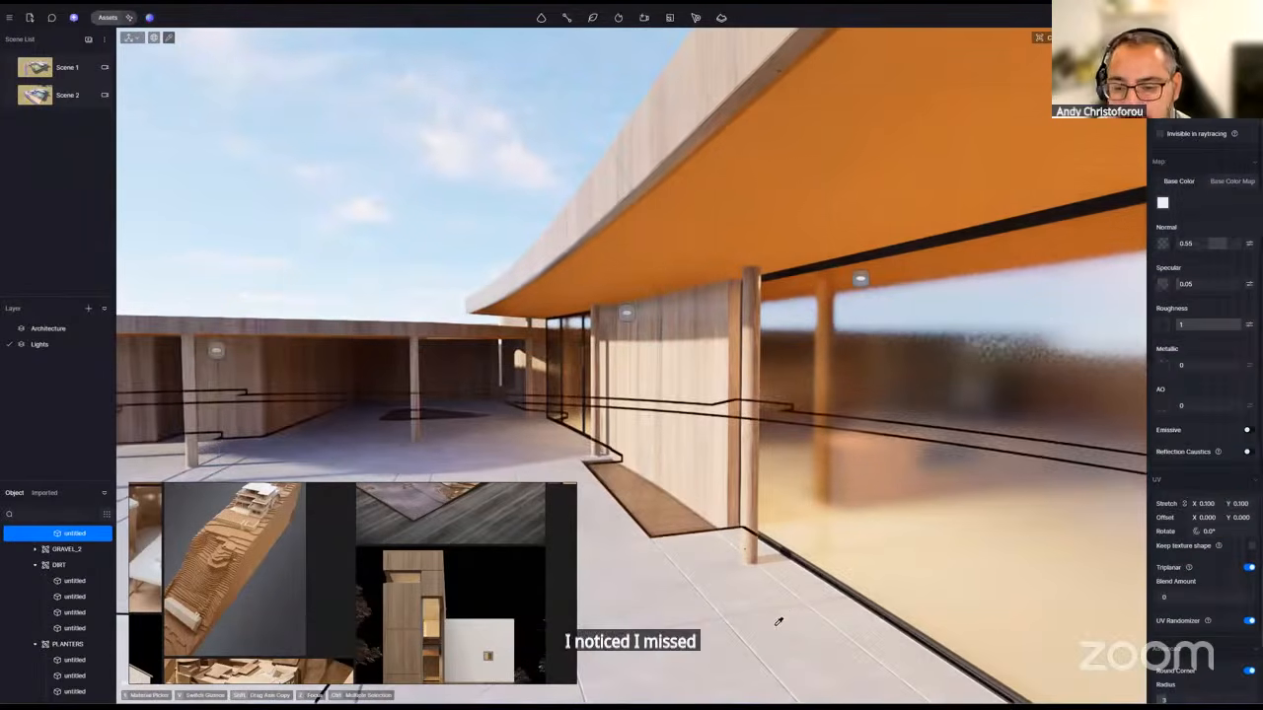
right_drag(612, 483, 491, 508)
click(618, 443)
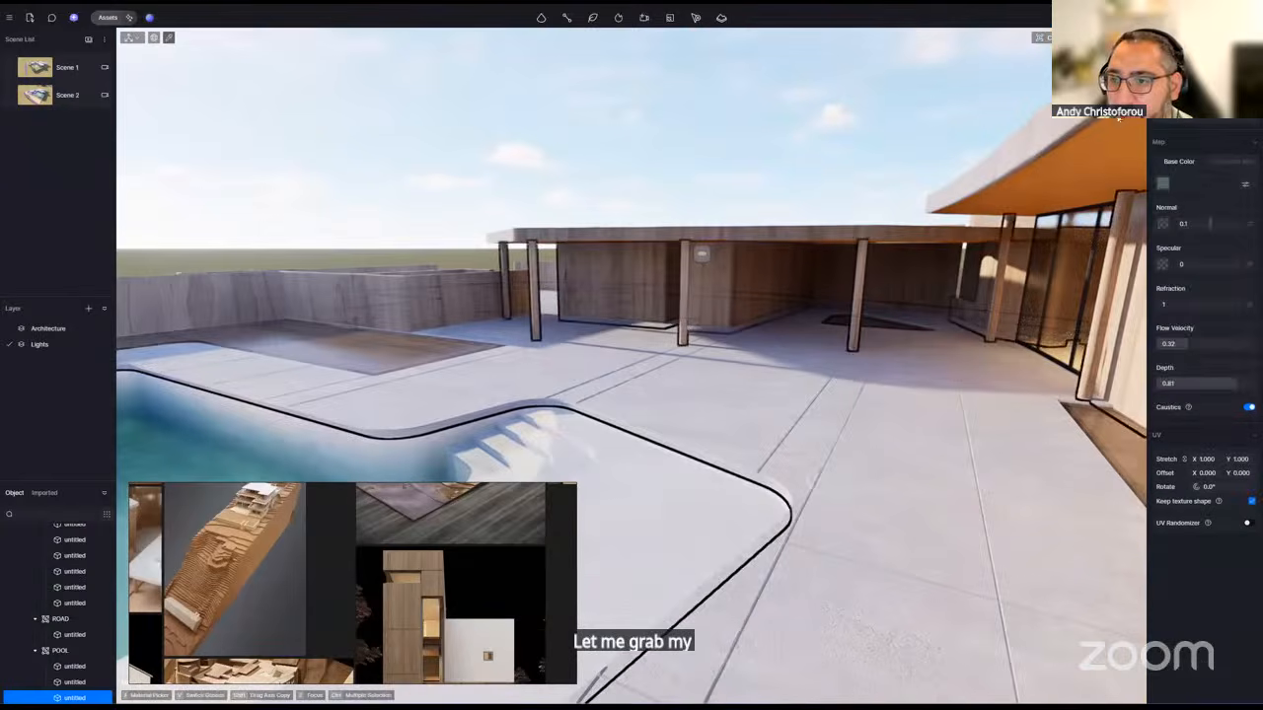
click(1061, 258)
right_drag(997, 153, 1056, 166)
key(s)
- Try the sampled pool water material on the curved wing's soffit and the pool shell, undoing the pool shell change
click(613, 443)
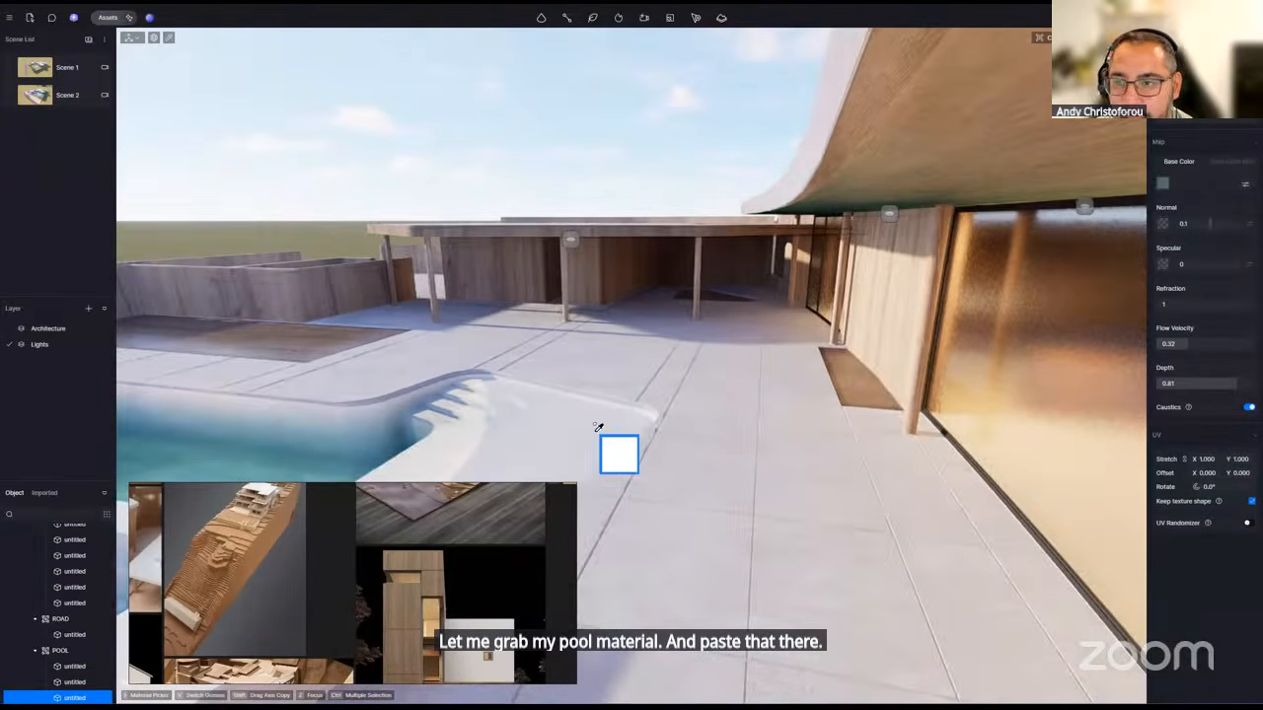
right_drag(747, 321, 745, 373)
scroll(745, 373, down, 5)
key(i)
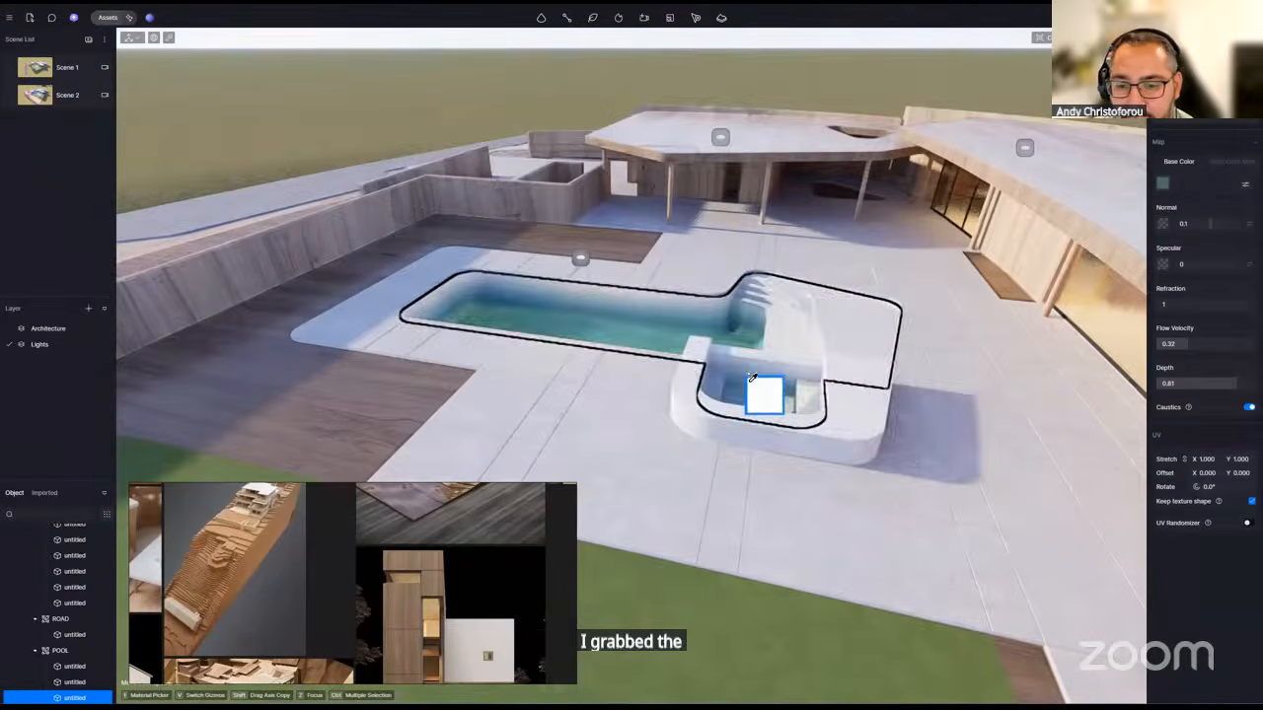
click(871, 416)
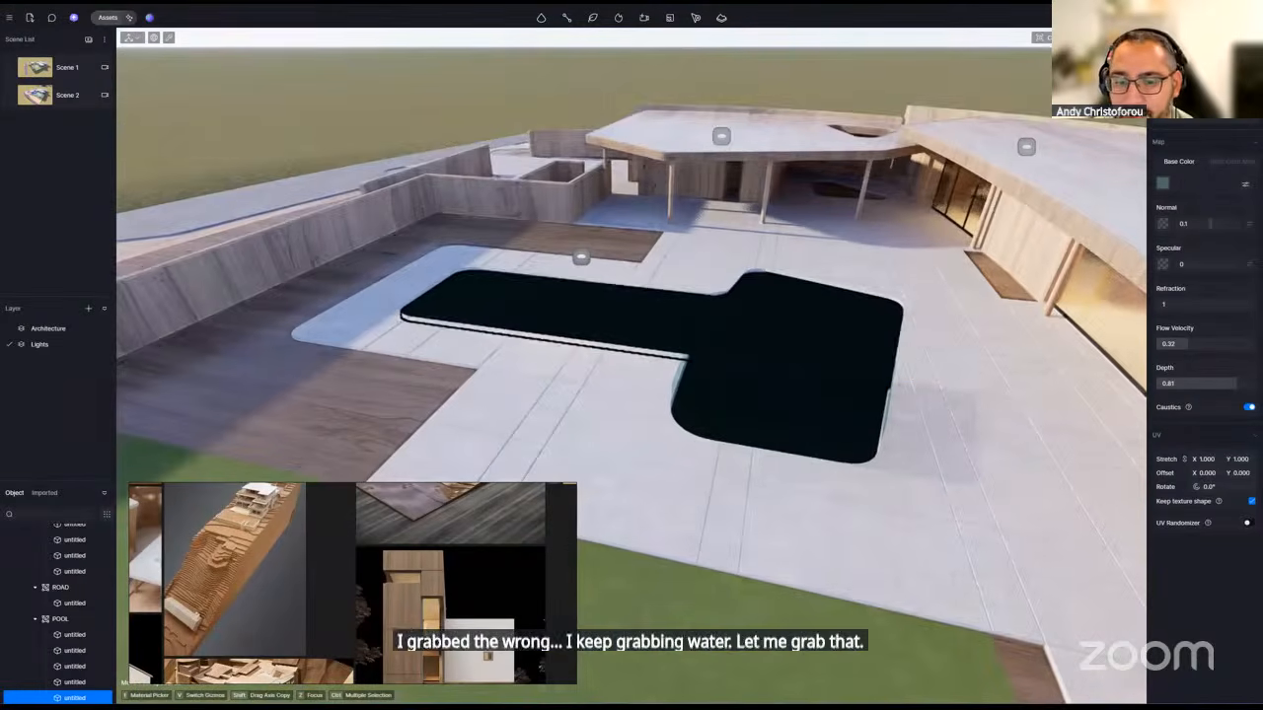
key(ctrl+z)
right_drag(738, 294, 846, 329)
click(1001, 266)
key(Escape)
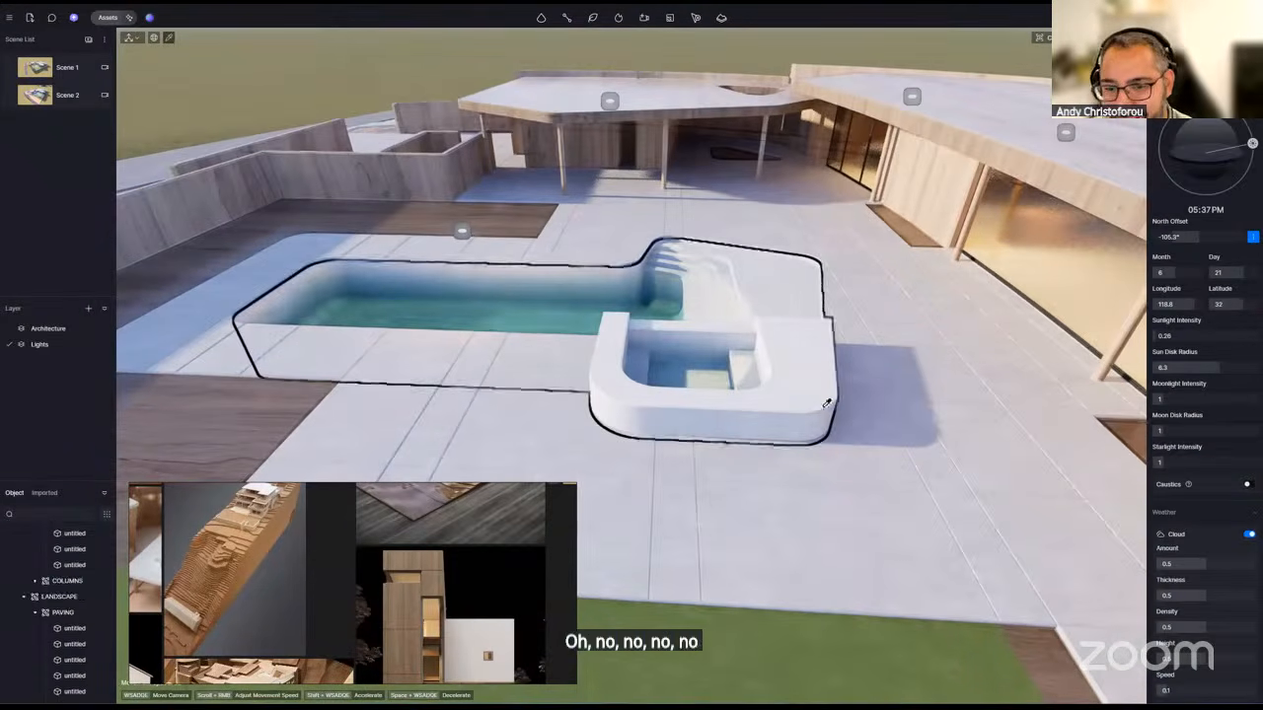
- Sample the white pool shell material, apply it to the soffit under the curved wing's roof, and save the project
click(786, 367)
key(i)
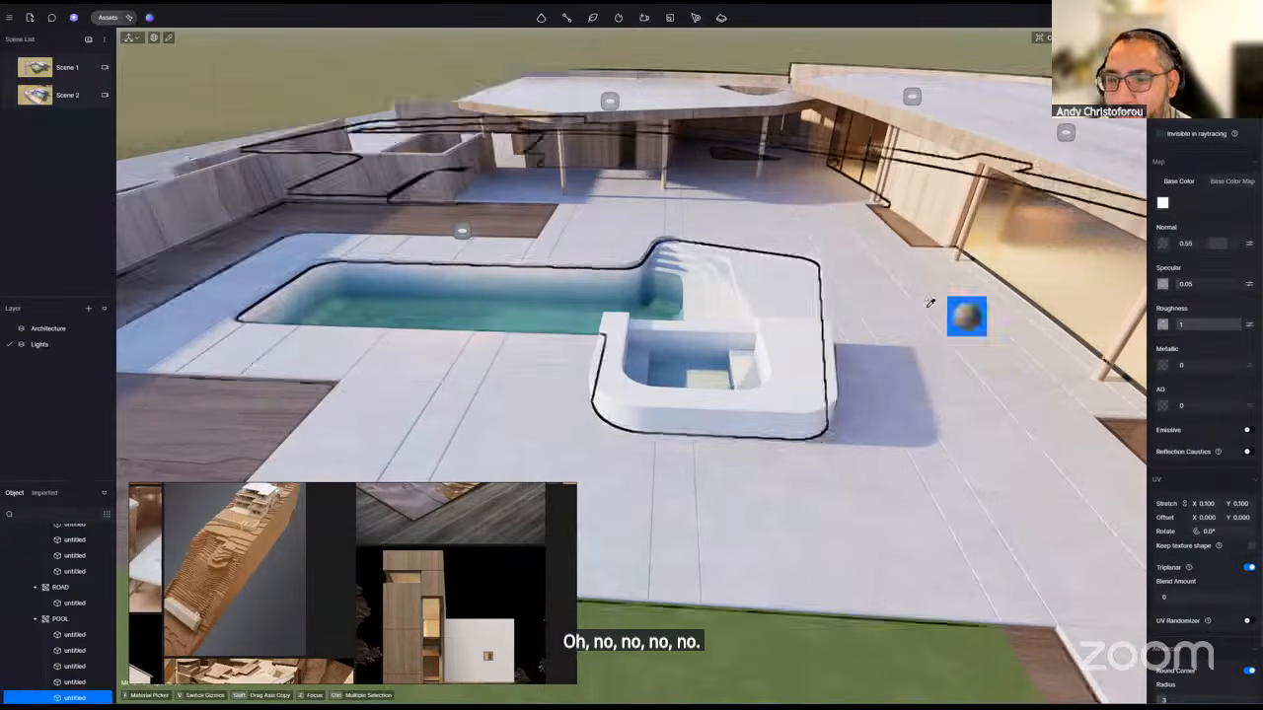
key(w)
right_drag(932, 302, 799, 118)
click(747, 102)
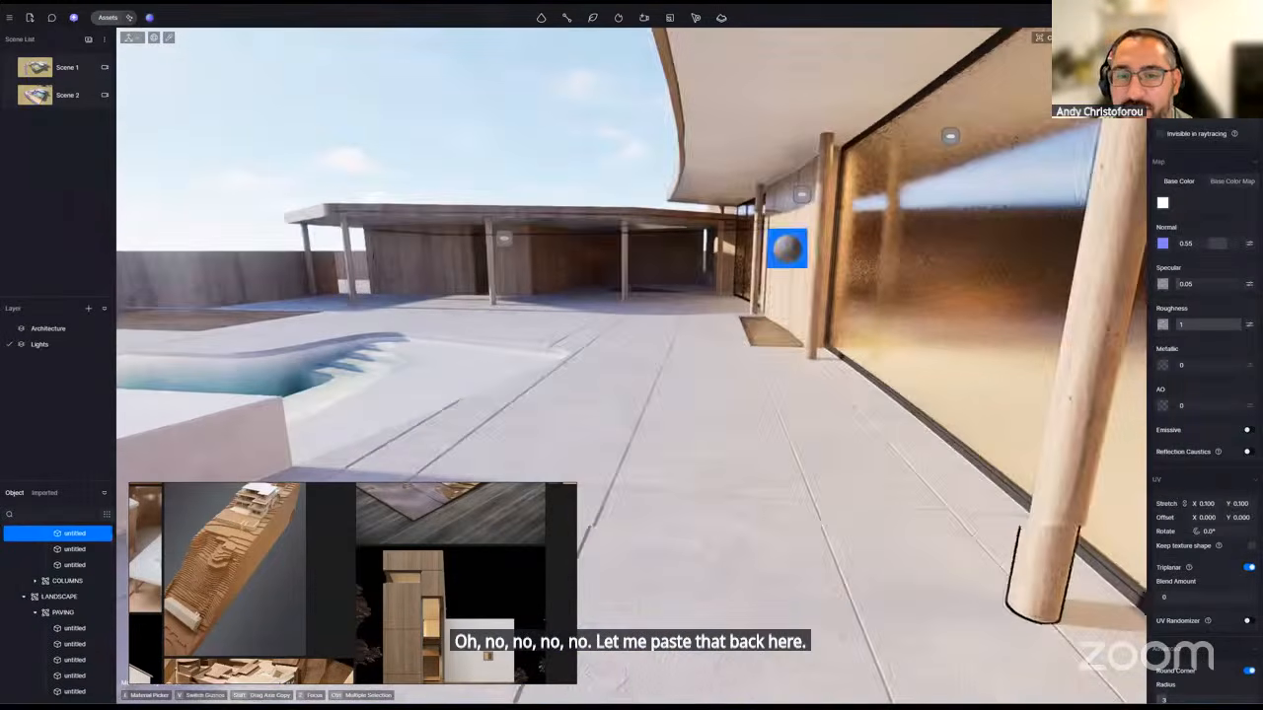
right_drag(766, 222, 697, 320)
key(s)
key(Escape)
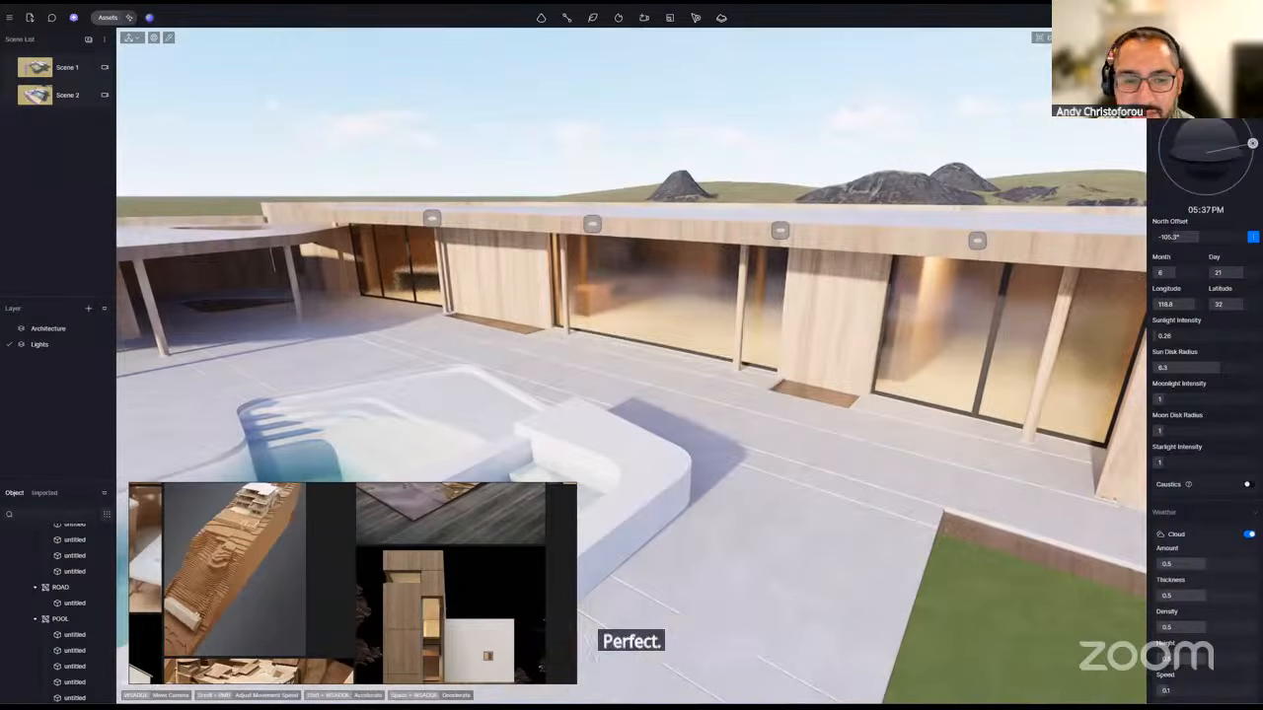
key(ctrl+s)
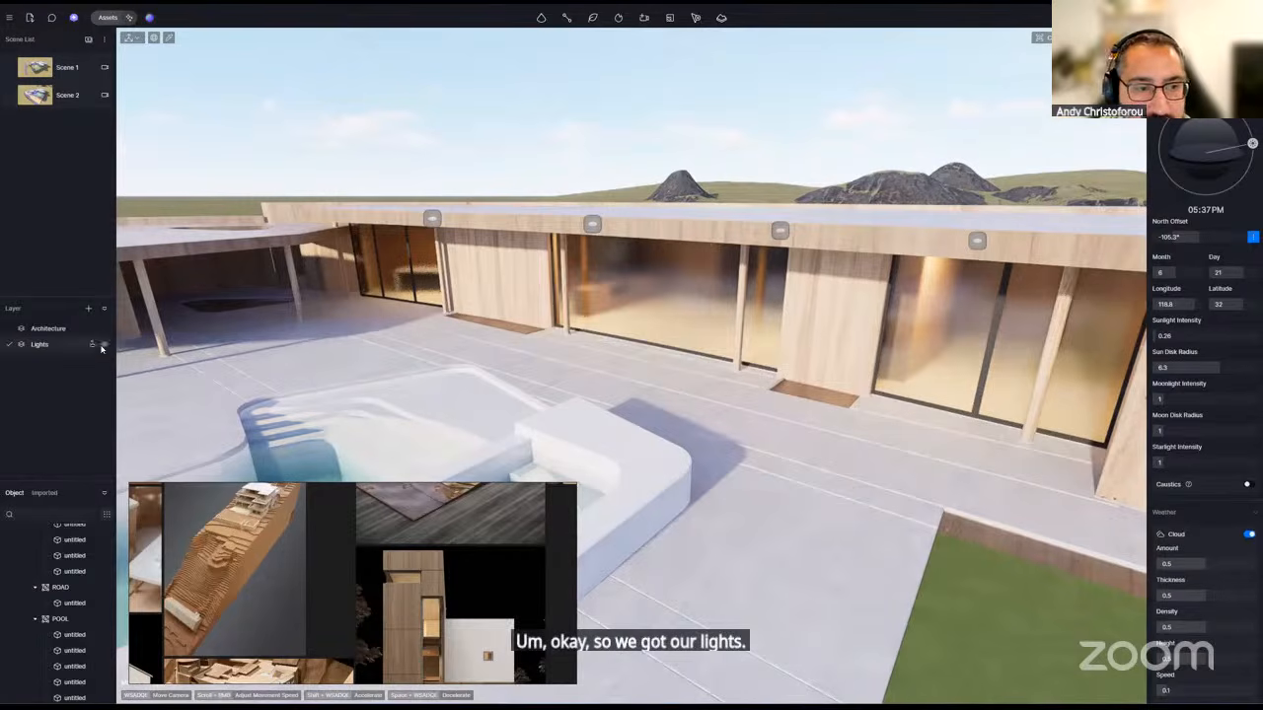
- Save two scenes of a wider courtyard view, updating Scene 3 with the Lights layer hidden
click(102, 346)
click(102, 346)
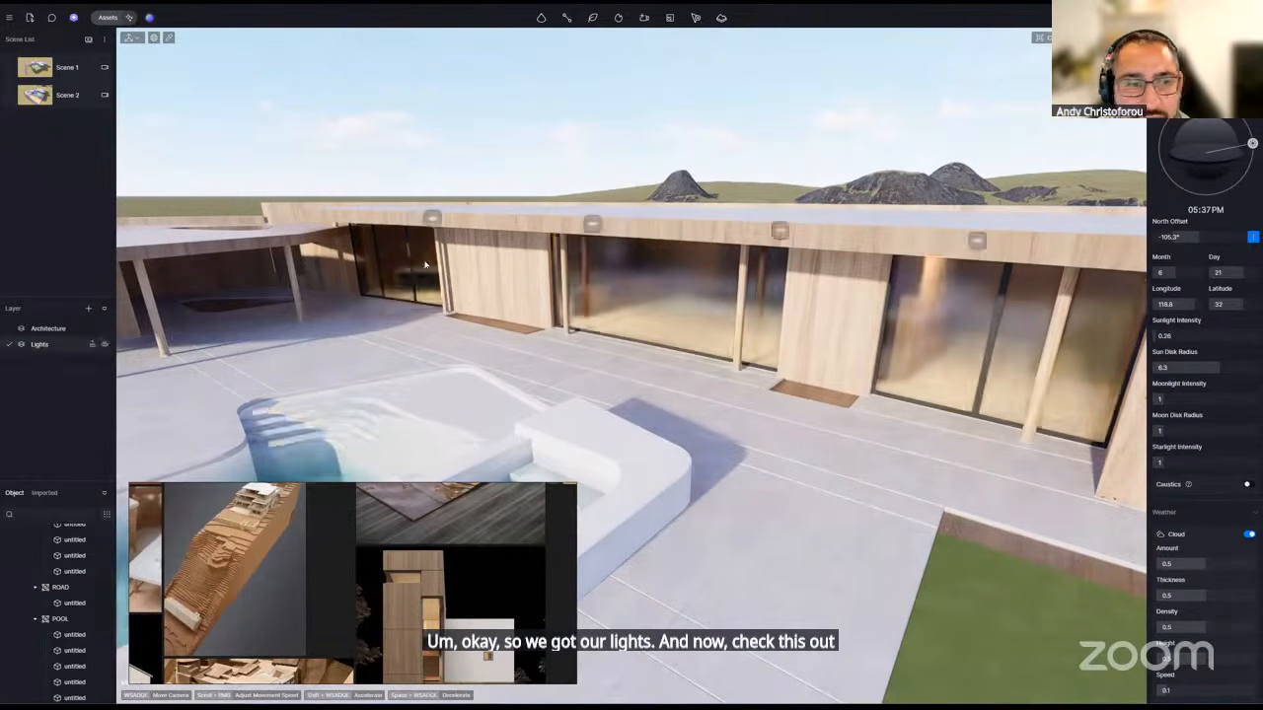
scroll(596, 365, down, 6)
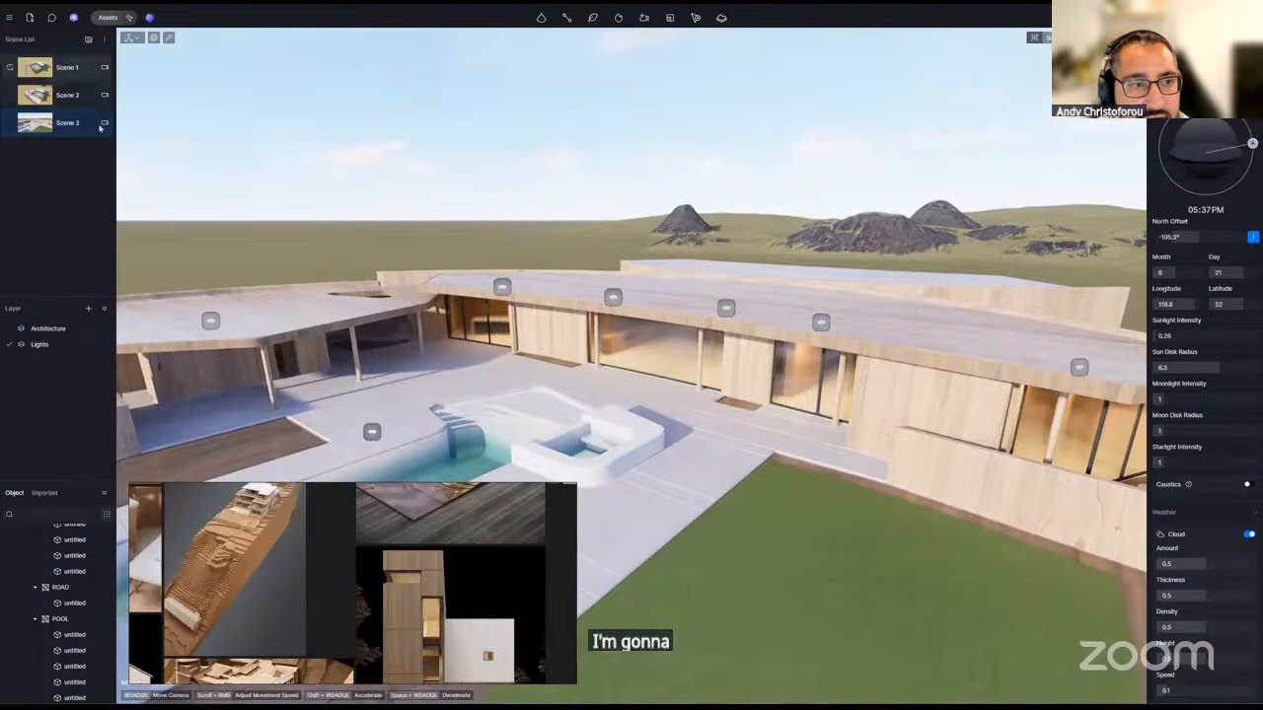
click(82, 132)
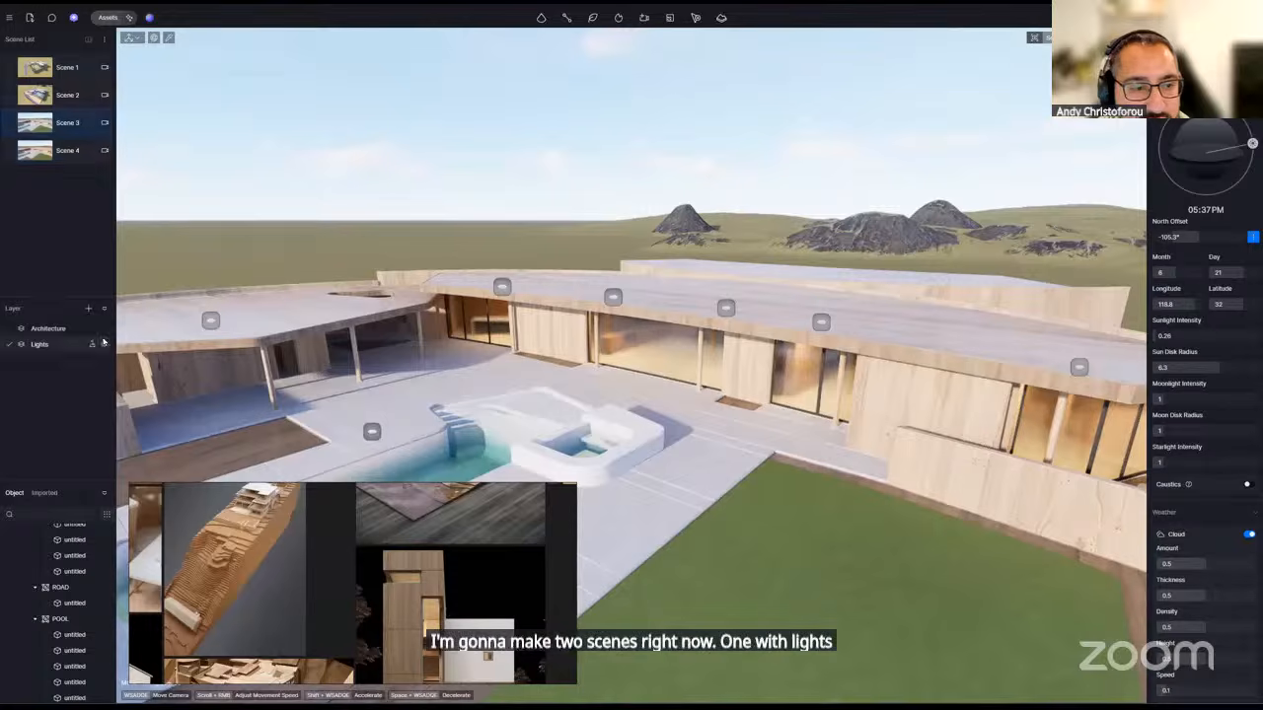
click(104, 344)
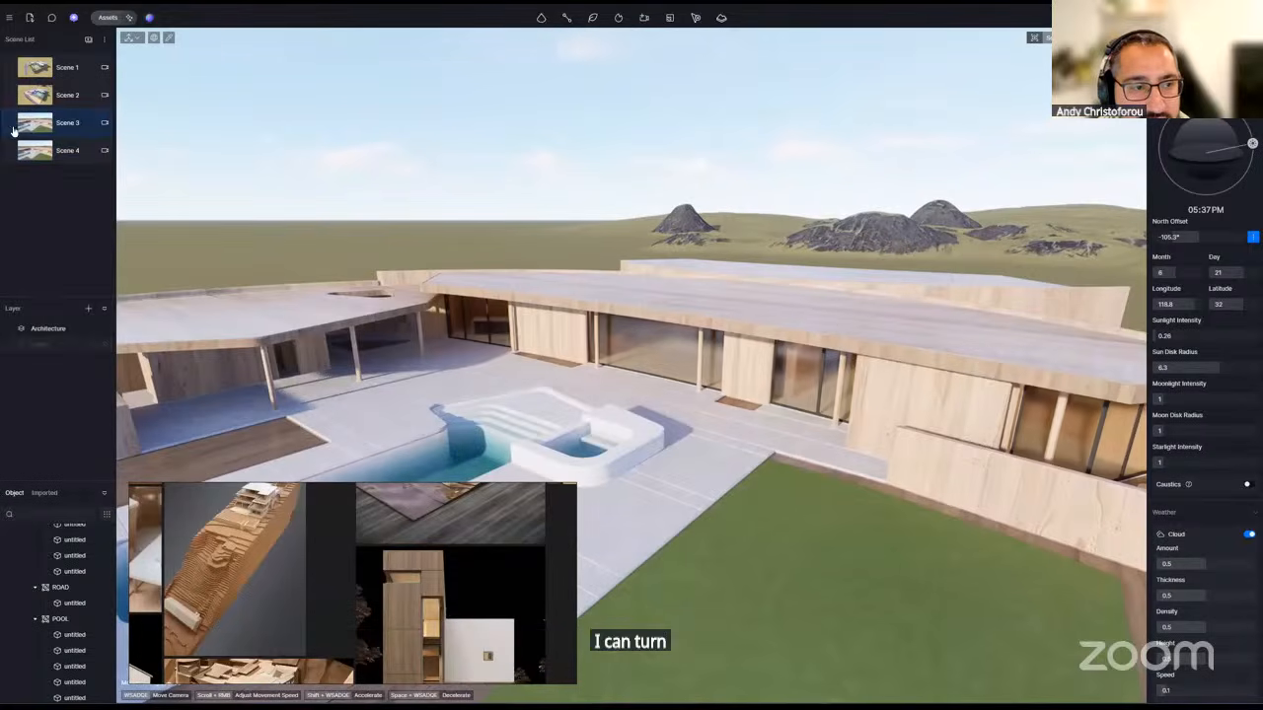
click(11, 128)
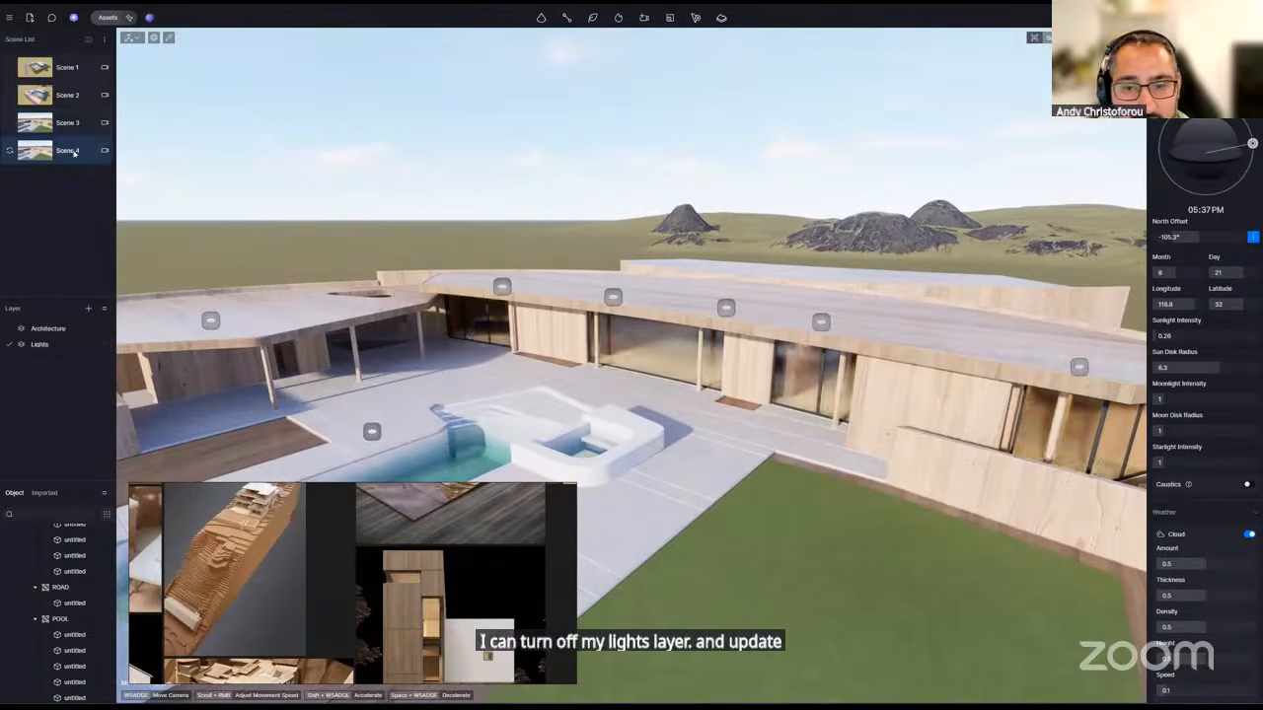
- Switch between Scene 4 and Scene 3 to compare the courtyard with and without lights
click(85, 156)
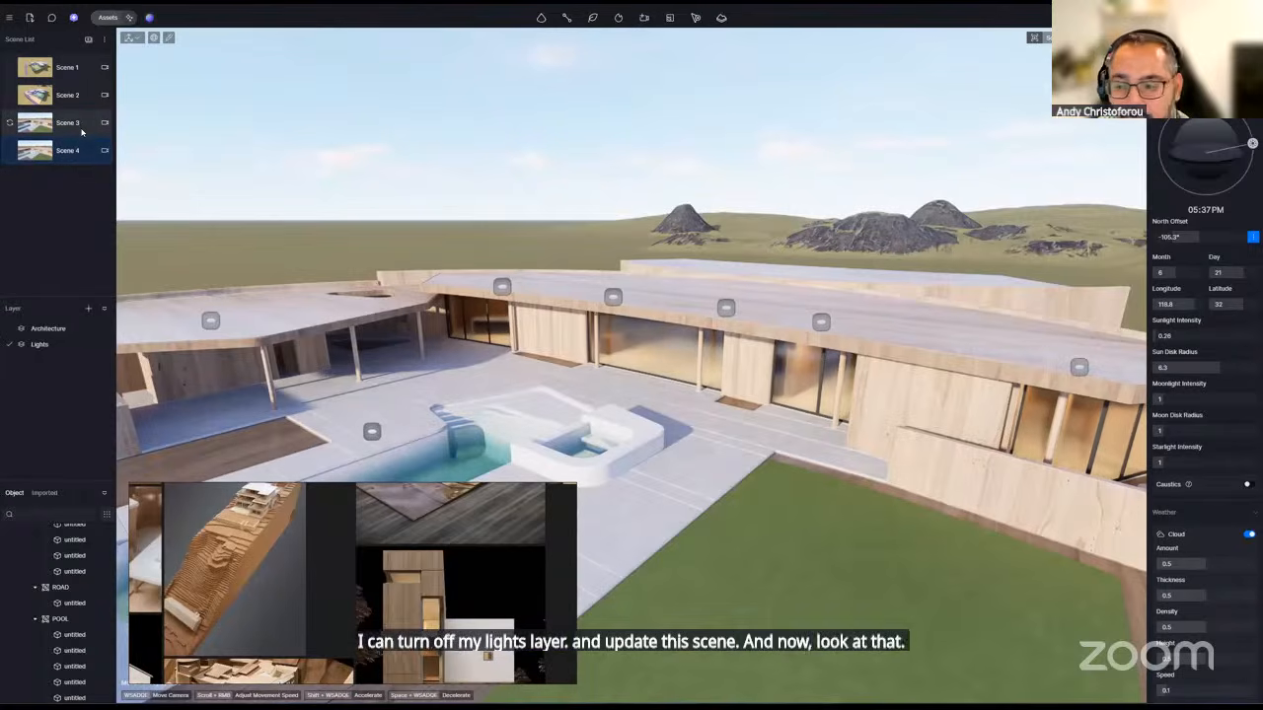
click(82, 130)
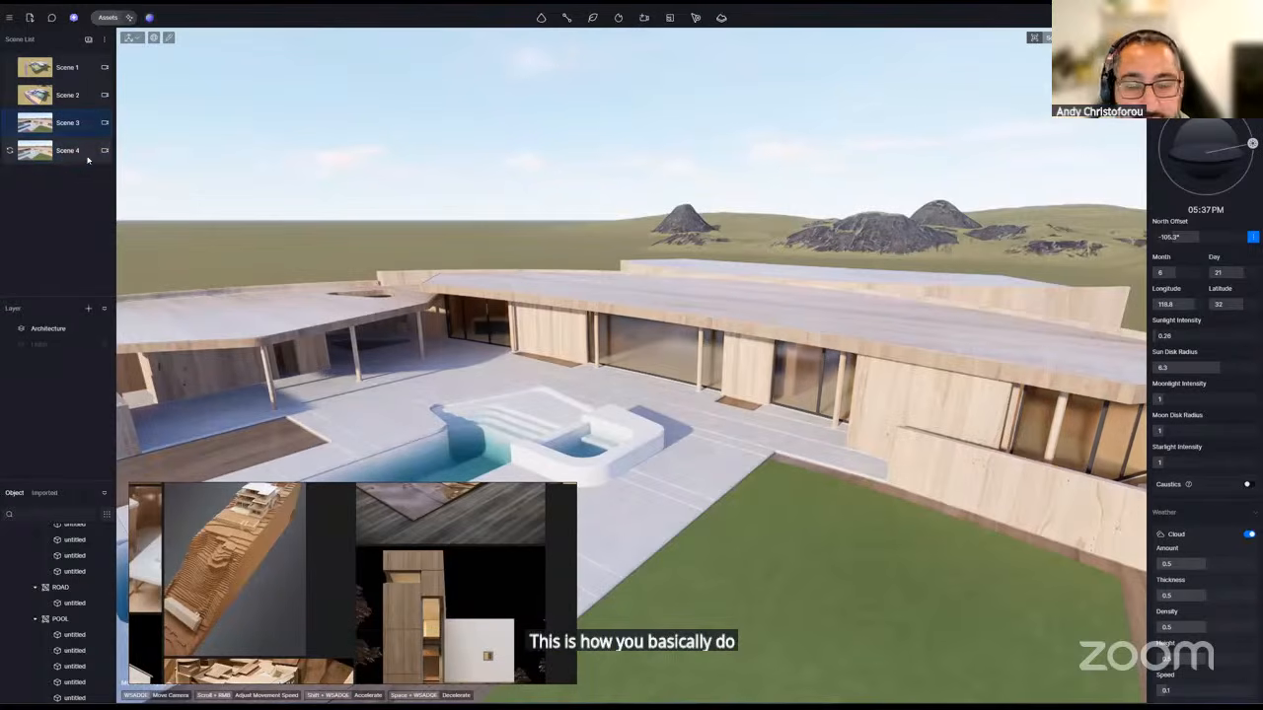
click(85, 156)
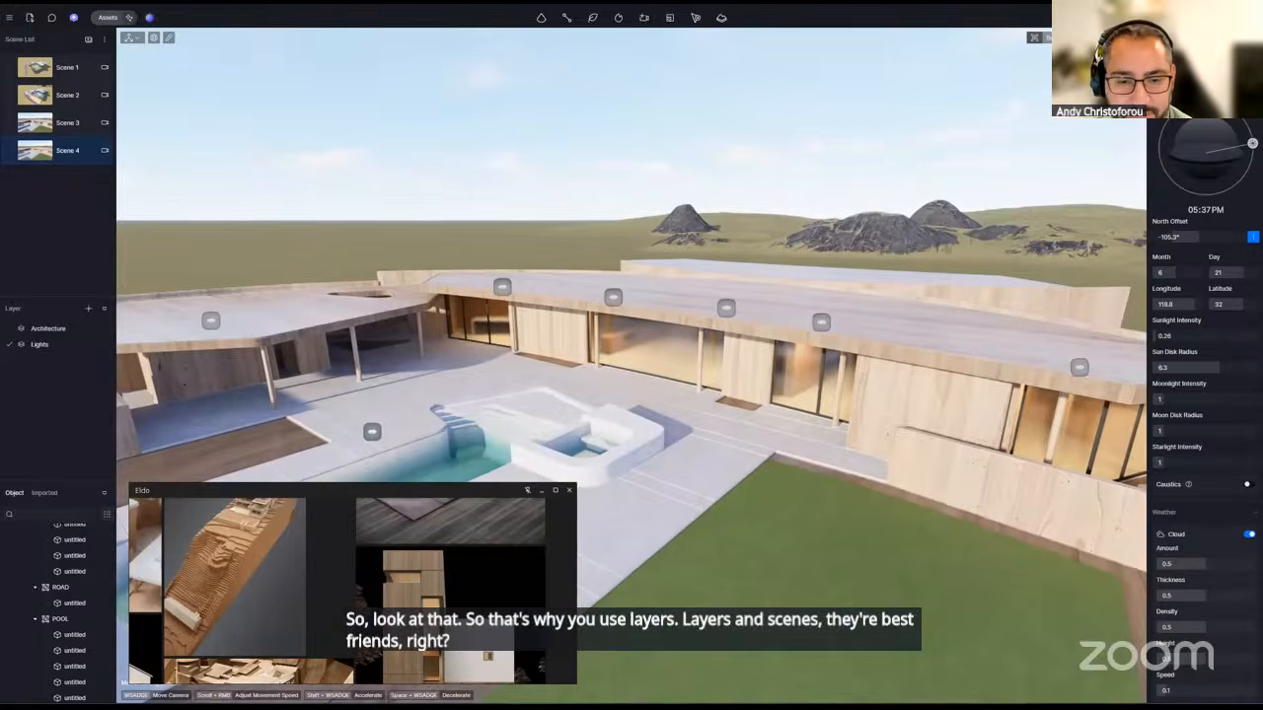
- Copy the disc light at the curved wing's end to the back wing and space three lights along its roof
right_drag(631, 395, 523, 468)
key(s)
right_drag(789, 301, 508, 331)
key(d)
click(484, 324)
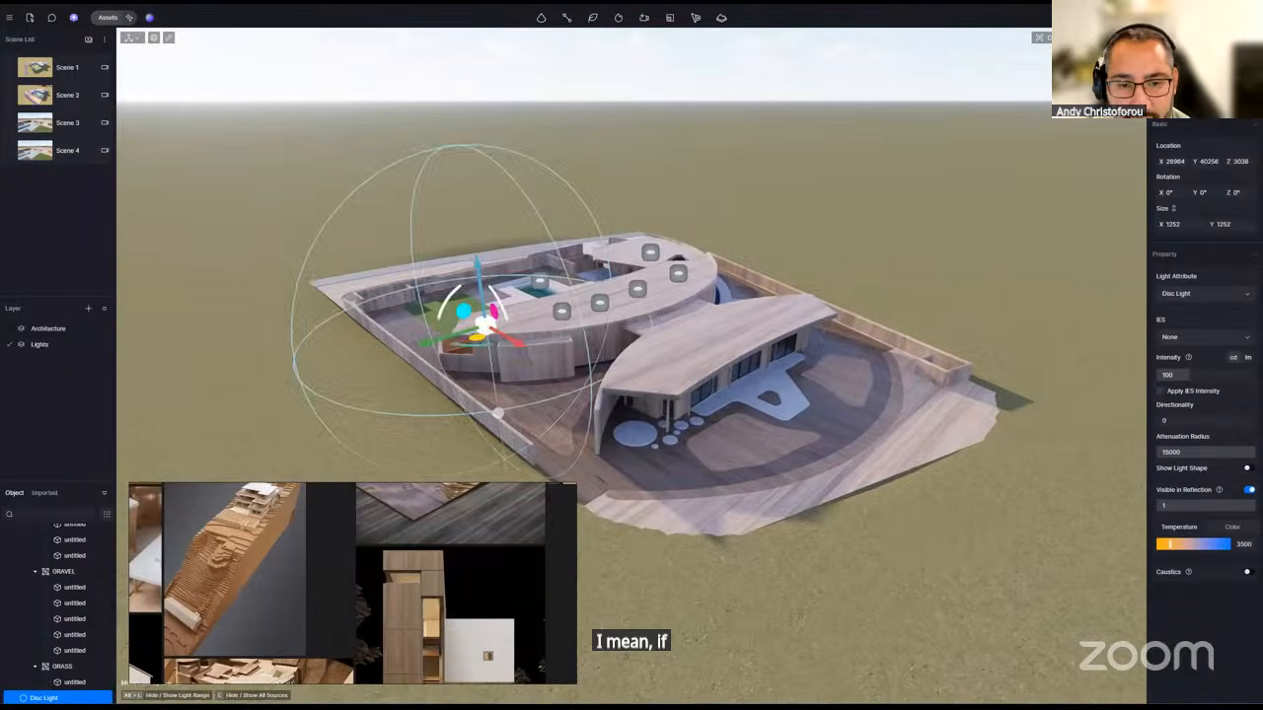
shift+drag(477, 339, 686, 366)
key(f)
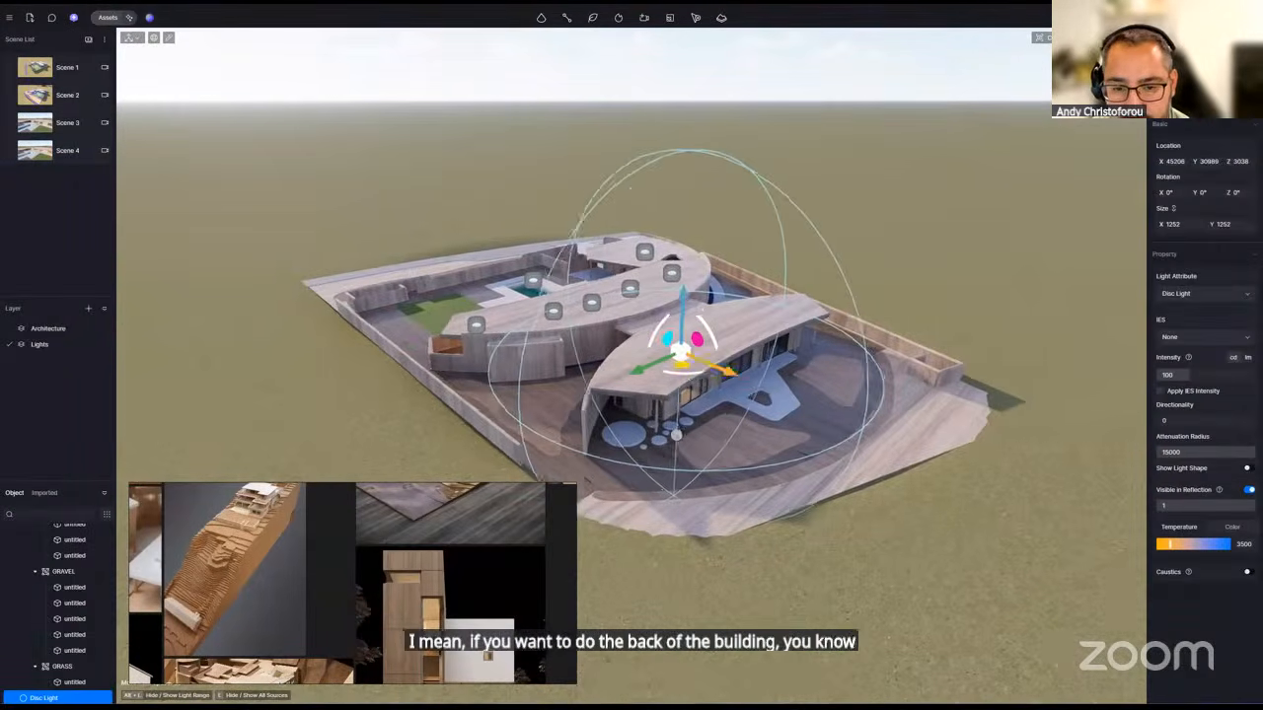
key(w)
right_drag(686, 366, 636, 385)
drag(636, 385, 868, 353)
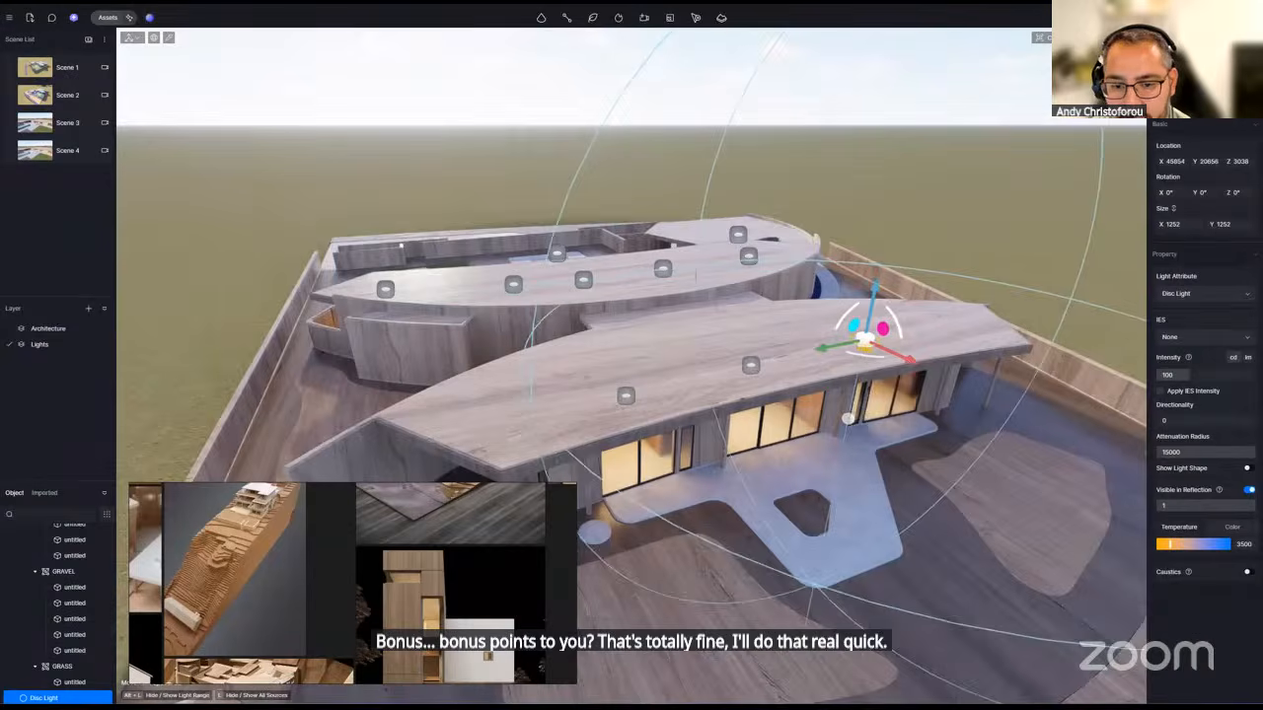
- Copy a disc light from the back wing to the link between the wings, lower it to Z 2336, and save
scroll(868, 353, down, 5)
right_drag(868, 354, 1085, 351)
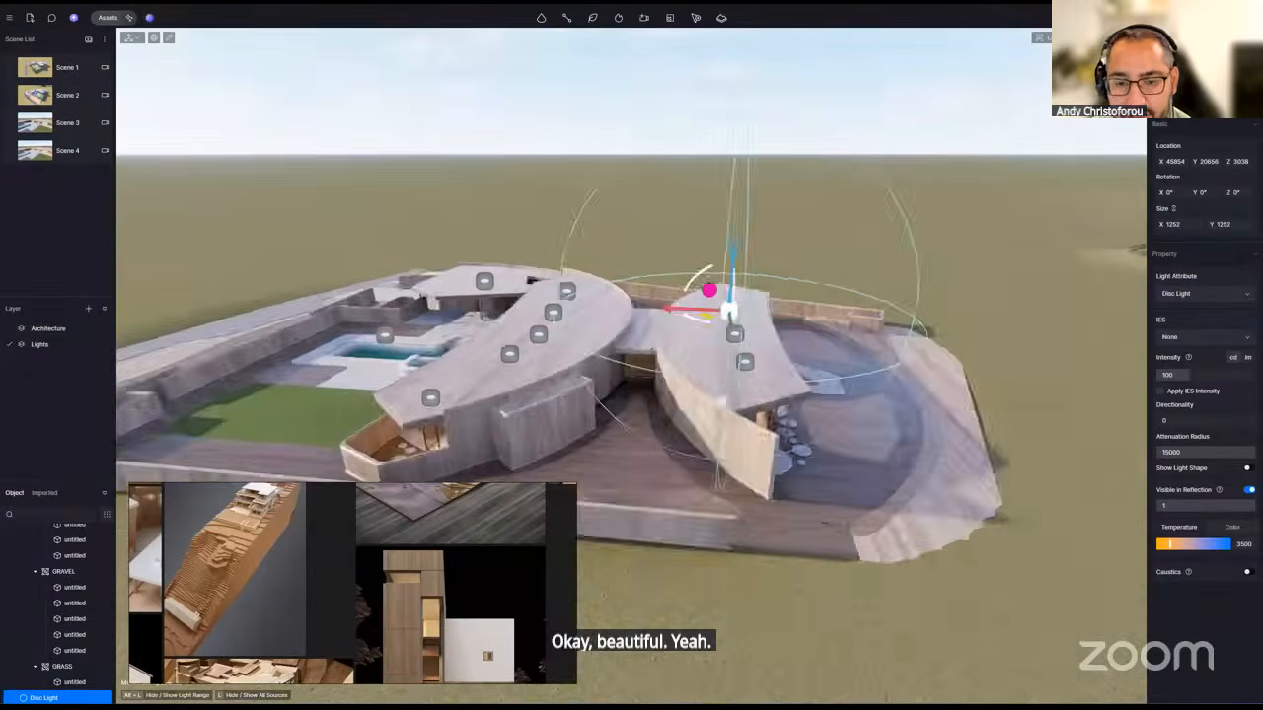
mouse_move(705, 333)
right_down()
mouse_move(893, 320)
mouse_move(703, 336)
right_up()
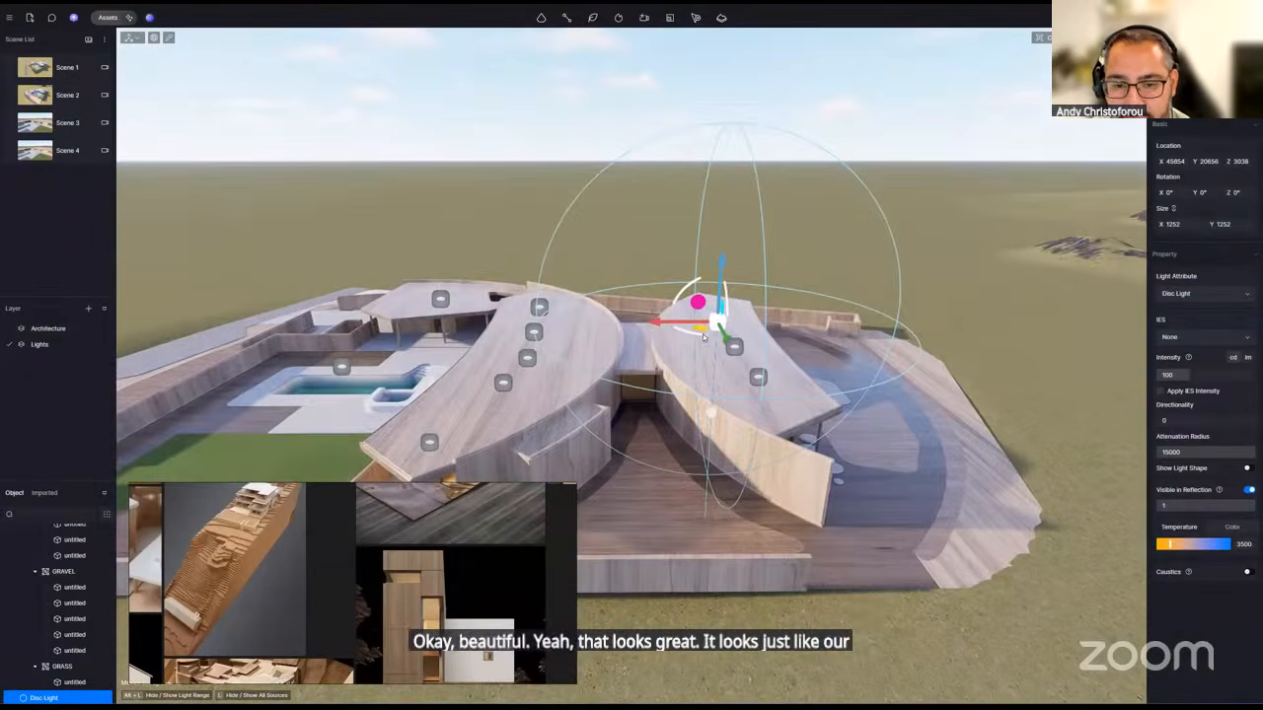
drag(703, 337, 616, 363)
scroll(615, 363, up, 5)
right_drag(615, 363, 663, 277)
drag(661, 277, 661, 309)
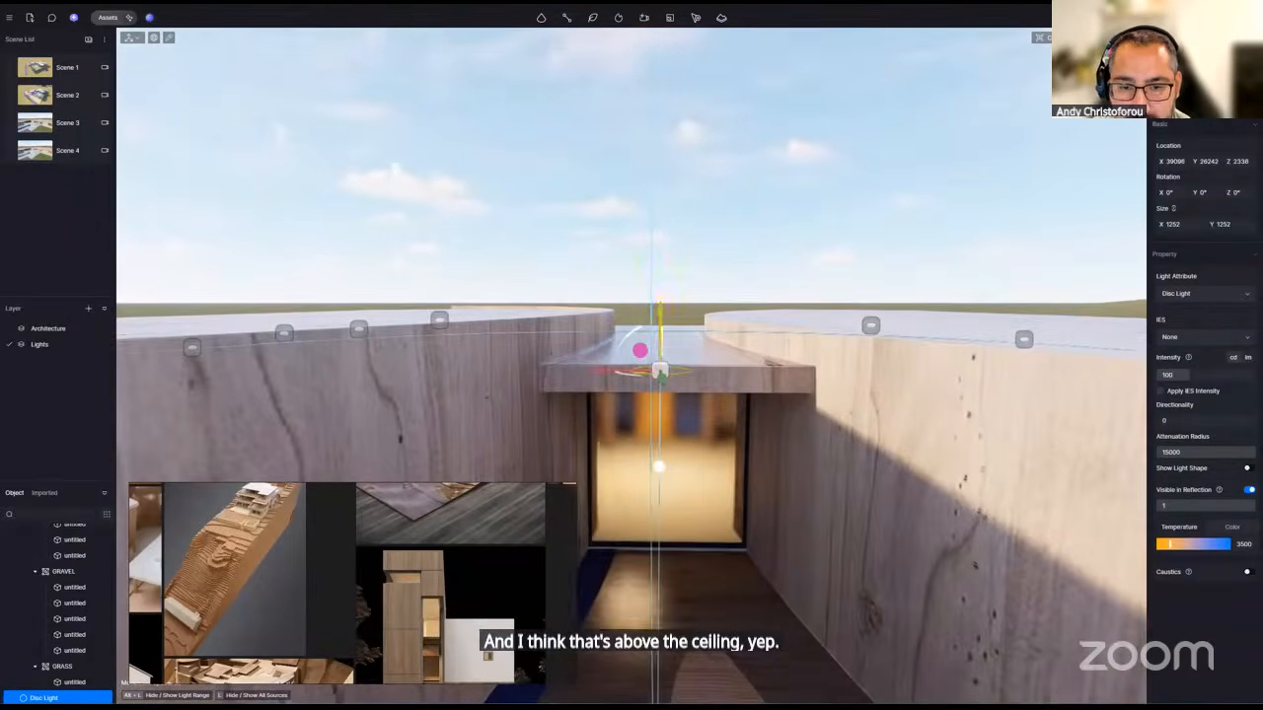
right_drag(661, 308, 719, 404)
key(ctrl+s)
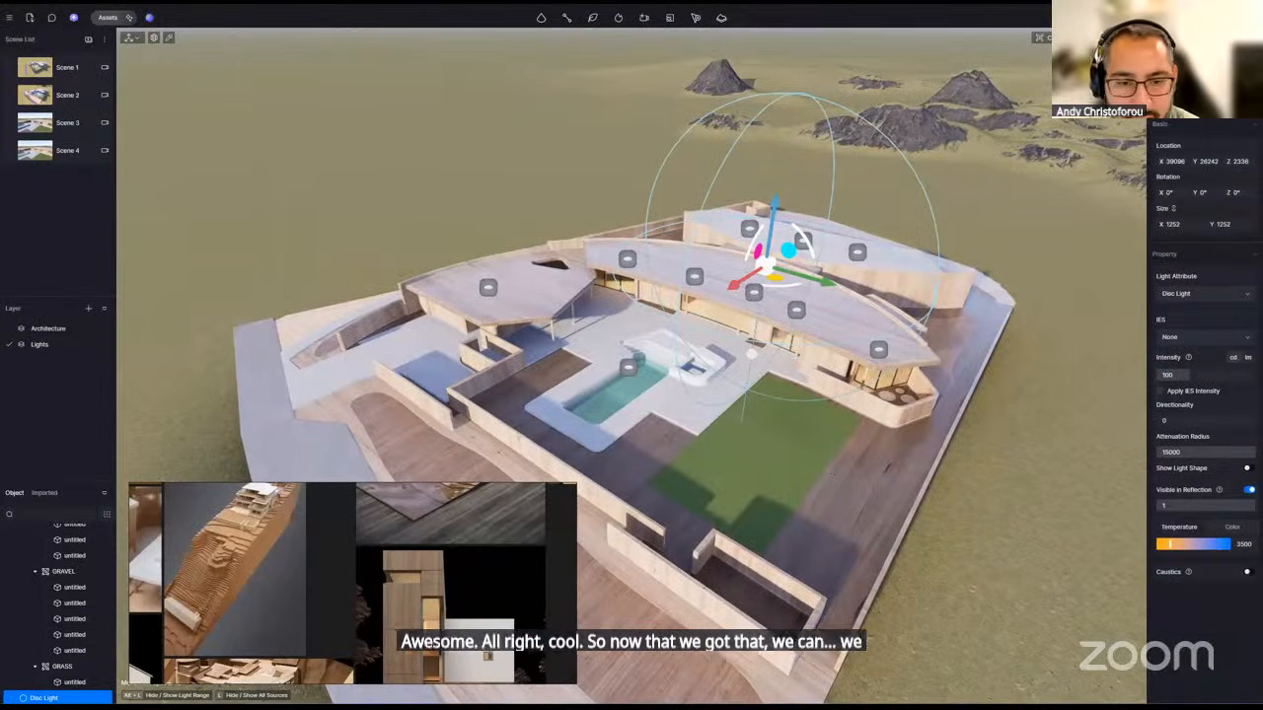
- Deselect the disc light, minimize the floating reference image window, and save the project
right_drag(842, 465, 778, 403)
key(Escape)
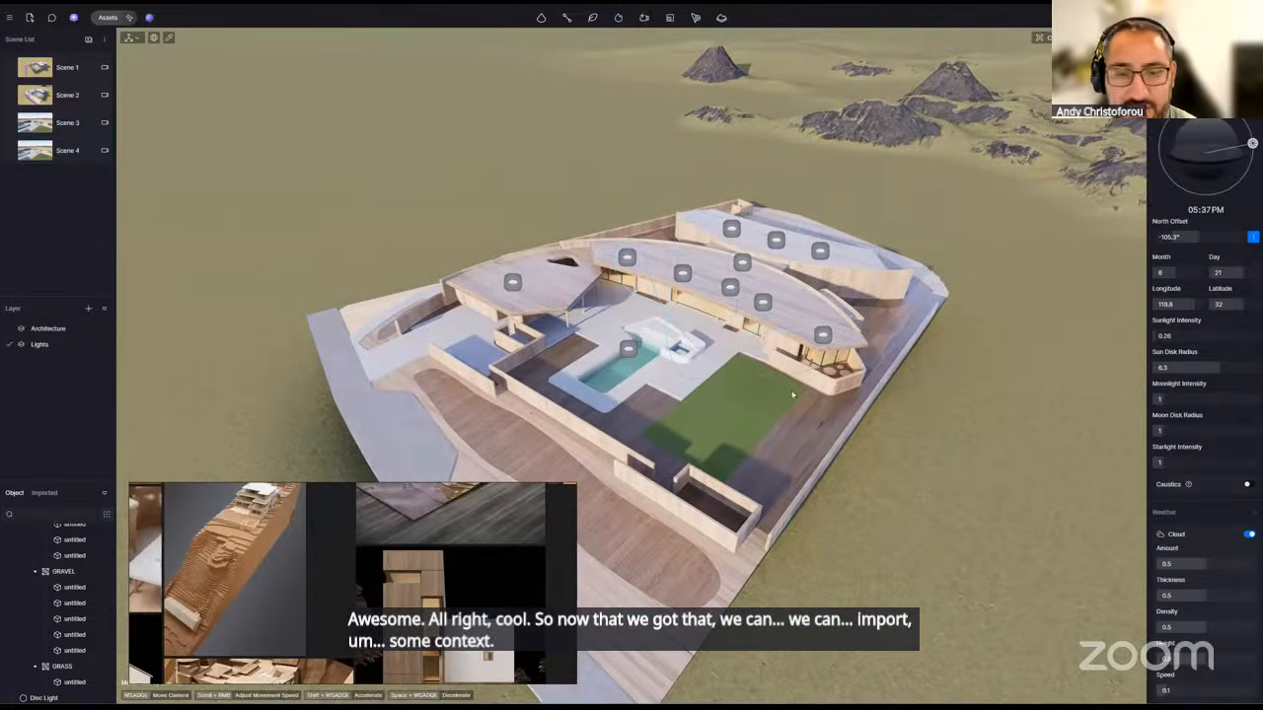
mouse_move(530, 490)
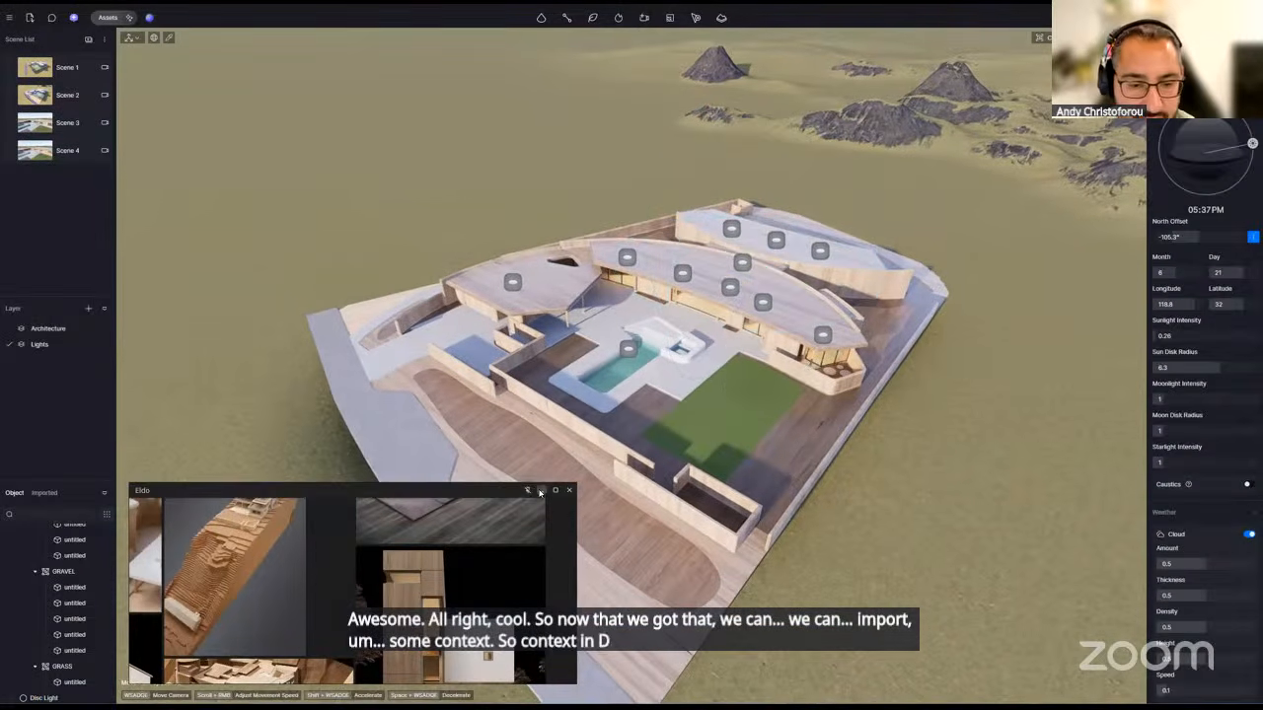
click(539, 491)
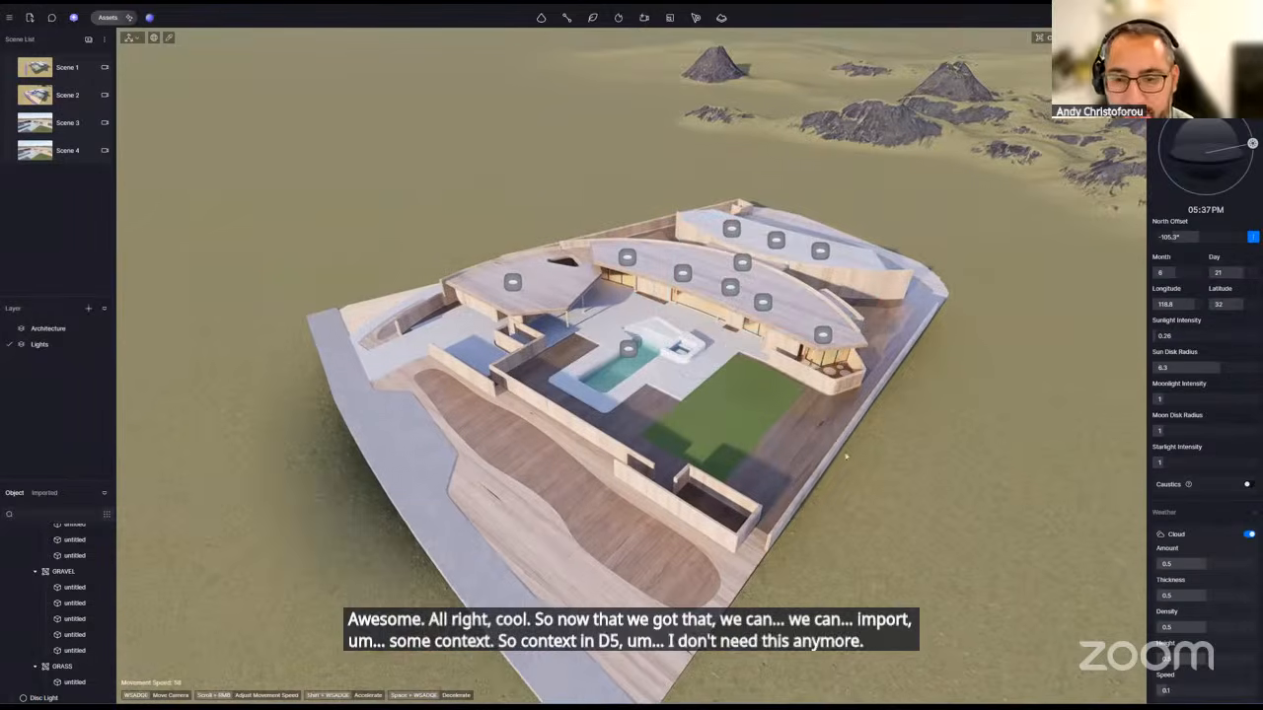
key(ctrl+s)
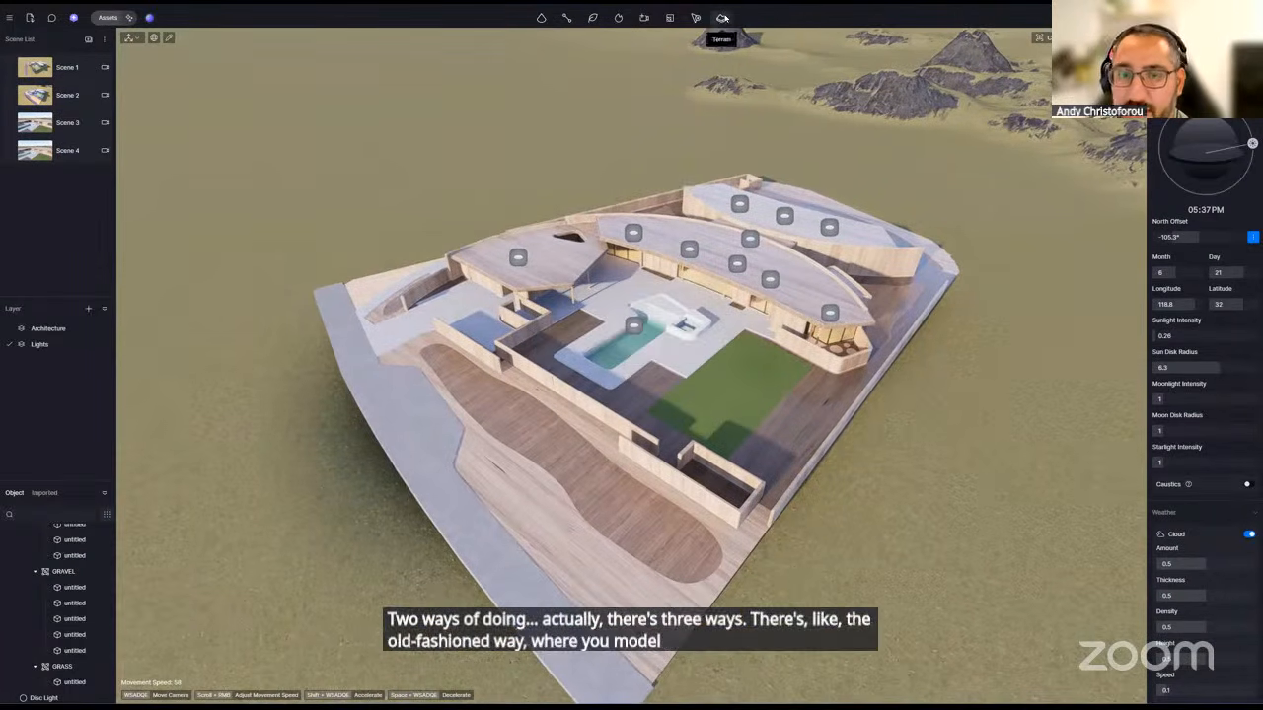
- Open the City map import to view its options and close it without importing
click(720, 18)
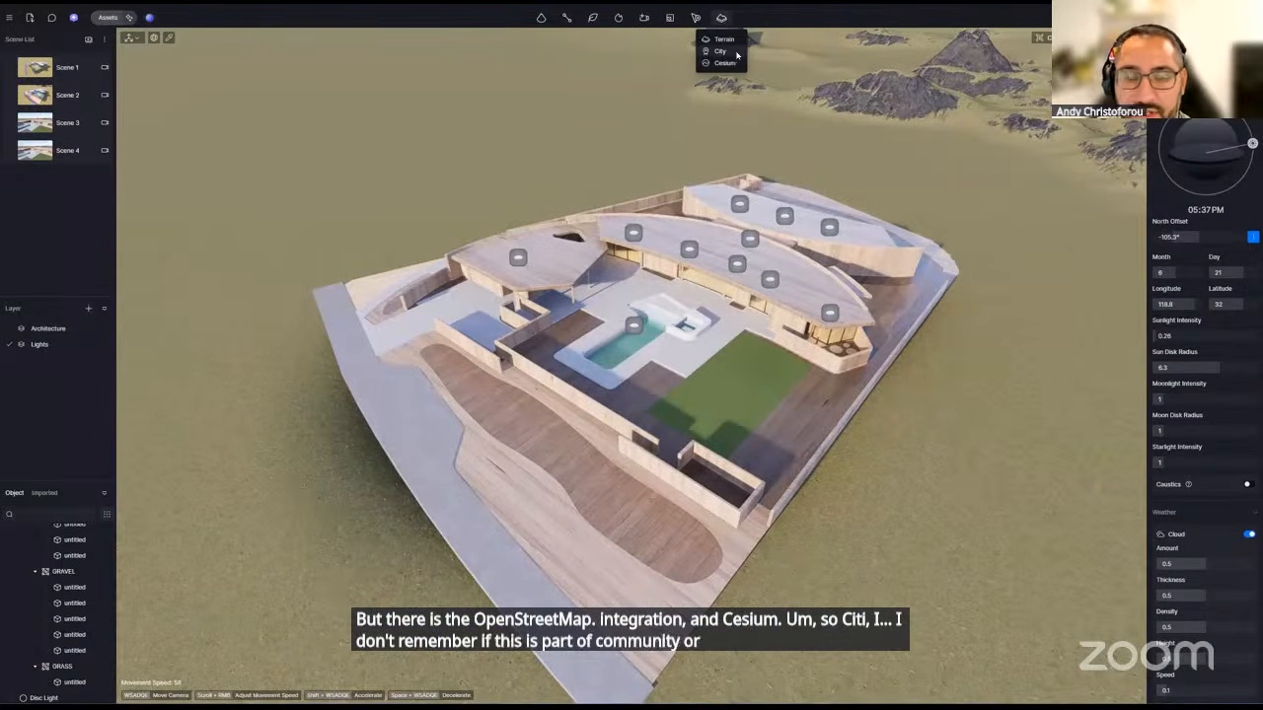
click(730, 52)
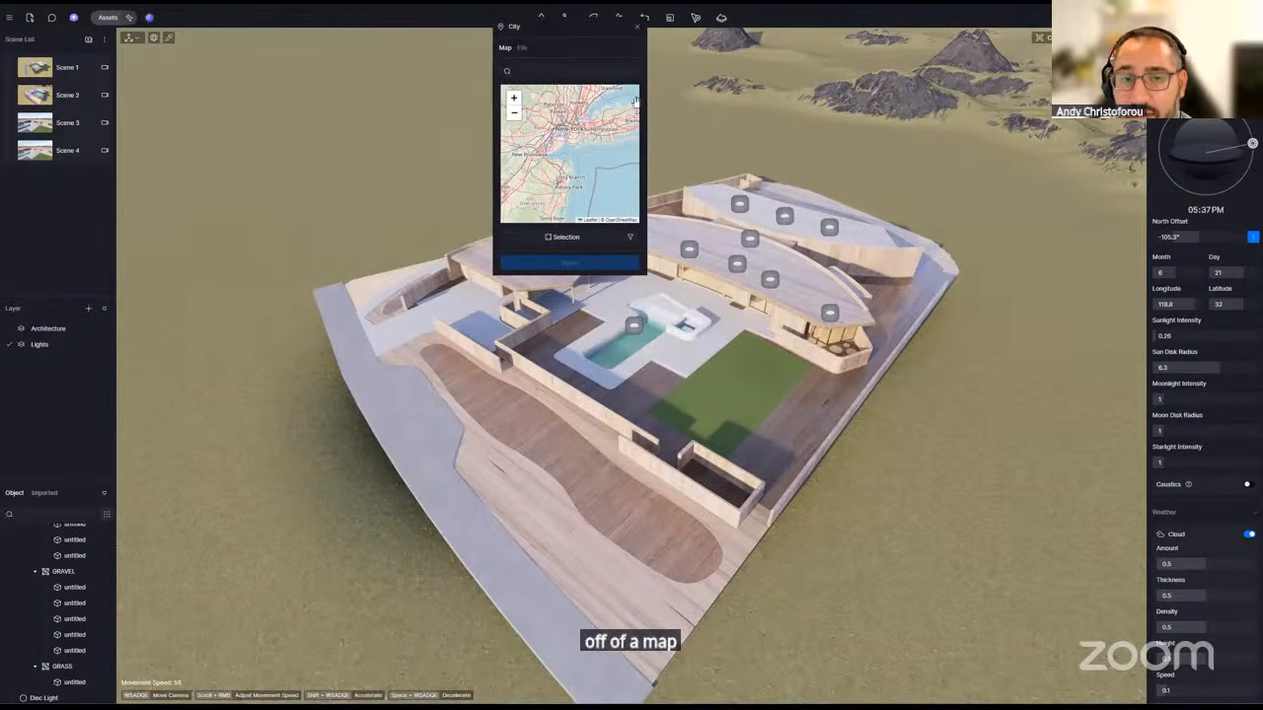
click(636, 27)
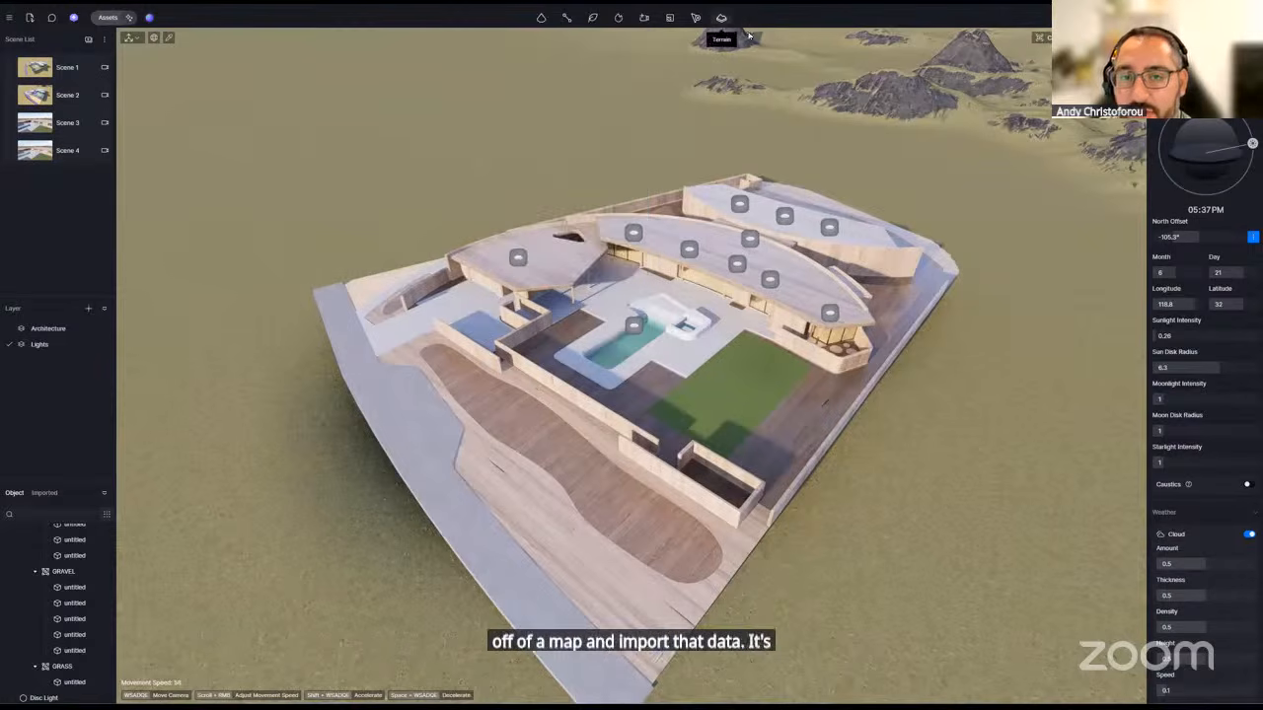
- Import Cesium context for Bryant Park, Manhattan, using the Google Photorealistic 3D Tiles data
click(721, 18)
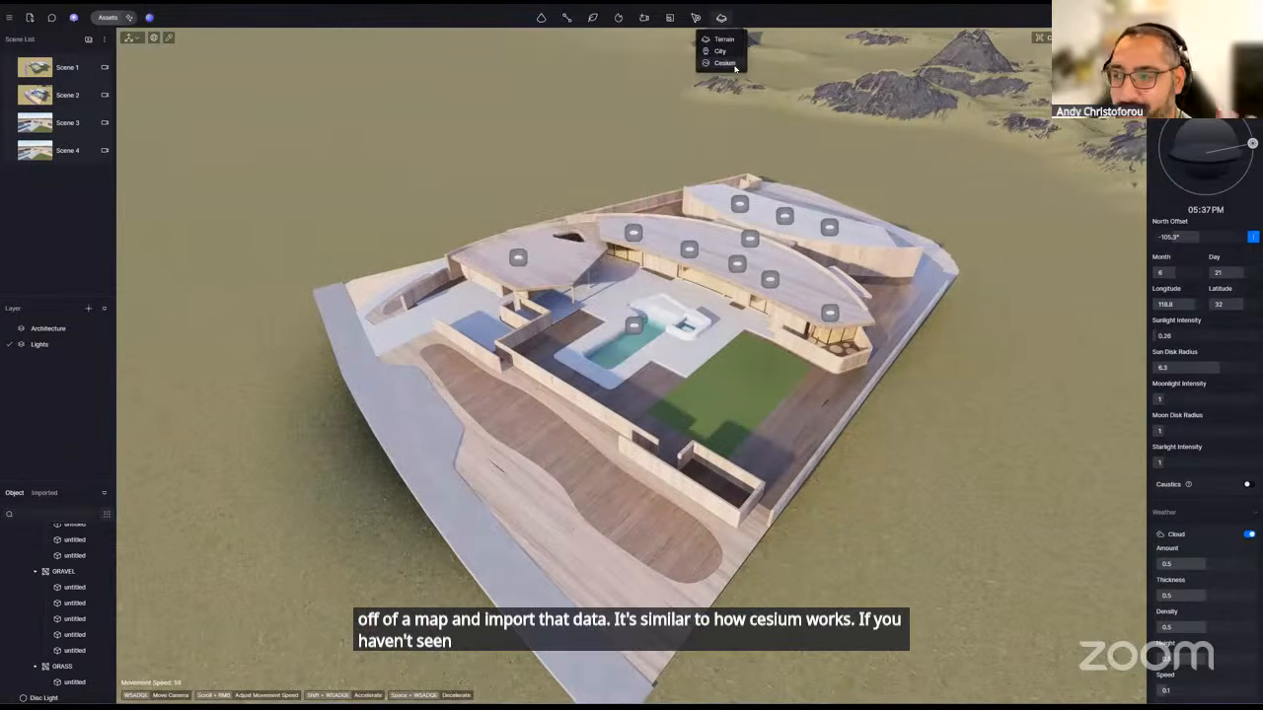
click(732, 65)
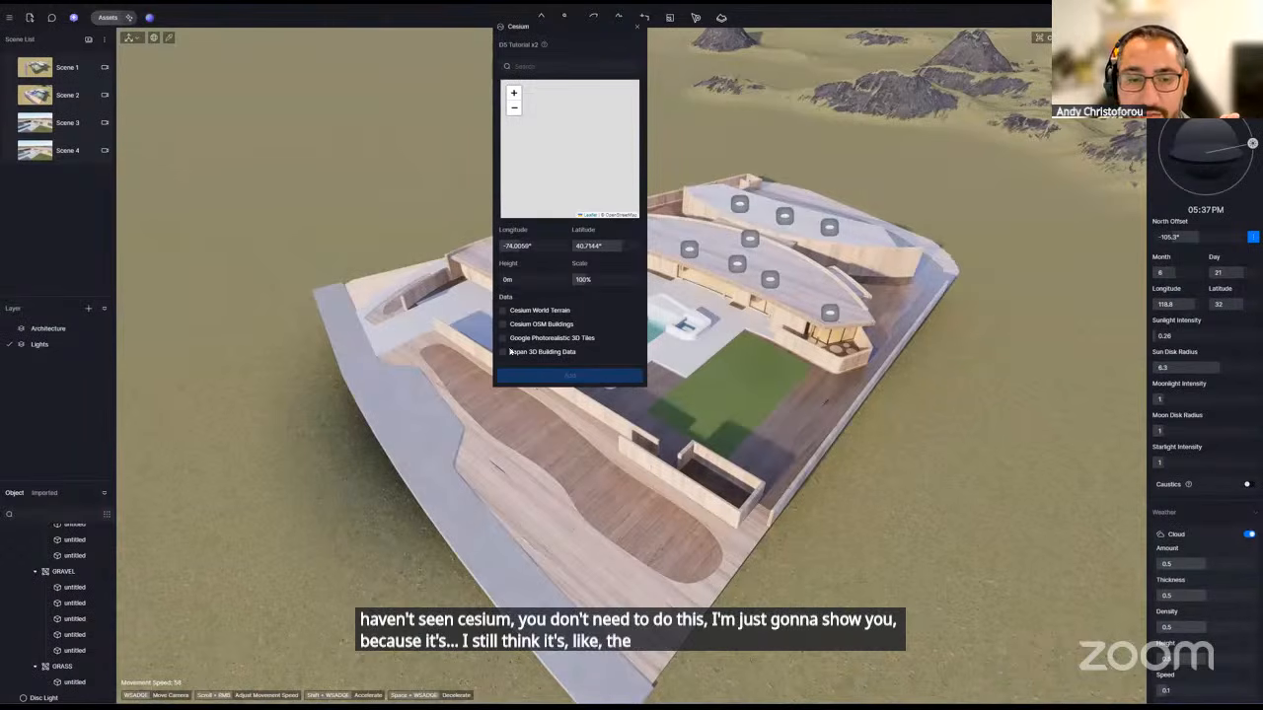
click(503, 338)
click(547, 69)
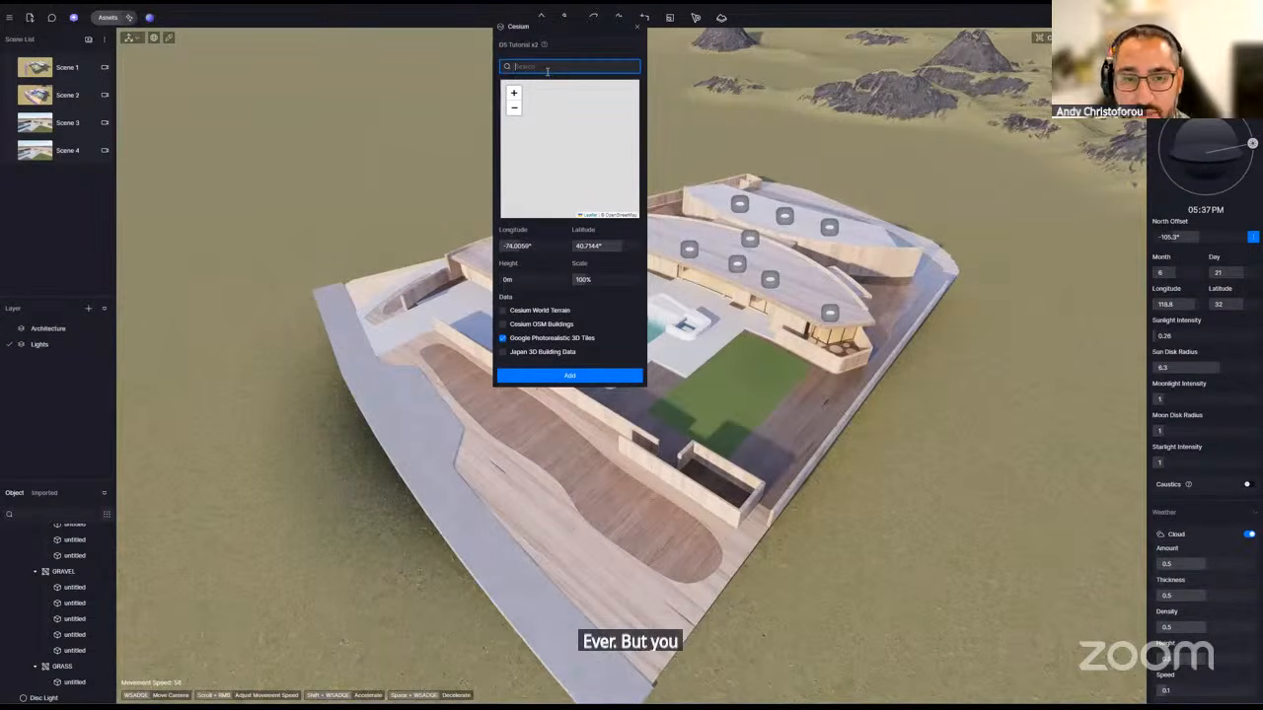
text(bry)
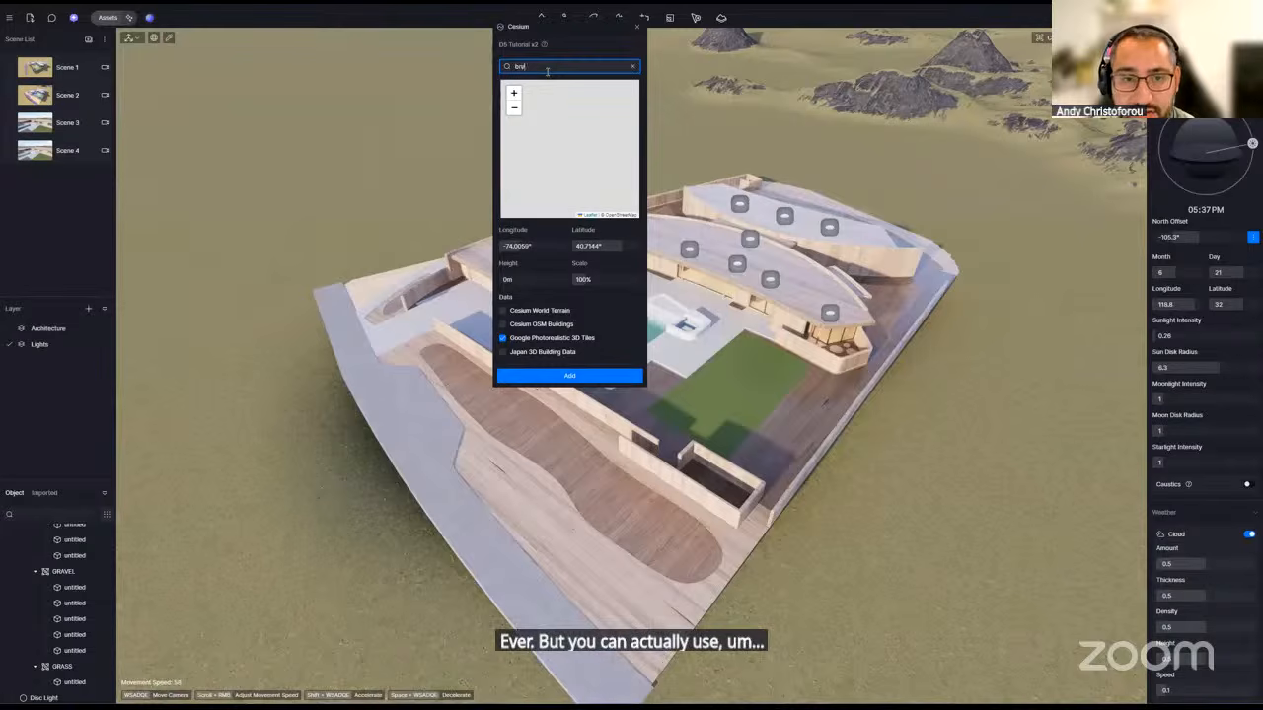
text(ant park)
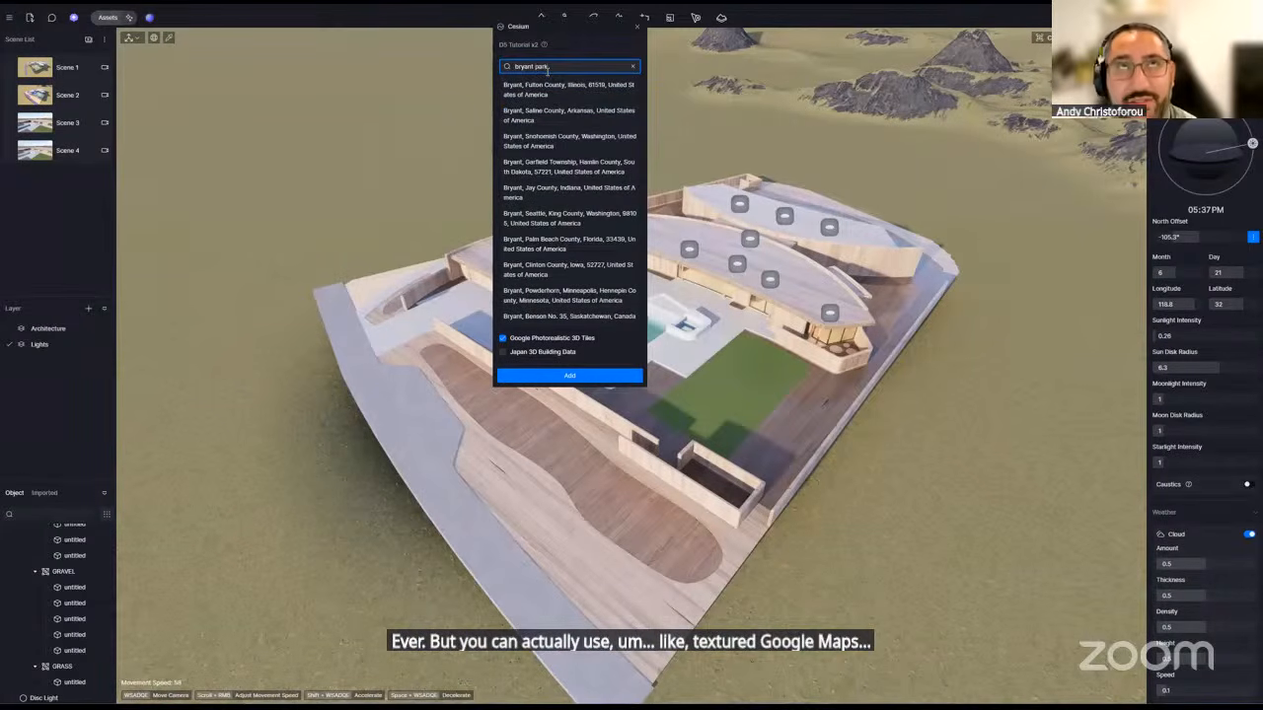
click(576, 89)
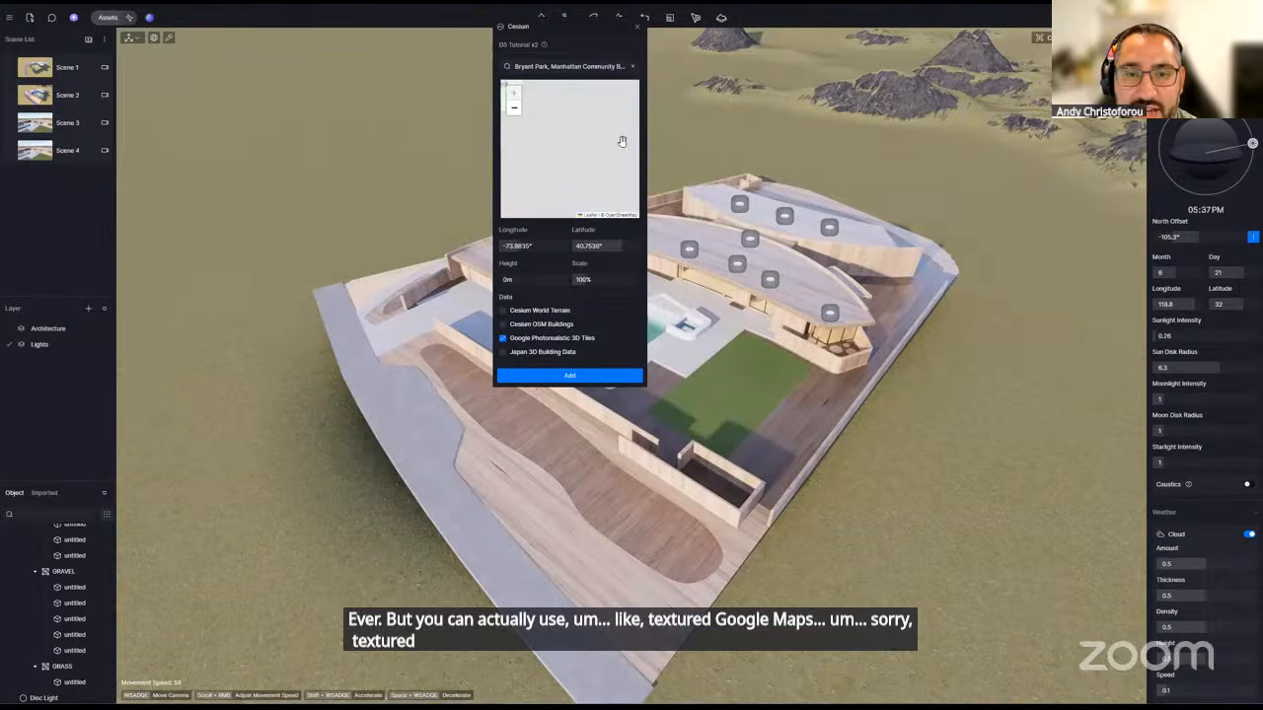
click(571, 376)
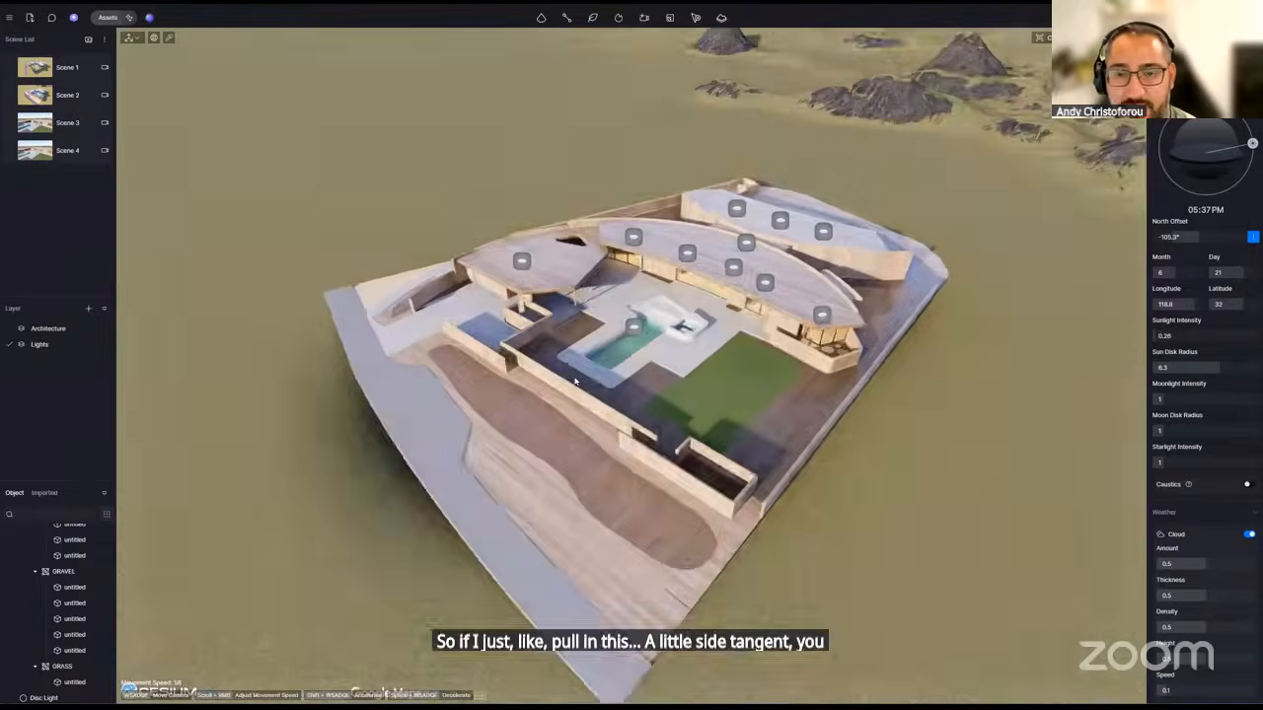
- Examine the imported Manhattan context from above and around the building's site in the park
scroll(575, 380, down, 3)
right_drag(575, 381, 591, 341)
scroll(592, 340, down, 5)
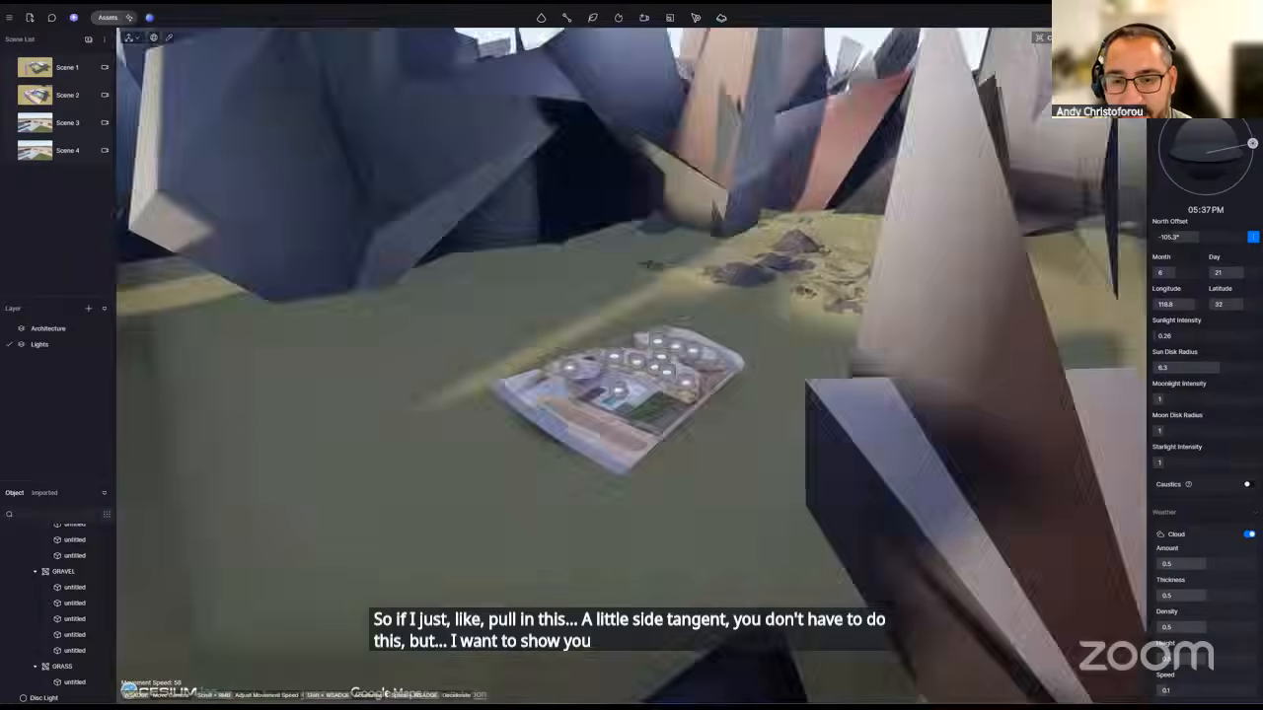
key(s)
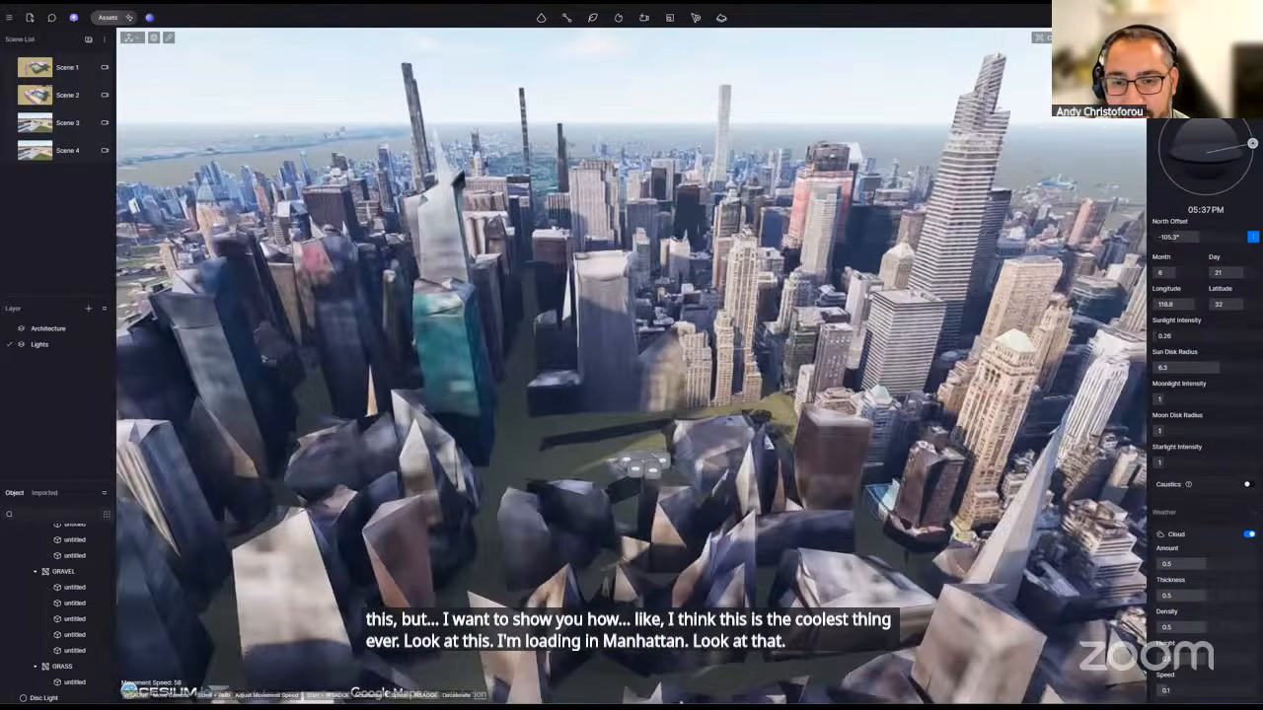
key(d)
key(w)
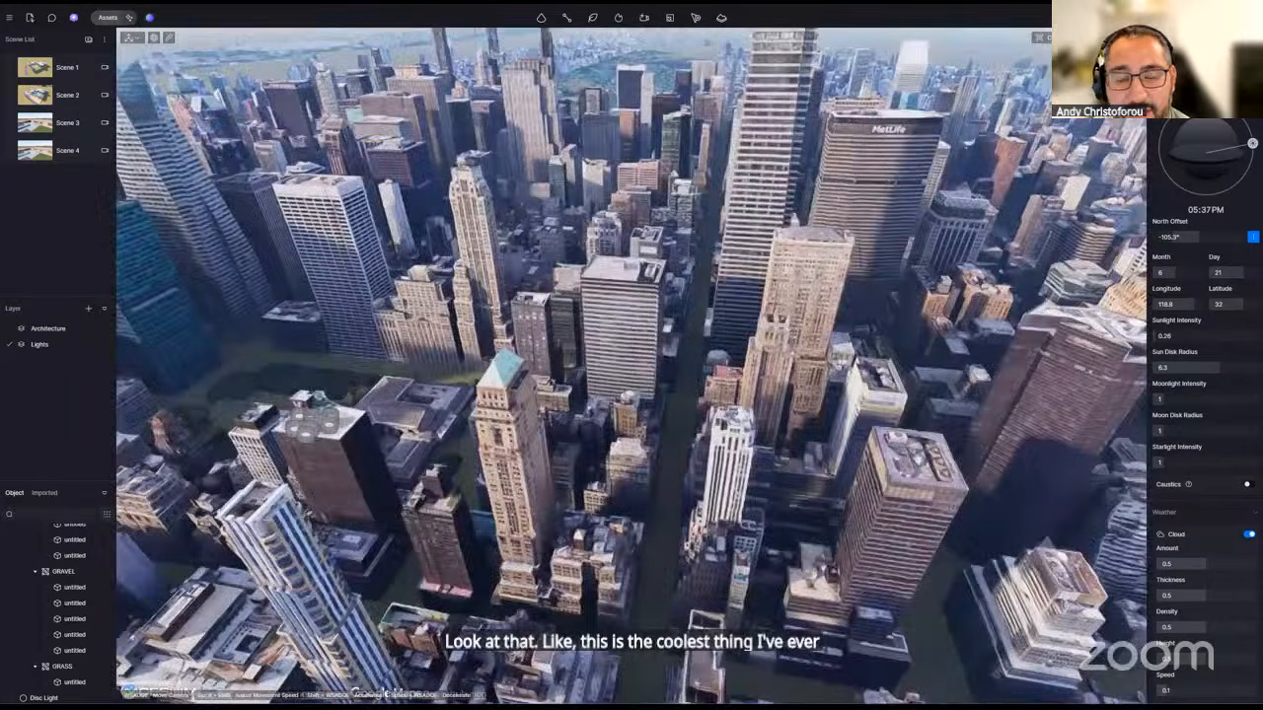
key(w)
right_drag(681, 415, 592, 395)
key(w)
key(s)
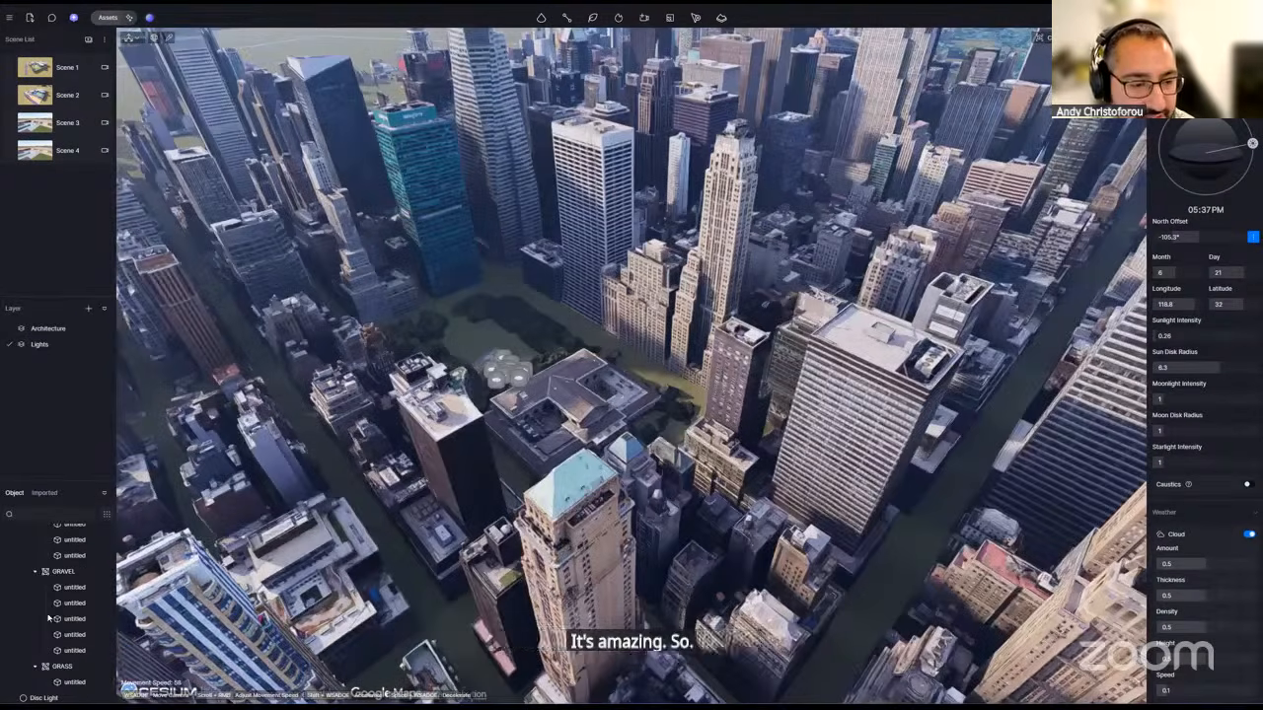
- Collapse the EldoradoHouse model in the object list and delete the CesiumGeoreference object
scroll(71, 623, up, 8)
scroll(113, 627, up, 5)
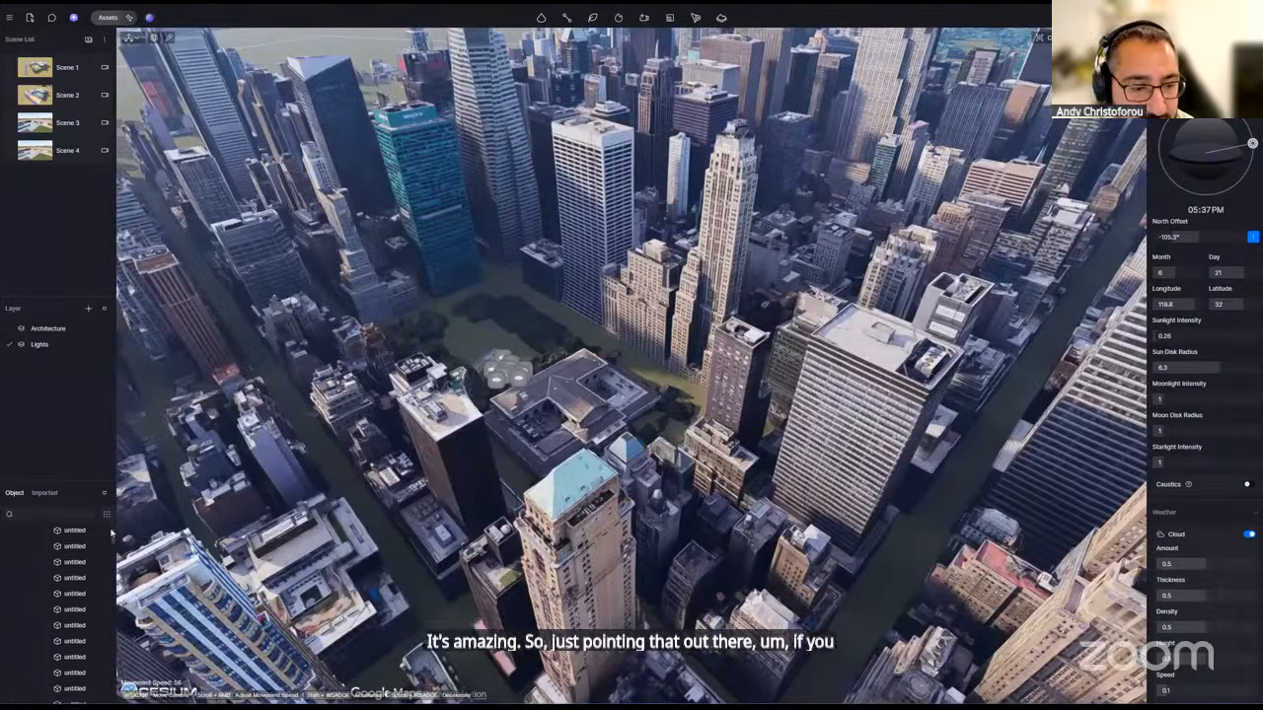
click(12, 550)
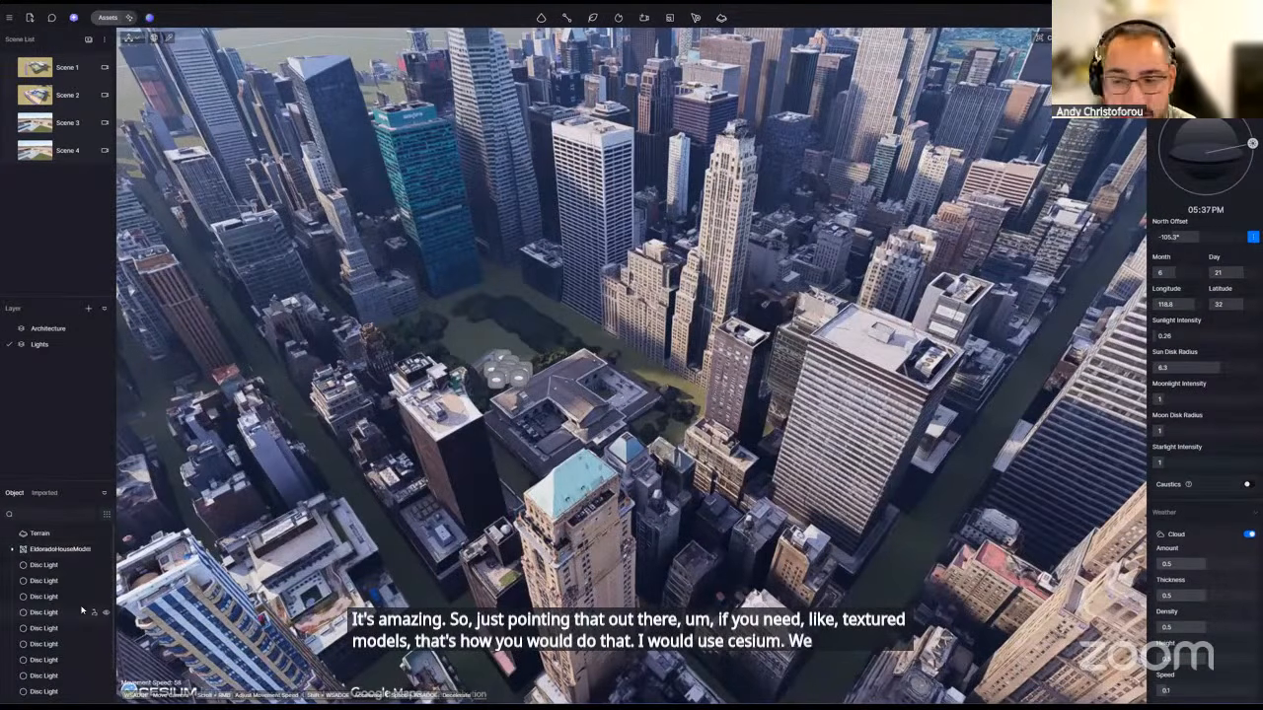
scroll(82, 612, down, 2)
click(59, 695)
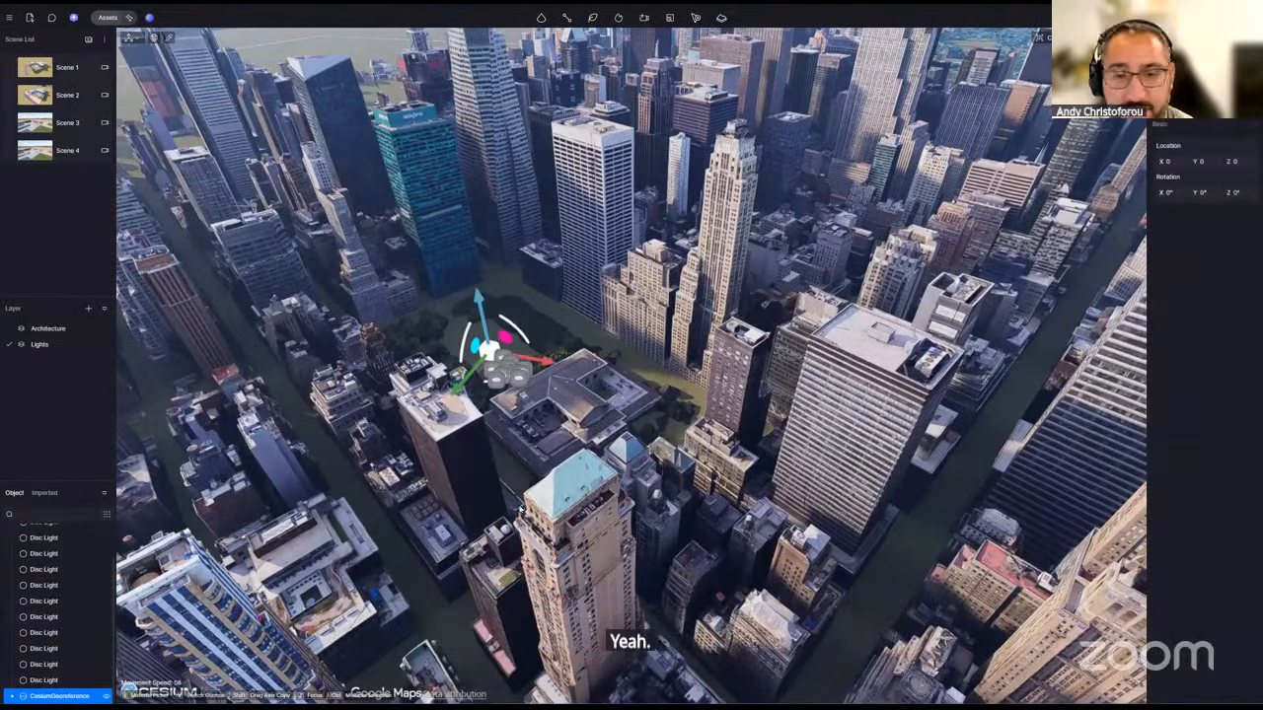
right_drag(668, 425, 646, 397)
key(Delete)
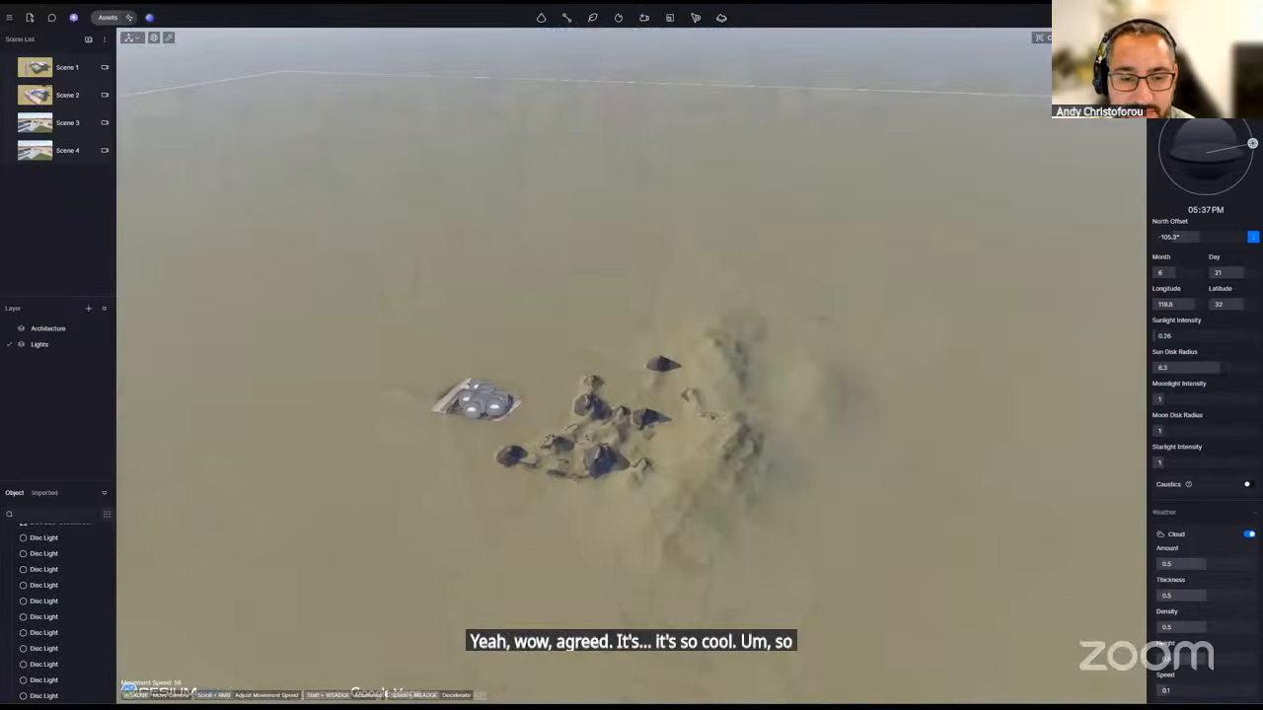
- Return to the building, open the City map import, and look over the New York area on its map
key(w)
right_drag(631, 365, 687, 360)
key(w)
click(721, 19)
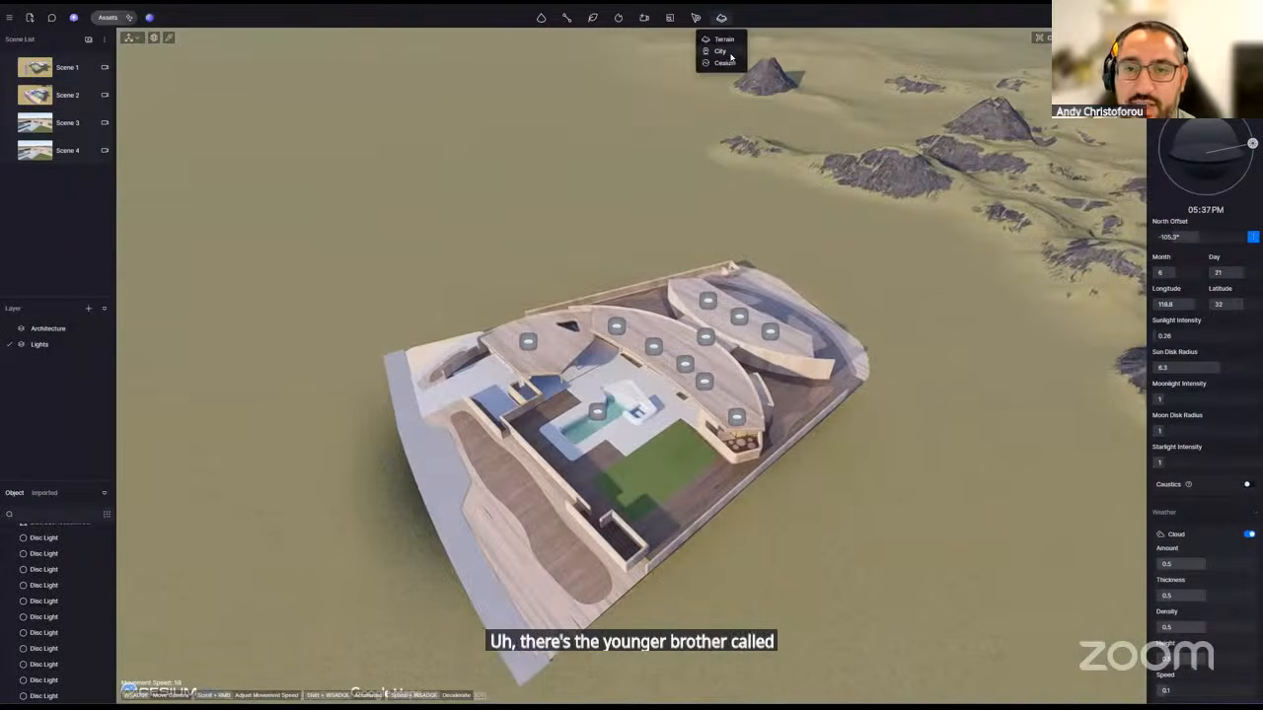
click(730, 55)
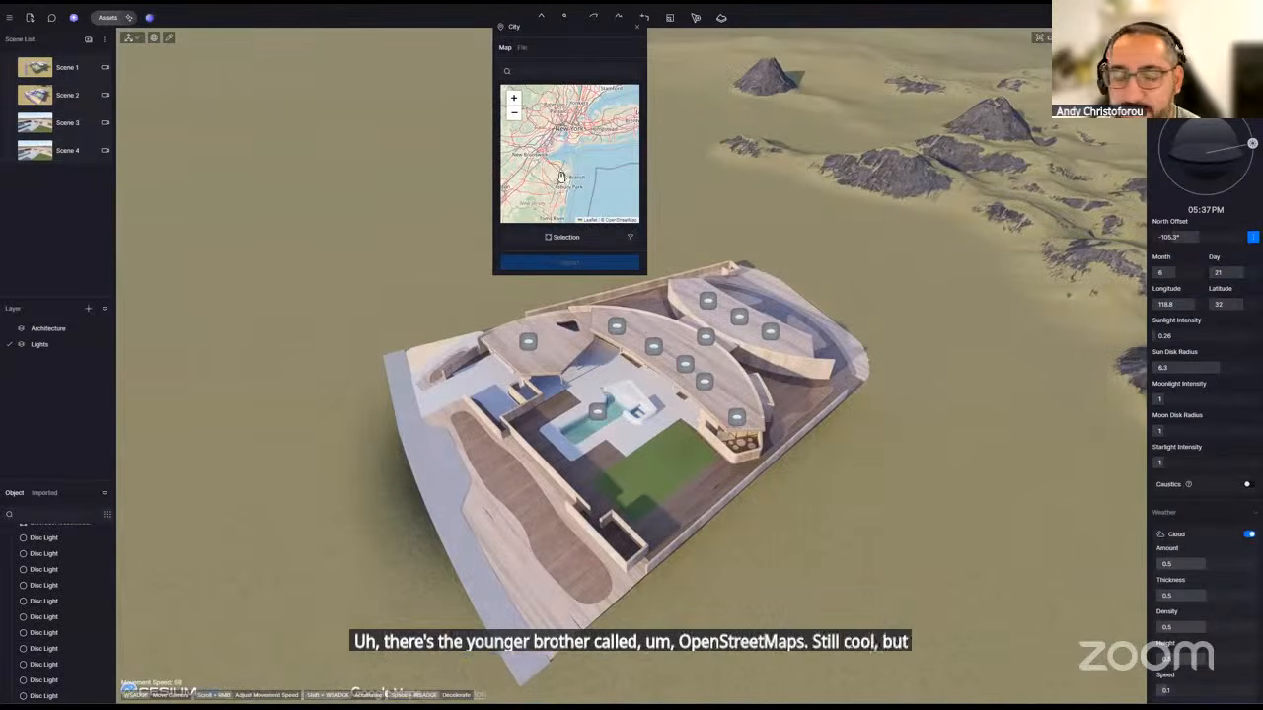
drag(551, 148, 587, 164)
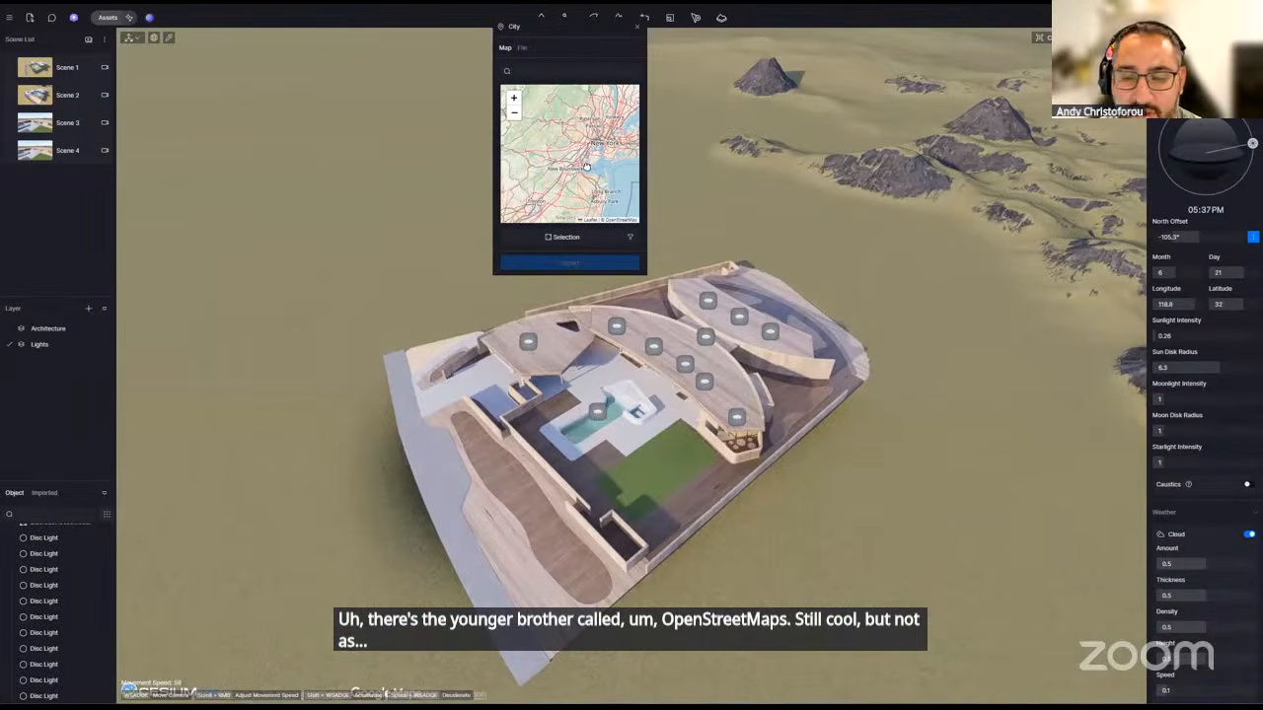
- Add the Google Photorealistic 3D Tiles for Bryant Park again through the Cesium import
click(721, 17)
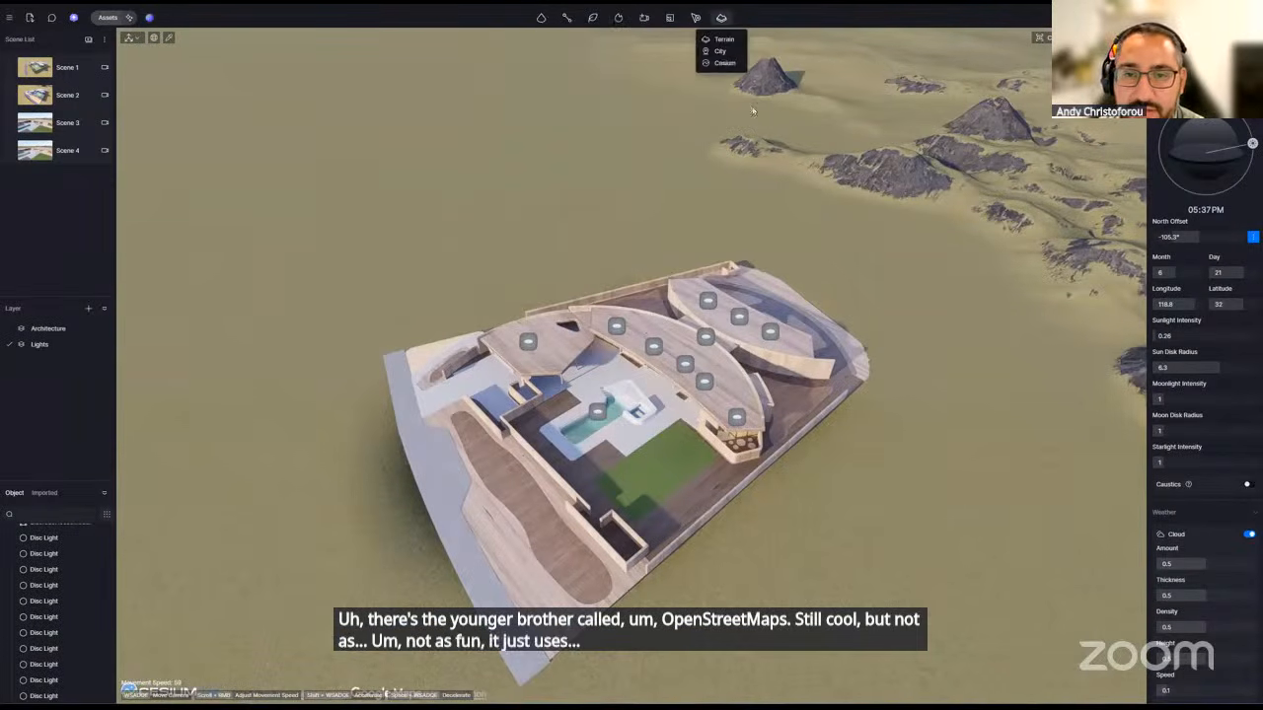
click(726, 64)
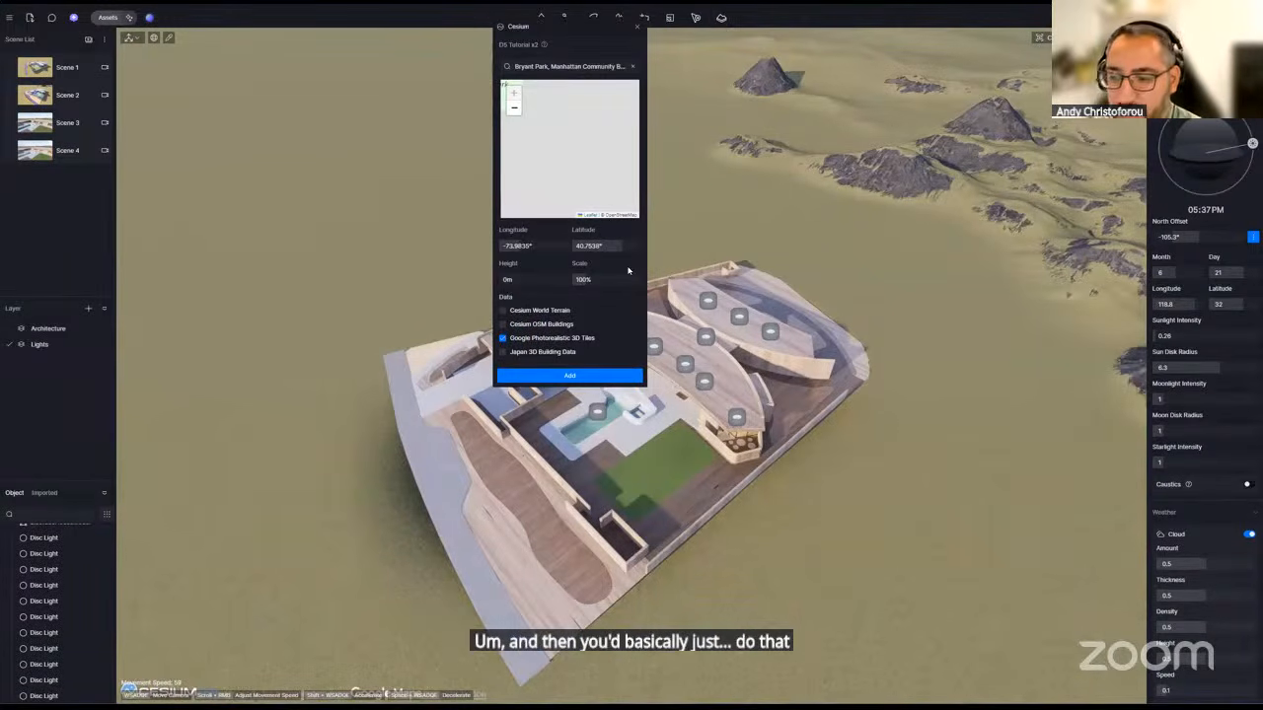
click(570, 376)
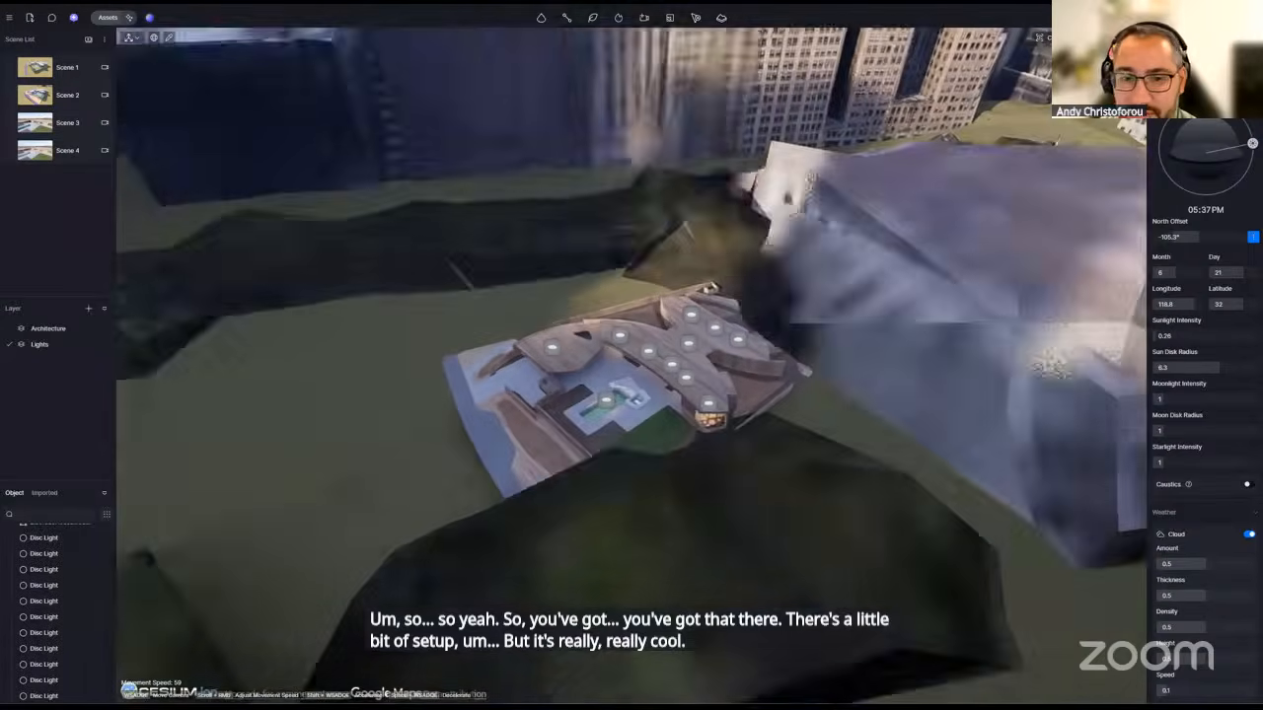
- View the park context around the building and delete the re-added CesiumGeoreference object
right_drag(827, 454, 799, 106)
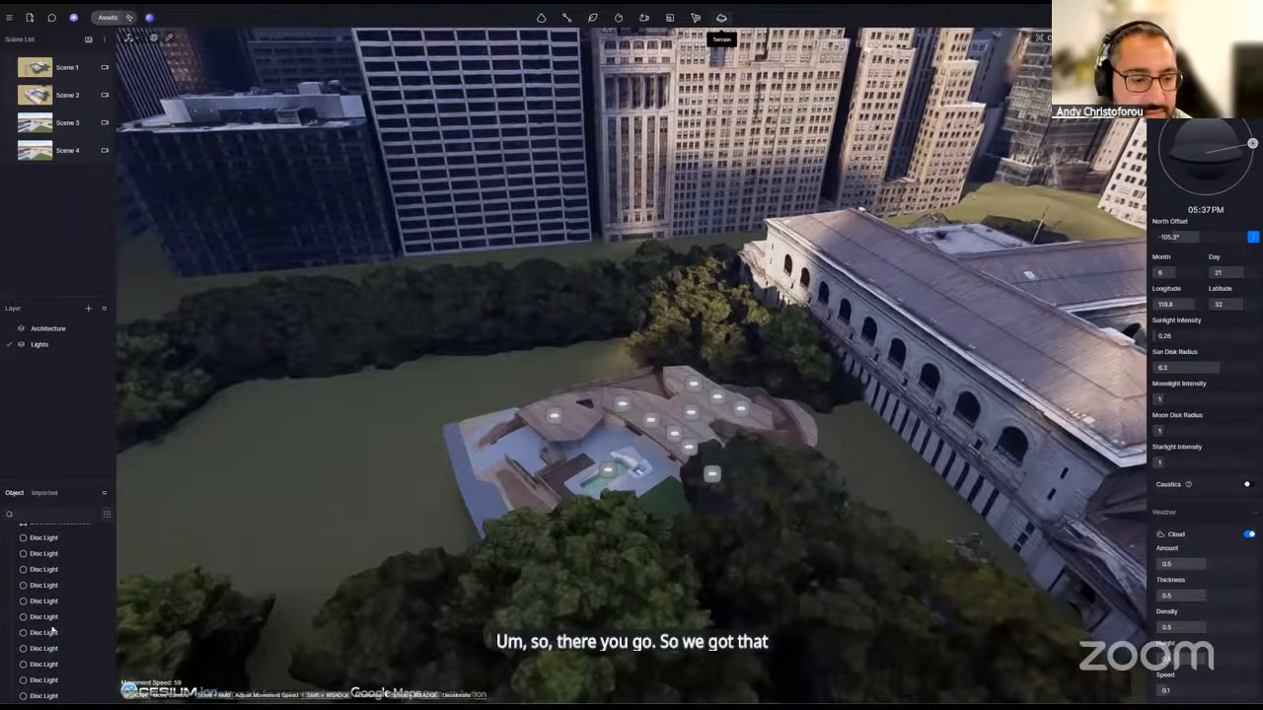
click(54, 695)
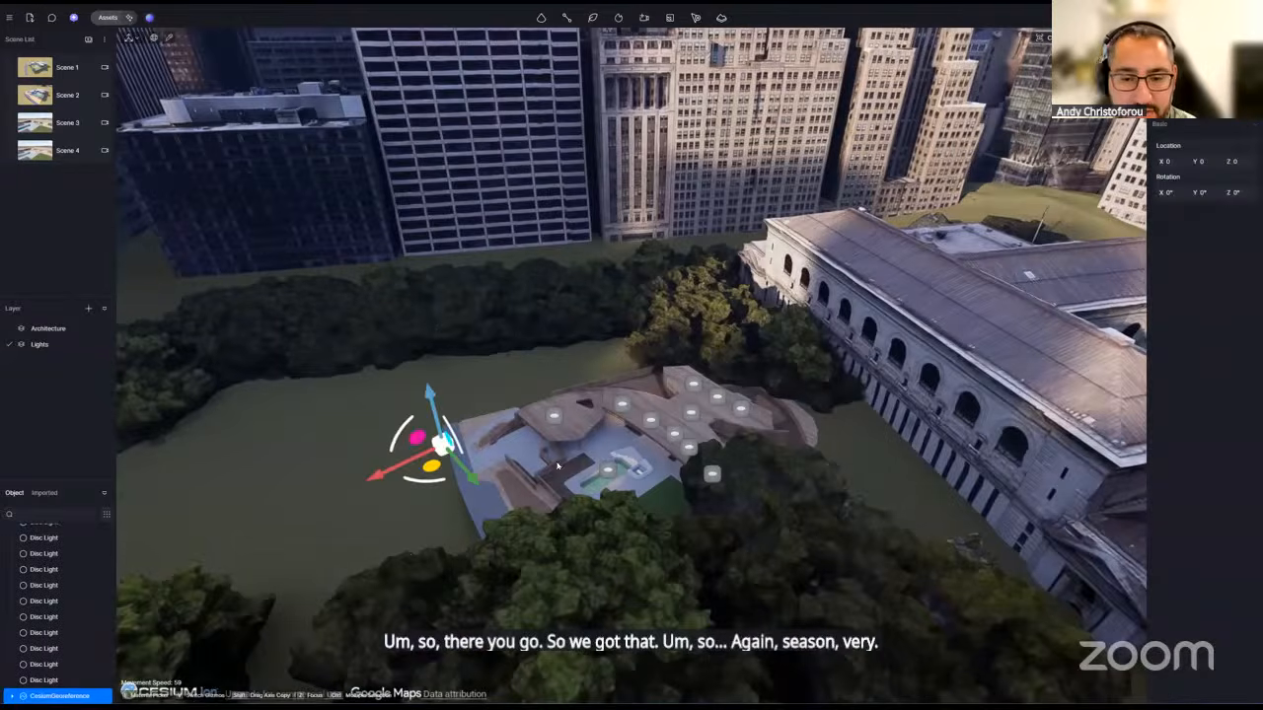
key(Delete)
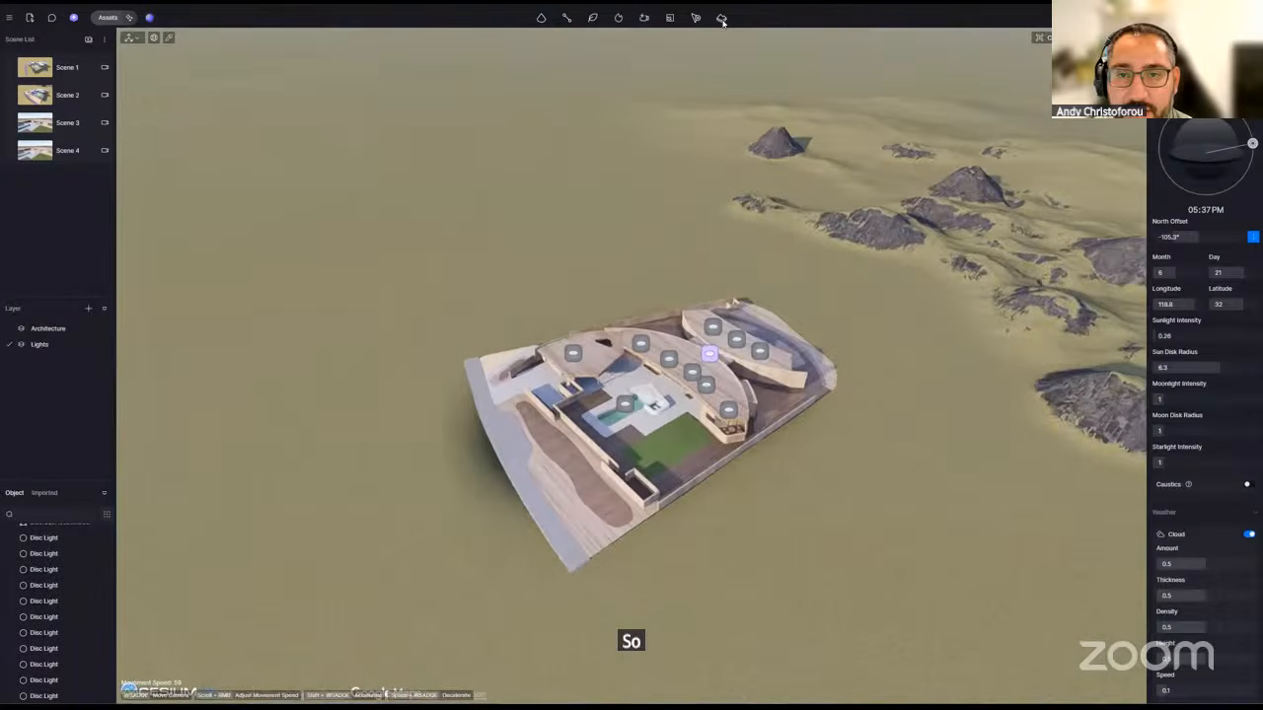
- Open the City map import, search for "eldorado country club", and choose the Indian Wells, California result
click(722, 16)
click(722, 51)
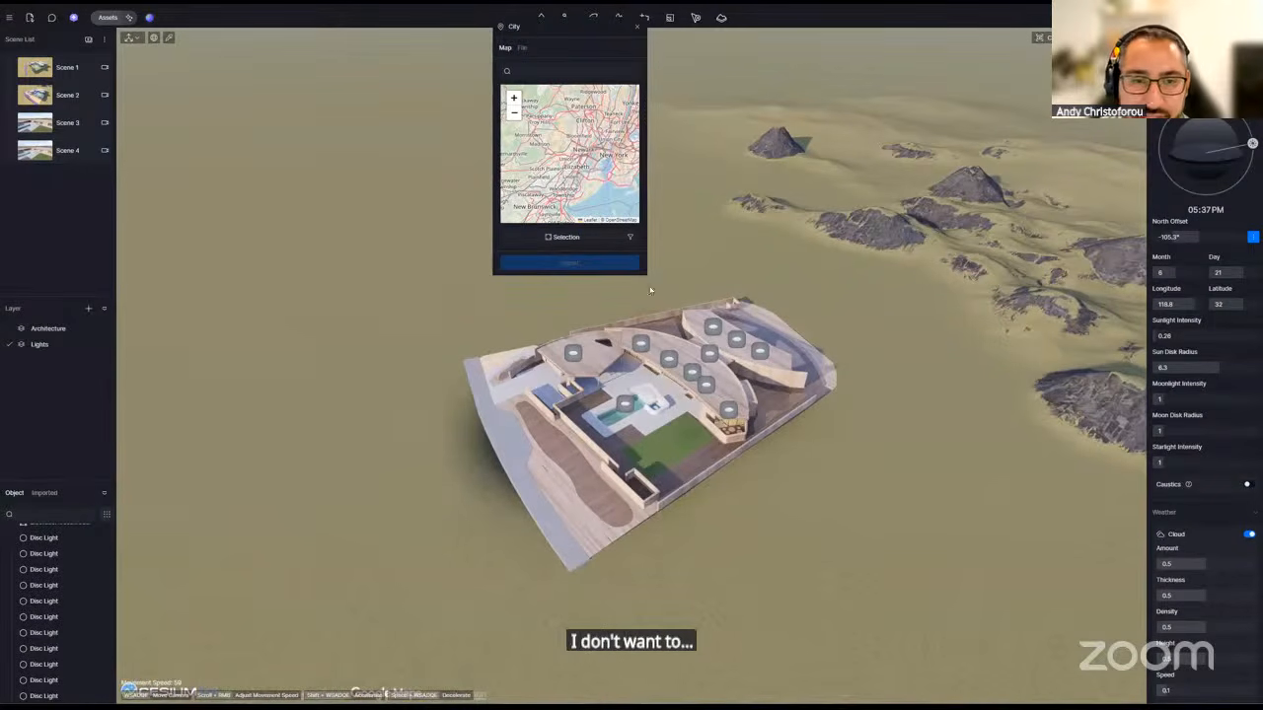
scroll(559, 176, down, 1)
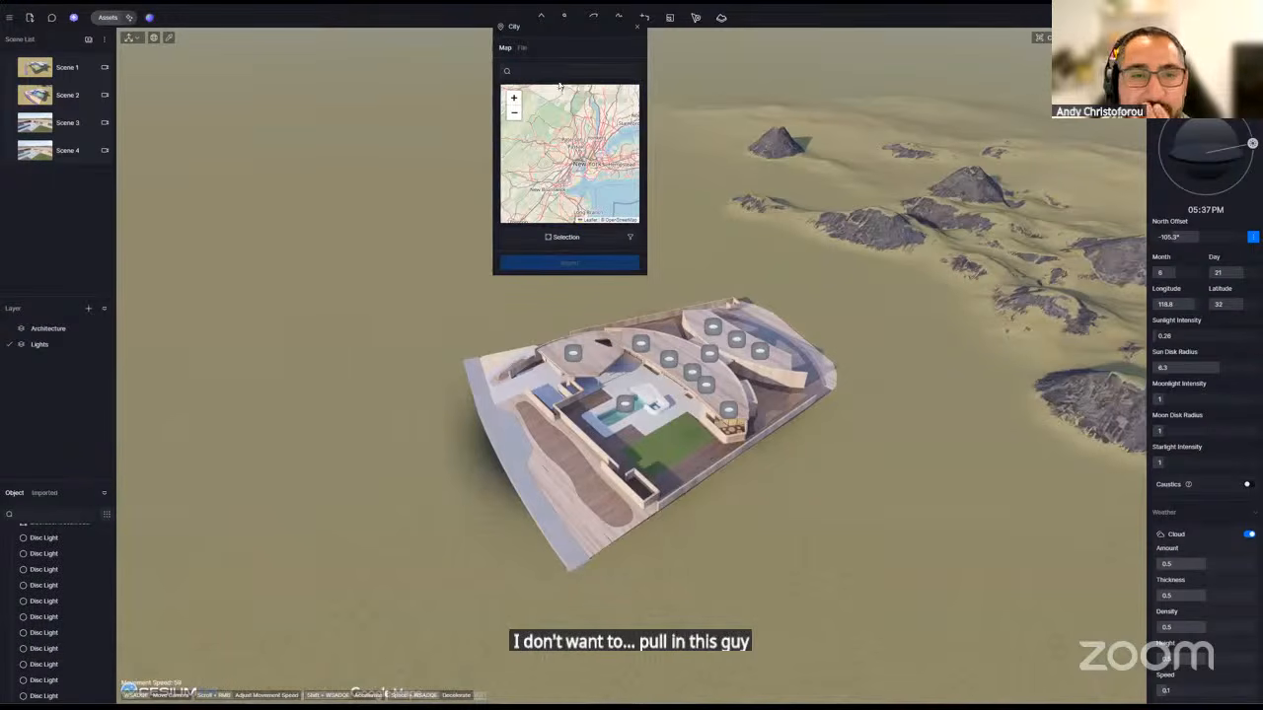
click(560, 72)
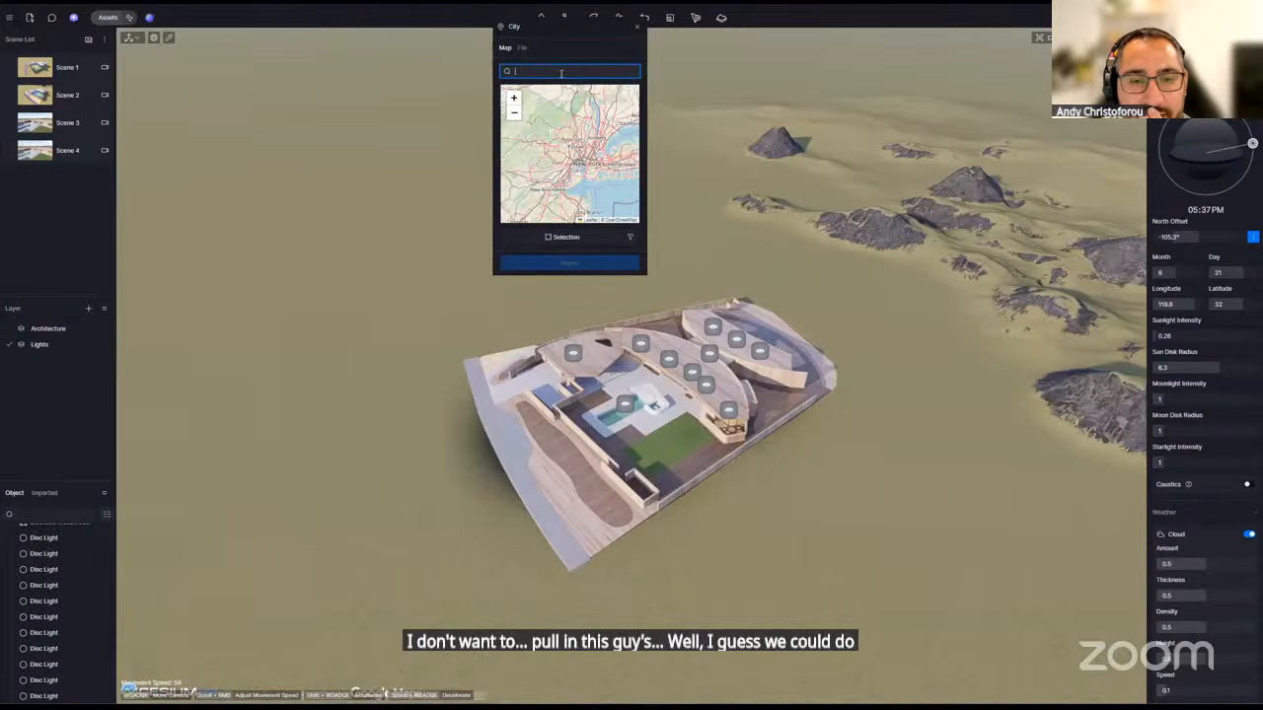
scroll(562, 158, down, 1)
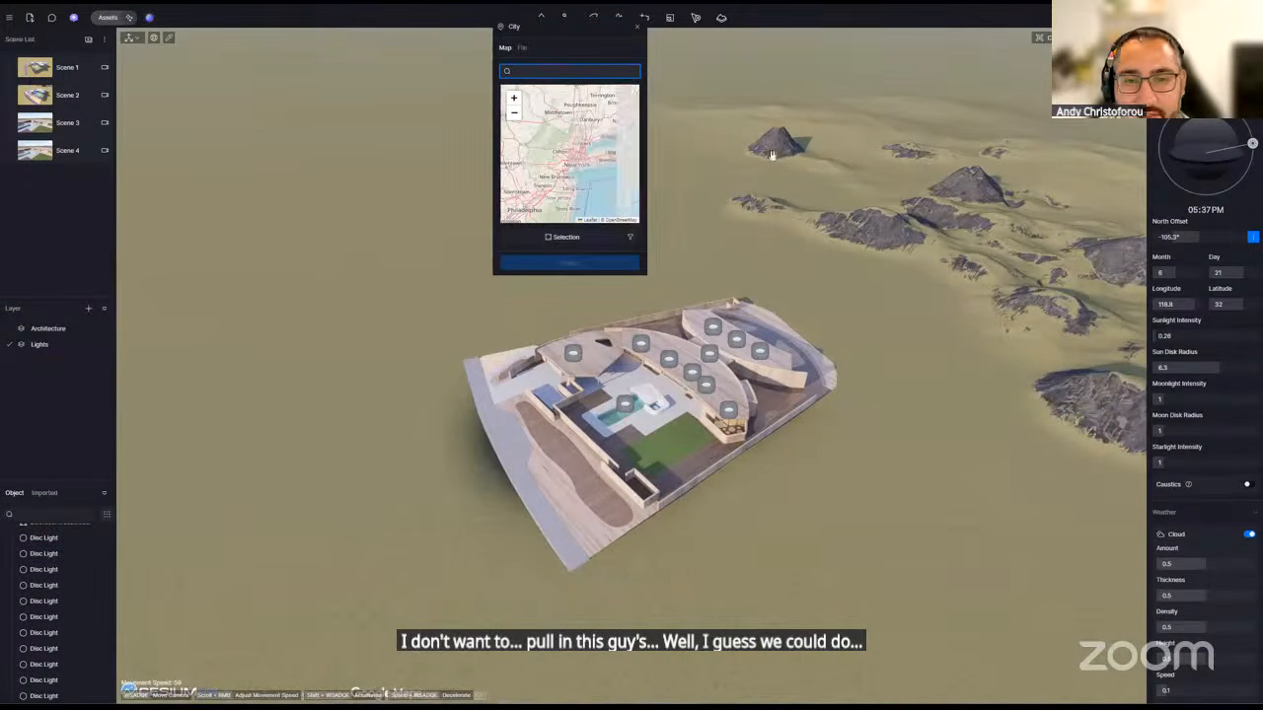
mouse_move(885, 697)
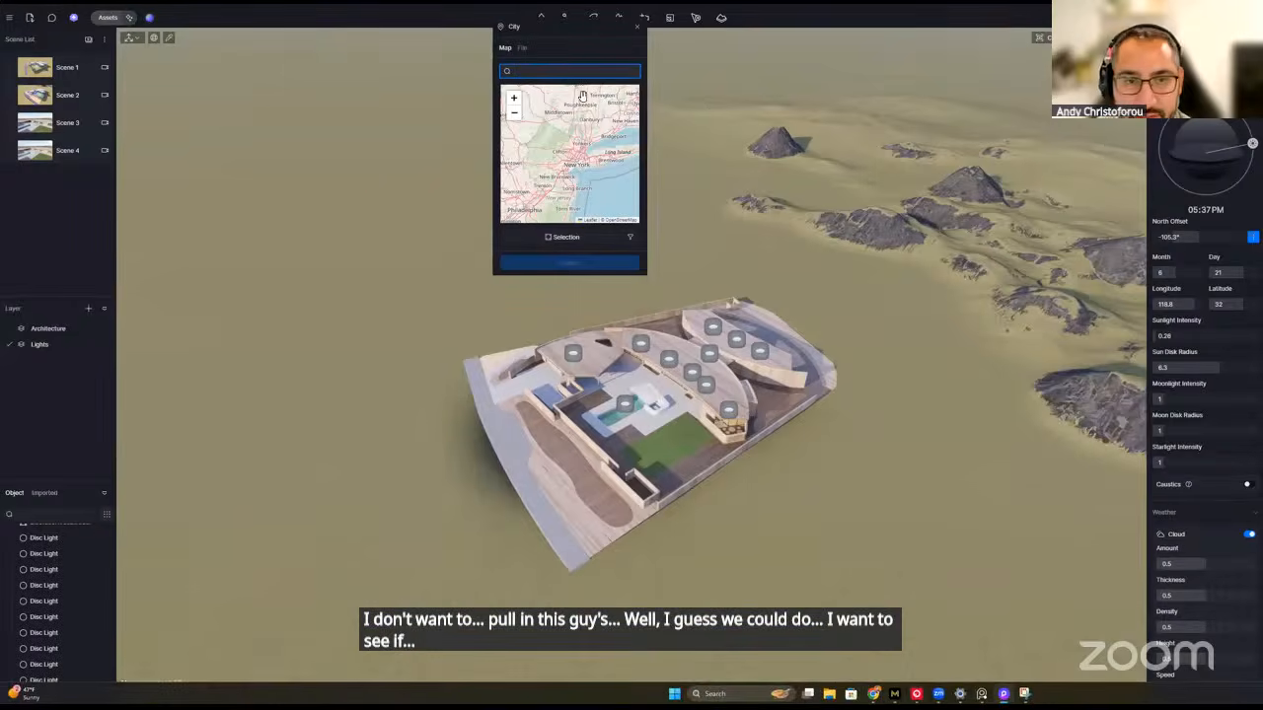
text(ldora)
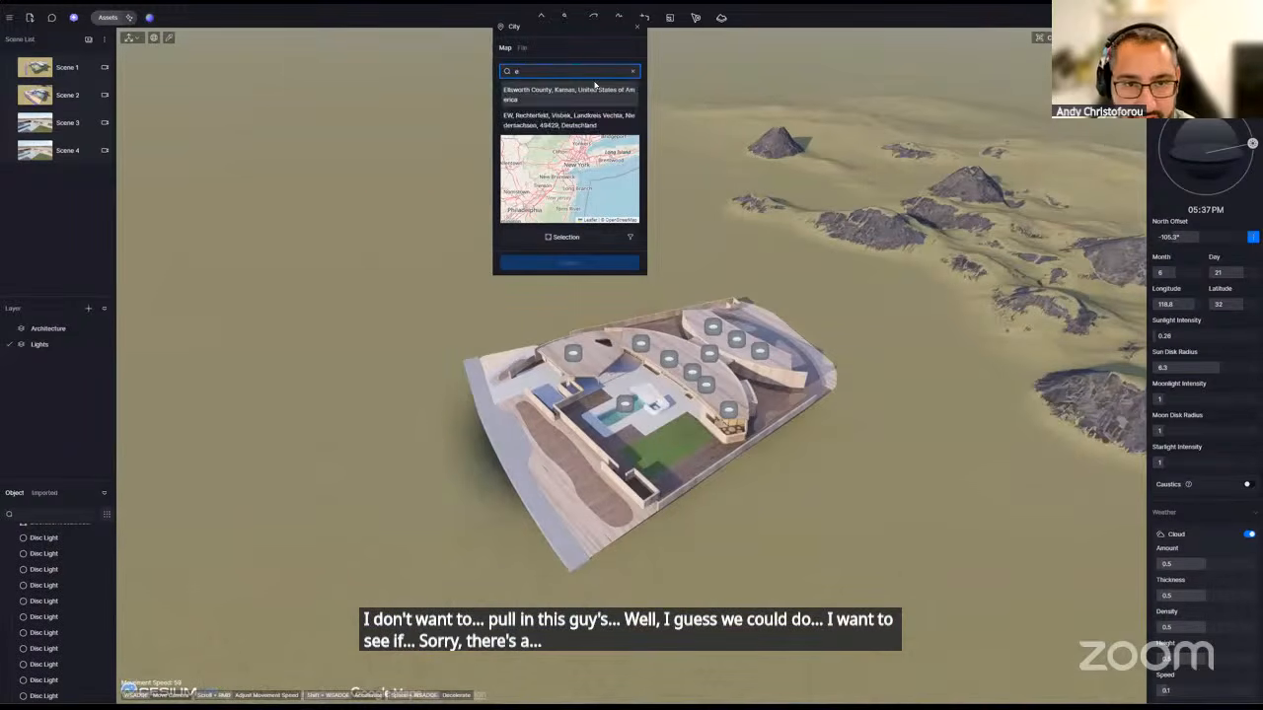
text(do)
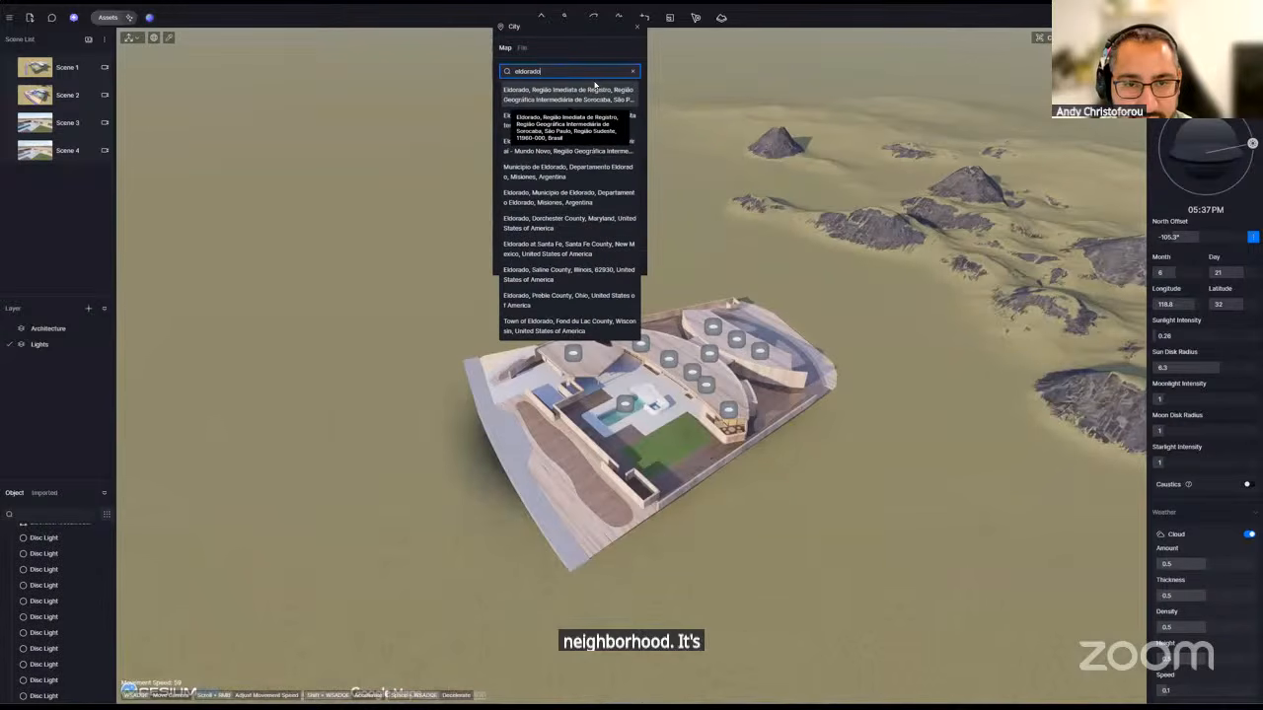
text( country club)
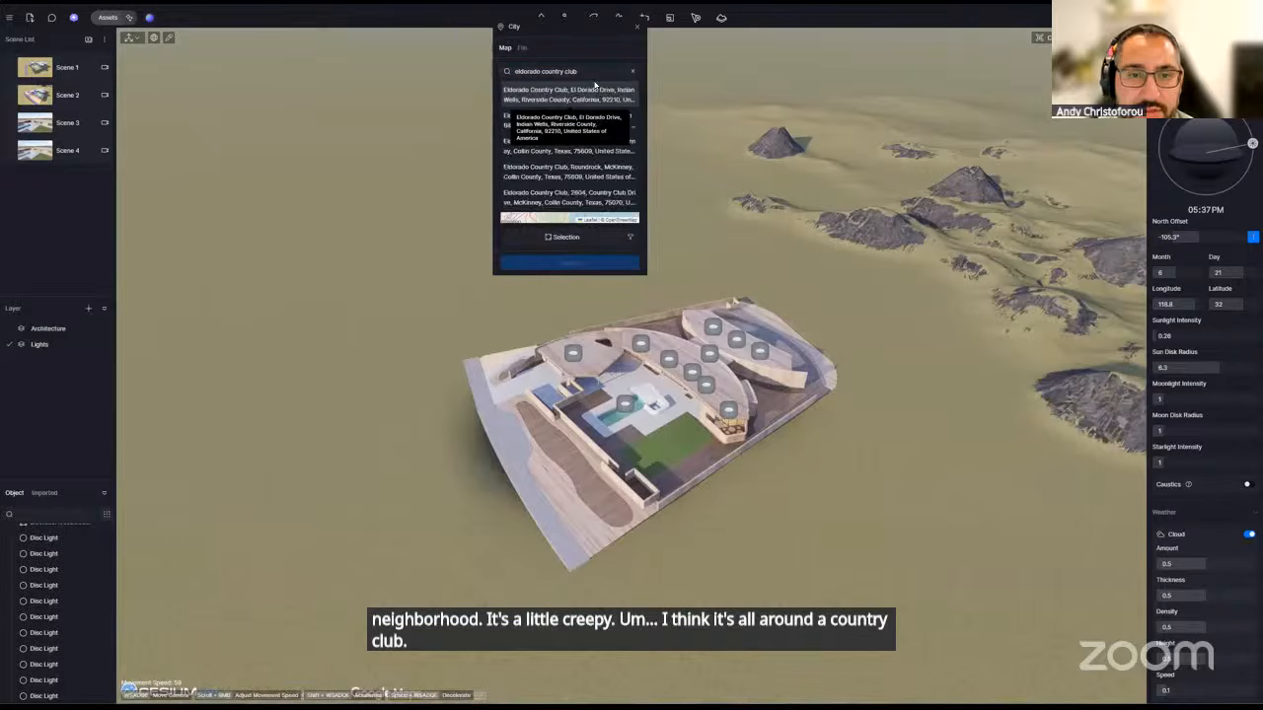
click(596, 92)
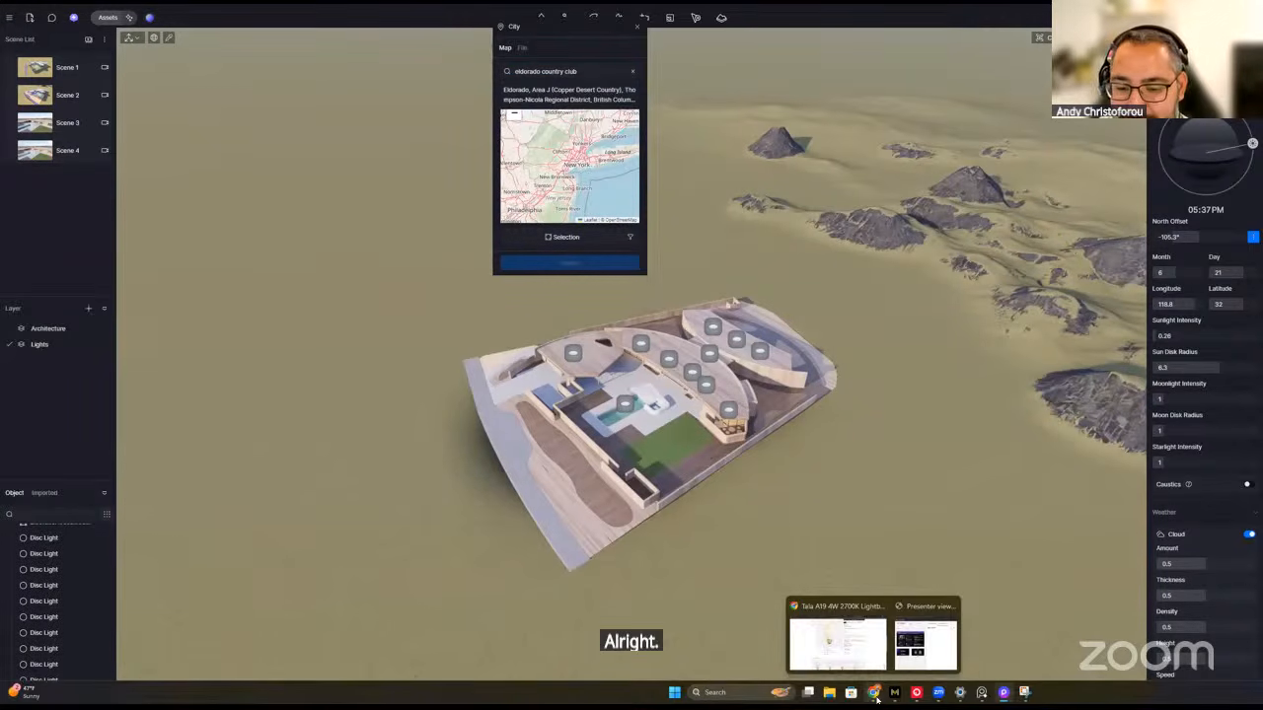
- Switch to Chrome, search Google for "eldorado country club indian wells" in a new tab, and open the club's location in Google Maps
click(836, 639)
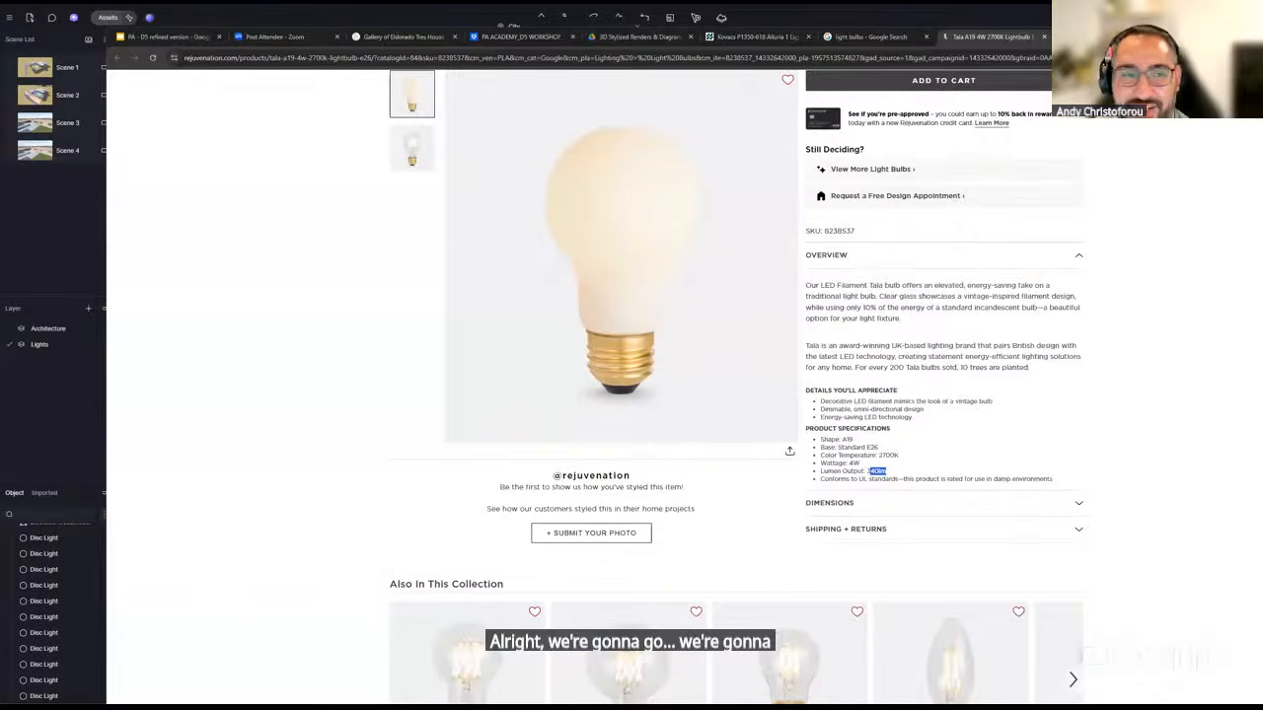
key(ctrl+t)
text(e)
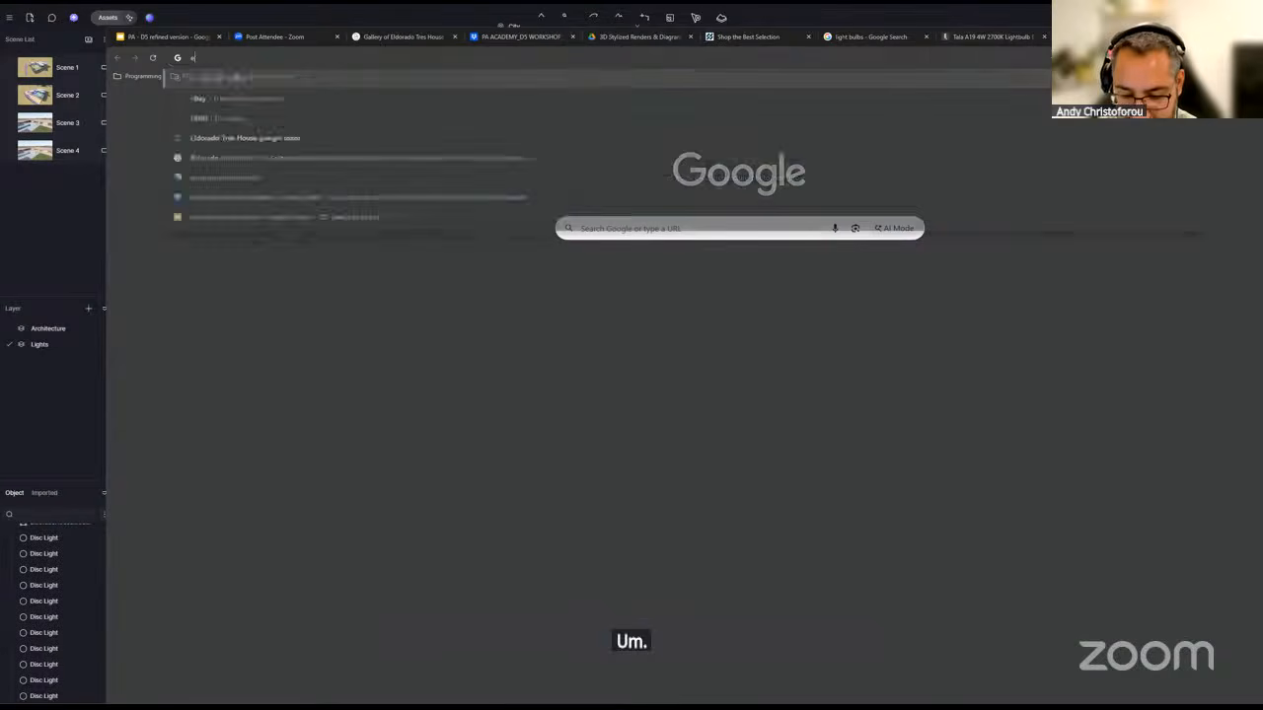
text(ldorado country club)
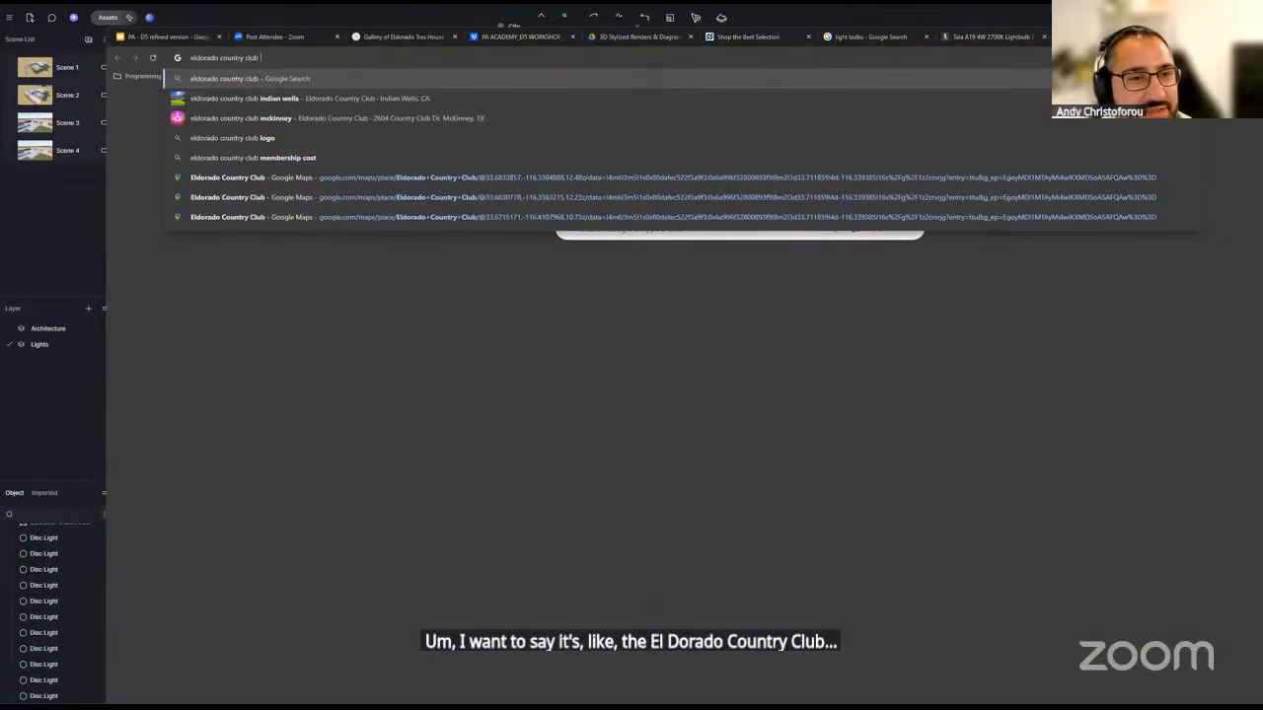
key(Down)
key(Return)
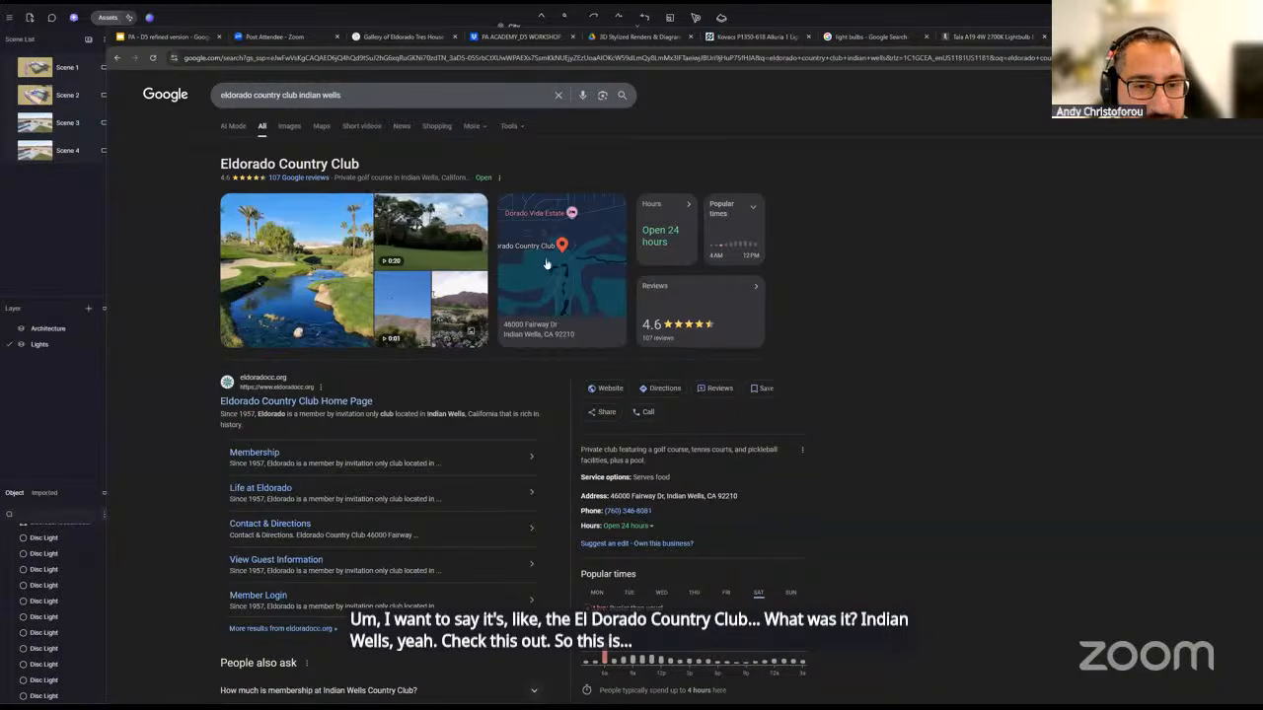
click(560, 293)
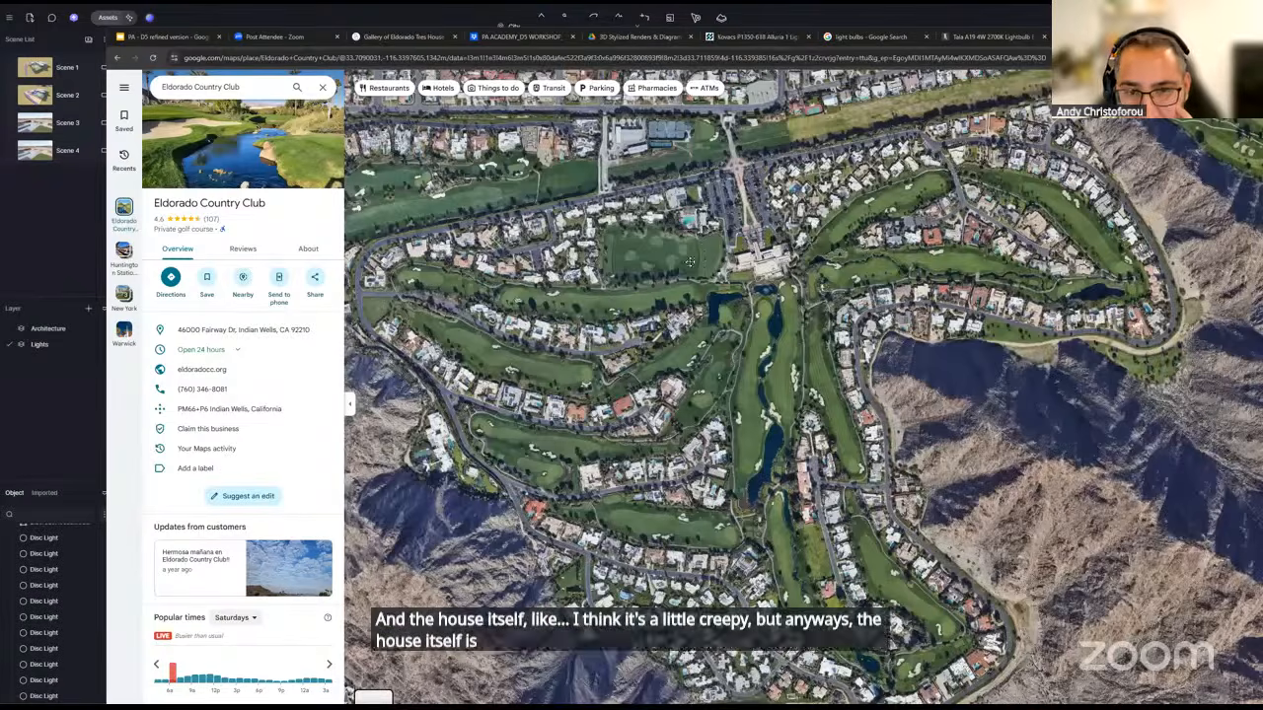
- Examine the satellite map around the country club to locate the house with the circular plot and its surroundings
scroll(639, 448, up, 2)
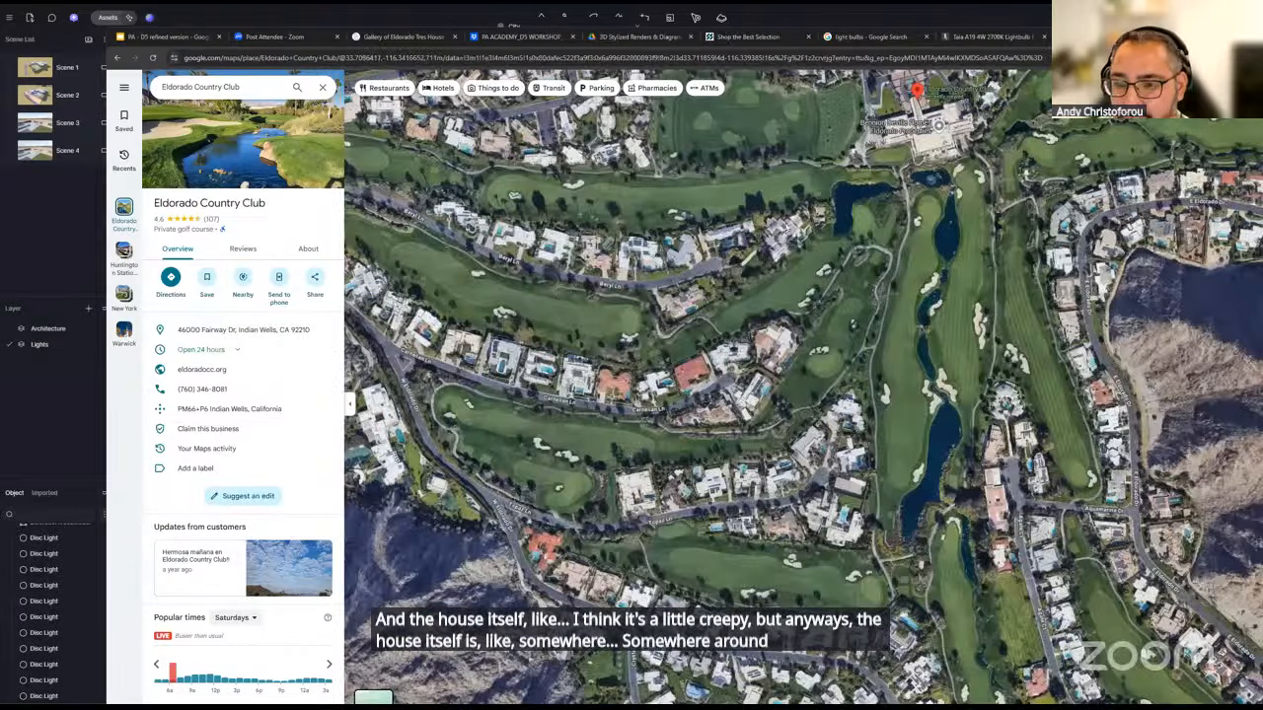
drag(755, 424, 600, 503)
drag(565, 322, 597, 282)
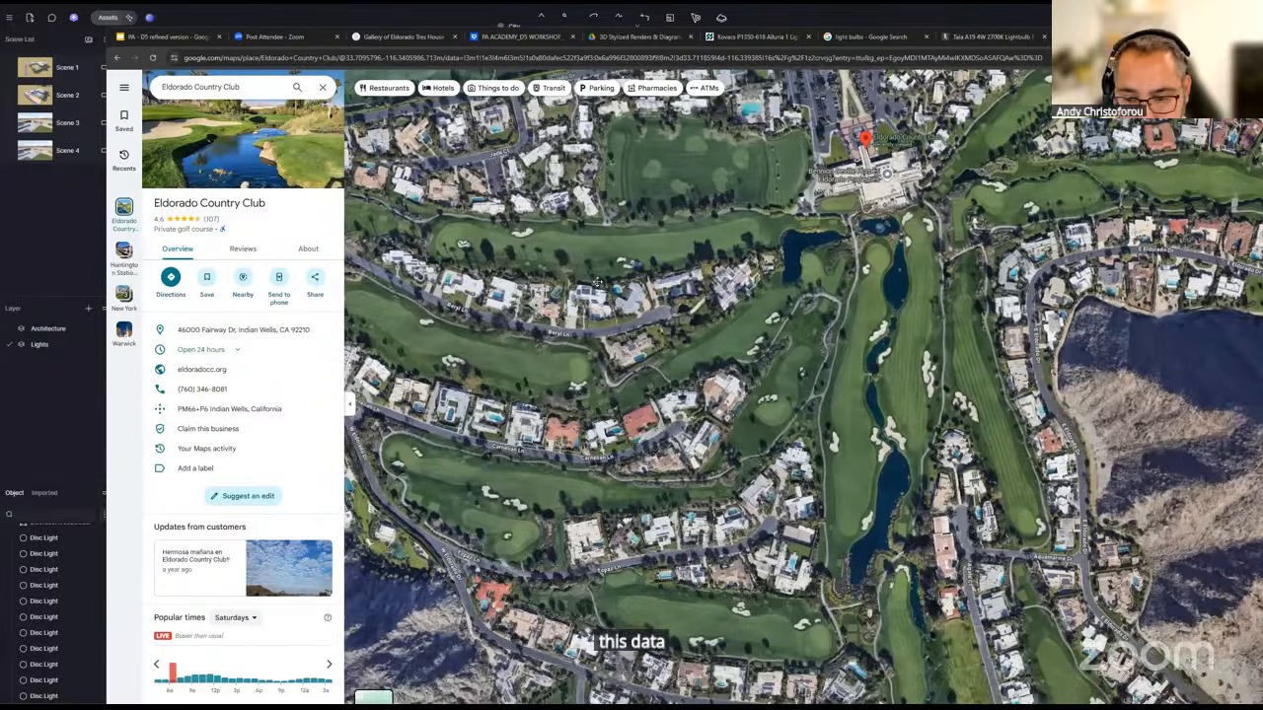
drag(987, 637, 1011, 424)
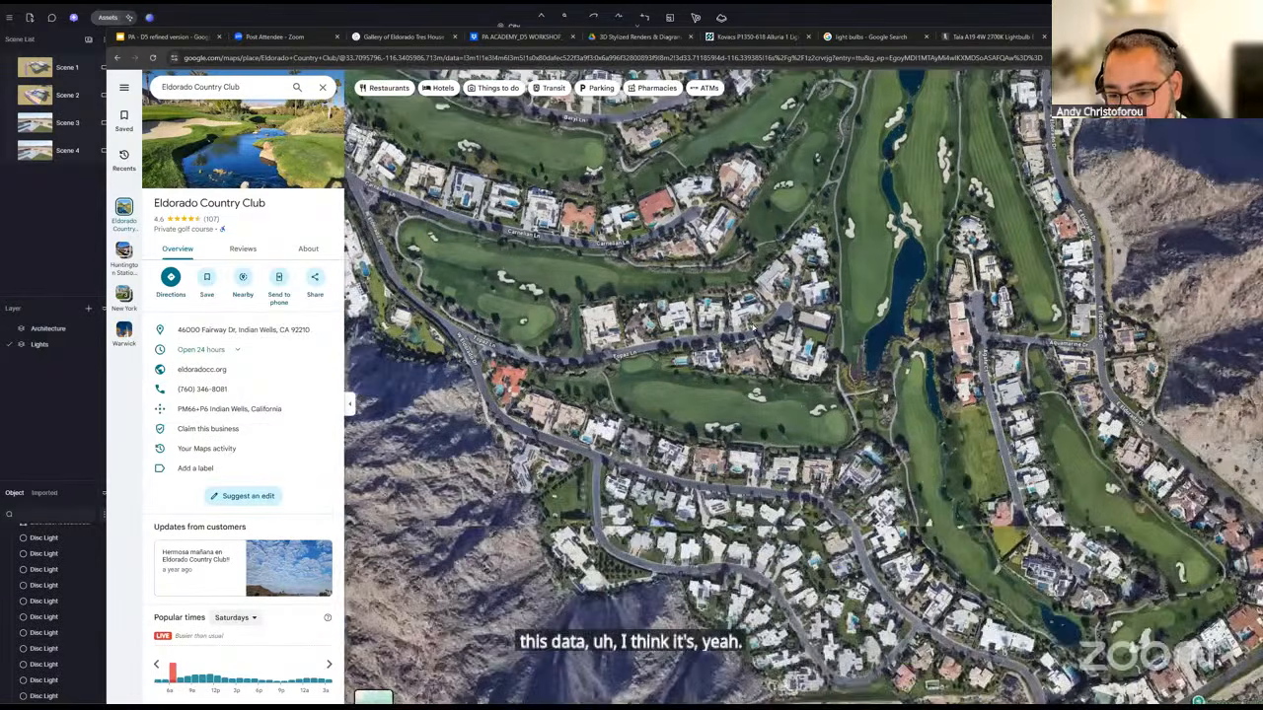
scroll(585, 302, up, 4)
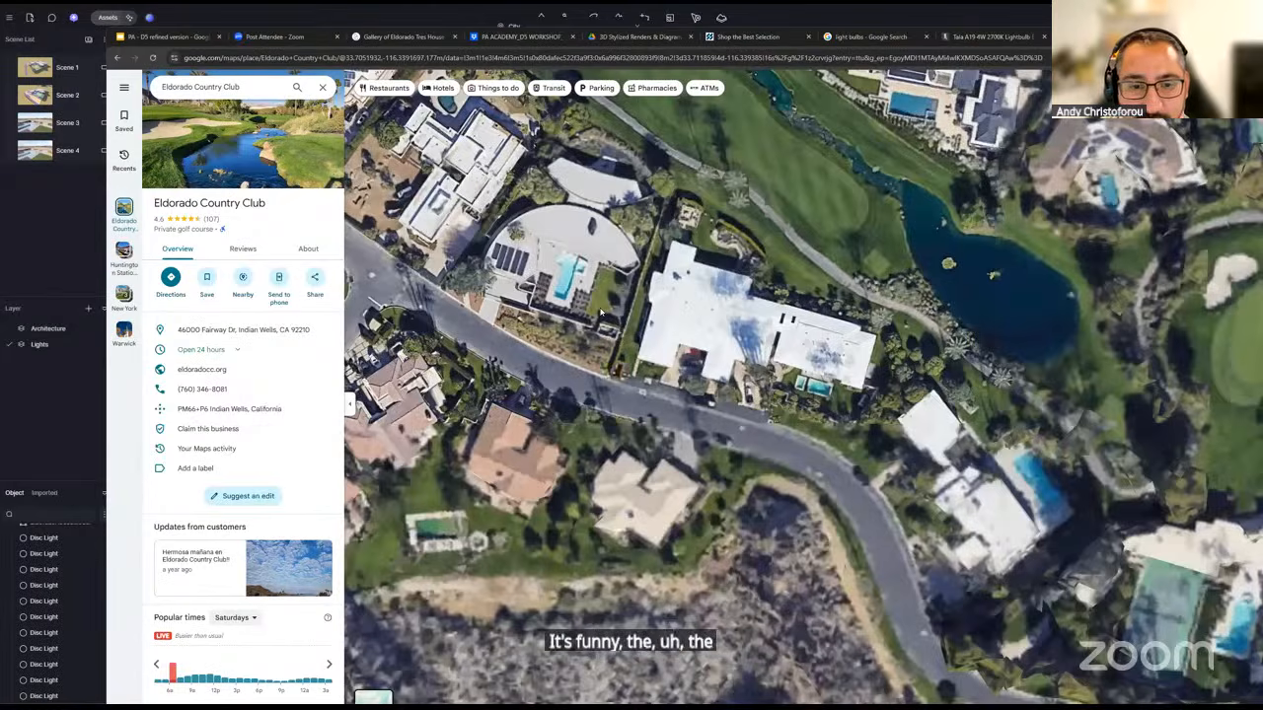
scroll(698, 412, down, 2)
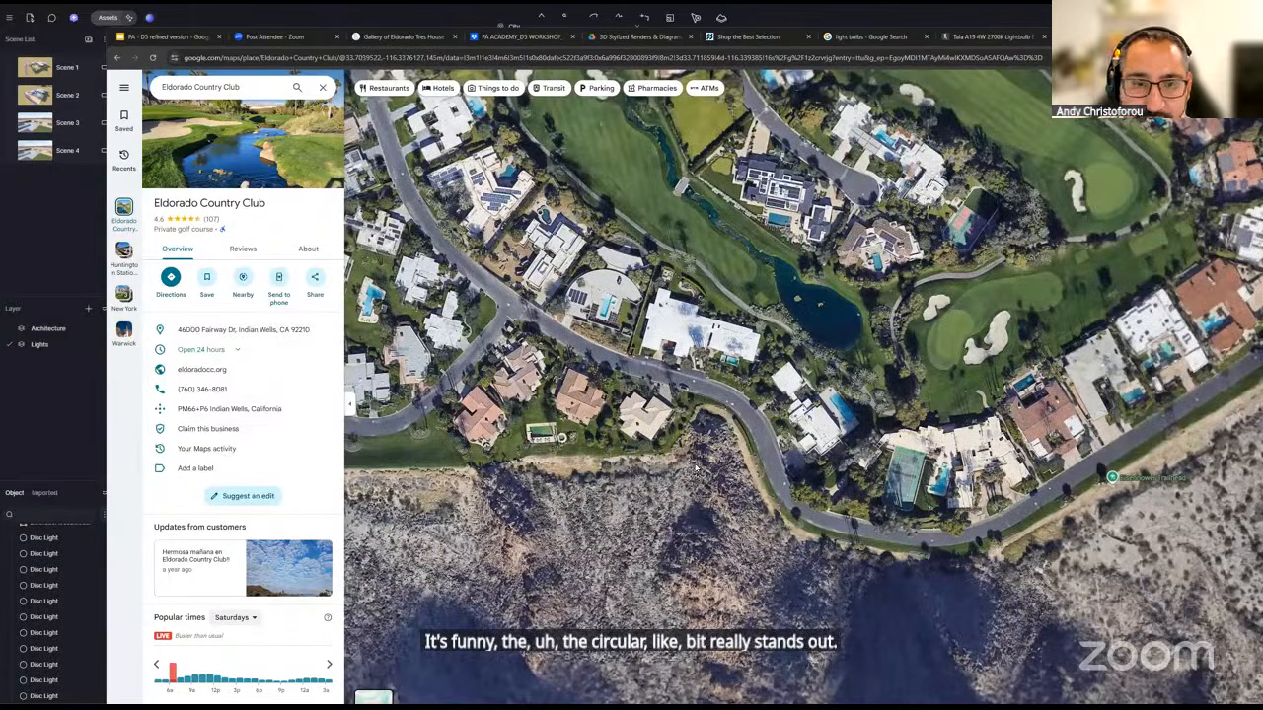
scroll(747, 562, down, 3)
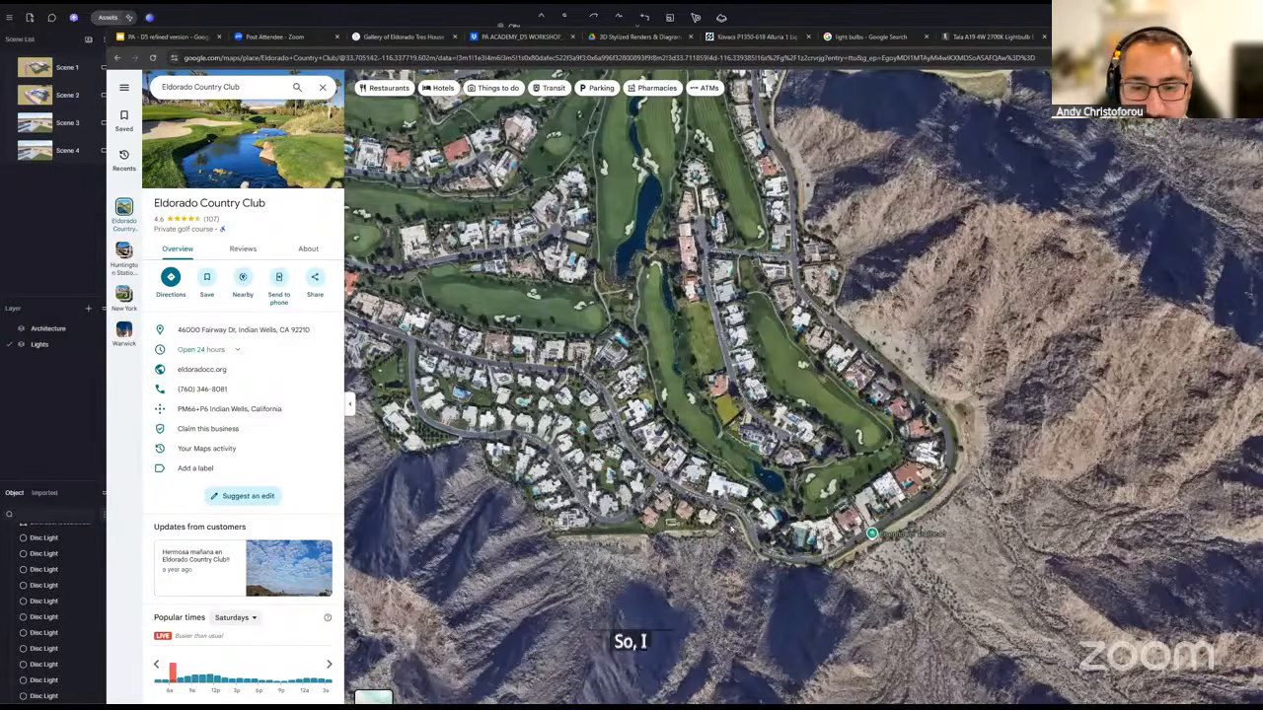
scroll(745, 509, down, 2)
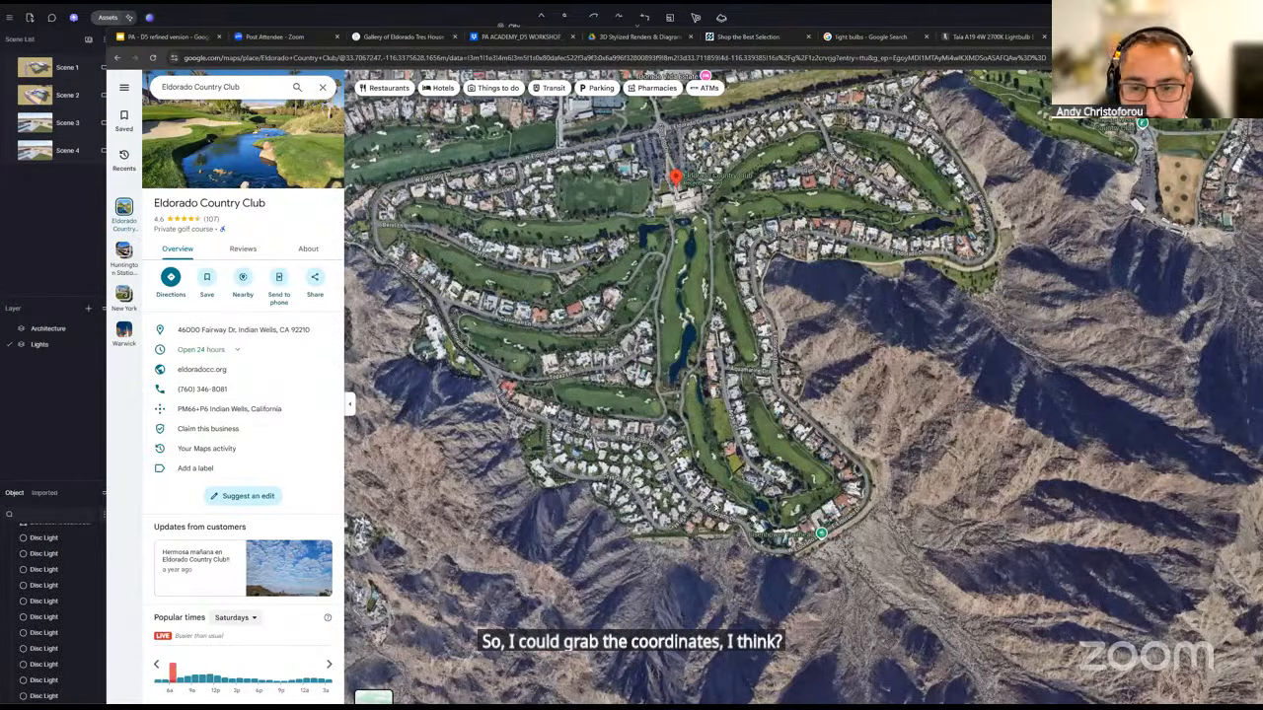
scroll(717, 506, up, 1)
- Return to D5 Render, search the City map with the copied site coordinates, and choose the Eldorado Country Club, Indian Wells result
key(alt+Tab)
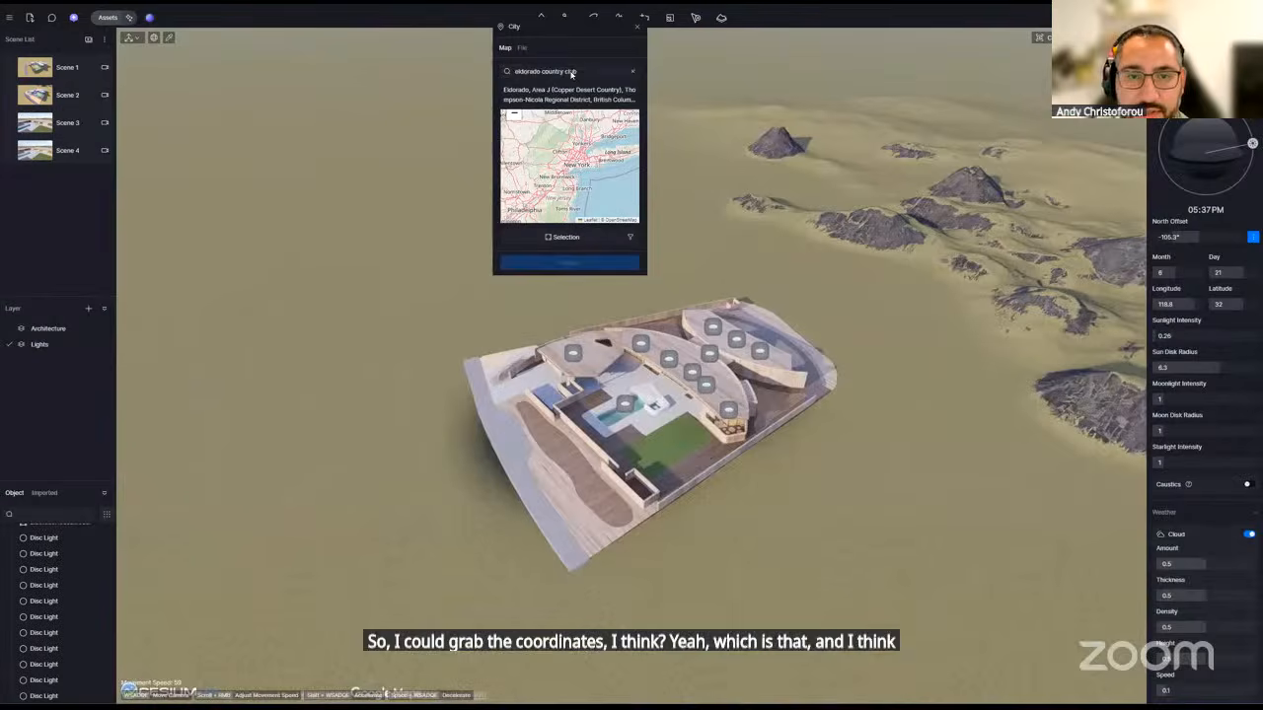
click(577, 69)
key(ctrl+v)
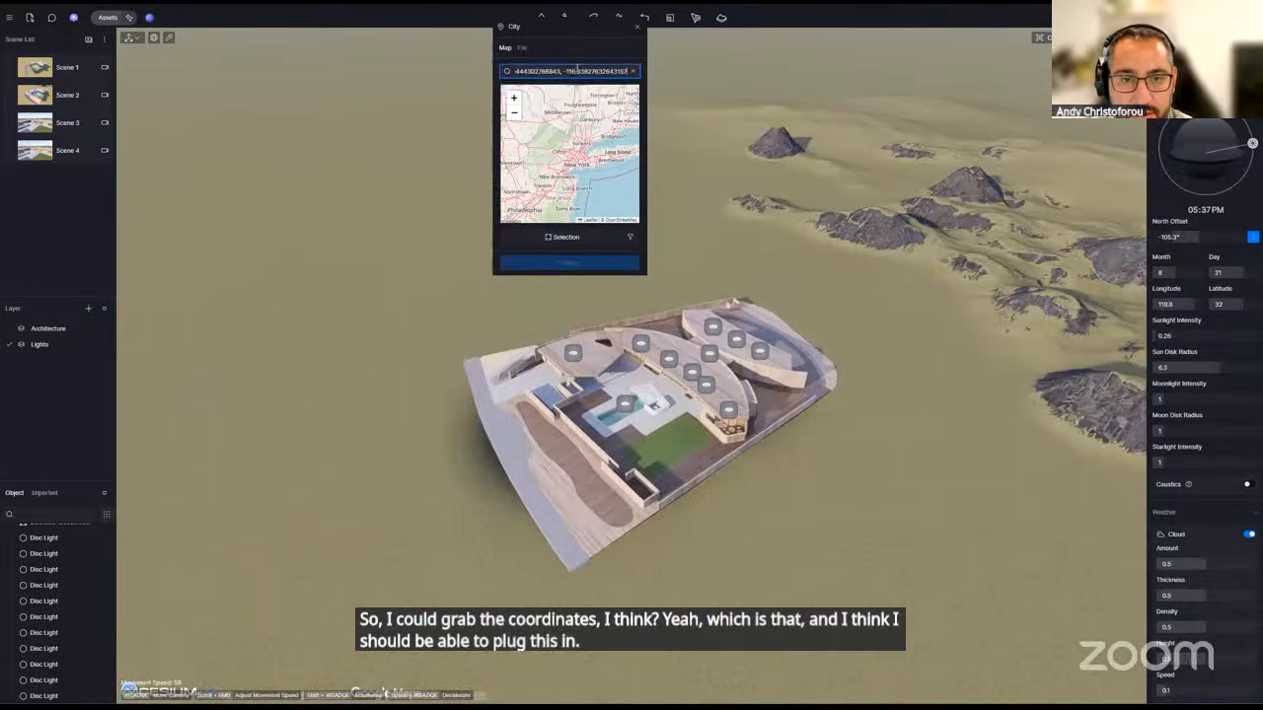
click(587, 95)
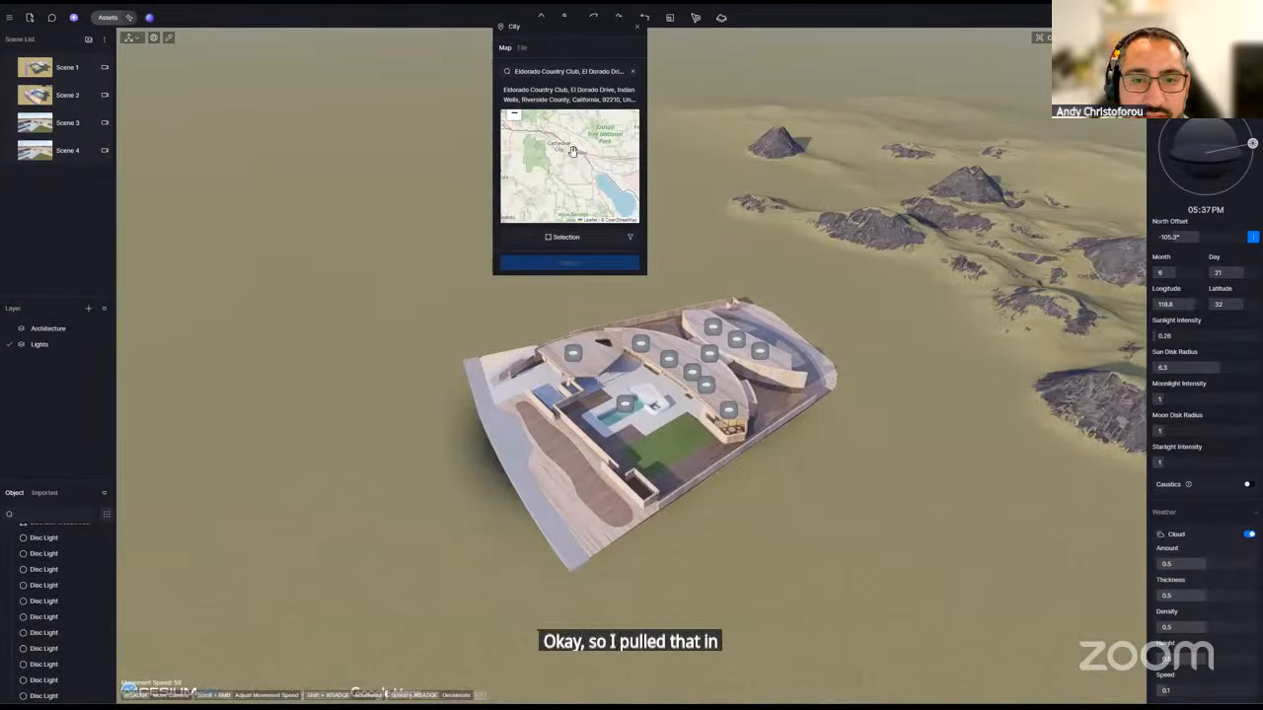
- Look over the Palm Desert, Indian Wells and La Quinta area on the City map for the house's site
scroll(572, 157, up, 4)
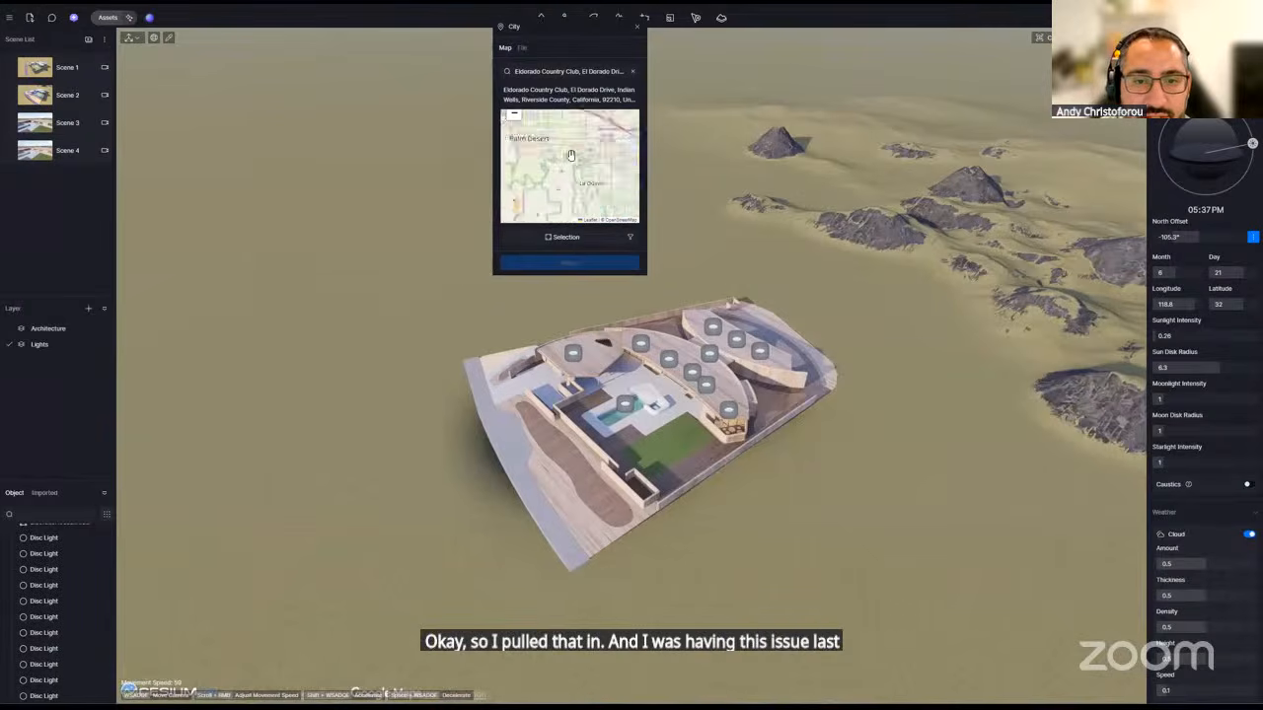
drag(591, 189, 584, 194)
scroll(562, 186, down, 4)
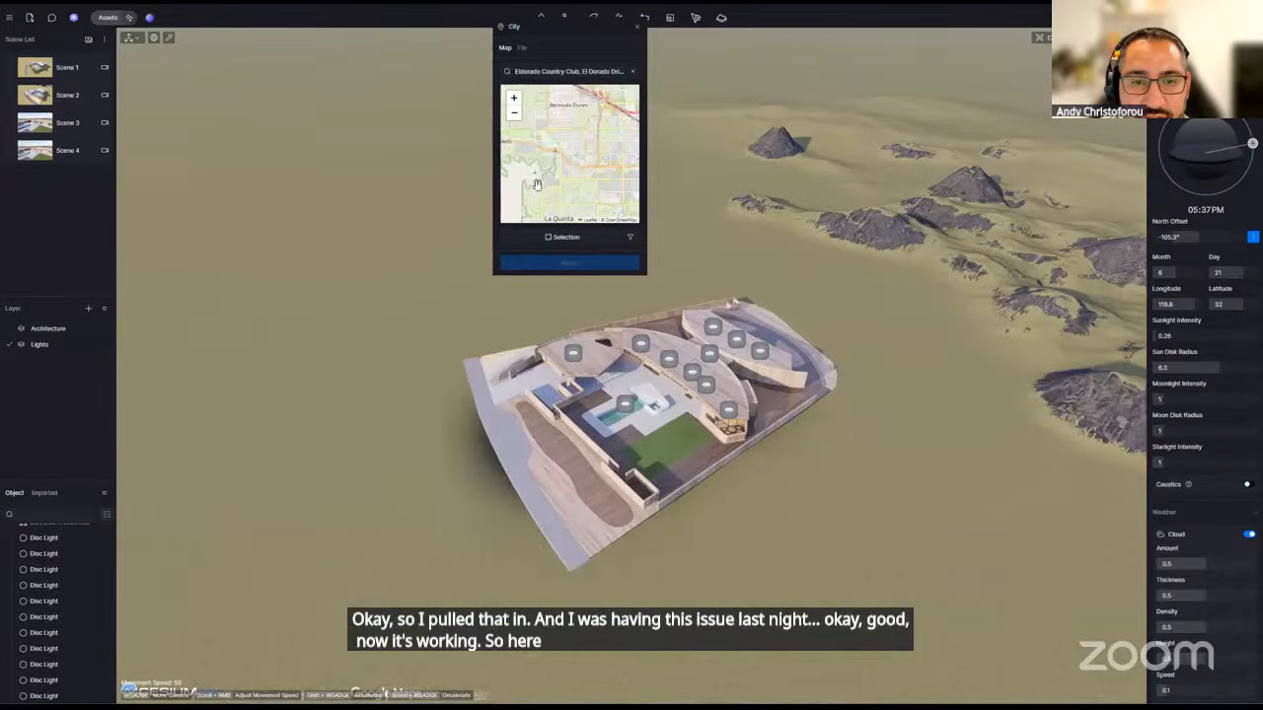
scroll(572, 181, up, 3)
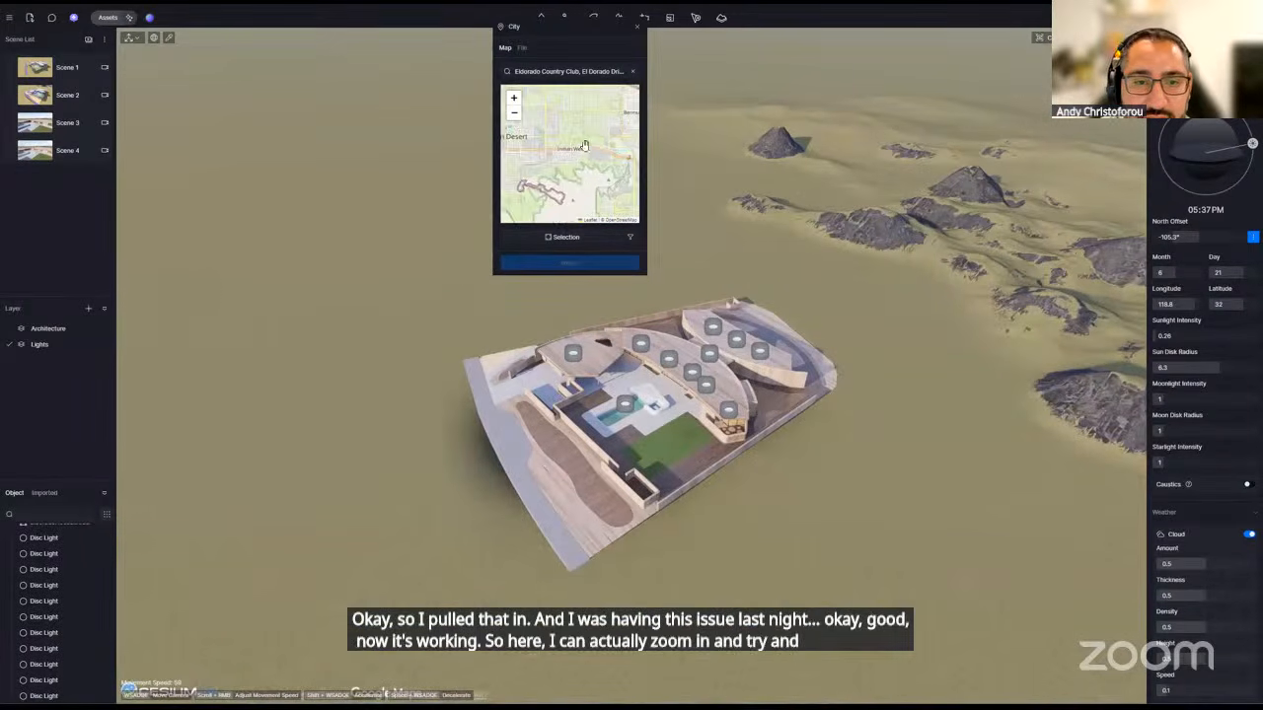
scroll(580, 172, down, 3)
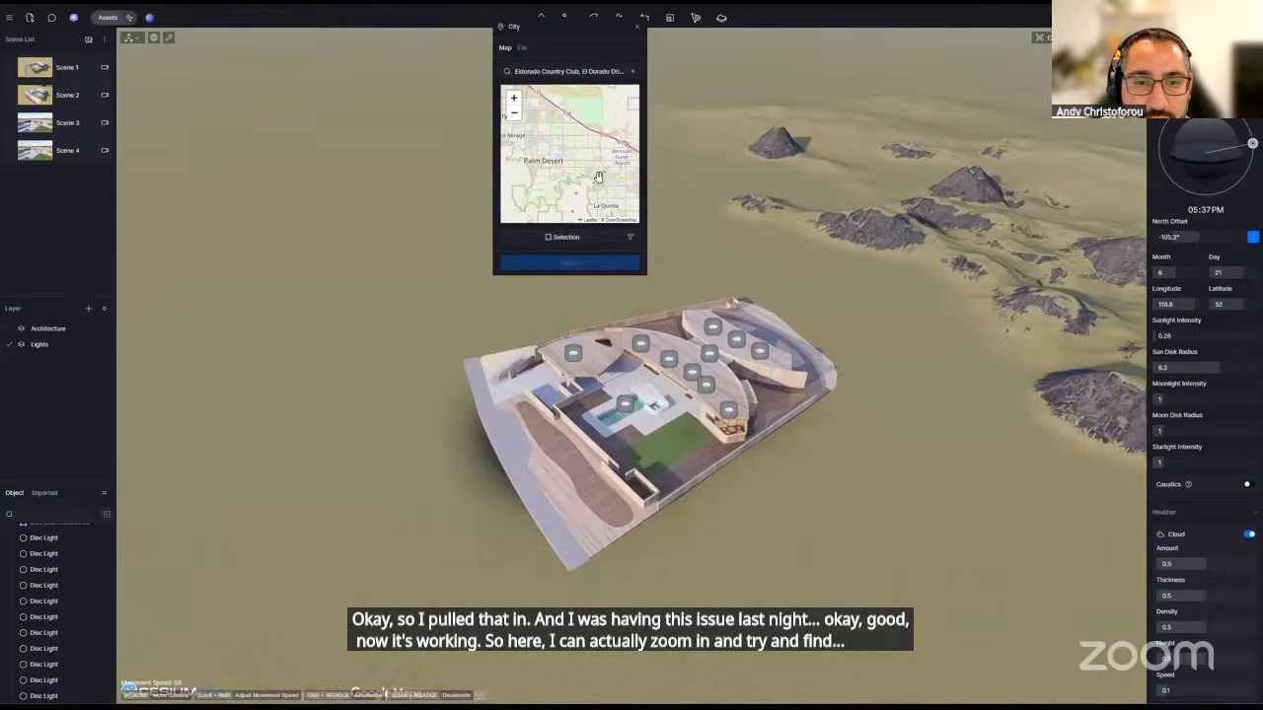
scroll(560, 137, up, 1)
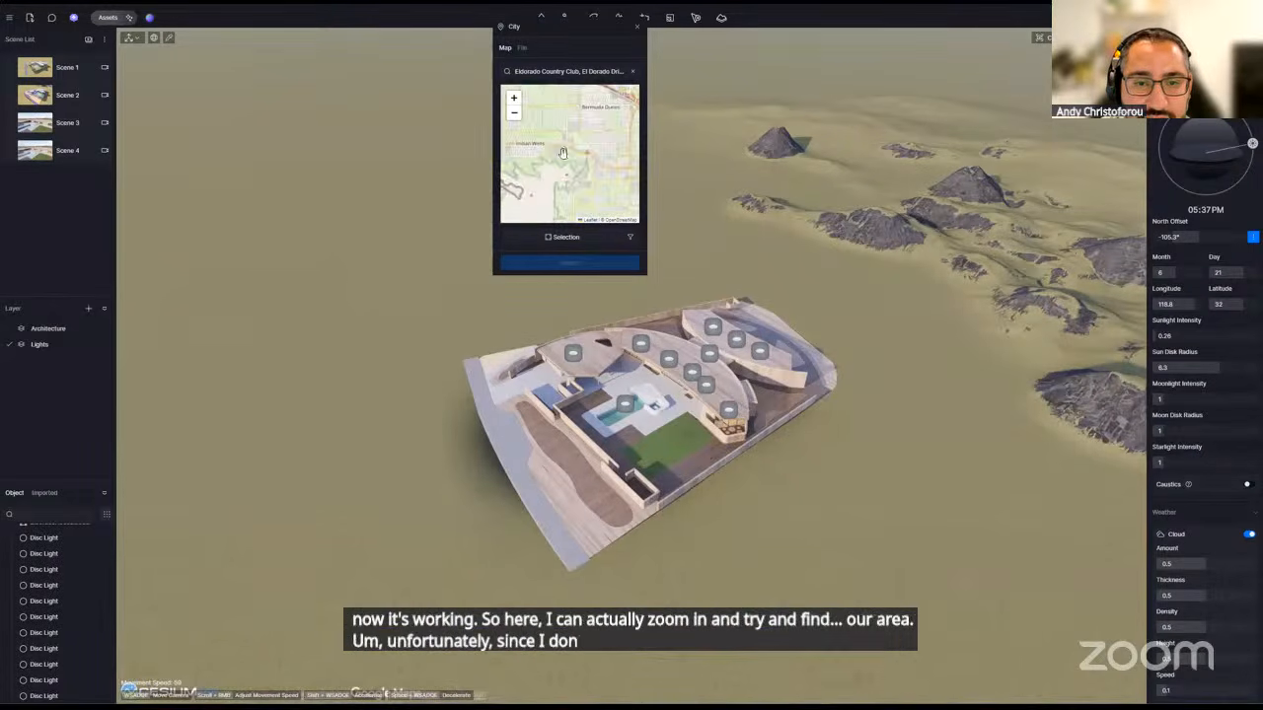
scroll(572, 168, down, 1)
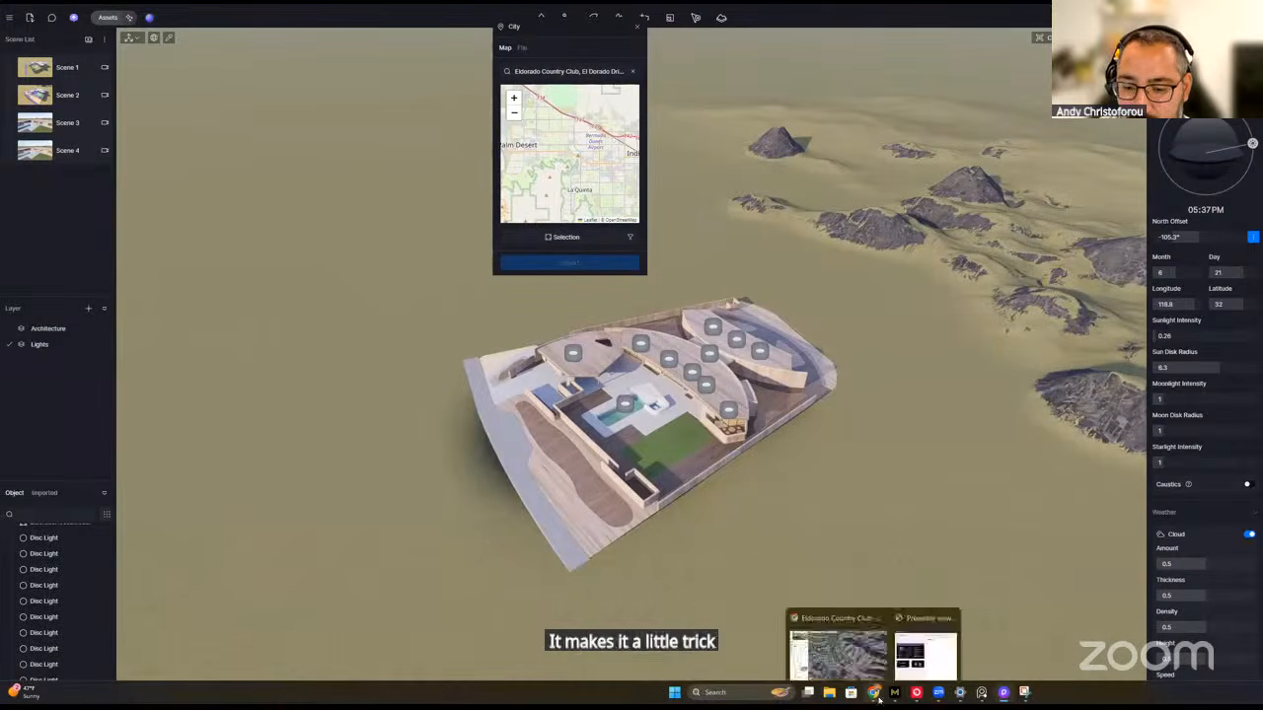
- Pin the house in Google Maps, copy its street address, and paste it into the City map search in D5 Render
click(932, 646)
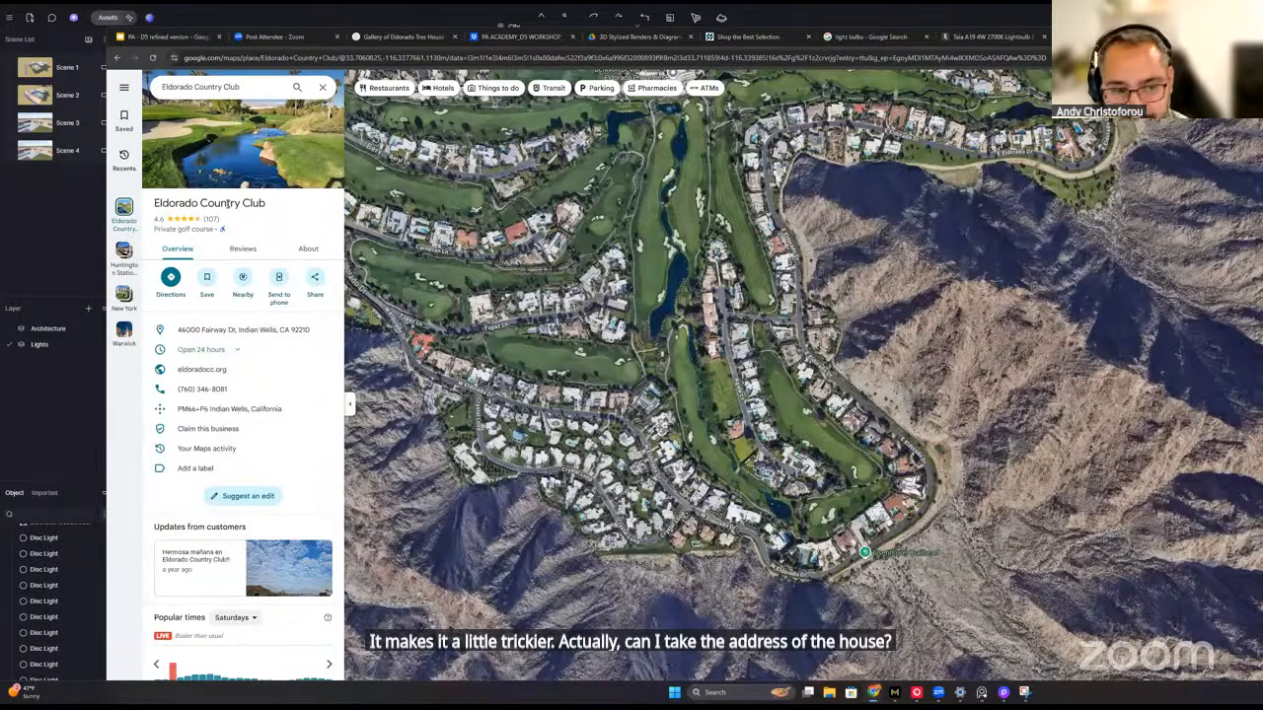
scroll(716, 476, up, 3)
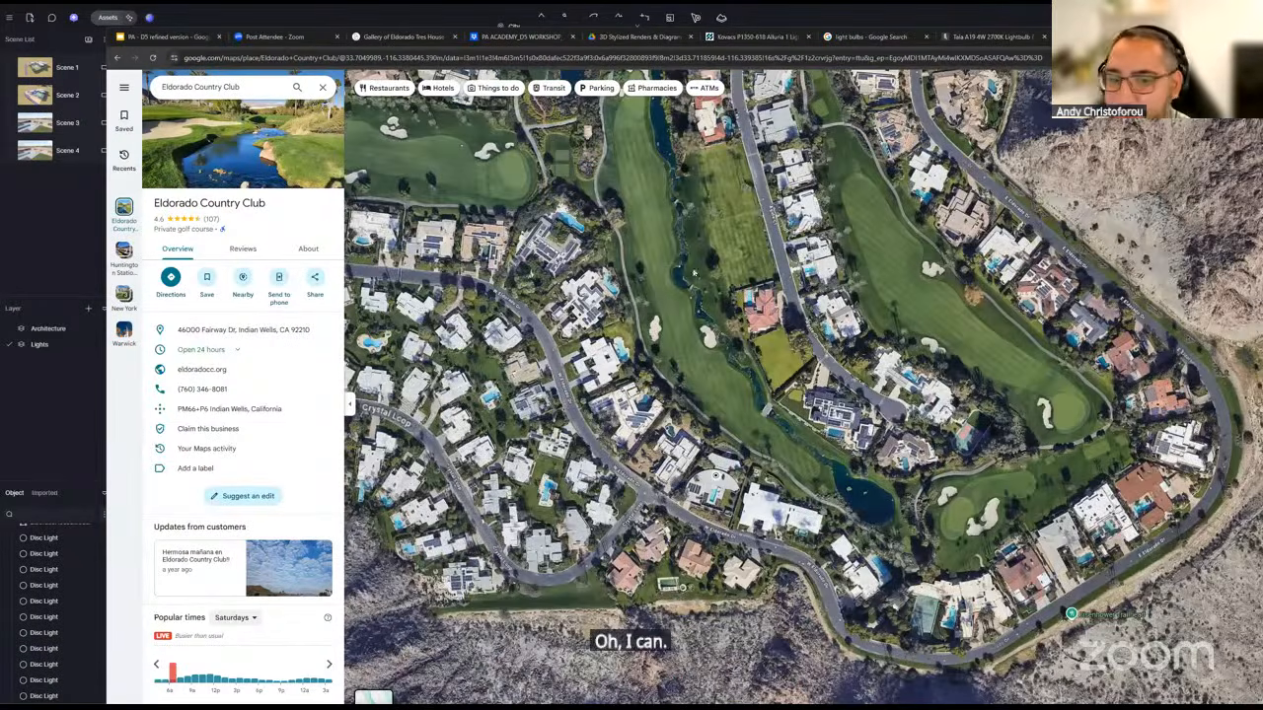
click(713, 477)
key(ctrl+c)
key(alt+Tab)
triple_click(564, 71)
key(ctrl+v)
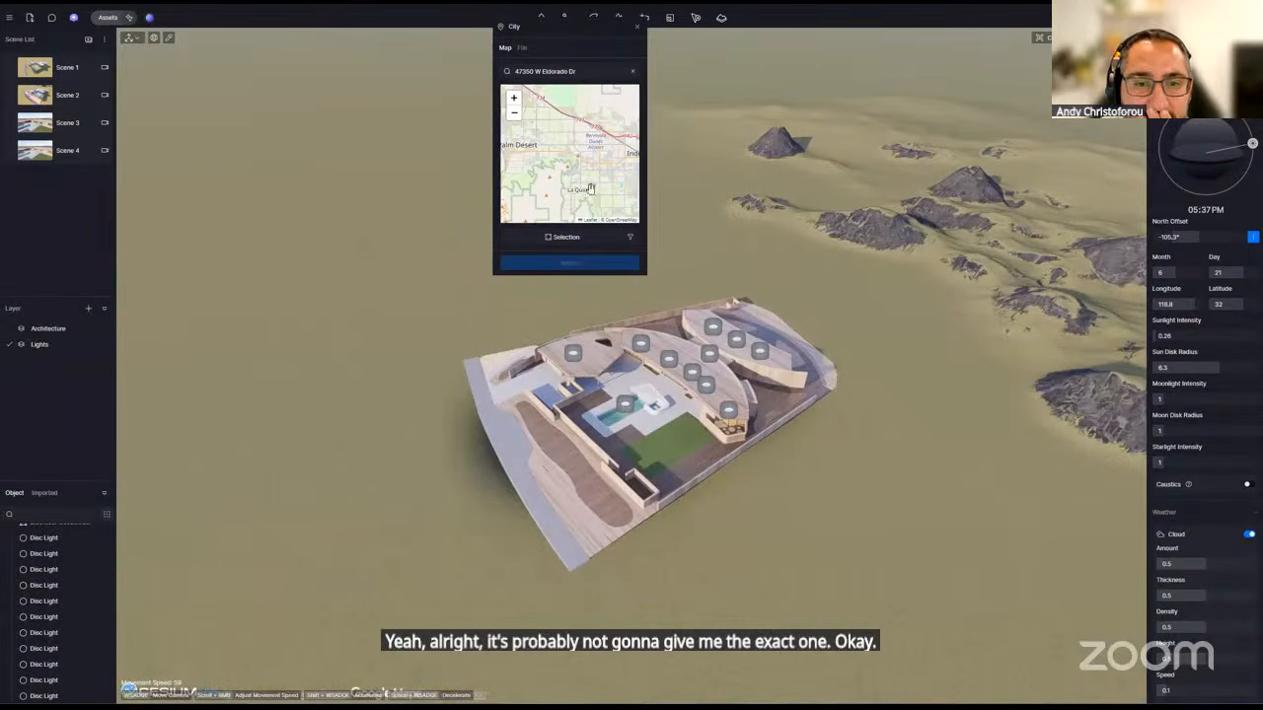
- Switch back to Google Maps, change from satellite to the standard map, and examine the pin's position relative to nearby towns and the lake
mouse_move(872, 692)
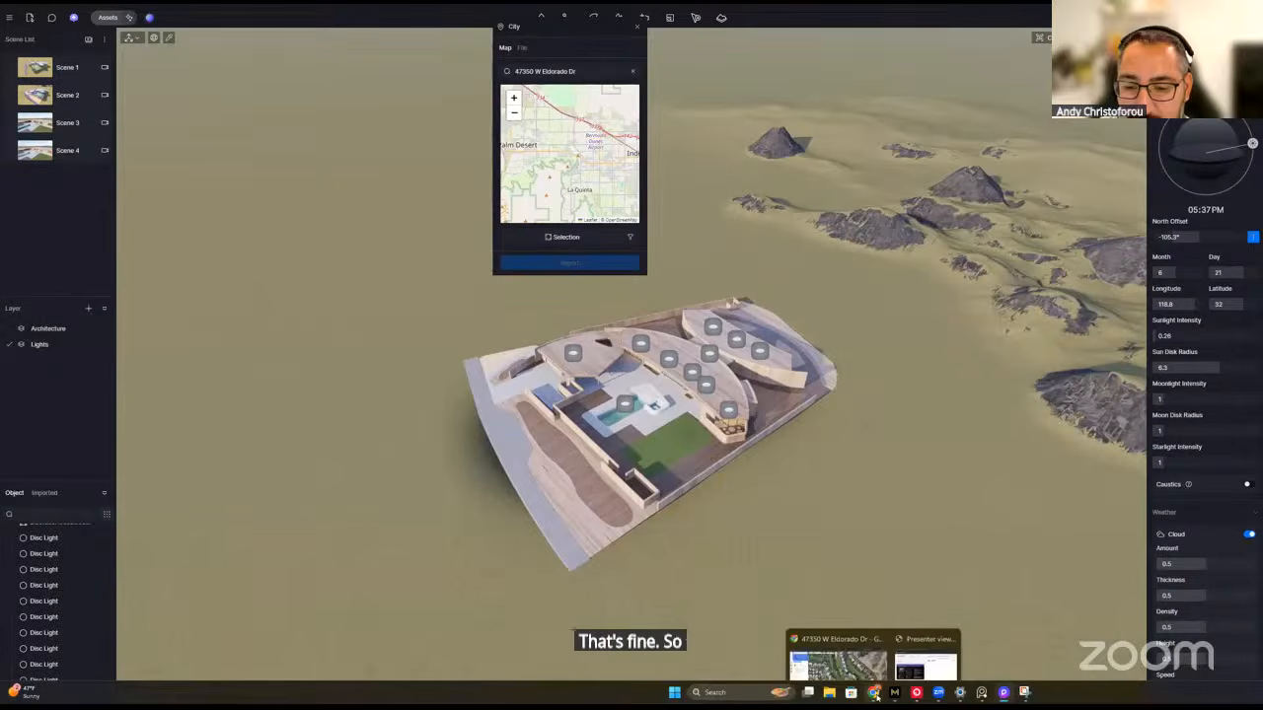
click(869, 657)
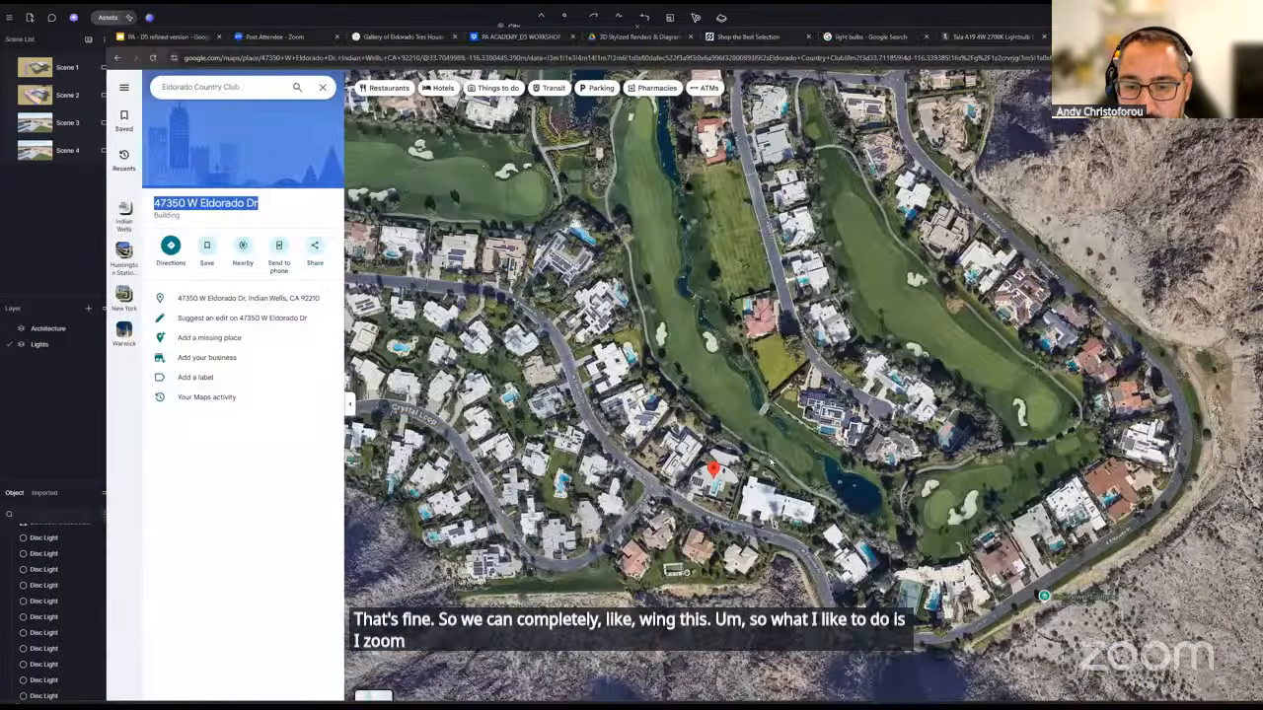
scroll(734, 397, down, 6)
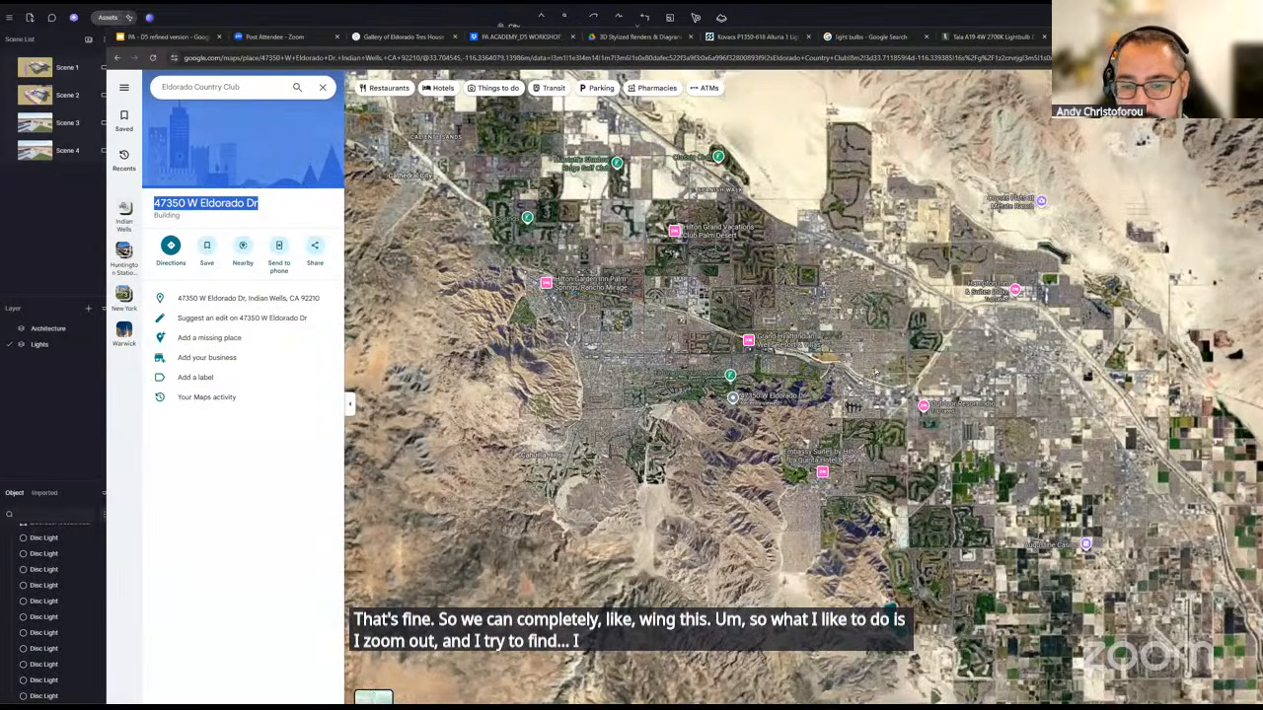
scroll(875, 372, down, 3)
click(373, 697)
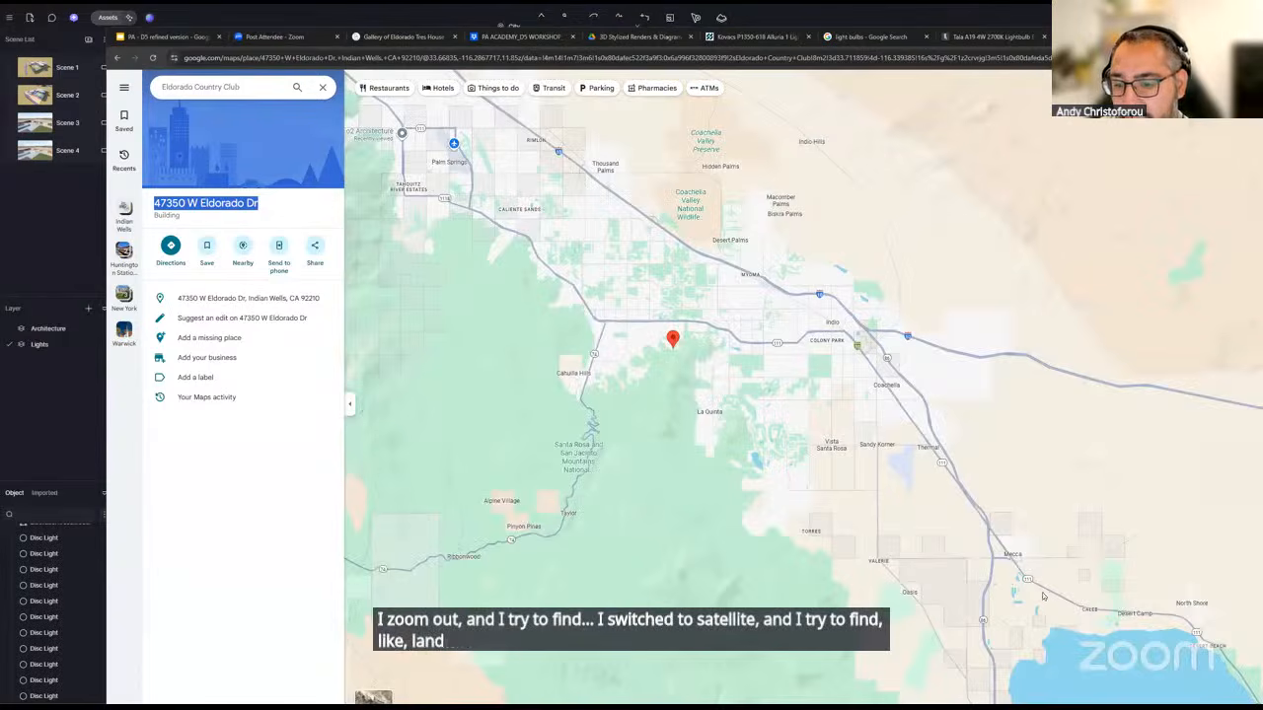
drag(920, 416, 819, 287)
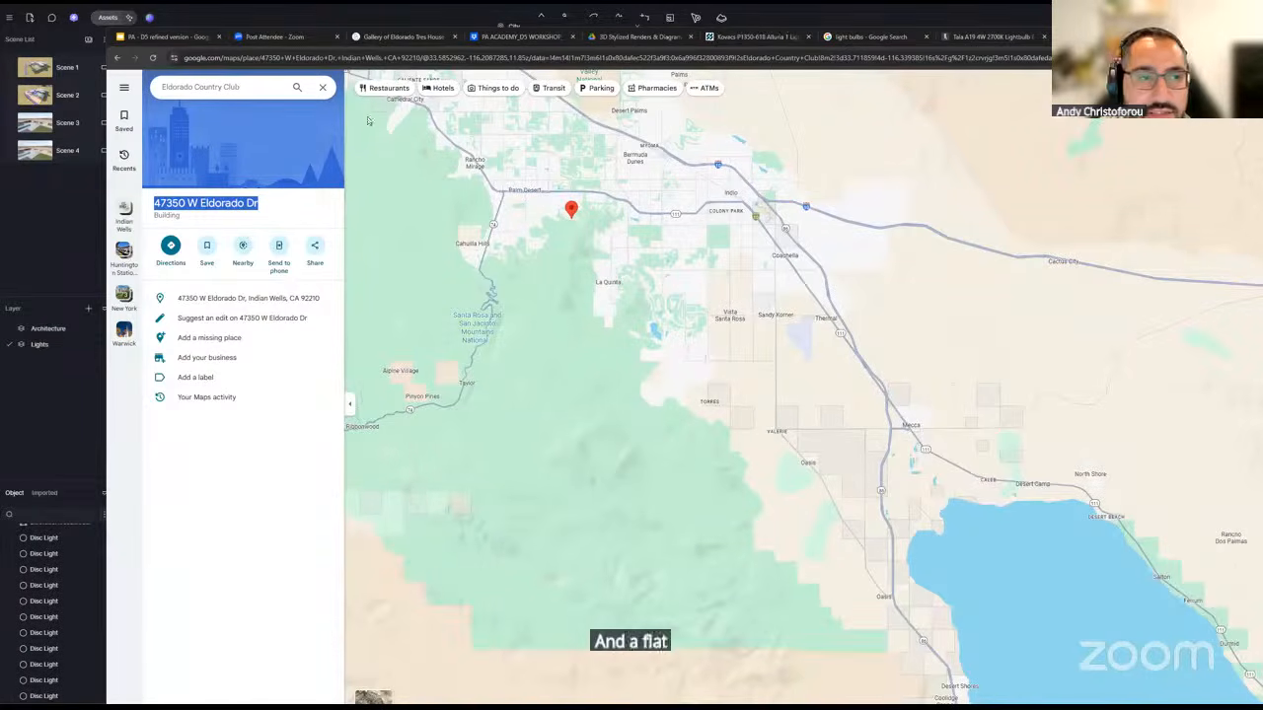
- Return to D5 Render and place a City import selection of about 2710 m by 2445 m over the Indian Wells area
click(824, 19)
scroll(580, 190, down, 2)
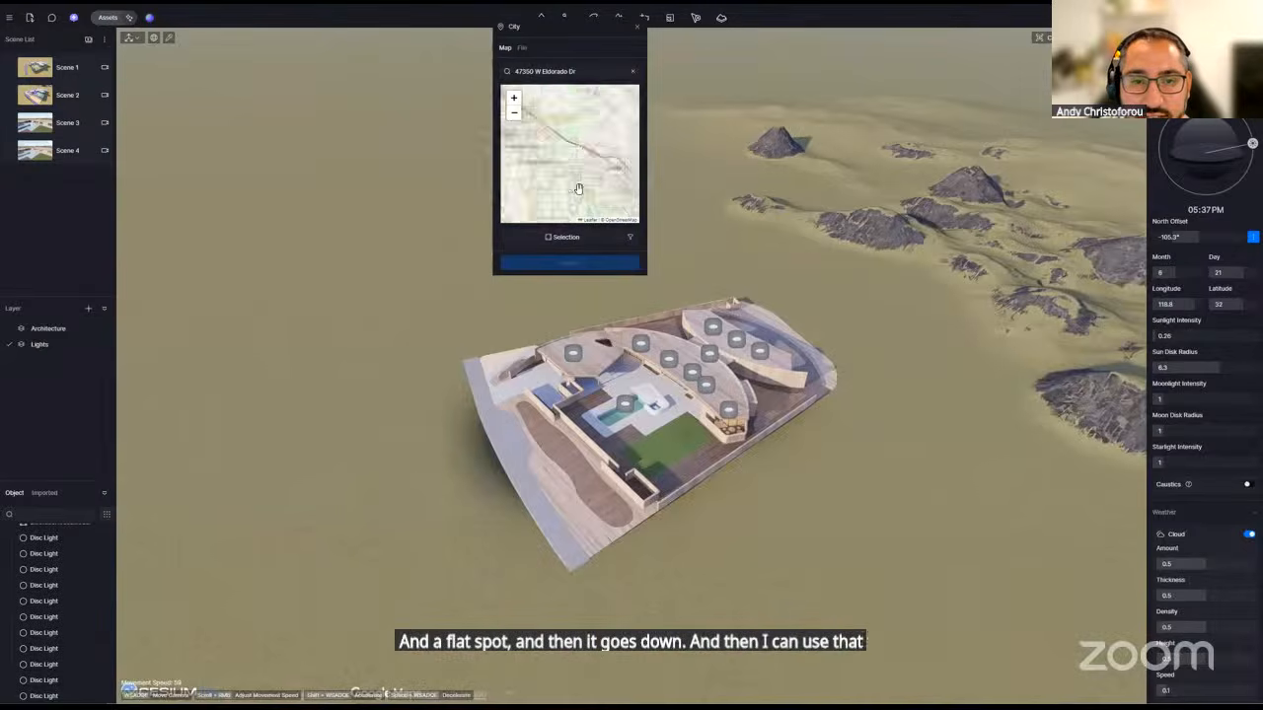
drag(602, 196, 575, 167)
scroll(582, 181, down, 1)
scroll(555, 161, up, 1)
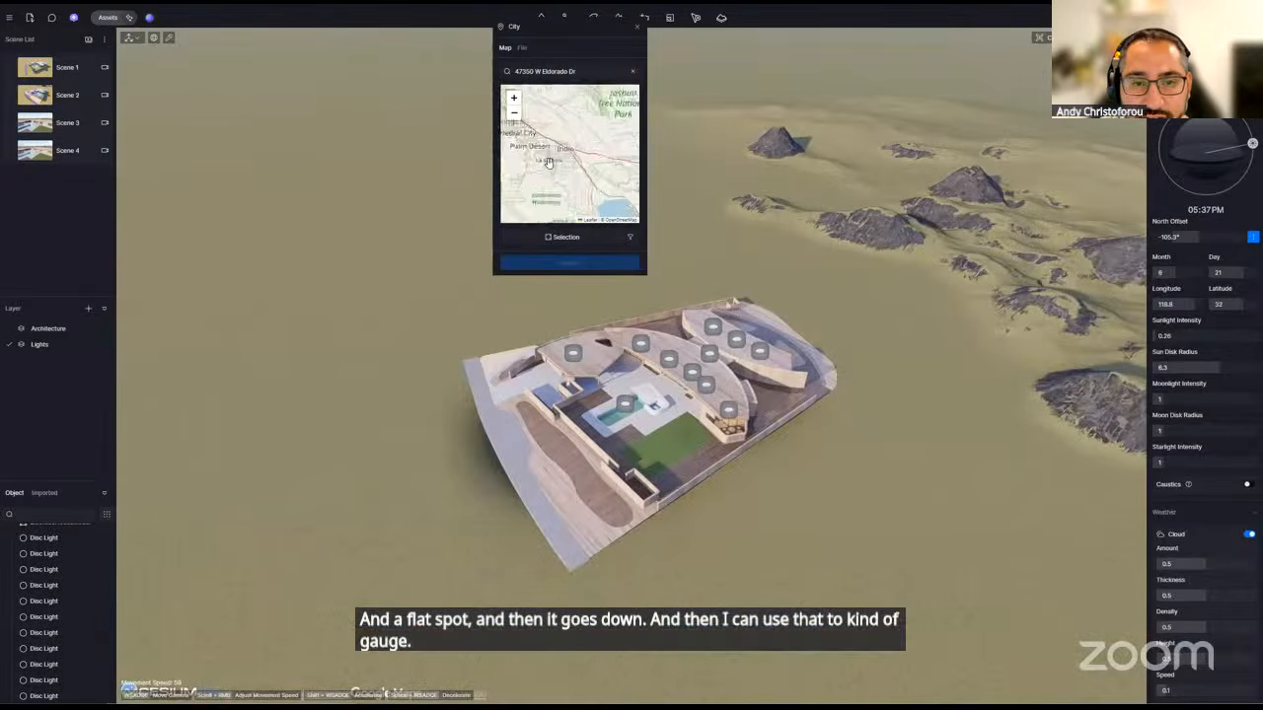
scroll(536, 145, down, 1)
scroll(525, 147, up, 2)
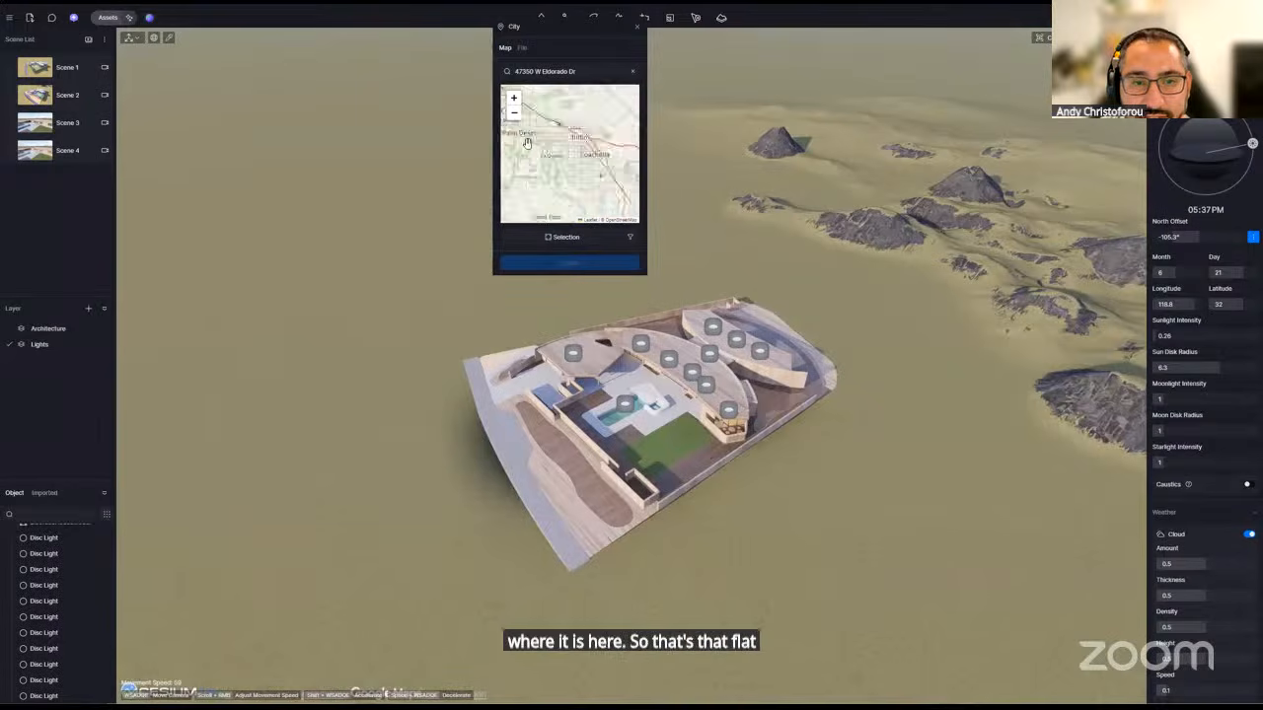
scroll(560, 163, down, 1)
drag(545, 130, 565, 176)
scroll(562, 143, up, 1)
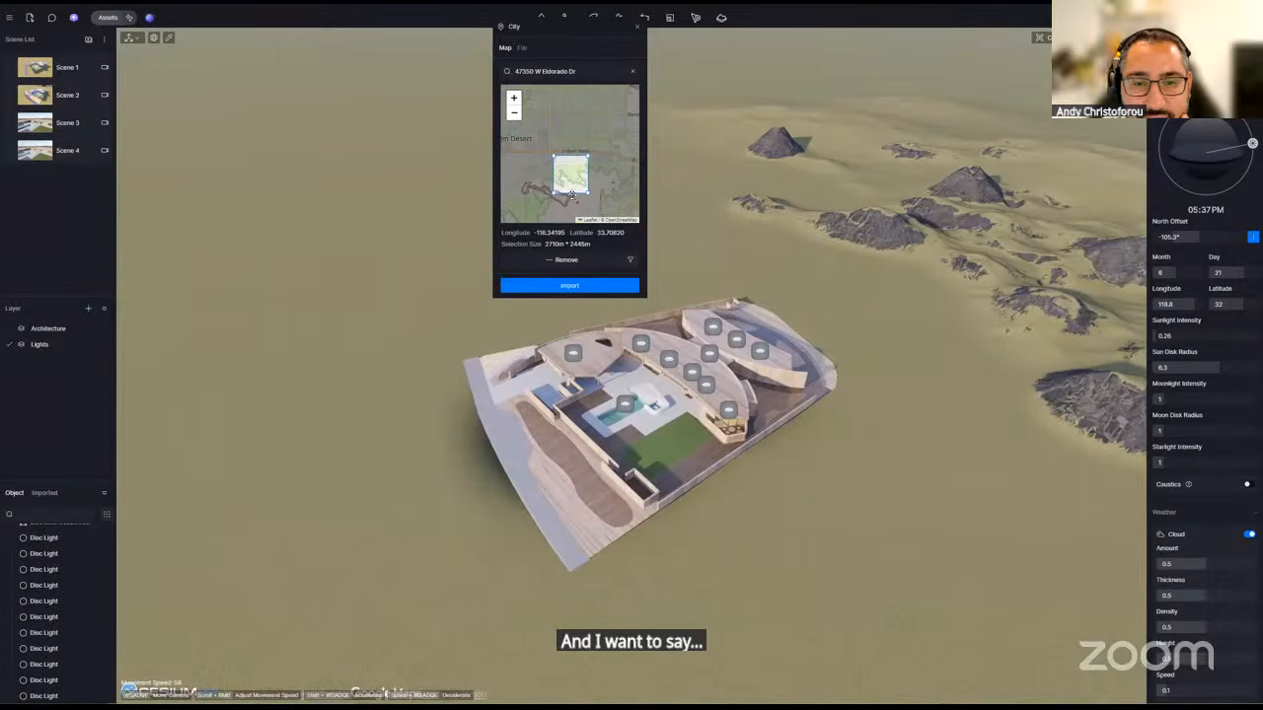
- Switch to Google Maps, examine the pinned house's surroundings close up, and compare them with the area selected on the City map
mouse_move(838, 700)
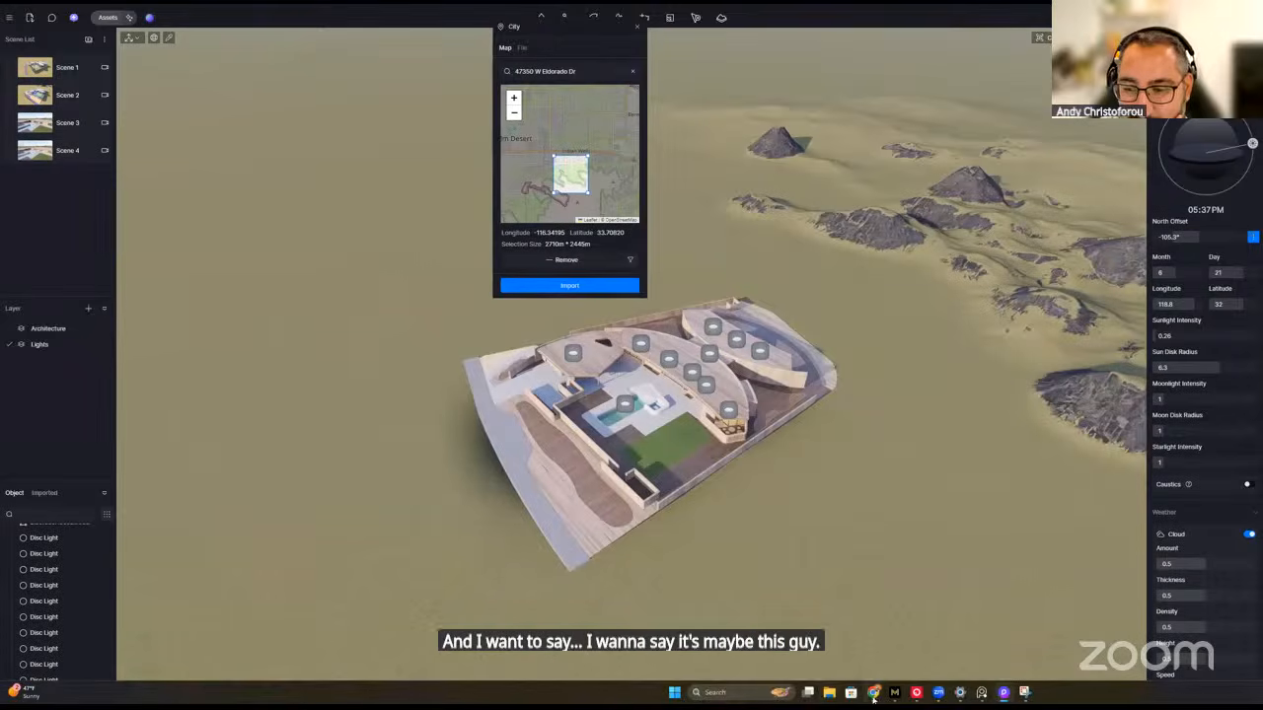
click(859, 632)
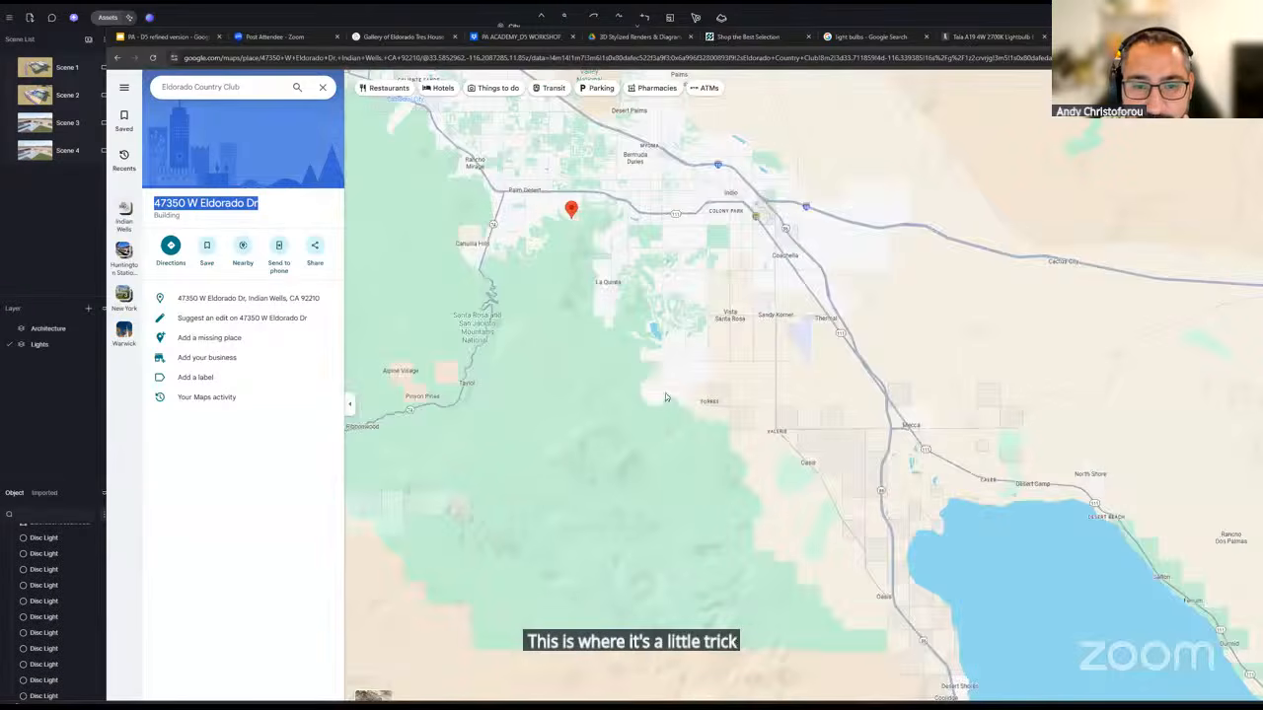
scroll(559, 244, up, 7)
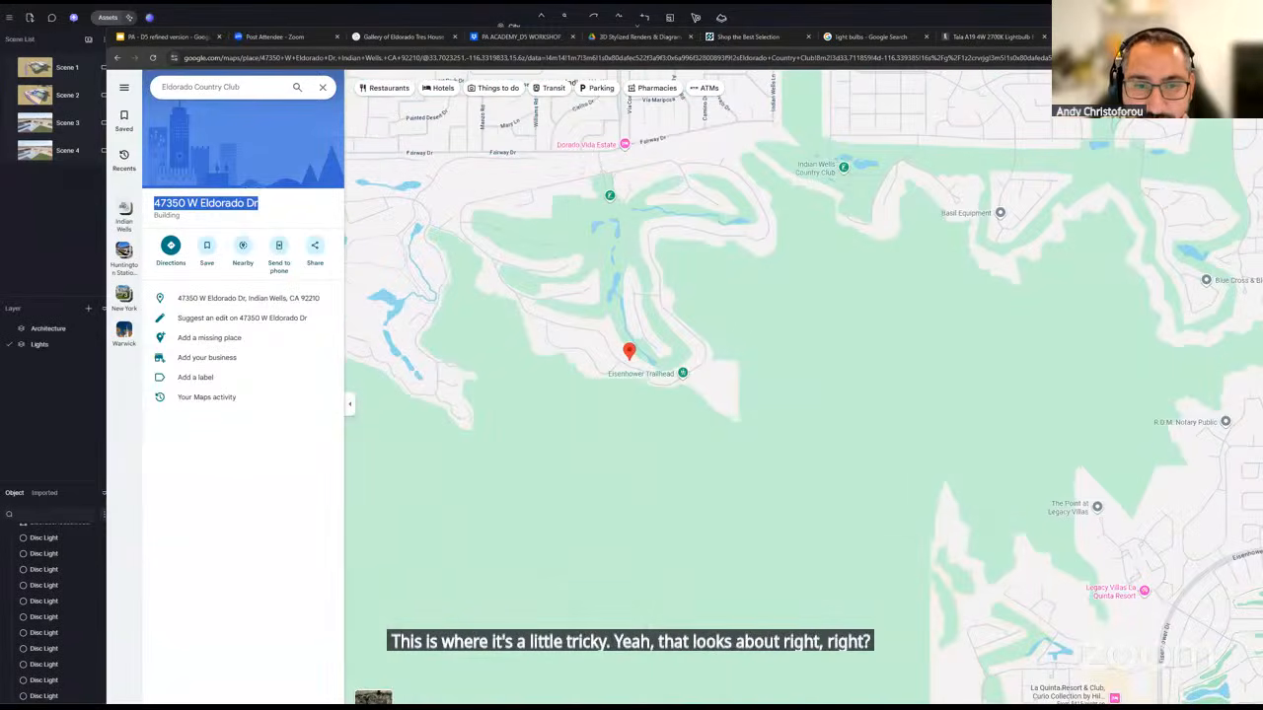
drag(616, 30, 575, 249)
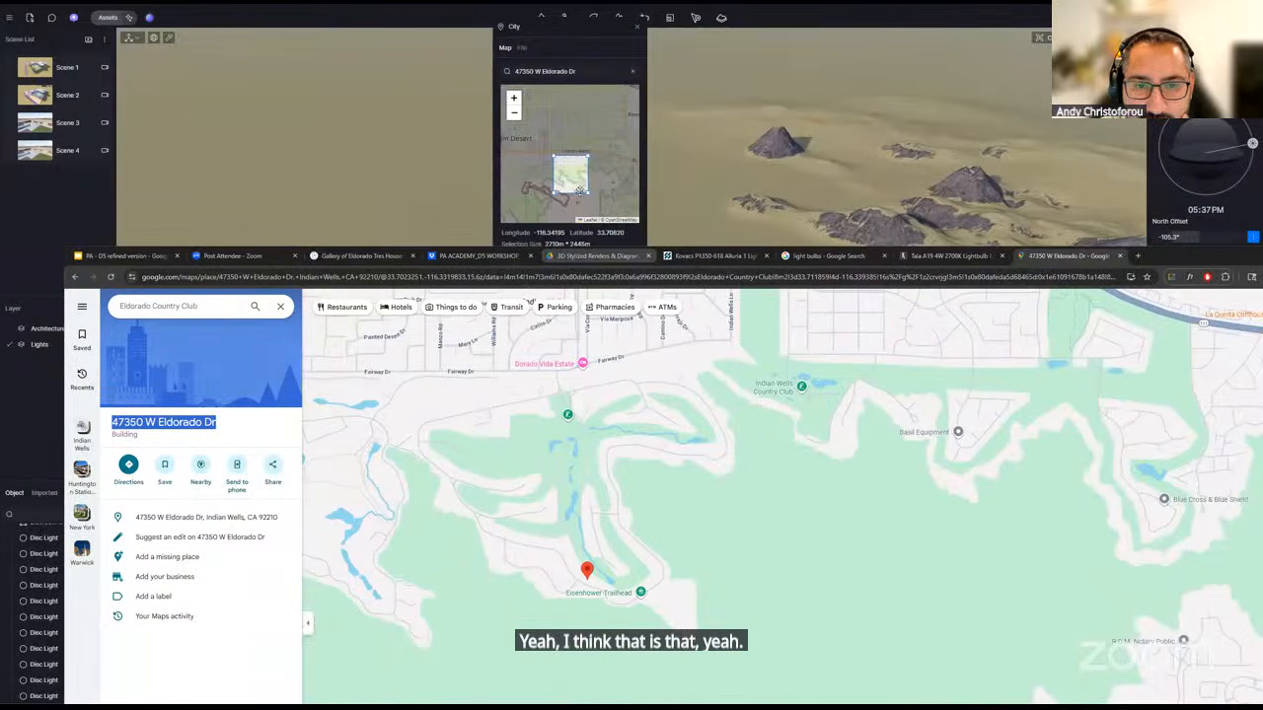
- Return to D5 Render, shift the 2710 m by 2445 m City selection slightly over Indian Wells, and import it
click(573, 182)
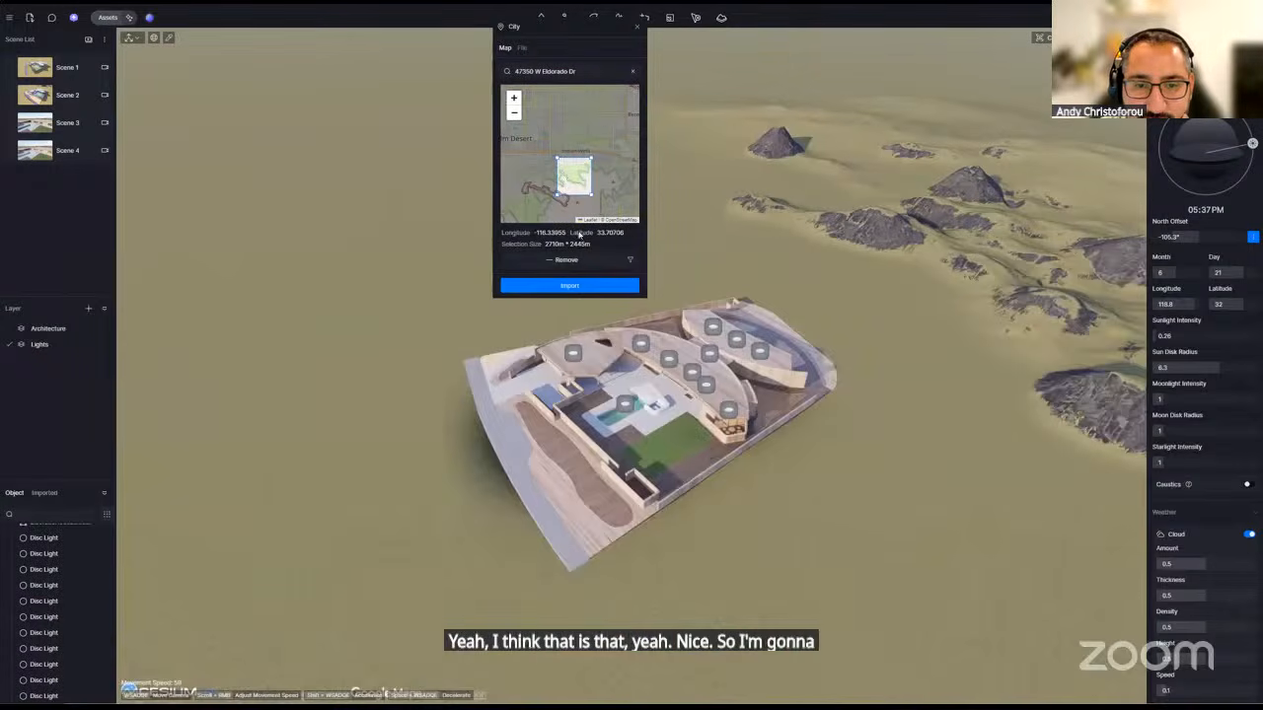
click(569, 286)
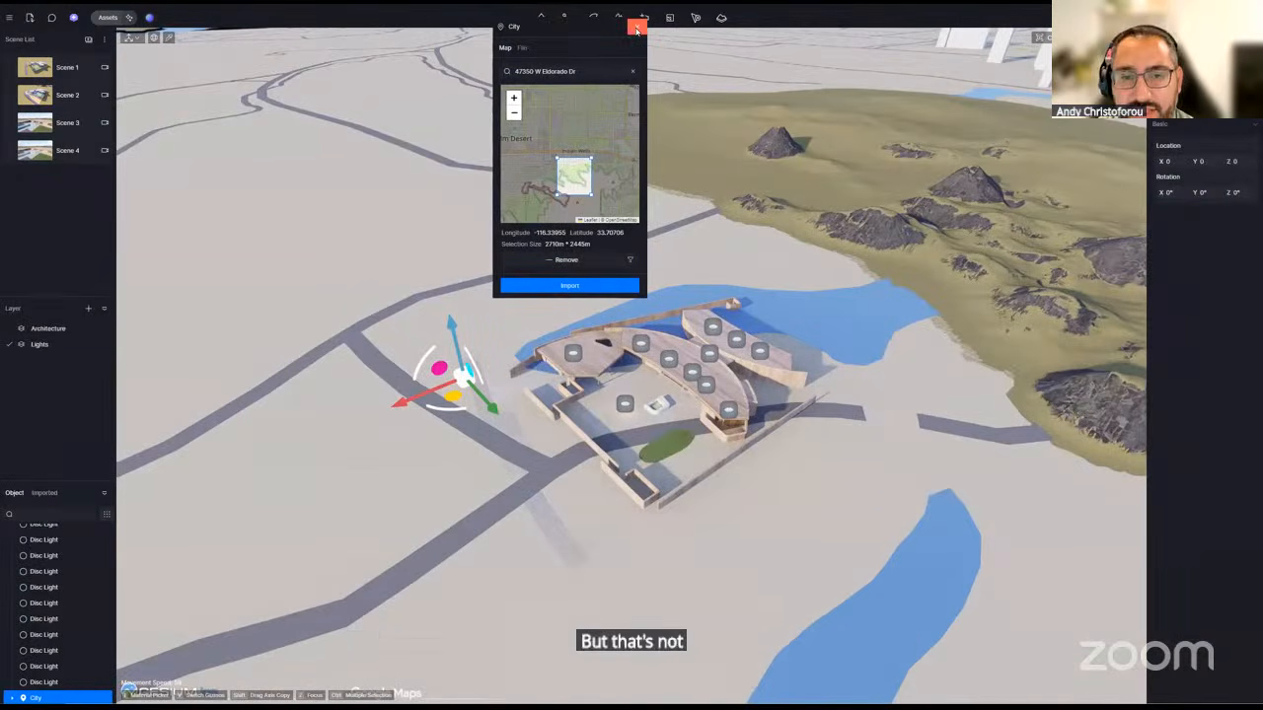
click(637, 30)
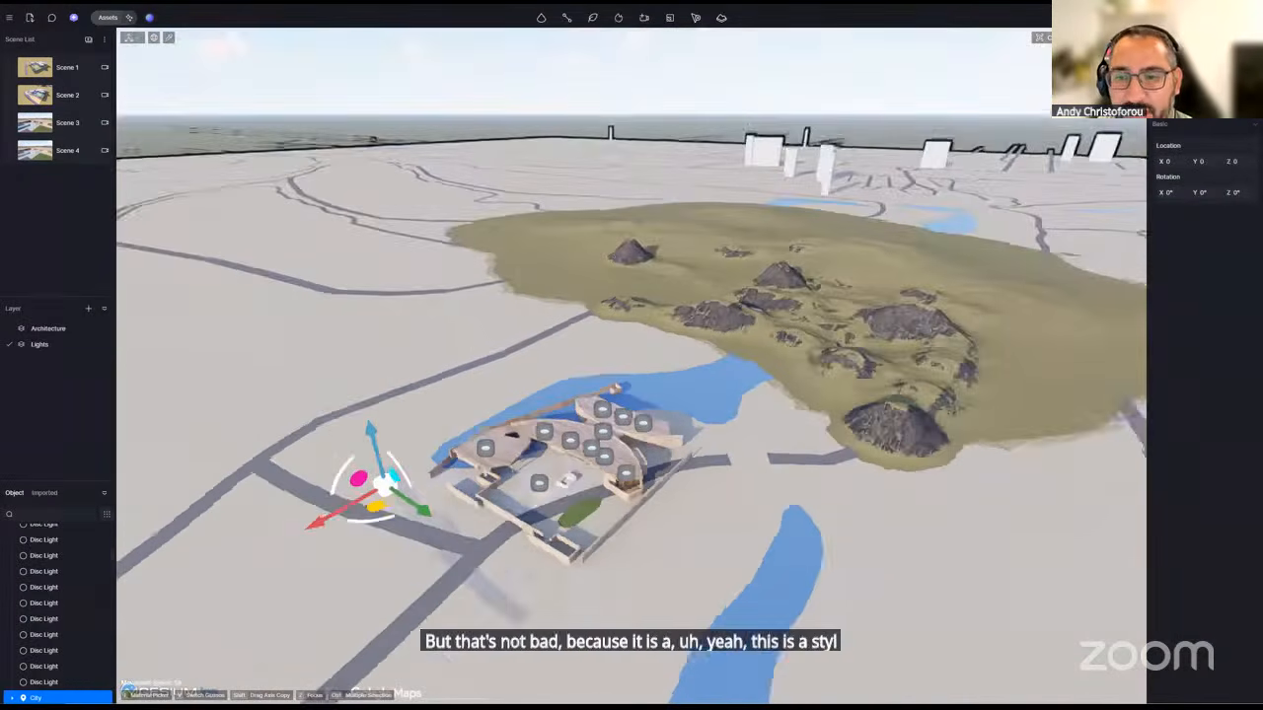
- Inspect the imported Indian Wells city around the house and hills, and delete it from the project
right_drag(631, 365, 559, 259)
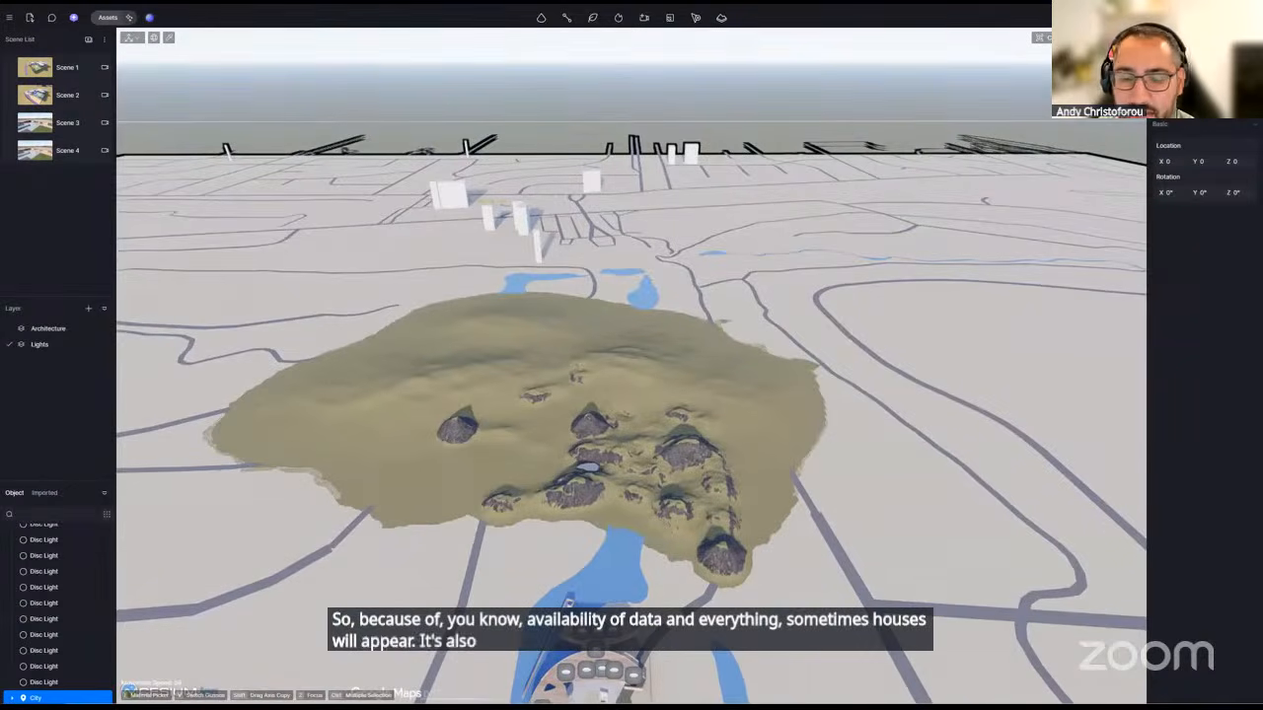
right_drag(640, 326, 582, 352)
key(q)
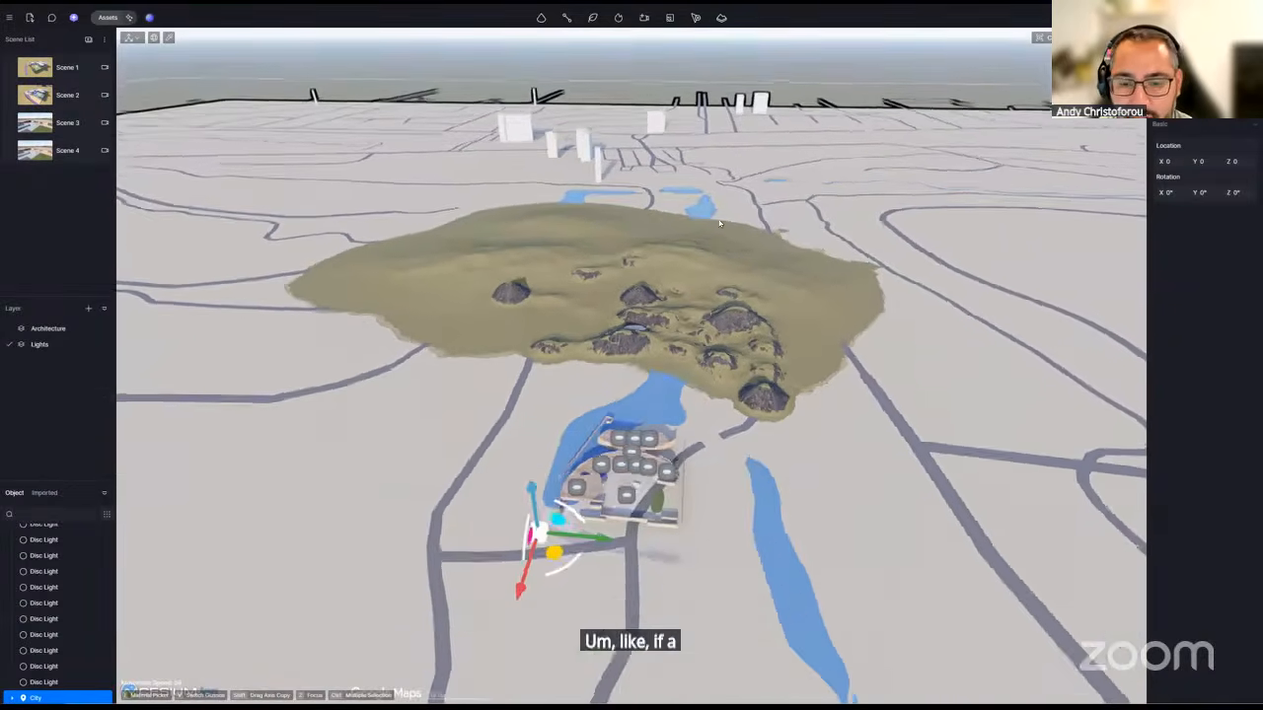
right_drag(631, 394, 552, 395)
mouse_move(824, 236)
right_down()
mouse_move(772, 228)
mouse_move(815, 245)
right_up()
key(Delete)
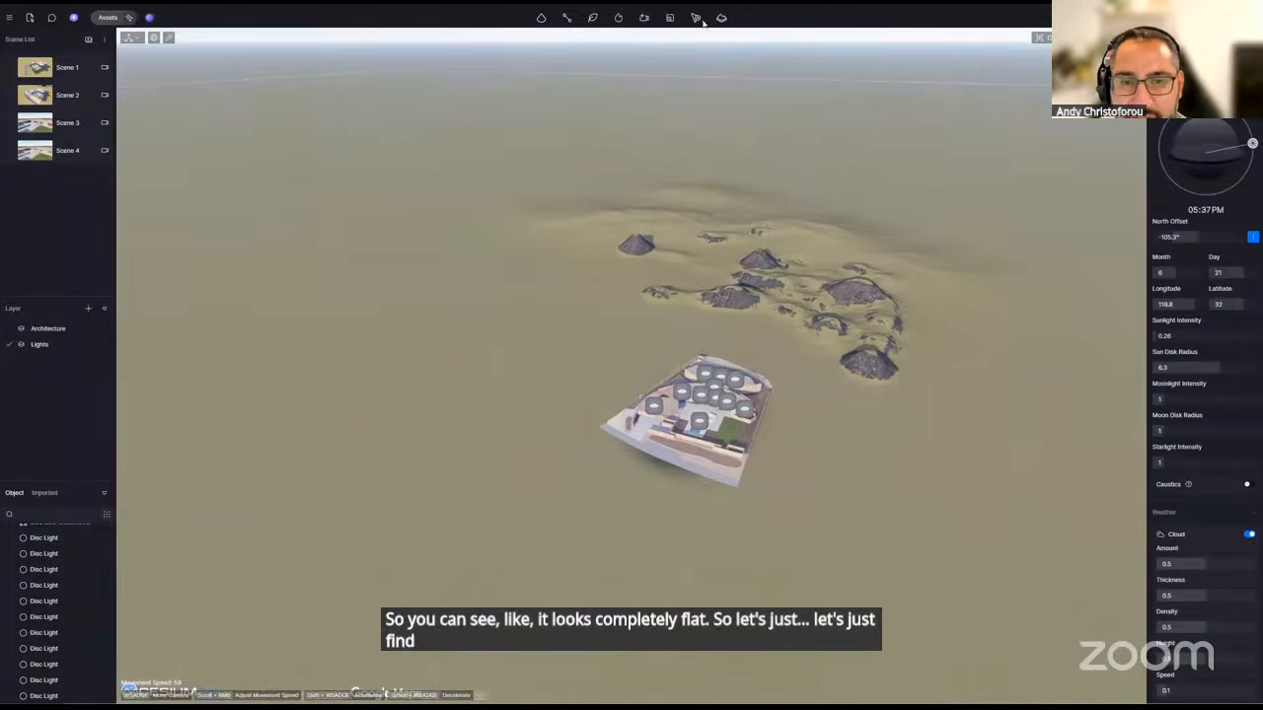
- Reopen the City map, search for "virginia", and go to Virginia, United States of America
click(721, 18)
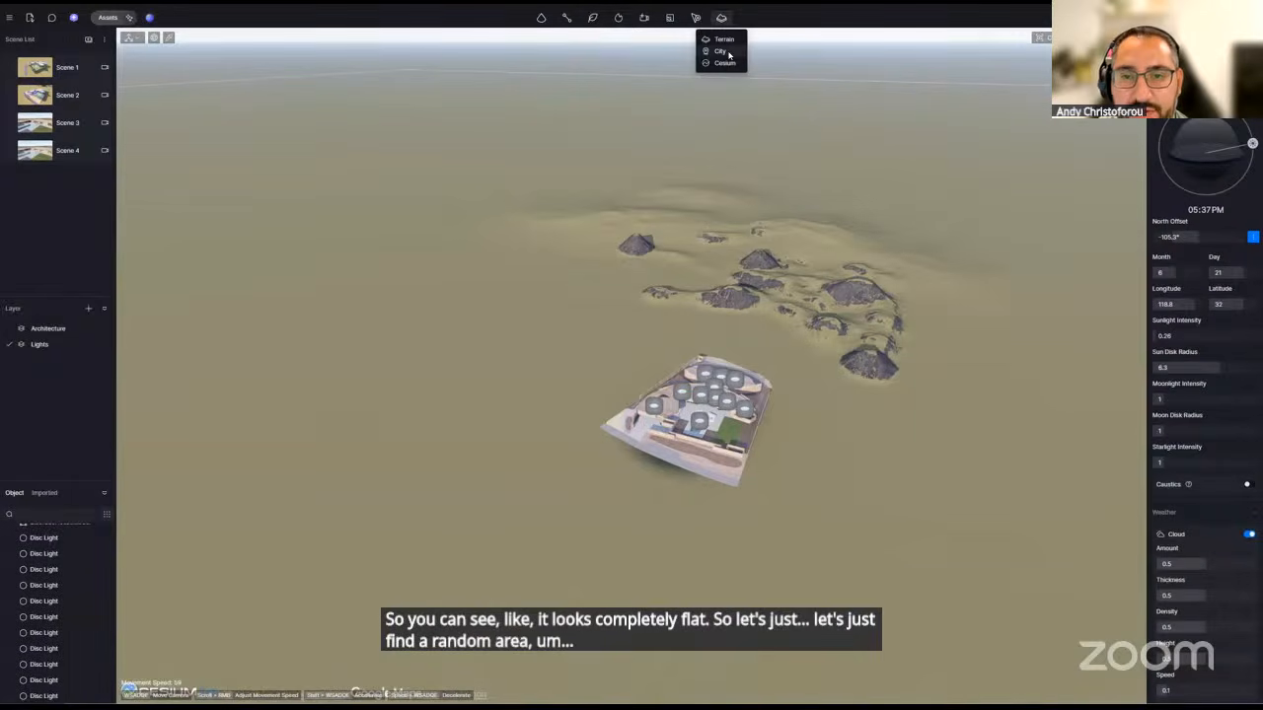
click(720, 50)
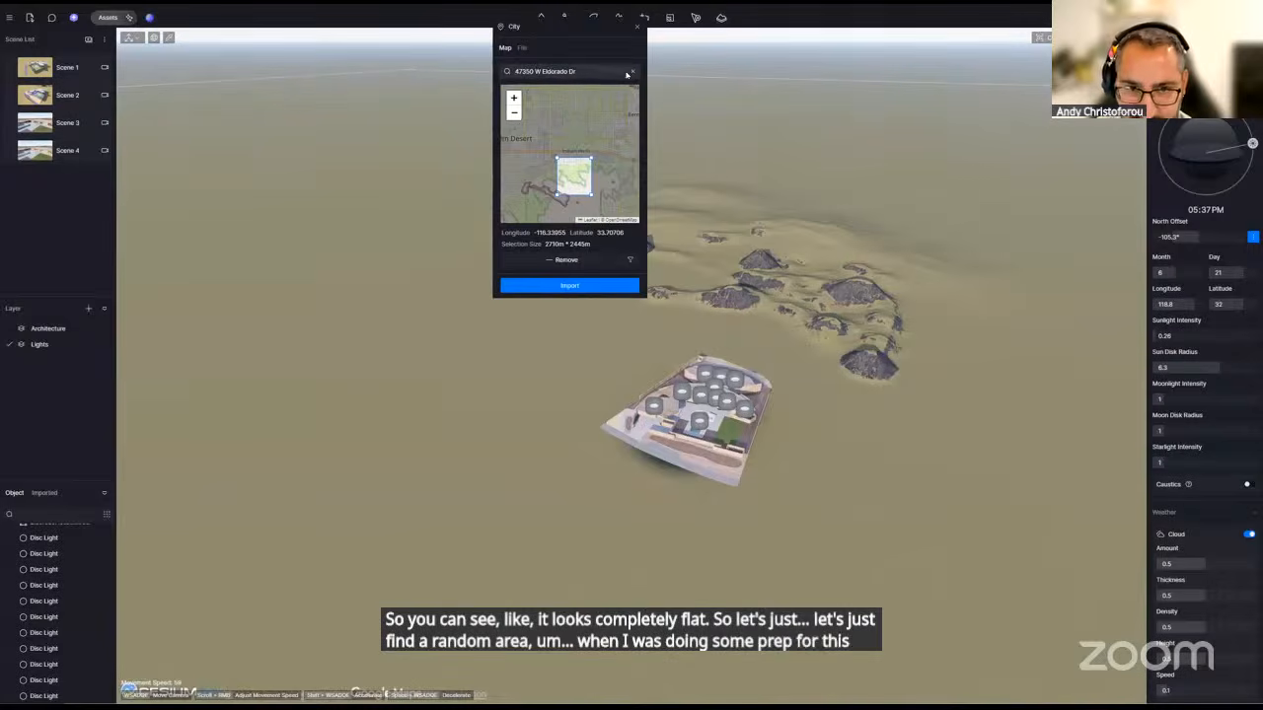
click(633, 72)
click(567, 72)
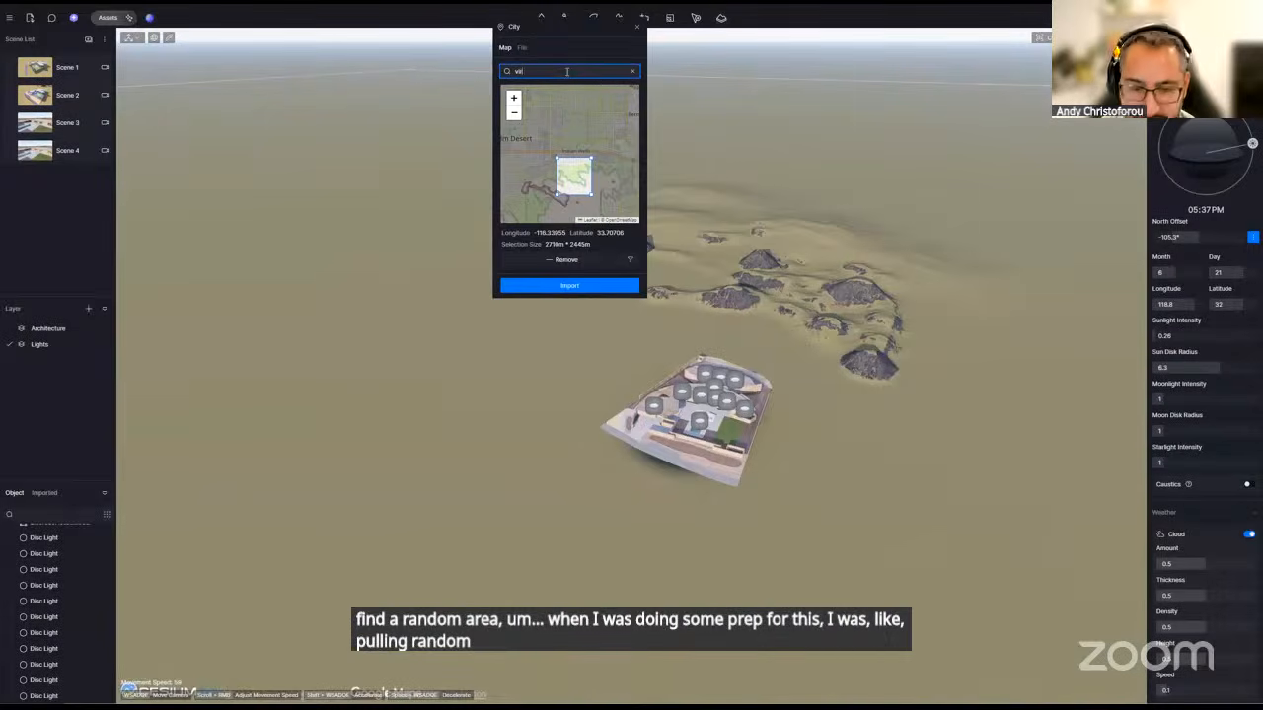
text(virginia)
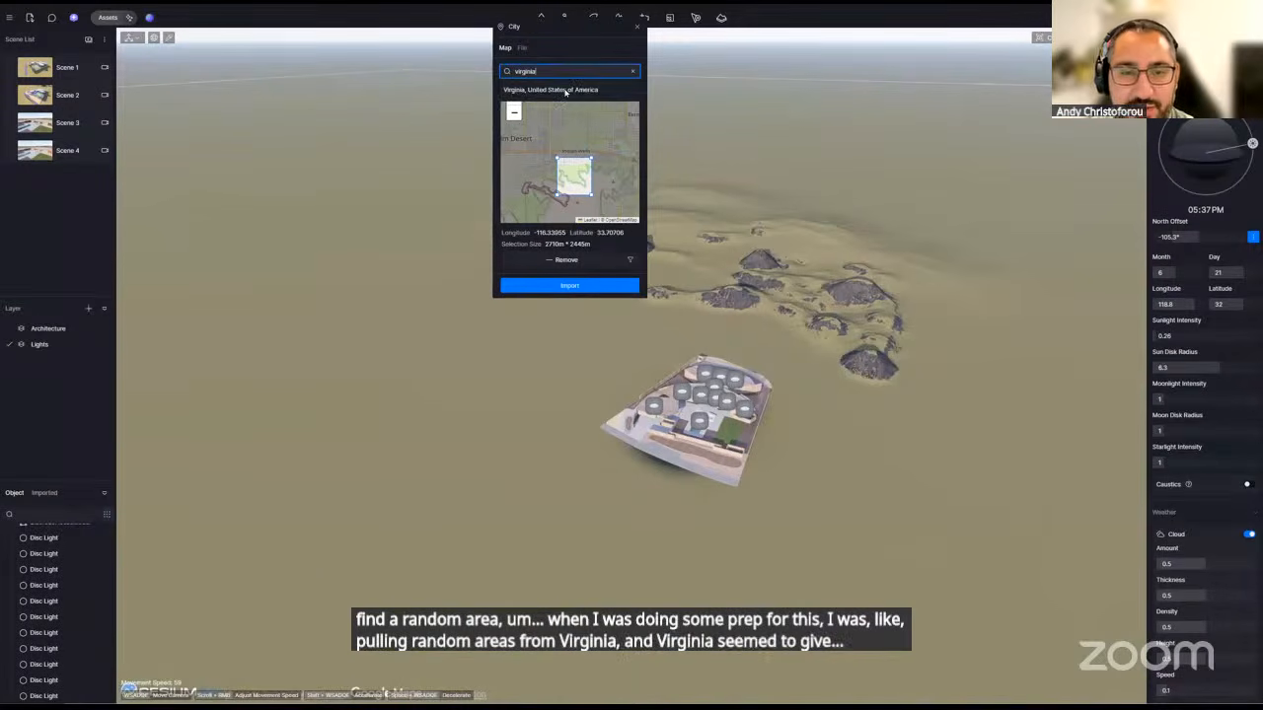
click(558, 90)
scroll(575, 165, up, 5)
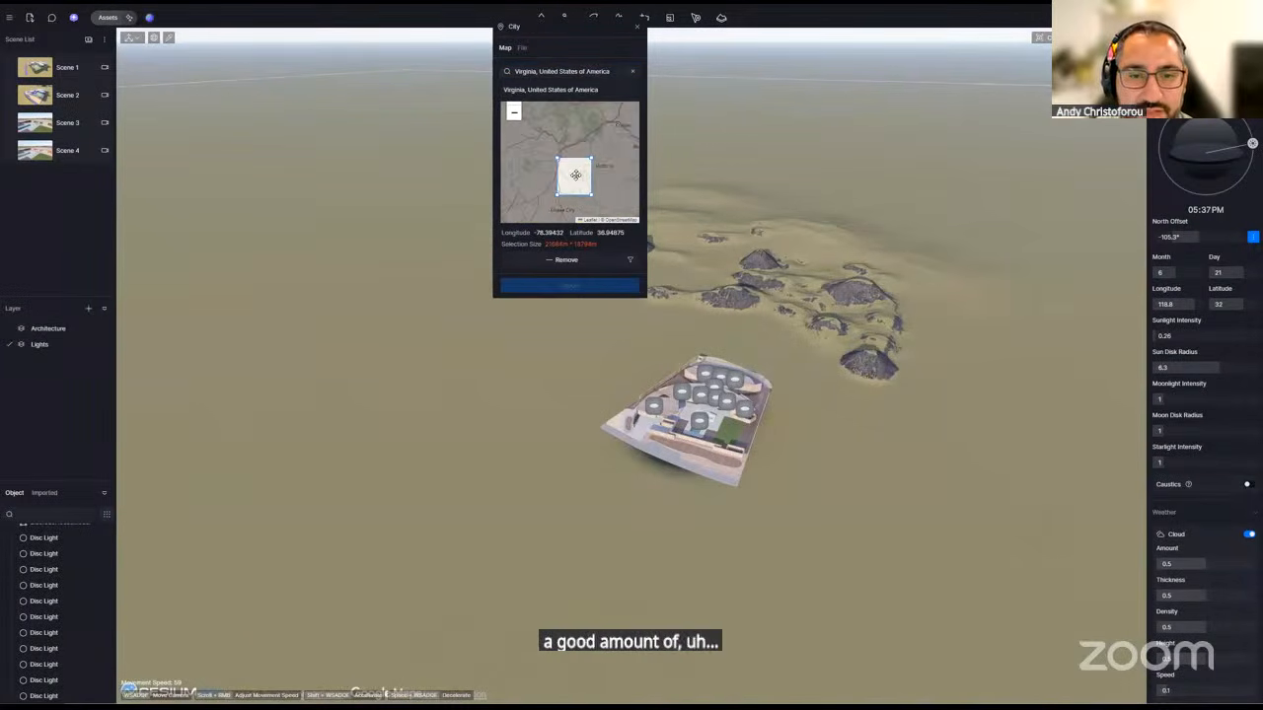
- Place a City selection of about 2710 m by 2347 m in Virginia and try to import it
mouse_move(576, 179)
mouse_down()
mouse_move(531, 144)
mouse_move(589, 192)
mouse_up()
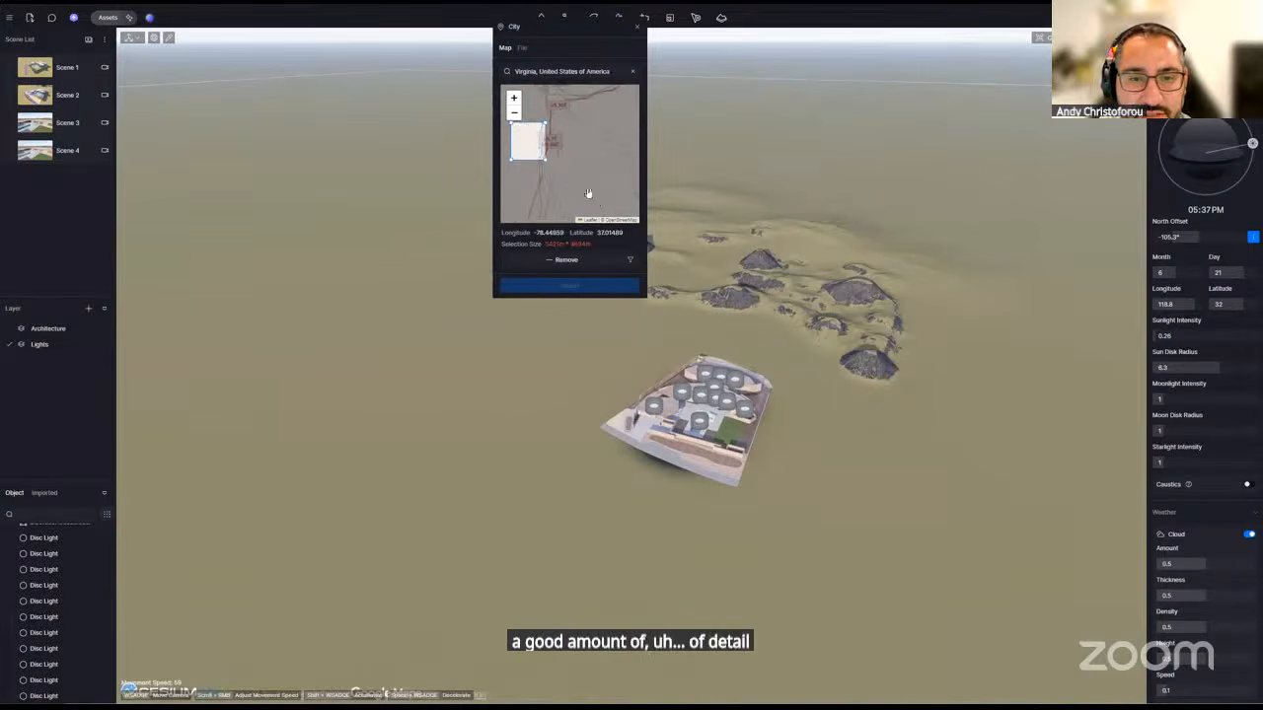
drag(528, 141, 548, 118)
scroll(595, 154, up, 1)
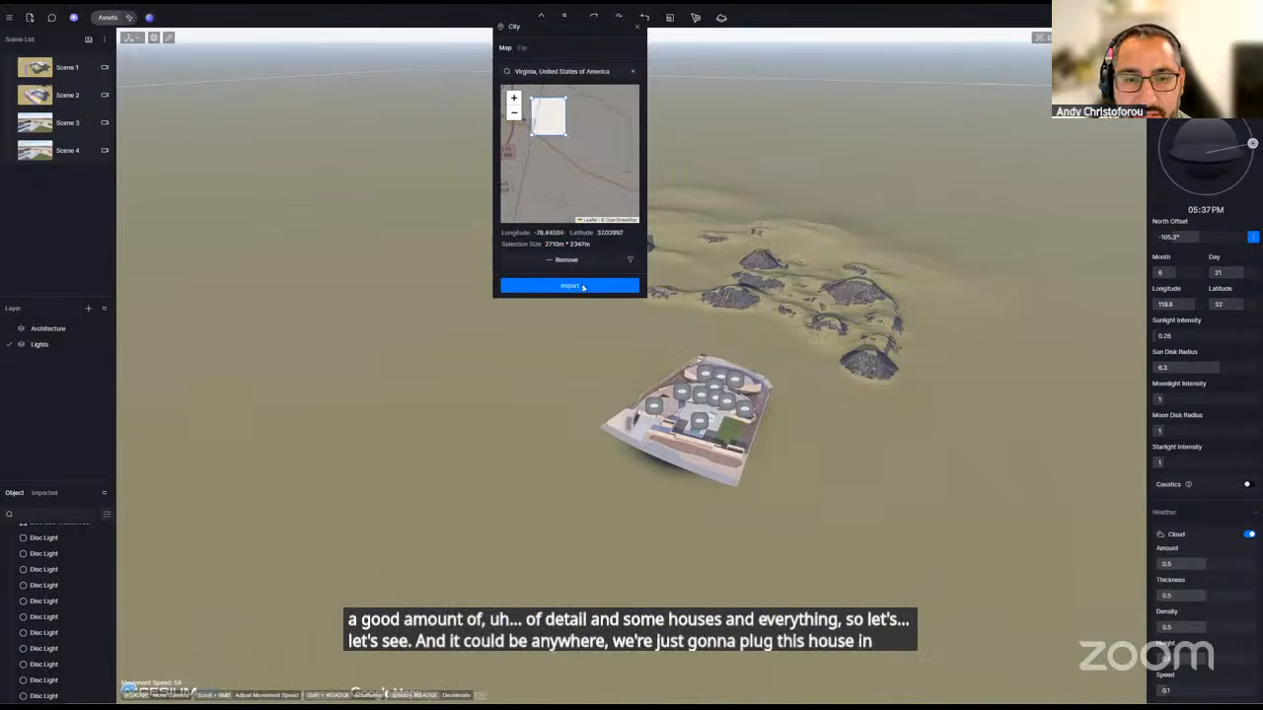
click(586, 288)
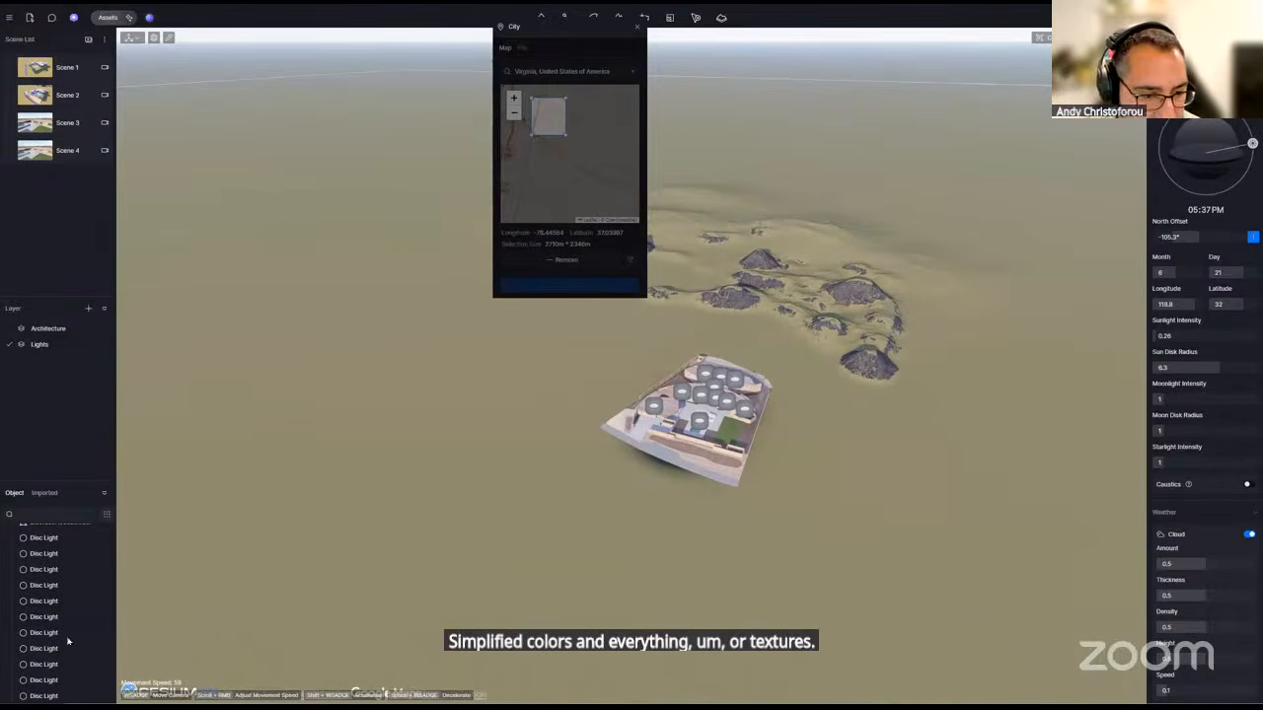
- Close the City import, save the project, and try reopening the City map
click(637, 28)
key(ctrl+s)
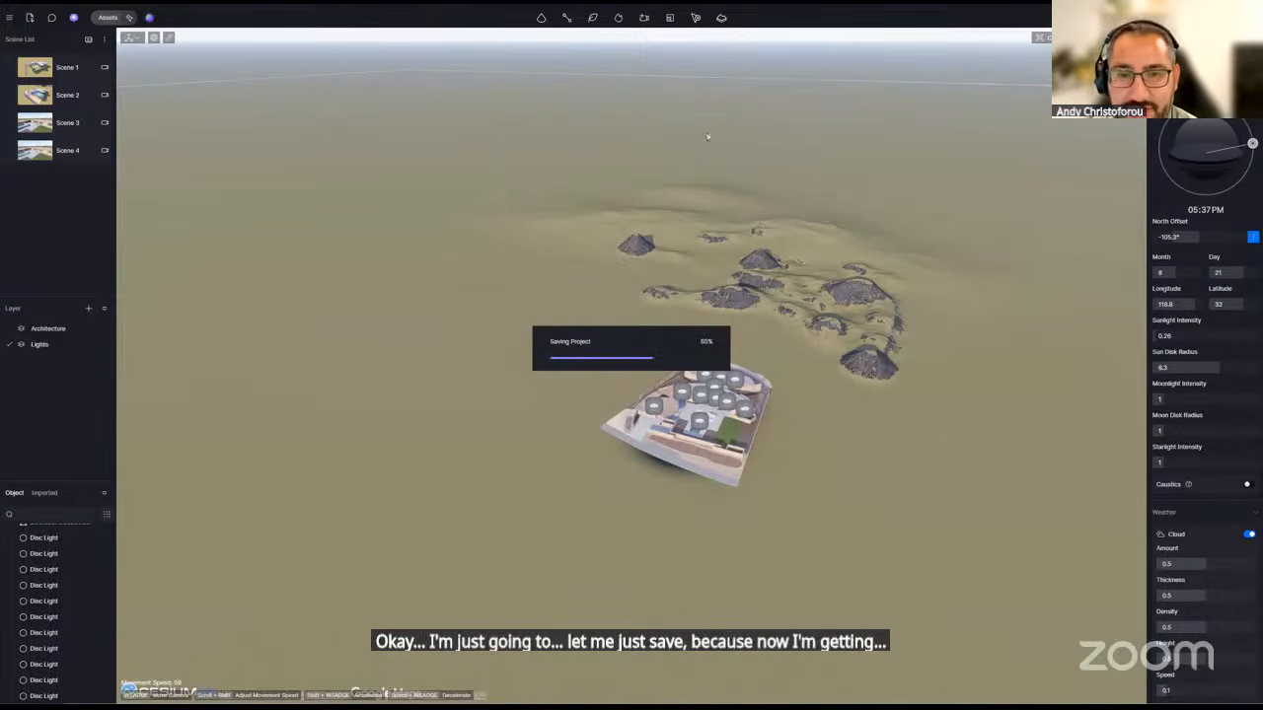
click(721, 18)
click(721, 52)
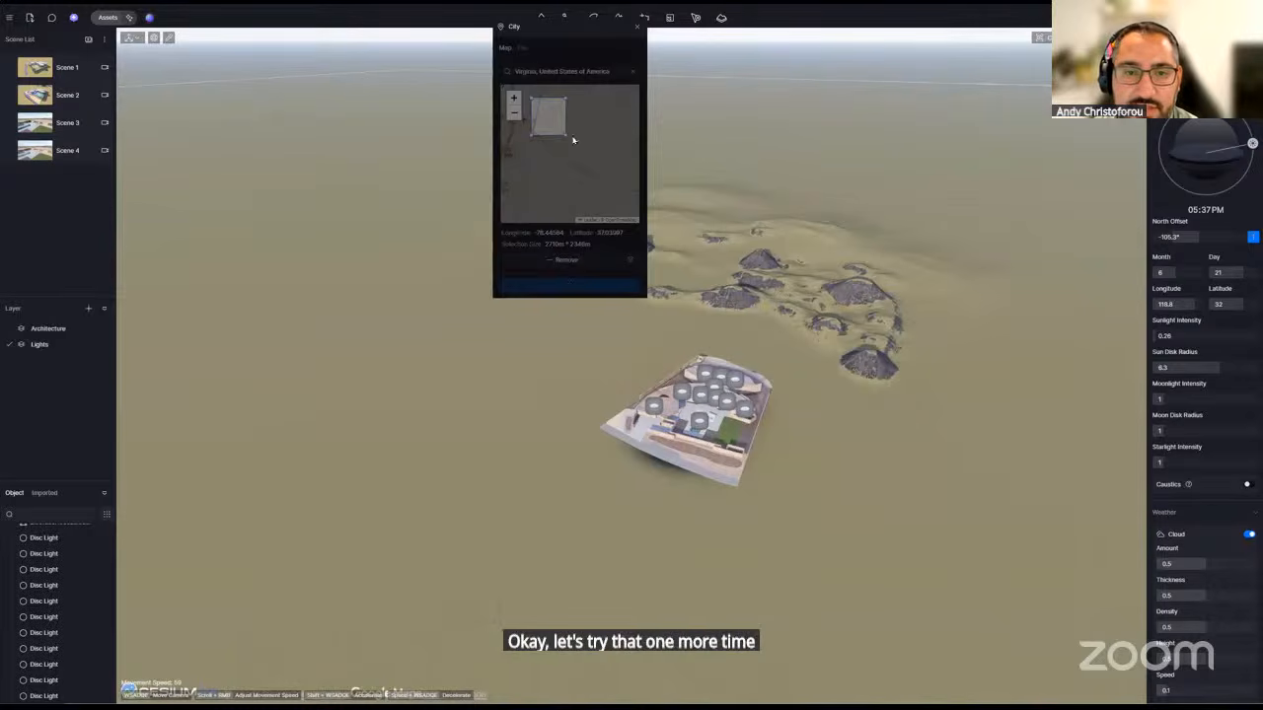
click(637, 26)
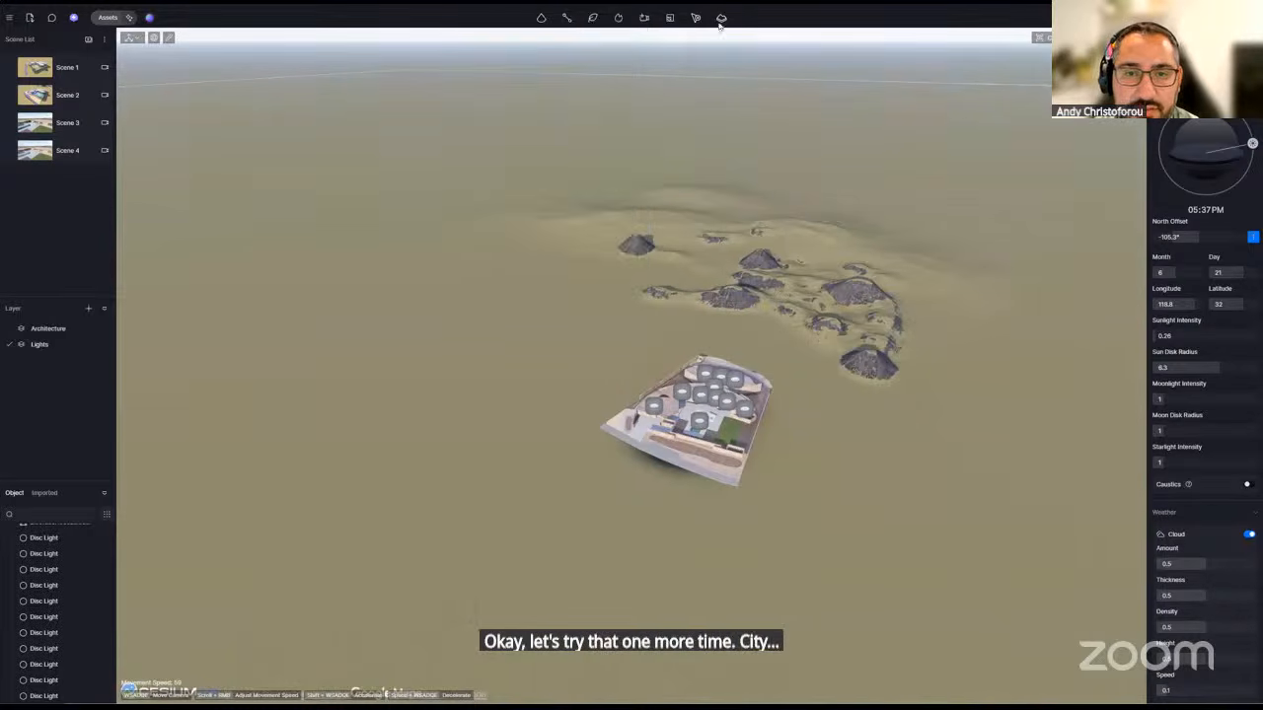
click(721, 18)
click(722, 51)
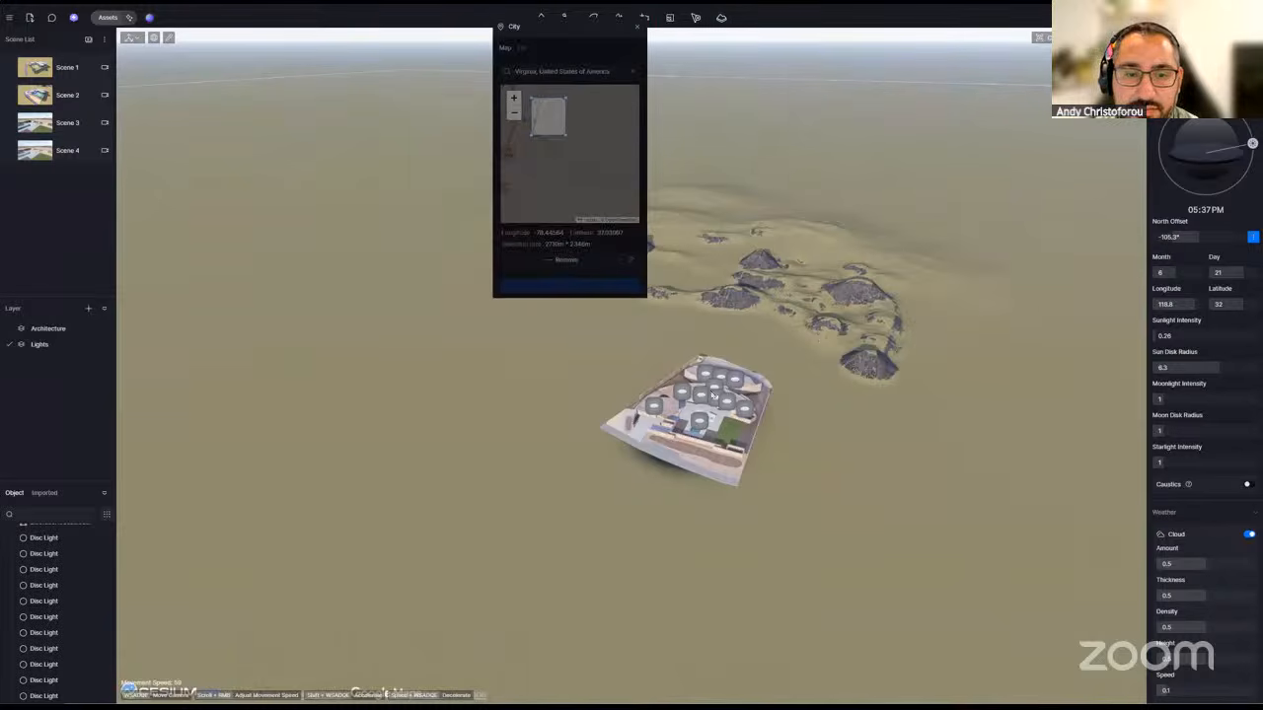
scroll(768, 442, up, 6)
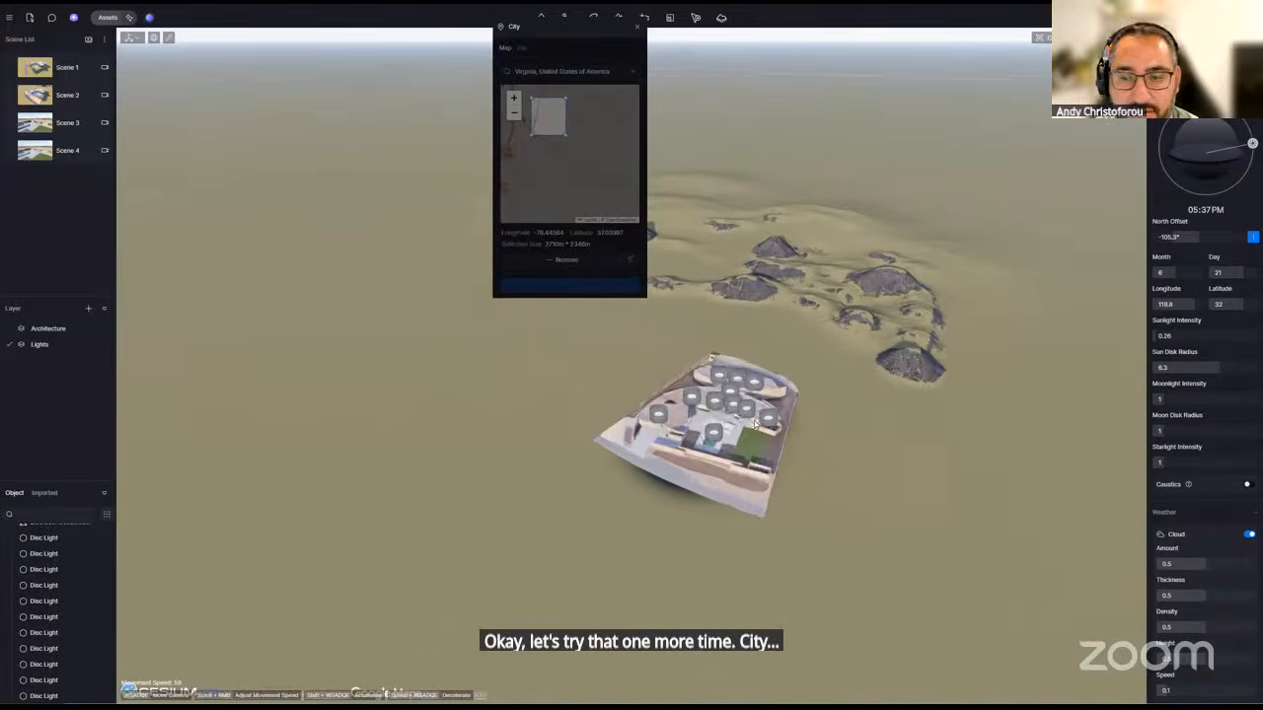
scroll(755, 424, up, 5)
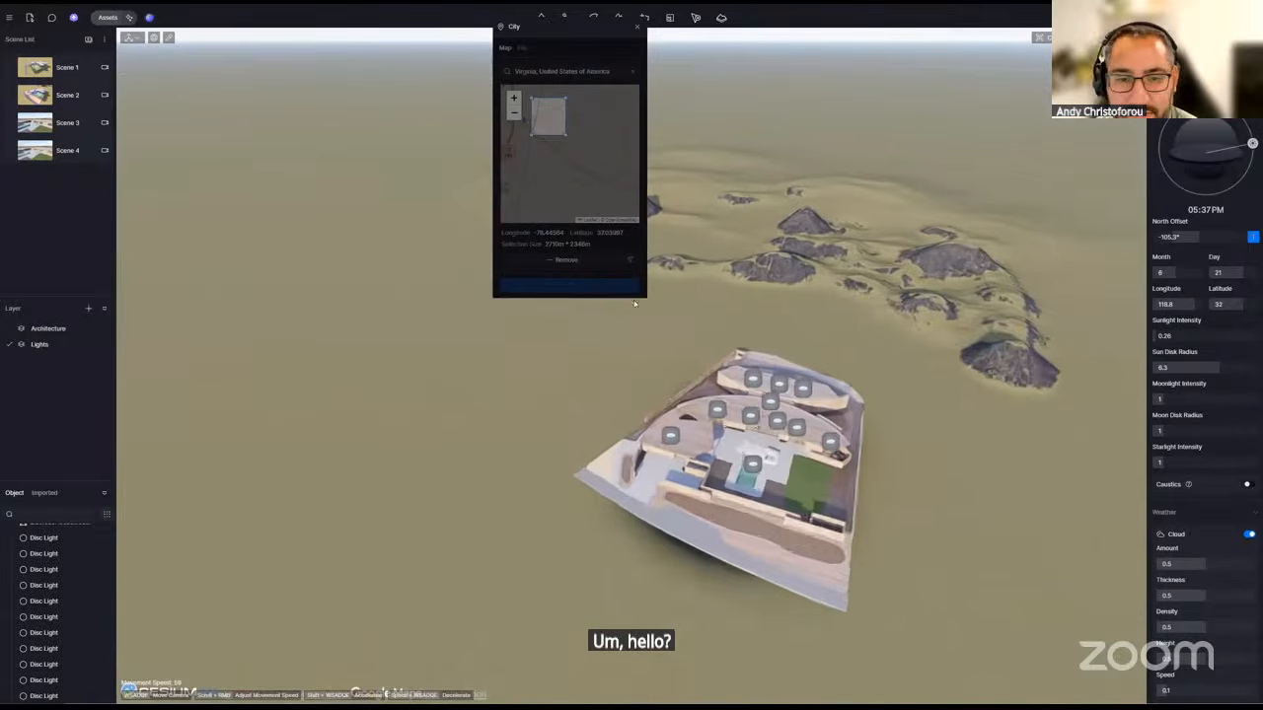
right_drag(733, 418, 773, 464)
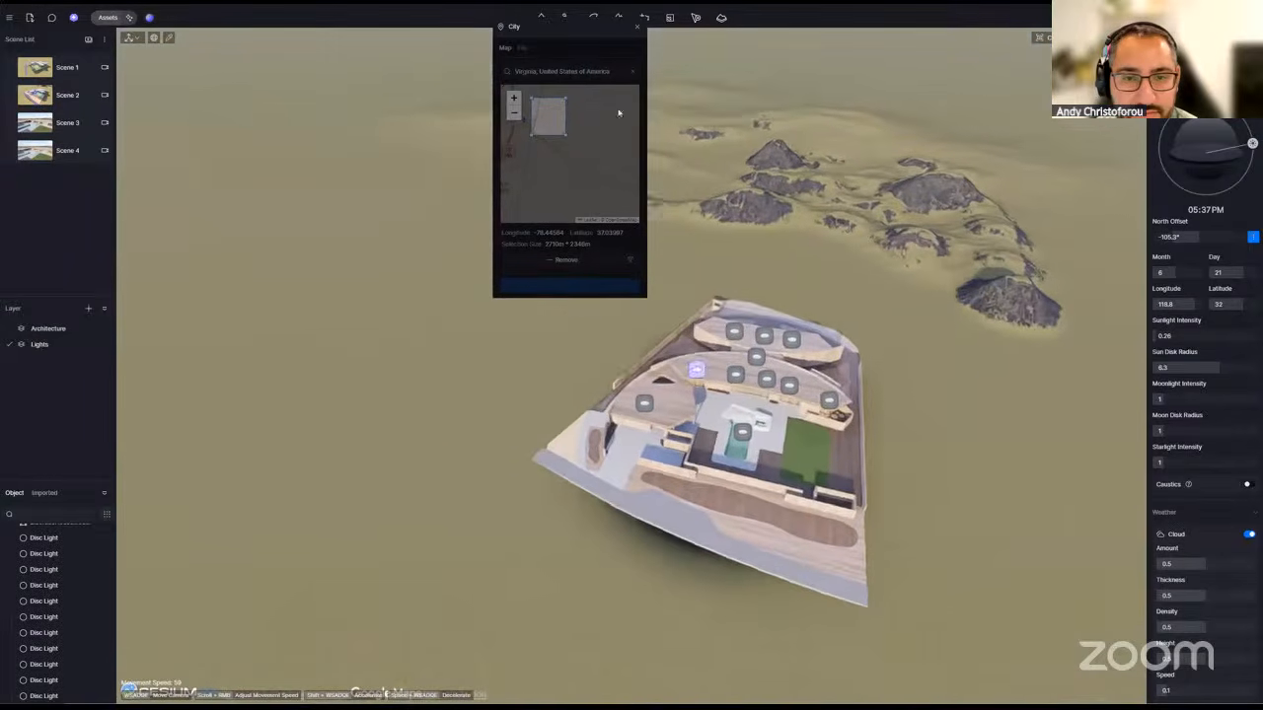
drag(571, 28, 630, 131)
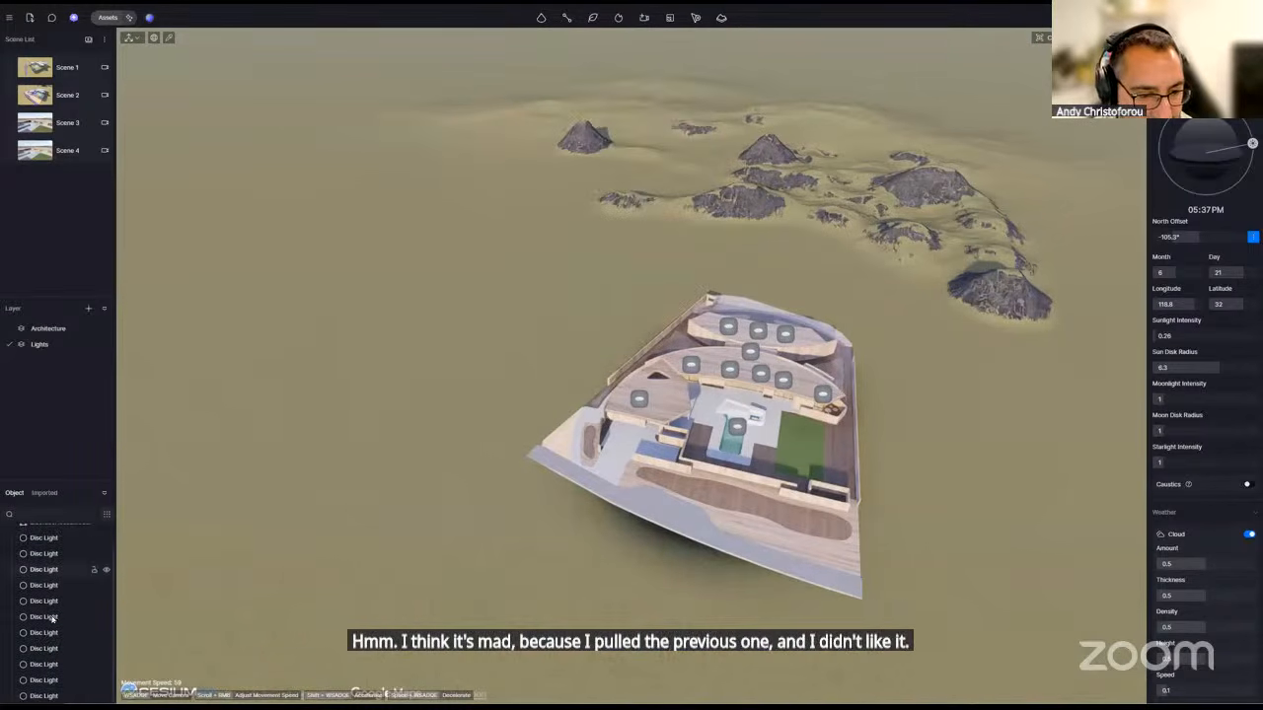
- Save the project and start a new blank project to reset the City import
key(ctrl+s)
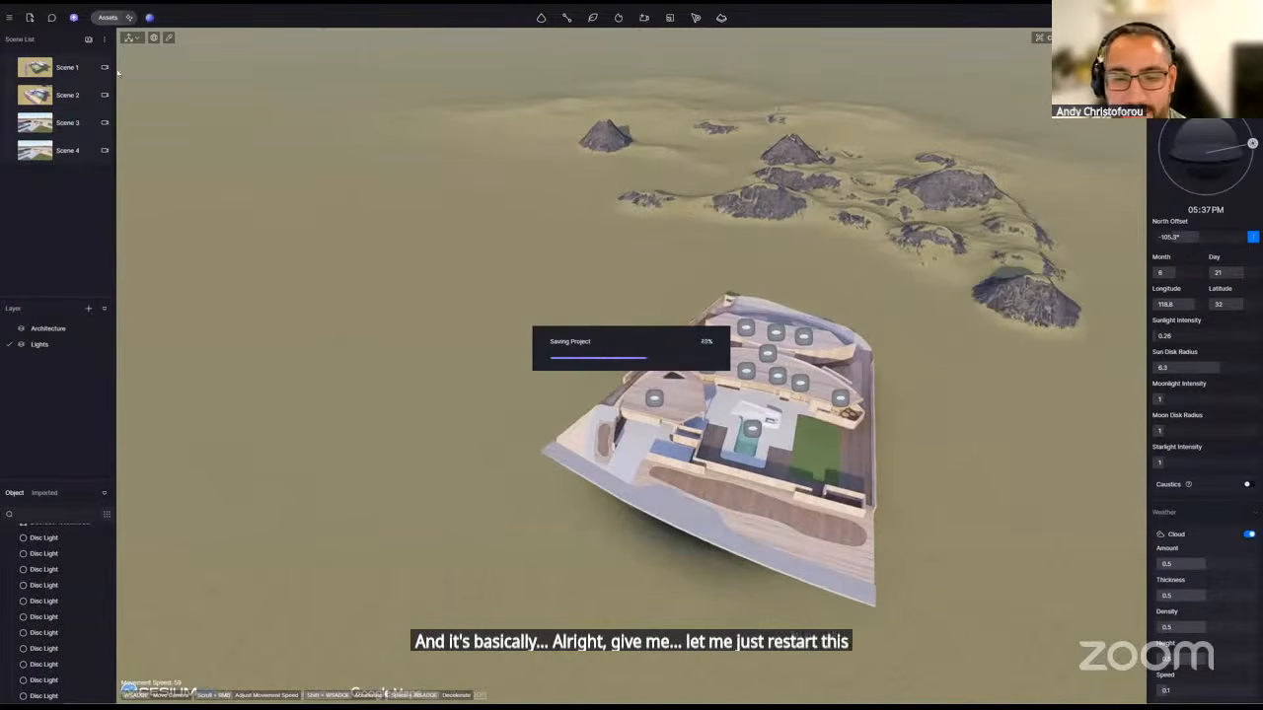
click(9, 17)
mouse_move(39, 39)
click(153, 41)
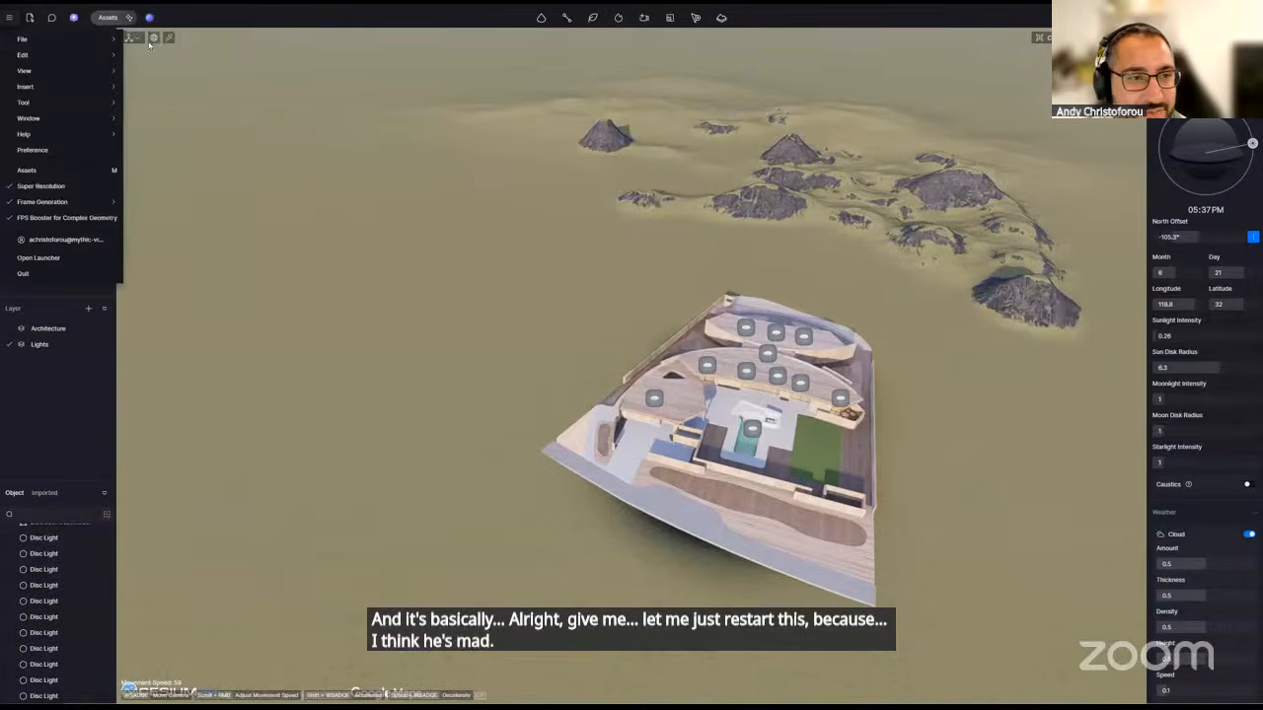
click(637, 347)
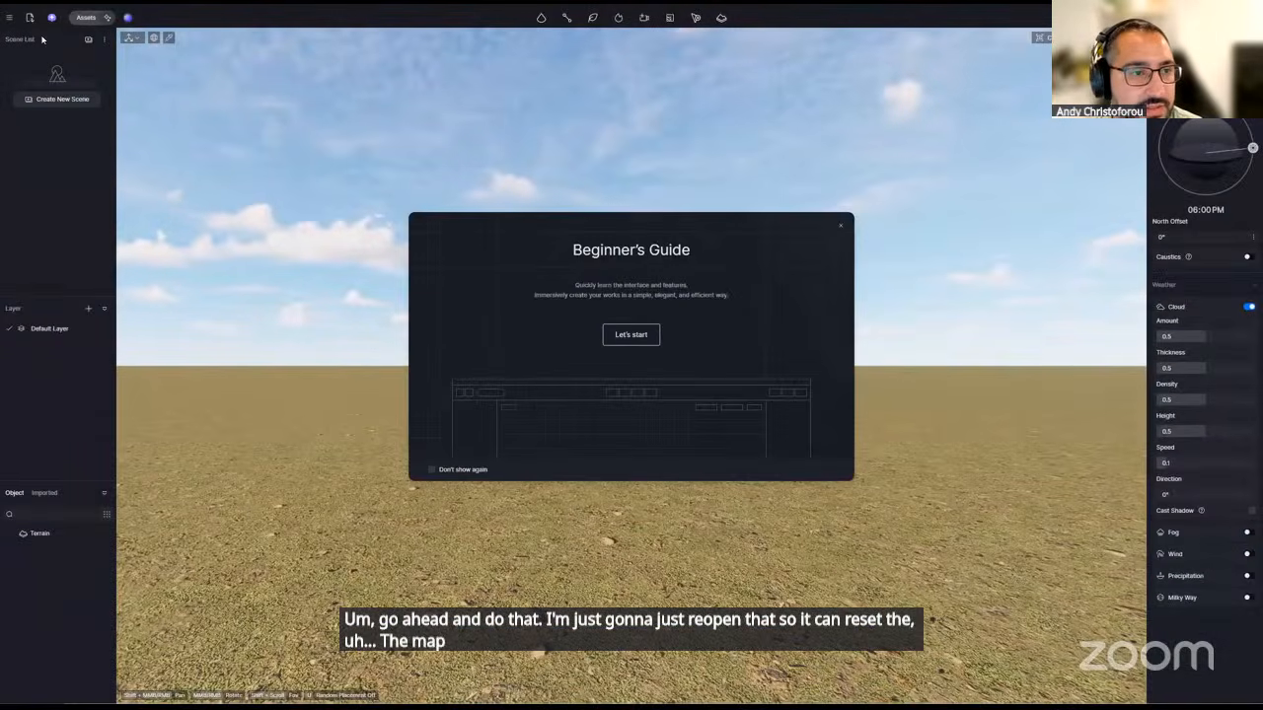
- Reopen the recent AC_Working project and dismiss the Beginner's Guide
click(9, 17)
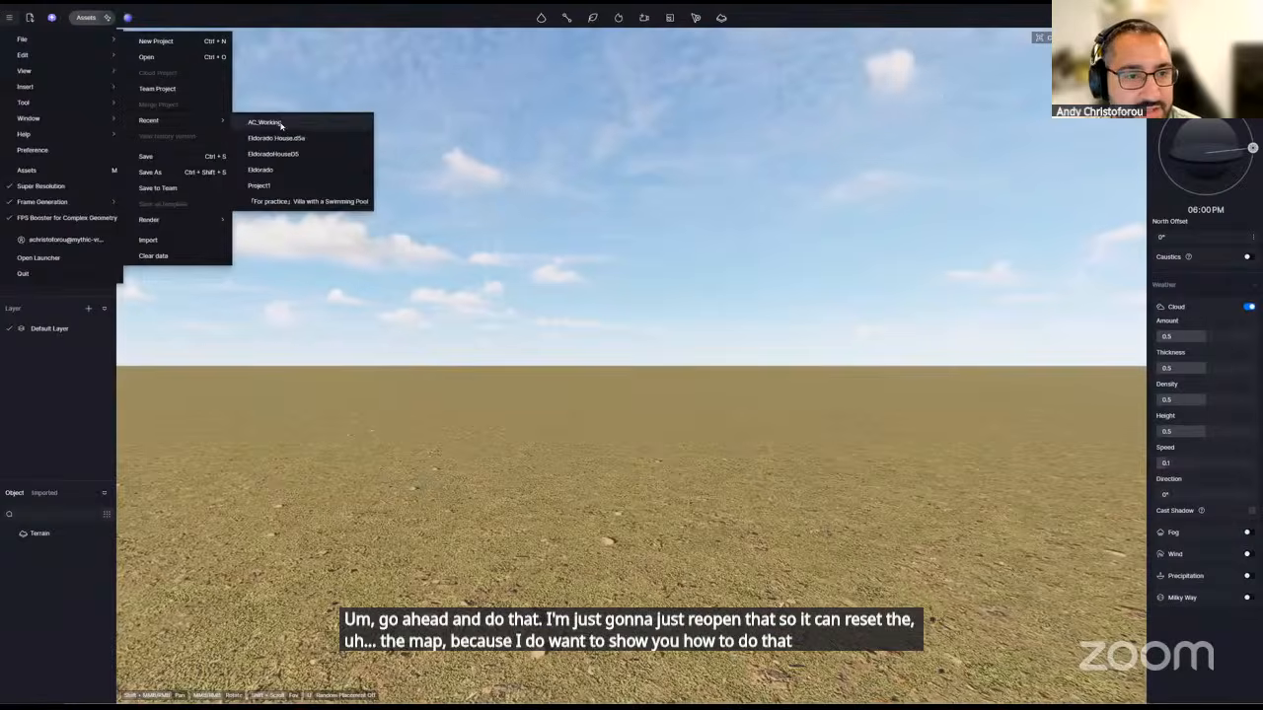
click(273, 122)
click(637, 346)
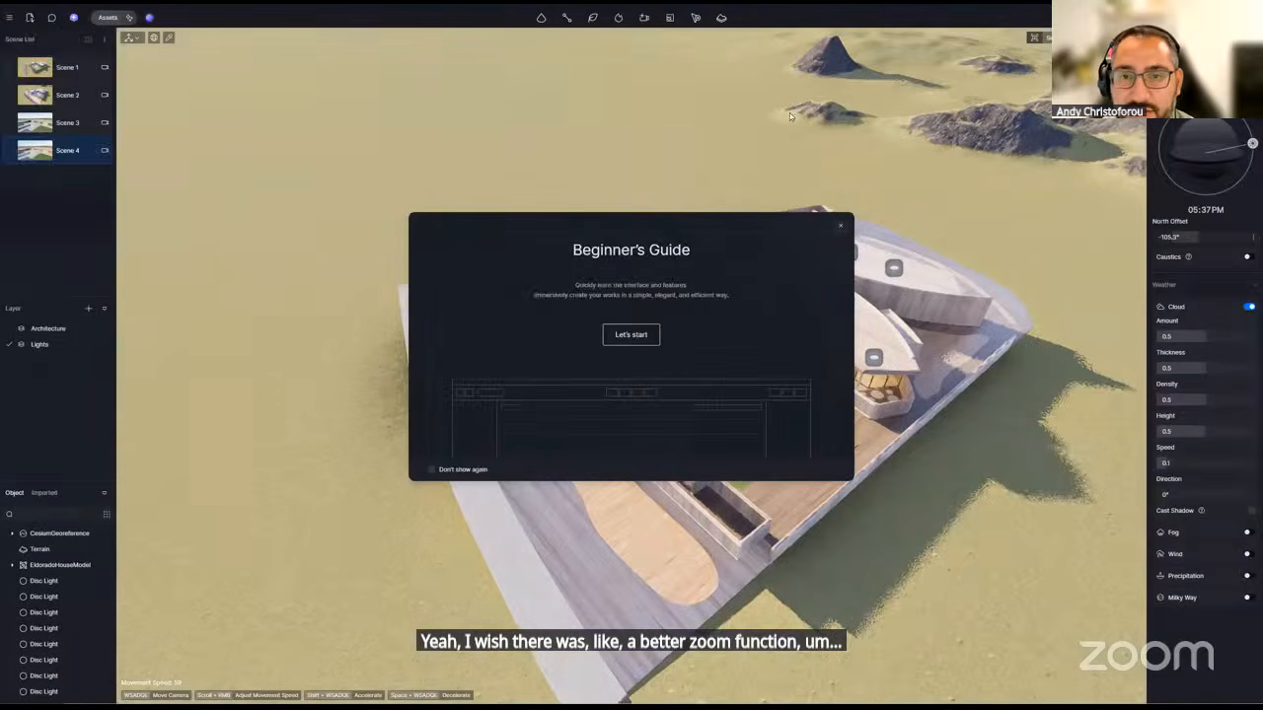
click(840, 225)
- On the City map, adjust the Virginia selection to 2042 m by 1524 m and import that area into the project
click(721, 18)
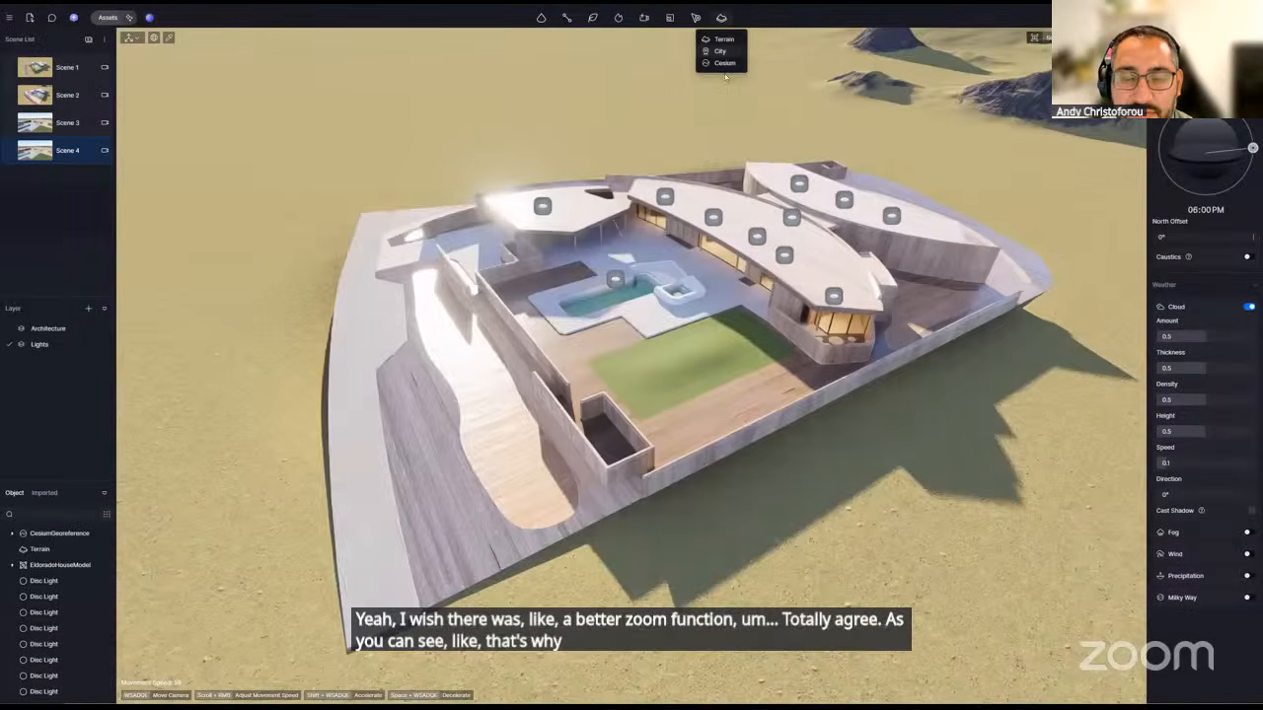
click(718, 43)
scroll(612, 163, up, 1)
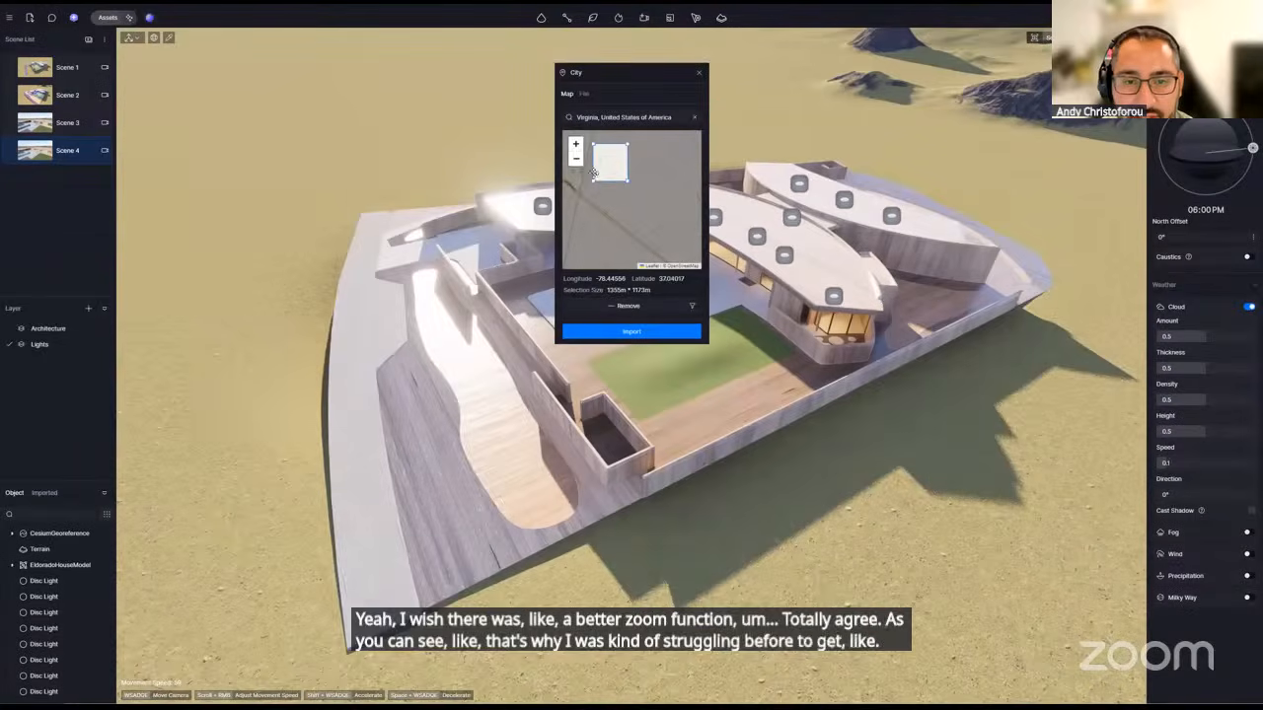
drag(611, 164, 594, 175)
drag(646, 216, 625, 203)
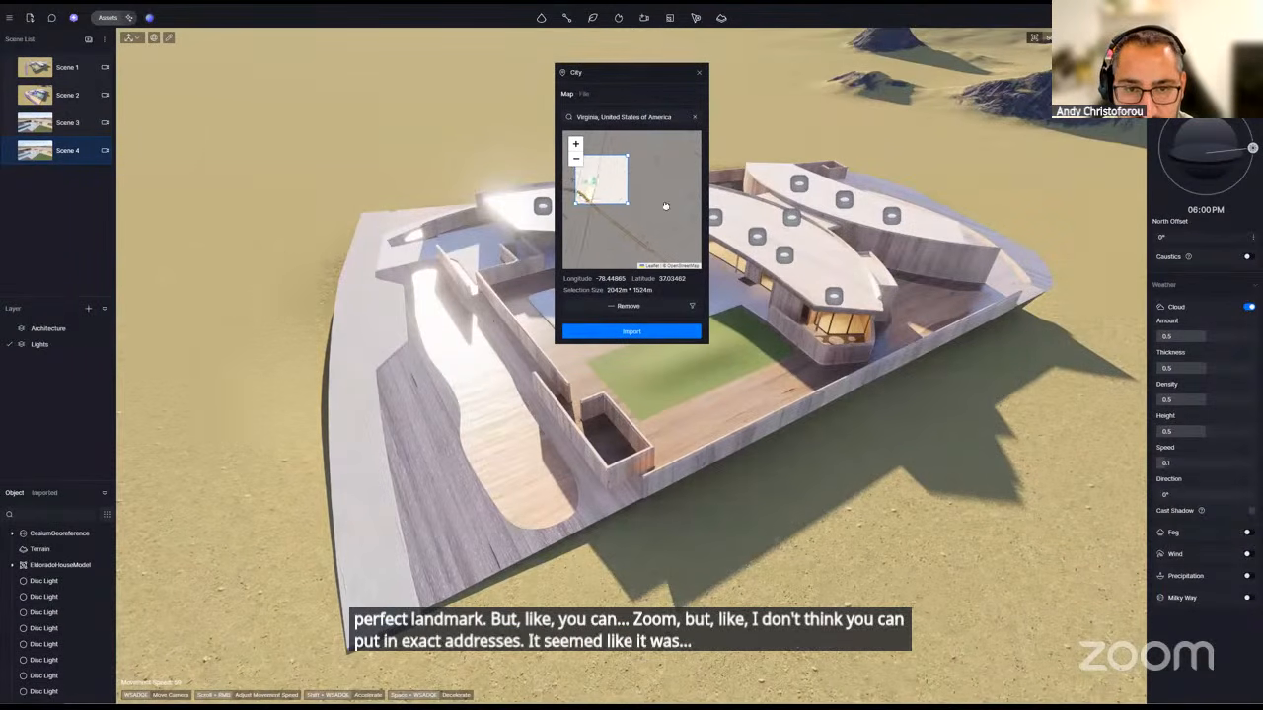
click(648, 336)
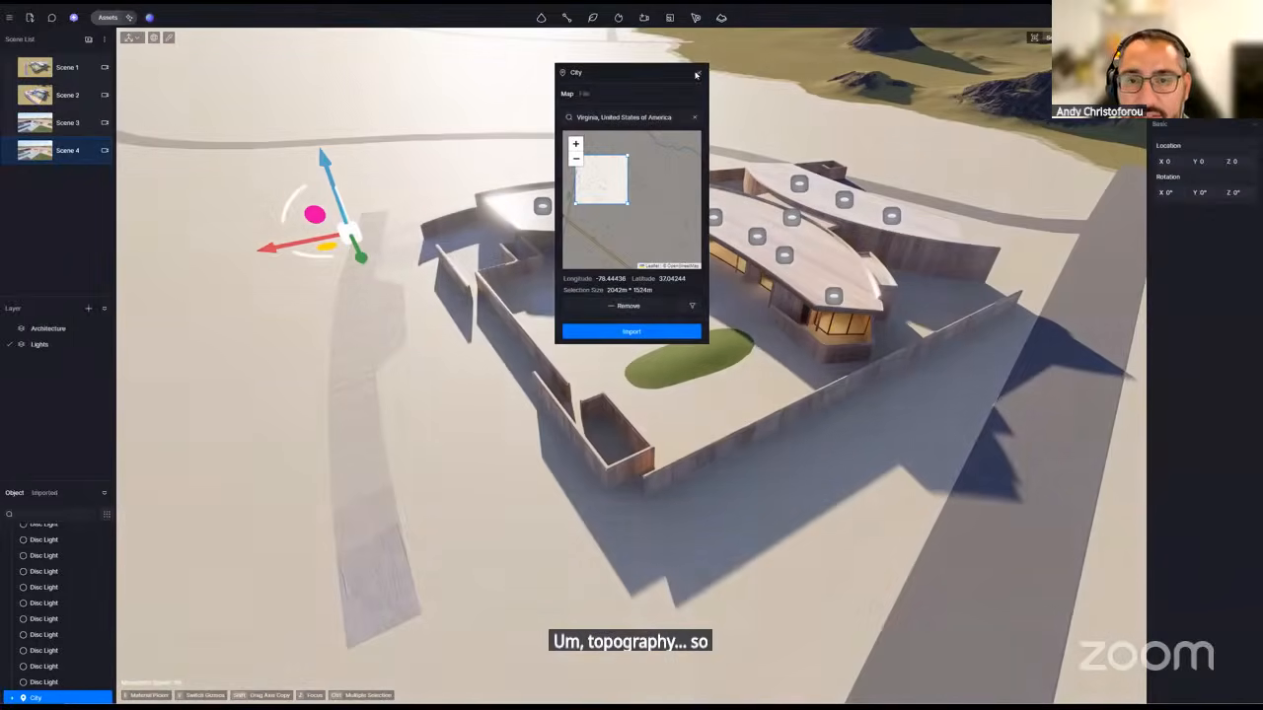
- Review the Cesium import's location and data-layer options, check the City map's settings, and close both
click(722, 18)
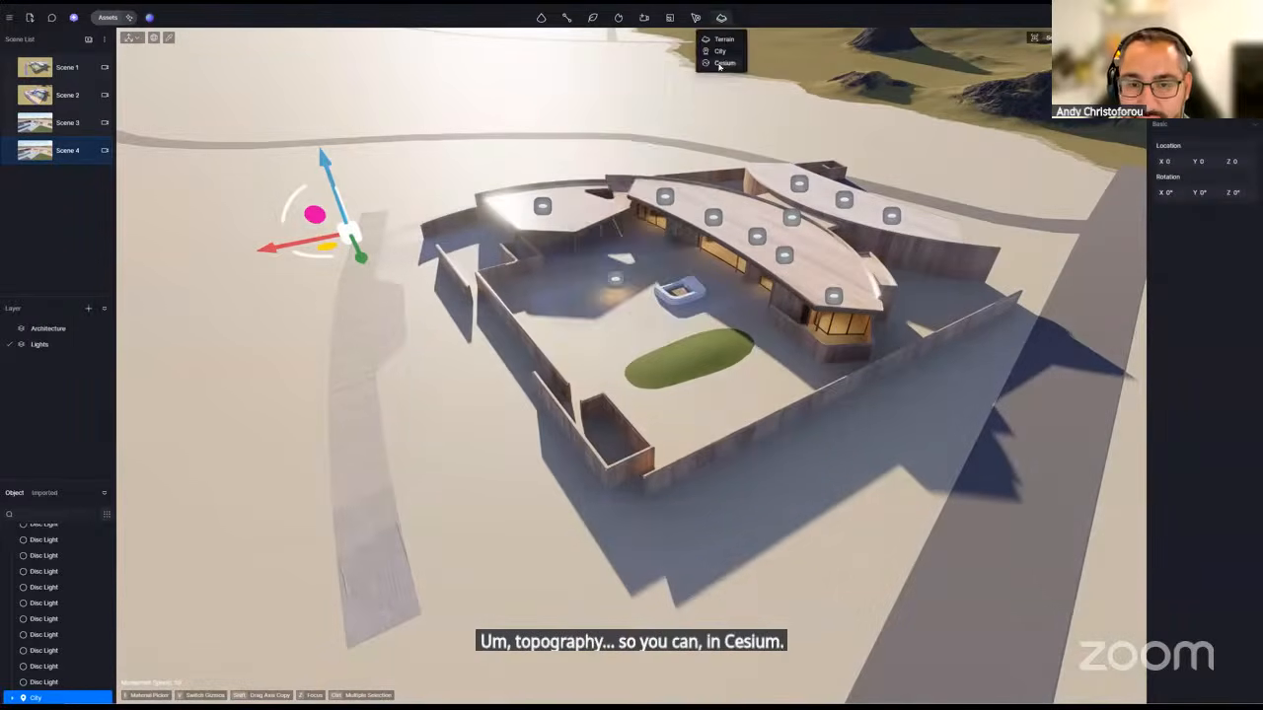
click(725, 64)
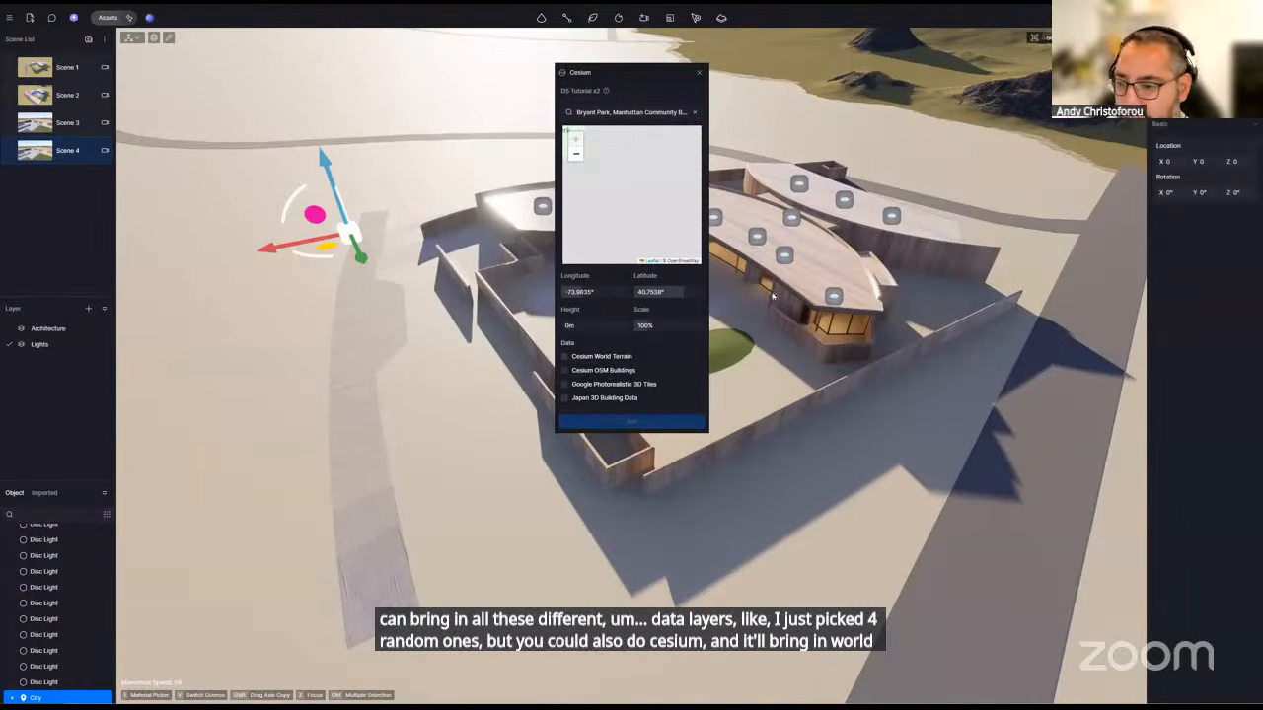
click(699, 73)
click(721, 16)
click(720, 50)
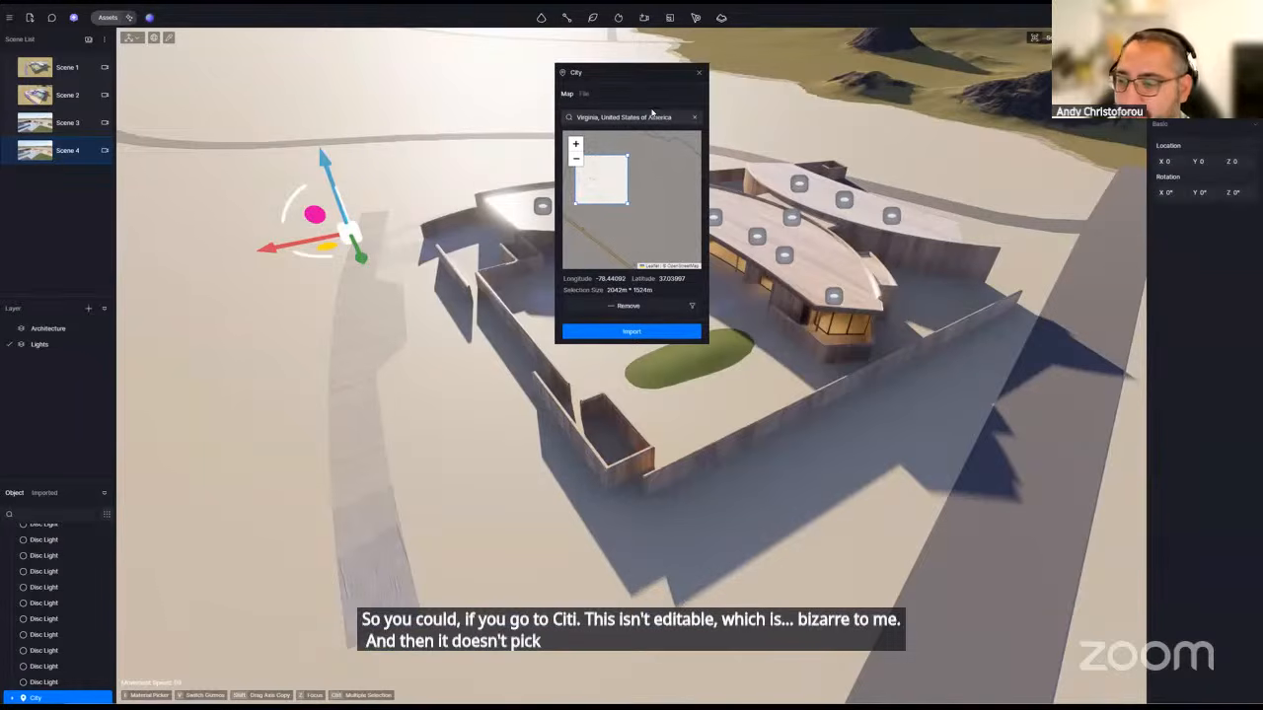
click(698, 72)
- Delete the imported Virginia city surroundings from around the house
scroll(758, 395, down, 5)
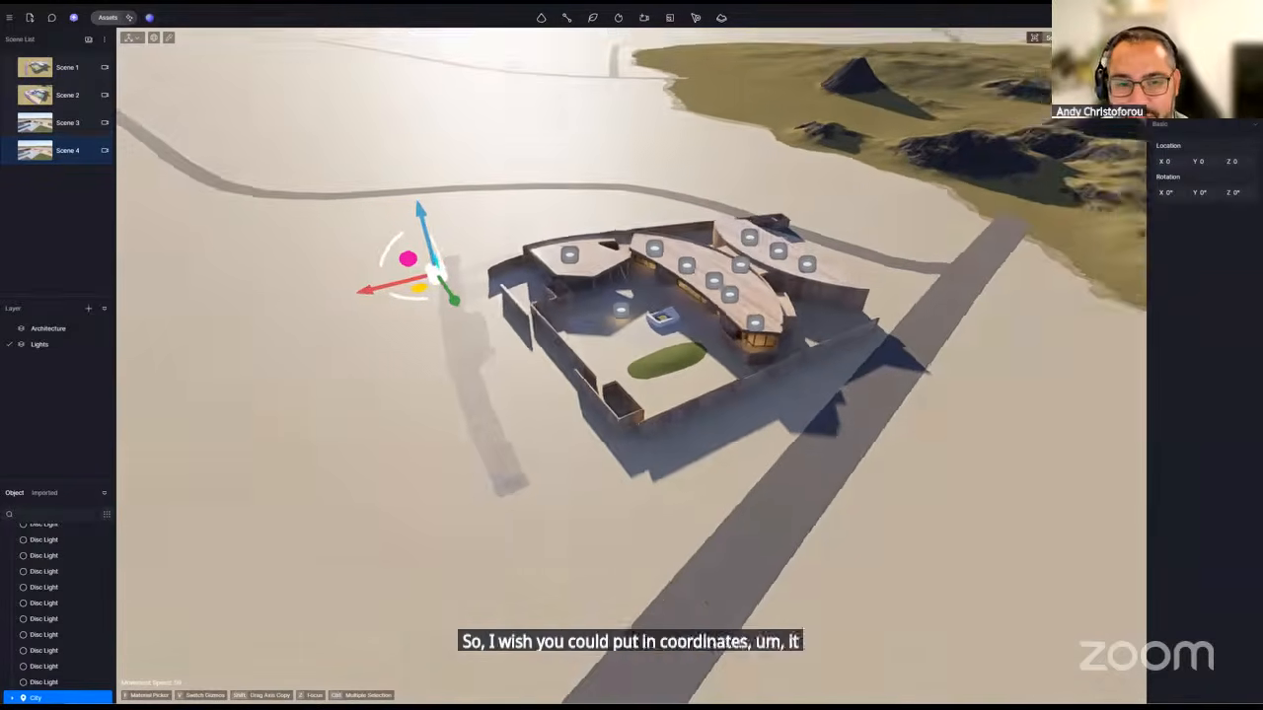
right_drag(759, 394, 797, 268)
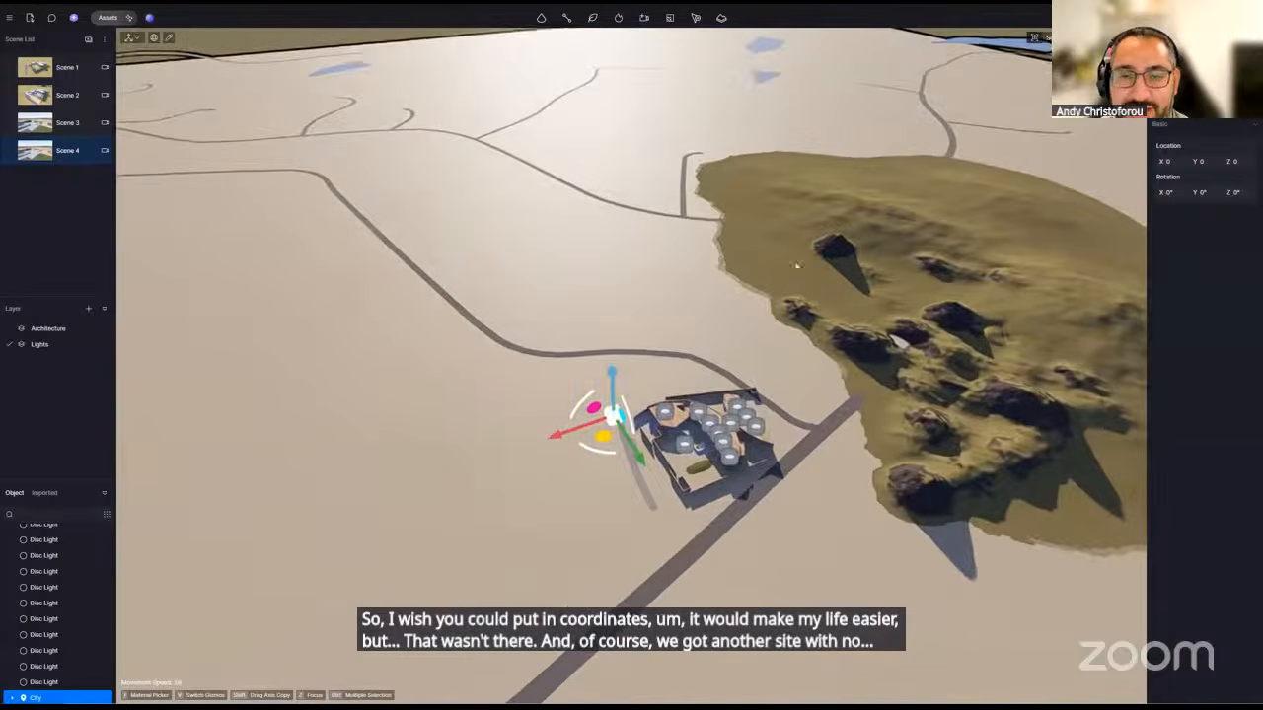
key(Delete)
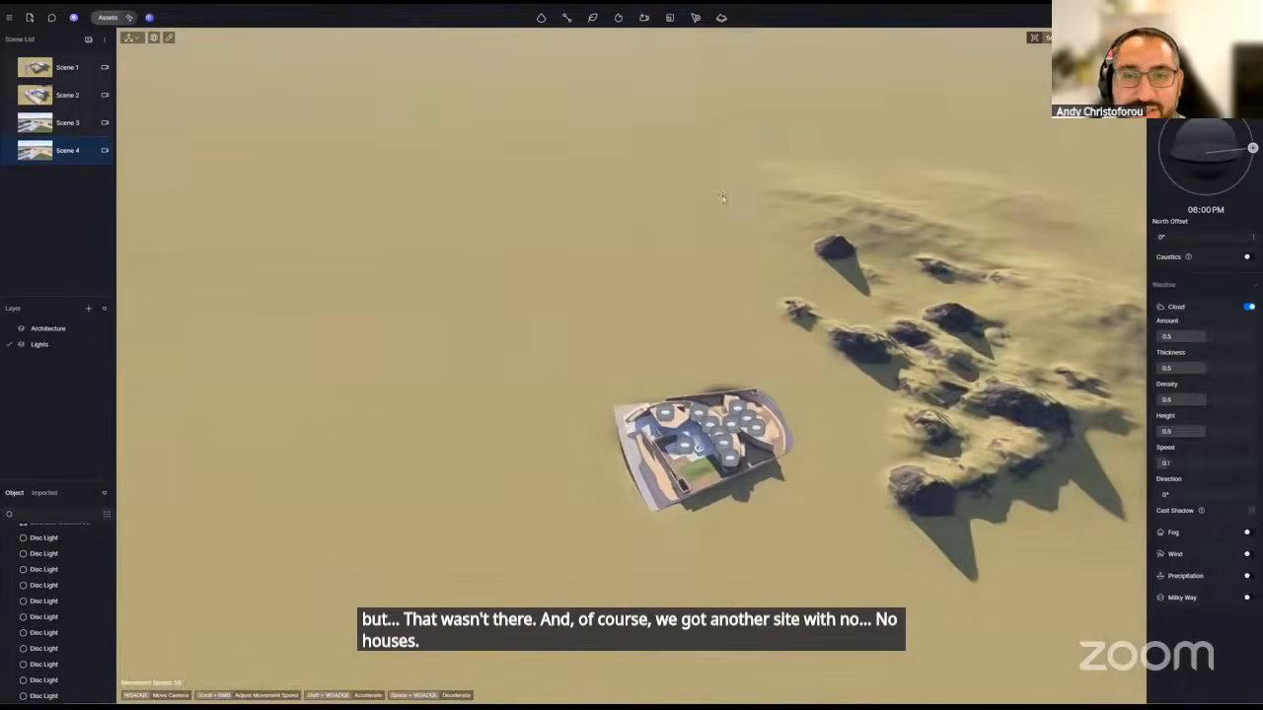
- On the City map, move the 2042 m by 1524 m selection over the town of Victoria and import that area
click(721, 17)
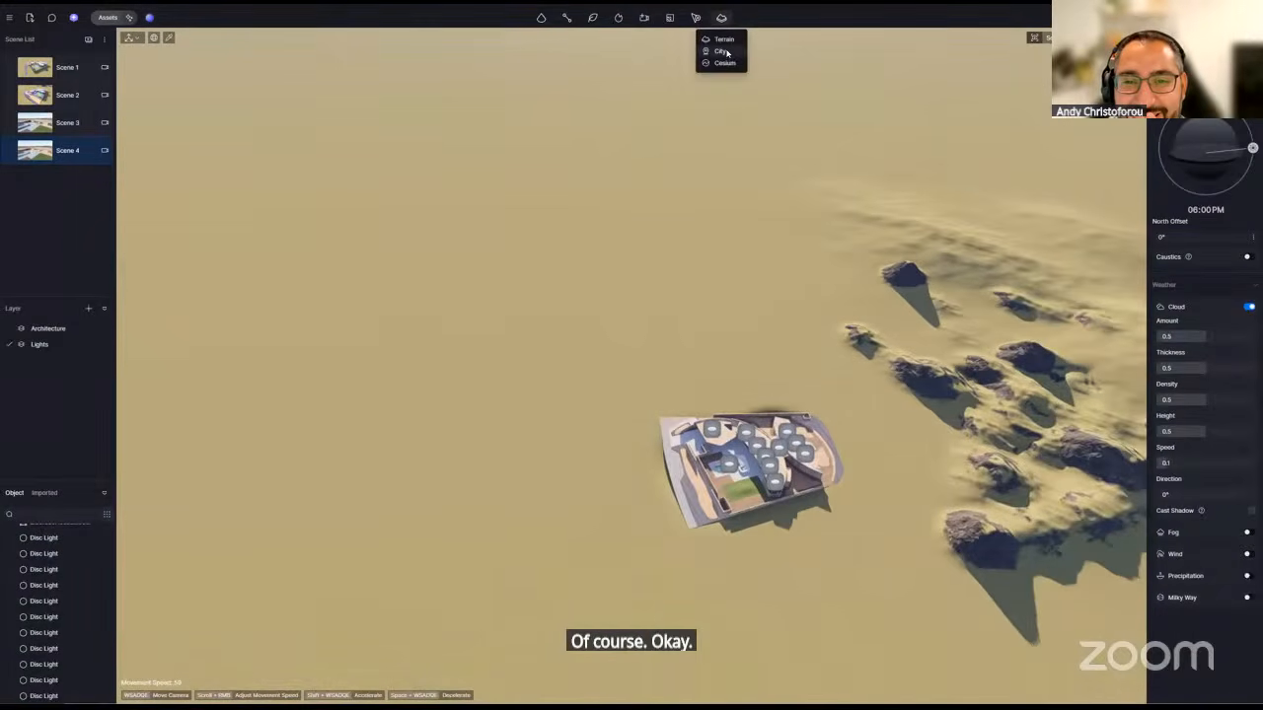
click(725, 51)
scroll(632, 222, down, 2)
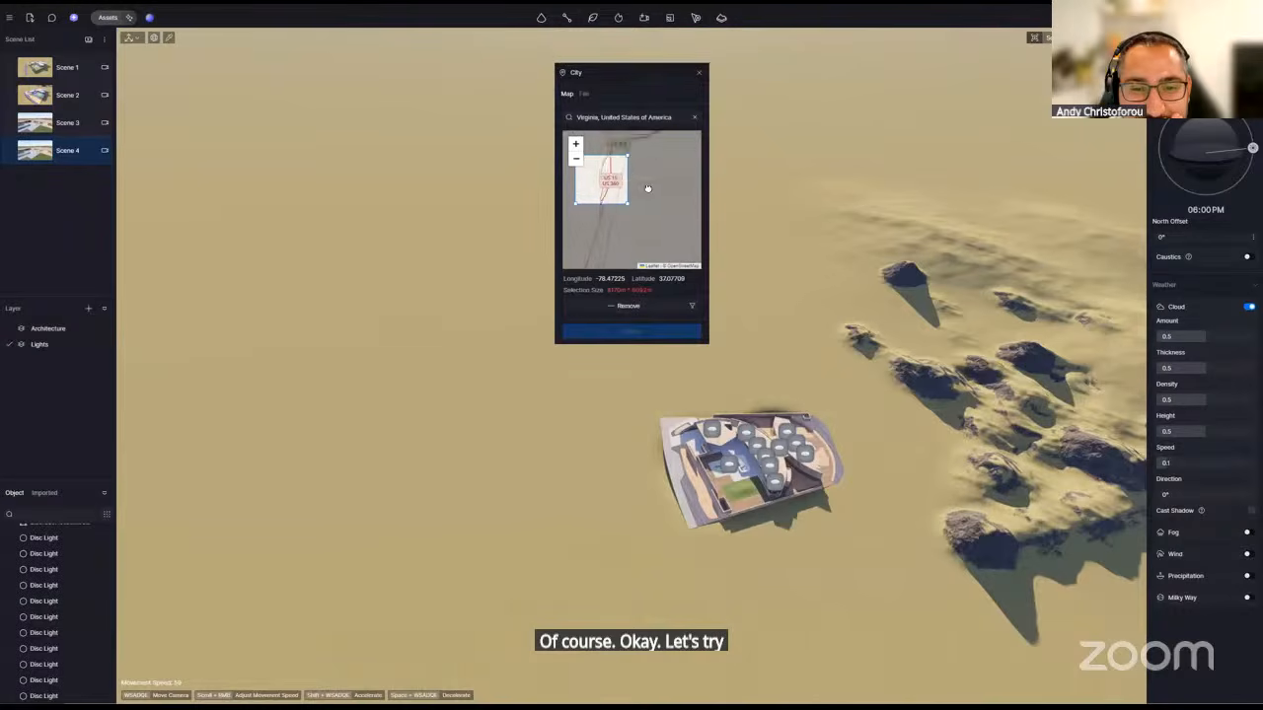
drag(656, 232, 640, 229)
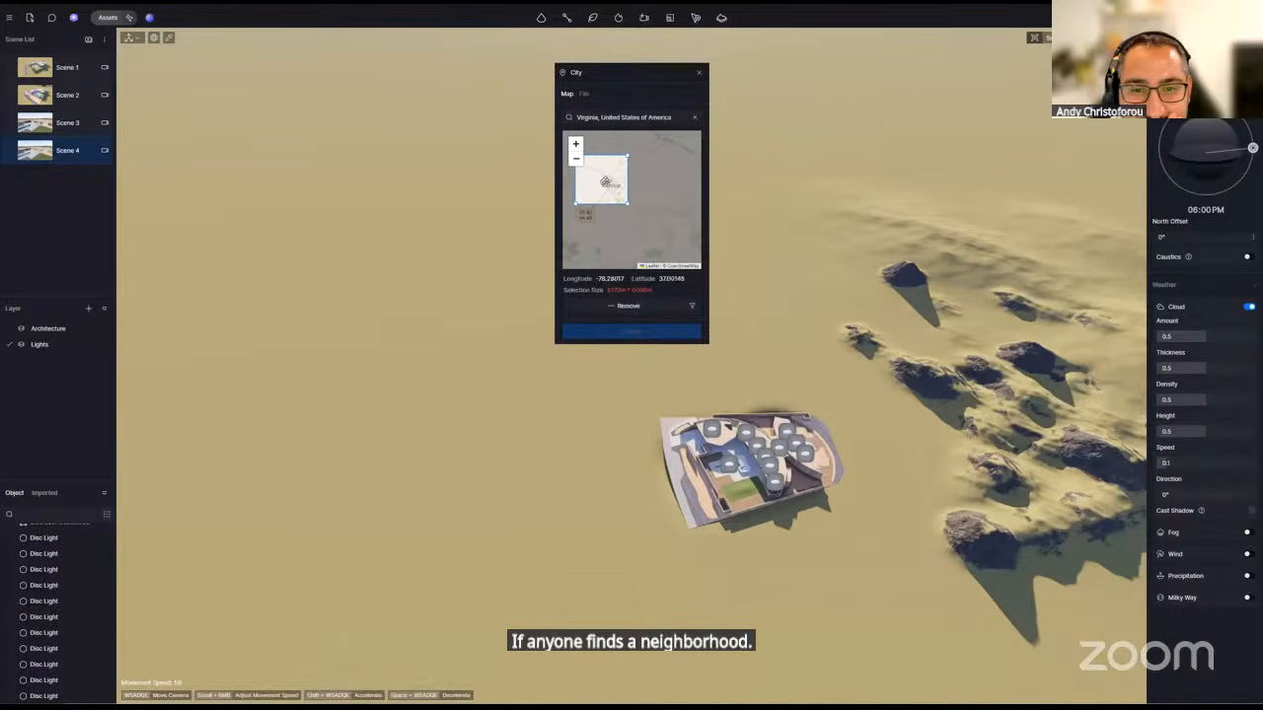
scroll(604, 181, up, 2)
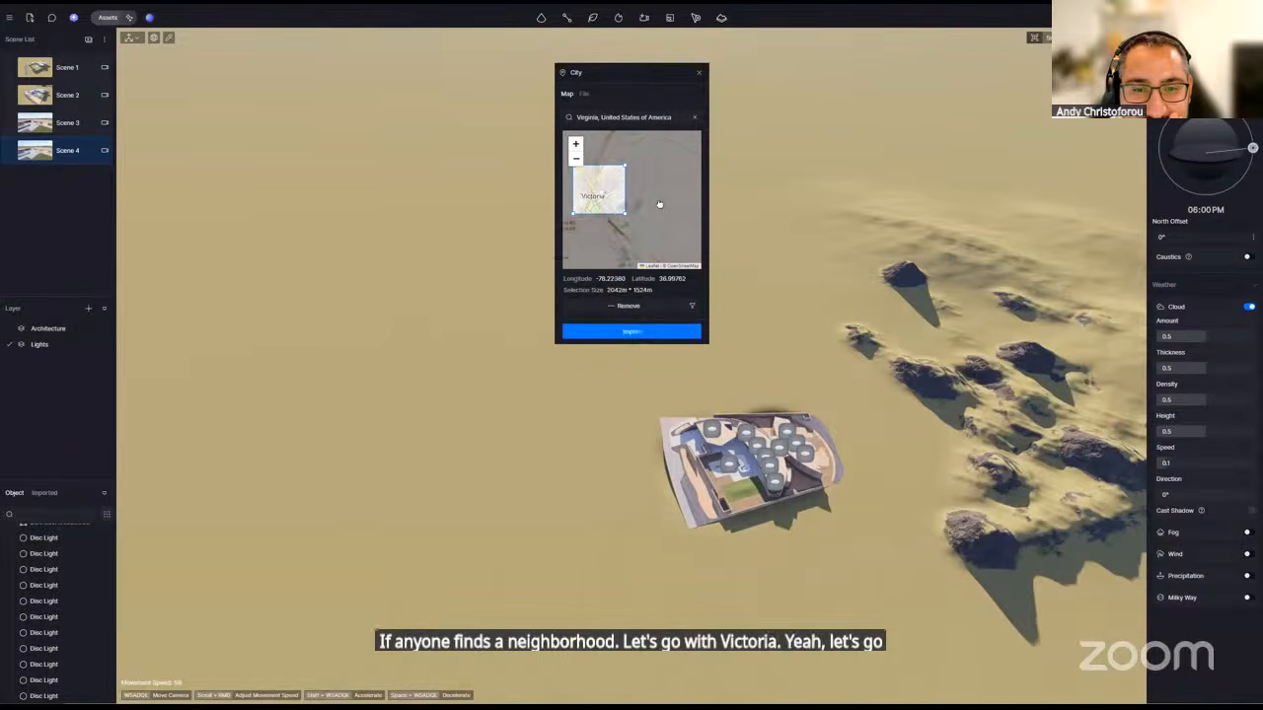
click(660, 332)
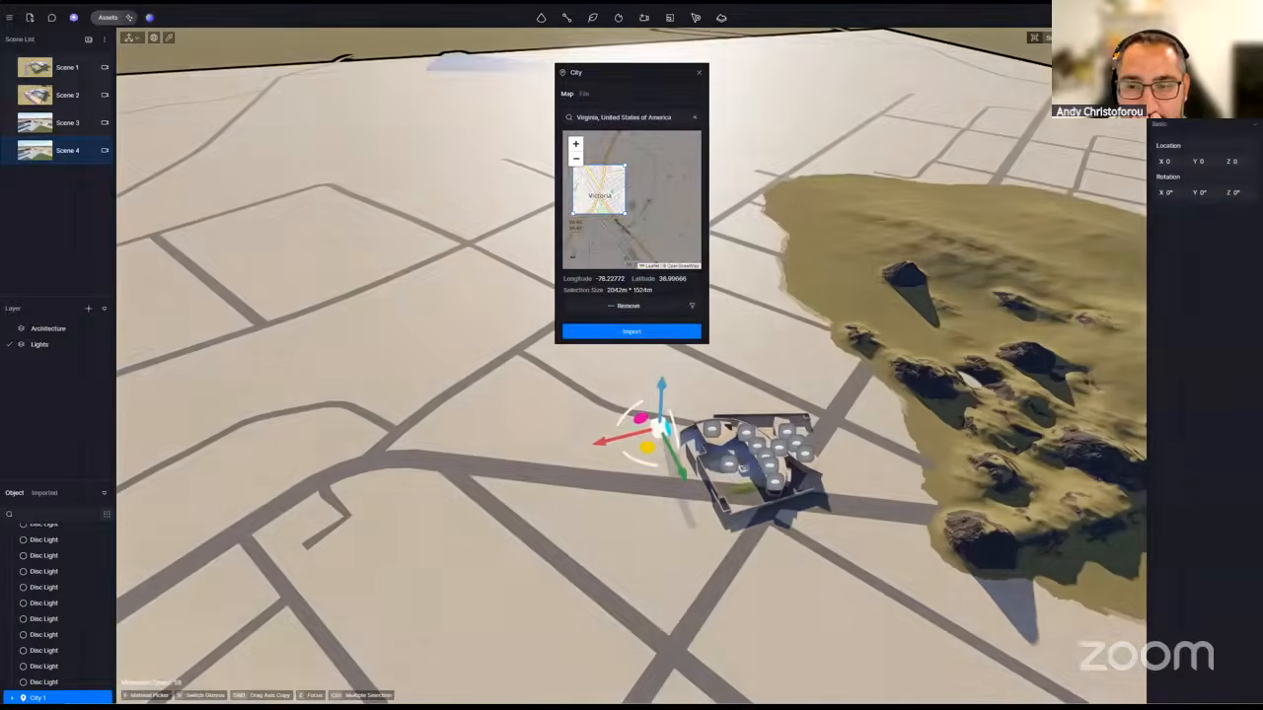
- Close the City import and examine the imported Victoria streets and buildings around the house
key(w)
right_drag(631, 424, 888, 415)
right_drag(562, 464, 618, 483)
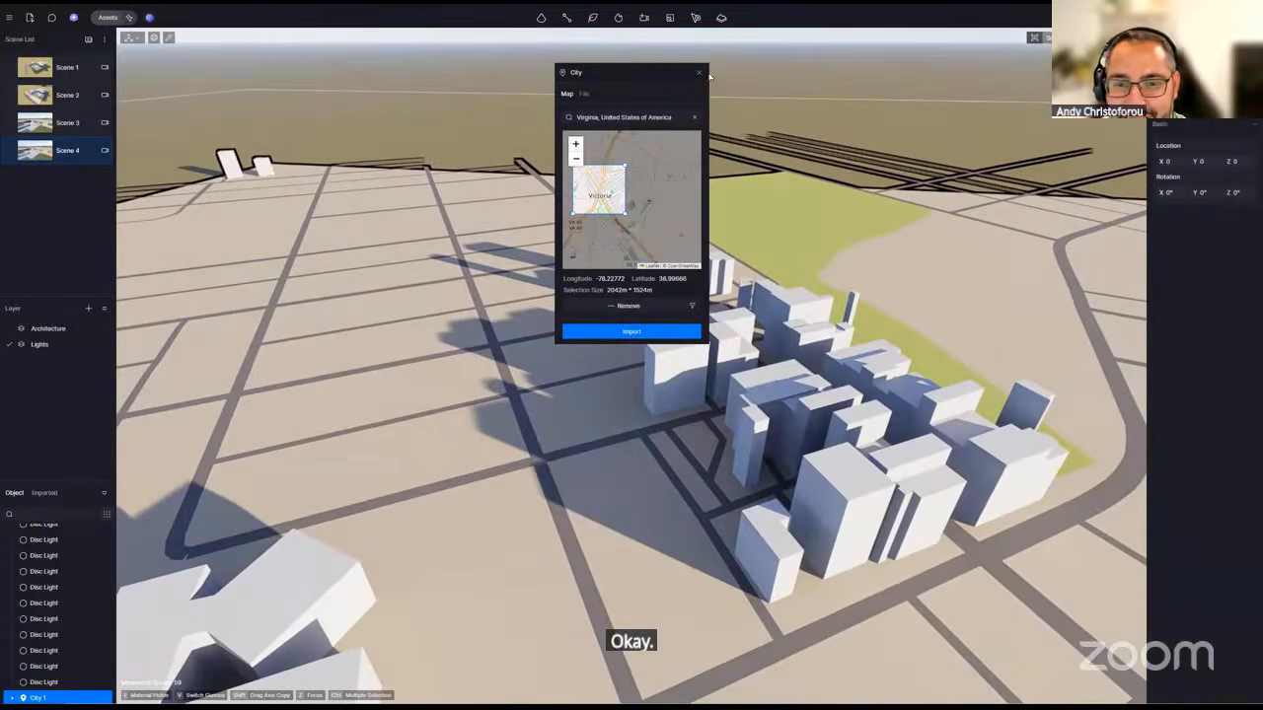
click(699, 73)
key(s)
right_drag(657, 563, 632, 568)
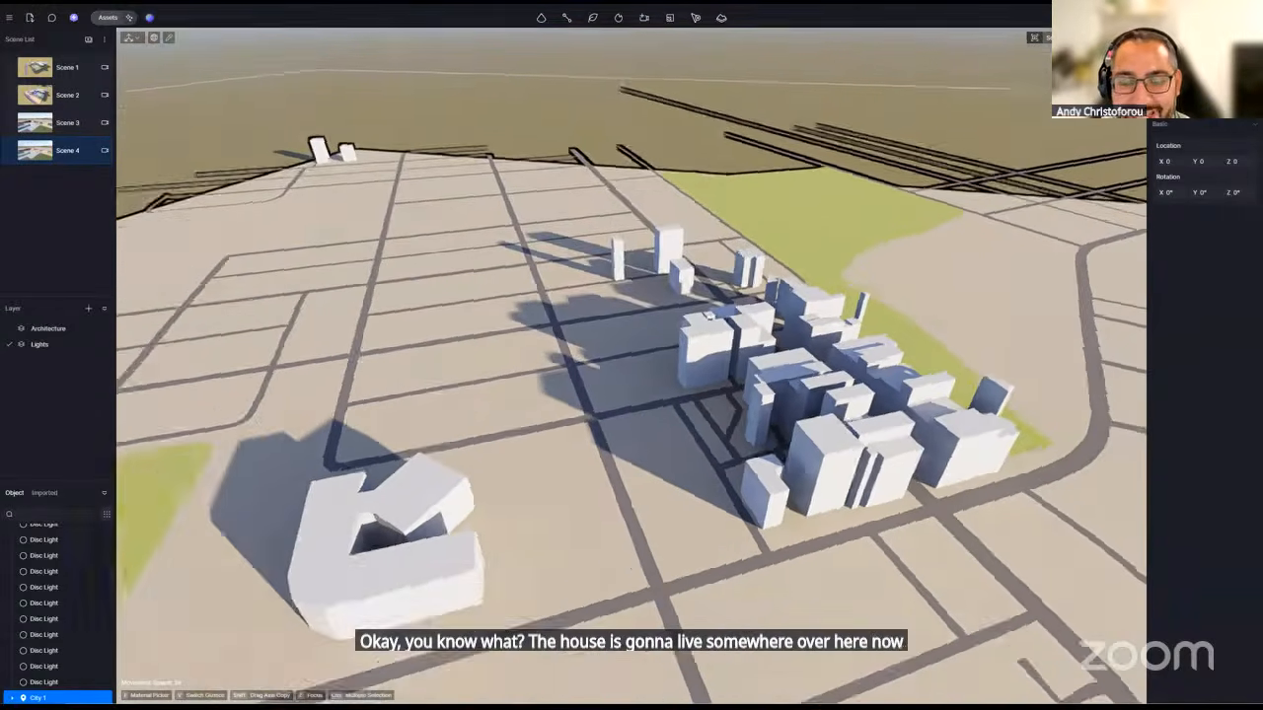
key(s)
right_drag(716, 310, 681, 309)
scroll(677, 309, up, 1)
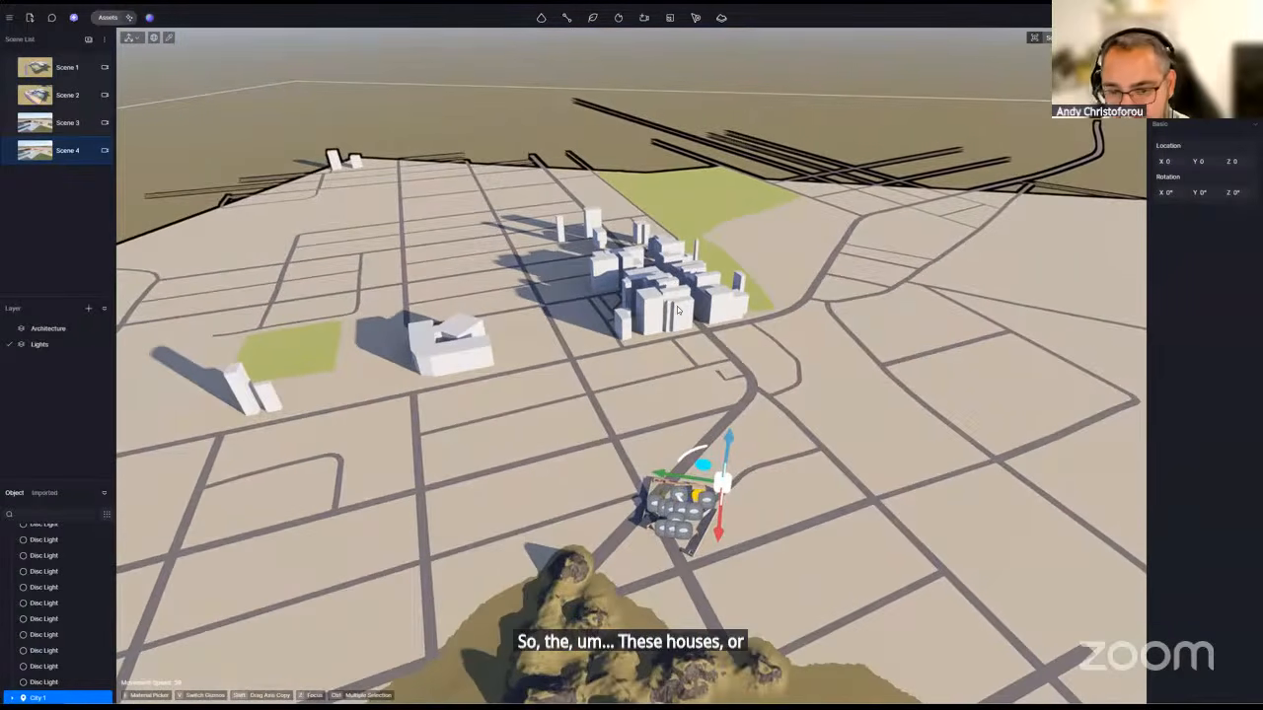
- Turn on random elevation for City 1's Building group, set its height to 40, and open its base colour
key(Escape)
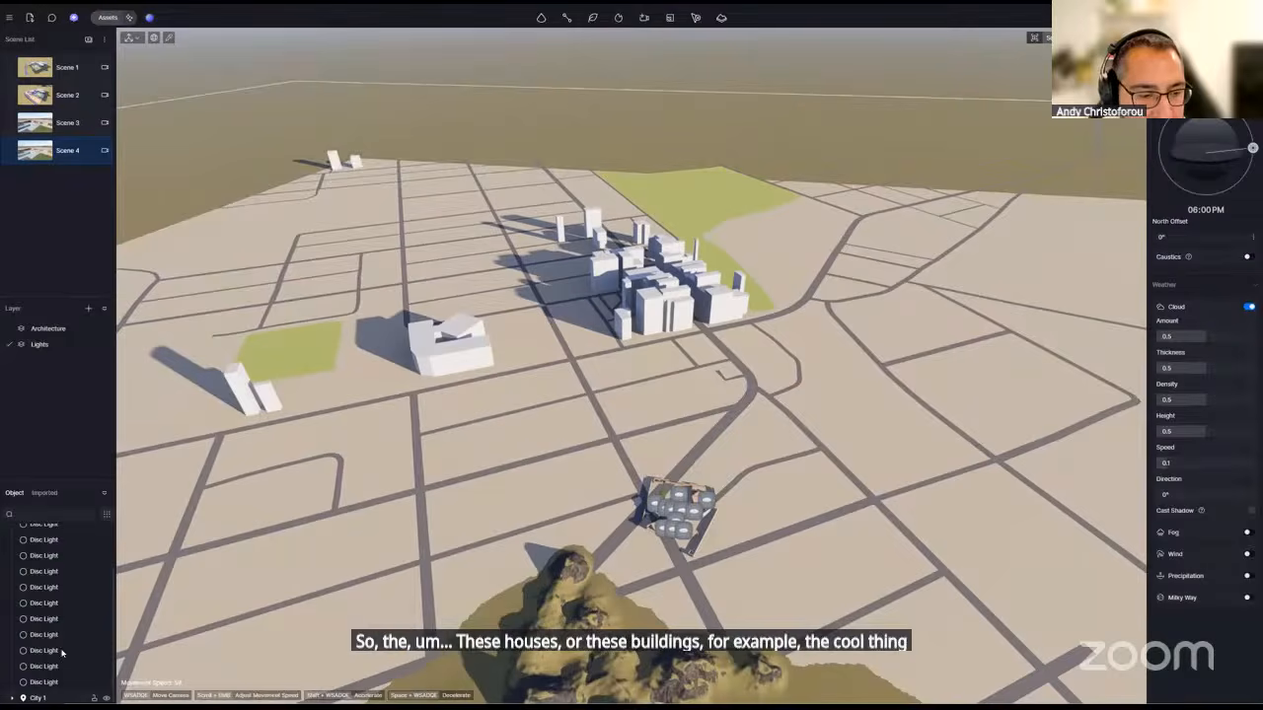
click(44, 697)
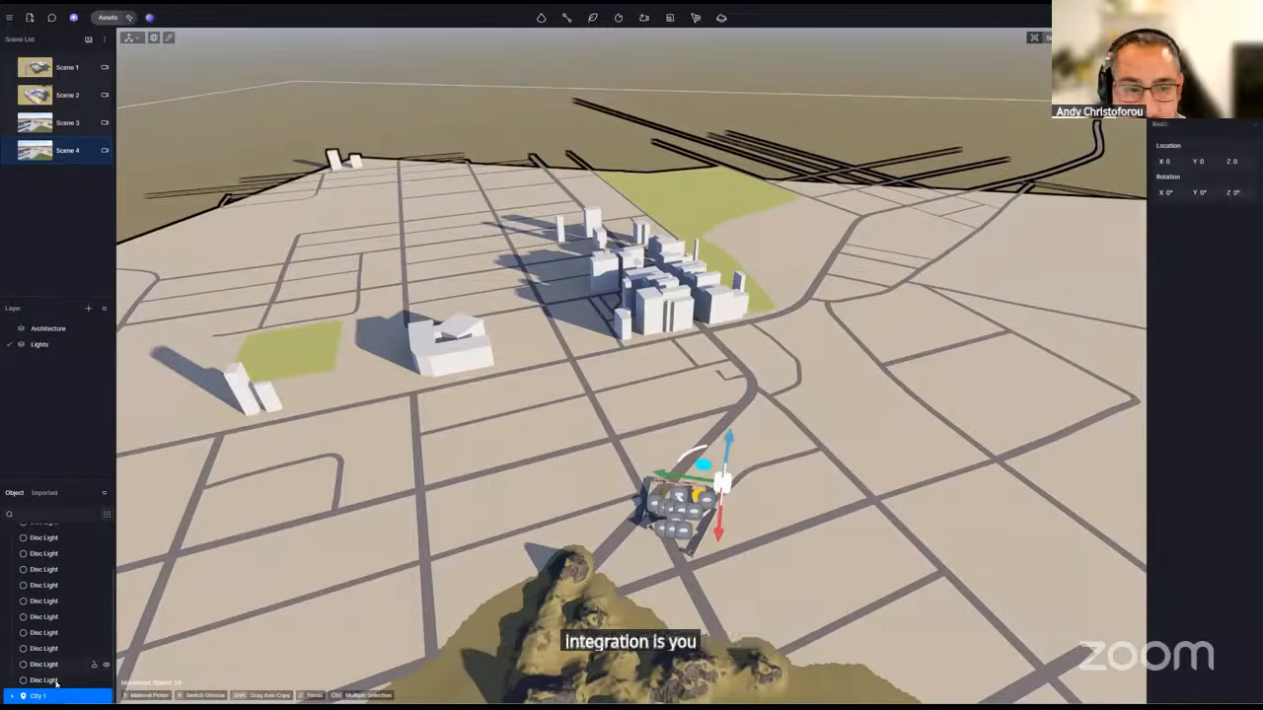
click(13, 697)
scroll(74, 672, down, 3)
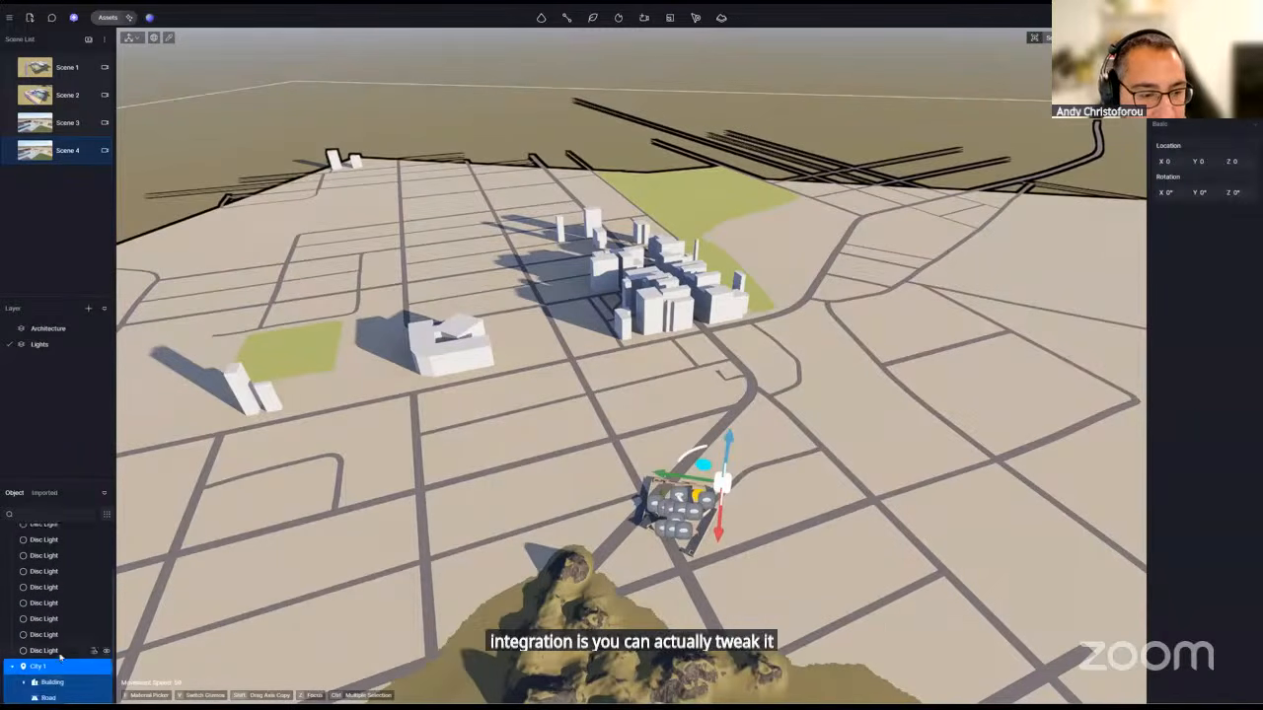
click(57, 634)
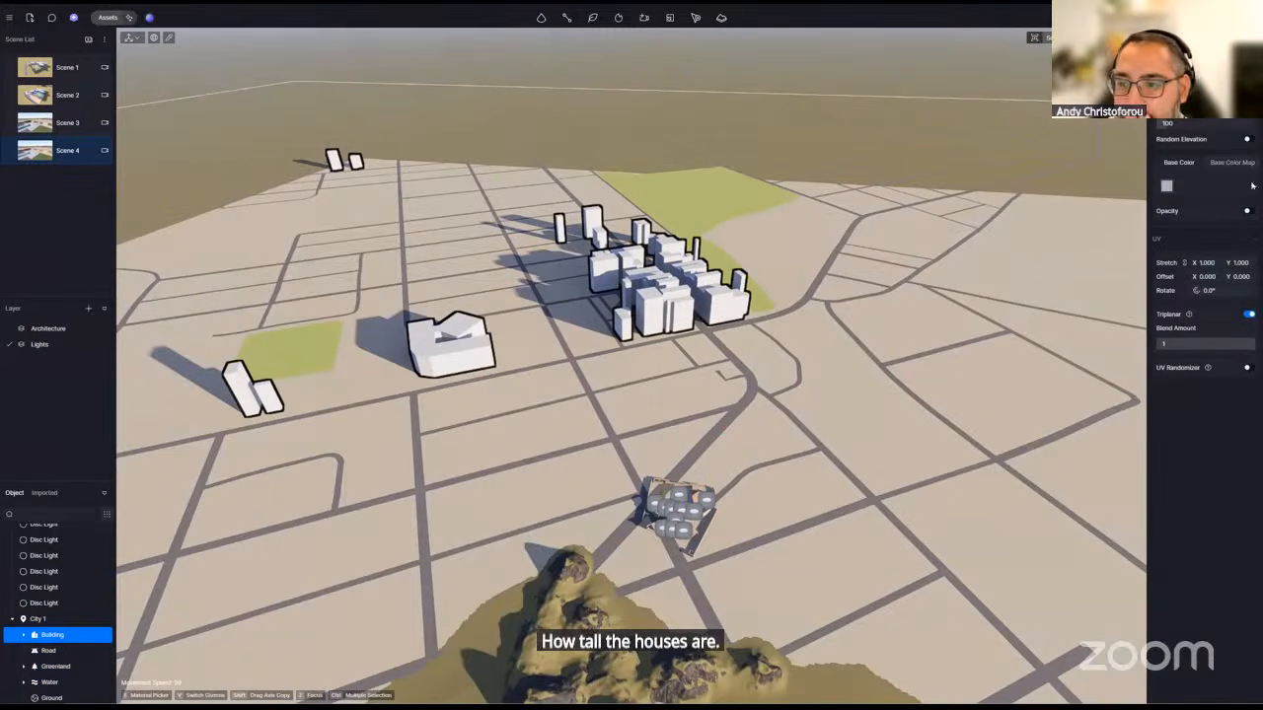
click(1246, 140)
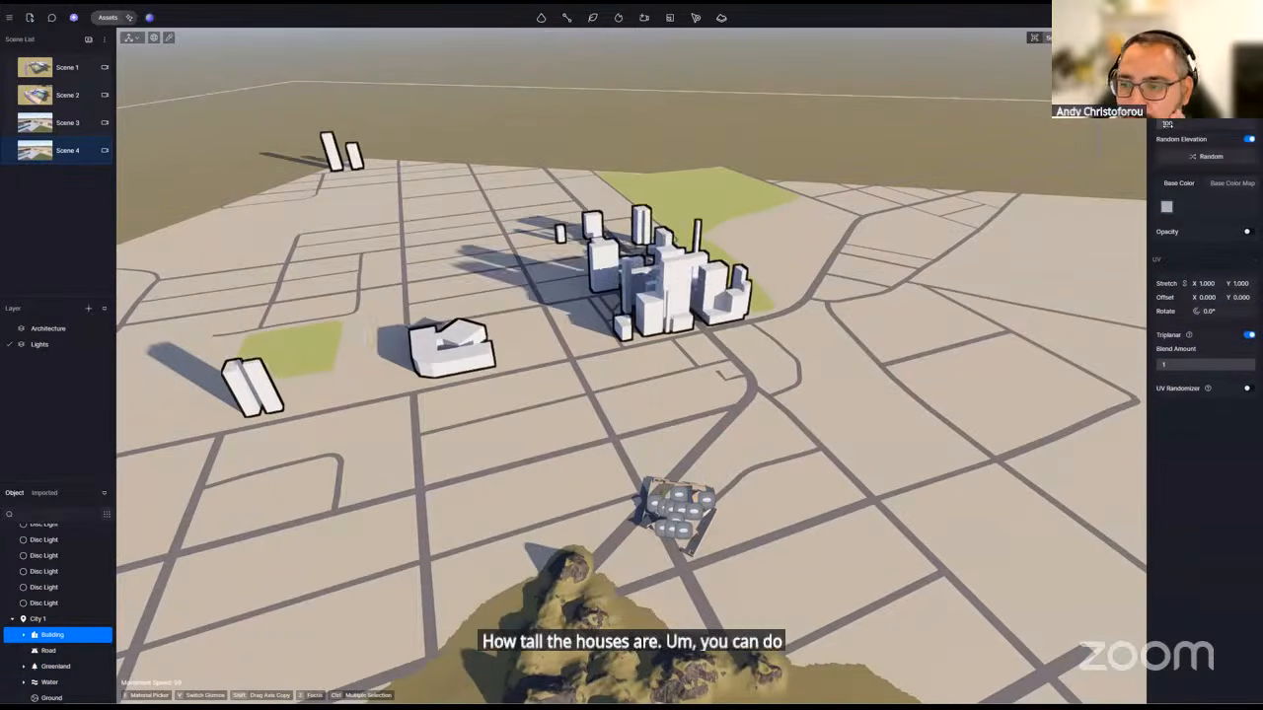
drag(1166, 125, 1163, 128)
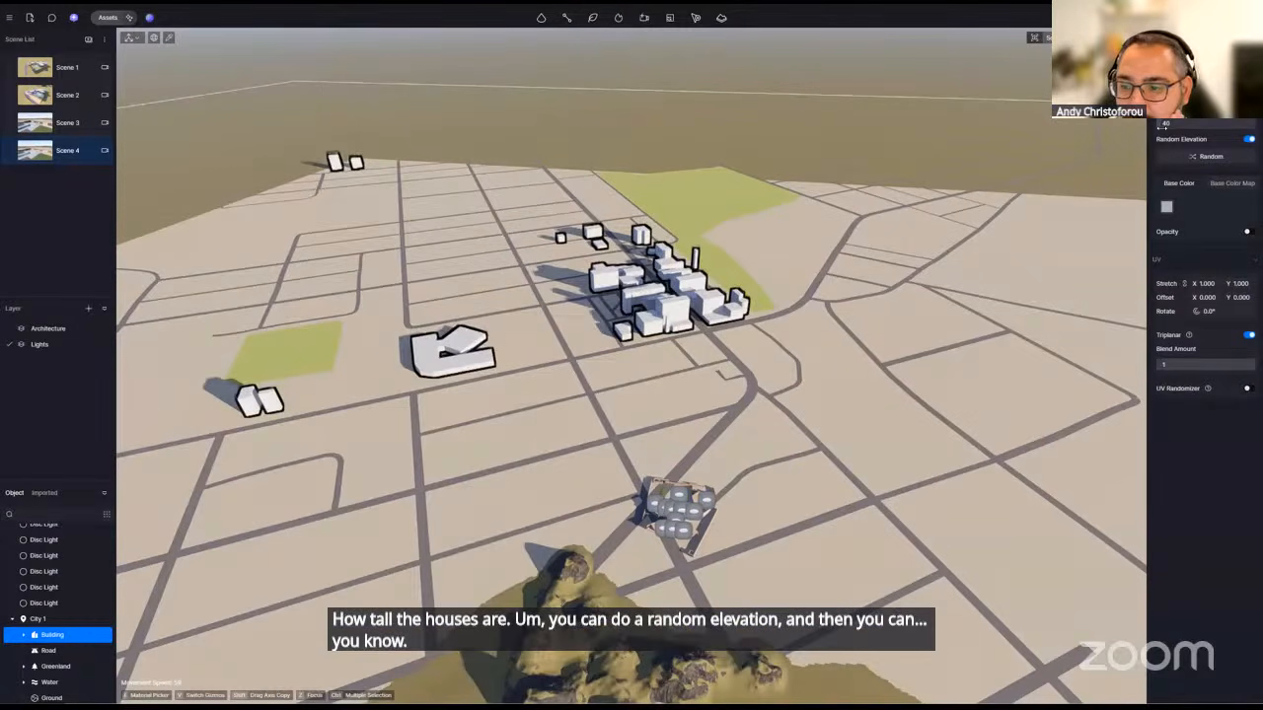
click(1167, 207)
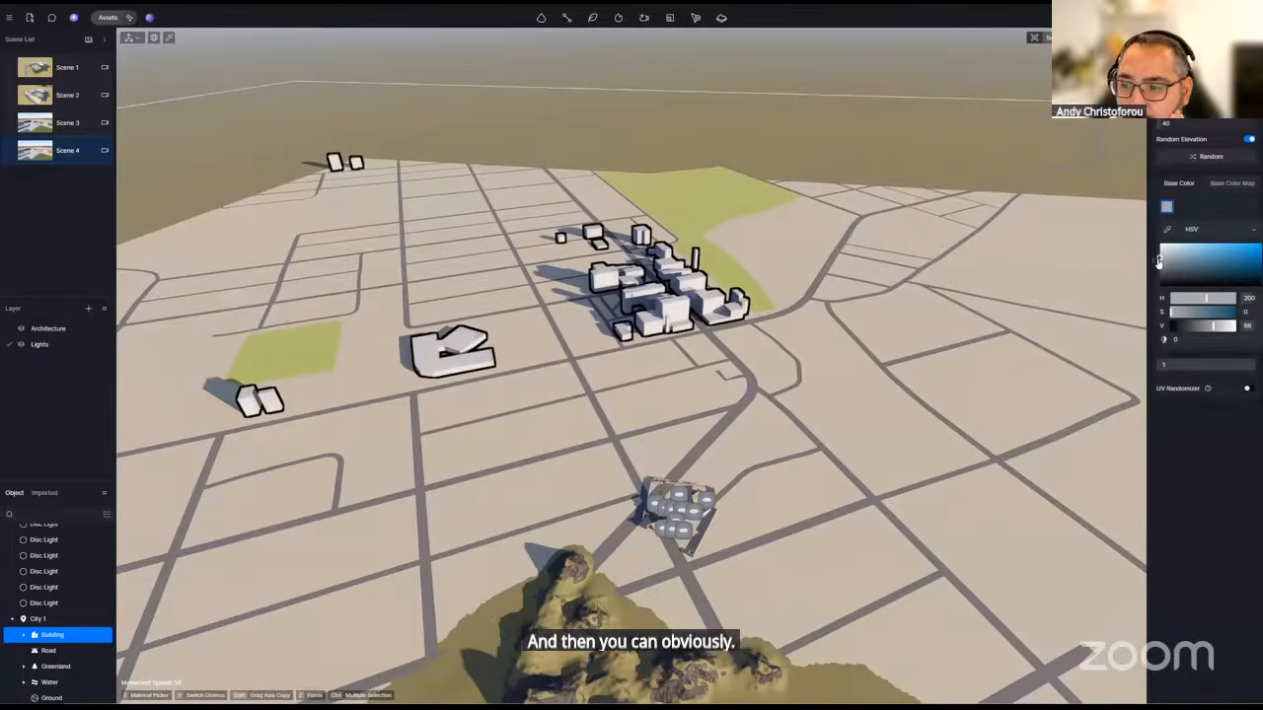
right_drag(772, 387, 789, 395)
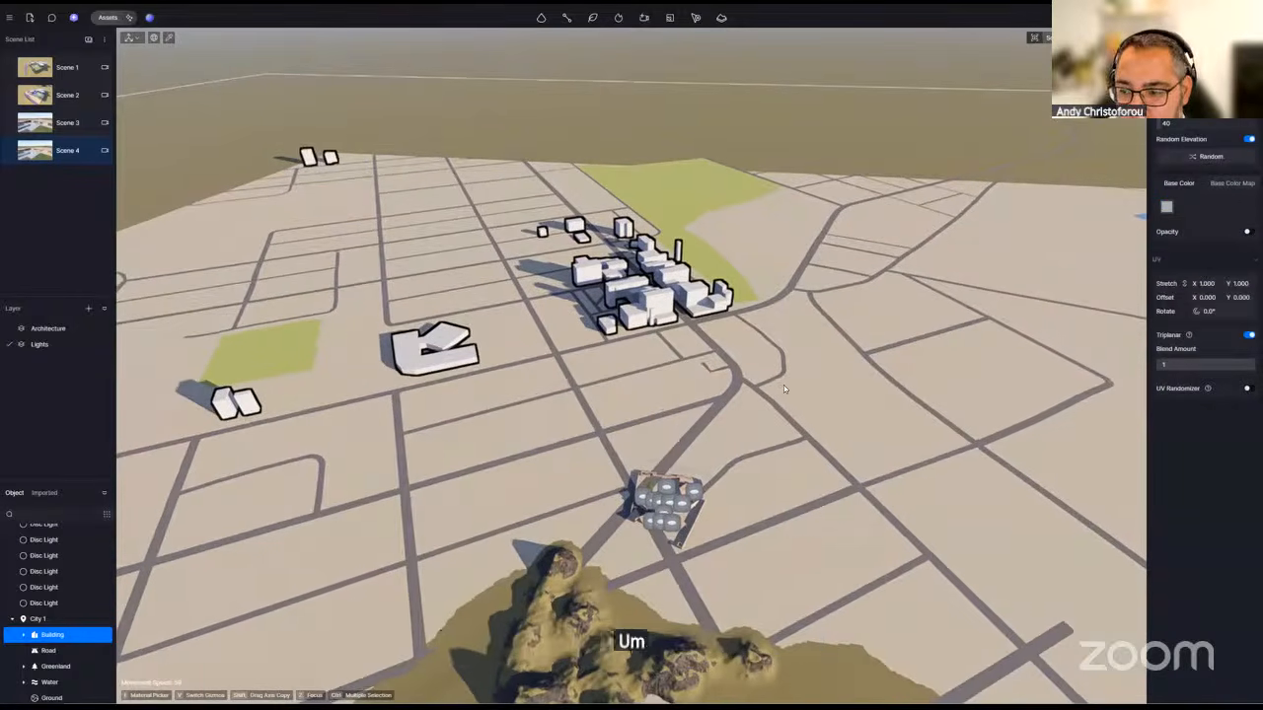
click(721, 18)
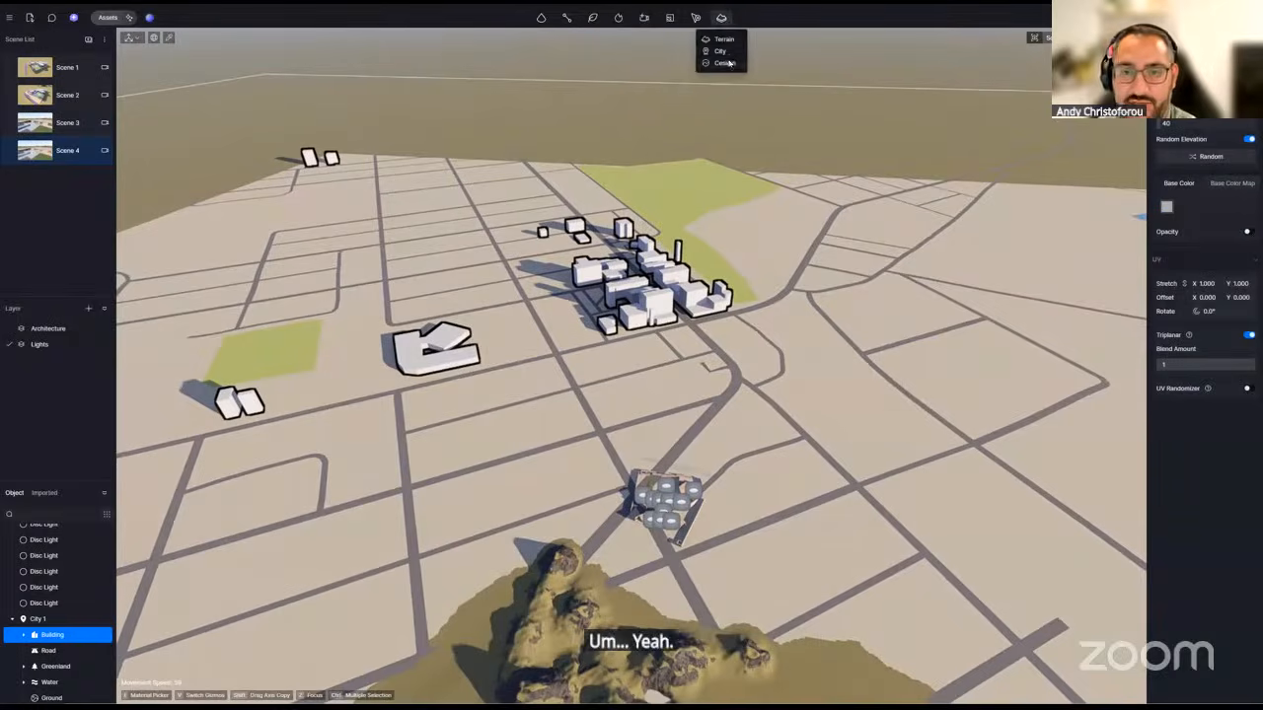
right_drag(785, 219, 783, 242)
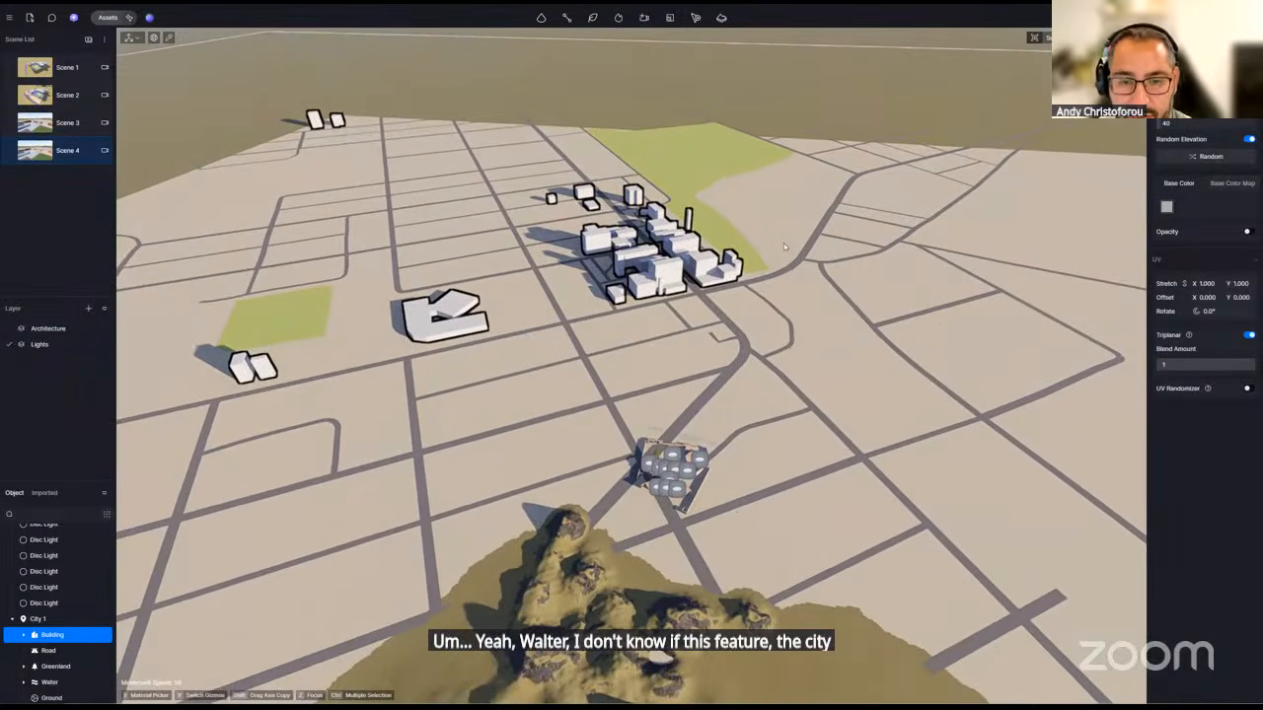
click(783, 243)
- Move the whole City 1 object so its building cluster comes to the house, and rotate it to 35° about Z
click(67, 620)
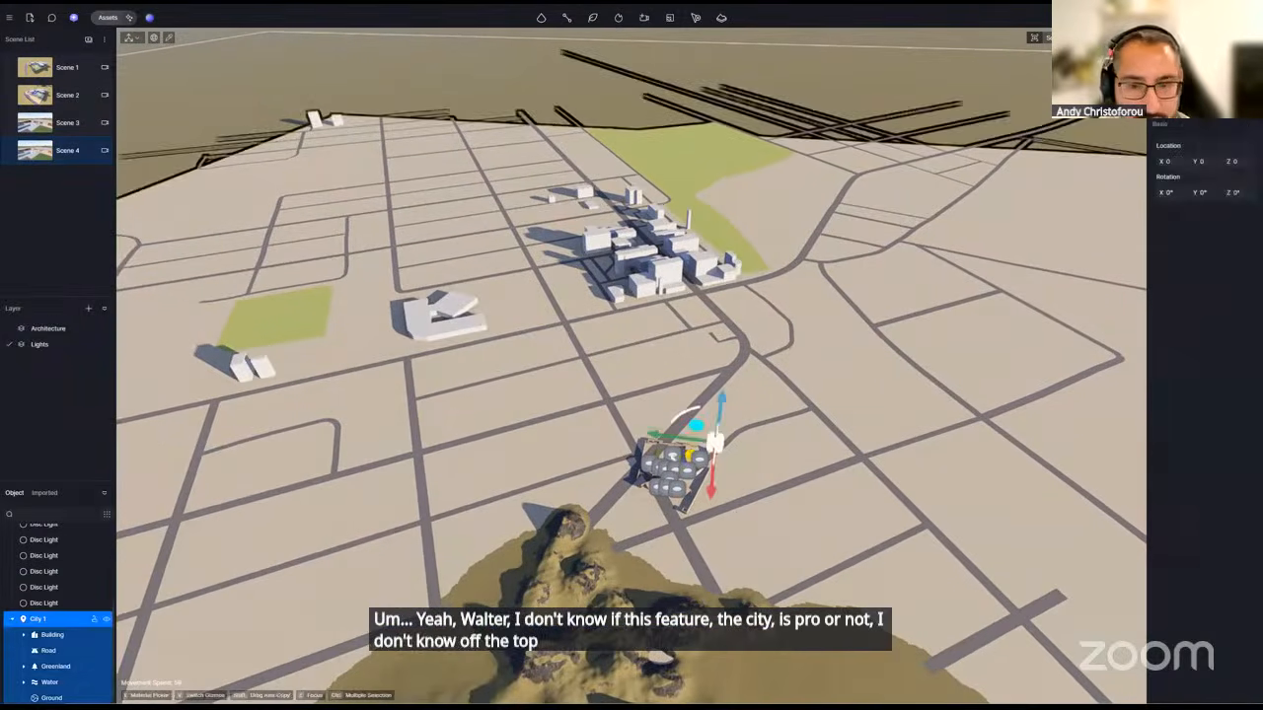
middle_drag(1129, 543, 927, 513)
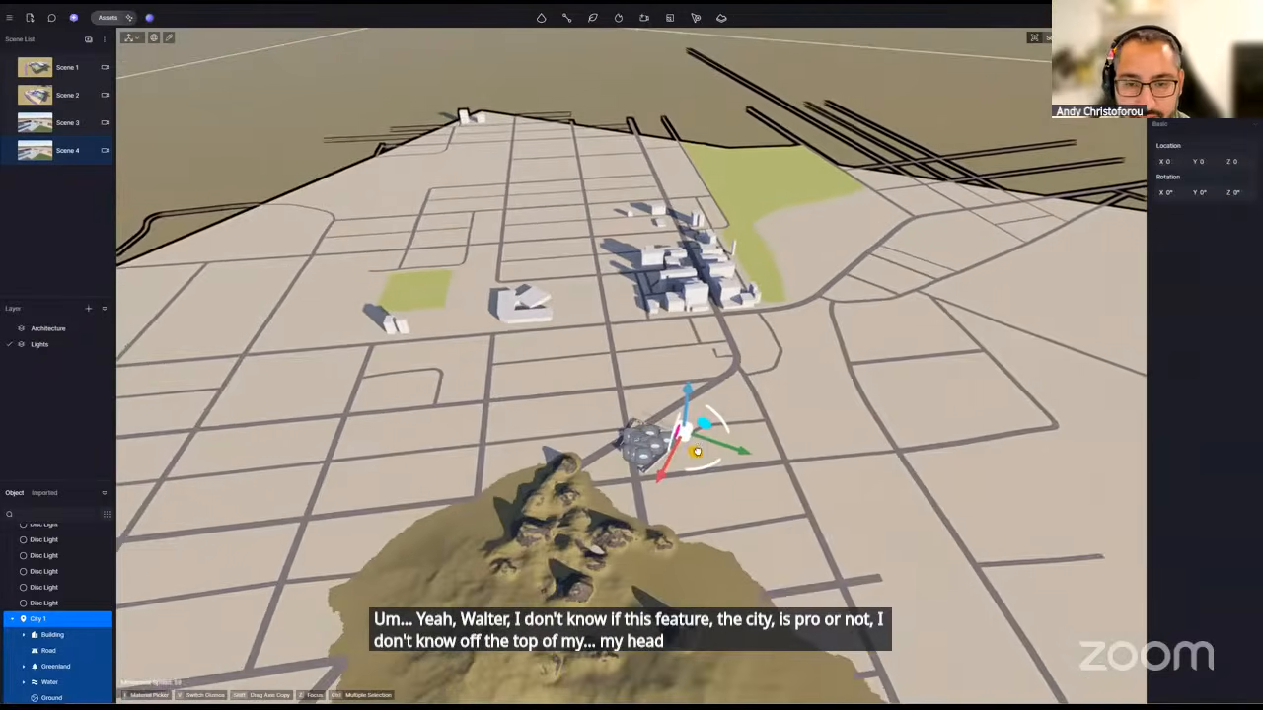
drag(697, 452, 704, 680)
key(w)
key(d)
right_drag(704, 679, 463, 278)
key(w)
key(d)
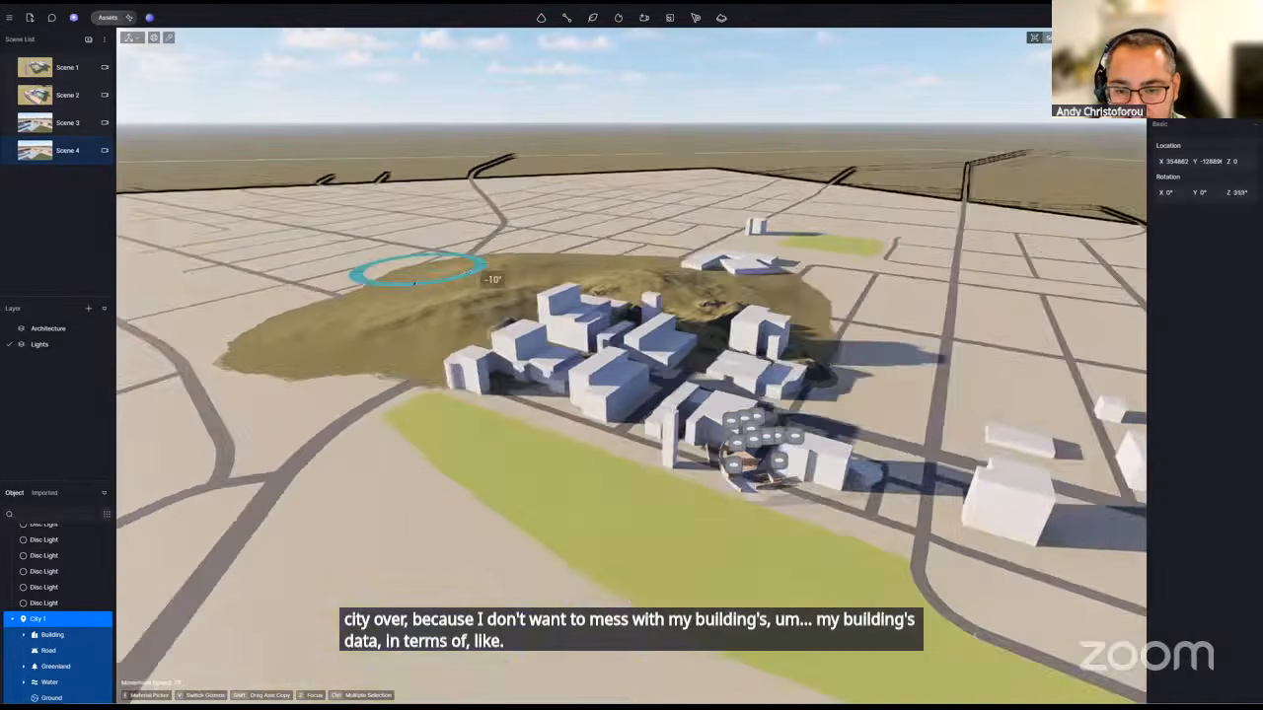
drag(481, 283, 504, 351)
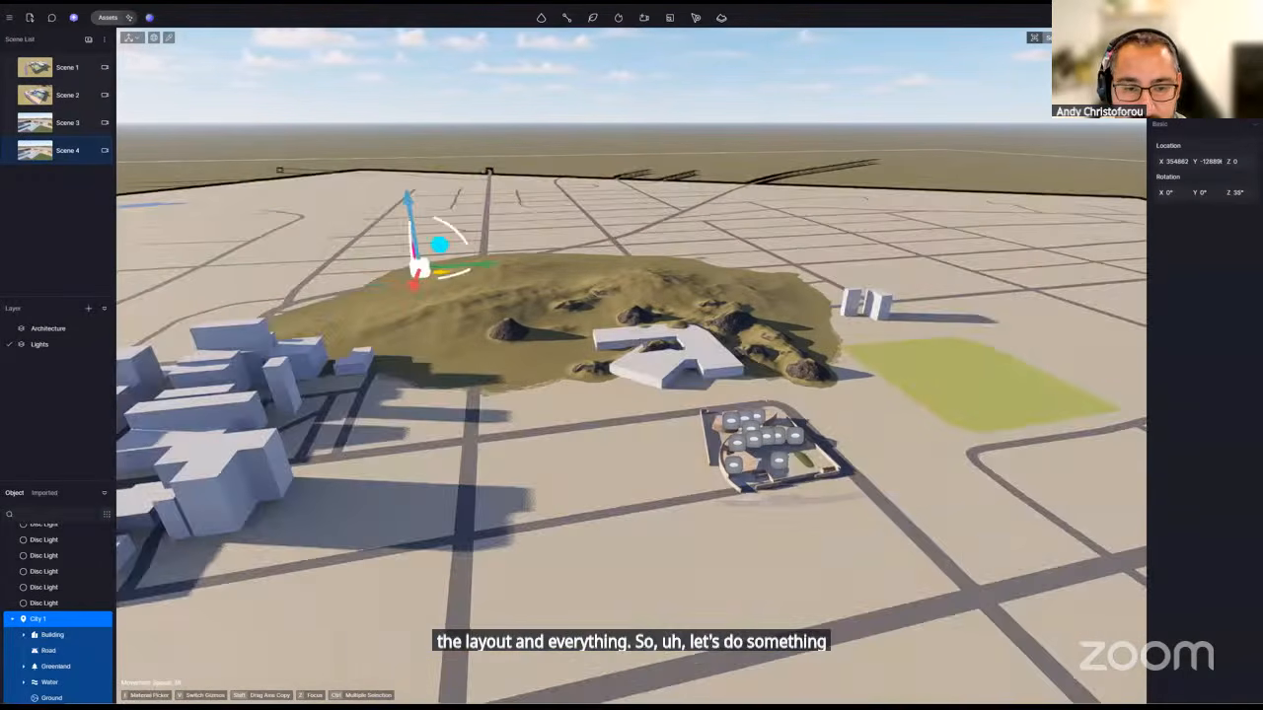
- Shift City 1 to about X 460238, Y 57439 so the house sits in an open plot among the buildings
drag(442, 269, 624, 237)
right_drag(624, 238, 424, 237)
key(w)
right_drag(836, 439, 840, 404)
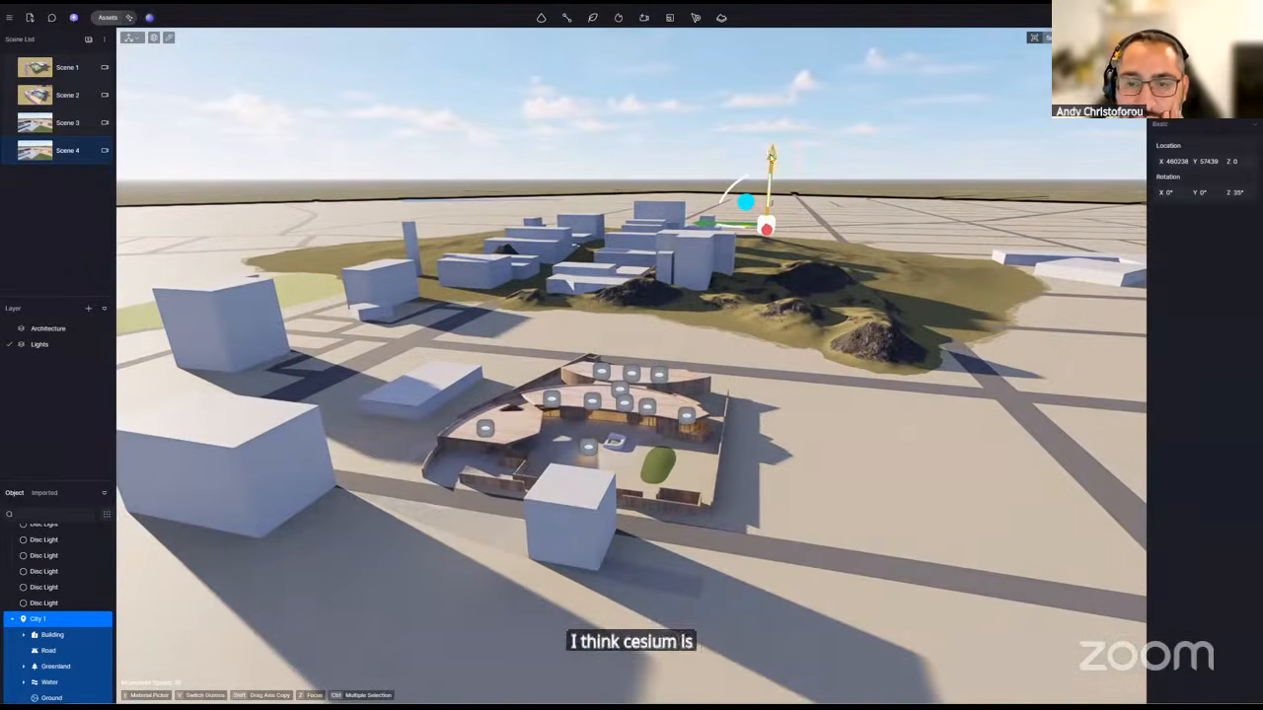
- Lower City 1 to about Z -581 and hide the Terrain object so the house base clears the city ground
drag(770, 154, 771, 154)
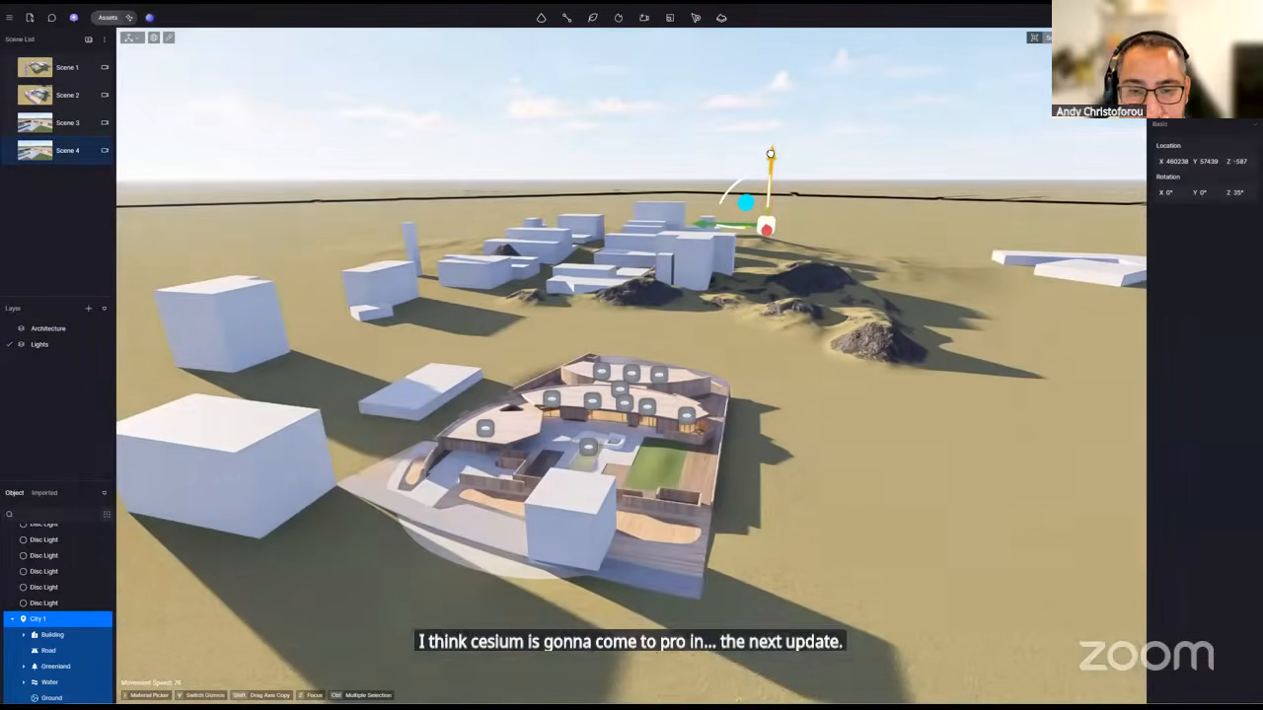
scroll(63, 541, up, 3)
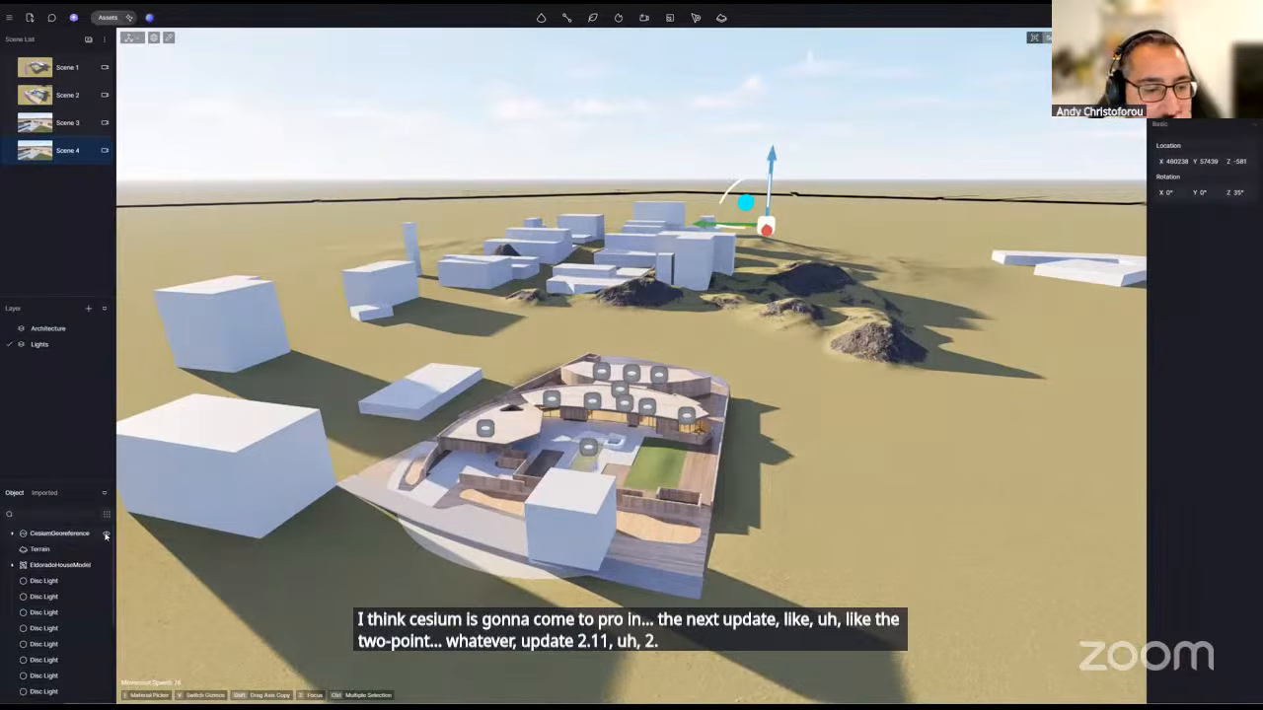
click(105, 550)
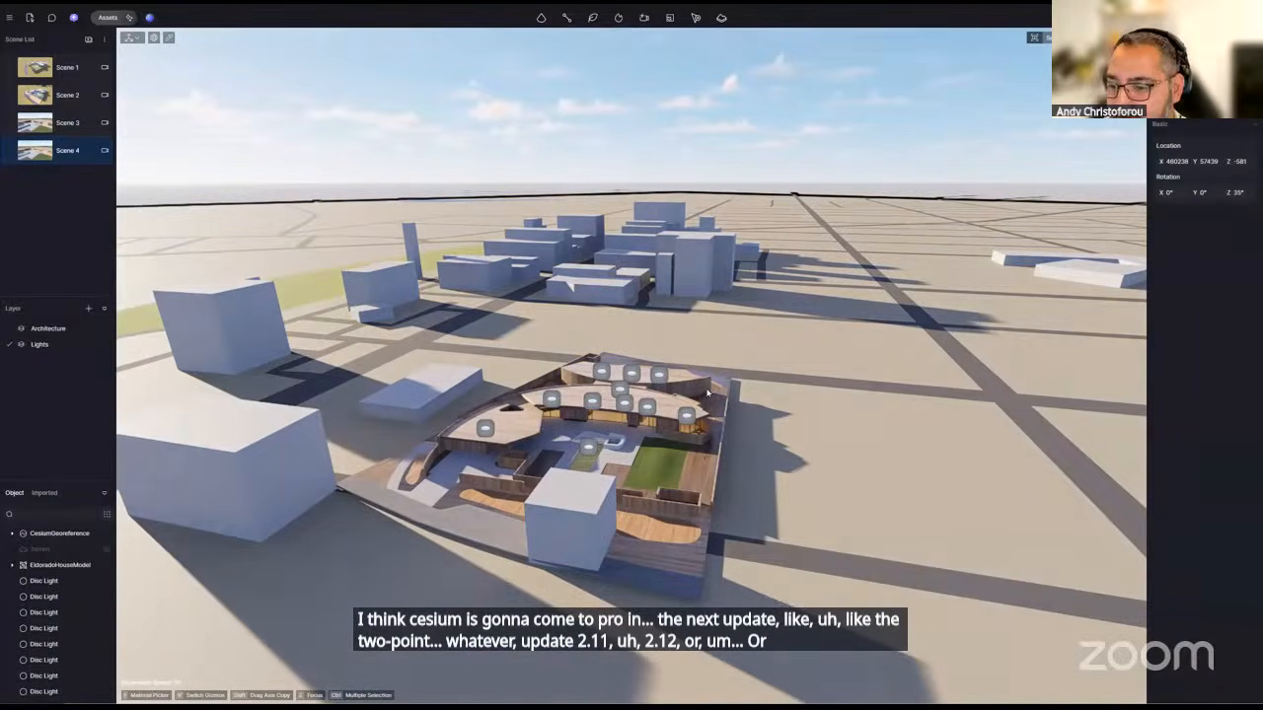
right_drag(762, 385, 700, 419)
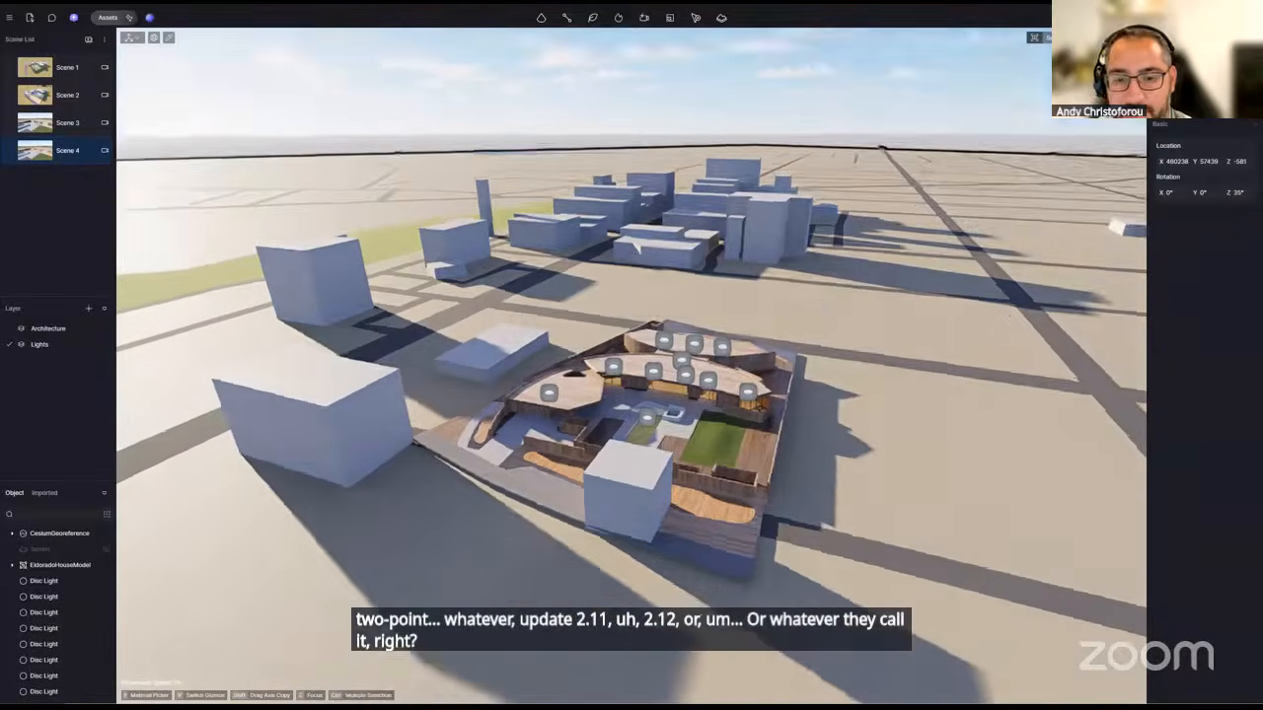
right_drag(1009, 316, 703, 298)
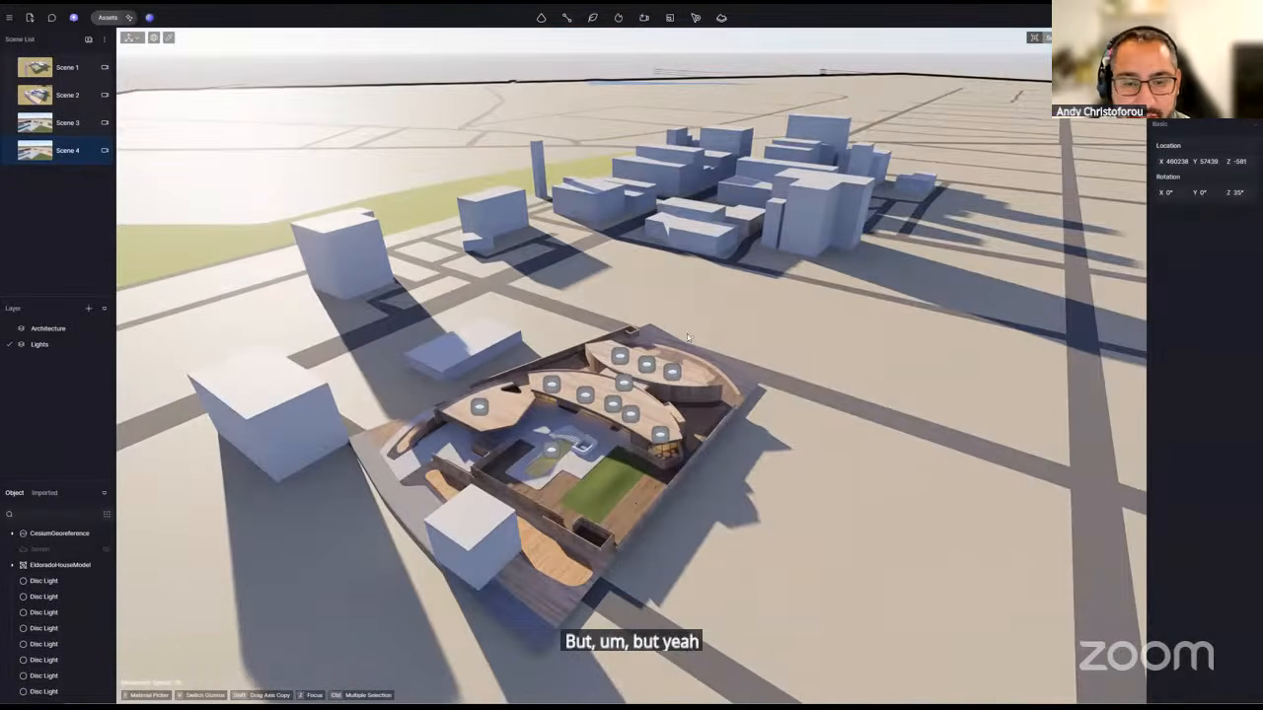
right_drag(688, 337, 868, 349)
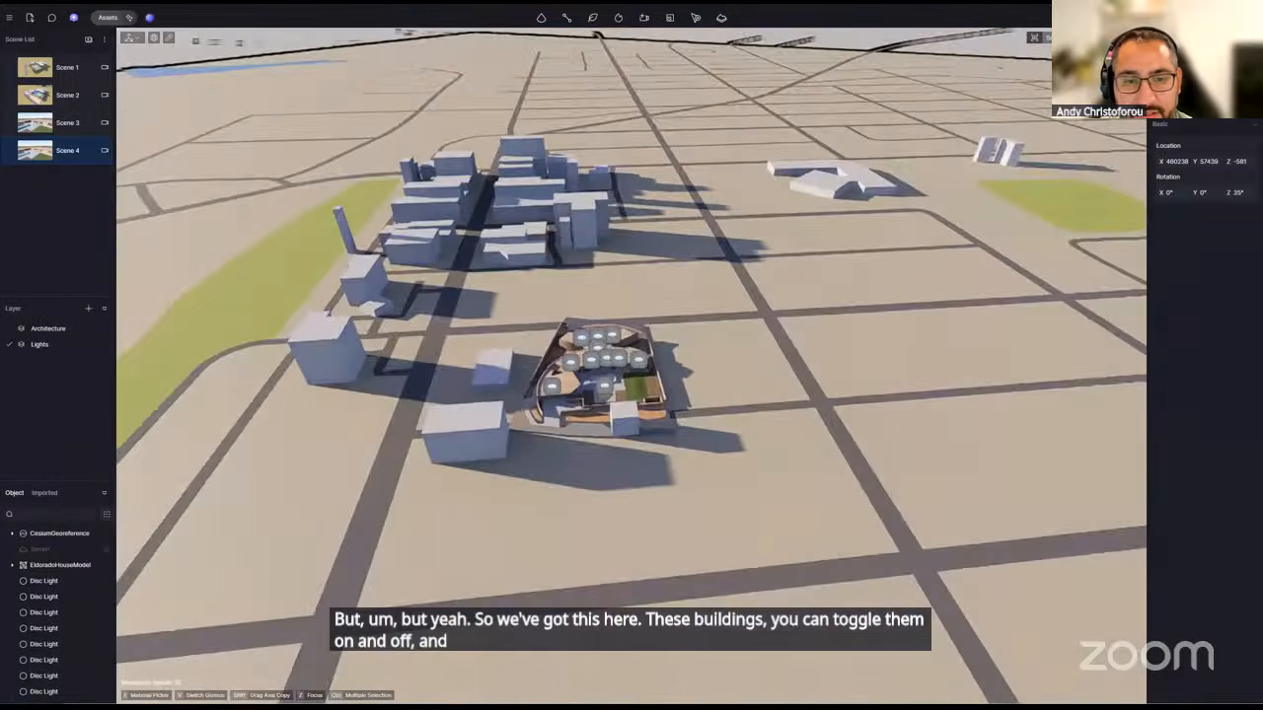
- Rotate City 1 to 125° about Z and move it to about X -49585, Y 404593, bringing the house beside the building cluster
right_drag(405, 233, 587, 386)
scroll(56, 627, down, 4)
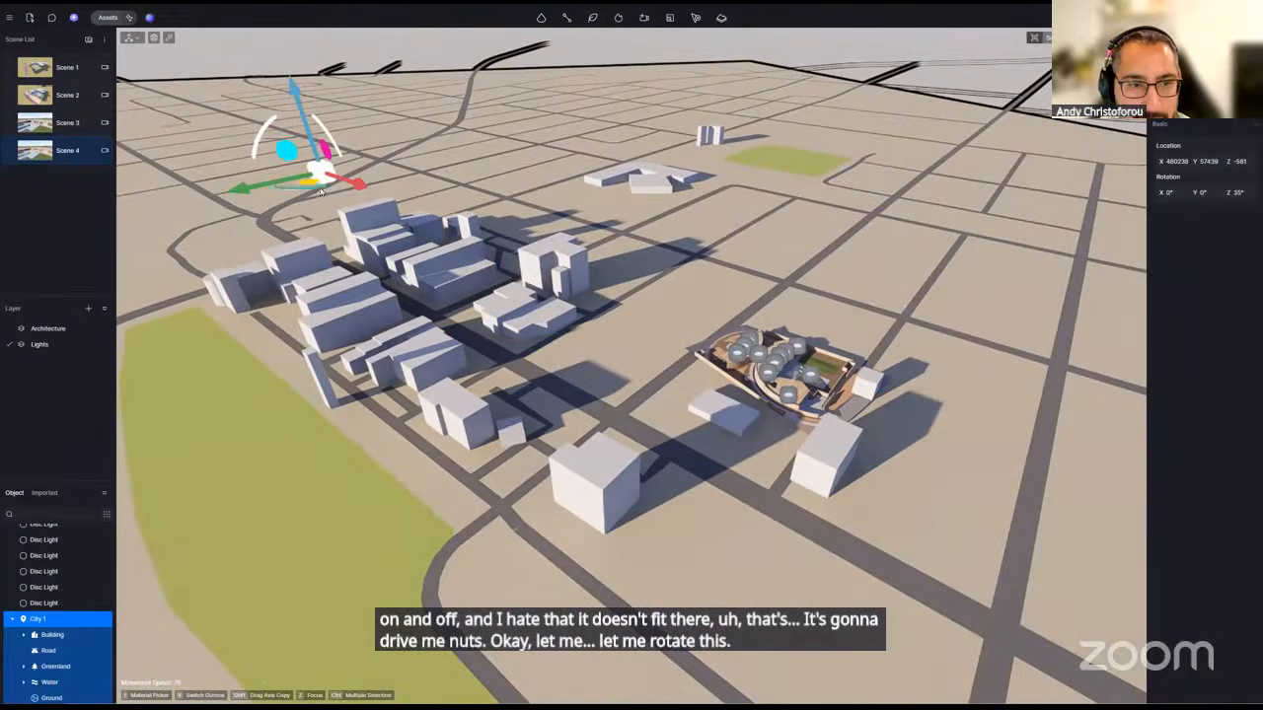
drag(318, 189, 202, 170)
key(s)
right_drag(473, 296, 527, 295)
key(a)
drag(500, 254, 918, 188)
right_drag(918, 188, 955, 179)
key(w)
key(d)
key(w)
key(d)
key(s)
key(e)
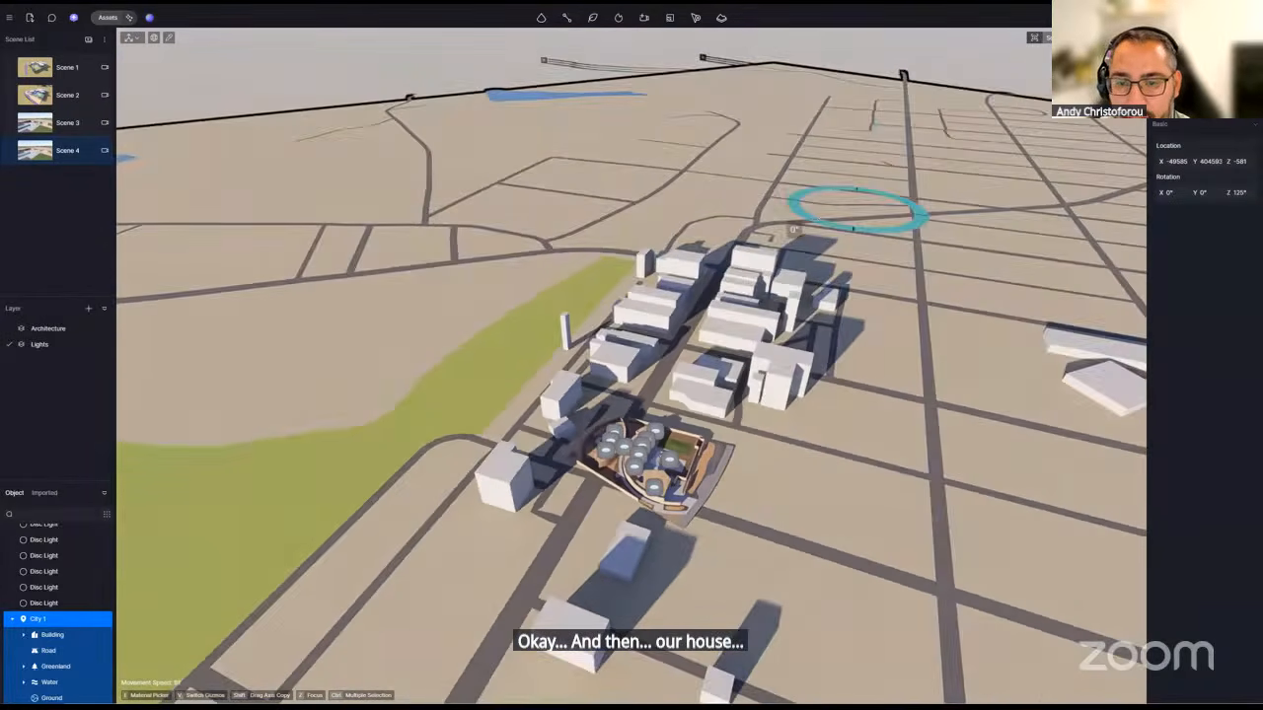
- Rotate City 1 to 130° about Z and move it to about X 159, Y 395806 so the house fits a street plot
drag(792, 229, 889, 242)
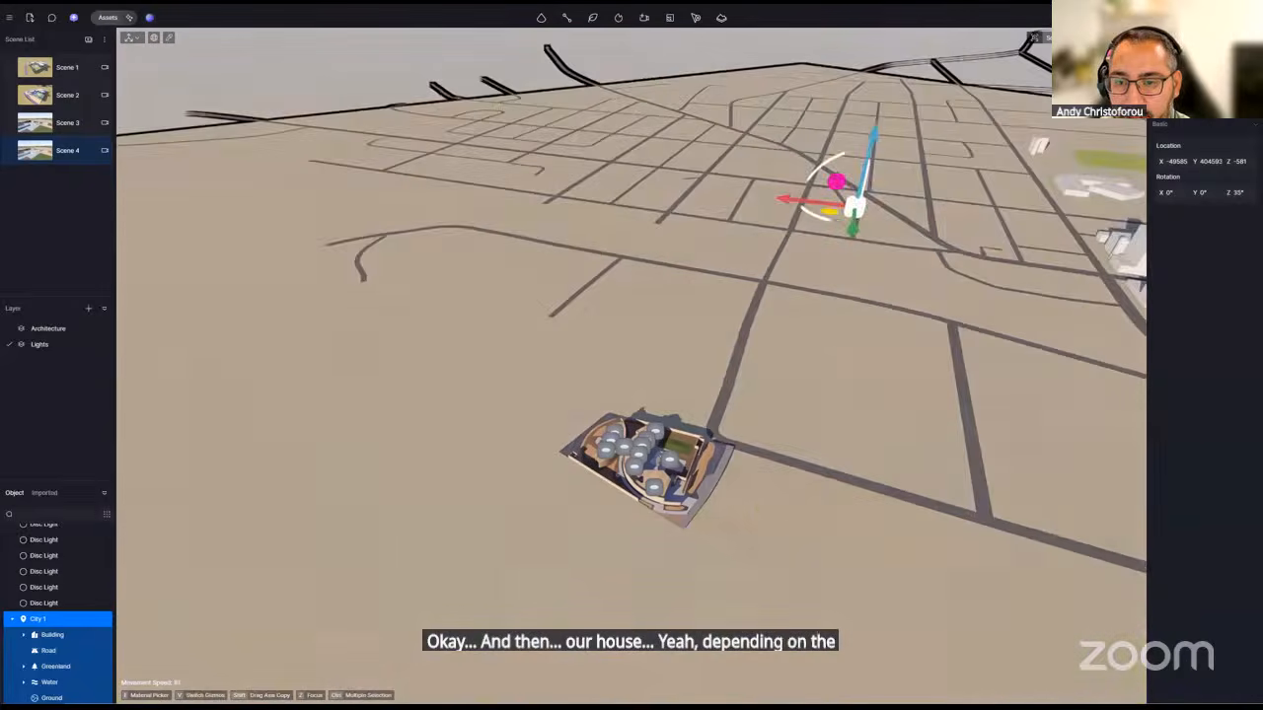
drag(853, 204, 200, 368)
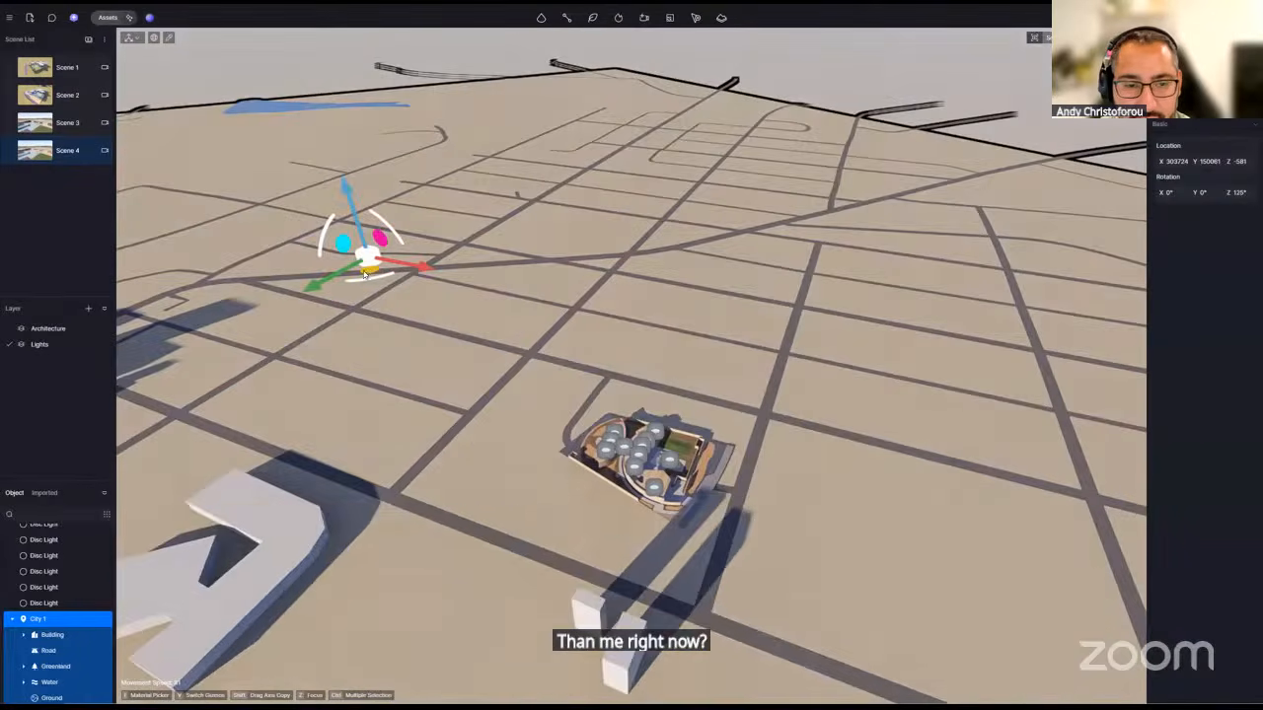
drag(367, 270, 782, 208)
middle_drag(681, 464, 473, 483)
scroll(663, 434, up, 1)
key(s)
key(d)
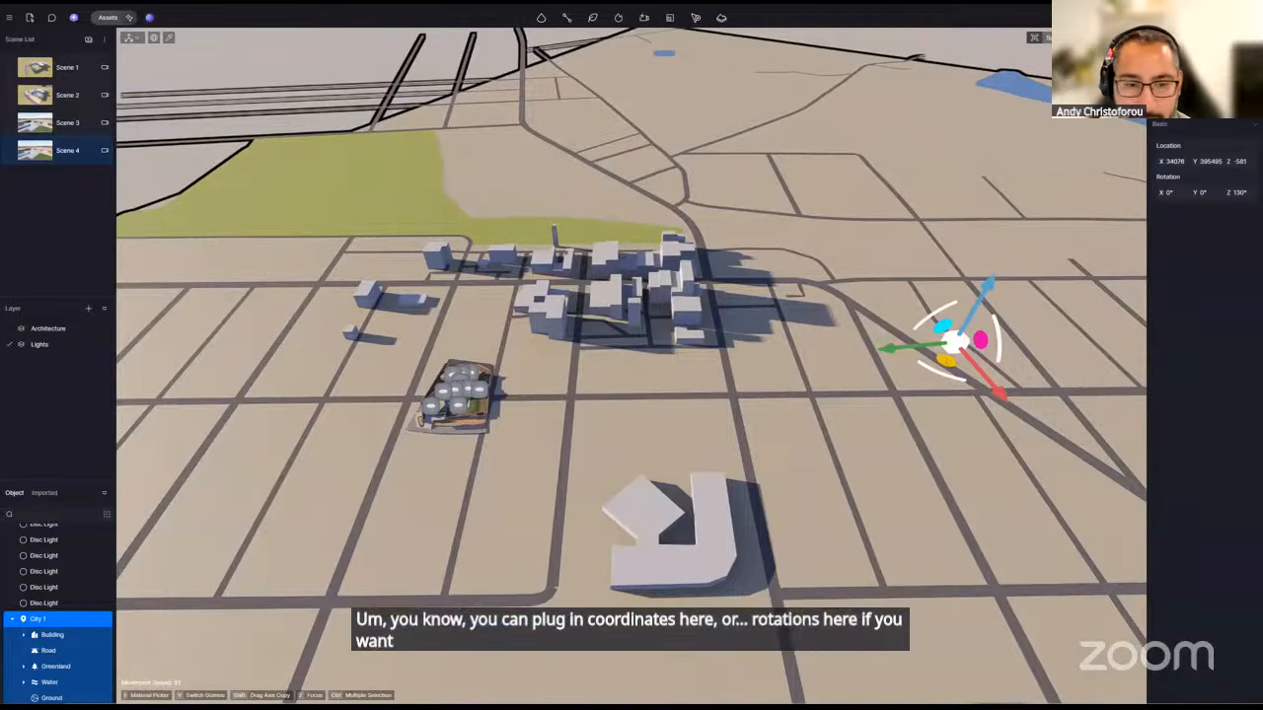
drag(947, 363, 1030, 420)
key(w)
right_drag(688, 428, 688, 428)
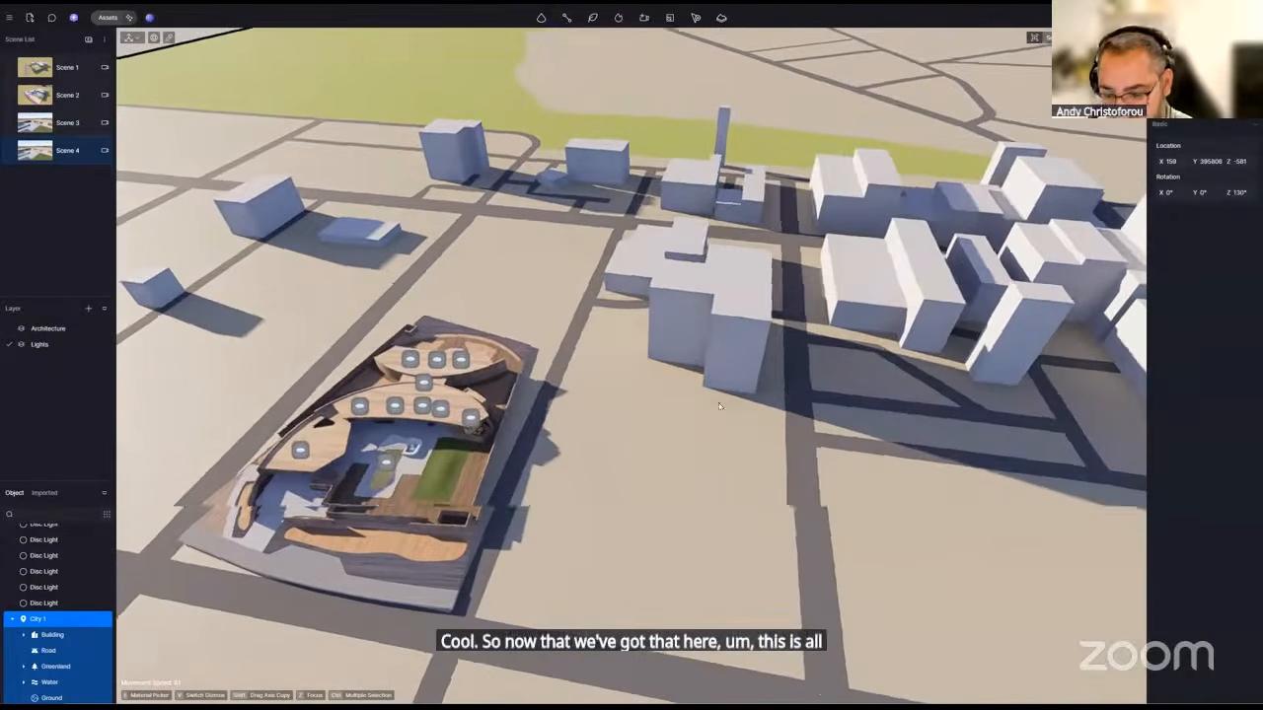
- Turn on opacity at 0.28 for City 1's Building group and brighten its base colour to near white
key(i)
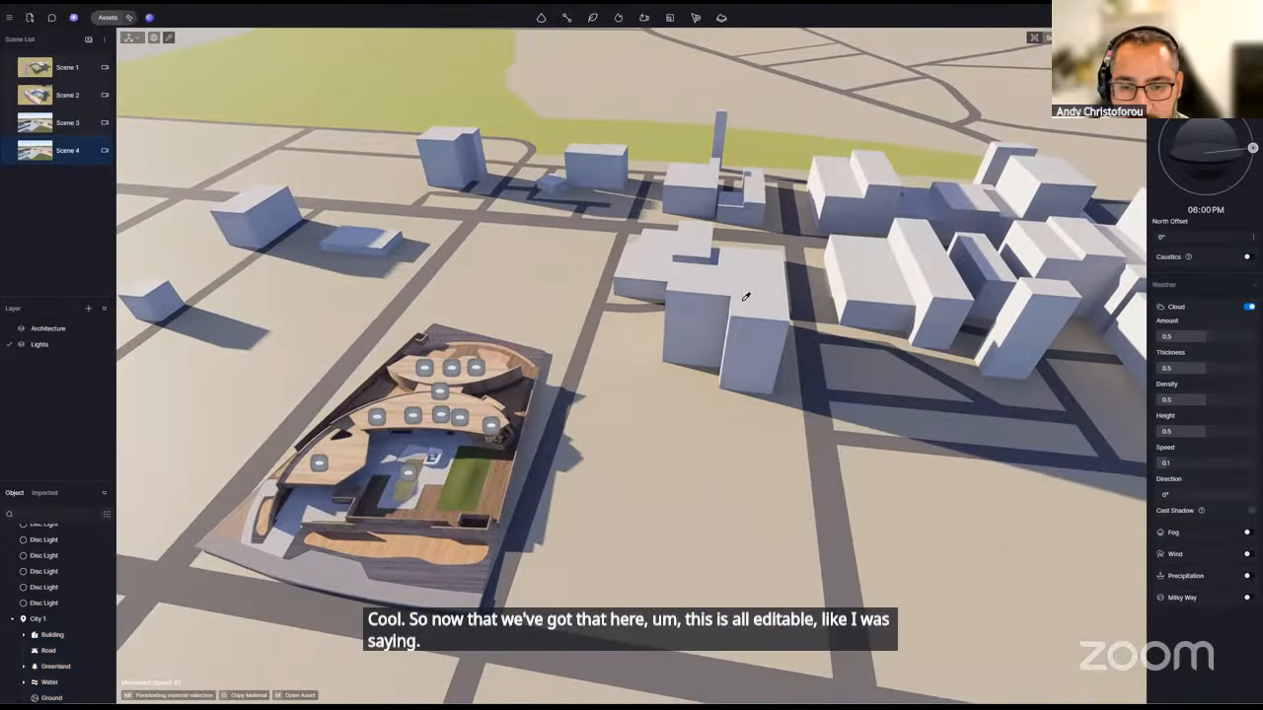
click(742, 296)
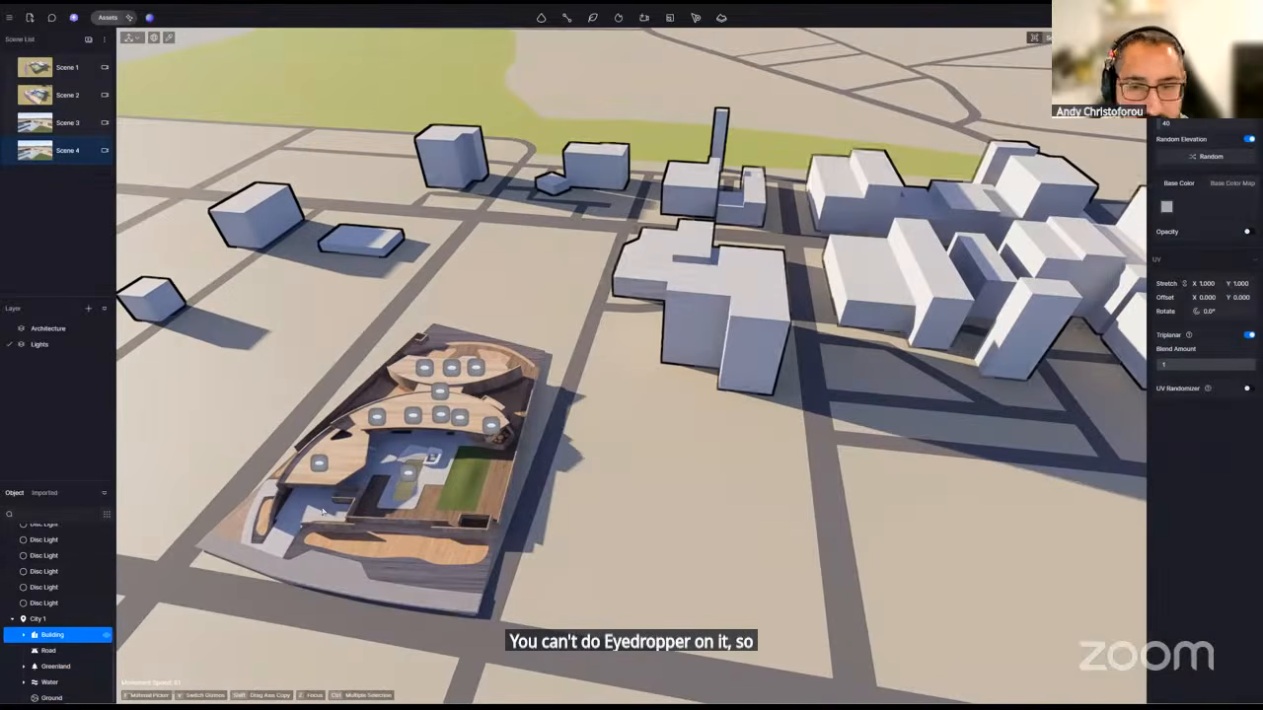
click(1249, 231)
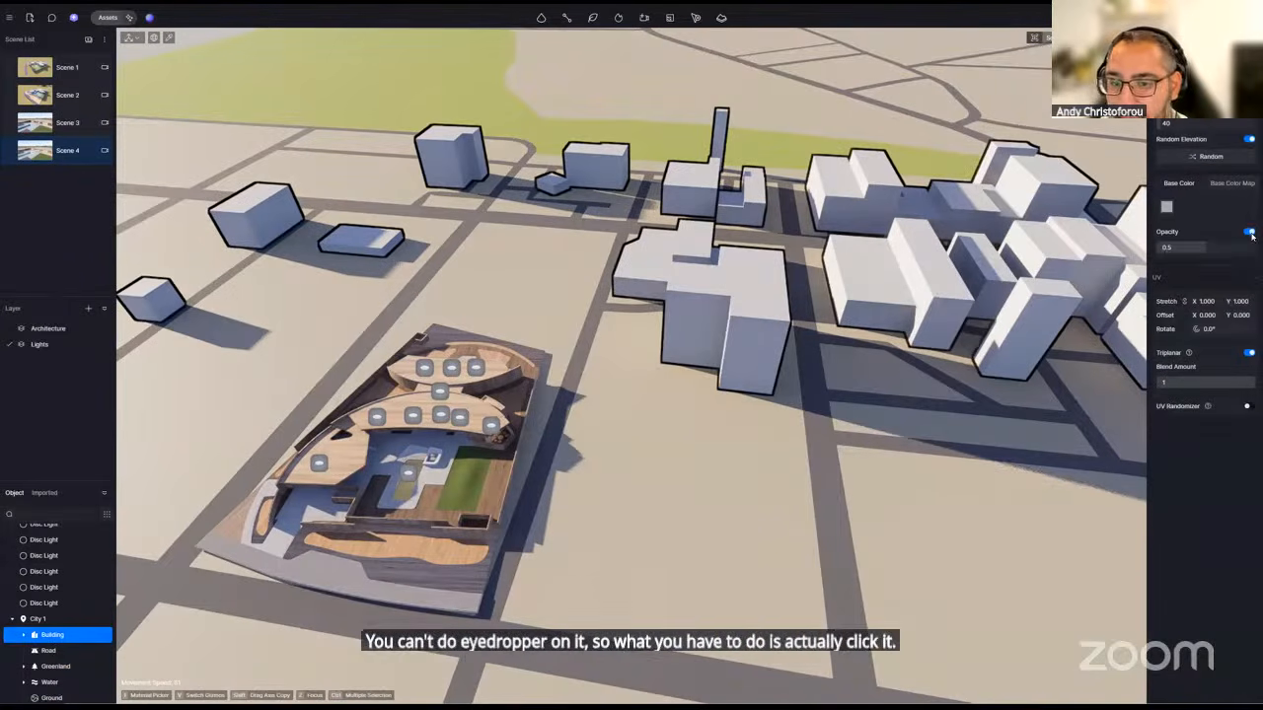
click(1251, 234)
click(1250, 234)
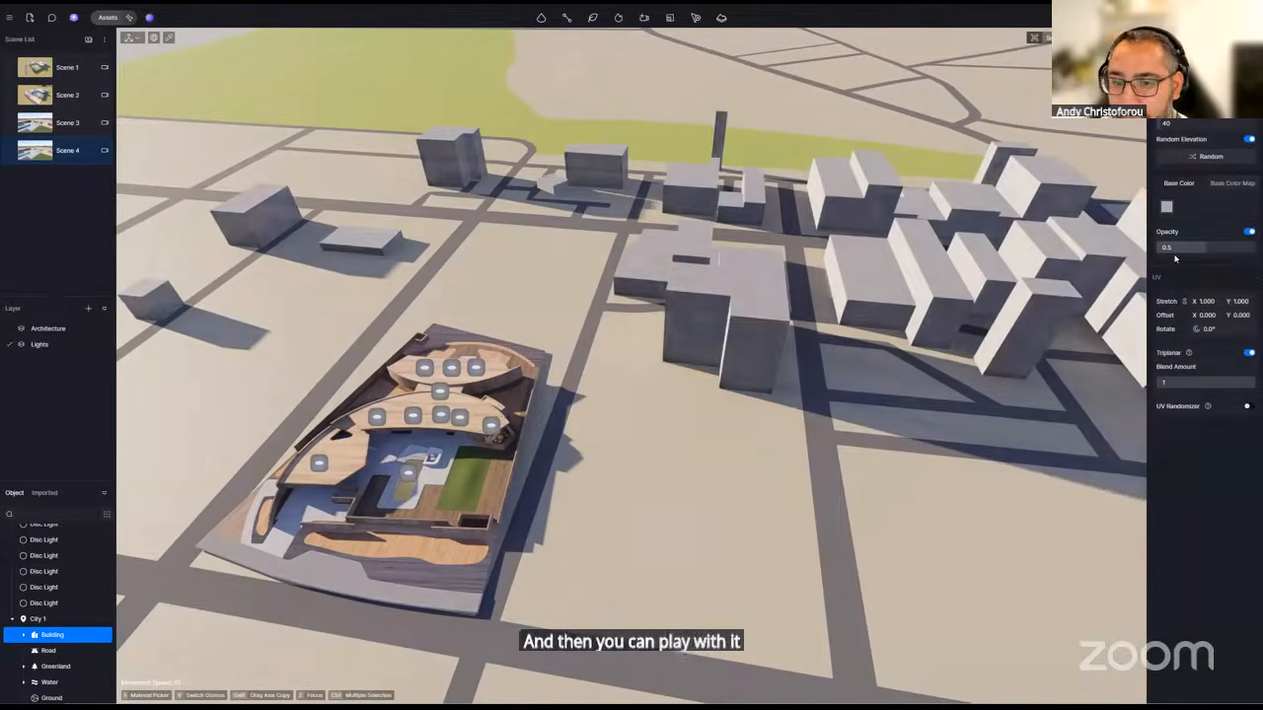
mouse_move(1176, 252)
mouse_down()
mouse_move(1215, 250)
mouse_move(1184, 250)
mouse_up()
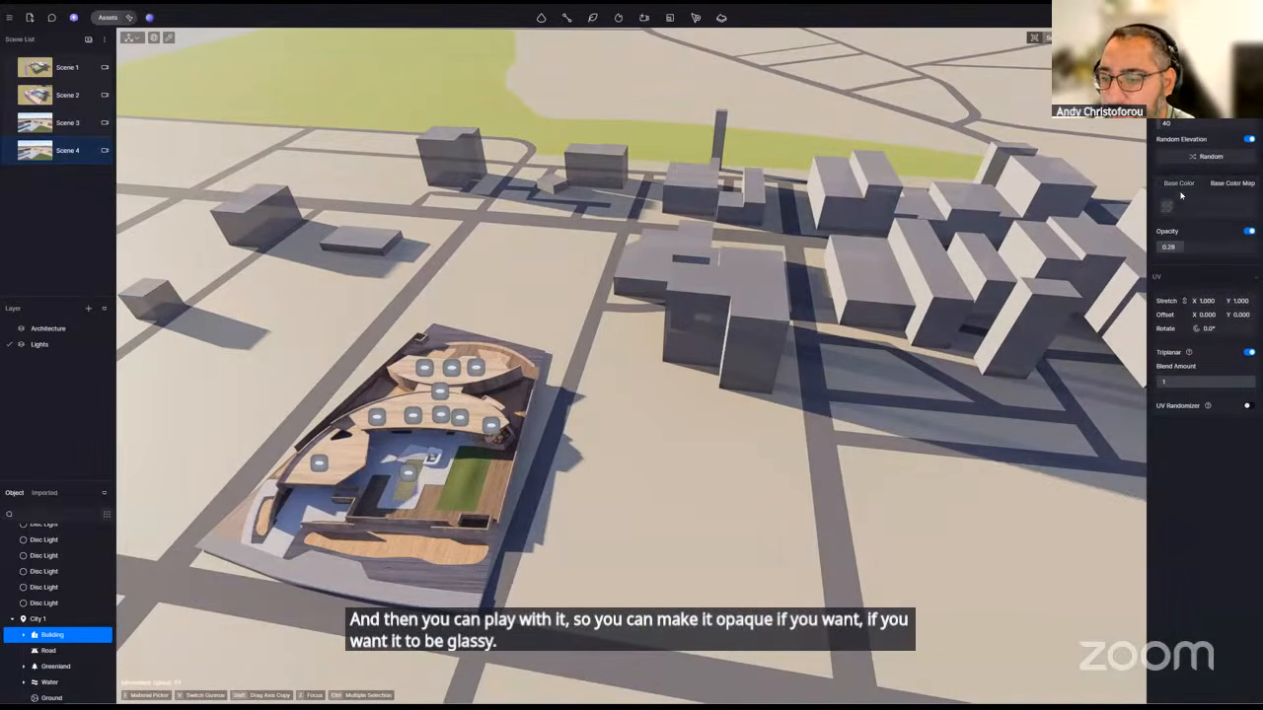
click(1167, 207)
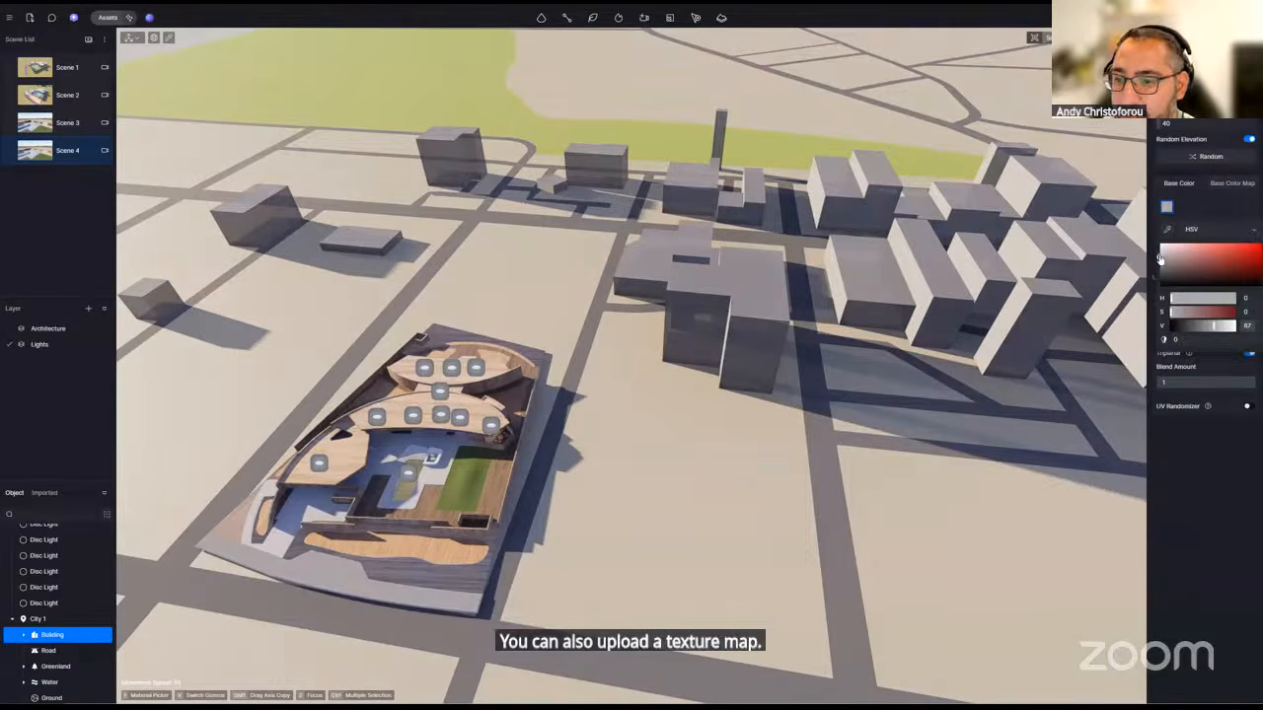
drag(1160, 259, 1159, 251)
- Examine the translucent city buildings and the streets around the house from a closer, lower angle
right_drag(909, 348, 959, 292)
key(w)
key(q)
key(w)
key(a)
key(e)
right_drag(892, 318, 897, 333)
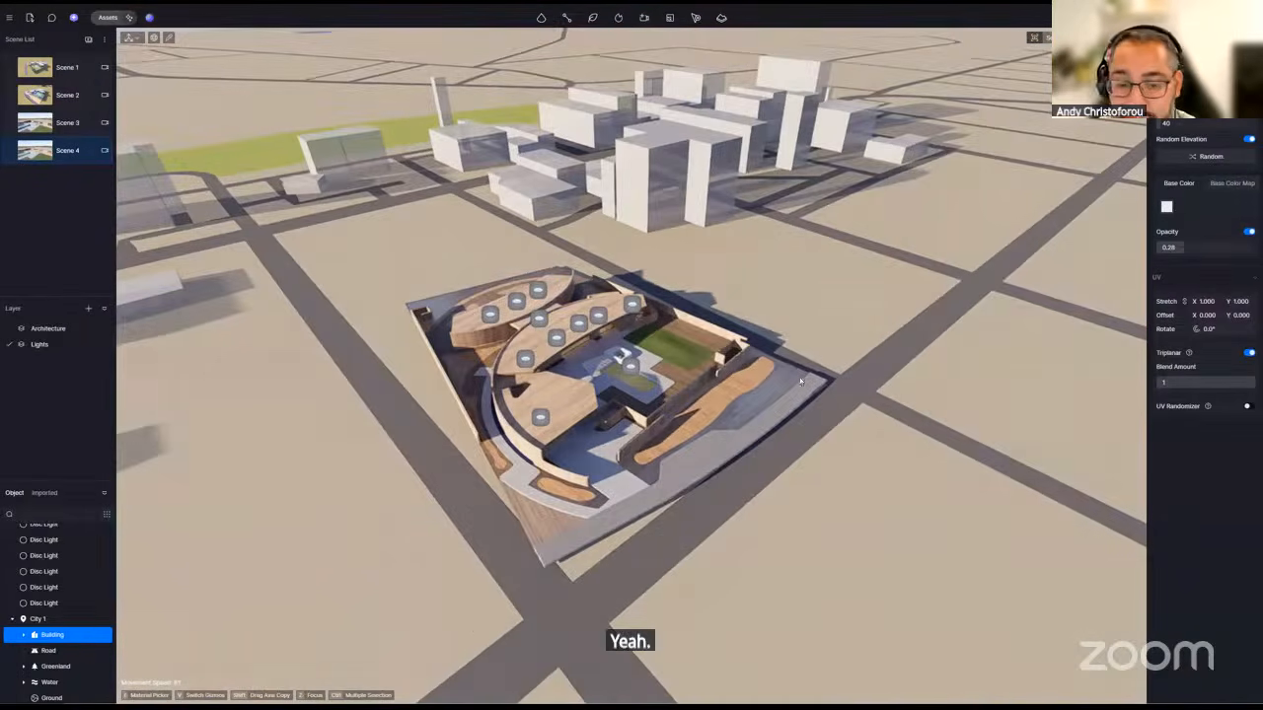
key(w)
right_drag(815, 389, 844, 412)
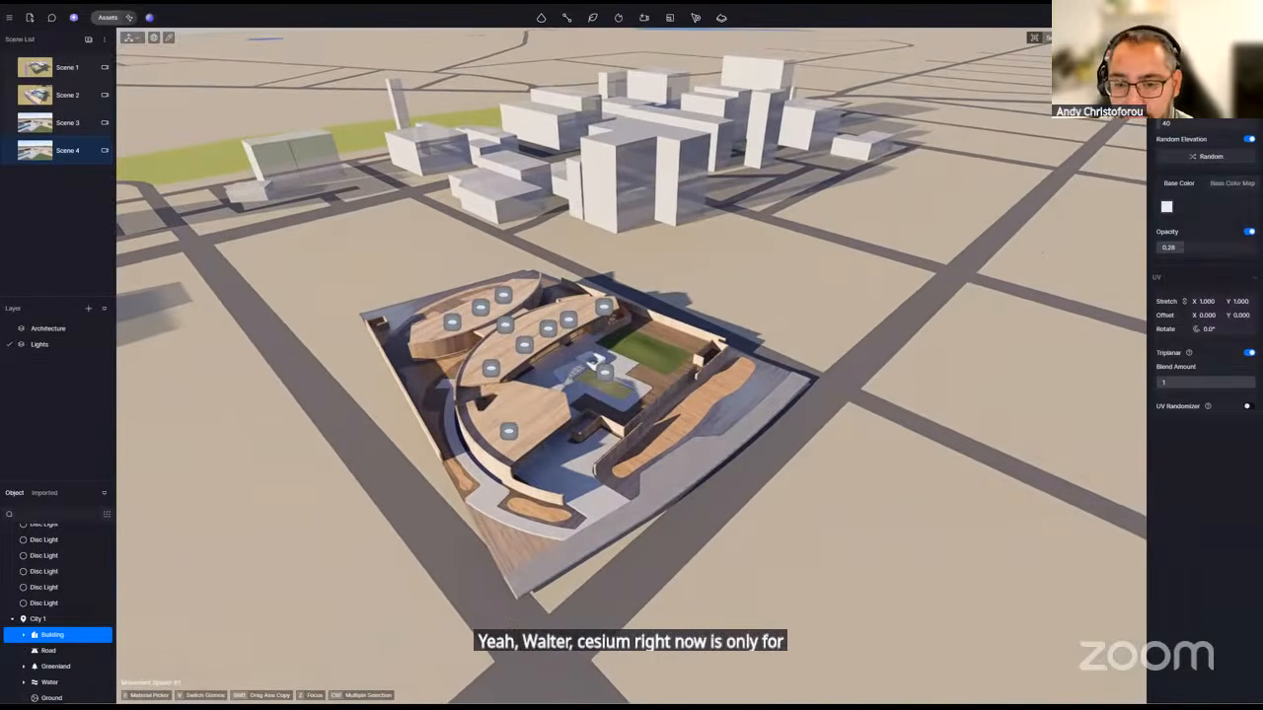
- Lighten the base colour of City 1's Road to a light grey with value 72
click(857, 367)
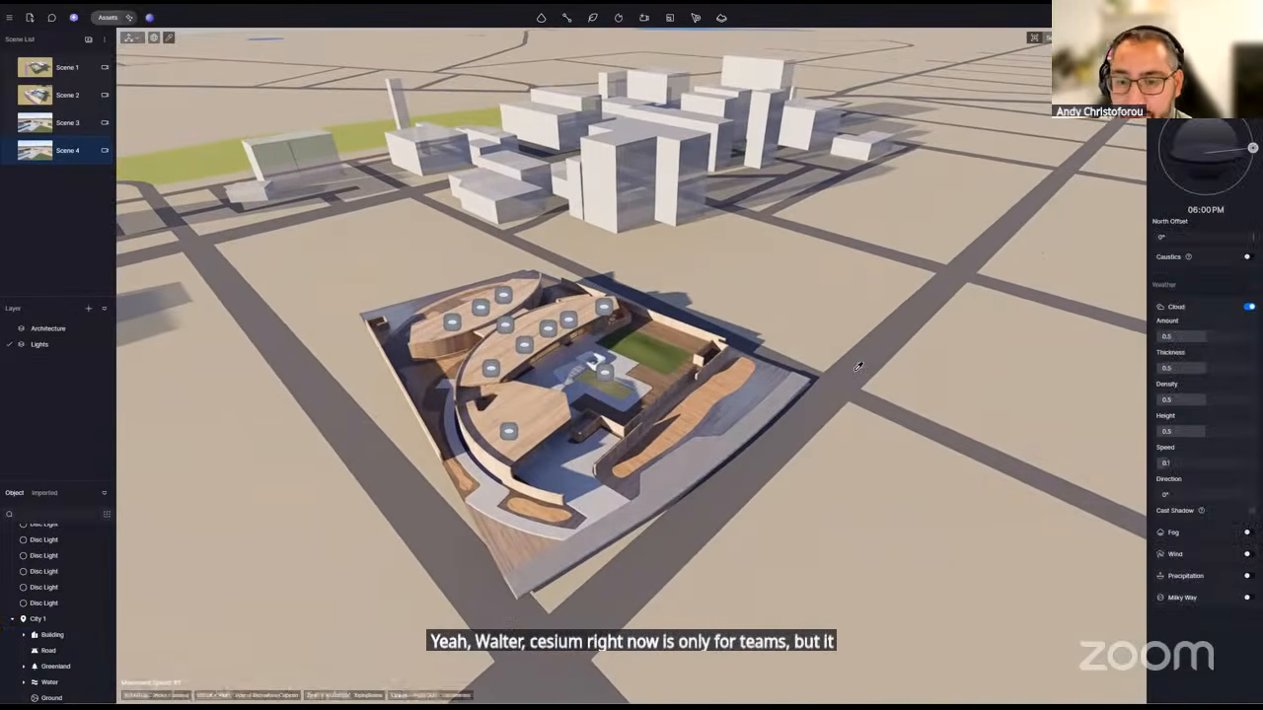
click(48, 650)
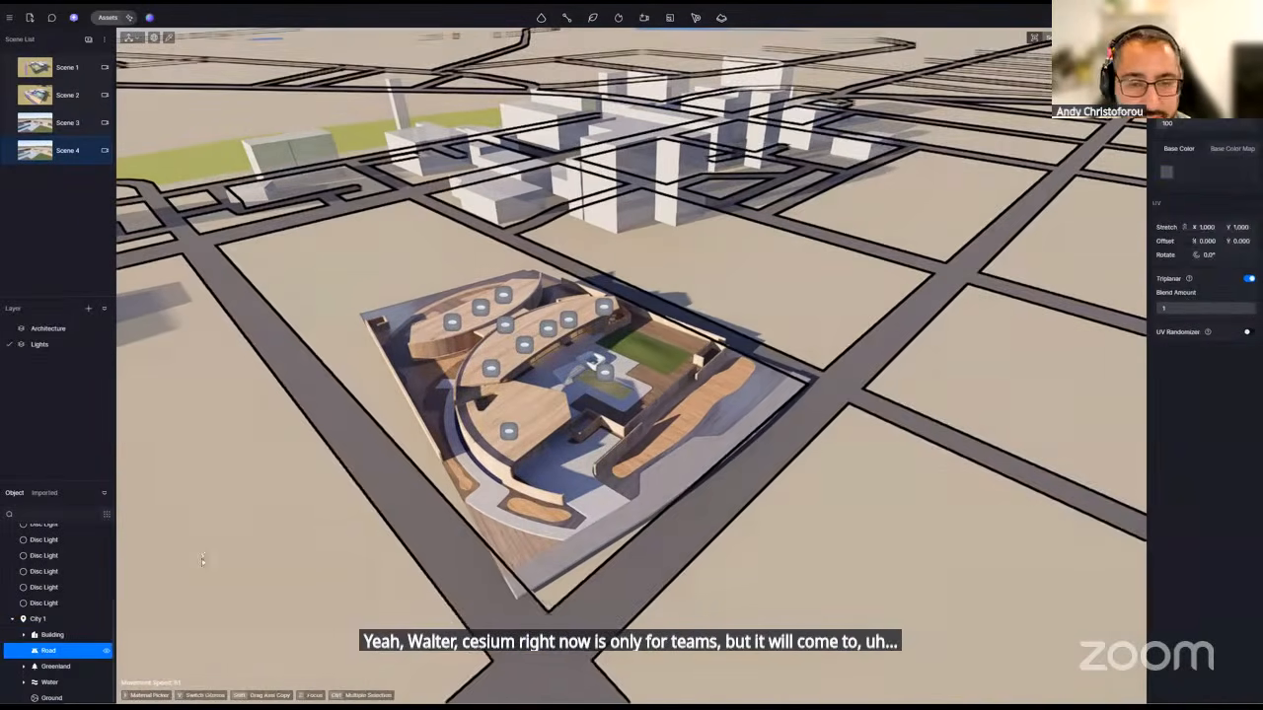
click(1166, 171)
drag(1162, 228, 1161, 223)
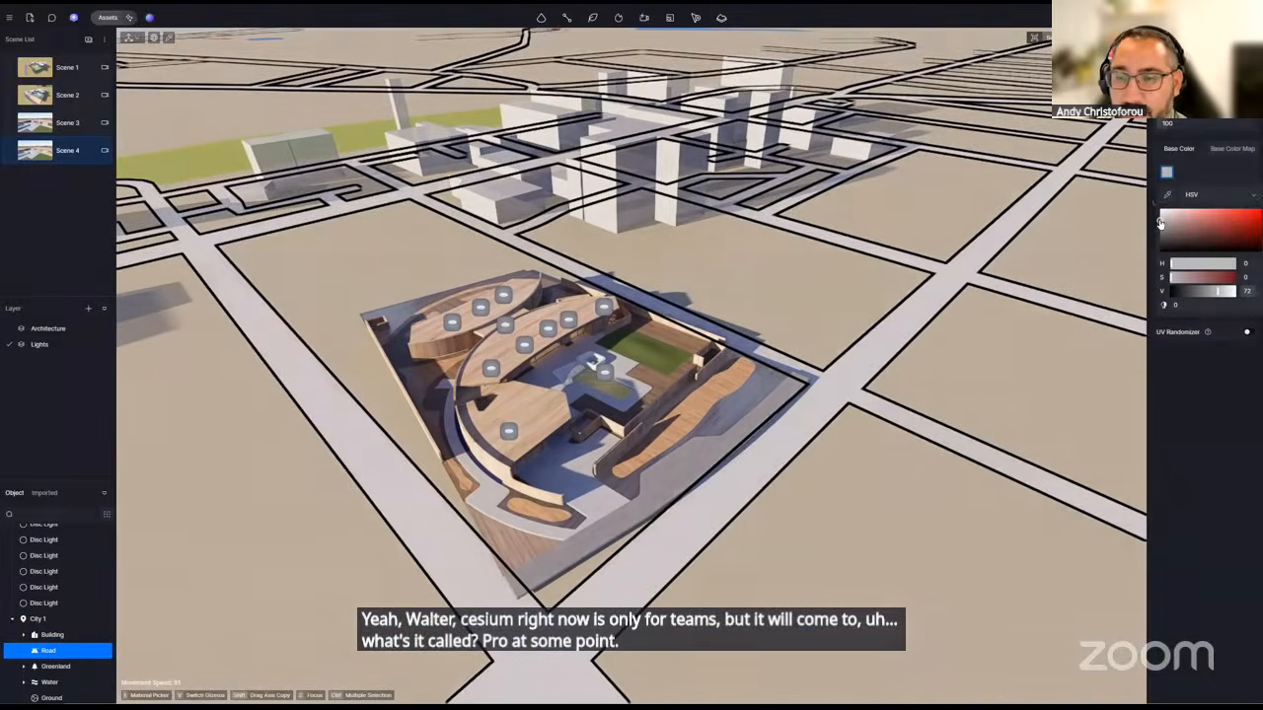
- Set the base colour of City 1's Ground to a light neutral tone with saturation 0 and value 86
click(66, 666)
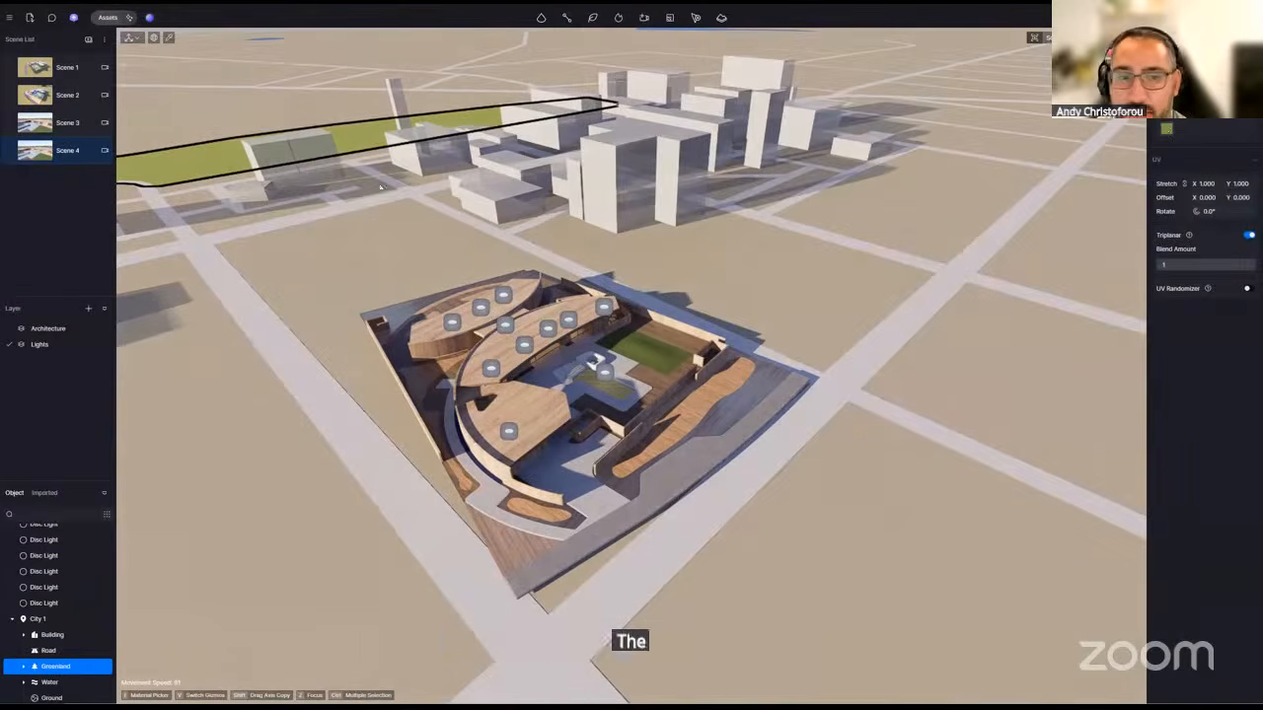
scroll(86, 616, down, 1)
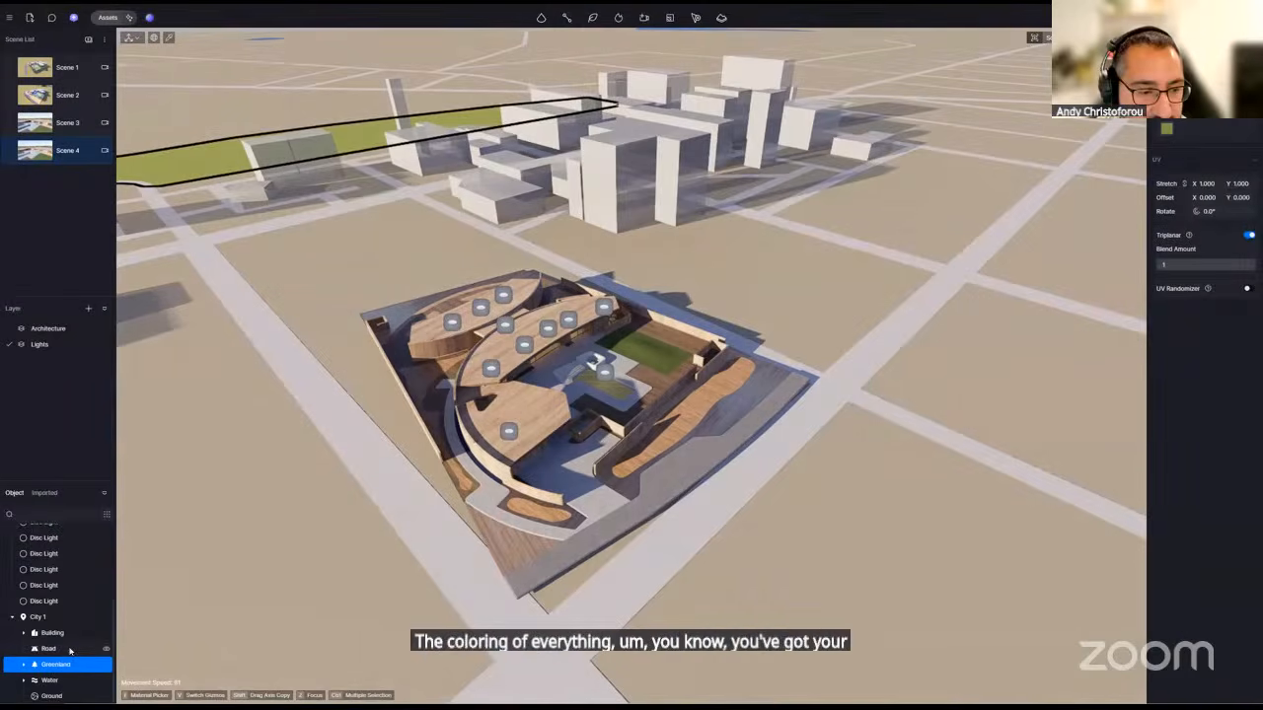
click(51, 696)
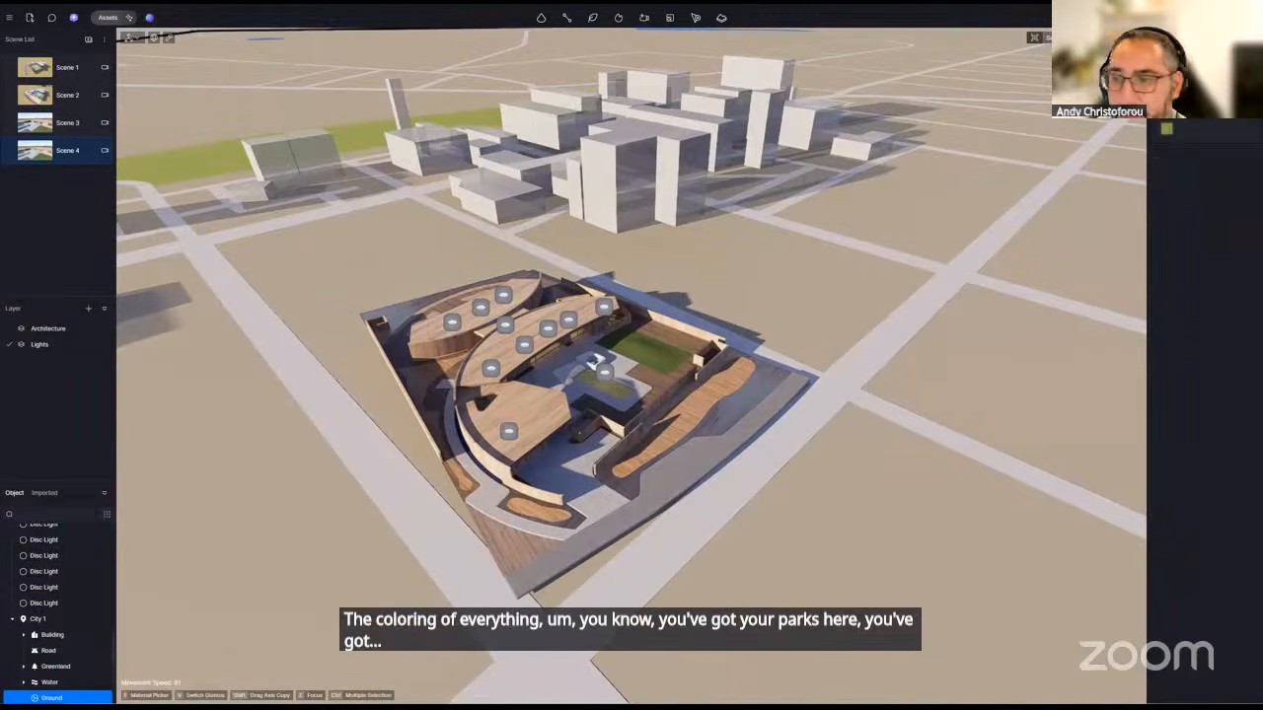
click(1167, 134)
drag(1172, 187, 1149, 175)
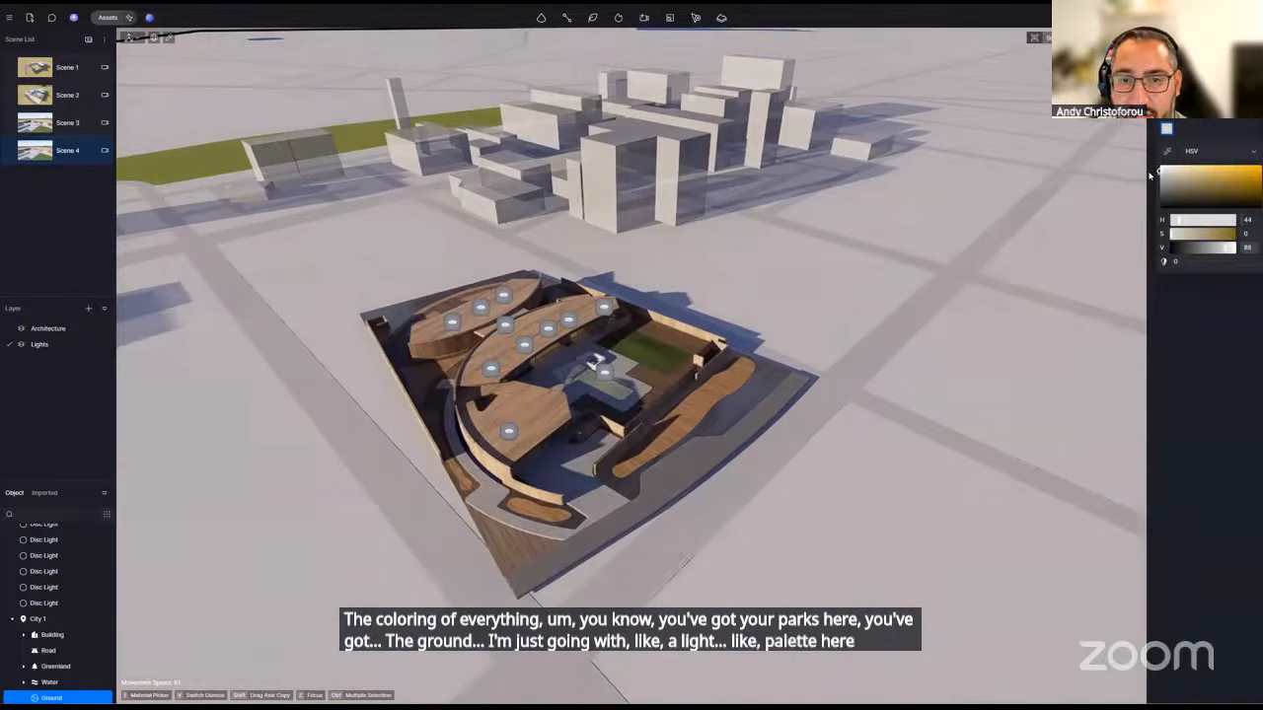
- Shift the whole City 1 object to about X -66134 so its building cluster stands closer to the house
right_drag(809, 278, 730, 227)
right_drag(888, 258, 891, 309)
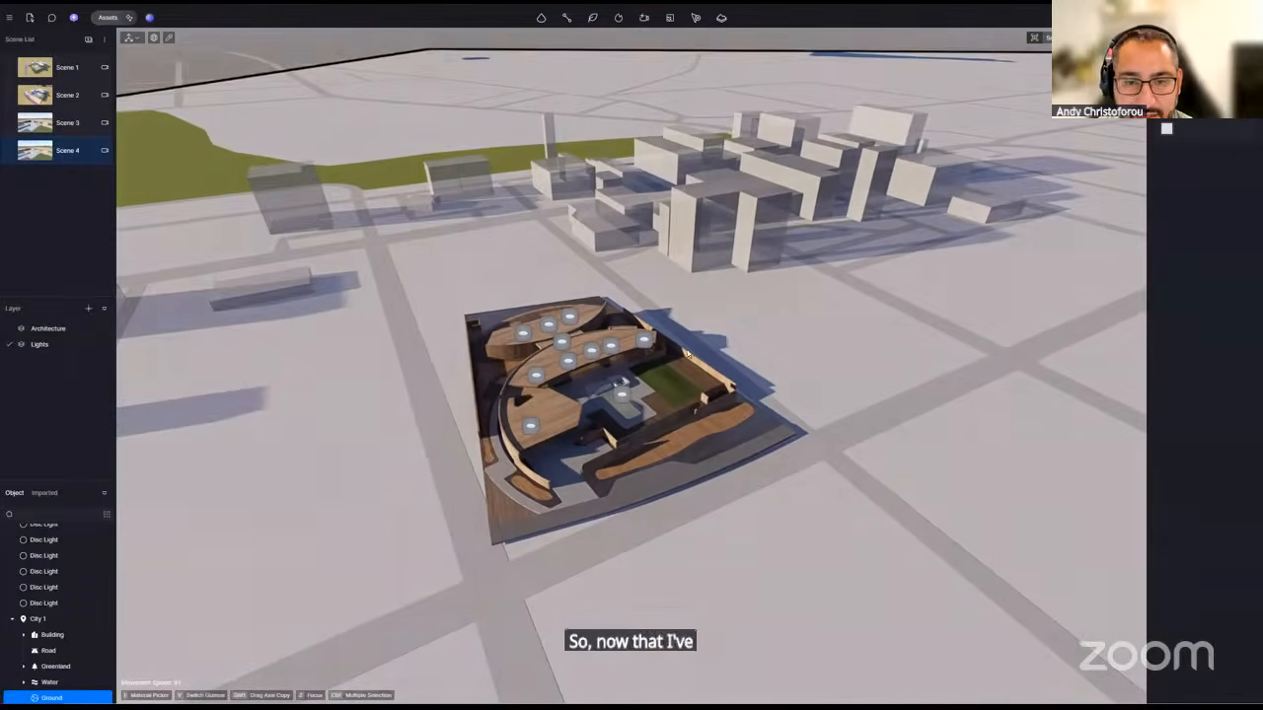
click(706, 333)
click(38, 620)
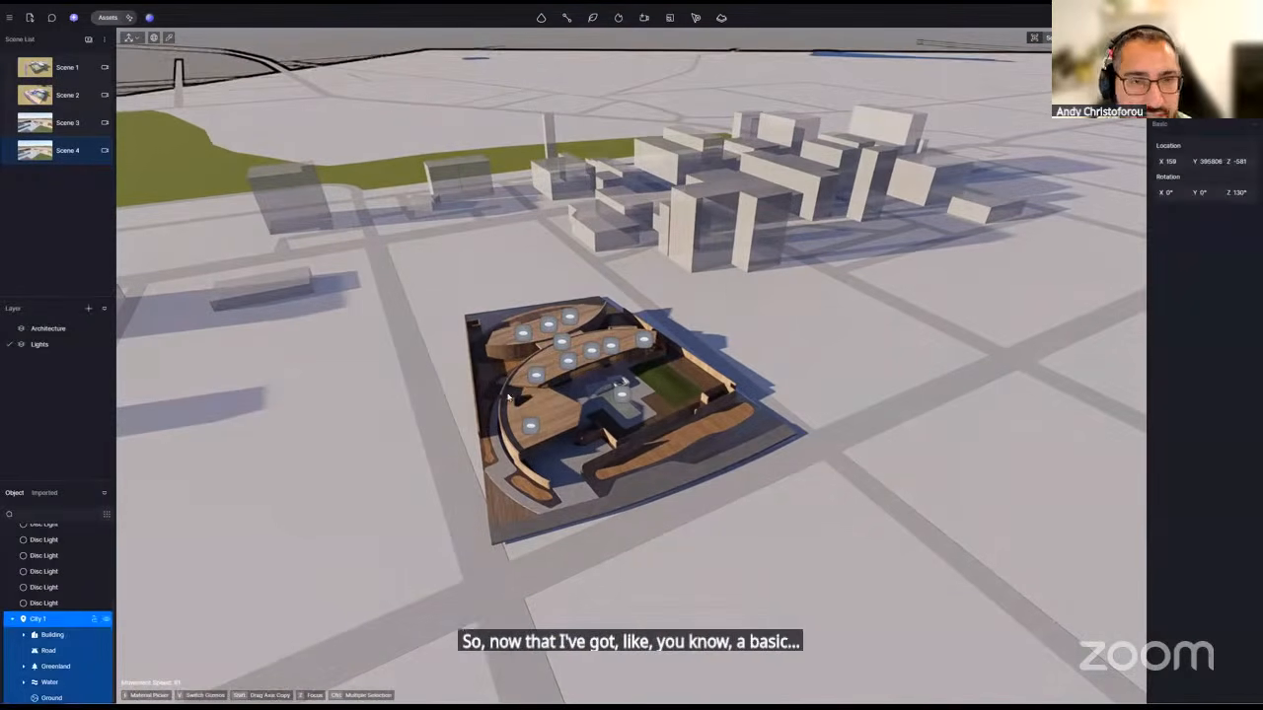
scroll(537, 380, down, 8)
right_drag(796, 290, 844, 282)
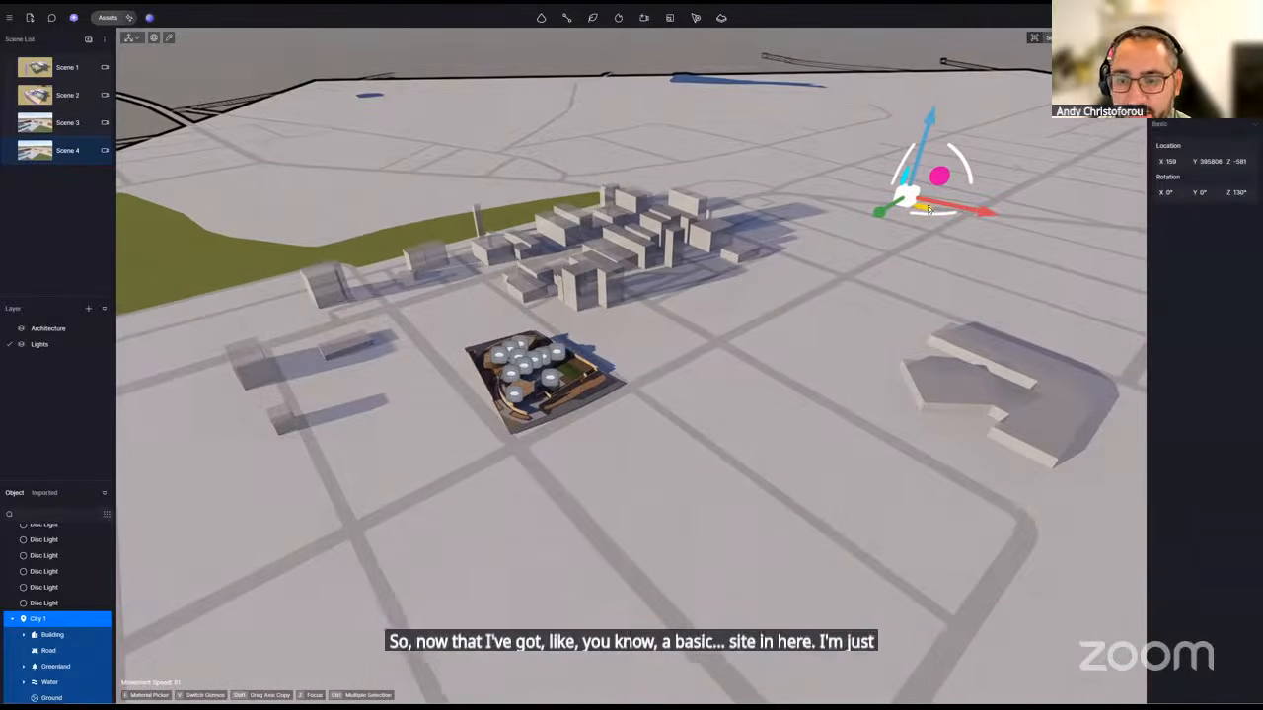
drag(923, 206, 1016, 230)
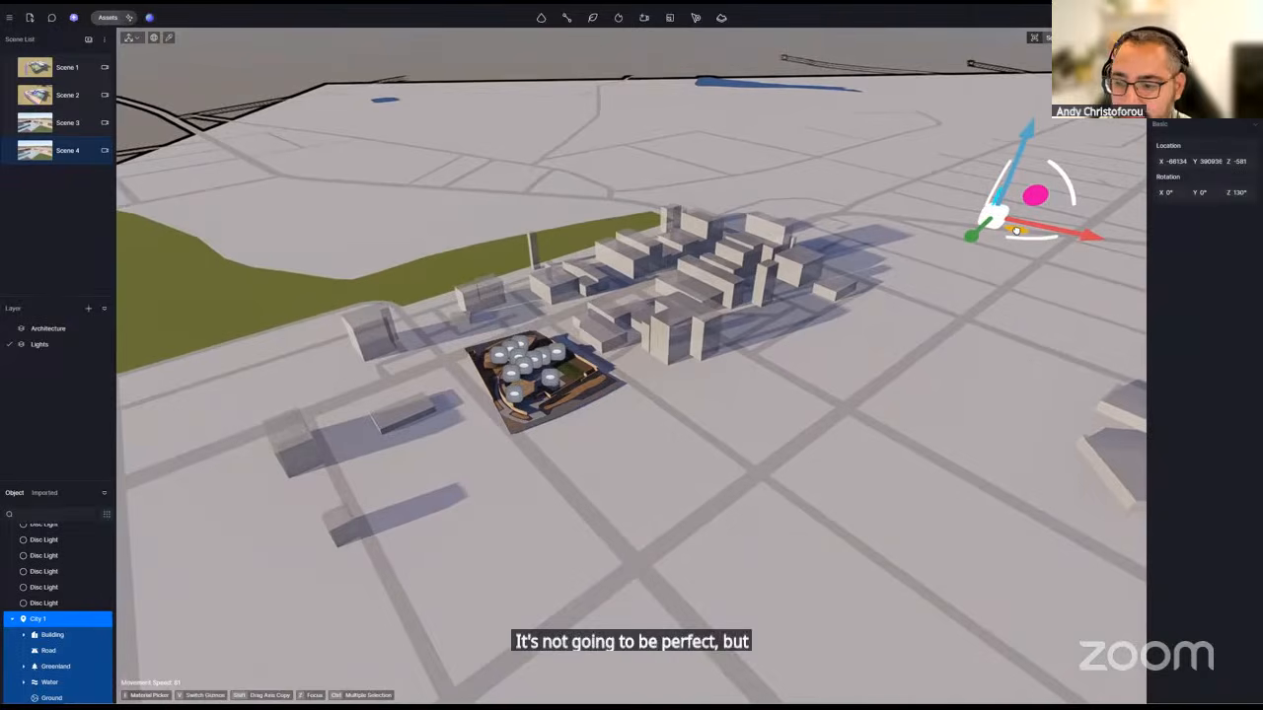
- Lower City 1 to about Z -1349 and adjust its Y position so the house base clears the streets
key(w)
right_drag(888, 296, 910, 257)
key(w)
key(s)
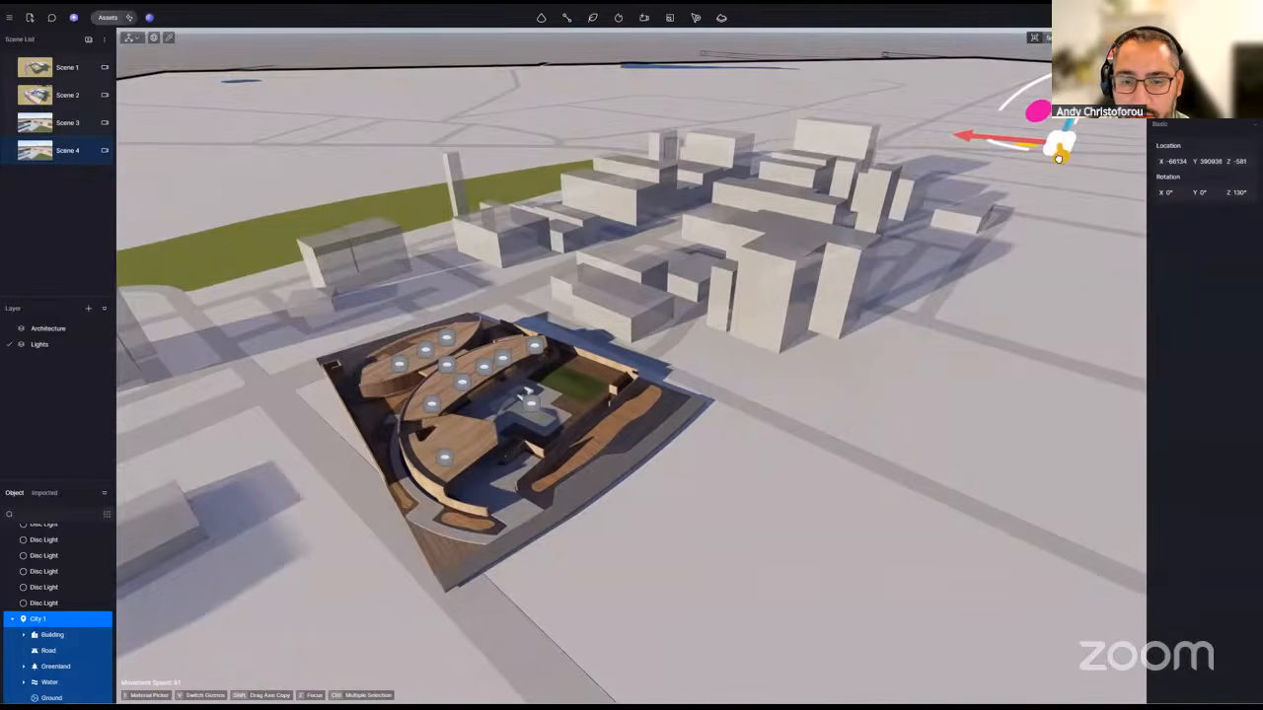
drag(1057, 158, 1058, 158)
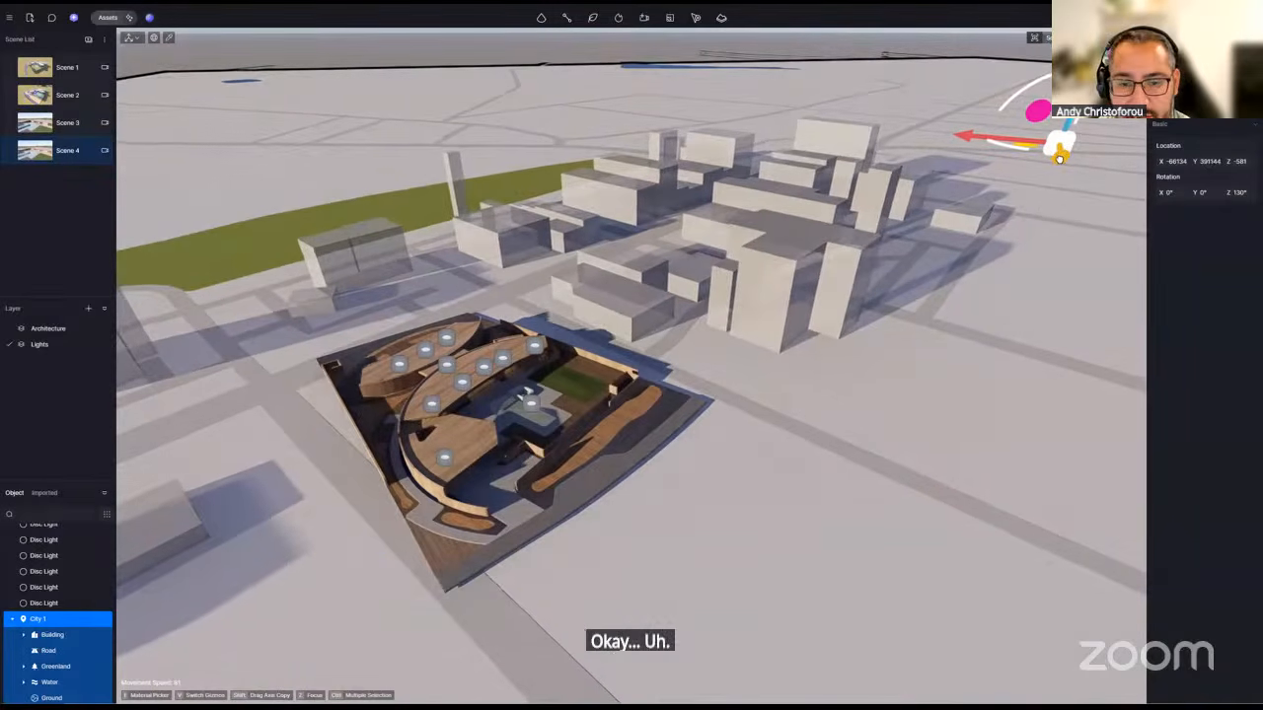
drag(1059, 158, 997, 153)
key(w)
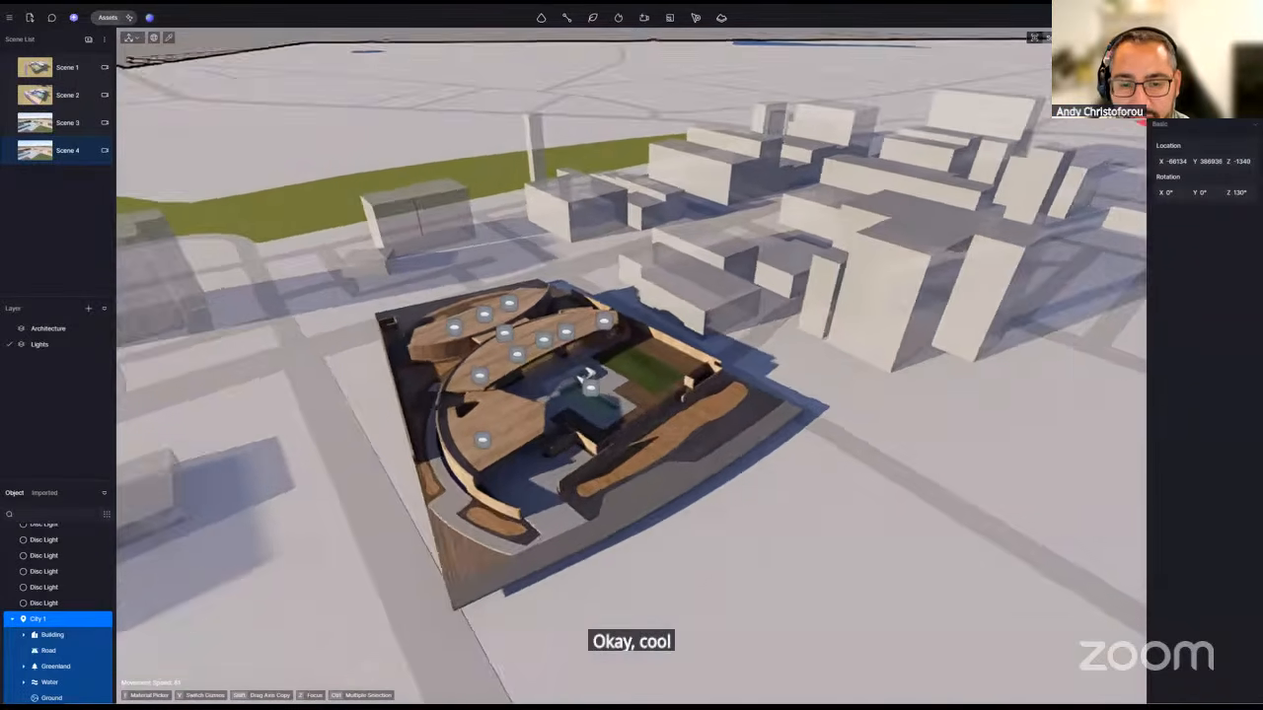
key(s)
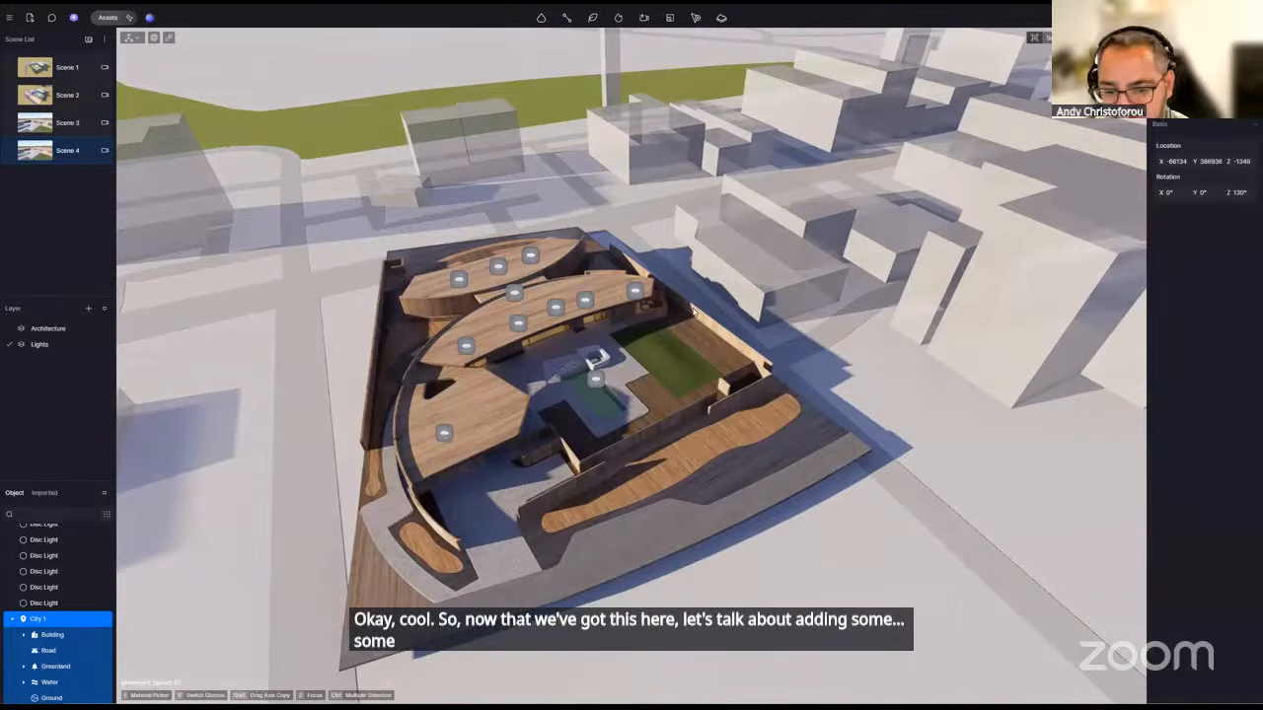
- Set the sun's north offset to about -141.7° and the time of day to 04:41 PM
click(1170, 39)
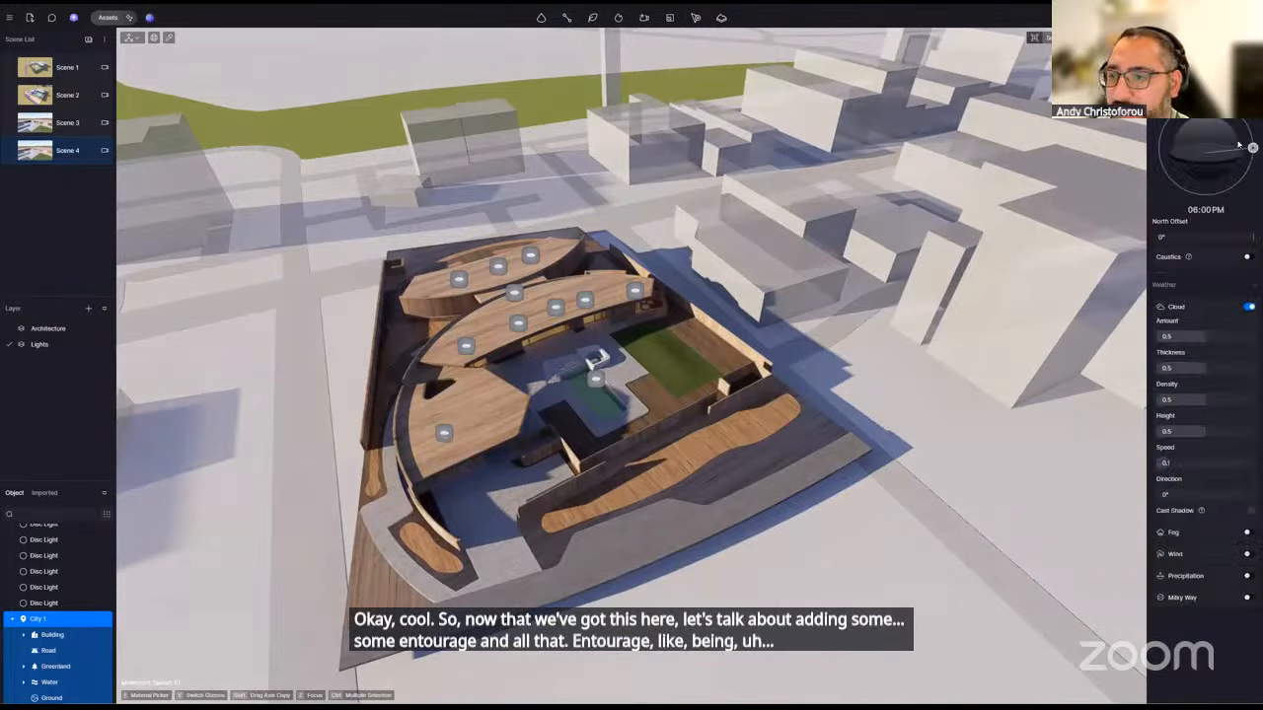
drag(1201, 238, 1167, 238)
drag(1252, 148, 1249, 132)
right_drag(148, 573, 209, 542)
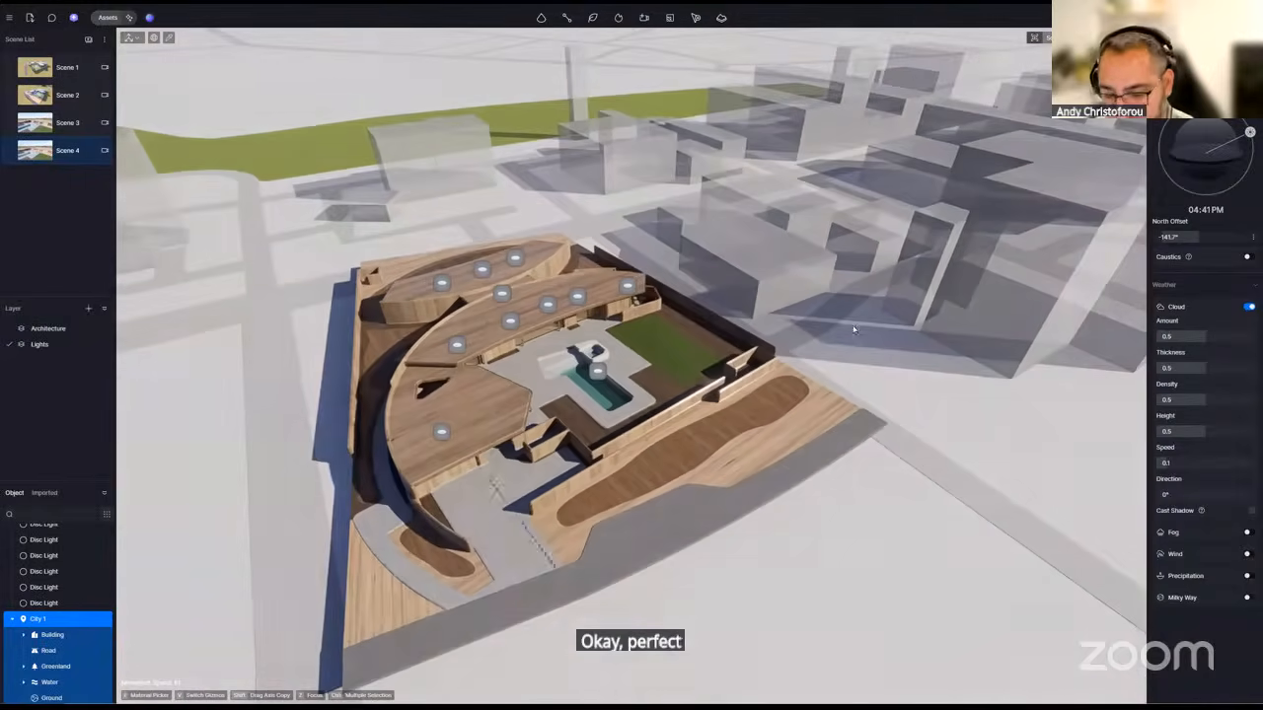
- Turn off opacity for City 1's Building group and darken its base colour to a neutral grey
click(49, 634)
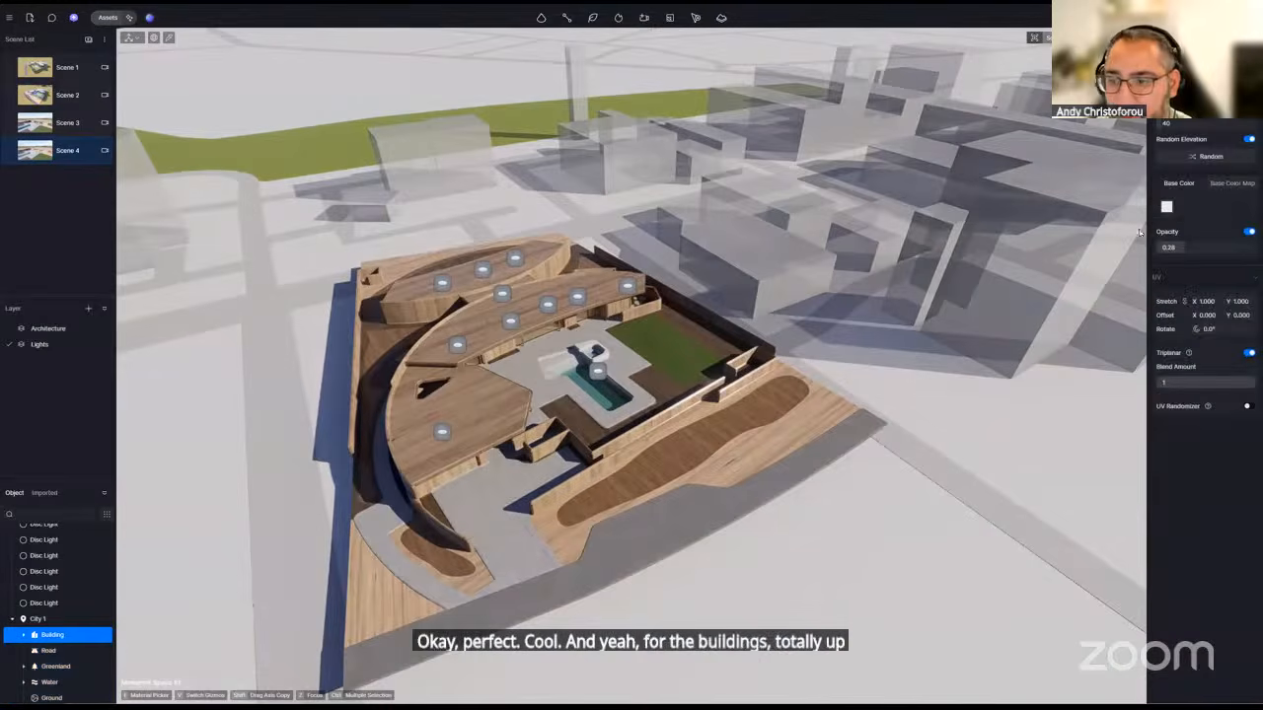
click(1248, 233)
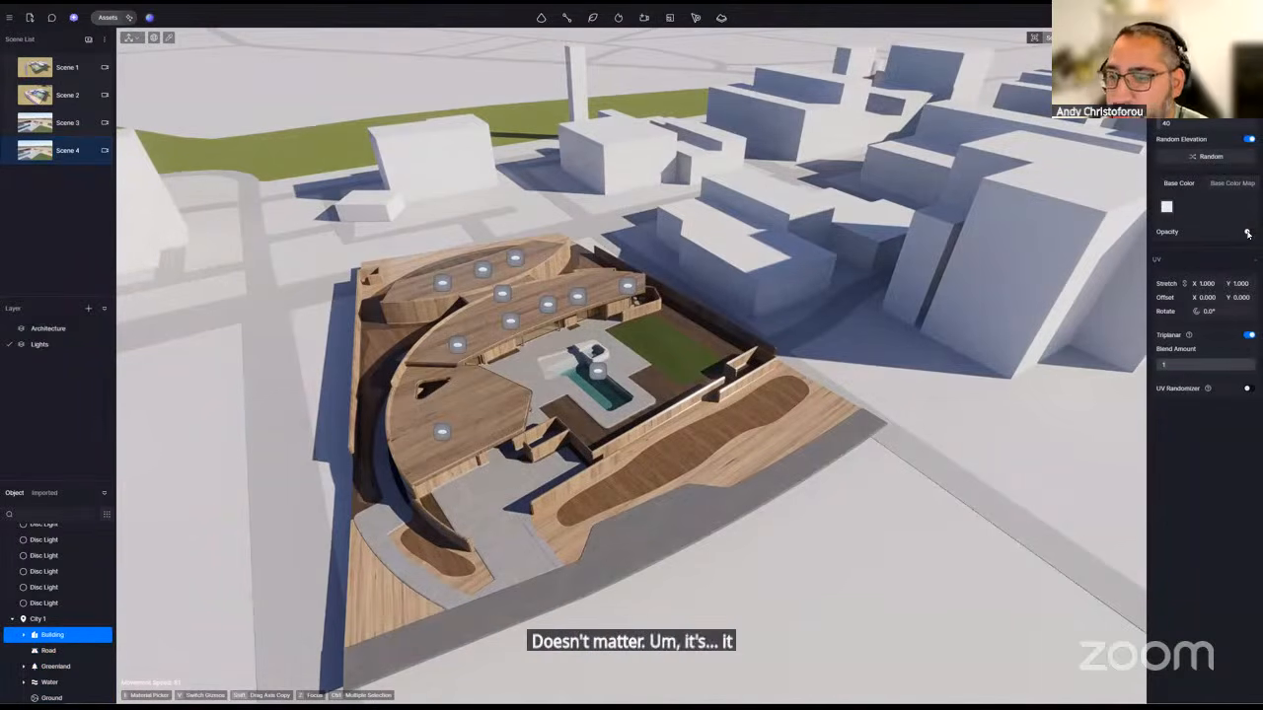
click(1248, 234)
click(1248, 233)
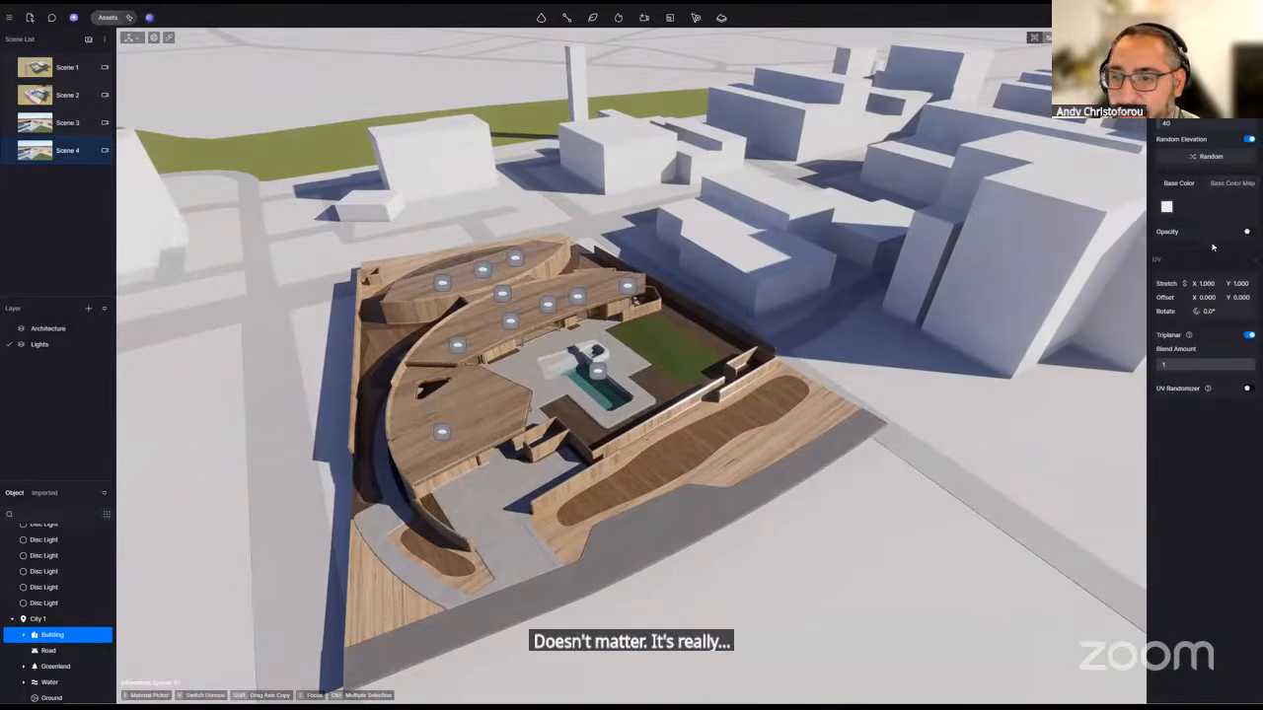
click(1167, 208)
click(1160, 258)
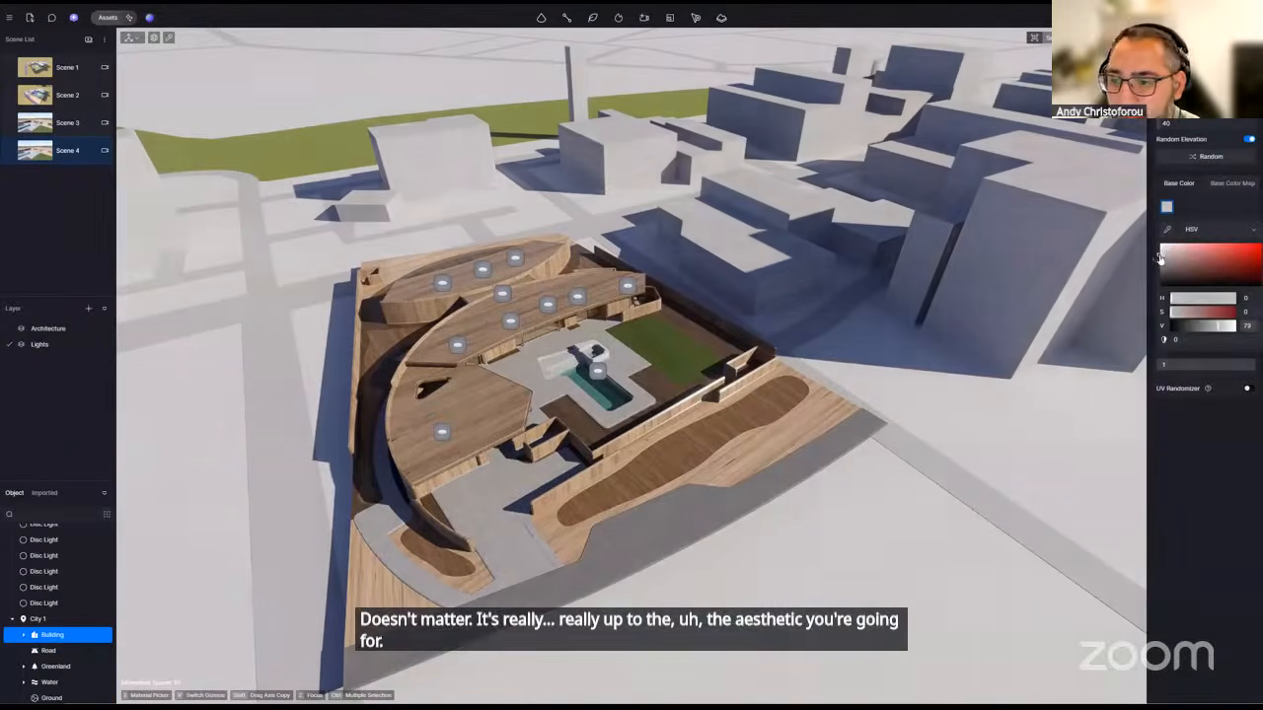
- Adjust the Building group's grey base colour to an HSV value of 75 and save the project
drag(1161, 258, 1161, 261)
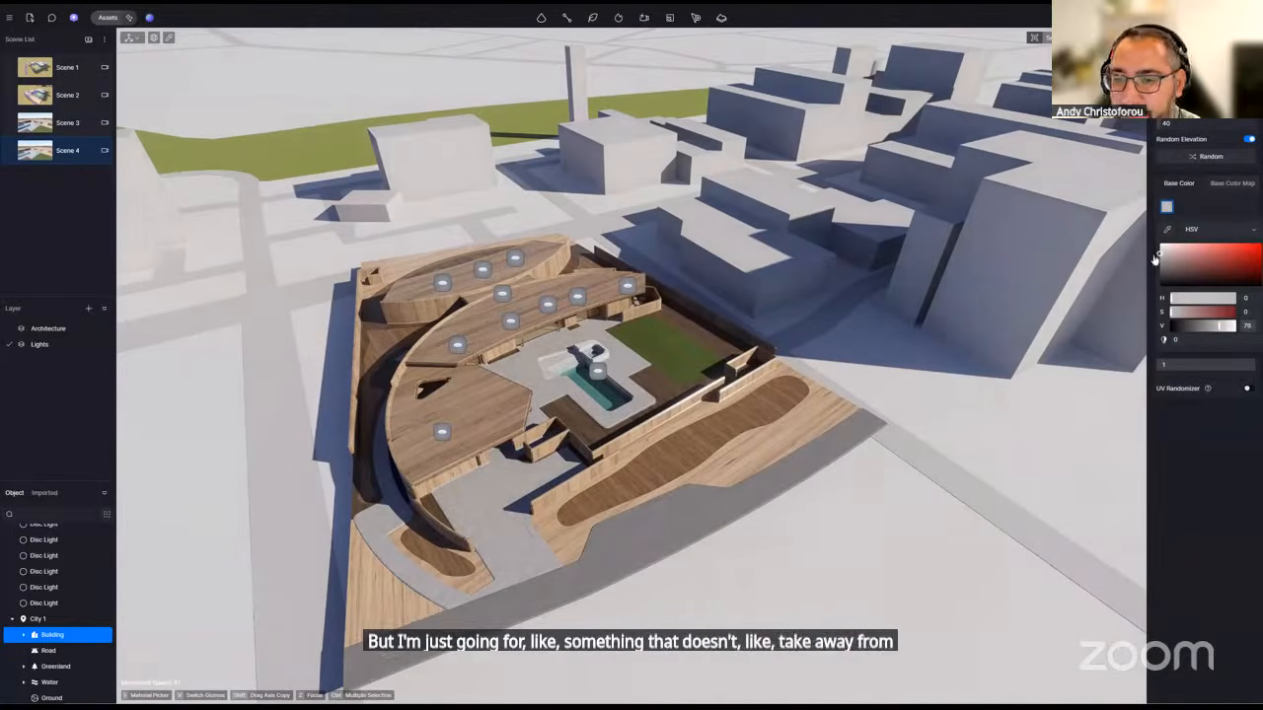
right_drag(920, 314, 787, 314)
key(ctrl+s)
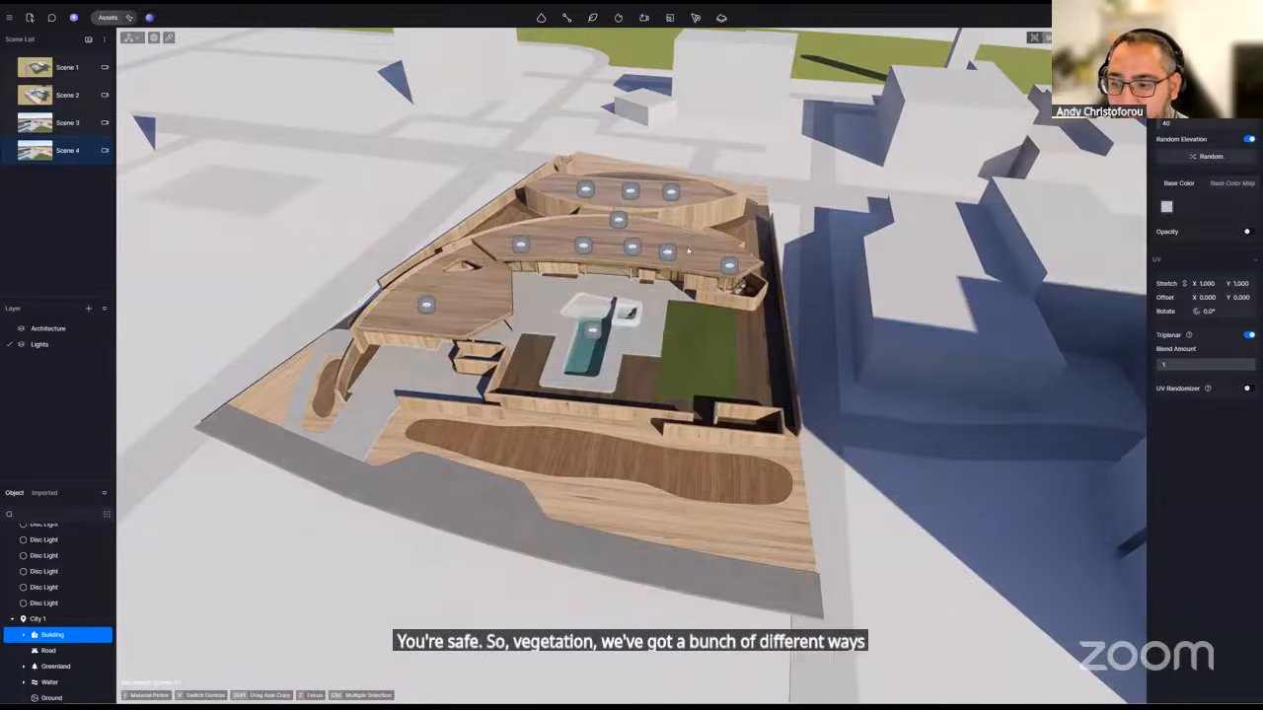
- Switch to the browser and examine the Eldorado Tres House aerial photo for its hedge and palm tree placement
click(593, 17)
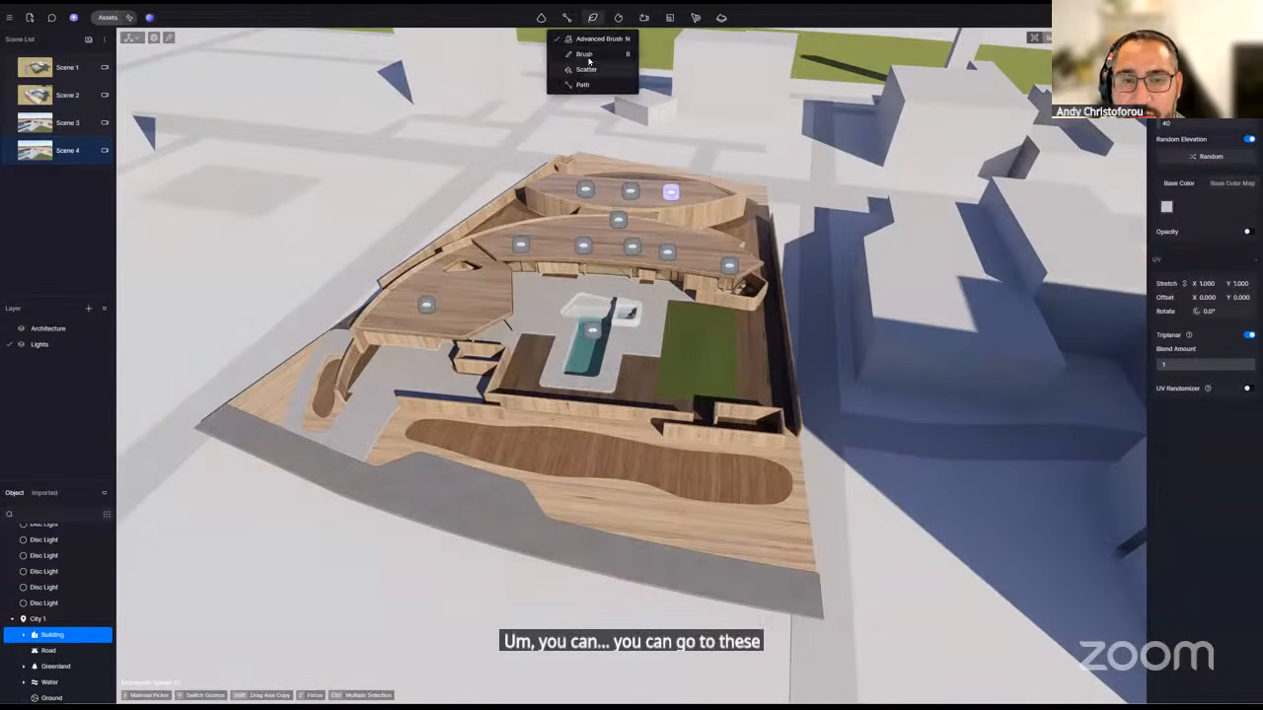
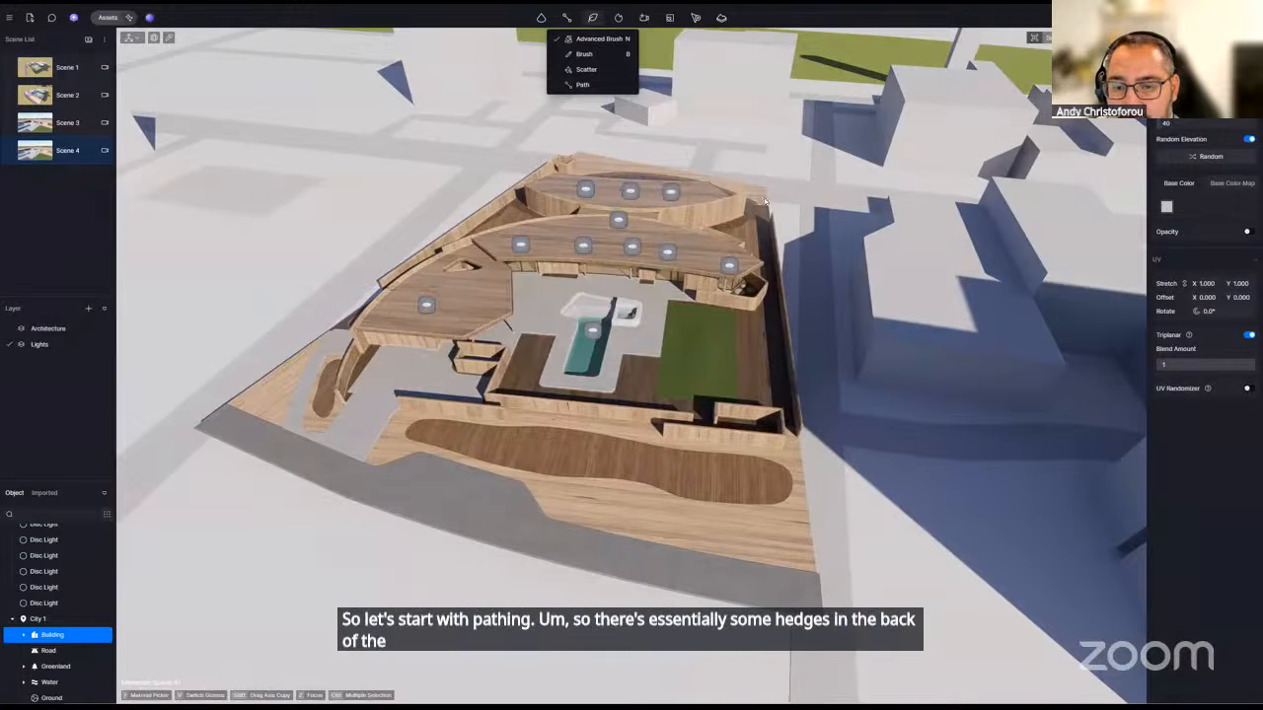
mouse_move(872, 695)
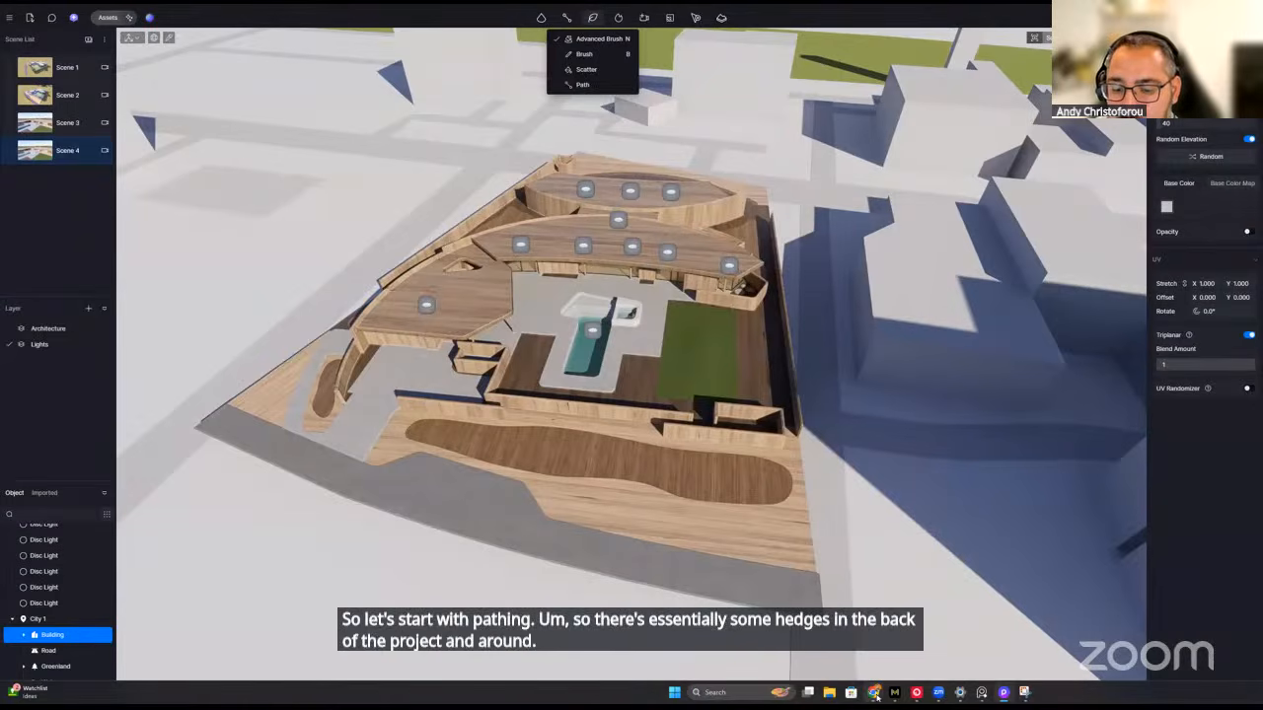
click(875, 603)
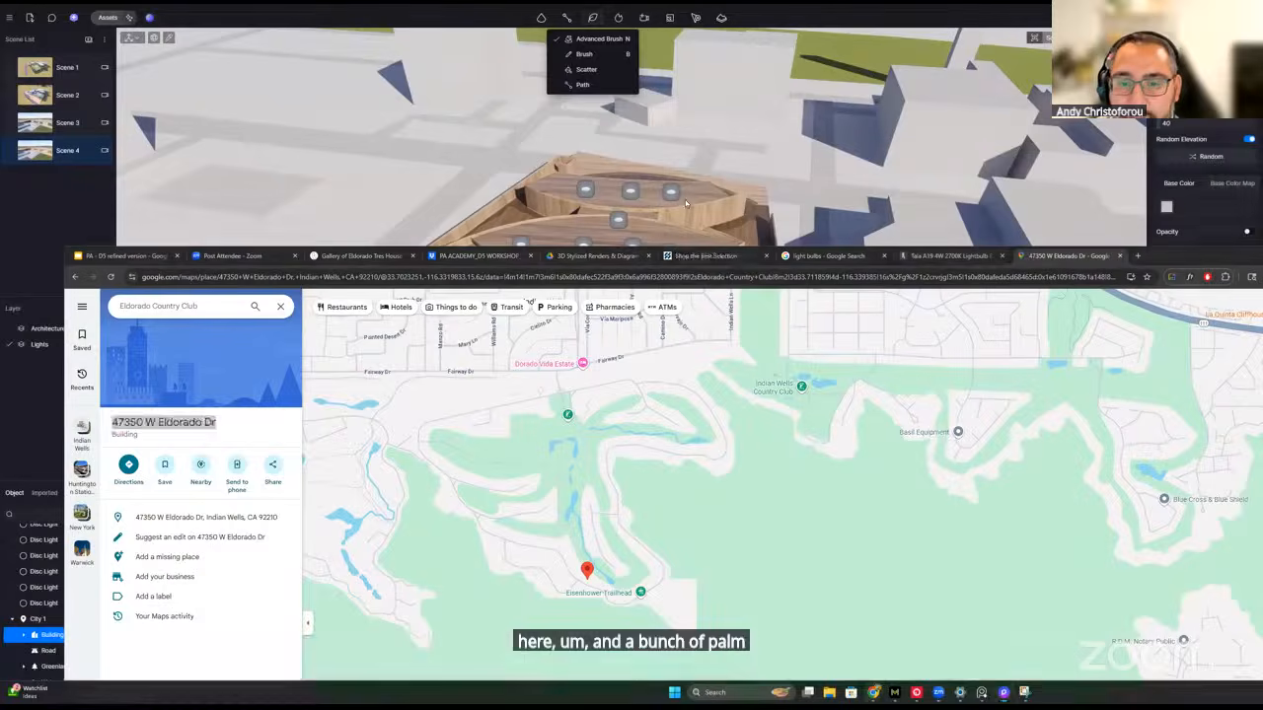
click(362, 257)
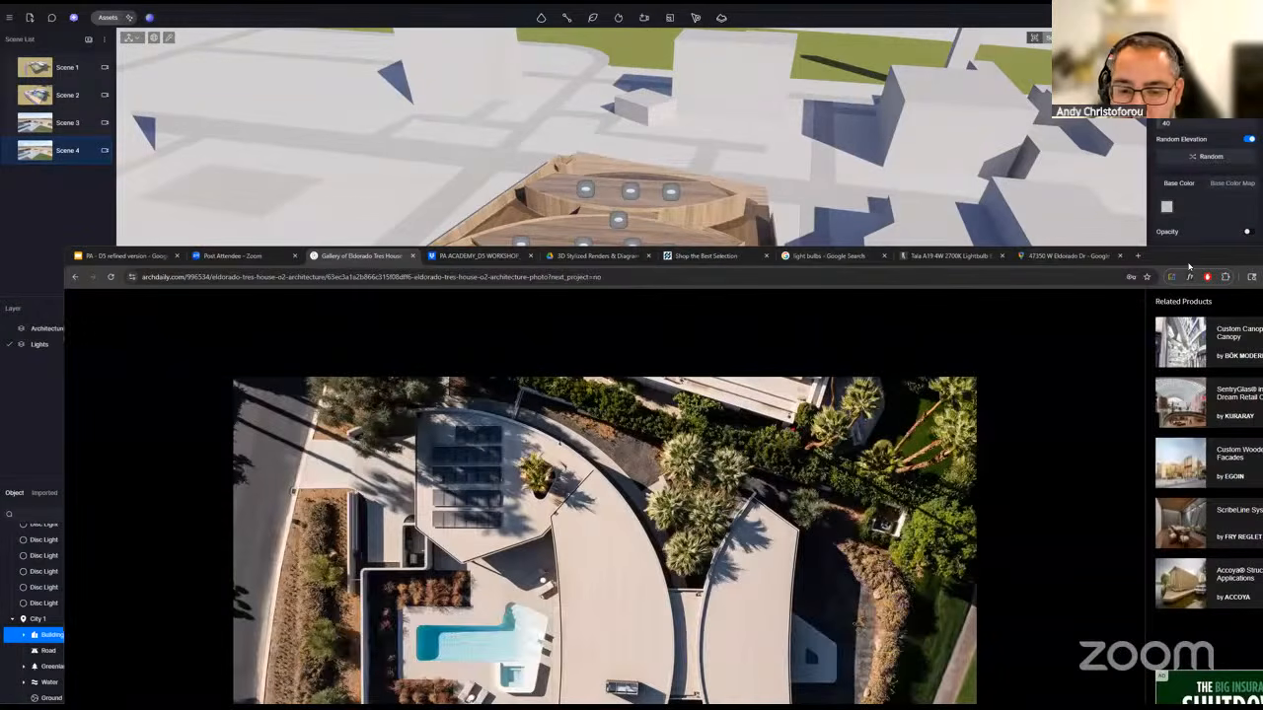
drag(1174, 256, 1166, 32)
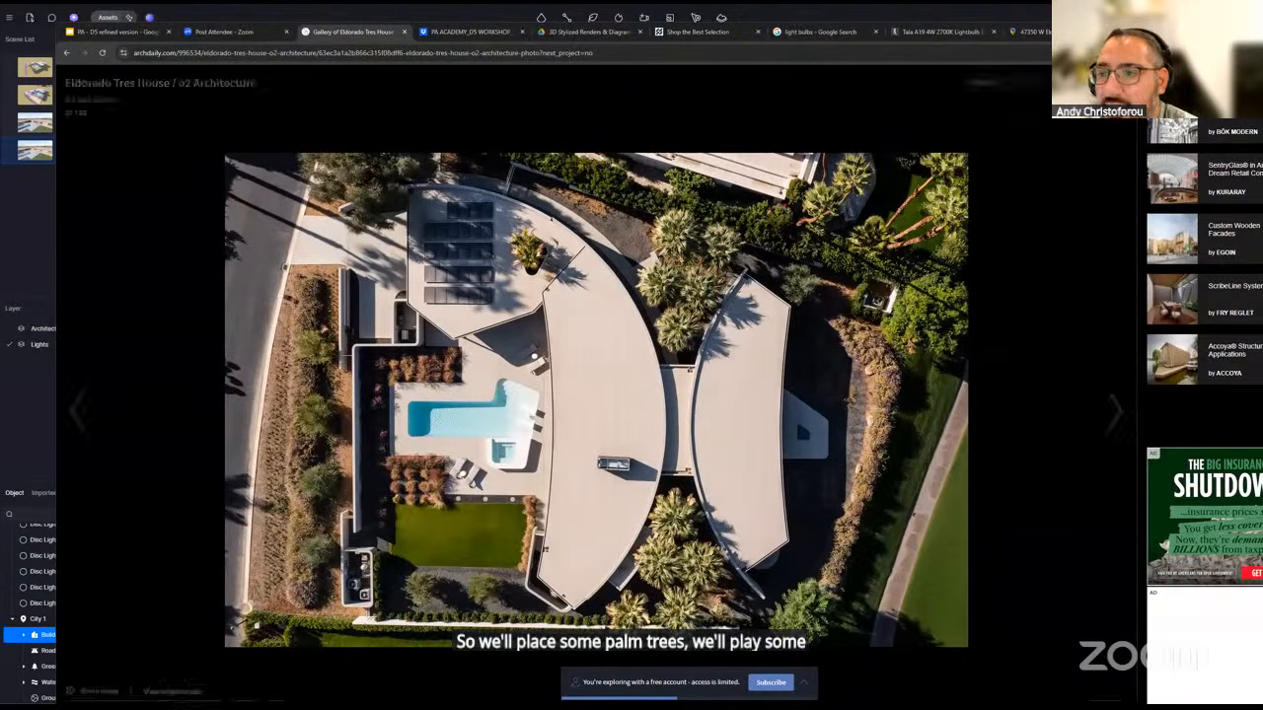
key(alt+Tab)
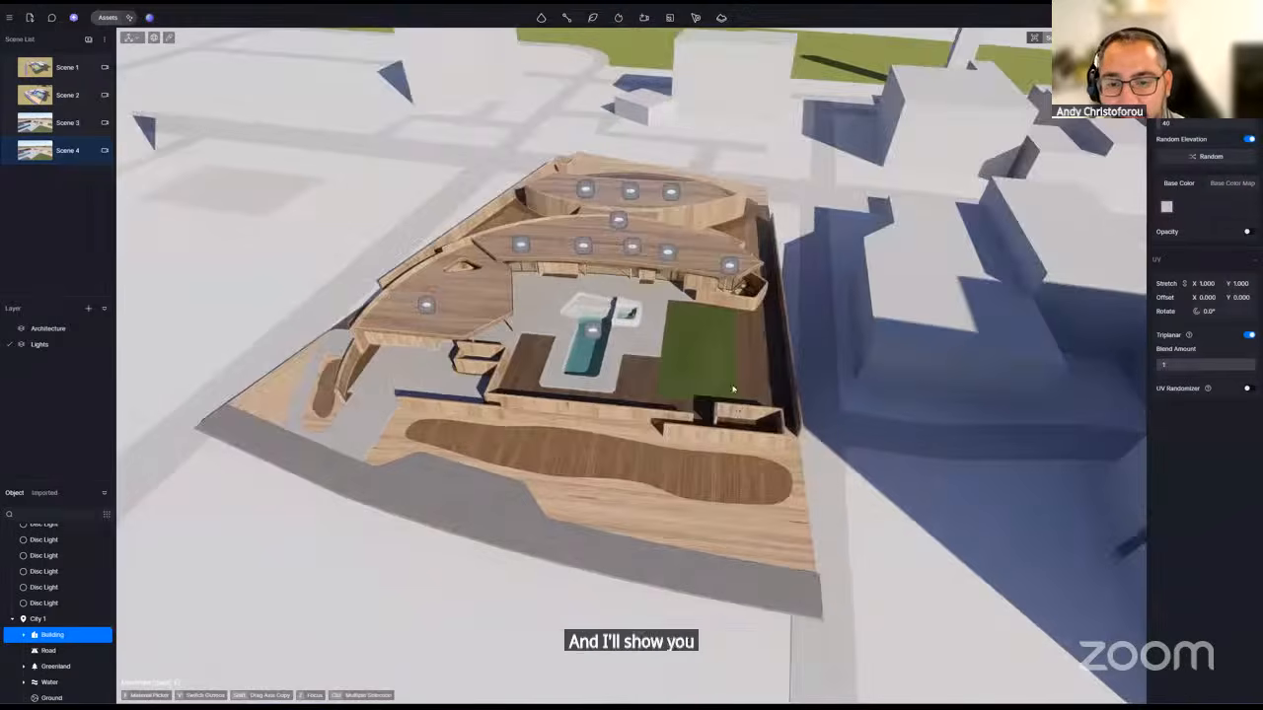
- Draw a two-point vegetation path along the narrow strip by the outer wall beside the lawn, from the front corner to the rear
middle_drag(733, 389, 790, 371)
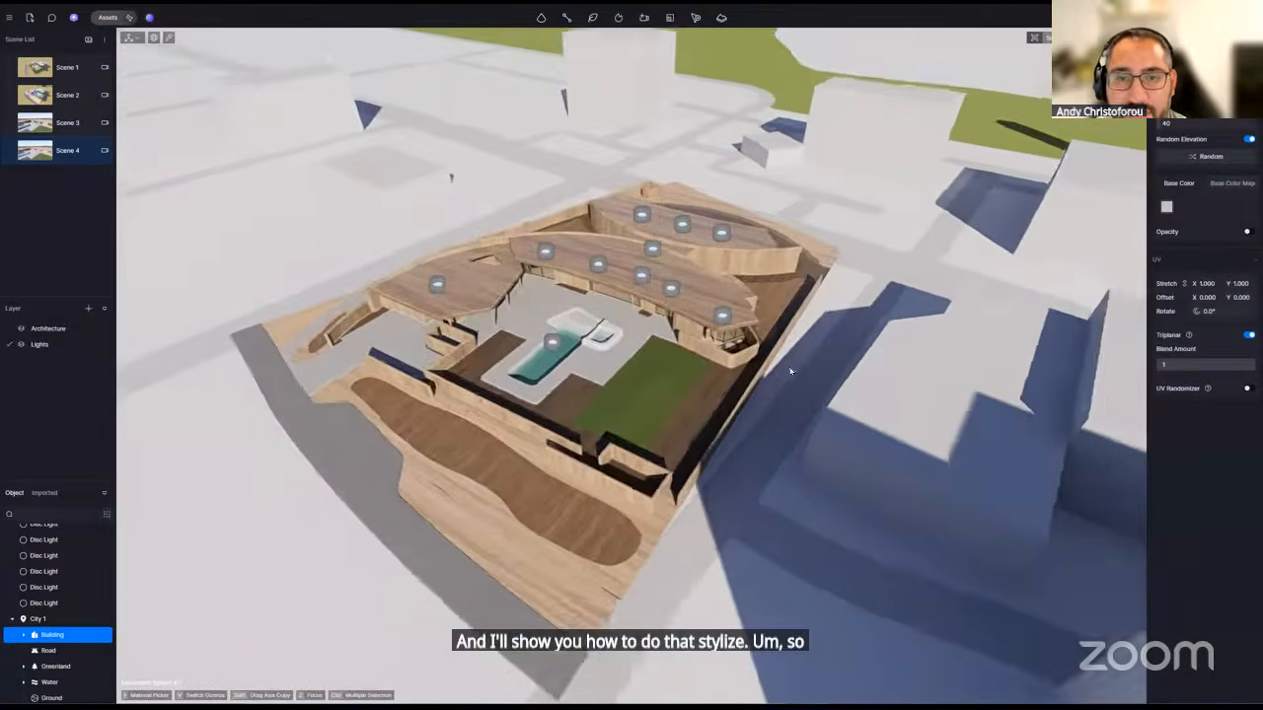
scroll(790, 371, up, 2)
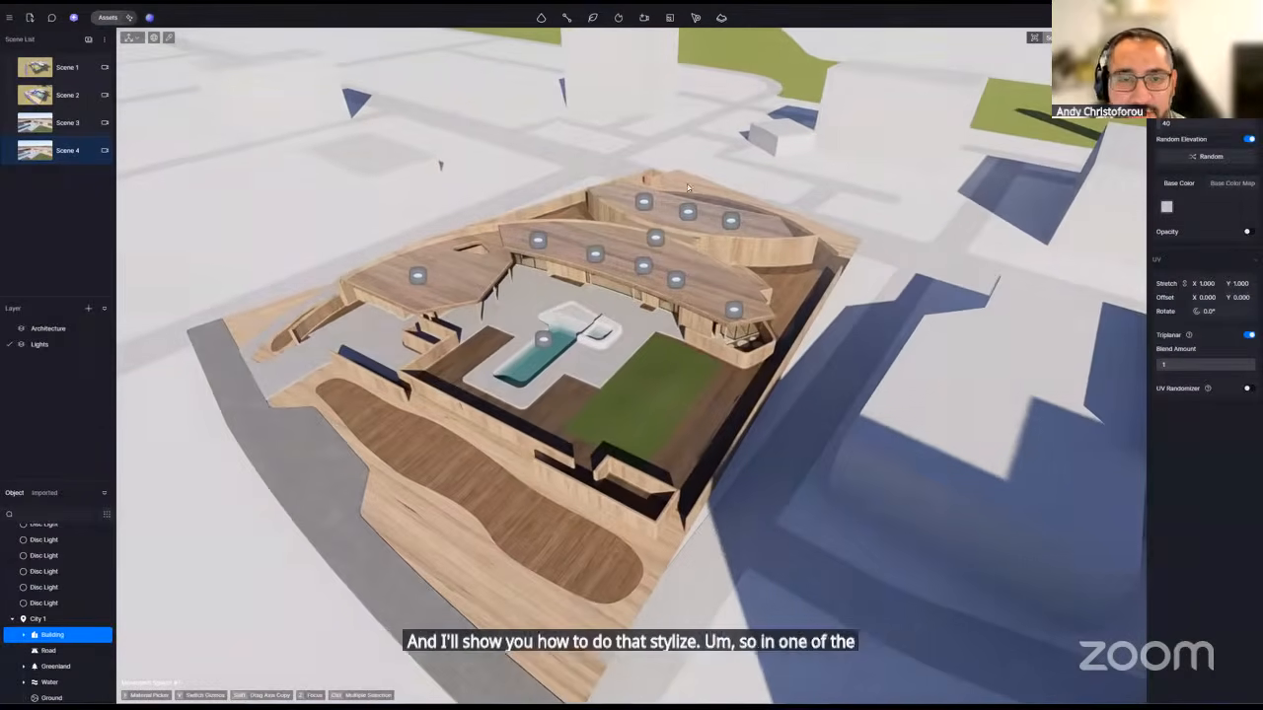
click(570, 22)
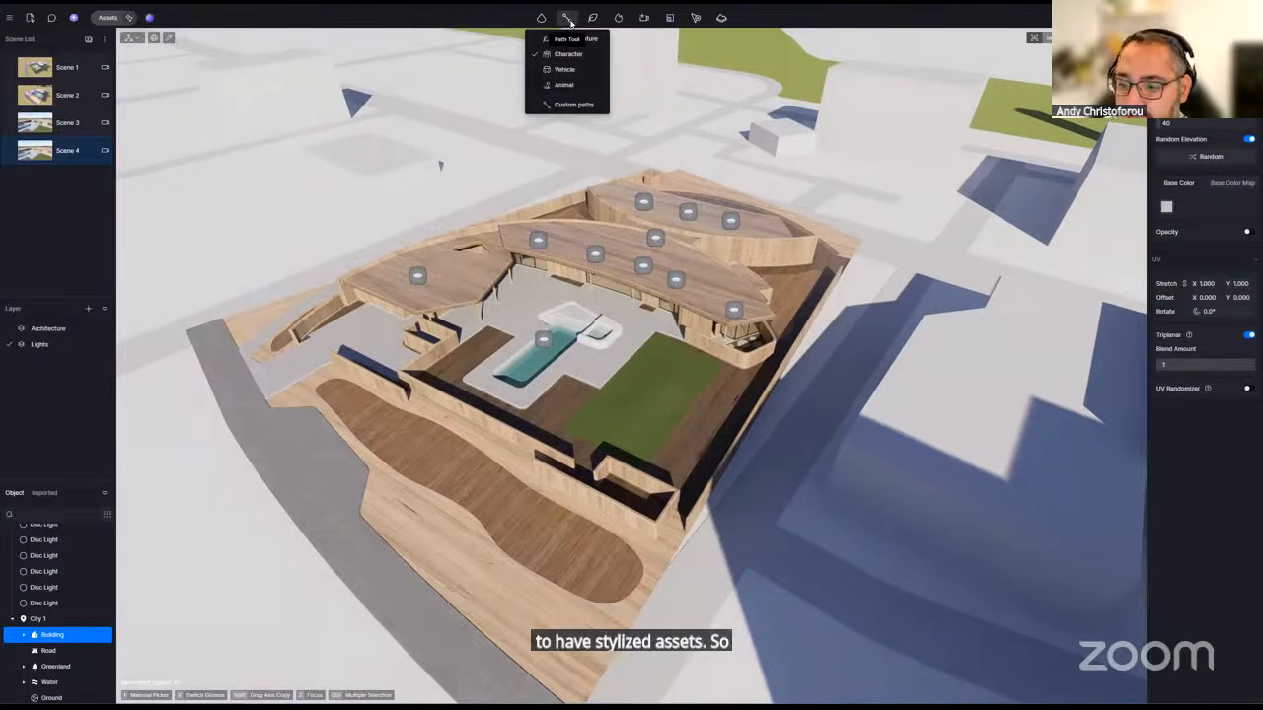
click(736, 399)
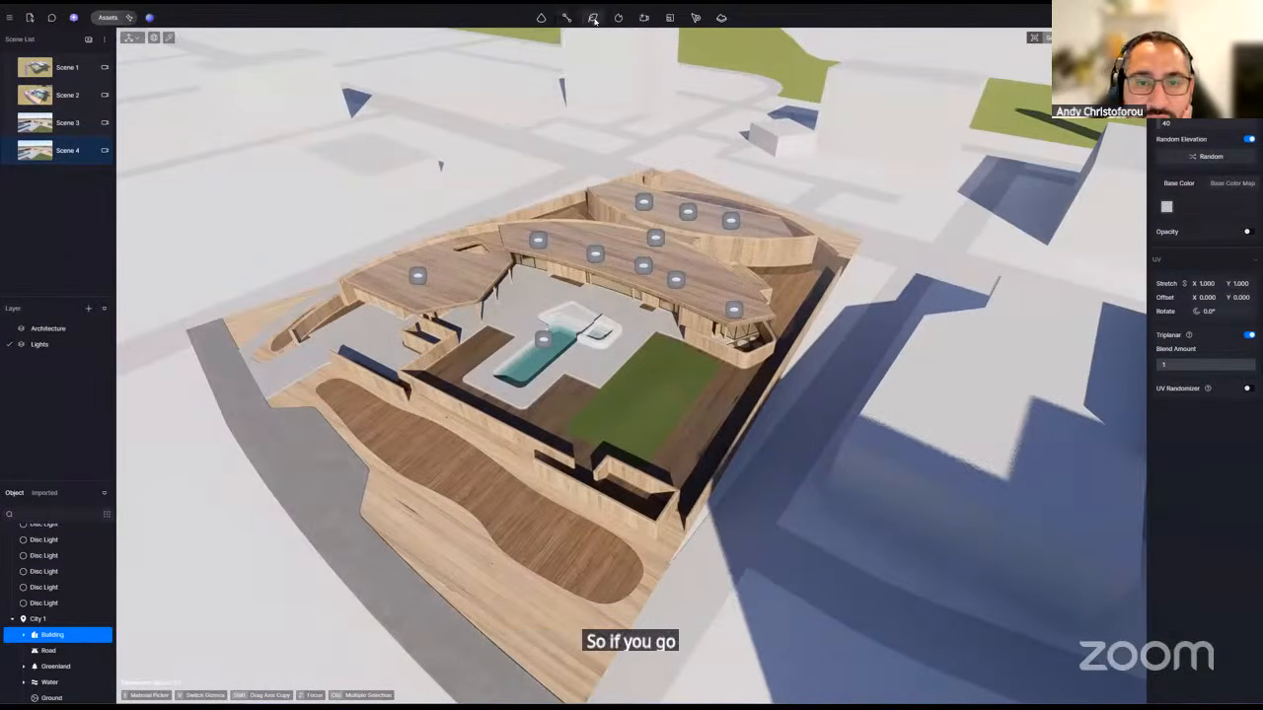
mouse_move(594, 19)
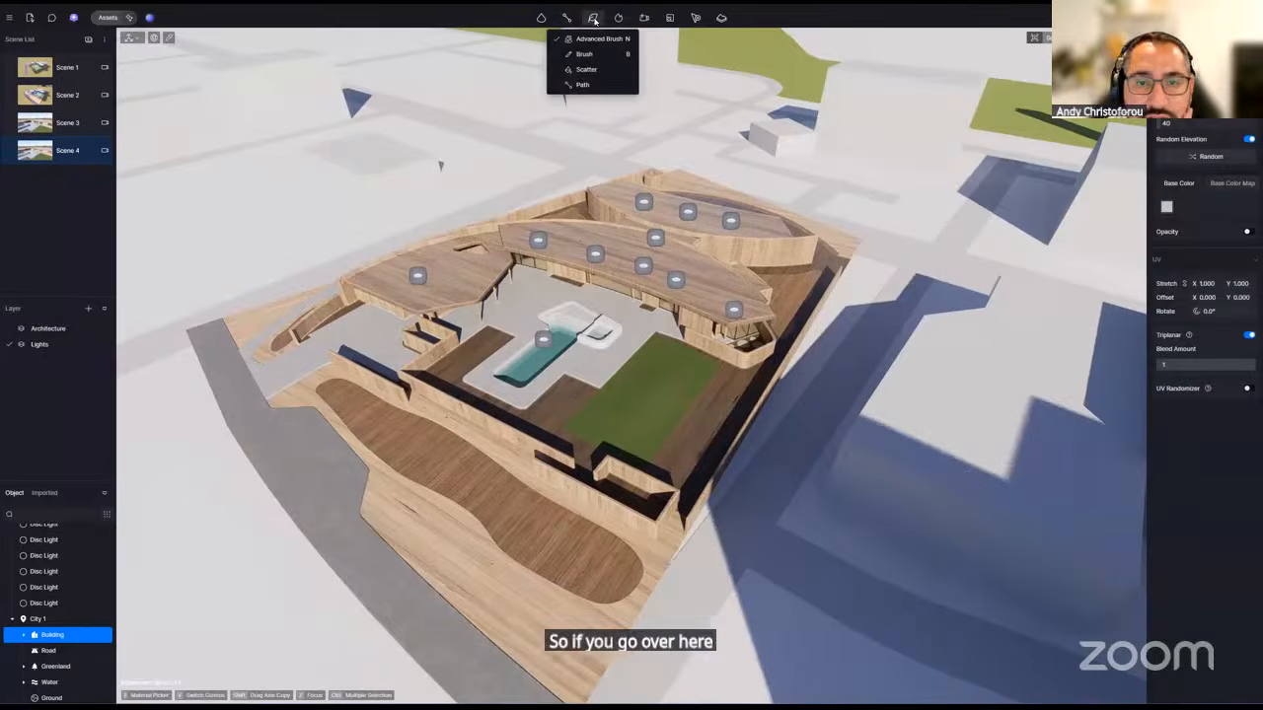
click(584, 86)
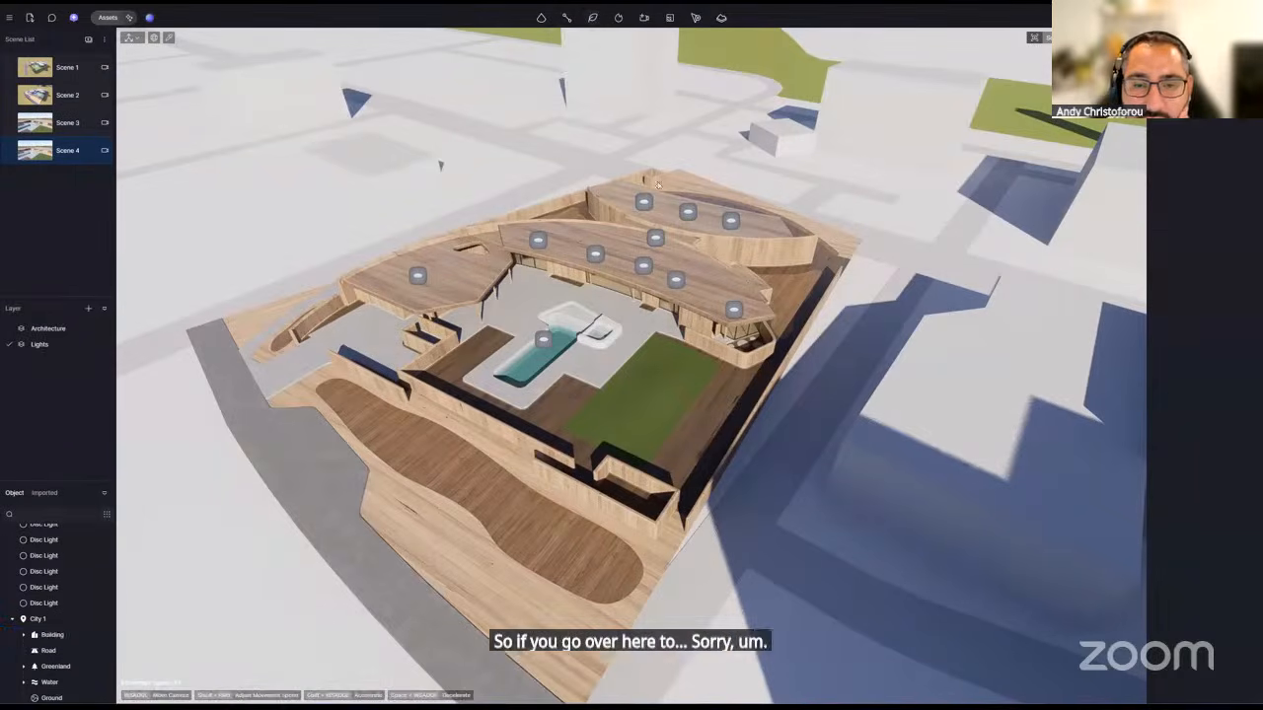
click(690, 497)
click(819, 276)
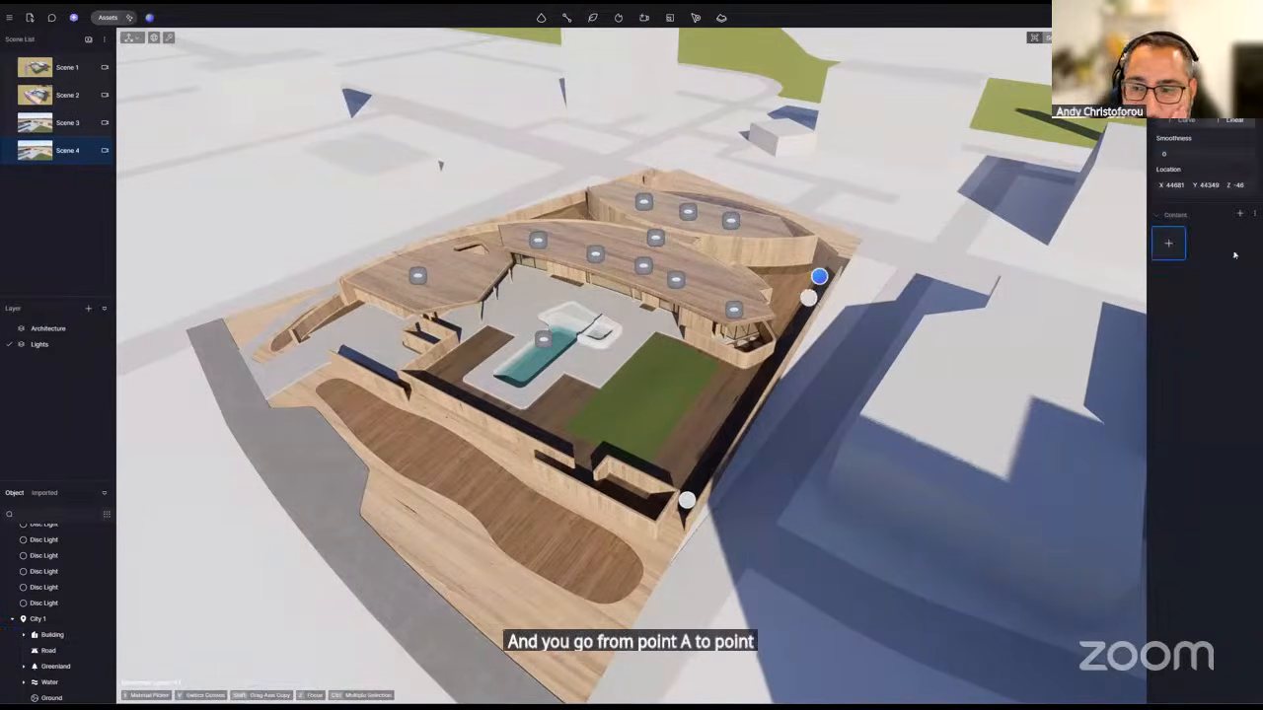
- Try to fill the vegetation path with a plant from the Stylized Lowpoly Vegetation models
click(1180, 246)
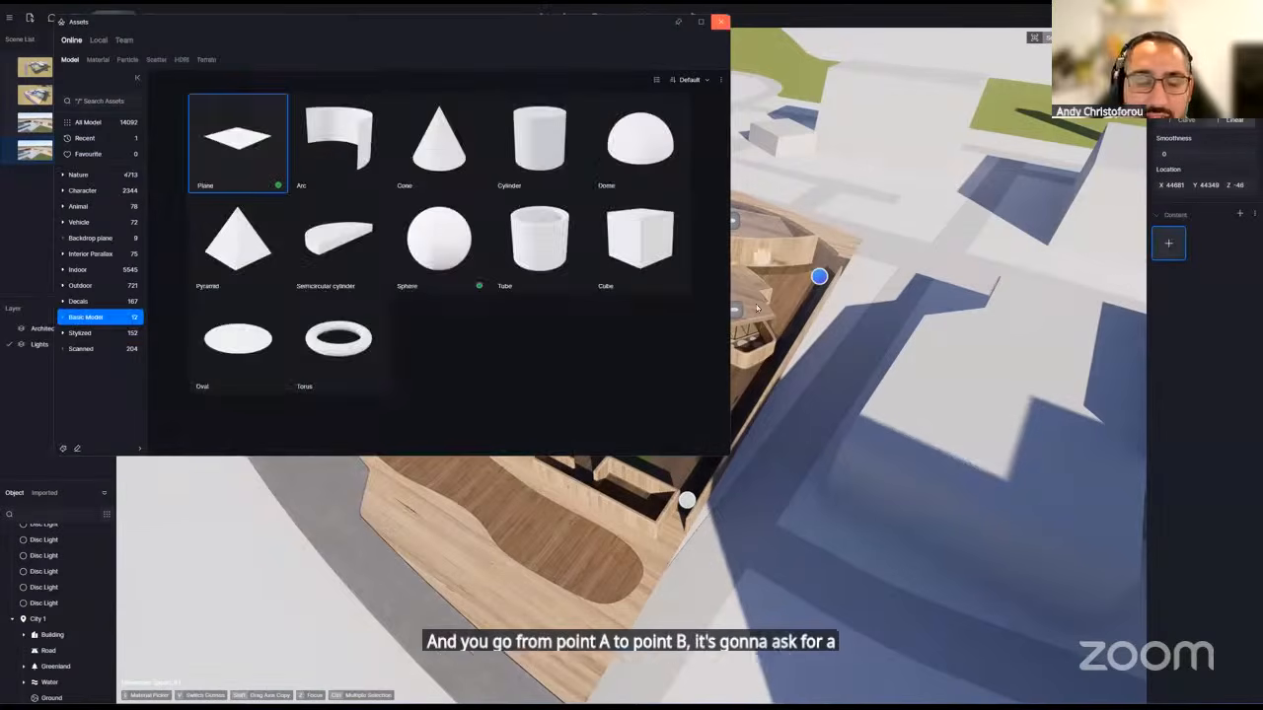
click(79, 175)
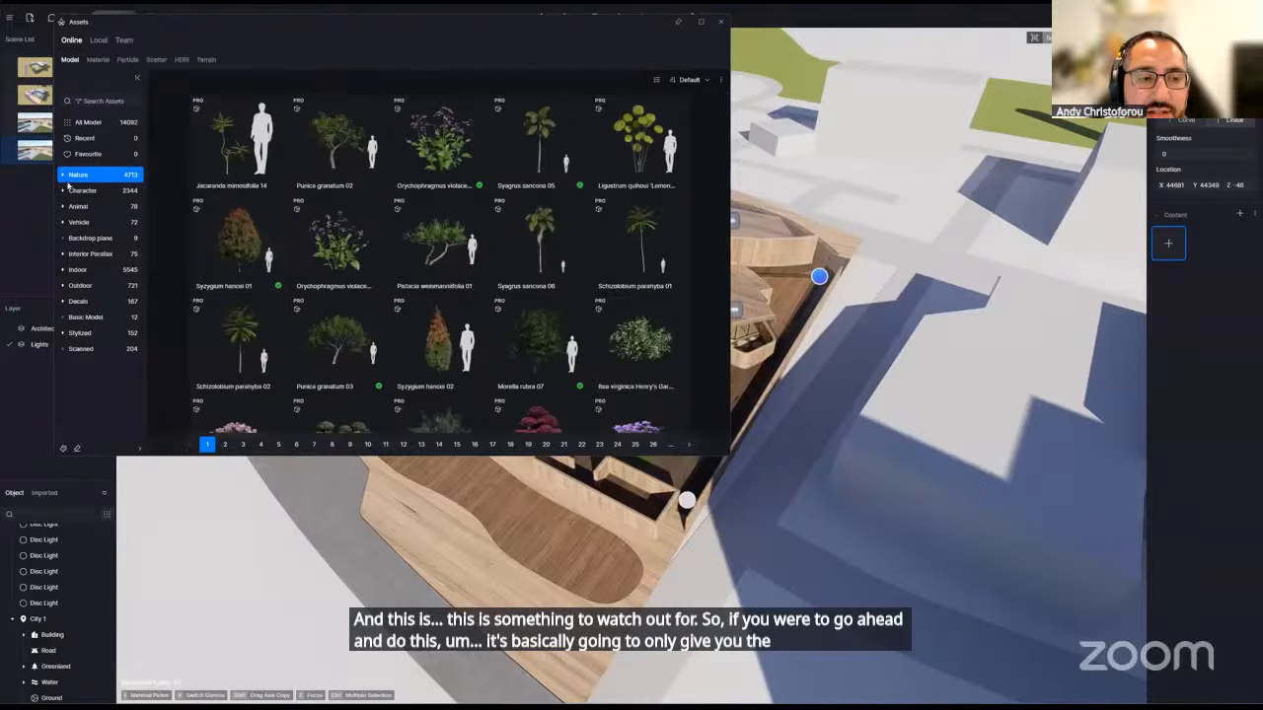
click(102, 336)
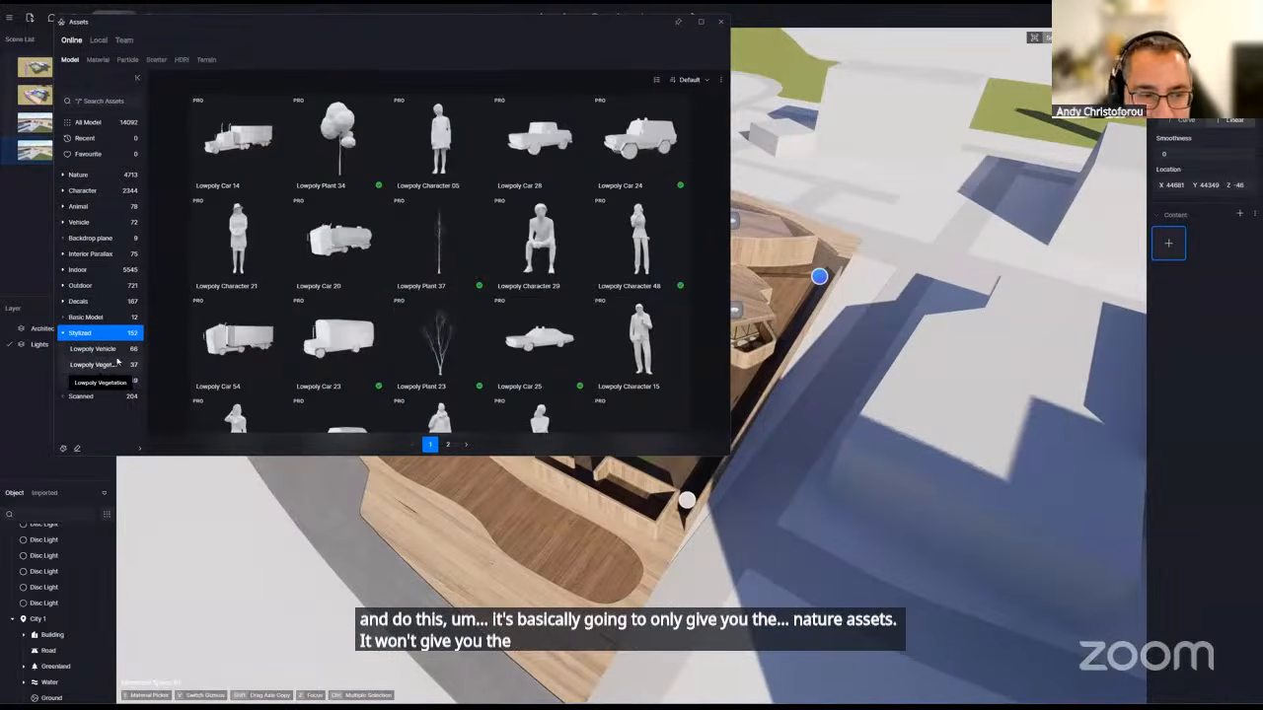
click(112, 365)
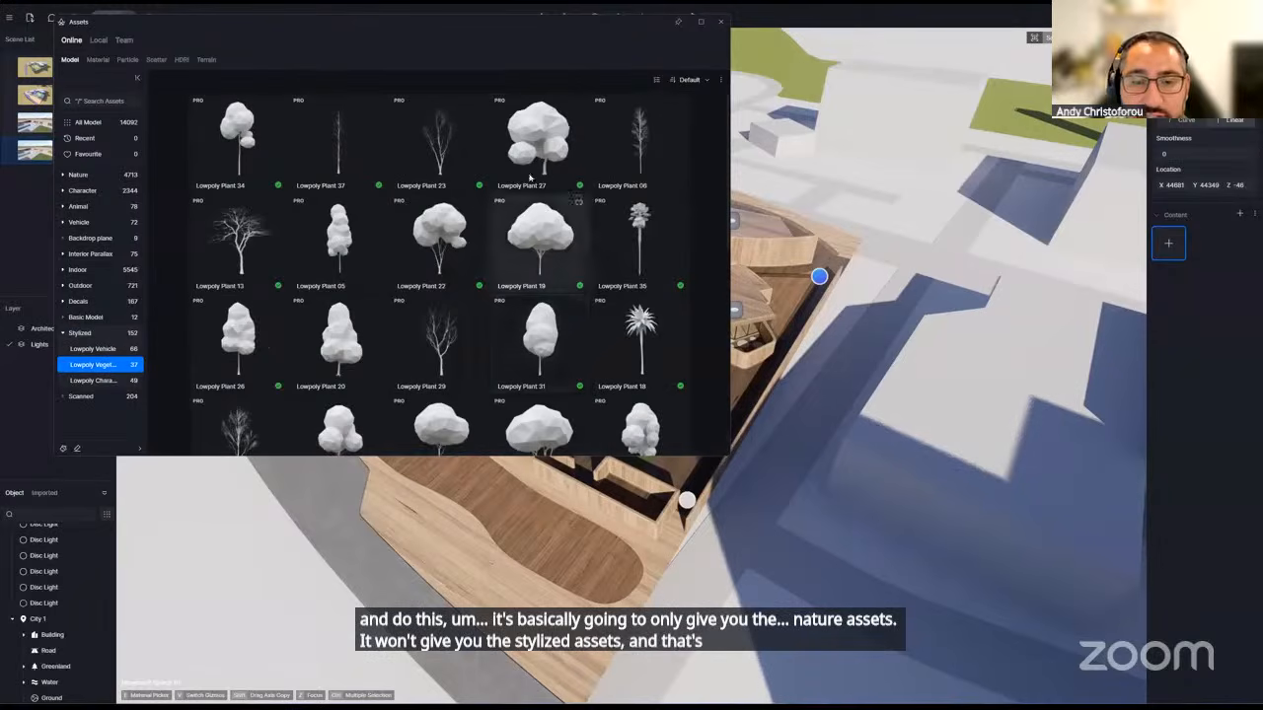
scroll(536, 345, down, 1)
scroll(535, 345, down, 5)
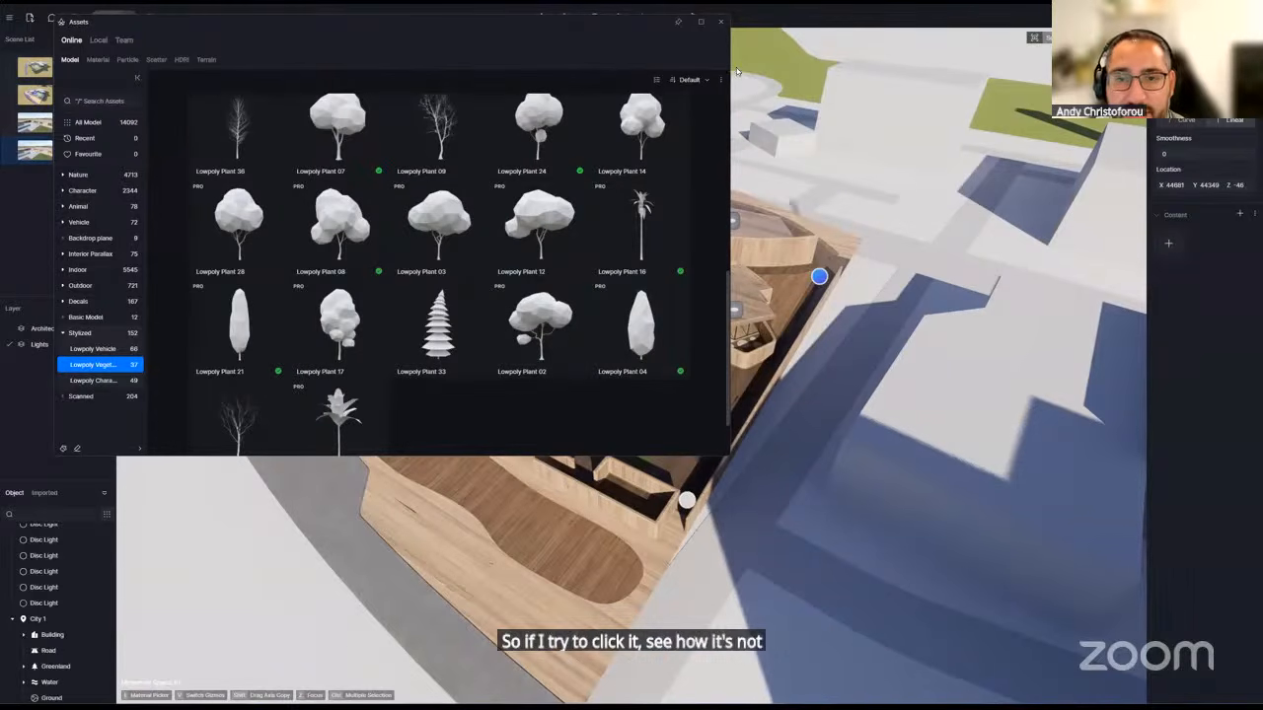
click(788, 194)
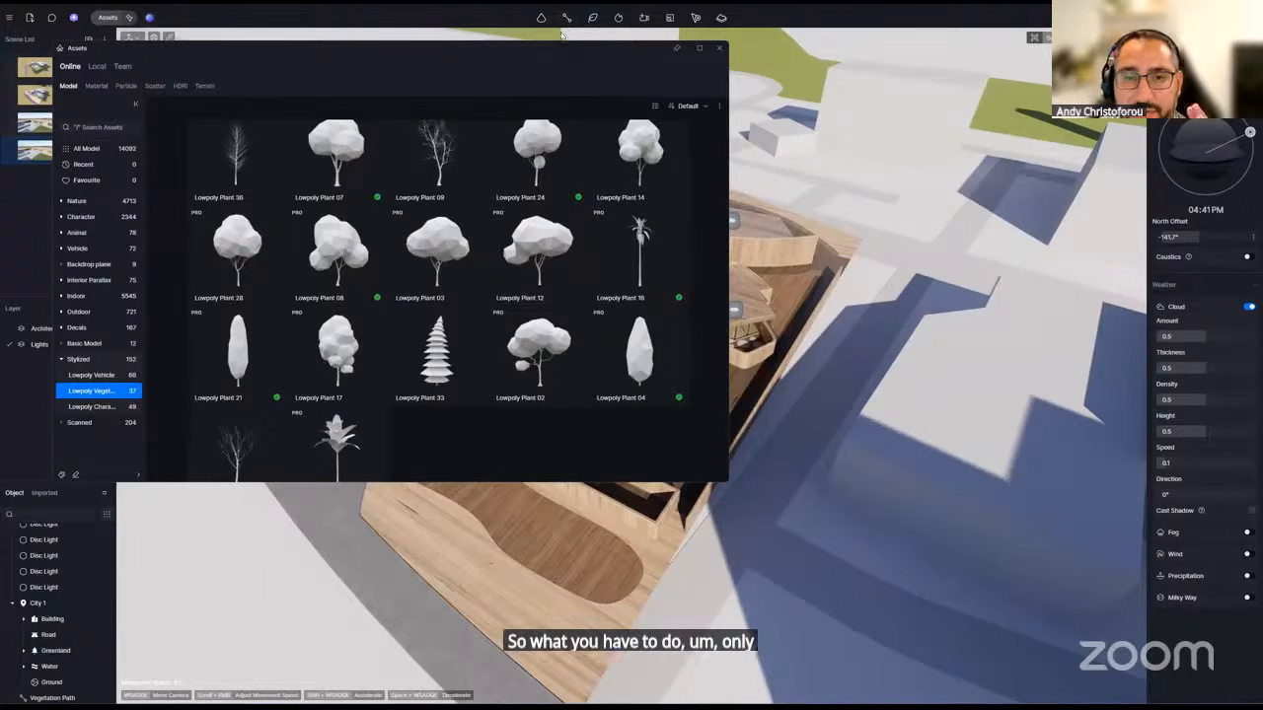
- Draw a two-point custom path along the same wall strip beside the lawn, from the front corner to the rear
click(568, 19)
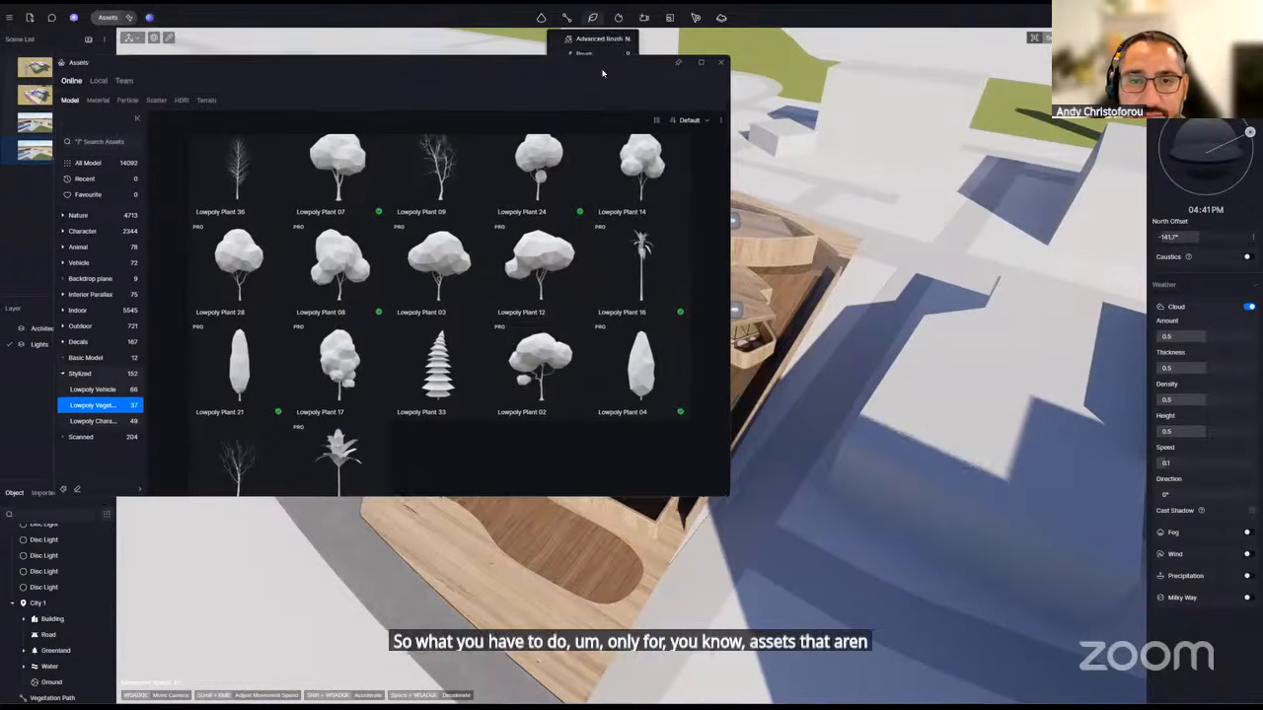
click(569, 20)
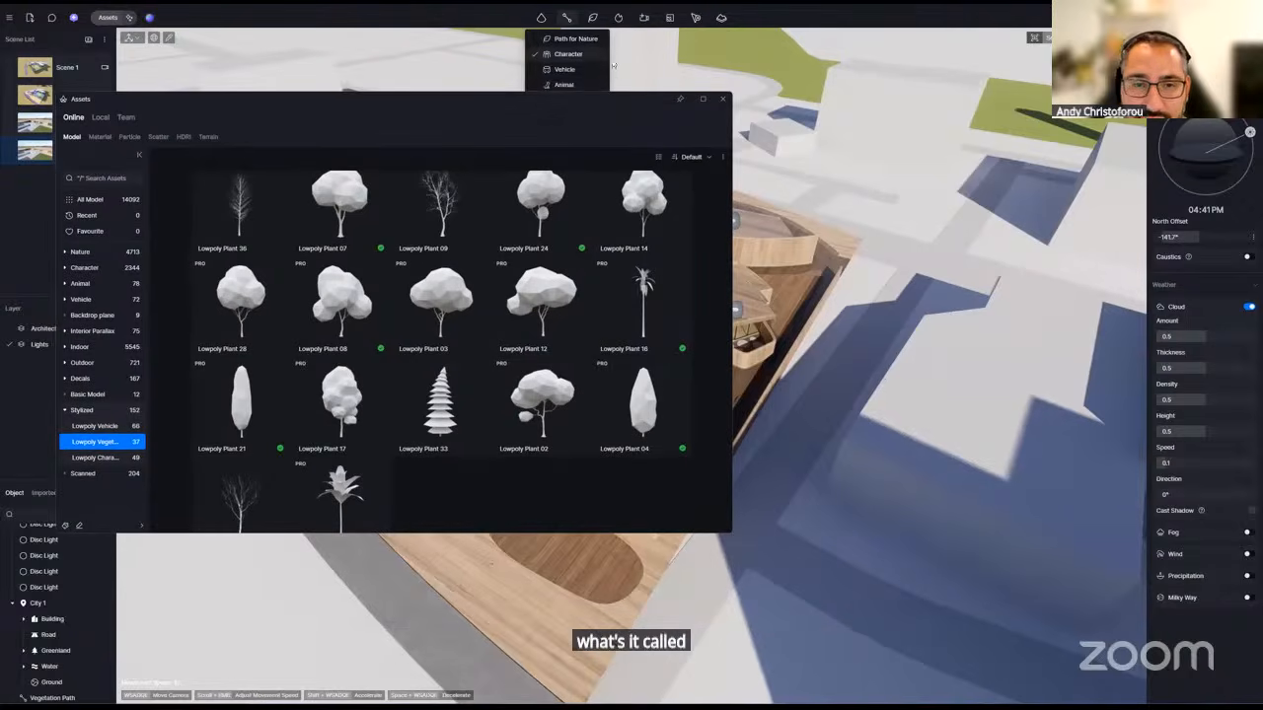
drag(612, 98, 610, 126)
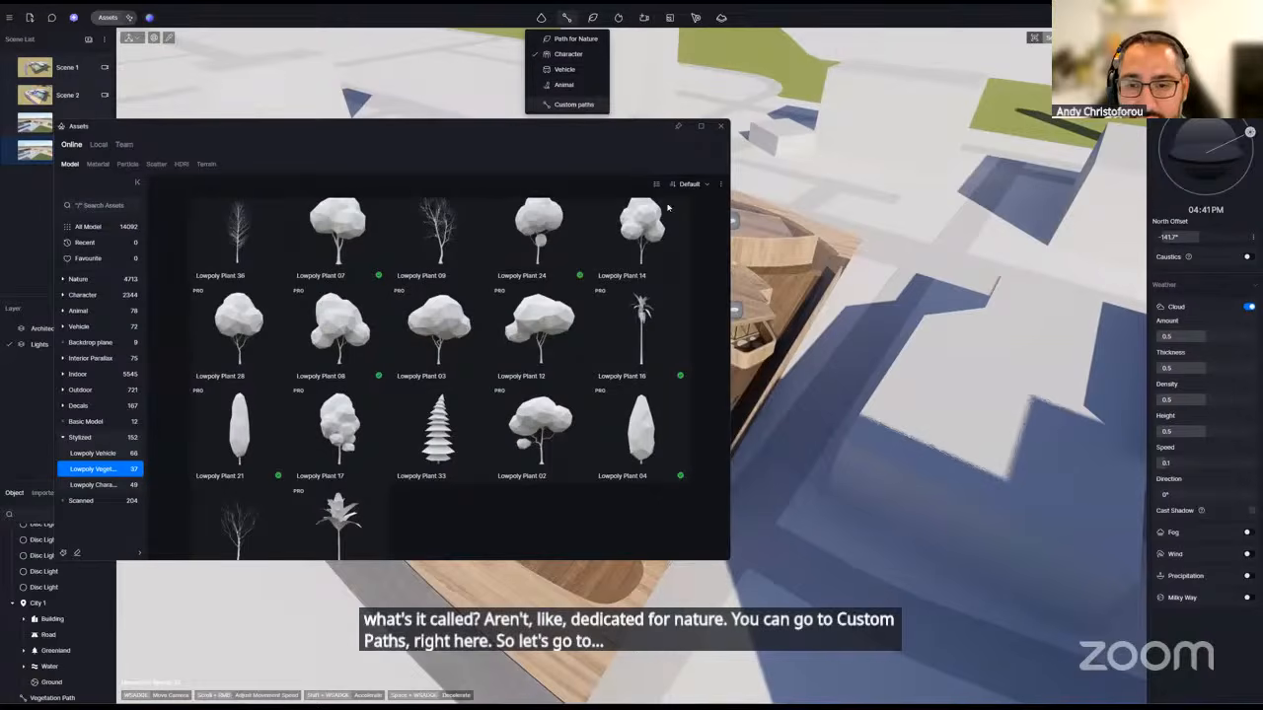
click(574, 105)
drag(635, 133, 531, 61)
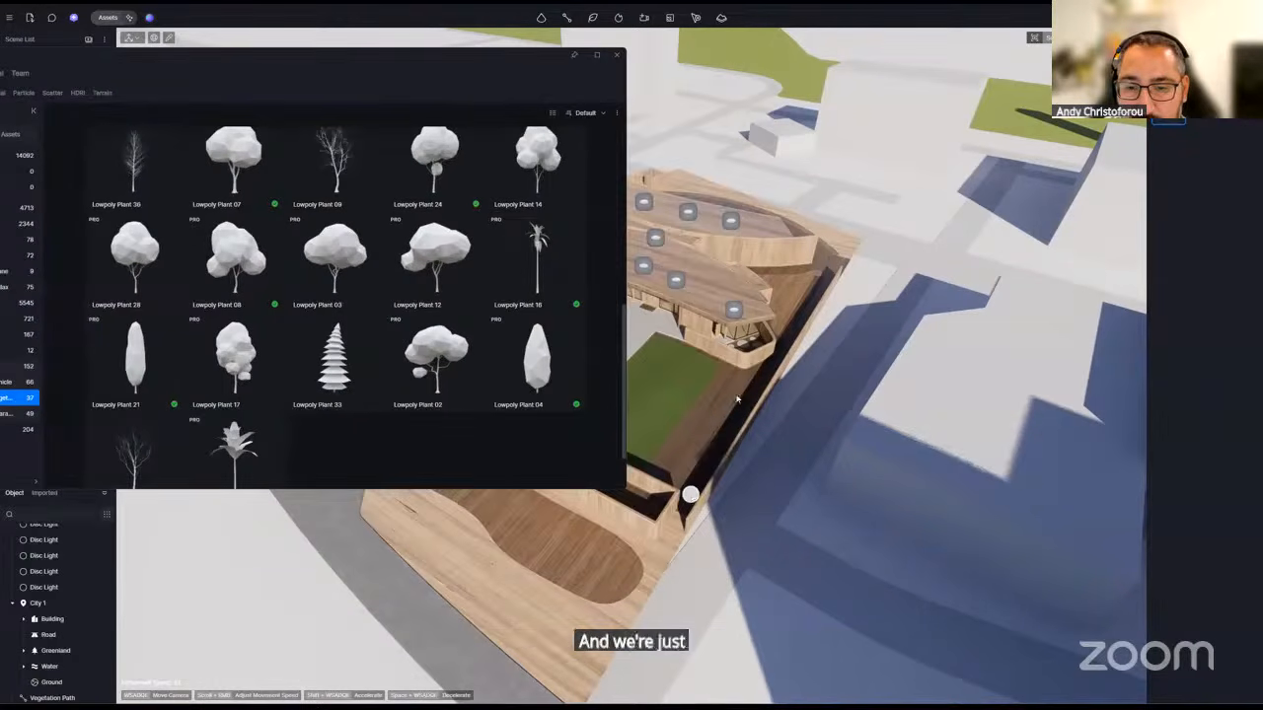
click(691, 494)
click(827, 280)
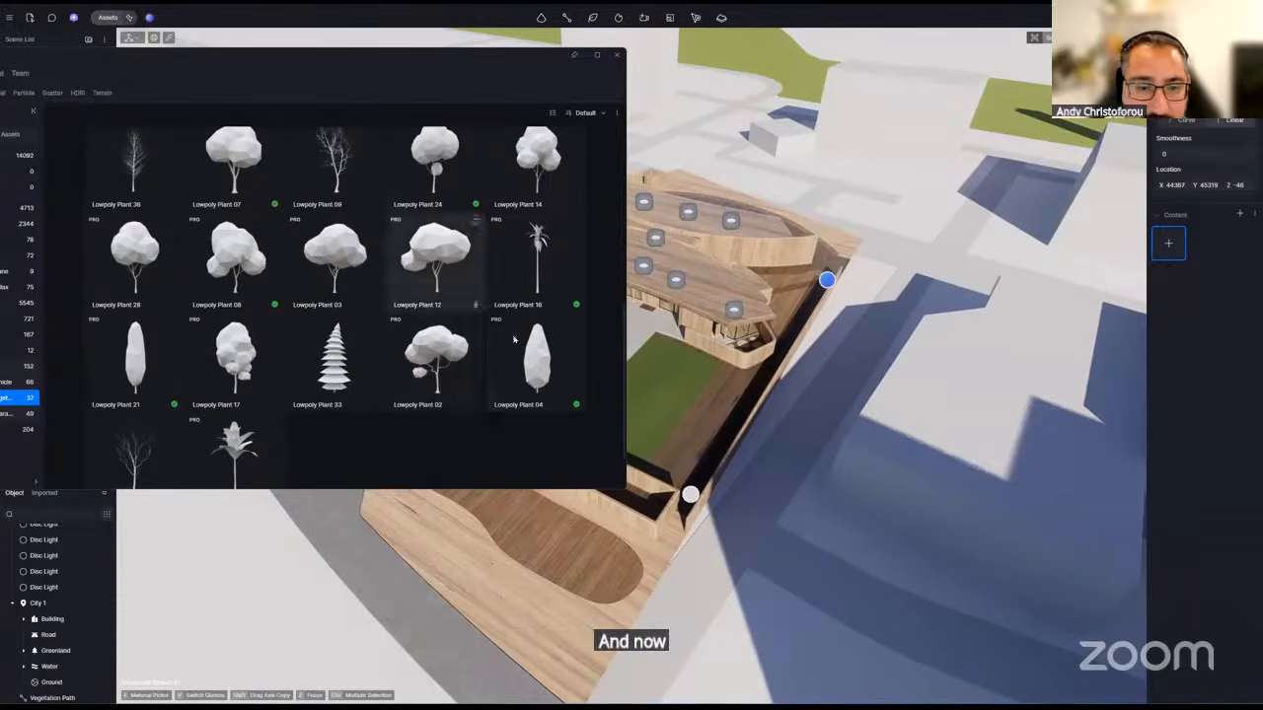
- Add Lowpoly Plant 04 and Lowpoly Plant 21 as the custom path's content
click(508, 358)
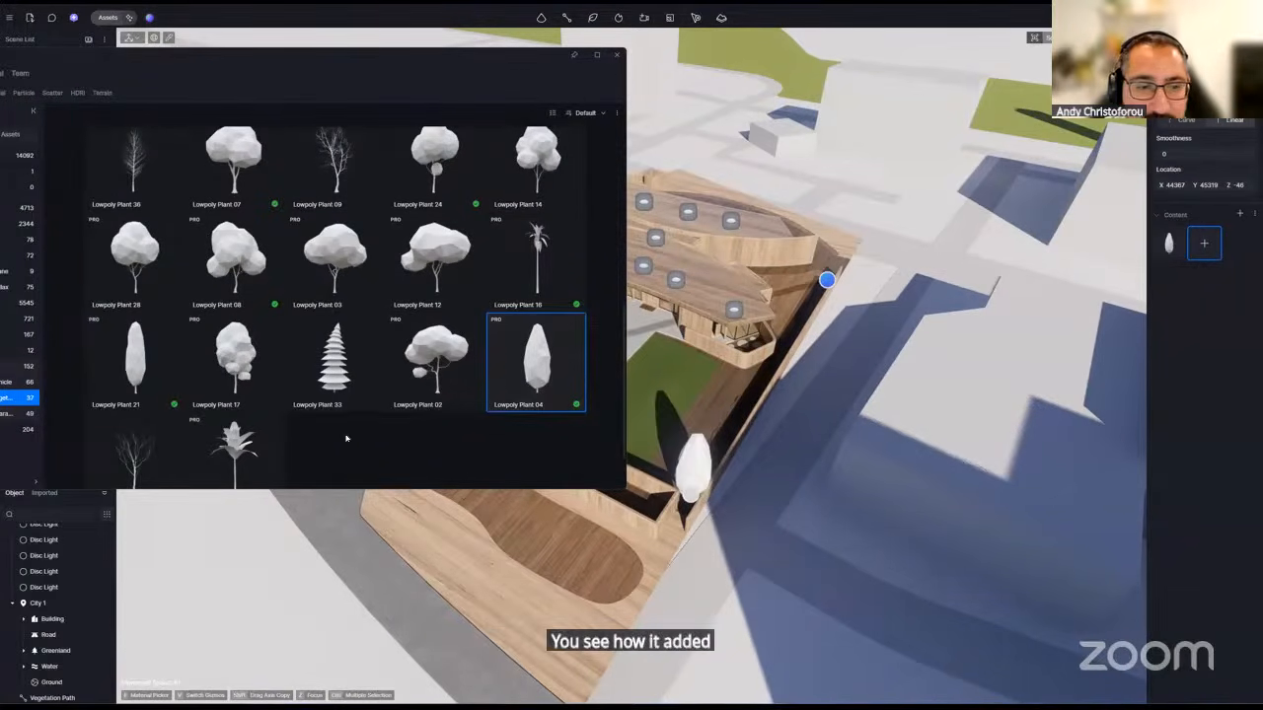
scroll(284, 383, up, 3)
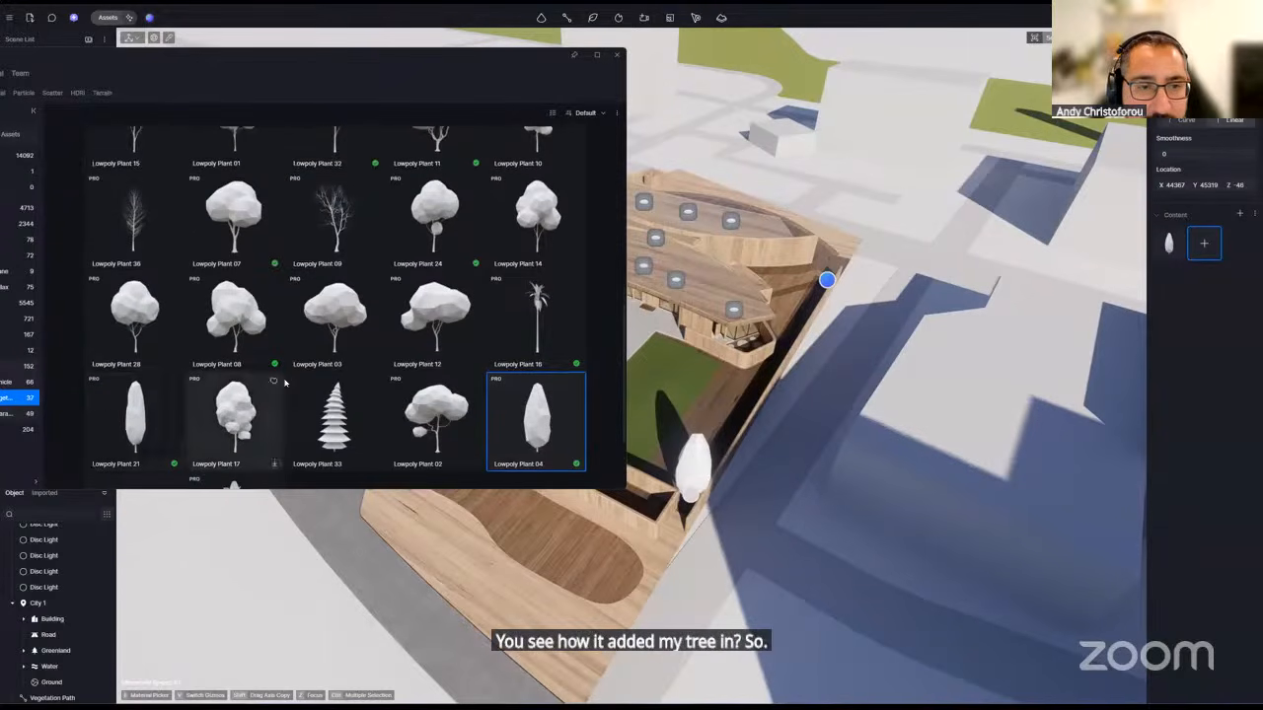
scroll(350, 380, up, 4)
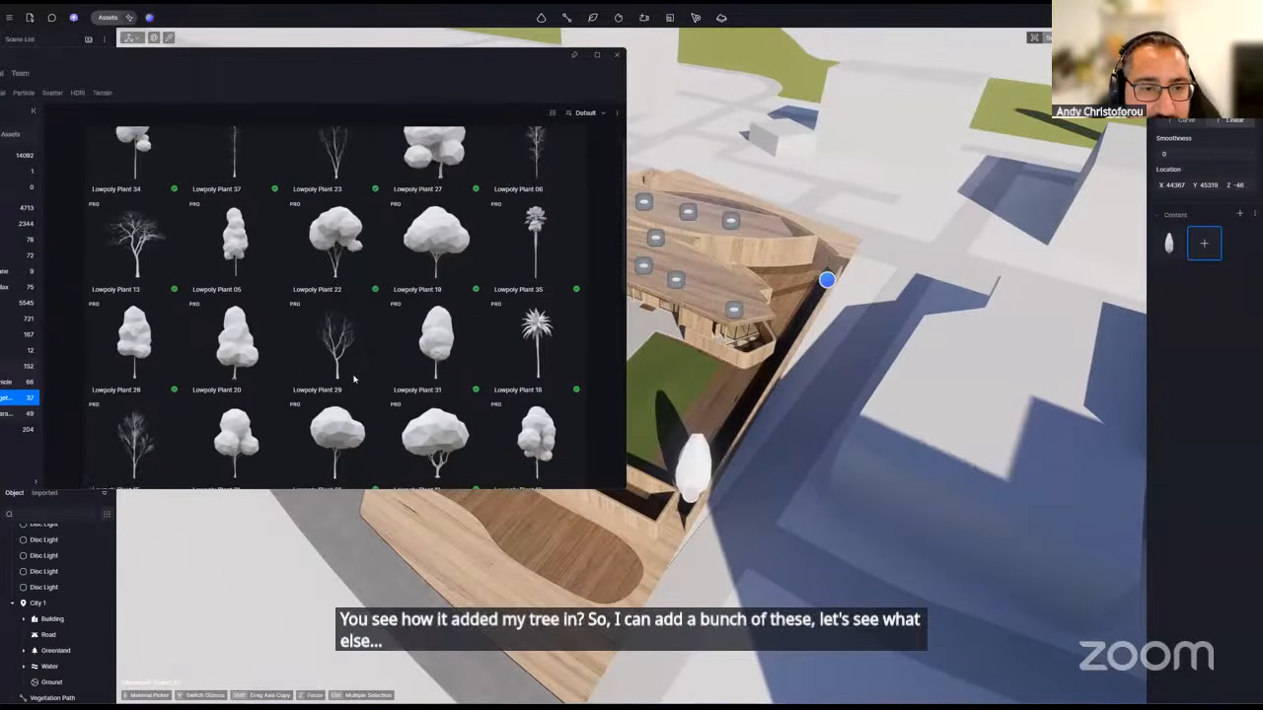
scroll(354, 377, down, 5)
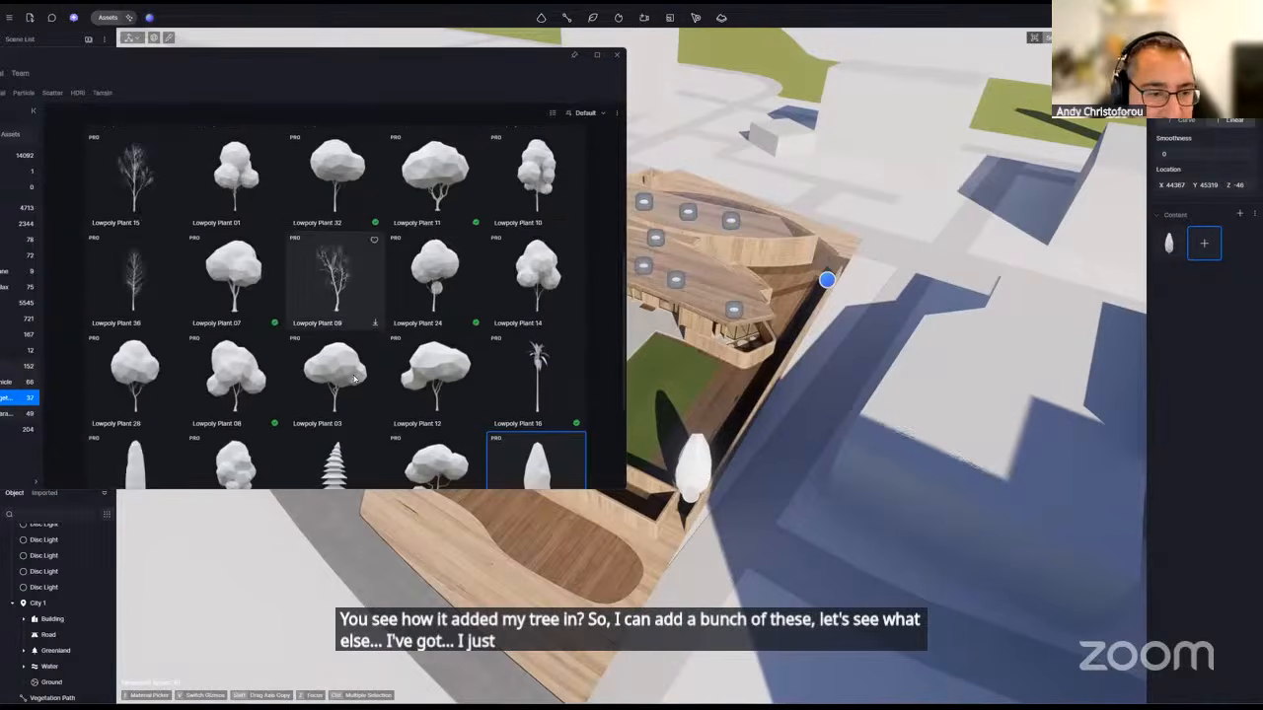
scroll(353, 378, down, 1)
click(134, 306)
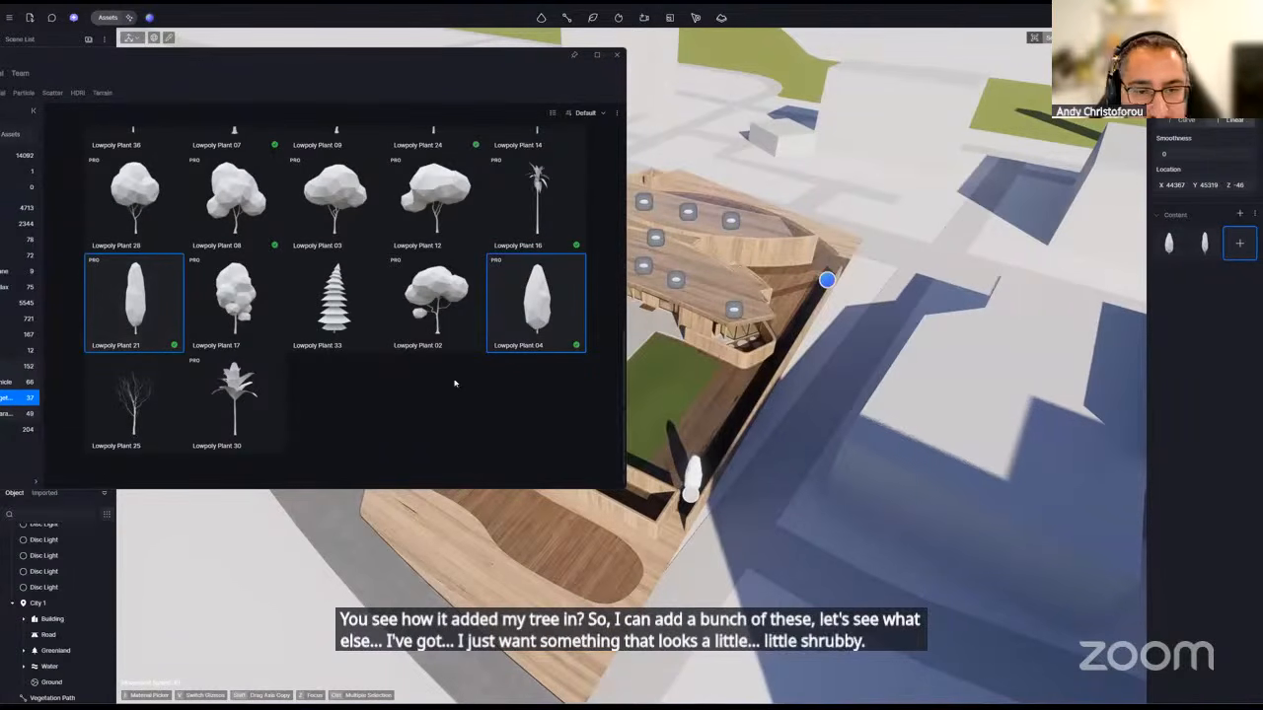
- Close the asset library and set the custom path's density to 13 to line the wall with trees
right_drag(860, 383, 842, 431)
right_drag(476, 660, 589, 511)
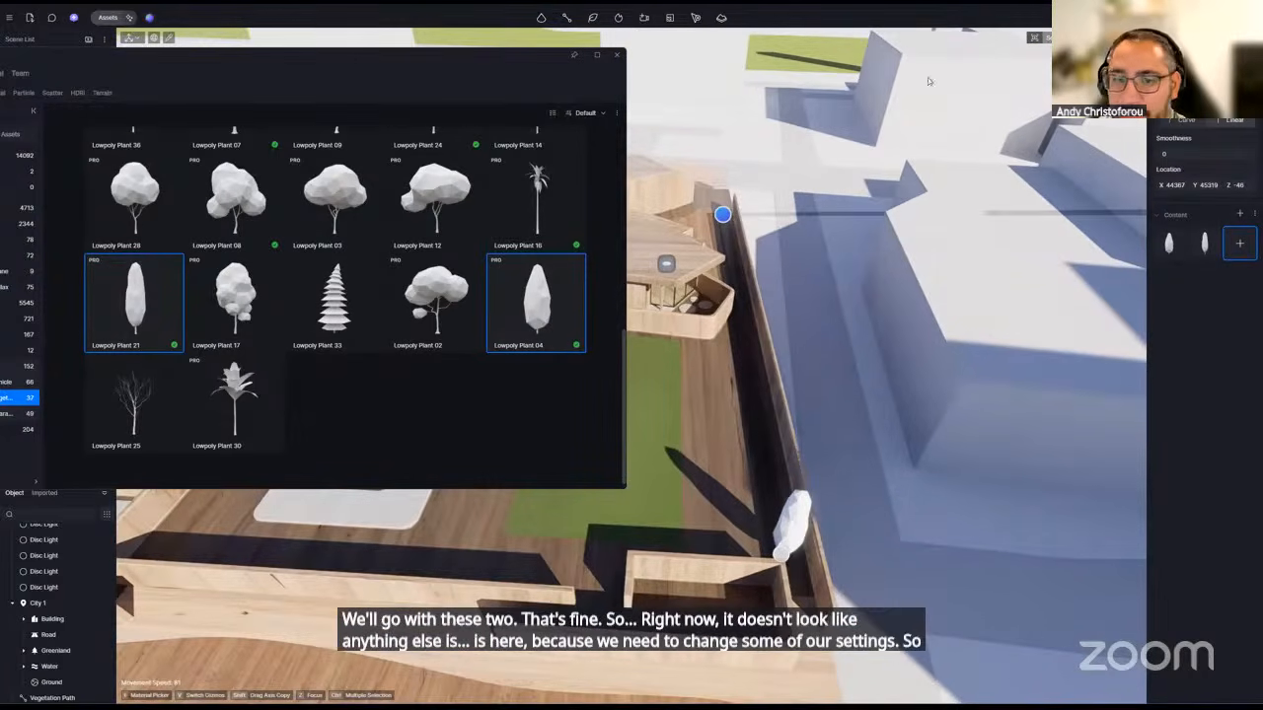
click(1202, 61)
click(616, 56)
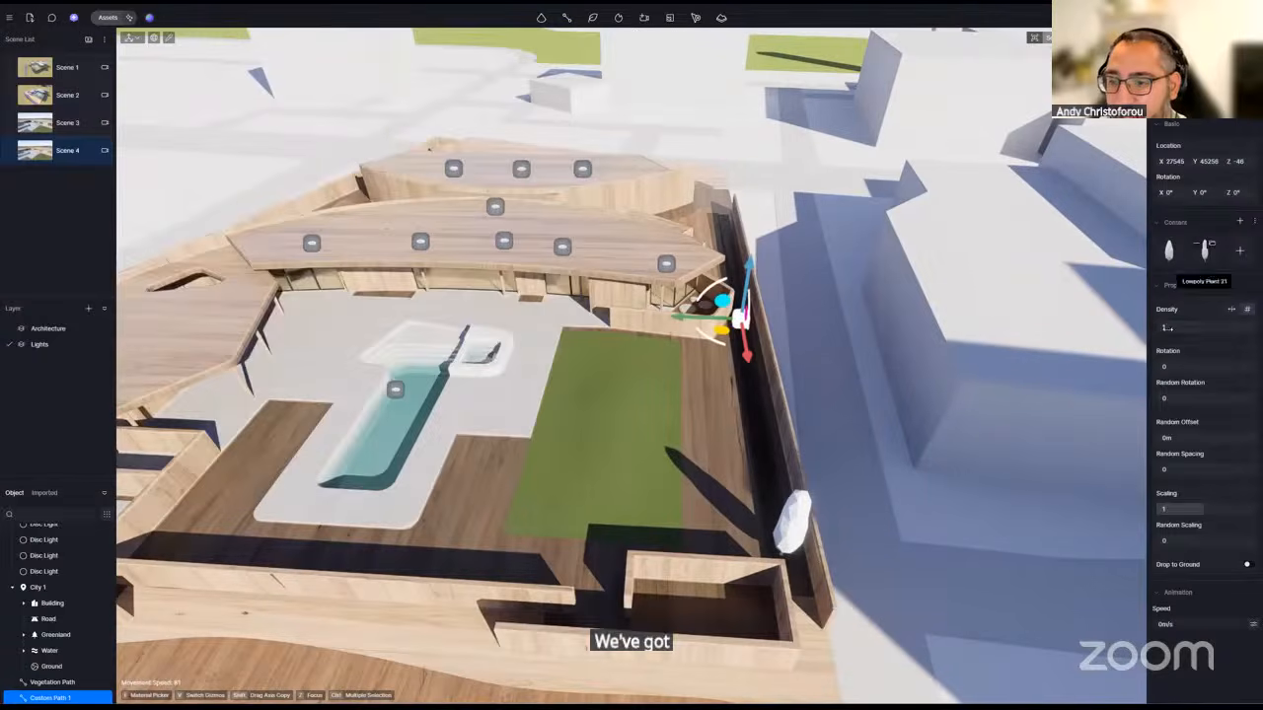
drag(1172, 327, 1176, 326)
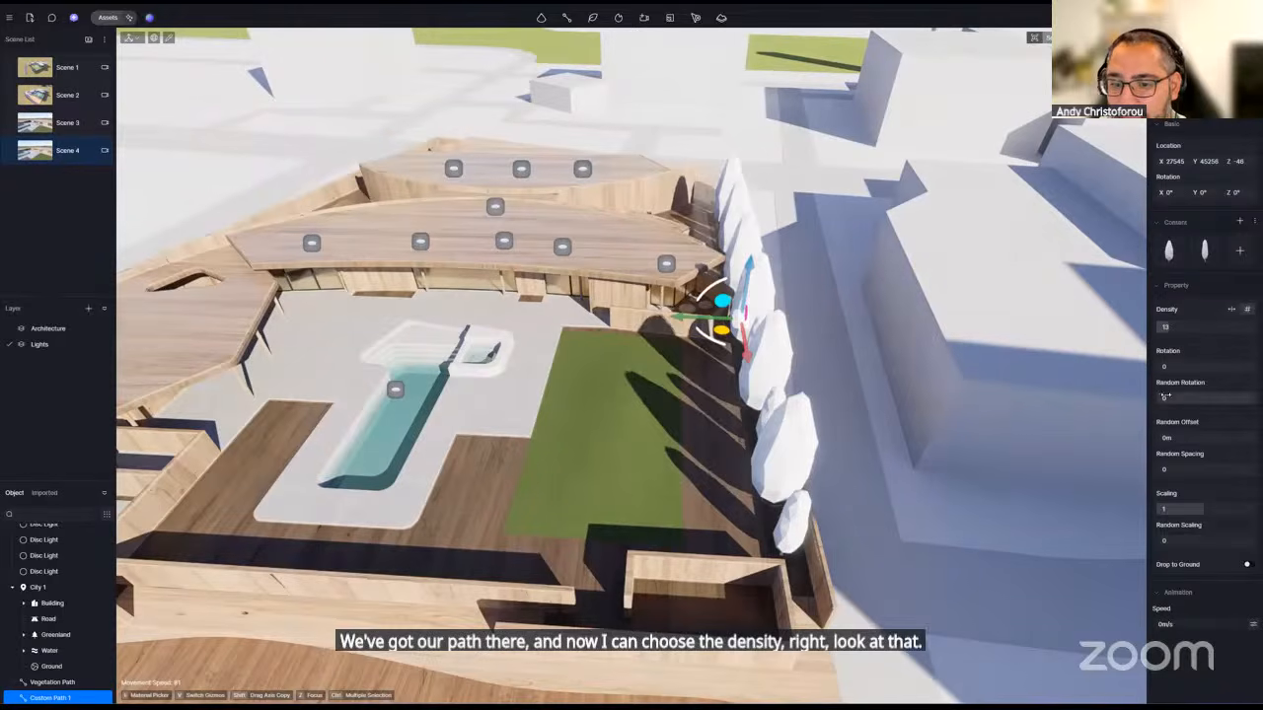
- Set the custom path's random rotation to 0.07, random spacing to 0.1, scaling to 0.39 and random scaling to 0.41, and raise its density slightly
drag(1164, 396, 1174, 396)
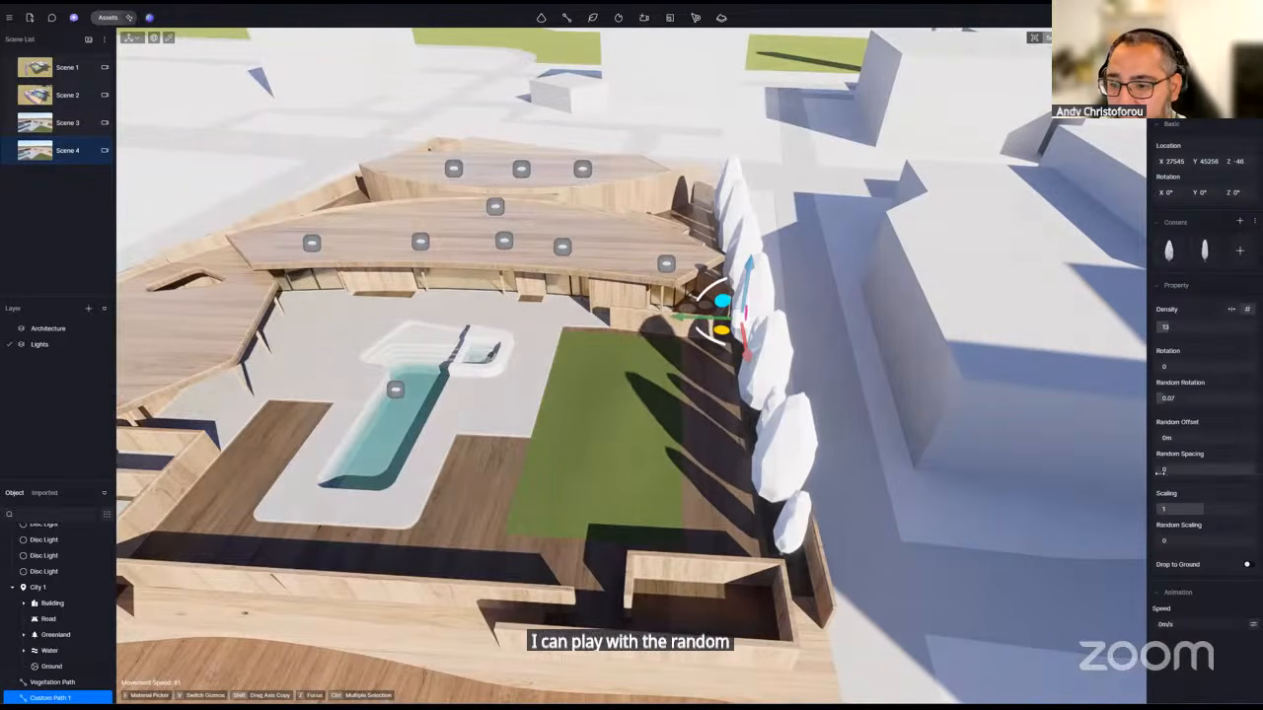
mouse_move(1160, 472)
mouse_down()
mouse_move(1202, 466)
mouse_move(1164, 470)
mouse_up()
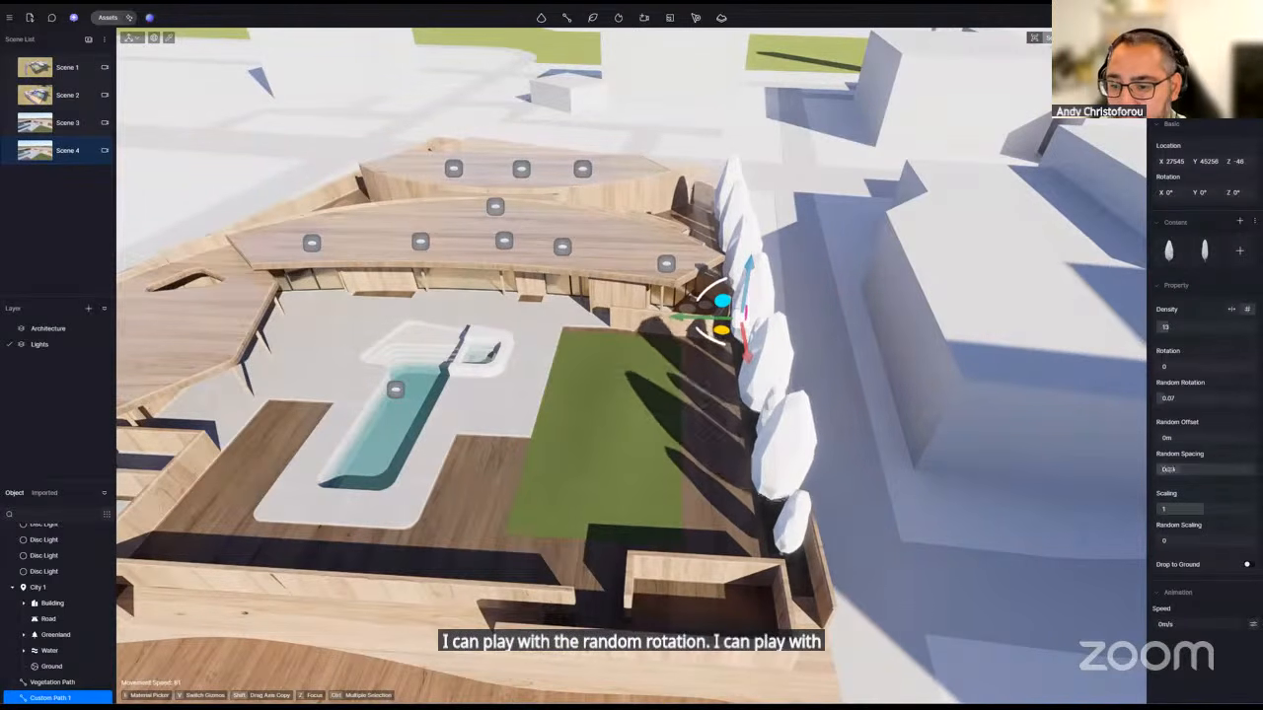
drag(1186, 537, 1169, 511)
right_drag(790, 395, 893, 406)
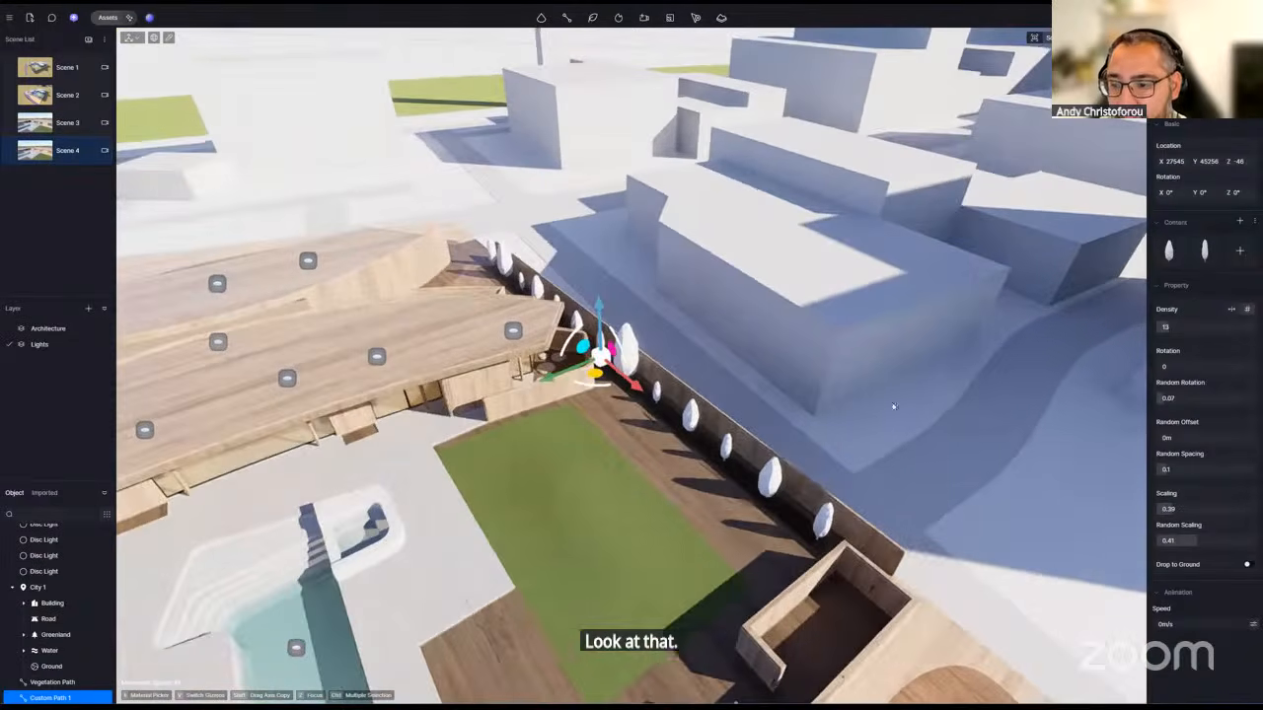
drag(1171, 326, 1174, 326)
- Move the custom path's front end node closer to the boundary wall and finish editing the path's nodes
click(840, 534)
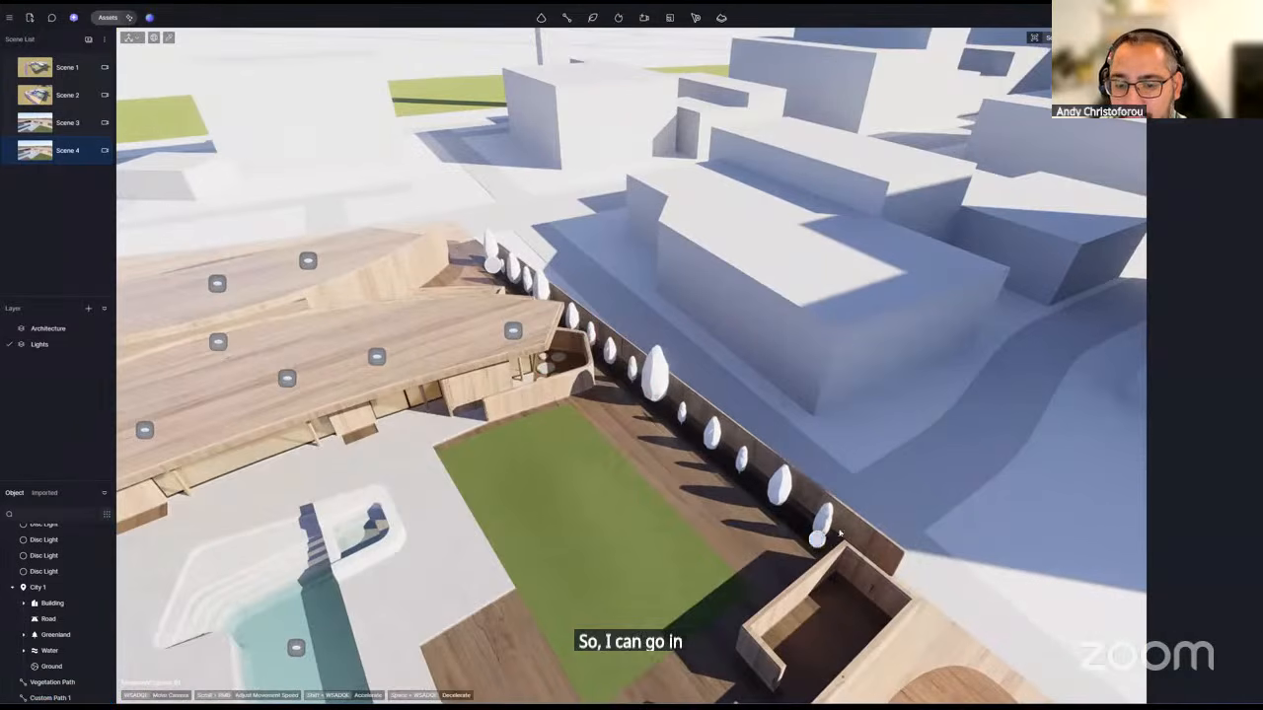
drag(817, 541, 832, 544)
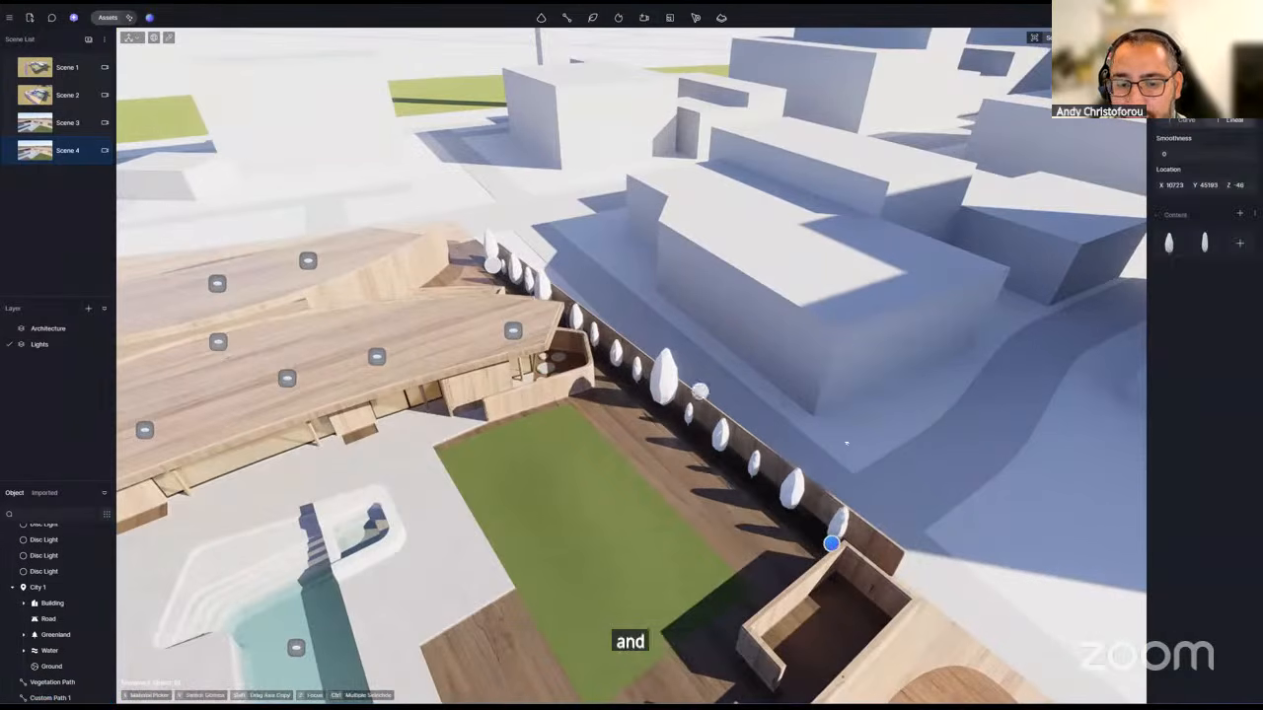
key(Escape)
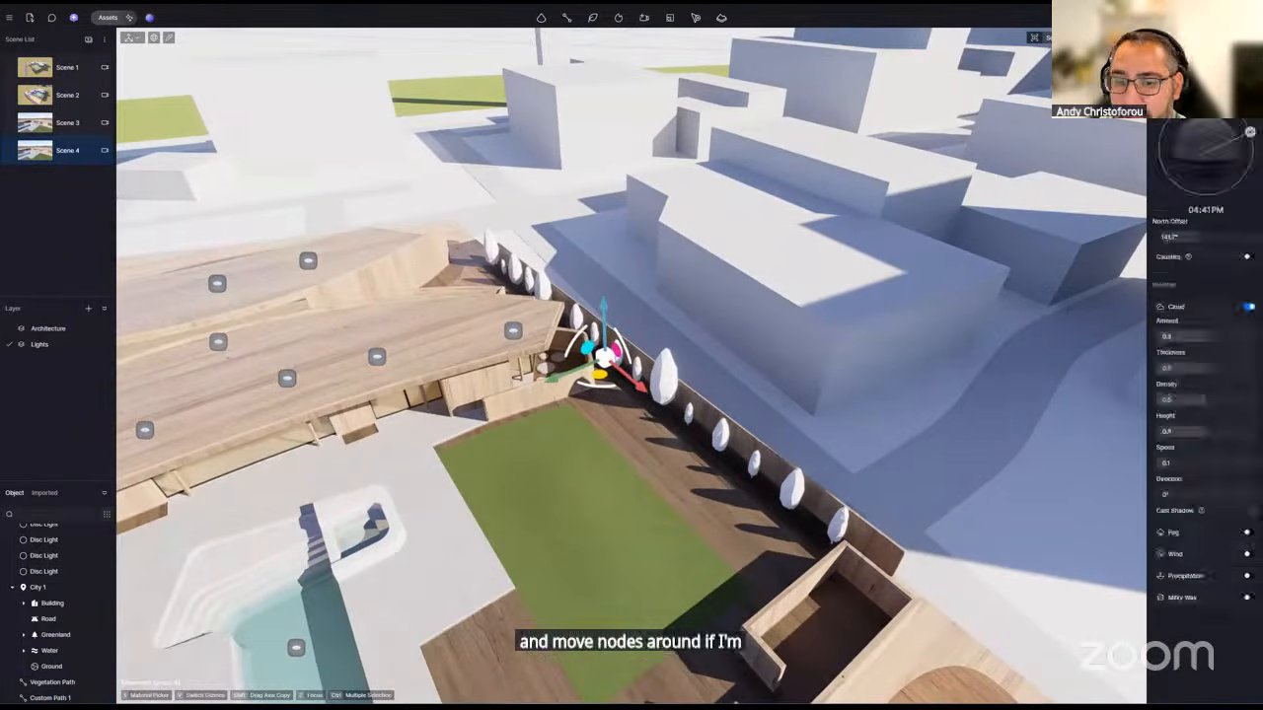
- Set the shrub path's scaling to 0.56 and its random scaling to 0.12
middle_drag(888, 415, 296, 340)
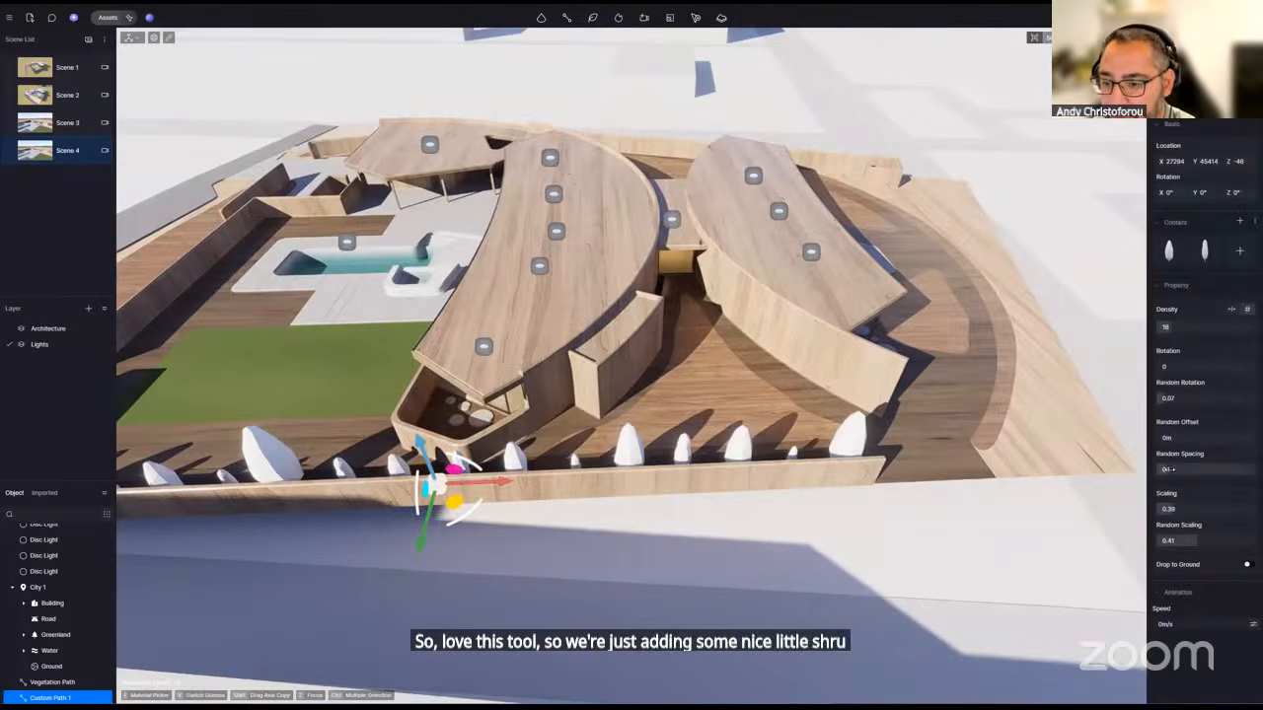
mouse_move(1170, 509)
mouse_down()
mouse_move(1179, 540)
mouse_move(1162, 541)
mouse_move(1173, 510)
mouse_up()
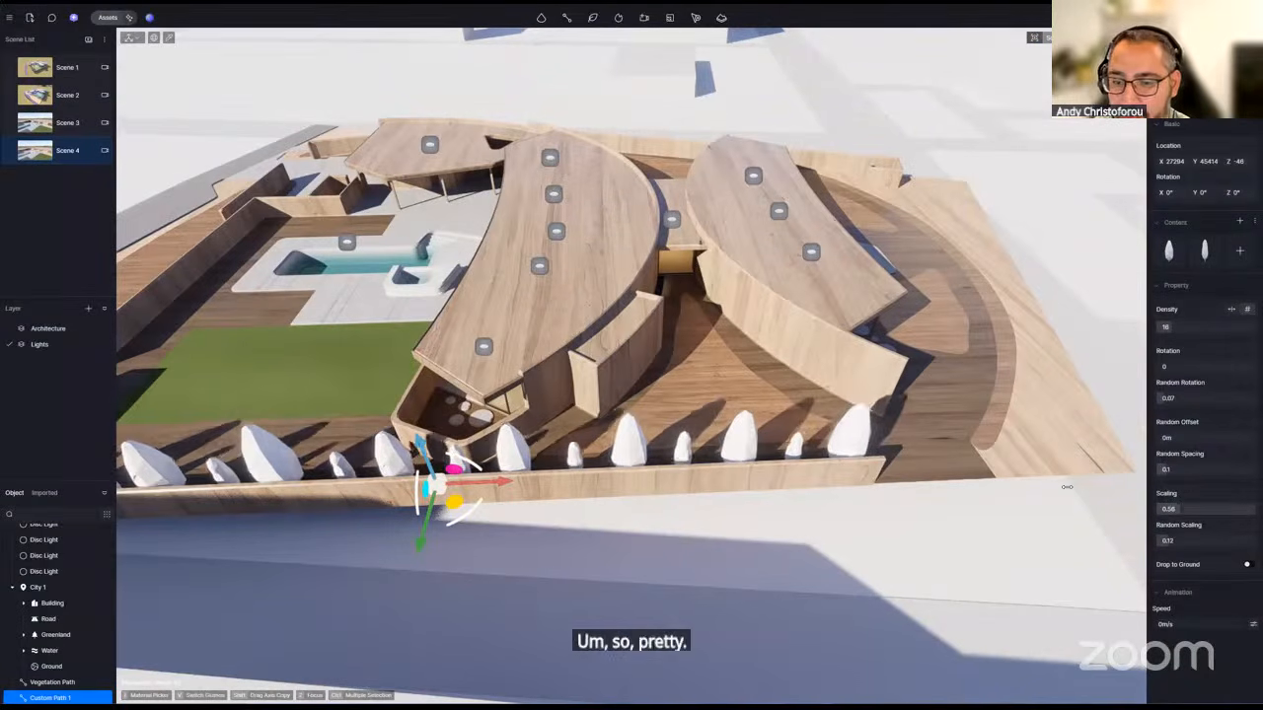
- Copy the shrub path to the plot's short outer edge beside the curved deck and rotate it to run along that edge
middle_drag(691, 434, 510, 449)
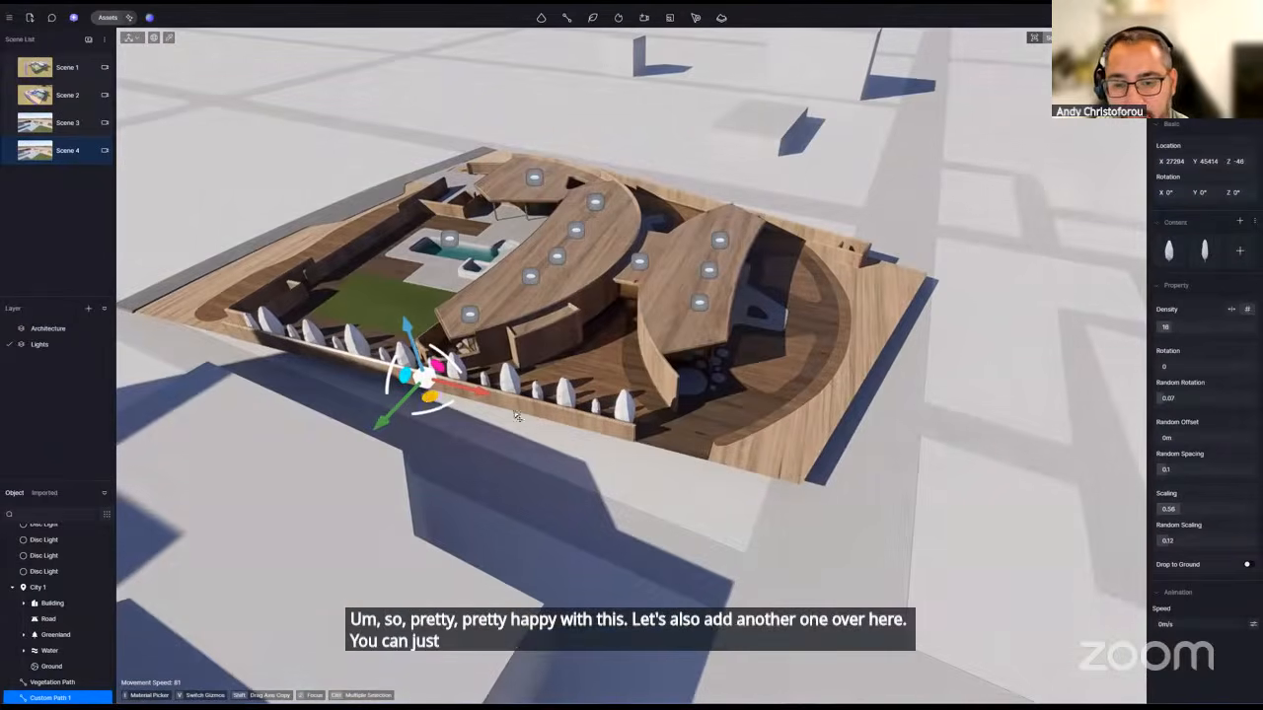
shift+drag(429, 399, 920, 399)
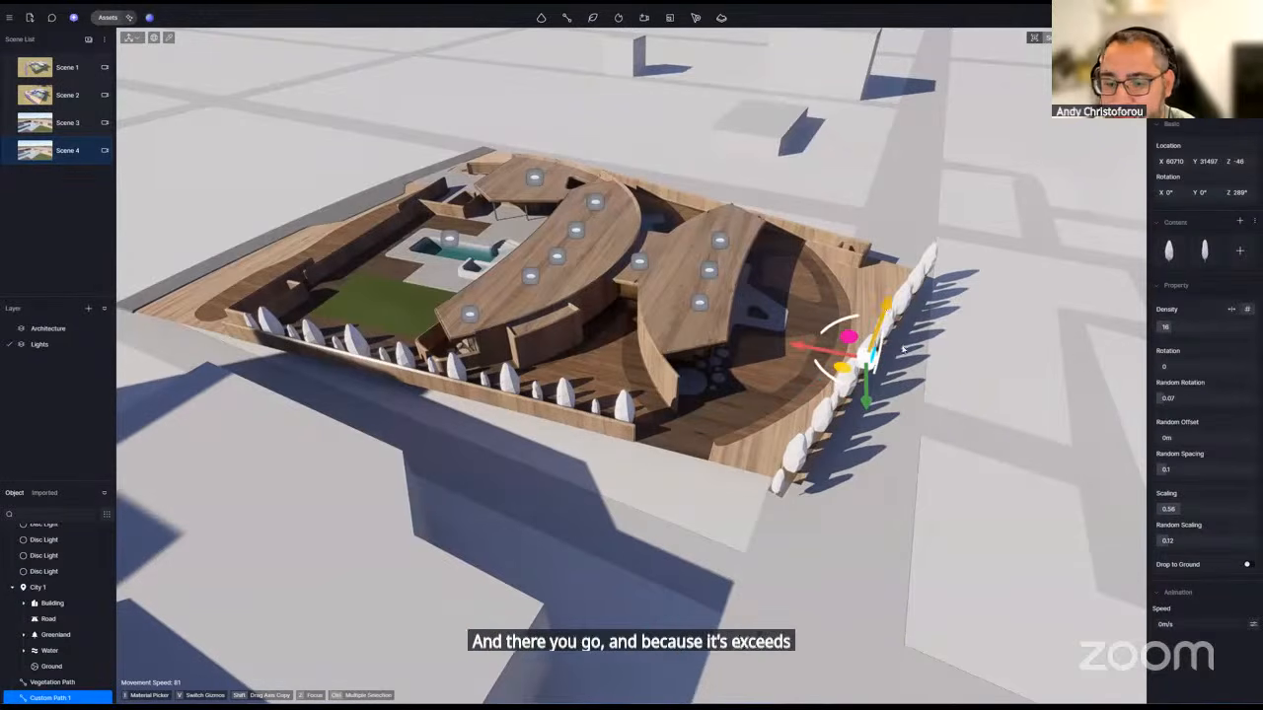
scroll(946, 292, up, 1)
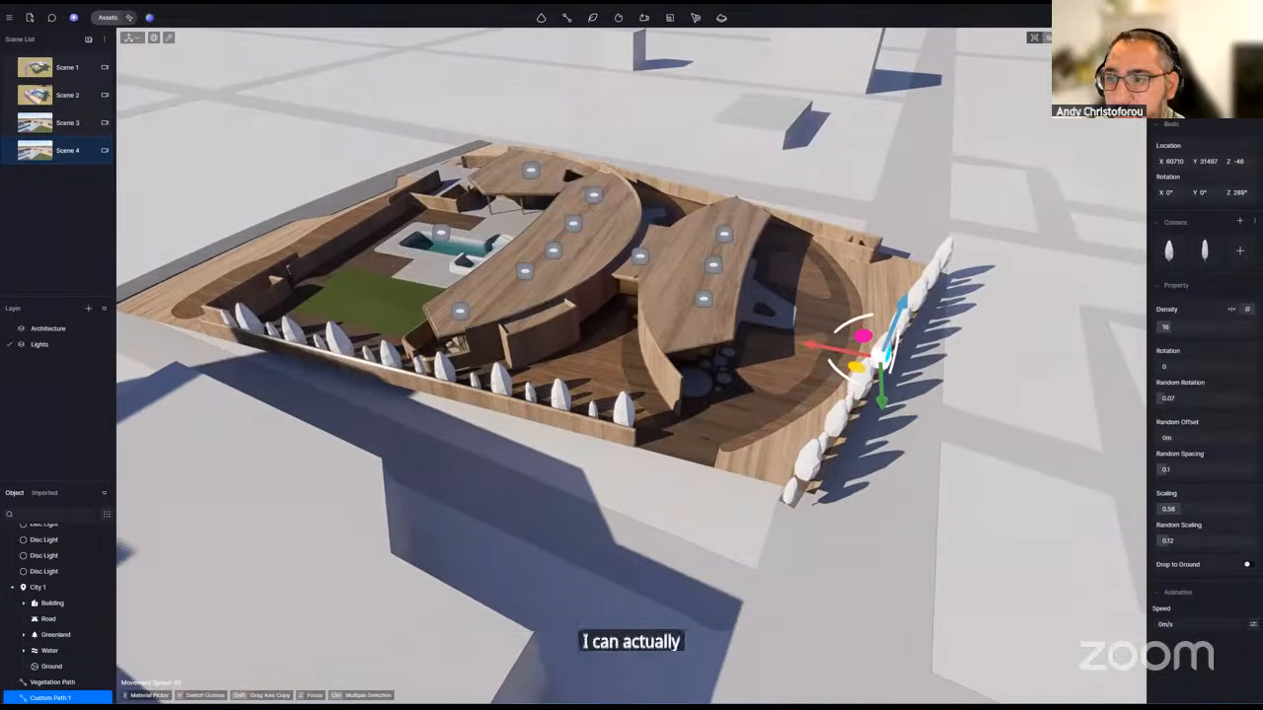
- Edit the copied path's end nodes so the shrub row follows the outer edge of the deck from corner to corner
click(1196, 100)
drag(788, 501, 806, 483)
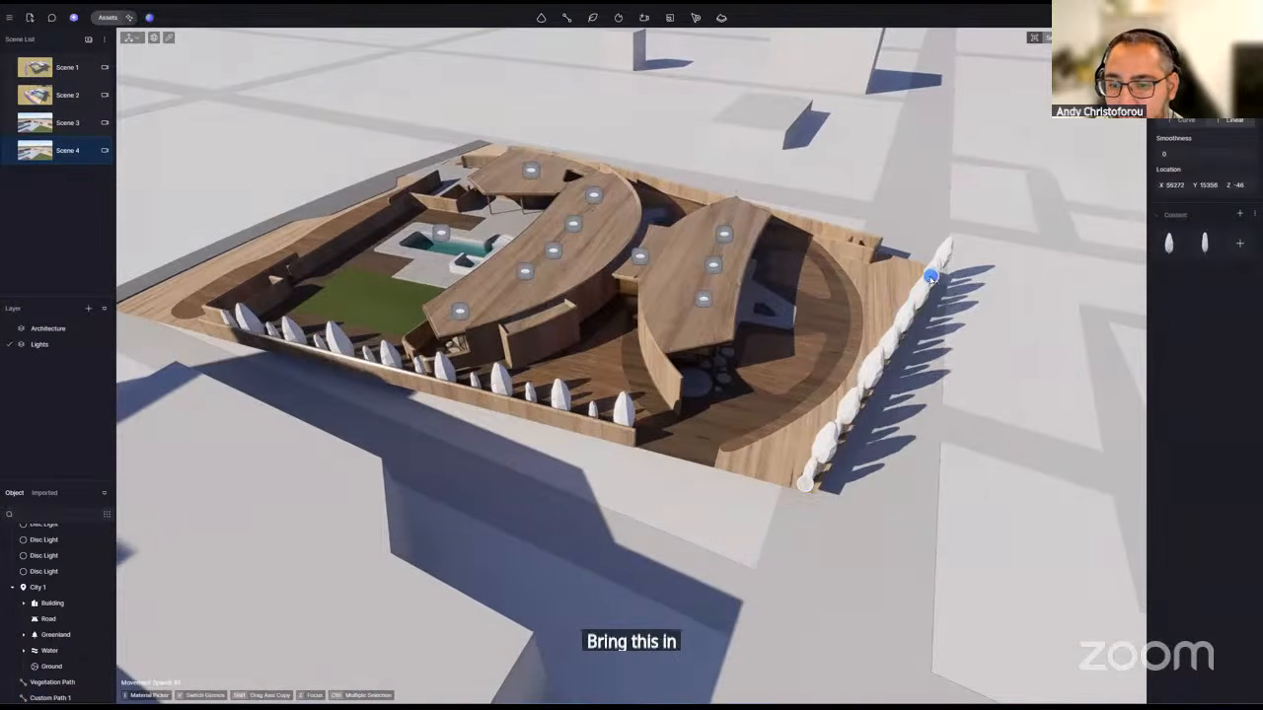
drag(930, 279, 929, 304)
mouse_move(944, 330)
right_down()
mouse_move(931, 344)
mouse_move(839, 311)
mouse_move(613, 311)
mouse_move(613, 331)
right_up()
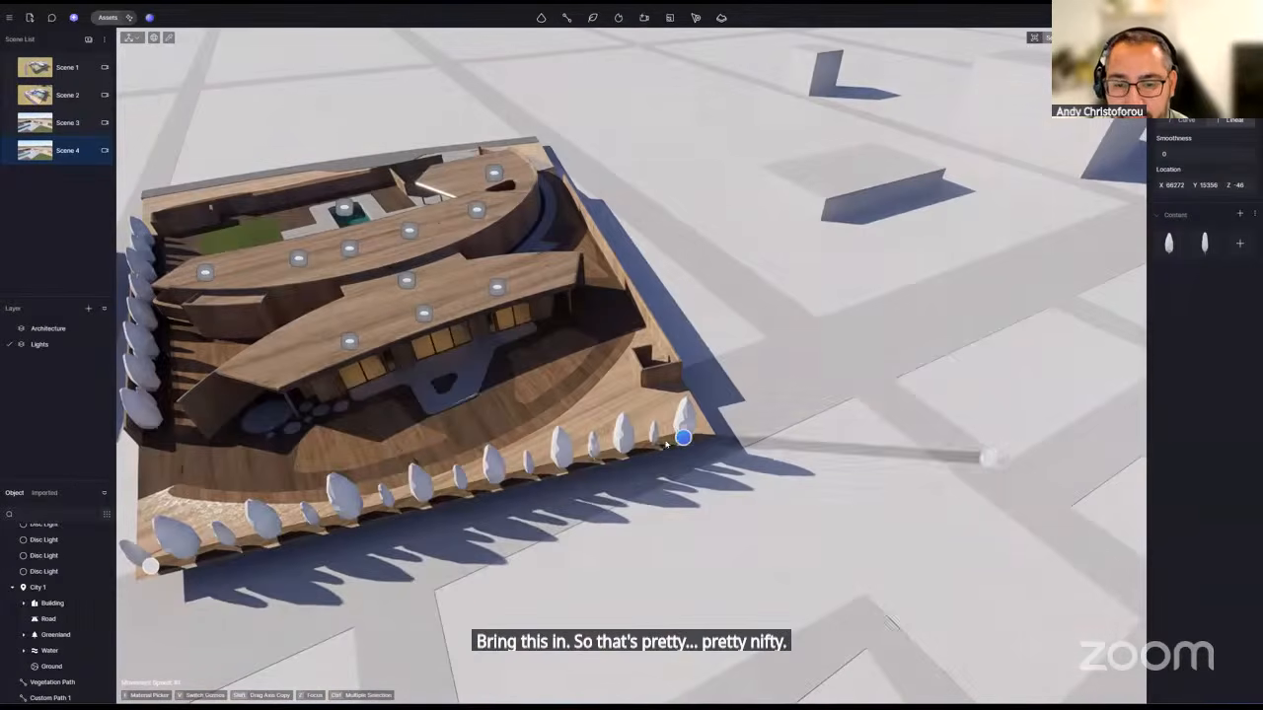
drag(698, 422, 703, 425)
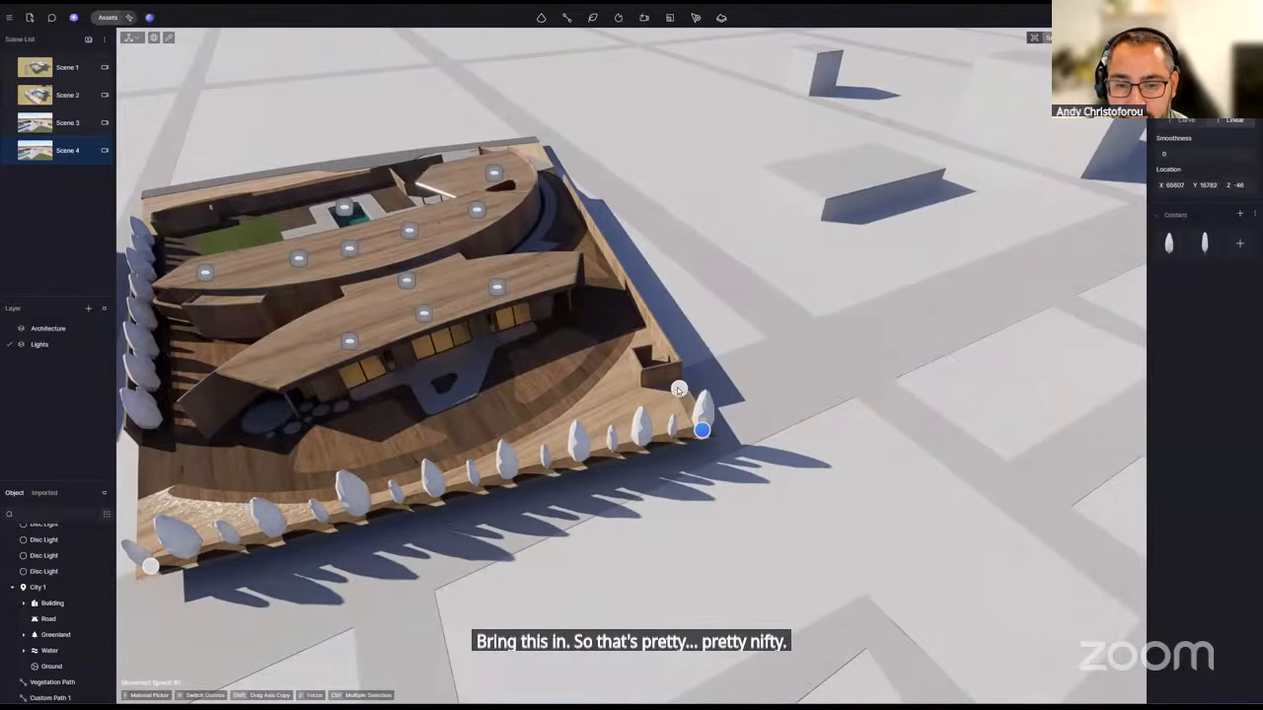
click(674, 386)
right_drag(613, 460, 878, 424)
key(Escape)
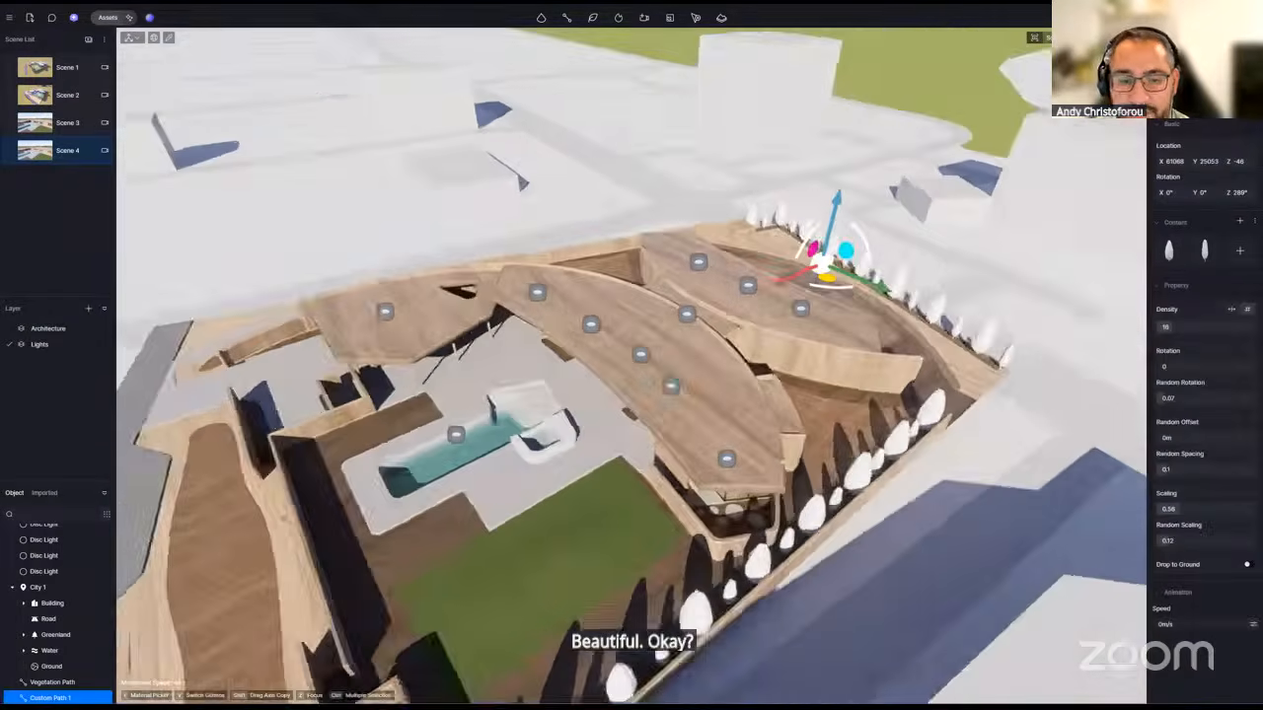
- Switch to the browser and examine the aerial Eldorado Tres House photo for palm tree placement, moving on to the previous gallery photo
scroll(631, 394, down, 3)
right_drag(616, 346, 617, 298)
scroll(617, 298, up, 3)
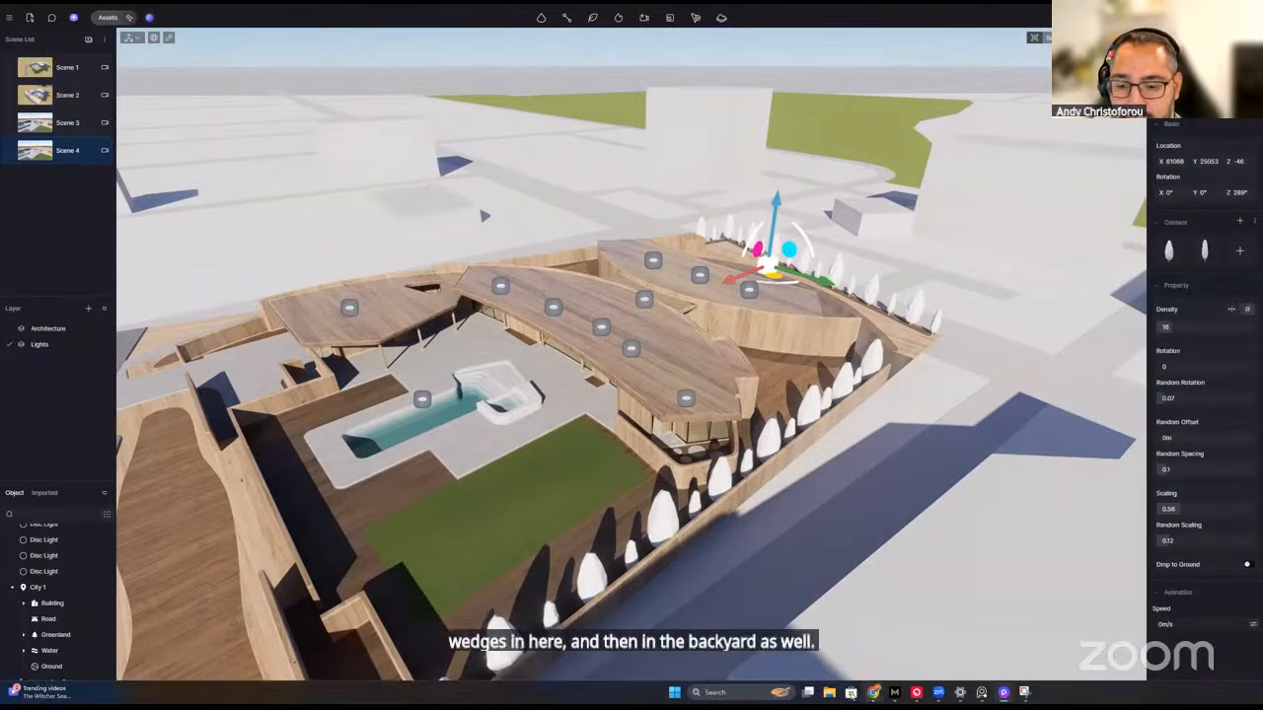
mouse_move(873, 691)
click(874, 656)
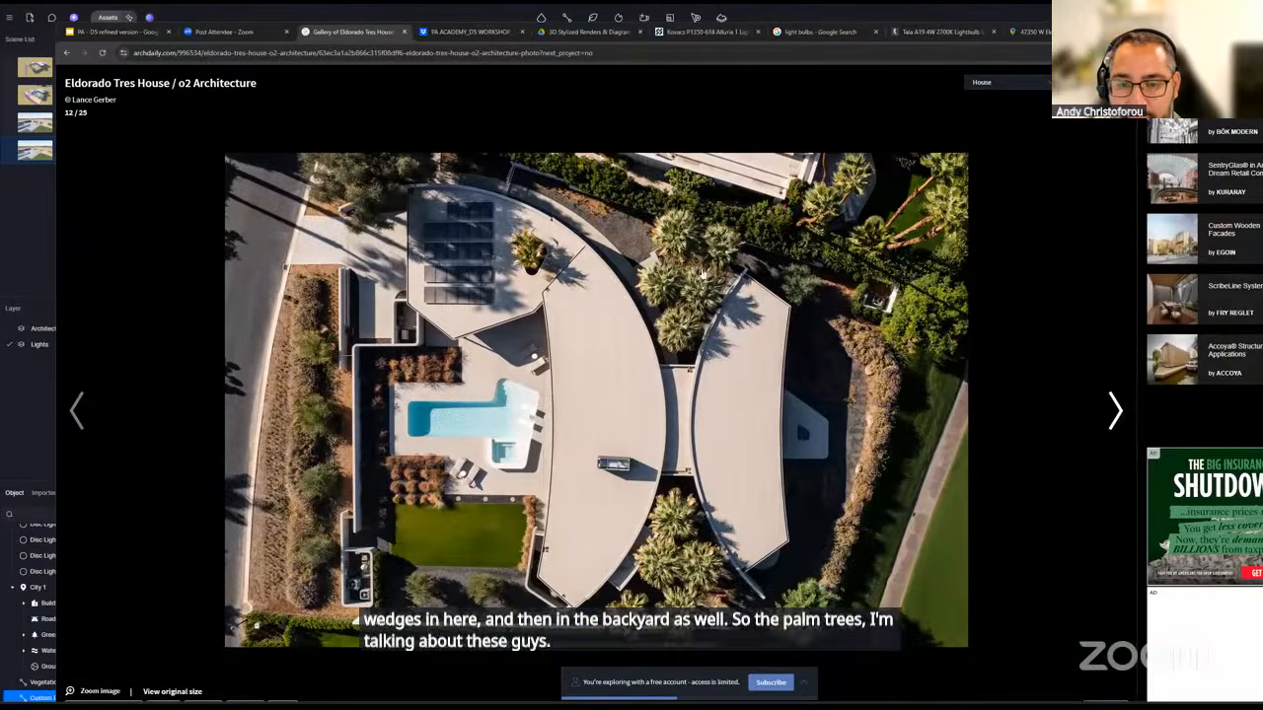
click(112, 405)
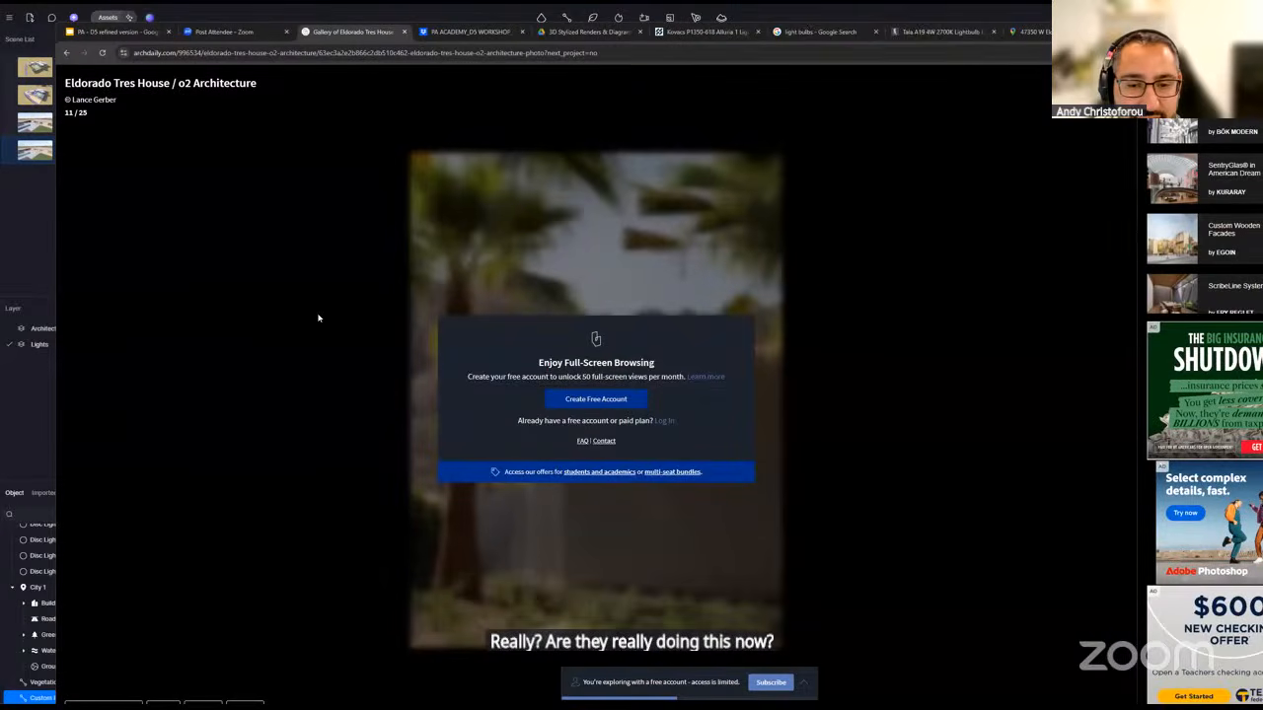
- Sign in to ArchDaily with a Google account and continue to an earlier photo in the gallery
click(664, 422)
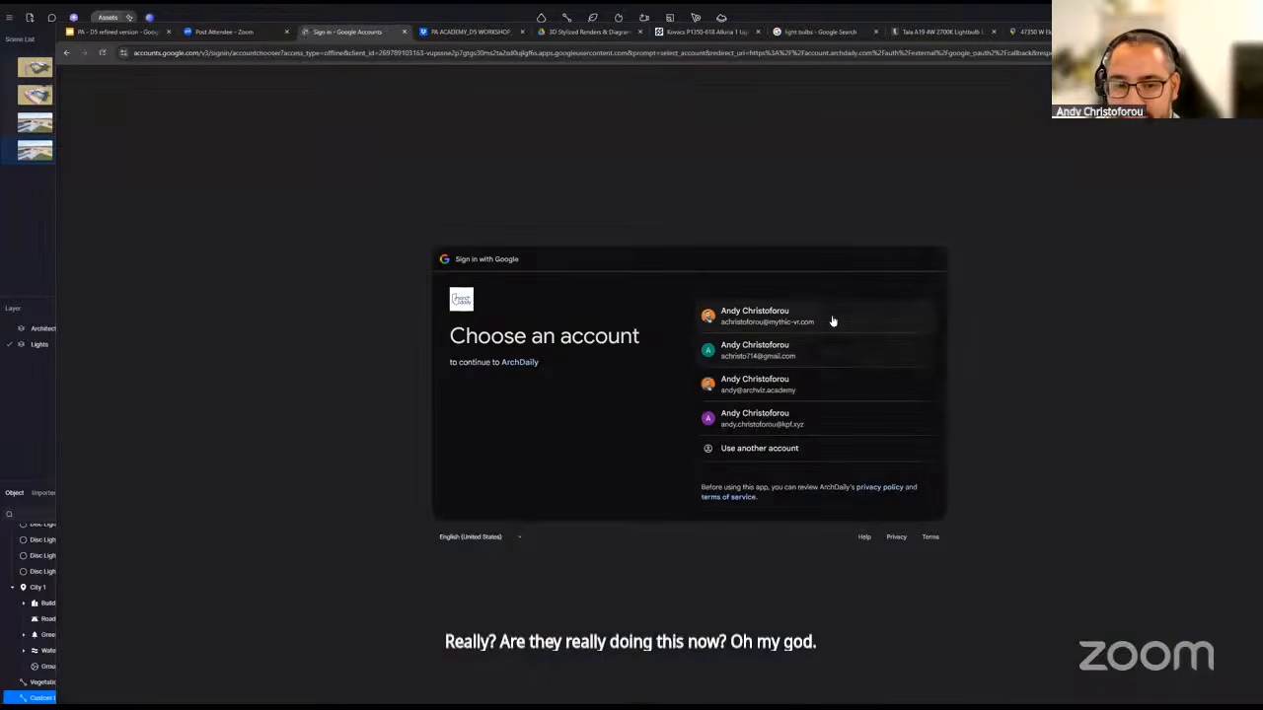
click(831, 322)
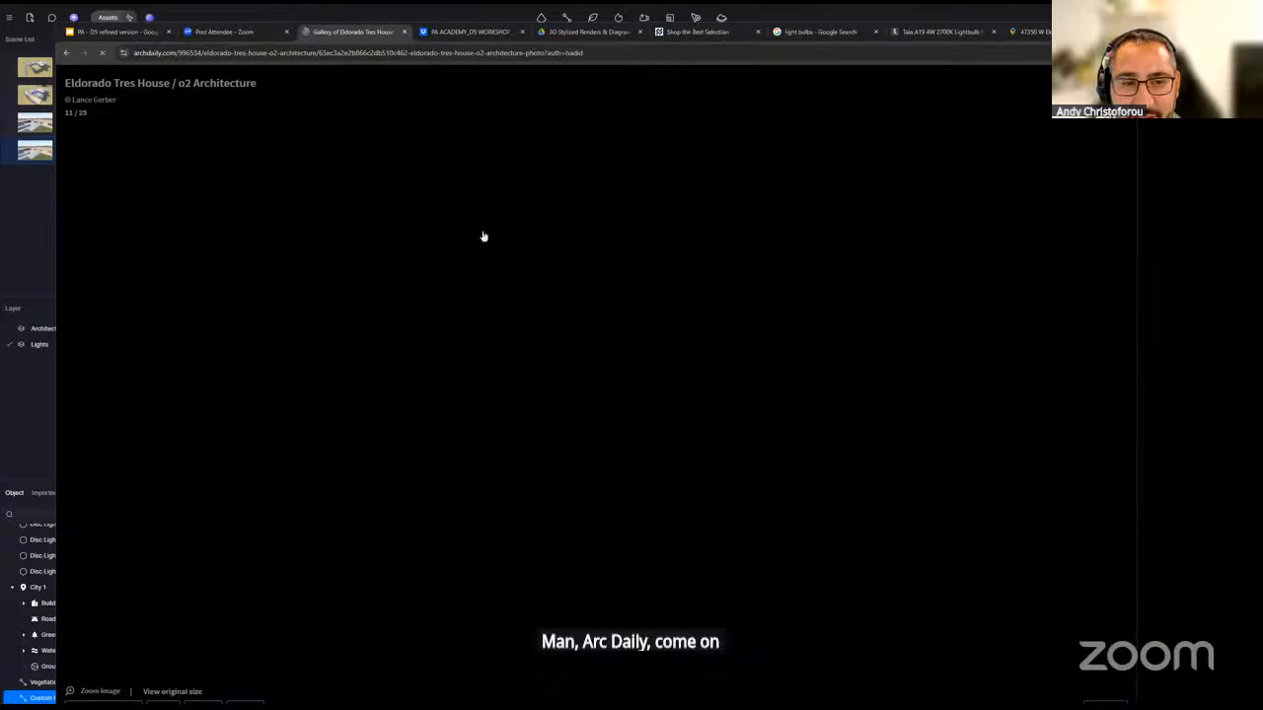
click(87, 414)
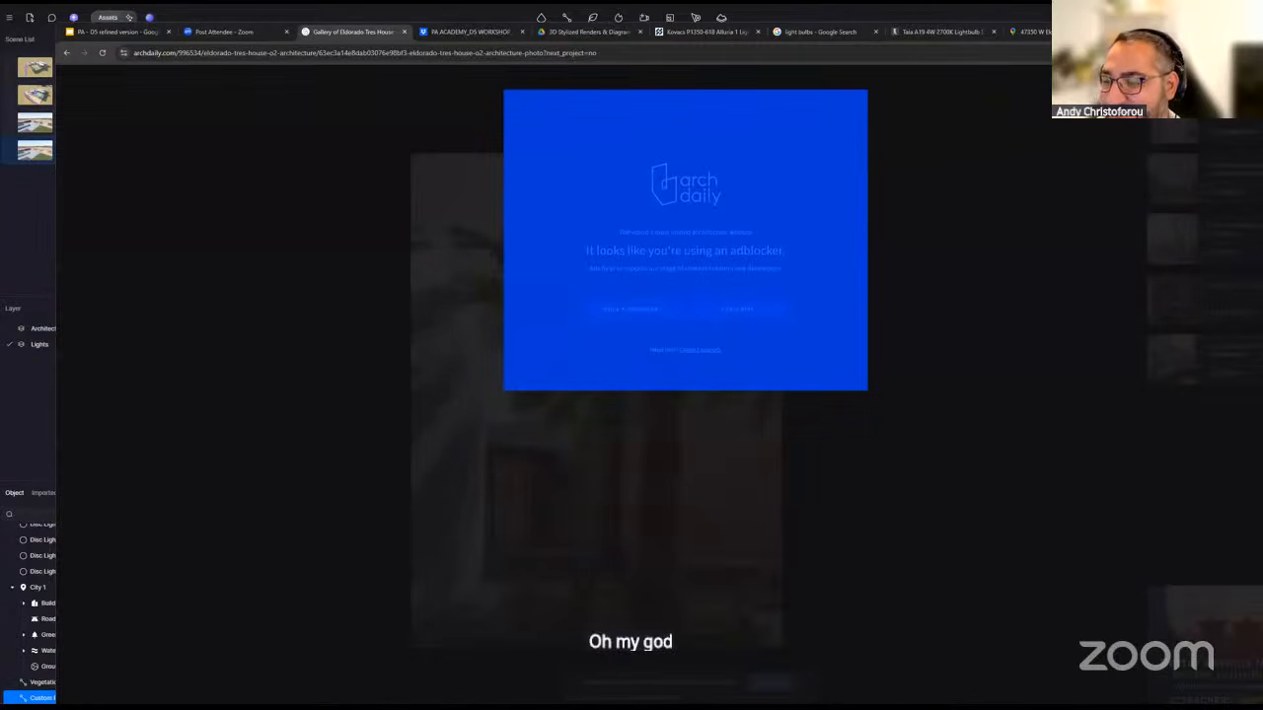
- Pause the ad blocker on archdaily.com
click(1194, 54)
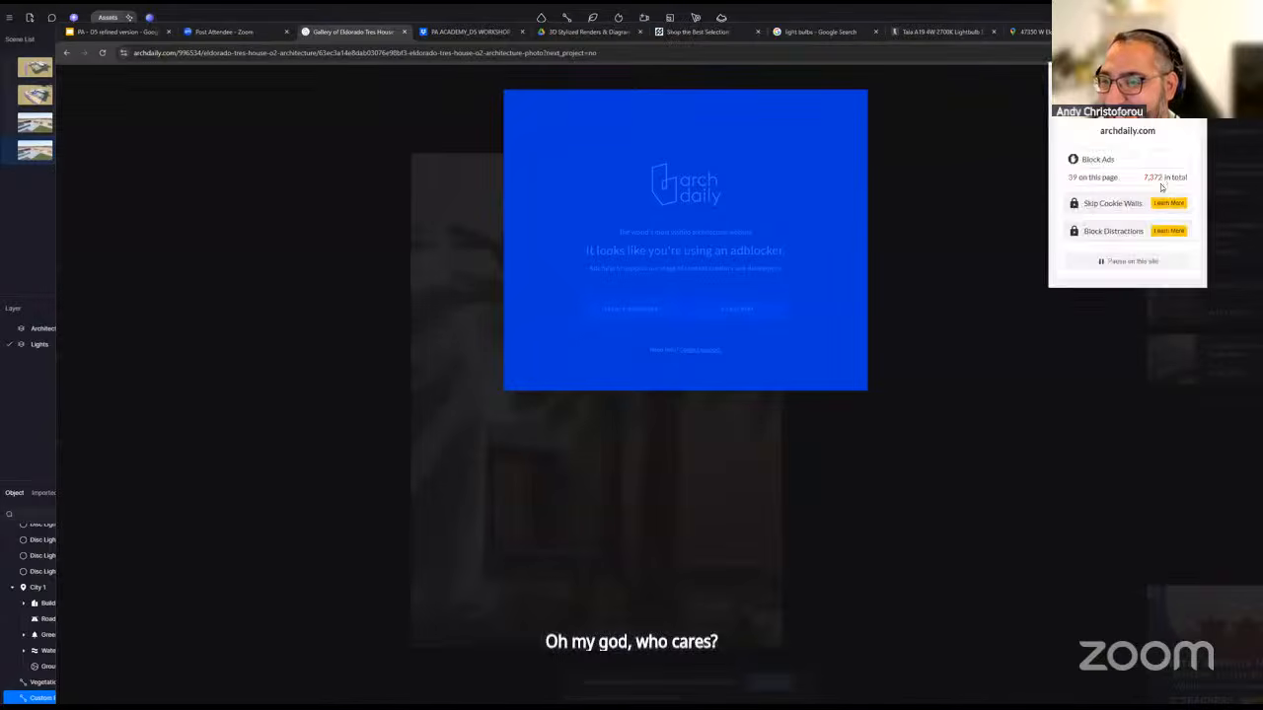
right_click(1193, 53)
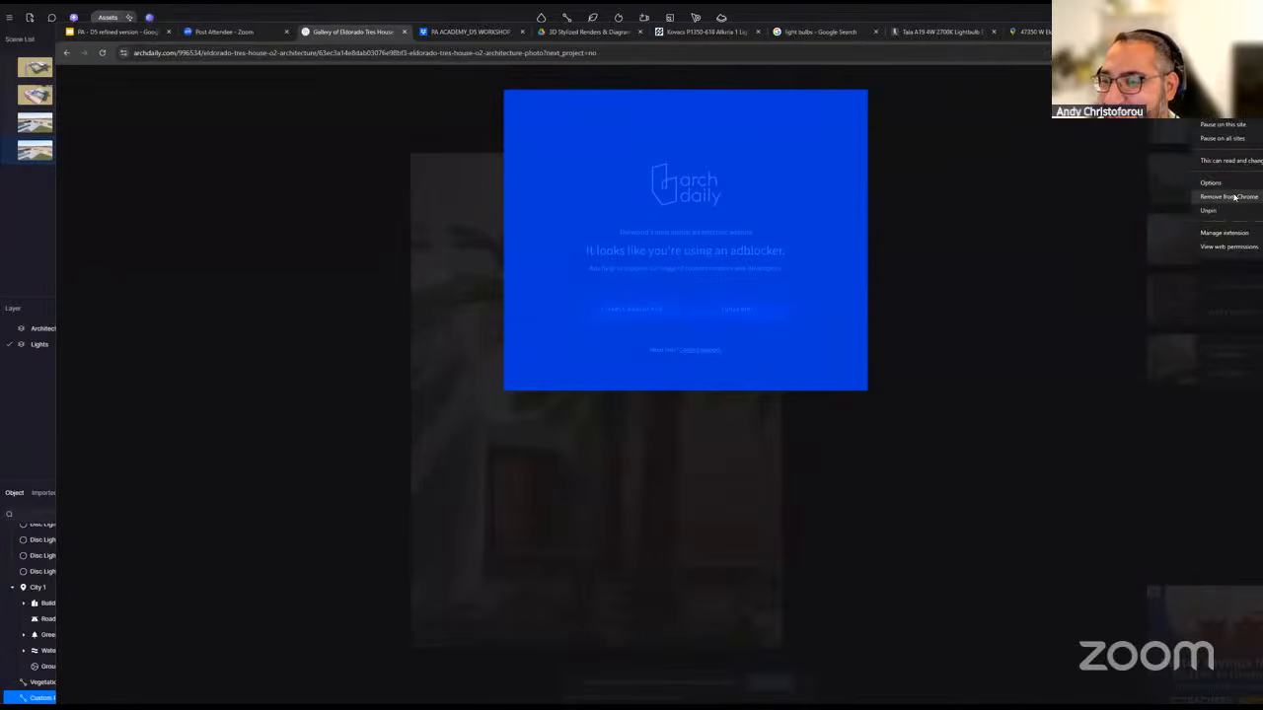
click(1233, 129)
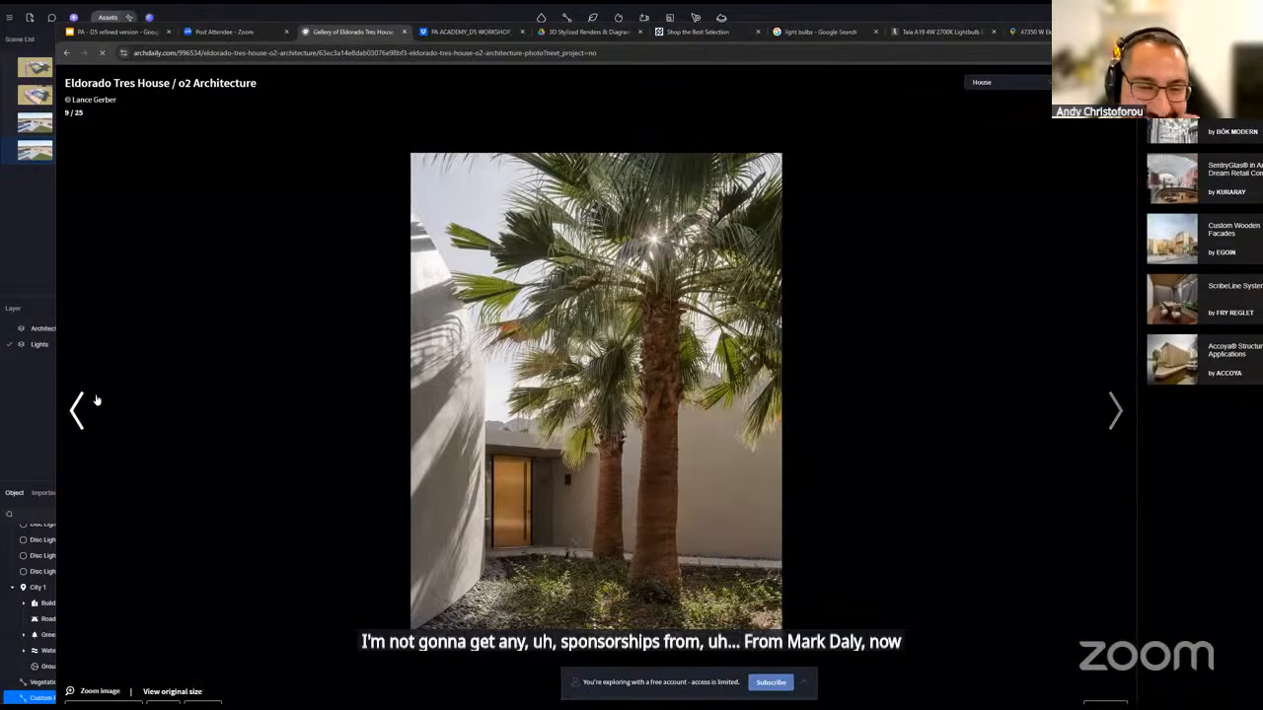
- Browse the gallery to photo 7 of 25 to examine the palm trees around the house
click(97, 400)
click(96, 399)
click(97, 400)
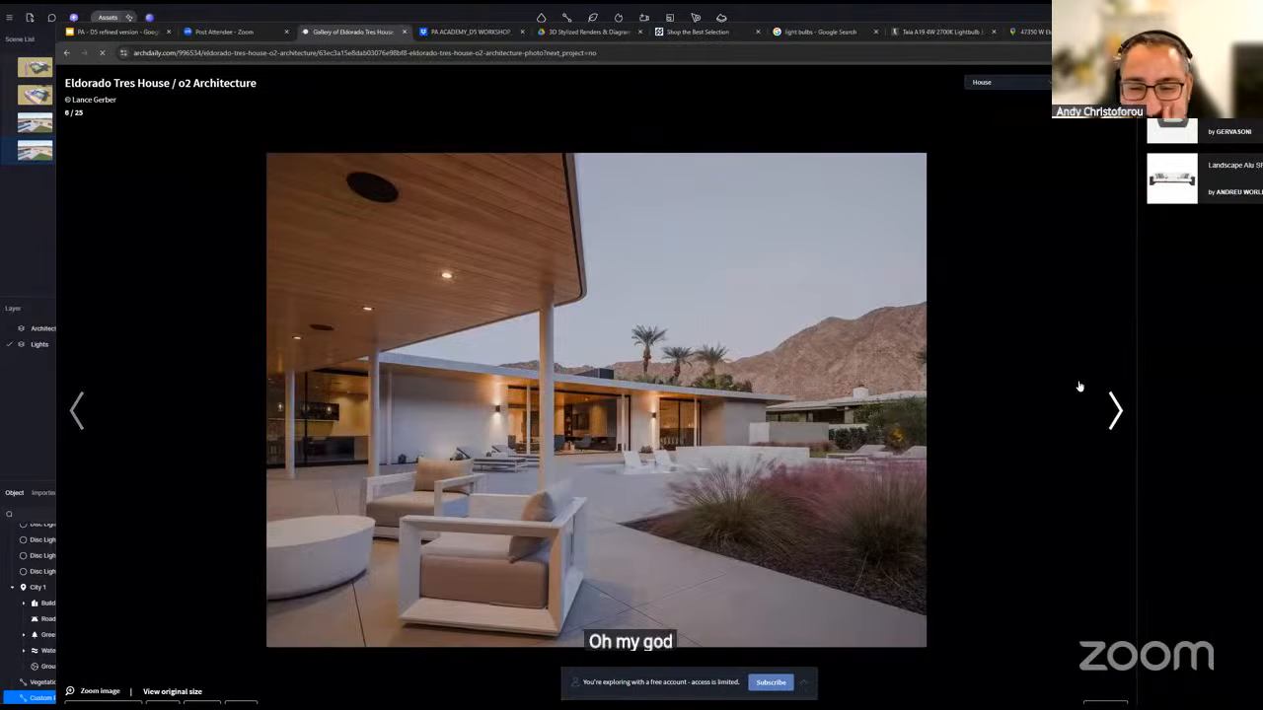
click(961, 367)
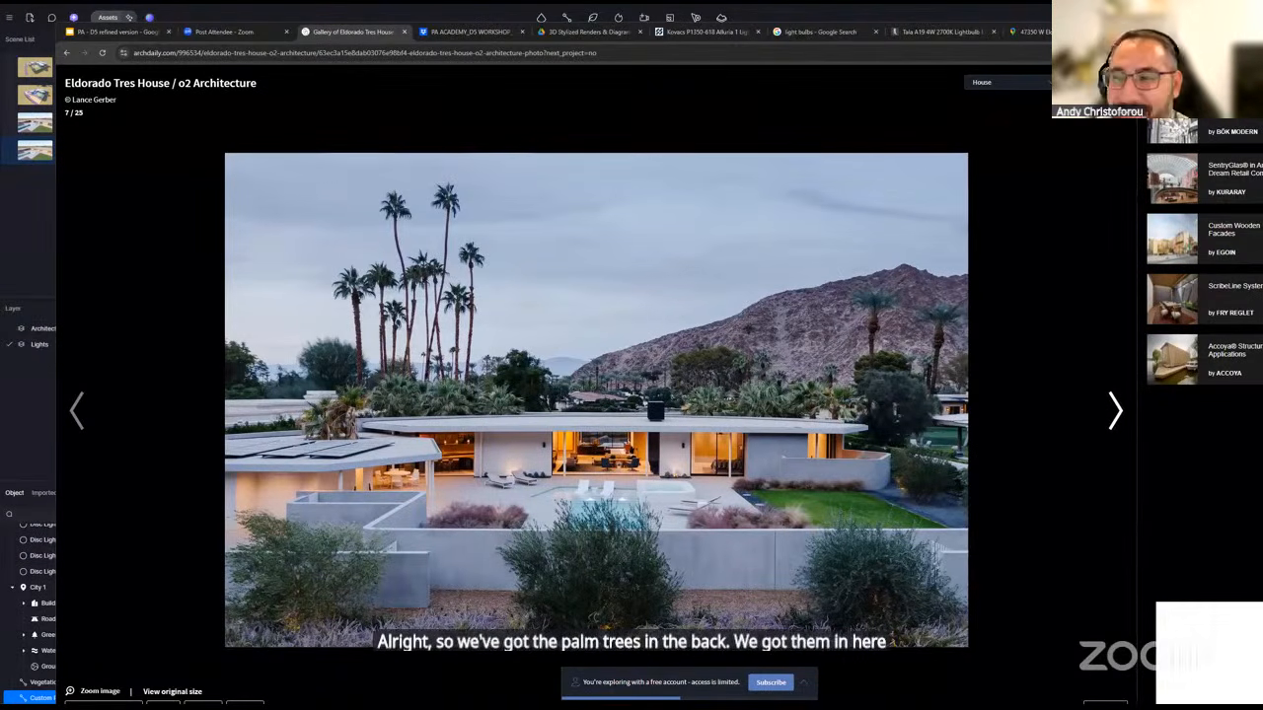
- Return to D5 Render and open the asset library at the lowpoly vegetation models, positioning its window fully in view
key(alt+Tab)
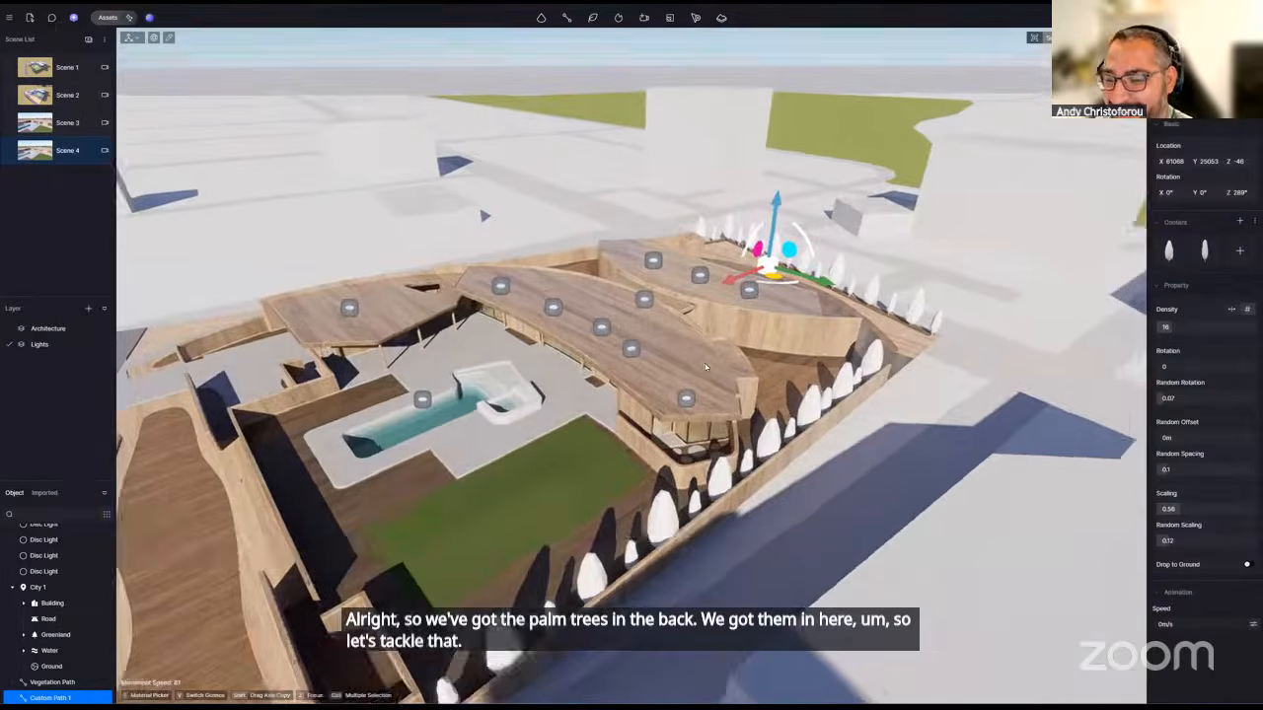
right_drag(612, 393, 662, 399)
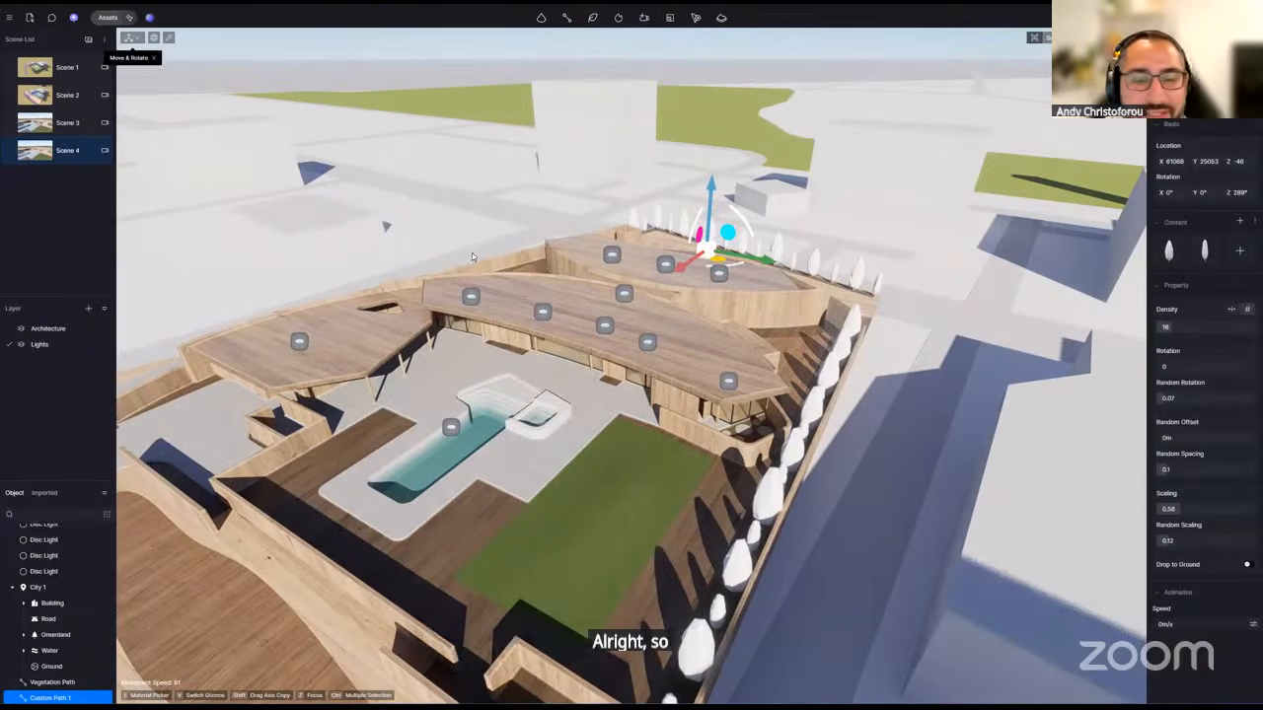
scroll(500, 245, up, 2)
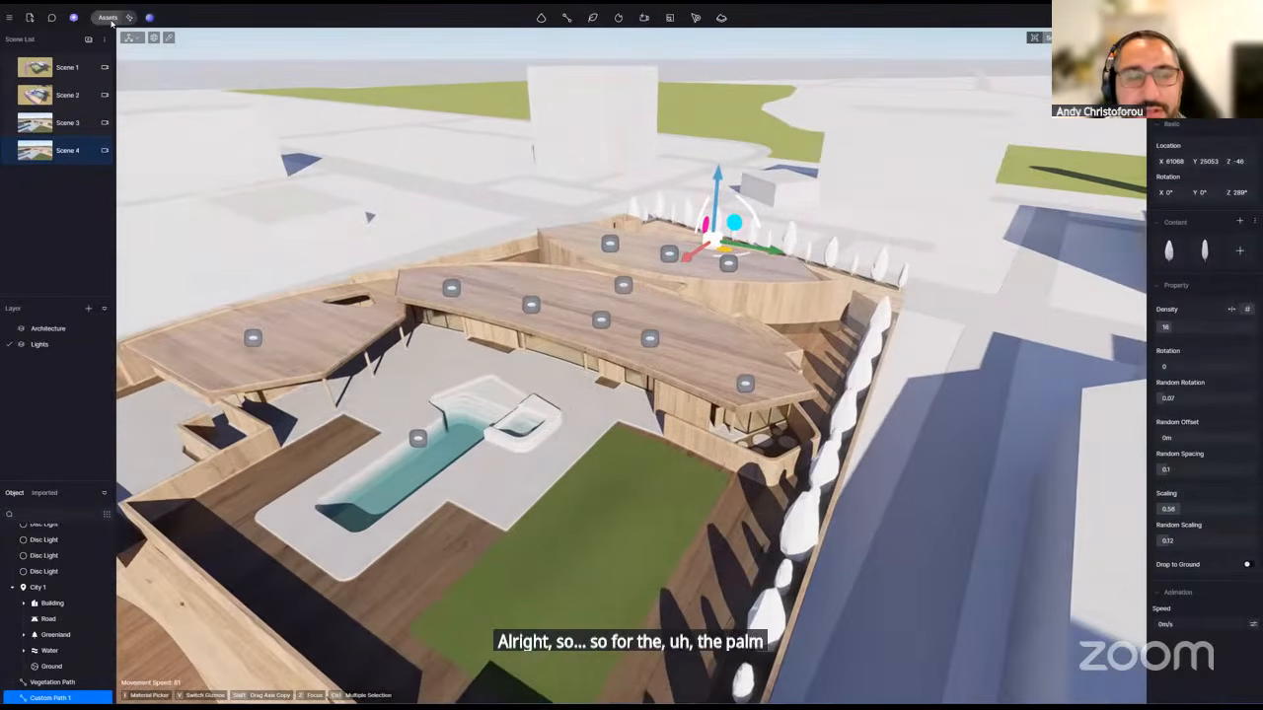
click(107, 19)
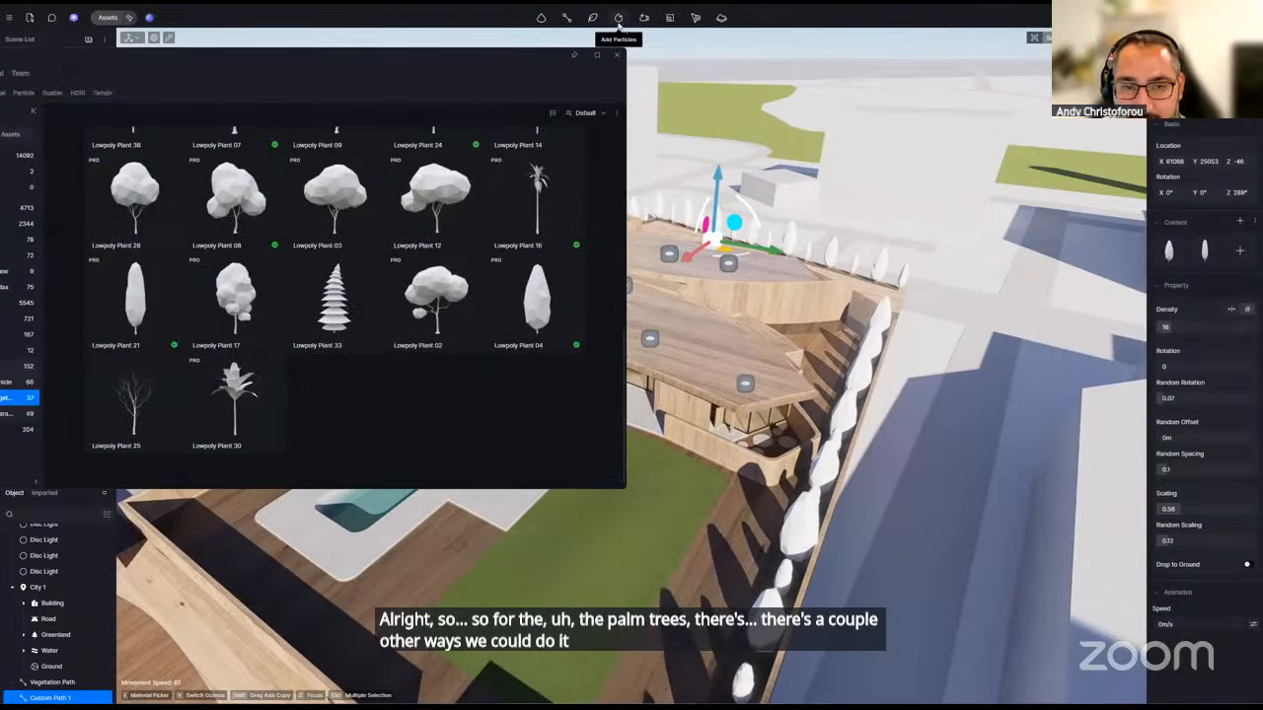
scroll(200, 182, up, 2)
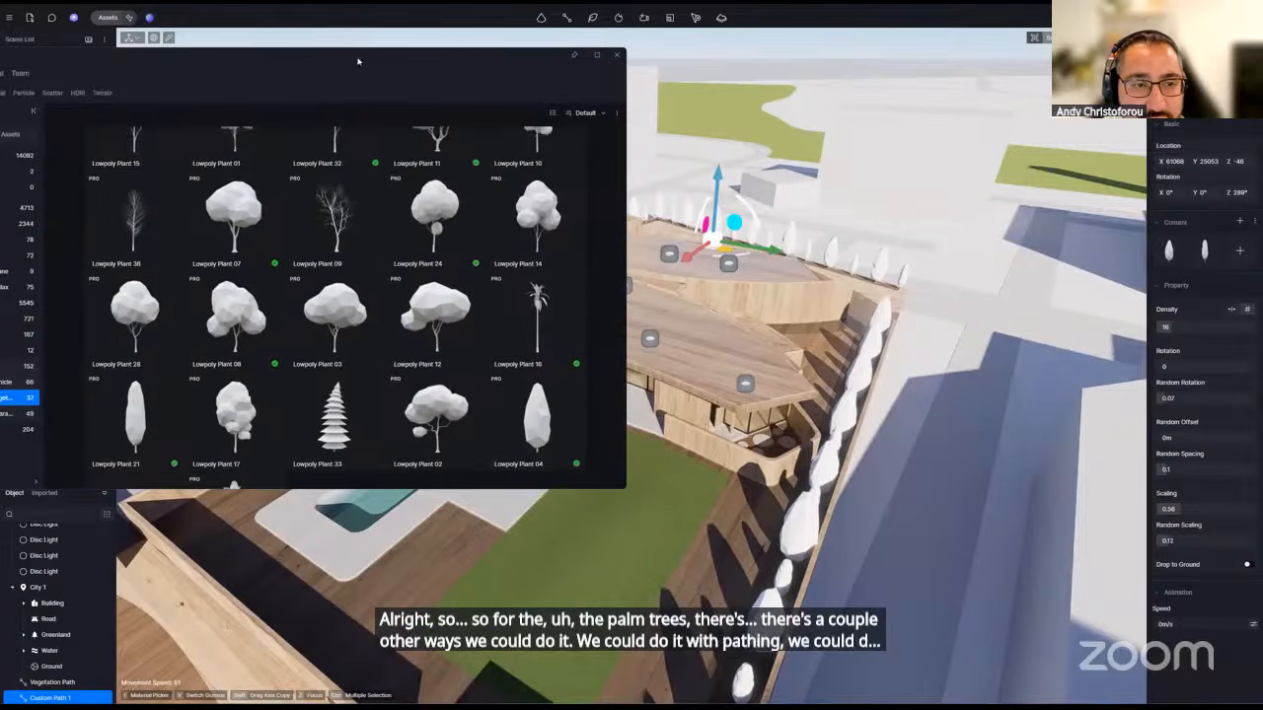
drag(288, 55, 360, 72)
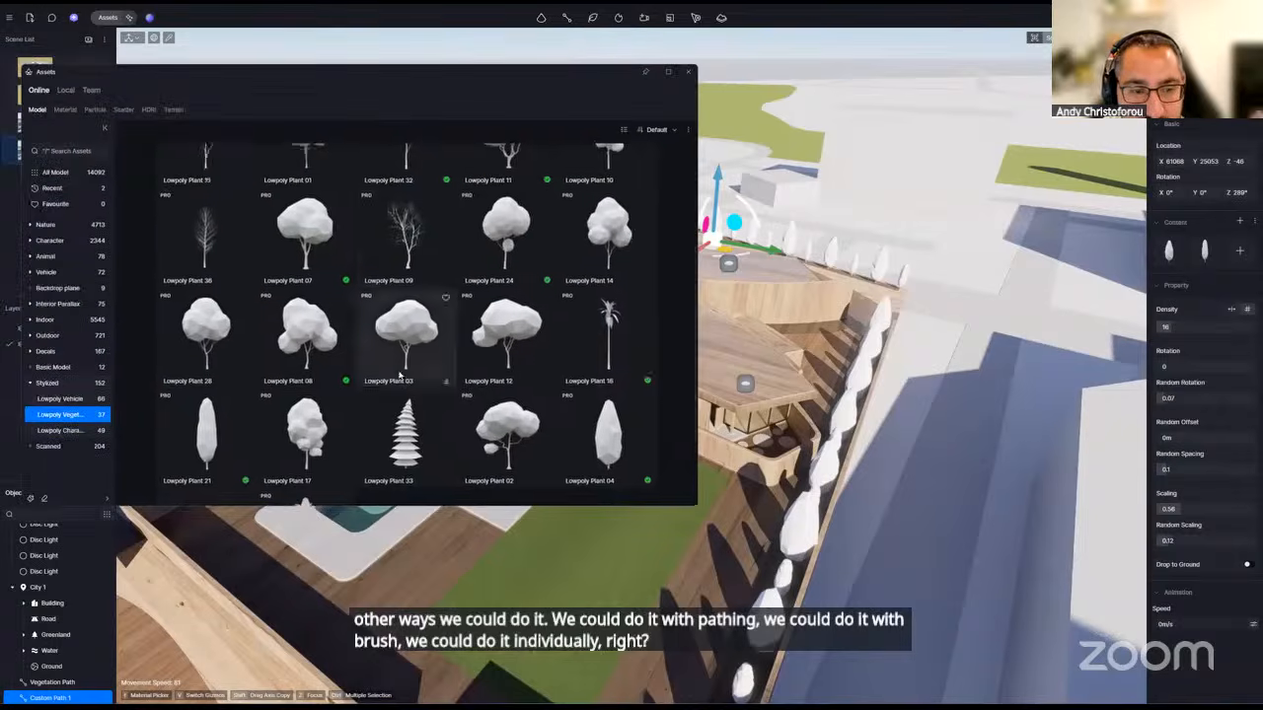
- Place a Lowpoly Plant 18 palm in the wedge between the two curved roof volumes
scroll(403, 379, up, 2)
scroll(408, 382, up, 4)
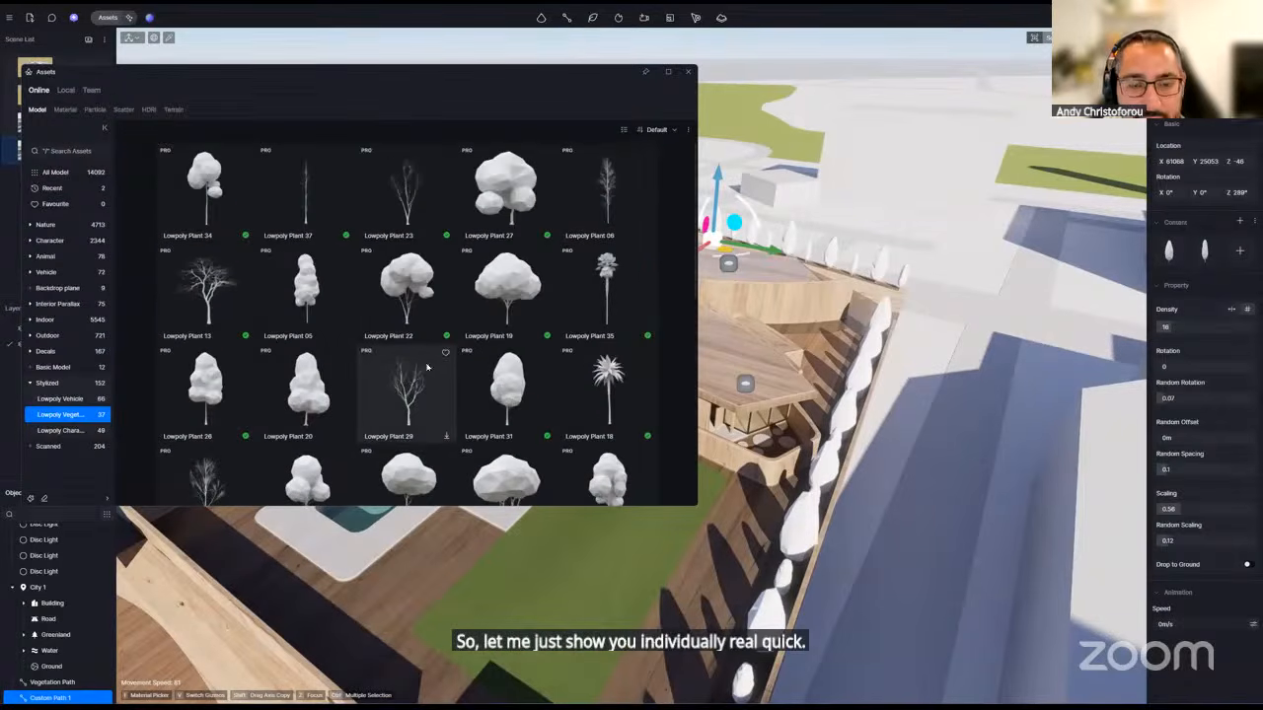
scroll(414, 390, down, 2)
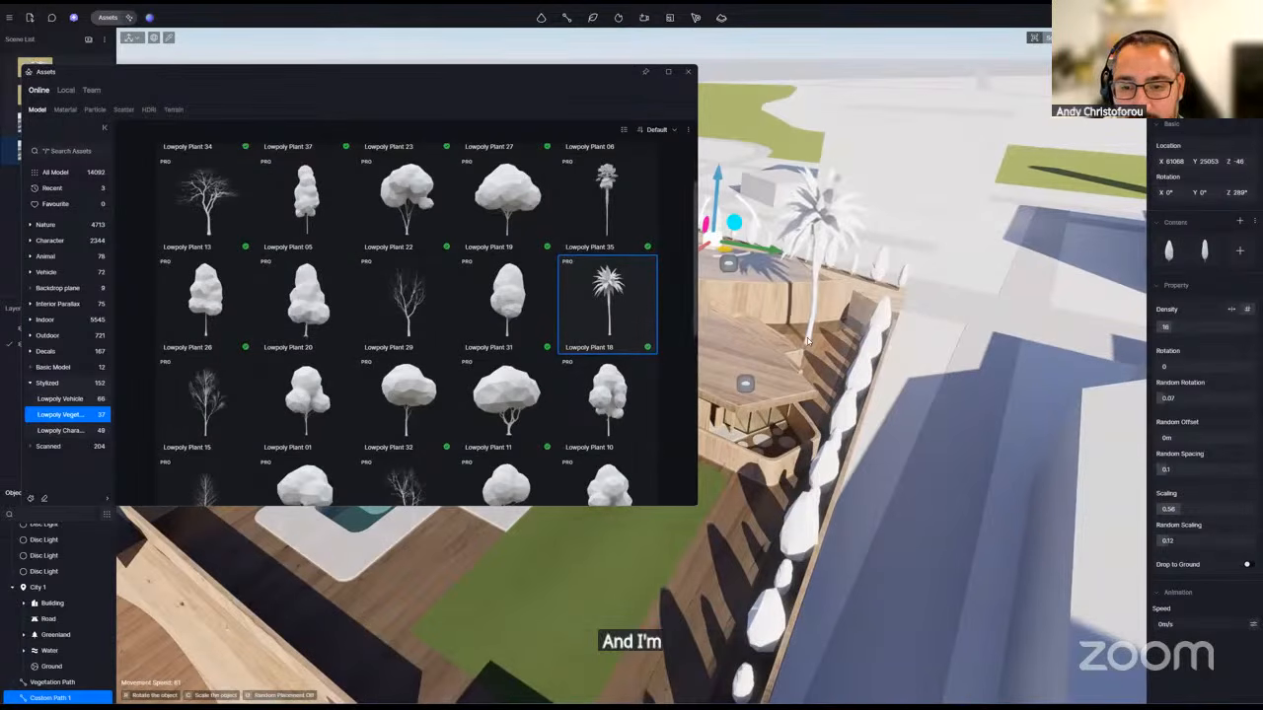
click(809, 336)
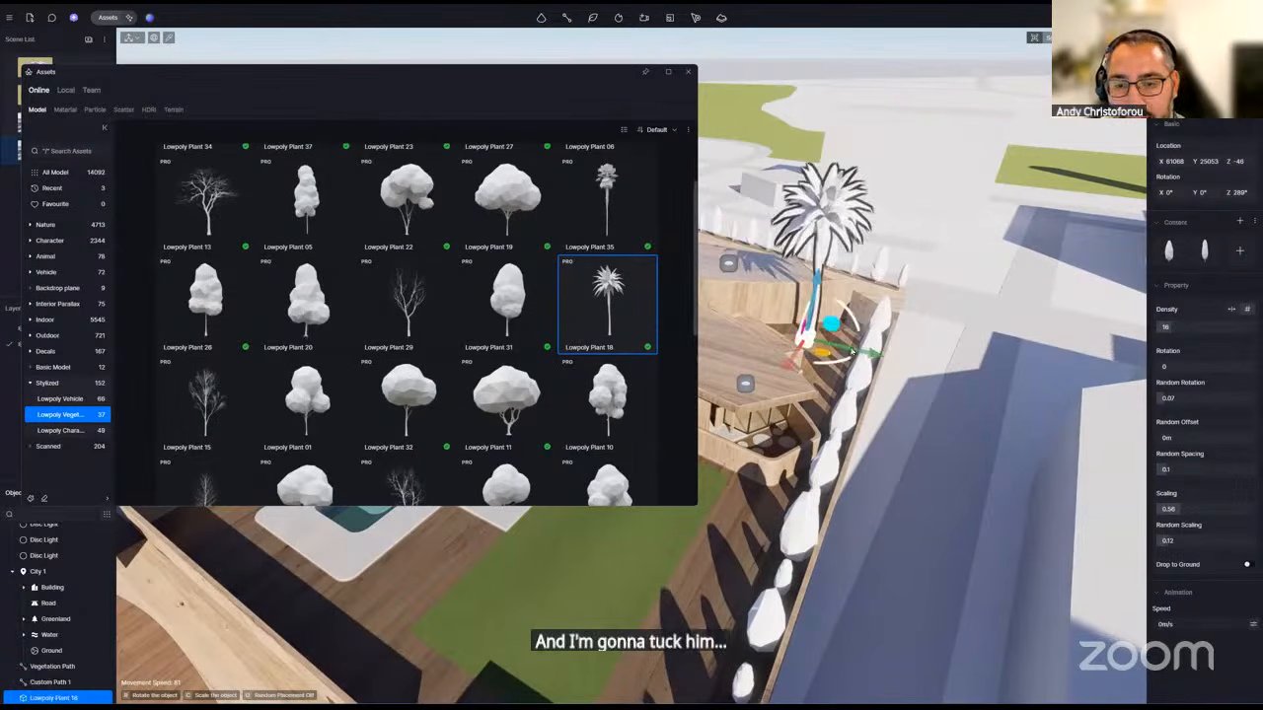
- Place a Lowpoly Plant 35 palm next to the first palm in the wedge between the buildings
right_drag(868, 357, 791, 434)
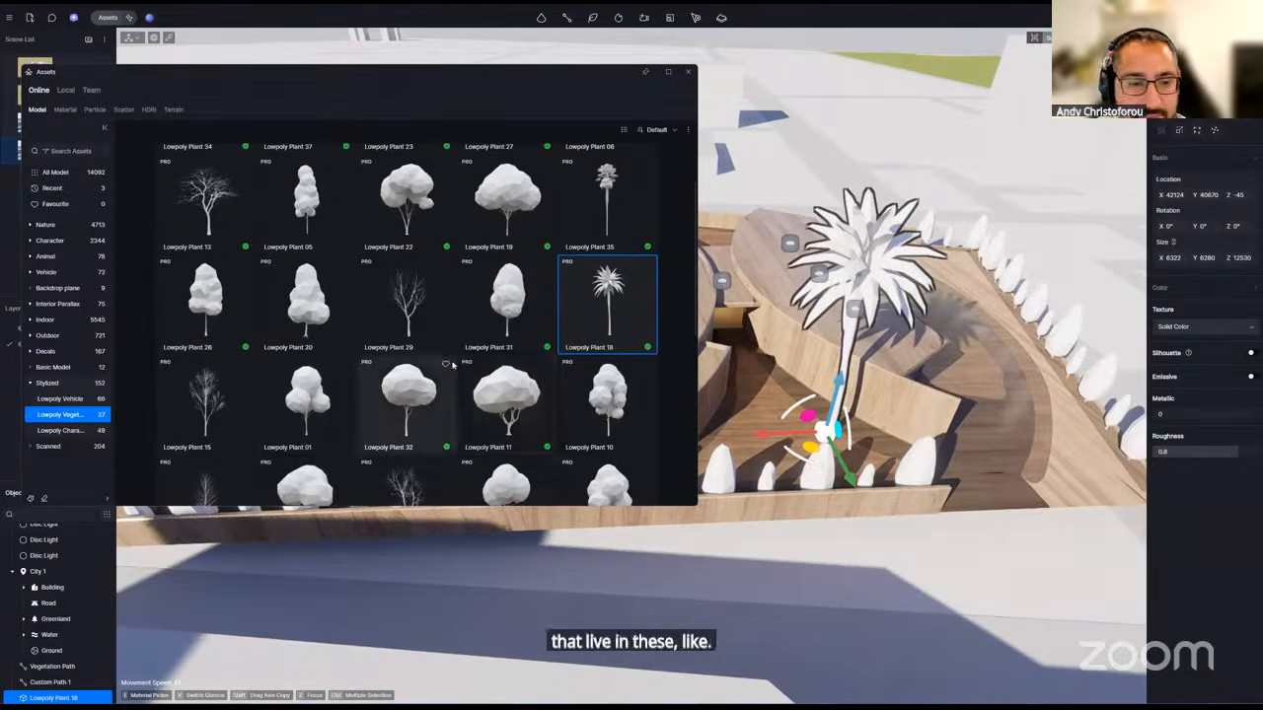
click(607, 203)
click(746, 389)
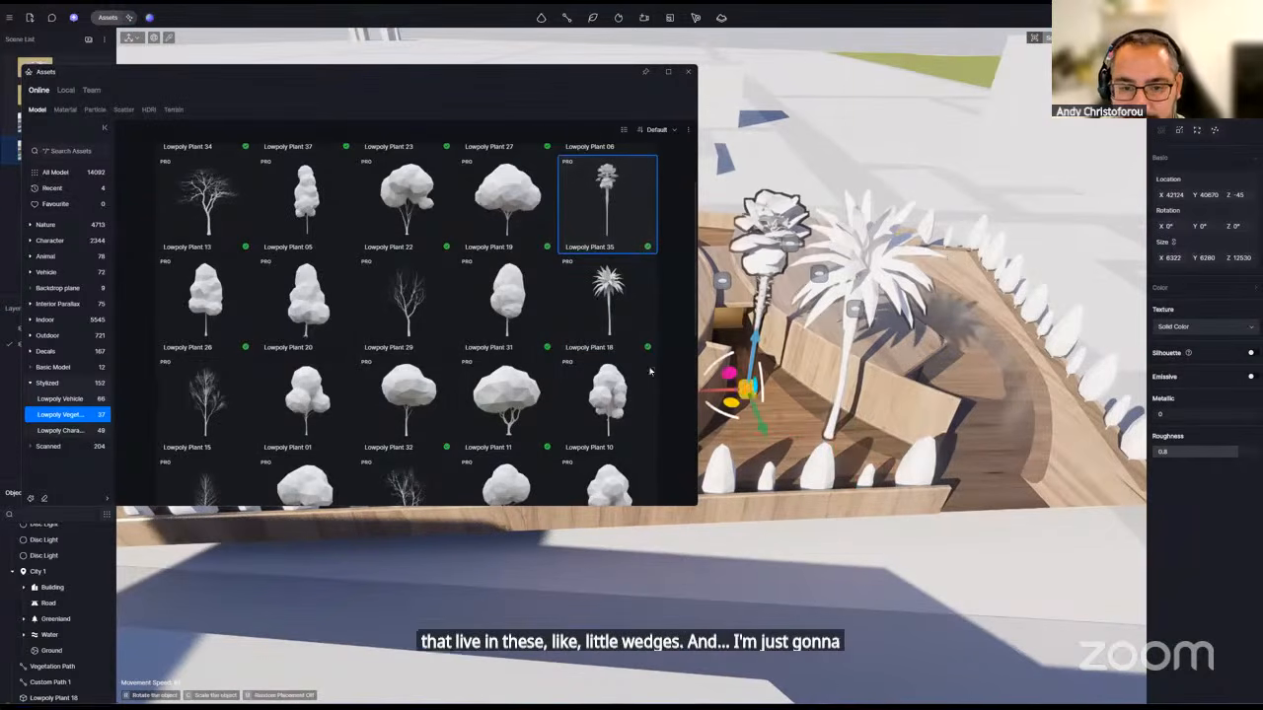
- Add several Lowpoly Plant 16 palms around the two existing palms in the wedge
scroll(507, 315, down, 1)
scroll(506, 316, down, 1)
click(568, 437)
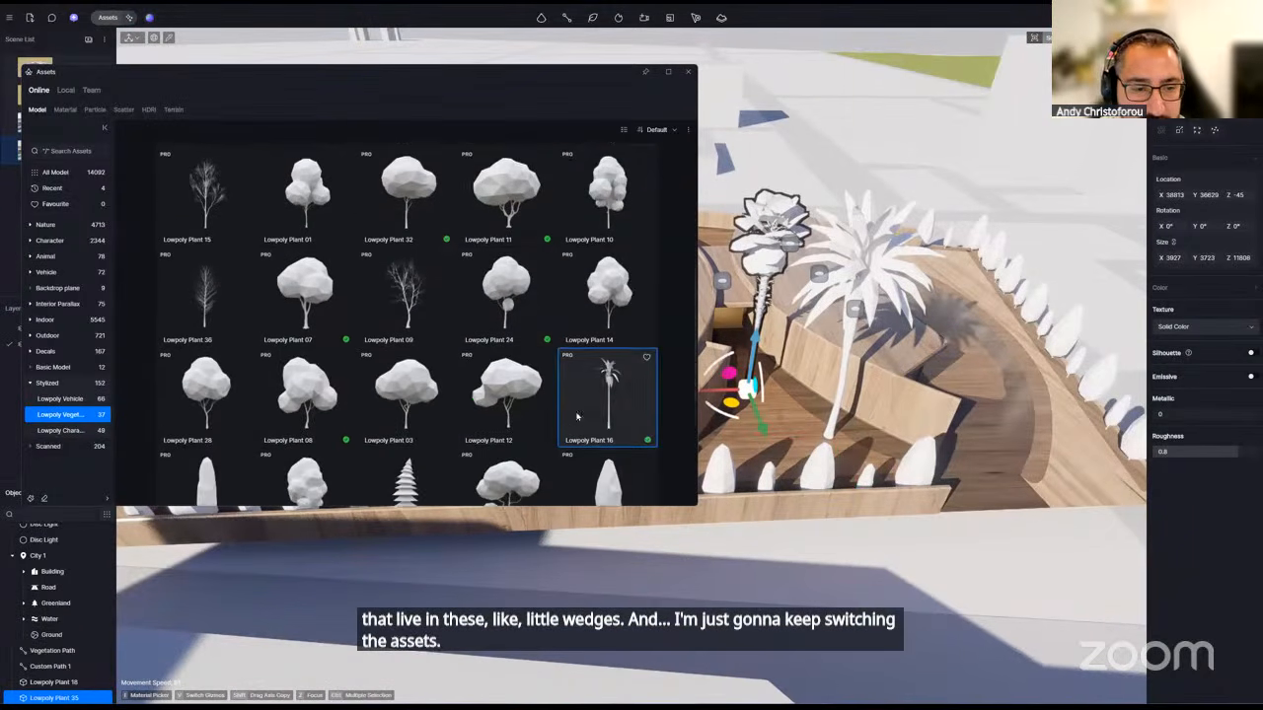
scroll(567, 437, down, 1)
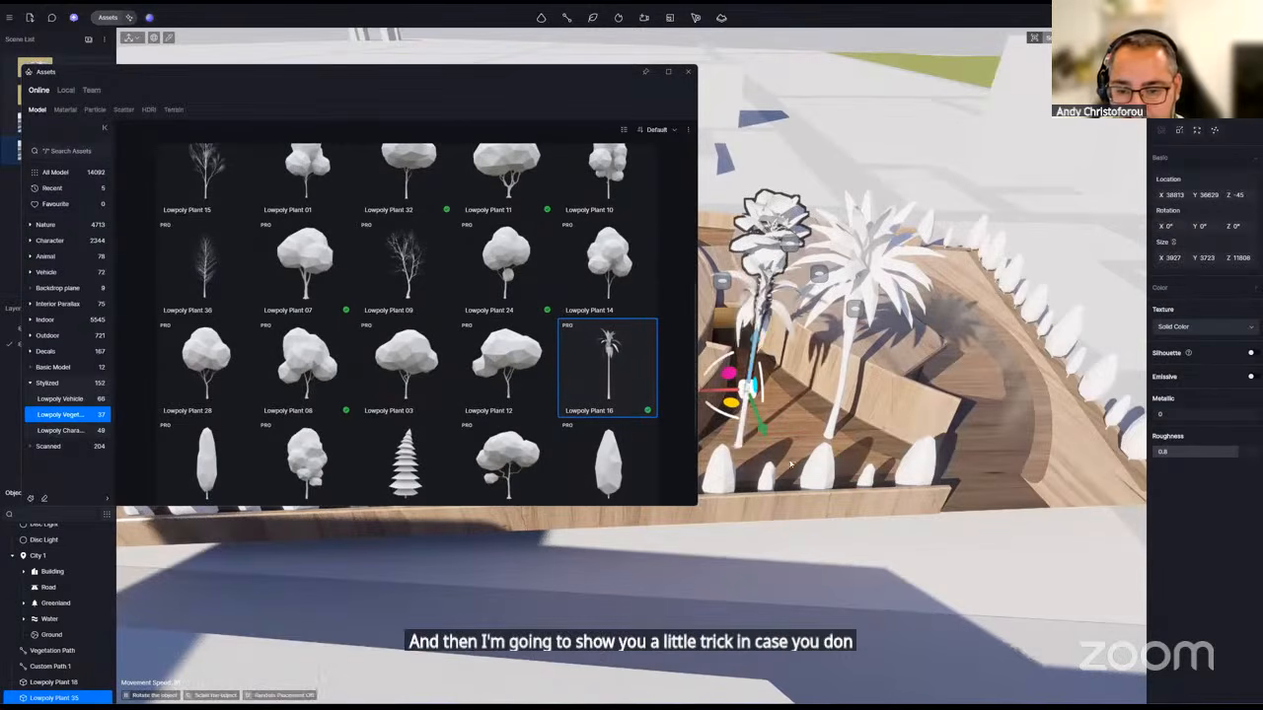
click(739, 445)
drag(725, 468, 798, 451)
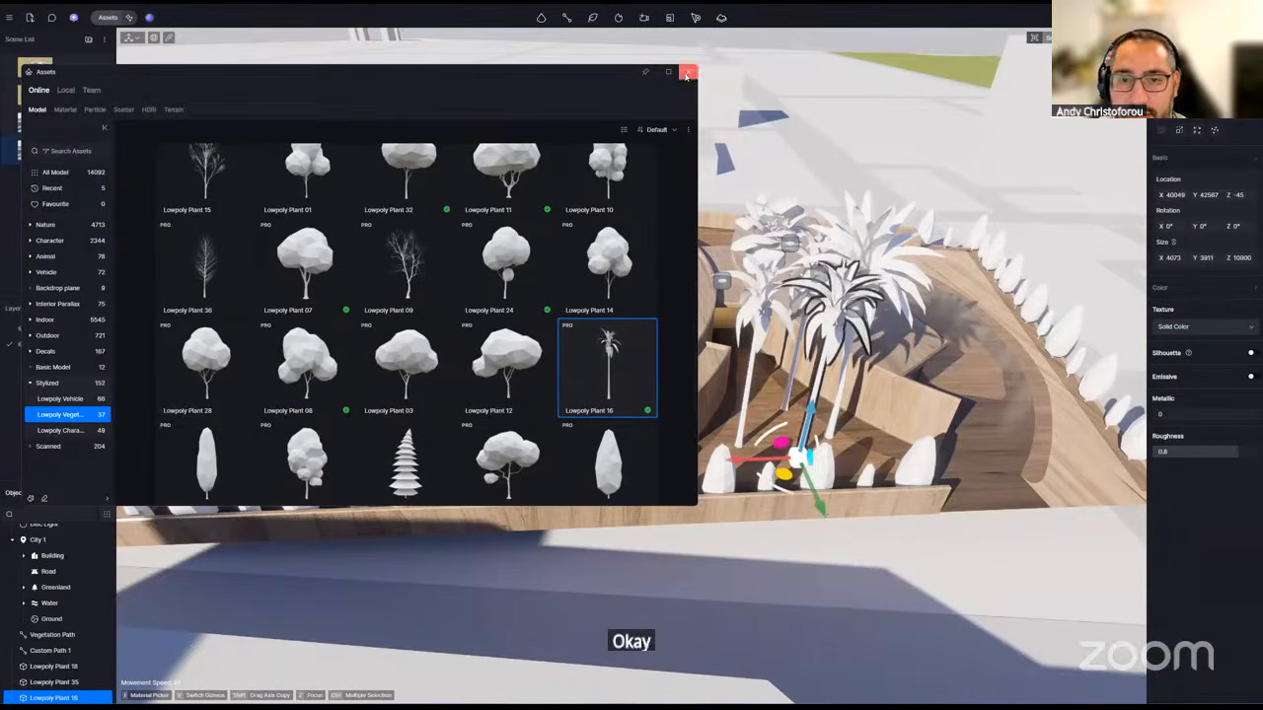
- Close the asset library and inspect the palm cluster between the roof volumes up close
click(688, 71)
right_drag(654, 398, 855, 388)
key(w)
key(s)
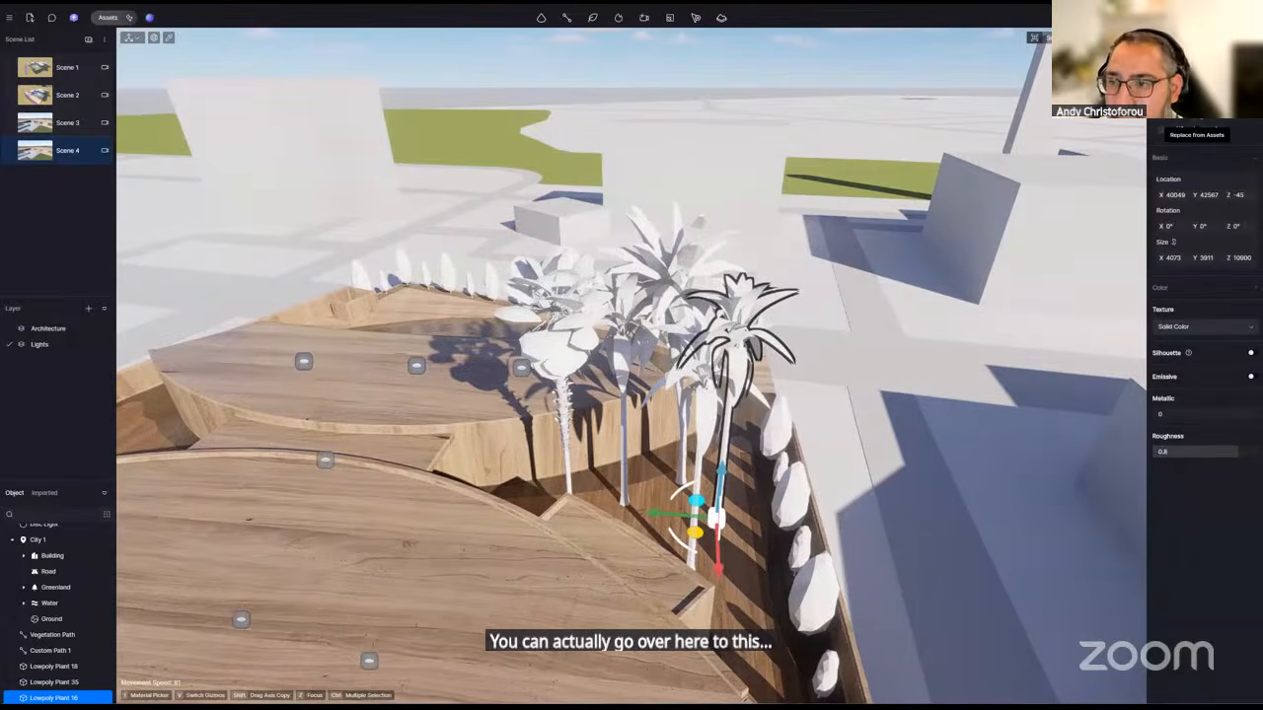
- Replace the selected Lowpoly Plant 16 palm with Lowpoly Plant 07 from the online assets, and close the library
click(1197, 129)
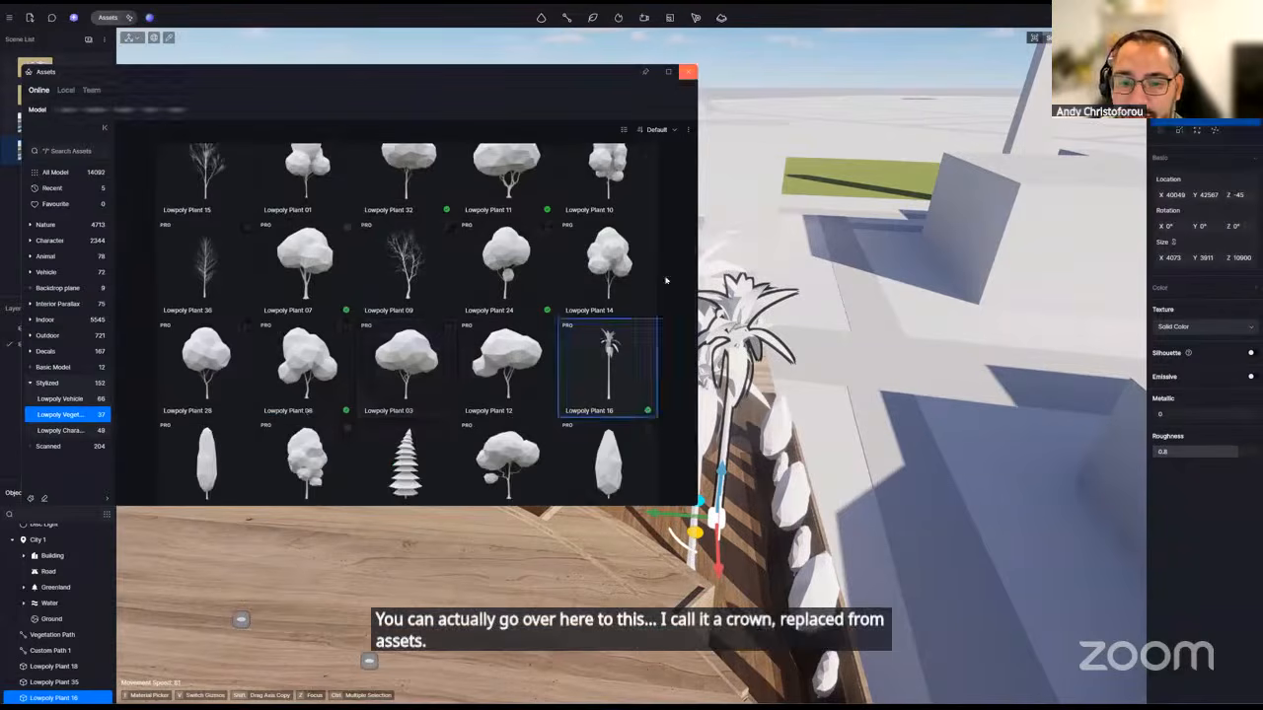
scroll(565, 306, up, 1)
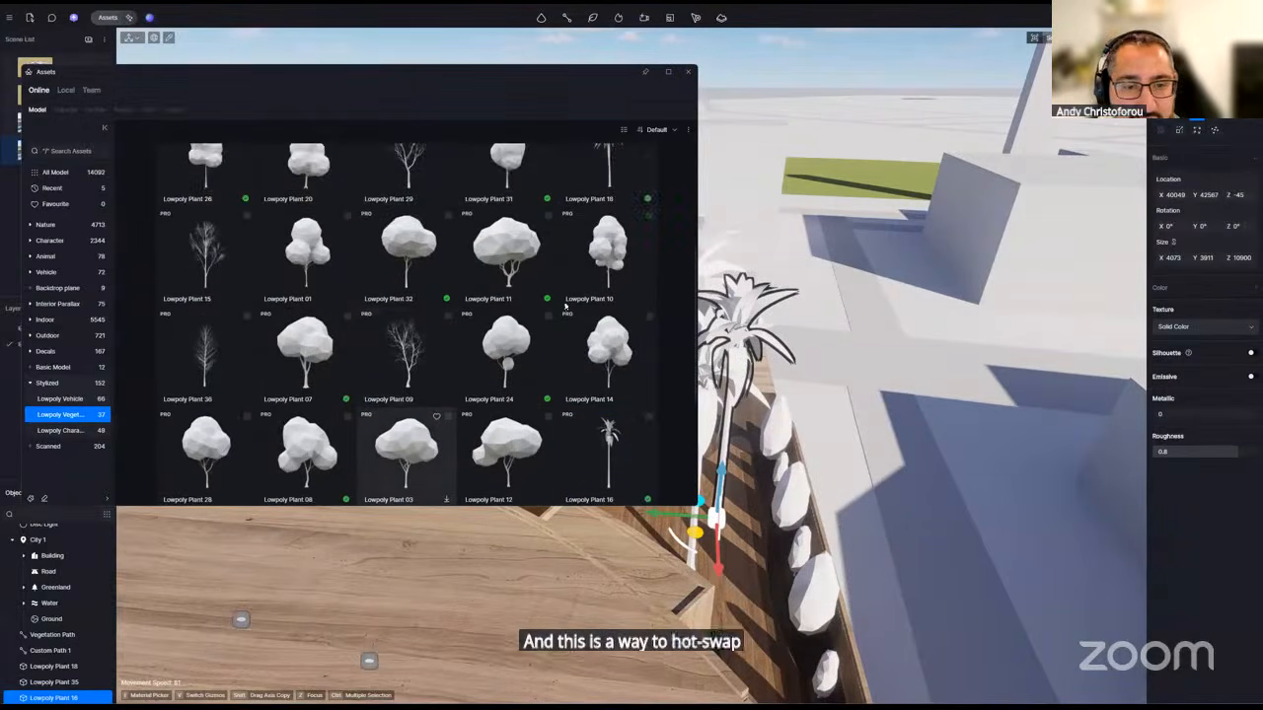
scroll(565, 307, down, 1)
click(347, 261)
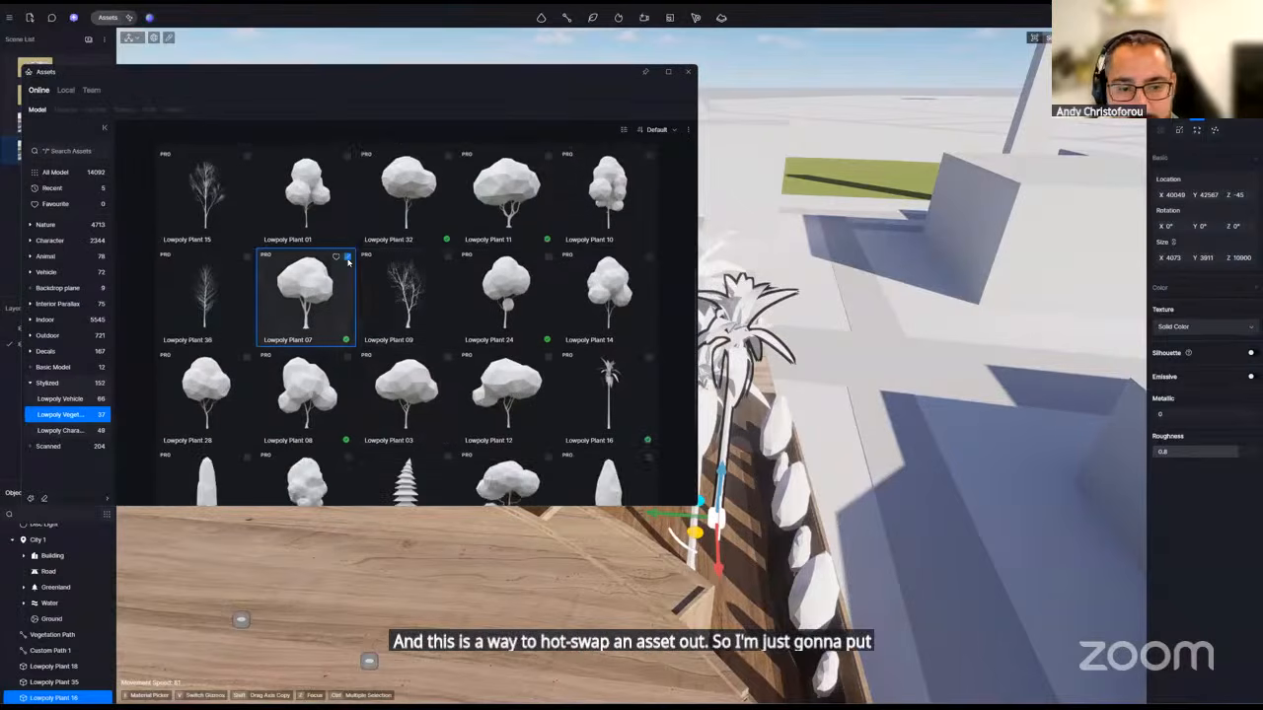
middle_drag(917, 473, 843, 444)
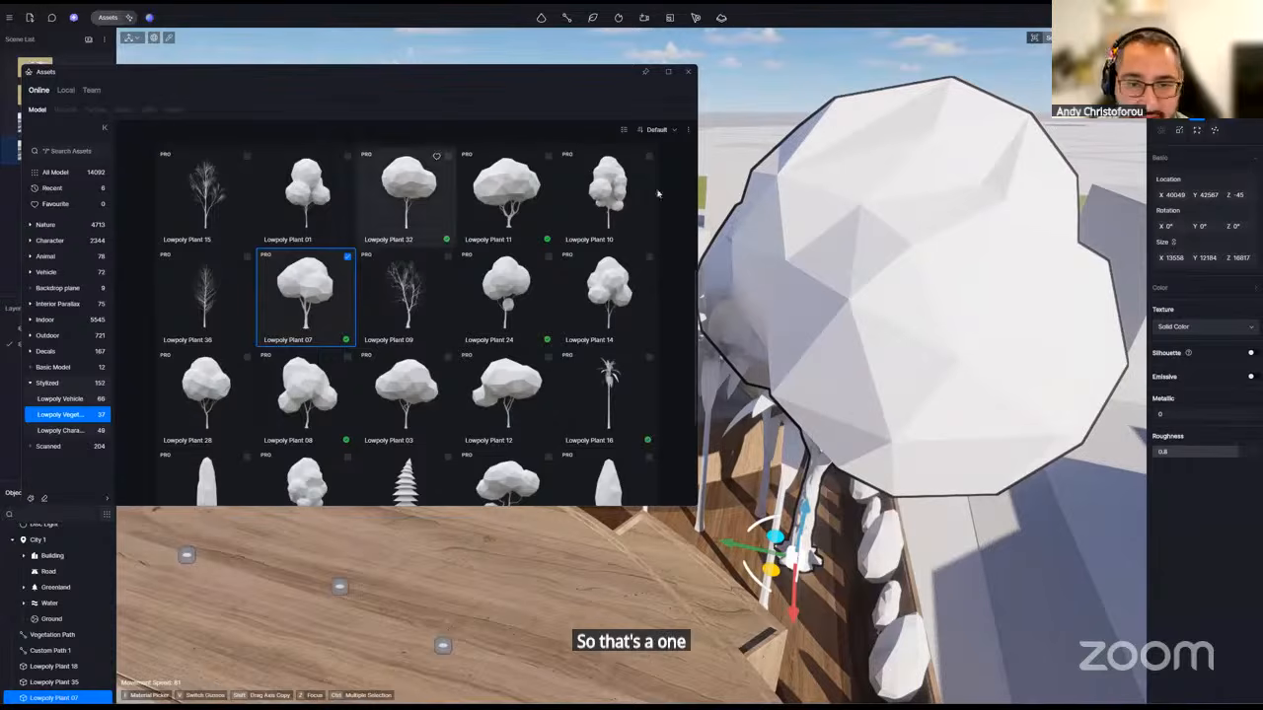
click(688, 73)
- Delete the oversized Lowpoly Plant 07 tree from the wedge between the roof volumes
right_drag(730, 395, 612, 287)
key(Delete)
click(768, 402)
- Select both Lowpoly Plant 16 palms together and randomize their rotation and size
click(613, 287)
ctrl+click(677, 272)
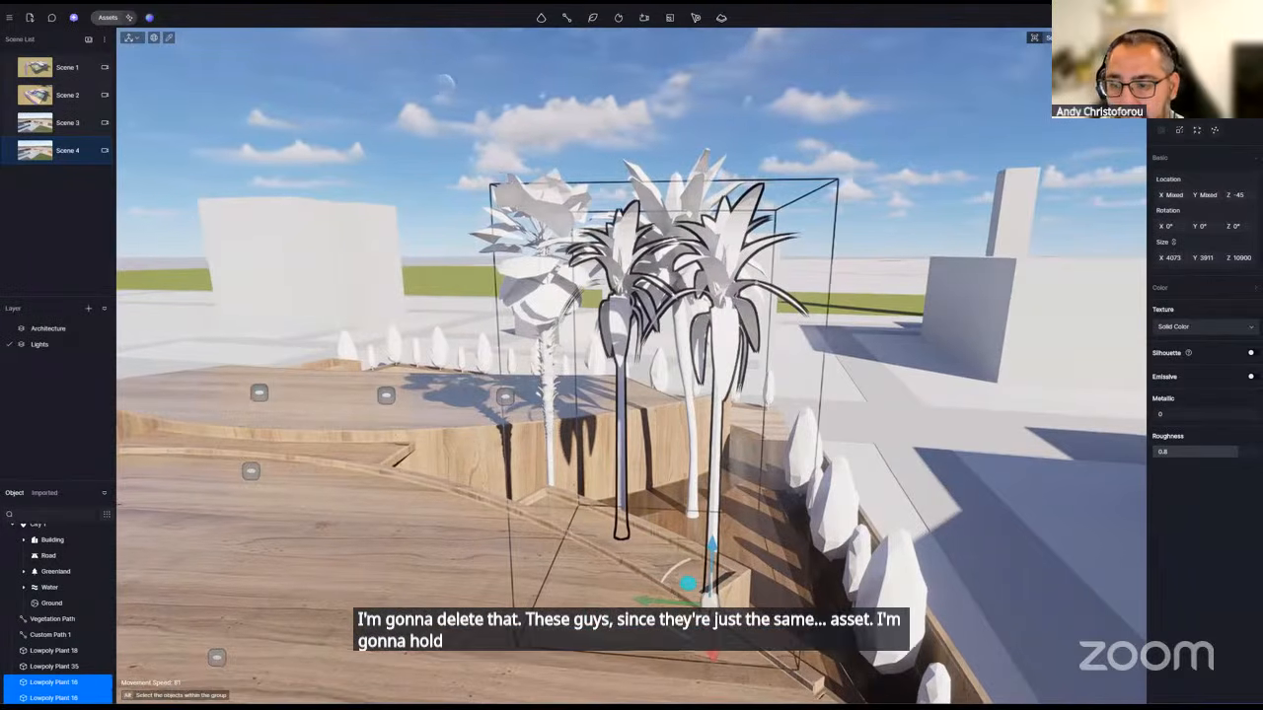
key(e)
right_drag(675, 272, 671, 336)
key(e)
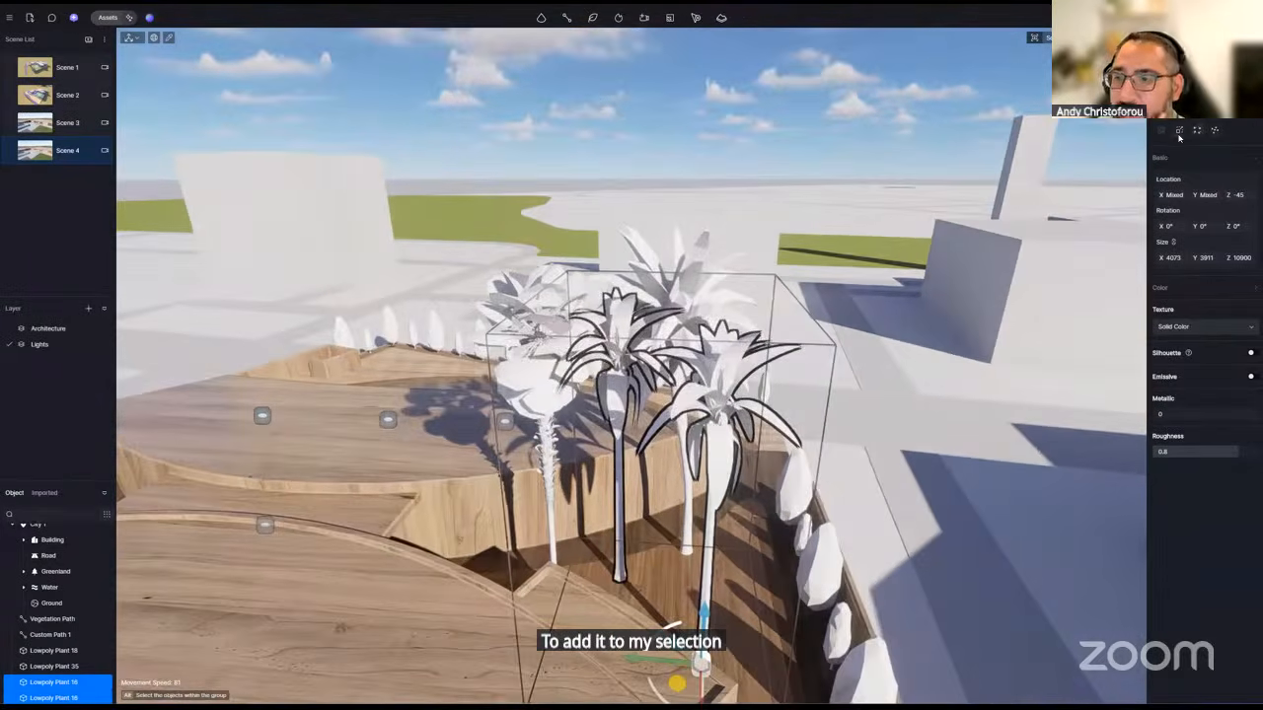
click(1199, 136)
click(1199, 136)
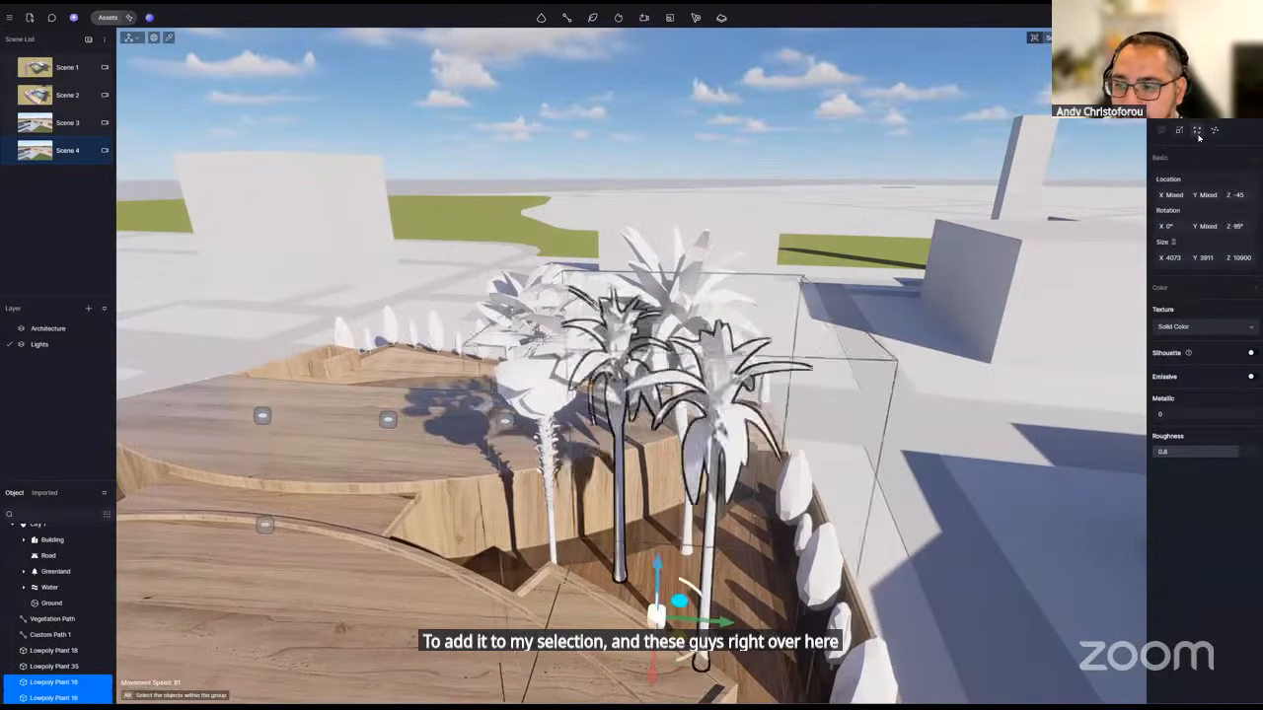
click(1199, 136)
click(1199, 136)
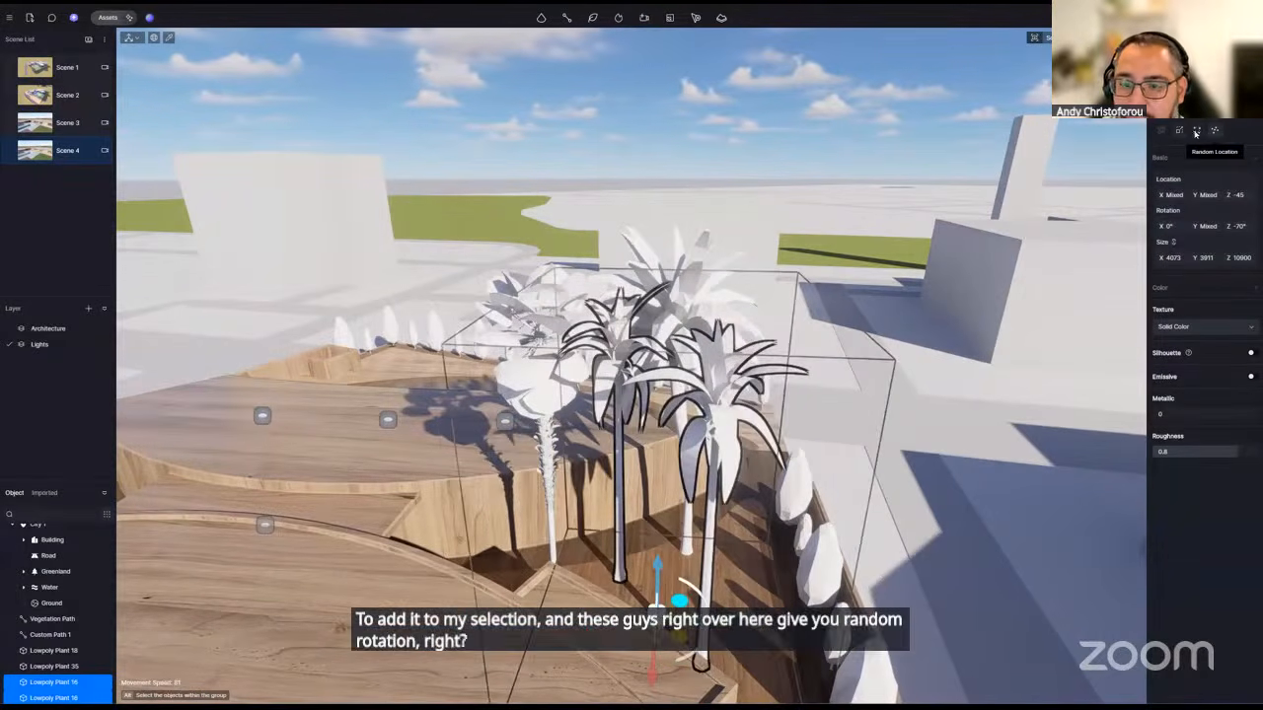
click(1196, 133)
click(1196, 133)
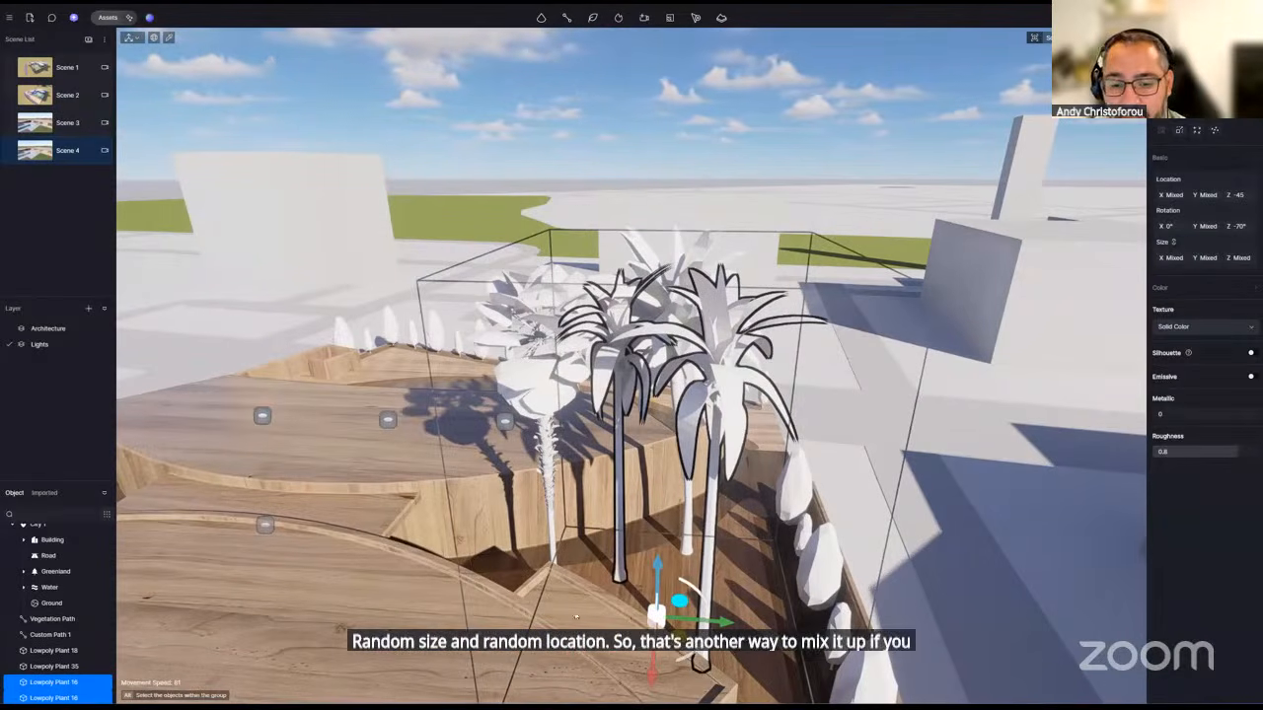
- Scale the front Lowpoly Plant 16 palm down to about 4104 × 3940 × 10982 and shift its position slightly
click(705, 564)
right_drag(705, 565, 667, 441)
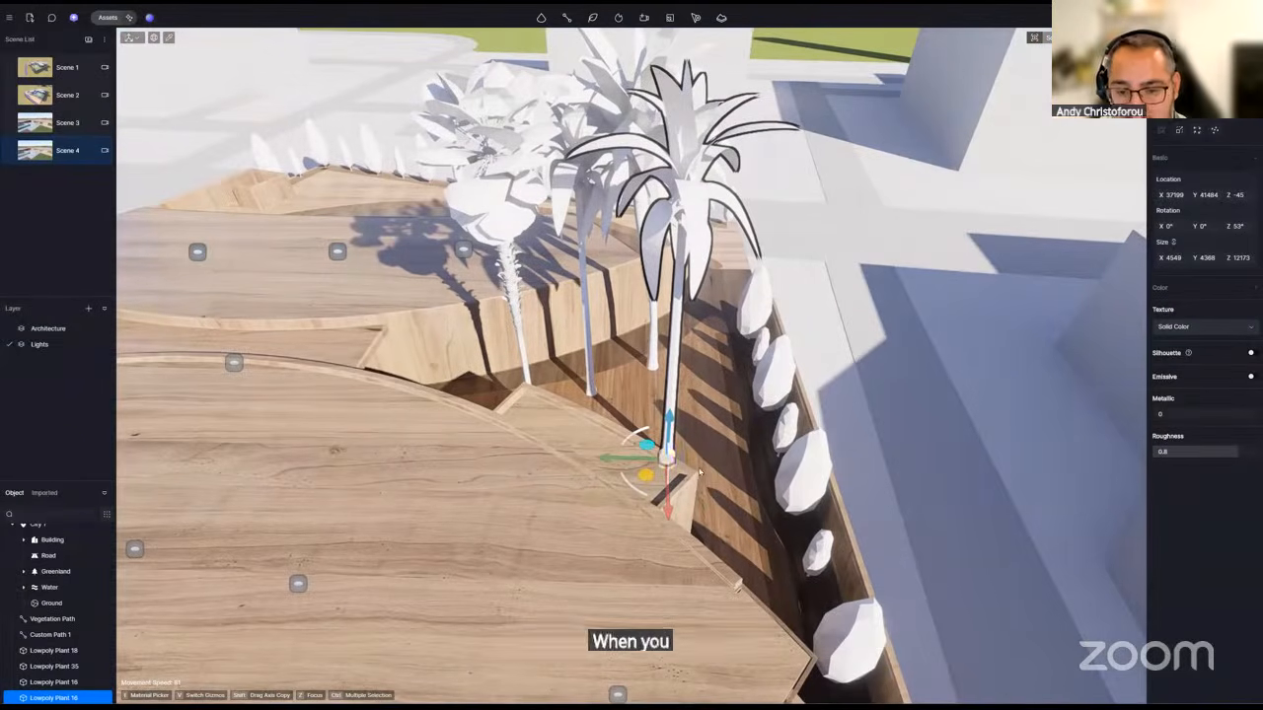
key(v)
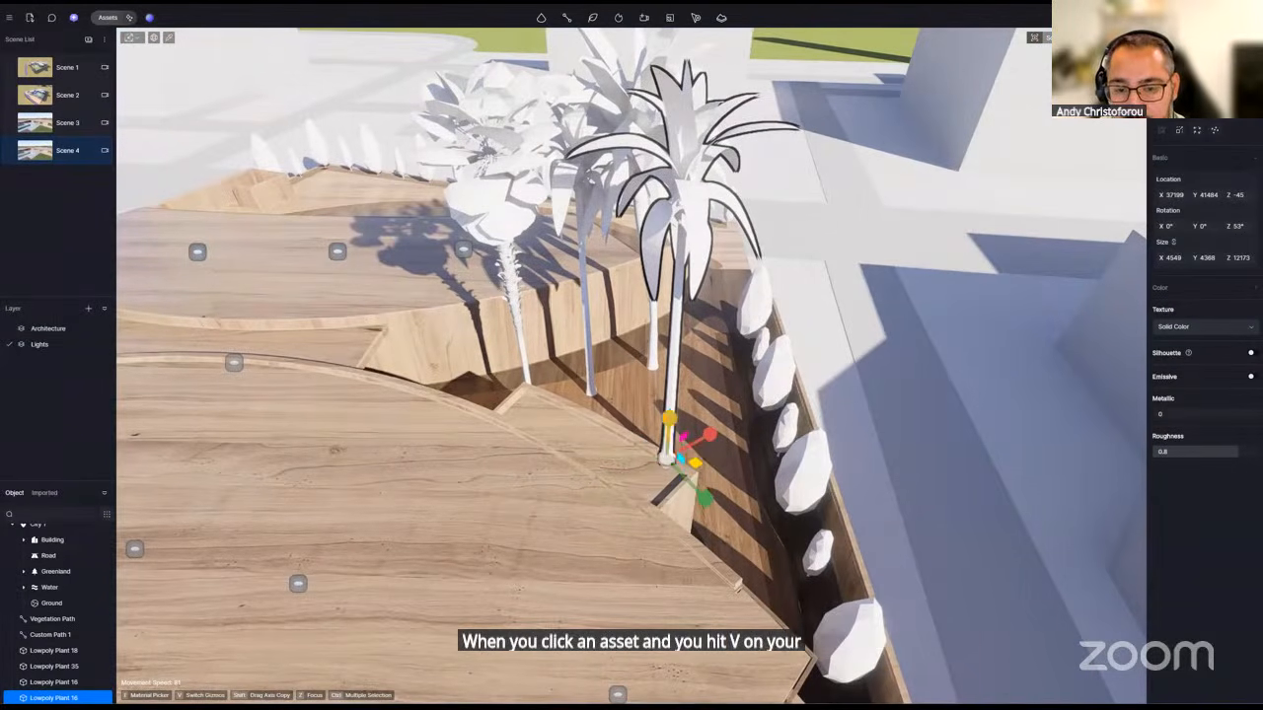
drag(670, 421, 670, 426)
key(v)
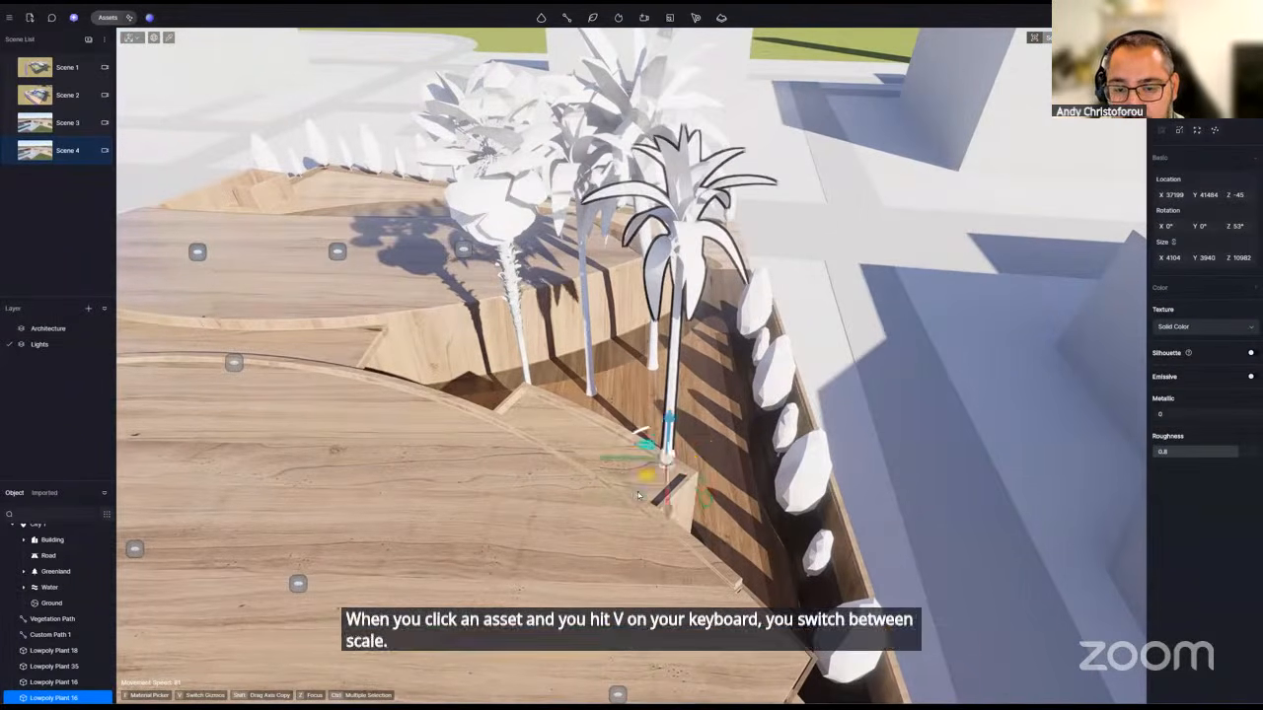
mouse_move(640, 498)
mouse_down()
mouse_move(695, 509)
mouse_move(610, 501)
mouse_move(681, 505)
mouse_move(631, 511)
mouse_up()
- Select the Lowpoly Plant 35 palm and review the palm cluster from farther back
click(511, 201)
right_drag(511, 200, 707, 321)
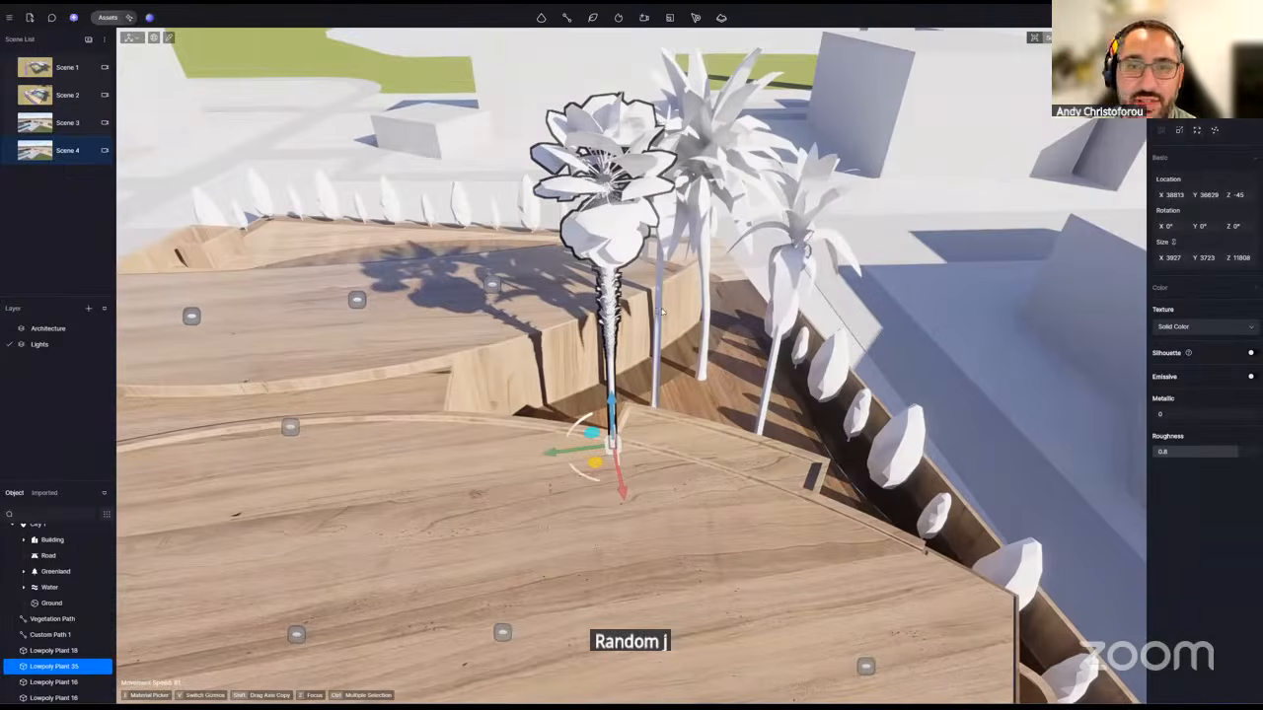
right_drag(632, 365, 587, 481)
key(s)
key(w)
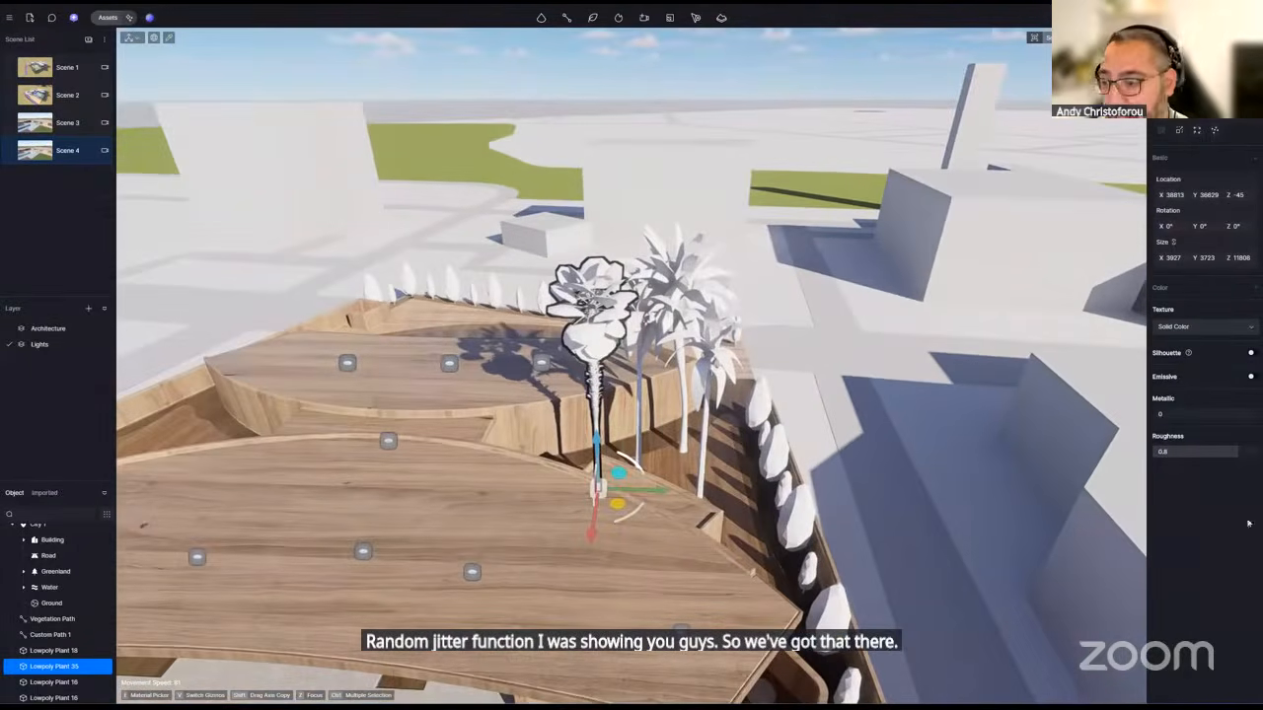
- Create a new layer named Vegetation below the Lights layer
scroll(59, 601, down, 1)
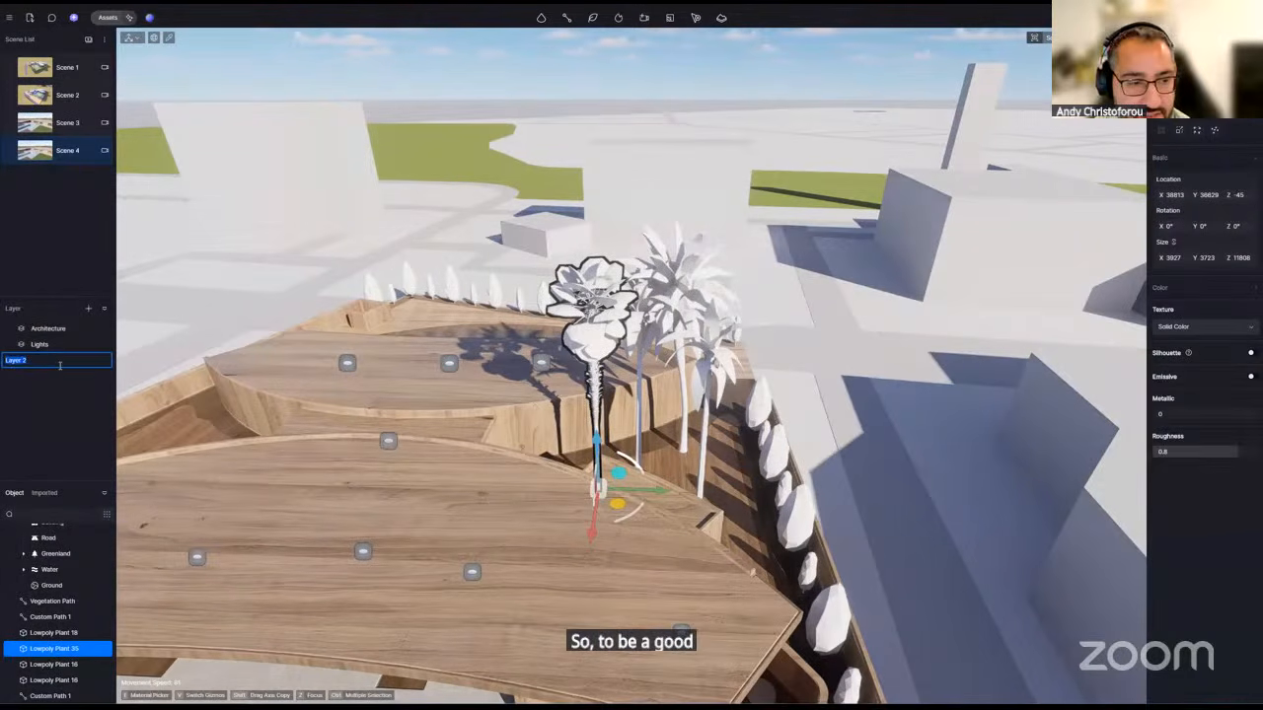
text(ation)
key(Return)
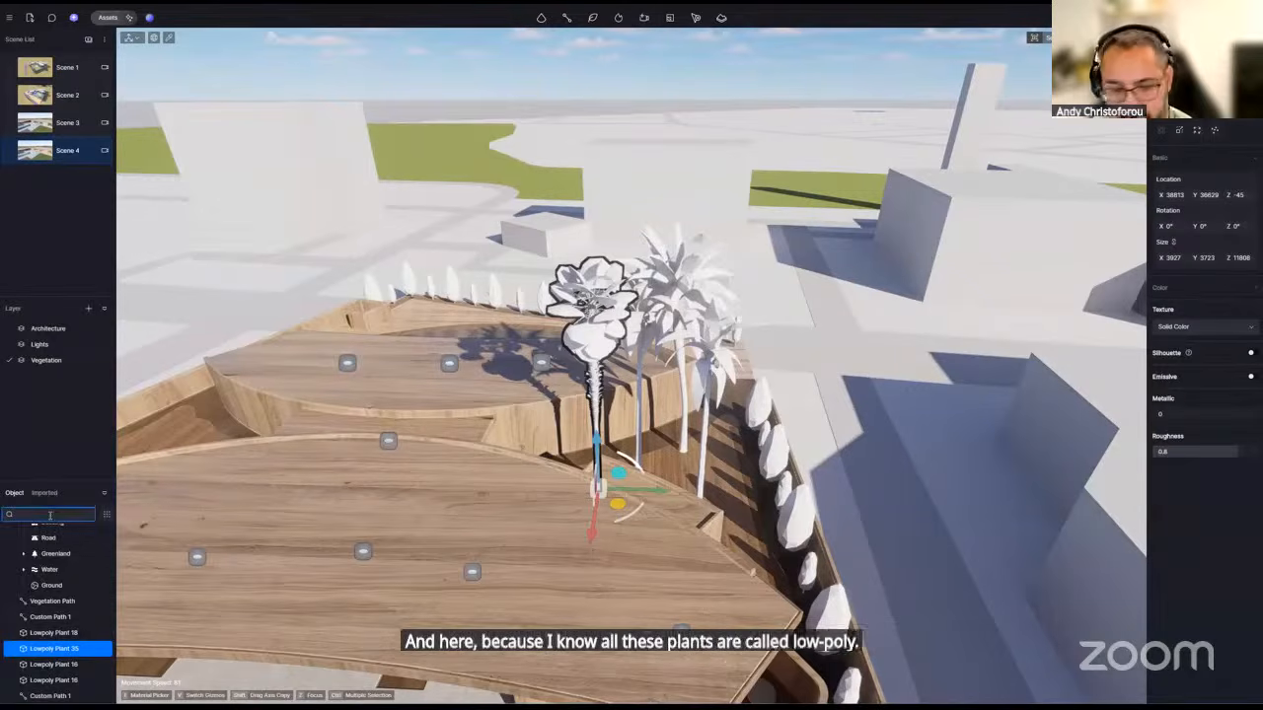
- Filter the object list for "low" and move all the listed Lowpoly Plant palms to the Vegetation layer
text(low)
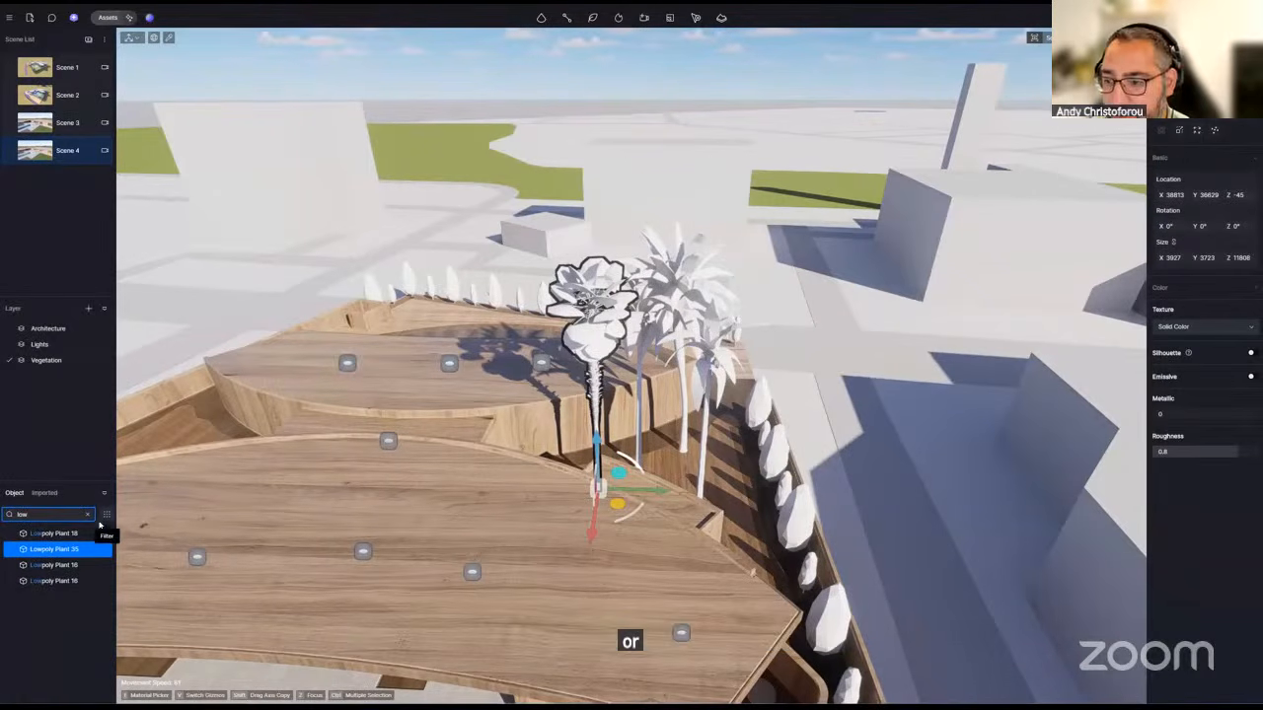
click(57, 535)
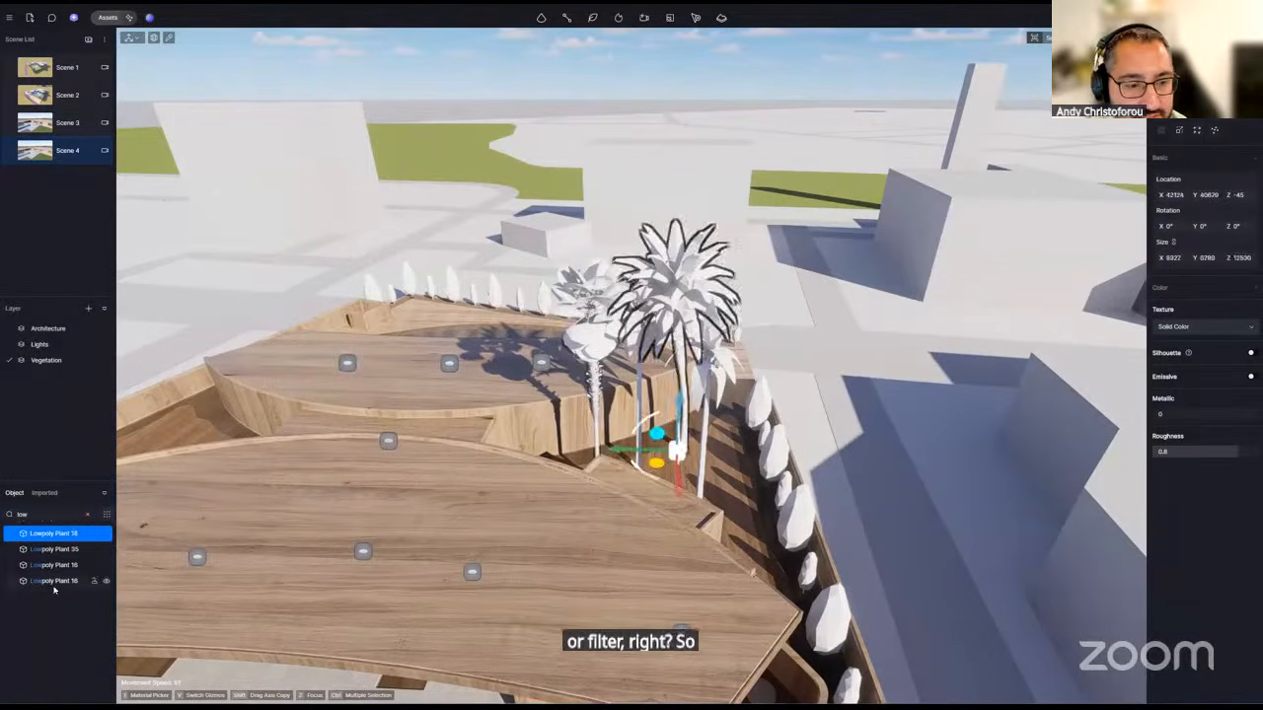
click(53, 604)
click(55, 533)
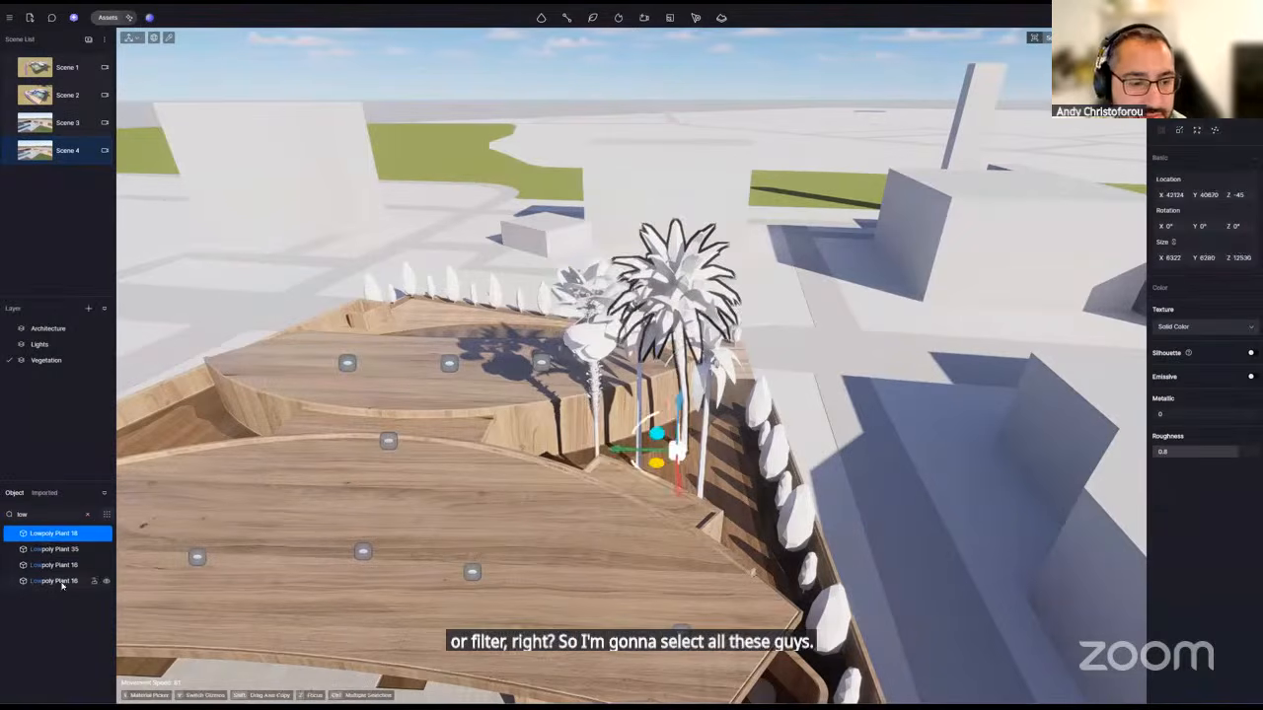
shift+click(55, 580)
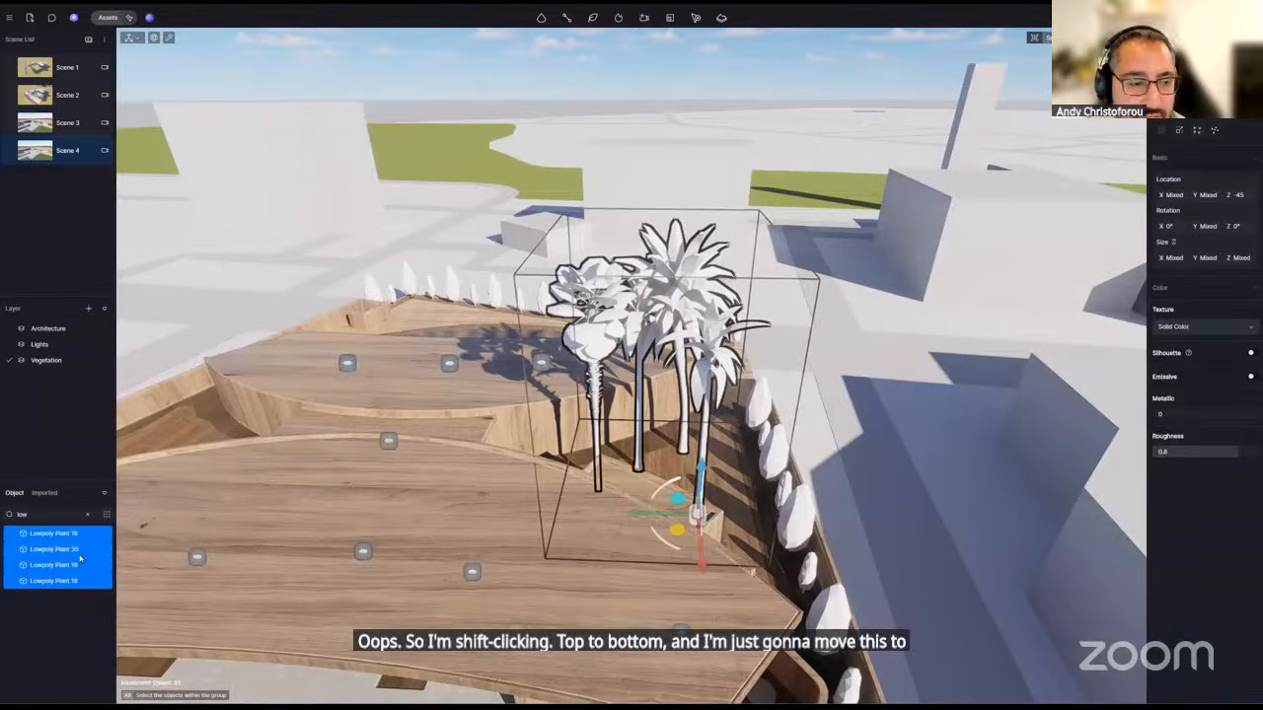
mouse_move(55, 535)
mouse_down()
mouse_move(72, 505)
mouse_move(54, 549)
mouse_up()
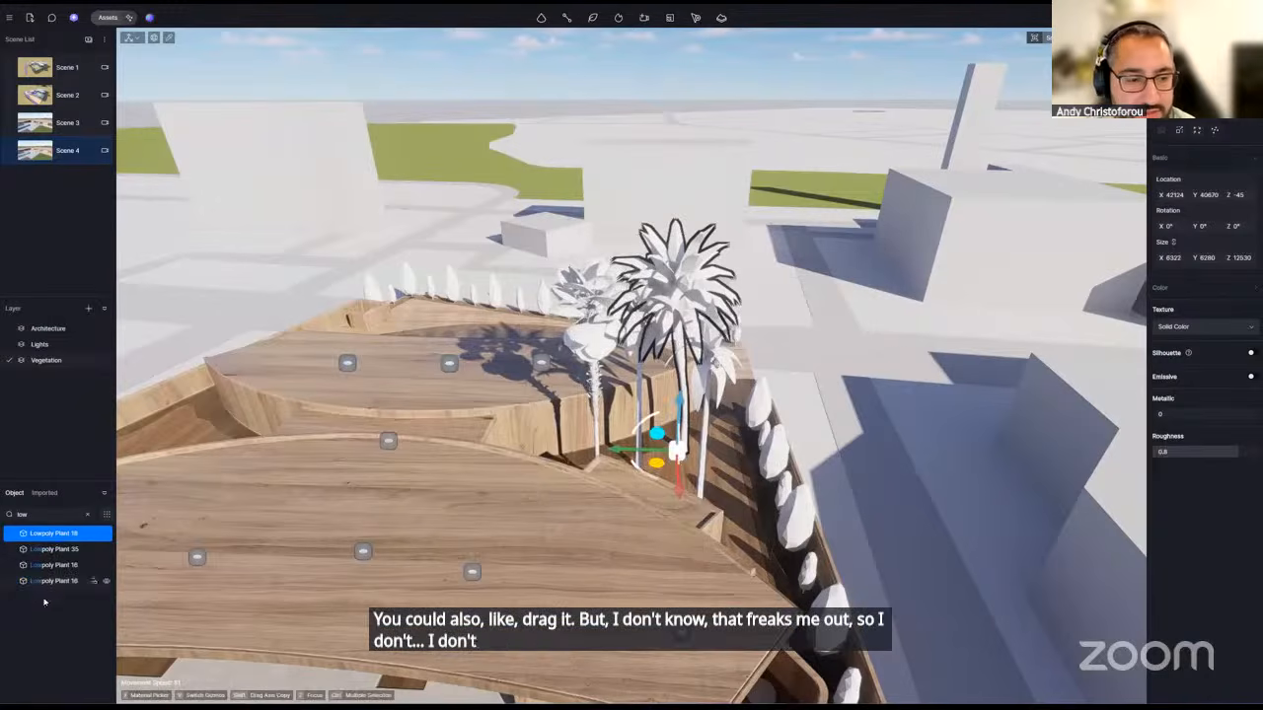
shift+click(49, 581)
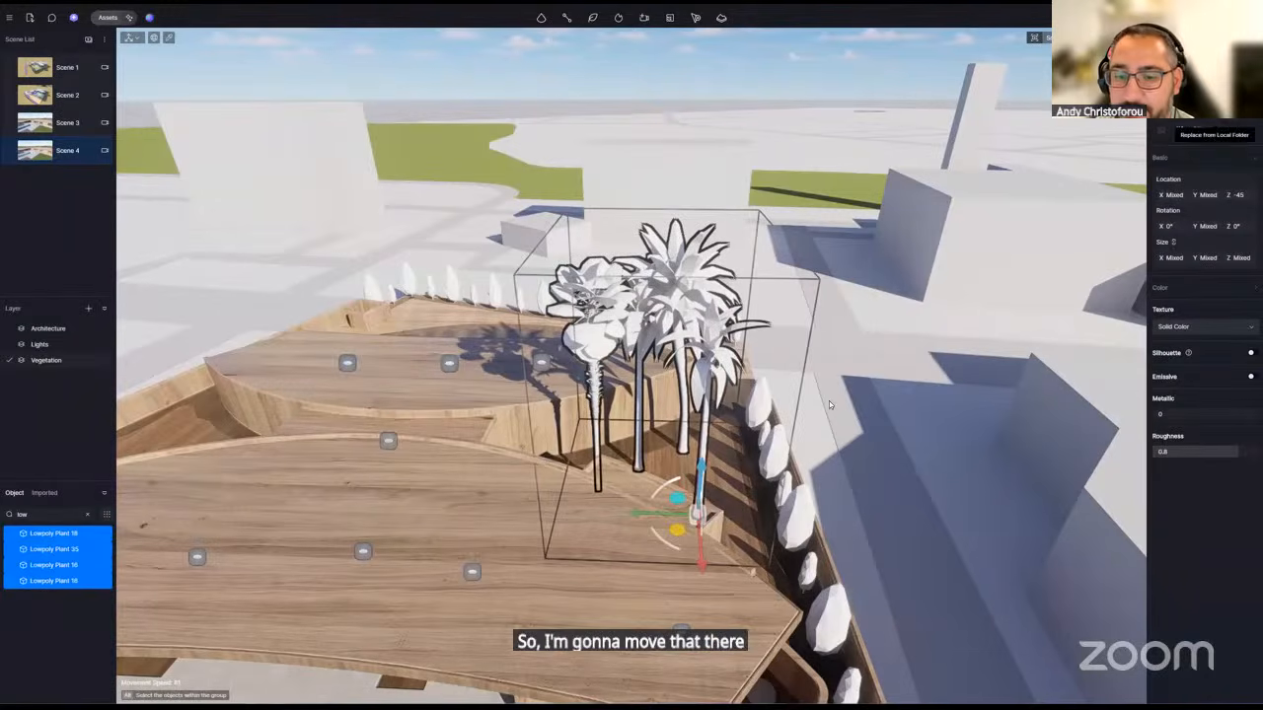
- Filter the objects by Custom Path, move the Vegetation Path and both Custom Path 1 shrub rows to the Vegetation layer, and save the project
click(804, 521)
right_drag(803, 520, 803, 609)
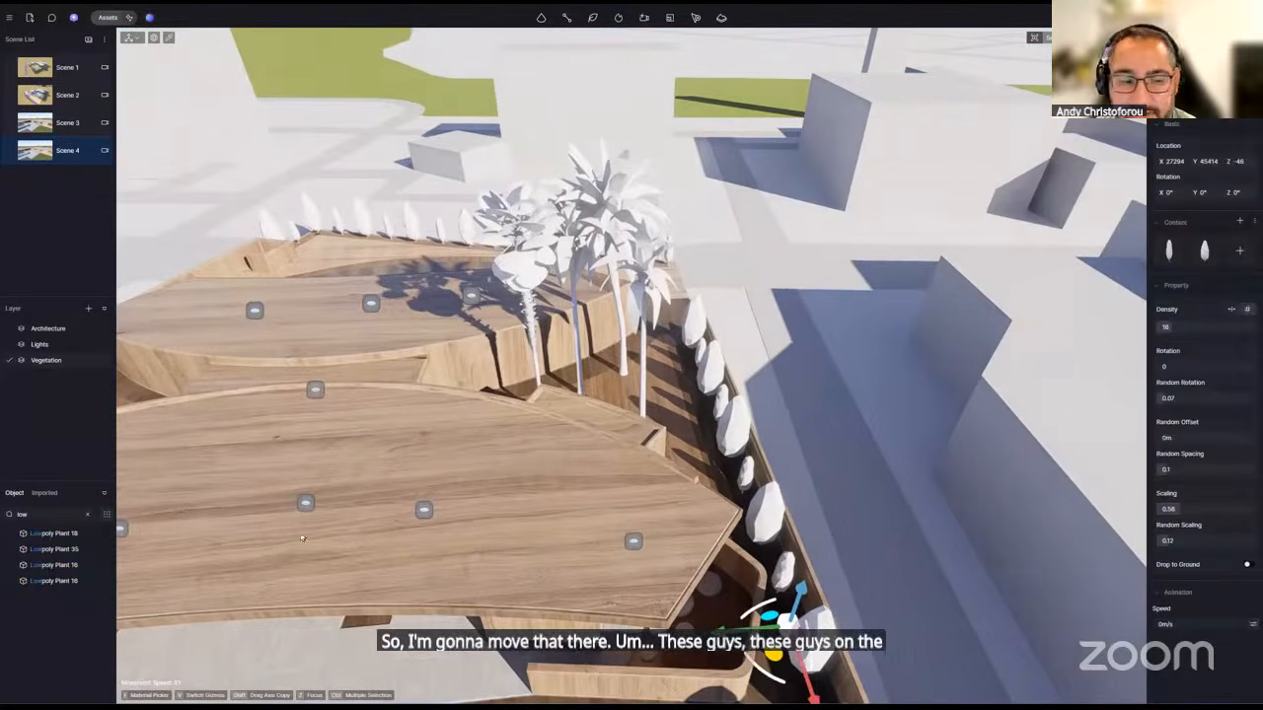
click(87, 514)
click(106, 514)
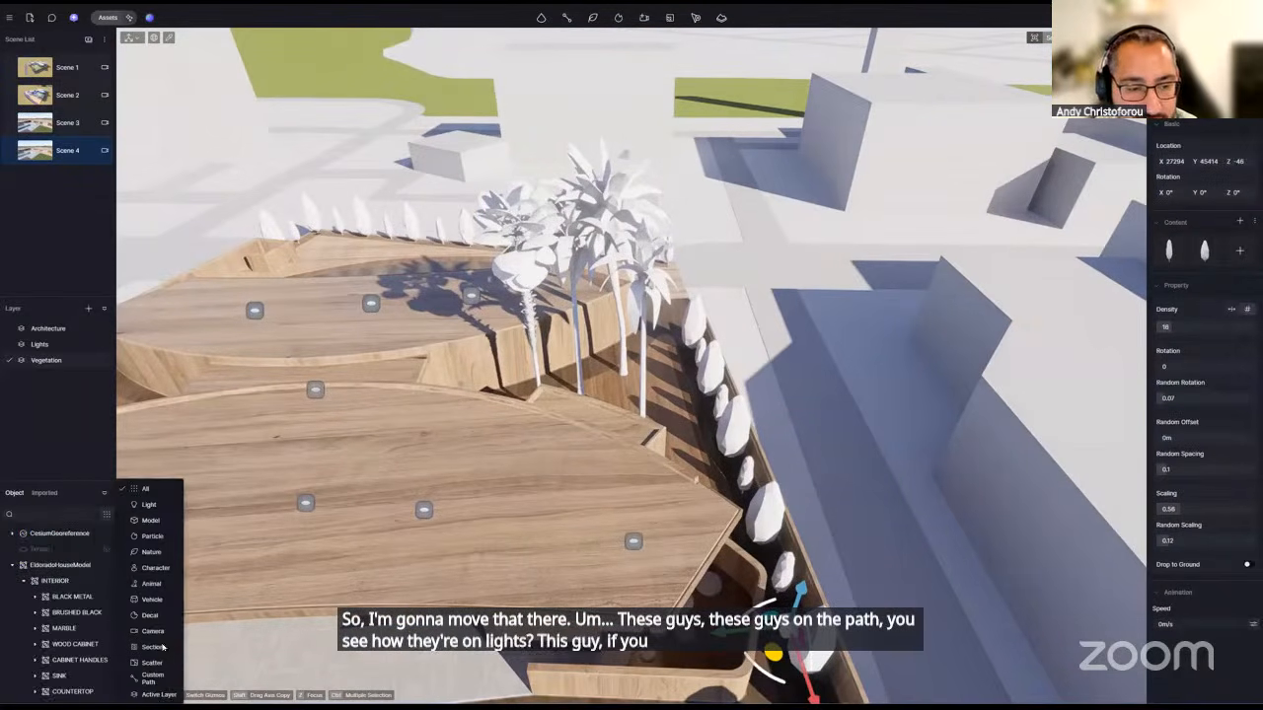
click(153, 678)
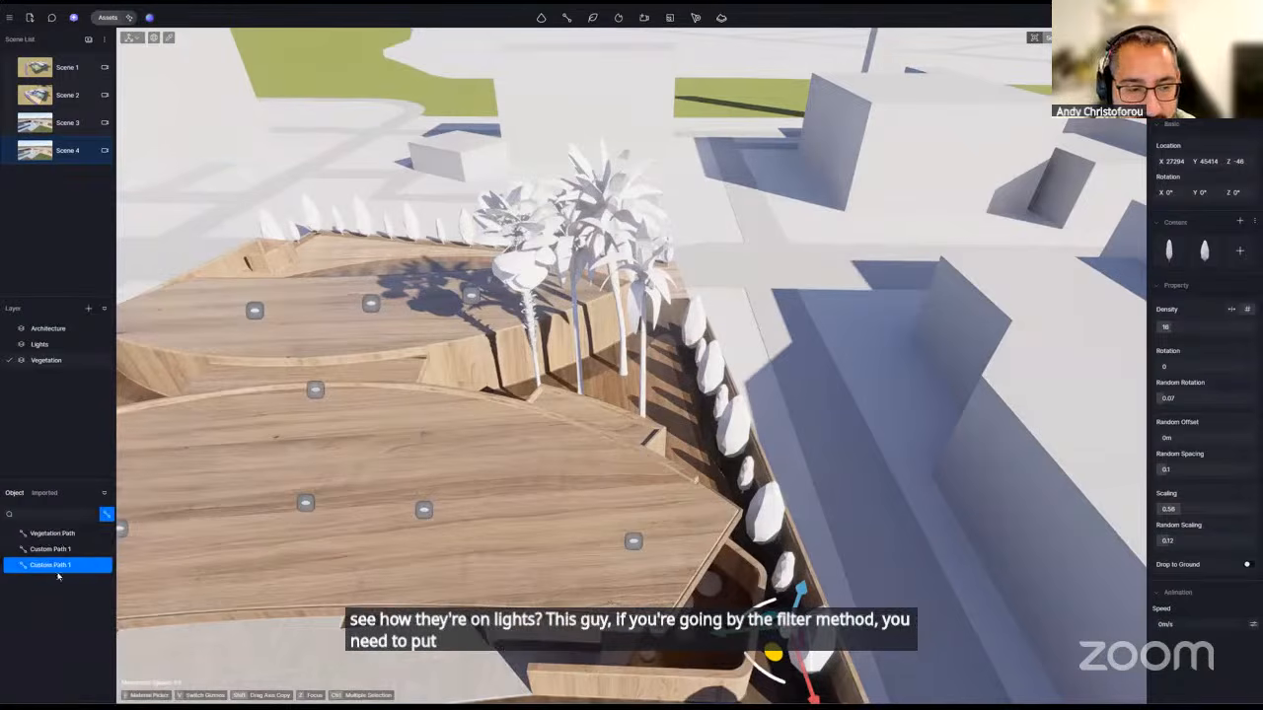
click(61, 534)
shift+click(57, 567)
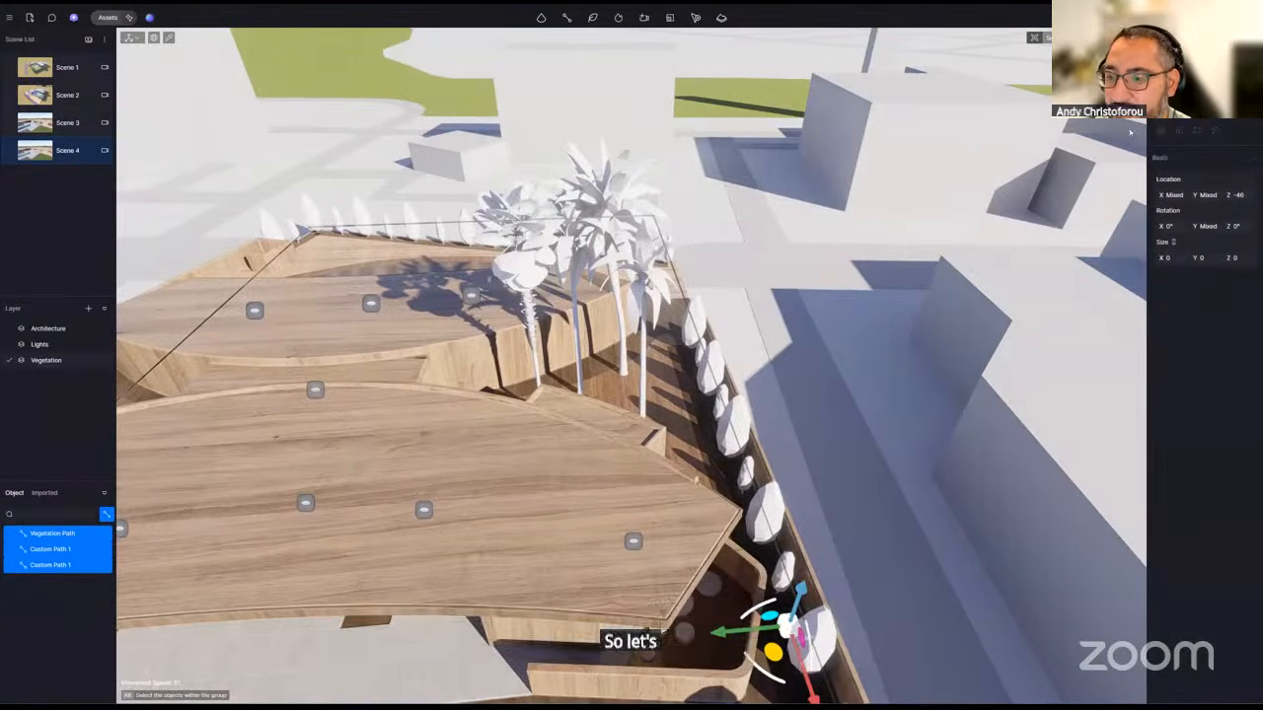
click(1198, 102)
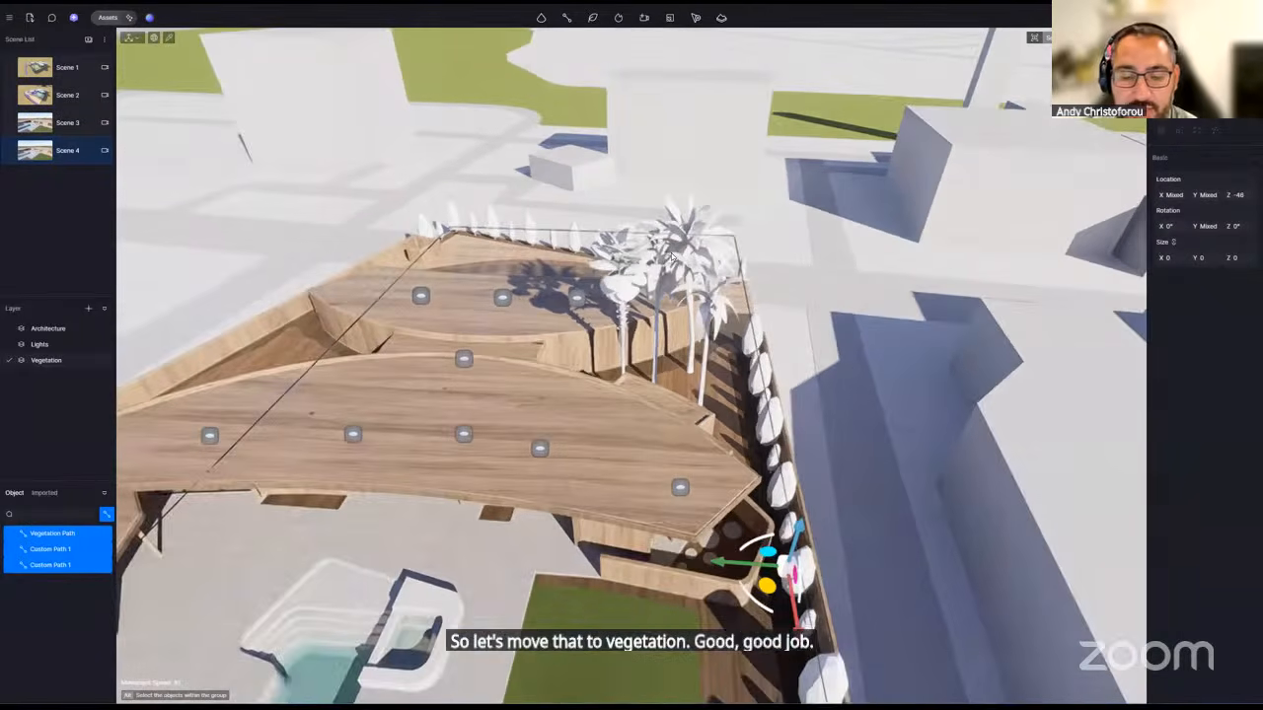
key(ctrl+s)
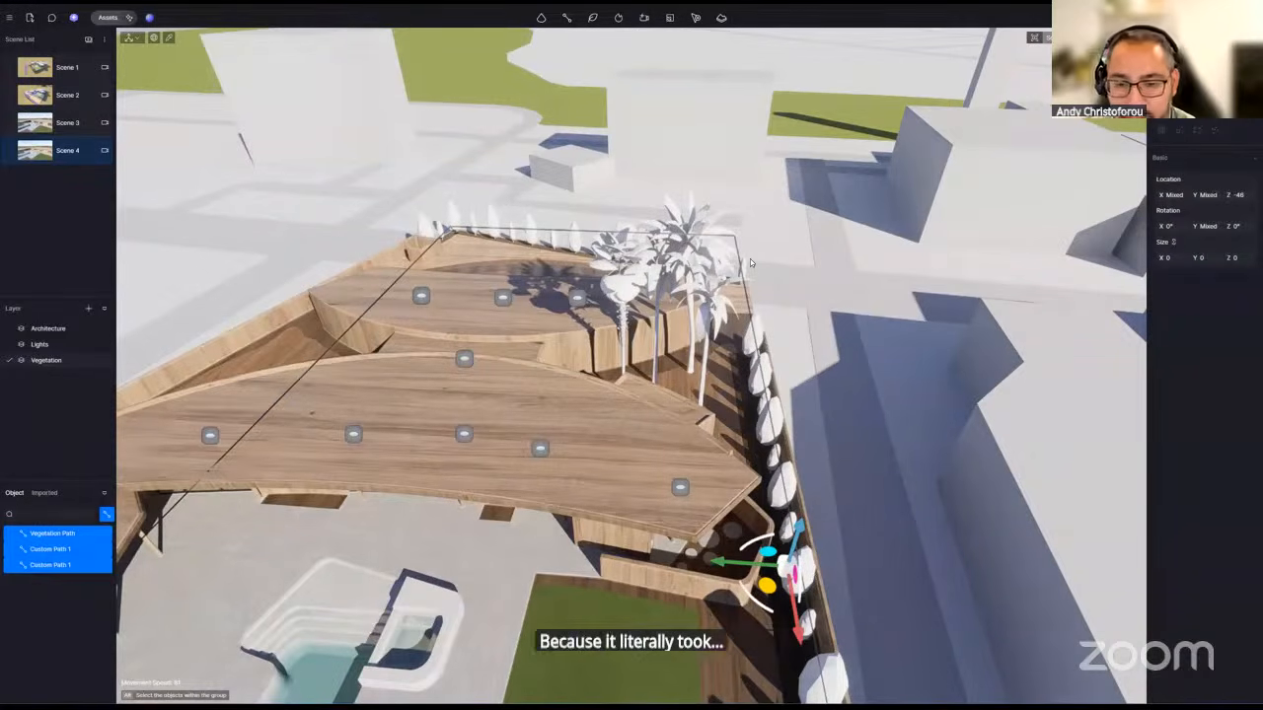
- Reopen the asset library and browse the stylized lowpoly vegetation models, checking which ones carry the PRO label
scroll(748, 260, down, 2)
scroll(748, 260, up, 3)
scroll(748, 261, down, 3)
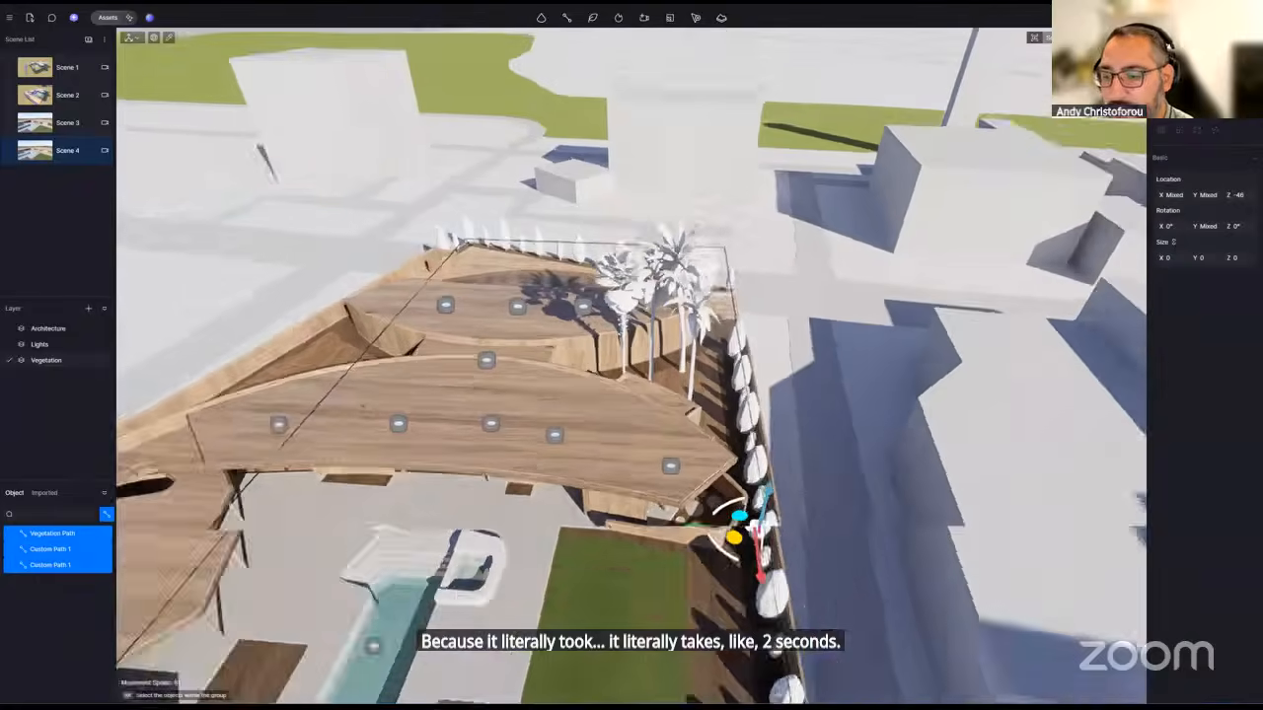
right_drag(748, 261, 794, 260)
right_drag(552, 146, 497, 140)
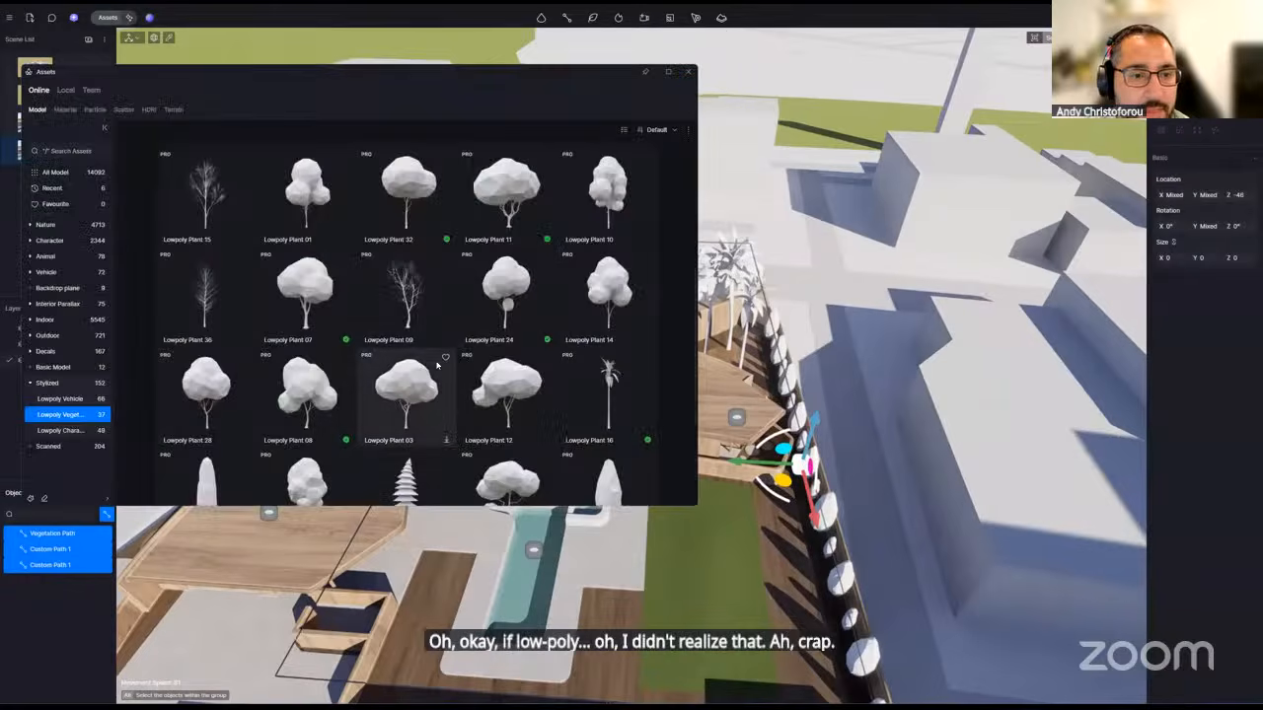
scroll(437, 364, up, 1)
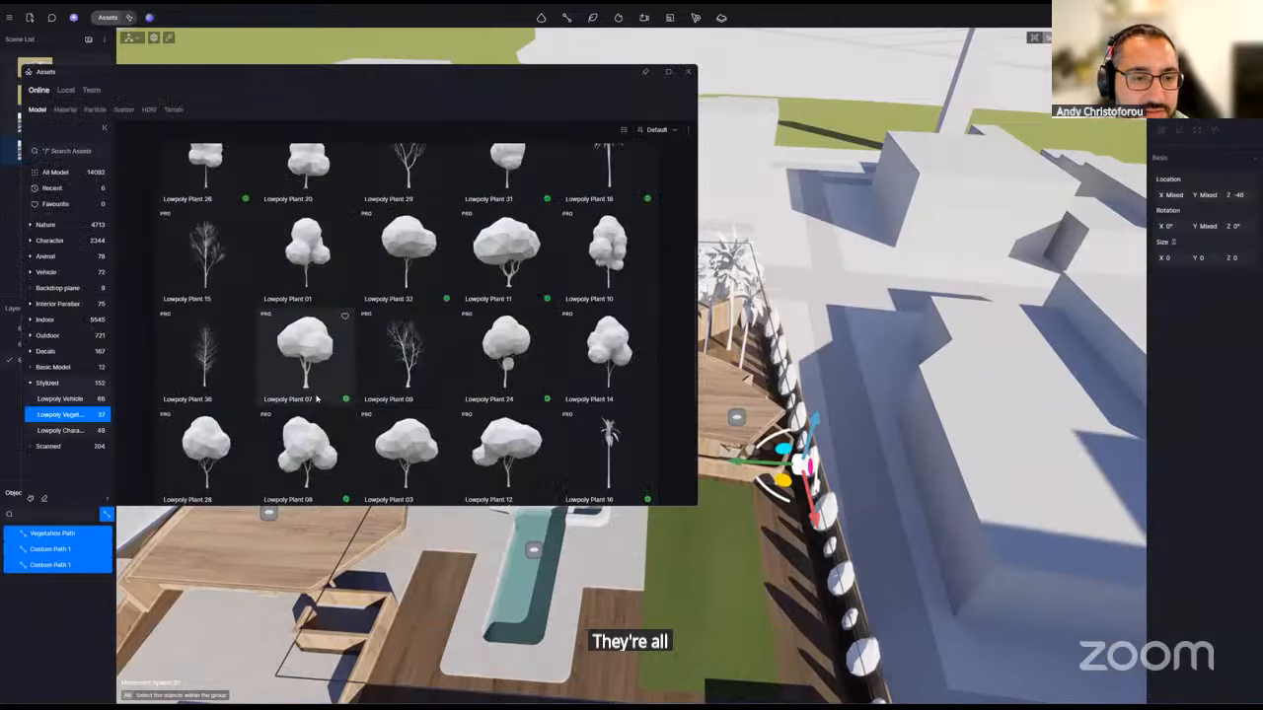
scroll(214, 399, down, 4)
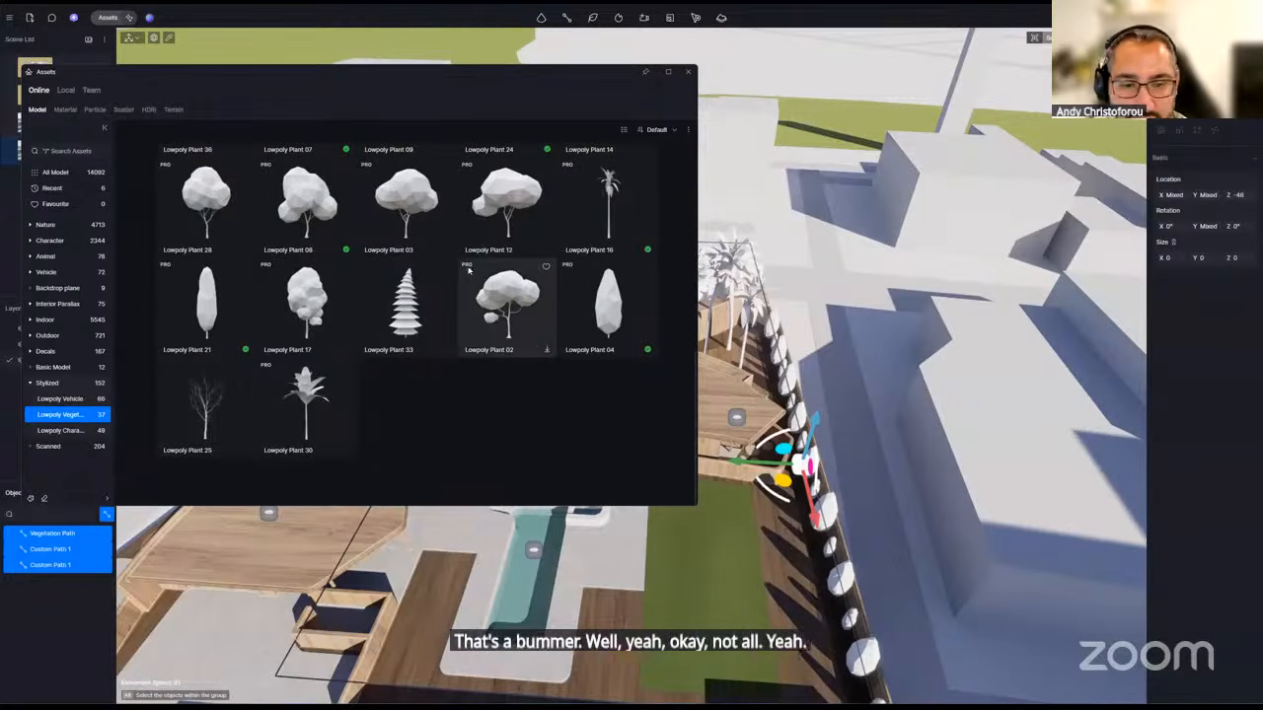
scroll(401, 357, up, 3)
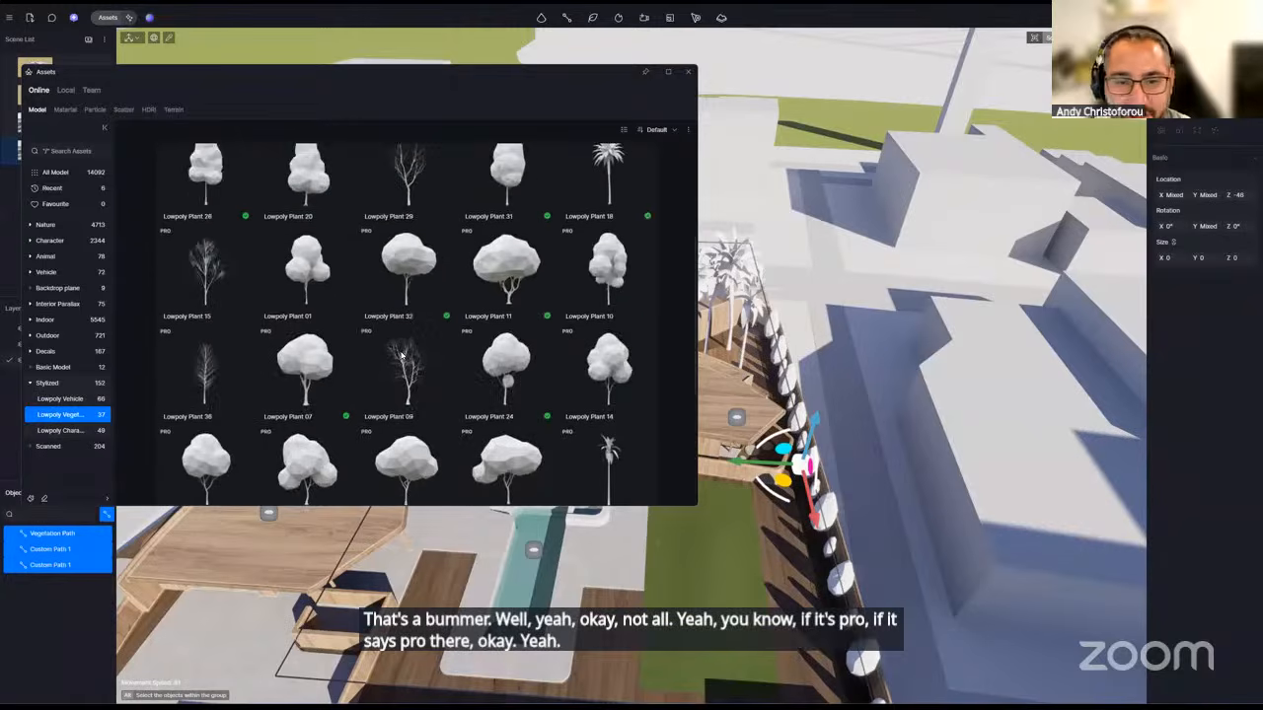
scroll(401, 356, up, 2)
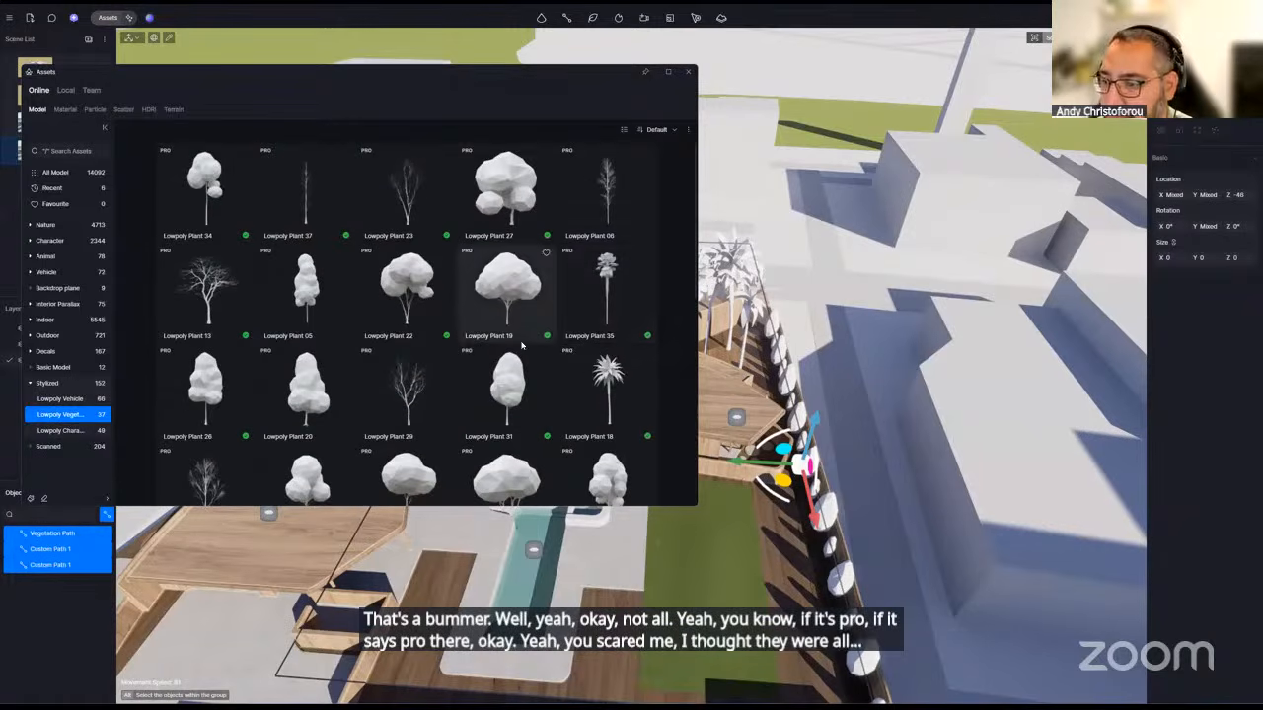
scroll(561, 334, down, 3)
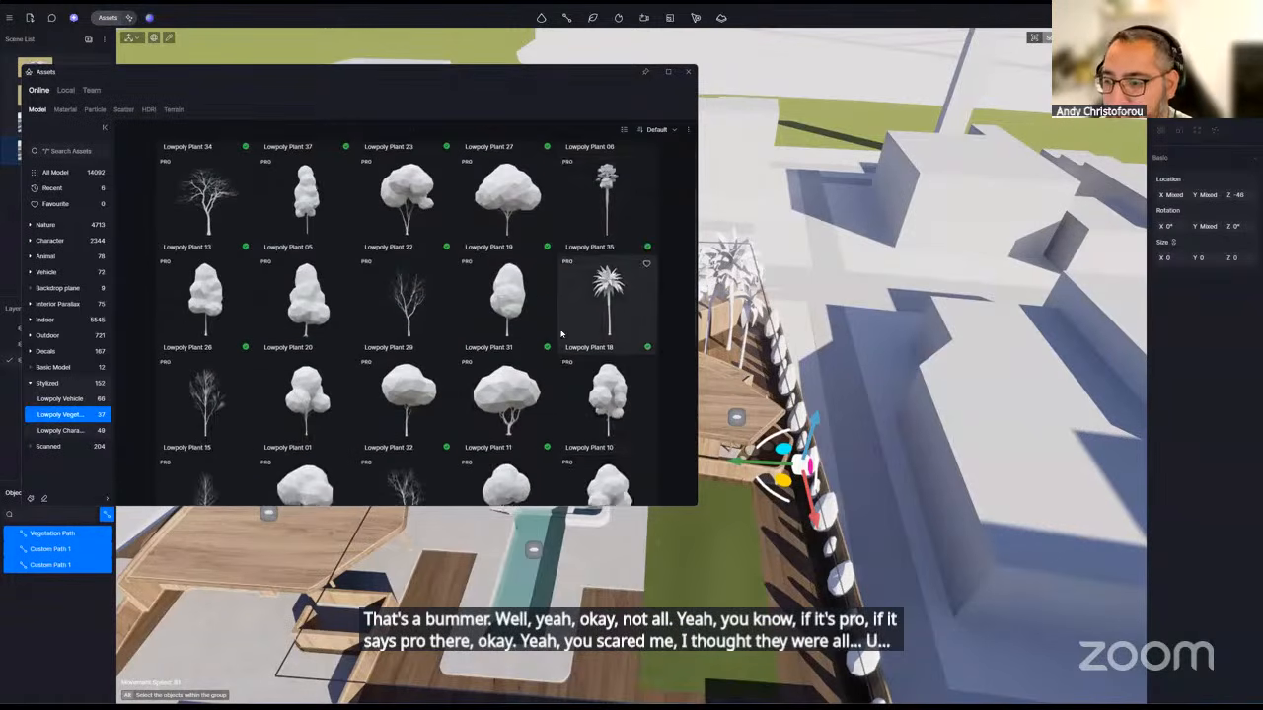
- Close the asset library and give the fullest lowpoly palm in the corner planter a pastel green color
click(686, 75)
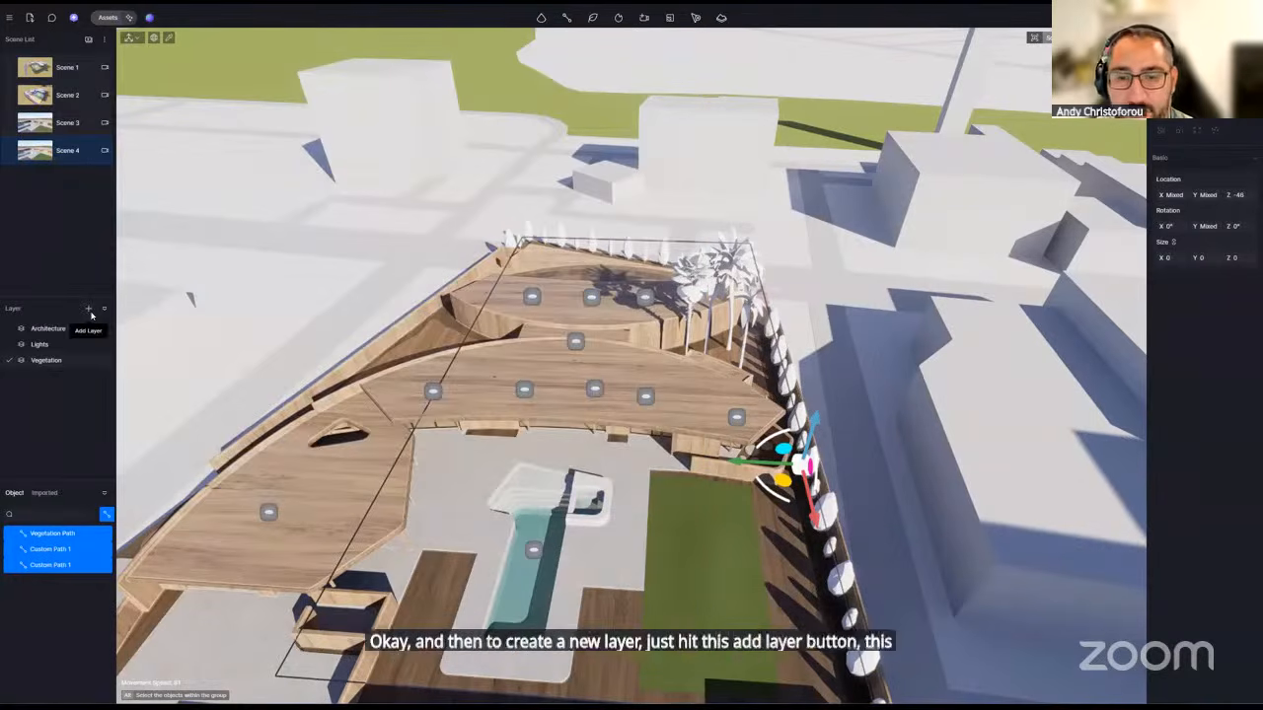
click(723, 280)
right_drag(723, 281, 1032, 342)
key(w)
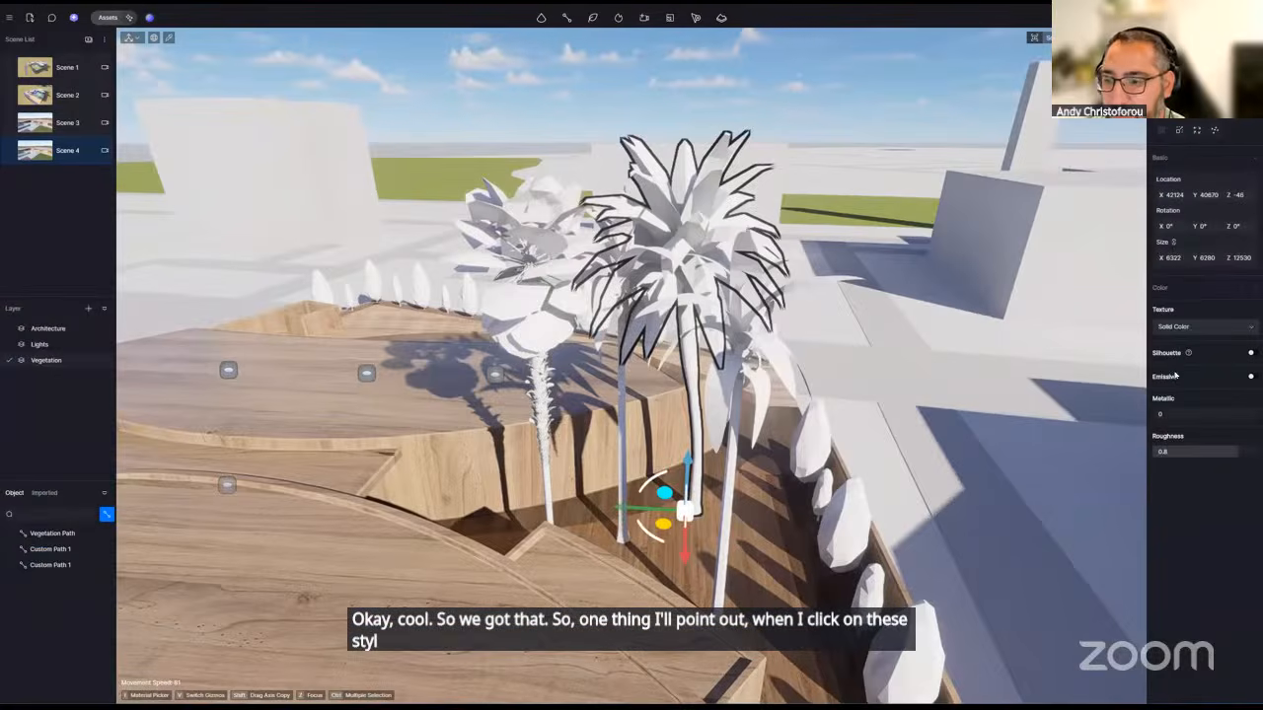
click(1197, 290)
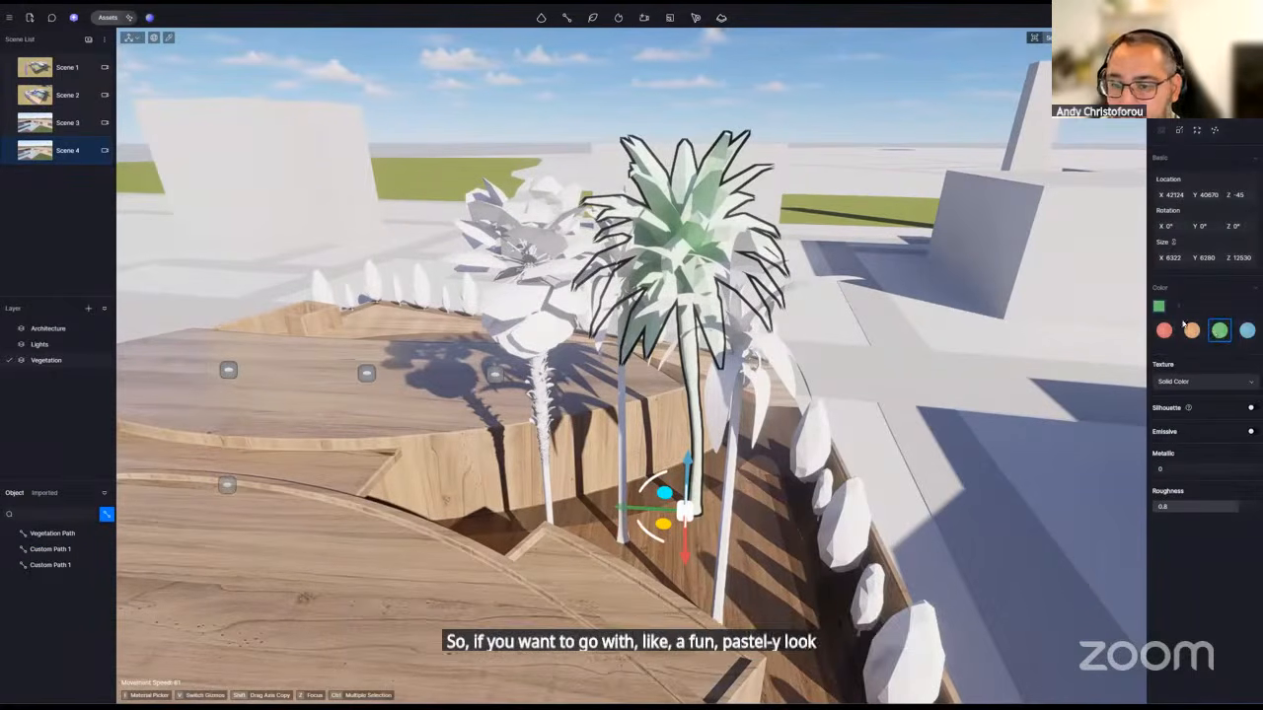
click(1159, 309)
mouse_move(1180, 381)
mouse_down()
mouse_move(1184, 357)
mouse_move(1197, 362)
mouse_up()
click(1221, 331)
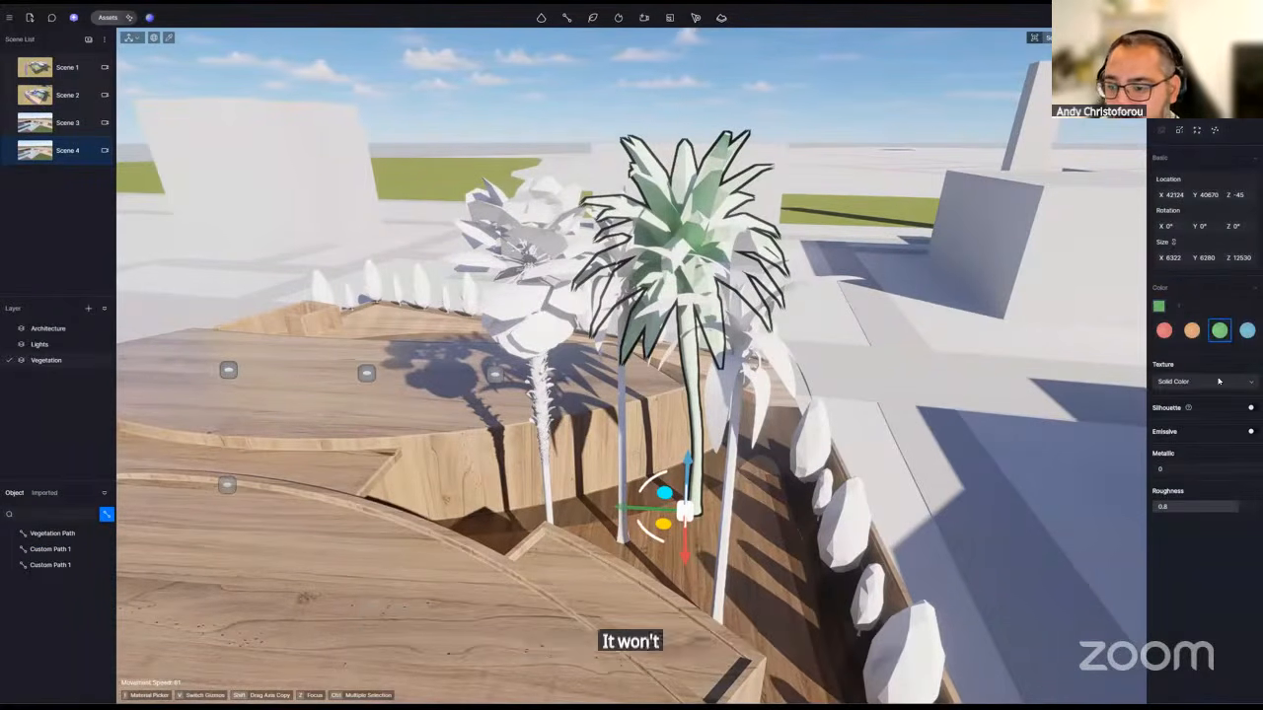
- Apply the Wood Grain1 texture to the green palm and turn its color gray by setting the saturation to 0
click(1218, 382)
click(1206, 396)
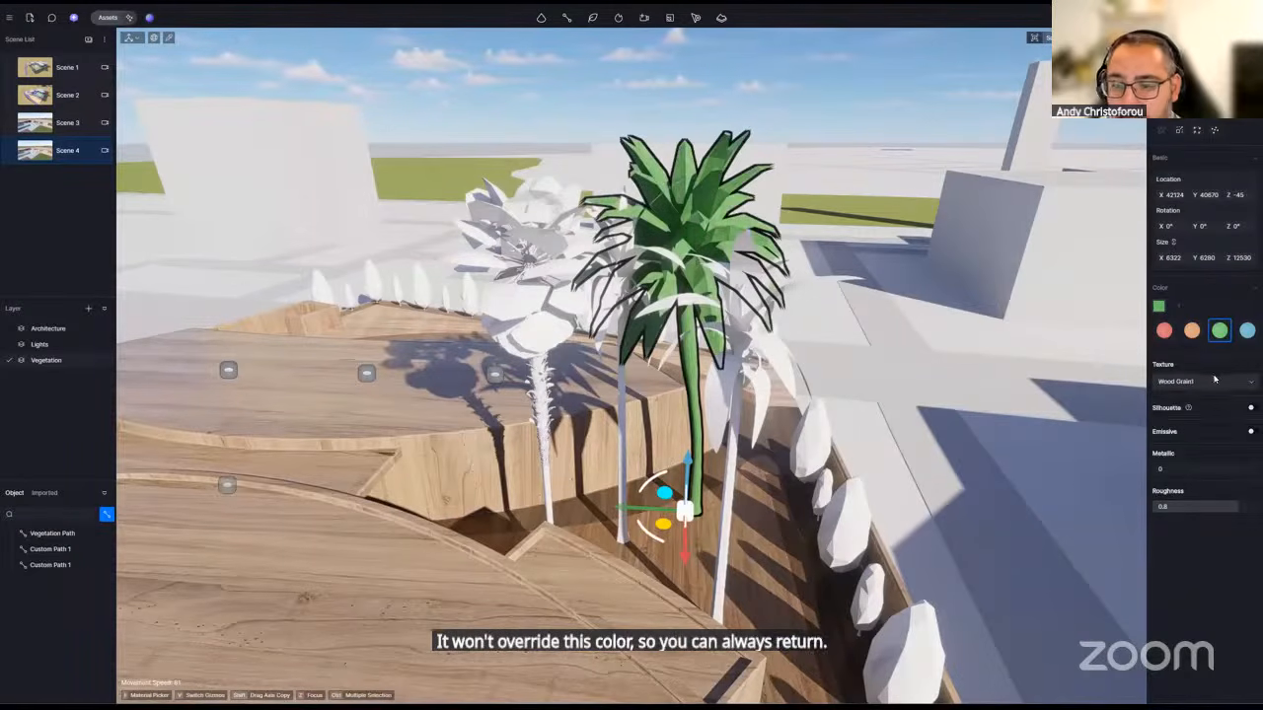
click(1159, 306)
drag(1168, 360, 1129, 355)
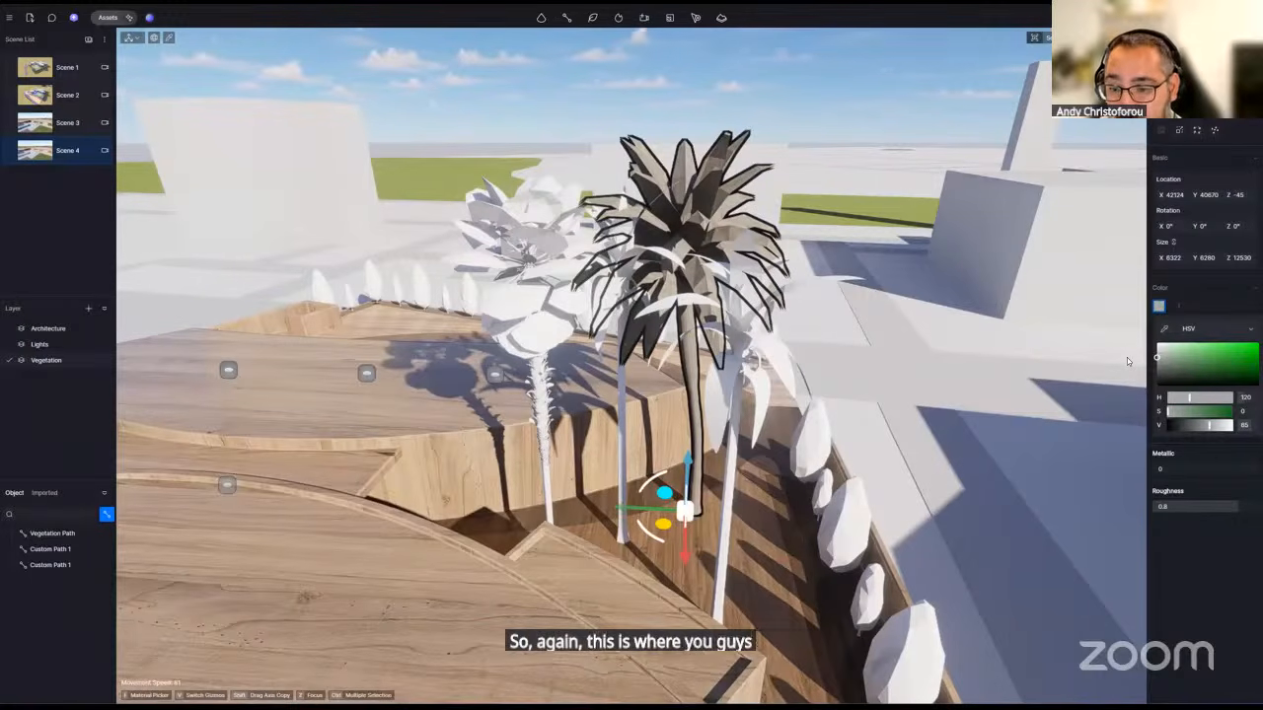
click(1184, 531)
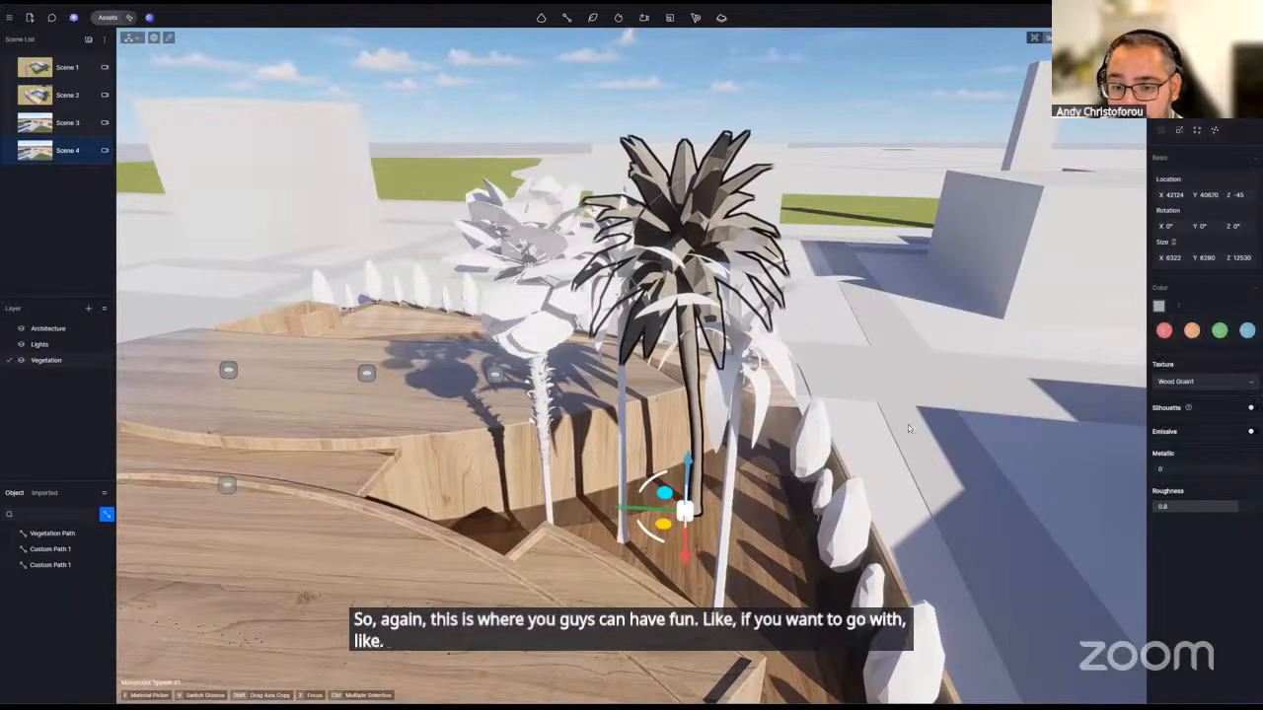
- Set the texture of the front broad-leaved palm and the slender palm behind it to Wood Grain2
click(740, 373)
click(1220, 326)
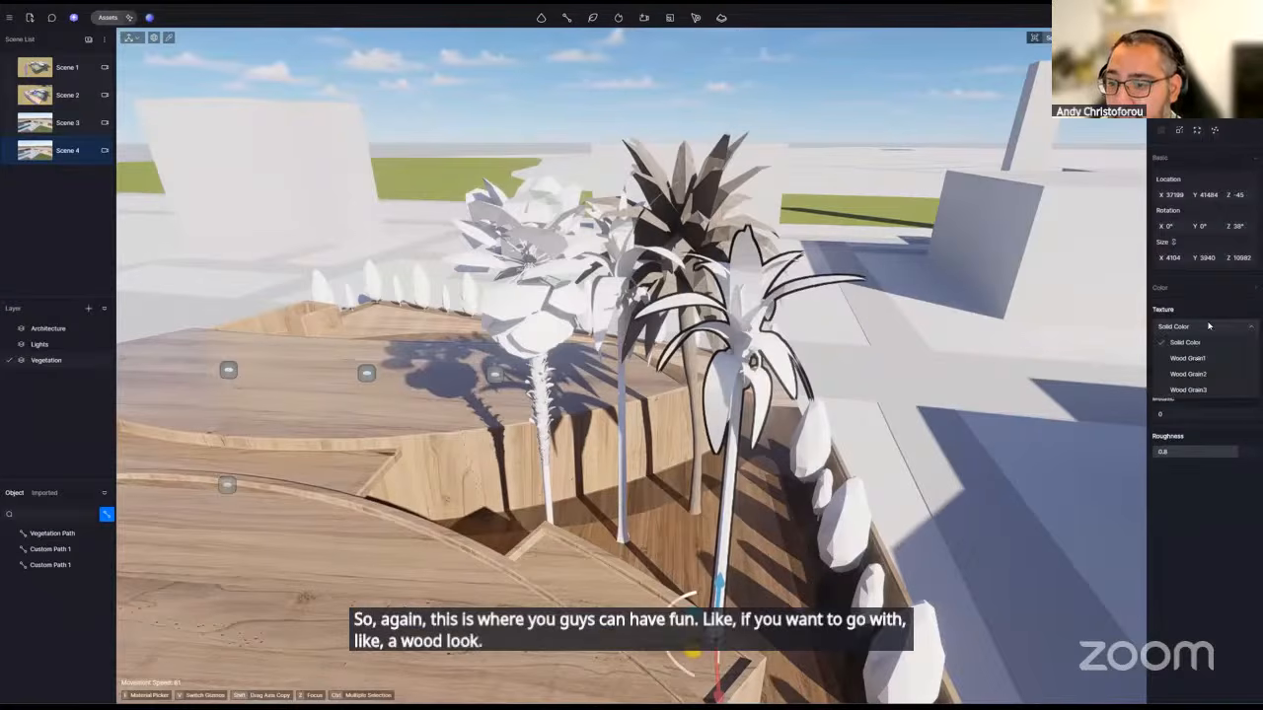
click(1189, 374)
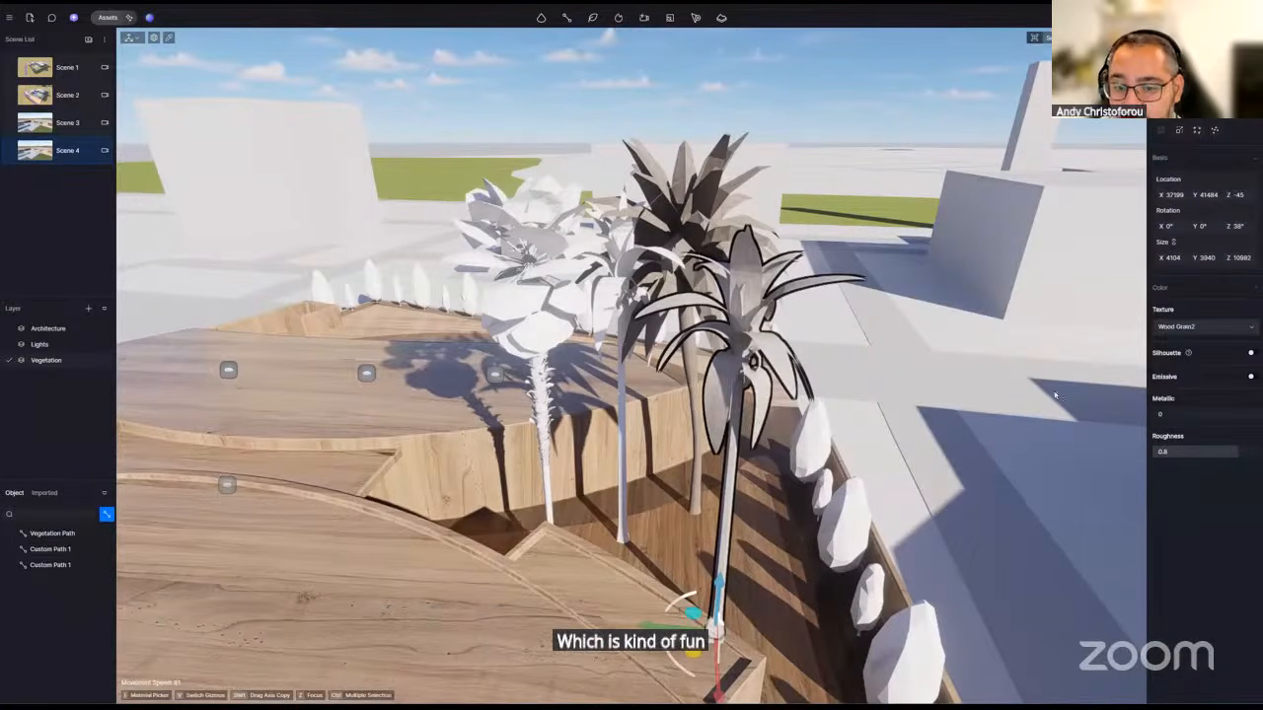
click(582, 296)
click(1204, 327)
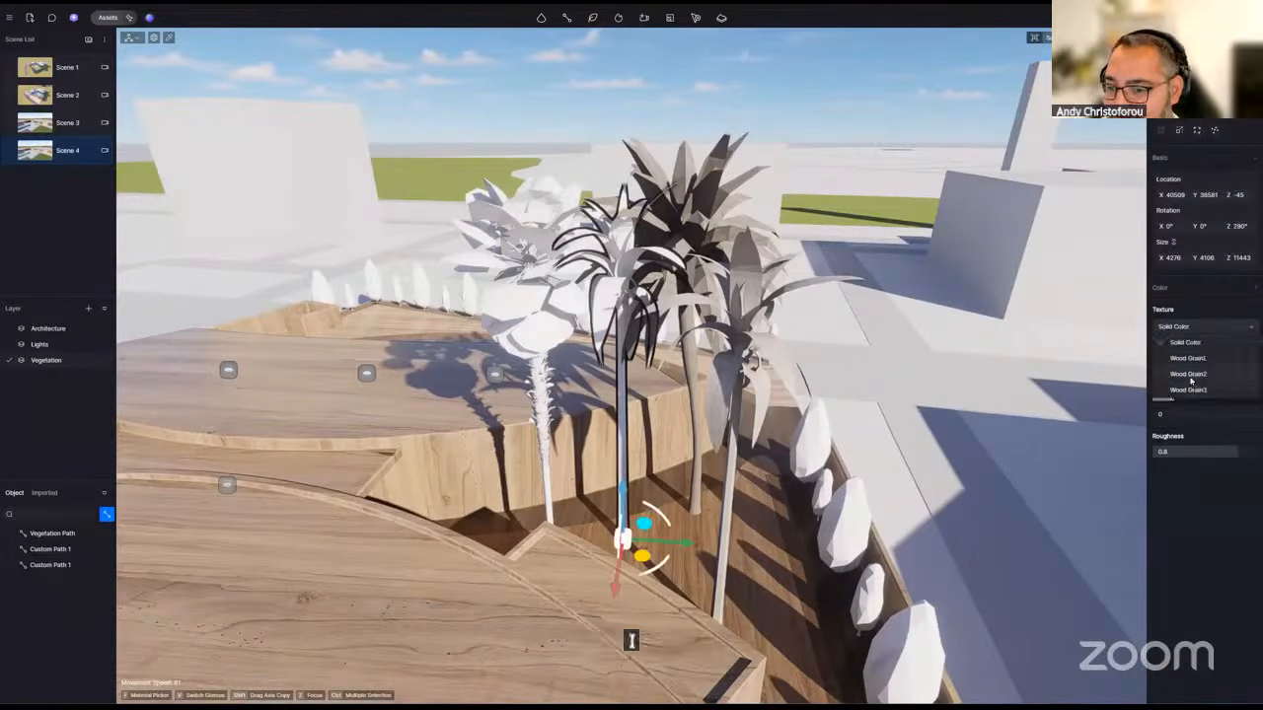
click(1189, 375)
- Set the texture of the rosette-shaped lowpoly palm to Wood Grain3
click(525, 262)
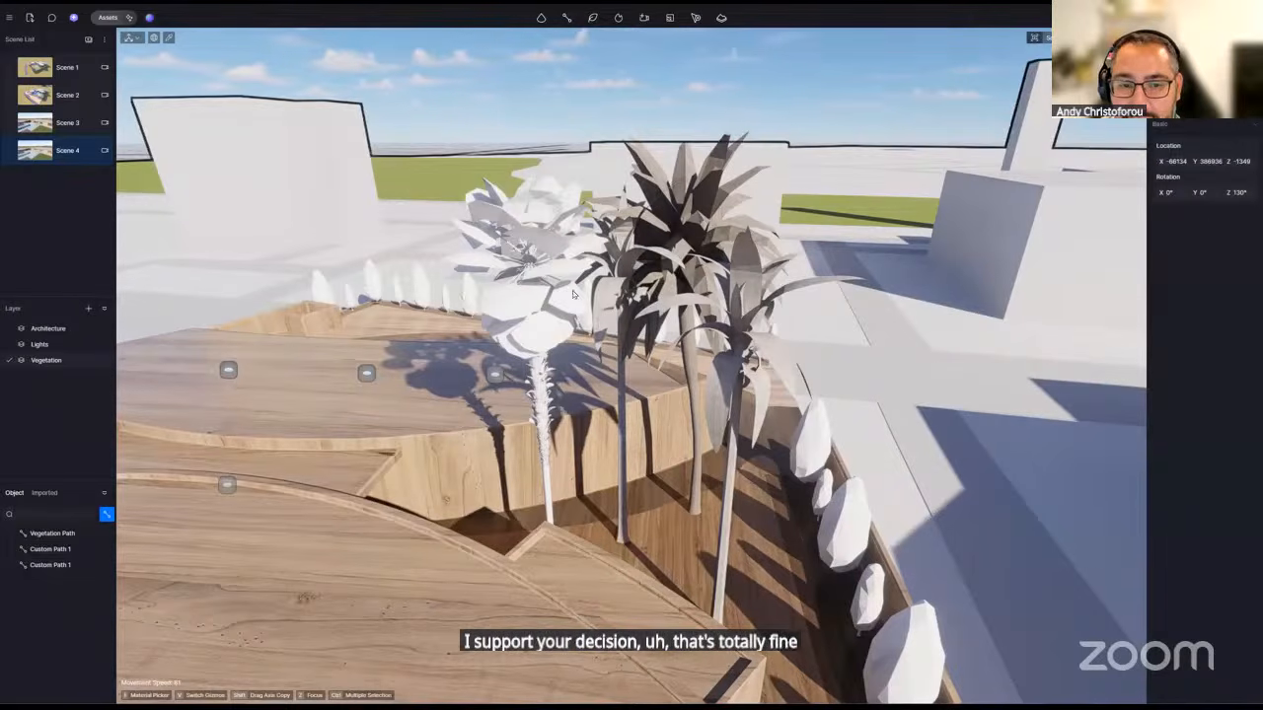
click(531, 299)
click(1204, 328)
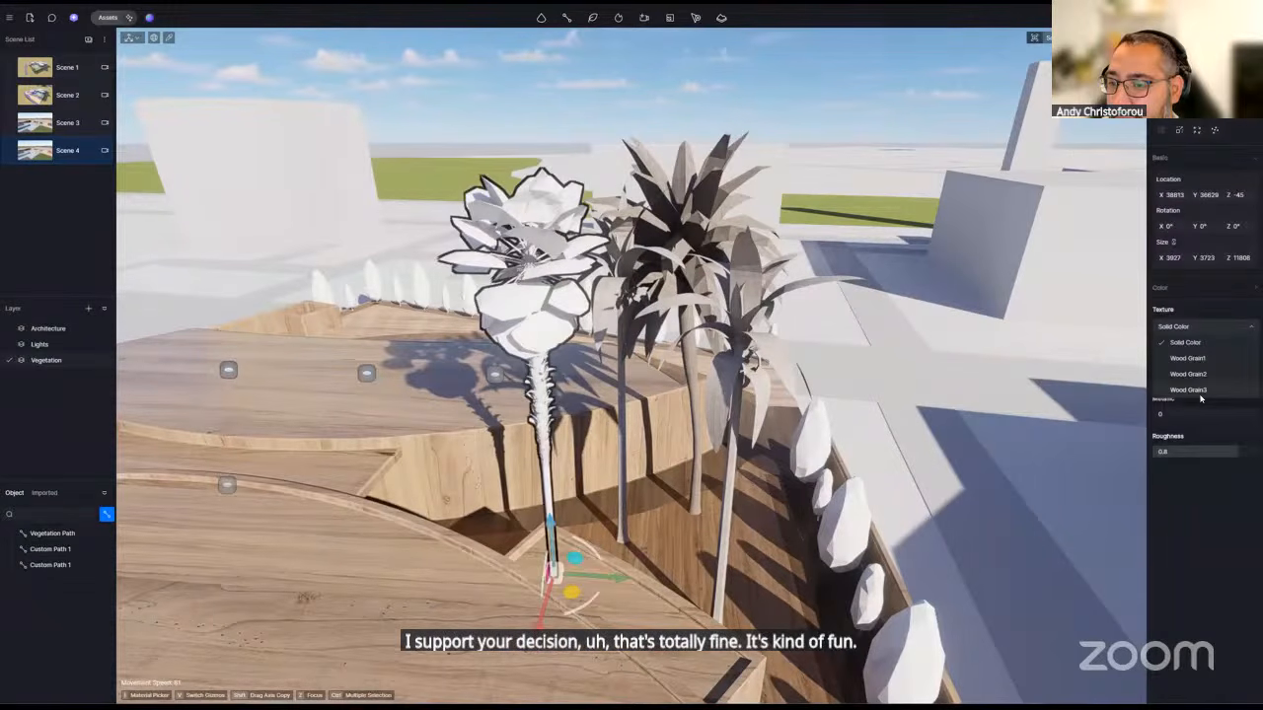
click(1202, 393)
- Scale the rosette-shaped palm down to a height of about 9580 and shrink a neighbouring palm
scroll(803, 383, down, 6)
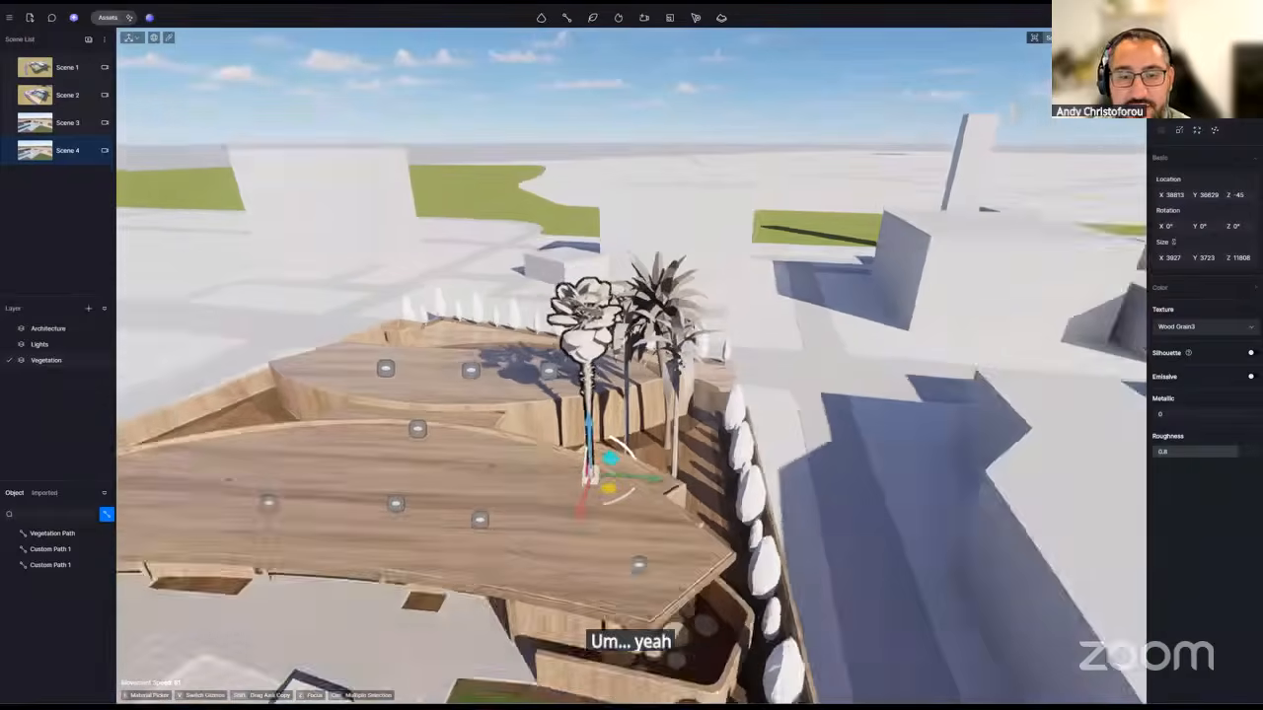
right_drag(803, 383, 691, 378)
right_drag(696, 483, 692, 428)
key(v)
drag(638, 414, 789, 436)
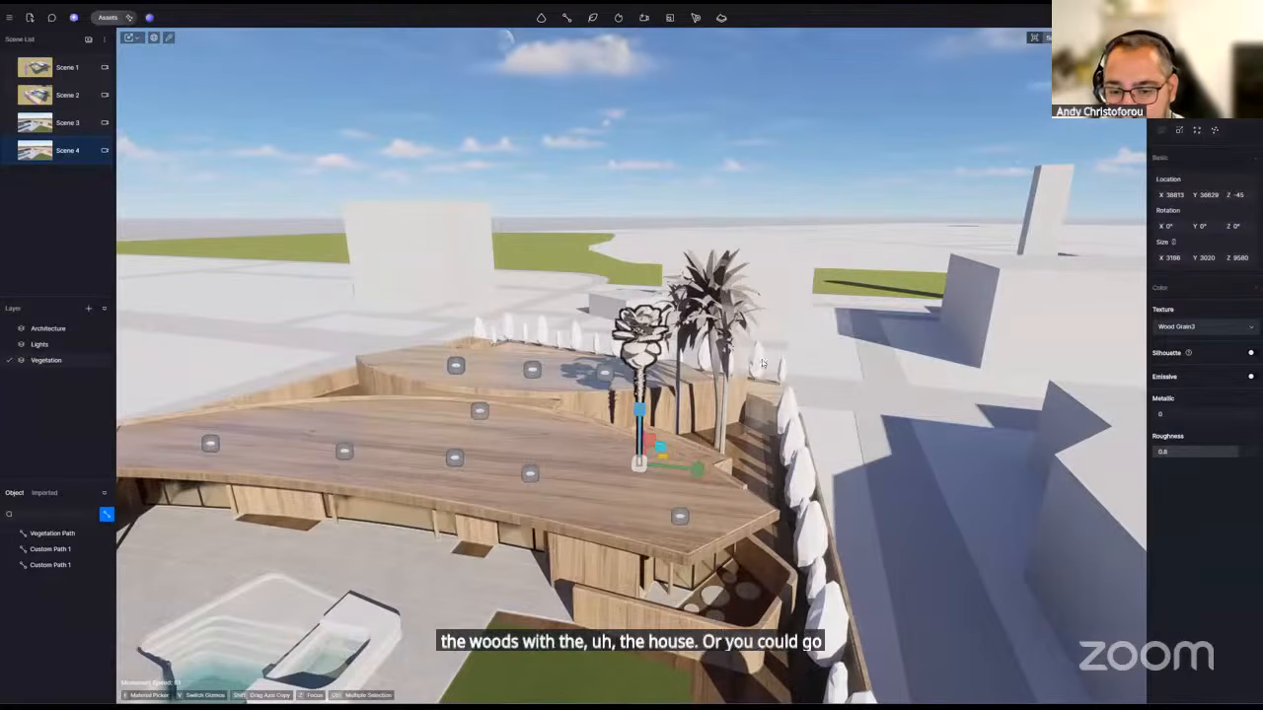
click(721, 412)
right_drag(721, 412, 671, 414)
drag(654, 403, 655, 423)
- Scale the fullest palm, textured with Wood Grain1, down to about 3495 × 3472 × 6928
right_drag(655, 422, 815, 375)
click(828, 365)
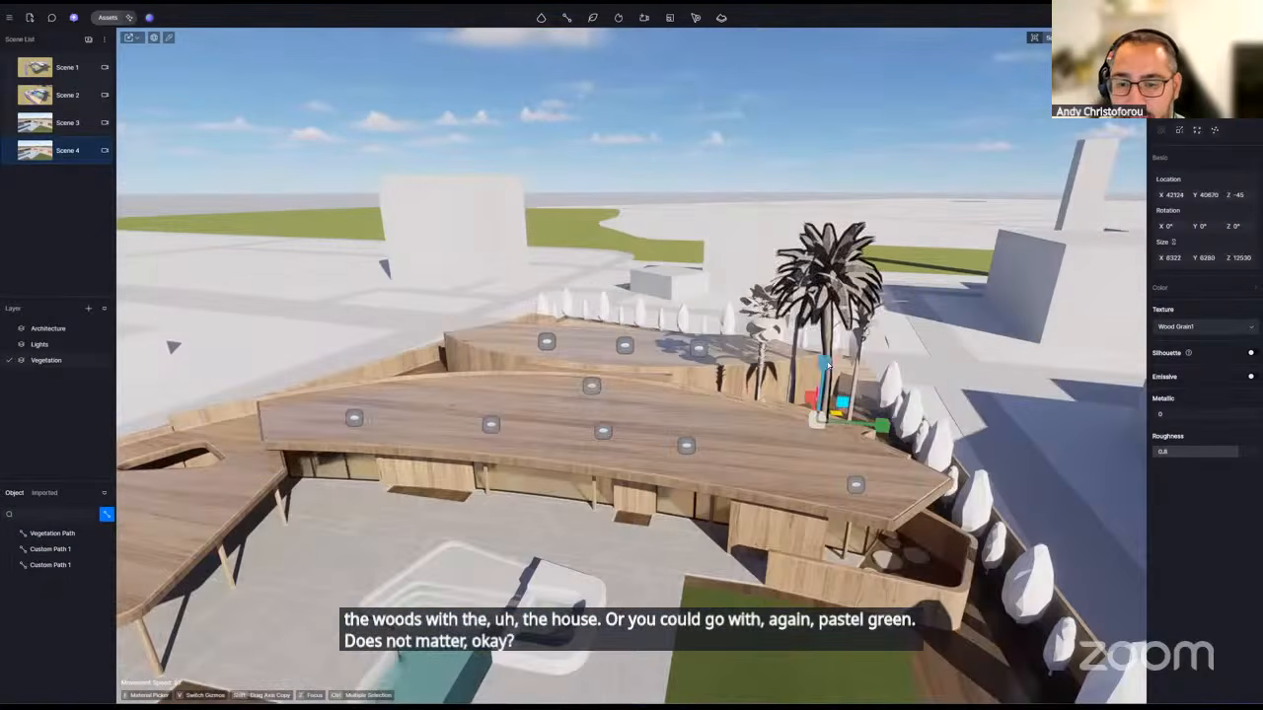
drag(825, 362, 826, 391)
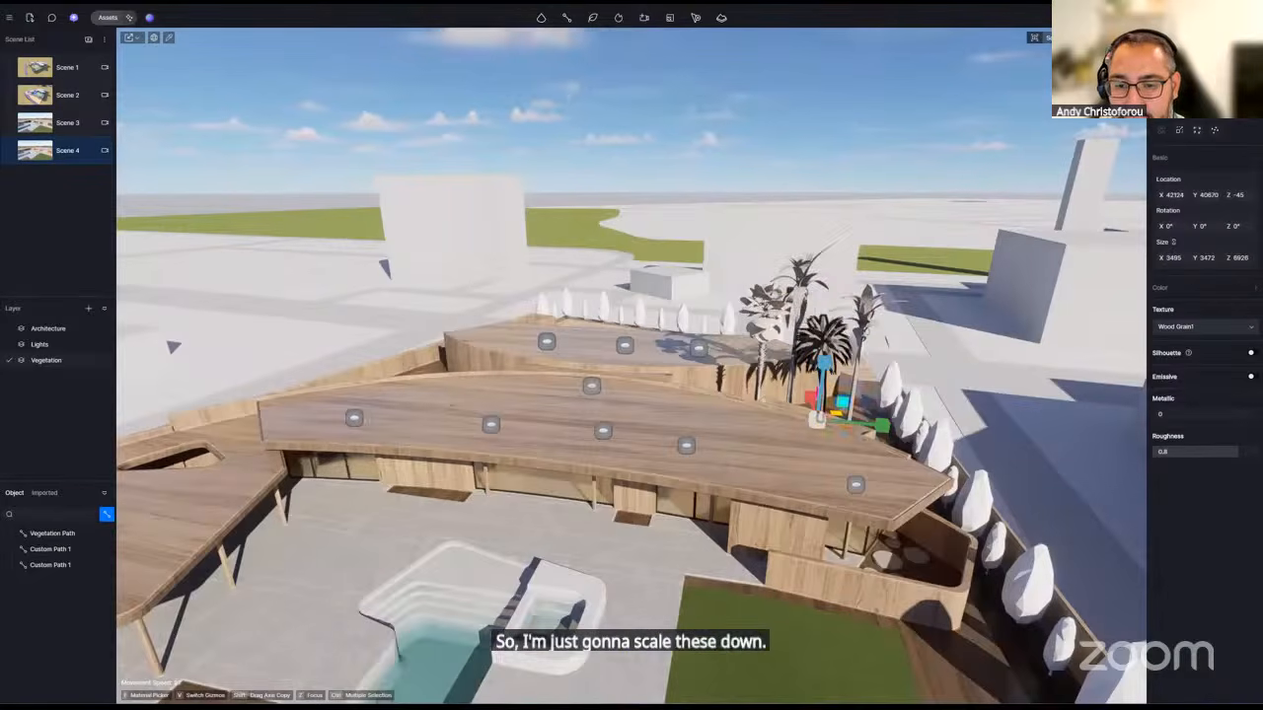
middle_drag(866, 366, 868, 400)
right_drag(868, 400, 869, 416)
click(868, 415)
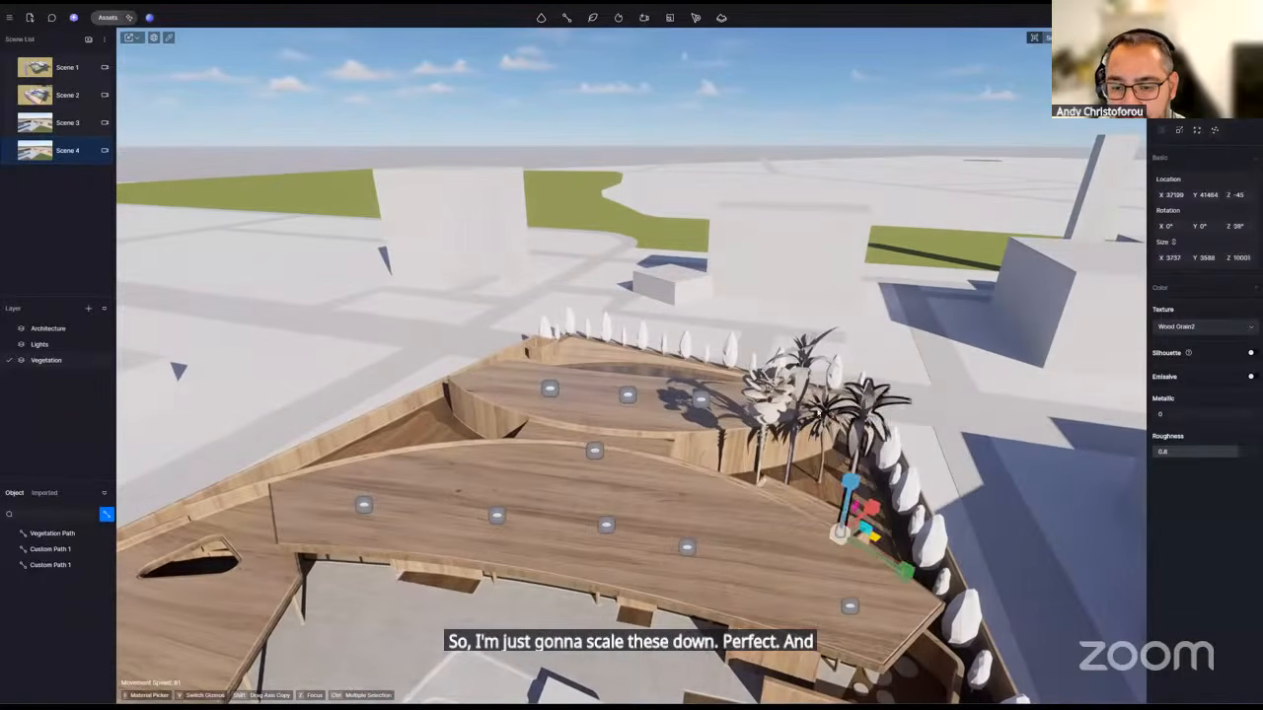
- Select the rosette-shaped, slender and front broad-leaved palms together and copy them to the planter on the opposite side of the roof
click(815, 412)
click(848, 424)
click(834, 417)
click(867, 423)
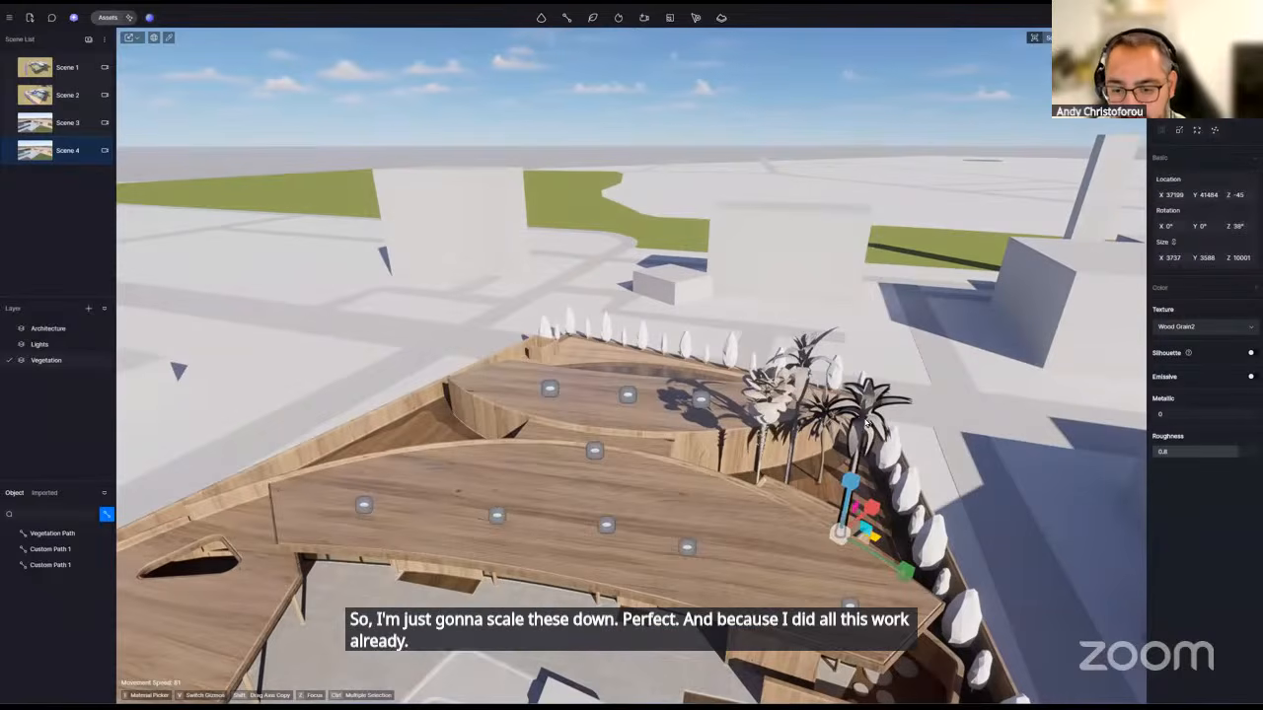
click(834, 413)
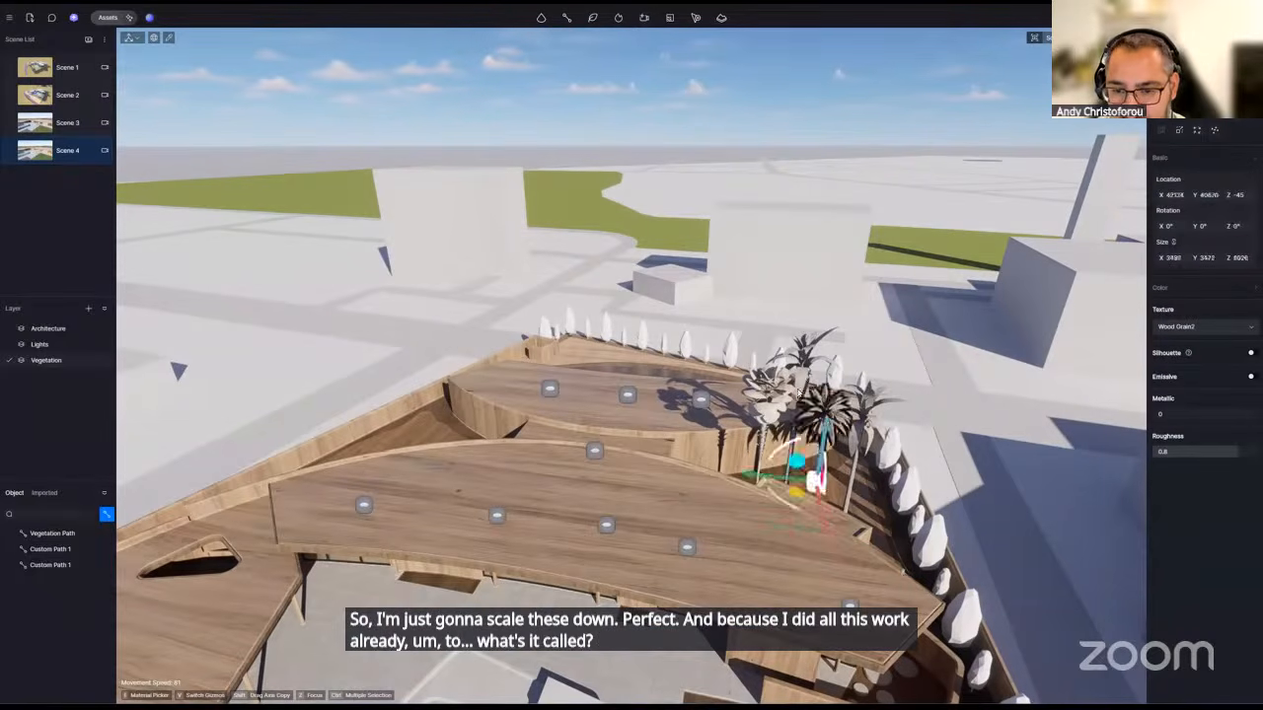
click(801, 403)
ctrl+click(775, 410)
ctrl+click(864, 419)
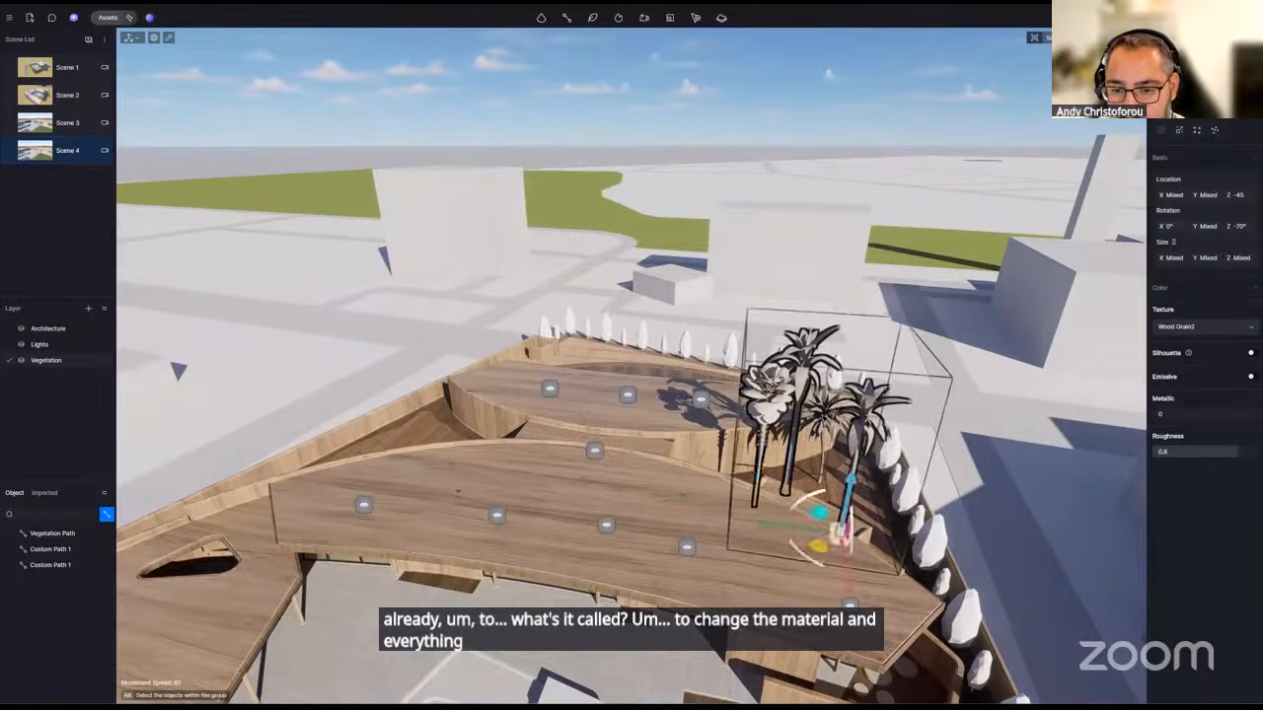
shift+drag(793, 501, 497, 461)
- Delete the rosette-shaped palm from the copied group
right_drag(497, 460, 533, 465)
key(w)
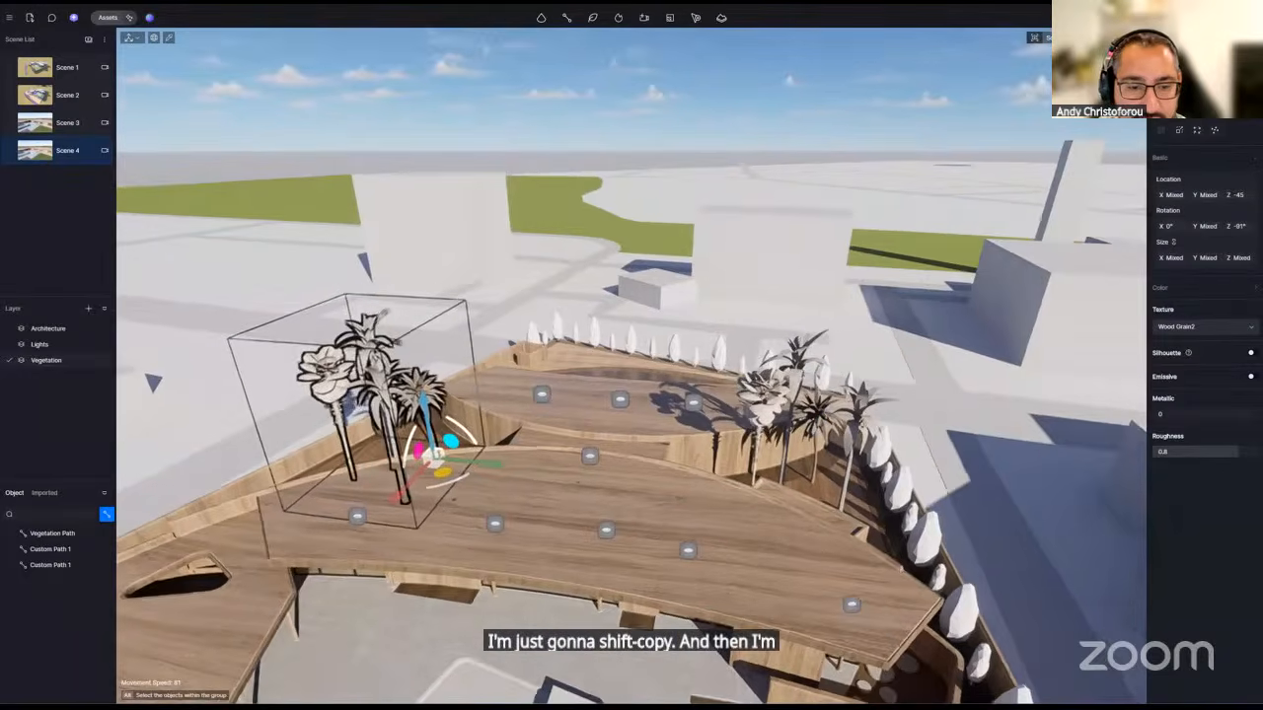
key(a)
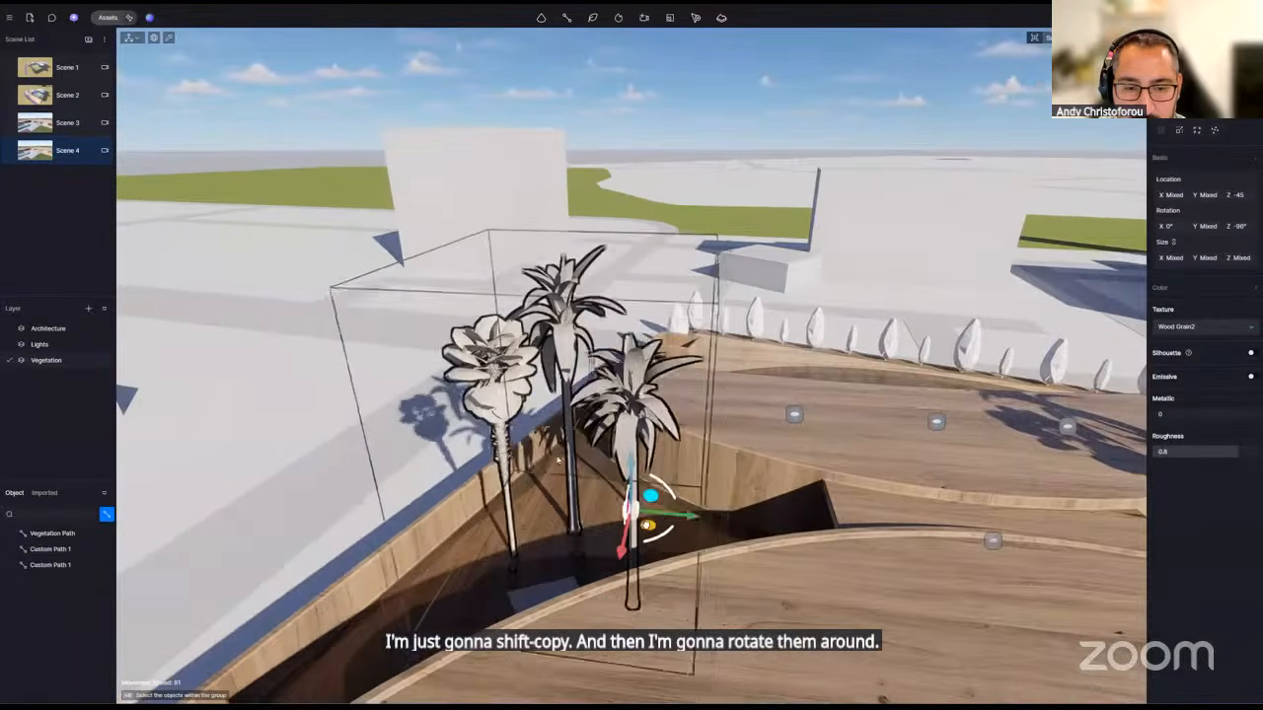
click(507, 376)
key(Delete)
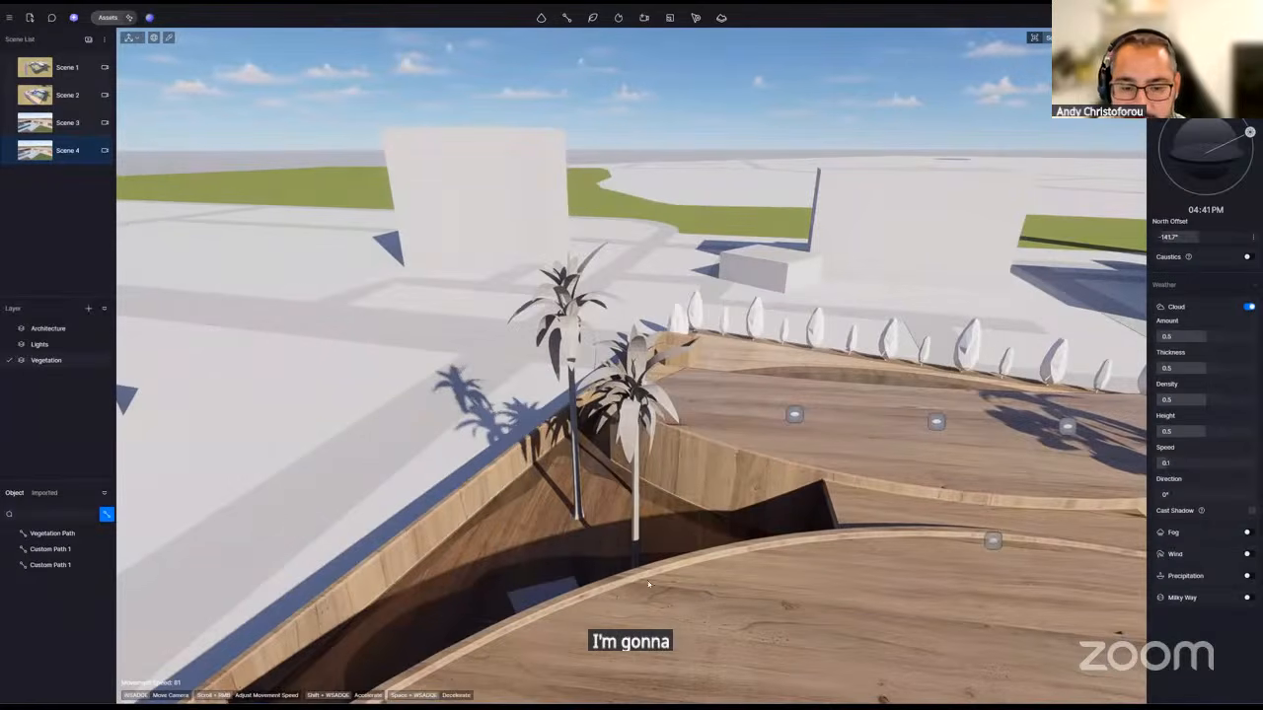
- Add a copy of the broad-leaved palm in the same planter to fill out the new group
click(639, 398)
shift+drag(653, 601, 720, 548)
right_drag(721, 548, 644, 495)
scroll(644, 495, down, 3)
- Place a broad-leaved palm at the opening in the adjoining roof deck, at about X 25412, Y 11134
drag(829, 471, 643, 602)
right_drag(642, 602, 483, 572)
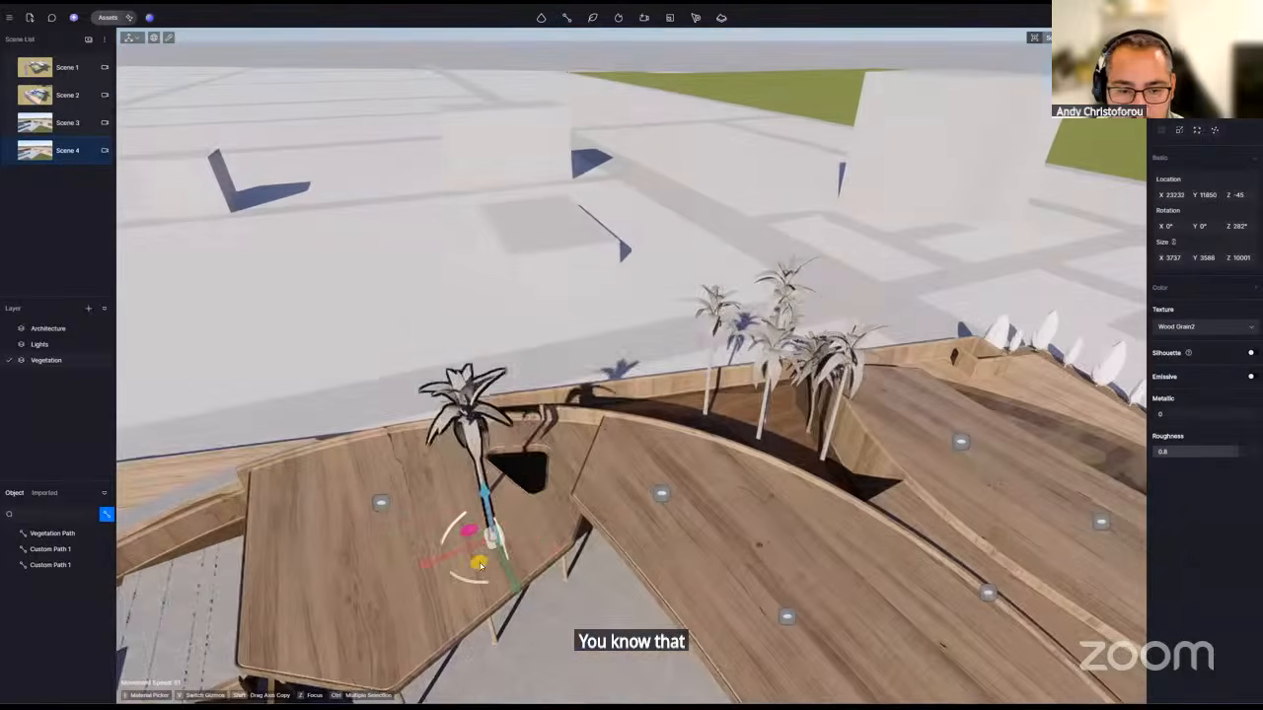
drag(474, 565, 520, 532)
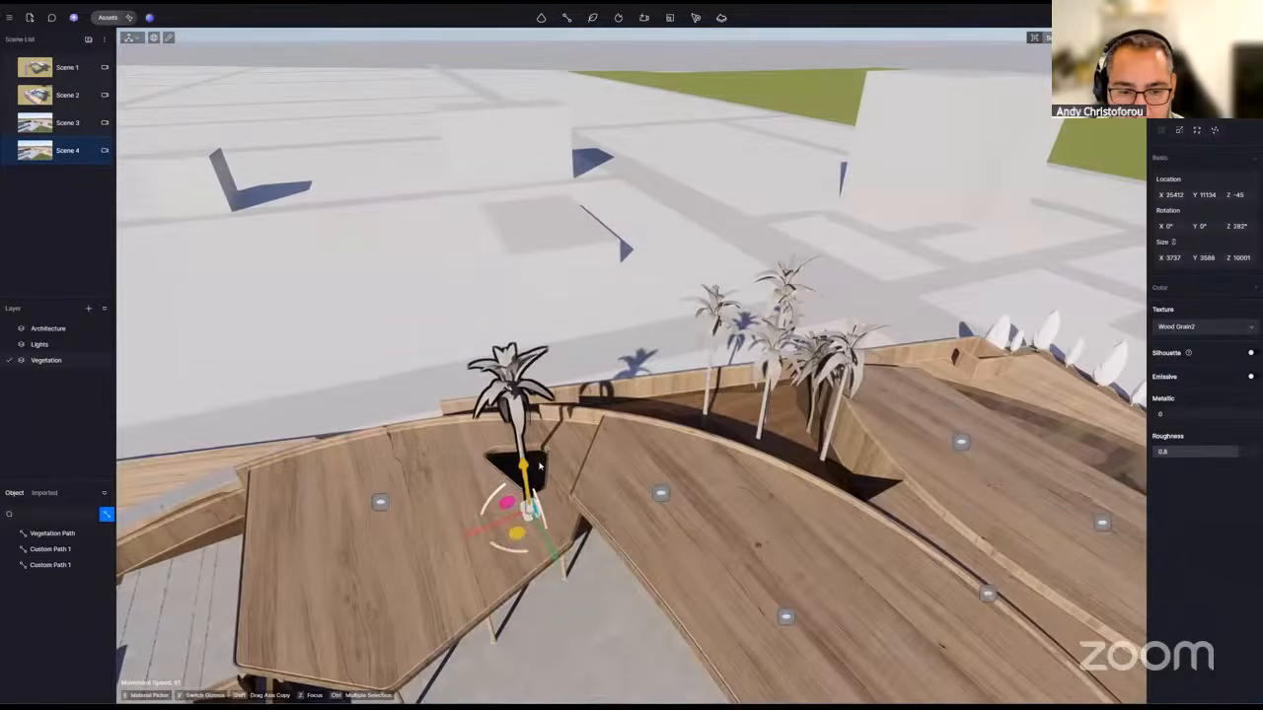
- Scale the palm at the roof opening down to a height of about 7433 and save the project
drag(525, 462, 527, 479)
right_drag(527, 479, 659, 288)
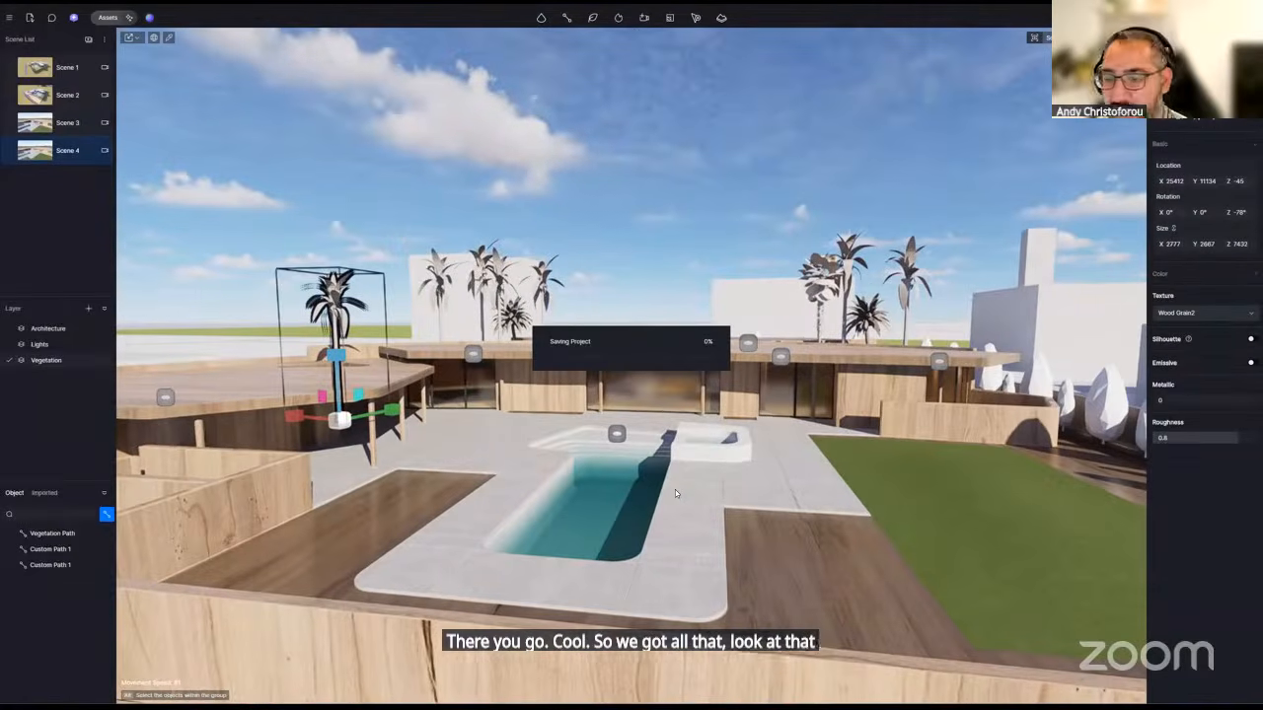
key(ctrl+s)
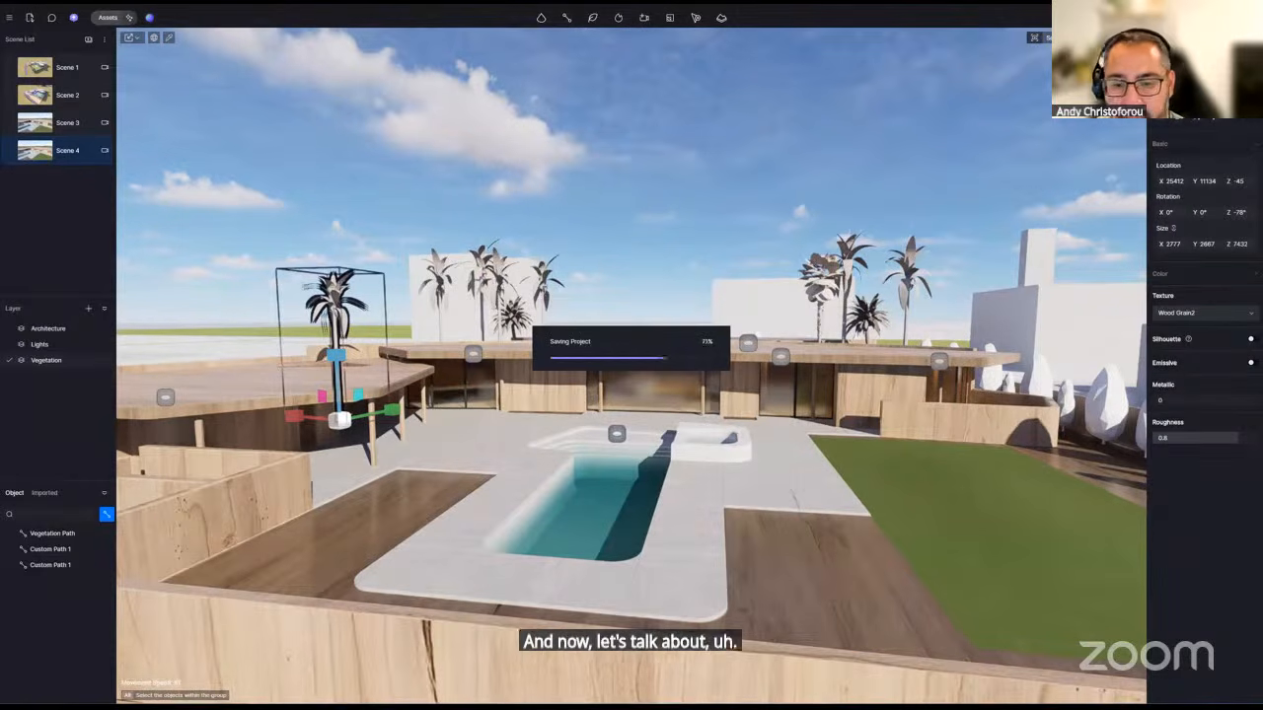
- Start the vegetation Brush tool and choose the Nature model Morella rubra 07 for painting
key(e)
mouse_move(740, 313)
right_down()
mouse_move(757, 318)
mouse_move(768, 472)
right_up()
key(w)
click(595, 20)
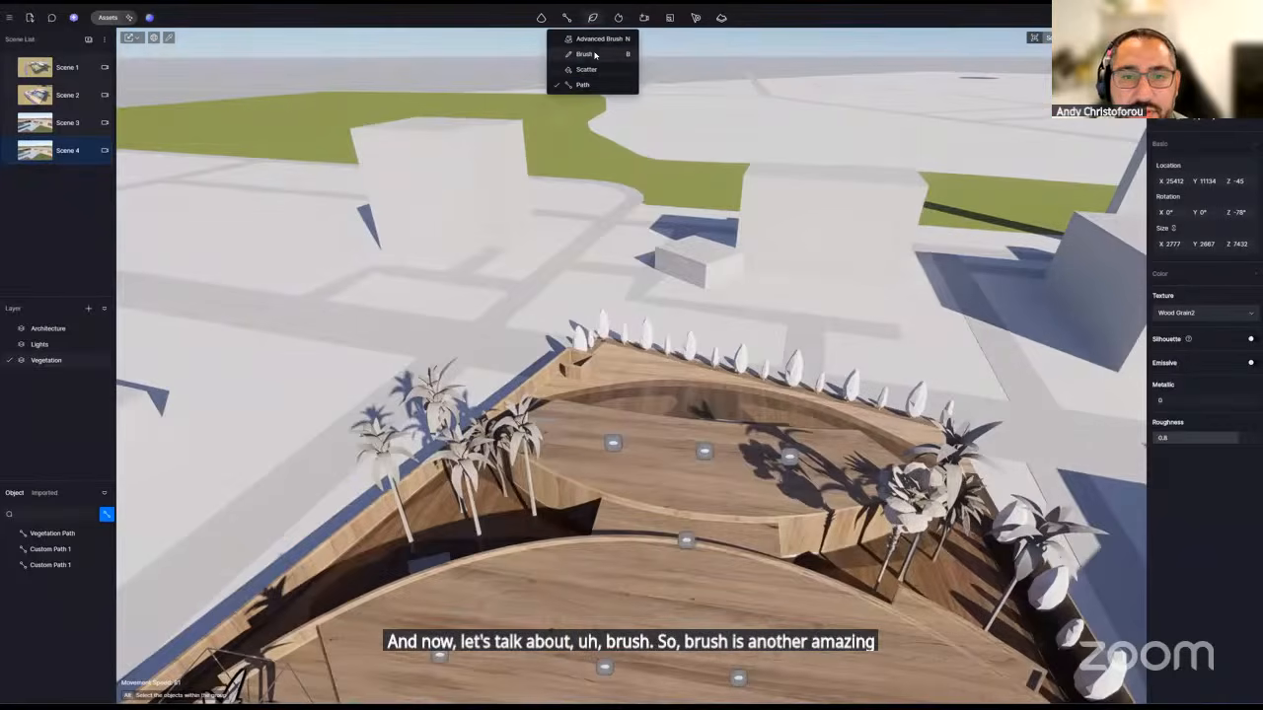
click(595, 55)
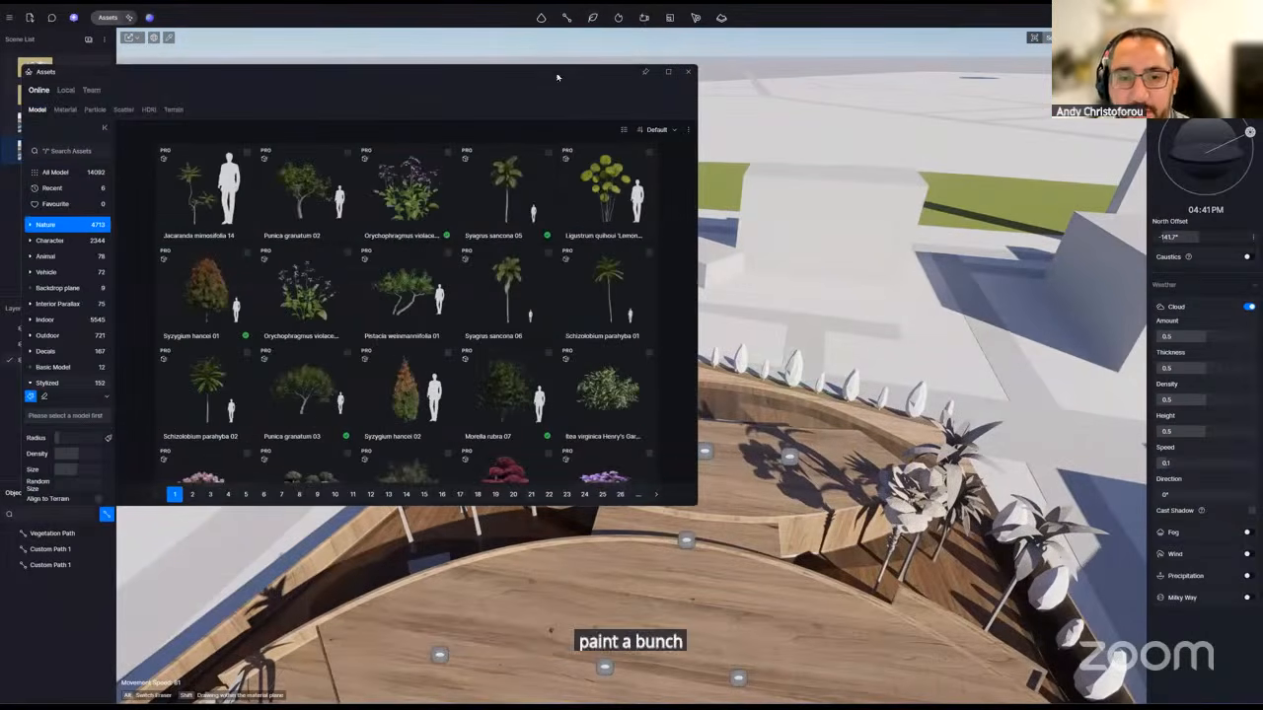
drag(532, 111, 554, 95)
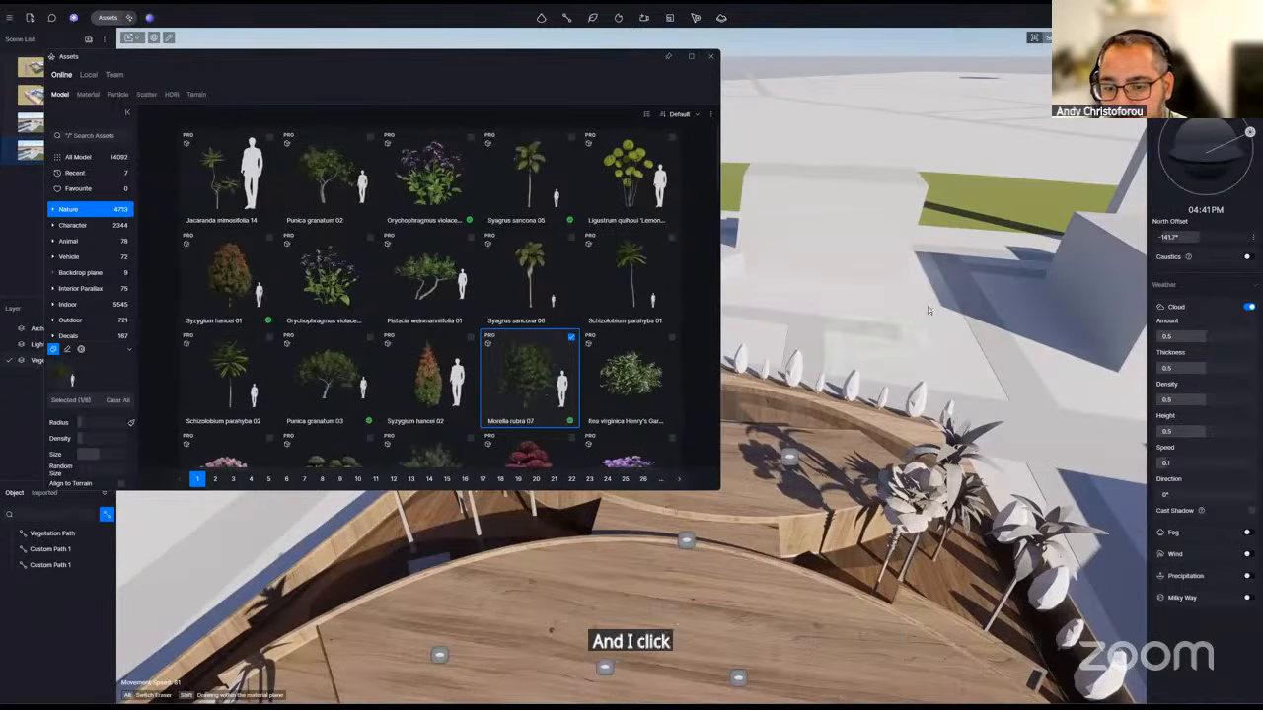
- Paint two Morella rubra 07 plants along the rear fence behind the back roof deck
click(799, 406)
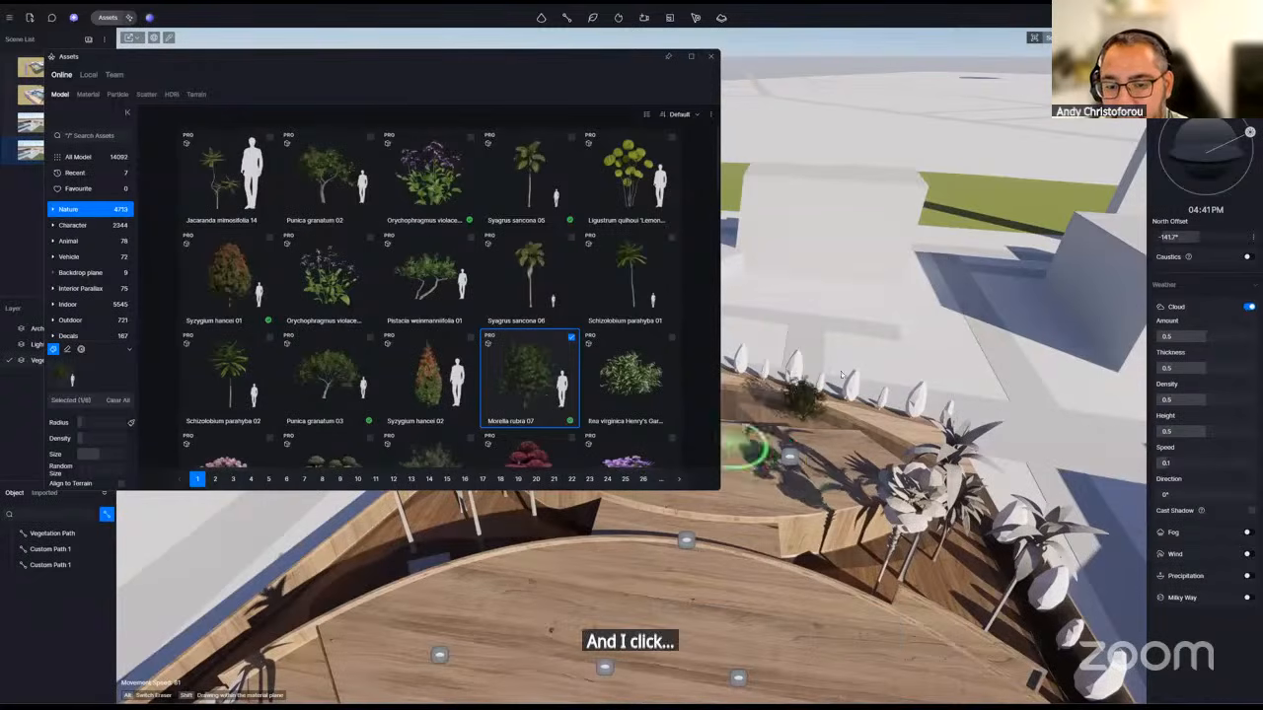
right_drag(841, 375, 831, 376)
click(773, 371)
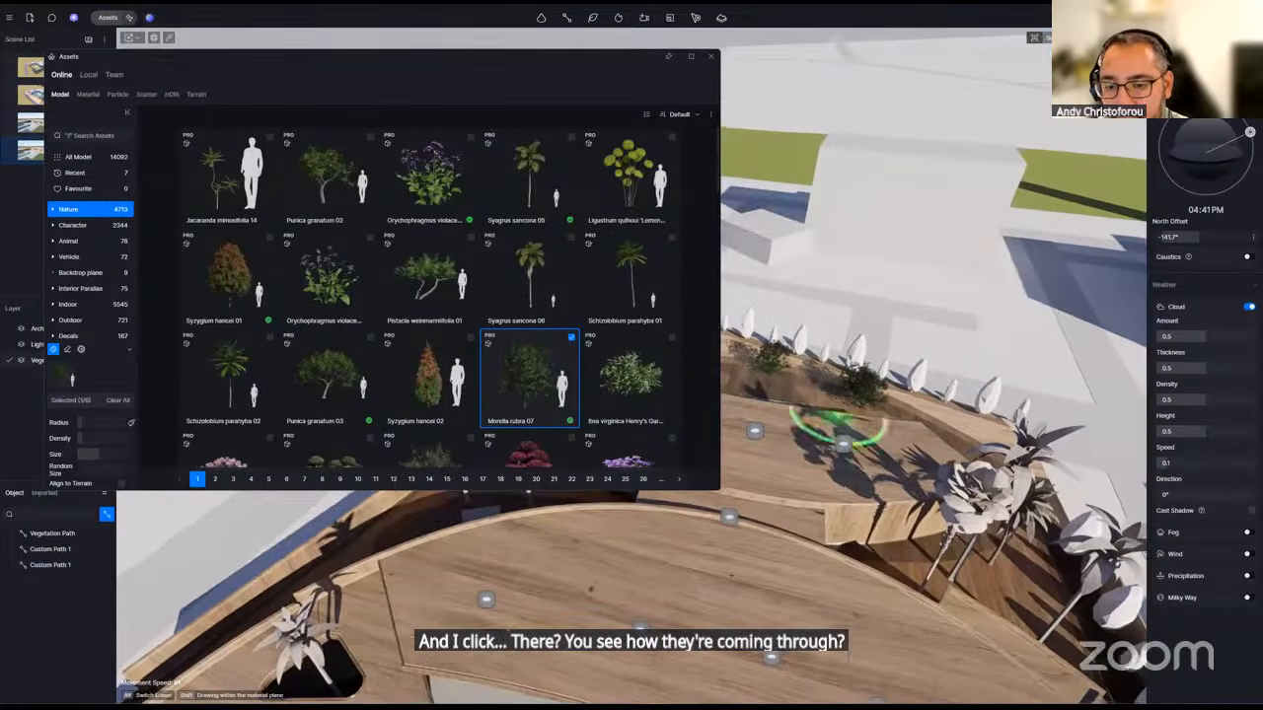
right_drag(840, 424, 851, 449)
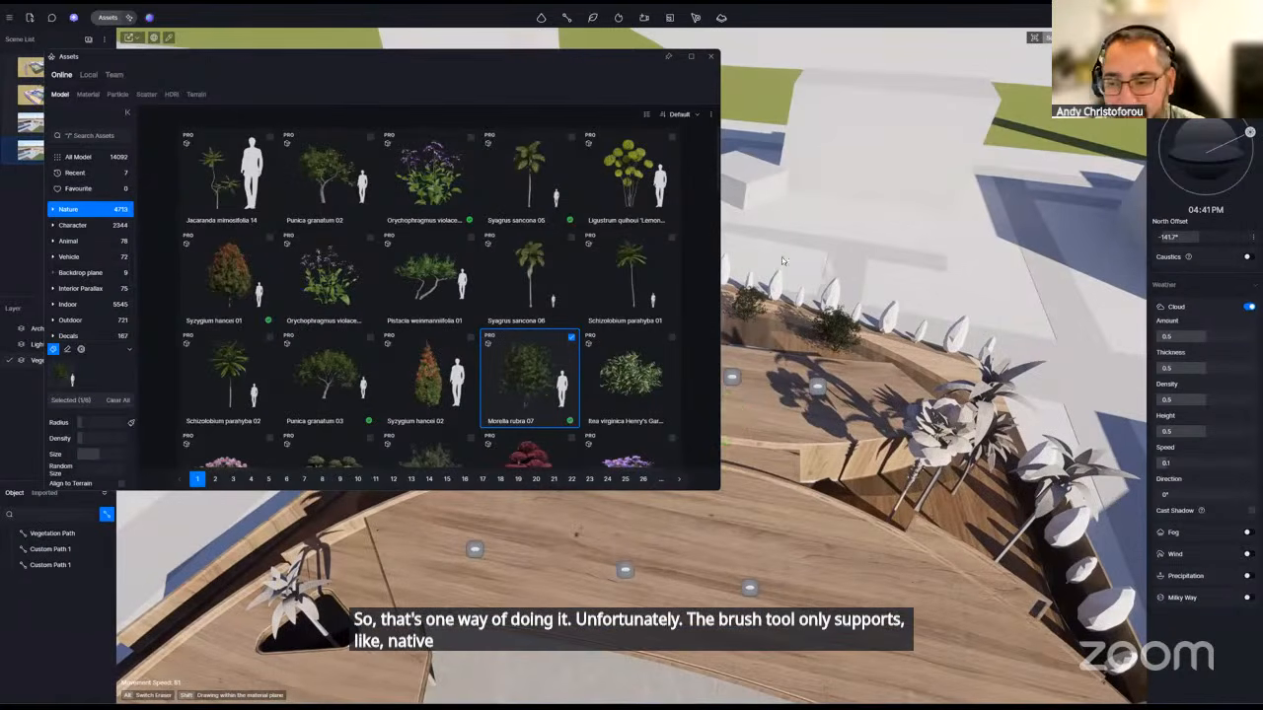
- Exit the vegetation Brush tool and inspect the painted plant patch behind the back roof deck
click(711, 56)
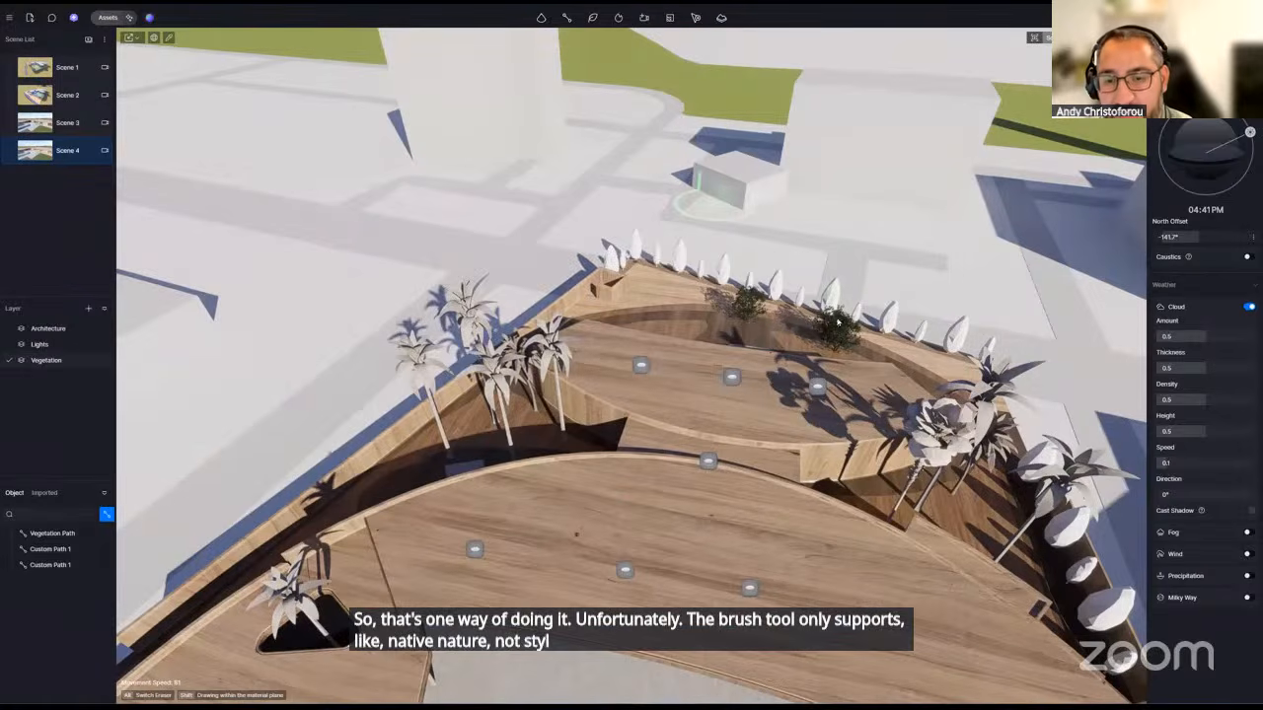
key(Escape)
click(844, 339)
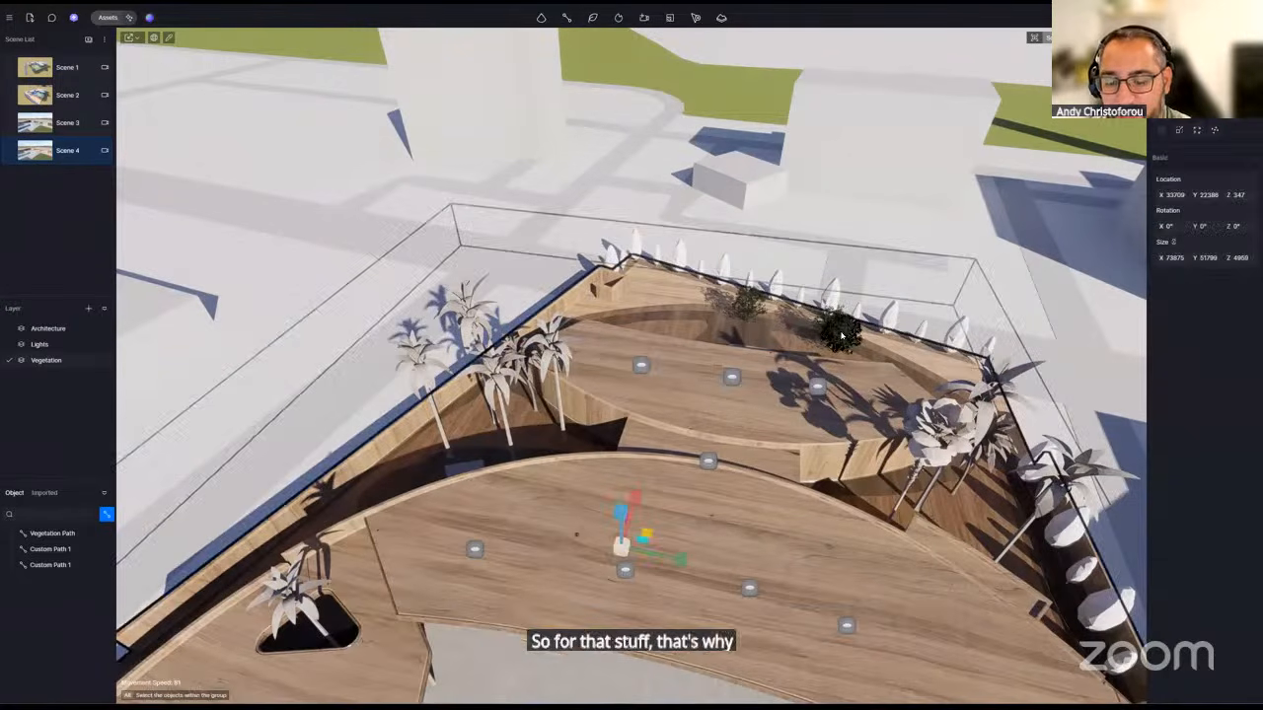
click(841, 340)
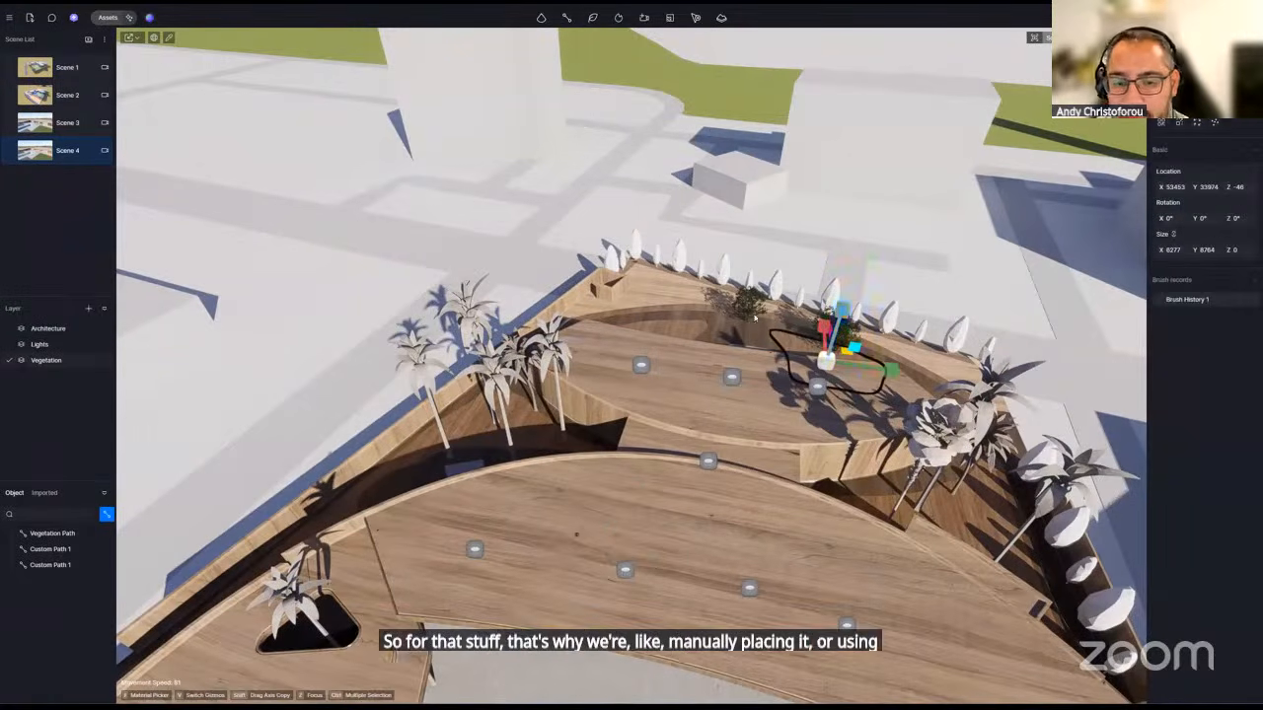
click(503, 435)
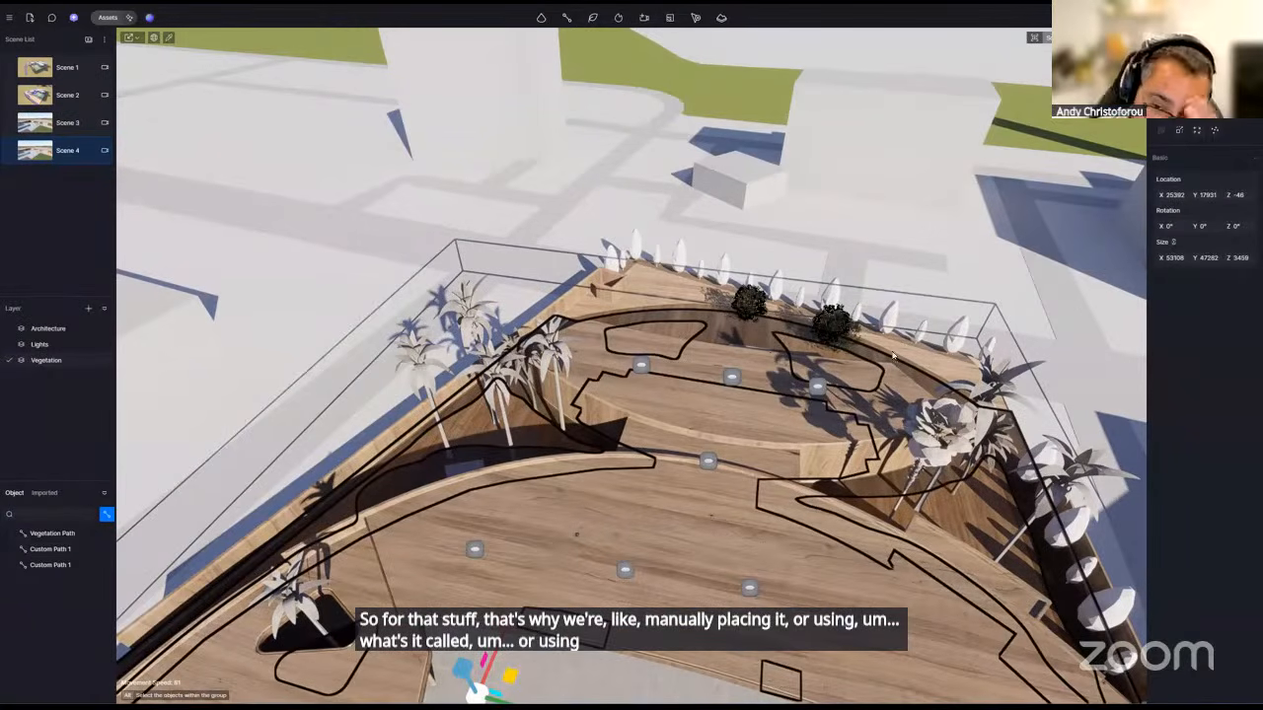
- Draw a three-point custom path on the ground behind the house, ending near X 60013, Y 65434
right_drag(504, 281, 578, 245)
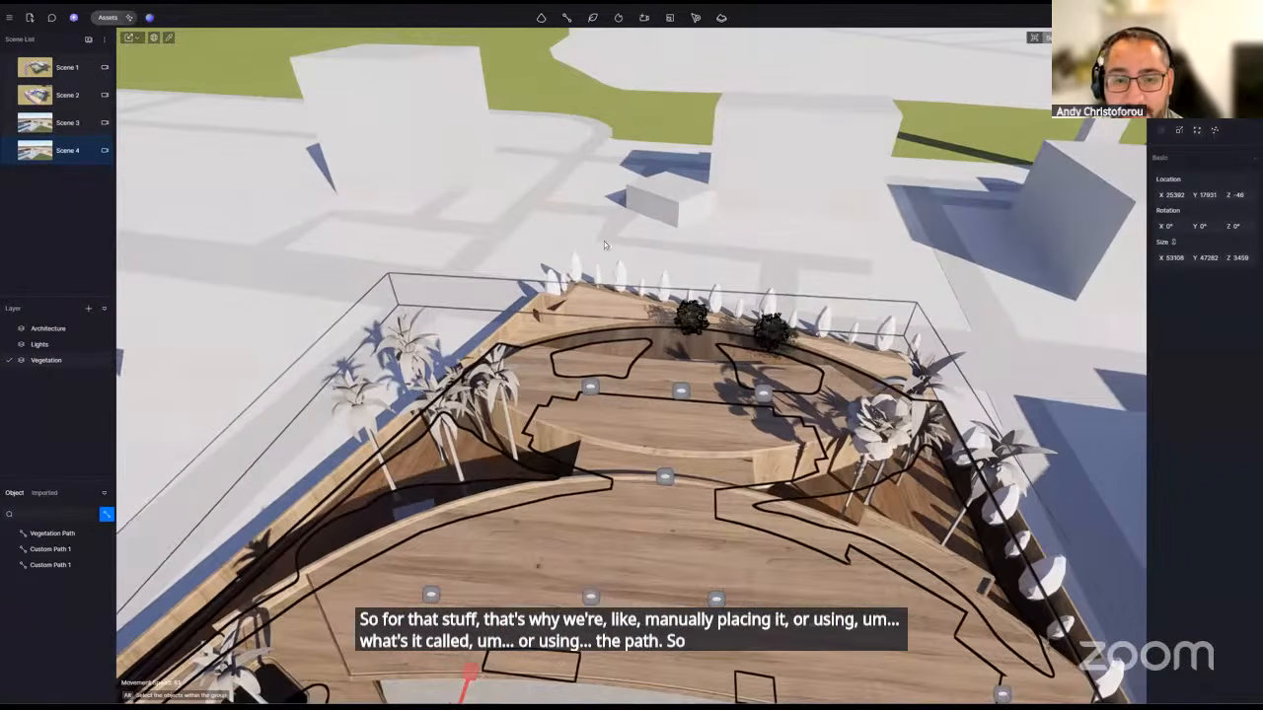
click(567, 16)
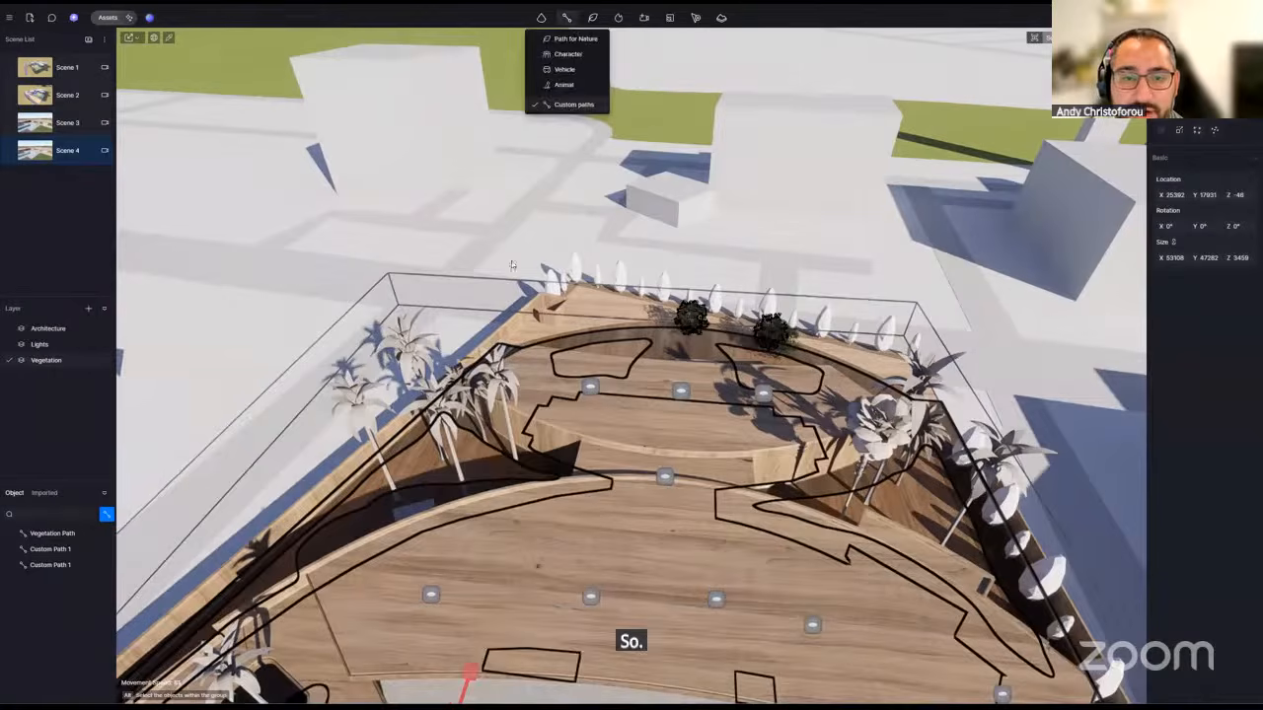
click(491, 217)
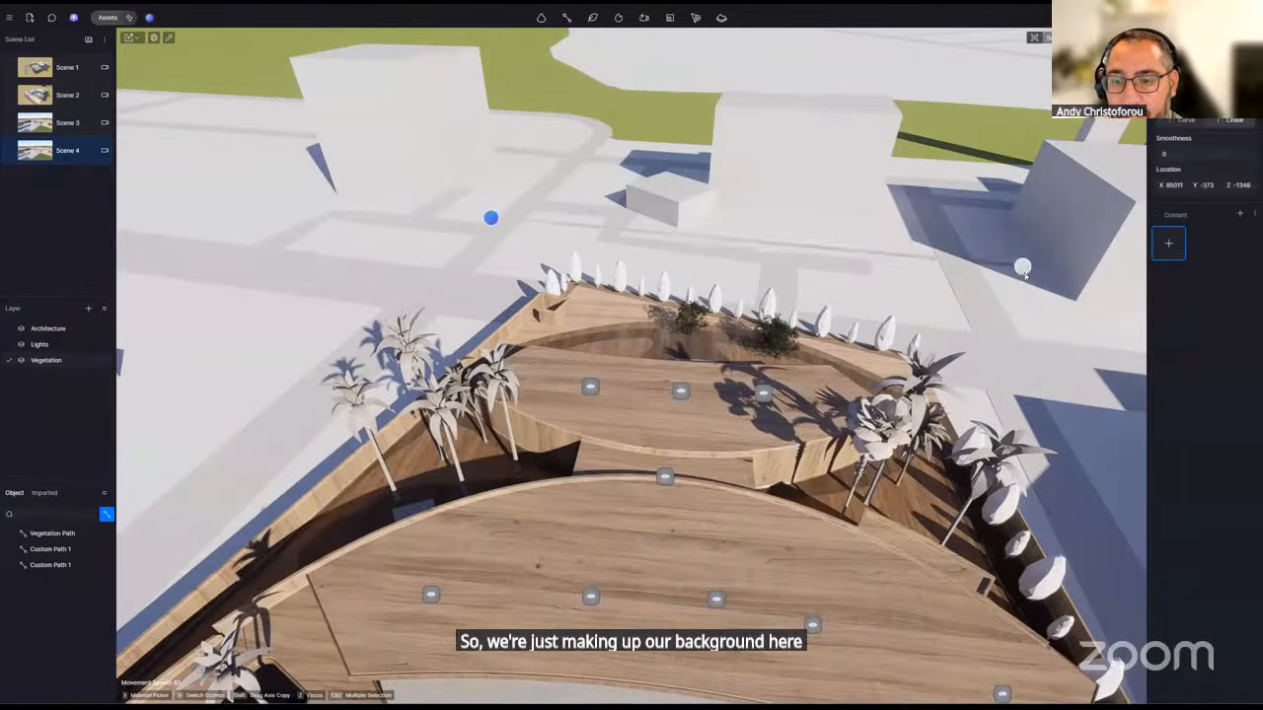
click(1024, 268)
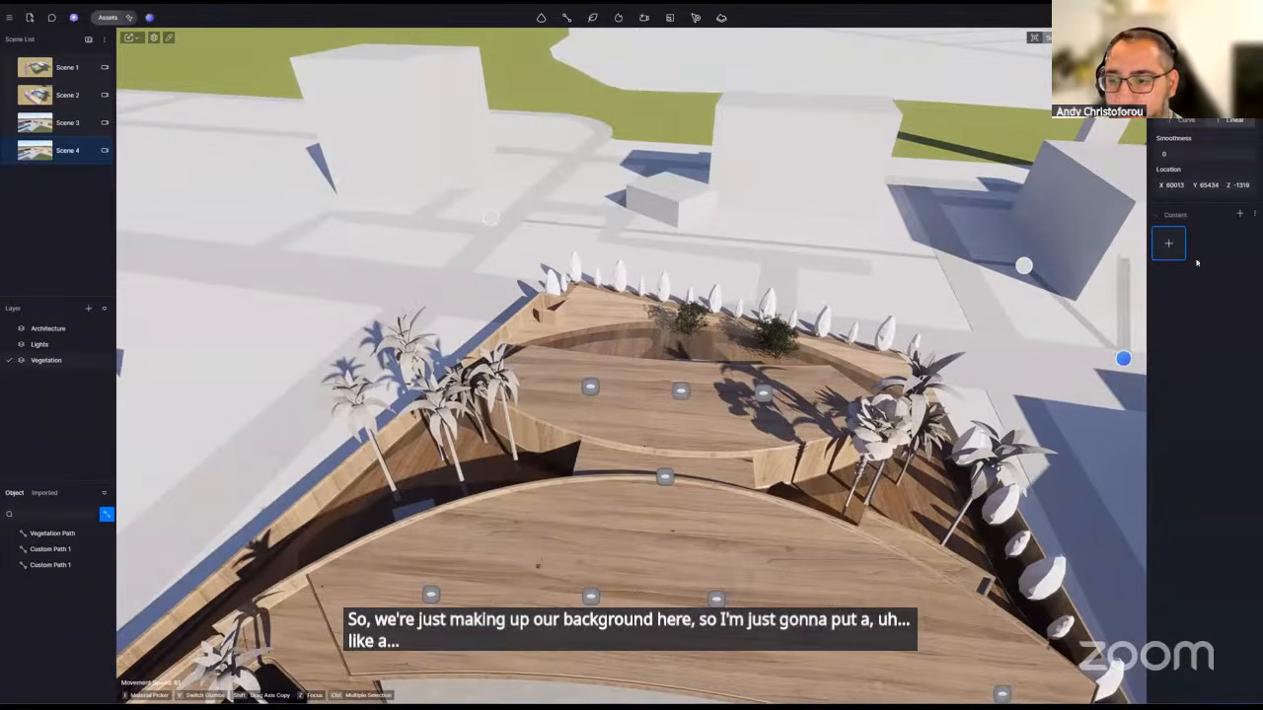
- Fill the new path with the stylized palms Lowpoly Plant 35, 18, 16 and 30 and finish it
click(1169, 247)
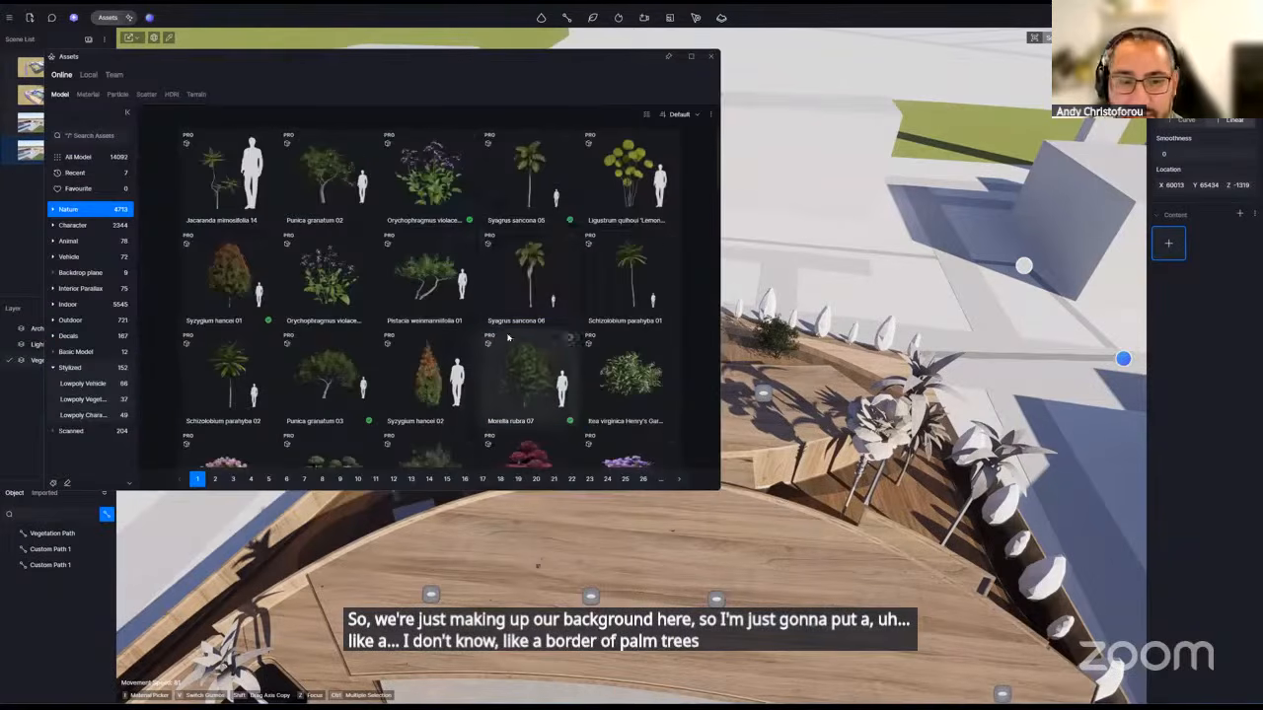
click(83, 398)
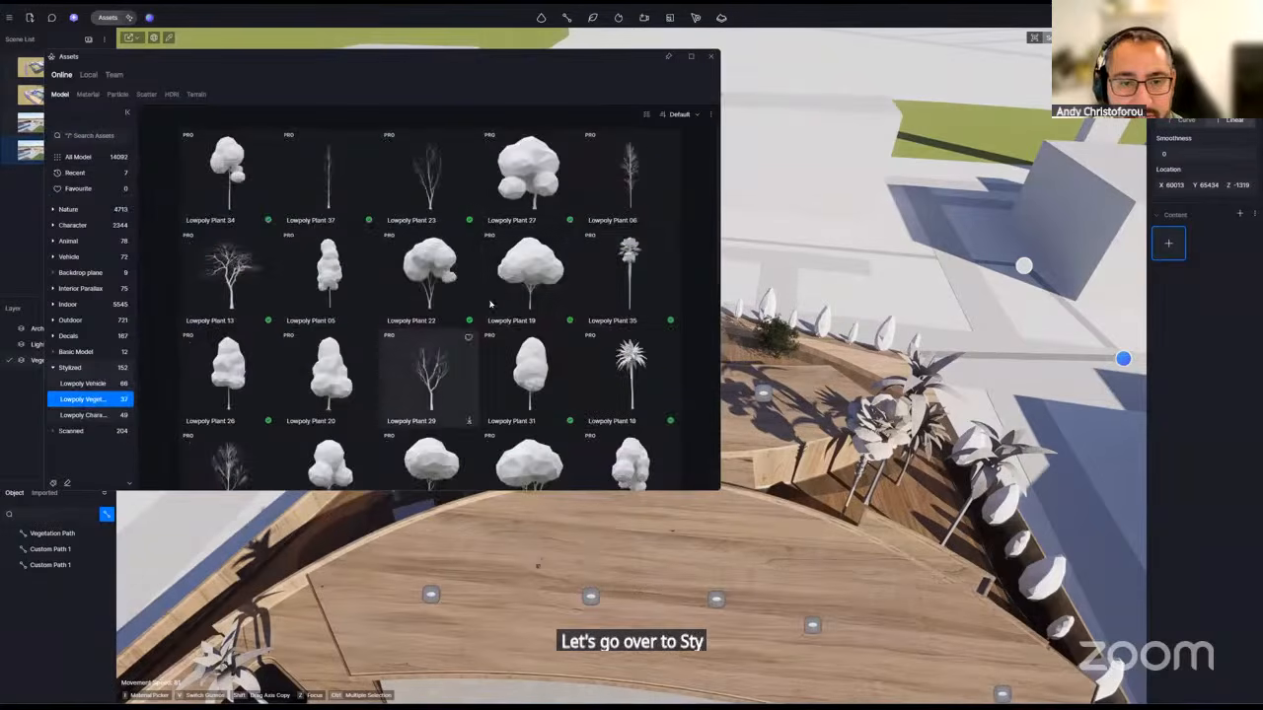
click(630, 281)
scroll(621, 376, down, 1)
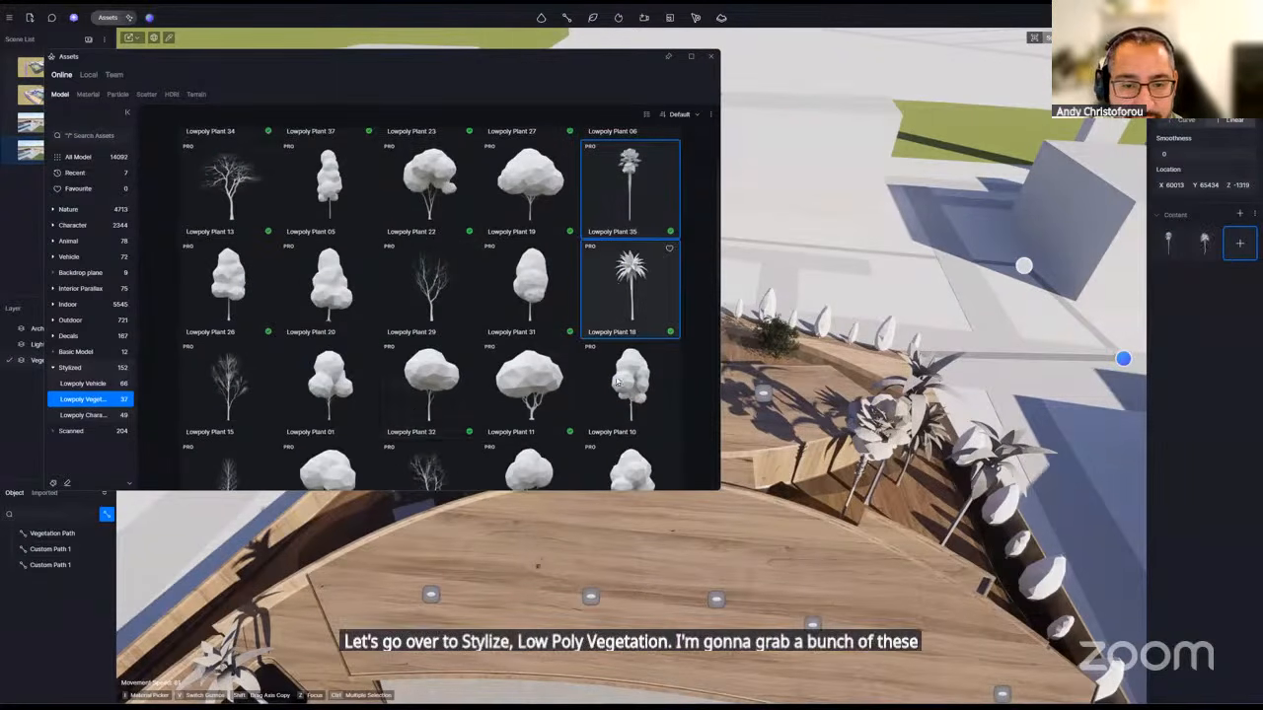
scroll(418, 361, down, 2)
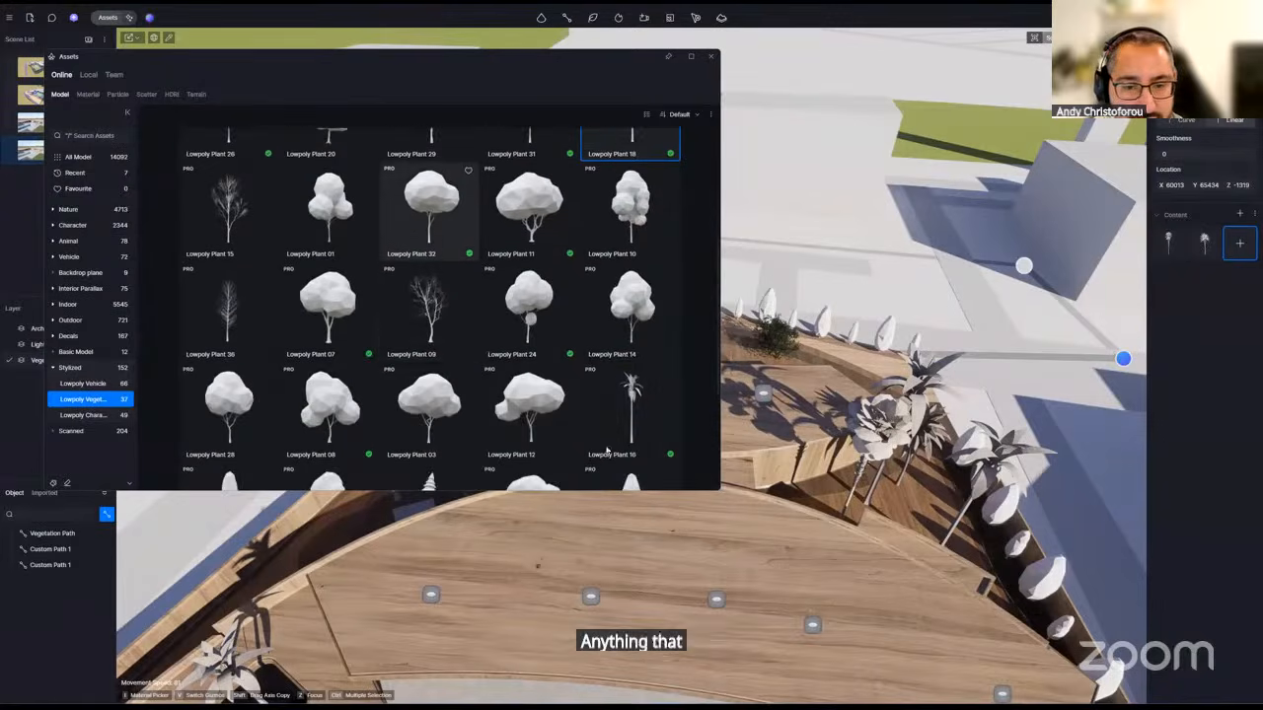
click(620, 421)
scroll(620, 421, up, 1)
scroll(621, 422, down, 1)
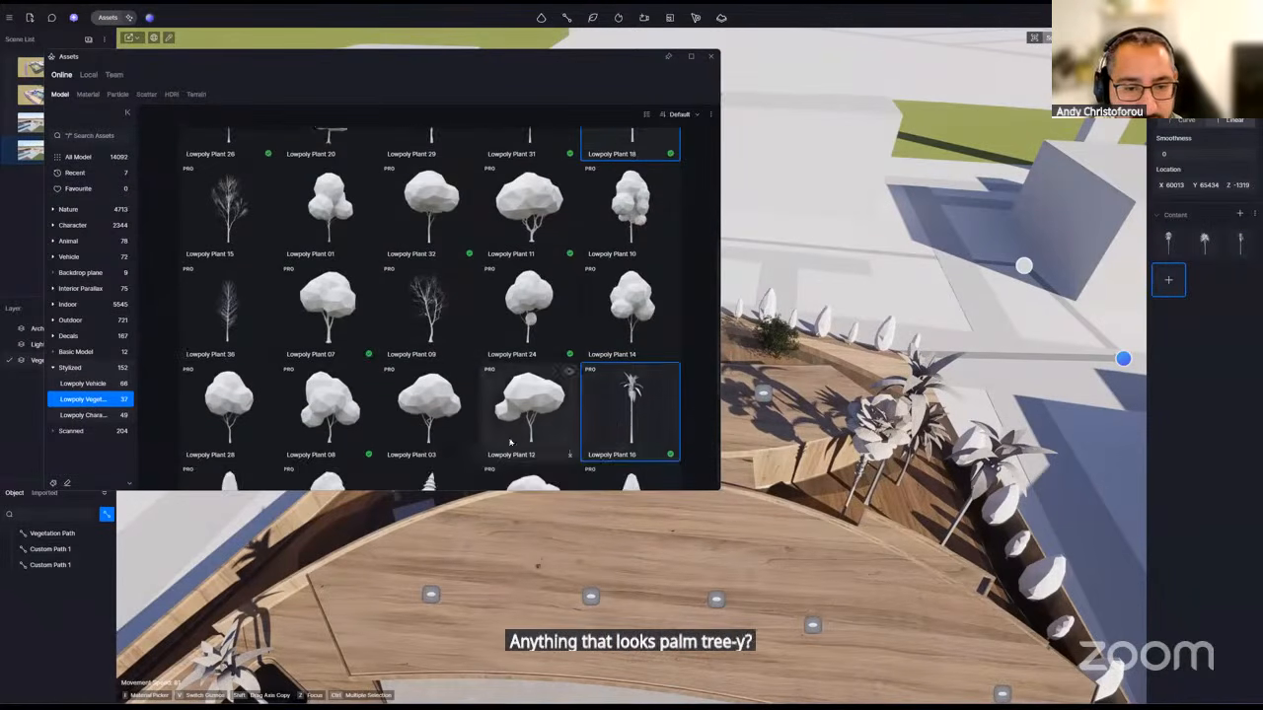
scroll(478, 461, down, 2)
click(333, 427)
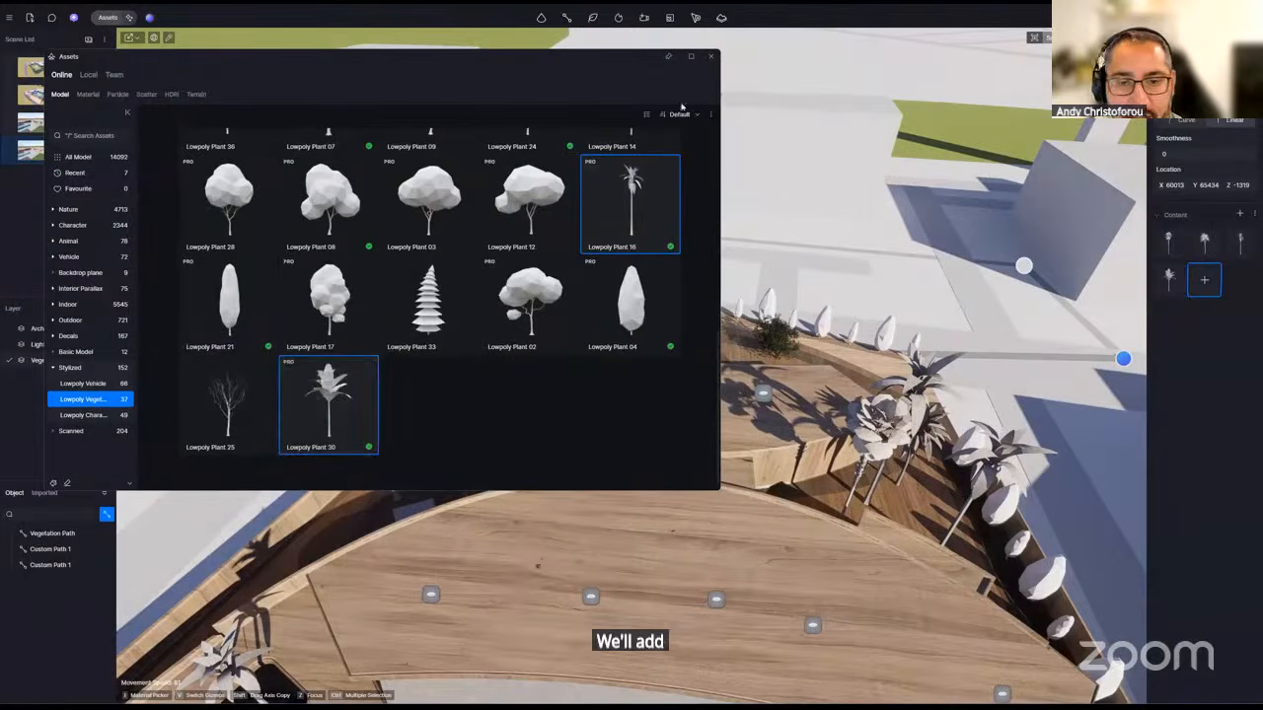
click(1083, 209)
key(Escape)
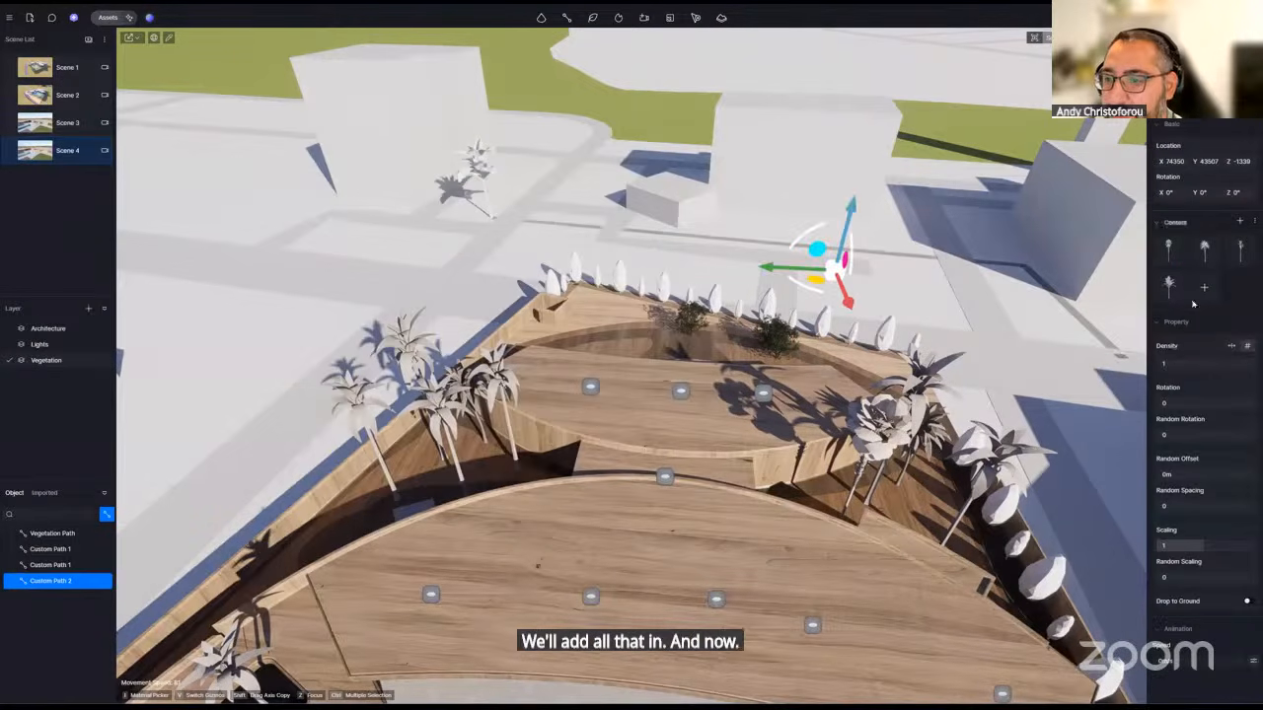
- Raise the palm path's density and set random rotation to 0.26, random offset to 24.4m, scaling to 1.2 and random scaling to 0.26
drag(1165, 365, 1174, 365)
drag(1176, 432, 1180, 431)
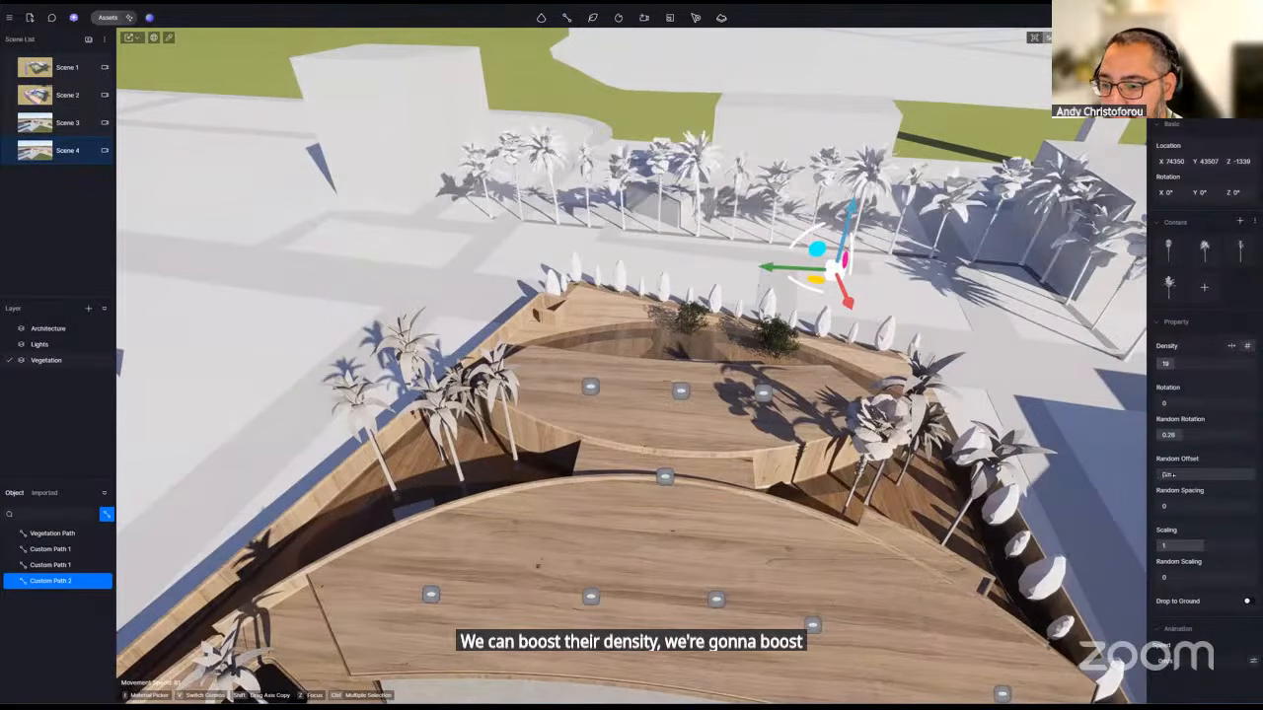
drag(1181, 474, 1195, 472)
drag(1190, 577, 1203, 546)
- Hide the China Wok city building standing behind the rooftop palms, as seen from the pool
right_drag(850, 424, 864, 305)
key(q)
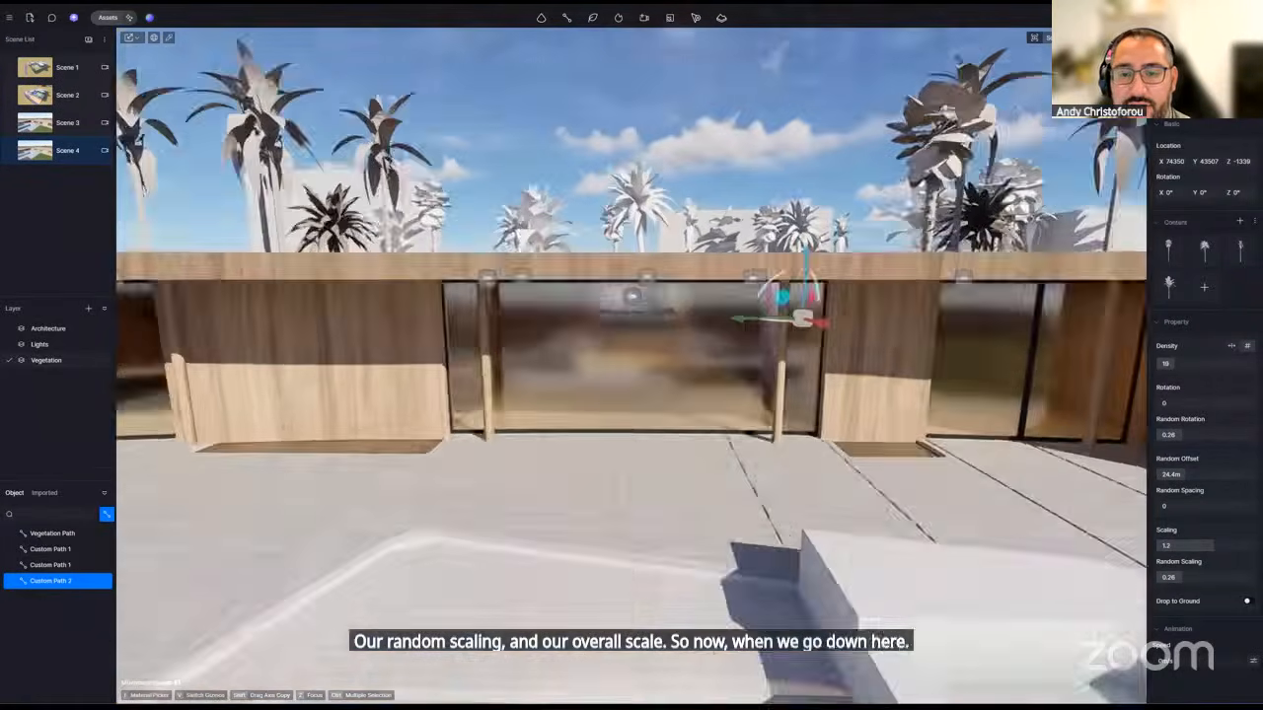
key(s)
key(q)
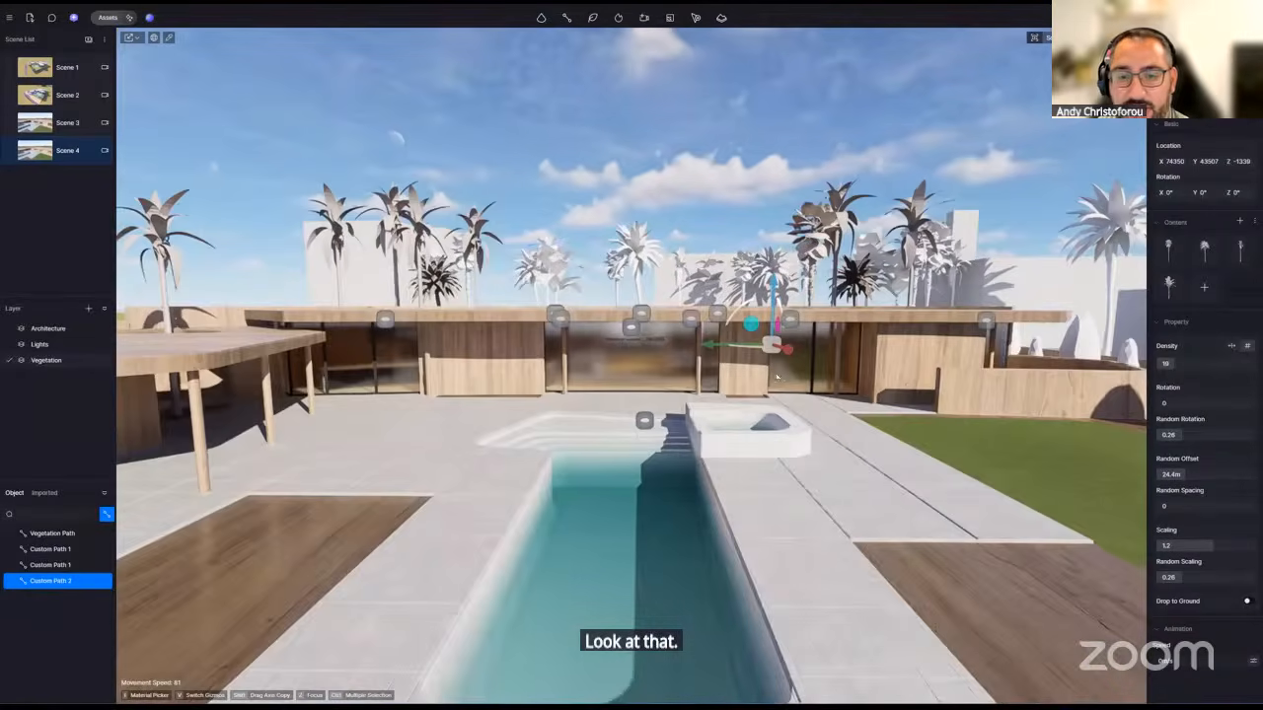
right_drag(837, 332, 804, 331)
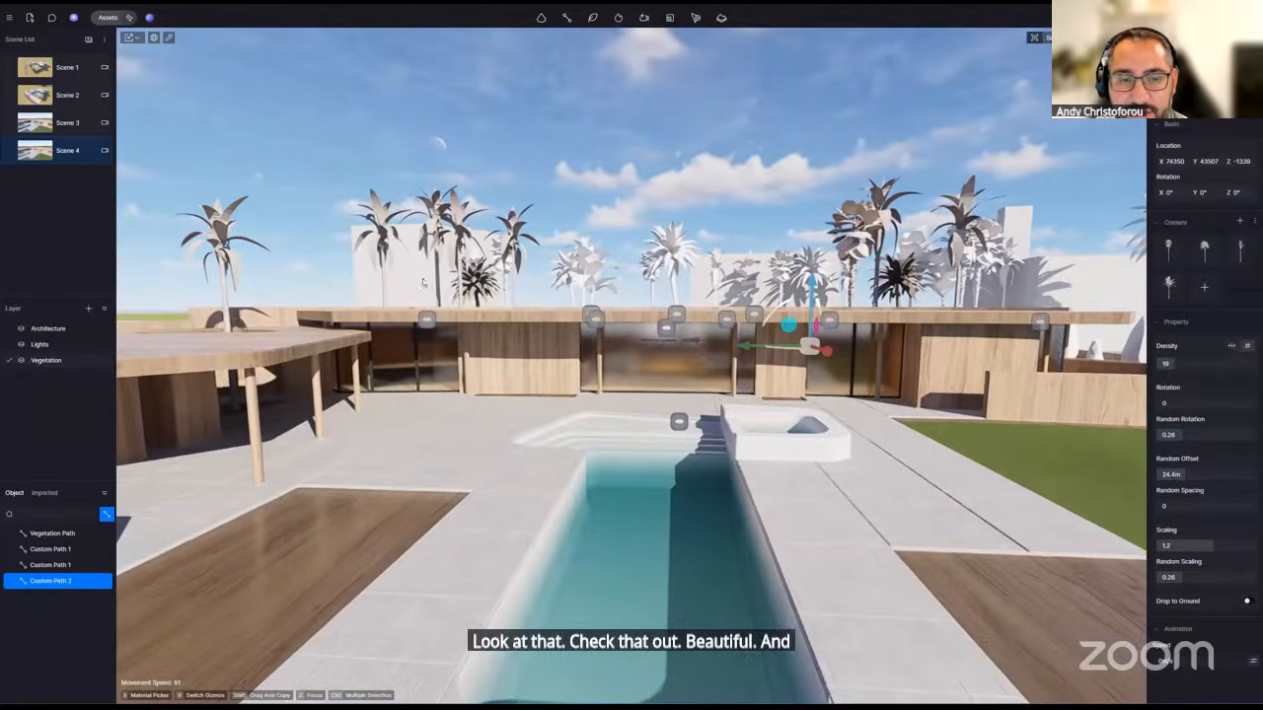
click(408, 283)
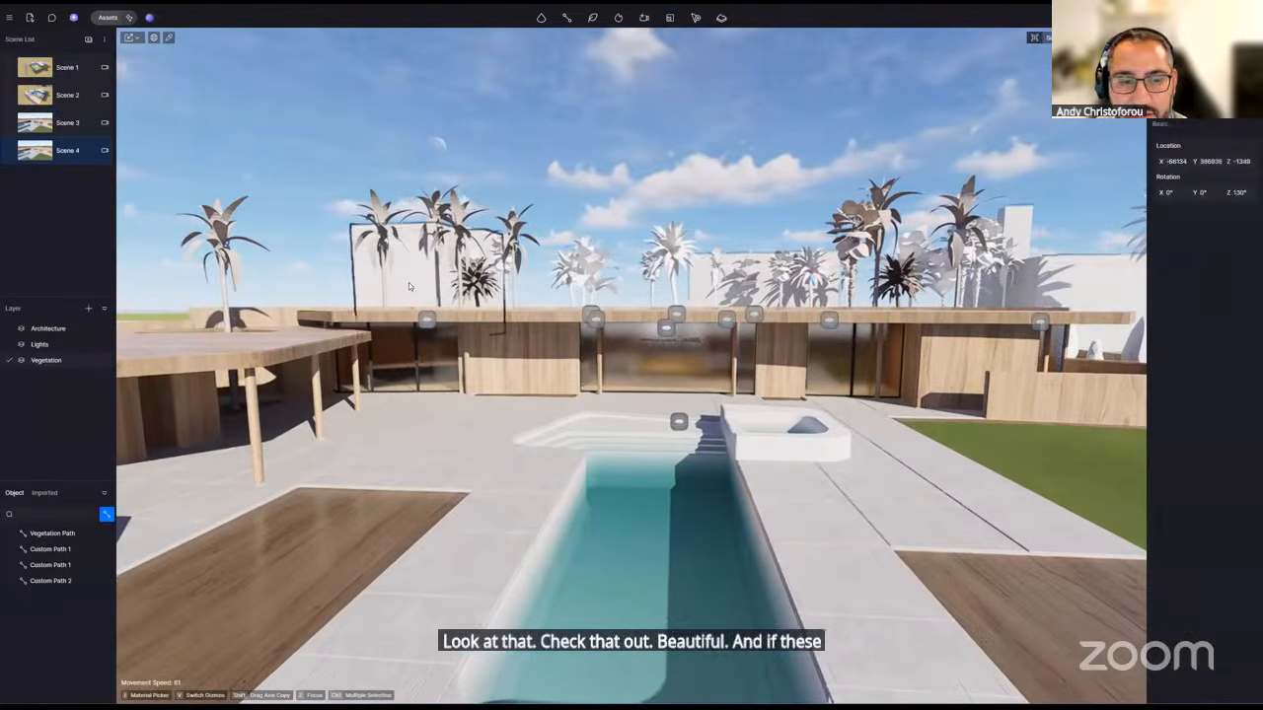
click(109, 515)
click(145, 490)
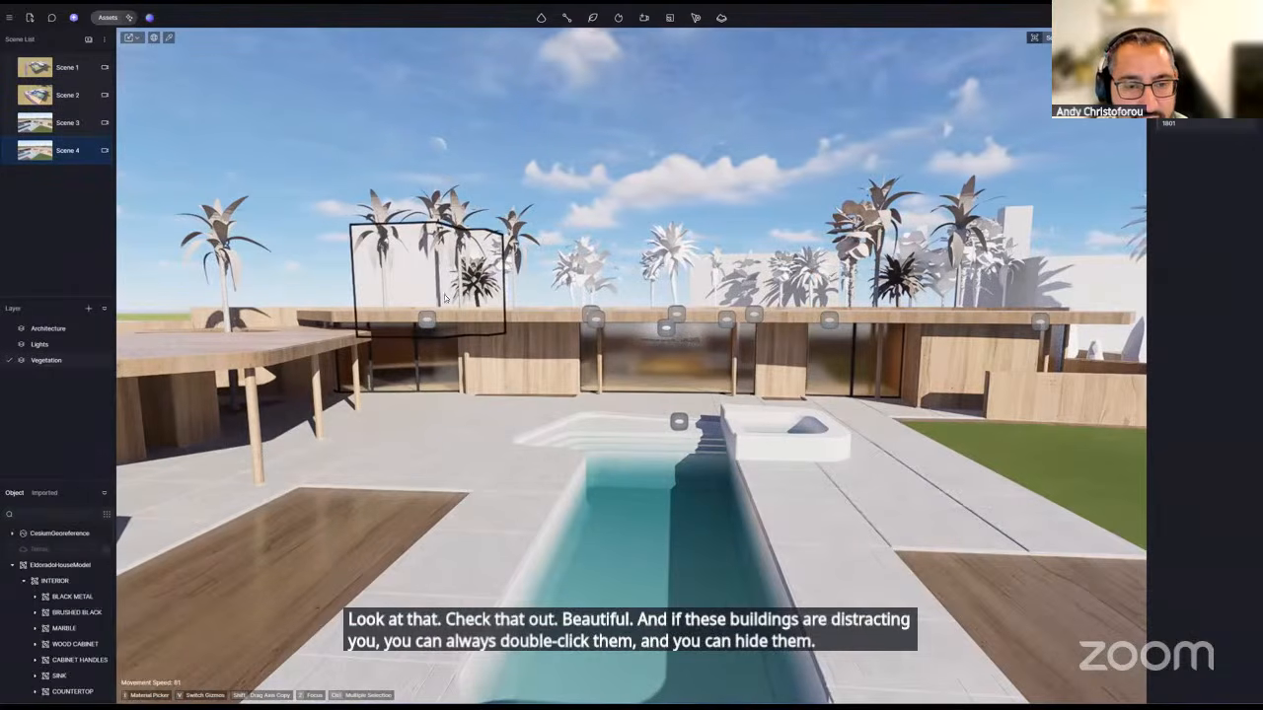
double_click(411, 278)
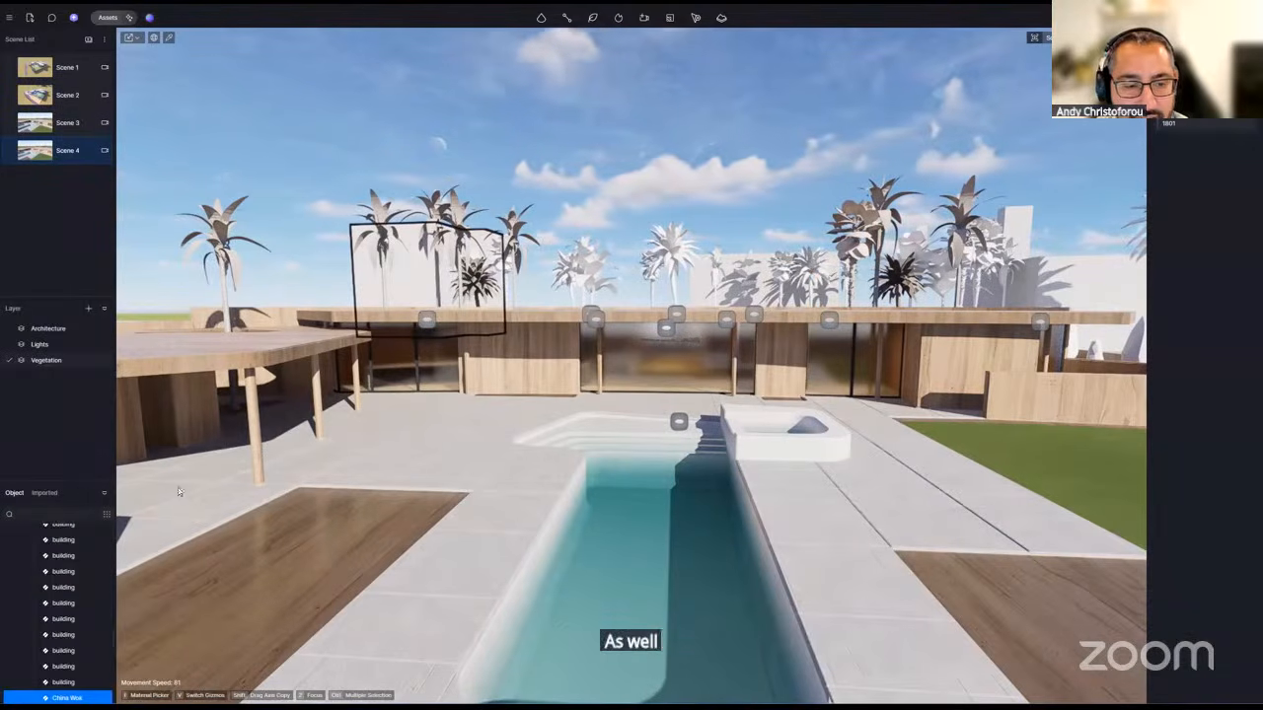
click(107, 699)
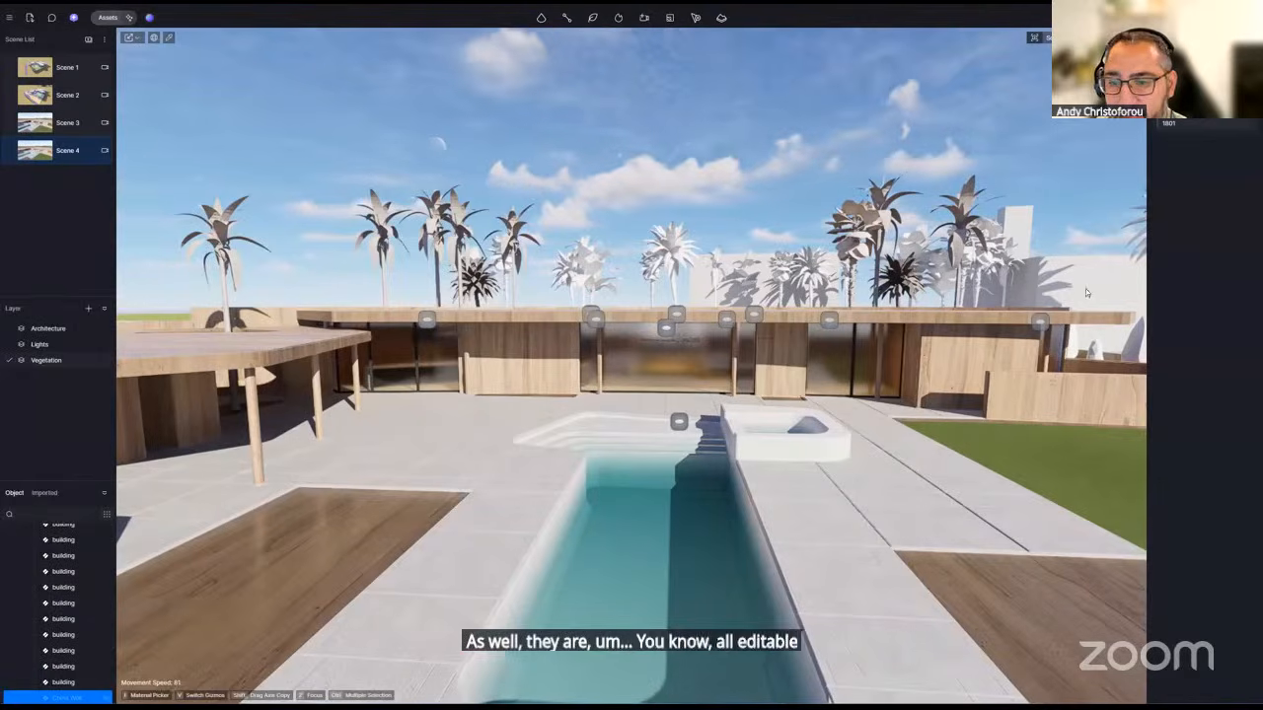
- Hide the second background building, behind the palms above the middle of the house
click(754, 280)
click(753, 280)
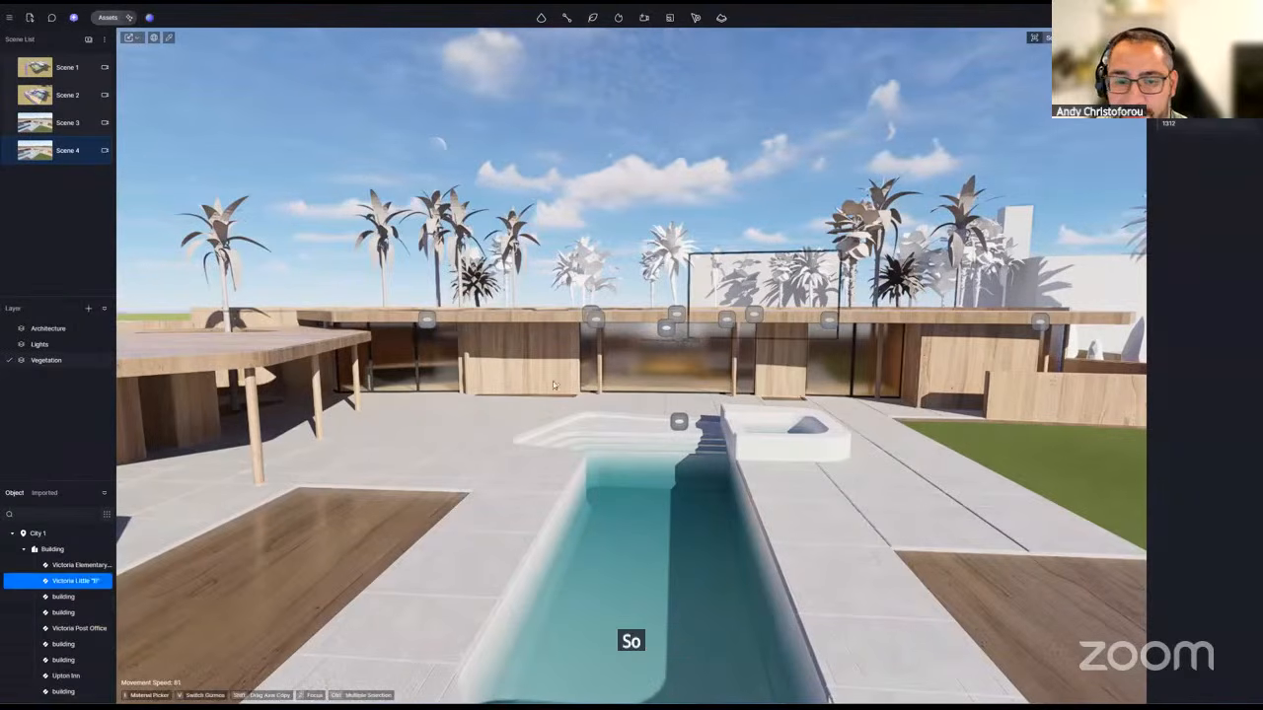
click(107, 582)
- Clear the building selection and save the project
click(799, 371)
key(s)
mouse_move(799, 371)
right_down()
mouse_move(854, 365)
mouse_move(780, 370)
right_up()
key(e)
key(s)
right_drag(924, 337, 841, 361)
key(ctrl+s)
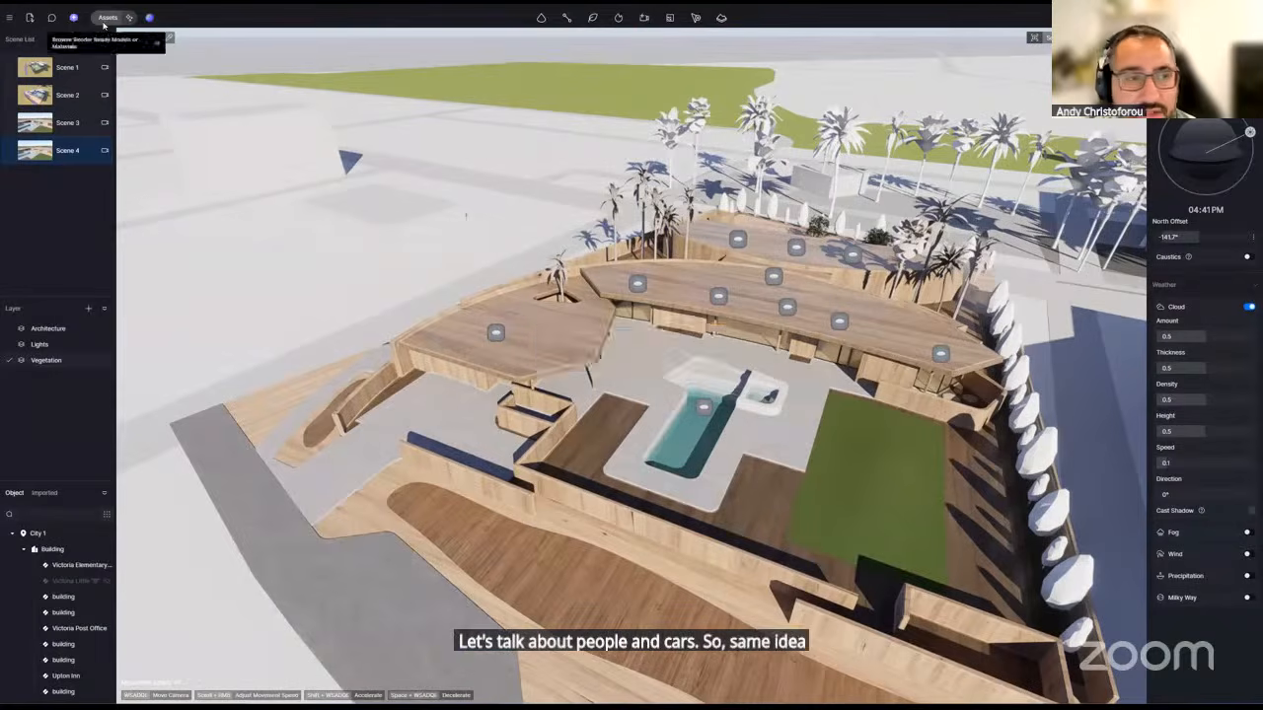
- Place the stylized figure Lowpoly Character 17 on the lawn, at about X 21180, Y 36046
click(107, 17)
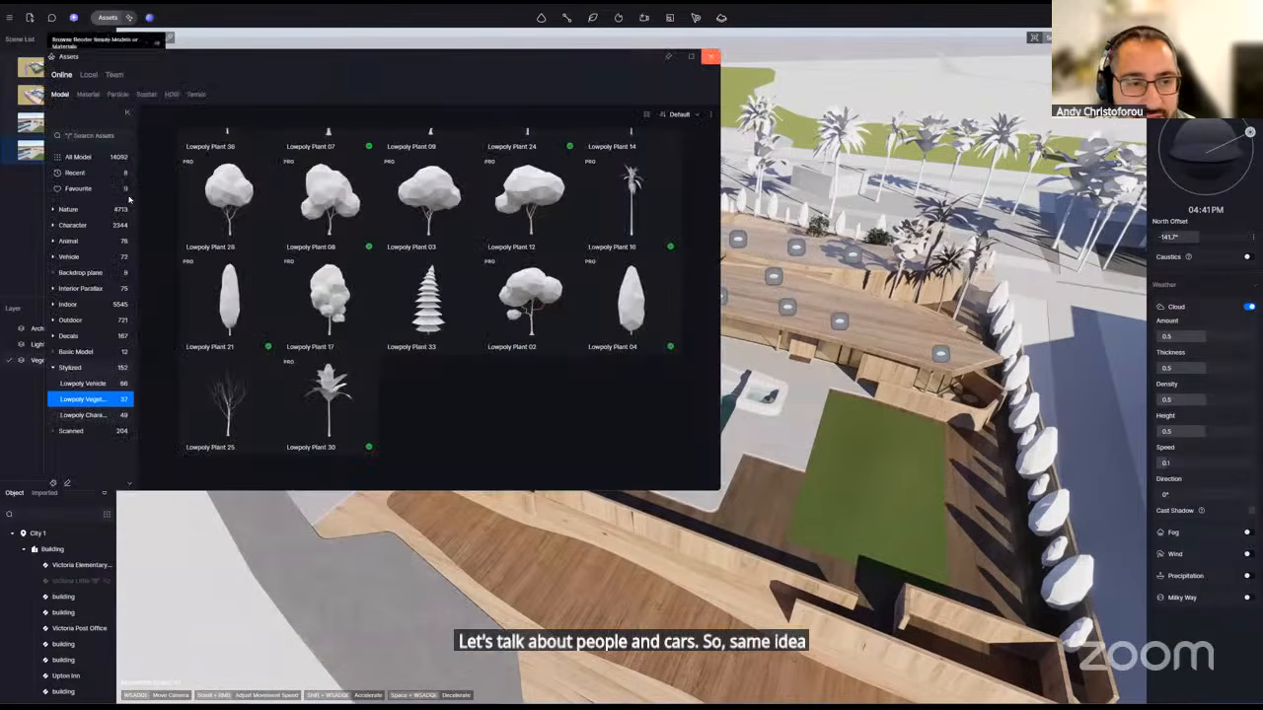
click(87, 415)
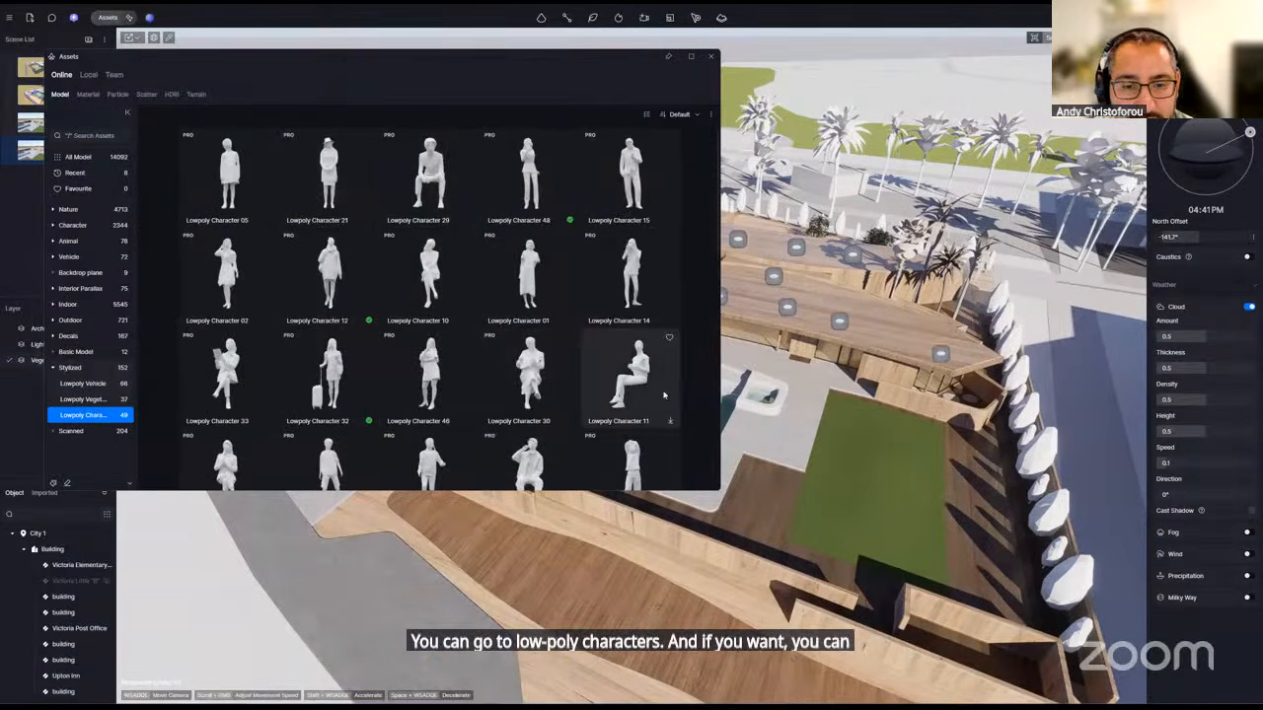
scroll(557, 423, down, 1)
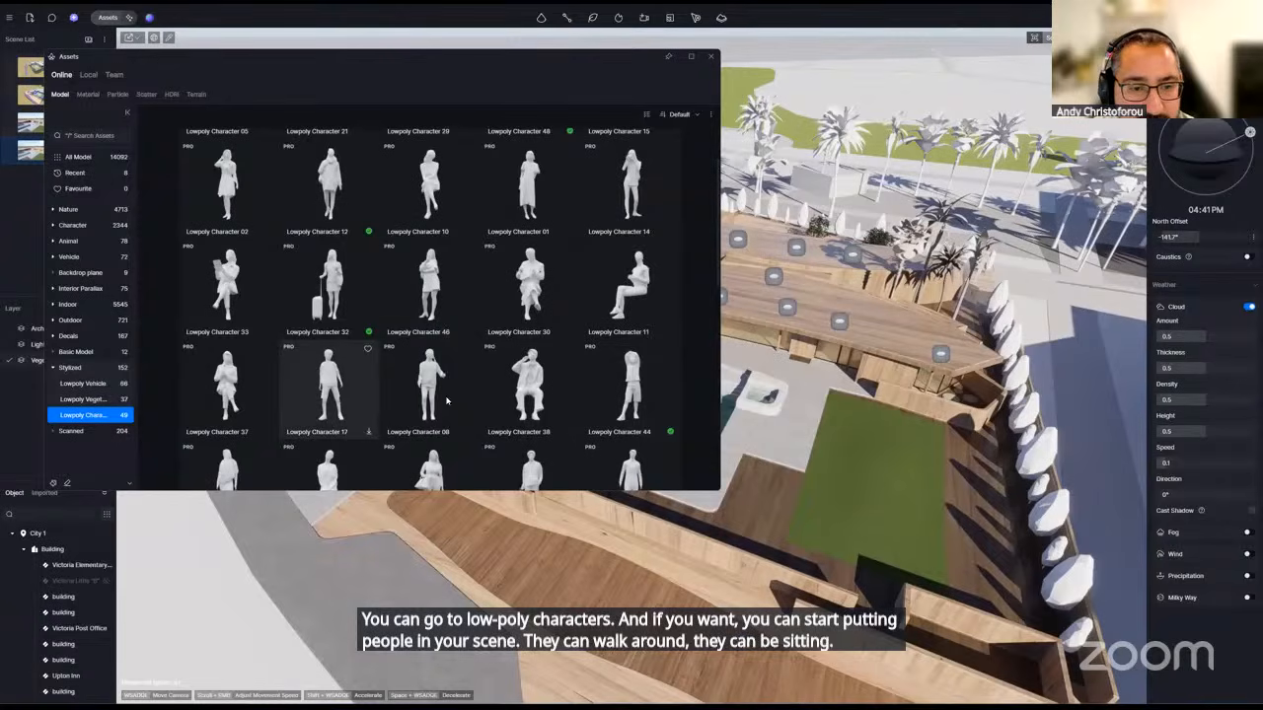
click(340, 396)
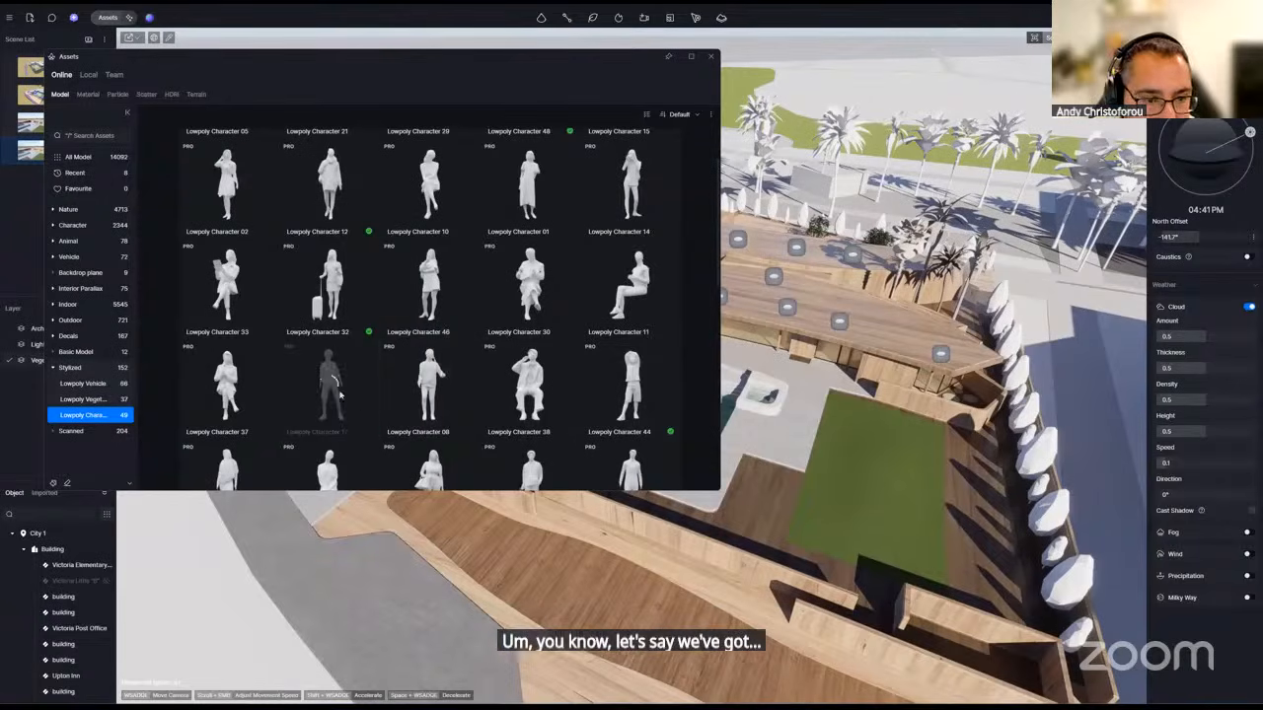
click(850, 439)
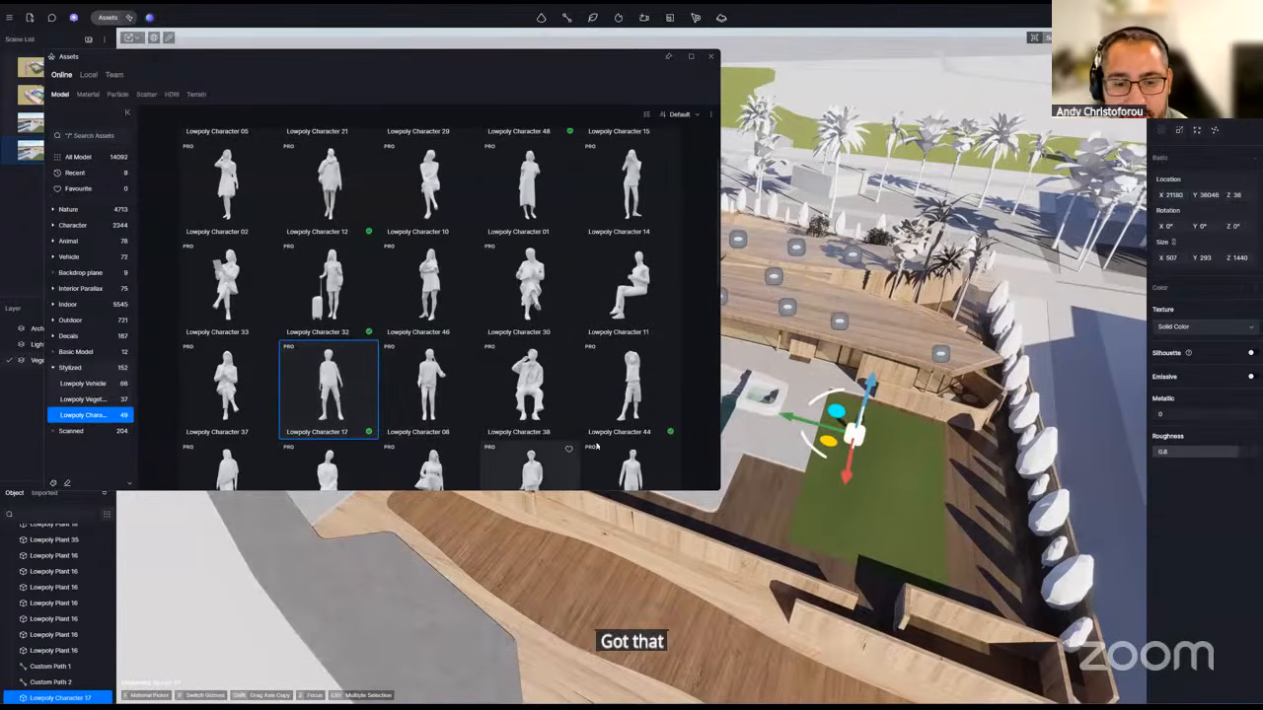
scroll(629, 442, down, 2)
- Show the standing figure on the lawn as a silhouette and view it close up
right_drag(819, 483, 680, 523)
right_drag(141, 557, 789, 414)
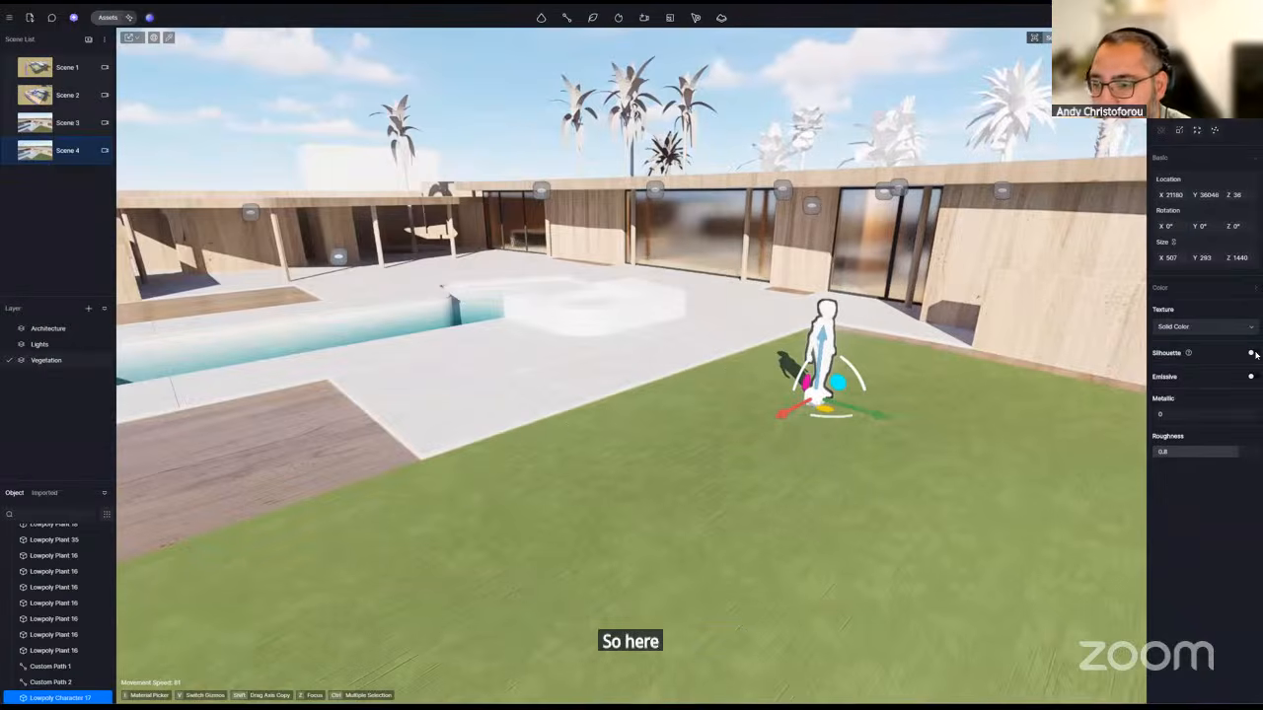
click(1251, 353)
right_drag(632, 345, 740, 308)
key(w)
scroll(757, 316, down, 3)
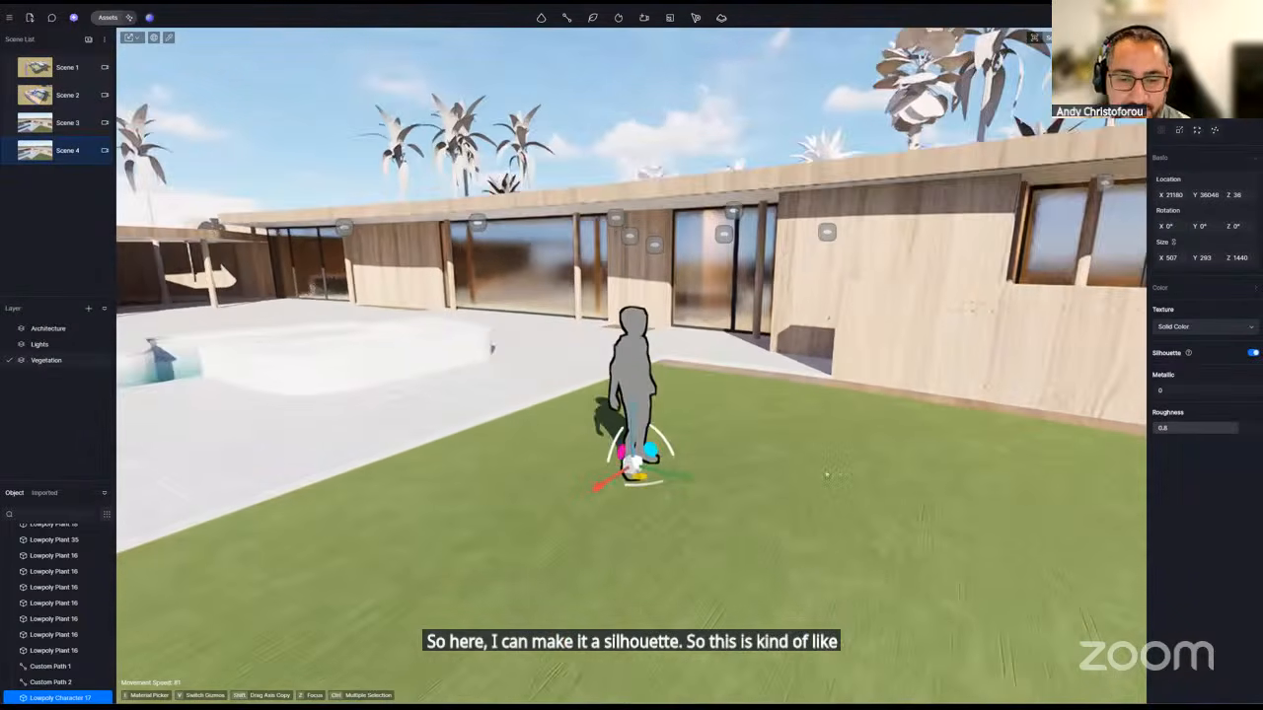
scroll(826, 464, up, 1)
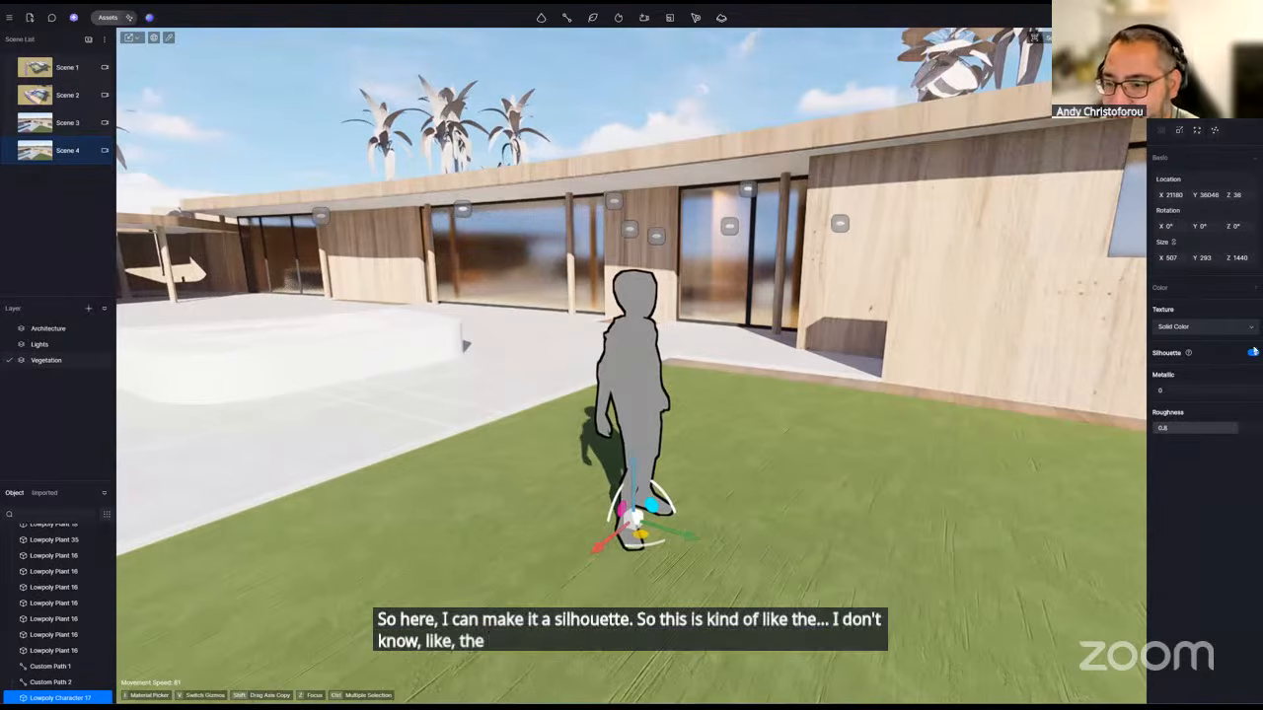
- Change the figure's solid colour to a darker grey
click(1195, 288)
click(1158, 306)
mouse_move(1161, 383)
mouse_down()
mouse_move(1151, 414)
mouse_move(1155, 362)
mouse_up()
click(1227, 471)
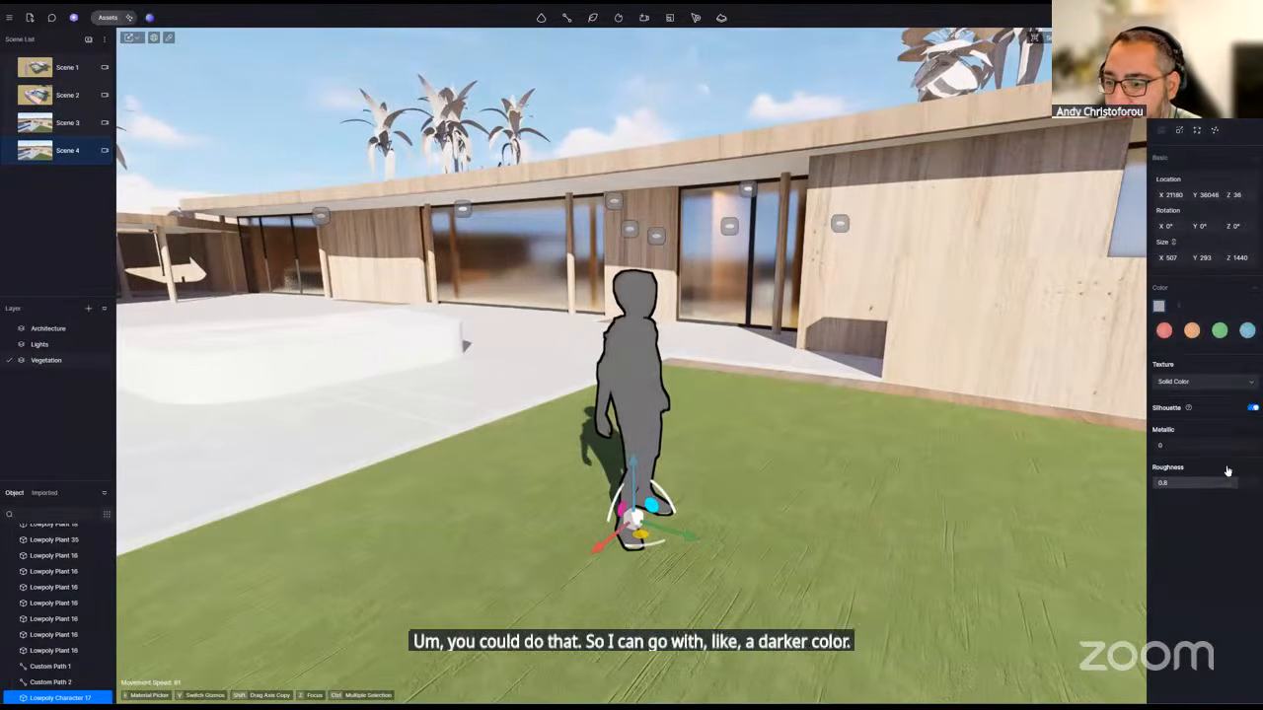
- Turn off the lawn figure's silhouette and set its solid colour to bright red (HSV 0, 100, 100)
click(1250, 408)
click(1200, 330)
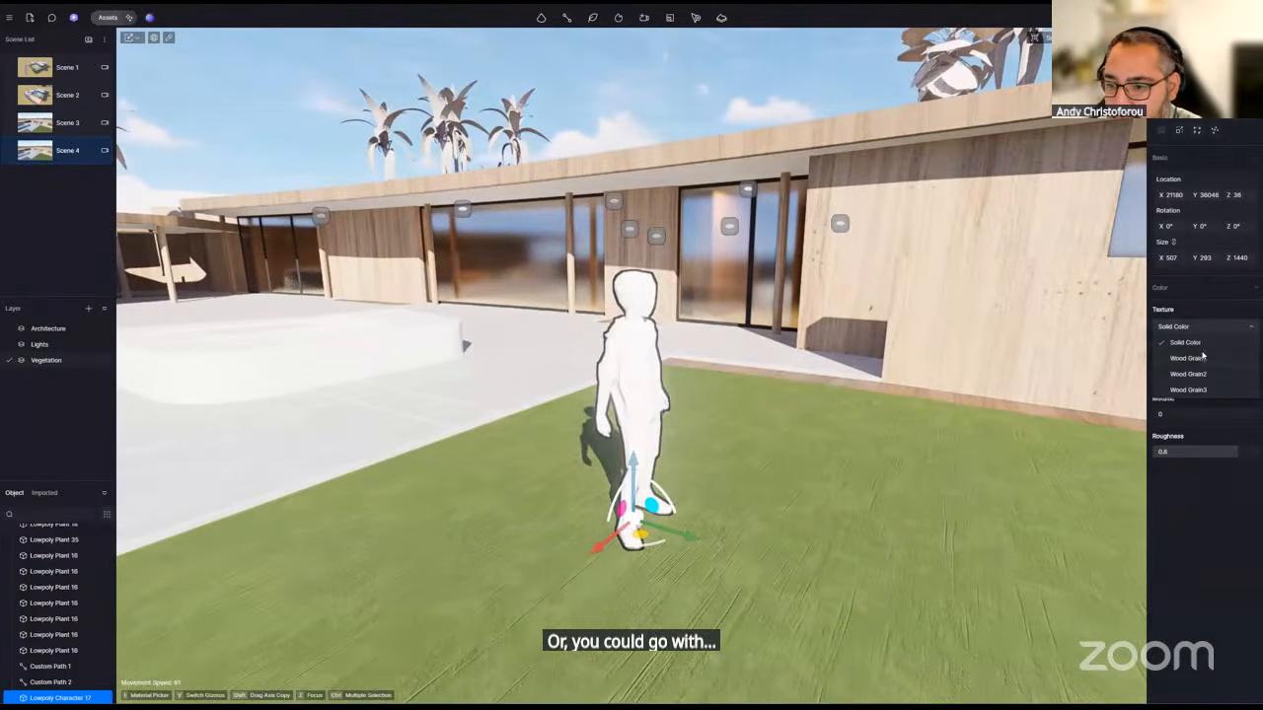
click(1182, 320)
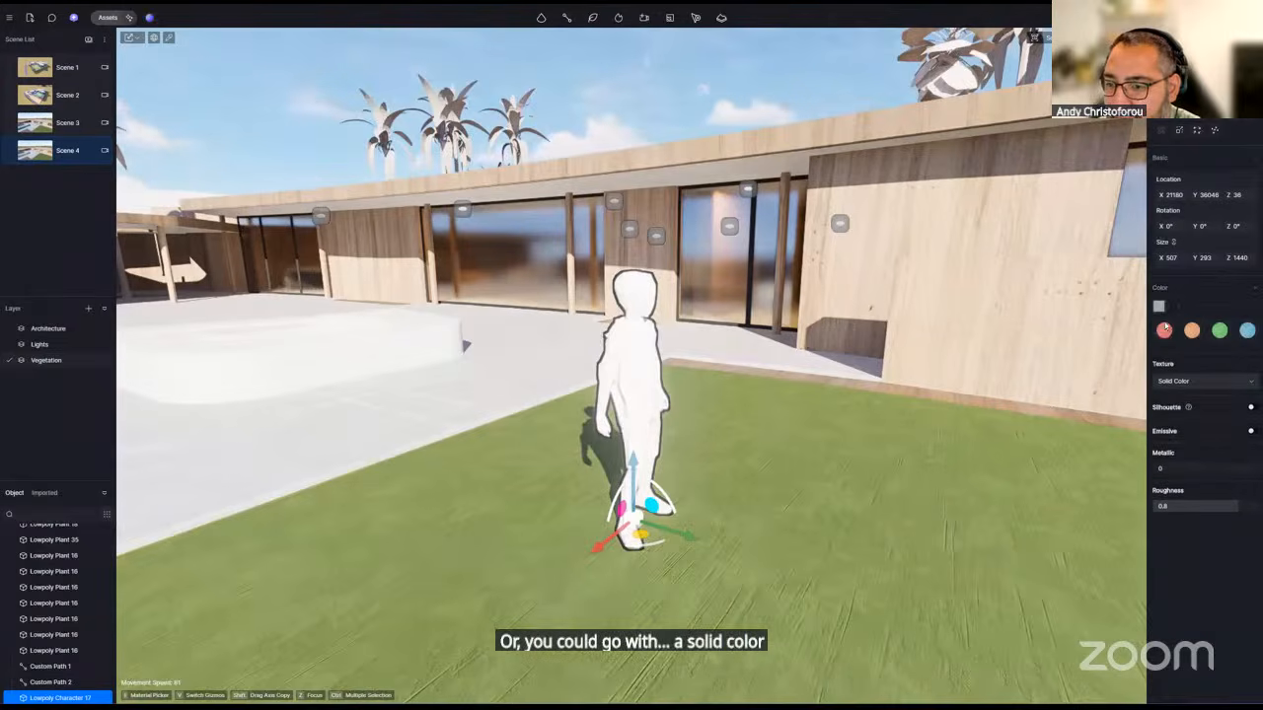
click(1164, 331)
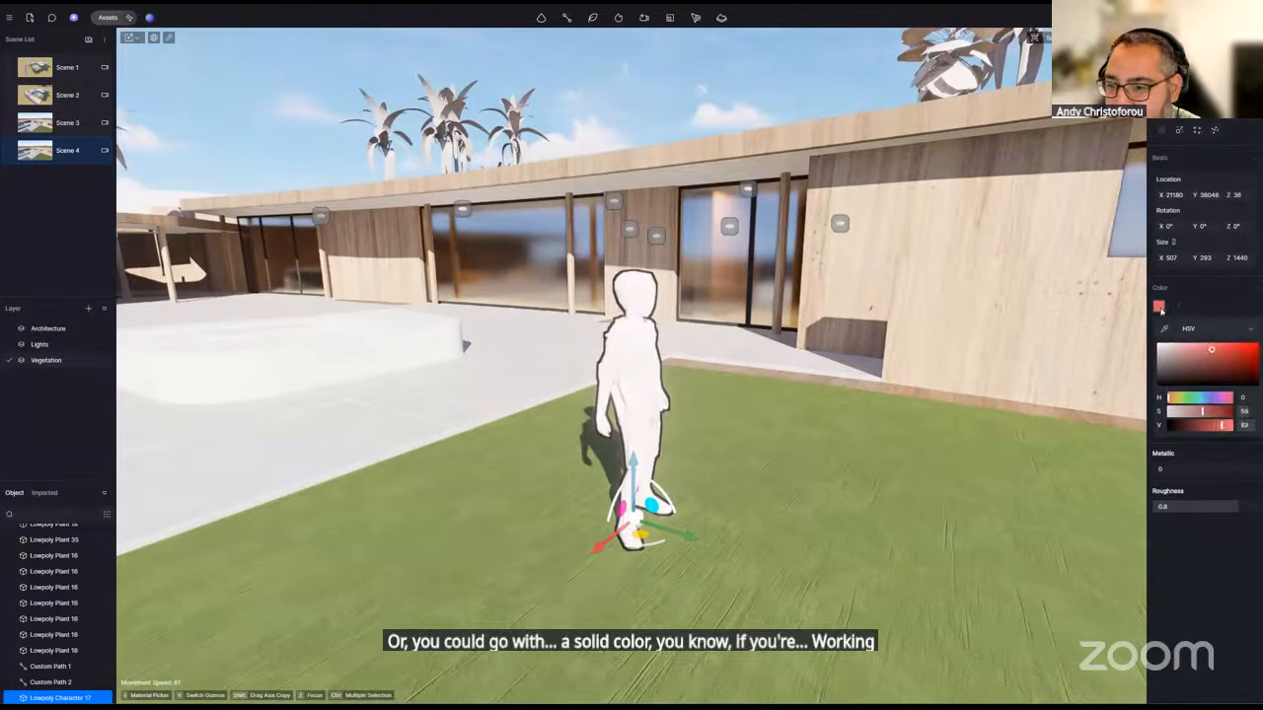
drag(1205, 363, 1258, 352)
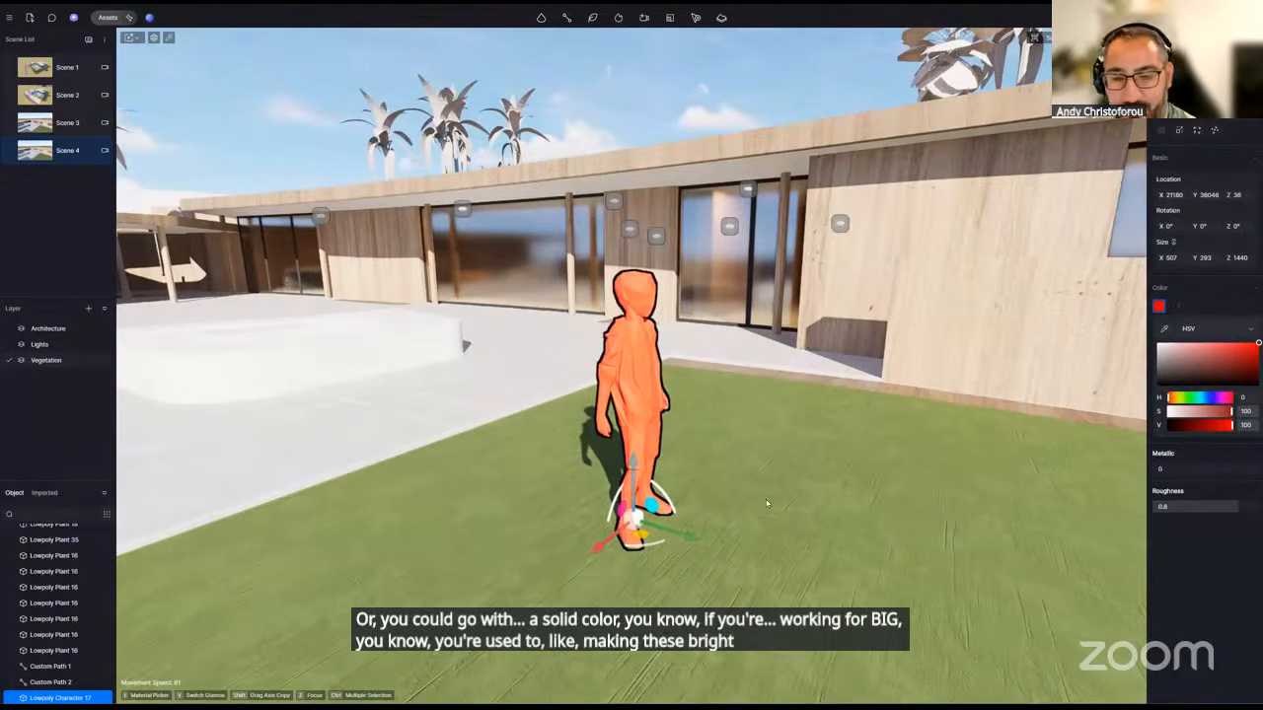
scroll(766, 503, down, 8)
mouse_move(766, 503)
middle_down()
mouse_move(780, 622)
mouse_move(775, 513)
middle_up()
scroll(779, 621, up, 4)
- Apply the Wood Grain1 texture to the lawn figure and change its colour to white
click(1201, 386)
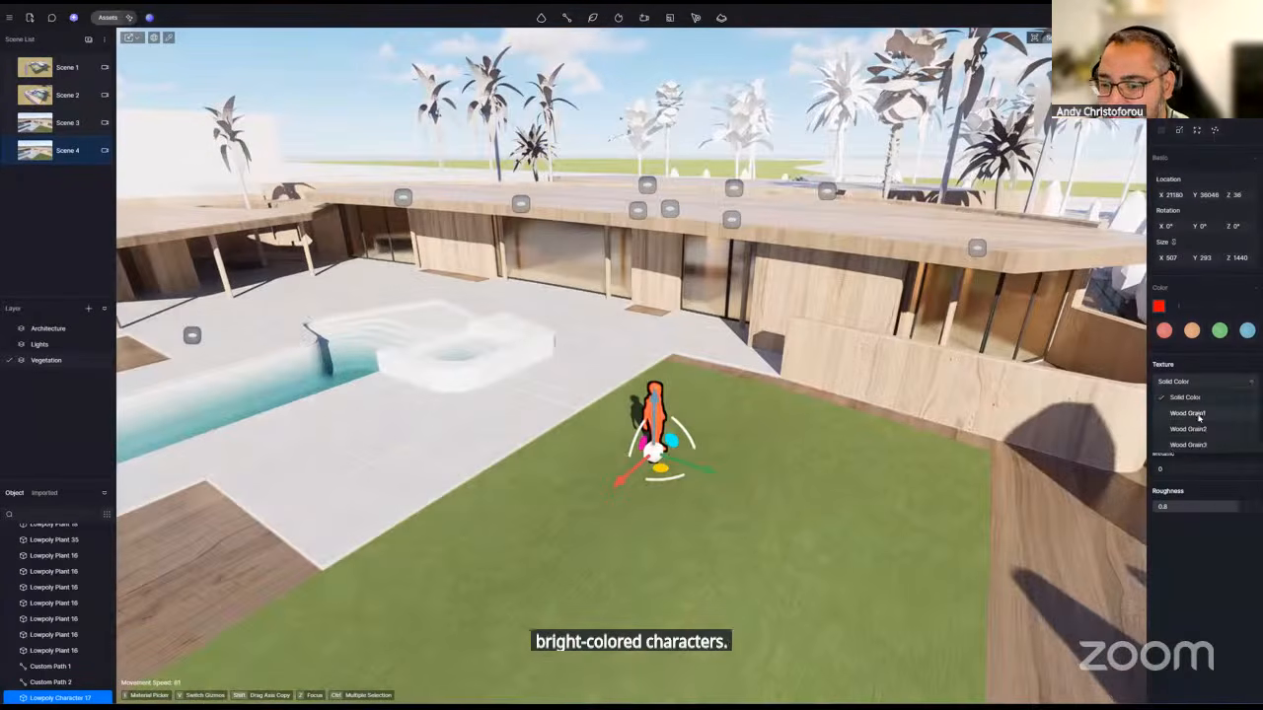
click(1200, 415)
scroll(755, 480, up, 3)
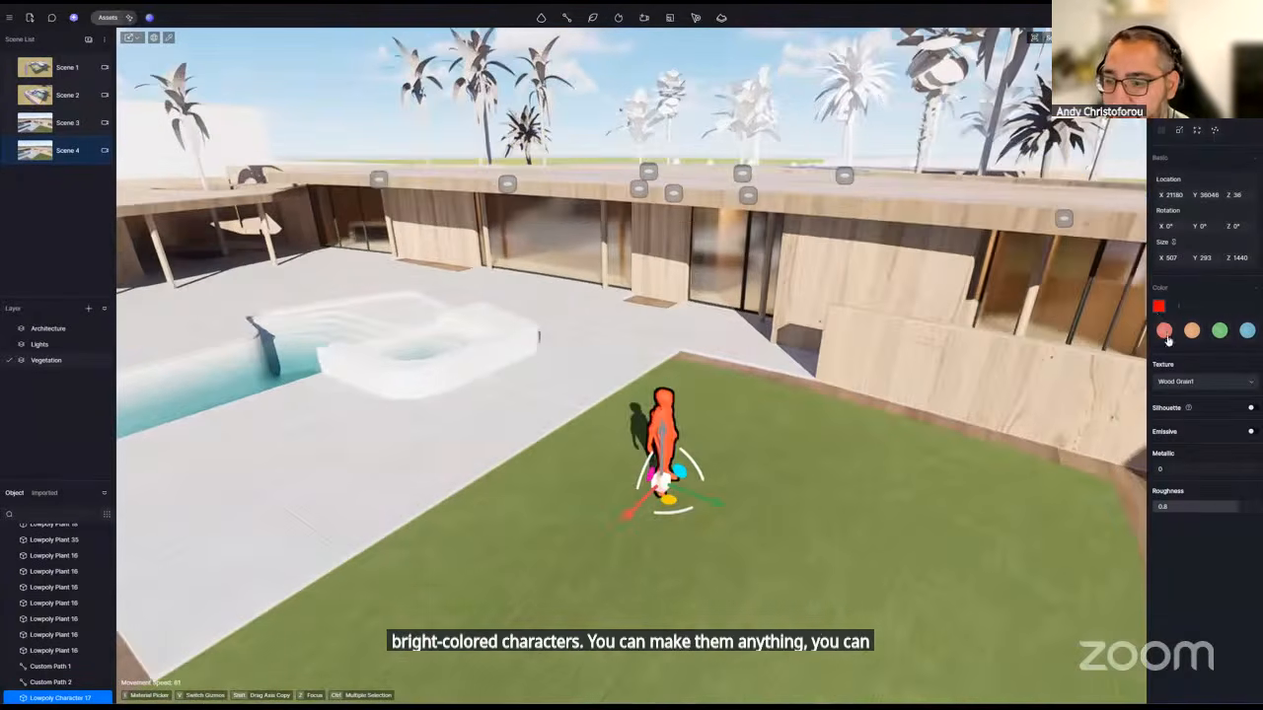
click(1159, 307)
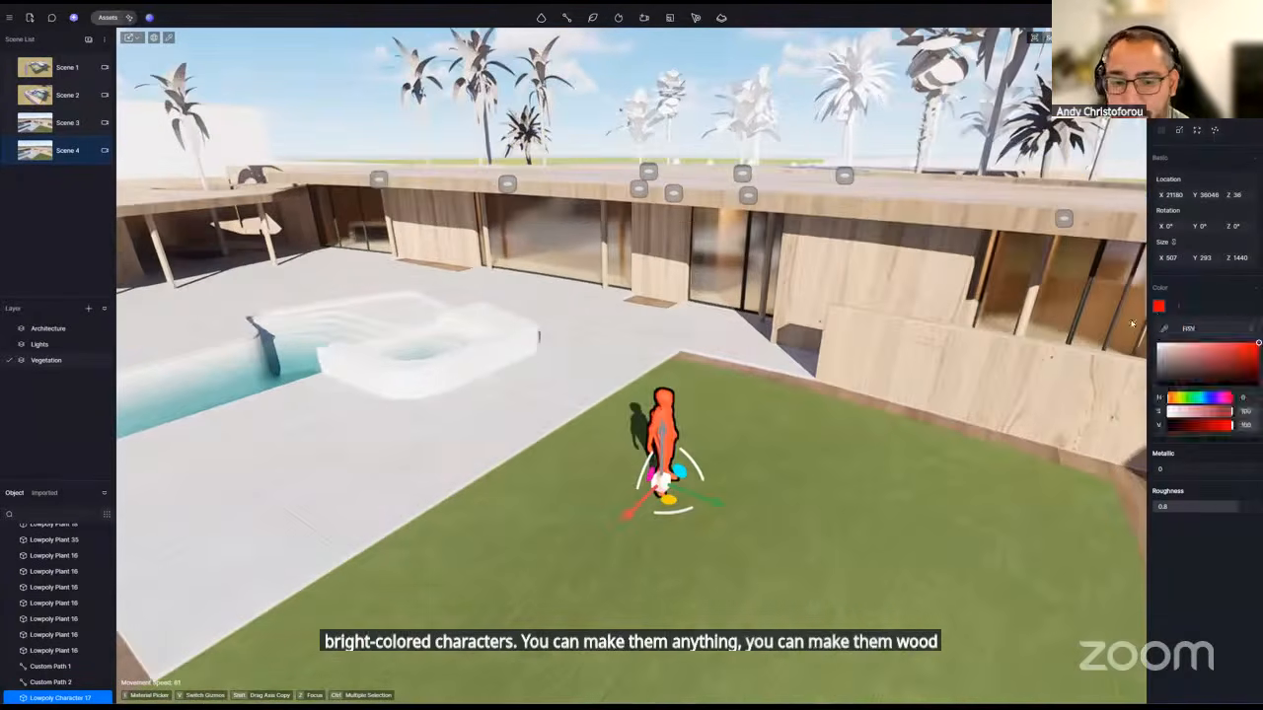
click(1157, 343)
scroll(848, 473, up, 5)
scroll(846, 476, down, 6)
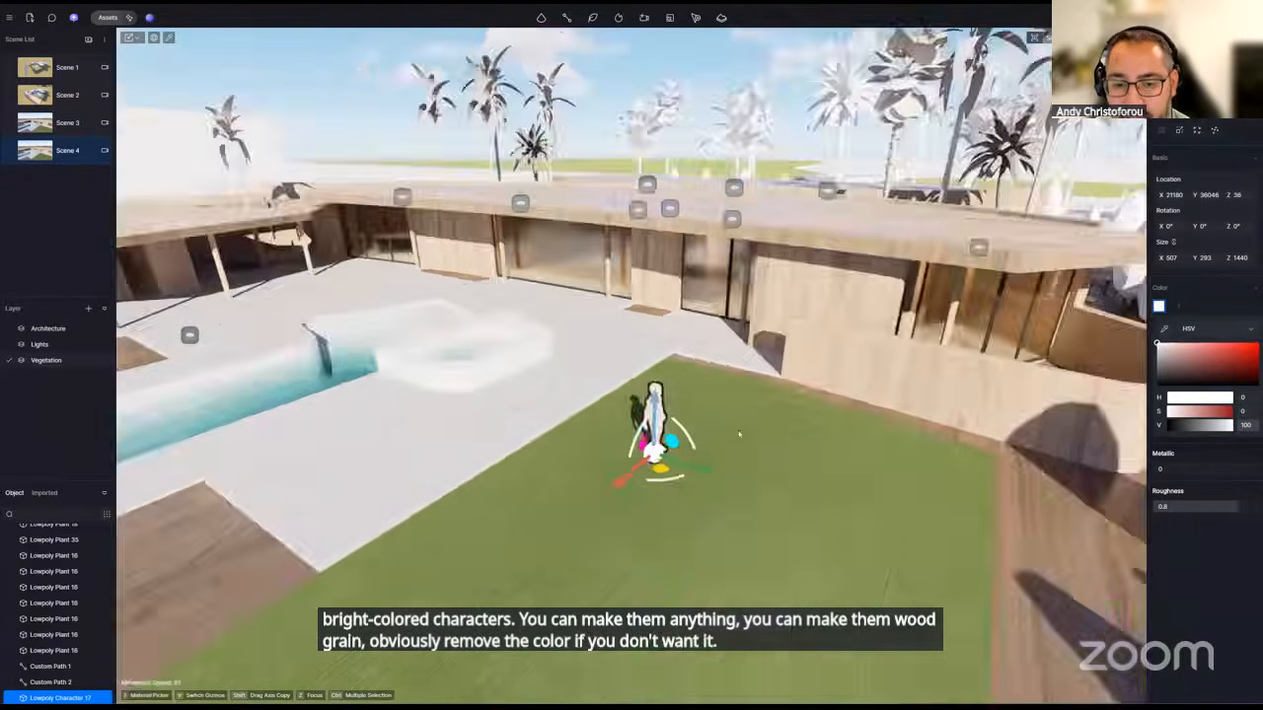
scroll(739, 434, down, 8)
right_drag(739, 434, 735, 473)
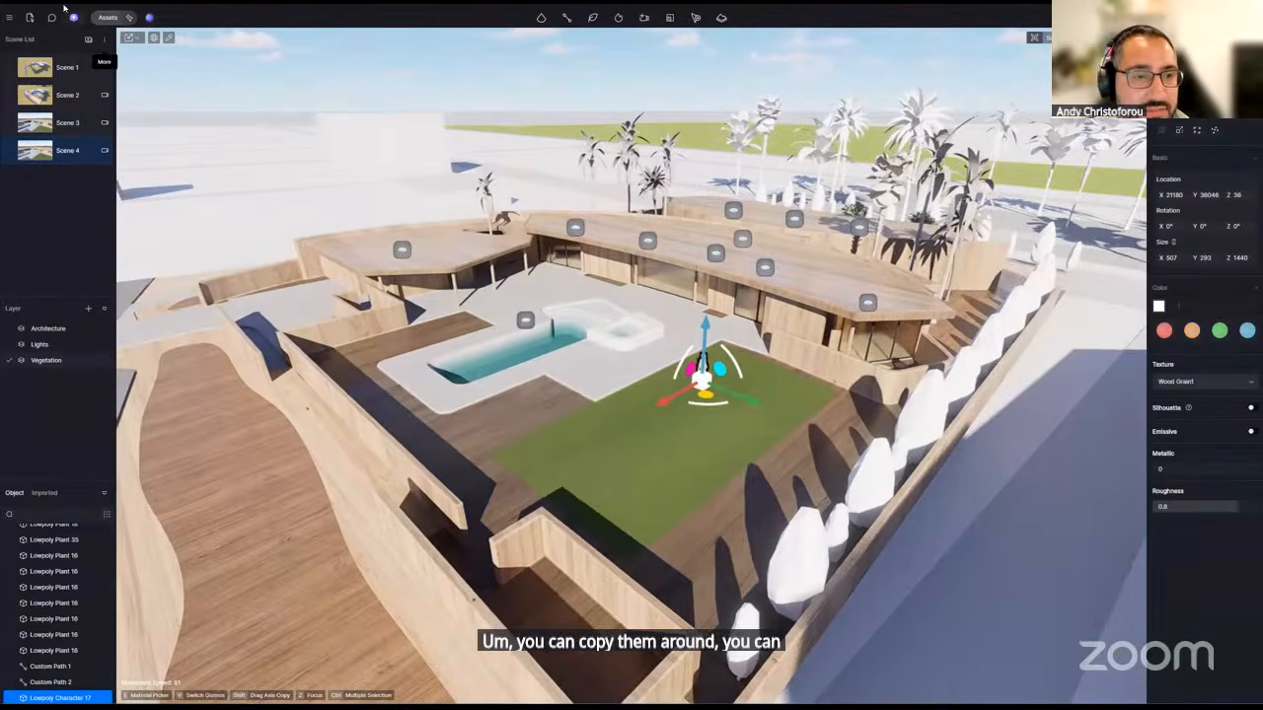
- Place the stylized figure Lowpoly Character 07 on the street in front of the house, at about X -5036, Y 37213
click(107, 17)
scroll(408, 357, down, 2)
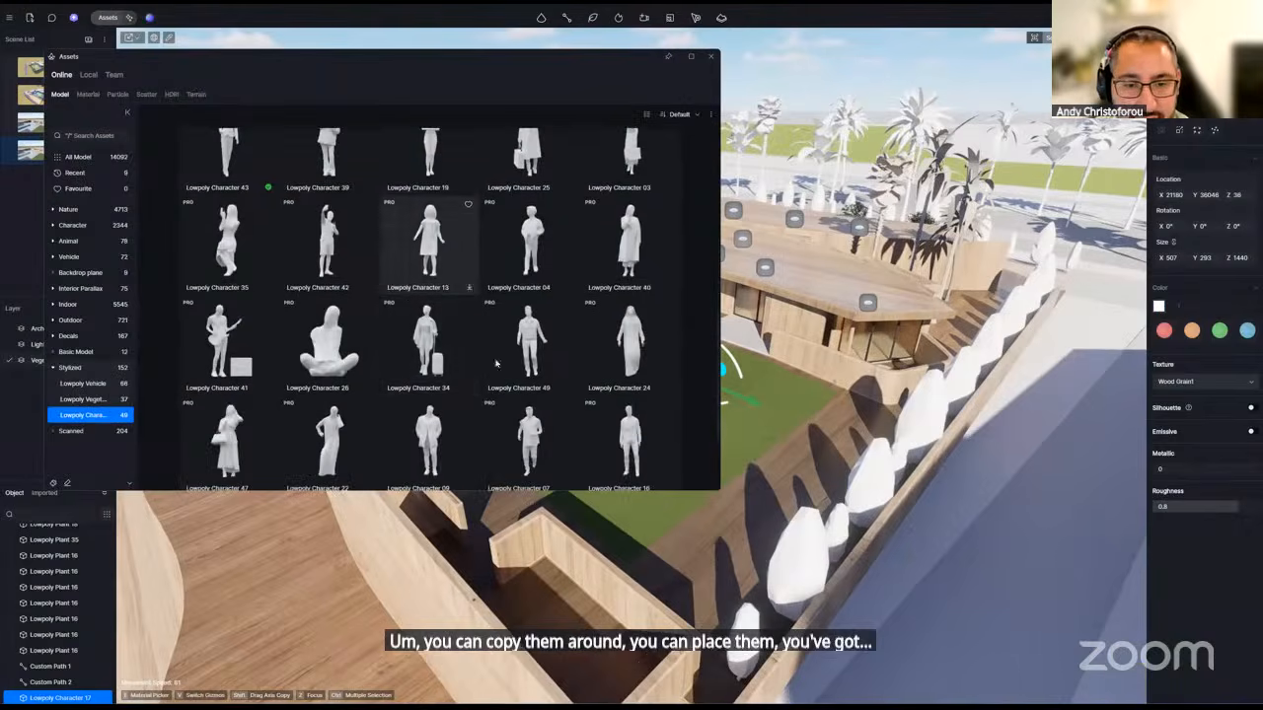
click(528, 343)
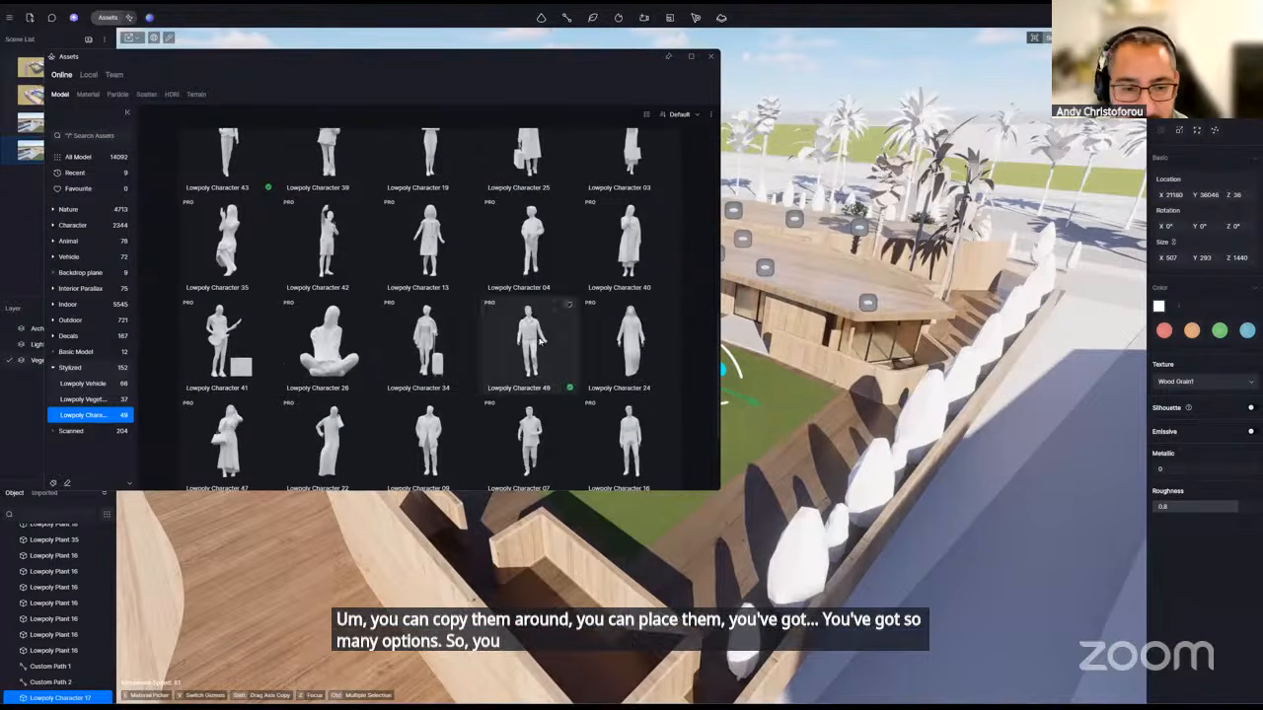
click(532, 442)
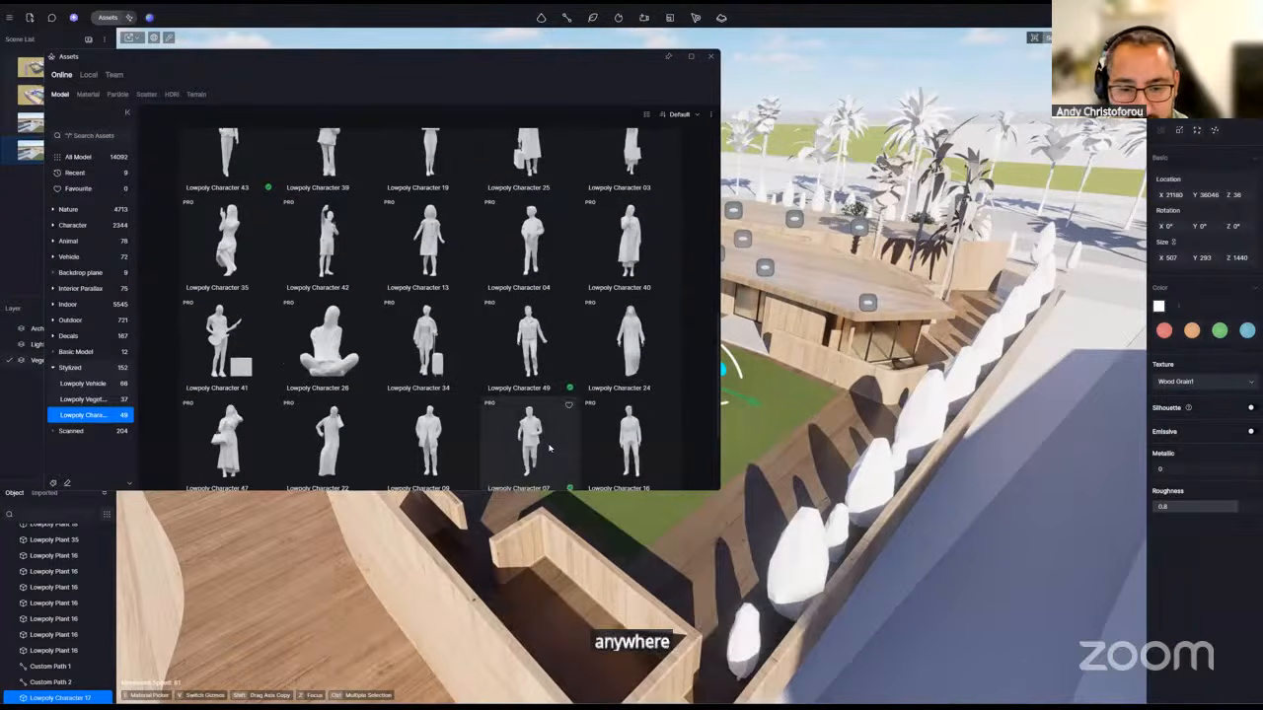
right_drag(815, 460, 591, 426)
click(738, 564)
- Place Lowpoly Character 37 beside the pool, at about X 23180, Y 31114, and give it the Wood Grain1 texture
scroll(533, 429, down, 3)
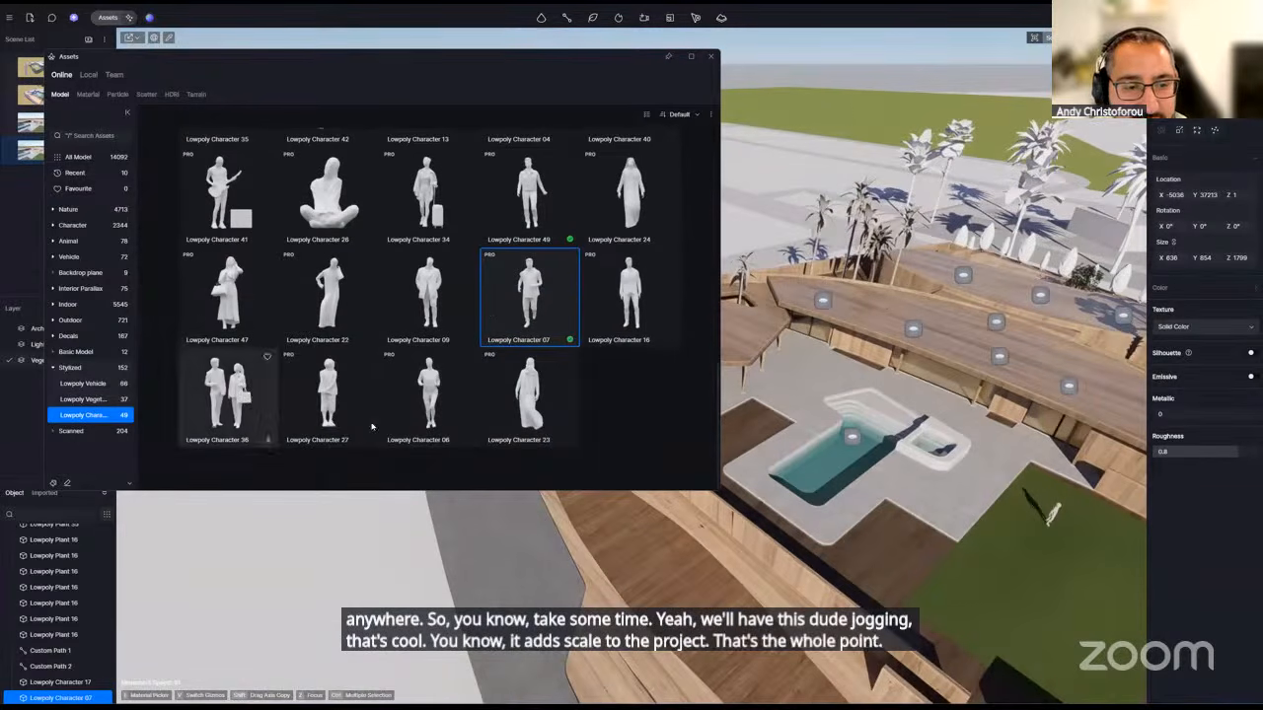
scroll(383, 399, up, 2)
scroll(322, 383, up, 5)
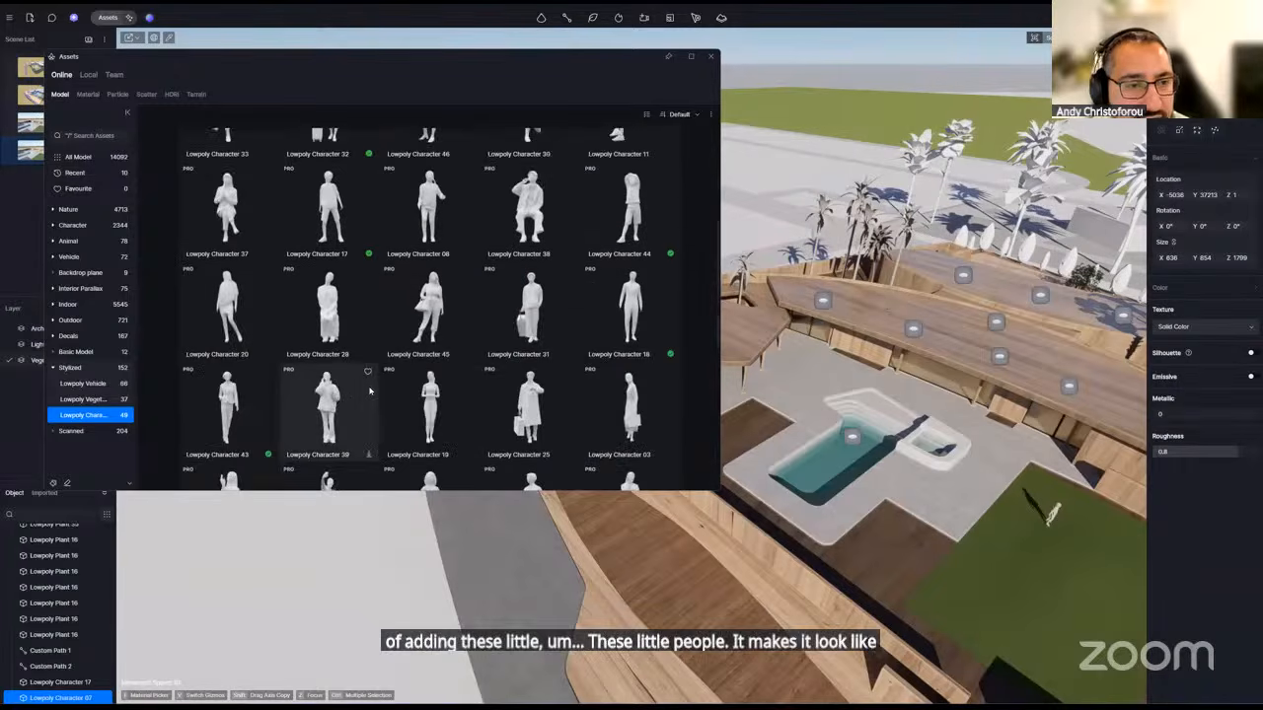
scroll(369, 391, up, 2)
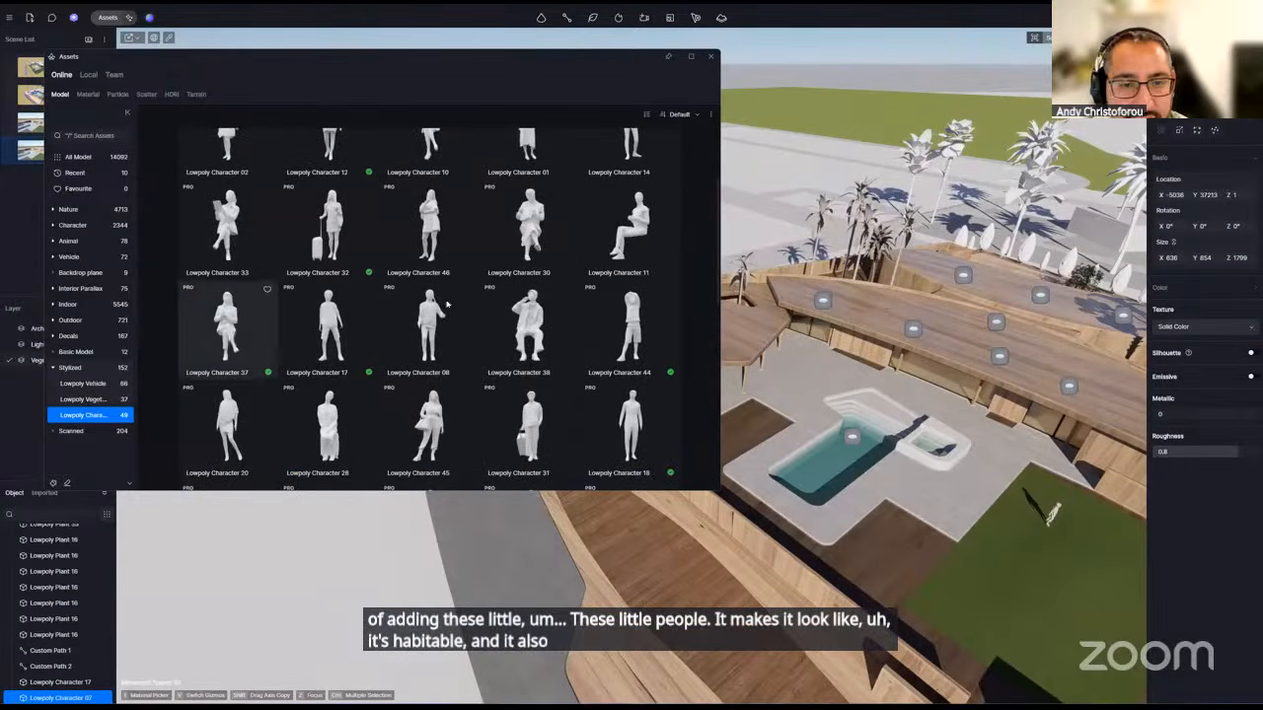
click(965, 456)
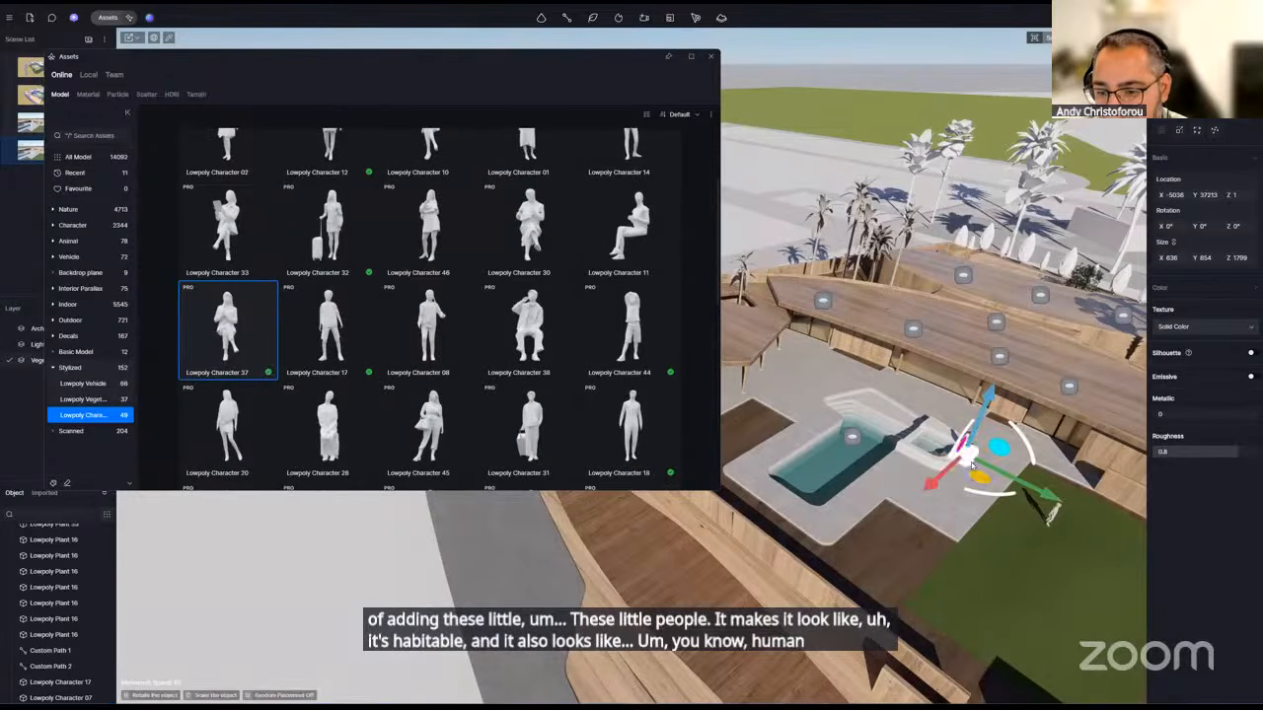
click(1203, 327)
scroll(865, 511, down, 5)
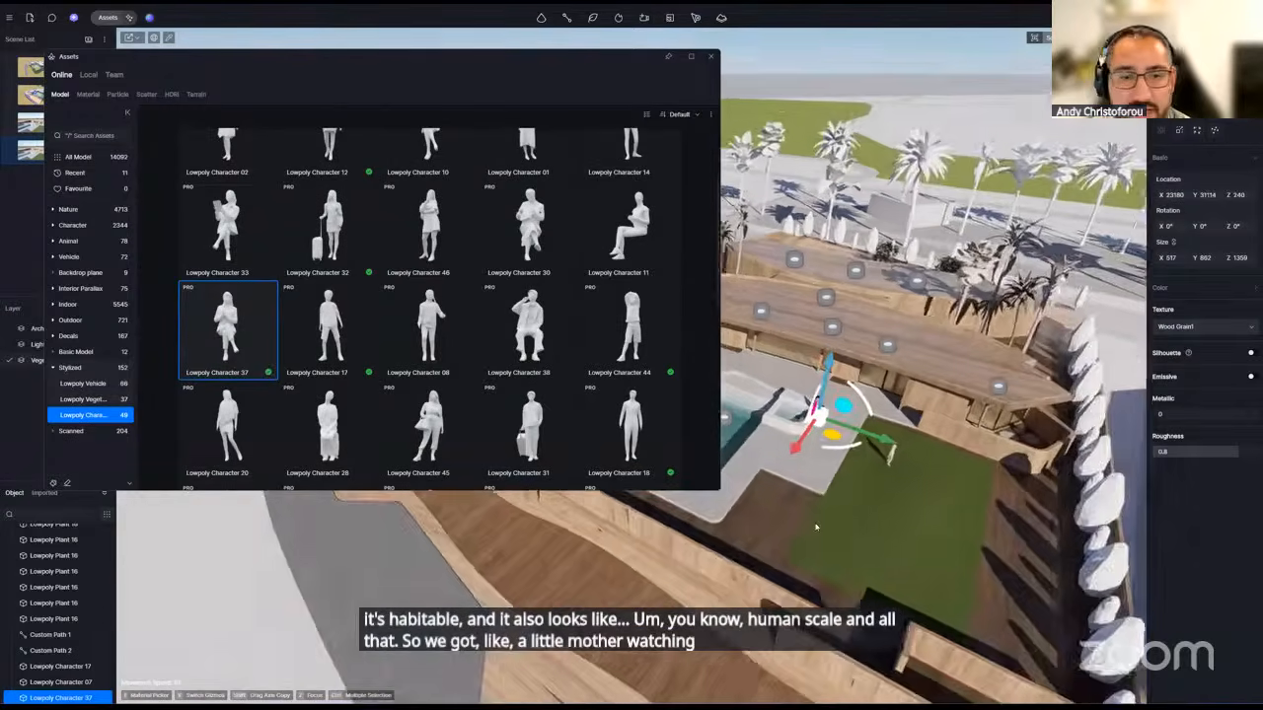
- Place Lowpoly Character 14 on the street at about X -2758, Y 20531, and rotate it to about 249° around Z
right_drag(866, 511, 821, 584)
scroll(809, 567, down, 3)
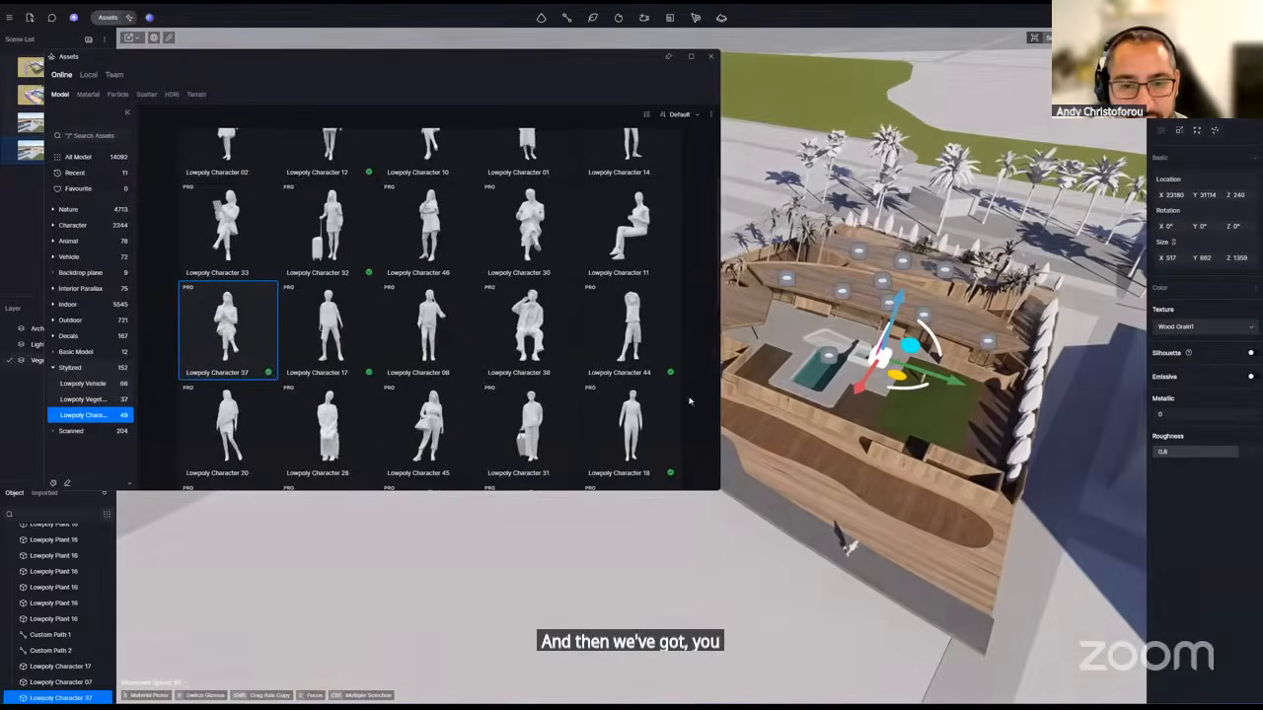
scroll(596, 338, down, 1)
scroll(595, 342, up, 2)
scroll(595, 341, up, 1)
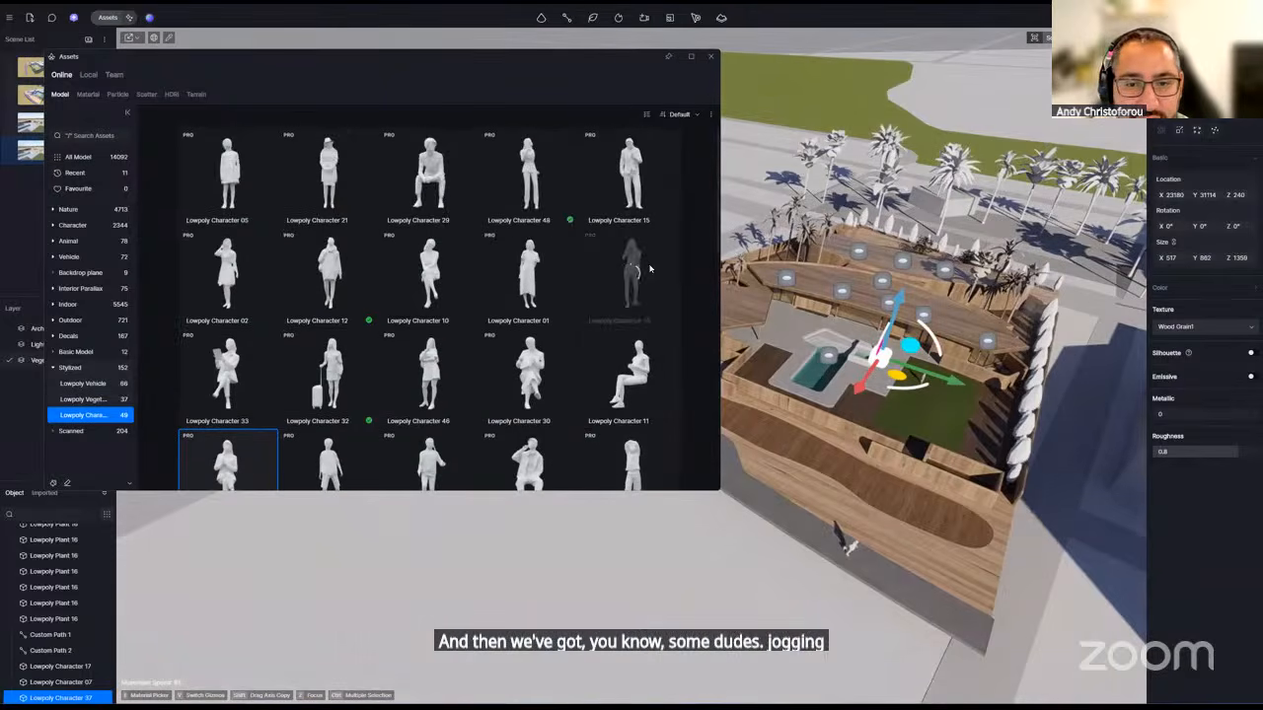
click(644, 302)
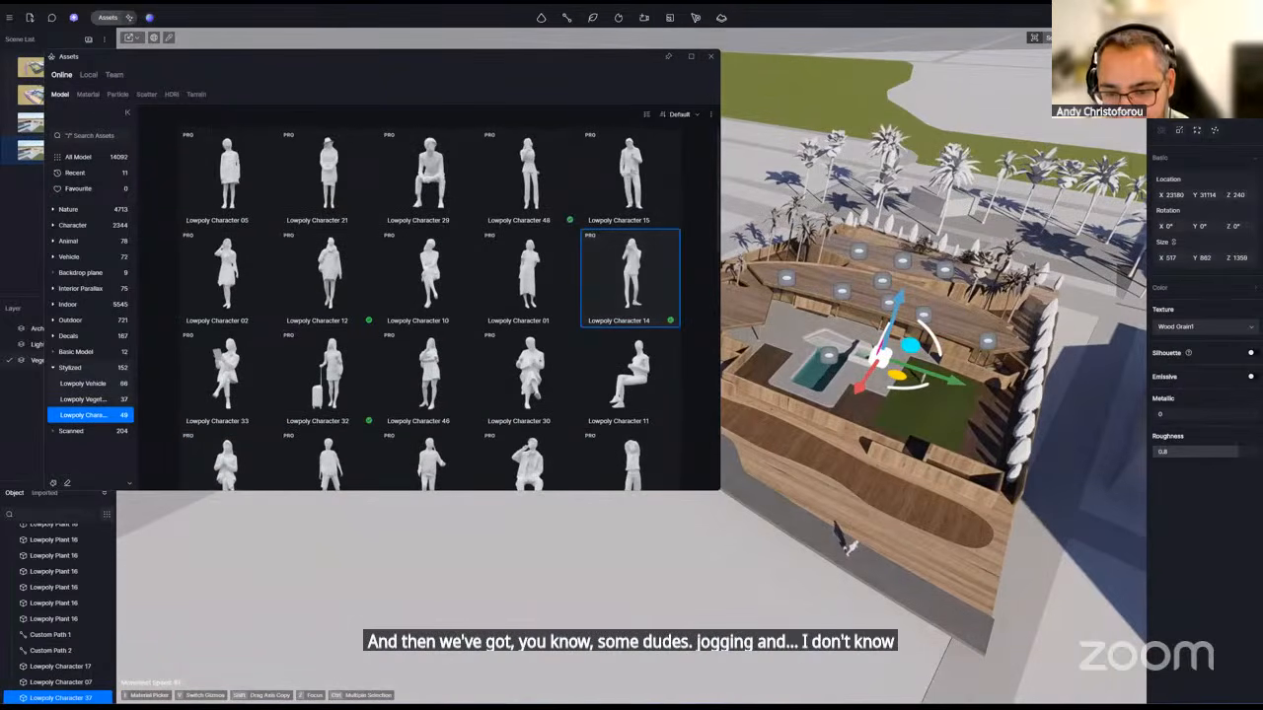
key(a)
key(w)
click(803, 456)
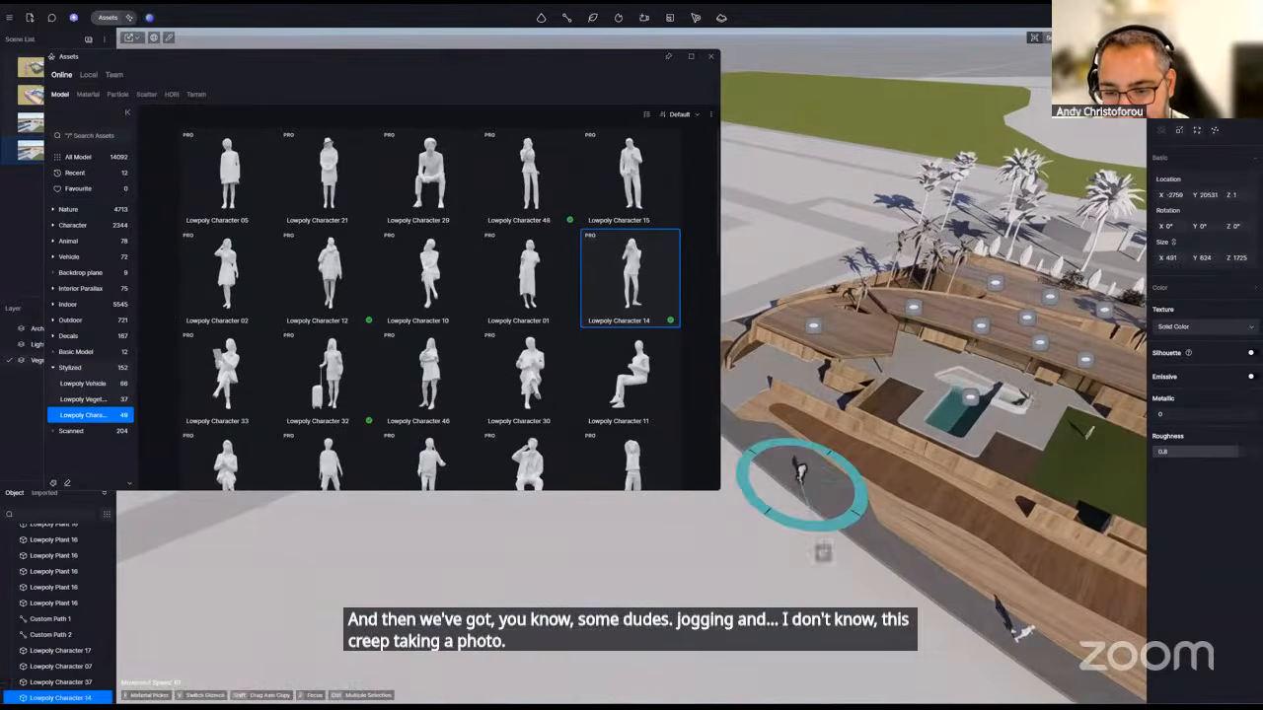
drag(898, 456, 898, 458)
key(s)
key(d)
right_drag(898, 457, 666, 111)
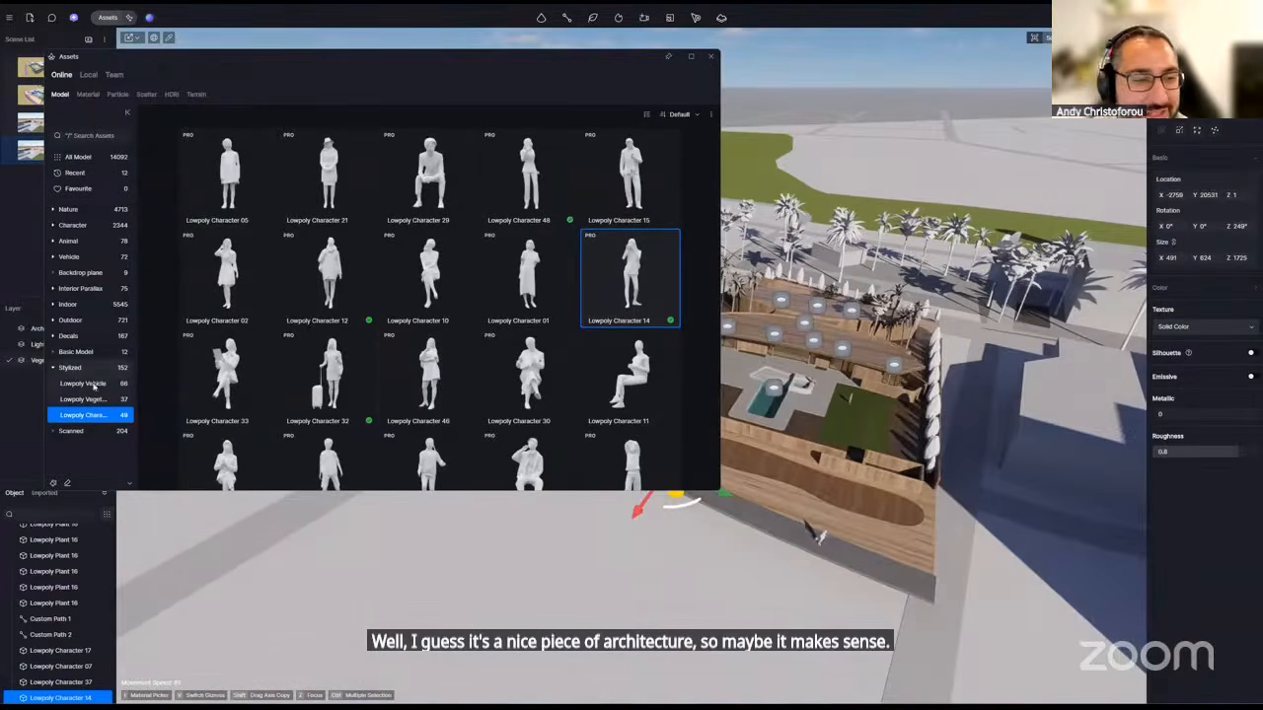
- Place the stylized vehicle Lowpoly Car 25 on the road near the plot's corner, rotated to about 104° around Z
click(94, 385)
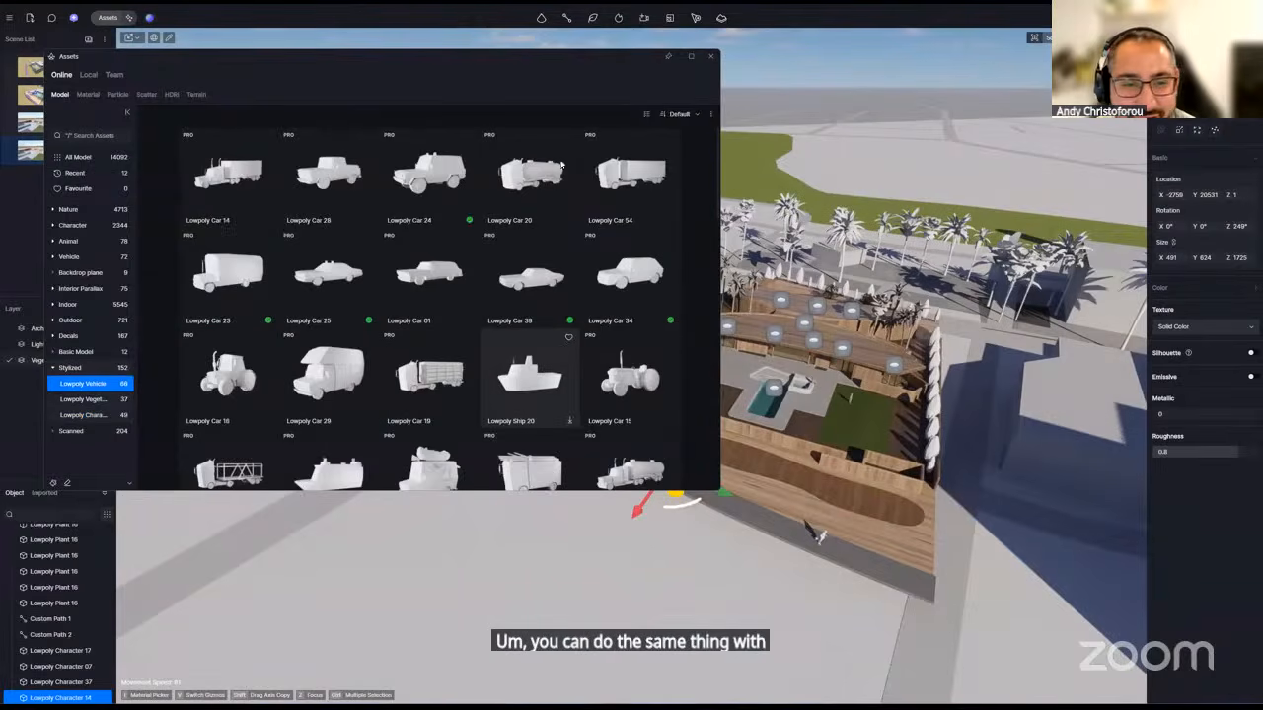
scroll(577, 437, down, 1)
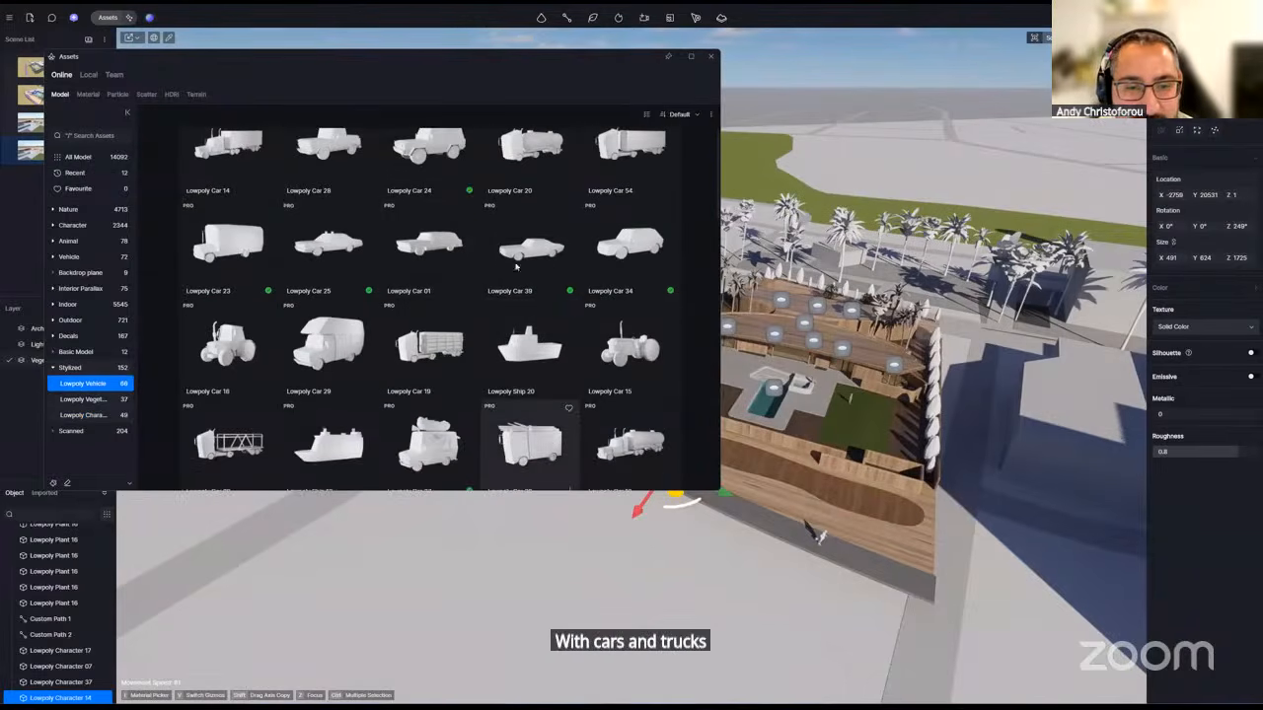
click(341, 276)
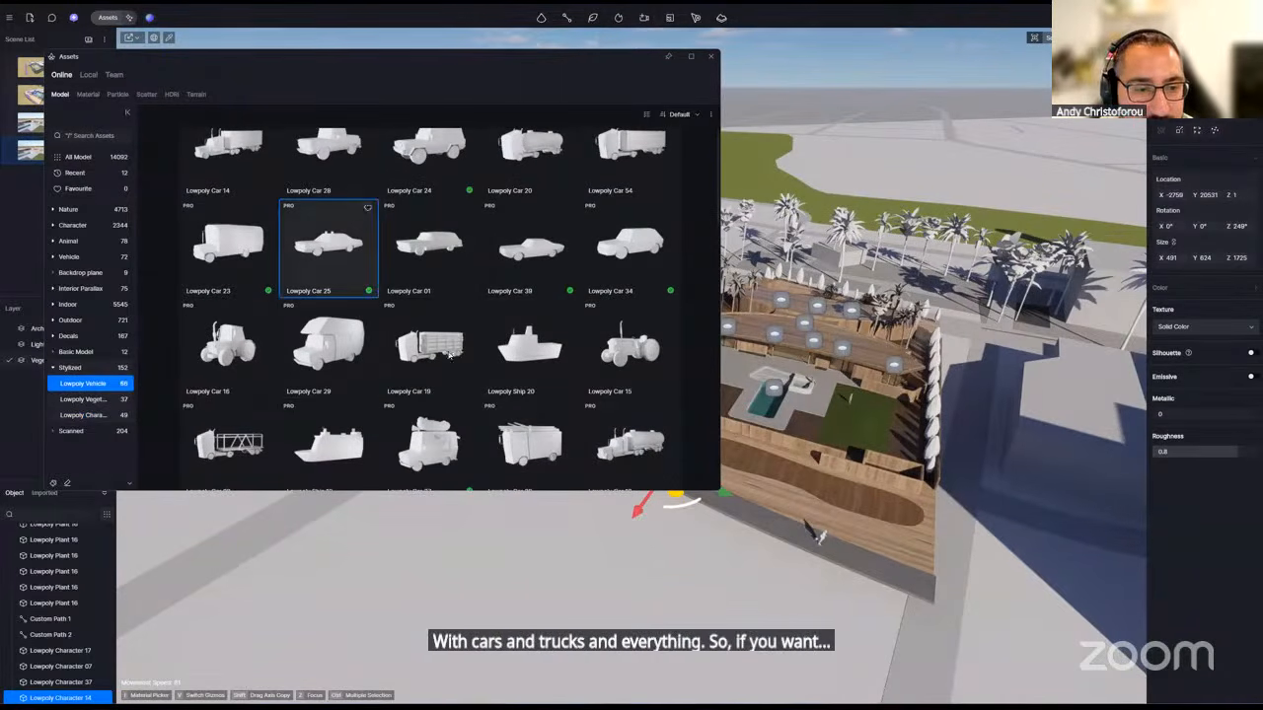
click(924, 655)
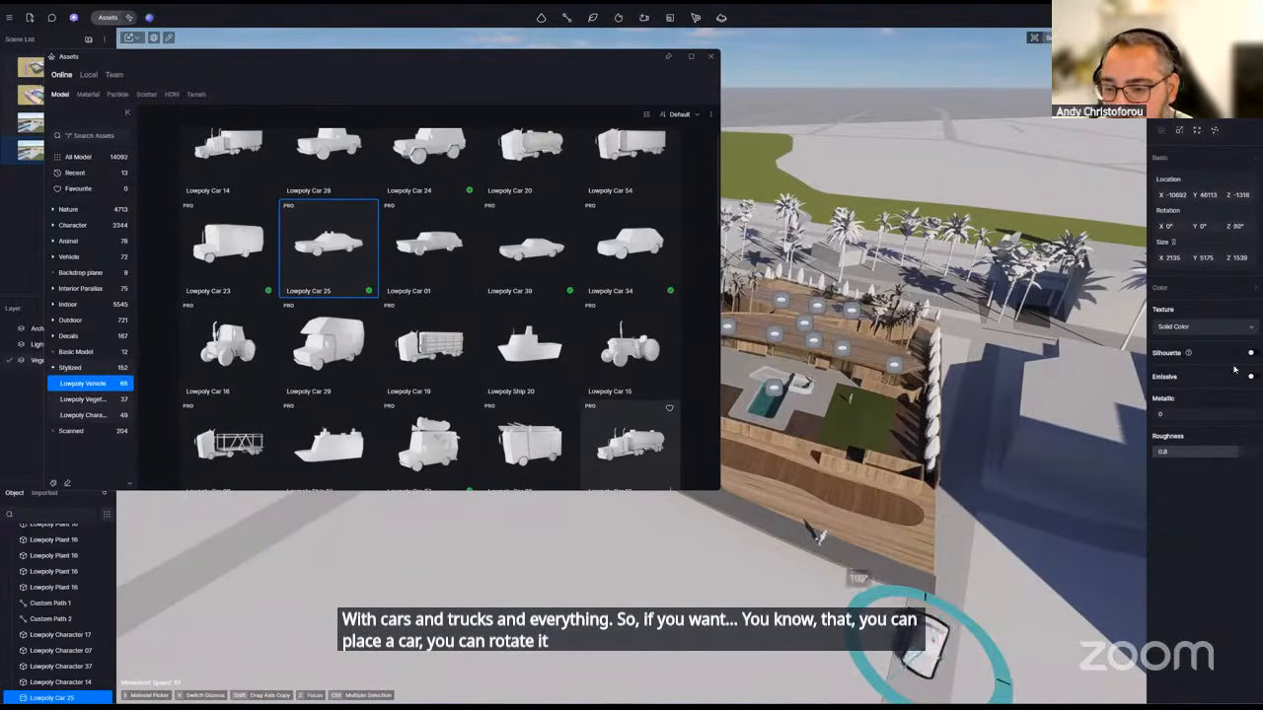
drag(1234, 370, 1229, 377)
- Close the asset library and save the project
scroll(893, 612, down, 4)
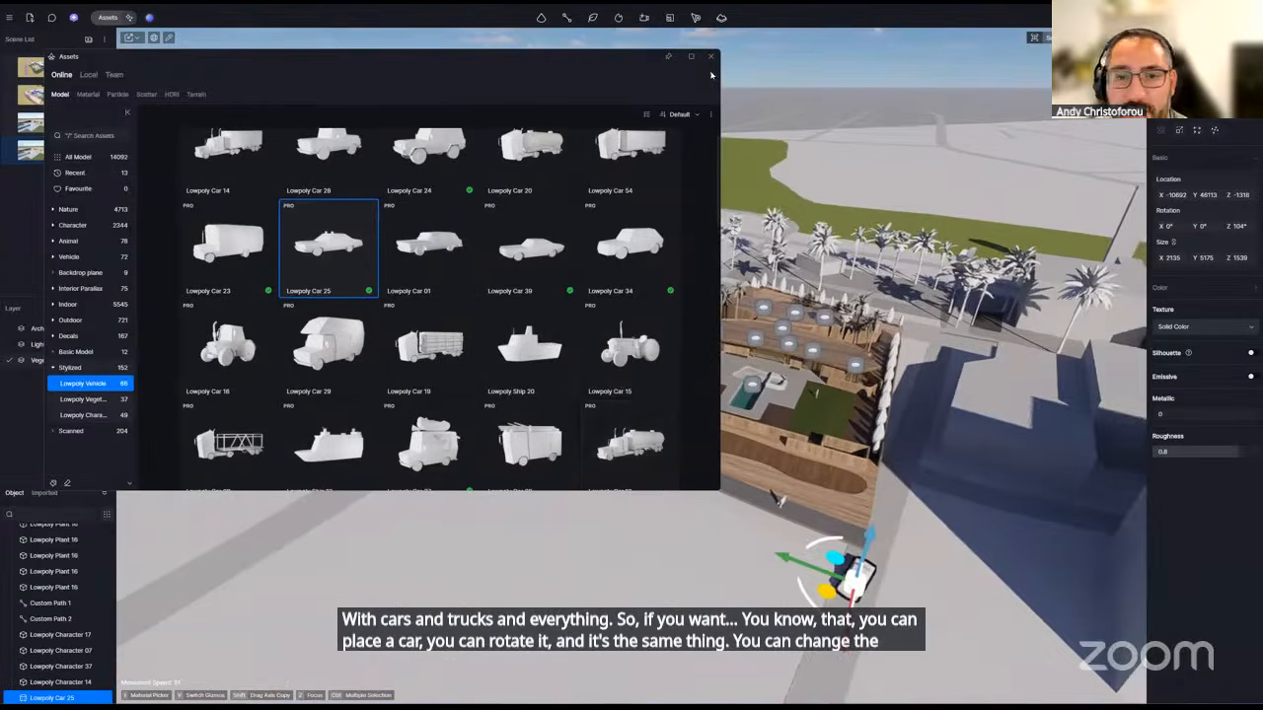
click(711, 57)
right_drag(691, 325, 730, 340)
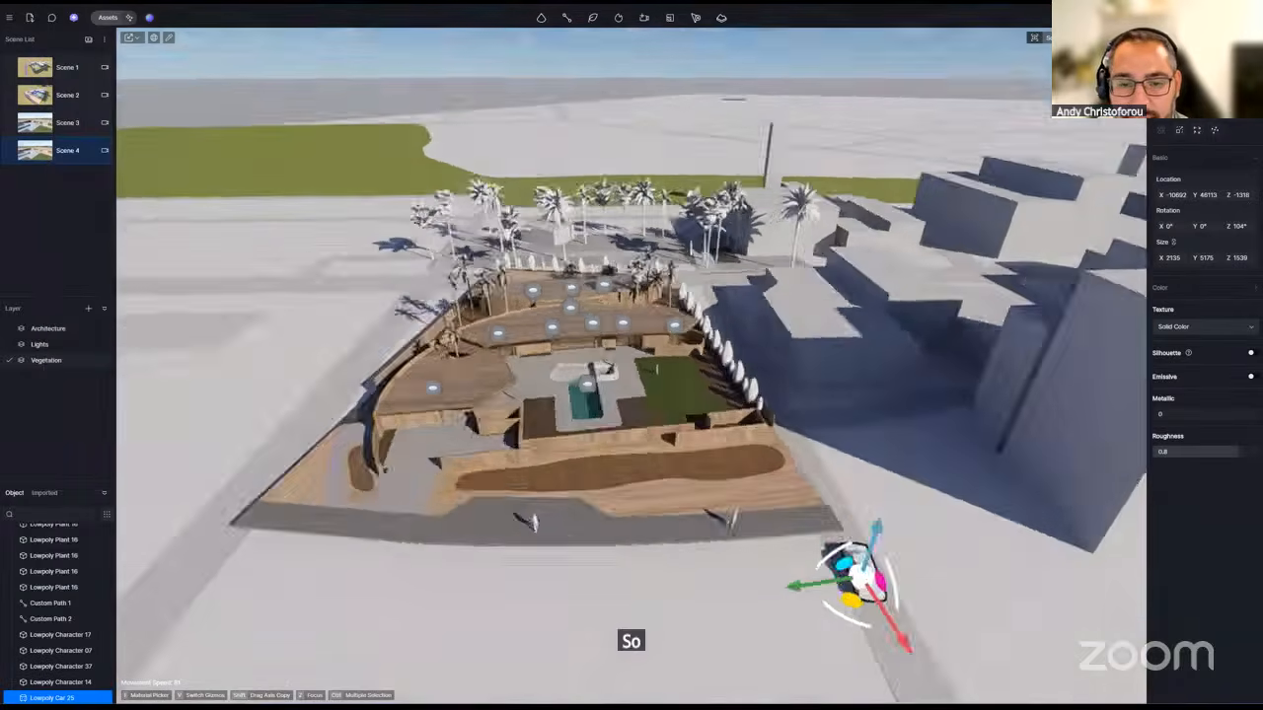
right_drag(632, 355, 698, 371)
key(ctrl+s)
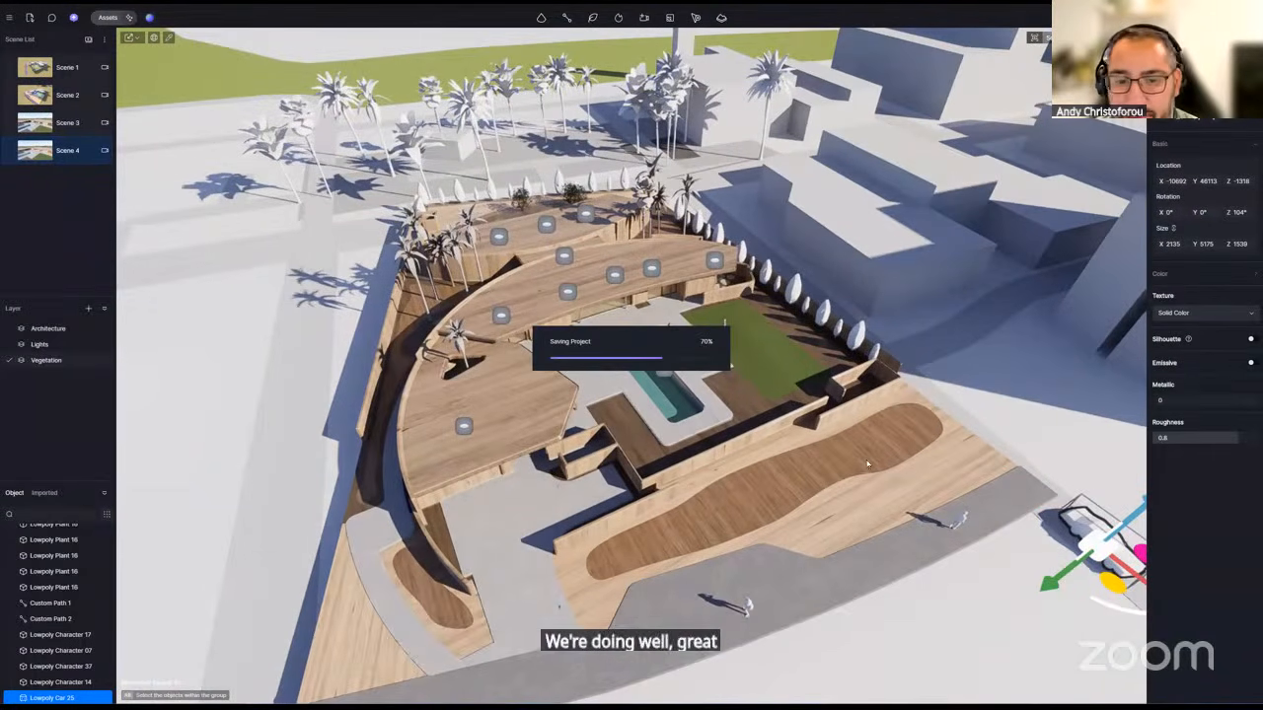
- Move the car farther out on the road to about X -18552, Y 45603, and save the project
scroll(986, 549, down, 3)
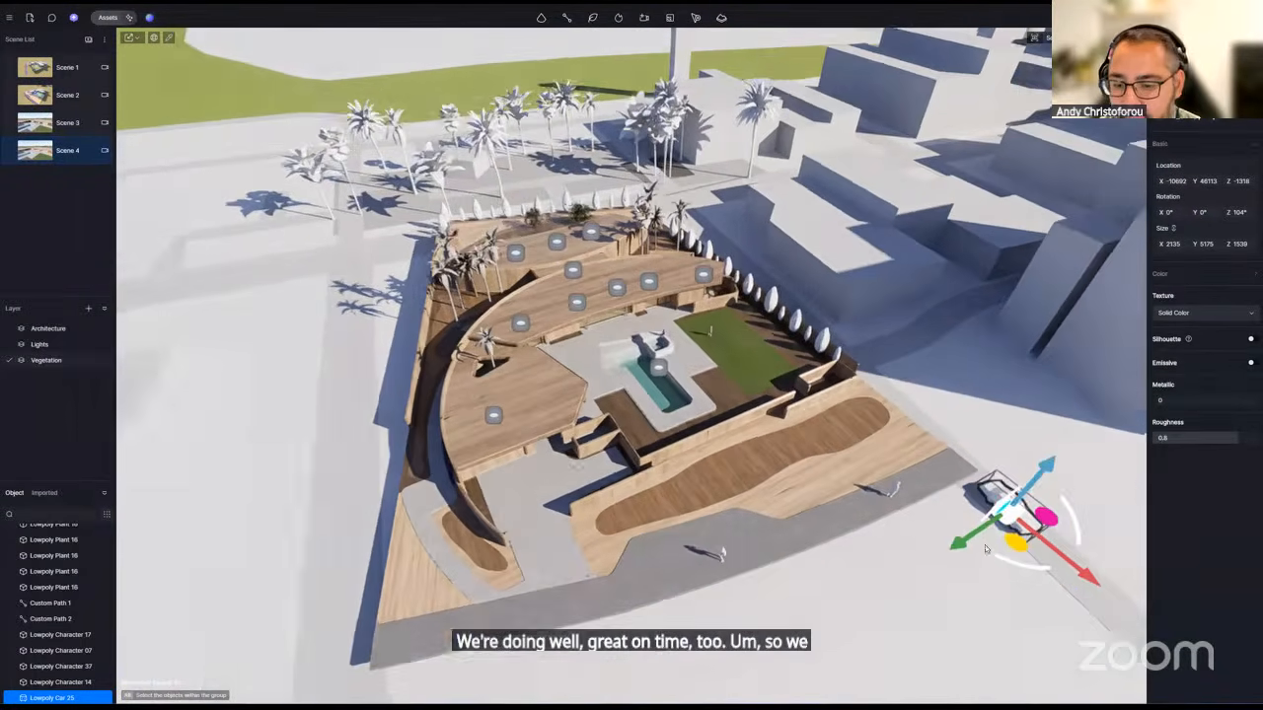
scroll(986, 549, down, 2)
drag(991, 539, 1051, 602)
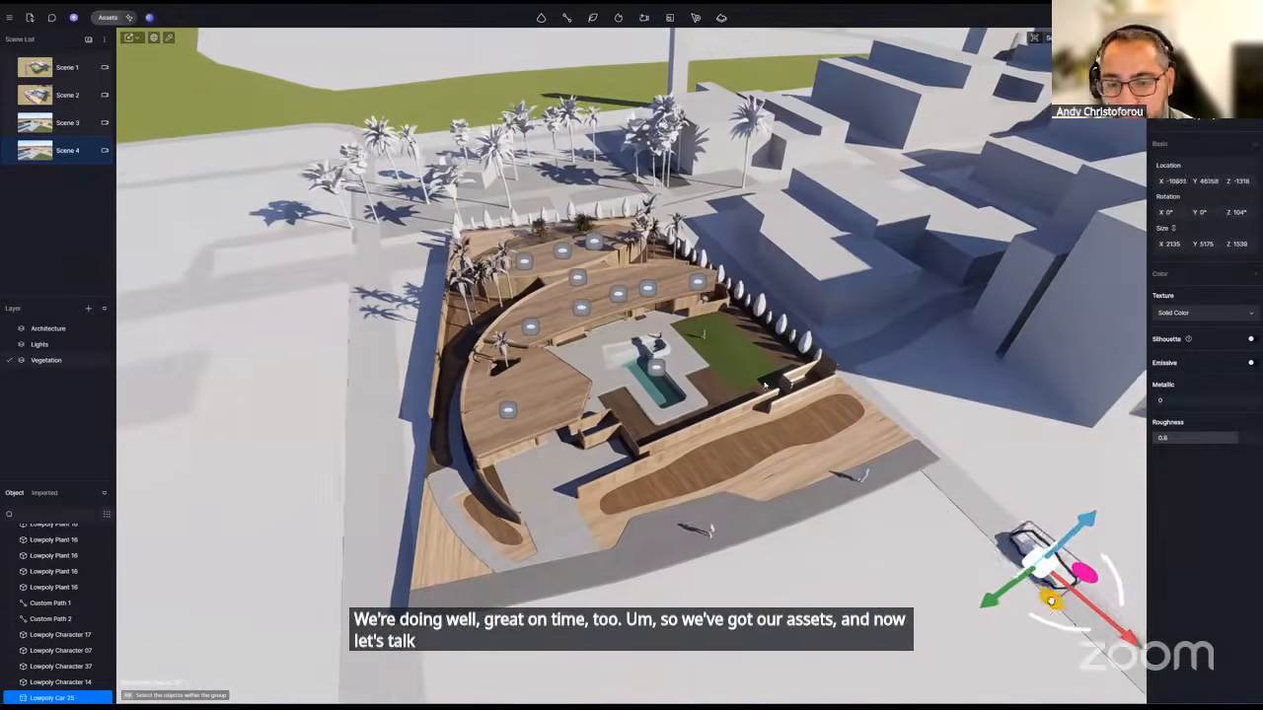
scroll(765, 385, up, 5)
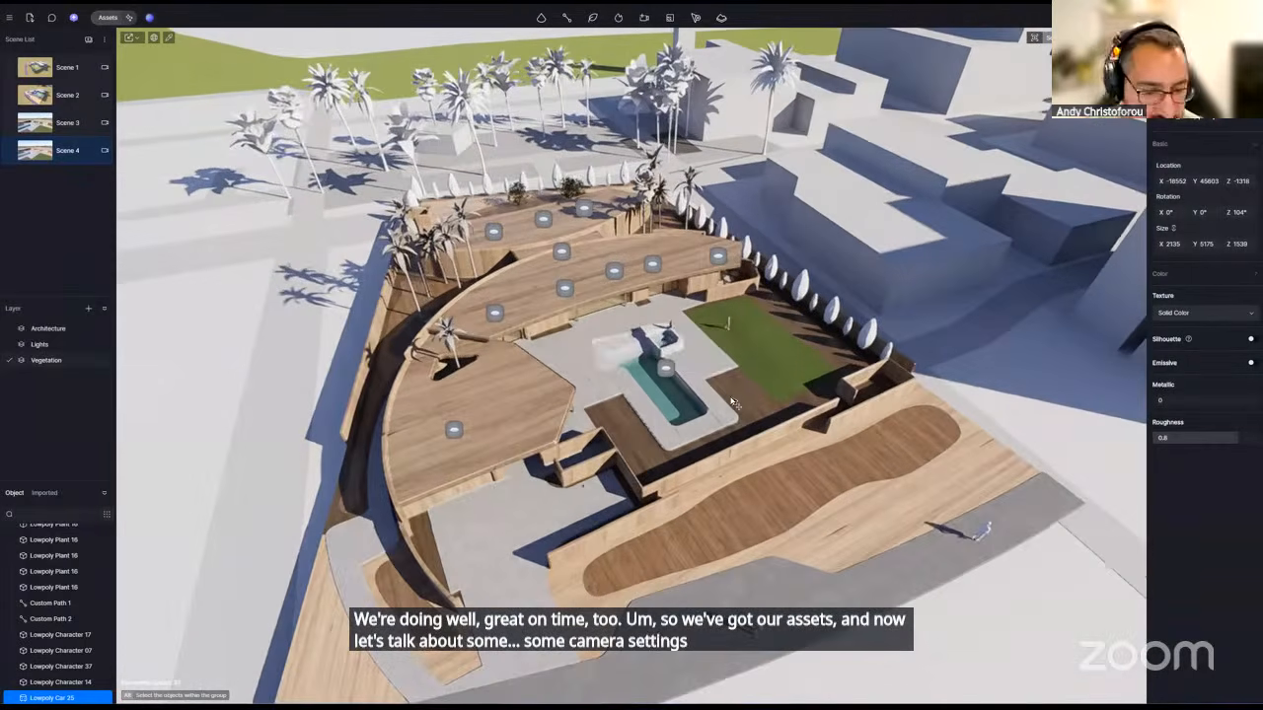
key(ctrl+s)
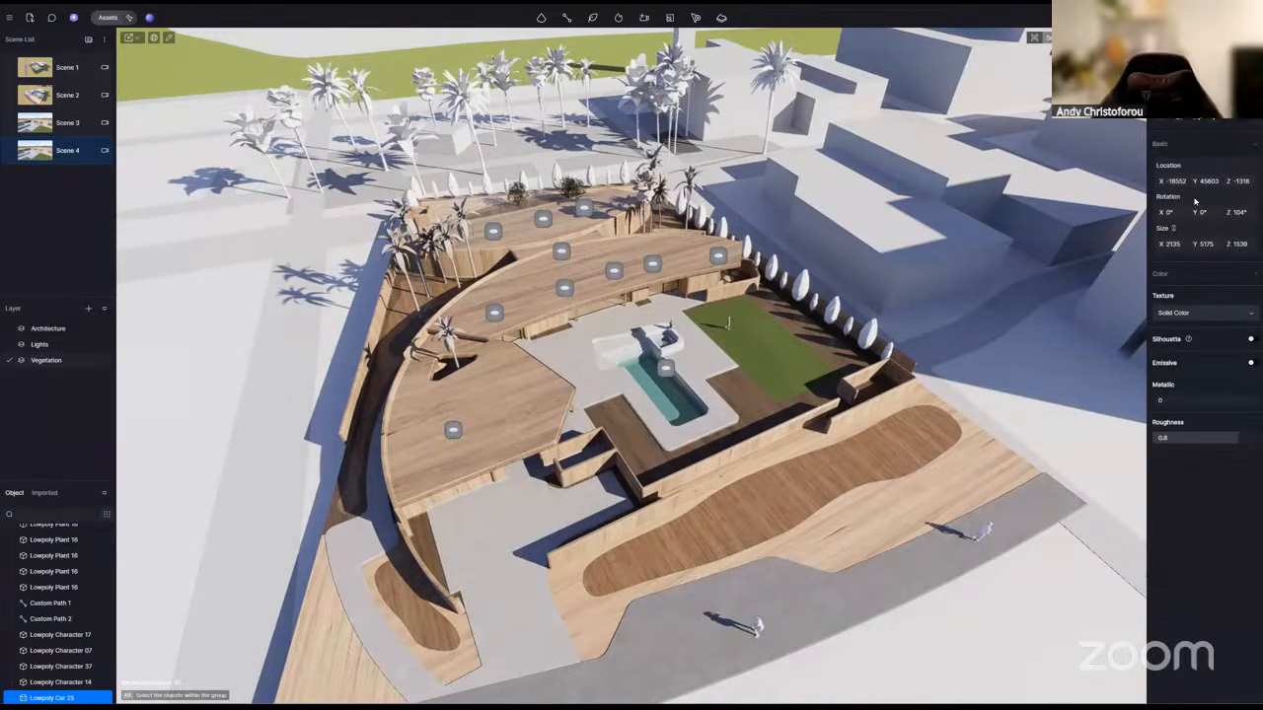
right_drag(971, 380, 927, 402)
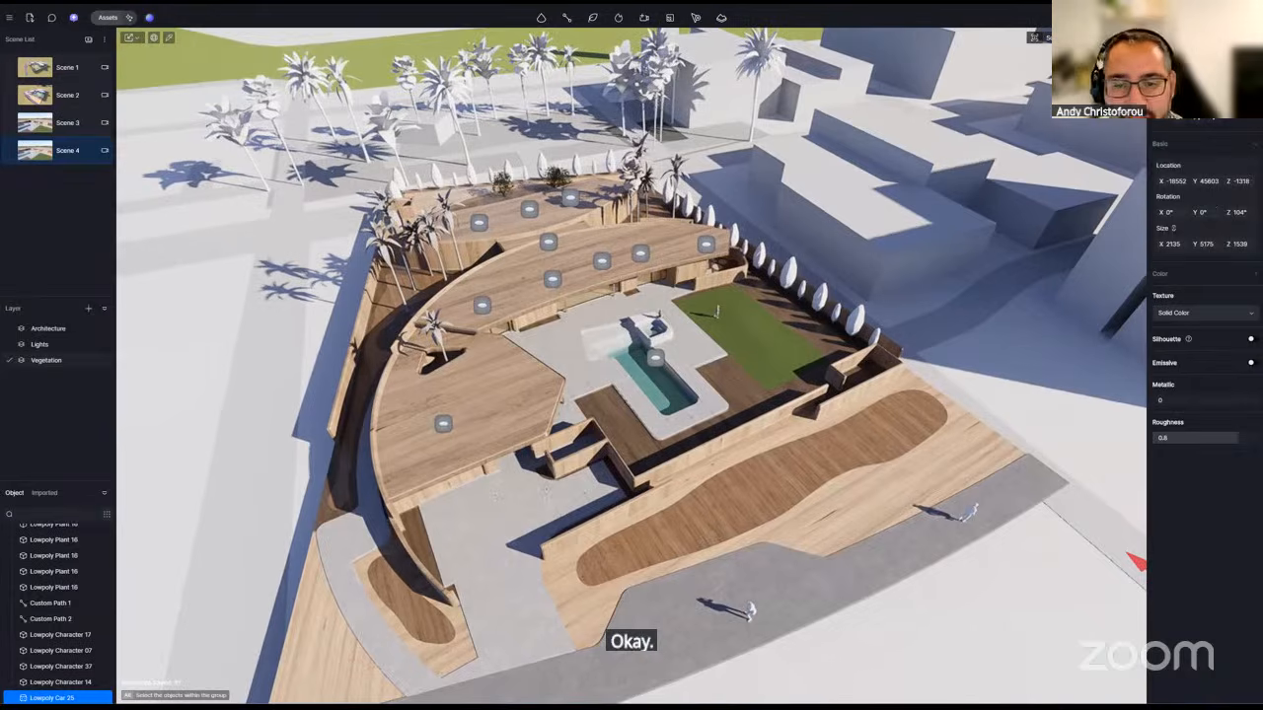
right_drag(583, 306, 553, 298)
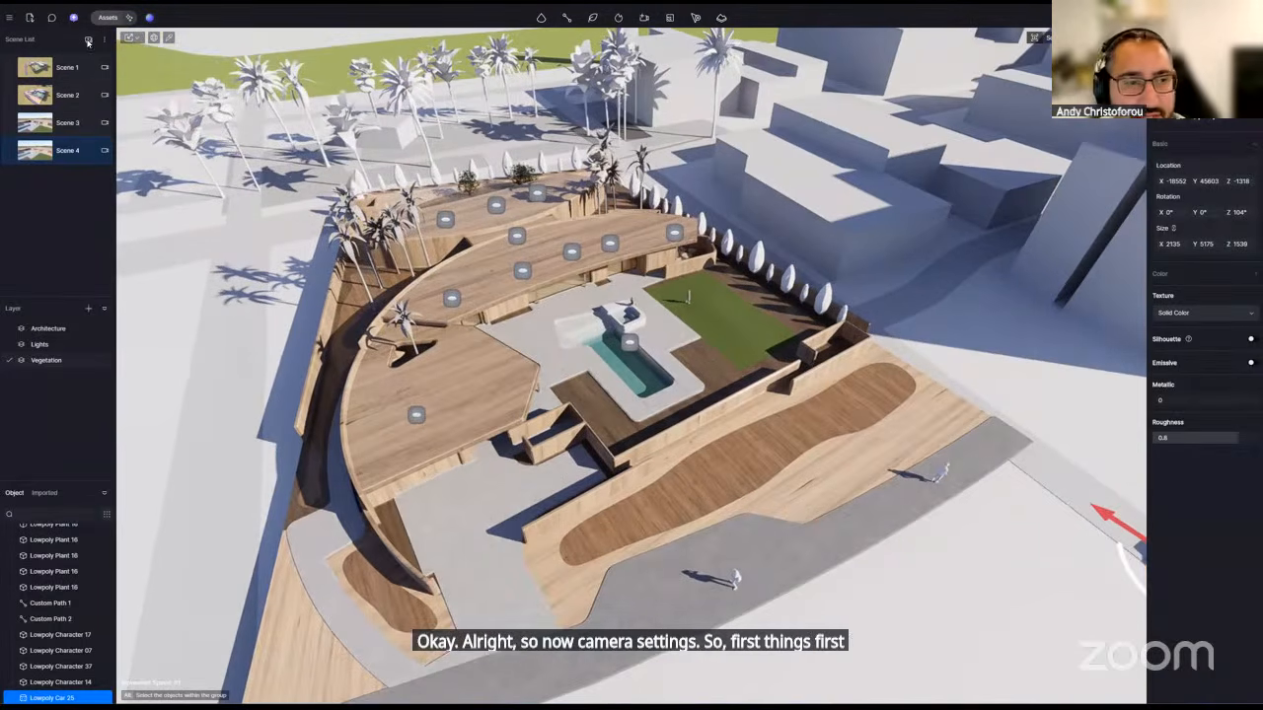
right_drag(641, 405, 740, 236)
key(q)
key(s)
key(e)
key(e)
key(s)
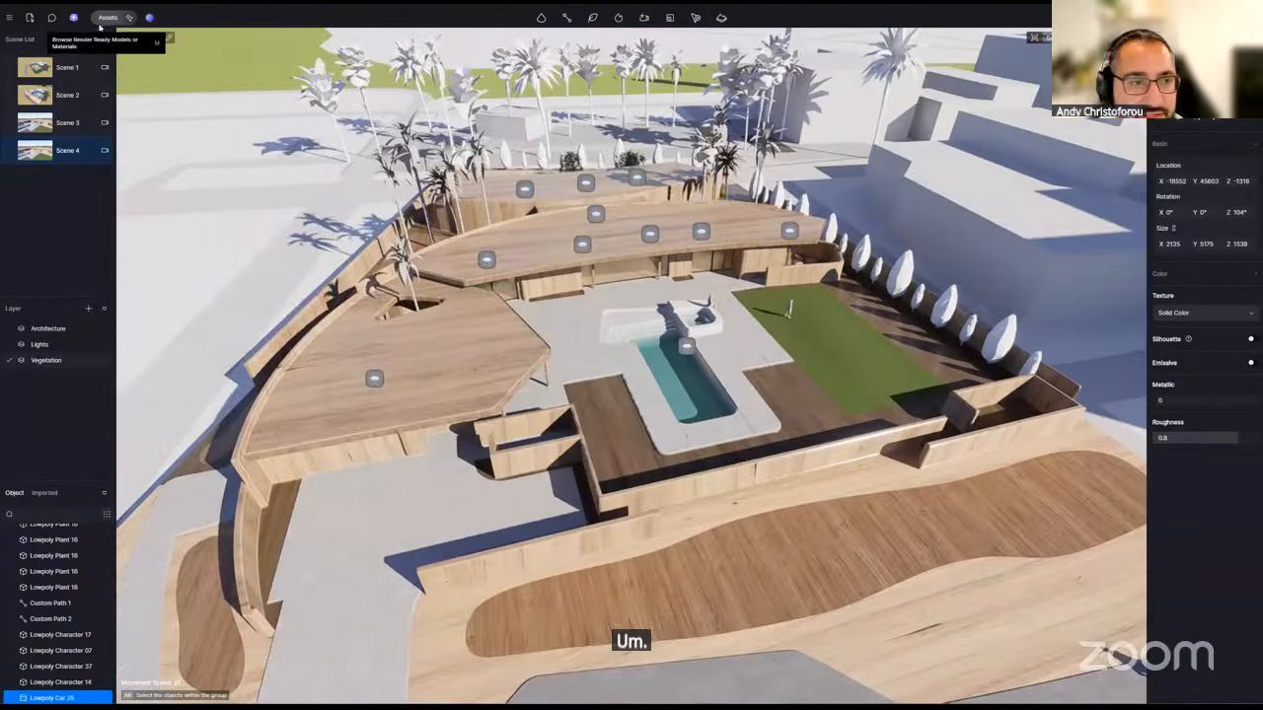
click(108, 18)
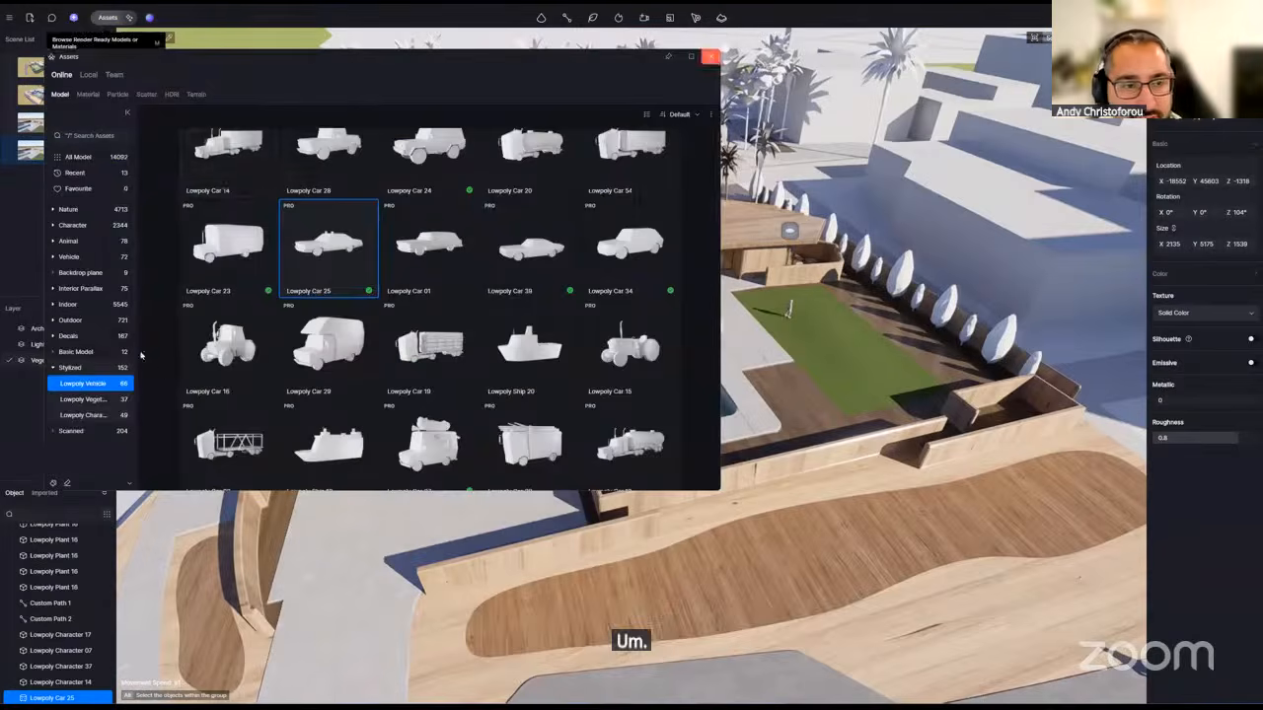
click(89, 371)
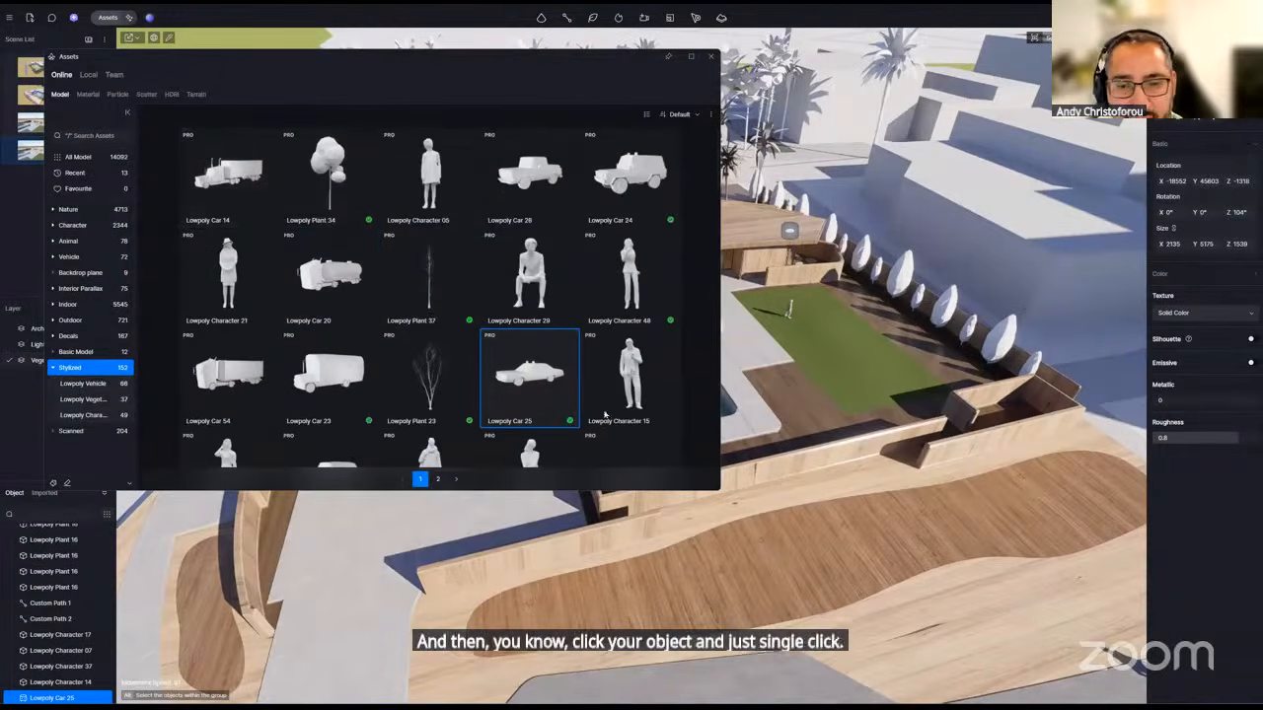
click(533, 383)
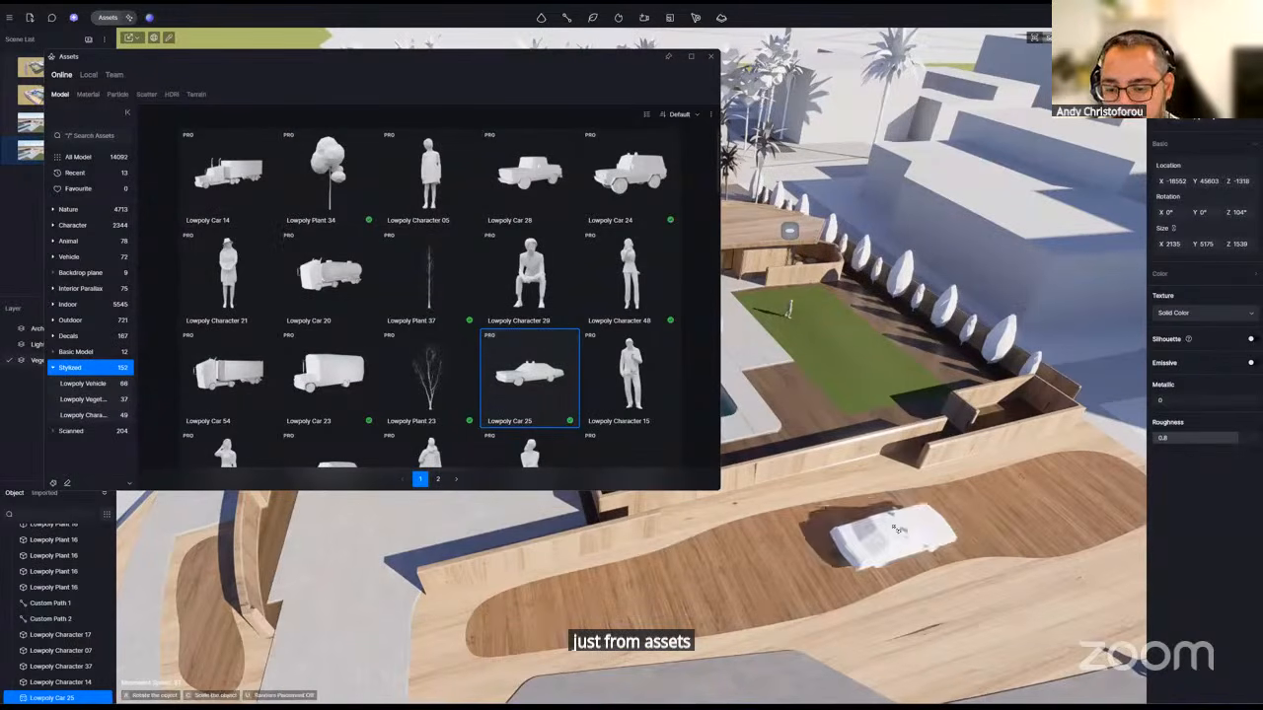
key(Escape)
click(711, 56)
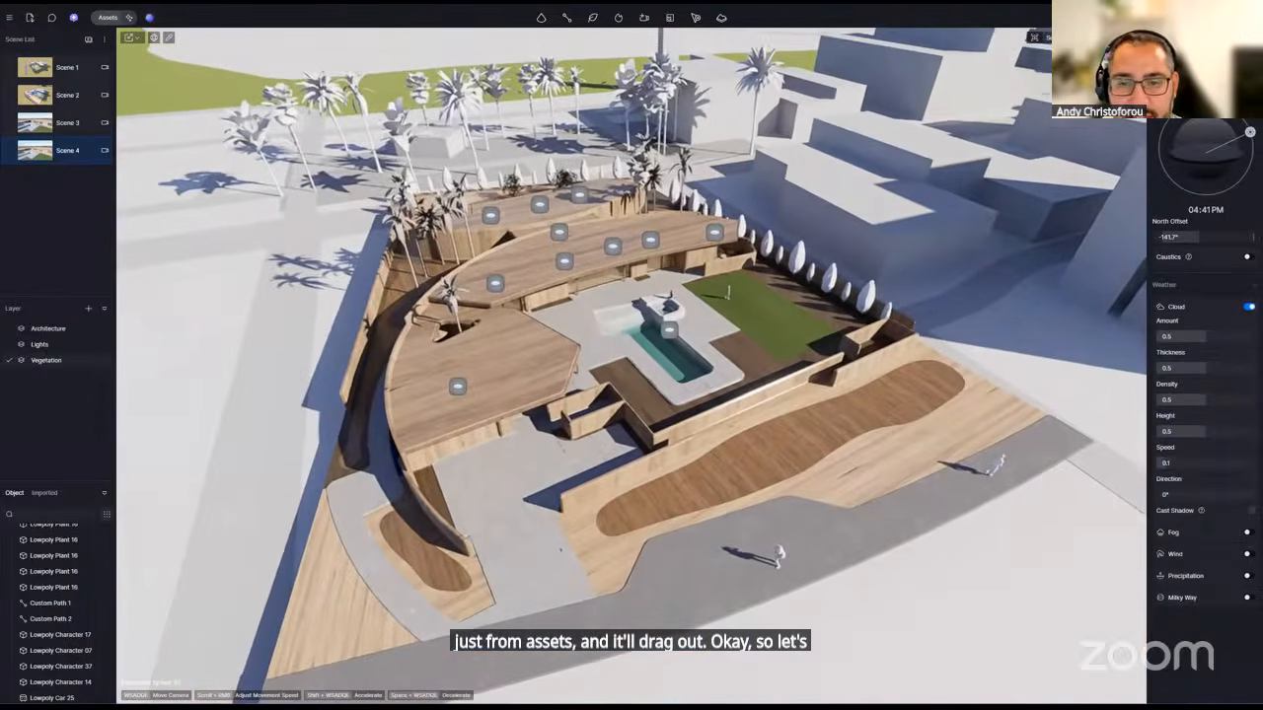
- Save an aerial view of the whole plot as a new scene and apply the Isometric view to its camera
middle_drag(560, 549, 446, 349)
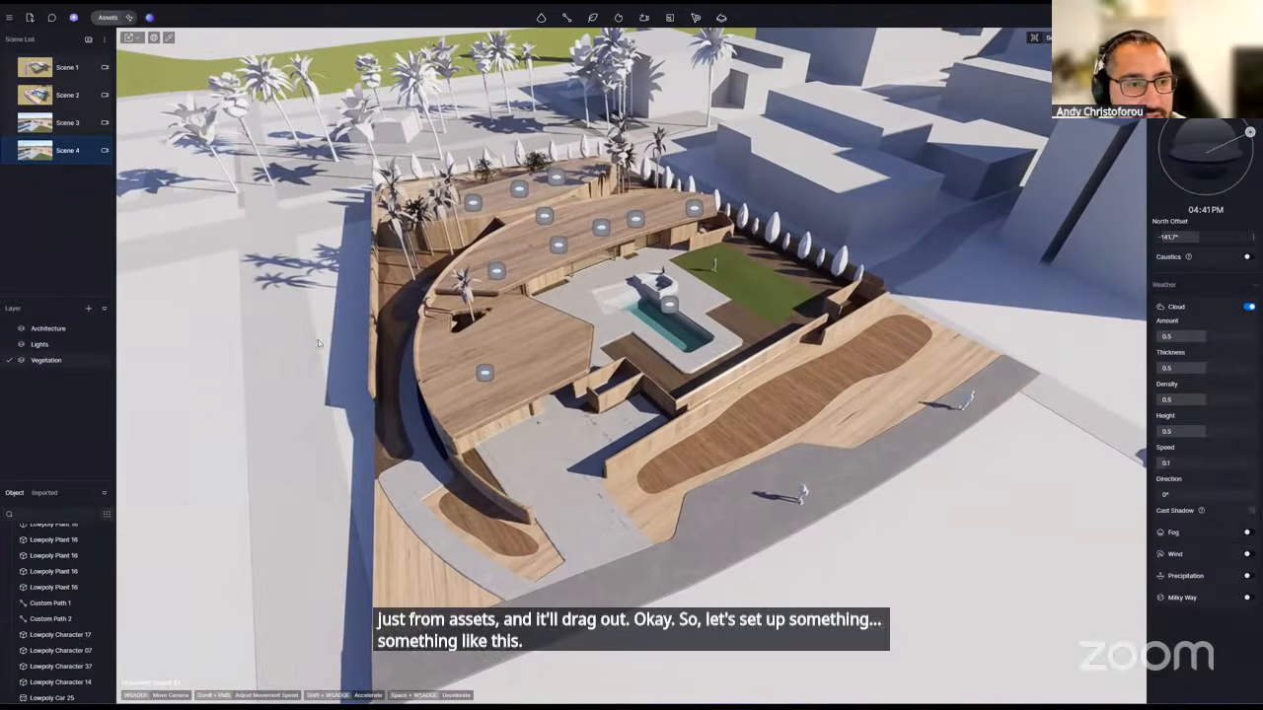
click(87, 39)
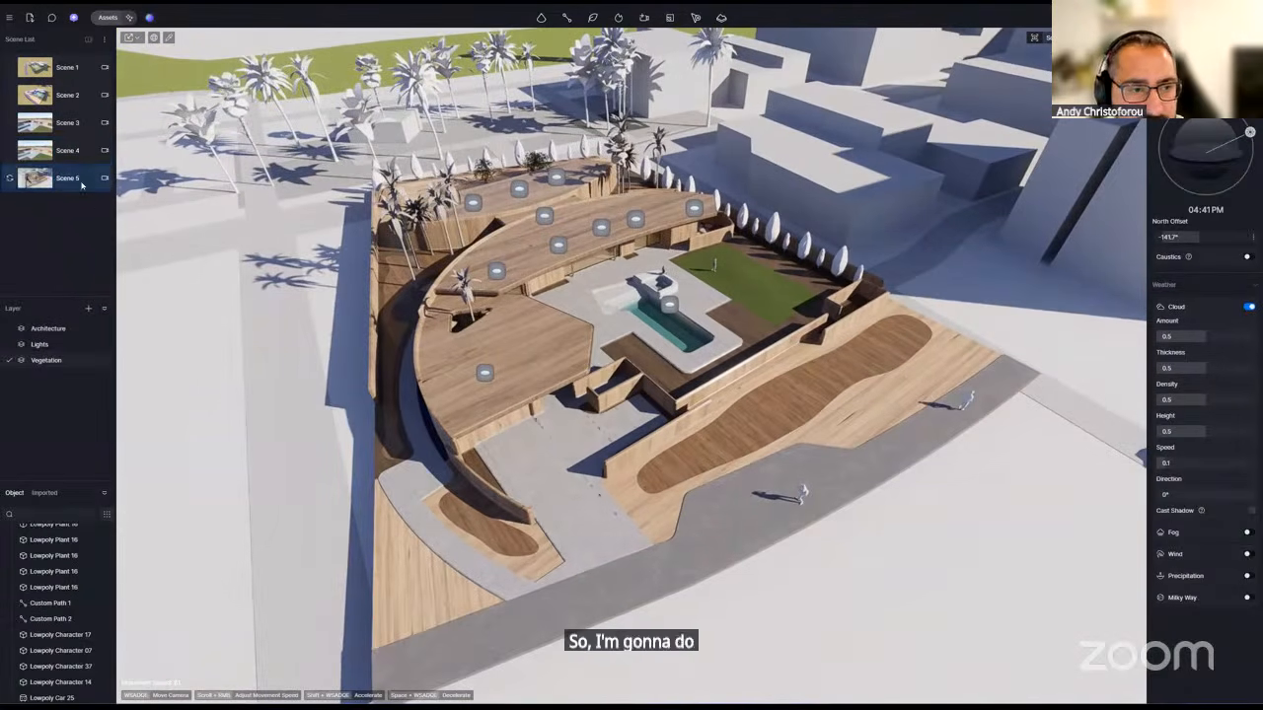
click(105, 178)
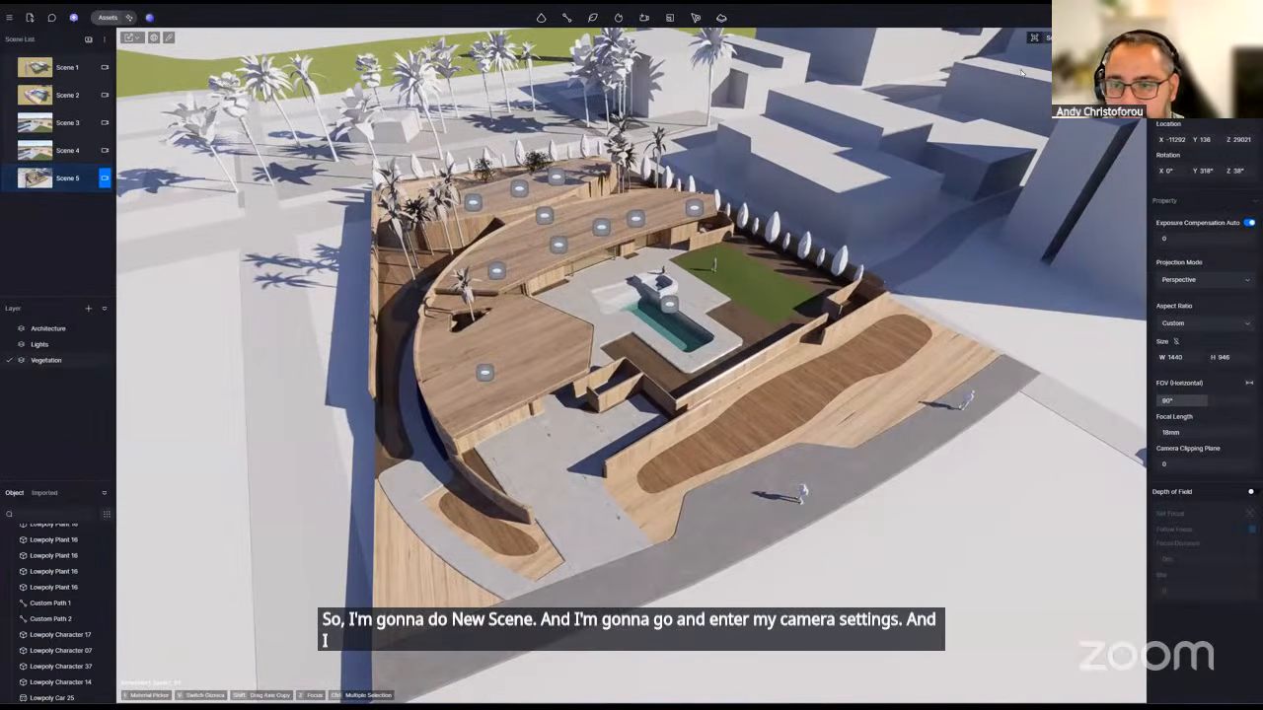
click(1048, 39)
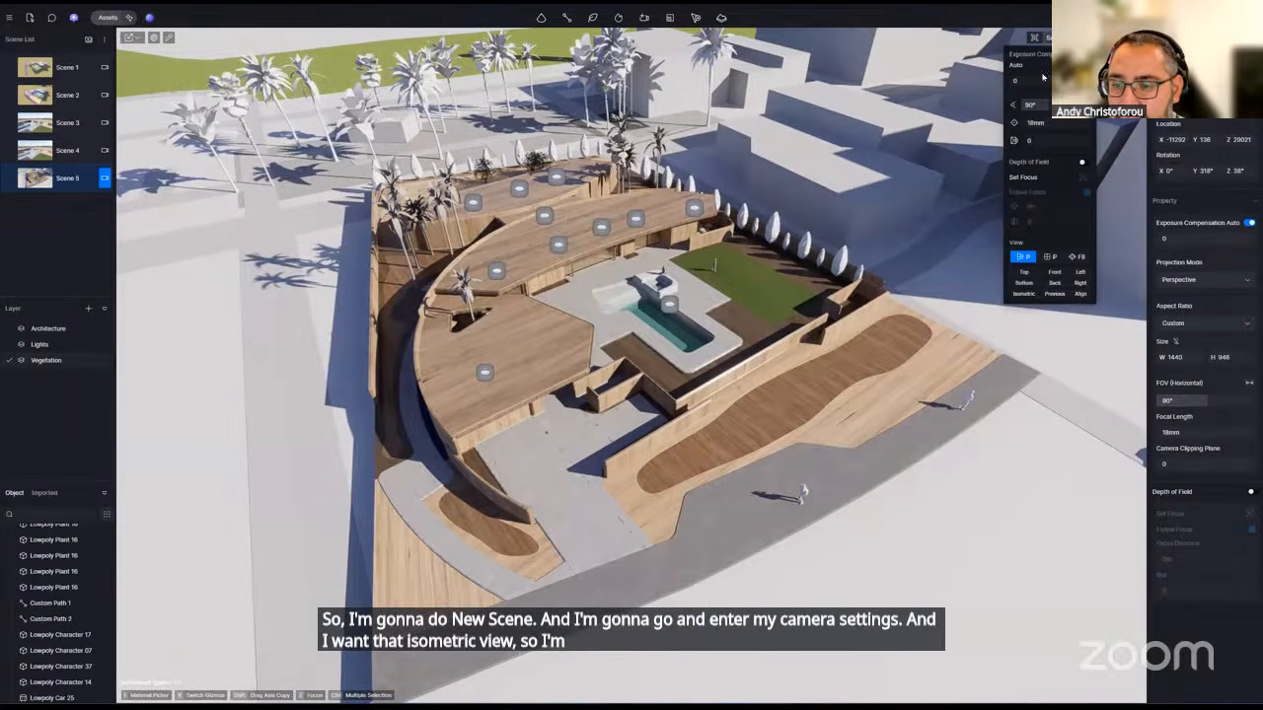
click(1028, 295)
right_drag(766, 288, 767, 287)
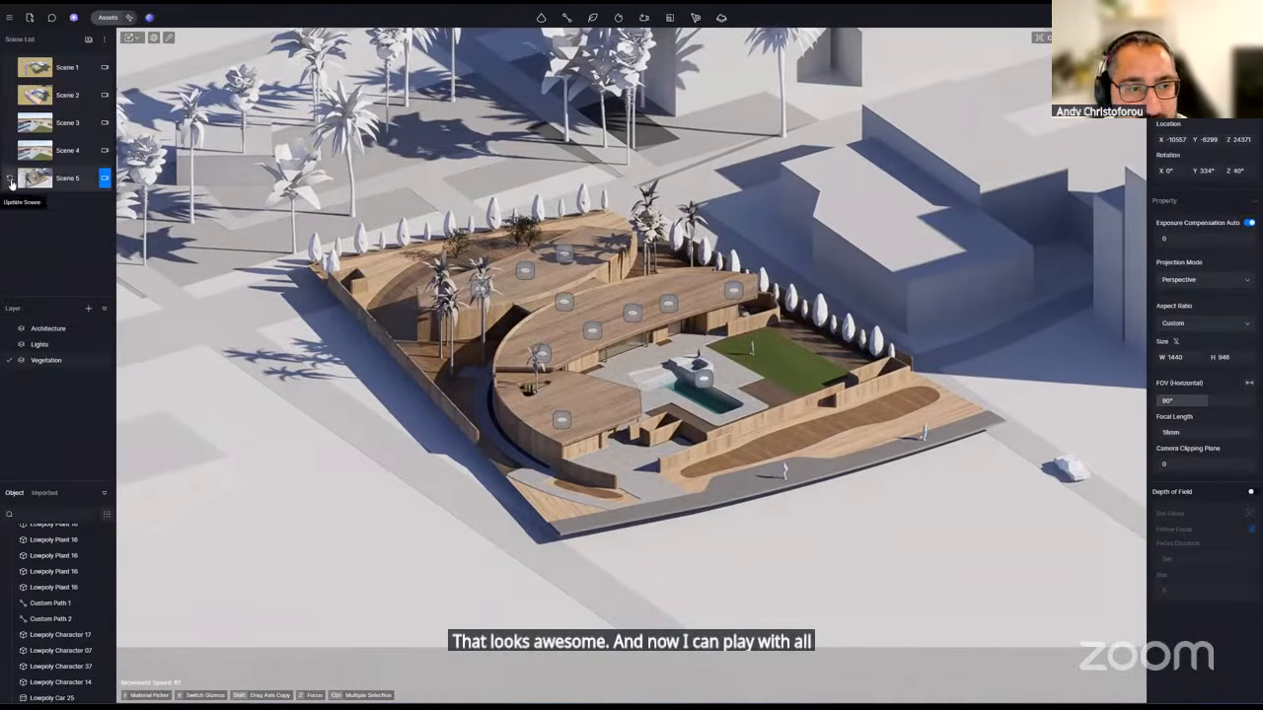
- Try the Parallel projection mode on the new isometric scene and return its camera to Perspective
click(1249, 224)
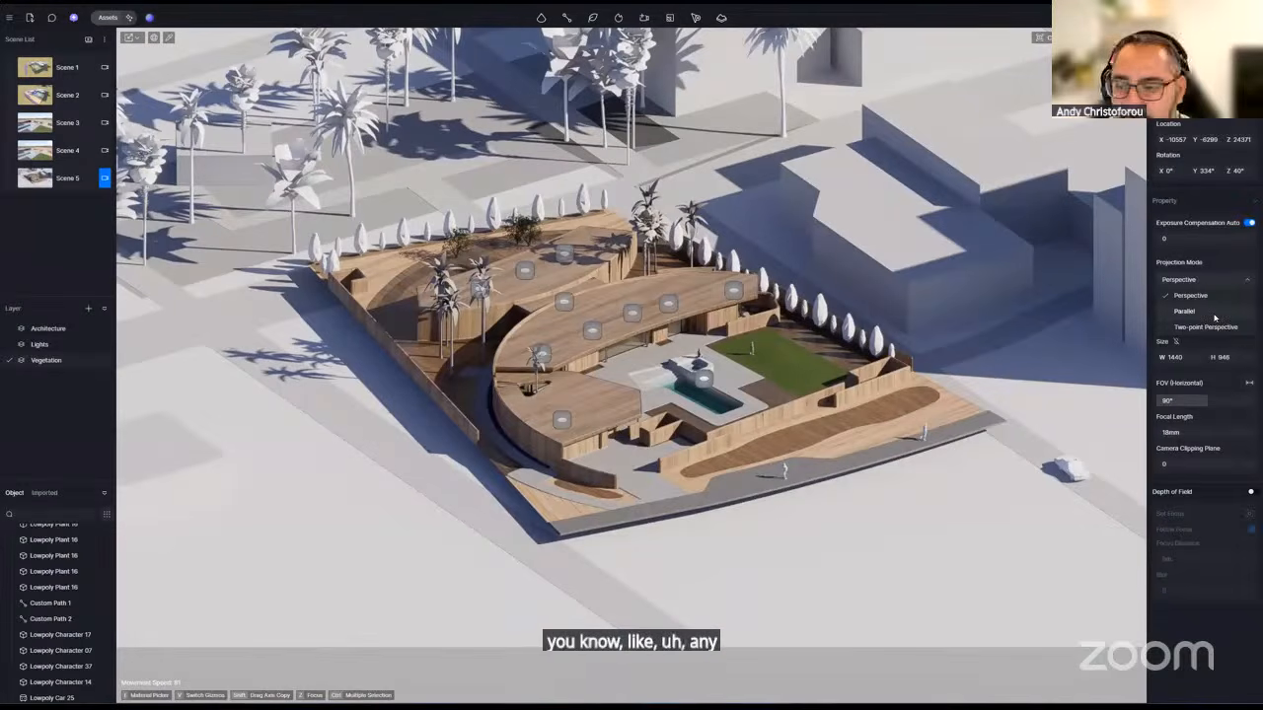
click(1182, 311)
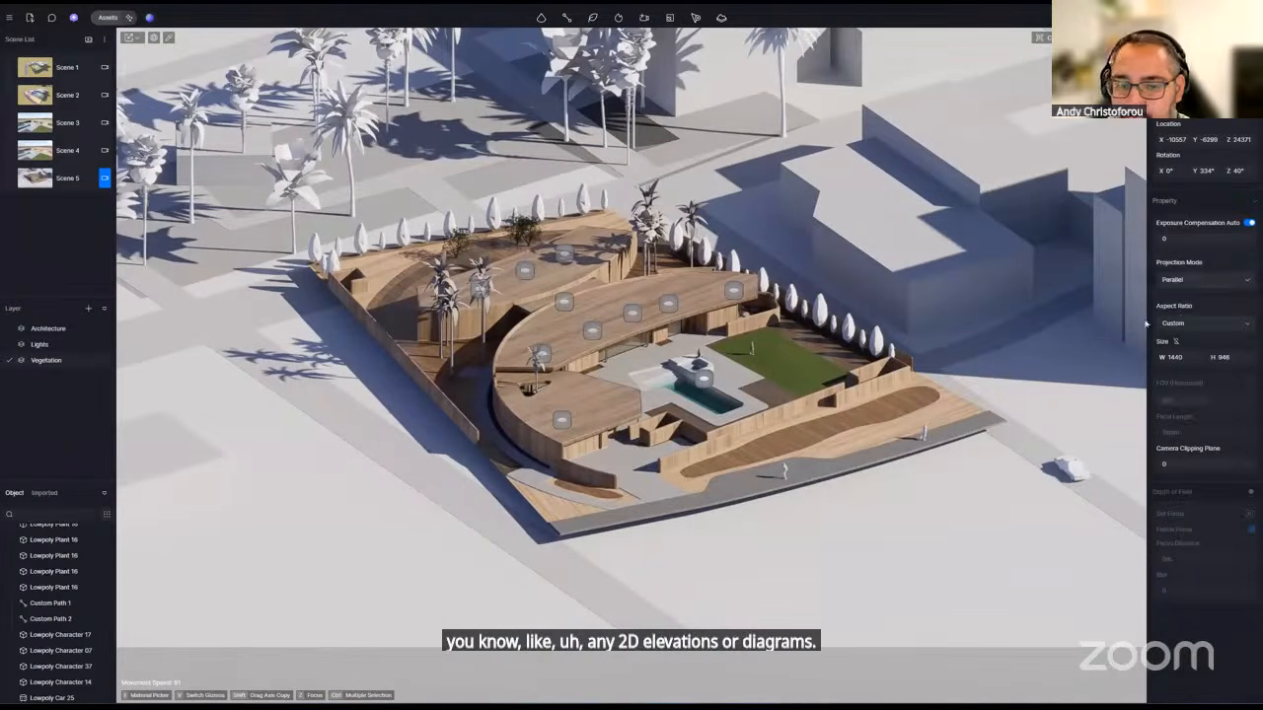
click(1195, 282)
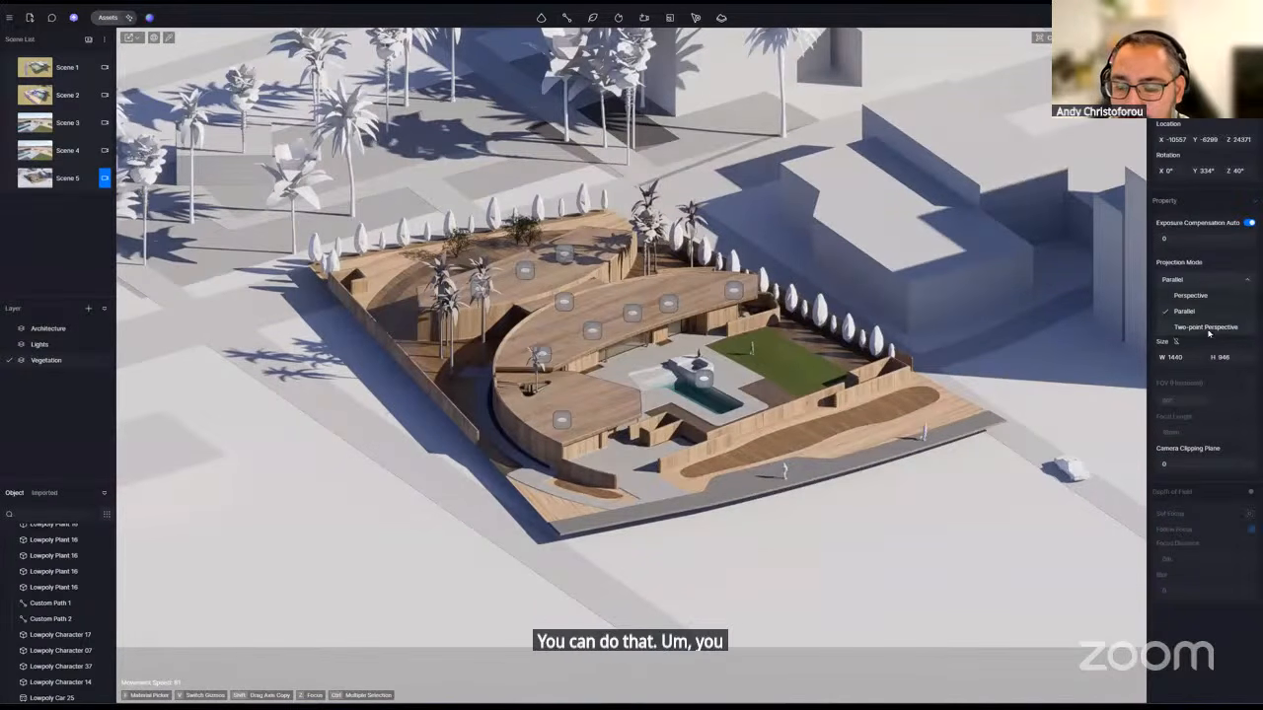
click(1189, 295)
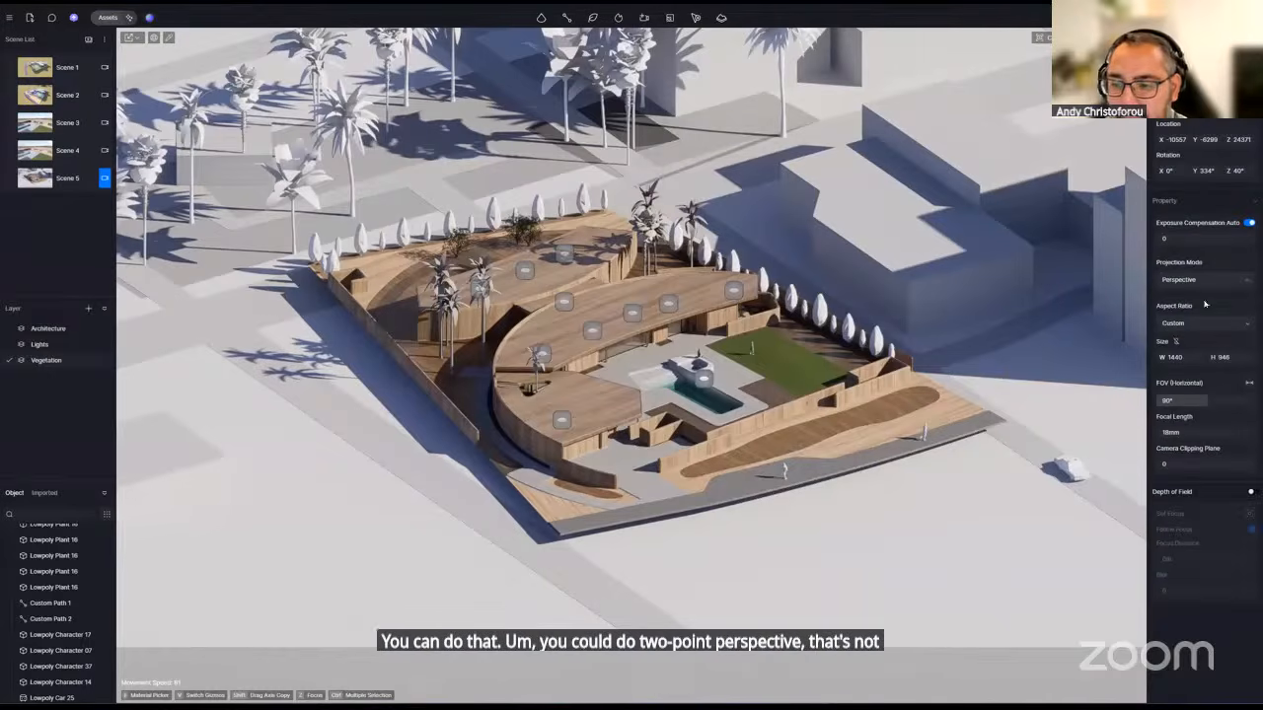
click(106, 180)
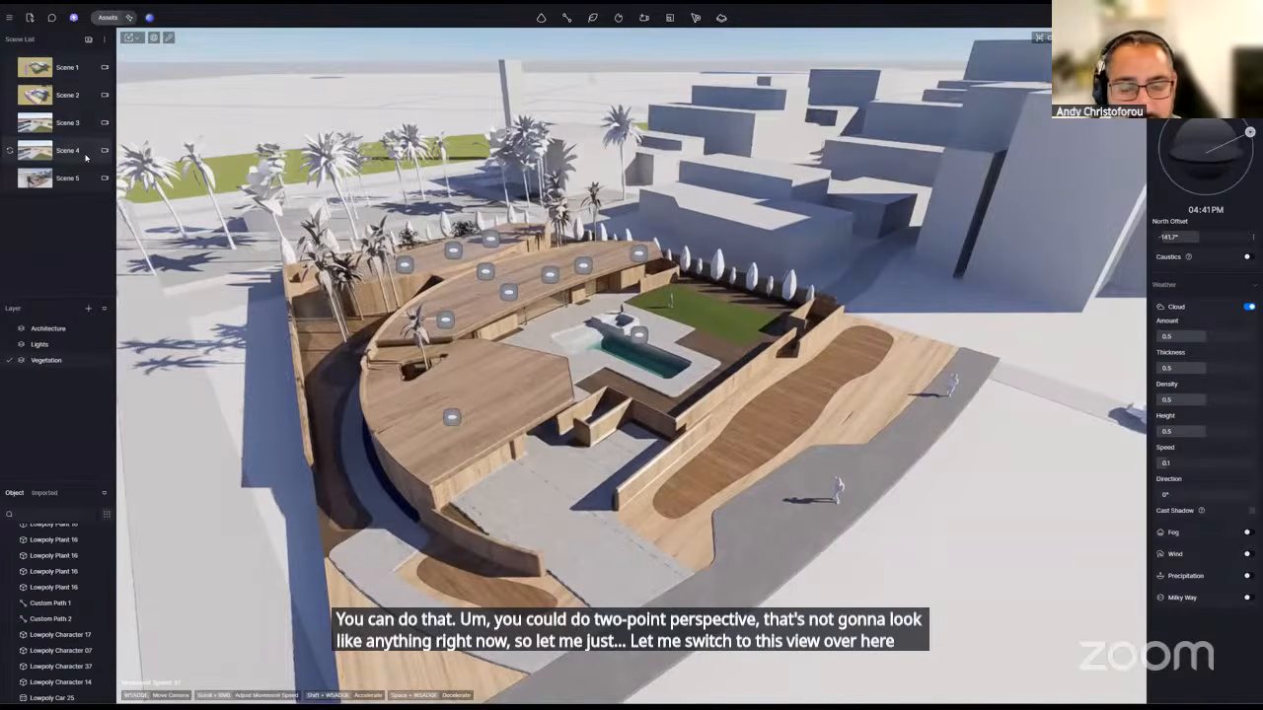
- Open the camera settings of Scene 4 and set its projection mode to Parallel
click(86, 156)
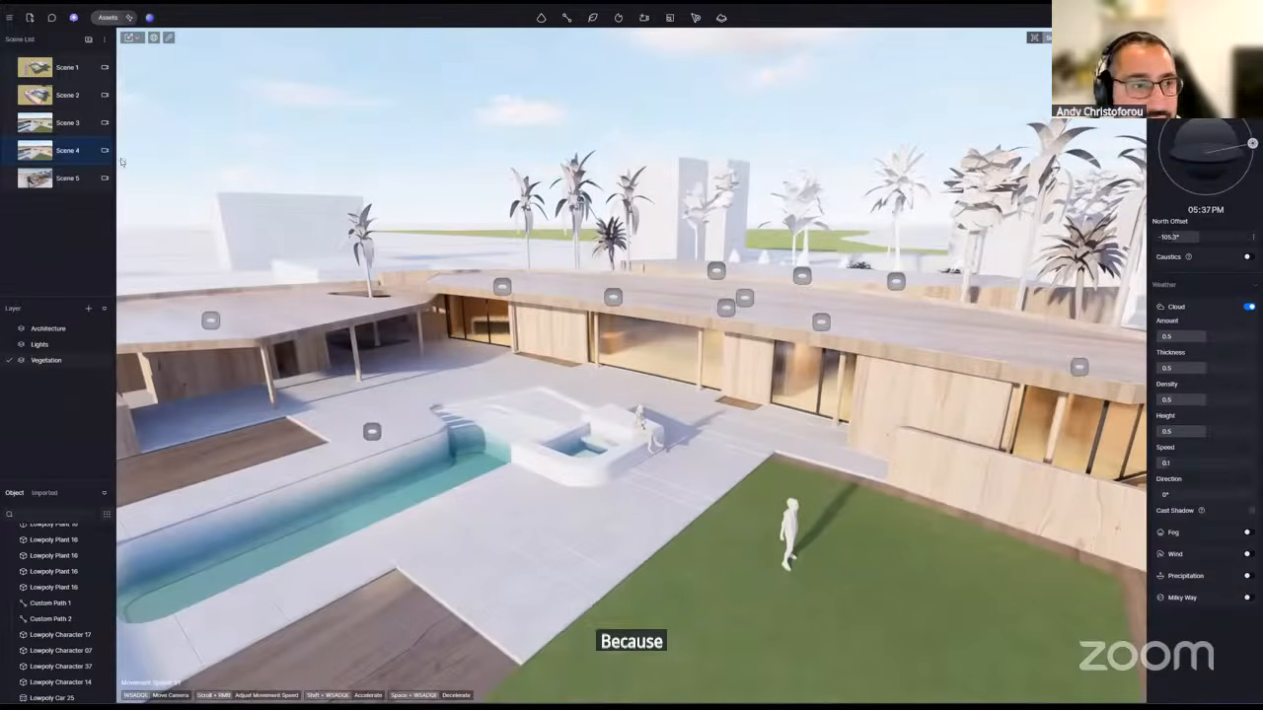
click(105, 150)
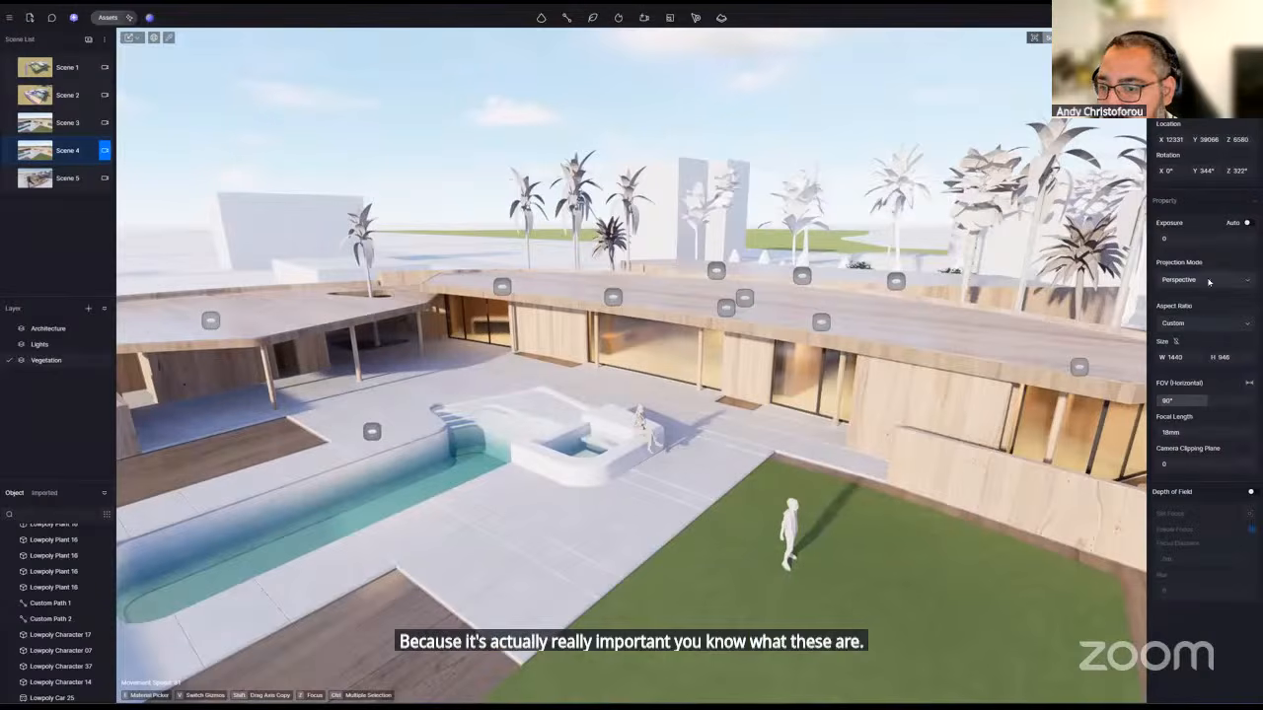
click(1199, 312)
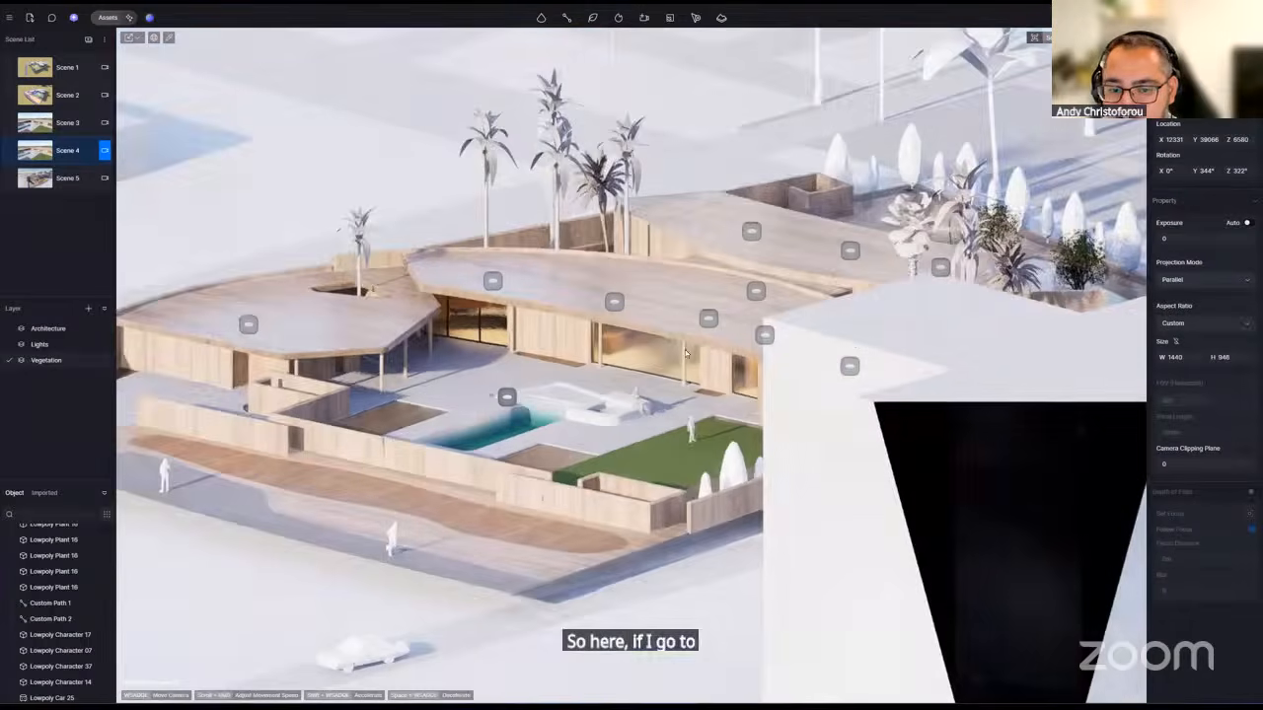
right_drag(631, 370, 690, 373)
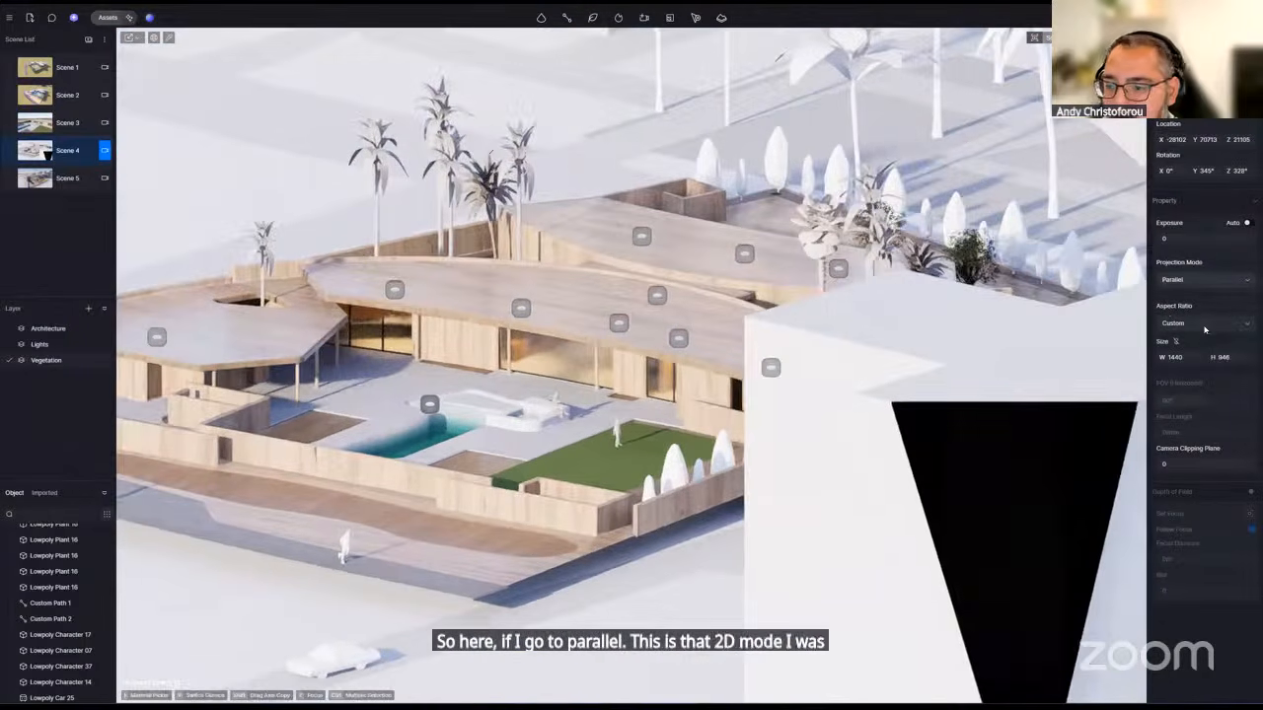
- Switch Scene 4's camera to Two-point Perspective and view the house across the lawn
click(1219, 282)
click(1206, 327)
key(w)
key(q)
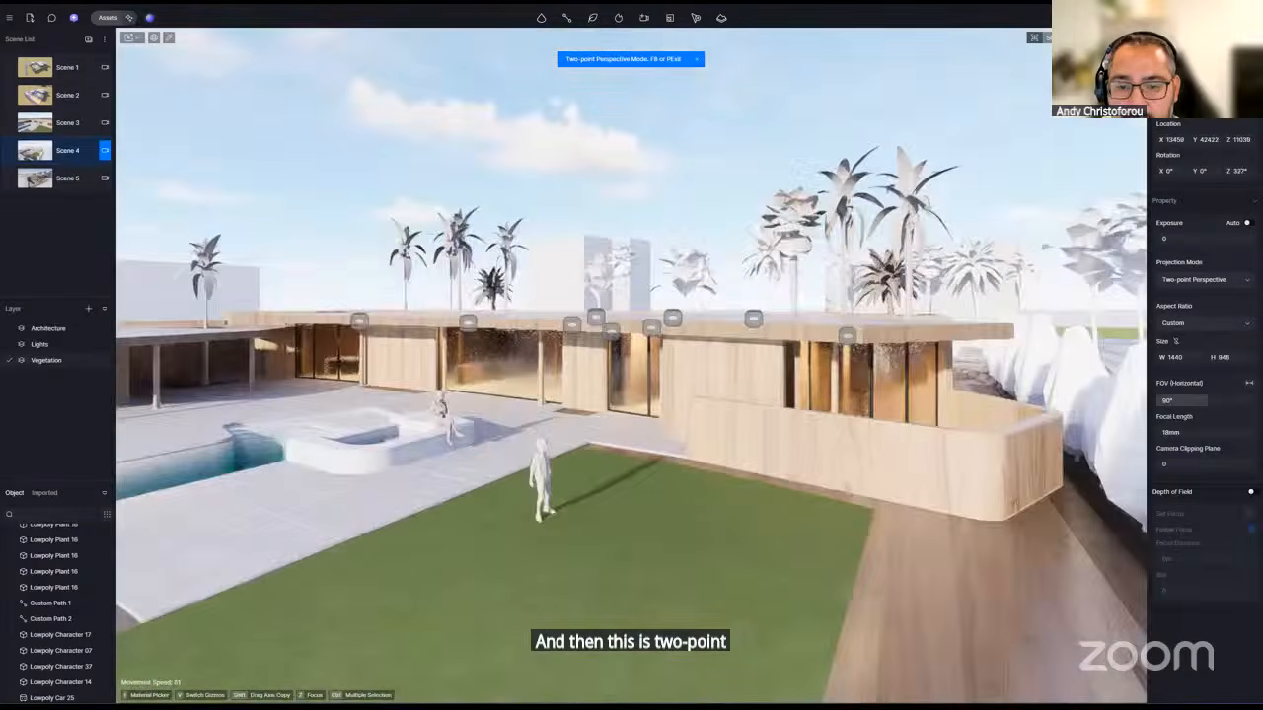
- Return Scene 4's camera to Perspective and look down on the roof and pool from above the lawn
click(1202, 281)
click(1198, 296)
key(e)
right_drag(631, 370, 635, 434)
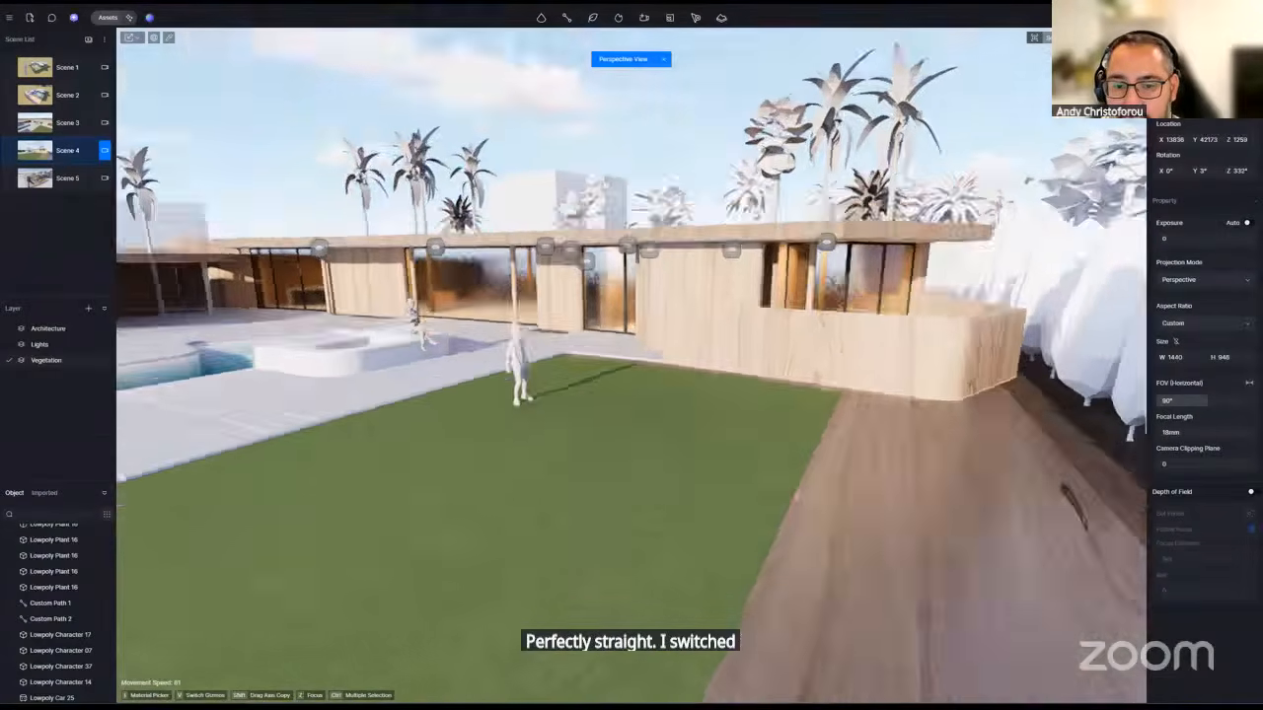
key(e)
right_drag(732, 296, 732, 417)
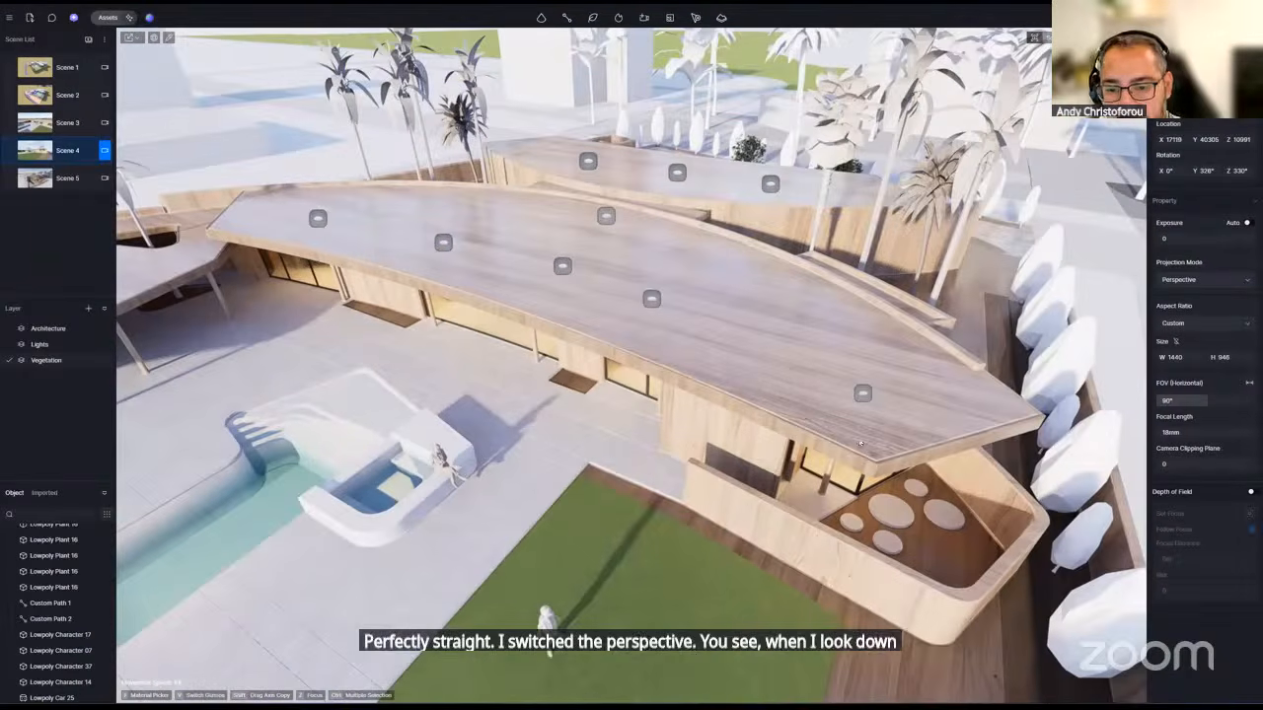
- Apply Two-point Perspective to Scene 4's raised view and move the camera to face the house from the street side
click(1204, 283)
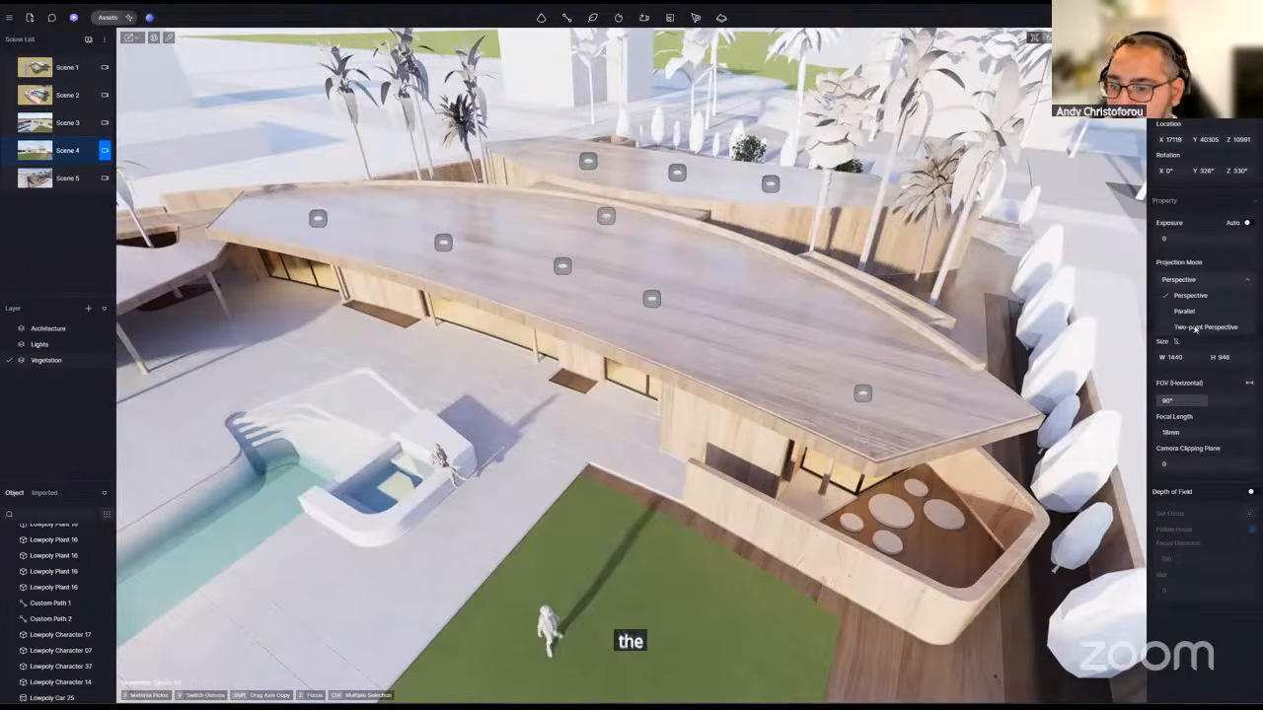
key(F8)
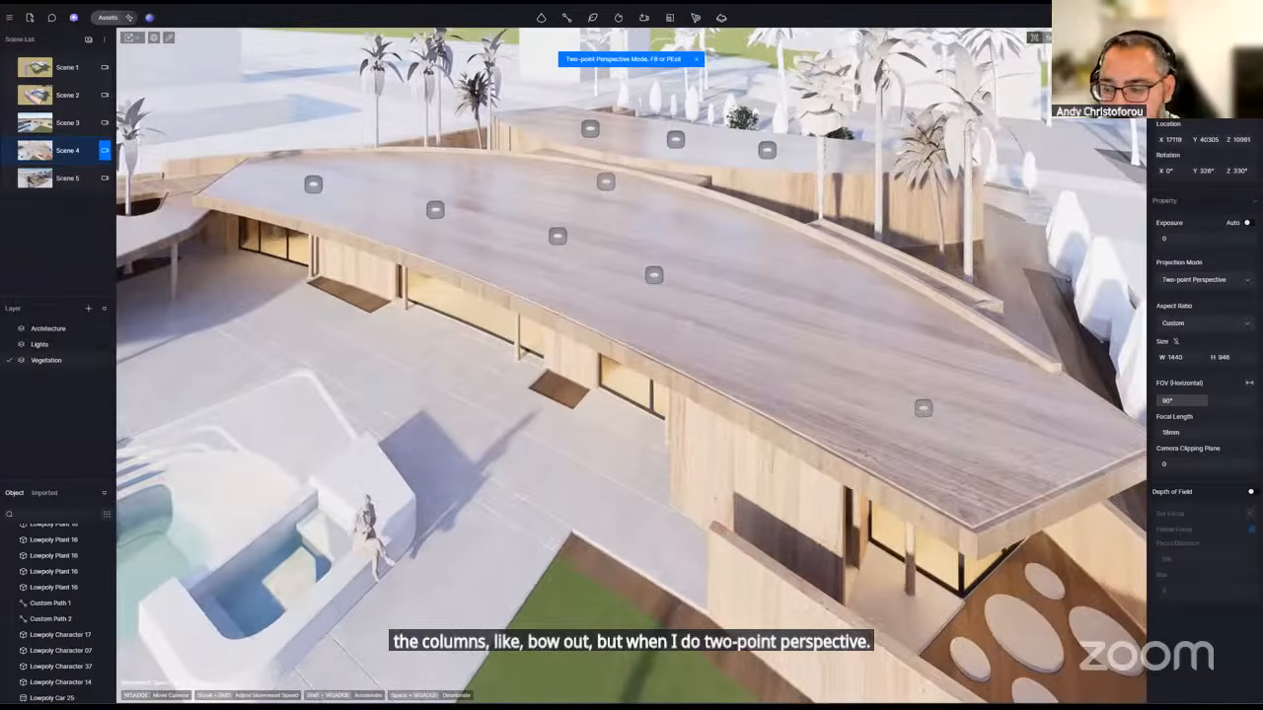
key(q)
right_drag(954, 452, 1071, 419)
key(s)
key(e)
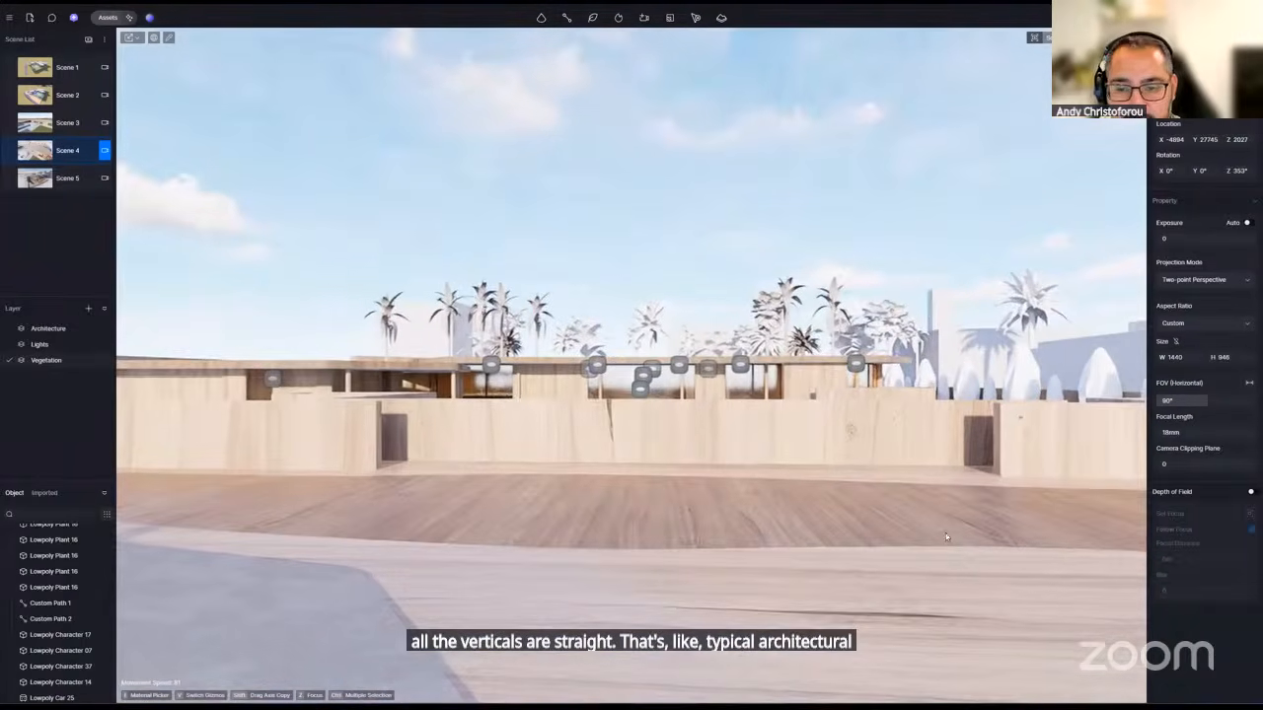
- Return to Scene 5, set its projection mode to Parallel and frame the house plot closely
click(105, 177)
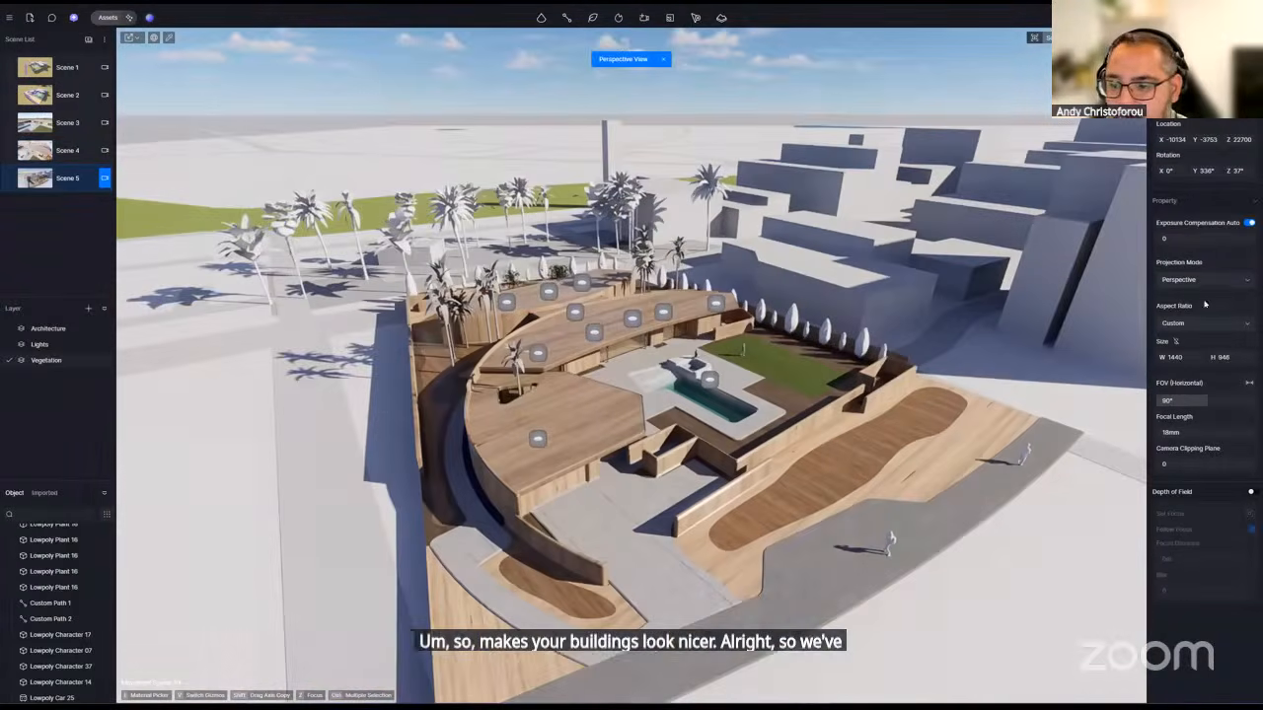
click(1202, 280)
click(1186, 311)
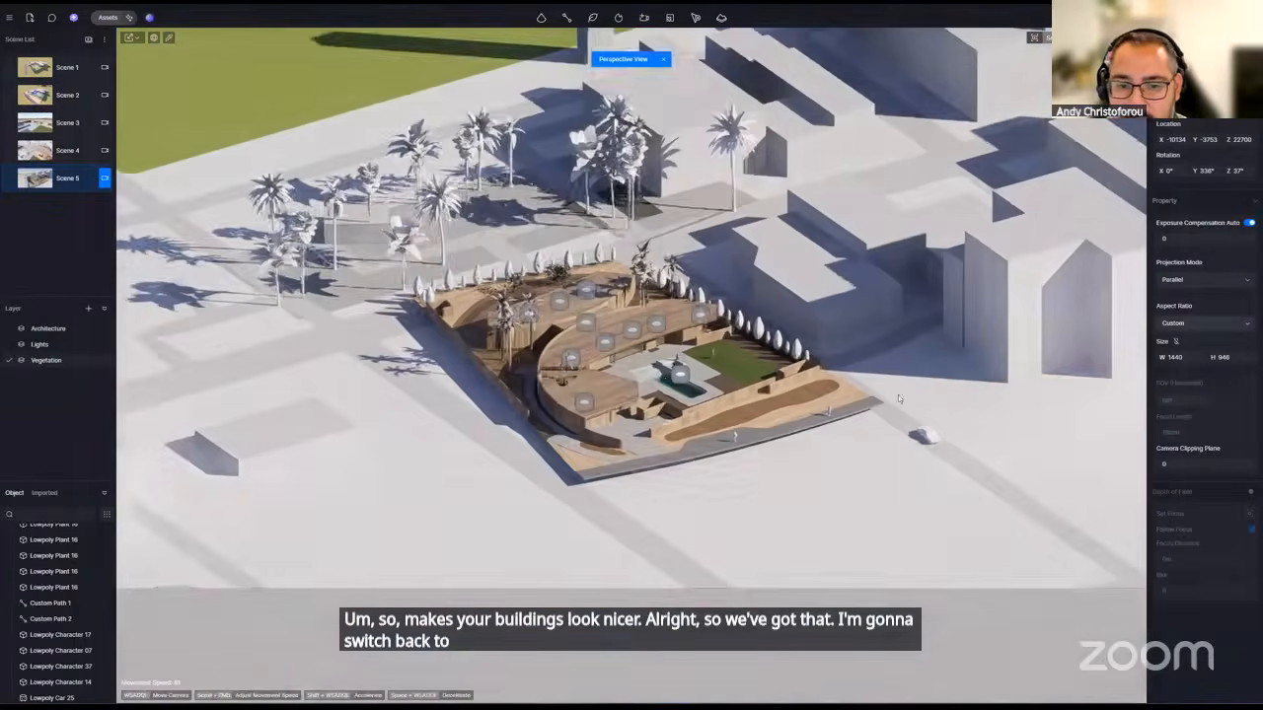
scroll(667, 380, up, 5)
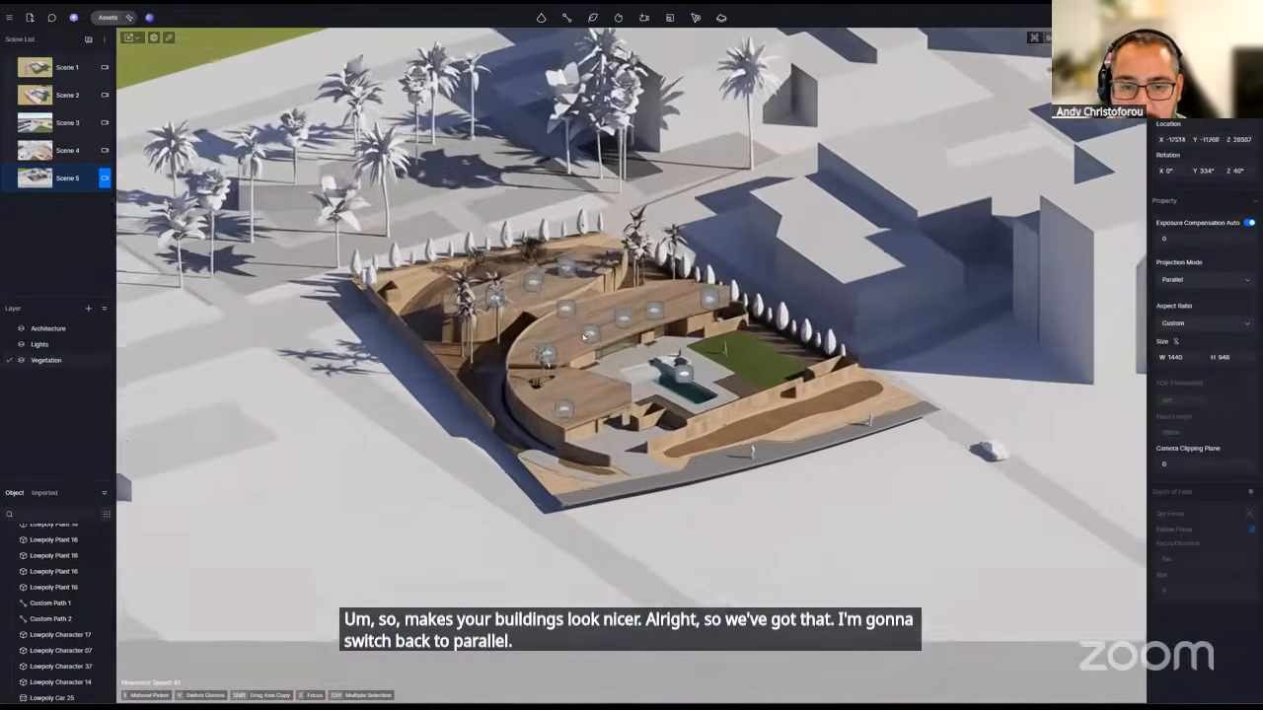
scroll(651, 346, down, 1)
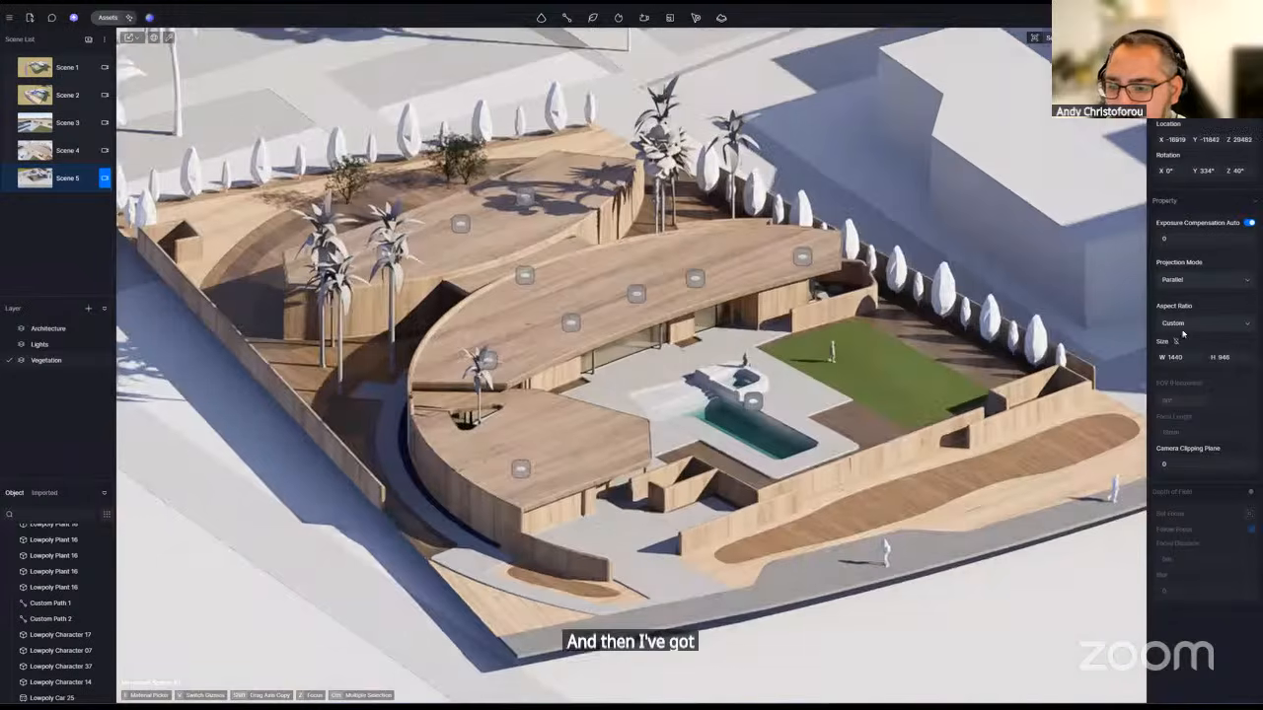
- Try the 16:9 aspect ratio on Scene 5's camera and set it to 4:3
click(1202, 328)
click(1189, 342)
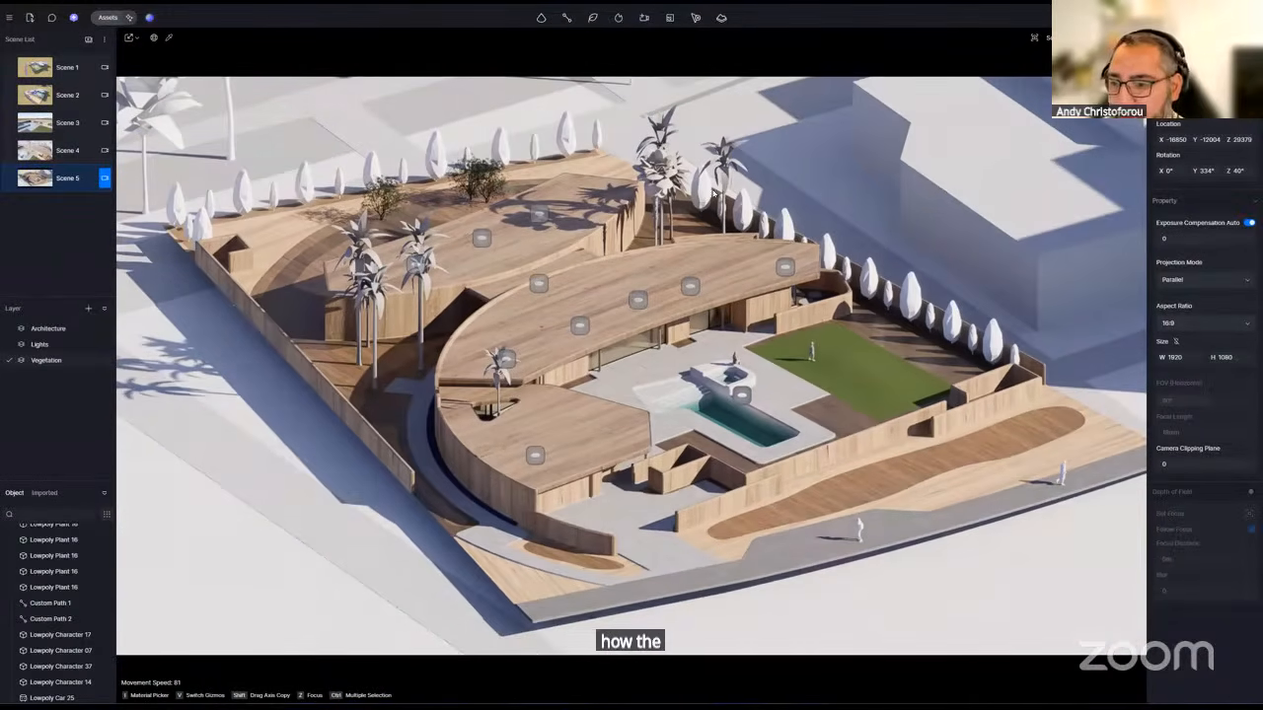
click(1208, 323)
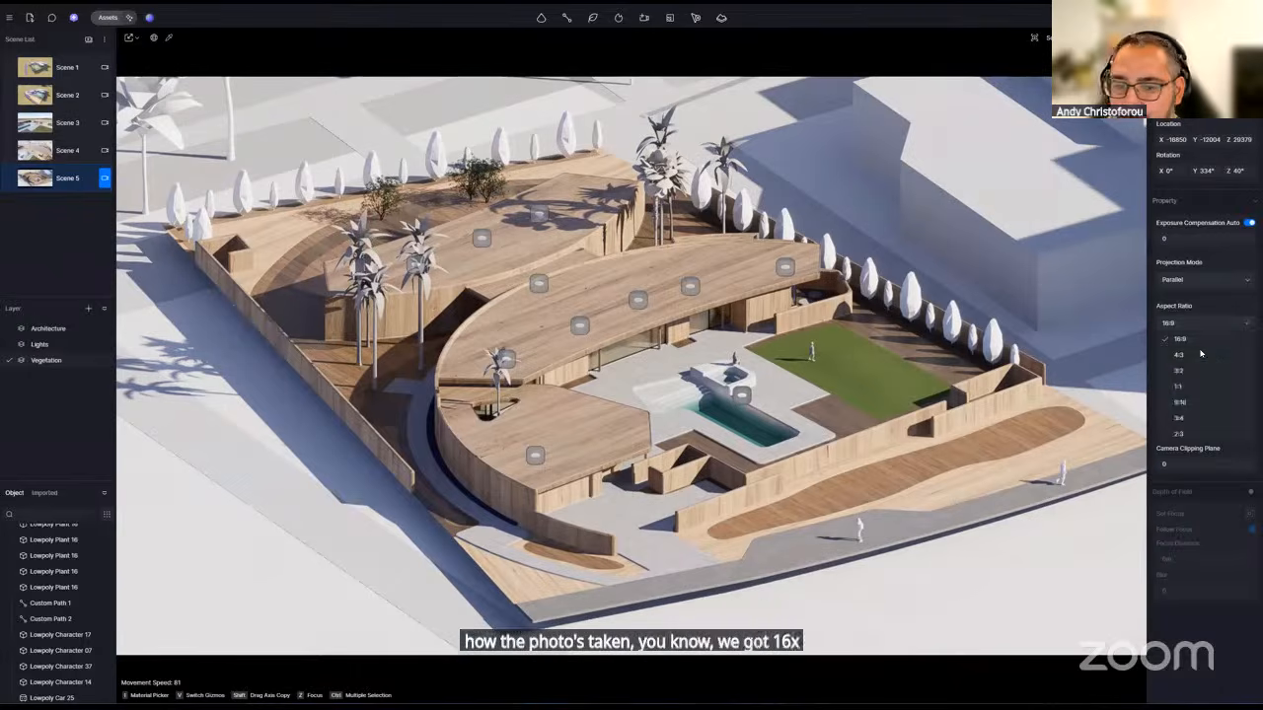
click(1201, 353)
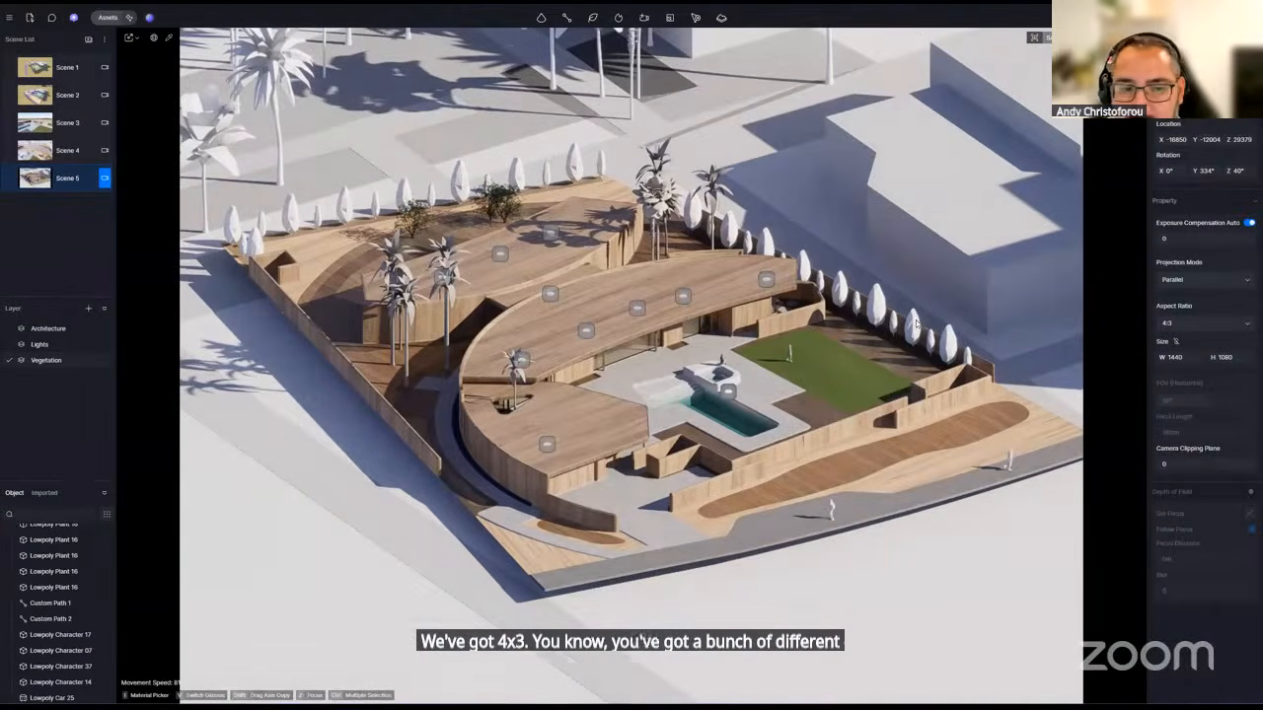
drag(1189, 456, 1121, 476)
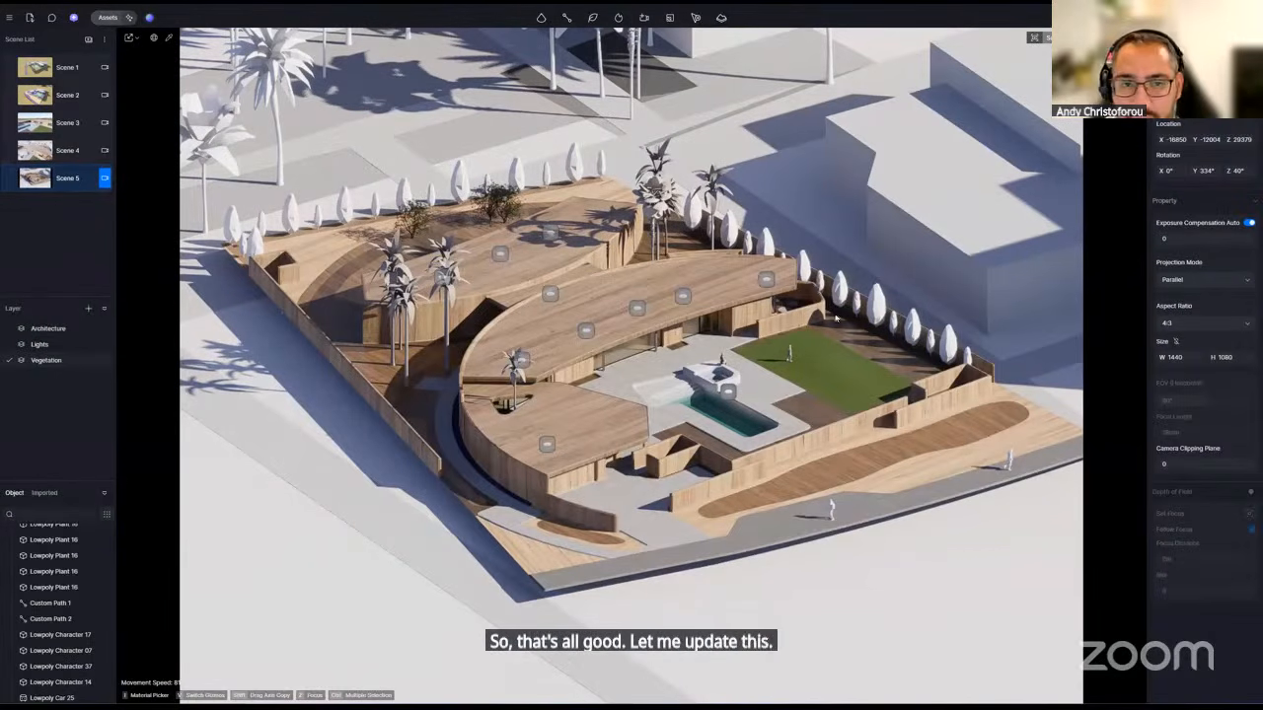
- In Scene 5's post-processing settings, set the contrast to 0.12, highlight to 0.36 and shadow to 0.47
click(1205, 41)
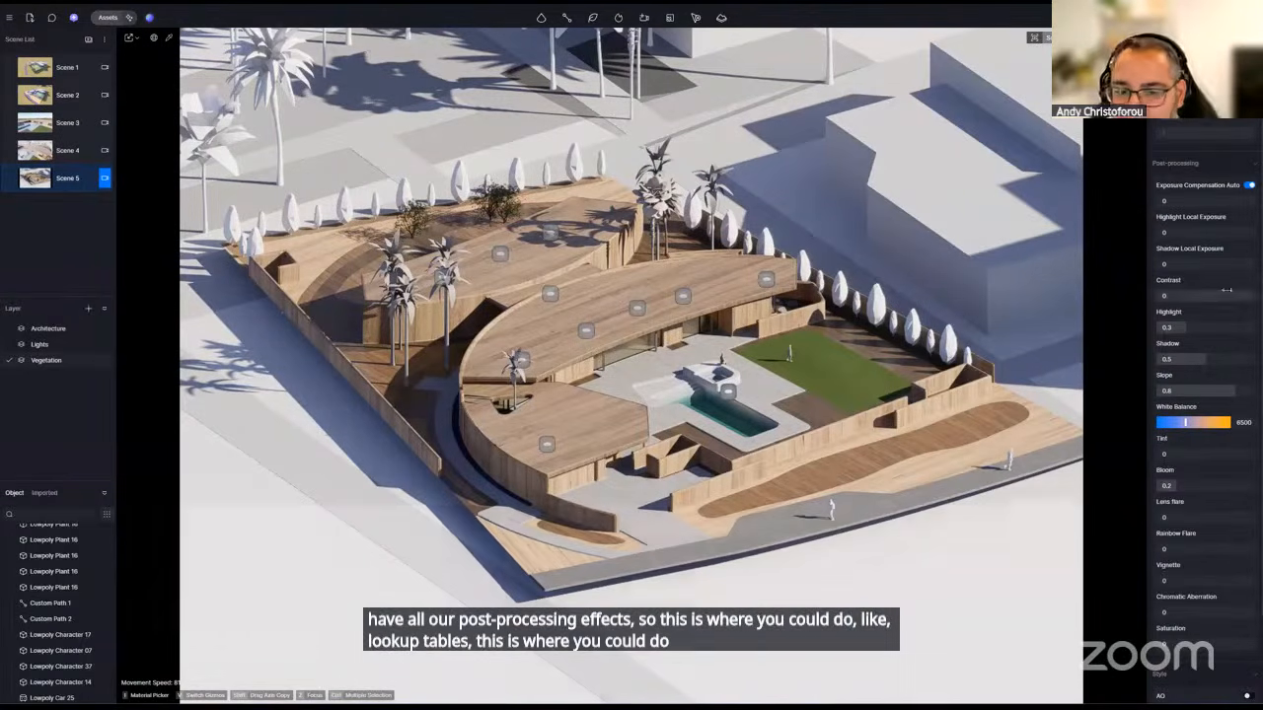
drag(1226, 290, 1195, 296)
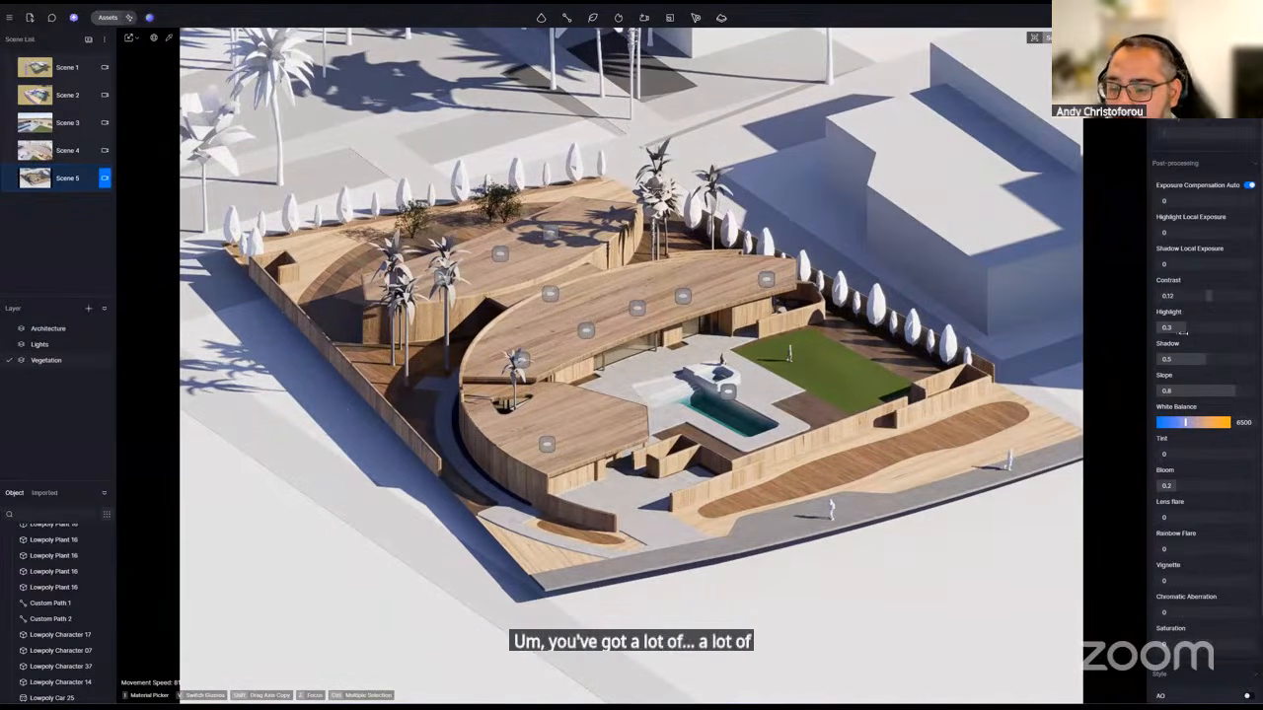
mouse_move(1183, 330)
mouse_down()
mouse_move(1141, 338)
mouse_move(1199, 329)
mouse_move(1181, 358)
mouse_move(1205, 355)
mouse_move(1195, 358)
mouse_up()
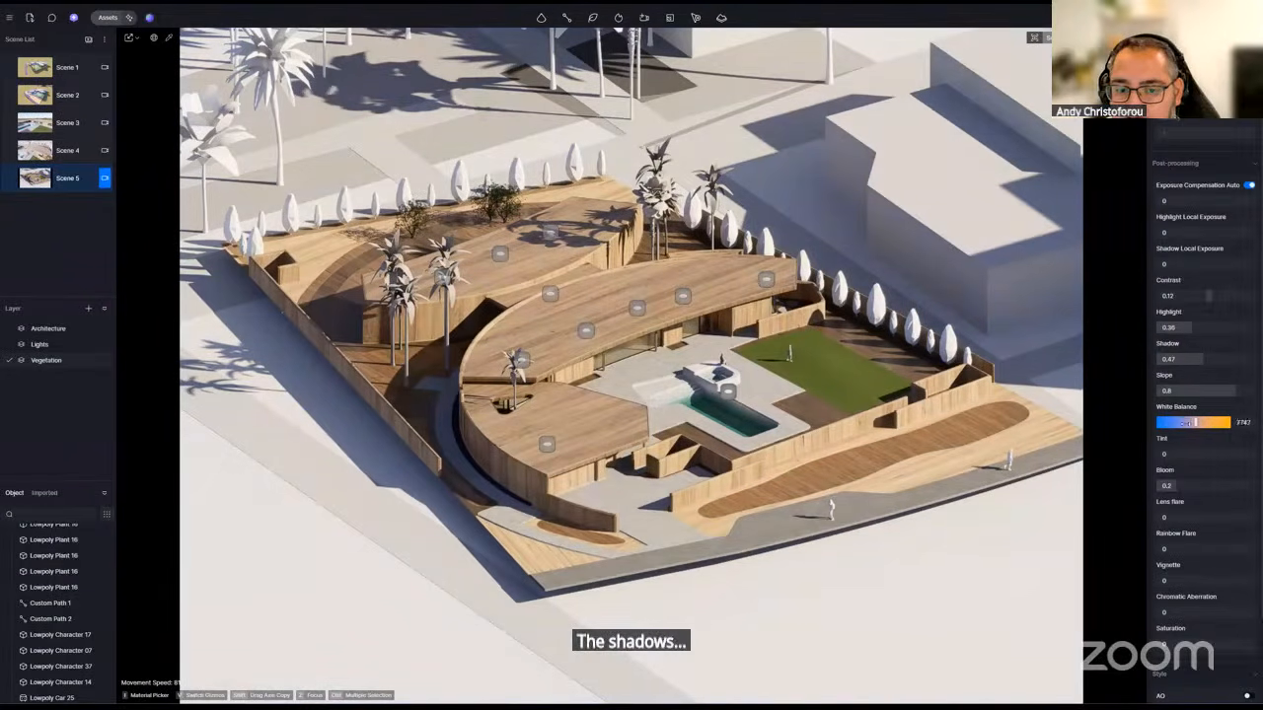
- Try a warmer white balance and a bloom of 0.43, resetting them to 6500 and 0.2
drag(1194, 422, 1193, 423)
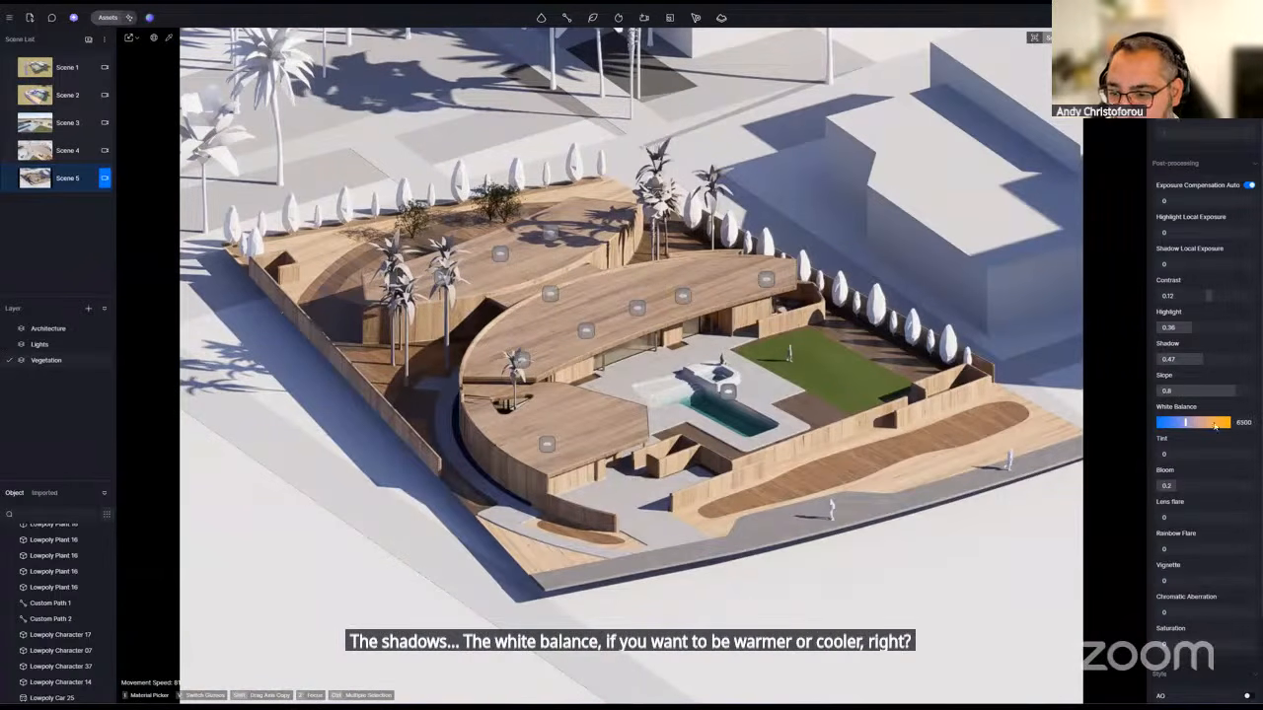
drag(1182, 484, 1202, 480)
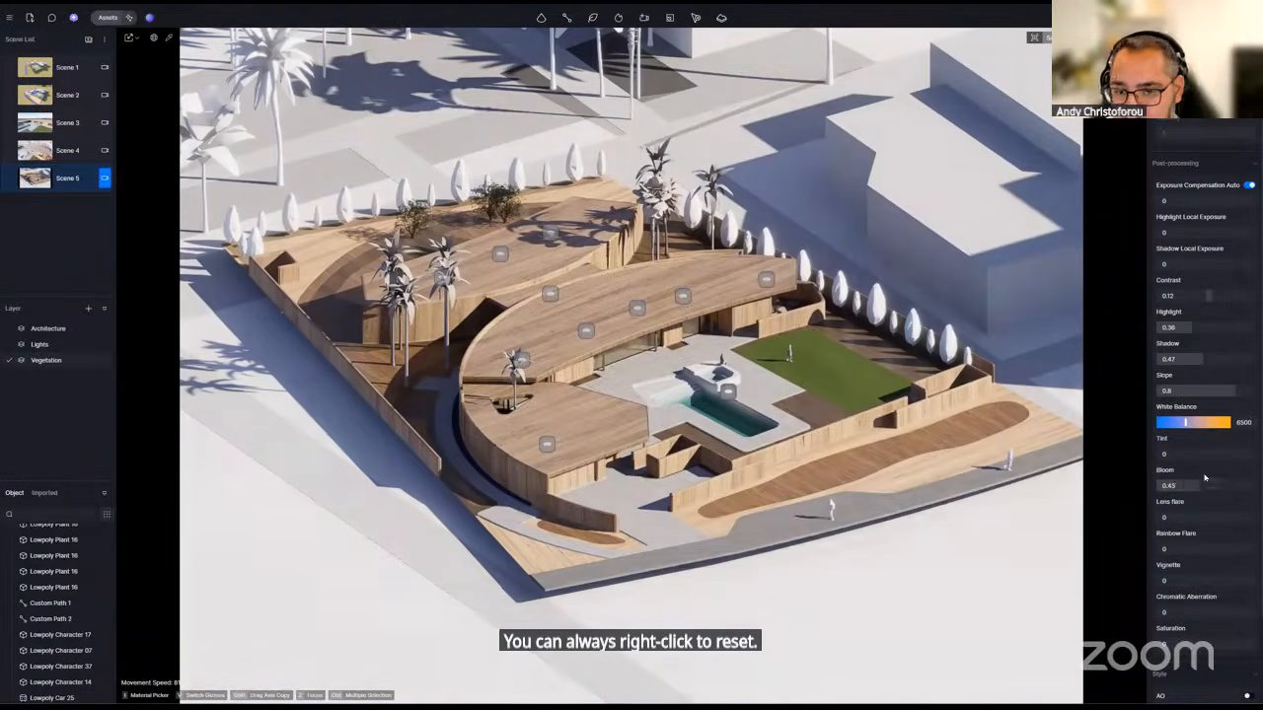
right_click(1175, 483)
- Enable AO with a radius of 790 and switch on AO Overlay in Preview at strength 3.2
scroll(1169, 519, down, 1)
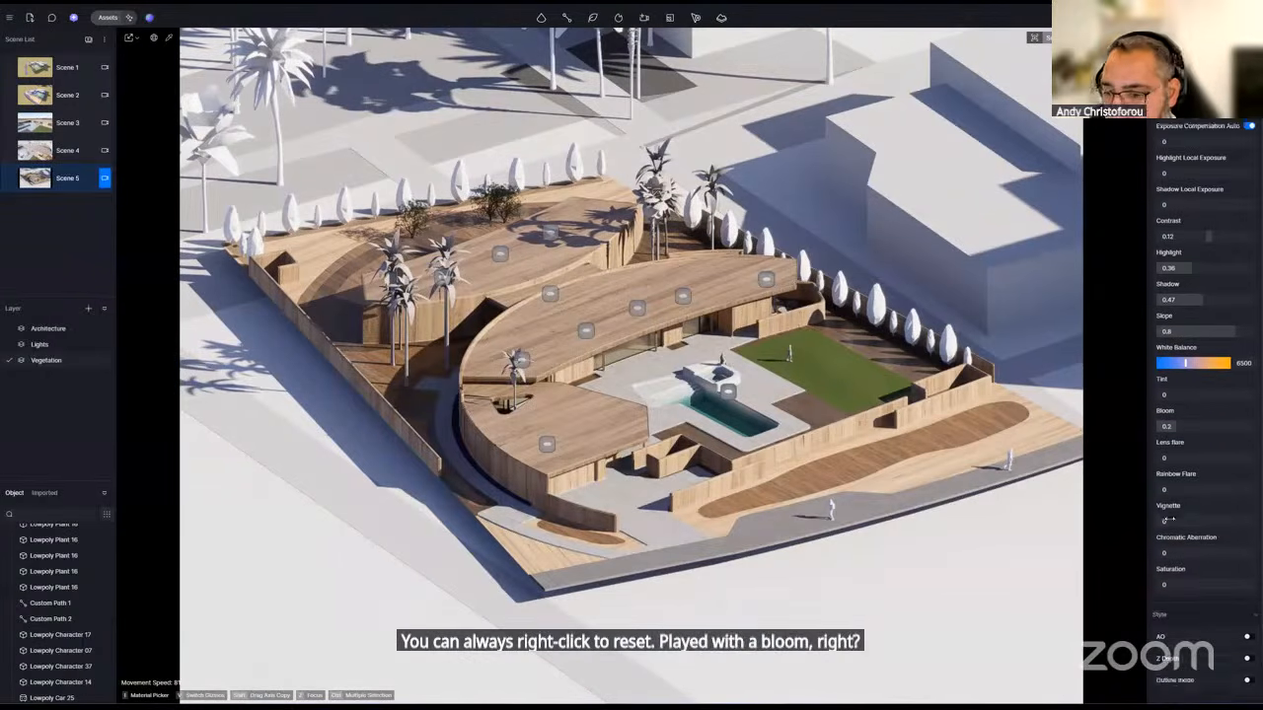
scroll(1174, 523, down, 1)
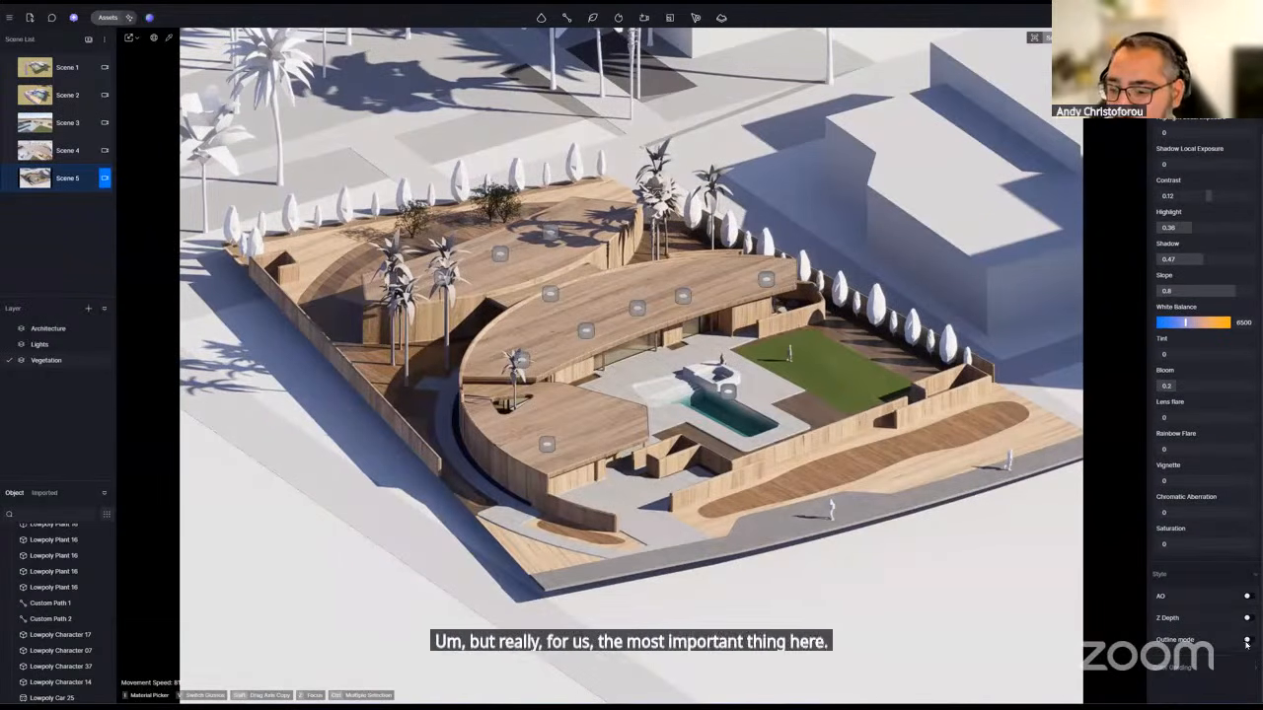
click(1247, 596)
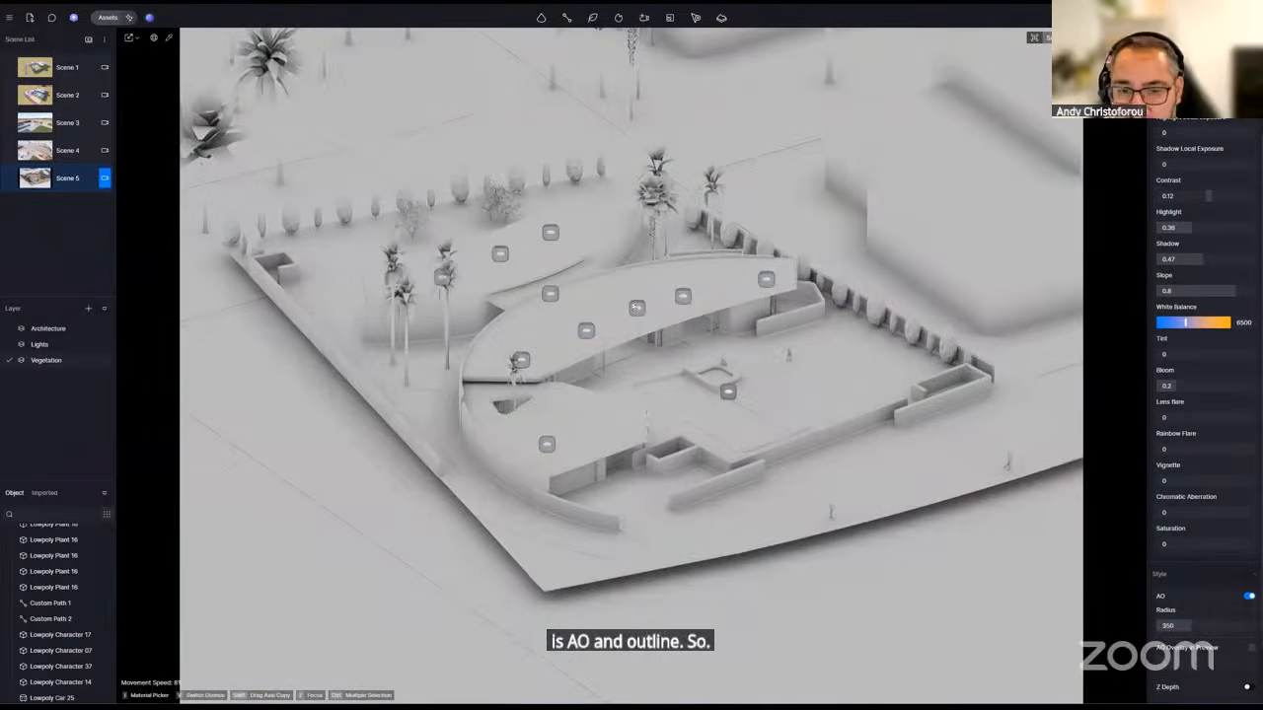
scroll(1185, 612, down, 1)
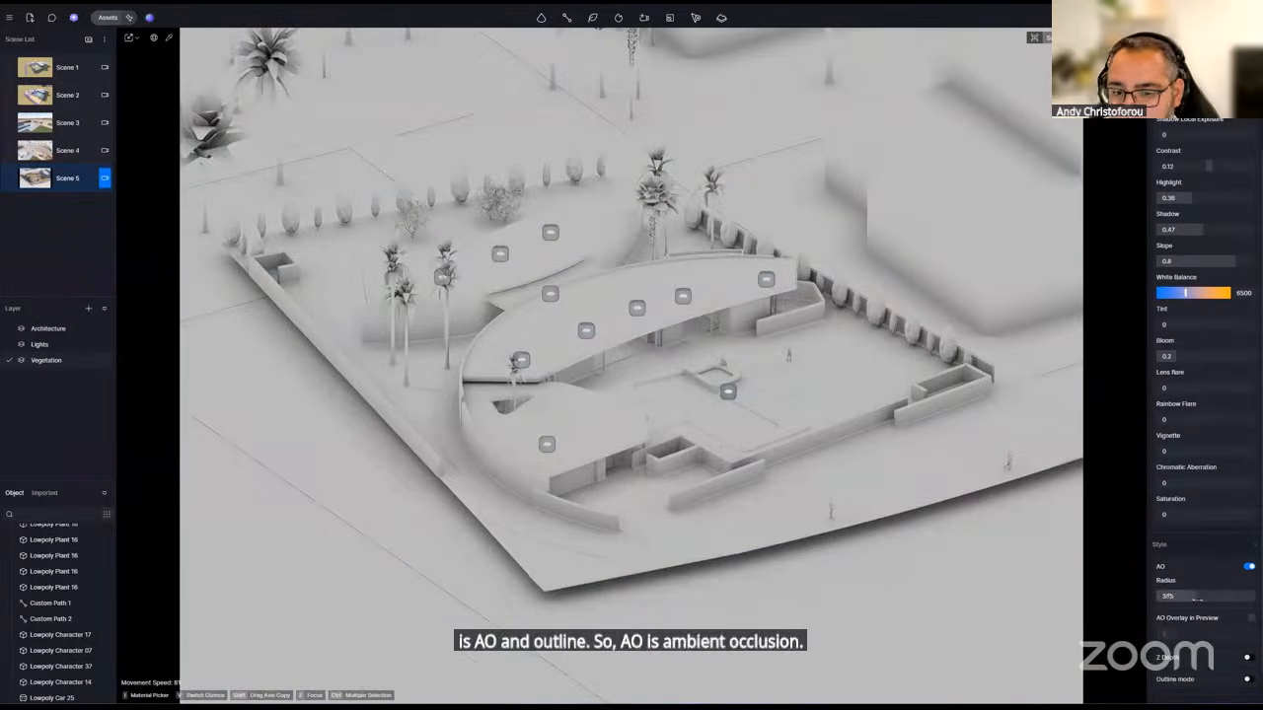
drag(1197, 599, 1216, 595)
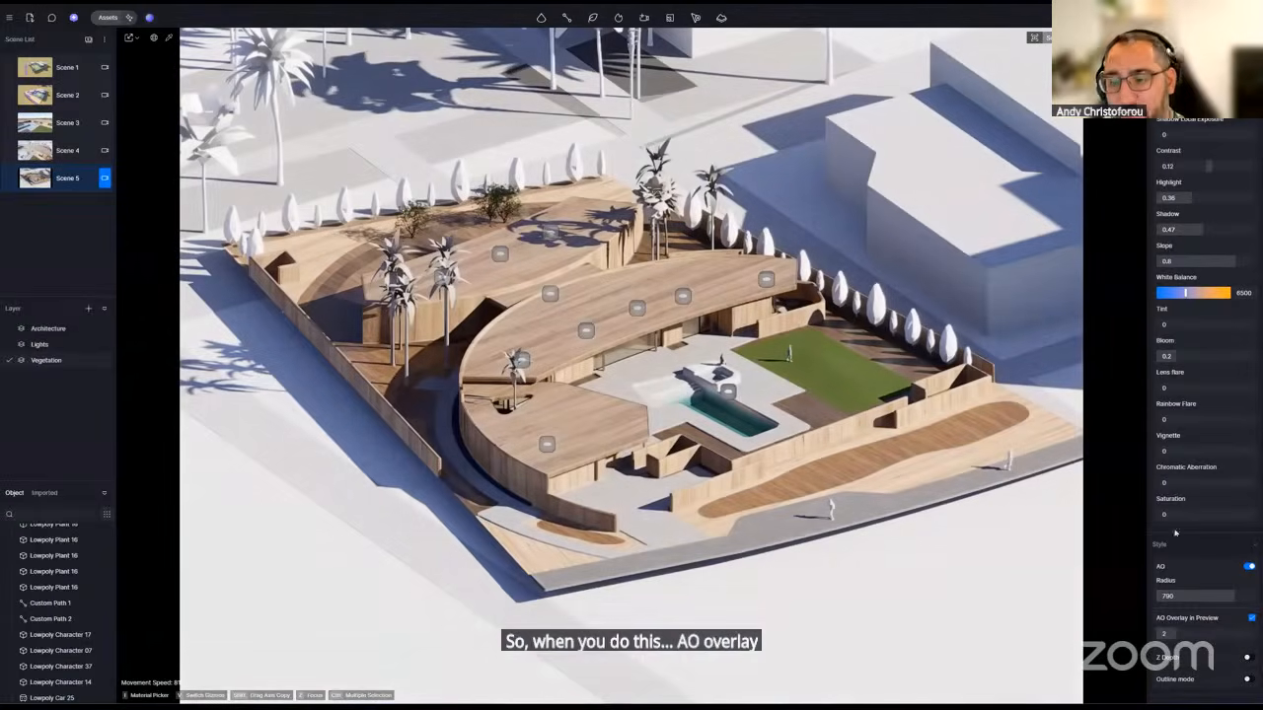
click(1251, 567)
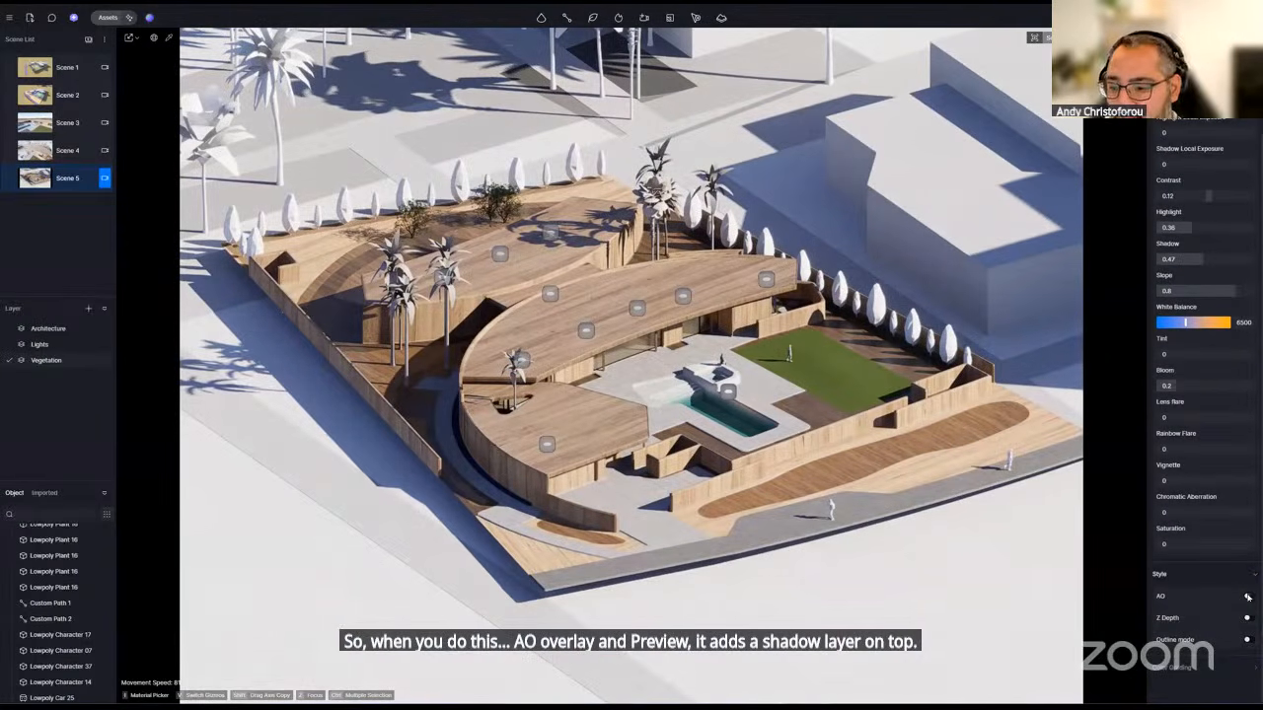
click(1247, 597)
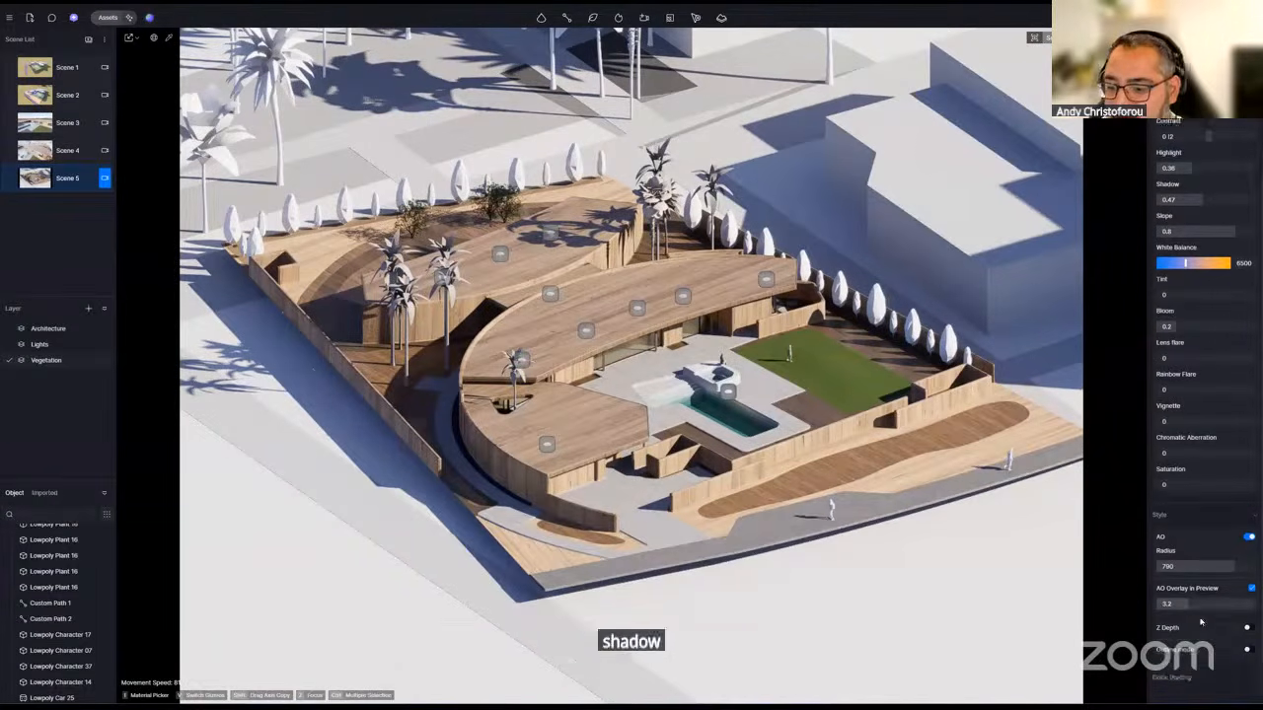
- Enable Outline mode for Scene 5 and set the line colour to white
scroll(1196, 611, down, 2)
click(1248, 640)
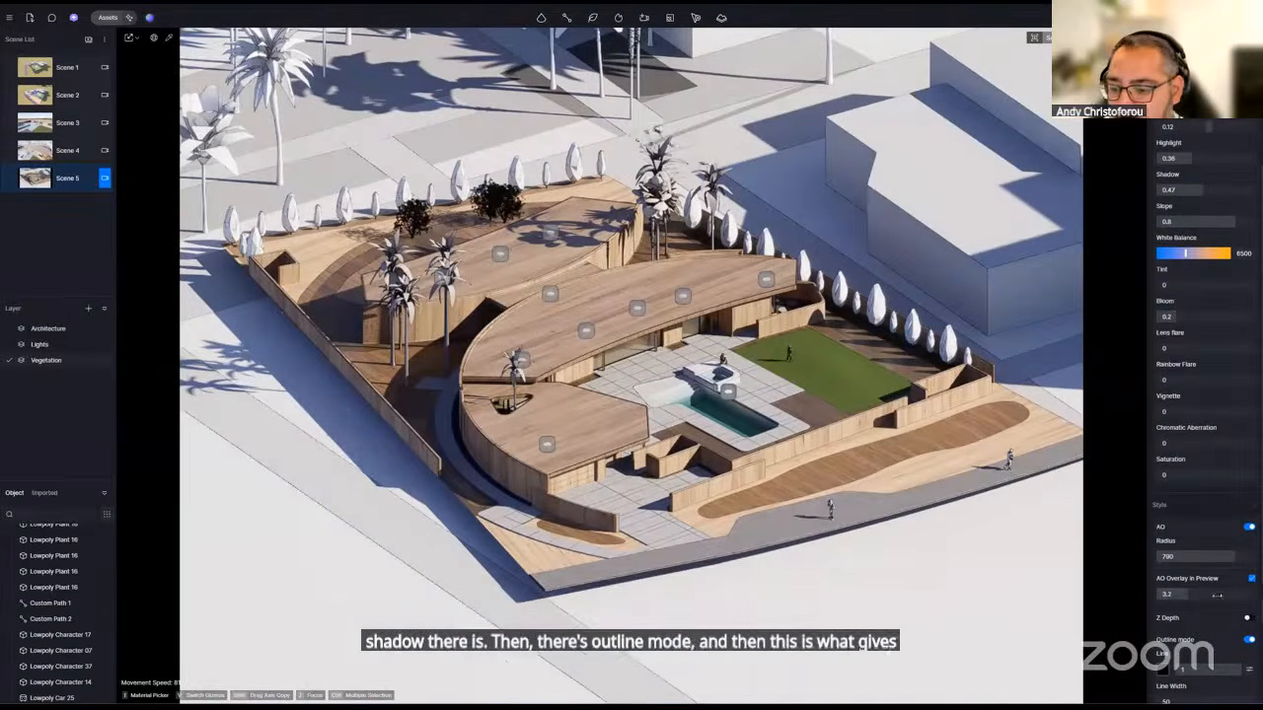
scroll(1214, 608, down, 3)
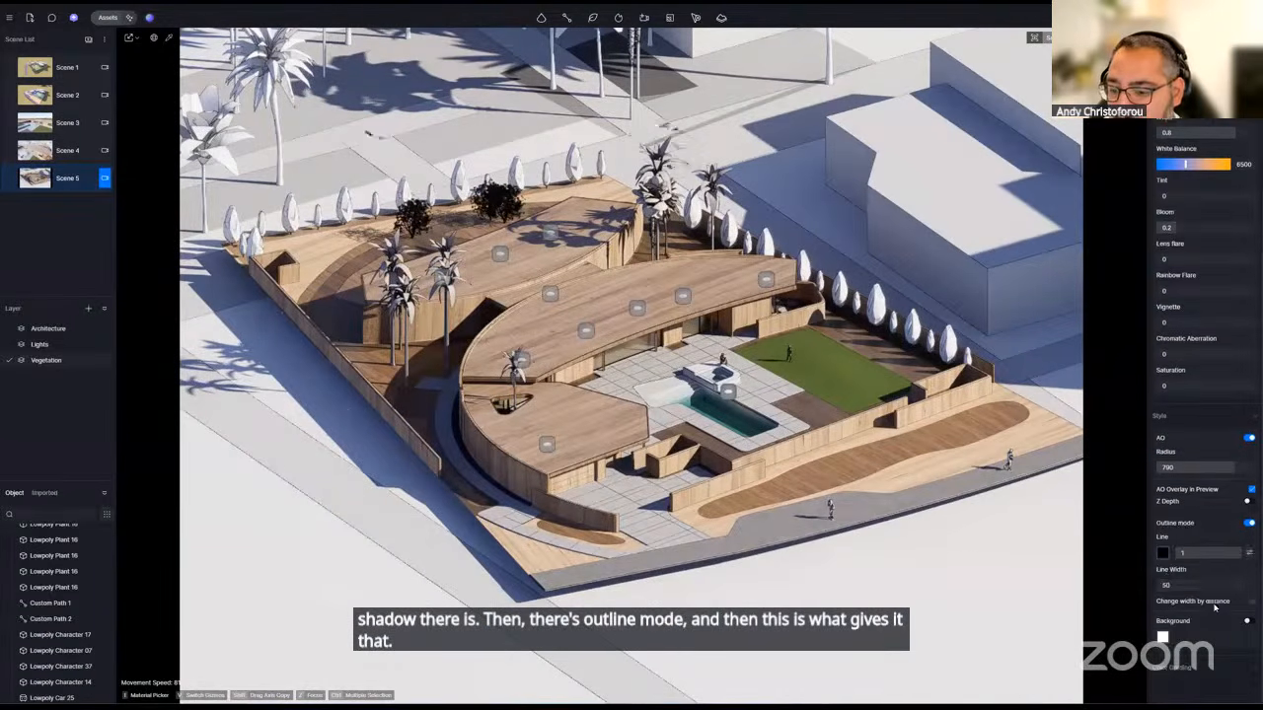
click(1163, 554)
click(1181, 594)
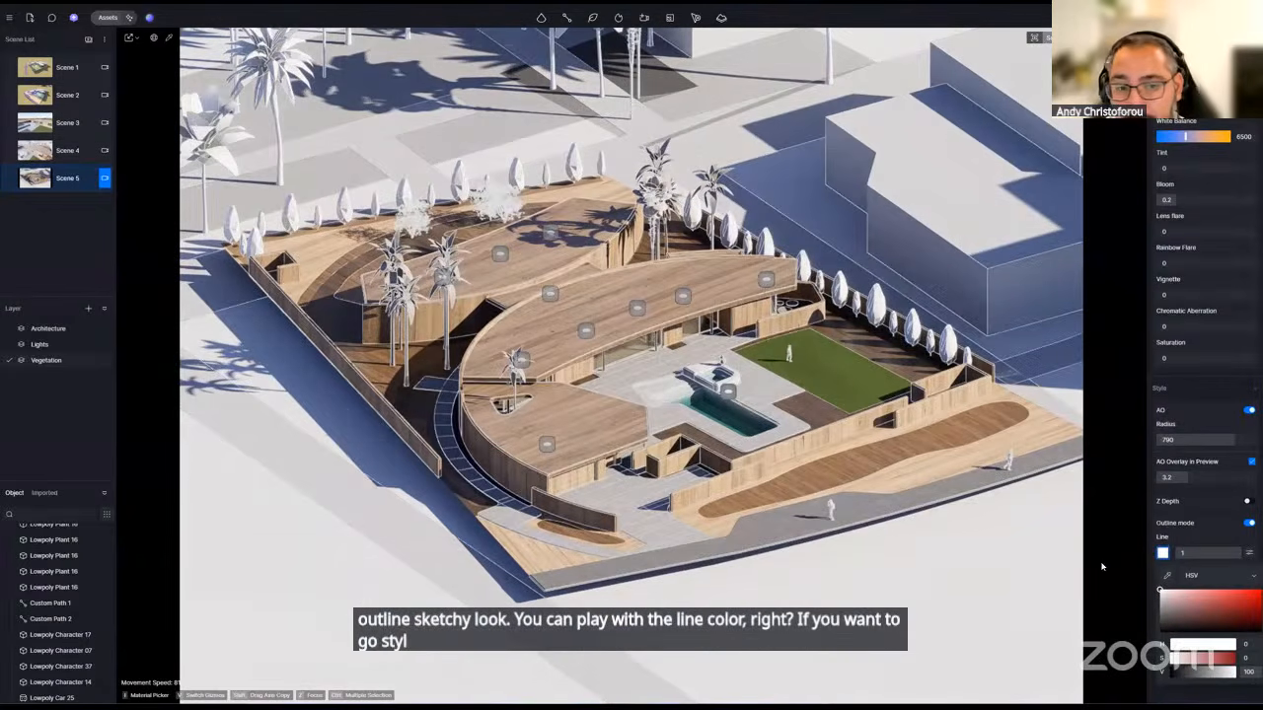
click(1214, 538)
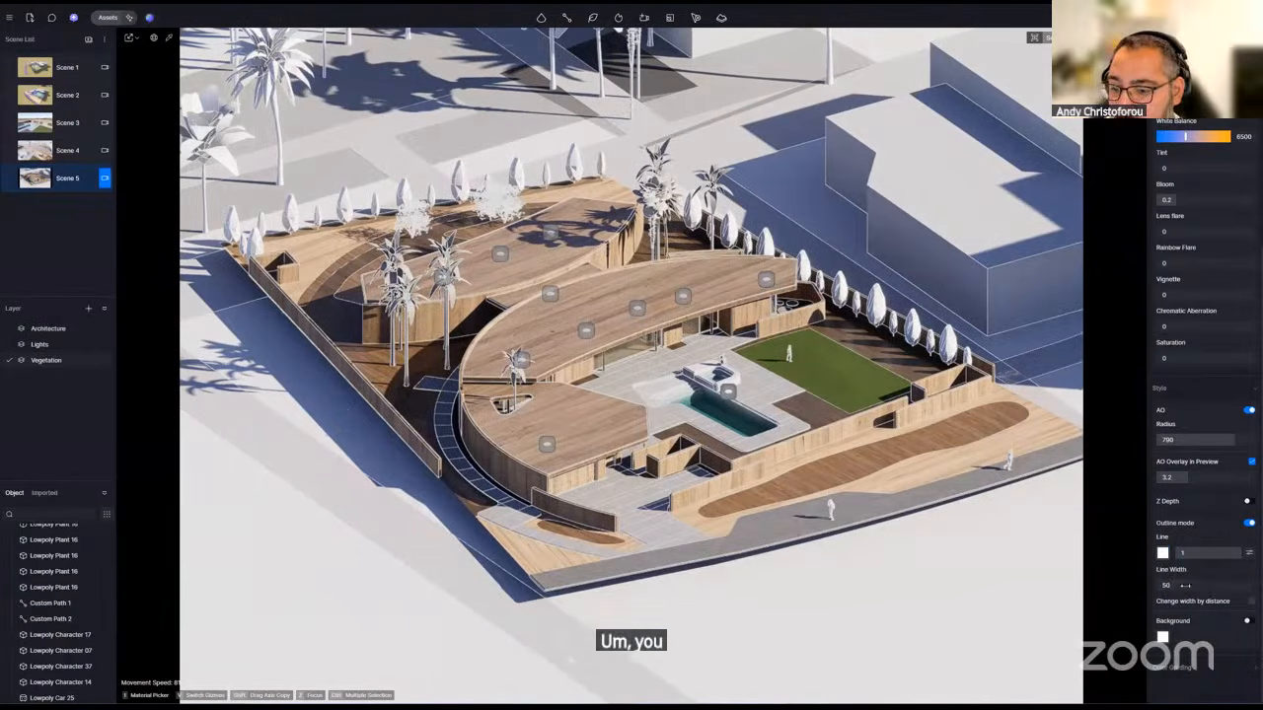
- Experiment with the outline's line width, keep it at 50 and enable Change width by distance
drag(1254, 582, 1174, 586)
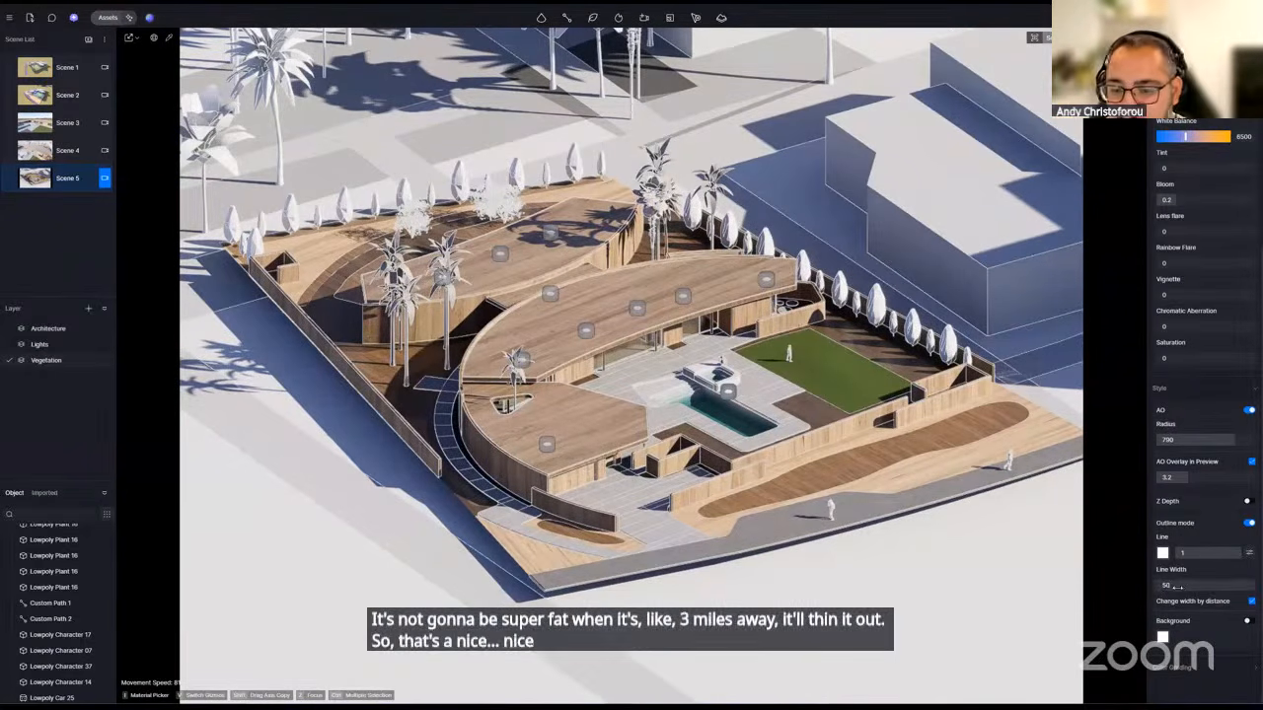
click(1177, 586)
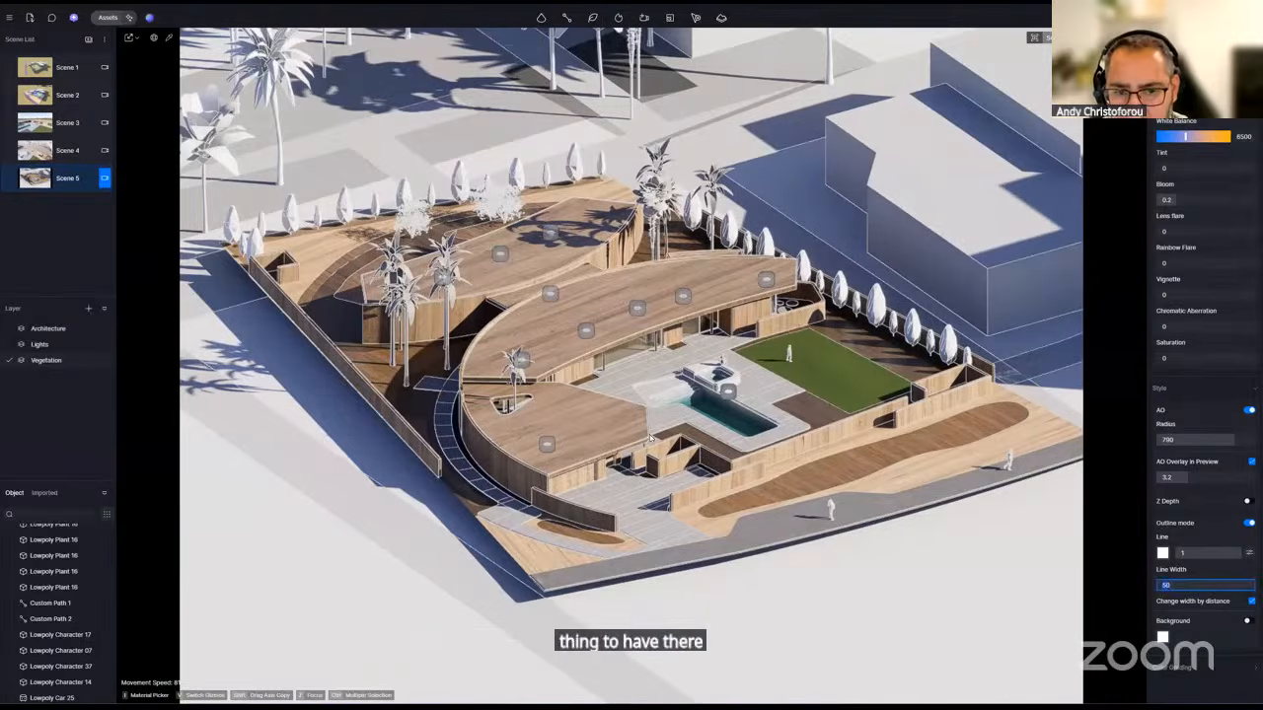
click(1227, 593)
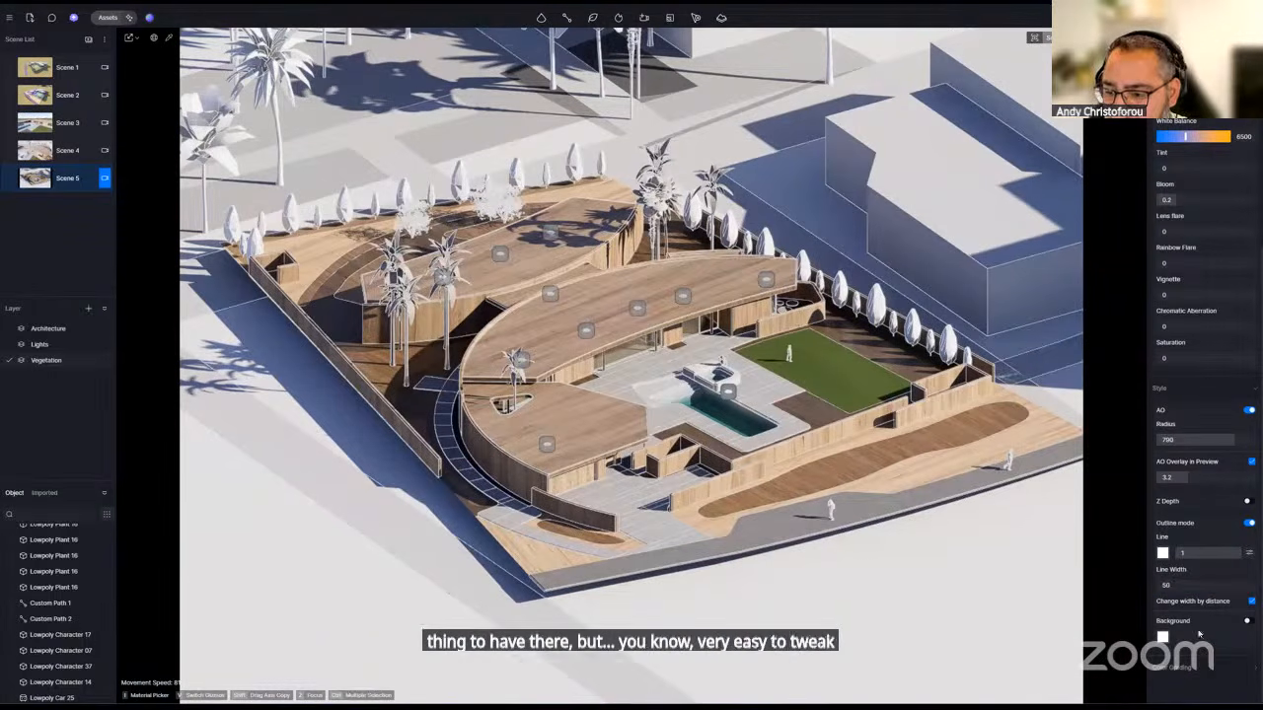
- Turn on the outline background, try black and red, and set its colour to a dark blueprint blue with hue 227
click(1248, 623)
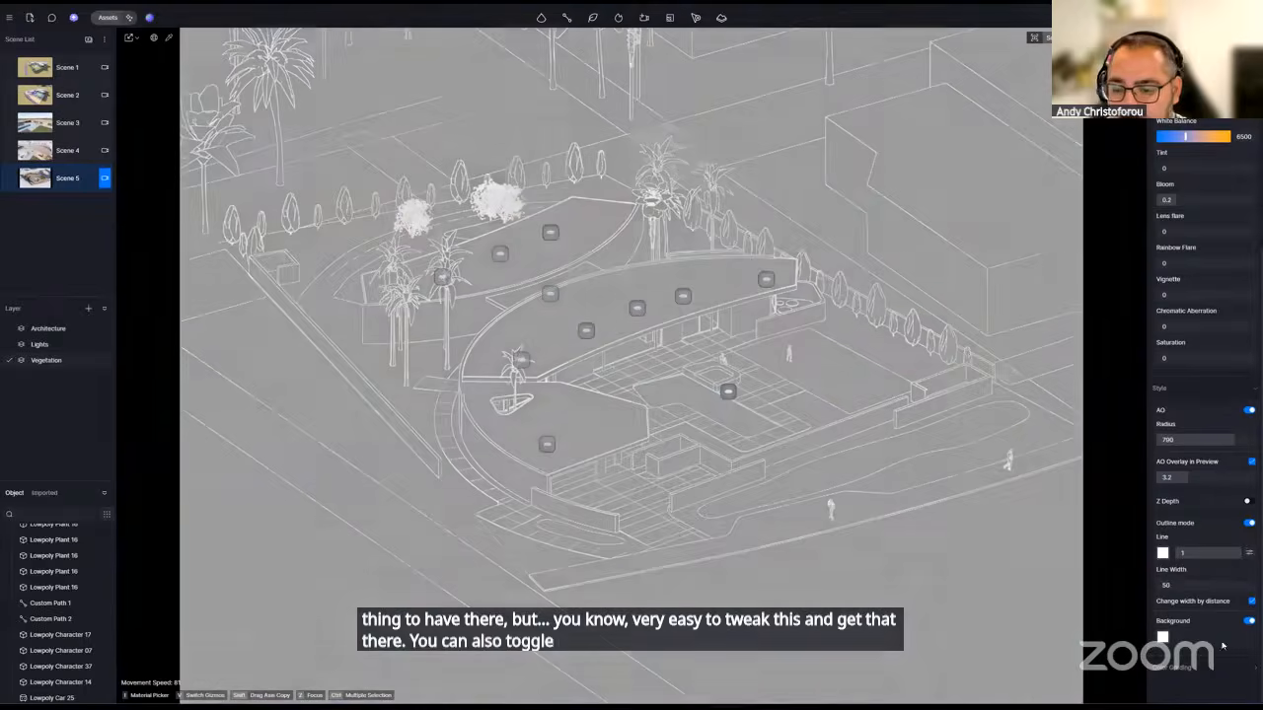
click(1163, 638)
drag(1168, 564, 1181, 659)
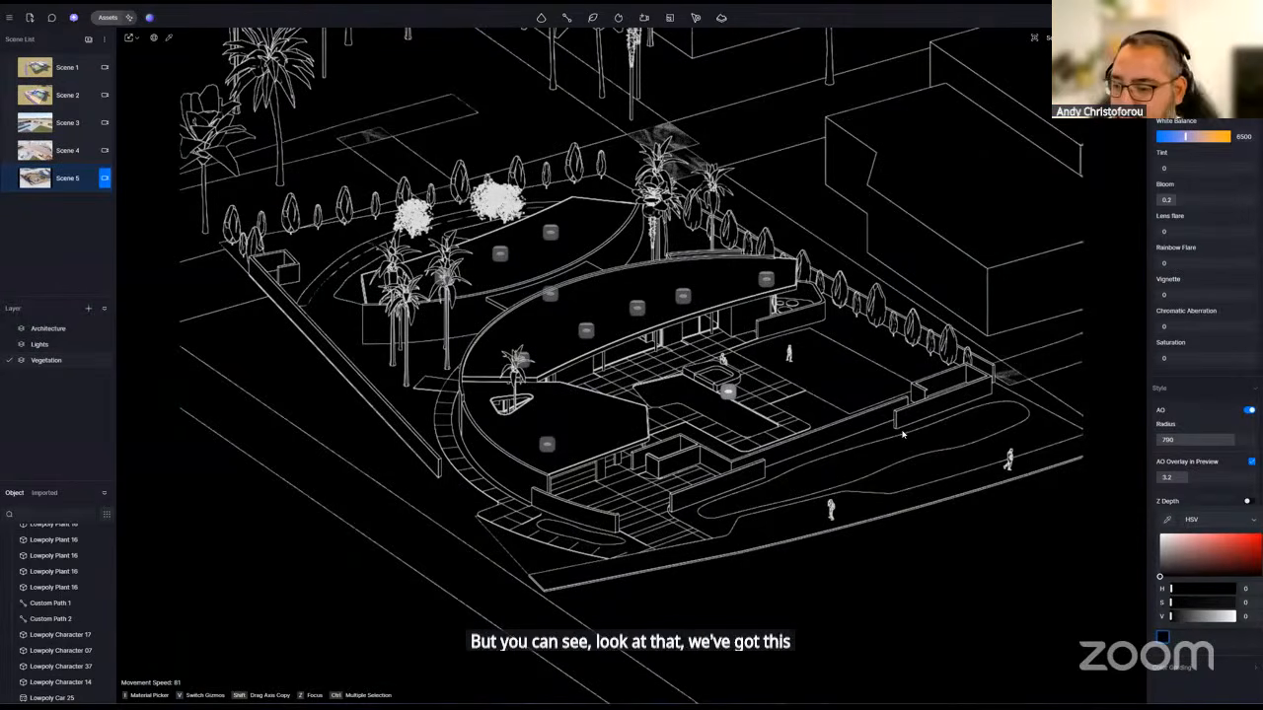
drag(1167, 561, 1211, 561)
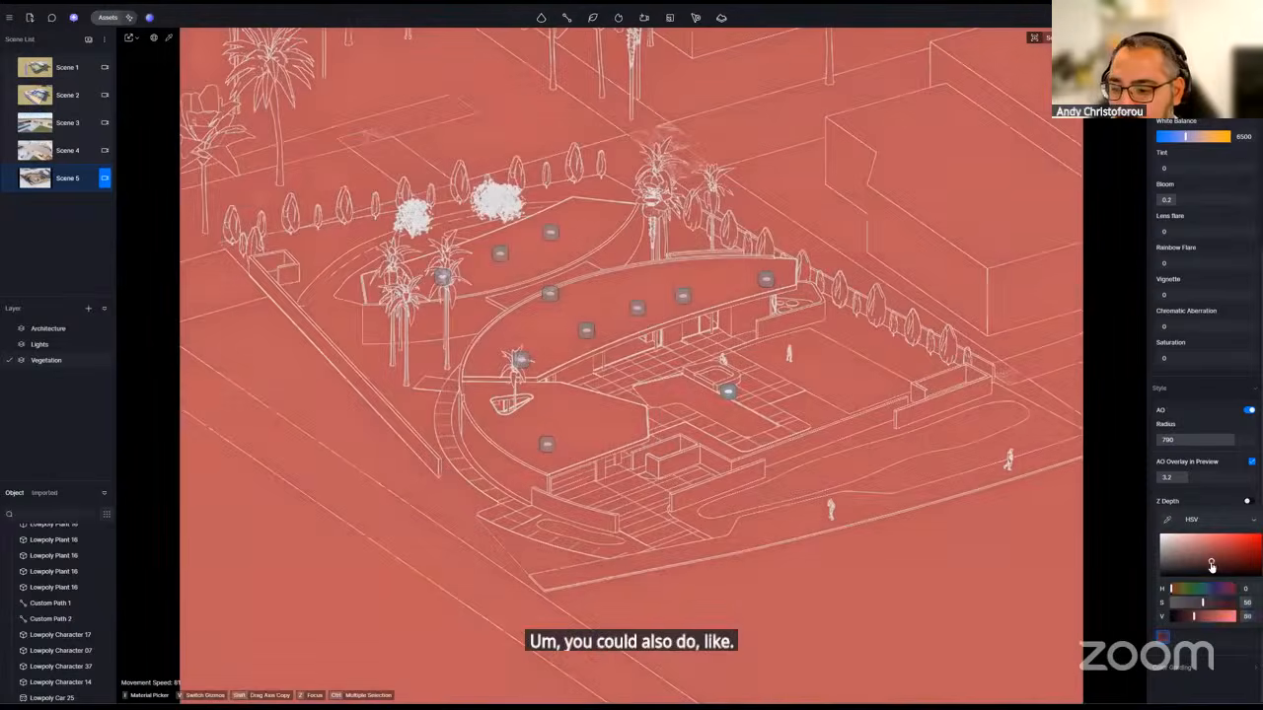
click(1211, 589)
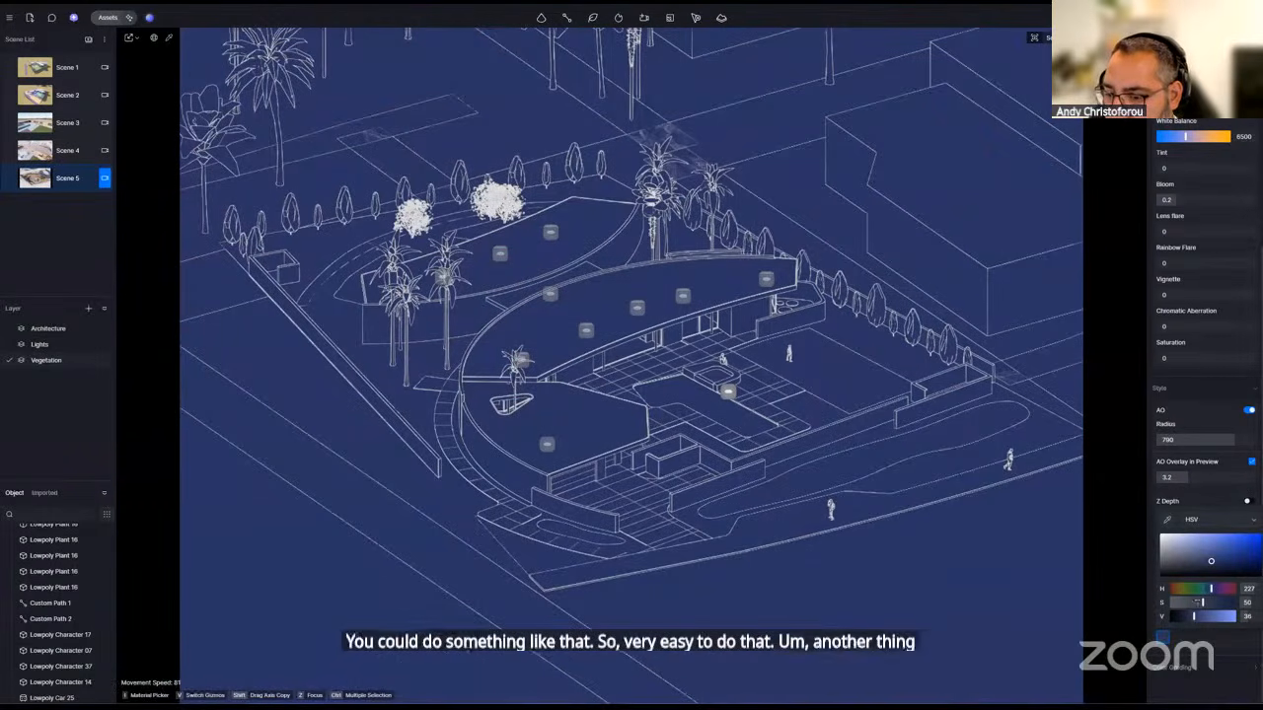
click(1223, 505)
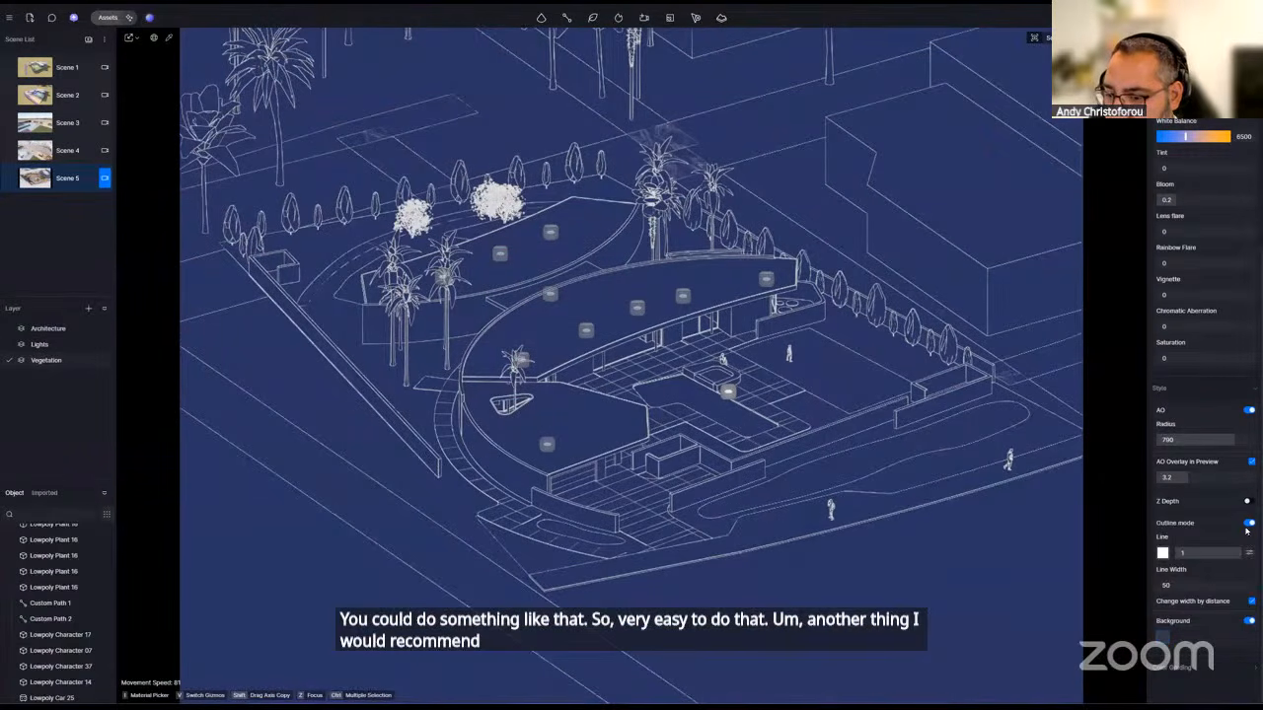
- Turn off the outline background and enable Individual Inner Contour, comparing the linework with and without it
click(1249, 621)
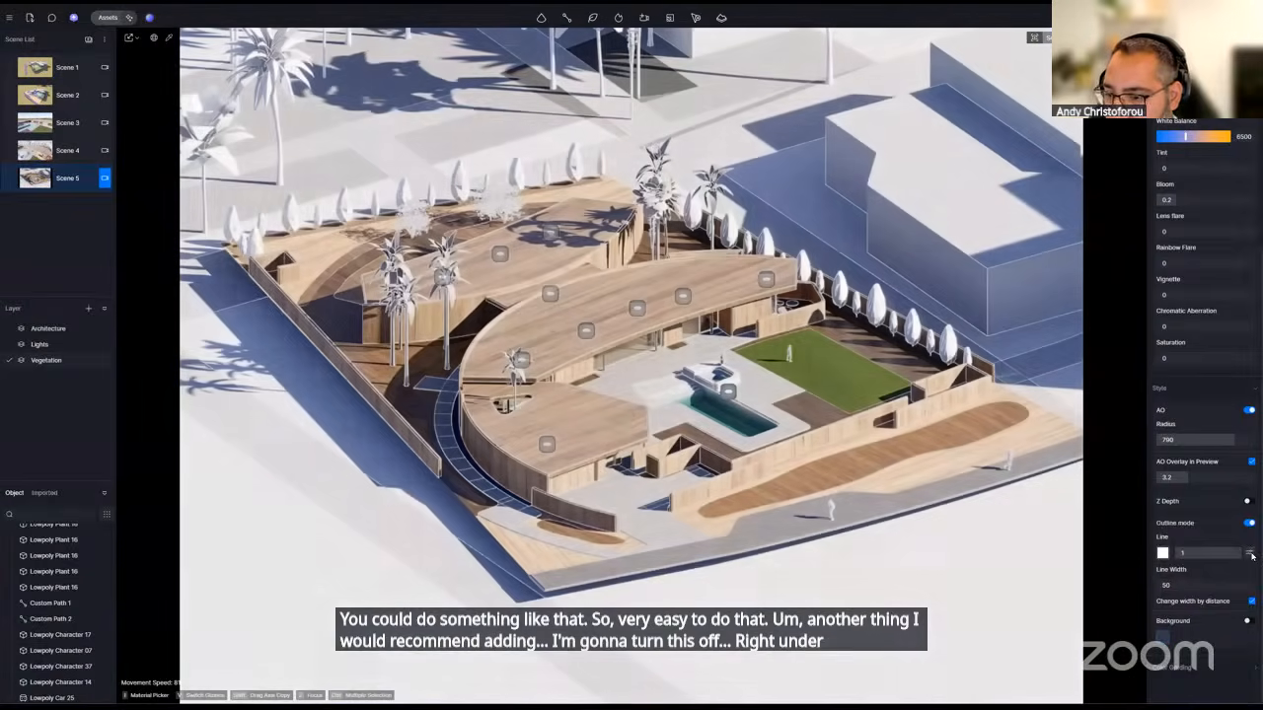
click(1250, 554)
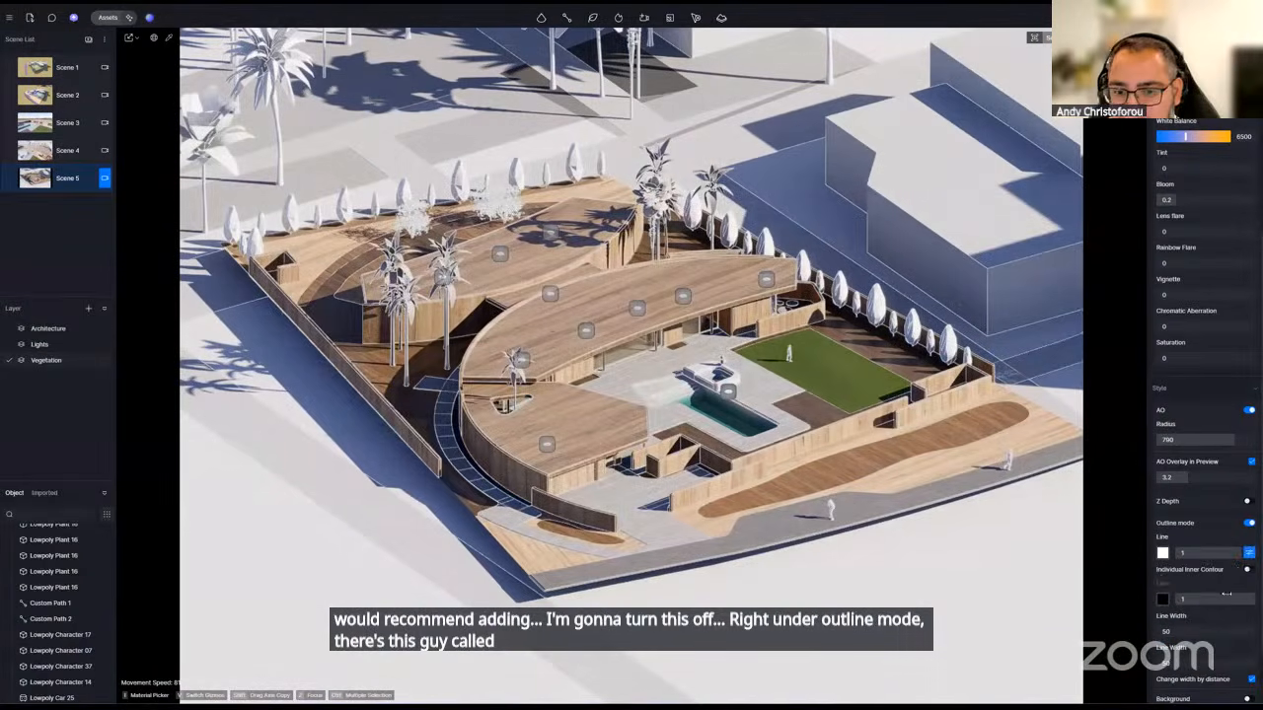
click(1247, 569)
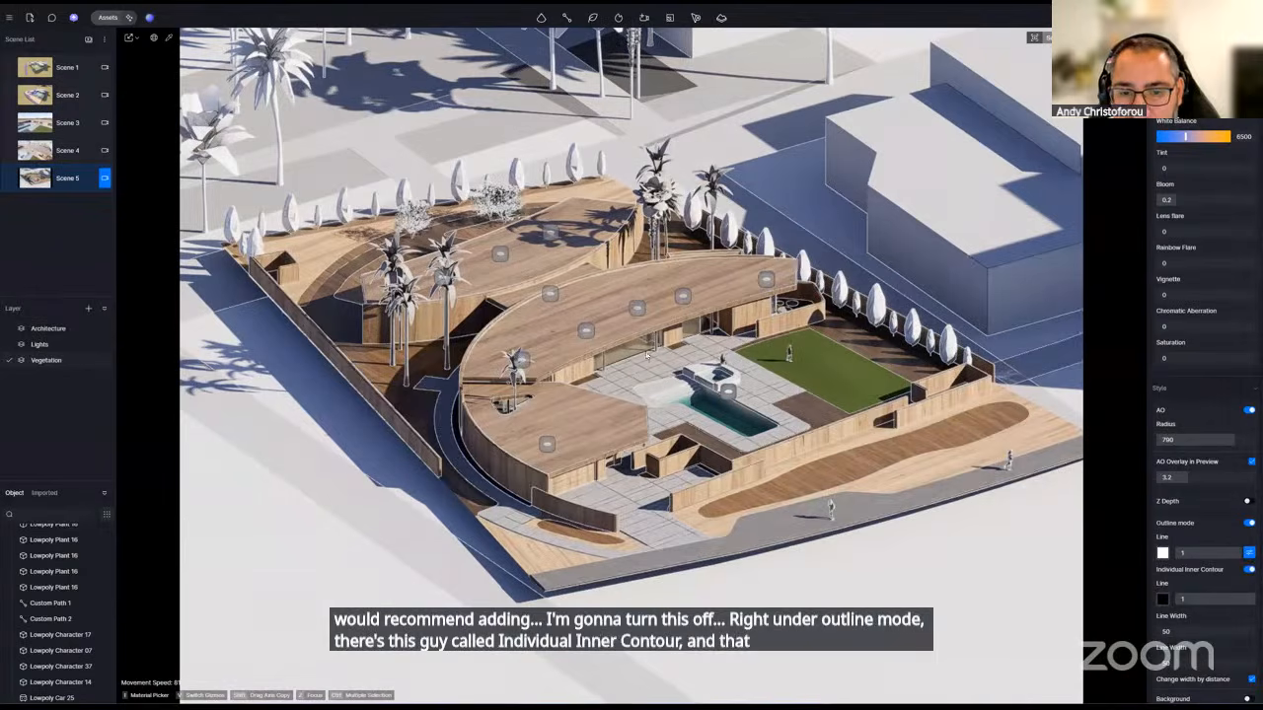
click(1248, 570)
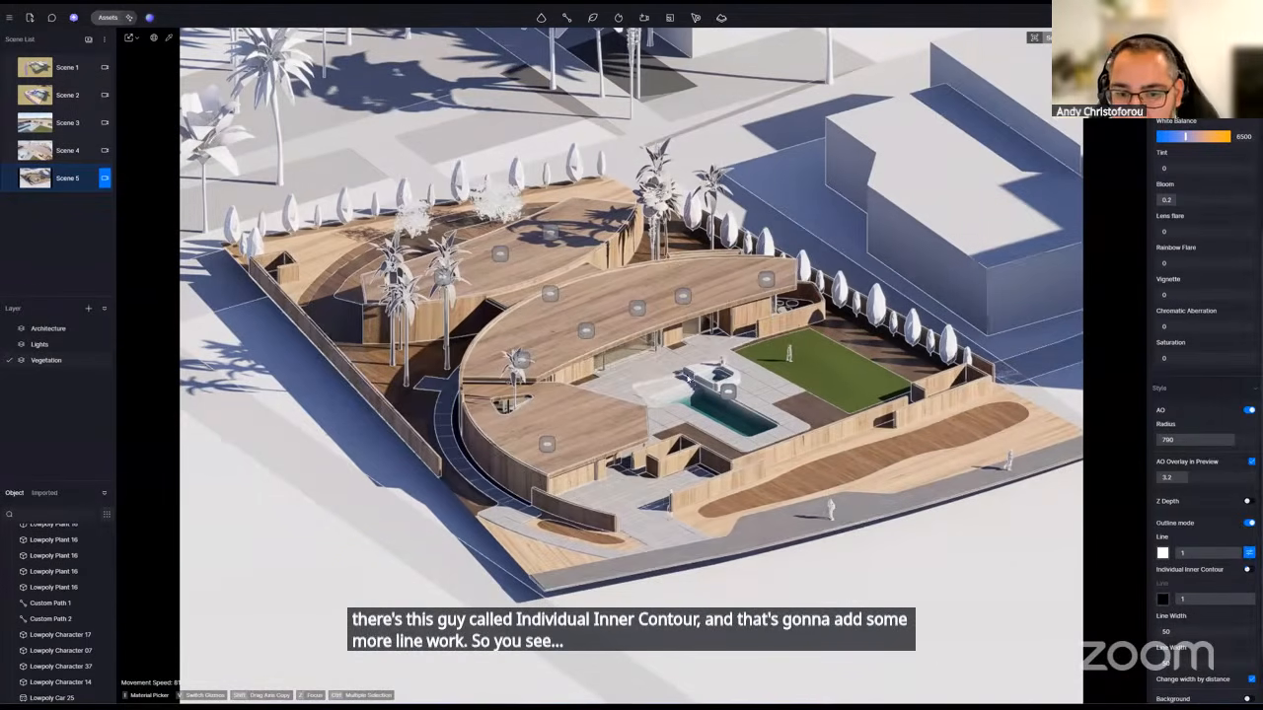
click(1248, 570)
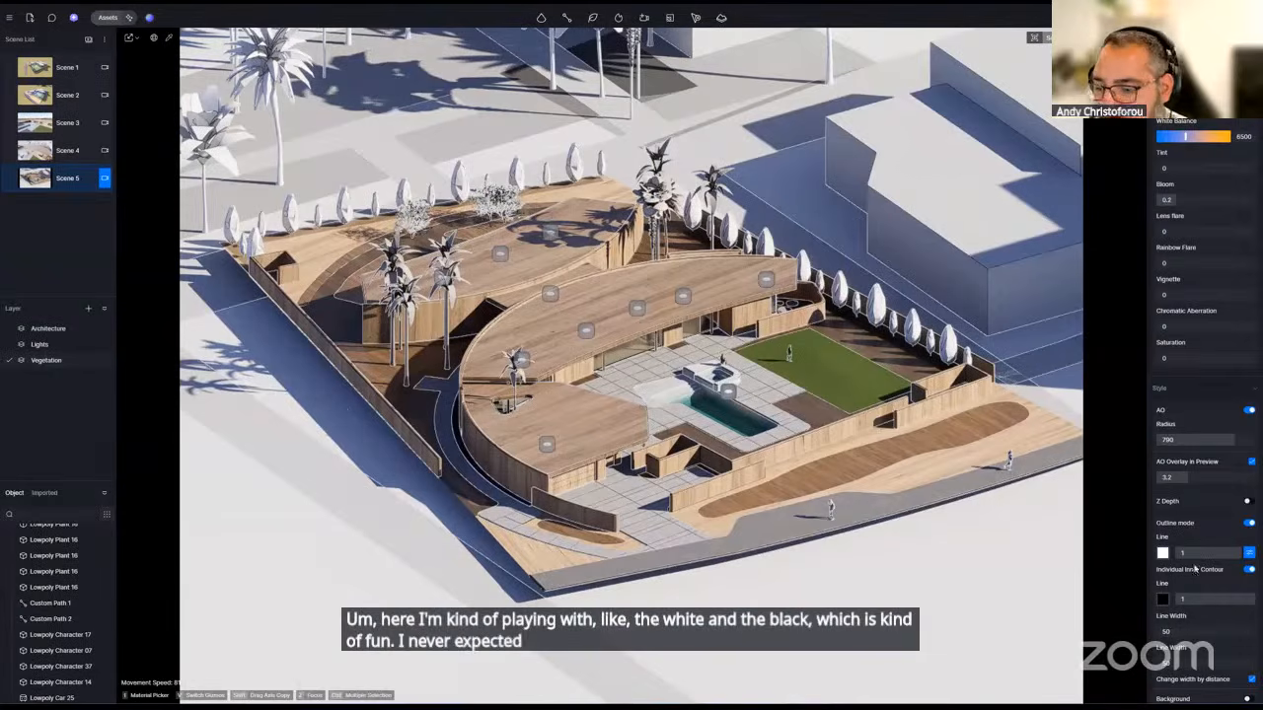
- Turn the blue outline background back on and set the inner contour line colour to mid grey, value 53
scroll(1220, 647, down, 2)
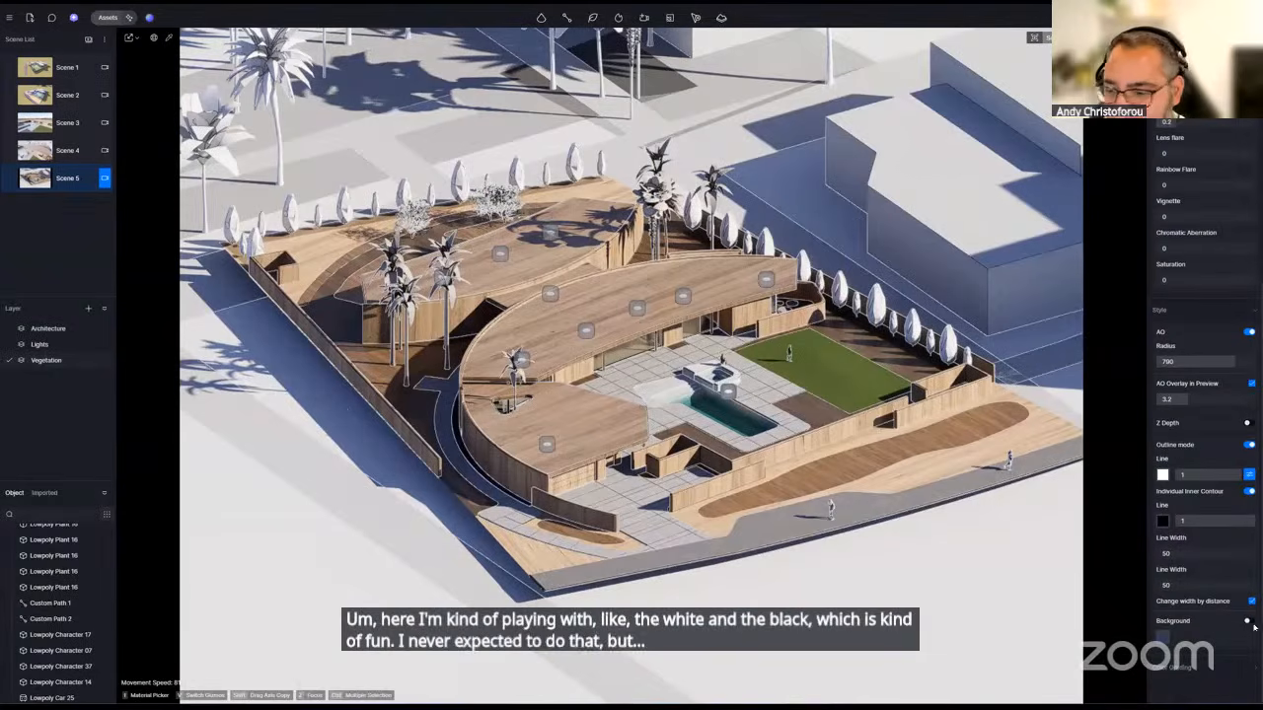
click(1249, 622)
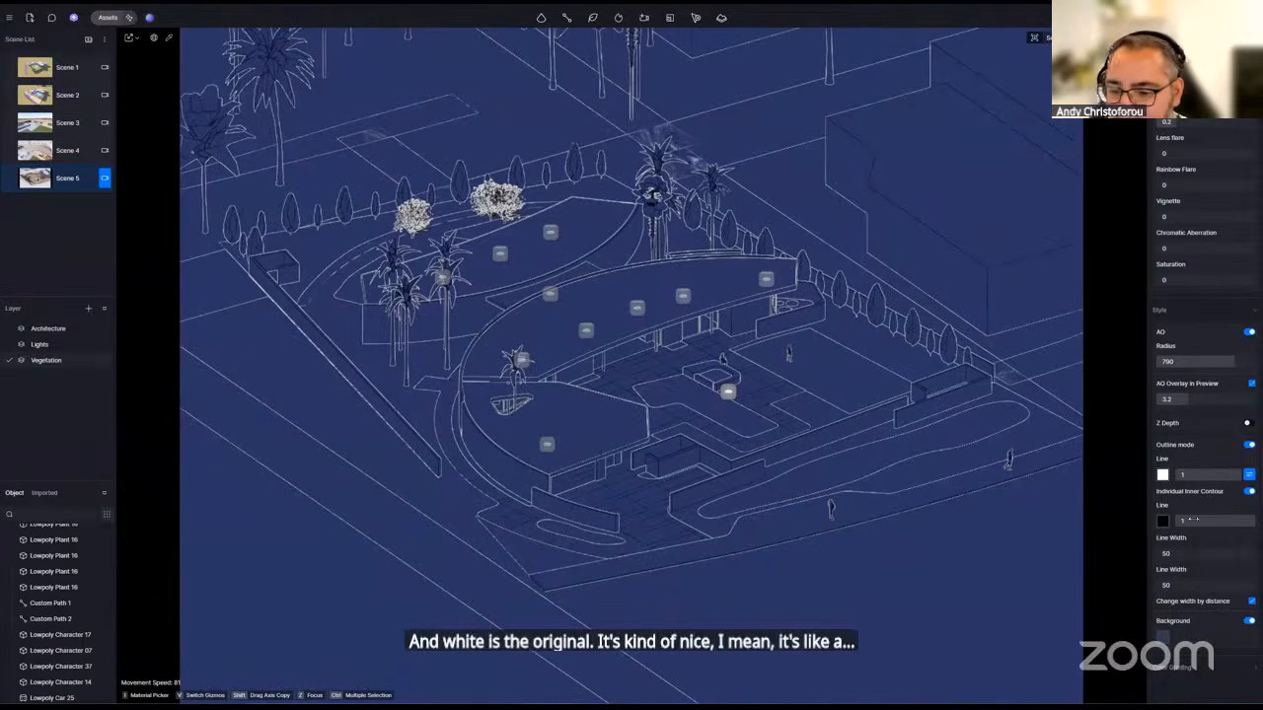
click(1162, 521)
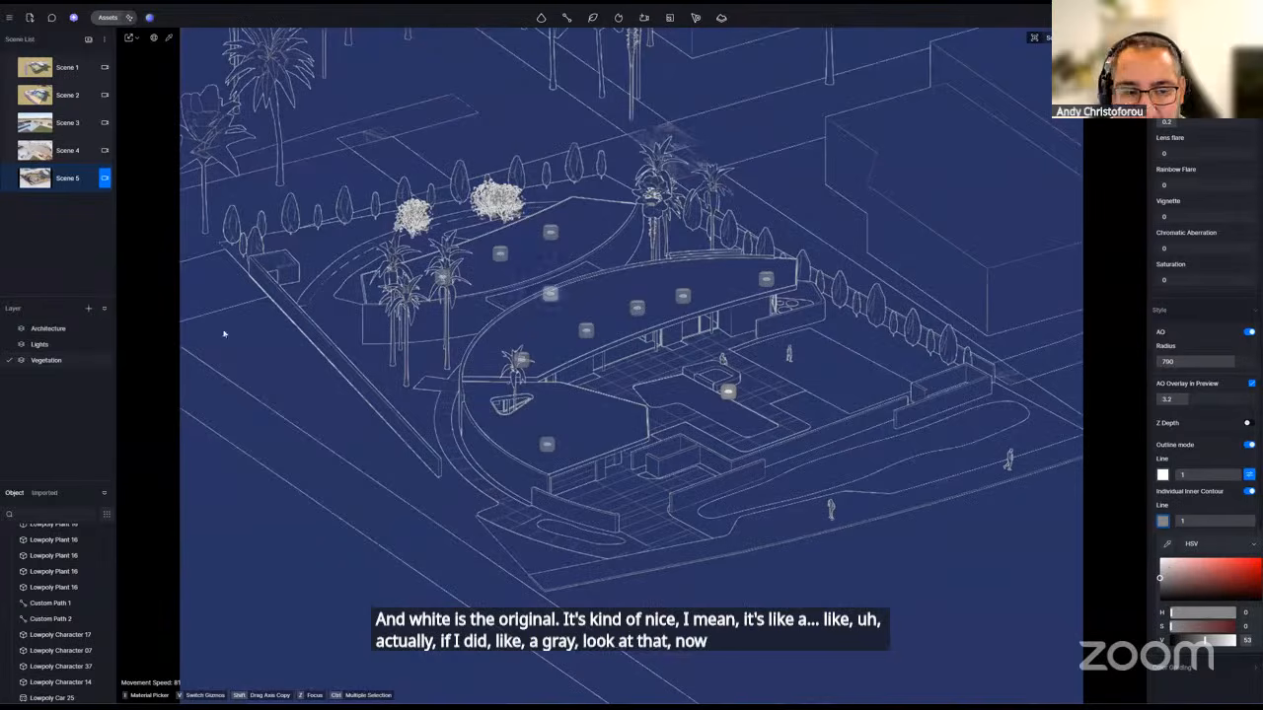
- Filter the object list to Nature and restore it to All
click(106, 515)
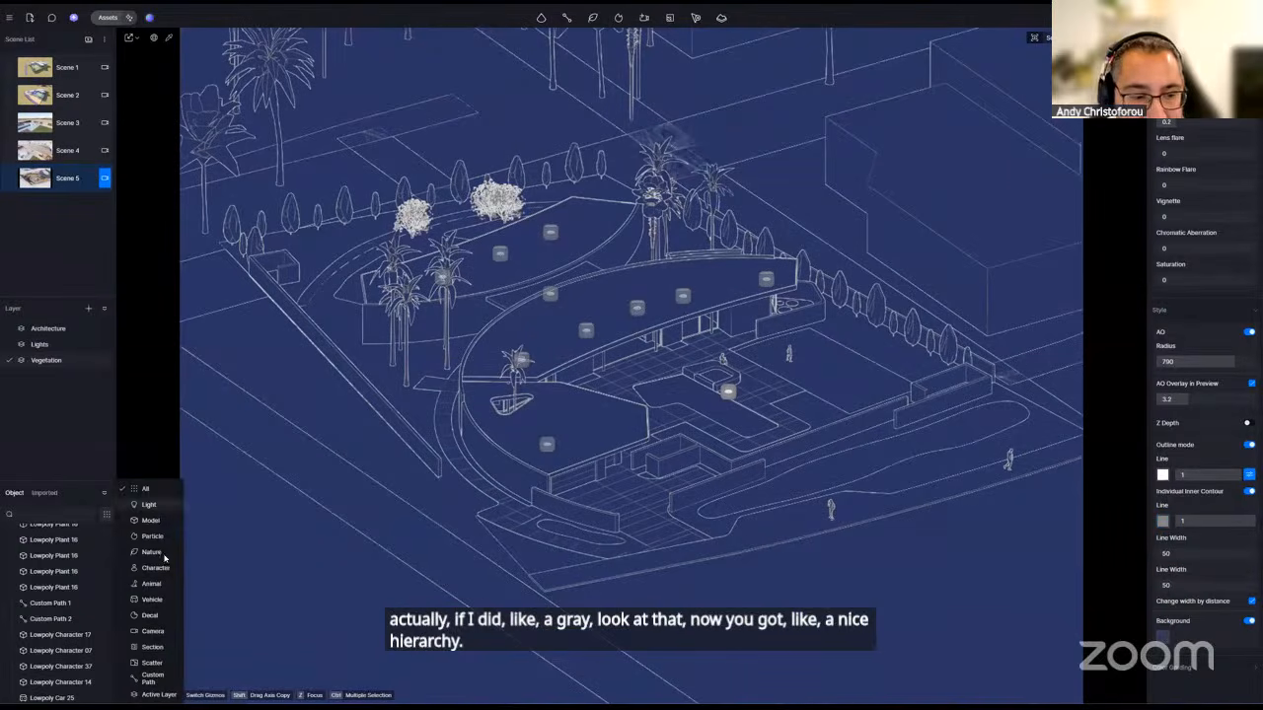
click(156, 557)
click(106, 514)
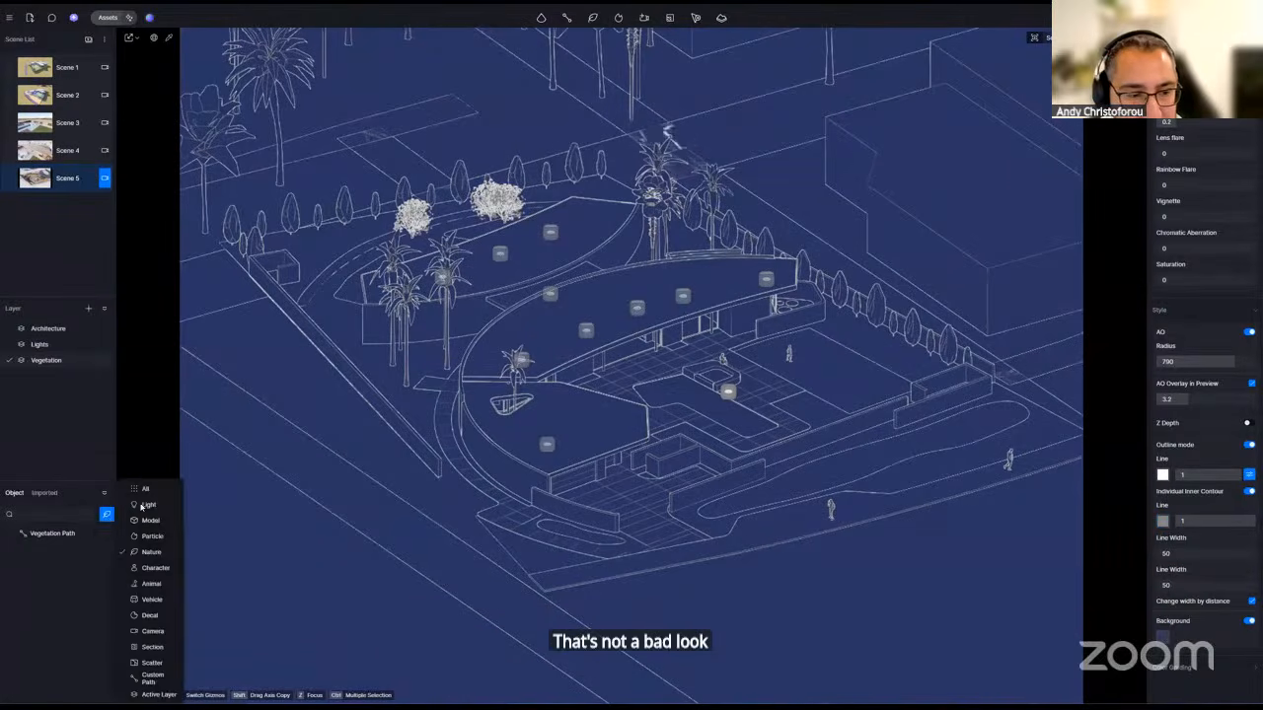
click(146, 490)
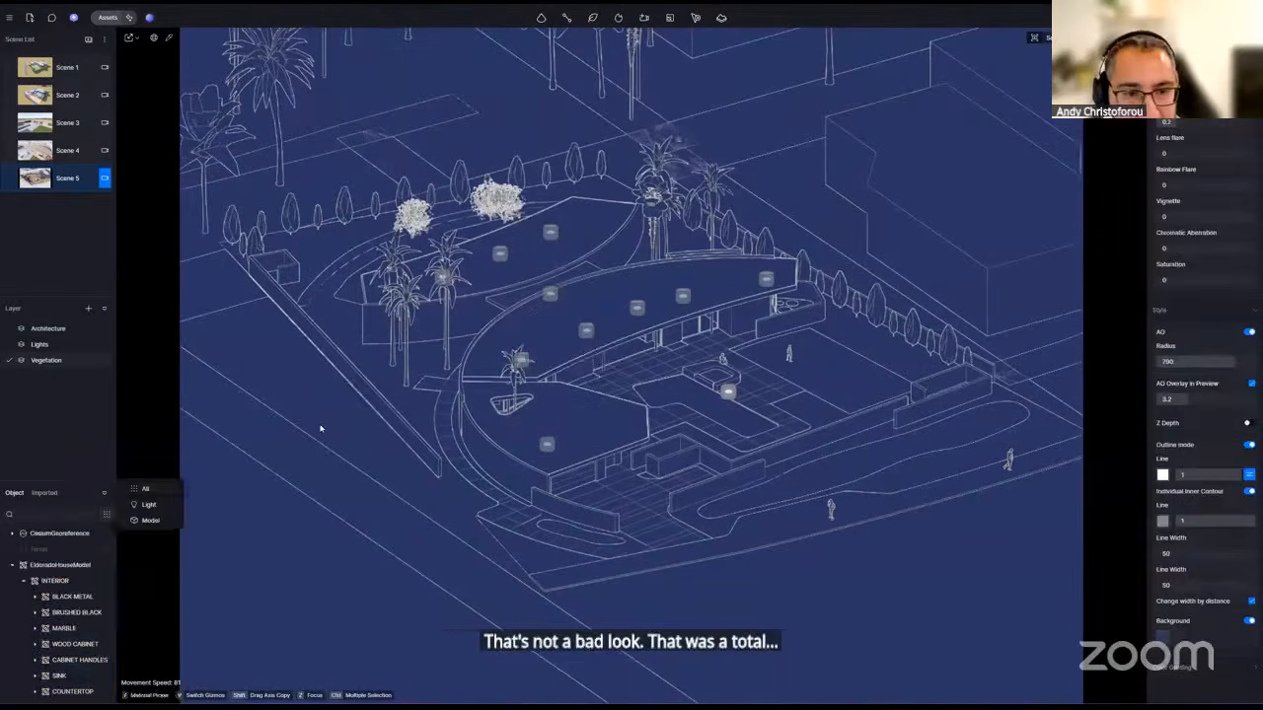
- Look for the white leafy tree in the house model's LANDSCAPE group and try to select it in the scene
click(606, 279)
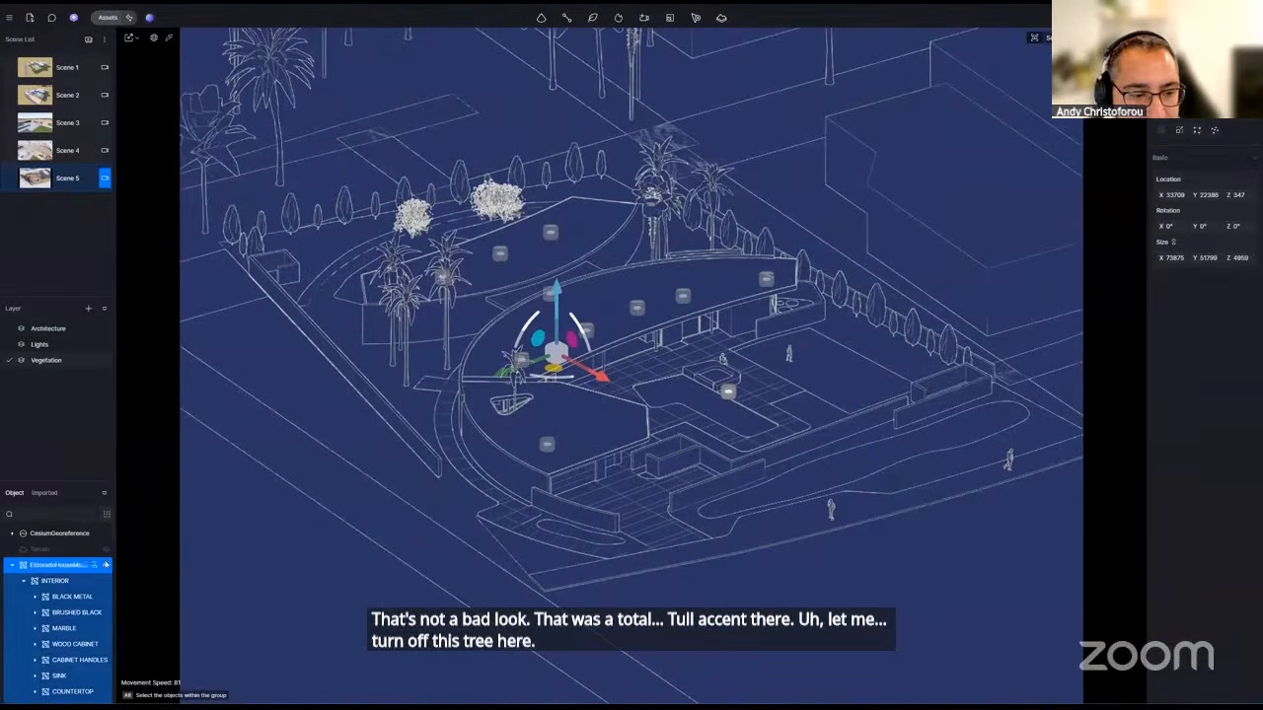
scroll(72, 643, down, 3)
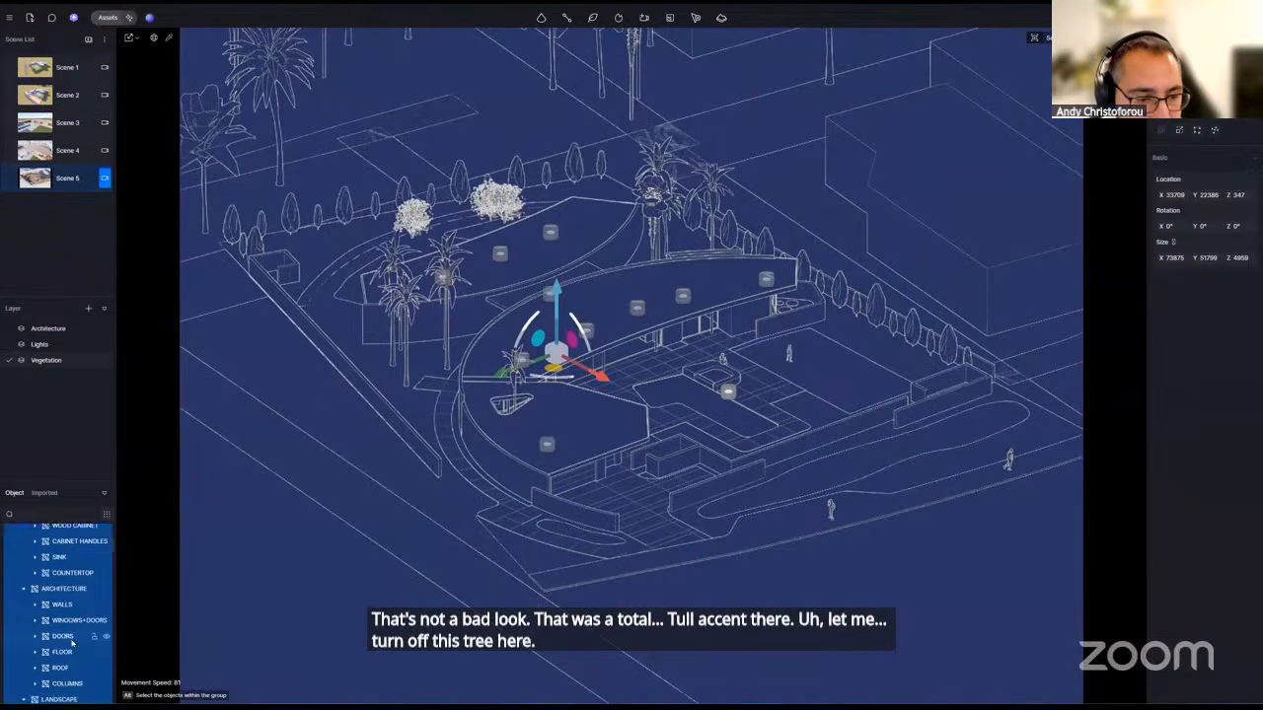
scroll(65, 618, down, 2)
click(55, 612)
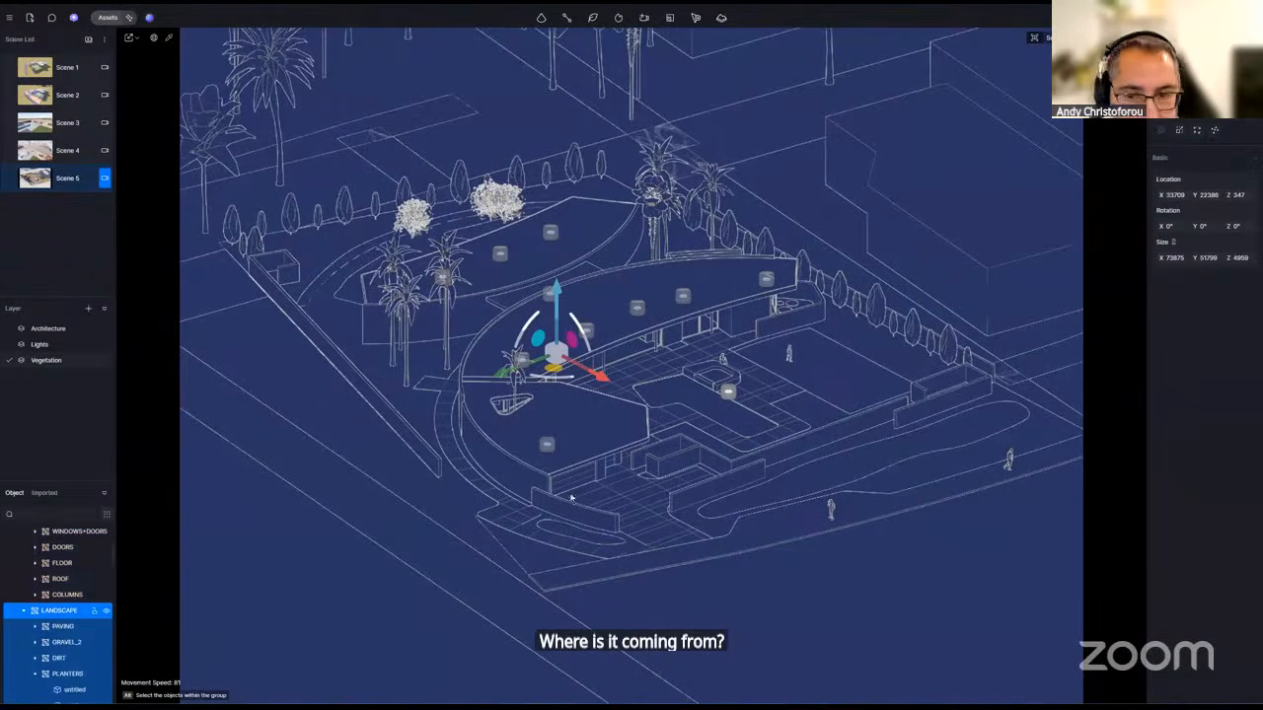
double_click(414, 220)
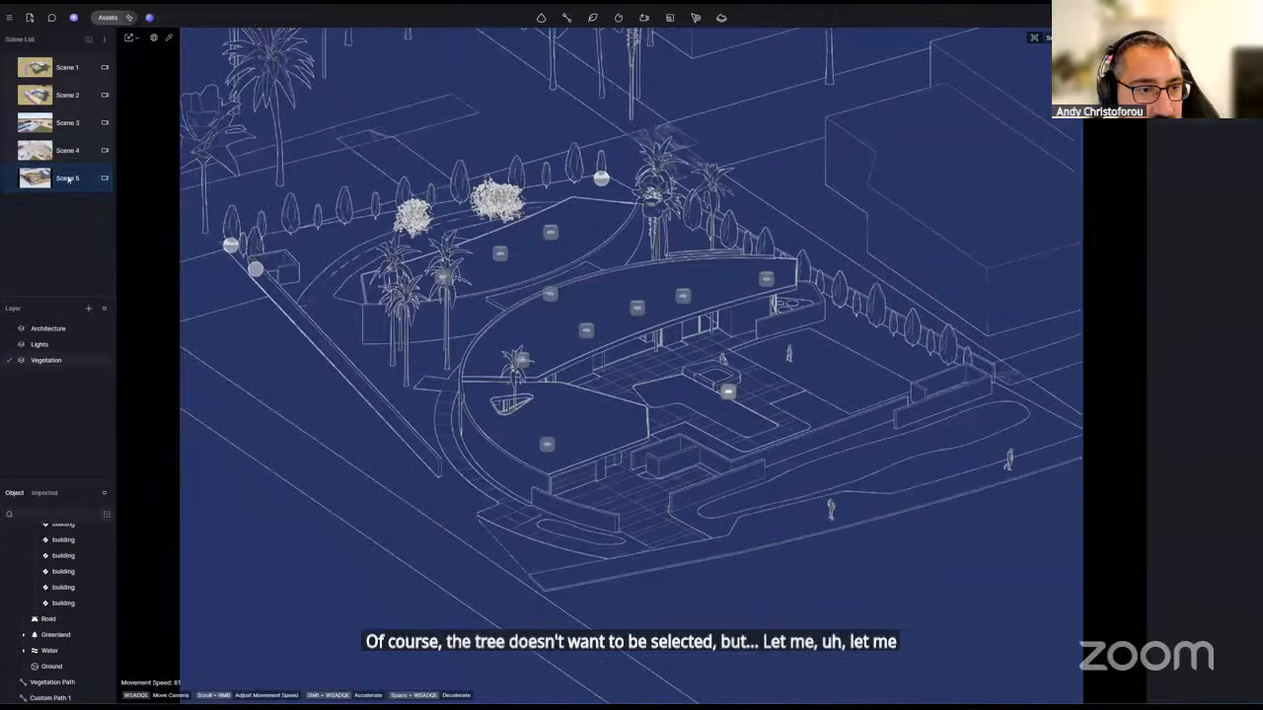
- Save the blueprint view as a new scene and hide the light icons in the viewport
click(88, 40)
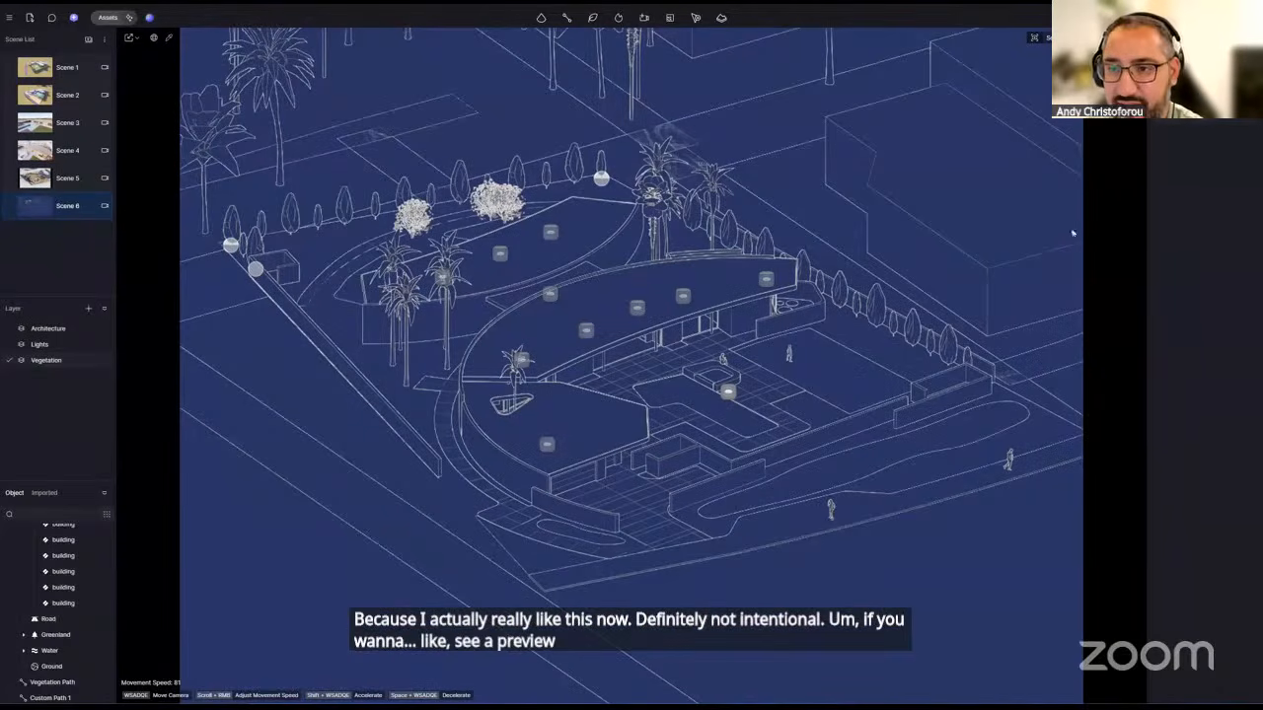
click(1097, 37)
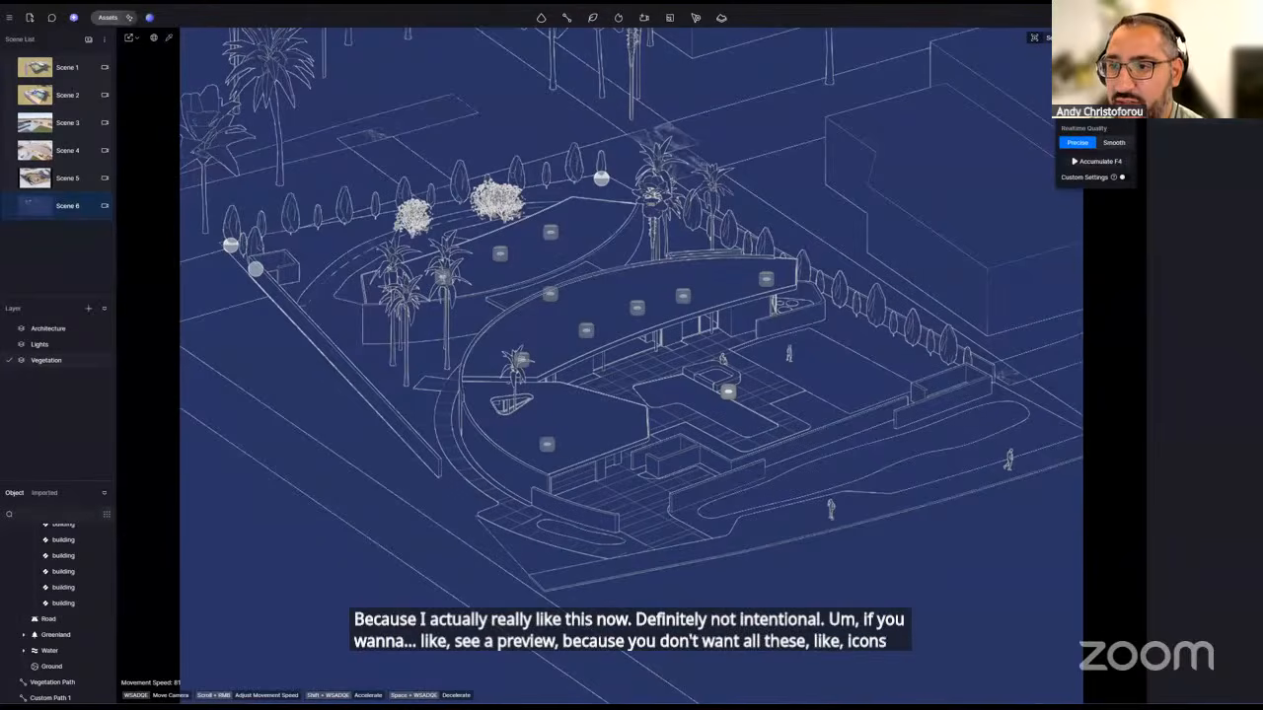
key(F4)
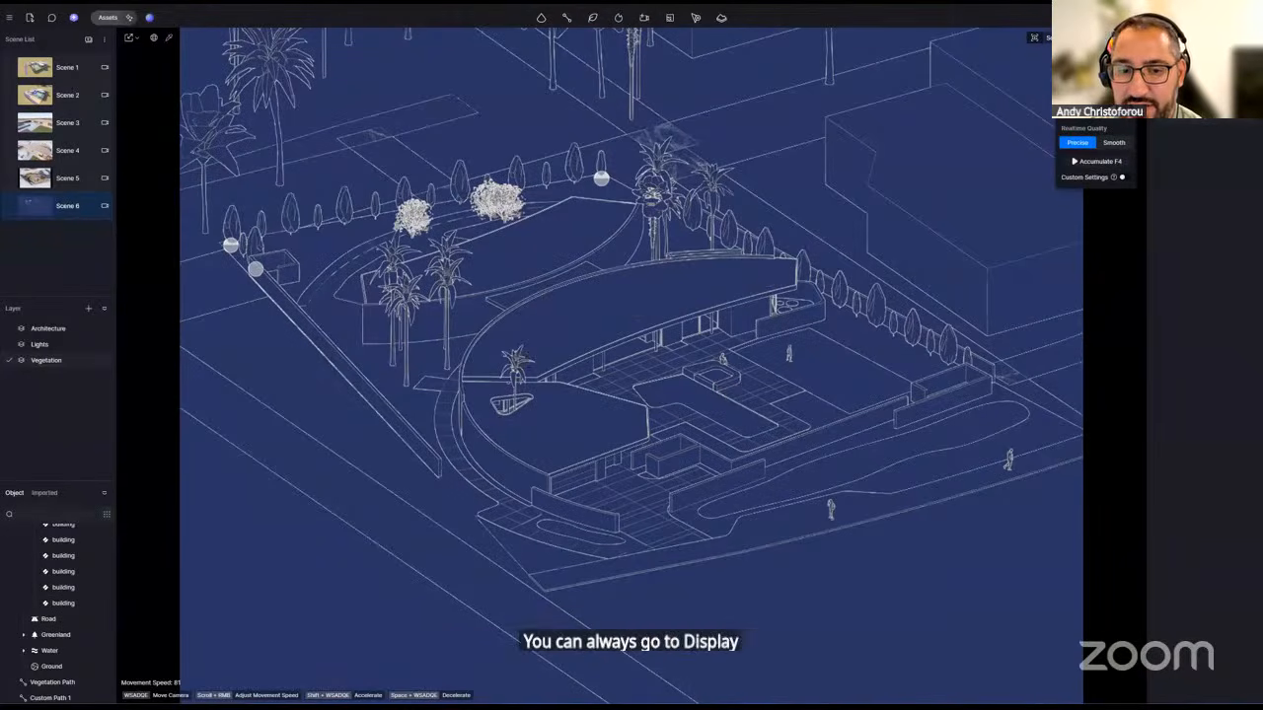
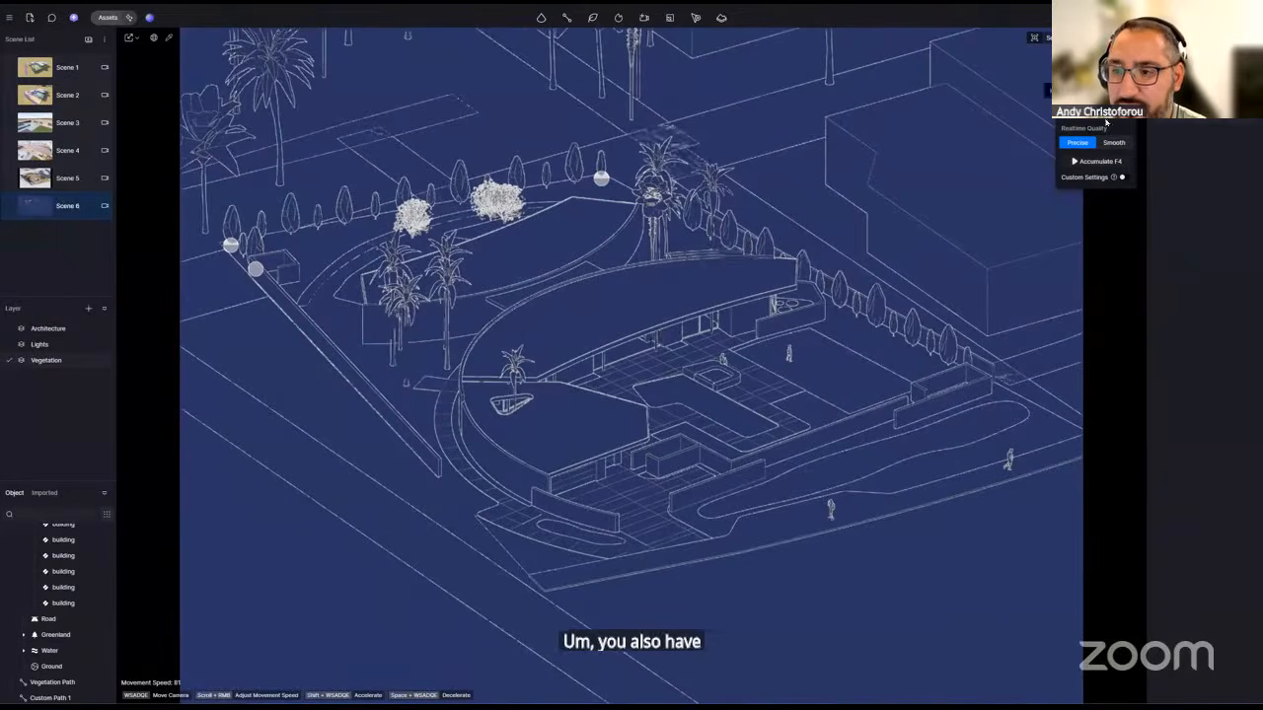
- Turn off the blueprint outline look and preview the model in clay mode before returning to Lit display
click(575, 166)
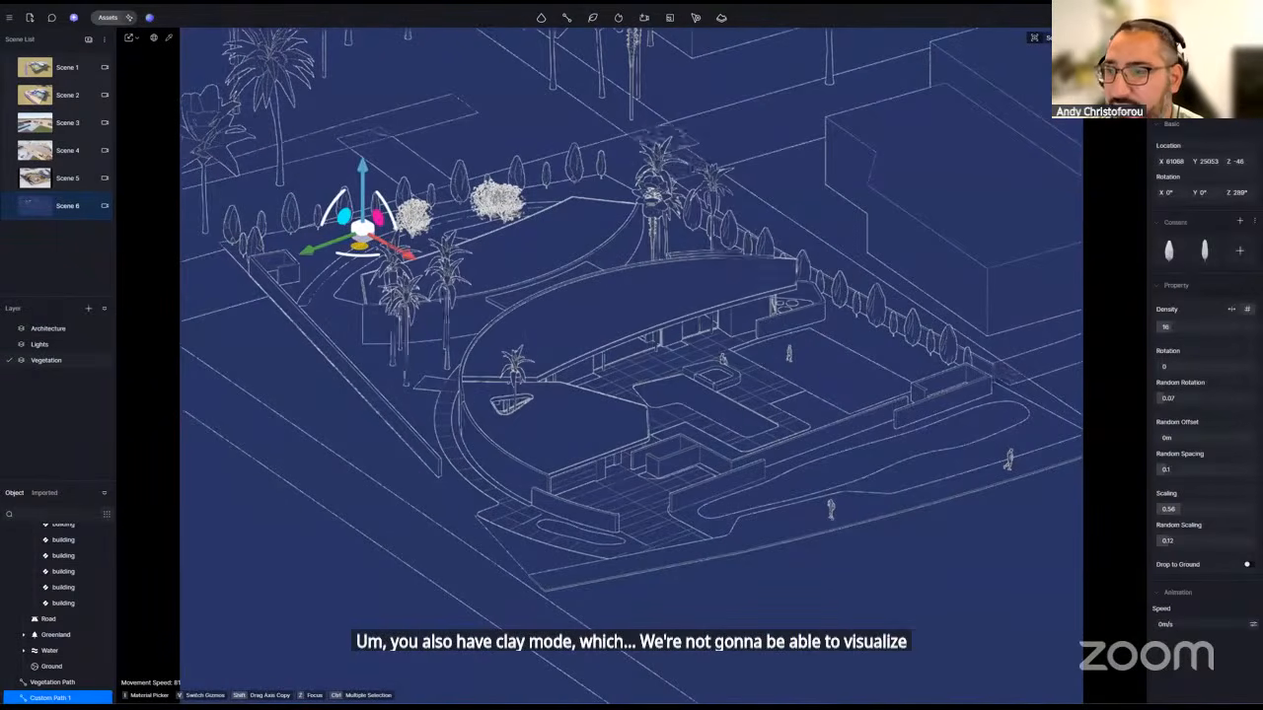
click(1204, 39)
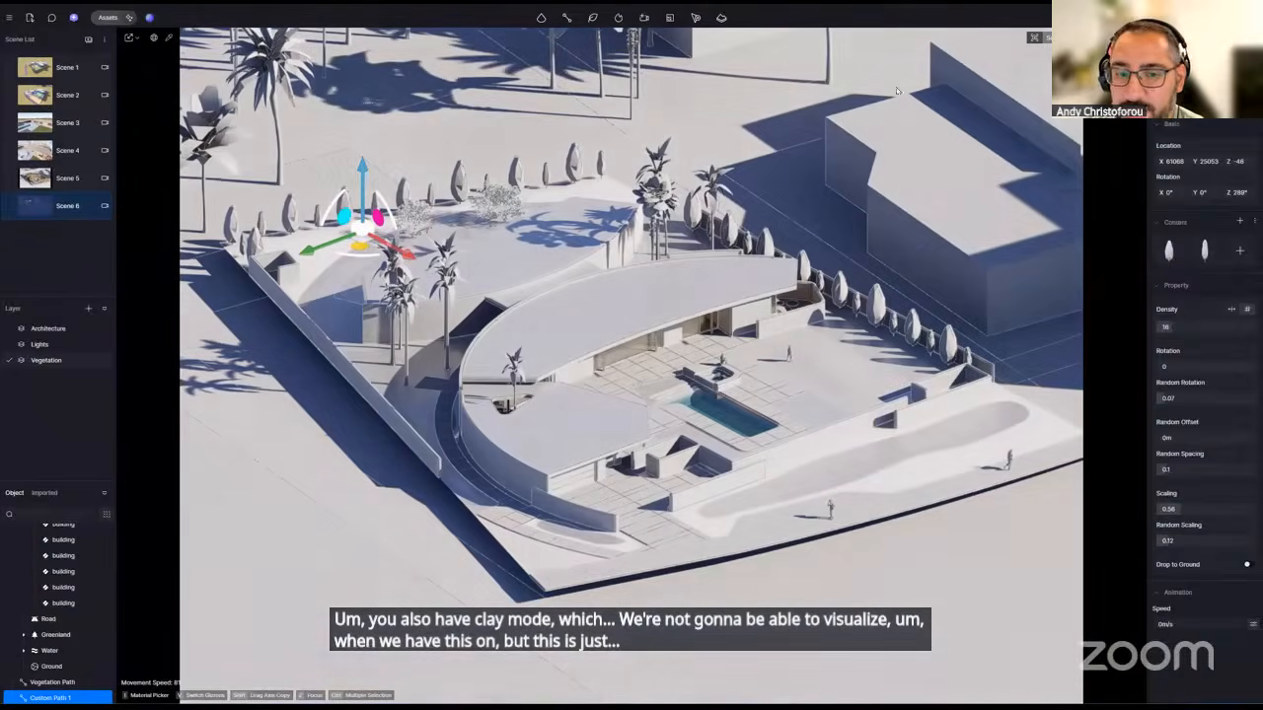
click(1095, 37)
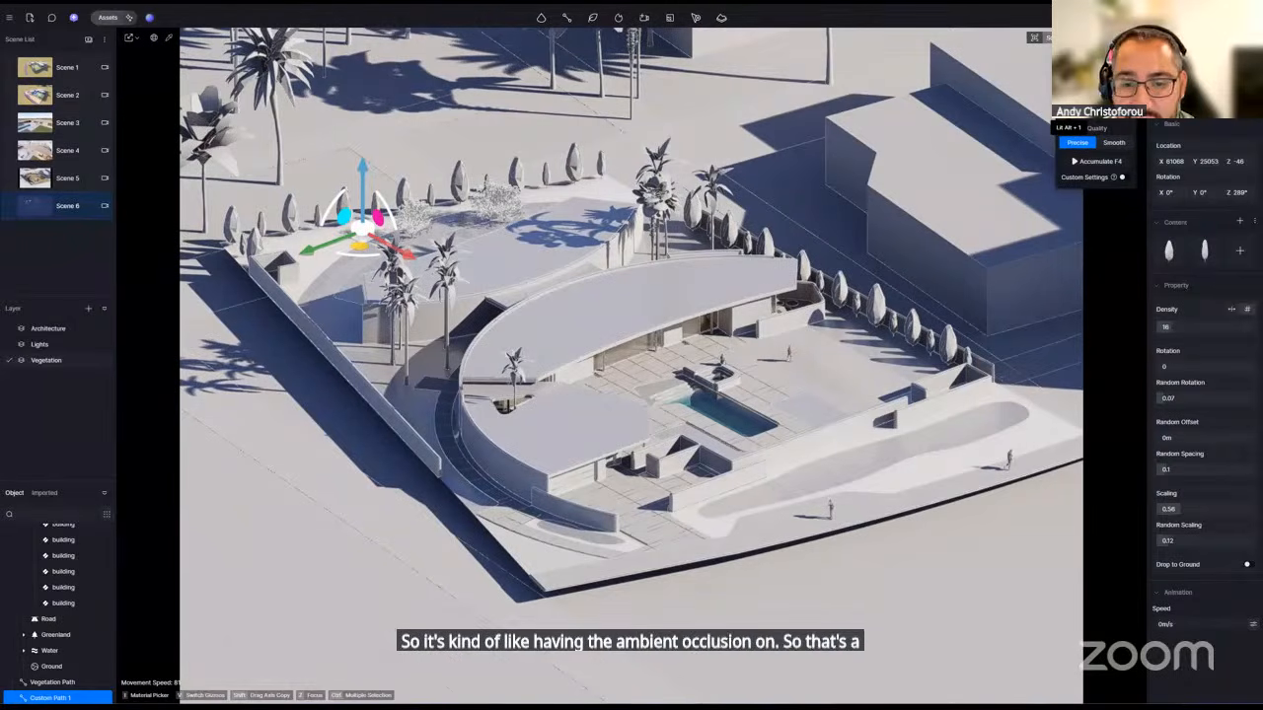
click(1068, 107)
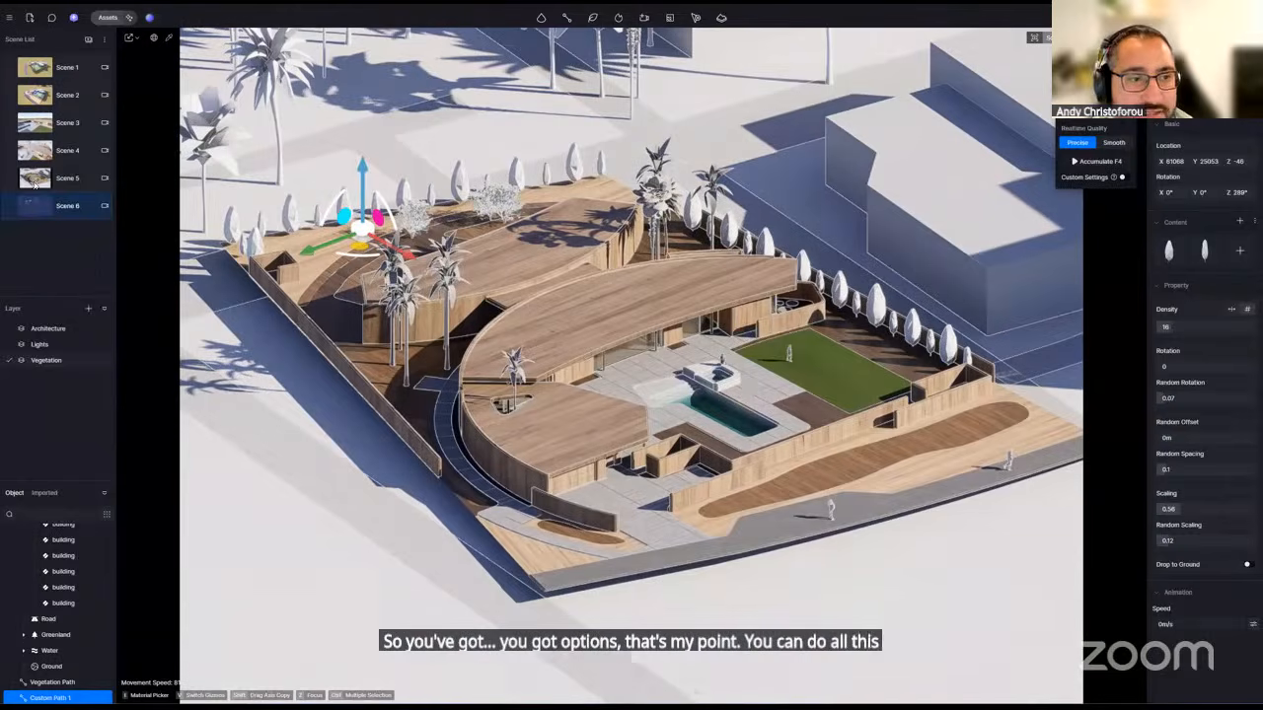
- Save the lit wood-material view as a new scene and open that scene's camera settings
click(88, 39)
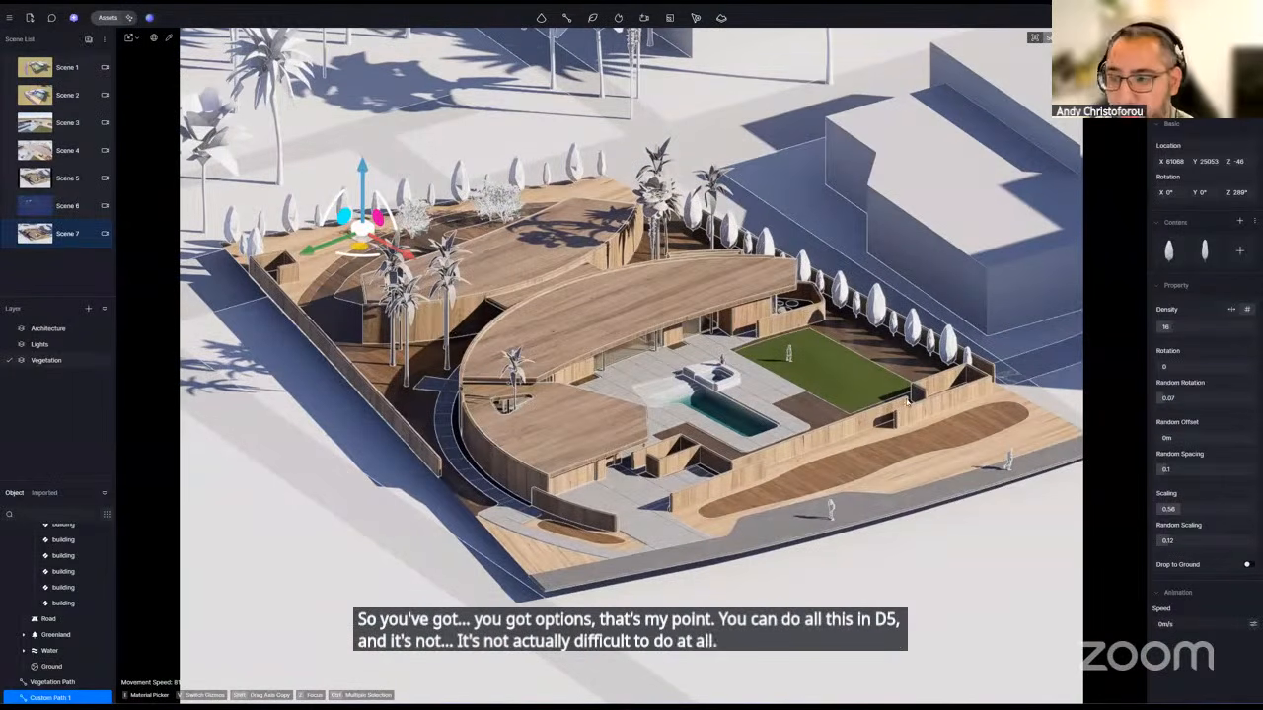
click(664, 352)
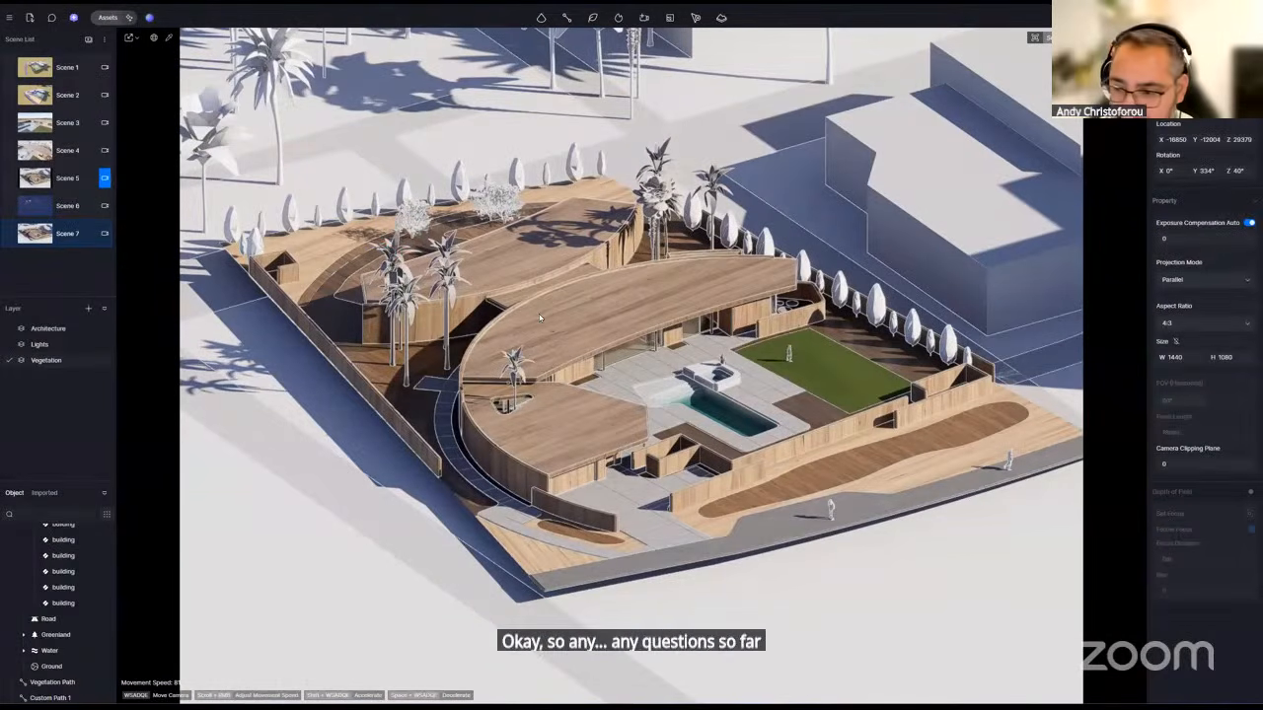
click(105, 235)
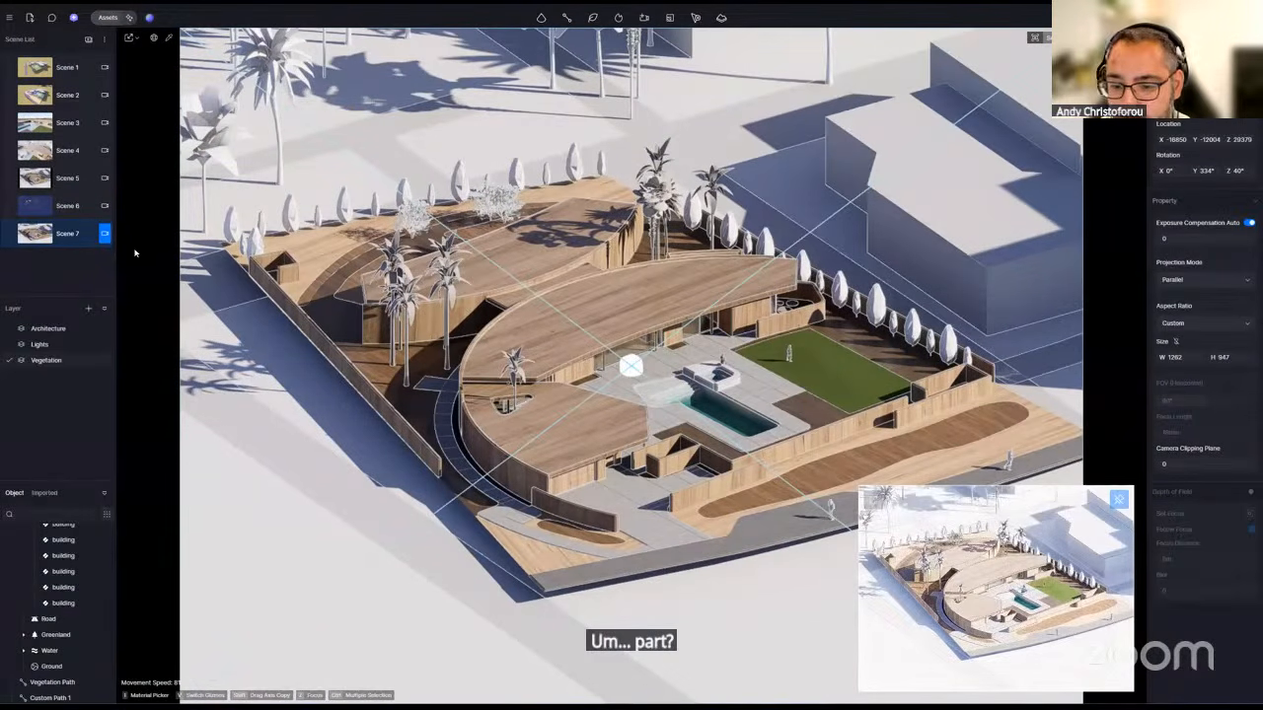
click(1118, 500)
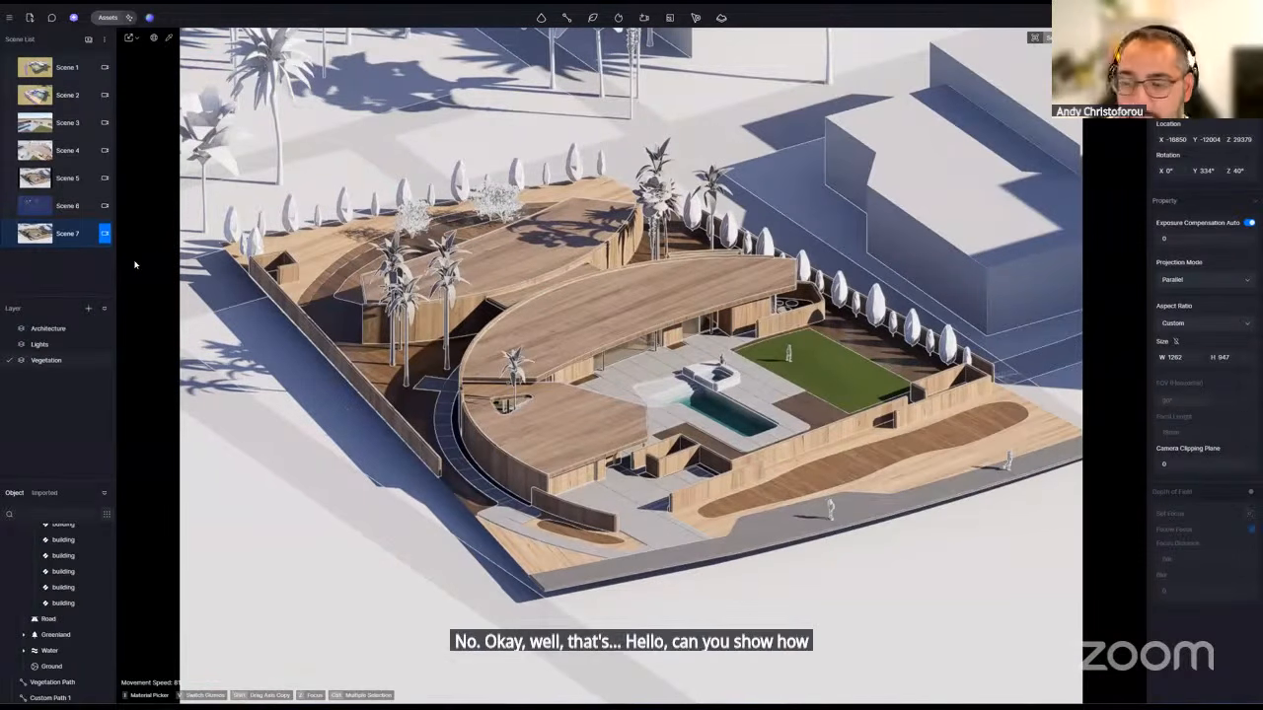
- Open Scene 6 with its camera settings and lower the exposure compensation to -0.07
click(80, 216)
click(105, 207)
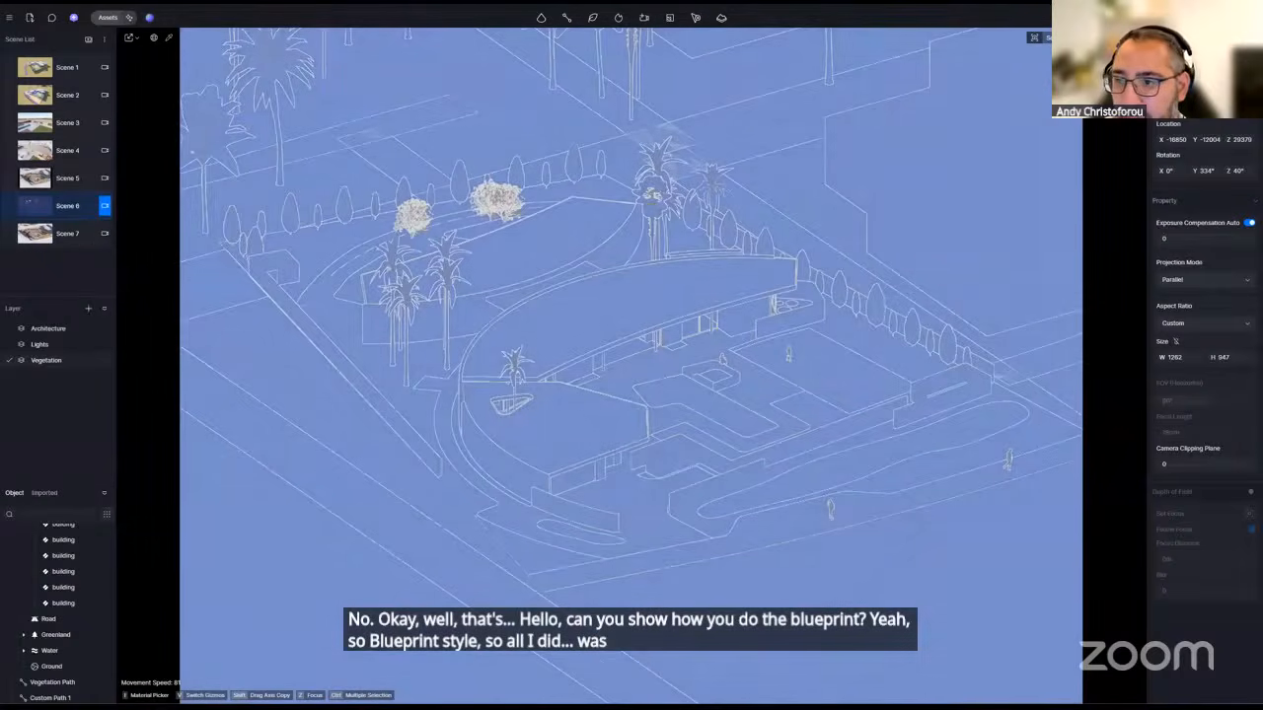
scroll(1230, 191, down, 10)
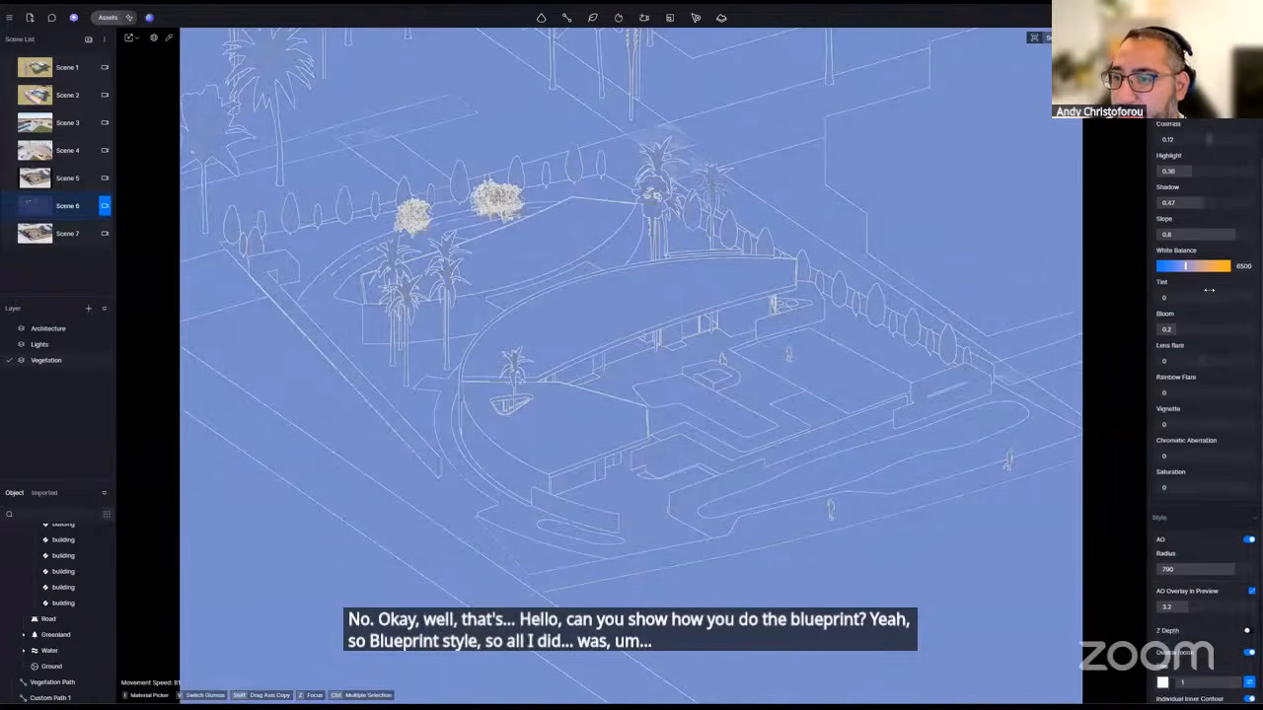
drag(1223, 204, 1204, 203)
- Review the outline mode, inner contour and background settings, and set the exposure compensation to 0
scroll(1210, 353, down, 1)
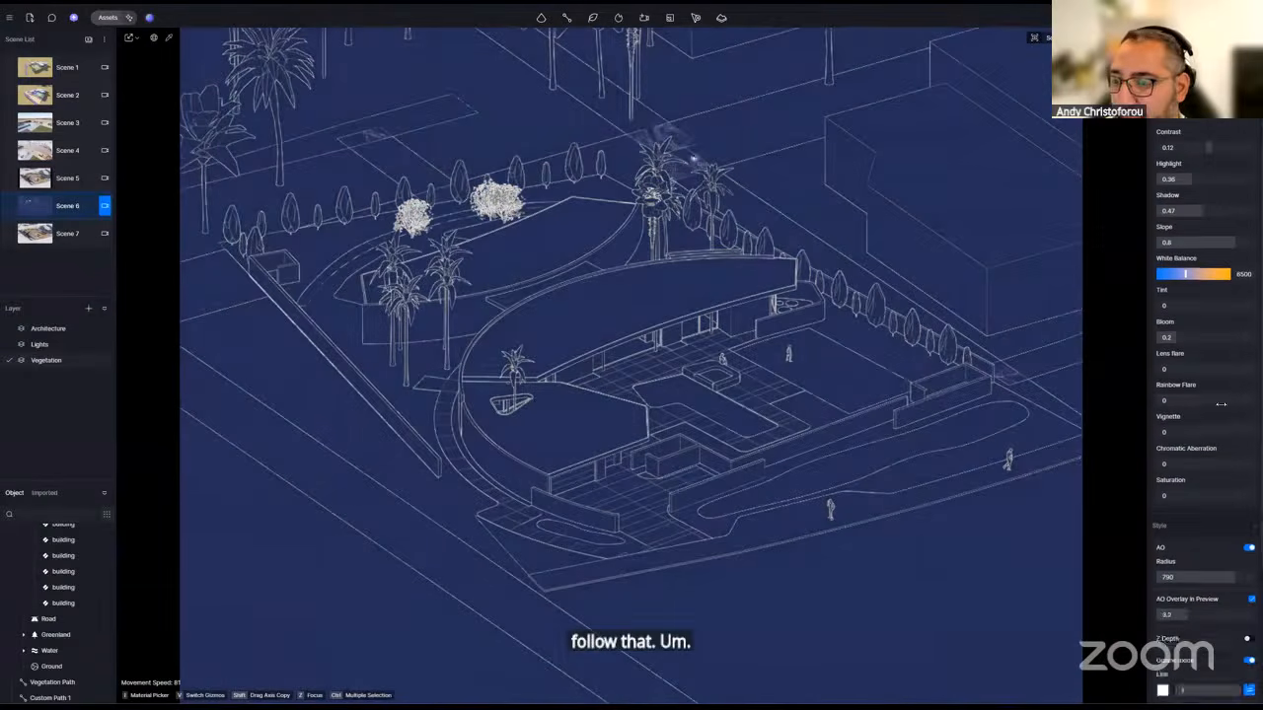
scroll(1225, 484, down, 2)
scroll(1224, 483, down, 3)
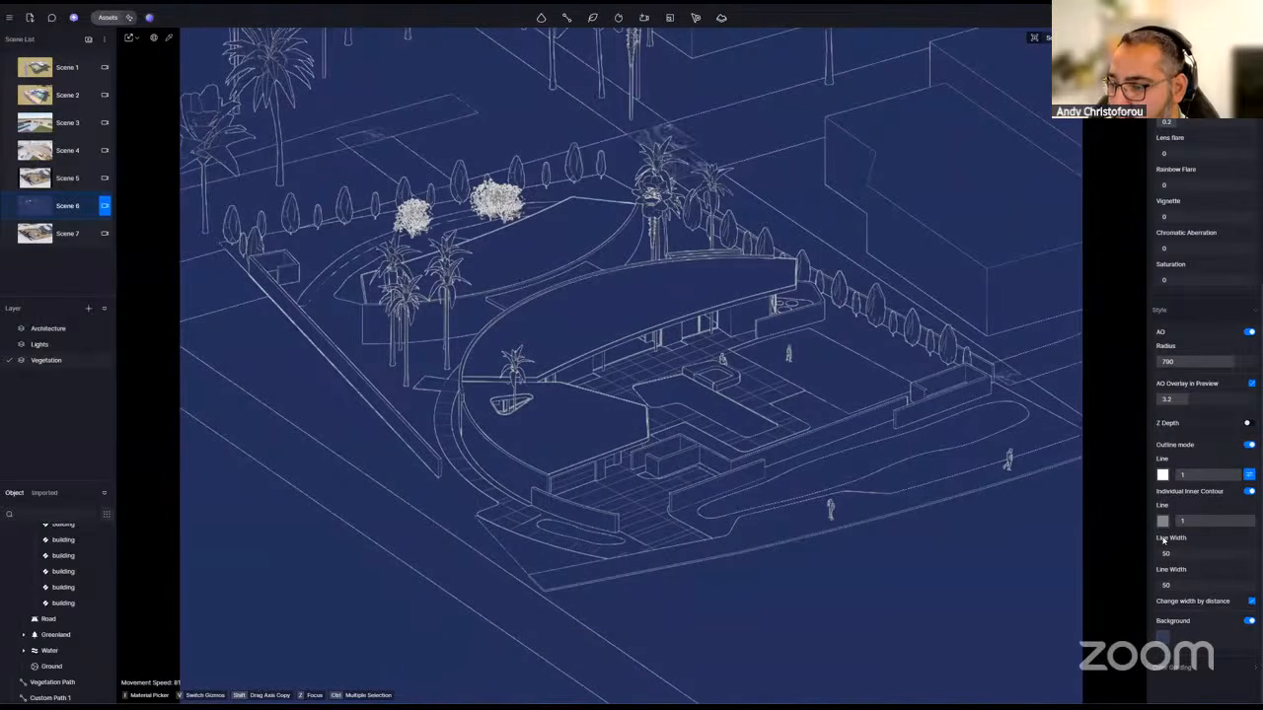
scroll(1179, 491, up, 8)
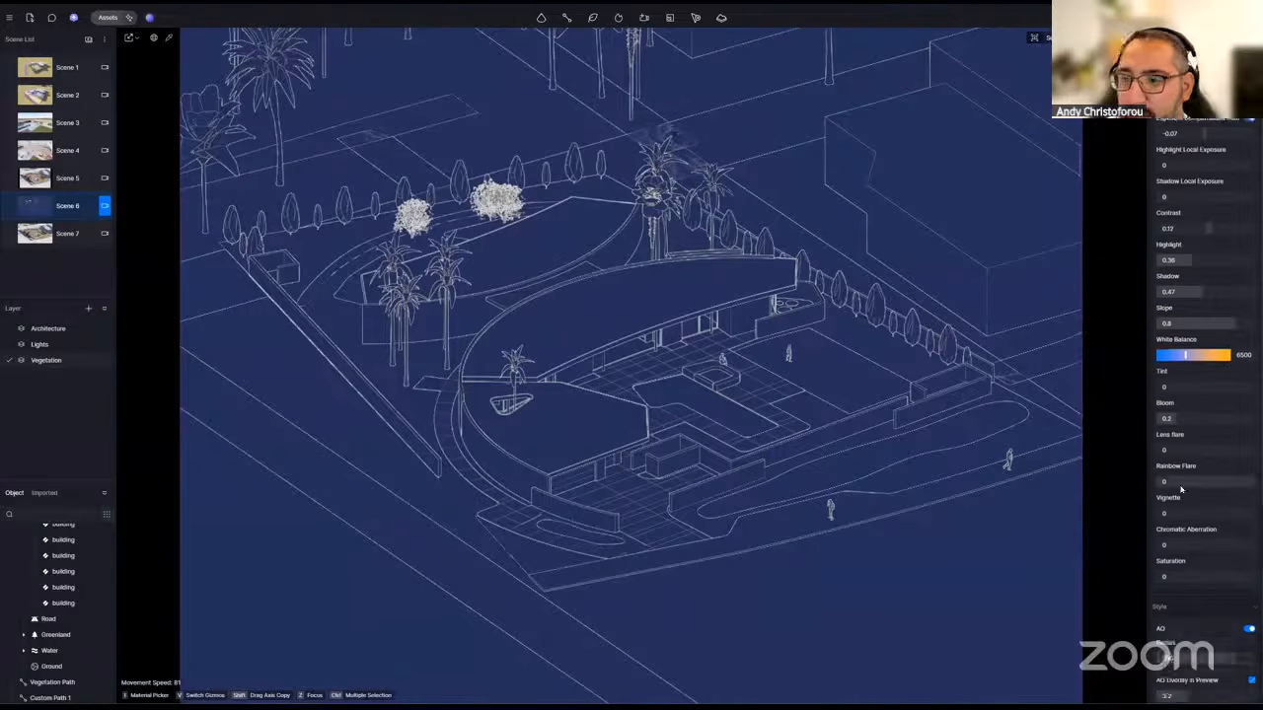
click(1216, 201)
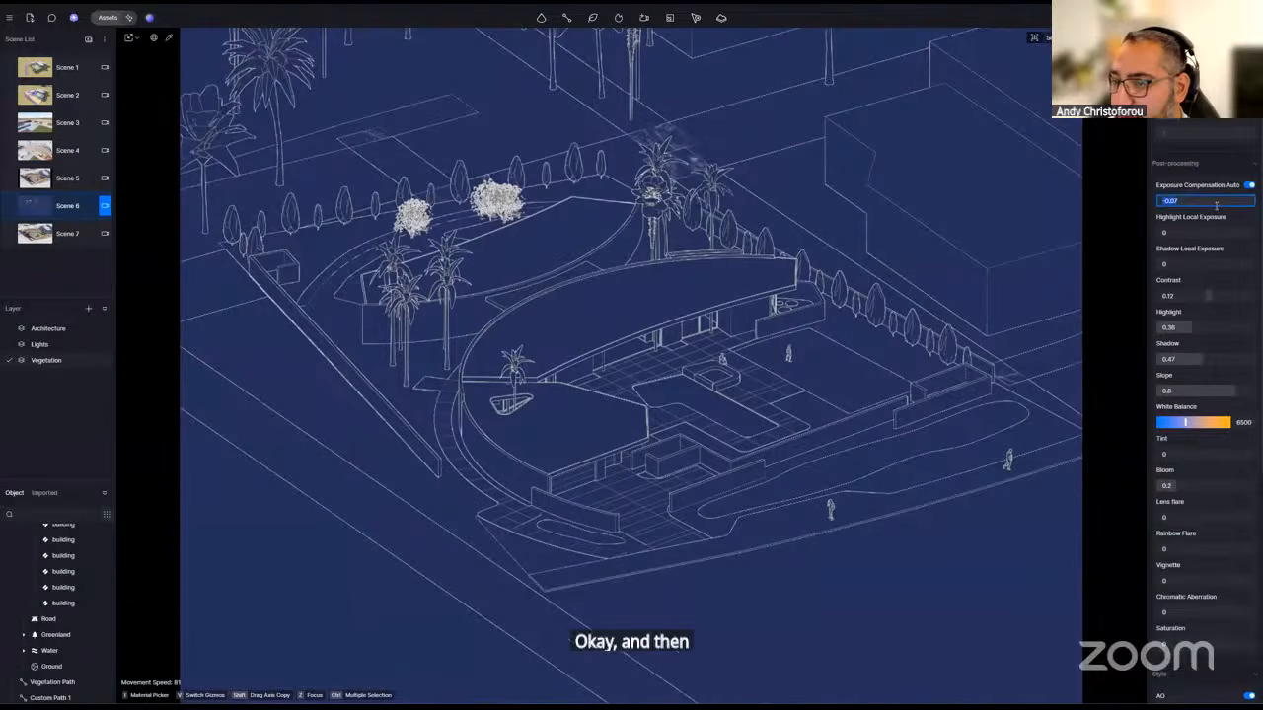
text(0)
key(Return)
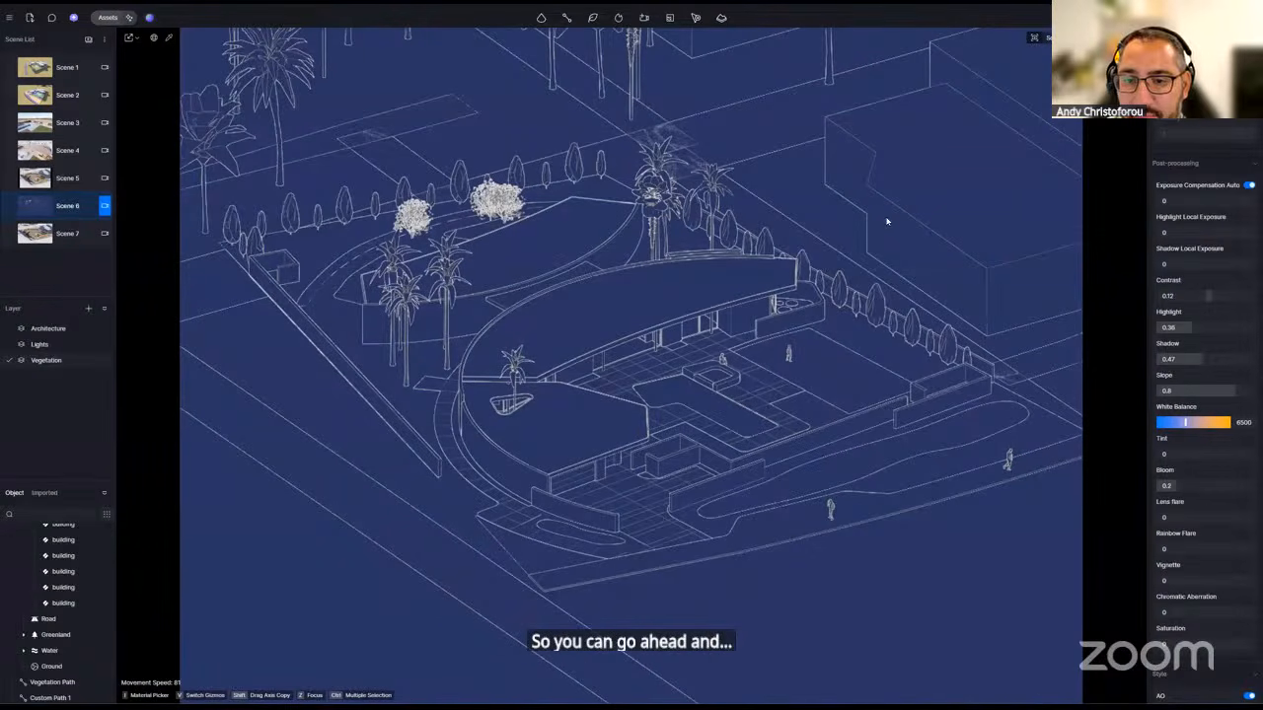
- Hide the whole City 1 object, show it again, and select one of its individual buildings
click(309, 484)
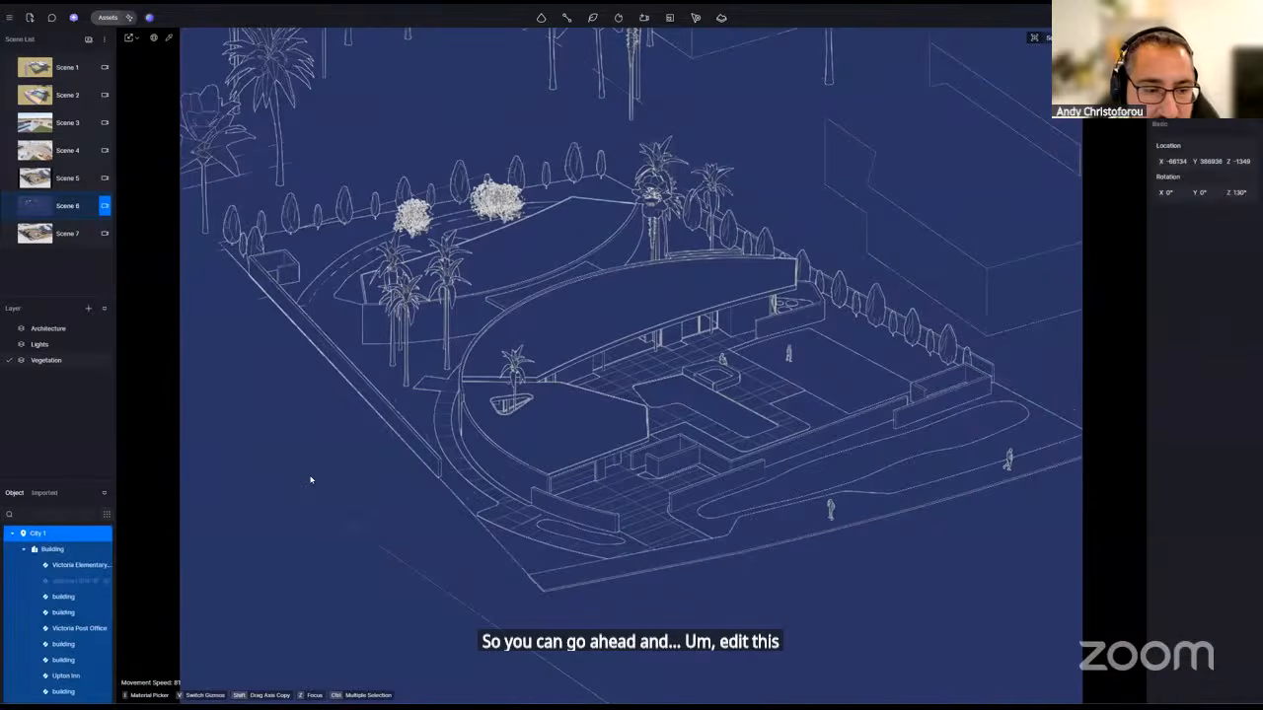
click(88, 551)
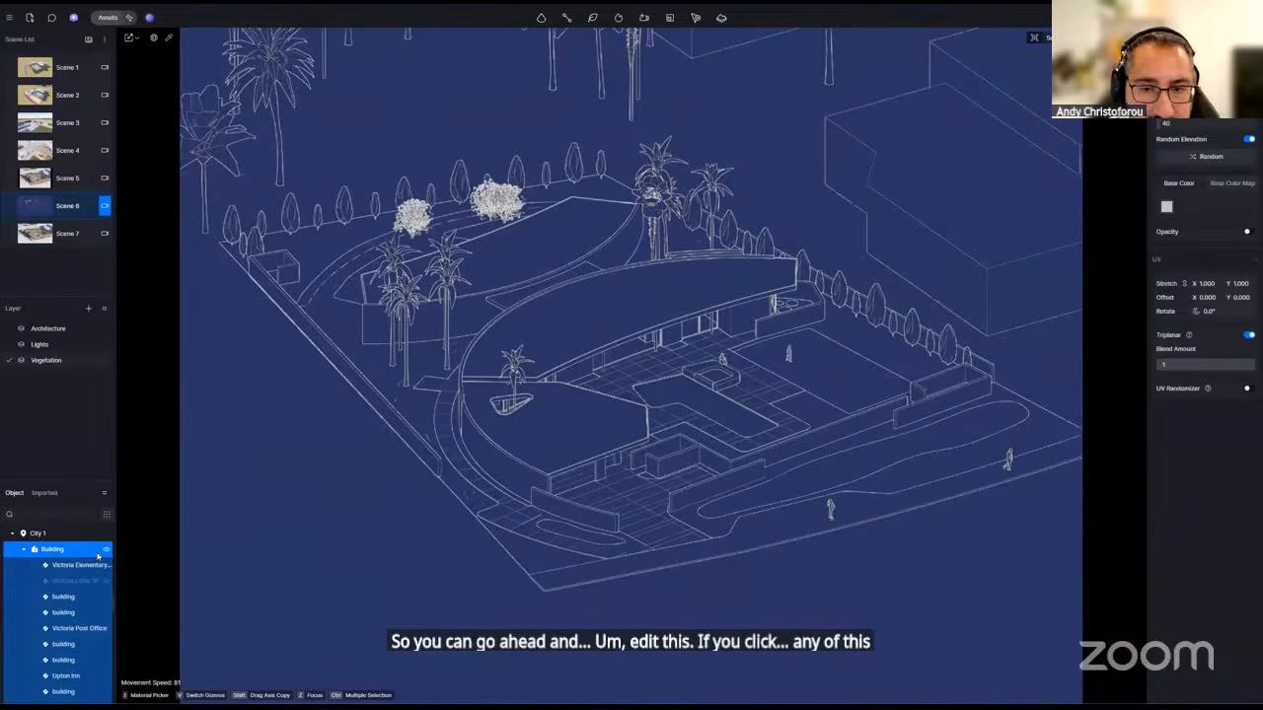
click(107, 535)
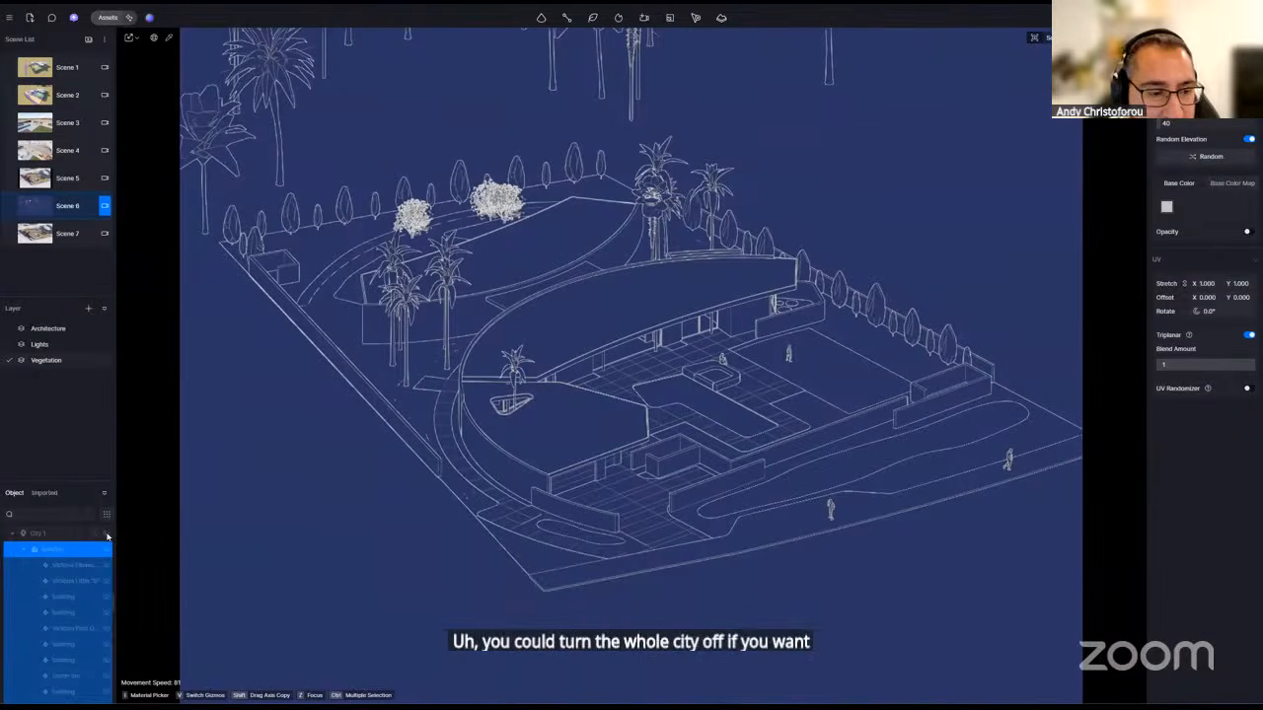
click(106, 535)
scroll(69, 608, down, 1)
click(81, 607)
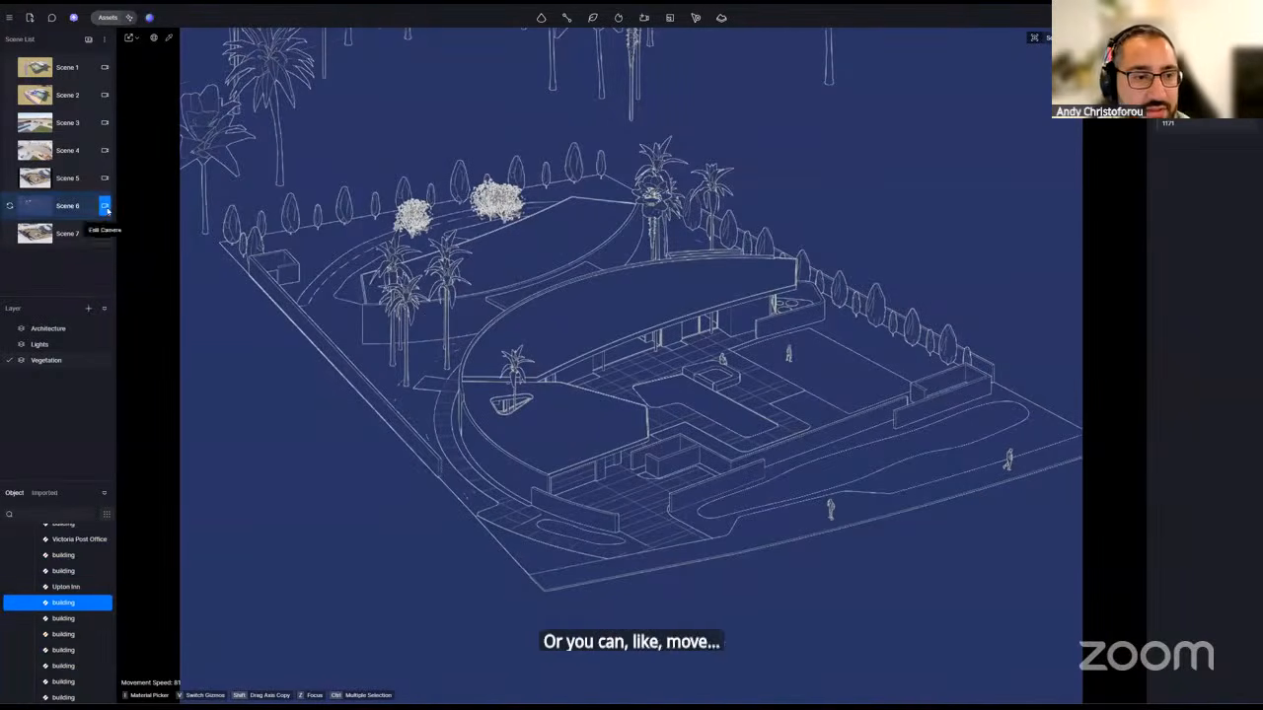
- Open Scene 7 and select the neighbouring city building beyond the lawn and row of trees
click(77, 237)
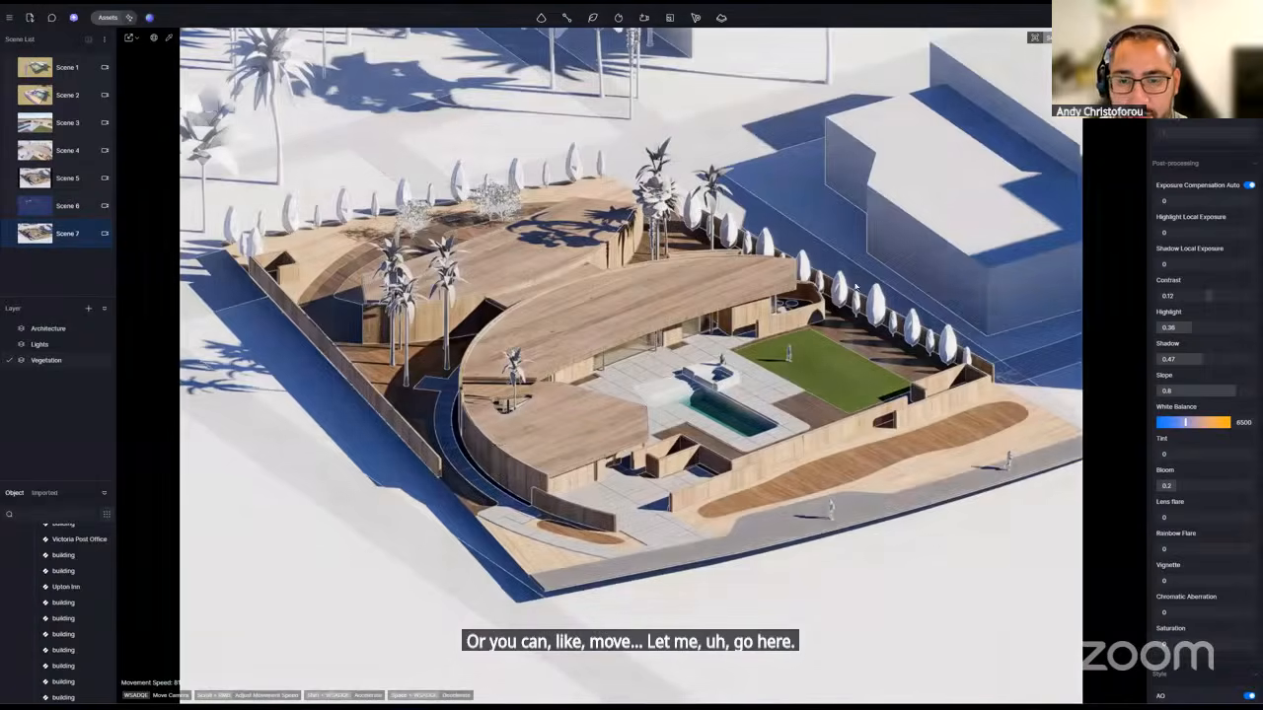
right_click(918, 260)
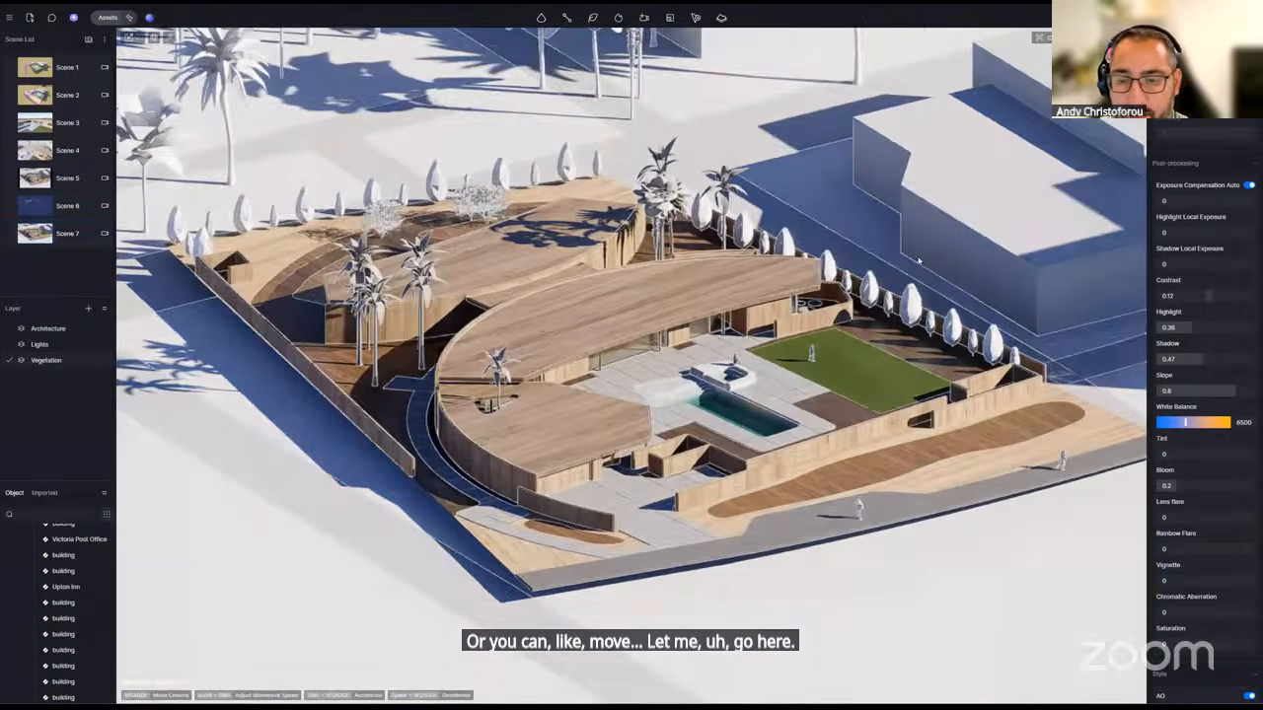
right_drag(986, 240, 1016, 266)
double_click(987, 240)
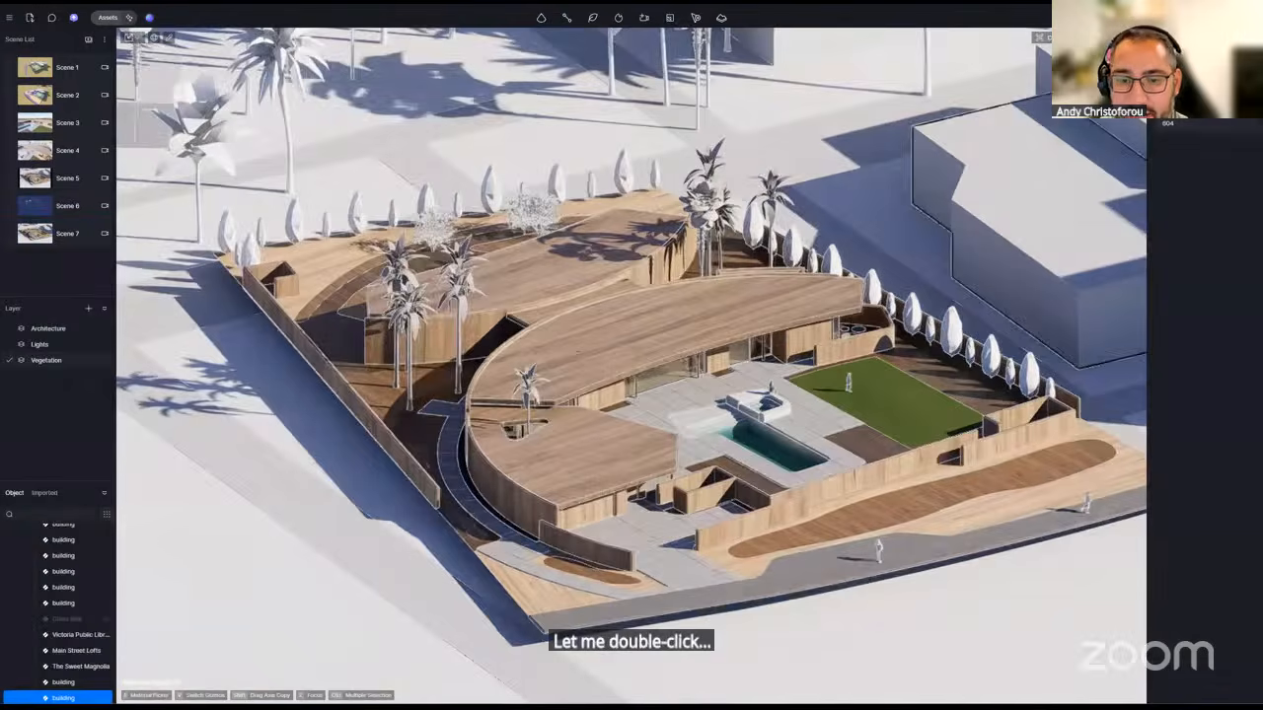
middle_drag(986, 240, 320, 596)
scroll(319, 596, down, 3)
right_drag(320, 596, 776, 471)
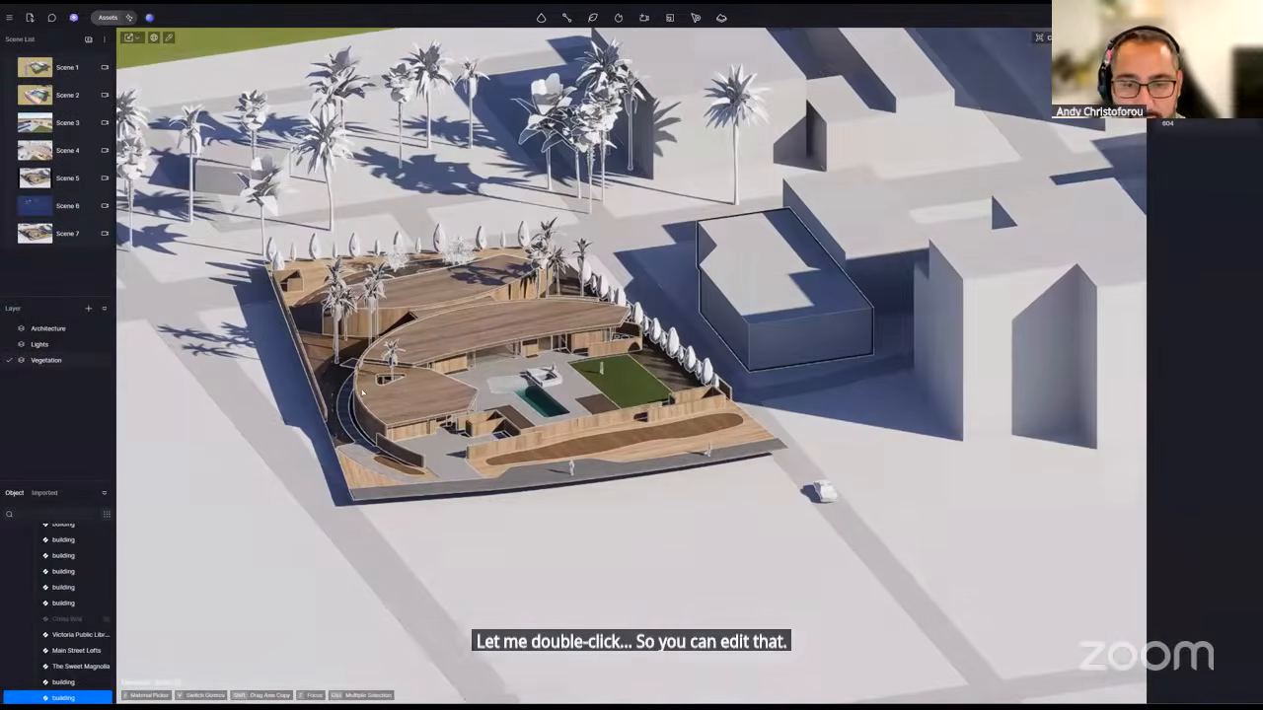
- Select the city road running beside the house and examine its path around the plot
click(797, 456)
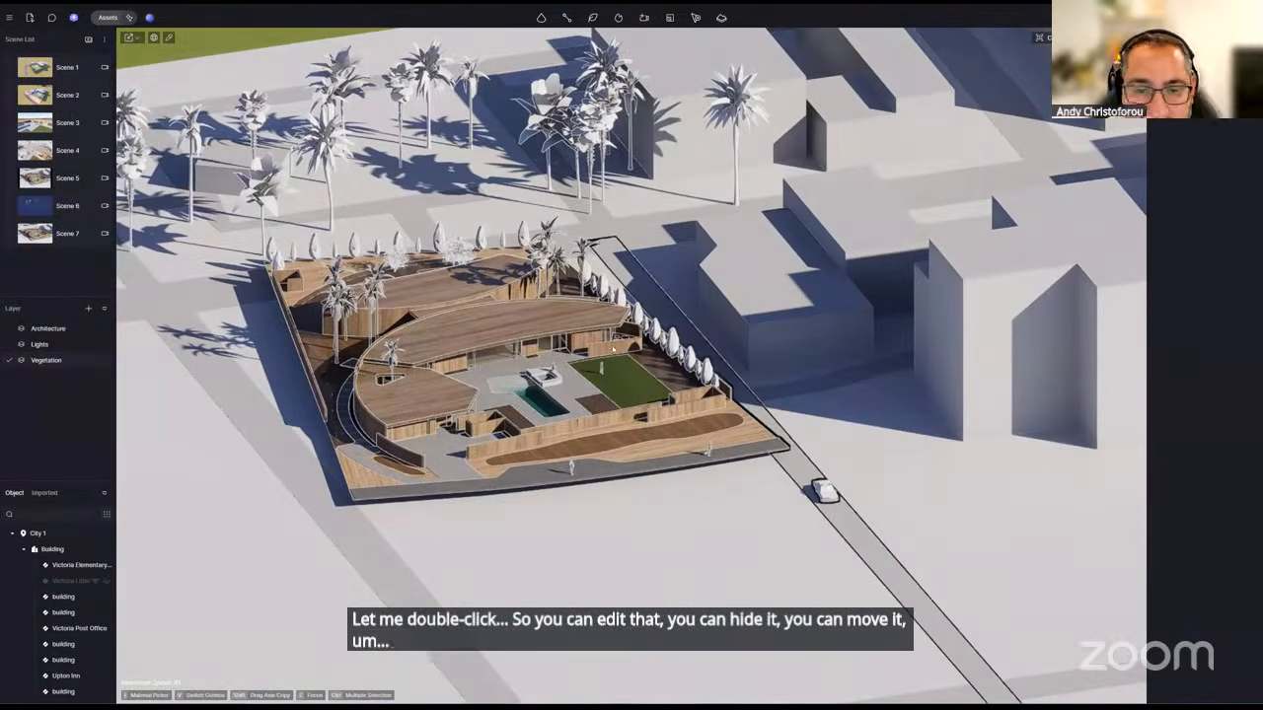
scroll(62, 612, down, 3)
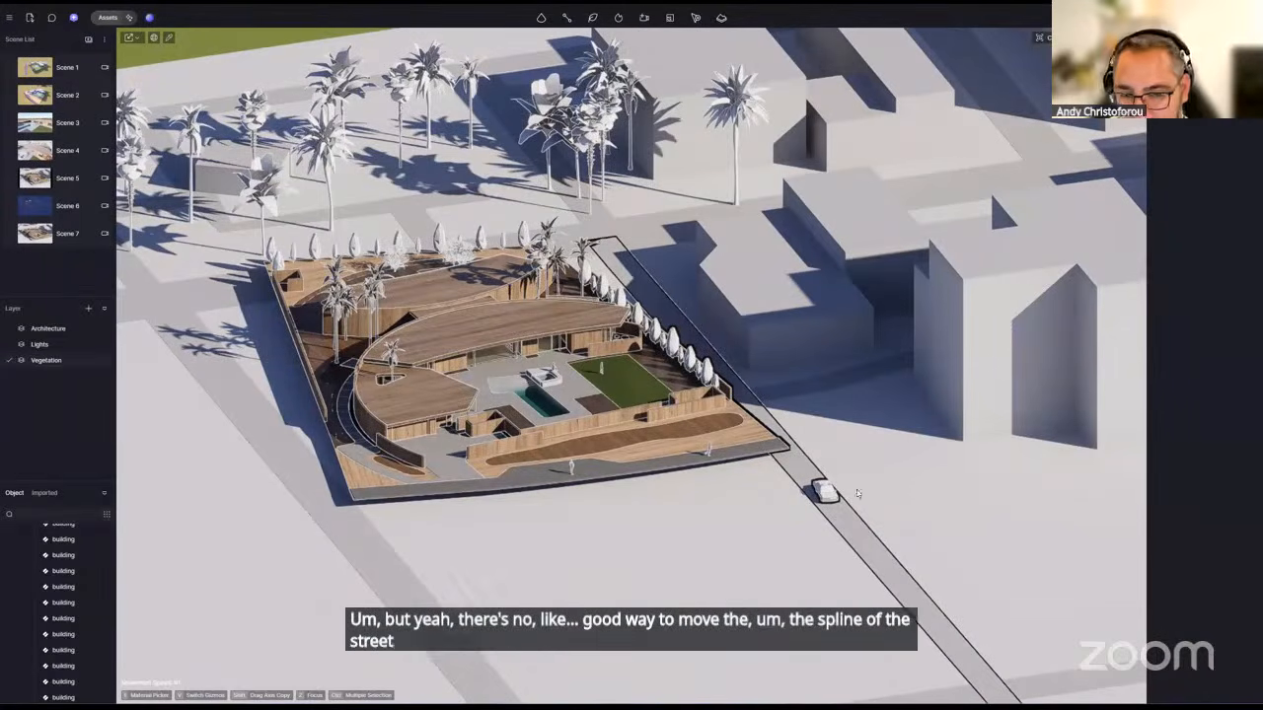
middle_drag(793, 500, 641, 427)
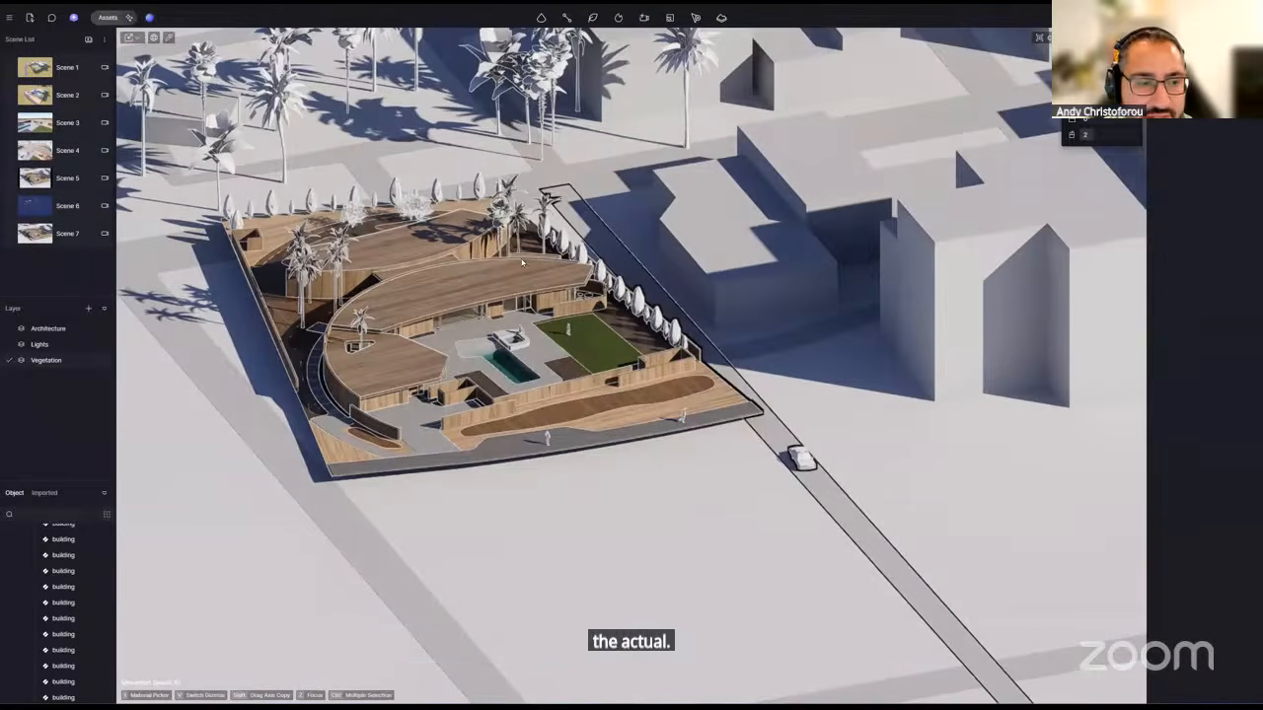
middle_drag(523, 261, 522, 256)
scroll(522, 257, up, 1)
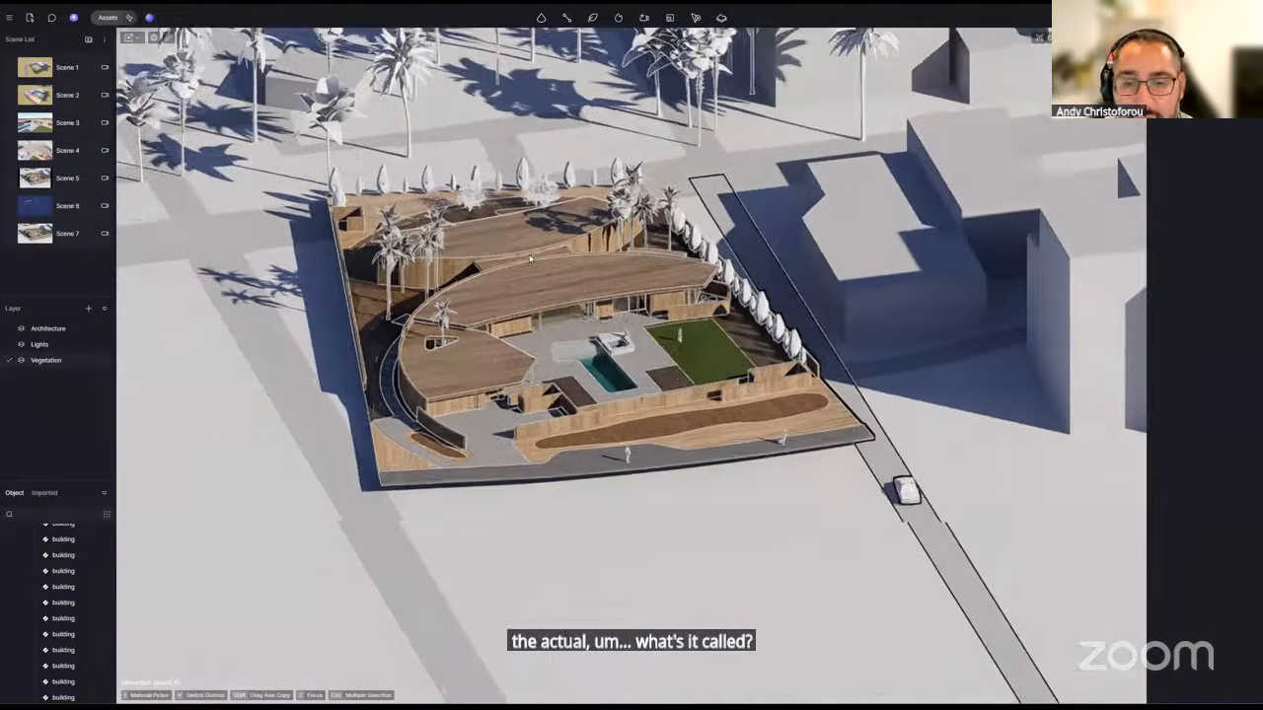
- Select the city road on the opposite side of the plot and examine the house from a closer angle
scroll(529, 258, up, 2)
scroll(529, 258, down, 1)
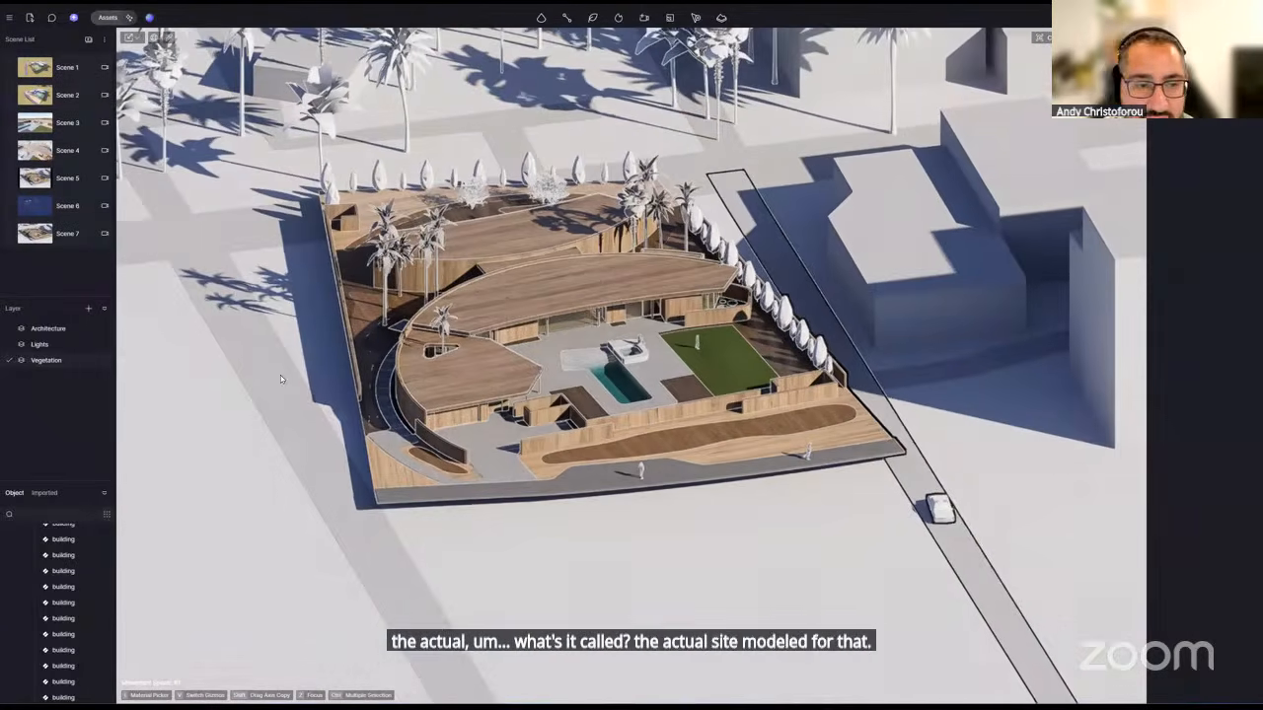
click(207, 284)
scroll(226, 278, down, 2)
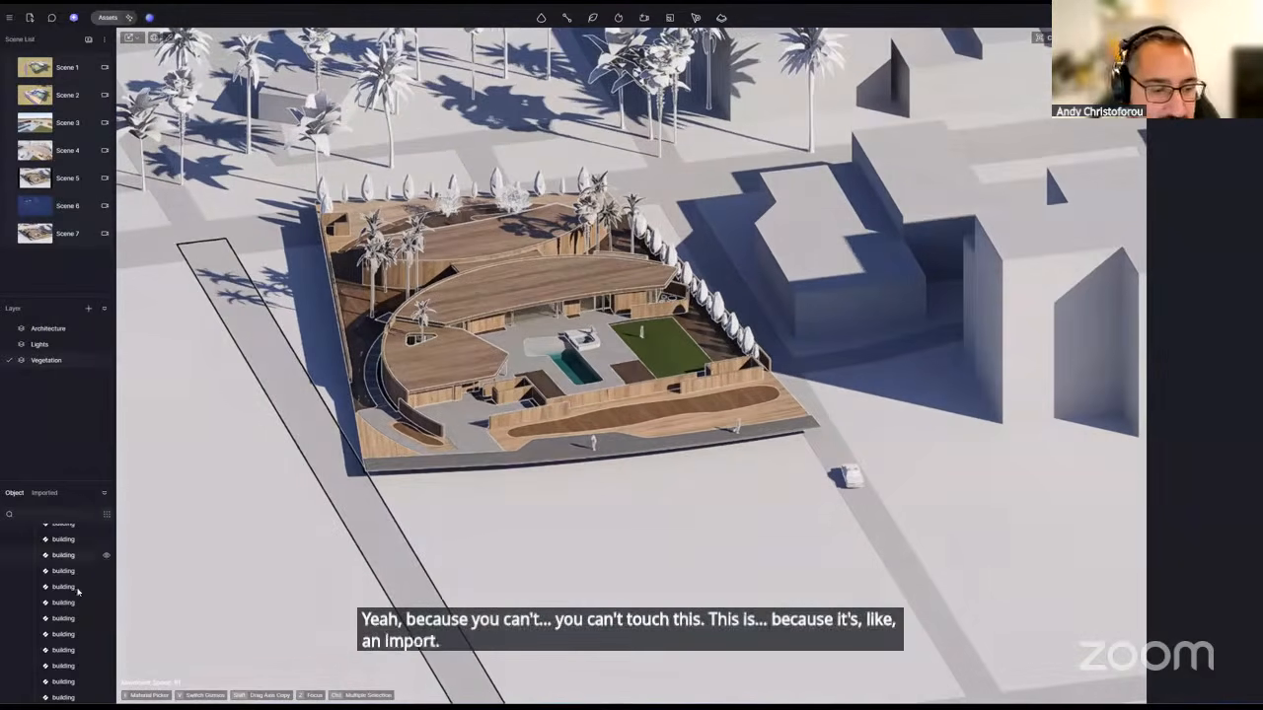
scroll(76, 602, up, 5)
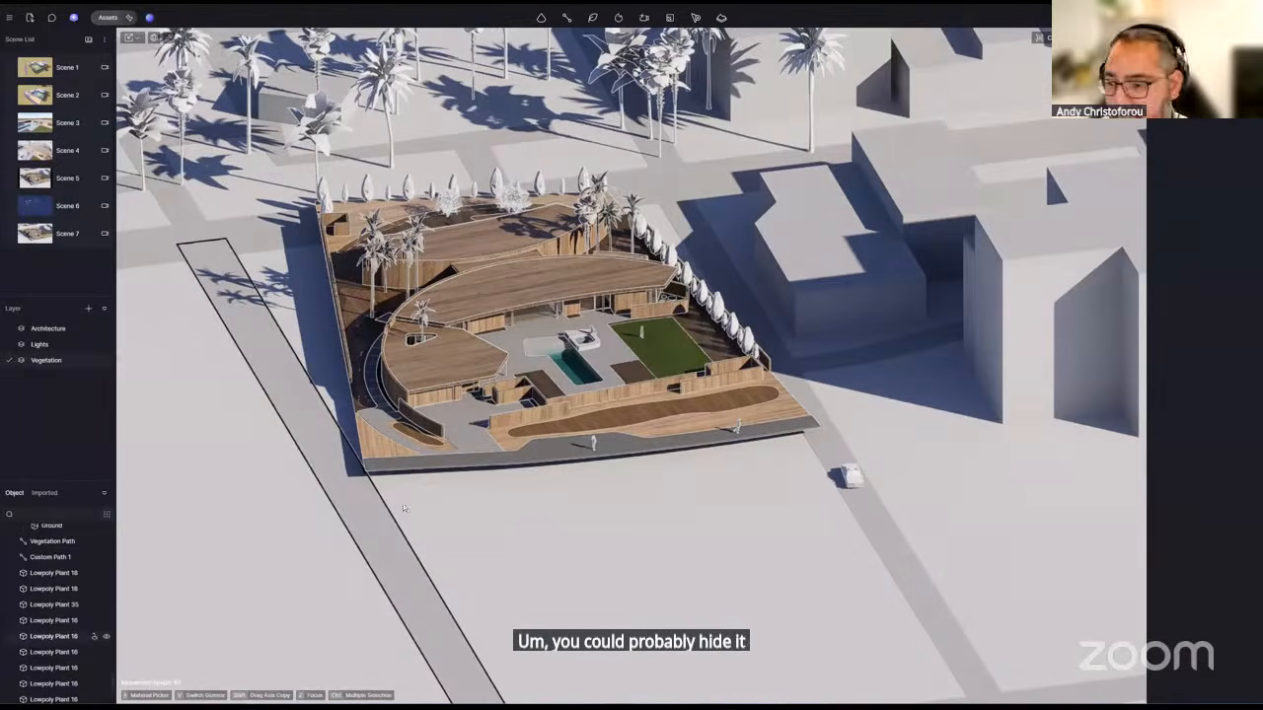
right_drag(552, 405, 582, 390)
middle_drag(582, 390, 666, 403)
scroll(666, 403, up, 5)
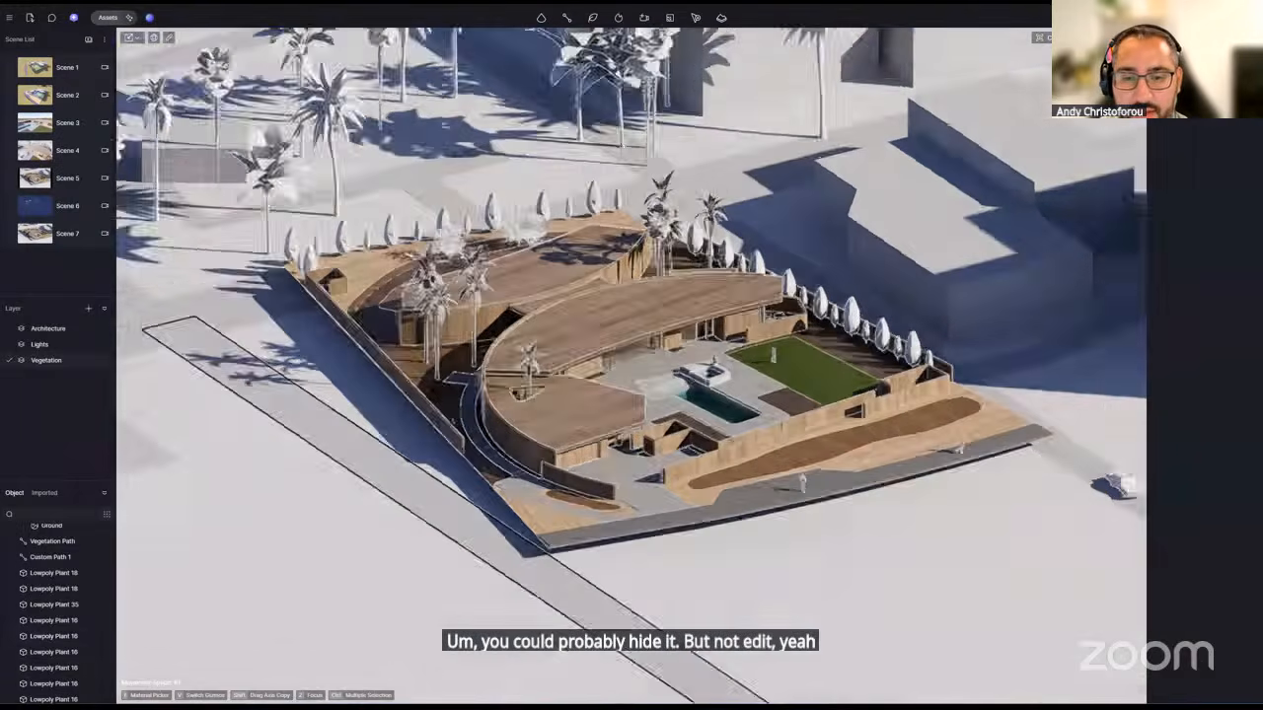
right_drag(666, 403, 691, 365)
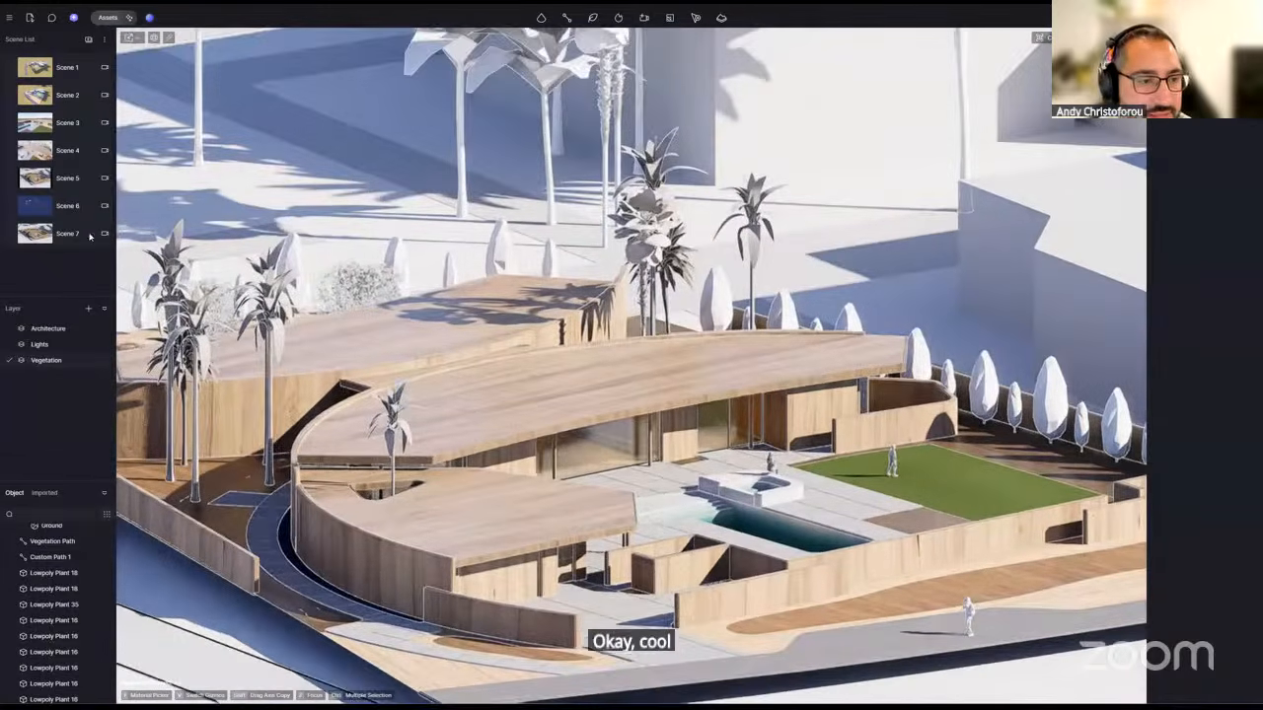
- Add a new scene based on Scene 7 and give its camera perspective projection and a 4:3 aspect ratio
click(104, 233)
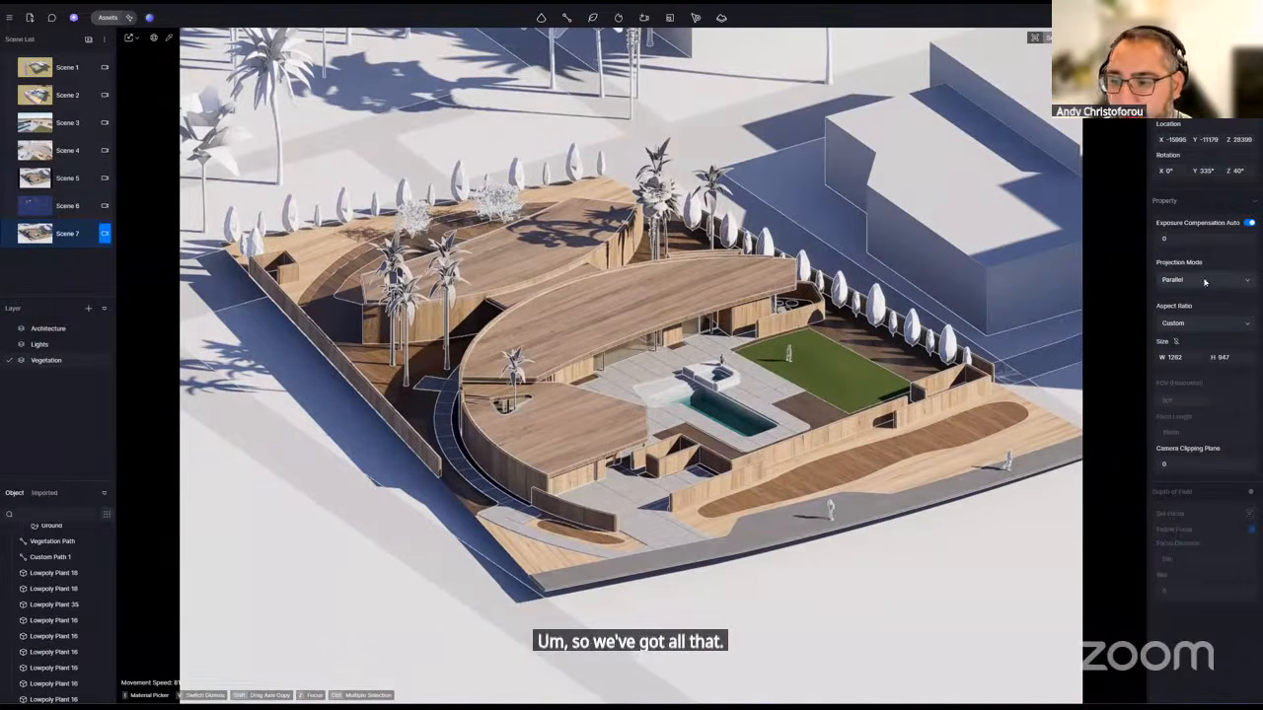
click(87, 41)
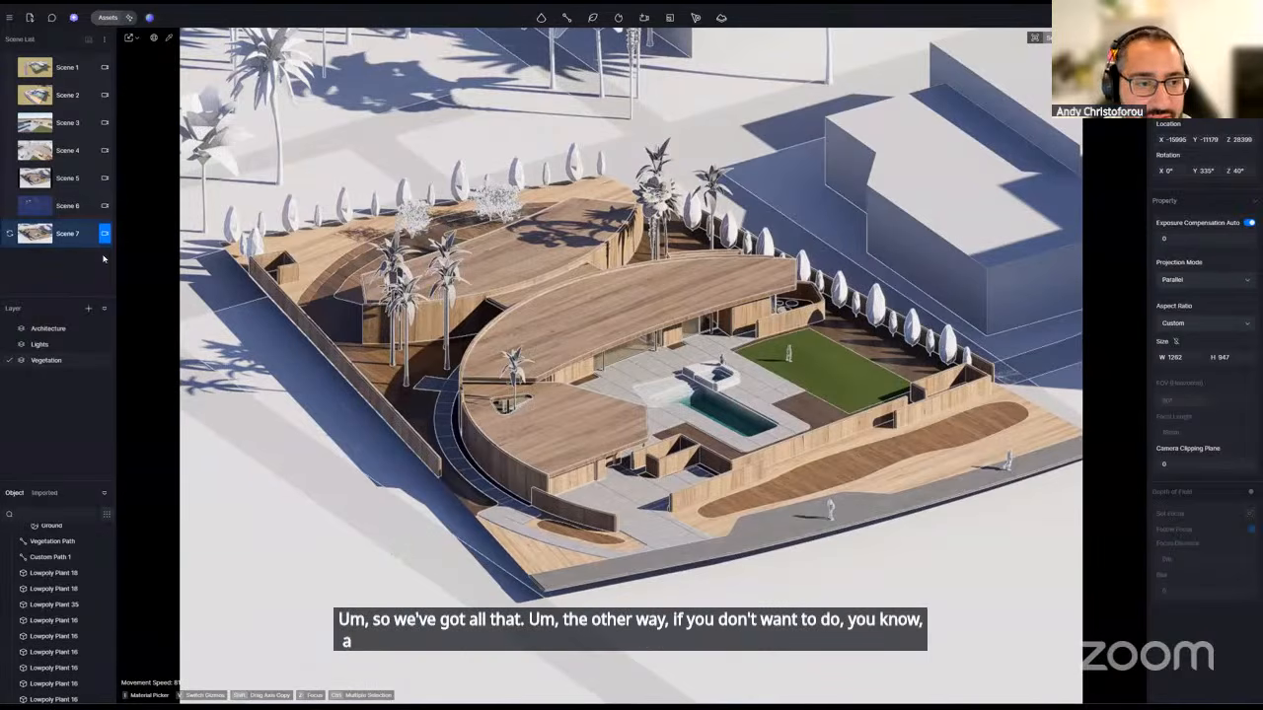
click(1200, 280)
click(1188, 321)
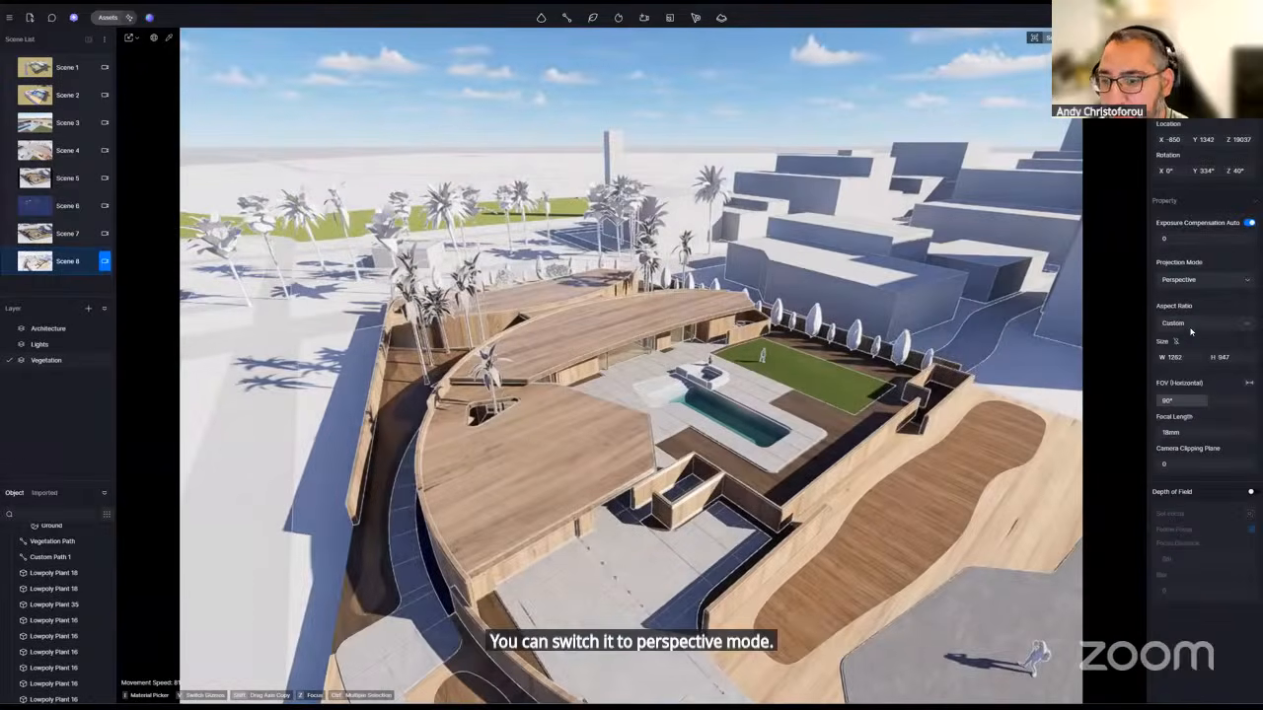
click(1190, 329)
click(1180, 430)
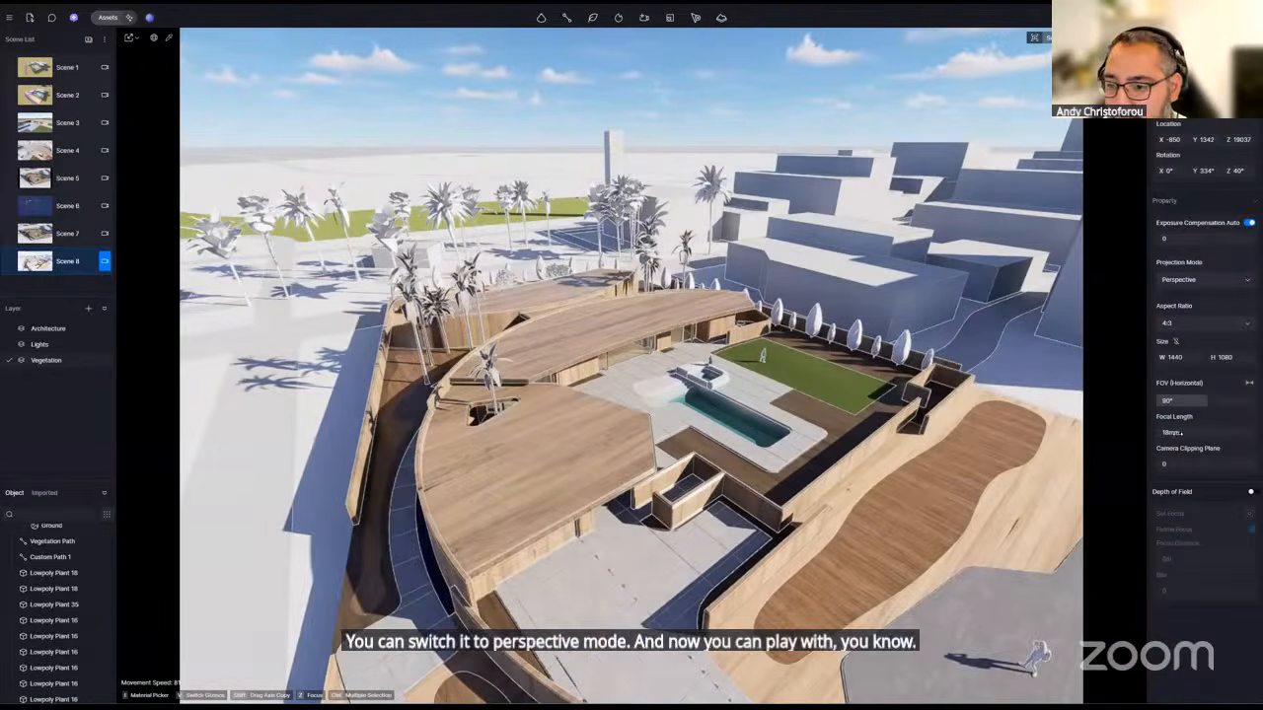
- Frame the pool courtyard in a close view and set the camera's focal length to 50 mm
drag(1181, 433, 1228, 432)
middle_drag(690, 414, 582, 340)
scroll(631, 366, up, 3)
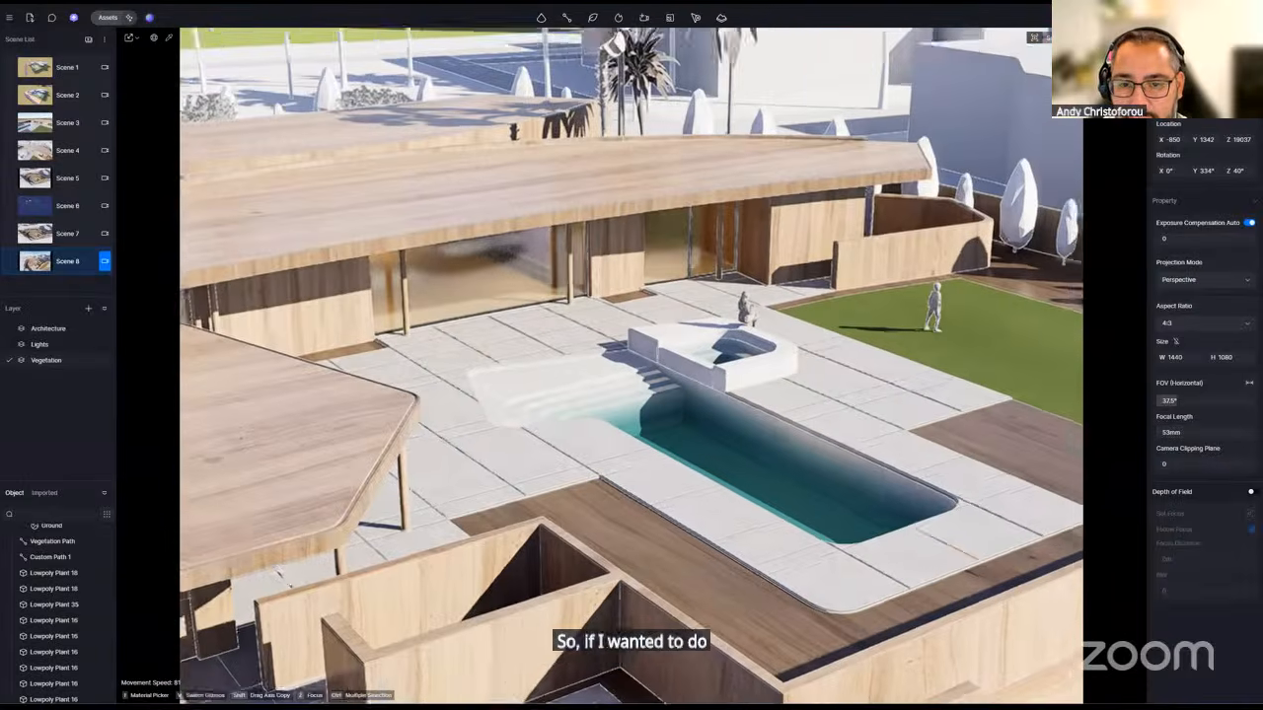
middle_drag(460, 528, 504, 467)
scroll(504, 466, down, 2)
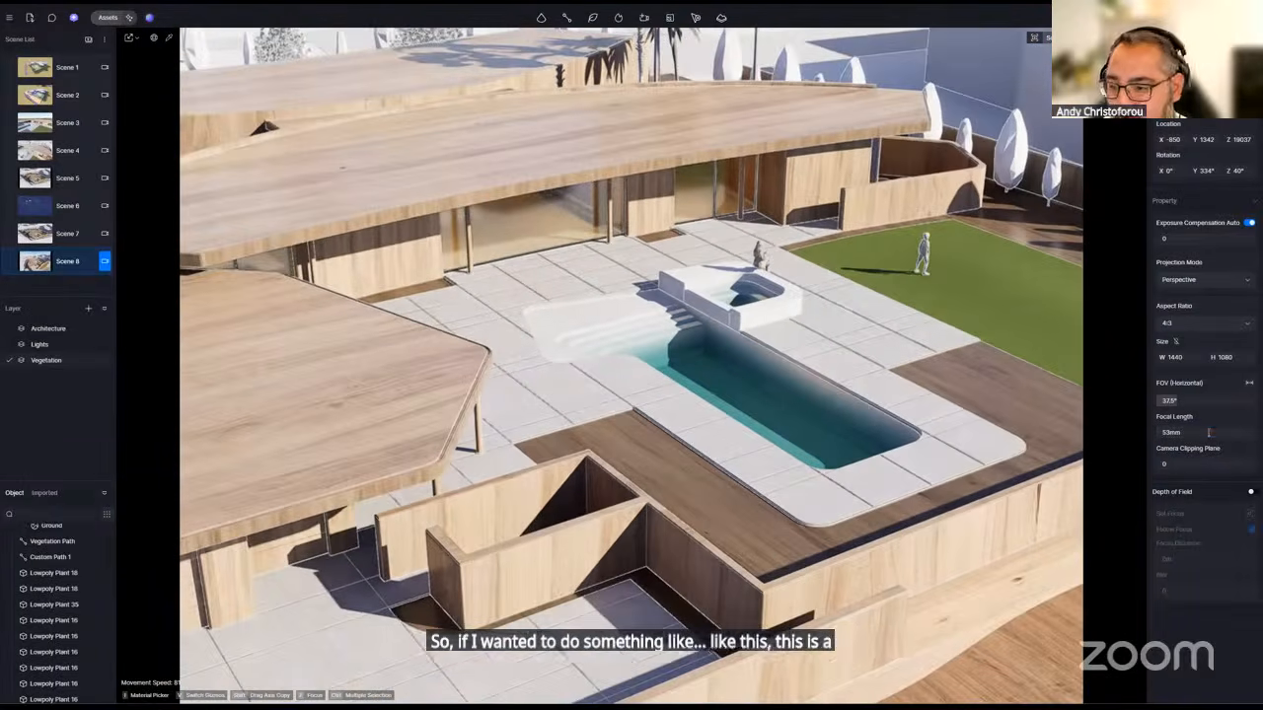
click(1209, 432)
text(50)
key(Return)
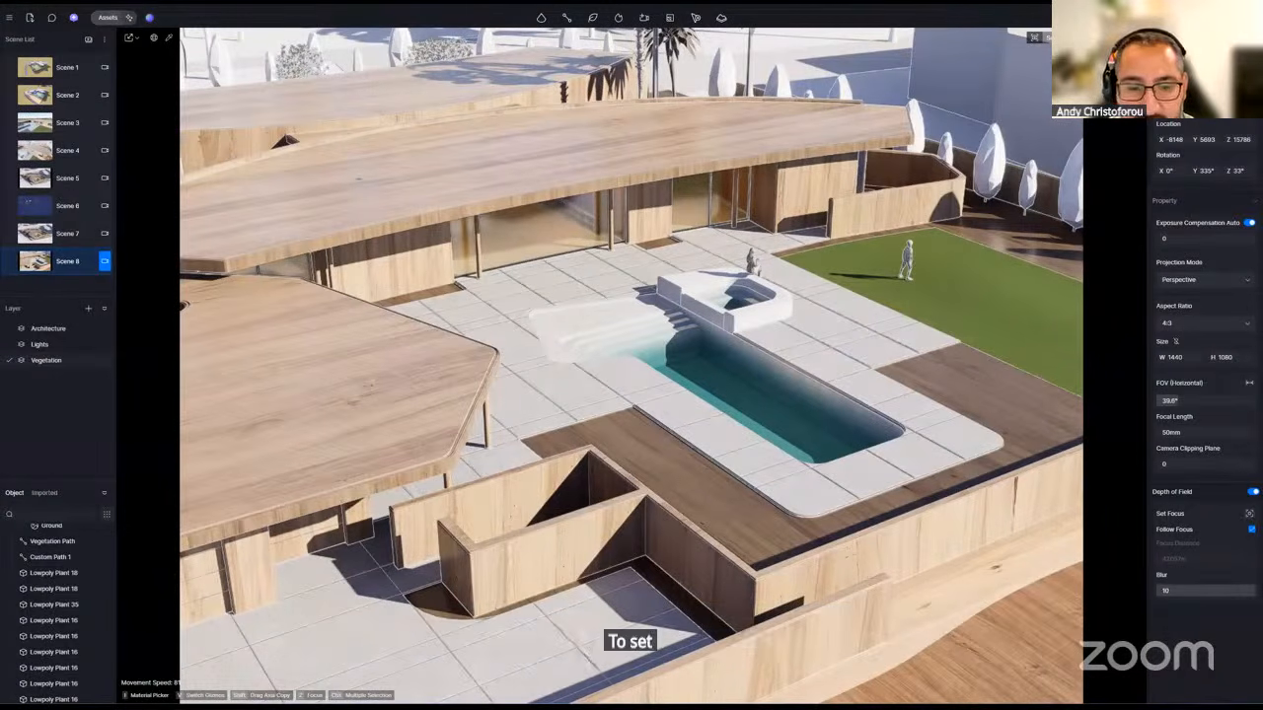
- Set the depth-of-field blur to 10 and place the focus point on the paving beside the lawn
click(1256, 592)
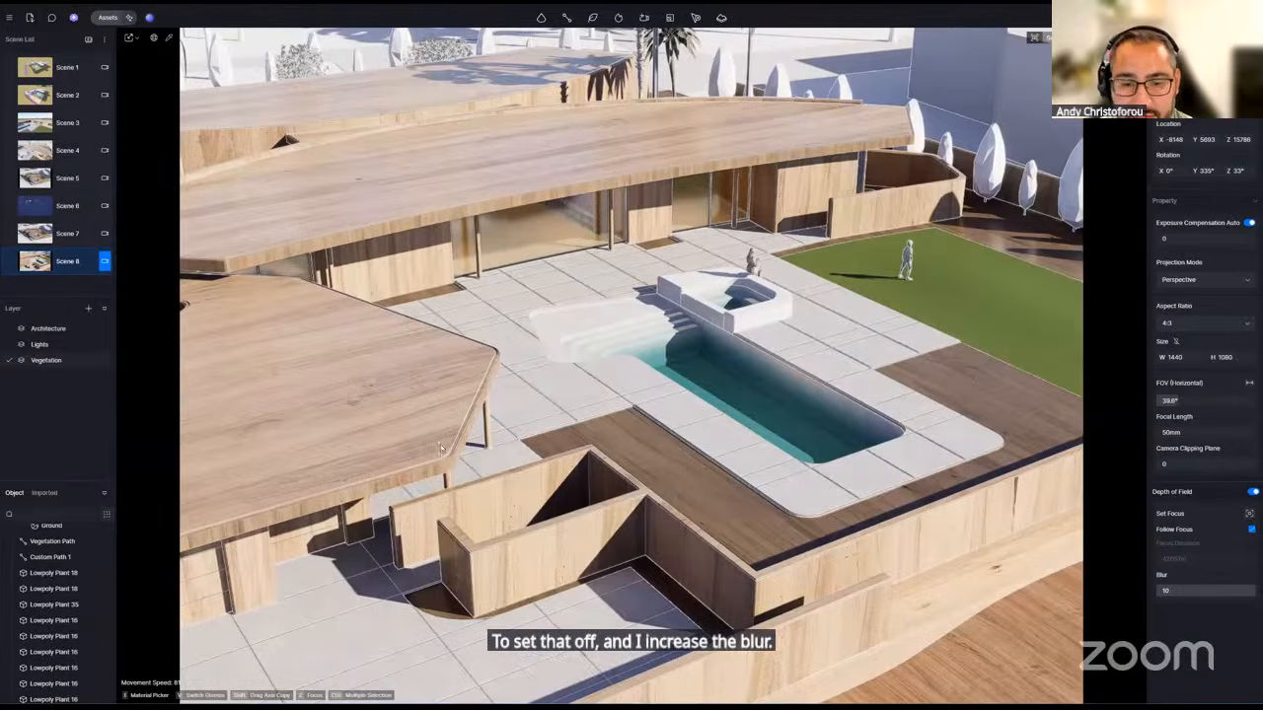
key(w)
right_drag(632, 365, 710, 363)
key(a)
right_drag(912, 676, 953, 621)
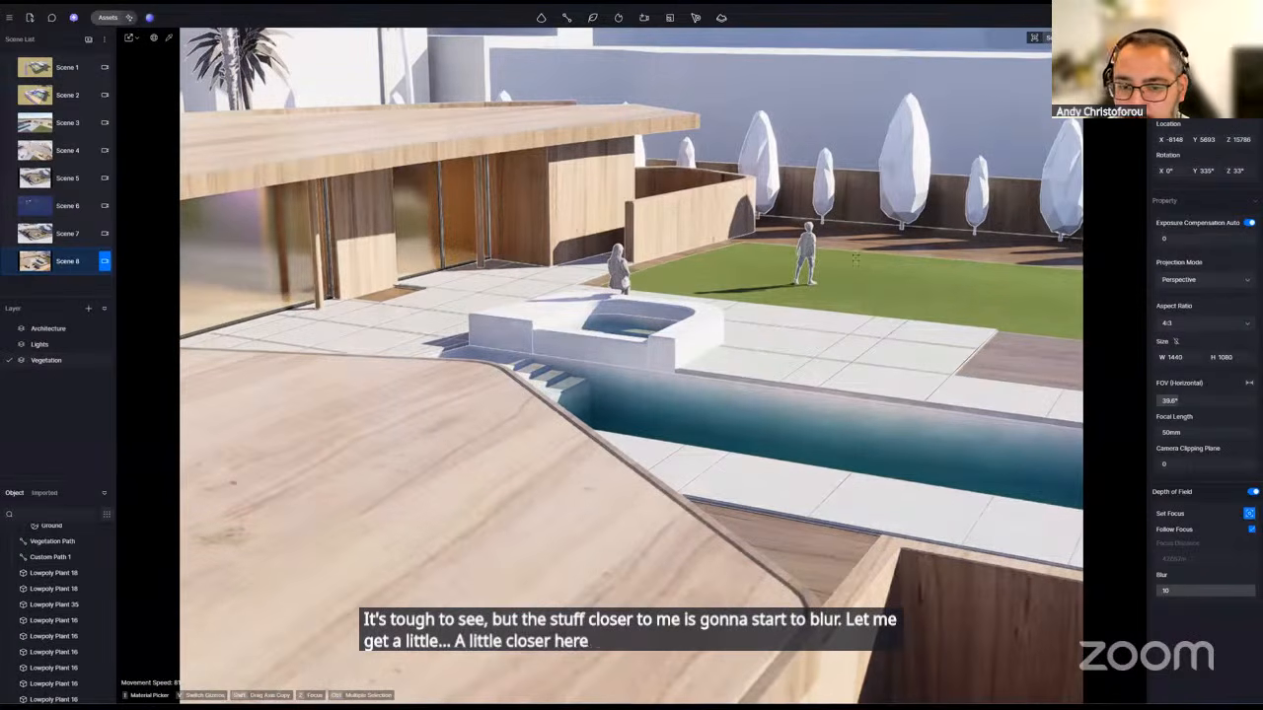
click(783, 307)
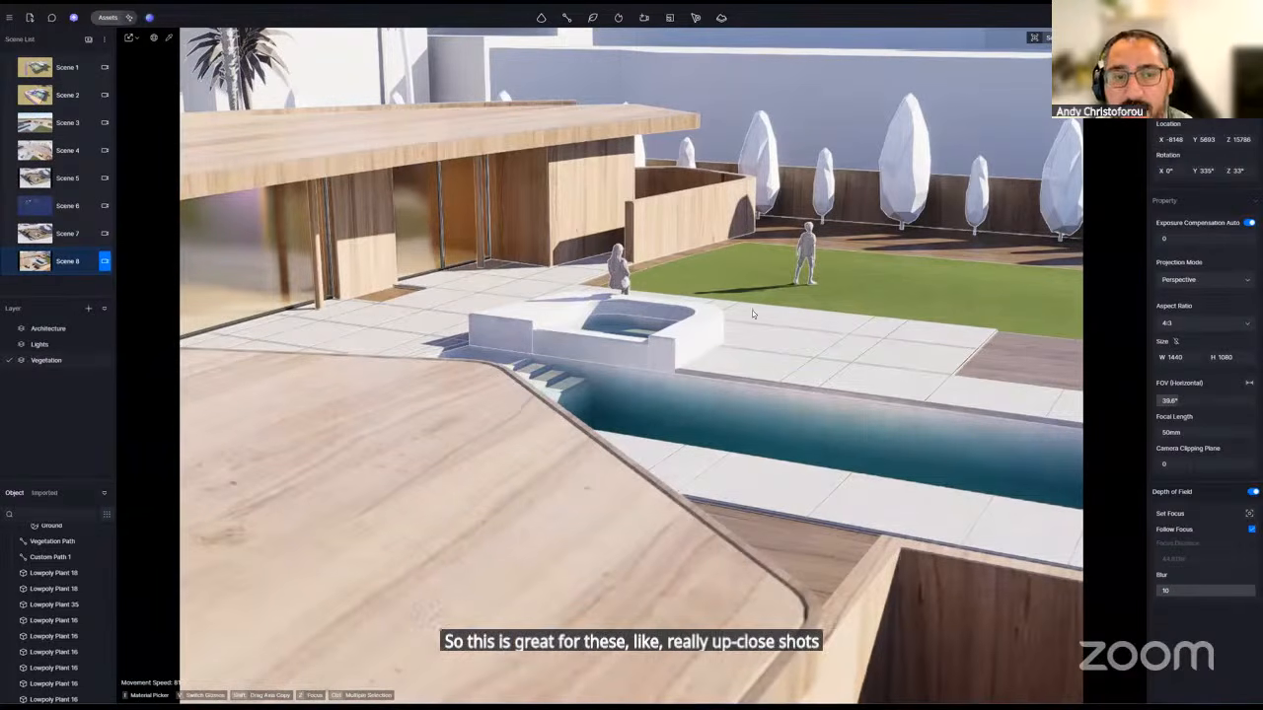
- Compose a view over the roof with a palm in the foreground and set the focus point on the roof
right_drag(776, 367, 592, 371)
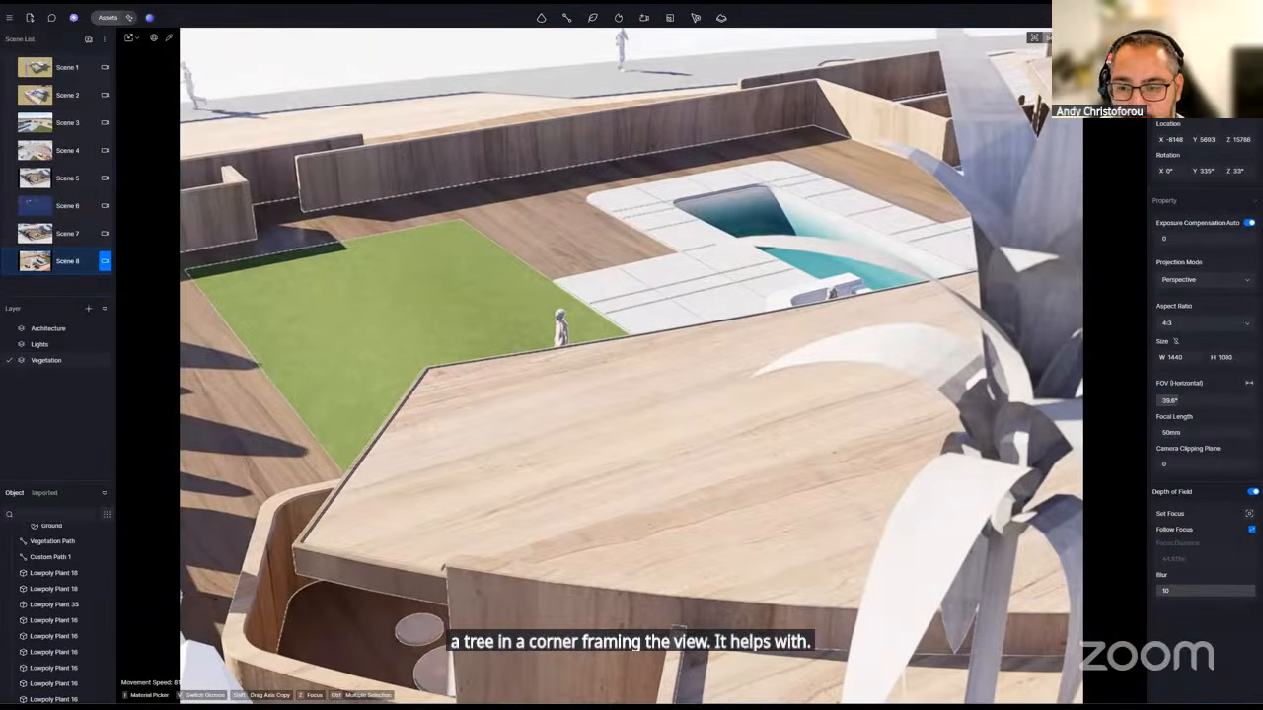
click(1250, 514)
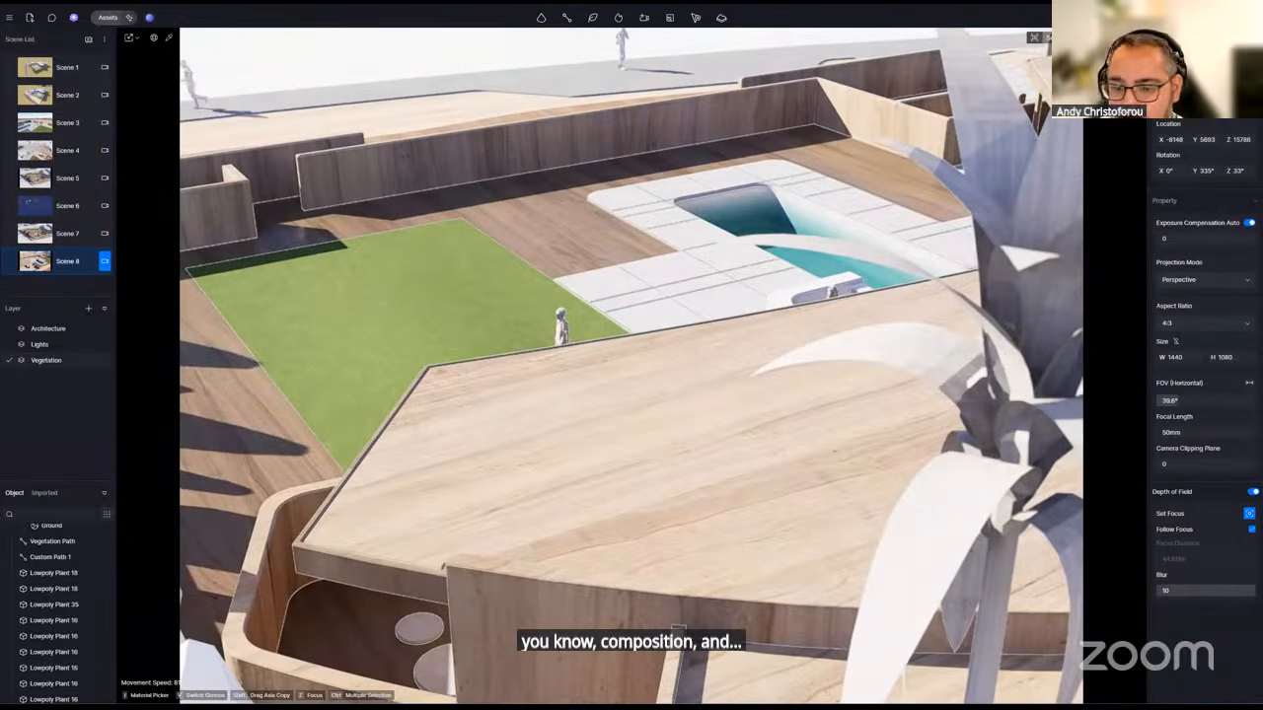
click(870, 395)
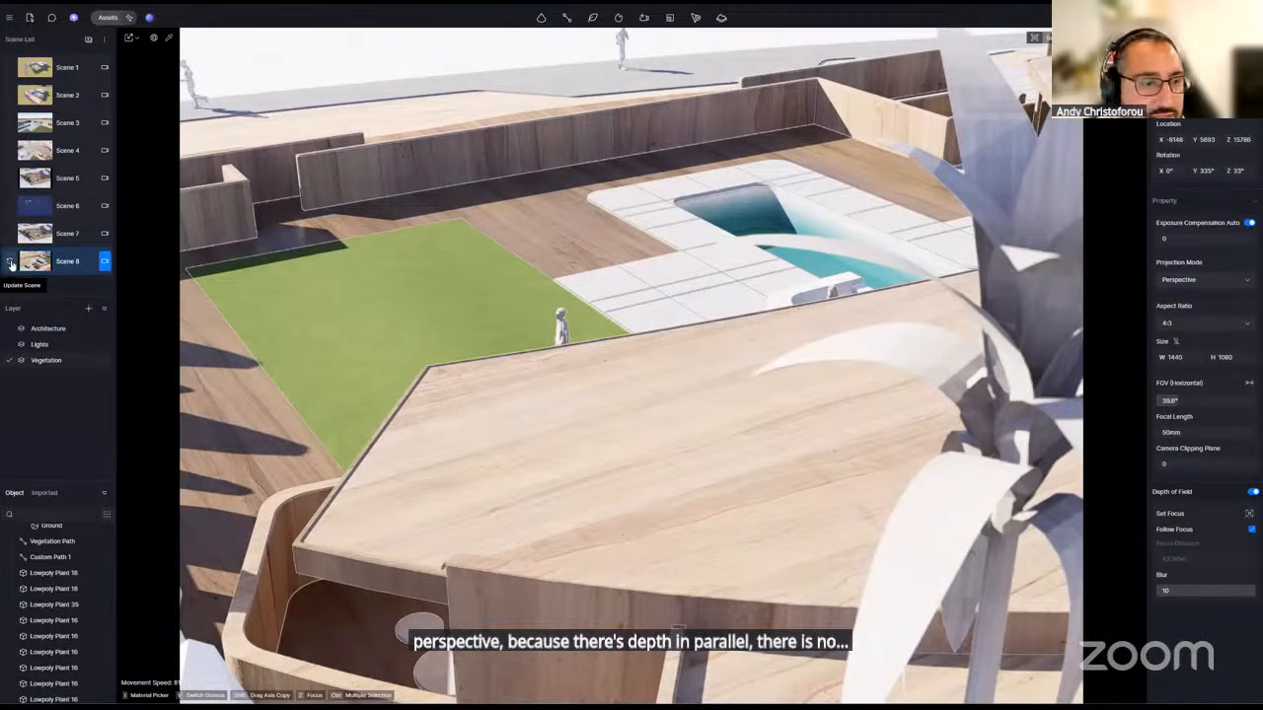
- Restore the saved Scene 8 camera view and save the project
click(105, 262)
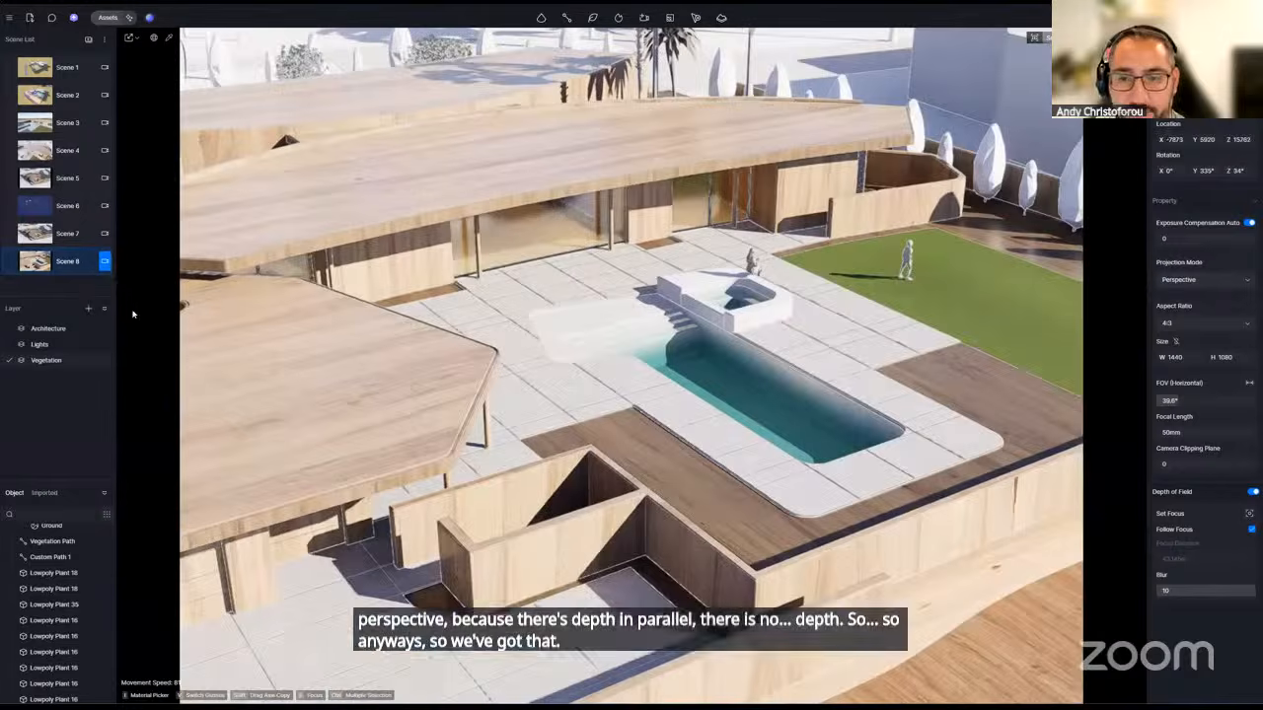
key(ctrl+s)
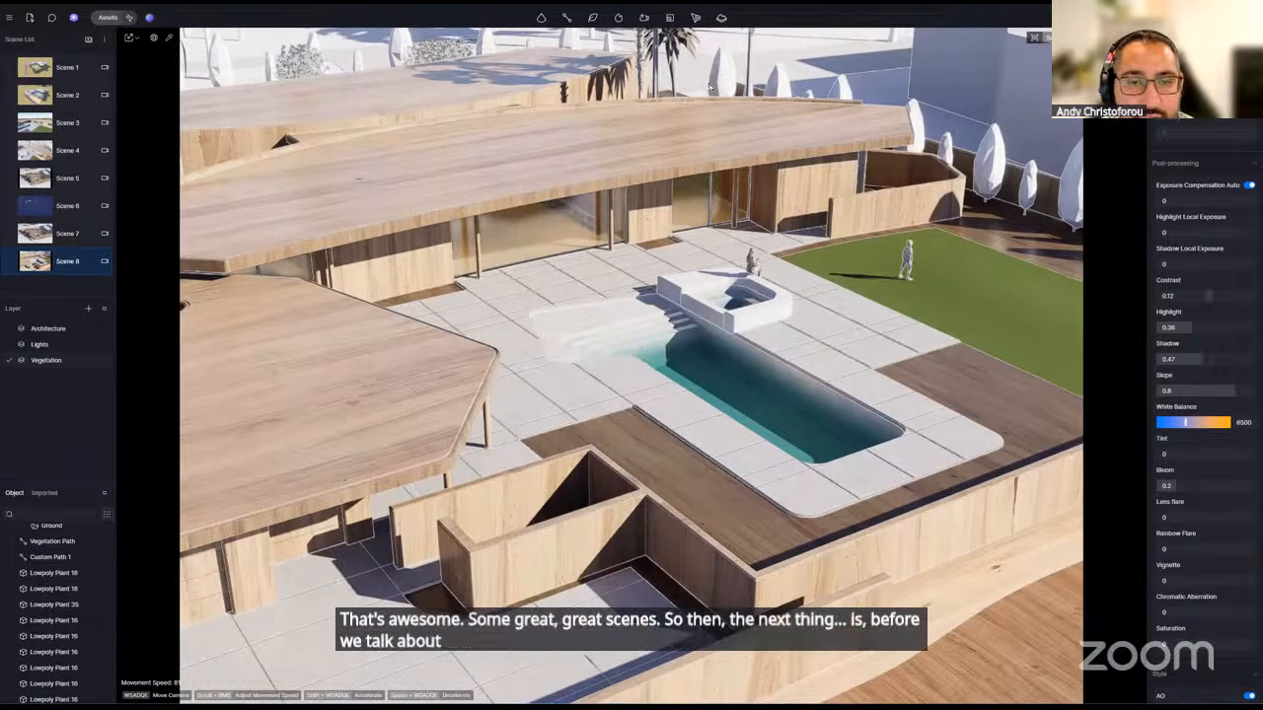
- Place a section plane behind the house and raise it to about Z 2252 to cut horizontally through the building
click(670, 19)
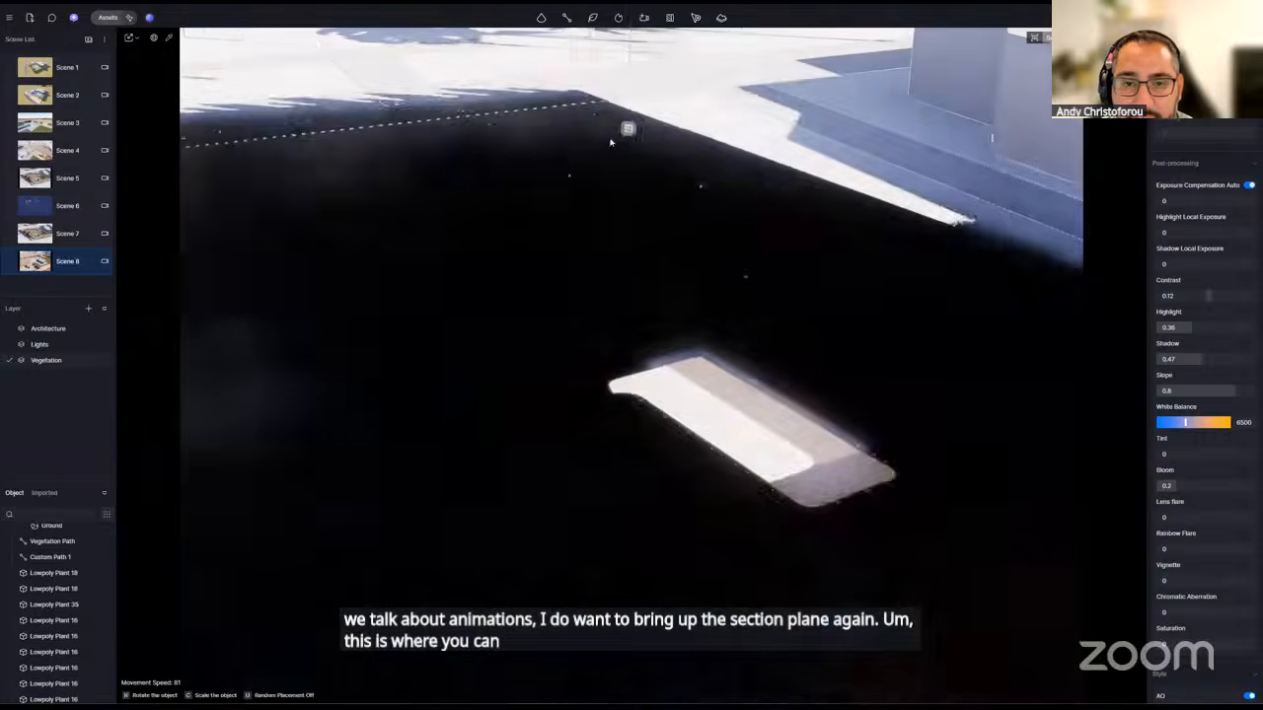
click(612, 135)
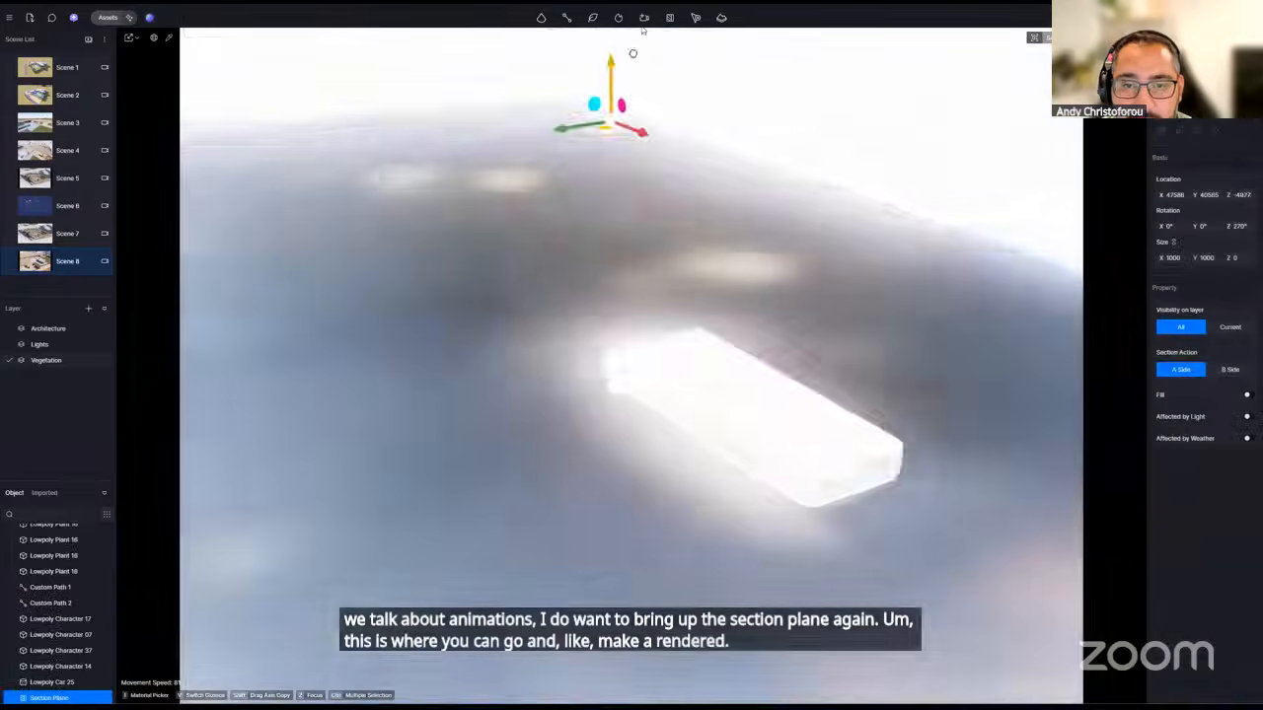
drag(632, 54, 641, 28)
mouse_move(670, 281)
right_down()
mouse_move(663, 308)
mouse_move(674, 302)
right_up()
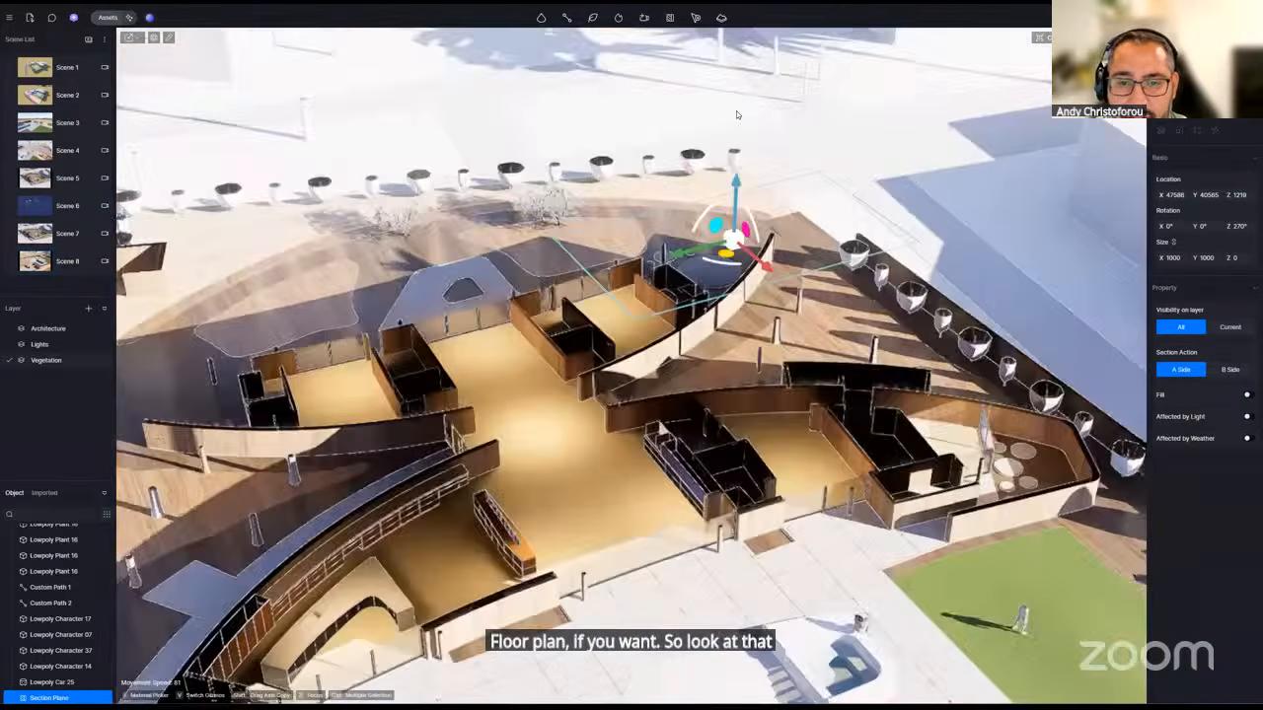
drag(741, 111, 742, 96)
- Switch to the top view and move the section plane to the middle of the house to inspect the floor plan
key(t)
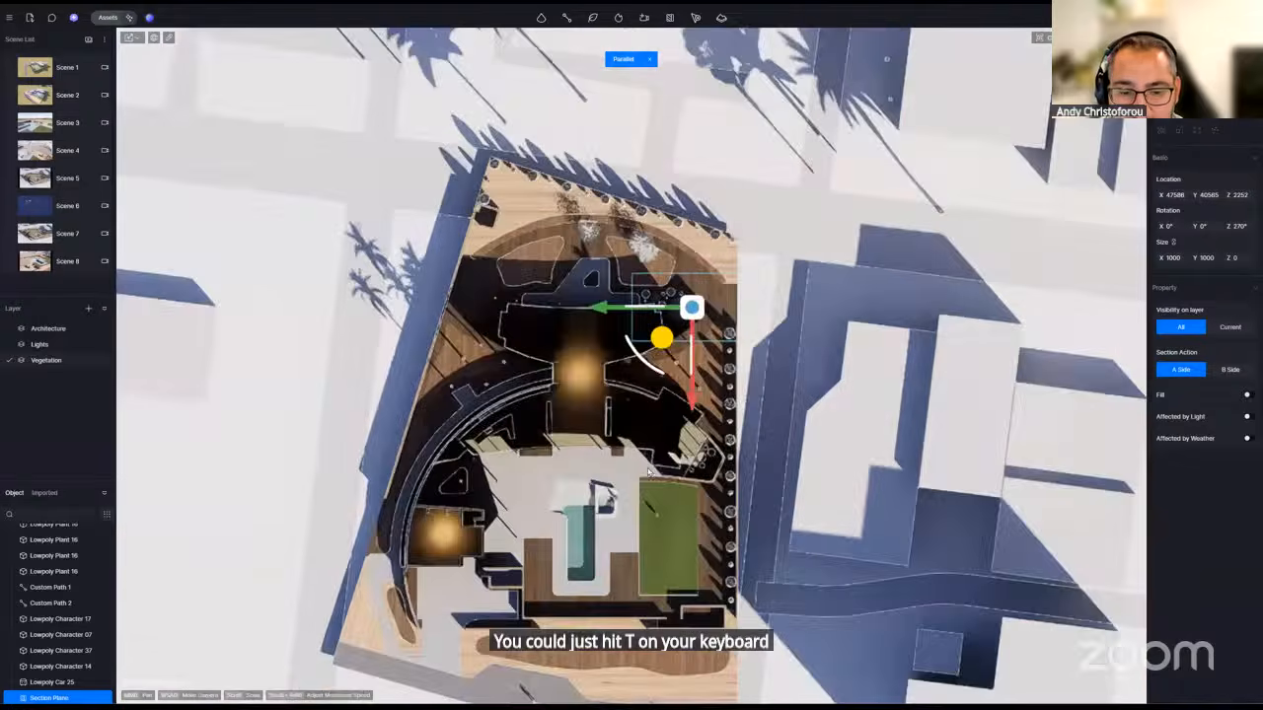
scroll(569, 336, up, 5)
scroll(569, 336, up, 2)
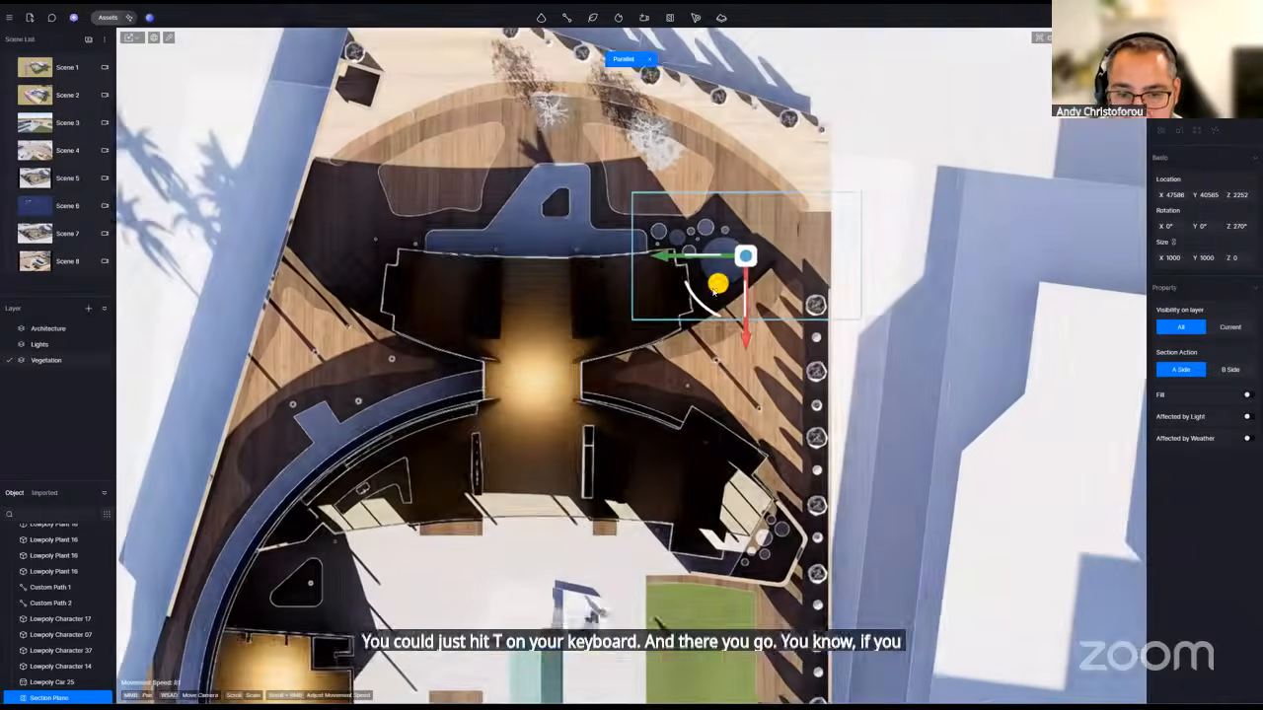
drag(717, 283, 523, 419)
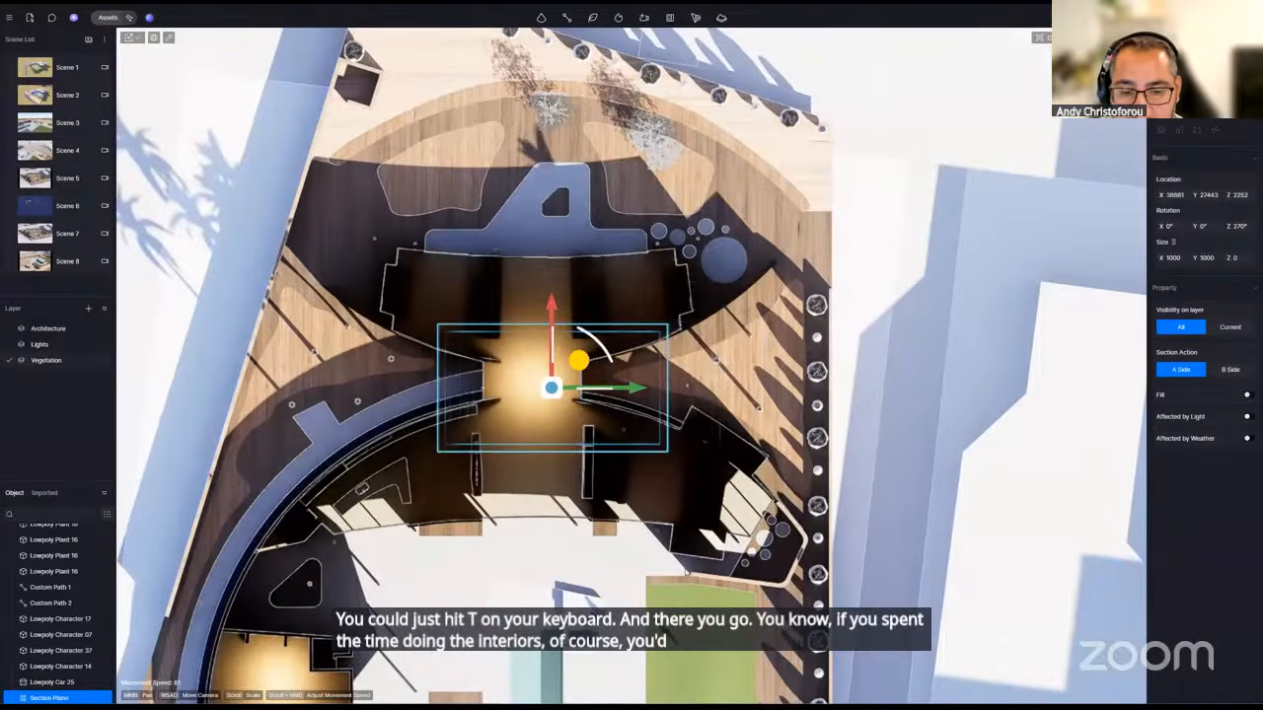
scroll(524, 419, down, 4)
scroll(560, 527, up, 3)
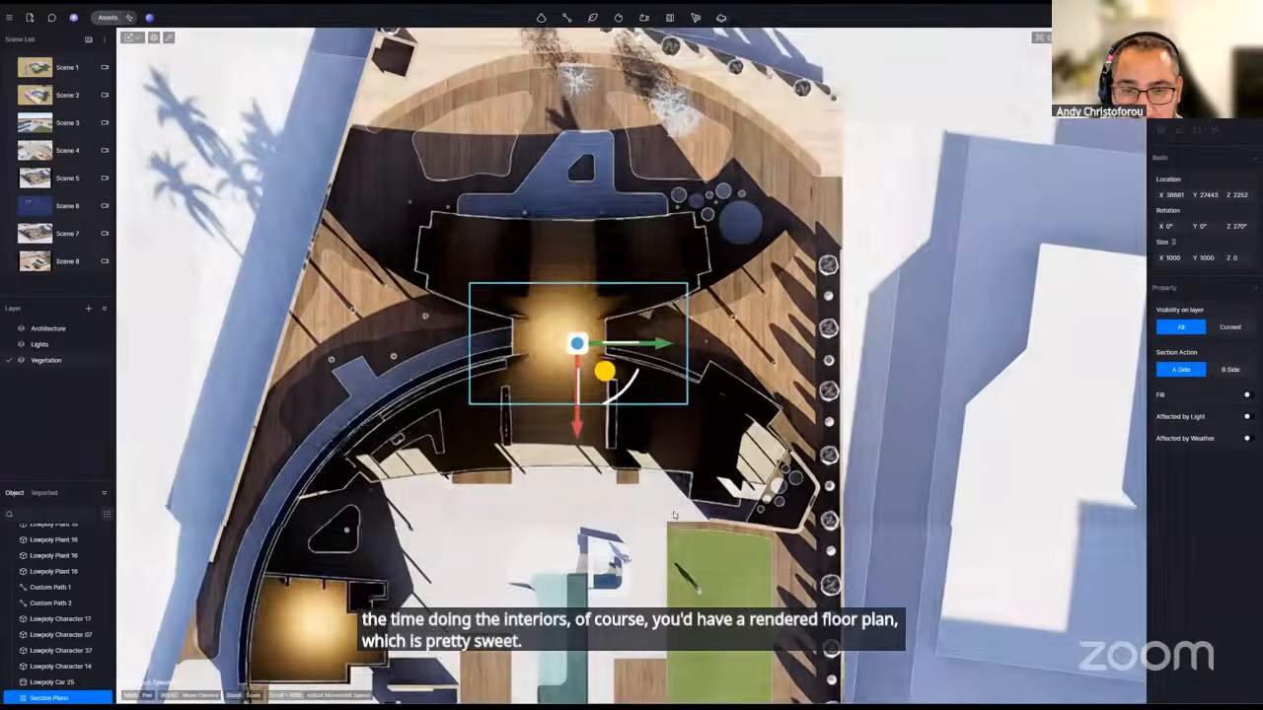
scroll(615, 483, down, 2)
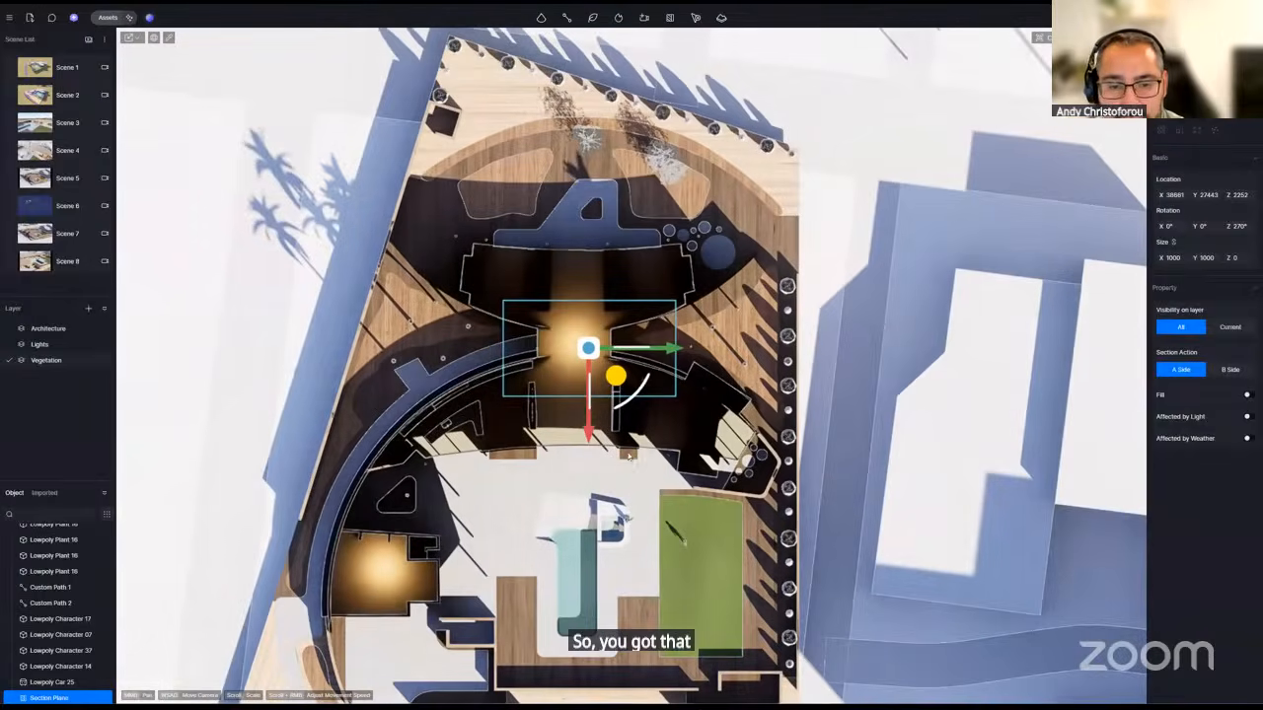
- Delete the section plane and return to a perspective view of the house
key(Delete)
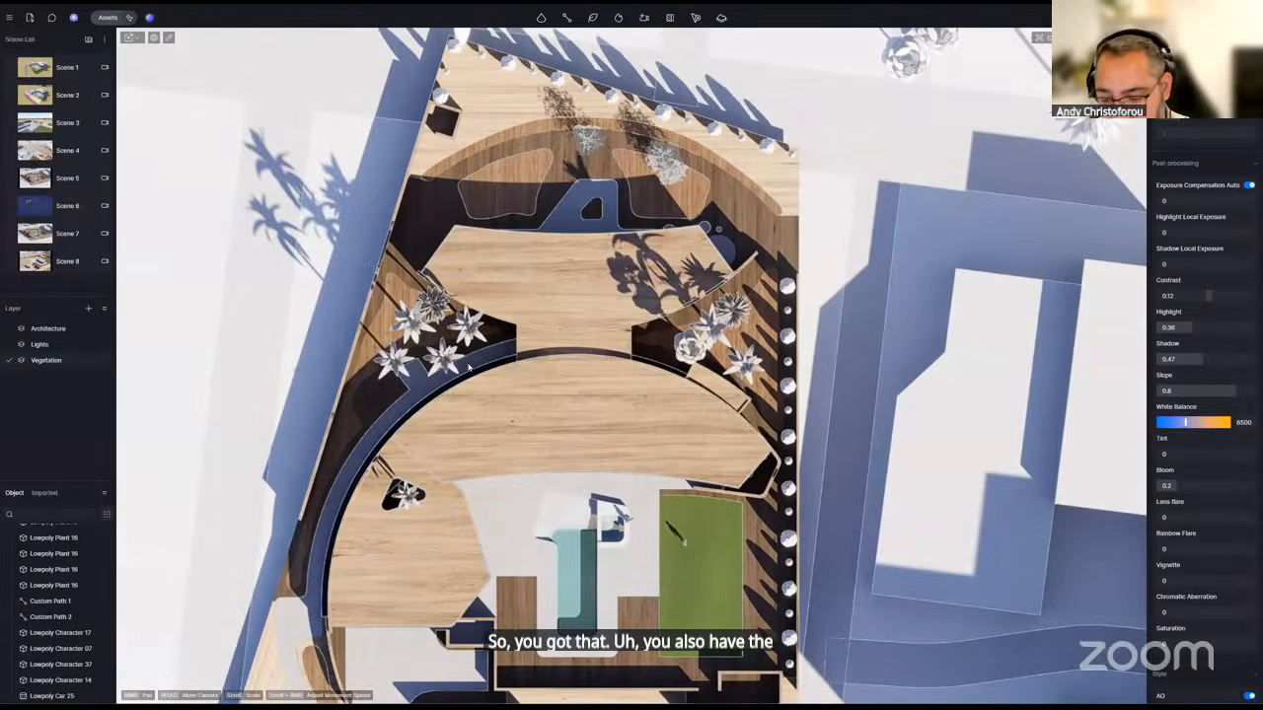
key(p)
middle_drag(541, 371, 663, 255)
right_drag(604, 189, 603, 154)
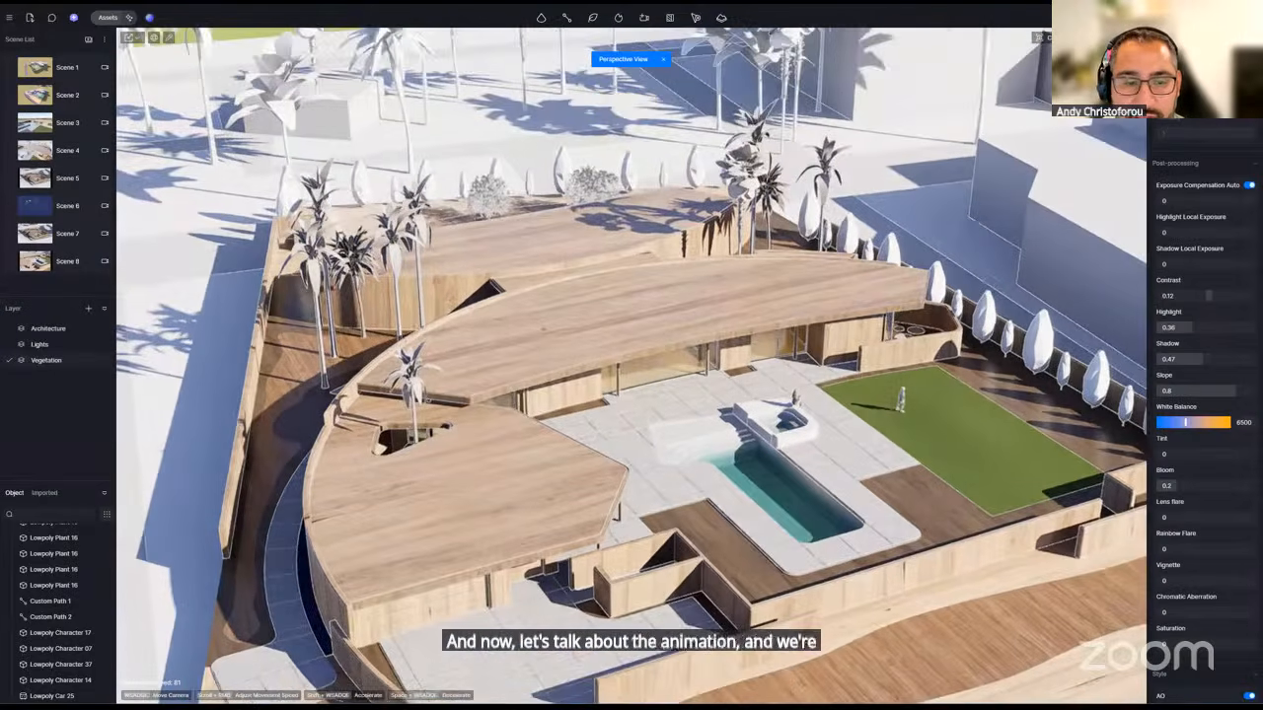
click(603, 150)
scroll(764, 177, up, 6)
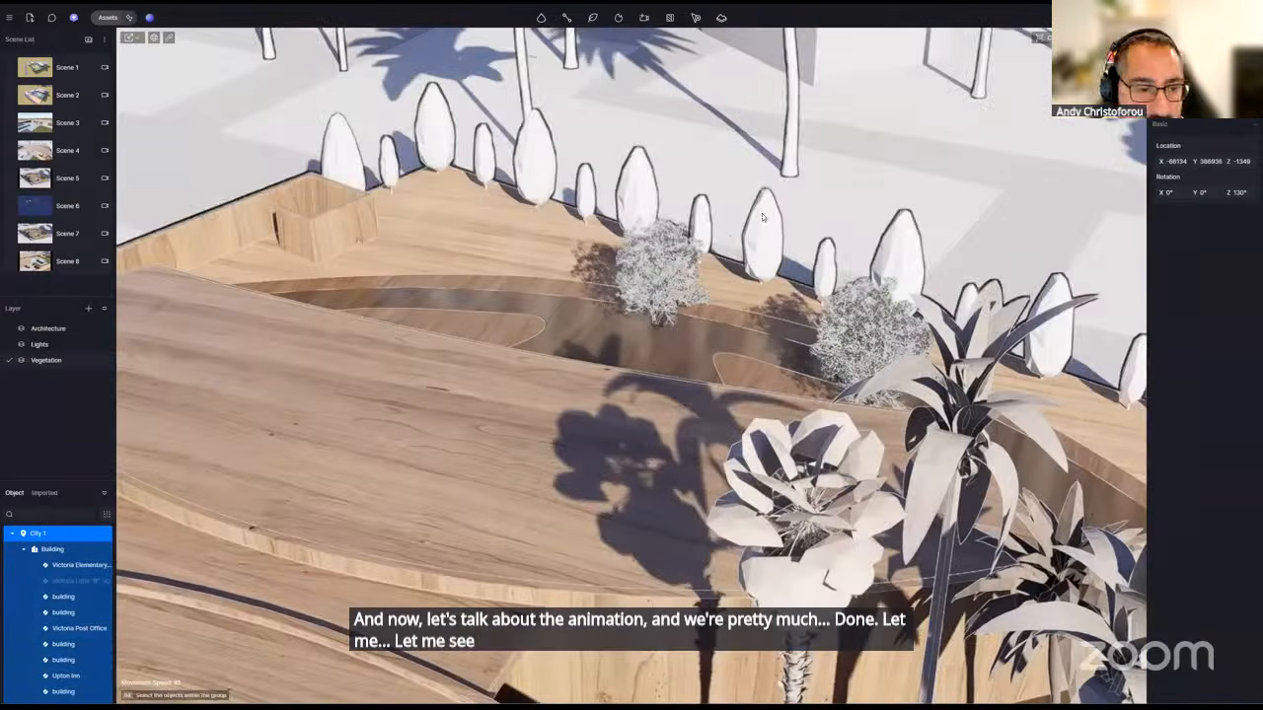
key(Escape)
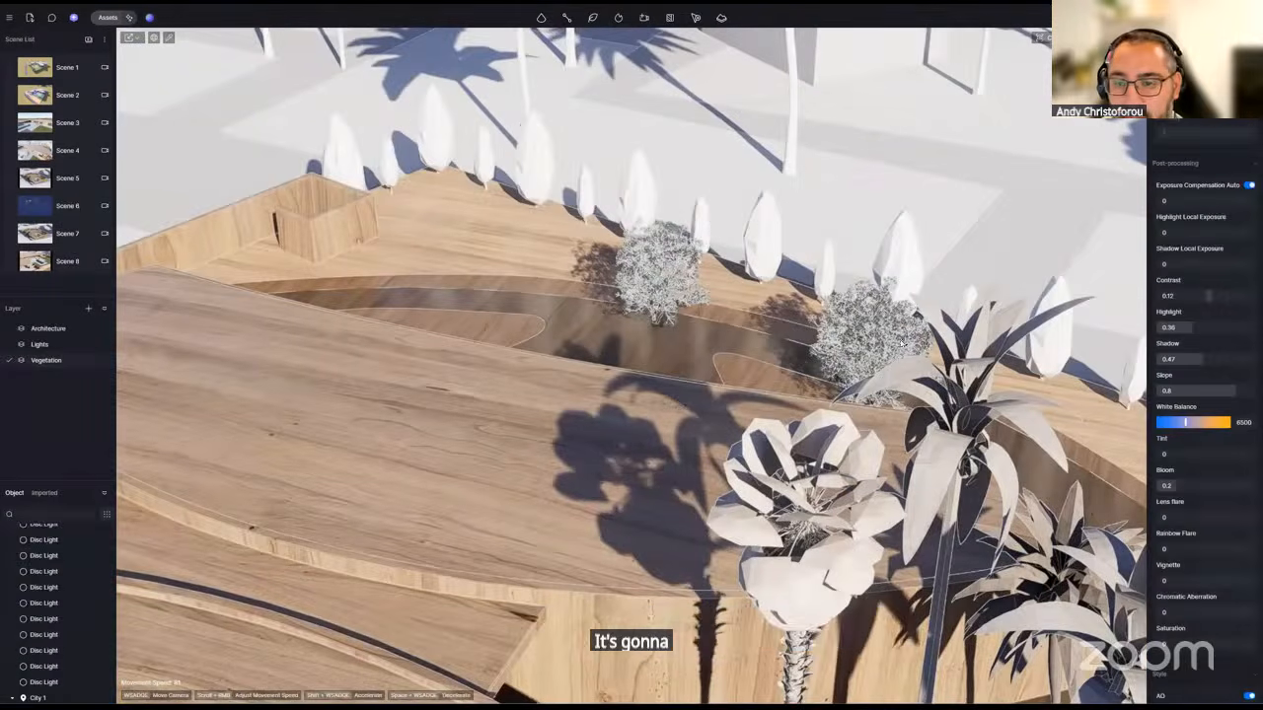
- Hide the Brush History 1 bushes on both the planter bed and the surrounding gravel surface behind the house
click(644, 272)
right_drag(644, 272, 735, 462)
click(802, 444)
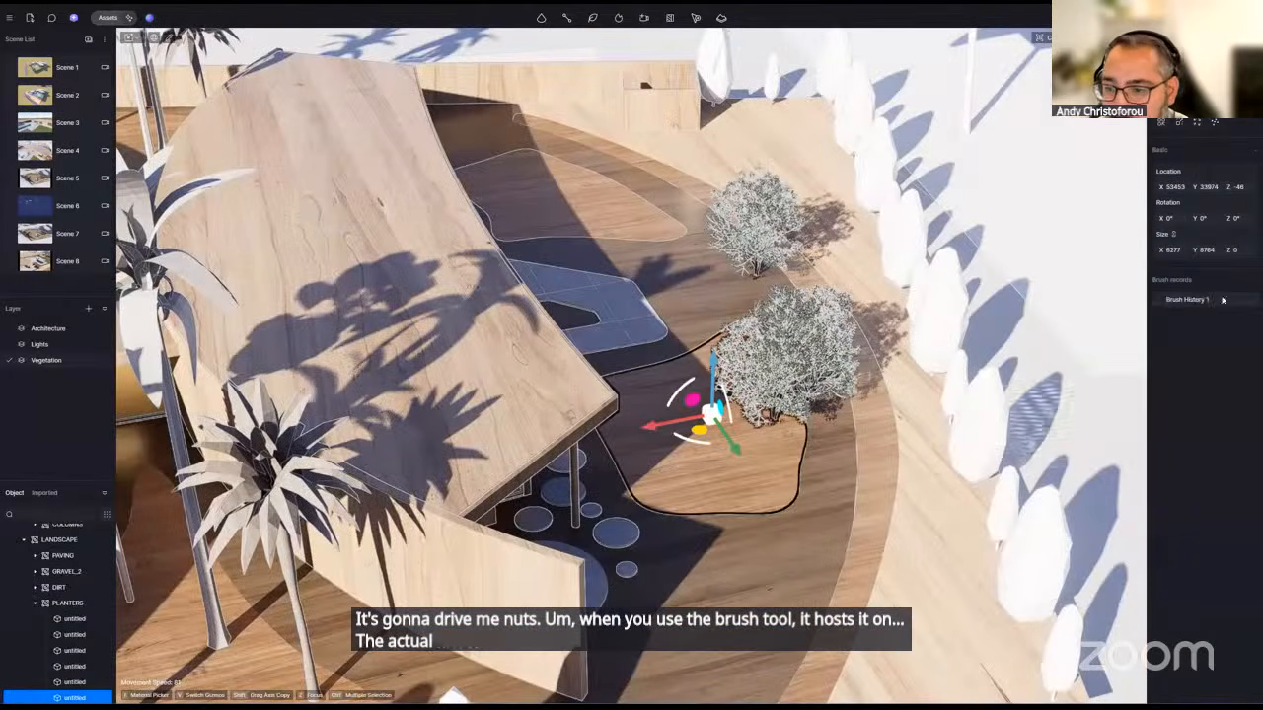
click(1237, 300)
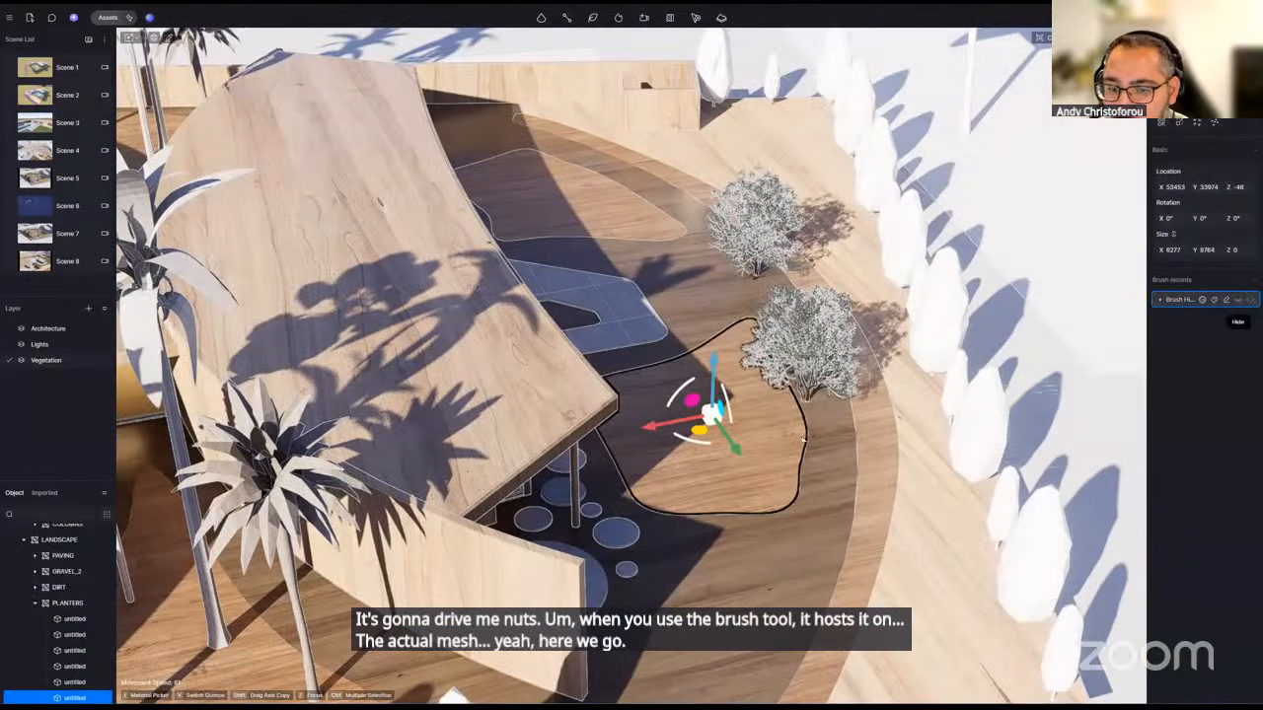
click(1133, 294)
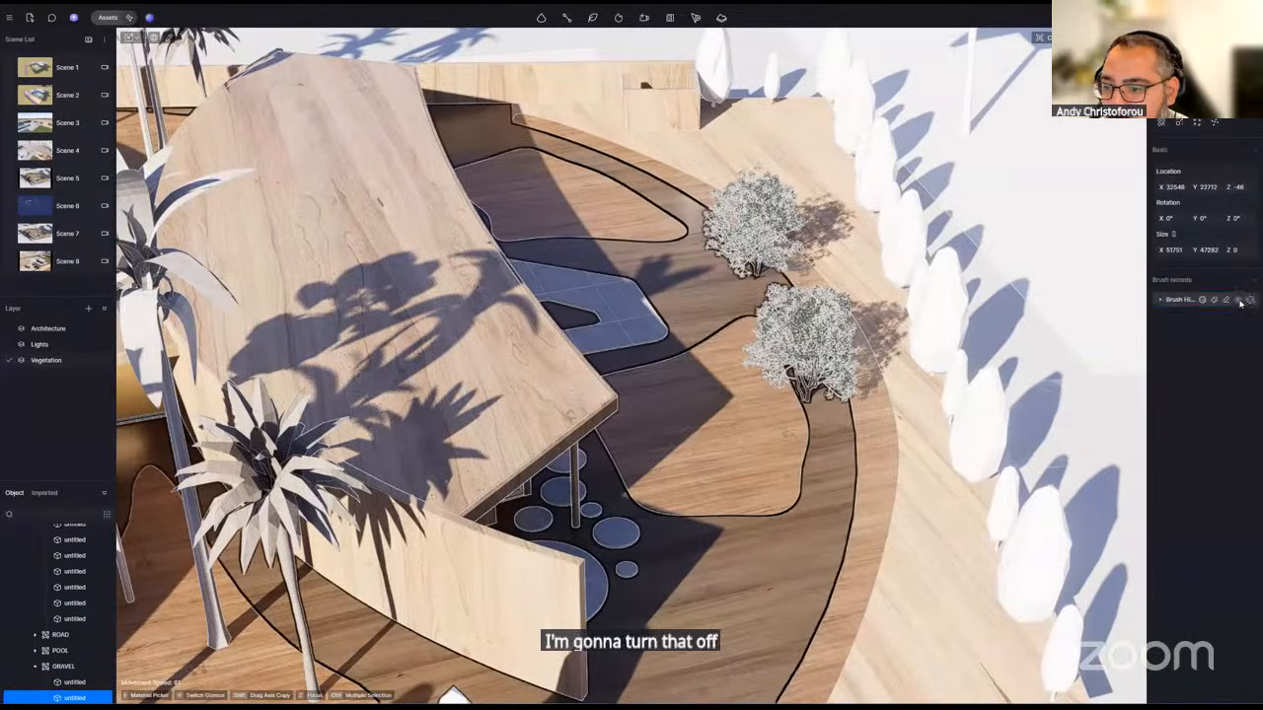
click(1238, 299)
- Deselect the gravel surface, frame the whole house from above the street side and save the project
scroll(759, 363, down, 5)
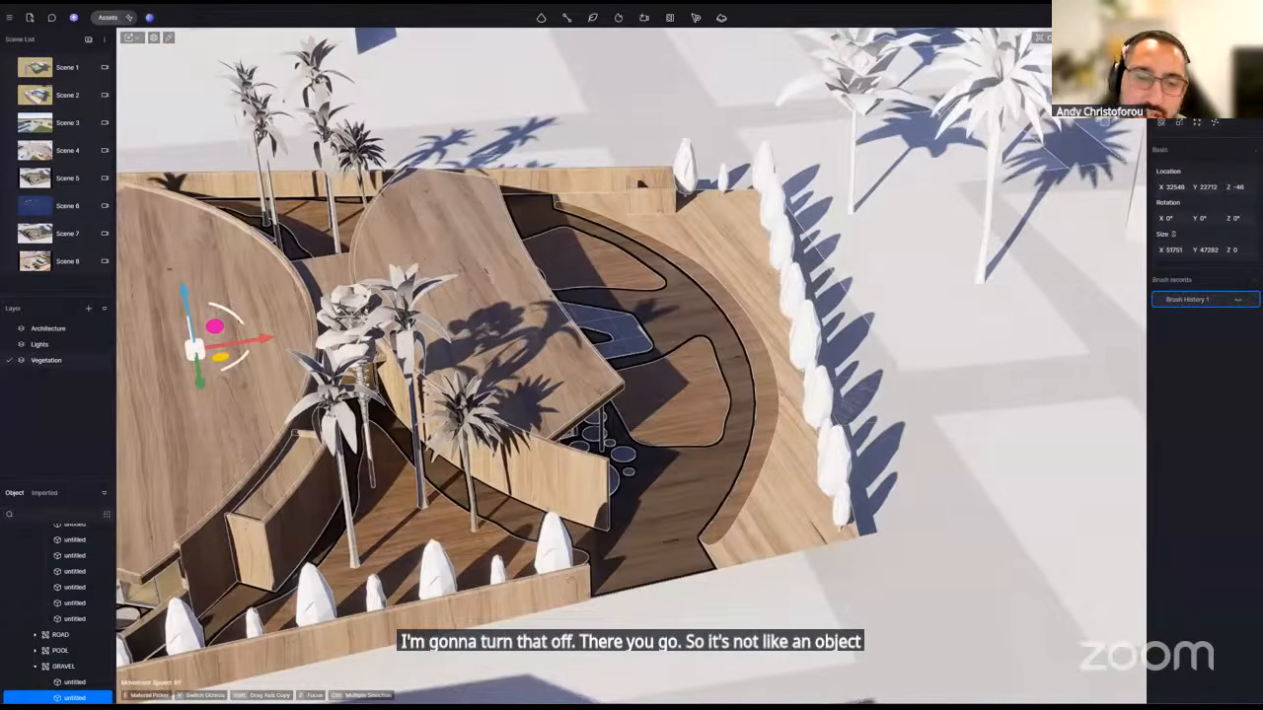
key(f)
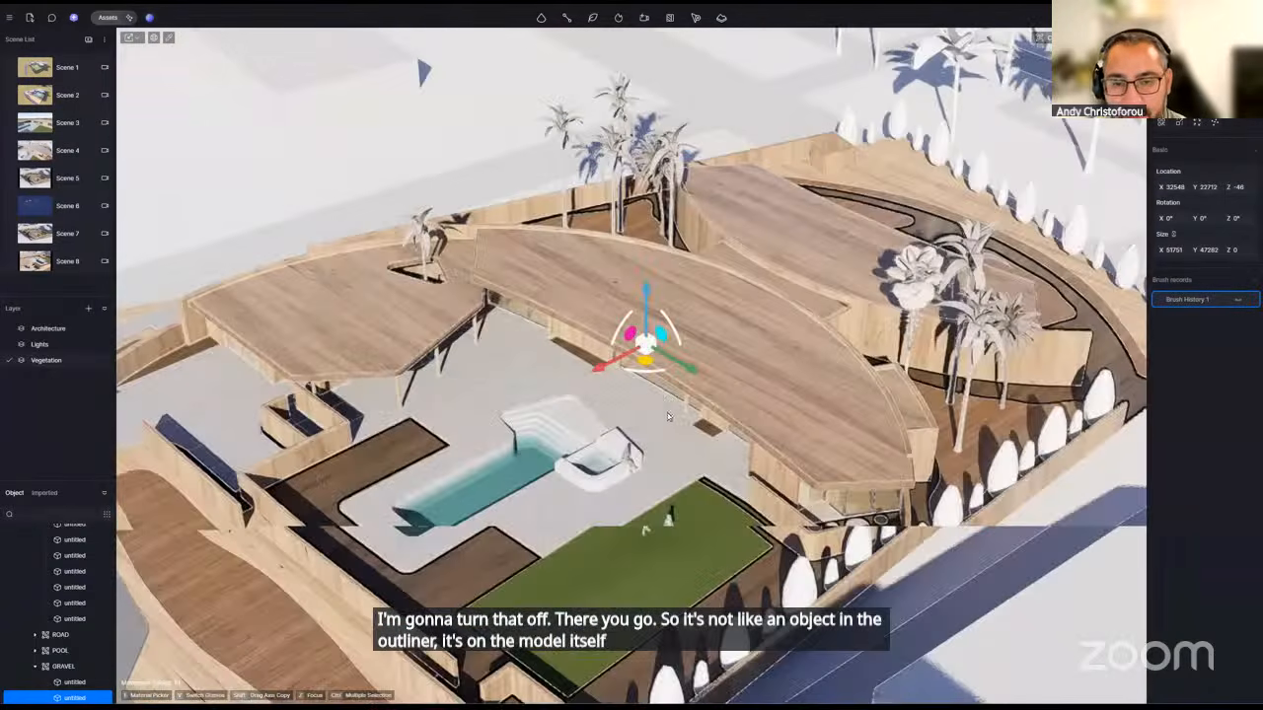
key(Escape)
middle_drag(652, 404, 659, 367)
right_drag(659, 367, 690, 370)
right_drag(592, 341, 658, 298)
key(ctrl+s)
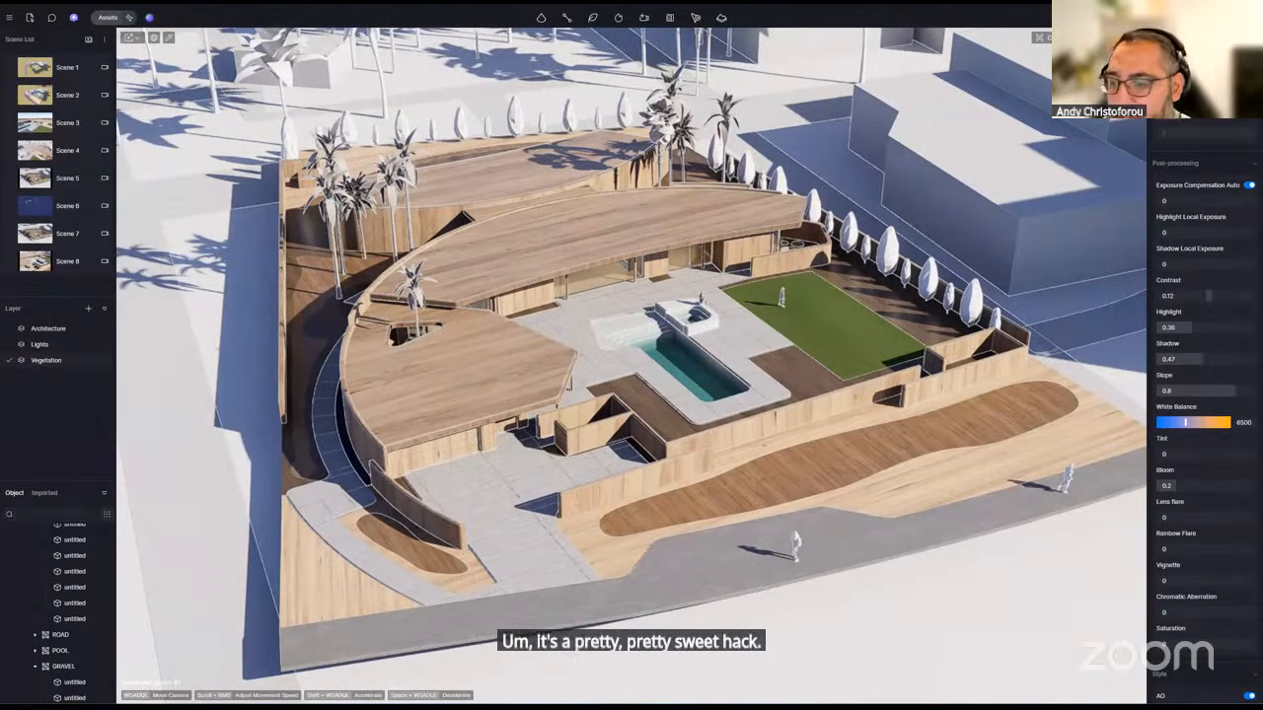
- Start a new video clip and add a wide aerial view of the house as the first view of Shot 1
click(644, 18)
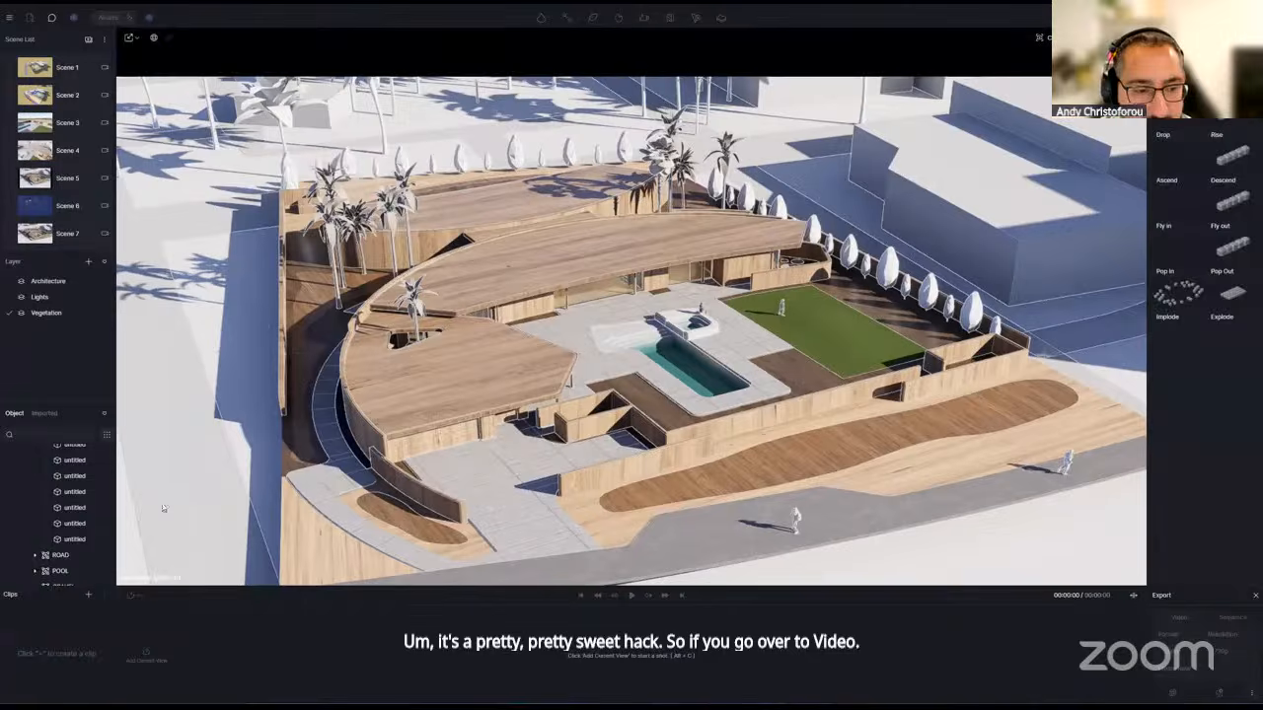
click(89, 595)
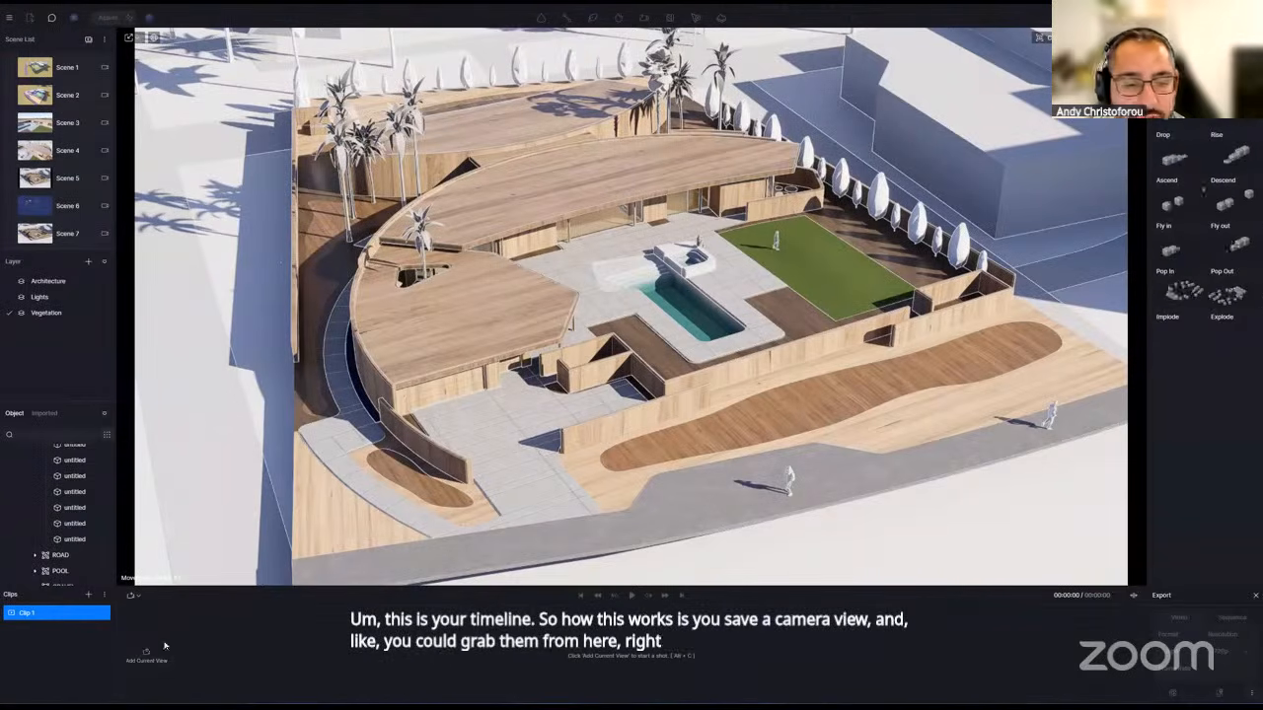
scroll(552, 365, down, 1)
scroll(554, 365, down, 5)
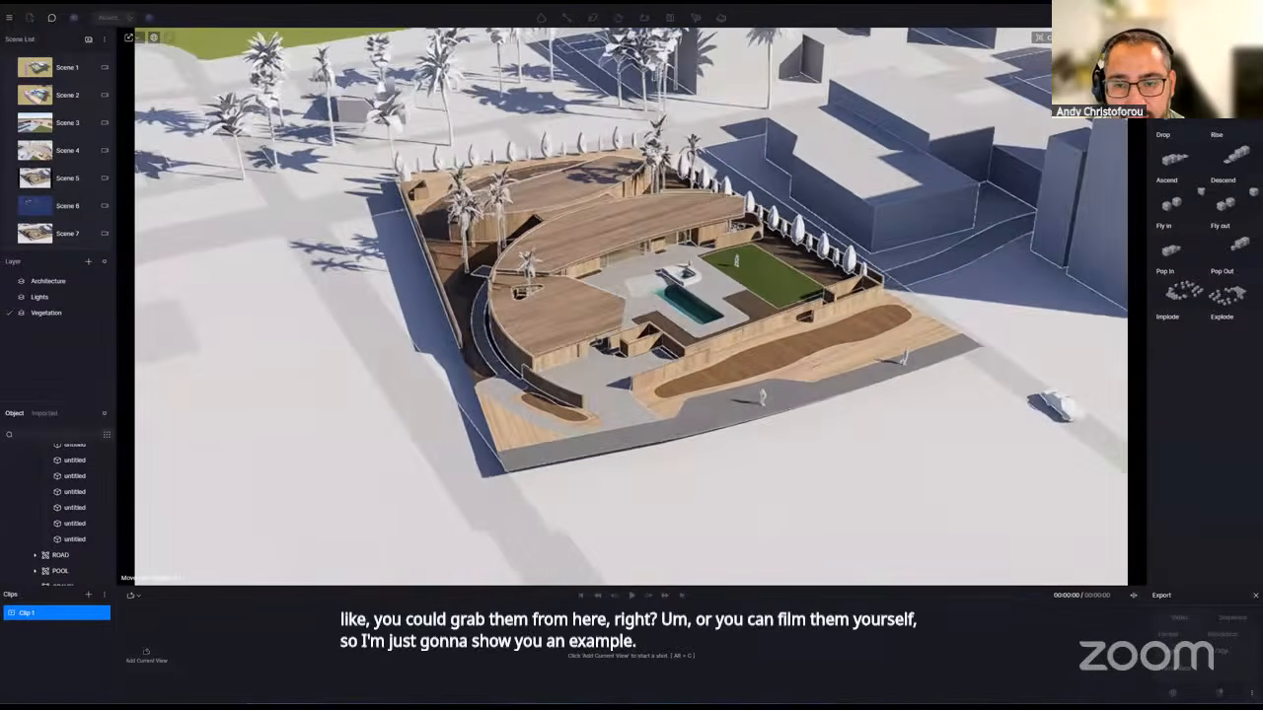
middle_drag(555, 365, 617, 395)
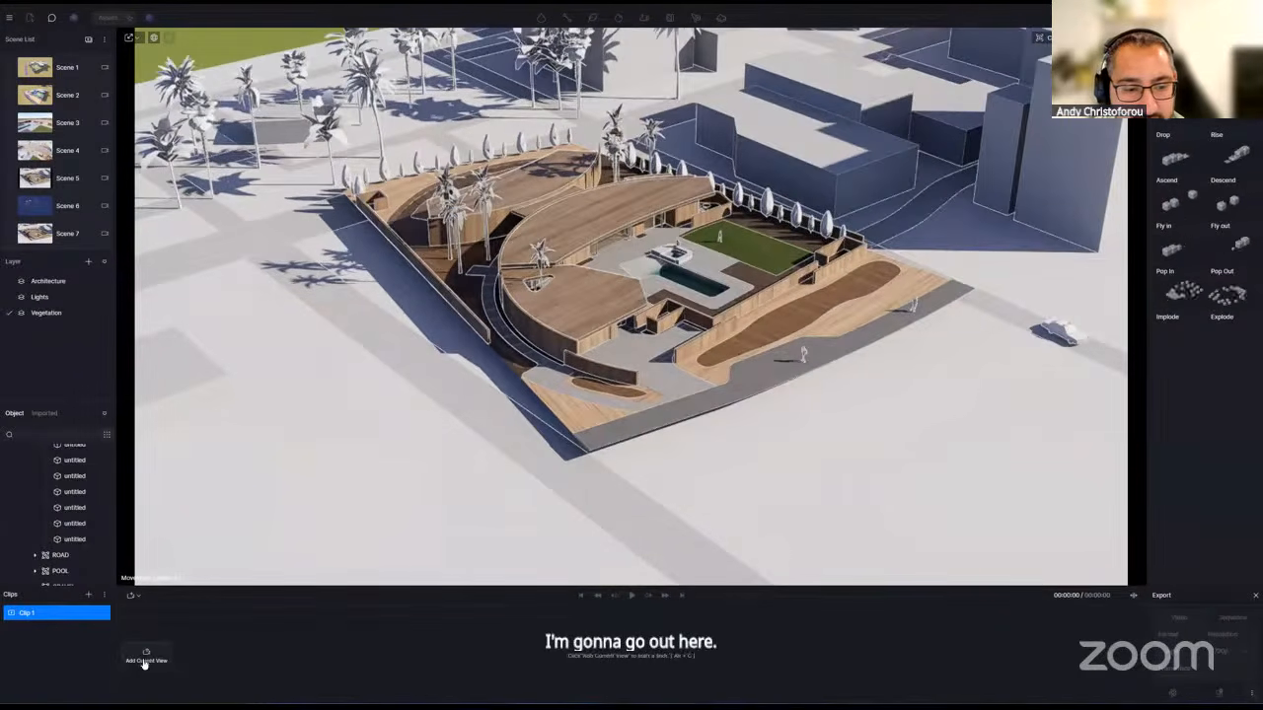
click(142, 663)
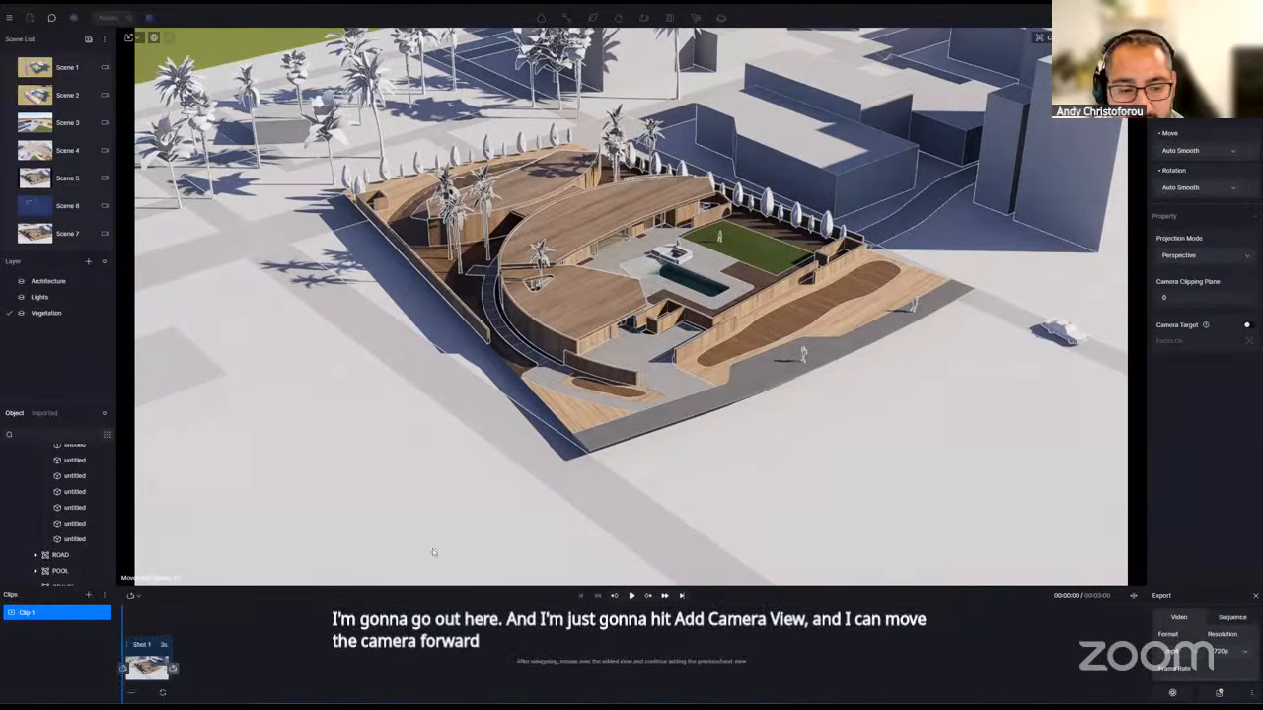
- Add a closer view of the house as Shot 1's second view and preview the shot at a 7 s duration
scroll(646, 208, up, 4)
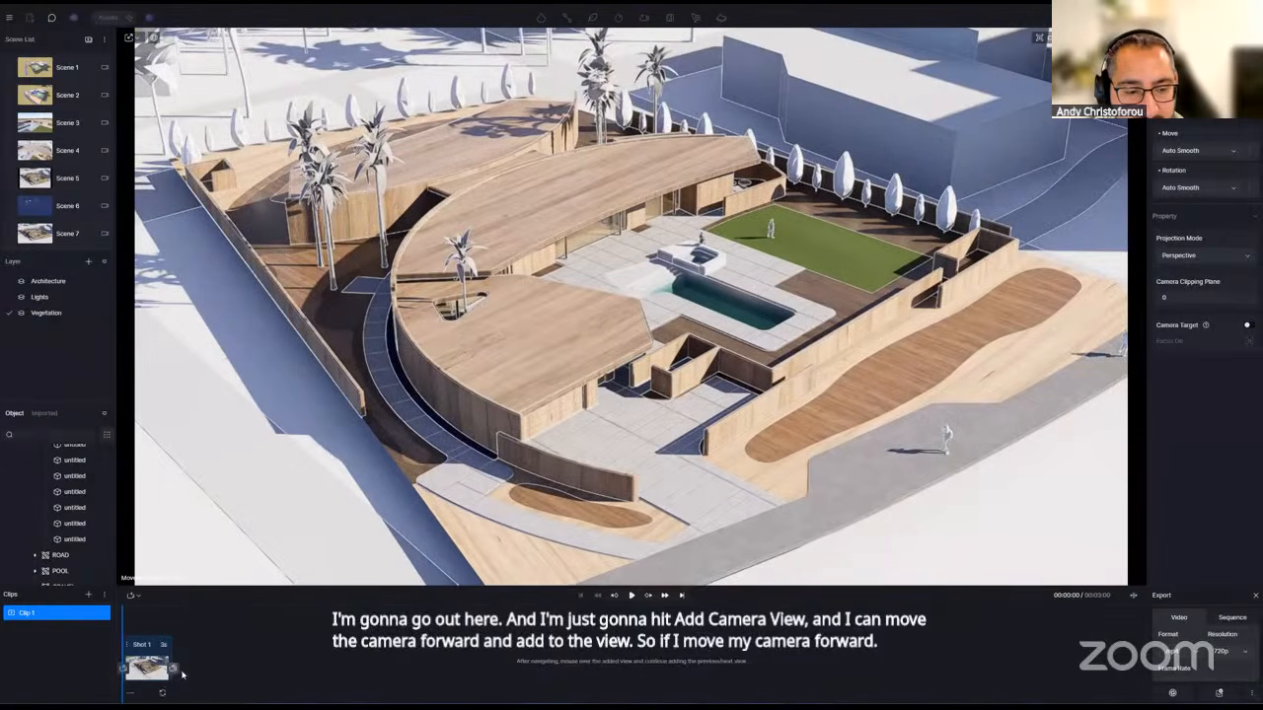
click(178, 671)
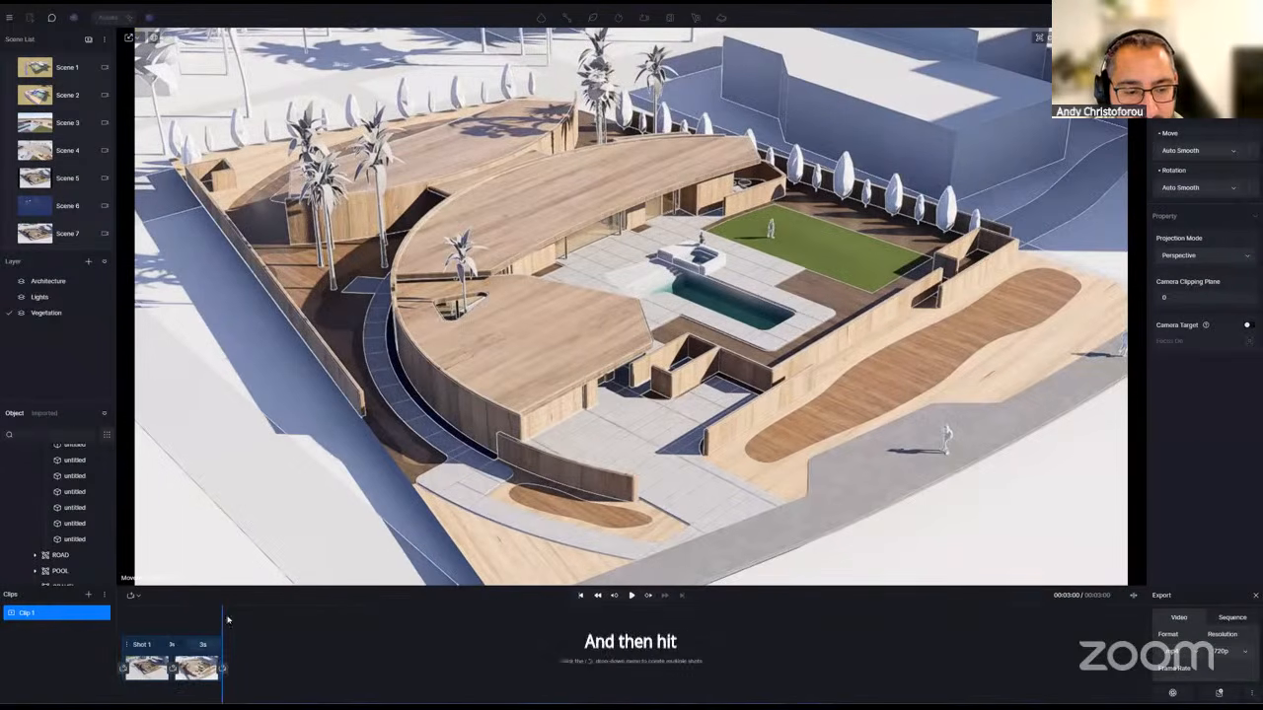
click(225, 625)
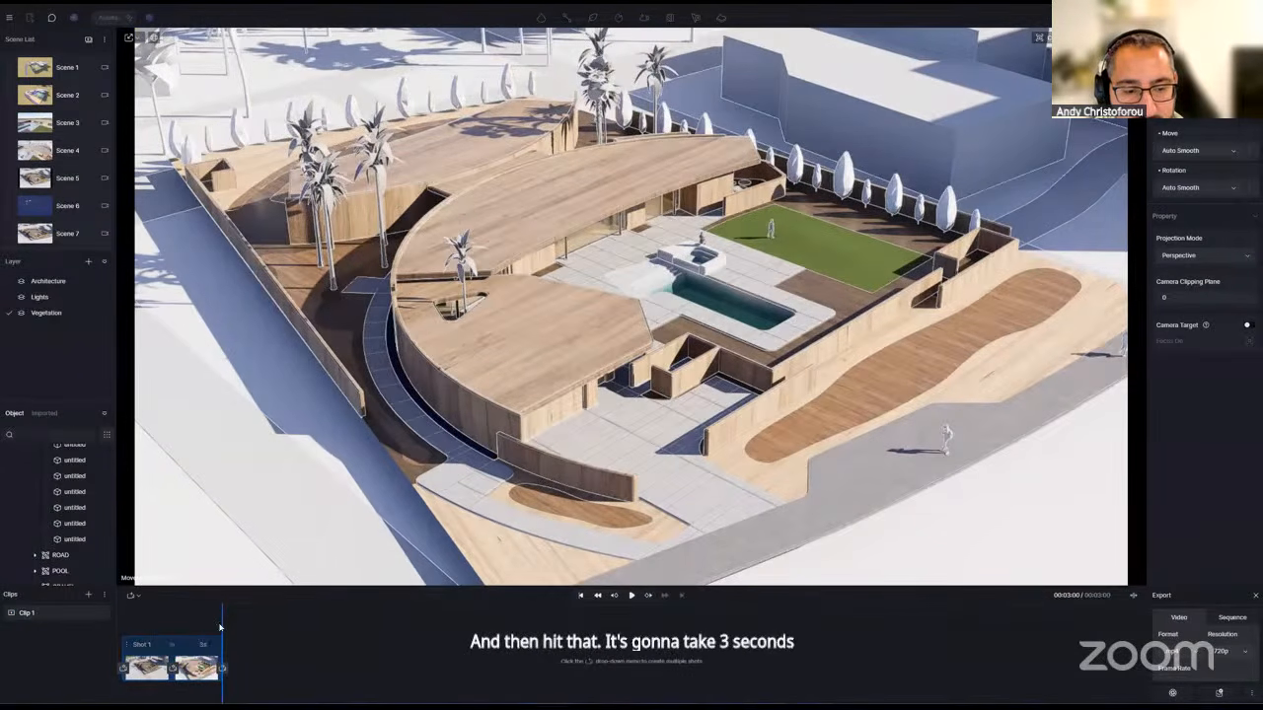
drag(222, 618, 100, 637)
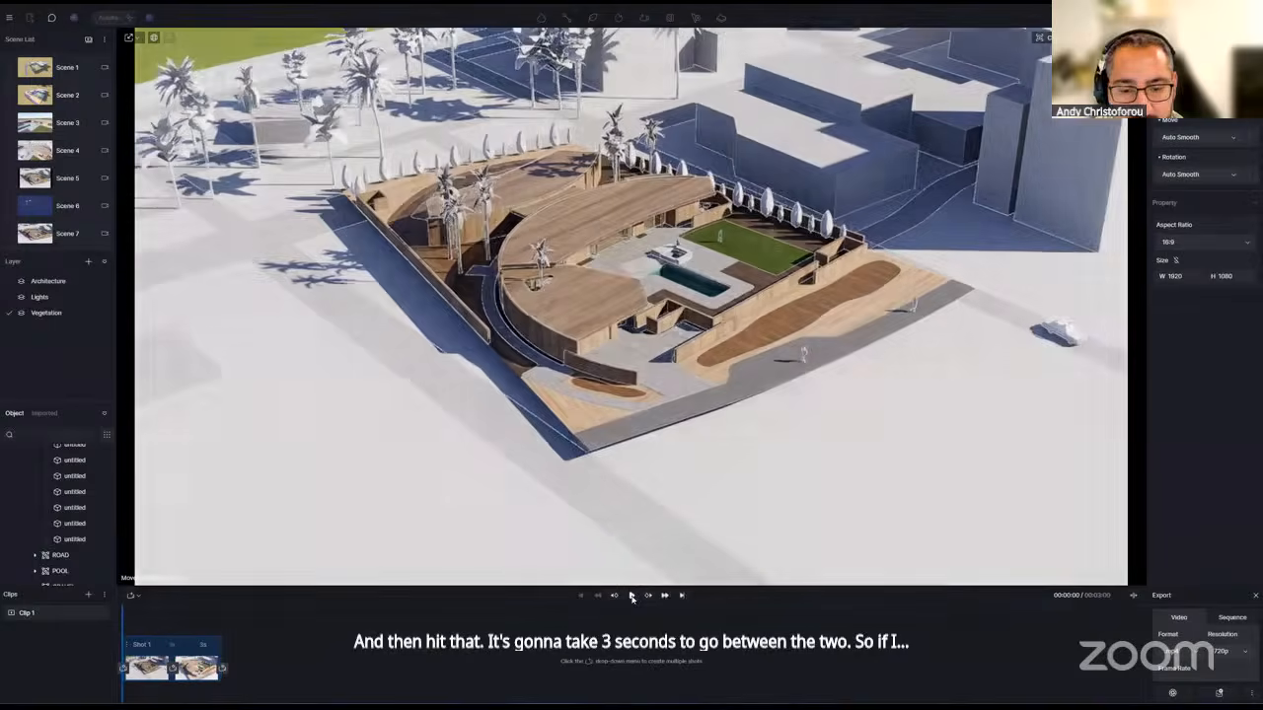
click(632, 595)
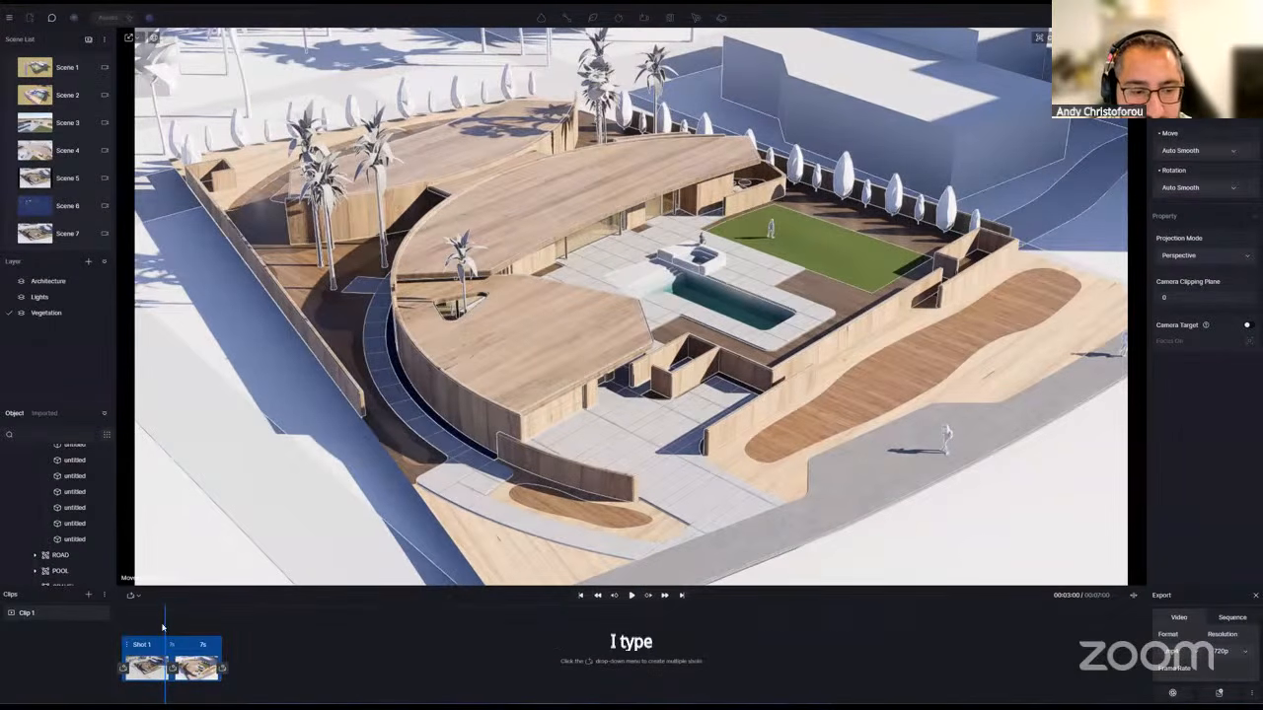
click(632, 595)
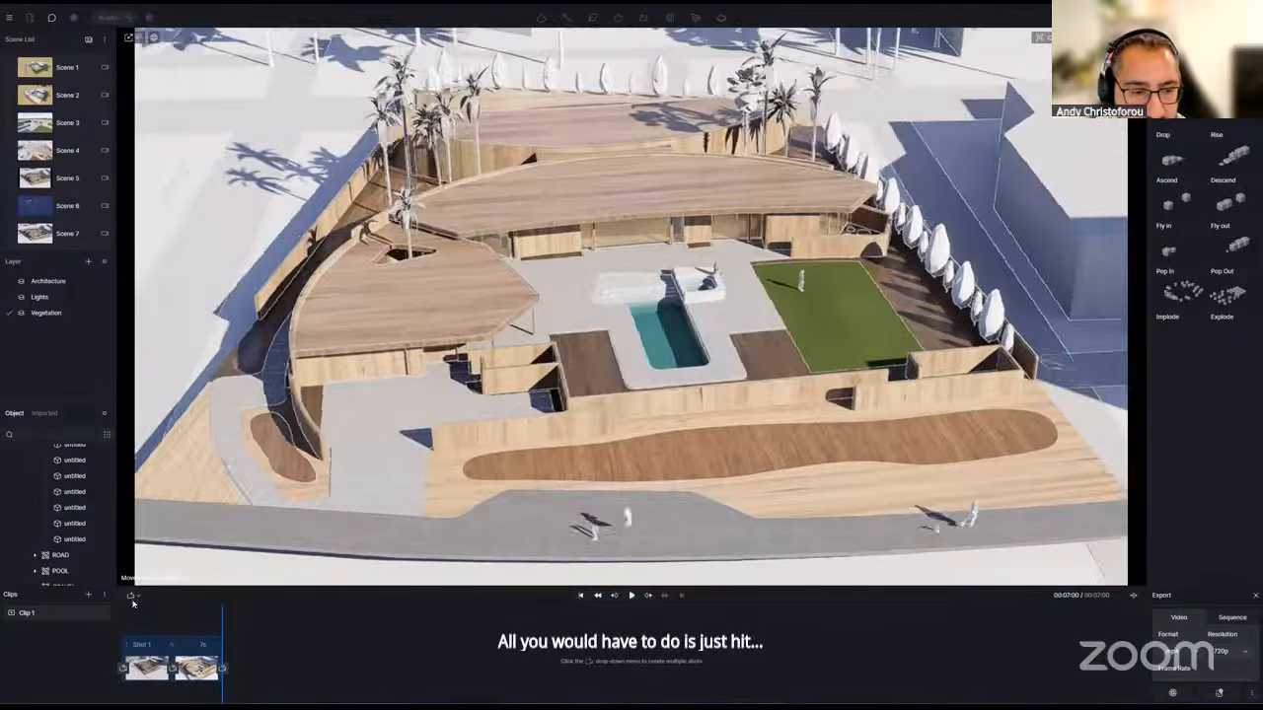
- Create Shot 2 from a frontal view of the house, extend it with a view from the lawn side and preview it
click(136, 596)
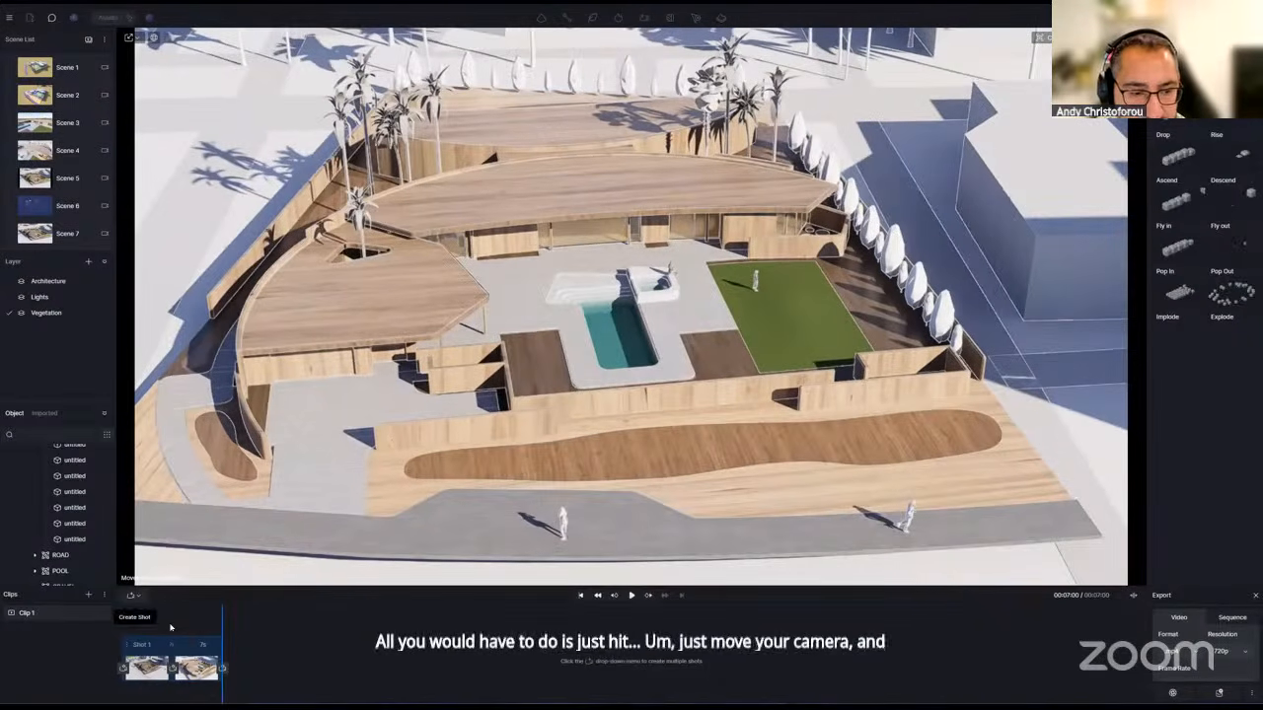
click(167, 624)
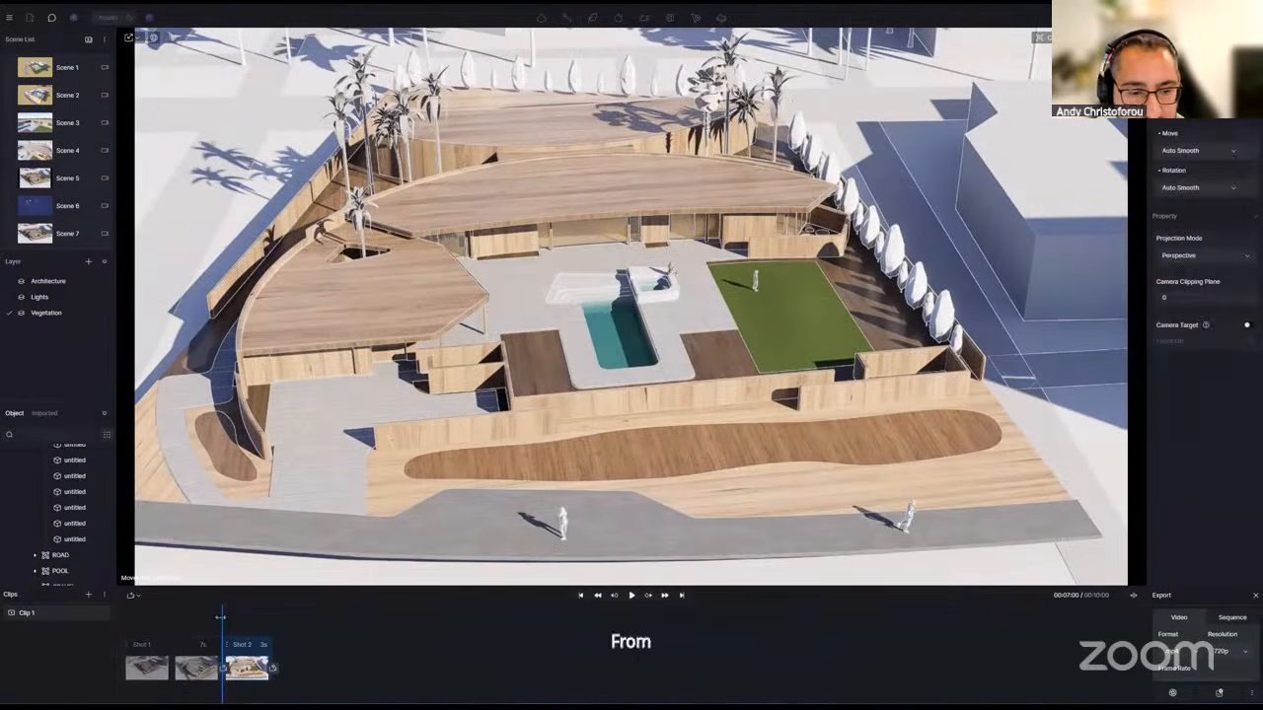
click(631, 595)
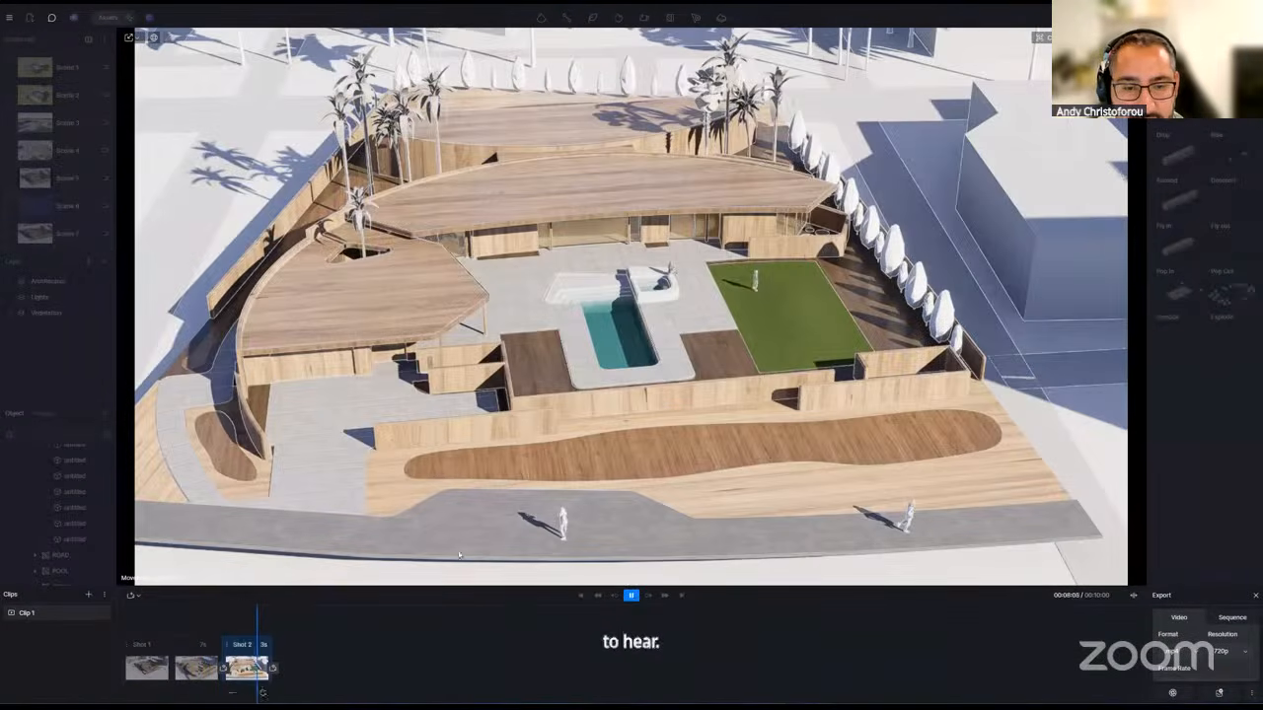
middle_drag(887, 363, 711, 374)
right_drag(711, 375, 622, 378)
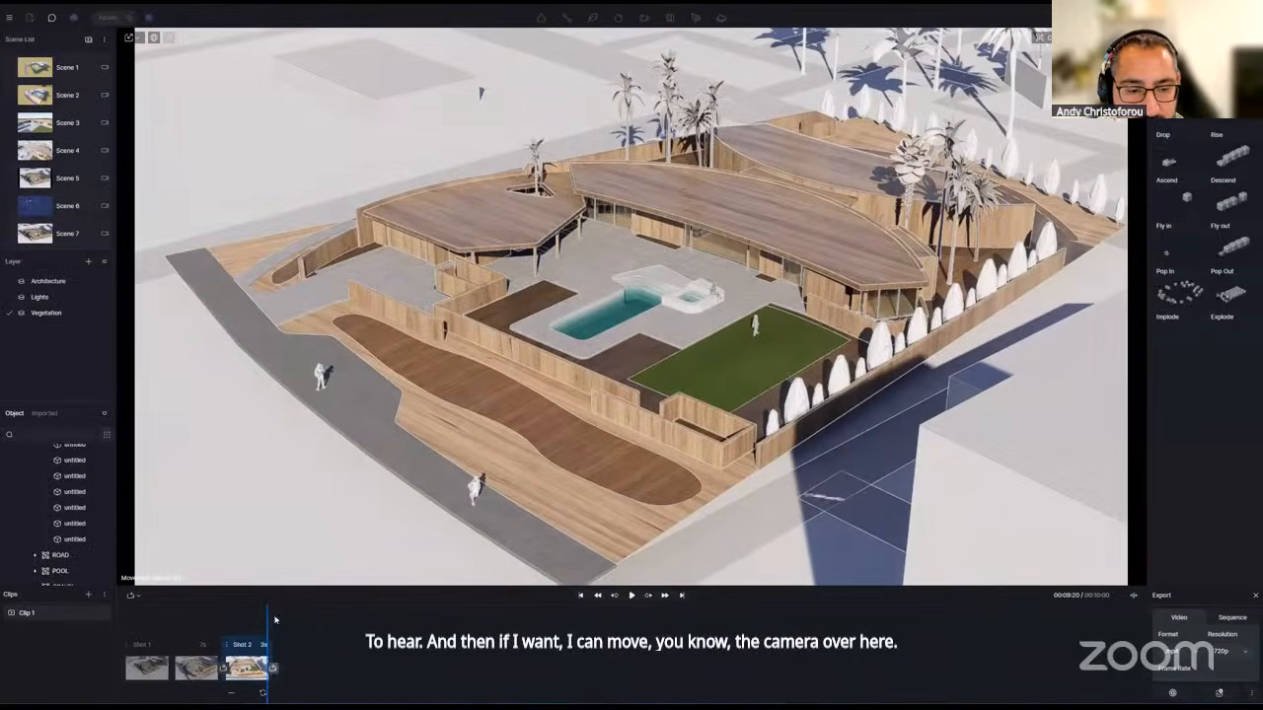
drag(320, 617, 213, 621)
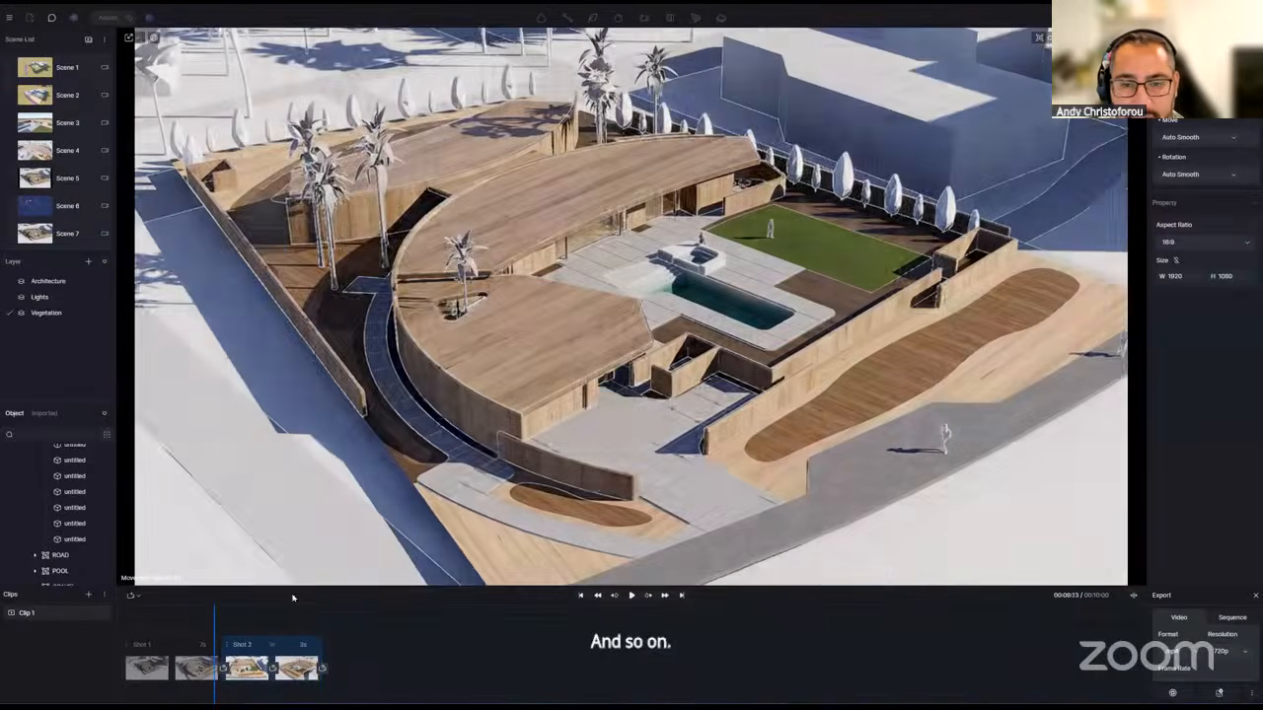
key(space)
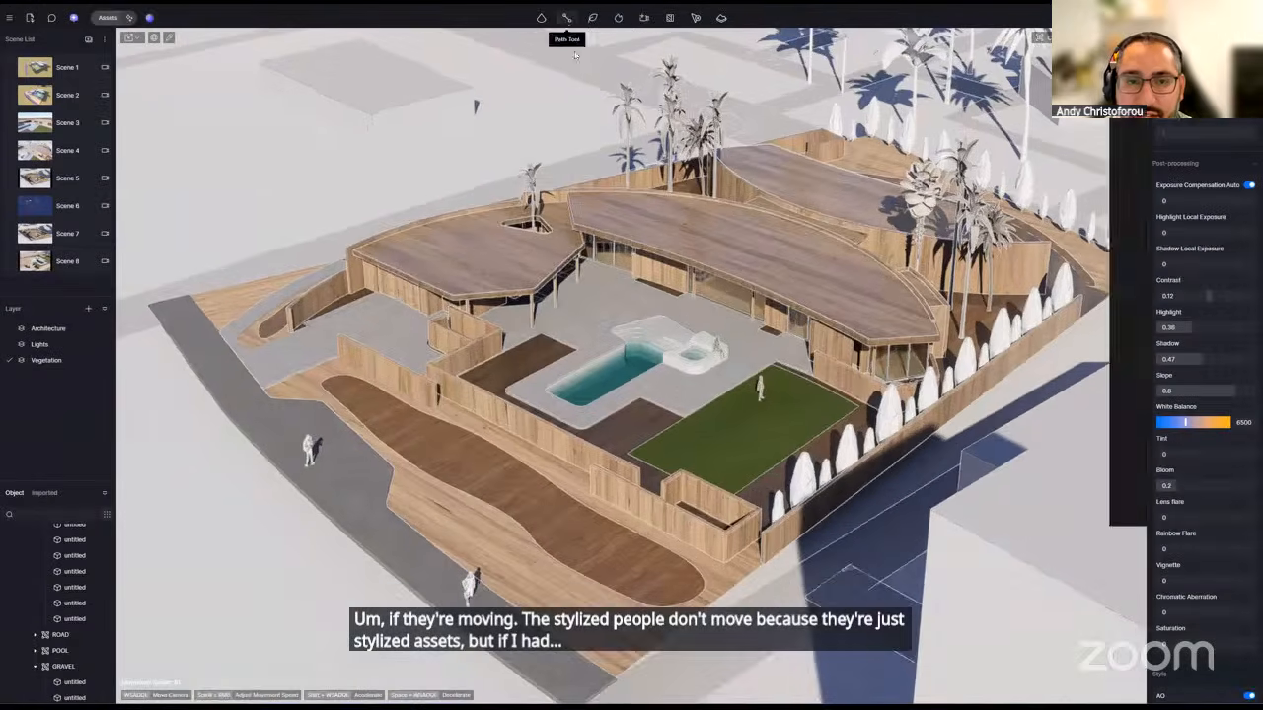
- Draw a straight vehicle path along the road that runs past the side of the house
click(567, 17)
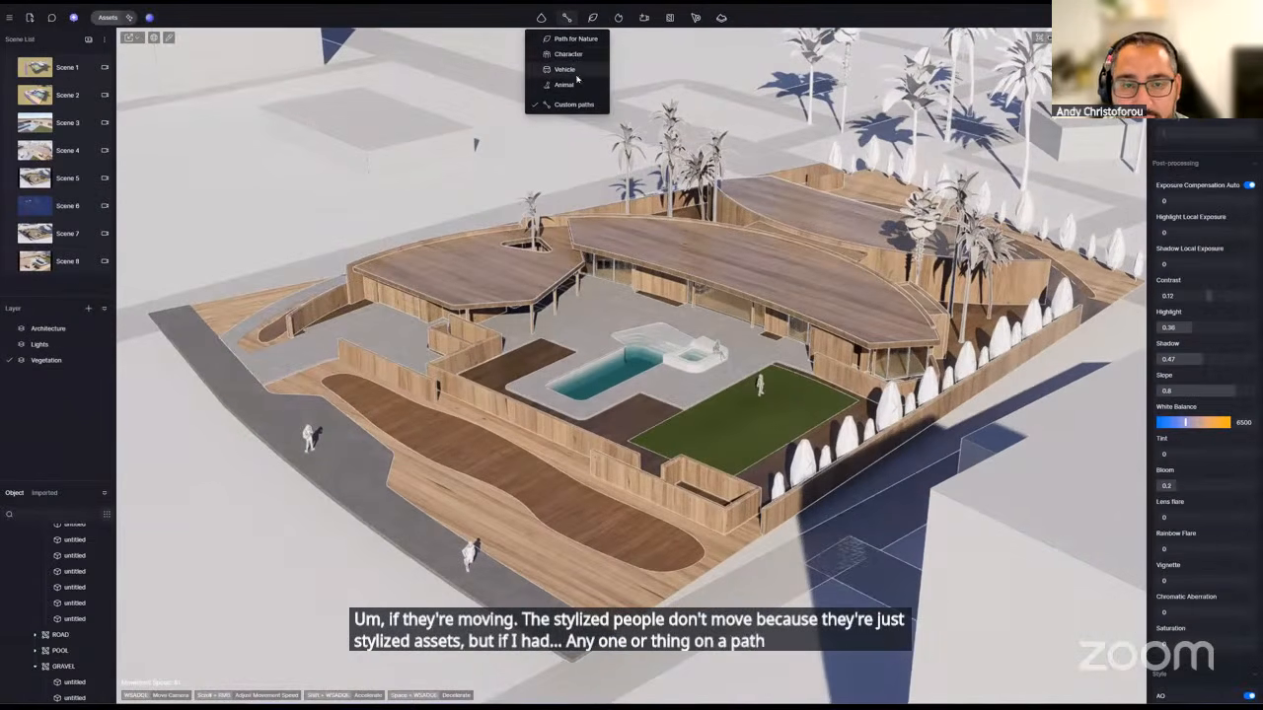
click(572, 73)
scroll(425, 326, down, 4)
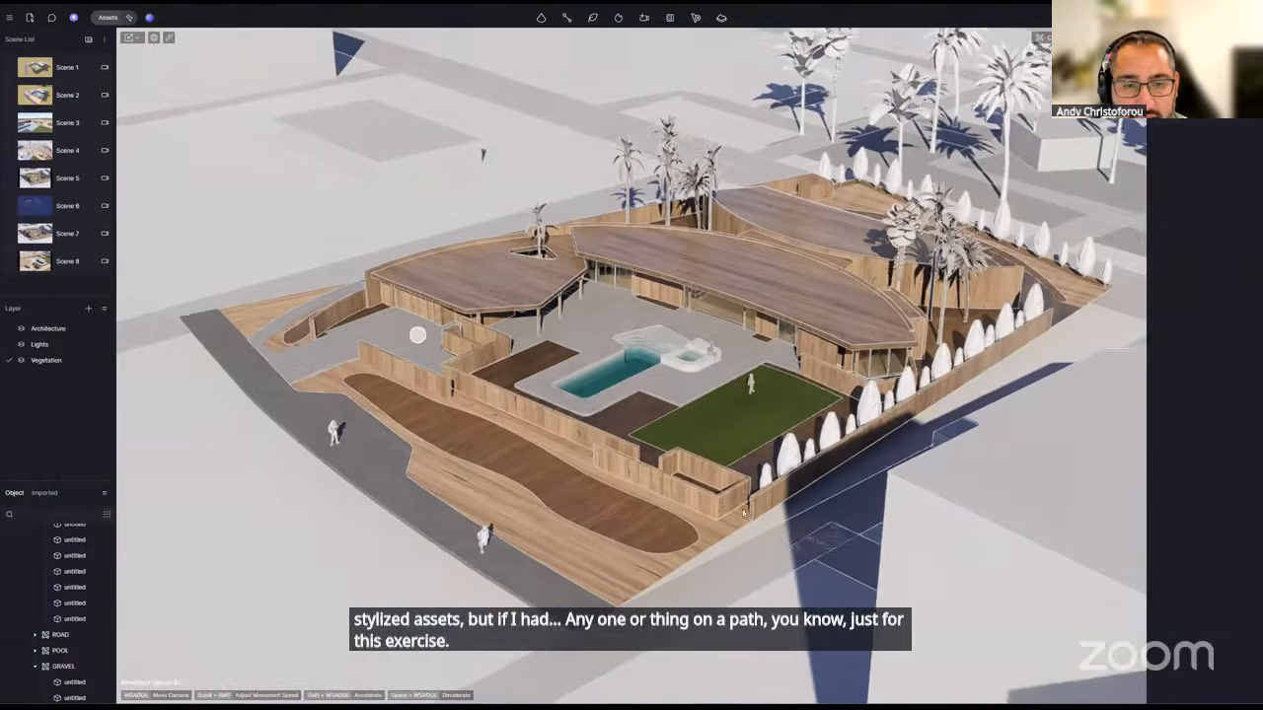
right_drag(682, 349, 752, 420)
scroll(753, 395, down, 3)
middle_drag(493, 326, 763, 314)
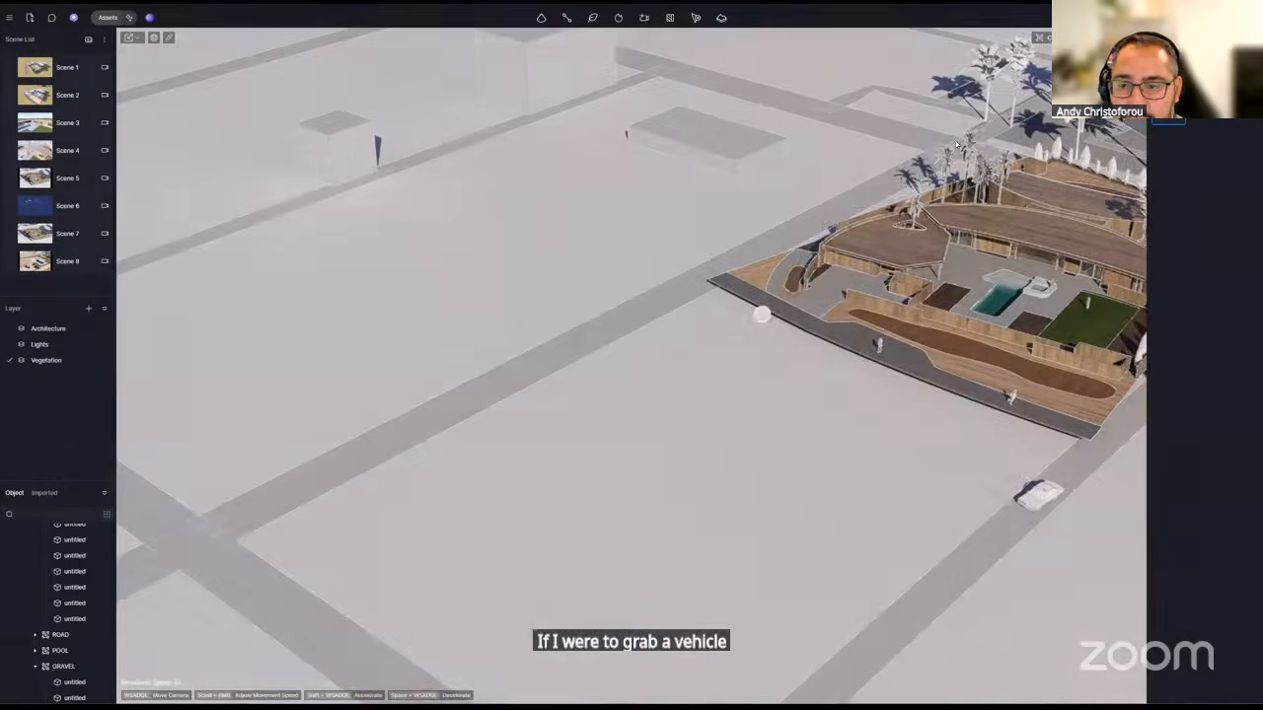
click(830, 199)
click(212, 532)
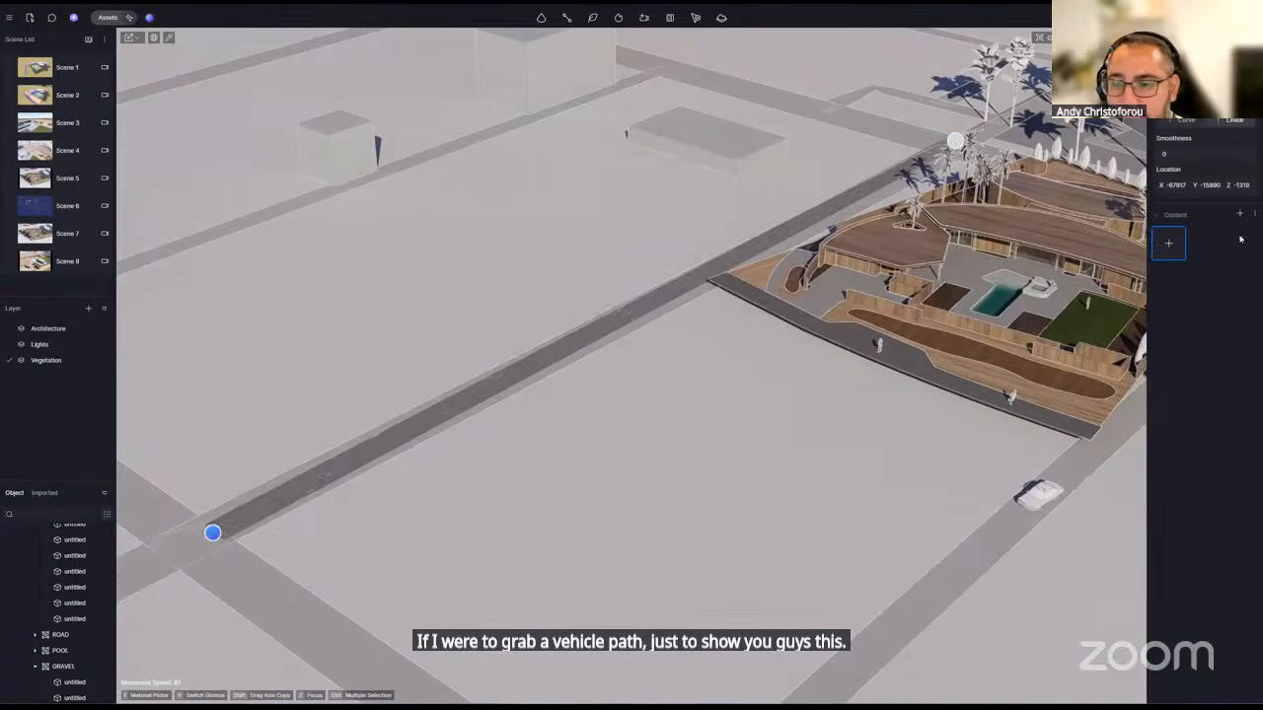
- Assign the SUV 03 model to the vehicle path and finish the path
click(1162, 254)
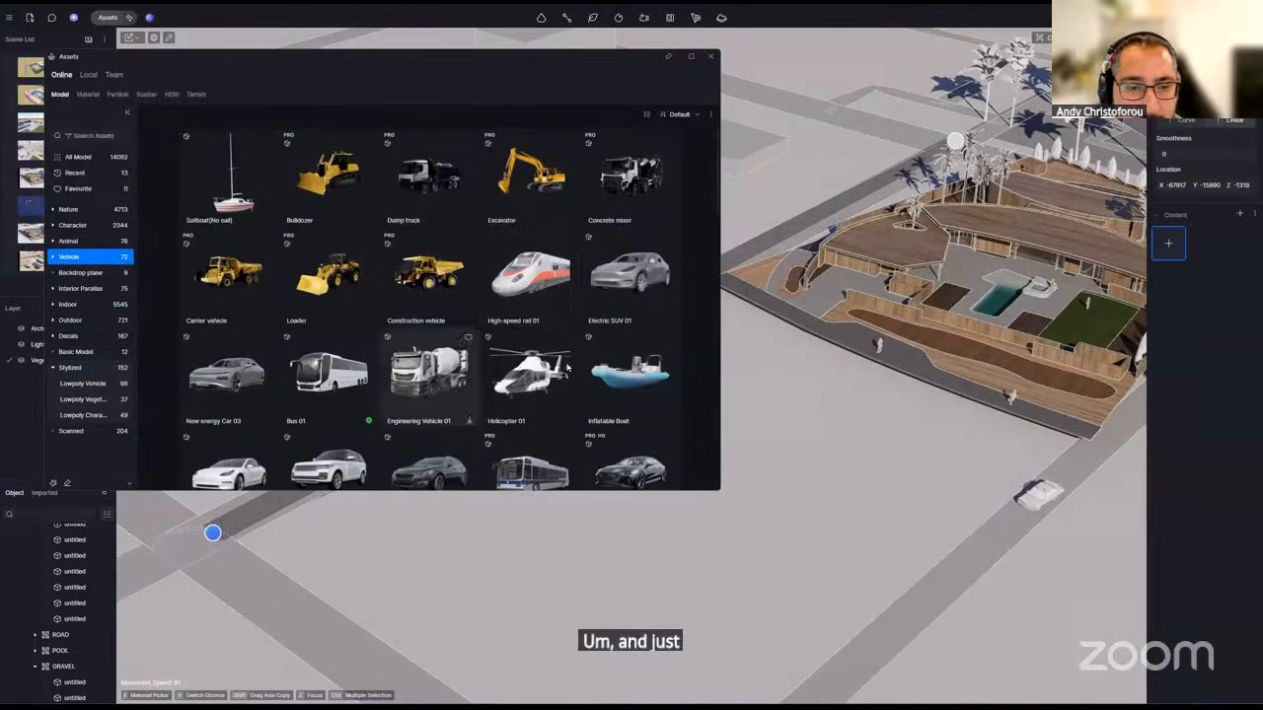
scroll(451, 343, down, 1)
click(329, 384)
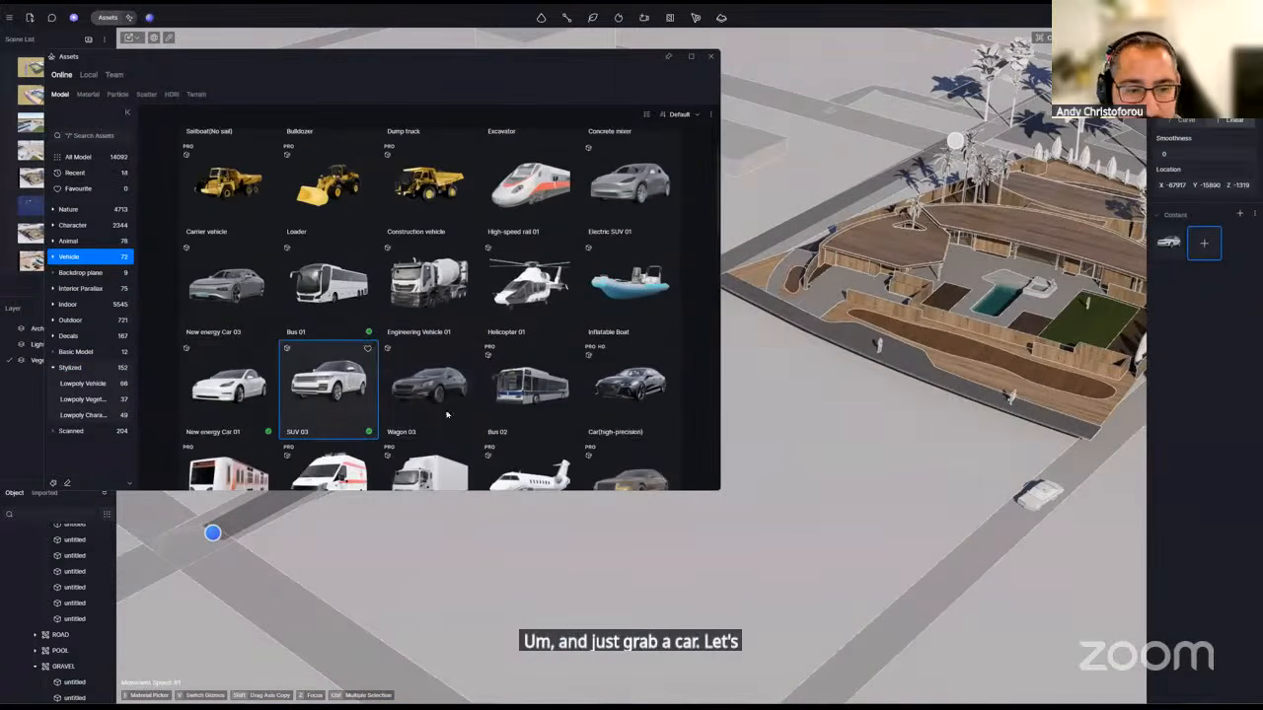
click(710, 55)
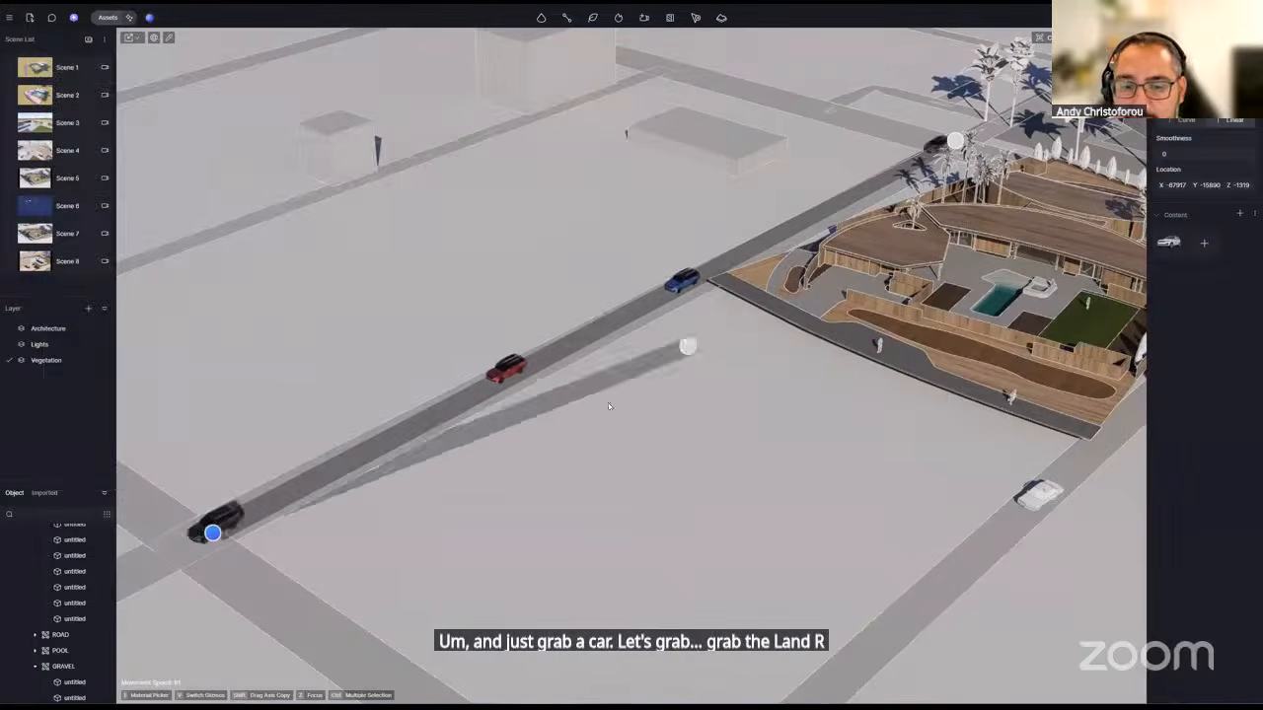
key(Escape)
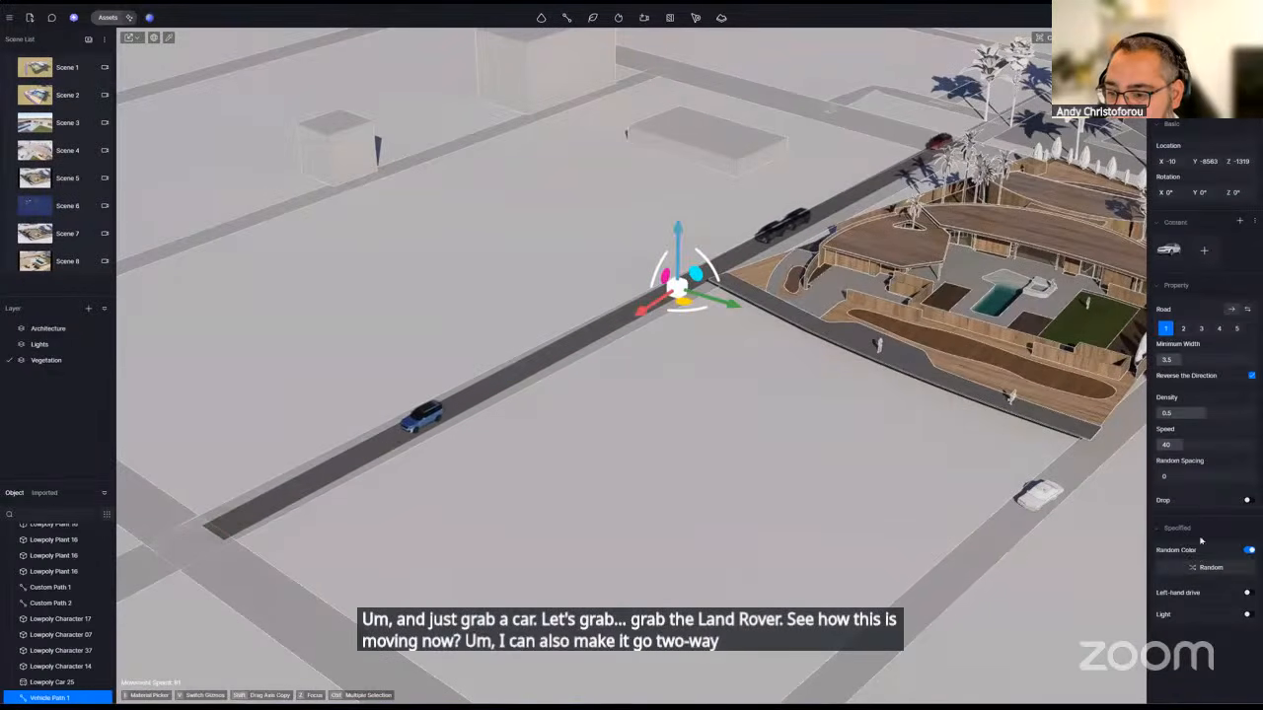
- Make the vehicle path a two-way road with 2 lanes in total
click(1183, 329)
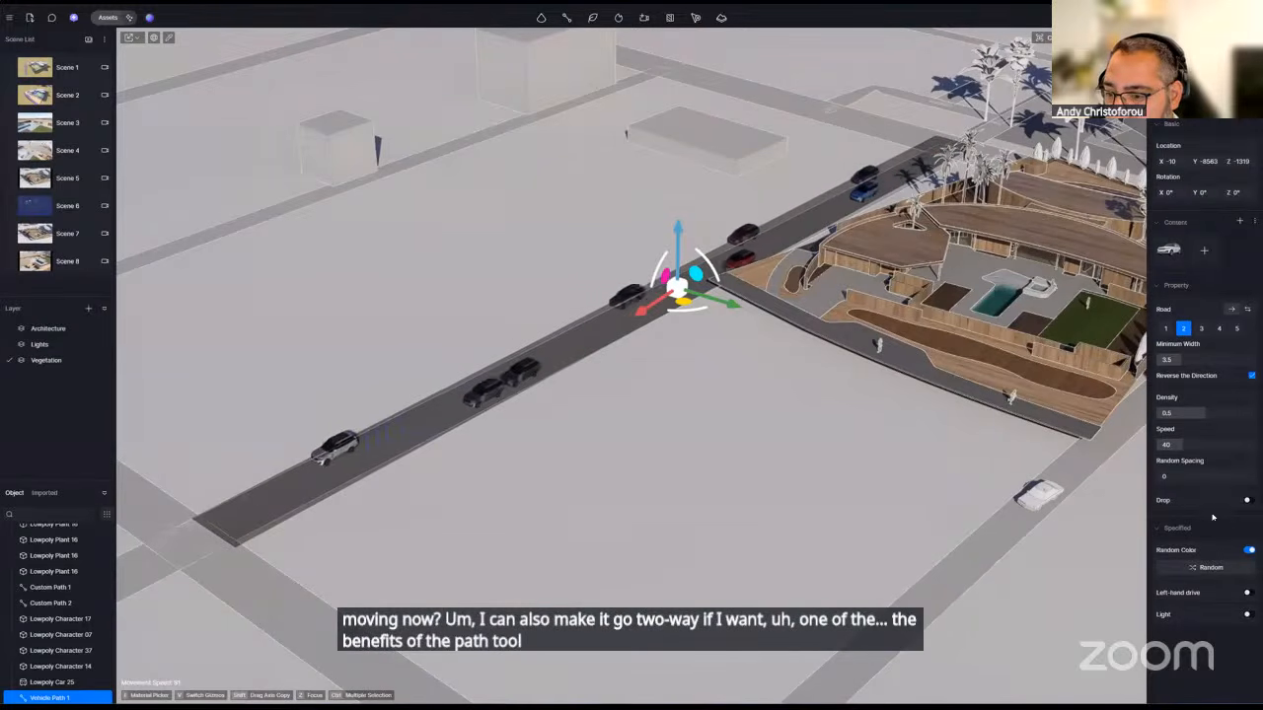
click(1247, 309)
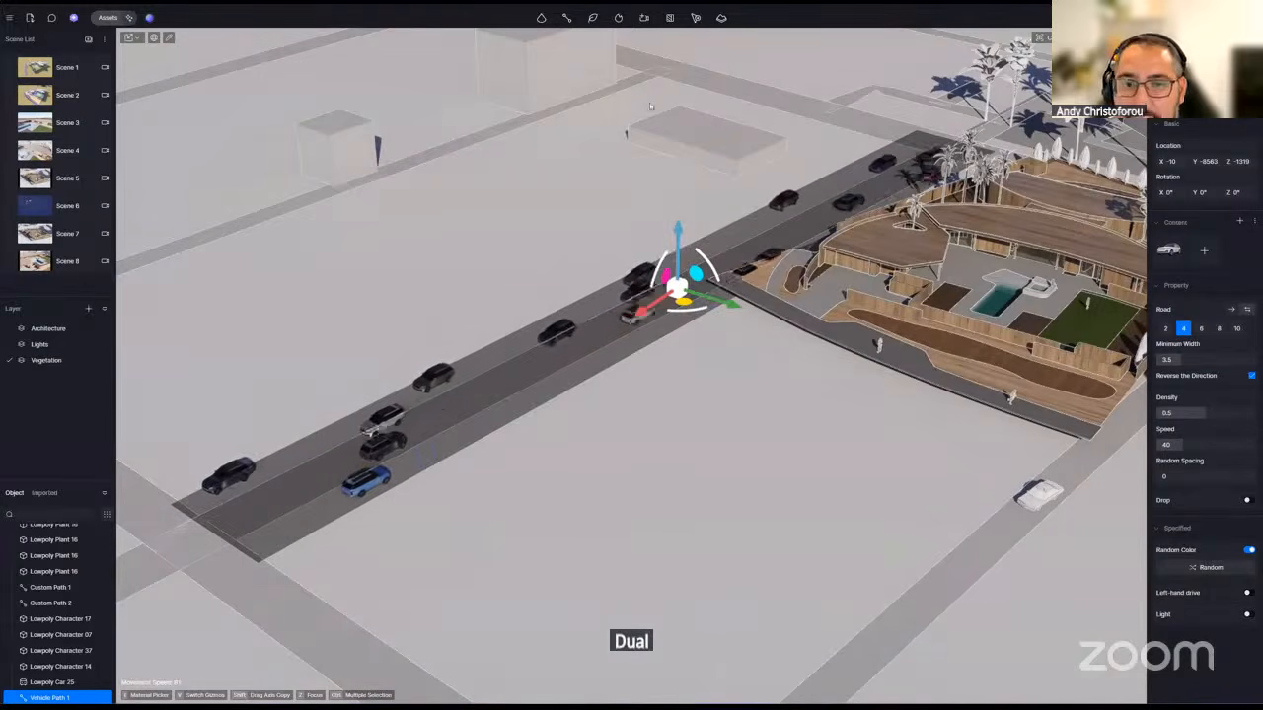
click(1165, 329)
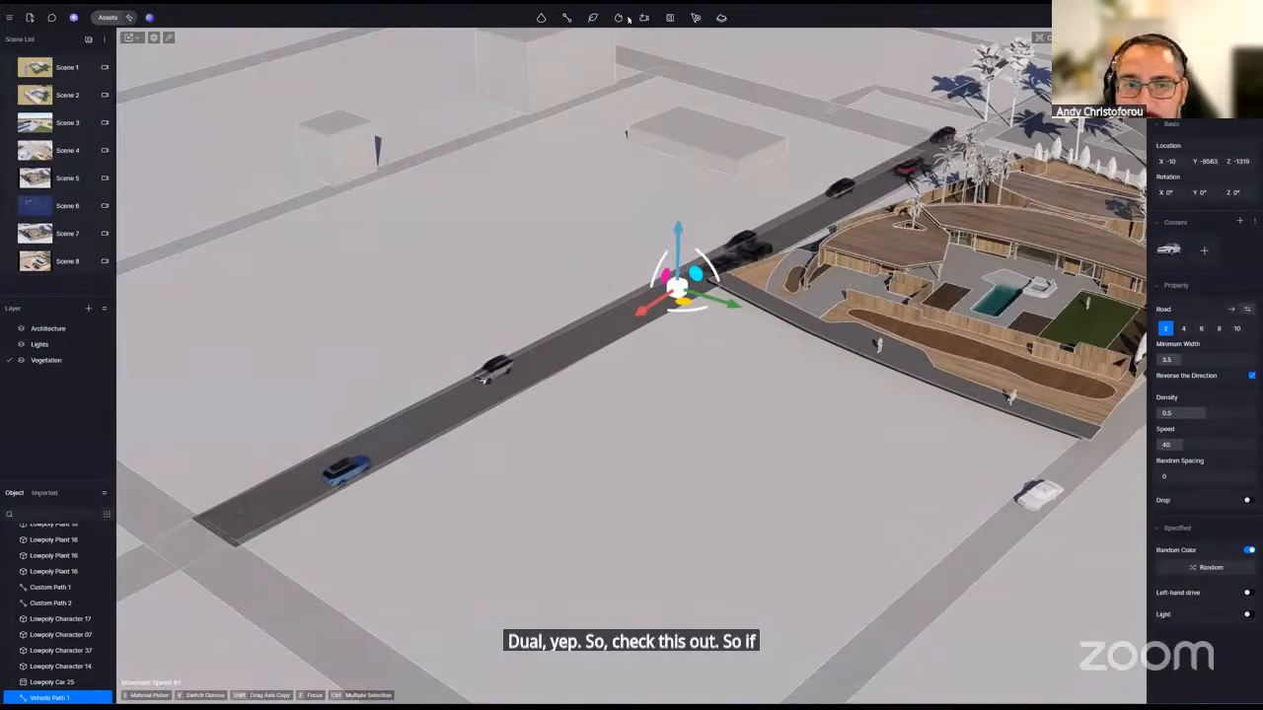
- Return to the video timeline and go to Shot 1 to check the moving cars in the animation
click(1164, 17)
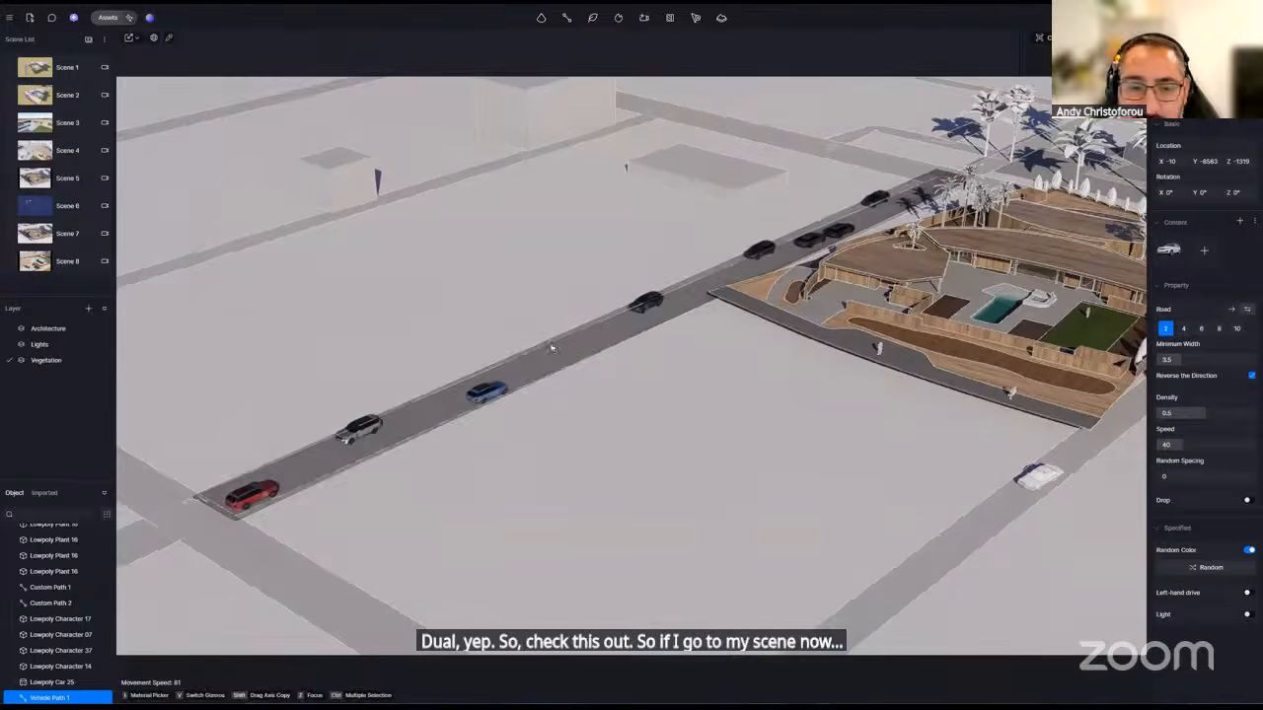
click(163, 643)
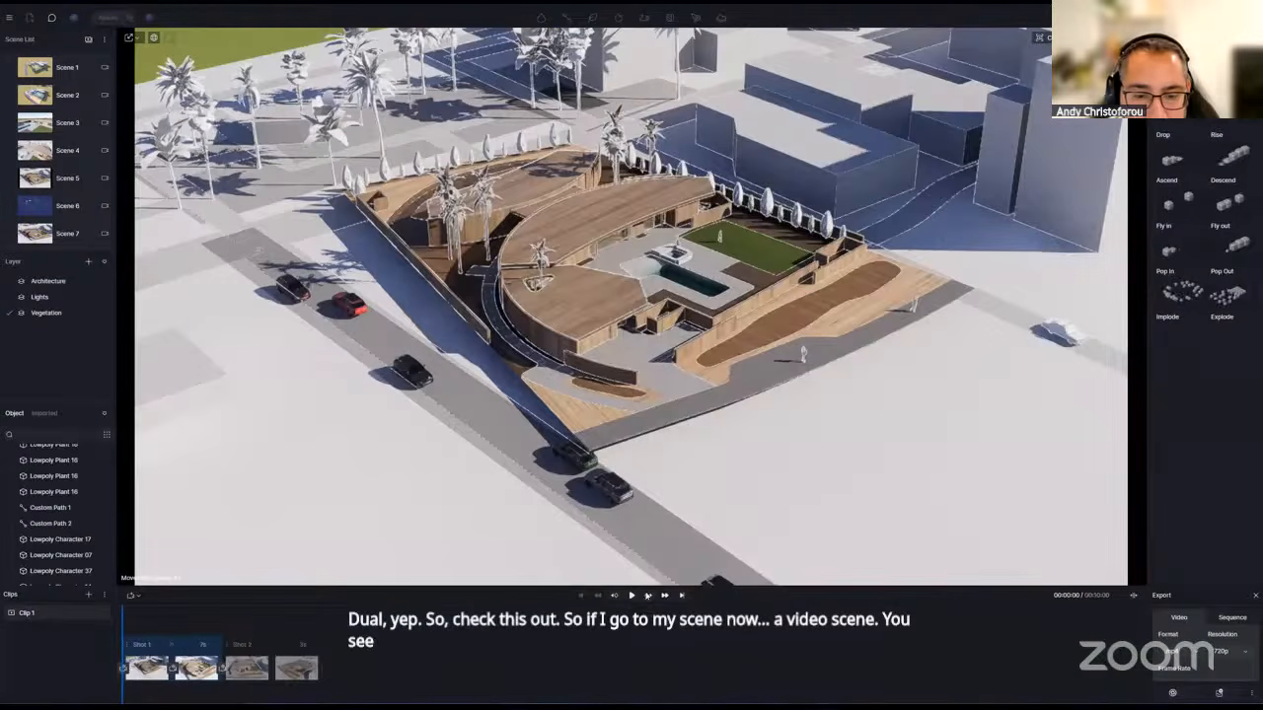
- Play the clip through from the start and look over the keyframes of Shot 2 and the transition in Shot 1
click(632, 595)
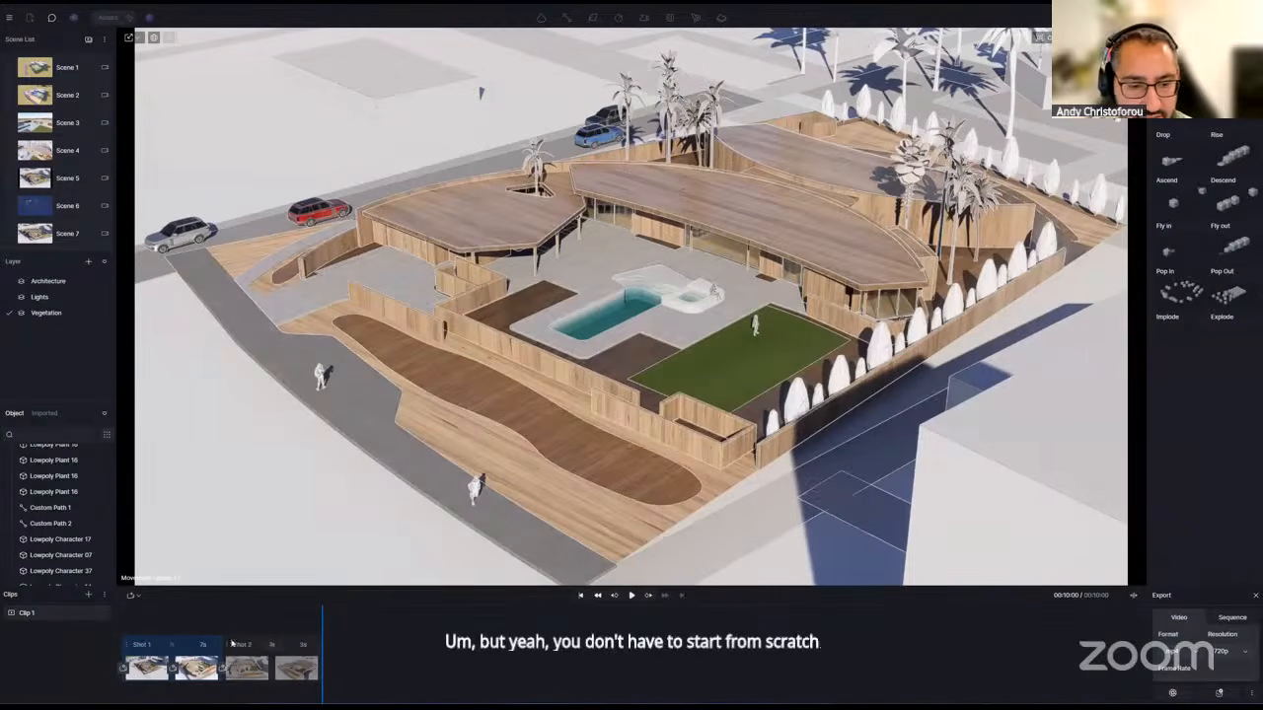
click(275, 663)
click(192, 655)
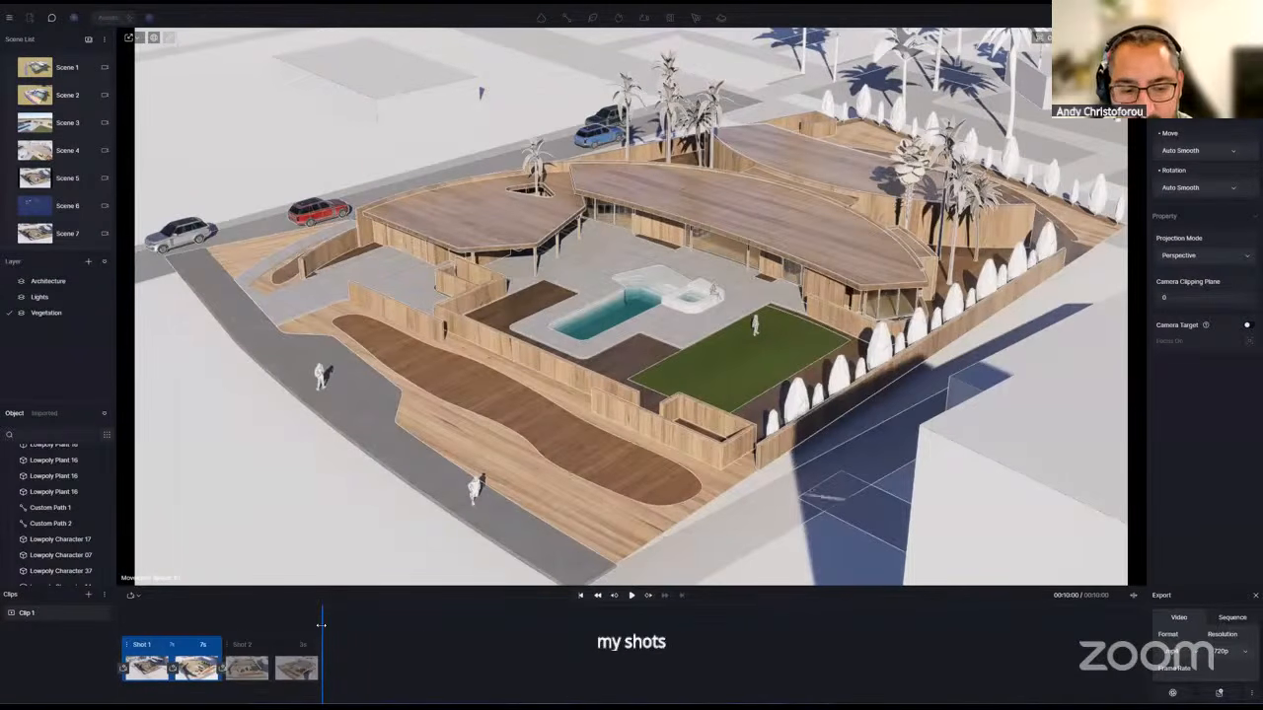
- Move the camera farther from the house for Shot 2's last keyframe and update that keyframe with the wider view
click(299, 677)
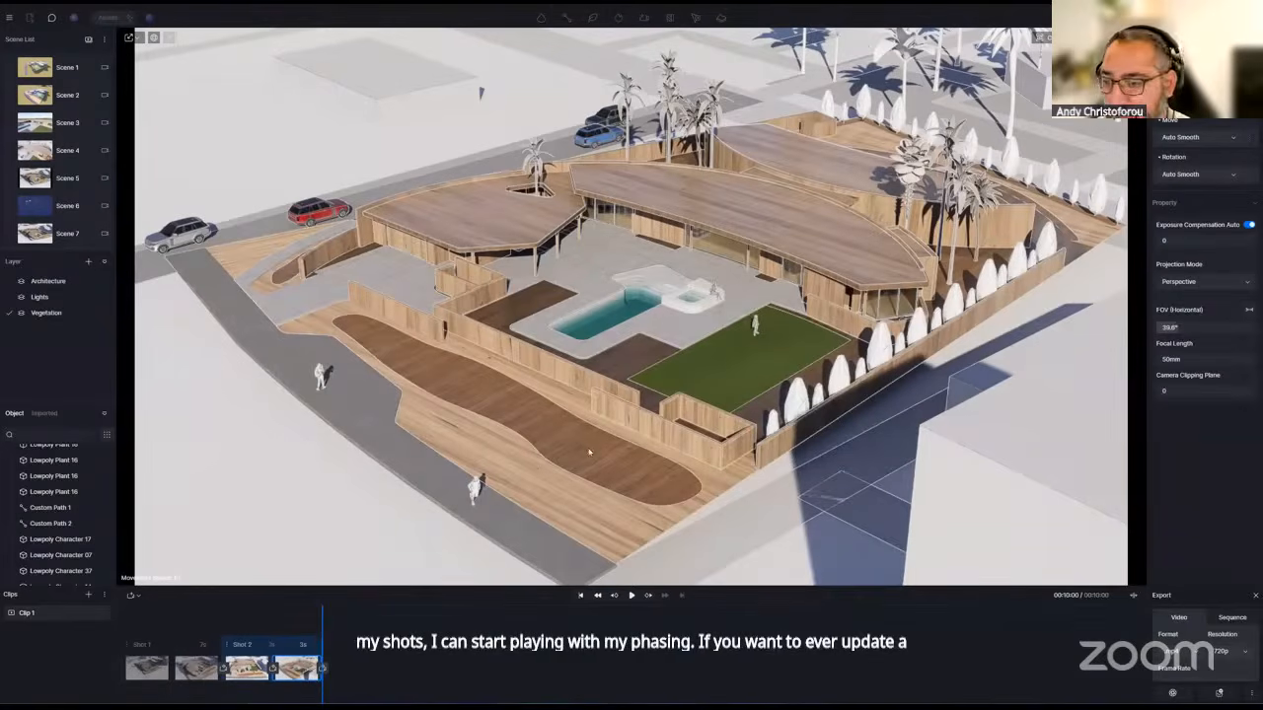
scroll(478, 540, down, 5)
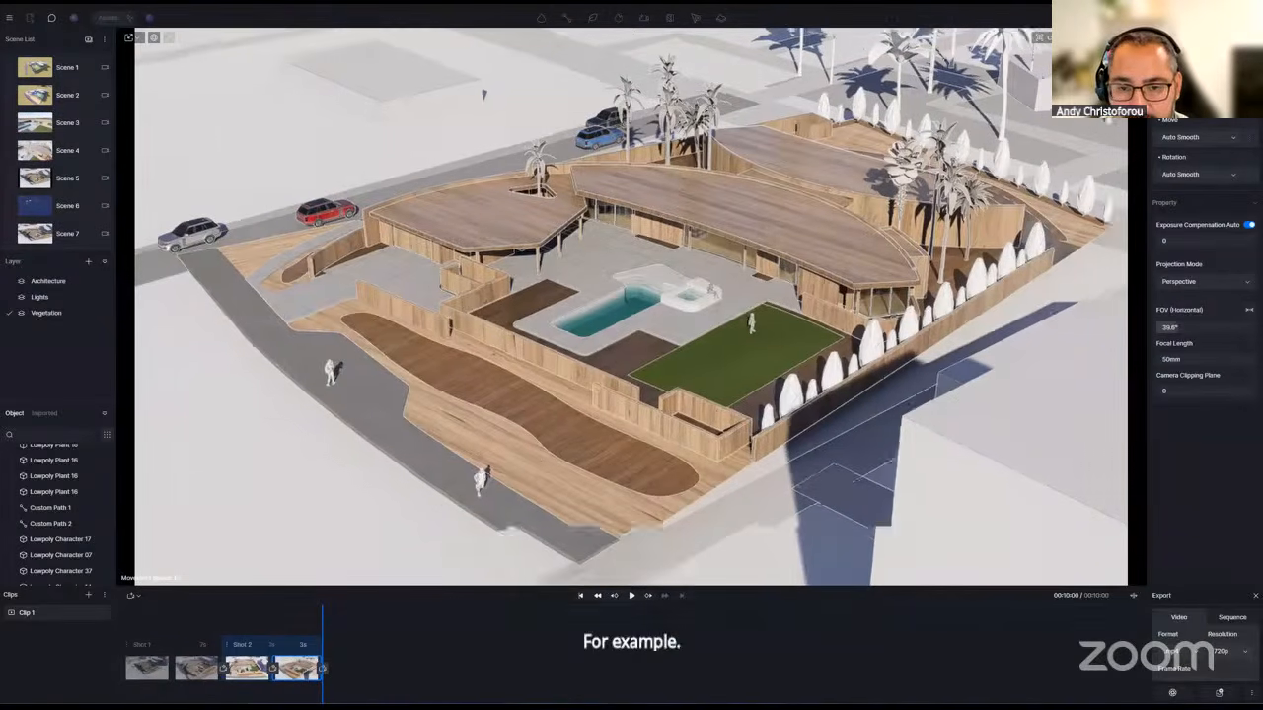
scroll(477, 540, down, 2)
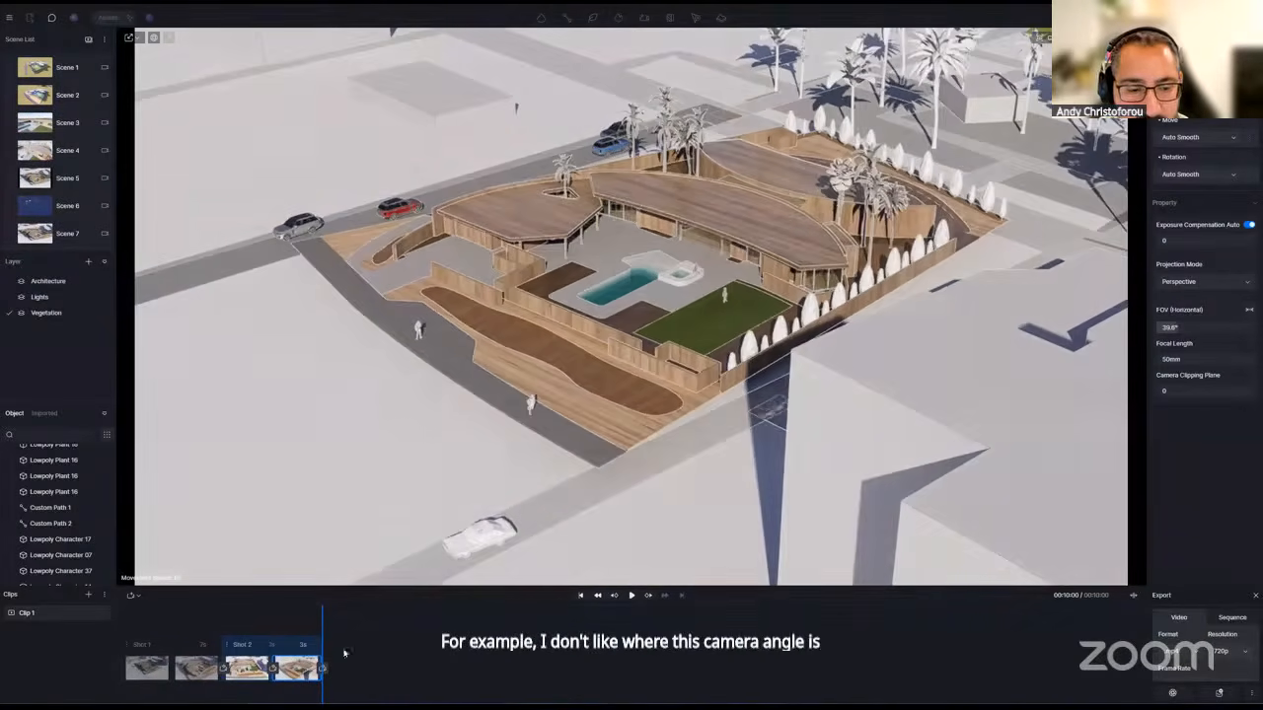
click(313, 692)
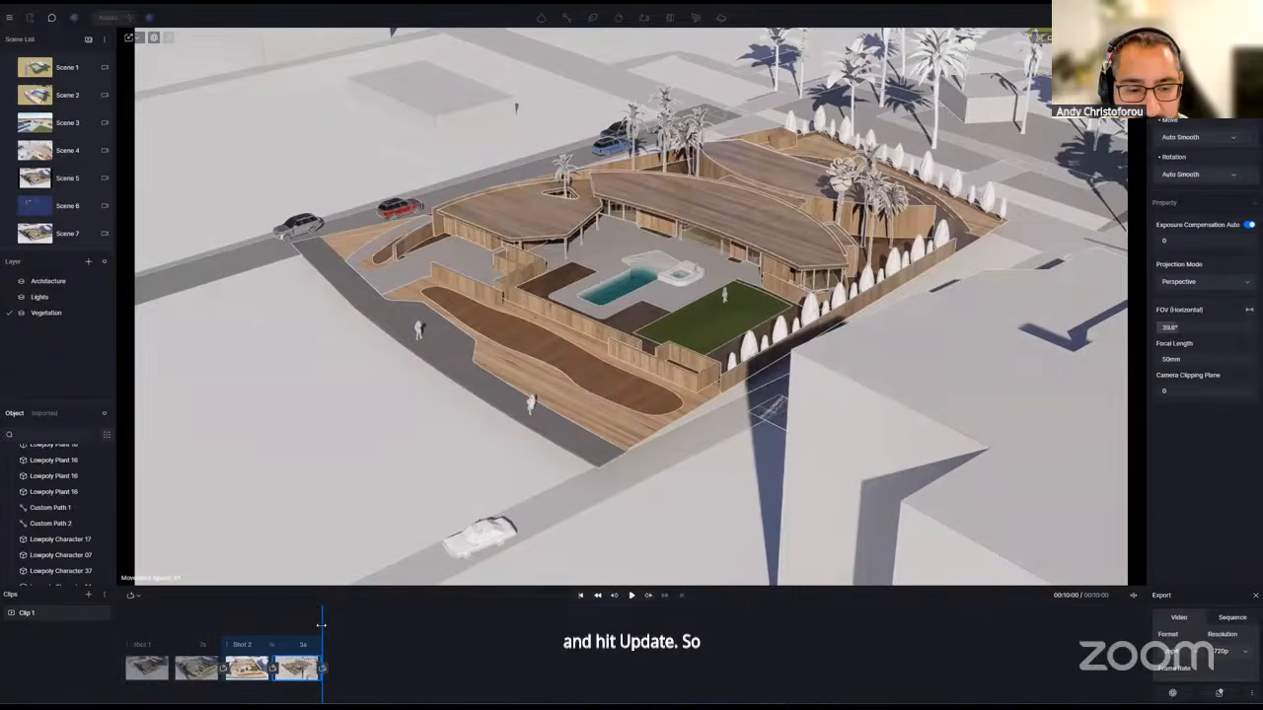
- Play back the clip and replay part of Shot 1 to examine how the camera eases between its keyframes
key(space)
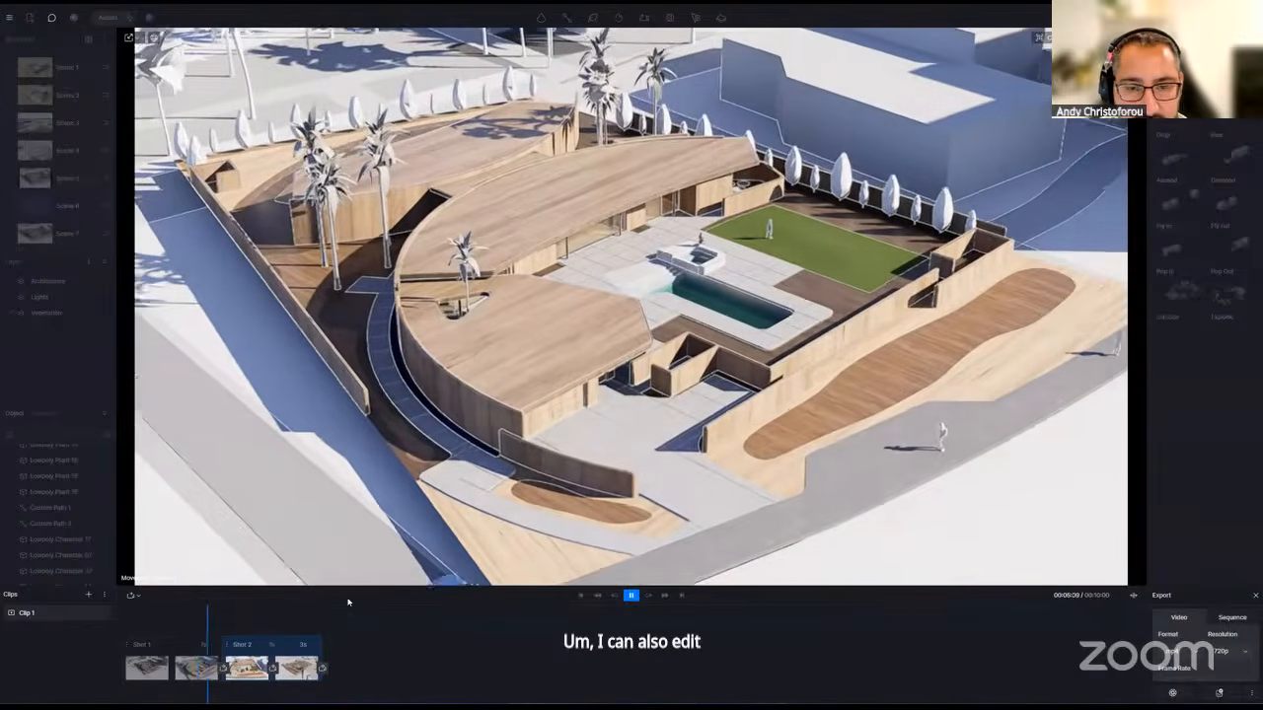
key(space)
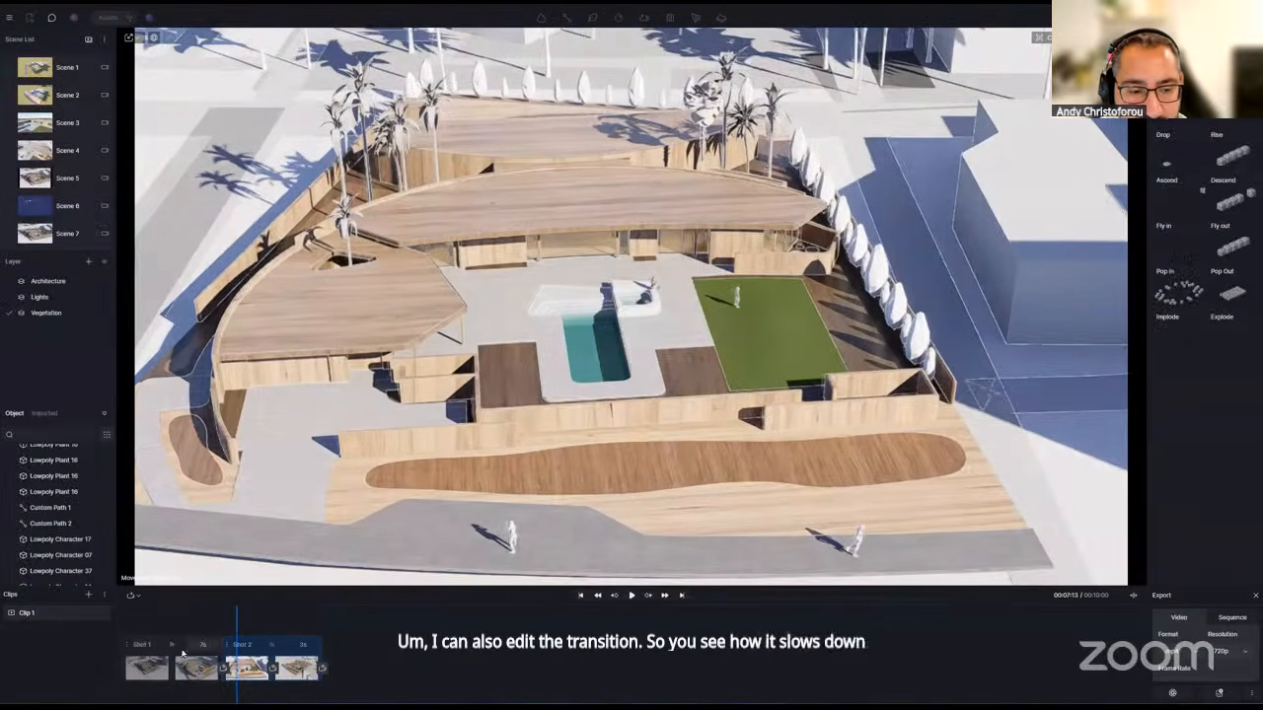
click(201, 643)
click(630, 595)
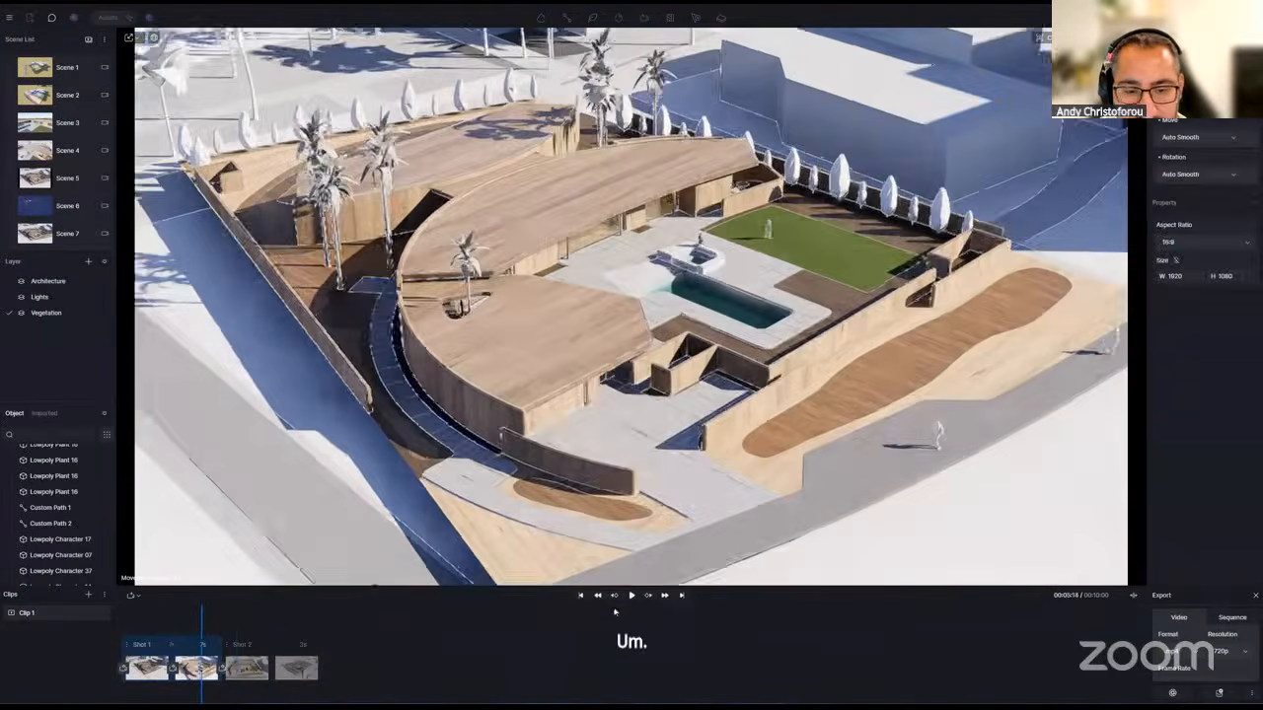
click(631, 595)
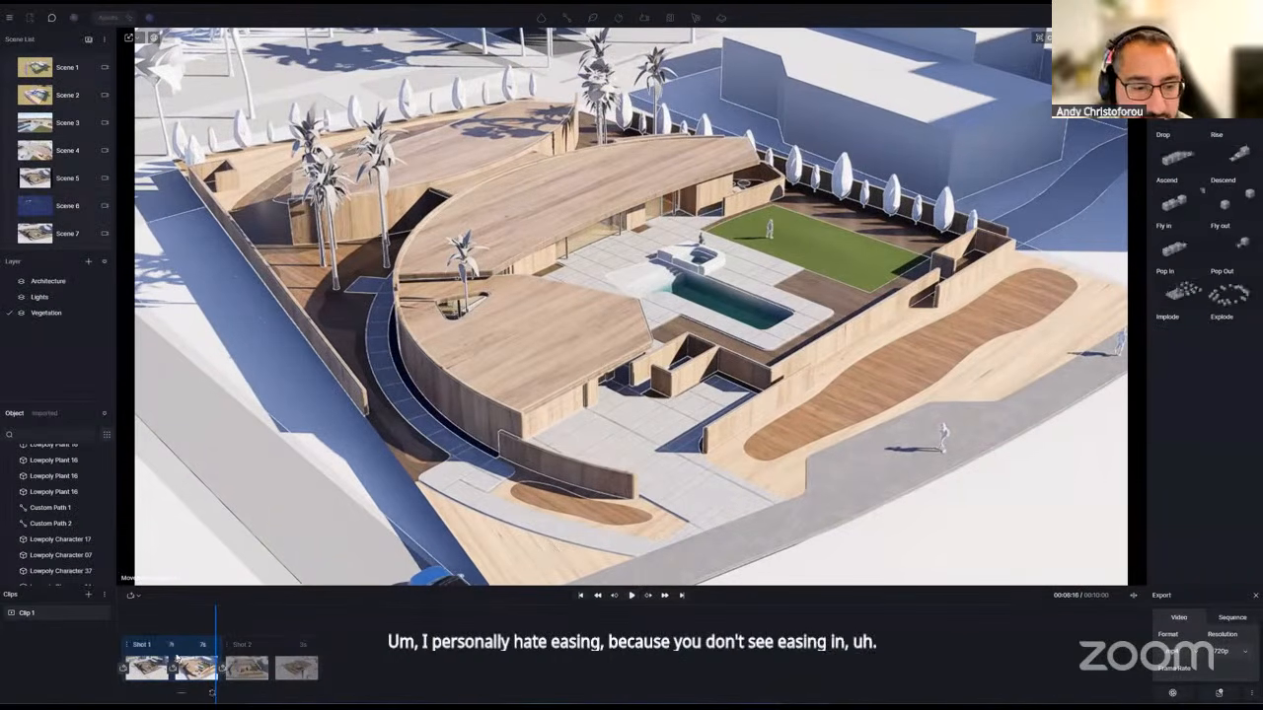
- Set both Move and Rotation of the transition between Shot 1's keyframes to Linear, and play the clip to check it
click(175, 656)
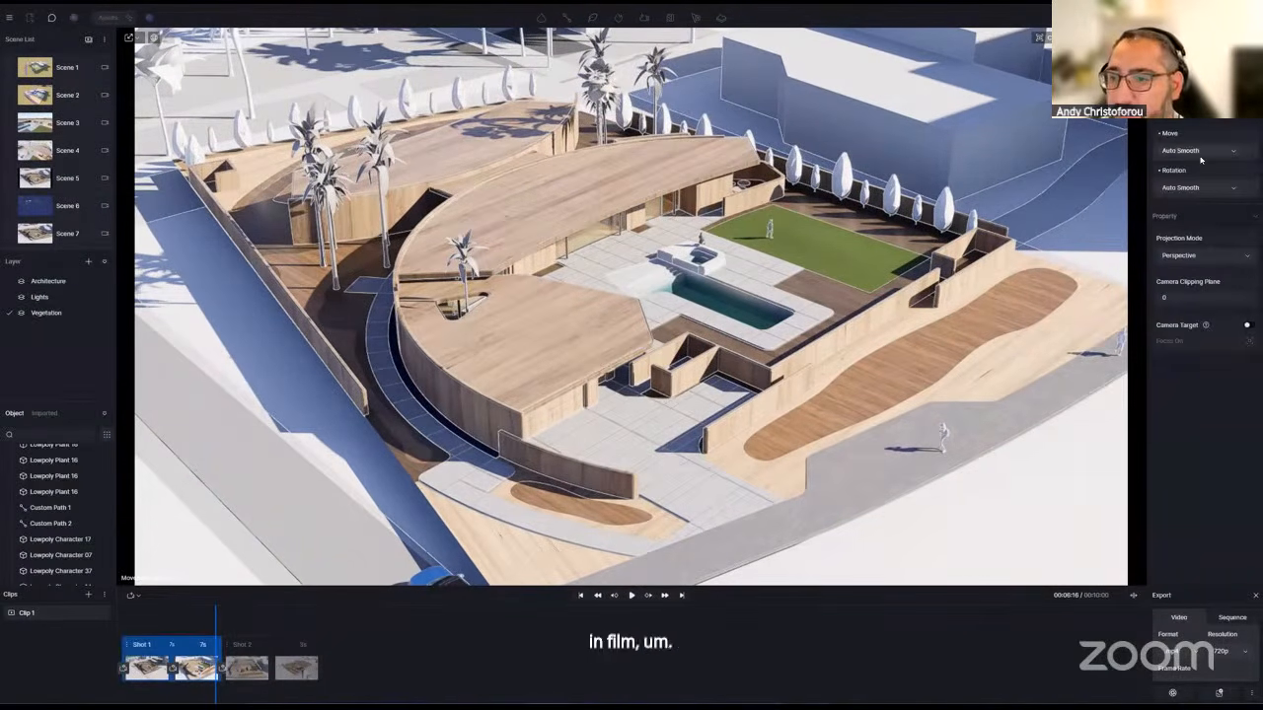
click(1201, 156)
click(1206, 193)
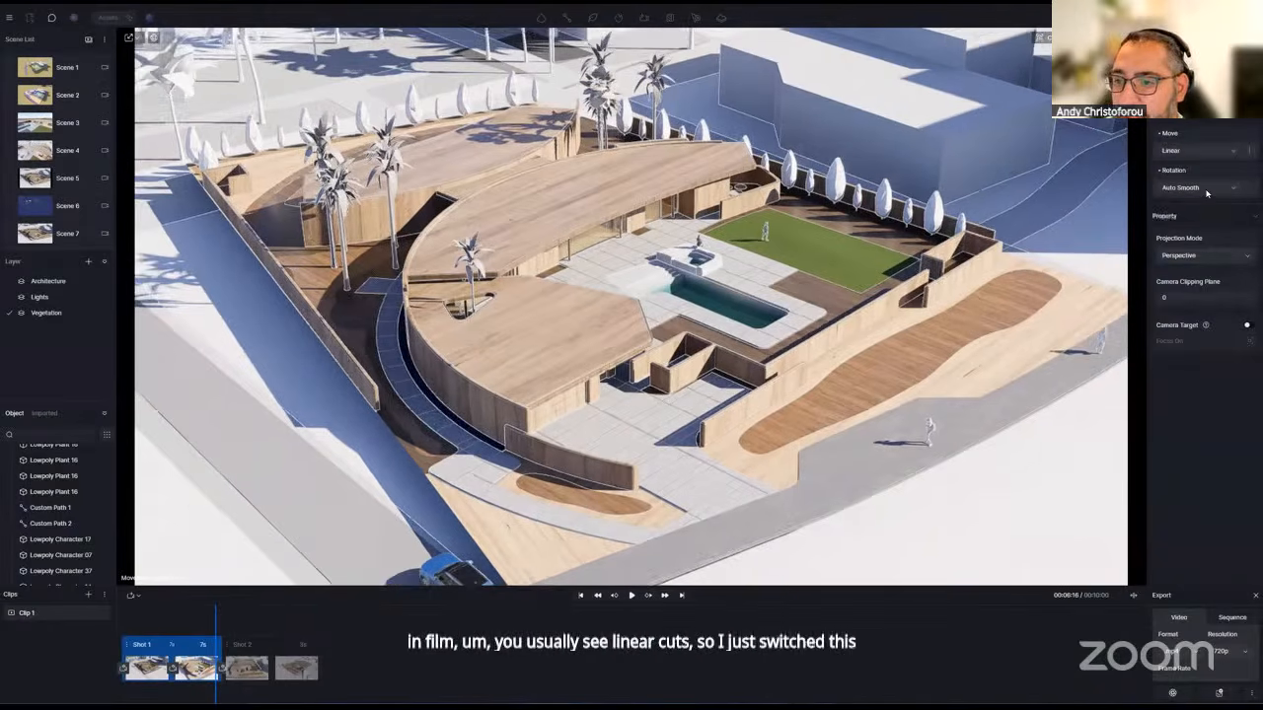
click(1199, 187)
click(1199, 225)
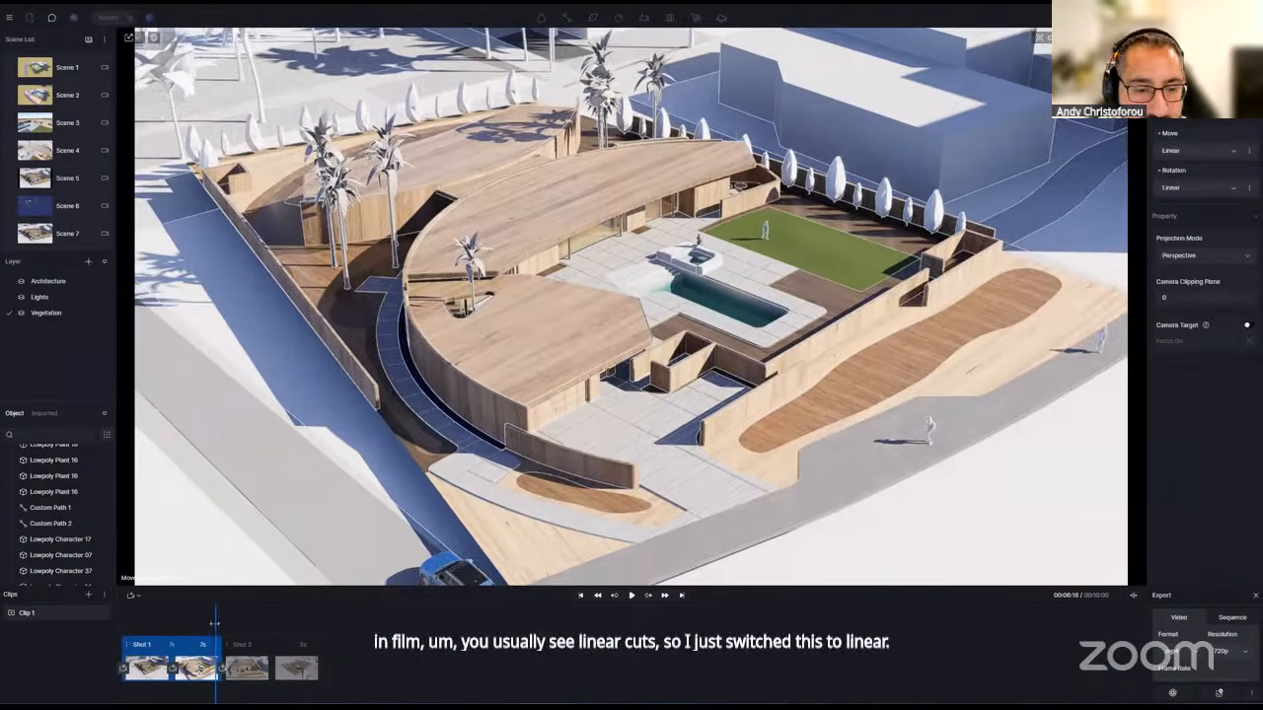
click(629, 595)
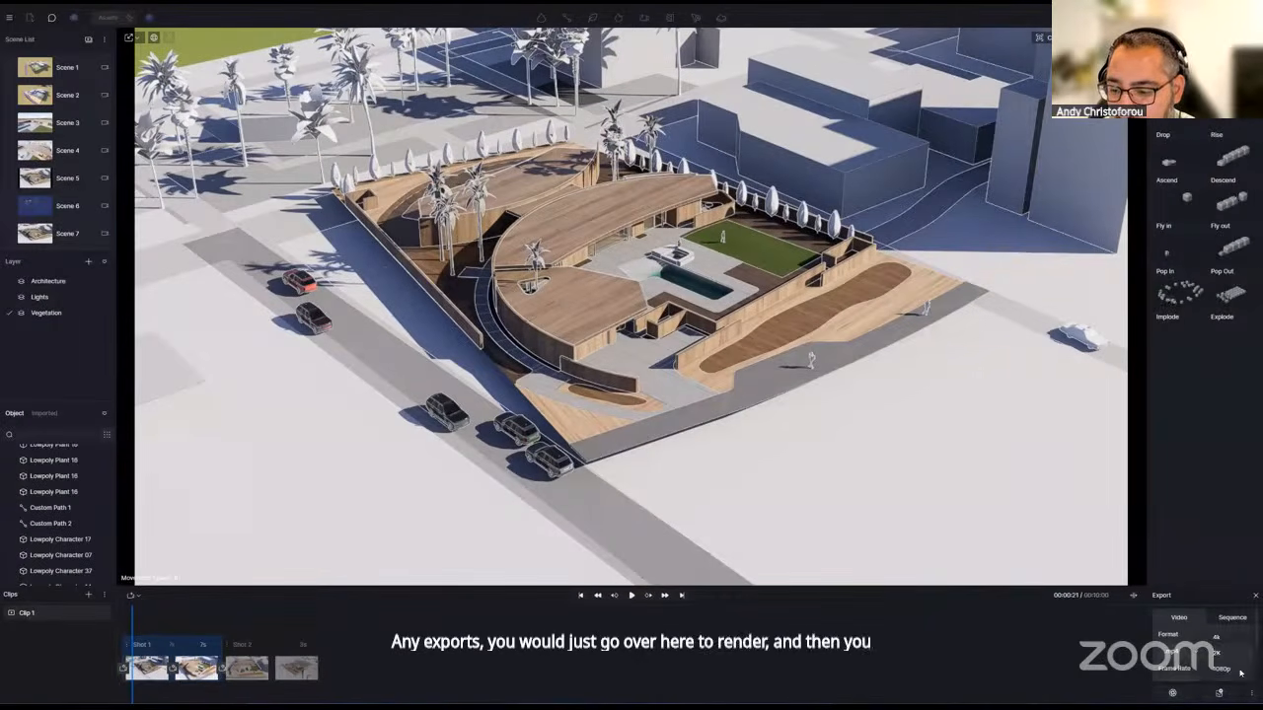
- Examine the resolution and frame rate options for the video export, enlarging the export area to see more settings
click(1222, 674)
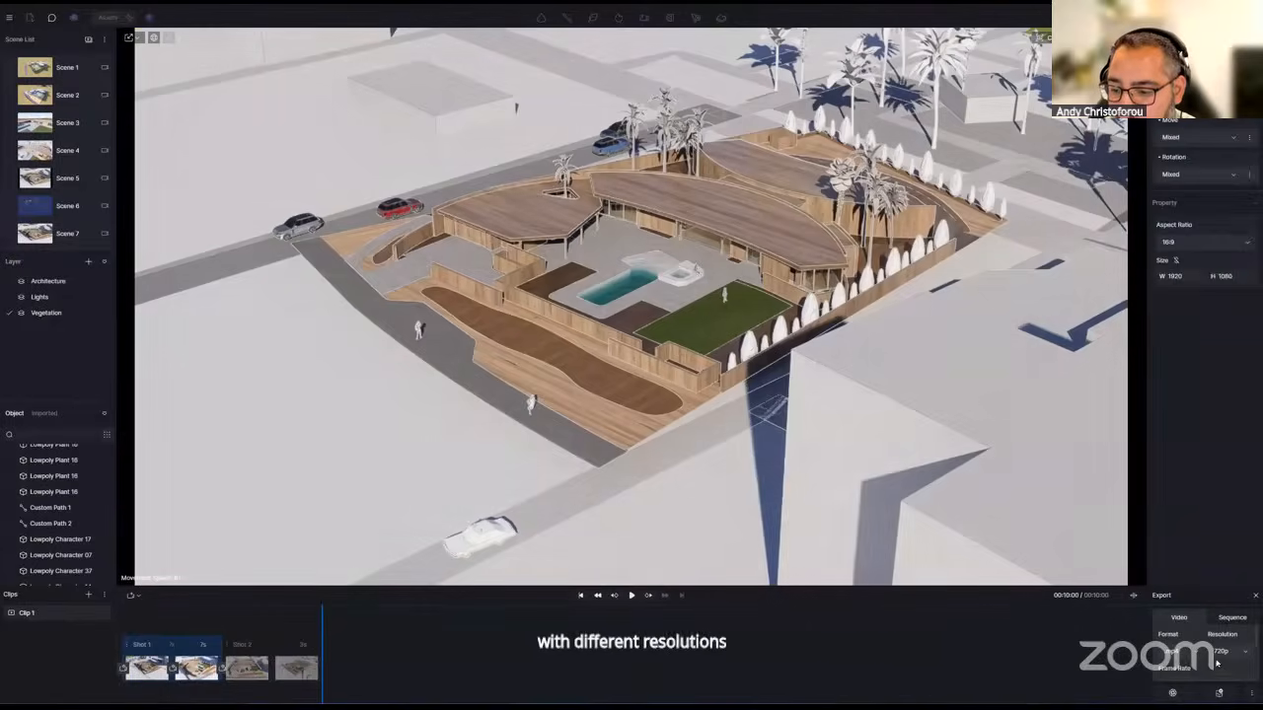
scroll(1203, 663, down, 2)
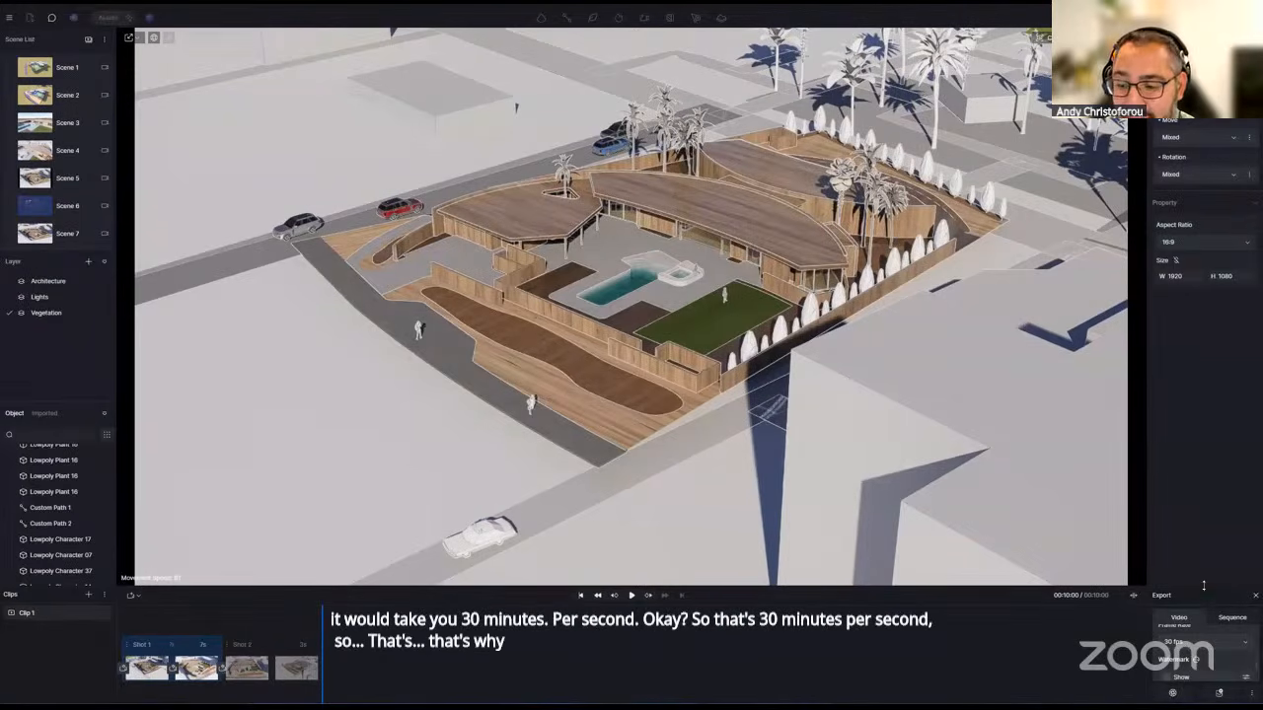
drag(1204, 579, 1204, 549)
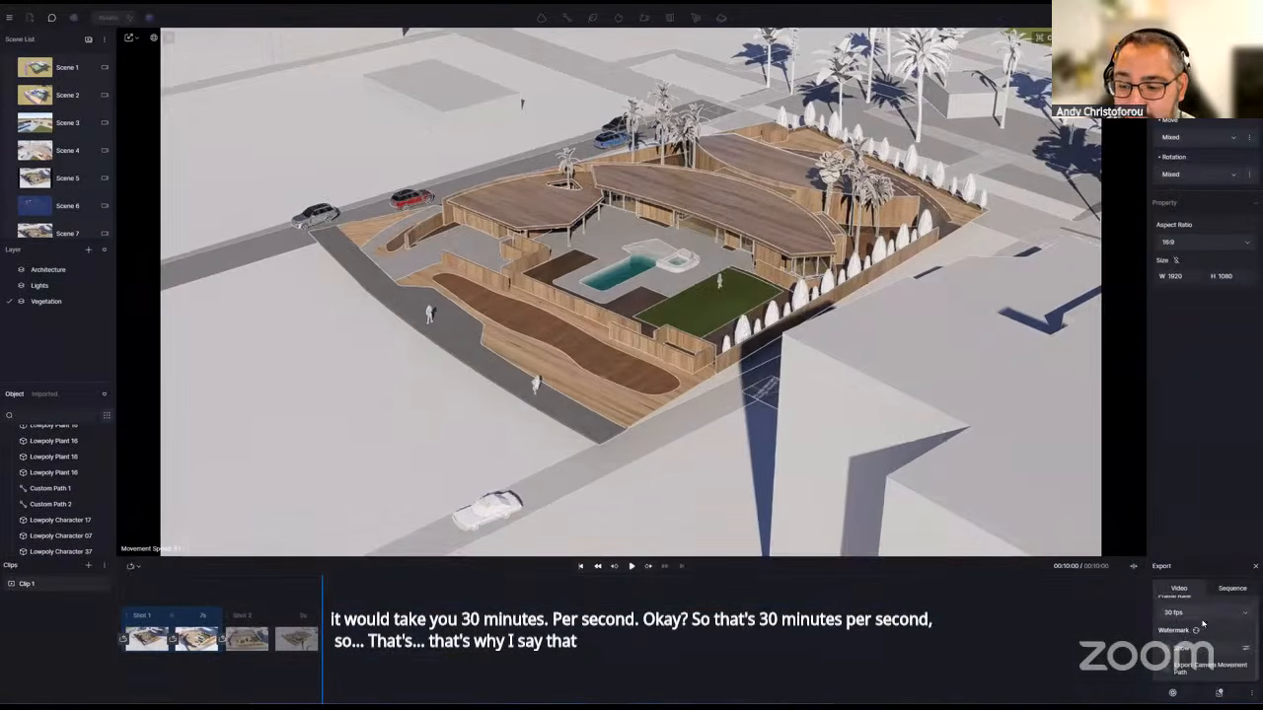
click(1202, 614)
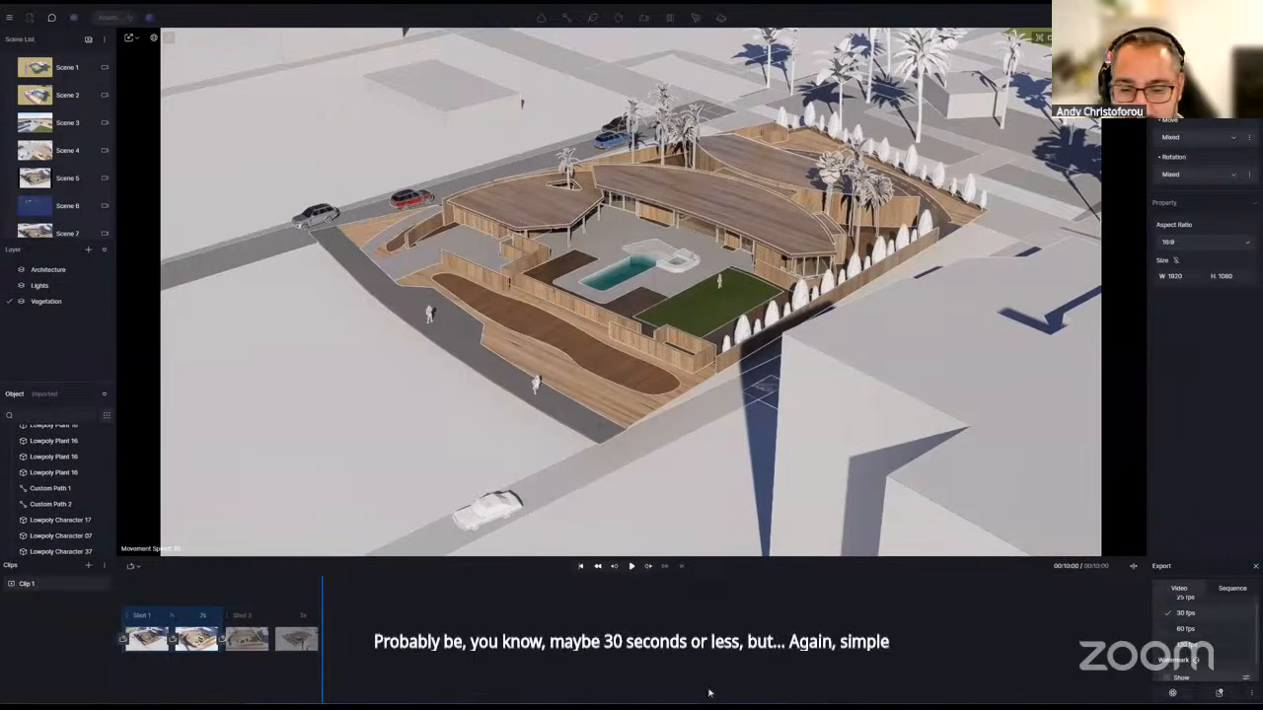
click(638, 619)
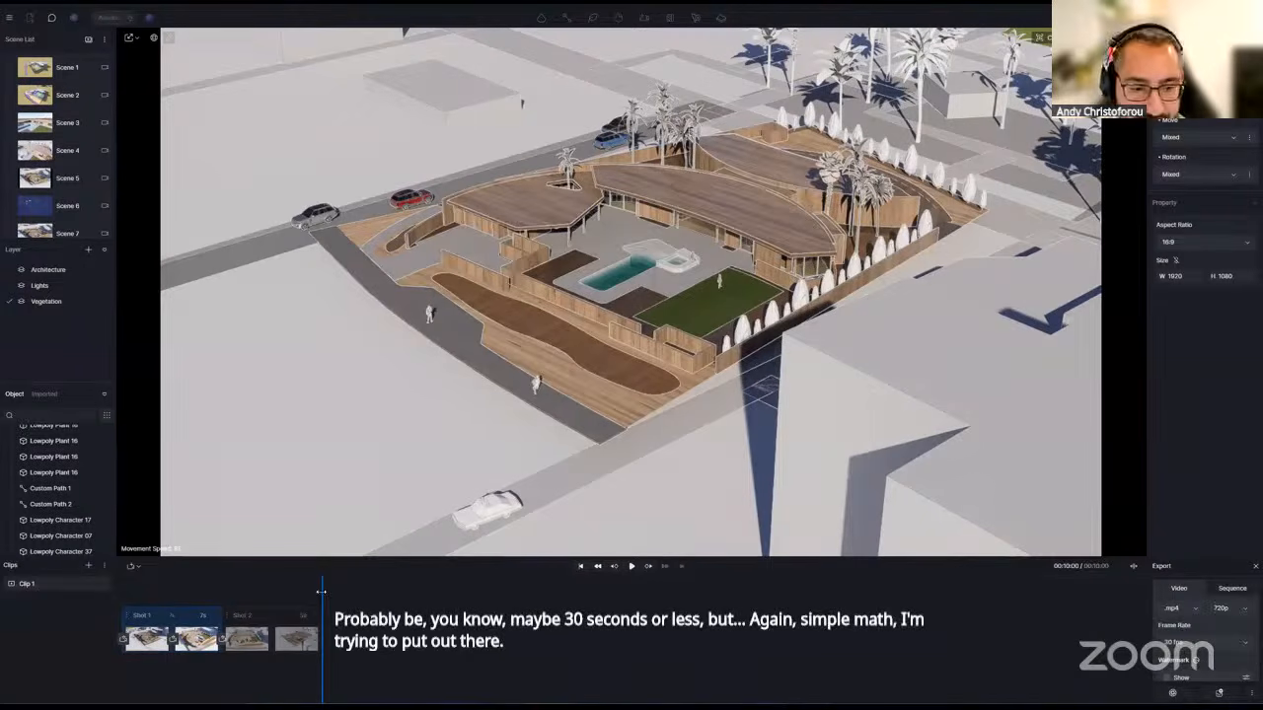
- Switch the export type to an image sequence, look over its settings, and return the playhead to the clip's start
drag(321, 592, 143, 577)
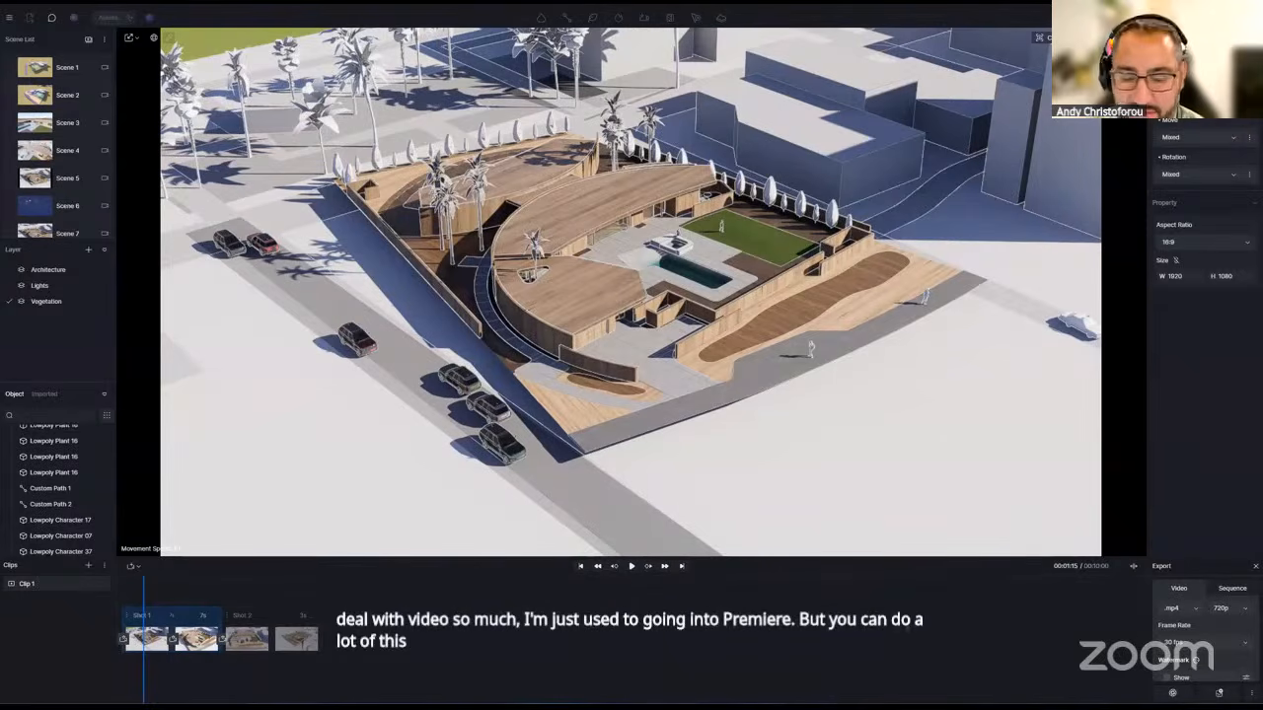
click(1231, 589)
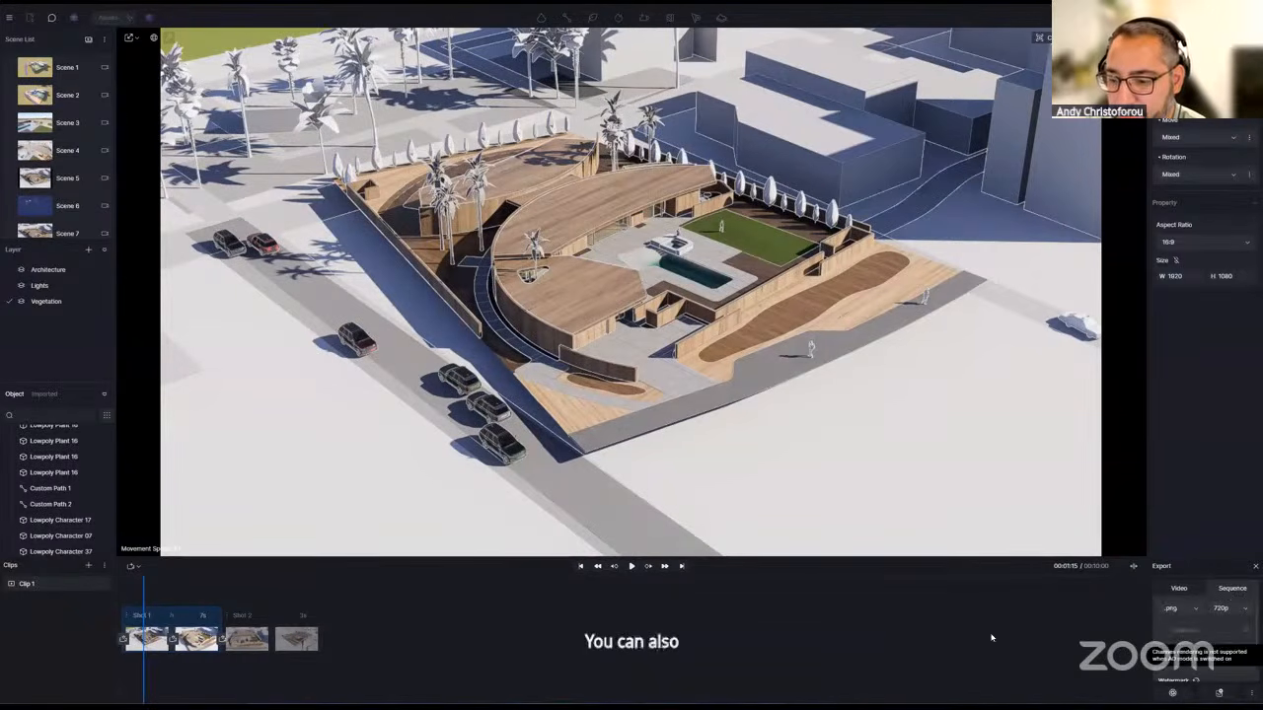
scroll(1157, 652, down, 2)
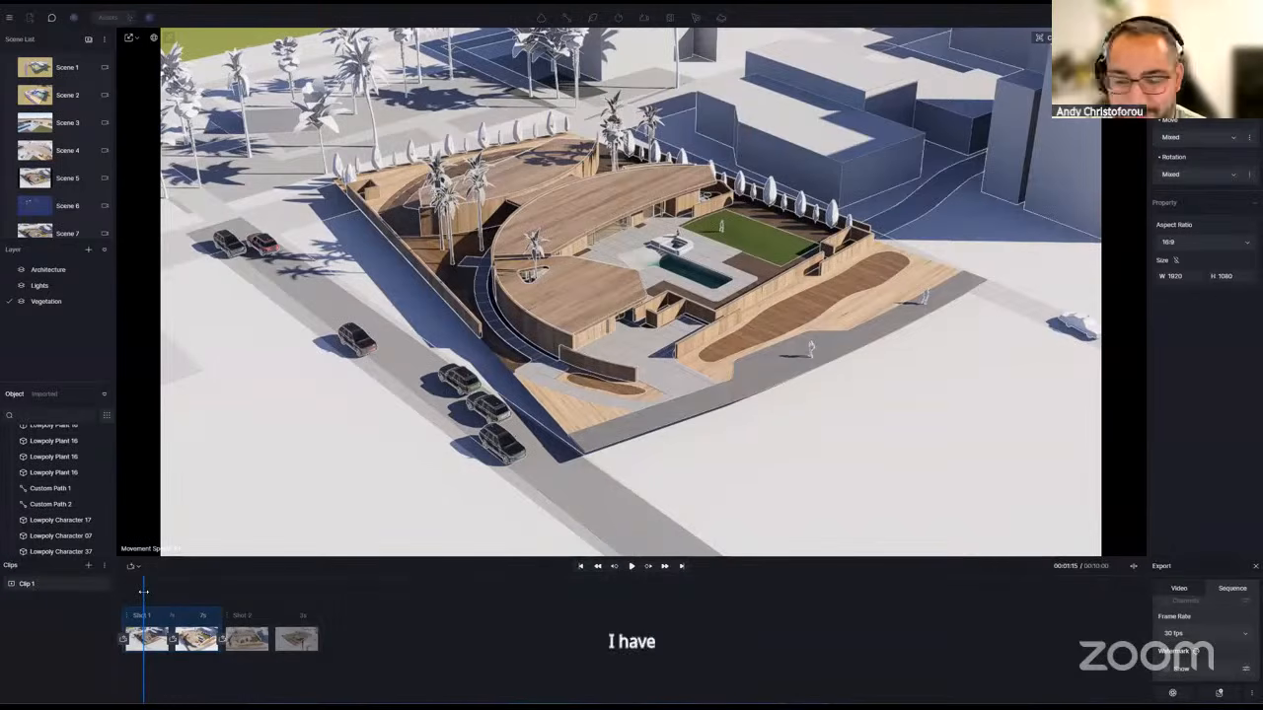
drag(143, 591, 122, 590)
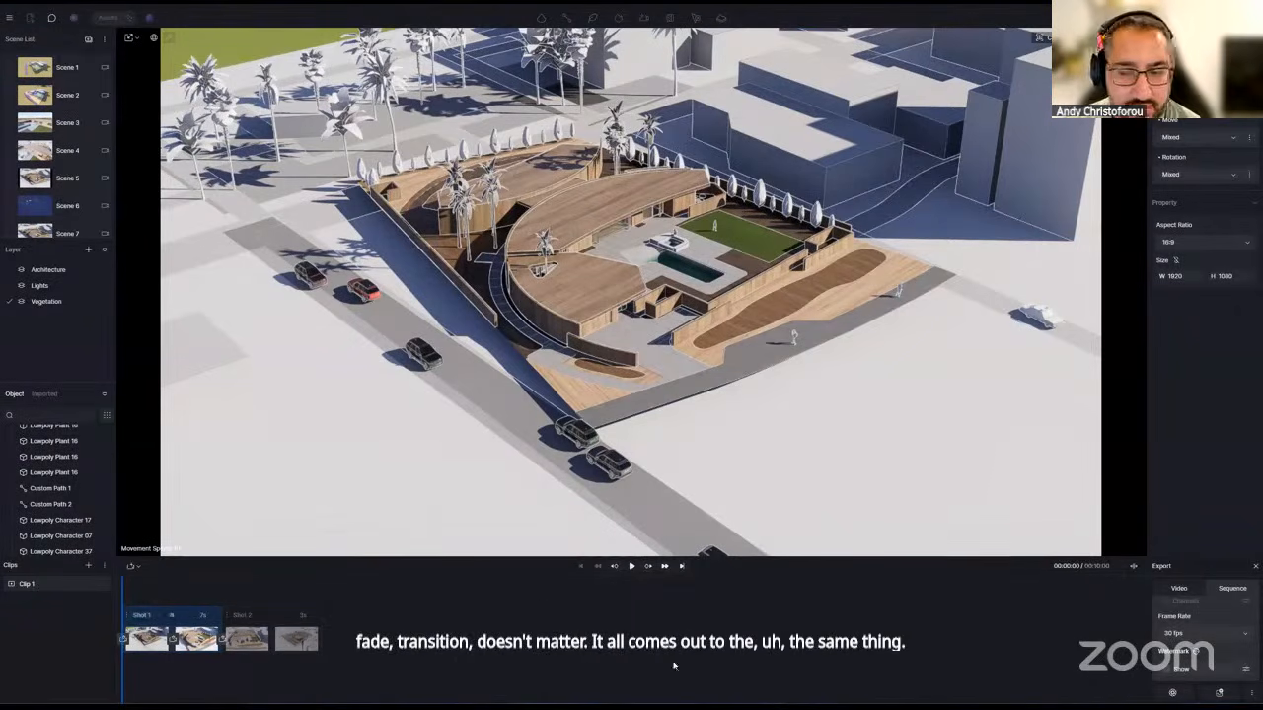
- Switch the clip's timeline from the keyframe thumbnail view to the time-ruler track view
click(1134, 568)
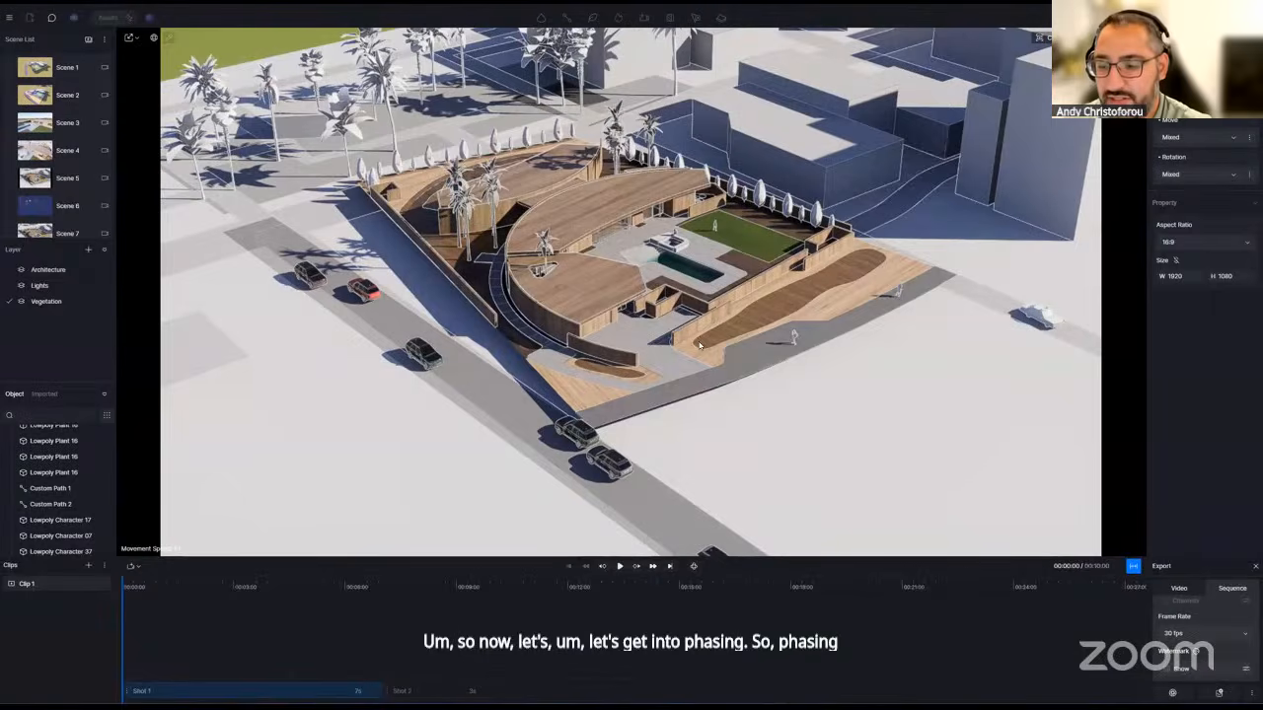
click(1135, 569)
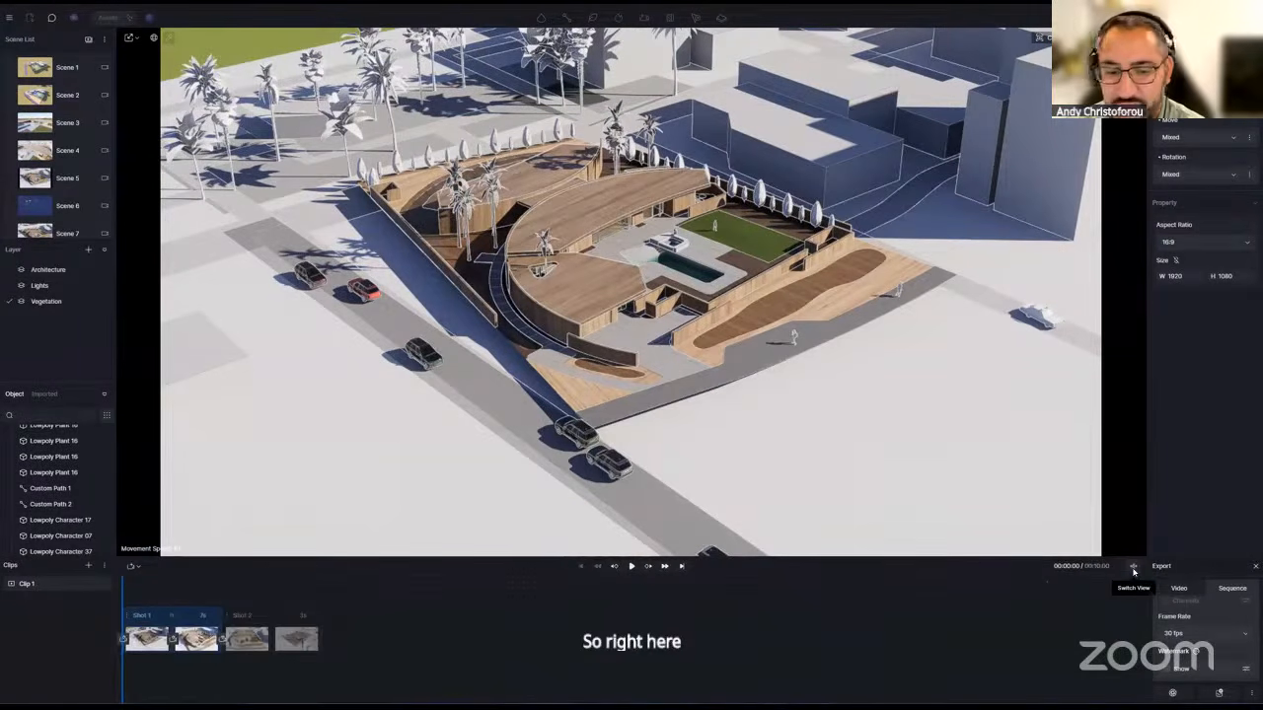
click(1134, 569)
click(1133, 569)
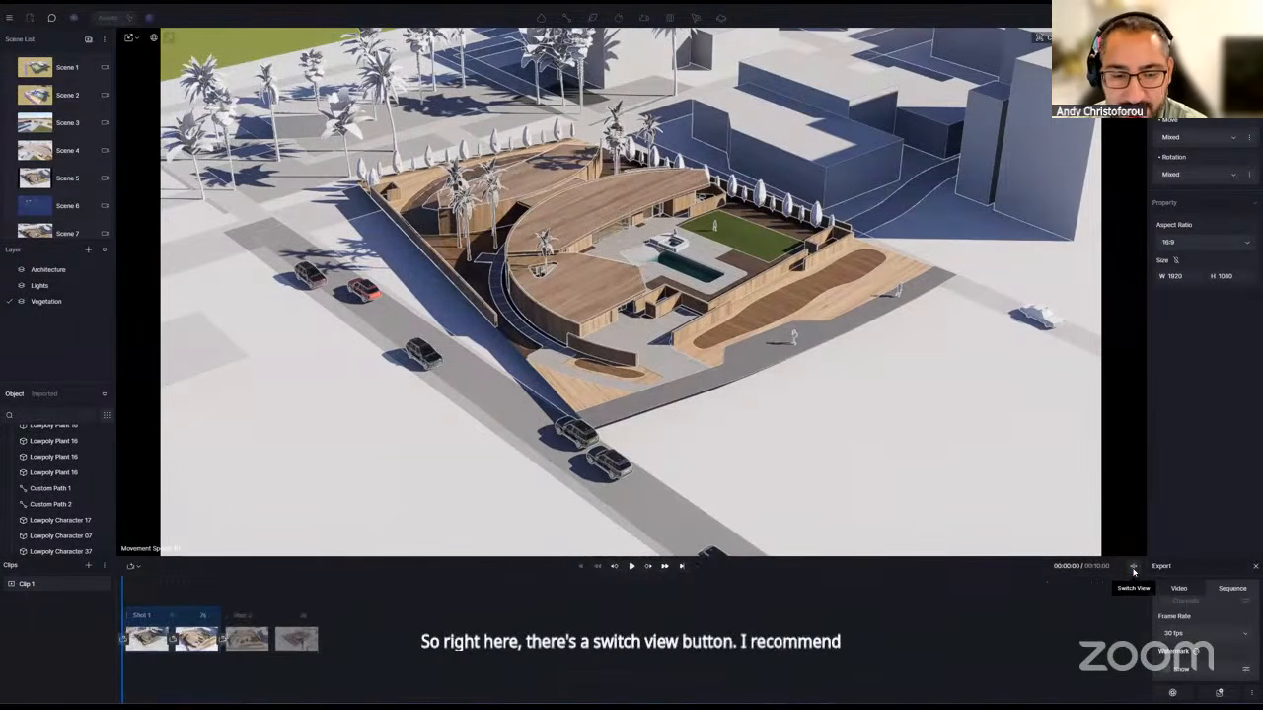
click(1133, 569)
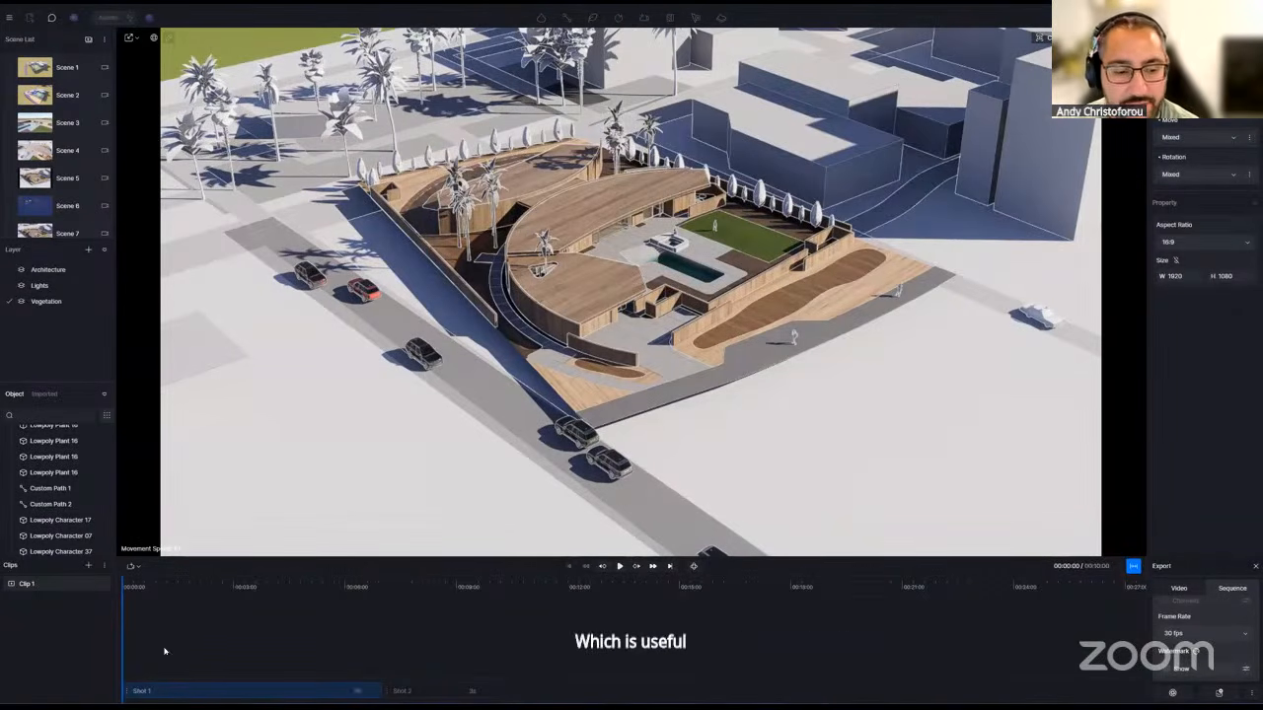
- Rename the first clip to Phasing and add a second clip to the clip list
double_click(29, 585)
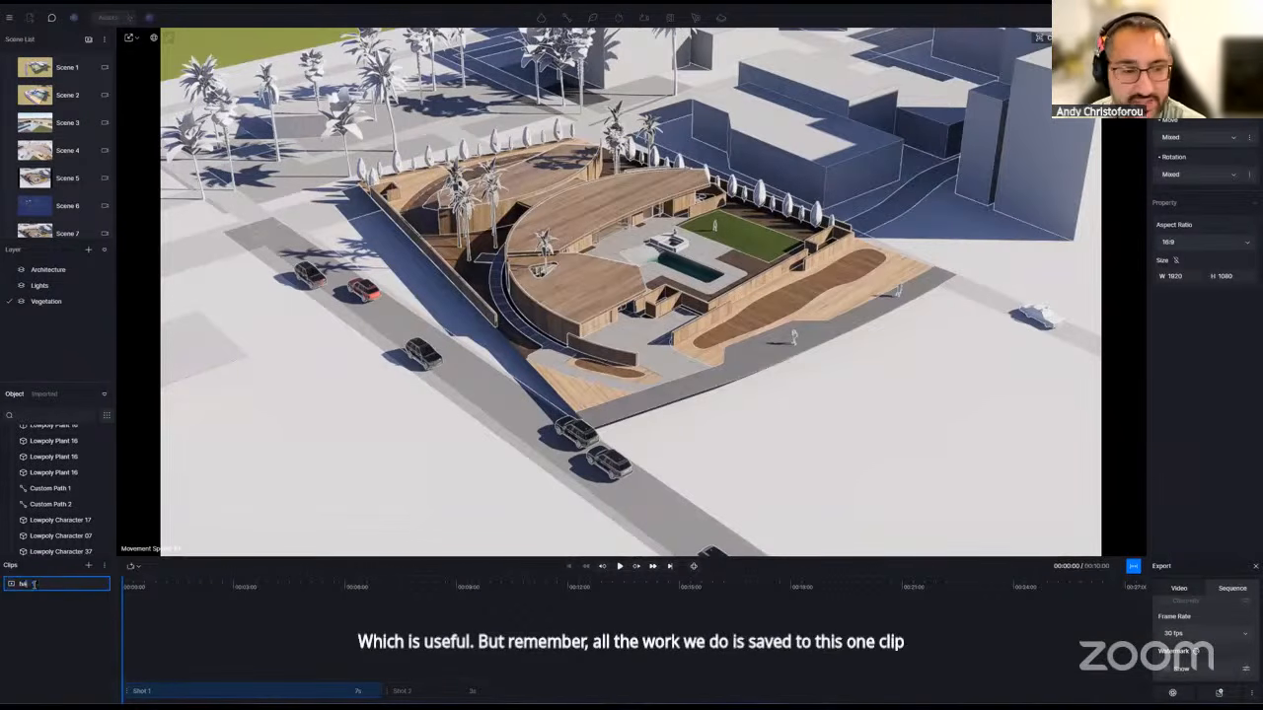
key(BackSpace)
text(P)
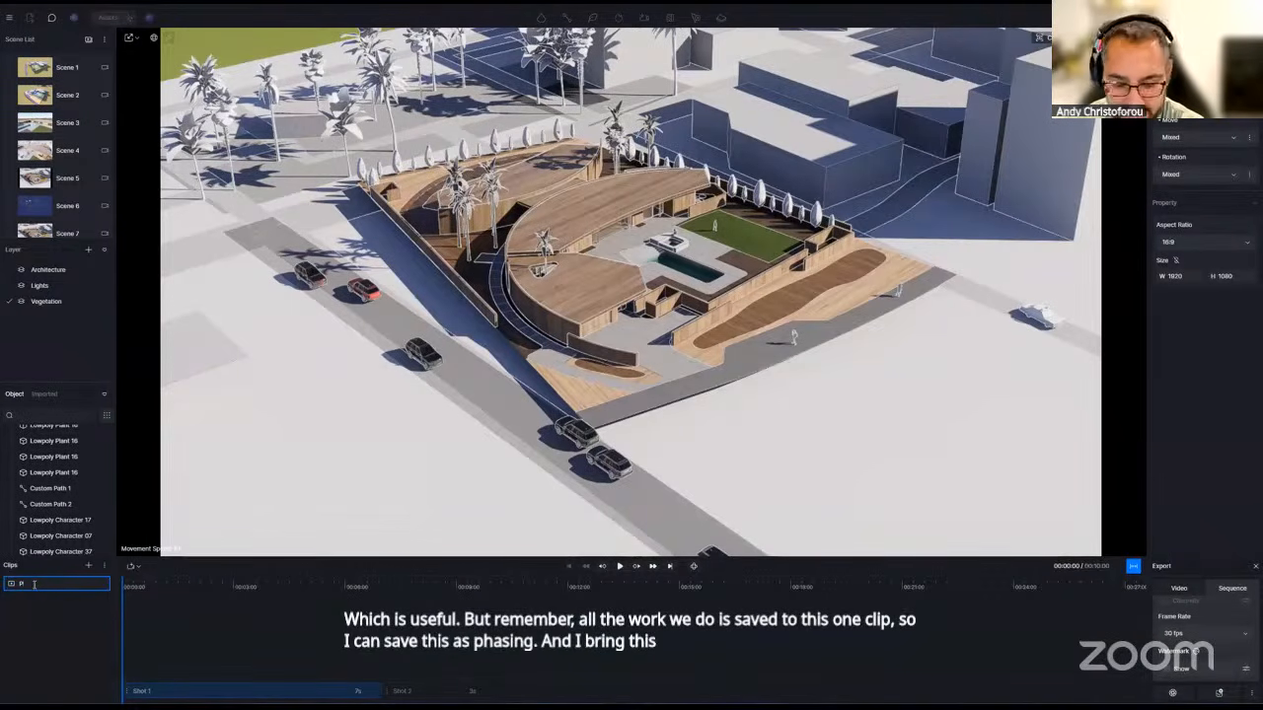
text(hasing)
key(Return)
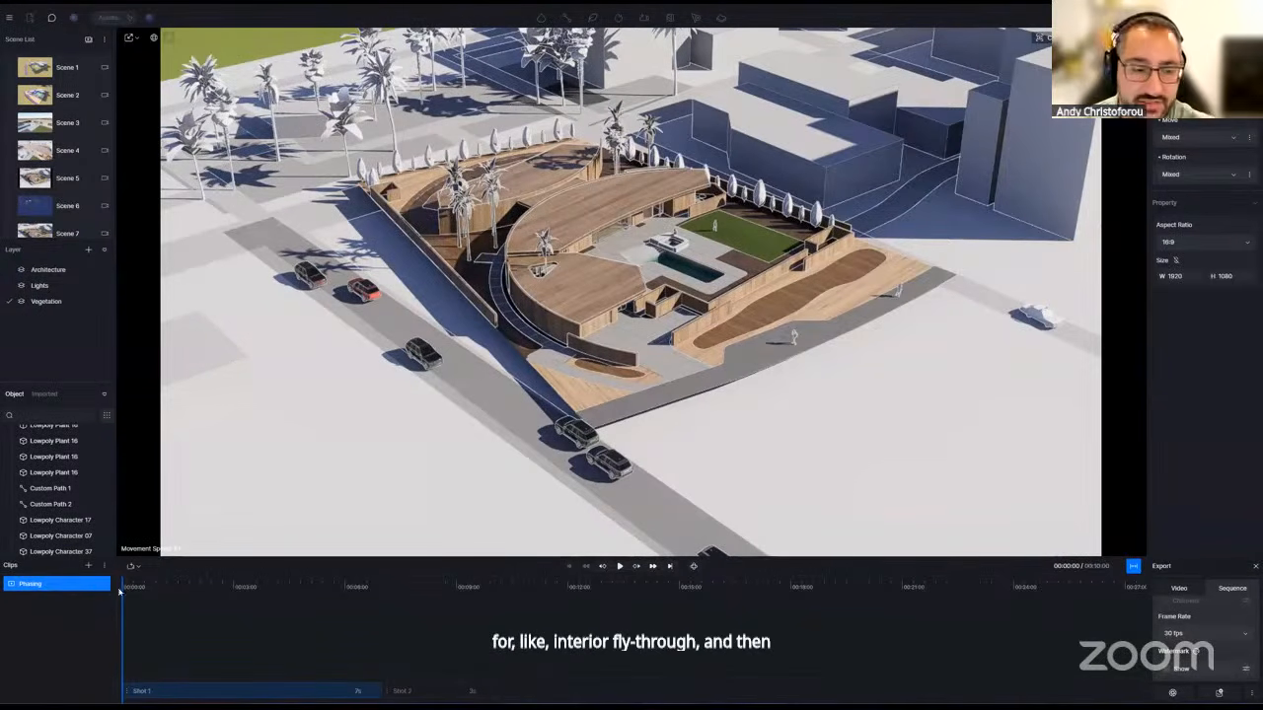
click(88, 565)
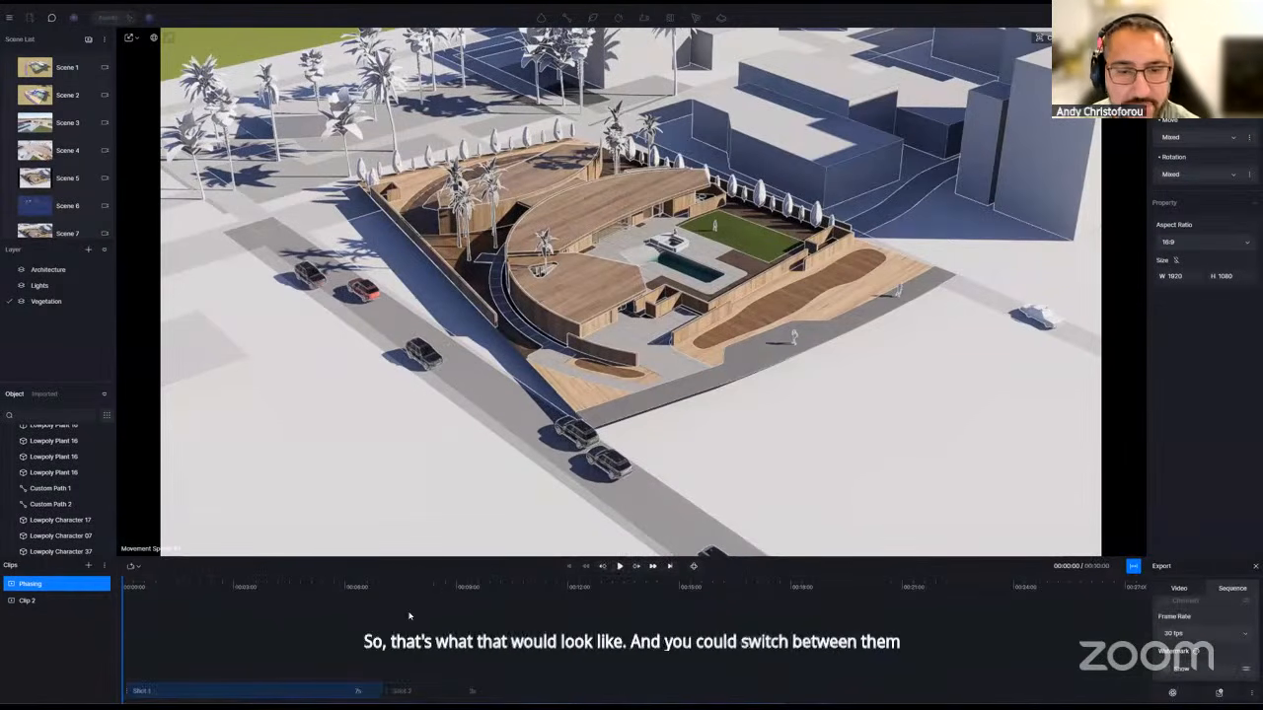
- Add a Rise template animation to the whole EldoradoHouseModel in the Phasing clip
click(611, 294)
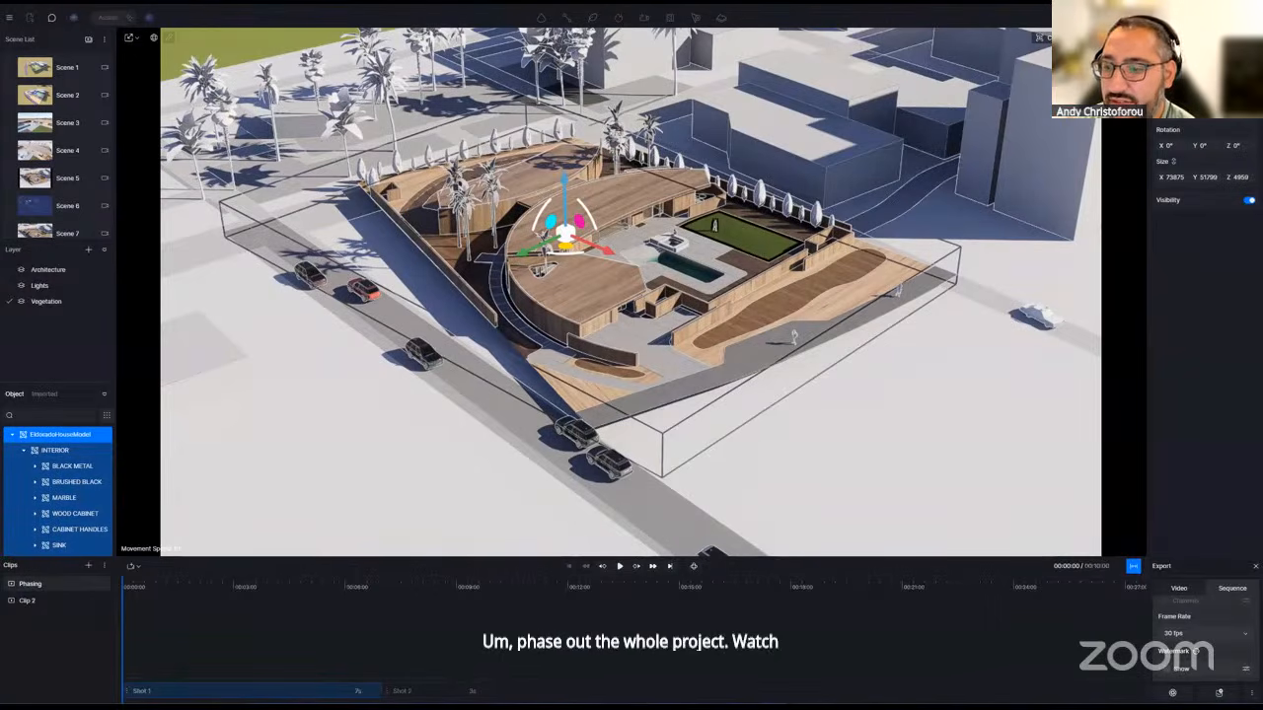
click(1230, 60)
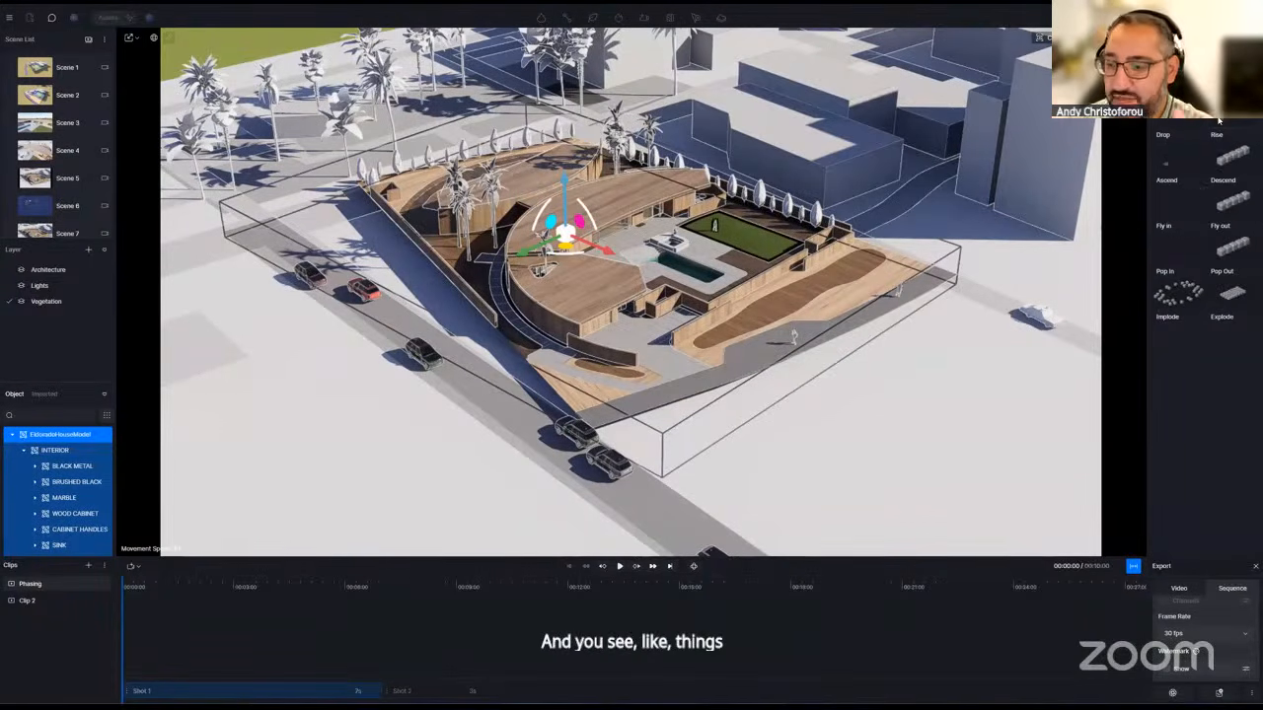
click(1228, 158)
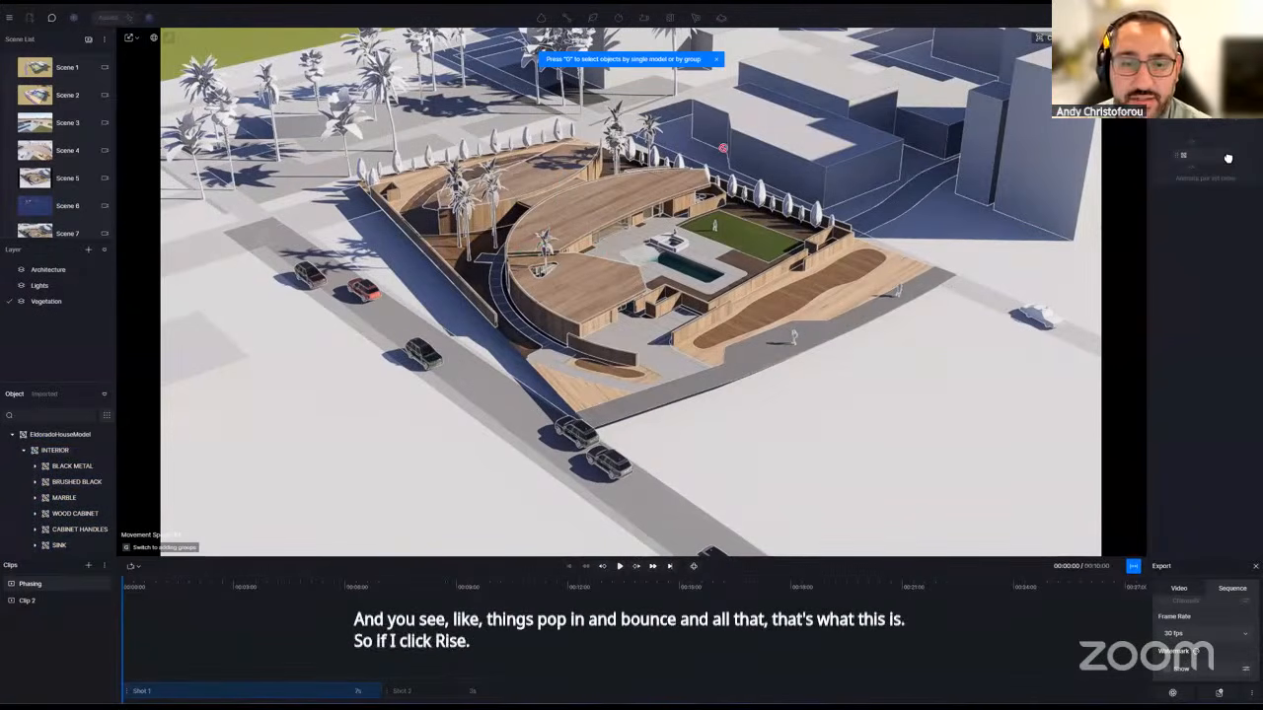
click(62, 435)
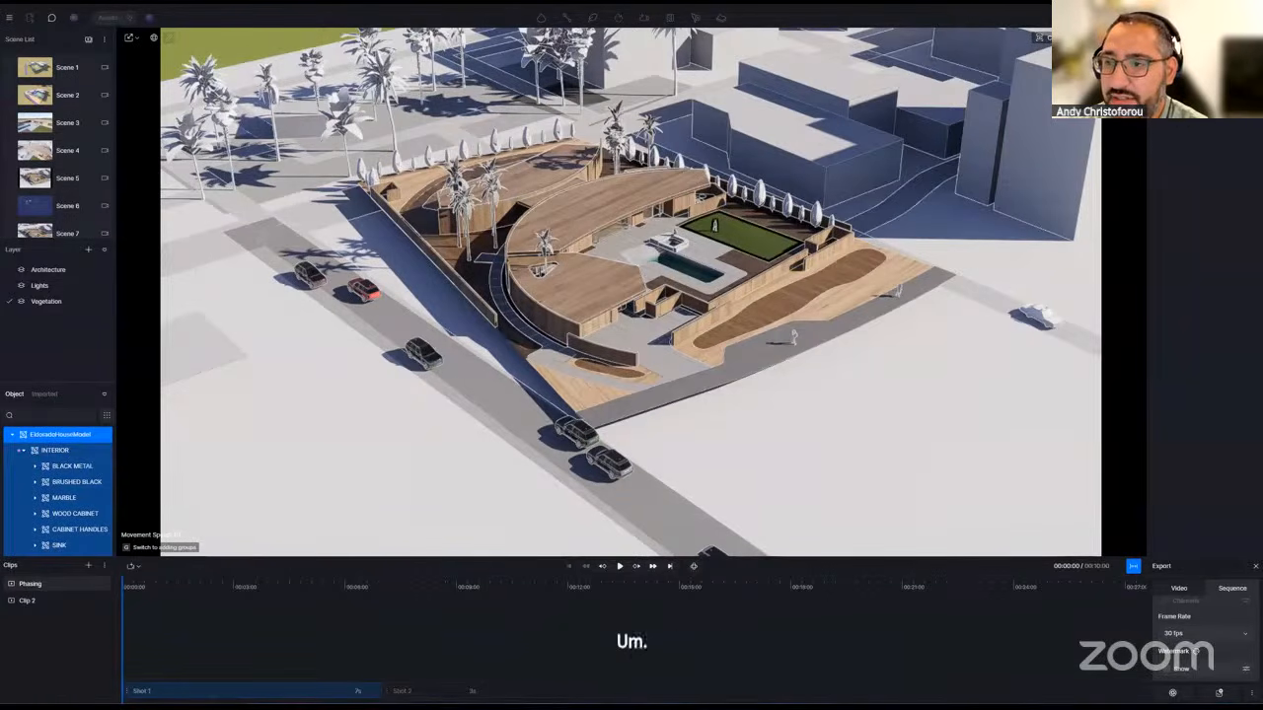
click(1197, 101)
click(1183, 168)
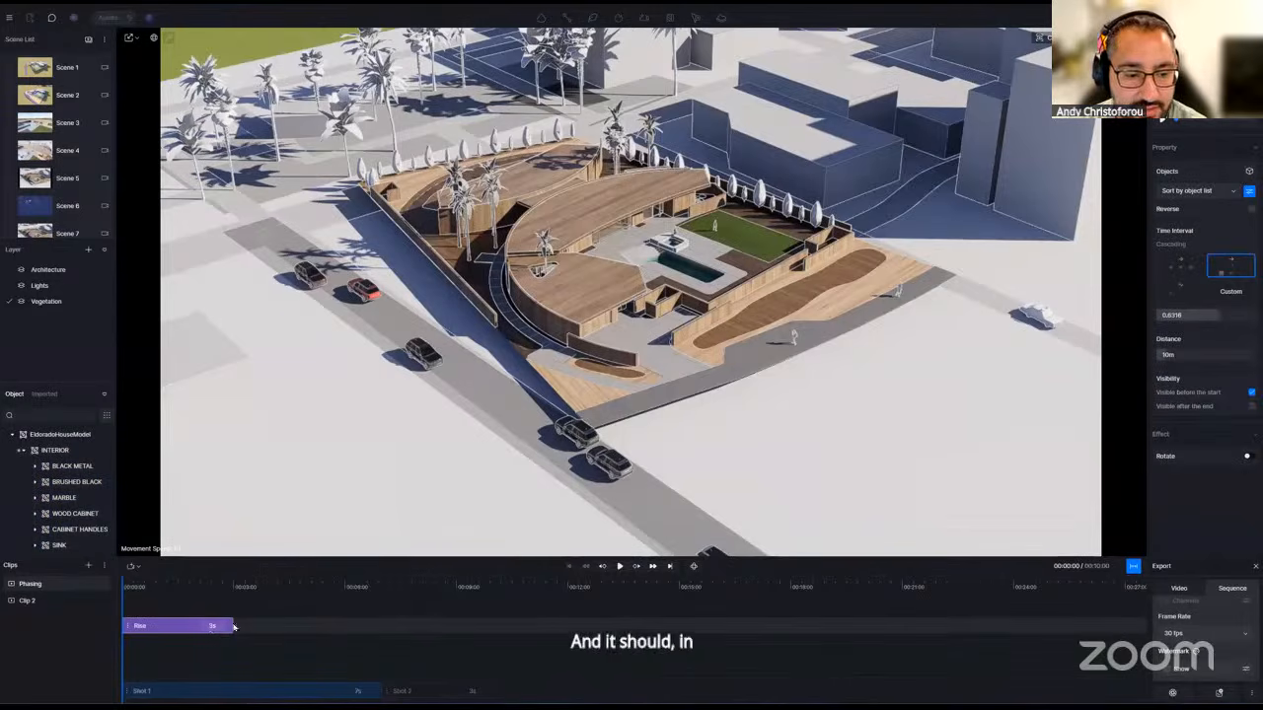
- Set the house model's Rise animation to a 21 m distance, lengthen it to 6.5 s, and preview the clip
click(620, 567)
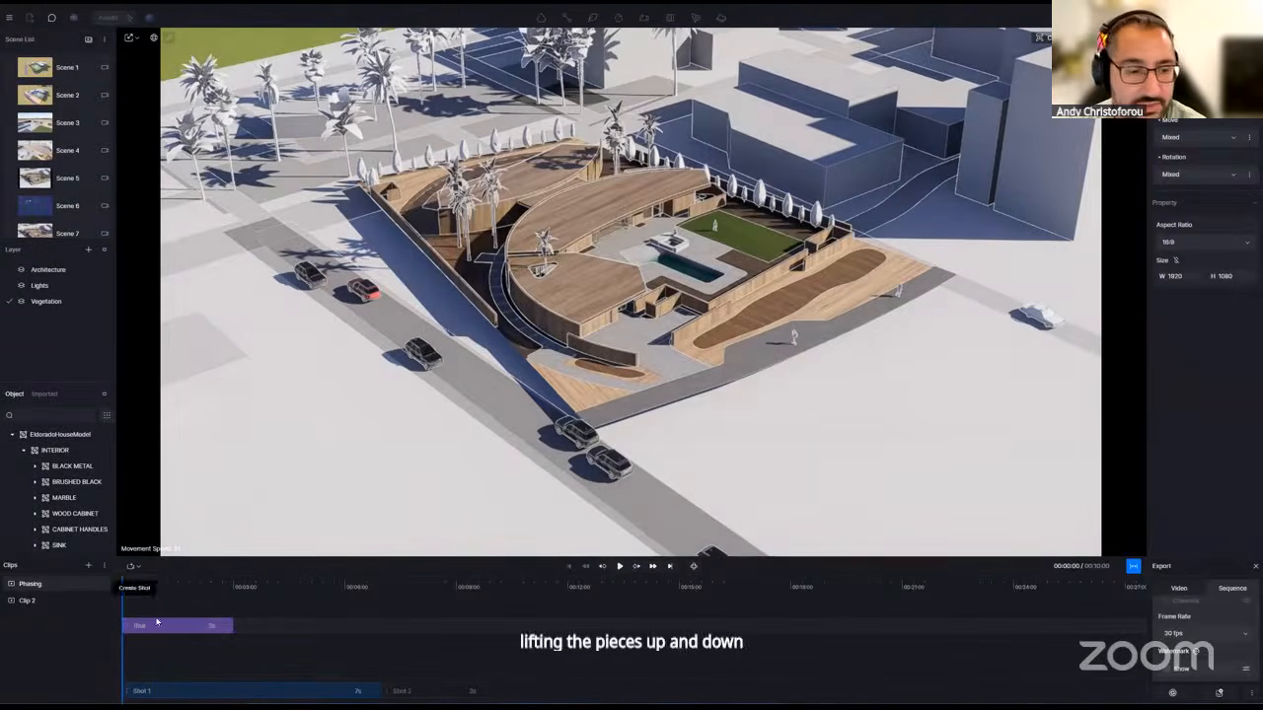
click(158, 625)
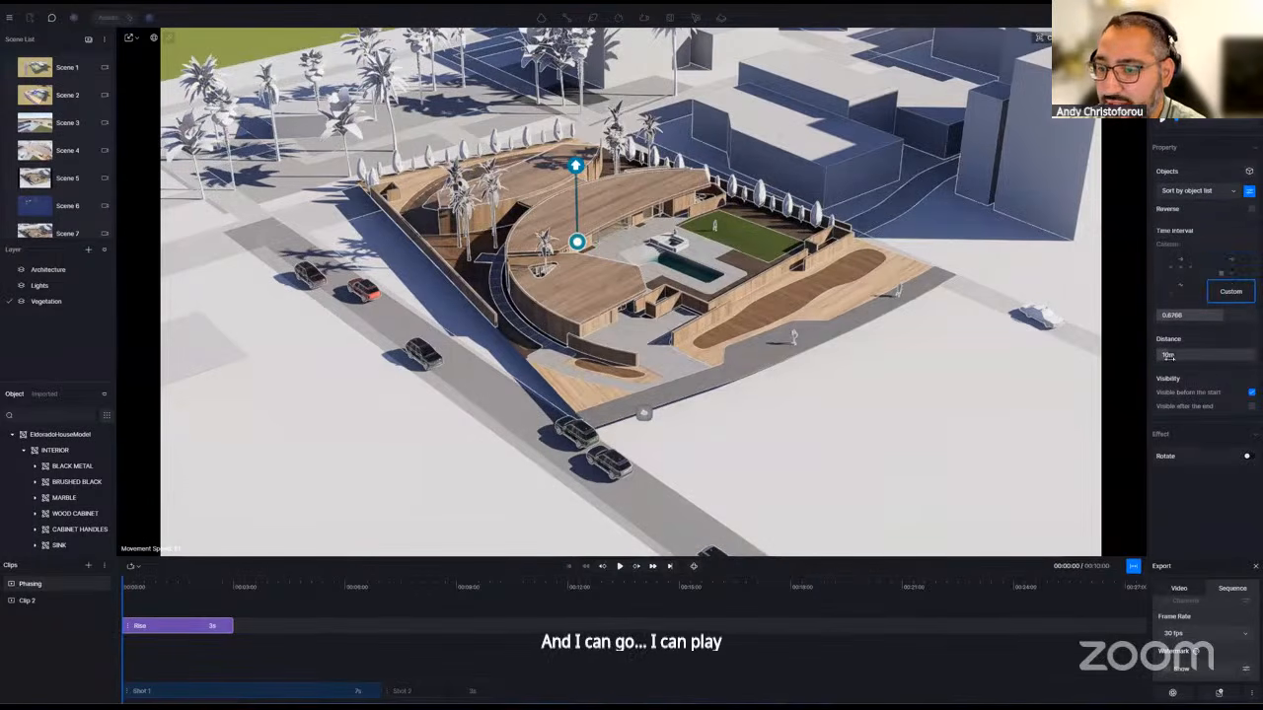
drag(1177, 354, 1182, 354)
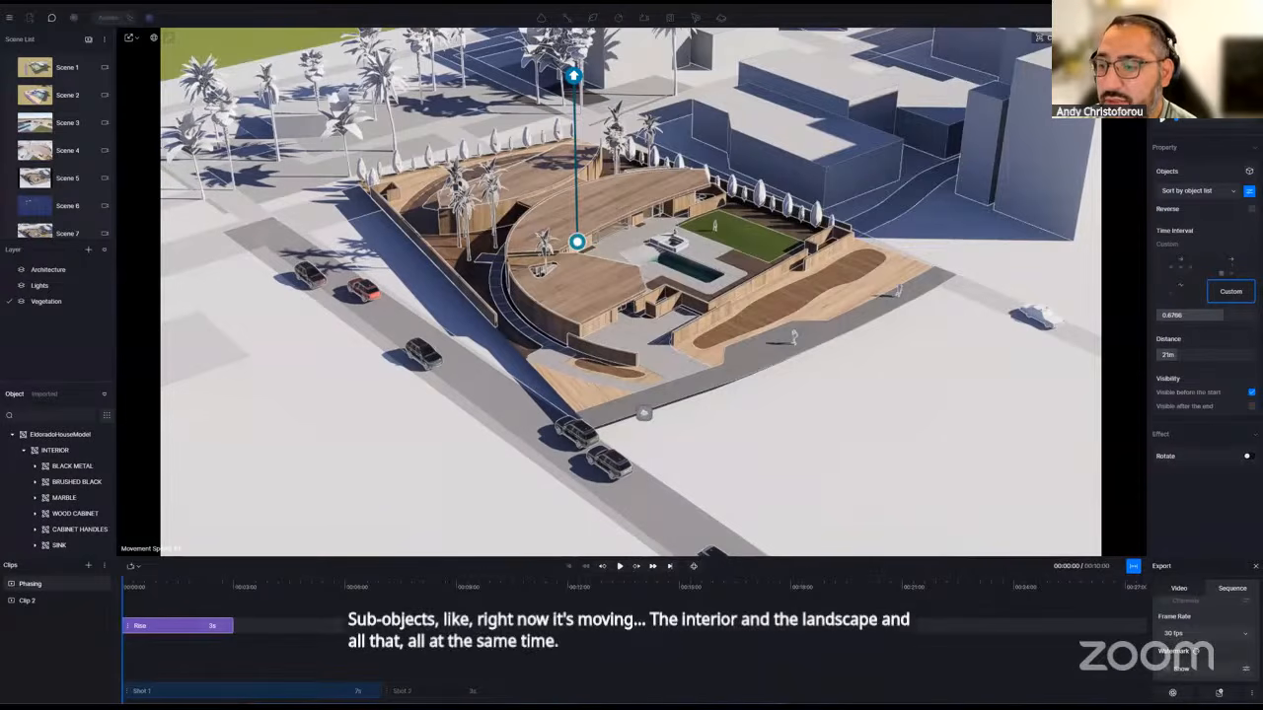
click(1168, 112)
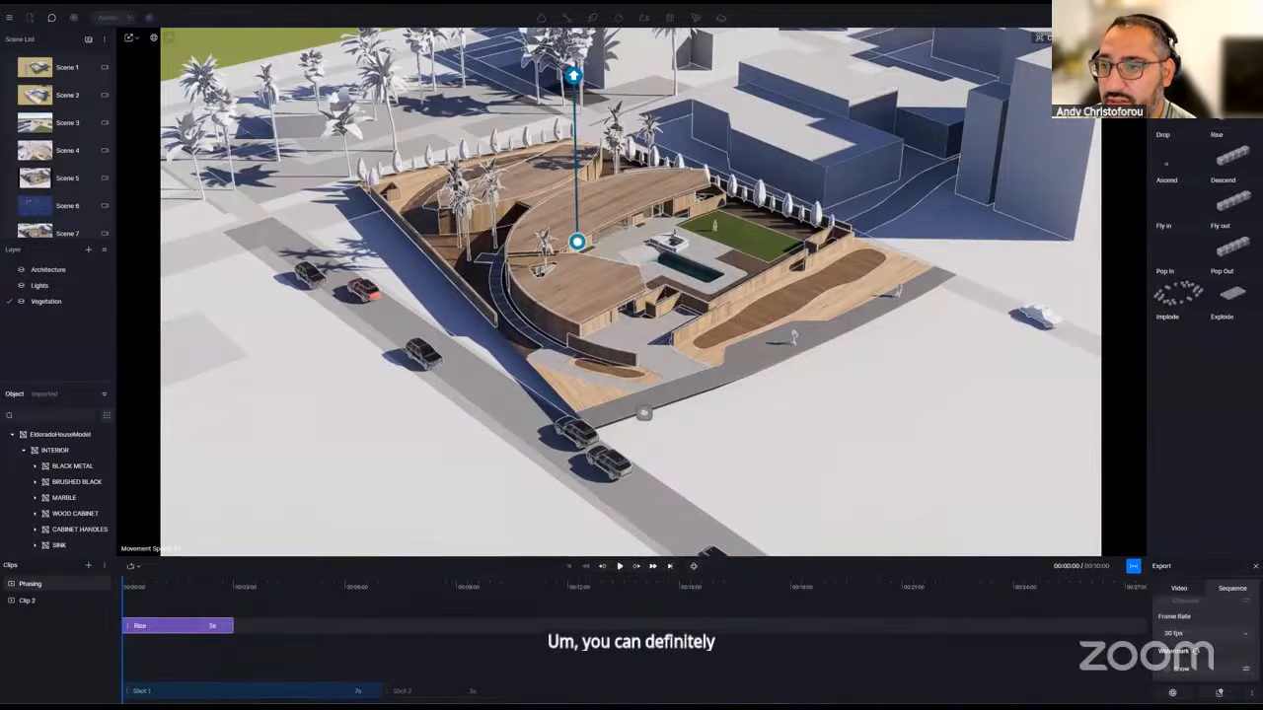
click(1168, 112)
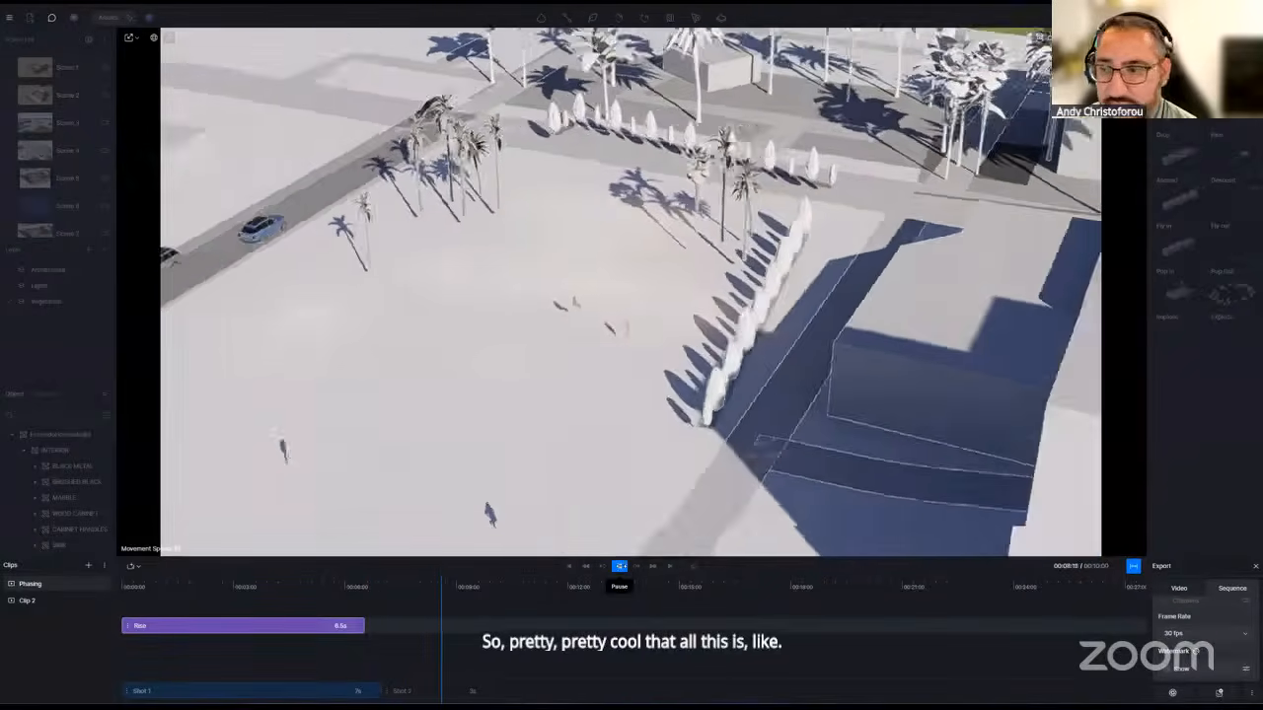
- Duplicate the Rise animation block and place the copy directly after the original
click(322, 626)
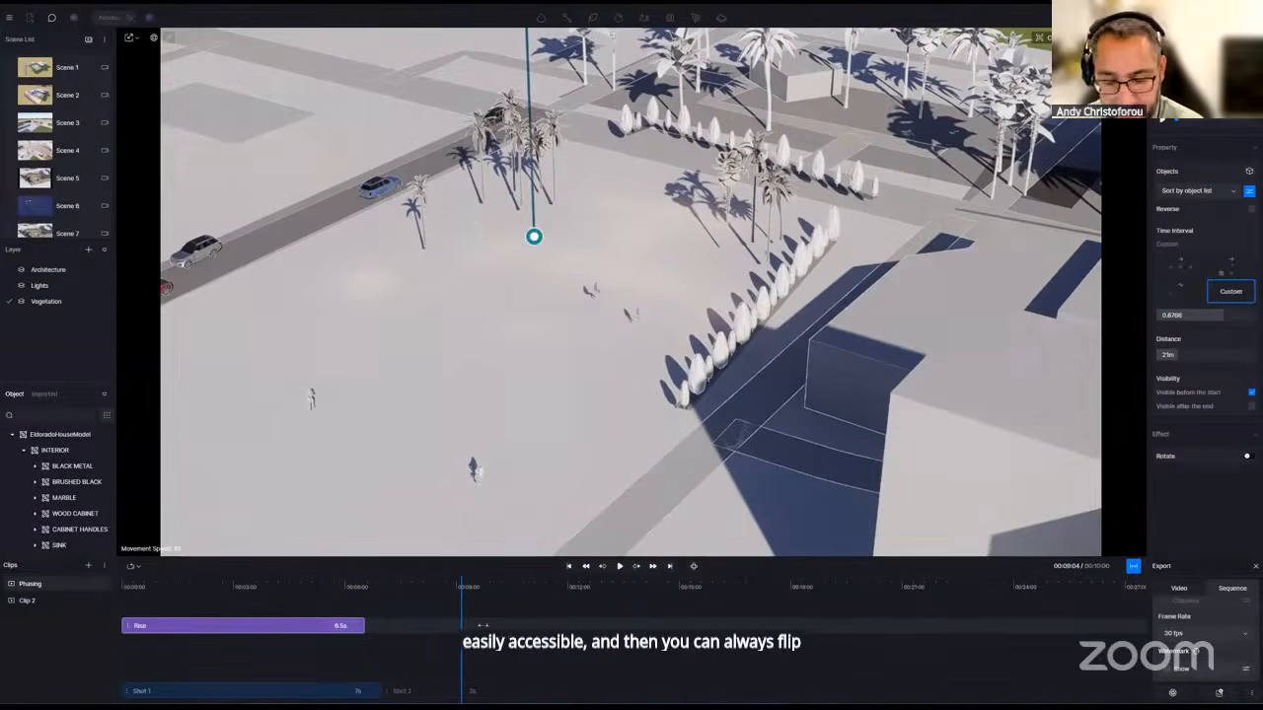
key(ctrl+v)
drag(322, 642, 565, 625)
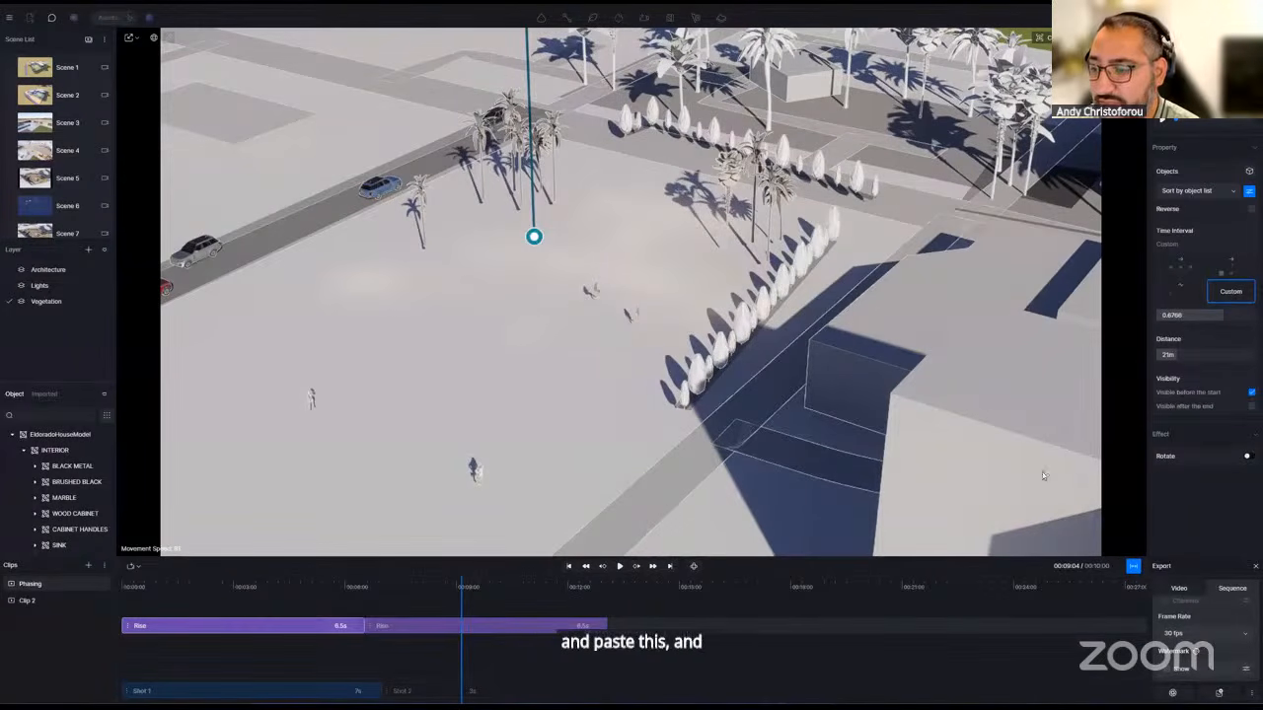
- Delete both Rise animation blocks and return the playhead to the clip's start
click(483, 629)
key(Delete)
click(313, 628)
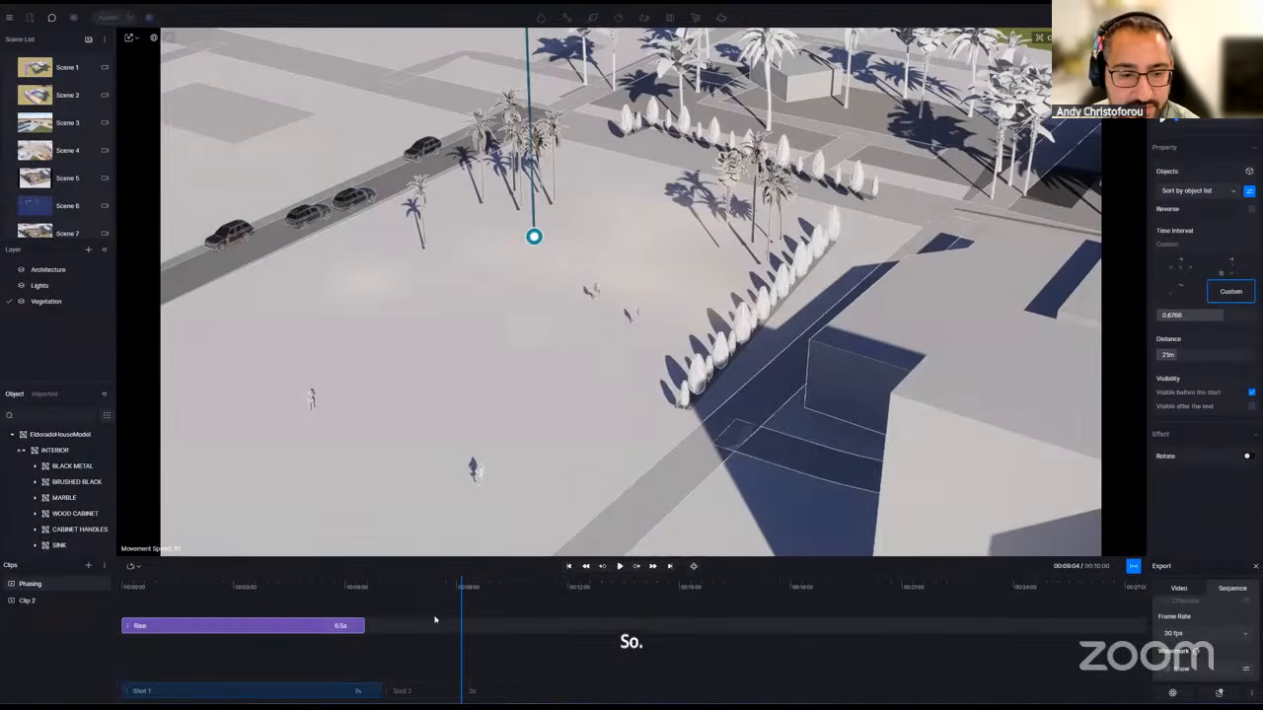
key(Delete)
drag(463, 595, 106, 621)
- Add a Rise template animation that affects only the INTERIOR group of EldoradoHouseModel
click(62, 435)
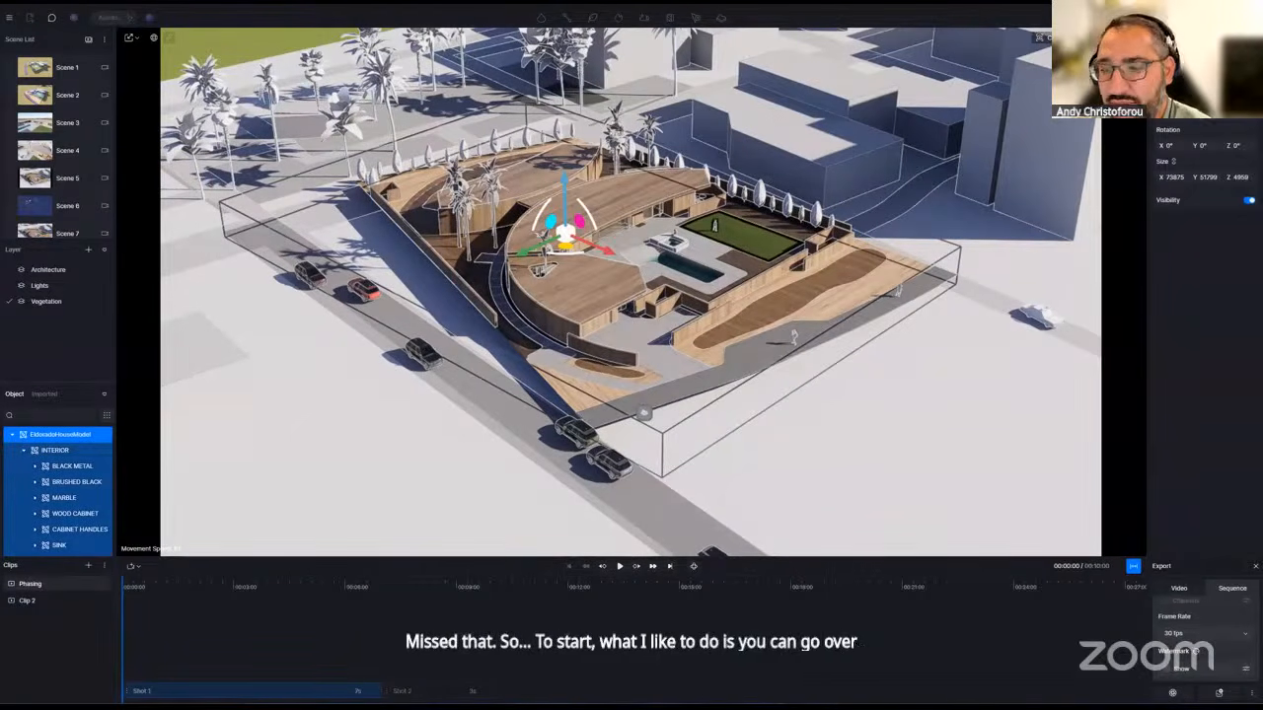
click(64, 467)
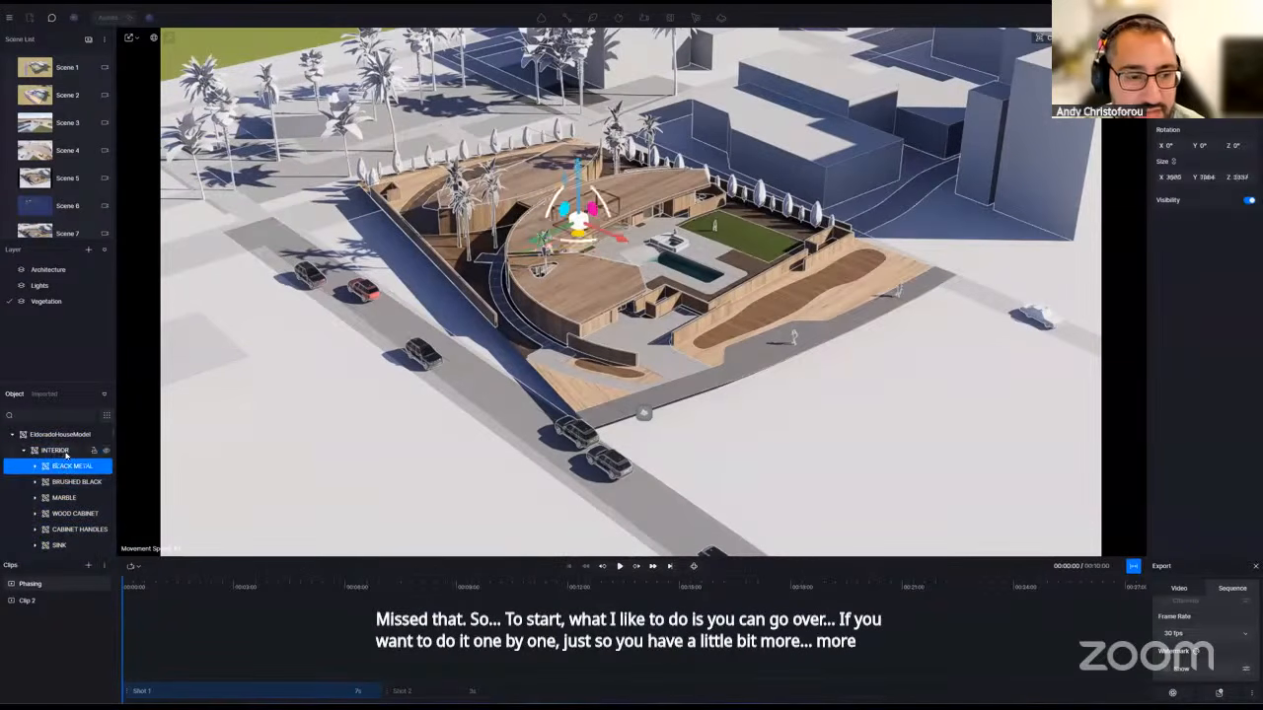
click(61, 451)
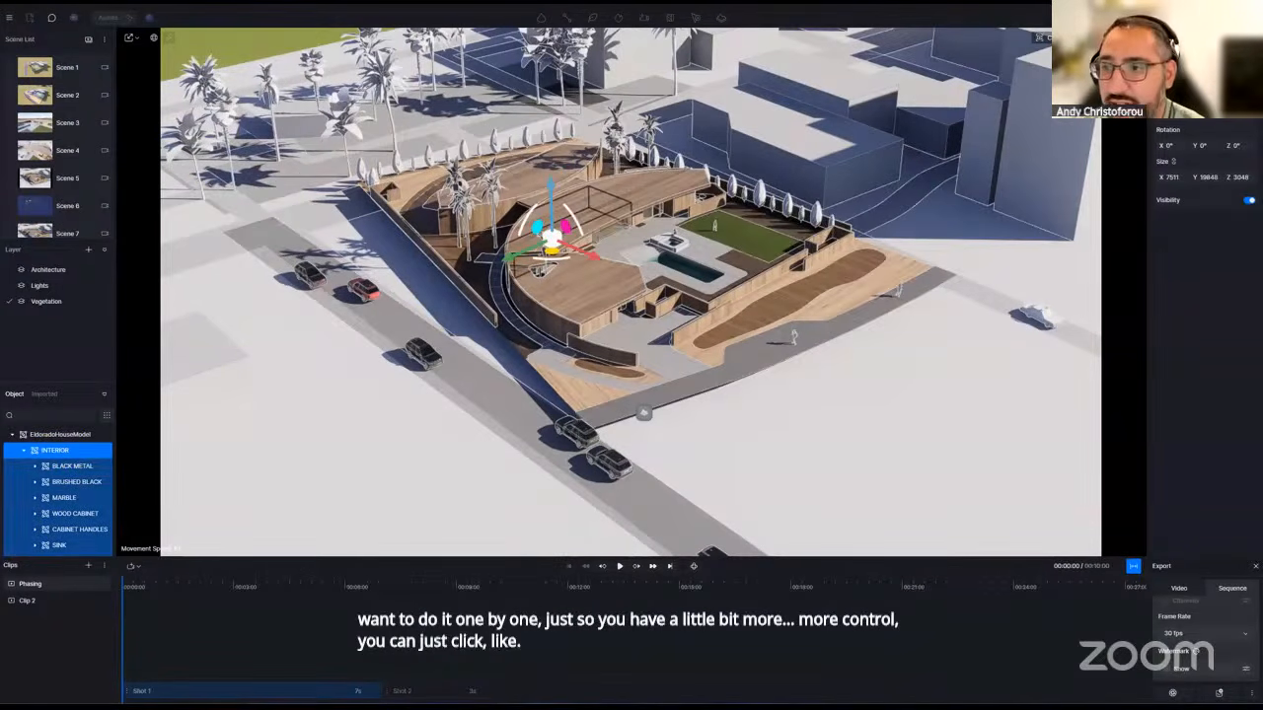
click(1234, 120)
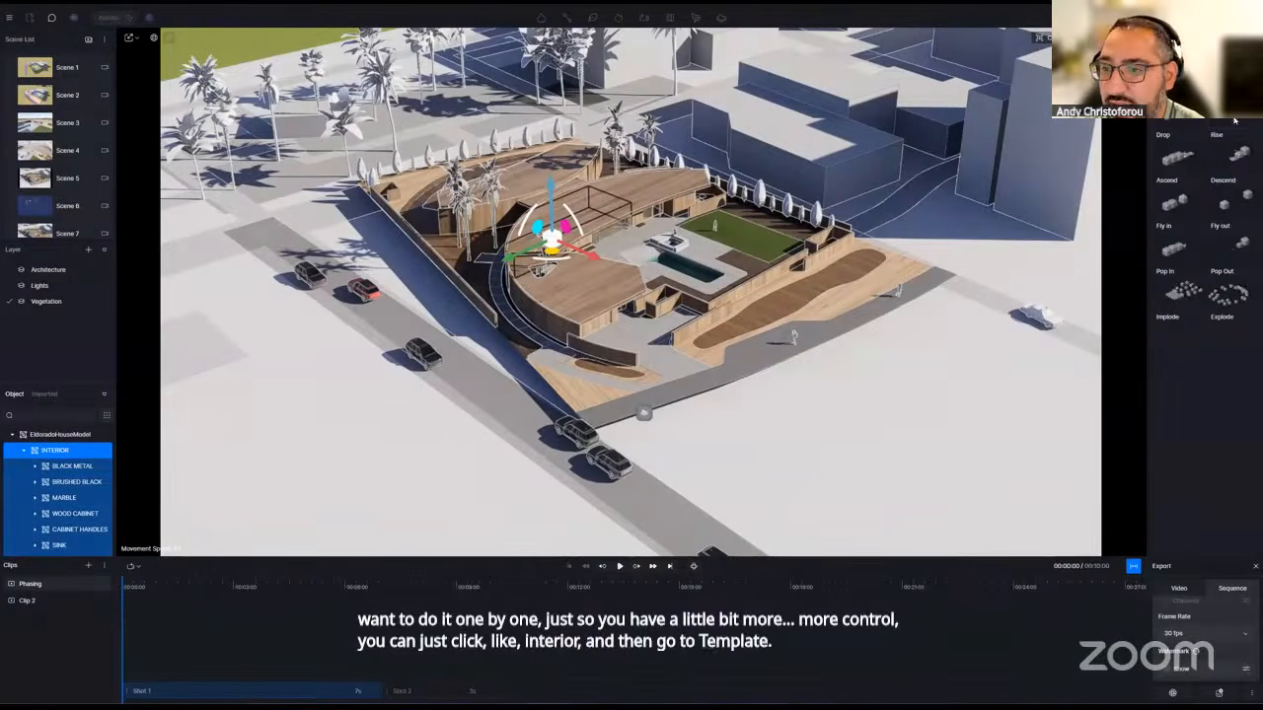
click(1227, 158)
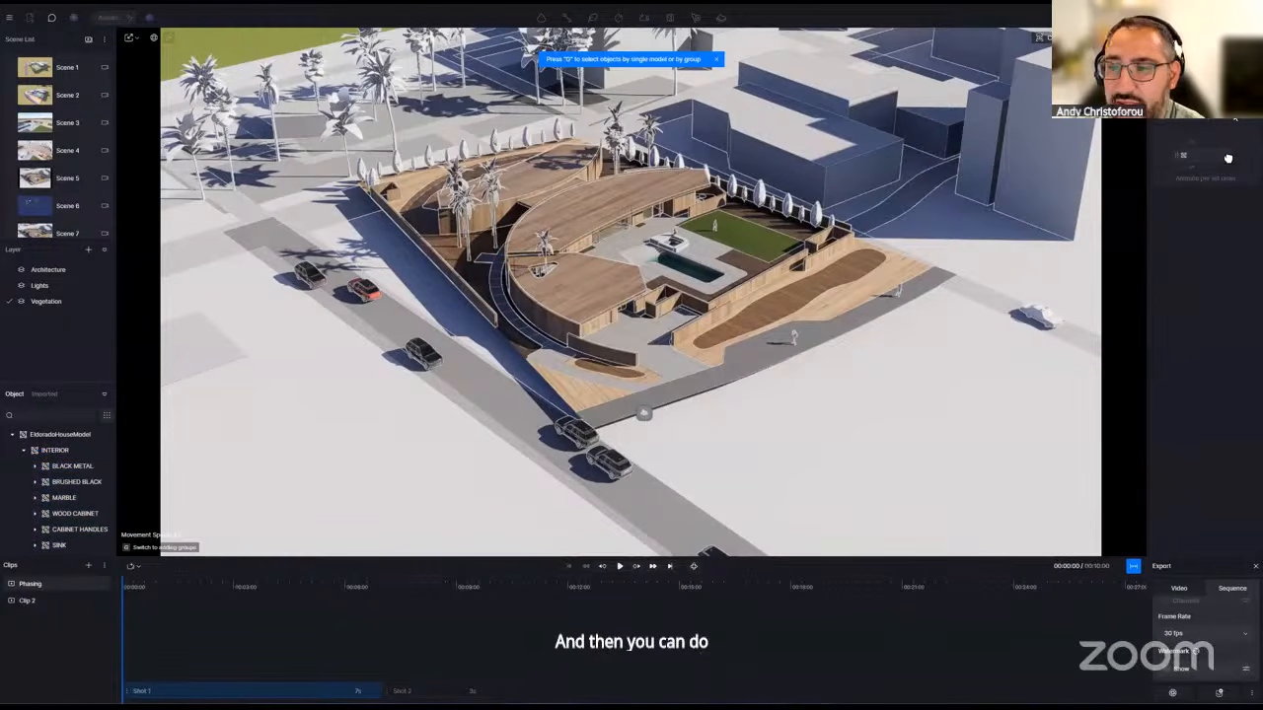
drag(61, 455, 431, 448)
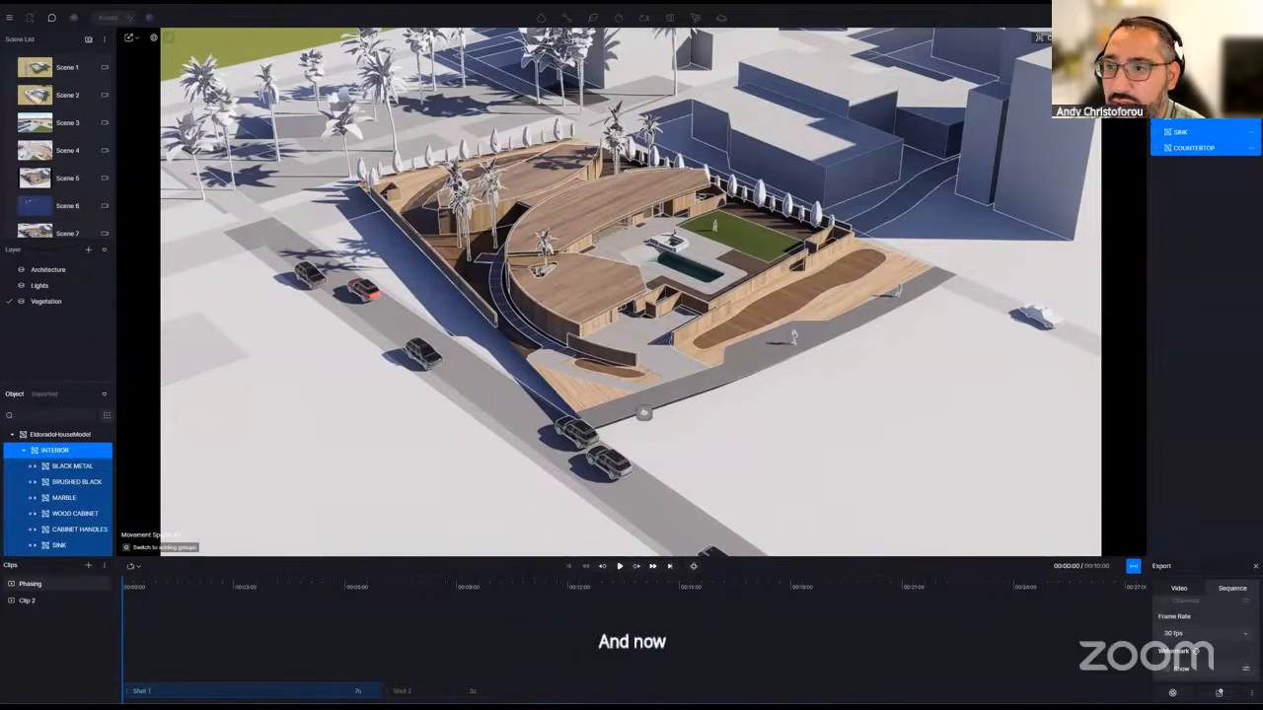
drag(620, 418, 623, 420)
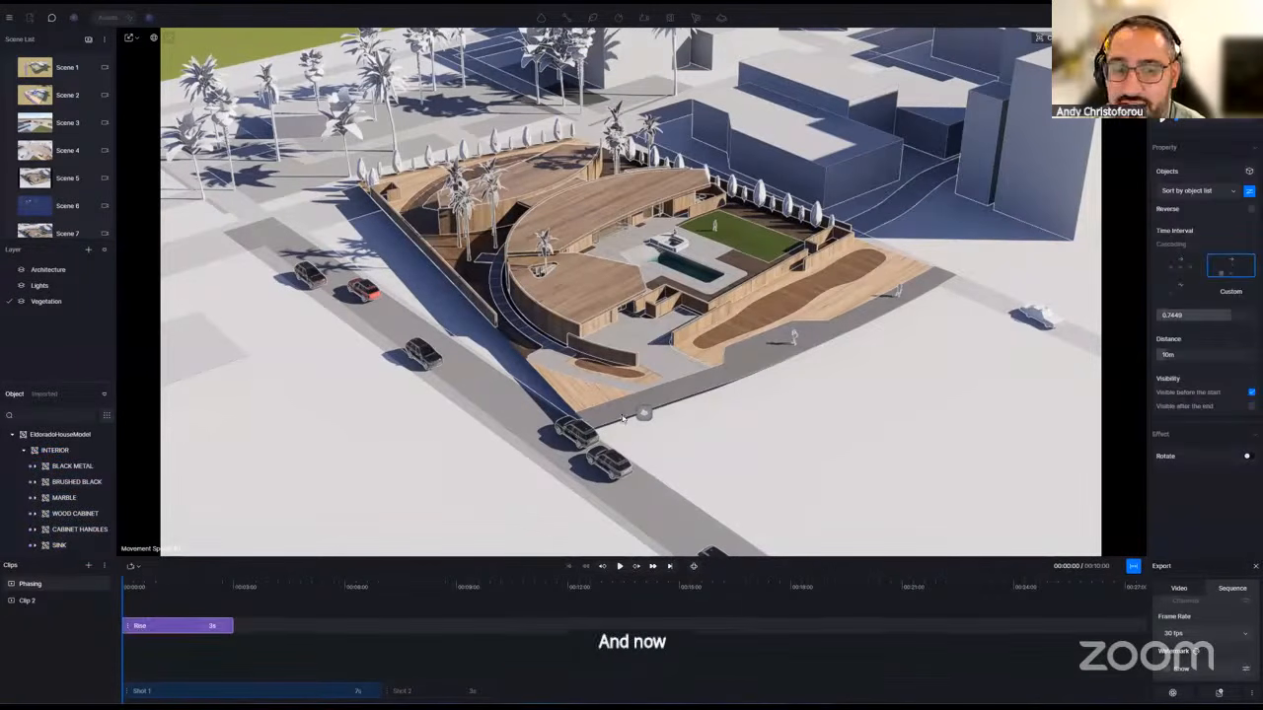
- Rename the new Rise animation block to Interior, preview it, and rewind the playhead to the clip's start
double_click(143, 629)
text(Interior)
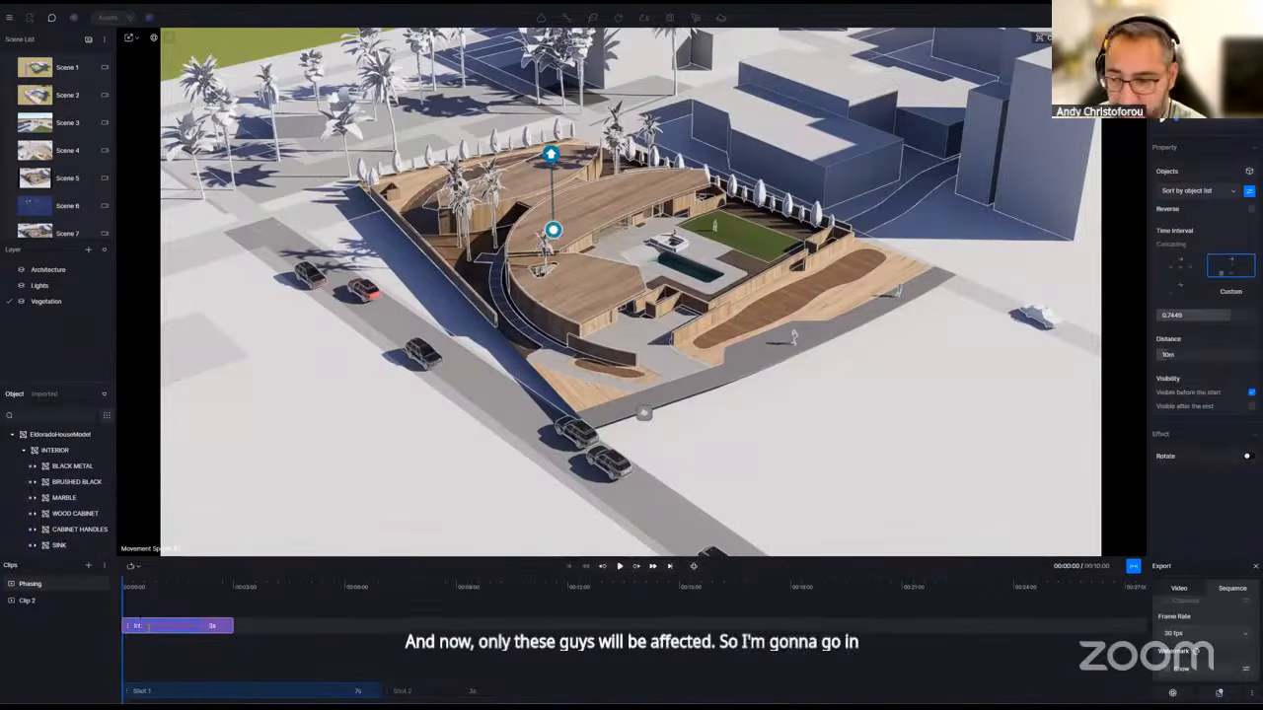
click(620, 566)
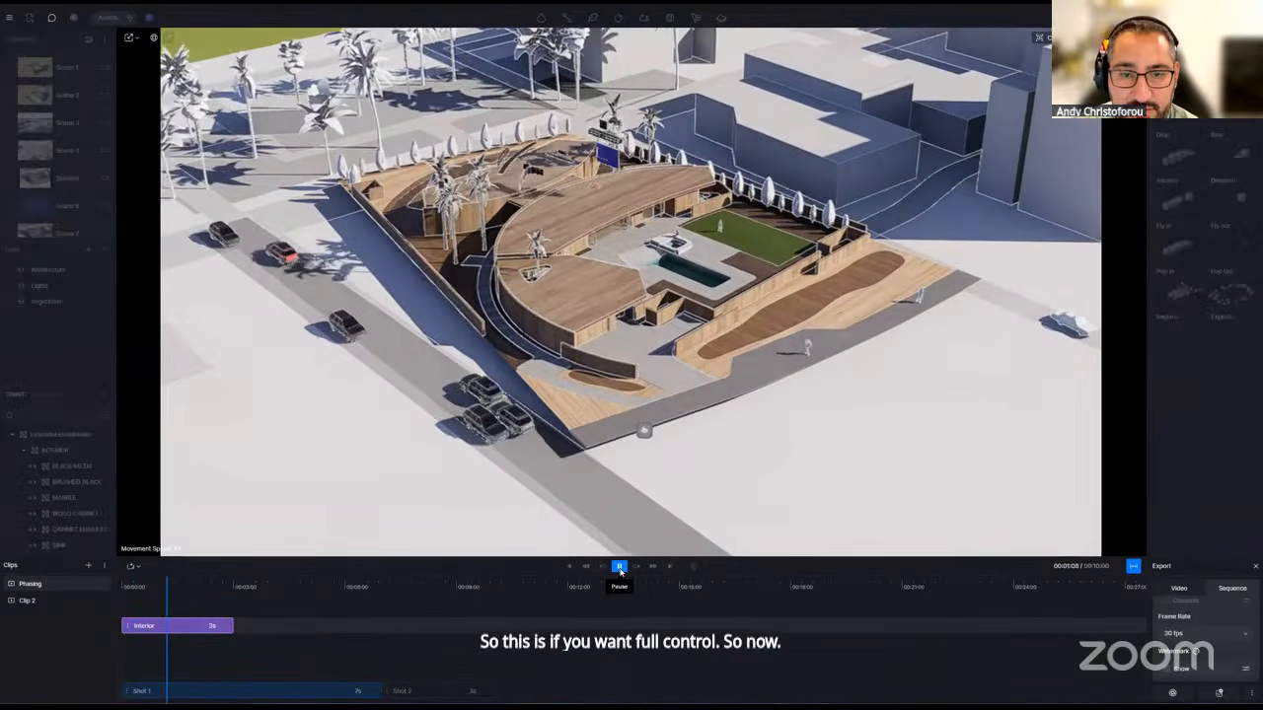
click(619, 567)
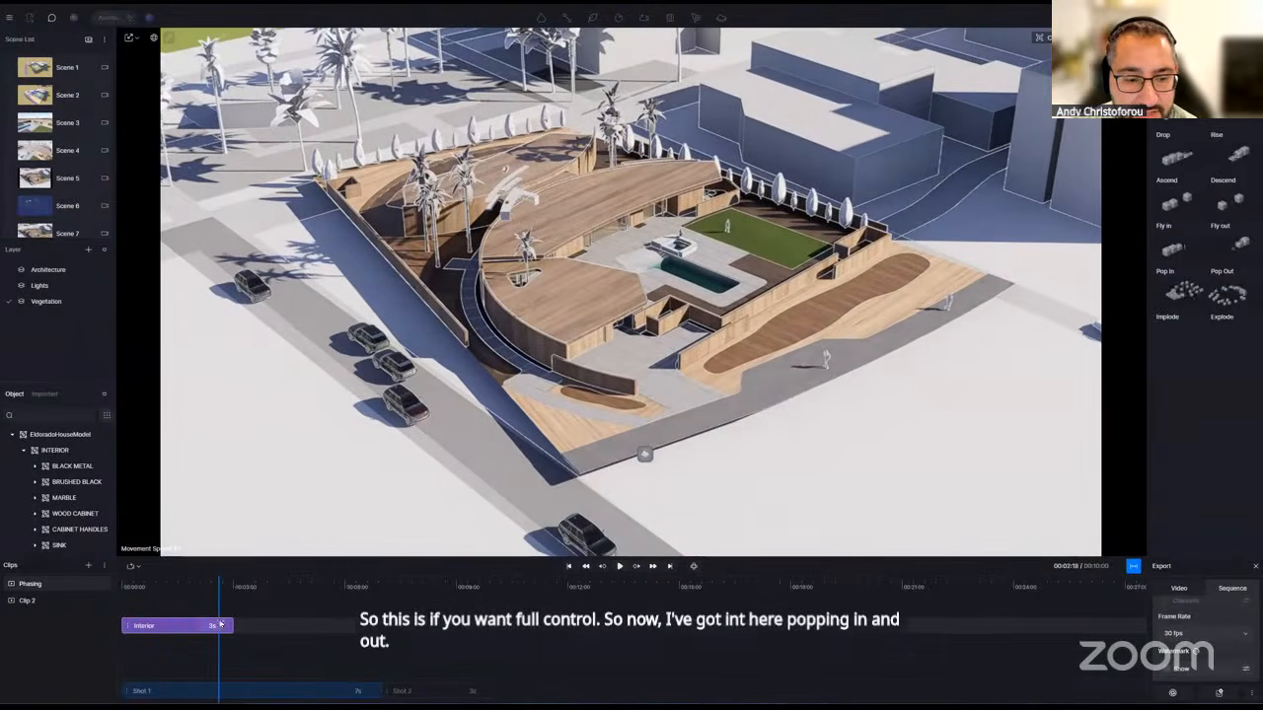
drag(234, 628, 107, 612)
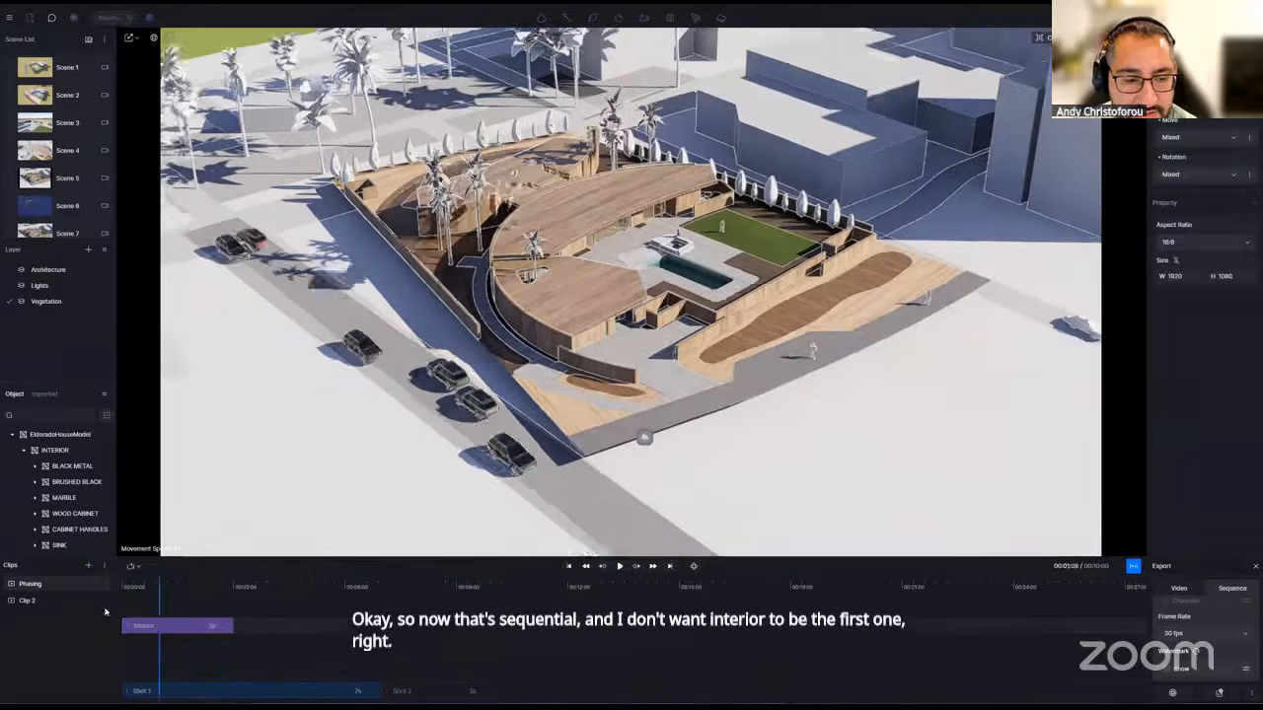
- Collapse the INTERIOR group and add a Rise template animation for the ARCHITECTURE group
scroll(24, 484, up, 1)
click(25, 480)
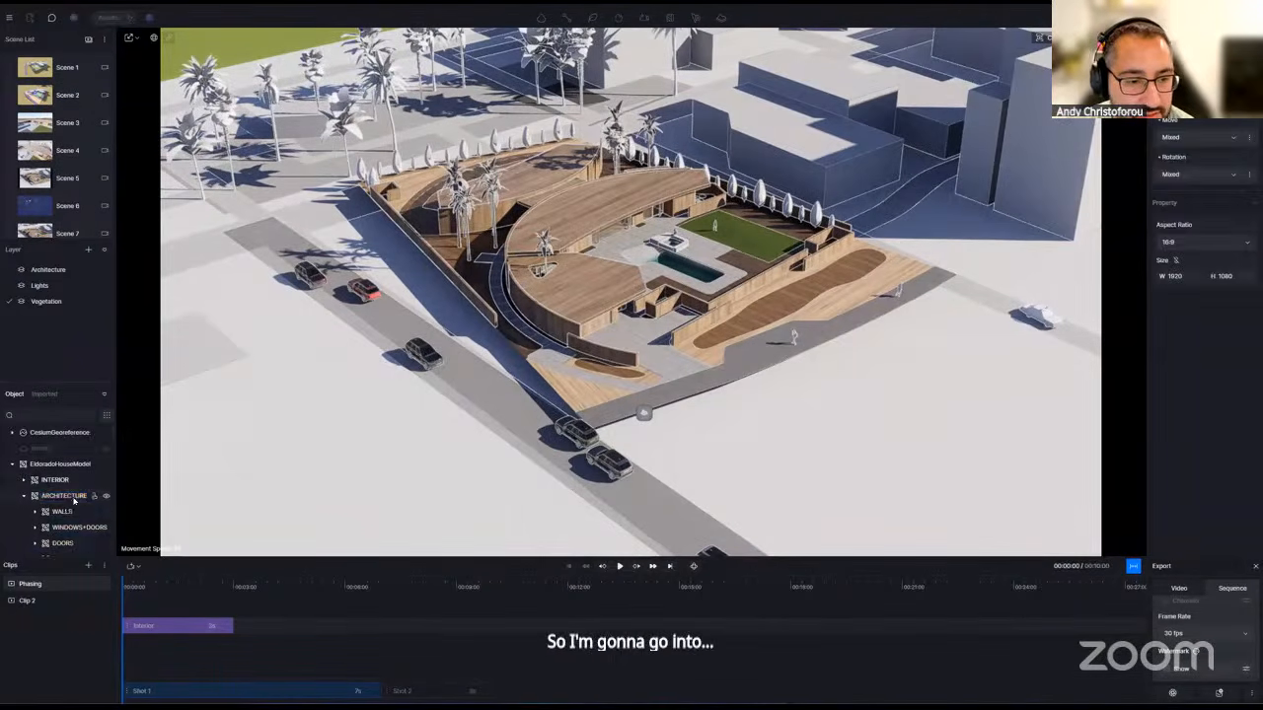
click(88, 494)
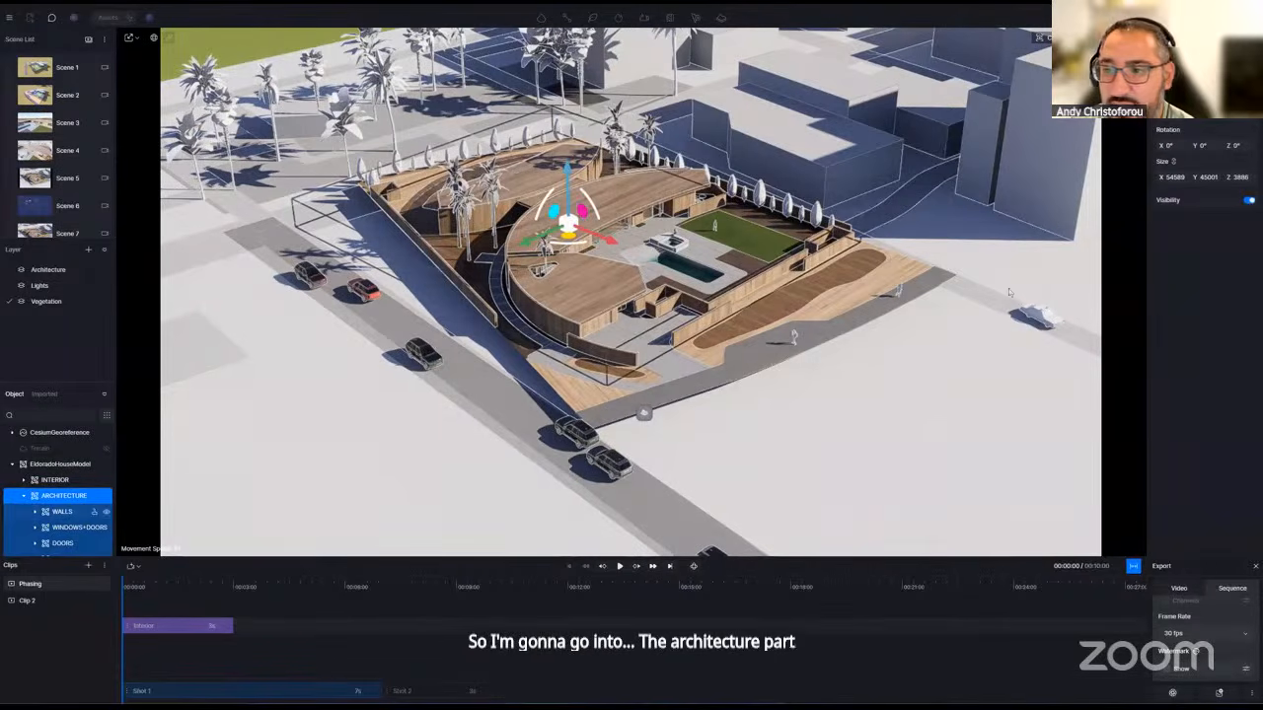
click(1223, 84)
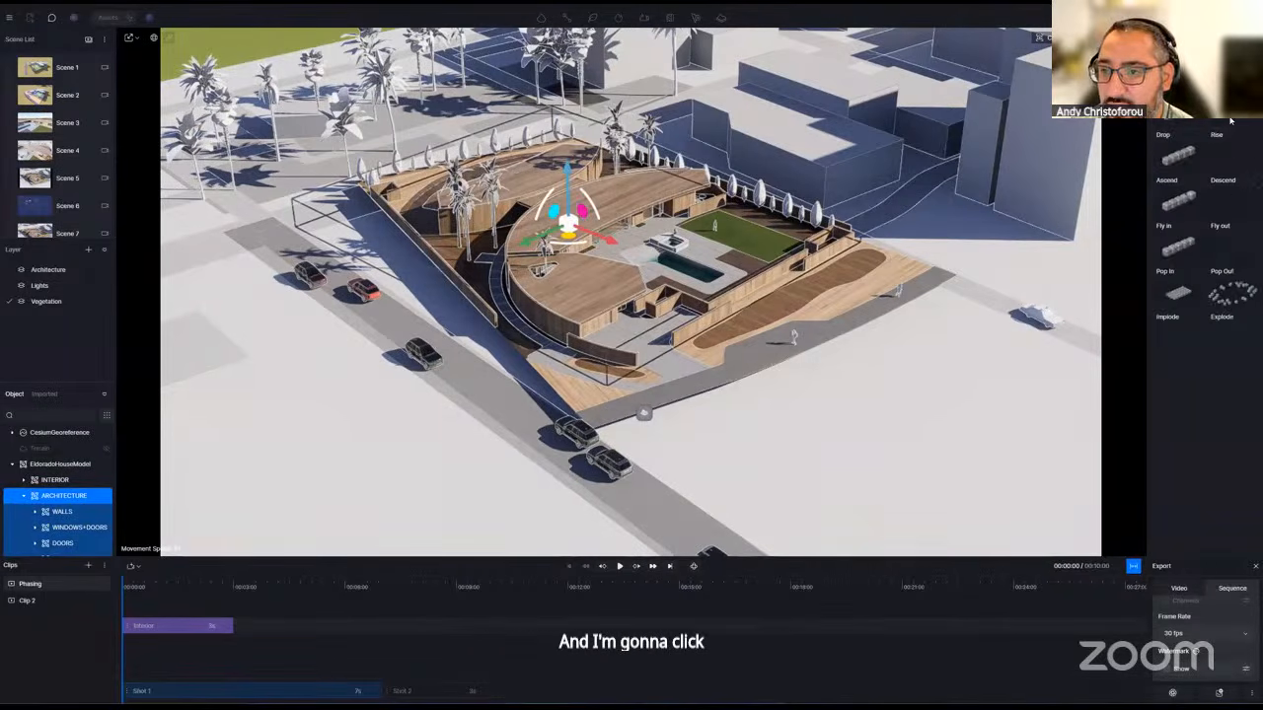
click(1227, 158)
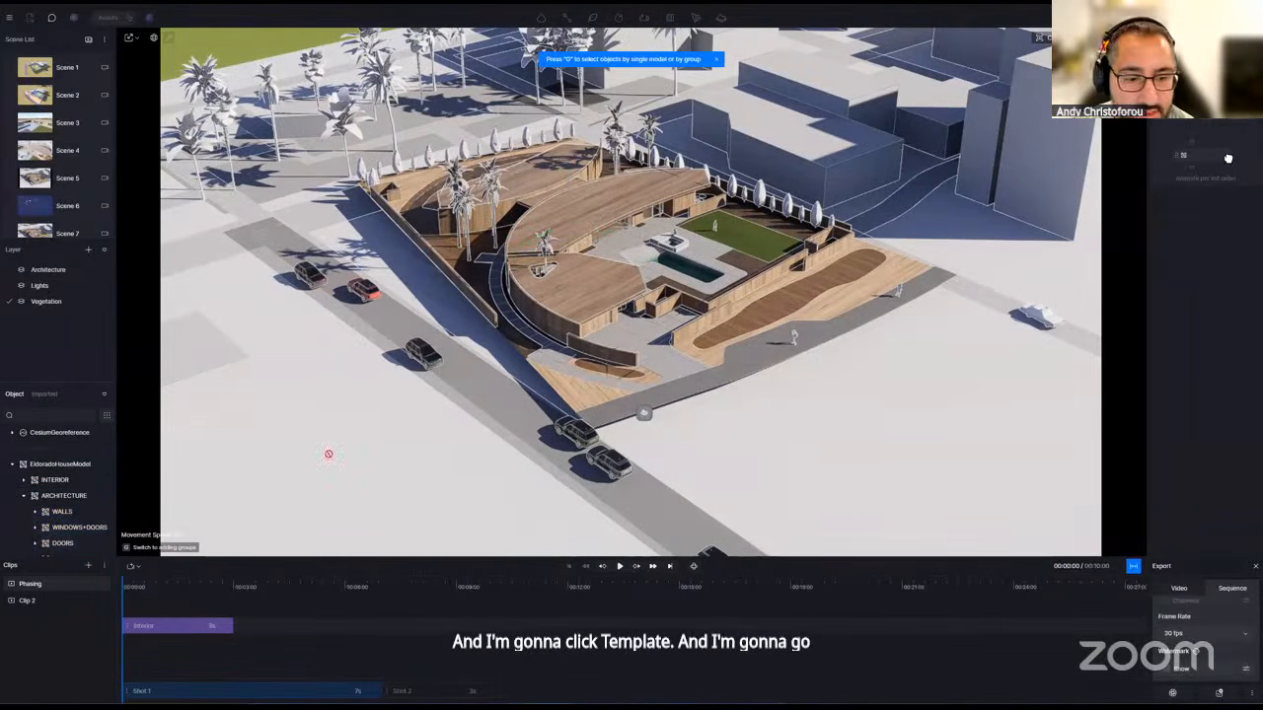
click(65, 496)
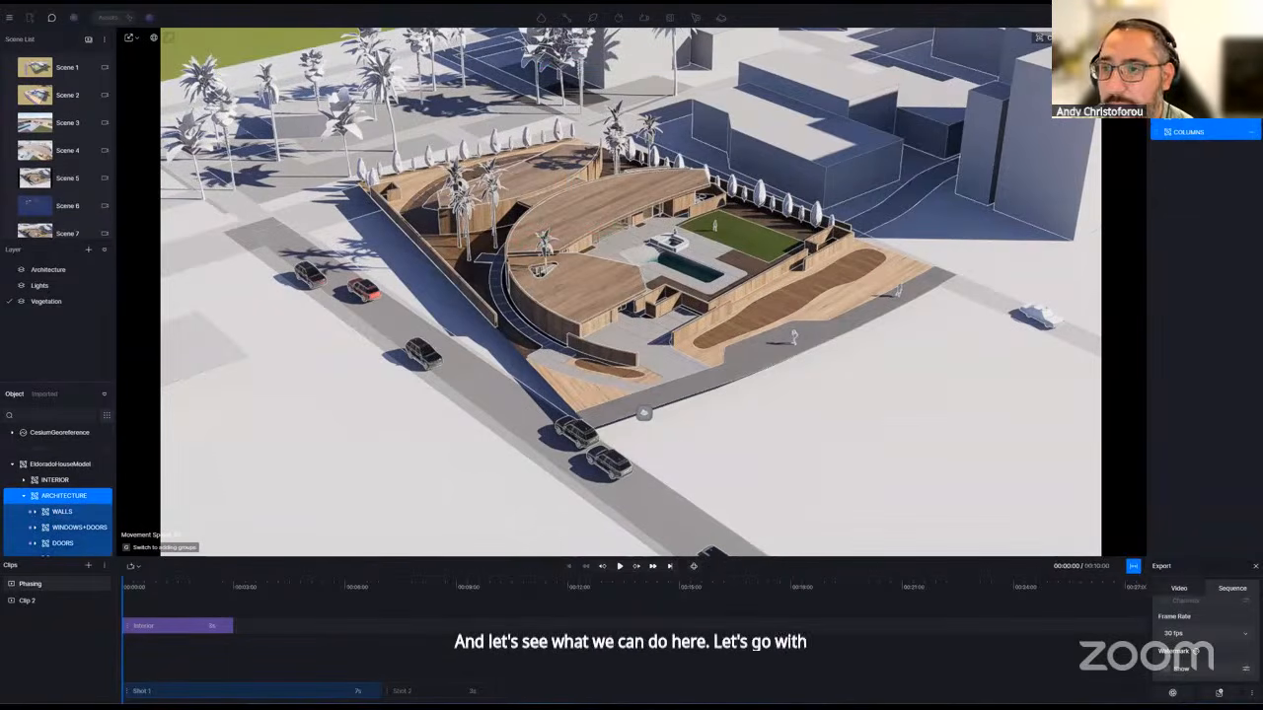
key(Escape)
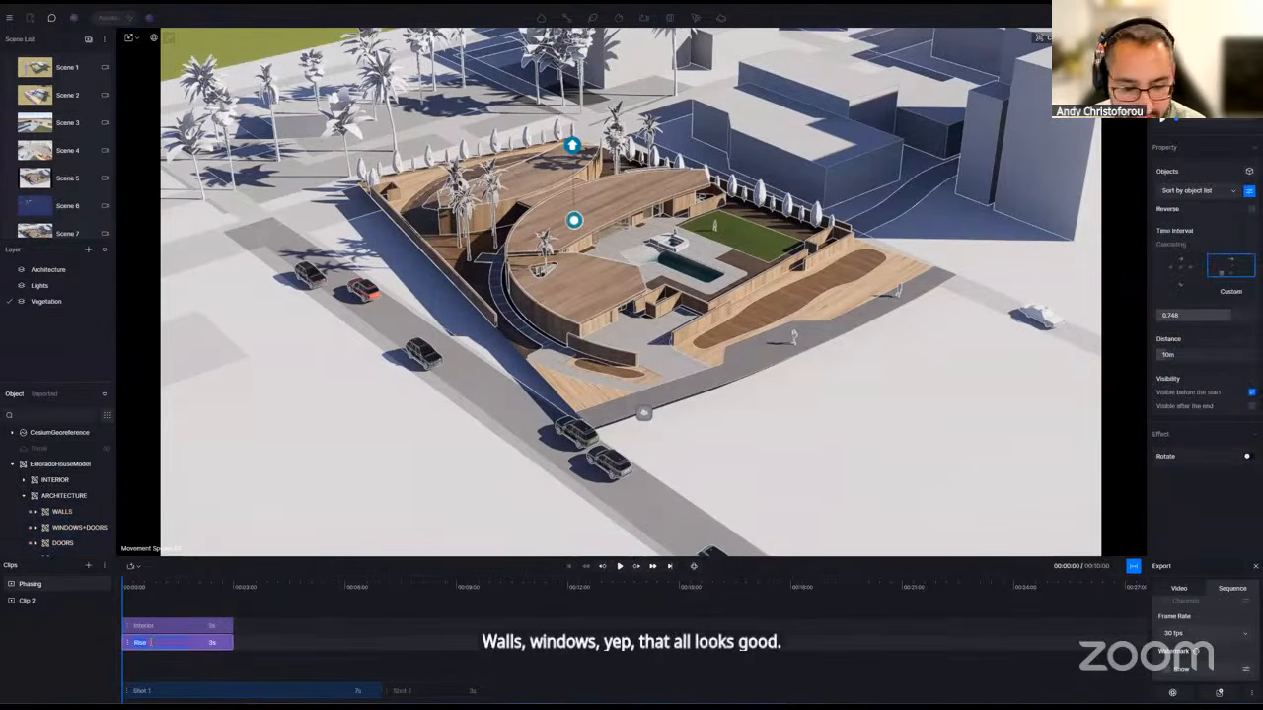
- Rename the new Rise block to Architecture, place the Interior block after it on the same track, and preview the sequence
text(Architecture)
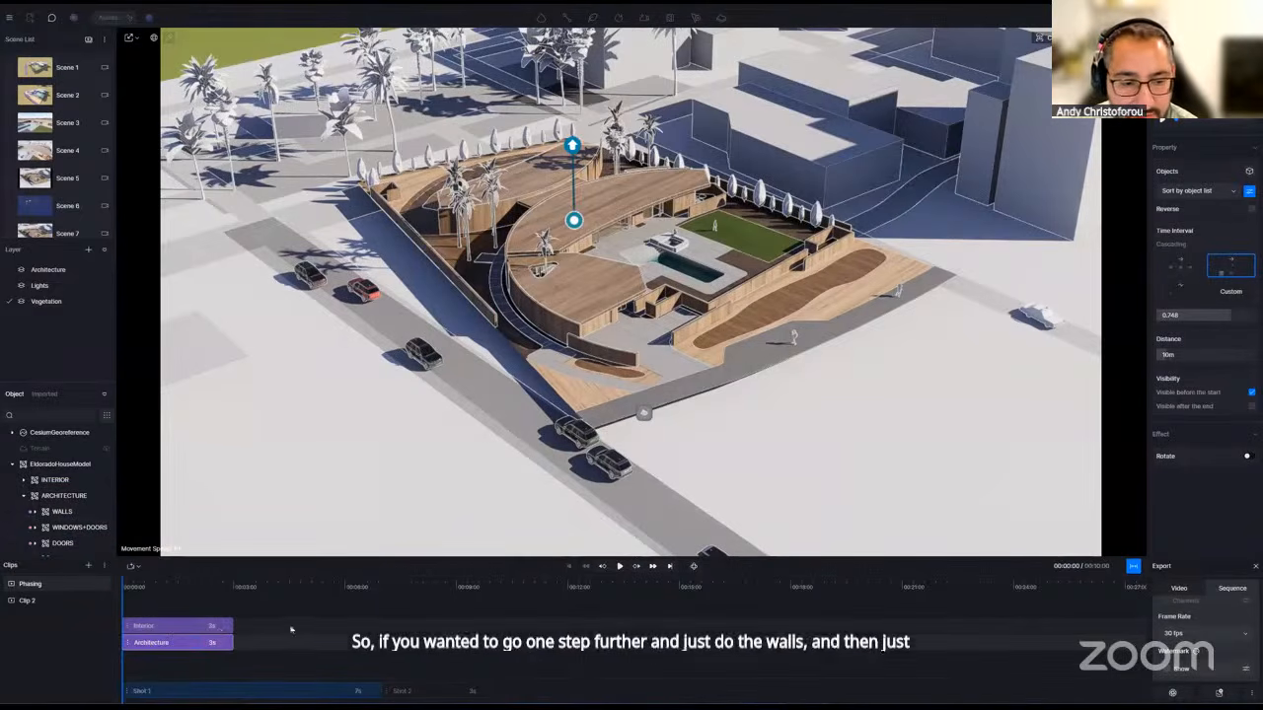
drag(164, 627, 212, 618)
key(space)
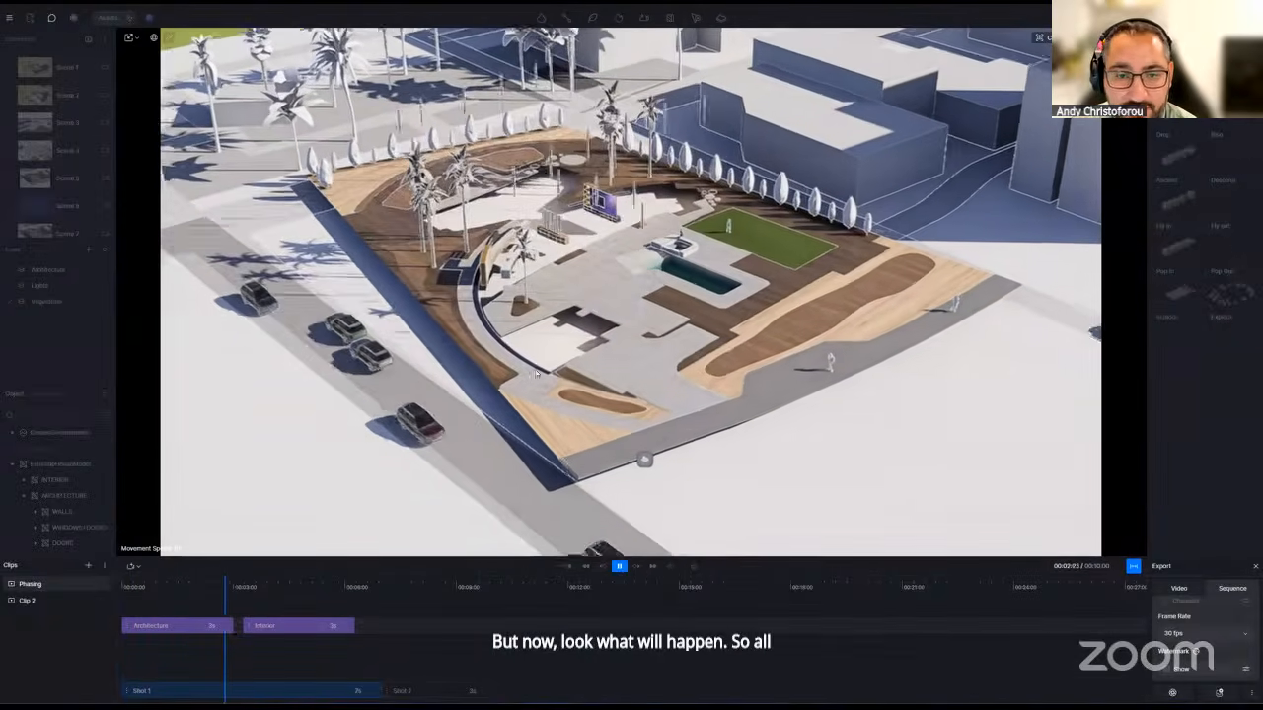
key(space)
- Make the objects of the Architecture and Interior animations visible after the end
click(178, 626)
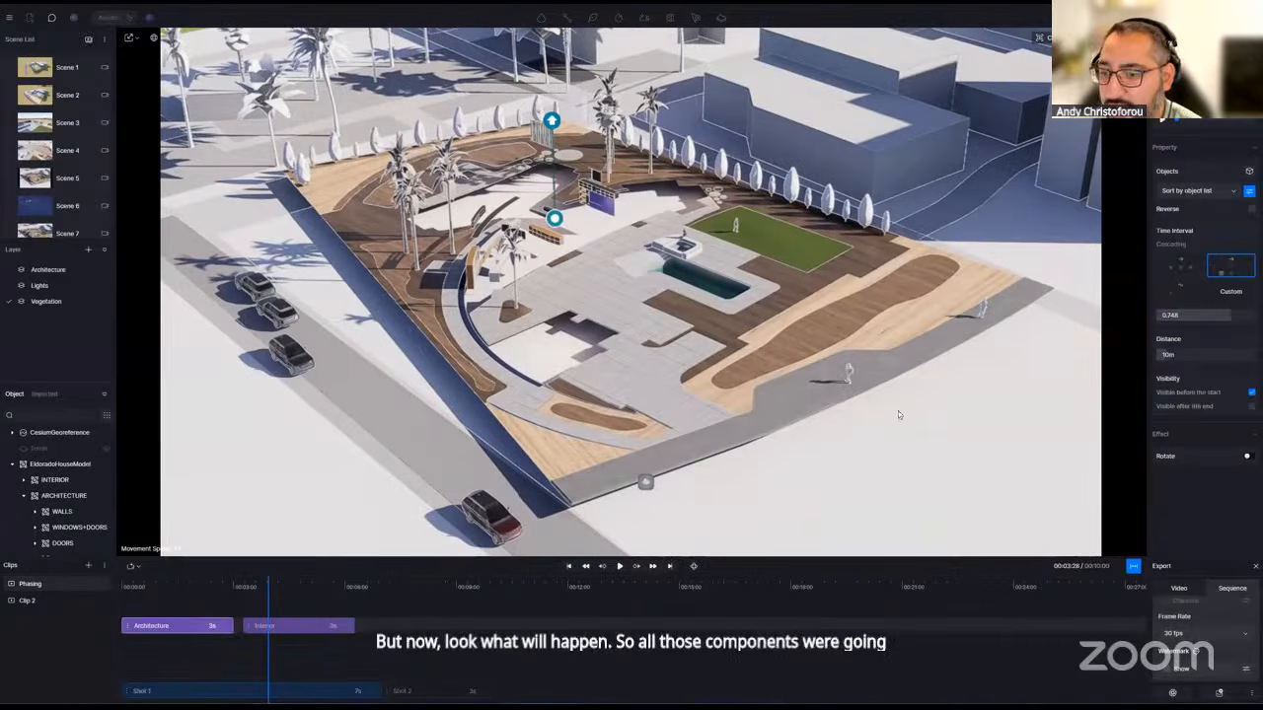
click(1251, 407)
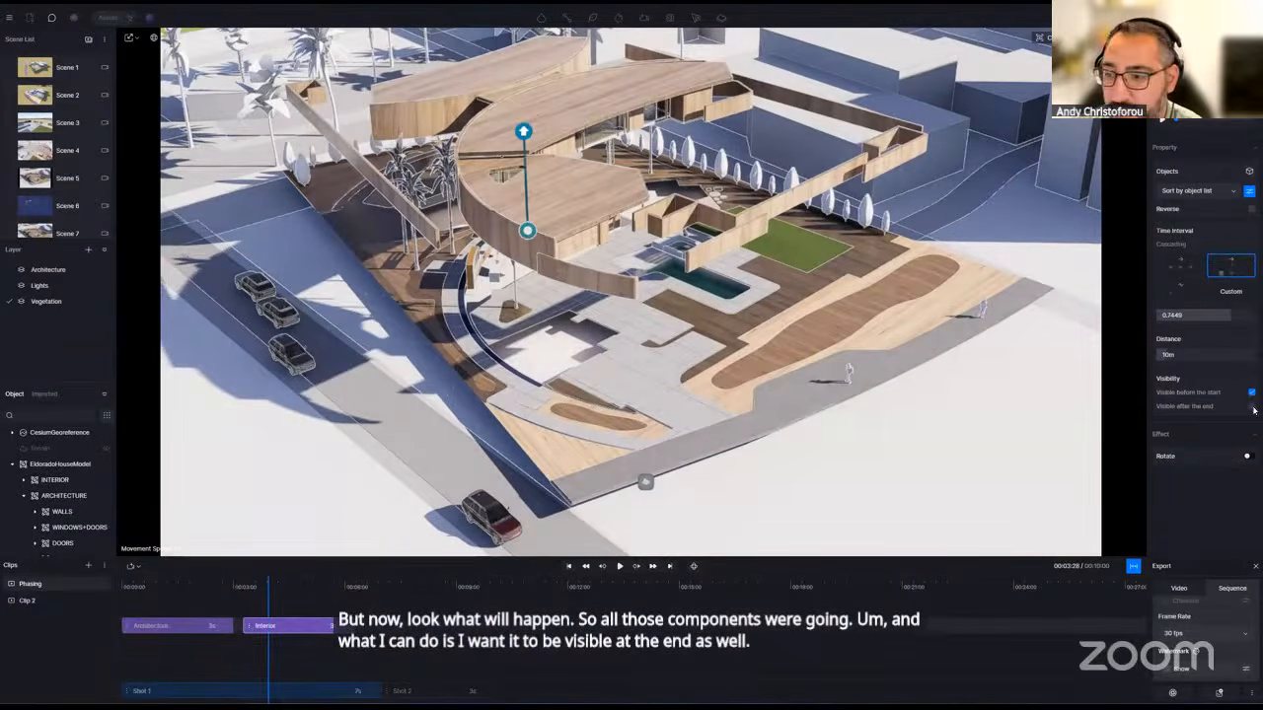
click(586, 565)
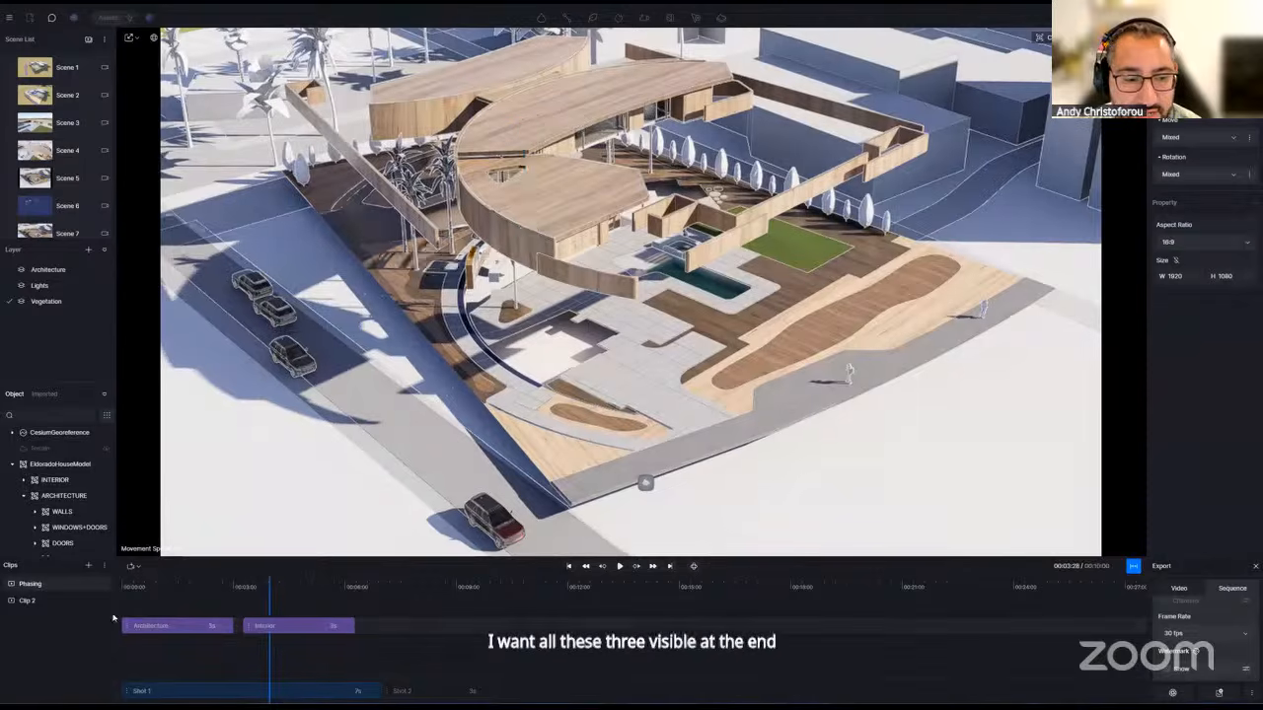
- Preview the Architecture and Interior animation sequence, and scrub back into the Architecture block
click(618, 568)
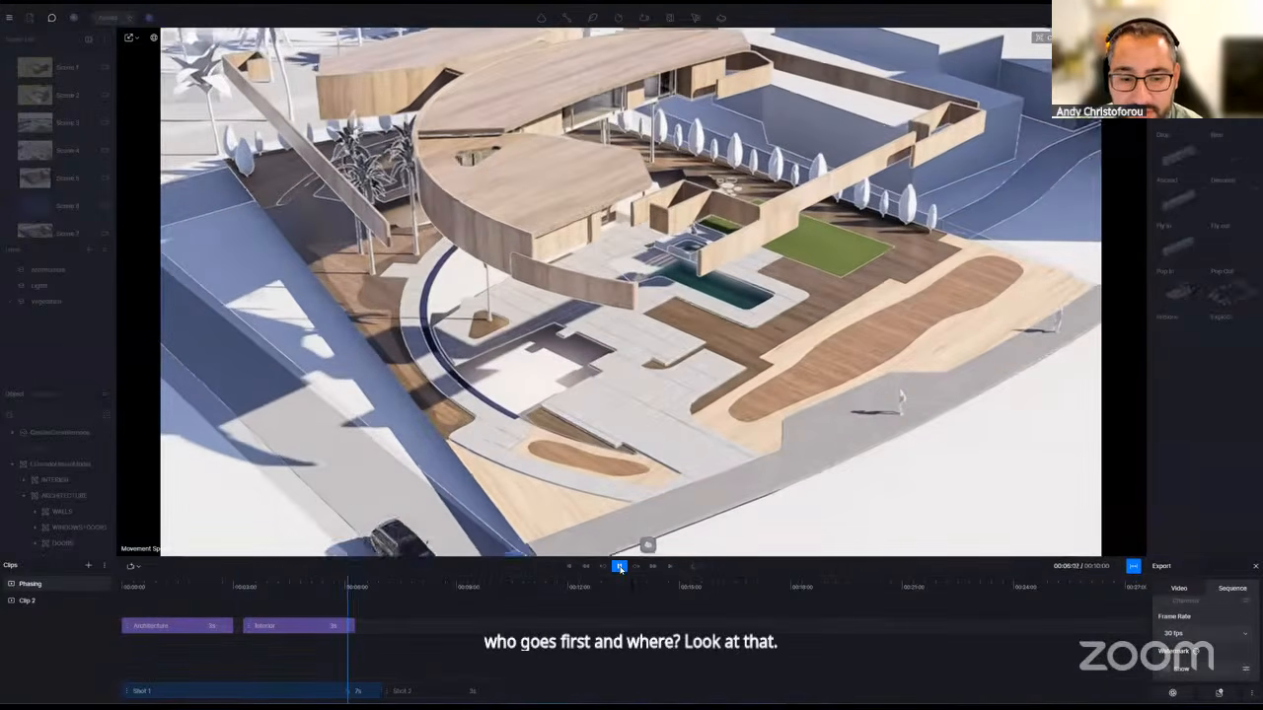
click(294, 628)
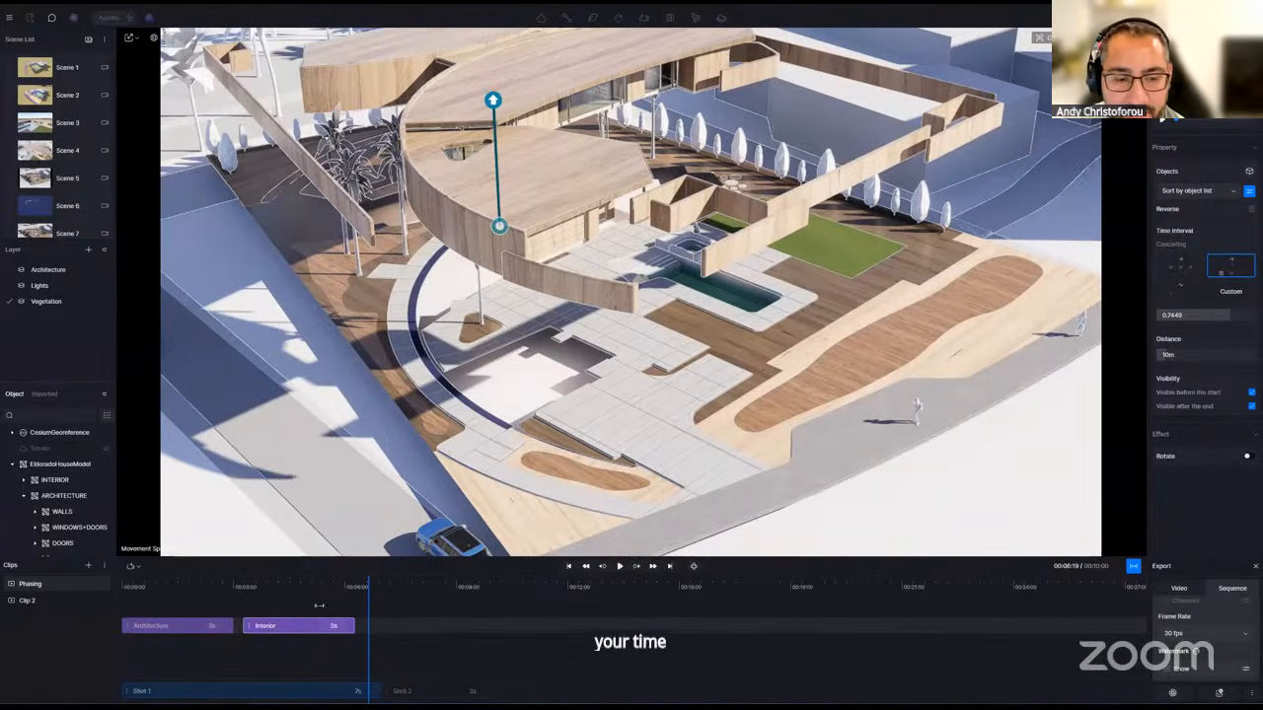
drag(319, 606, 172, 617)
- Place the Interior block directly after the Architecture block on the same track, and rewind the playhead to the clip's start
drag(299, 629, 281, 647)
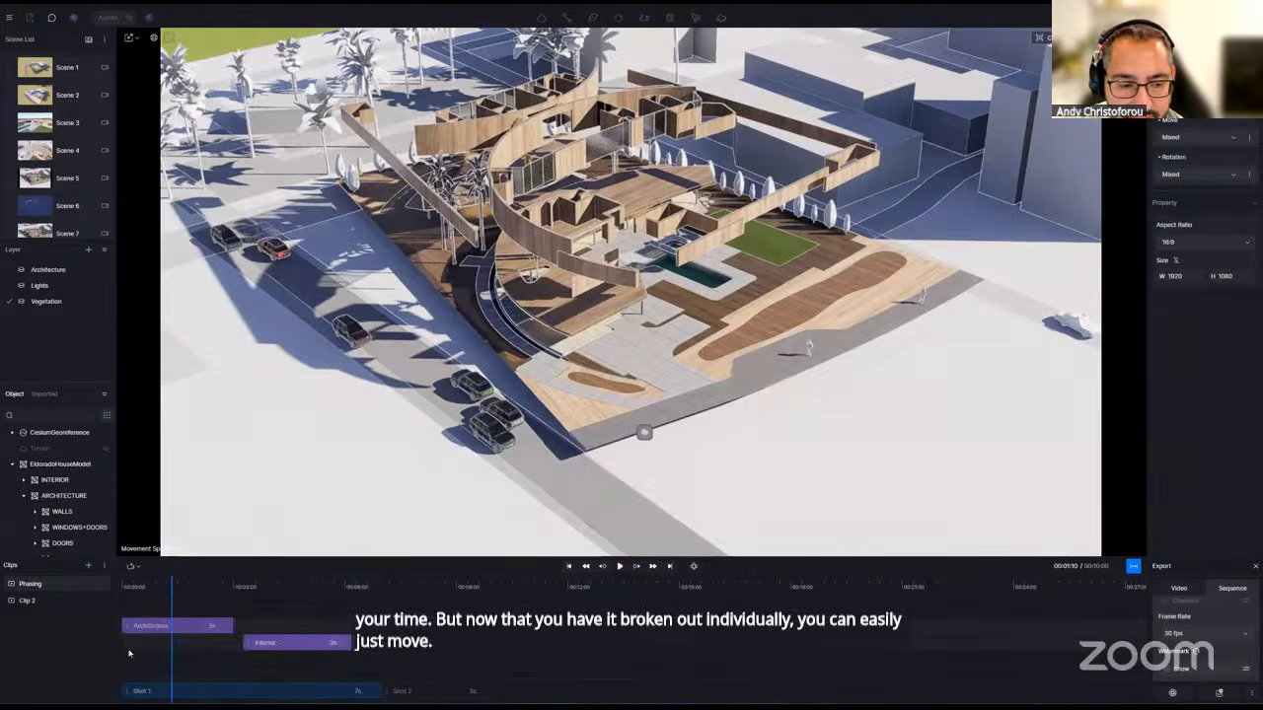
drag(130, 653, 319, 635)
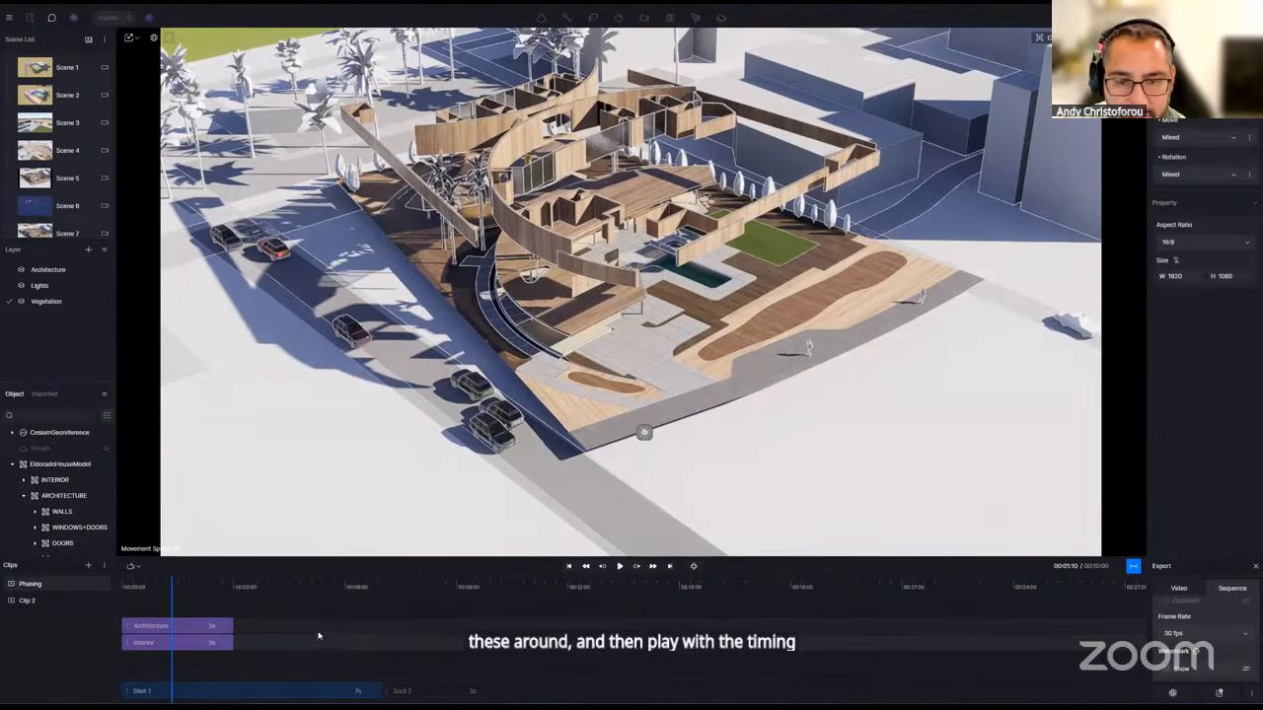
drag(185, 629, 305, 629)
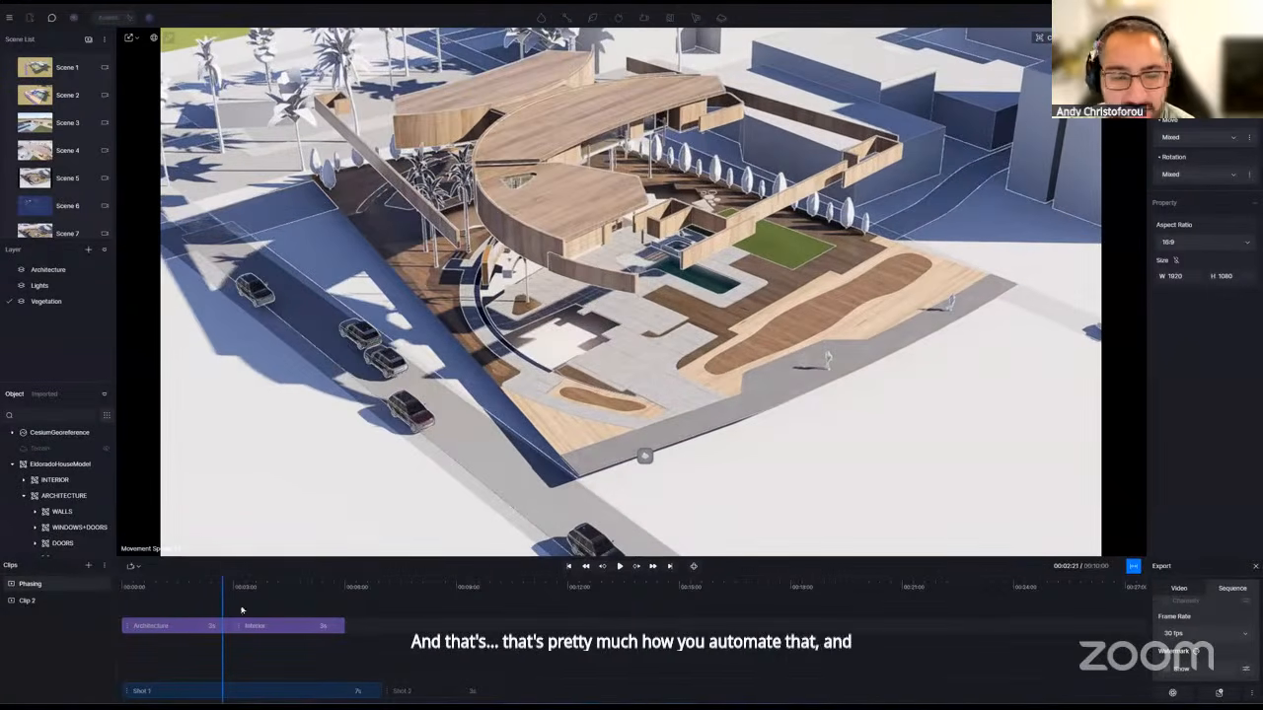
drag(224, 597, 116, 598)
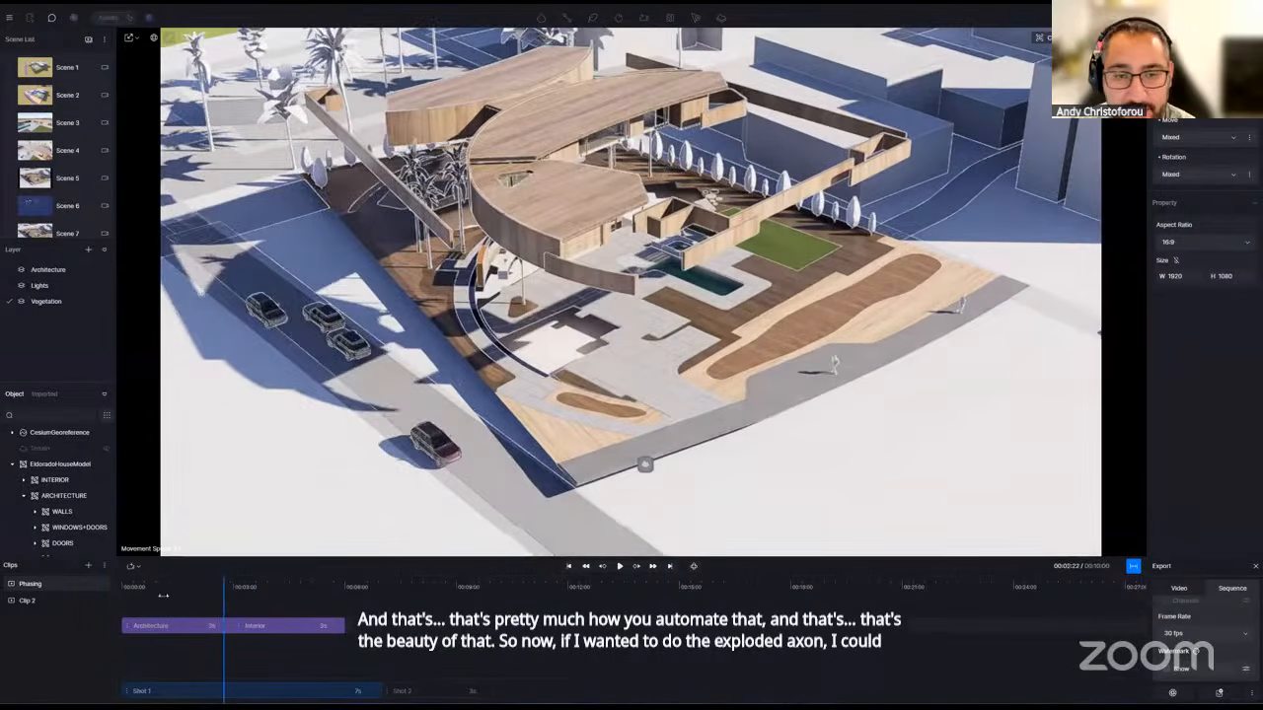
drag(164, 596, 97, 602)
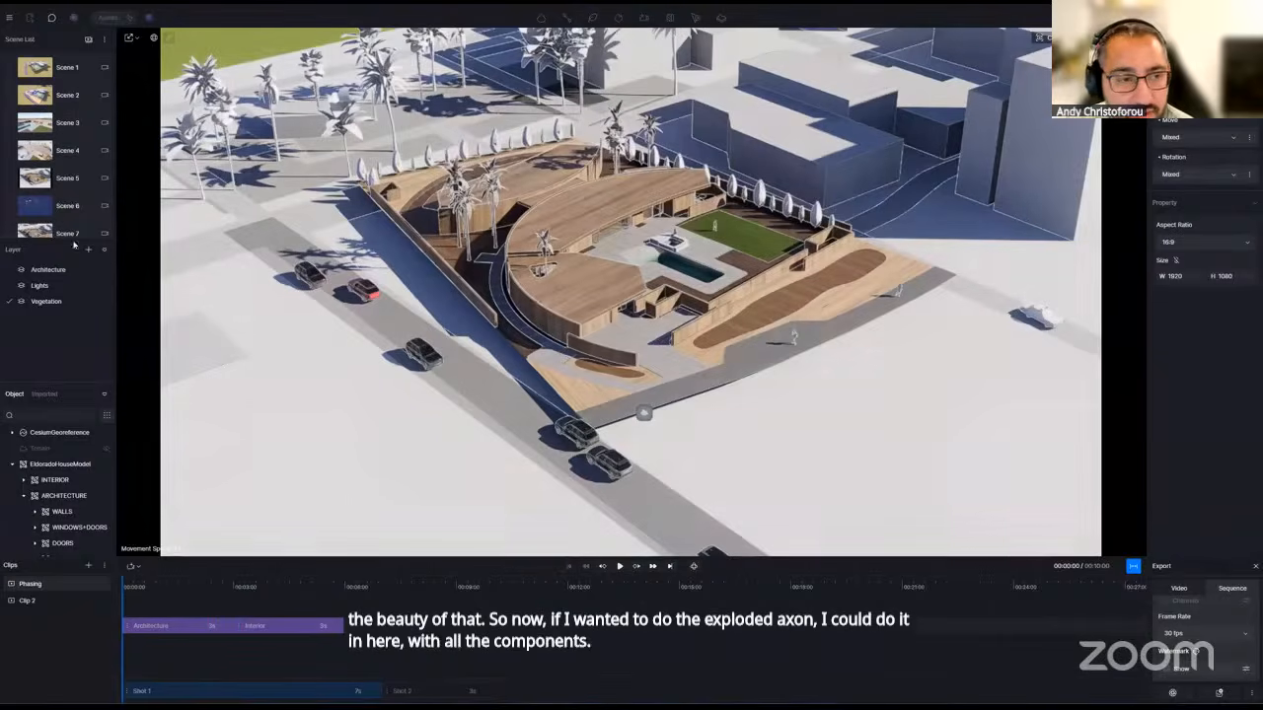
- Exit the video editor and create a new scene from the Scene 7 view, named Exploded
scroll(79, 232, down, 1)
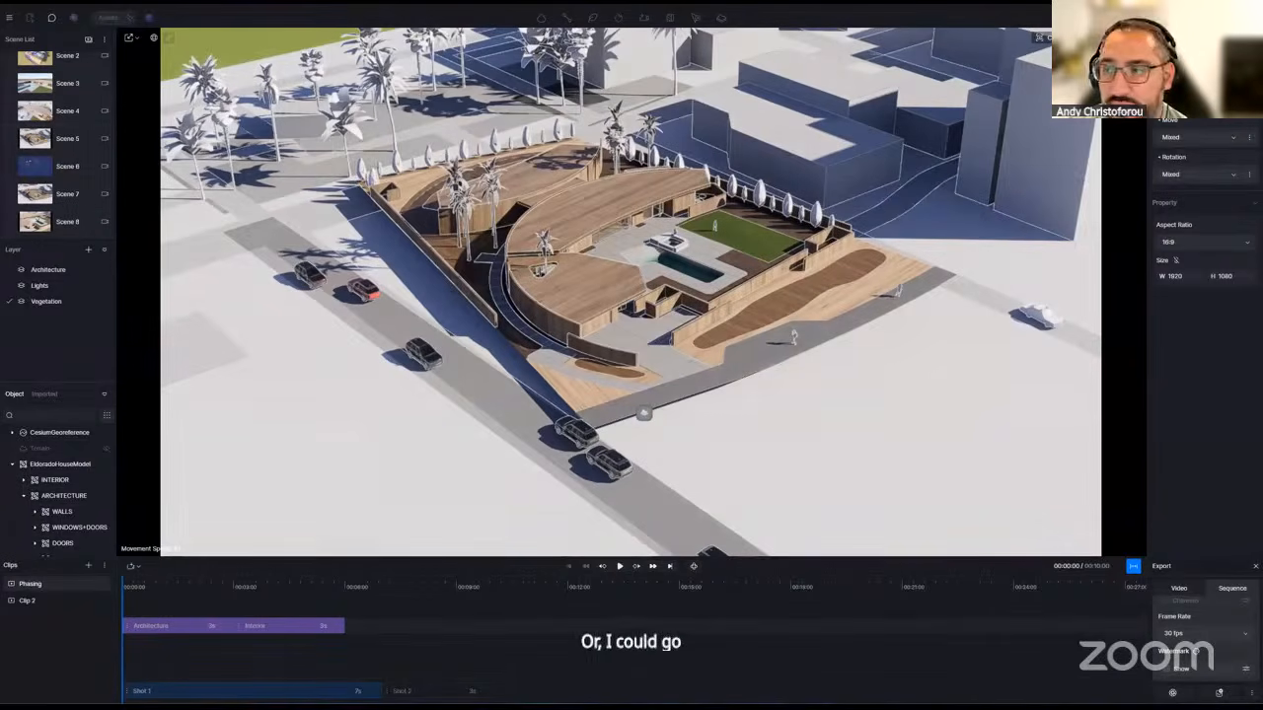
click(94, 215)
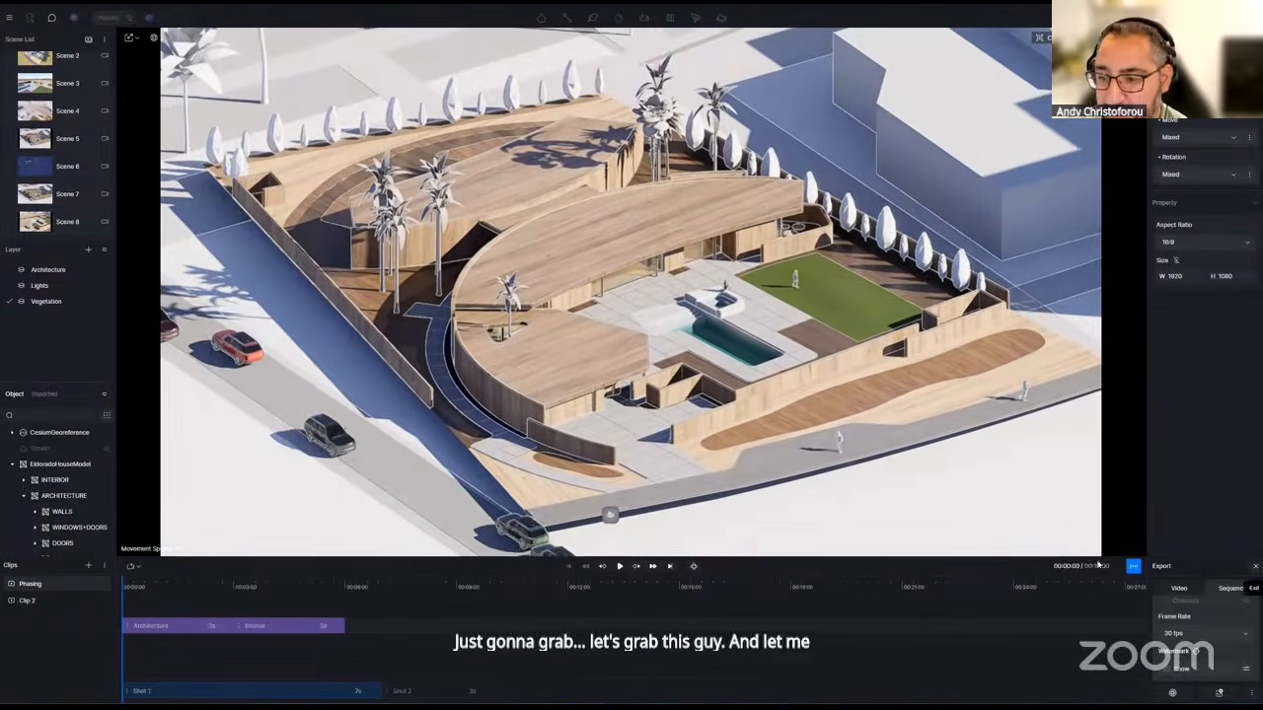
click(1256, 570)
click(80, 235)
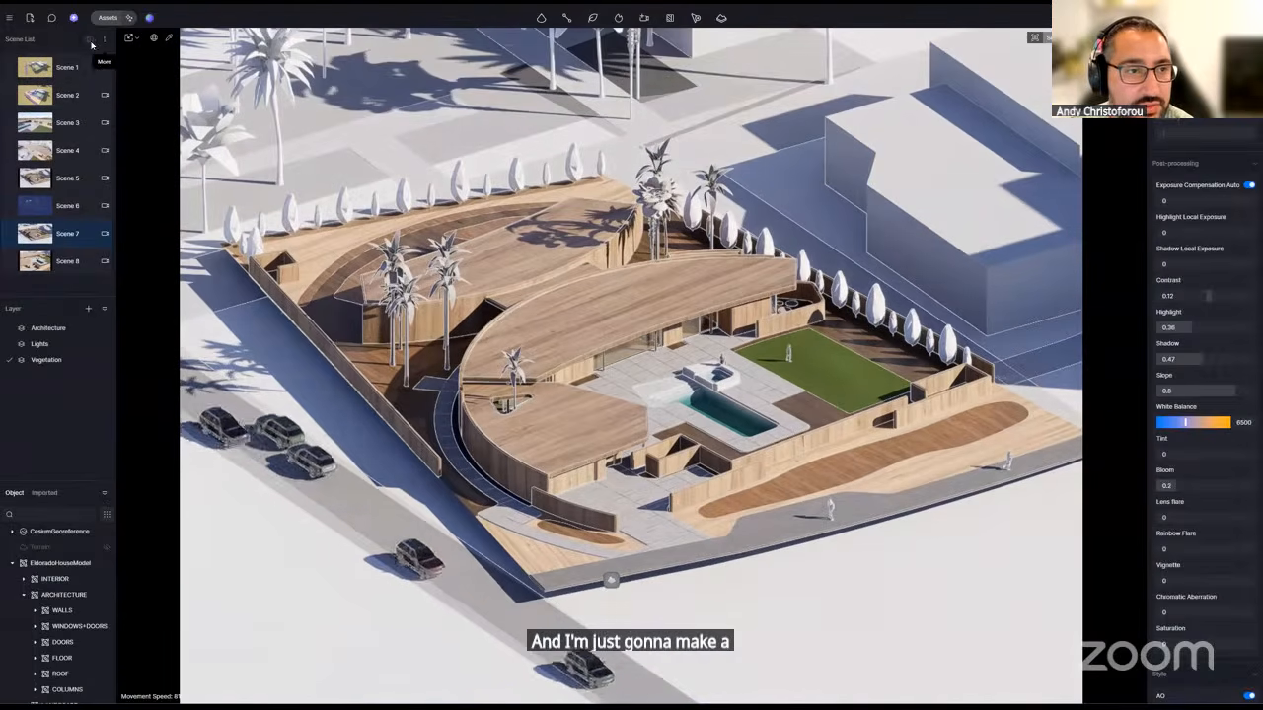
click(89, 40)
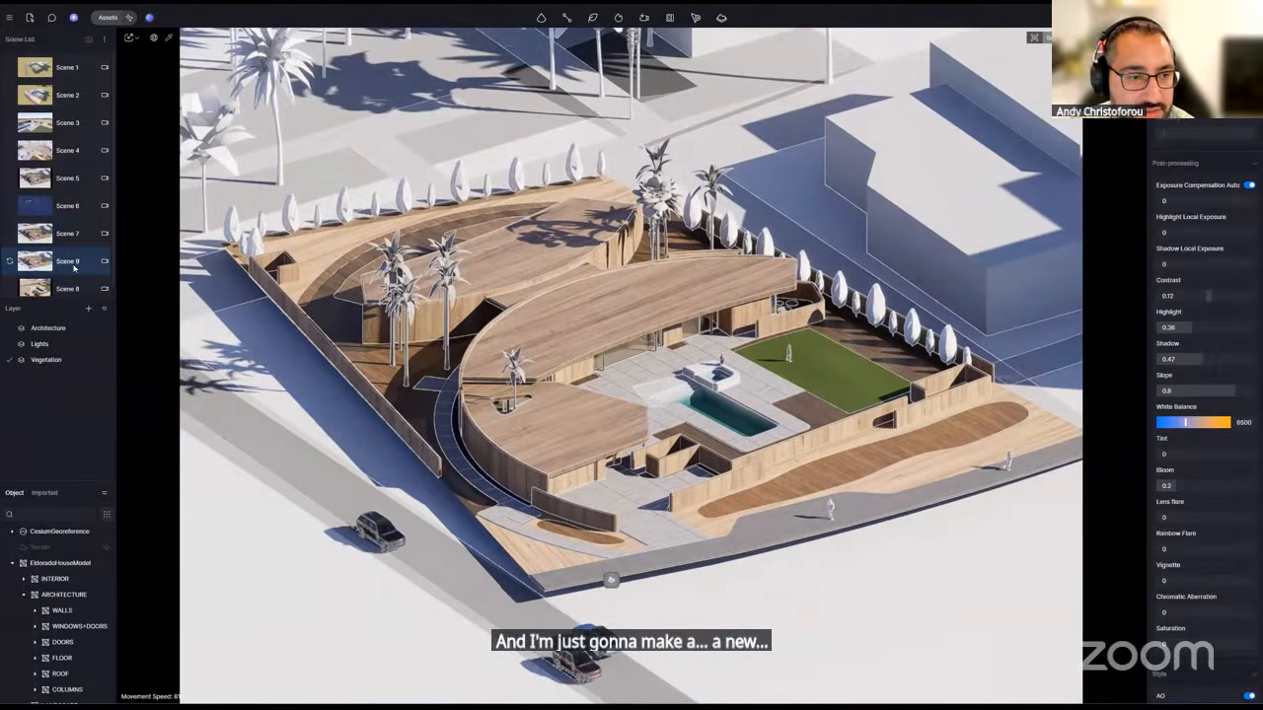
double_click(73, 263)
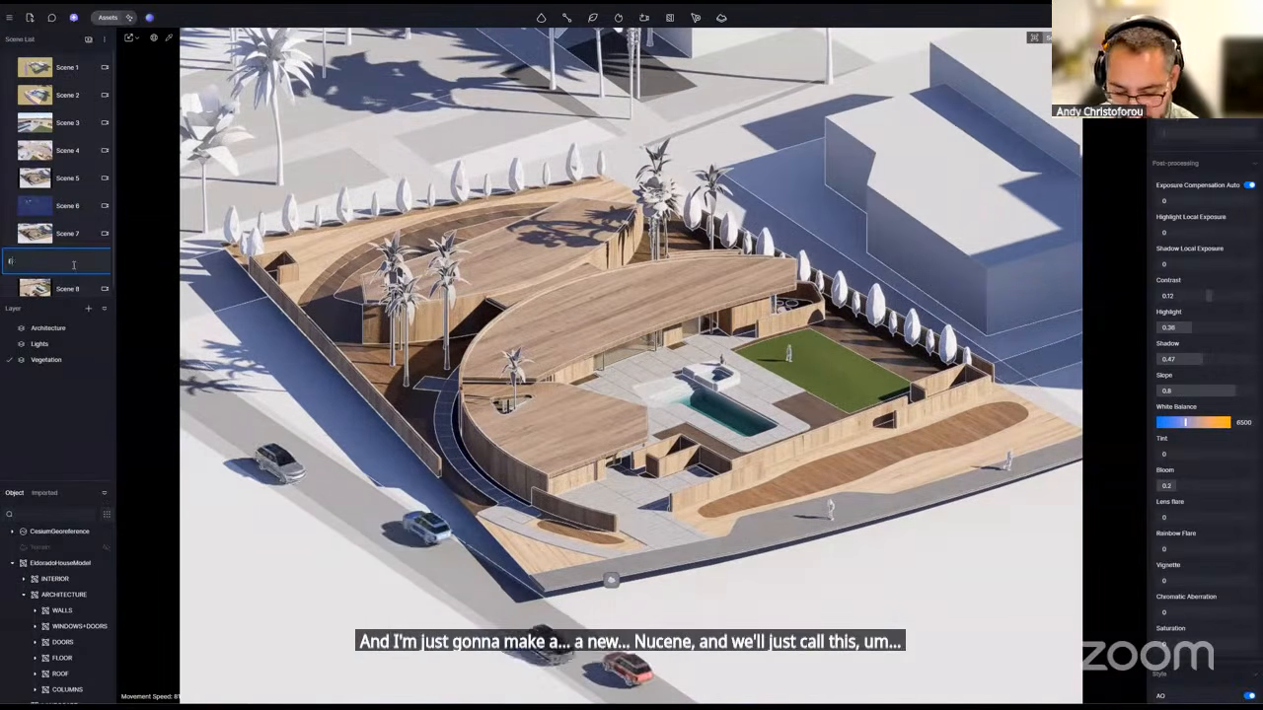
text(Exploded)
key(Return)
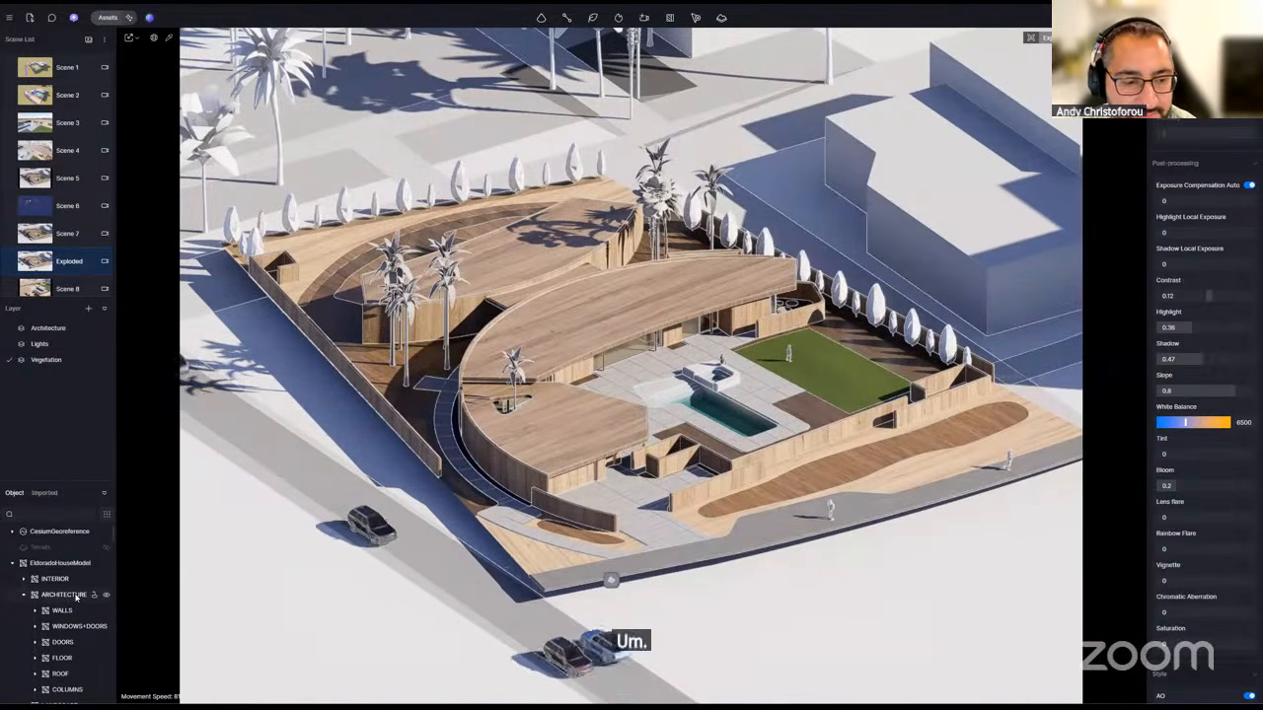
- Raise the ROOF group of the ARCHITECTURE group vertically to about Z 21891
scroll(76, 598, down, 1)
scroll(76, 598, down, 1)
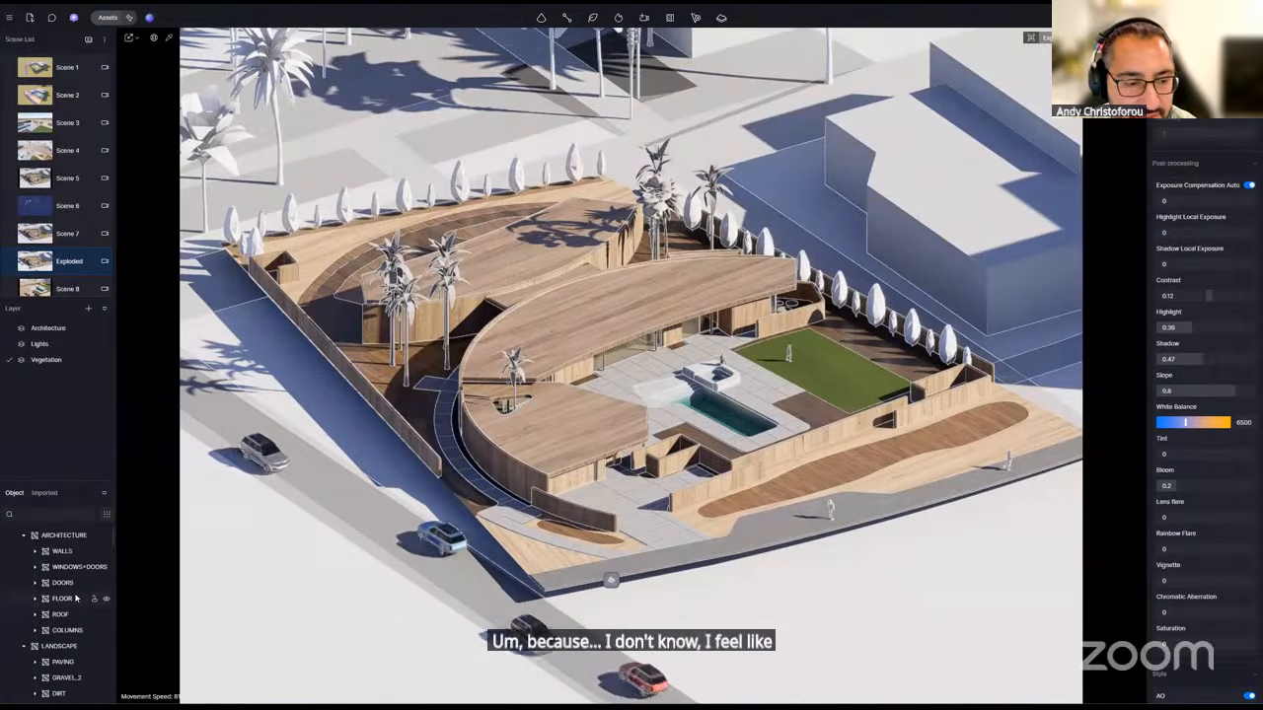
scroll(54, 610, up, 2)
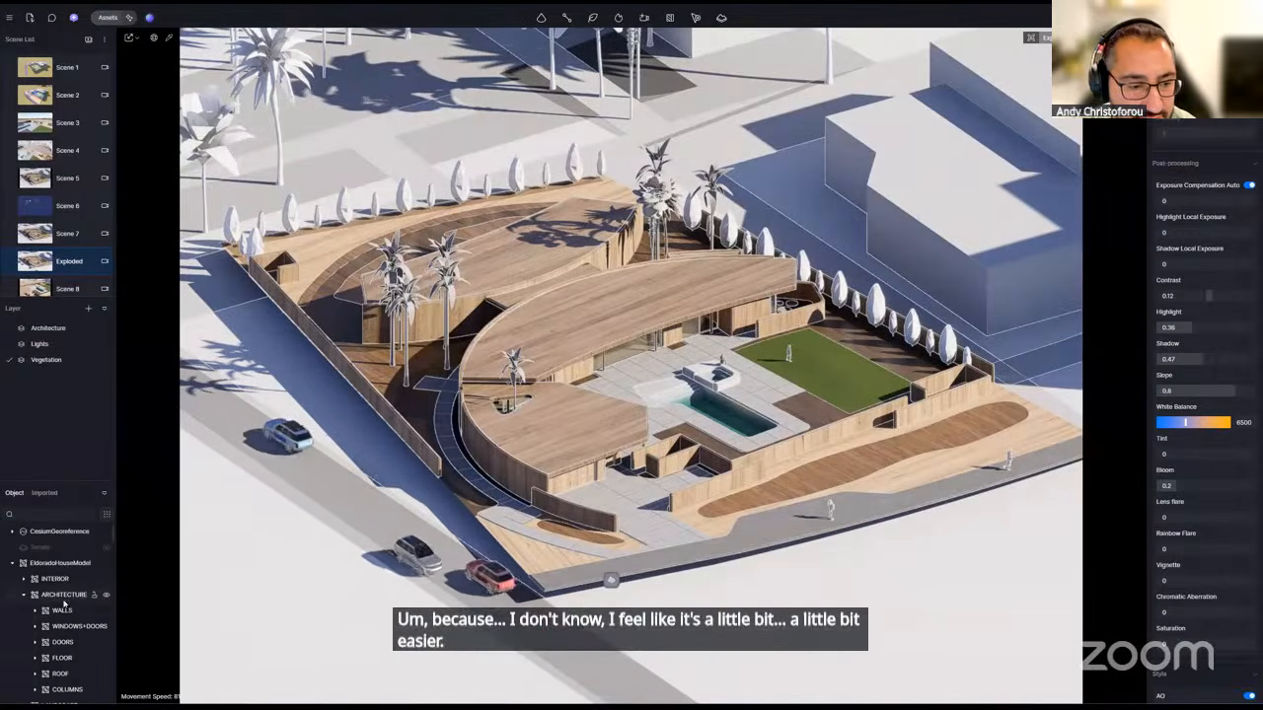
click(65, 674)
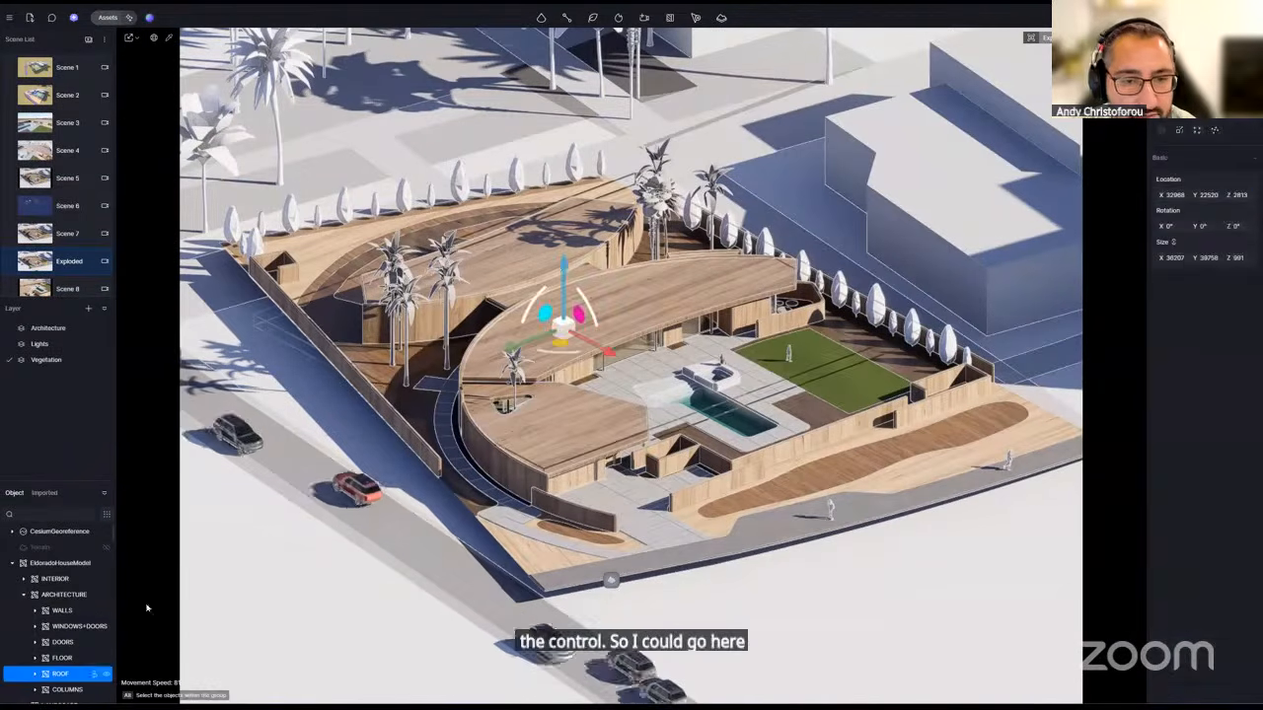
drag(557, 261, 564, 49)
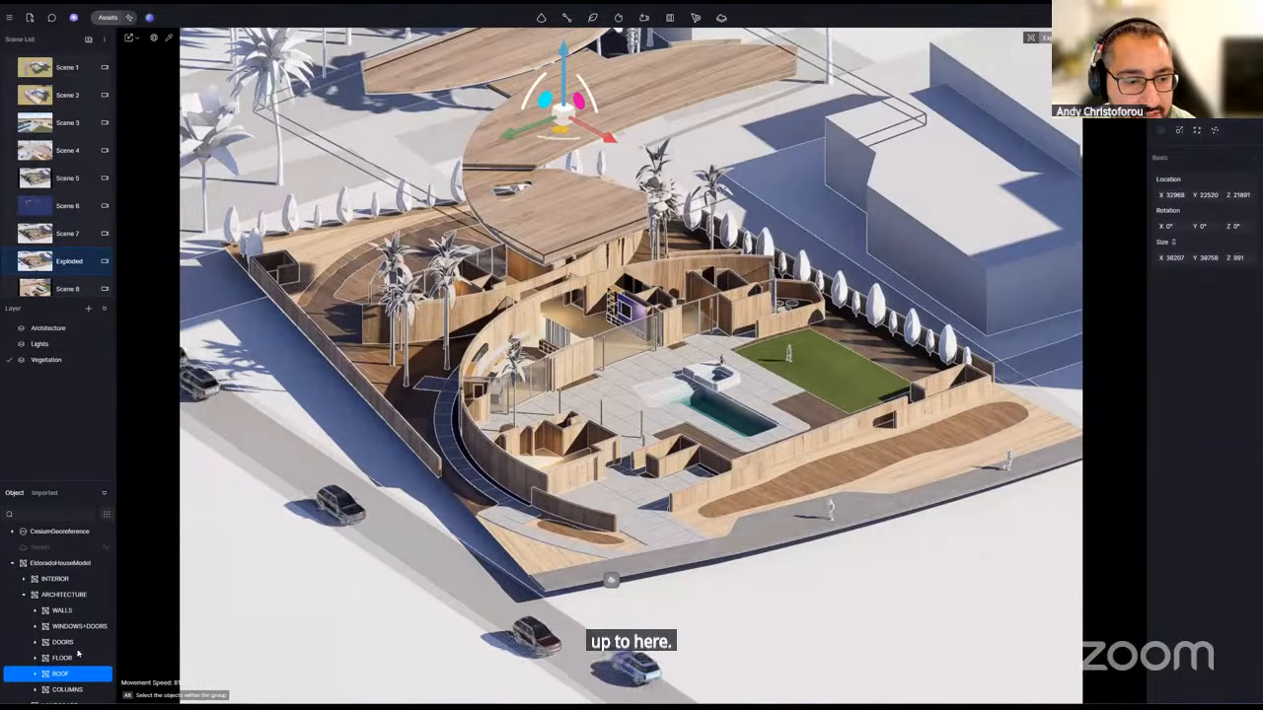
- Raise the WALLS group to about Z 6467 and the WINDOWS+DOORS group to about Z 4644
click(612, 374)
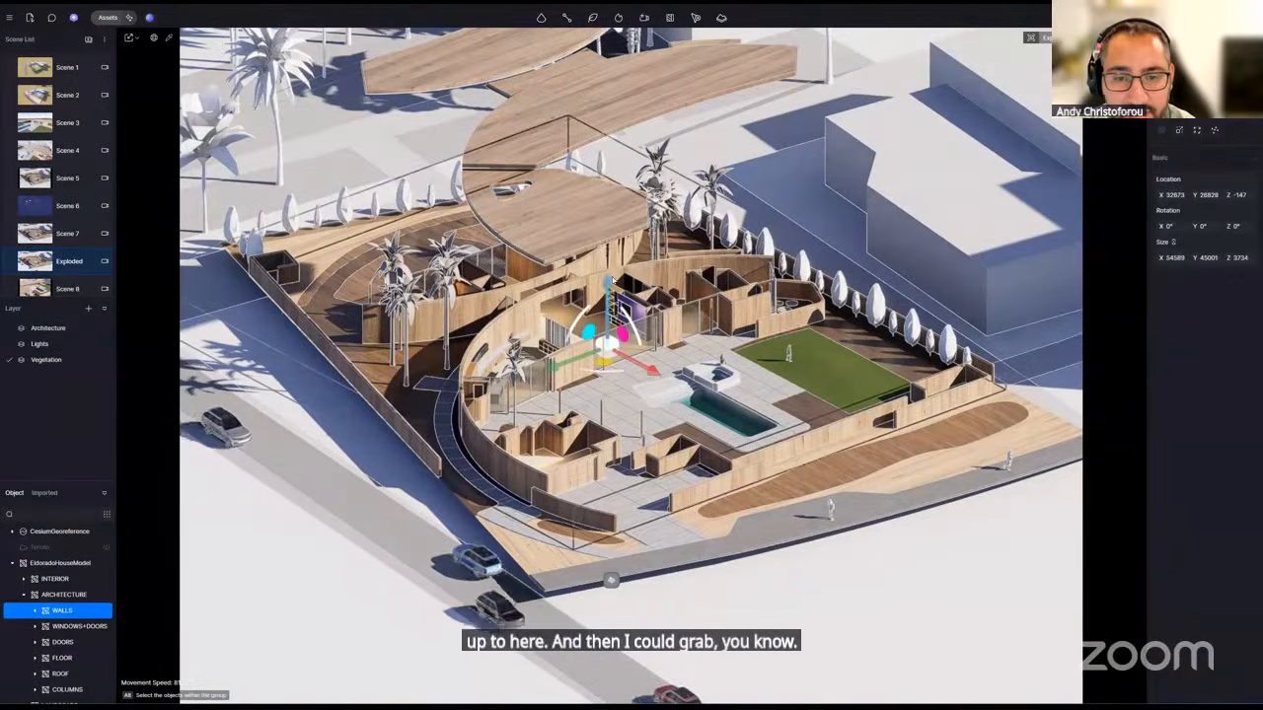
drag(608, 288, 618, 192)
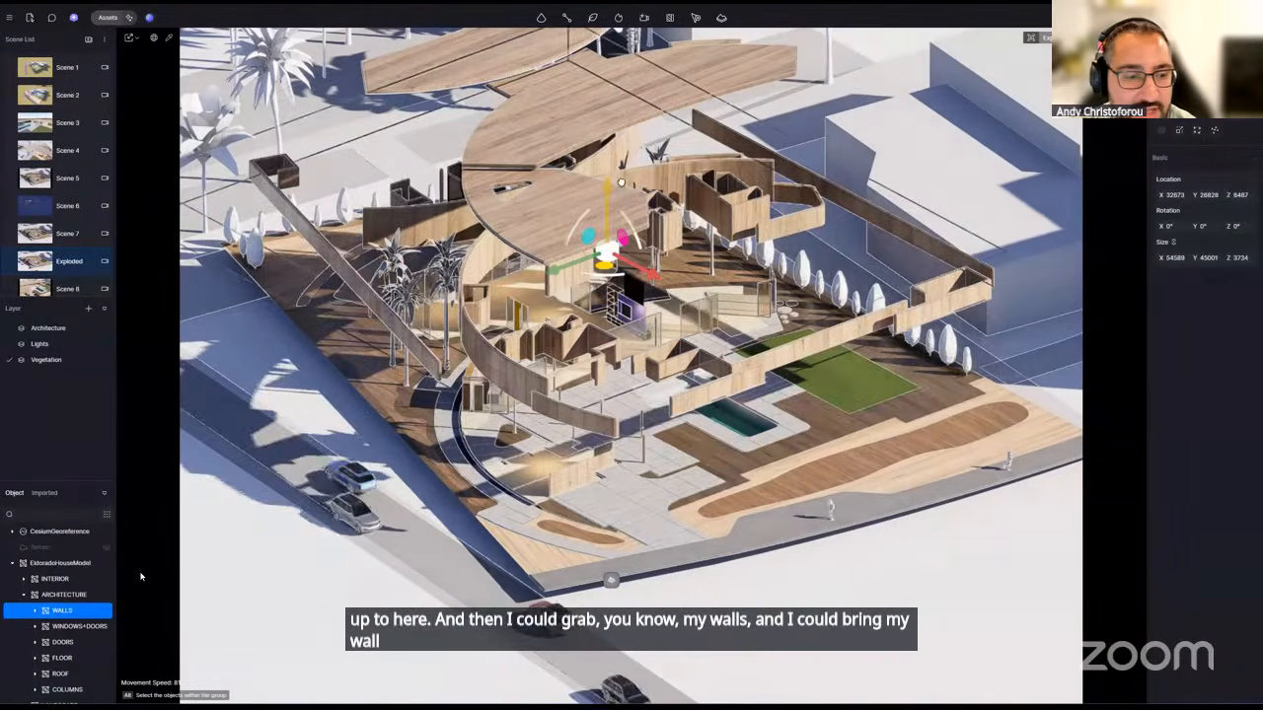
click(80, 626)
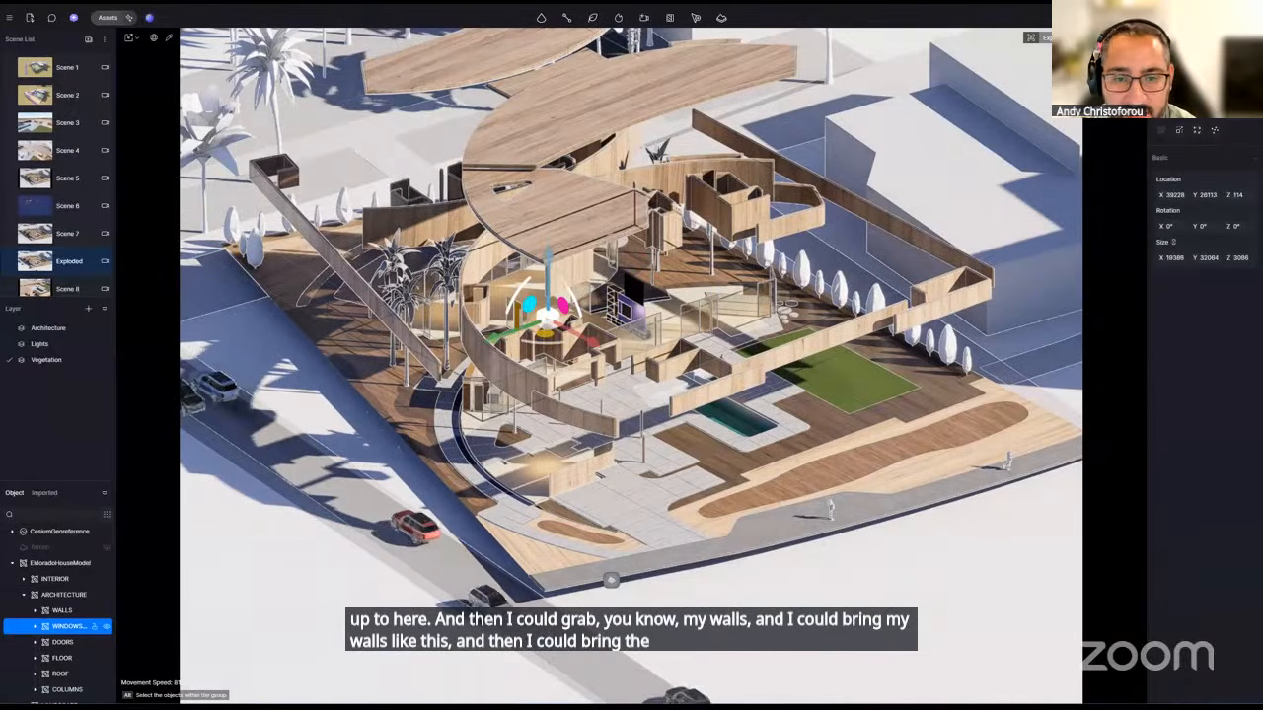
drag(562, 264, 557, 214)
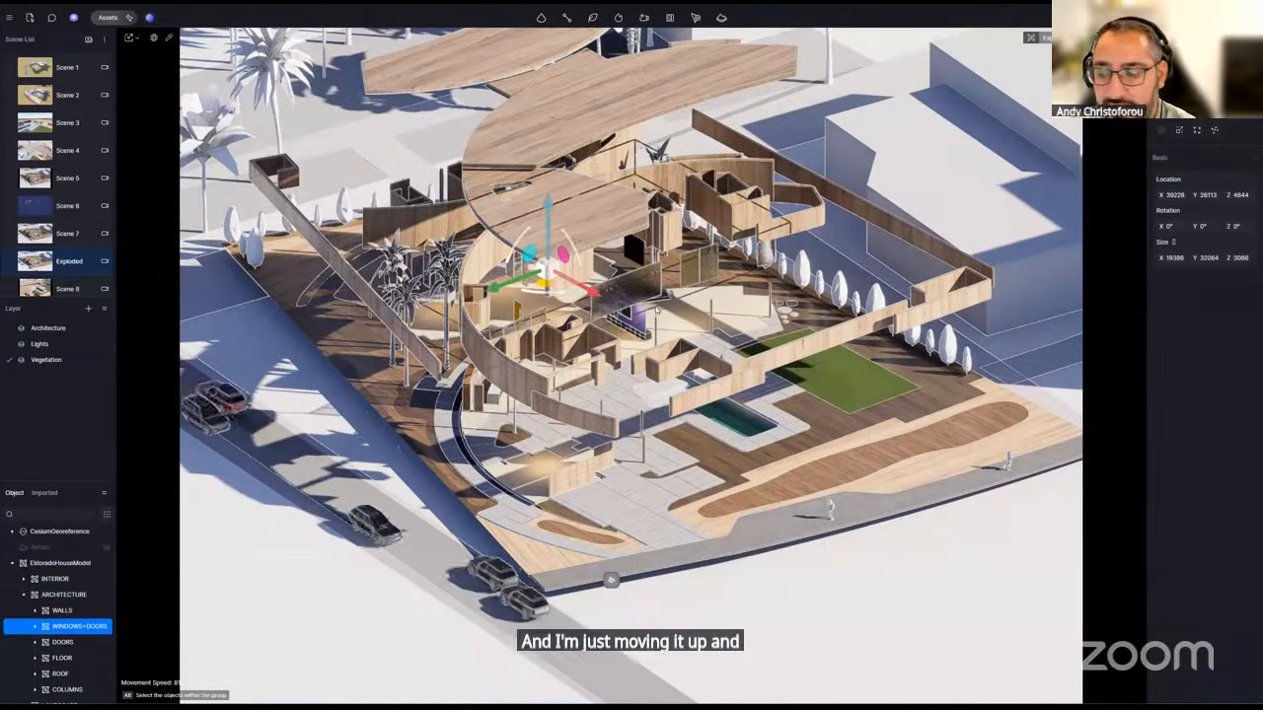
- Increase the spacing by raising the ROOF group to about Z 33128 and the WALLS group to about Z 16238
scroll(658, 310, down, 1)
scroll(658, 309, down, 5)
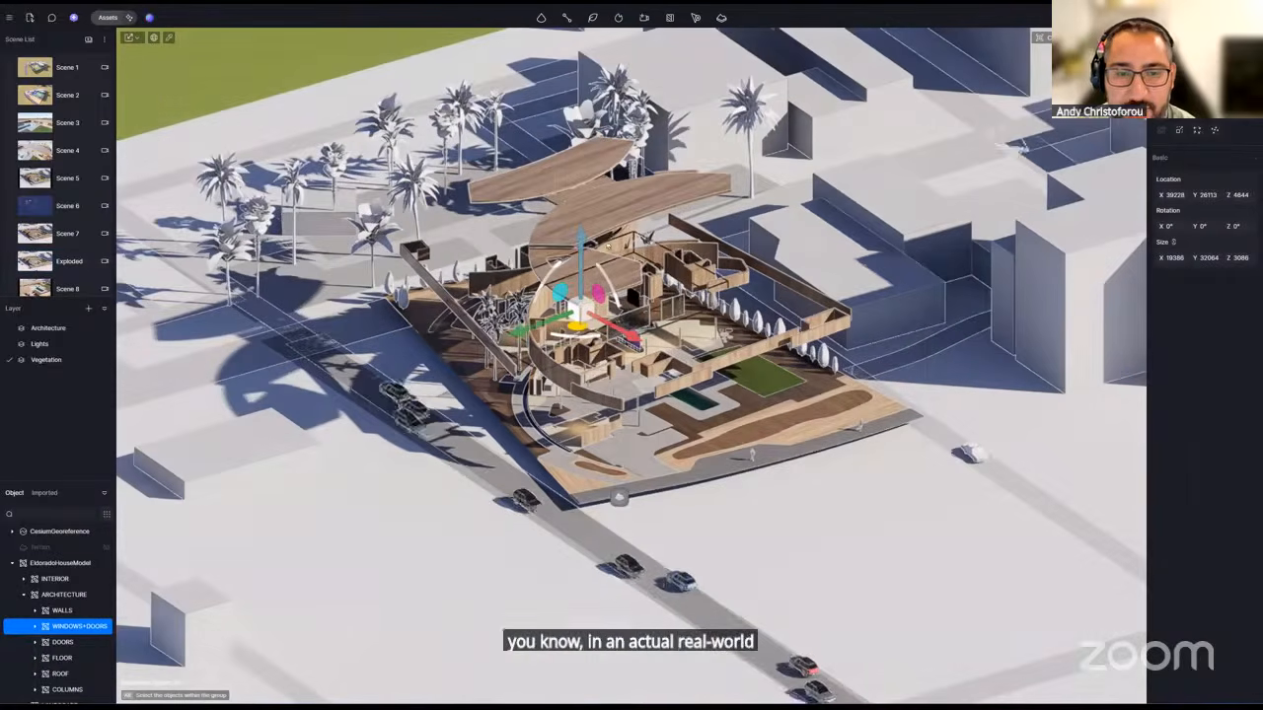
click(59, 562)
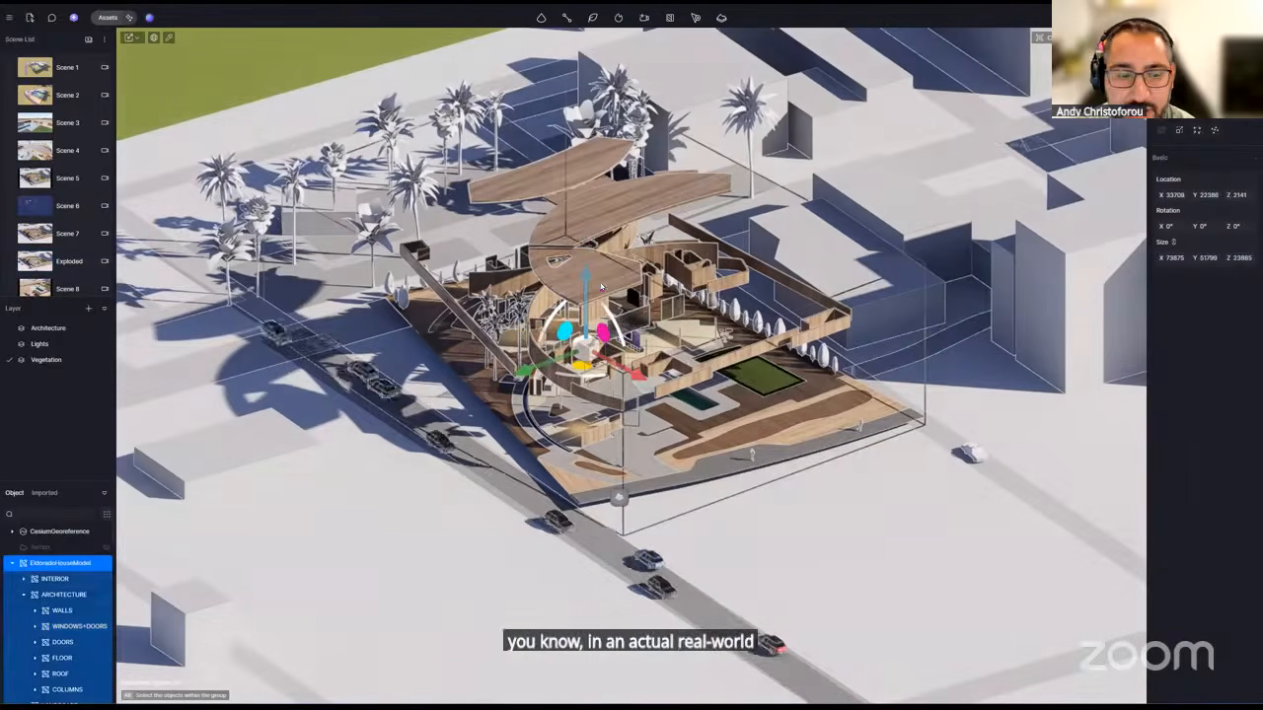
scroll(67, 620, down, 2)
click(60, 613)
drag(589, 158, 589, 75)
click(61, 550)
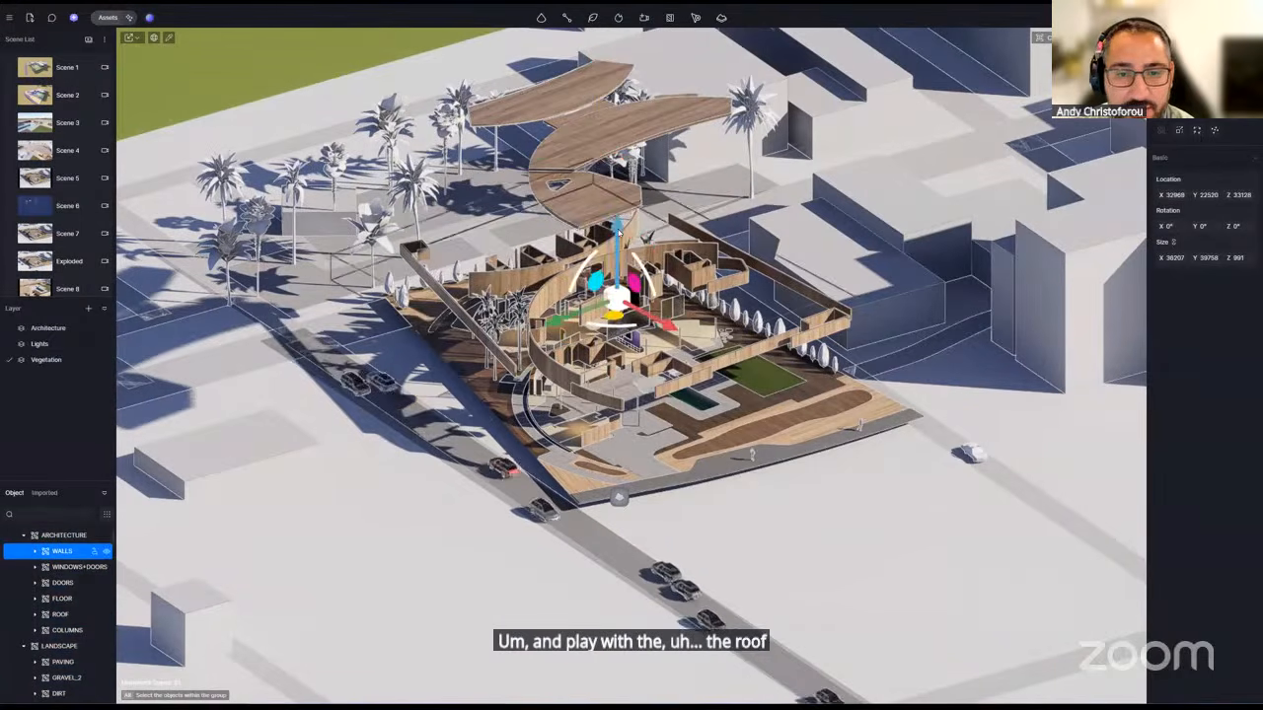
drag(614, 221, 621, 181)
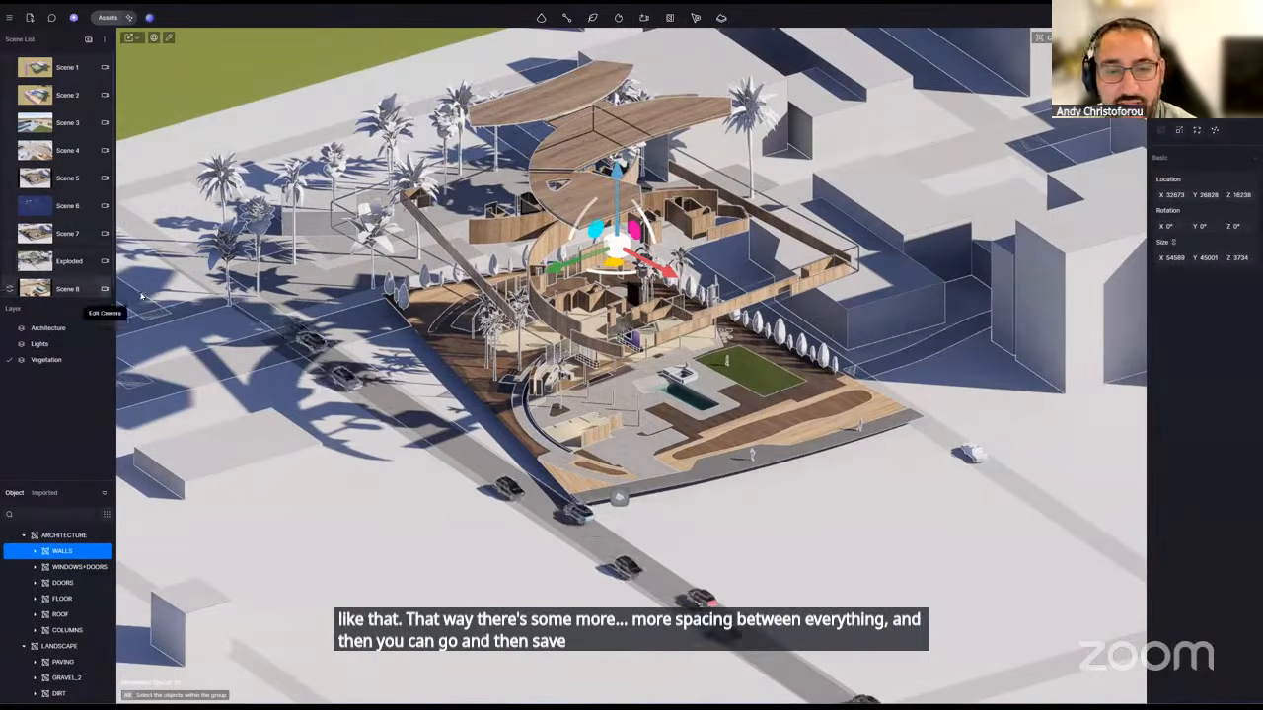
- Return to the Exploded scene view and undo all the roof, wall and window moves
click(76, 258)
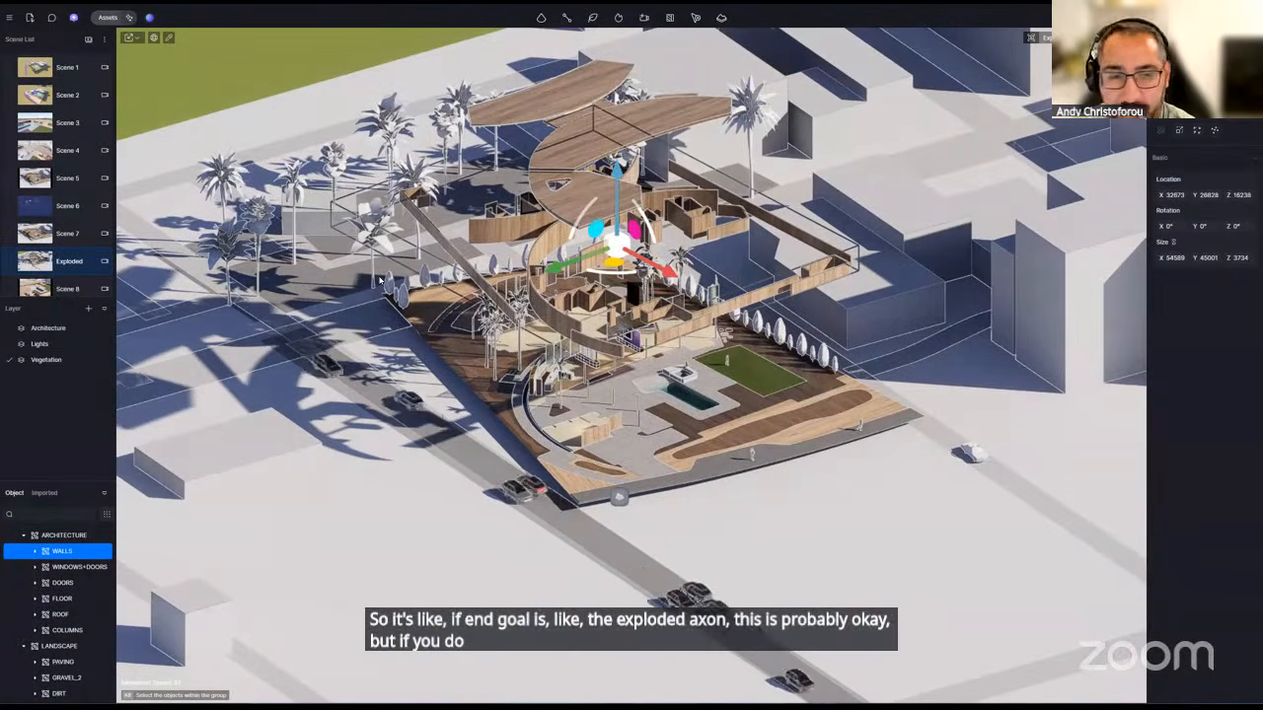
scroll(590, 347, up, 5)
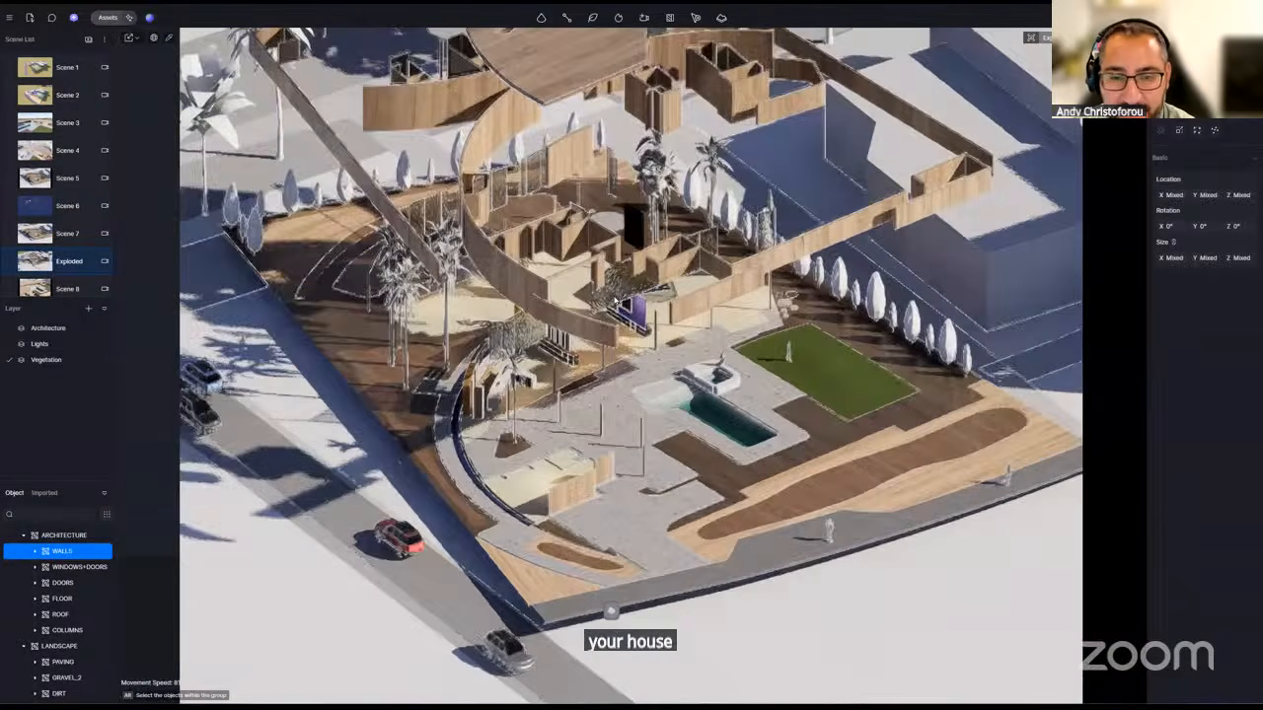
key(ctrl+z)
key(ctrl+z)
key(ctrl+z)
key(ctrl+z)
key(ctrl+z)
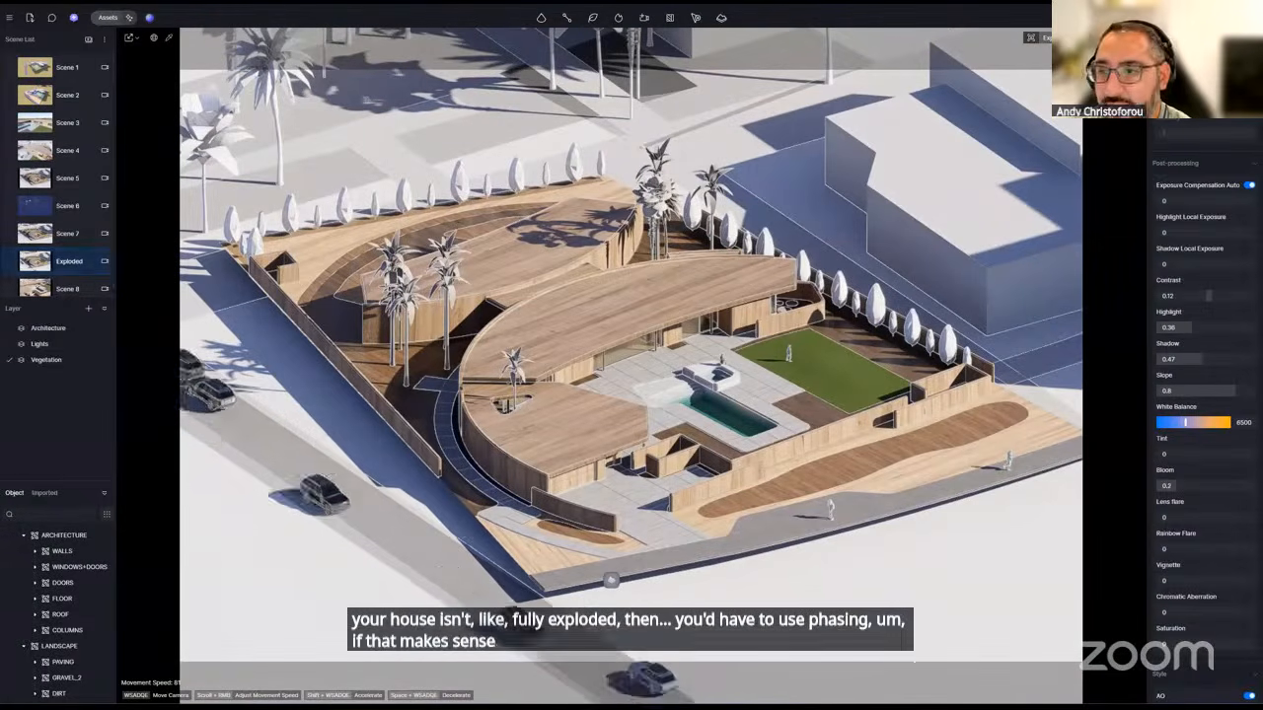
- Reopen the Phasing clip in the video editor, scrub through the animation, and view it from the Exploded and Scene 7 cameras
click(1134, 17)
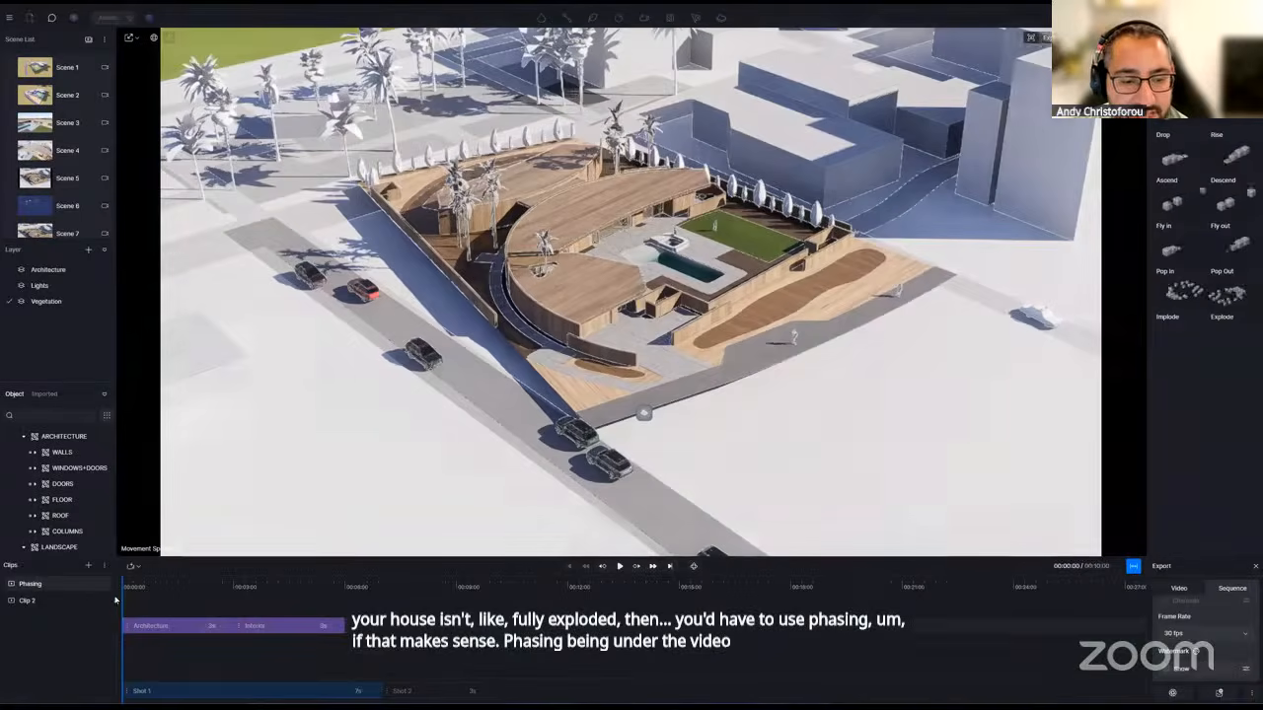
drag(123, 592, 225, 535)
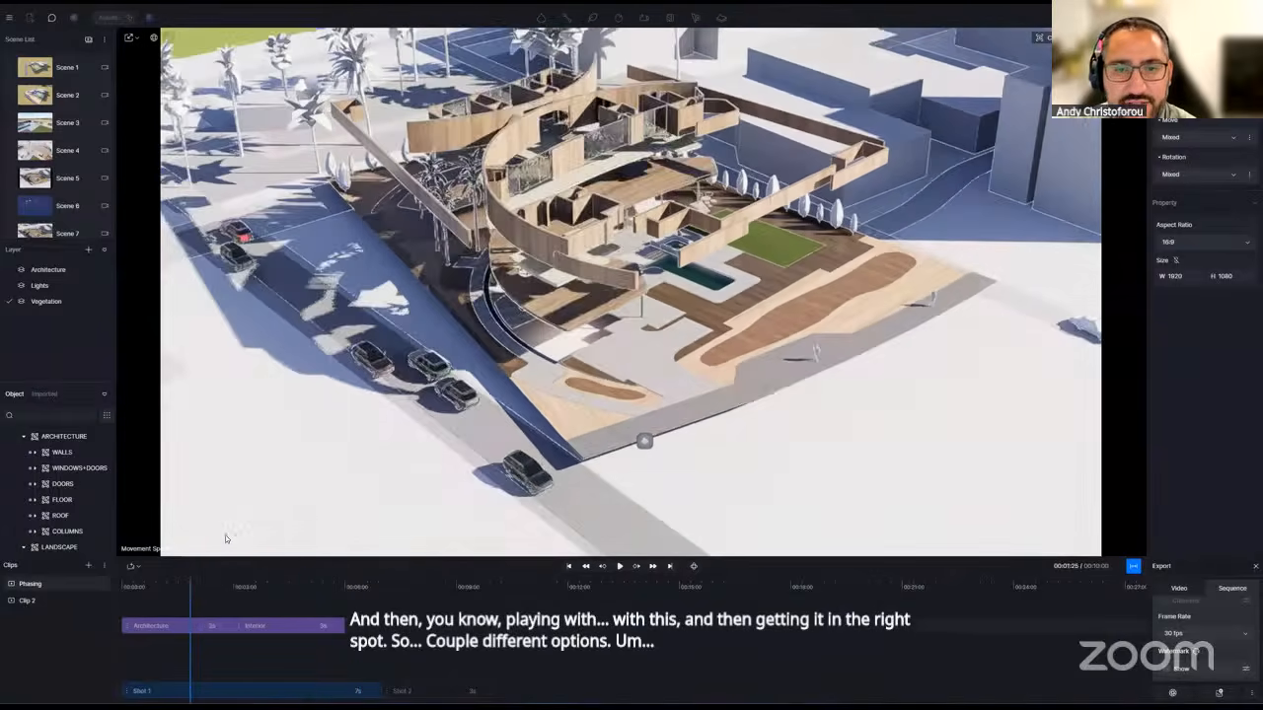
scroll(78, 226, down, 2)
click(71, 202)
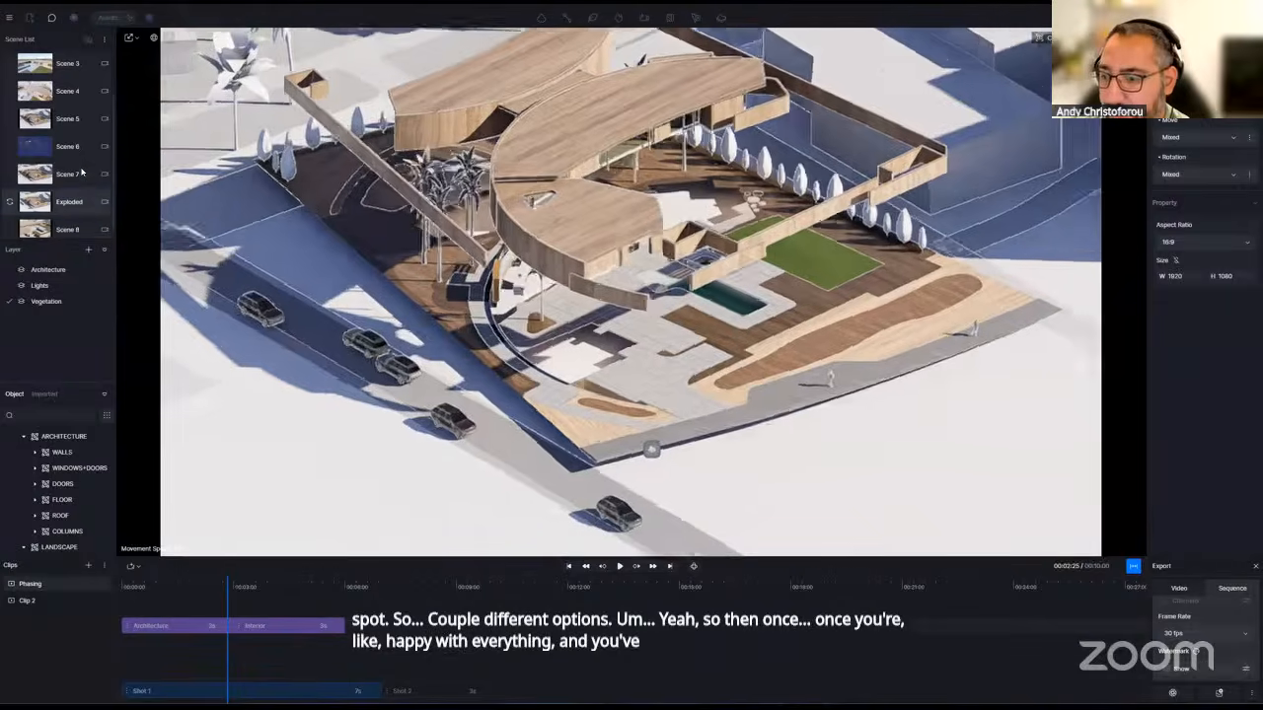
click(69, 173)
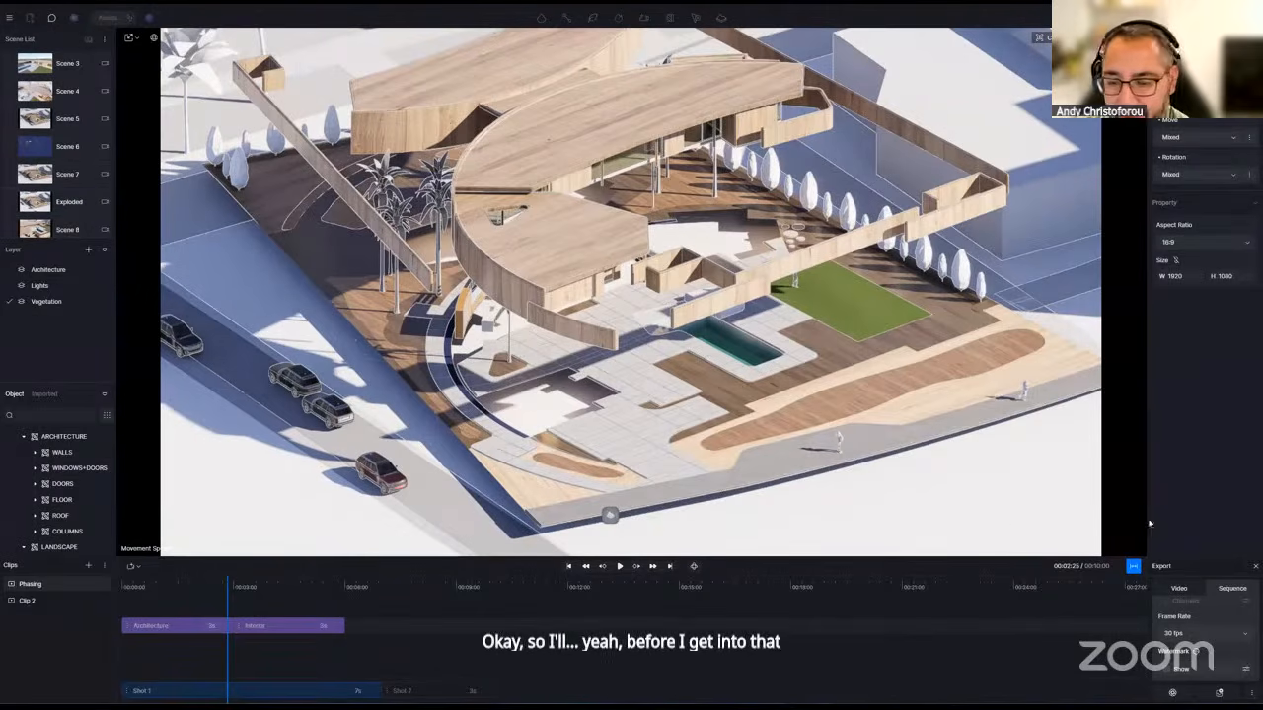
- Scrub through the Phasing timeline and inspect the separate Architecture and Interior animations
drag(228, 599, 90, 601)
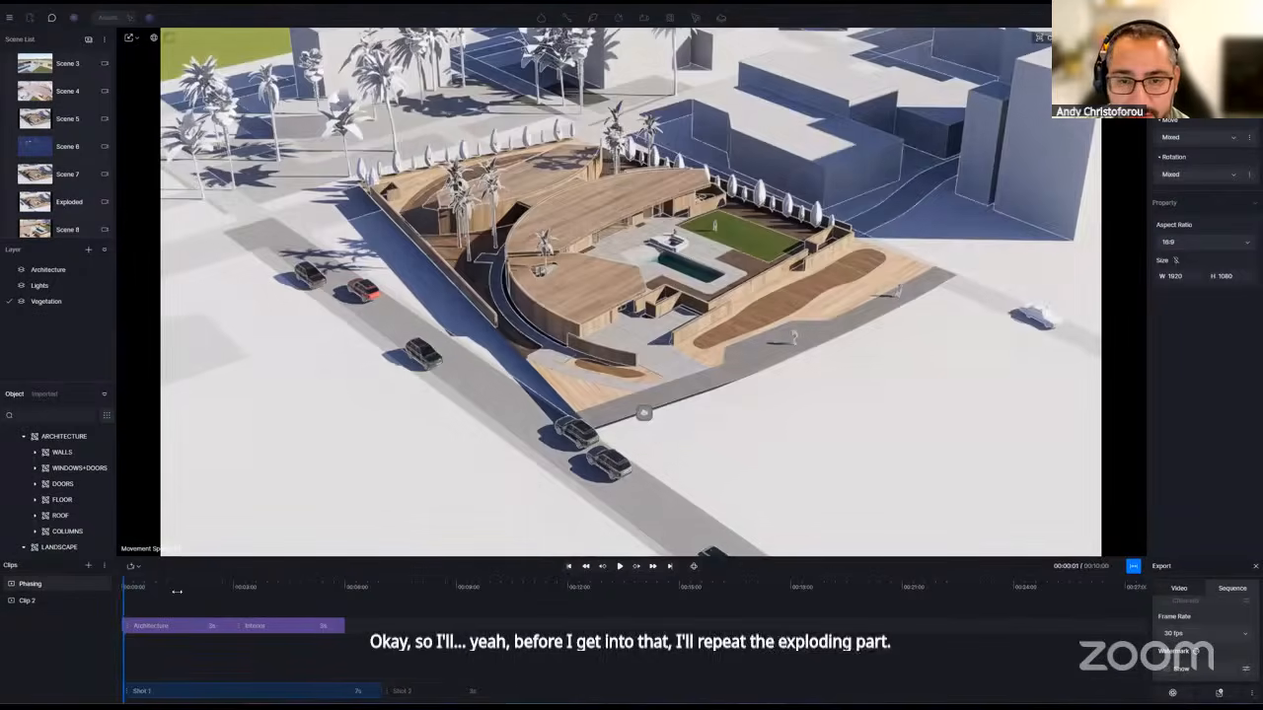
drag(176, 592, 110, 606)
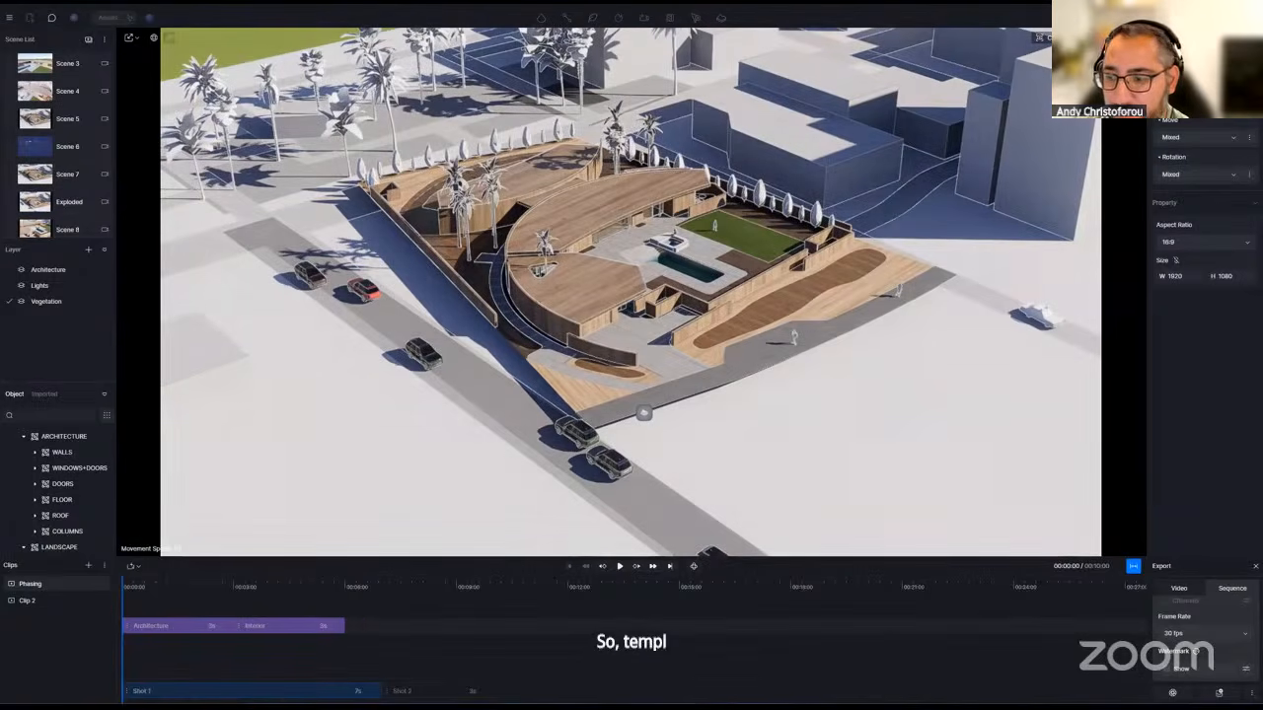
click(1210, 40)
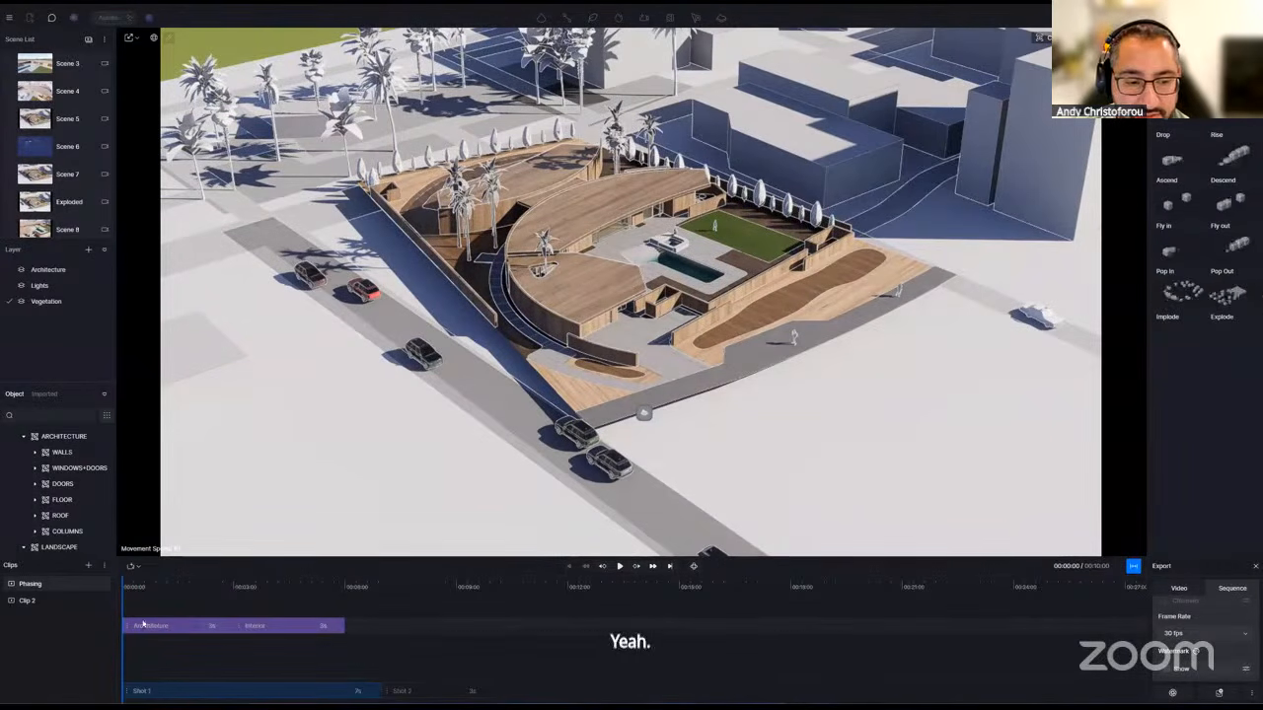
click(168, 627)
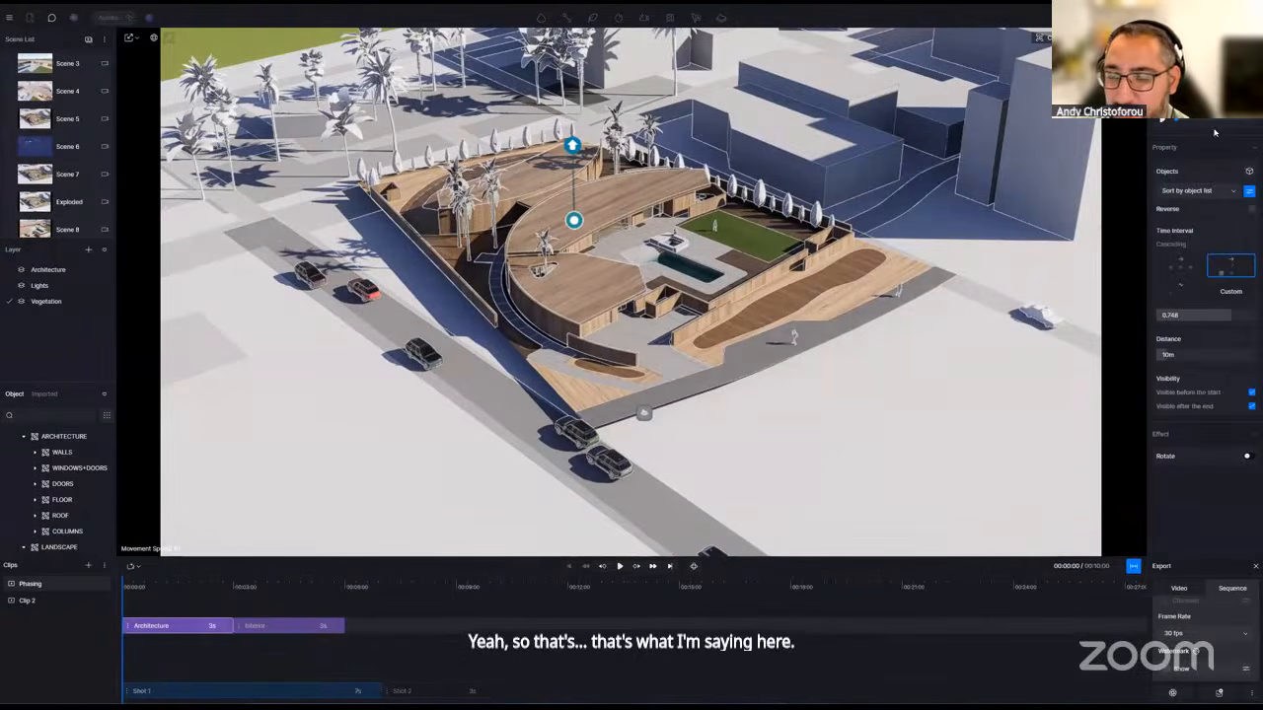
click(281, 627)
click(161, 628)
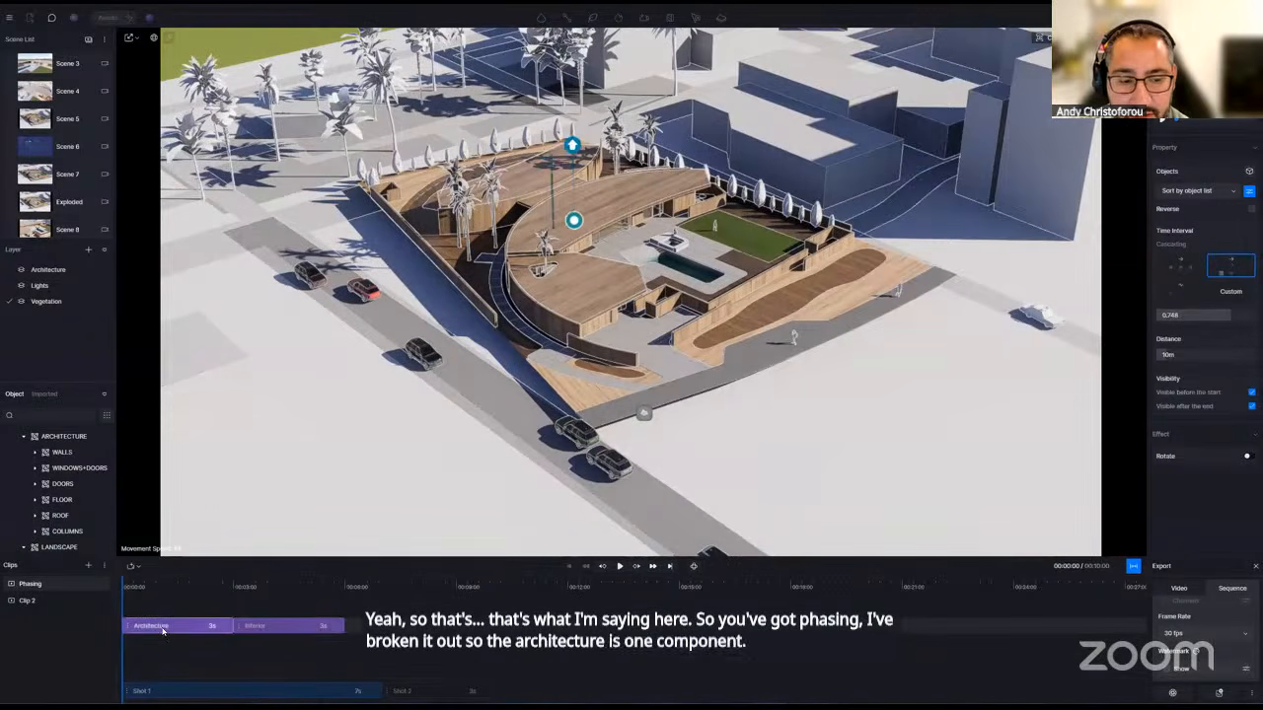
drag(123, 586, 213, 580)
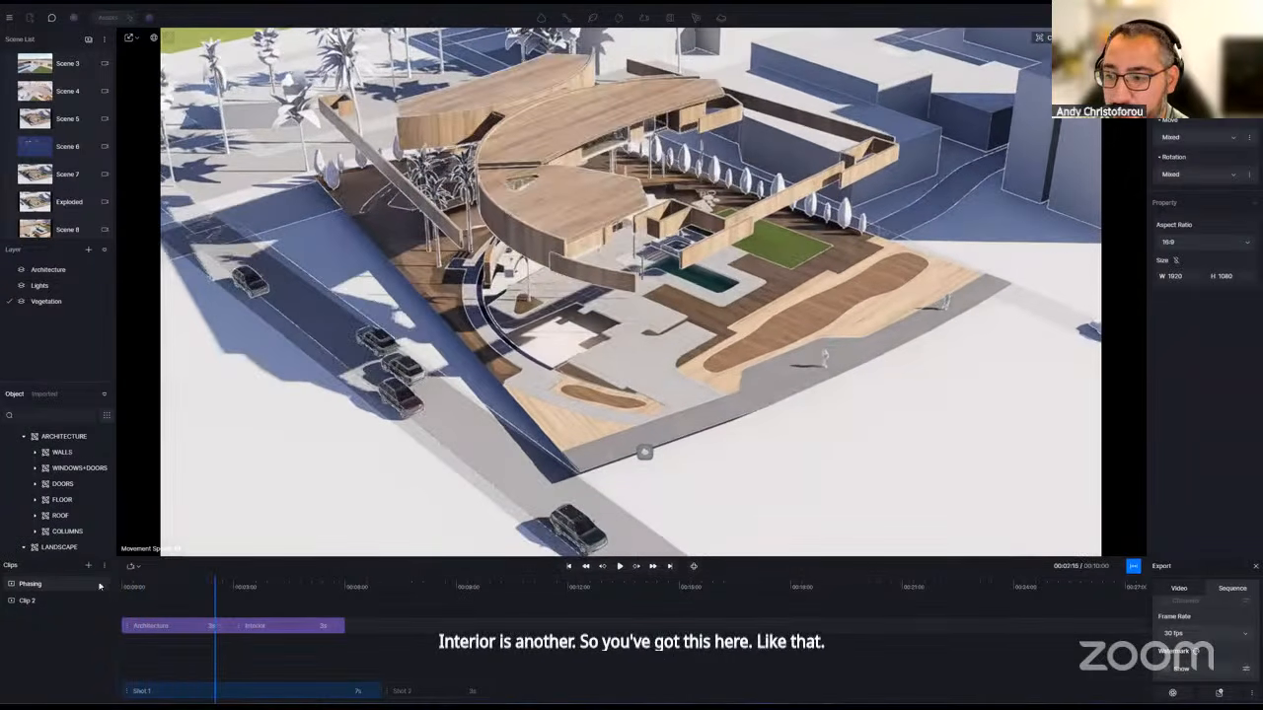
click(77, 585)
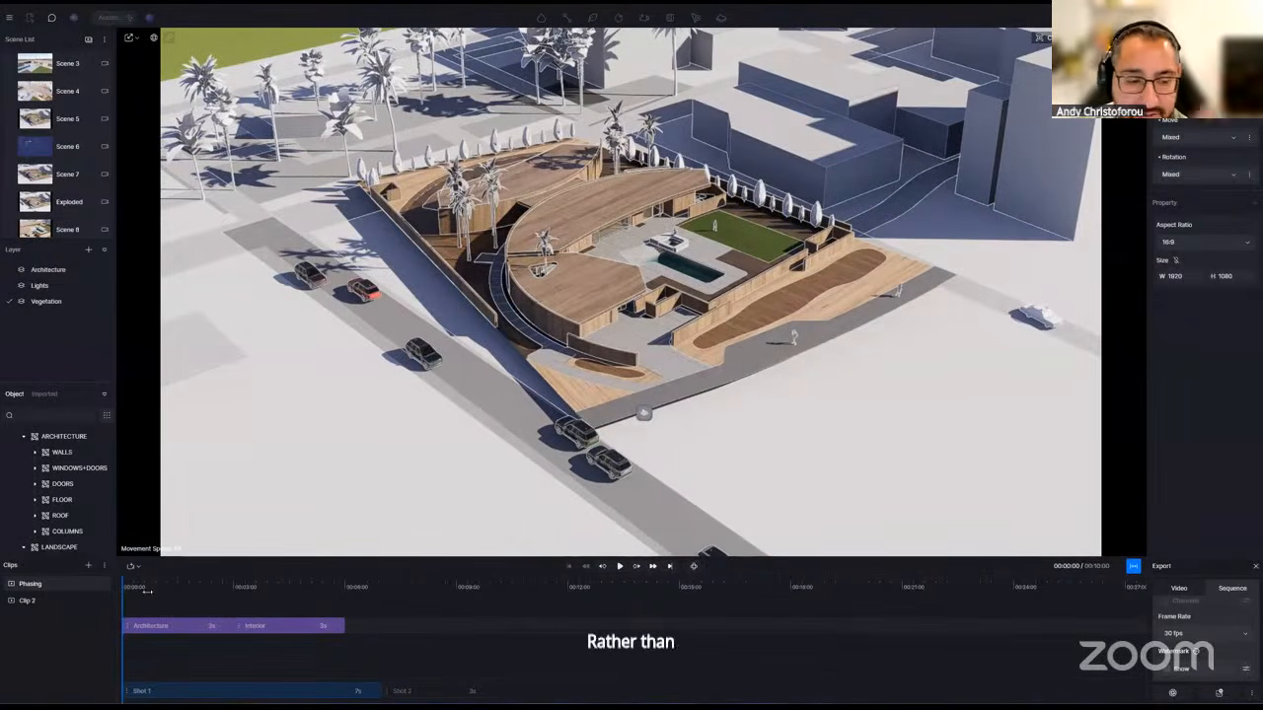
drag(148, 592, 97, 600)
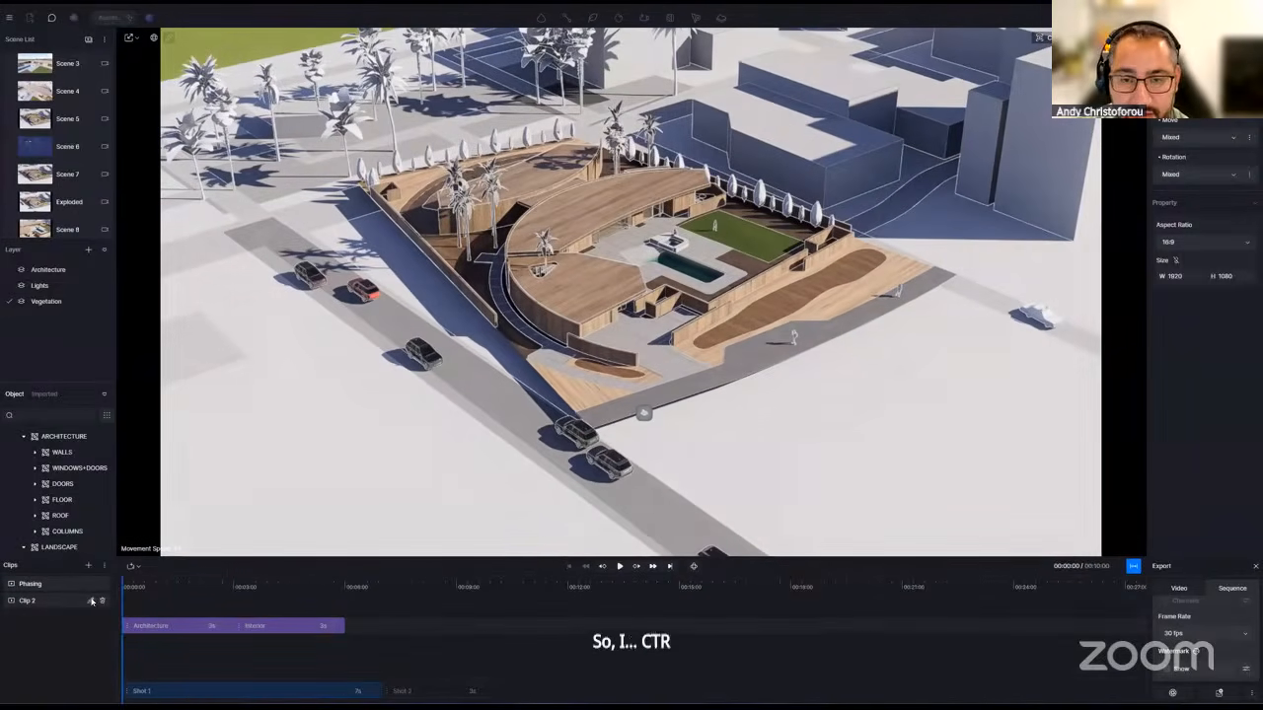
drag(137, 593, 233, 586)
- Increase the Architecture animation's rise distance and scrub back to the start of the phase
click(164, 627)
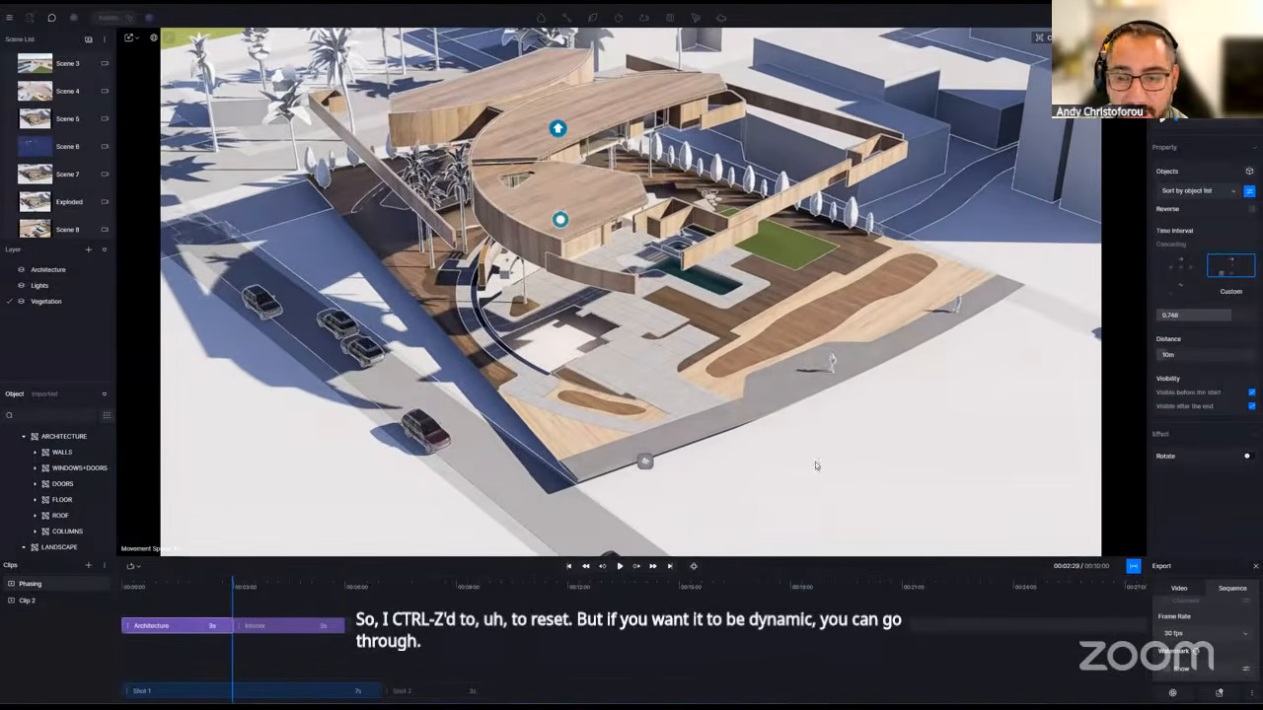
drag(1171, 357, 1175, 356)
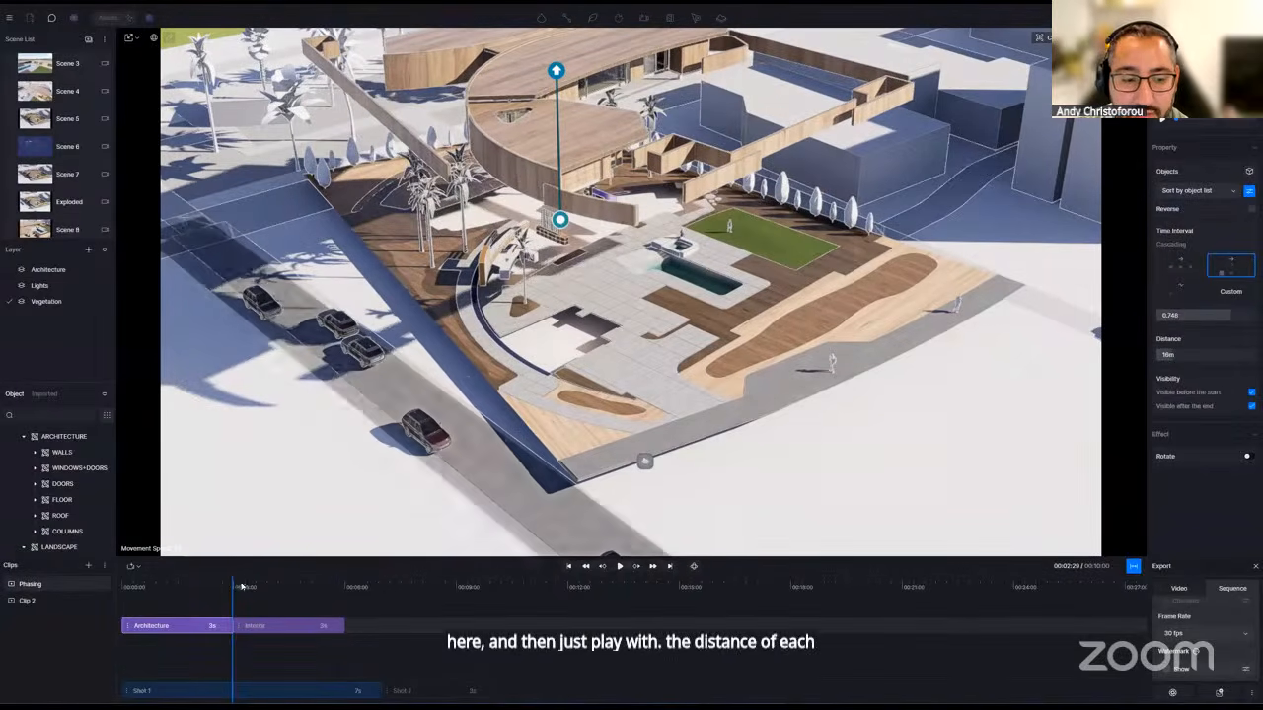
drag(227, 591, 132, 591)
- Delete the Architecture and Interior animations from the Phasing timeline
click(157, 627)
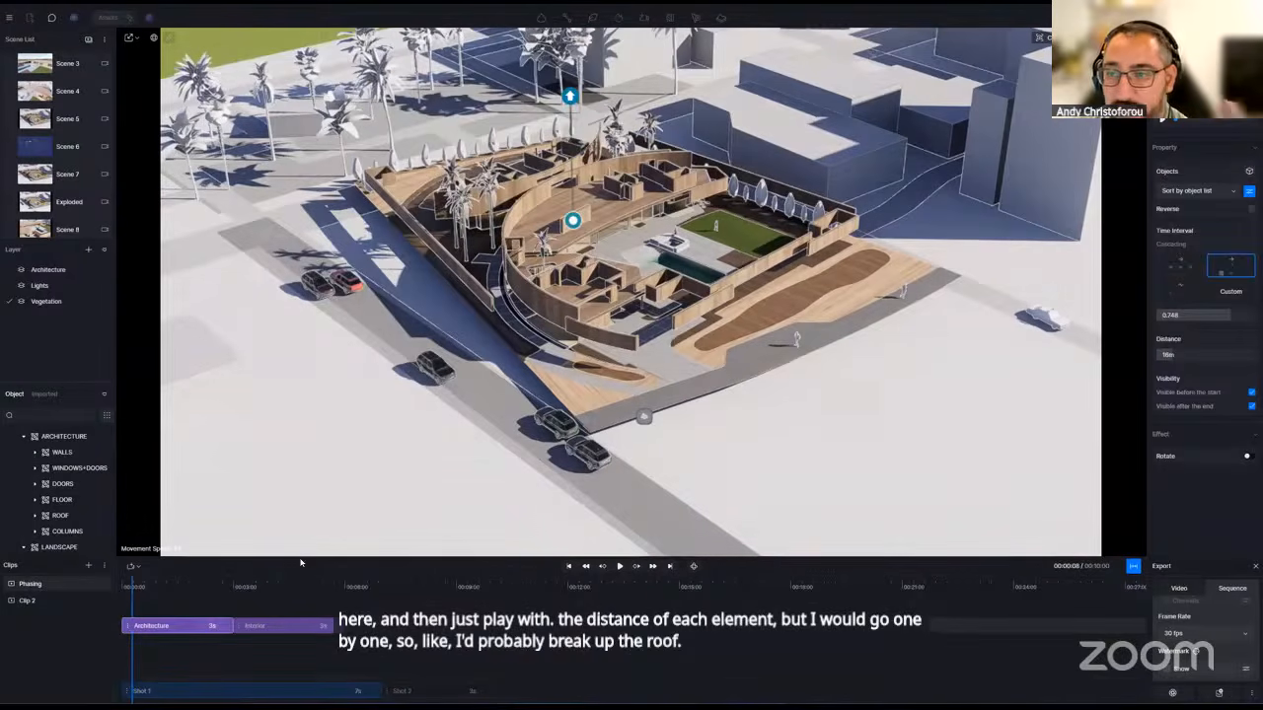
key(Delete)
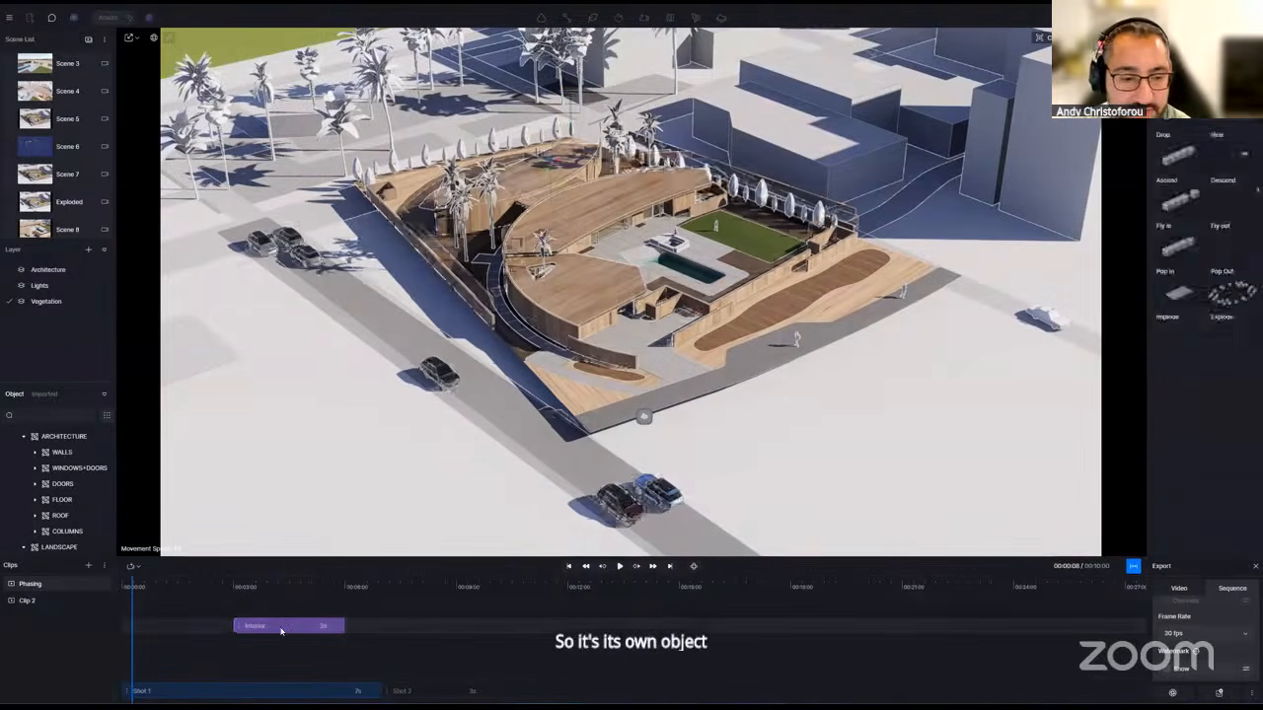
click(280, 628)
key(Delete)
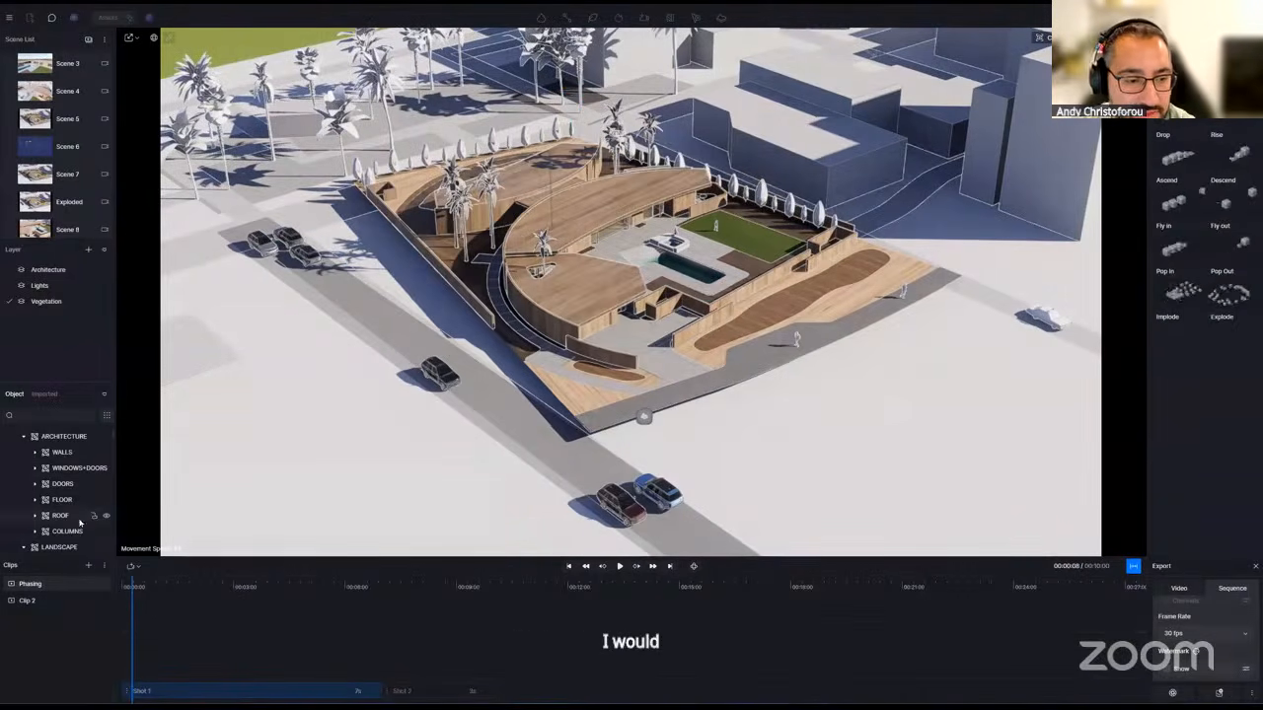
- Add a Rise animation named Roof for the ROOF group with a distance of 50.5 m, and play it
click(79, 519)
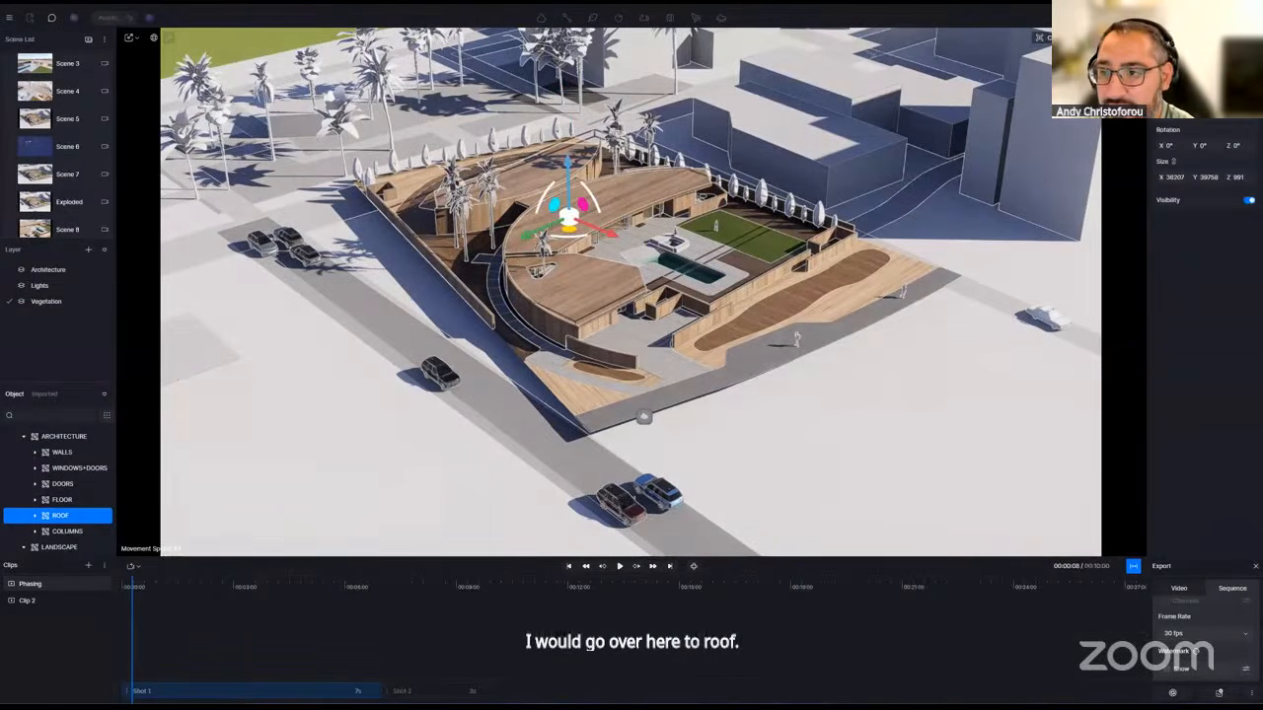
click(1232, 119)
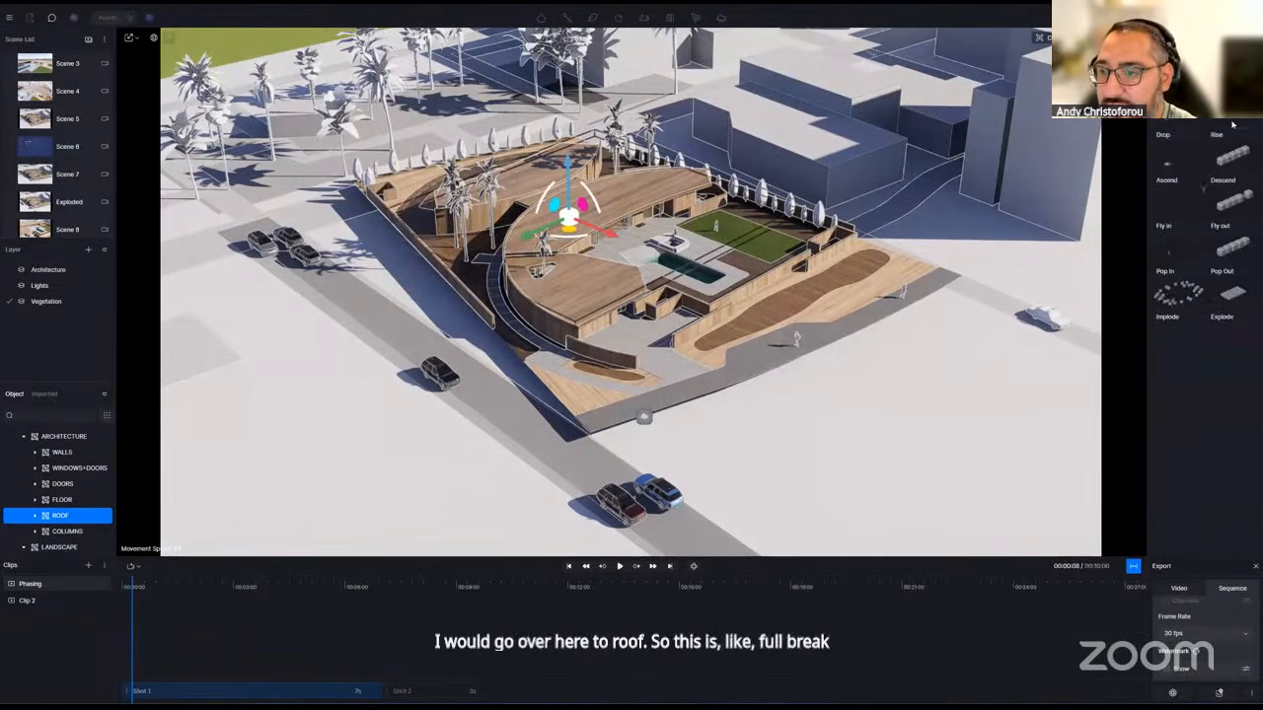
click(1227, 158)
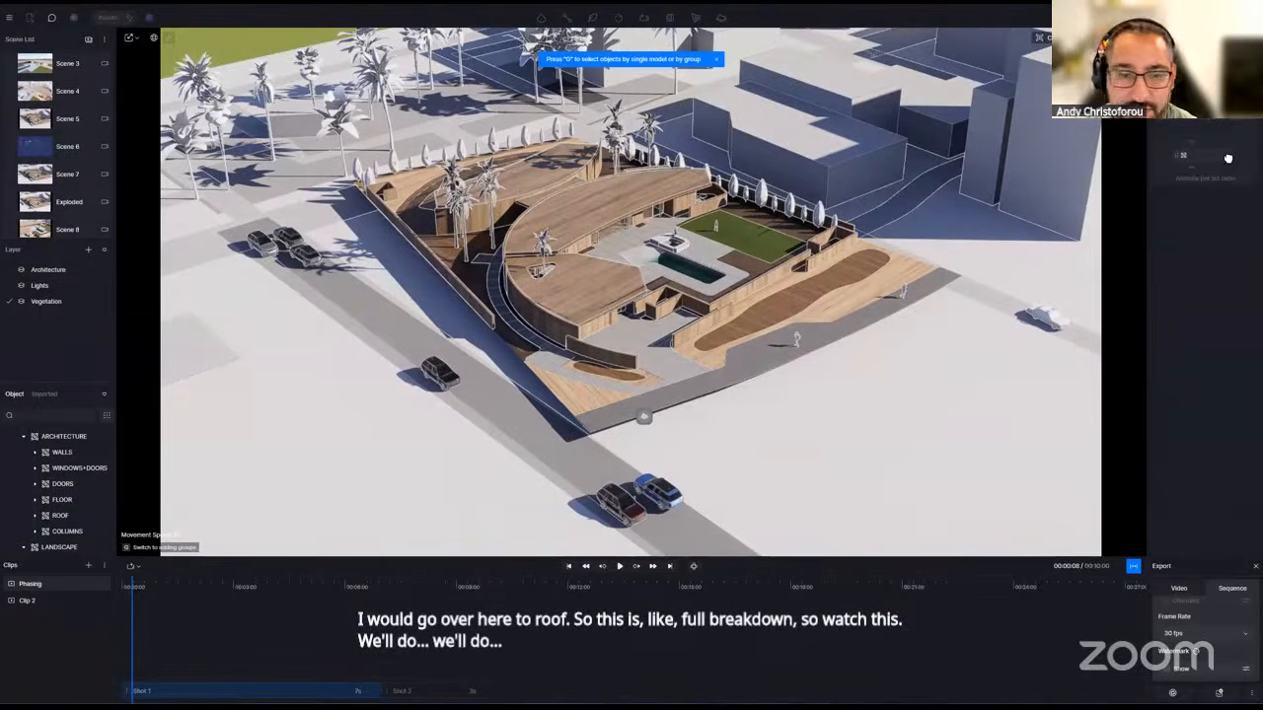
click(71, 520)
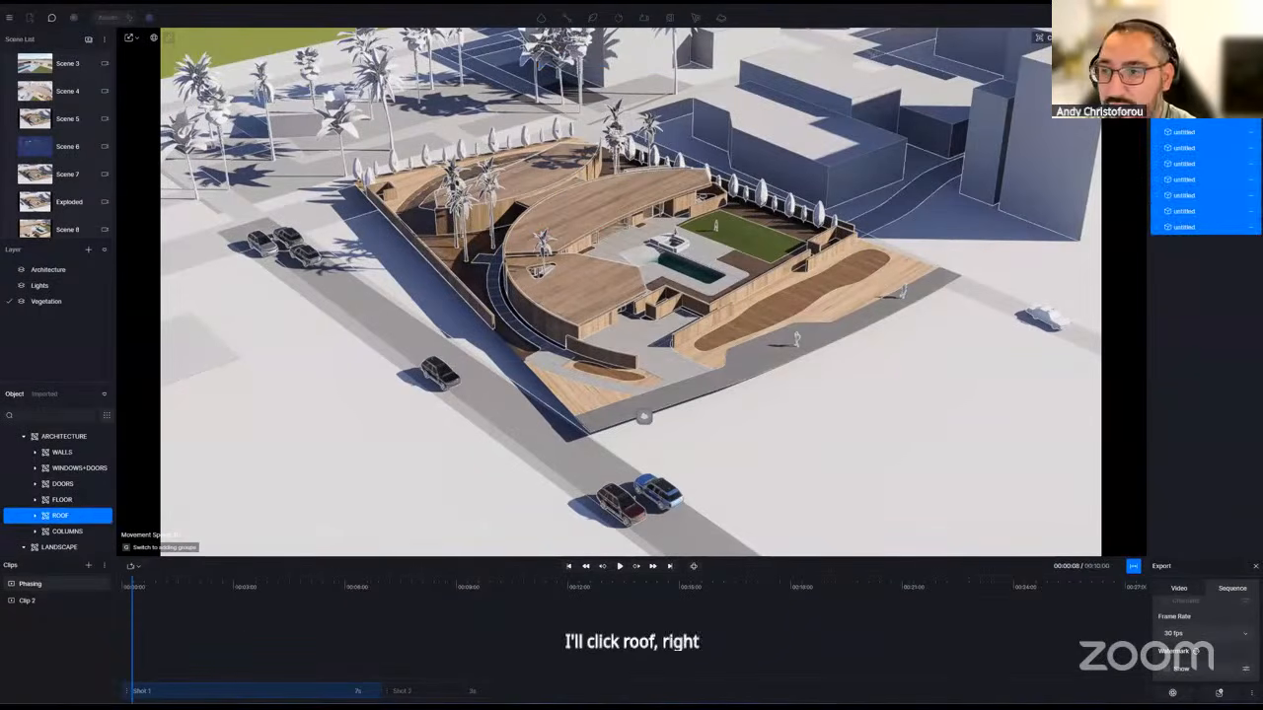
click(1198, 111)
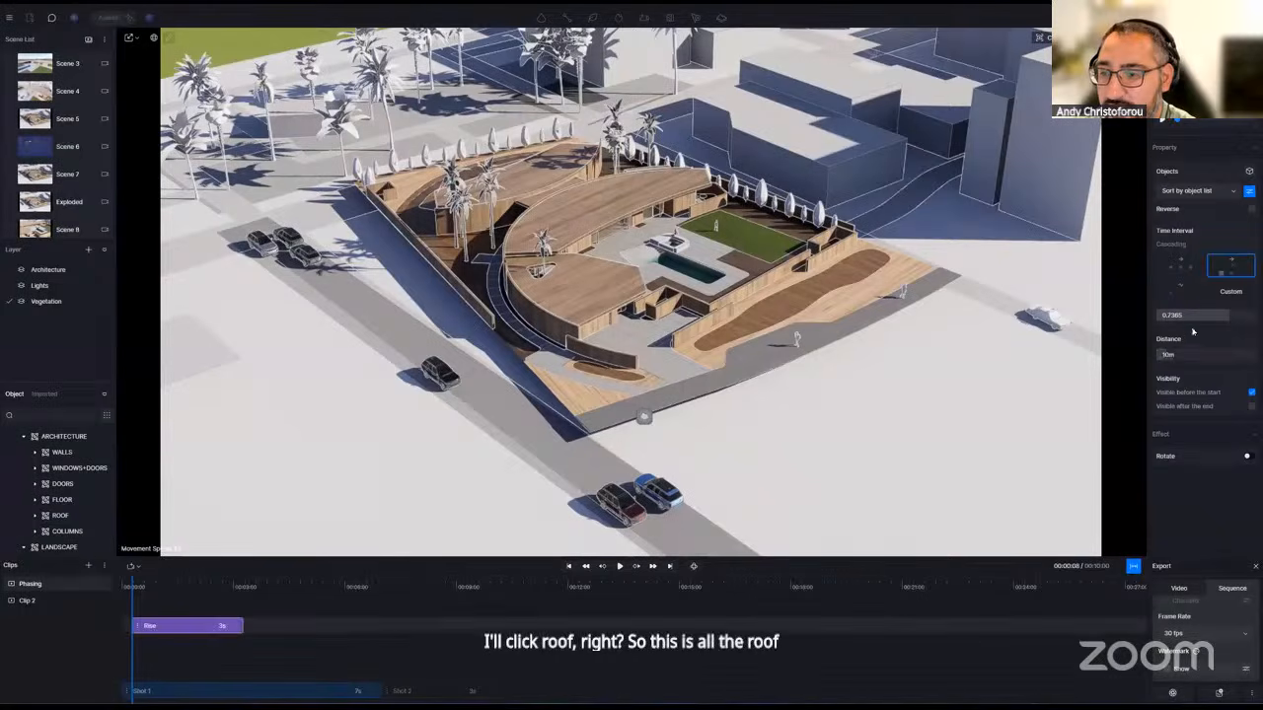
drag(1176, 354, 1207, 351)
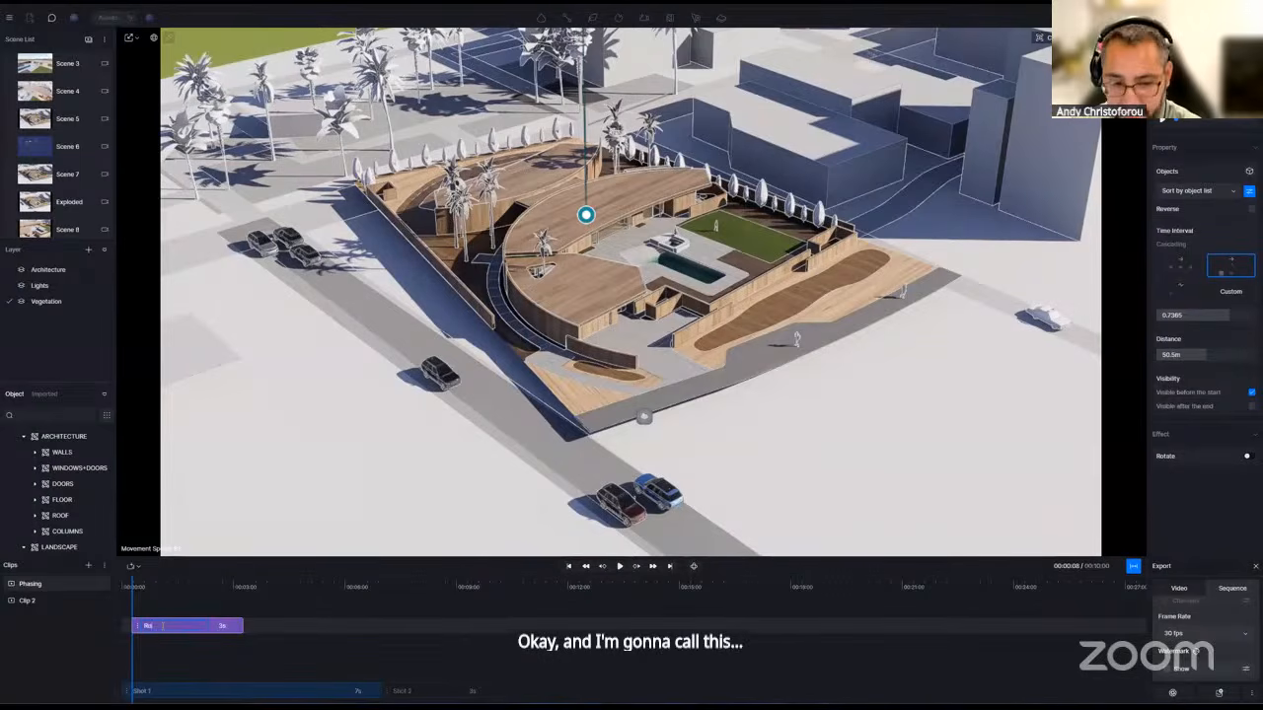
click(620, 567)
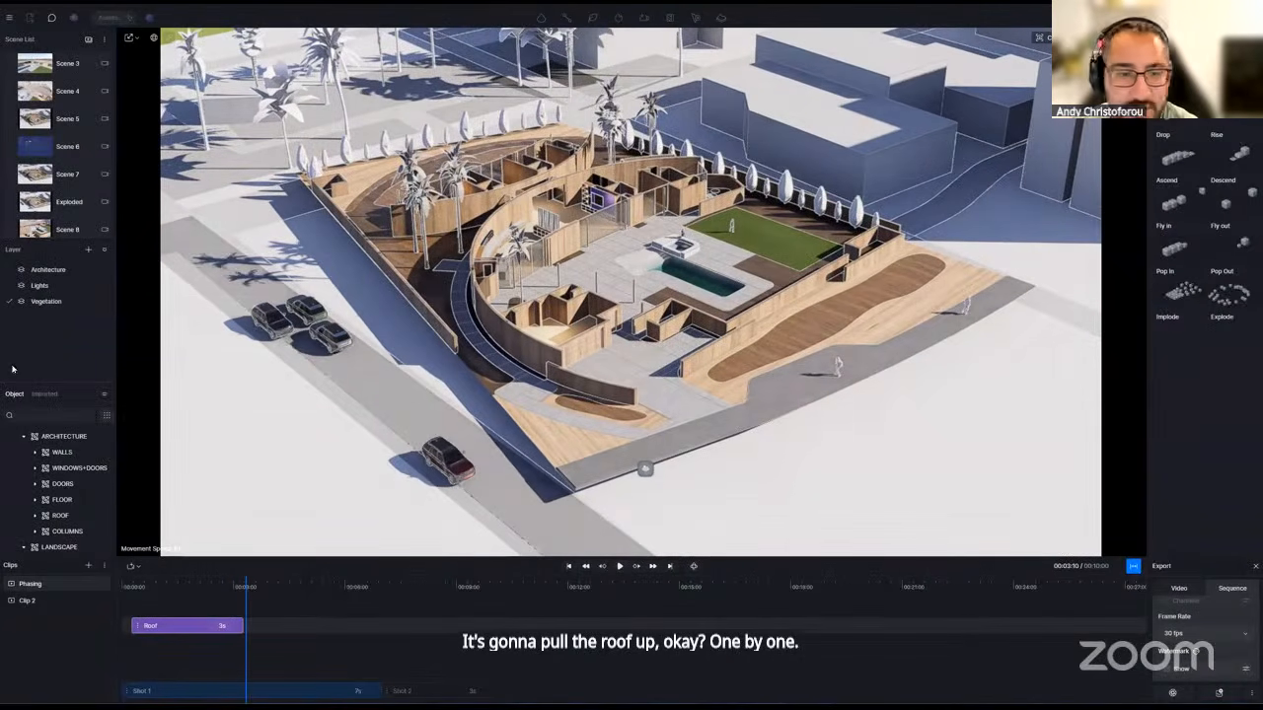
- Add a Rise animation for all objects in the WALLS group and name it Walls
click(63, 453)
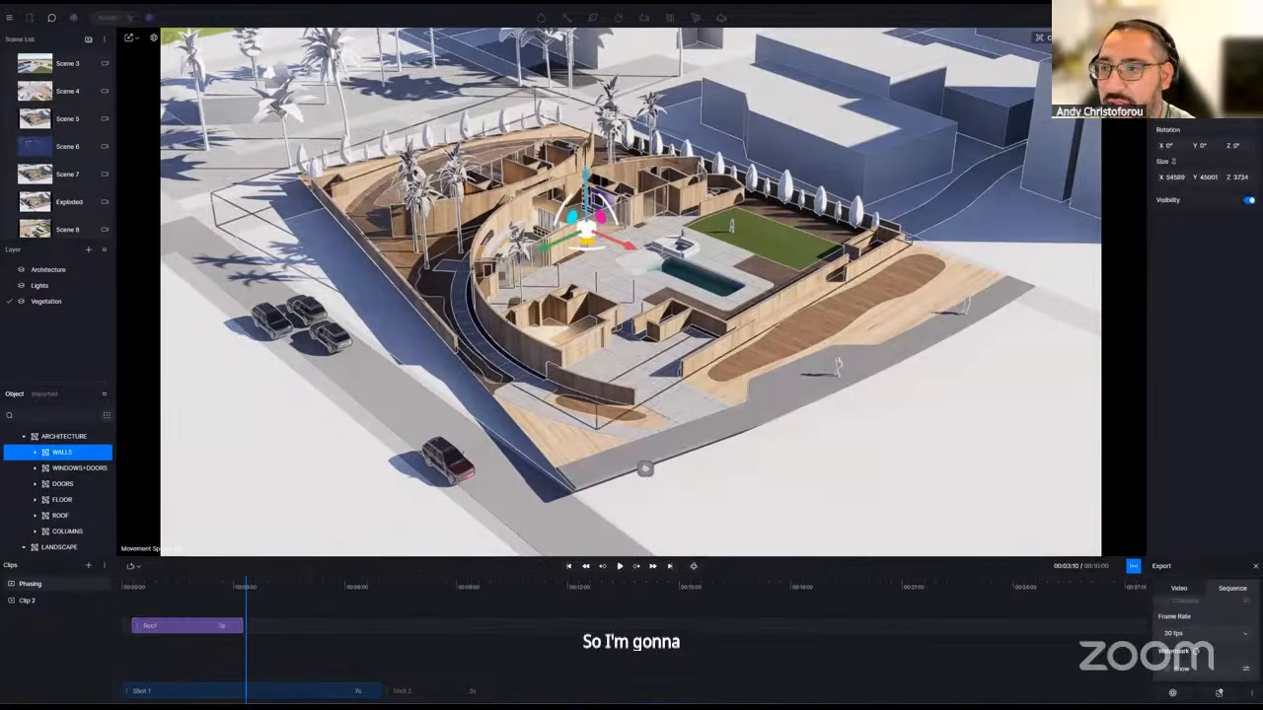
click(1229, 121)
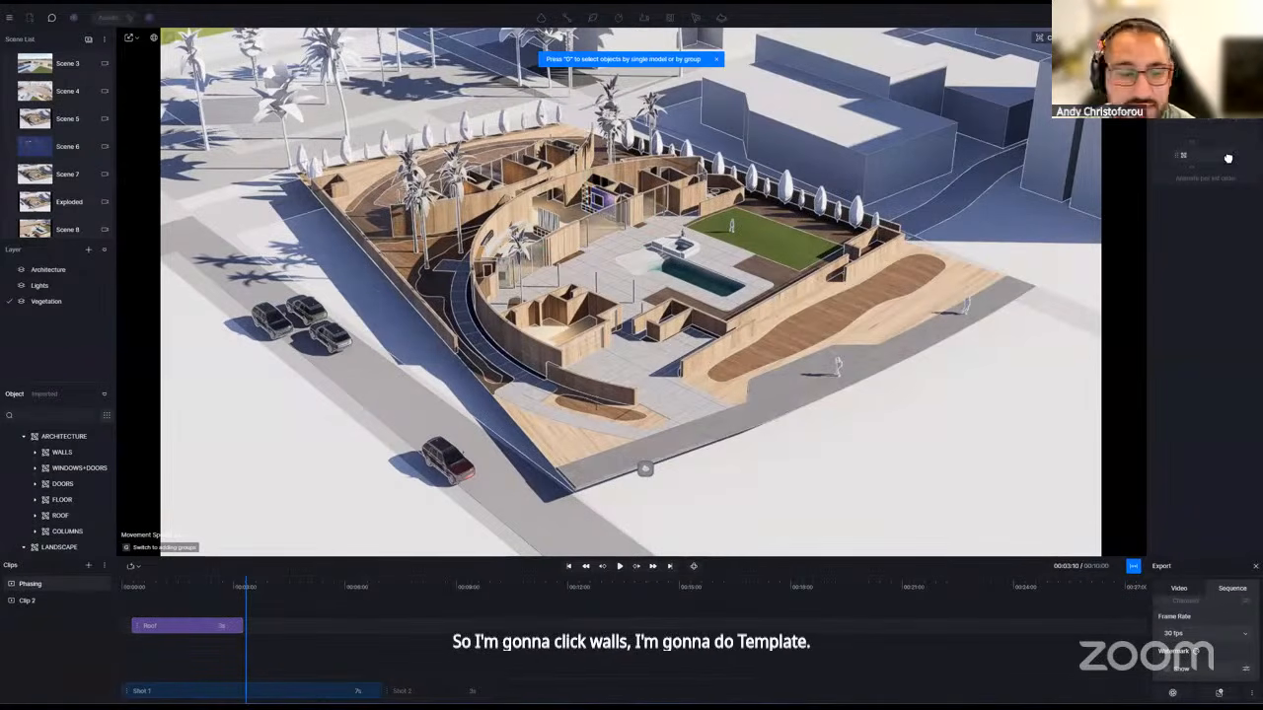
click(81, 452)
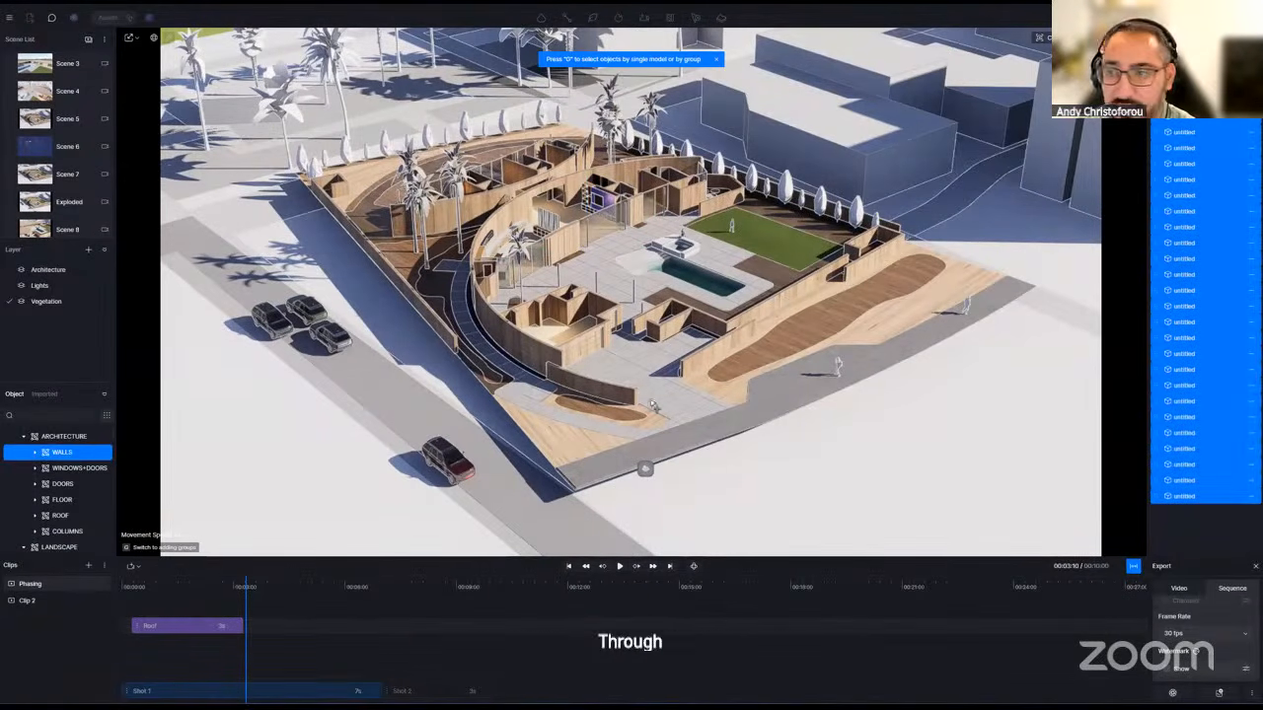
click(1234, 100)
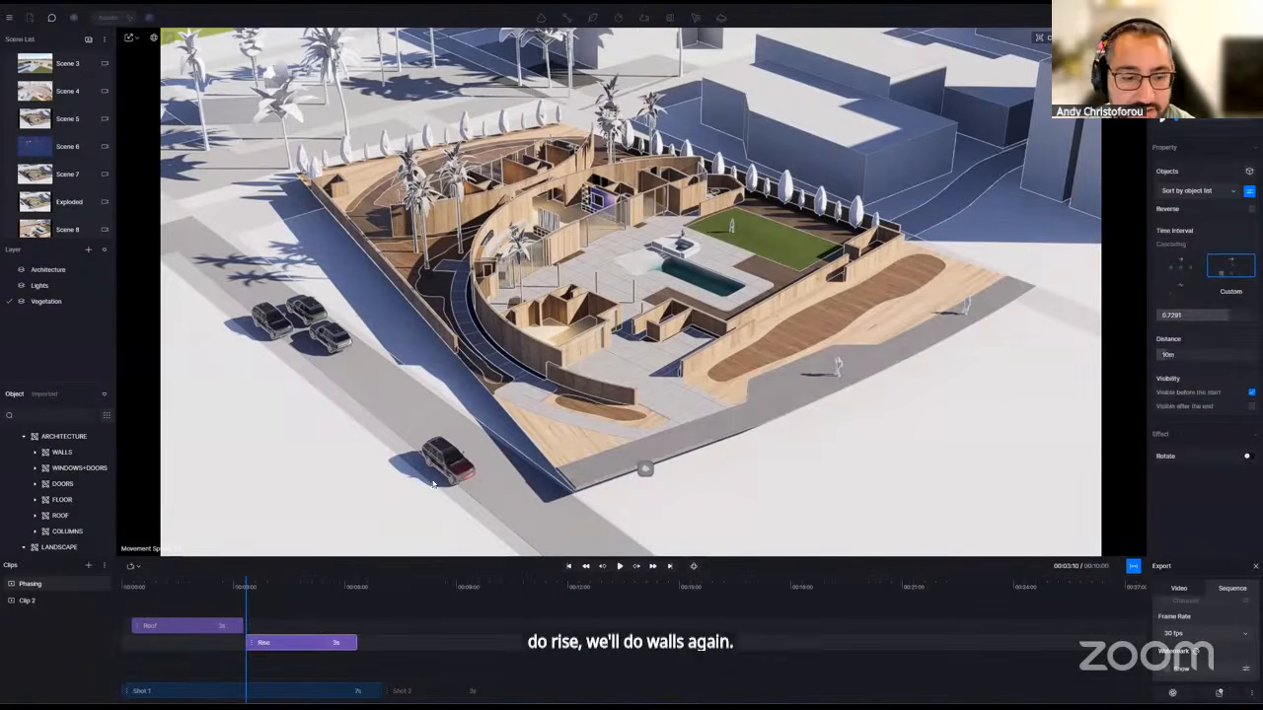
click(265, 645)
text(alls)
key(Return)
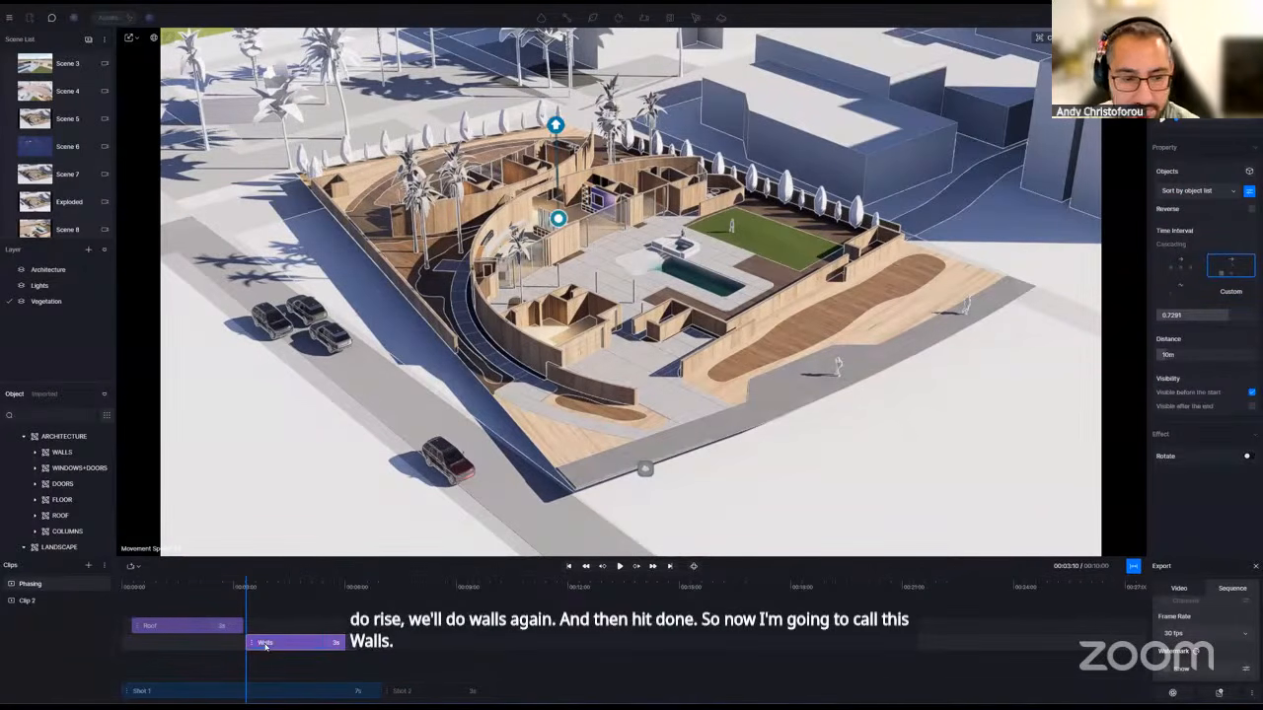
- Shift the Walls animation earlier so it overlaps the end of the Roof animation, and preview the sequence
drag(276, 643, 234, 643)
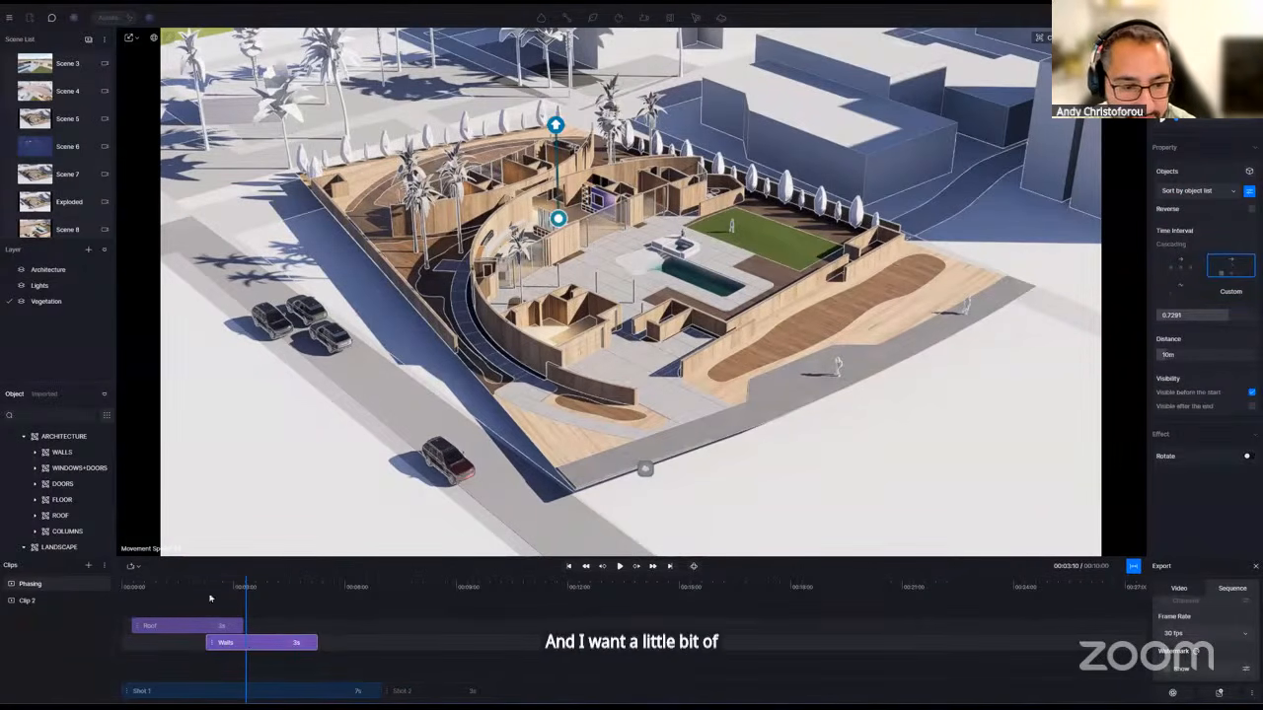
click(135, 587)
key(space)
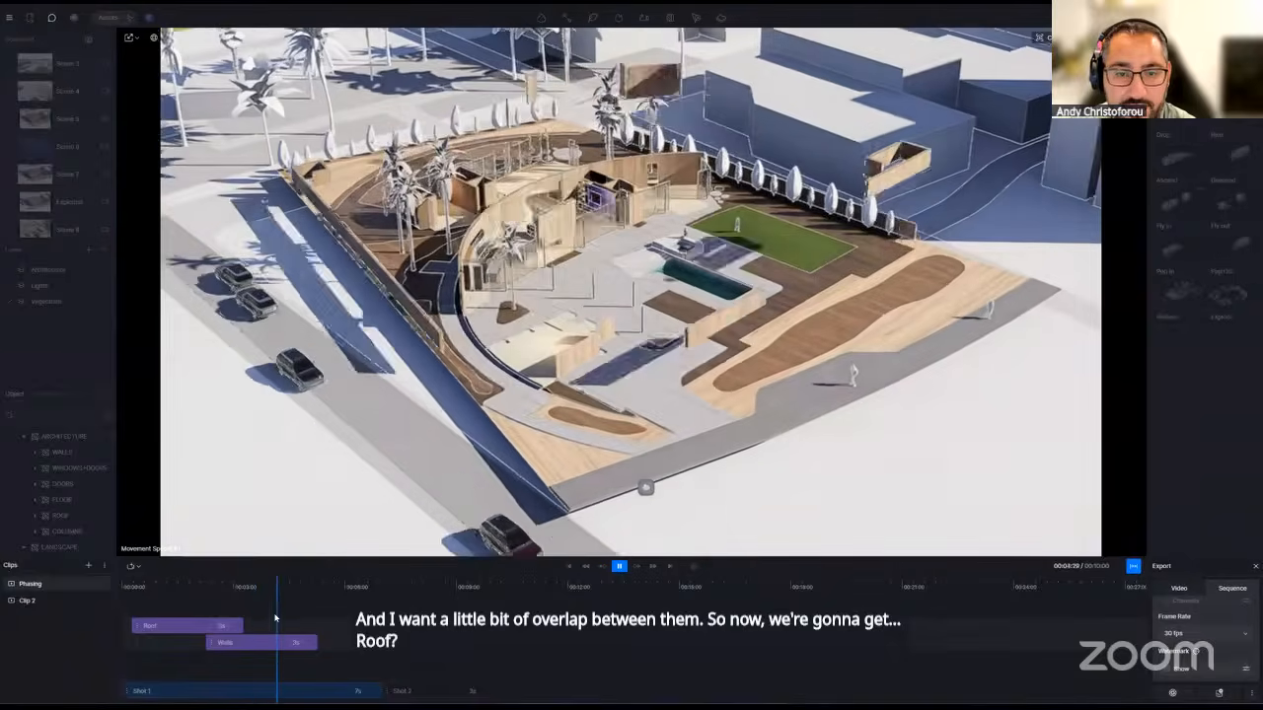
- Keep the Walls and Roof objects visible after the end of their animations and replay the clip
click(262, 648)
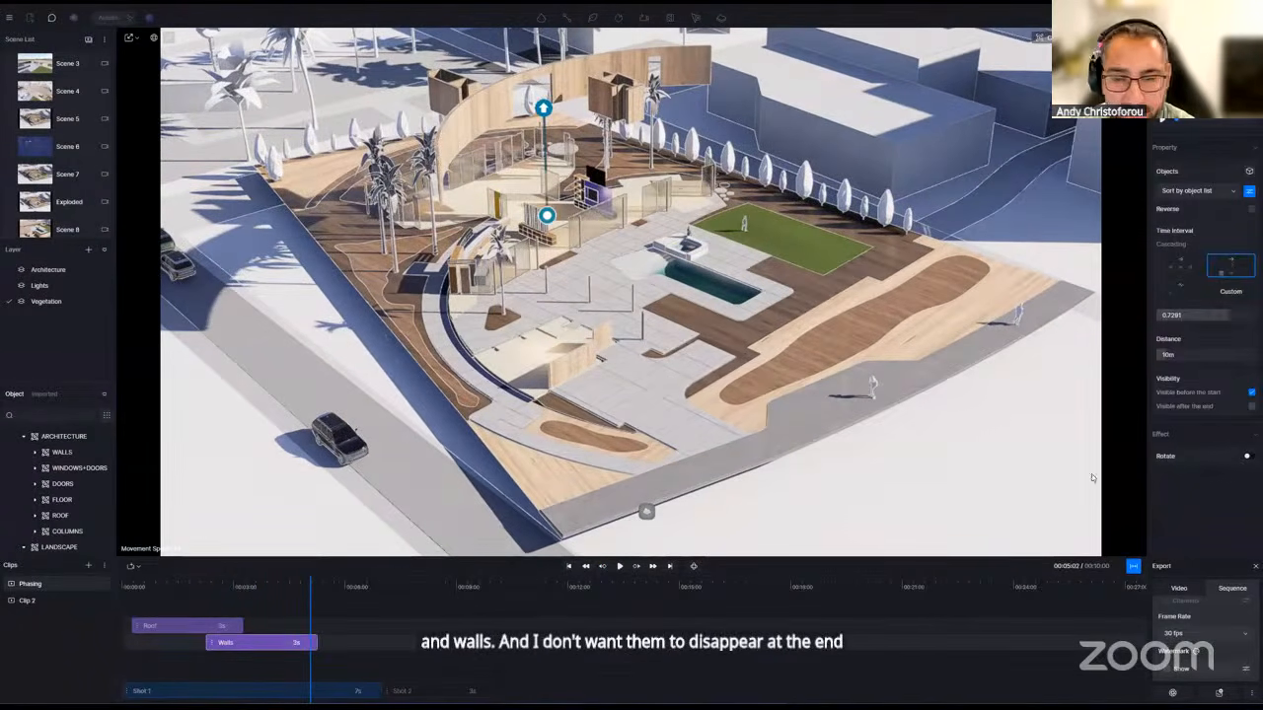
click(1252, 407)
click(219, 625)
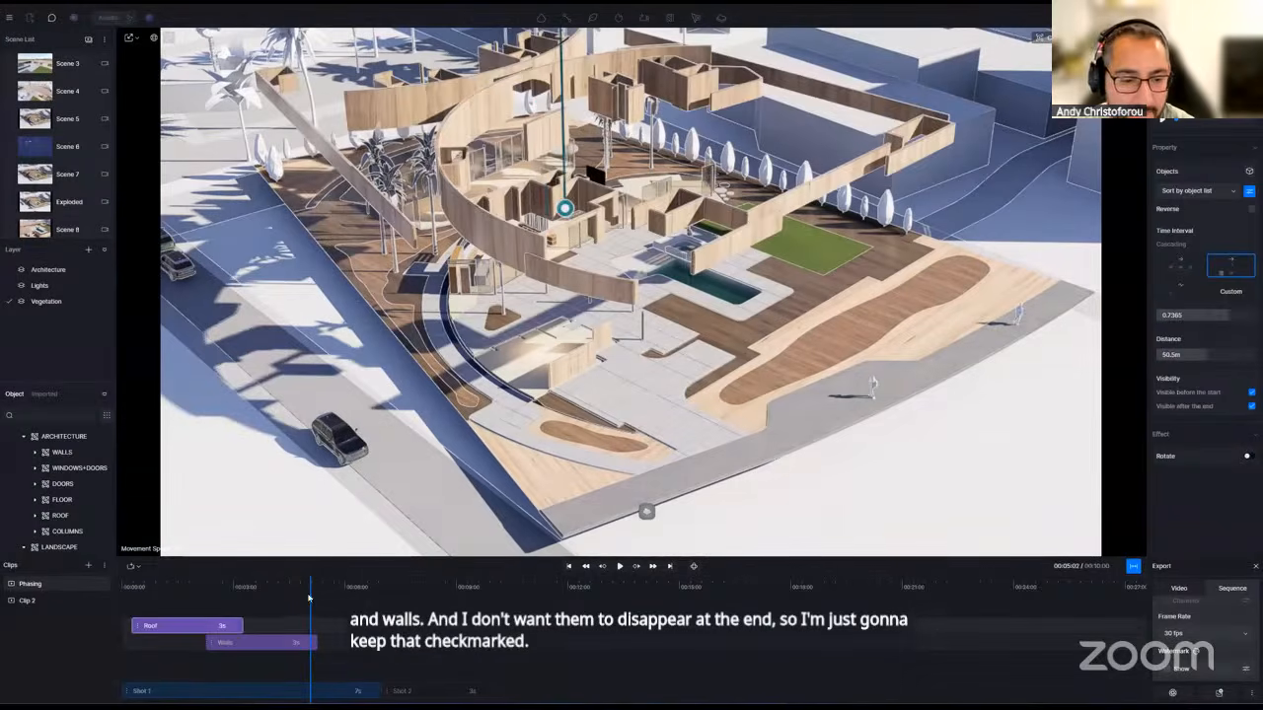
key(space)
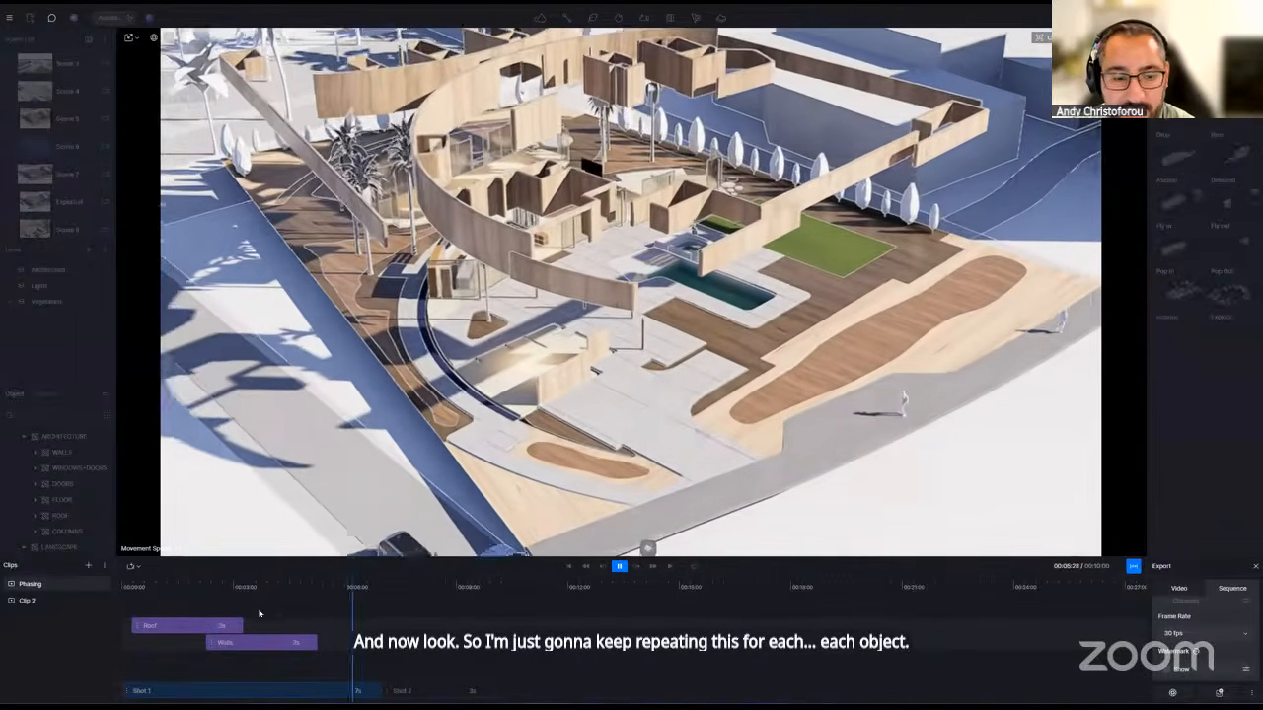
- Set the Walls animation's rise distance to 32 m and replay the clip to check it
click(259, 642)
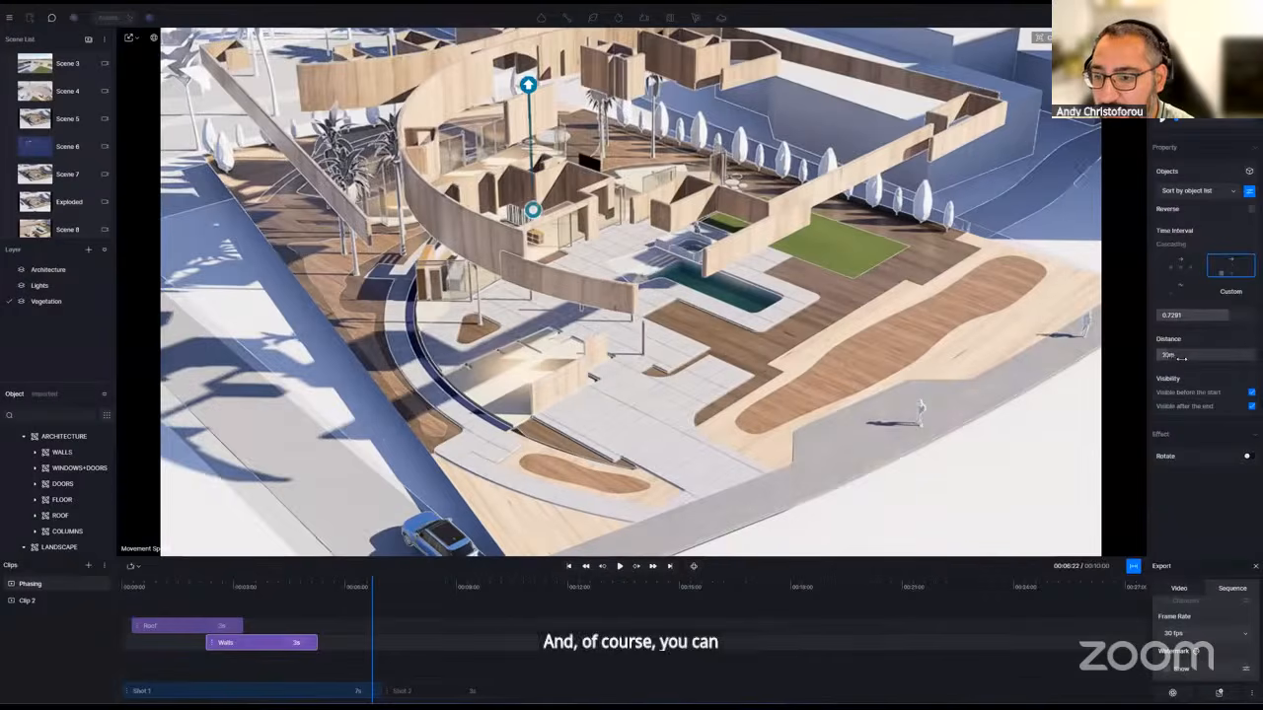
drag(1181, 358, 1189, 359)
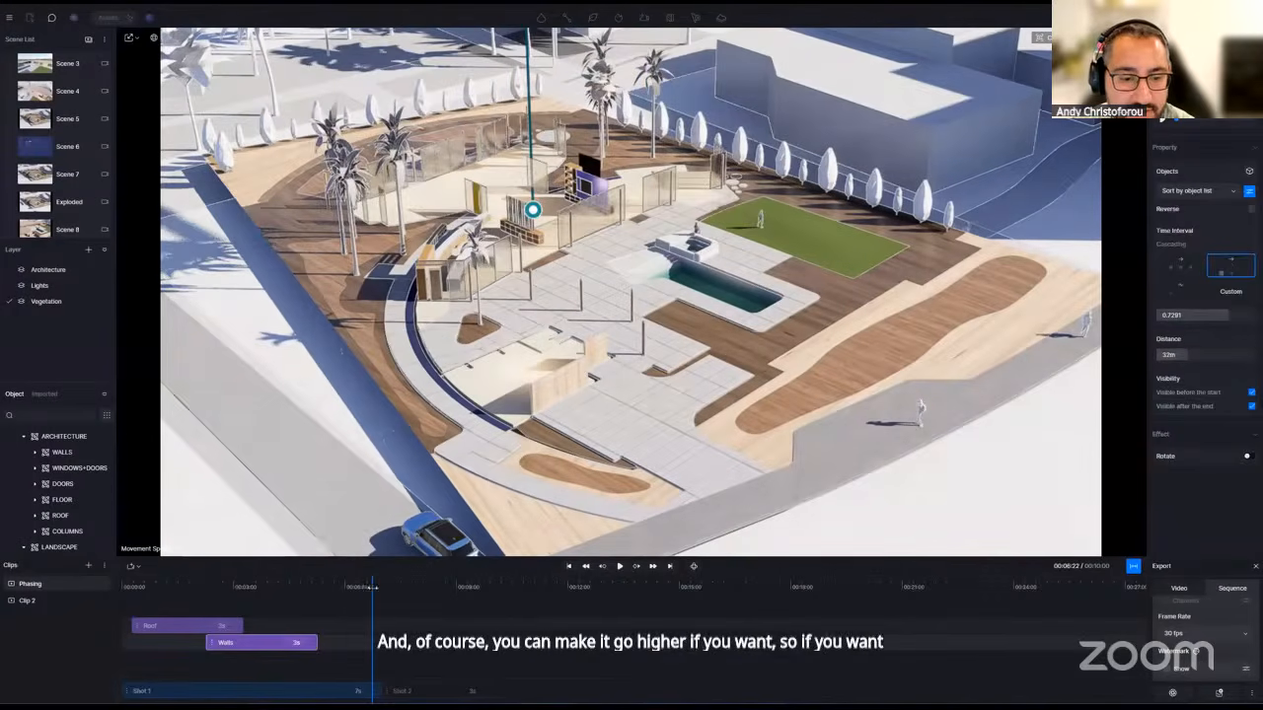
click(358, 587)
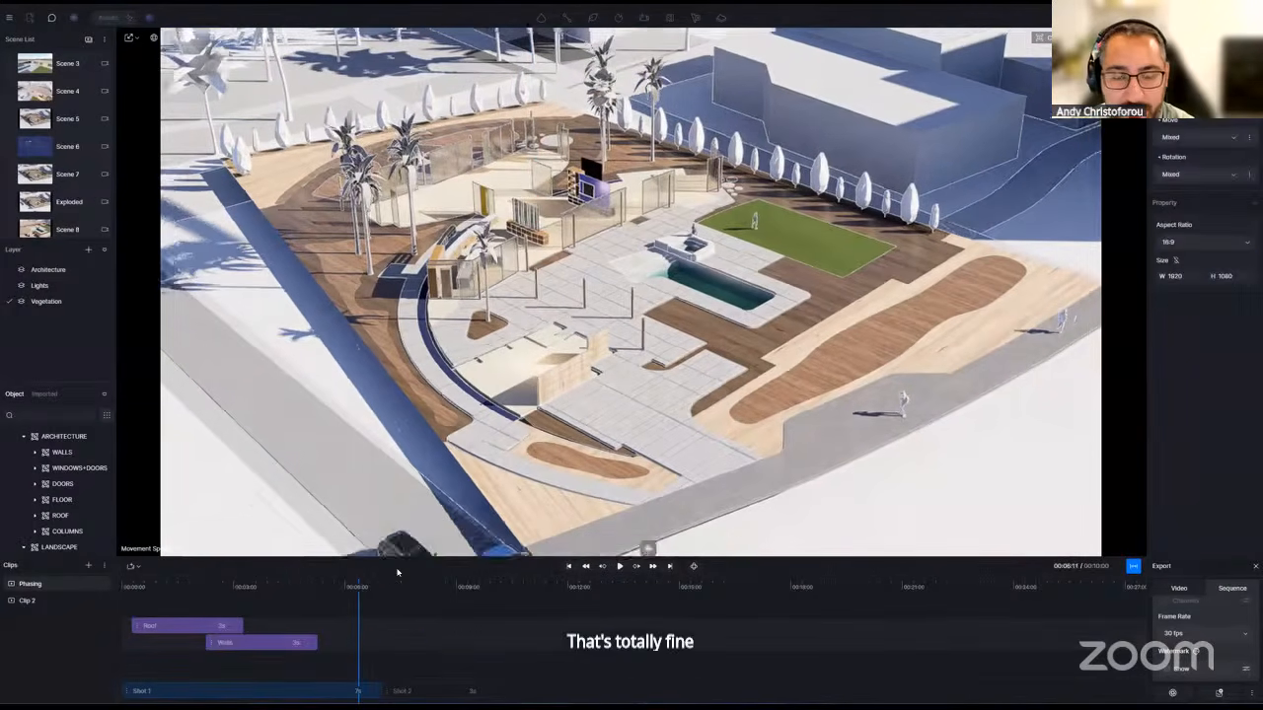
key(space)
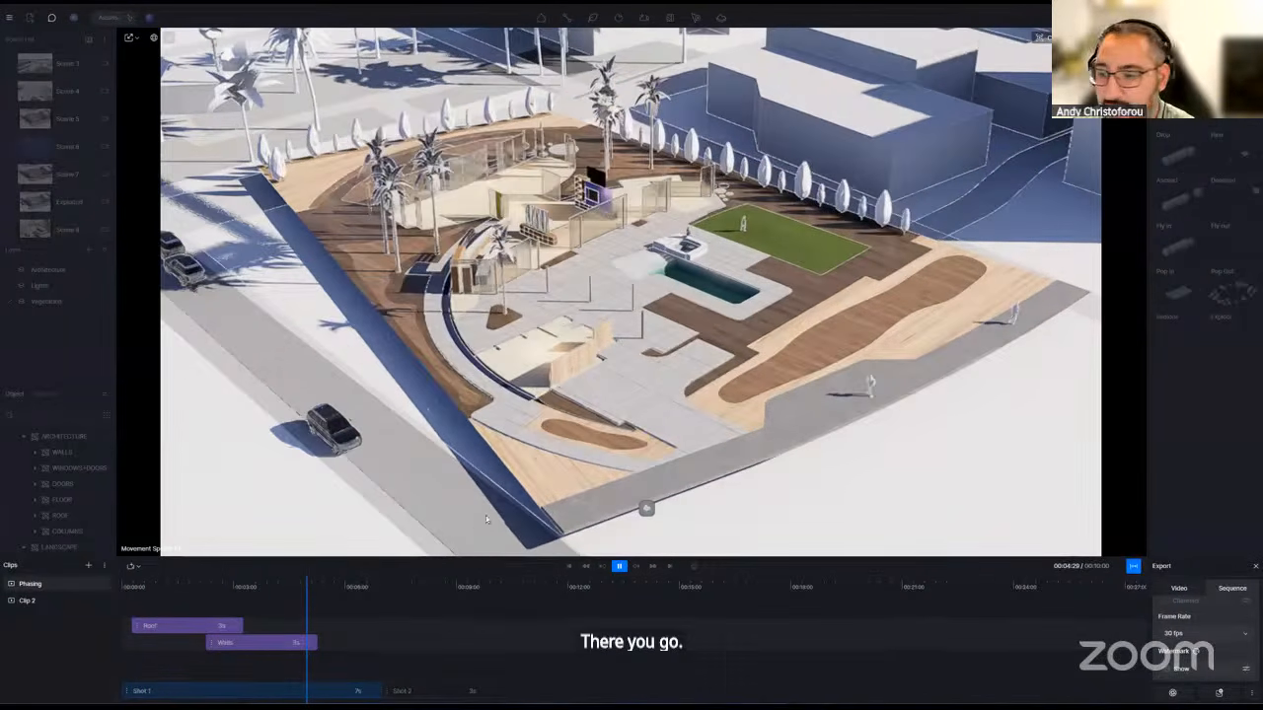
key(space)
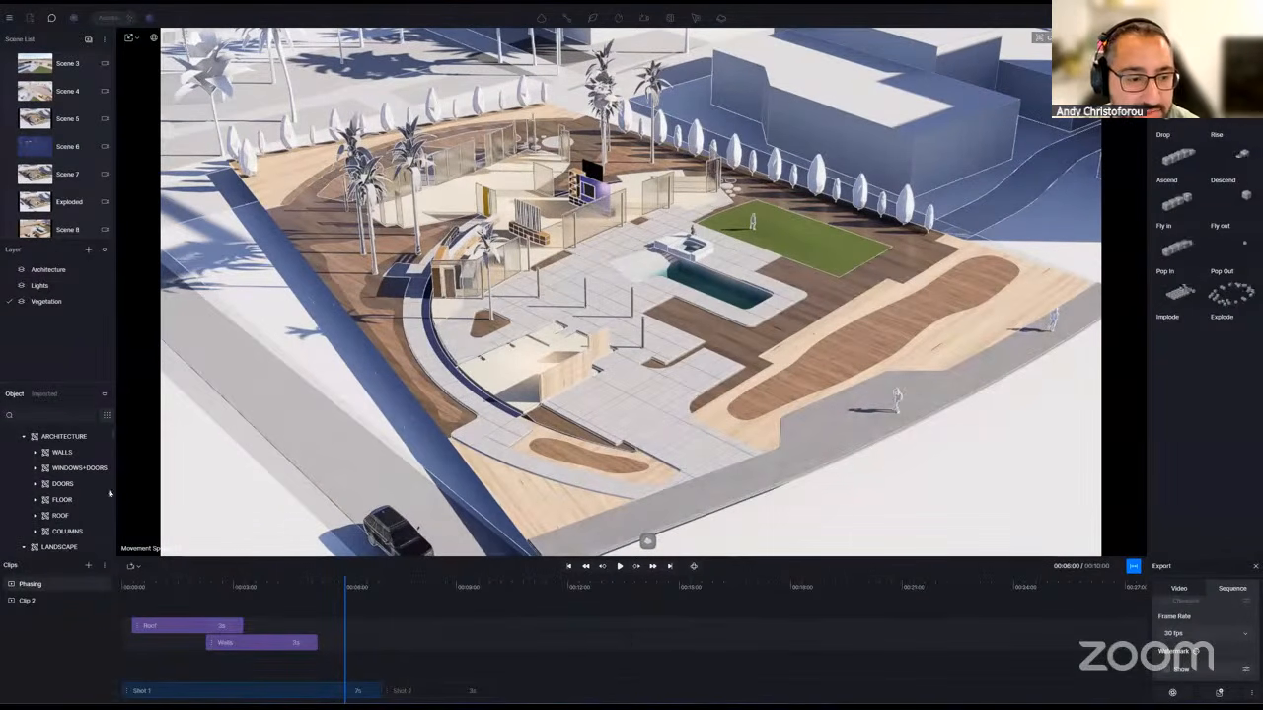
- Add a Rise animation for the COLUMNS group, name it Columns, and start it earlier so it overlaps the end of the Walls animation
click(67, 532)
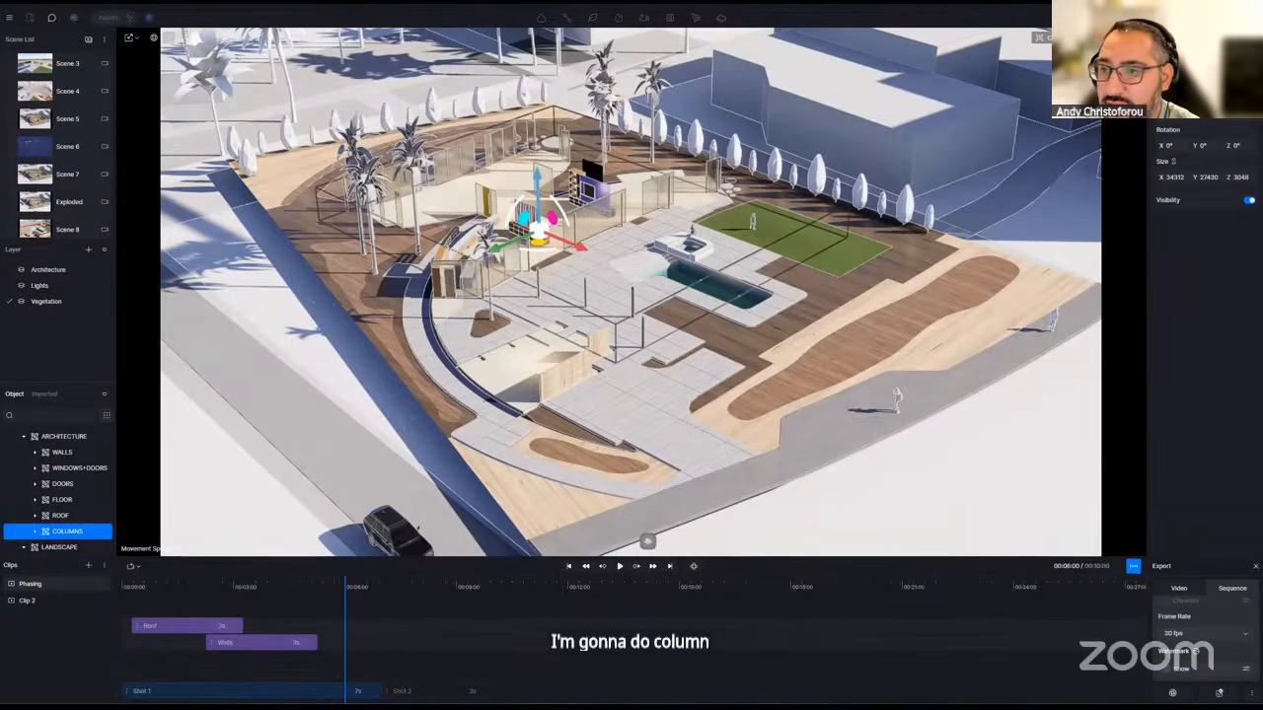
click(1235, 126)
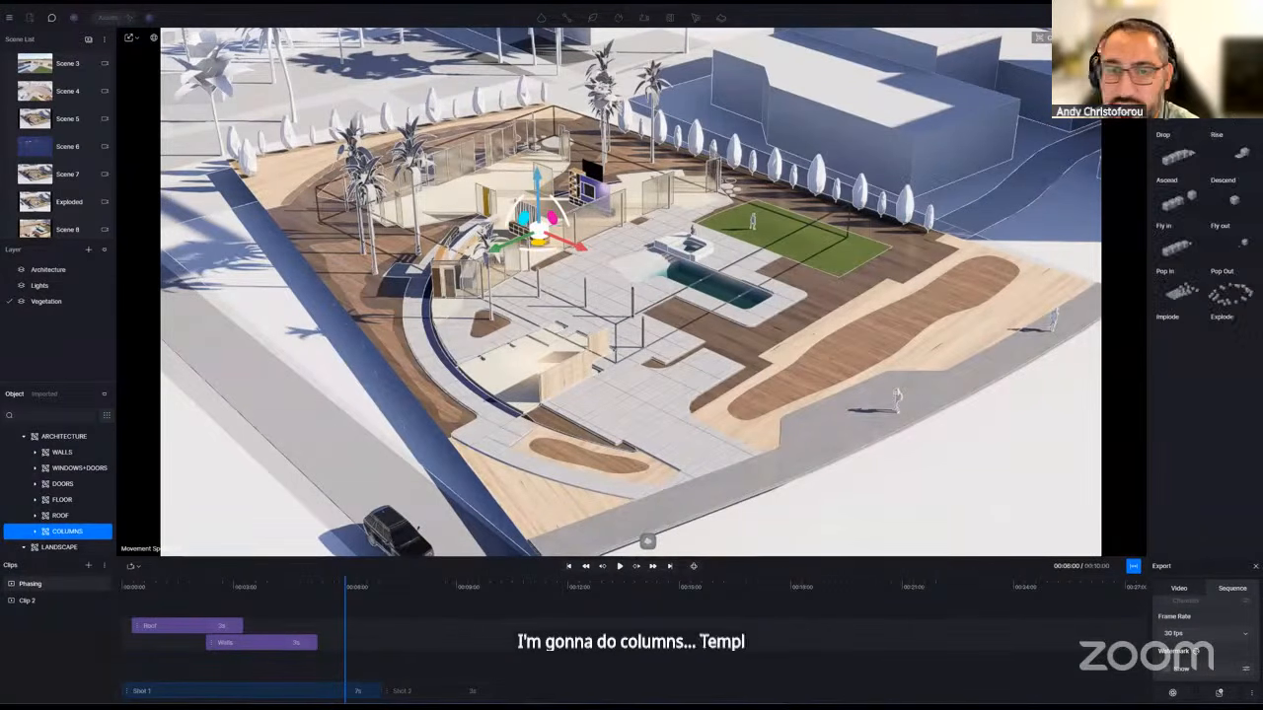
click(1233, 154)
click(67, 531)
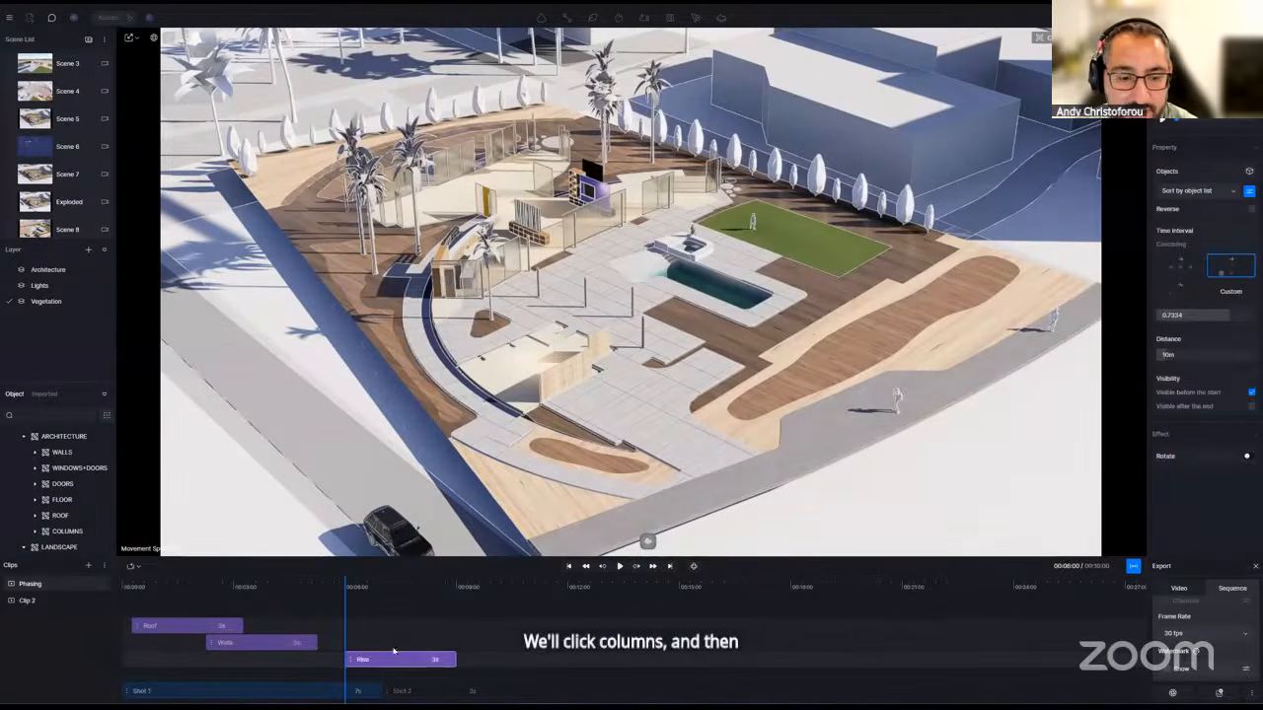
drag(364, 664, 309, 665)
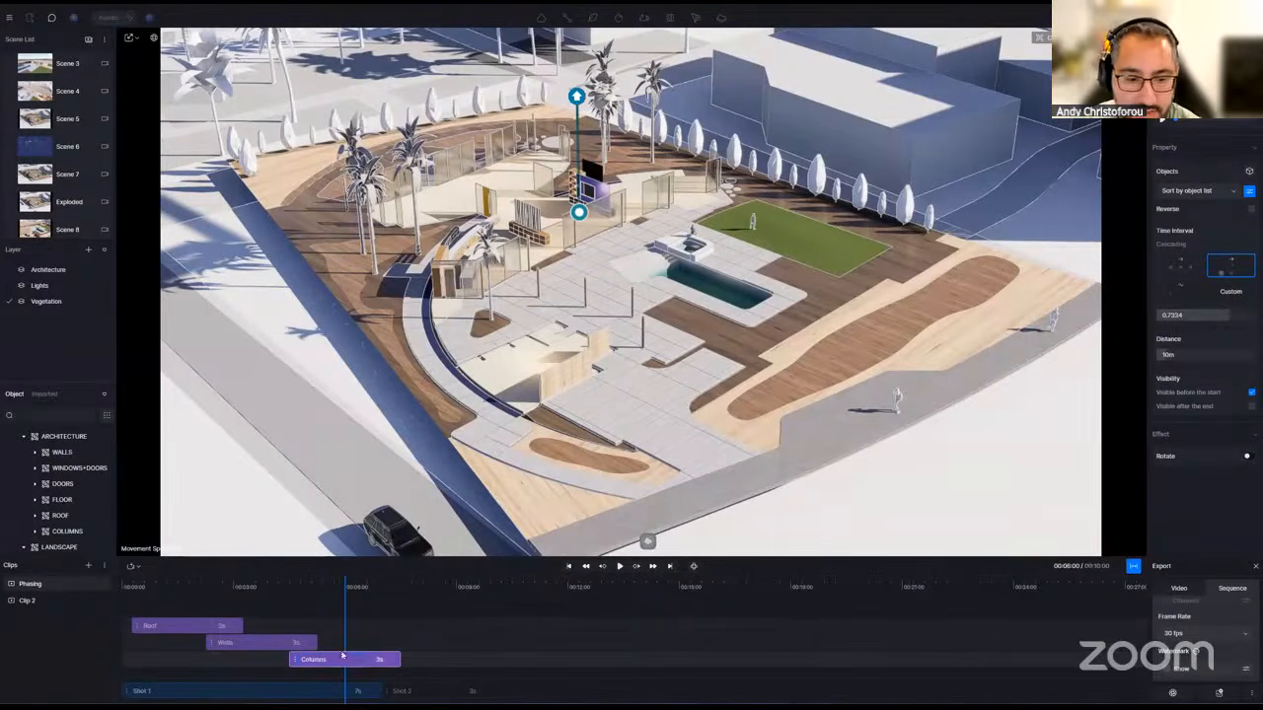
- Set the Columns animation's rise distance to 20 m and keep its objects visible after the end
drag(1167, 356, 1194, 372)
click(1250, 405)
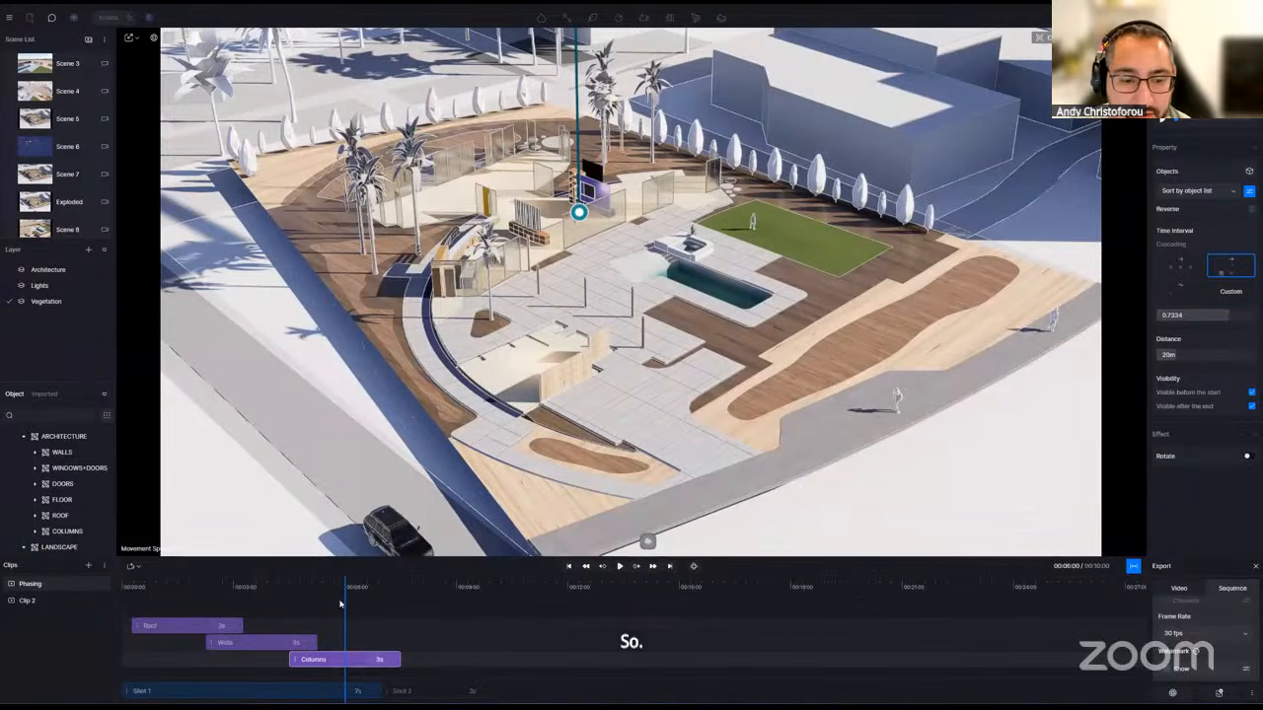
scroll(59, 469, up, 4)
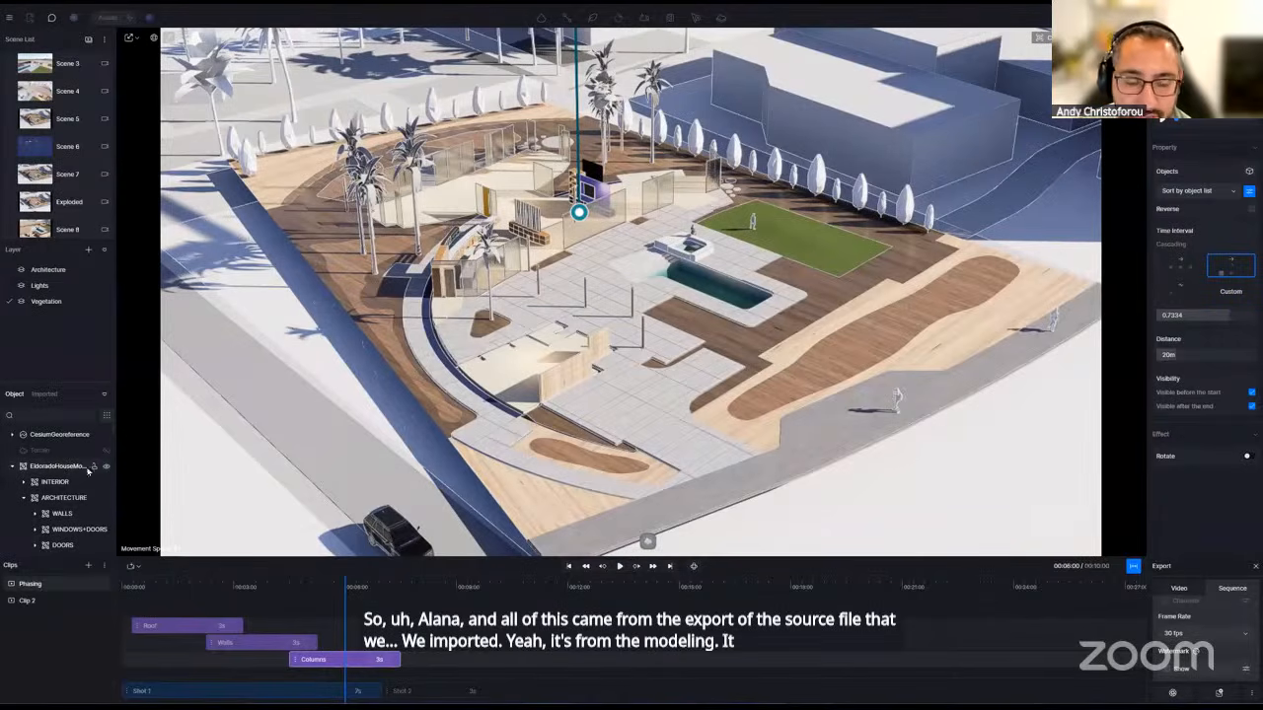
drag(202, 608, 122, 608)
click(271, 602)
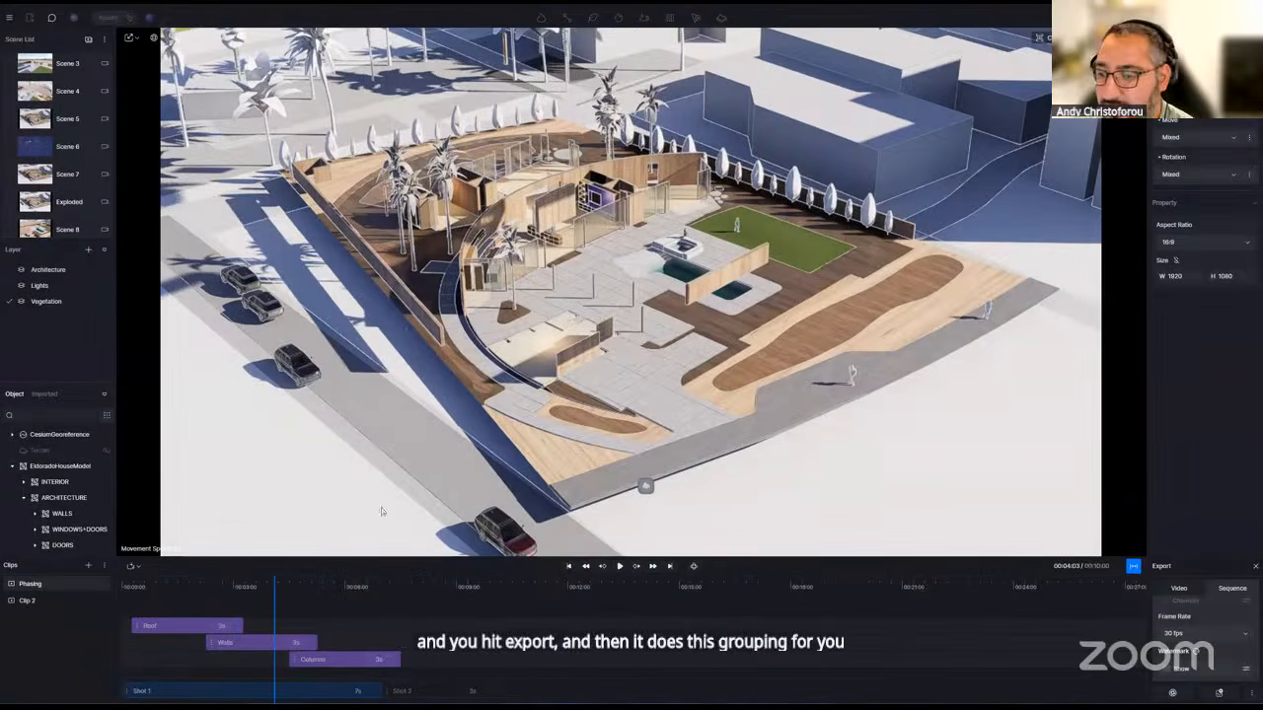
- Play the clip and shift the Walls and Columns animations earlier on the timeline so they overlap more
key(space)
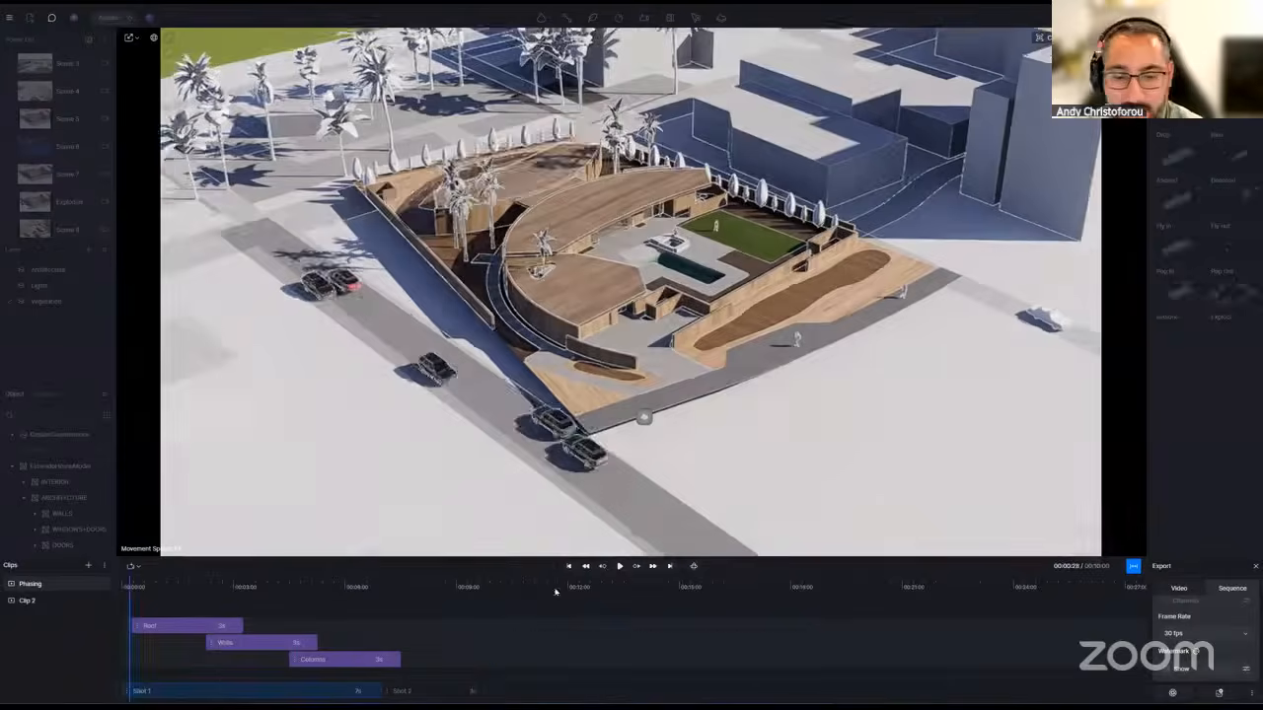
key(space)
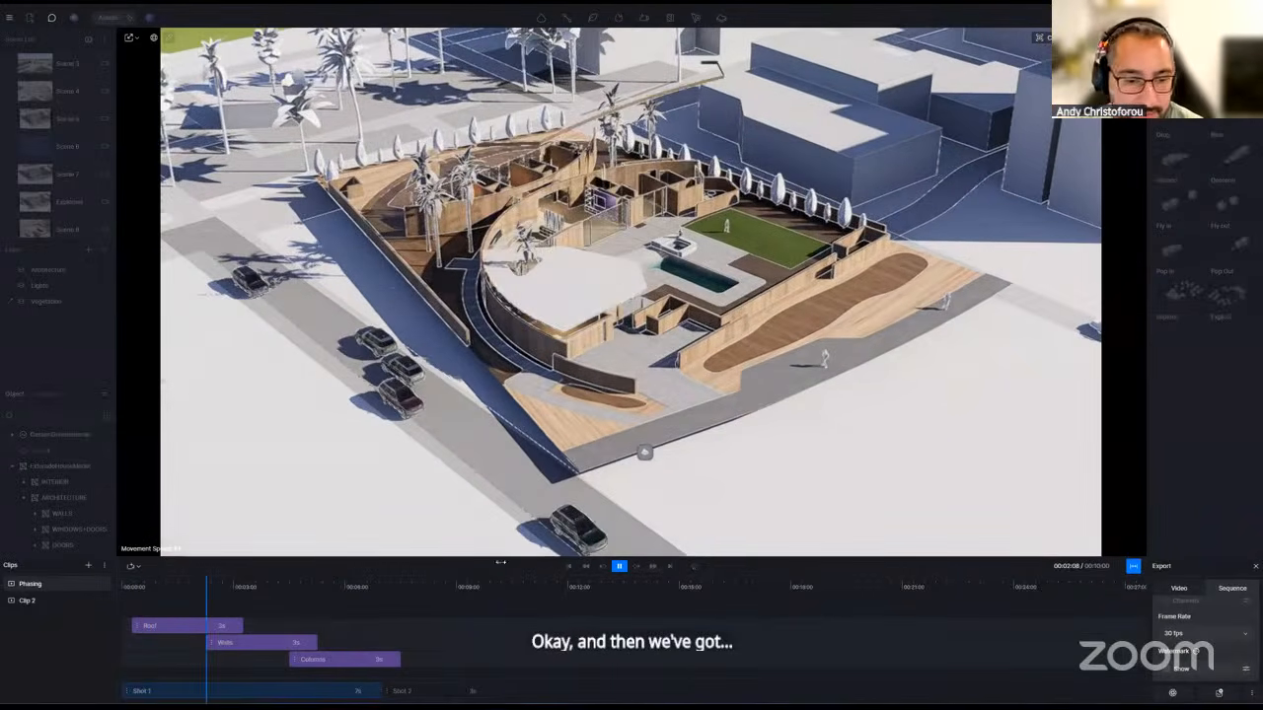
key(space)
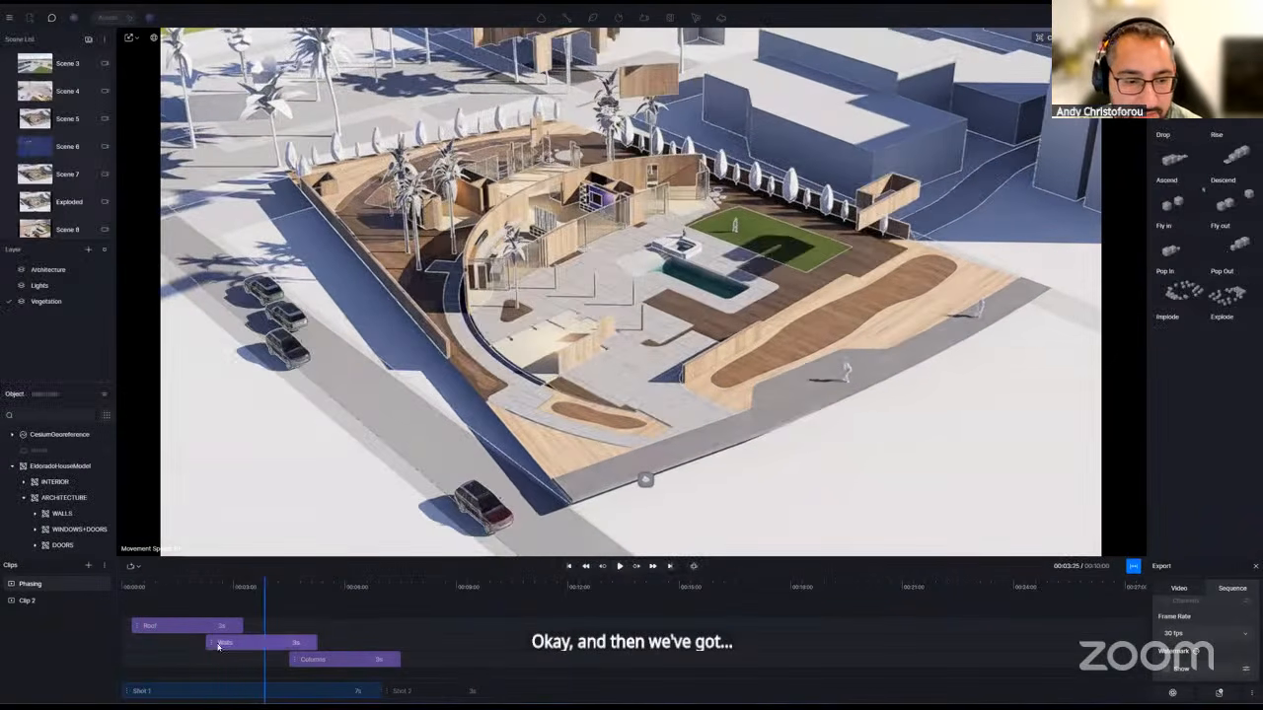
drag(297, 647, 239, 667)
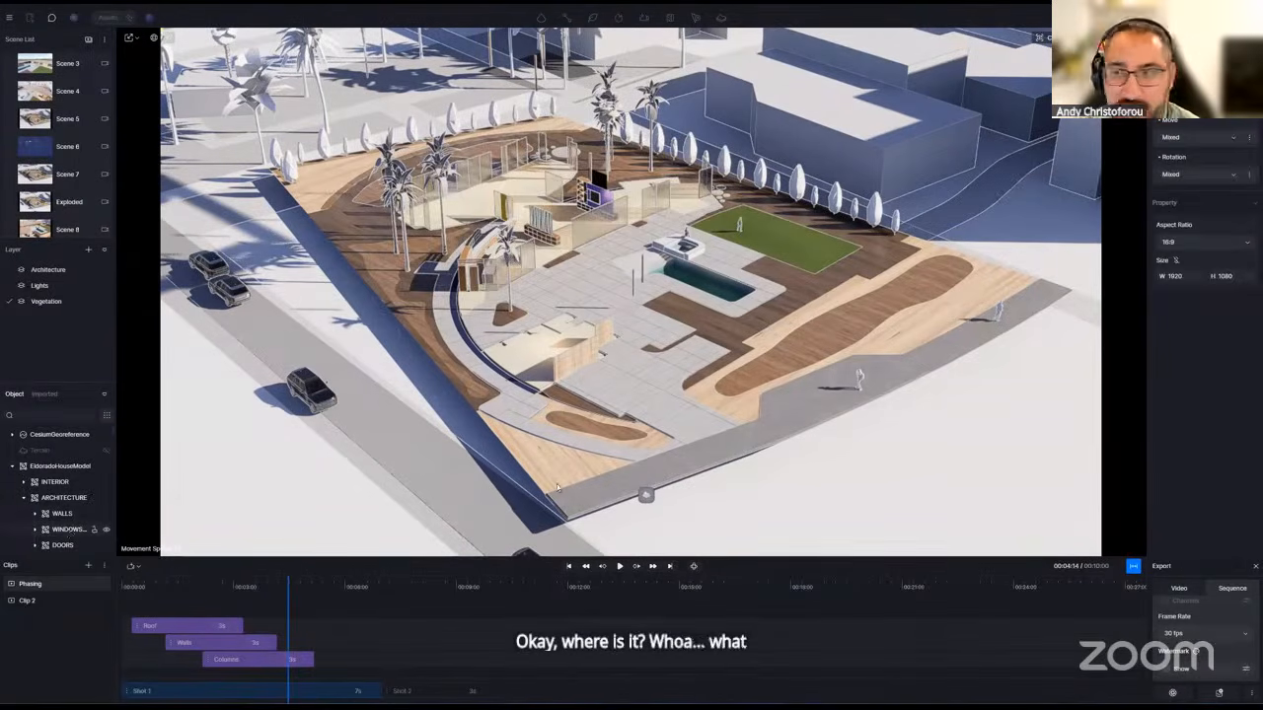
- Add a Rise animation for all objects in the WINDOWS+DOORS group and keep them visible after the end
click(71, 530)
click(1226, 40)
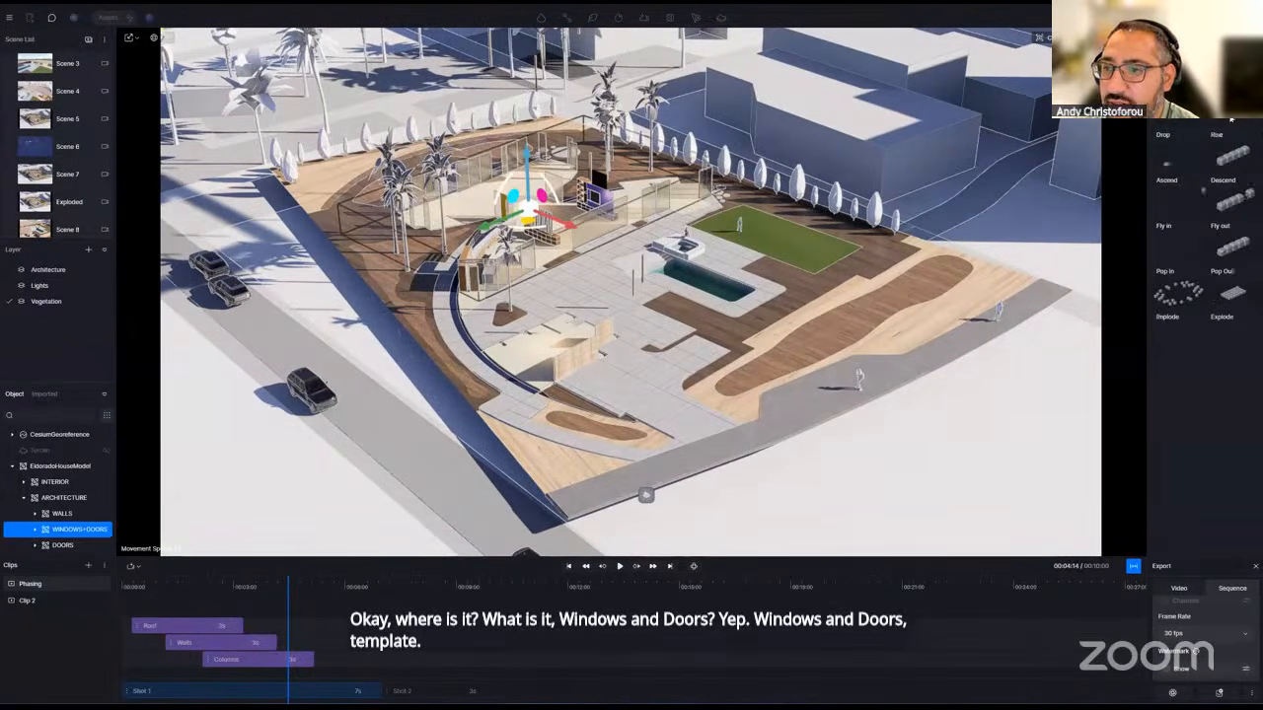
click(1228, 157)
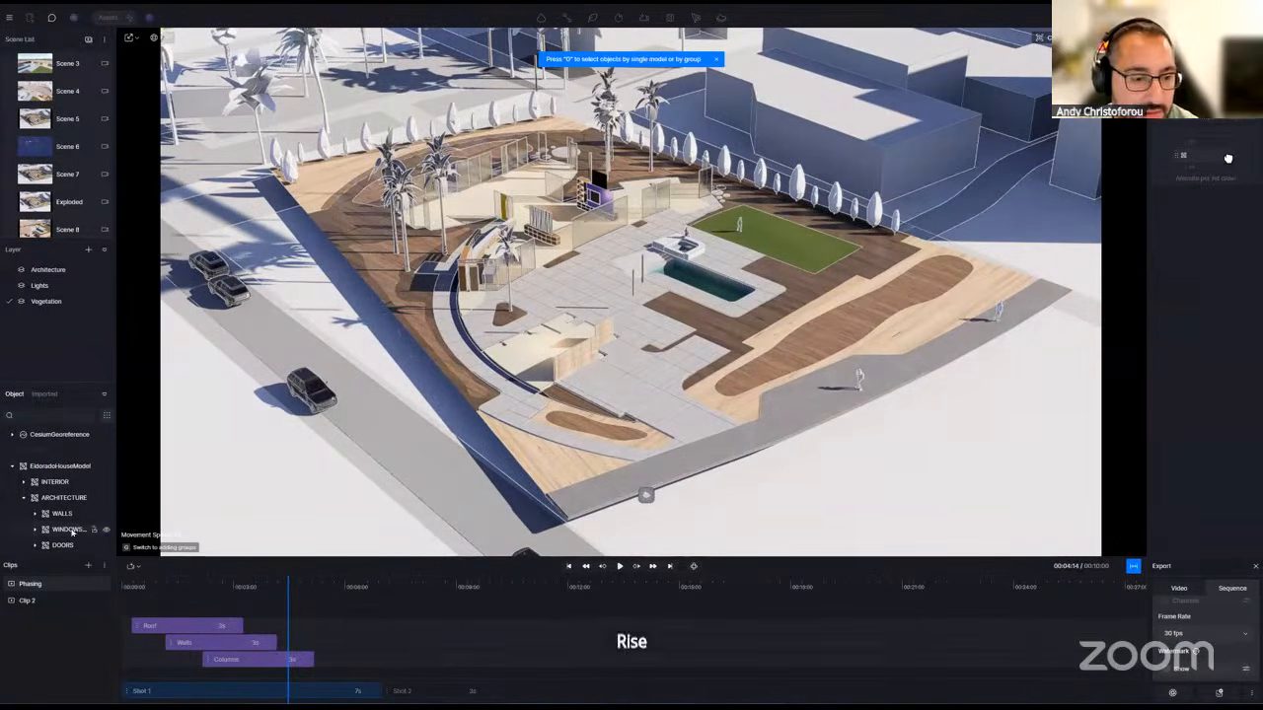
click(75, 531)
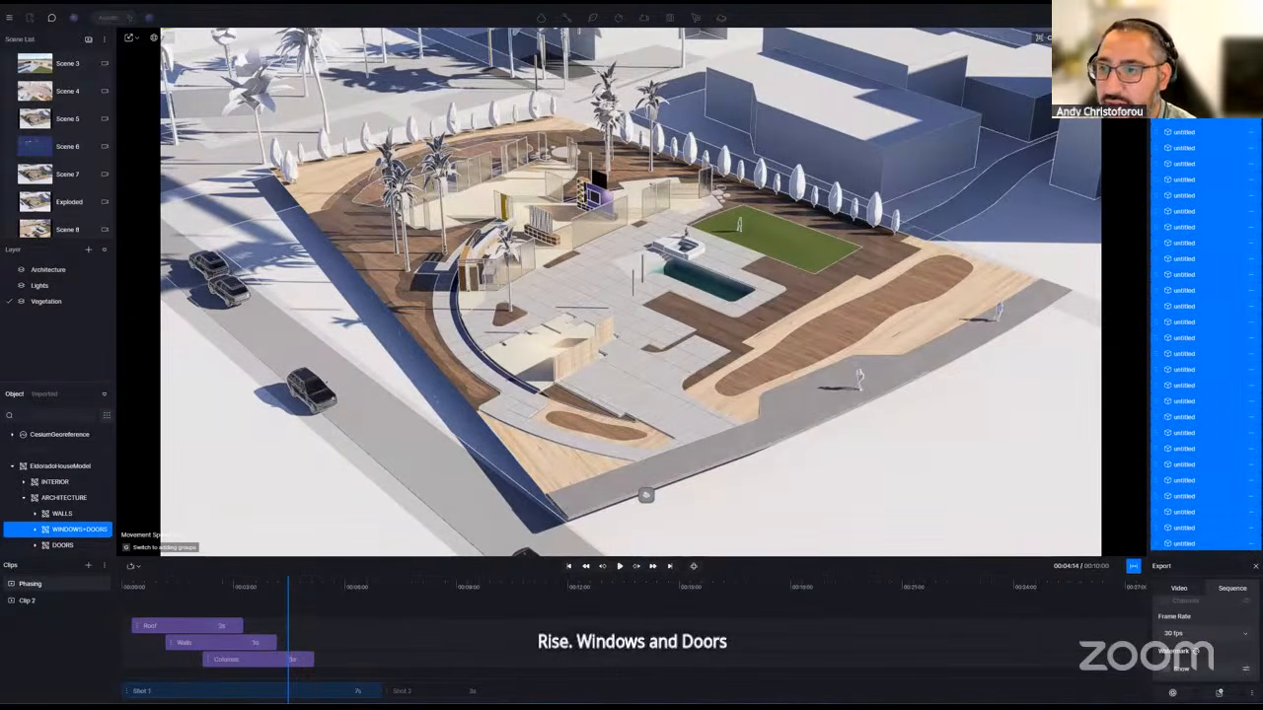
click(1238, 41)
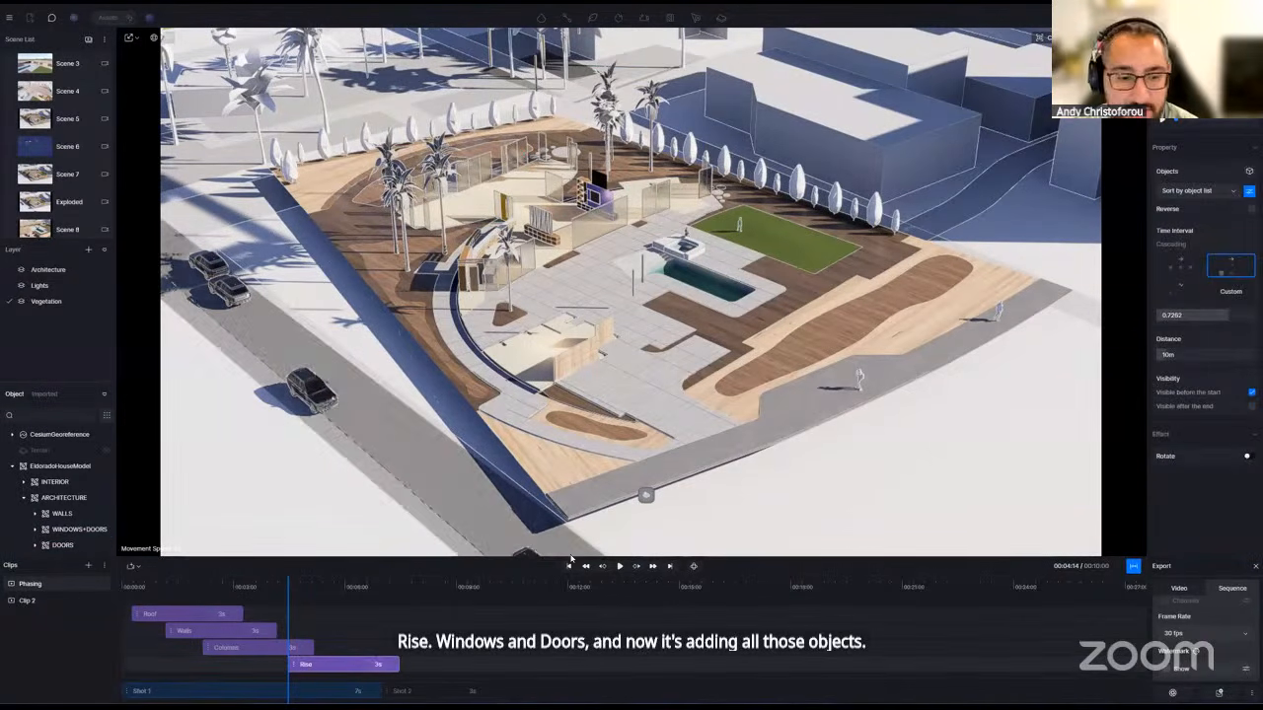
click(1251, 406)
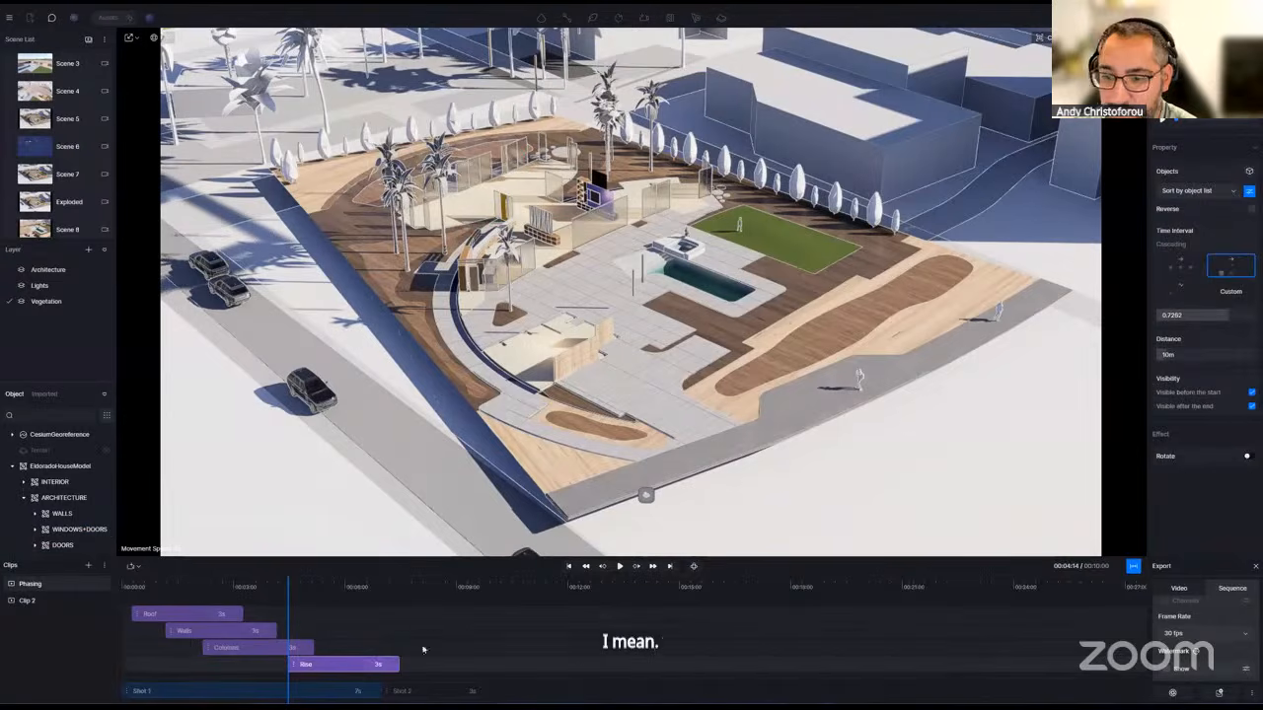
- Shift the new windows and doors animation earlier to overlap Columns, name it Windows Doors, and preview the clip
drag(341, 673, 308, 685)
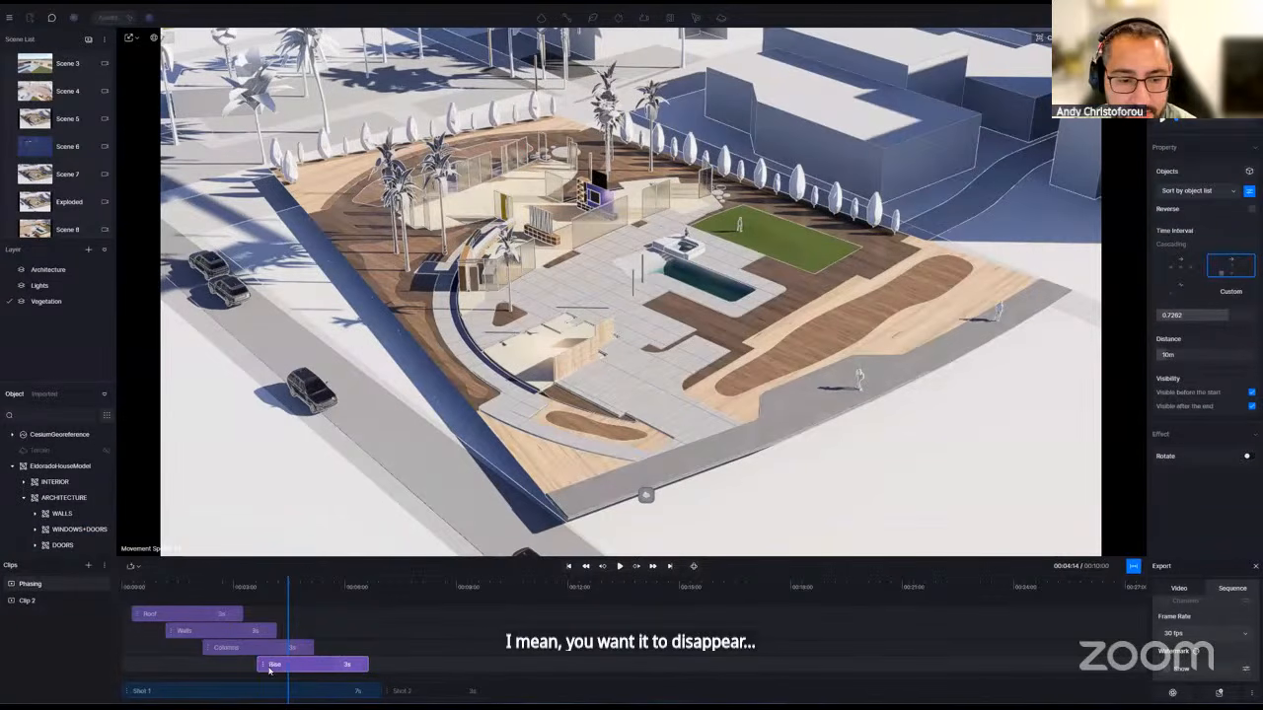
double_click(269, 666)
text(Windows Doors)
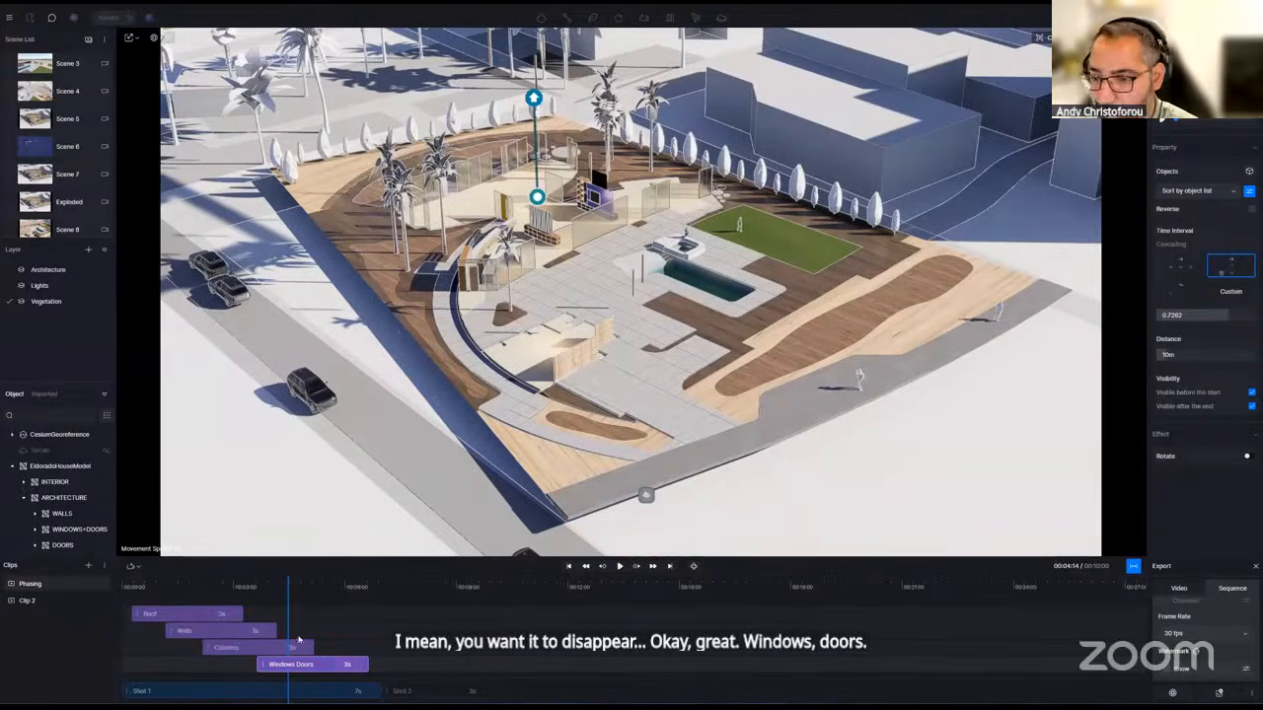
key(space)
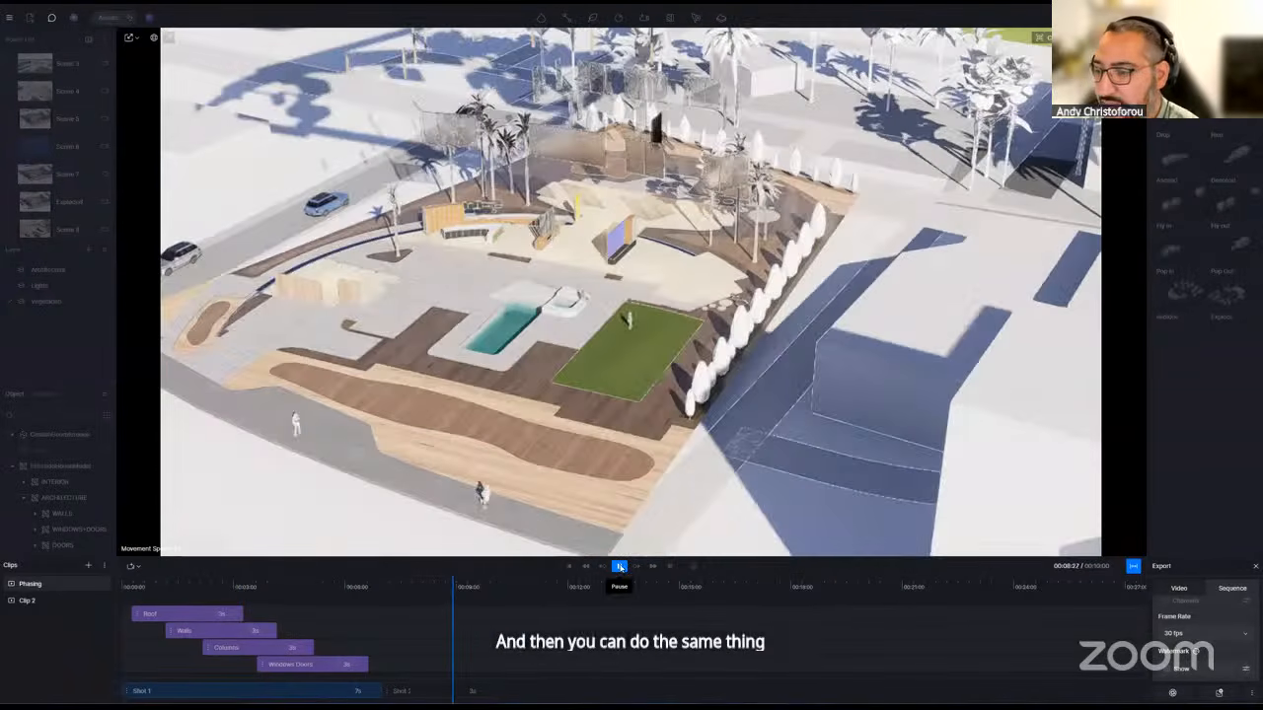
click(620, 566)
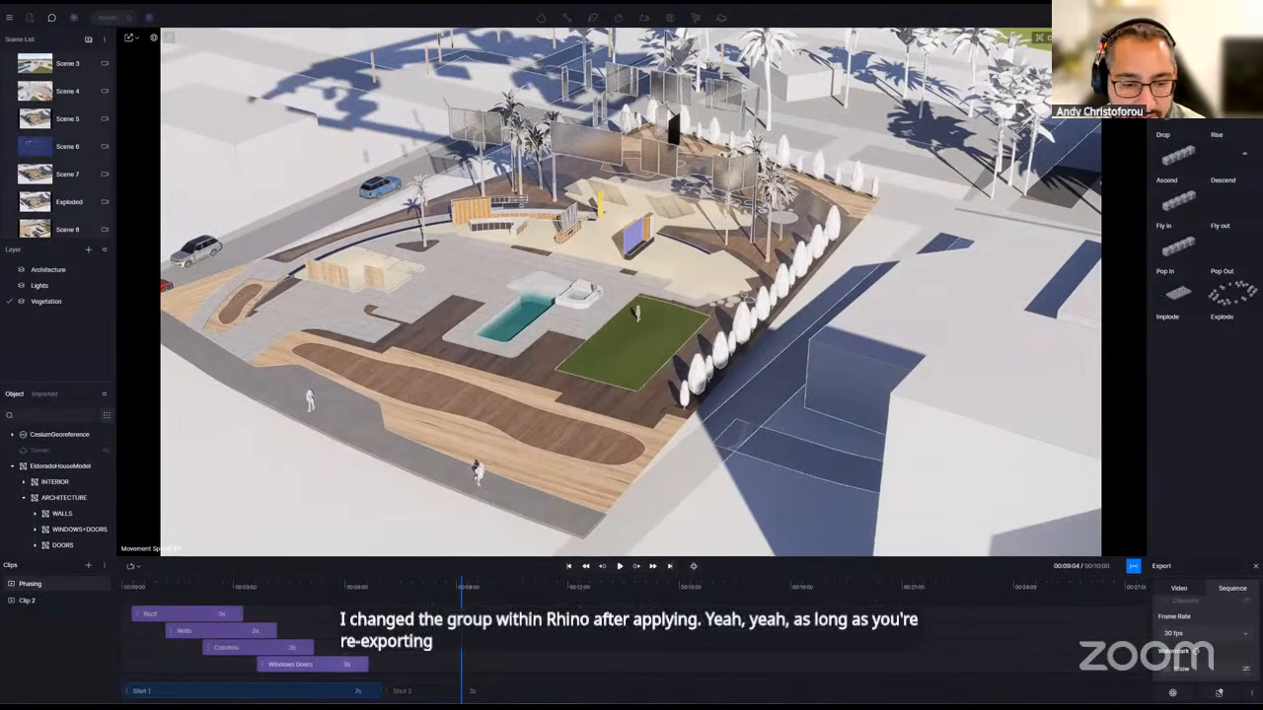
- Add a Rise animation for the INTERIOR group, name it Interior, and start it before the Windows Doors animation ends
click(61, 482)
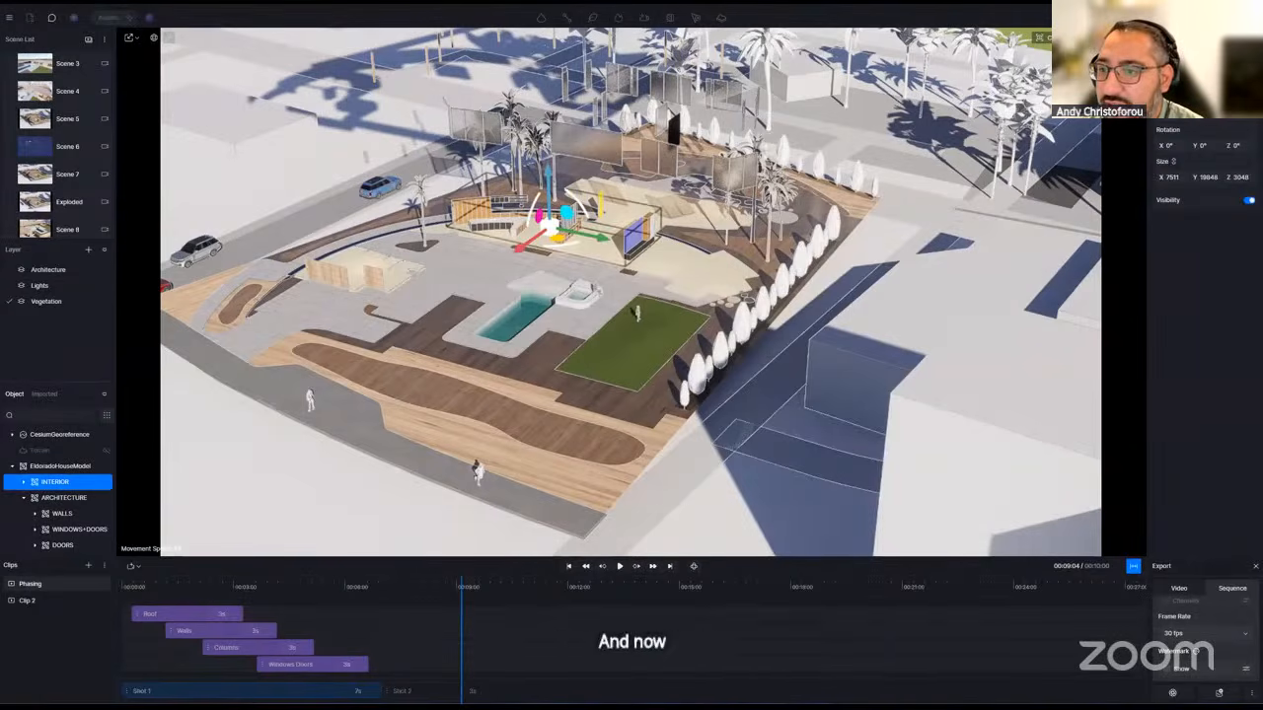
click(1223, 61)
click(1228, 158)
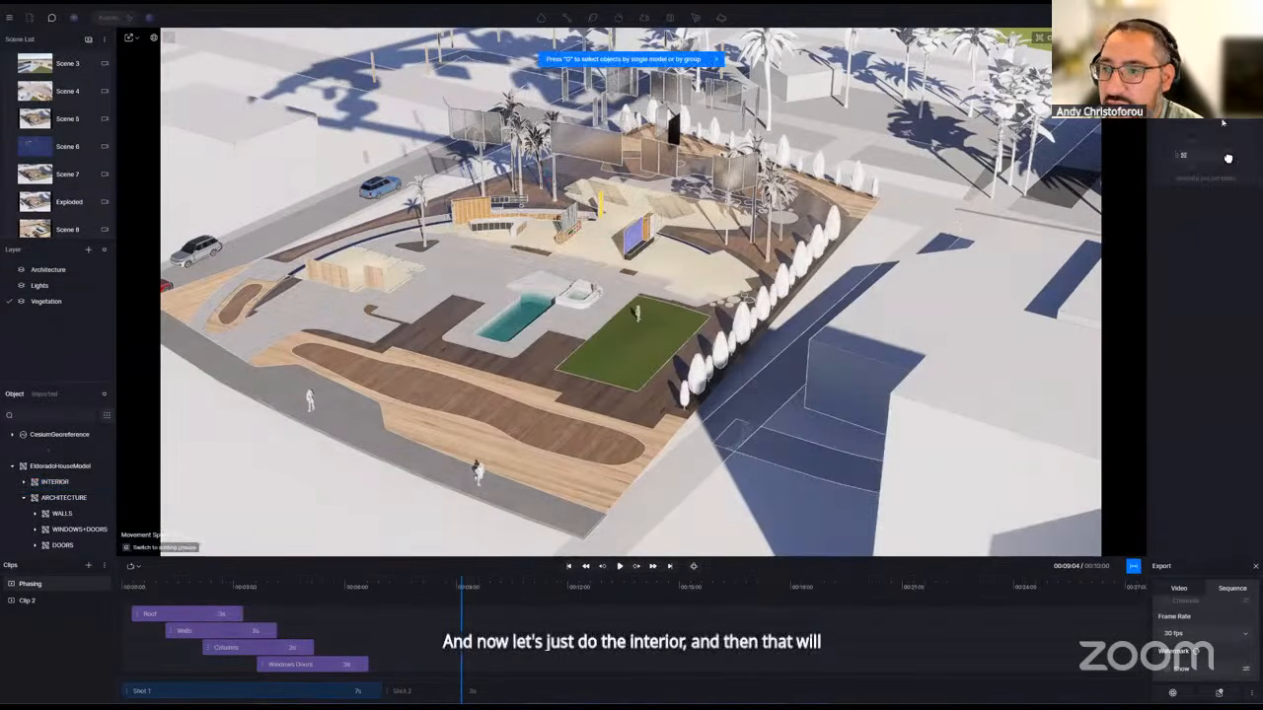
click(57, 483)
key(Return)
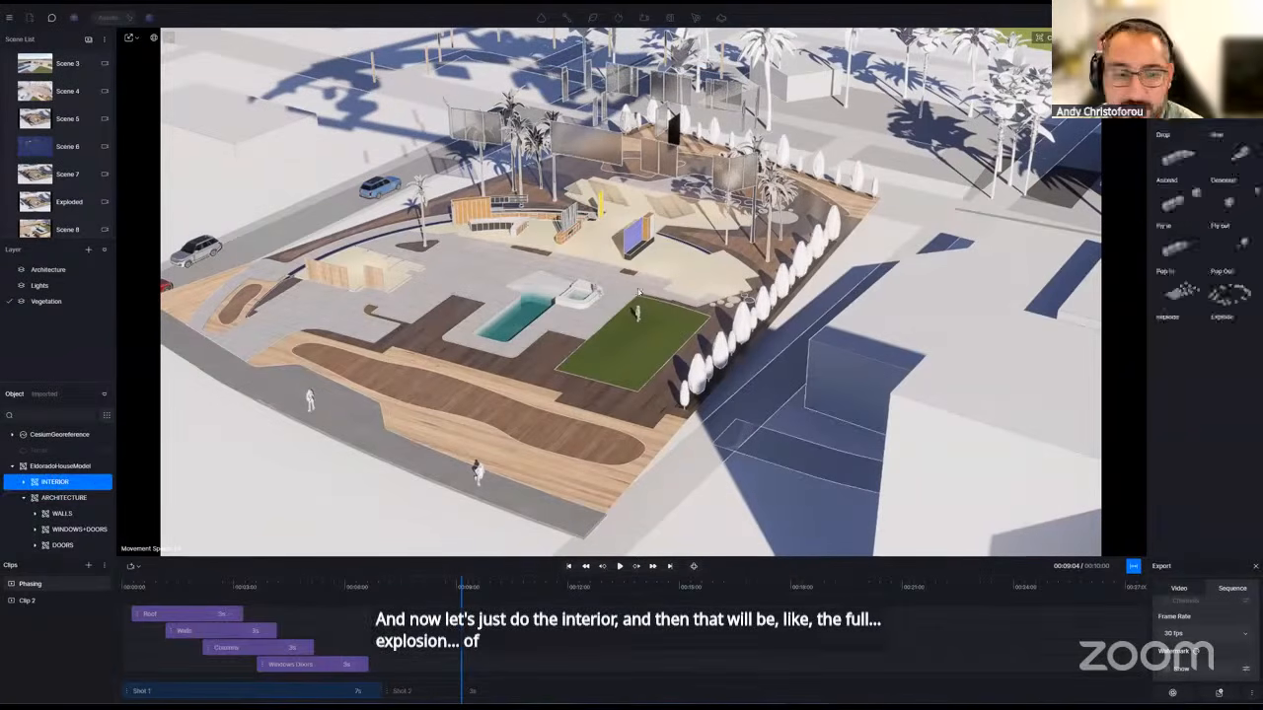
drag(498, 667, 325, 668)
text(Interior)
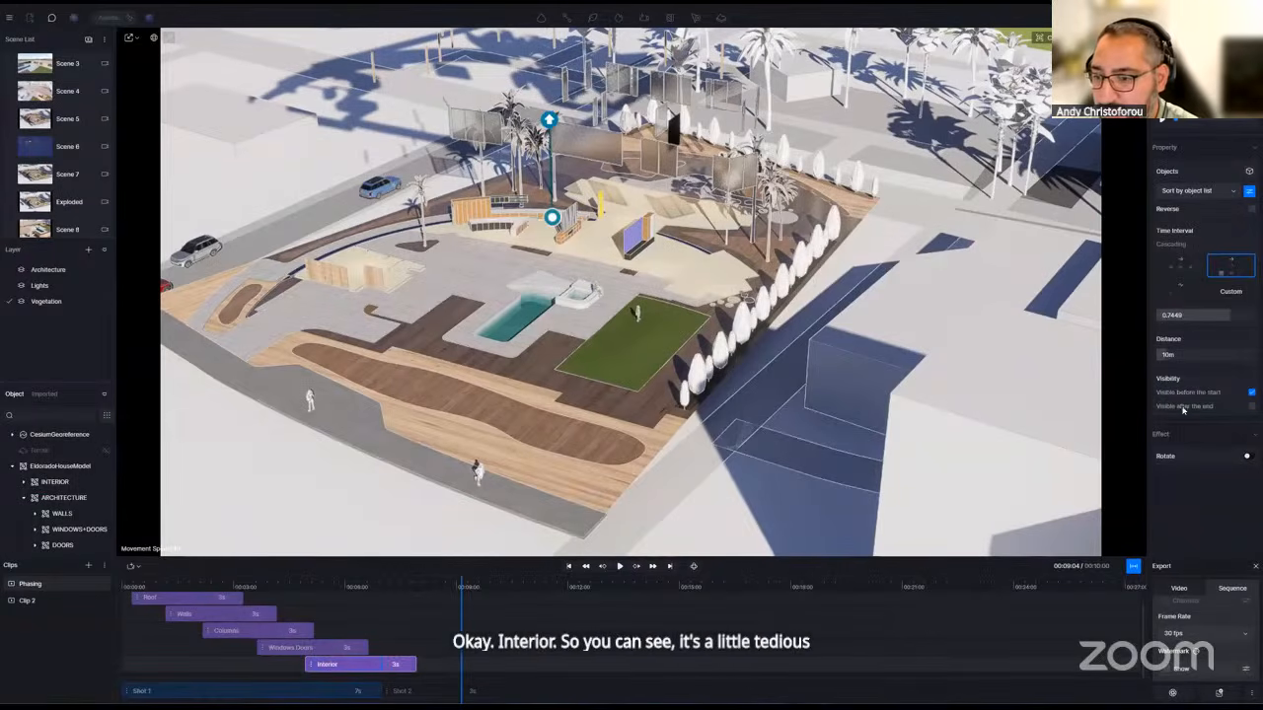
- Keep the Interior objects visible after the end of their animation and replay the clip
click(1251, 405)
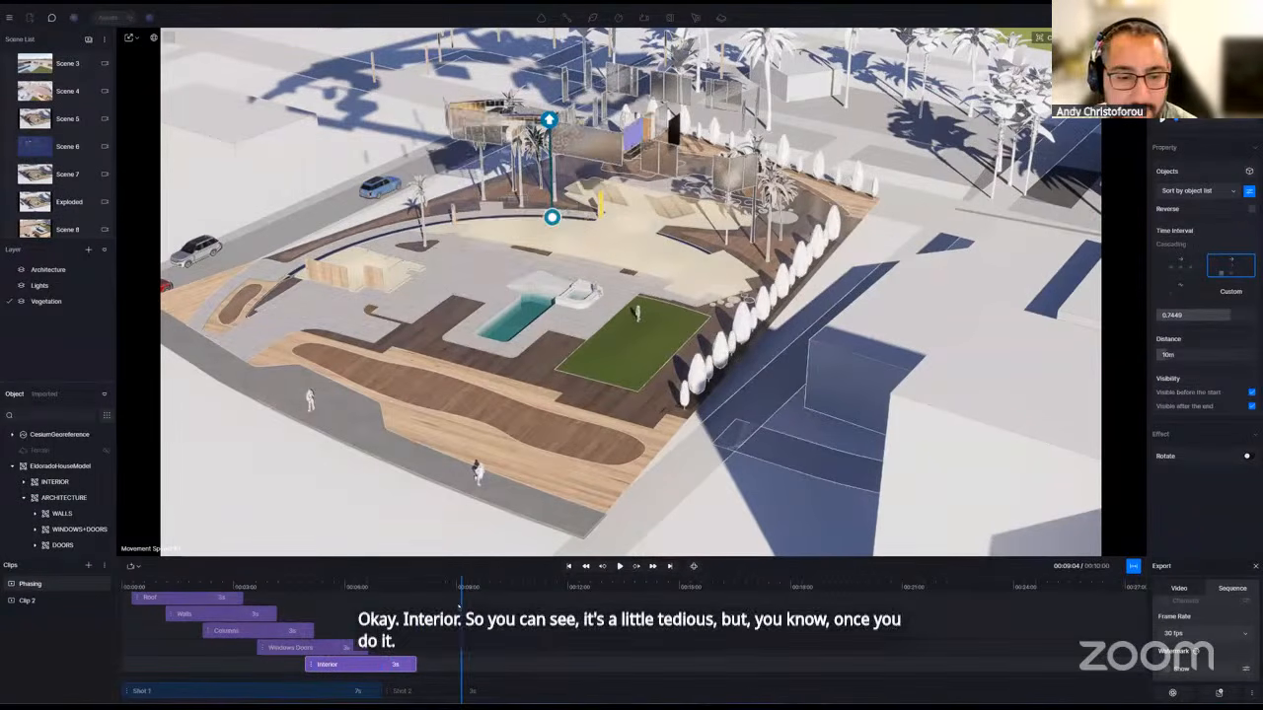
drag(461, 594, 358, 616)
key(space)
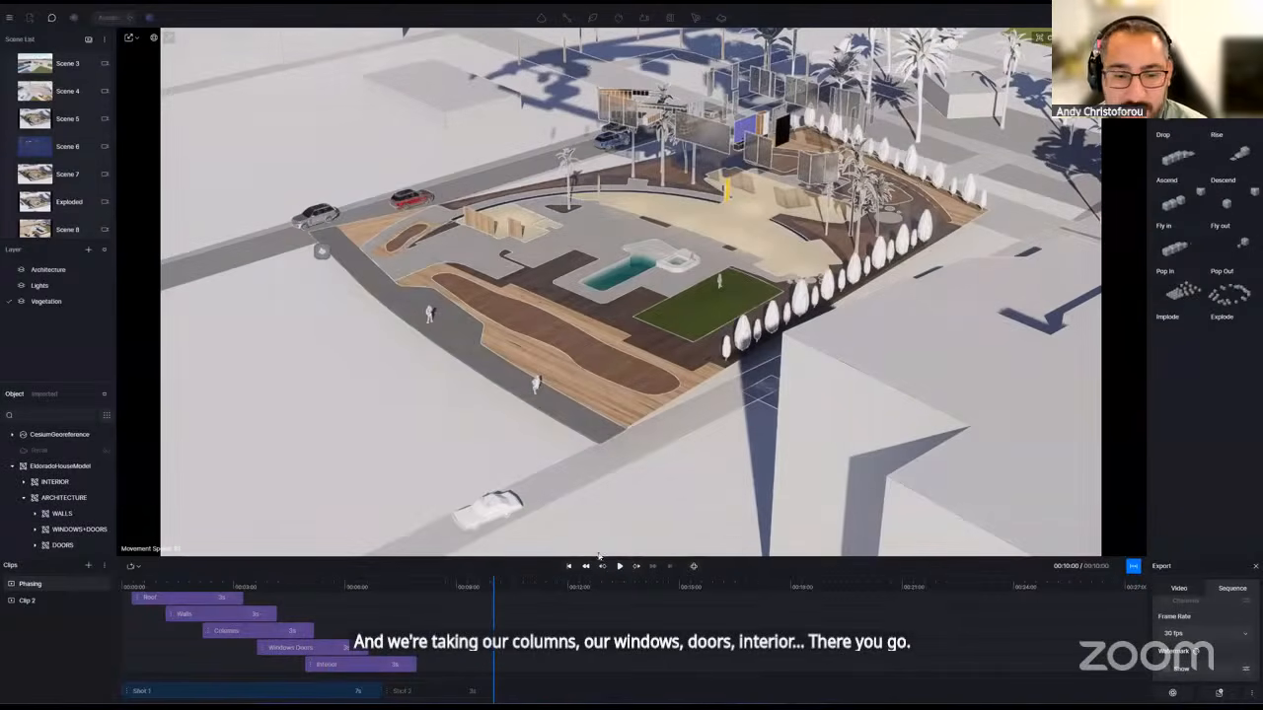
- Try to select the Interior, Windows Doors, Columns, Walls and Roof animations together on the timeline
click(452, 665)
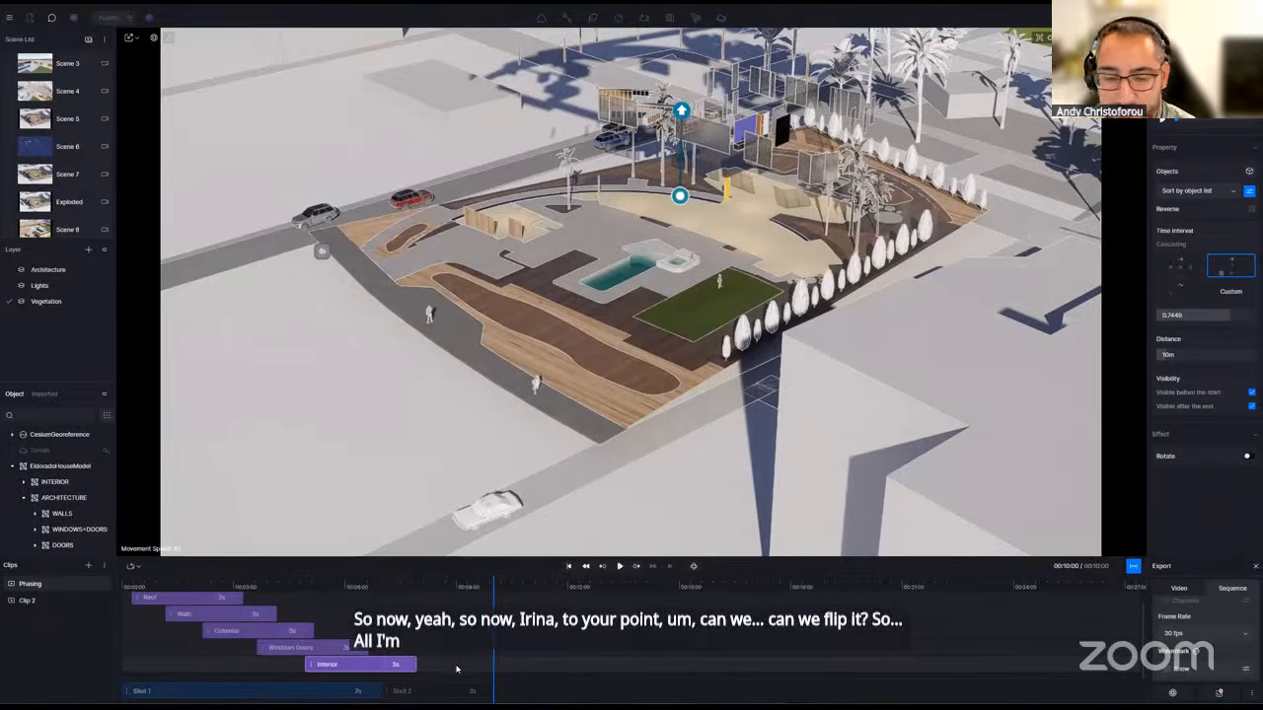
click(345, 633)
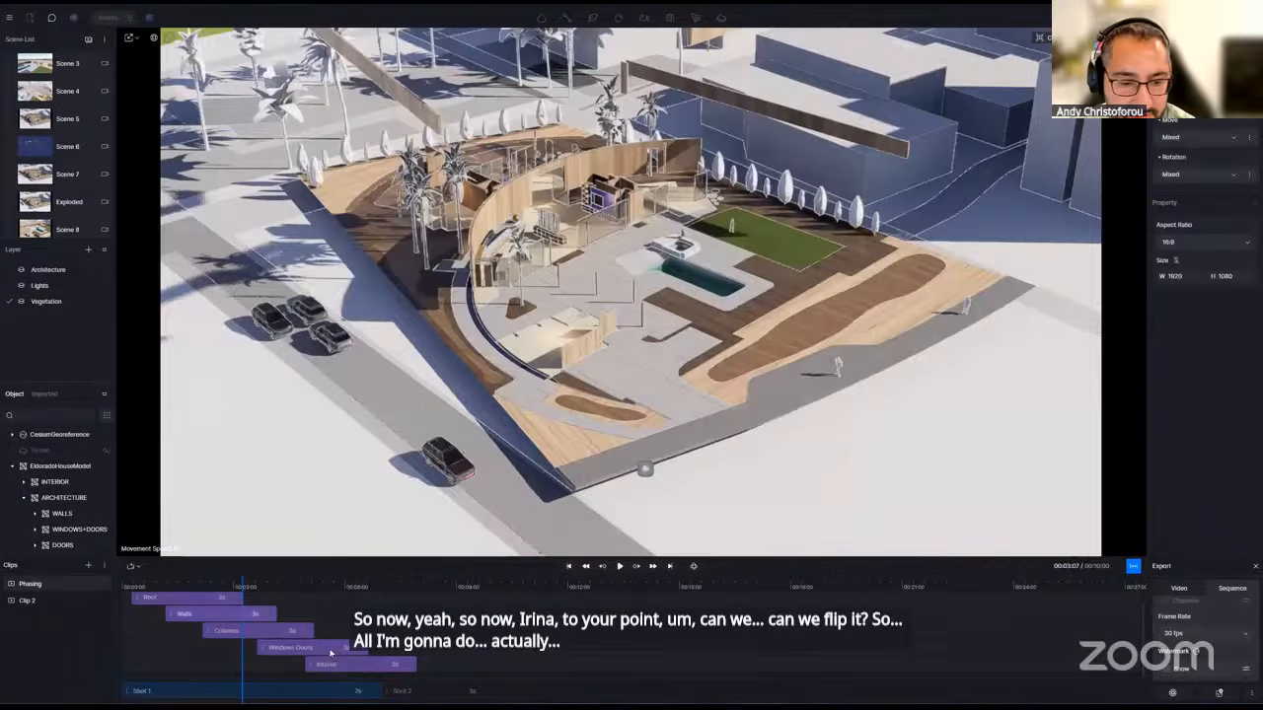
click(344, 667)
ctrl+click(284, 647)
ctrl+click(271, 635)
ctrl+click(215, 613)
ctrl+click(191, 598)
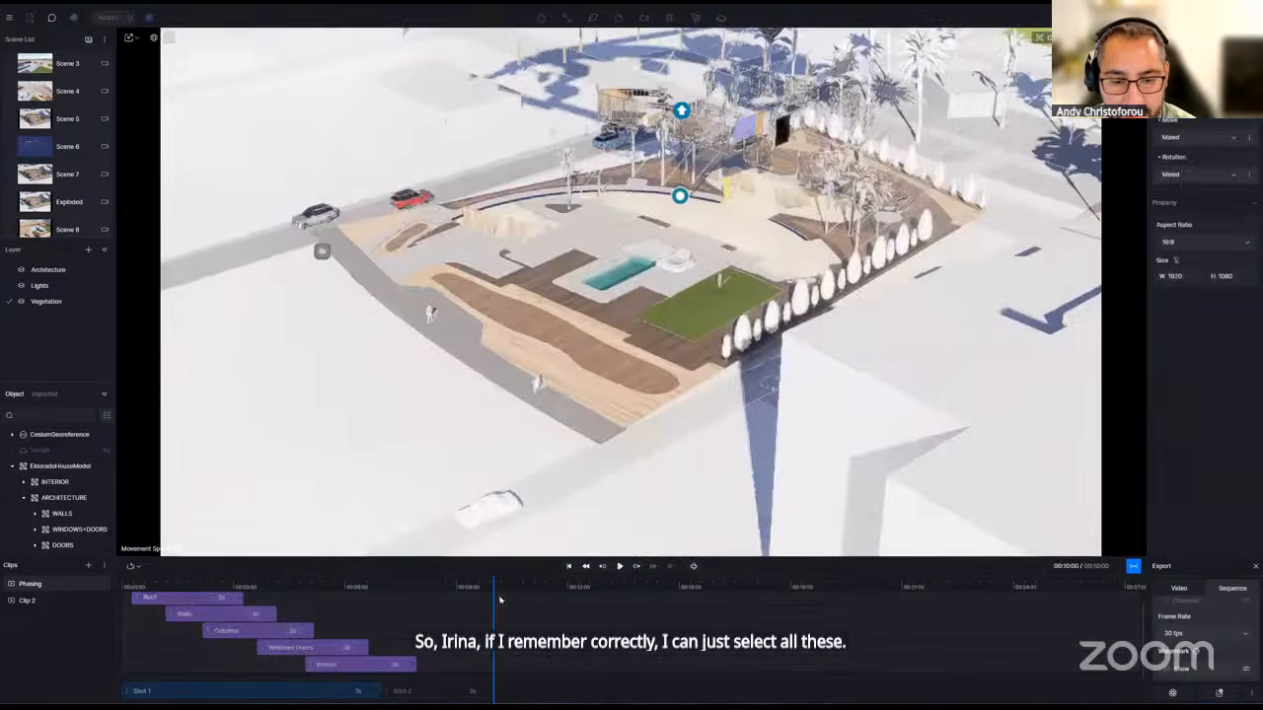
click(522, 636)
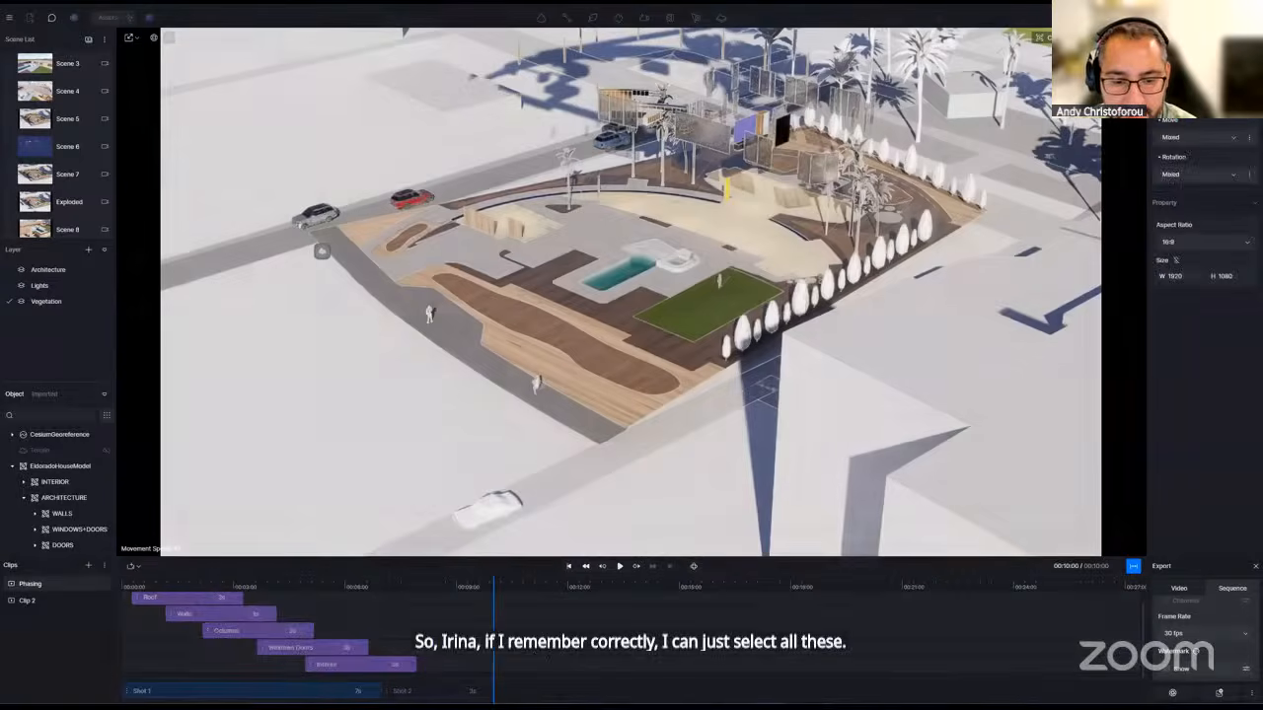
- Duplicate the Interior animation, place the copy at about 9 s on the timeline, and set the copy to Reverse
click(481, 609)
click(366, 668)
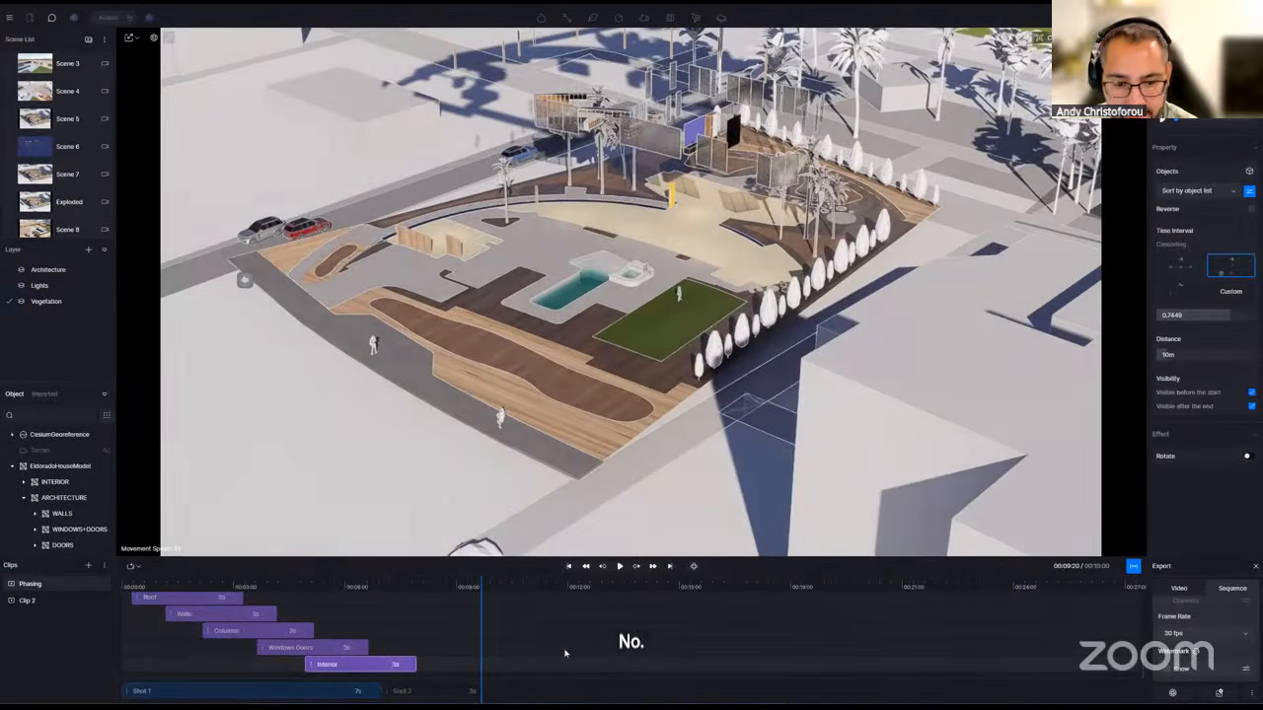
key(ctrl+v)
drag(518, 672, 515, 673)
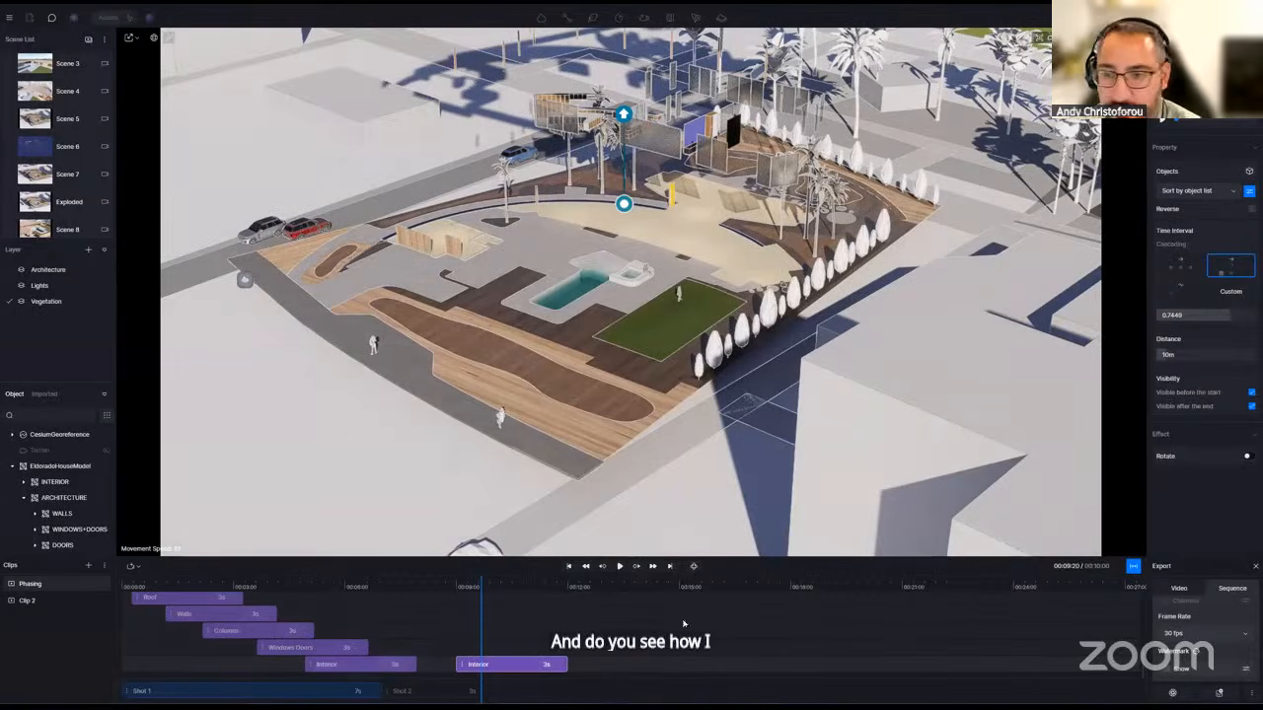
click(1251, 209)
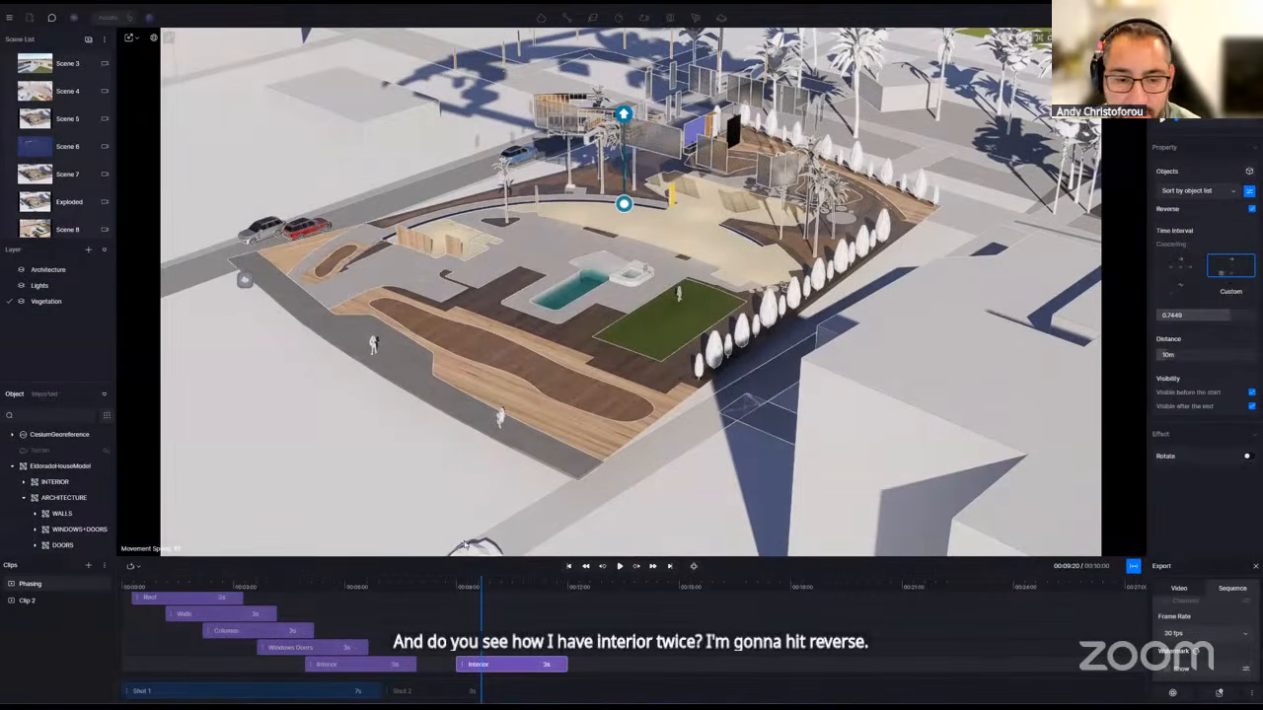
- Play the clip from the original Interior animation into its reversed copy to check the motion
click(382, 593)
drag(360, 596, 345, 594)
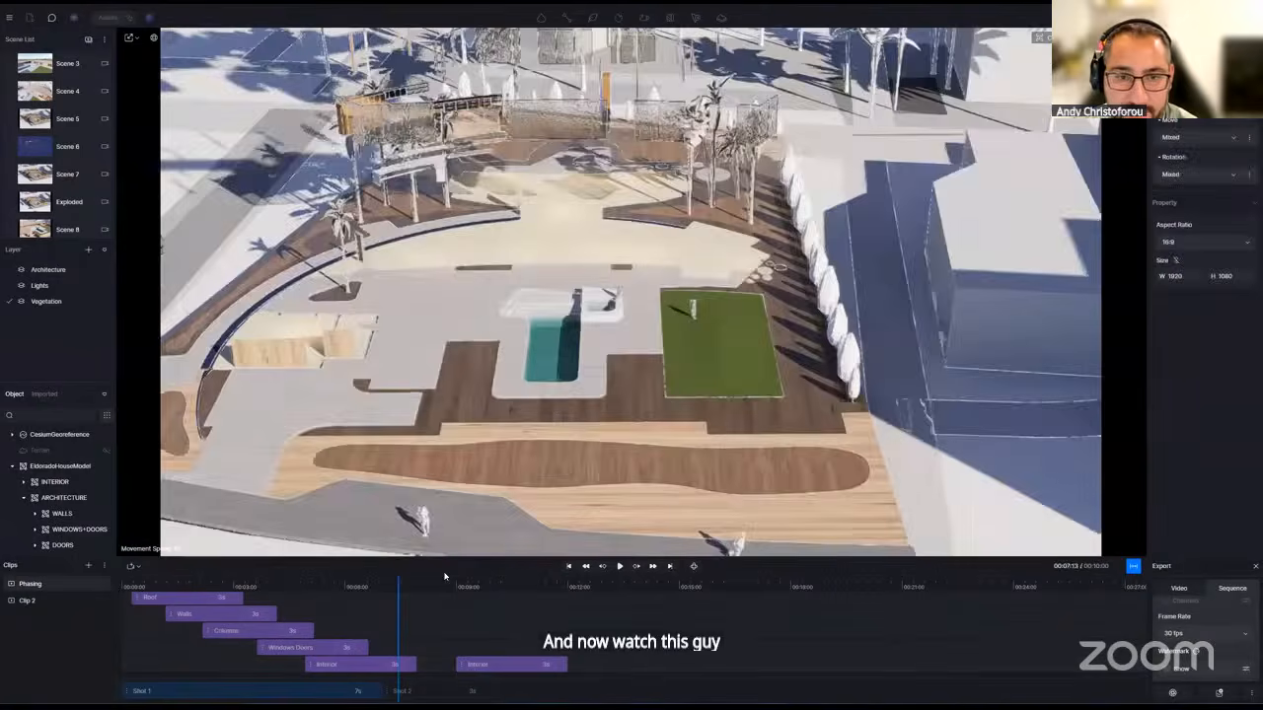
key(space)
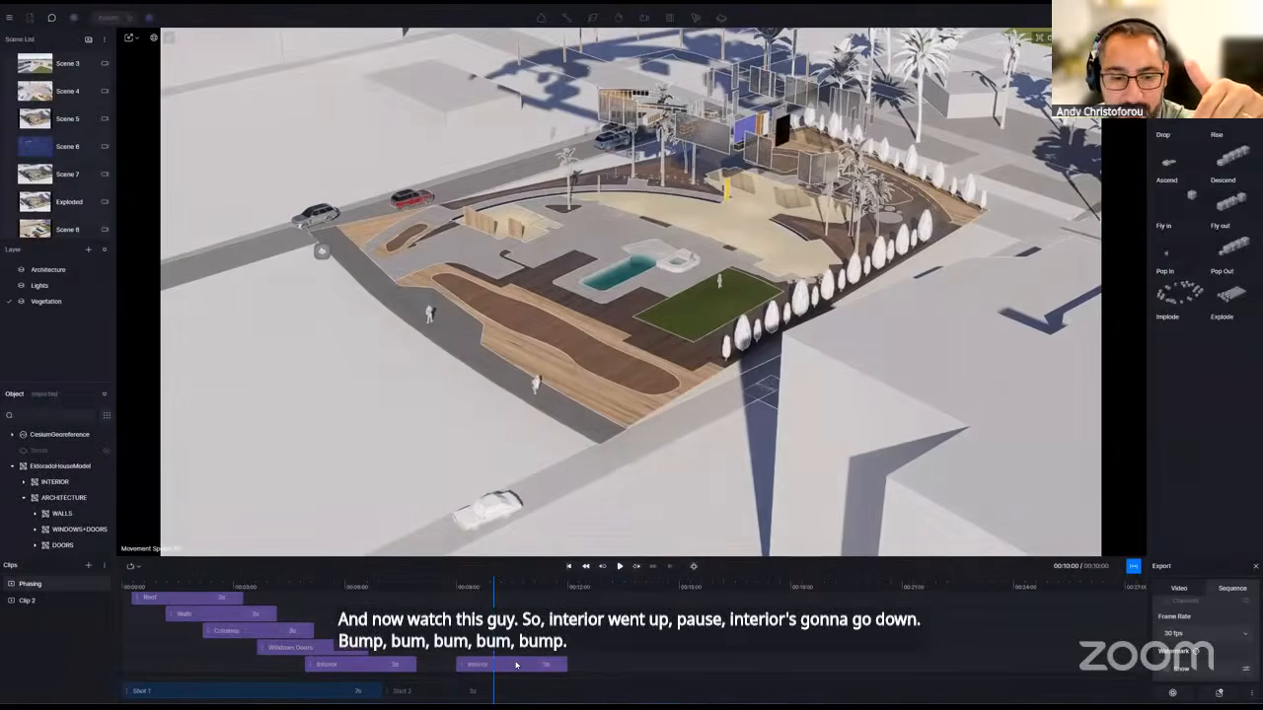
- Turn off Reverse on the Interior copy and change its animation type to Drop
click(516, 665)
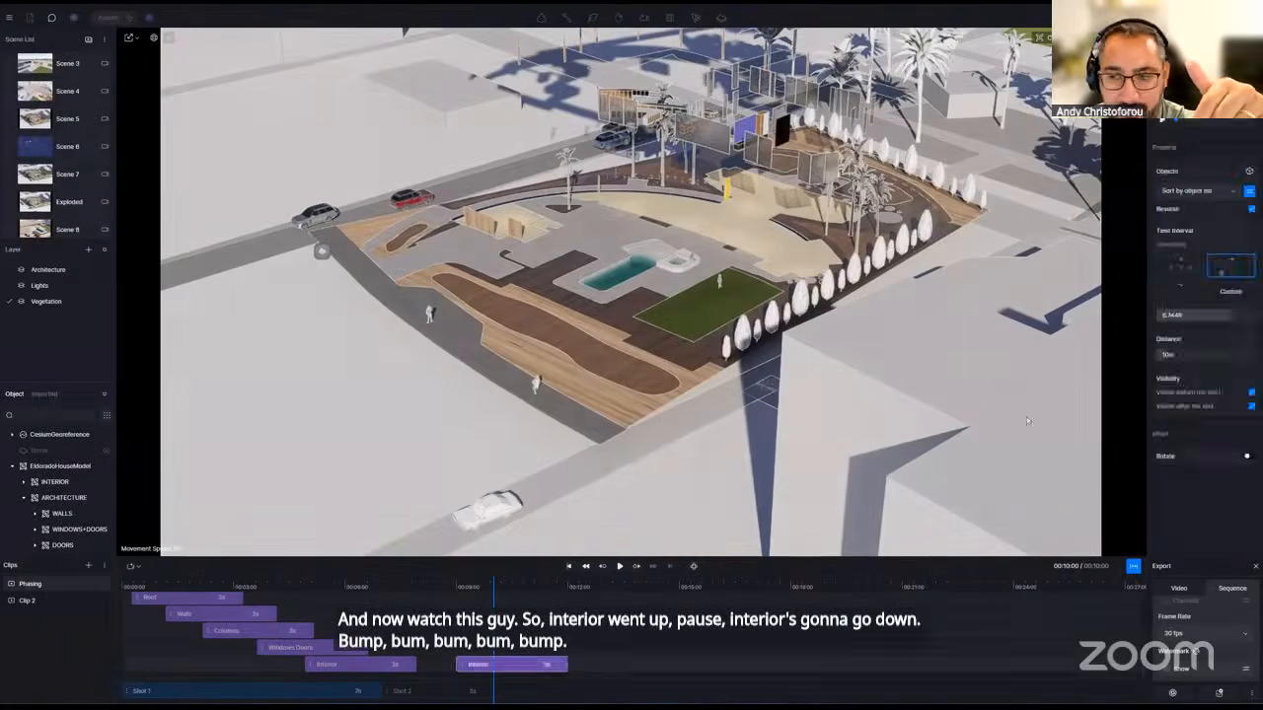
click(1251, 209)
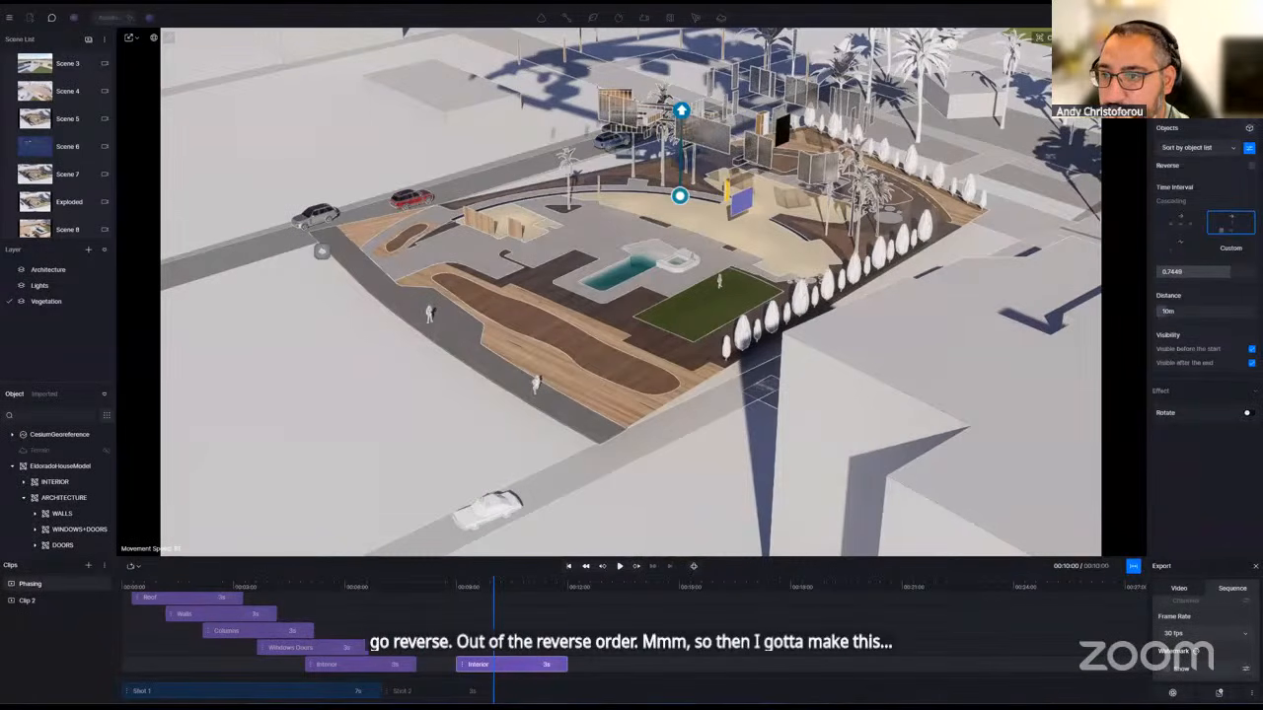
click(1218, 111)
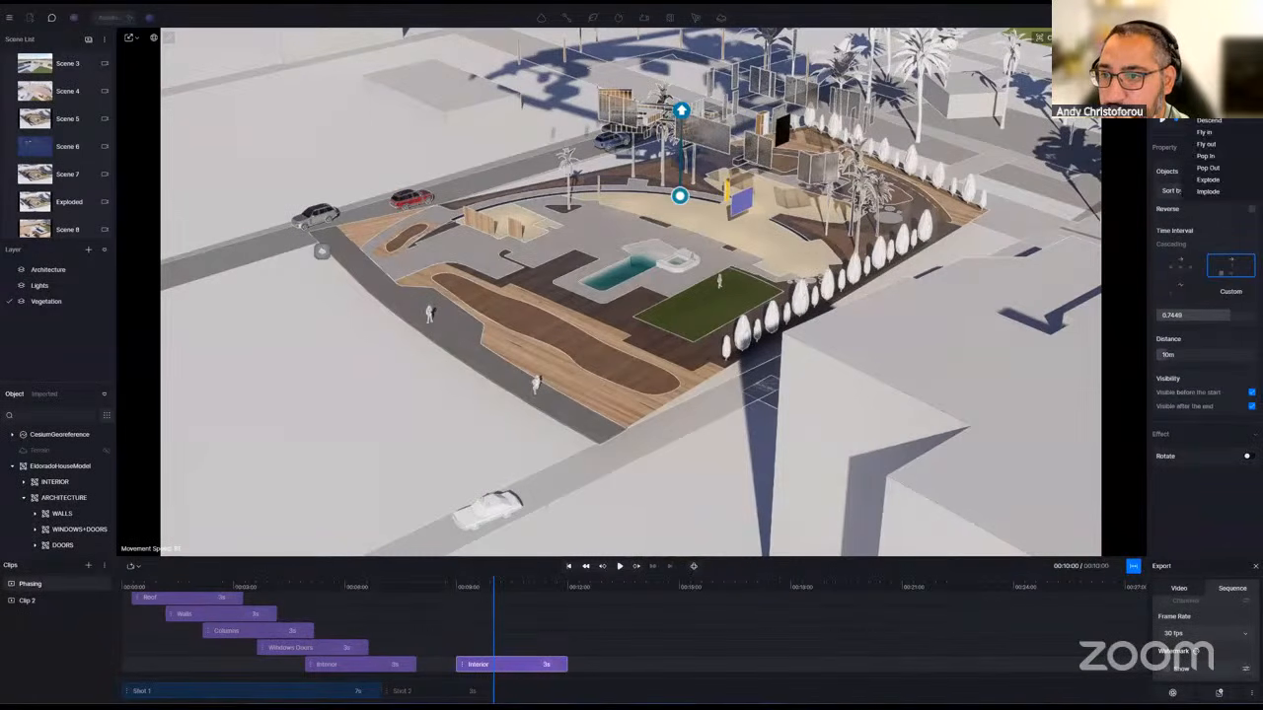
click(1209, 138)
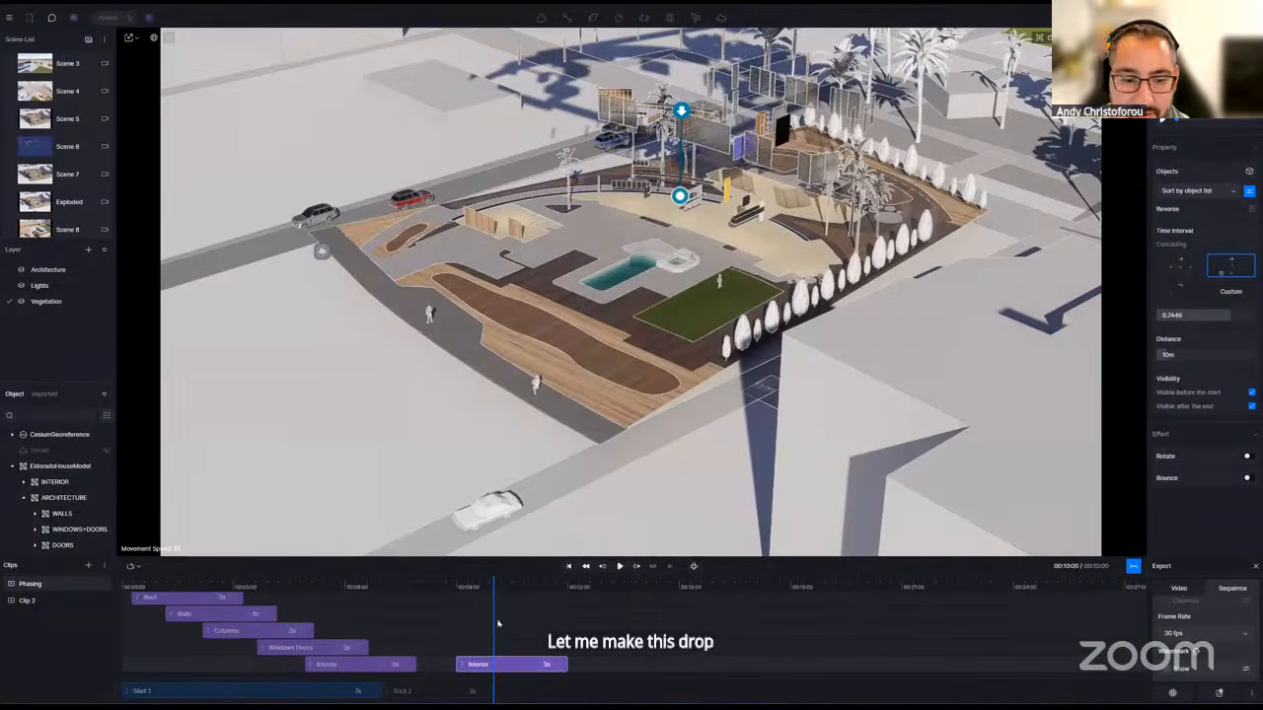
- Play the clip from about 8 s and compare the Interior copy's Drop motion with the original animations
click(431, 627)
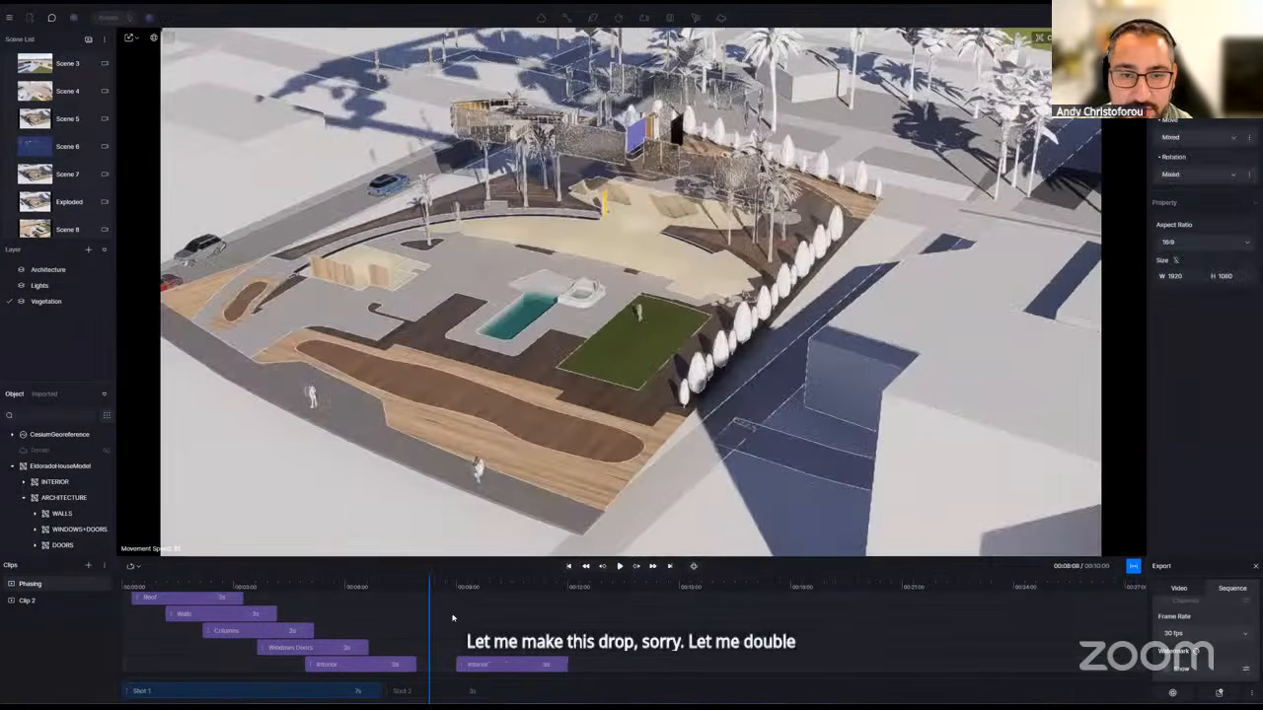
key(space)
key(space)
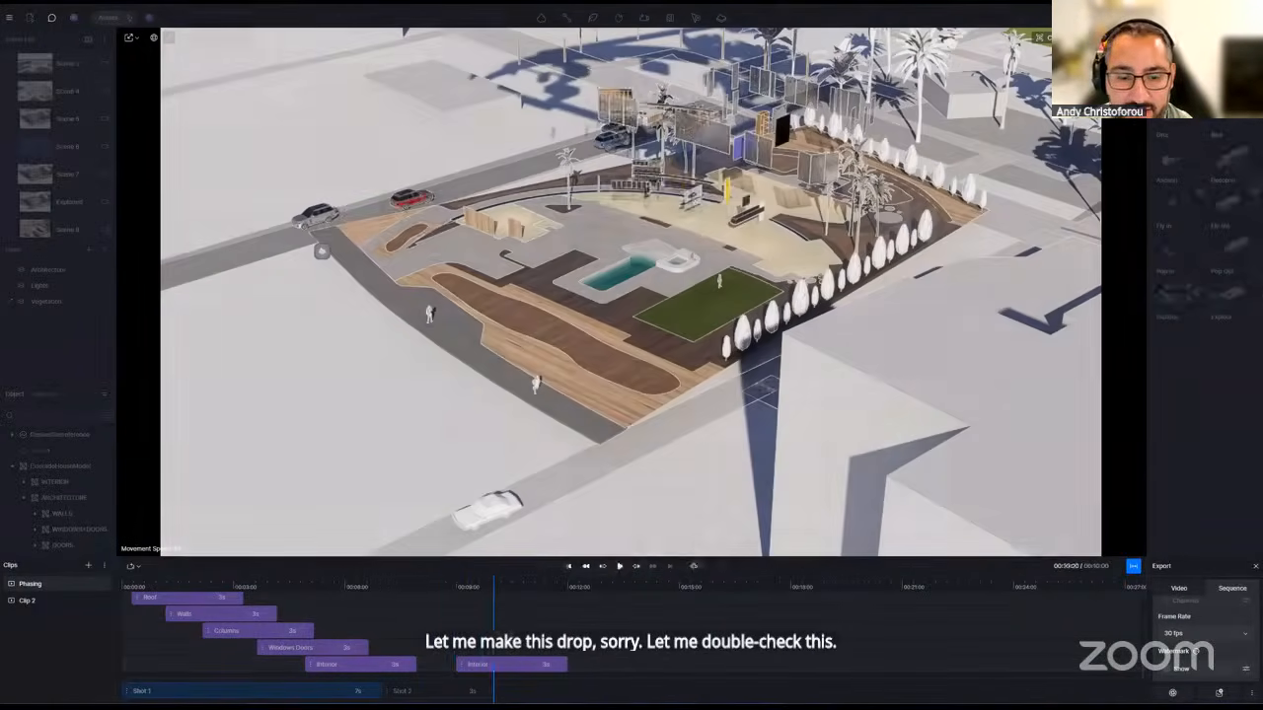
drag(394, 639, 346, 651)
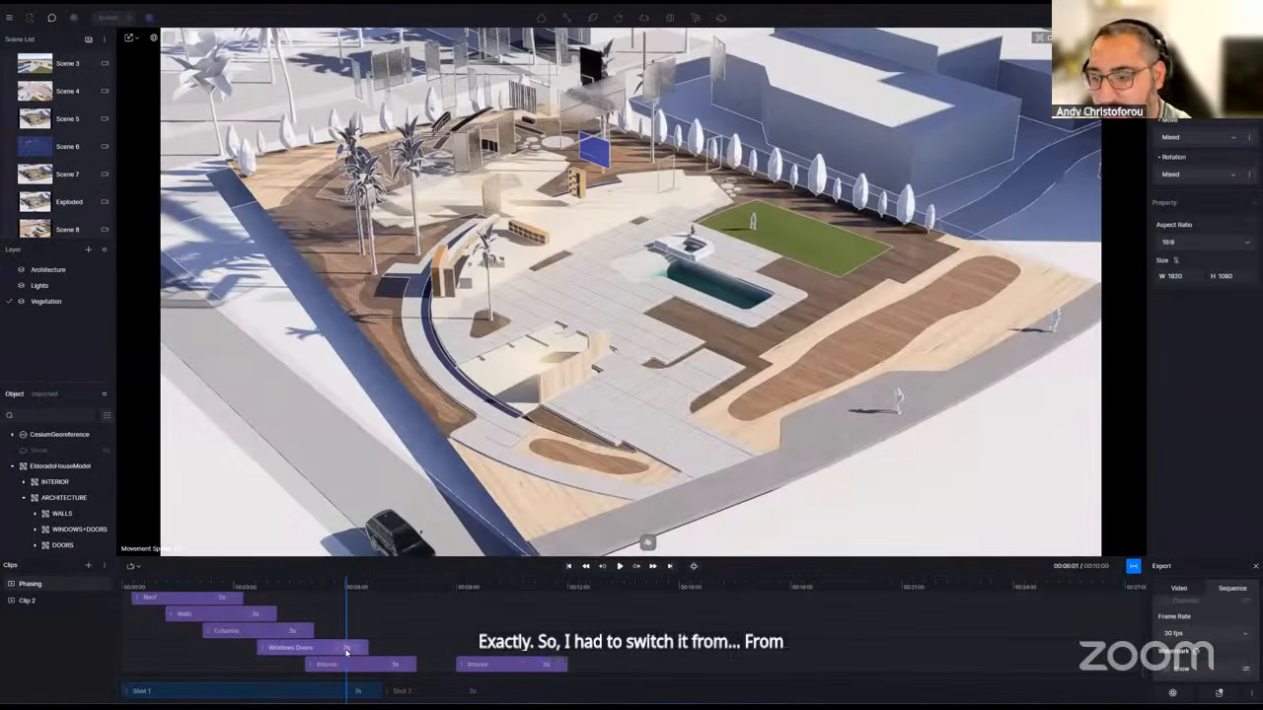
click(347, 652)
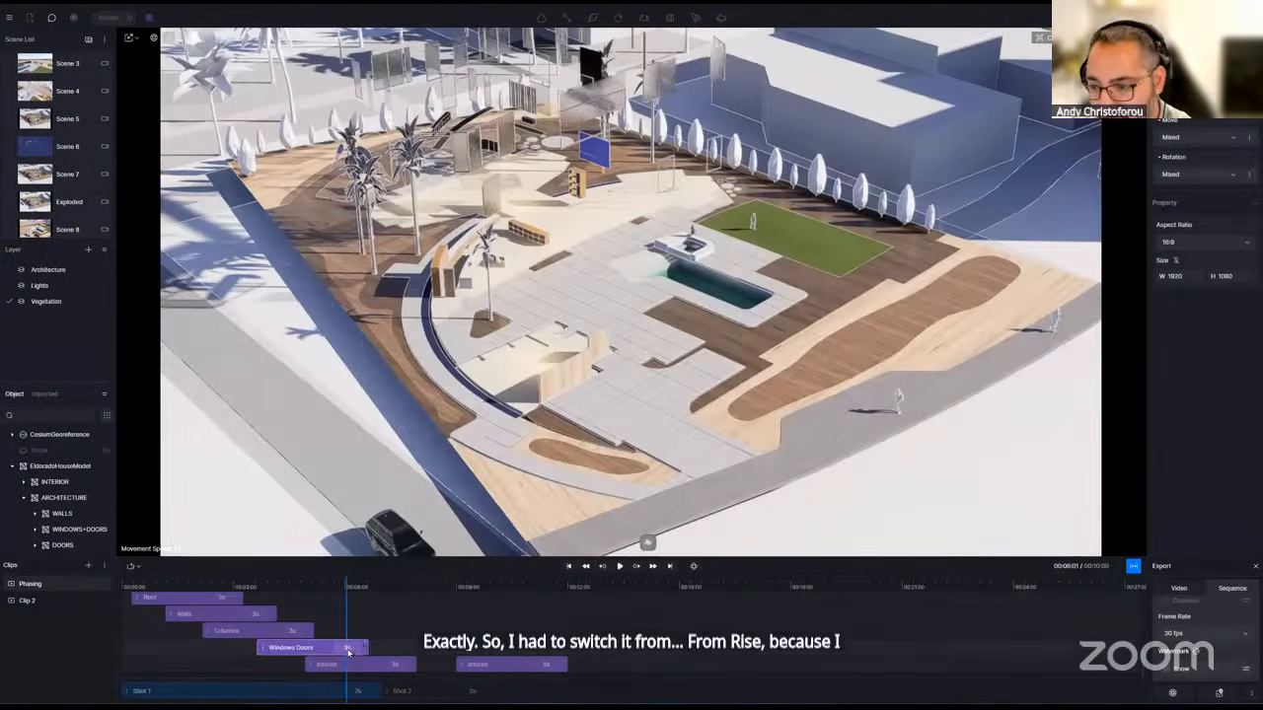
key(space)
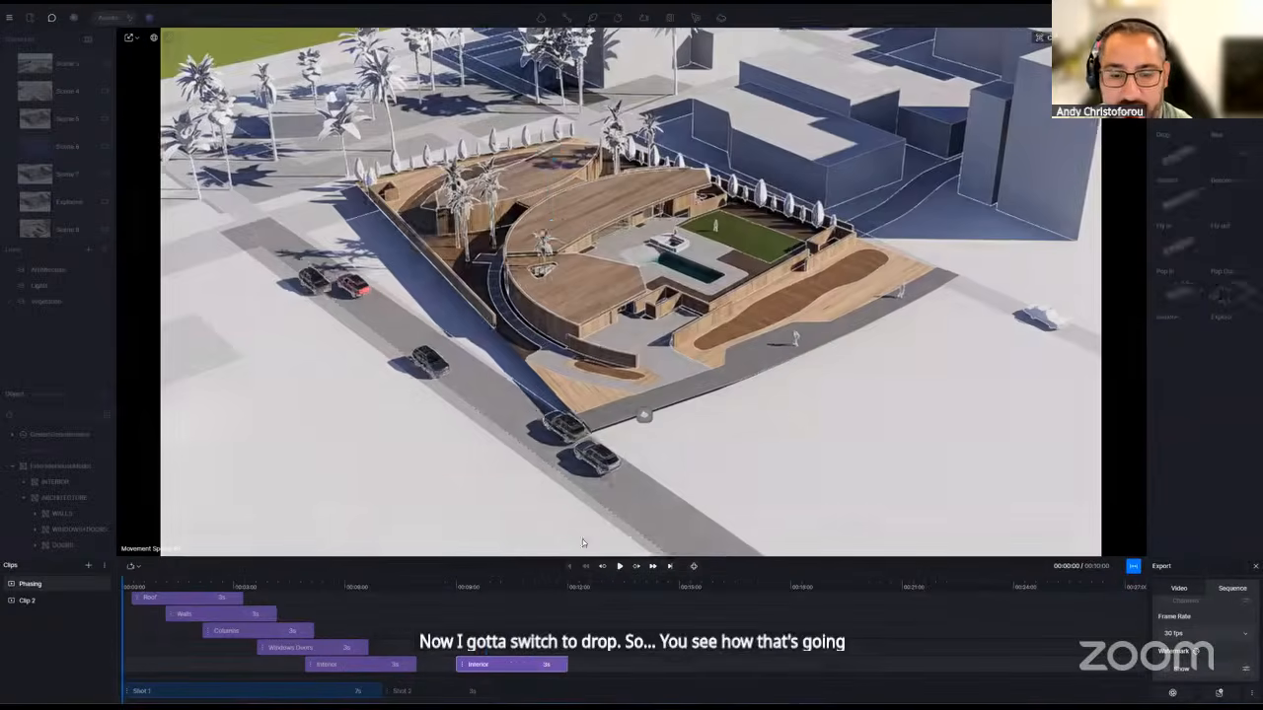
click(522, 664)
click(670, 567)
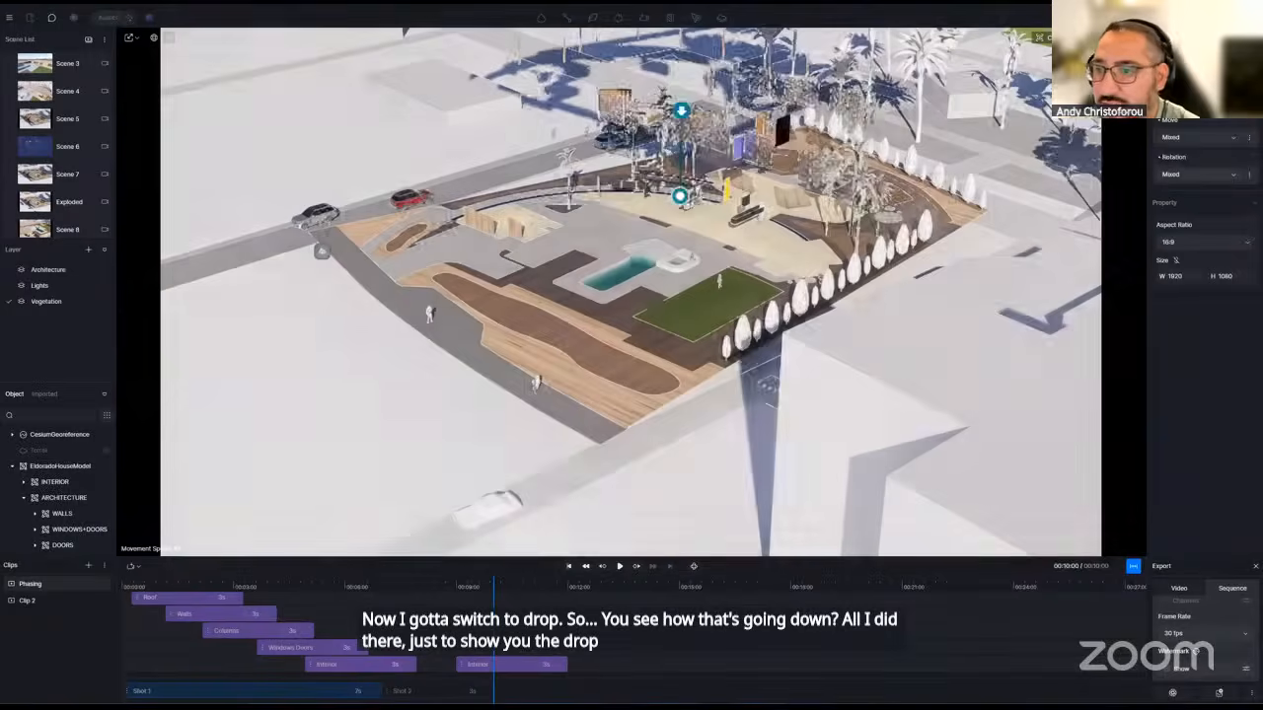
- Examine the other animation types available for the Interior copy and their previews, including Ascend, Descend, Implode and Explode
click(515, 667)
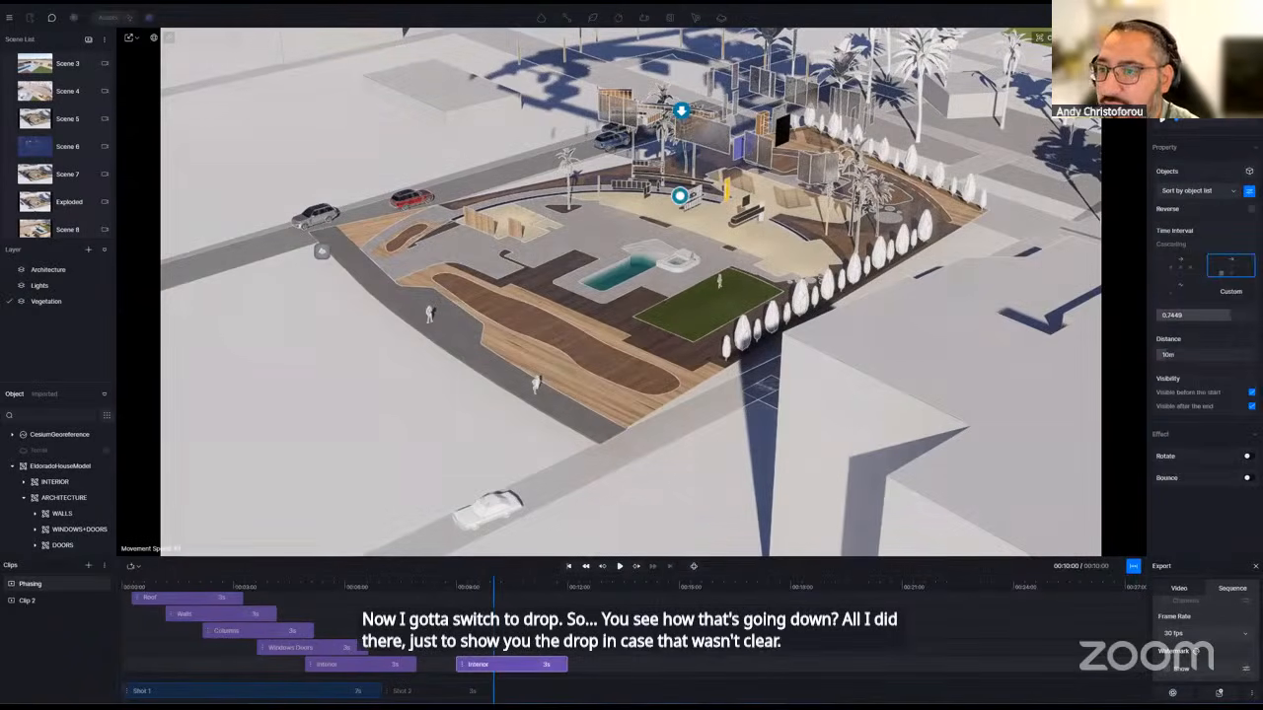
click(1223, 75)
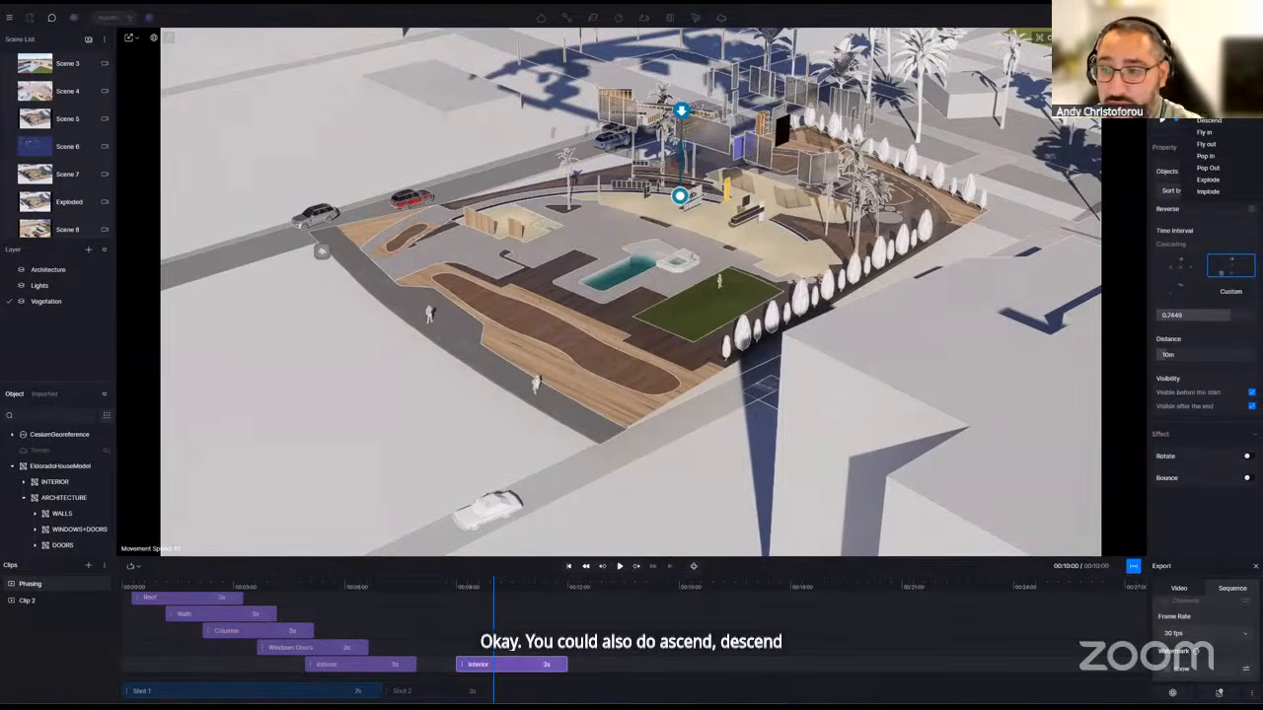
click(439, 620)
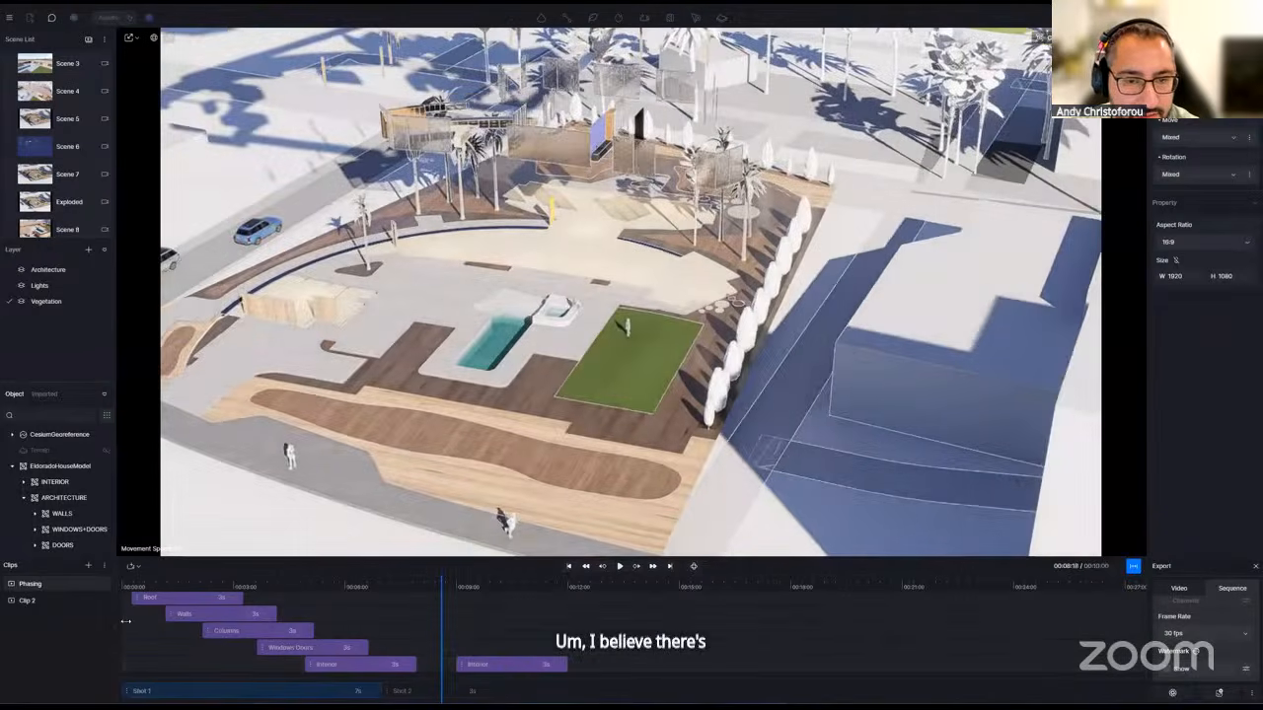
drag(440, 599, 289, 603)
click(289, 604)
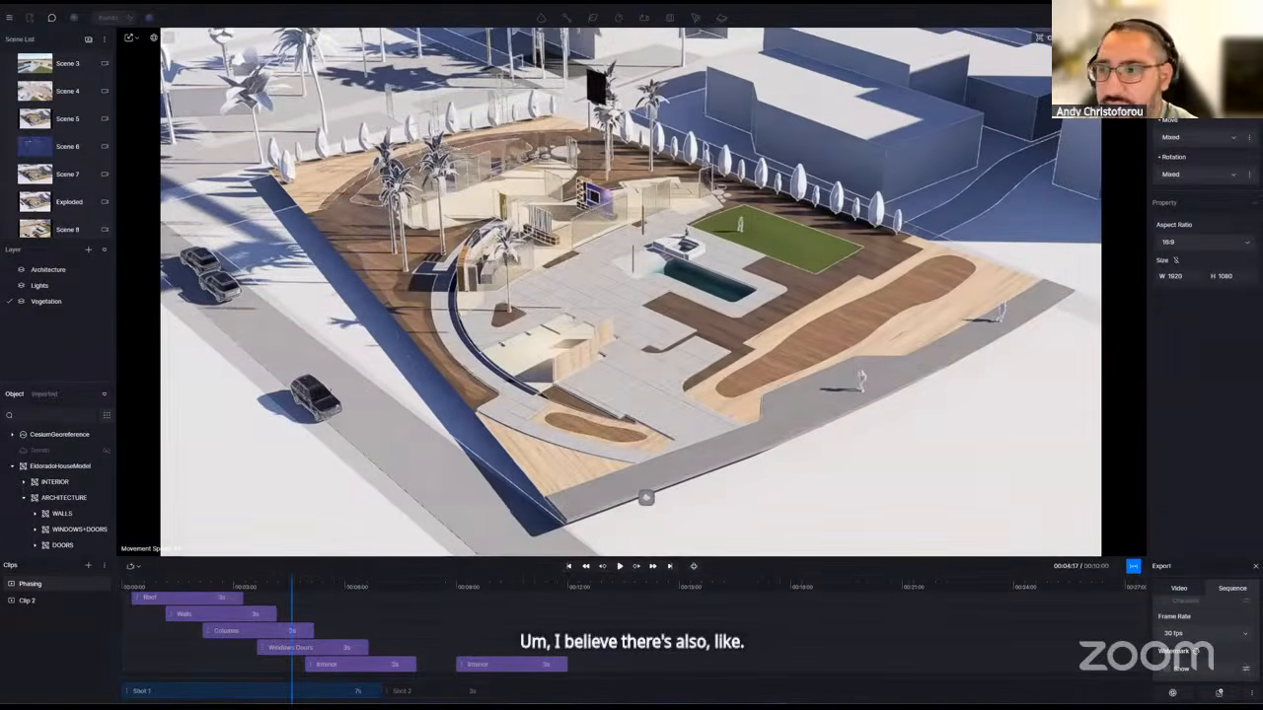
click(1229, 67)
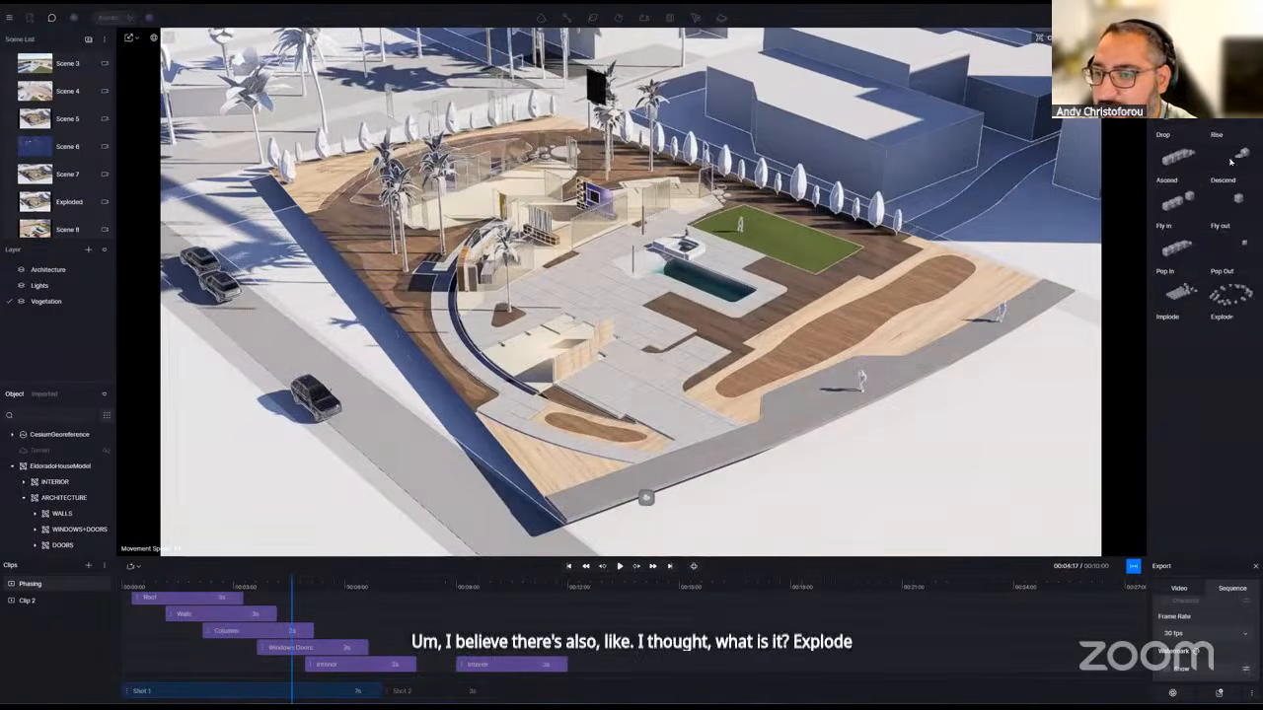
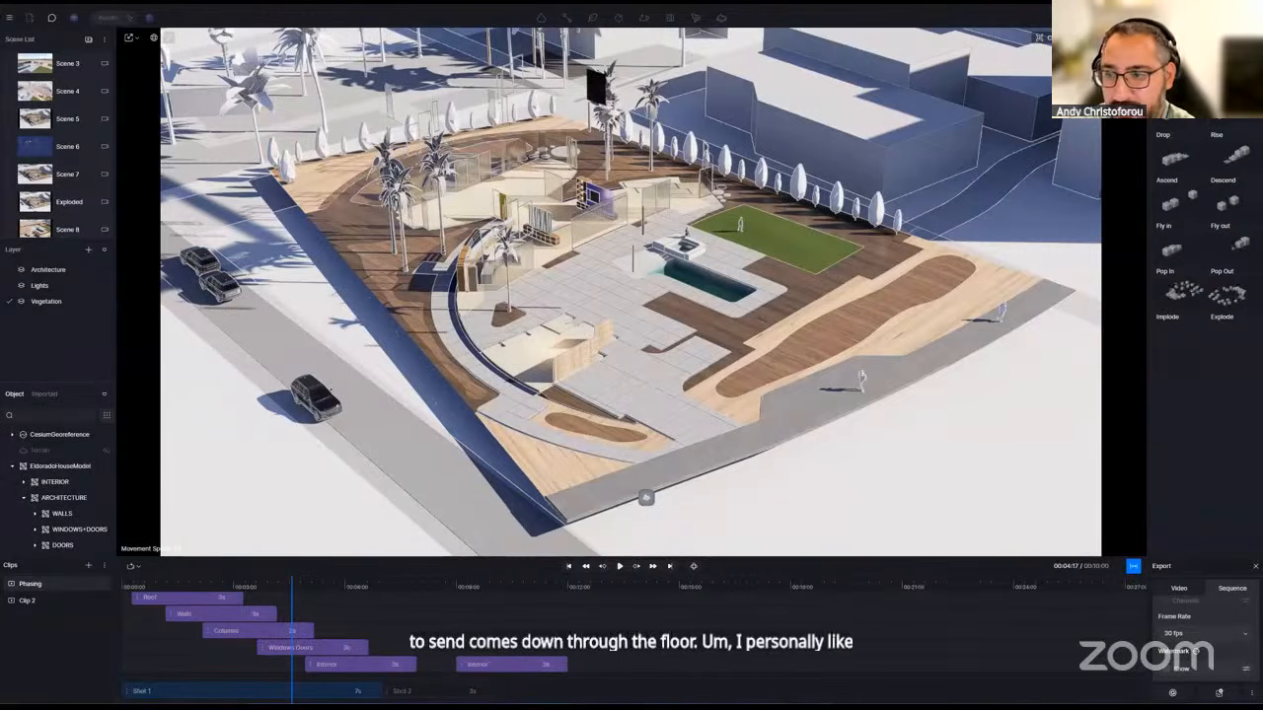
- Check the Interior copy's effect settings and play the clip from just before it to watch how the objects land
click(523, 665)
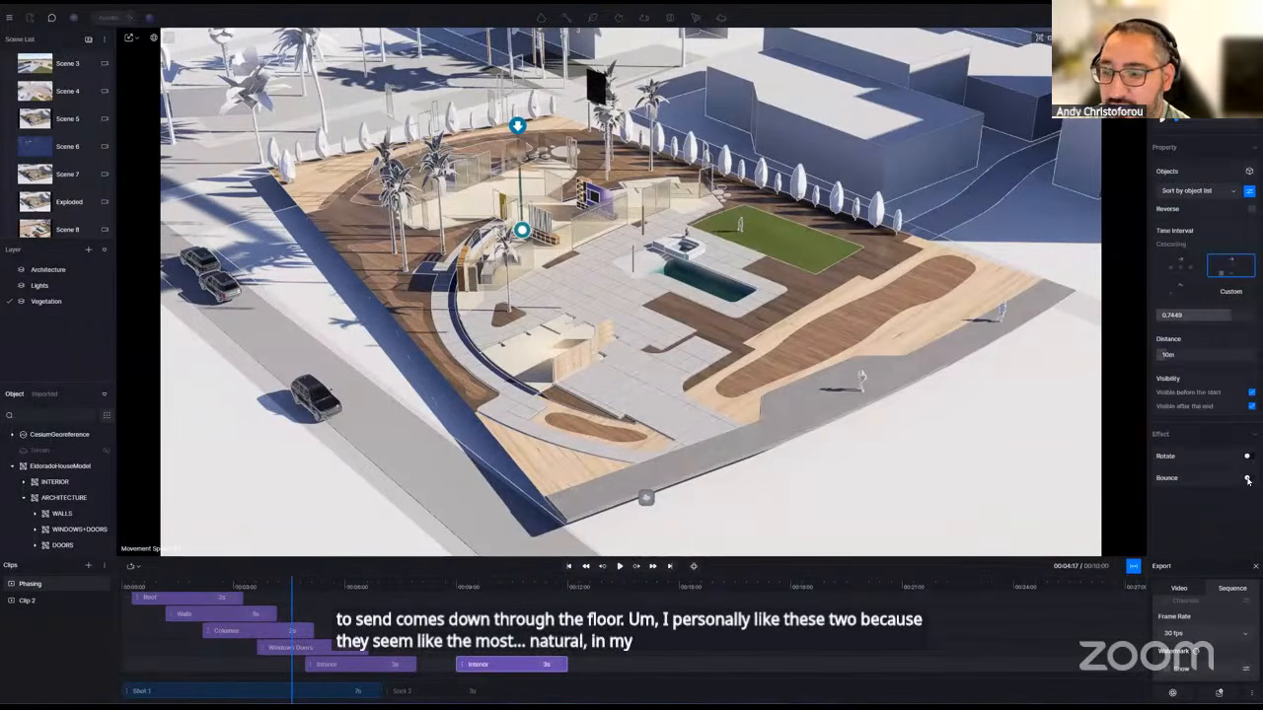
click(451, 587)
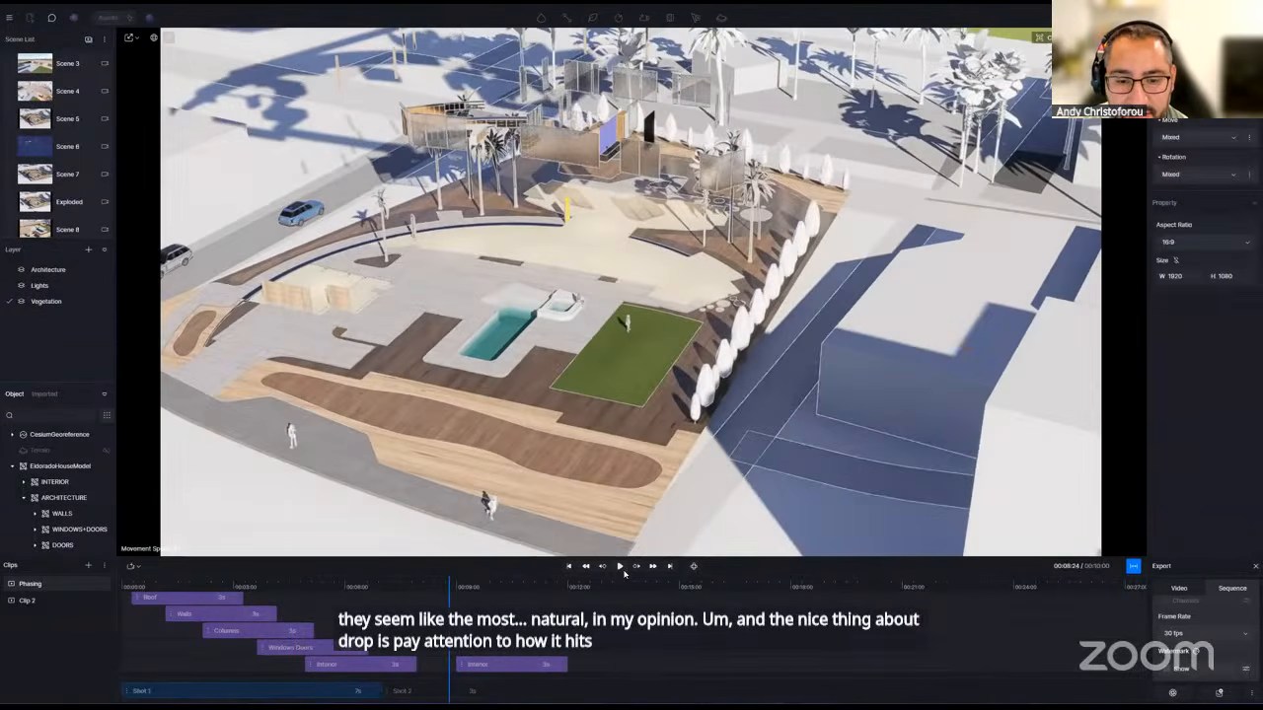
click(620, 567)
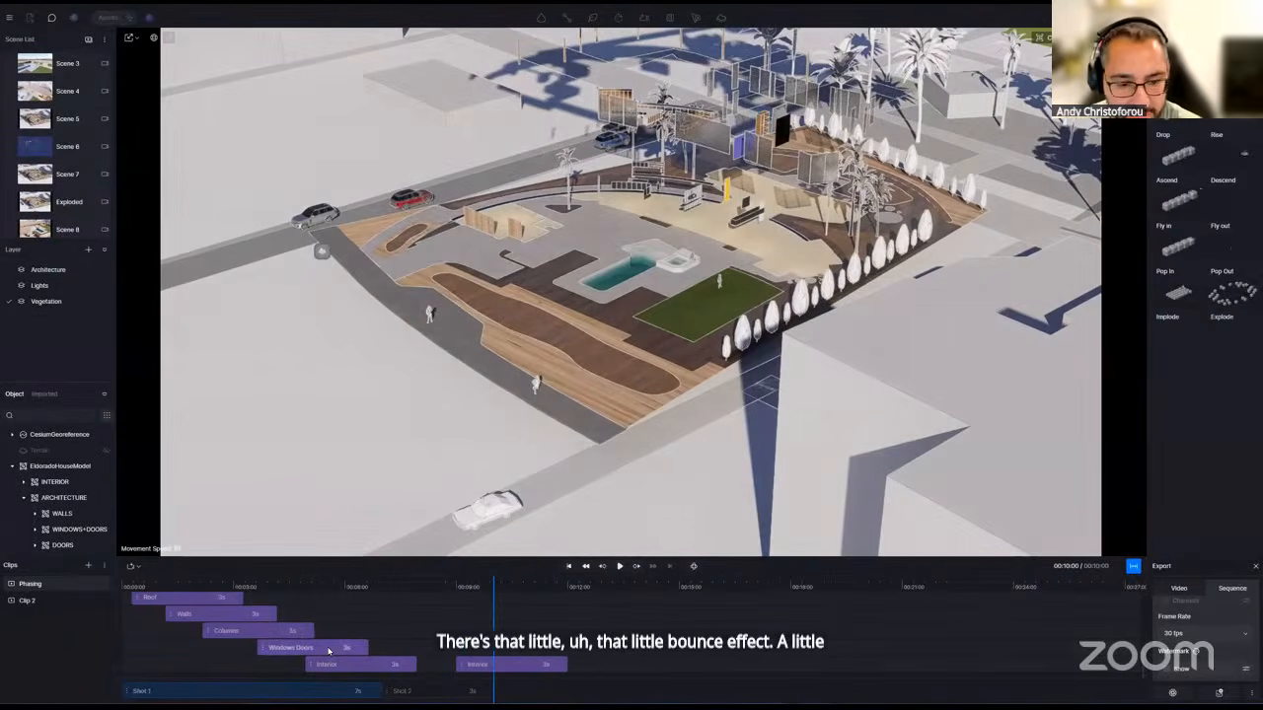
- Duplicate the Windows Doors animation and place the copy at about 9.7 s, on the track above the Interior copy
click(329, 650)
scroll(526, 659, down, 1)
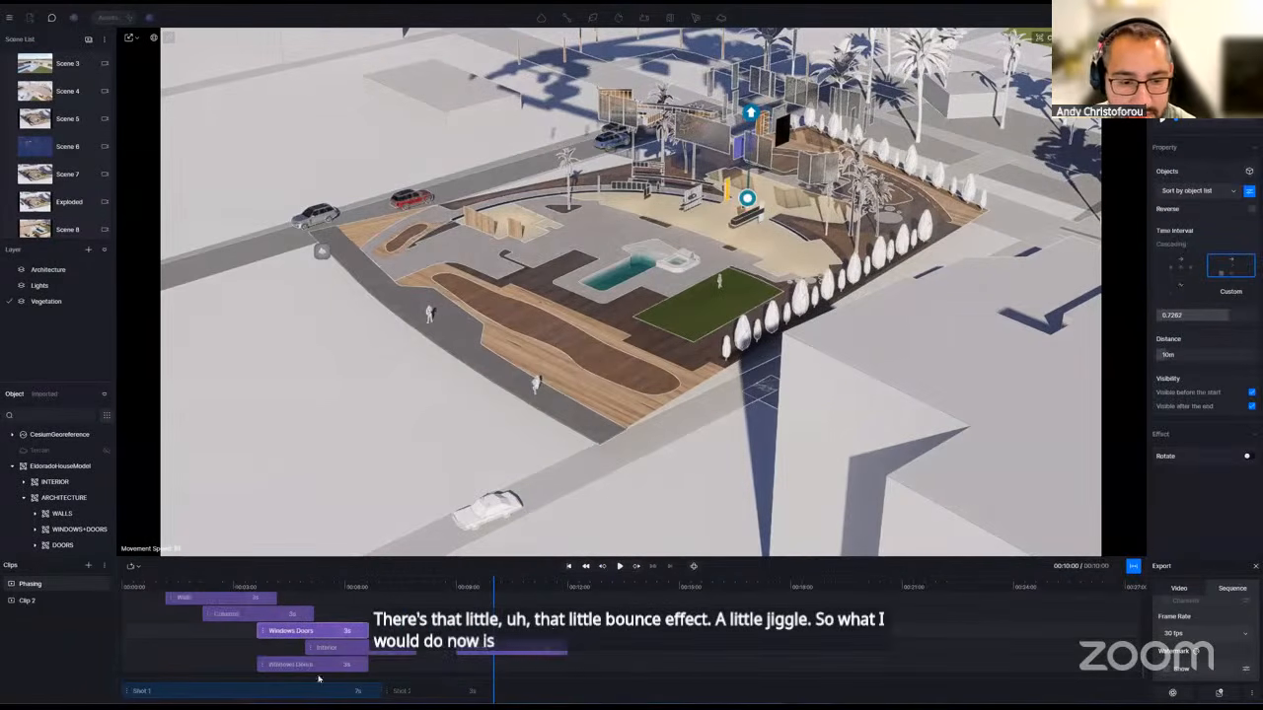
alt+drag(317, 671, 545, 637)
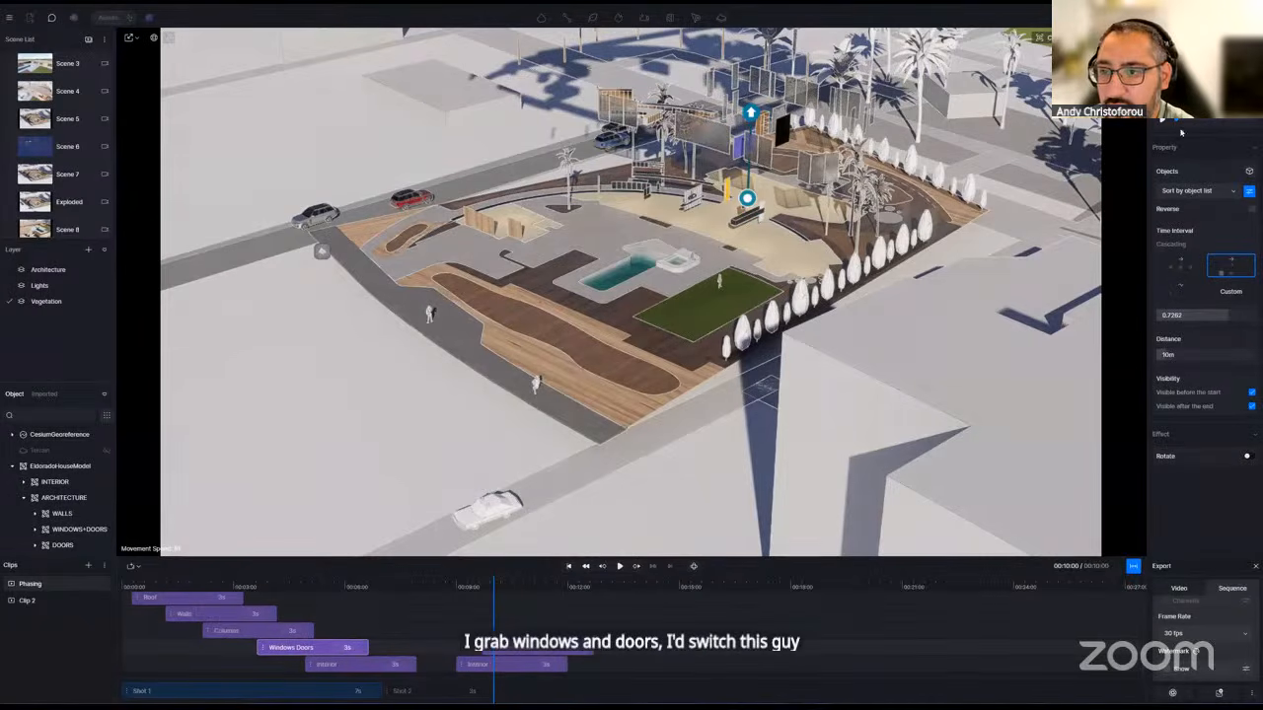
- Change the Windows Doors copy to the Drop animation type and enable its Bounce effect
click(555, 651)
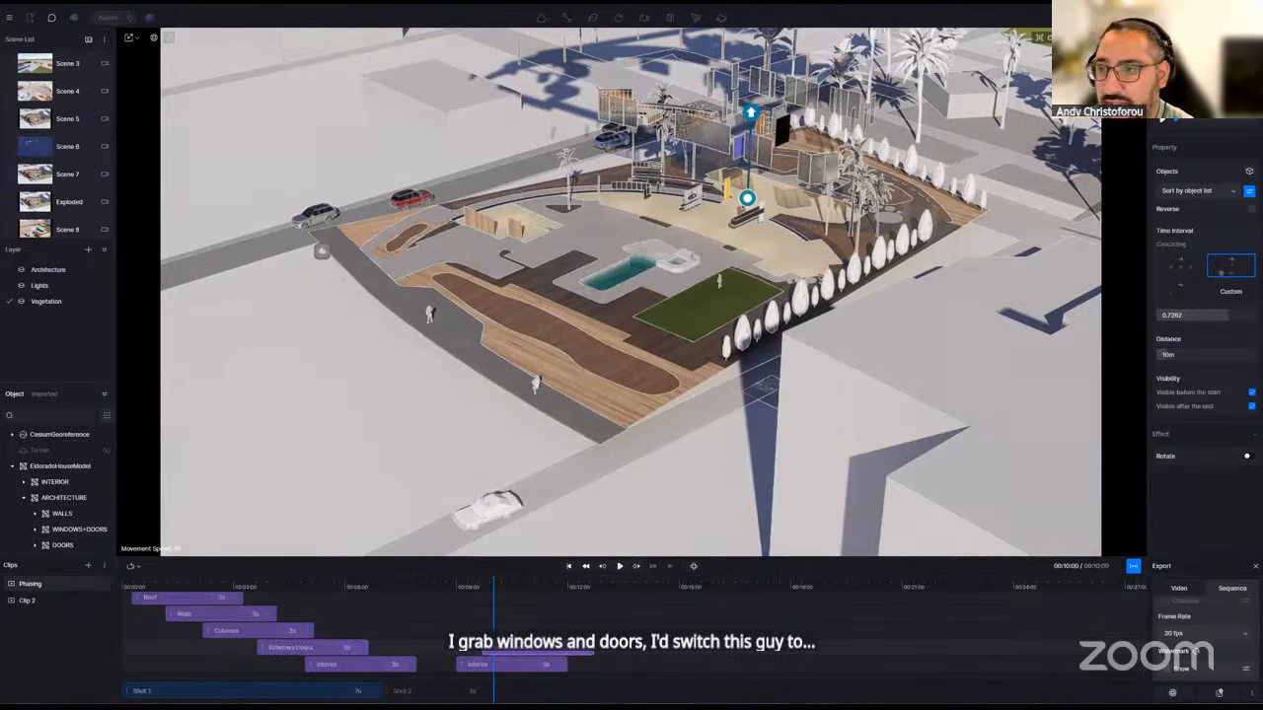
click(1208, 103)
click(1206, 132)
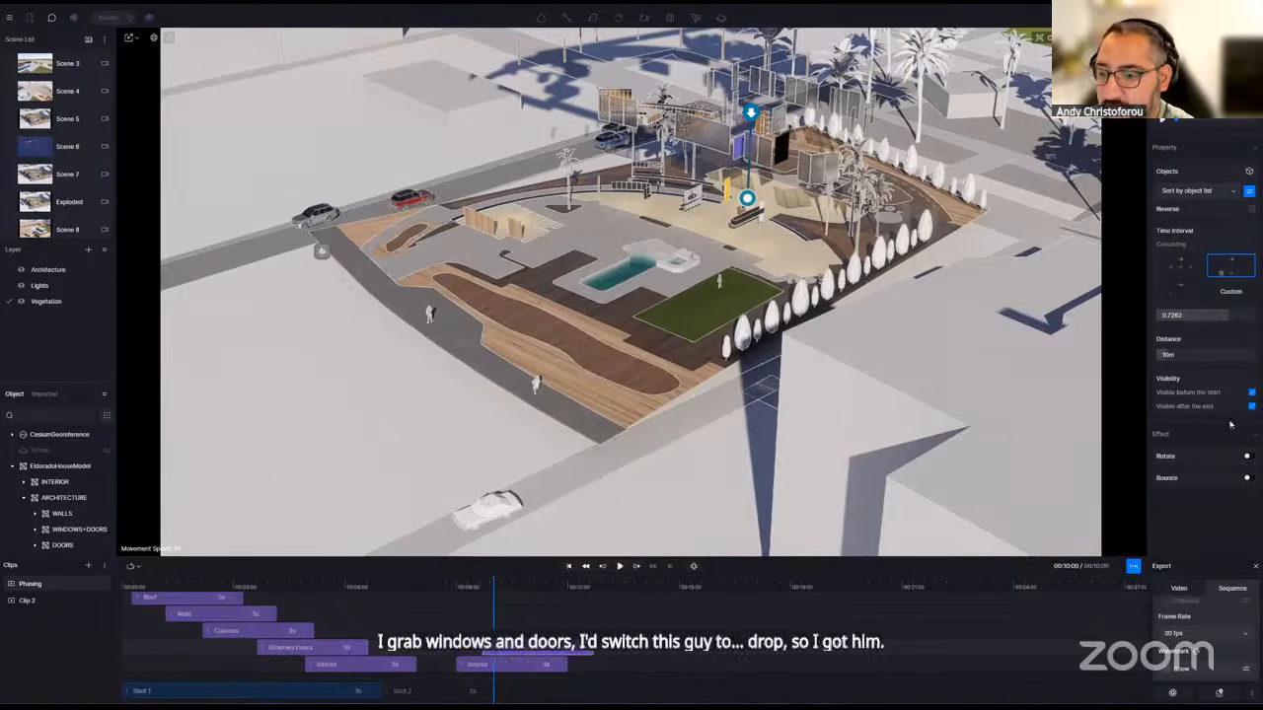
click(1248, 479)
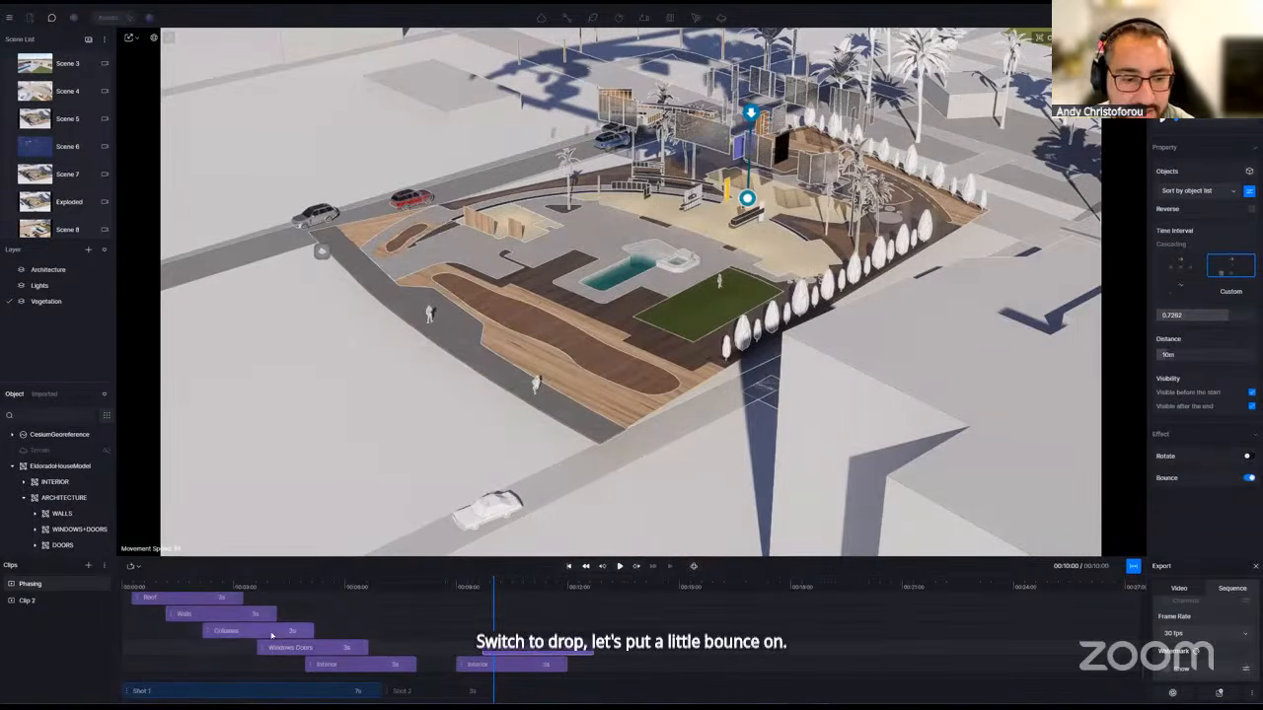
- Duplicate the Columns animation, place the copy at about 10.3 s above the Windows Doors copy, and switch it to Drop
click(526, 587)
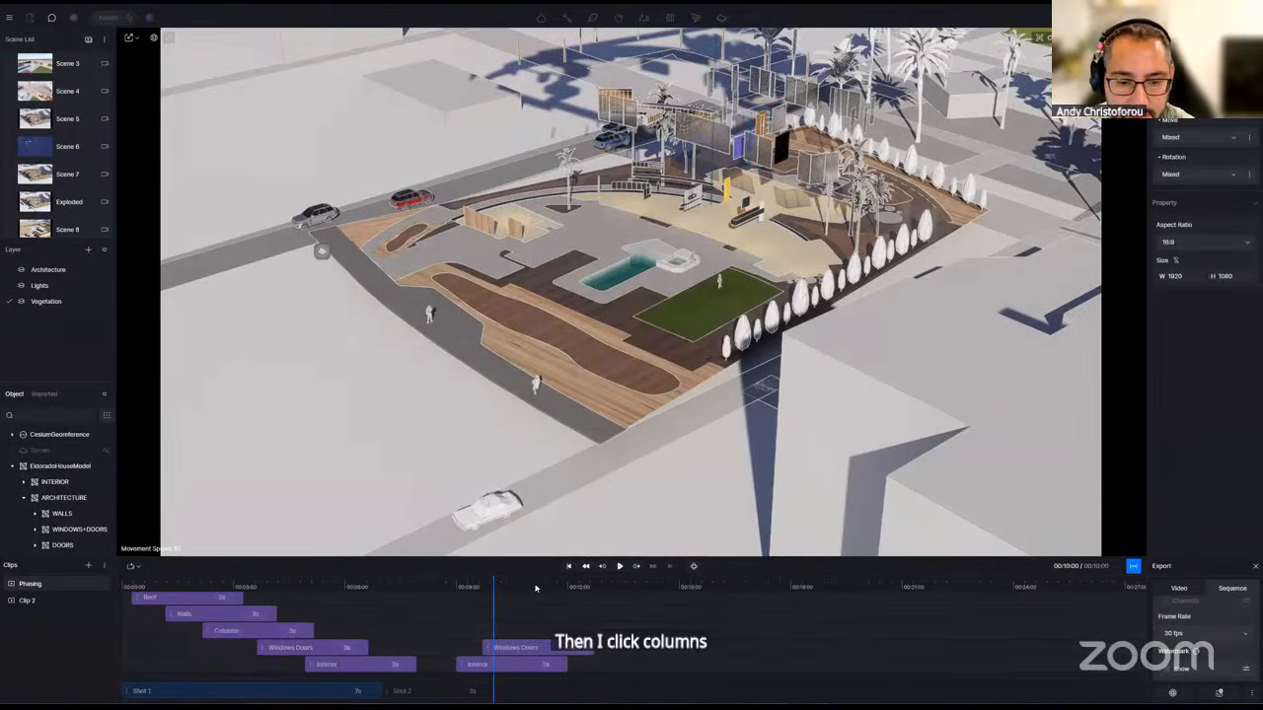
key(ctrl+v)
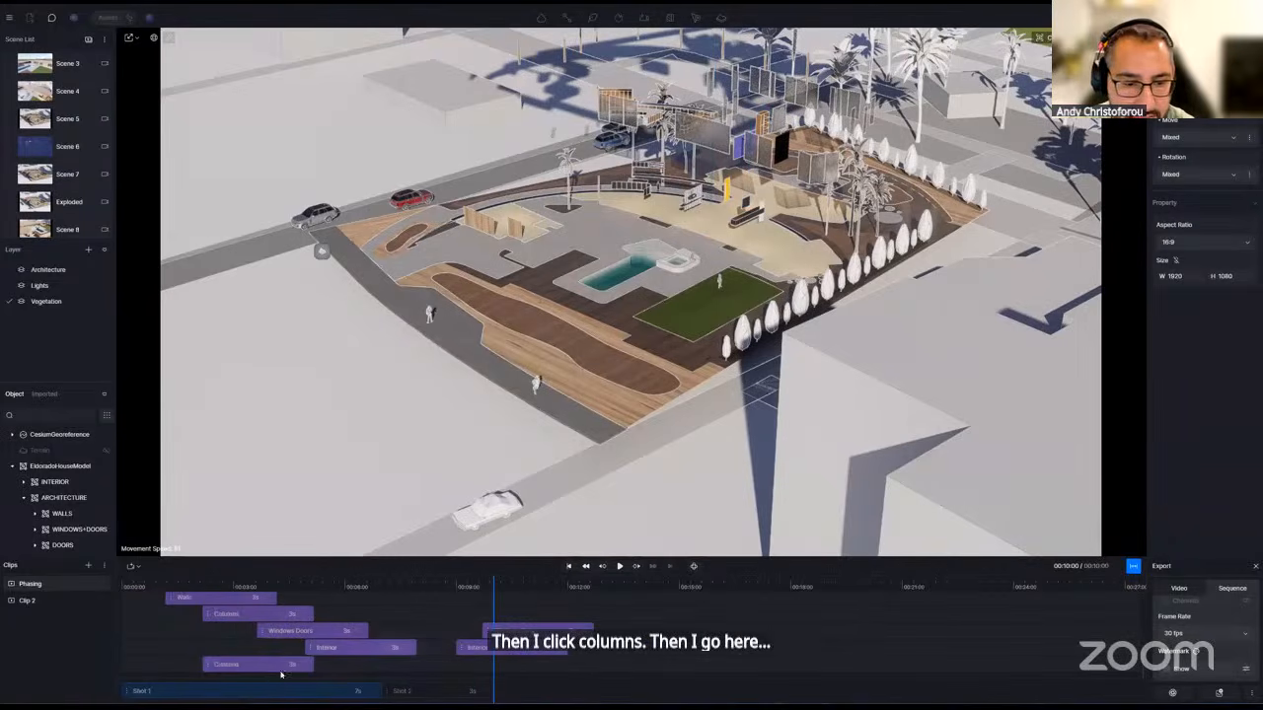
drag(552, 637, 555, 622)
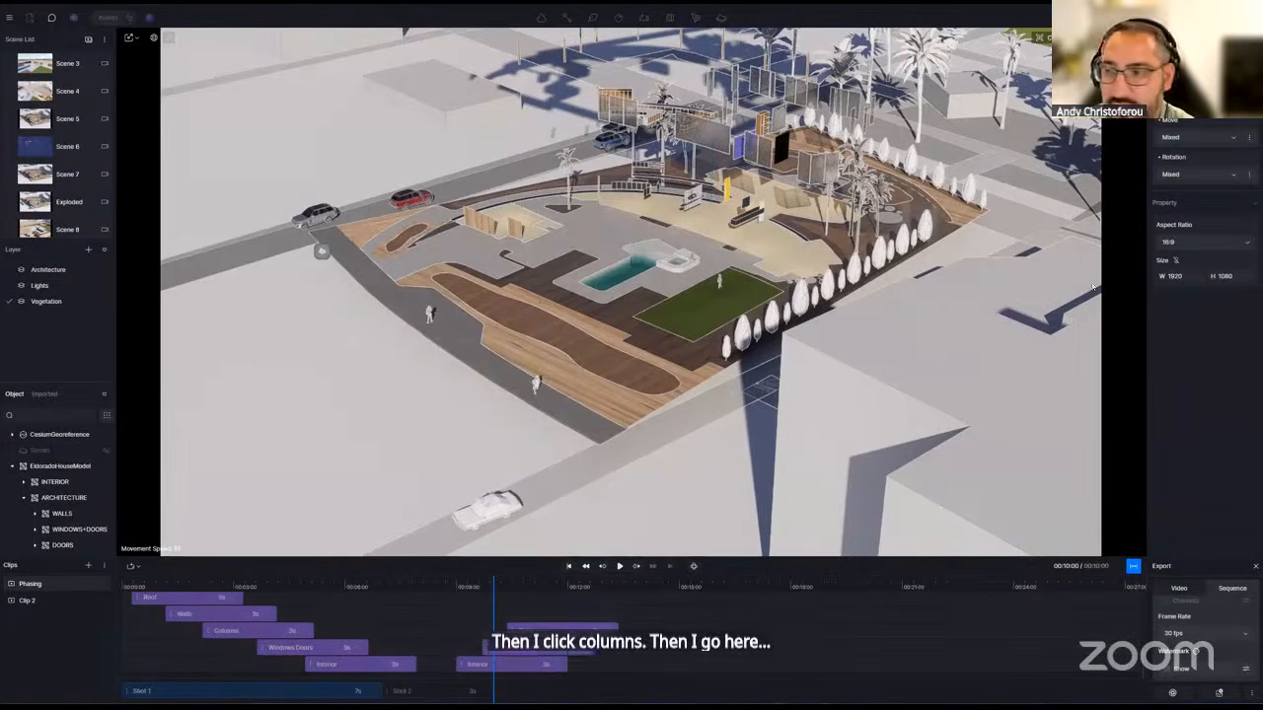
click(605, 629)
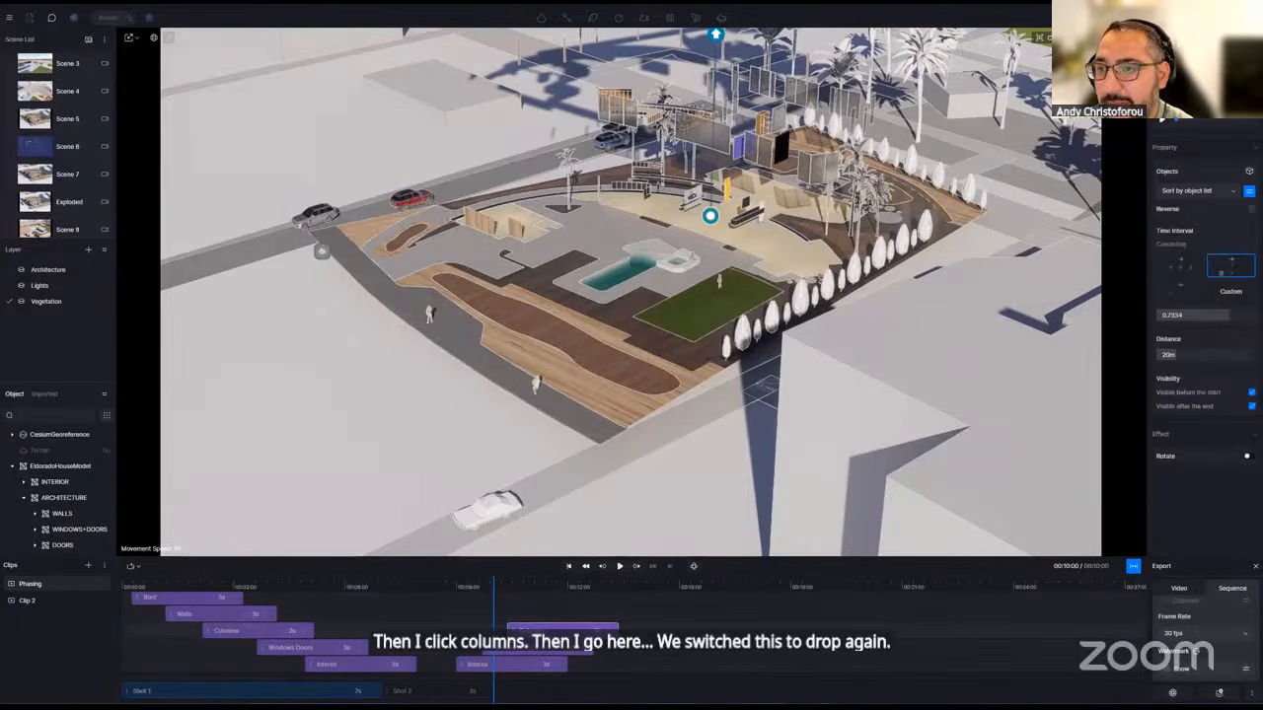
click(1209, 86)
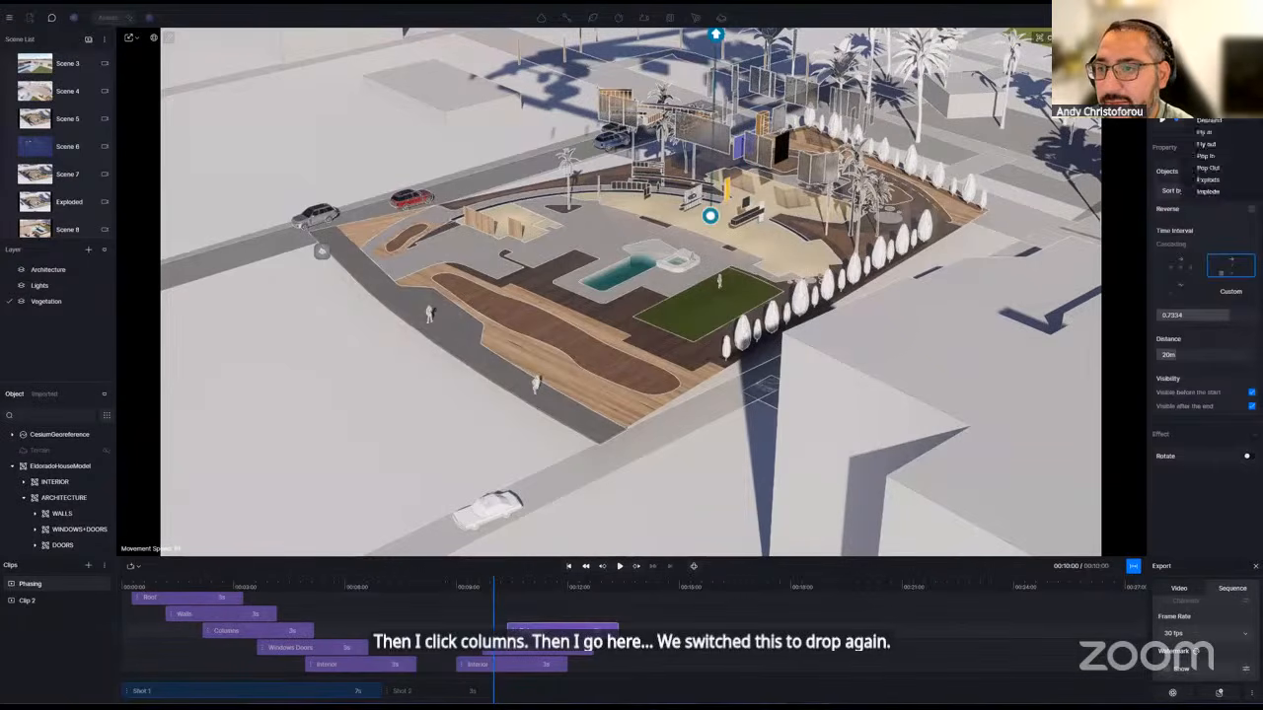
- Duplicate the Walls animation and place the copy on the track directly above the original
click(246, 616)
click(547, 588)
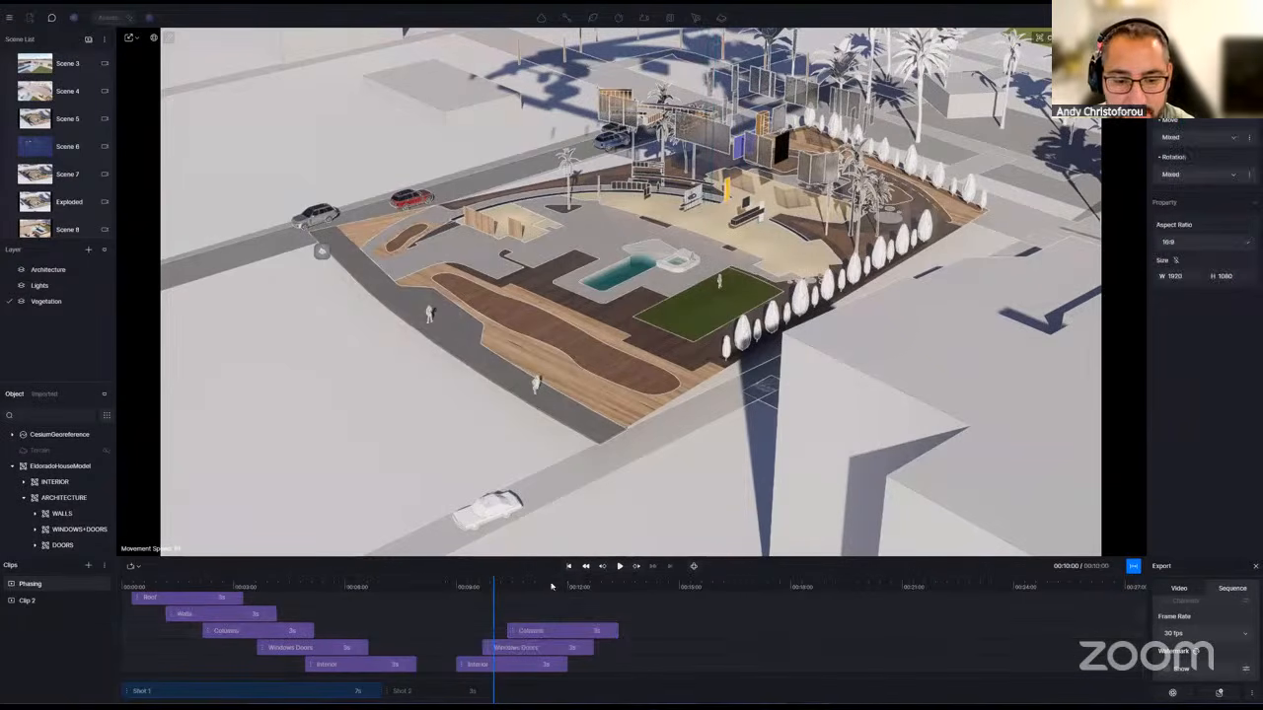
key(ctrl+v)
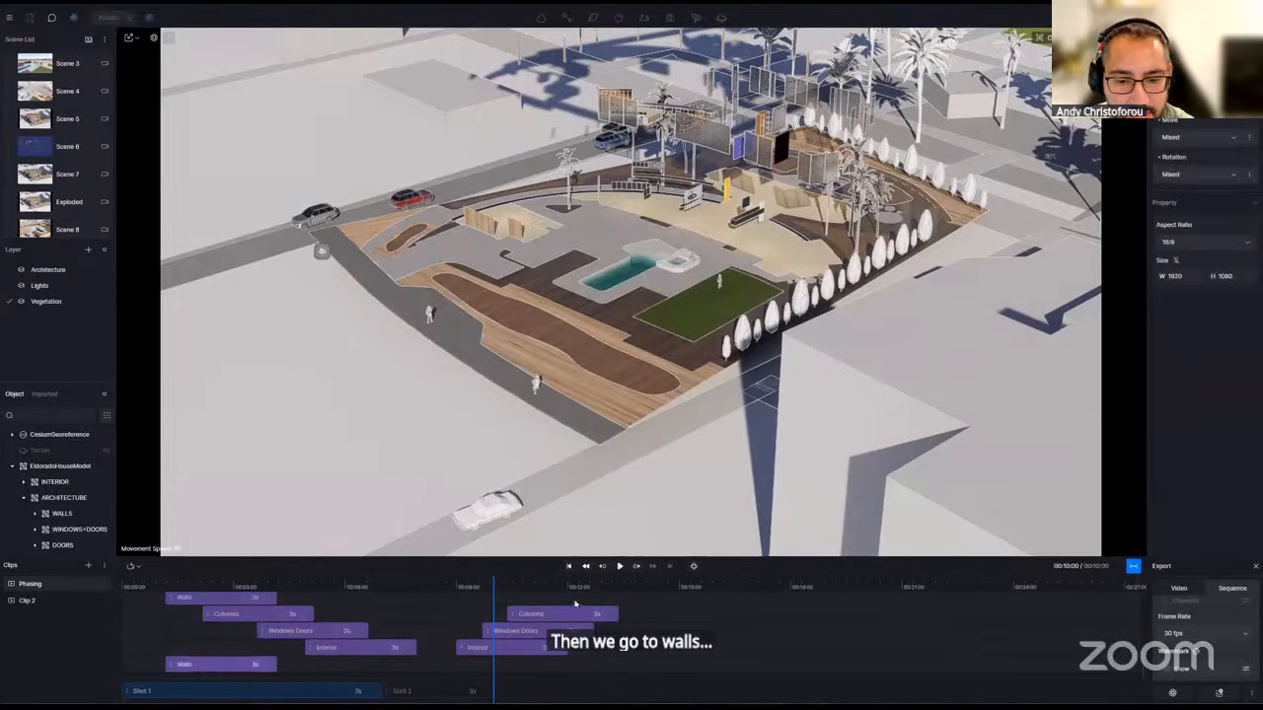
drag(576, 604, 594, 616)
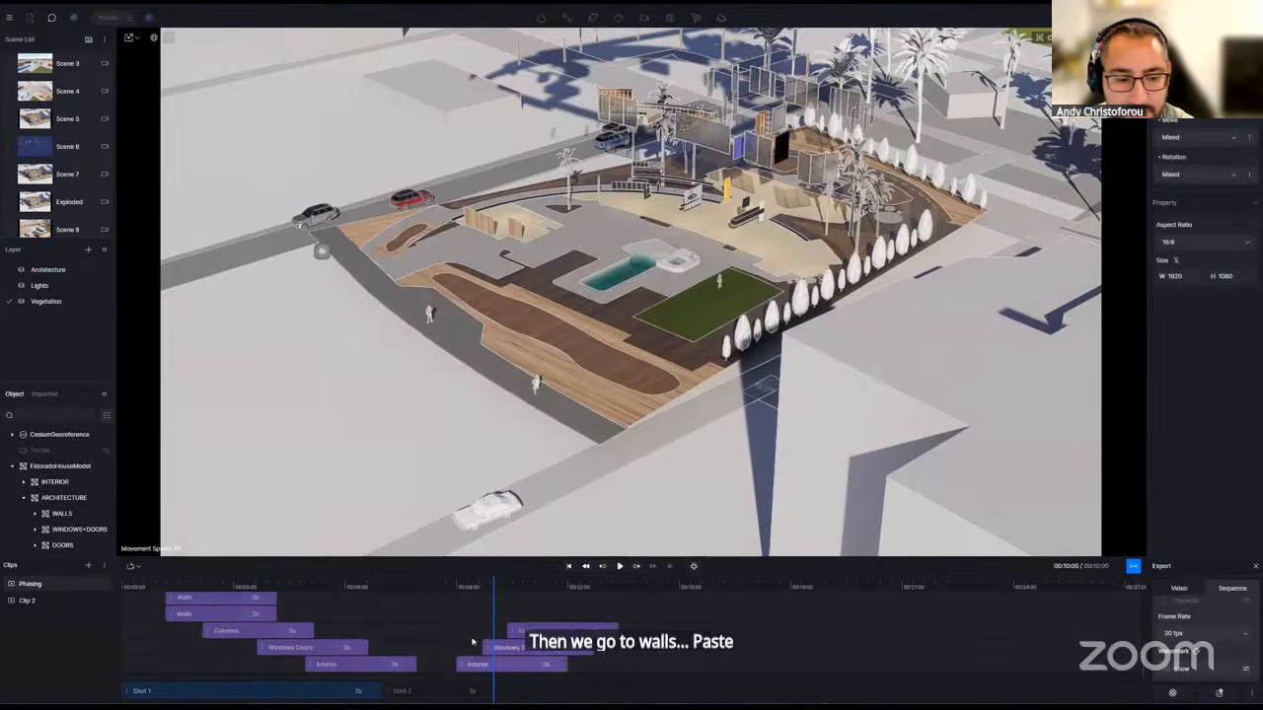
- Enlarge the timeline area so that all animation tracks of the Phasing clip can be seen together
scroll(472, 642, up, 3)
scroll(471, 641, down, 3)
scroll(468, 640, up, 3)
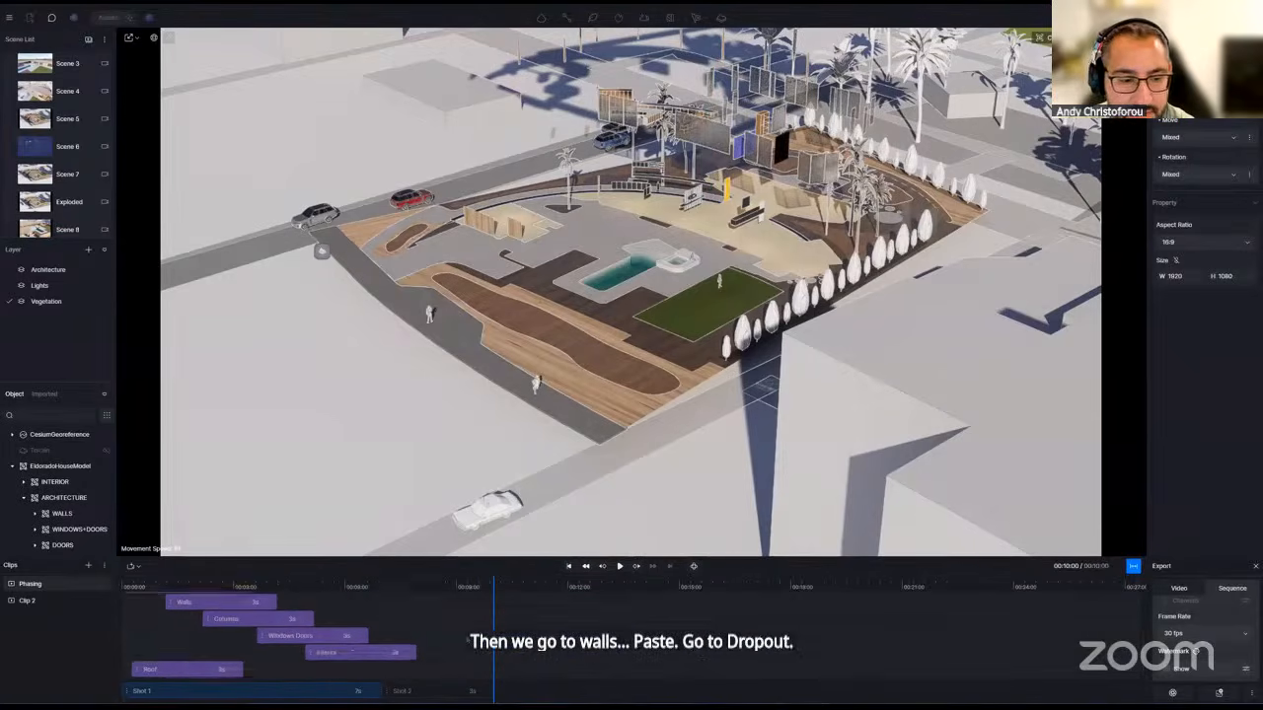
scroll(469, 641, up, 2)
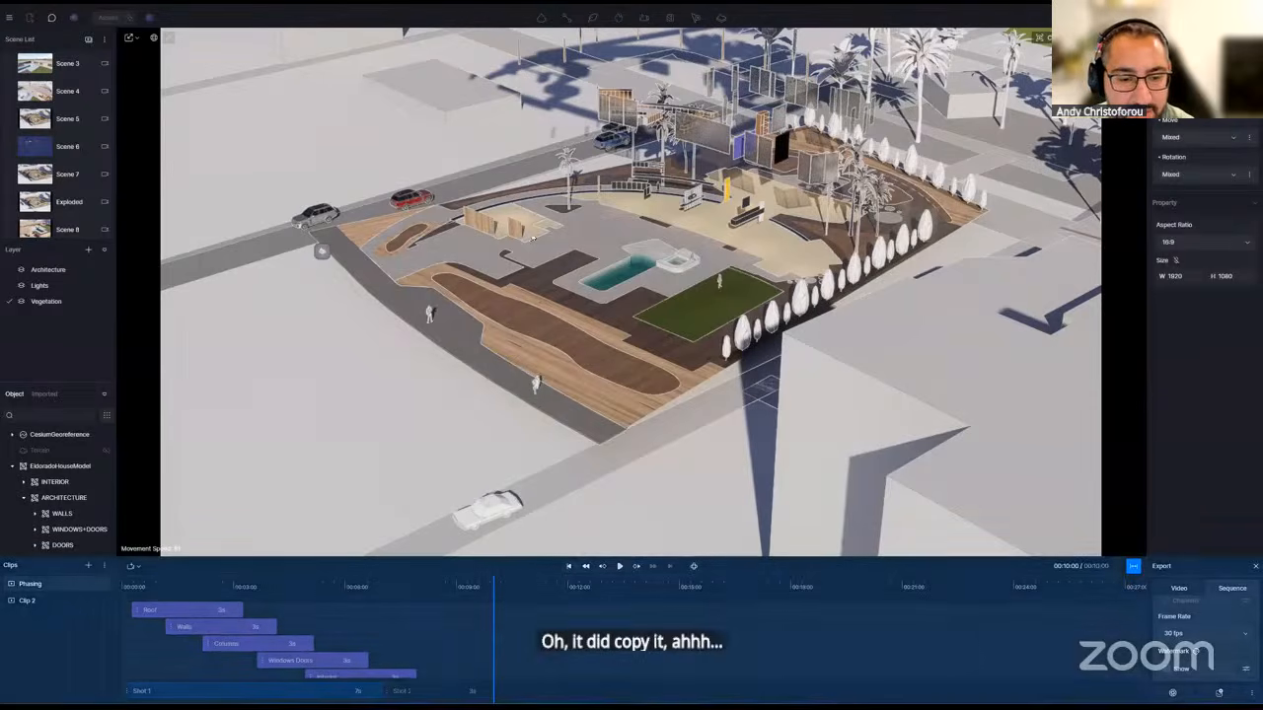
drag(484, 556, 441, 484)
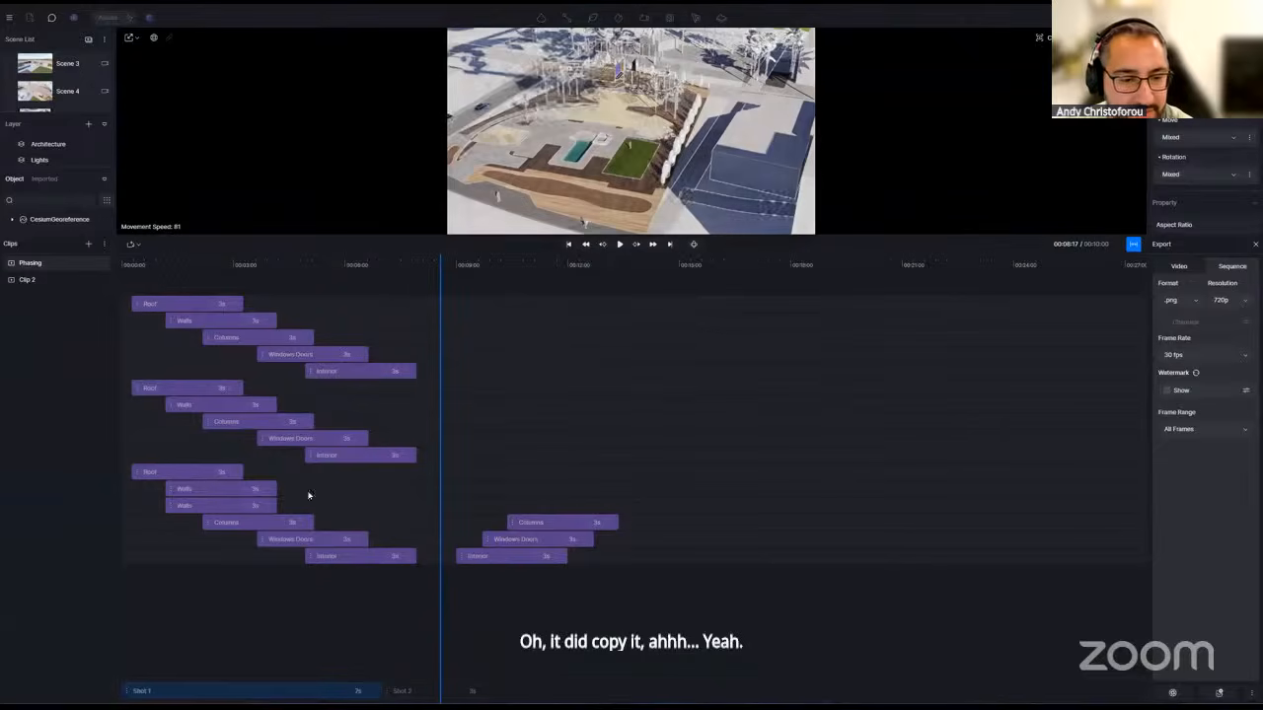
- Move the Walls copy to start at about 10.5 s and delete the middle duplicate set of Interior, Windows Doors, Columns, Walls and Roof animations
drag(572, 496, 585, 495)
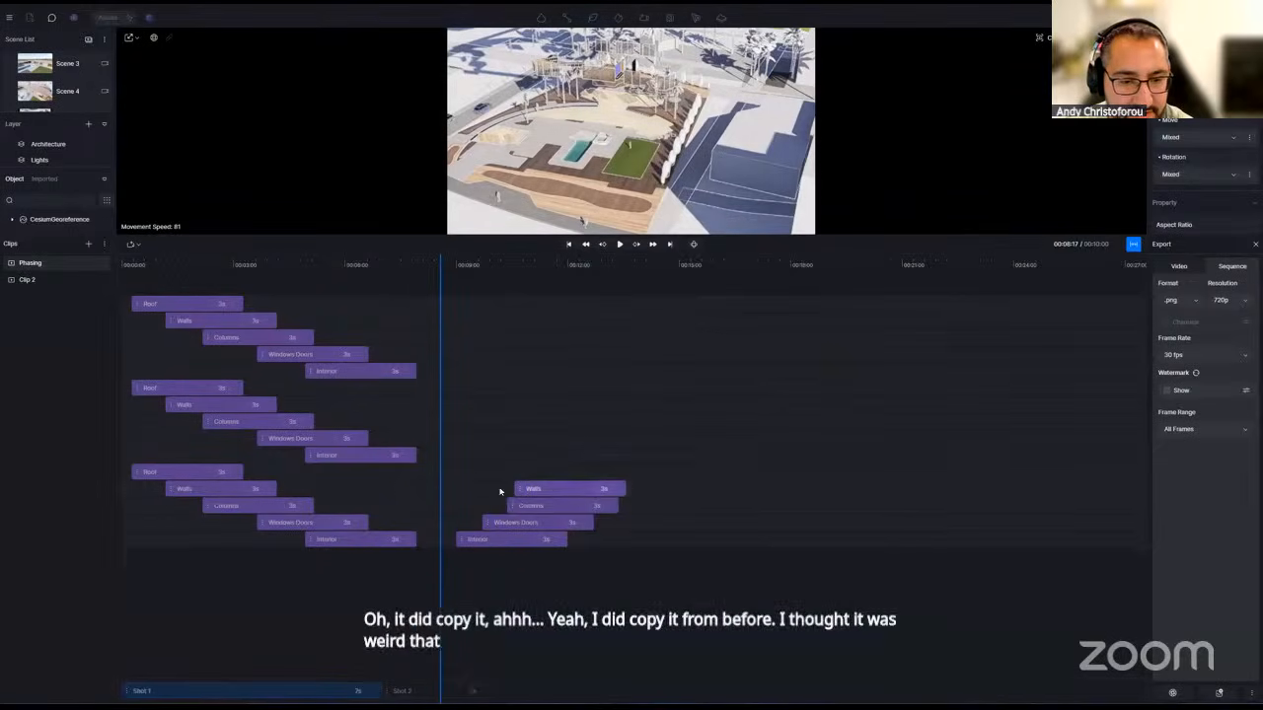
drag(474, 482, 364, 459)
click(364, 459)
key(Delete)
click(320, 441)
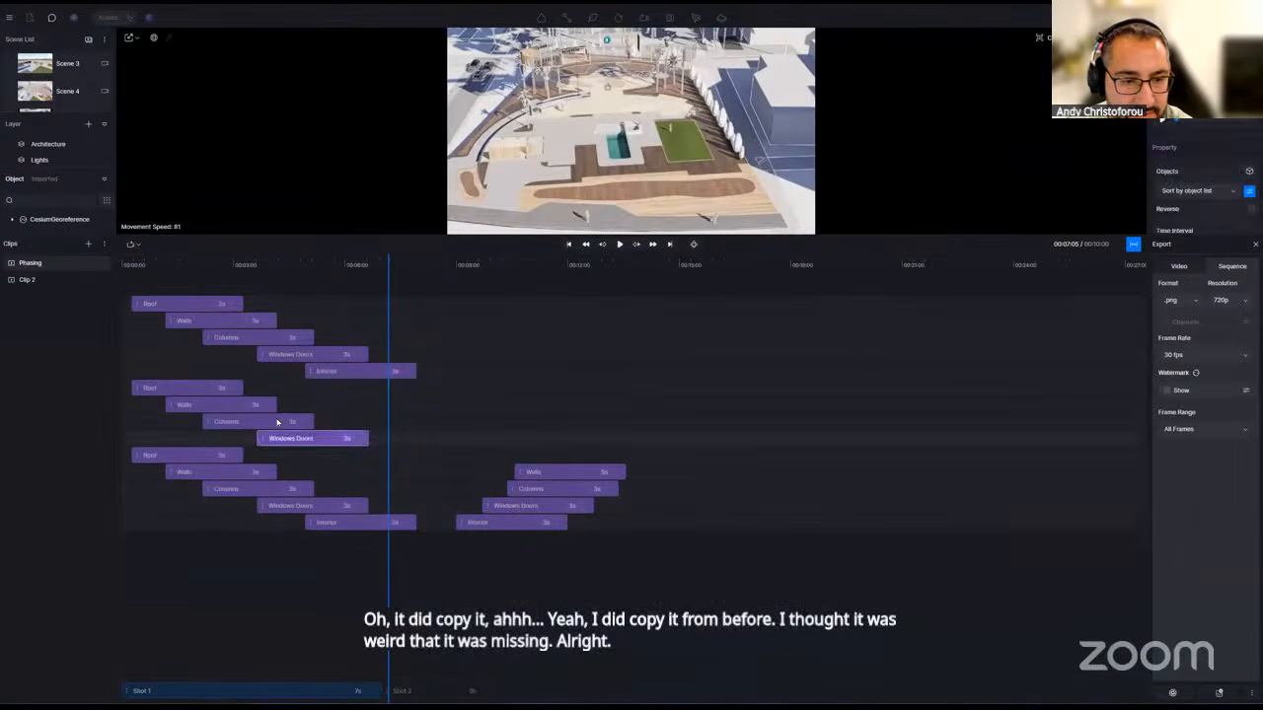
key(Delete)
click(278, 423)
key(Delete)
click(242, 405)
key(Delete)
click(206, 390)
key(Delete)
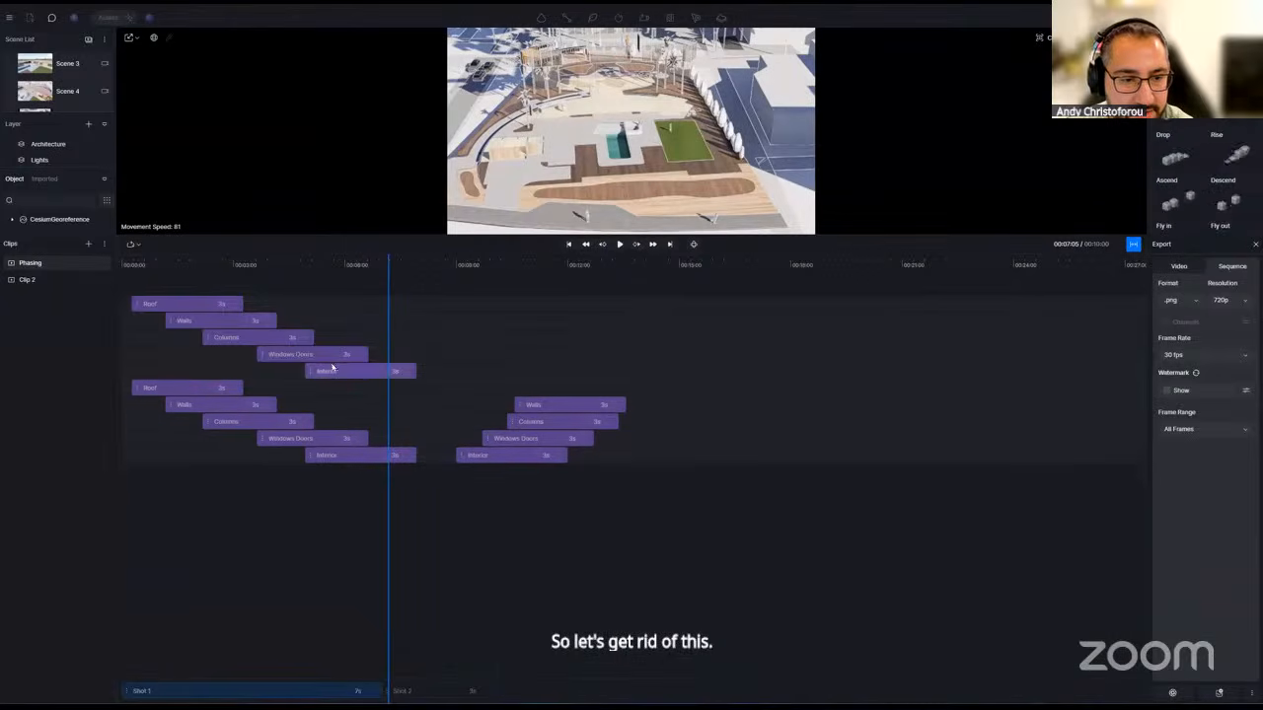
- Delete the uppermost duplicate set of Interior, Windows Doors, Columns, Walls and Roof animations, keeping one set of rising tracks
click(339, 369)
key(Delete)
click(286, 352)
key(Delete)
click(267, 337)
key(Delete)
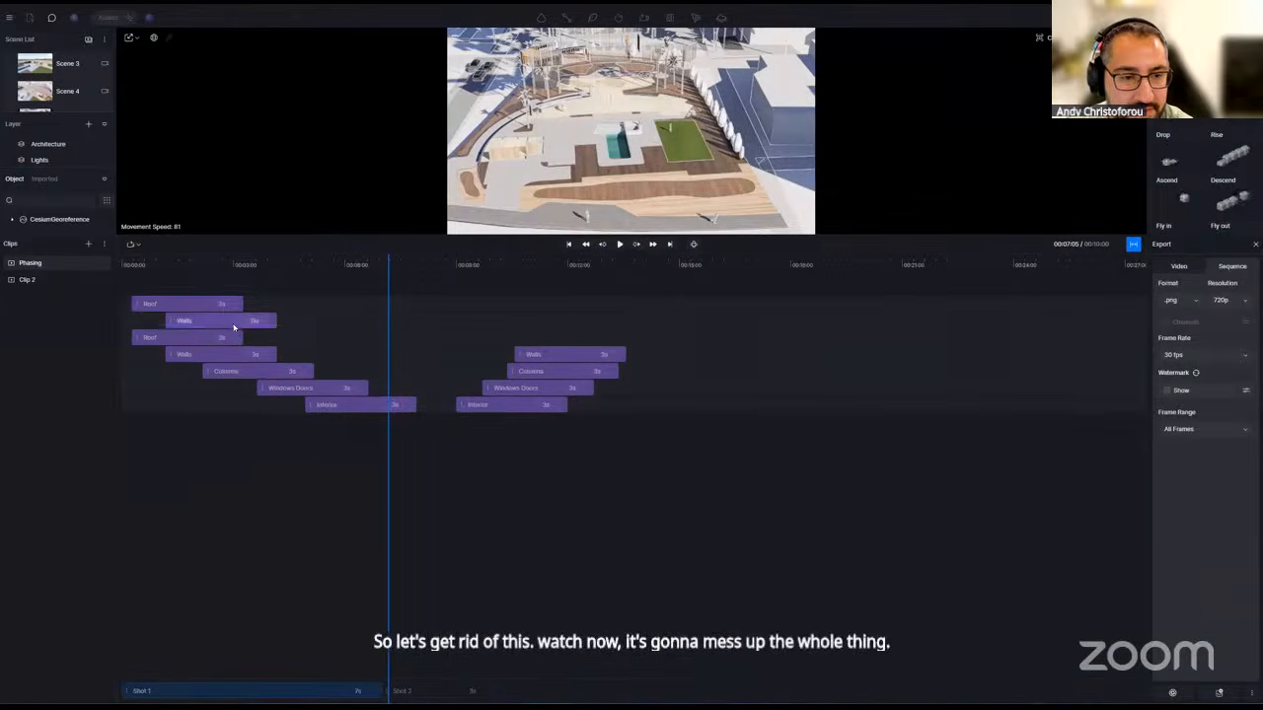
click(222, 321)
key(Delete)
click(204, 306)
key(Delete)
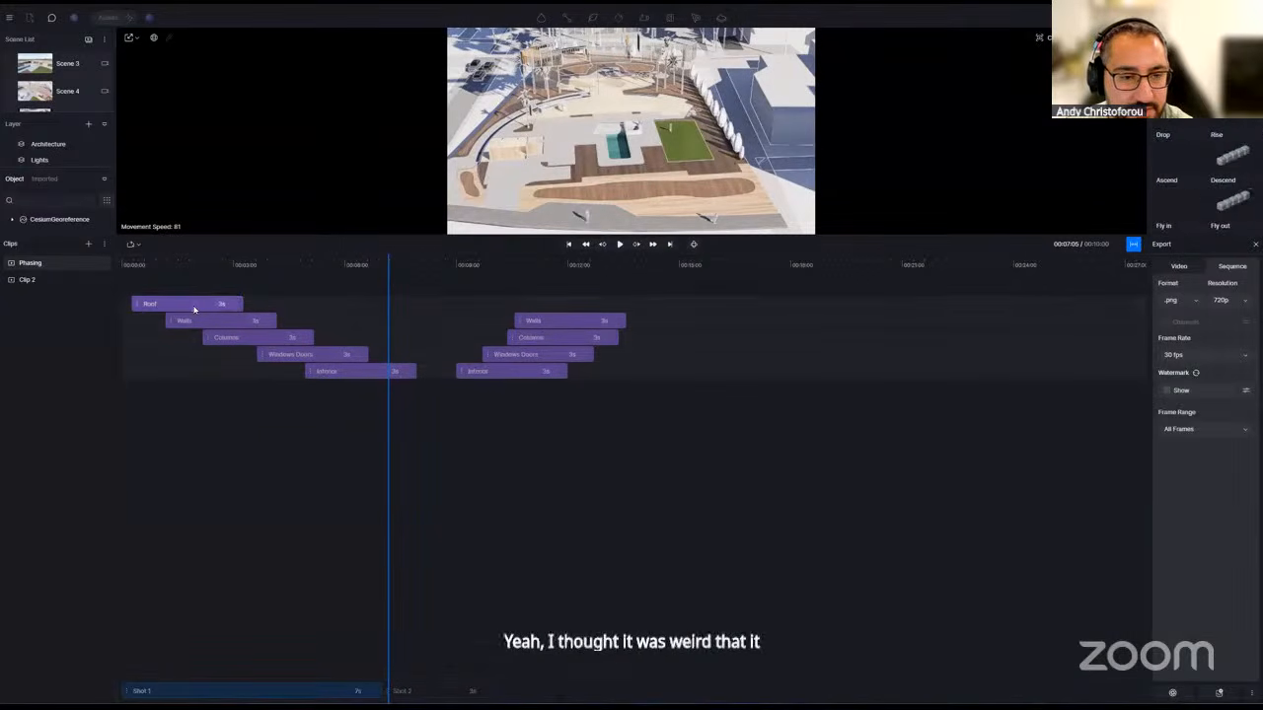
- Duplicate the Roof animation and place the copy at about 11.6 s on the track above the Walls copy
click(569, 324)
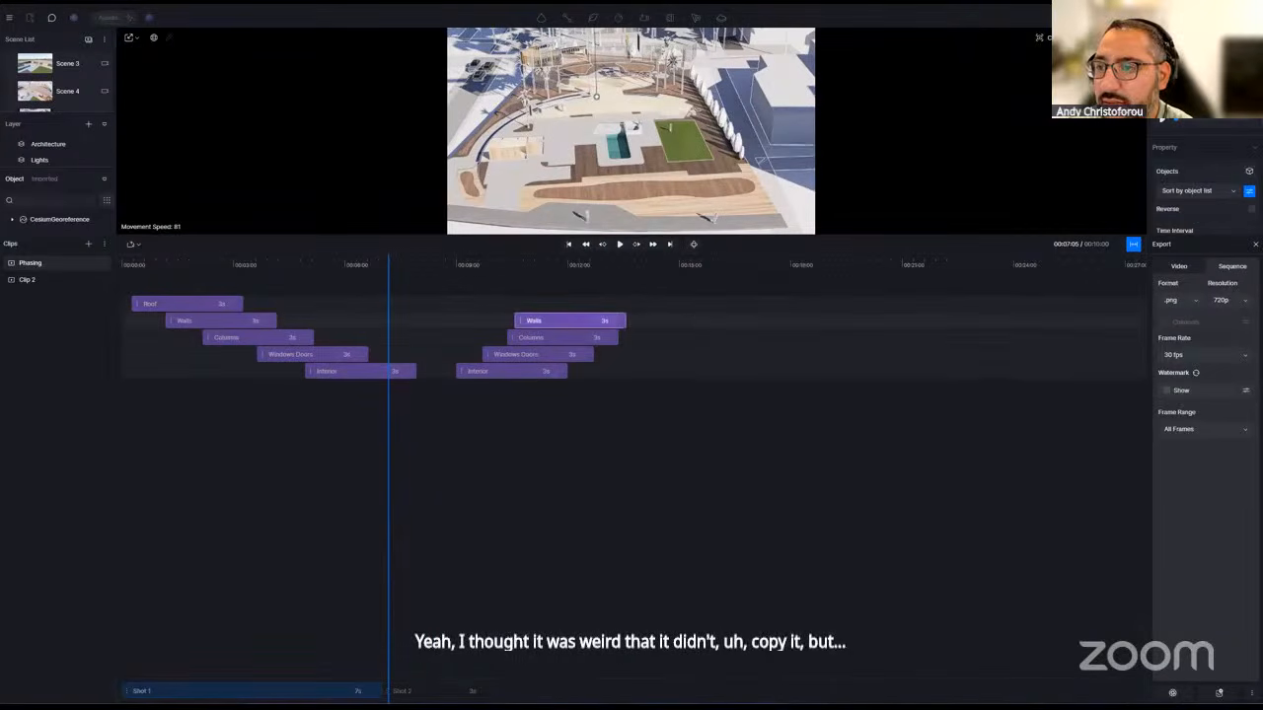
click(190, 305)
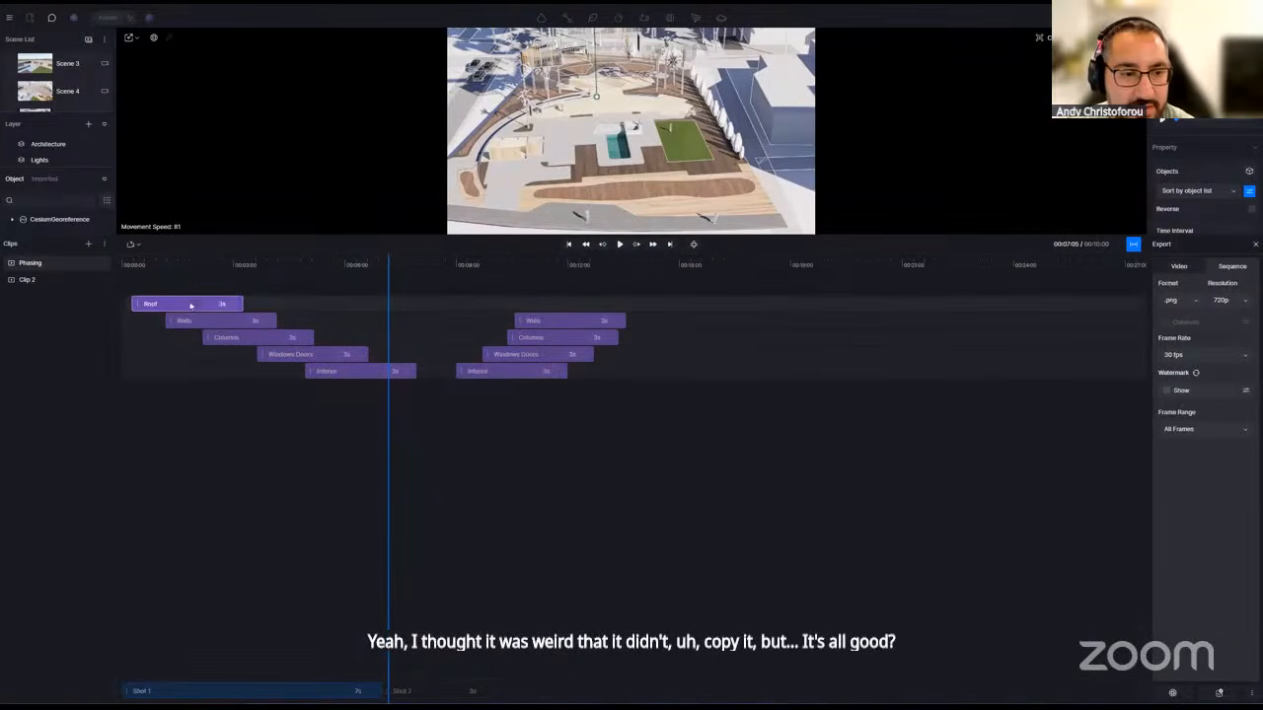
key(ctrl+v)
drag(192, 392, 598, 322)
drag(178, 326, 600, 323)
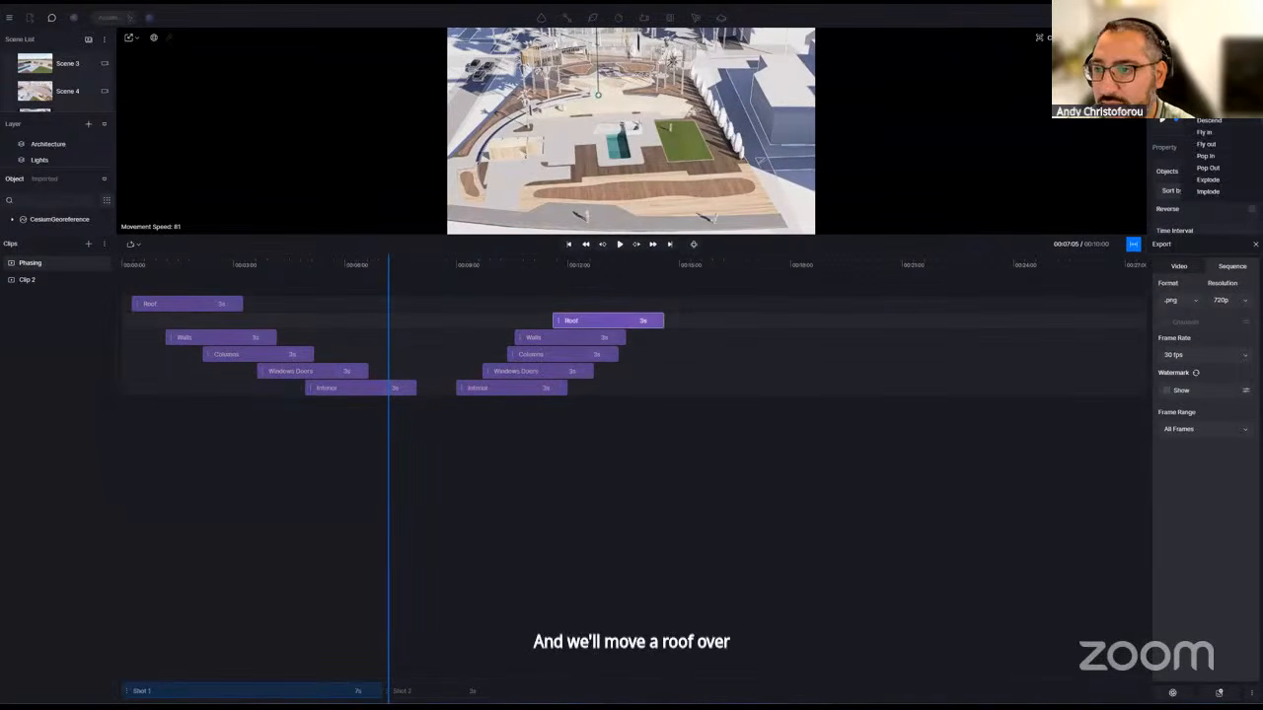
- Move the original Roof animation to 0 s and stagger the copies: Windows Doors about 10.3 s, Columns 11.4 s, Walls 12.5 s, Roof 14.4 s
drag(207, 305, 195, 326)
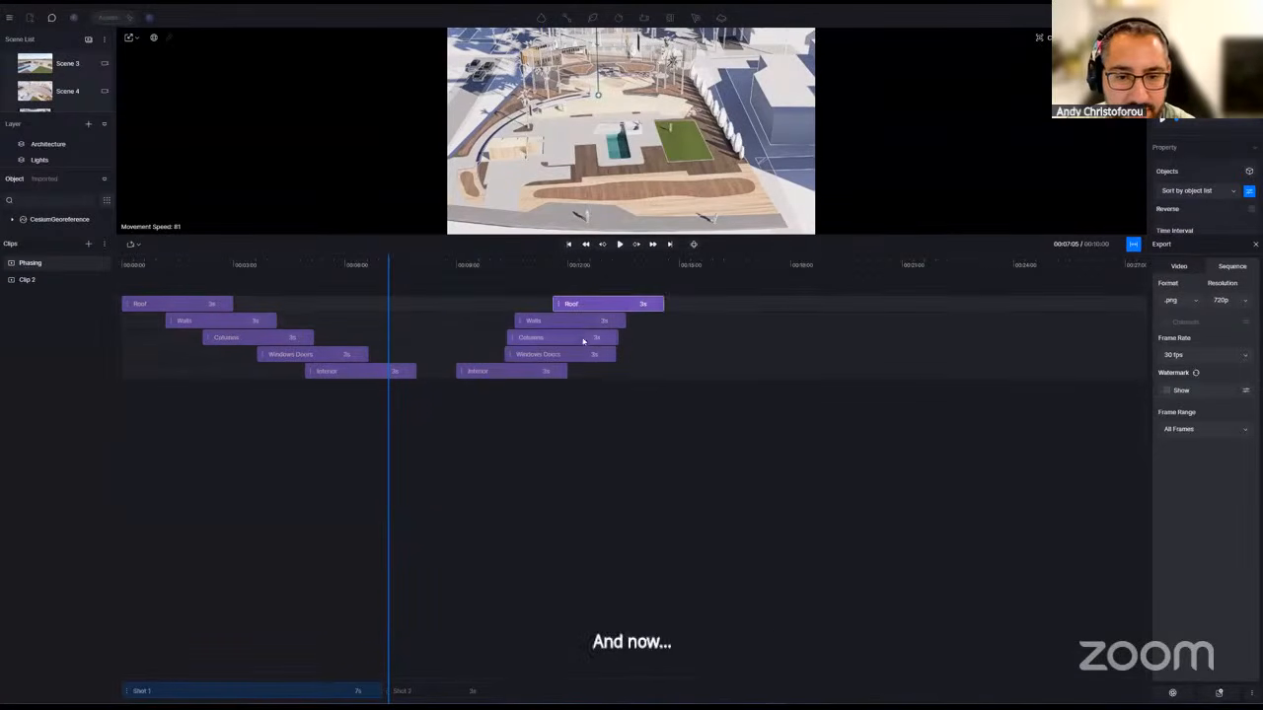
drag(583, 340, 706, 306)
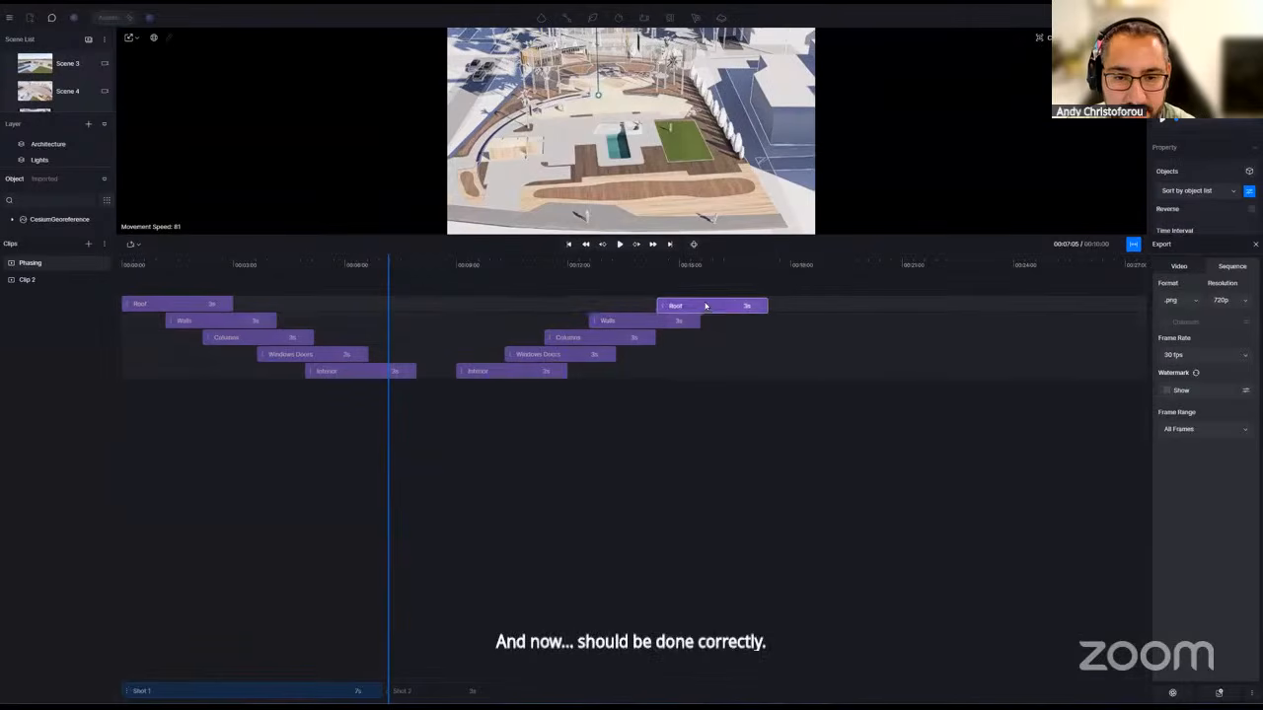
- Extend Shot 2 to about 10.6 s so it covers the last Roof animation, and save the project
click(474, 694)
drag(583, 688, 769, 315)
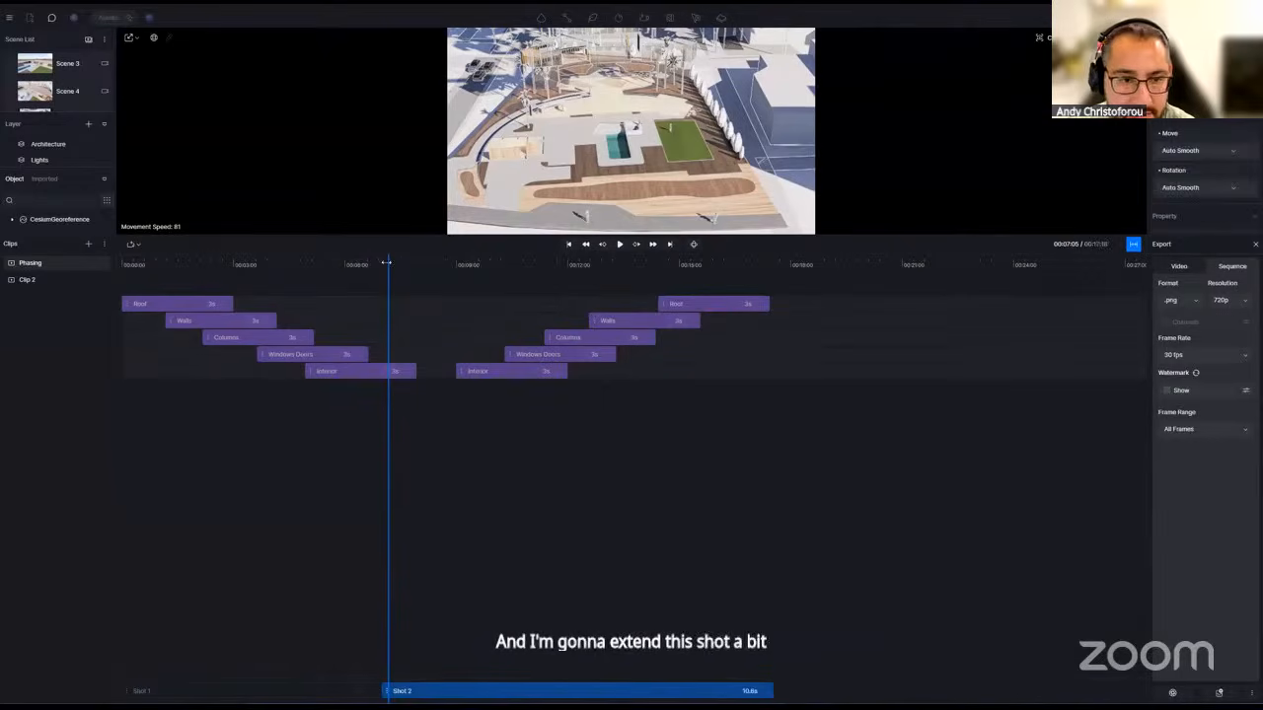
drag(388, 261, 530, 483)
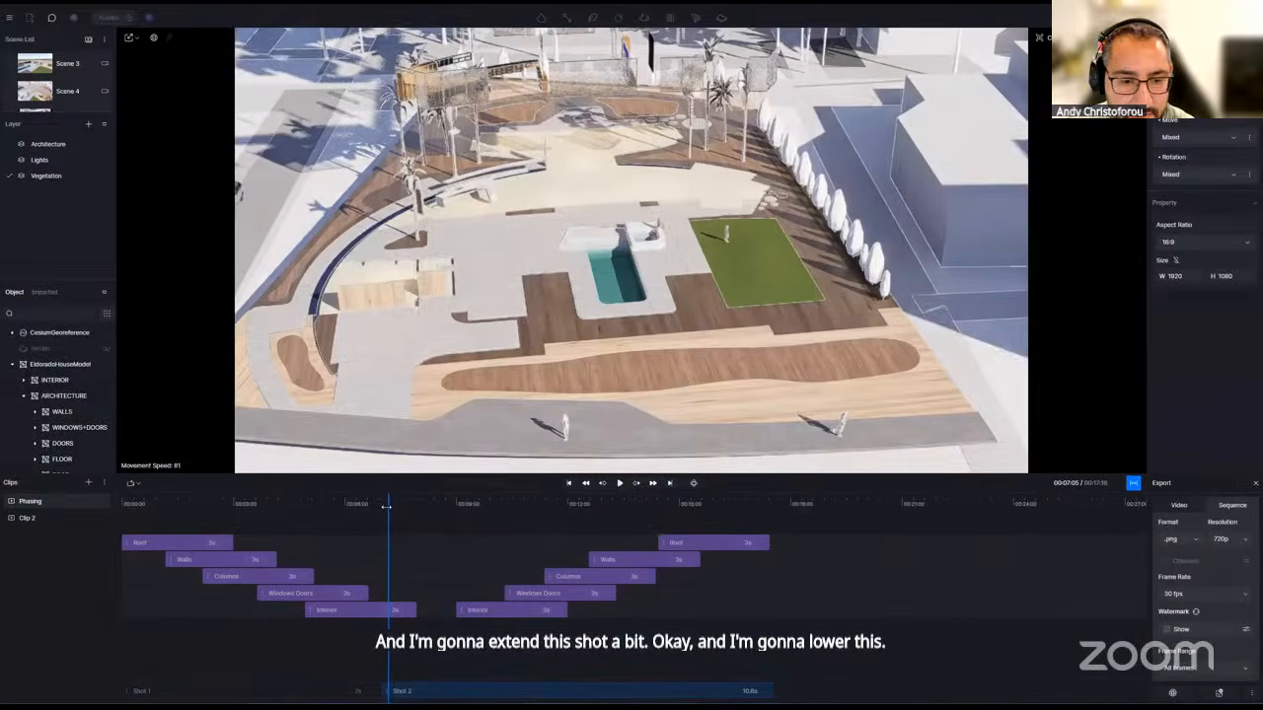
key(ctrl+s)
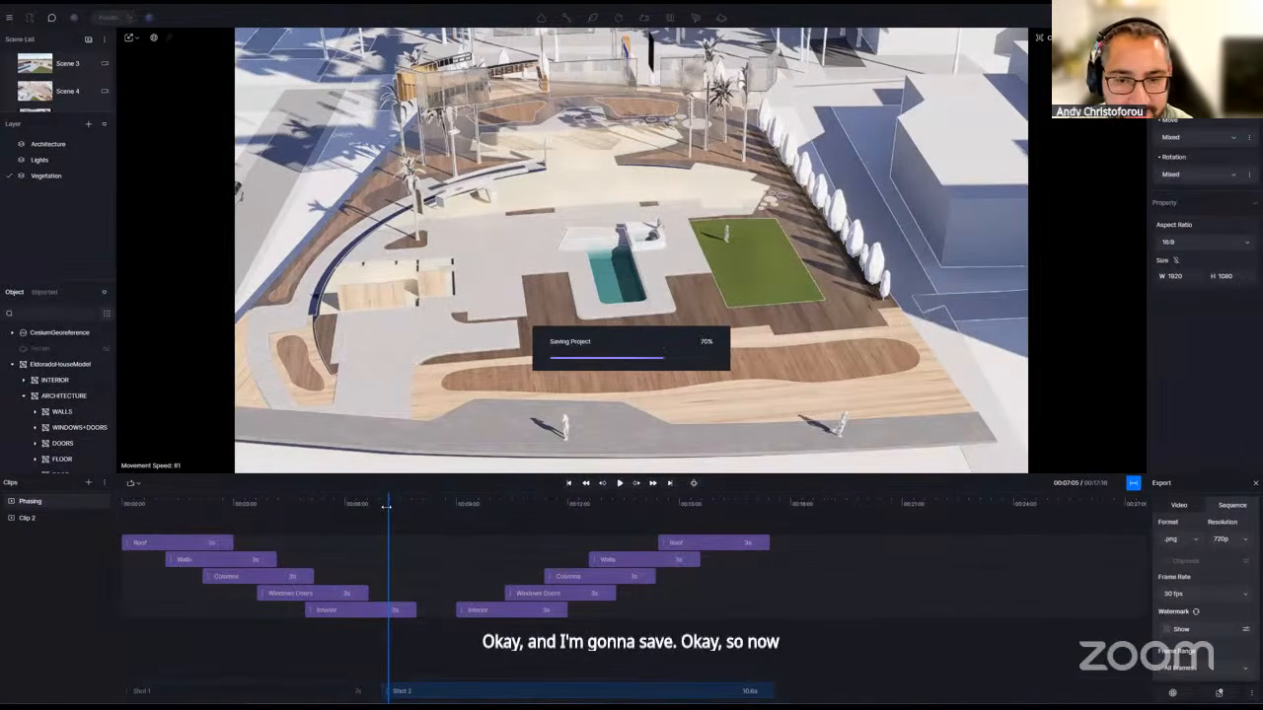
- Play the whole Phasing clip from its start to review the rising and dropping parts
drag(386, 507, 92, 530)
key(space)
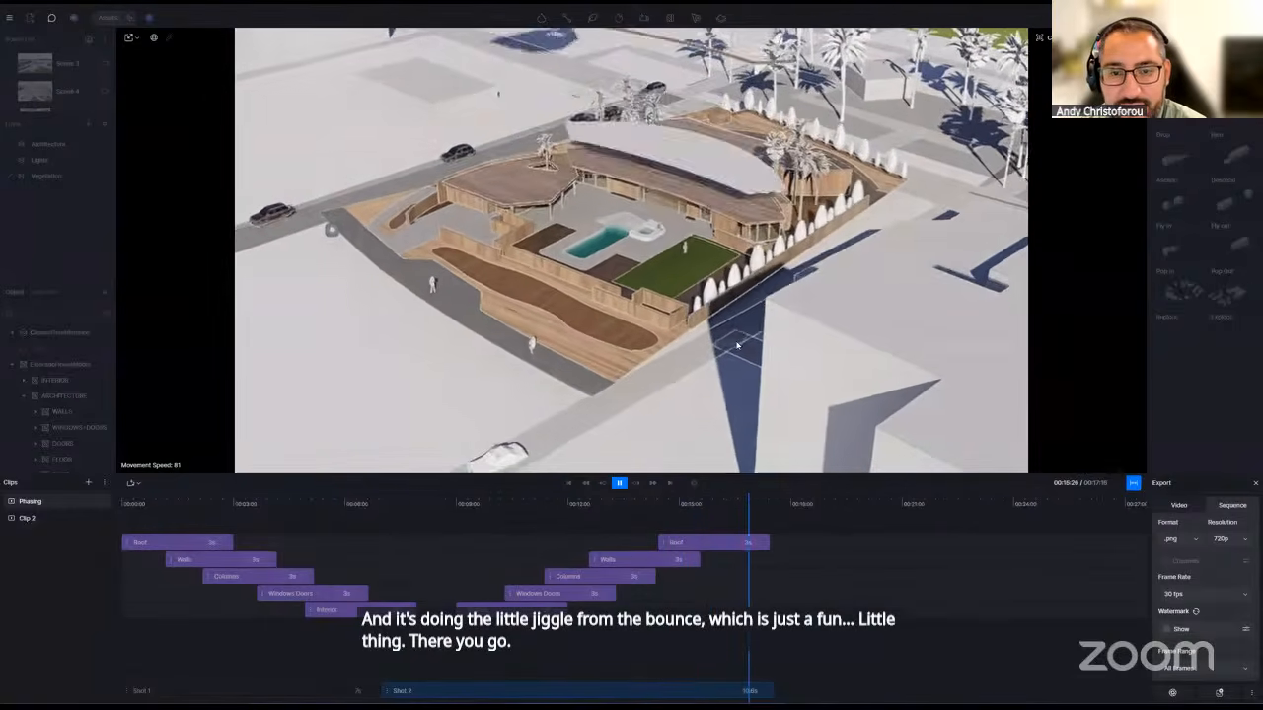
- Enable the Bounce effect on the Roof, Walls and Columns Drop copies, and check it on the Windows Doors copy
click(721, 543)
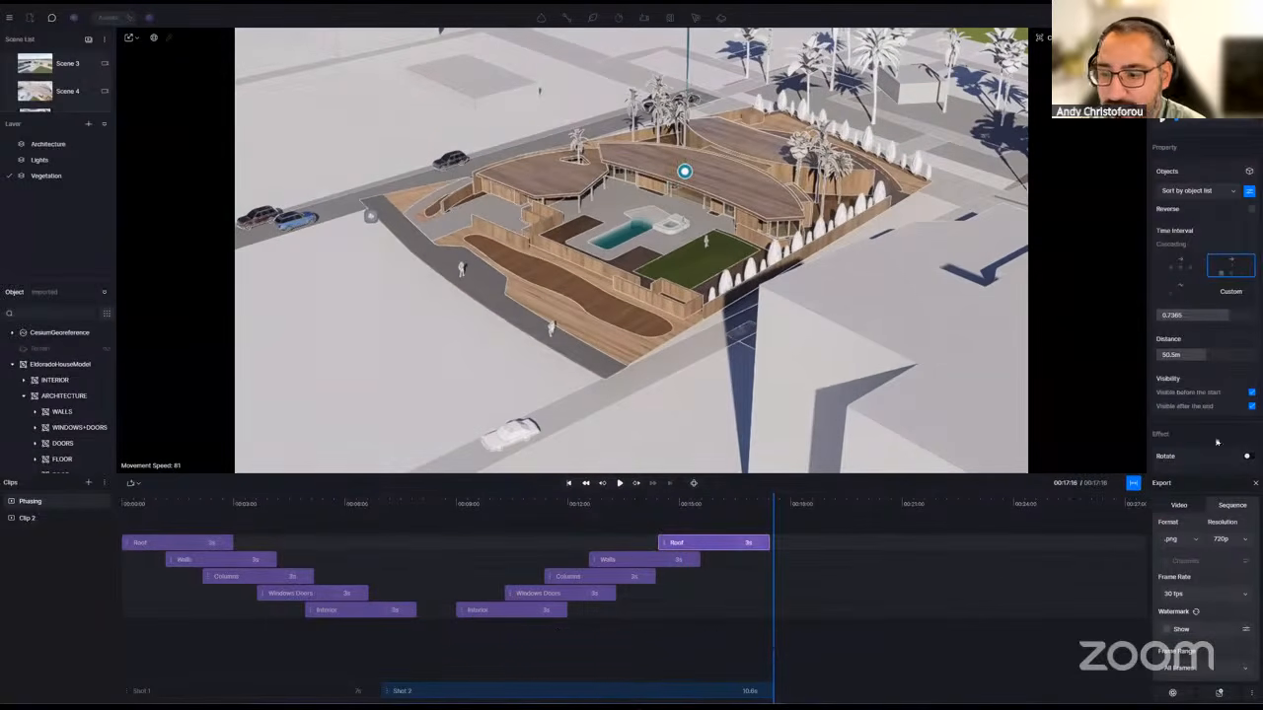
scroll(1234, 385, down, 1)
scroll(1233, 442, up, 1)
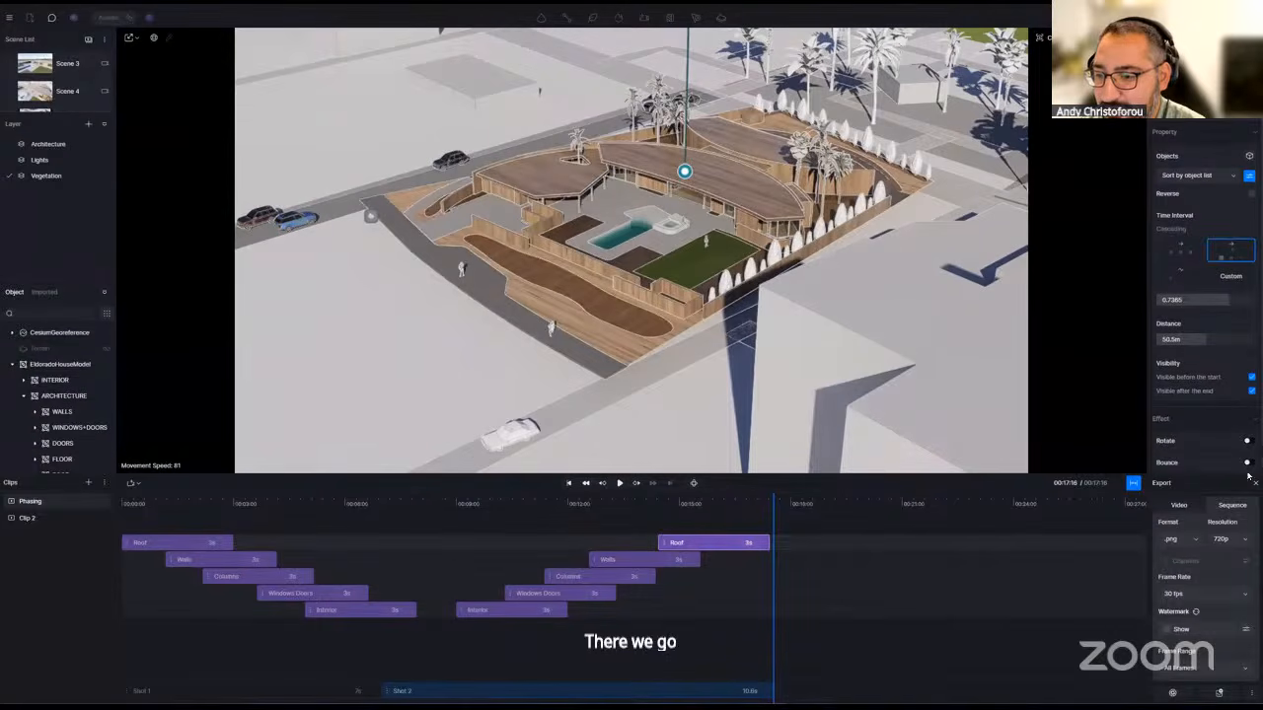
click(681, 559)
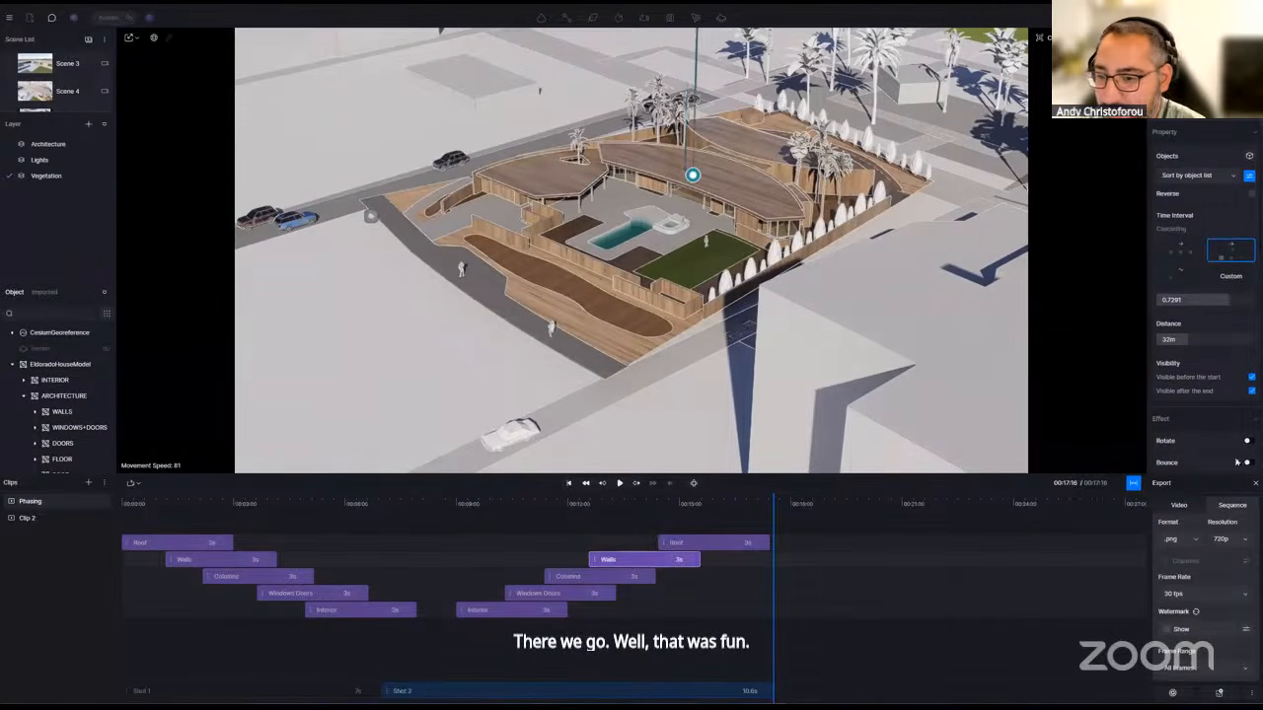
click(610, 579)
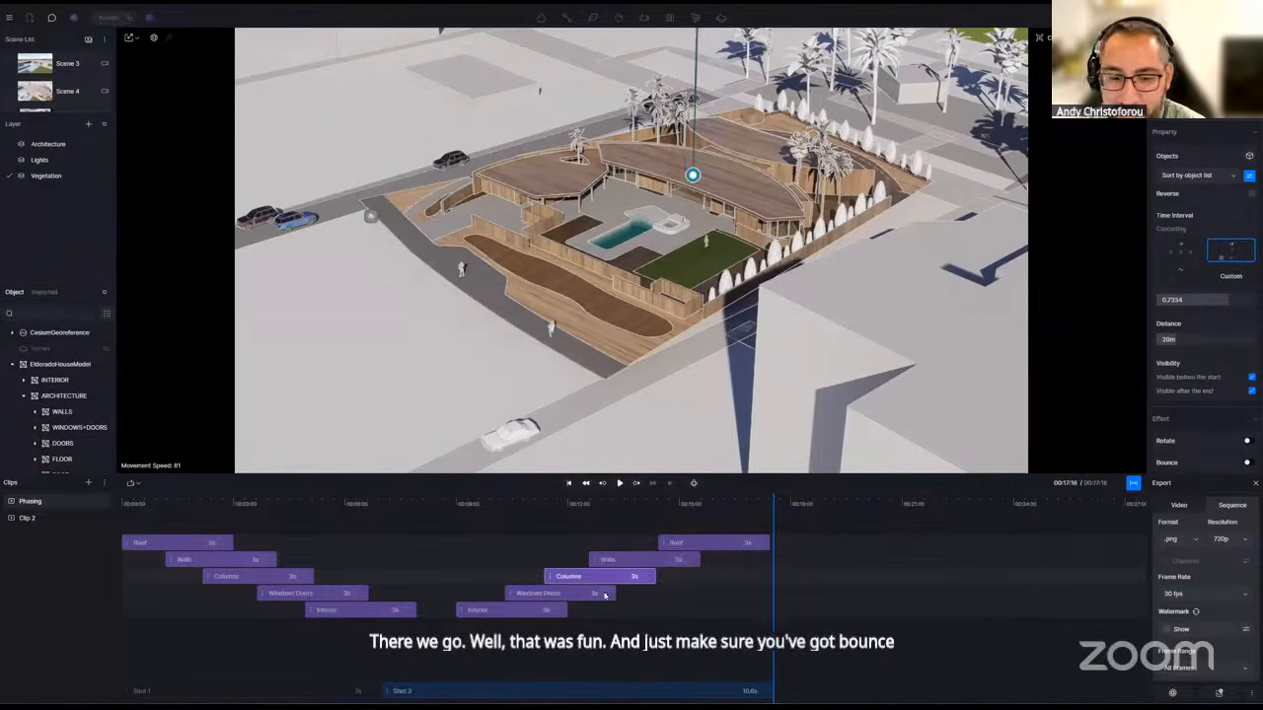
scroll(1221, 385, down, 1)
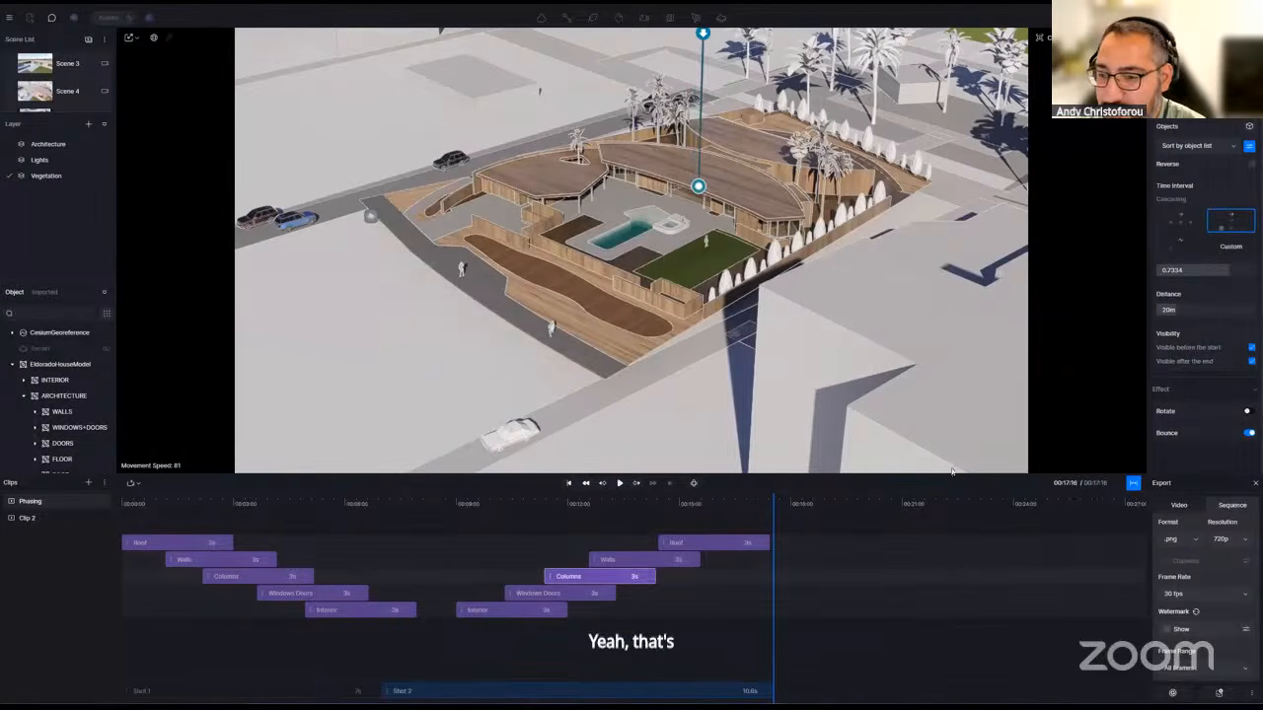
click(552, 594)
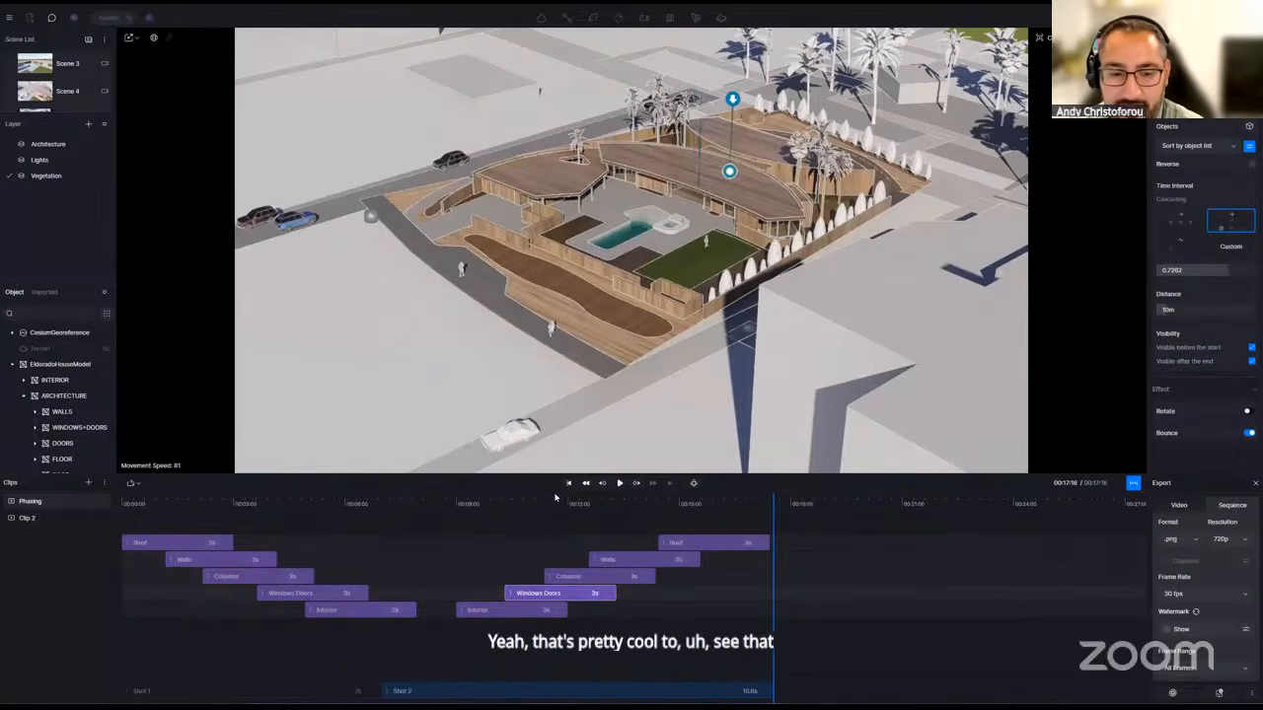
- Play the drop half of the Phasing clip from about 9 s and save the project
click(463, 504)
key(space)
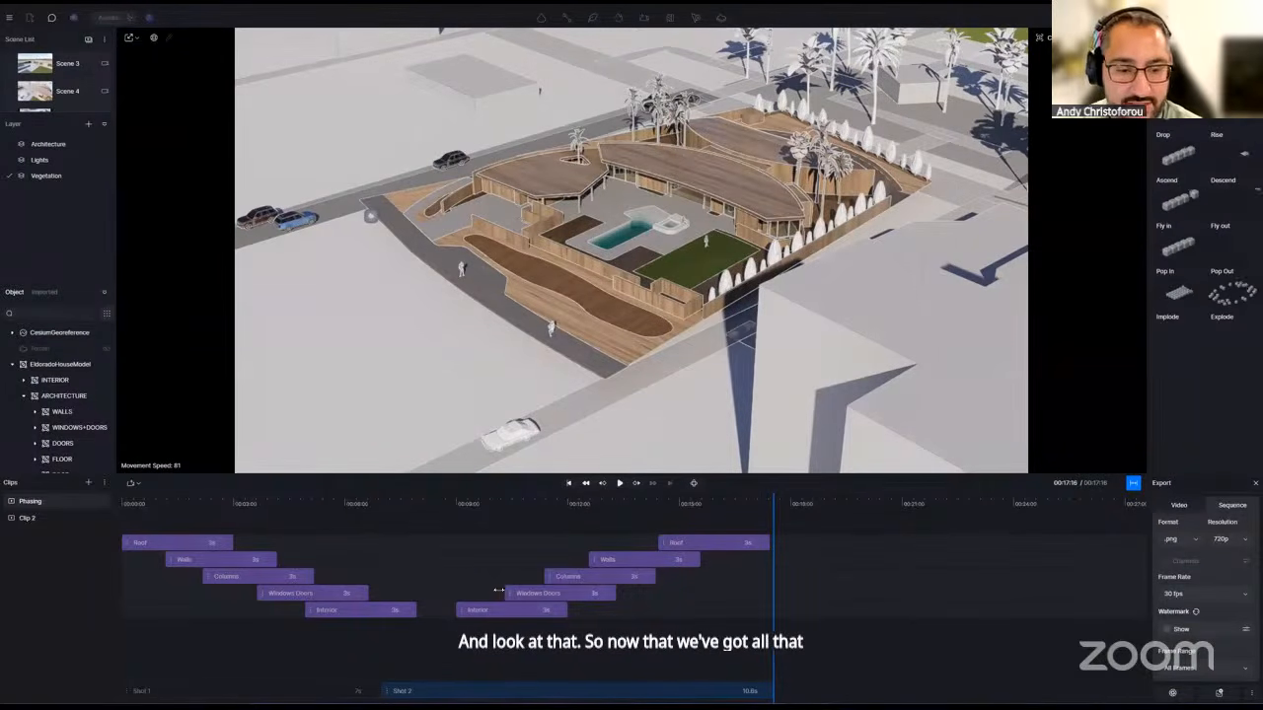
key(ctrl+s)
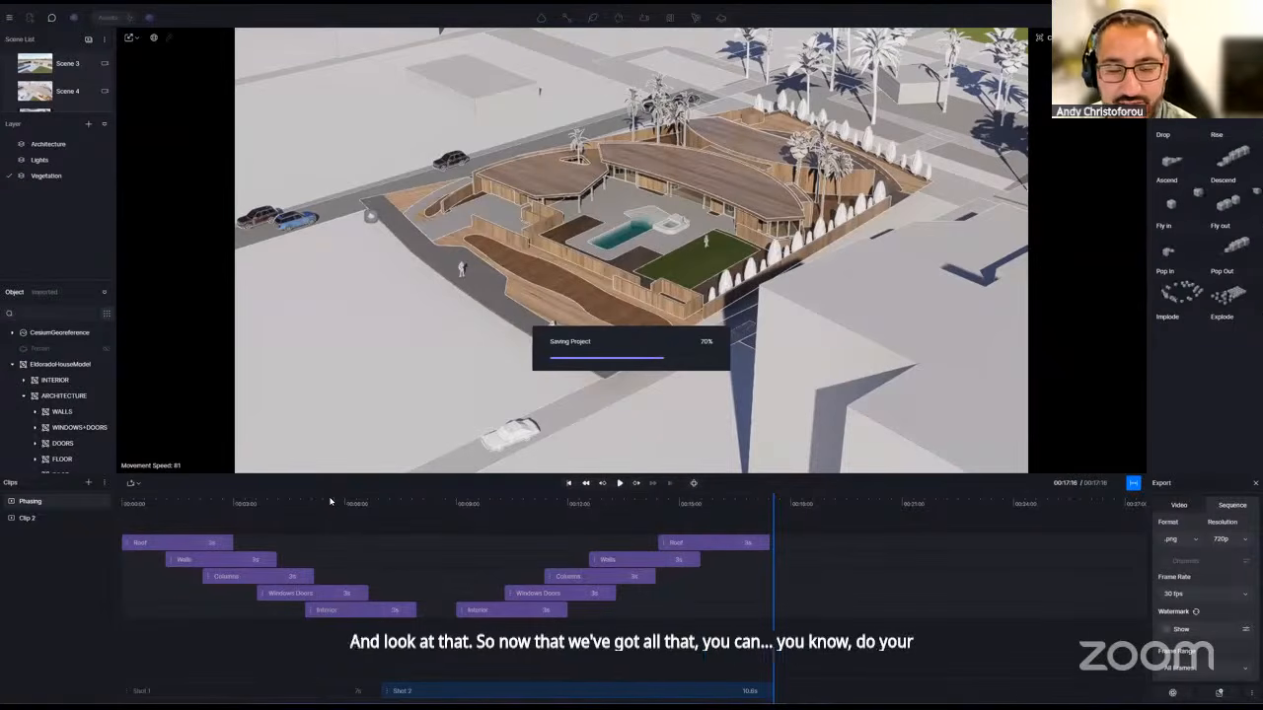
- Duplicate the Phasing clip and rename the copy Diagram
click(311, 502)
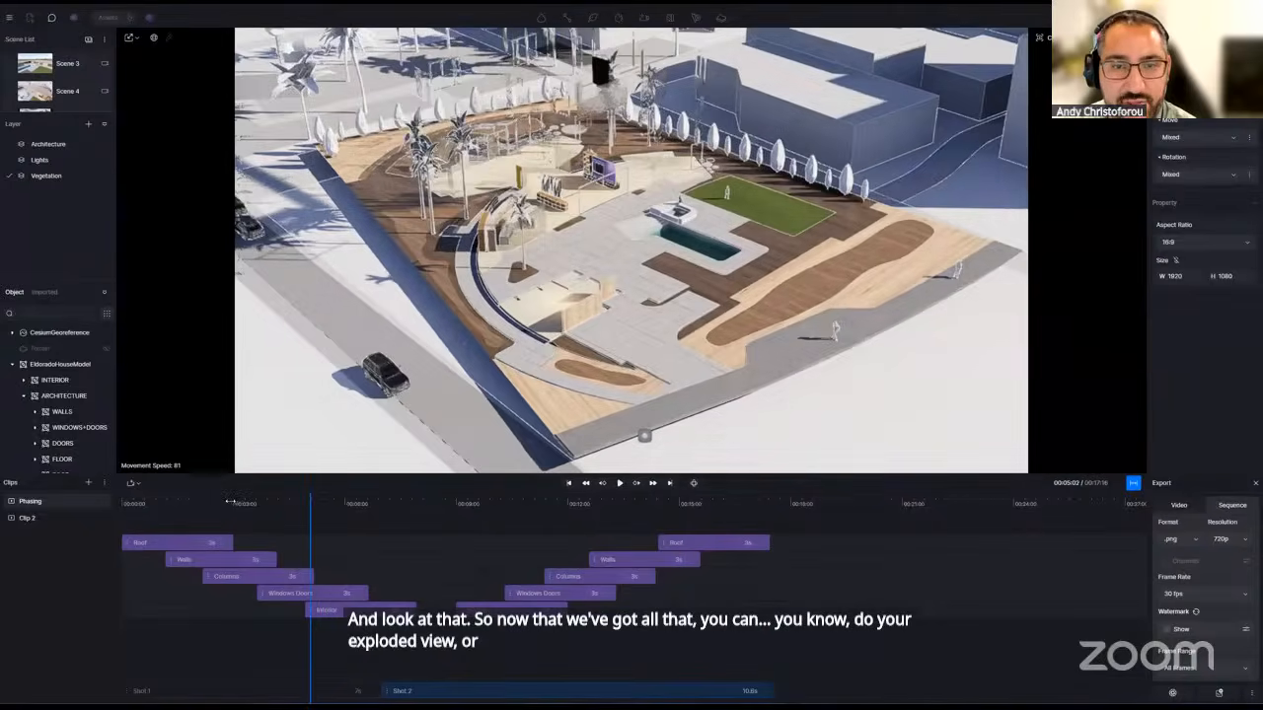
mouse_move(229, 503)
mouse_down()
mouse_move(270, 499)
mouse_move(212, 495)
mouse_move(307, 494)
mouse_move(234, 494)
mouse_up()
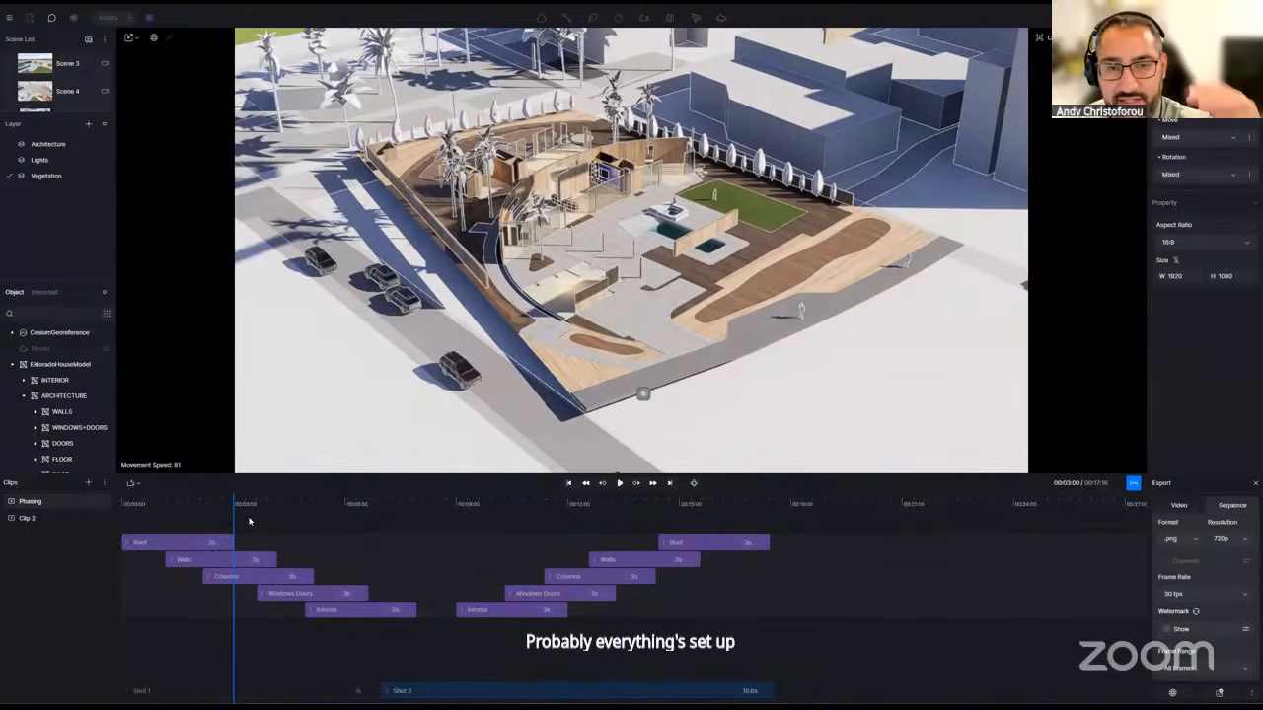
right_click(55, 505)
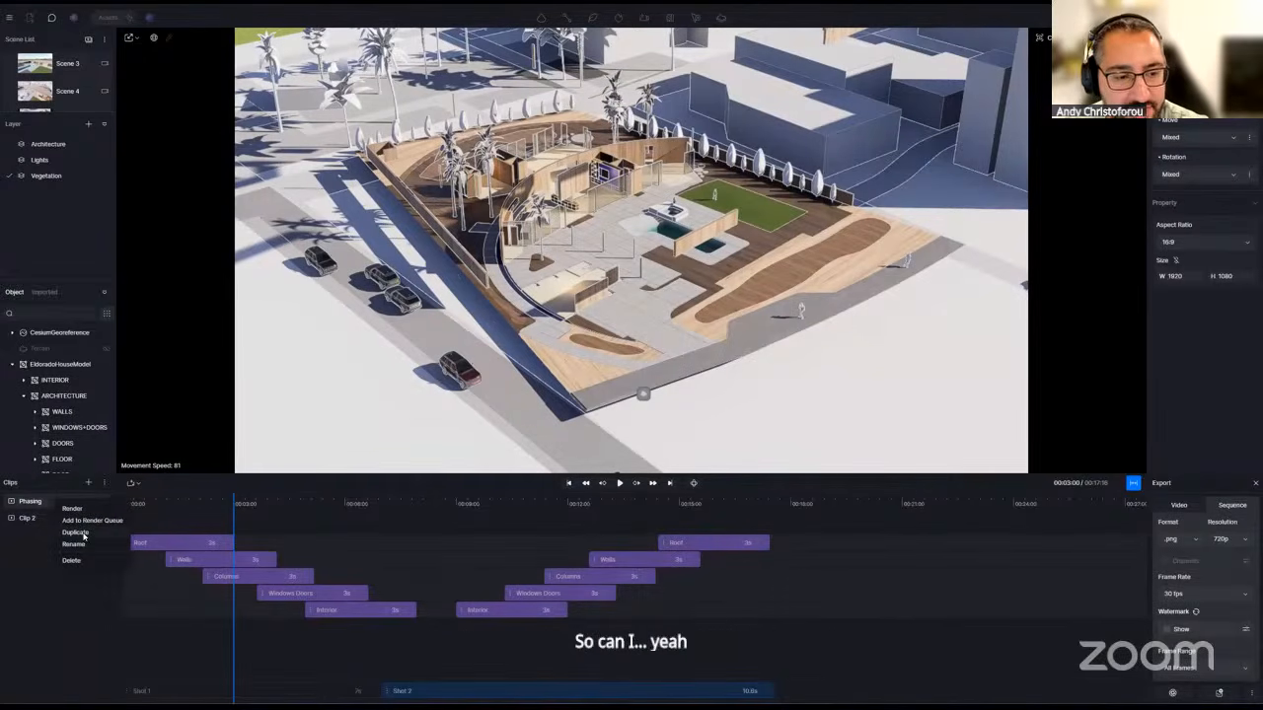
click(81, 533)
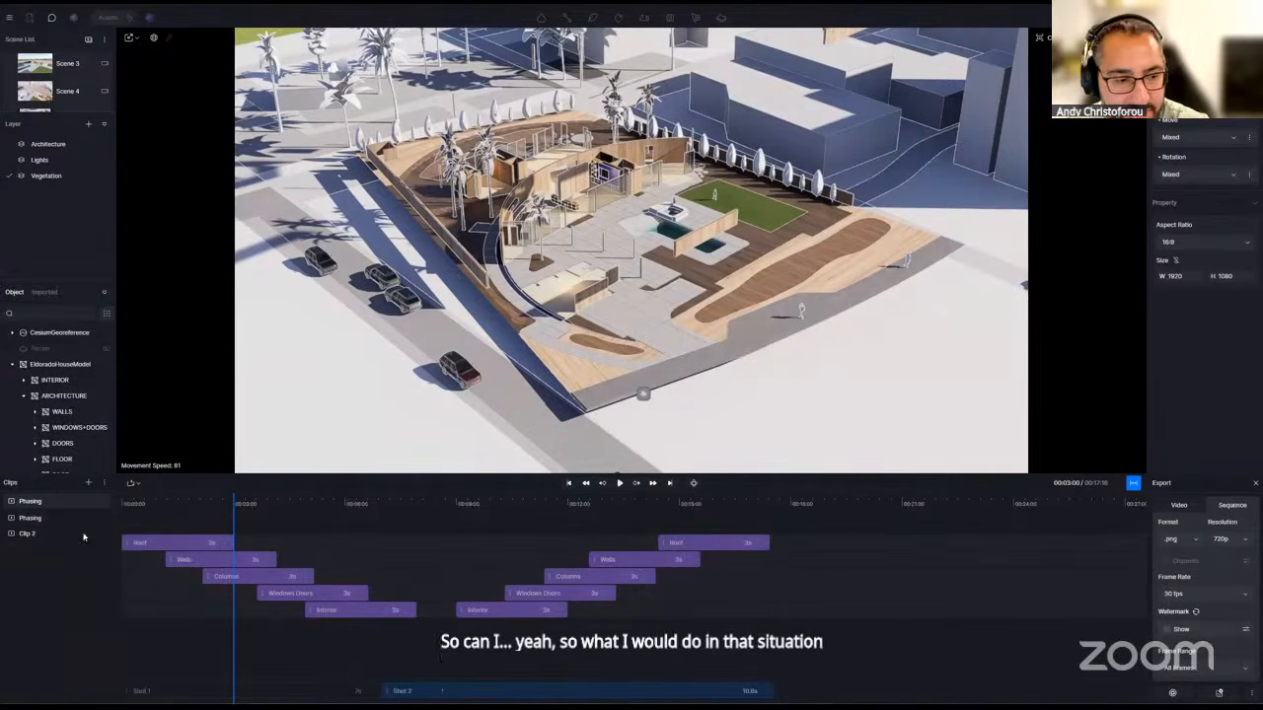
double_click(30, 518)
text(Dia)
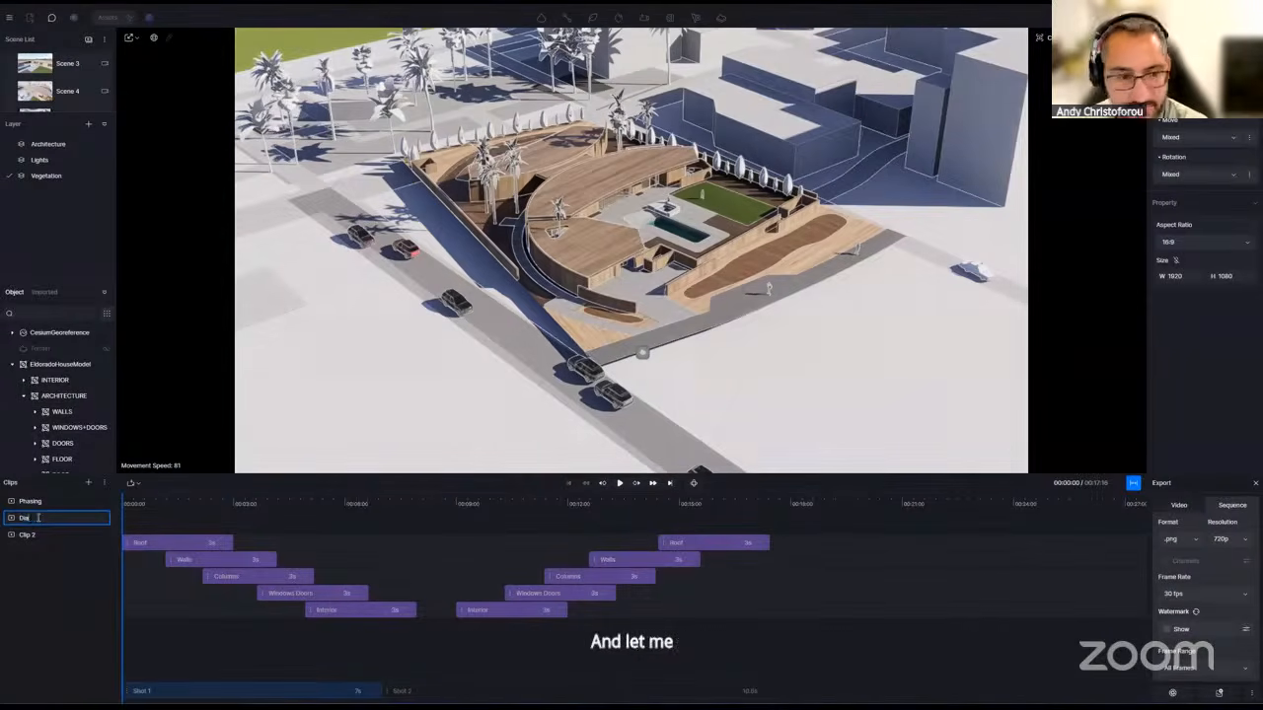
text(gram)
key(Return)
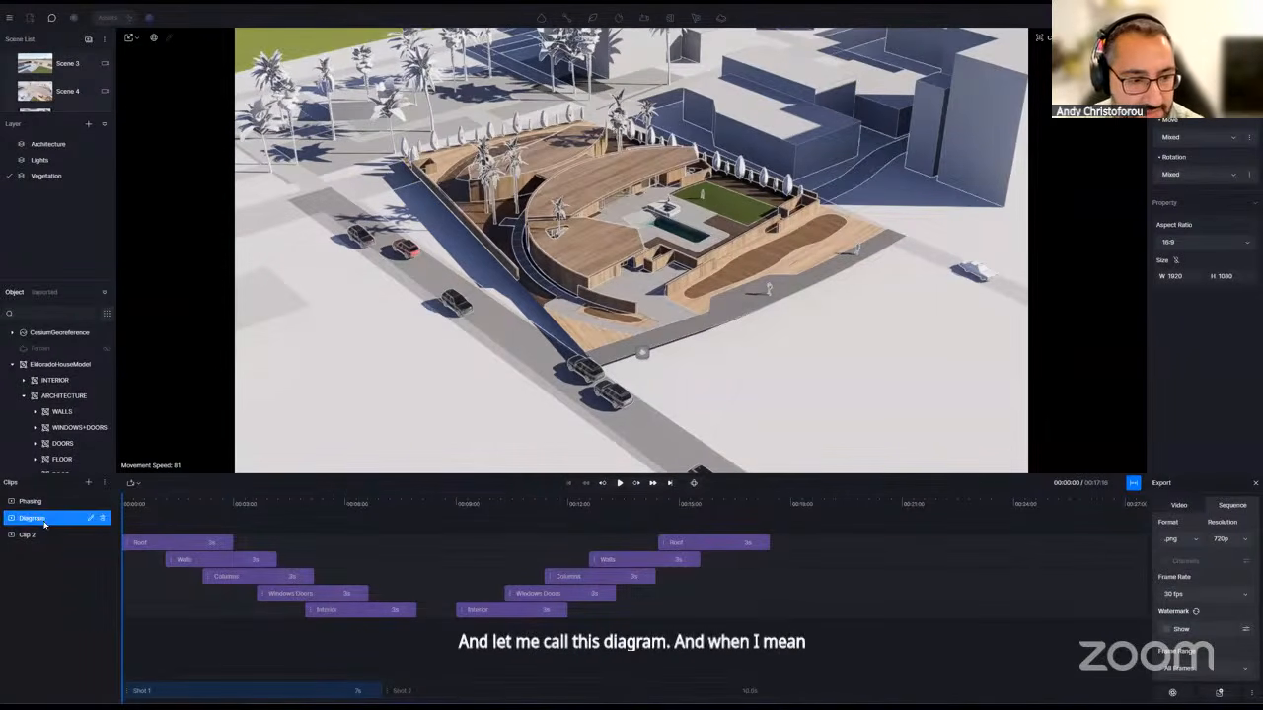
double_click(37, 520)
key(Return)
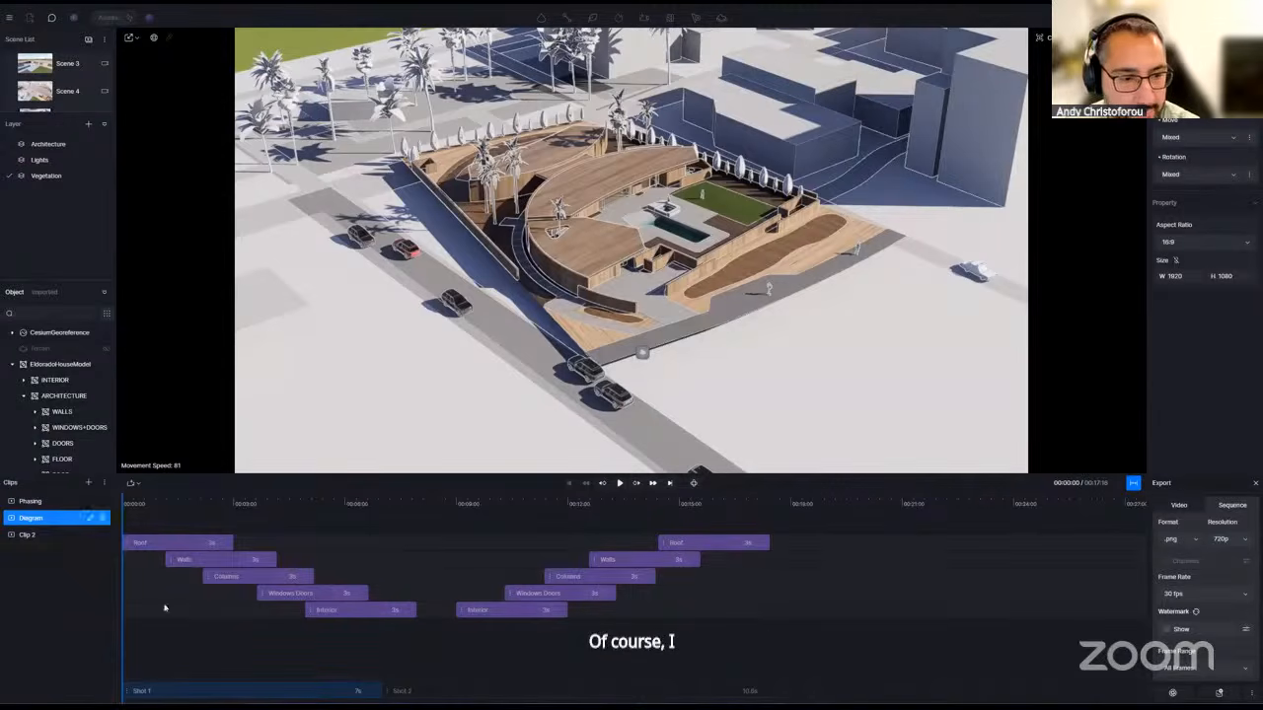
- Align the rising Walls, Columns, Windows Doors and Interior animations with the Roof at 0 s in the Diagram clip
drag(200, 565, 158, 565)
drag(241, 578, 162, 578)
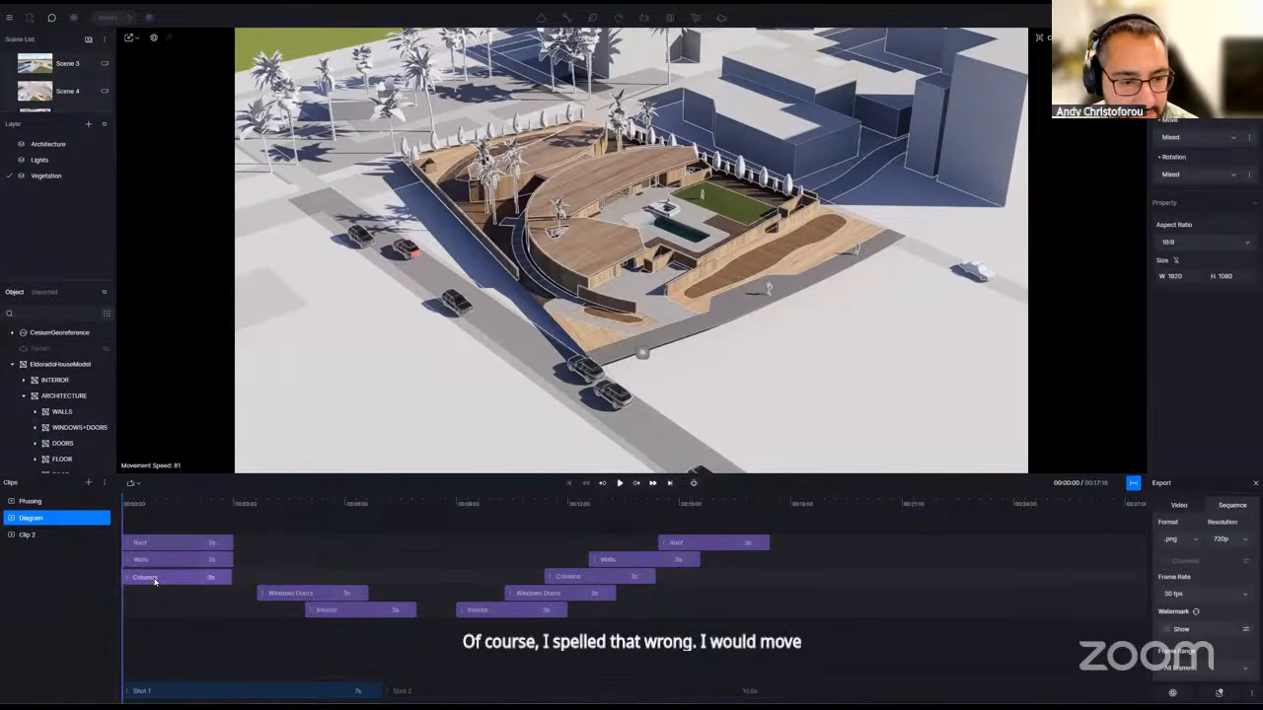
drag(291, 593, 157, 593)
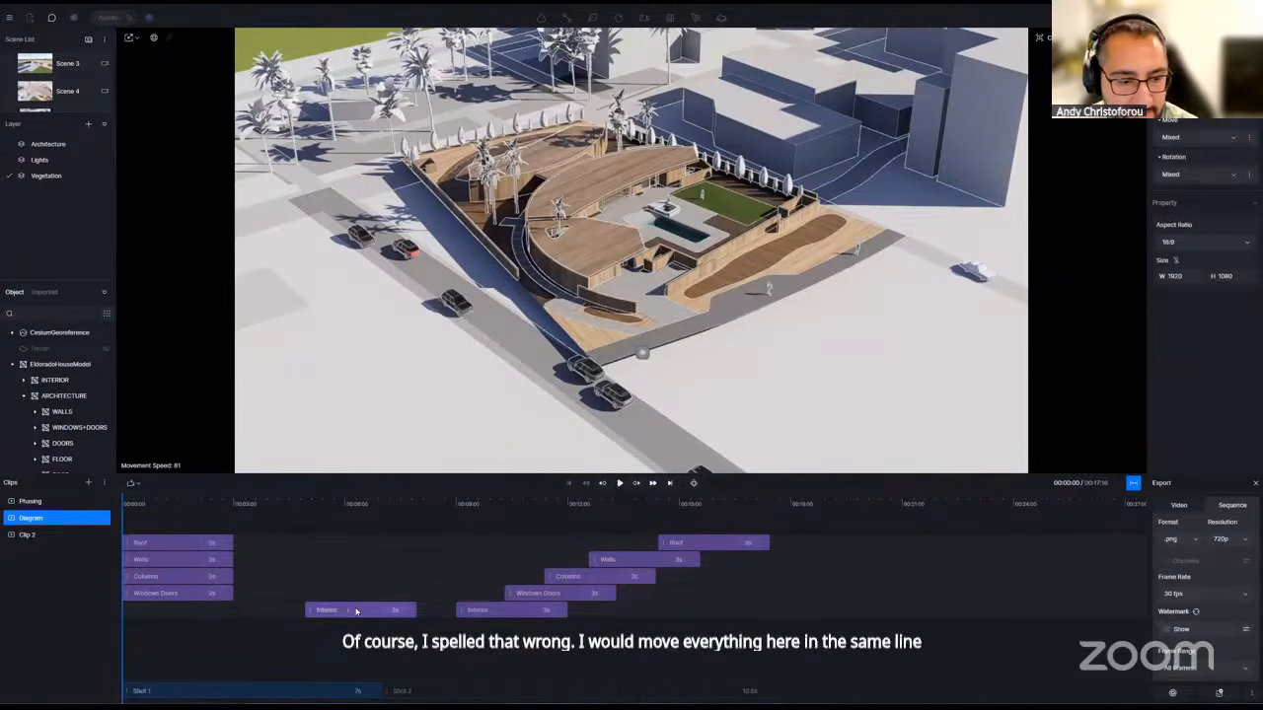
drag(355, 610, 173, 610)
click(192, 544)
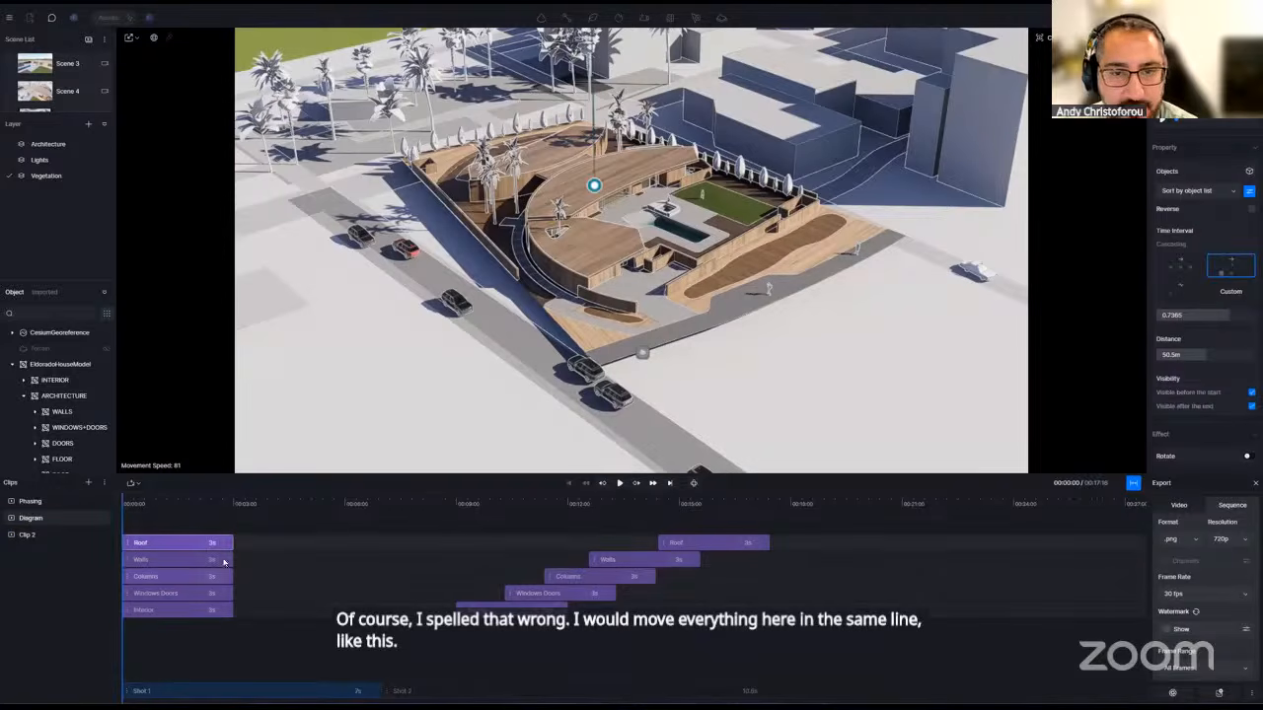
- Pull the camera back and higher at about 1 s to frame the whole exploded house, and update Shot 1's start view in the Diagram clip
click(167, 505)
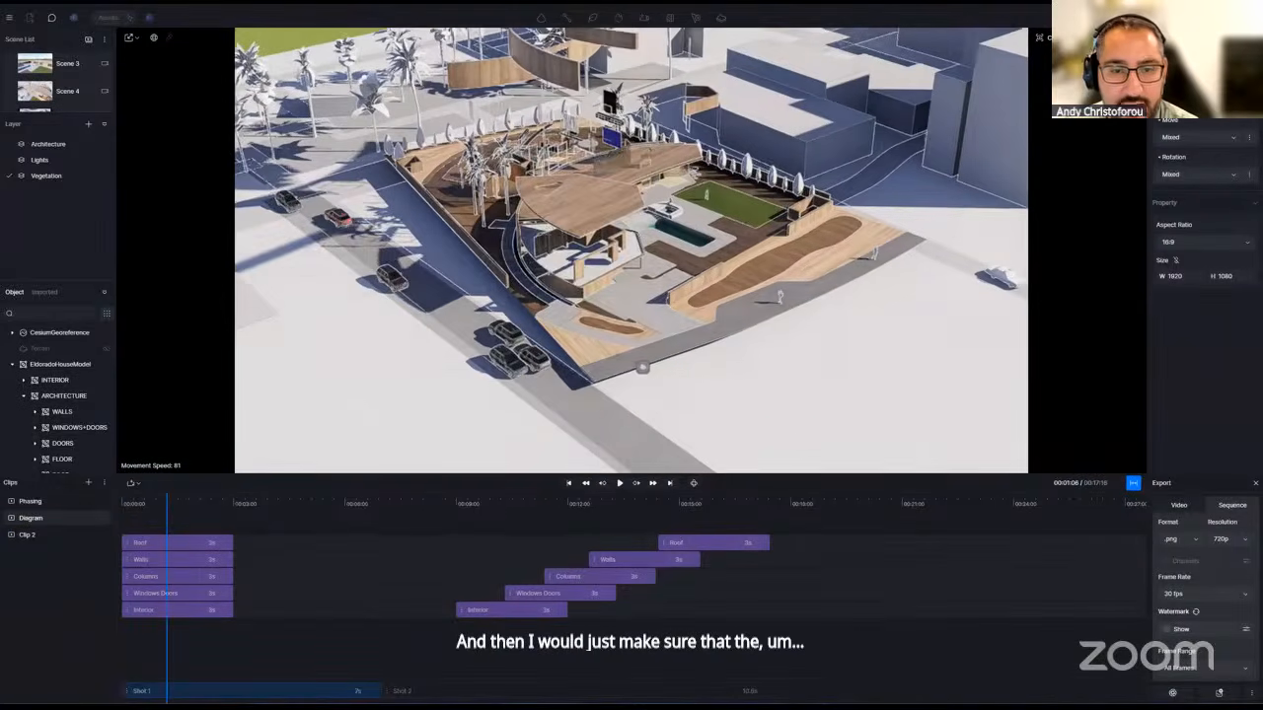
right_drag(604, 402, 603, 355)
key(s)
key(s)
key(e)
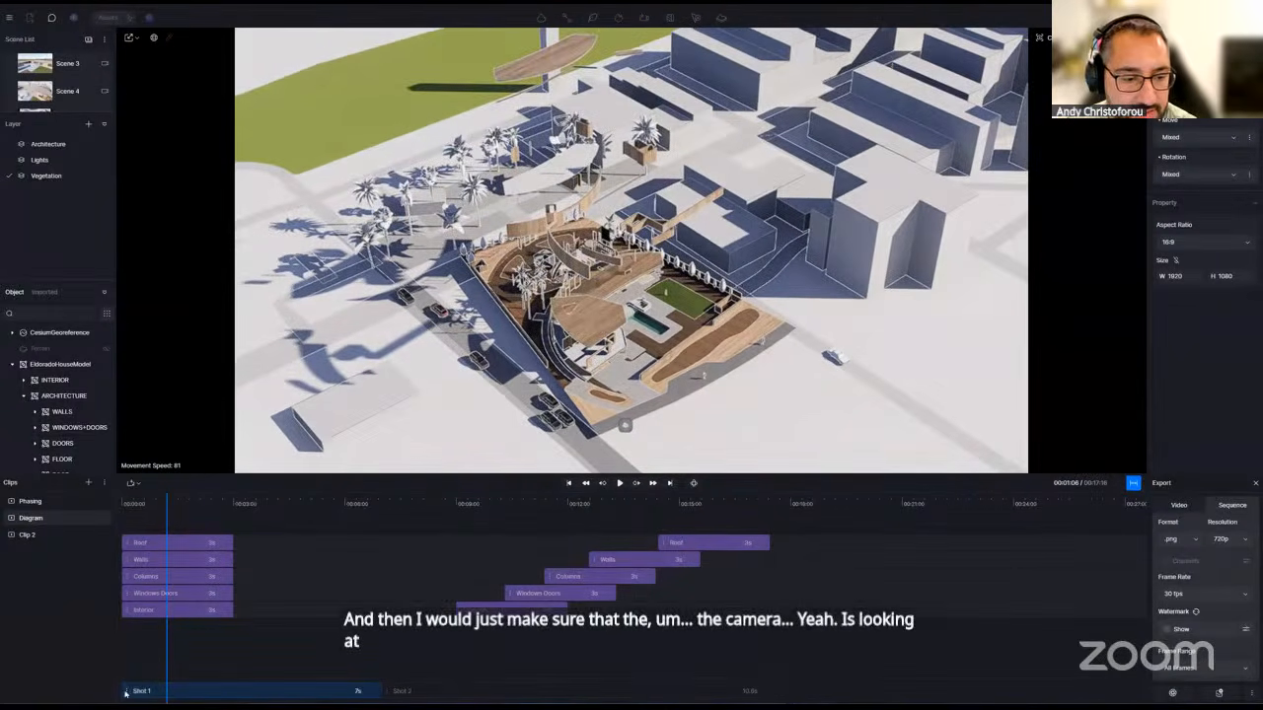
click(259, 690)
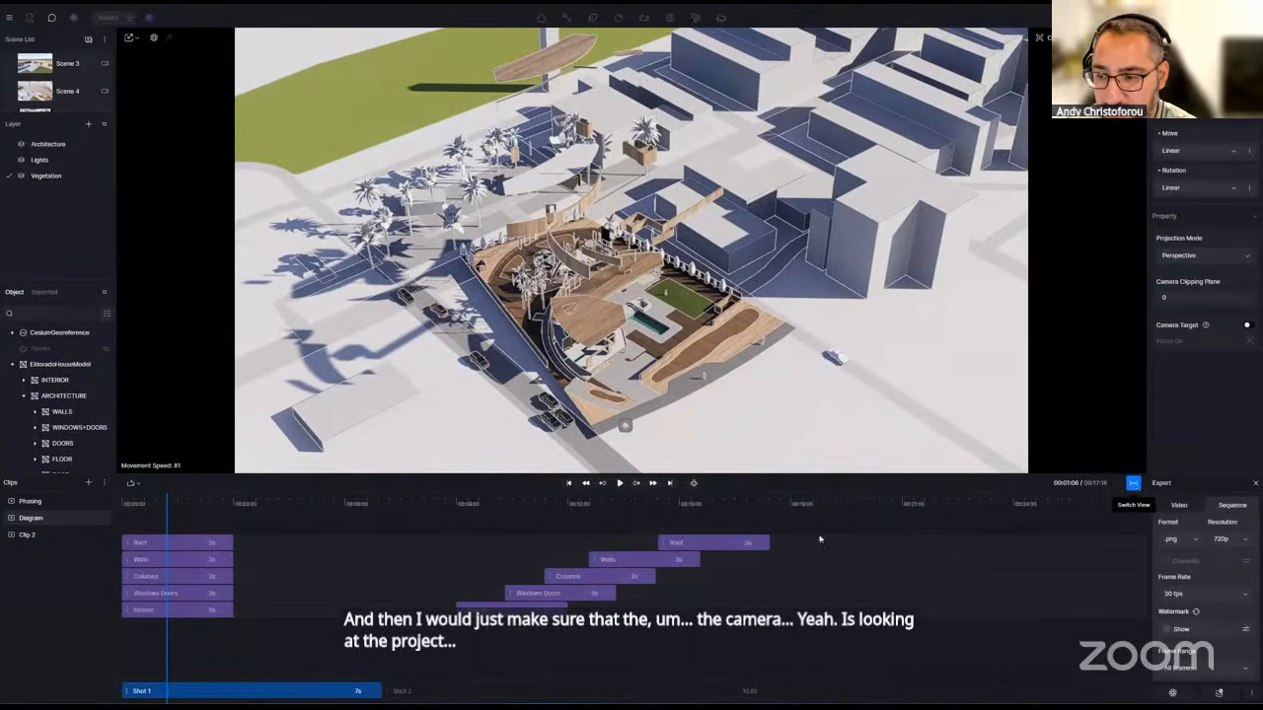
click(1132, 483)
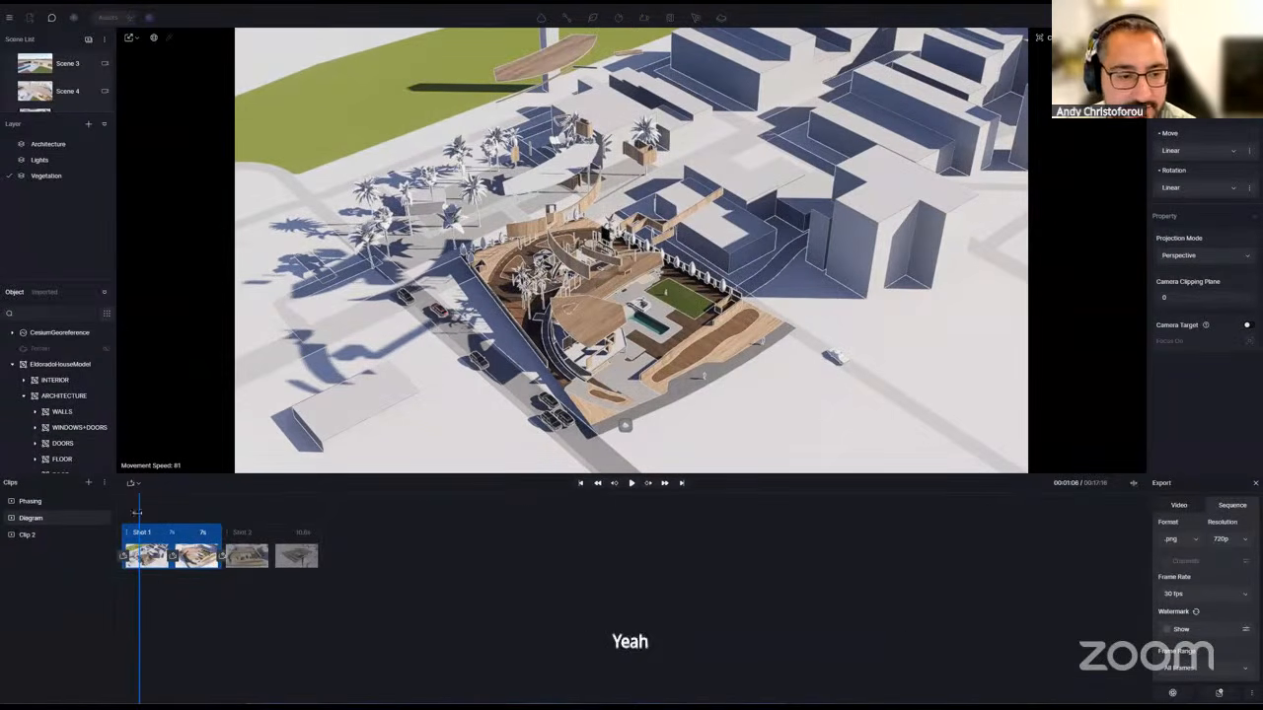
click(59, 518)
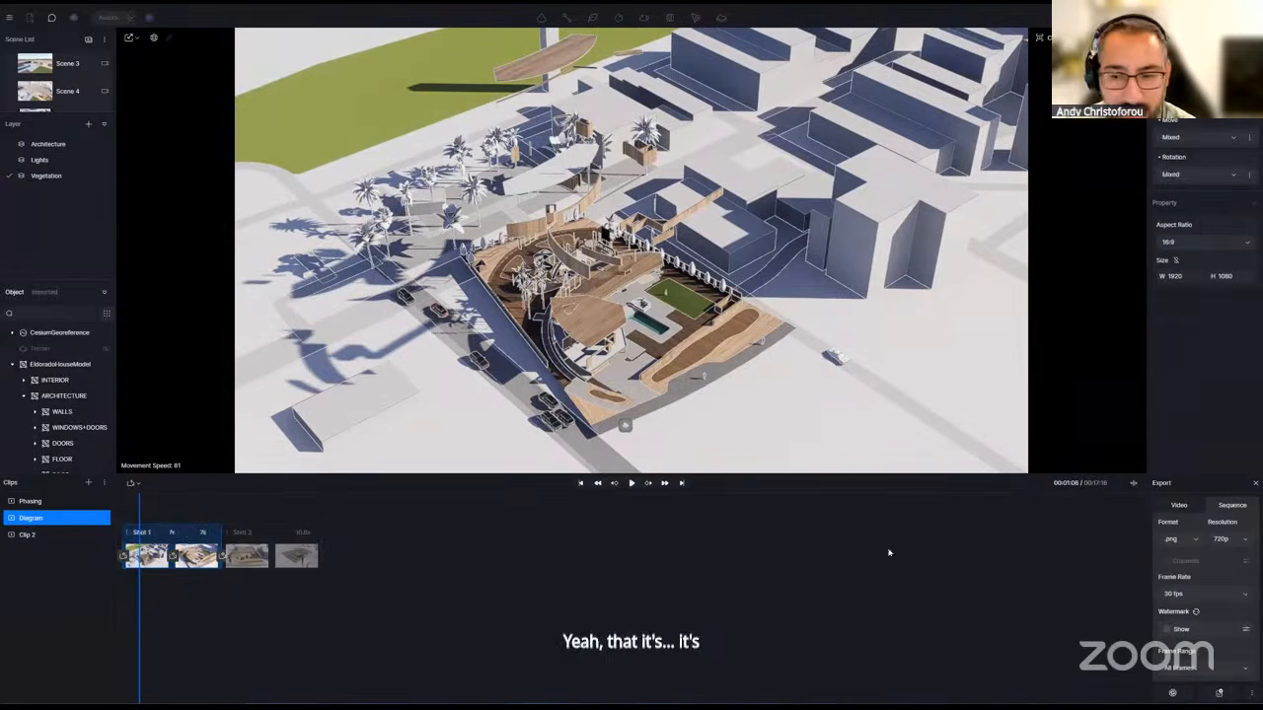
click(1133, 486)
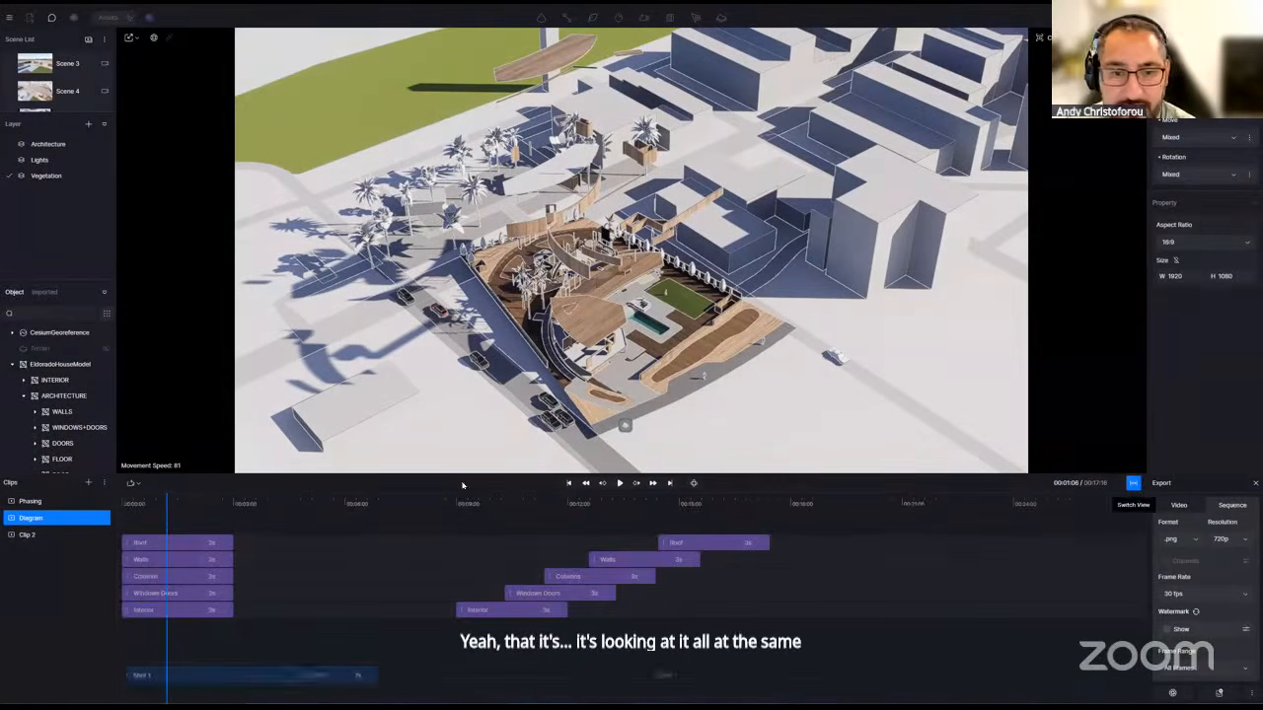
- Adjust the rise distances of the Walls, Columns and Windows Doors animations to space the exploded layers, check Interior, and save the project
click(183, 561)
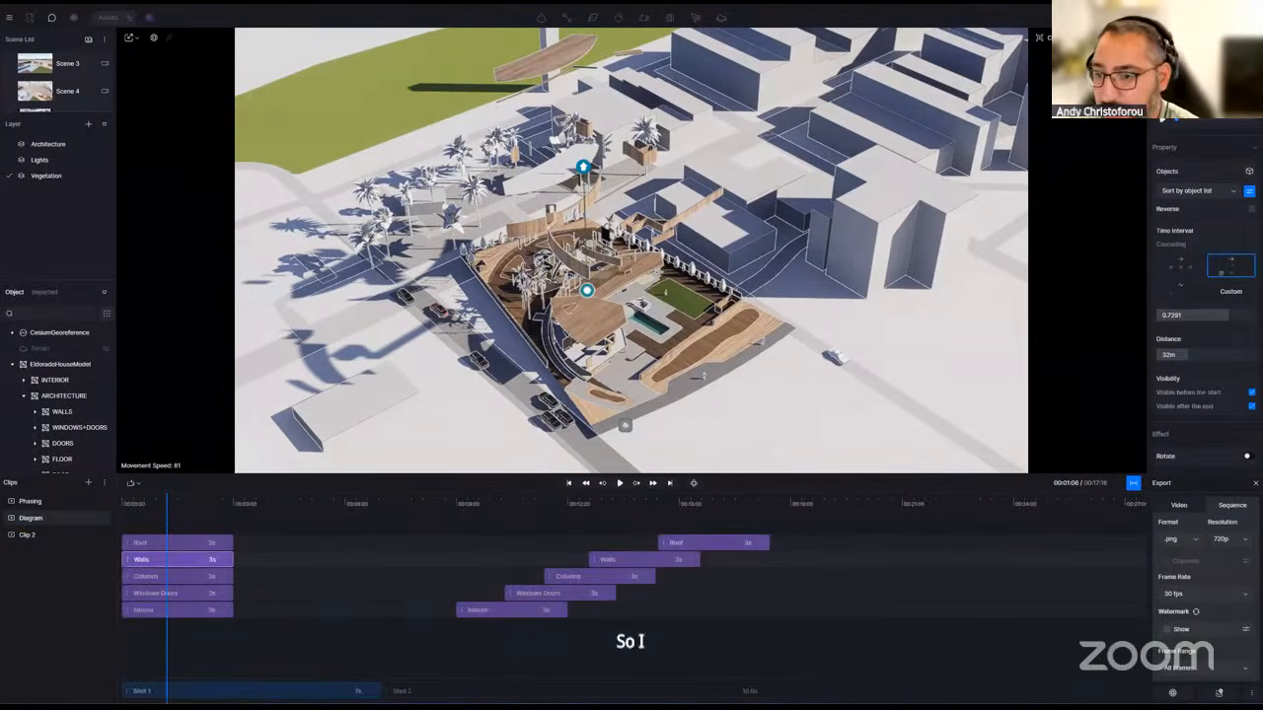
drag(1195, 352, 1188, 355)
click(181, 580)
click(177, 593)
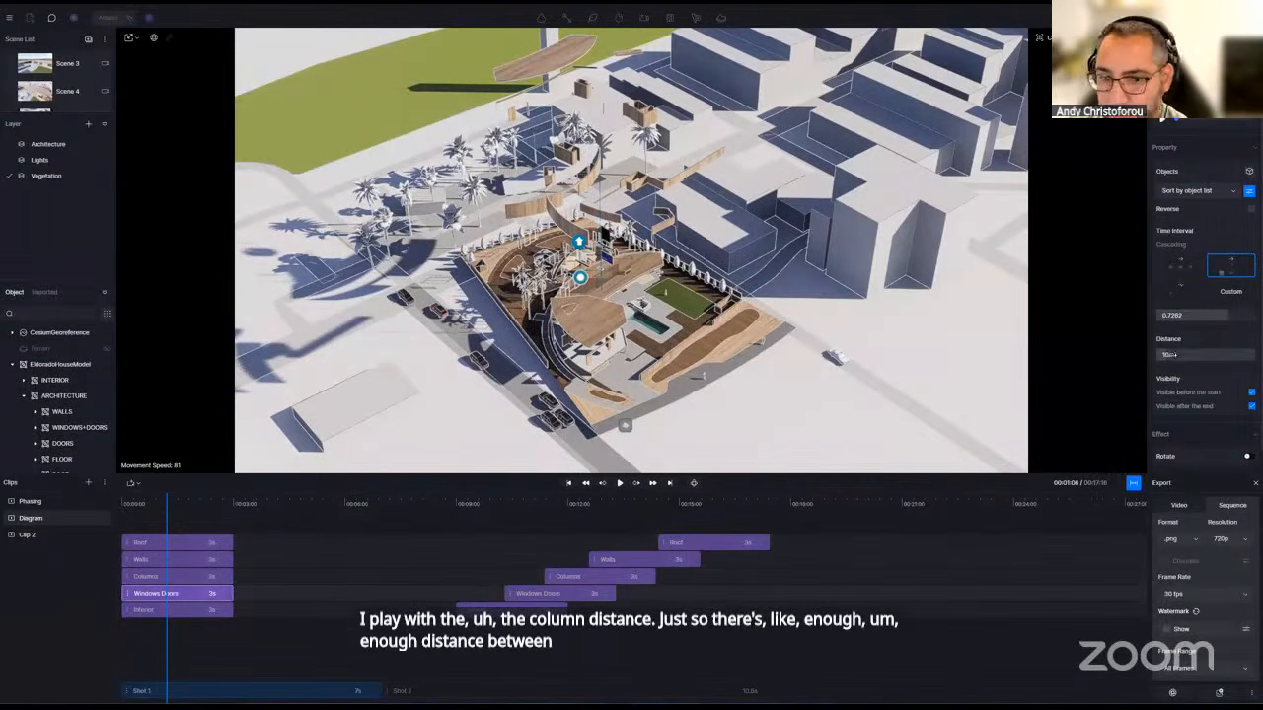
mouse_move(1170, 356)
mouse_down()
mouse_move(1190, 352)
mouse_move(1164, 358)
mouse_up()
click(178, 609)
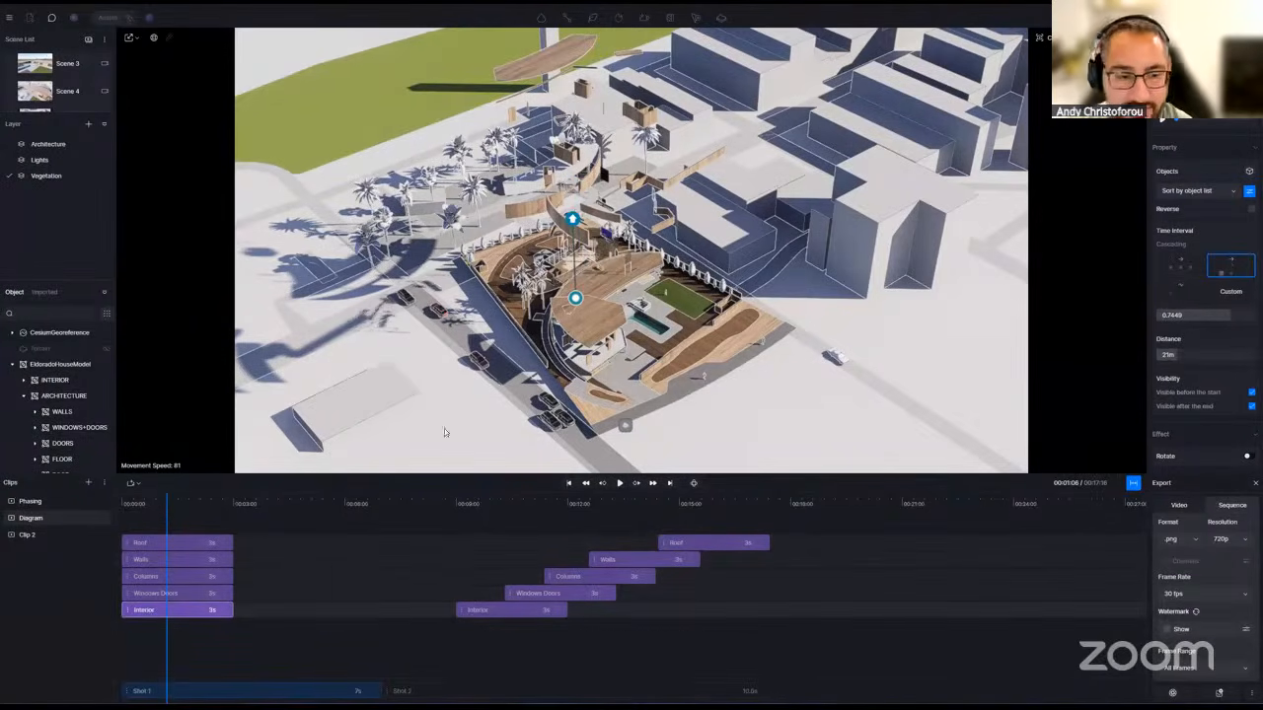
key(ctrl+s)
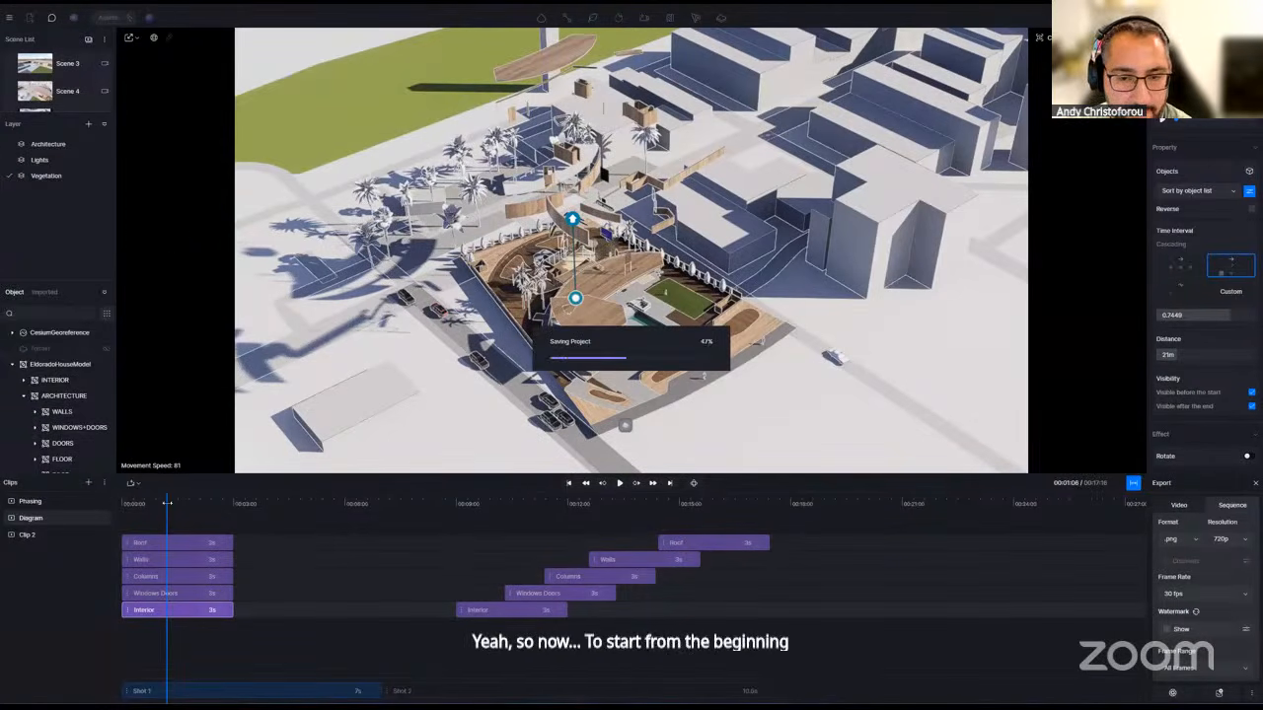
- Play the Diagram clip from the start and scrub back to just under 1 s to check the exploded parts
drag(167, 503, 102, 513)
key(space)
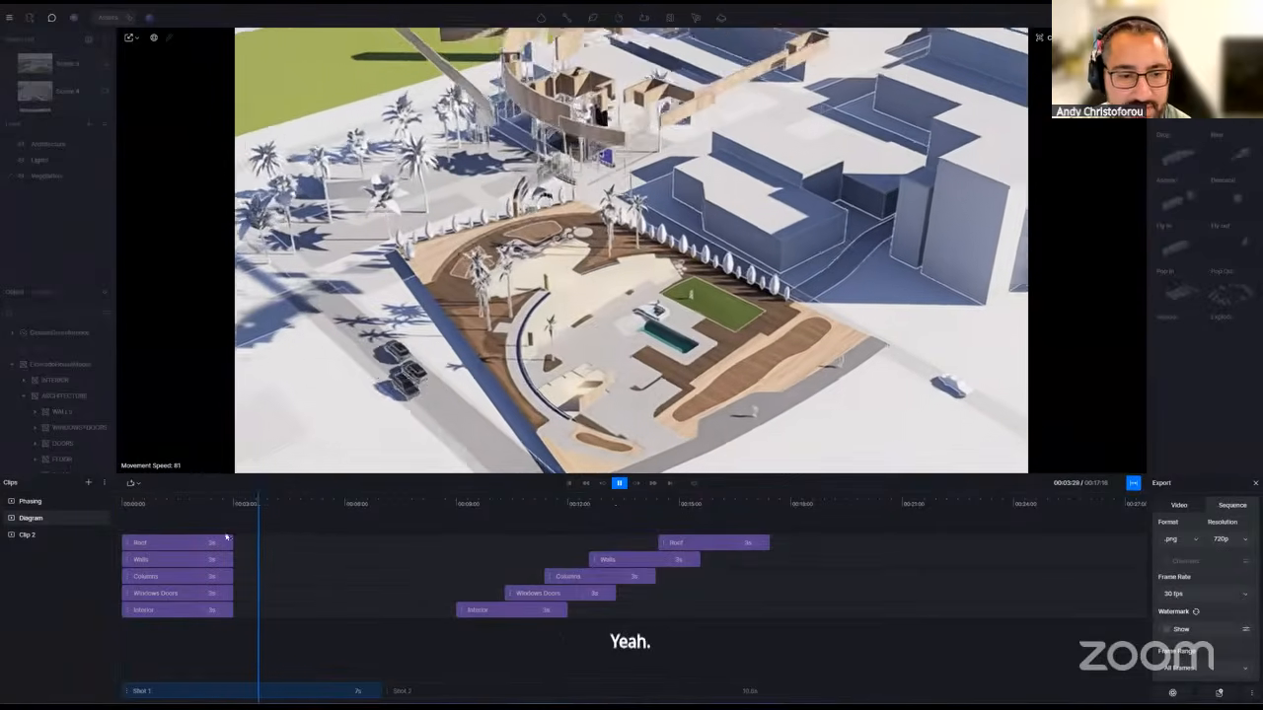
drag(286, 503, 155, 501)
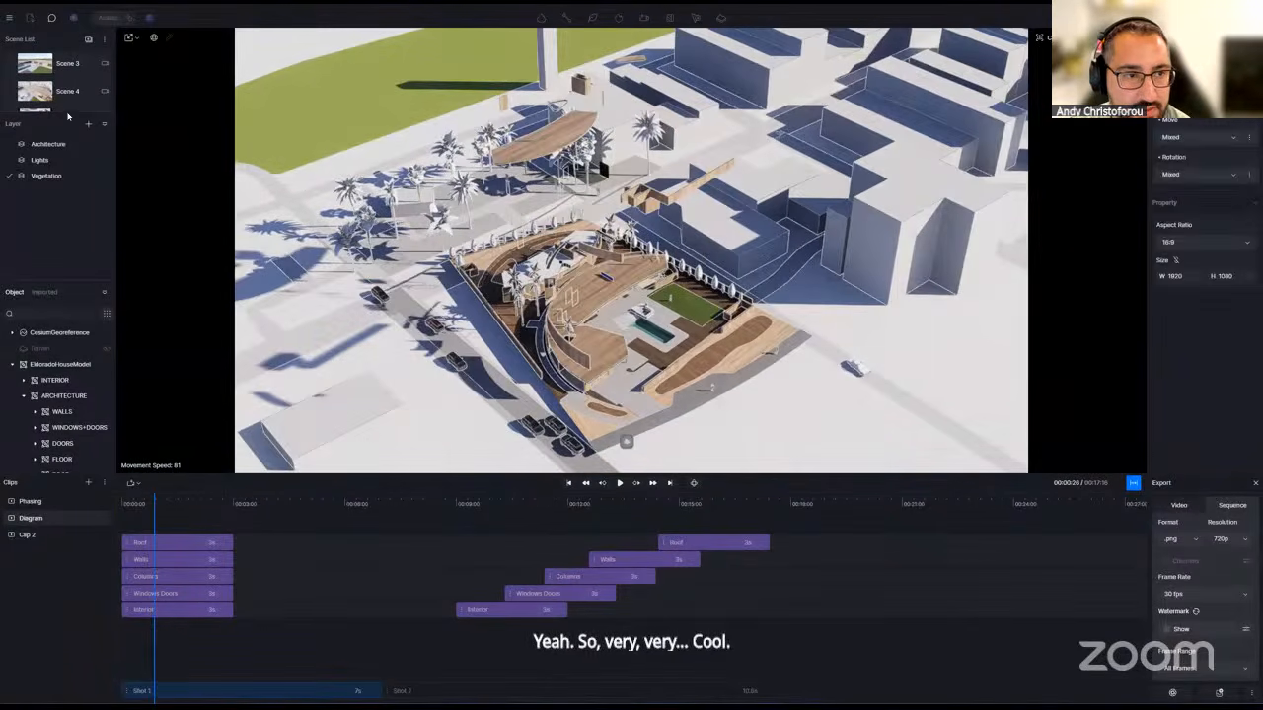
- Enlarge the scene list and the viewport, and look at the render queue before closing it
drag(67, 116, 62, 221)
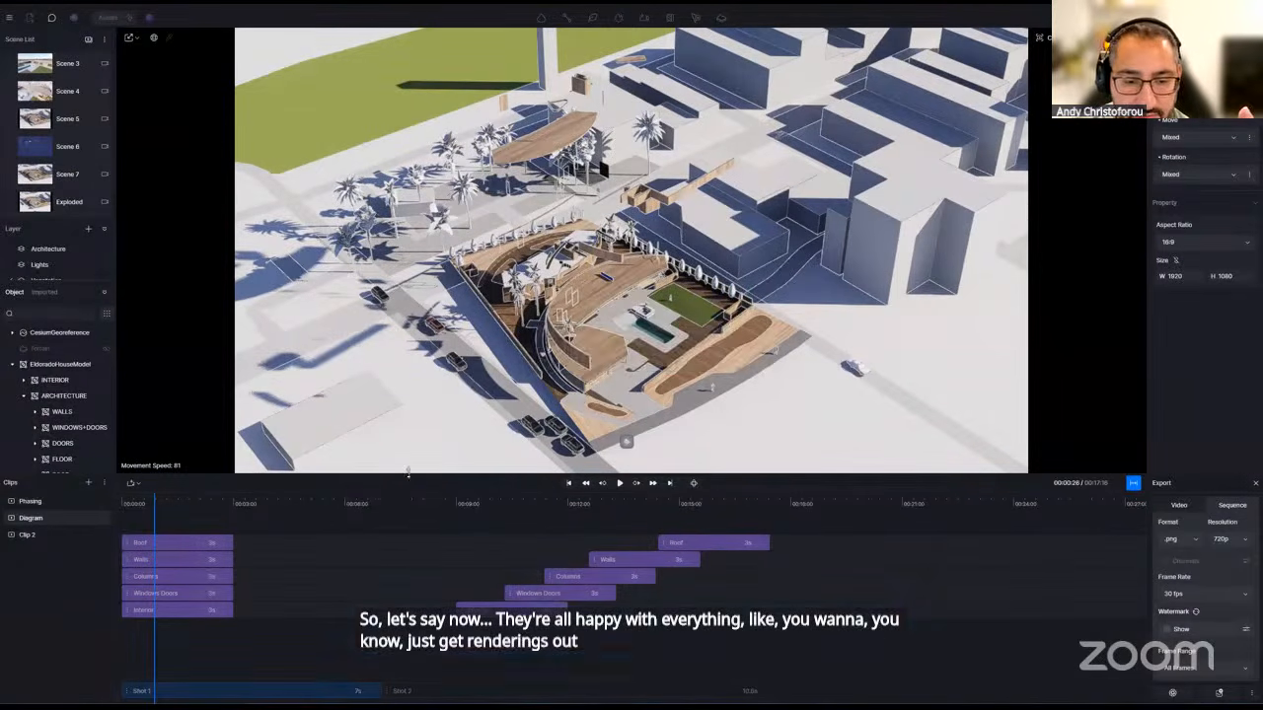
drag(408, 474, 399, 541)
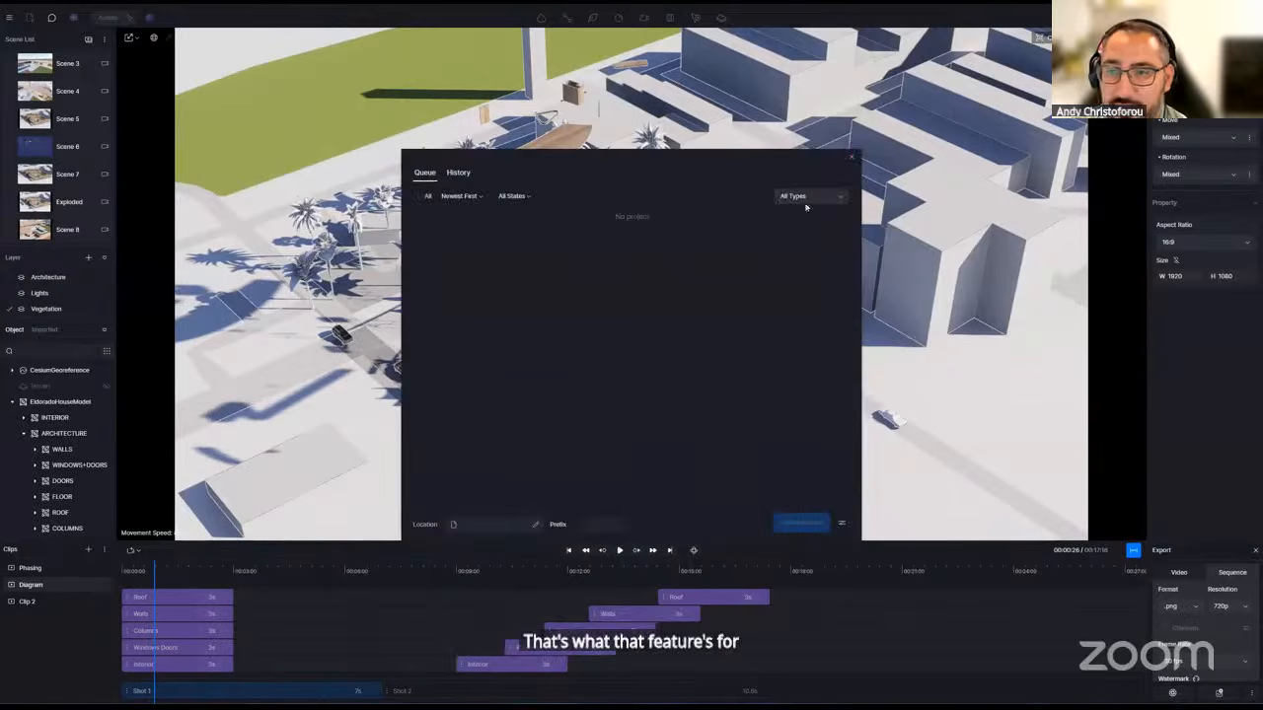
click(853, 158)
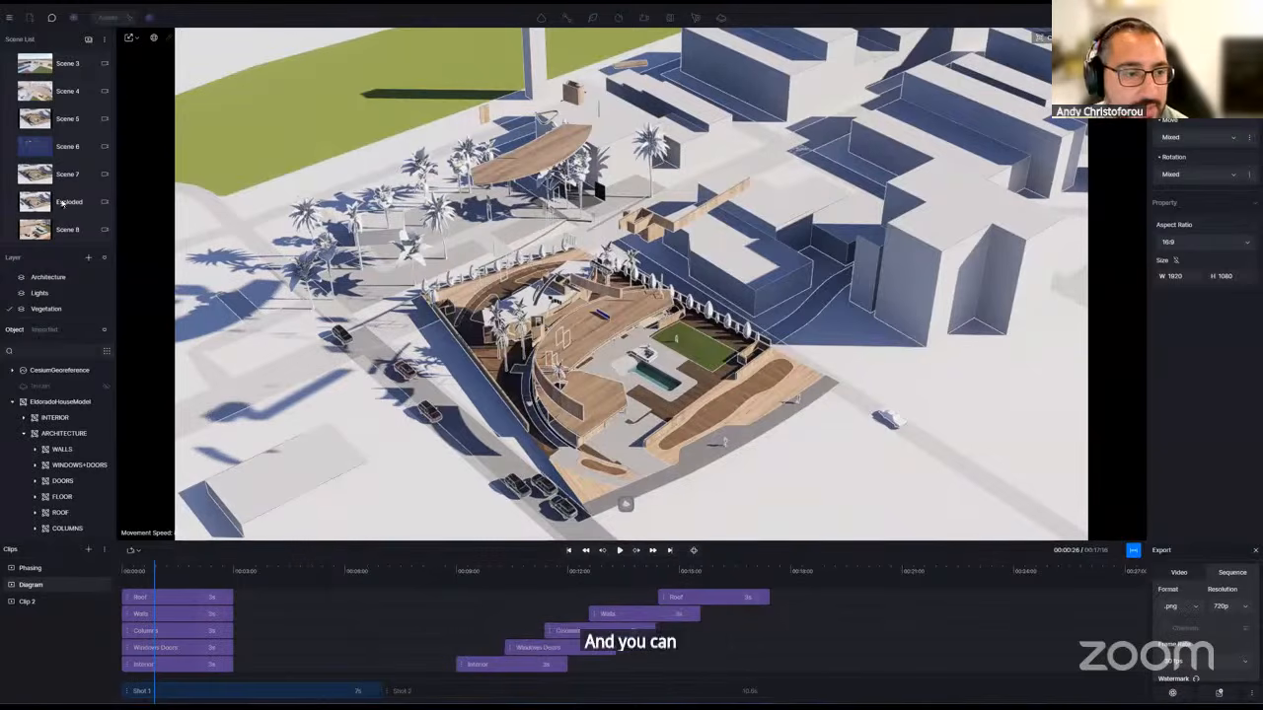
- Recall the Exploded scene at different times in the first second of the Diagram clip to check how it picks up the phasing
click(76, 211)
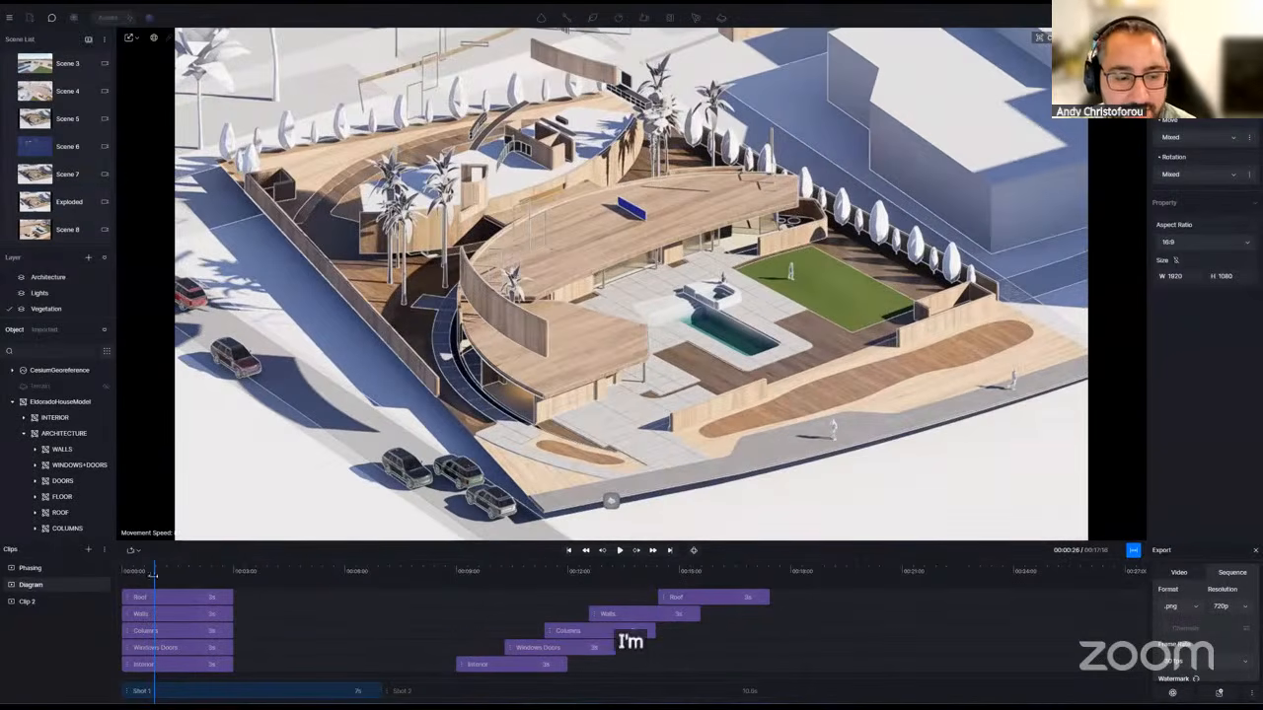
click(145, 571)
drag(148, 572, 168, 572)
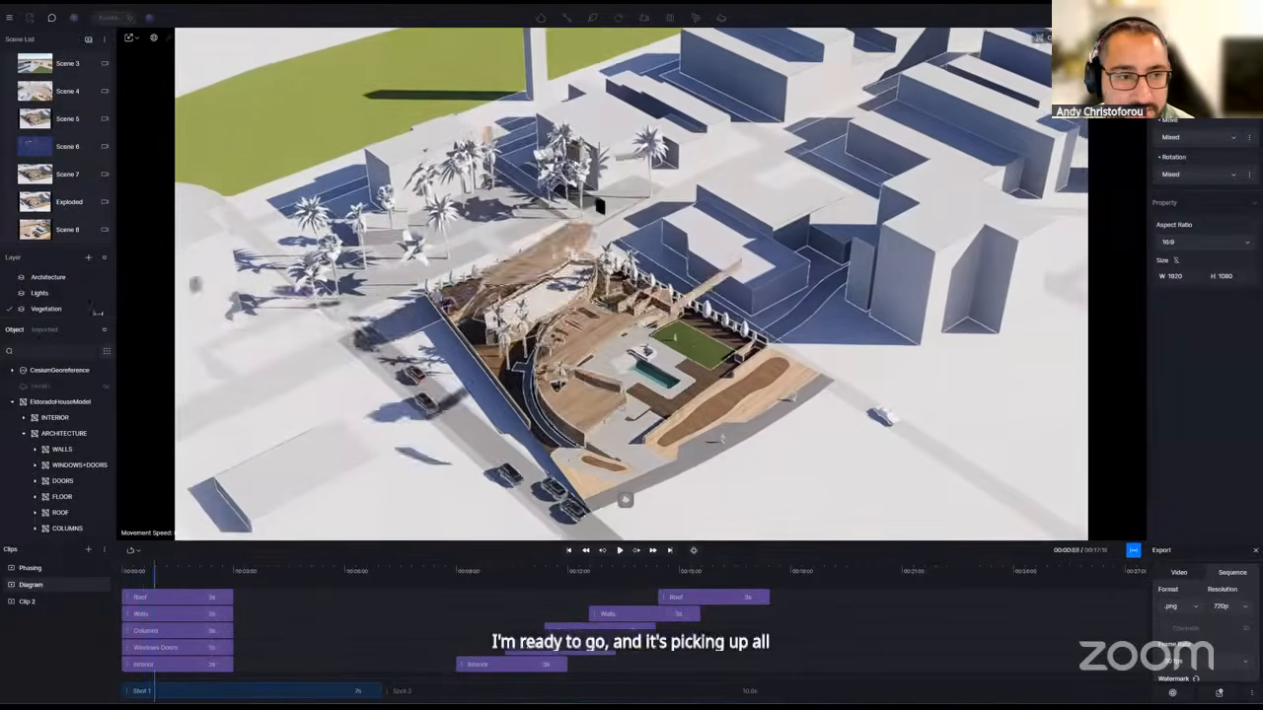
click(87, 206)
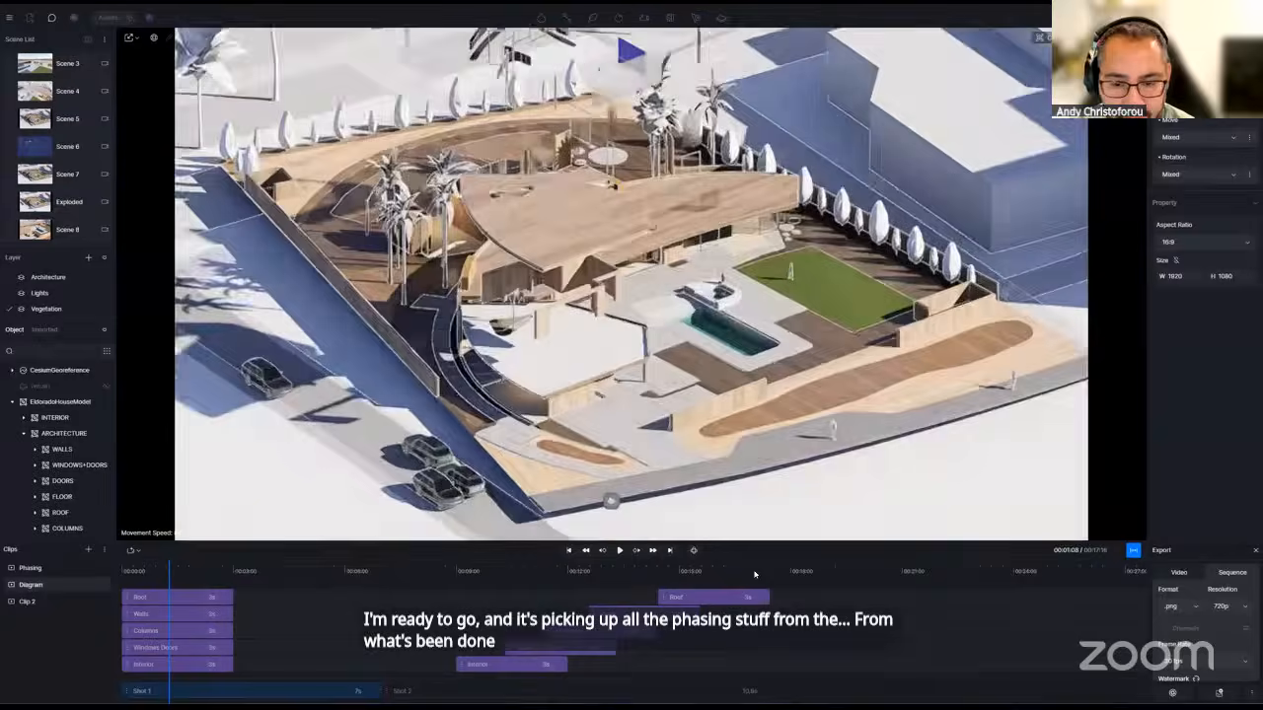
- Add the view at the end of the Diagram clip, about 17 s, as a new scene and open the image render settings
click(774, 571)
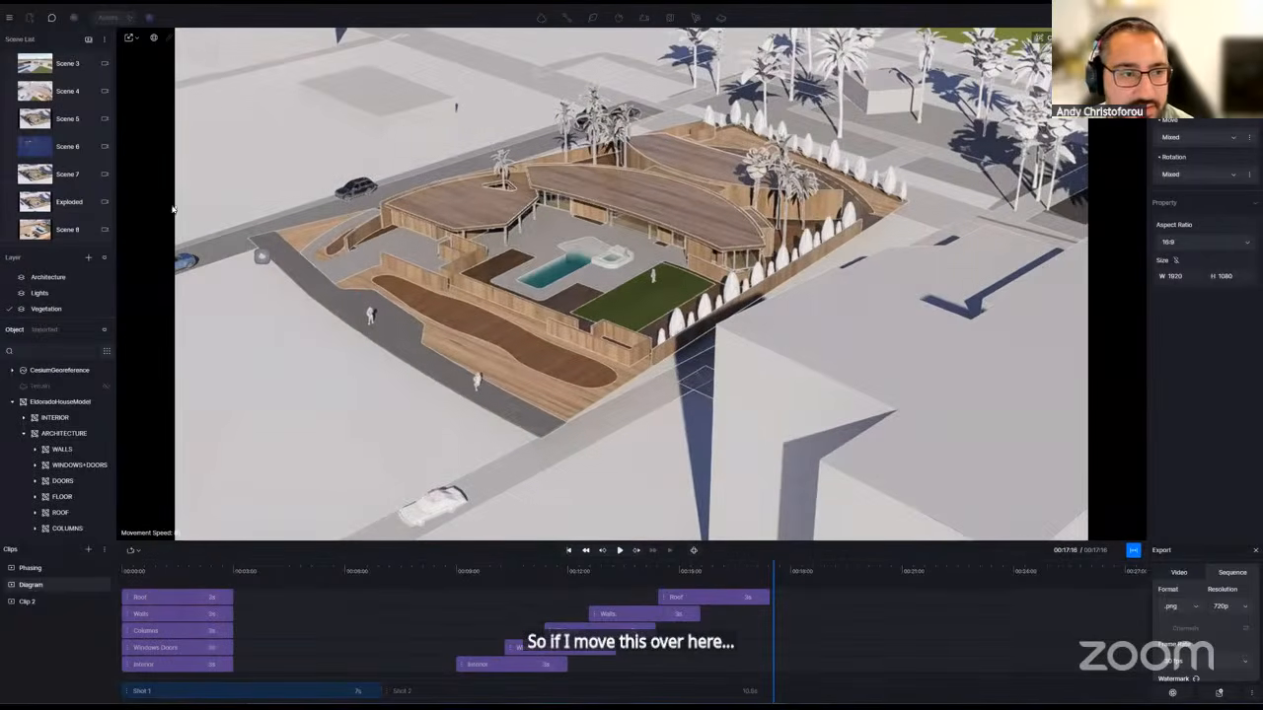
click(88, 40)
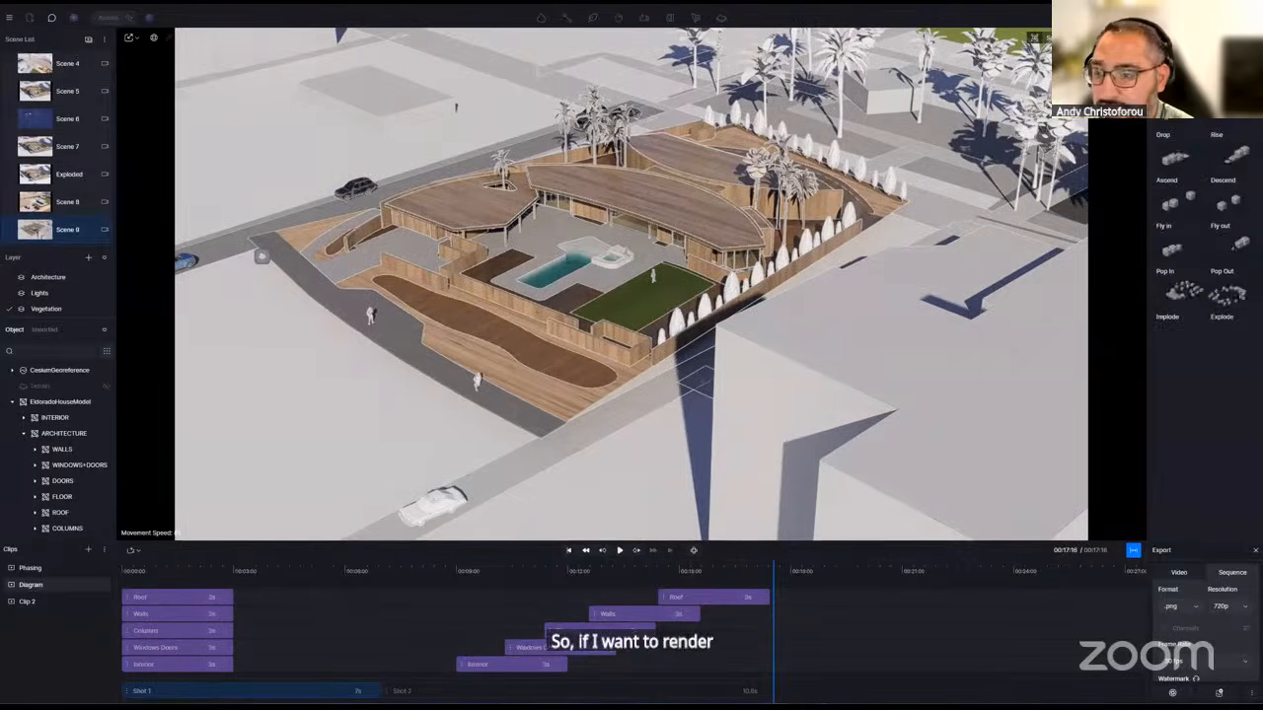
click(1135, 18)
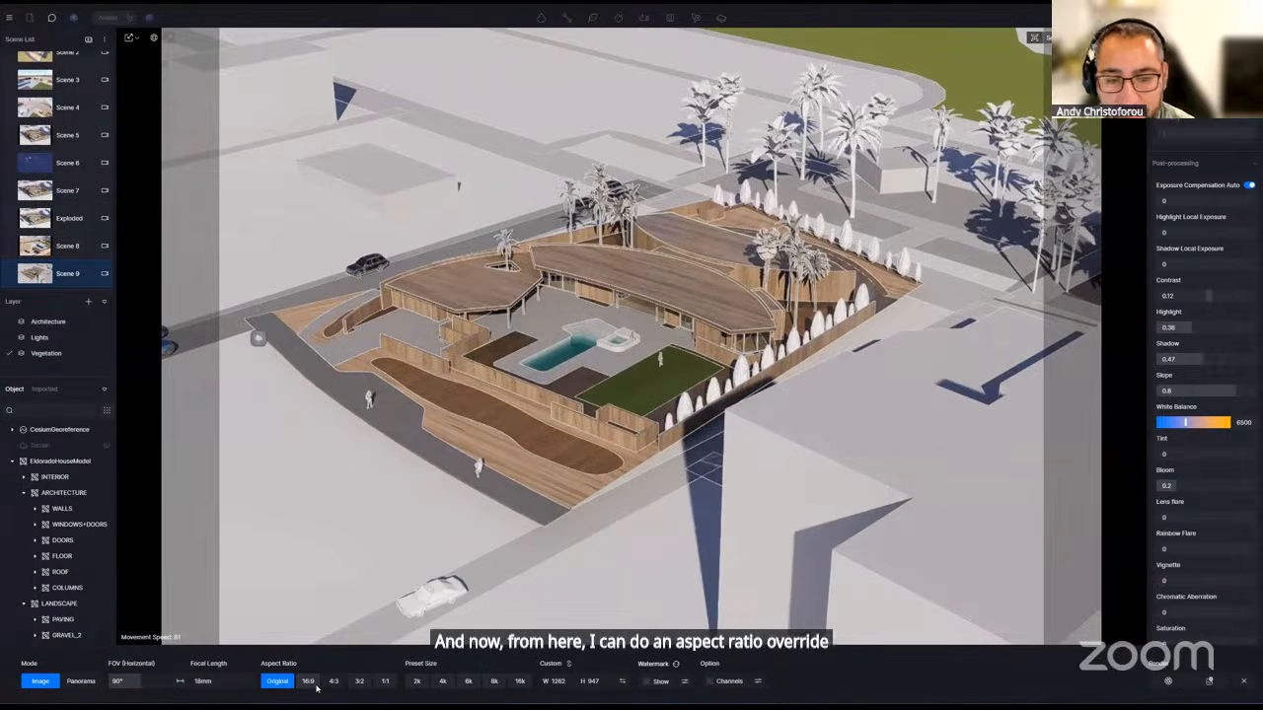
- Set the image render to a 4:3 aspect ratio and 2k size, look over the channel options, and leave channels off
click(316, 688)
click(332, 681)
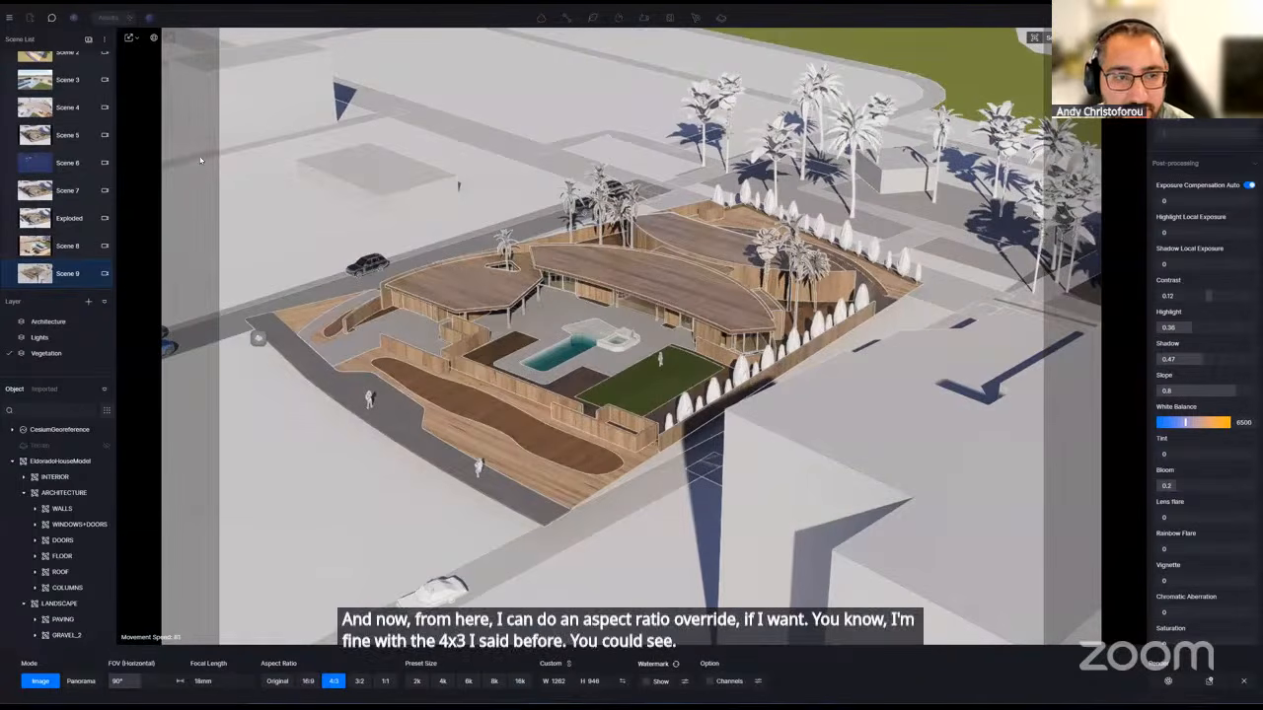
click(416, 681)
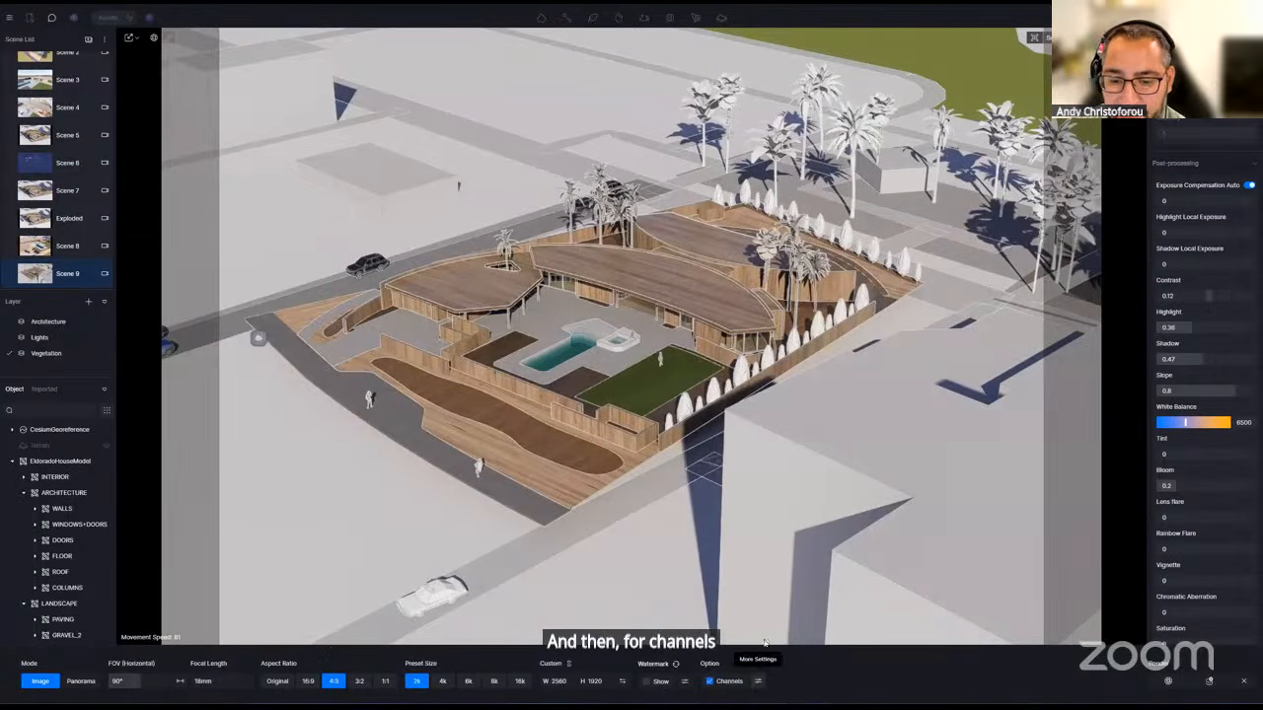
click(728, 682)
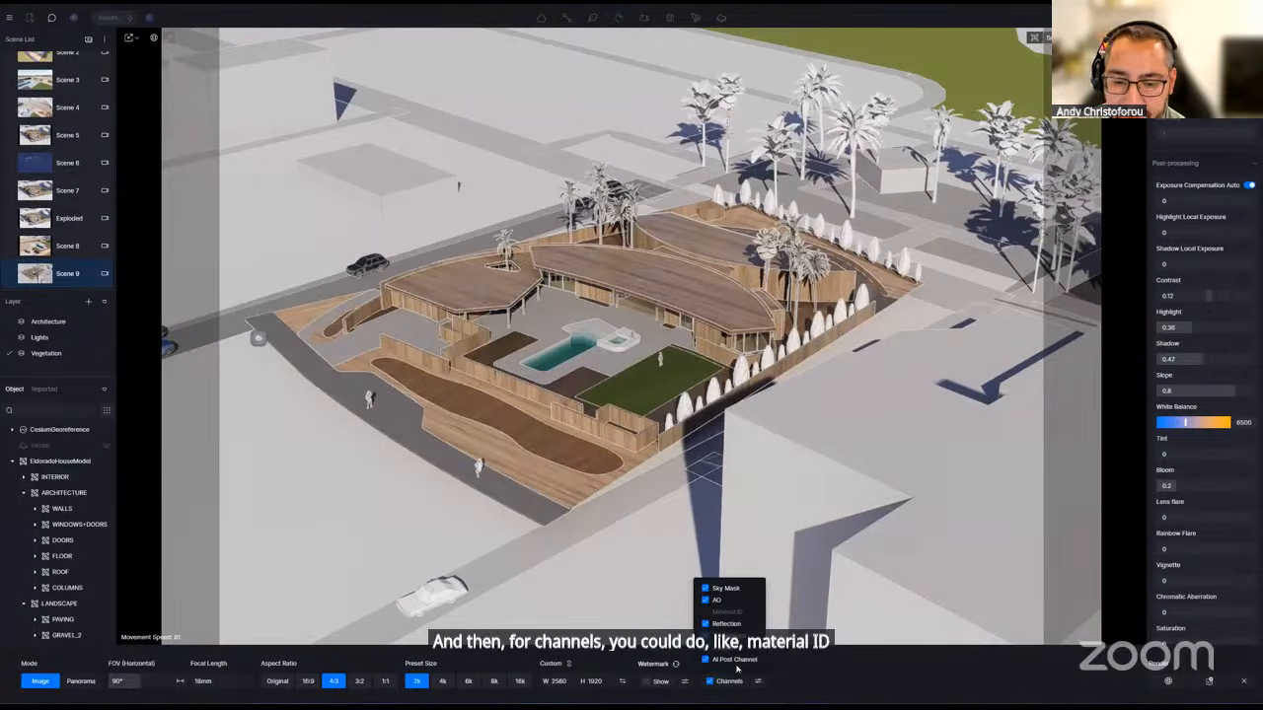
click(798, 665)
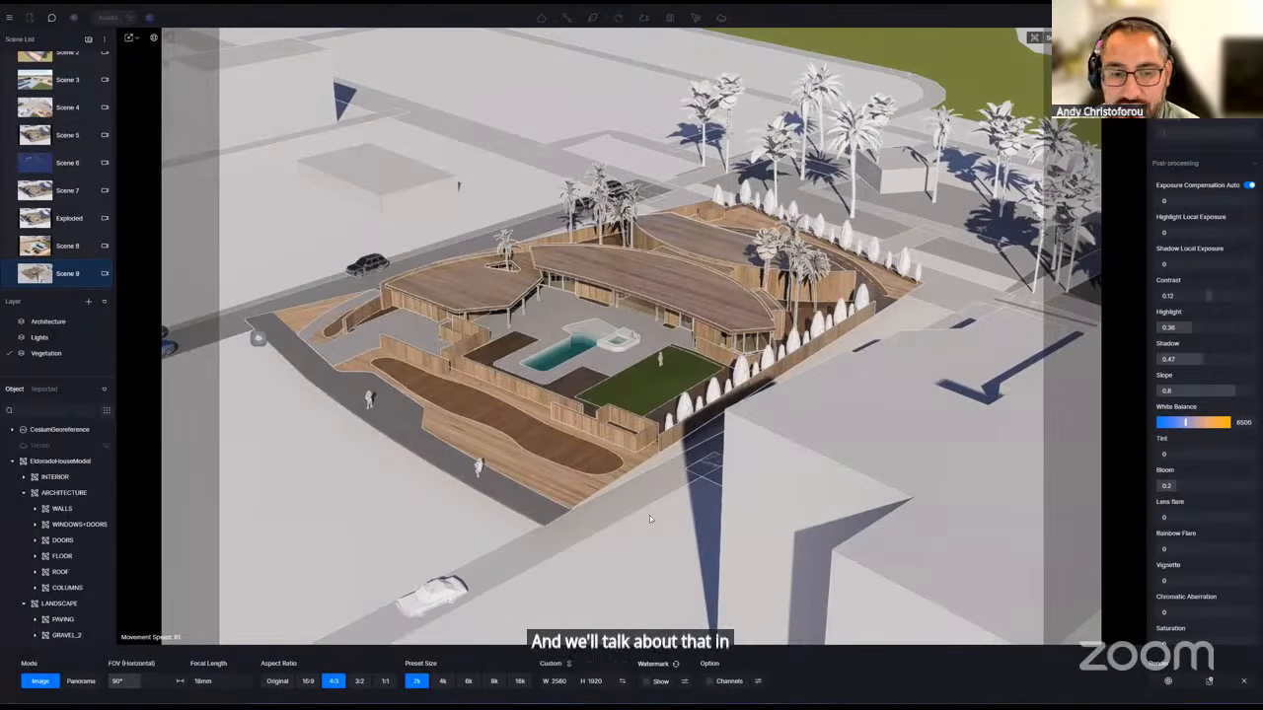
- Render Scene 9 as a PNG on the Desktop and open the result in the AI Post-Processing preview
key(ctrl+s)
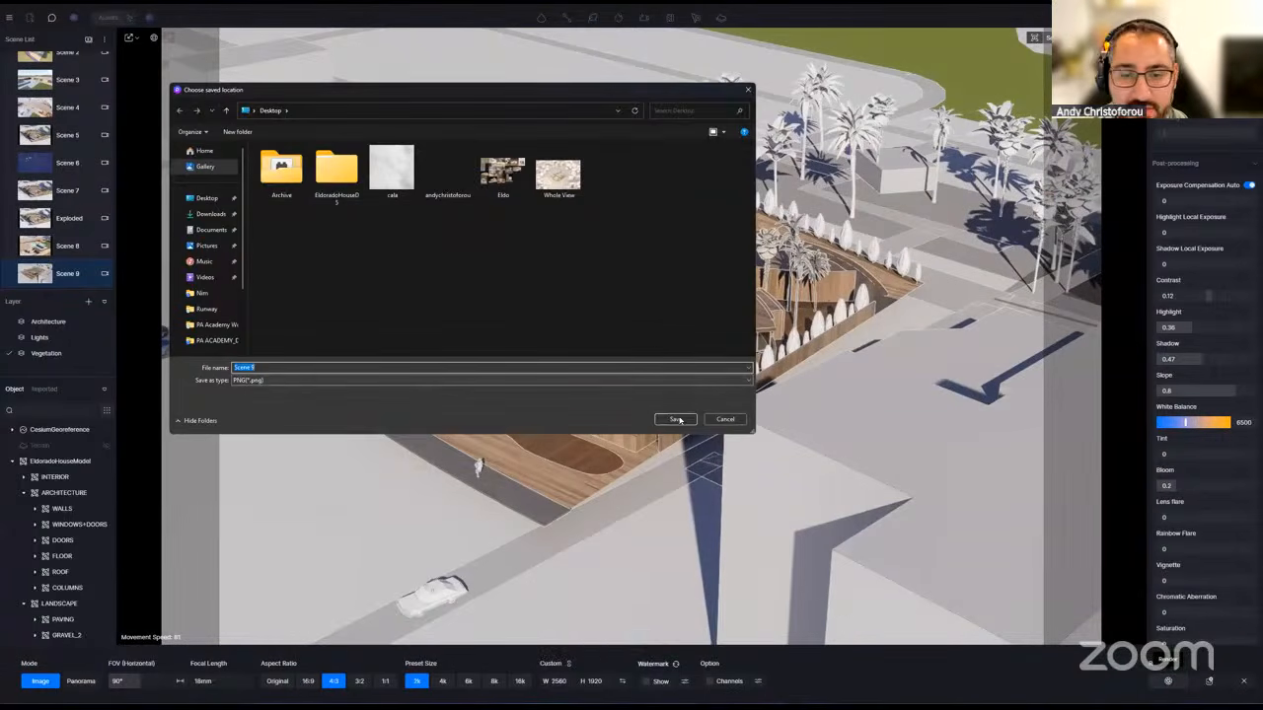
click(676, 419)
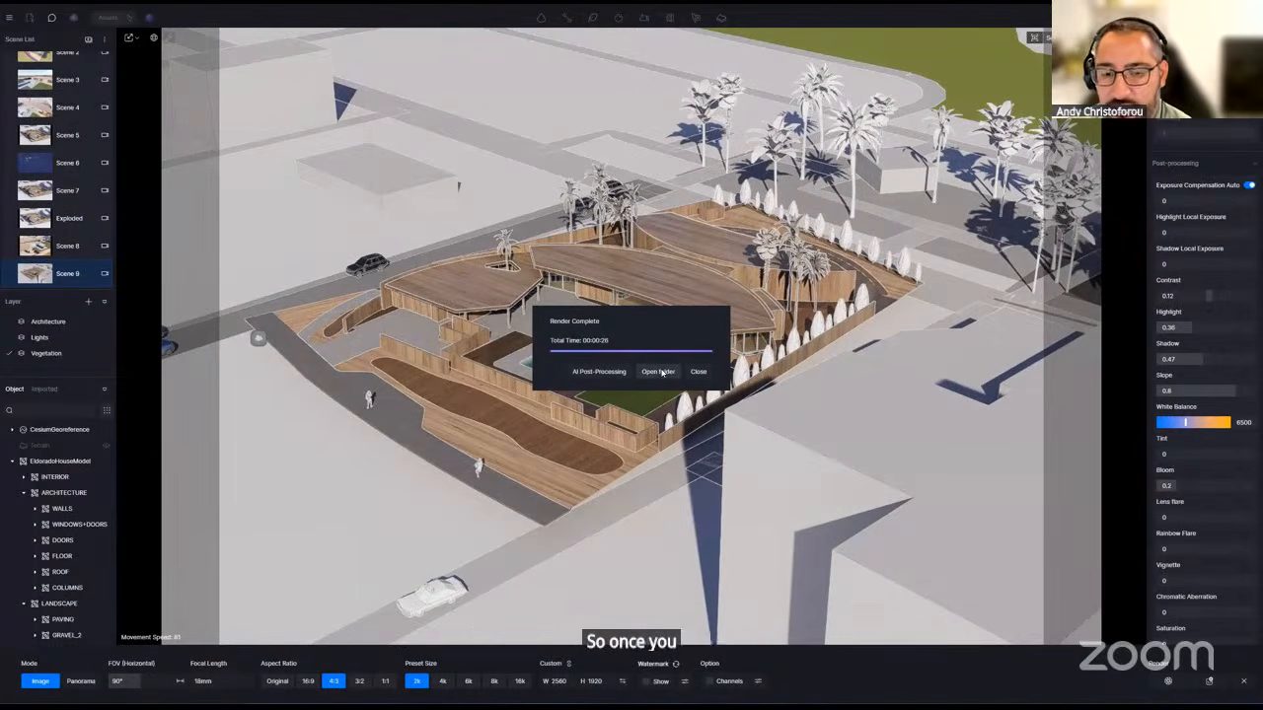
click(599, 372)
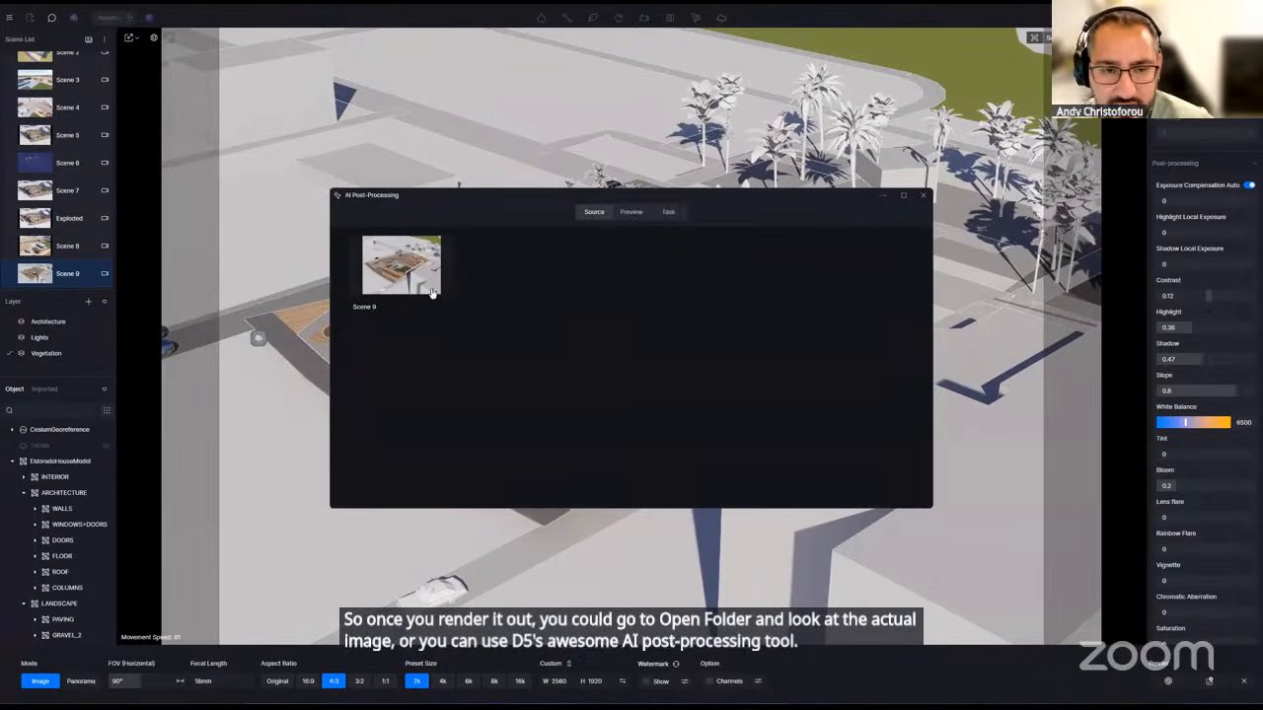
click(426, 280)
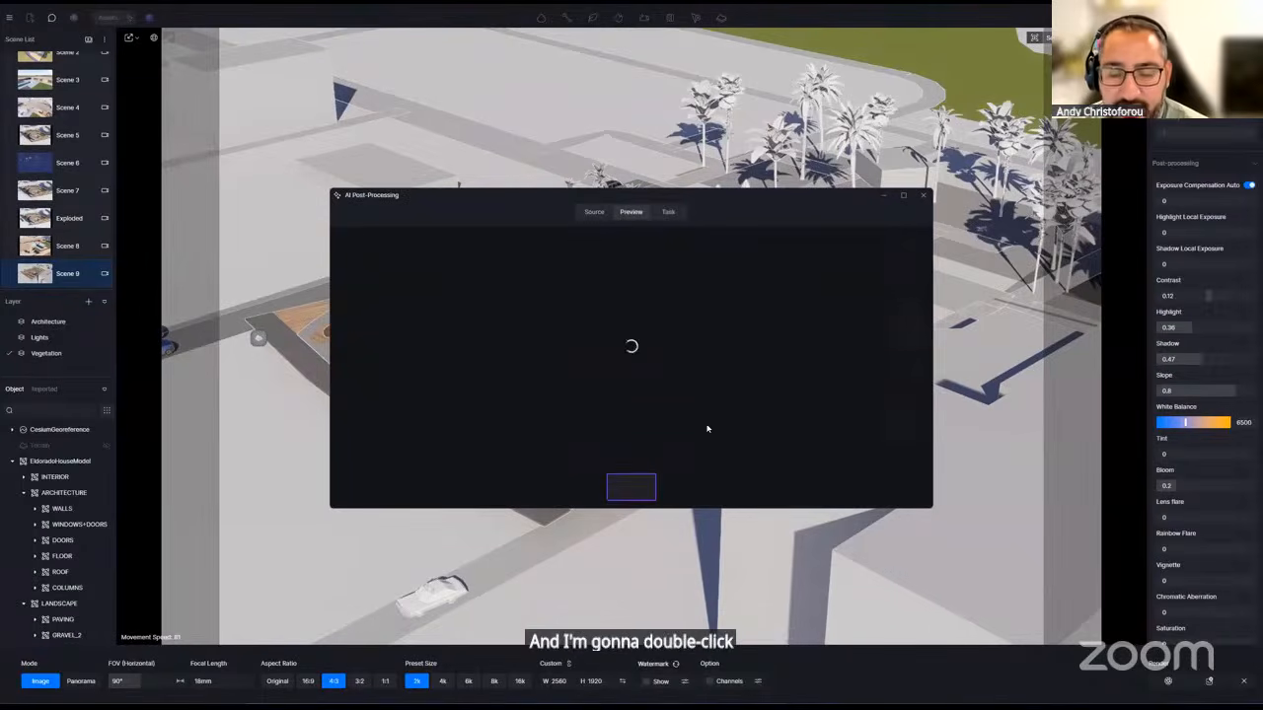
double_click(659, 341)
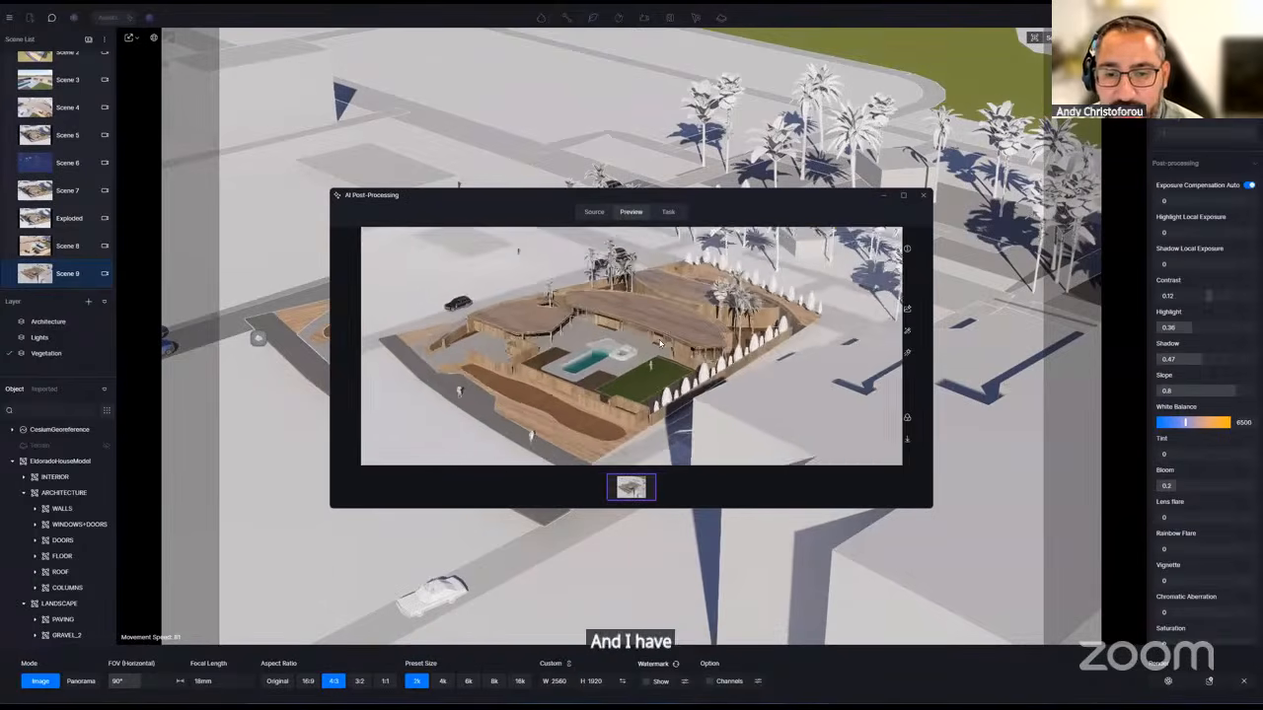
- Run the AI Enhancer on the Scene 9 render with its current enhancement weight and texture strength, and close its settings
click(904, 309)
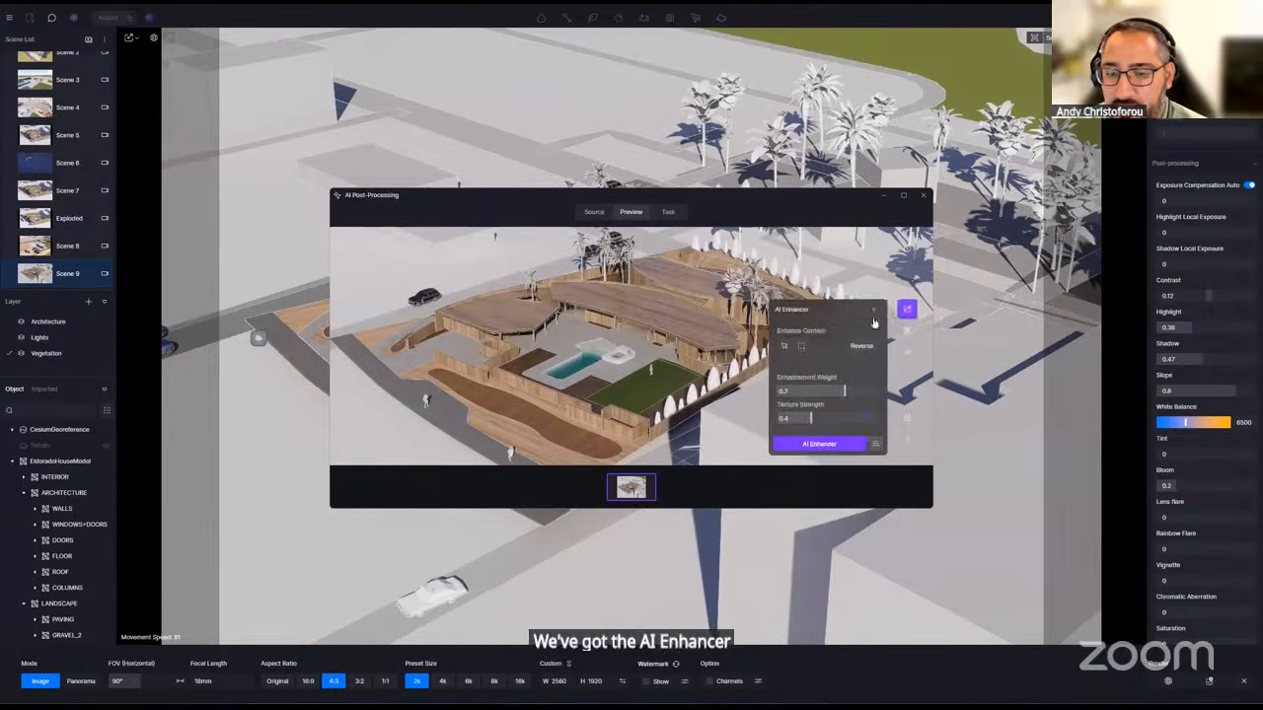
click(836, 445)
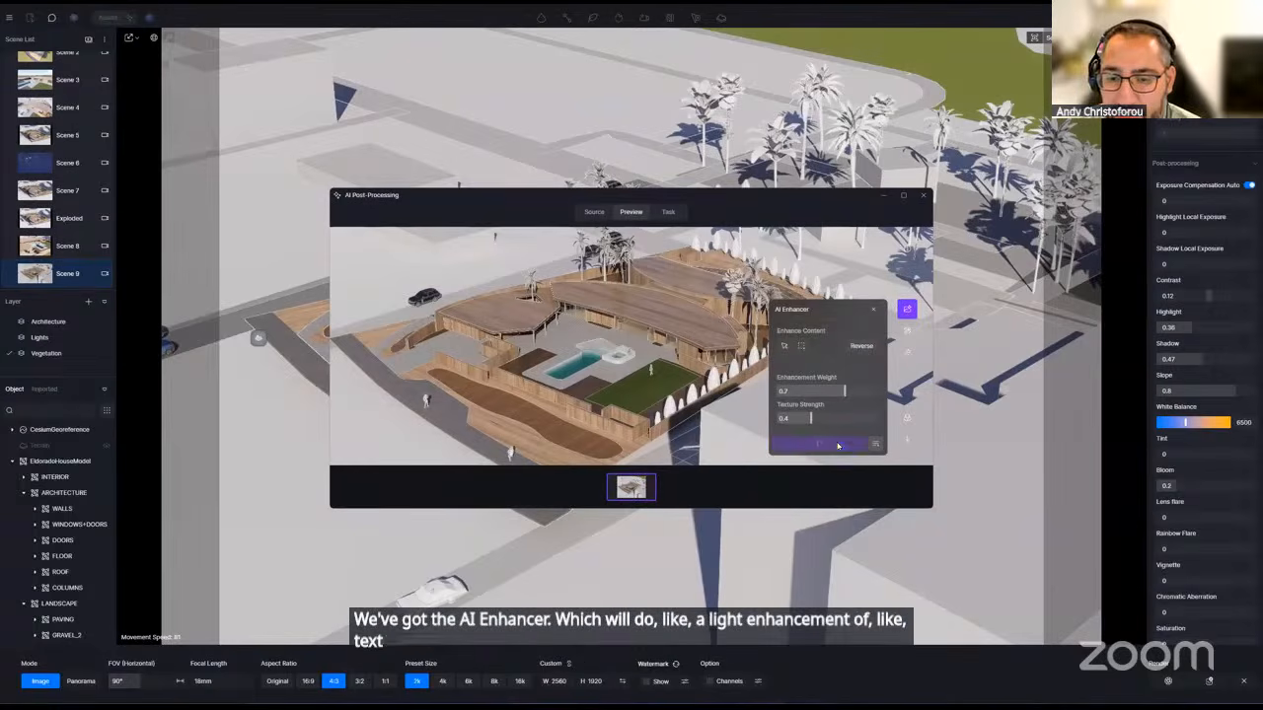
click(900, 313)
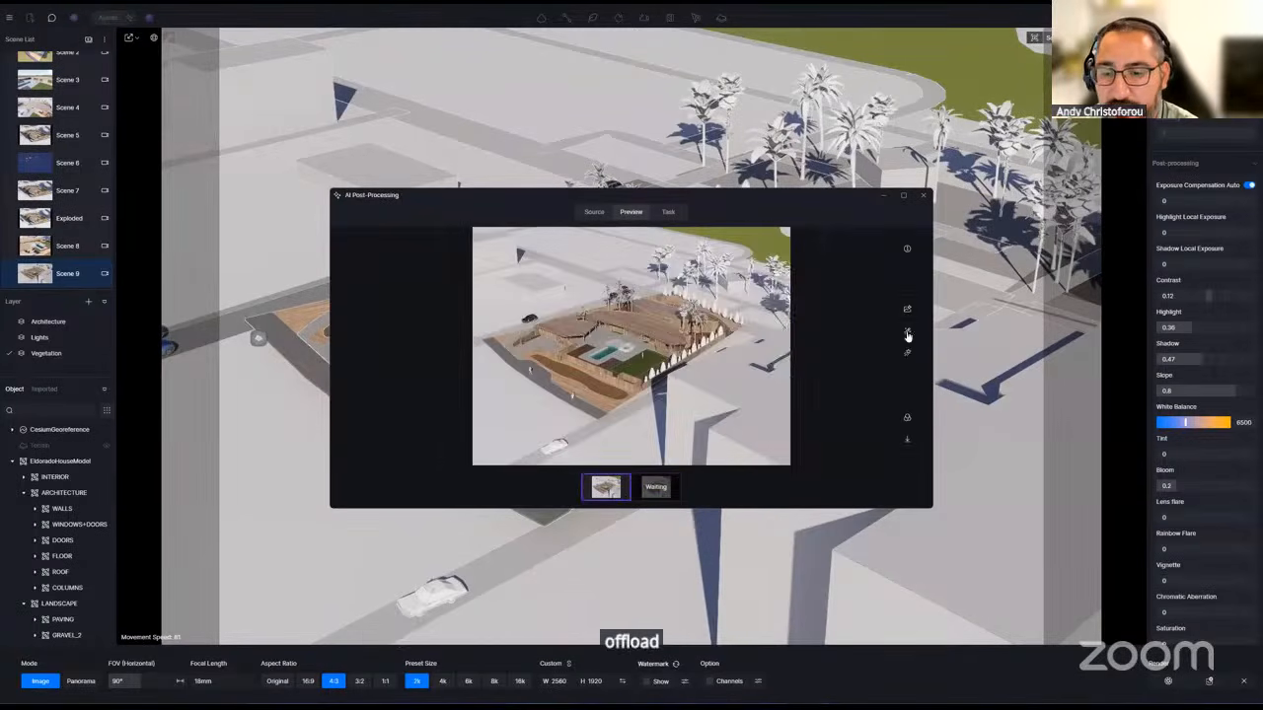
- Open the AI Style Transfer options for the Scene 9 render and reposition the AI Post-Processing window
click(905, 333)
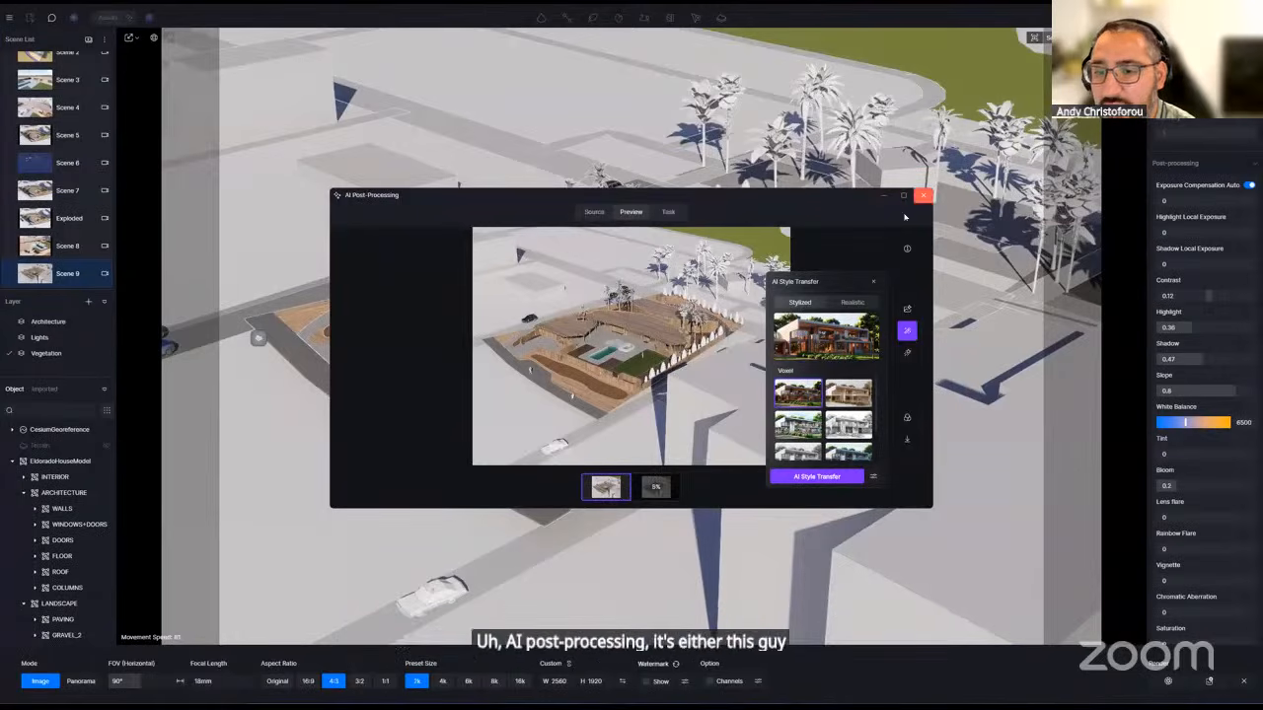
drag(834, 253, 842, 261)
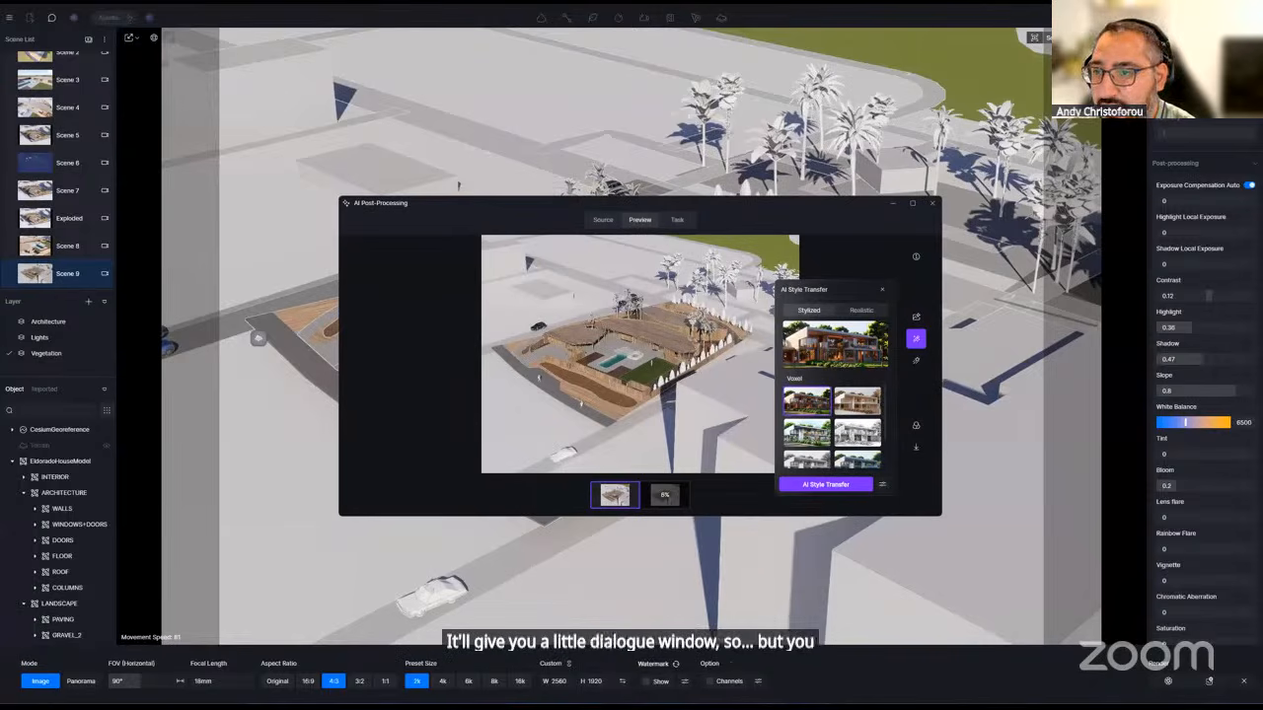
- Run AI Style Transfer on the original Scene 9 render with the Scale Model style, and once more with the marker drawing style
click(851, 406)
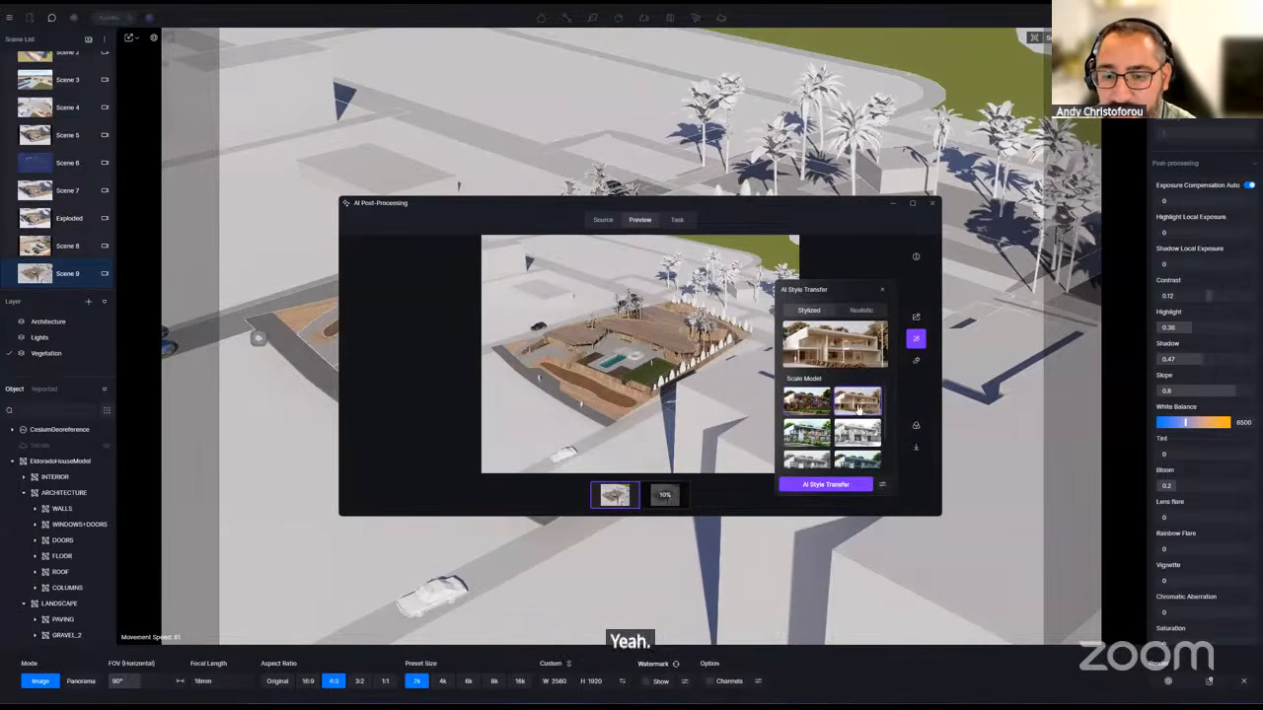
click(825, 485)
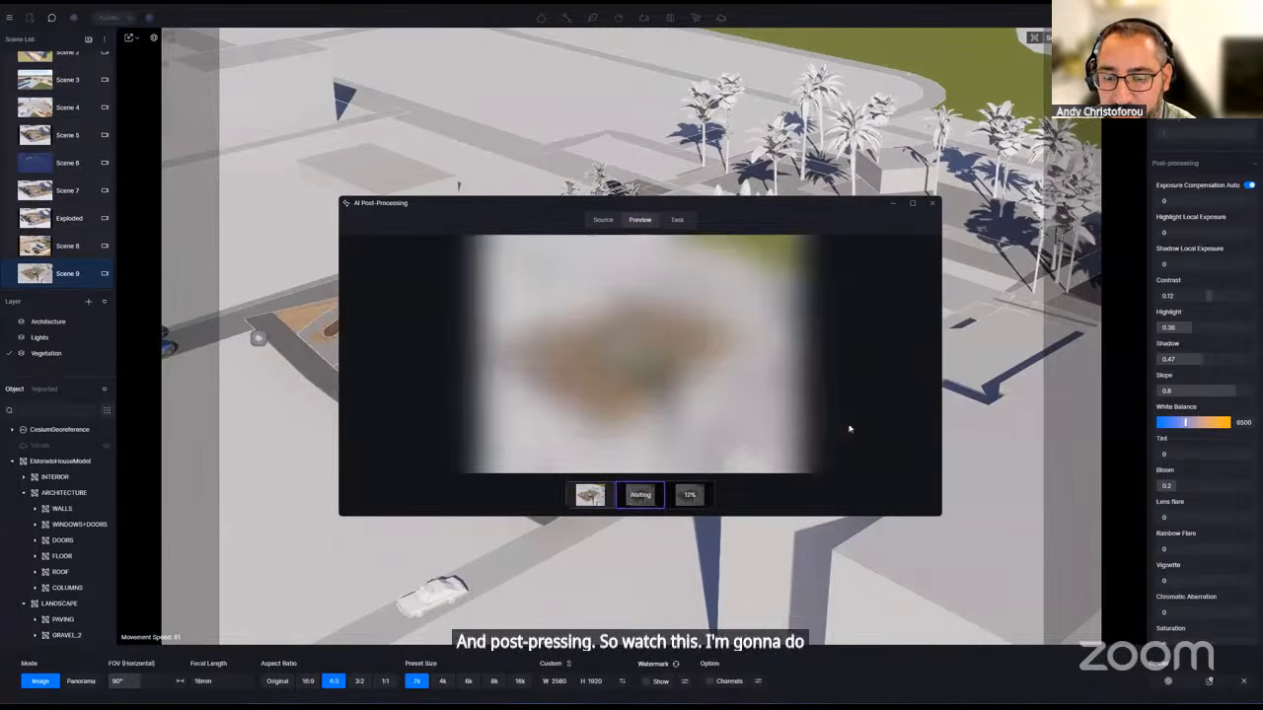
click(590, 495)
click(917, 339)
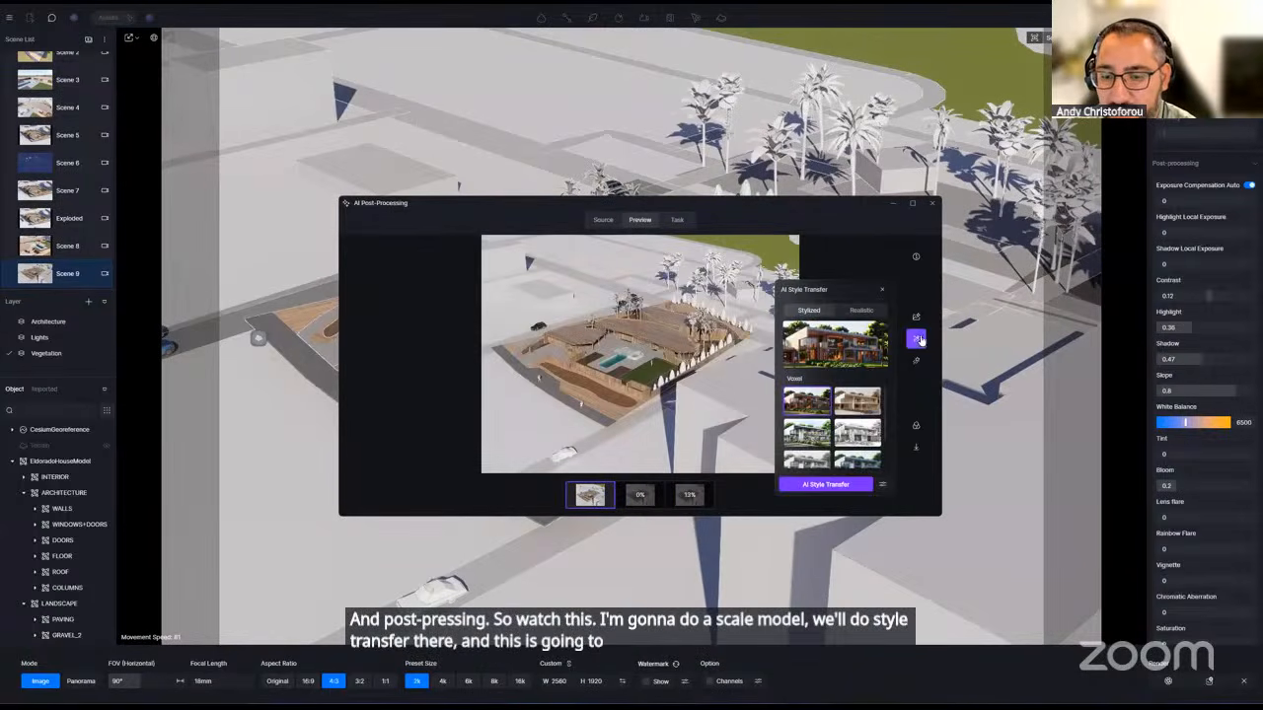
click(826, 484)
- Run AI Style Transfer on the original Scene 9 render with the Pen Sketch style
click(584, 499)
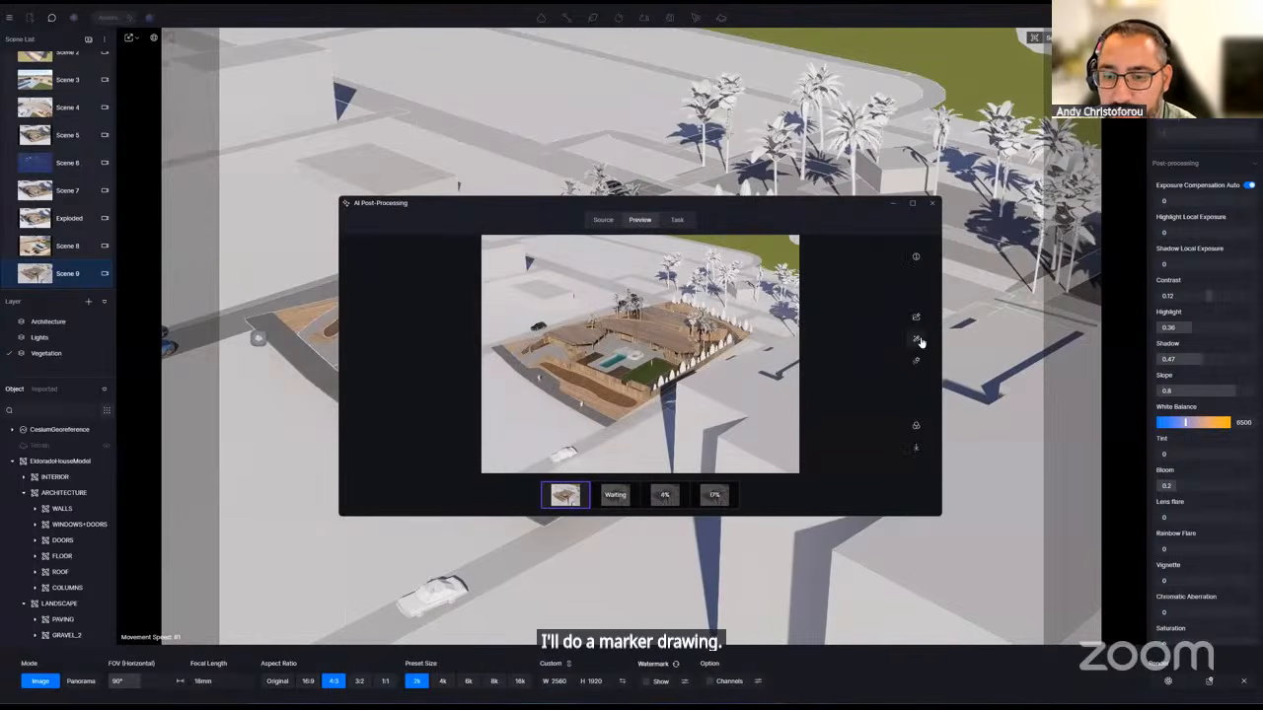
click(917, 340)
click(859, 435)
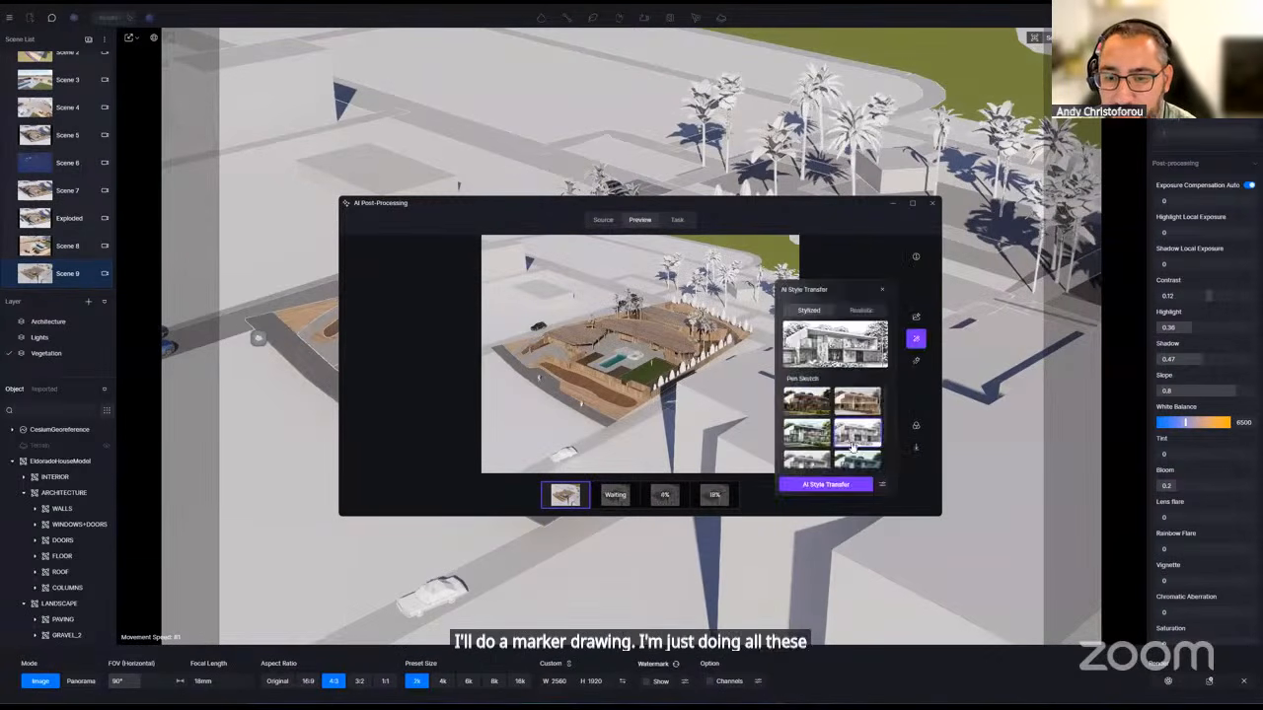
click(826, 484)
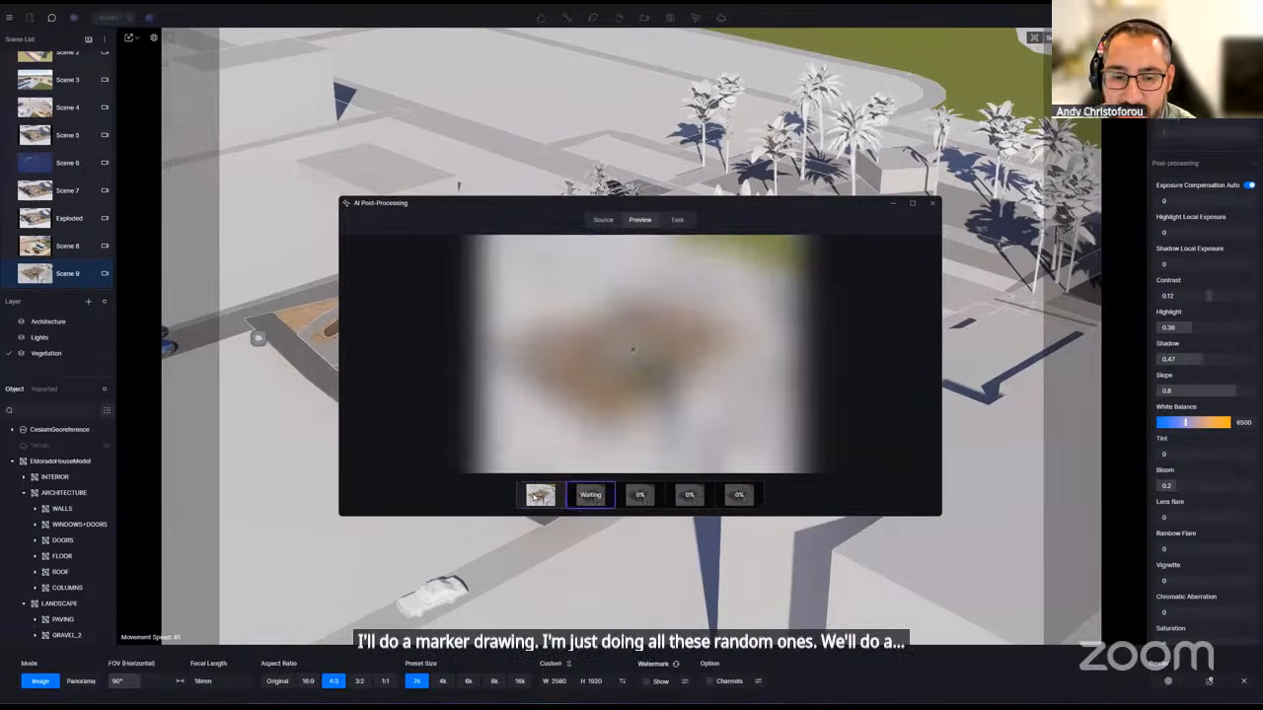
- Run AI Style Transfer on the original Scene 9 render with the Pencil Sketch style
click(538, 495)
click(917, 340)
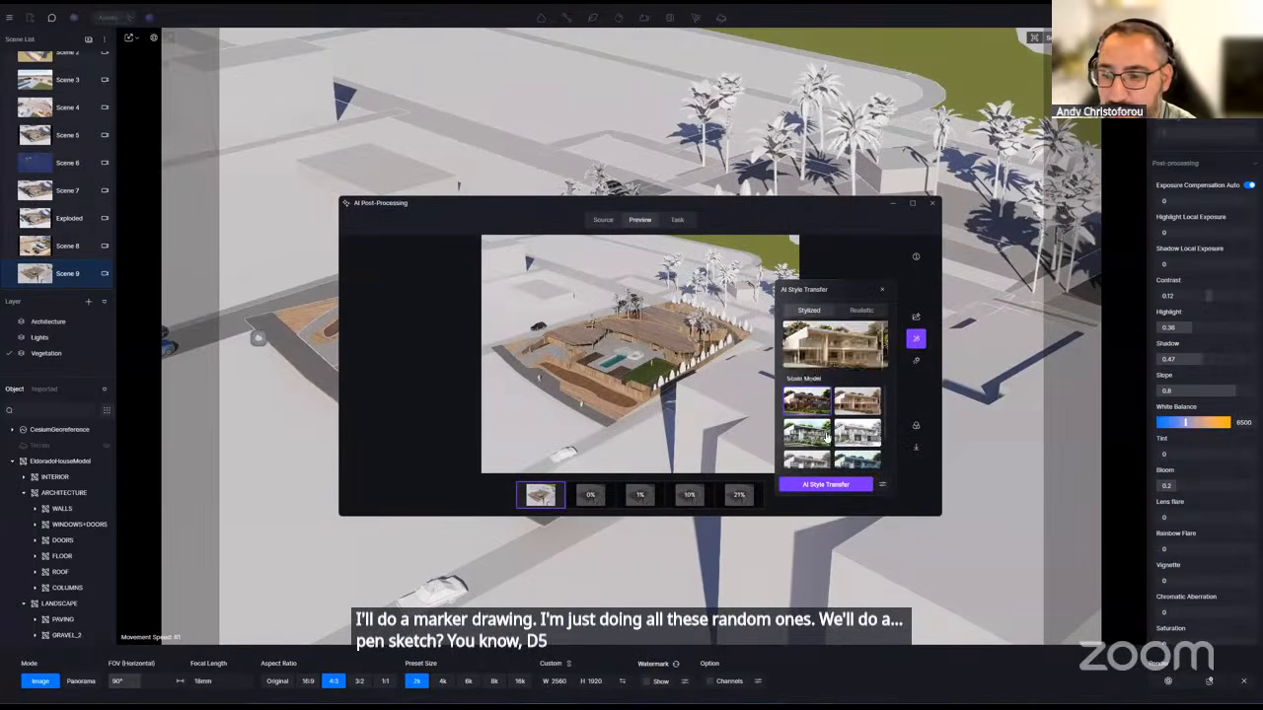
scroll(826, 435, down, 5)
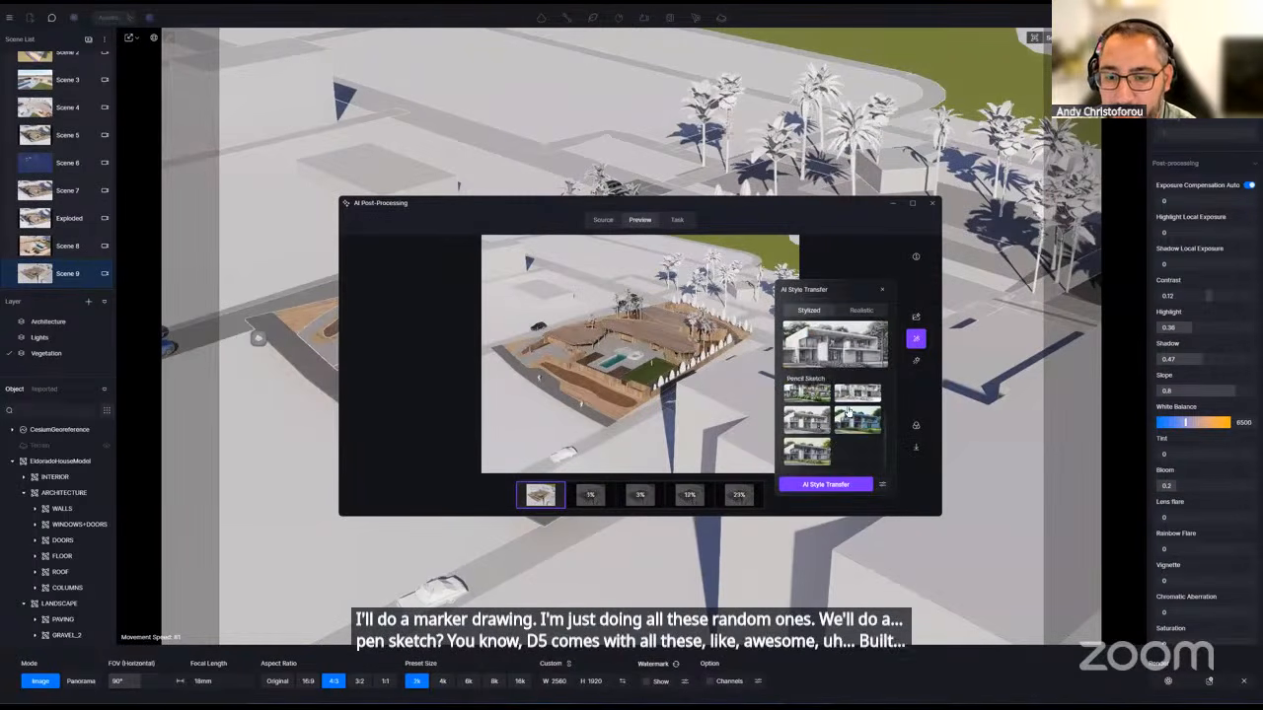
click(807, 421)
click(826, 485)
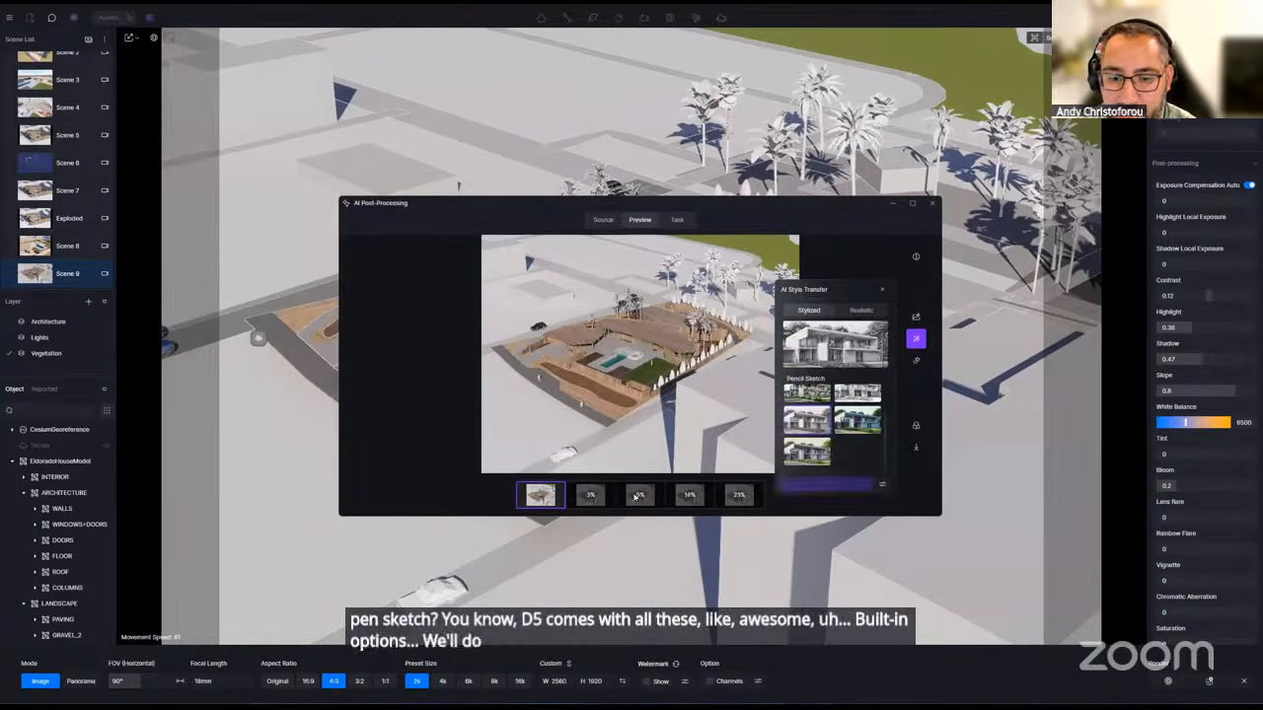
- Run AI Style Transfer on the original Scene 9 render with the Watercolor style
click(915, 339)
scroll(819, 434, down, 5)
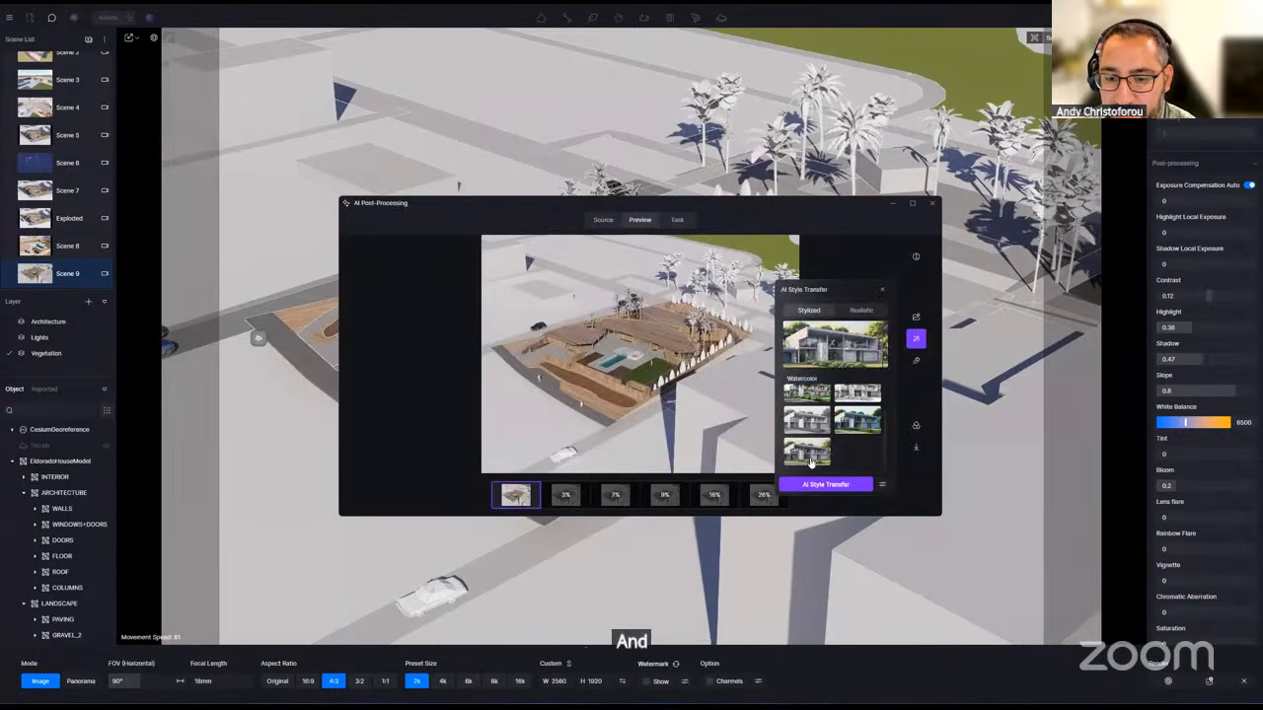
click(807, 454)
click(829, 485)
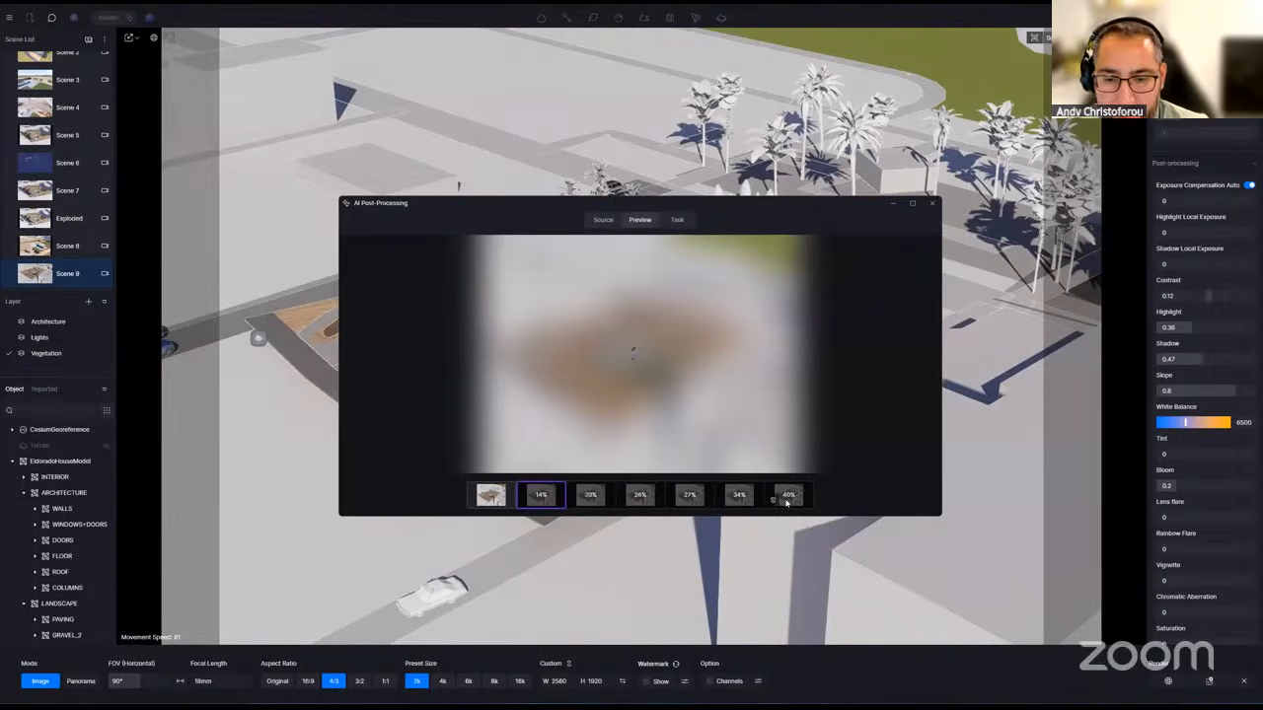
- Examine the Scale Model result up close, moving the before/after divider to reveal the whole stylized image
click(744, 486)
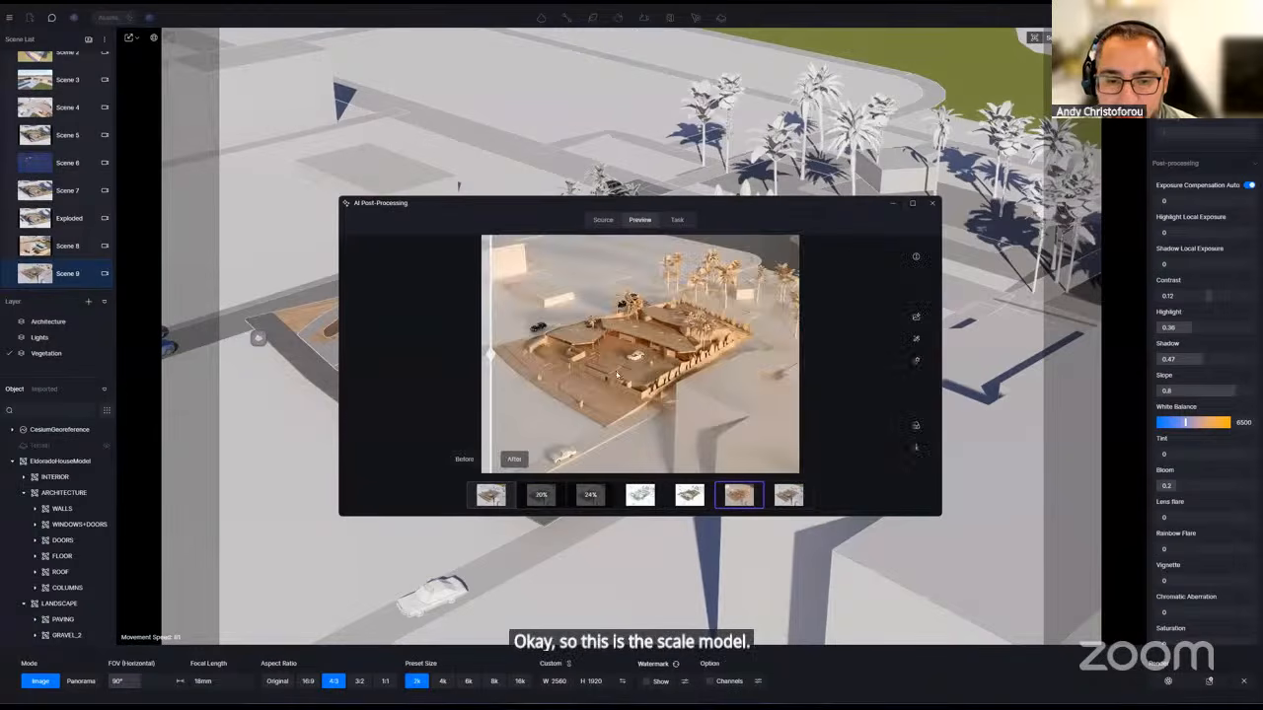
scroll(617, 375, up, 3)
drag(490, 375, 421, 375)
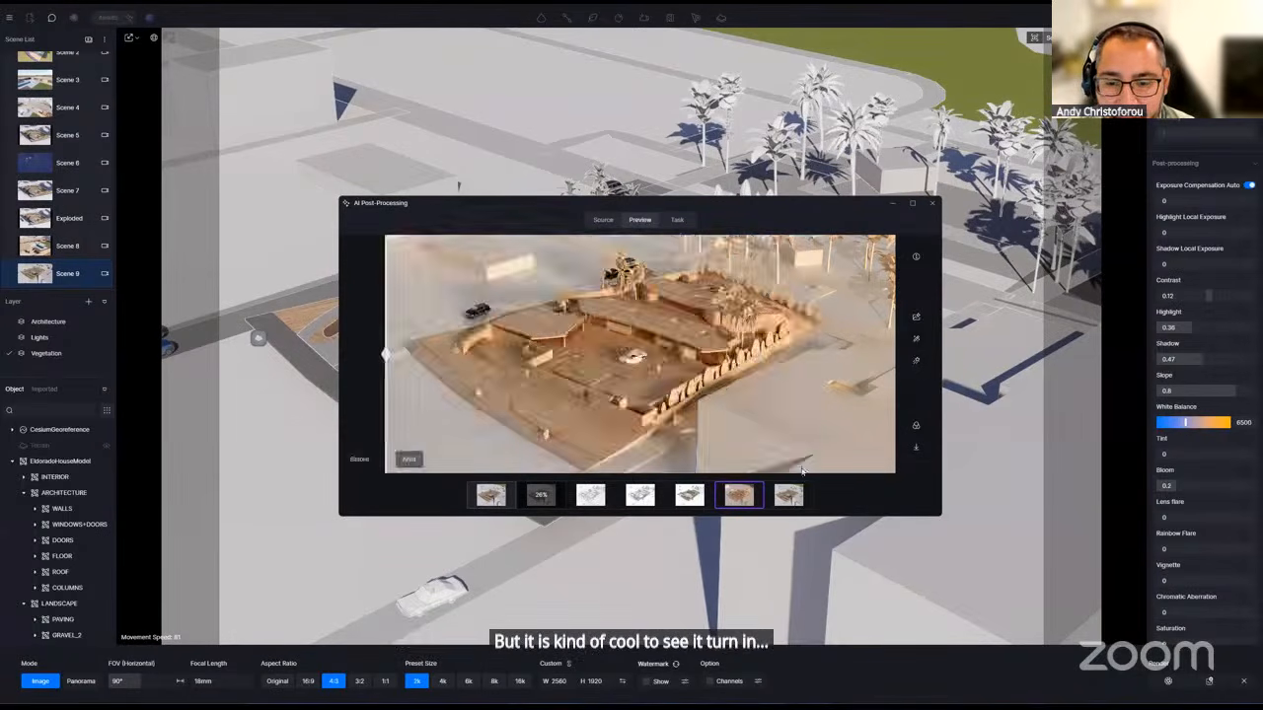
- Compare the AI-enhanced render with the original up close using the before/after divider, and open the AI Enhancer settings
click(797, 491)
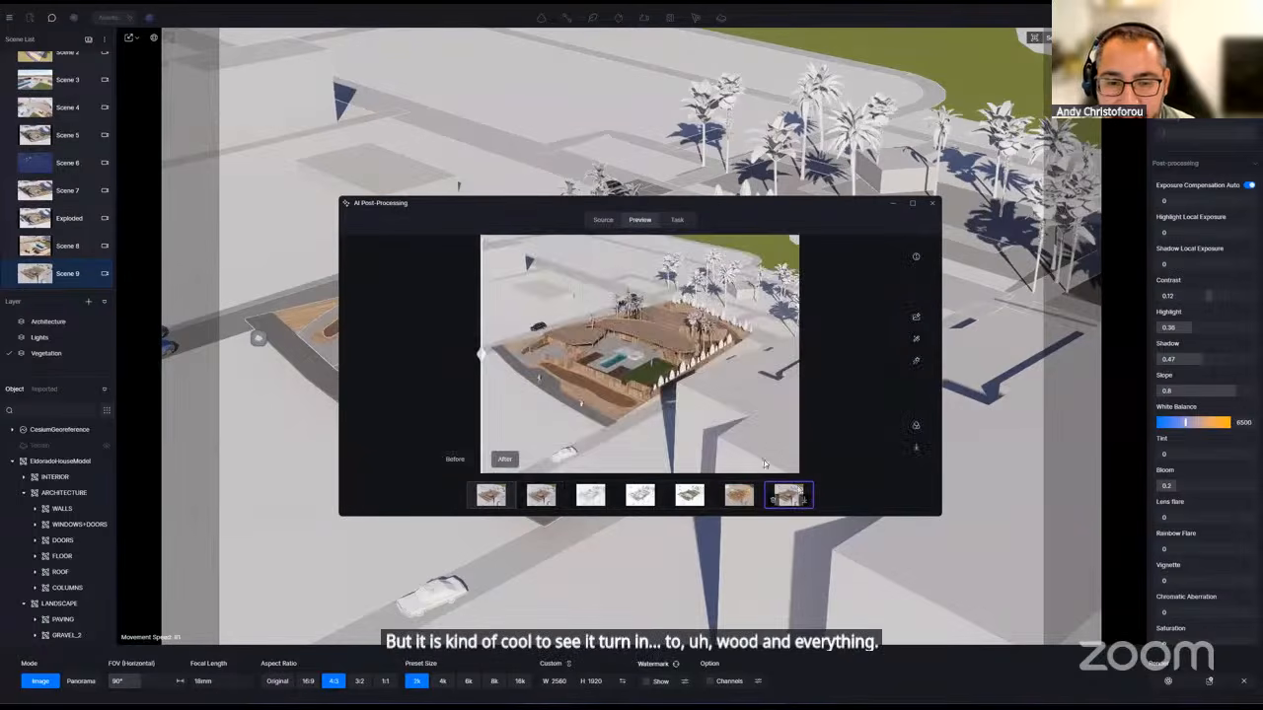
click(734, 348)
scroll(750, 369, up, 9)
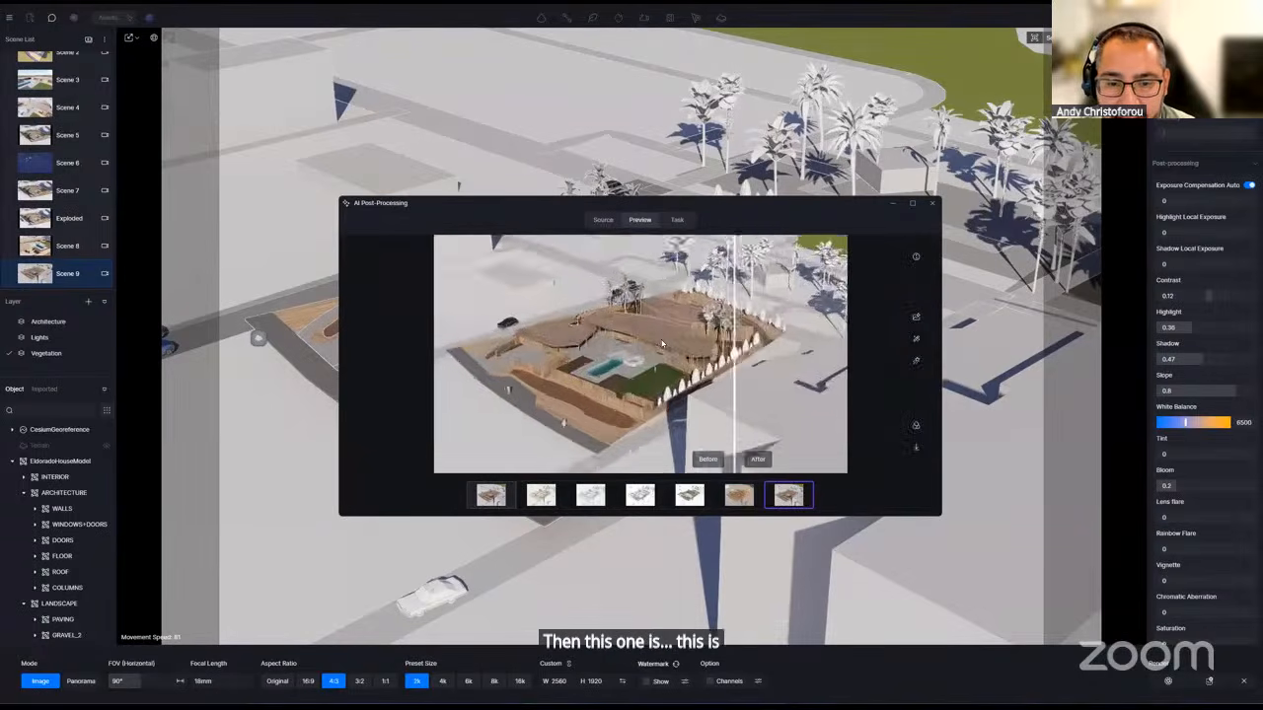
drag(749, 368, 443, 384)
drag(886, 325, 396, 363)
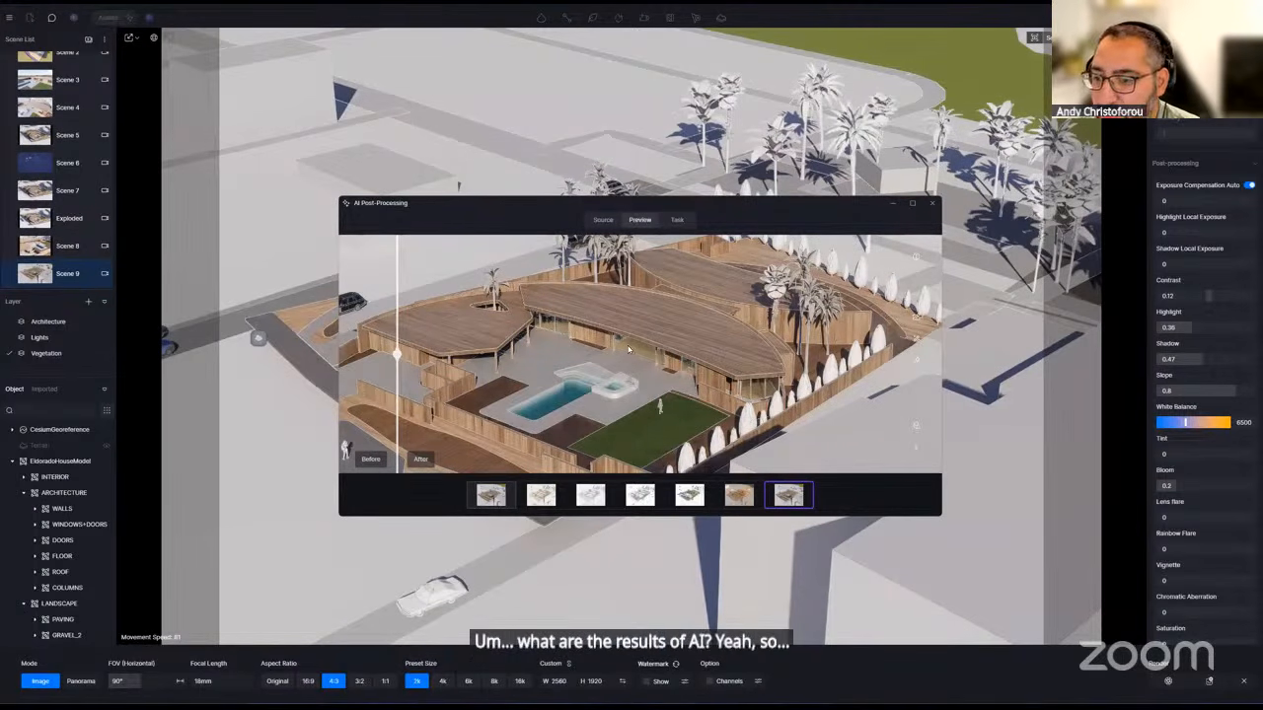
drag(398, 352, 446, 353)
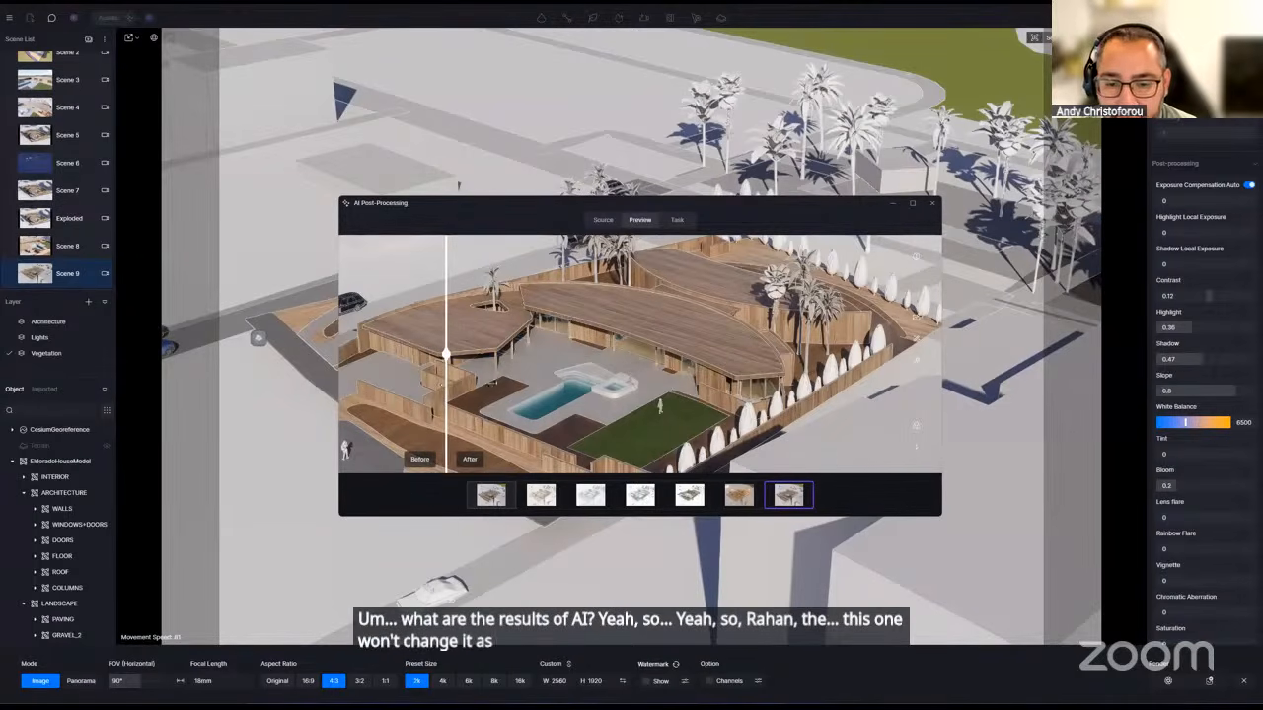
click(915, 316)
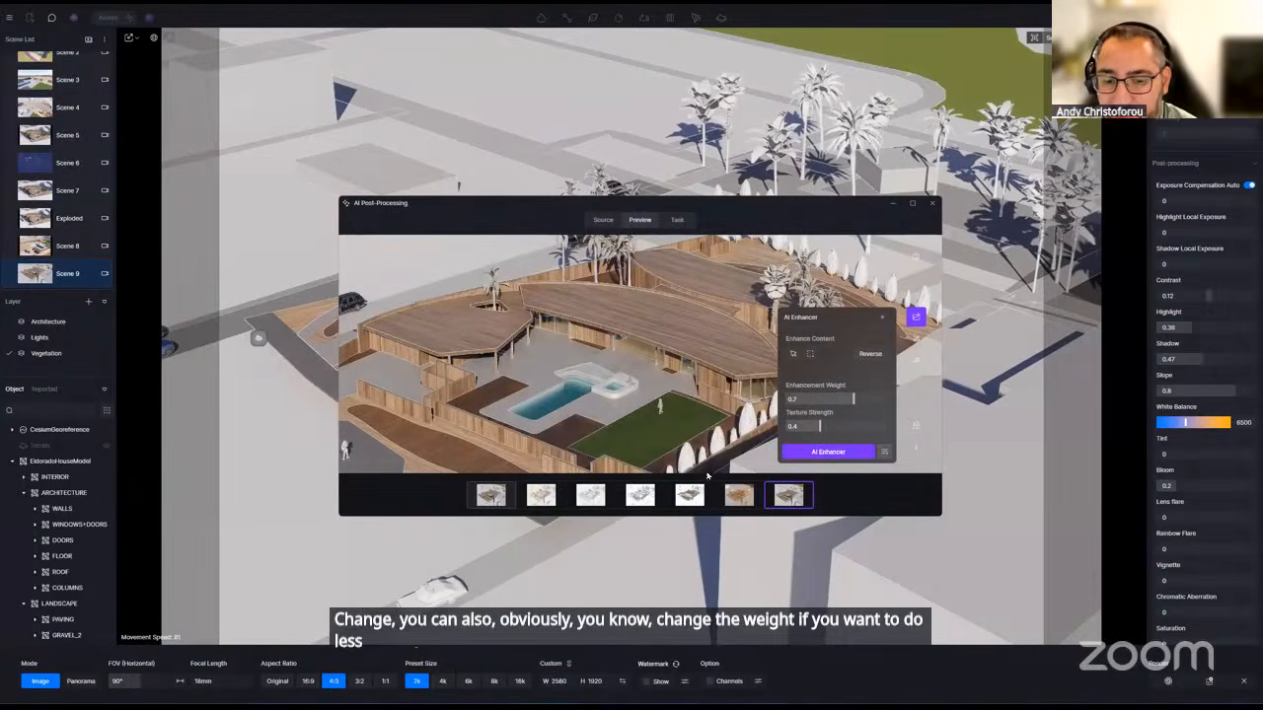
- Review the marker drawing, Pen Sketch, Pencil Sketch and Watercolor results, moving the before/after divider to show the full stylized images
click(690, 494)
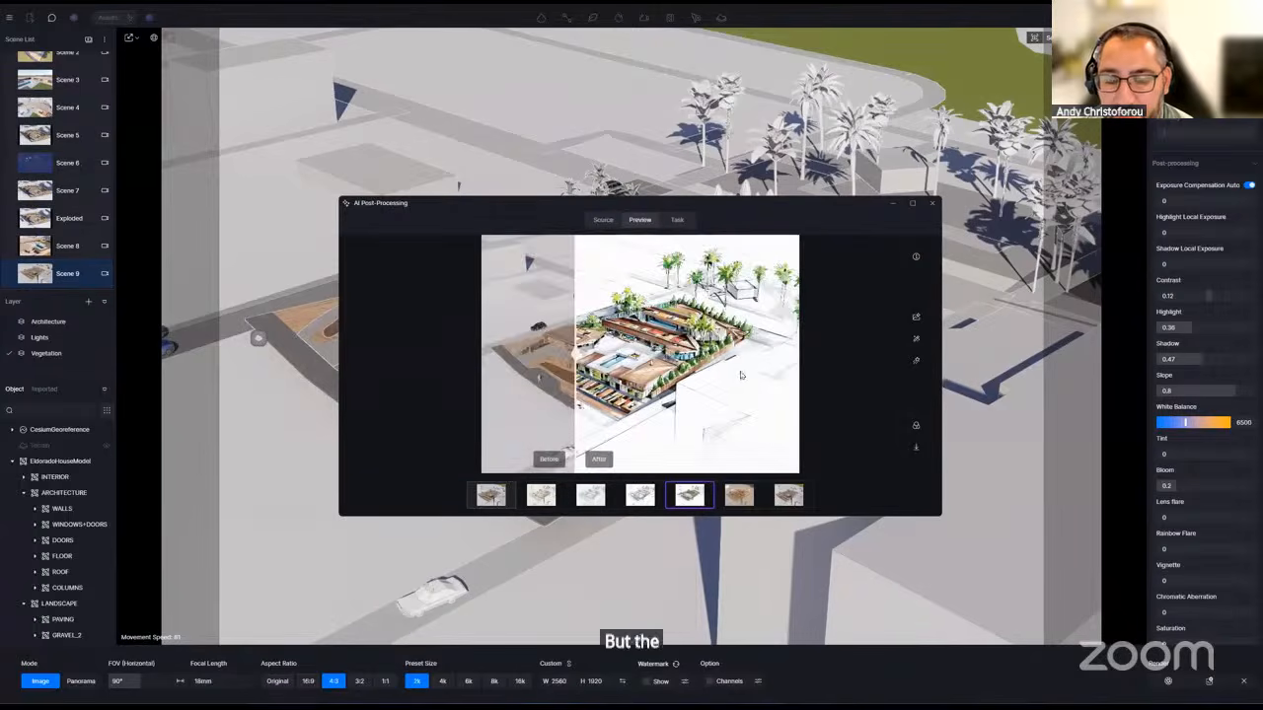
drag(576, 354, 451, 397)
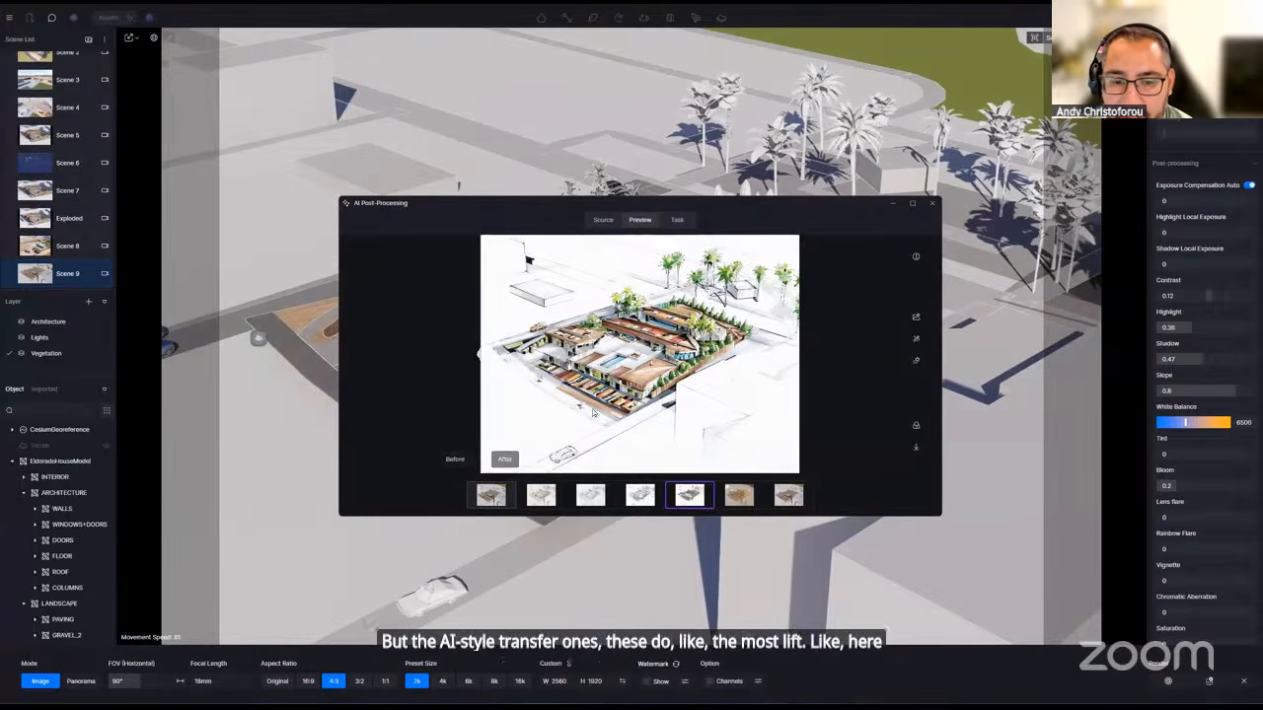
click(639, 494)
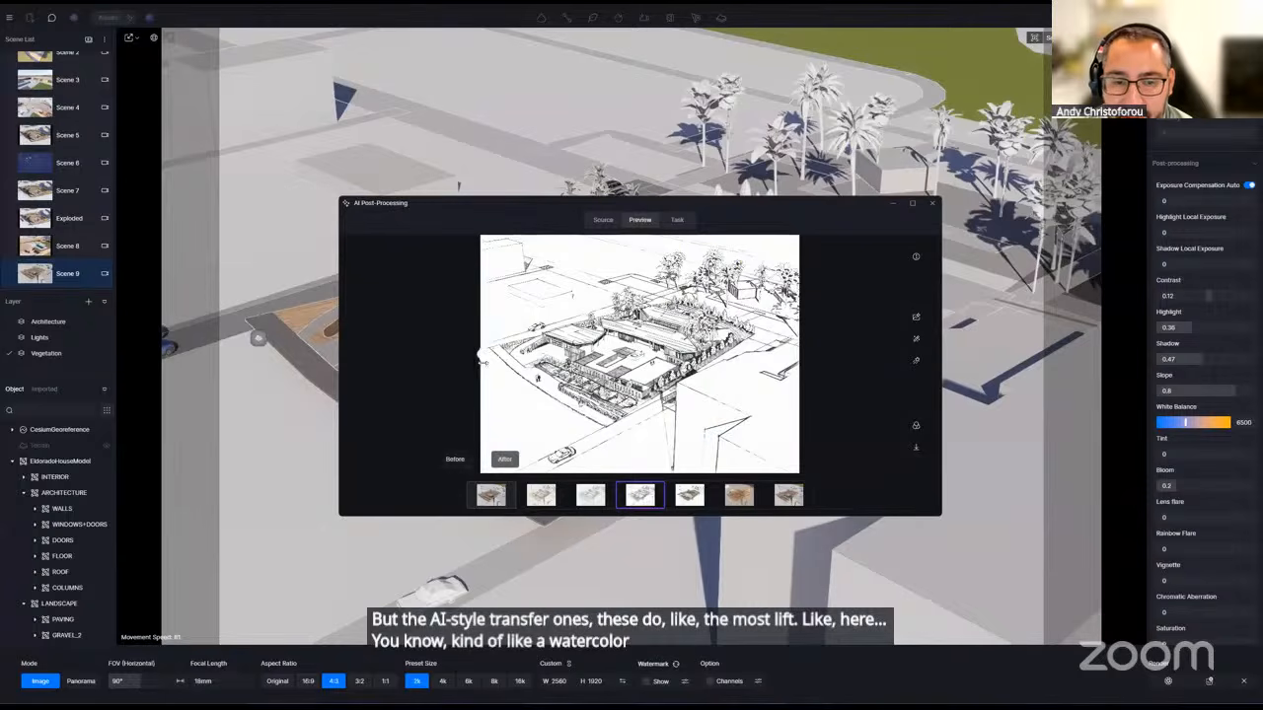
mouse_move(482, 371)
mouse_down()
mouse_move(793, 375)
mouse_move(462, 388)
mouse_up()
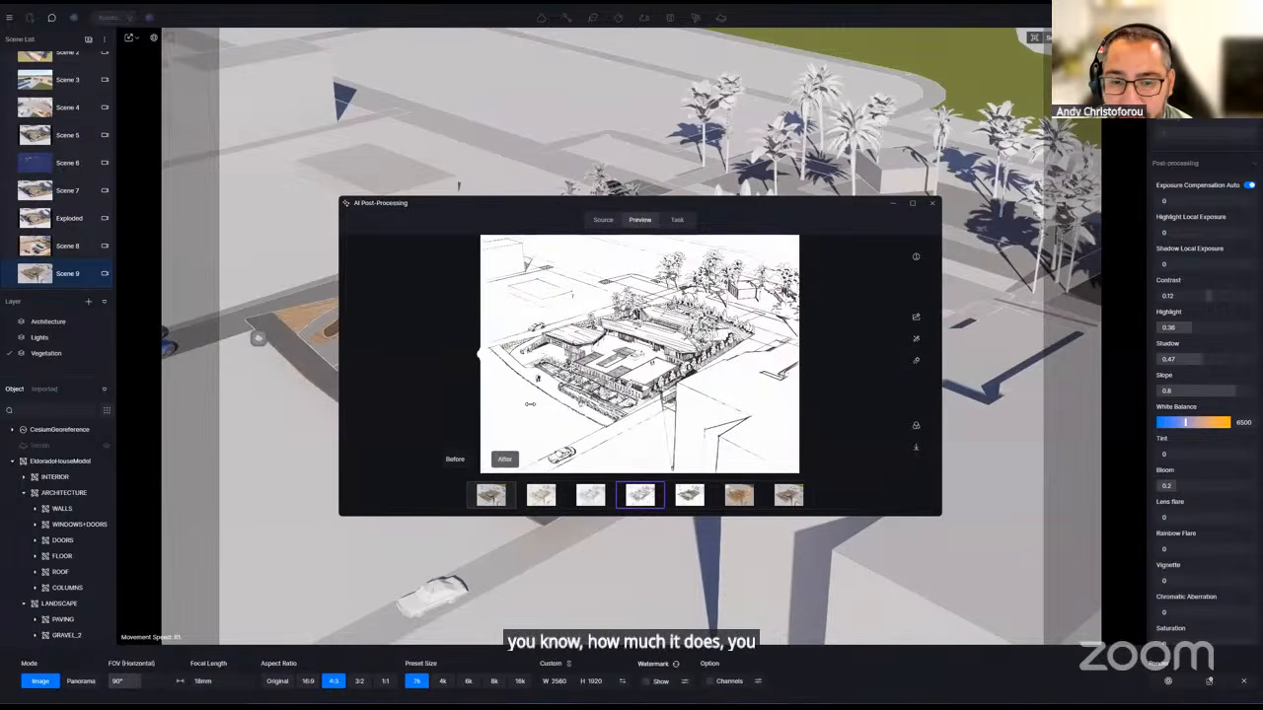
click(592, 493)
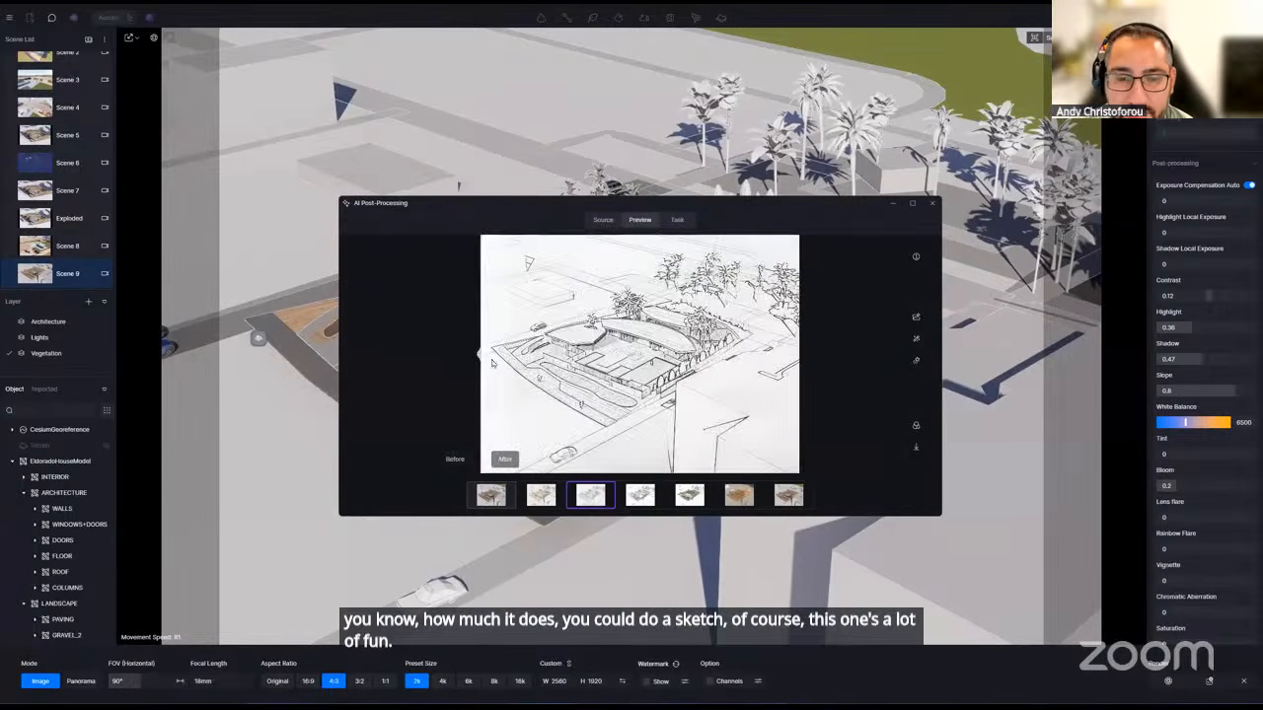
mouse_move(481, 356)
mouse_down()
mouse_move(822, 338)
mouse_move(454, 375)
mouse_up()
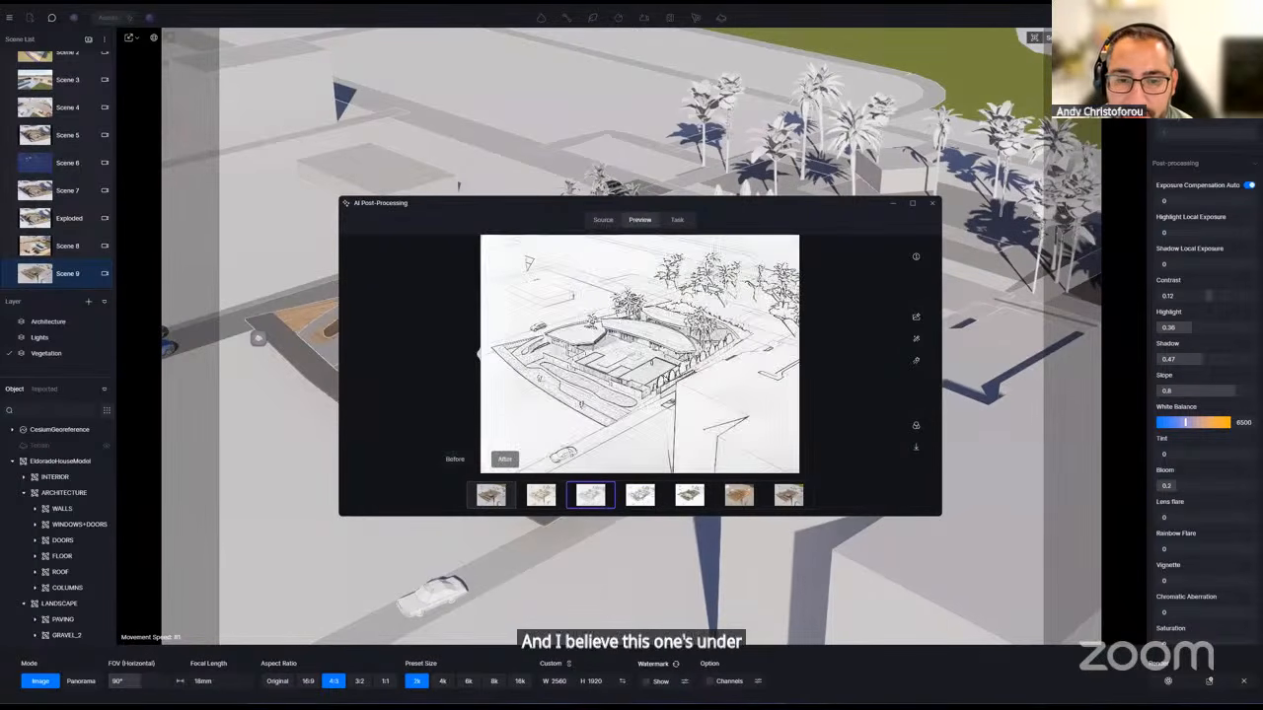
click(542, 494)
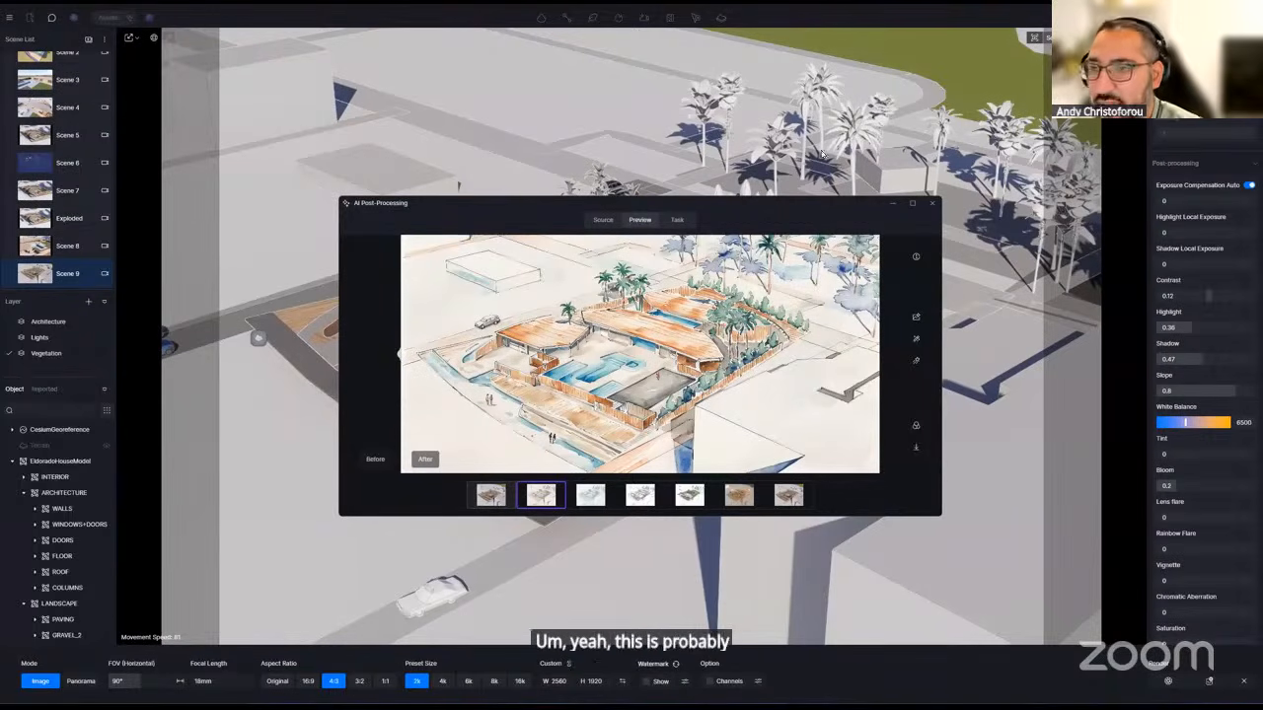
- Switch to the web browser, search for "d5 pricing" in a new tab and open the D5 Render pricing page
mouse_move(874, 695)
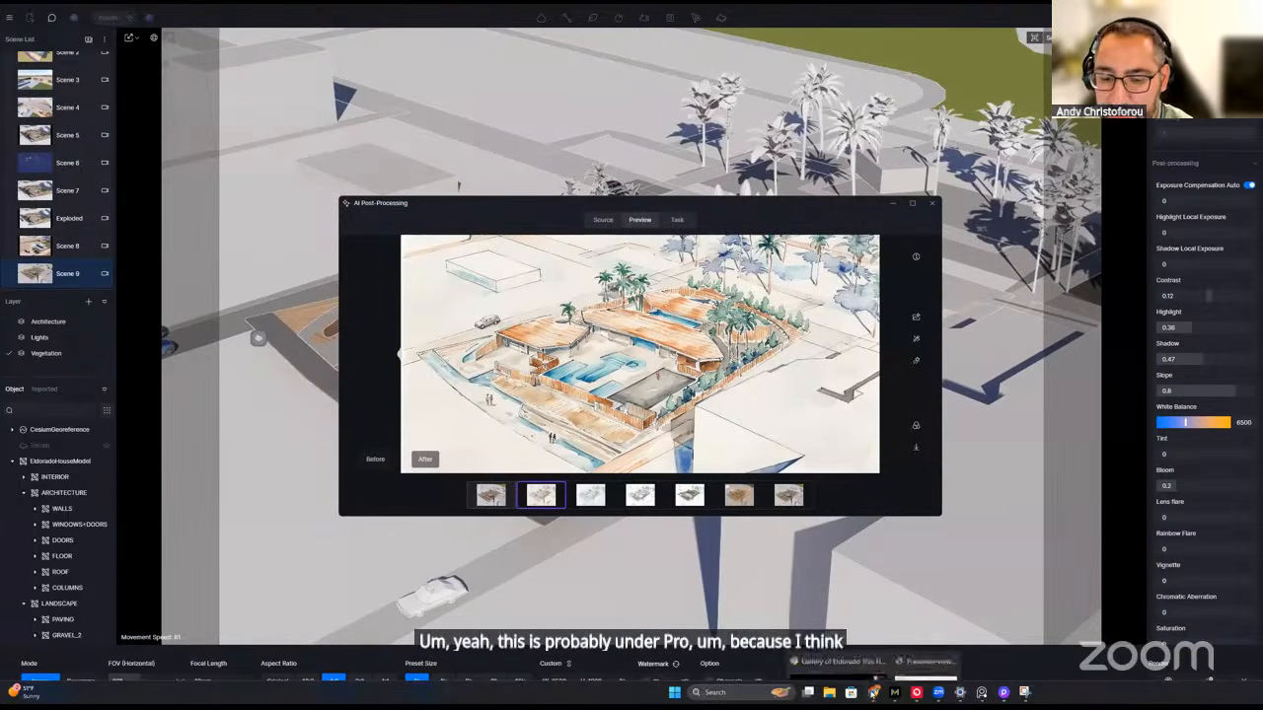
click(841, 649)
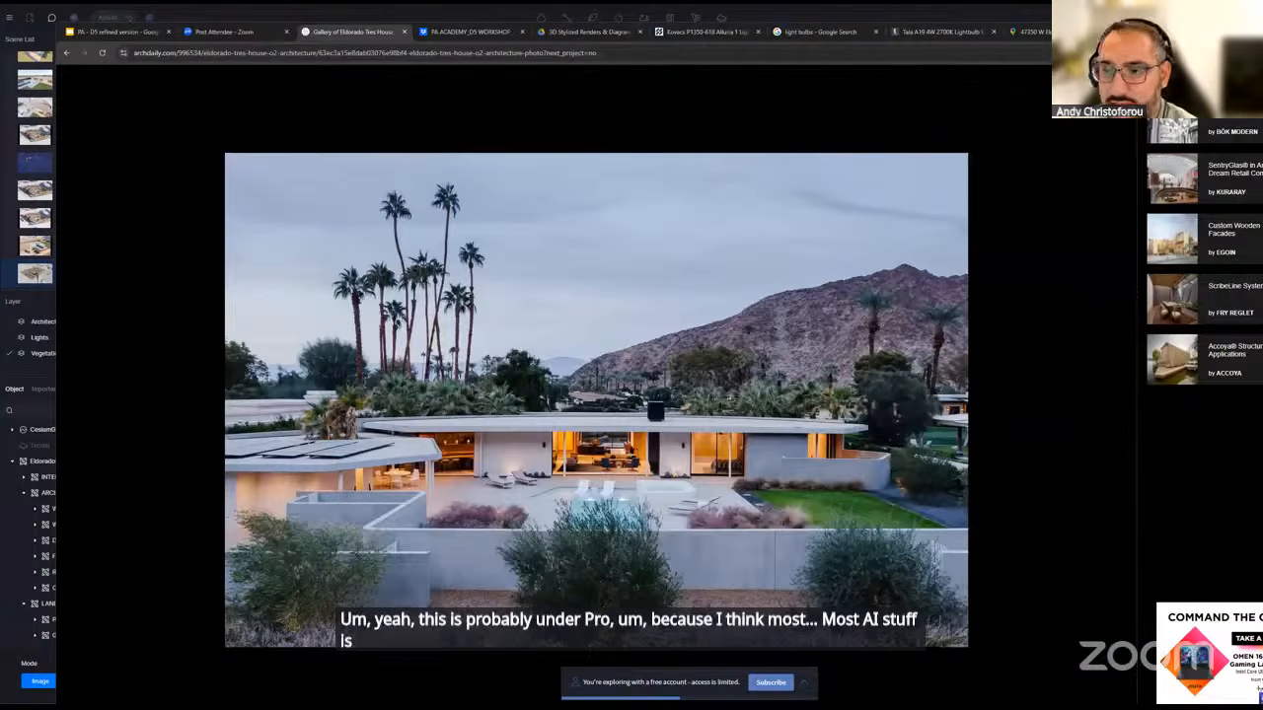
key(ctrl+t)
text(d5 pricing)
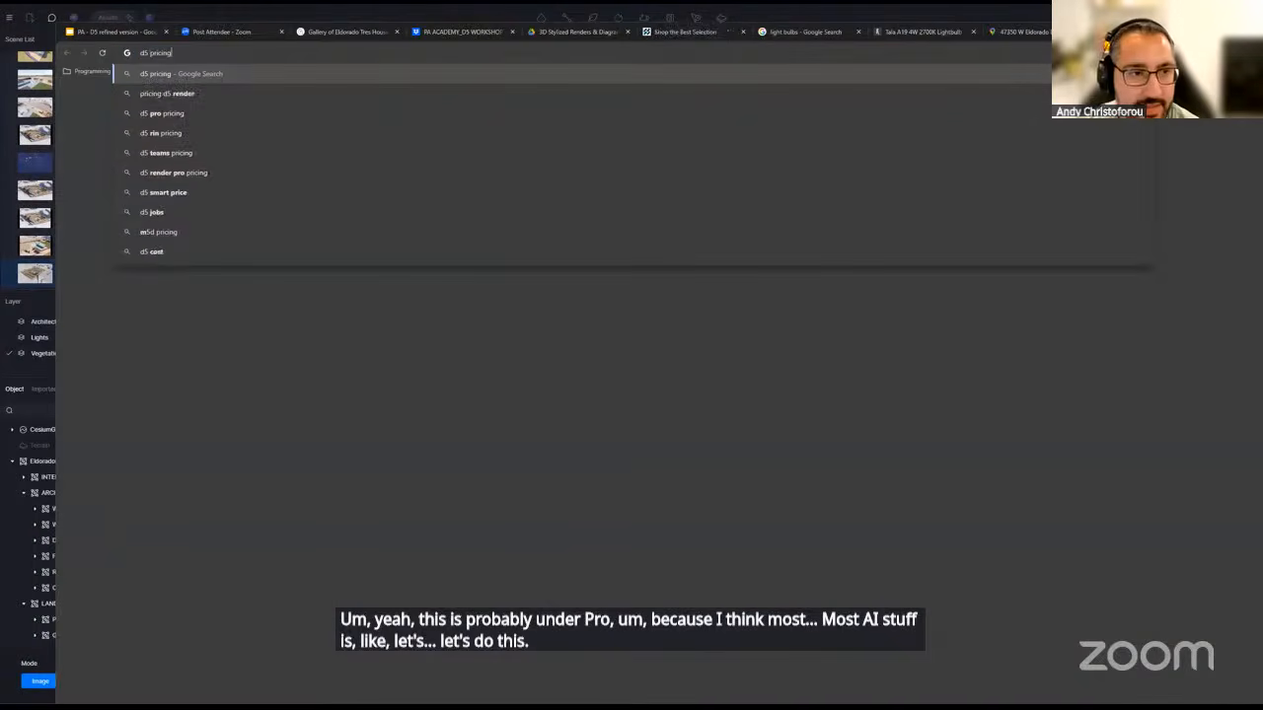
key(Return)
click(186, 174)
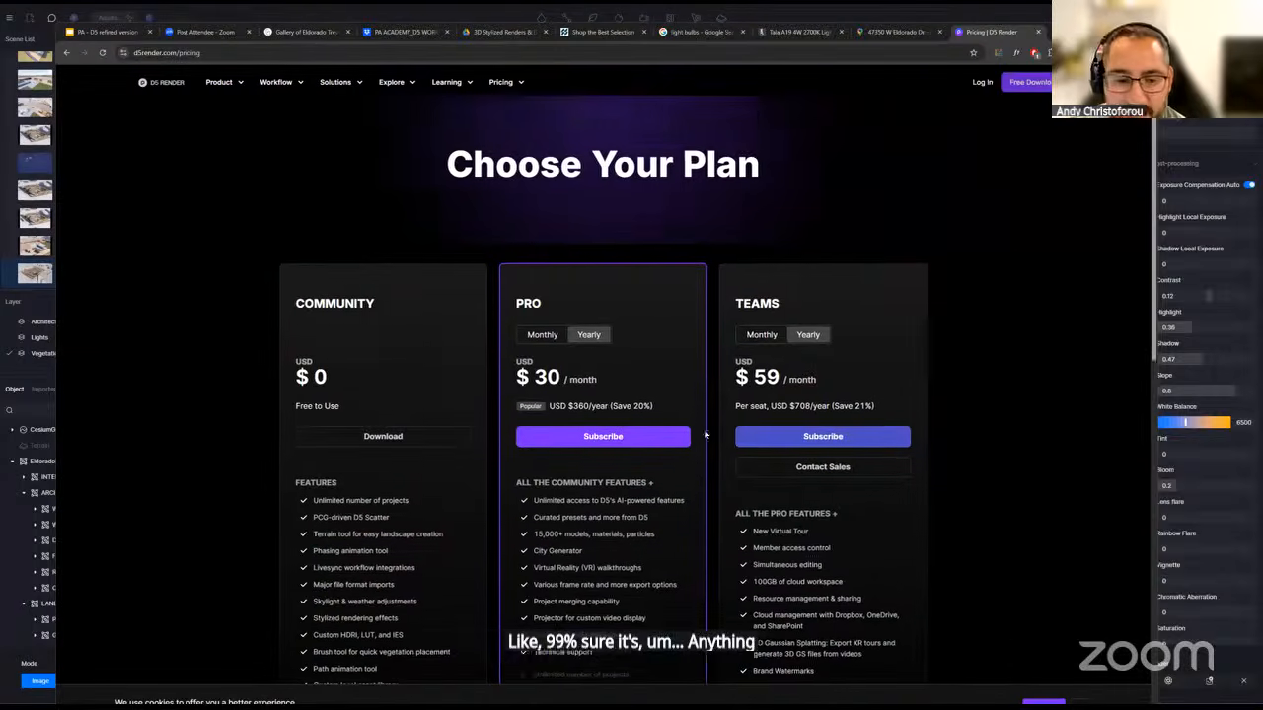
- Check the Pro plan's feature list for AI-powered features and City Generator, and return to the AI Post-Processing preview in D5 Render
scroll(530, 255, down, 3)
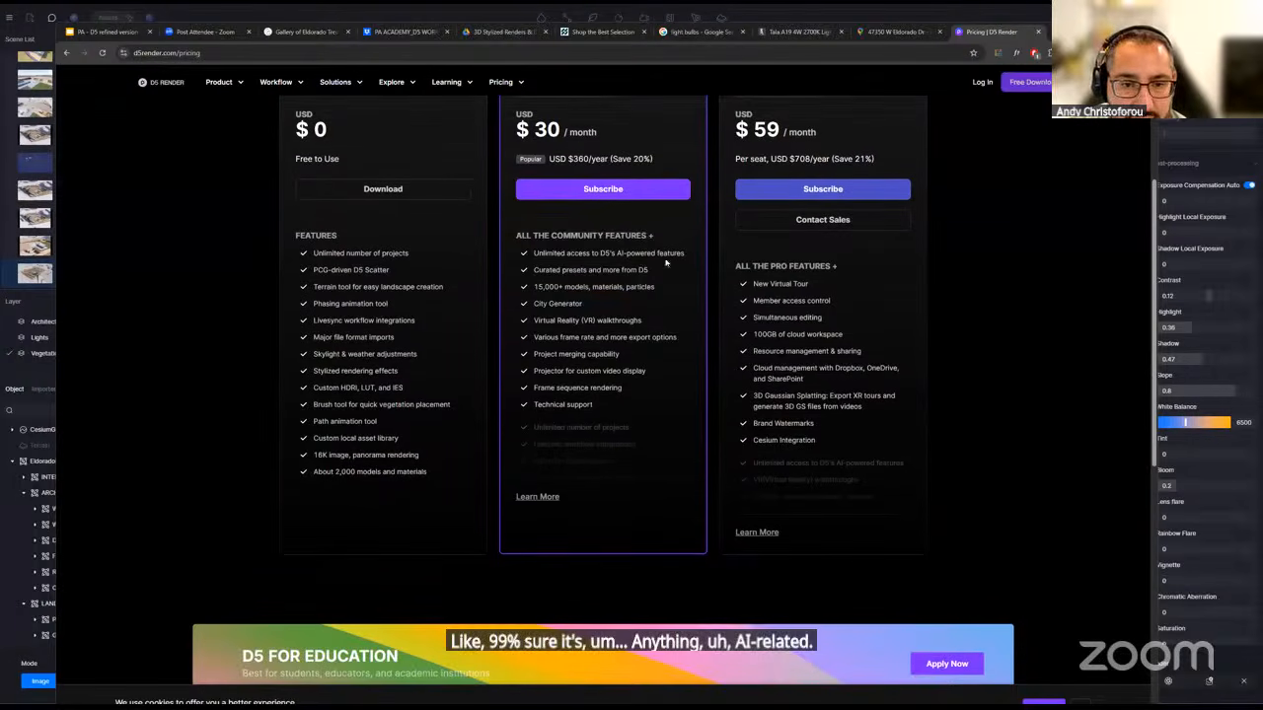
triple_click(666, 259)
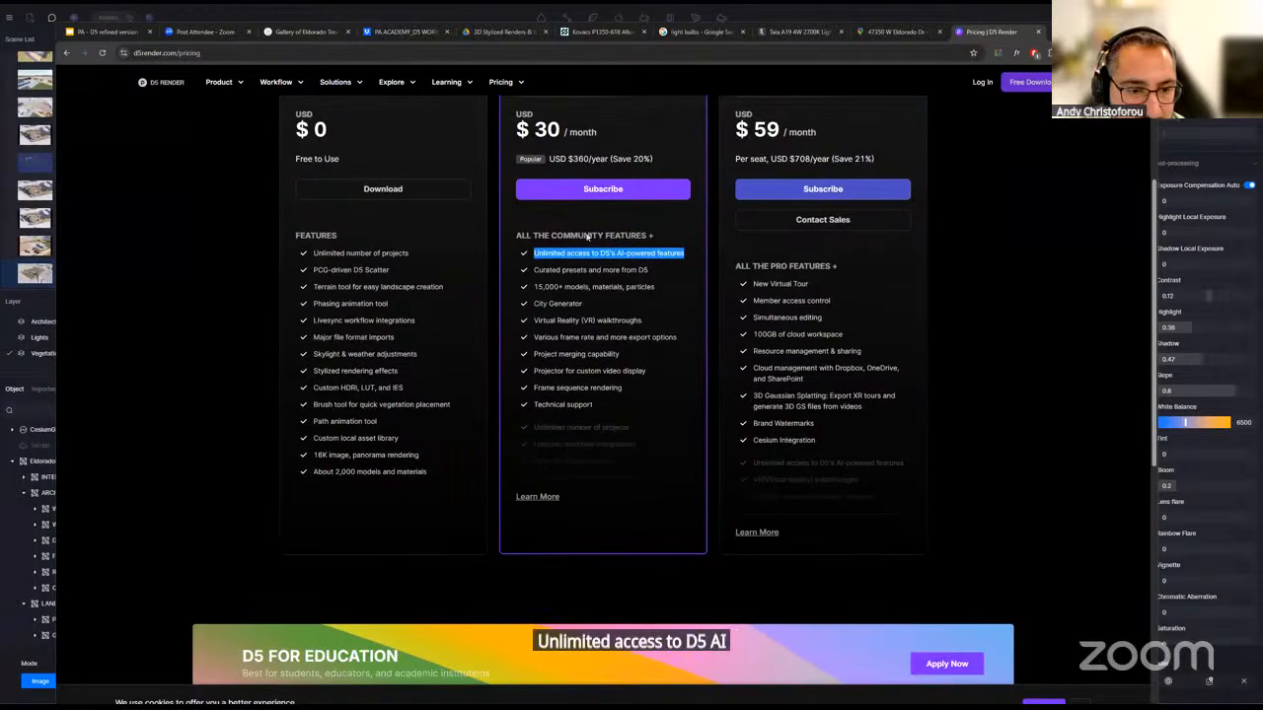
scroll(575, 187, up, 1)
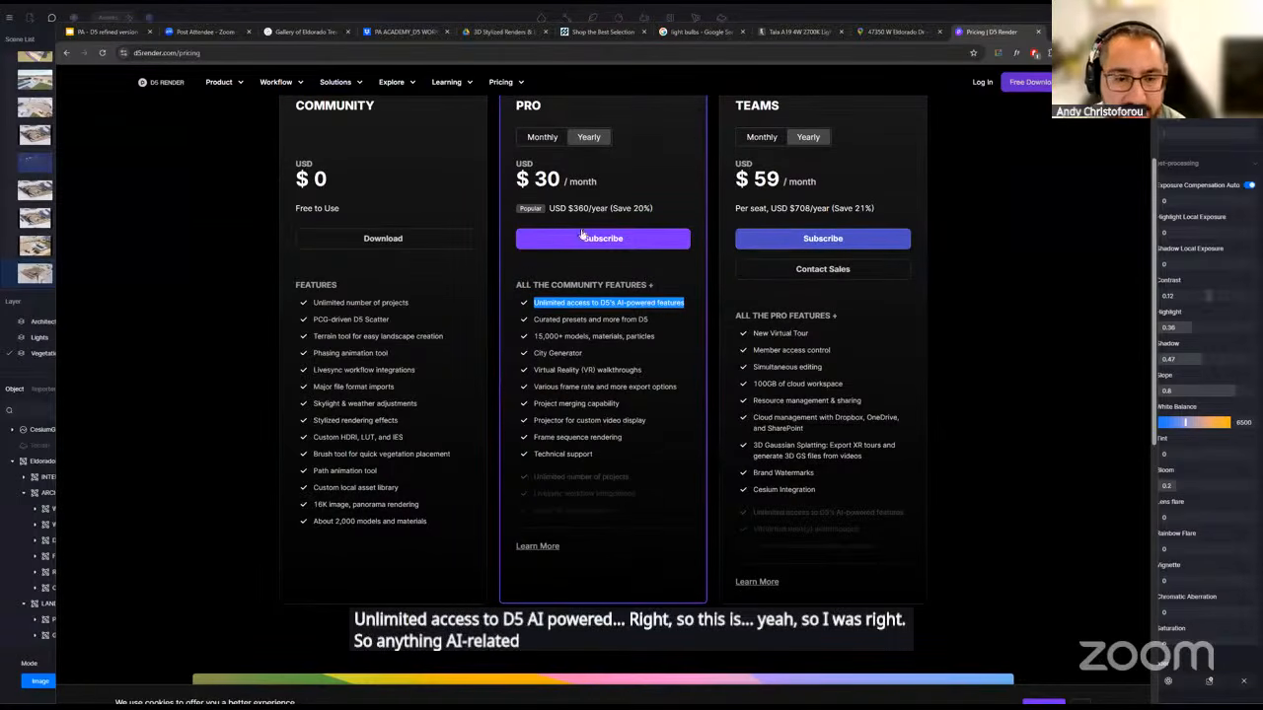
triple_click(570, 351)
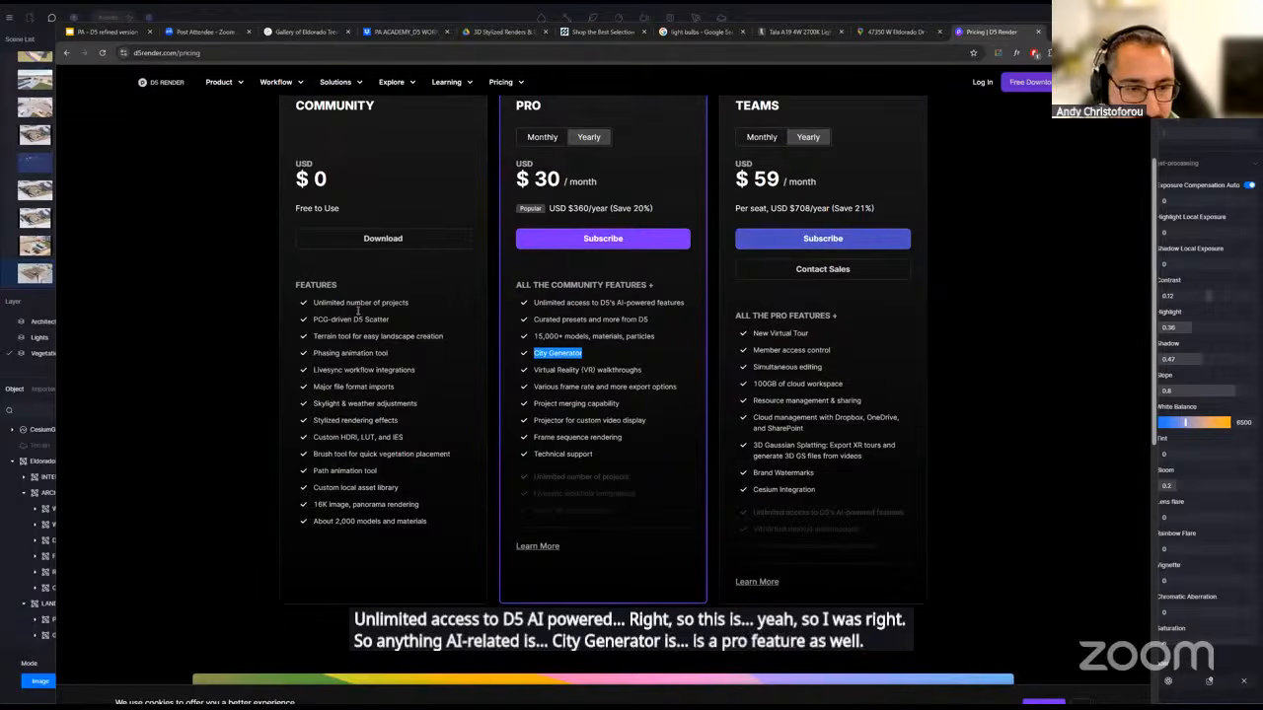
scroll(376, 353, up, 1)
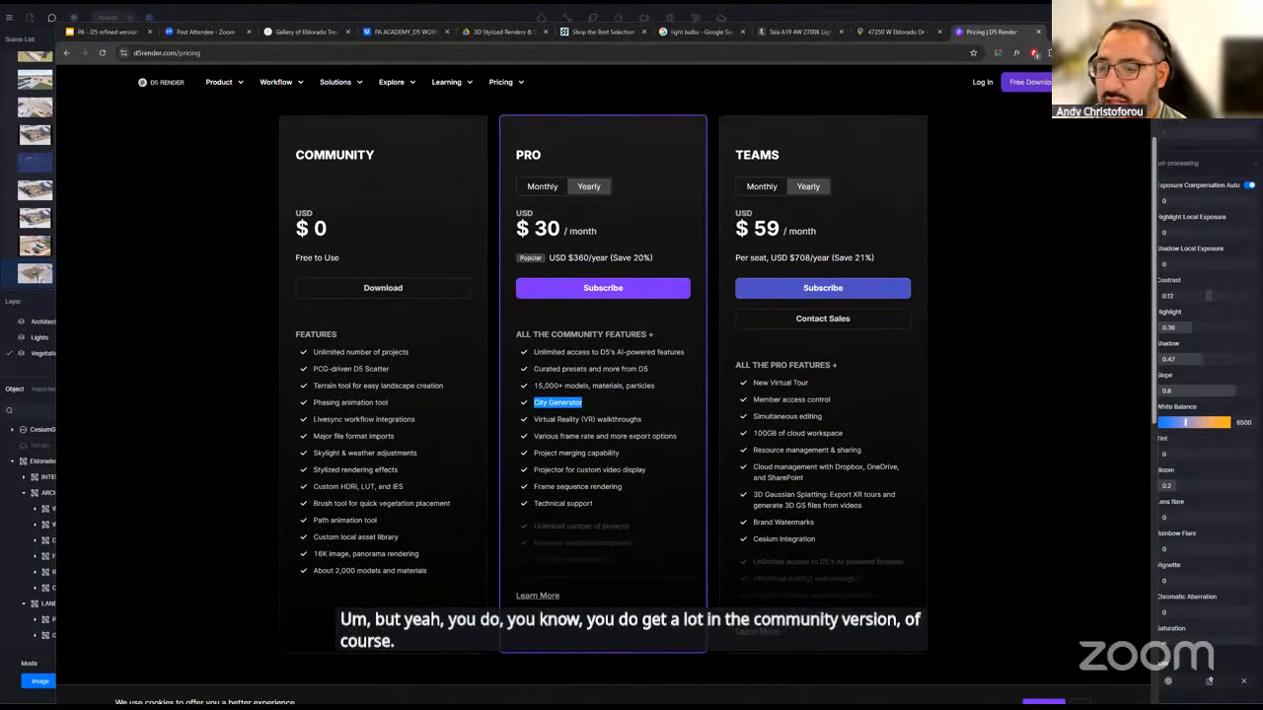
click(1094, 32)
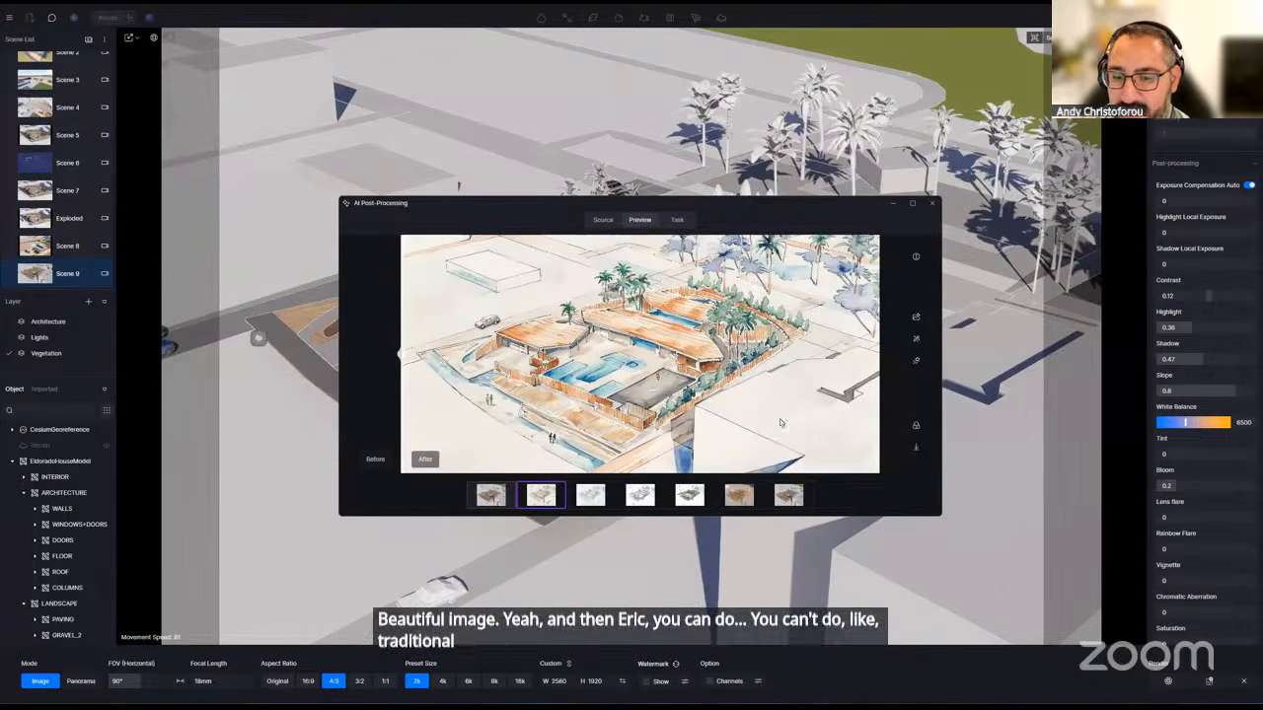
- Review the Inpainting, AI Style Transfer and AI Enhancer options on the watercolor image, and try selecting building areas as enhancement content
click(916, 362)
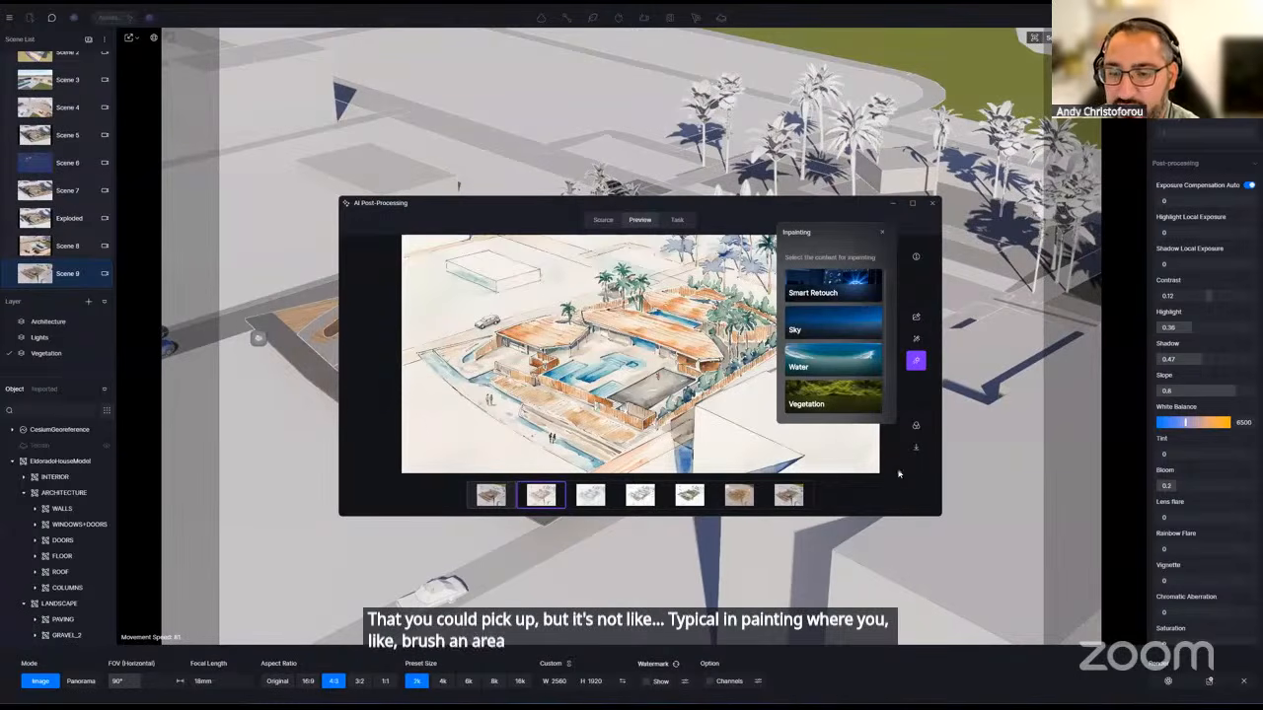
click(916, 338)
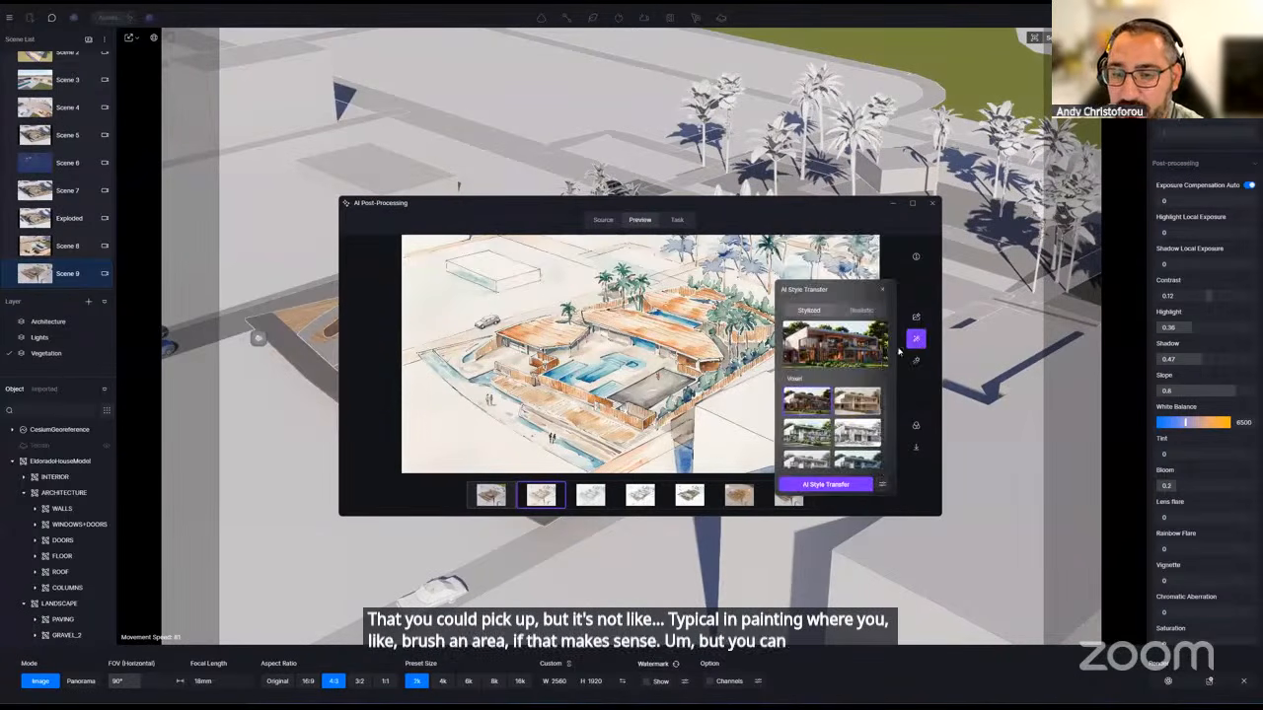
click(915, 316)
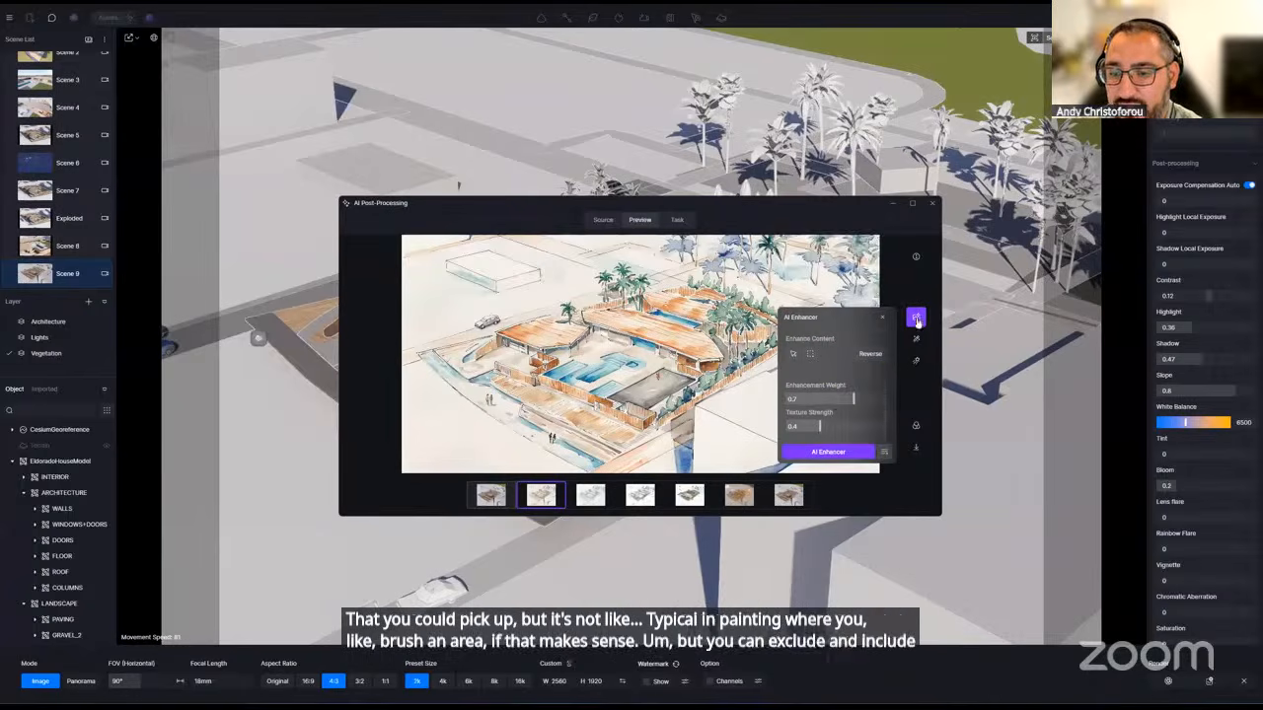
click(792, 355)
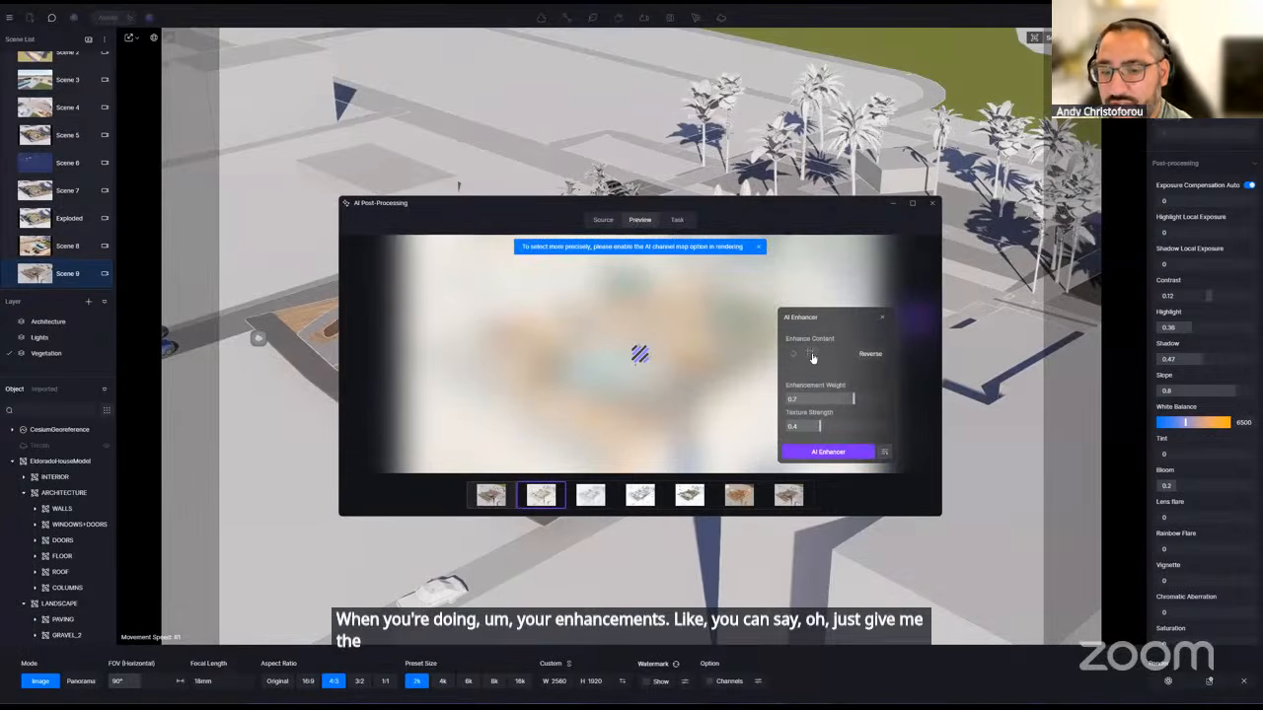
click(810, 355)
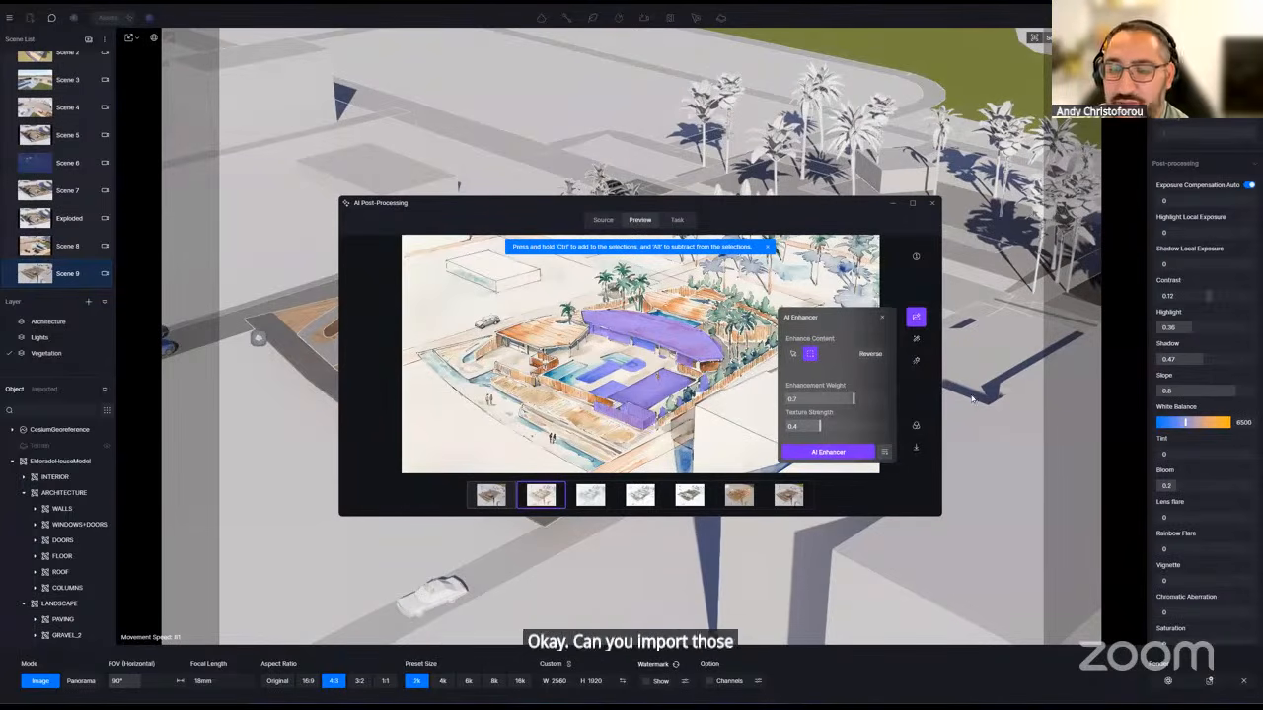
- Run AI Style Transfer on the original Scene 9 render using the realistic Sunset style
click(917, 340)
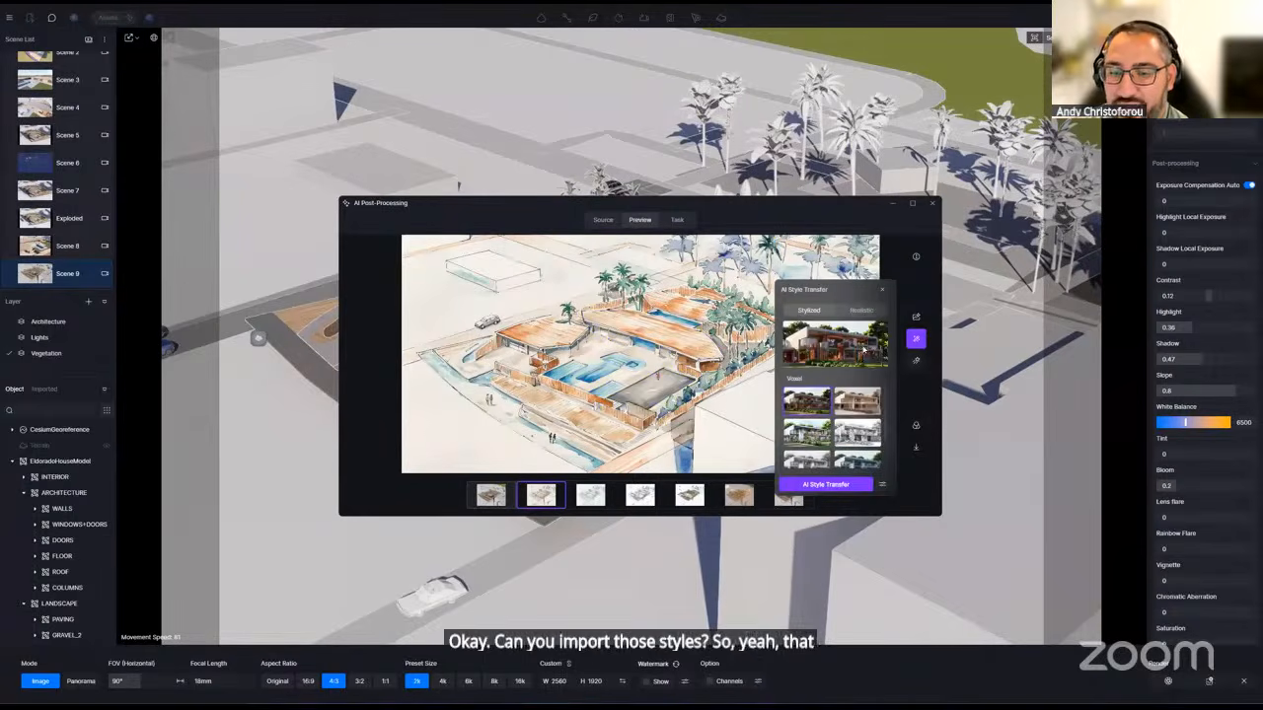
scroll(839, 431, down, 5)
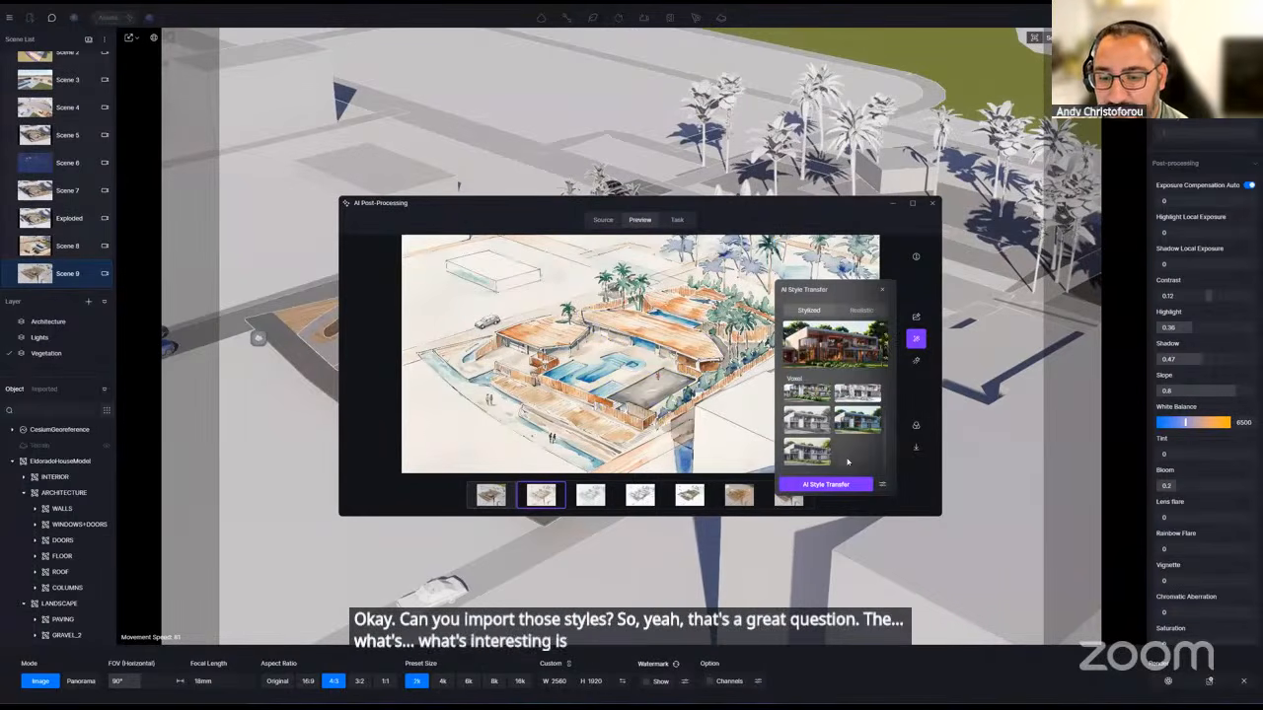
click(861, 310)
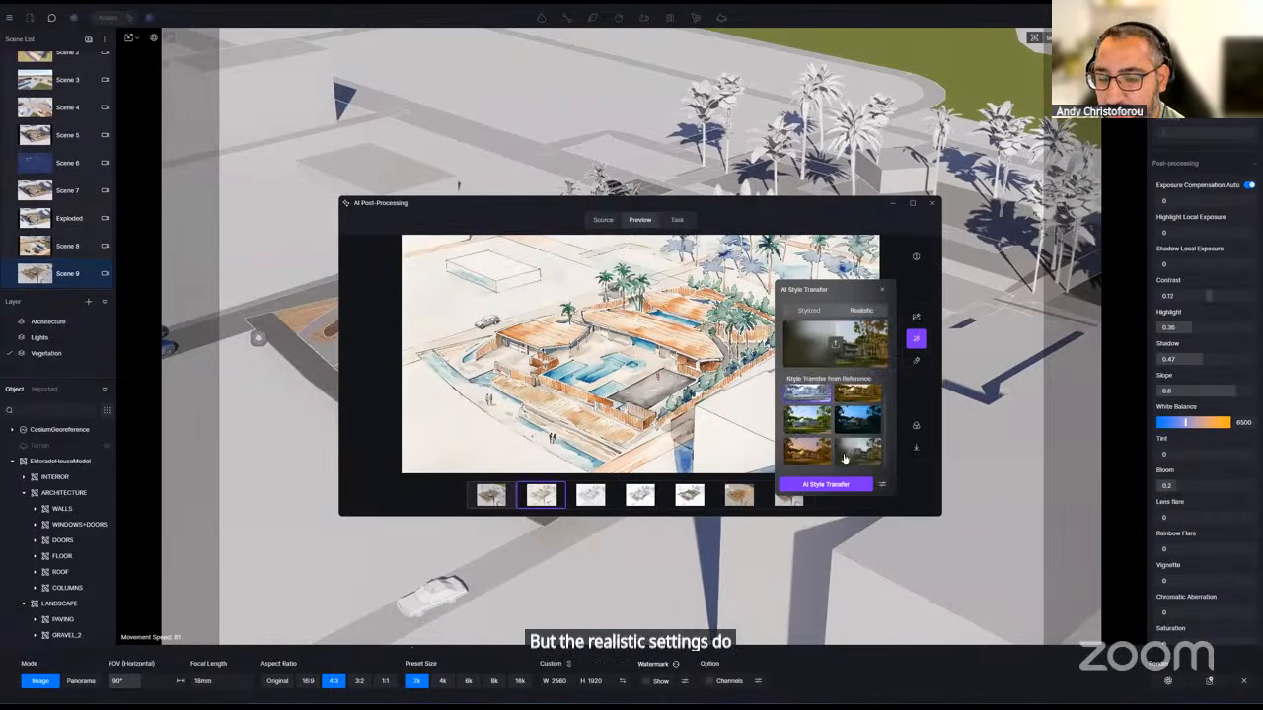
click(496, 498)
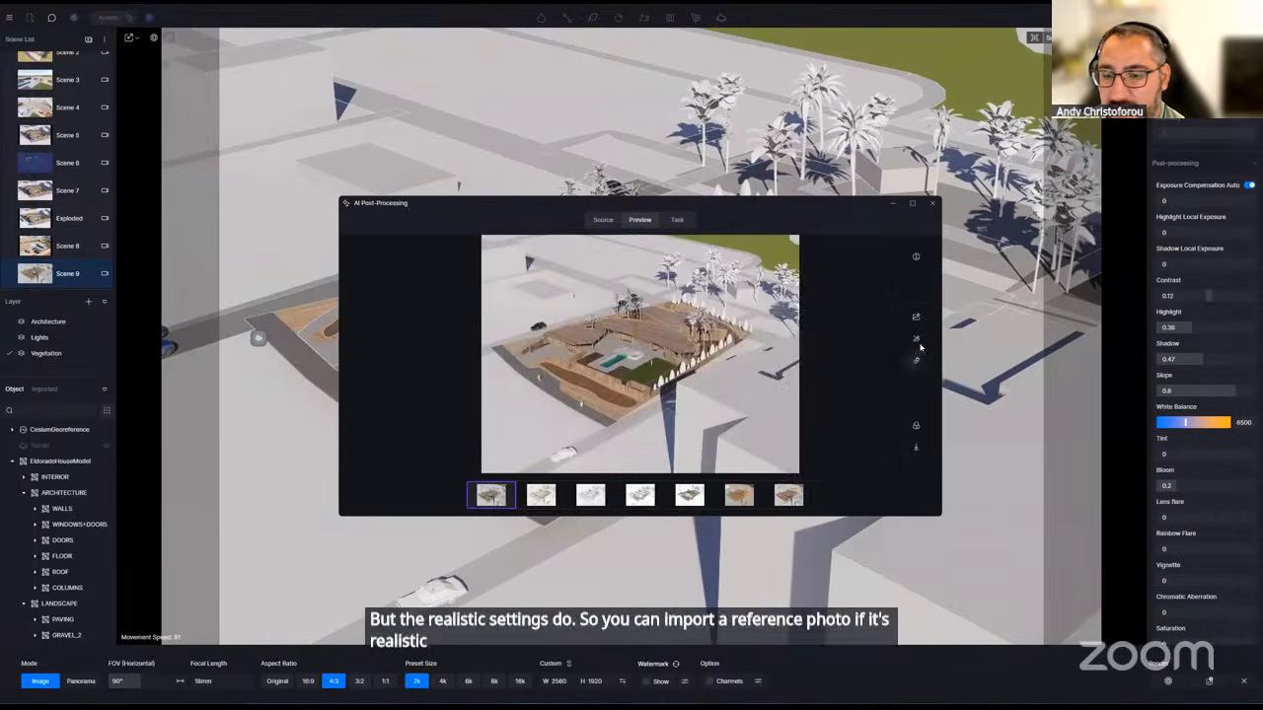
click(917, 340)
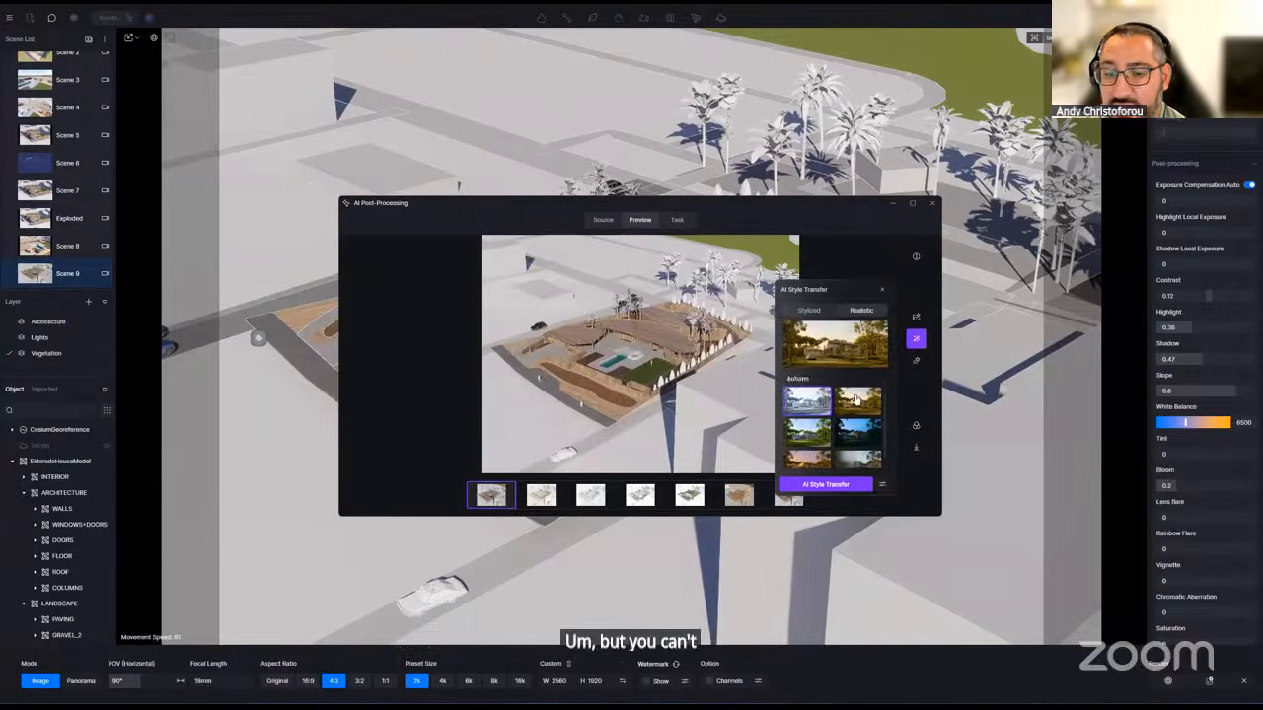
scroll(818, 447, down, 1)
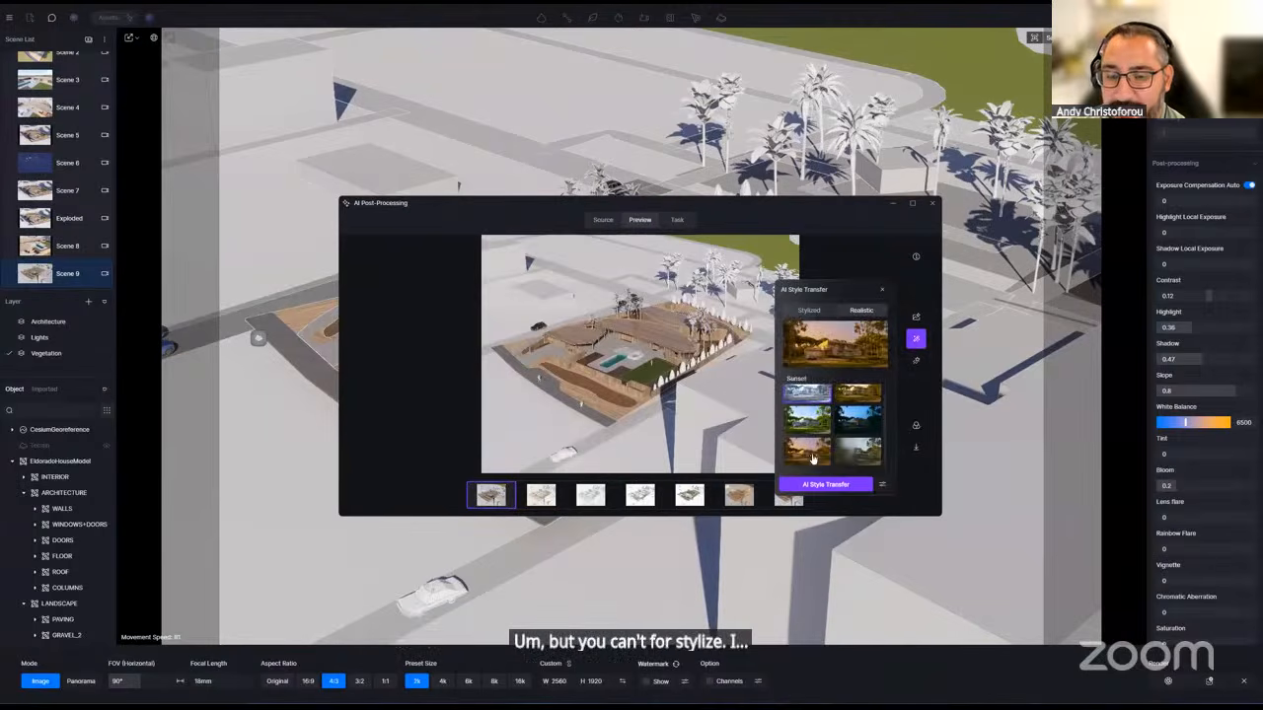
click(844, 485)
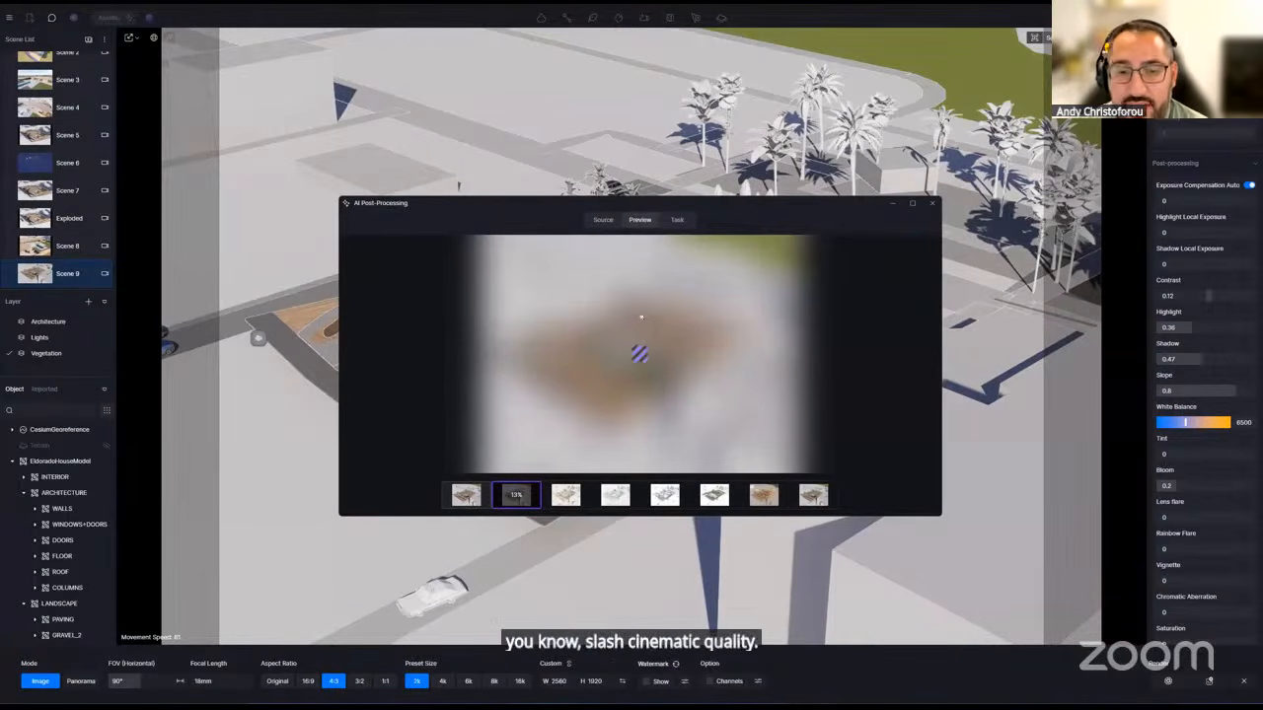
- Run a stylized Watercolor transfer on the original render with Style Transfer Weight 0.4 and Structure Matching Weight 1
click(469, 499)
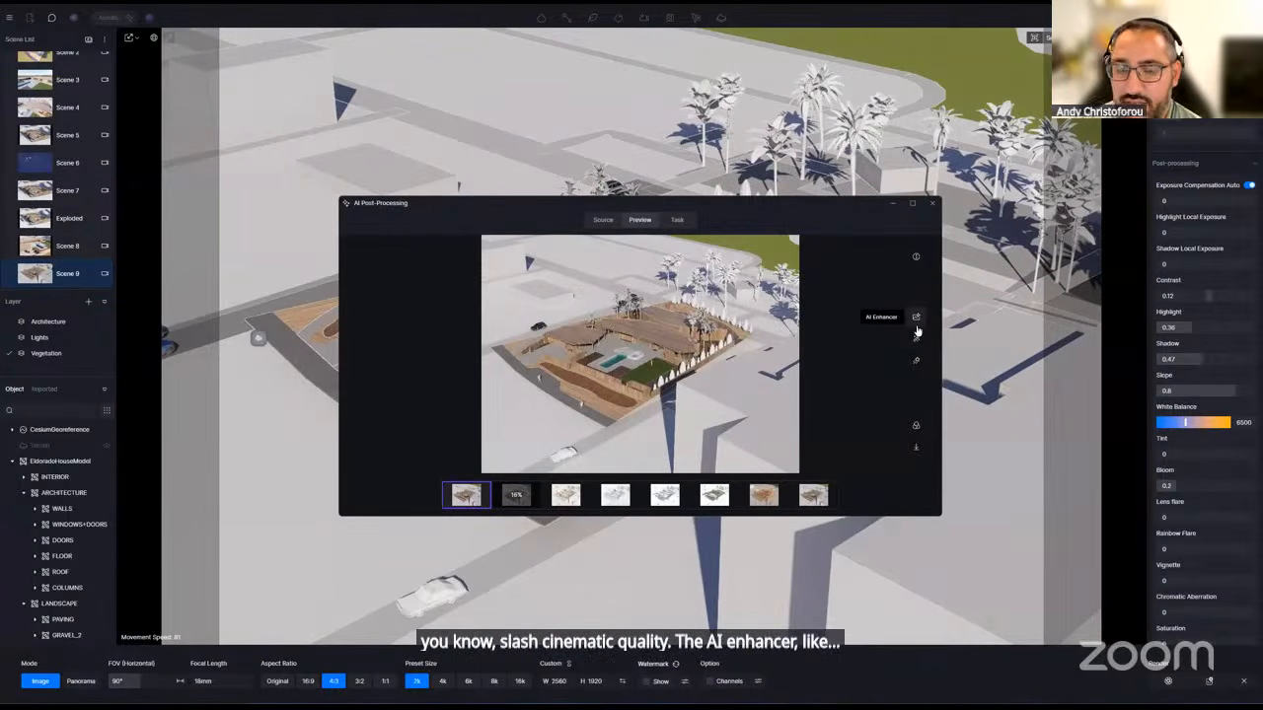
click(517, 494)
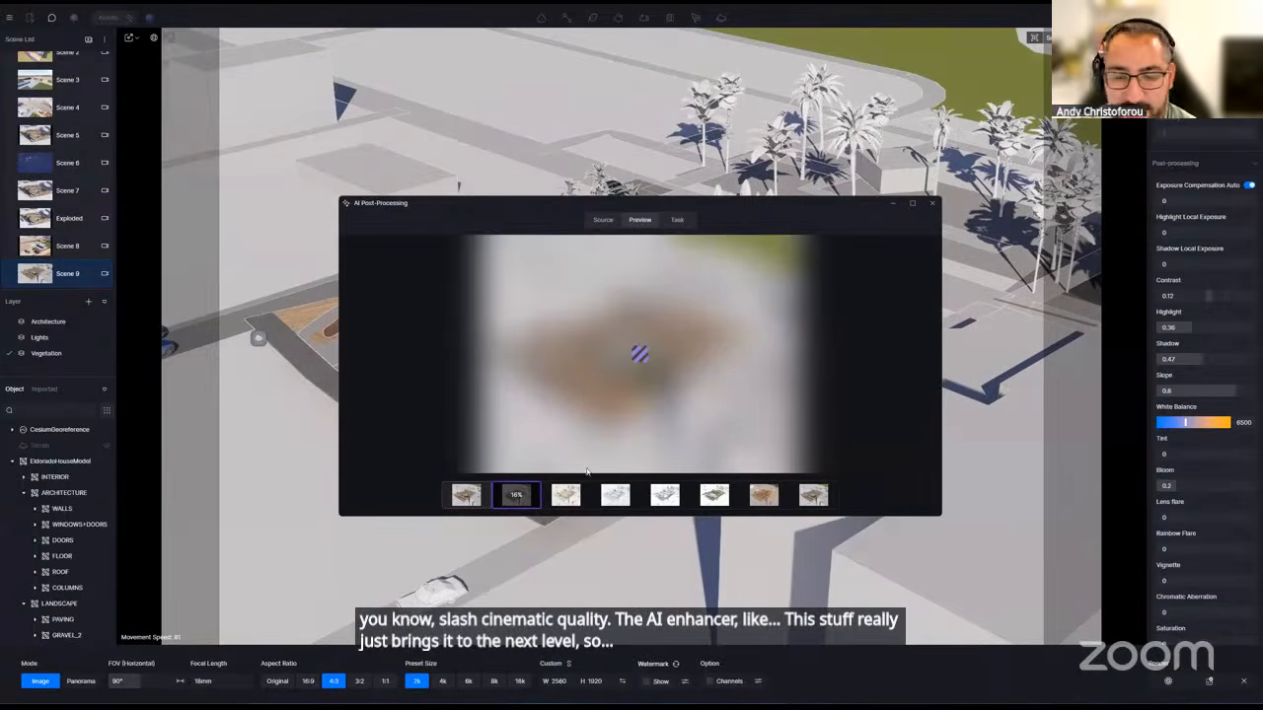
click(566, 495)
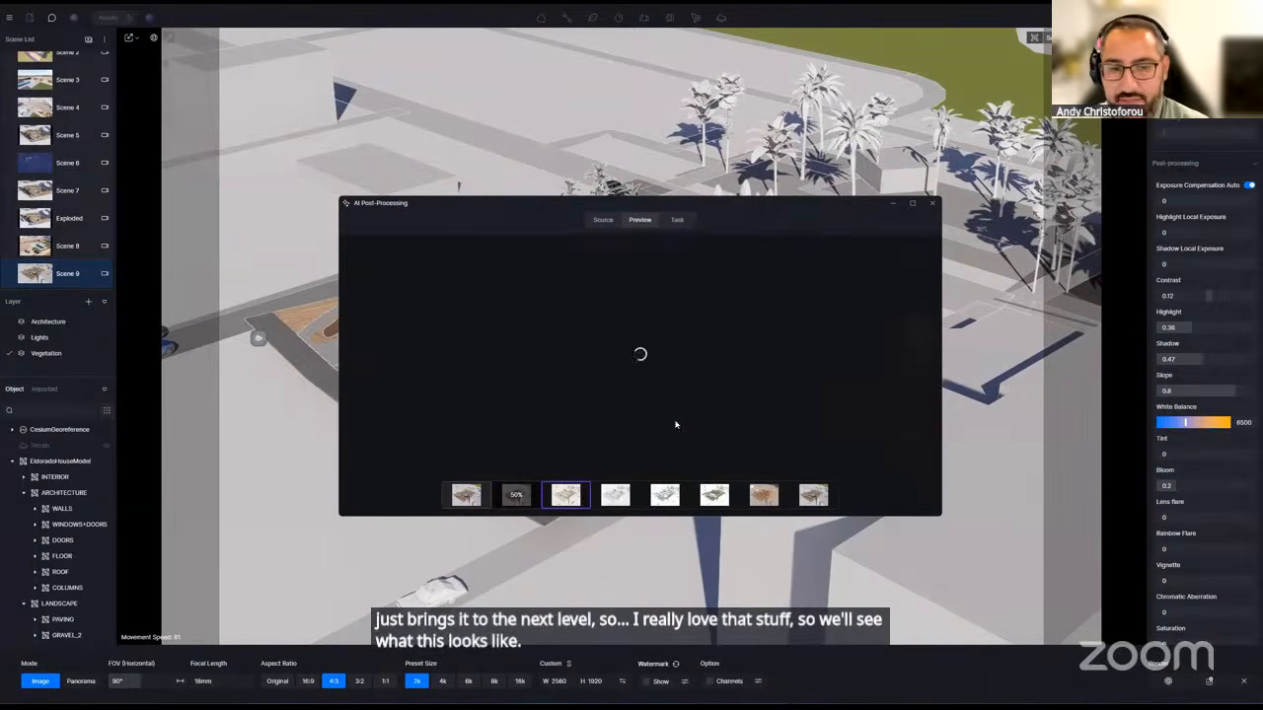
click(466, 495)
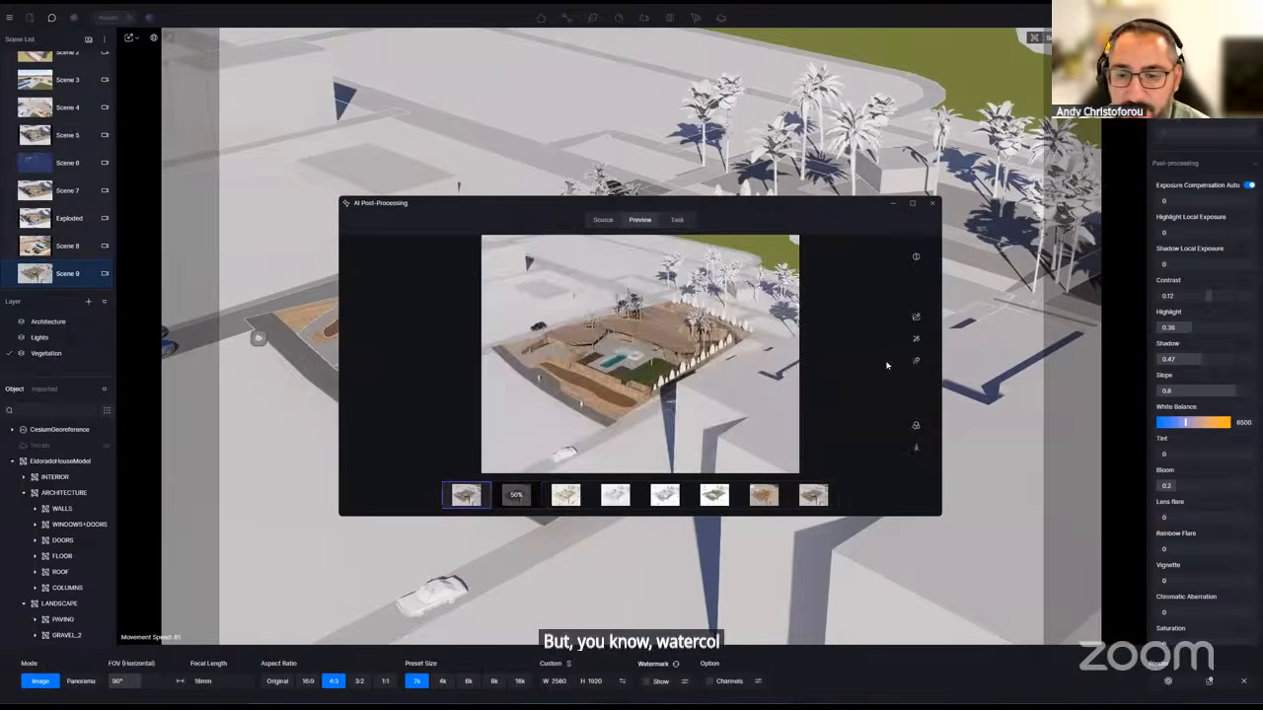
click(915, 338)
scroll(860, 436, down, 2)
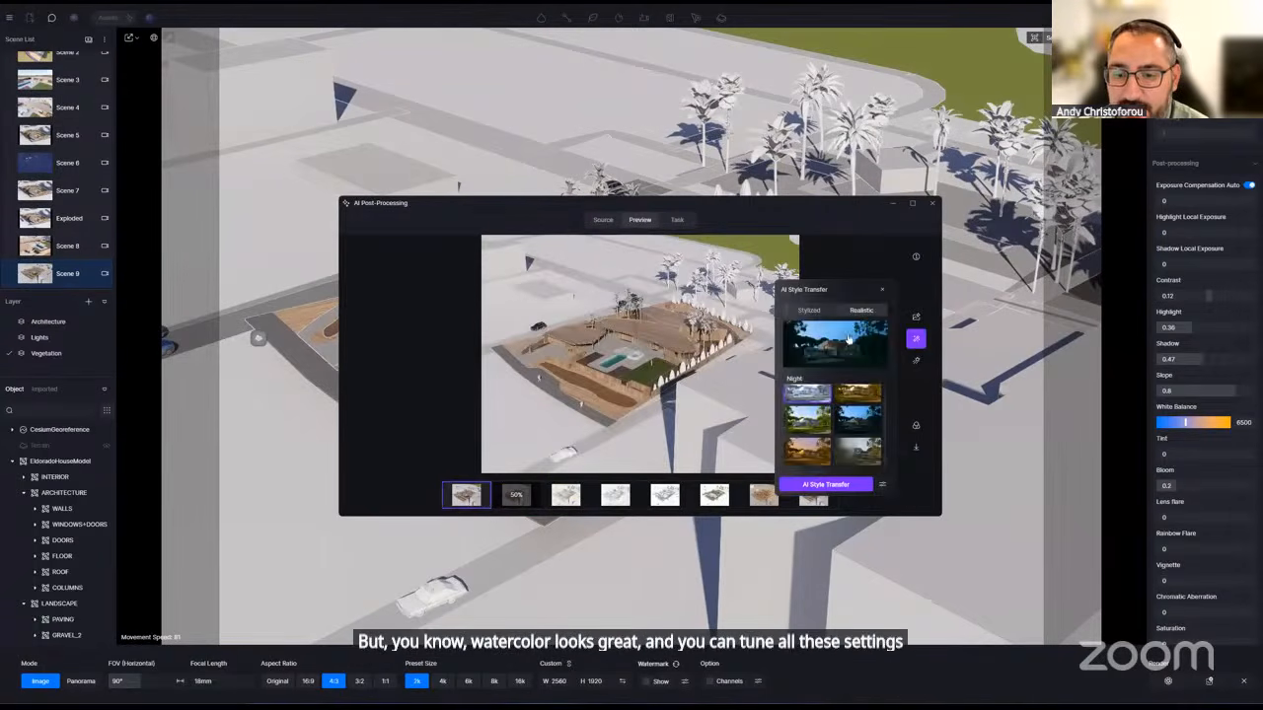
click(809, 310)
scroll(853, 444, down, 3)
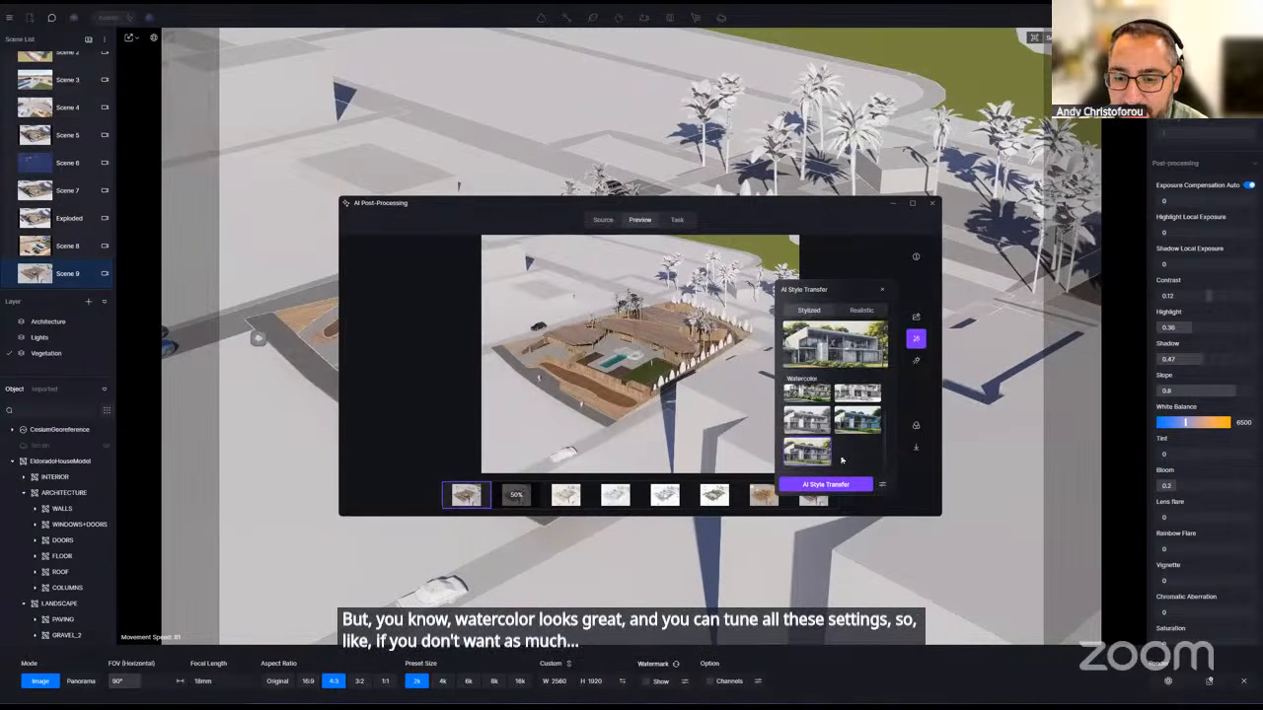
click(882, 484)
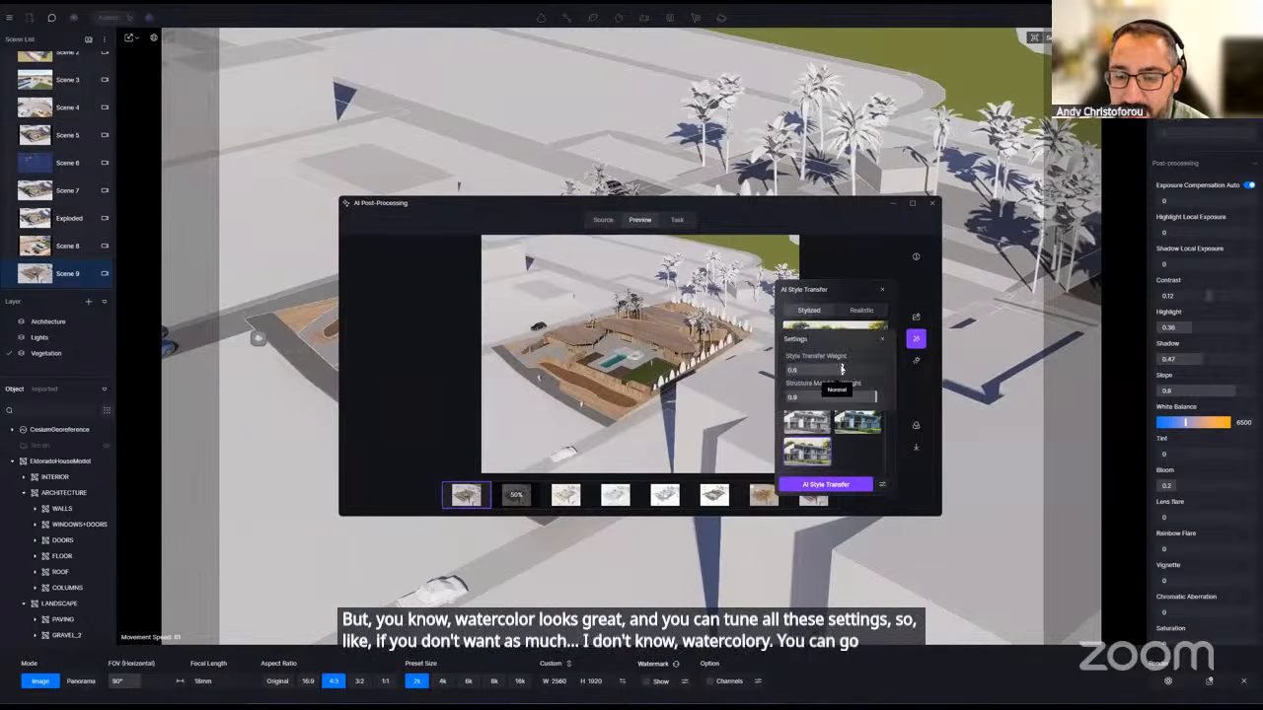
drag(841, 370, 893, 397)
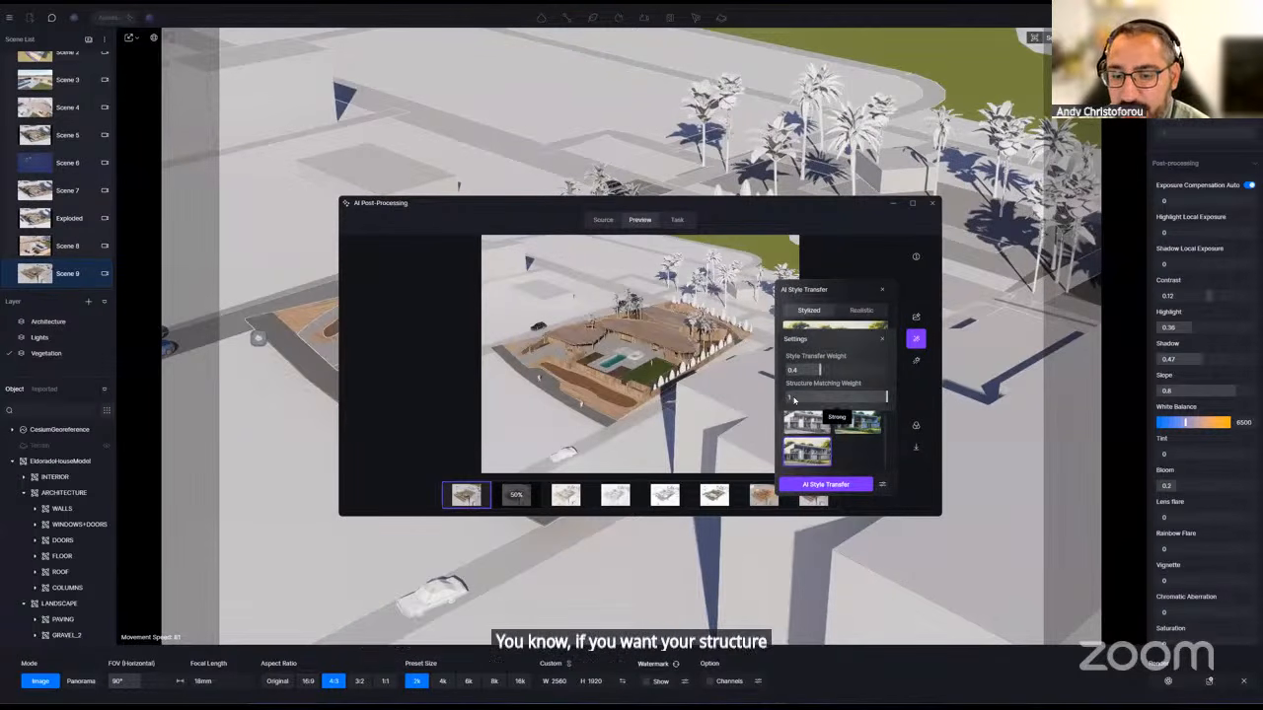
click(826, 484)
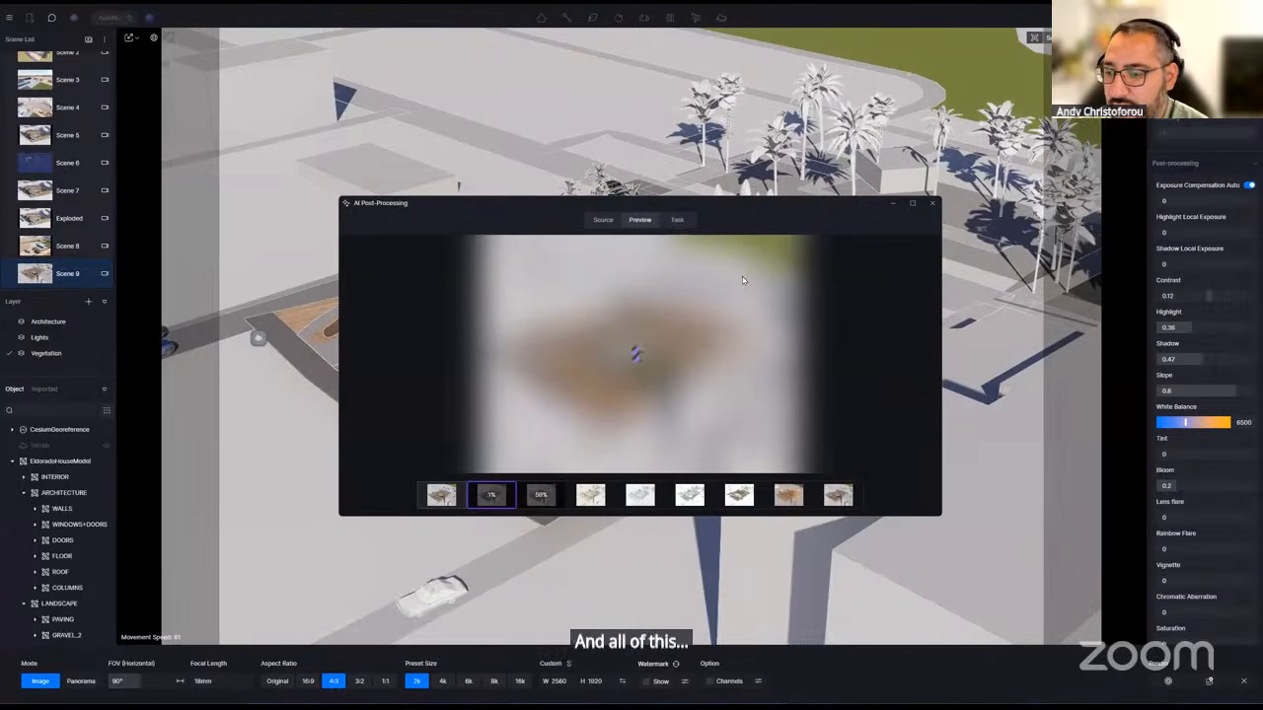
- Check the Scene 9 results in the task list, and inspect the new Watercolor image up close in the preview
click(677, 220)
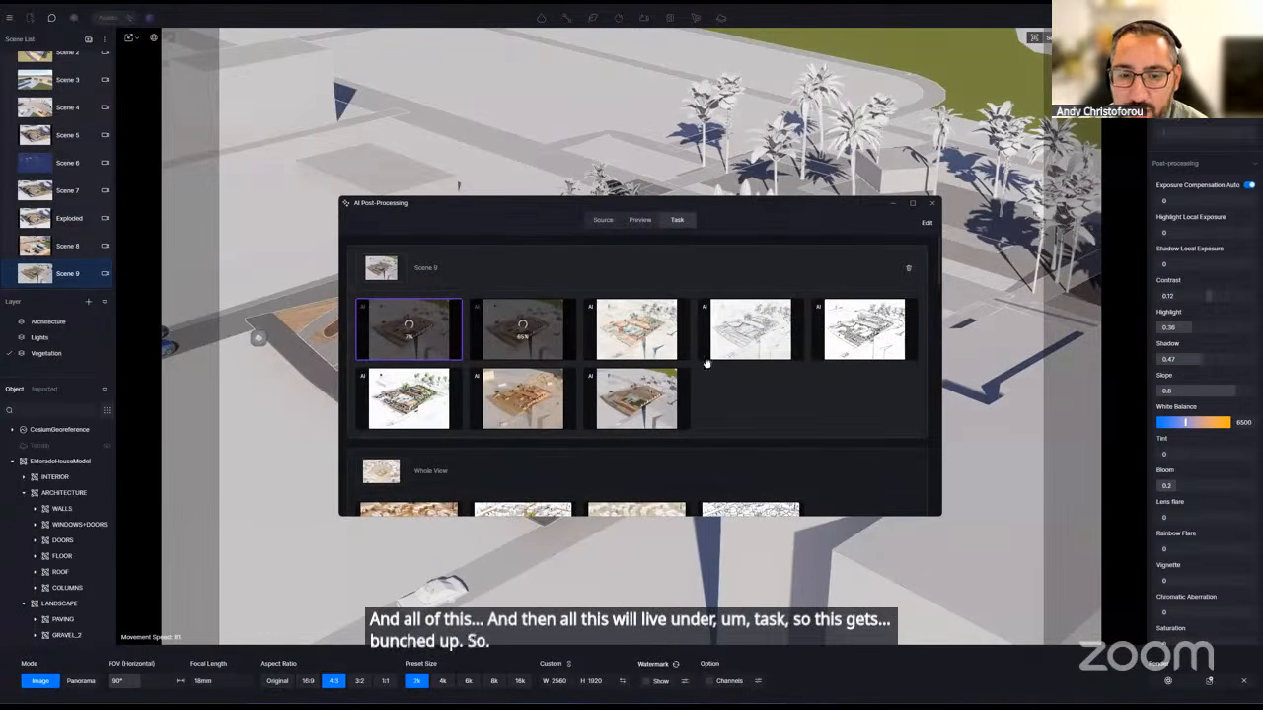
click(639, 220)
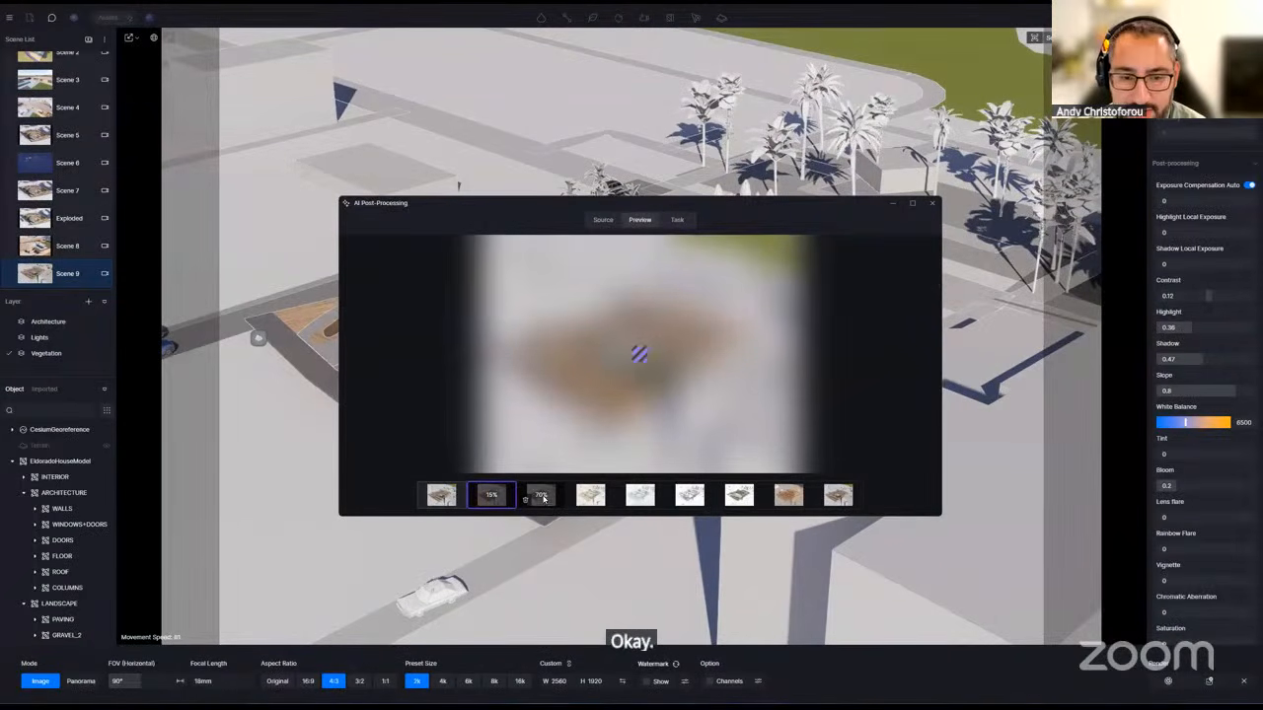
click(544, 497)
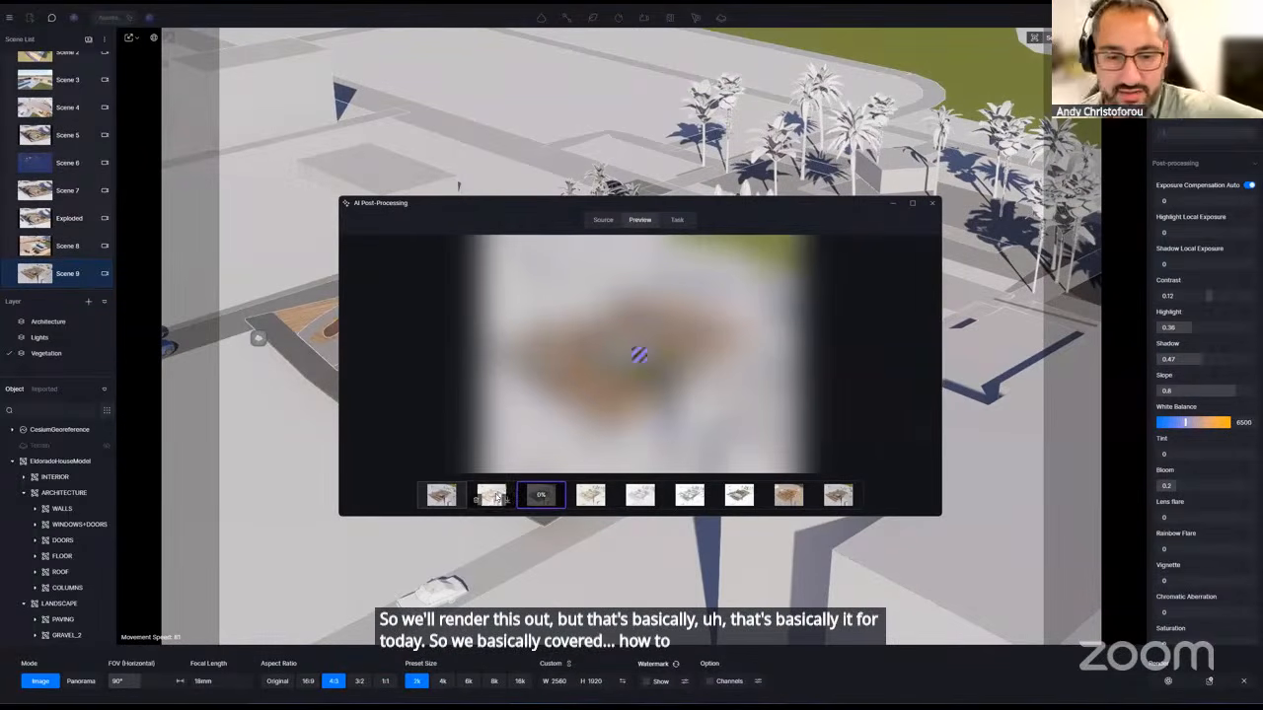
click(494, 496)
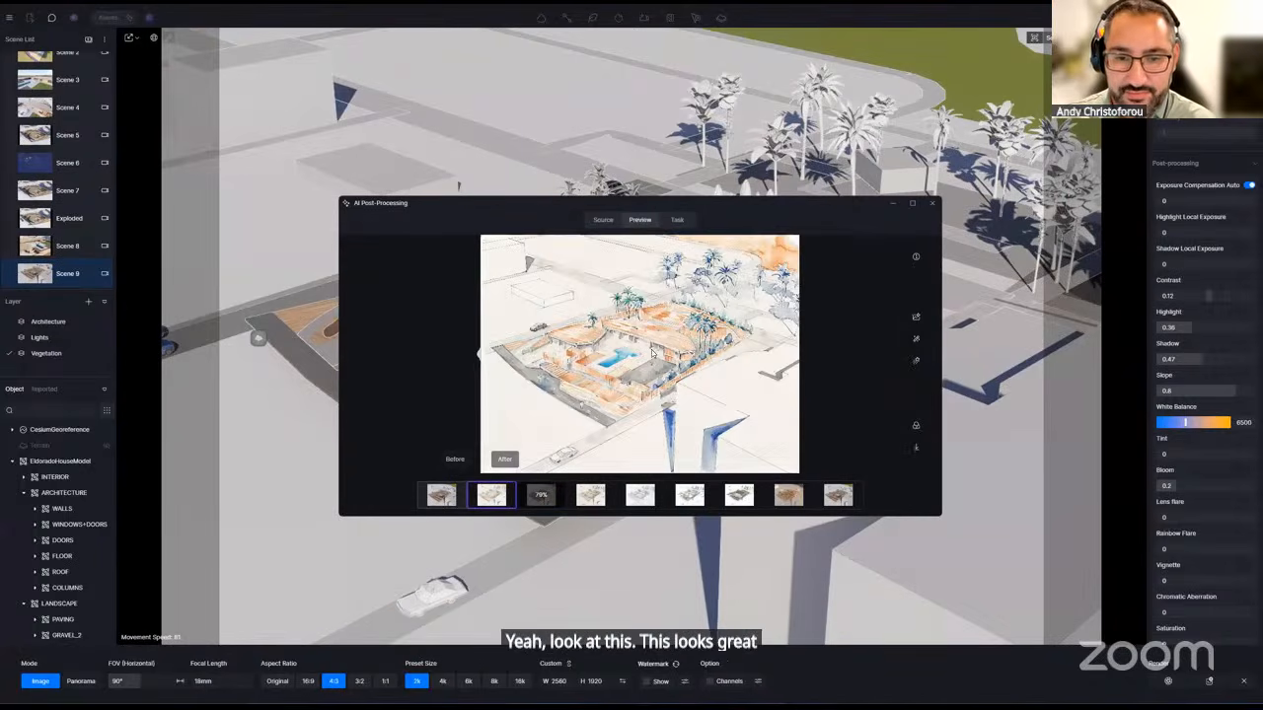
scroll(651, 353, up, 2)
scroll(651, 353, down, 2)
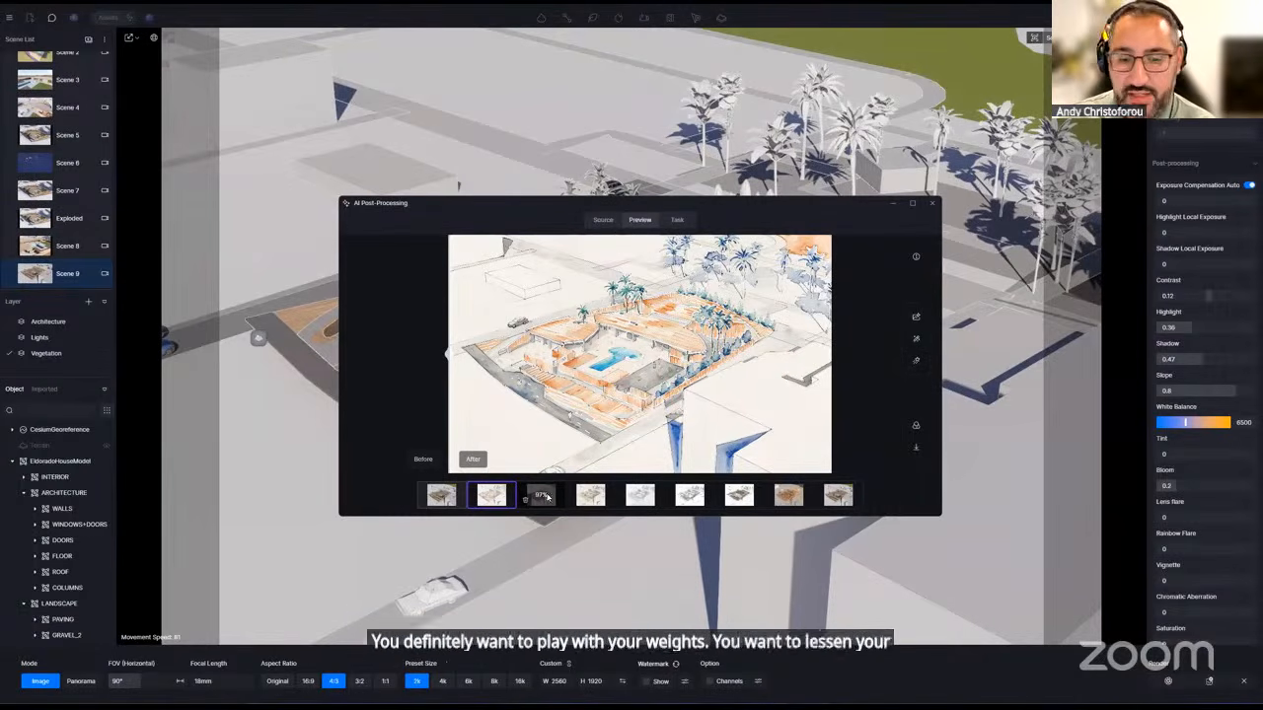
- For the original render, lower the AI Enhancer's Enhancement Weight and set the style transfer's Structure Matching Weight to 1
click(441, 495)
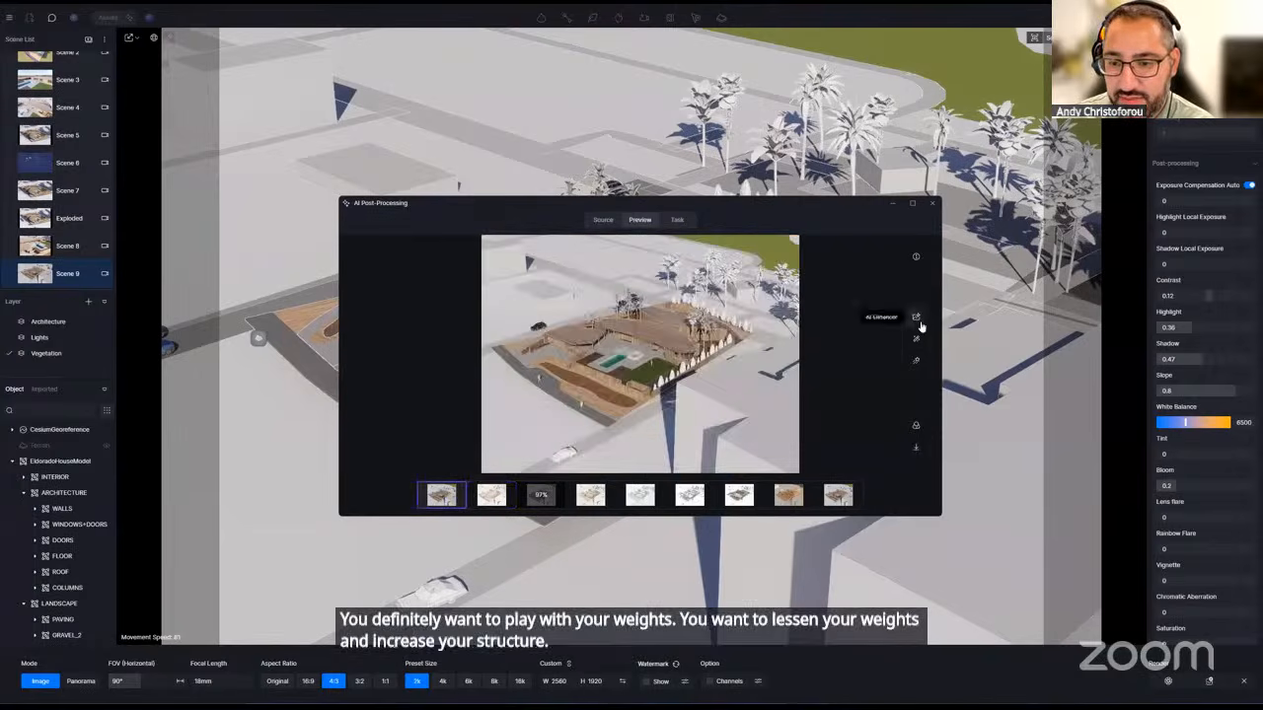
click(916, 316)
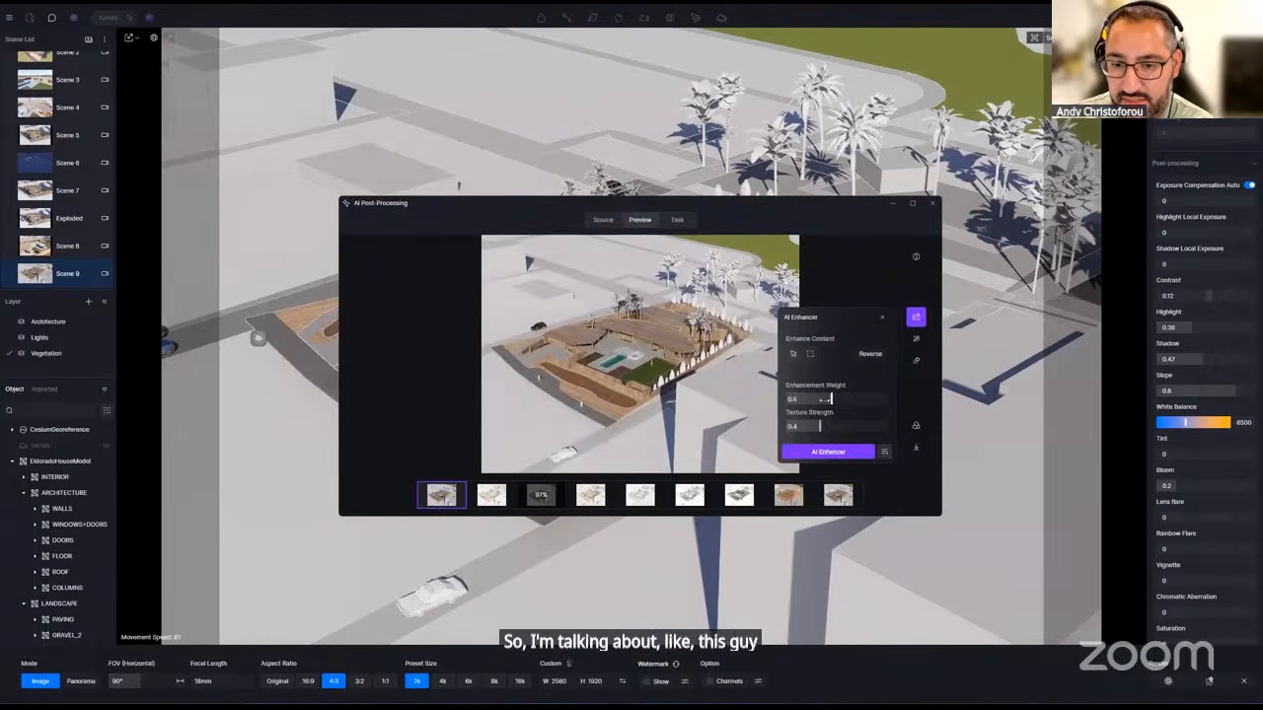
drag(853, 399, 820, 399)
click(915, 338)
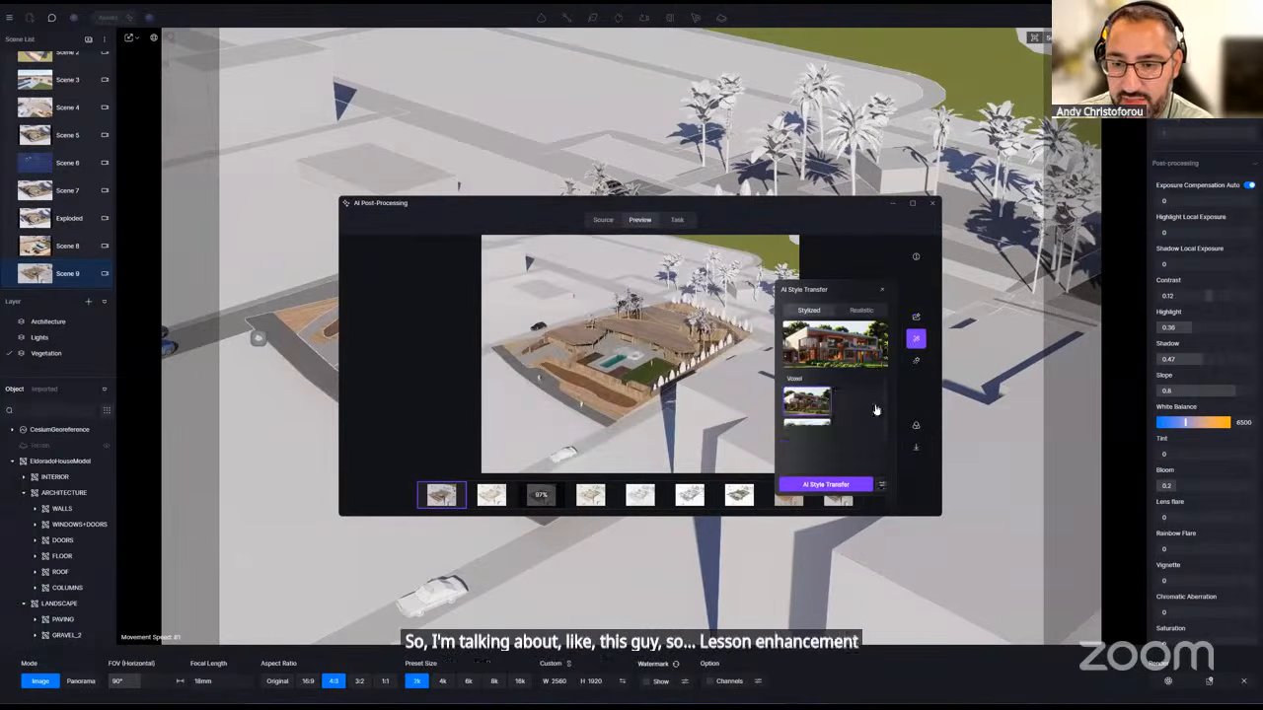
click(882, 484)
drag(875, 398, 887, 399)
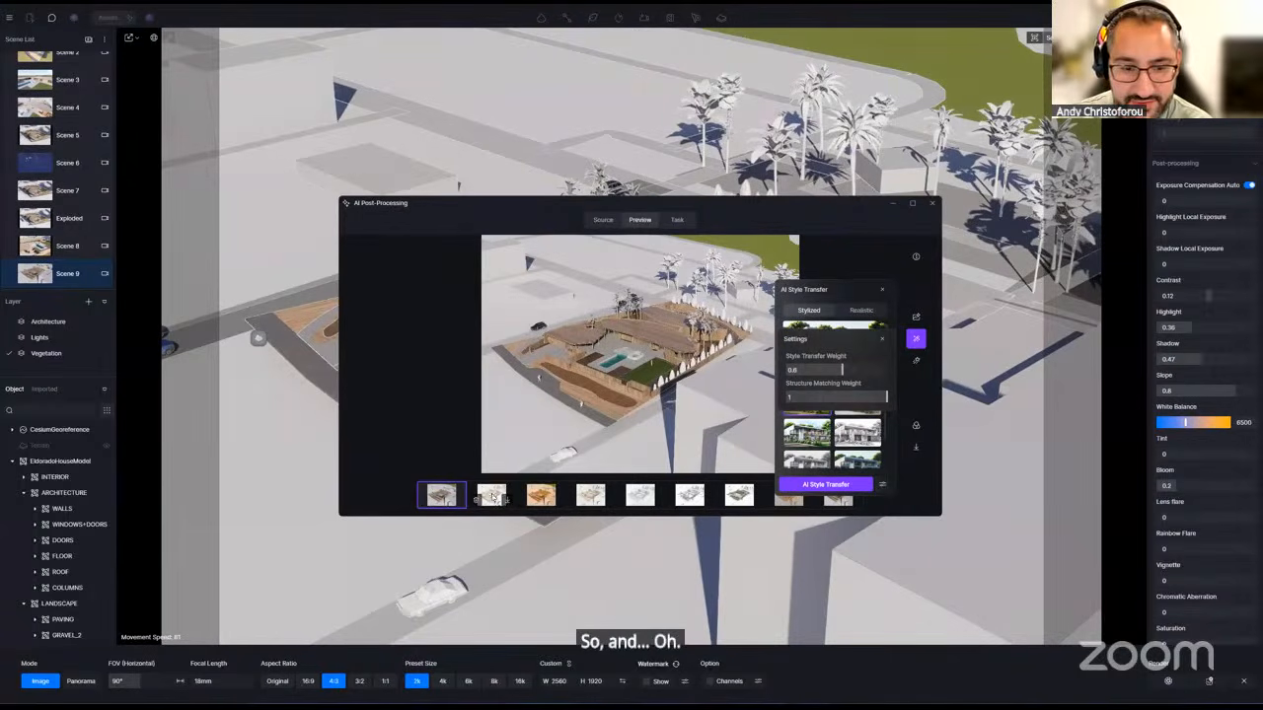
- Compare the new Watercolor and realistic Sunset results in the preview against the original render
click(492, 496)
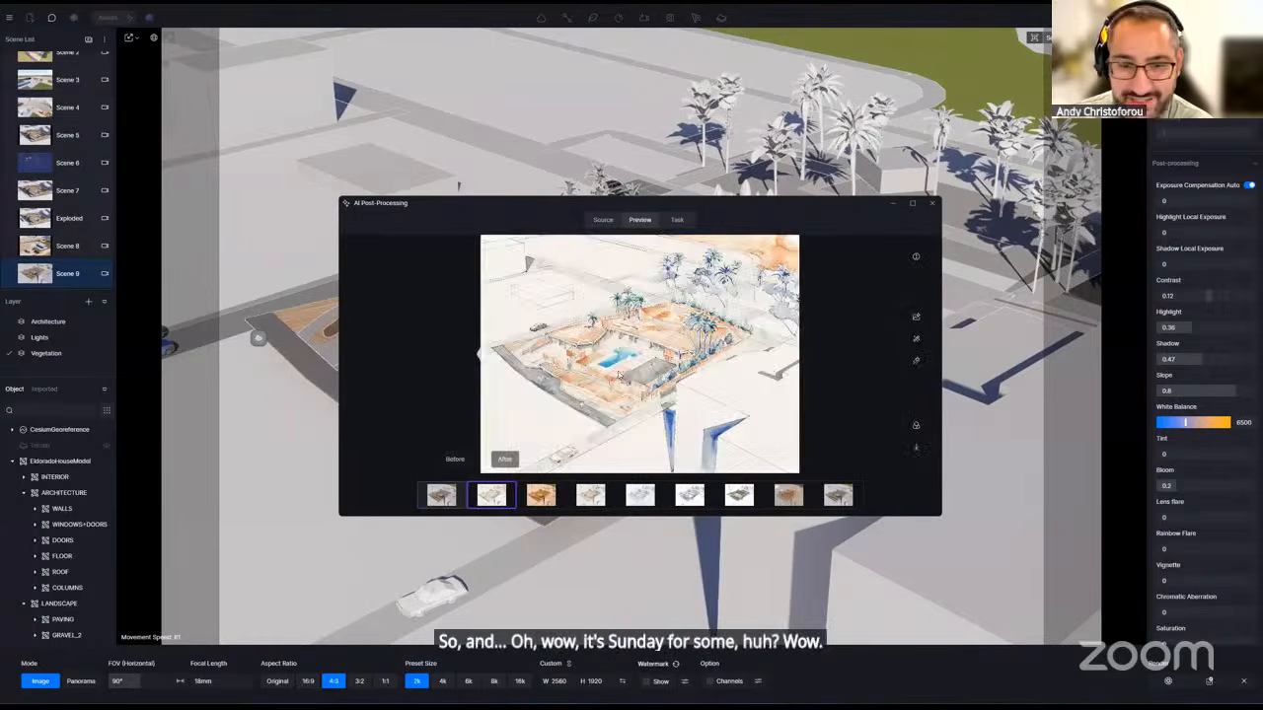
click(542, 496)
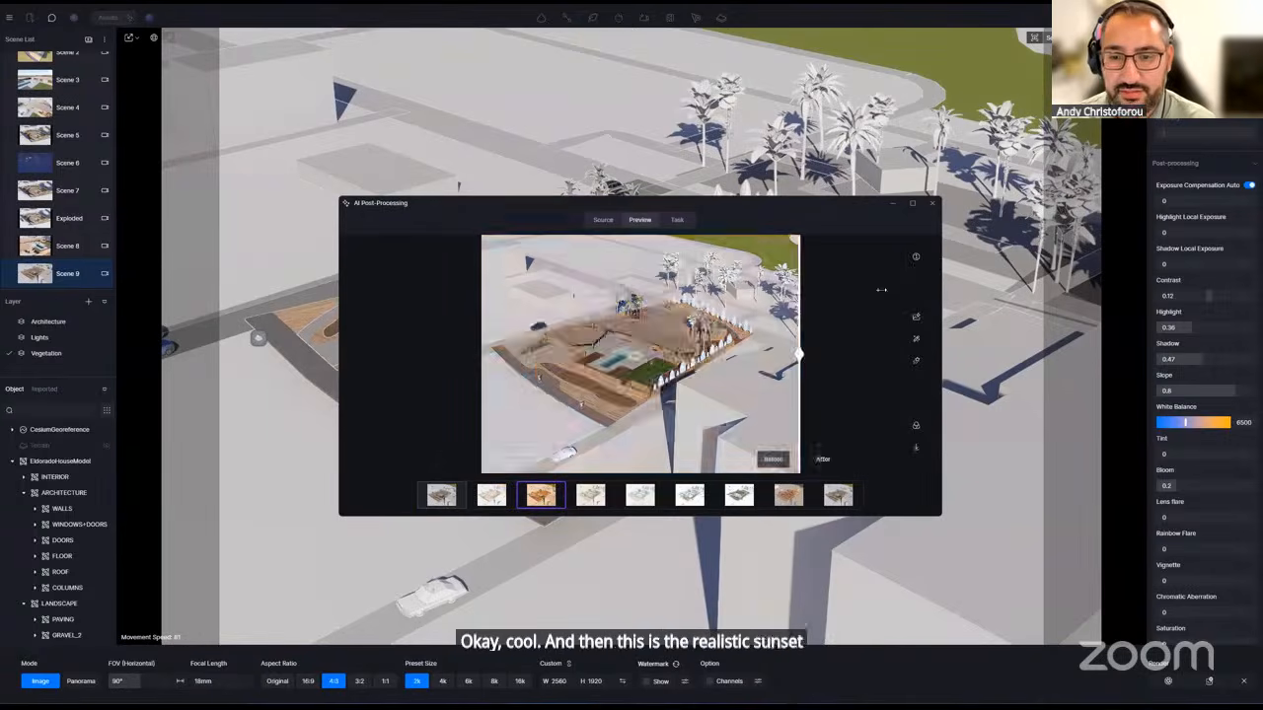
click(491, 495)
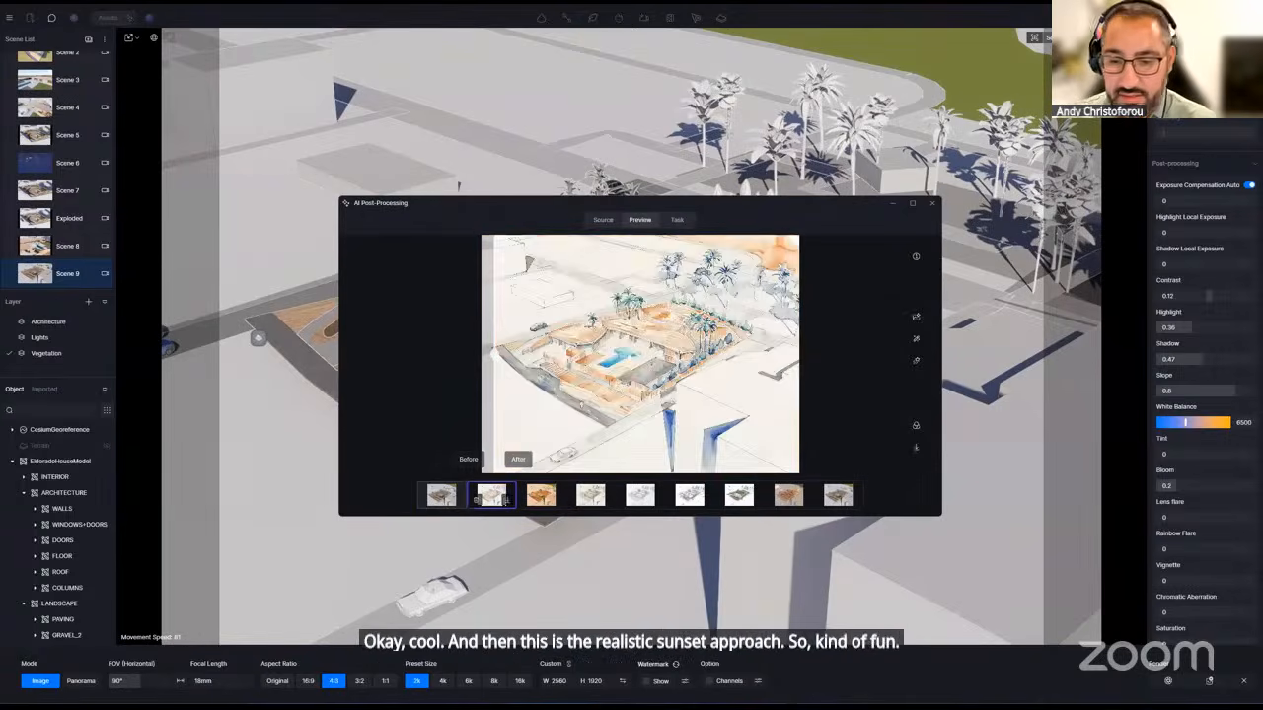
- Switch to the web browser and show the presentation's Q&A slide in a maximized window
mouse_move(874, 694)
click(839, 651)
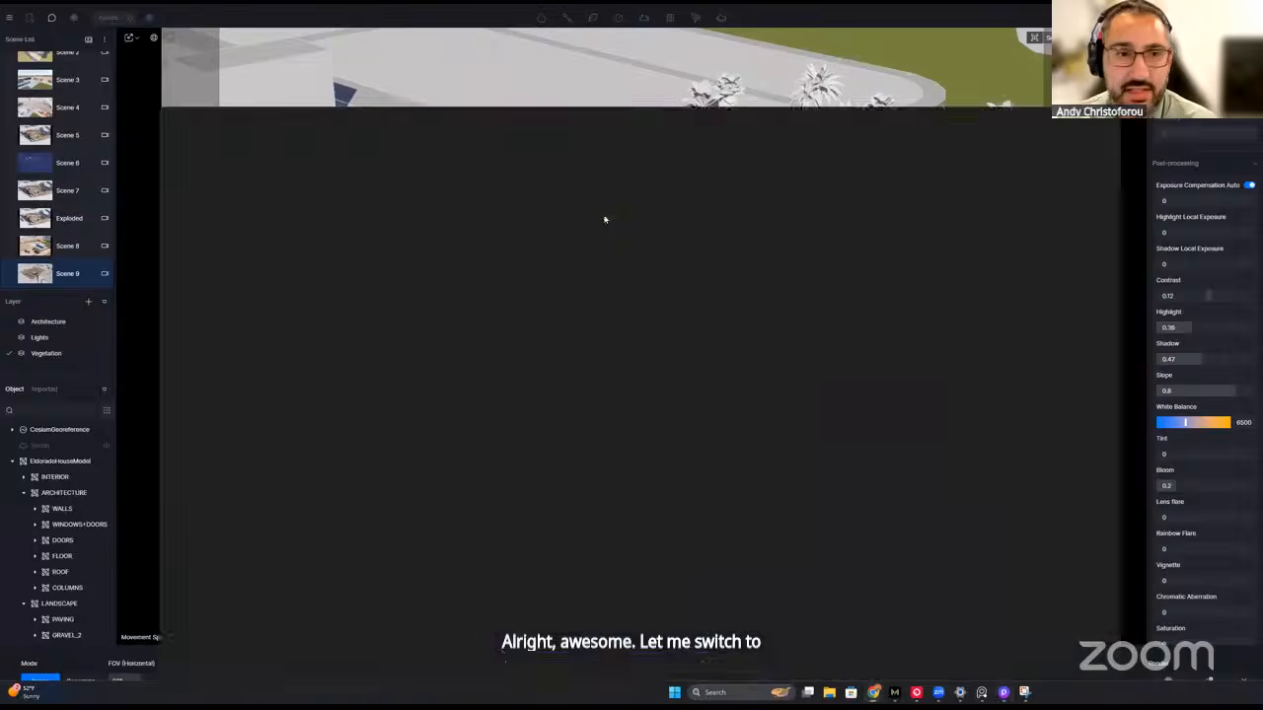
click(111, 33)
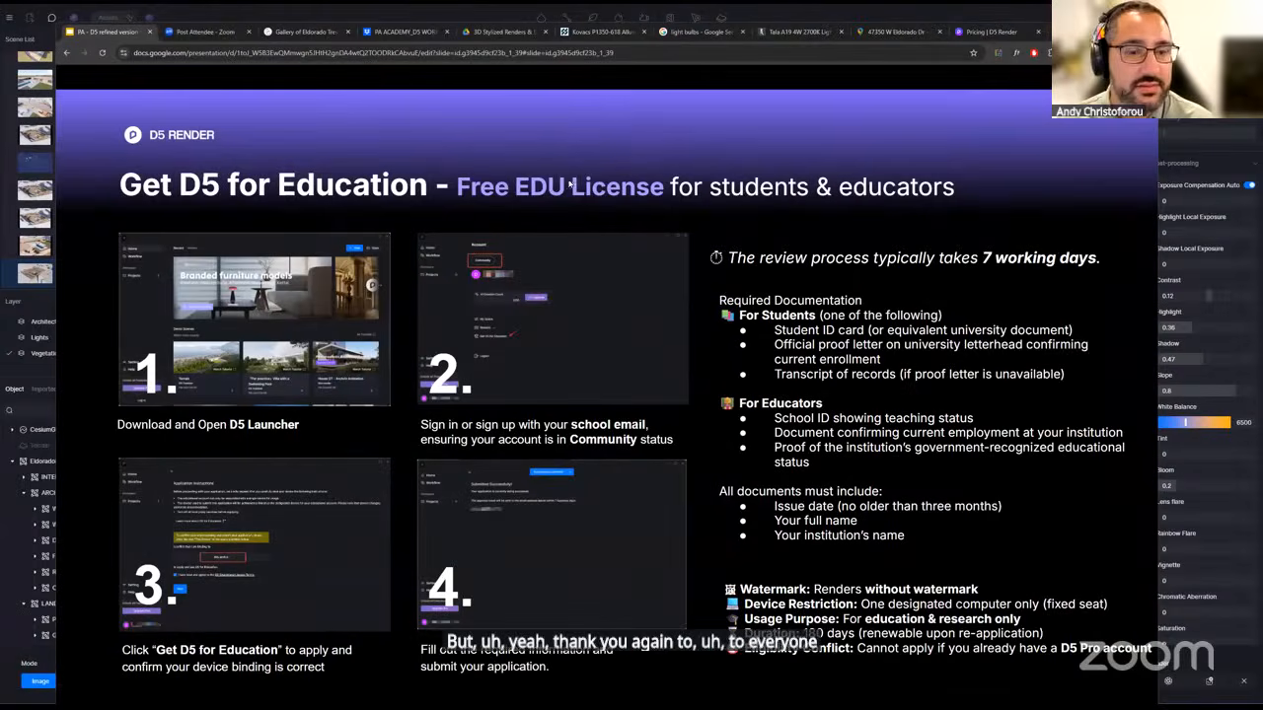
click(1141, 413)
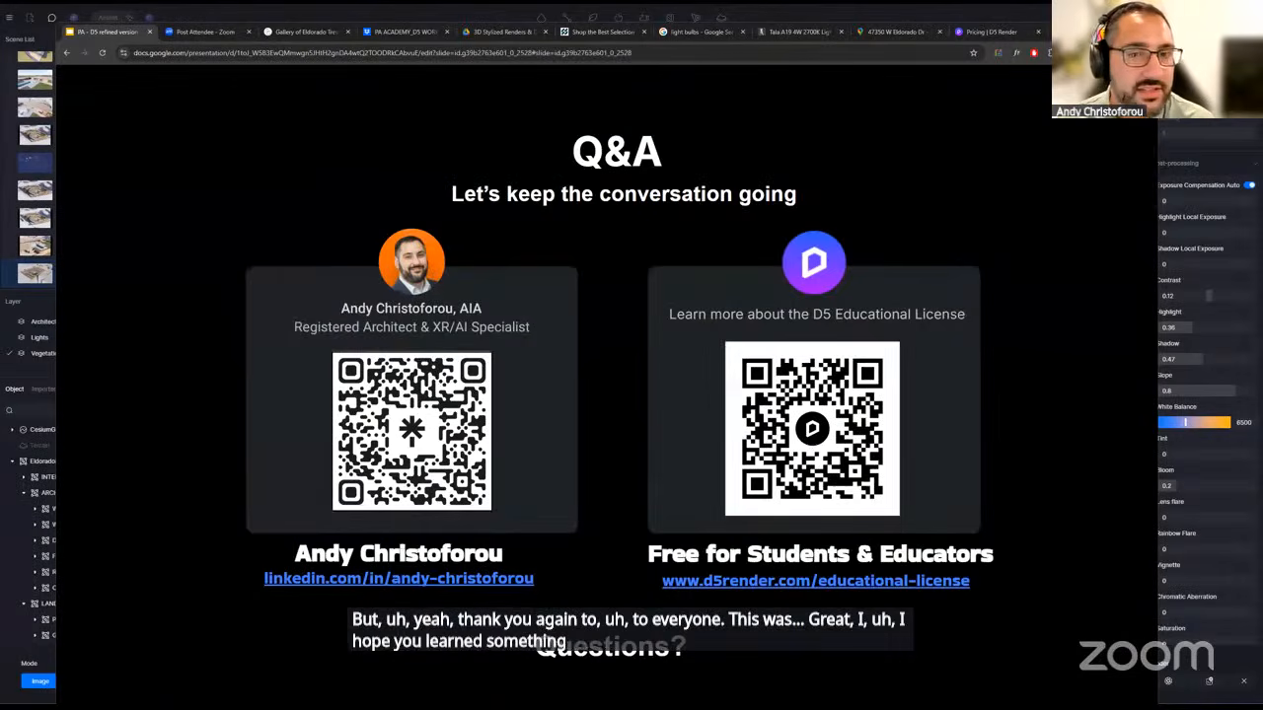
drag(1077, 27, 965, 51)
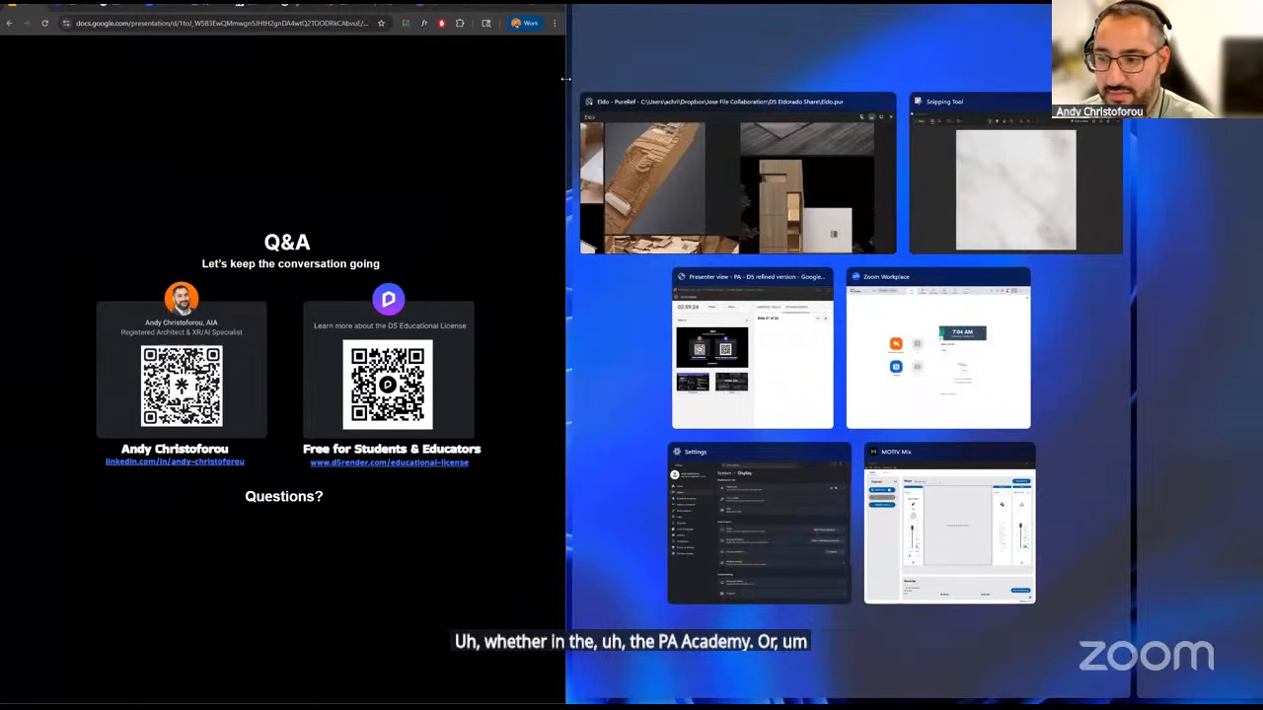
click(528, 6)
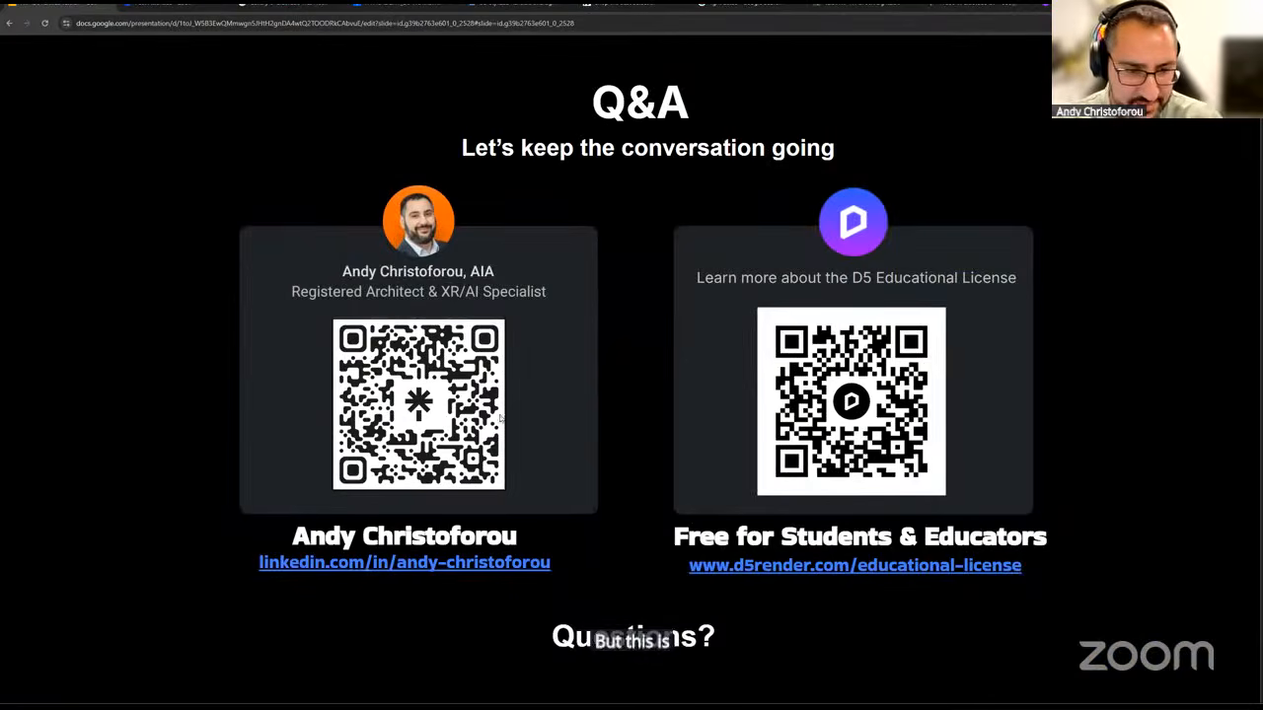